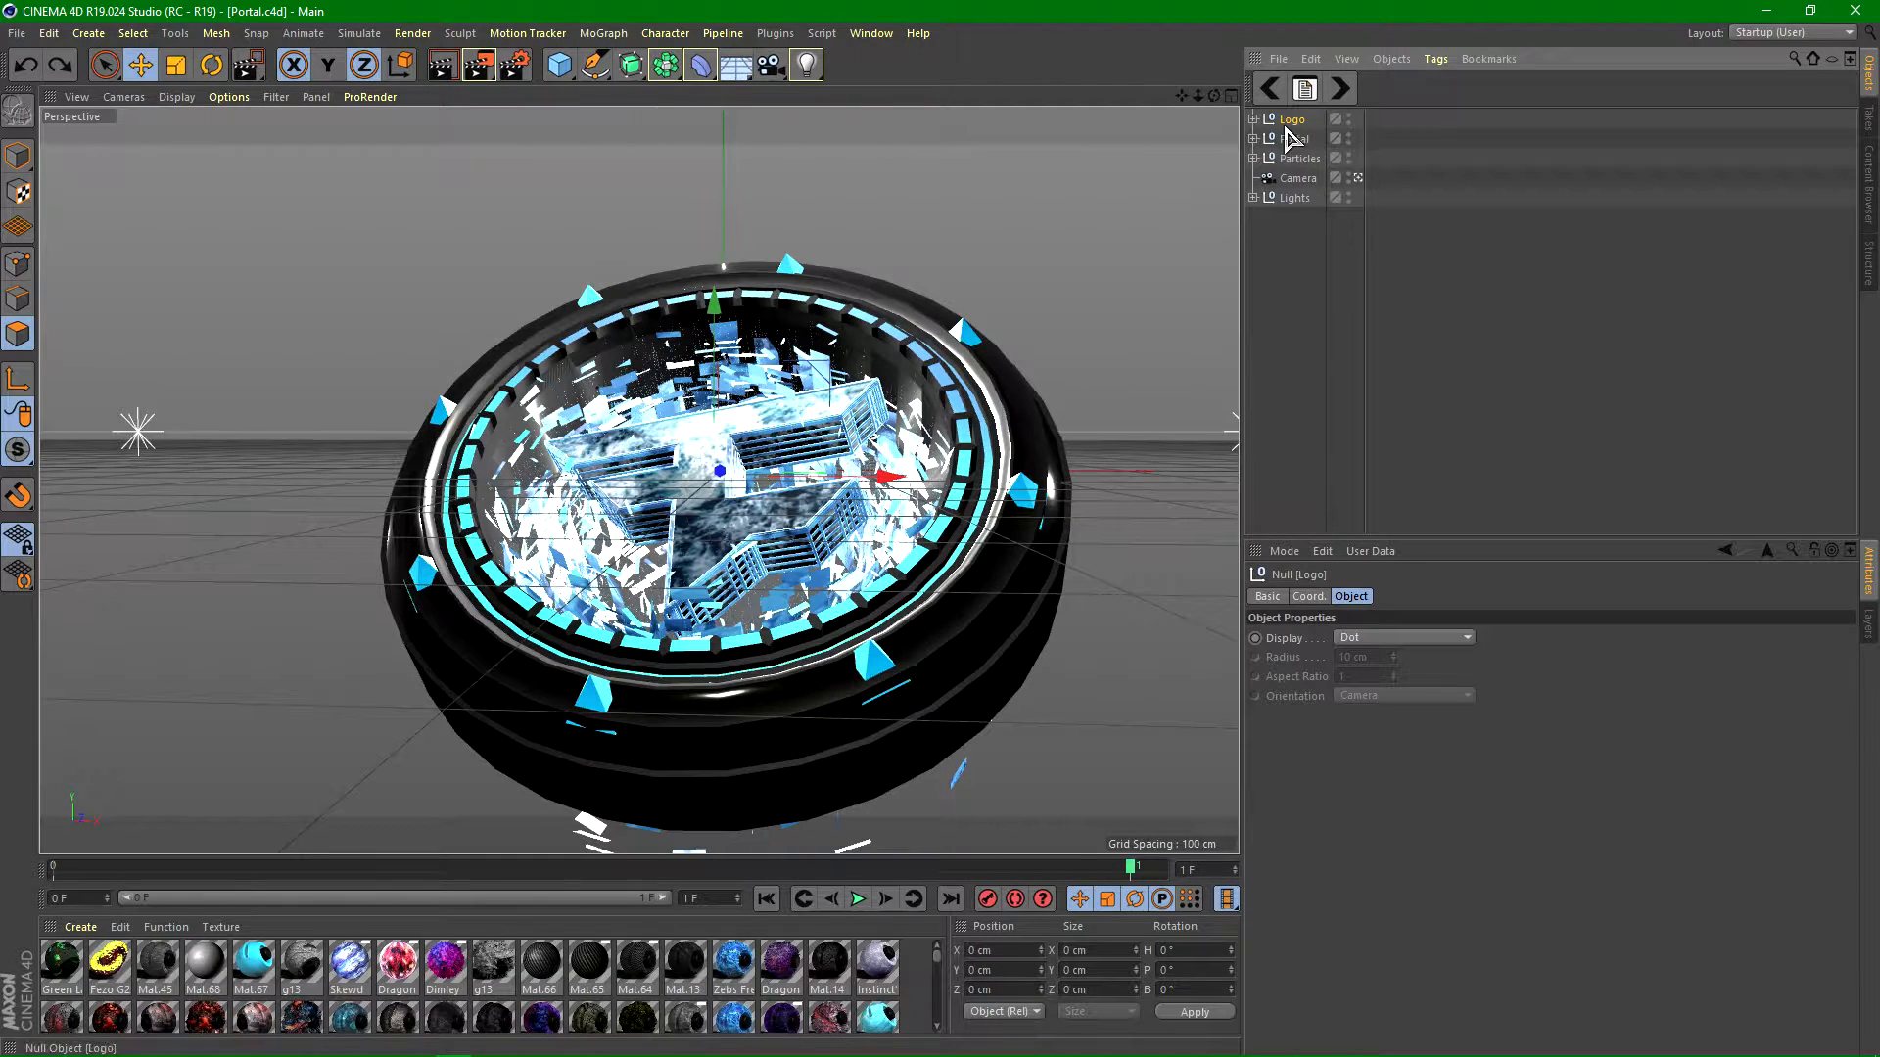
Step: Delete the Logo null and import Synergy Logo.ai into the scene at scale 1 cm with connected splines
key(Delete)
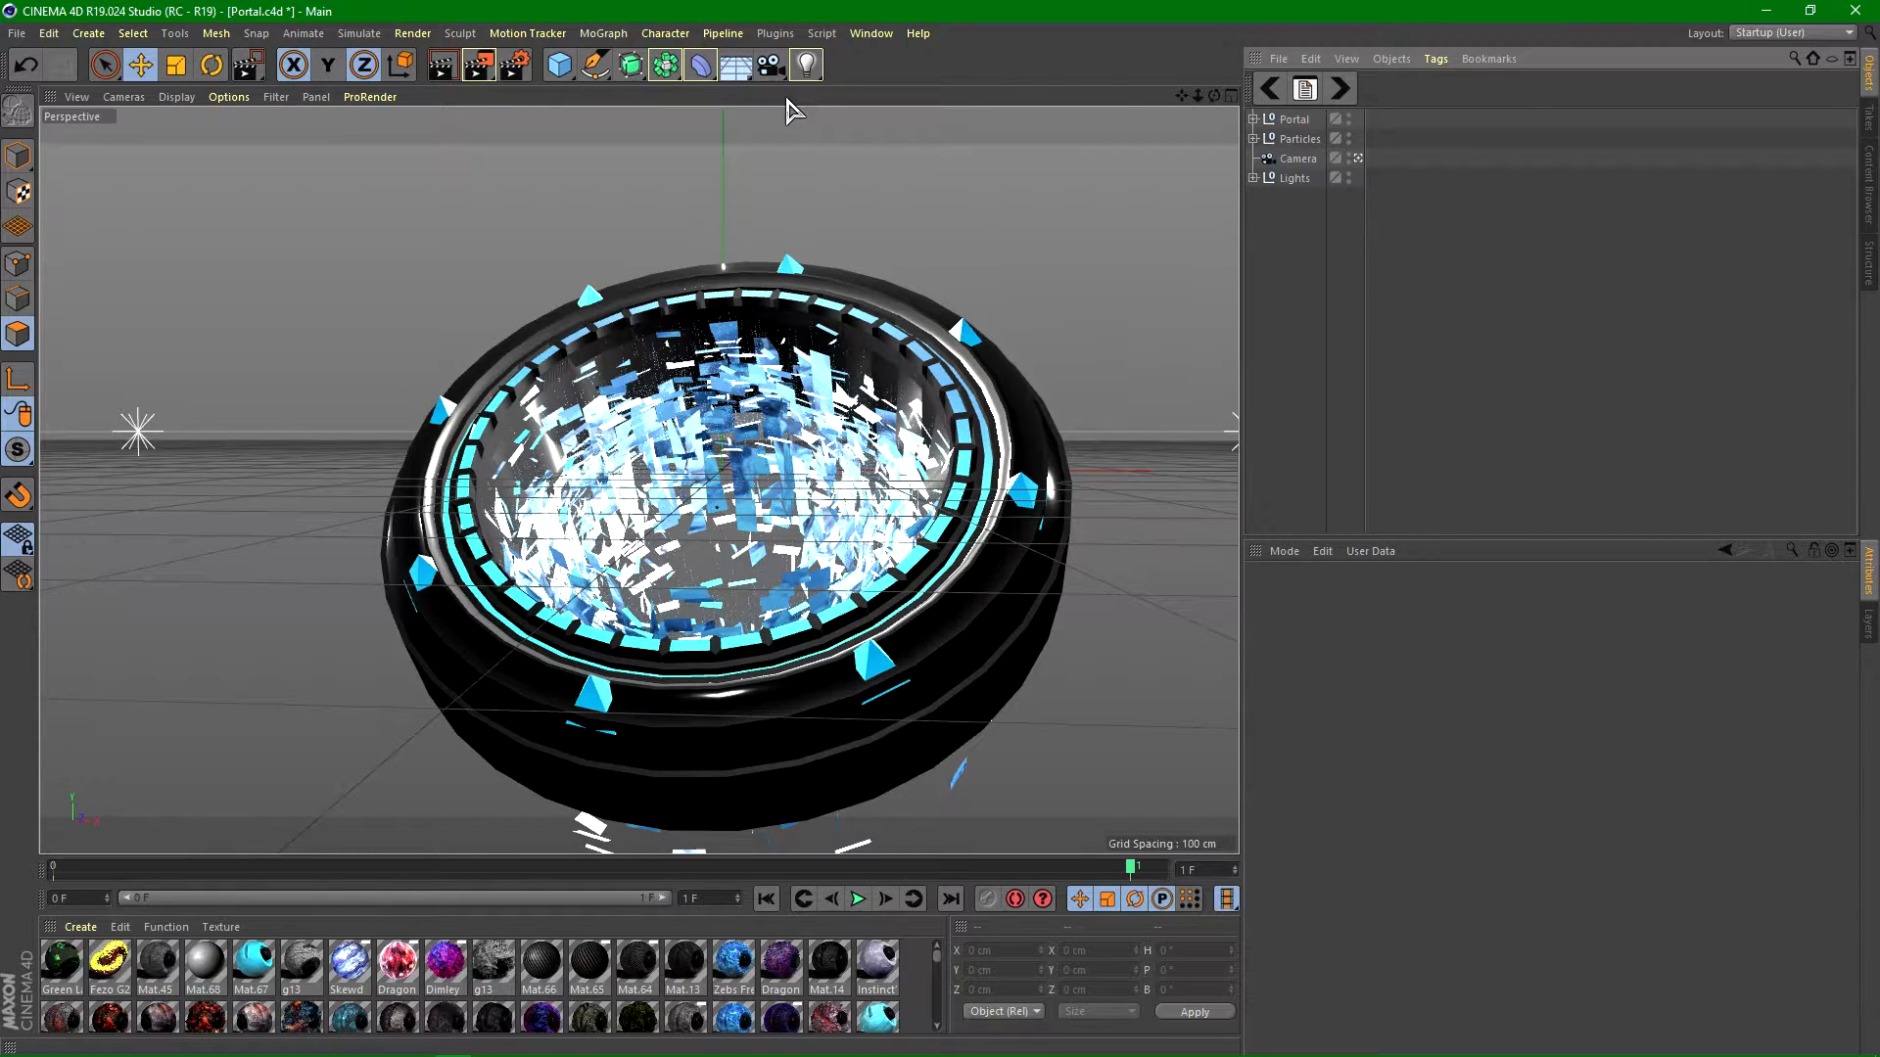
click(16, 33)
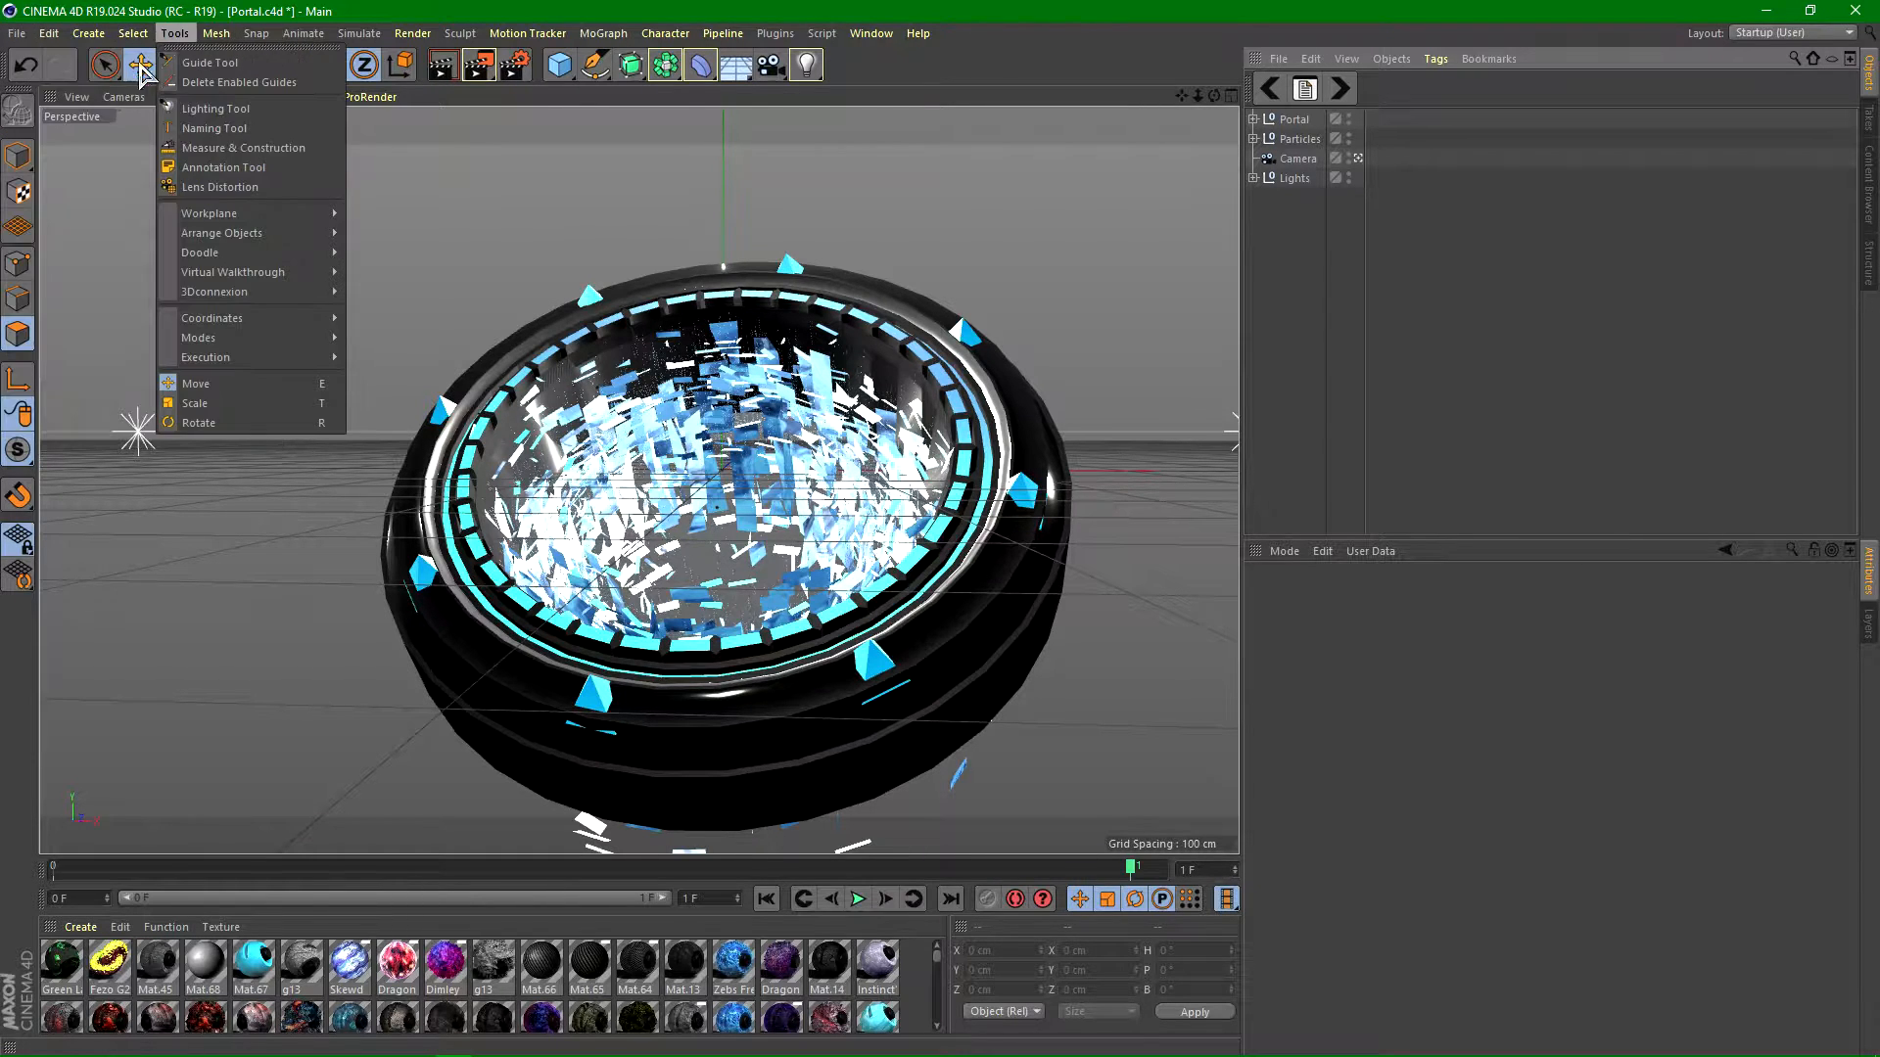
click(49, 102)
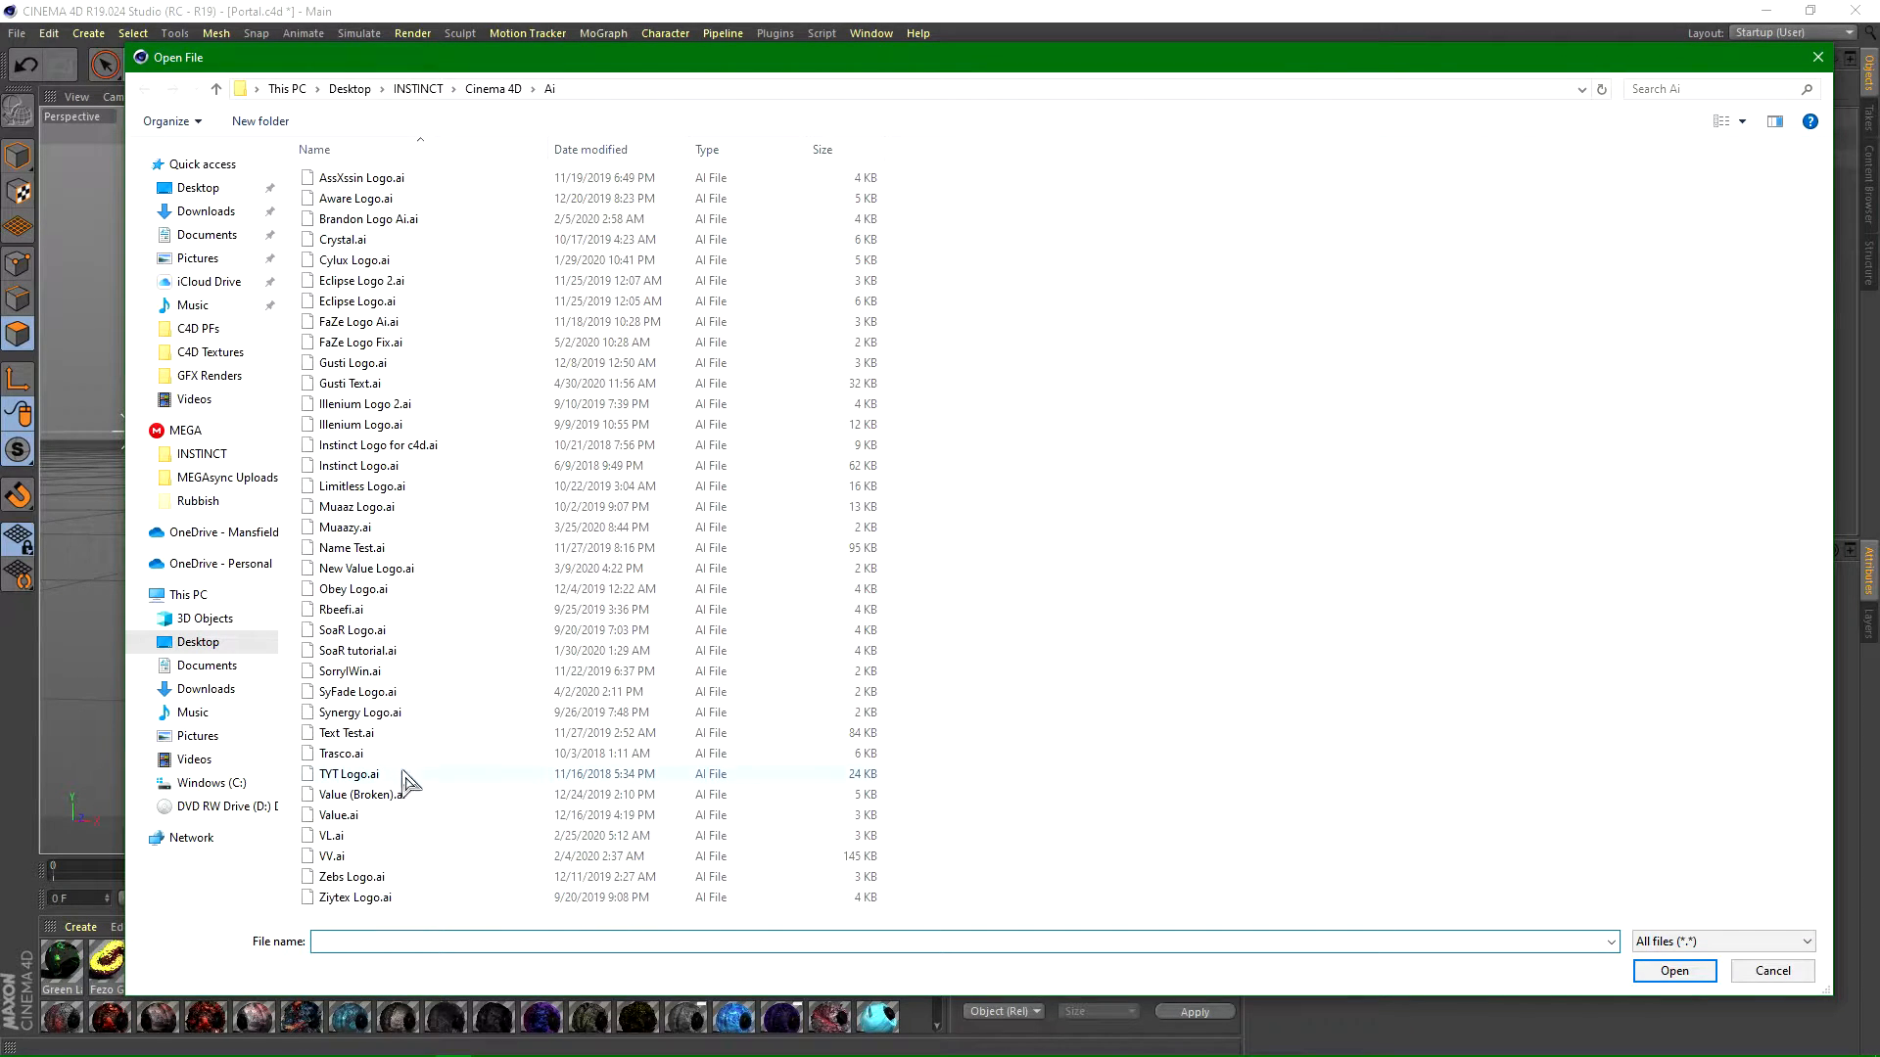
double_click(389, 714)
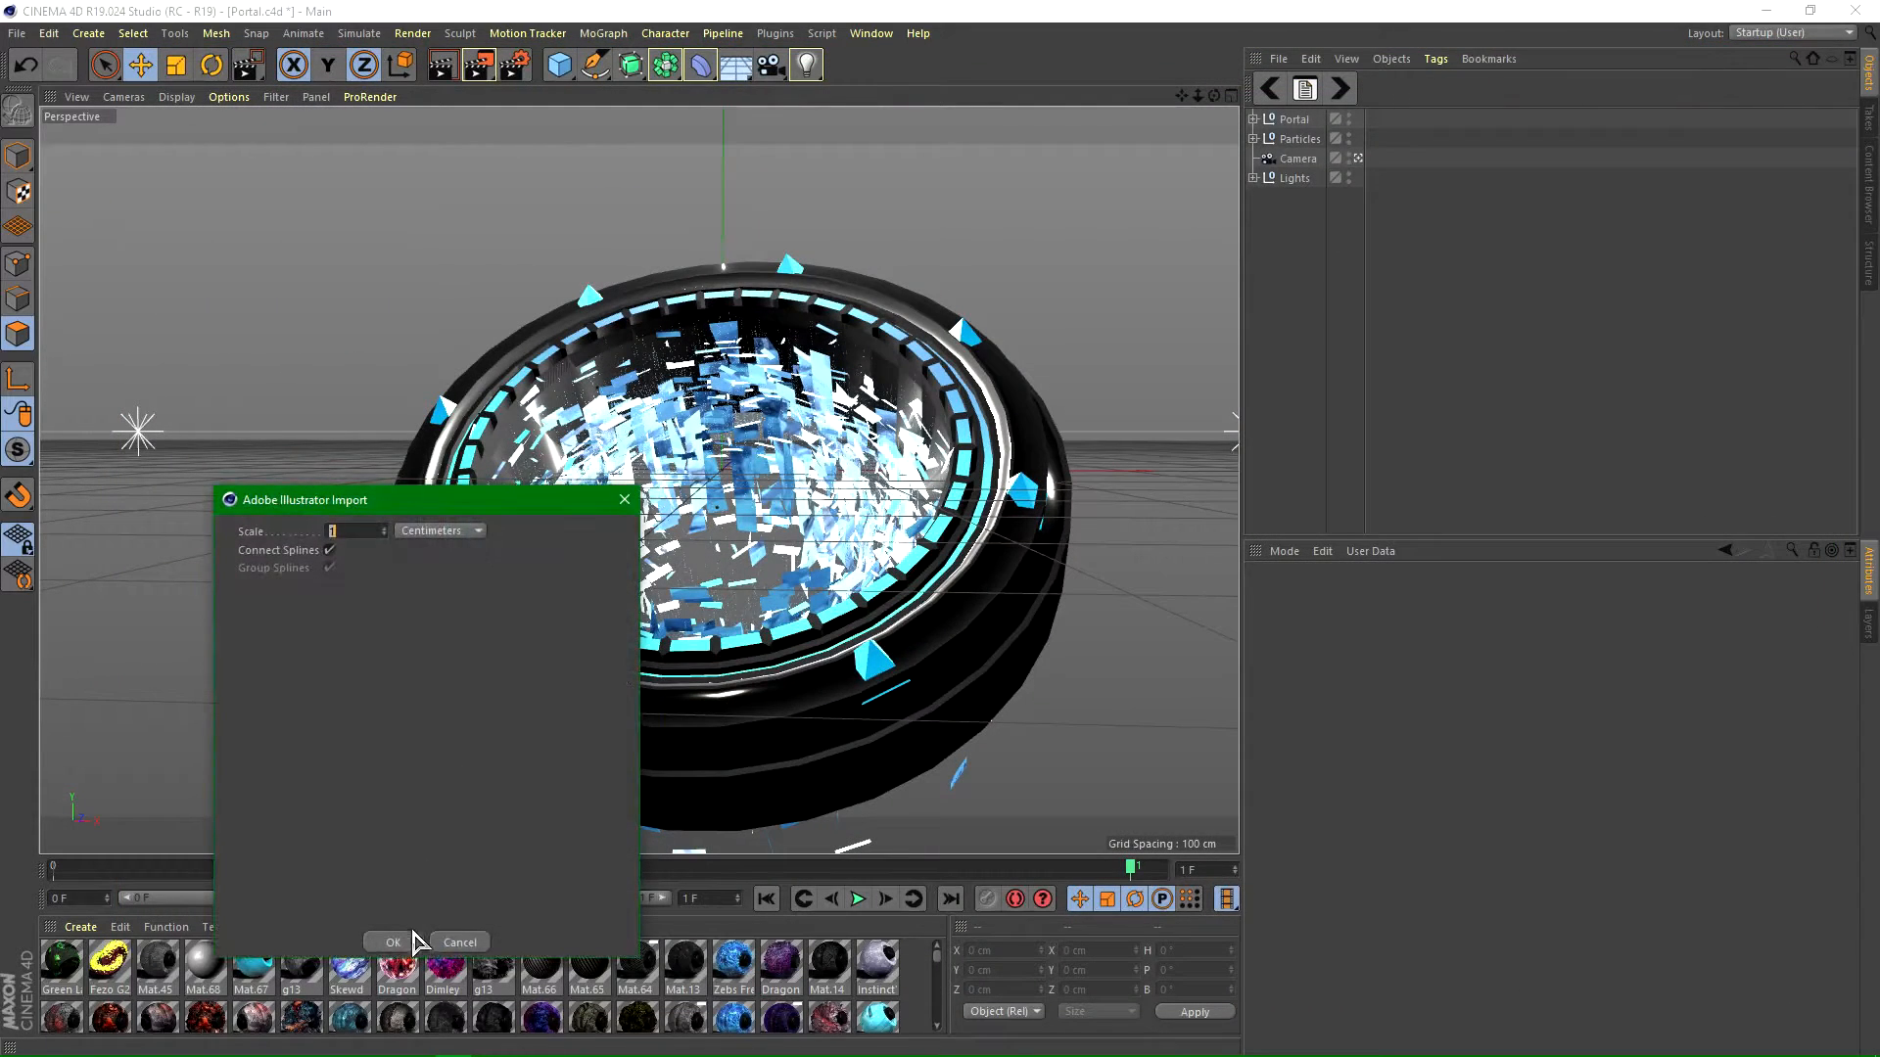
click(391, 941)
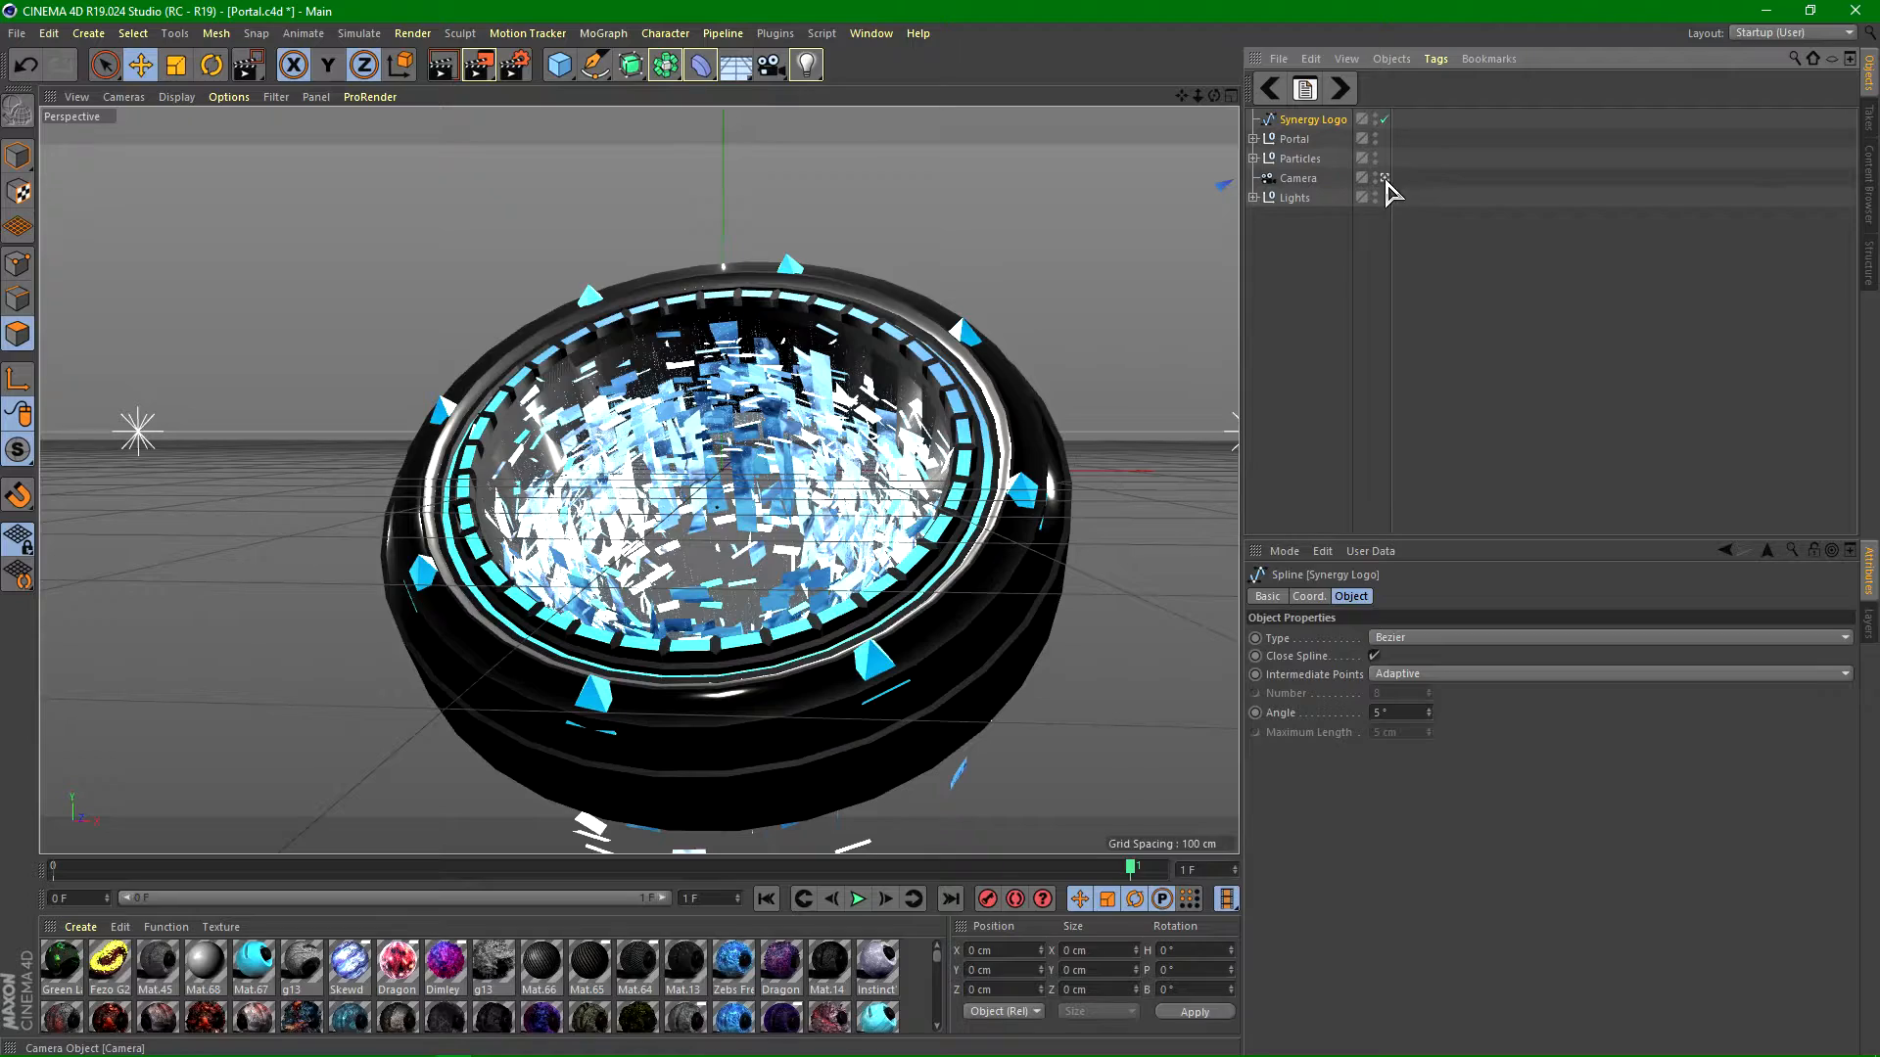
Step: Add an Extrude generator and make the Synergy Logo spline its child to turn it into a 3D logo
scroll(1065, 525, down, 8)
scroll(1028, 432, up, 2)
scroll(1018, 435, up, 3)
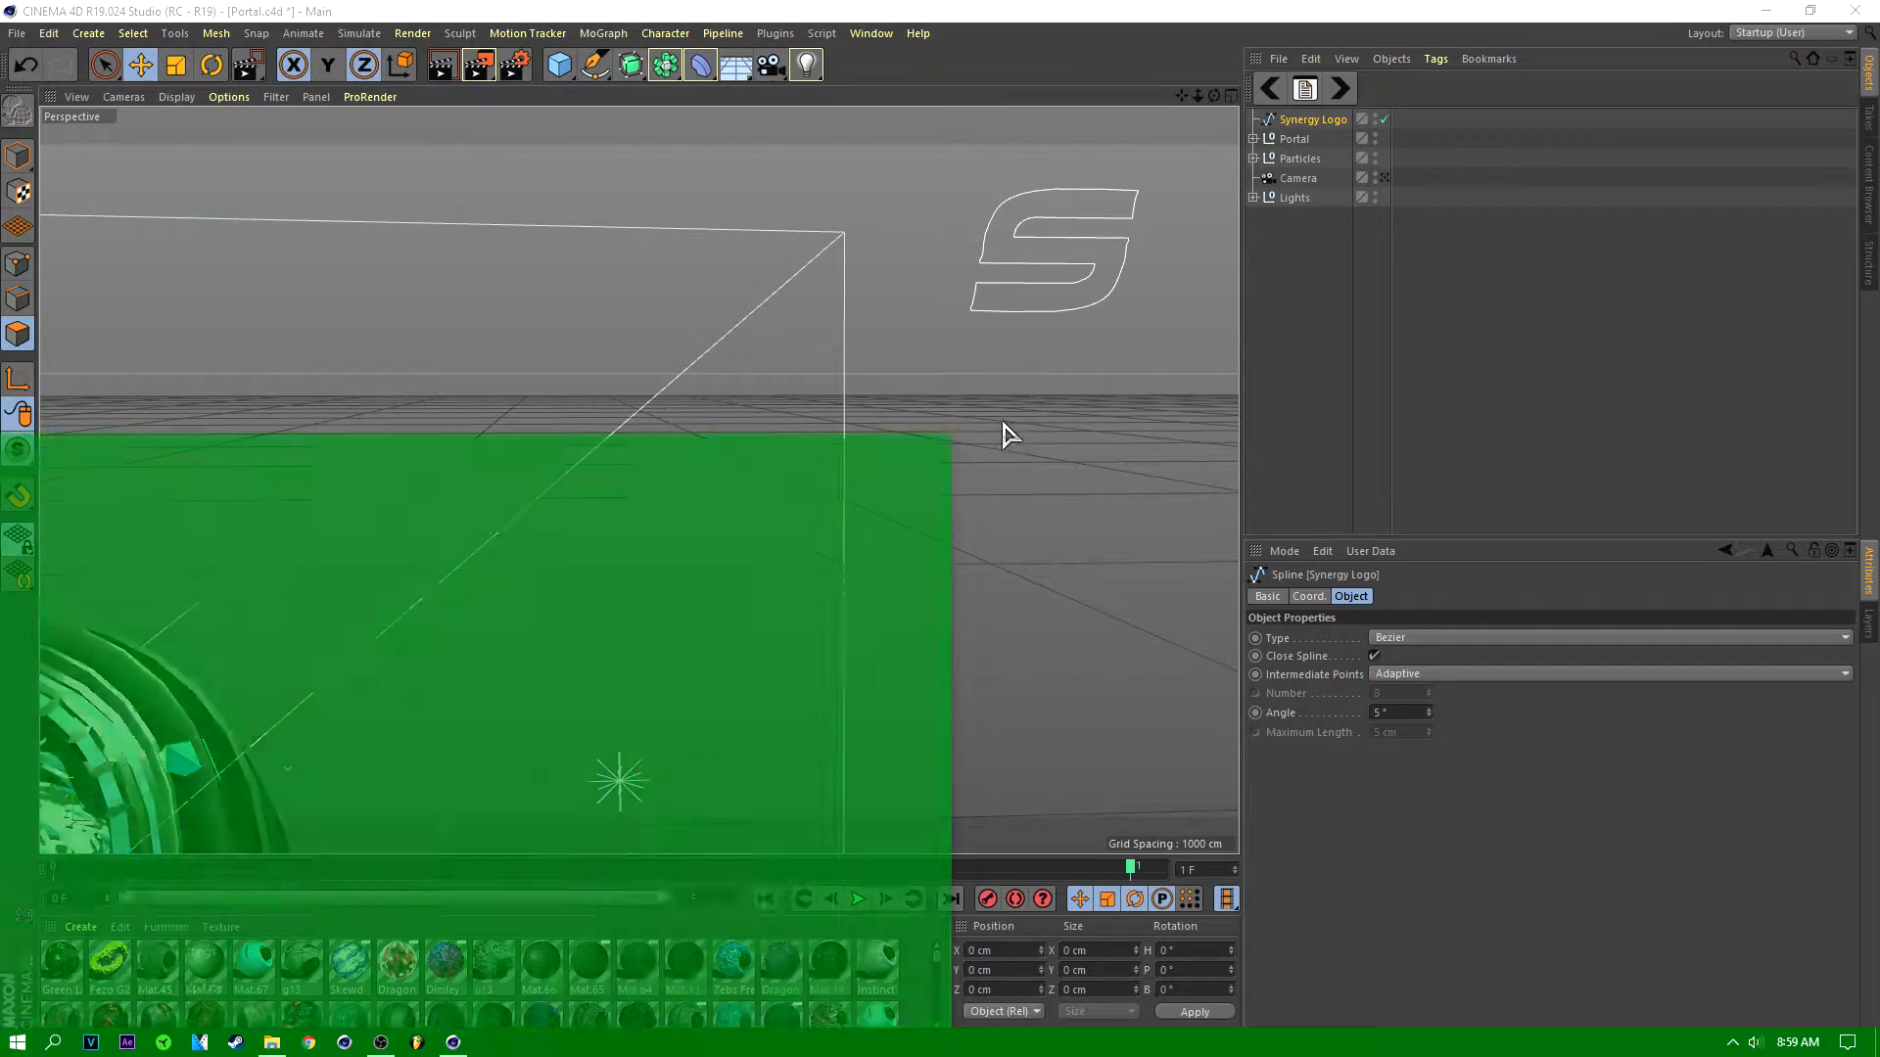
key(super)
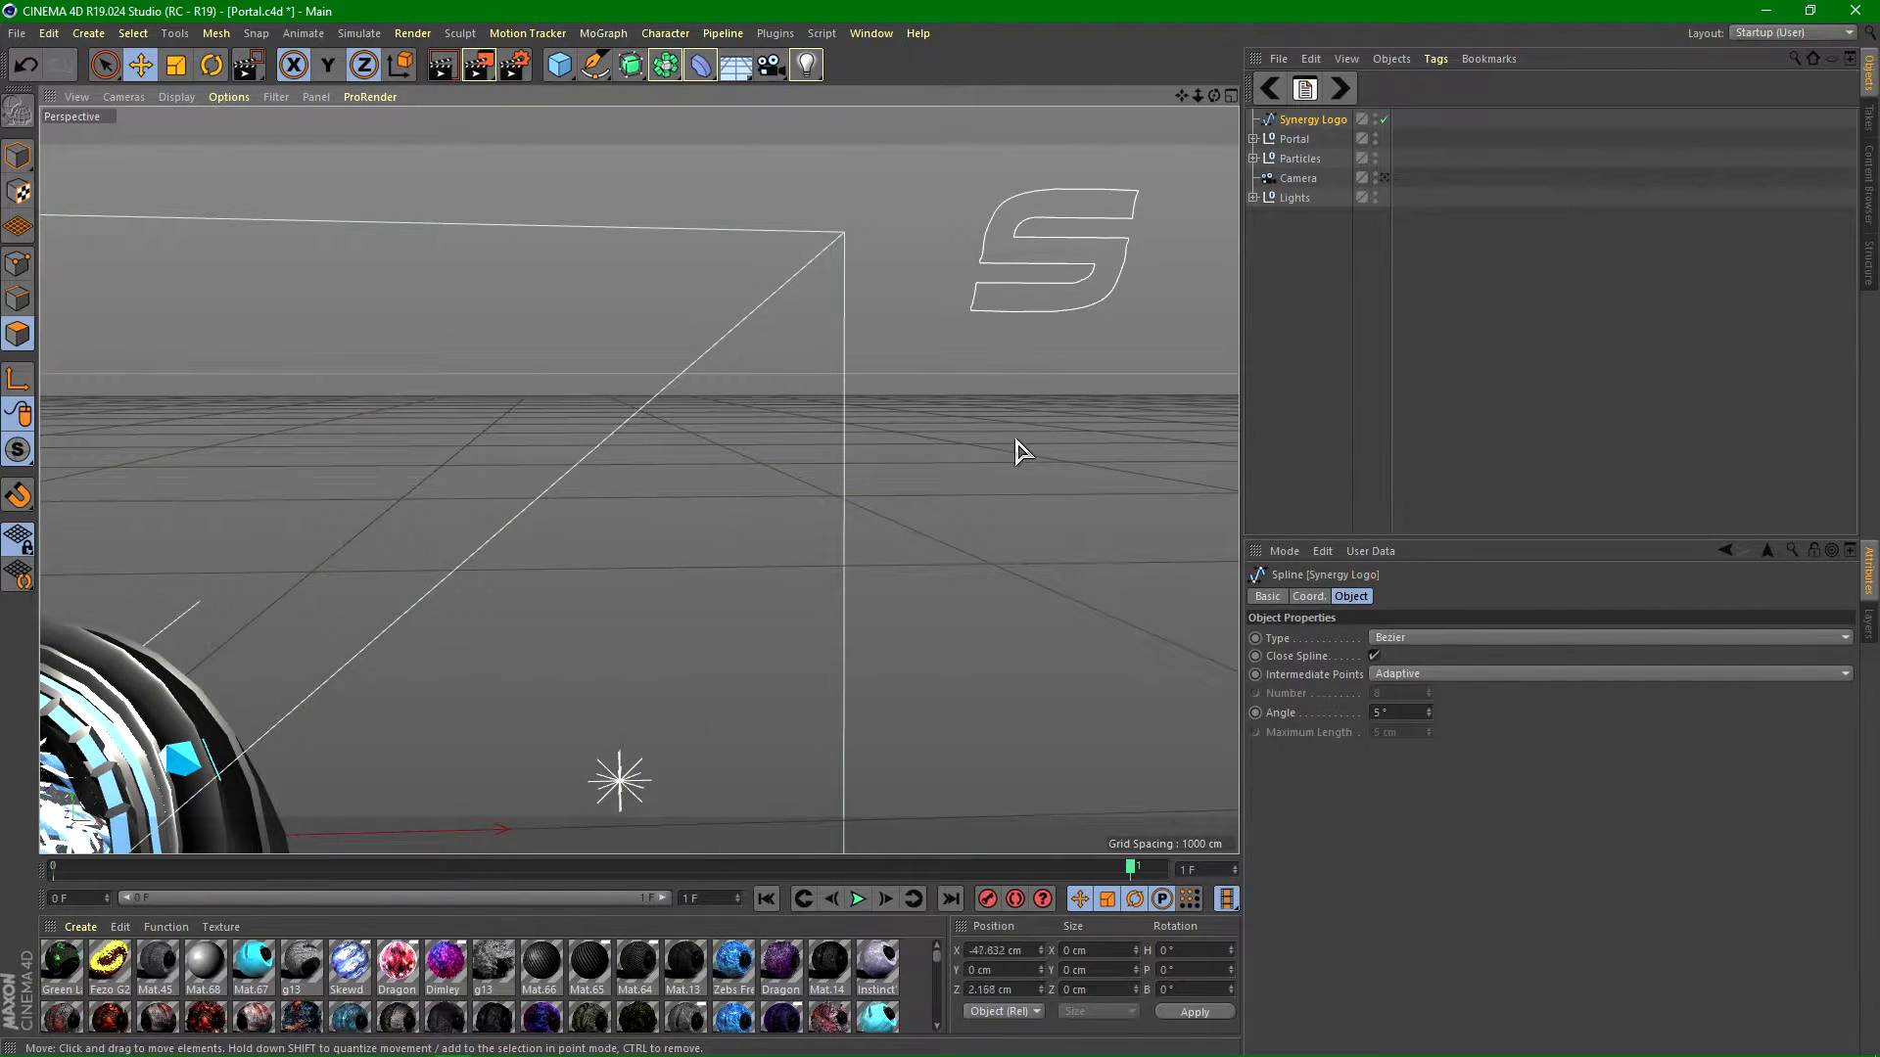
key(super)
click(1371, 411)
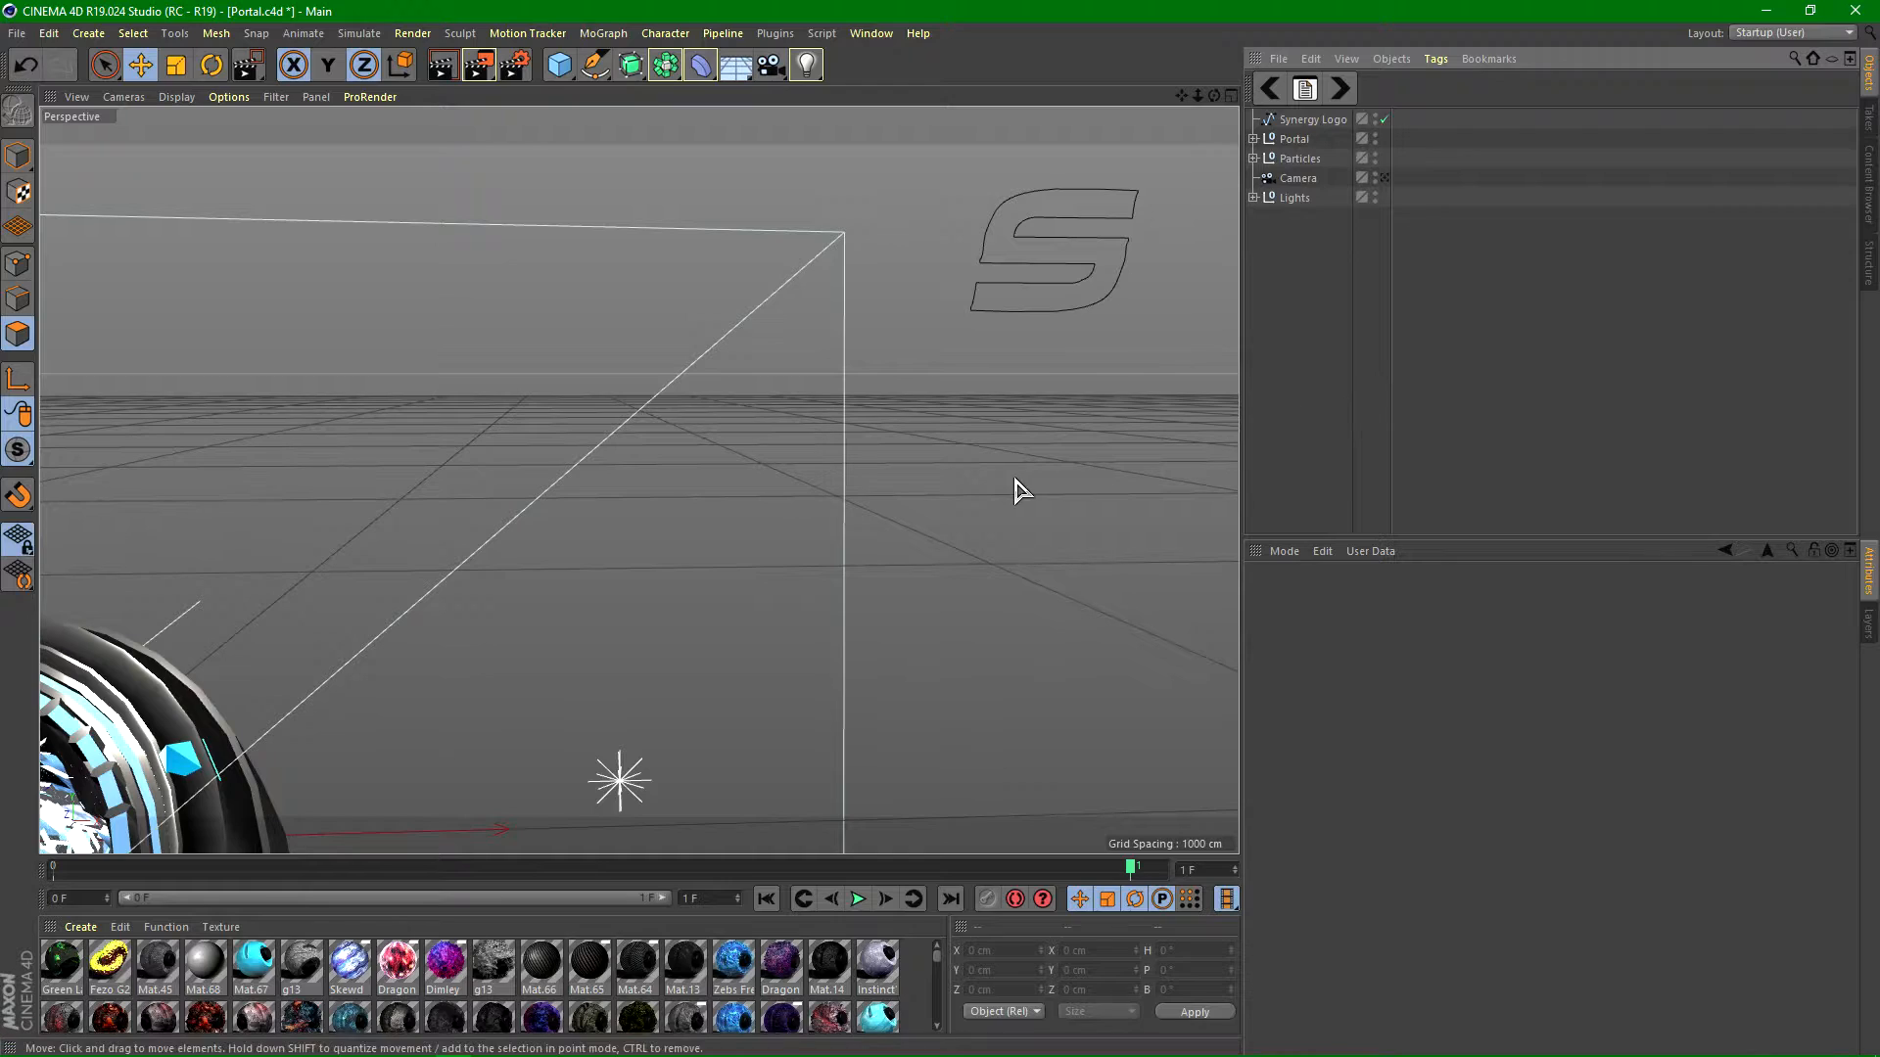
alt+drag(1003, 486, 945, 518)
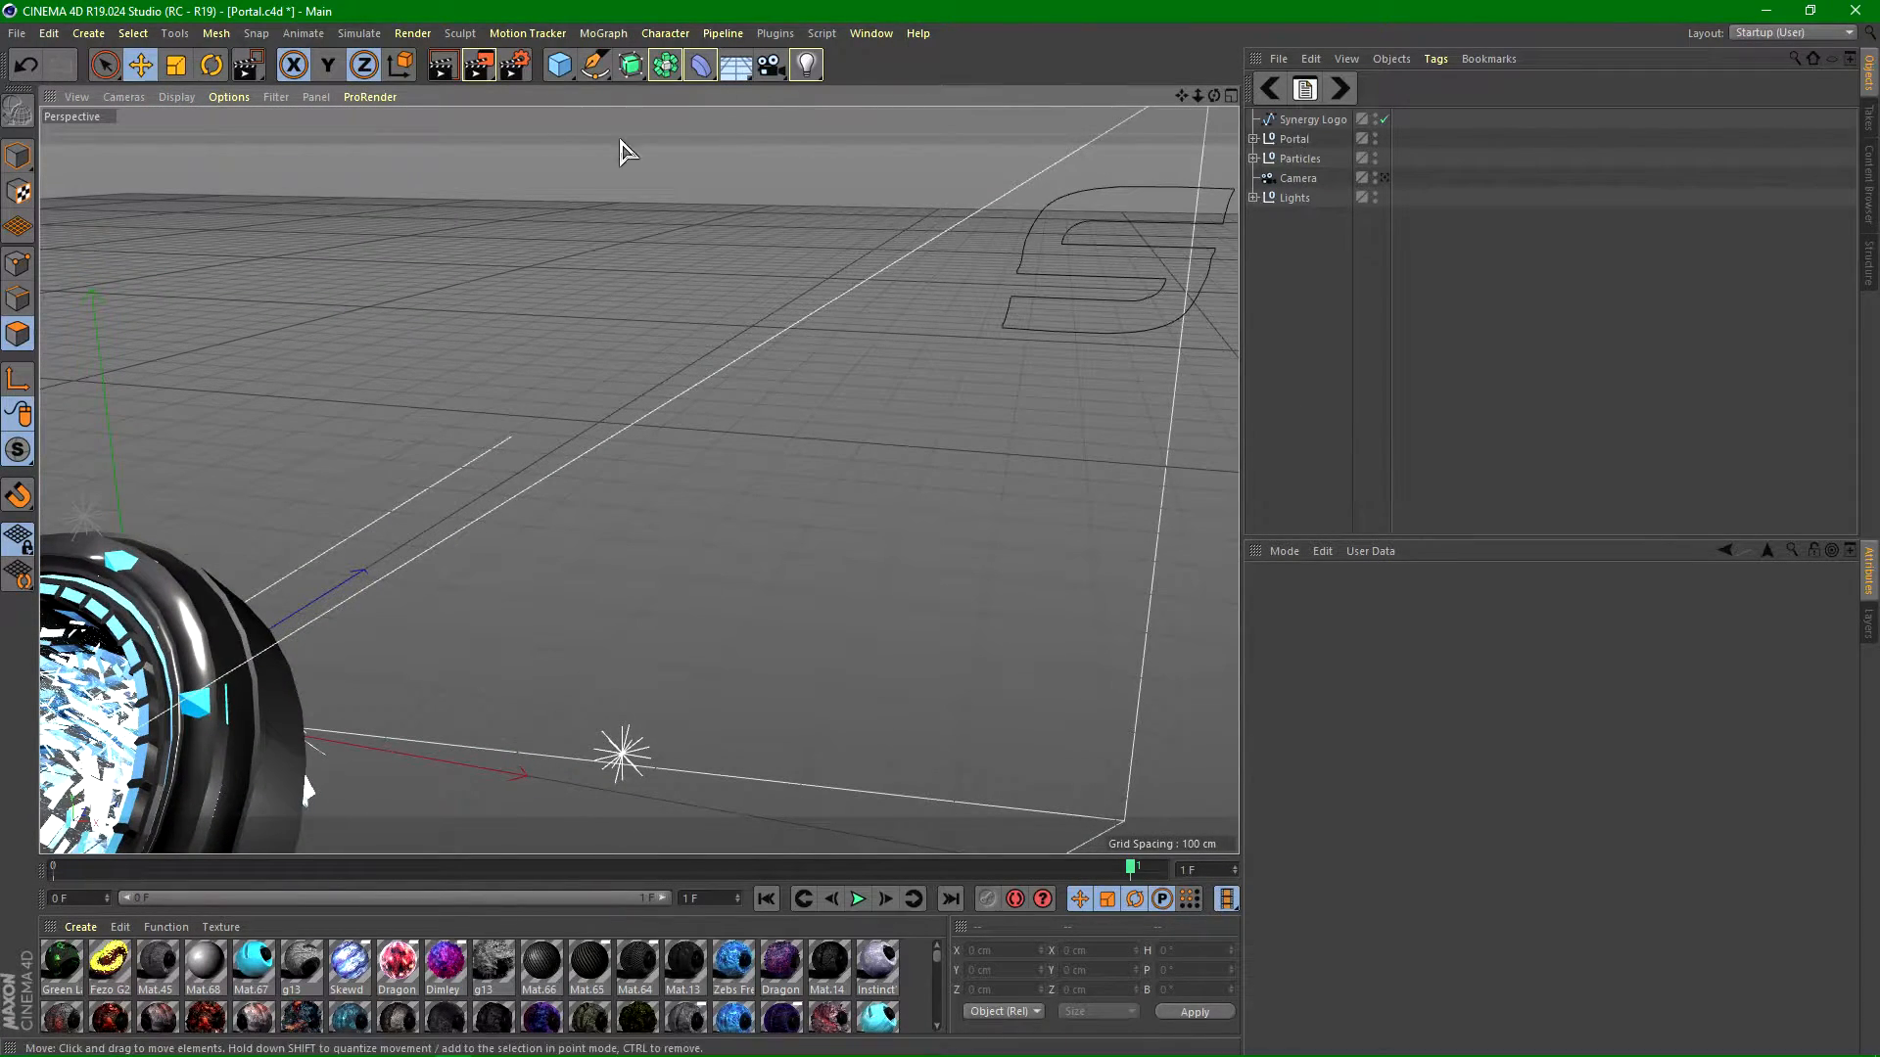
click(628, 67)
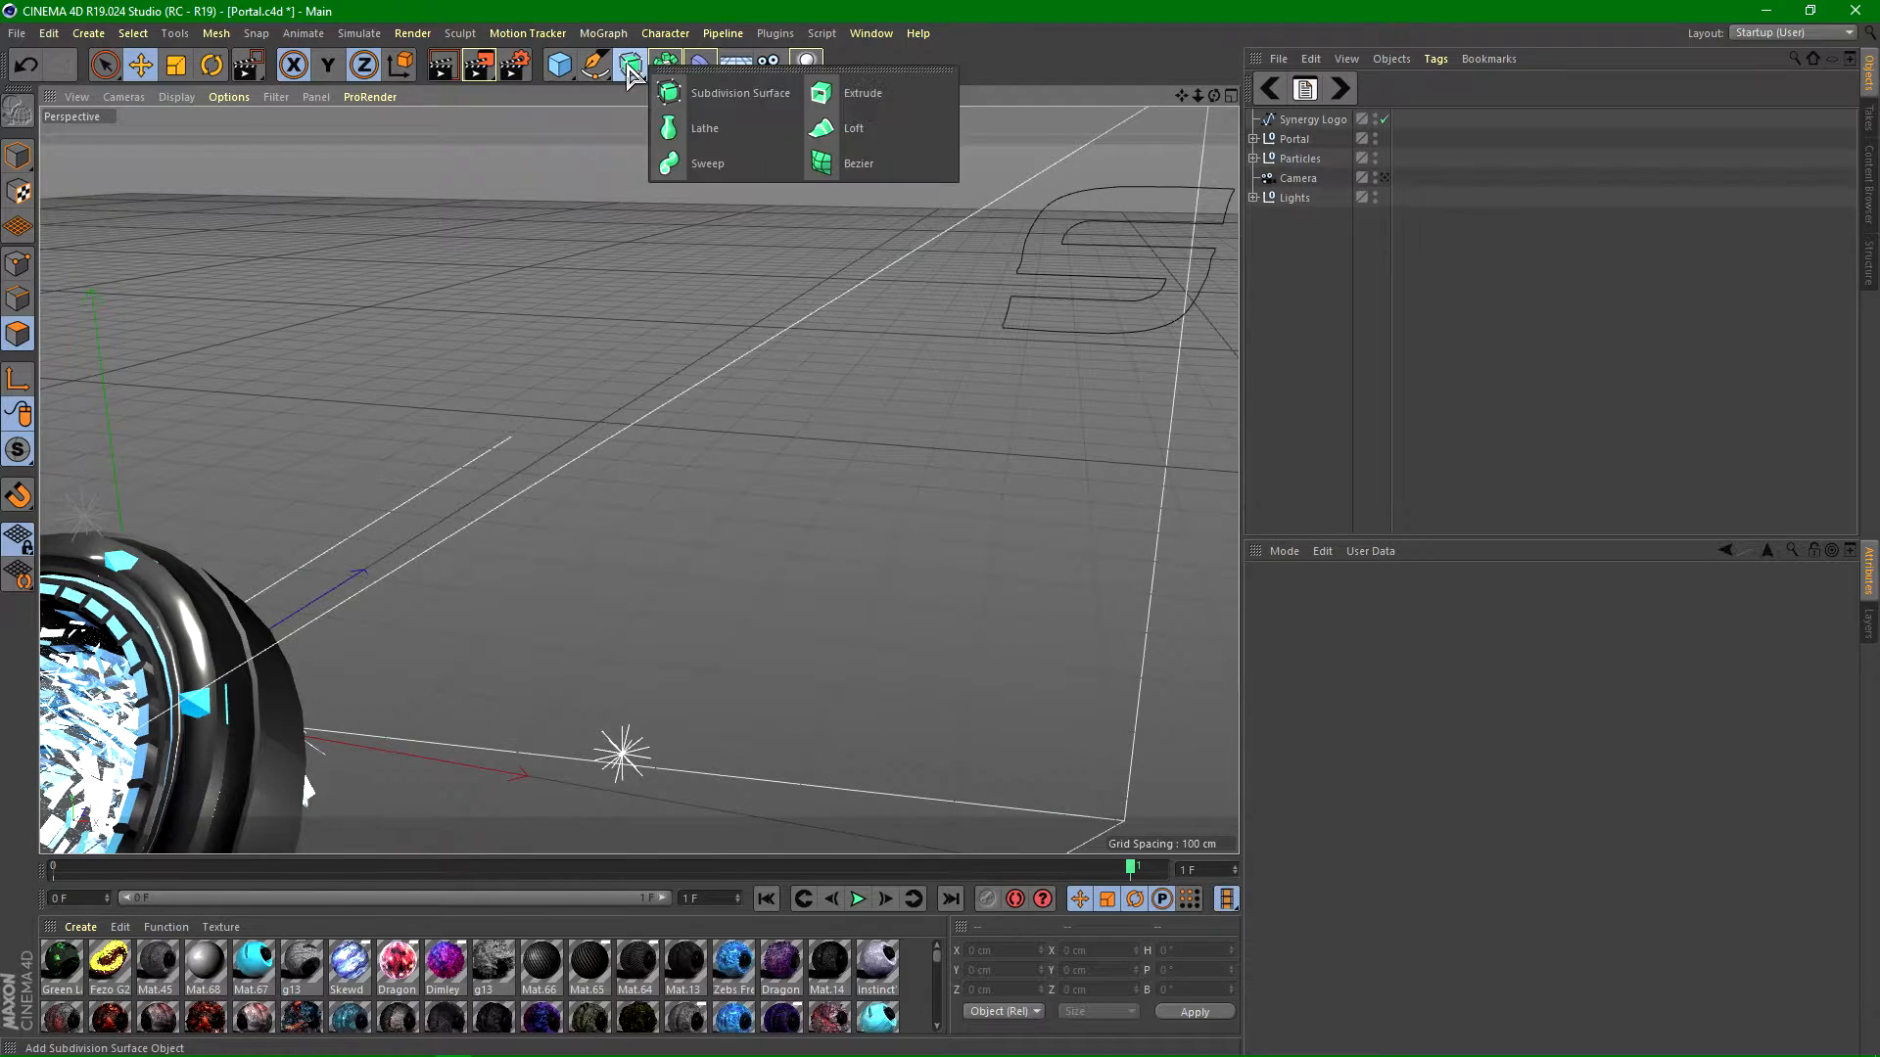
click(884, 96)
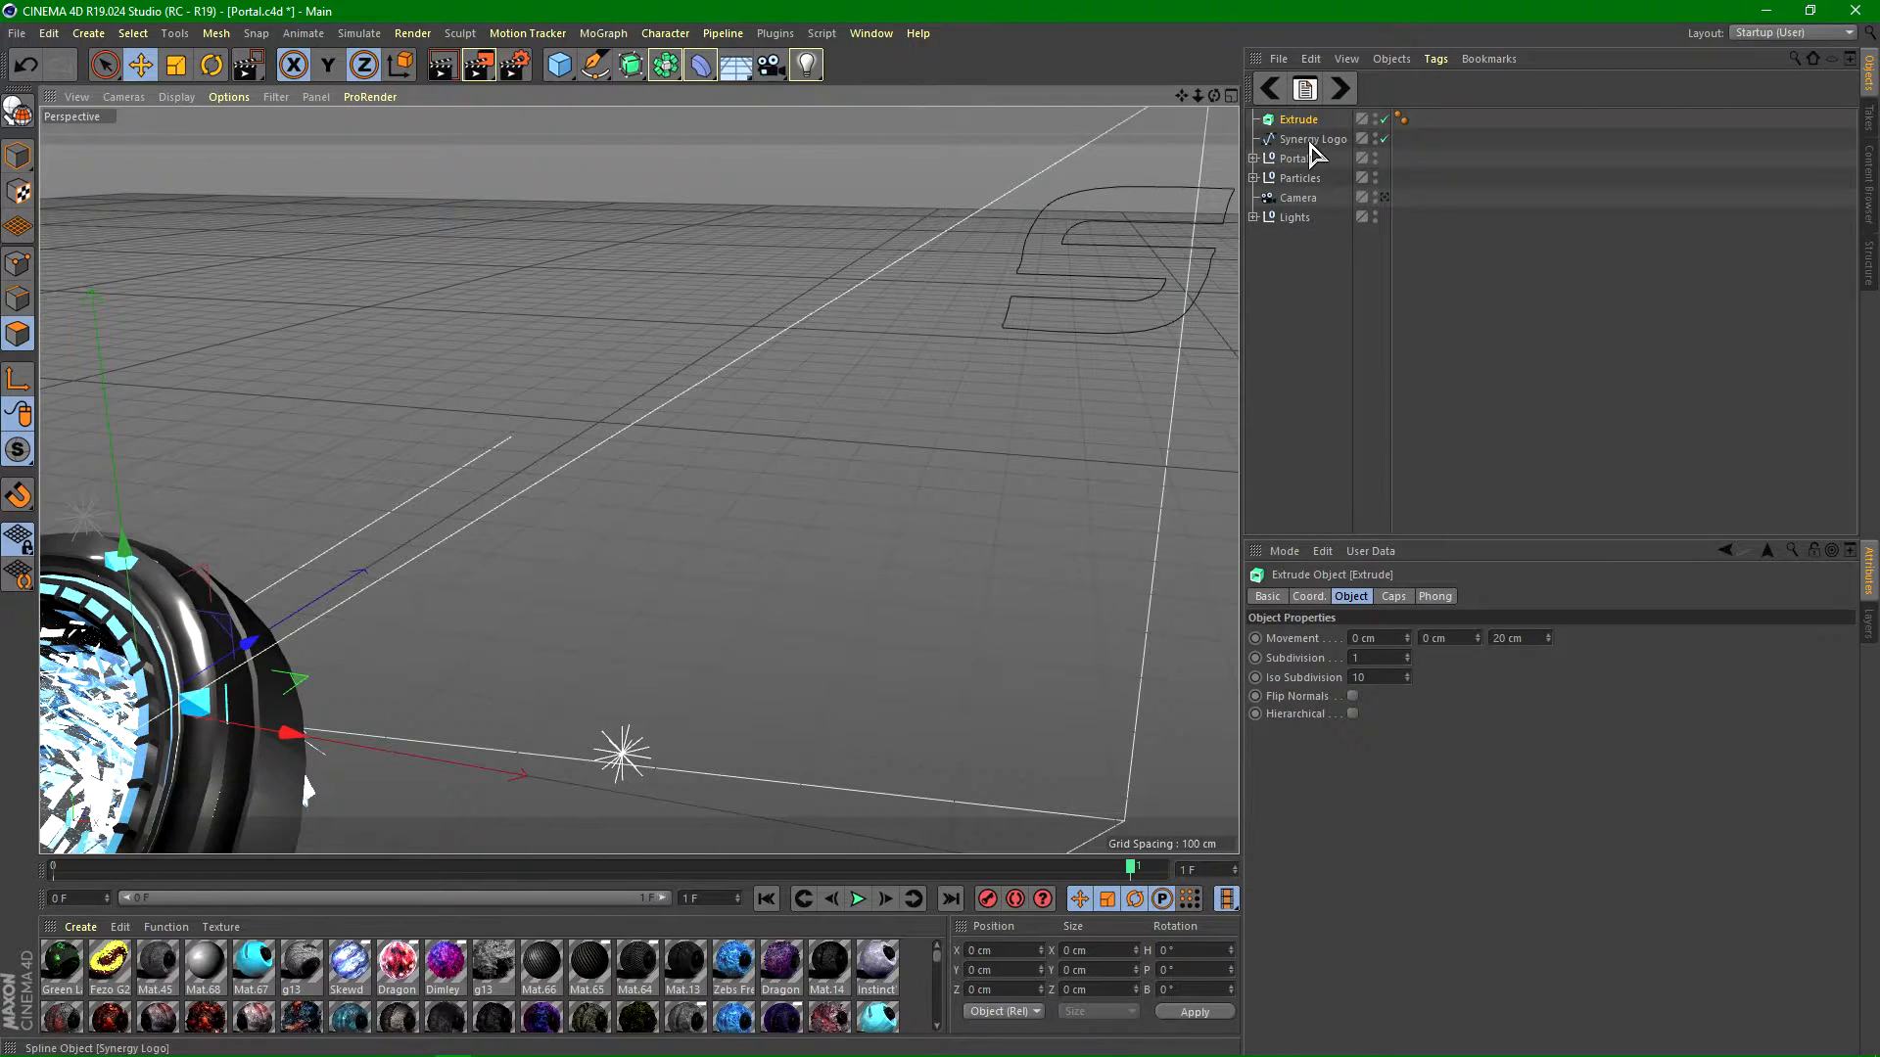
drag(1305, 145, 1317, 144)
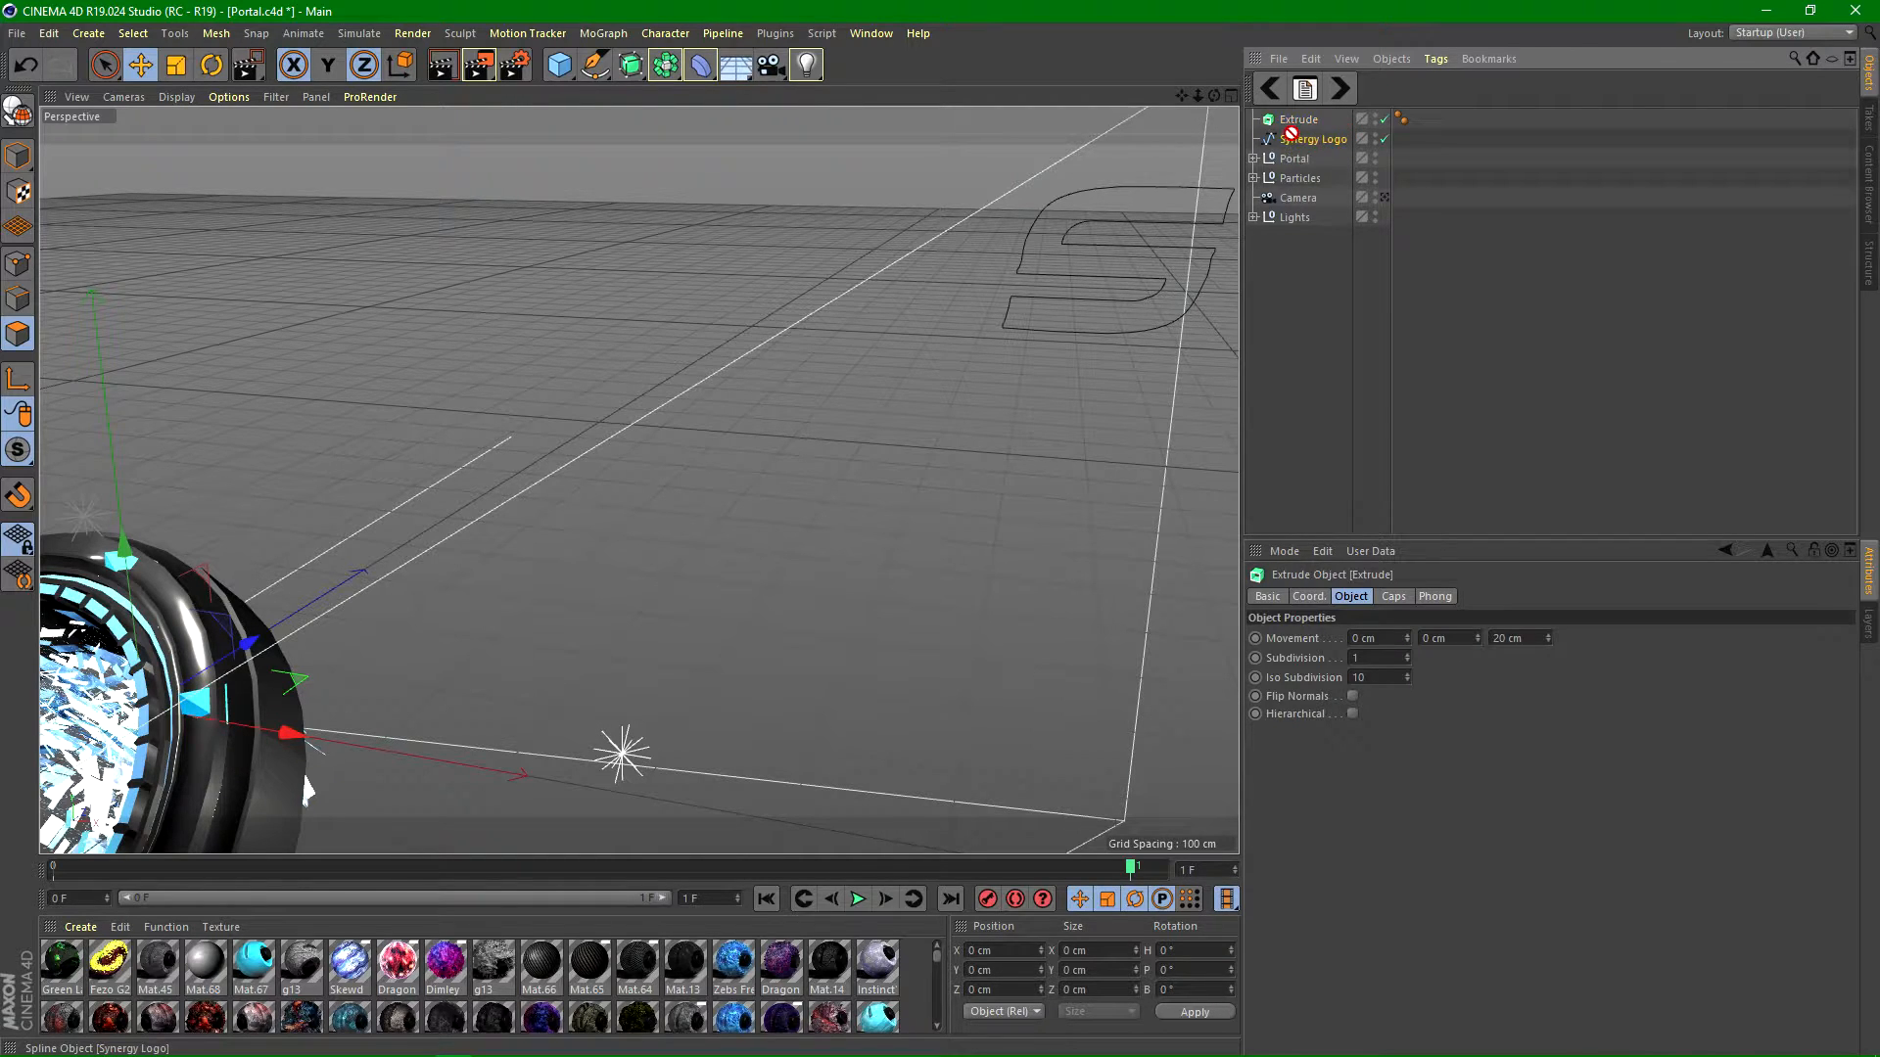
mouse_move(1302, 127)
mouse_down()
mouse_move(1311, 142)
mouse_move(1300, 121)
mouse_up()
click(1253, 119)
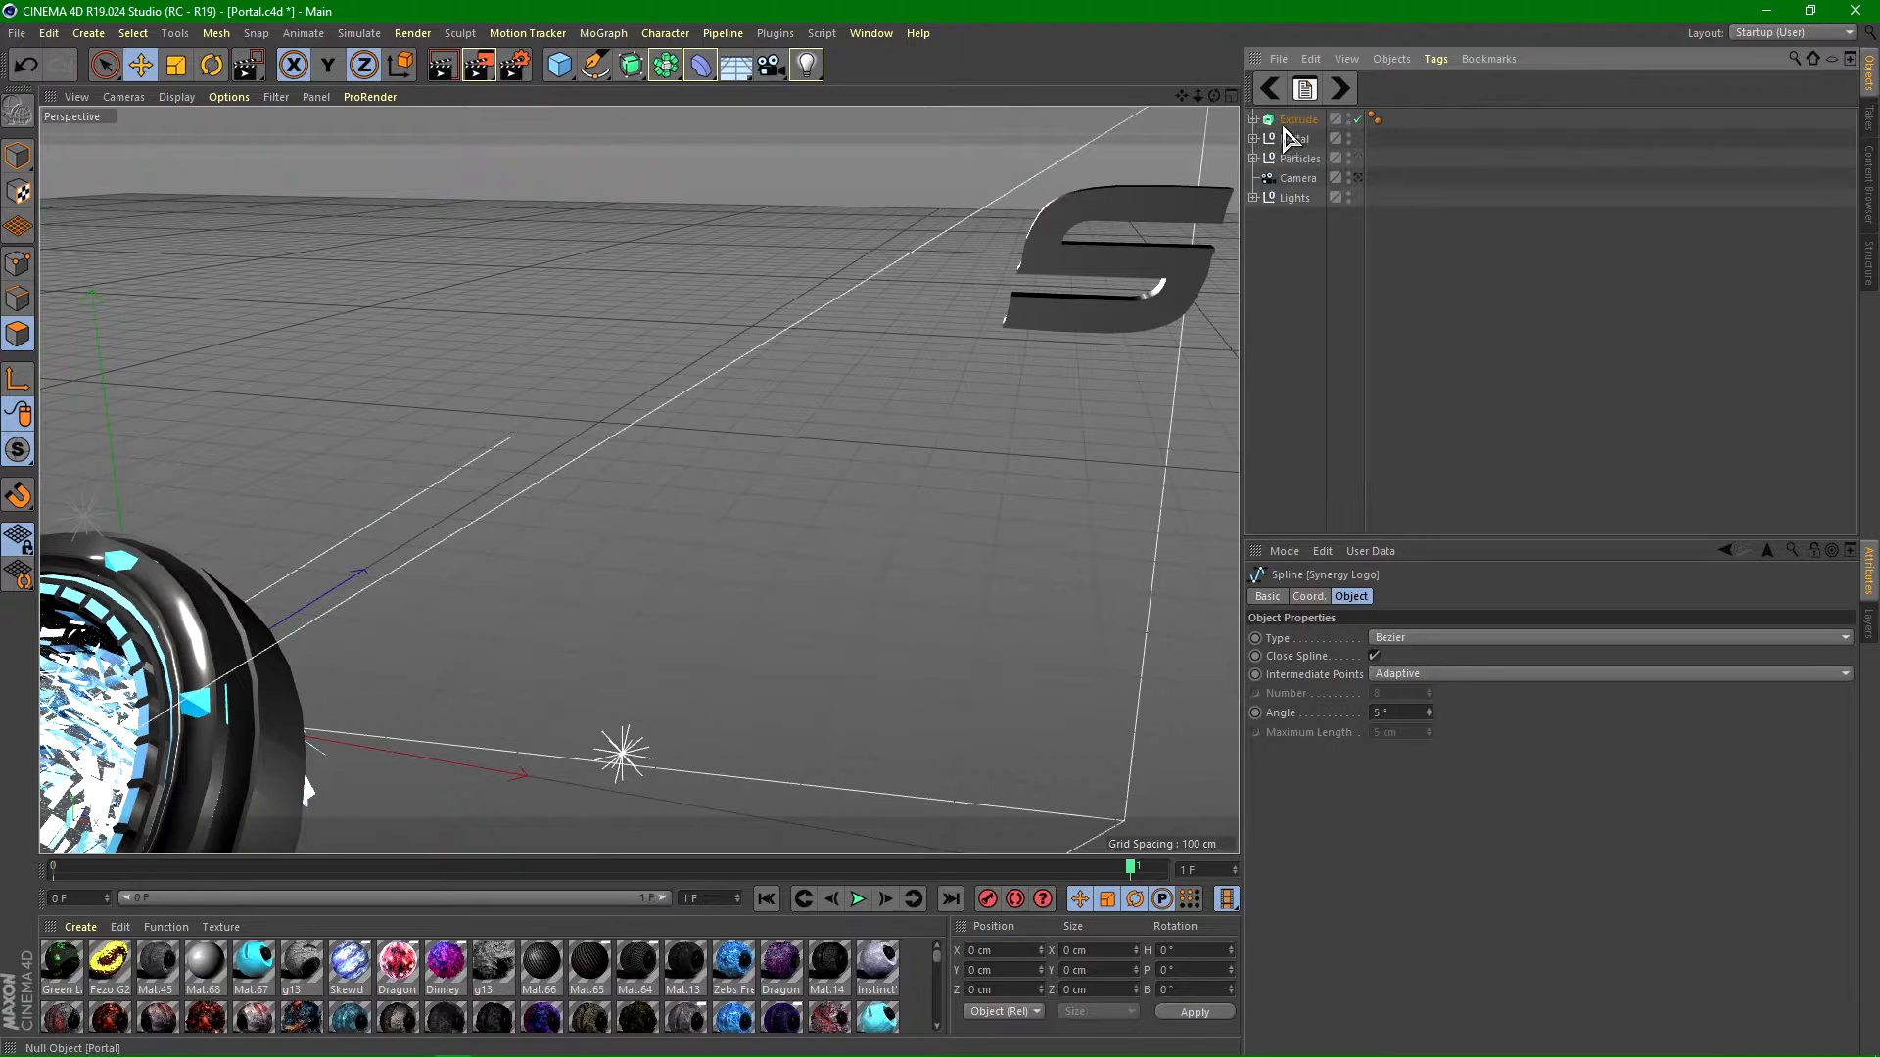
Step: Move the Extrude object from behind the scene into the opening of the portal
click(1297, 118)
scroll(848, 495, down, 5)
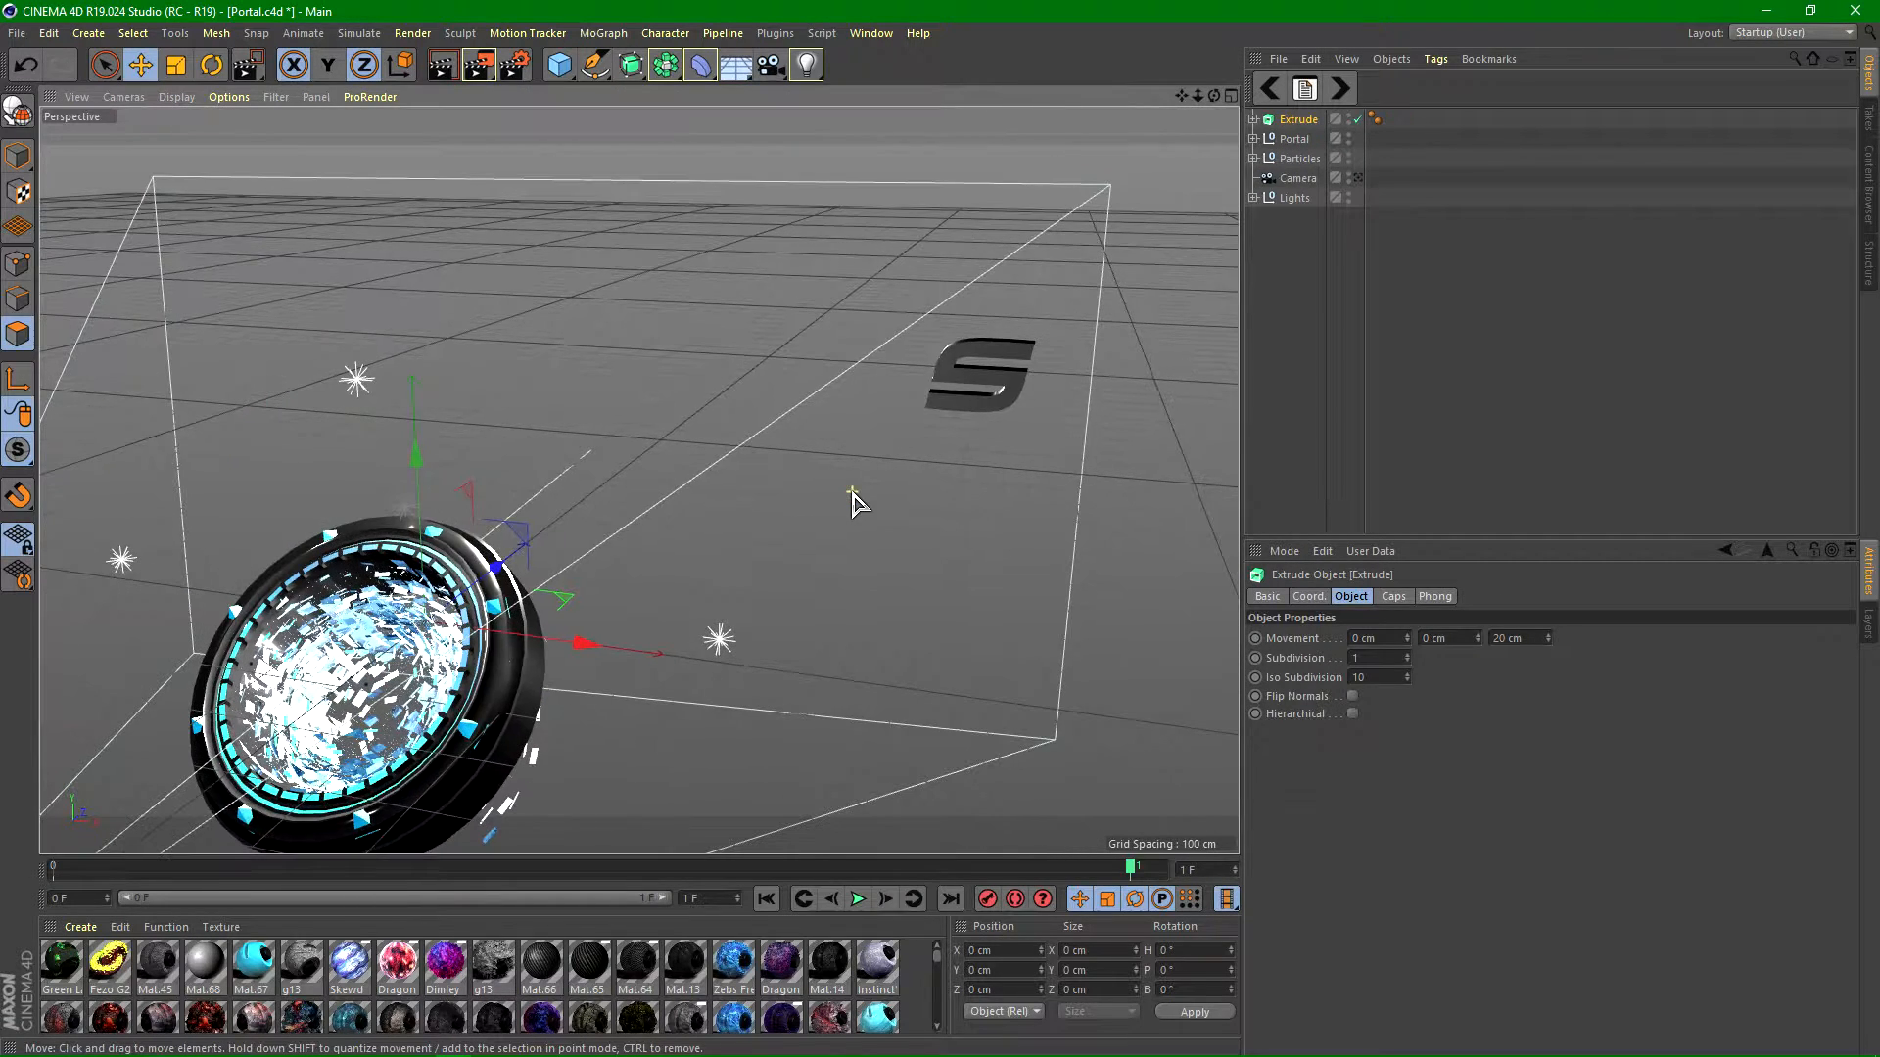
drag(592, 645, 315, 606)
alt+drag(741, 651, 298, 548)
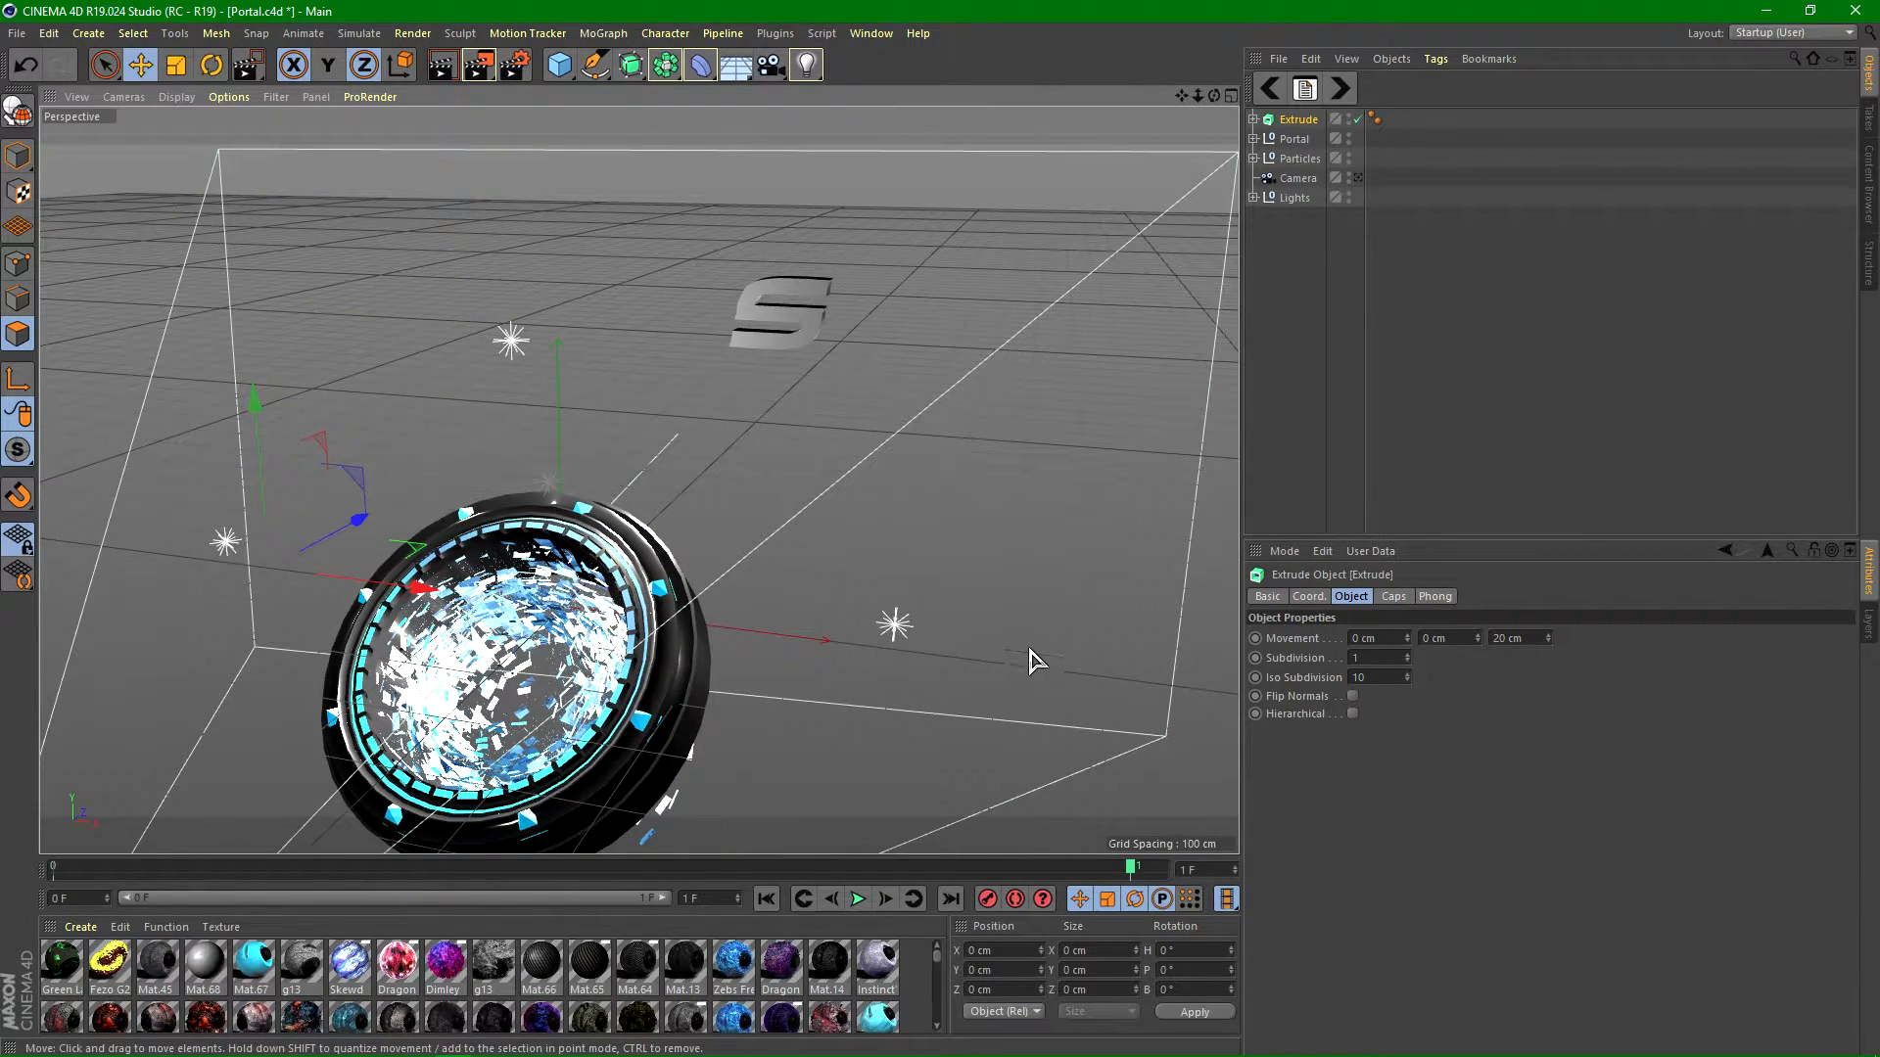
alt+drag(1013, 666, 1116, 641)
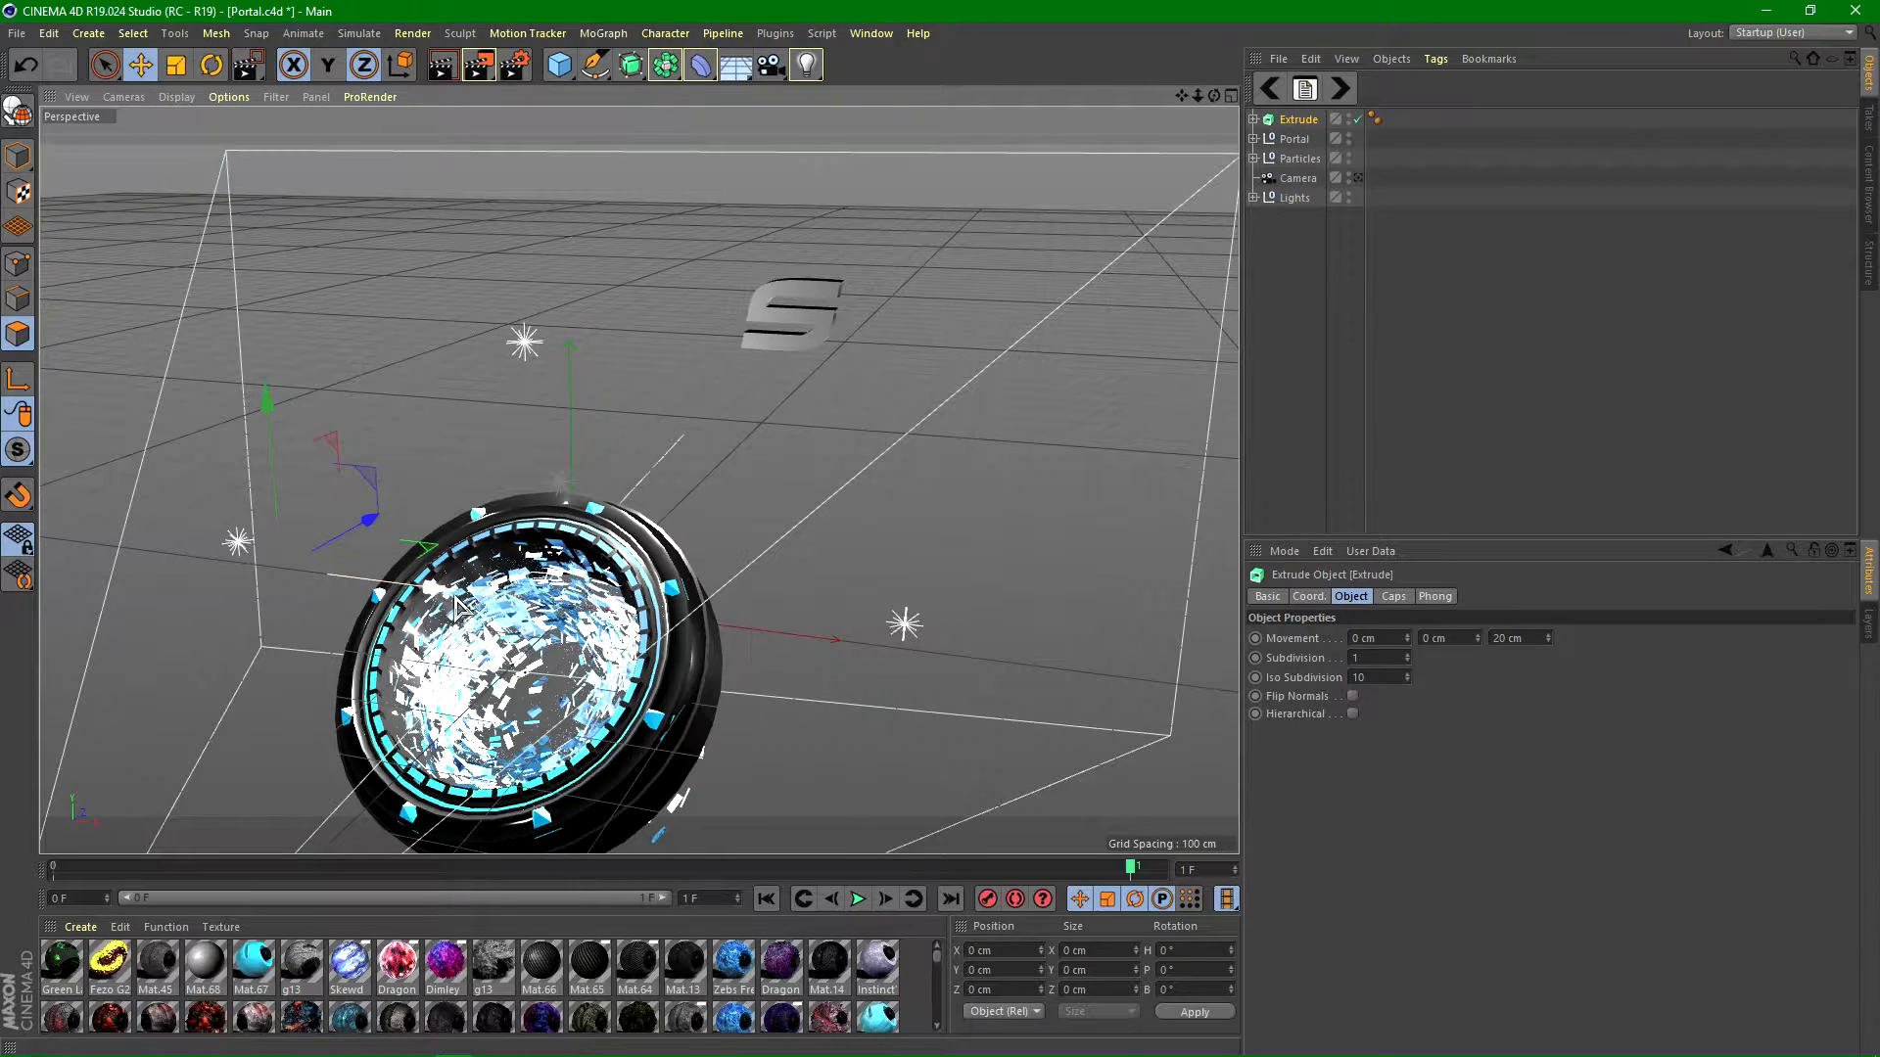
drag(460, 607, 367, 578)
drag(188, 396, 161, 675)
drag(367, 791, 298, 758)
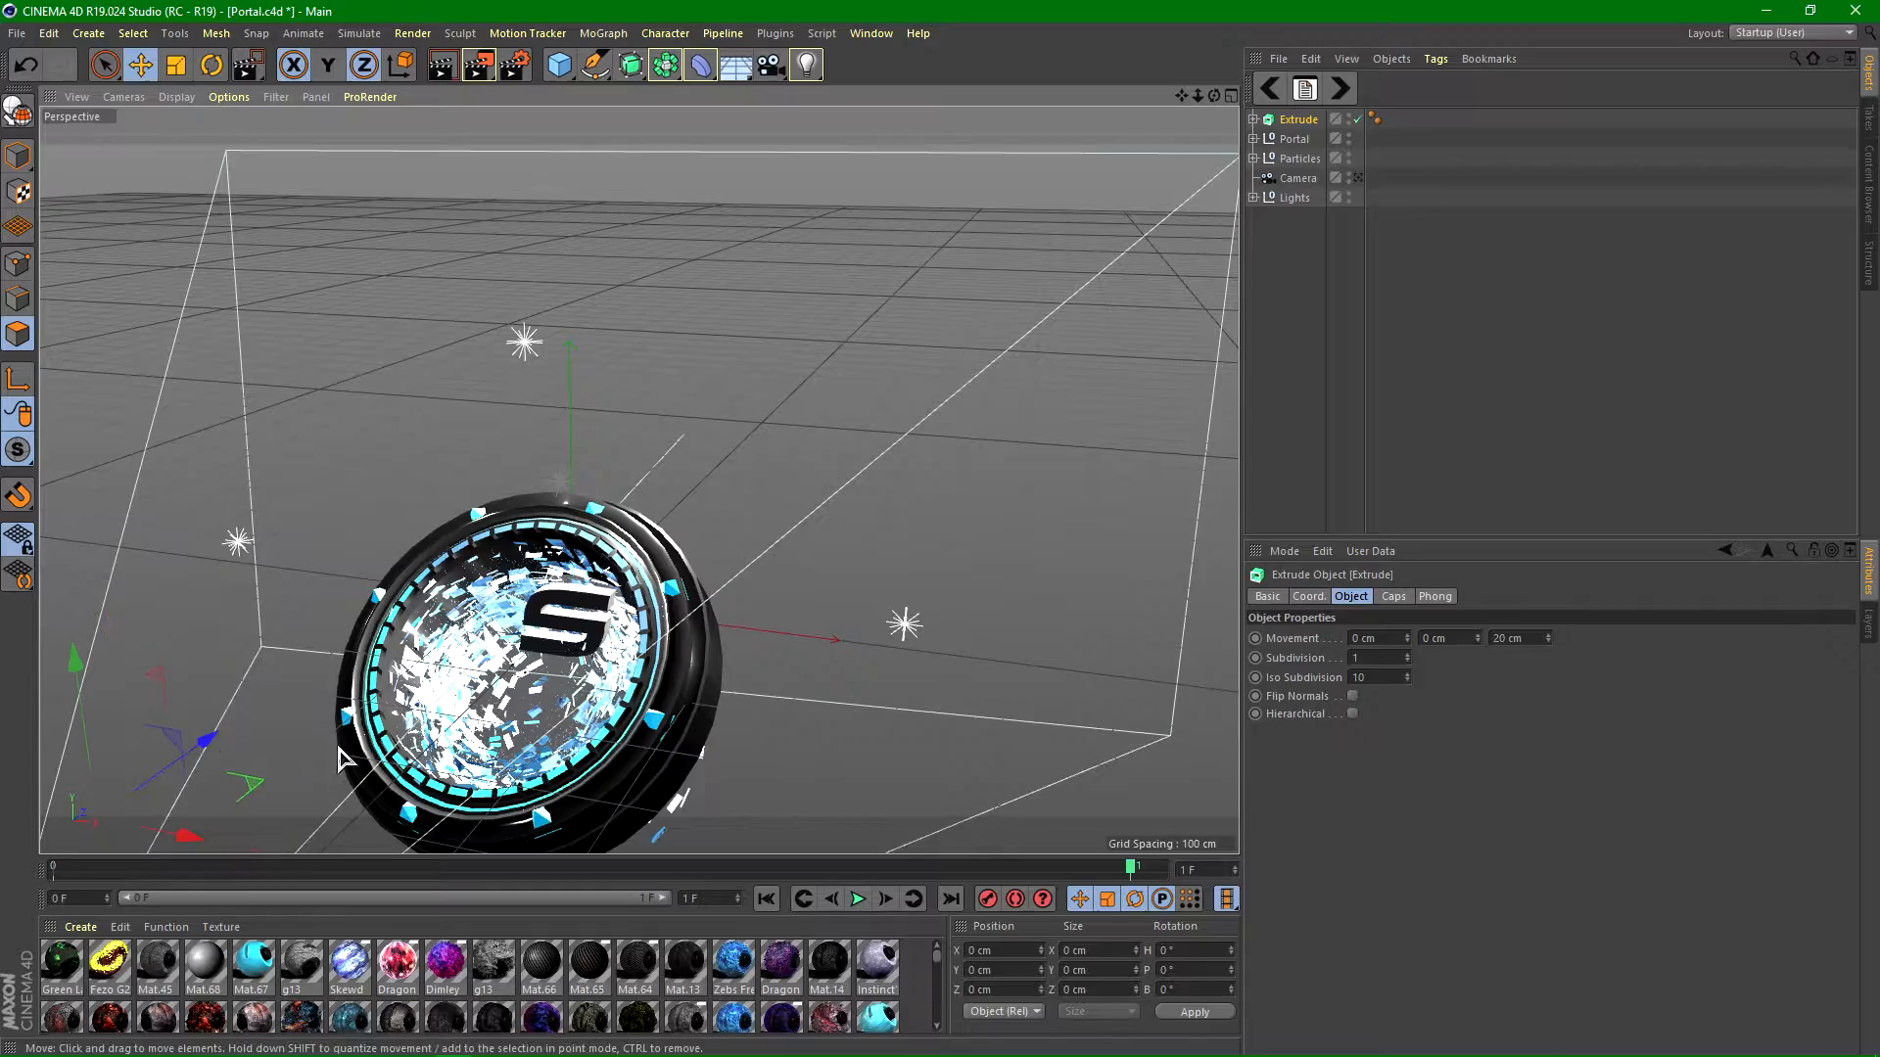
Step: Check the logo through the scene camera and shift it lower toward the portal's centre
click(1357, 178)
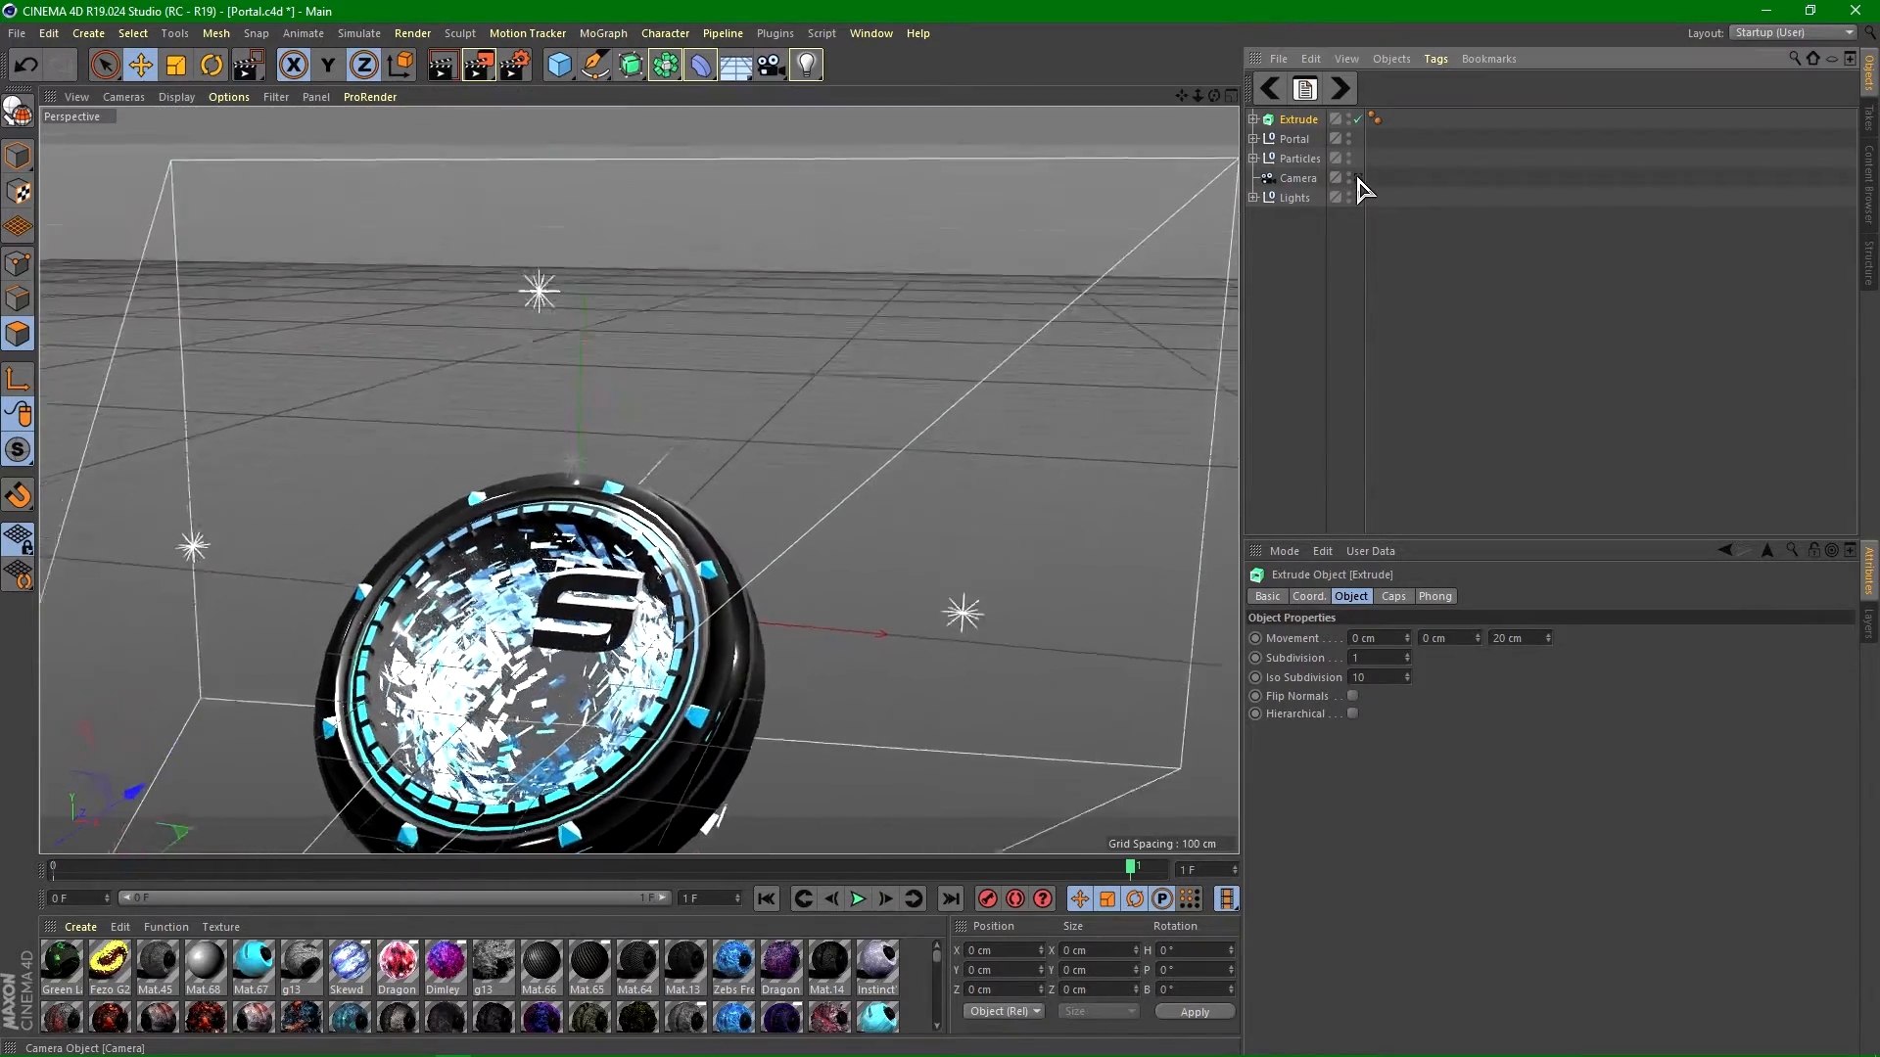
click(1357, 178)
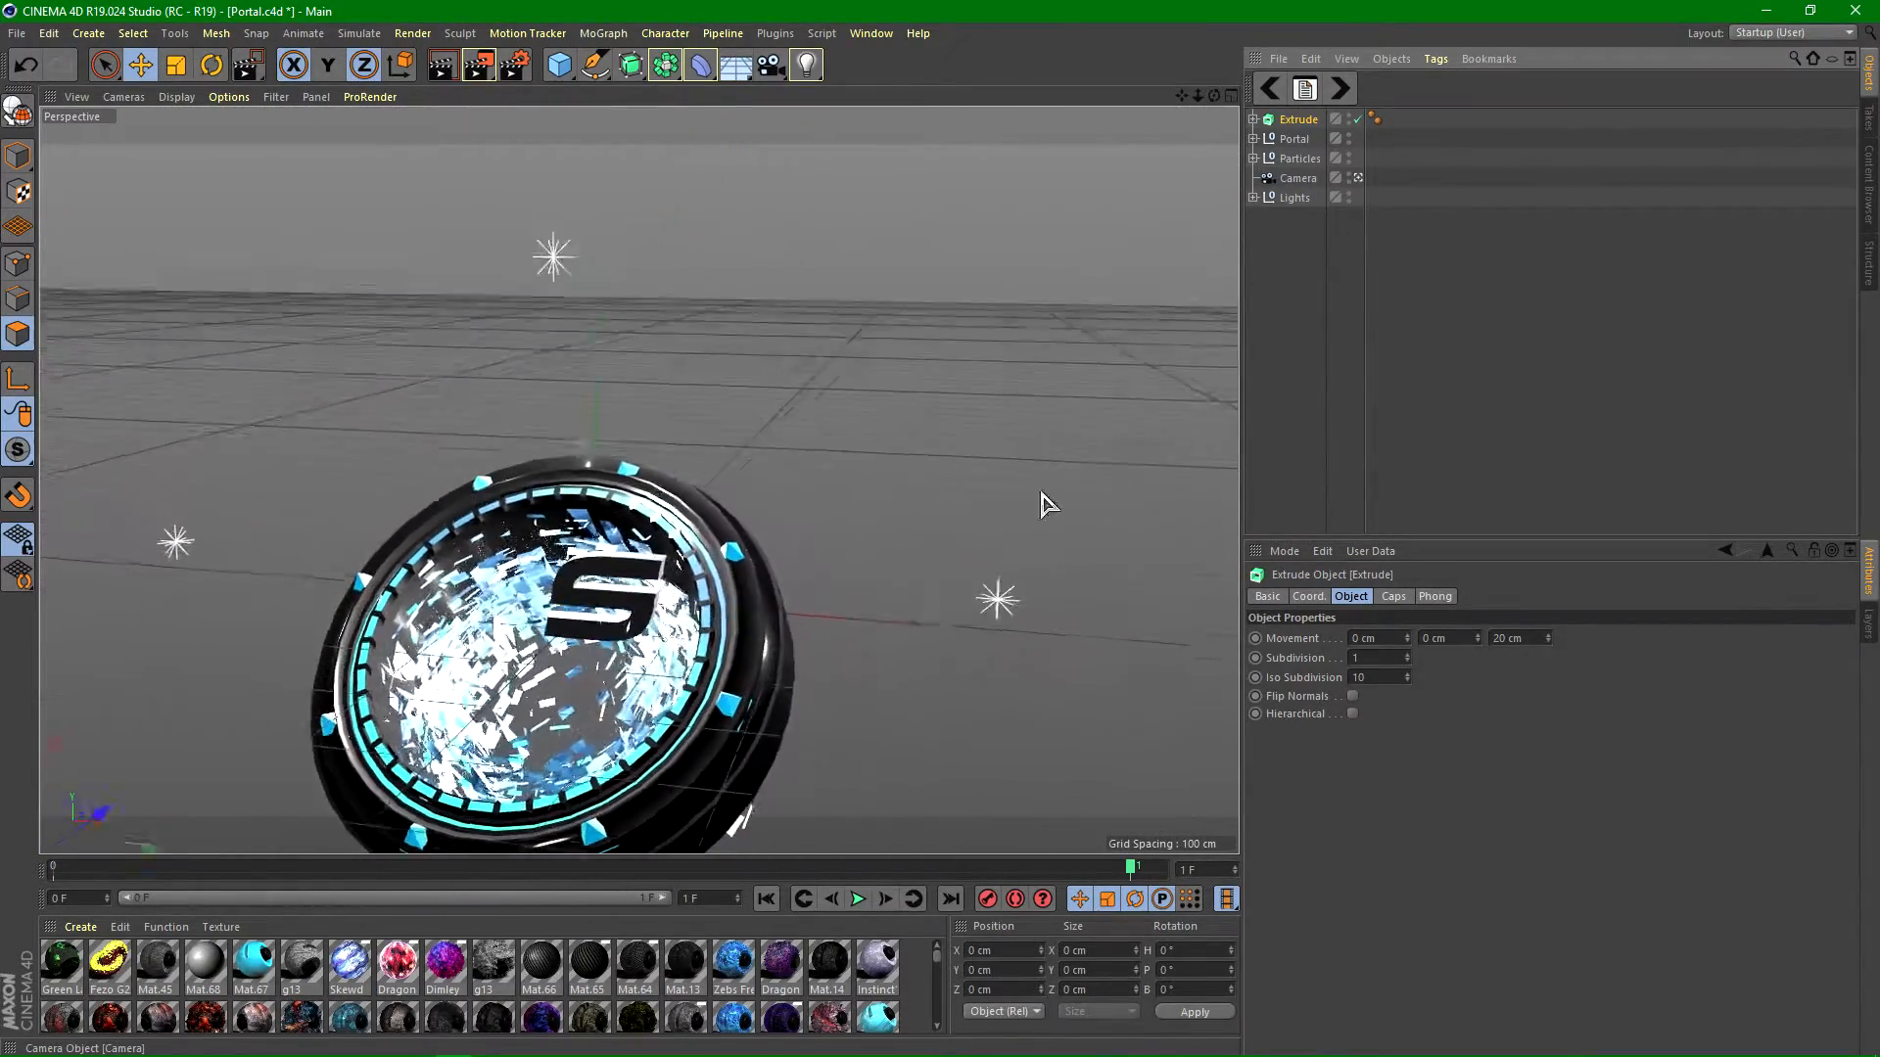
scroll(847, 336, down, 4)
scroll(684, 670, up, 6)
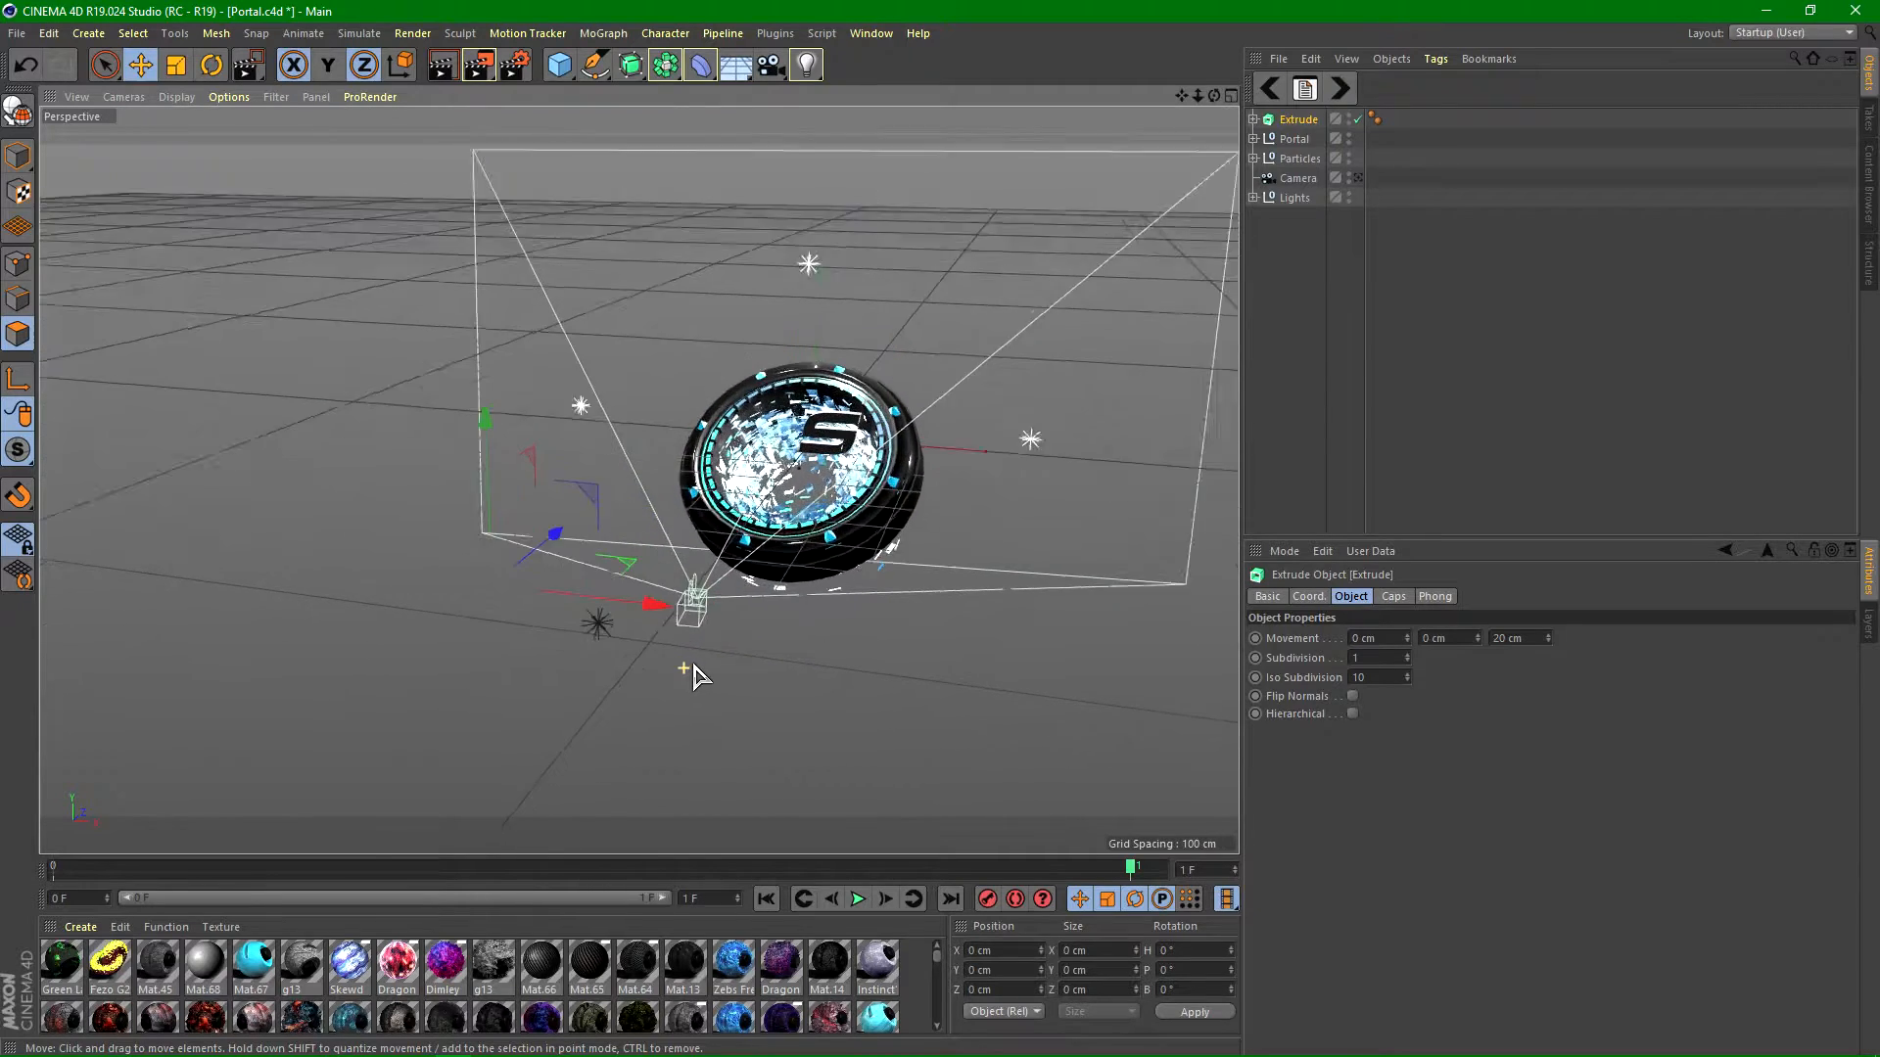
mouse_move(621, 600)
mouse_down()
mouse_move(592, 600)
mouse_move(424, 420)
mouse_move(600, 624)
mouse_up()
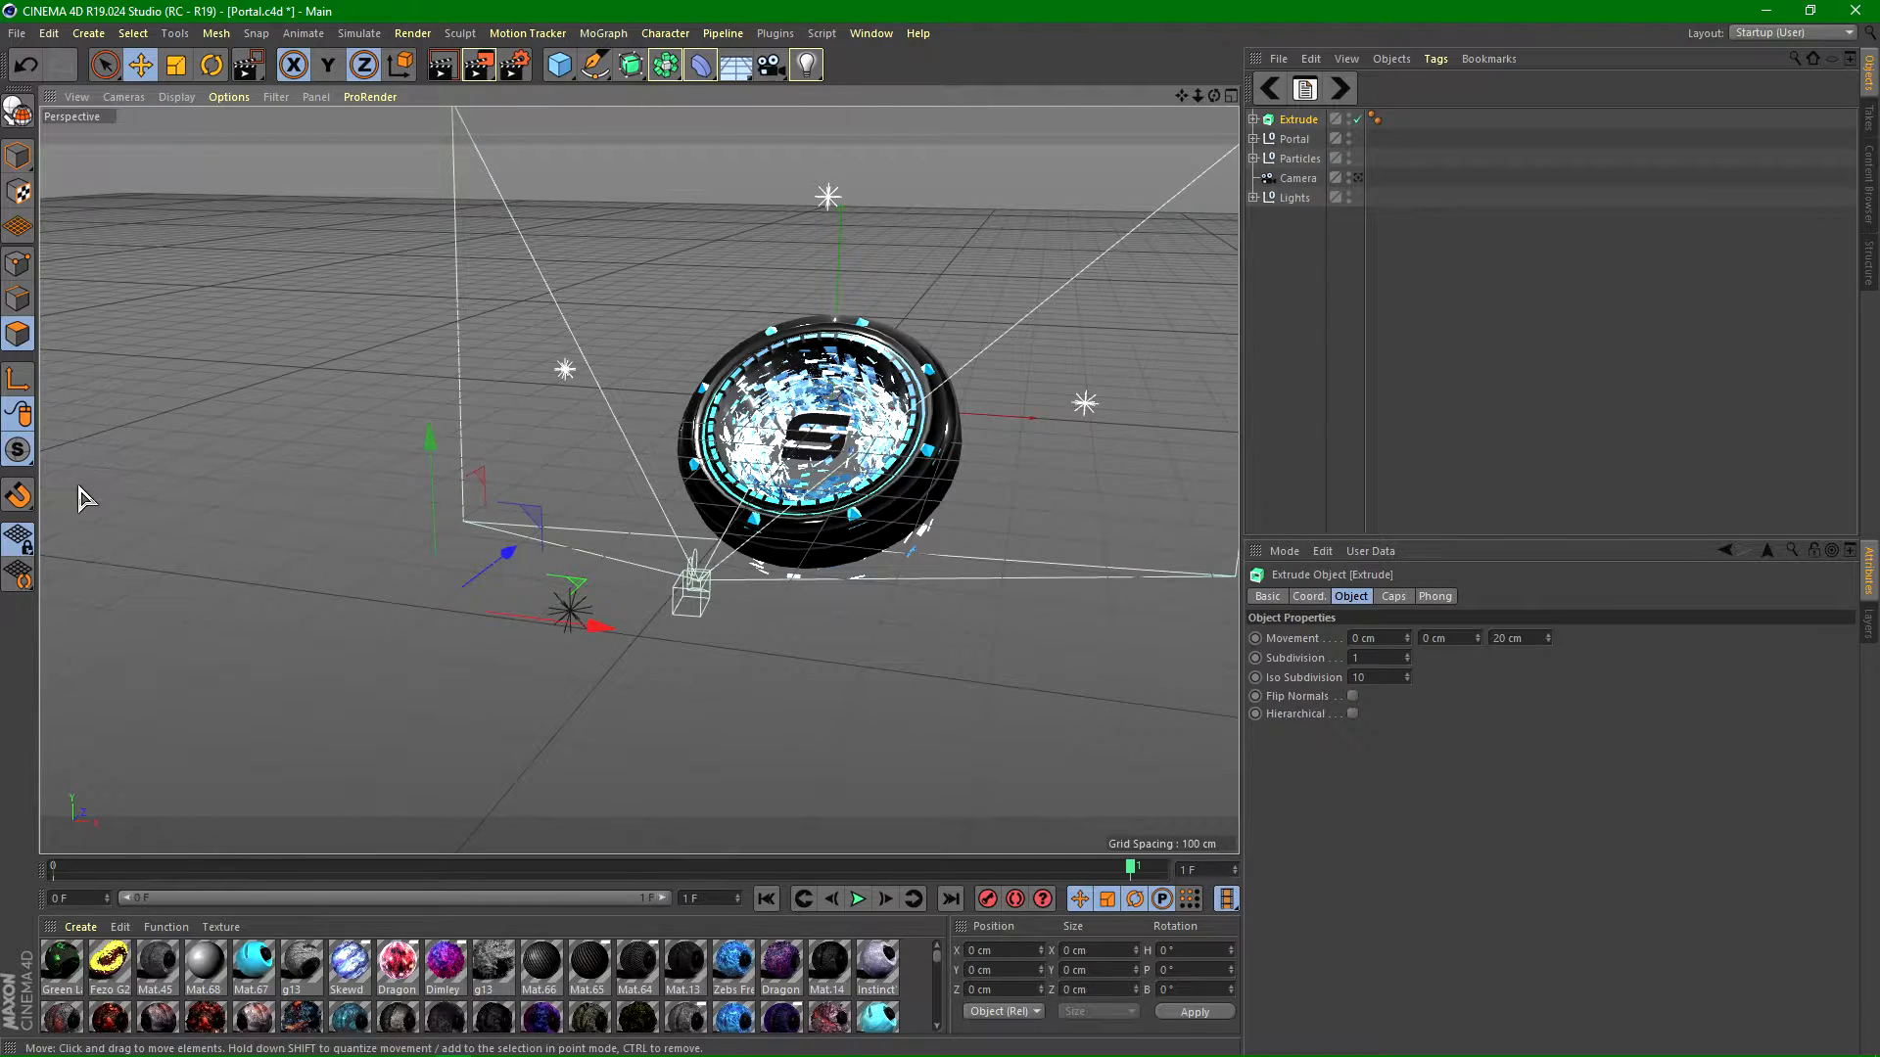
Step: Enable axis editing and move the Extrude object's axis from outside the portal over to the S logo
scroll(866, 519, up, 4)
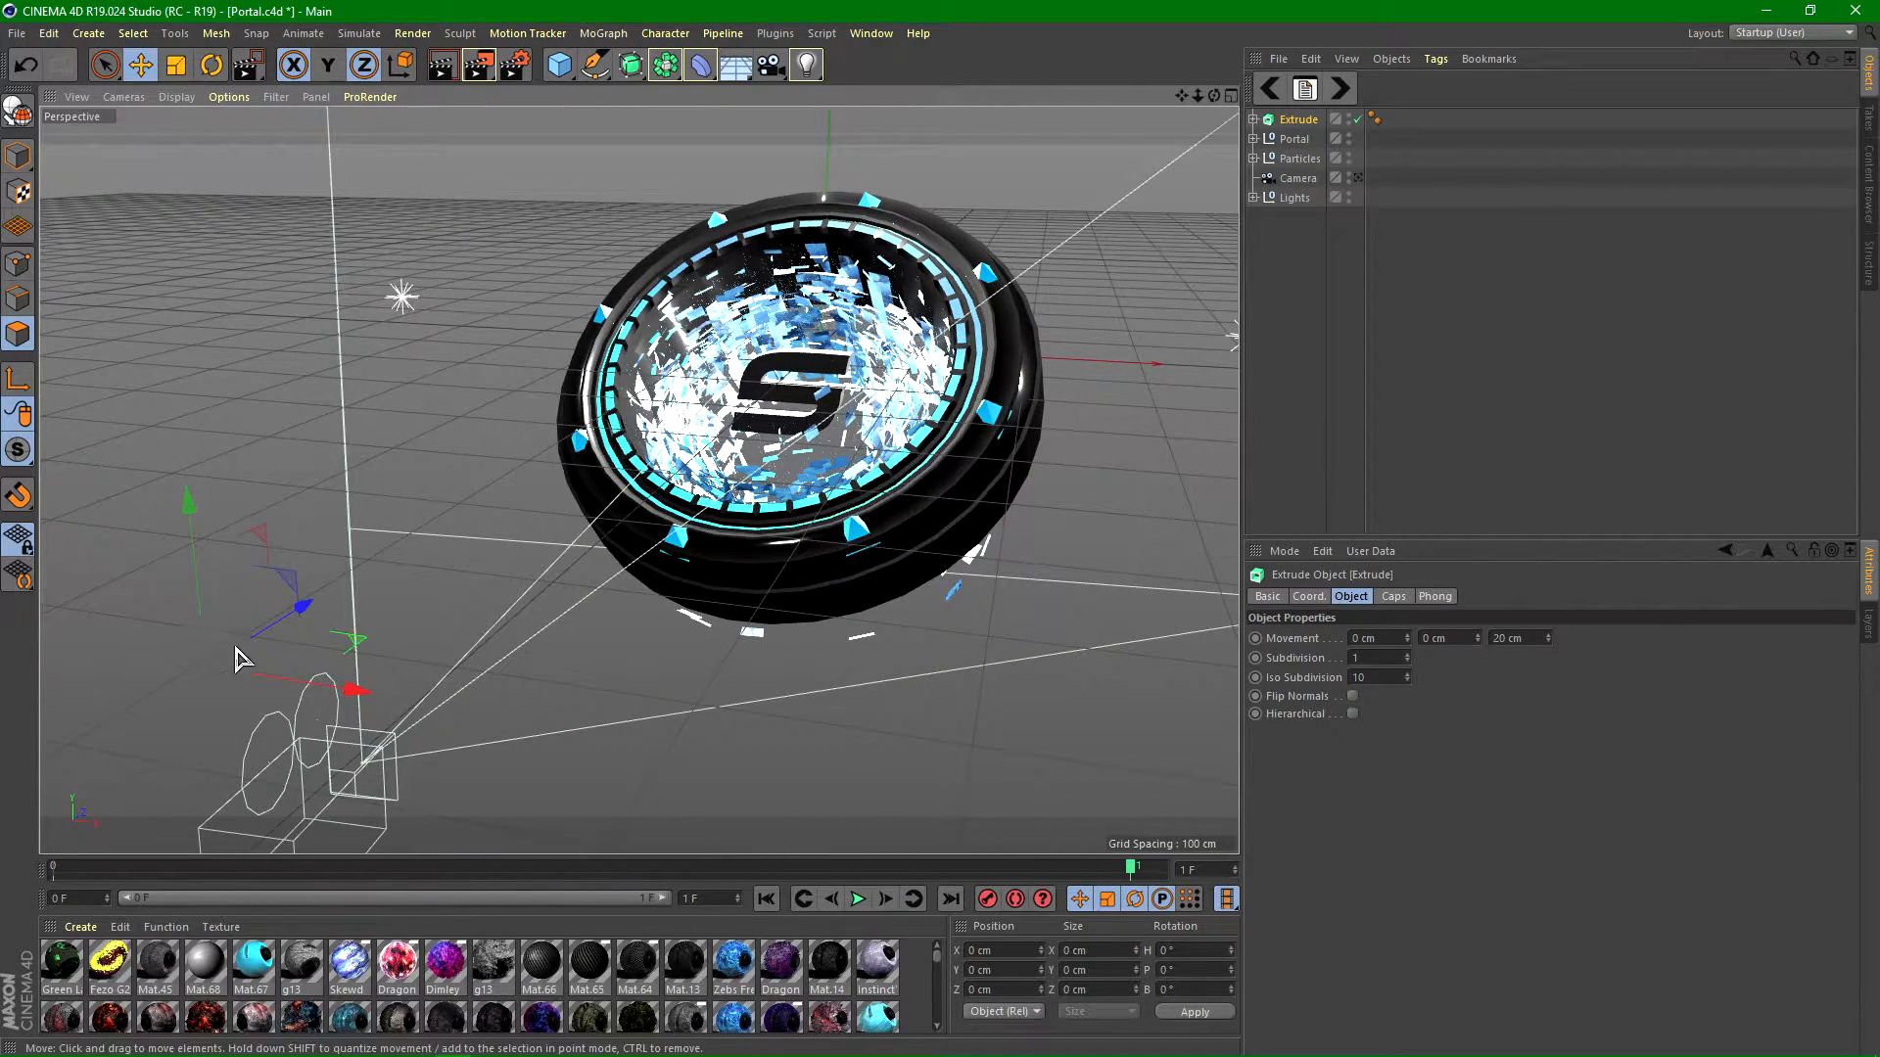
alt+drag(889, 566, 869, 565)
click(18, 382)
drag(284, 501, 293, 277)
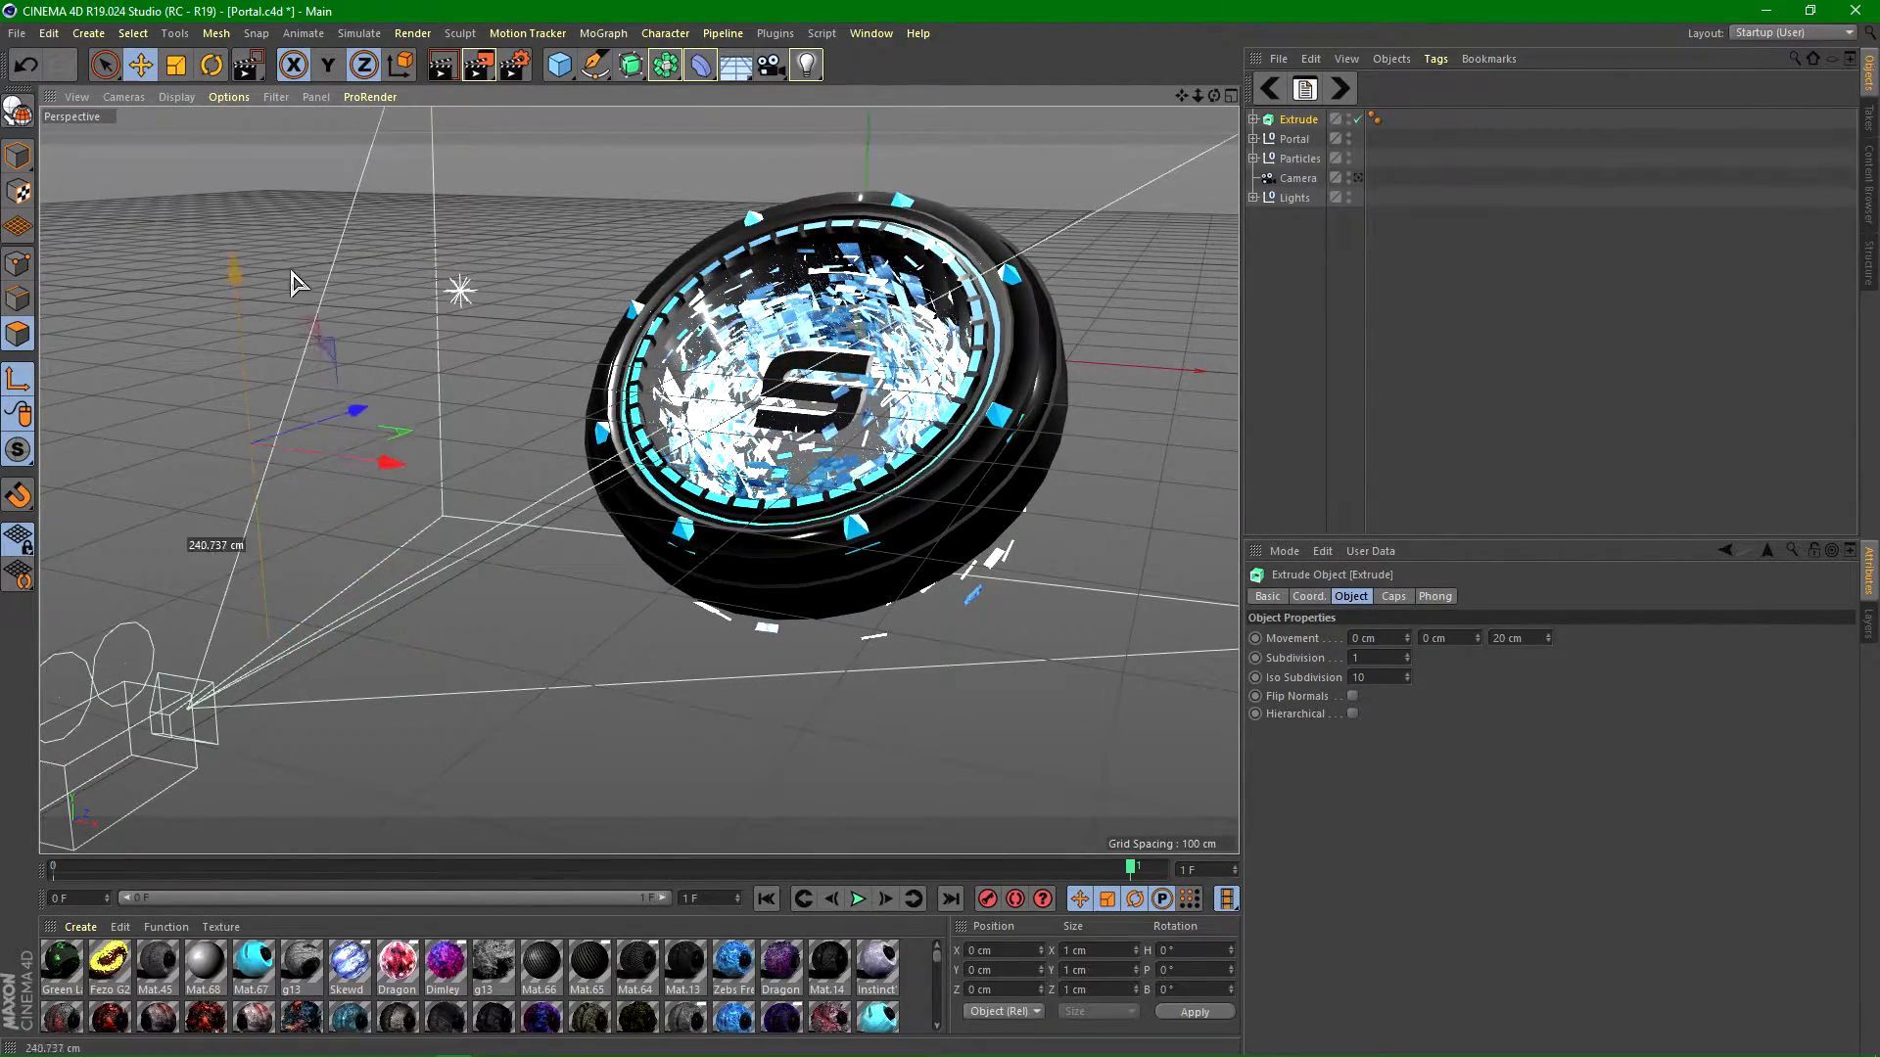
drag(390, 474, 893, 549)
drag(763, 311, 765, 263)
alt+drag(968, 409, 744, 450)
scroll(840, 397, up, 10)
scroll(663, 461, up, 8)
scroll(850, 445, down, 8)
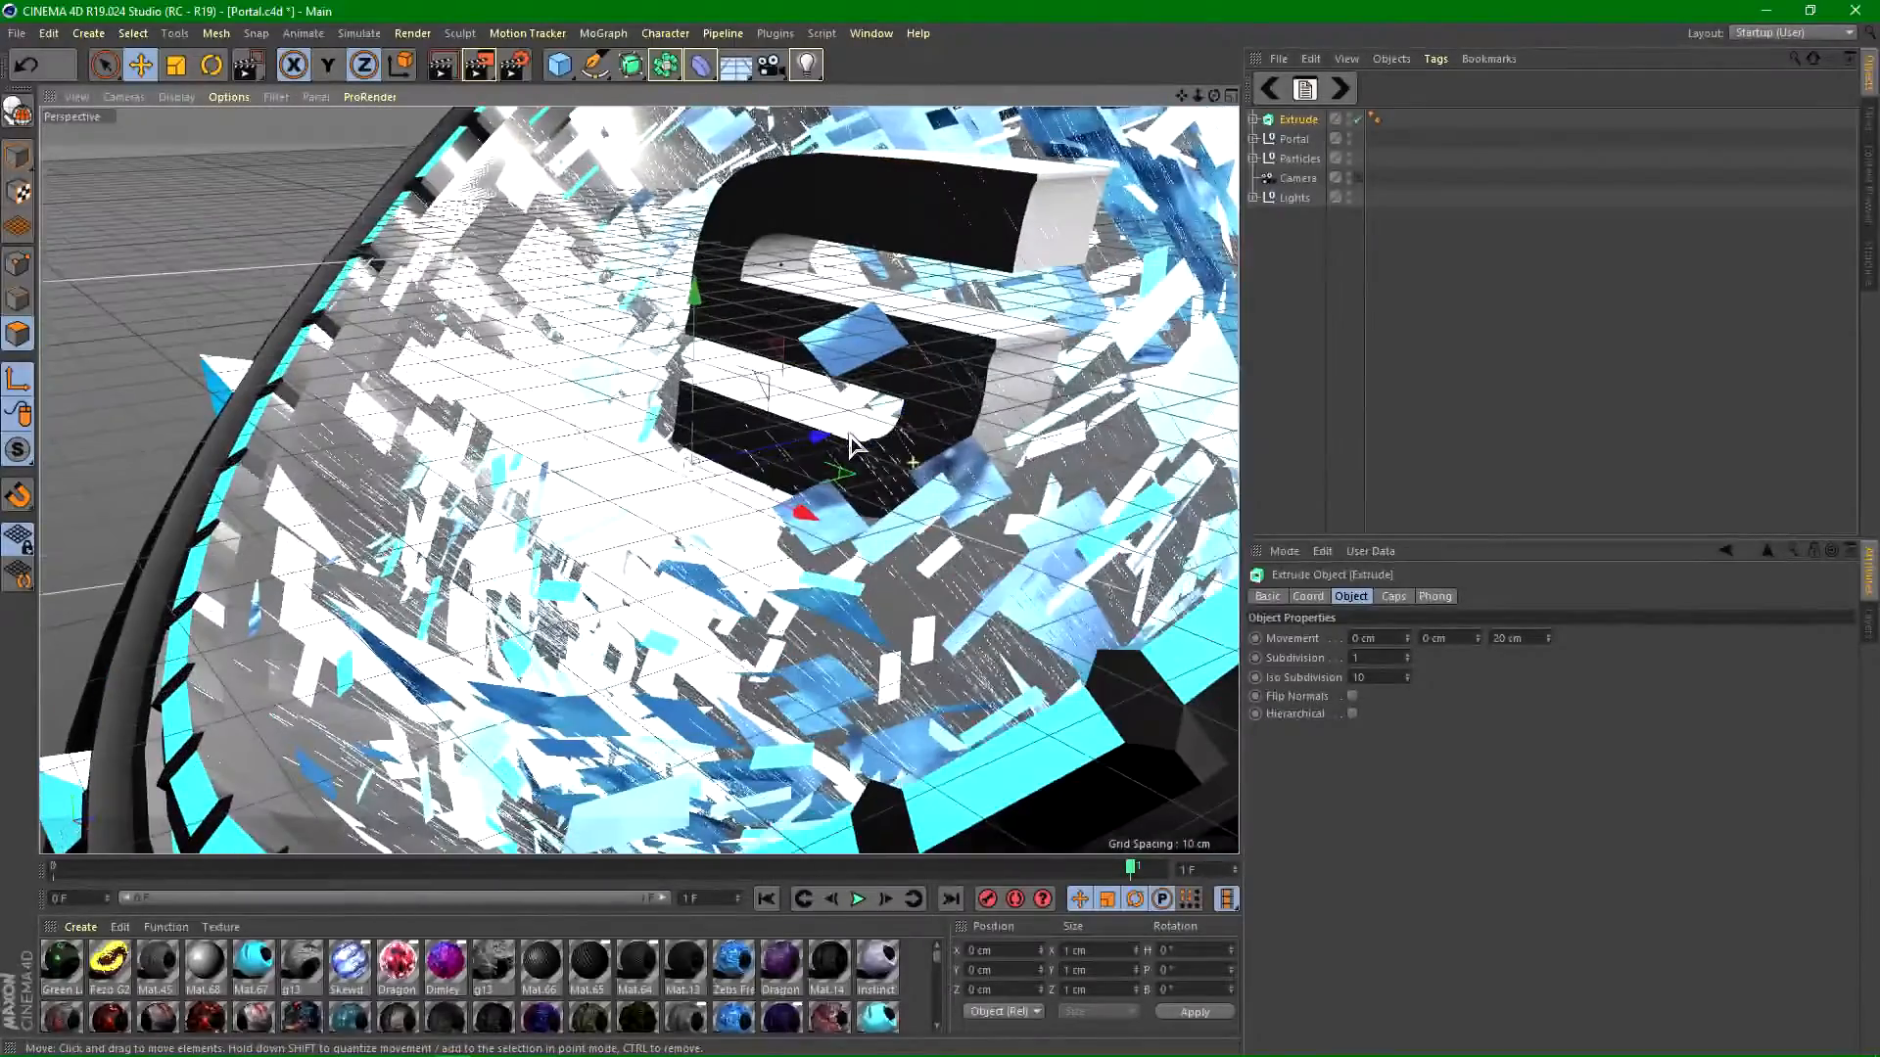
Step: Fine-tune the Extrude object's axis along X and Y so that it sits in the middle of the S logo
click(1357, 177)
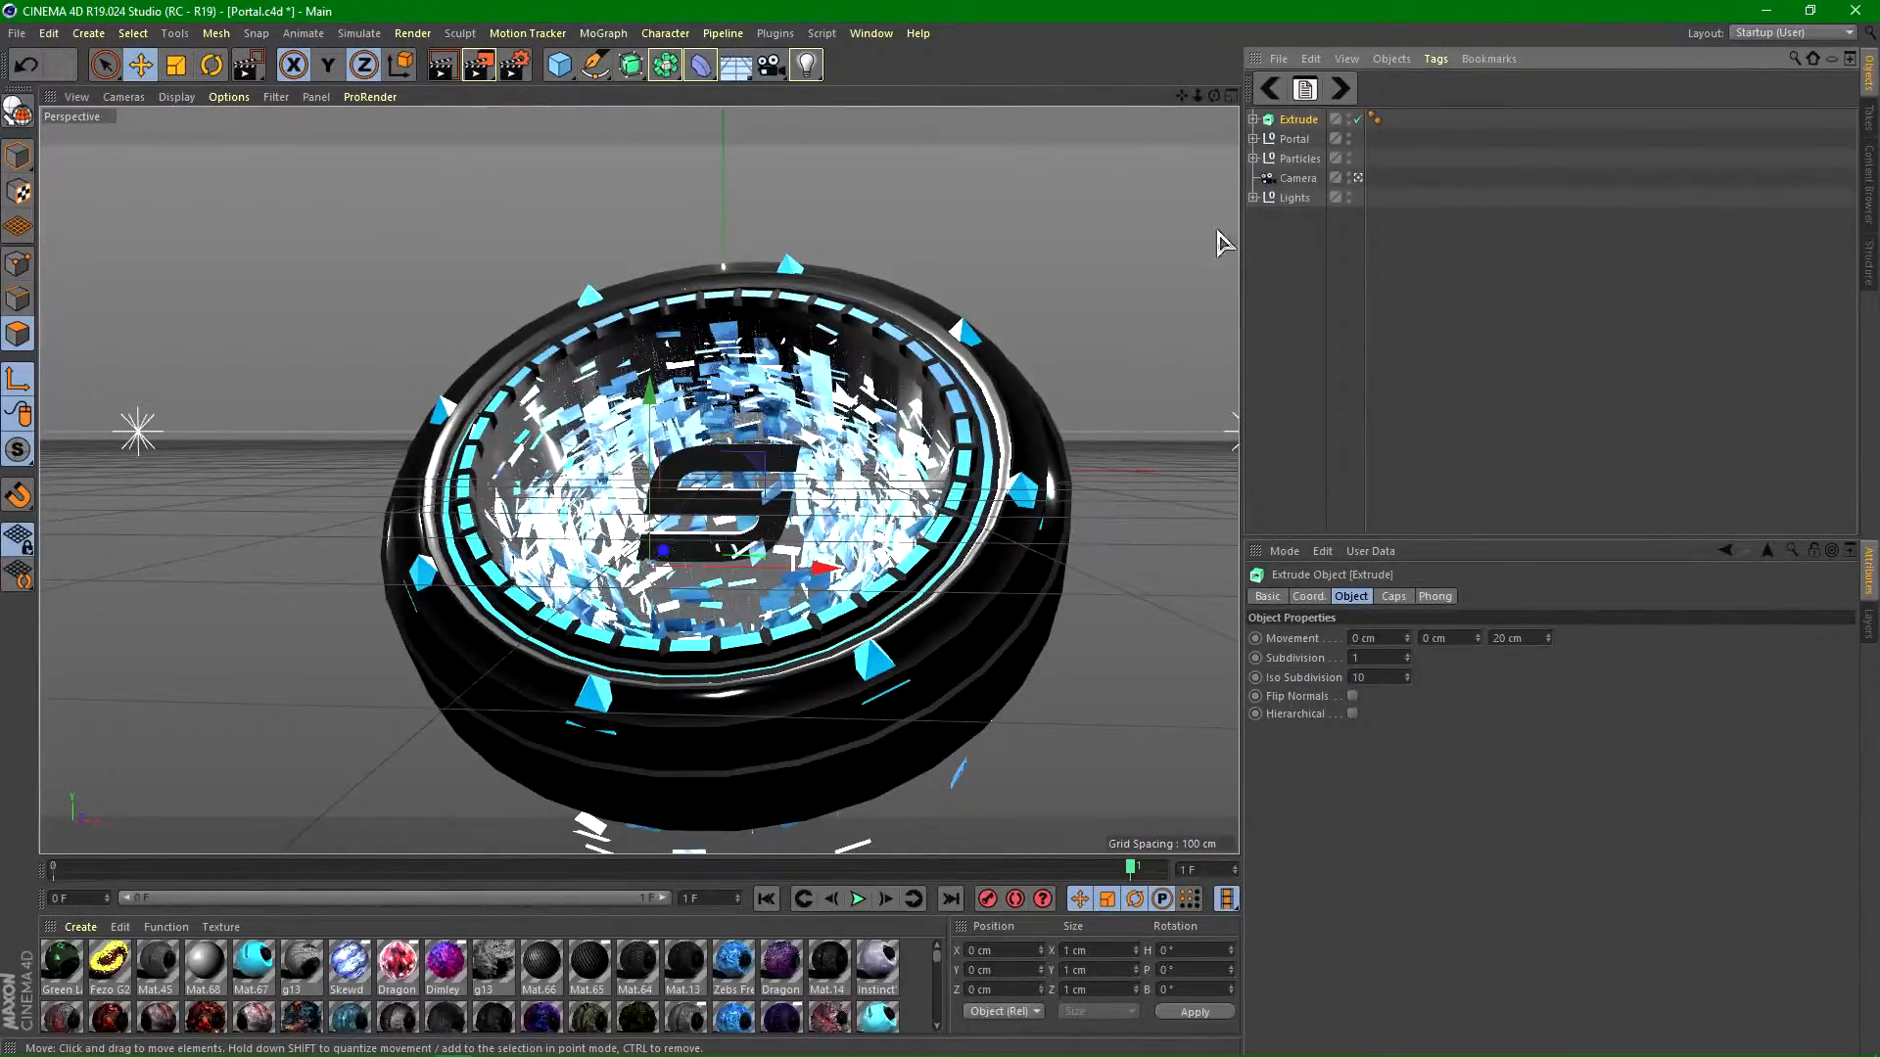
click(1357, 177)
scroll(504, 440, up, 5)
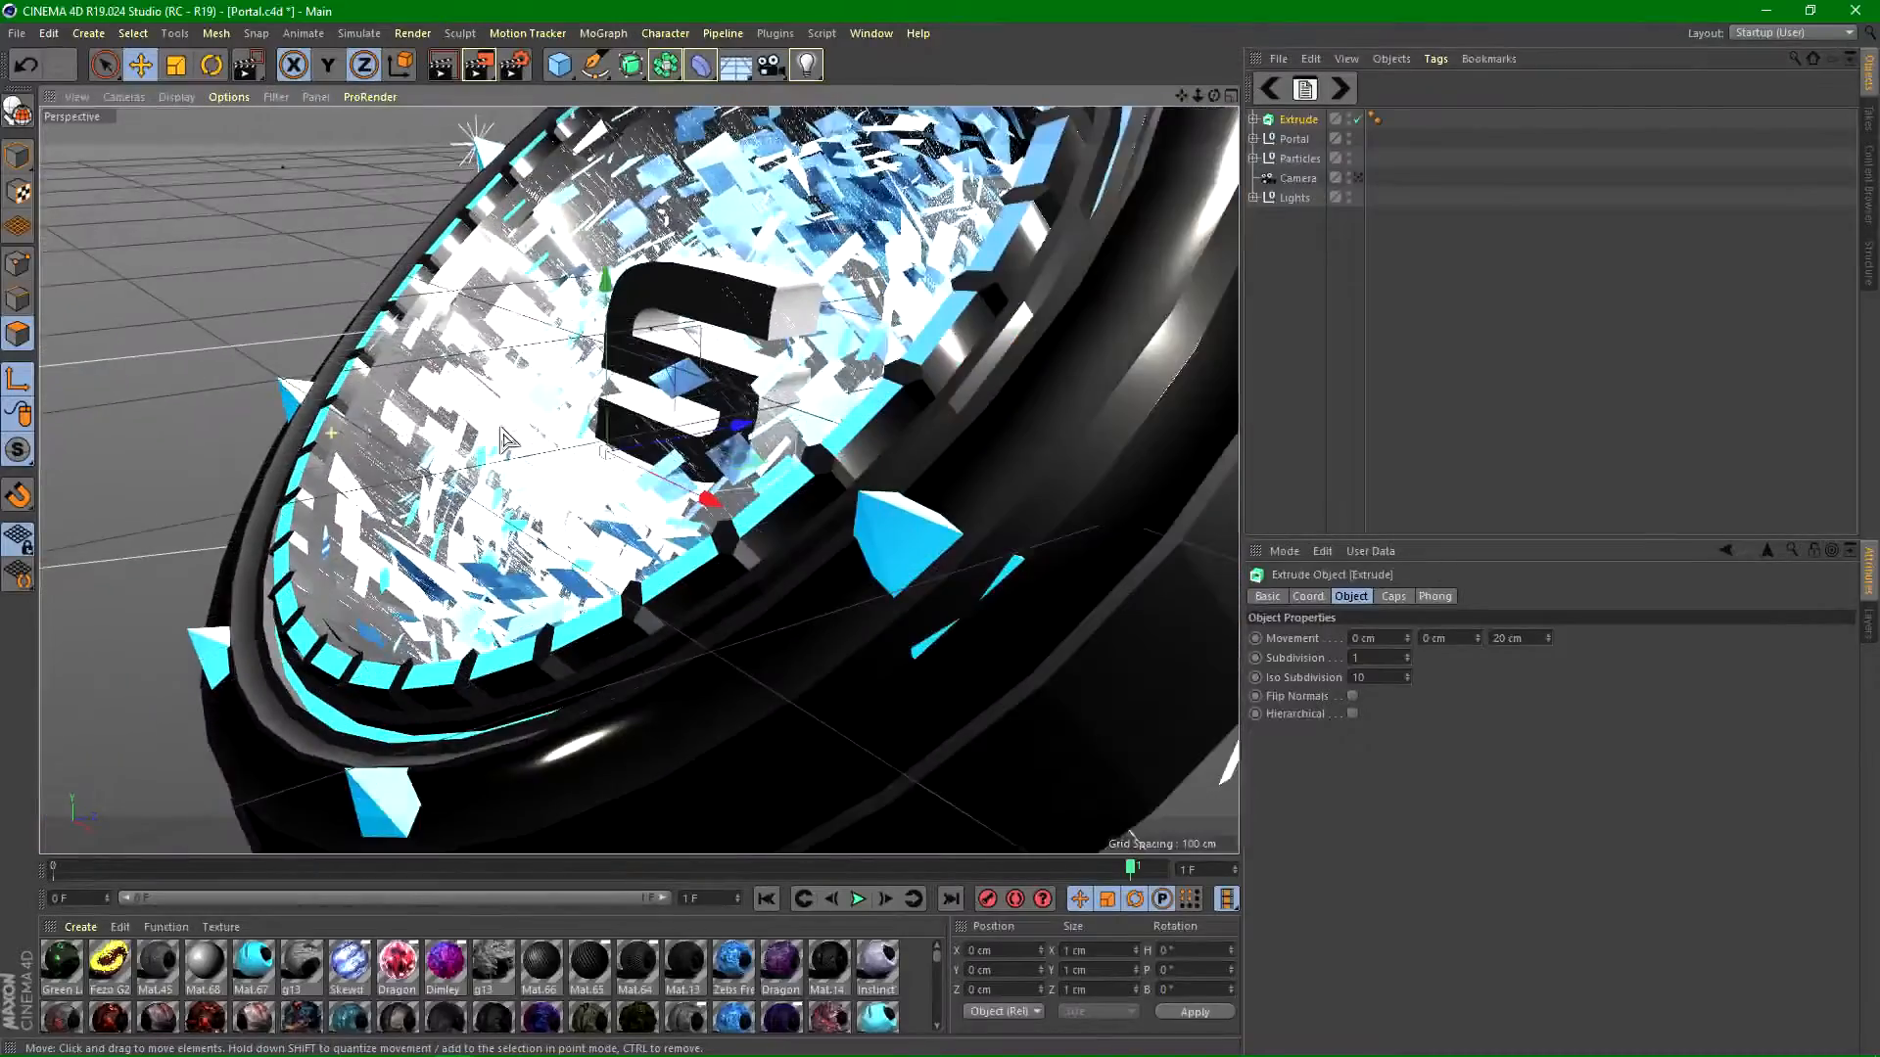
scroll(352, 367, down, 3)
alt+drag(910, 609, 852, 701)
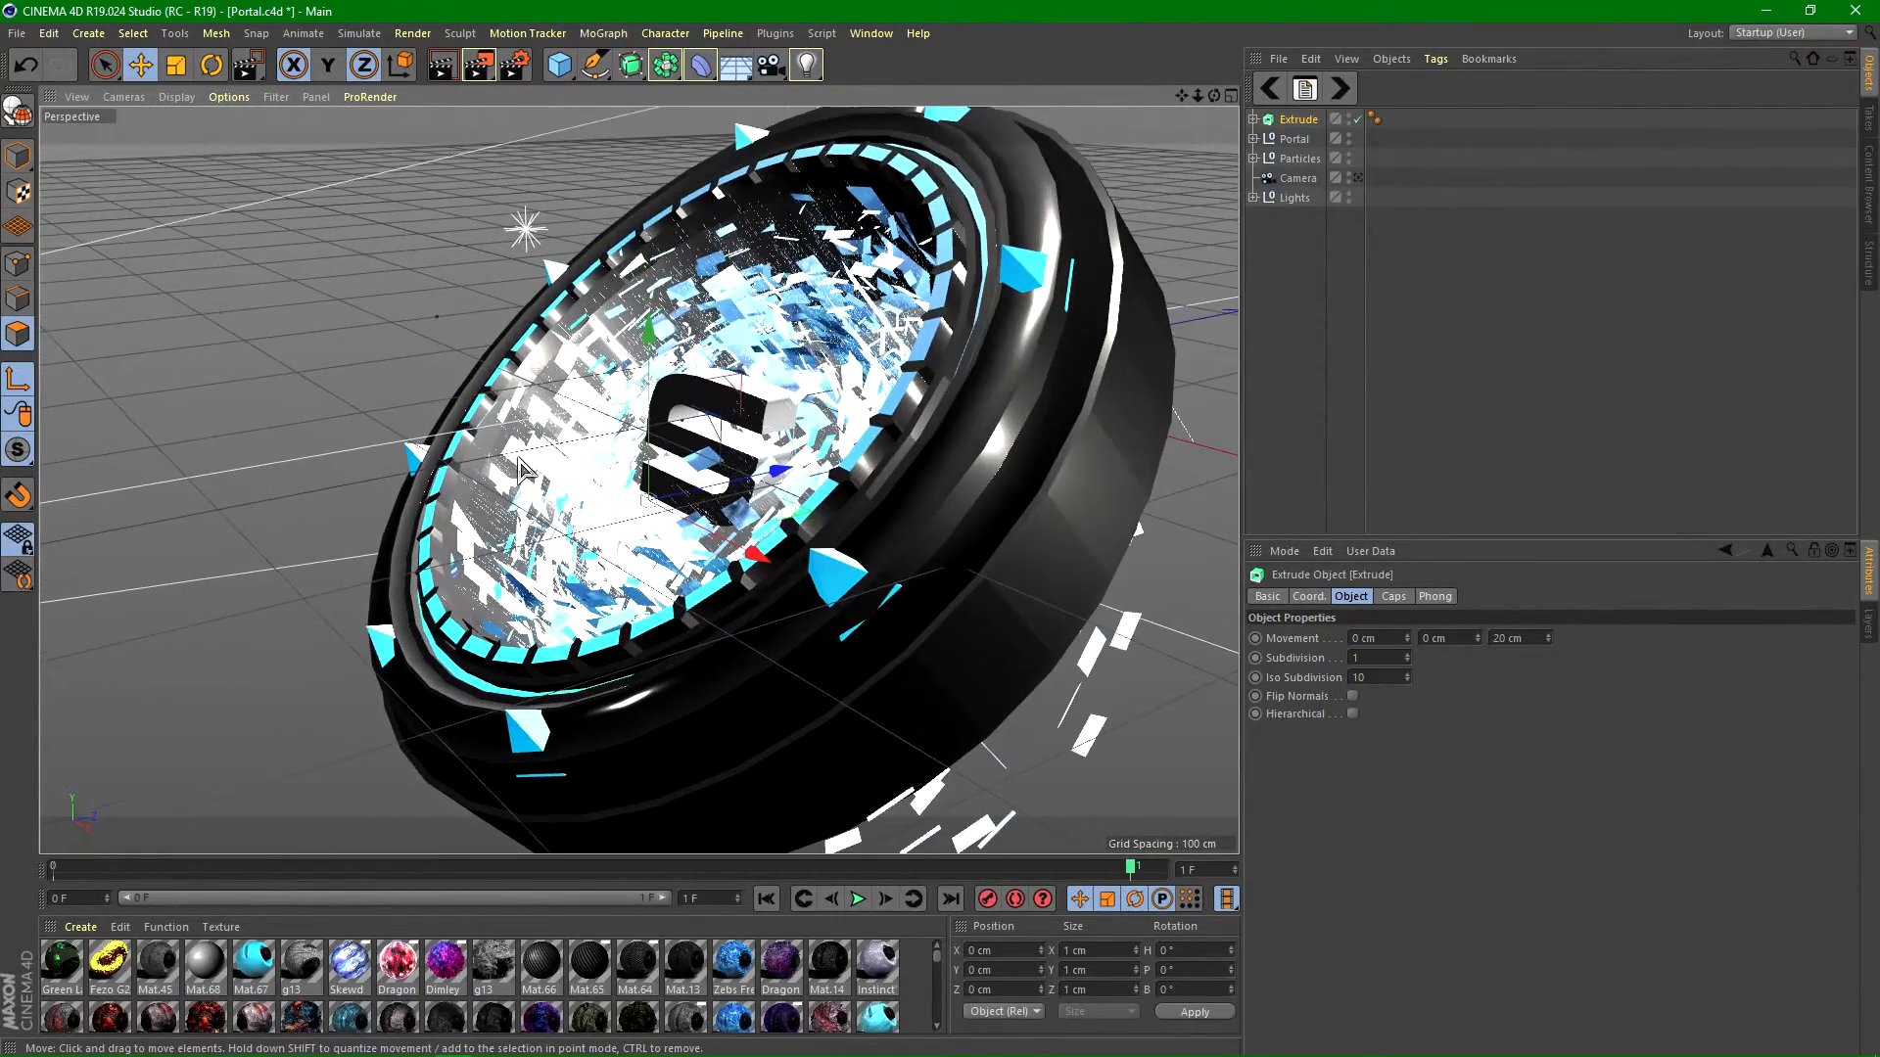
alt+drag(525, 538, 417, 568)
alt+drag(607, 473, 664, 474)
scroll(664, 473, up, 3)
scroll(522, 541, up, 5)
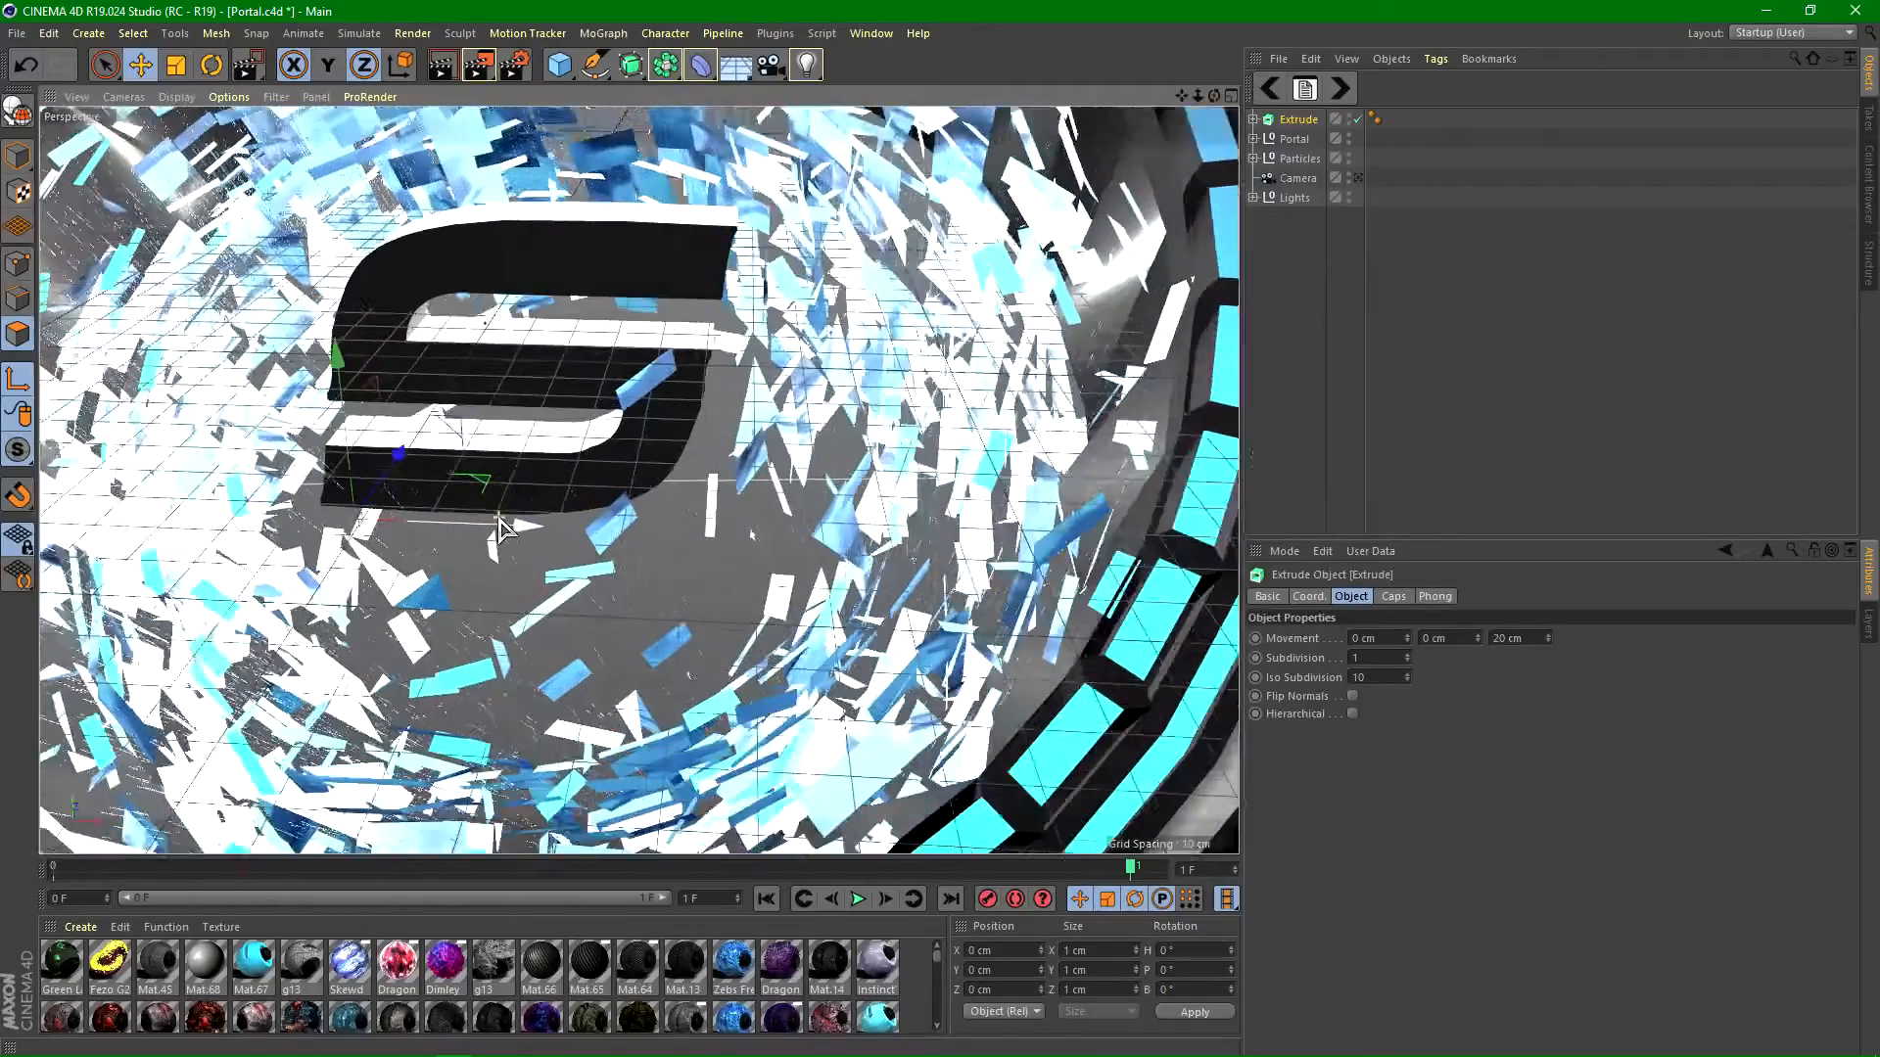
drag(680, 530, 672, 534)
drag(487, 360, 506, 223)
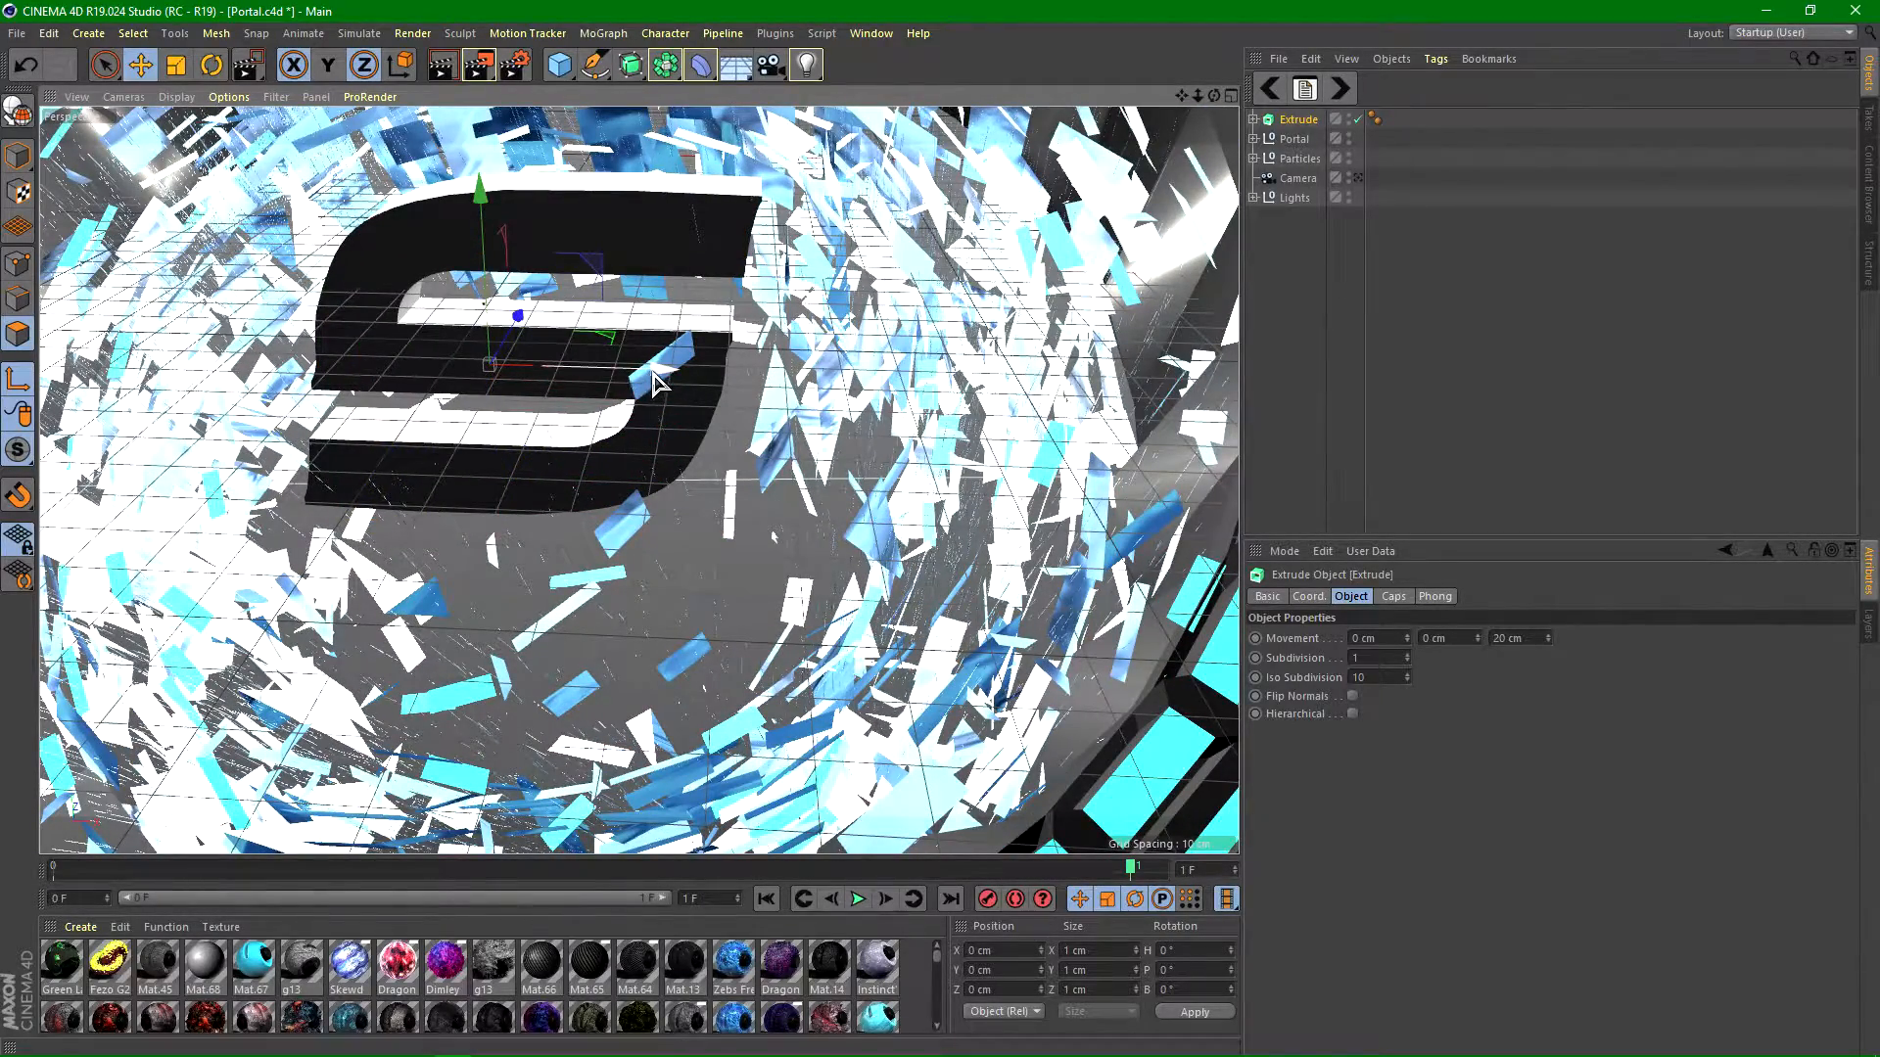
drag(703, 386, 717, 372)
drag(544, 195, 549, 209)
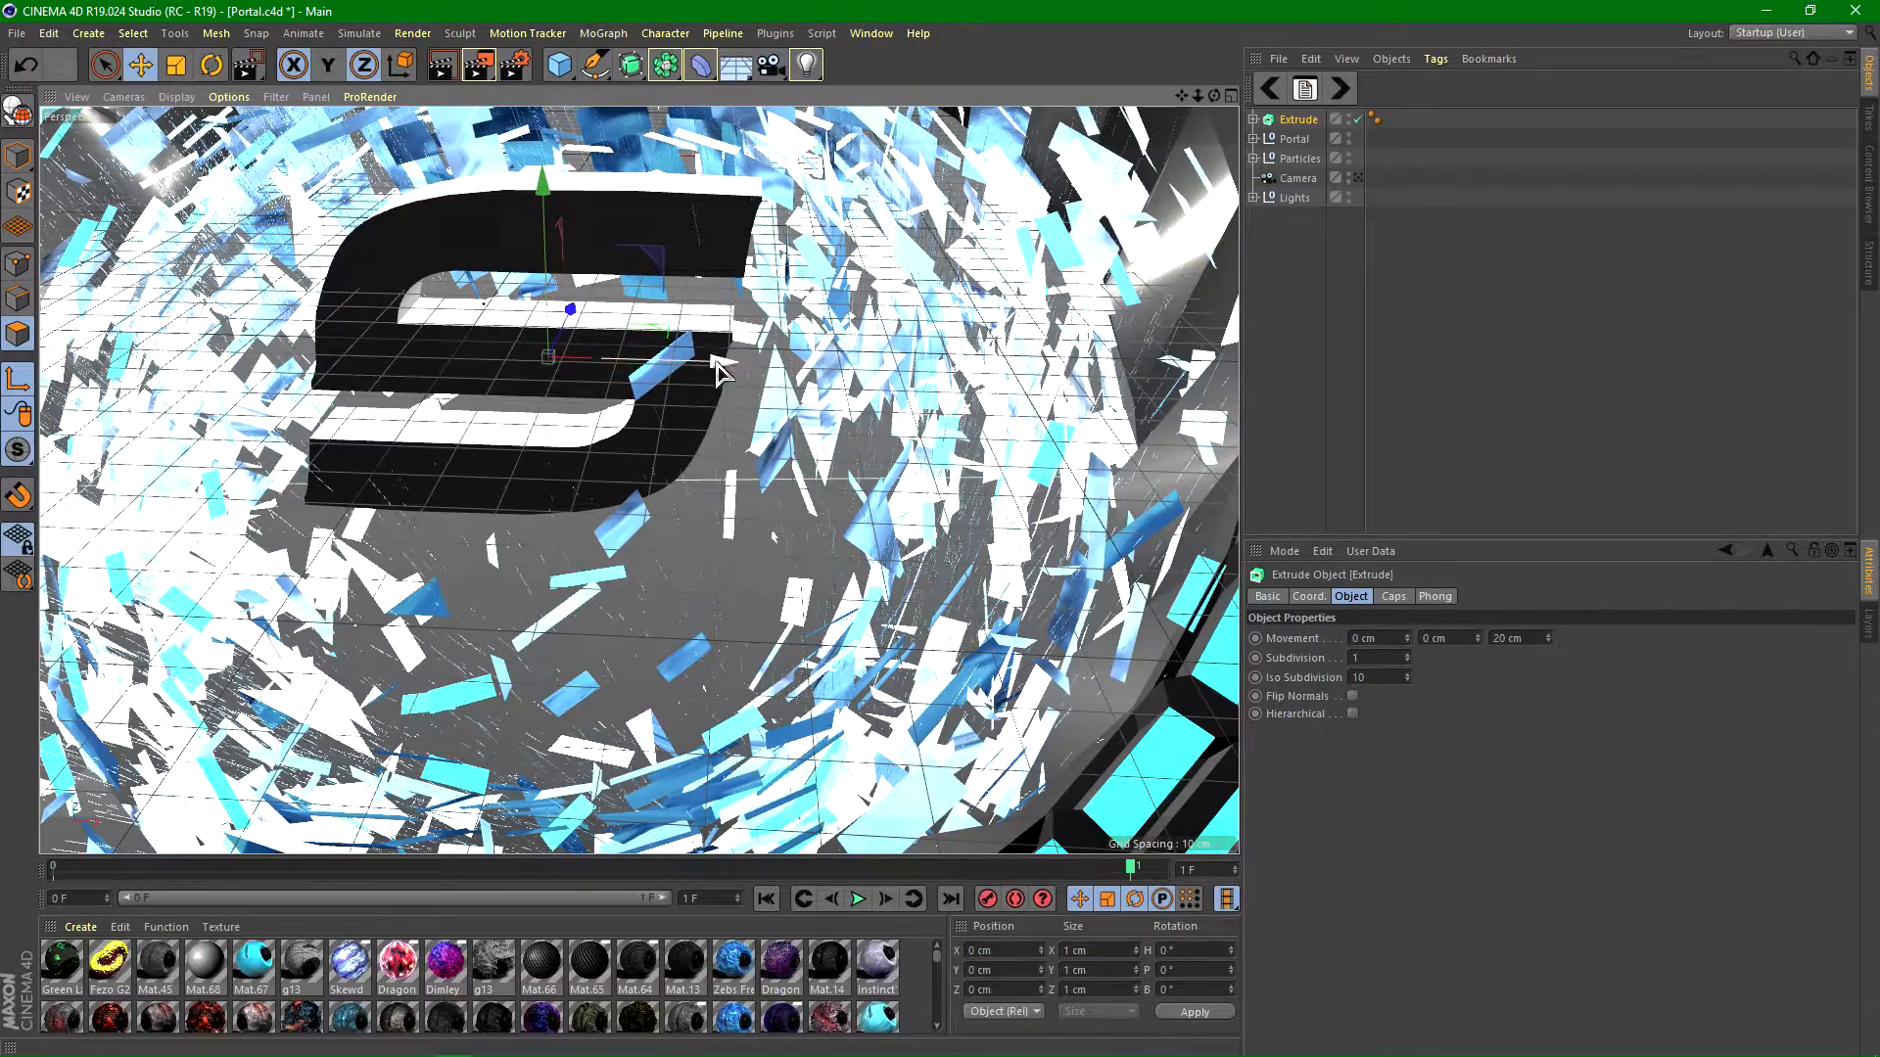
drag(707, 363, 722, 399)
alt+drag(850, 400, 1057, 401)
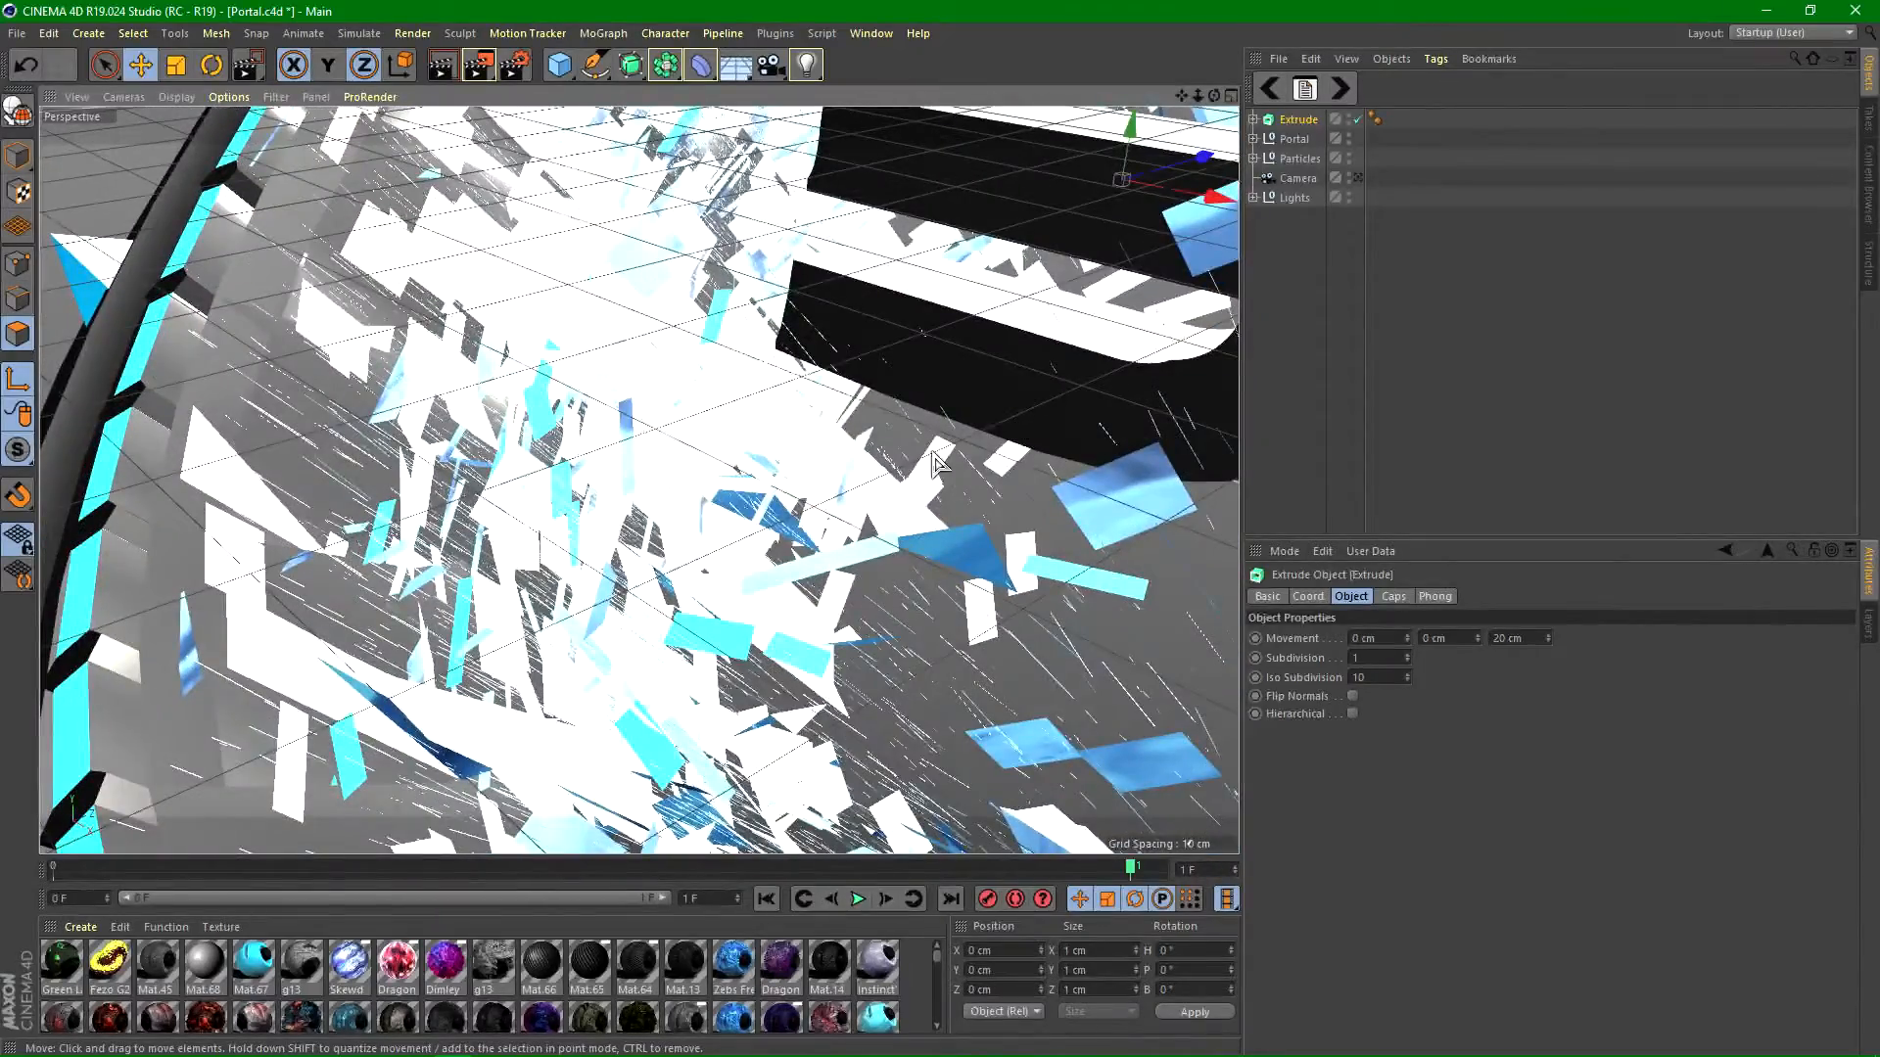
alt+right_drag(945, 449, 798, 440)
alt+drag(798, 441, 871, 493)
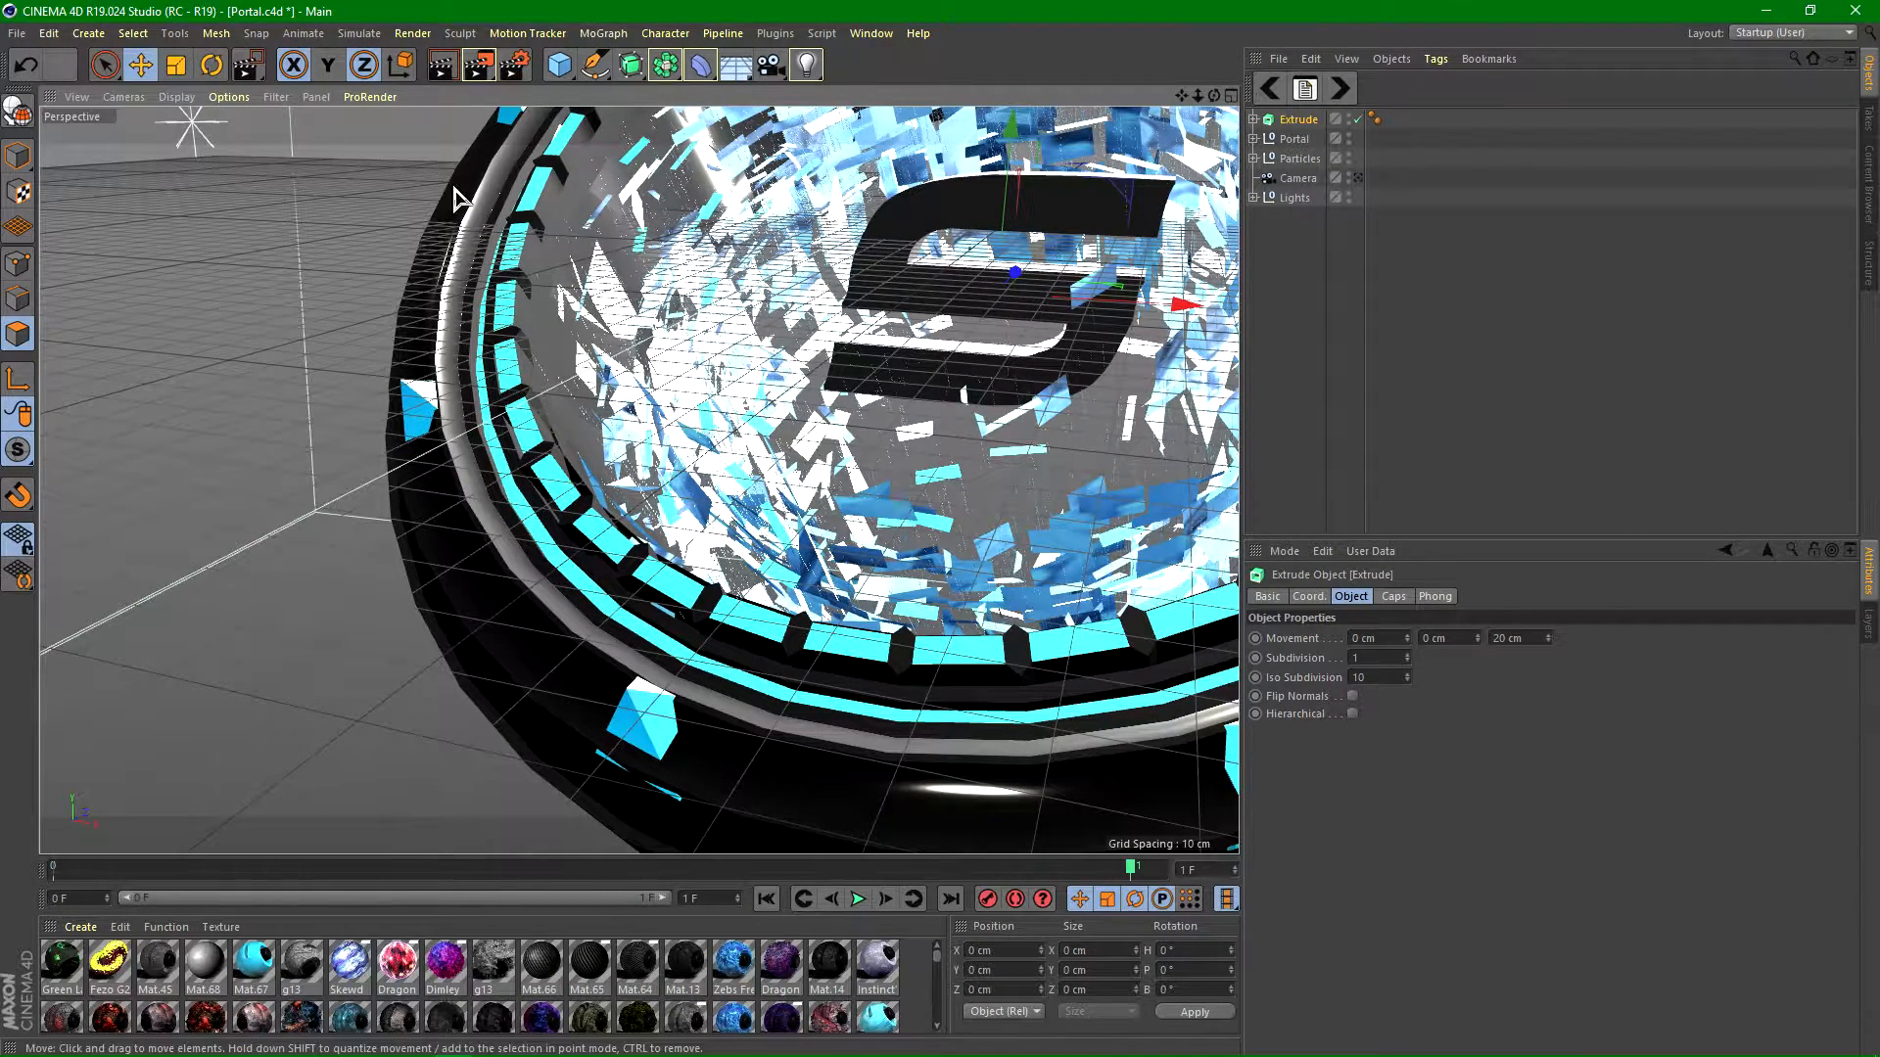
click(211, 64)
drag(1096, 259, 837, 270)
key(ctrl+z)
key(e)
drag(1165, 306, 1067, 325)
key(ctrl+z)
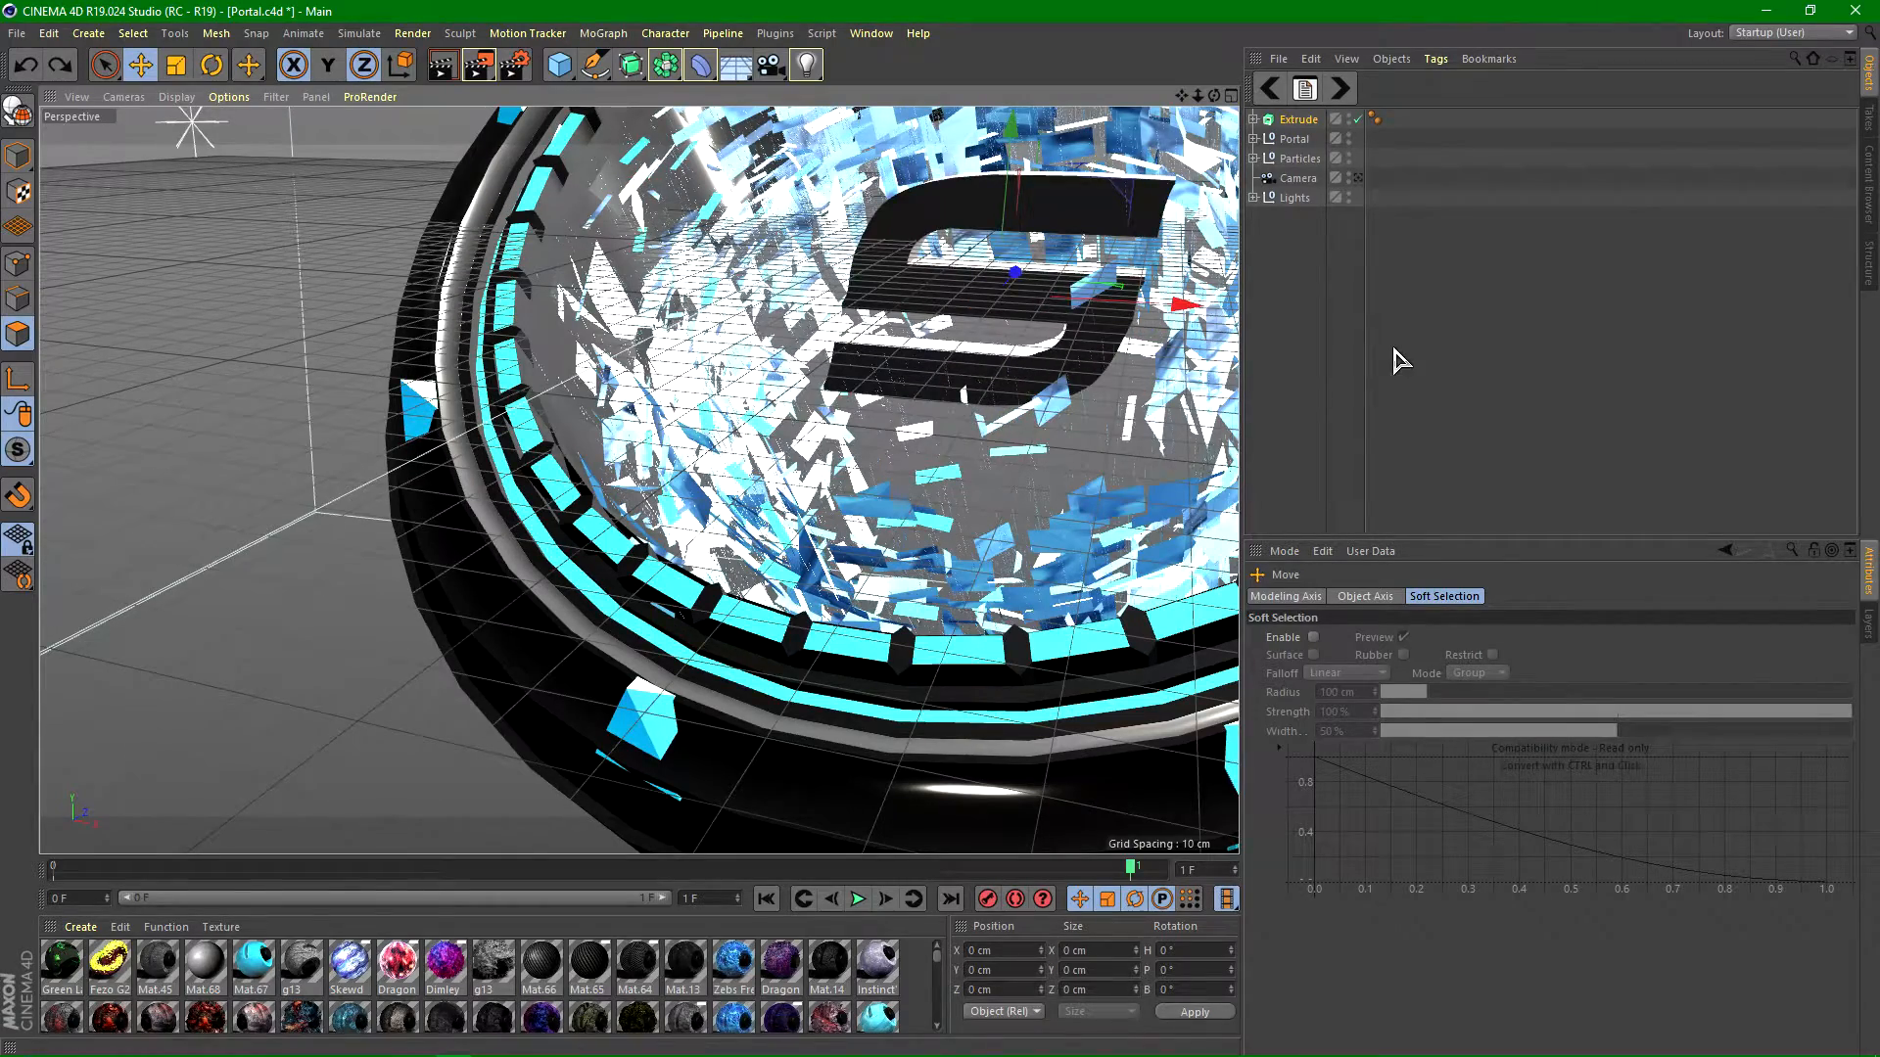
Step: Look through the scene camera and scale the Extrude logo up to fill most of the portal opening
click(1358, 178)
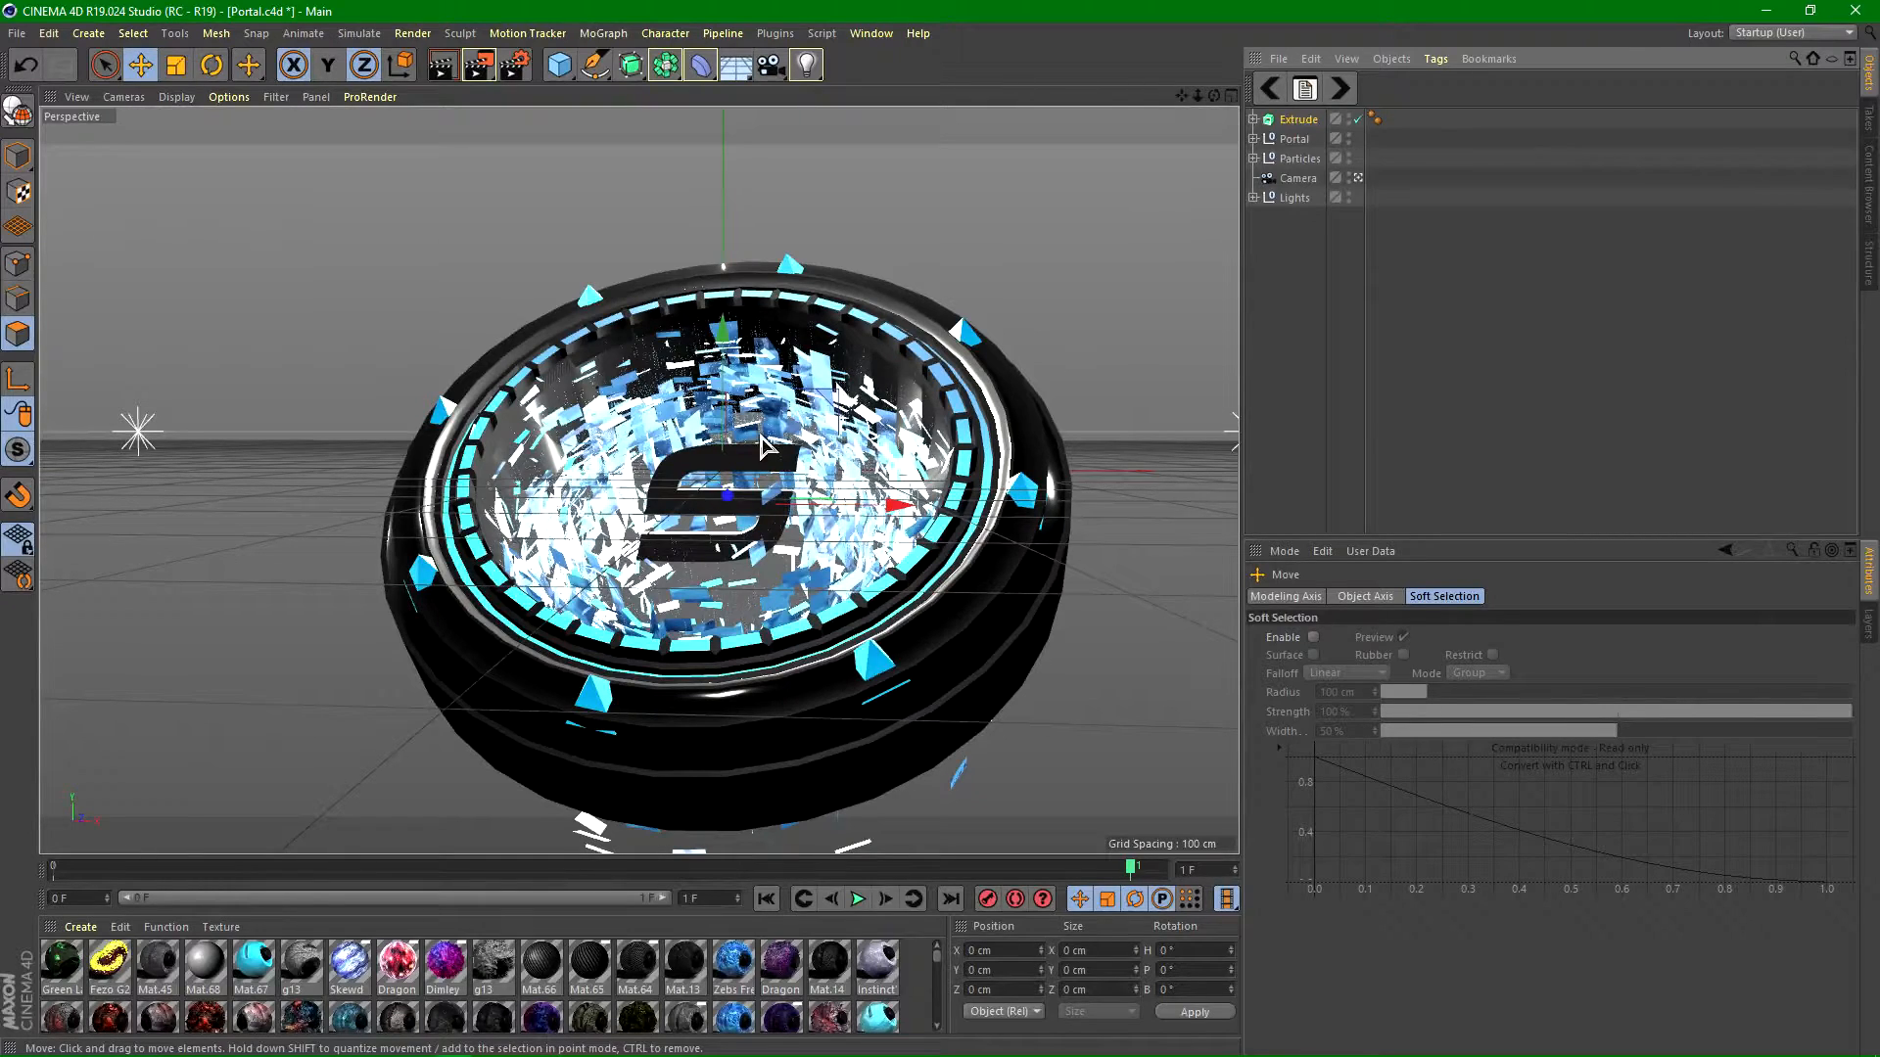
click(176, 65)
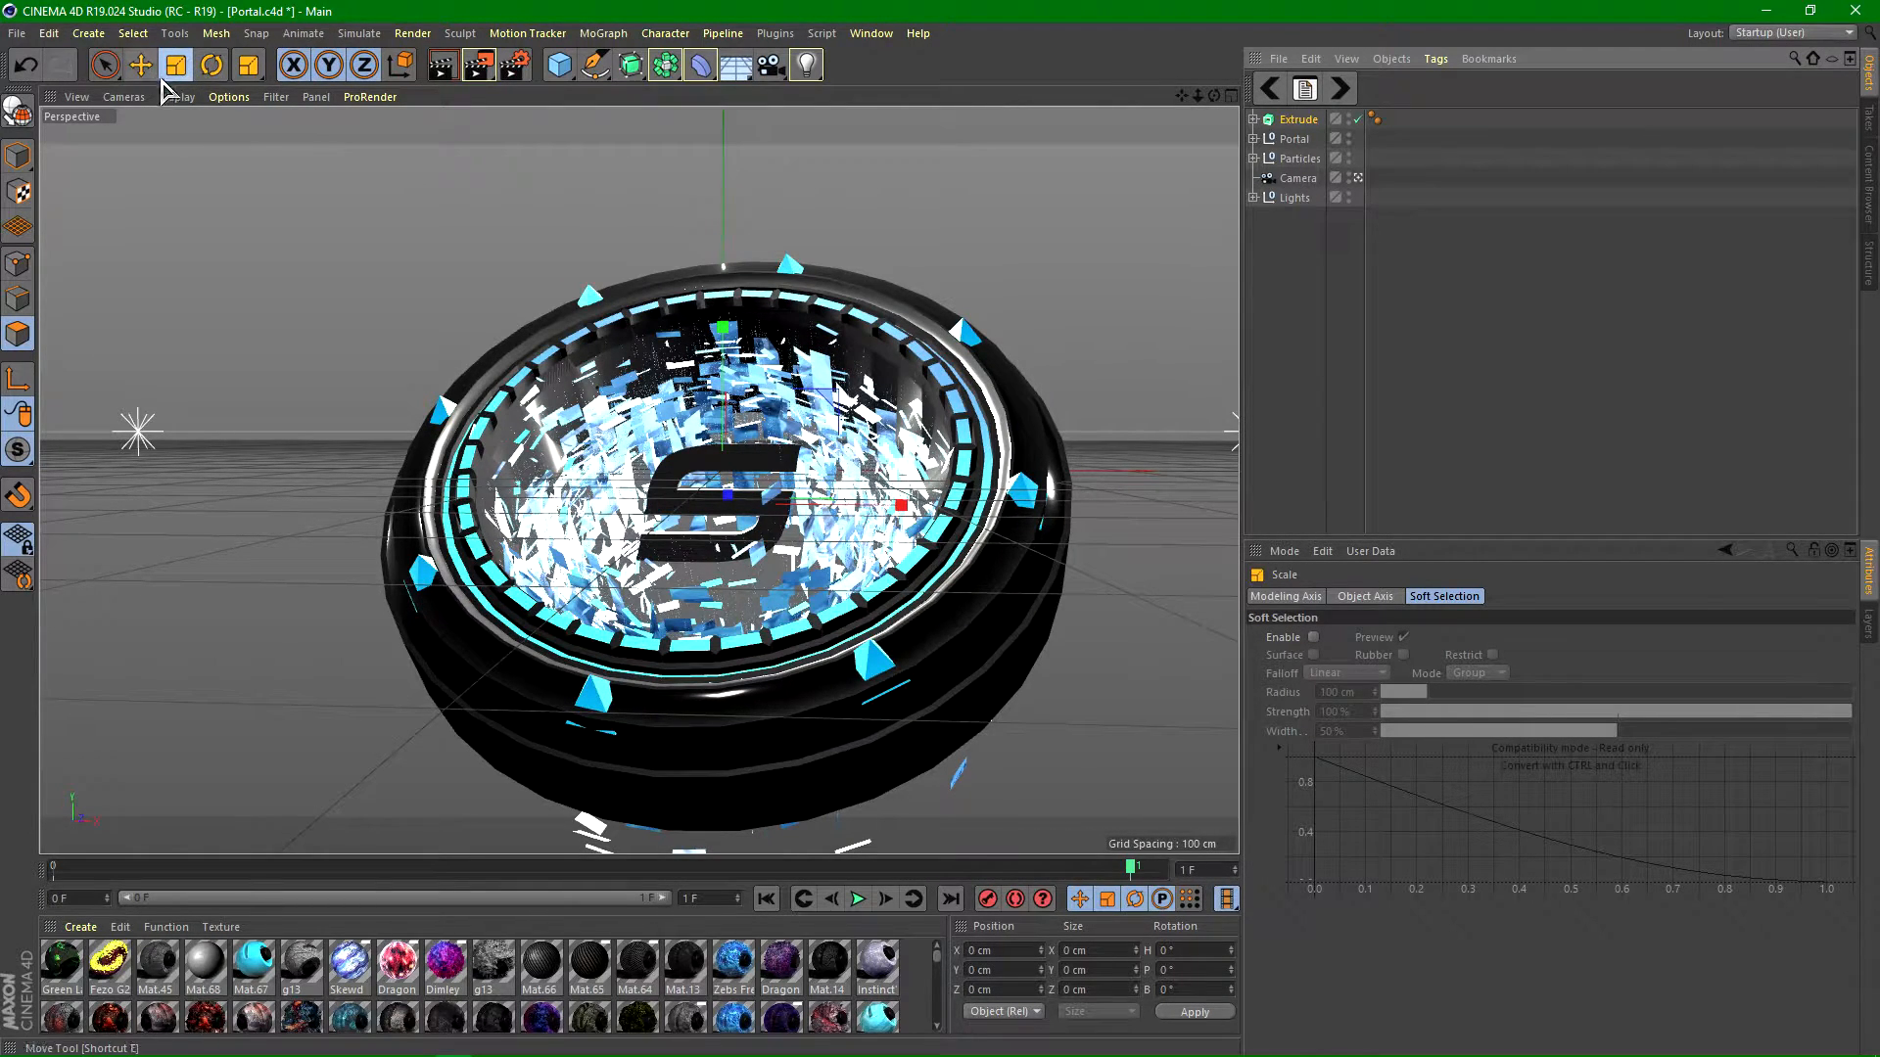
drag(850, 477, 930, 480)
Step: Rotate the Extrude logo so that it leans back and tilts to match the portal's angle
click(212, 65)
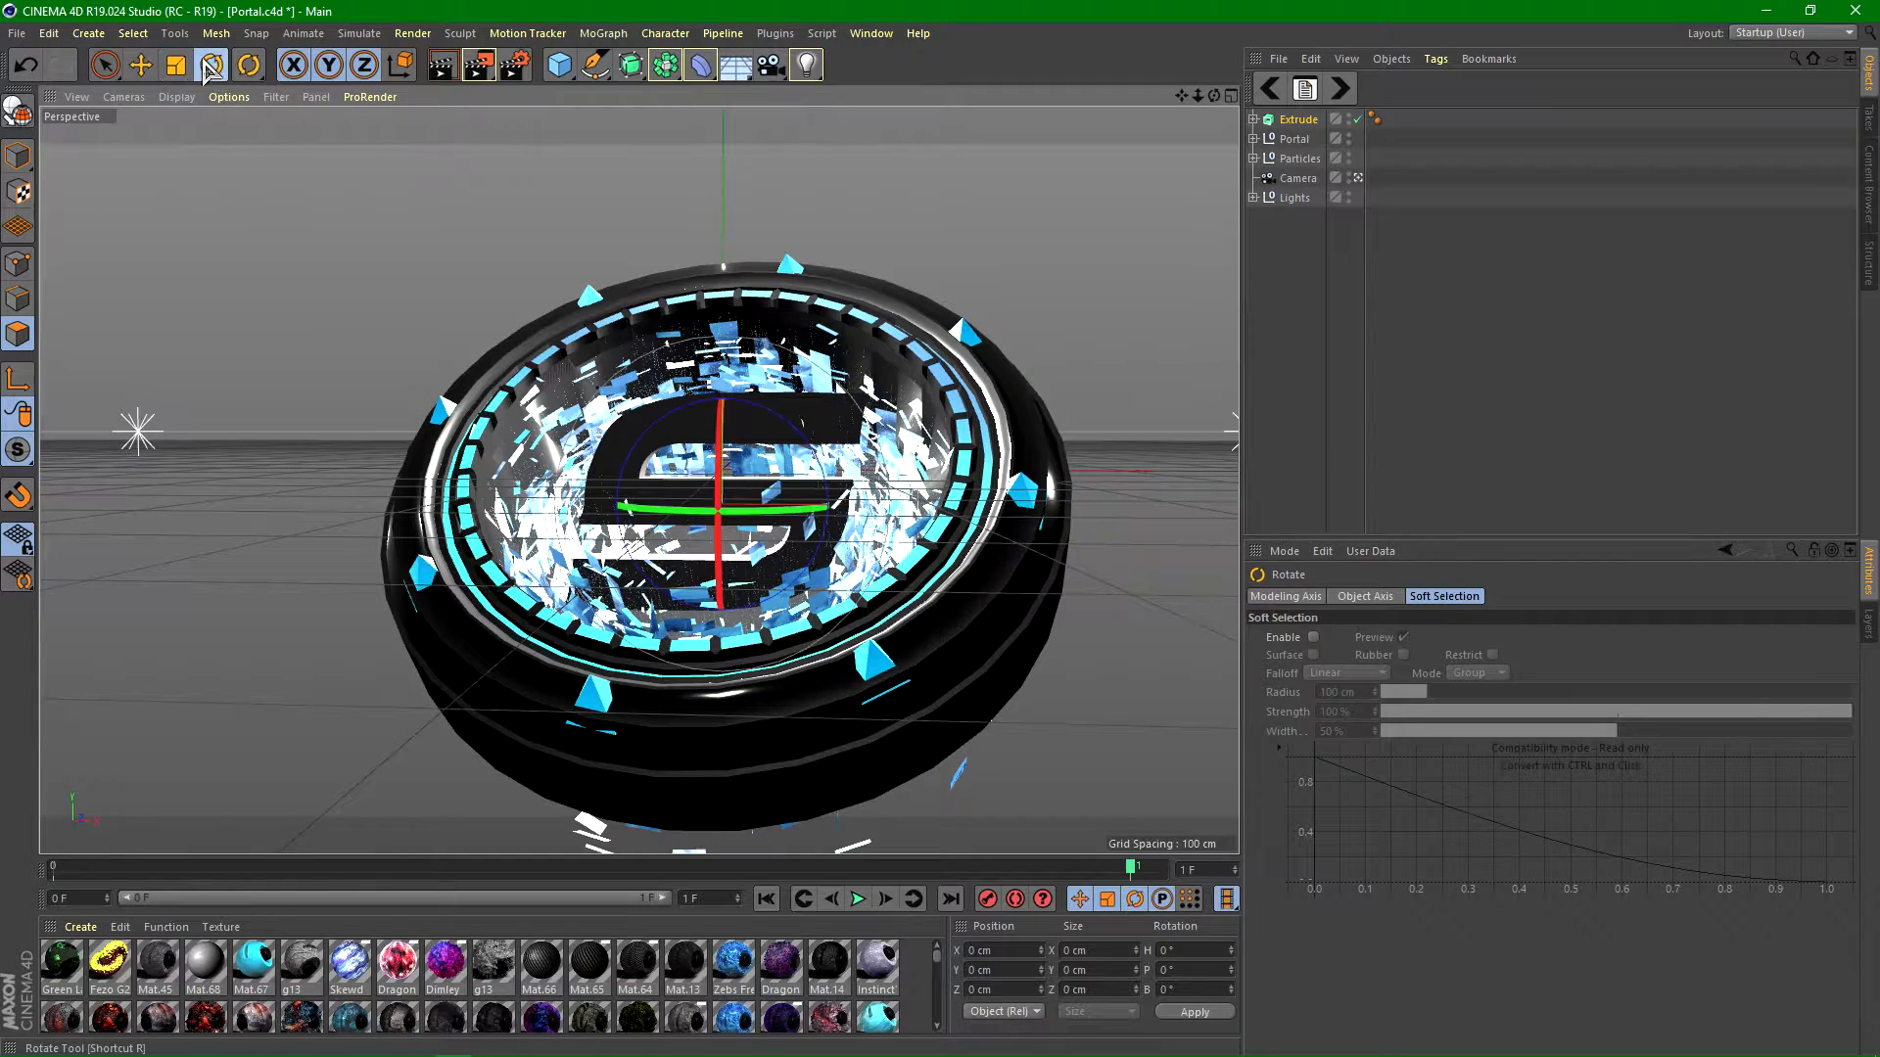
drag(725, 494, 766, 477)
drag(759, 449, 735, 441)
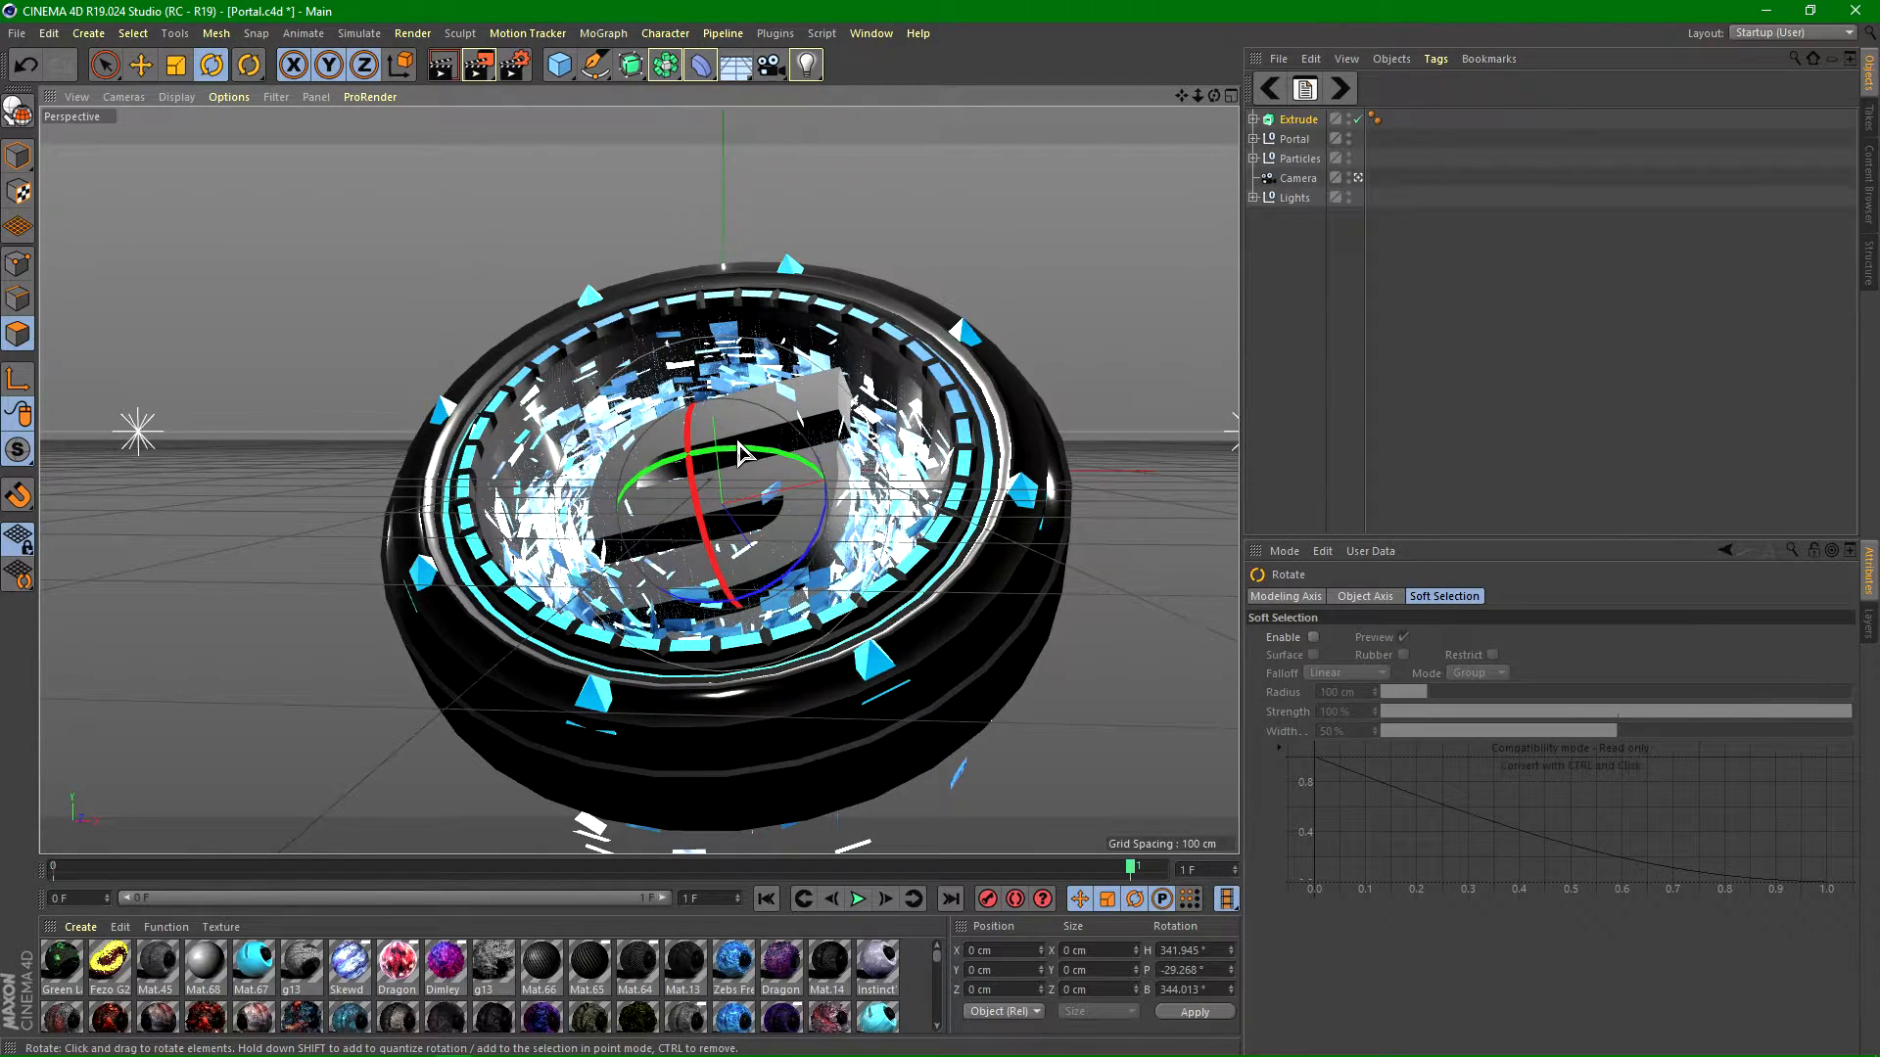
click(1338, 327)
Step: Nudge the Extrude logo slightly up along Y and forward along Z within the portal opening
click(140, 66)
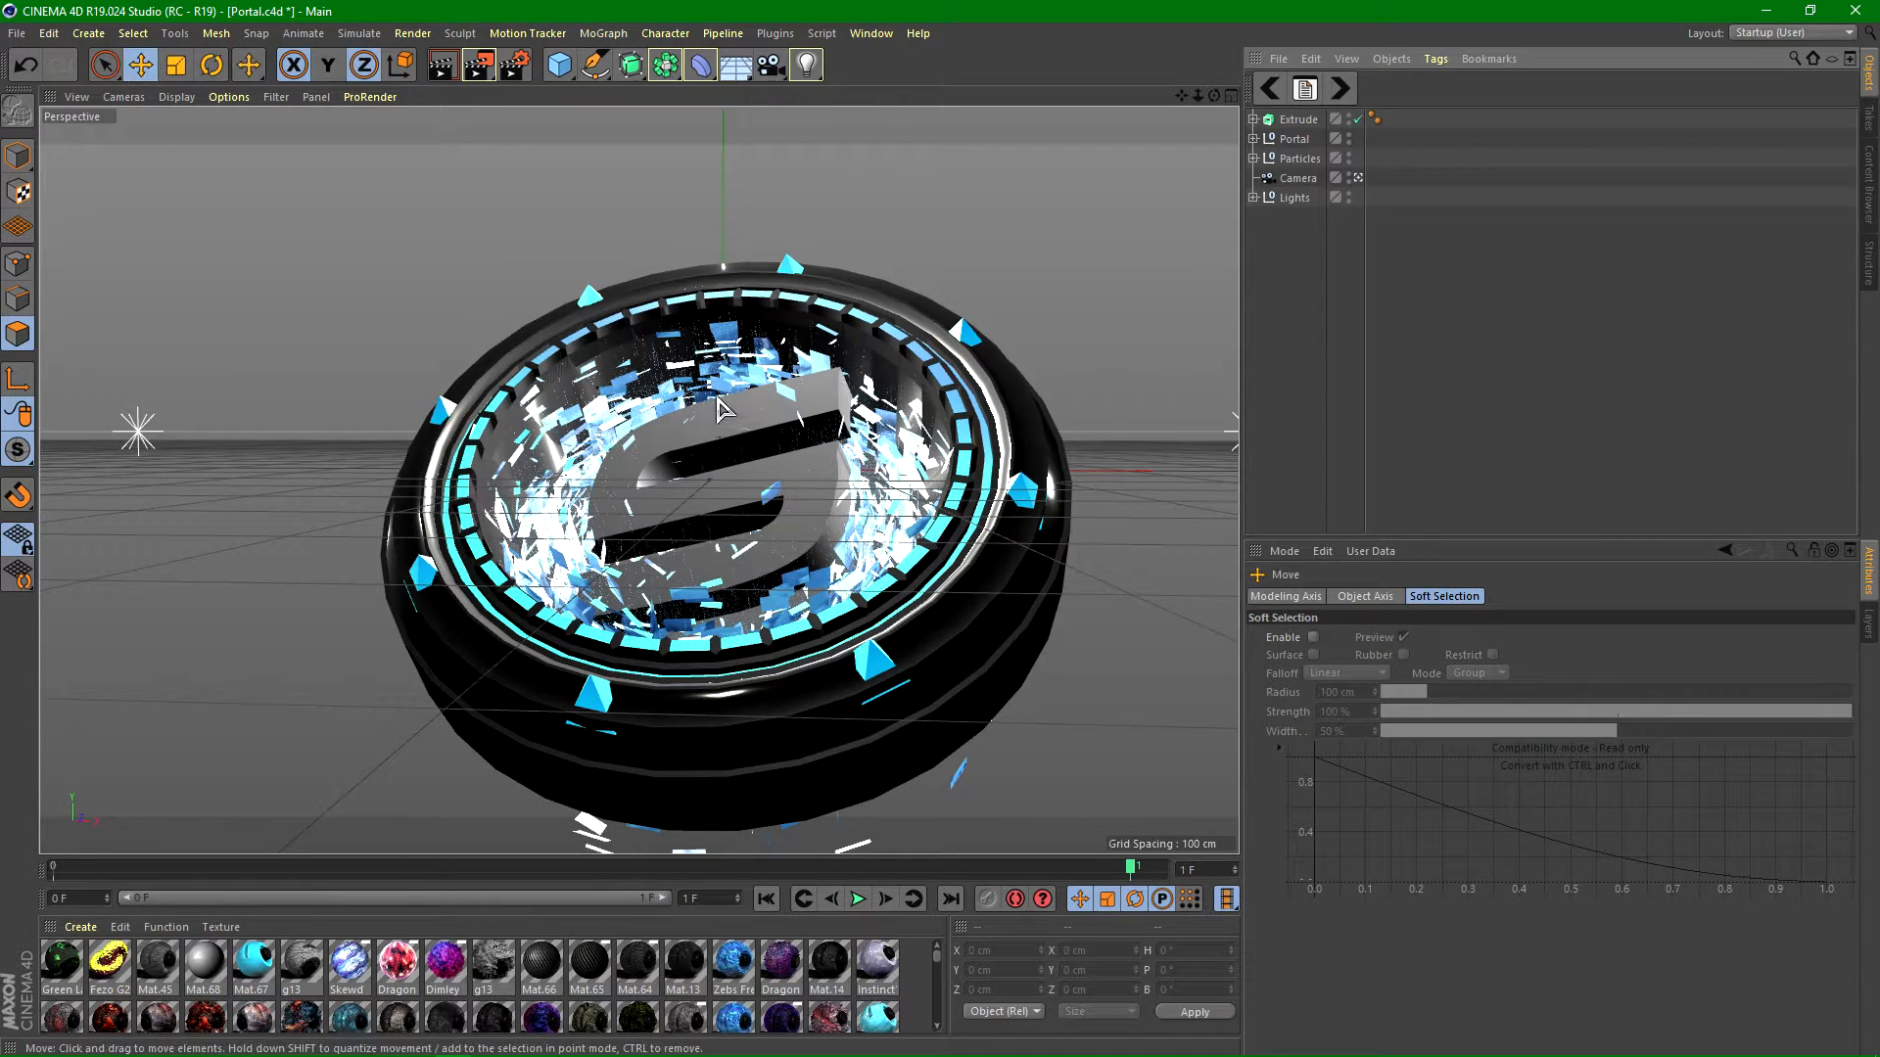
click(1294, 119)
drag(706, 372, 707, 366)
drag(767, 565, 776, 574)
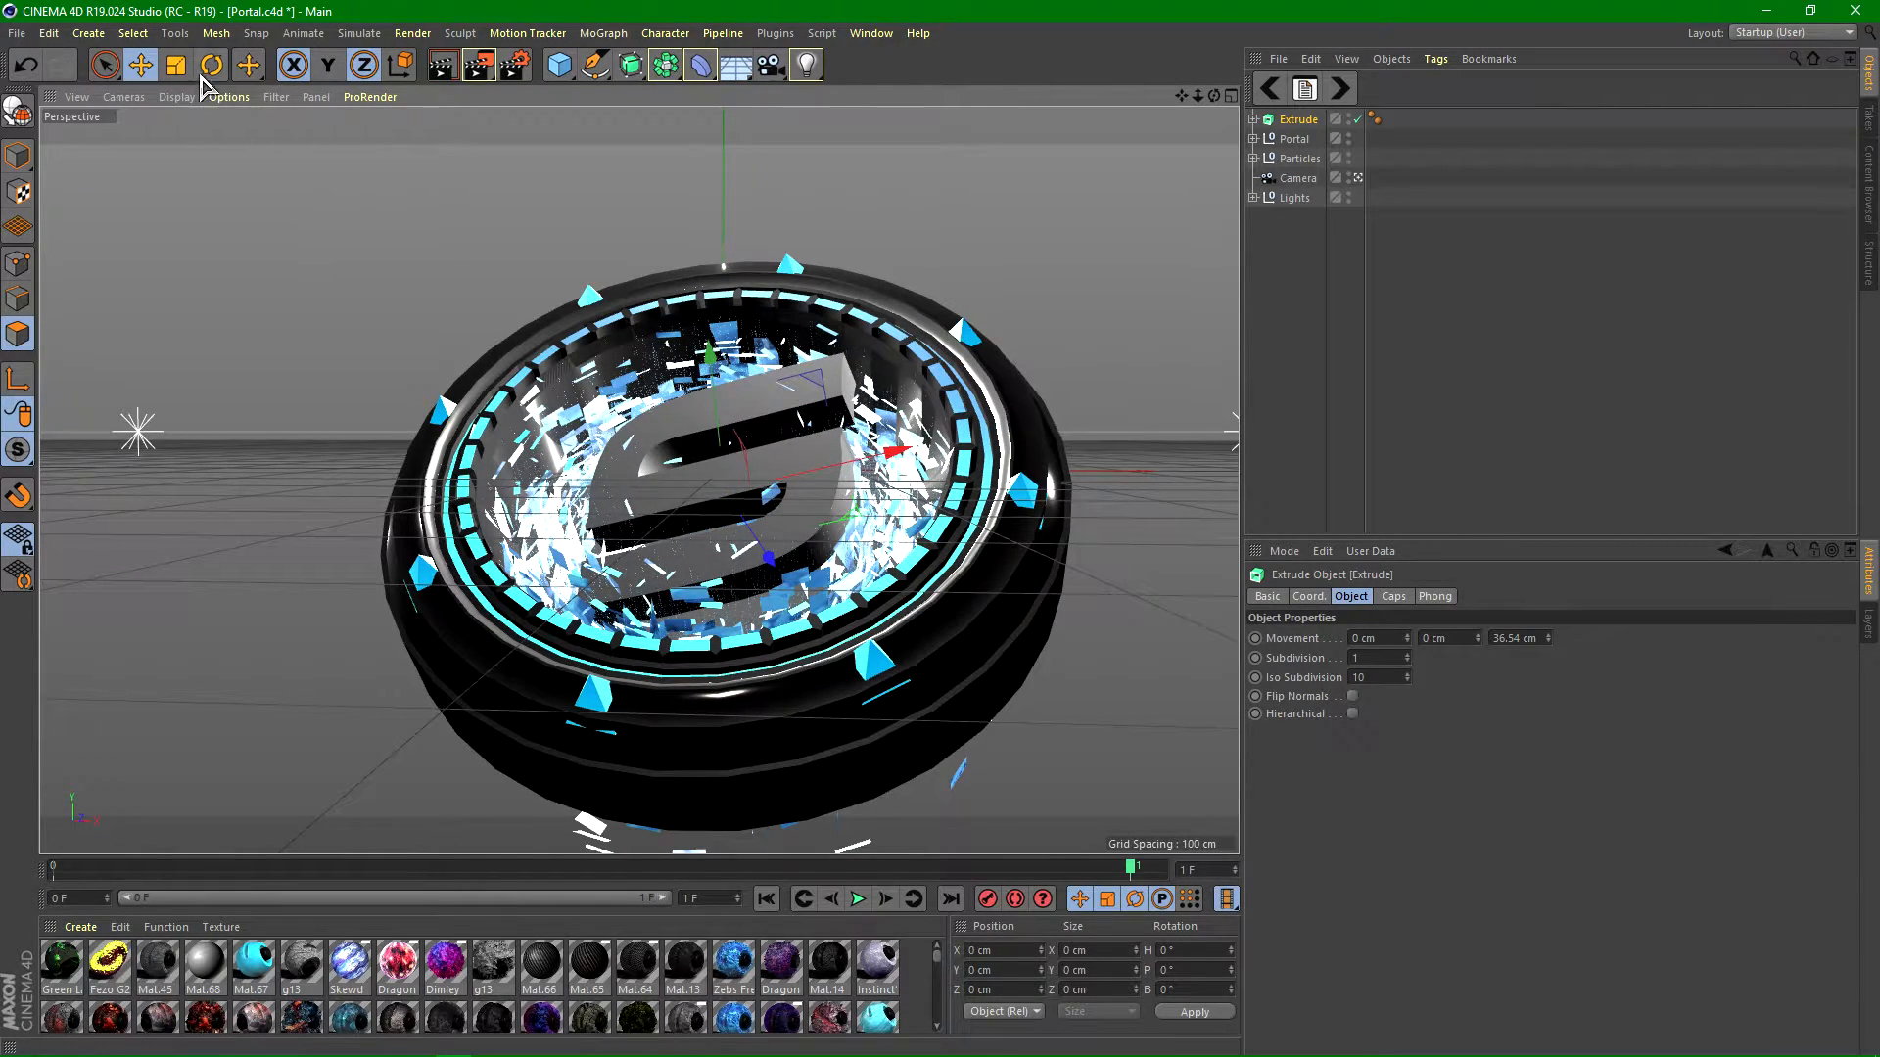
Step: Try rotating the Extrude logo slightly further, undo that rotation and deselect the logo
key(r)
drag(772, 491, 768, 498)
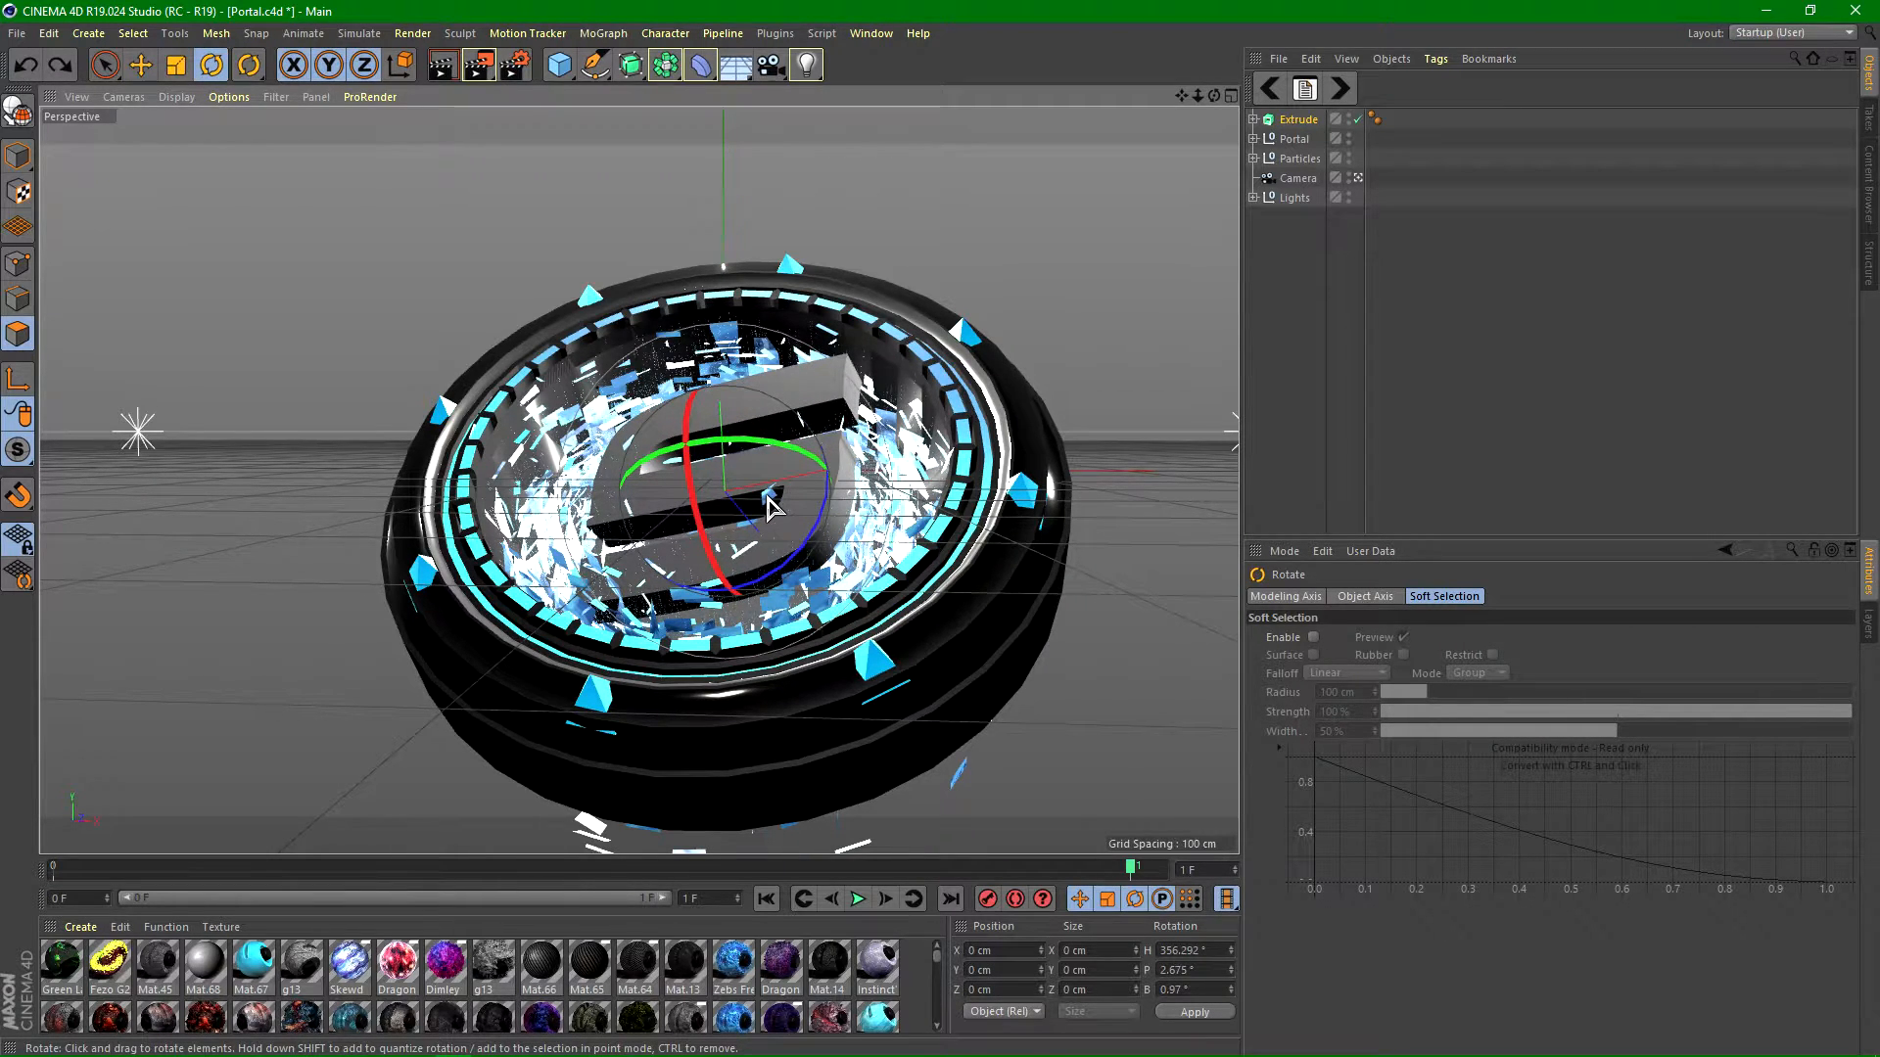
key(ctrl+z)
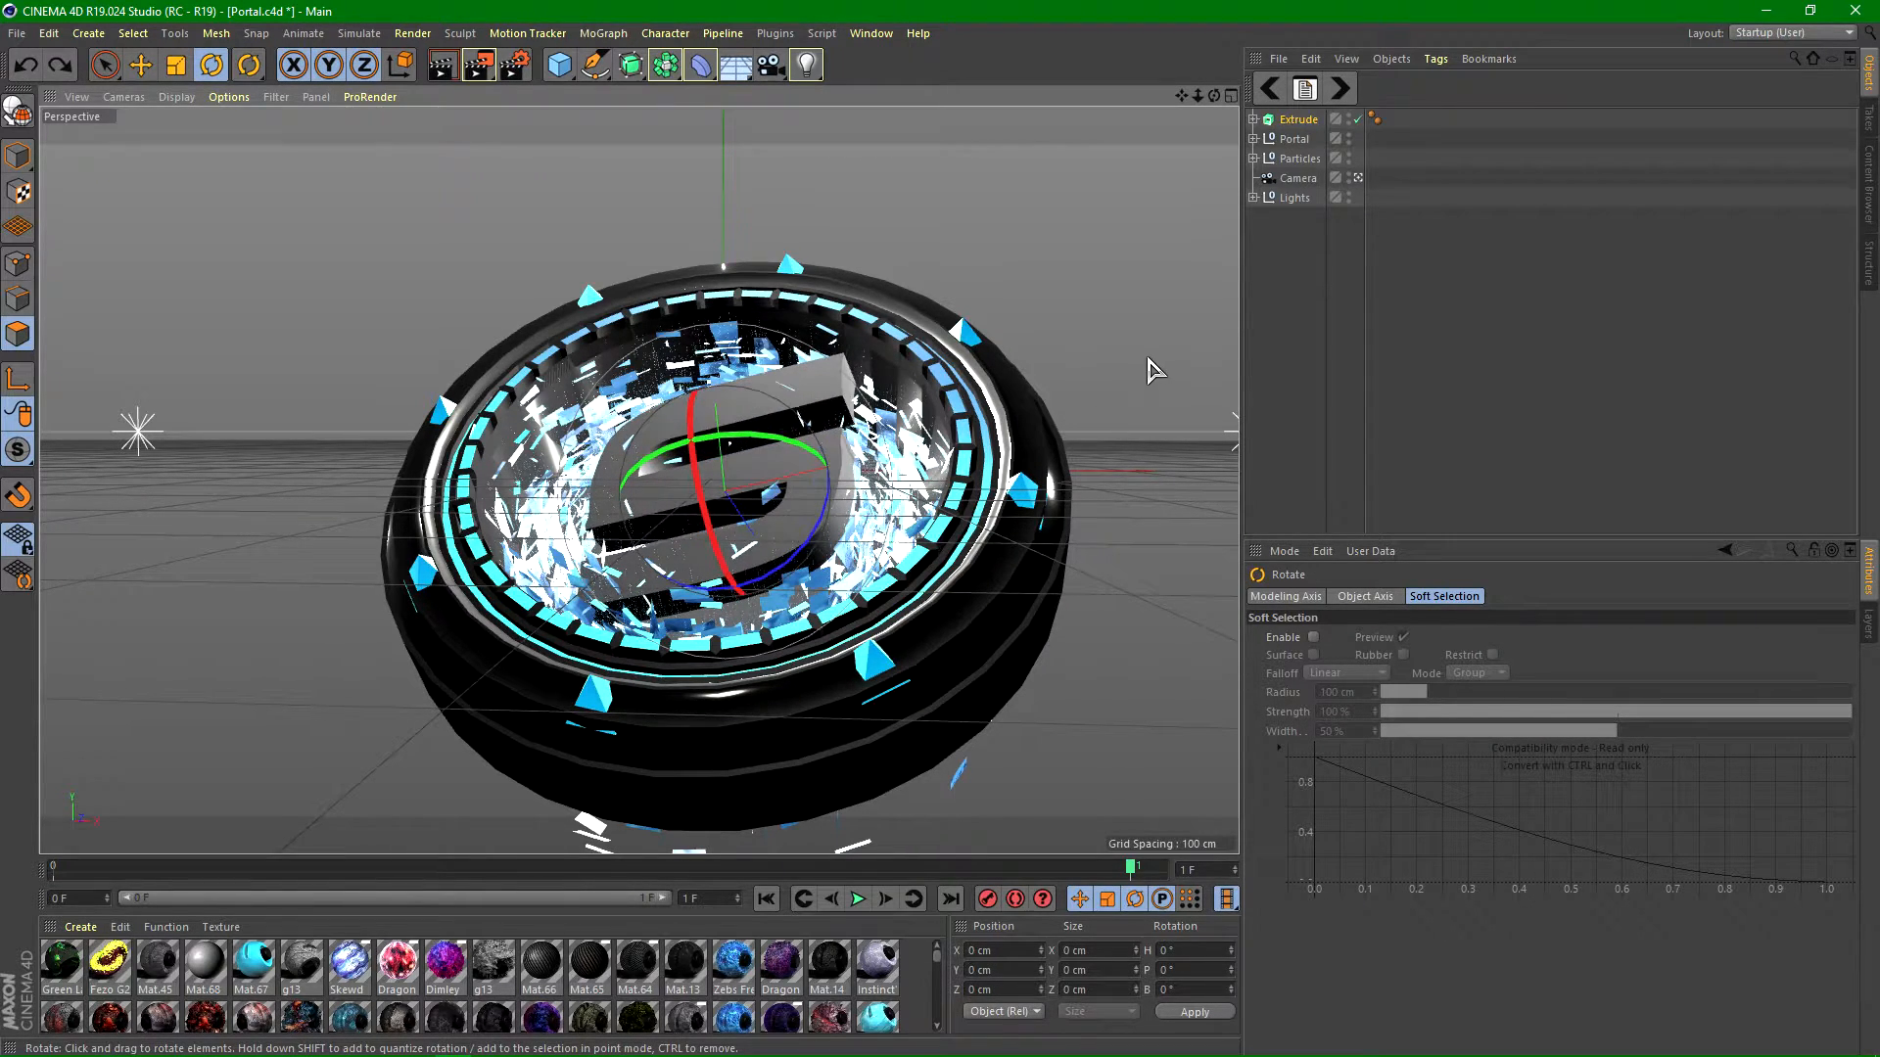
click(1280, 335)
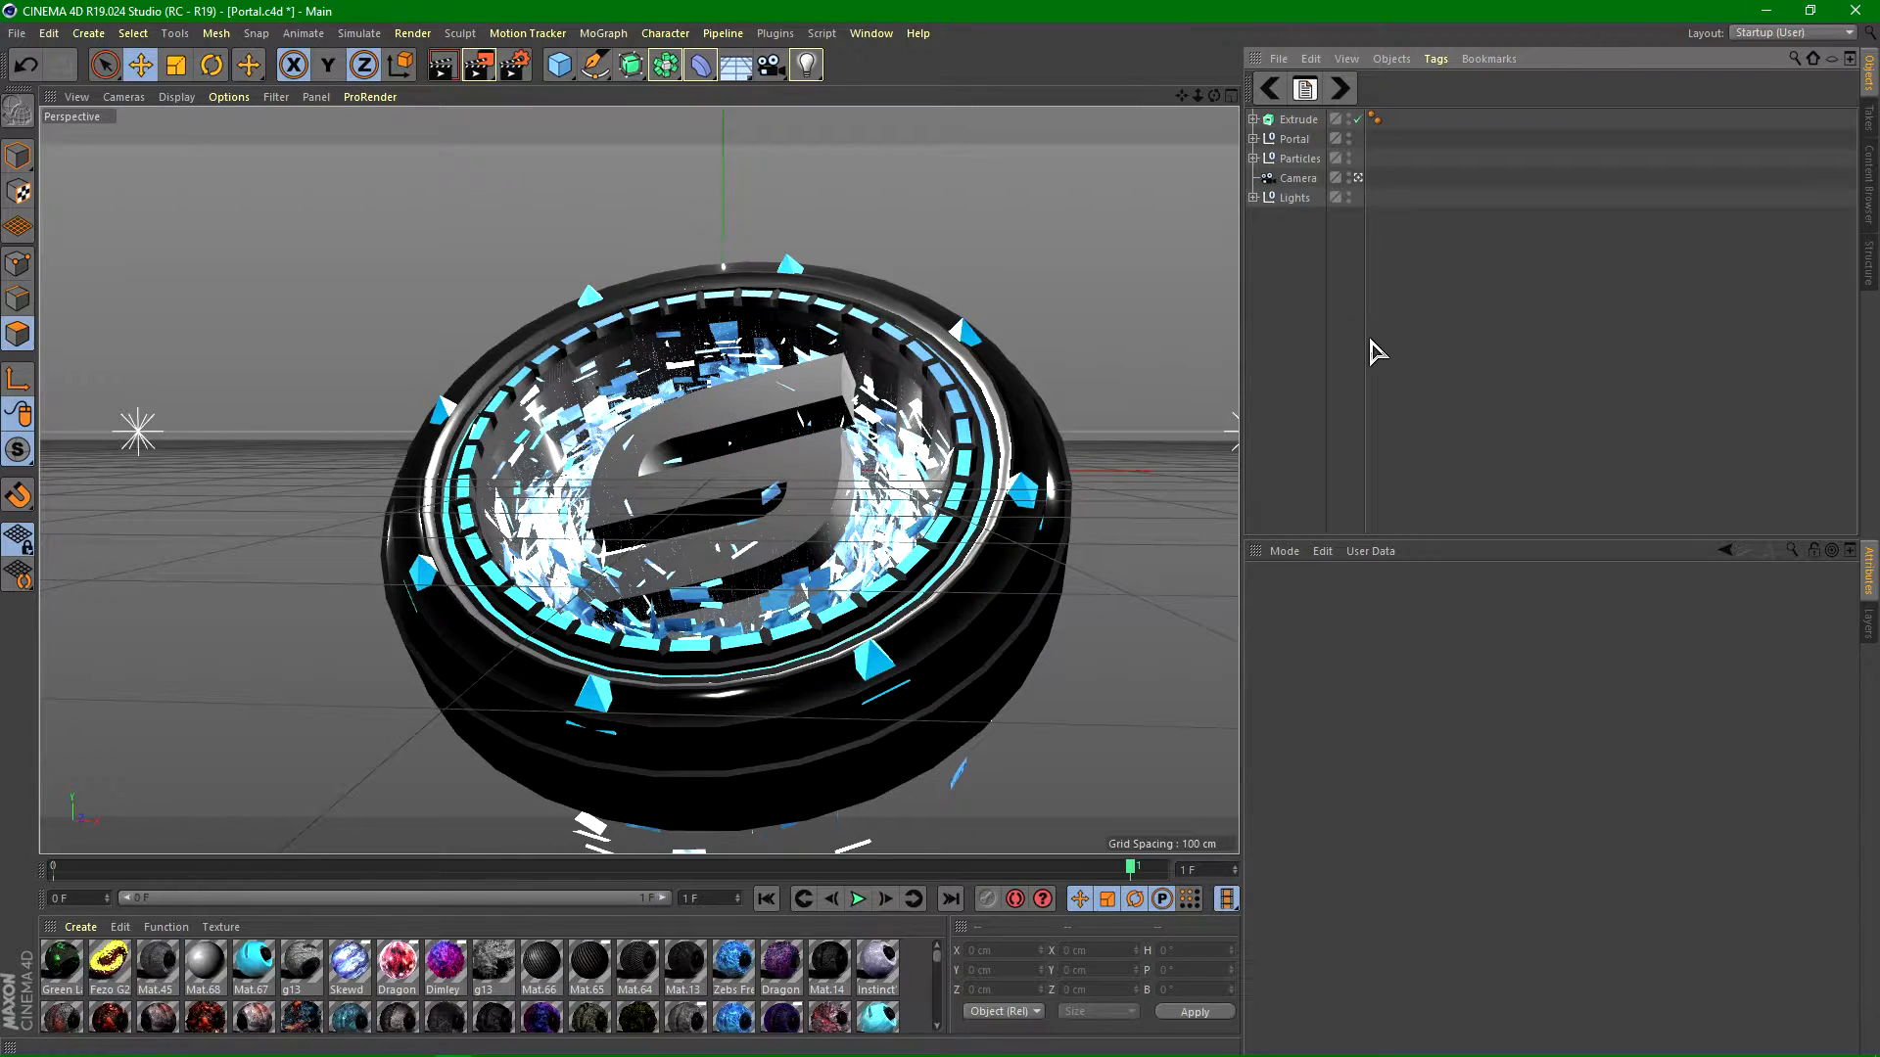
Step: Disable the Extrude logo and add a MoText object with the text NAME
click(1357, 118)
click(600, 33)
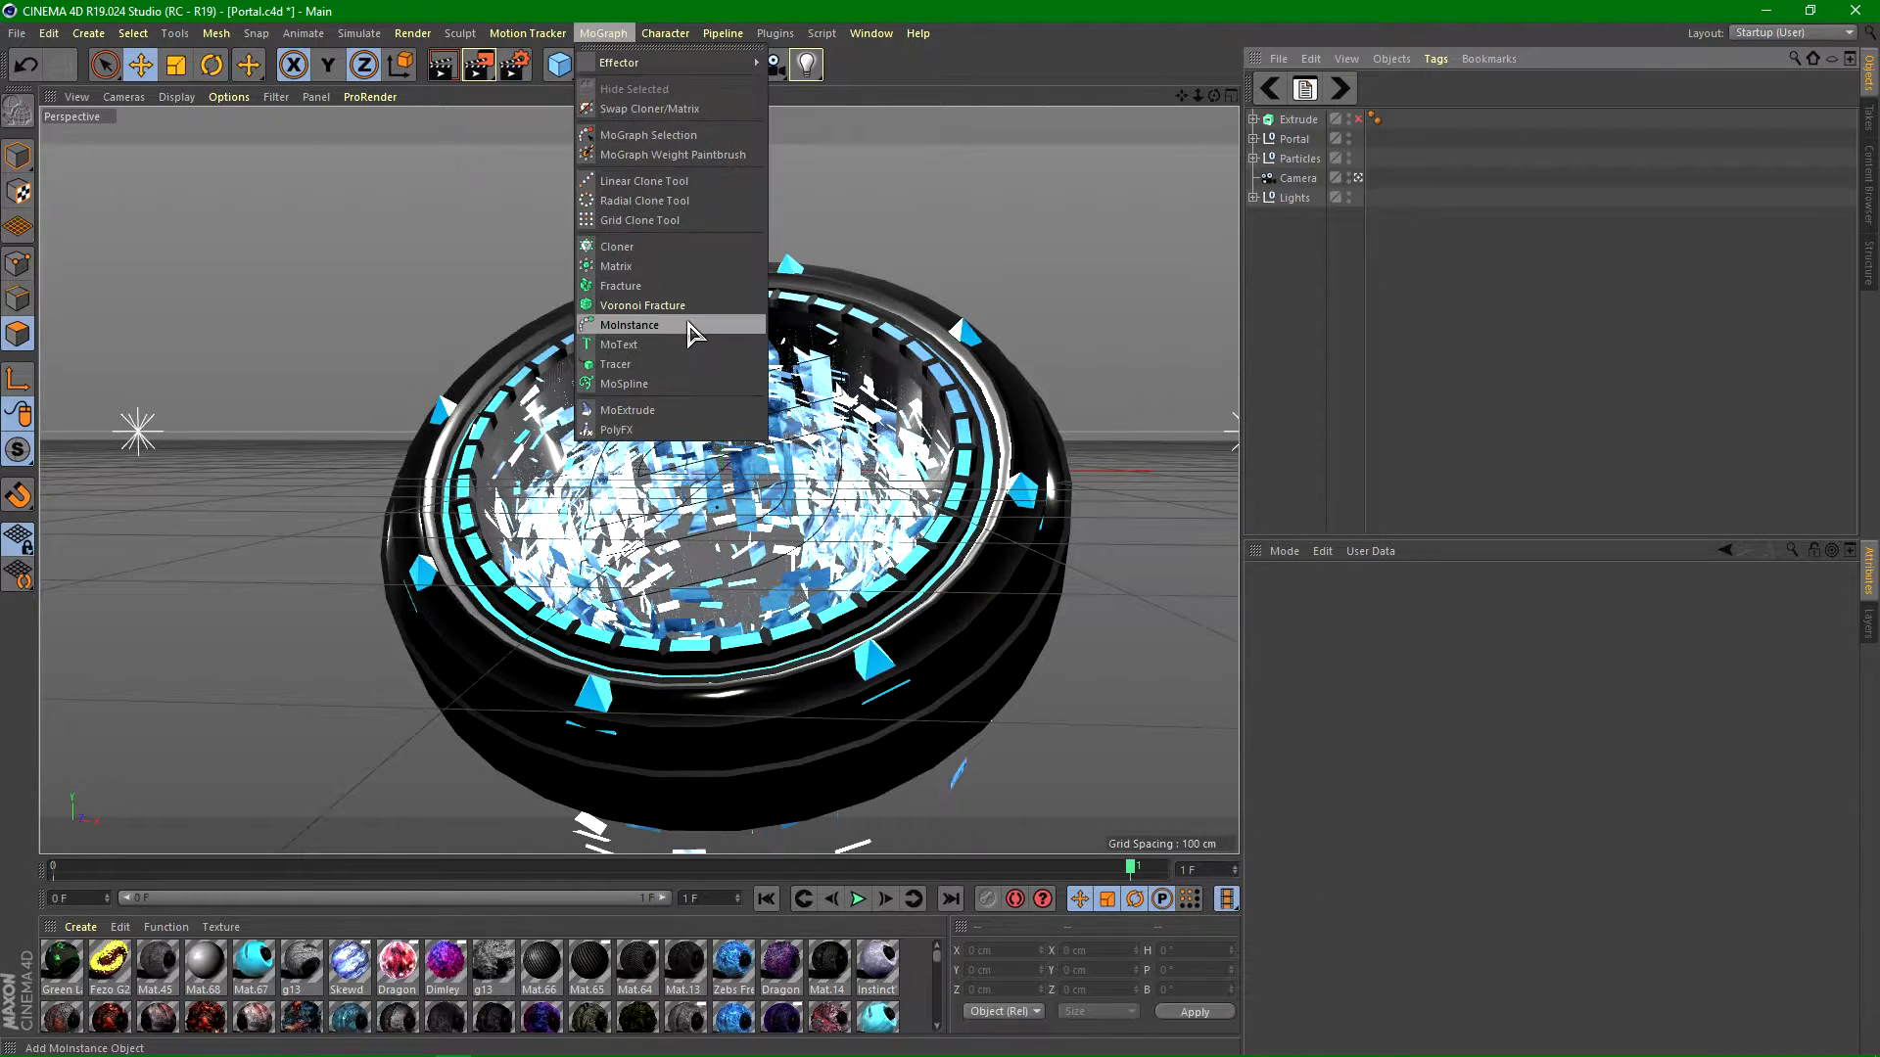
click(651, 347)
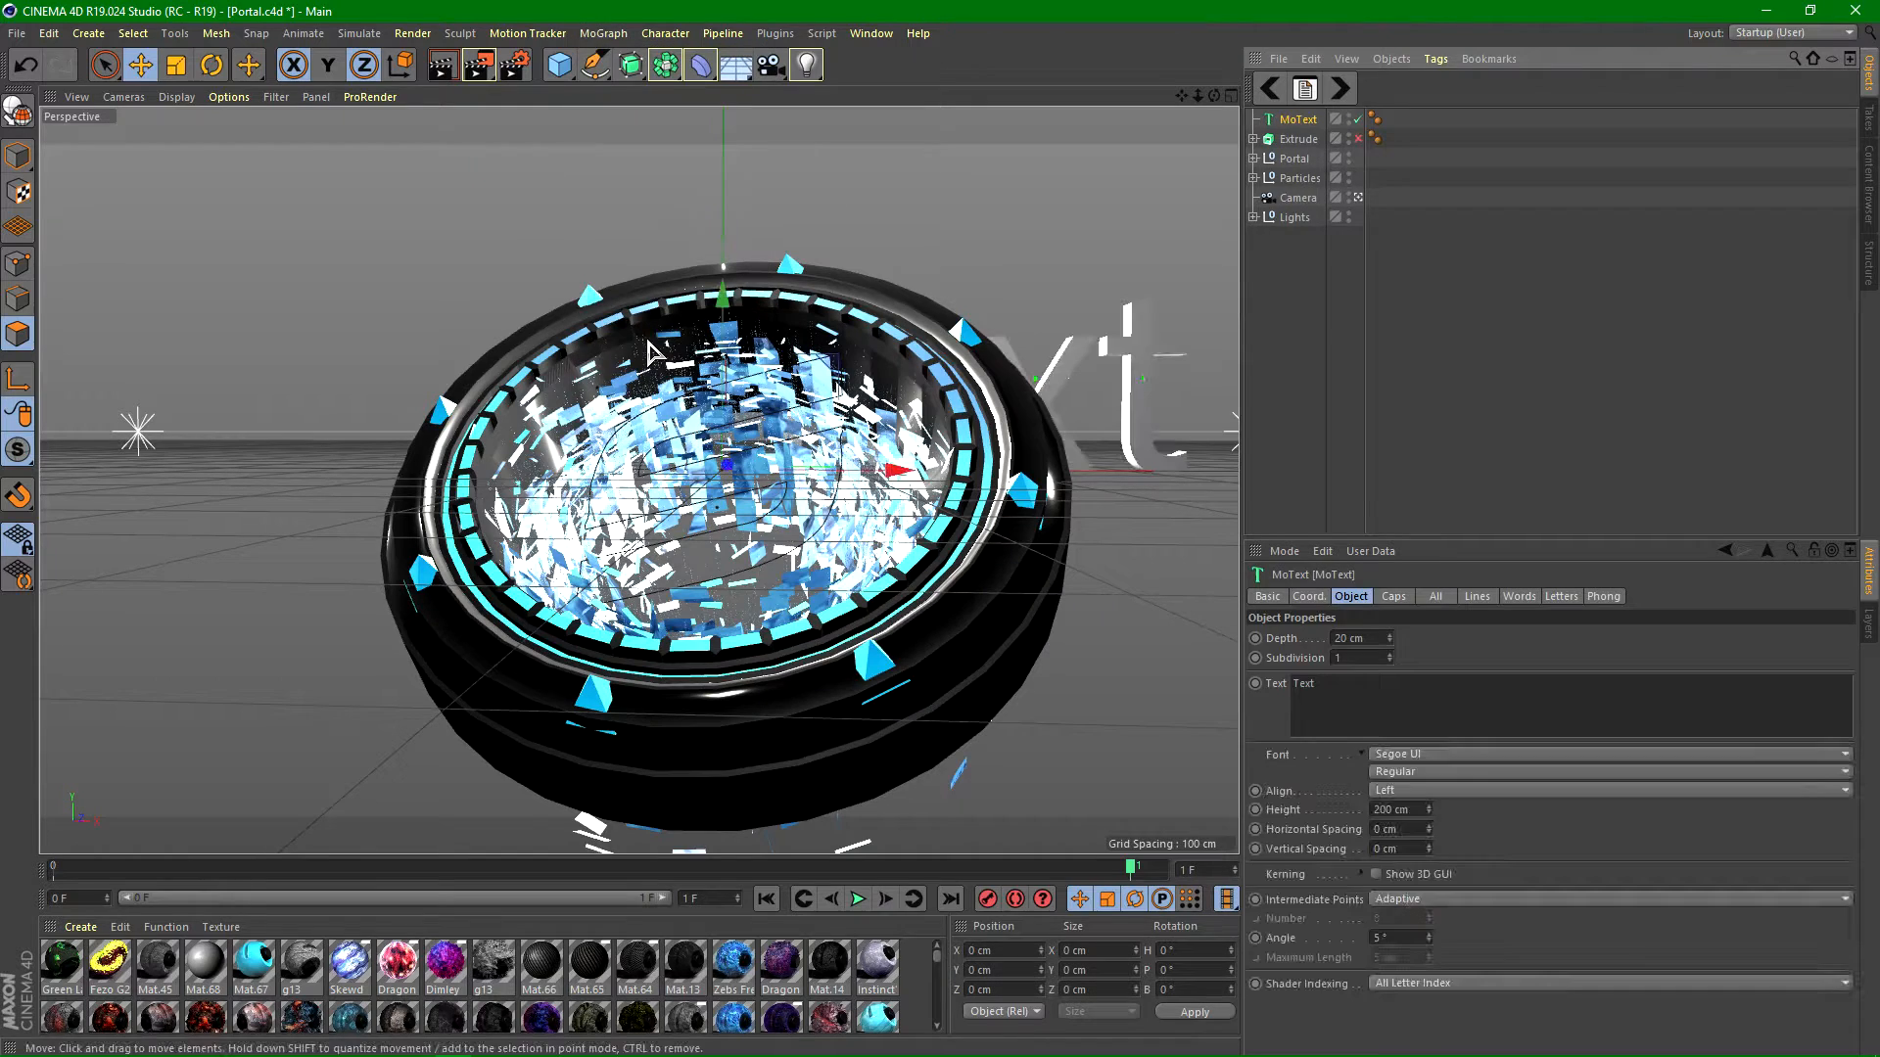
double_click(1304, 683)
key(BackSpace)
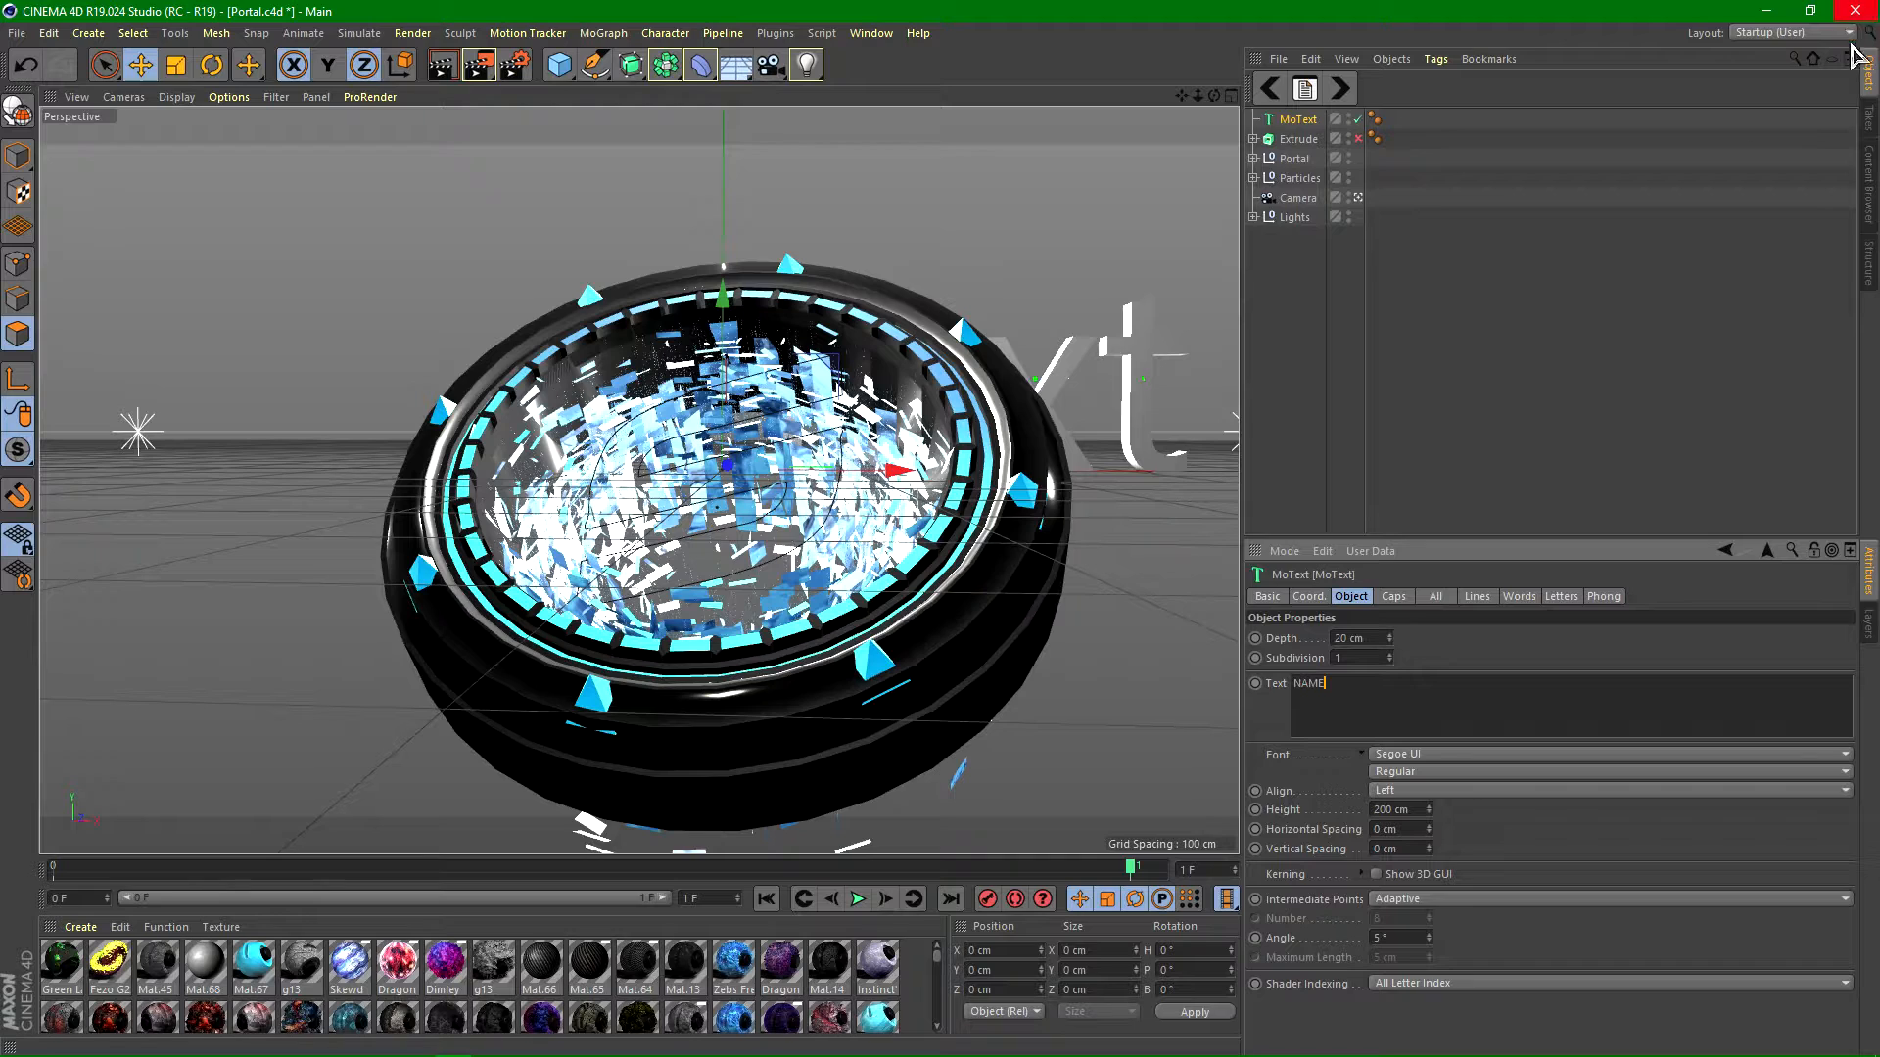
Step: Set the MoText font to PRIMETIME
click(1443, 762)
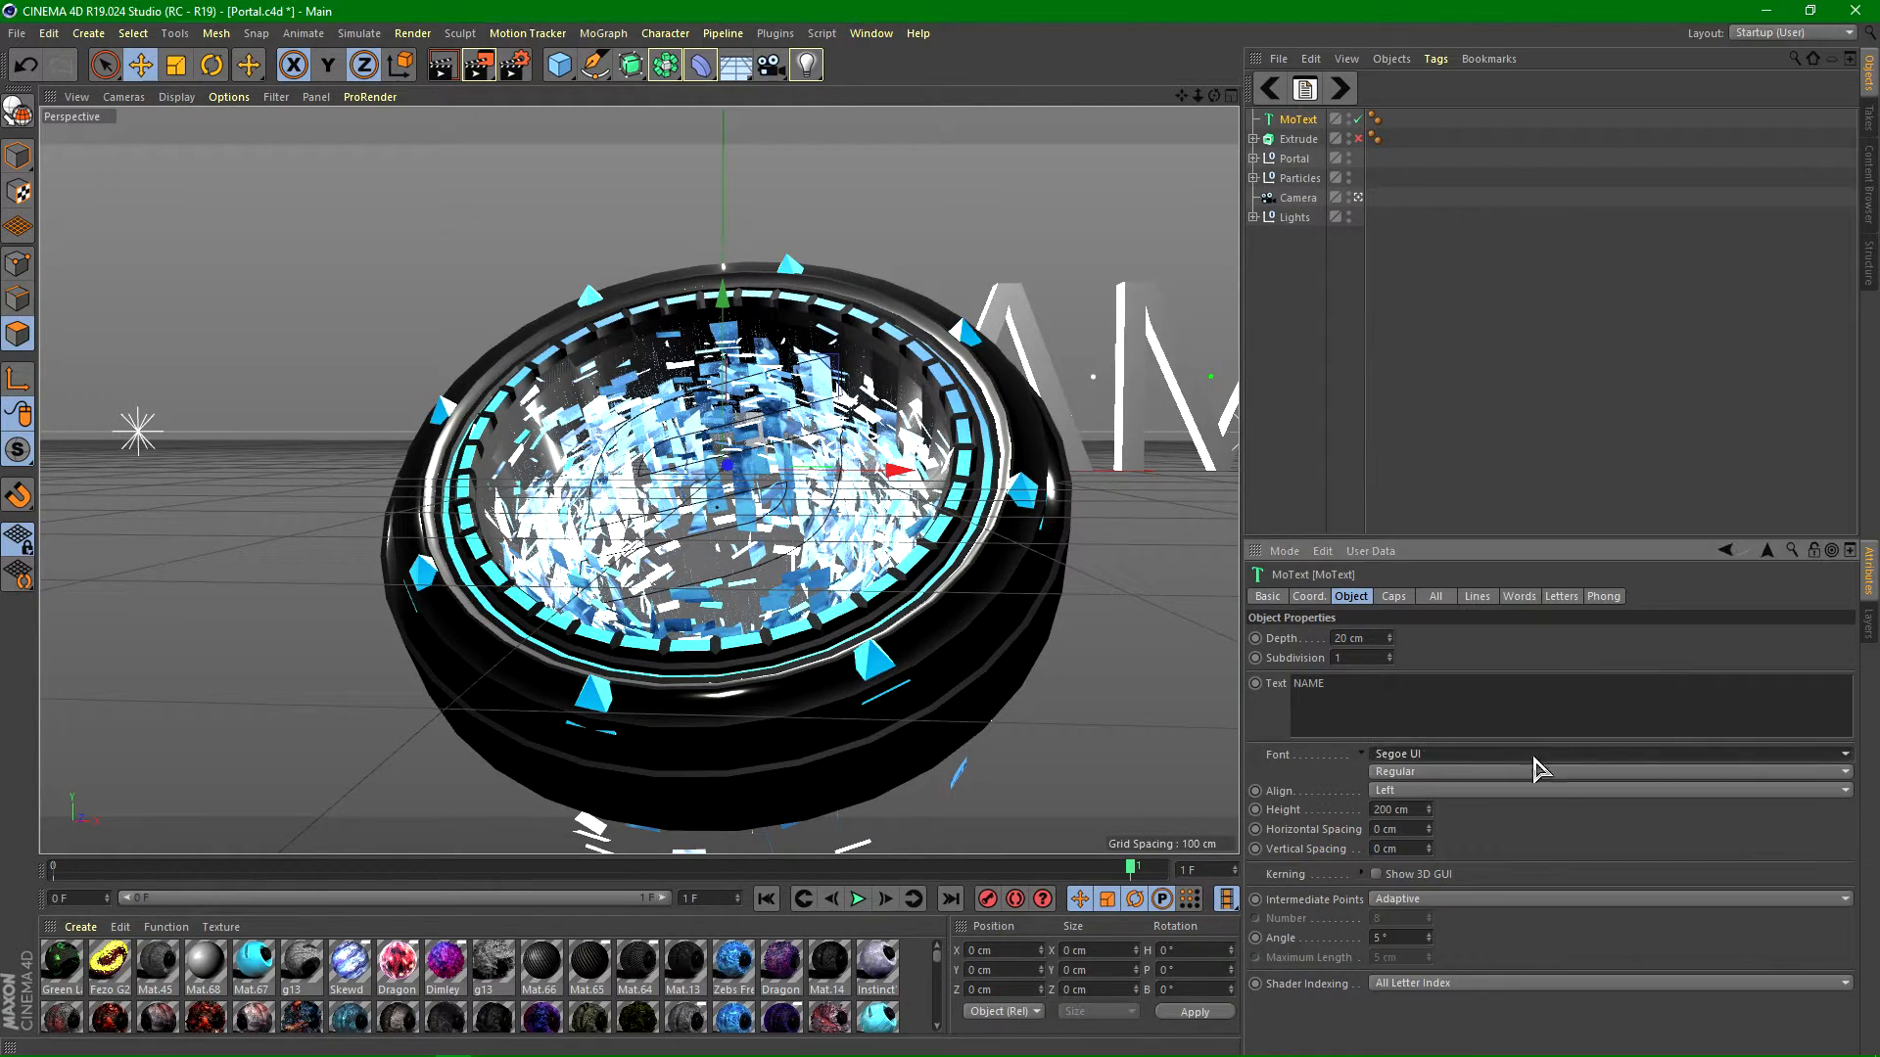
click(1407, 762)
click(1390, 579)
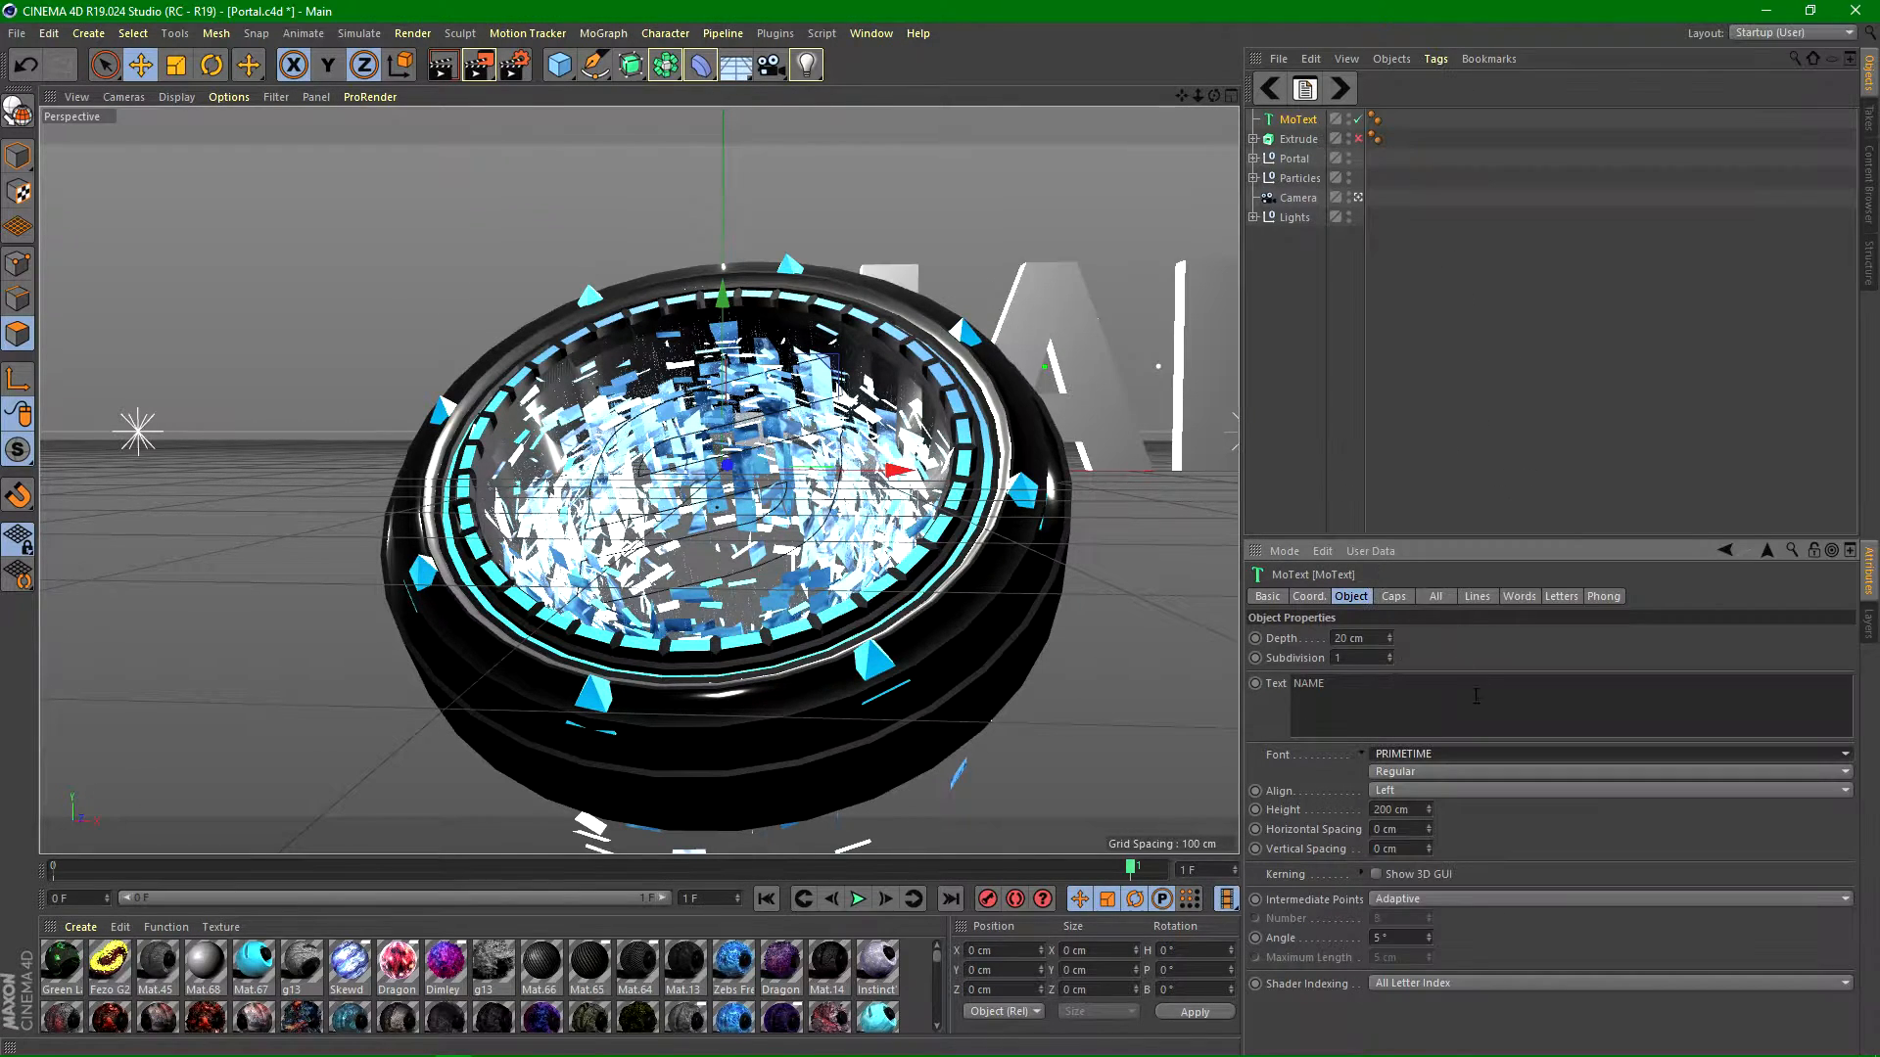
Step: Bring the MoText forward in front of the portal and scale it down to a height of 65 cm
drag(732, 468, 409, 340)
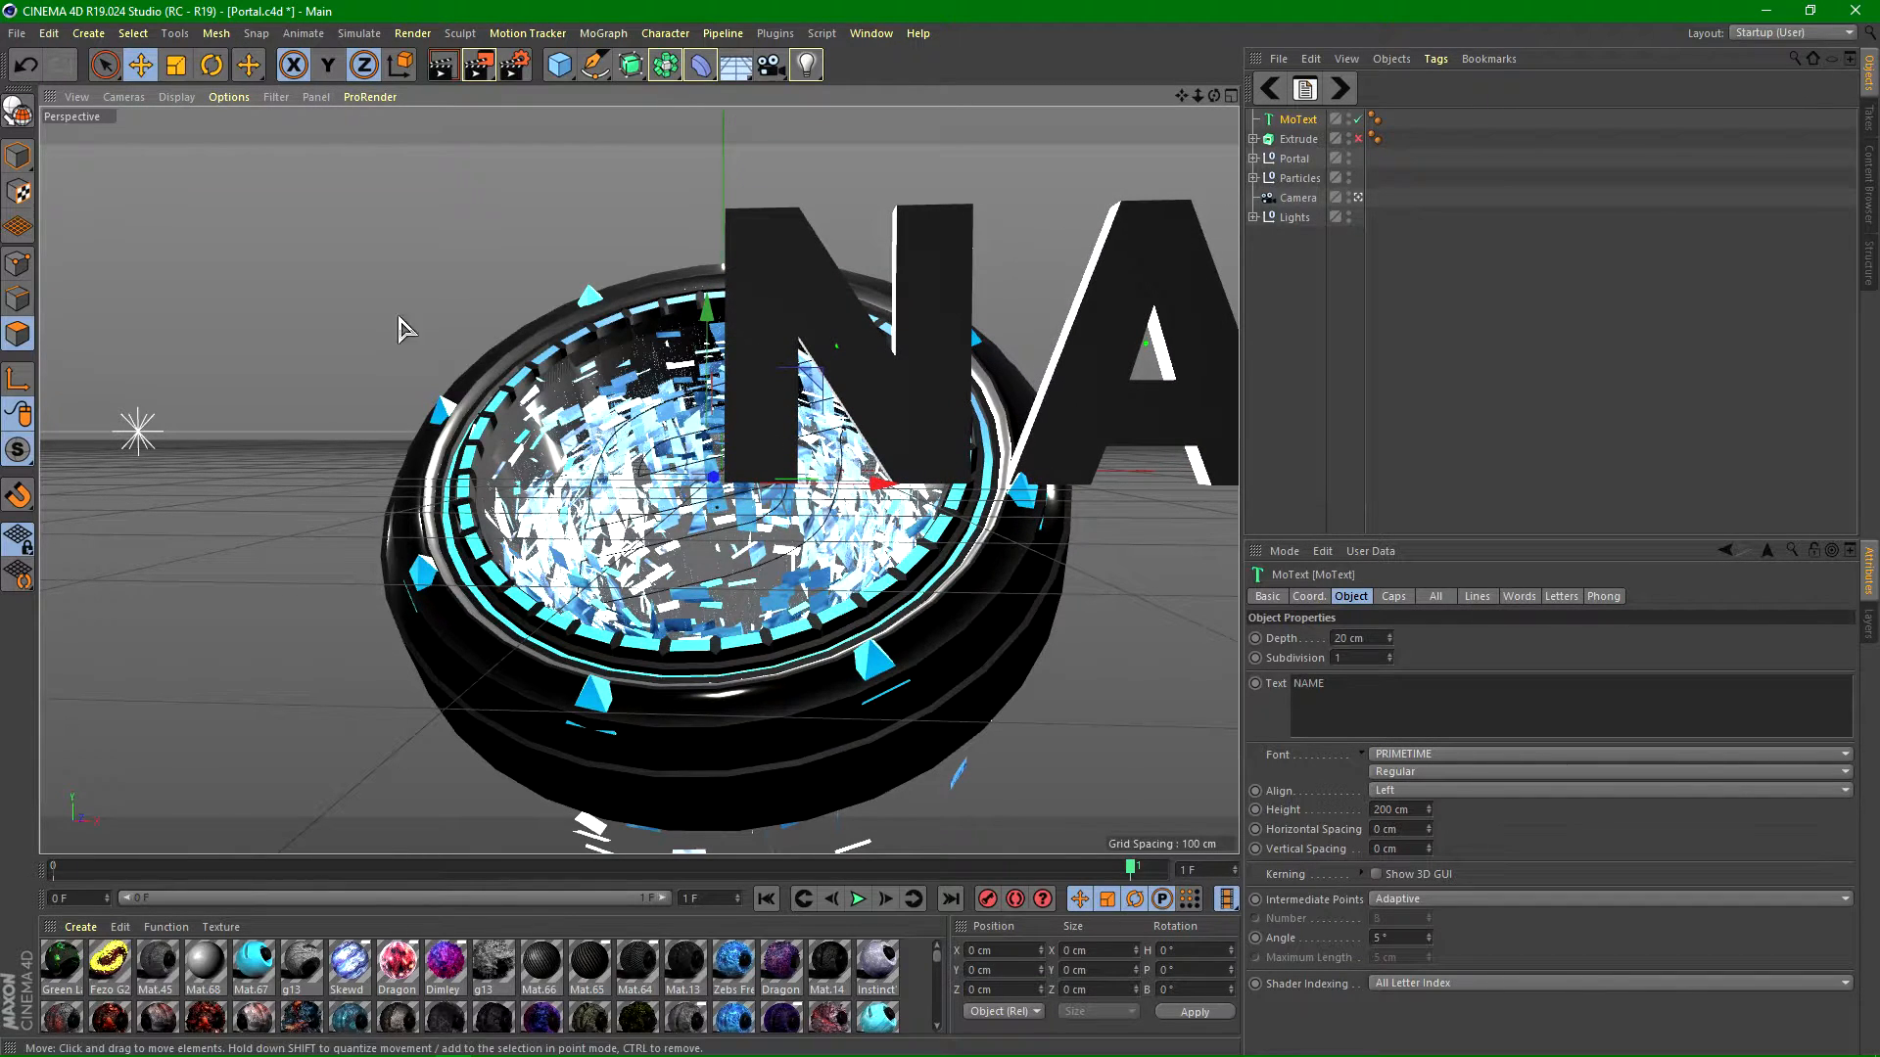
key(t)
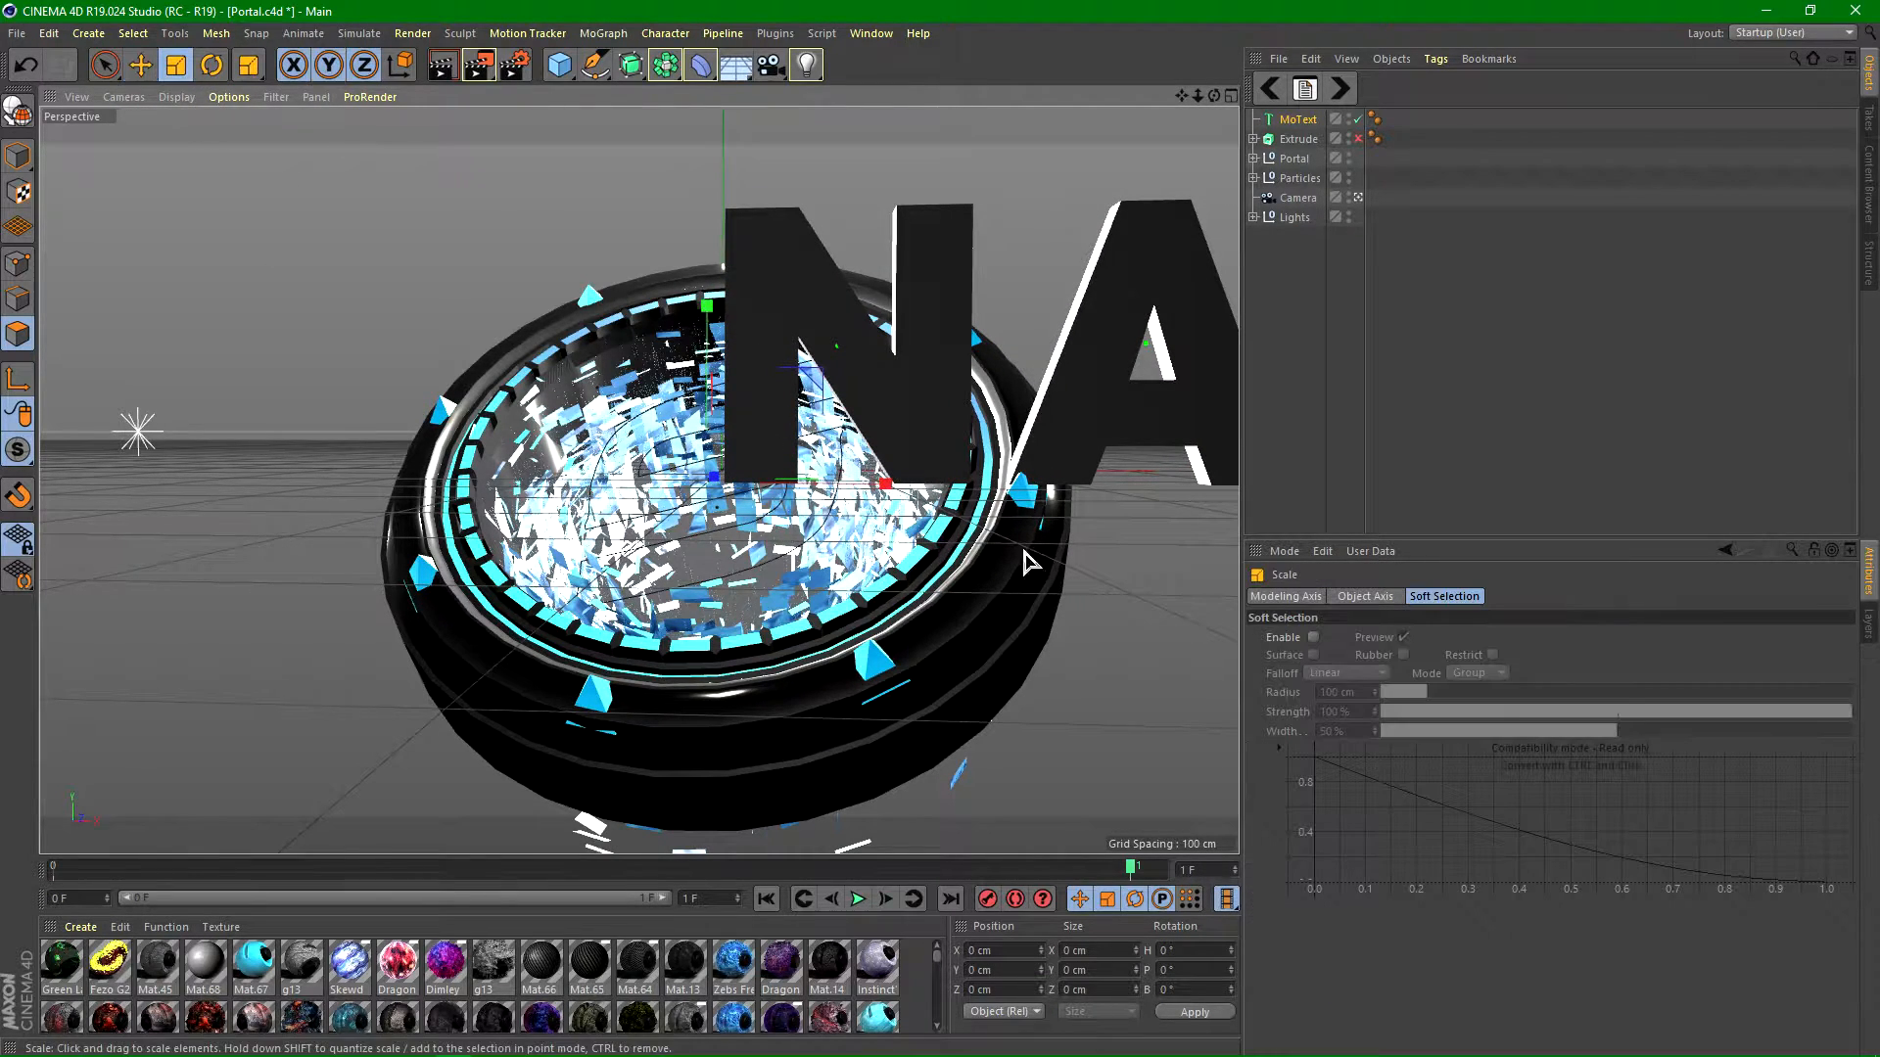
drag(1028, 321, 478, 428)
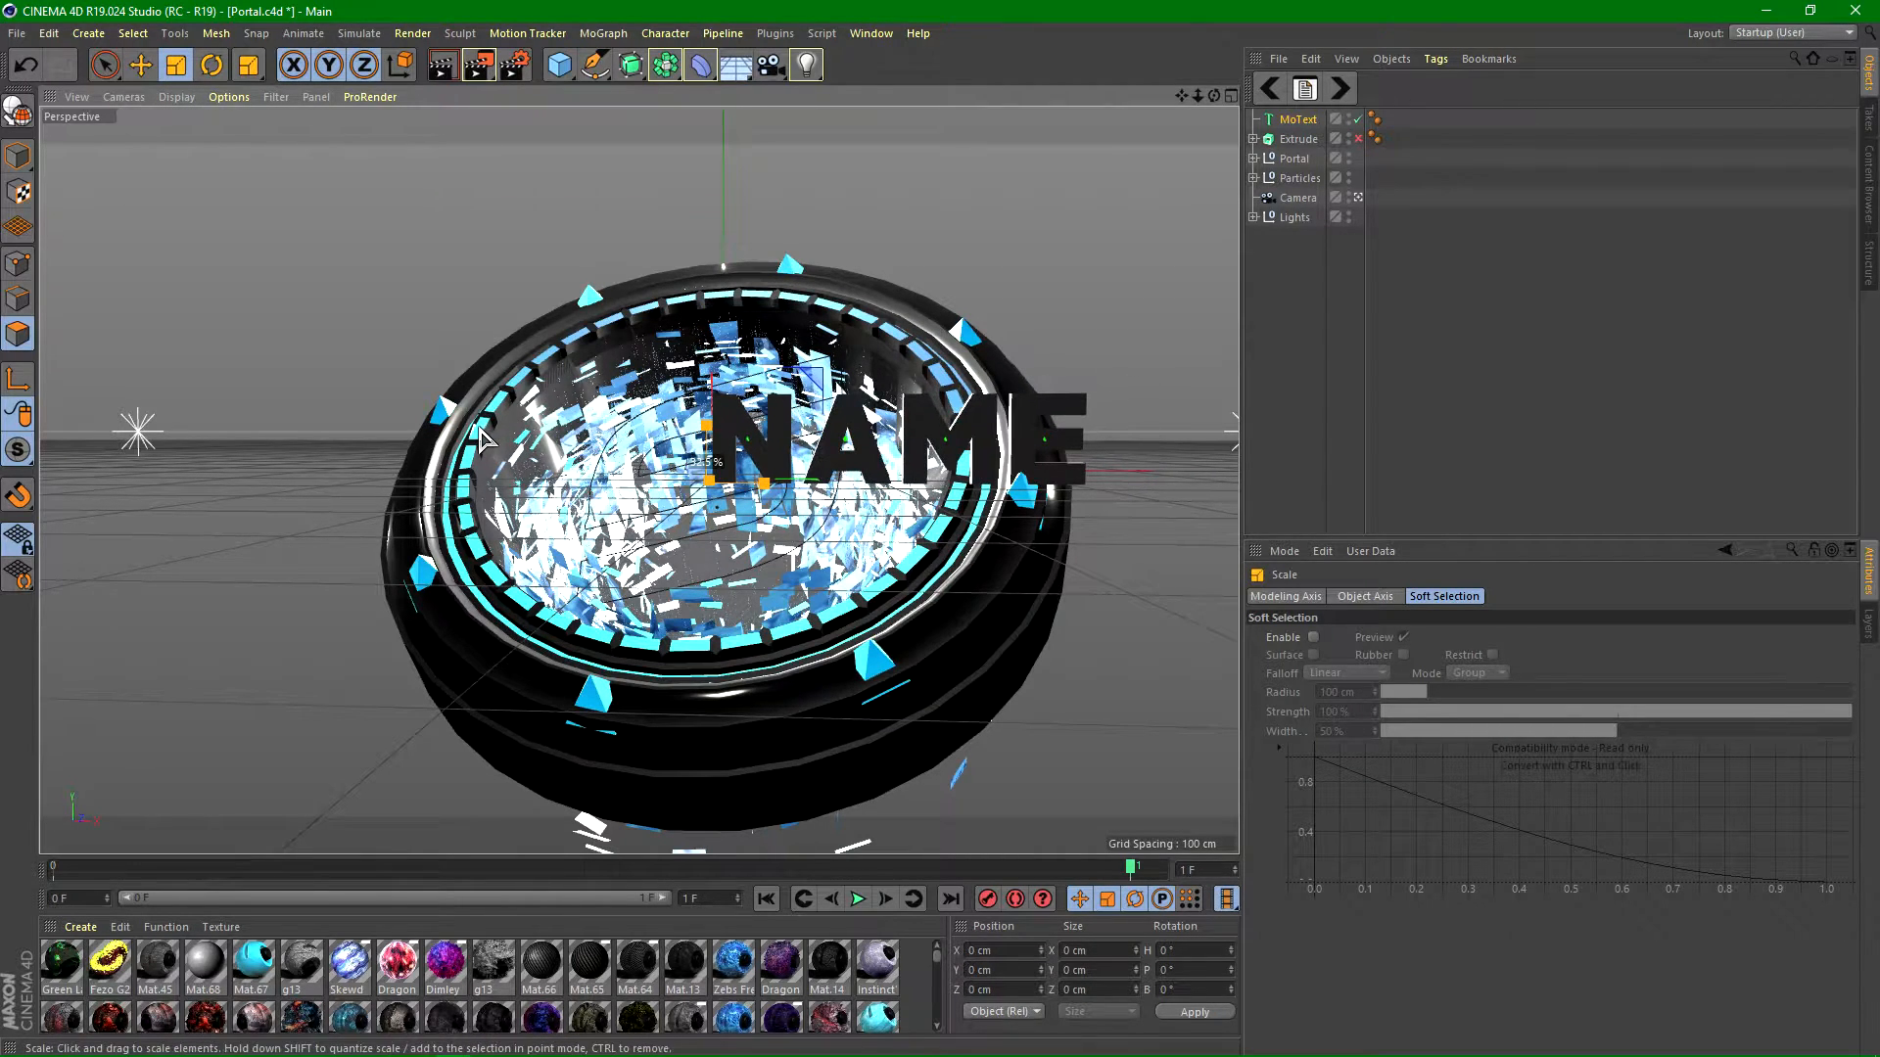
Step: Move the NAME text sideways and down so that it sits centred over the portal opening
click(141, 66)
drag(925, 486, 761, 486)
drag(539, 339, 617, 522)
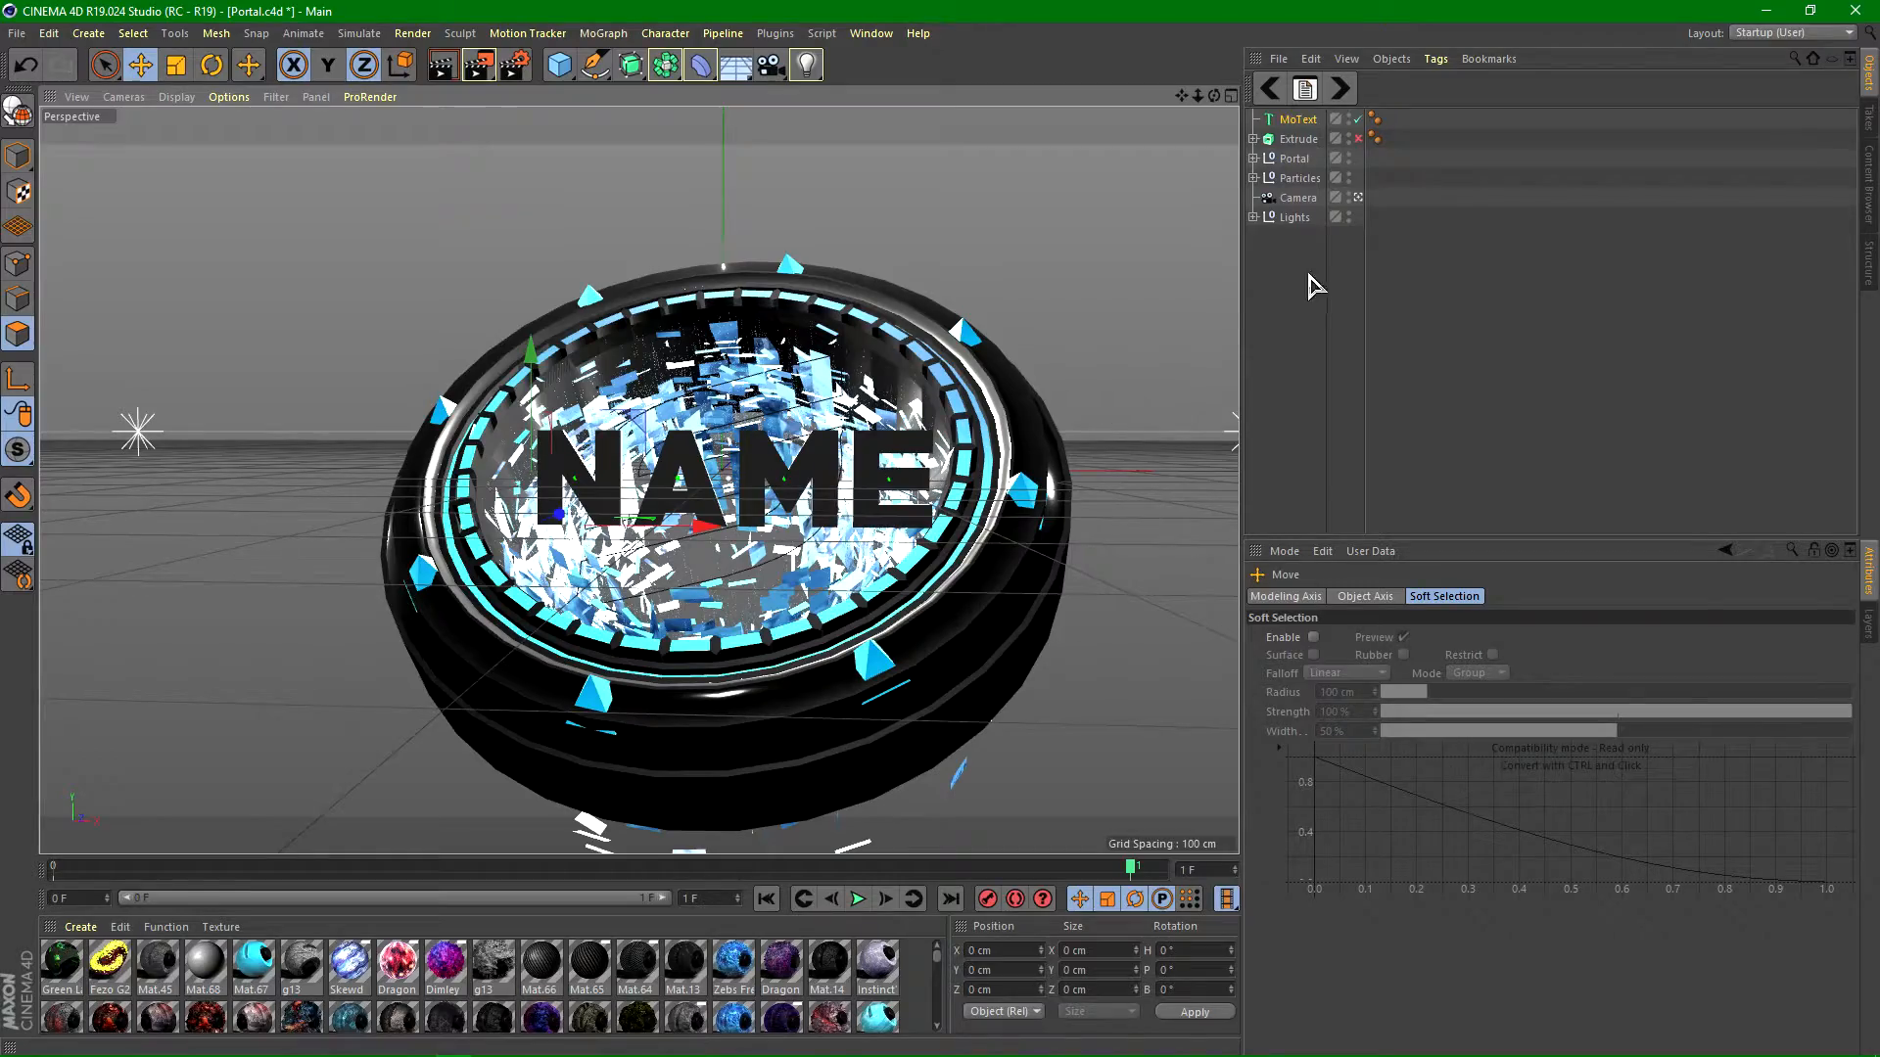
Step: View the text from the side and shift it along its Z axis to fit within the portal
scroll(570, 499, up, 6)
scroll(837, 453, up, 2)
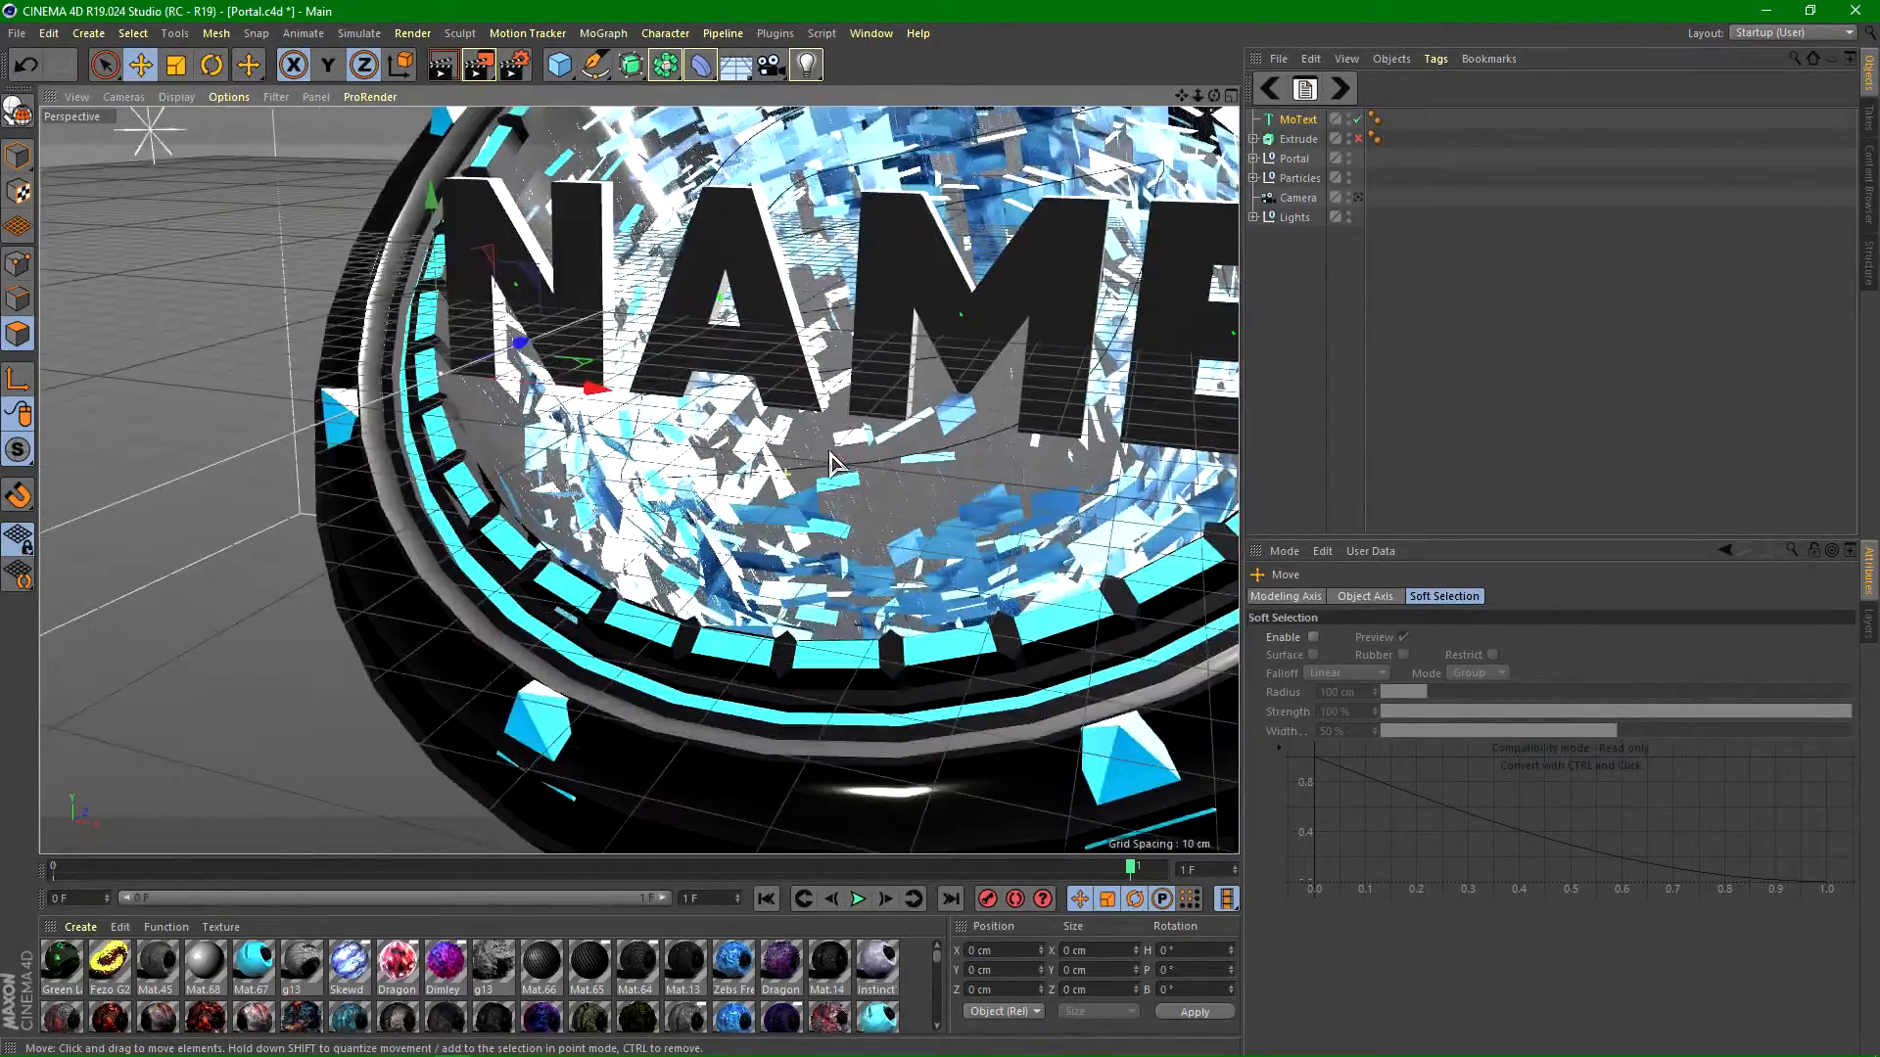
alt+drag(712, 528, 969, 601)
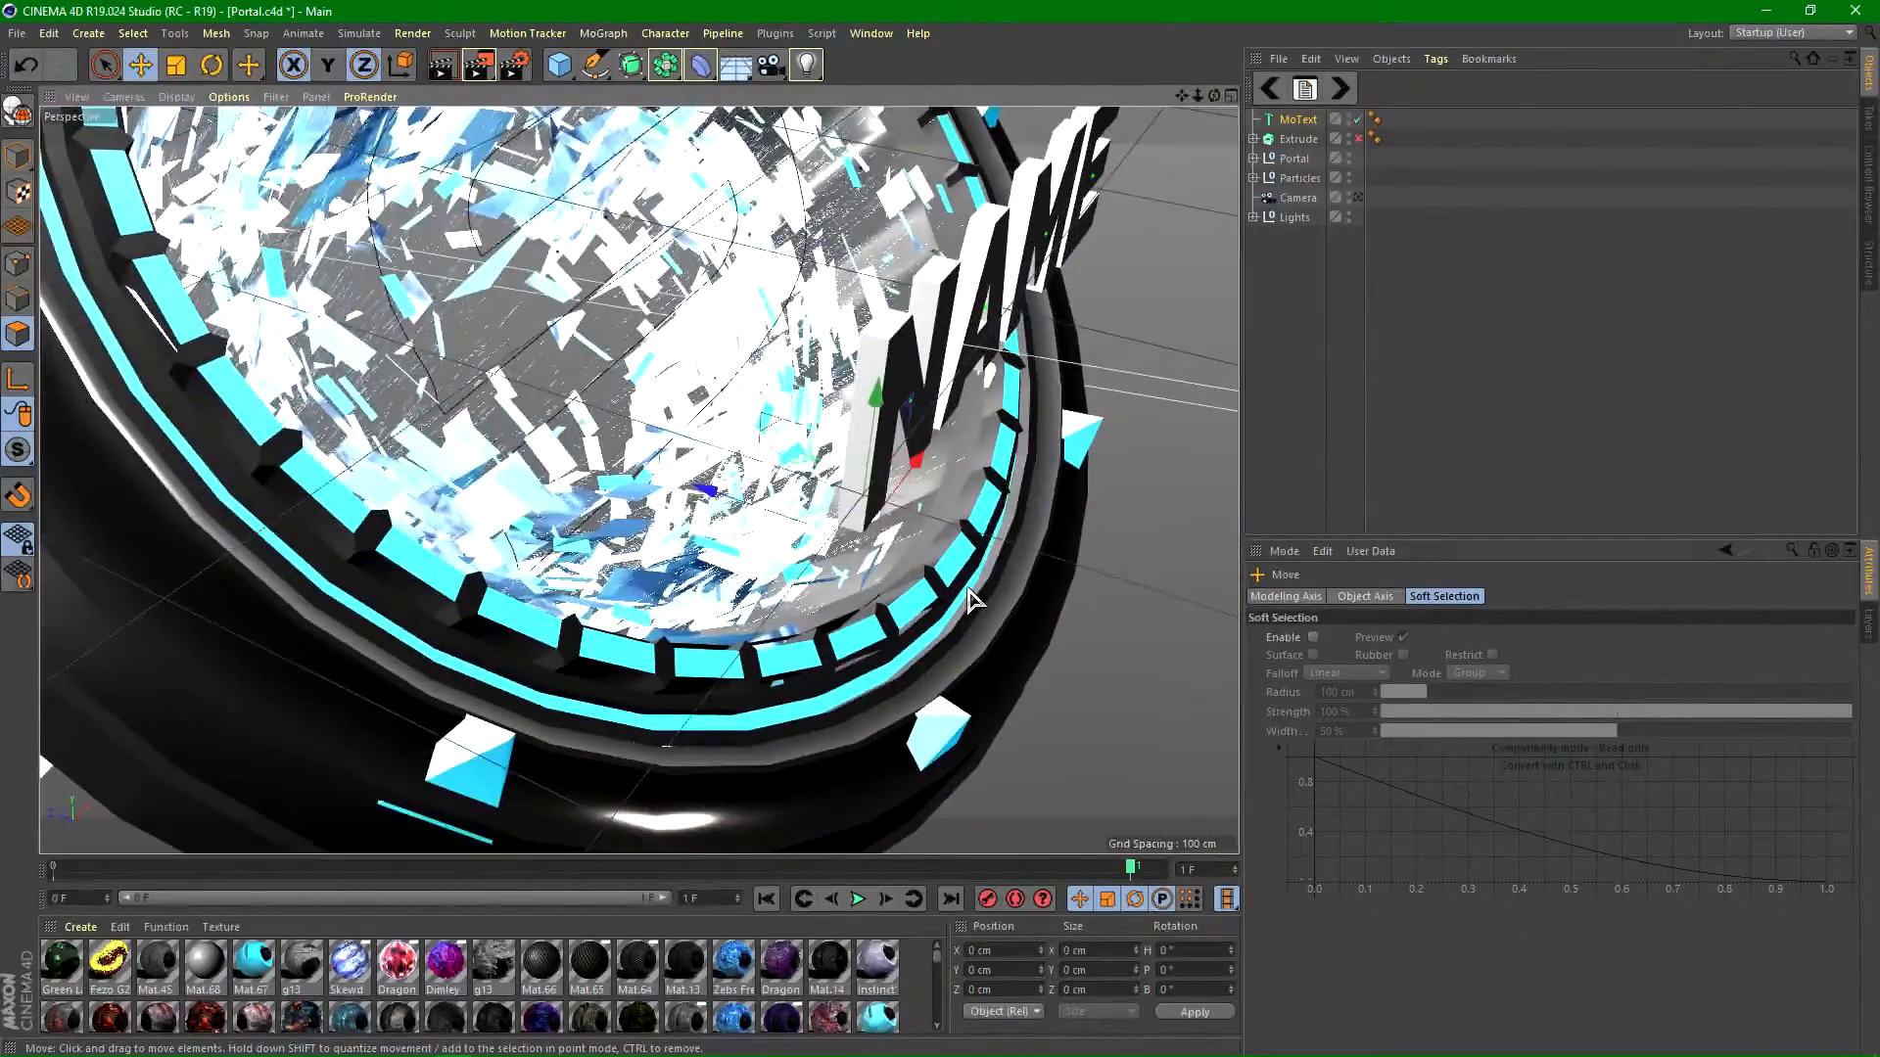
drag(716, 494, 422, 385)
Step: Try tilting the whole NAME text backwards inside the portal, and undo the rotation
alt+drag(1077, 597, 902, 533)
scroll(902, 533, down, 2)
scroll(955, 391, up, 1)
scroll(950, 382, up, 1)
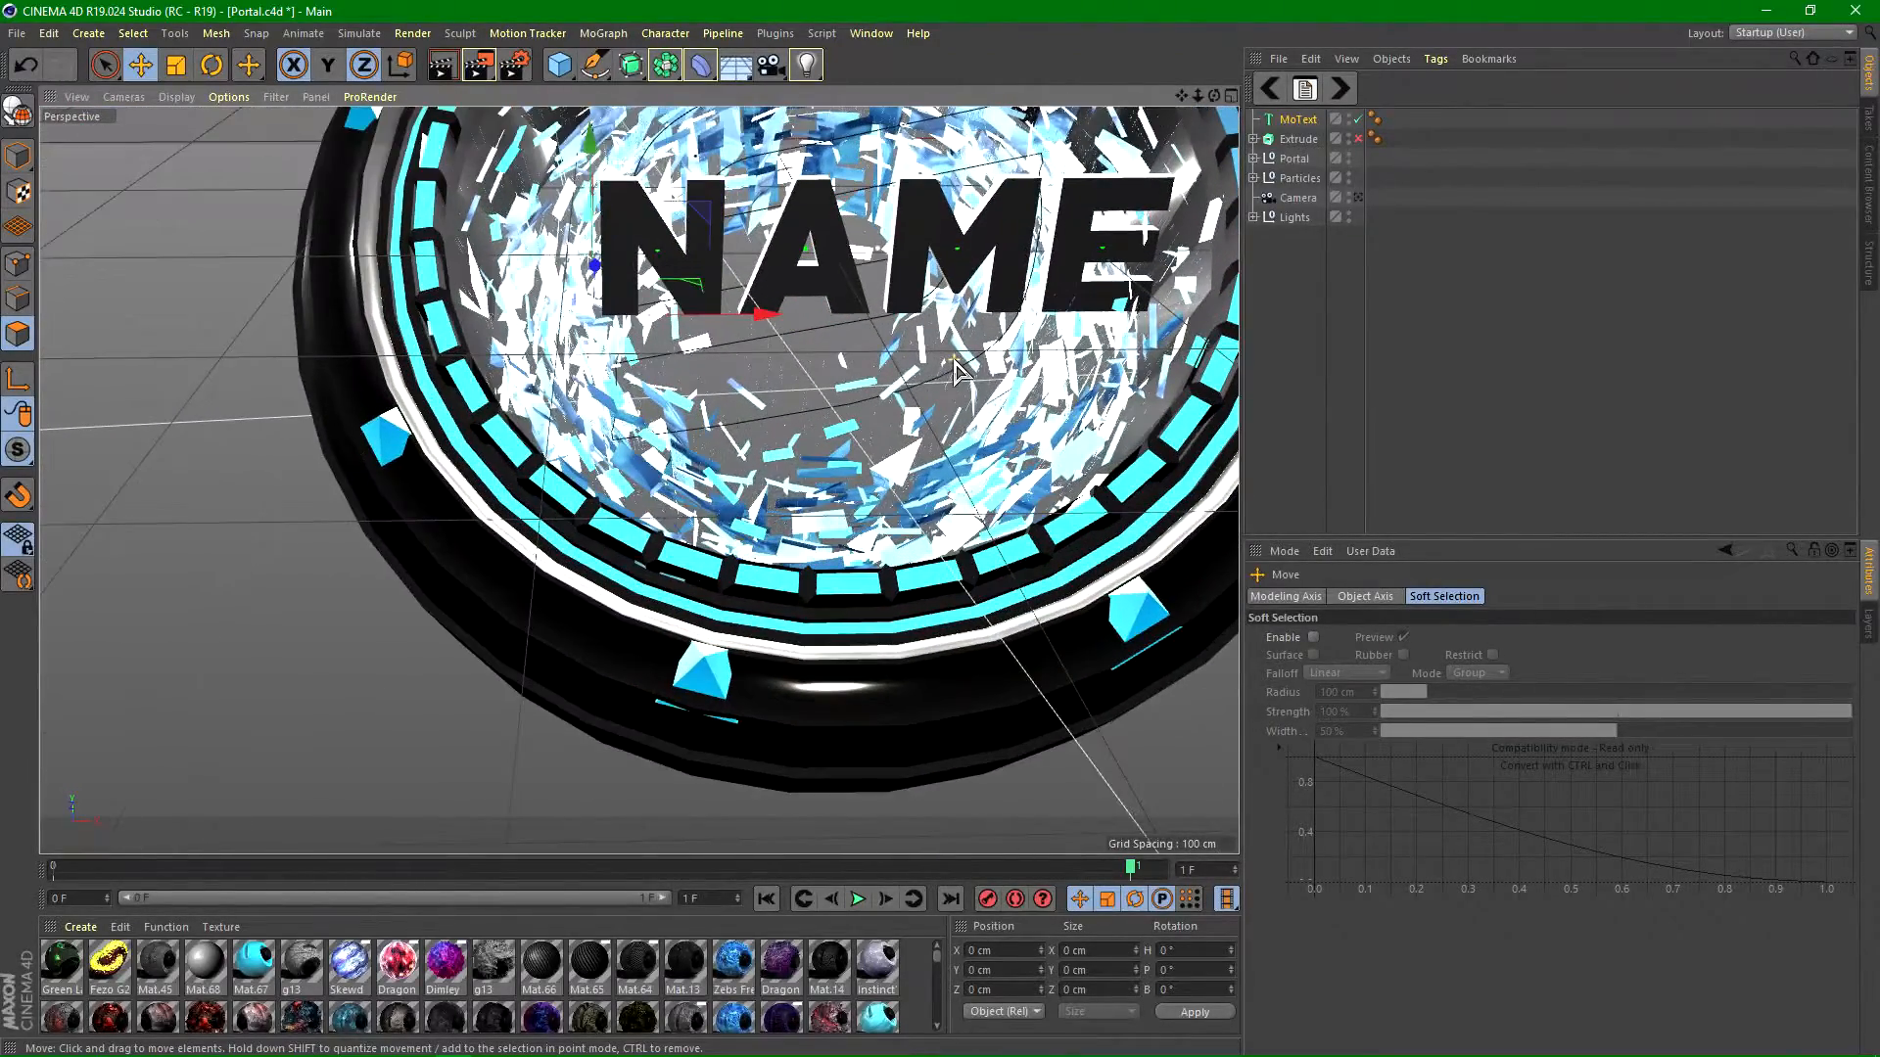
scroll(783, 509, up, 1)
scroll(697, 607, up, 1)
scroll(697, 599, down, 3)
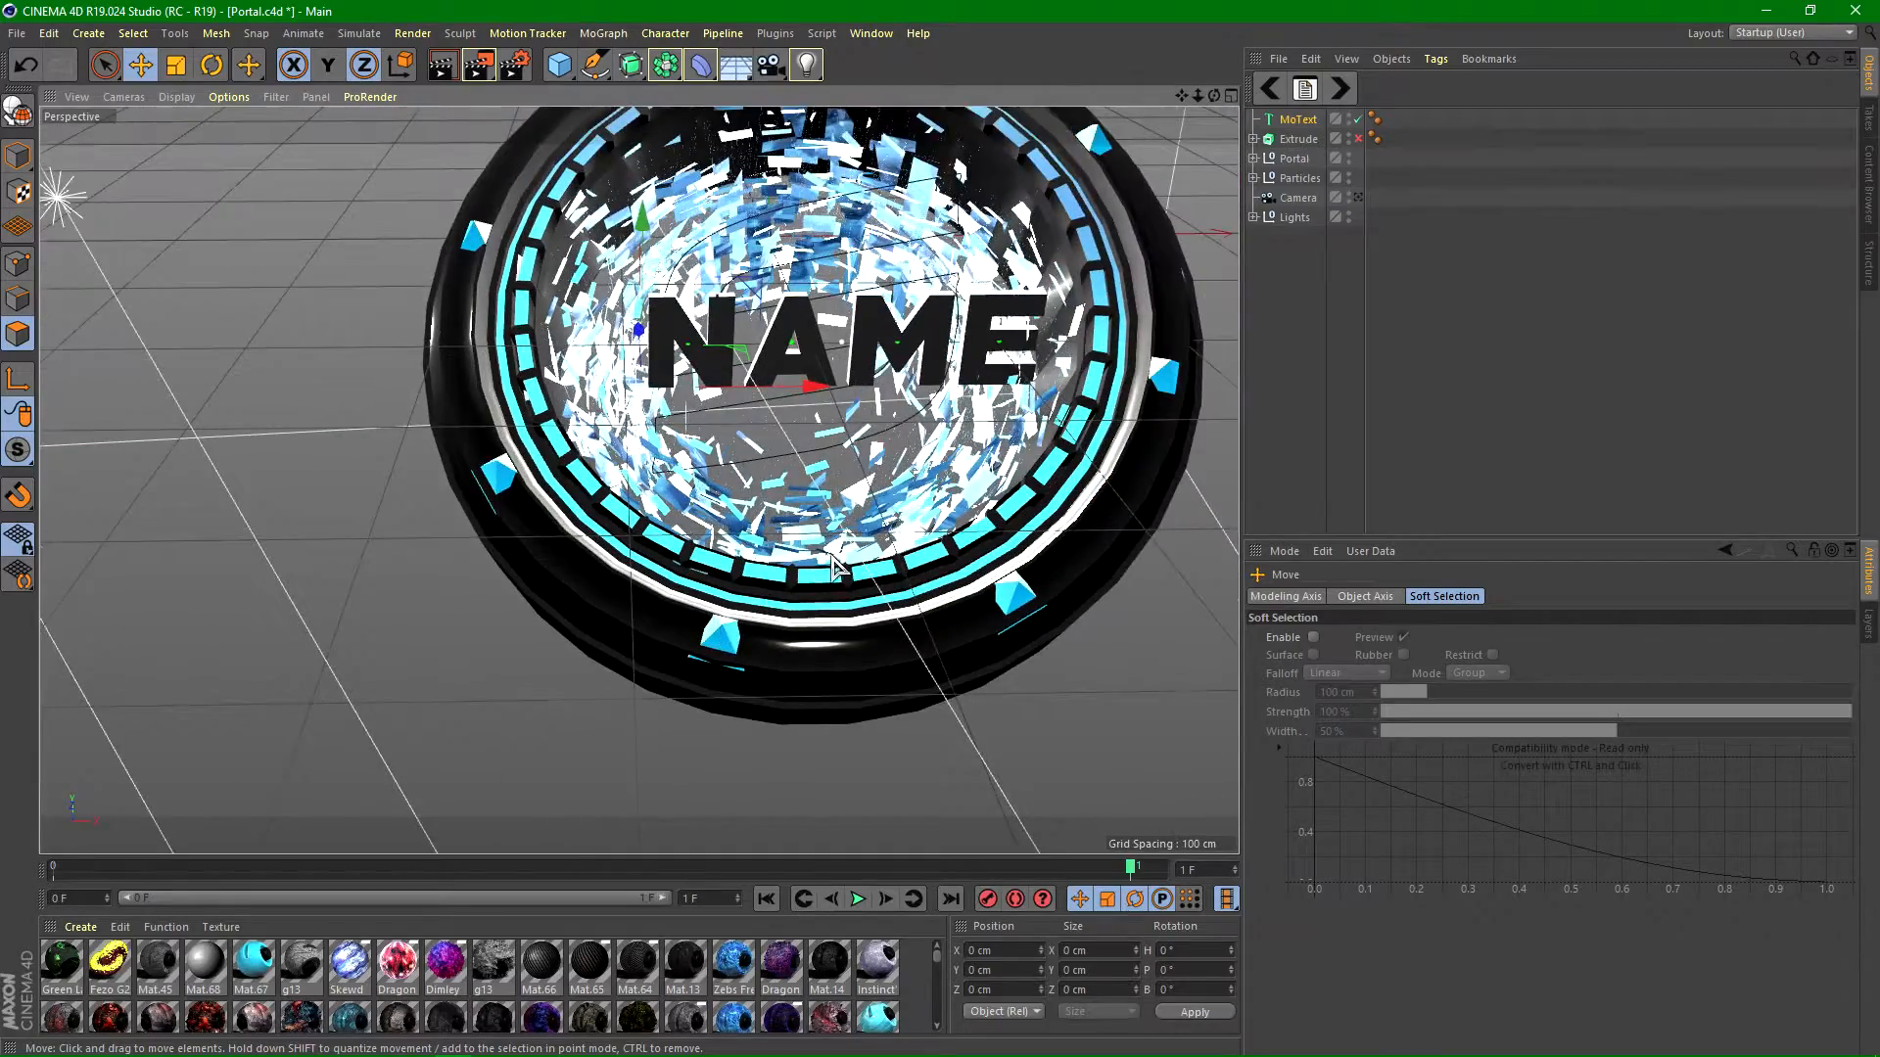
scroll(867, 399, up, 3)
click(211, 67)
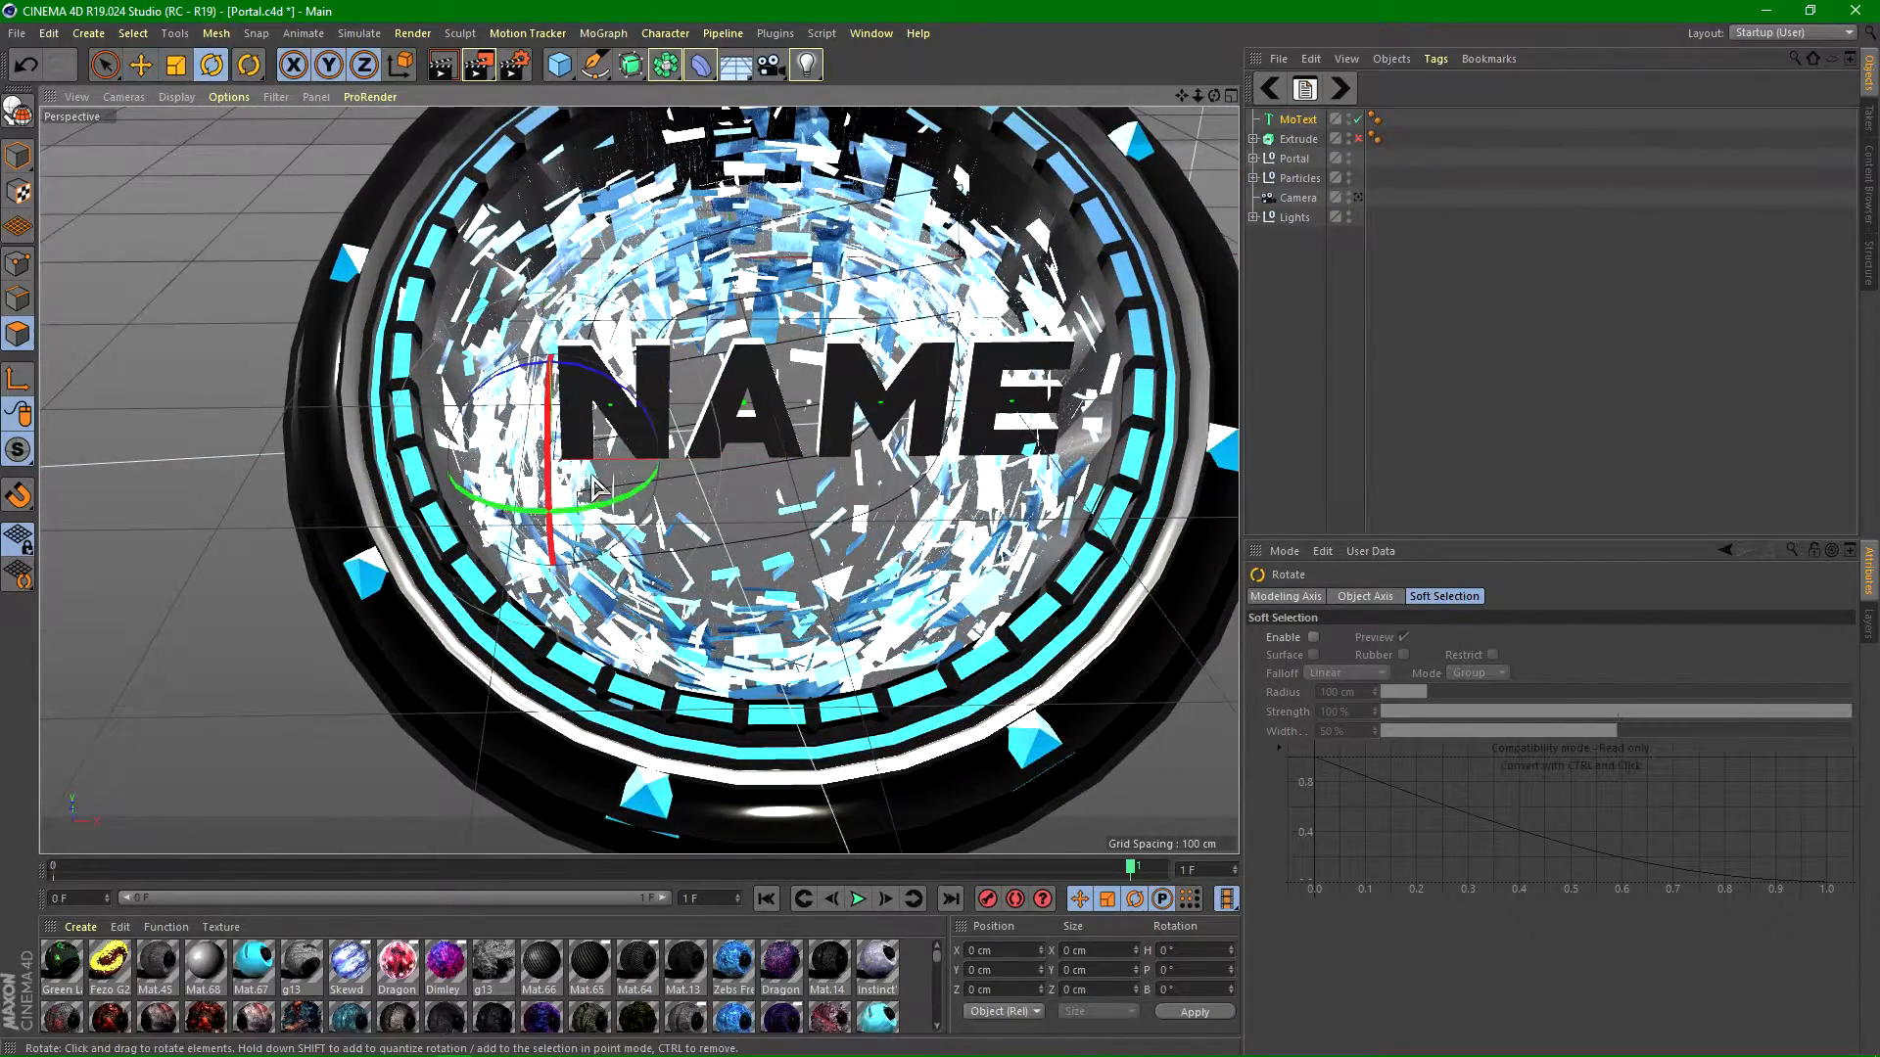
drag(614, 548, 573, 445)
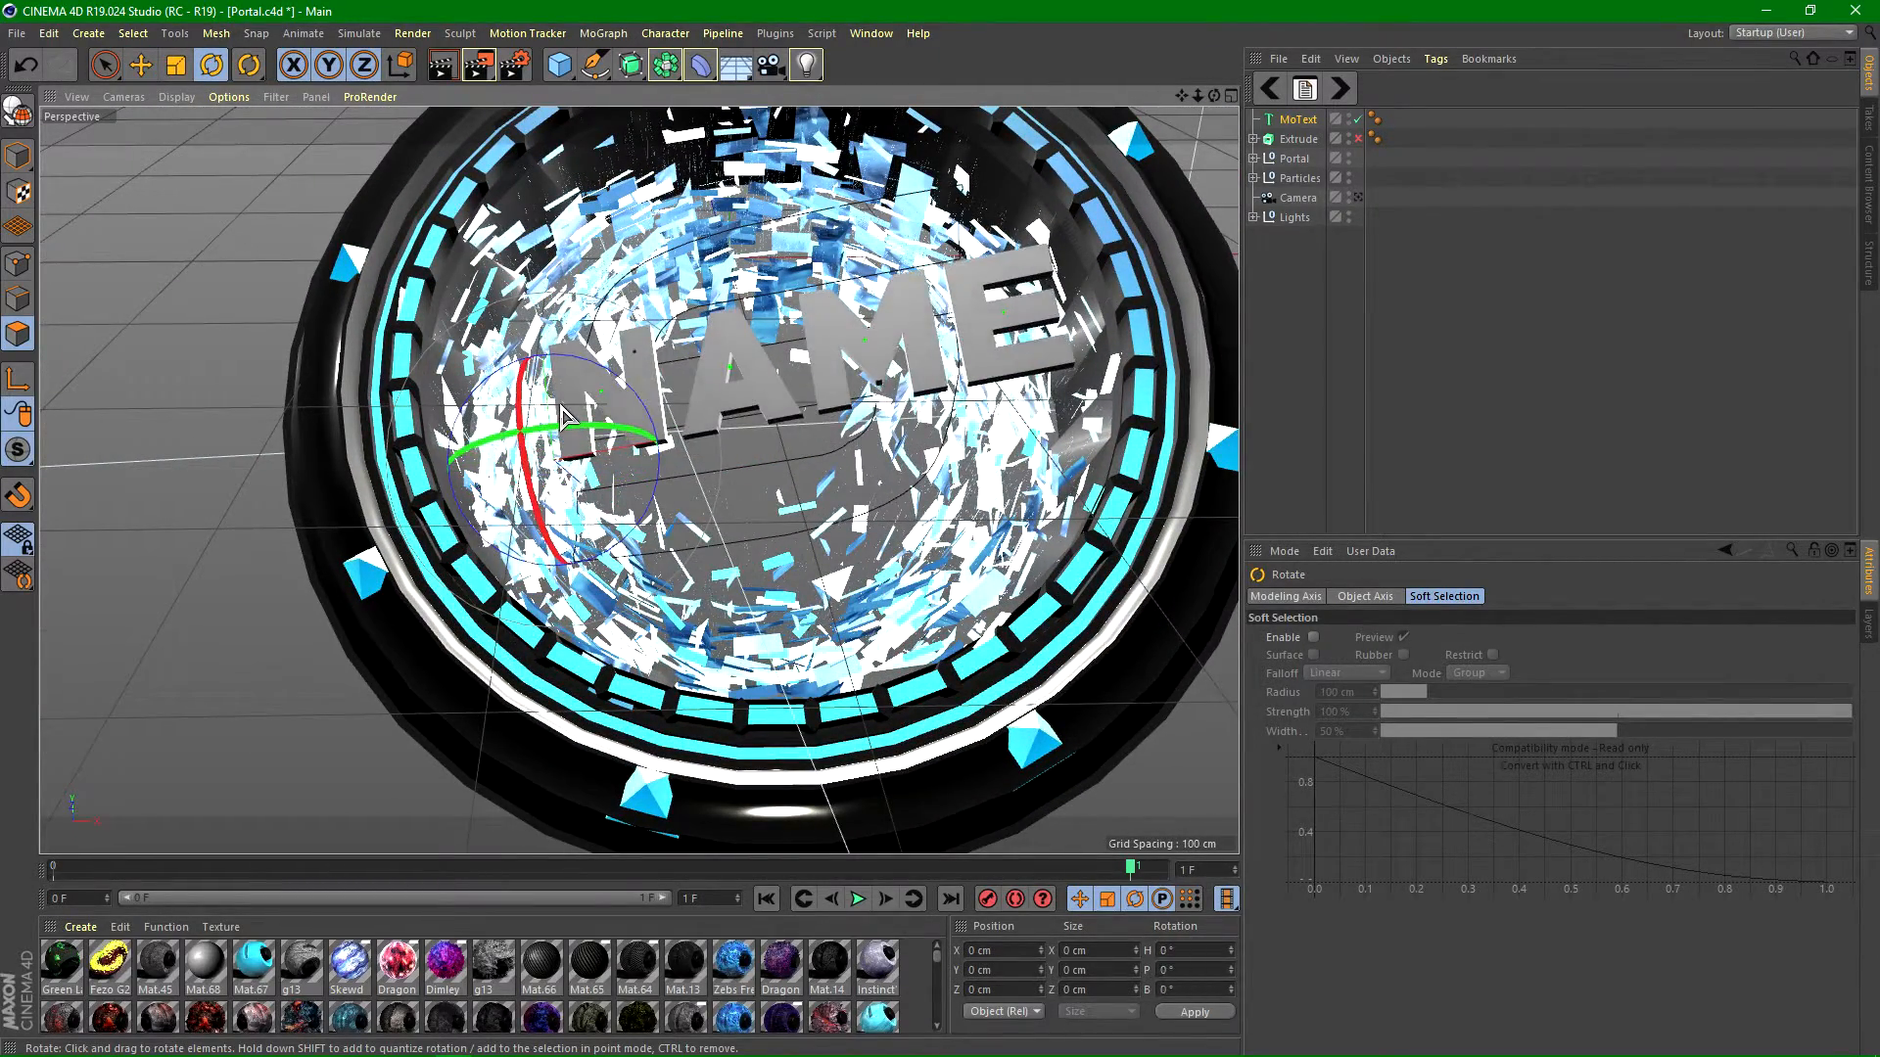
key(ctrl+z)
Step: Make the MoText object editable and expand its hierarchy down to the individual letter objects
click(1297, 119)
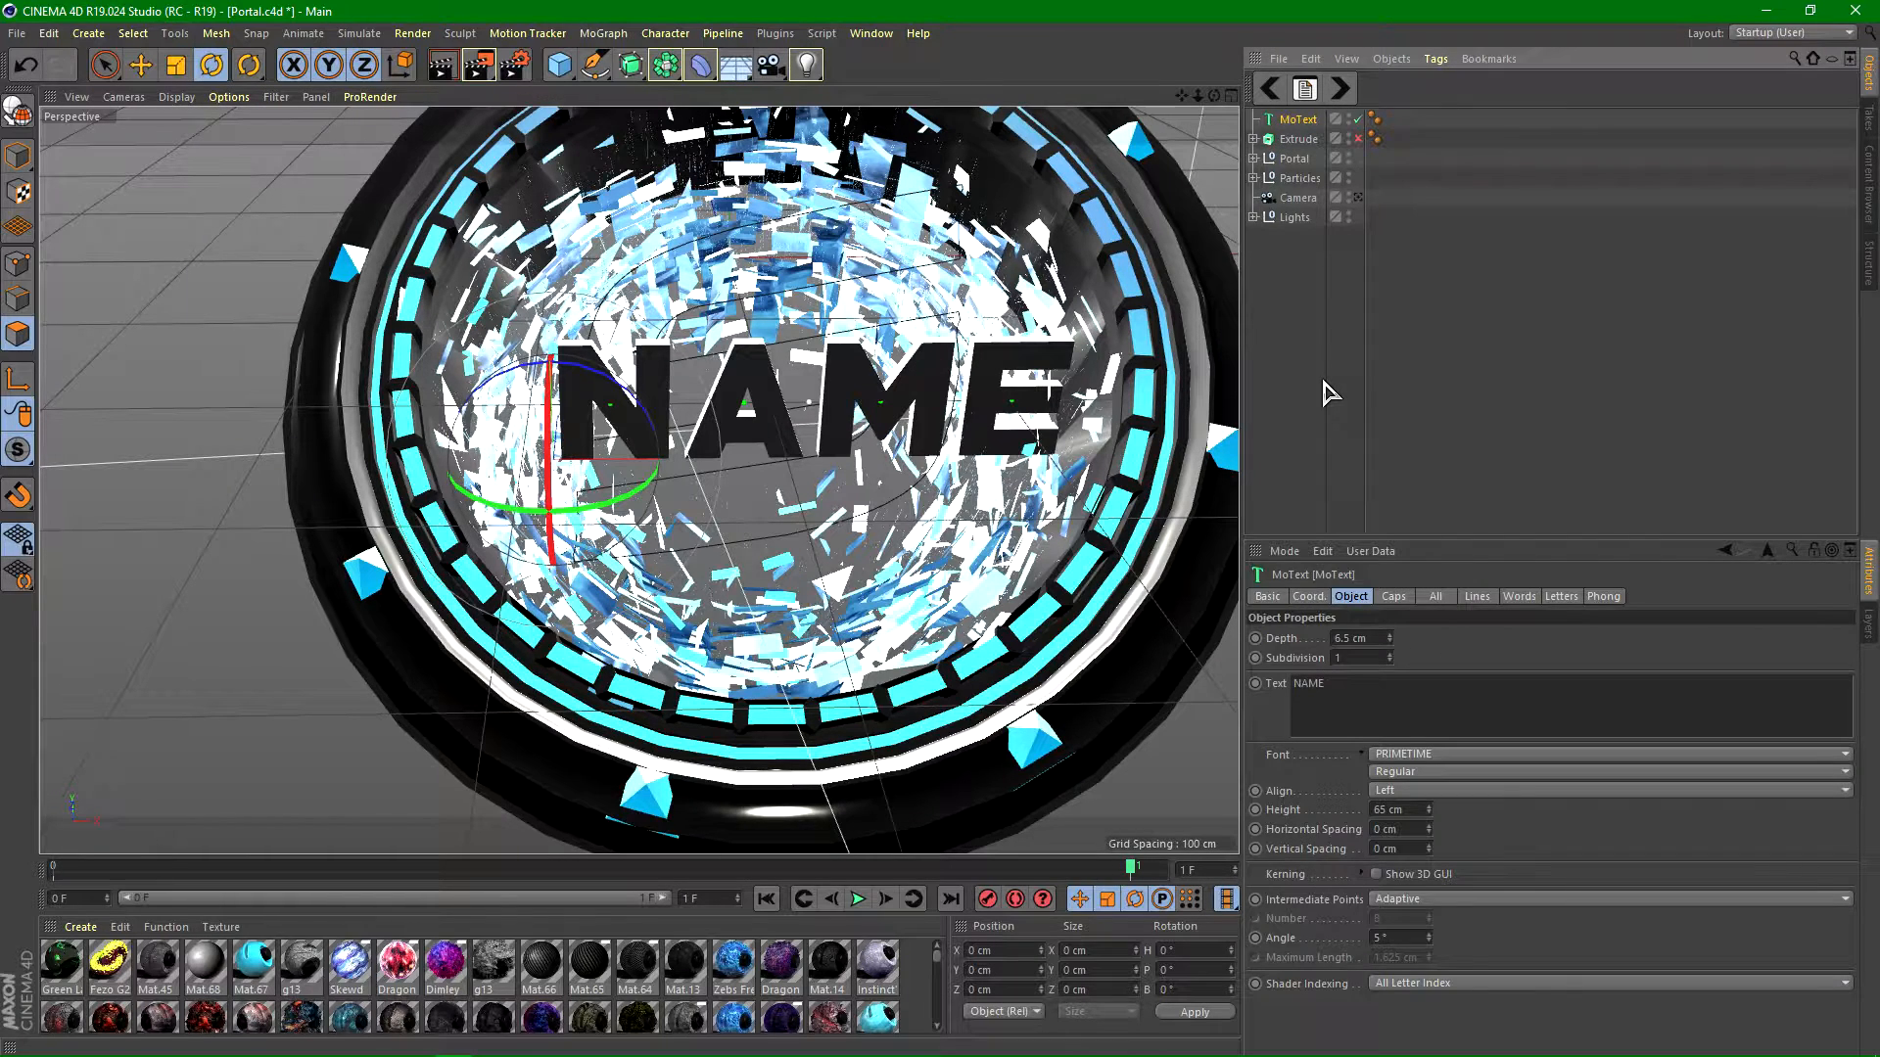
key(c)
click(1253, 118)
click(1264, 138)
click(1273, 157)
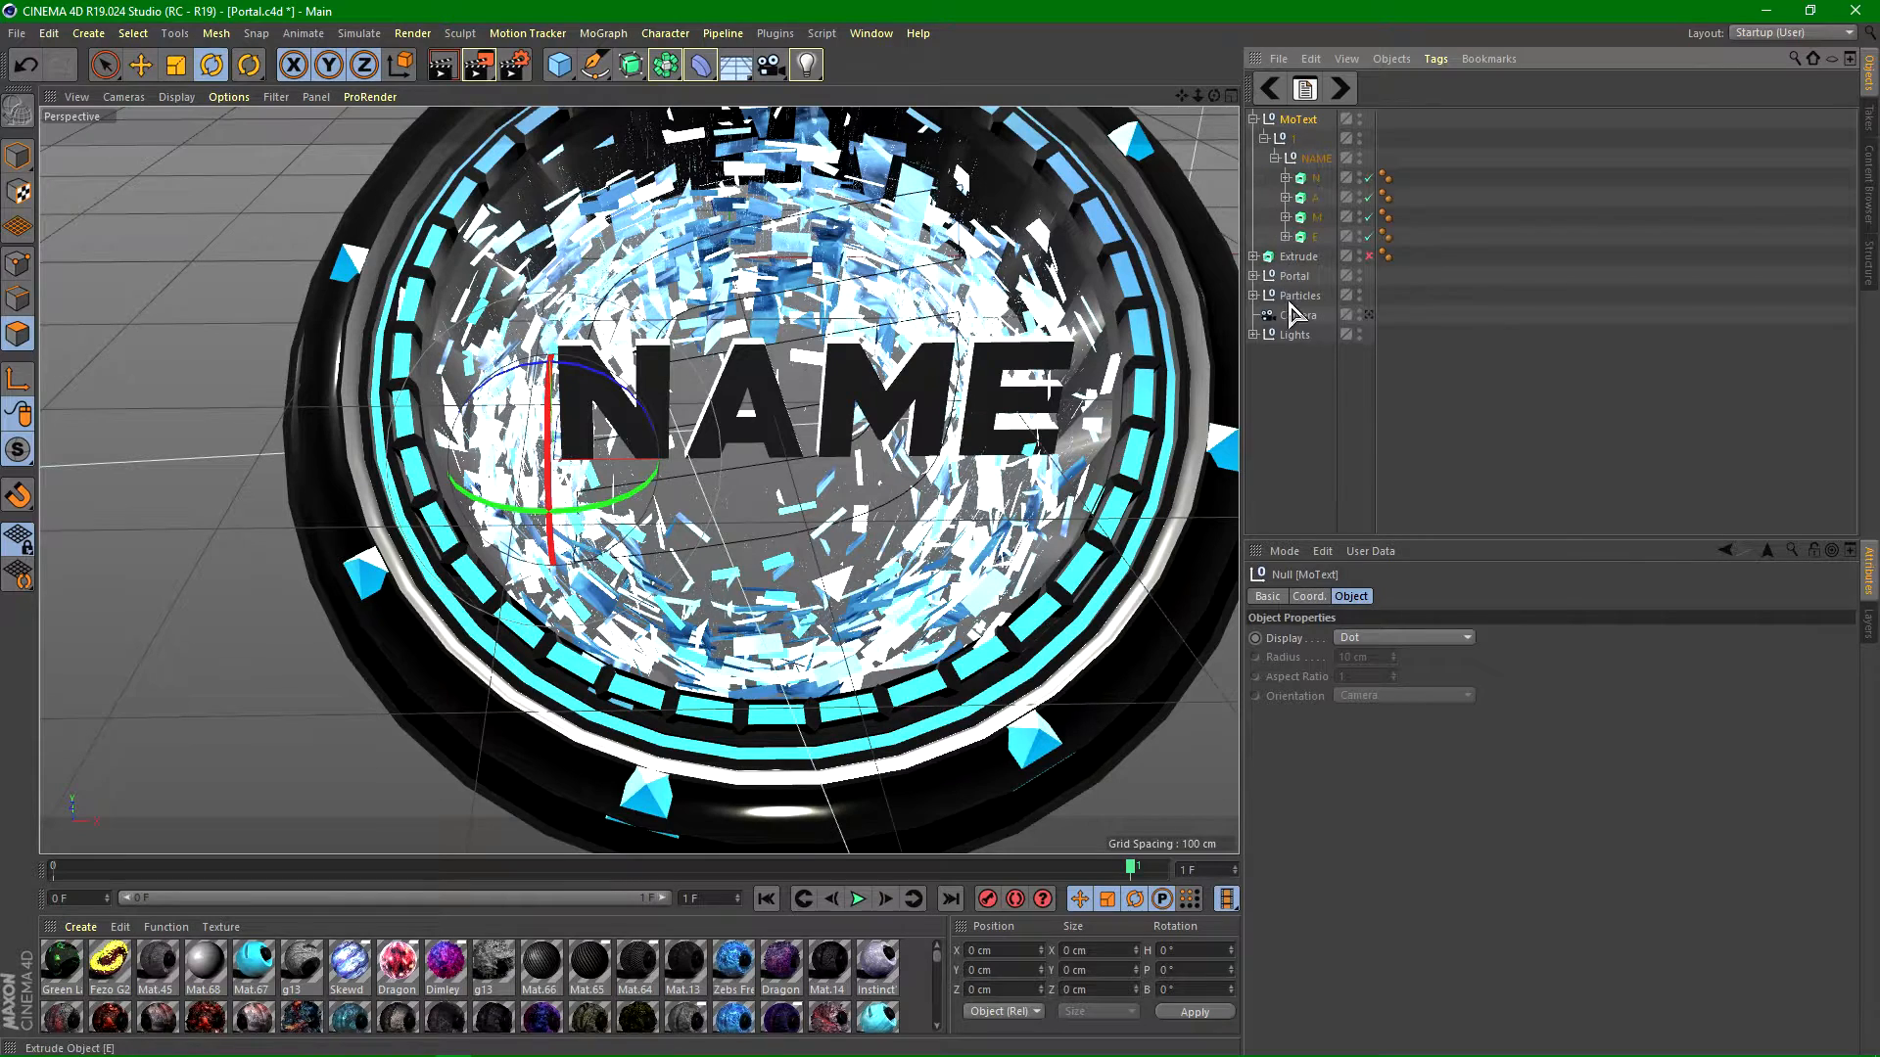
Step: Try rotating the letters N and A individually, undoing each rotation
click(1316, 179)
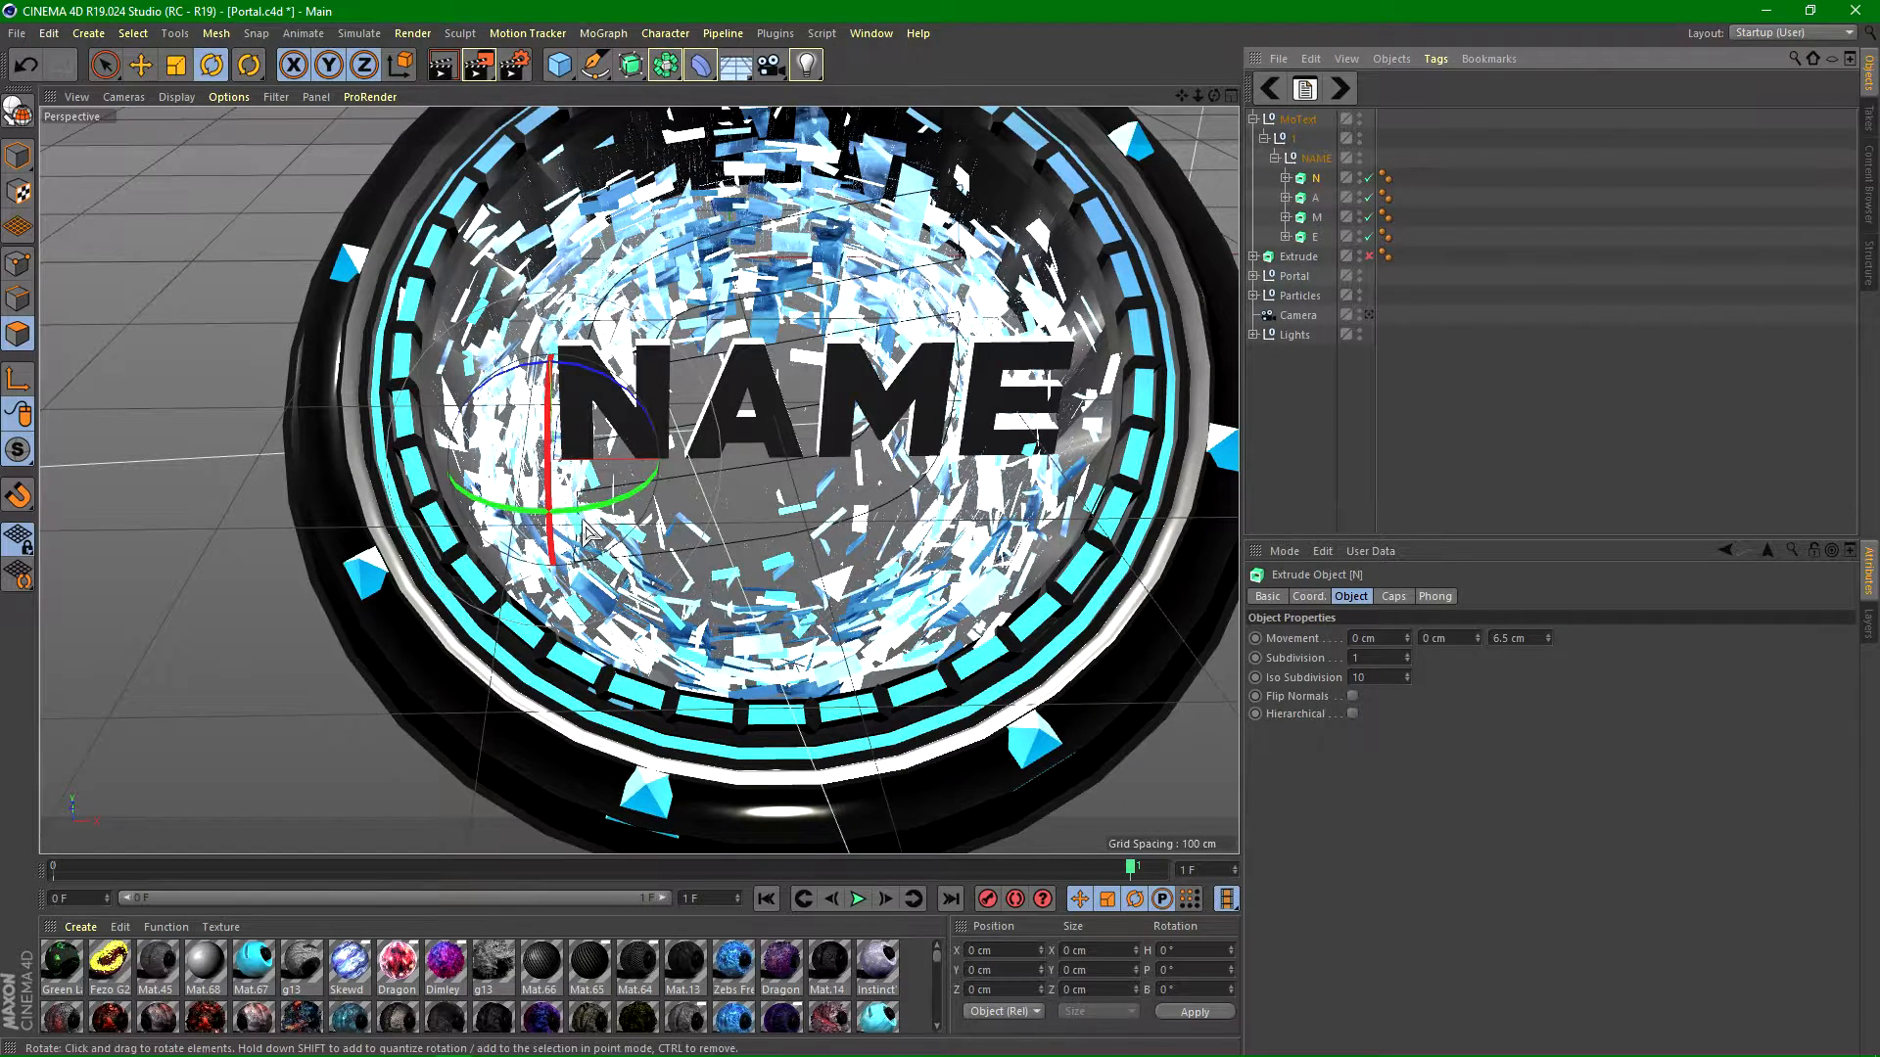
drag(584, 522, 584, 361)
key(ctrl+z)
click(1316, 197)
drag(740, 485, 758, 392)
key(ctrl+z)
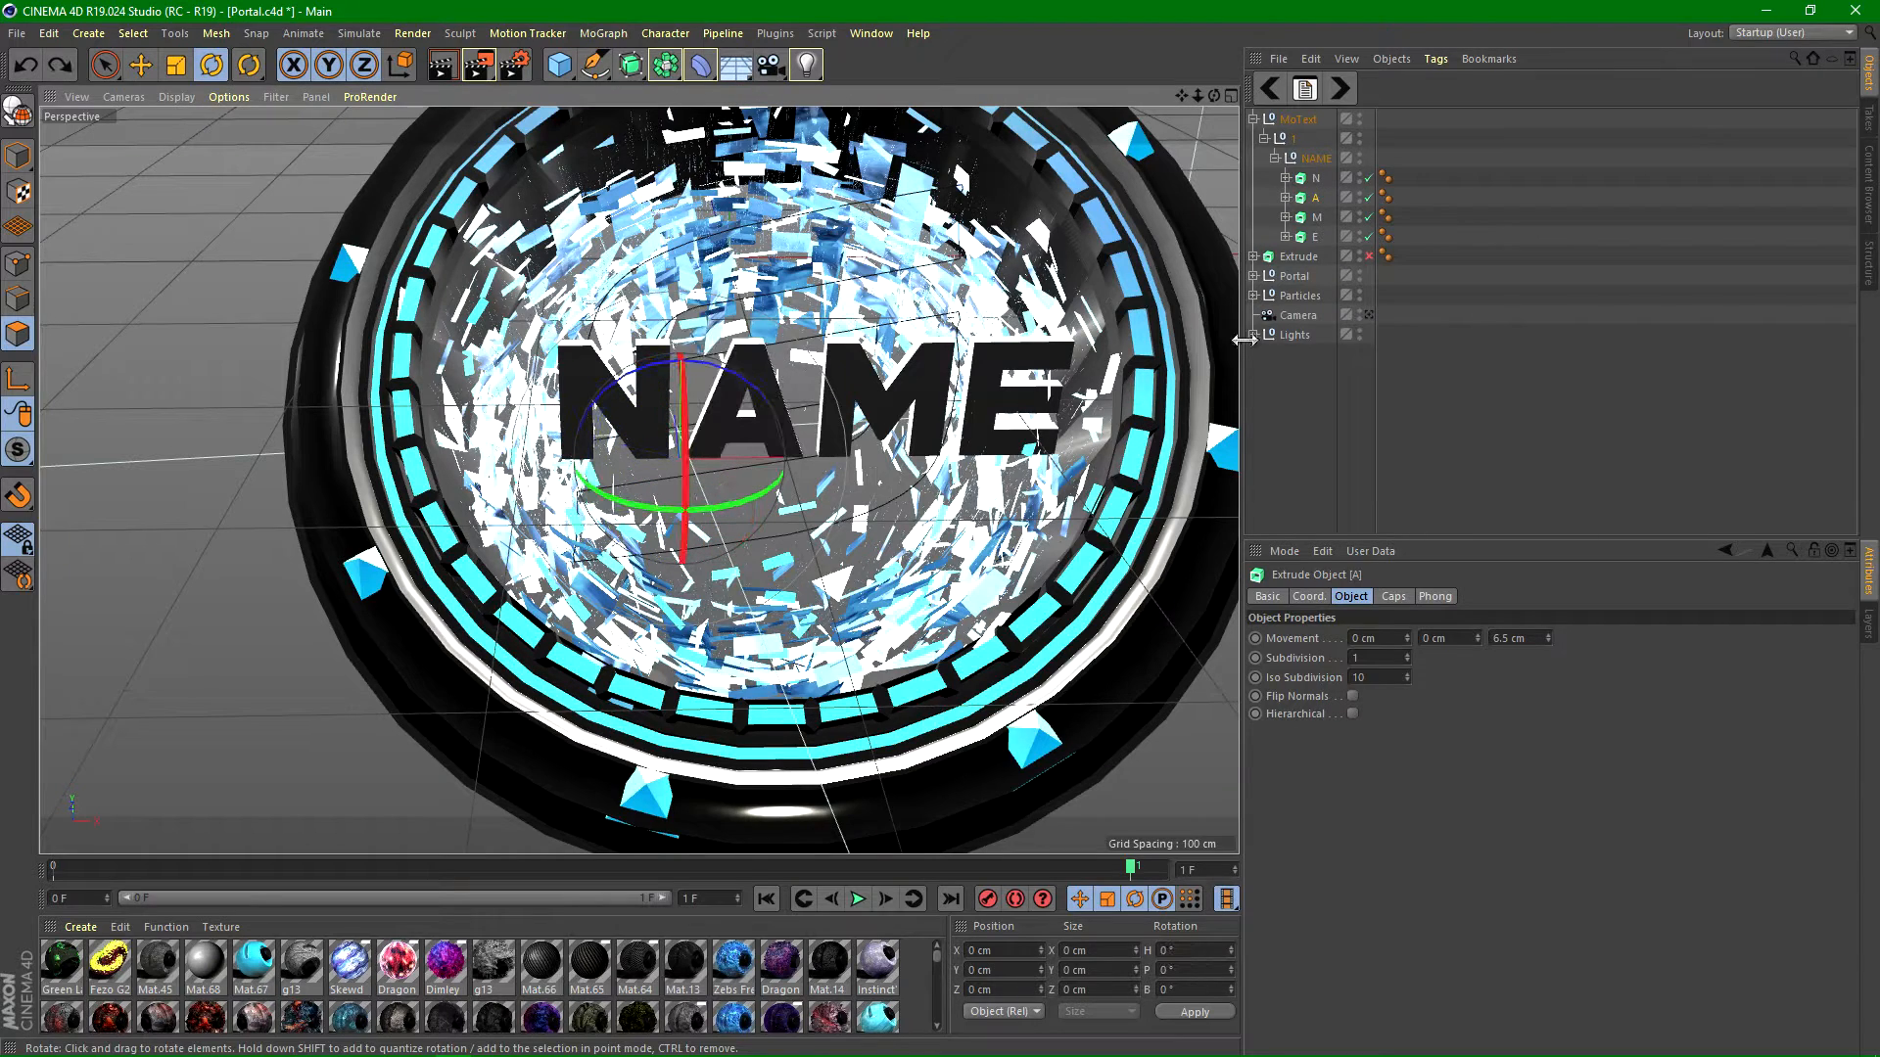
Step: Try rotating the letter M on its own in two different ways, undoing both rotations
click(1317, 218)
drag(867, 489, 682, 453)
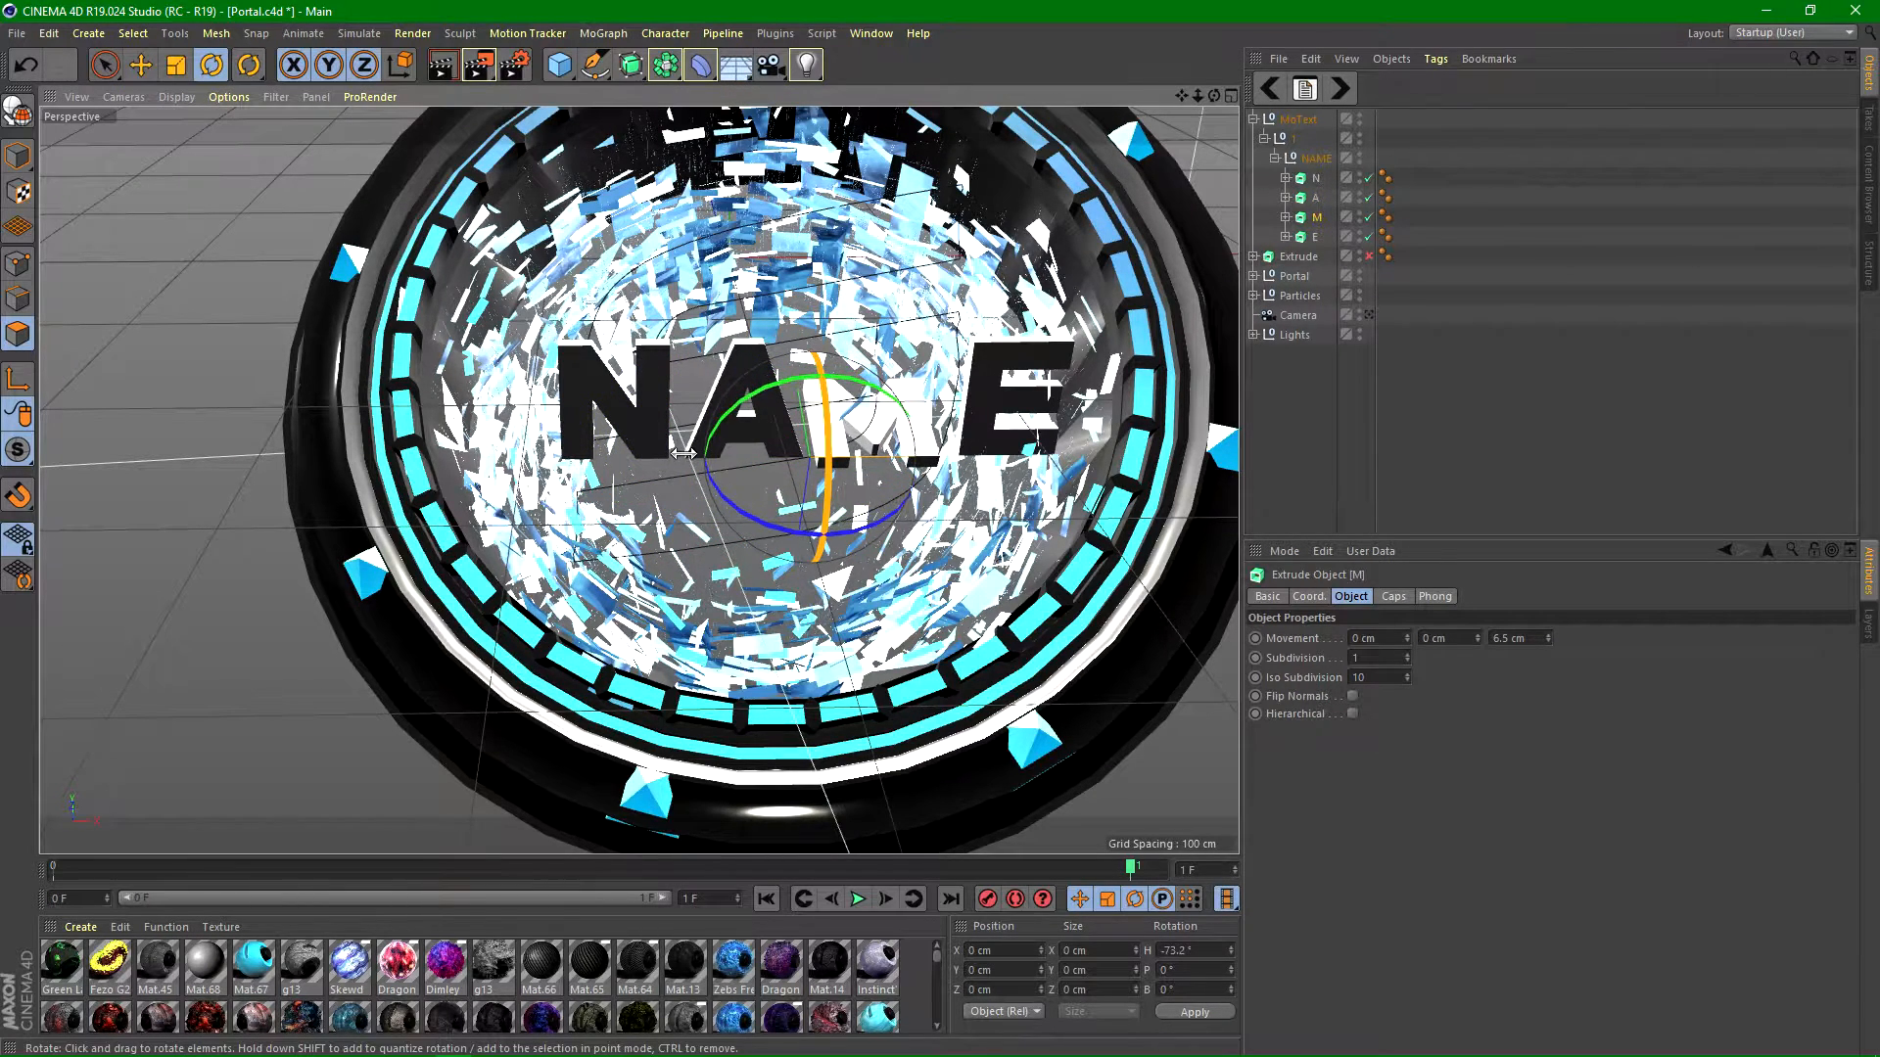
key(ctrl+z)
drag(872, 507, 820, 460)
key(ctrl+z)
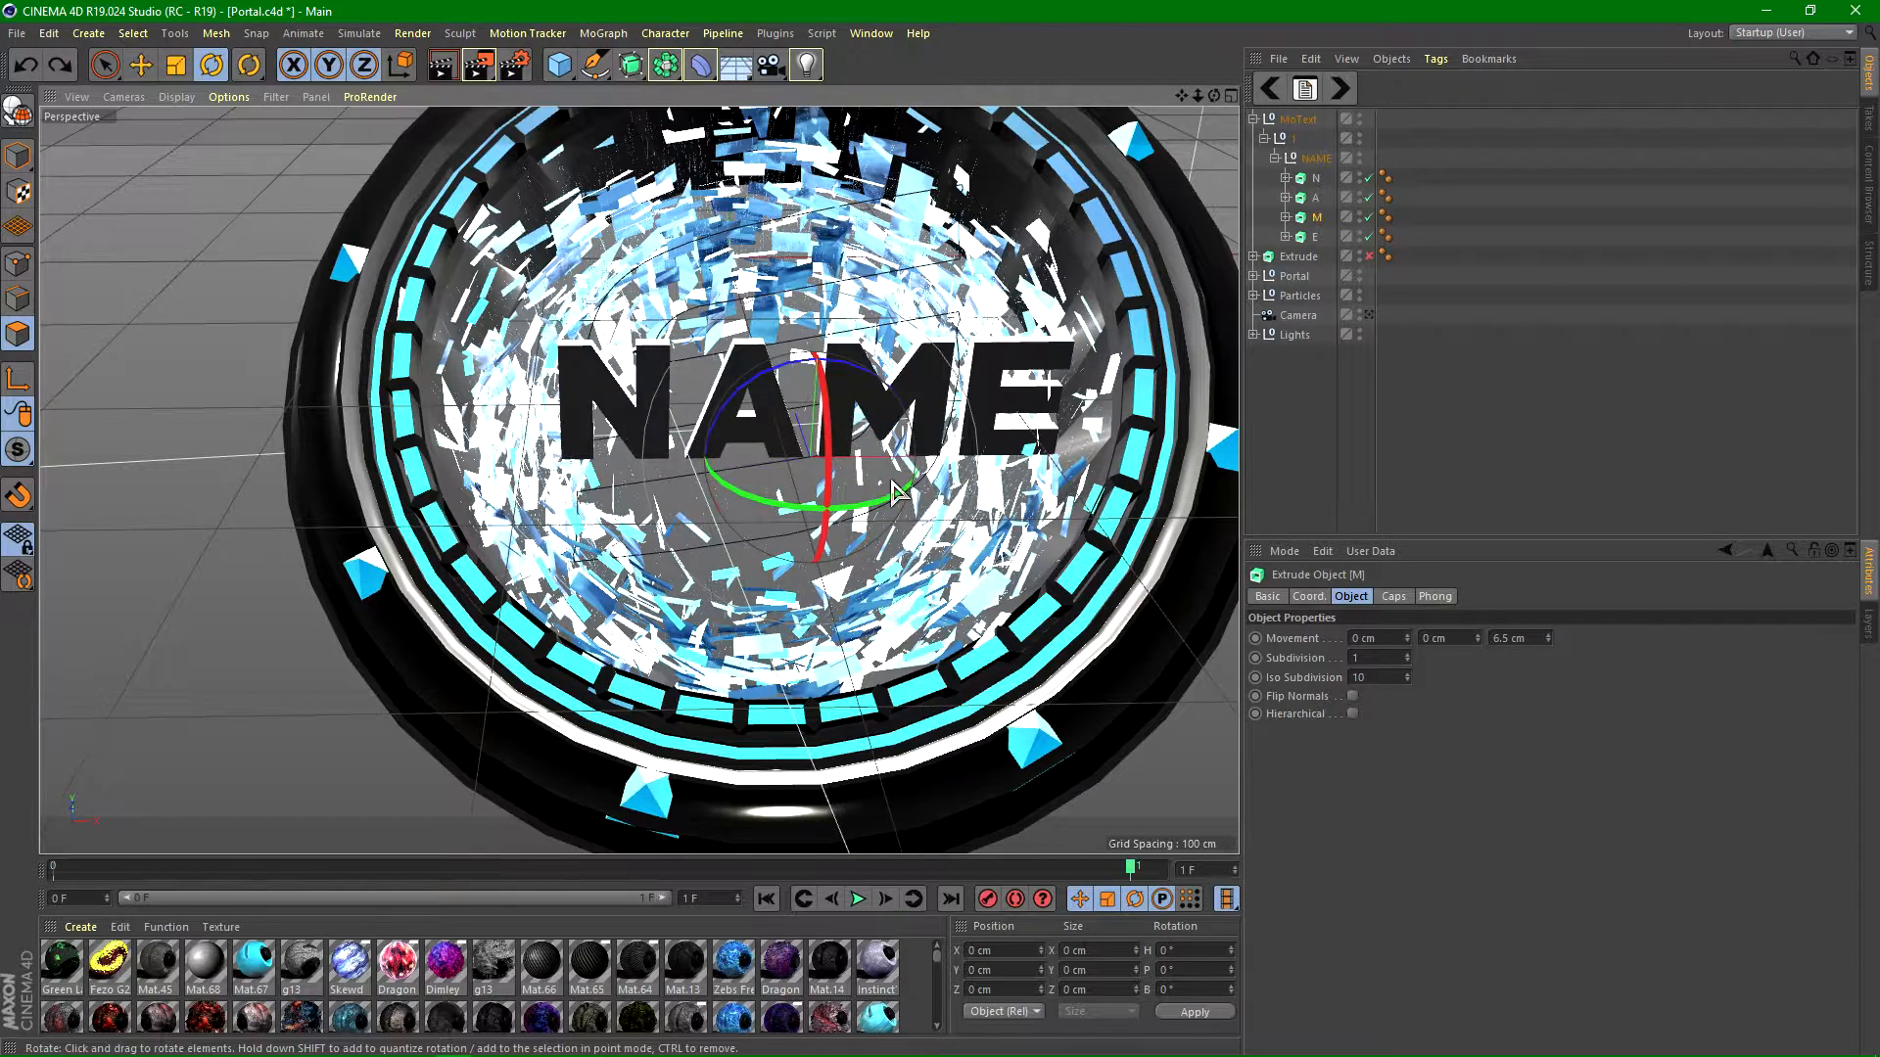
Step: Try shifting the letter M's axis along X toward the letter E, and undo the shift
click(141, 64)
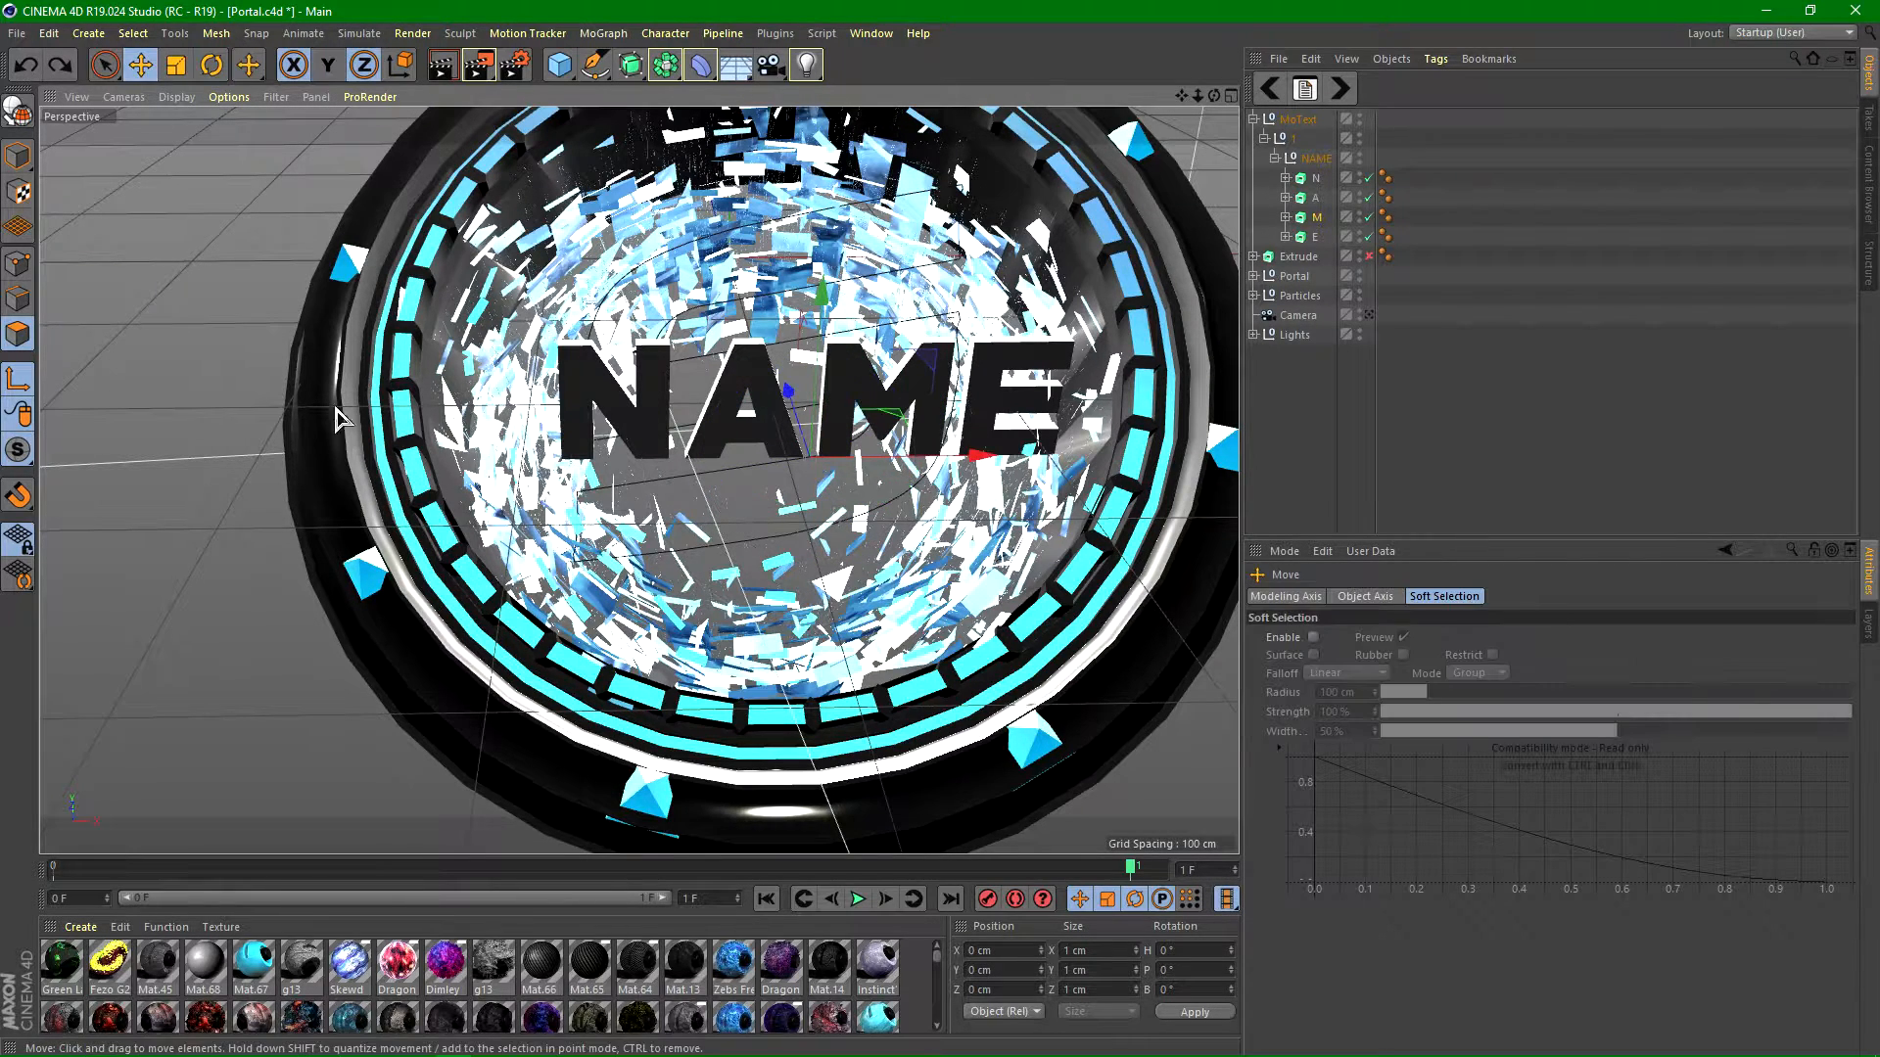
drag(921, 453, 1018, 446)
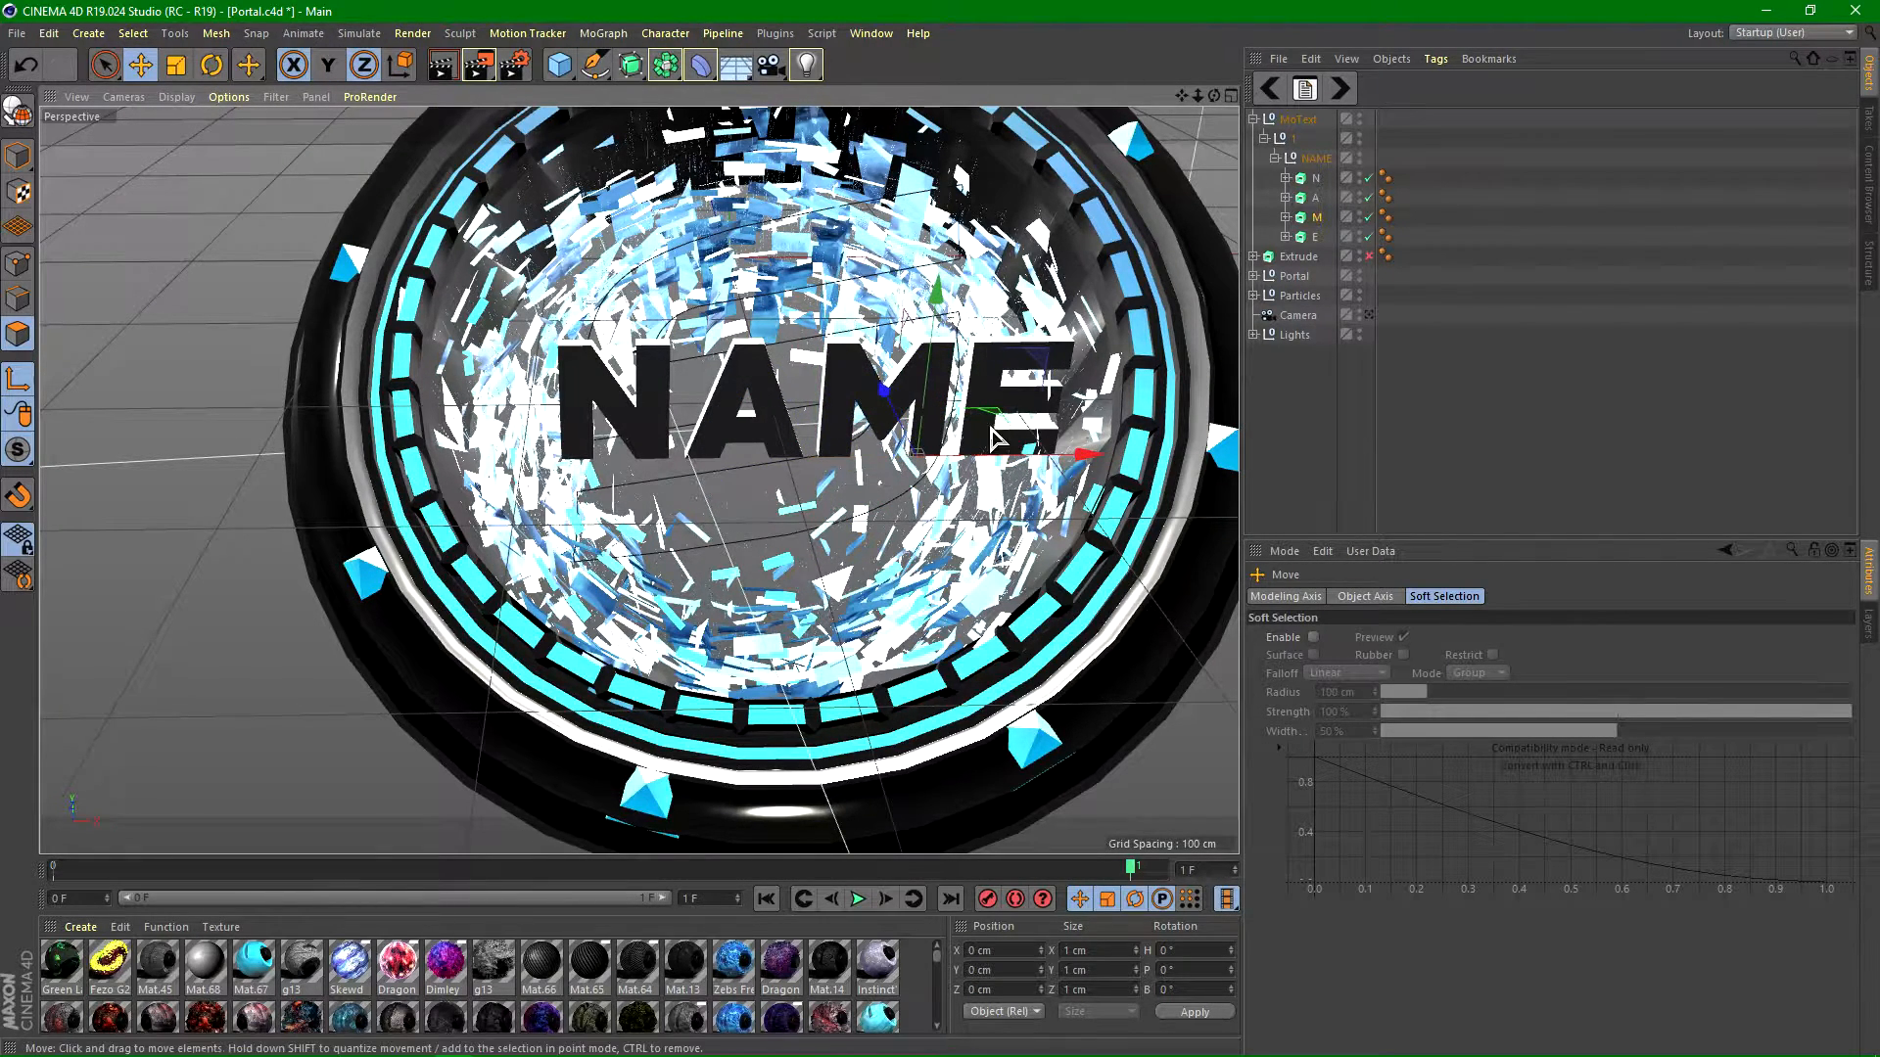
key(ctrl+z)
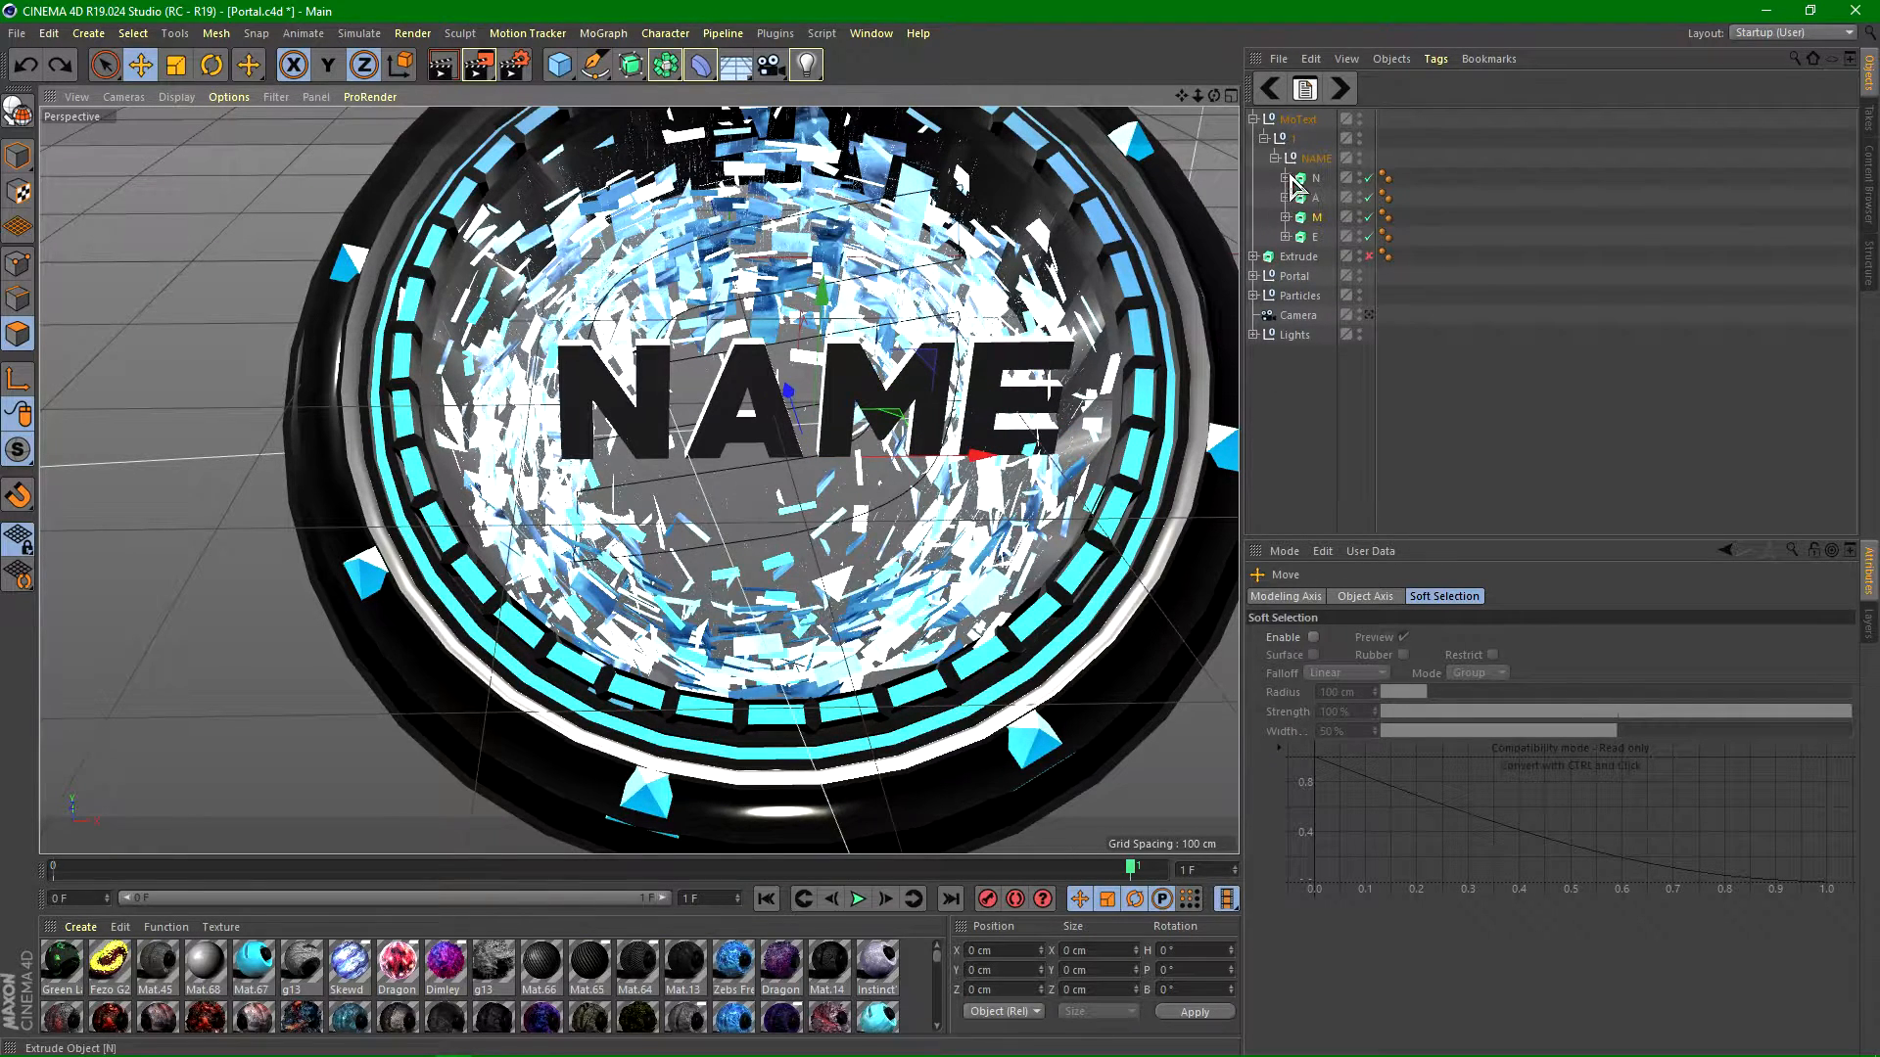
Step: Collapse the MoText hierarchy and delete the whole MoText object from the scene
click(1253, 119)
click(1297, 119)
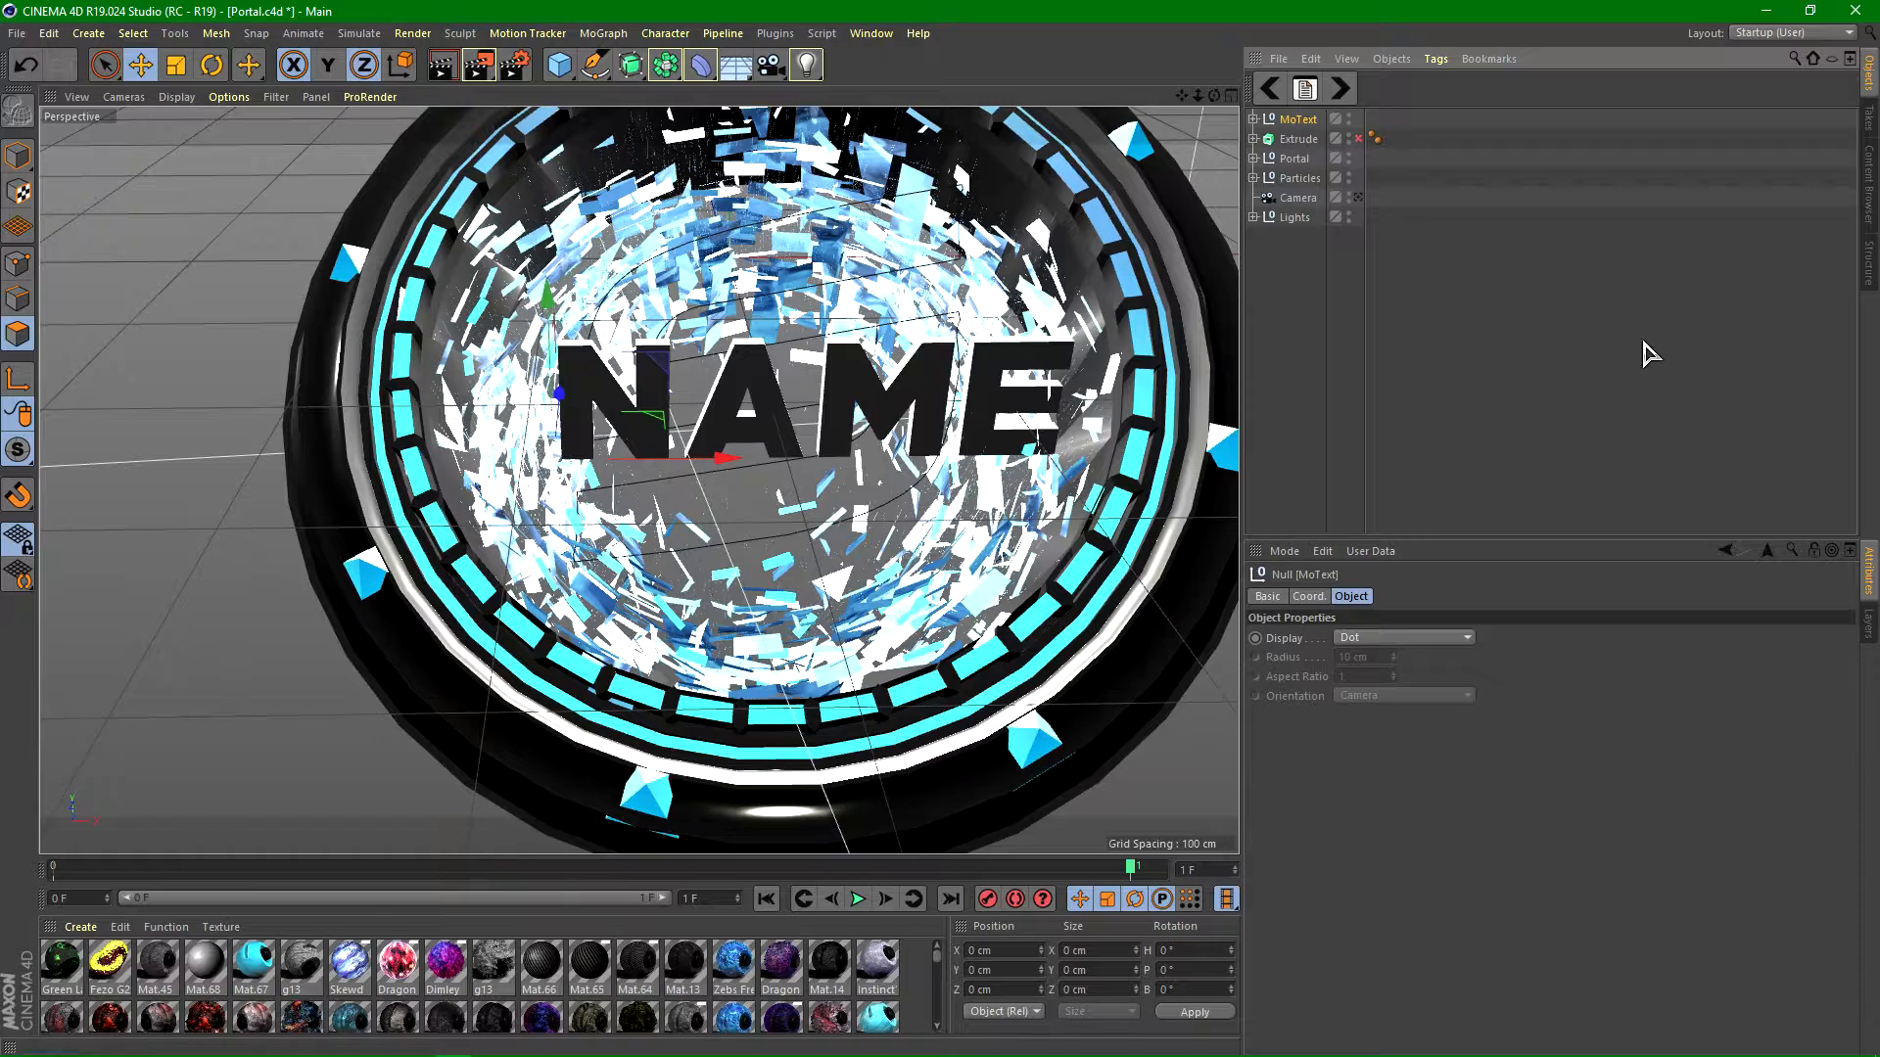
key(Delete)
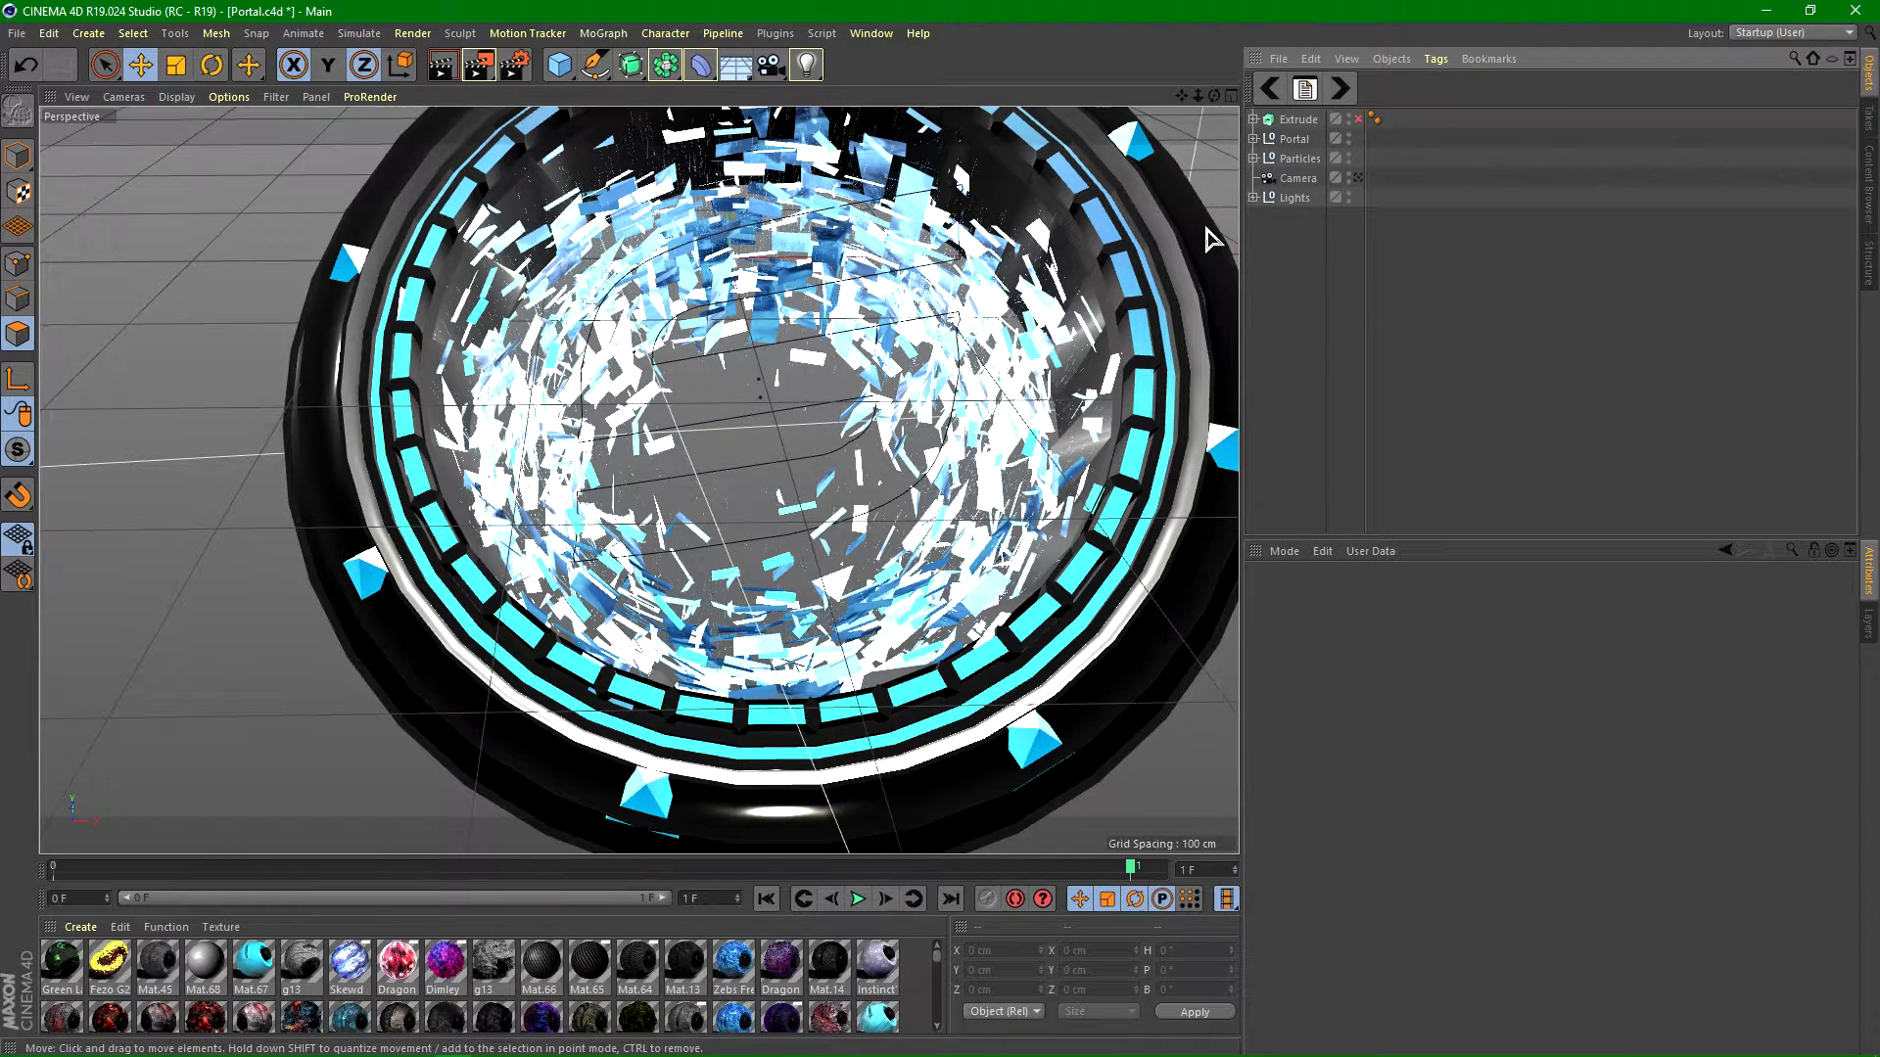
Step: Re-enable the extruded logo and look through the scene camera
click(1358, 118)
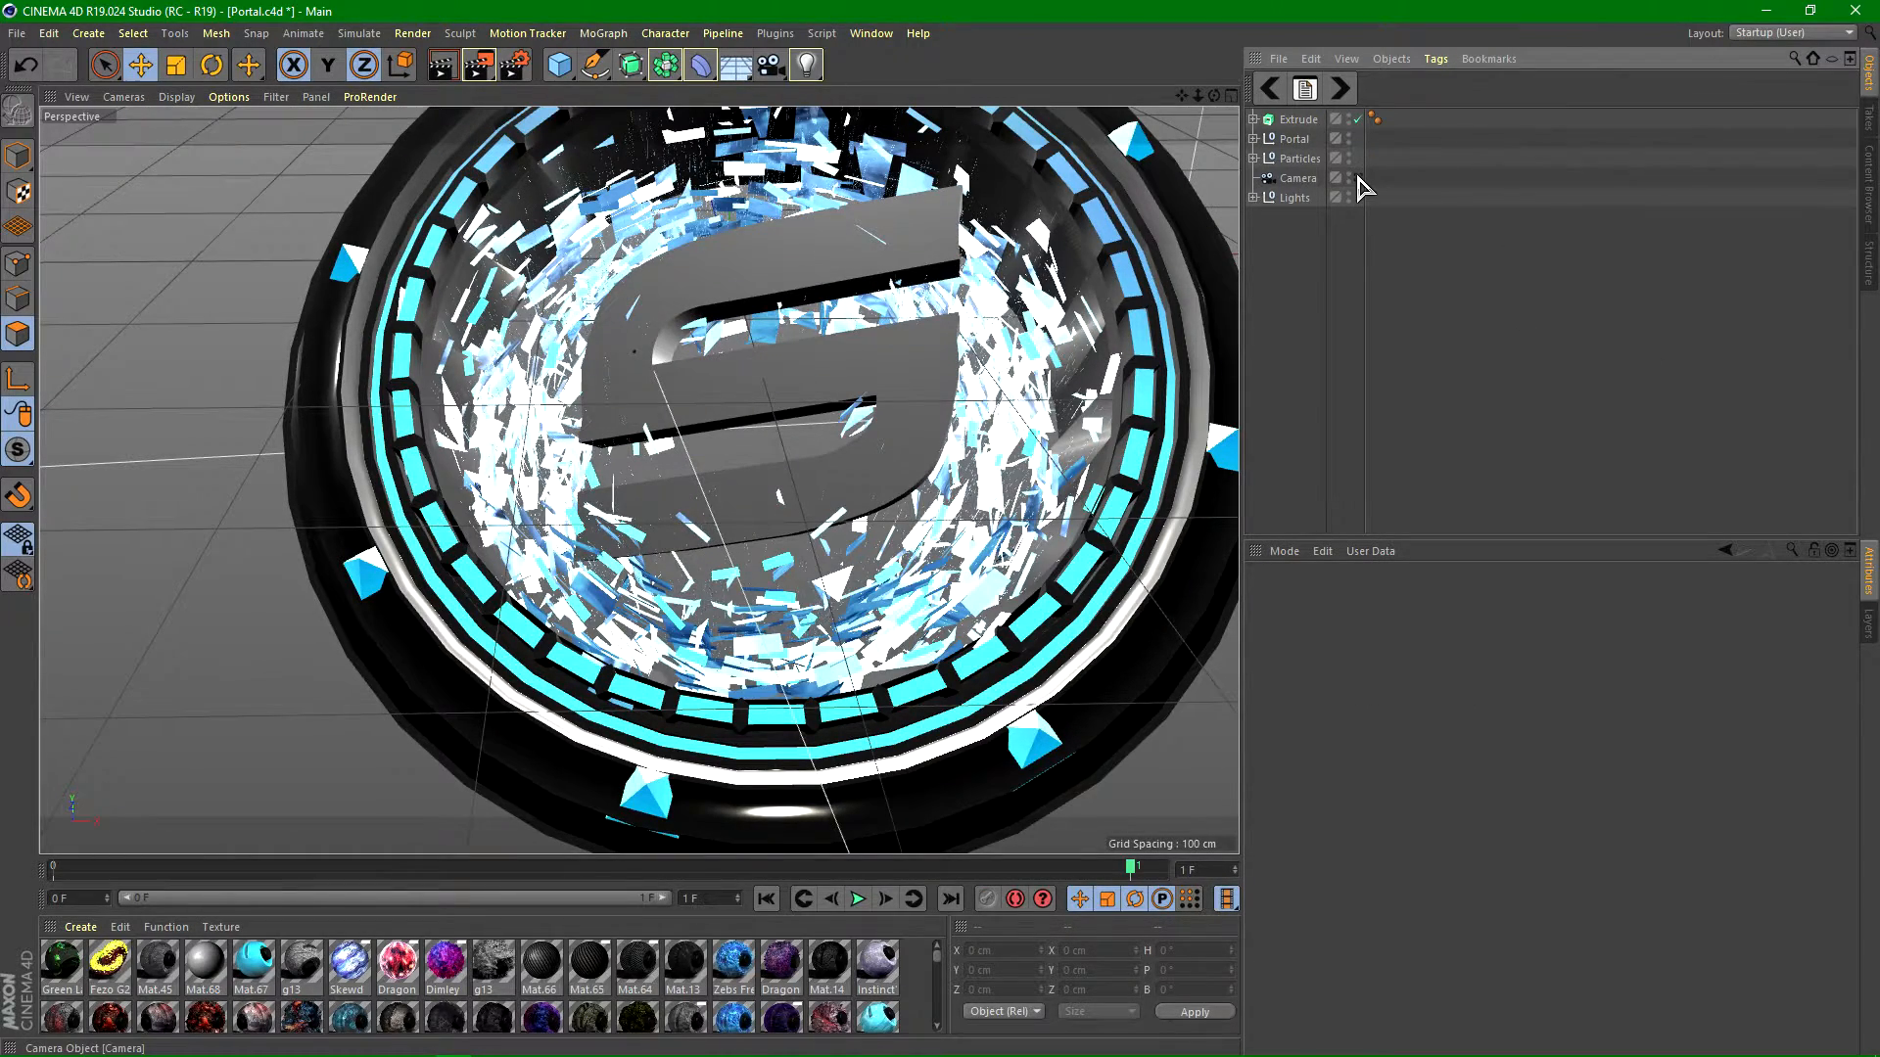
click(1357, 177)
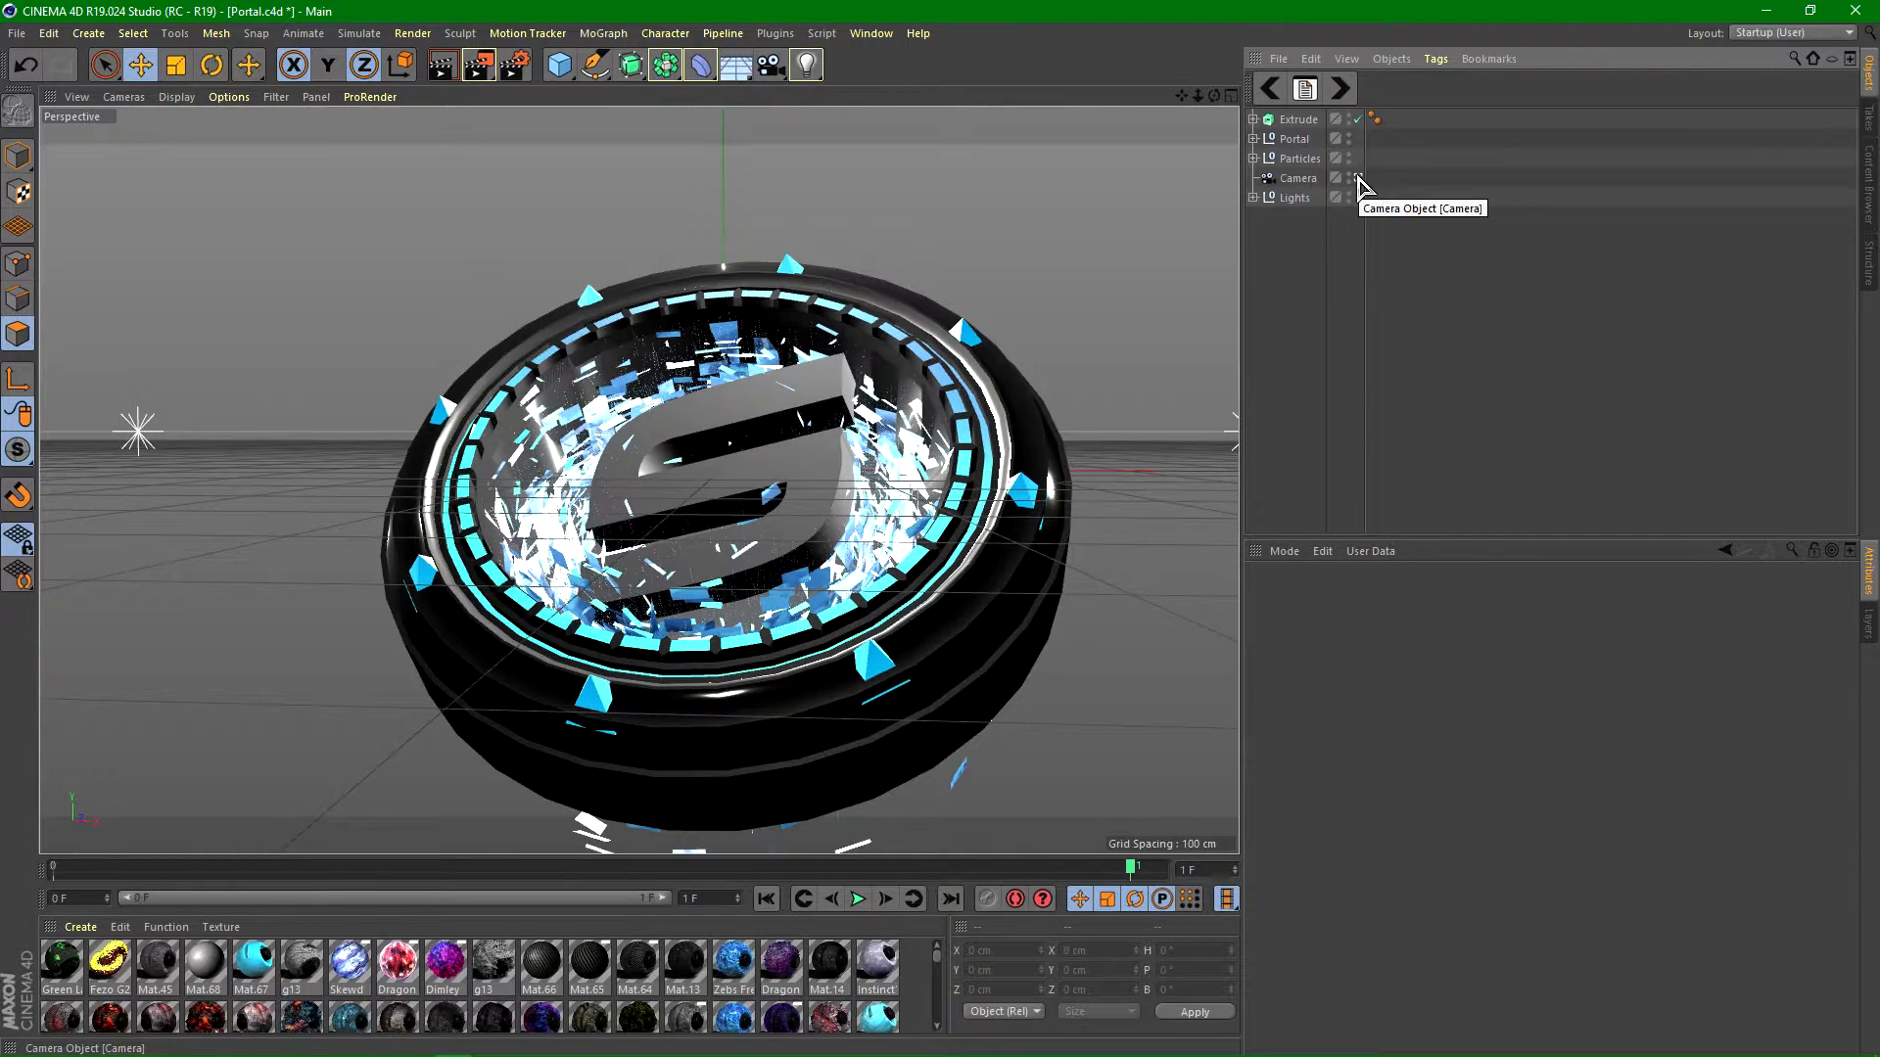
Step: Set the logo's extrusion depth to 60 cm and use Fillet Cap for both its start and end caps
click(1298, 119)
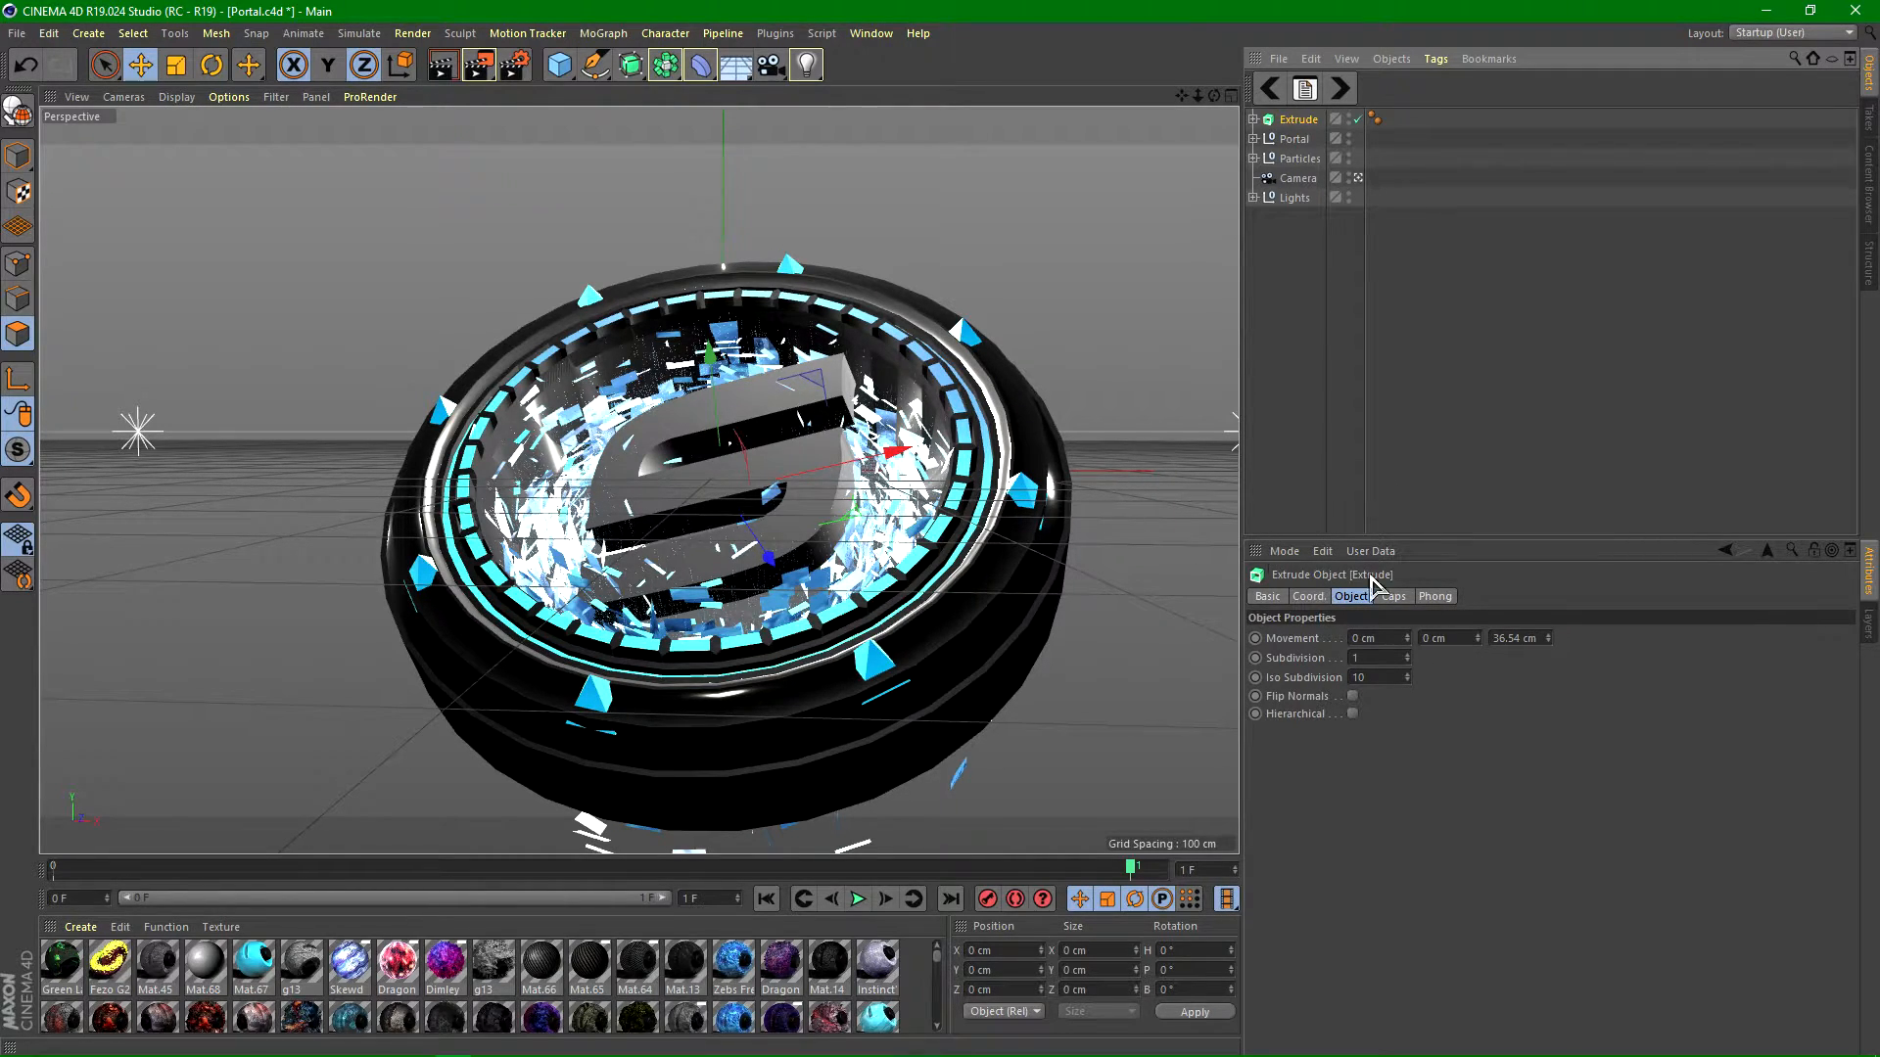
mouse_move(1549, 636)
mouse_down()
mouse_move(1549, 602)
mouse_move(1549, 640)
mouse_up()
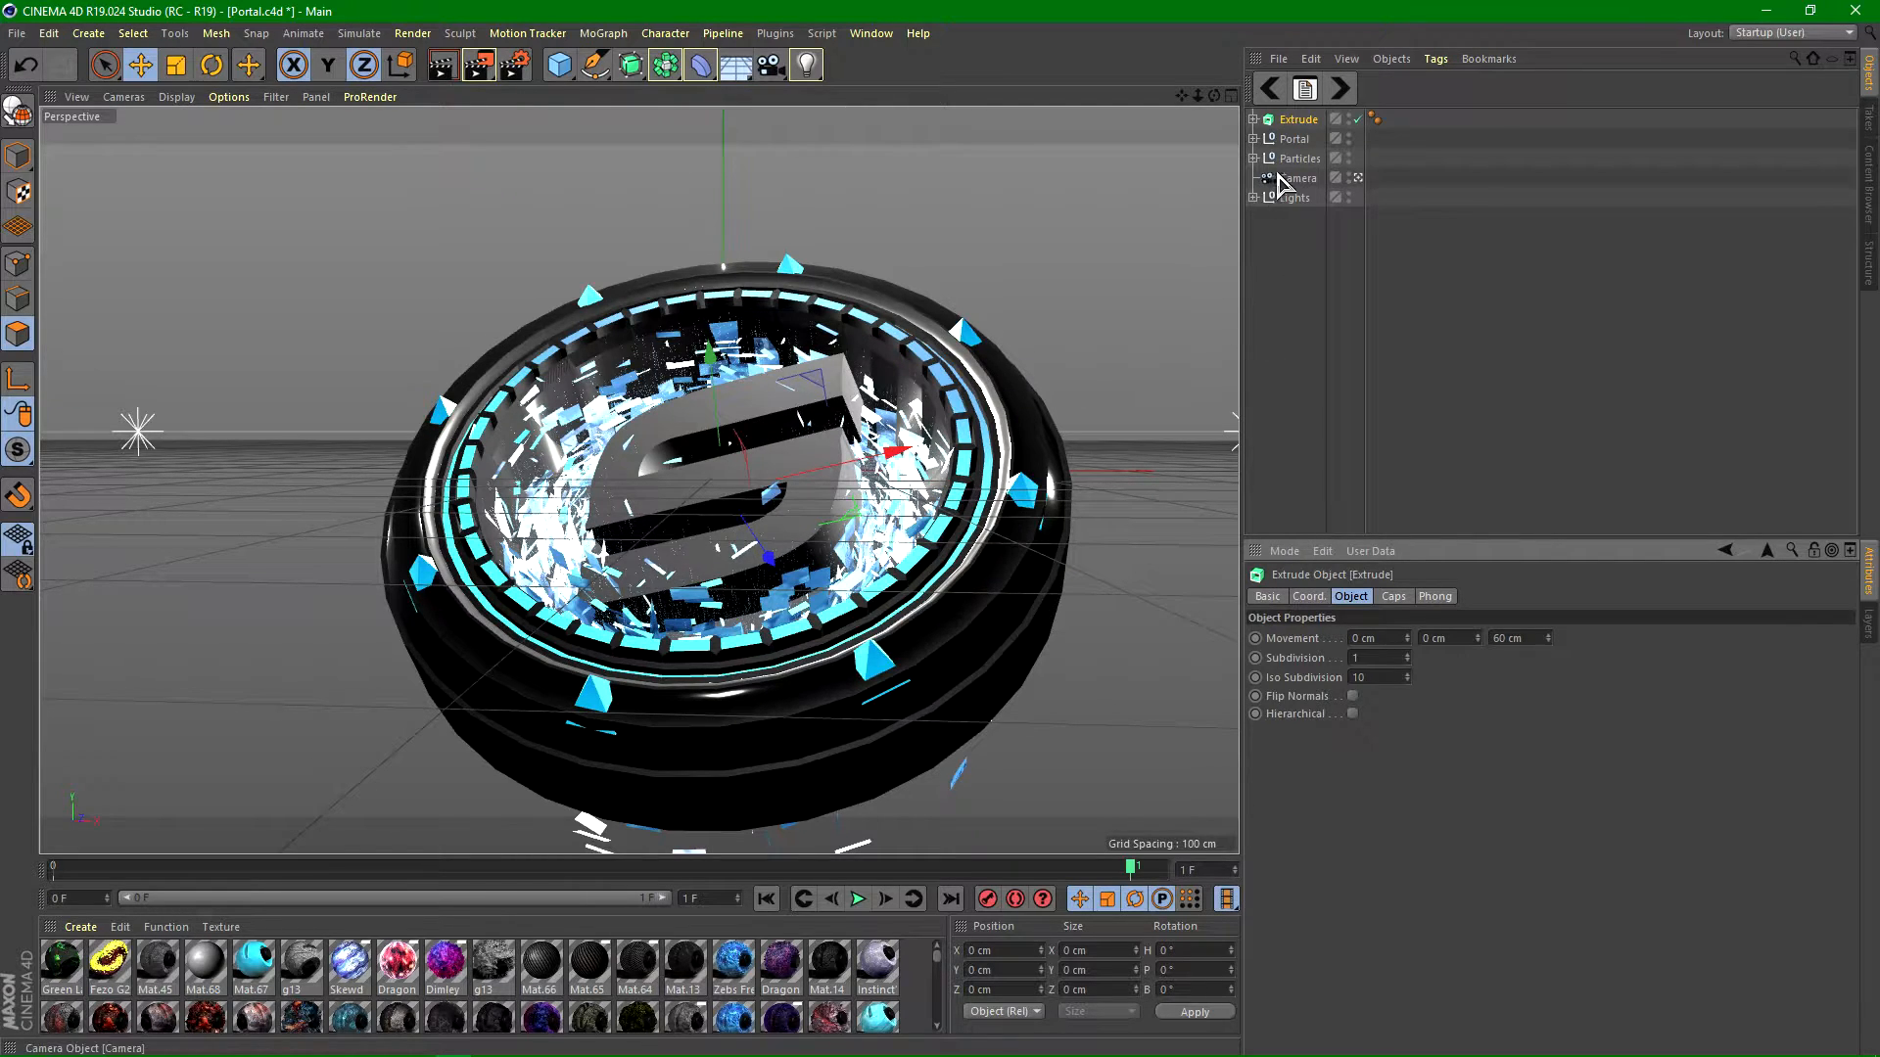
click(1393, 597)
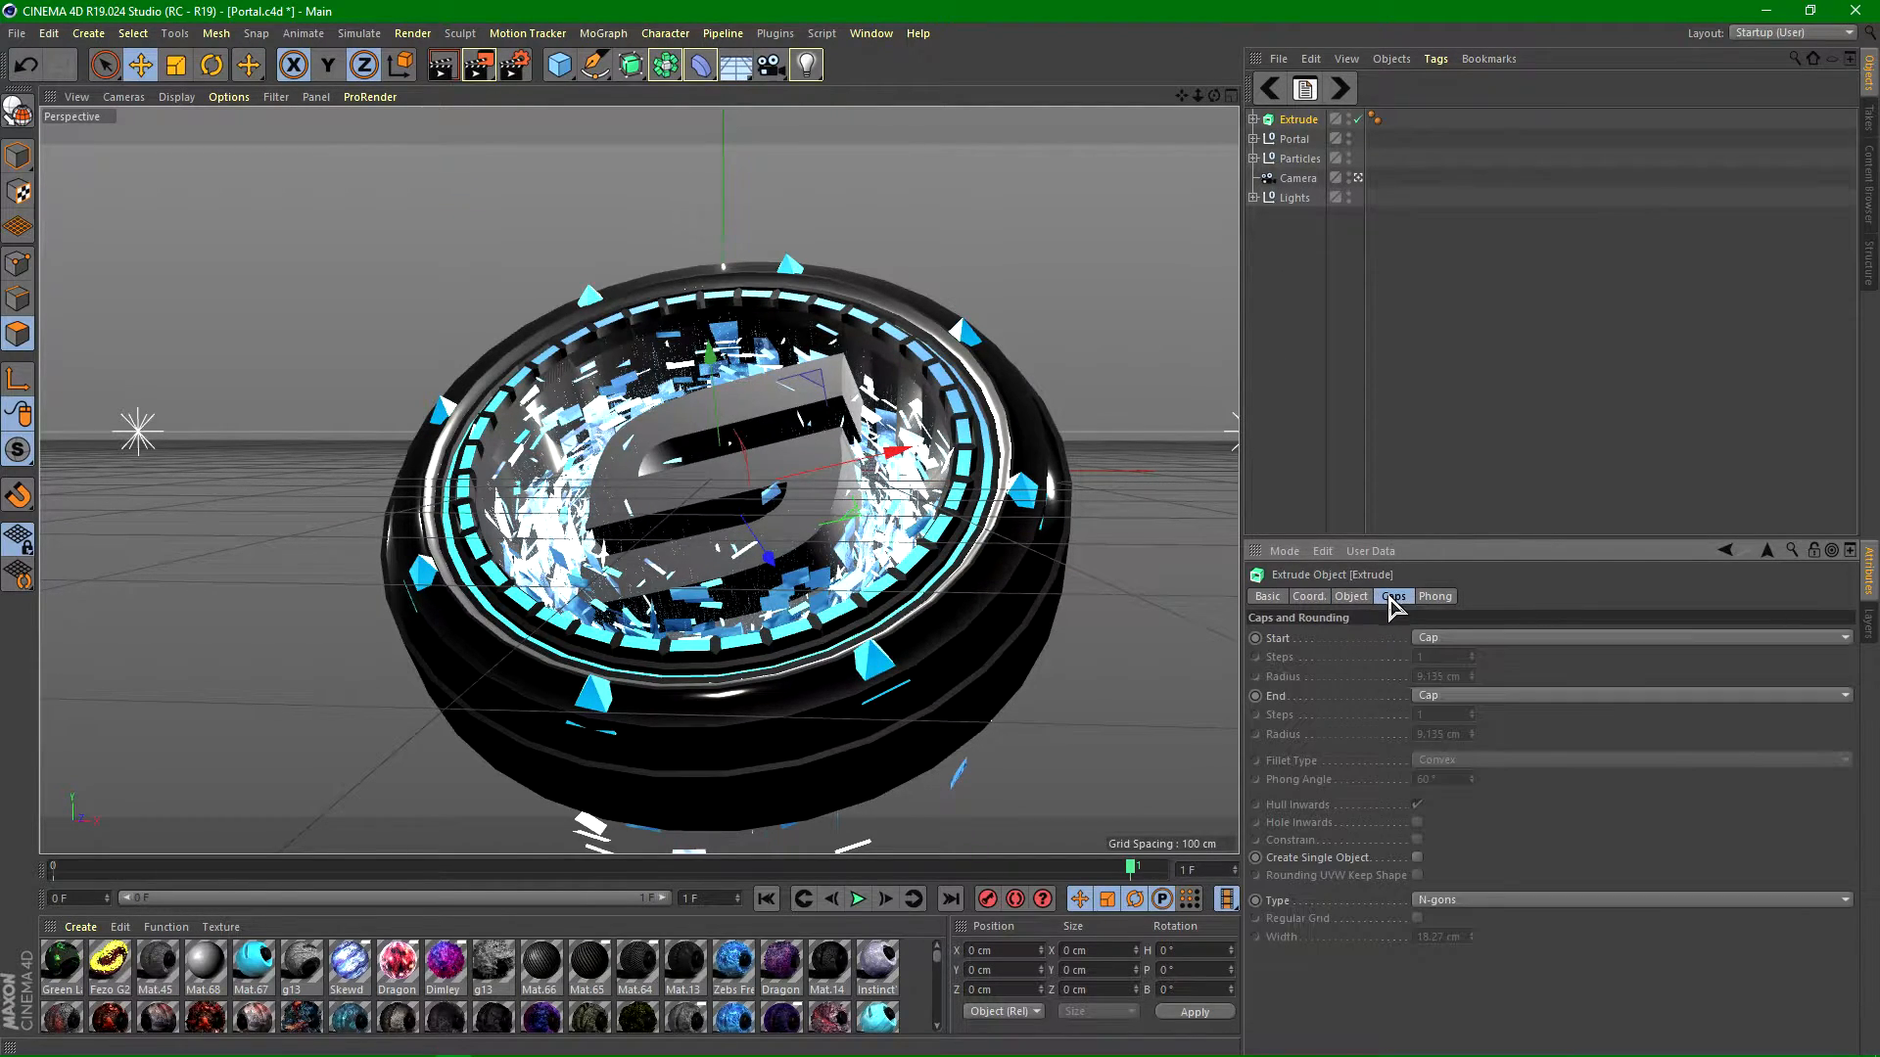
click(1476, 637)
click(1459, 716)
click(1444, 696)
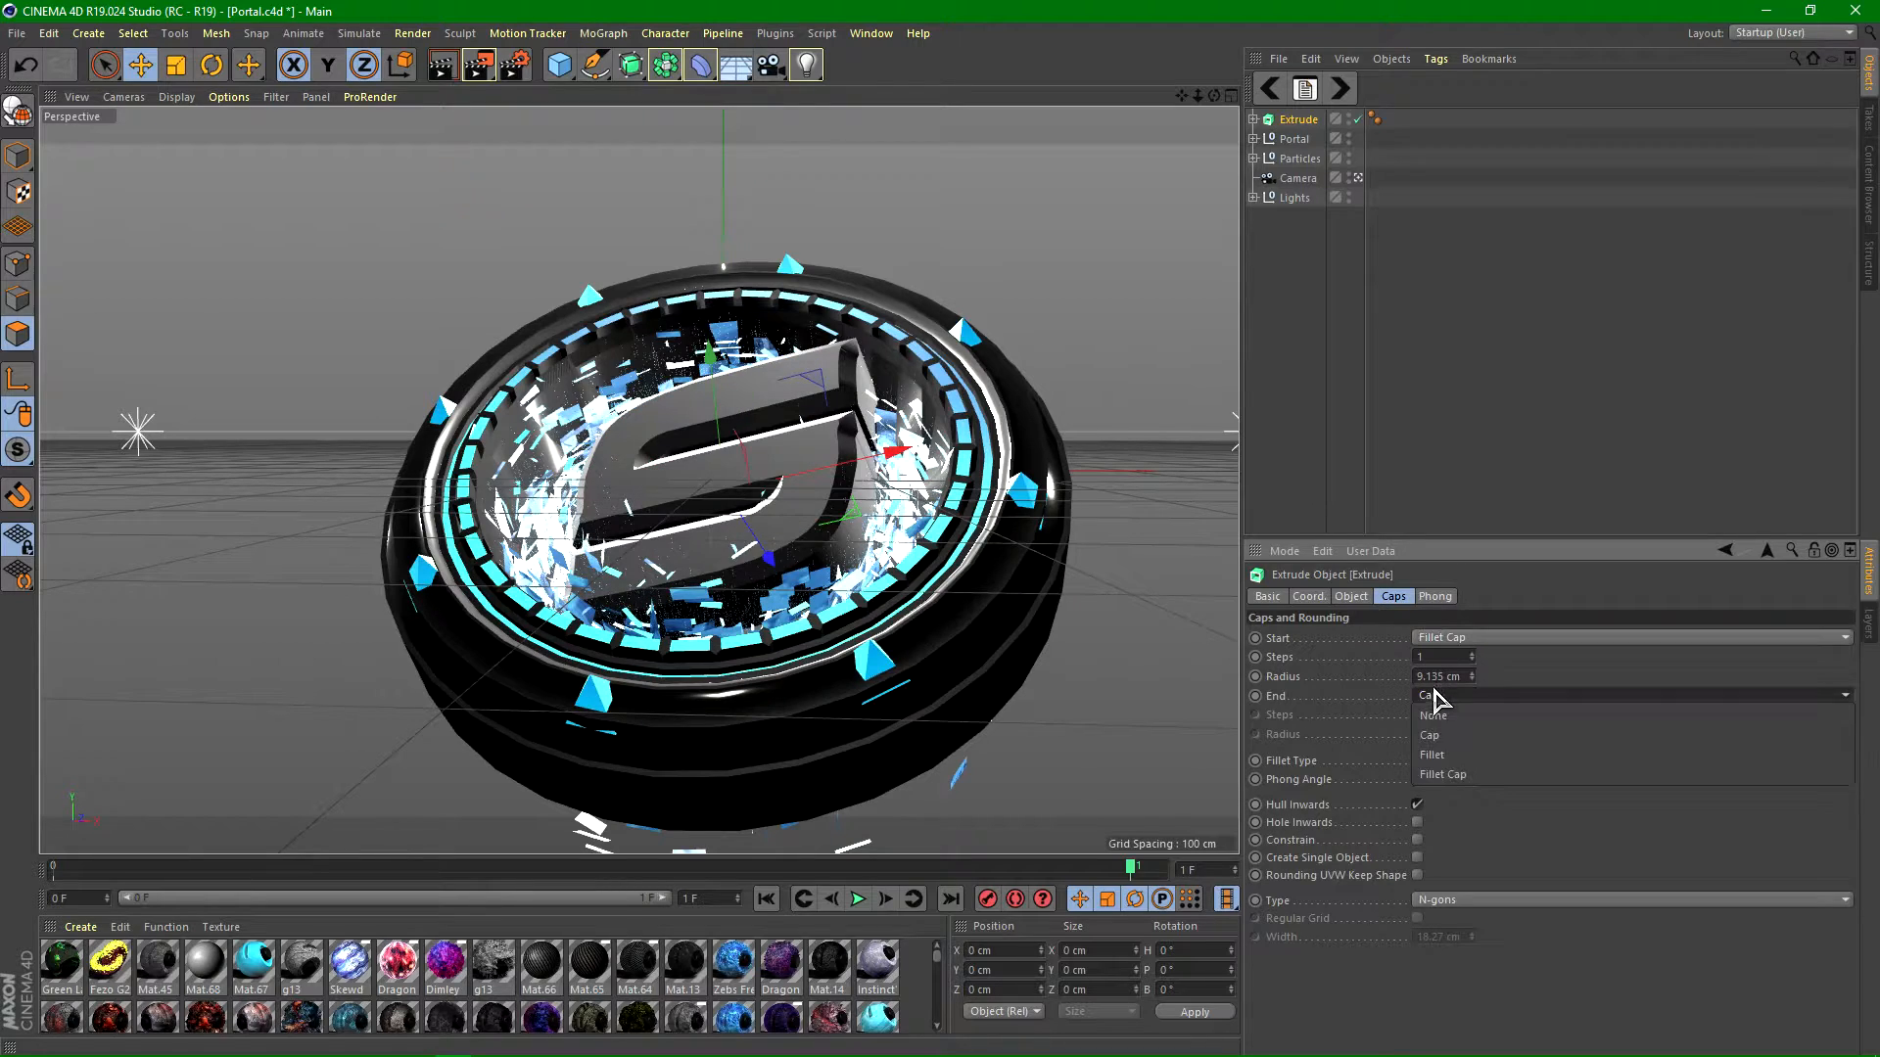
click(1484, 776)
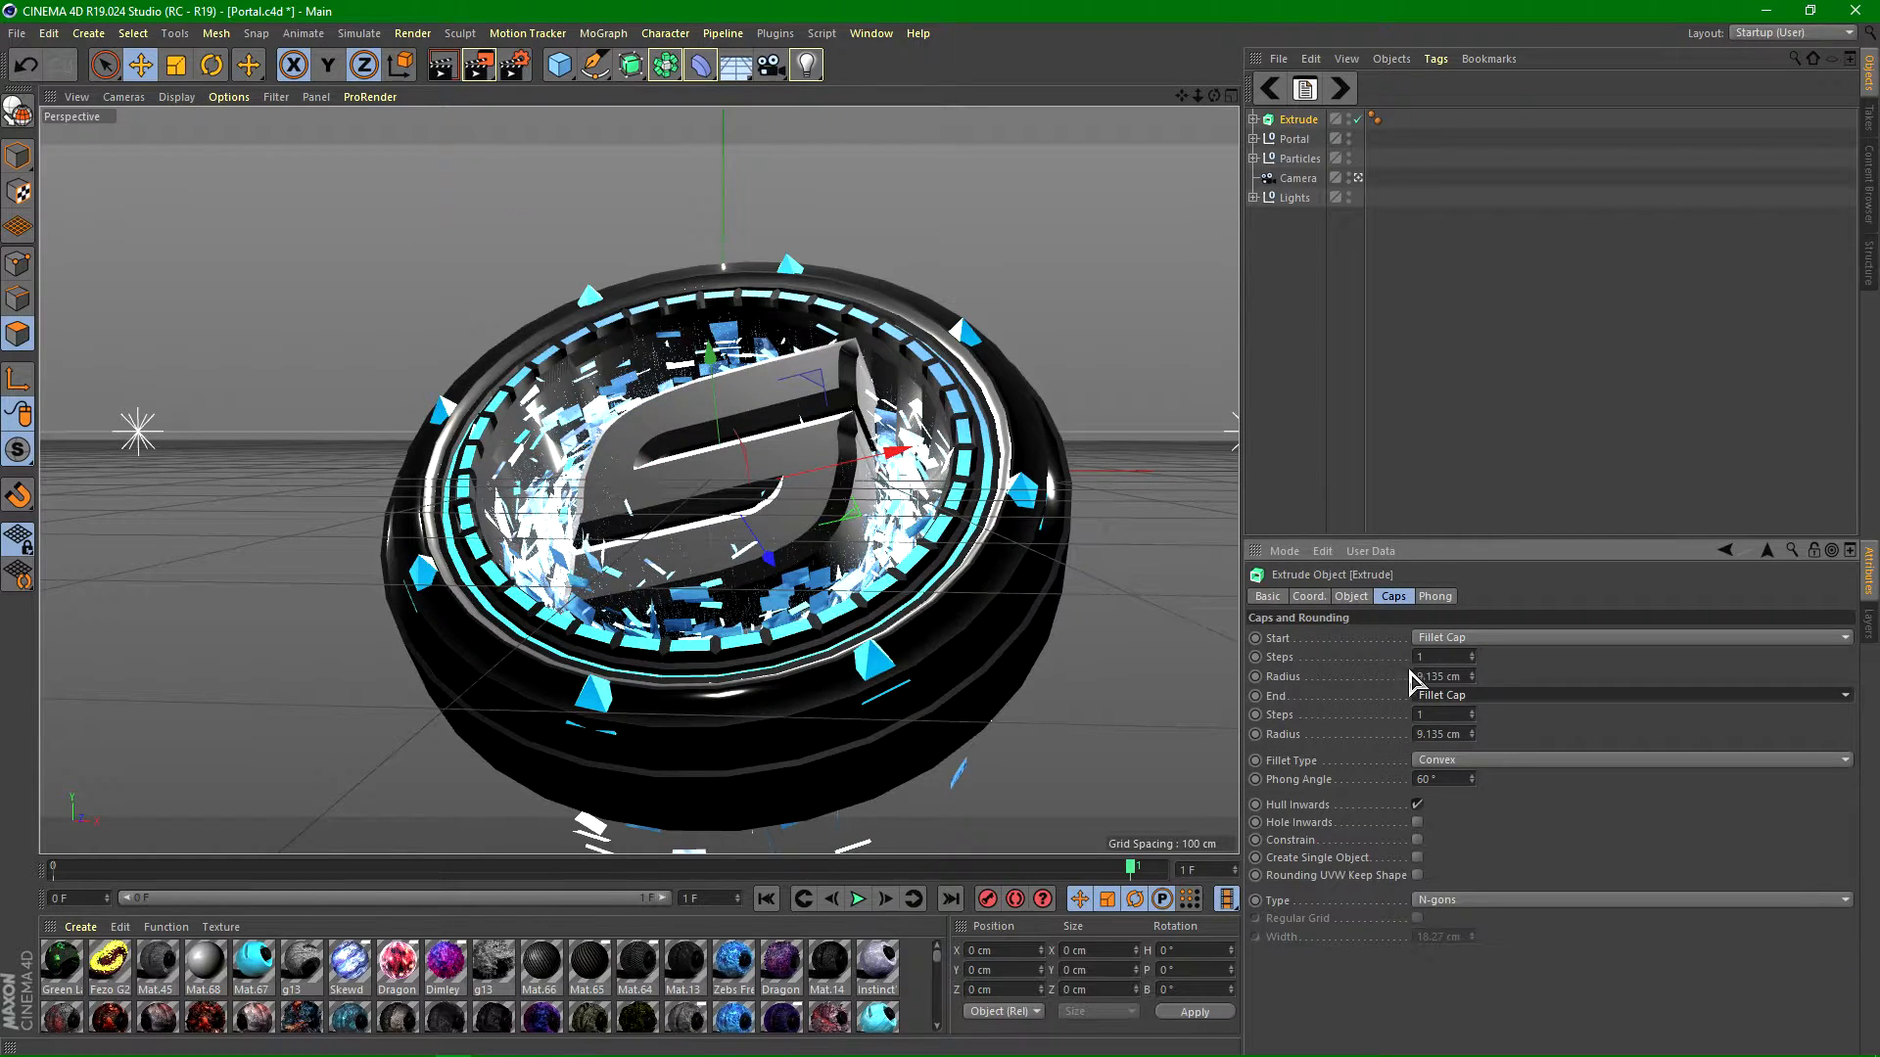
Step: Set the fillet radius of both logo caps to 1 cm and the start cap's steps to 3
click(1443, 676)
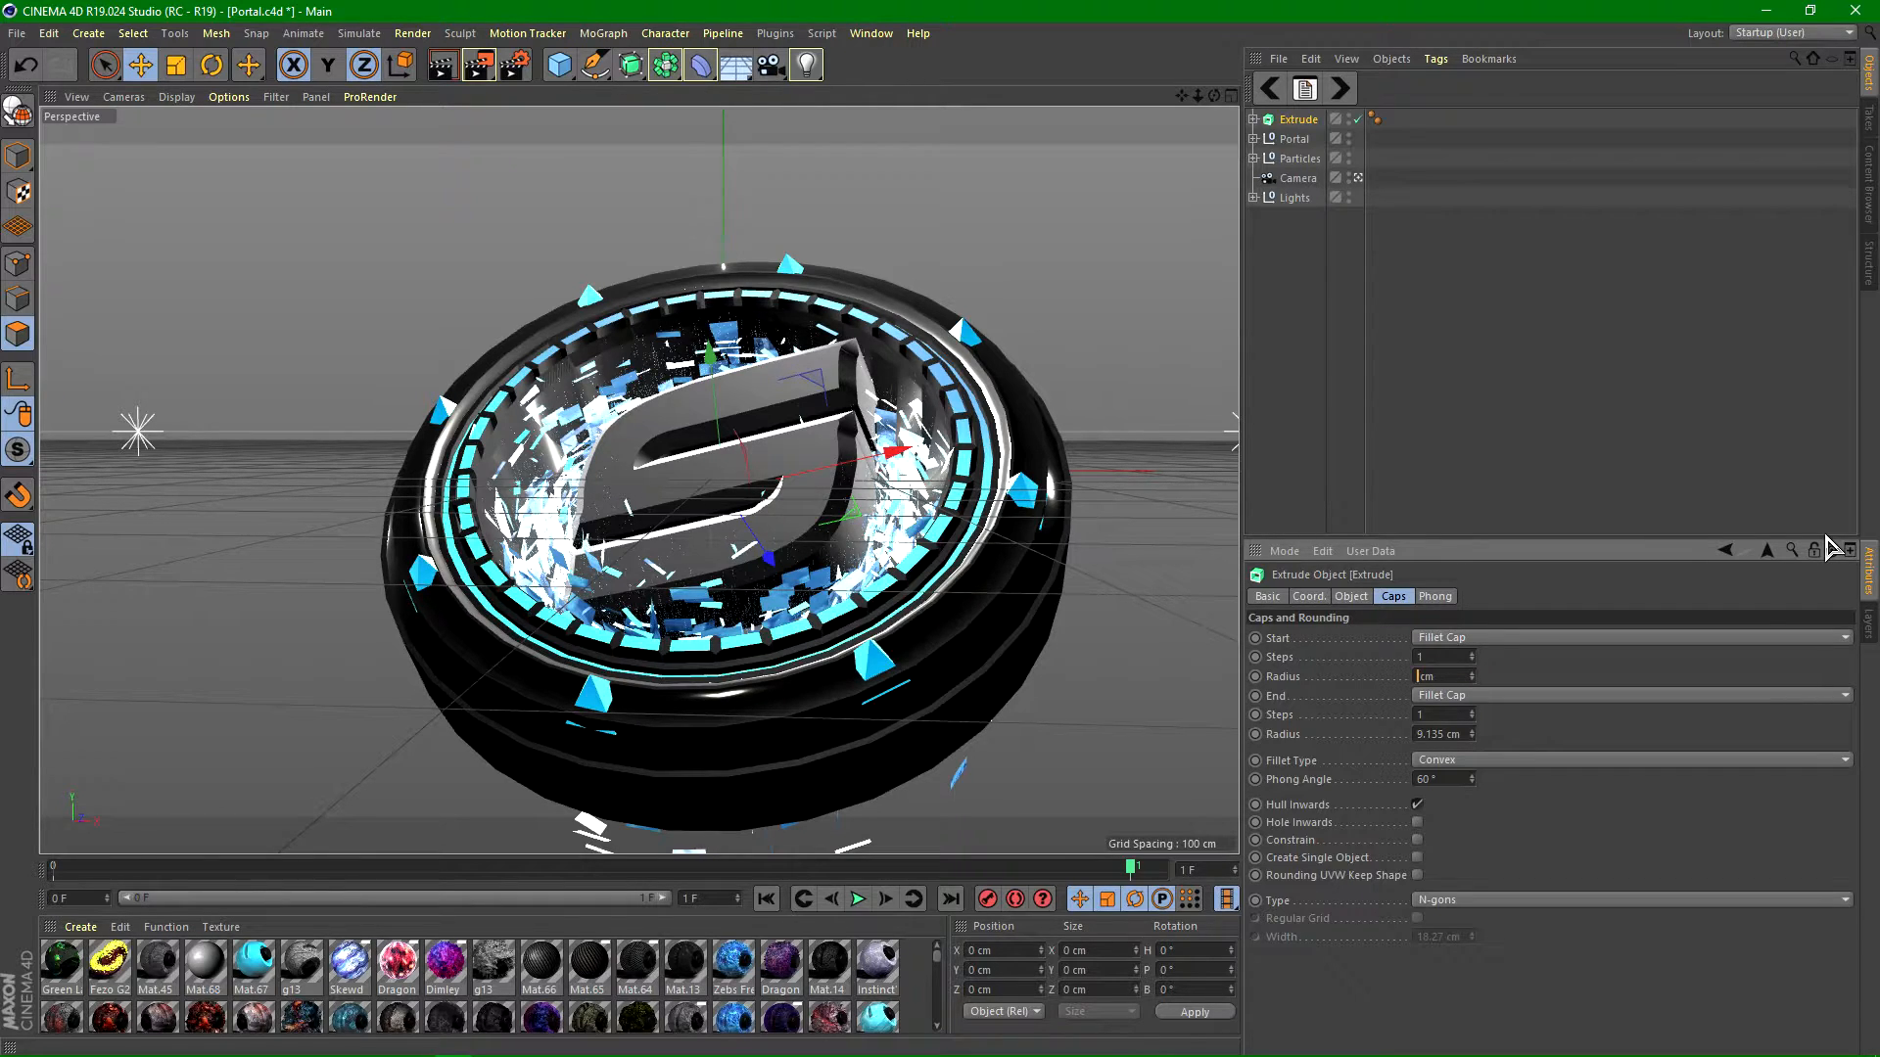
text(1)
key(Return)
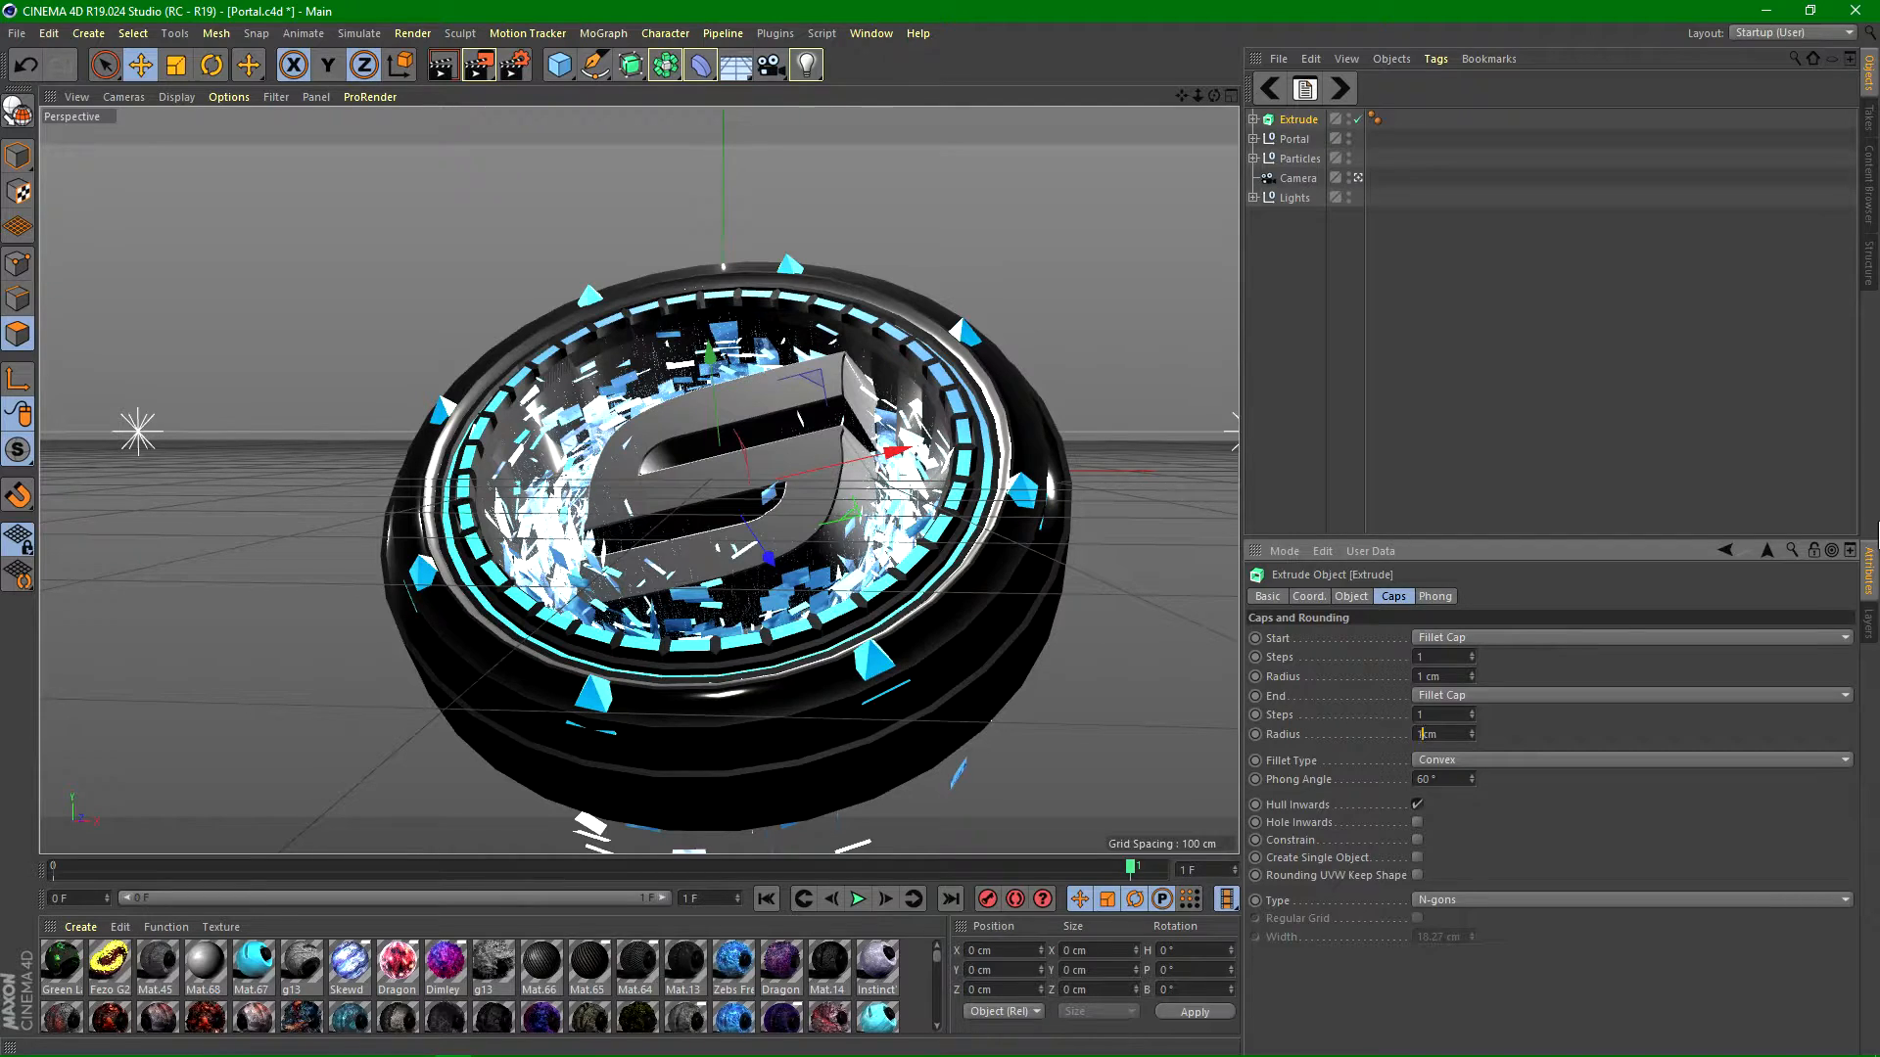
click(1421, 734)
text(1)
key(Return)
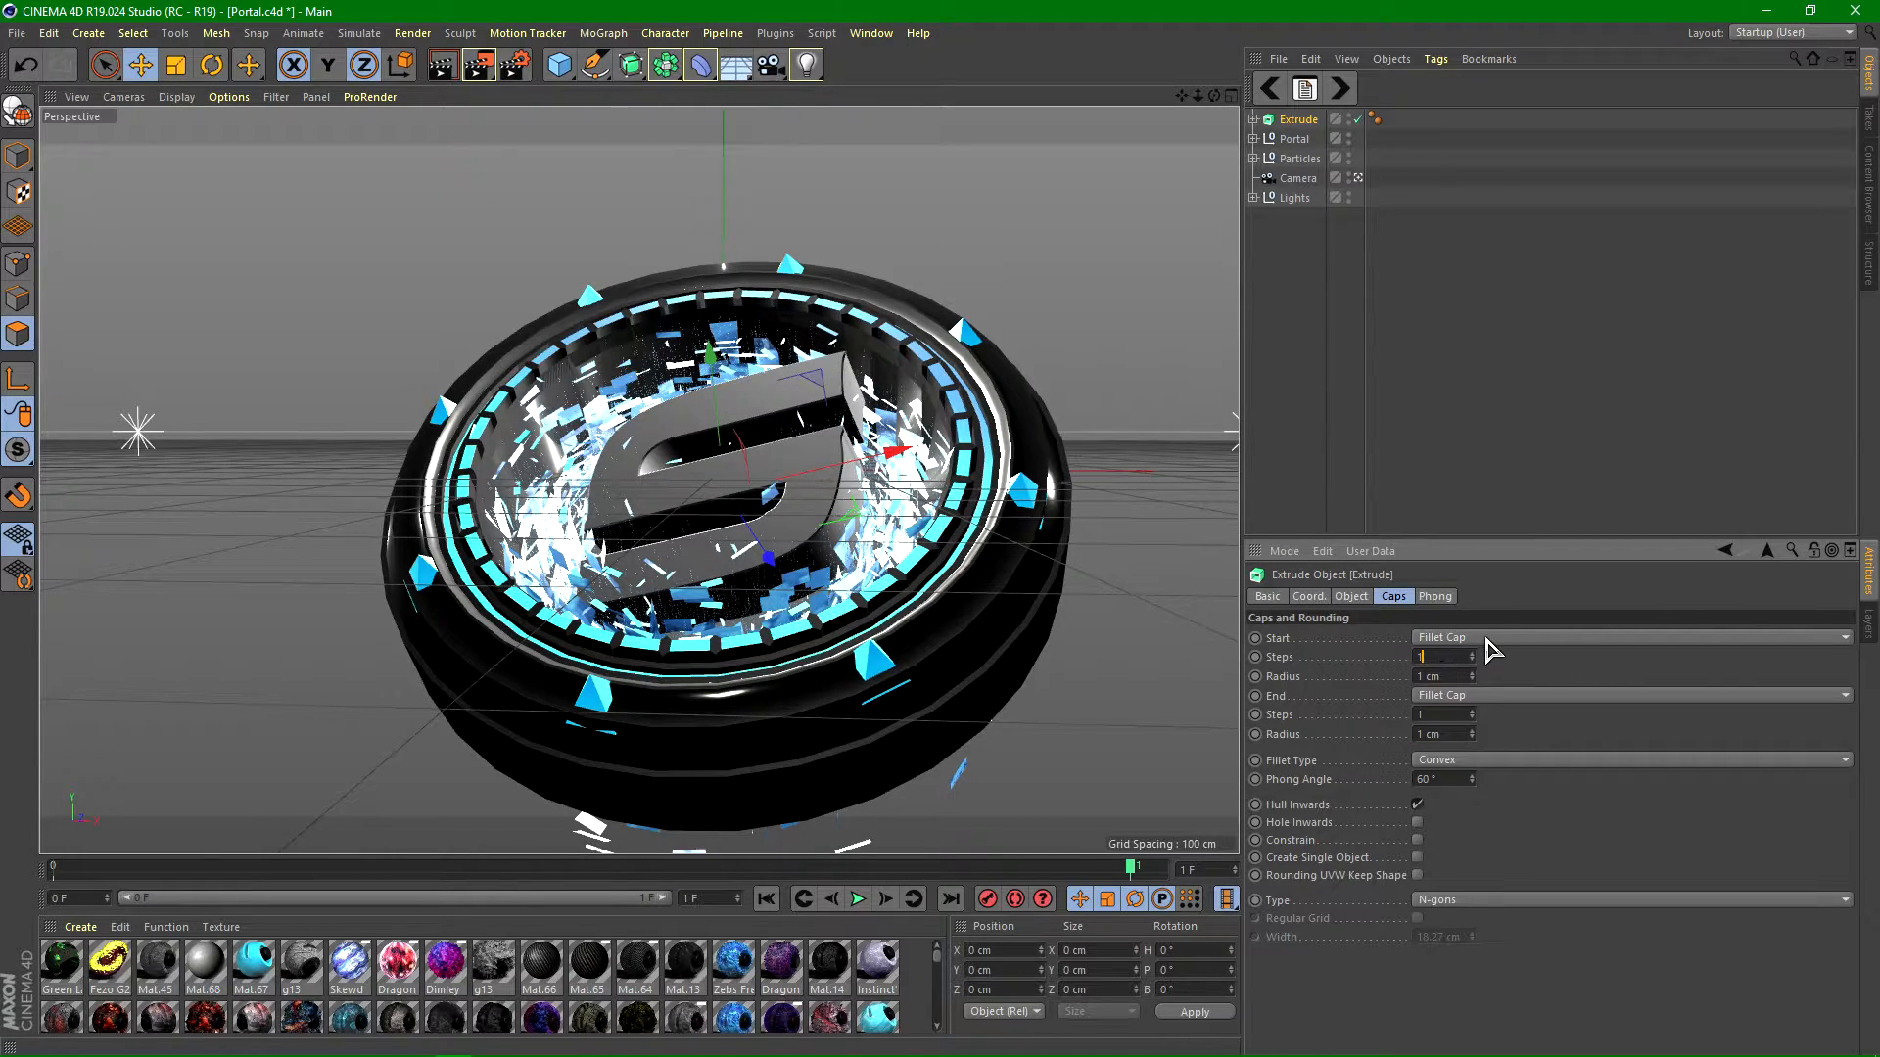
text(3)
key(Return)
click(1351, 596)
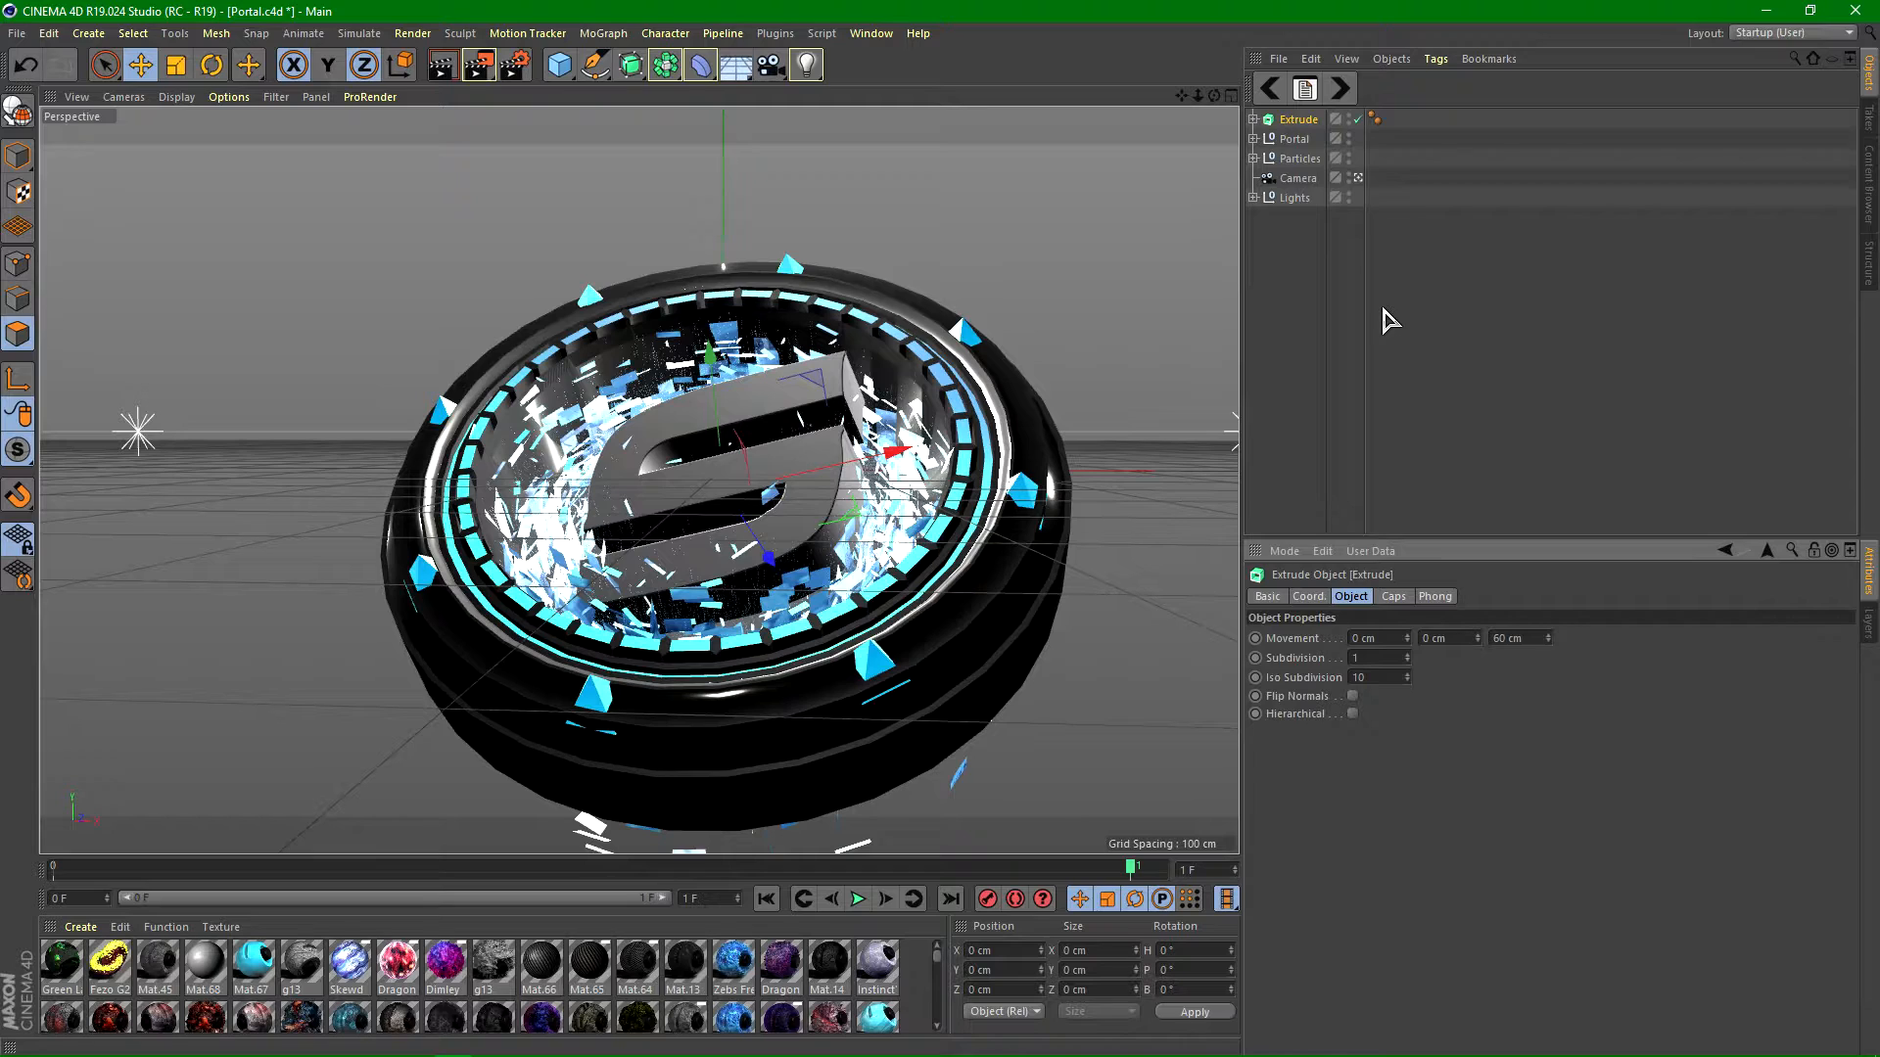
Step: Duplicate the extruded logo and place the copy inside a new Atom Array
key(ctrl+c)
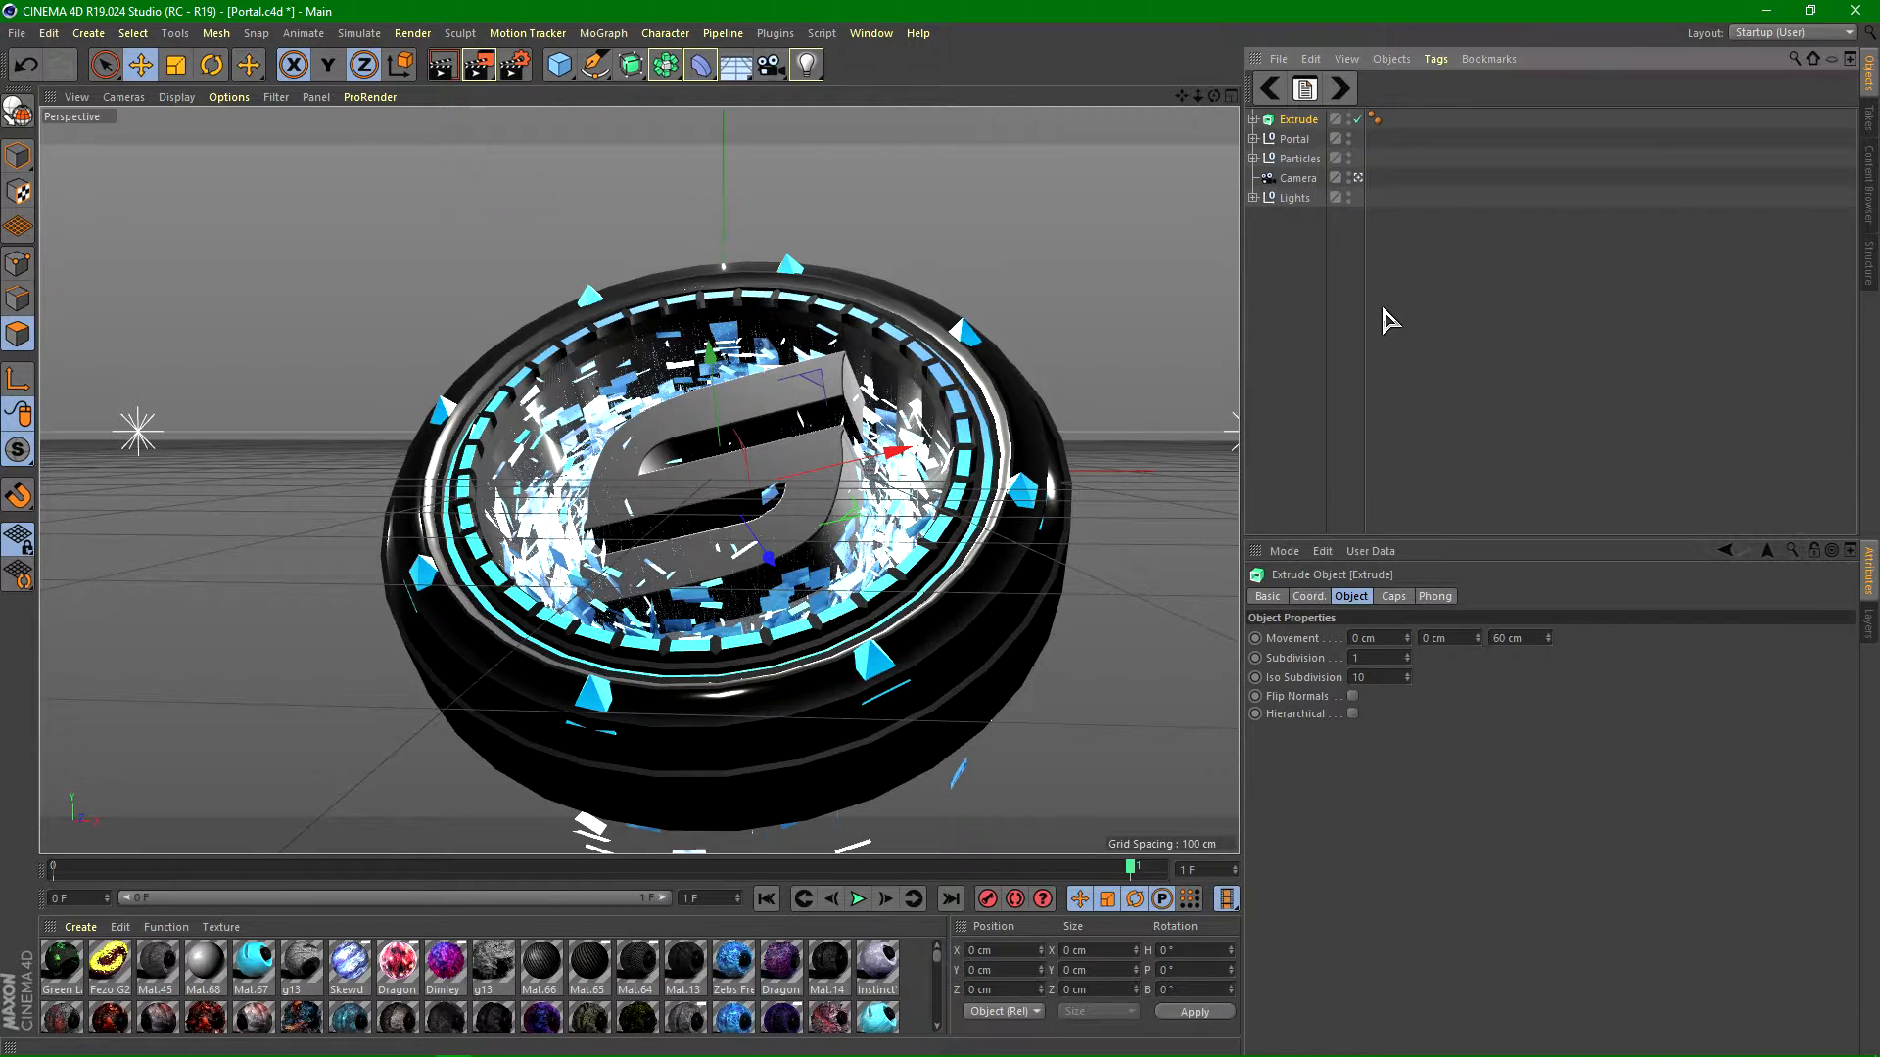
key(ctrl+v)
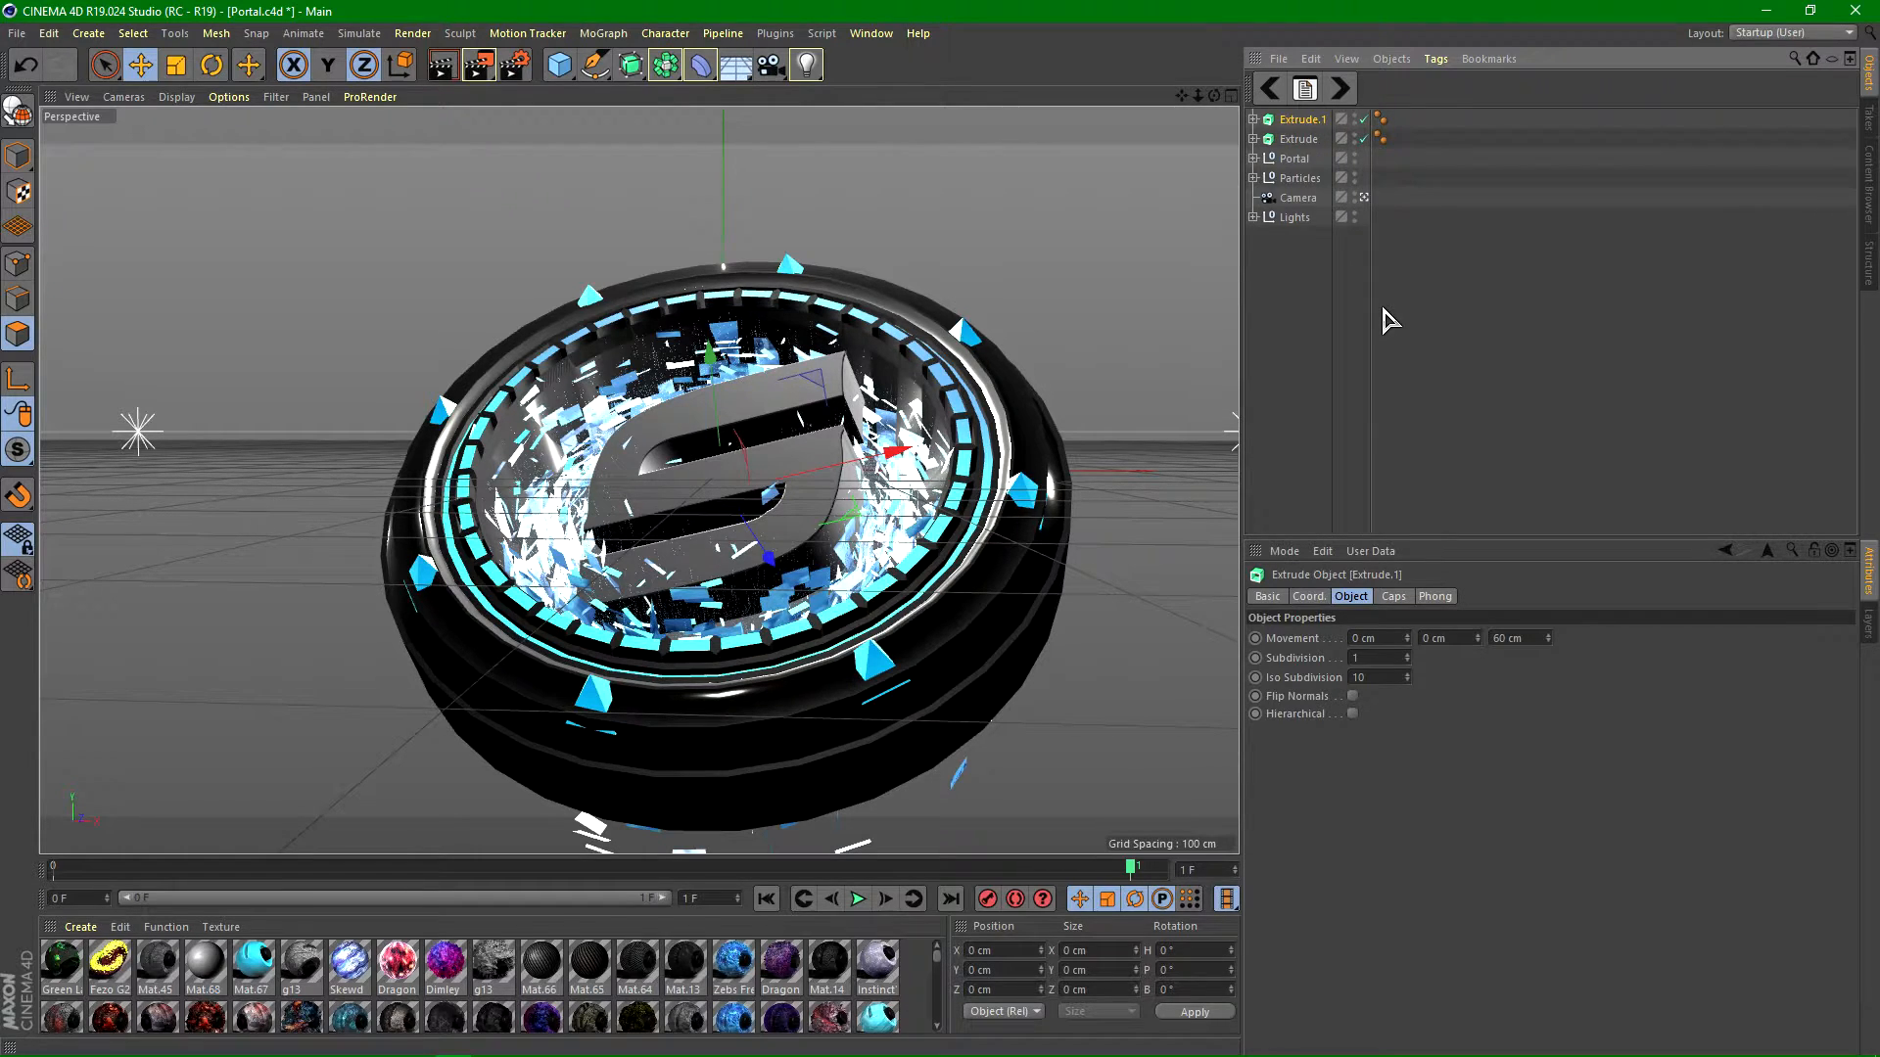
click(666, 65)
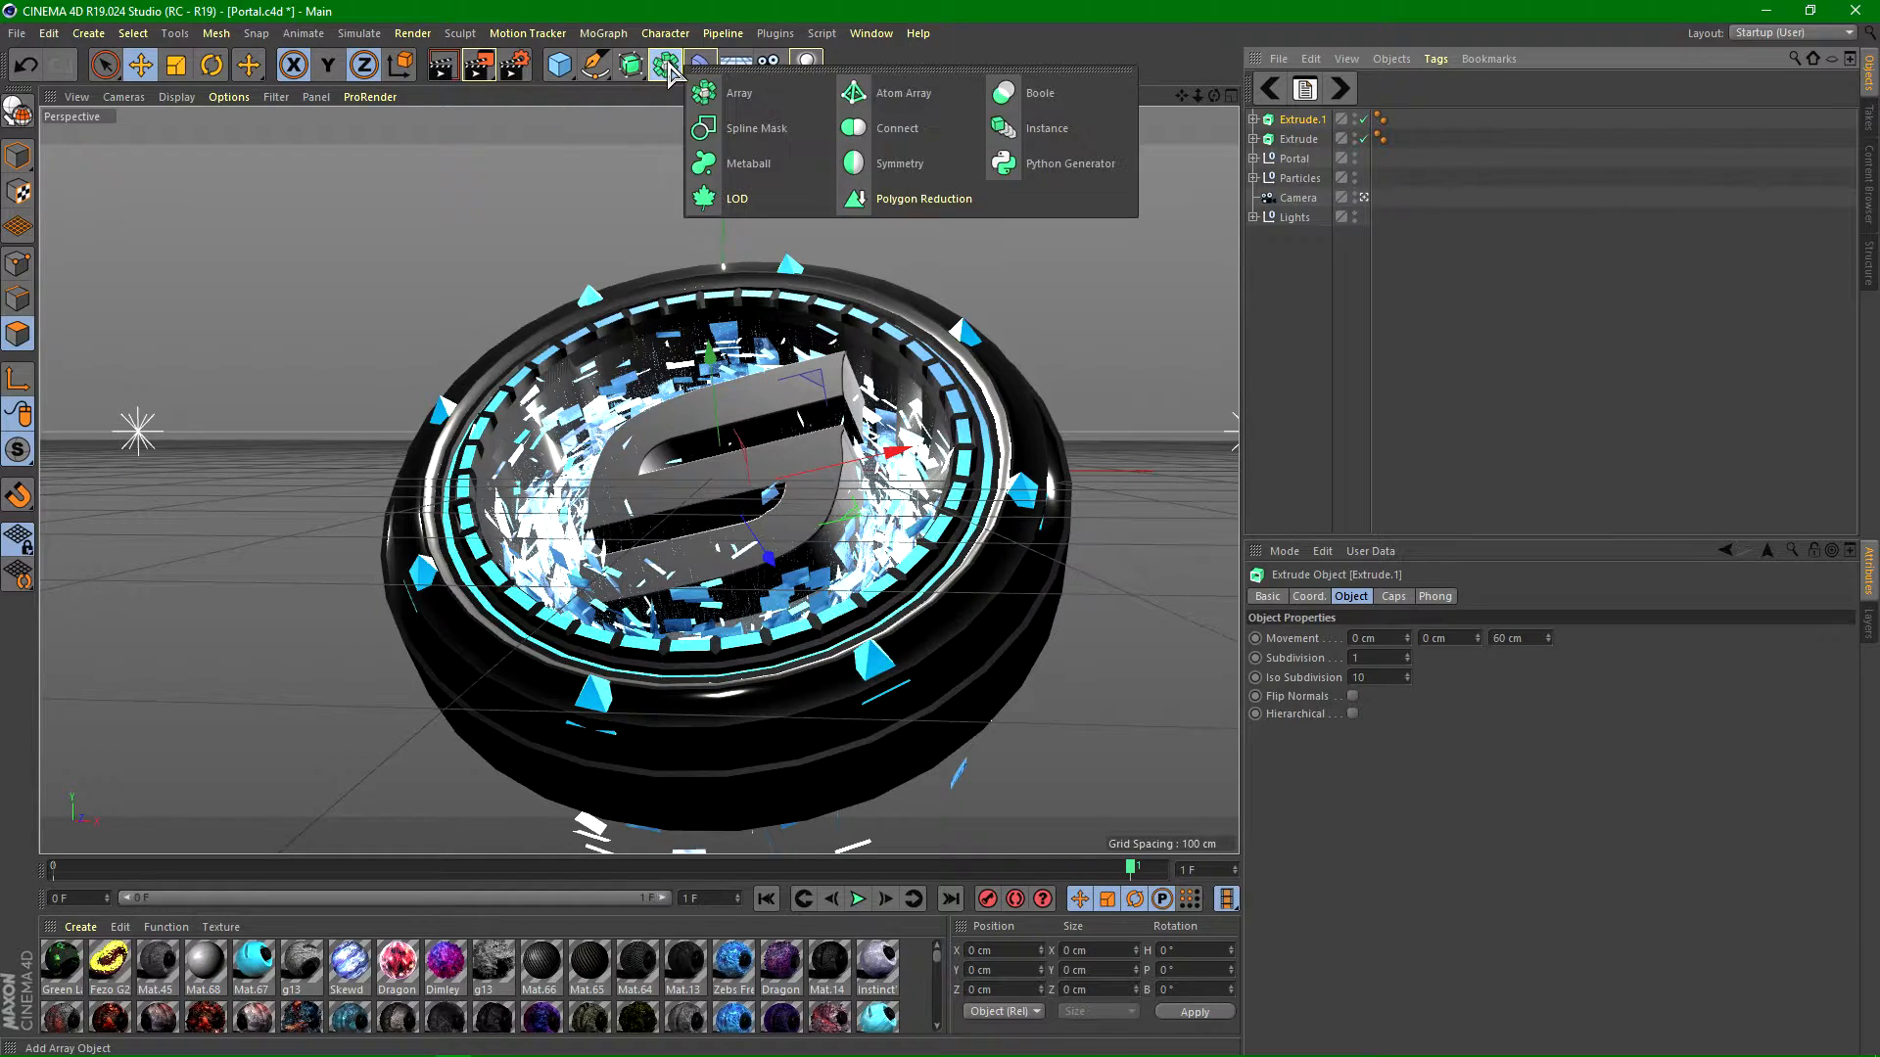
click(887, 111)
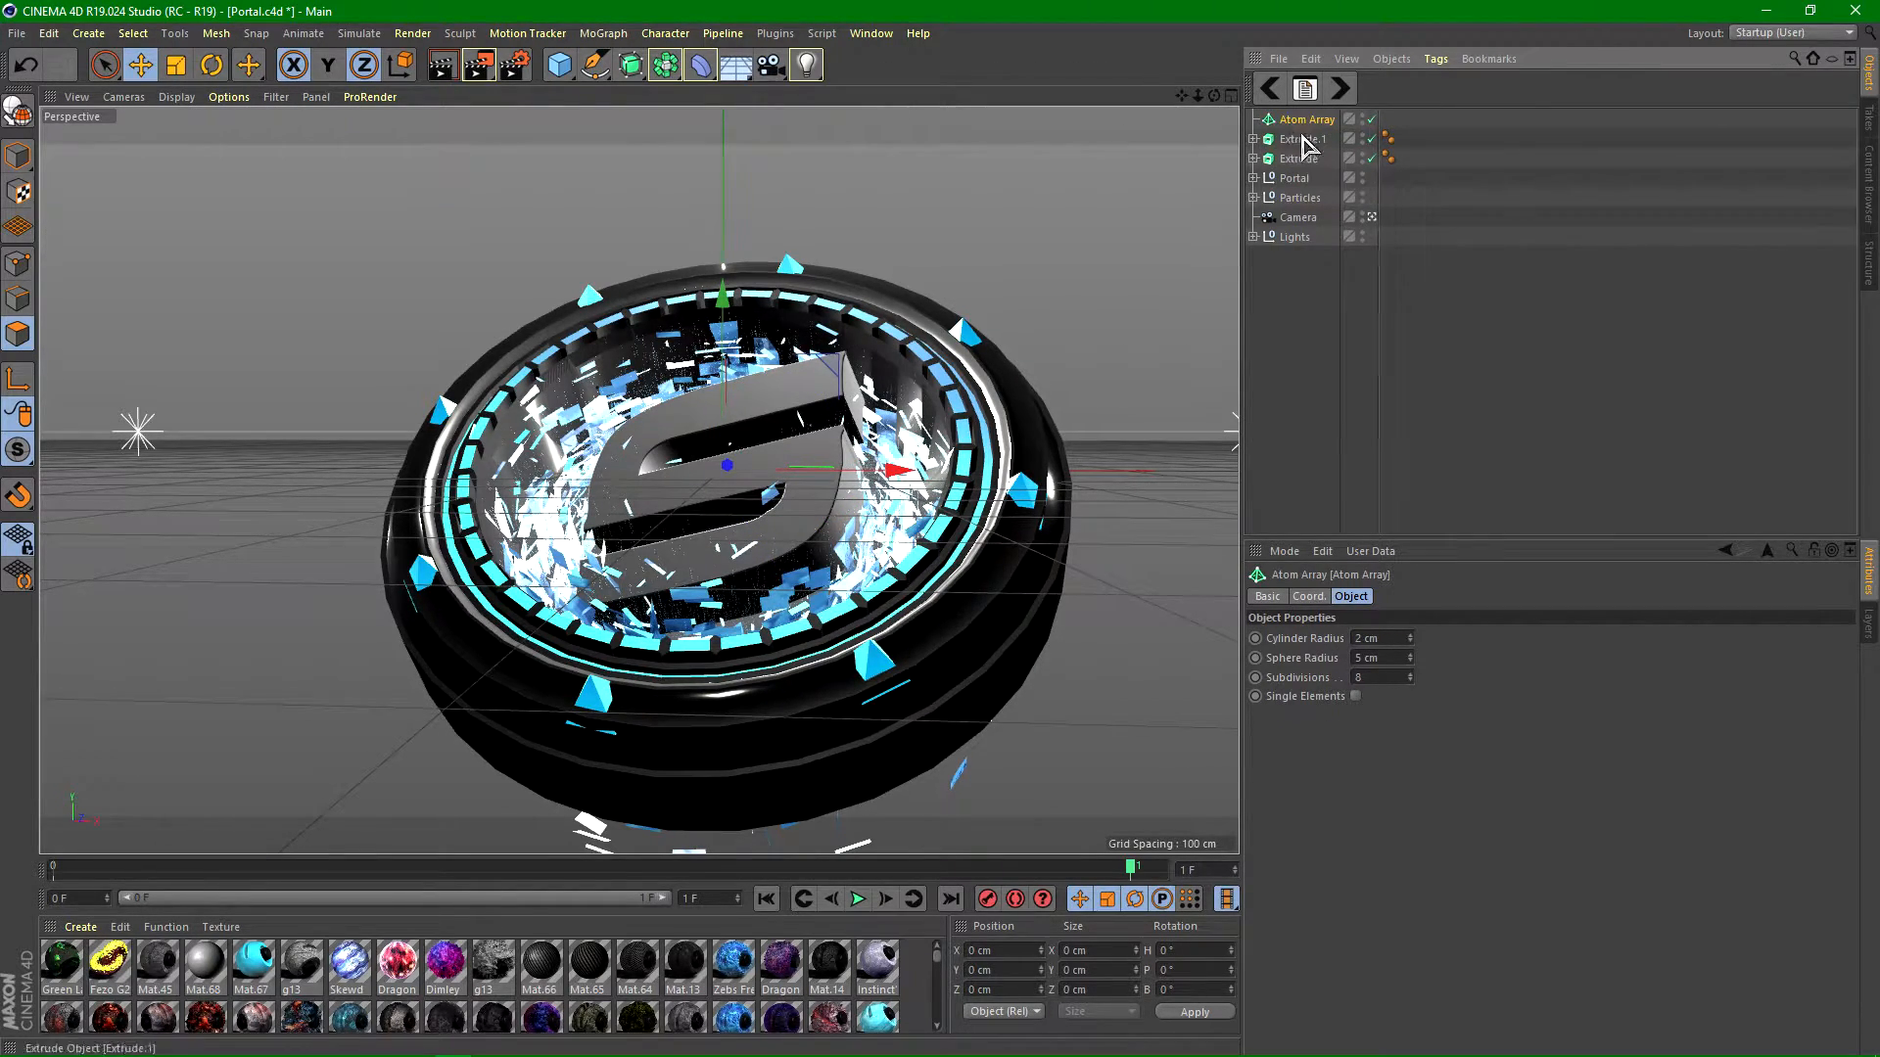
drag(1315, 122, 1312, 120)
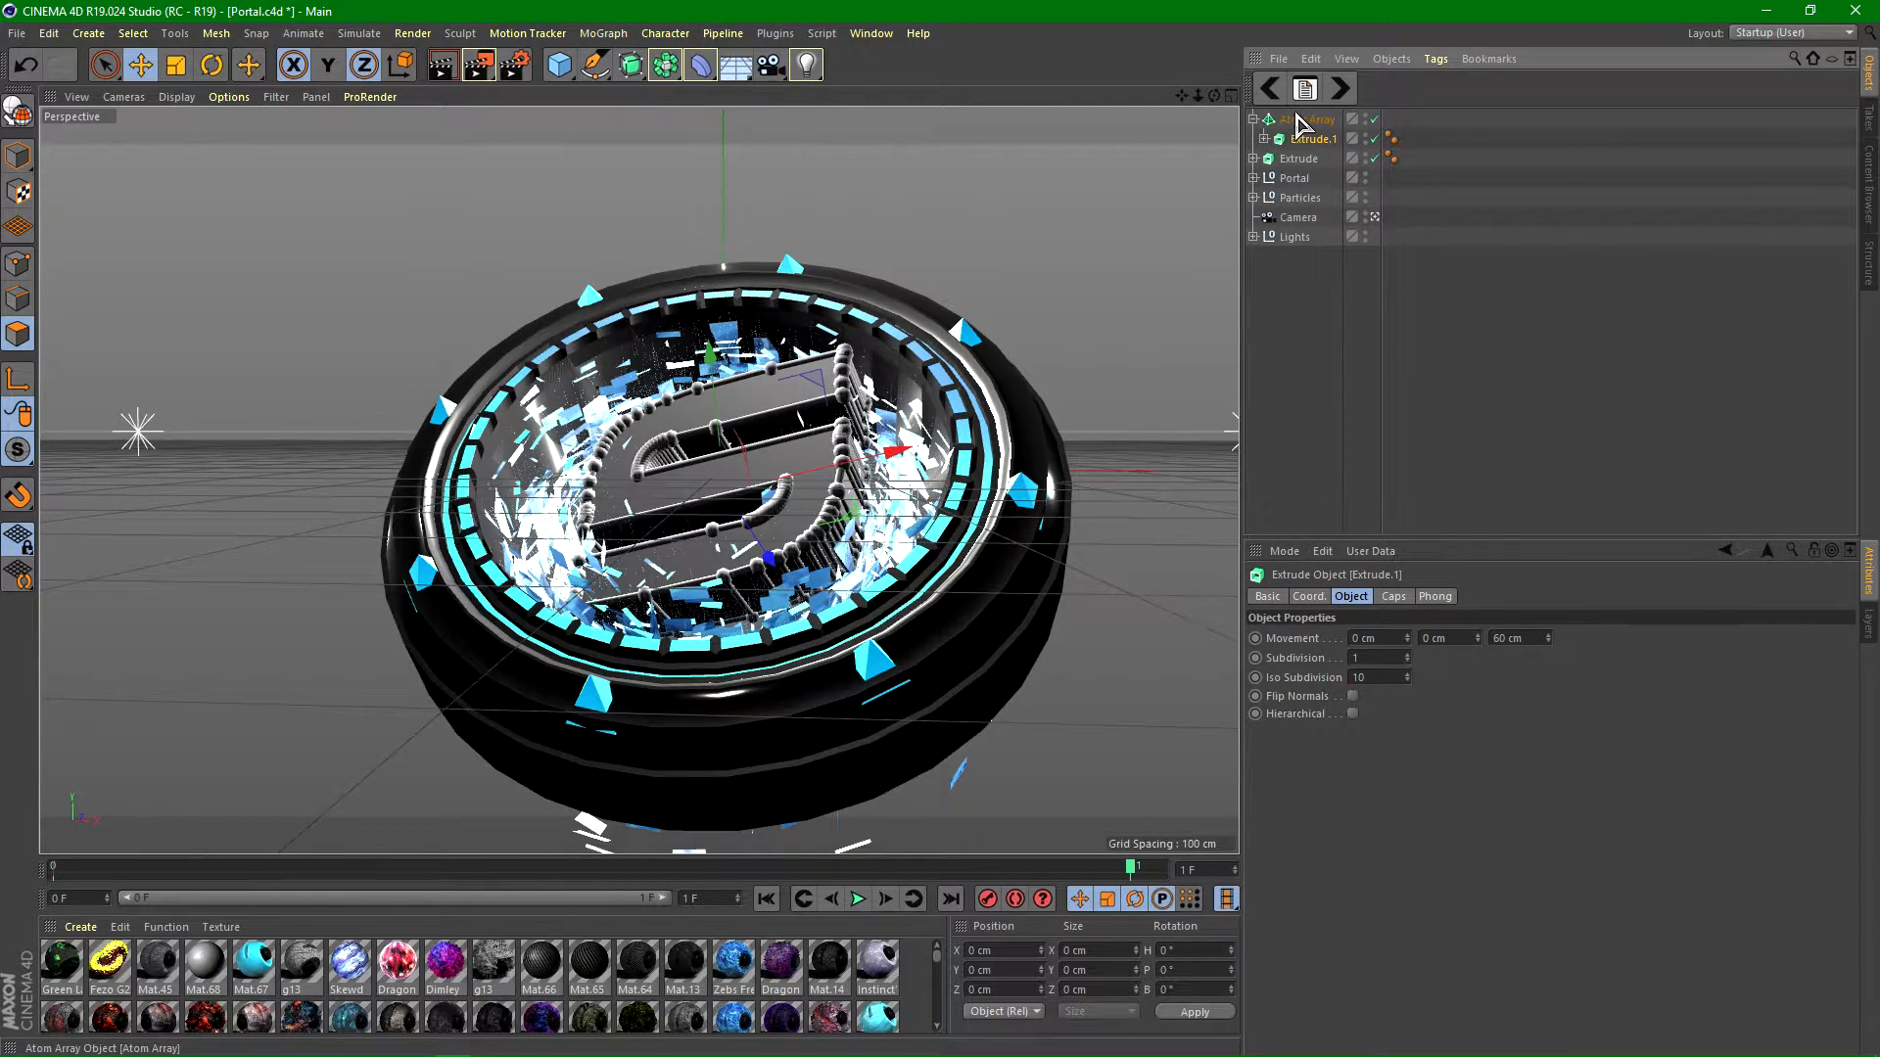
Step: Set the Atom Array's sphere radius and cylinder radius to 1 cm each
click(1252, 119)
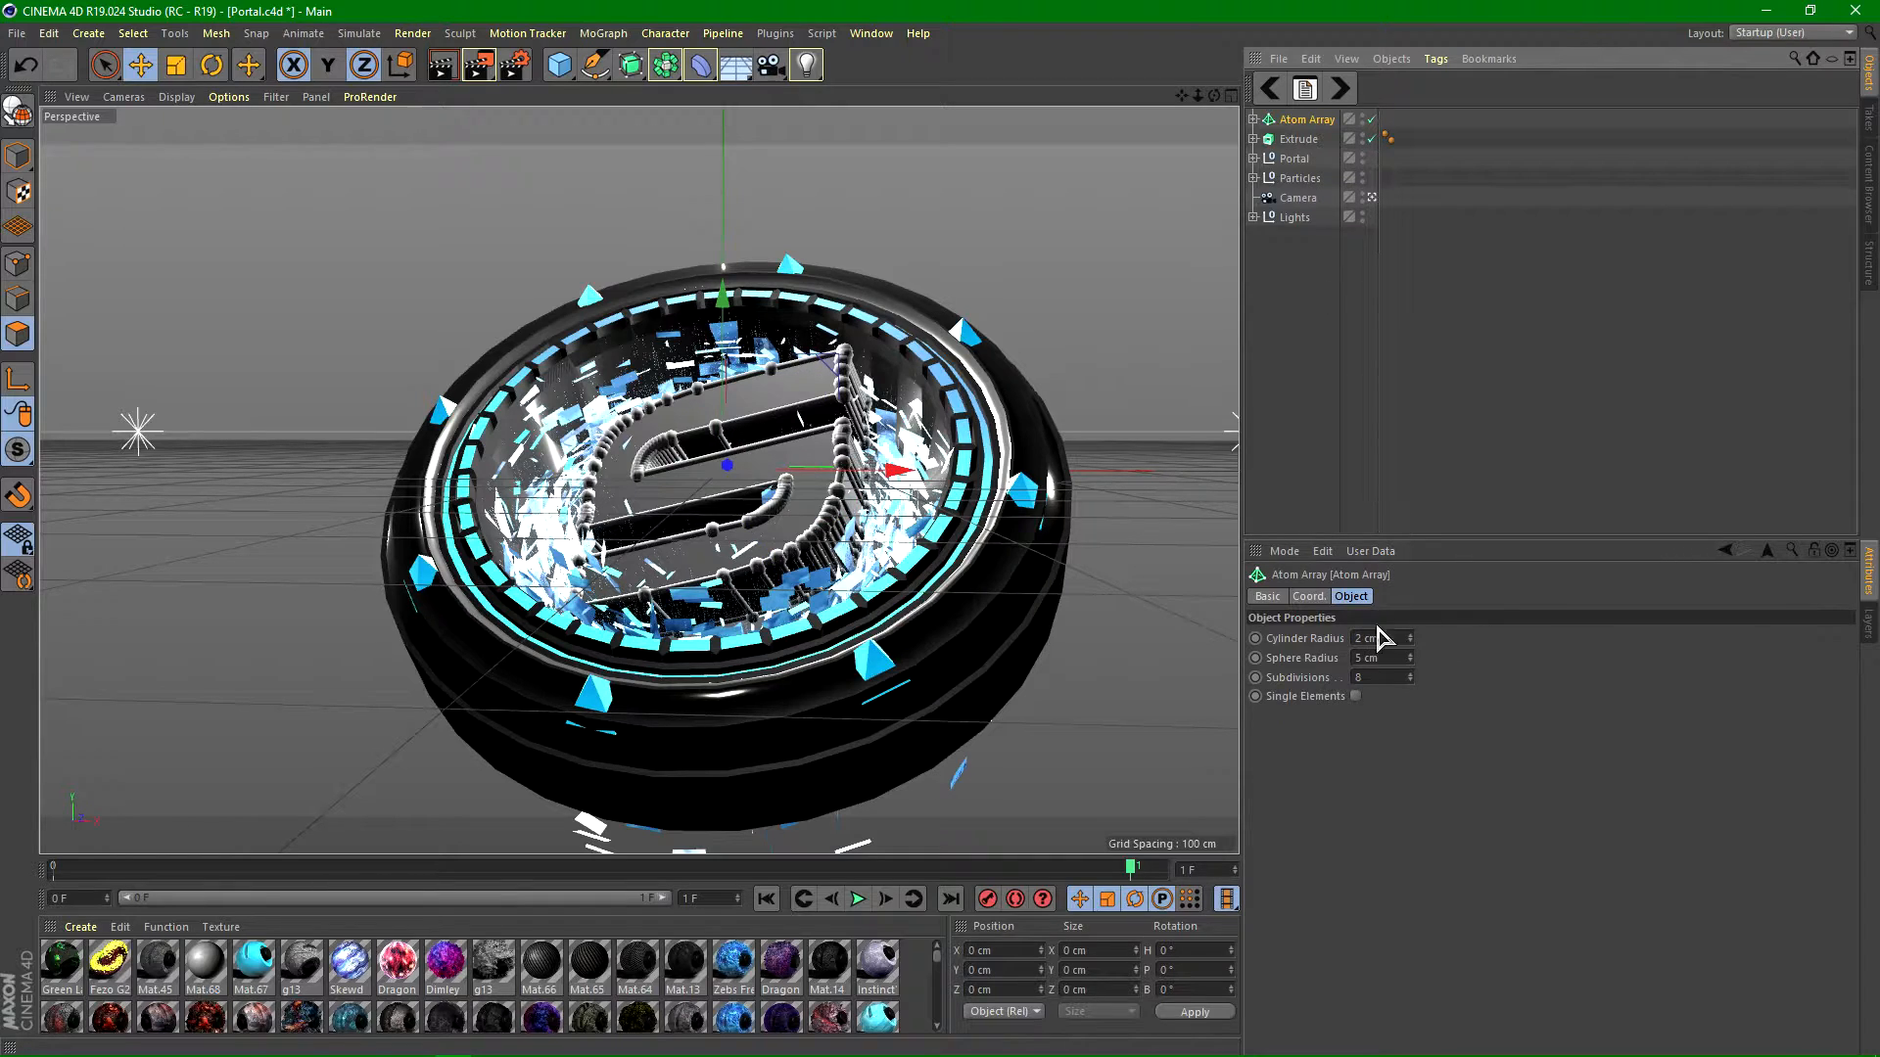
double_click(1367, 658)
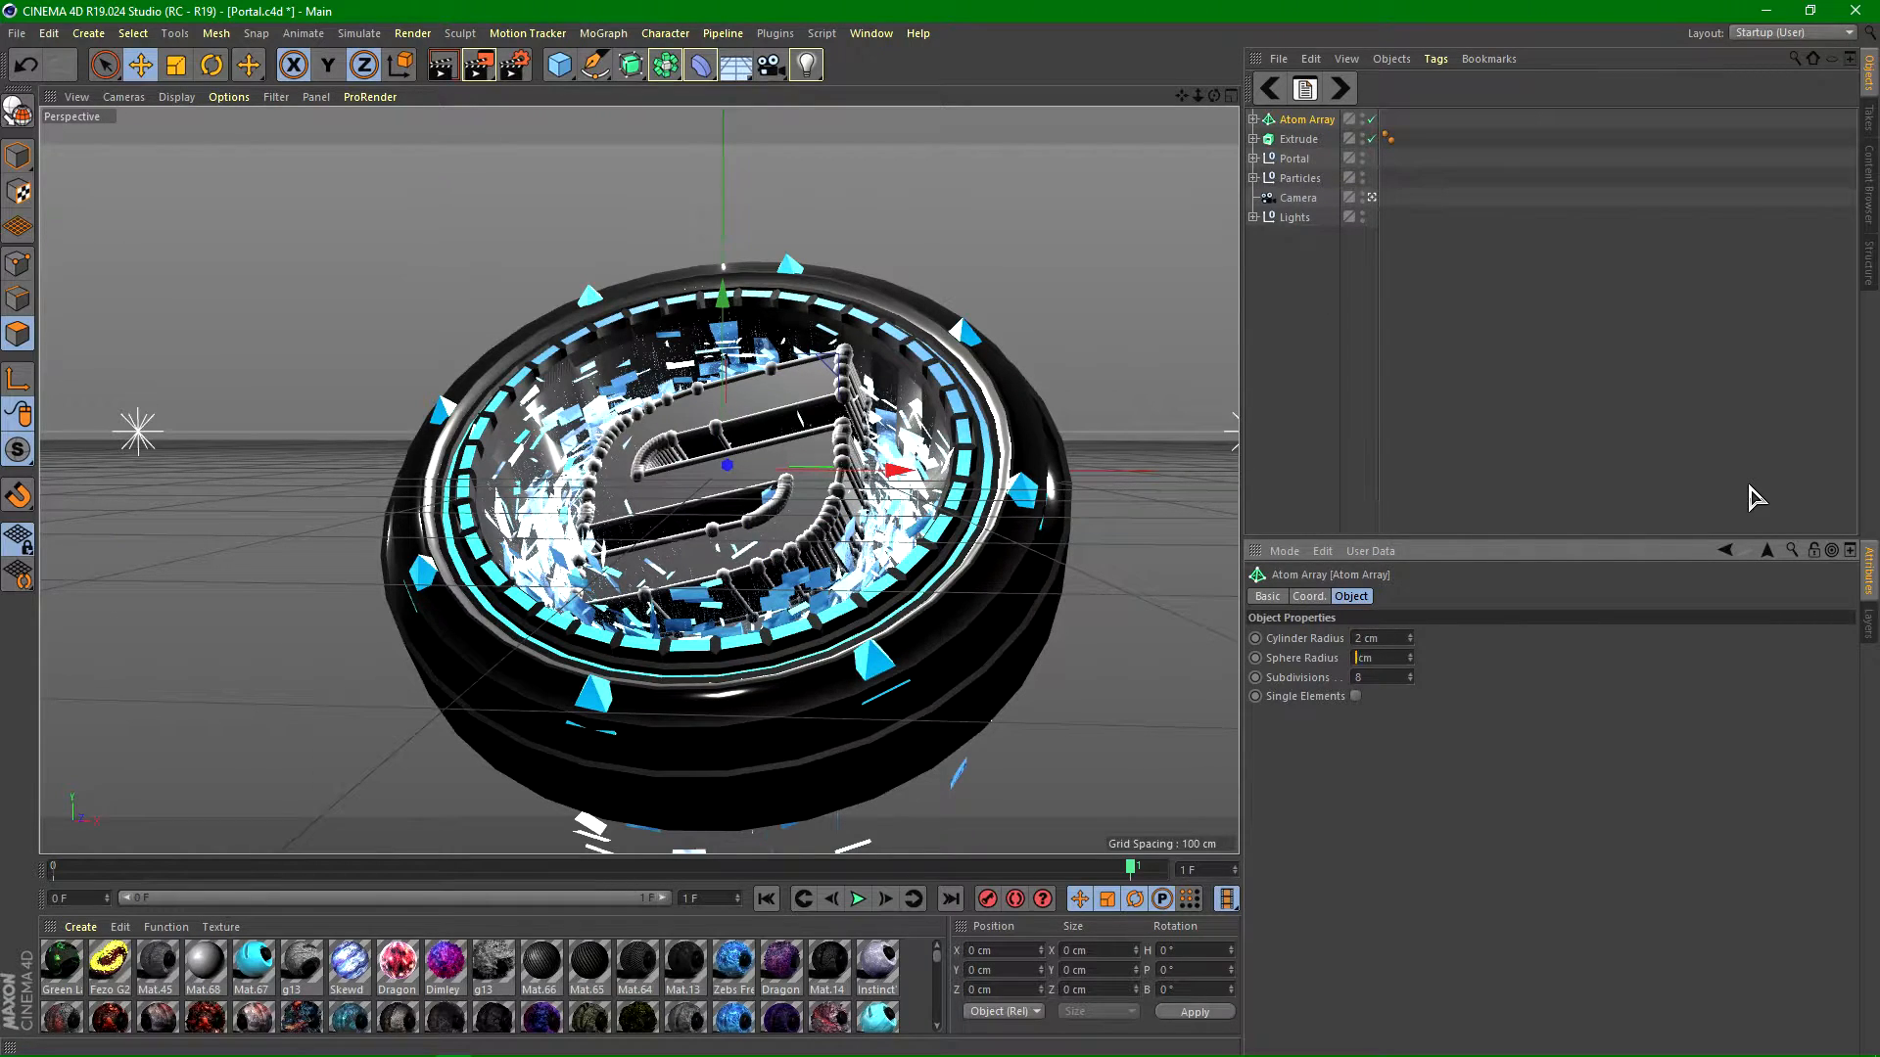
text(1)
key(Return)
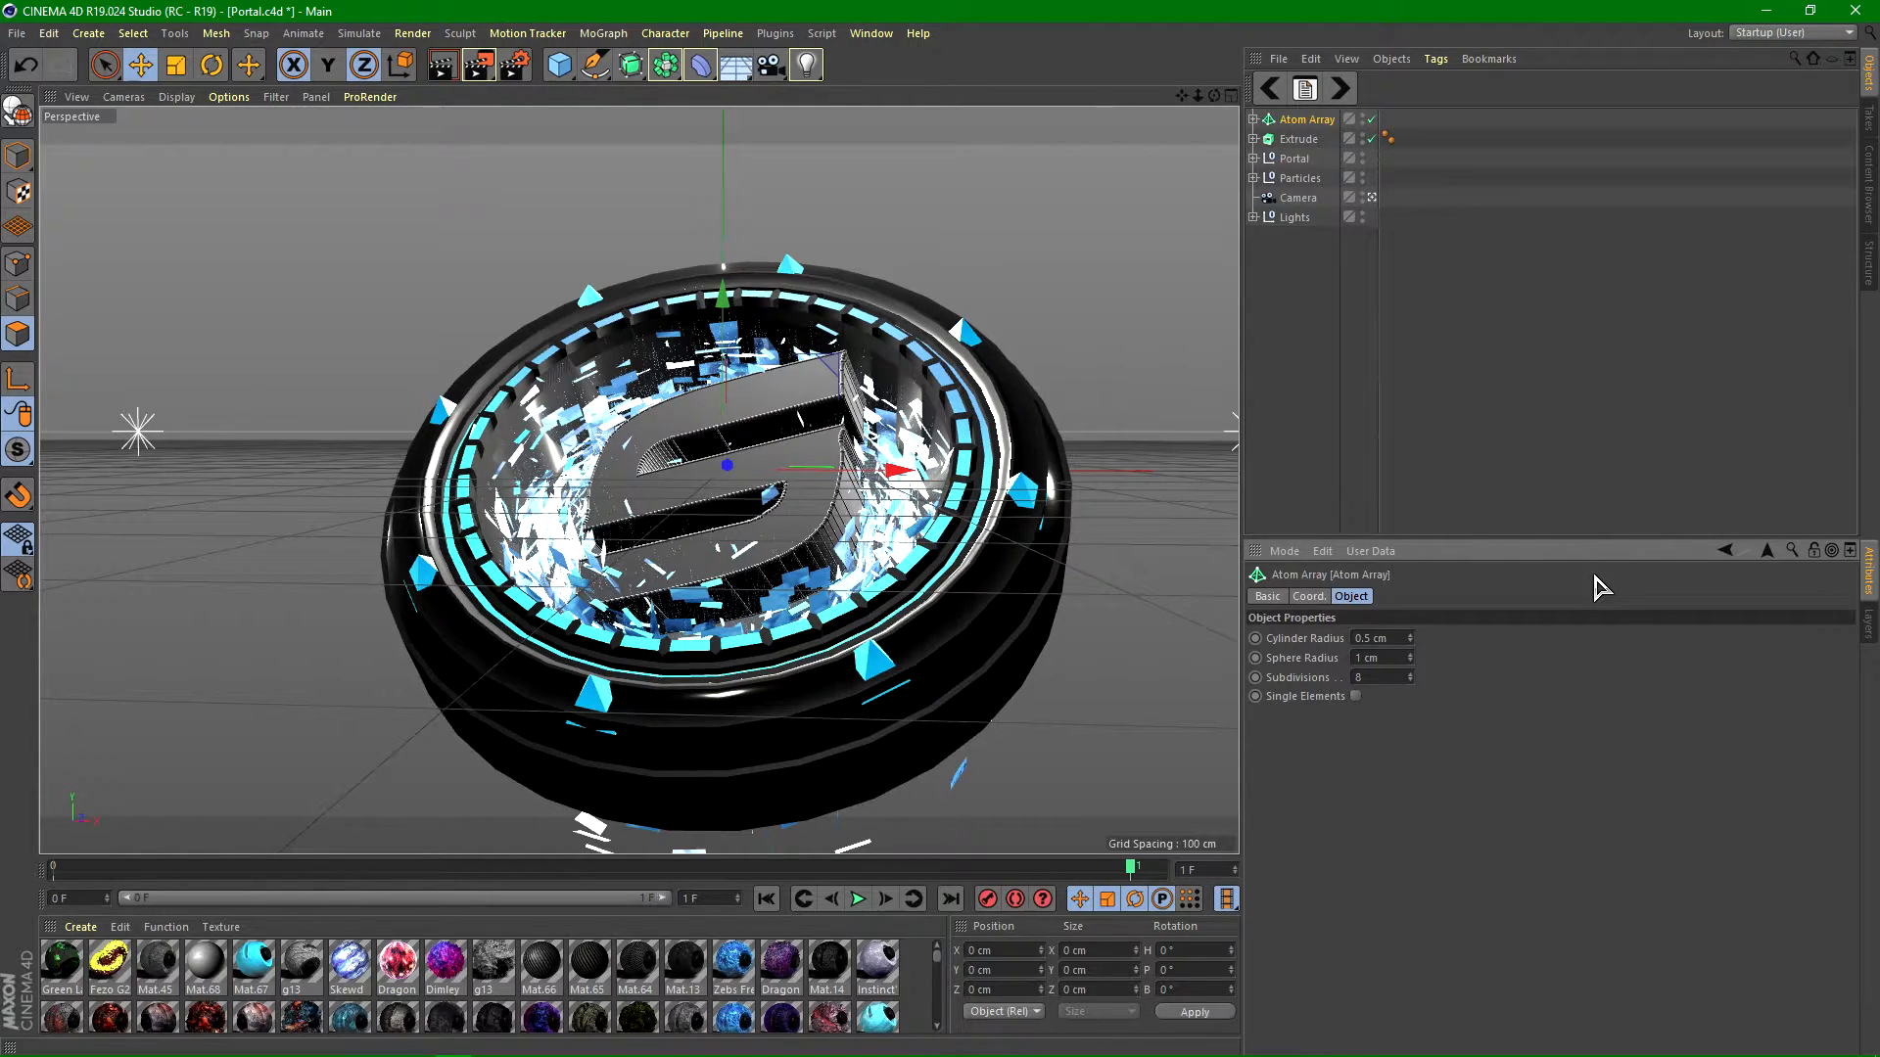
click(1362, 638)
text(1)
key(Return)
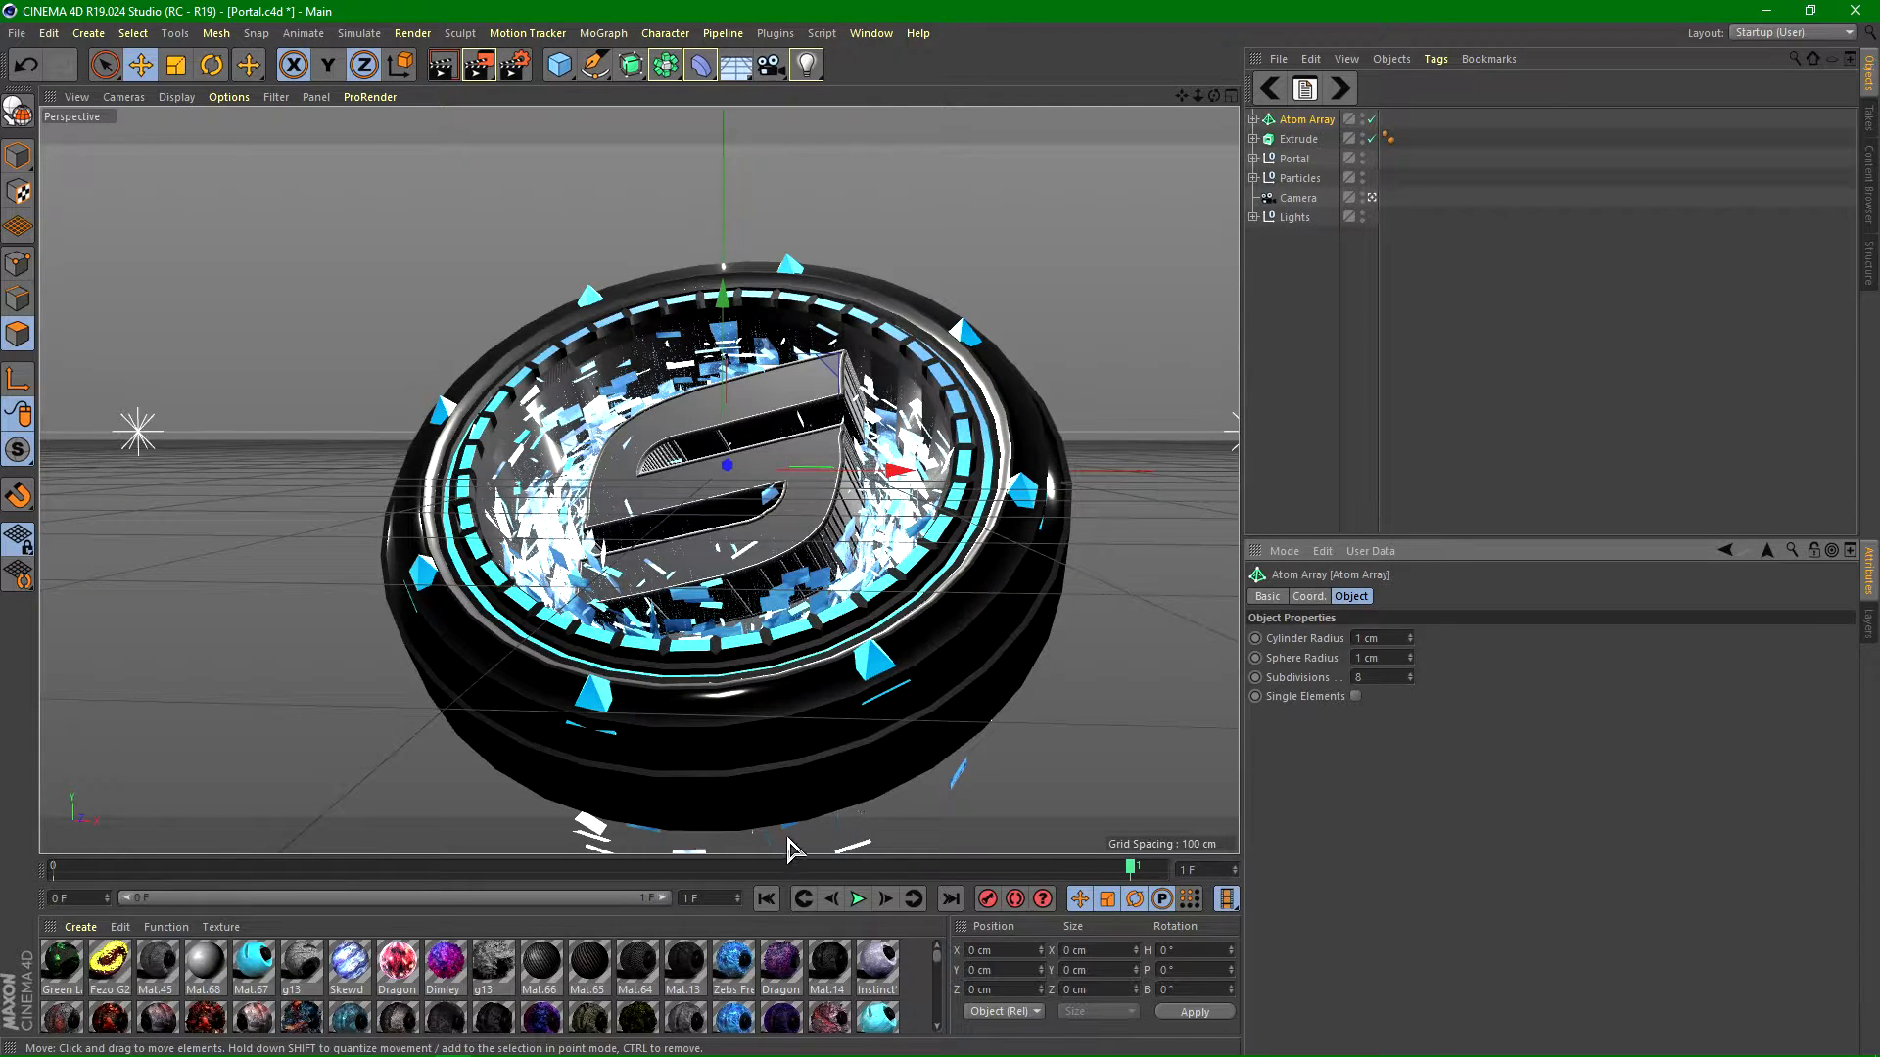
Step: Try the Fung material from the scene's material list on the extruded logo
drag(797, 857, 810, 419)
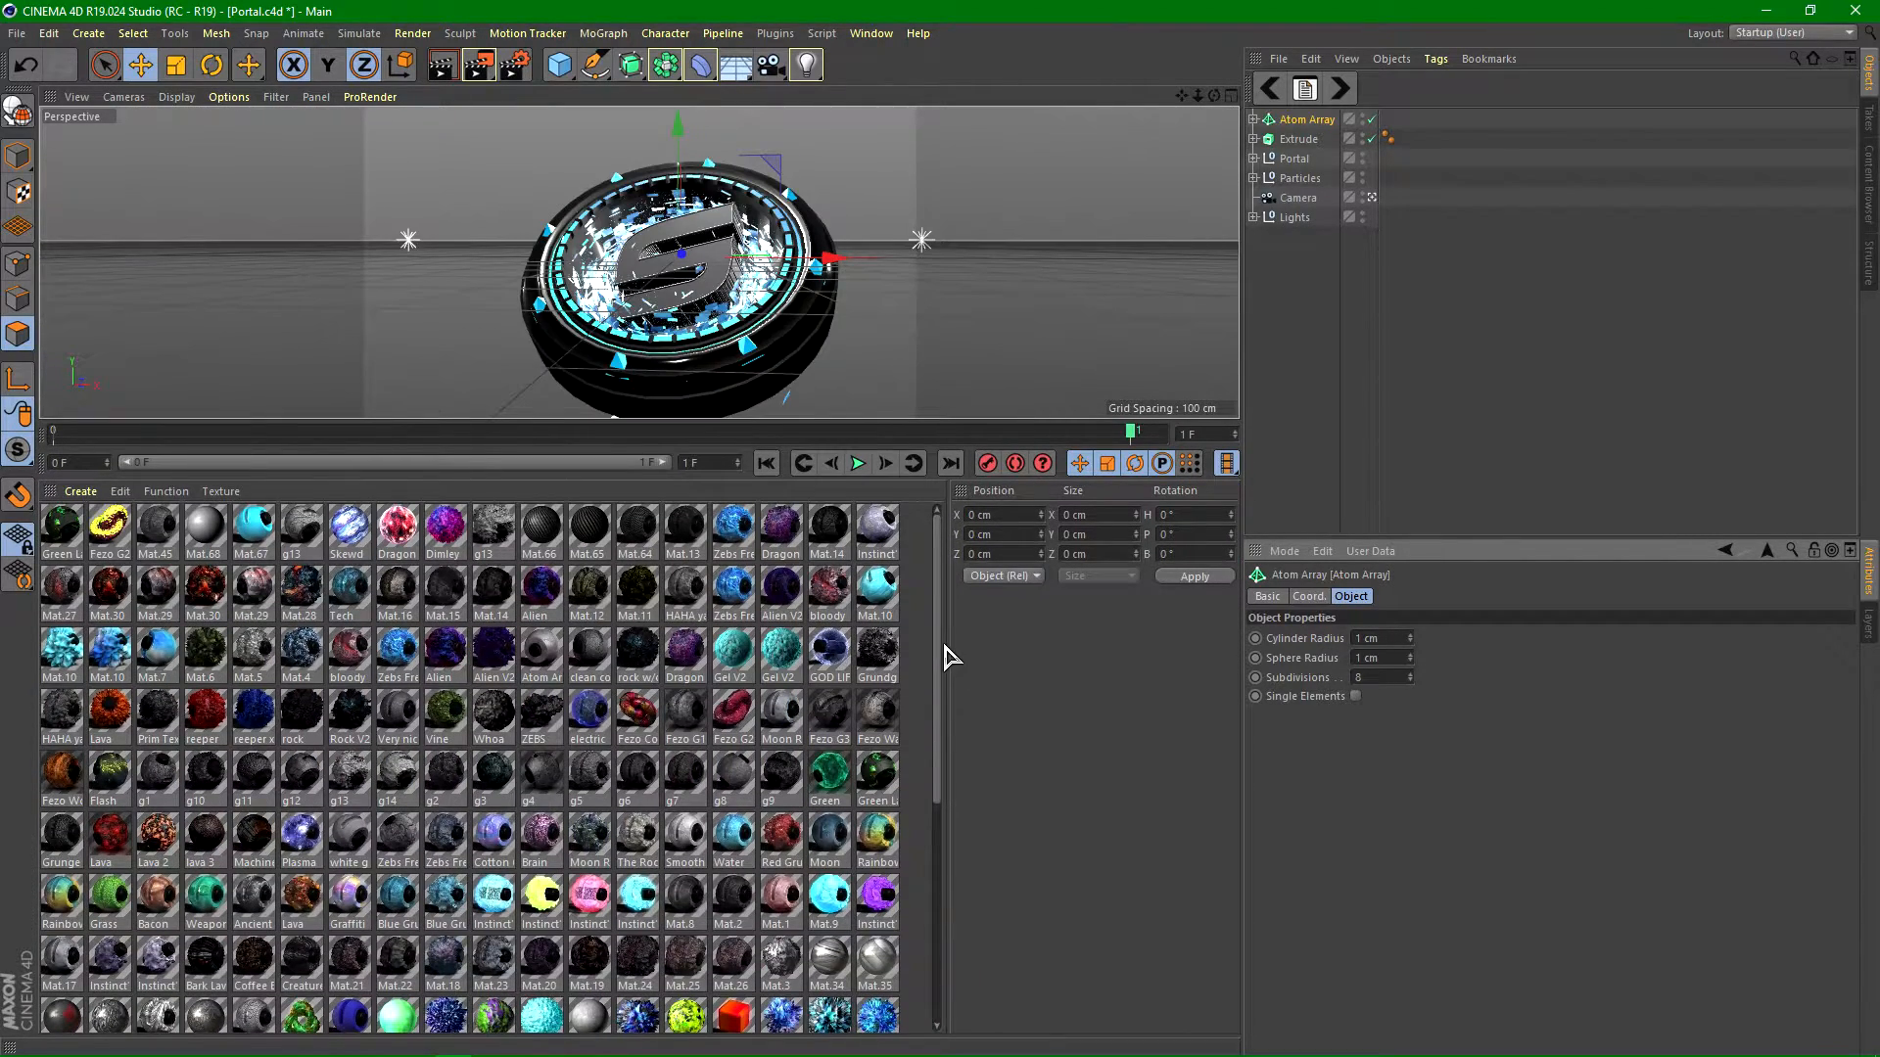
scroll(944, 768, down, 5)
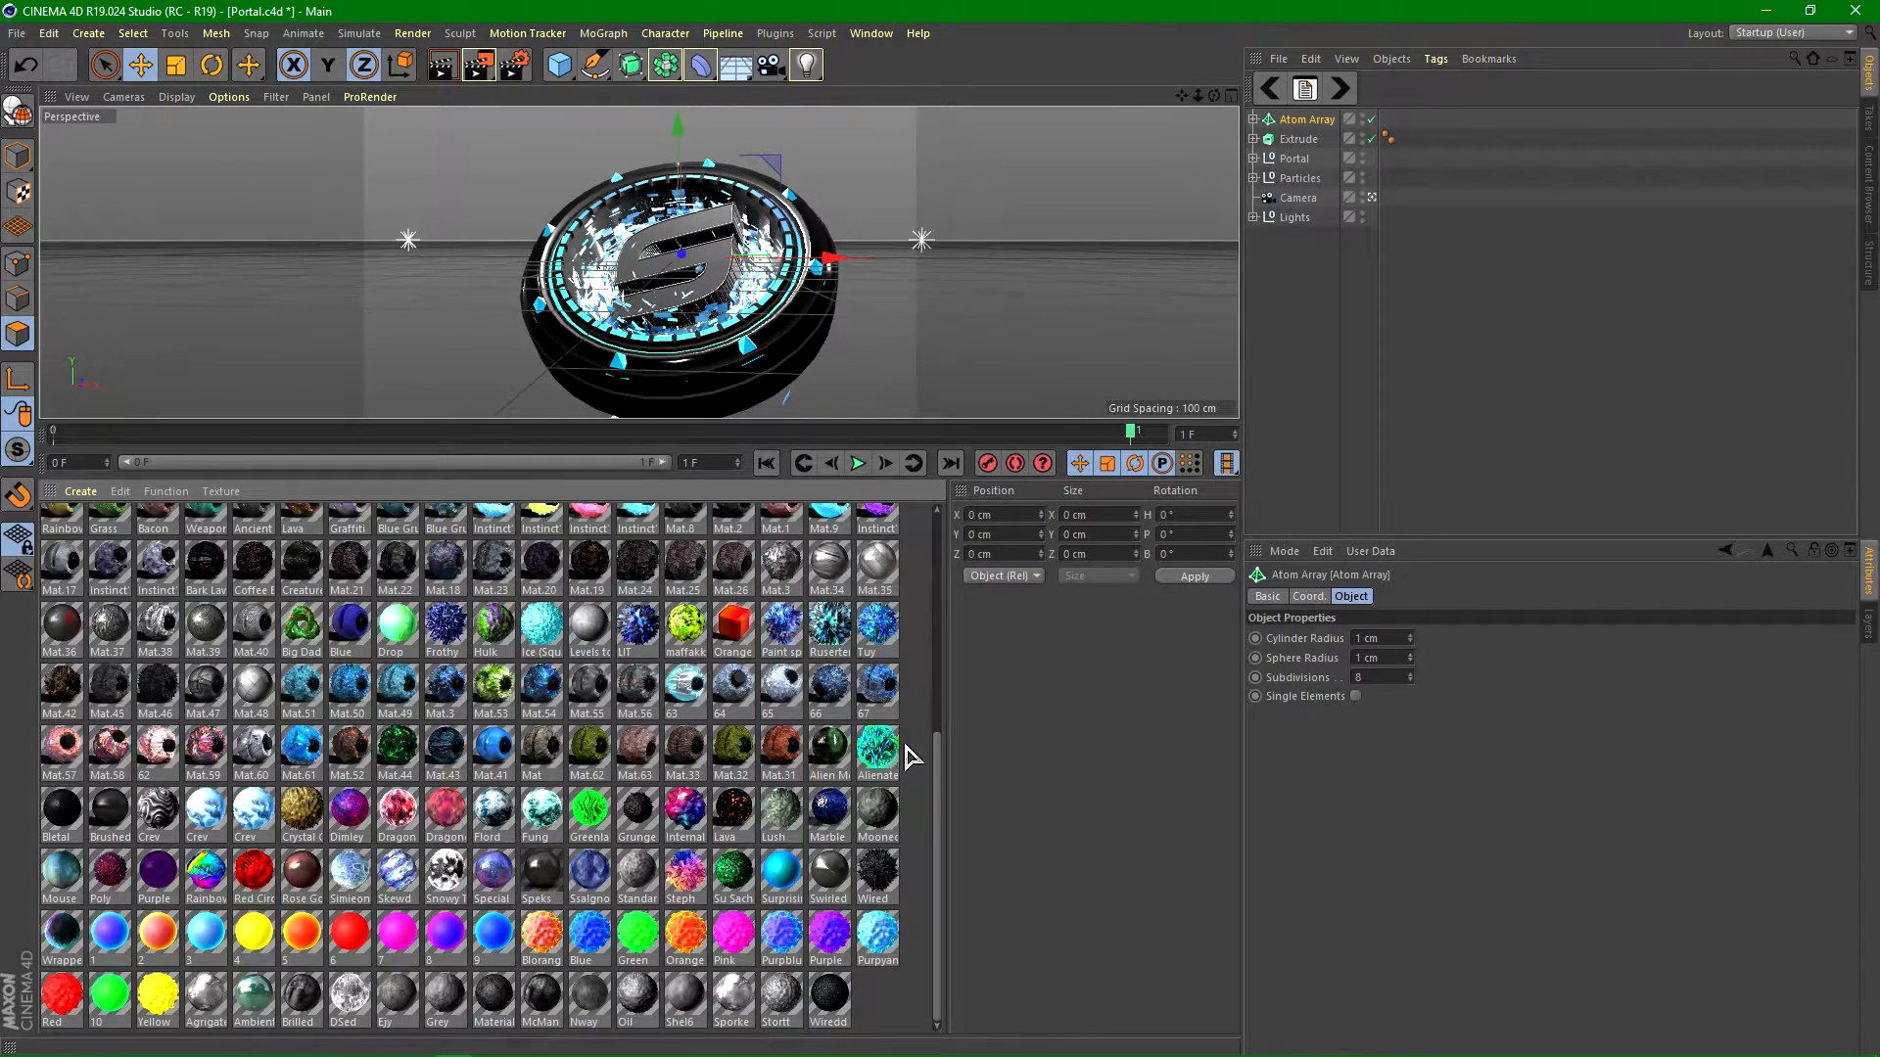
click(541, 810)
drag(1331, 265, 1303, 139)
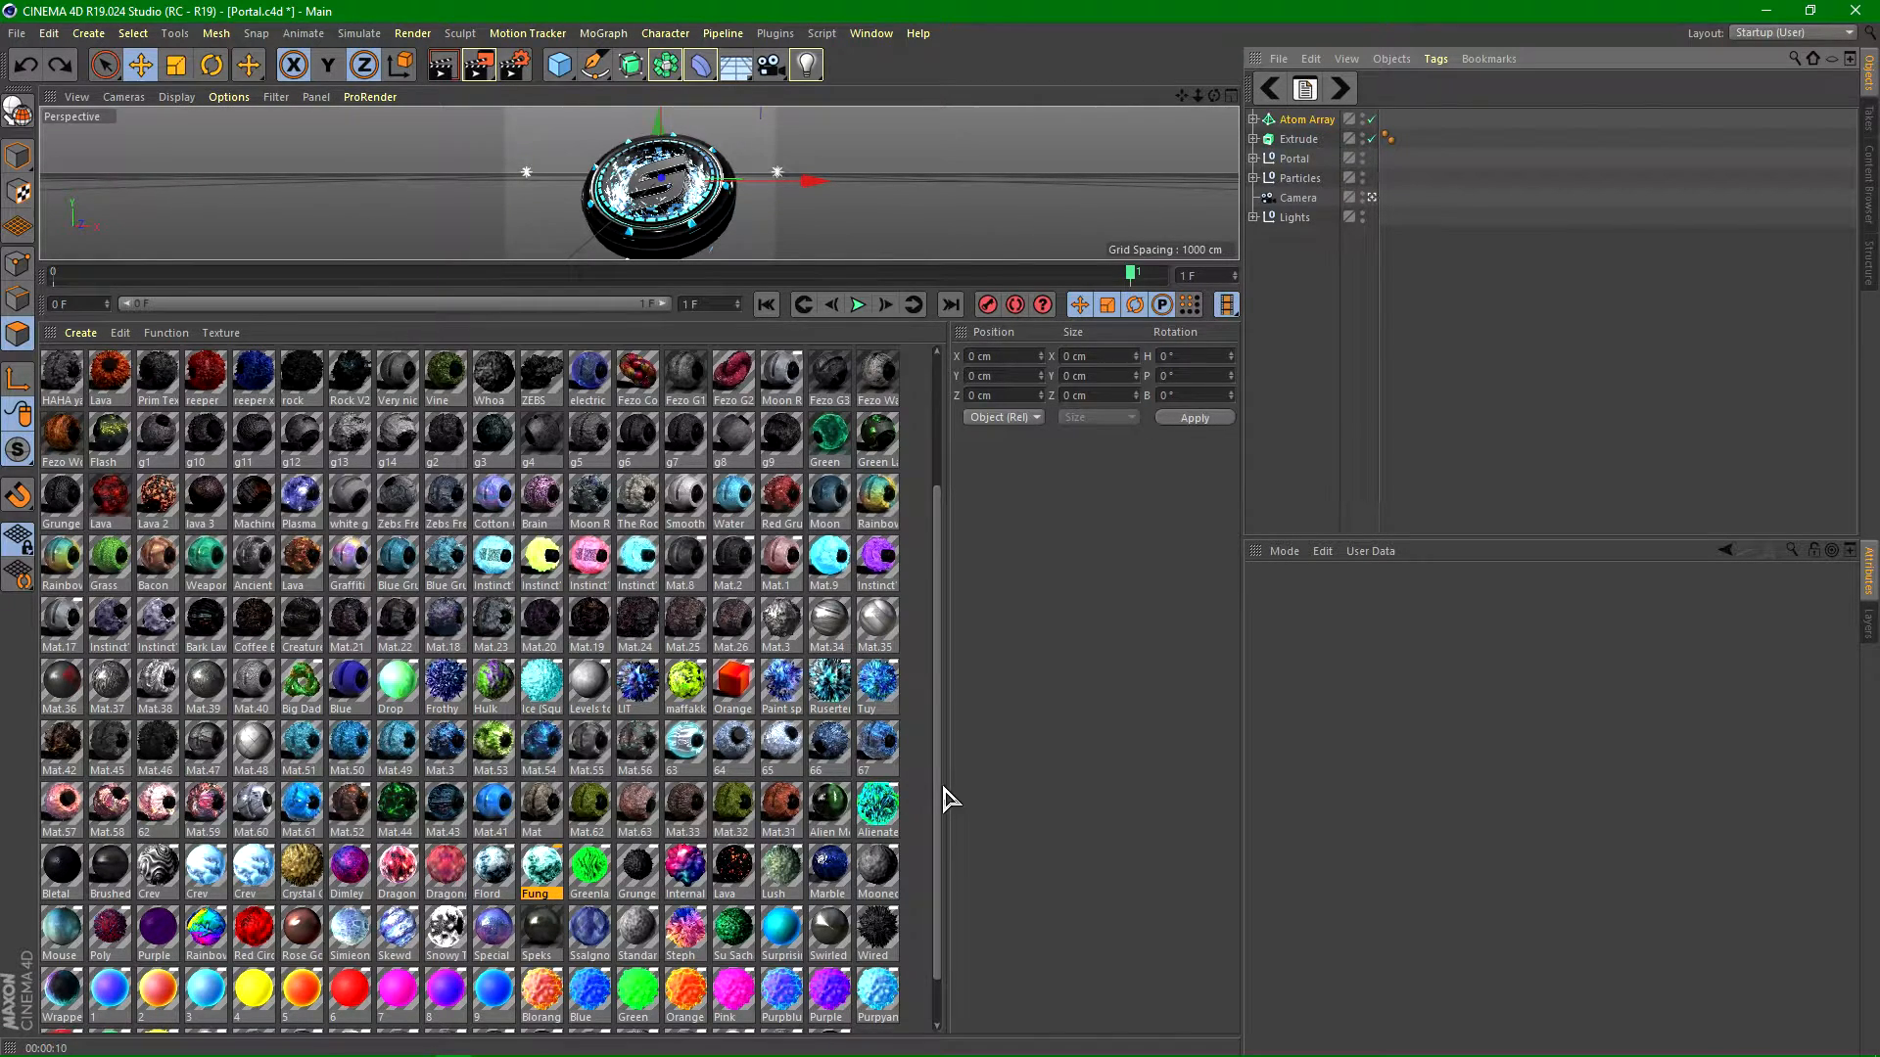
Step: Assign the Fung material to the original extruded logo and set its texture projection to Cubic
scroll(941, 744, up, 3)
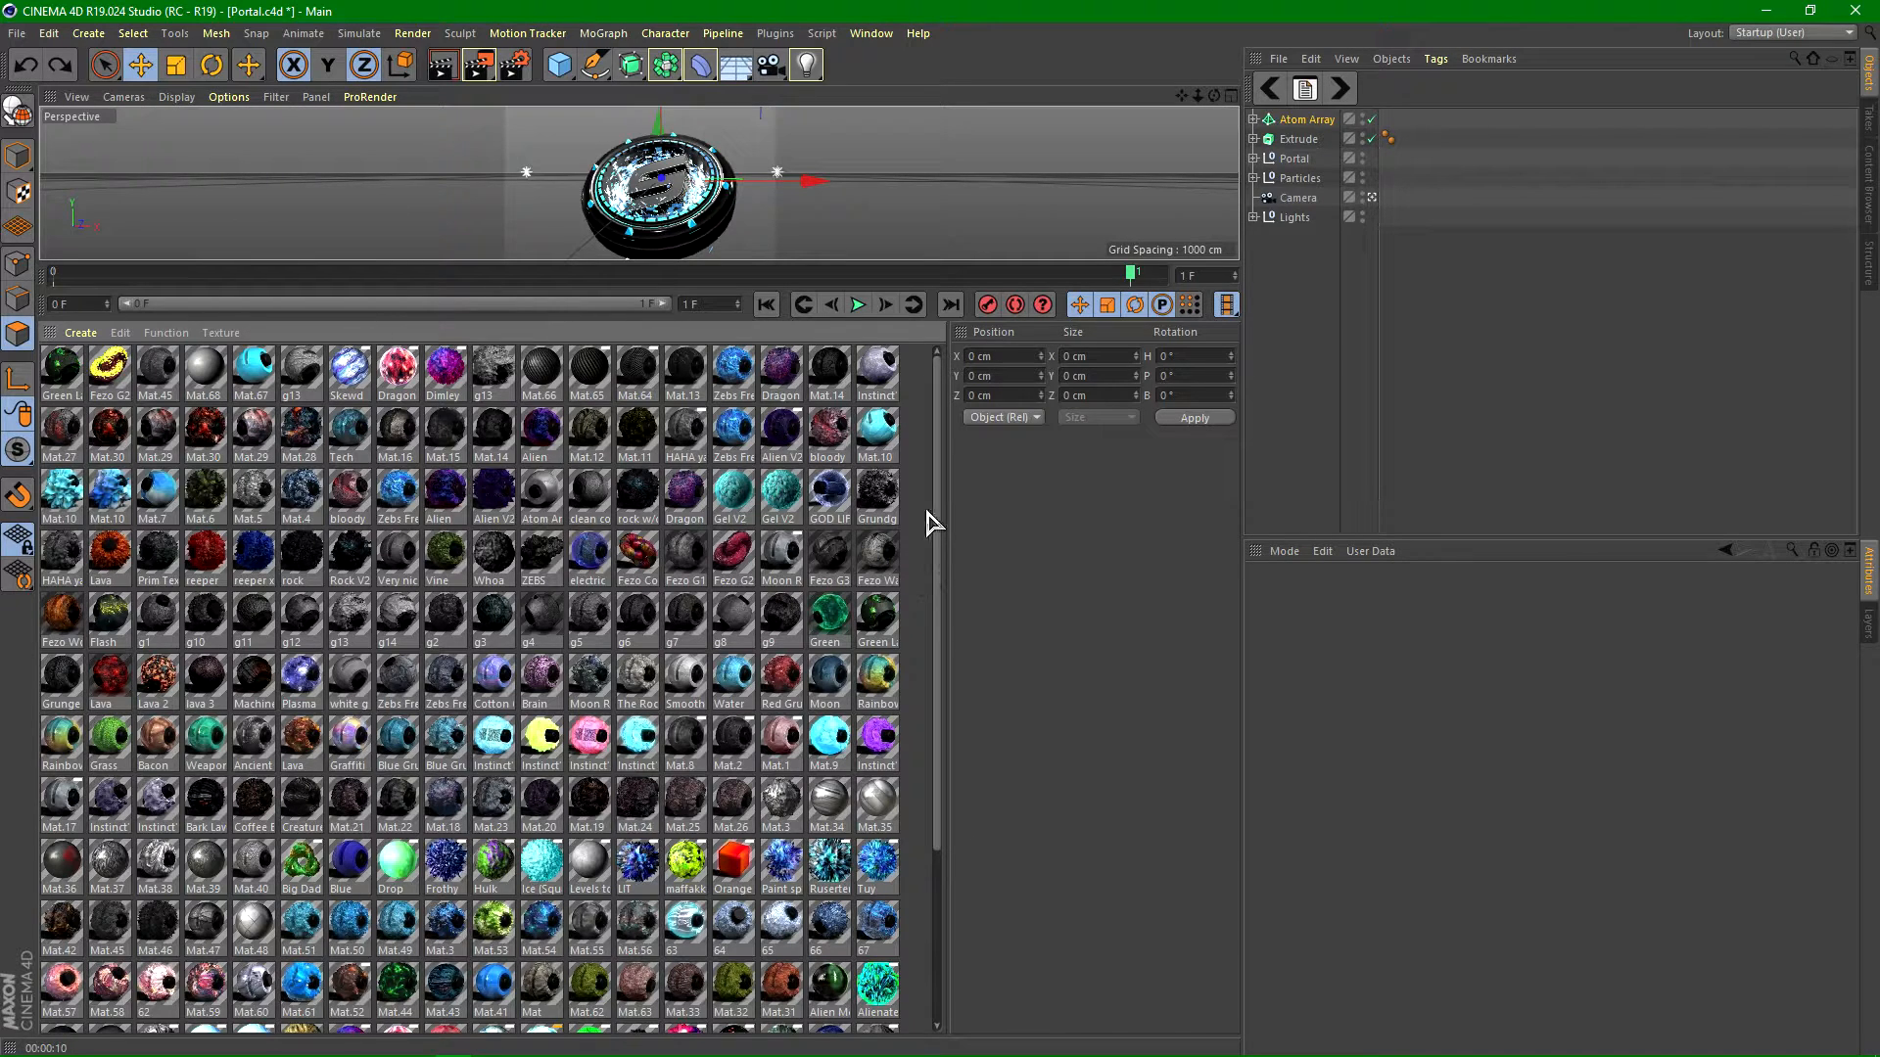
scroll(942, 587, down, 4)
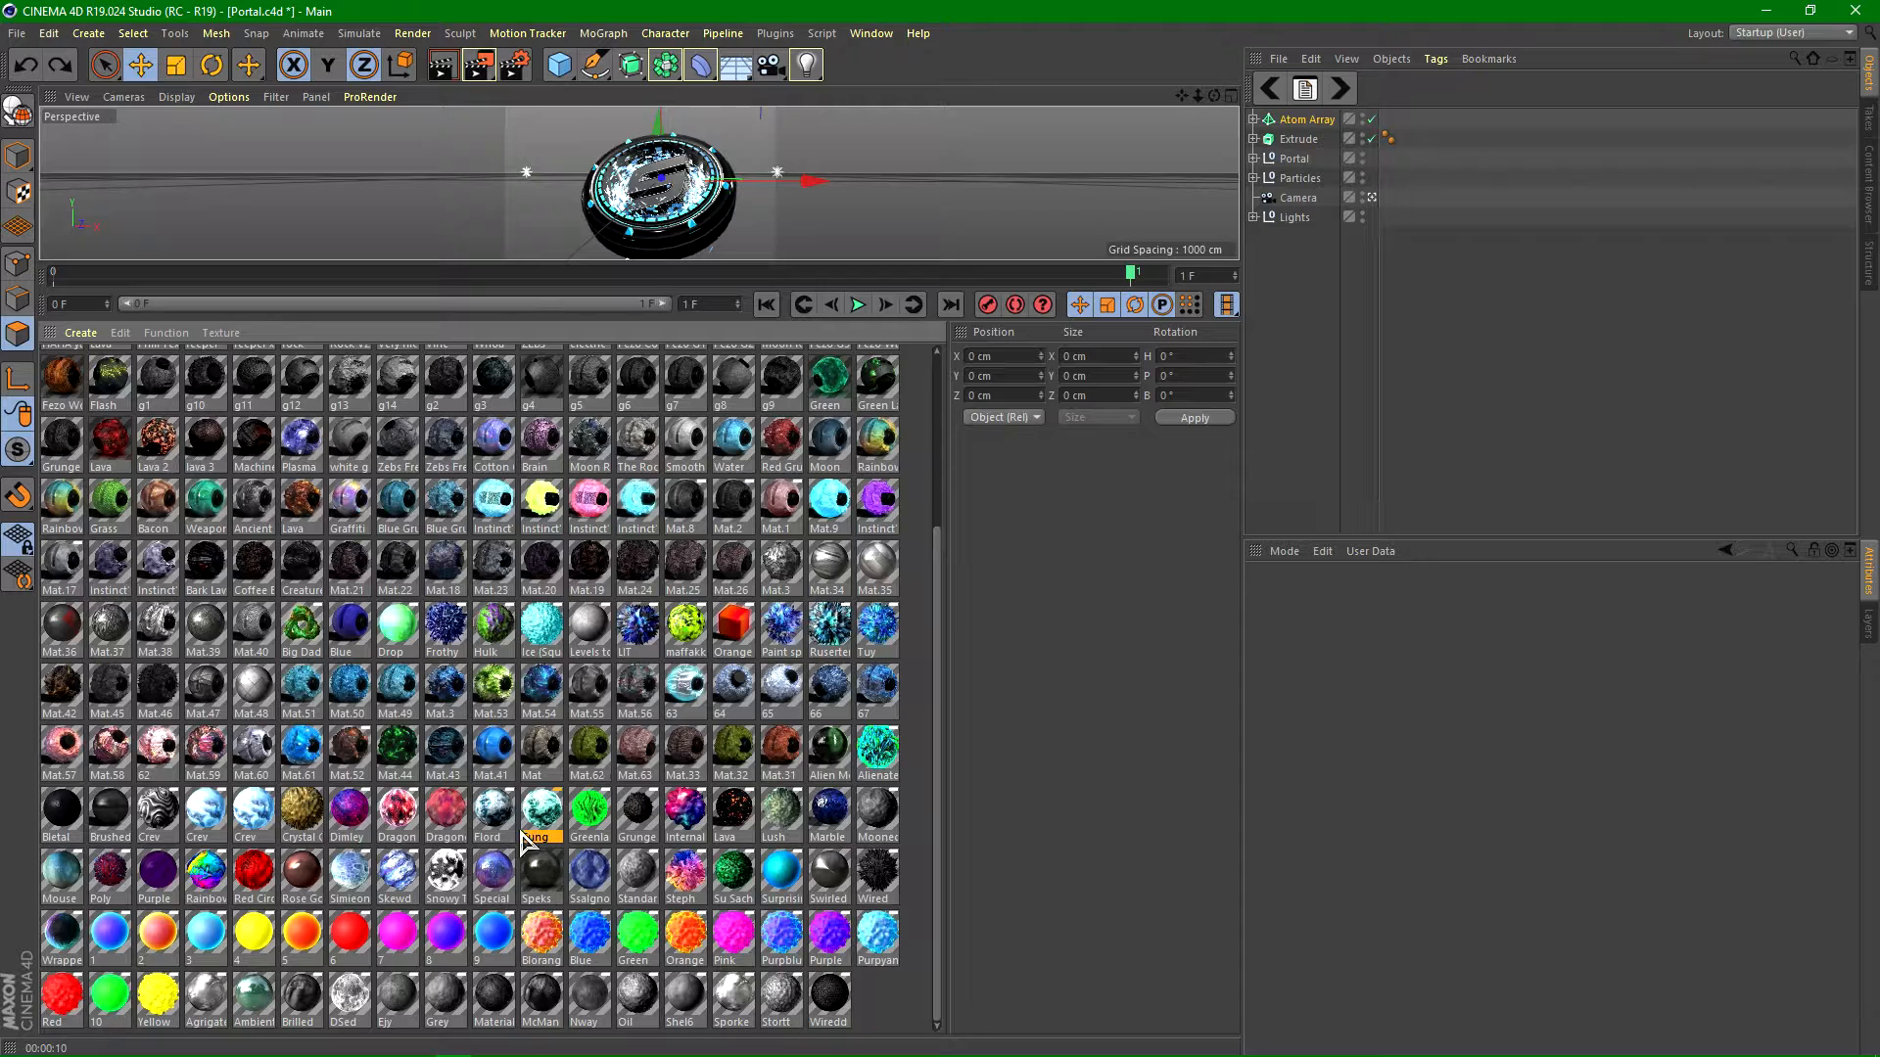
click(524, 818)
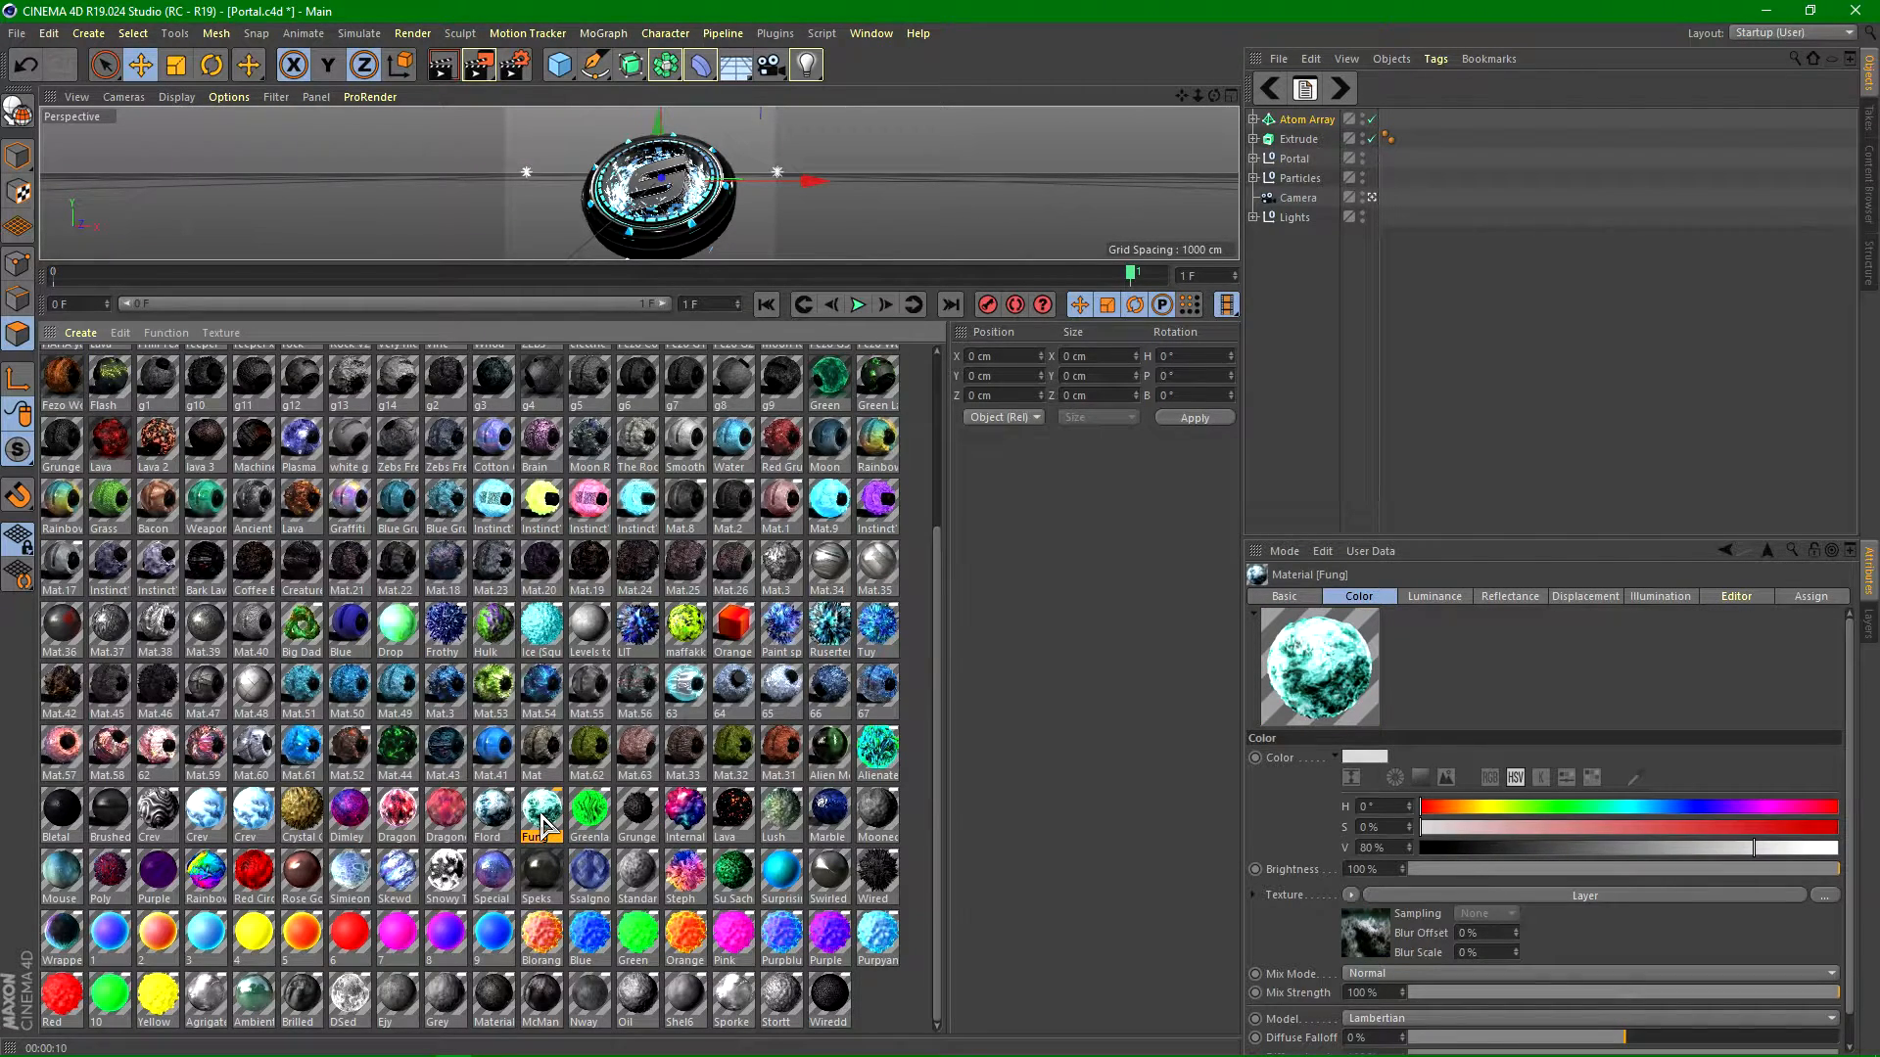
drag(1347, 137, 1366, 139)
drag(720, 286, 721, 893)
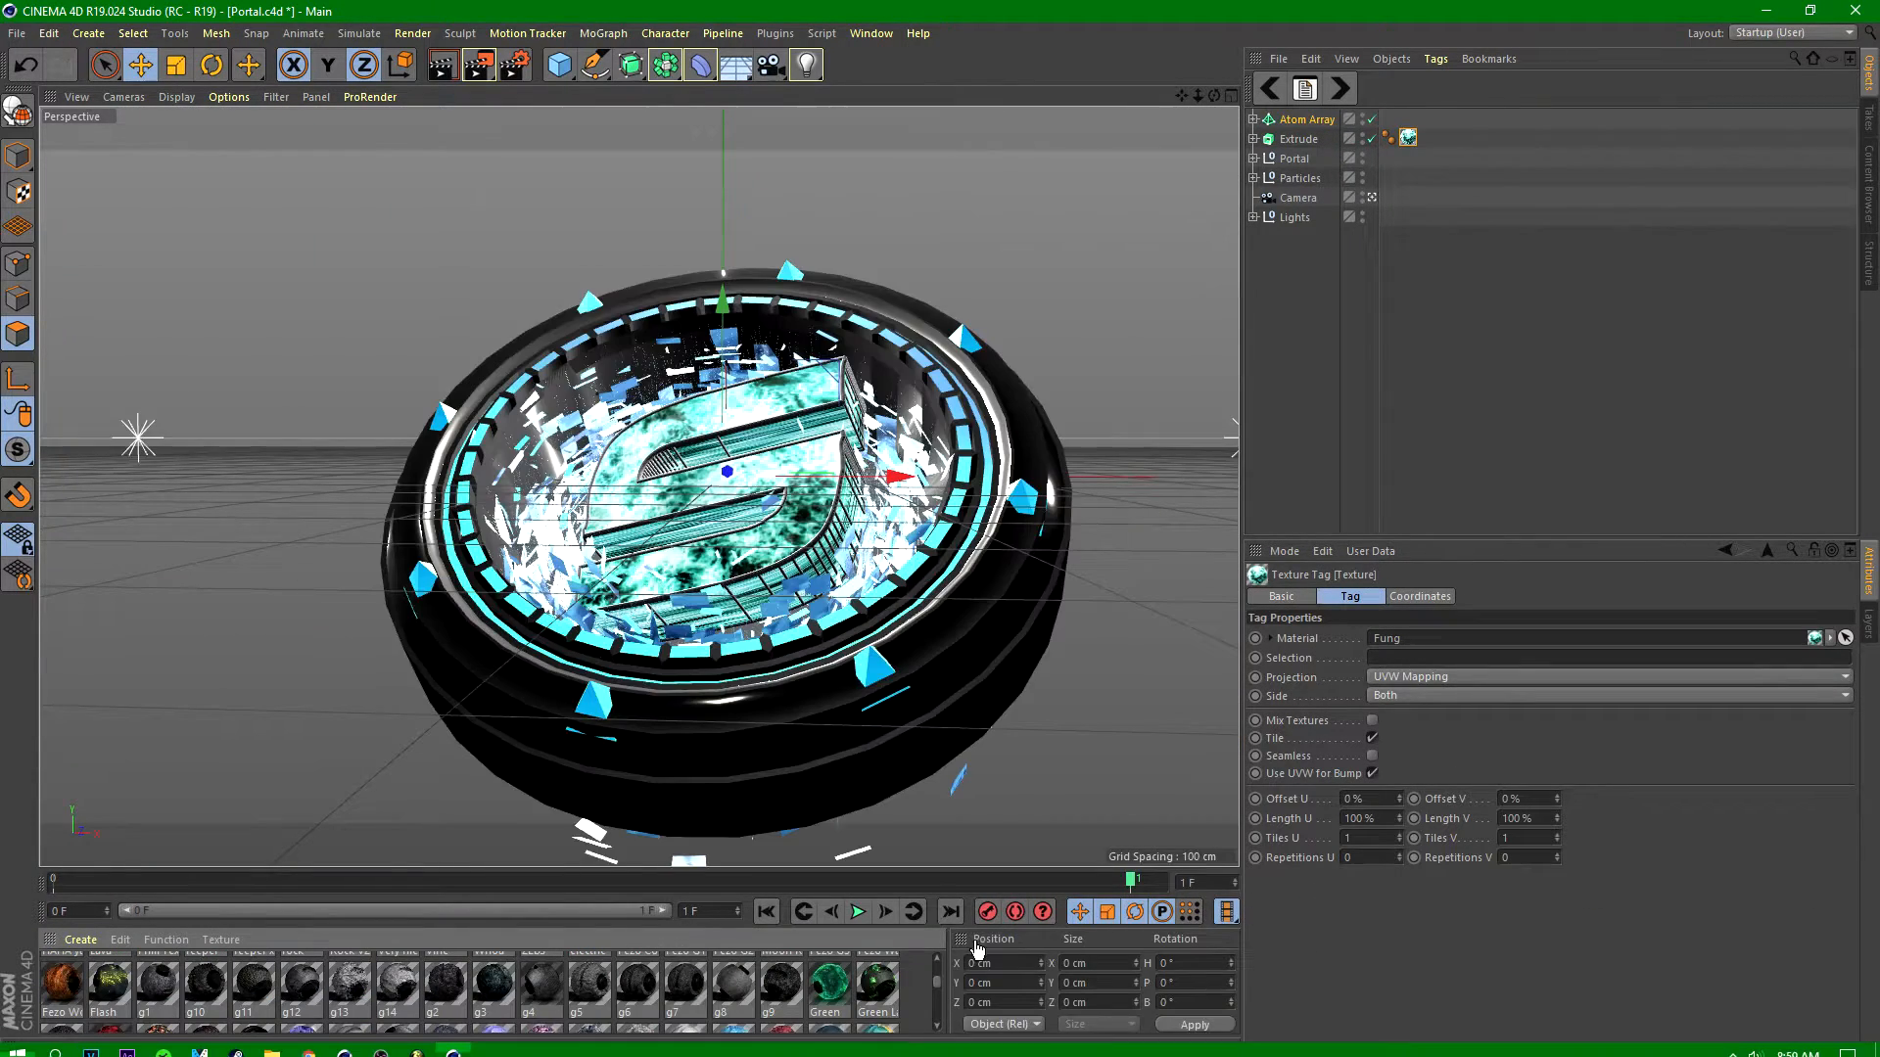
click(1391, 677)
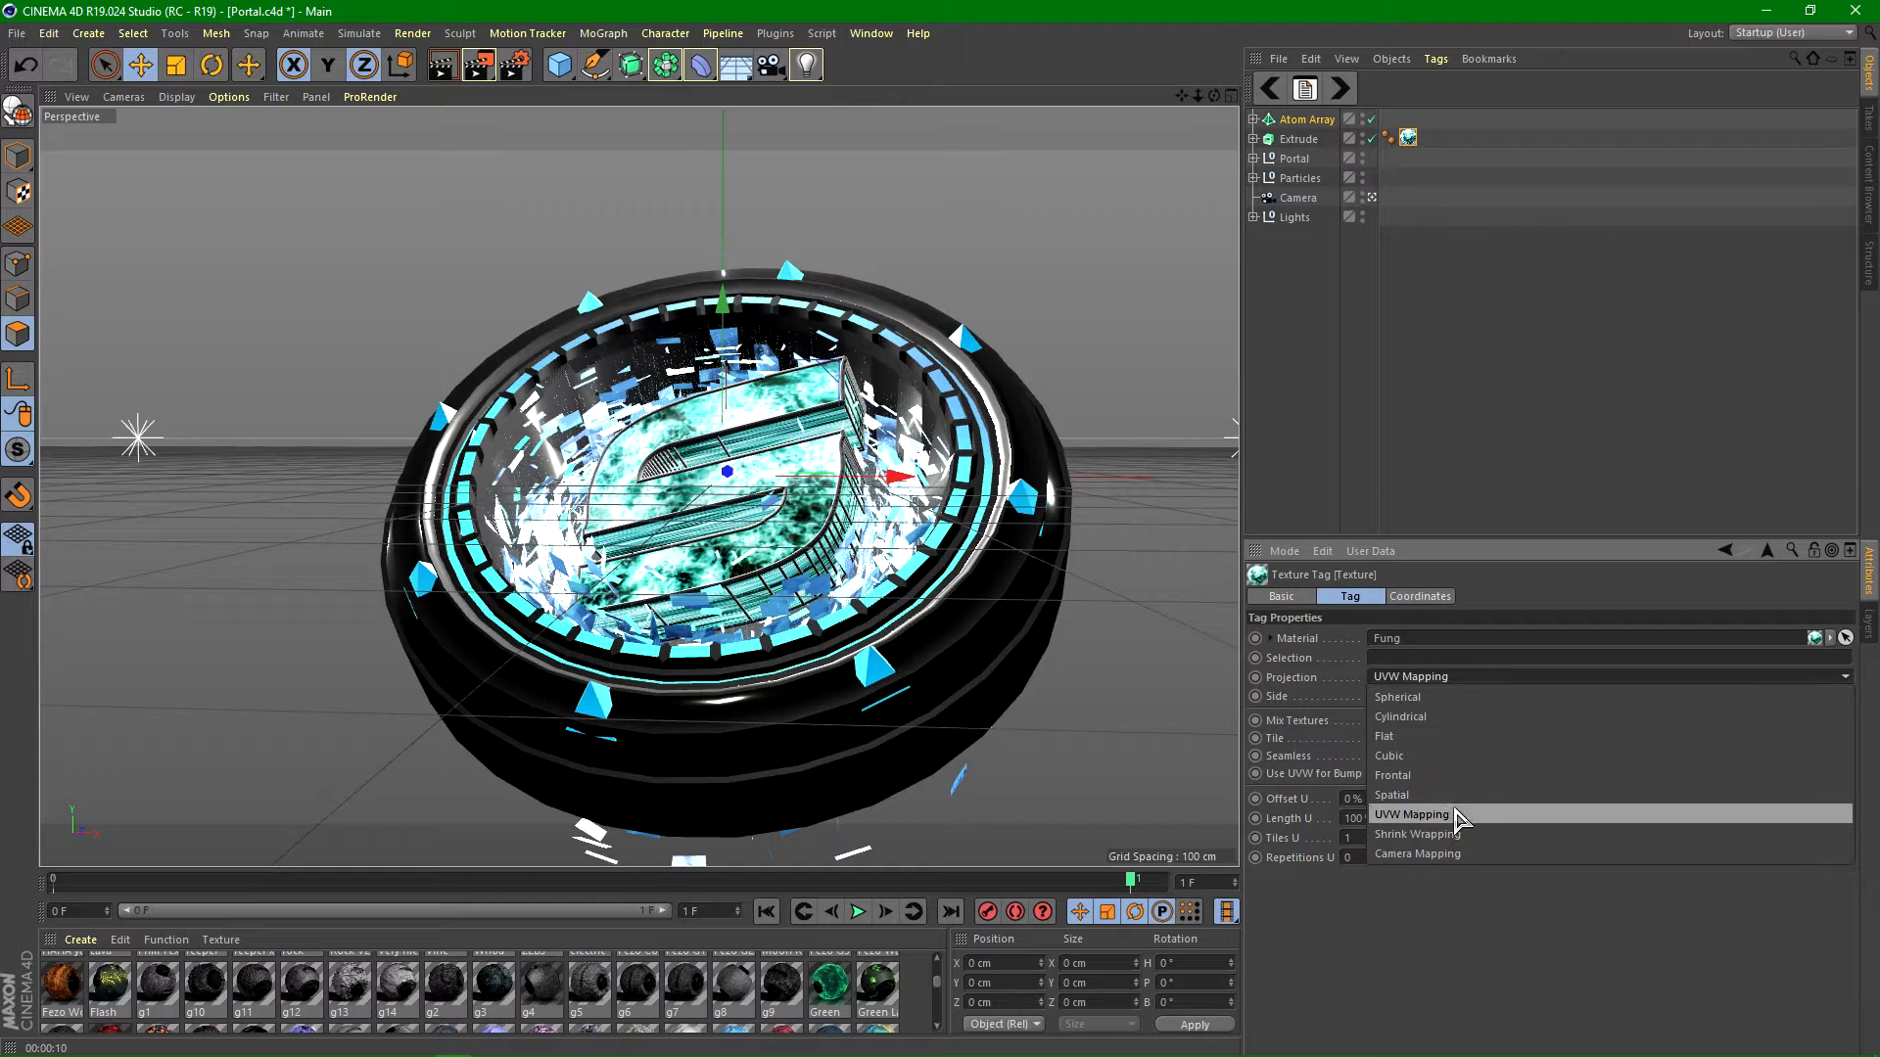
click(1395, 763)
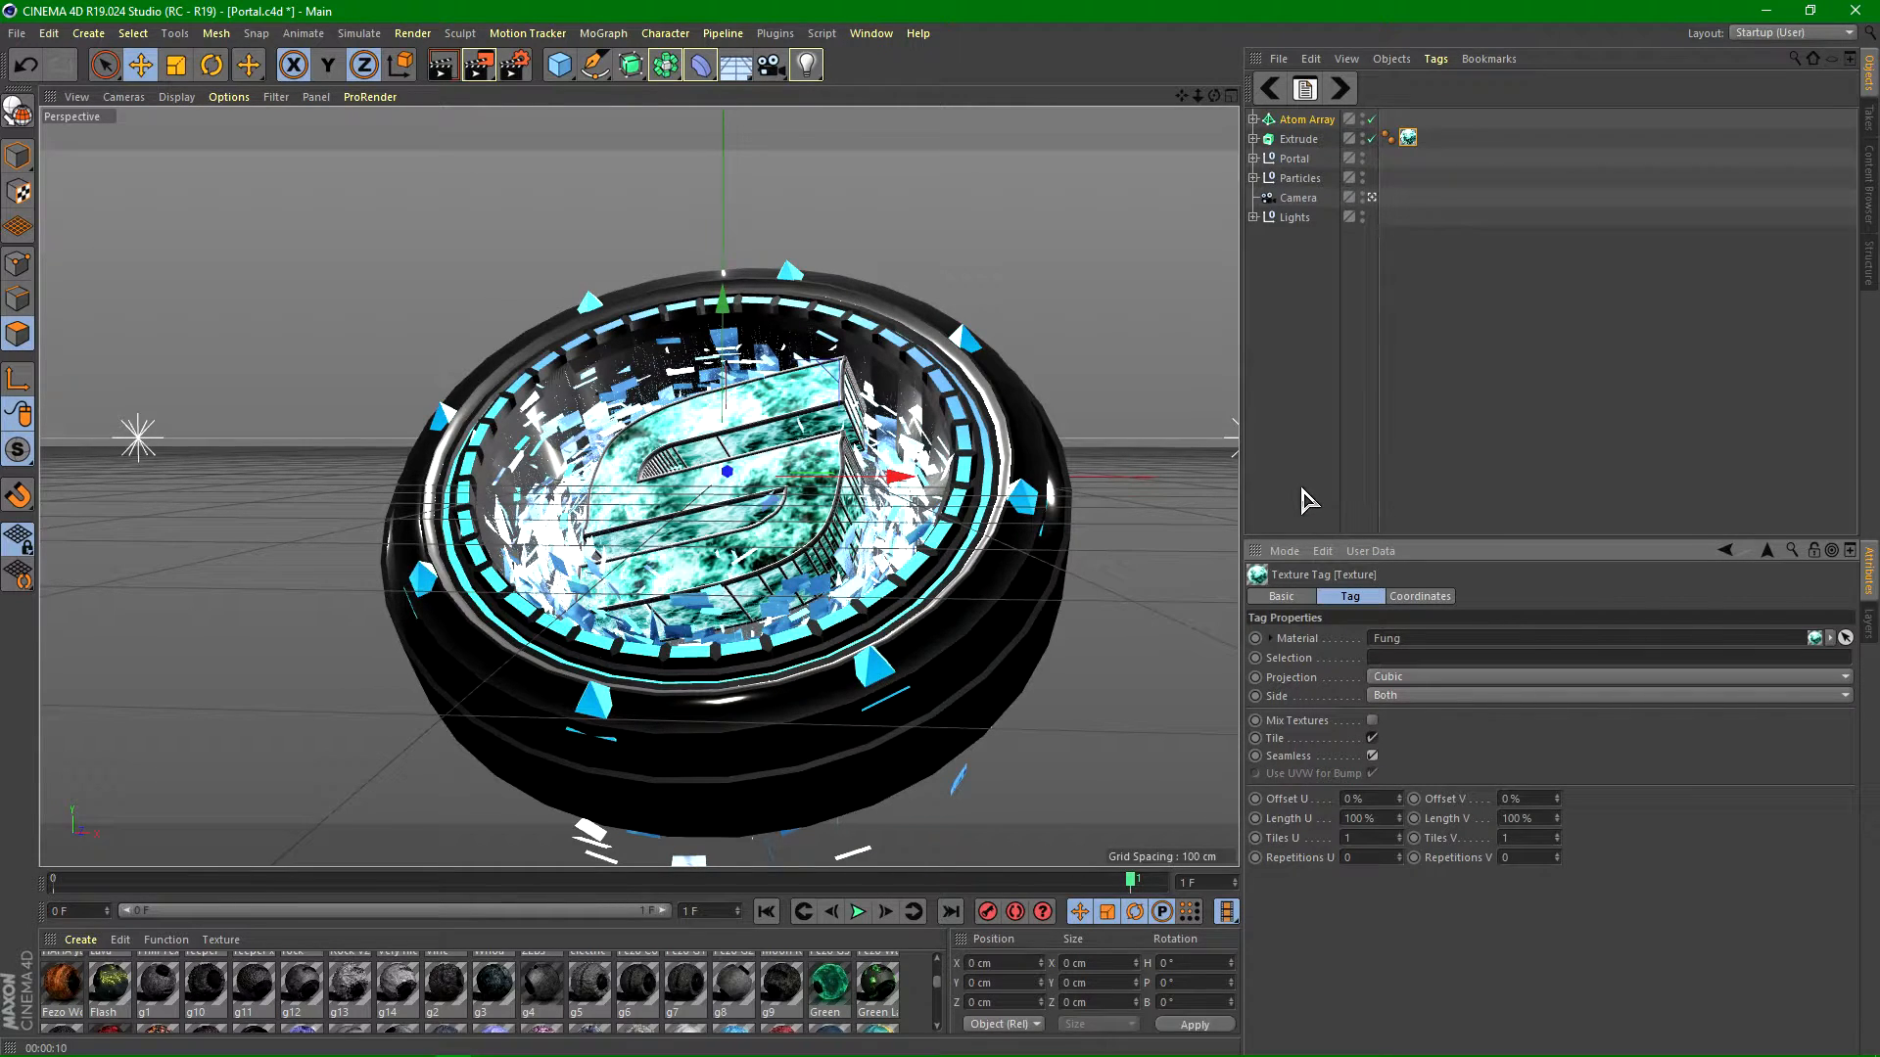
Step: Delete the Particles group, render the view as a preview without it, and undo the deletion
click(1298, 139)
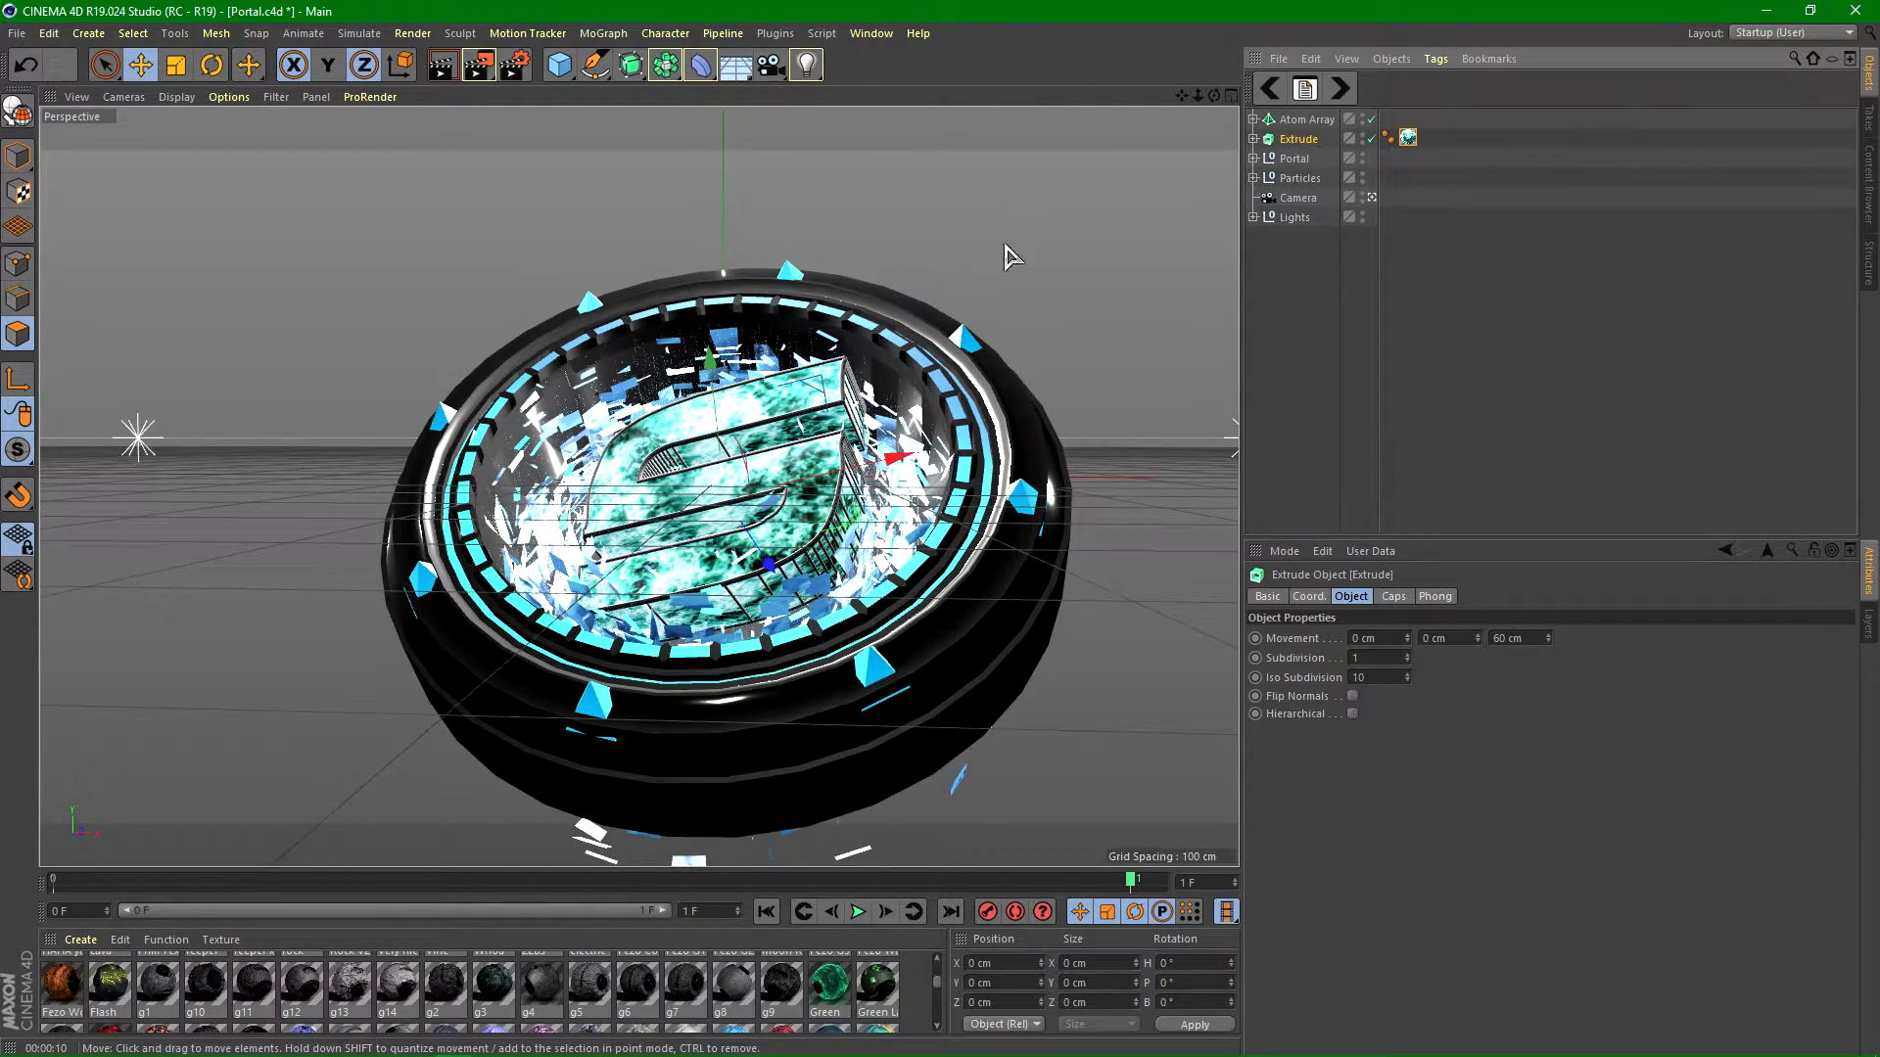
click(1308, 121)
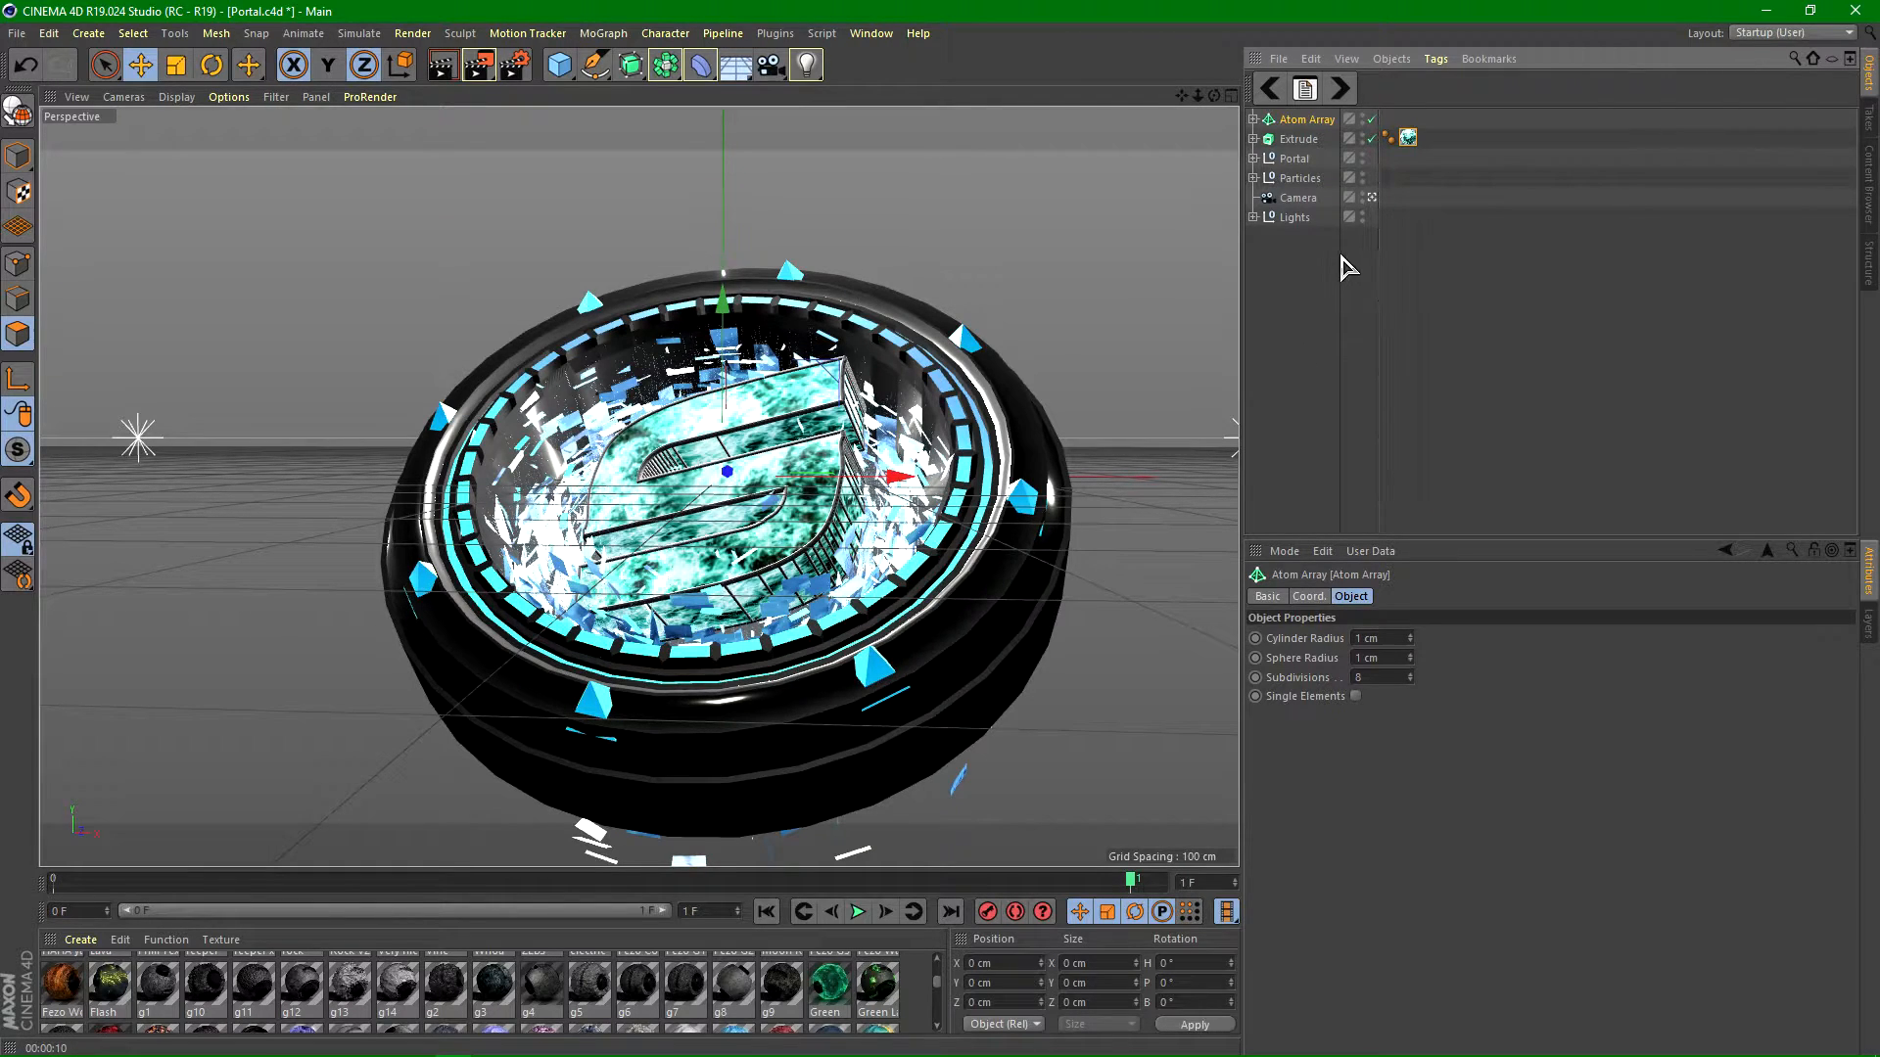
click(1298, 178)
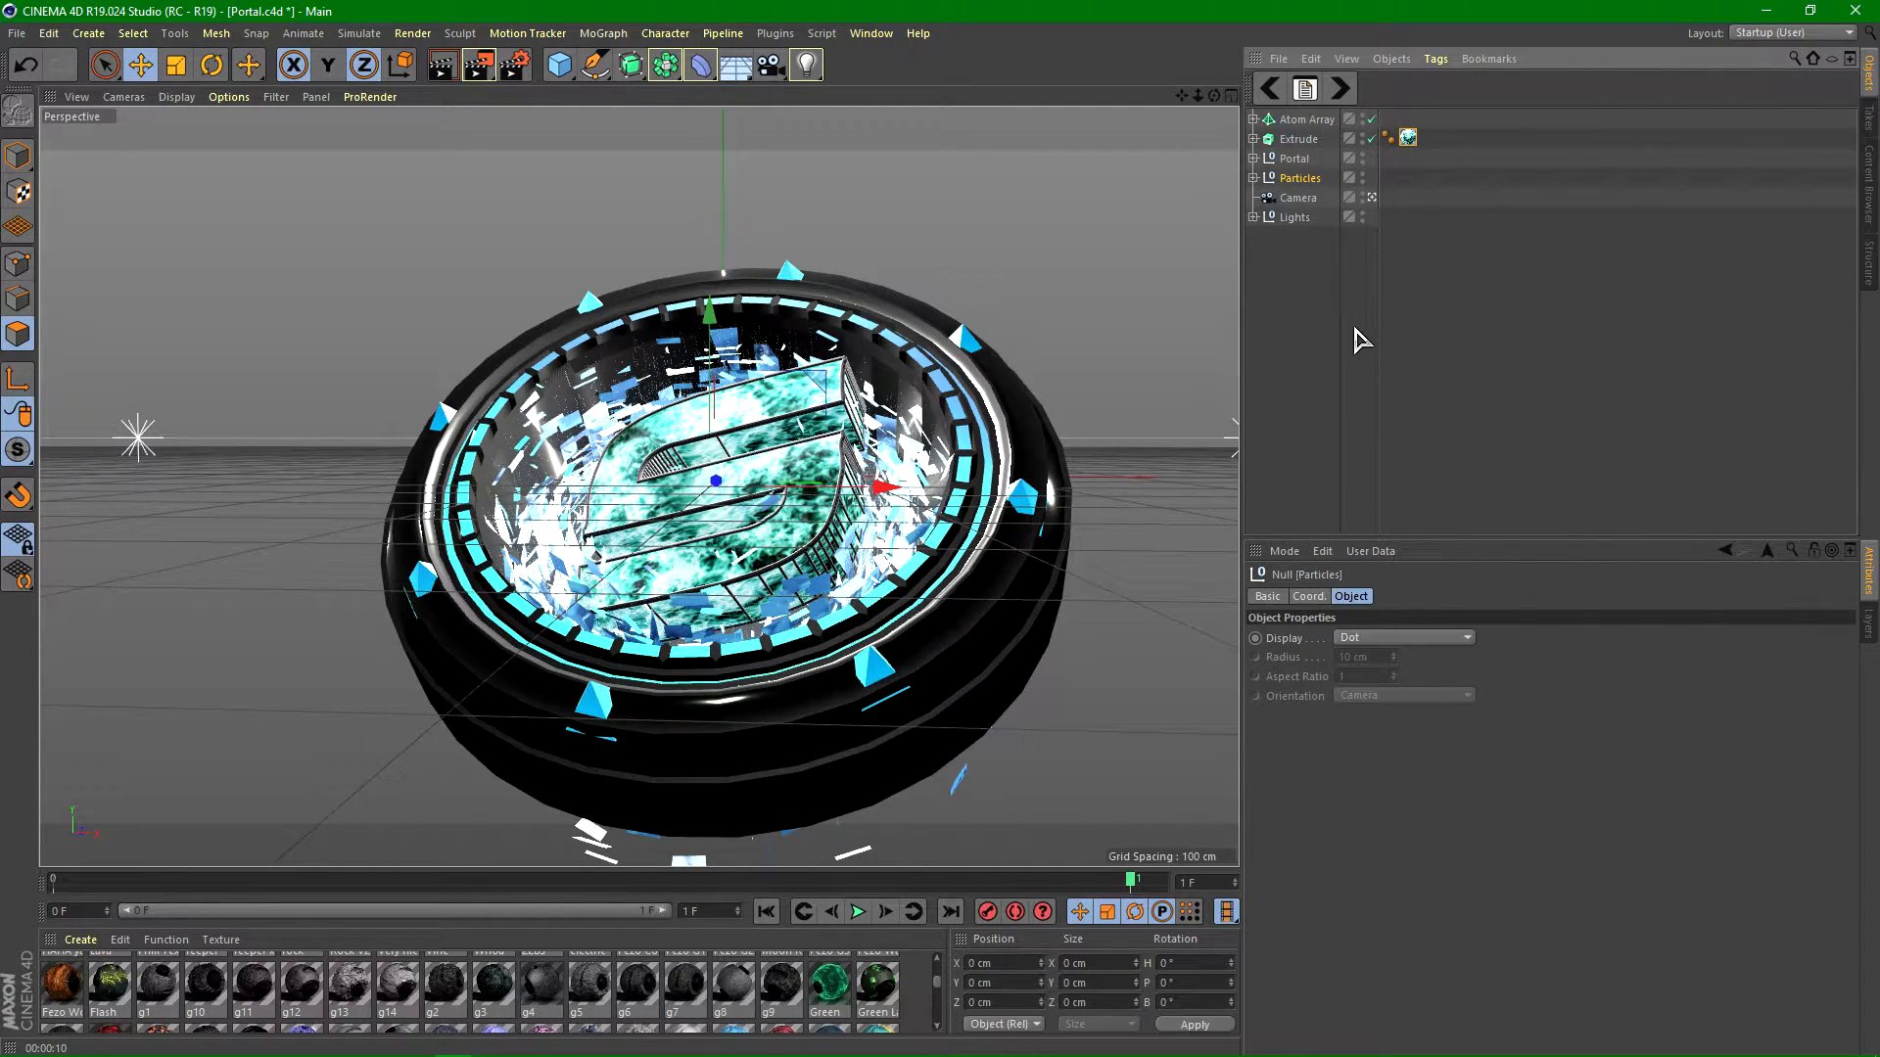
key(Delete)
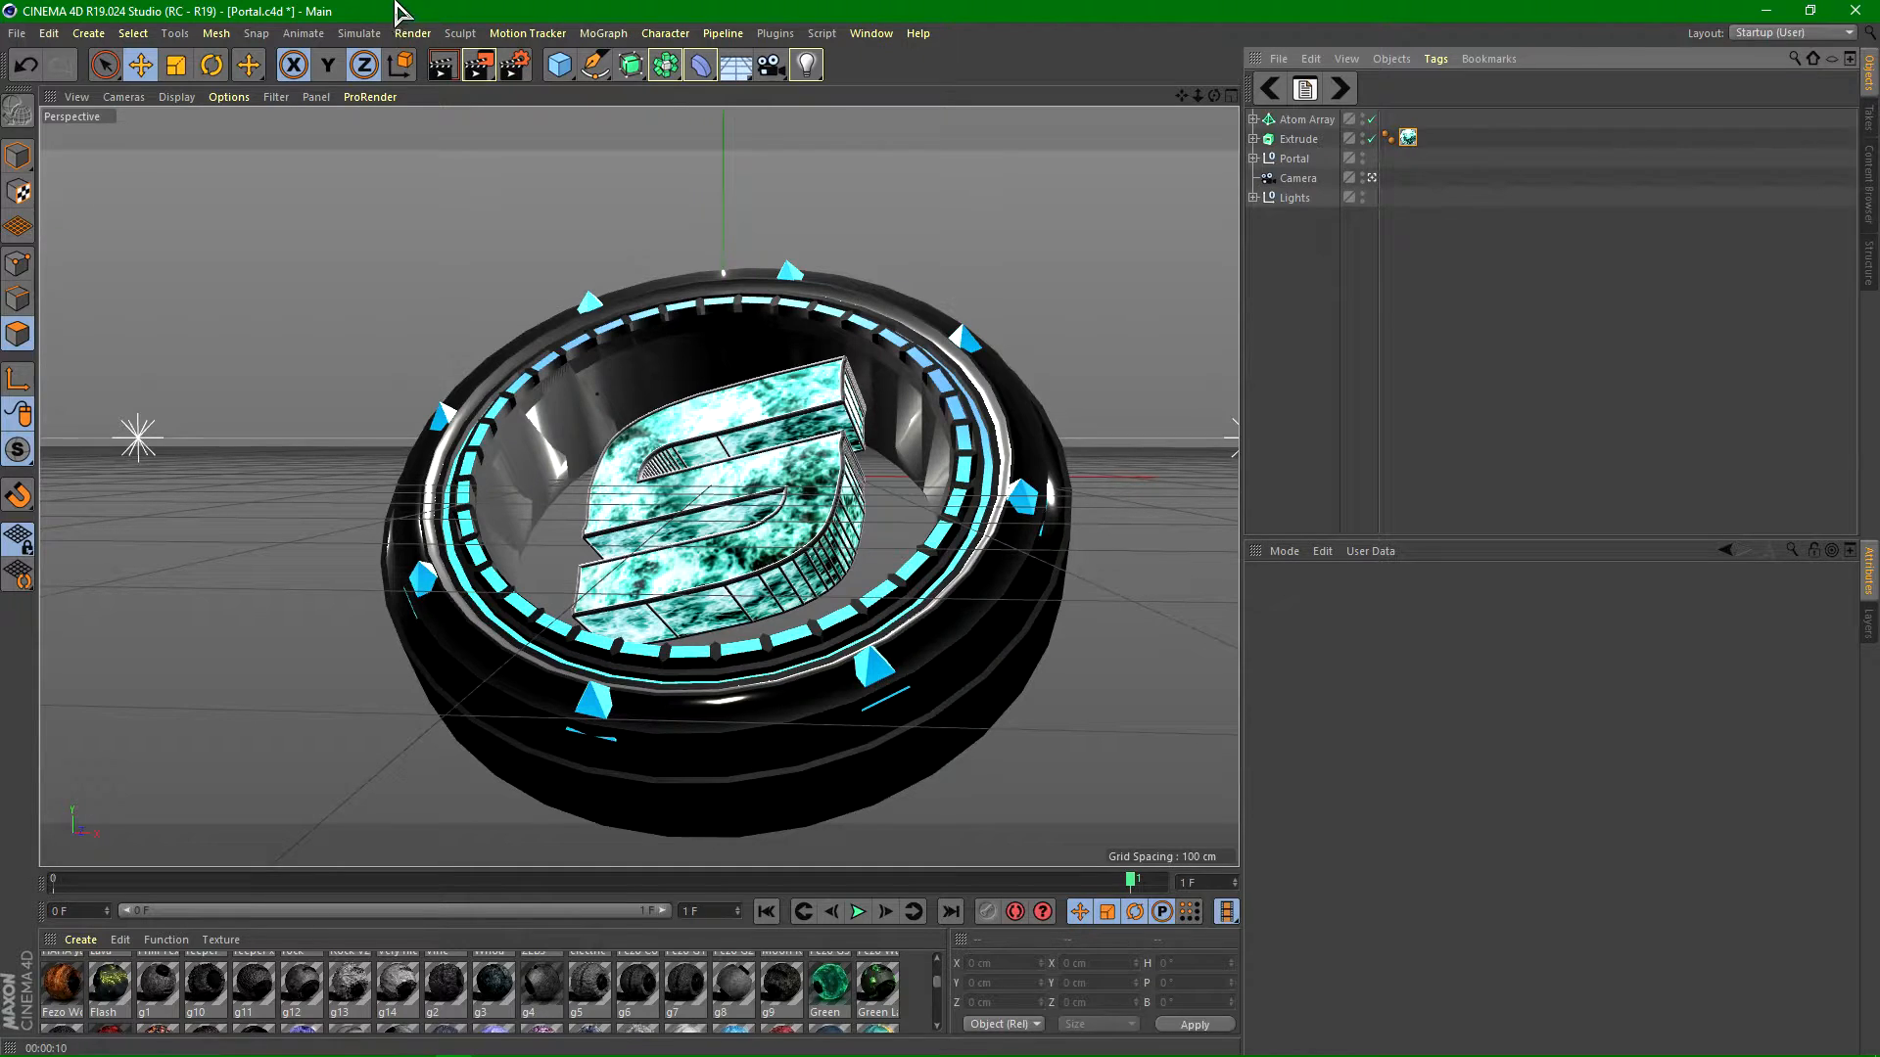
click(442, 64)
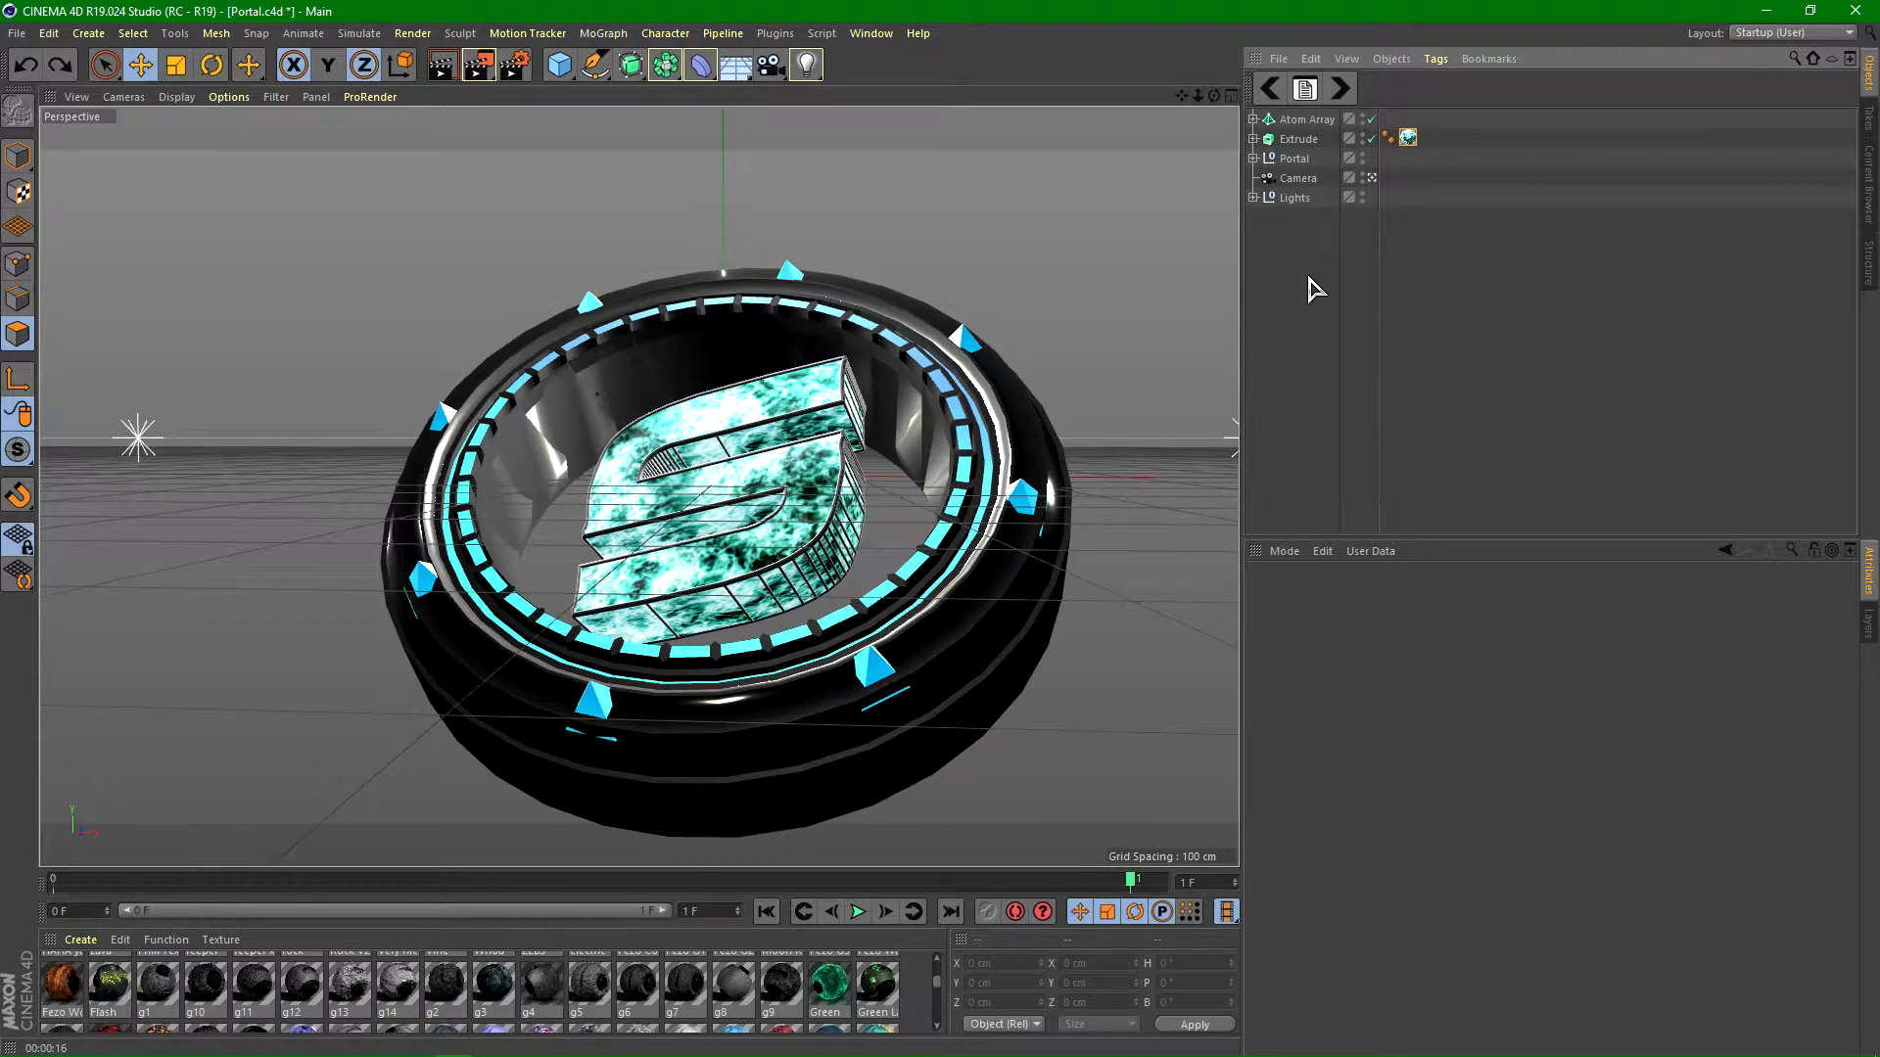
key(ctrl+z)
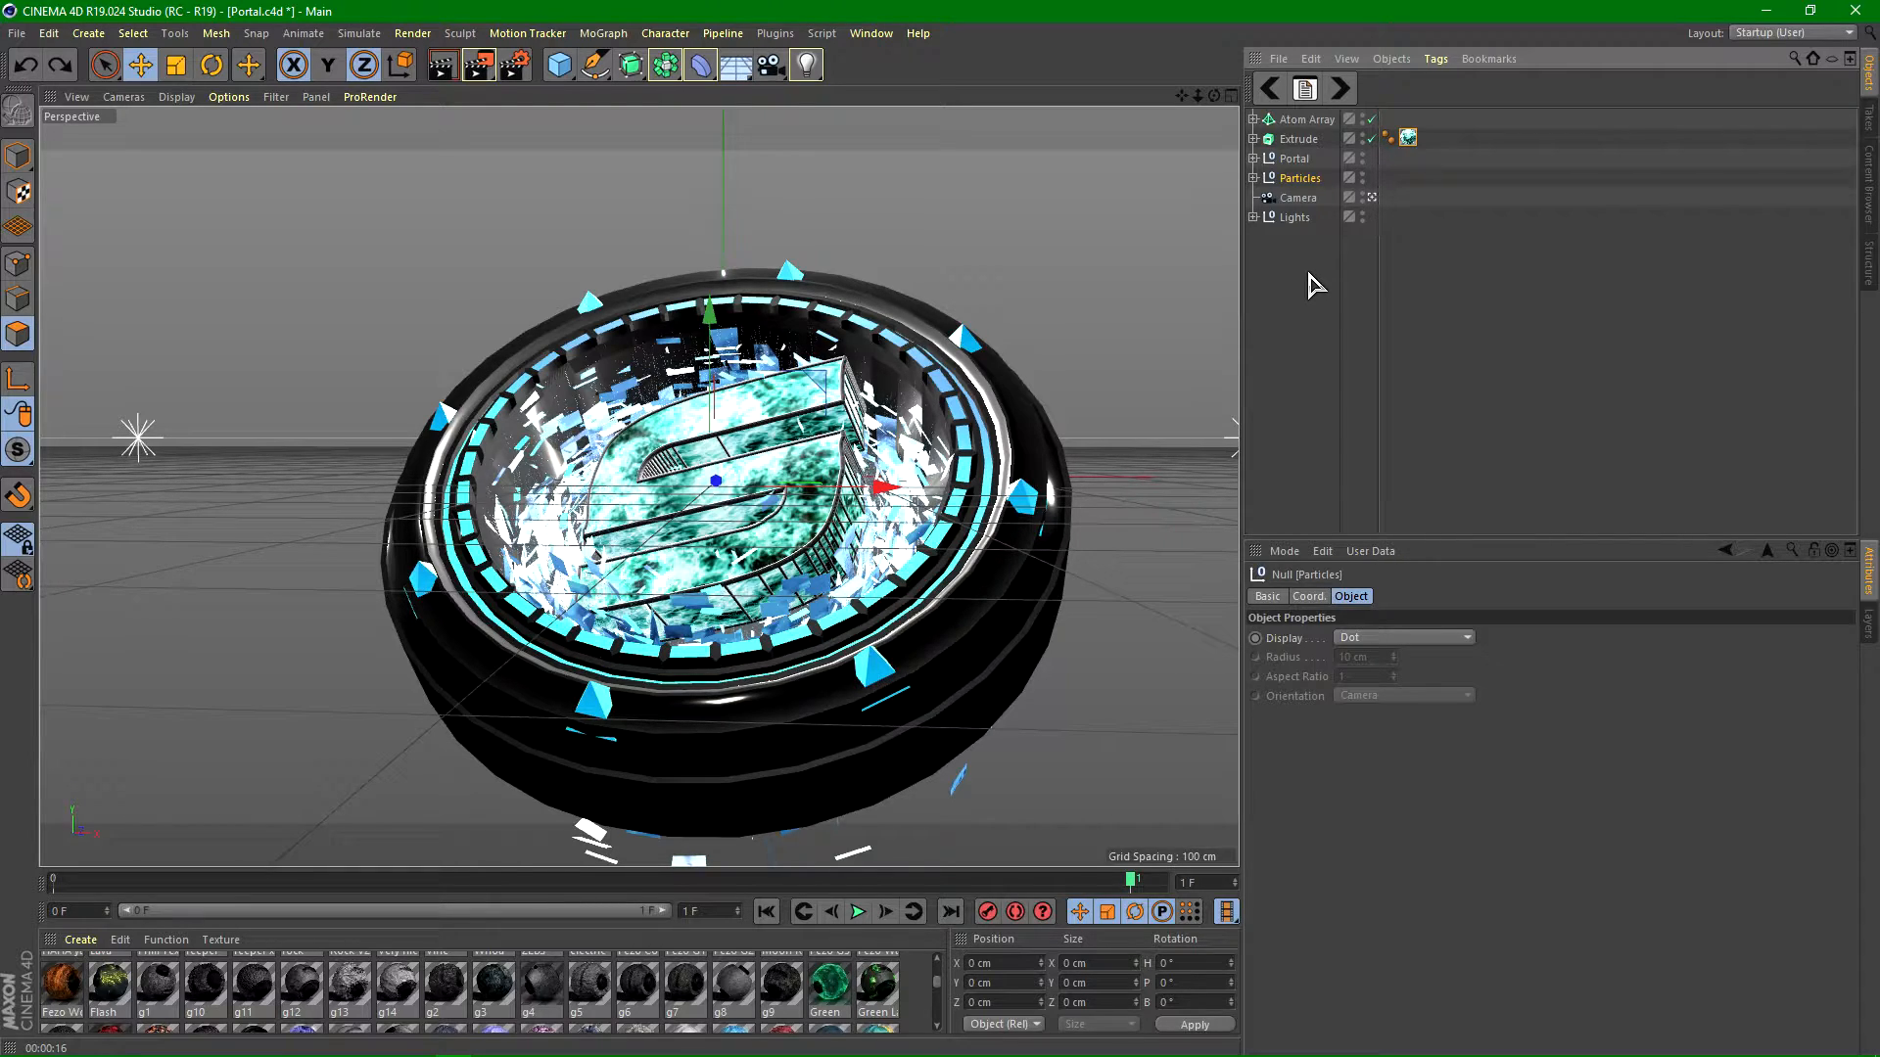
Step: Set the subdivision of the extruded logo inside the Atom Array to 5
click(1324, 290)
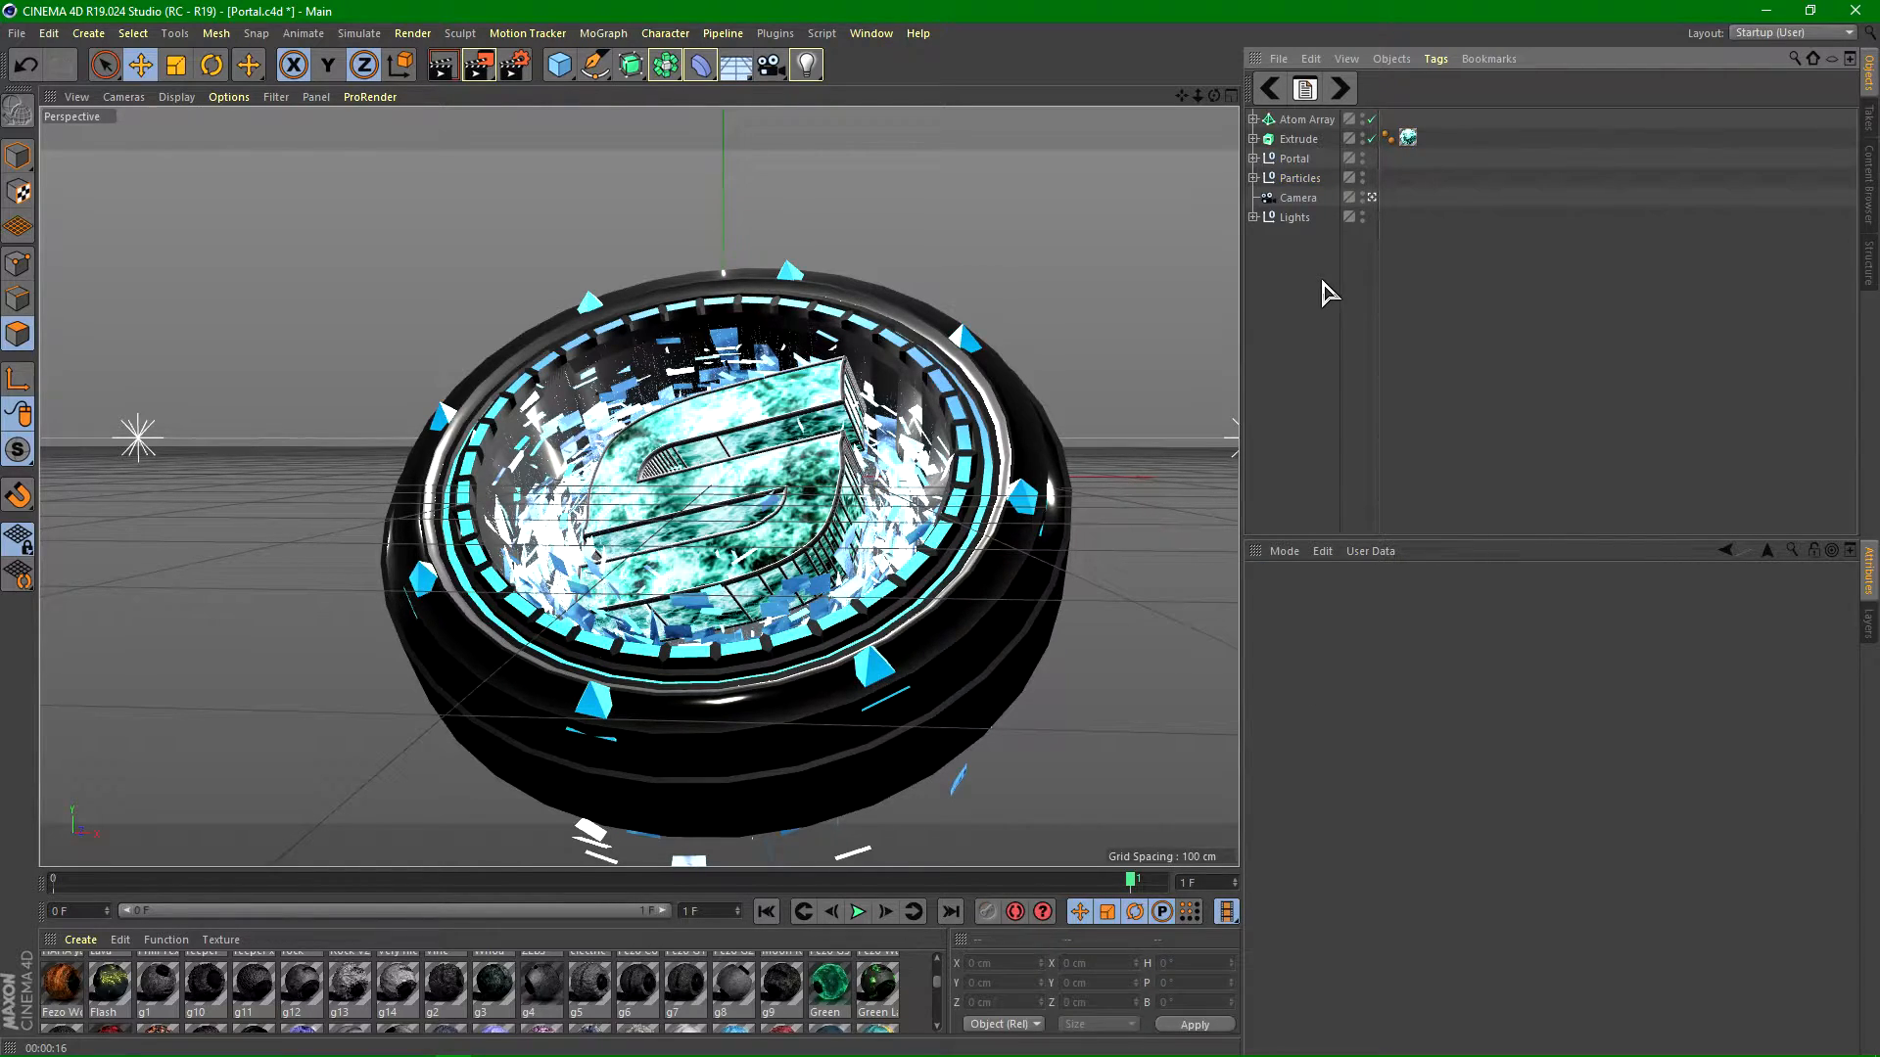
click(1305, 121)
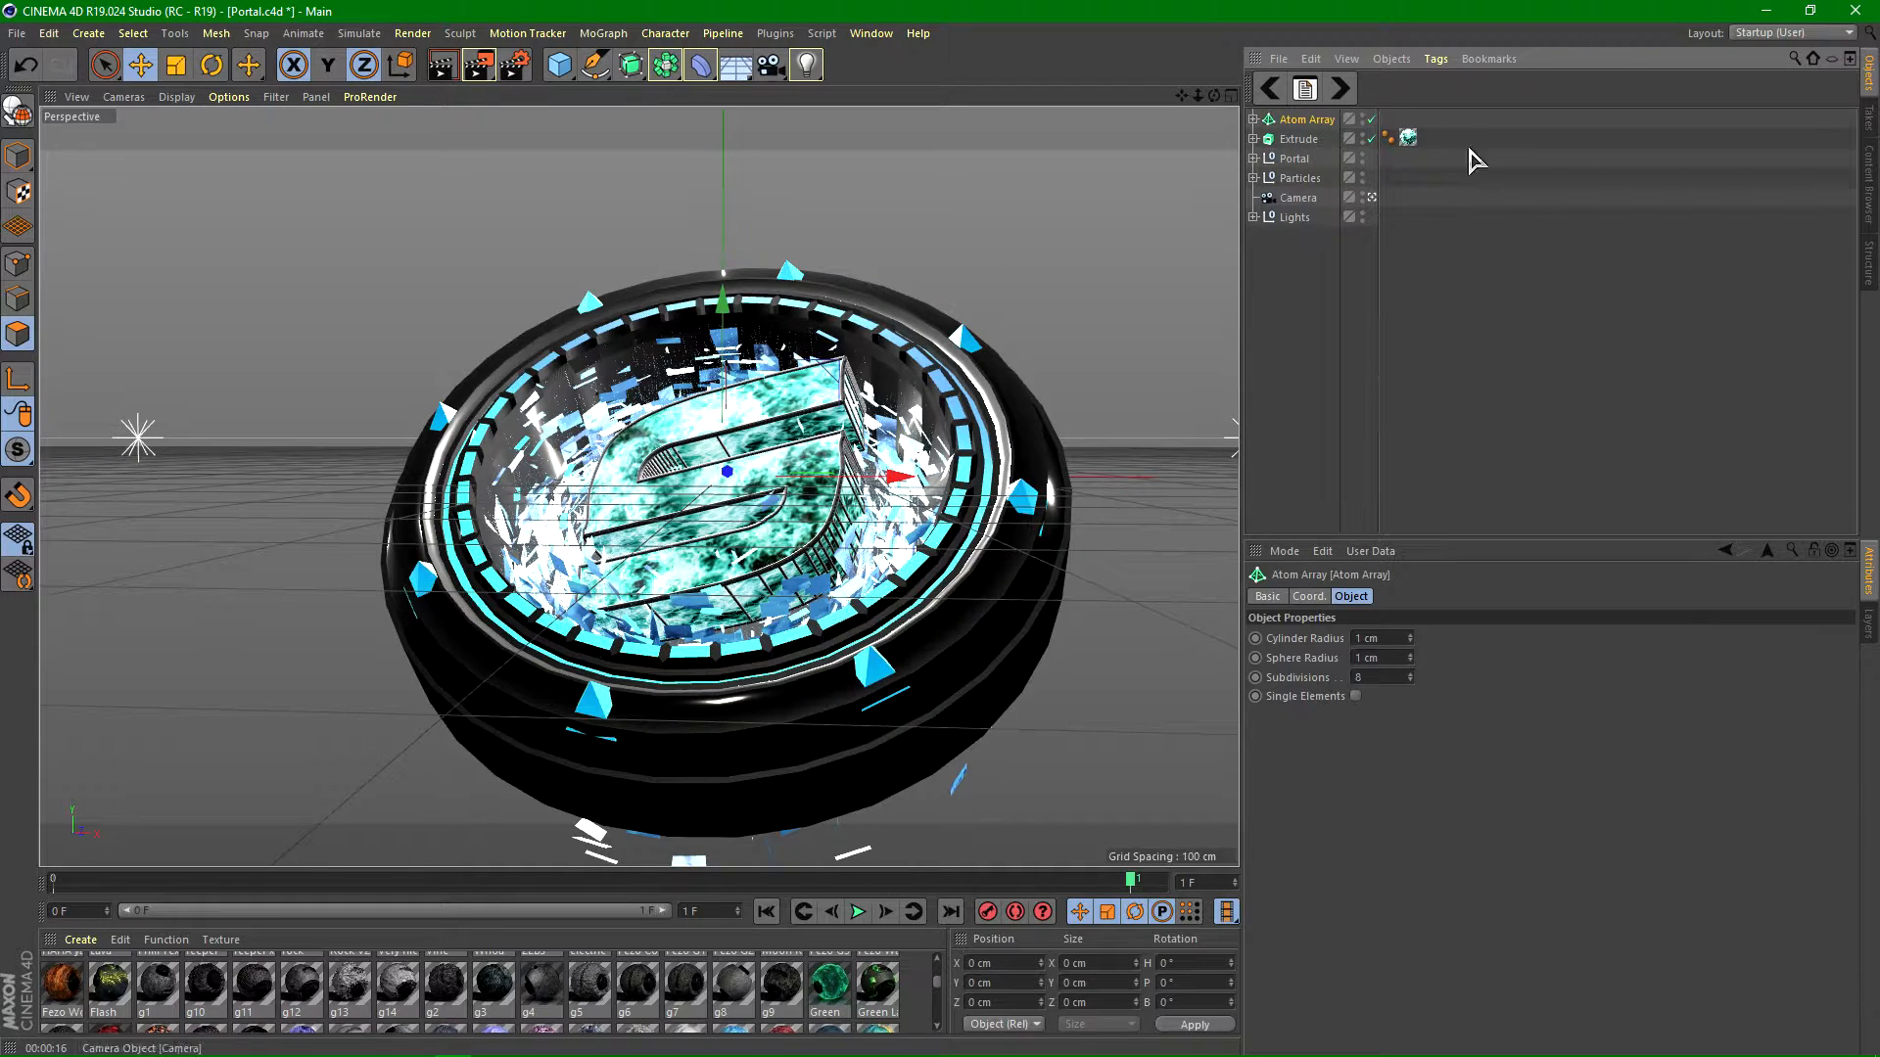
click(1254, 119)
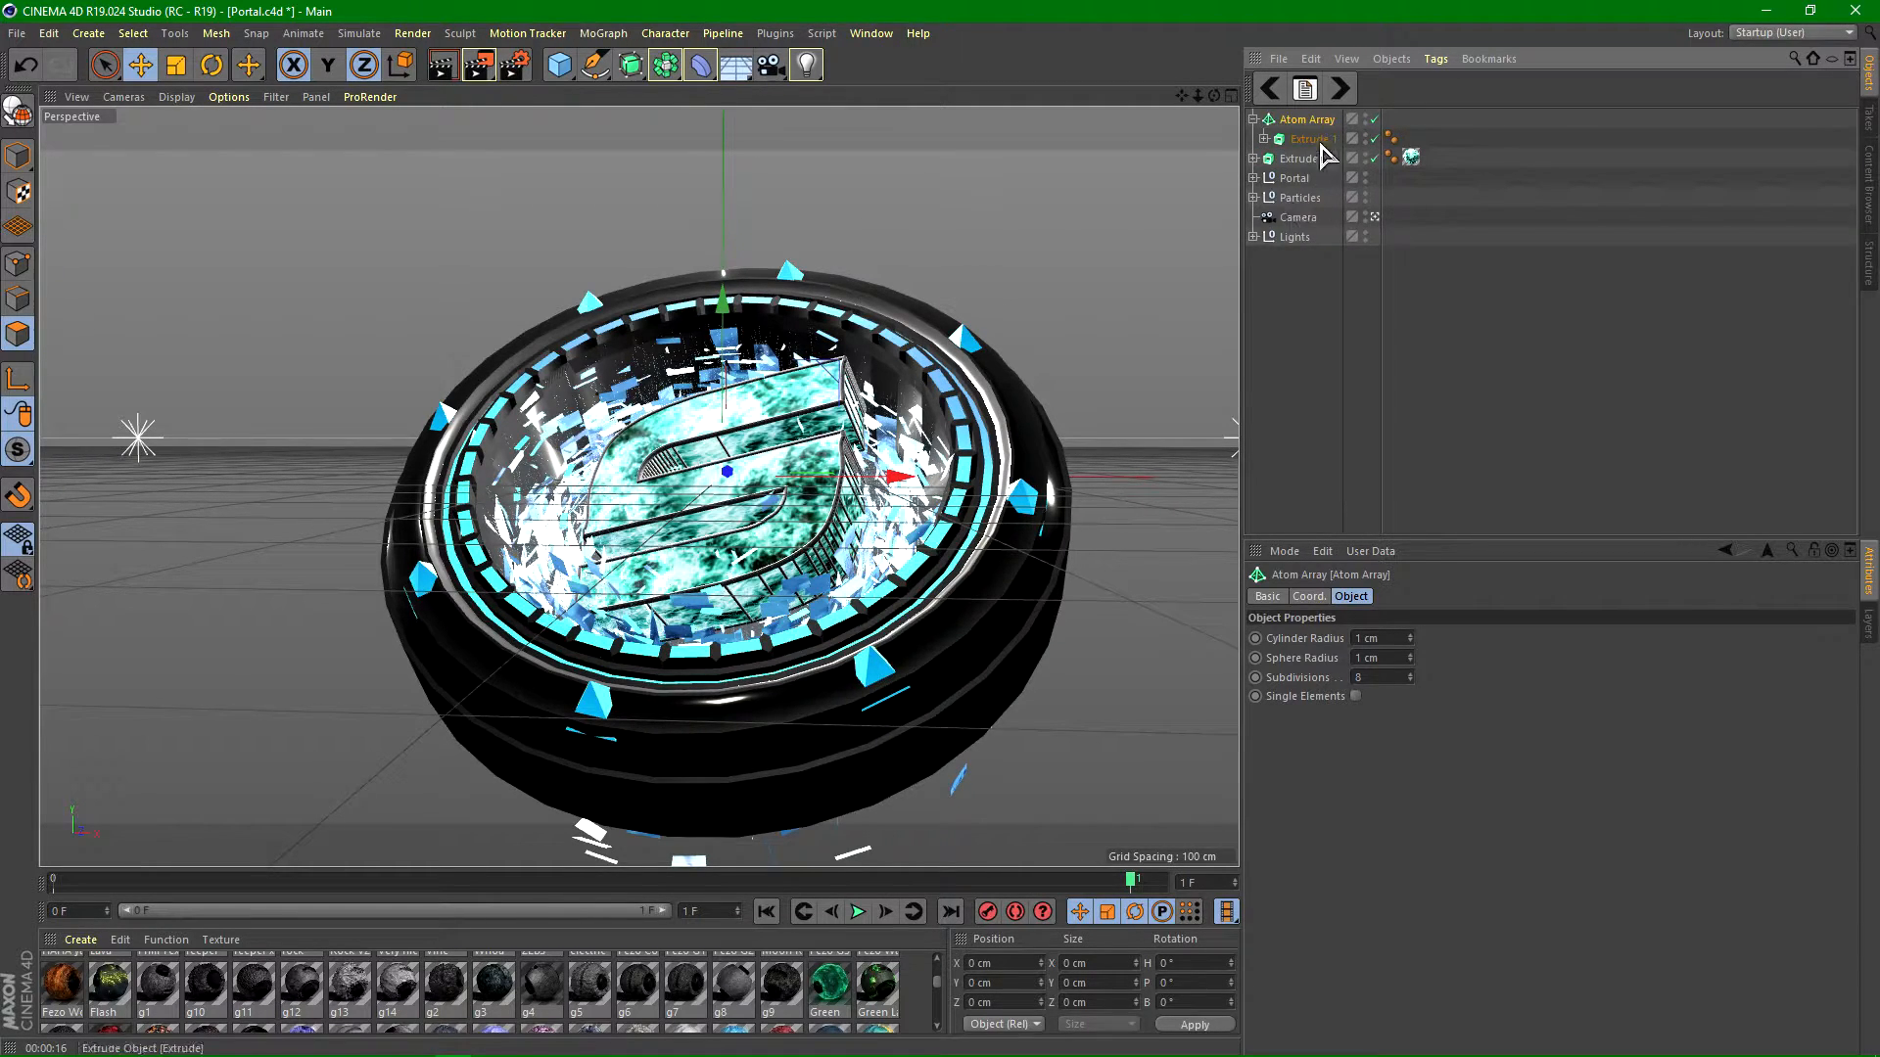
click(1308, 139)
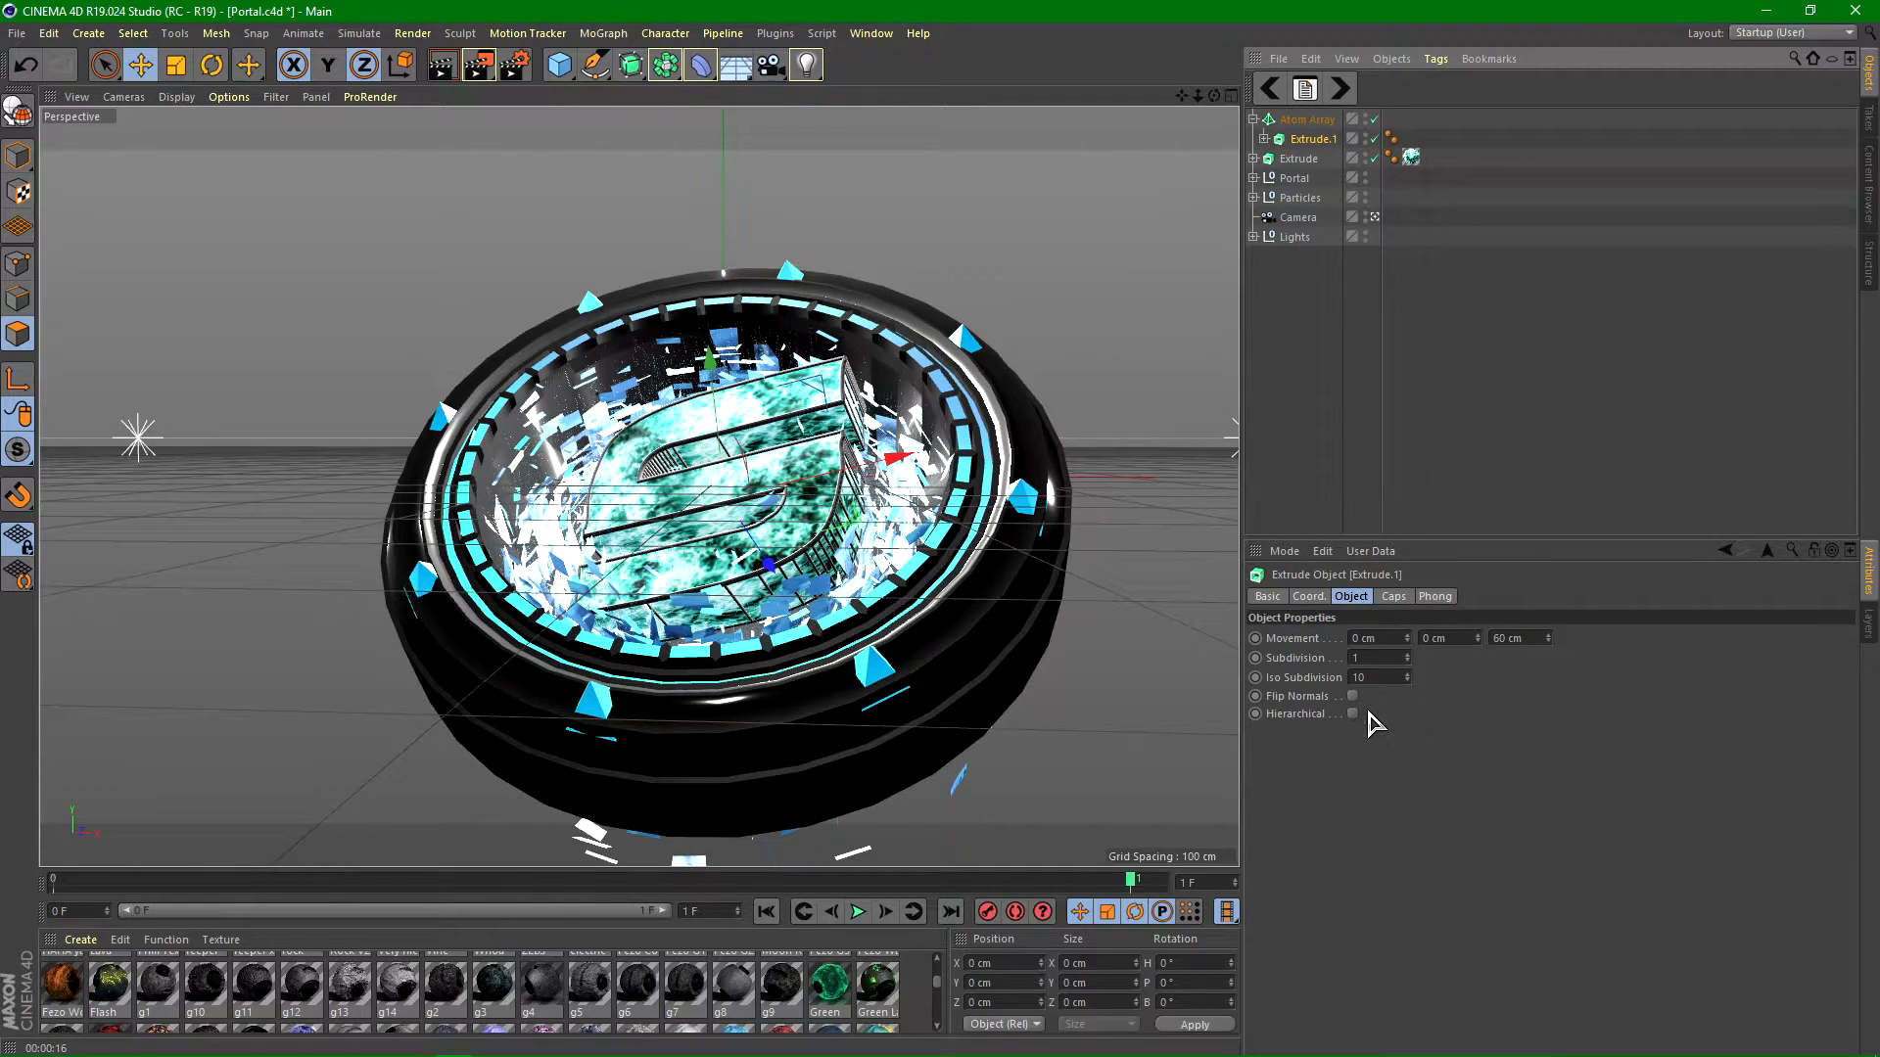
click(1407, 654)
click(1407, 654)
click(1407, 654)
click(1407, 654)
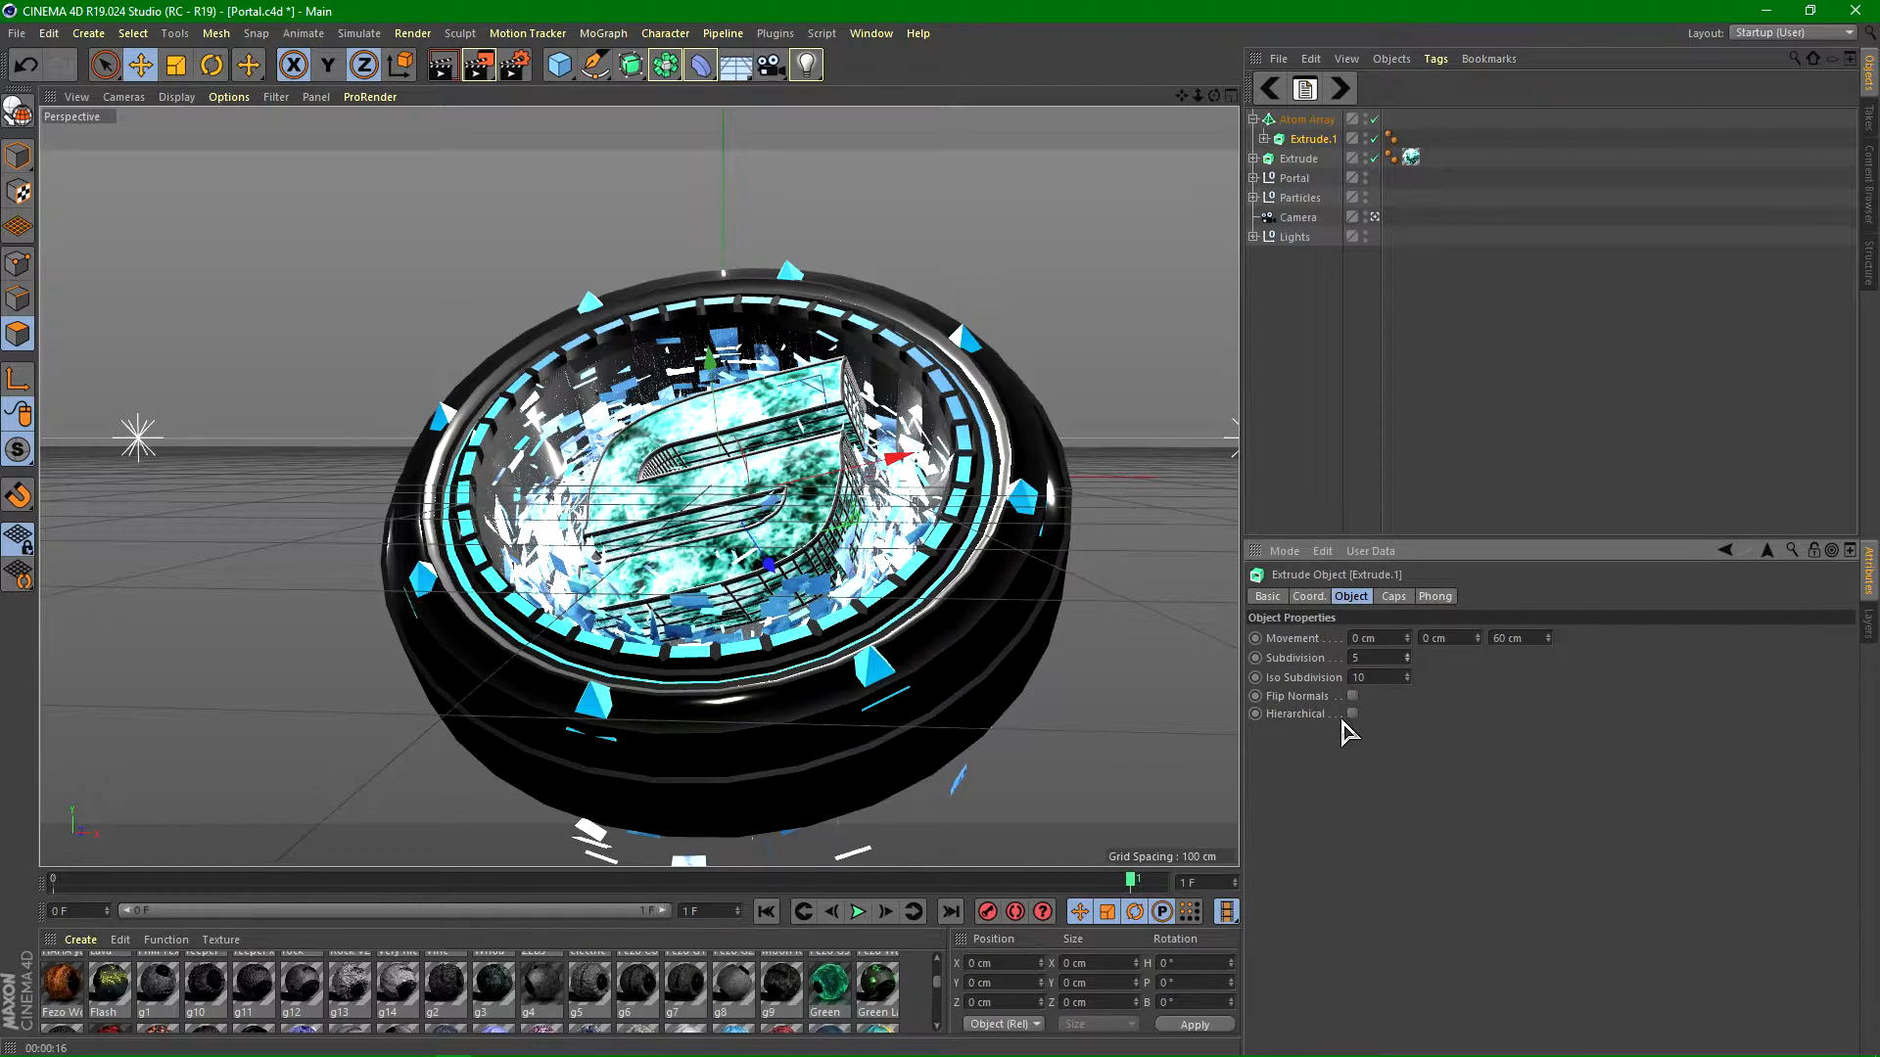
Step: Try other subdivision values on the Atom Array's extruded logo against a close view of its side wireframe, ending at 5
click(1374, 217)
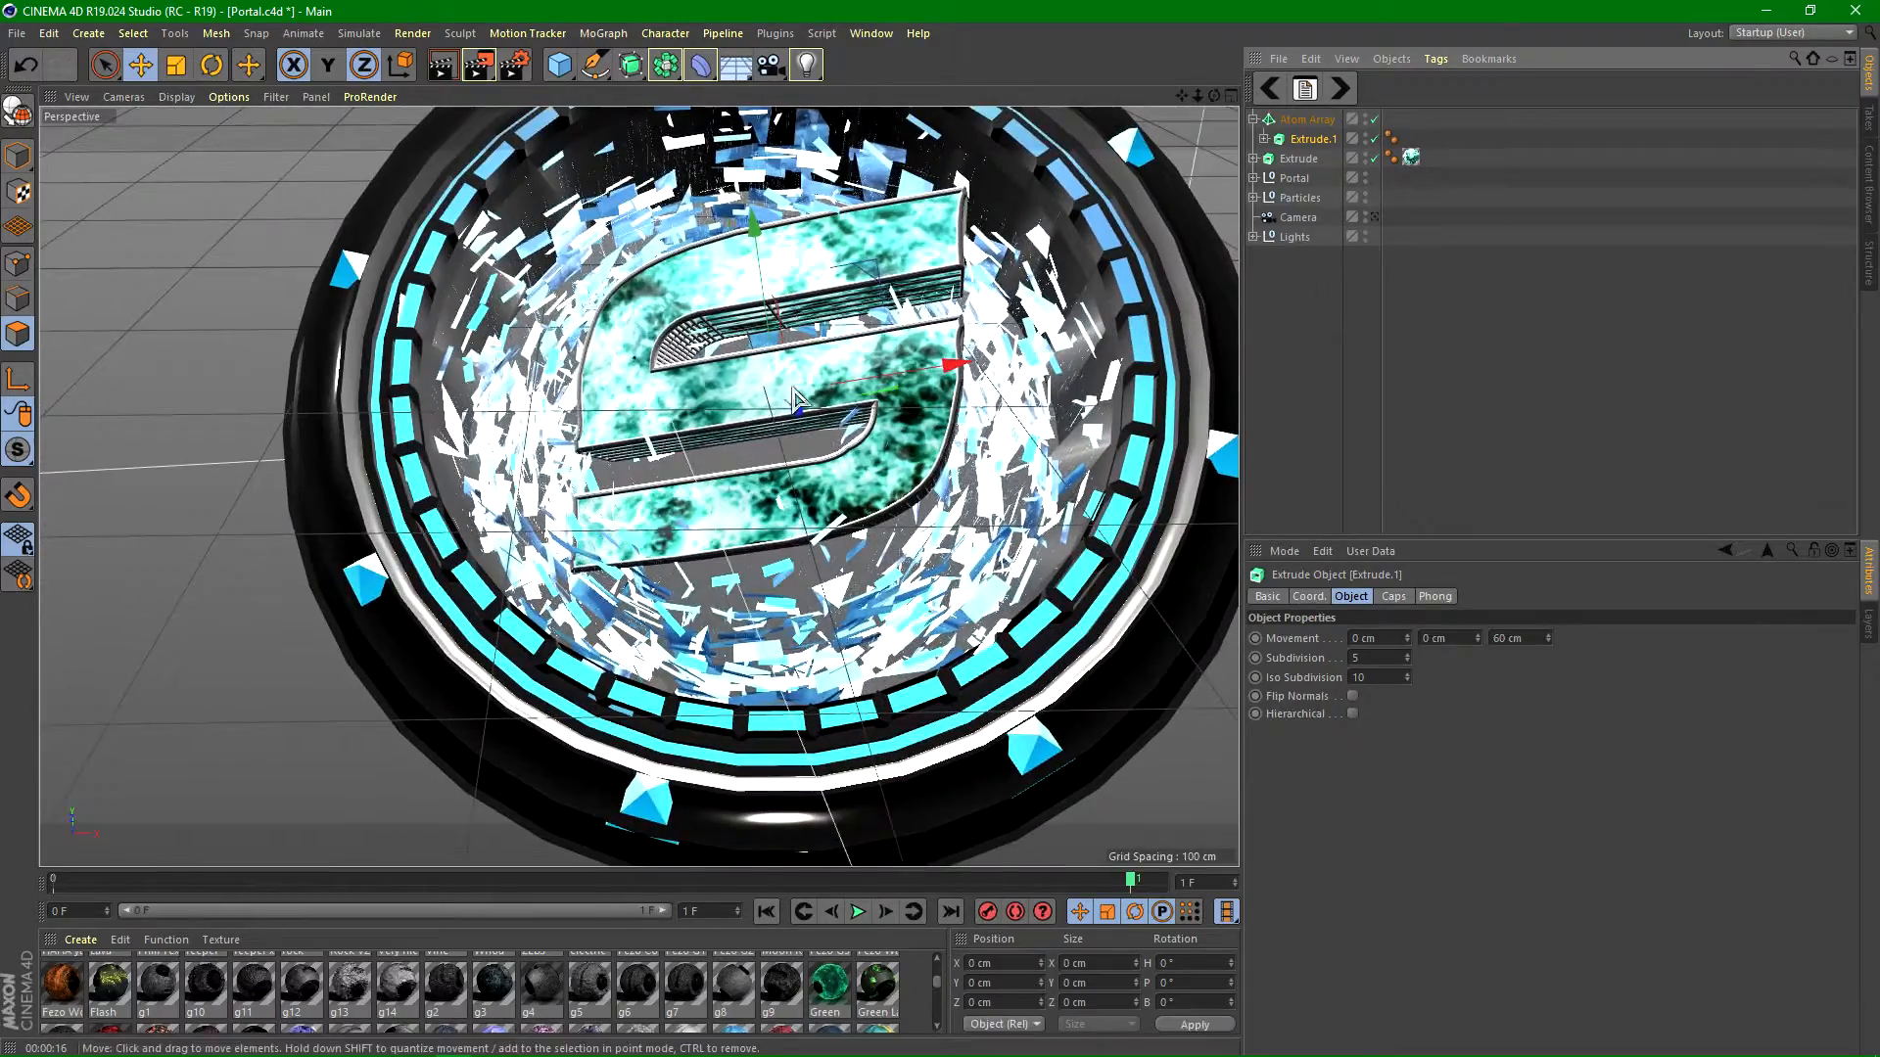
scroll(467, 478, down, 2)
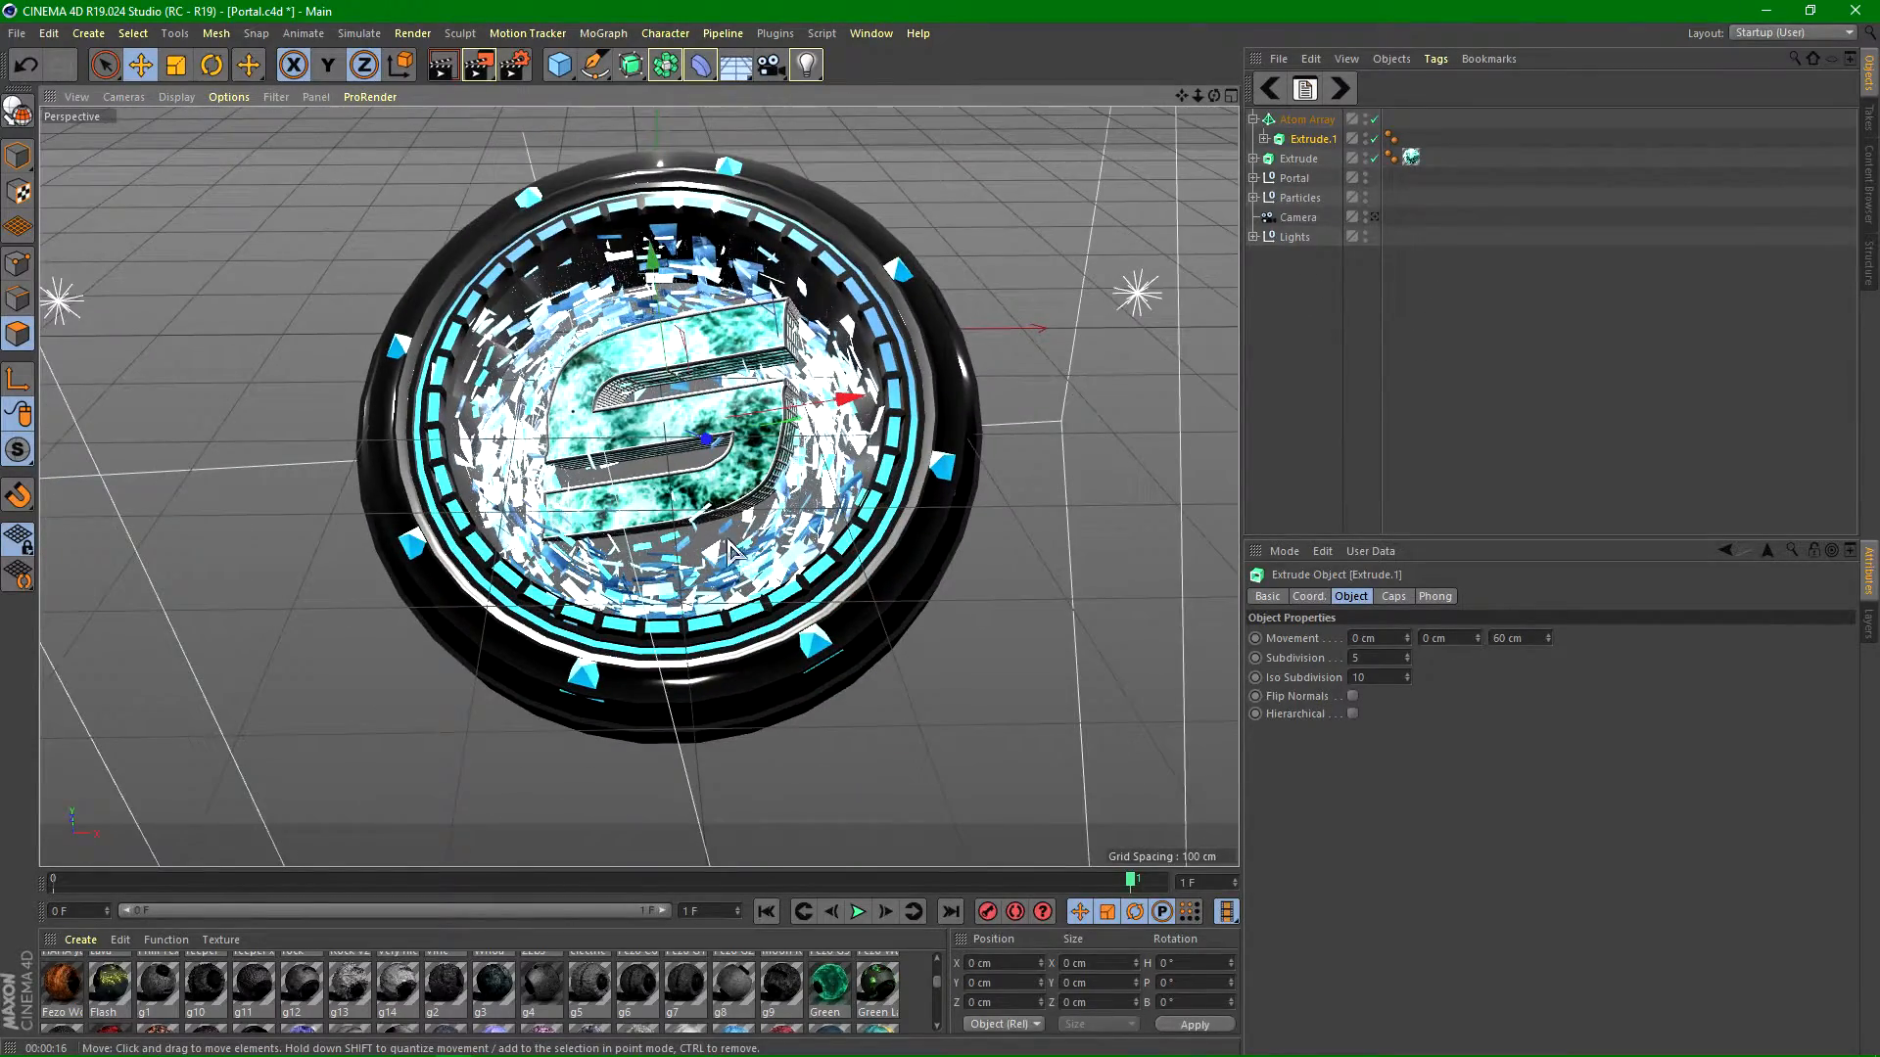
alt+drag(770, 595, 718, 459)
scroll(744, 480, up, 3)
scroll(769, 502, up, 6)
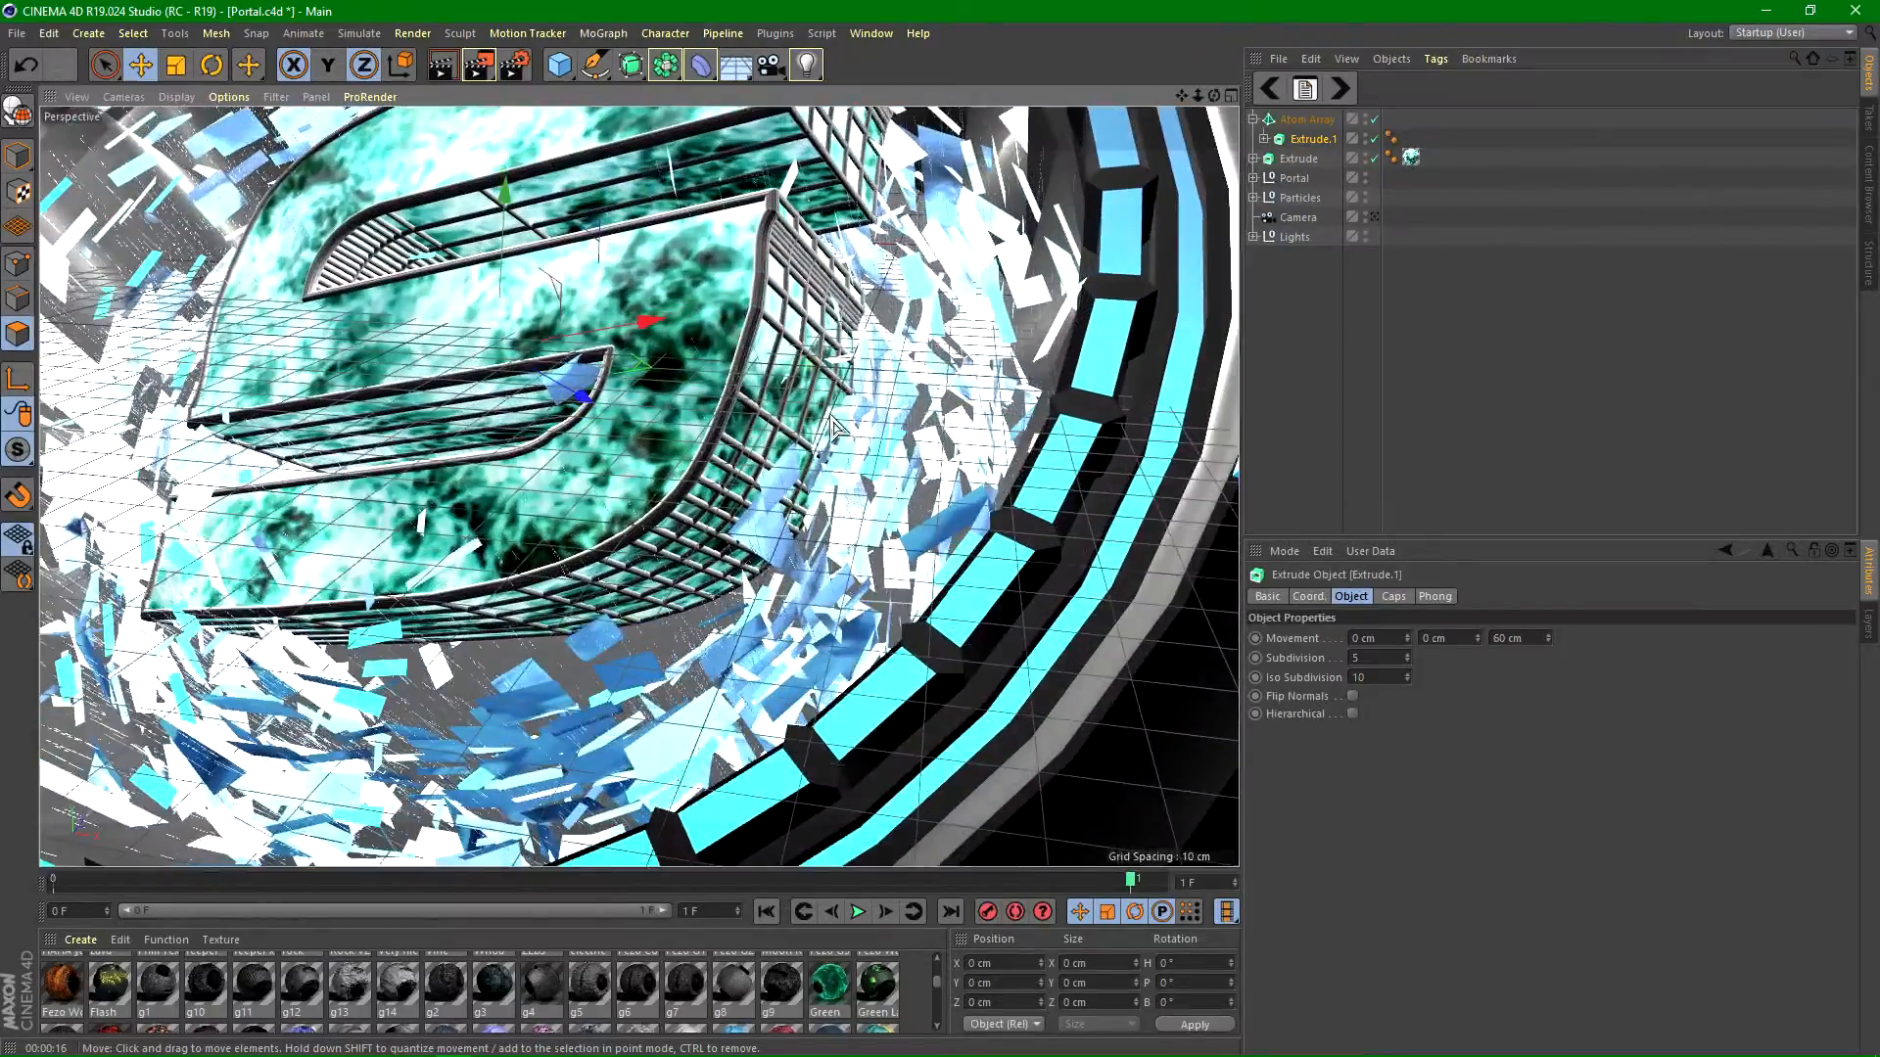
alt+drag(833, 426, 783, 260)
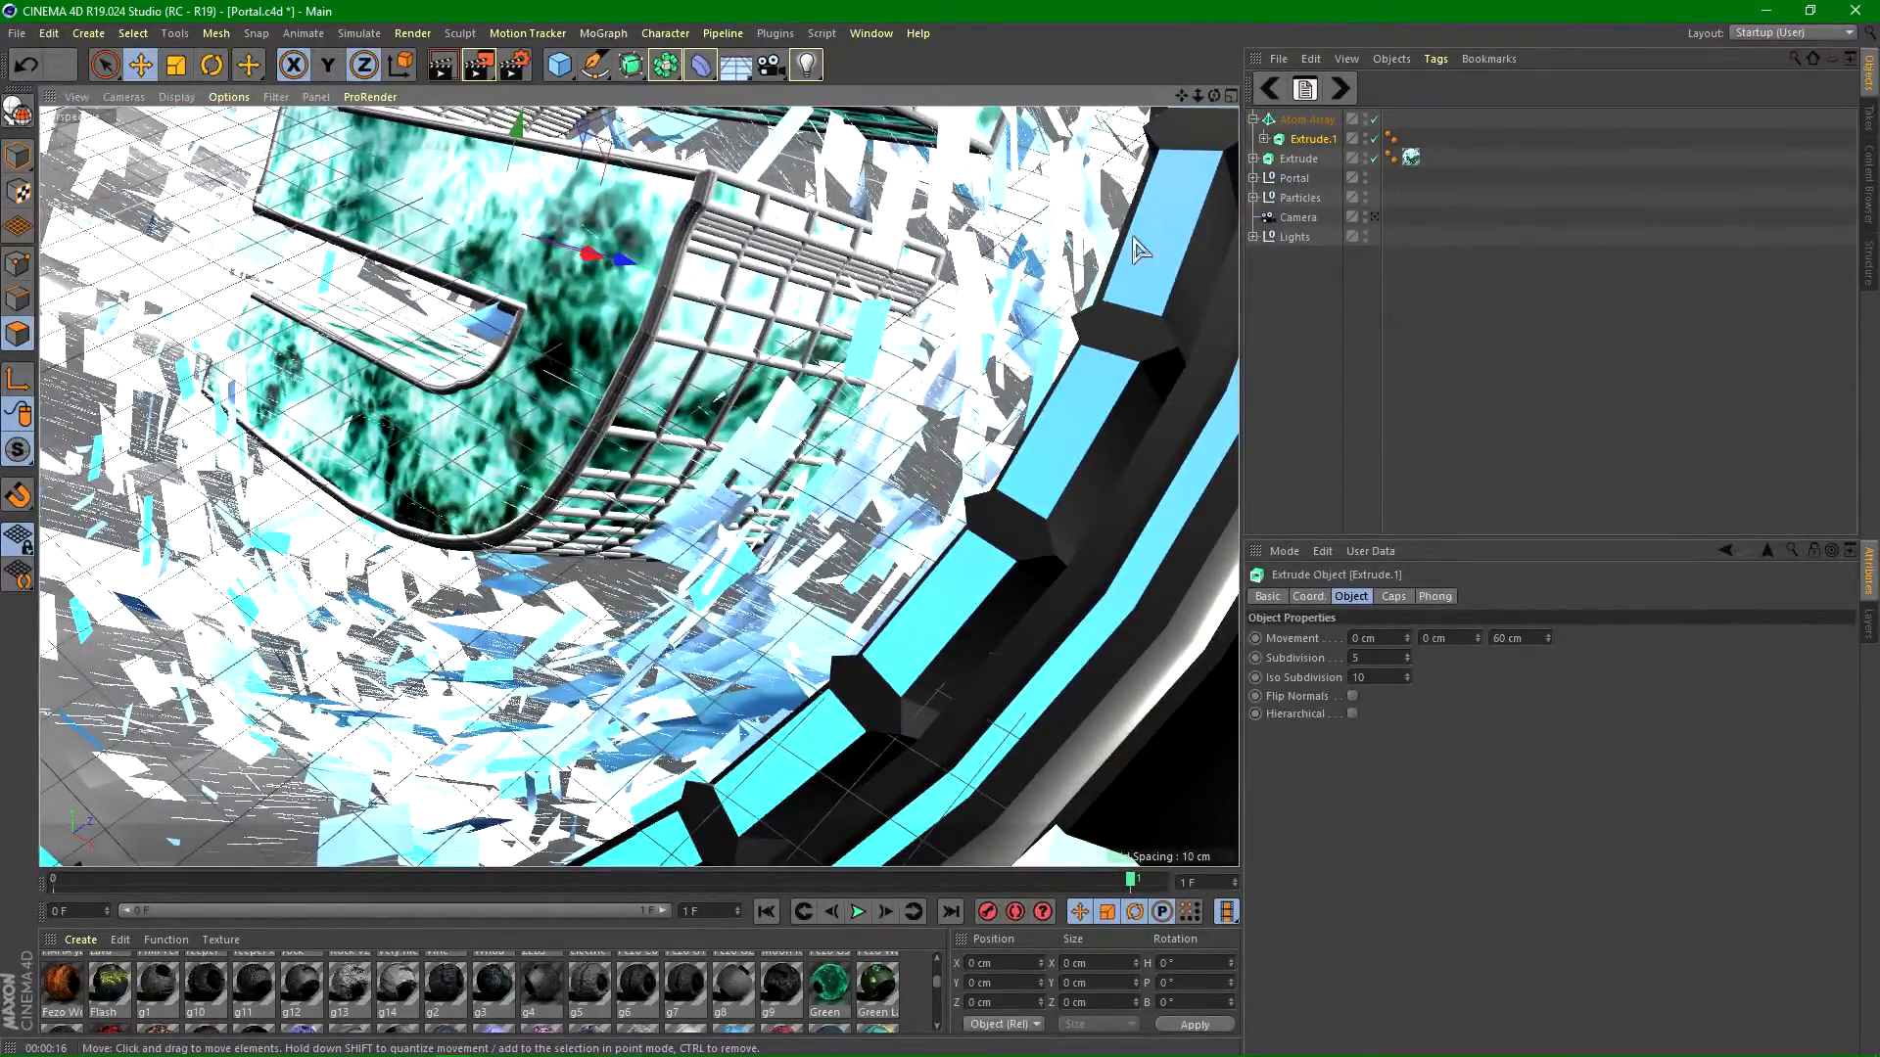
click(1408, 661)
click(1408, 661)
click(1408, 660)
click(1408, 660)
click(1408, 654)
click(1408, 654)
click(1407, 654)
click(1408, 654)
click(1408, 654)
click(1407, 661)
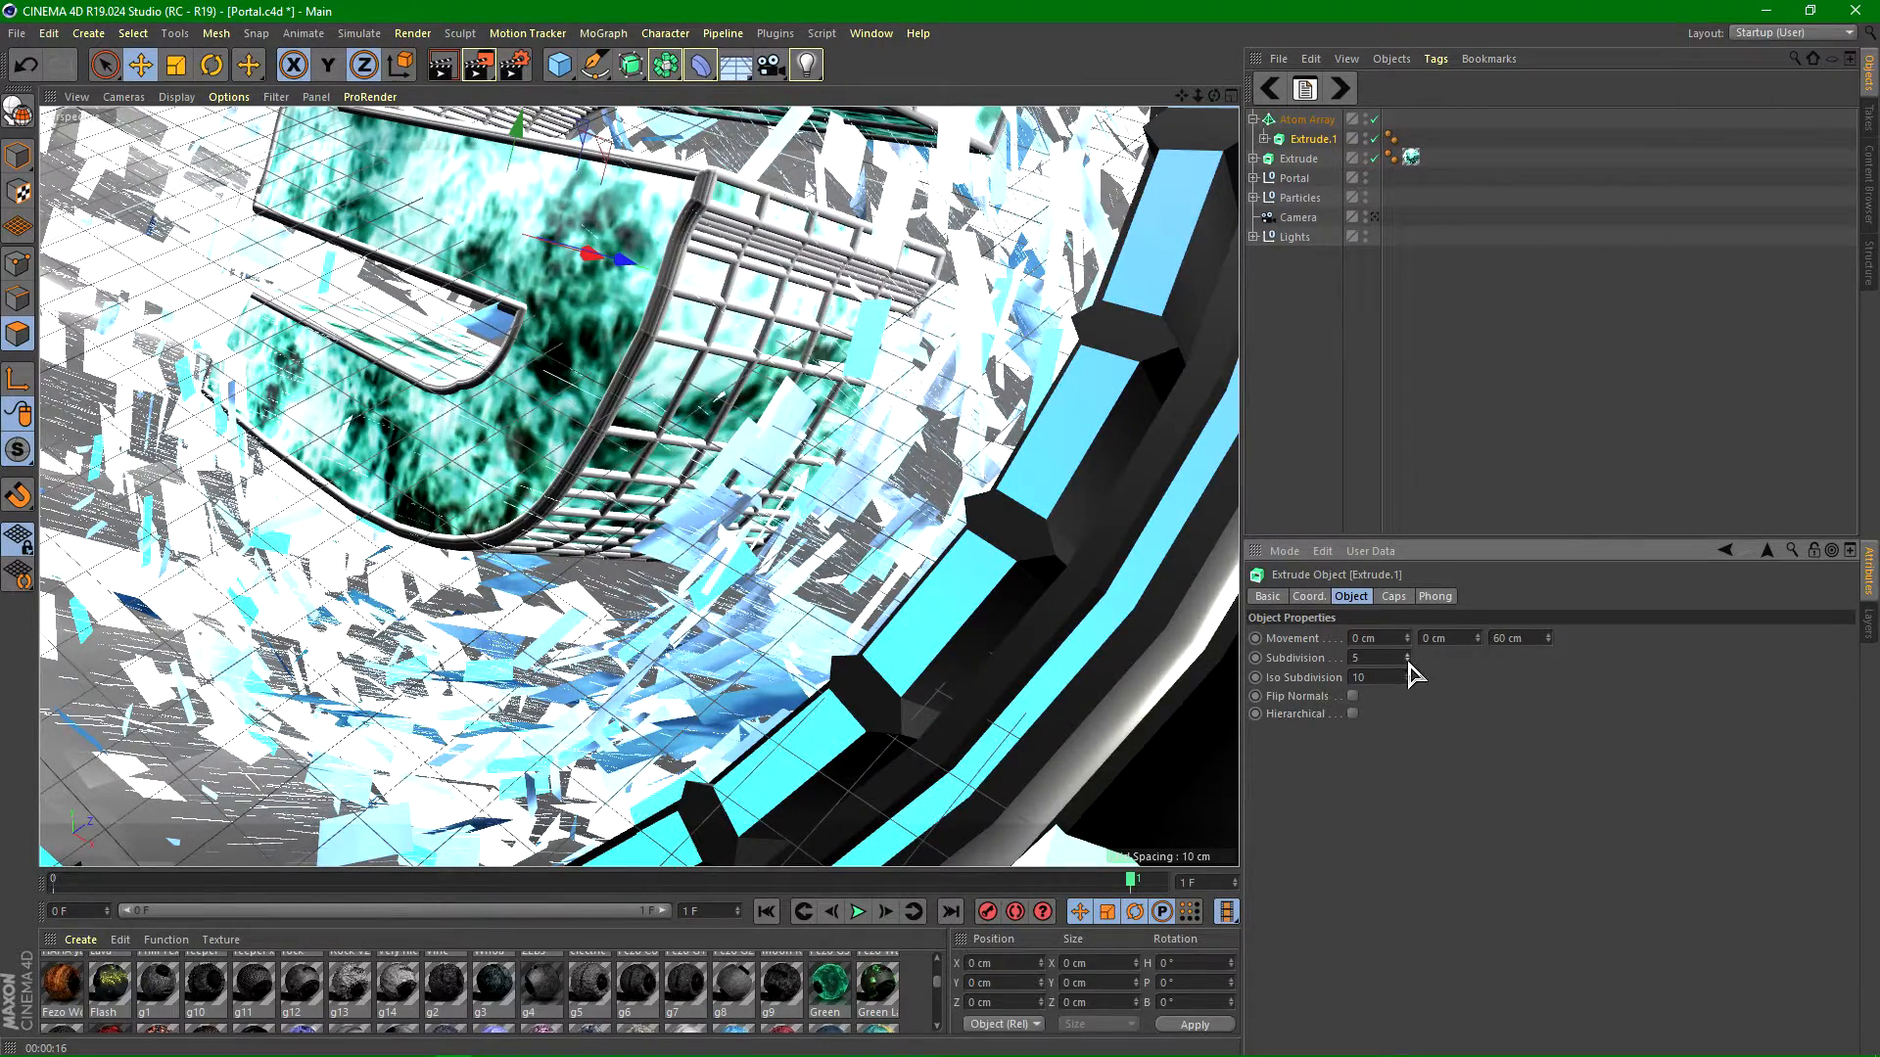
click(1375, 217)
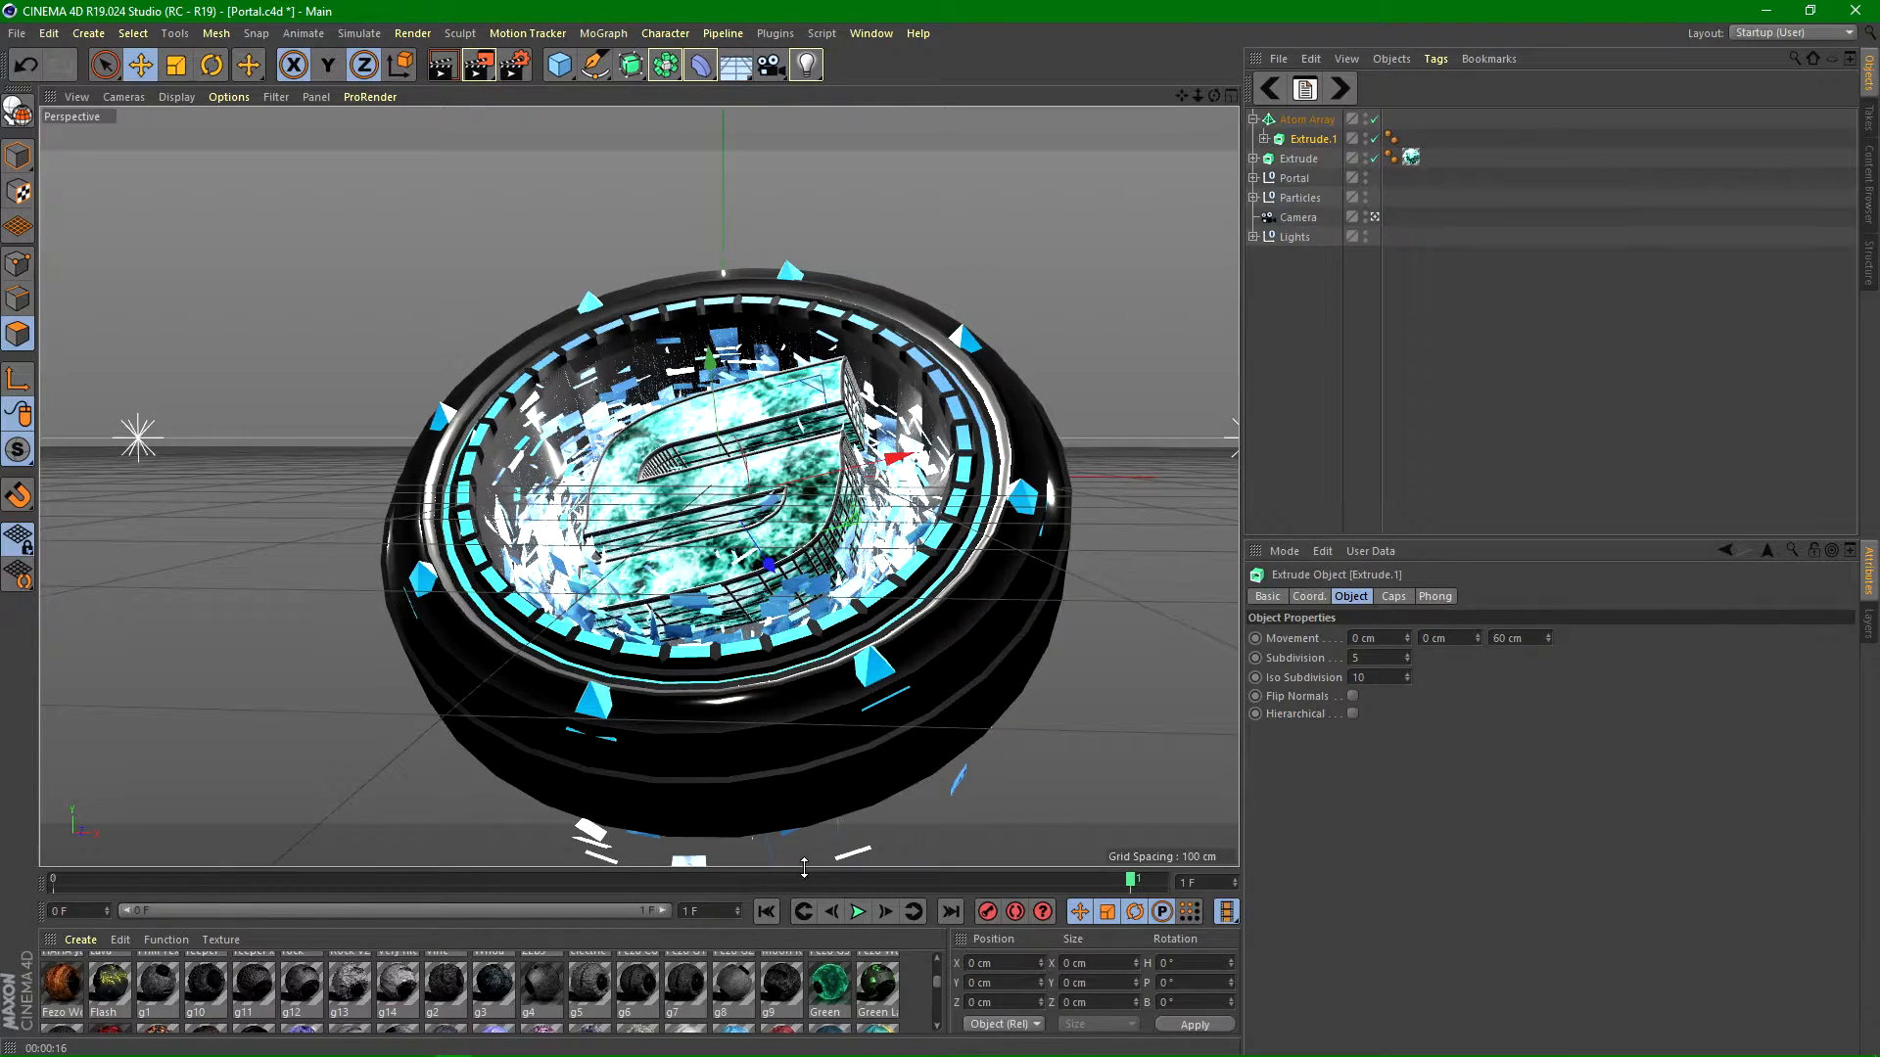
Step: Load the Cloud 9 V2 material from the Planet Pack V1 library into the scene
drag(809, 869, 848, 613)
scroll(941, 788, up, 4)
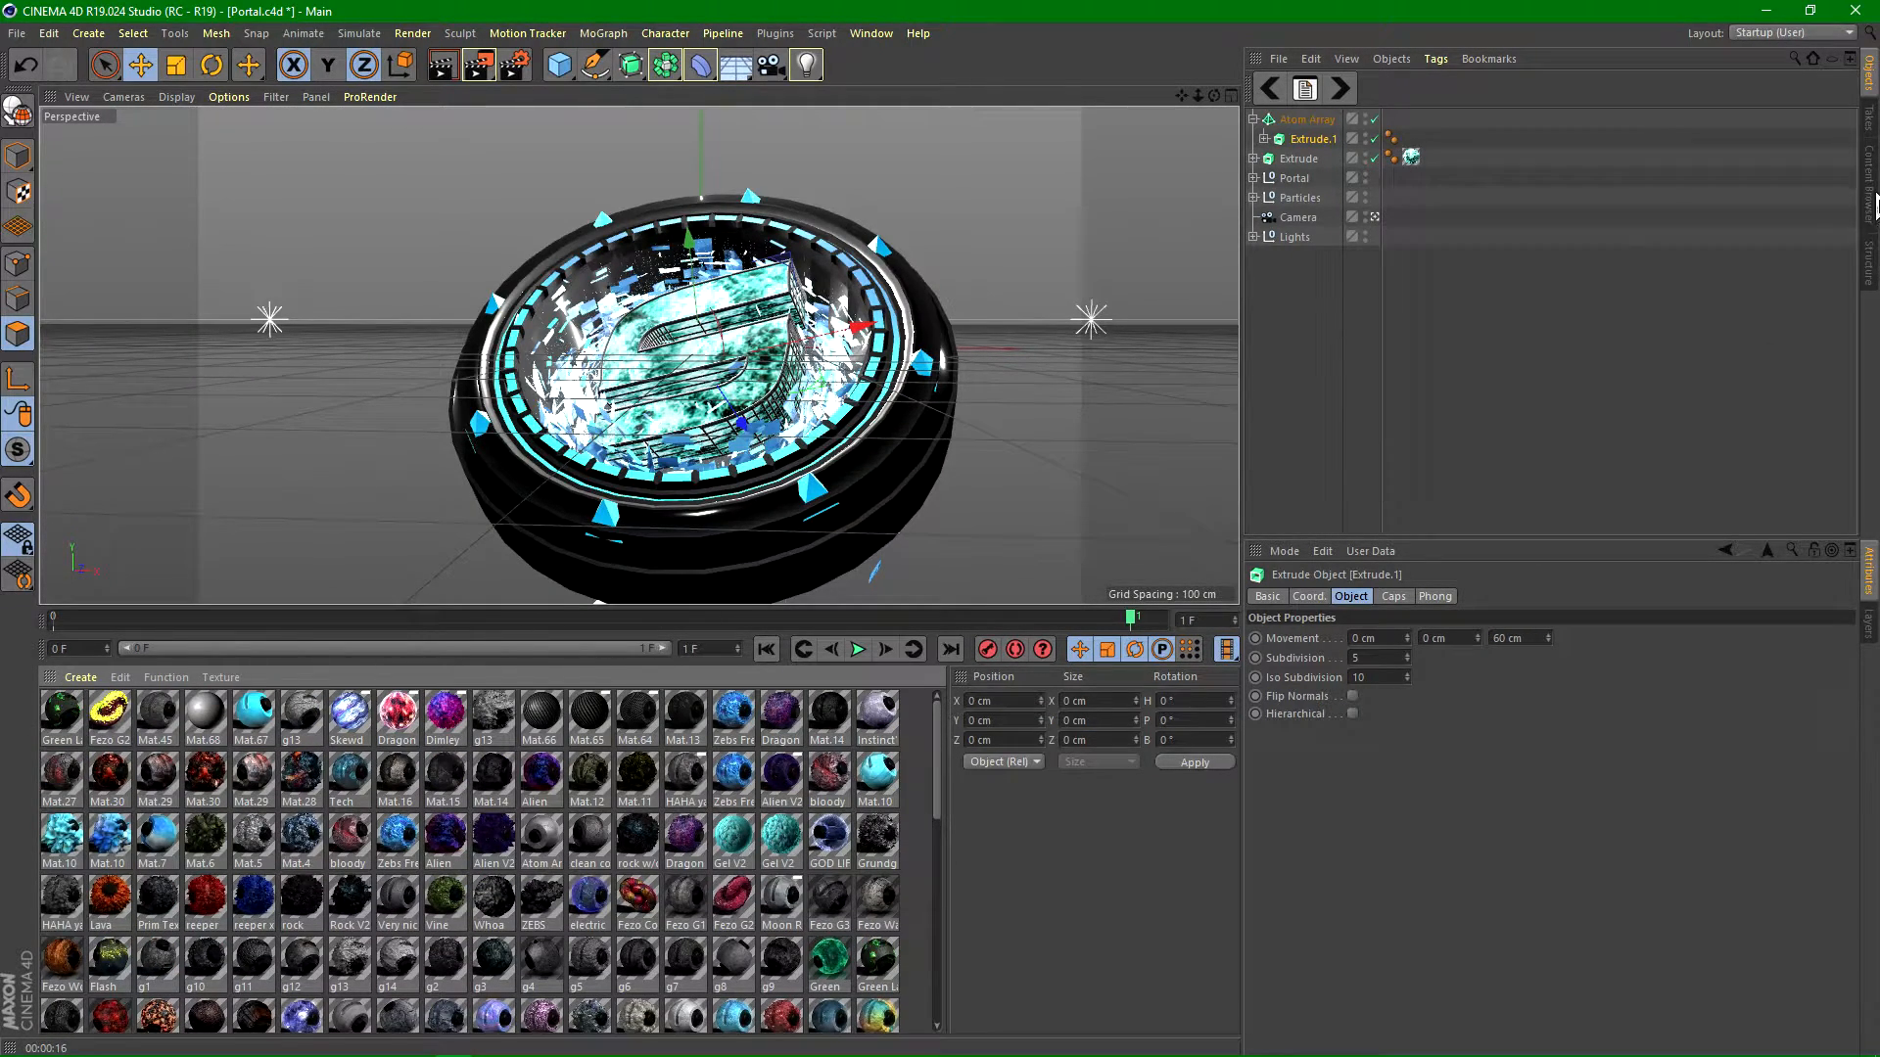
click(1870, 186)
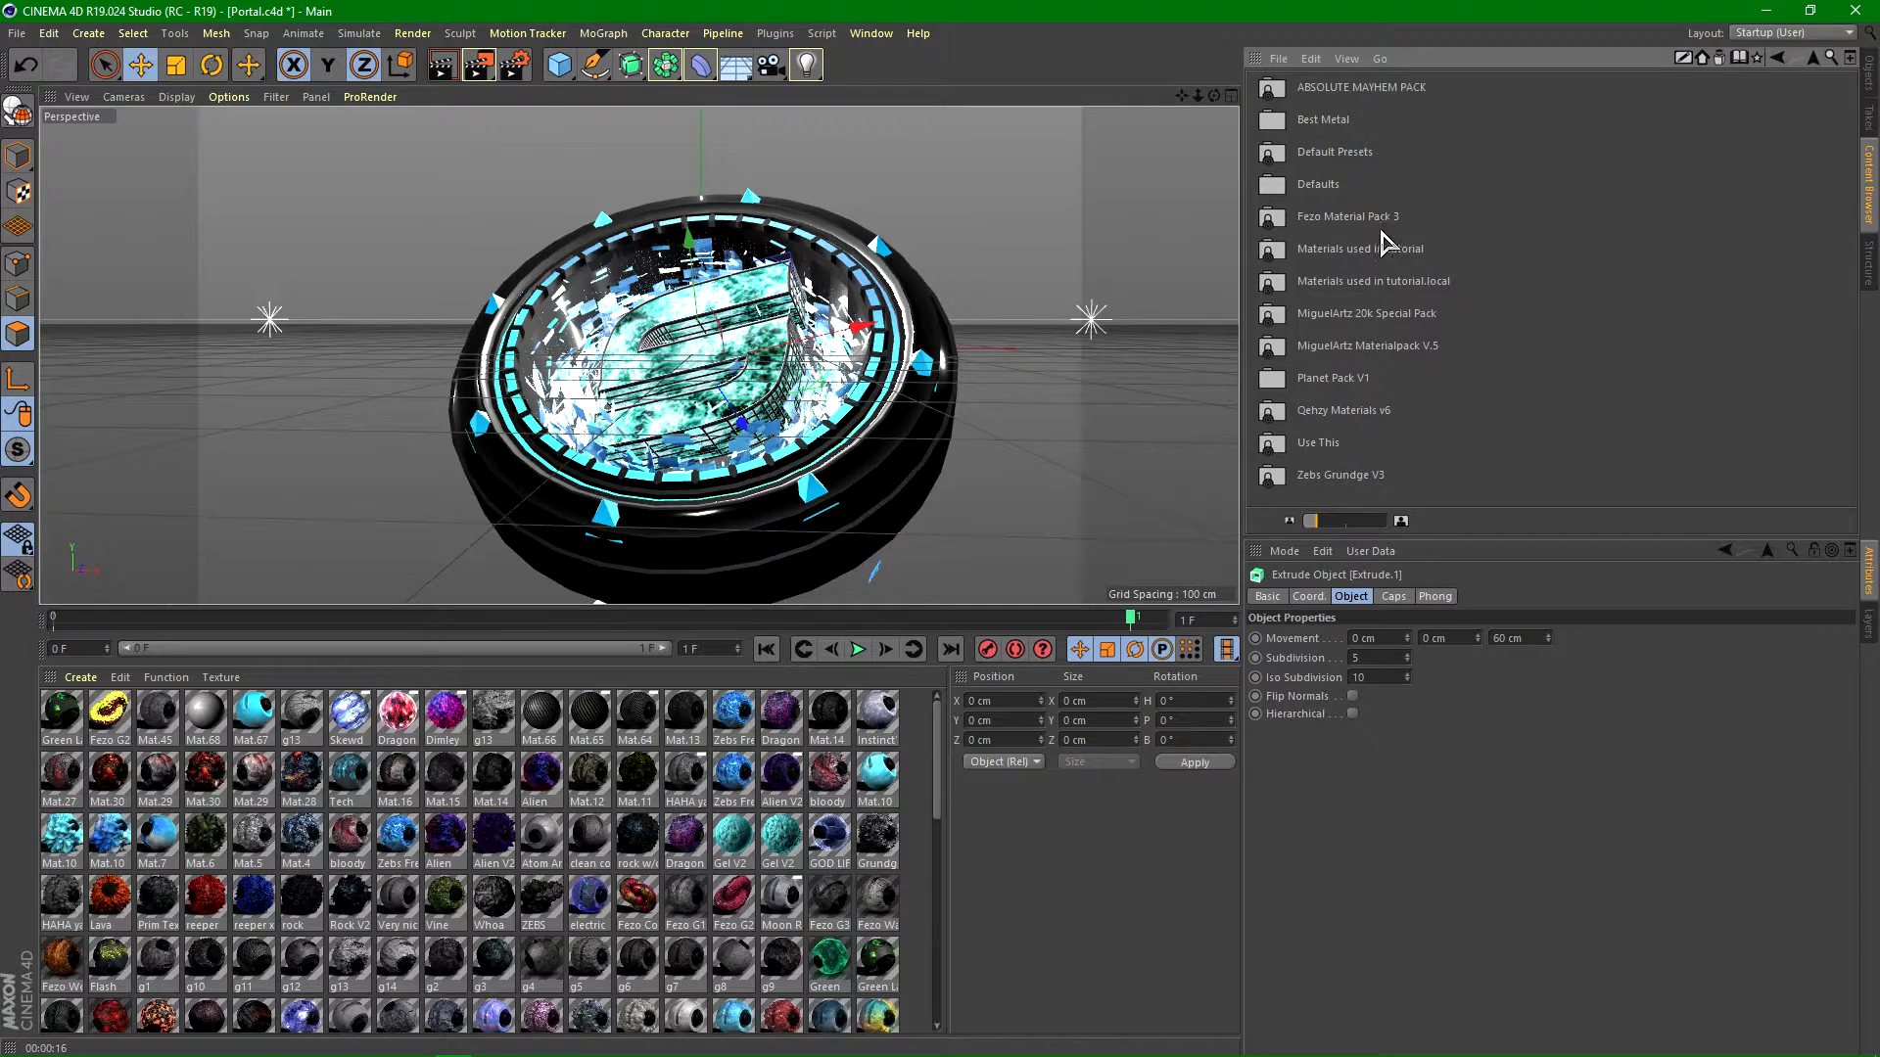
double_click(1333, 379)
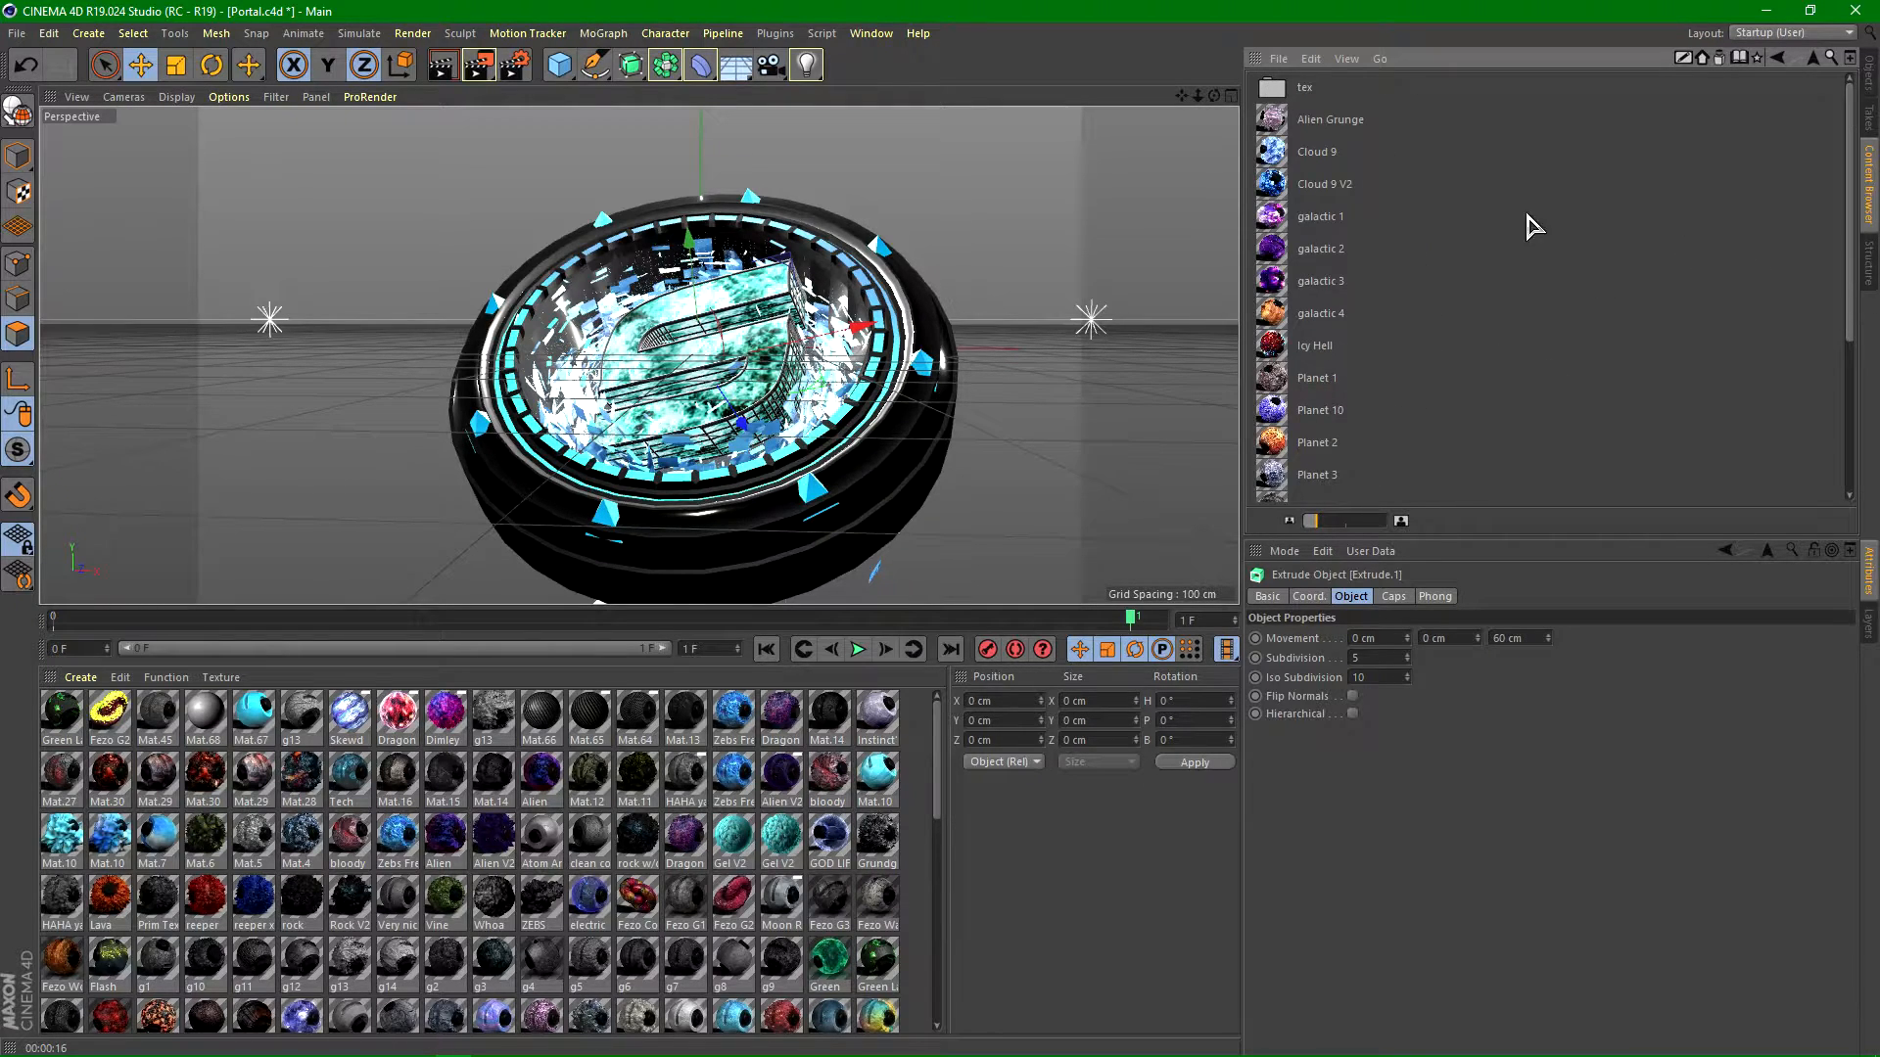
click(1273, 156)
drag(1273, 157, 1188, 676)
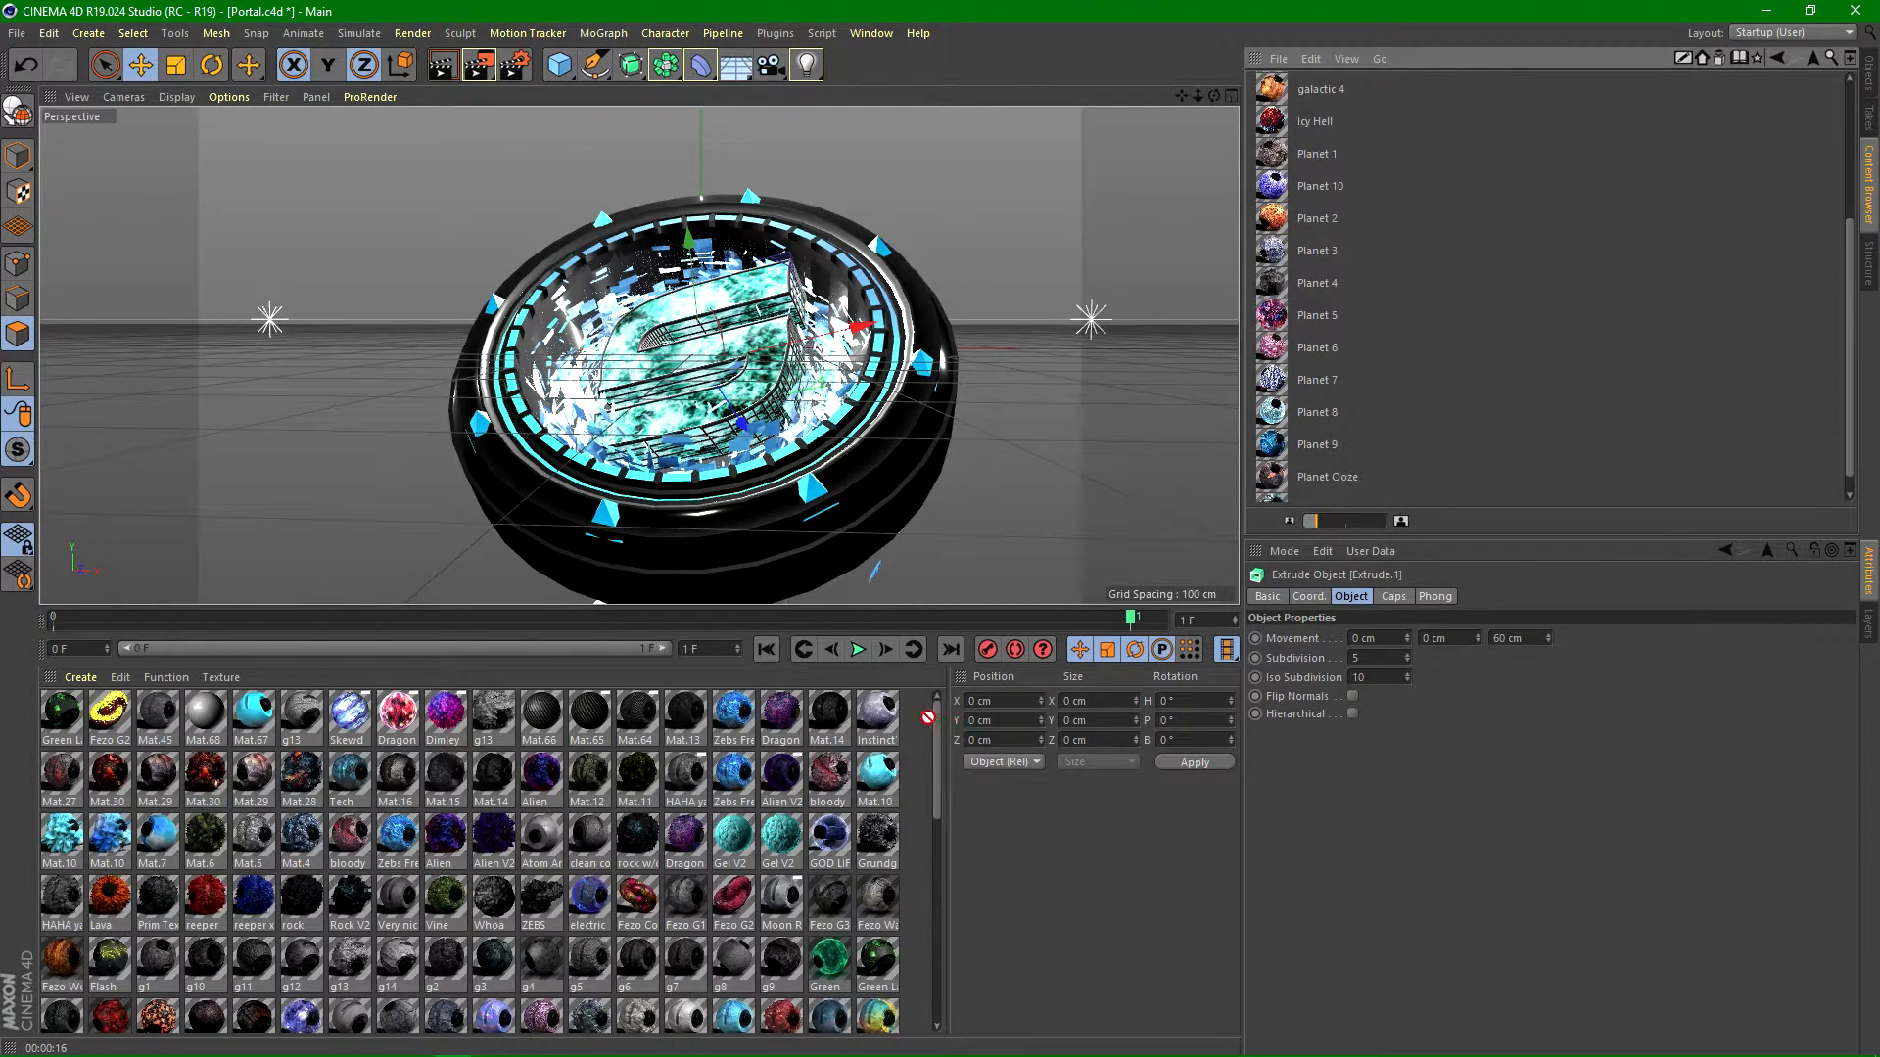
drag(918, 709, 1451, 157)
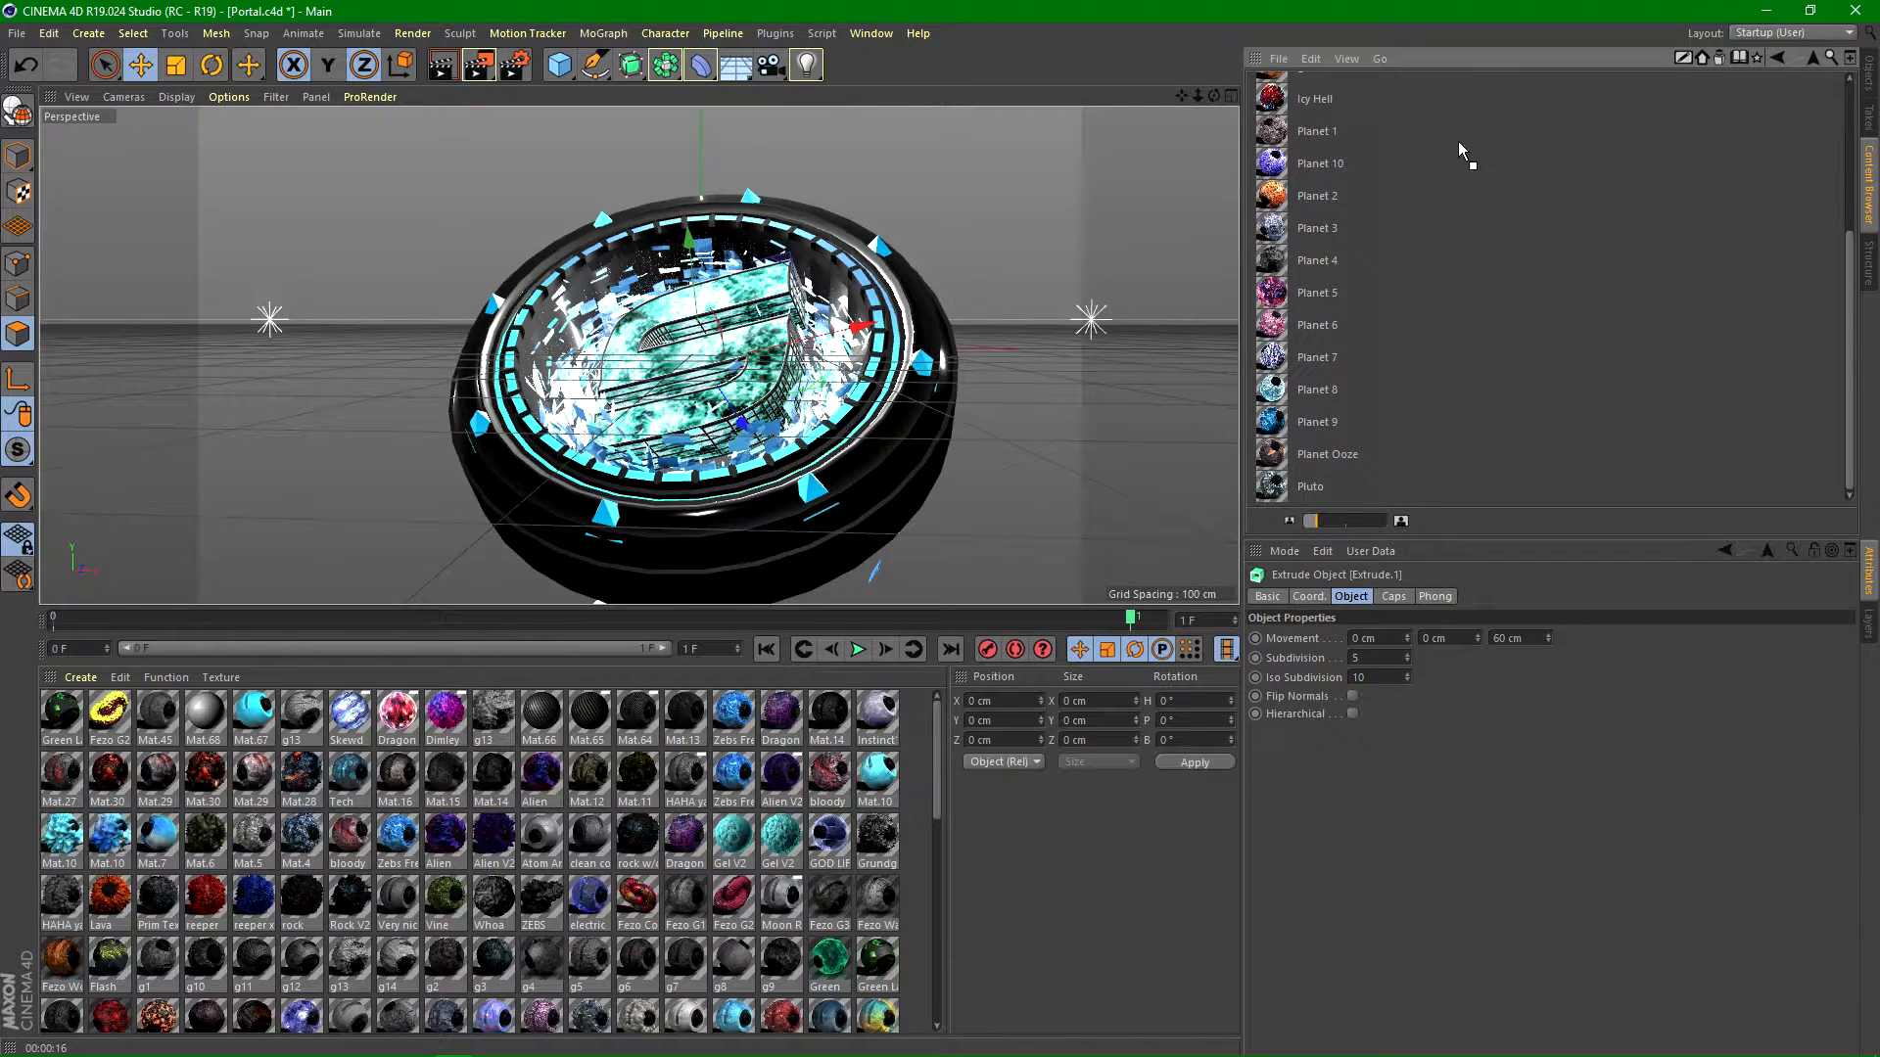
drag(1848, 256, 1849, 108)
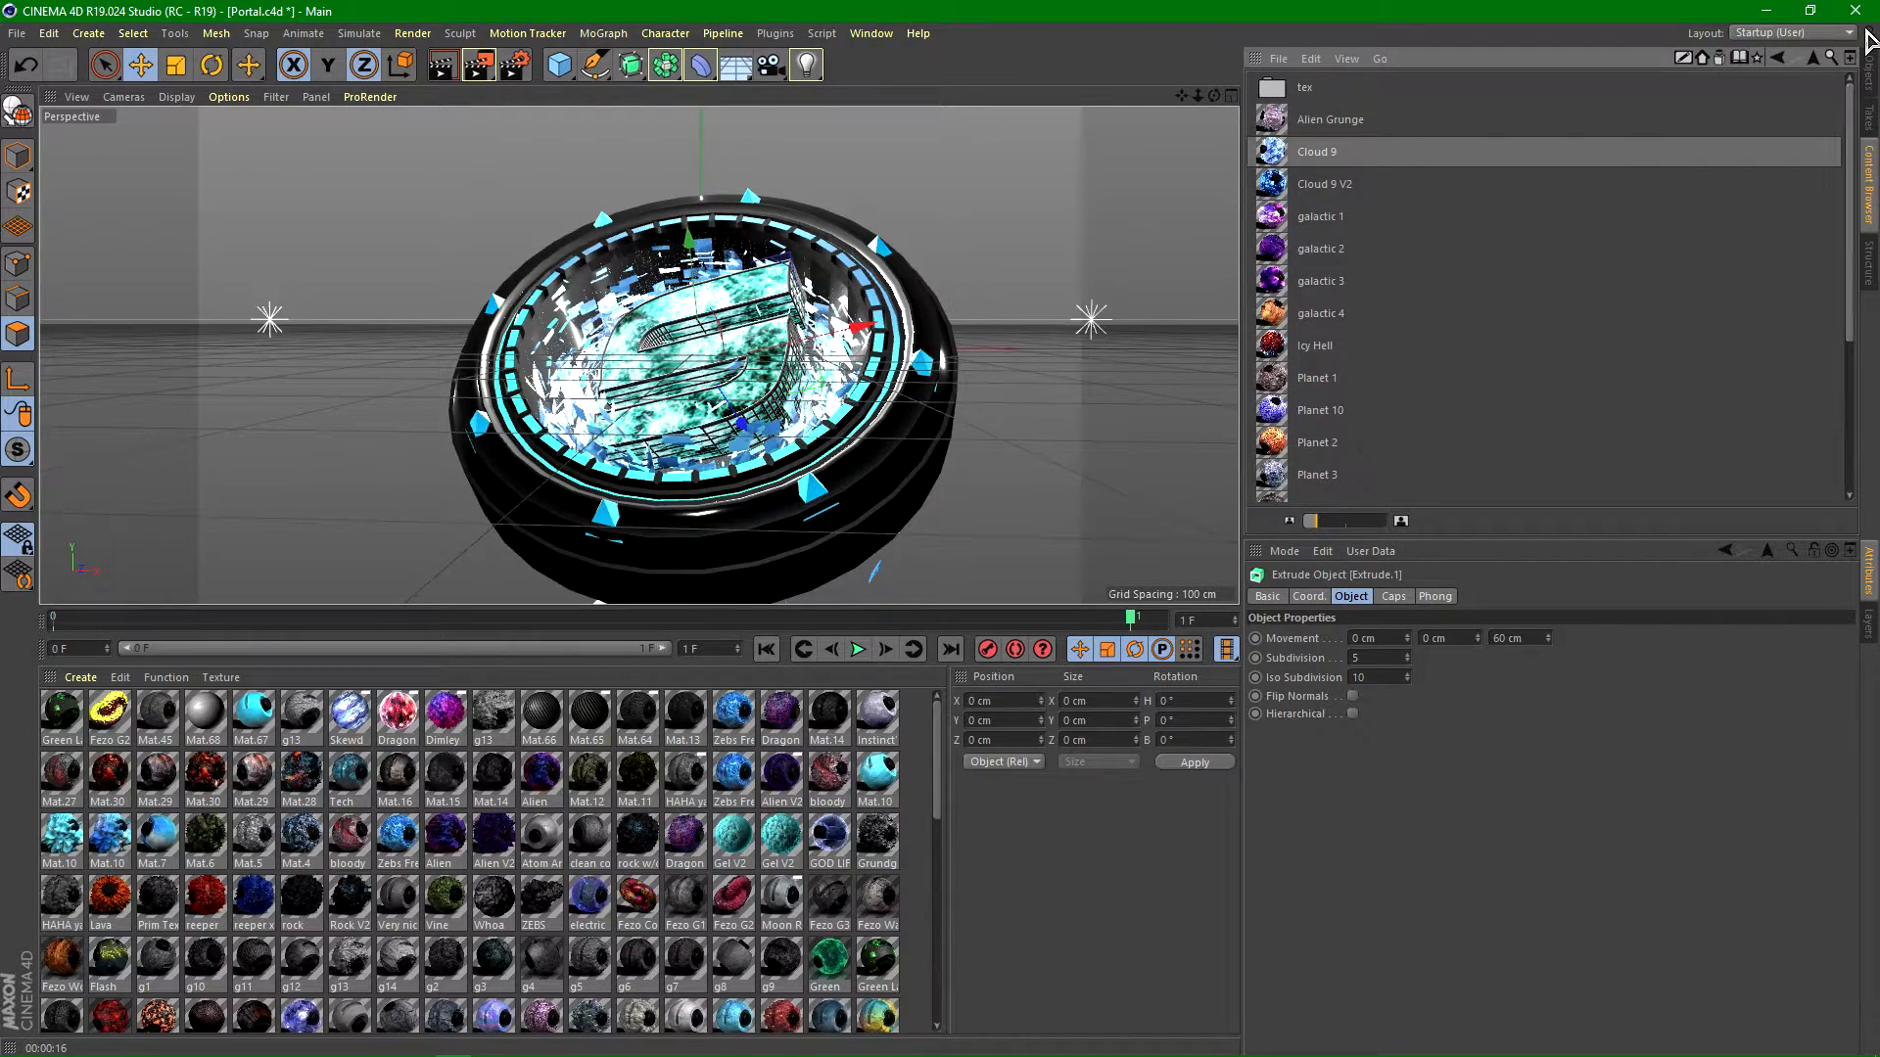
click(1314, 186)
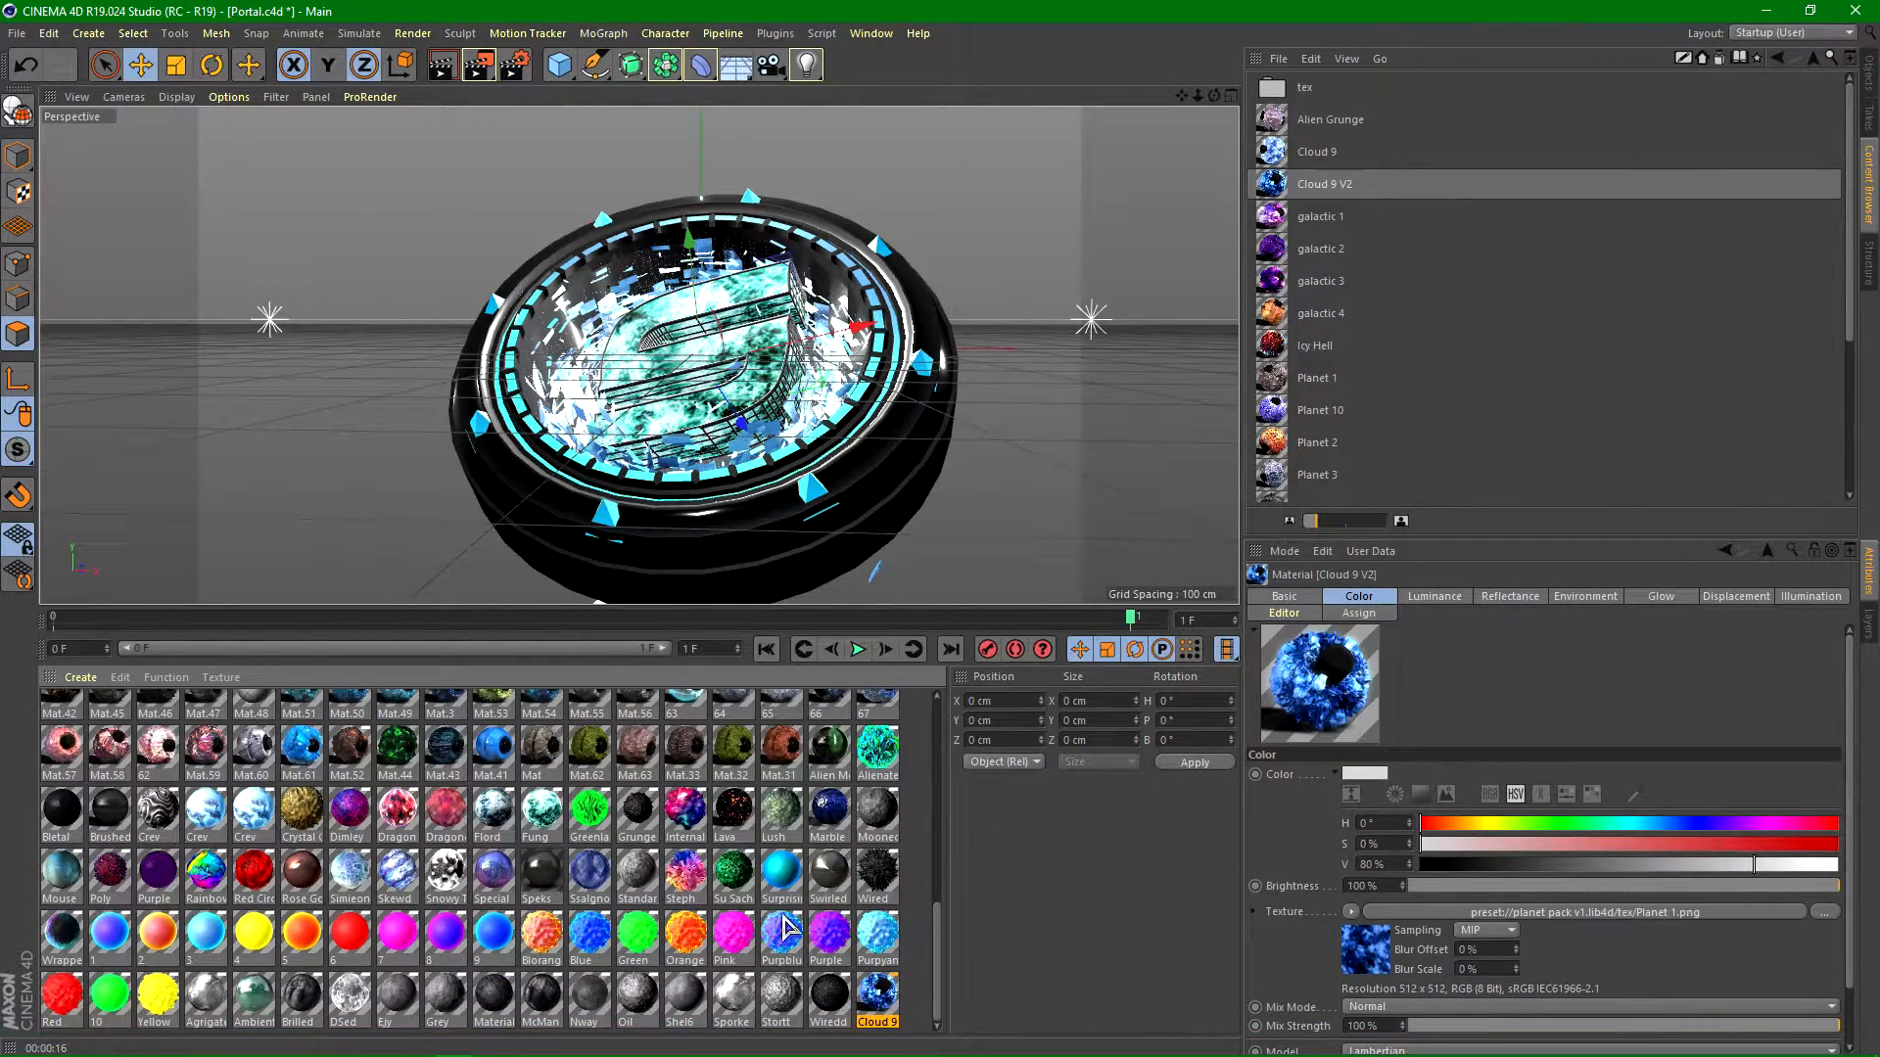
Step: Assign the Cloud 9 V2 material to the Atom Array
click(1868, 73)
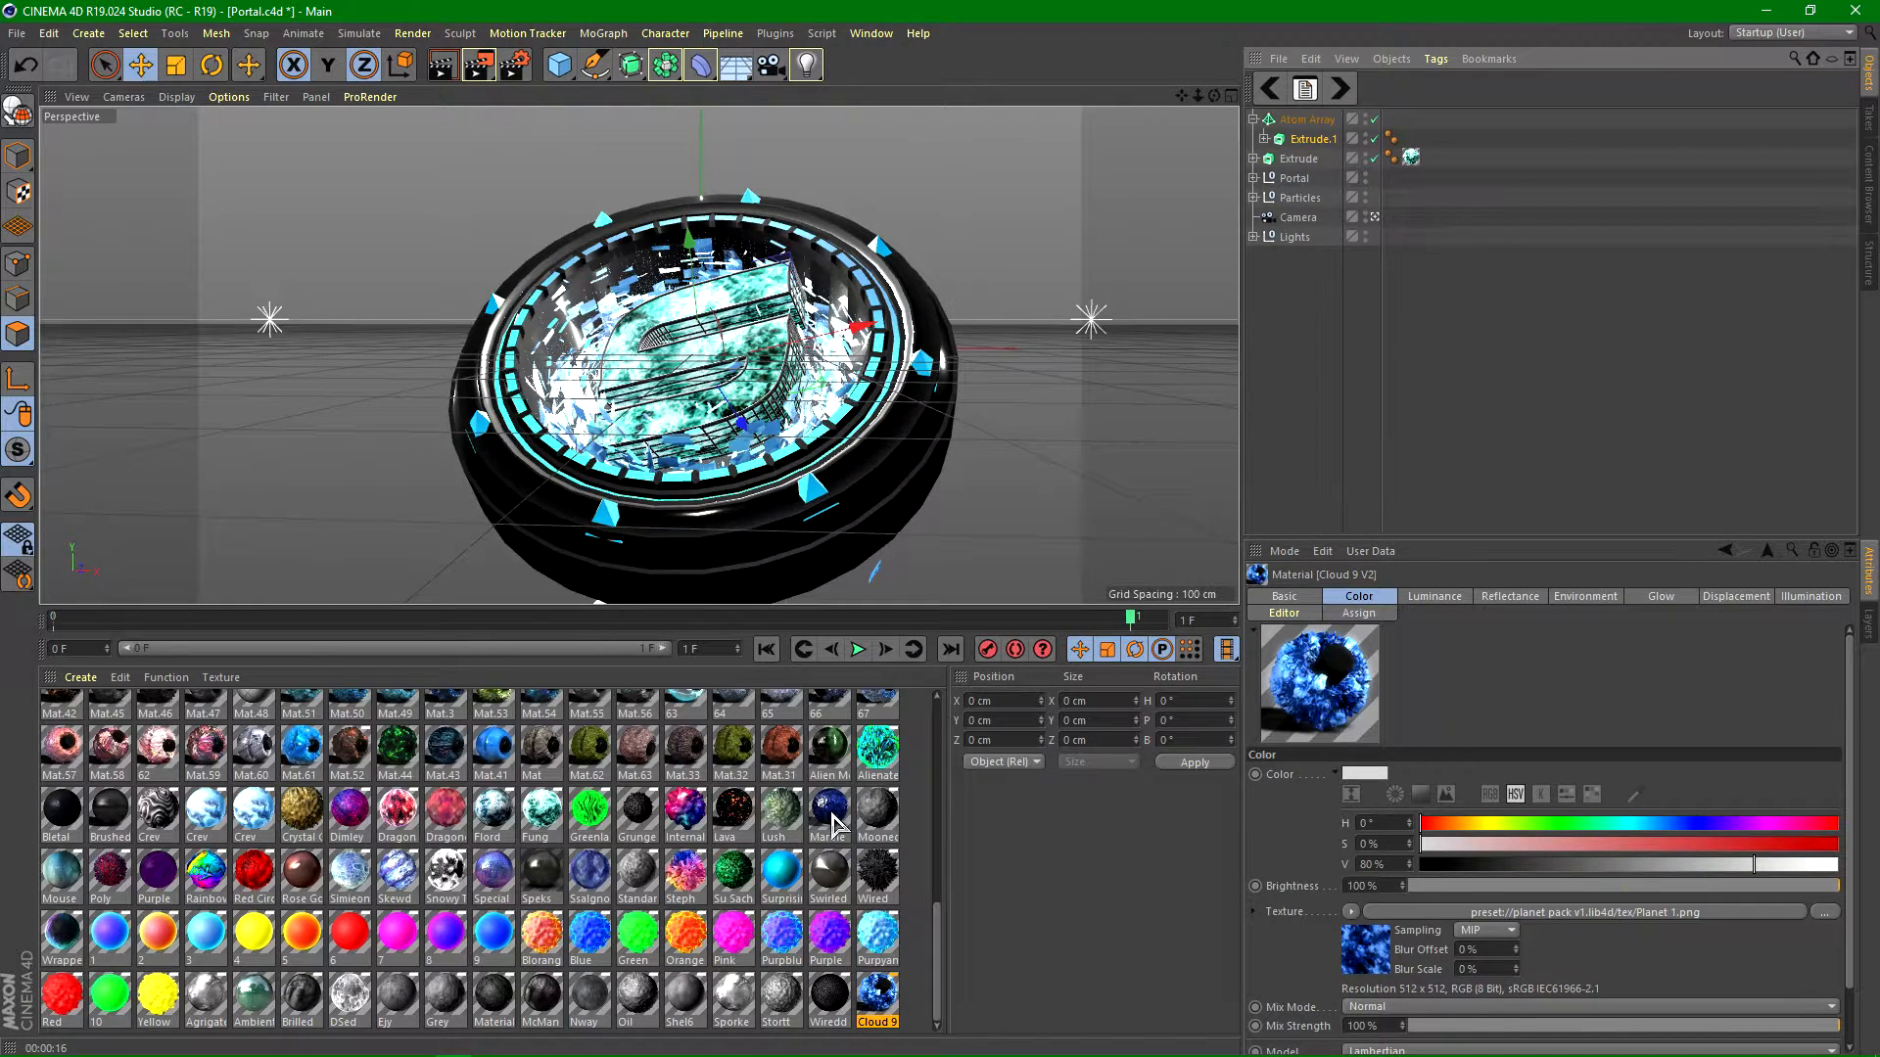
click(1254, 118)
click(1305, 118)
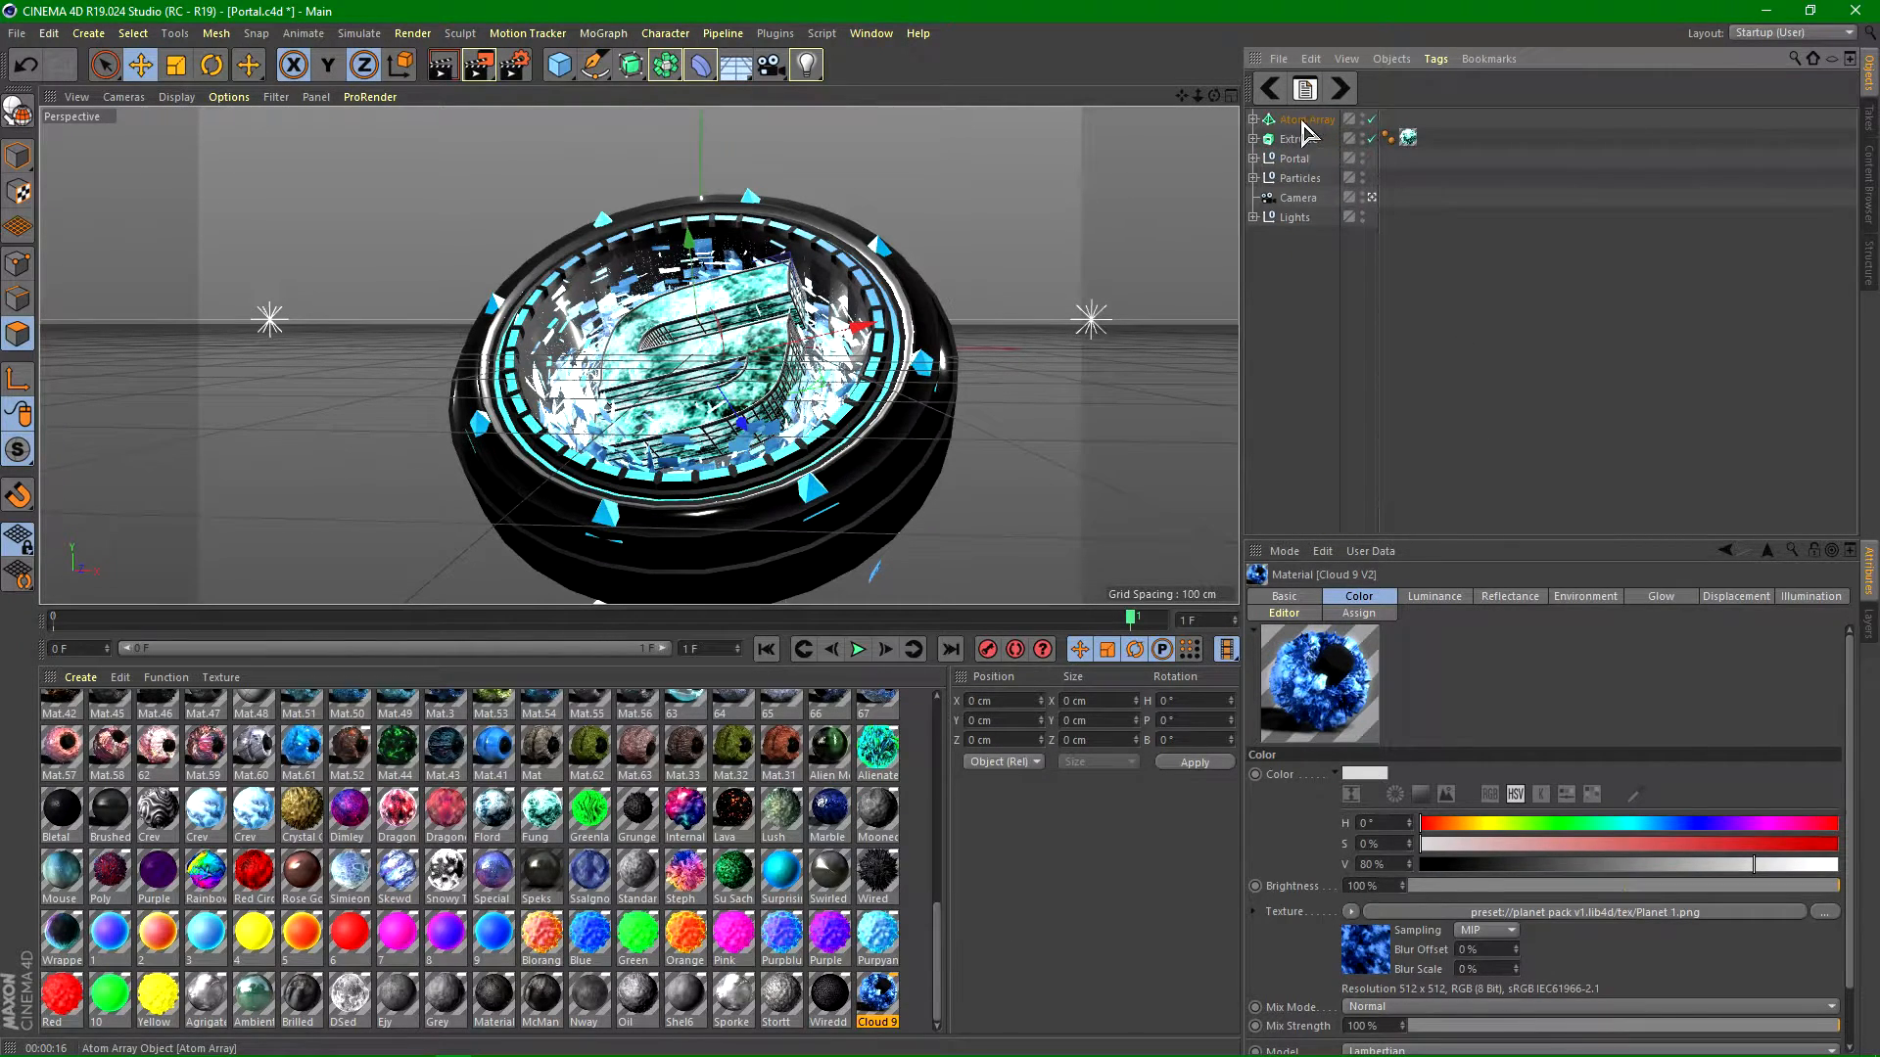
drag(877, 994, 1504, 235)
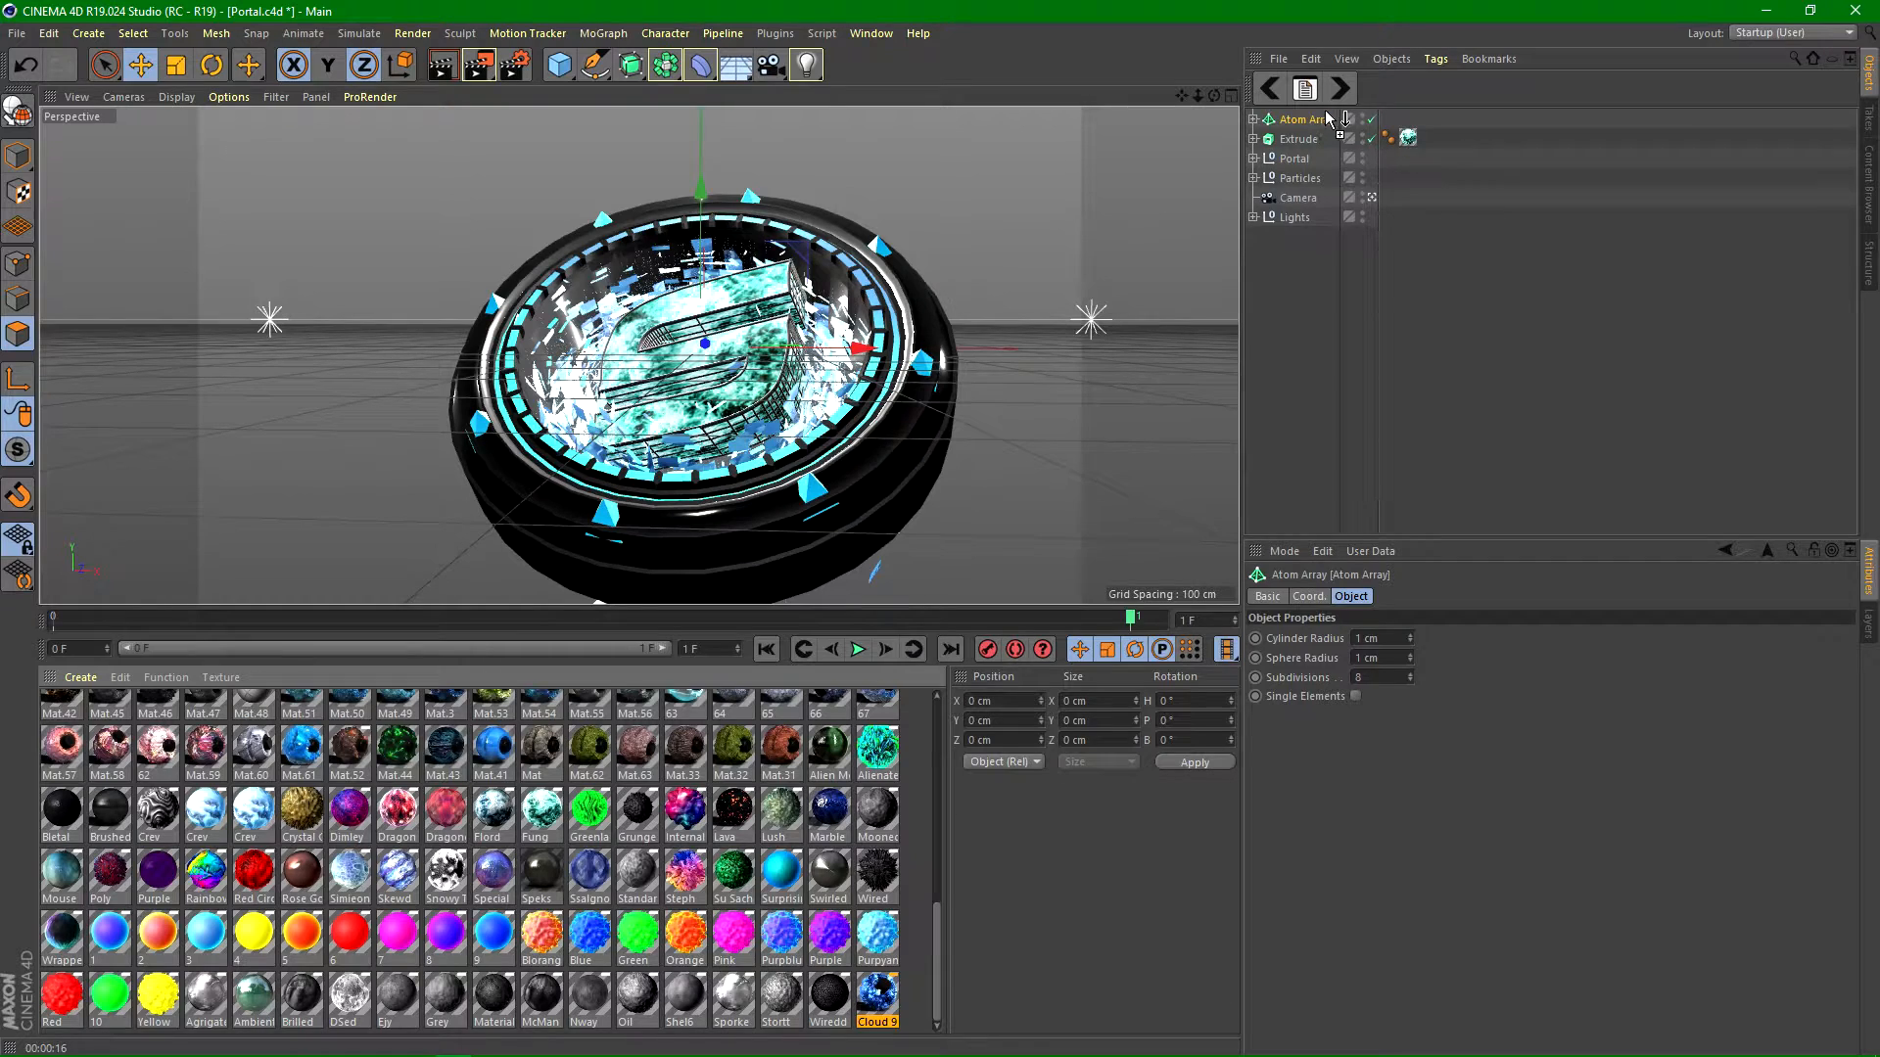
drag(1329, 118, 1336, 120)
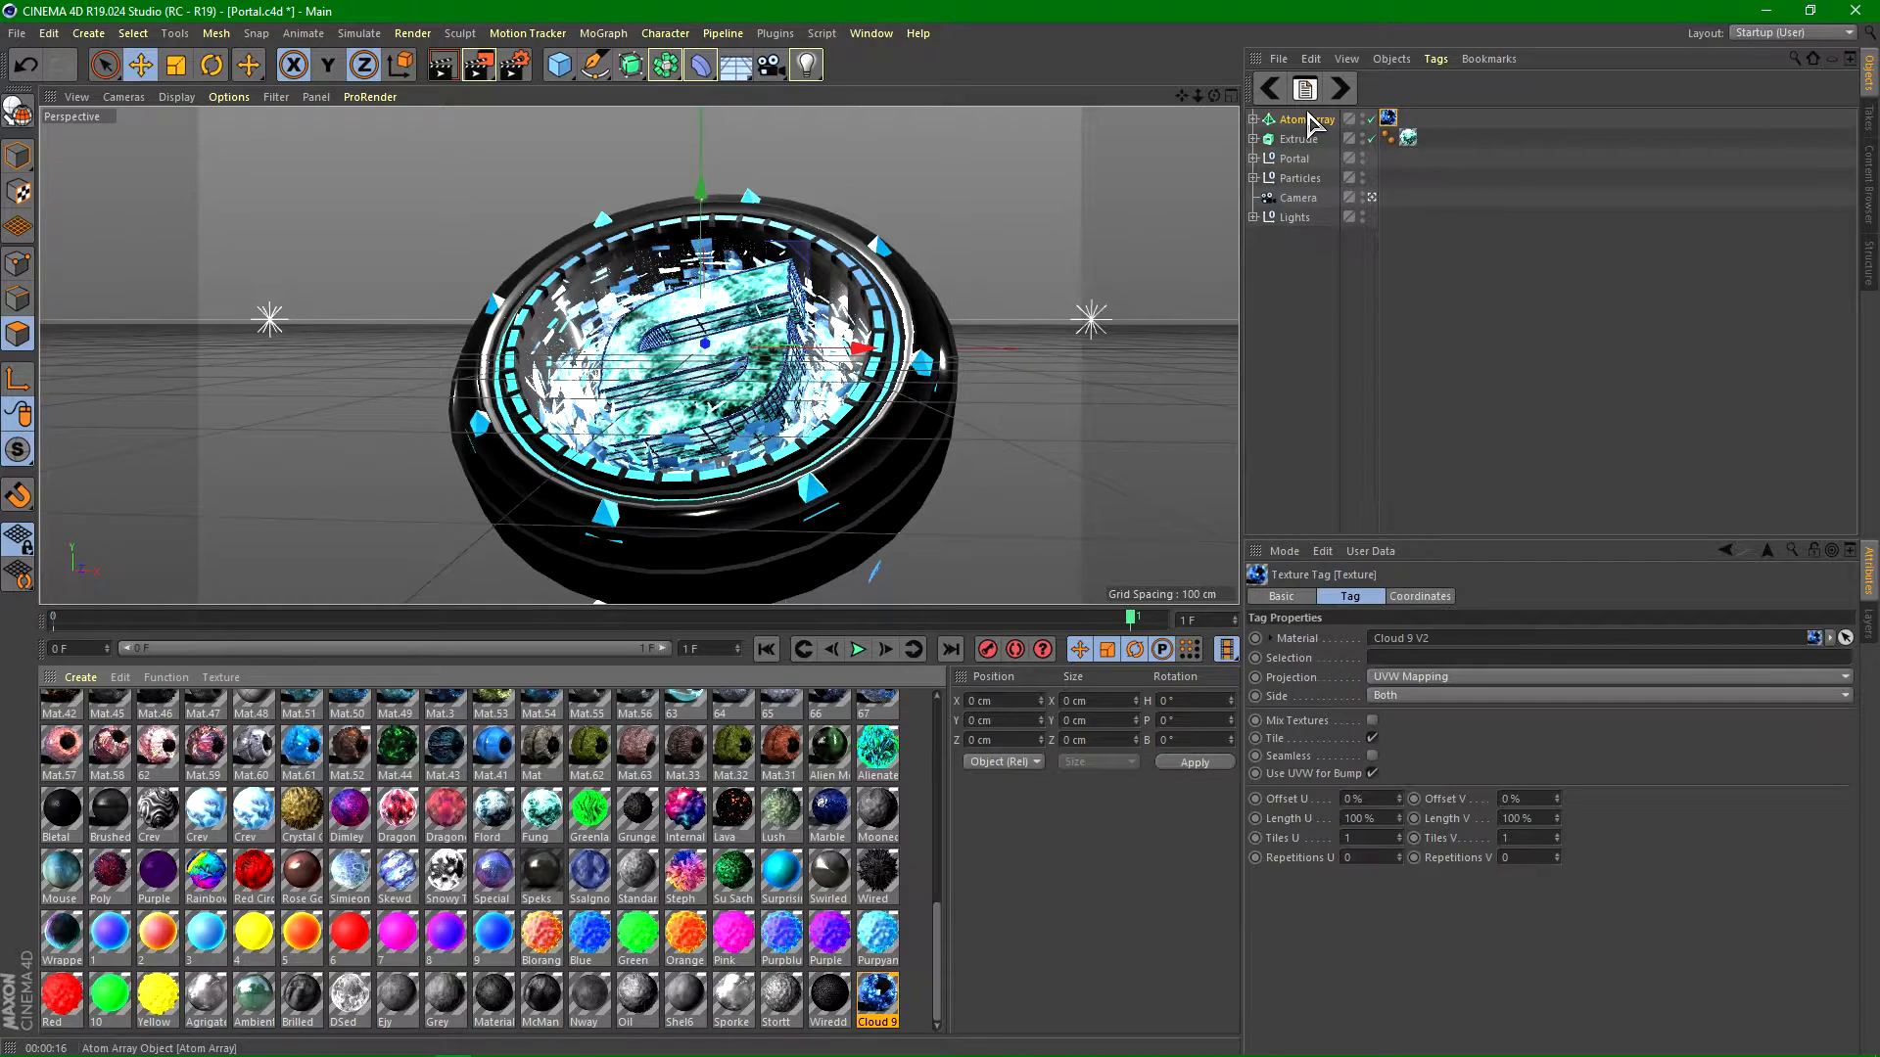
Step: Set the Atom Array's texture projection to Cubic and turn on Seamless
click(1409, 679)
click(1408, 768)
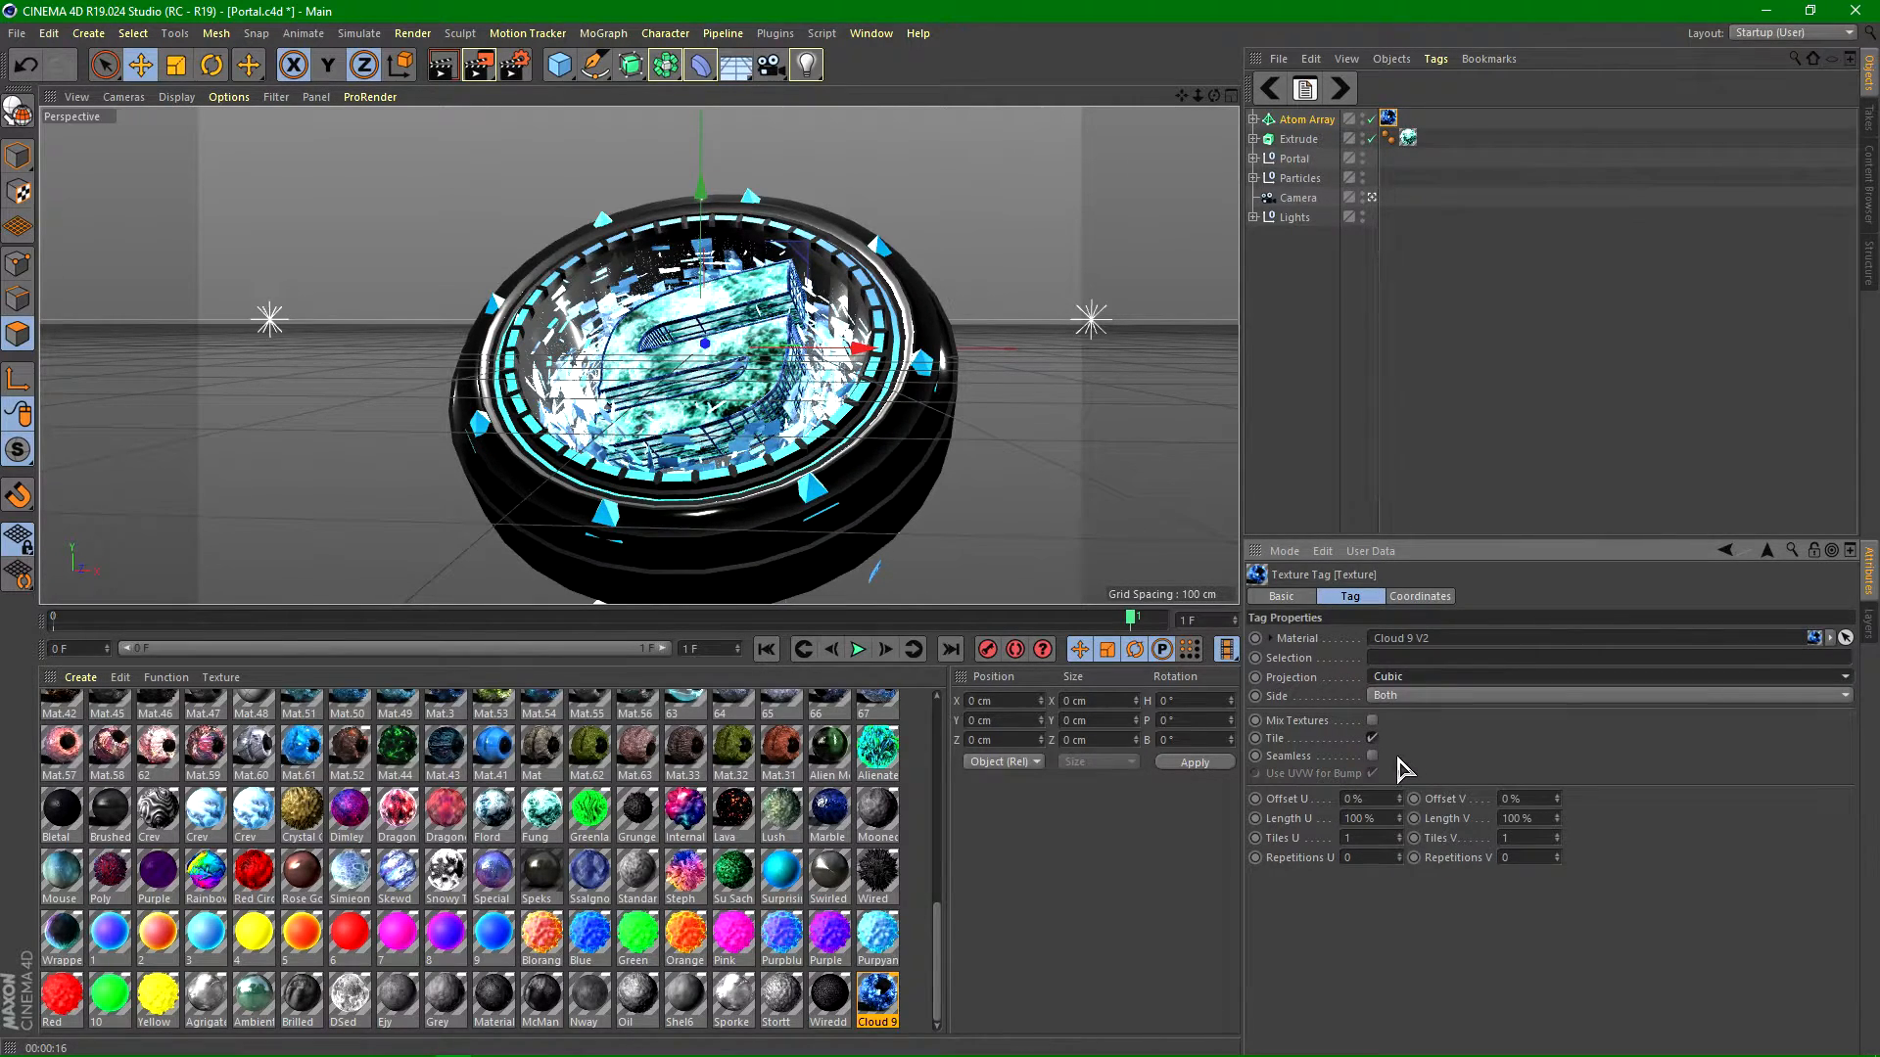
click(1372, 756)
drag(772, 615, 771, 877)
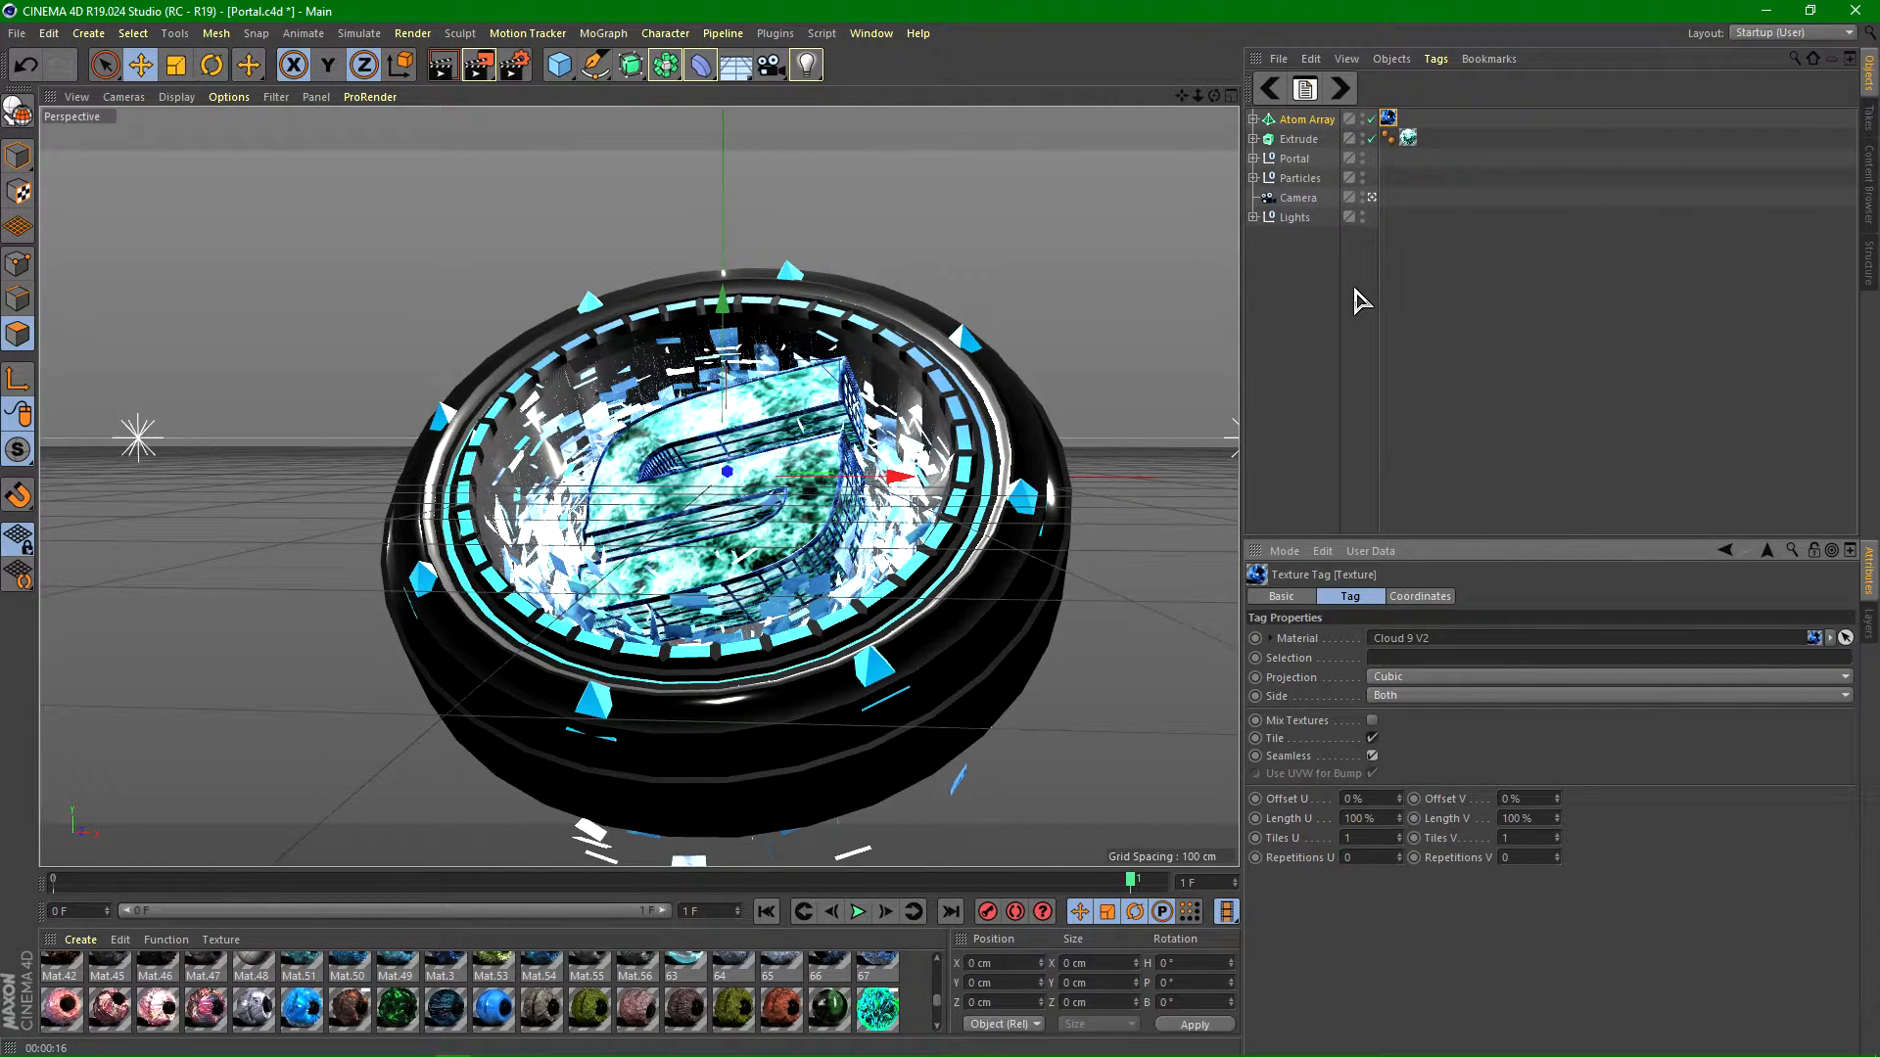
Step: Render a region of the portal view to preview the textured logo and its wireframe outline
click(478, 66)
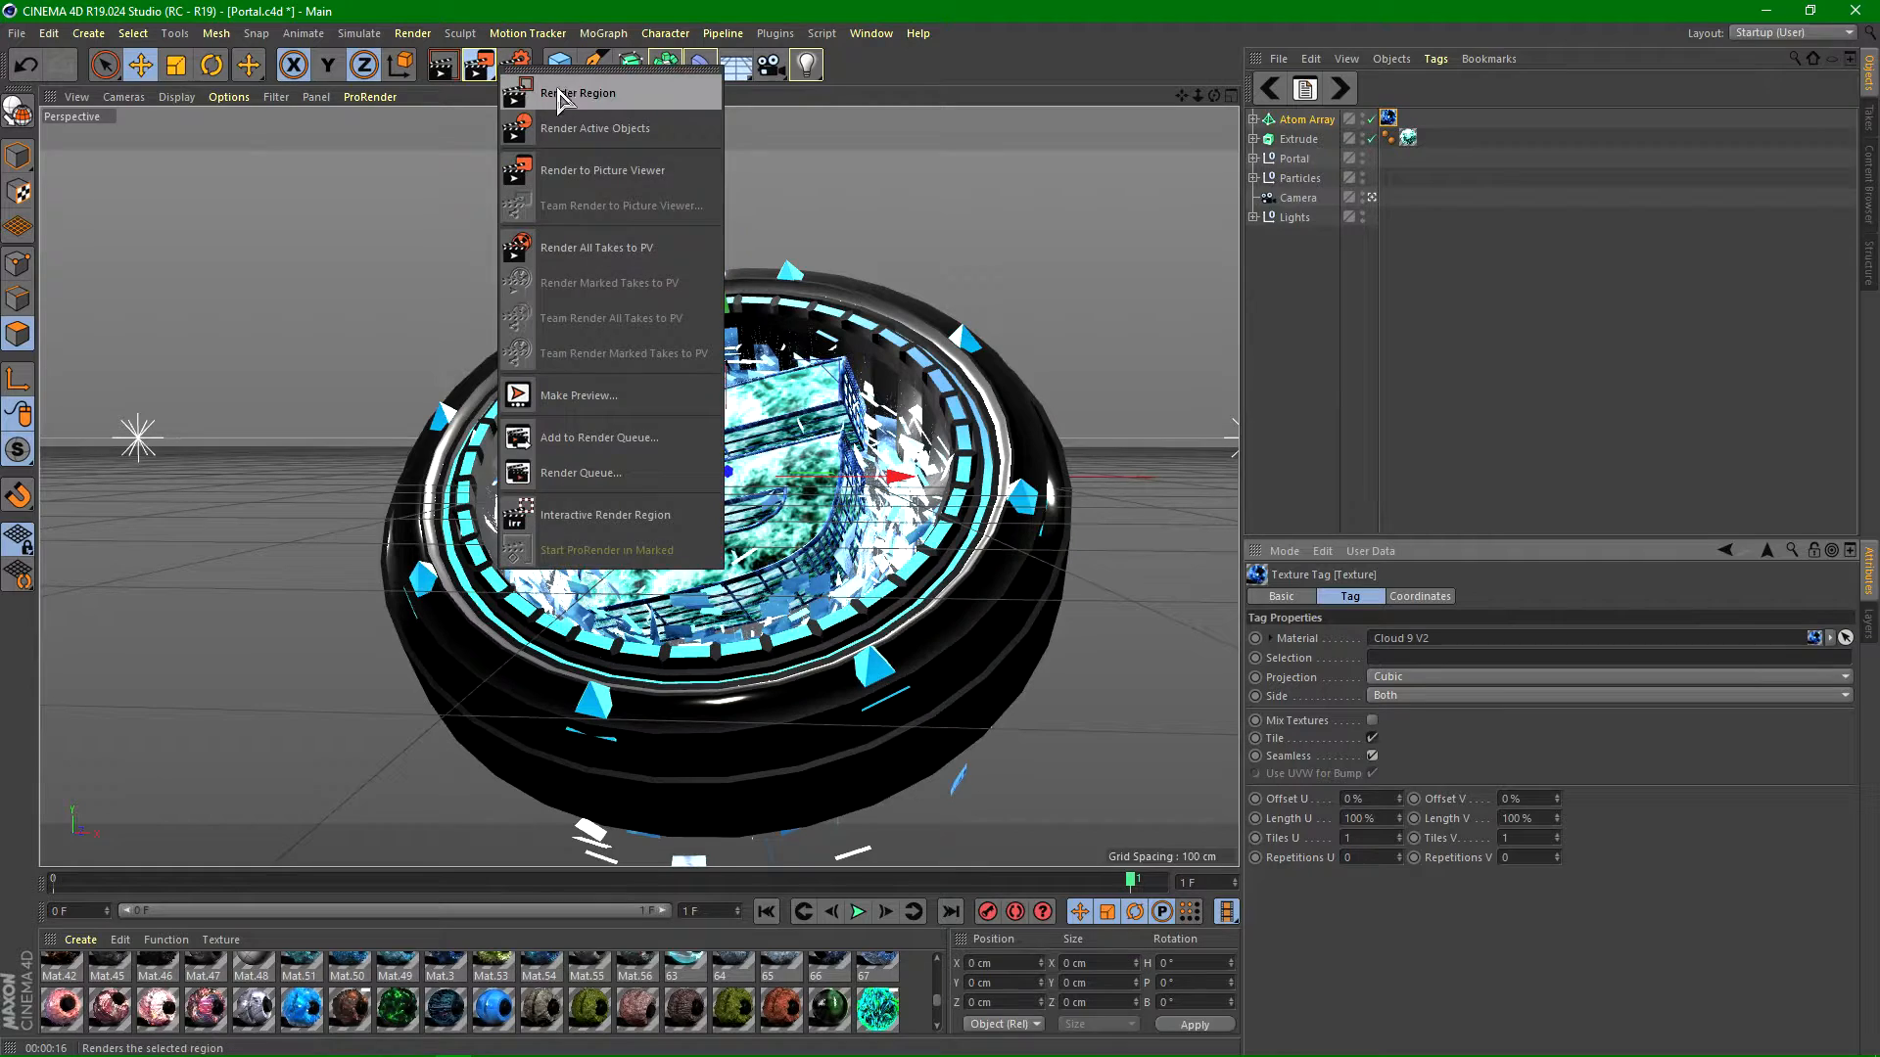
click(563, 95)
drag(949, 596, 1086, 688)
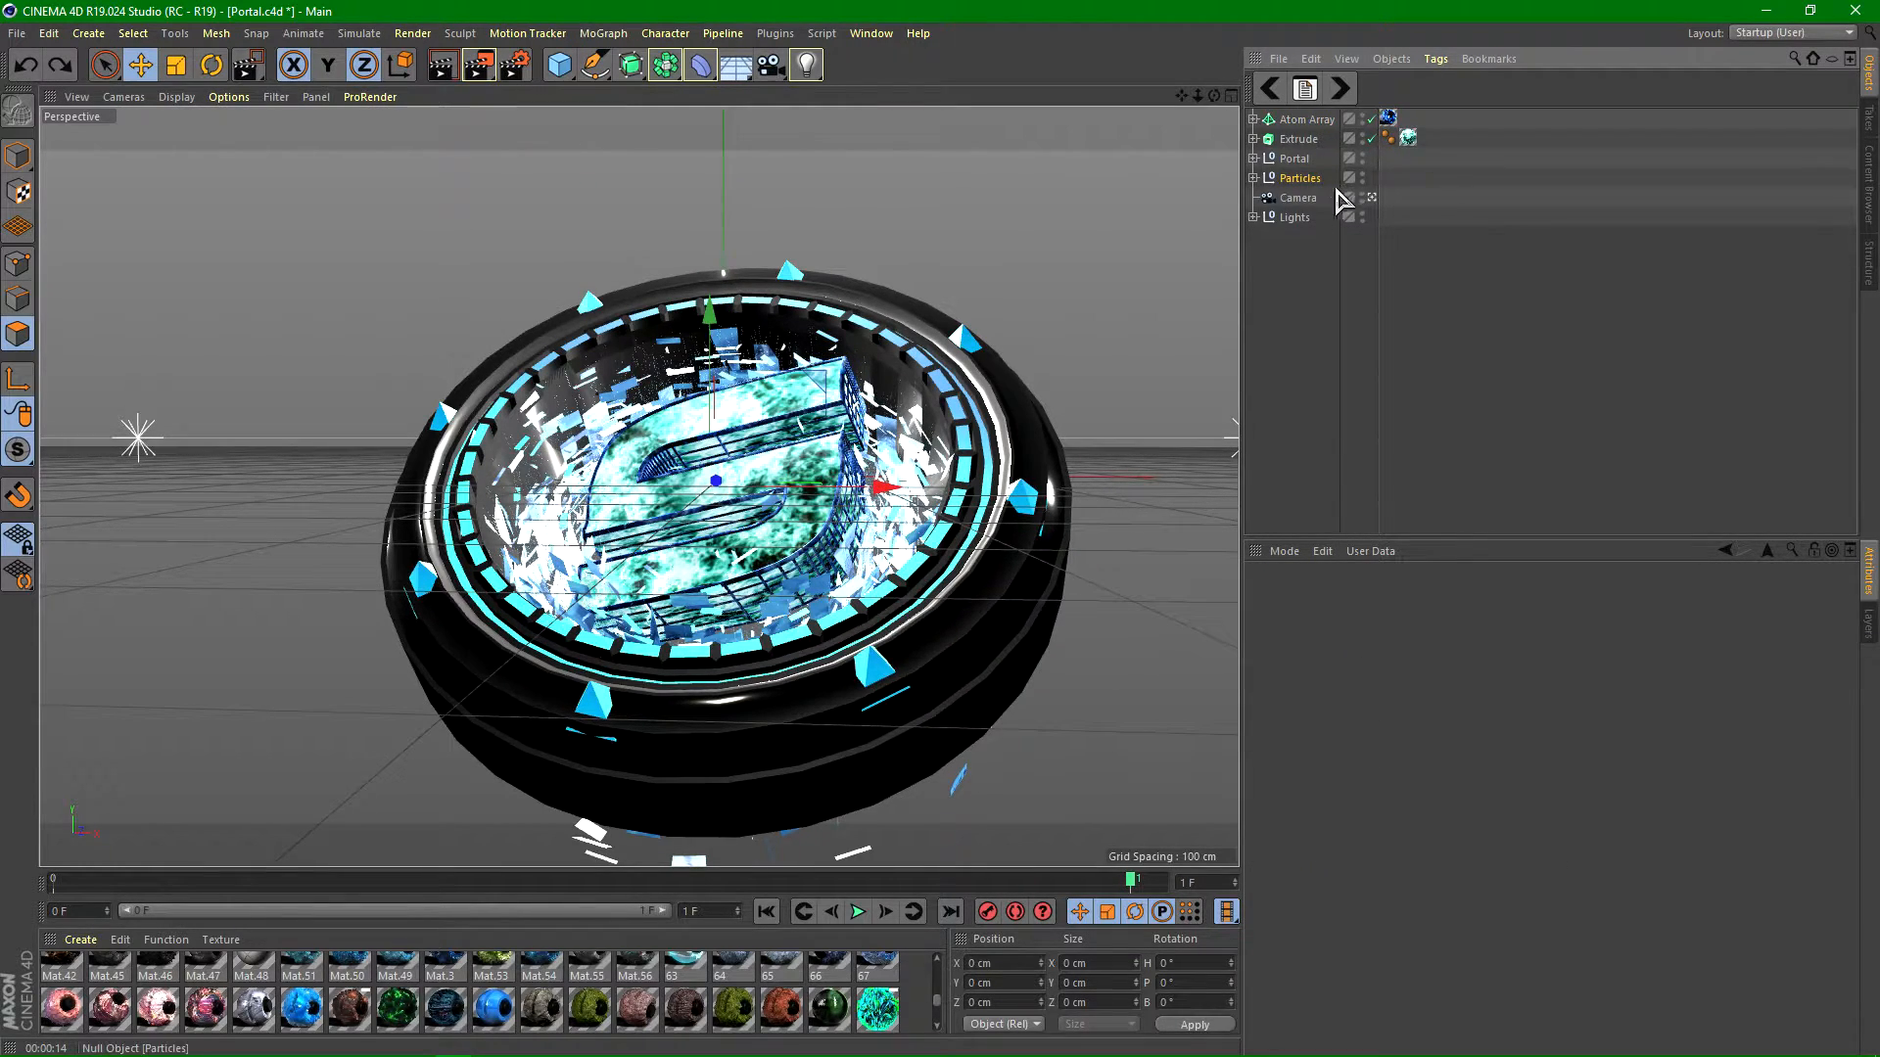
Step: Examine the texture tags on the Portal group's Tube, including those assigned to its polygon selections
click(1292, 159)
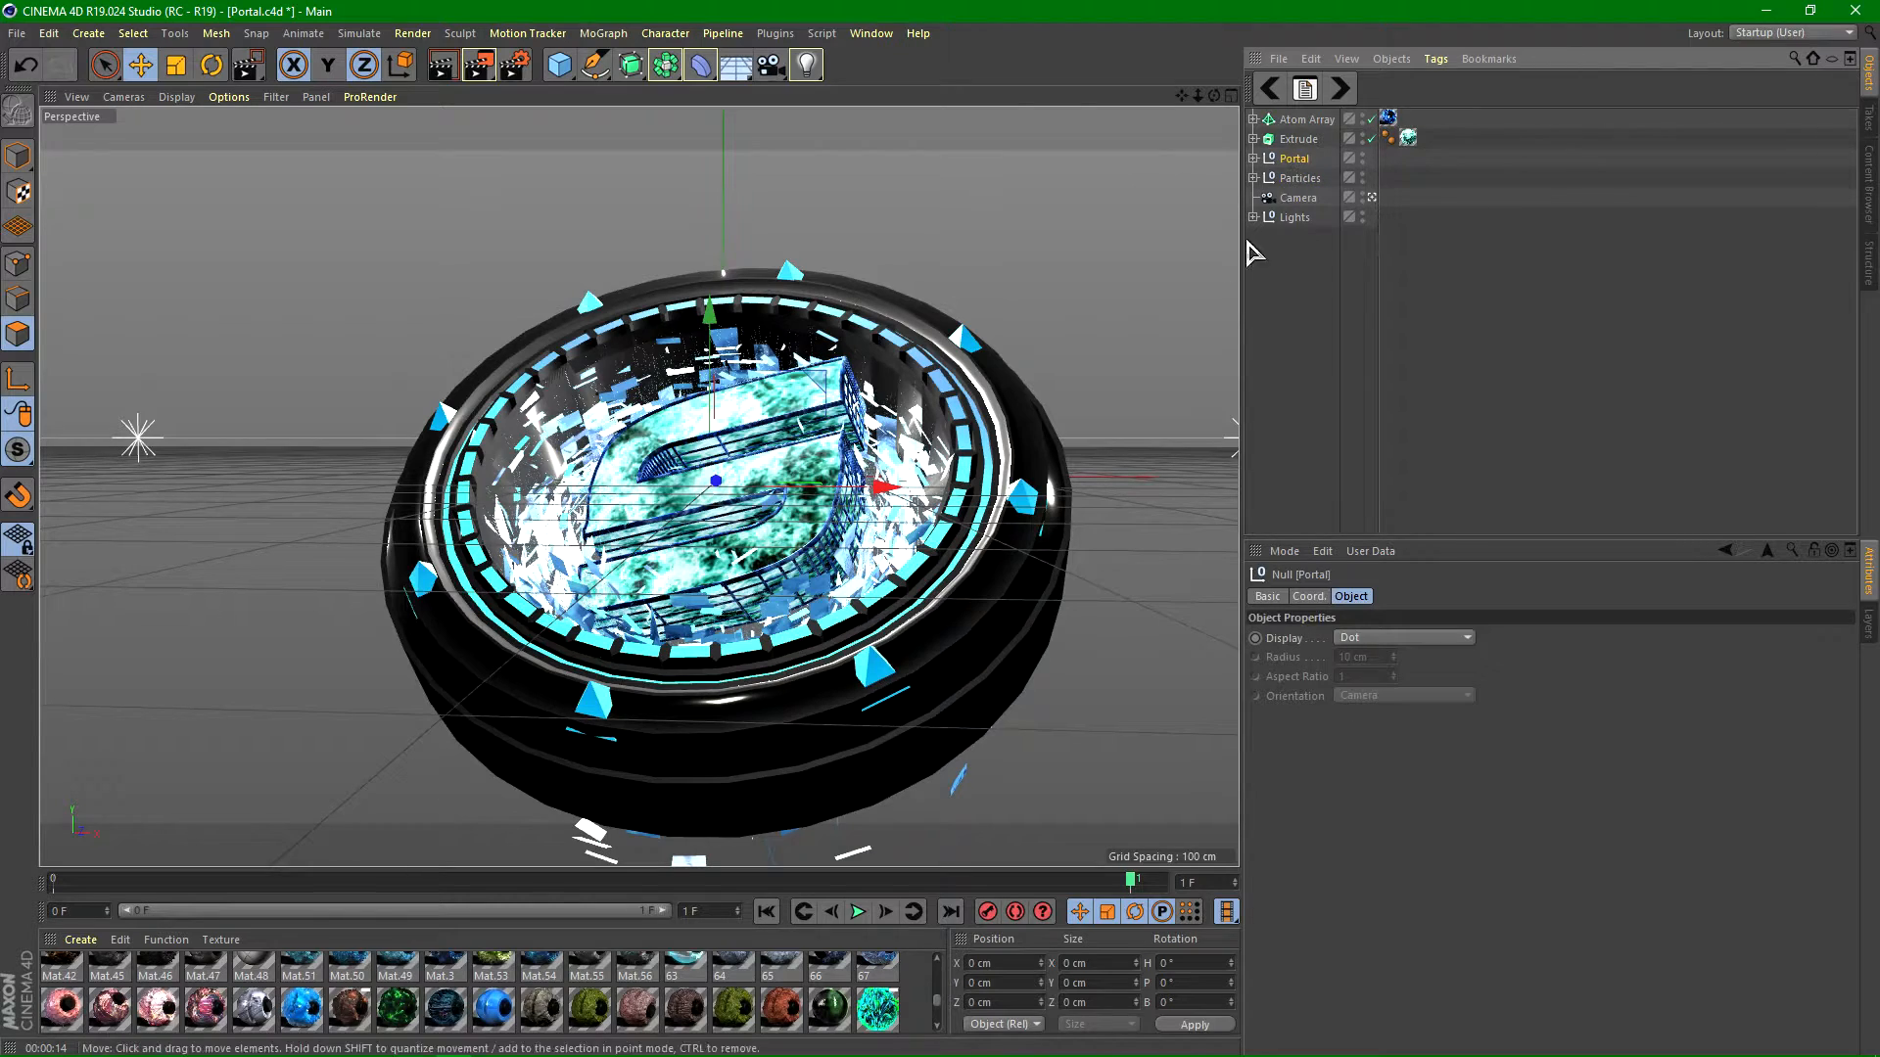
click(1253, 158)
click(1314, 199)
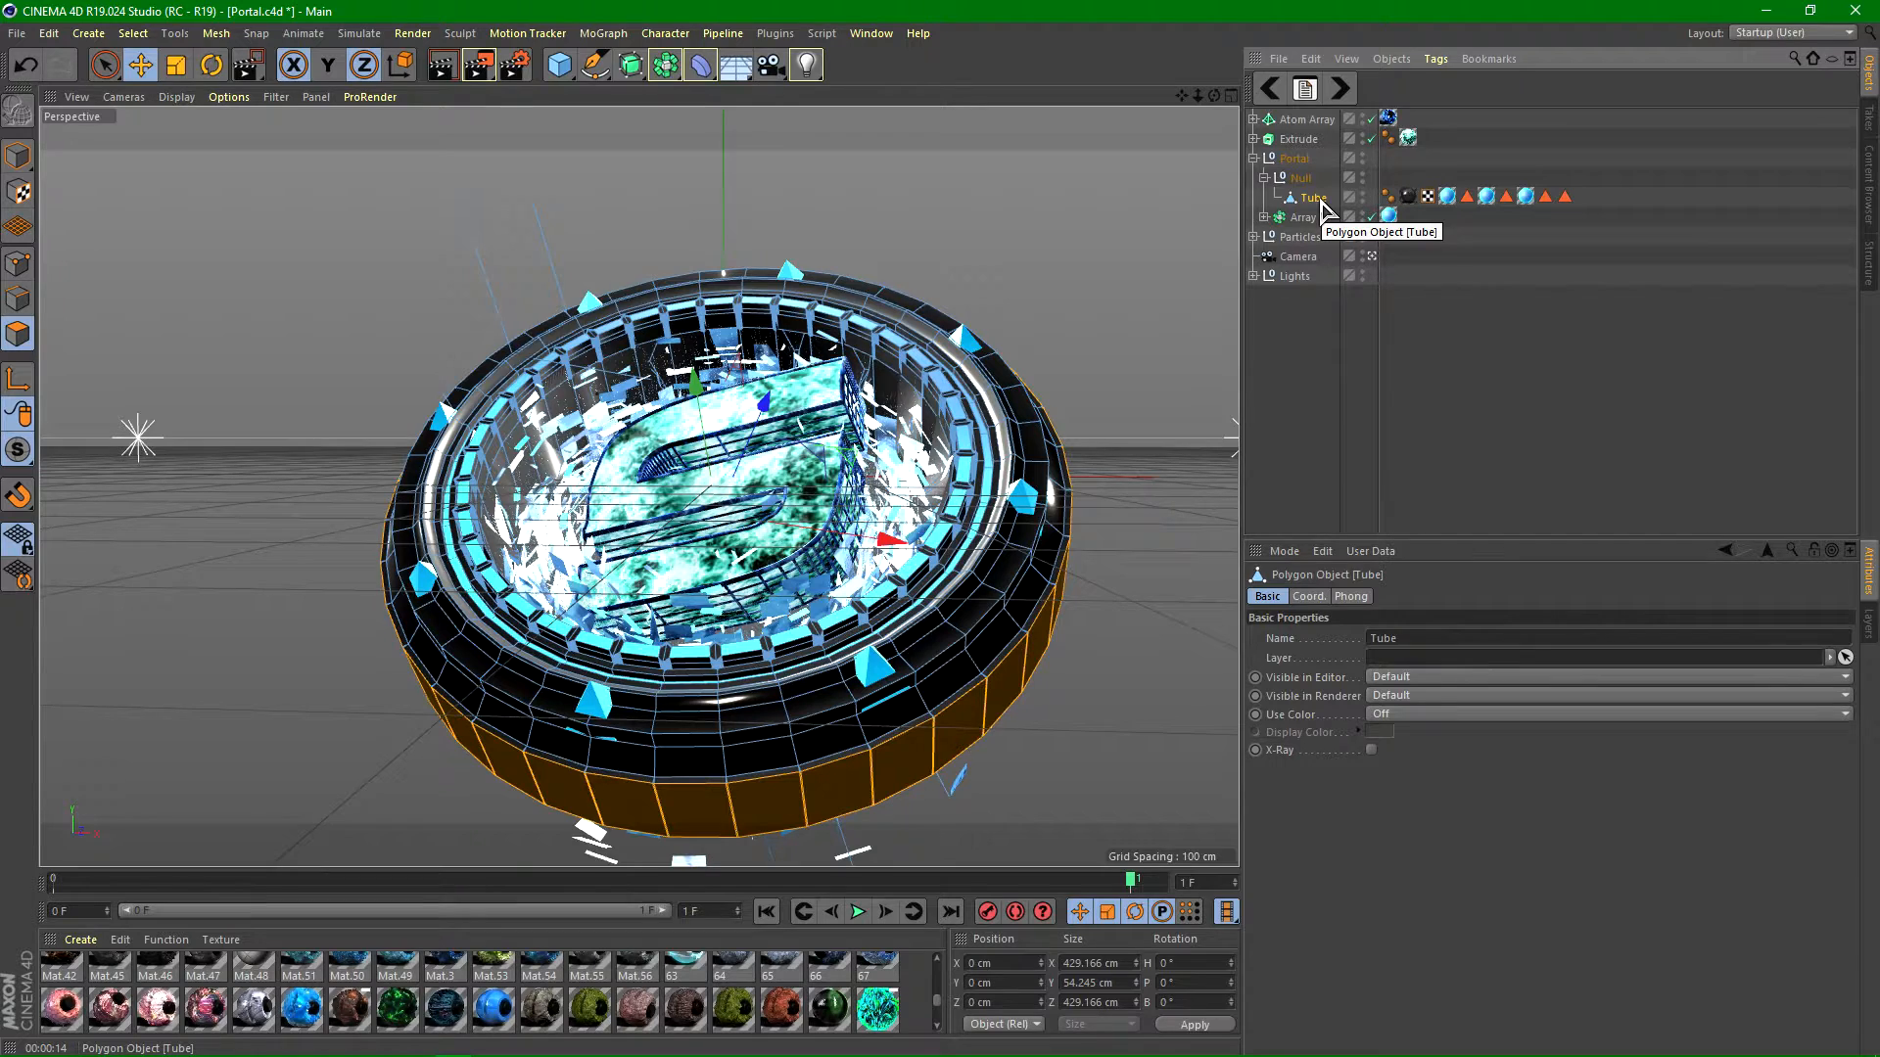
click(1447, 196)
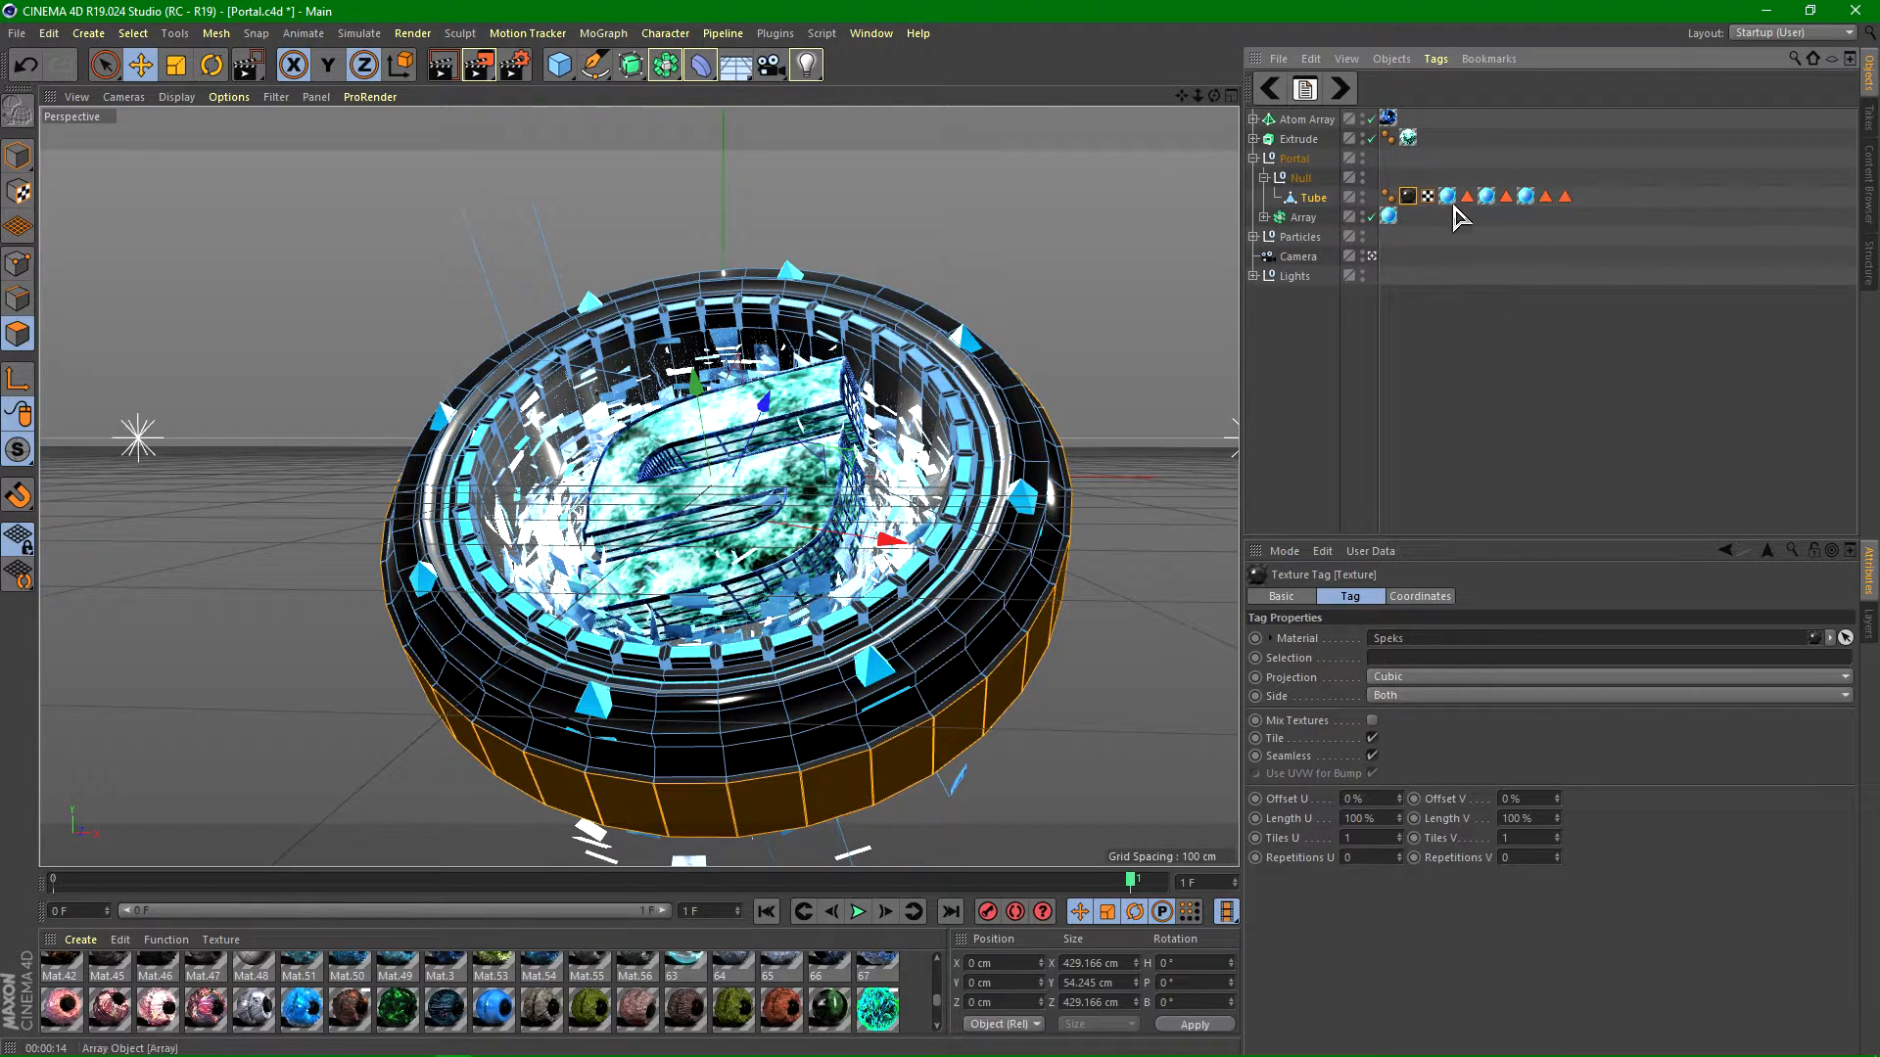
click(1525, 195)
click(1486, 195)
click(1447, 196)
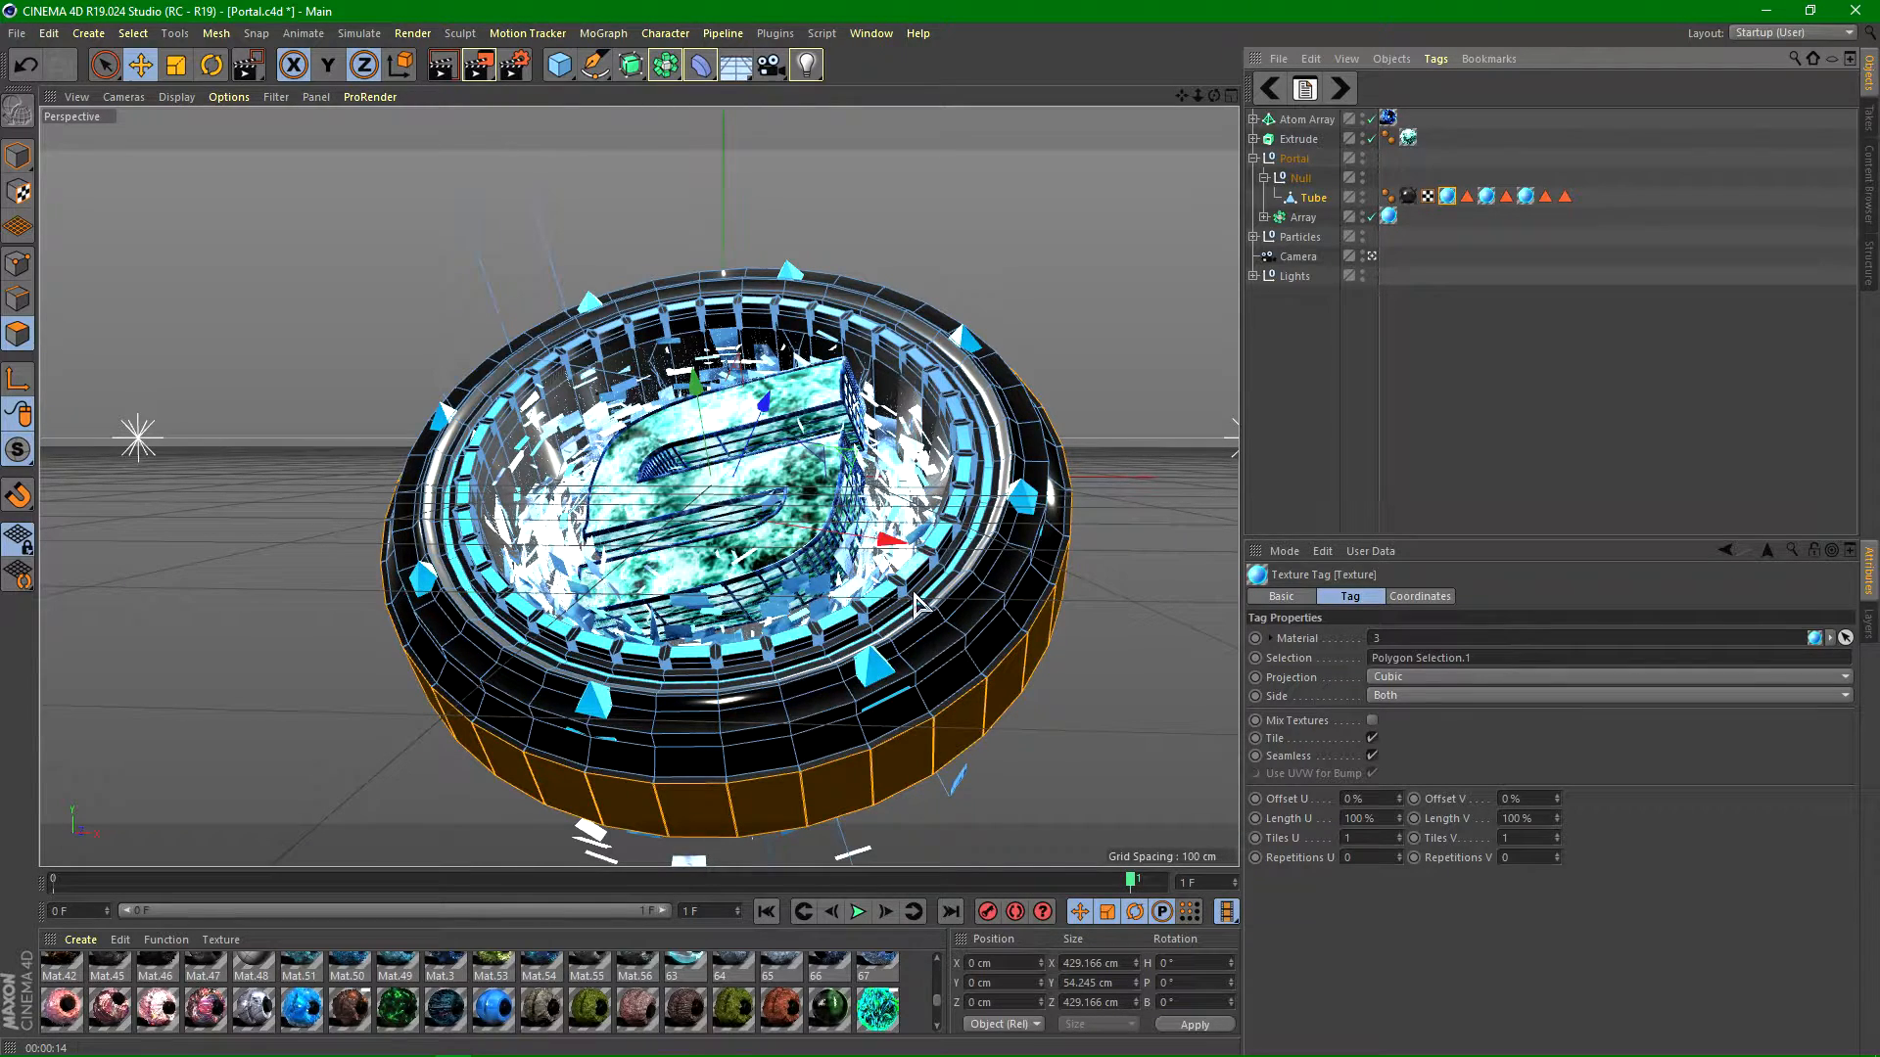
Step: Review the Atom Array's texture tag and the Speks material in the scene's material list
drag(909, 869, 920, 481)
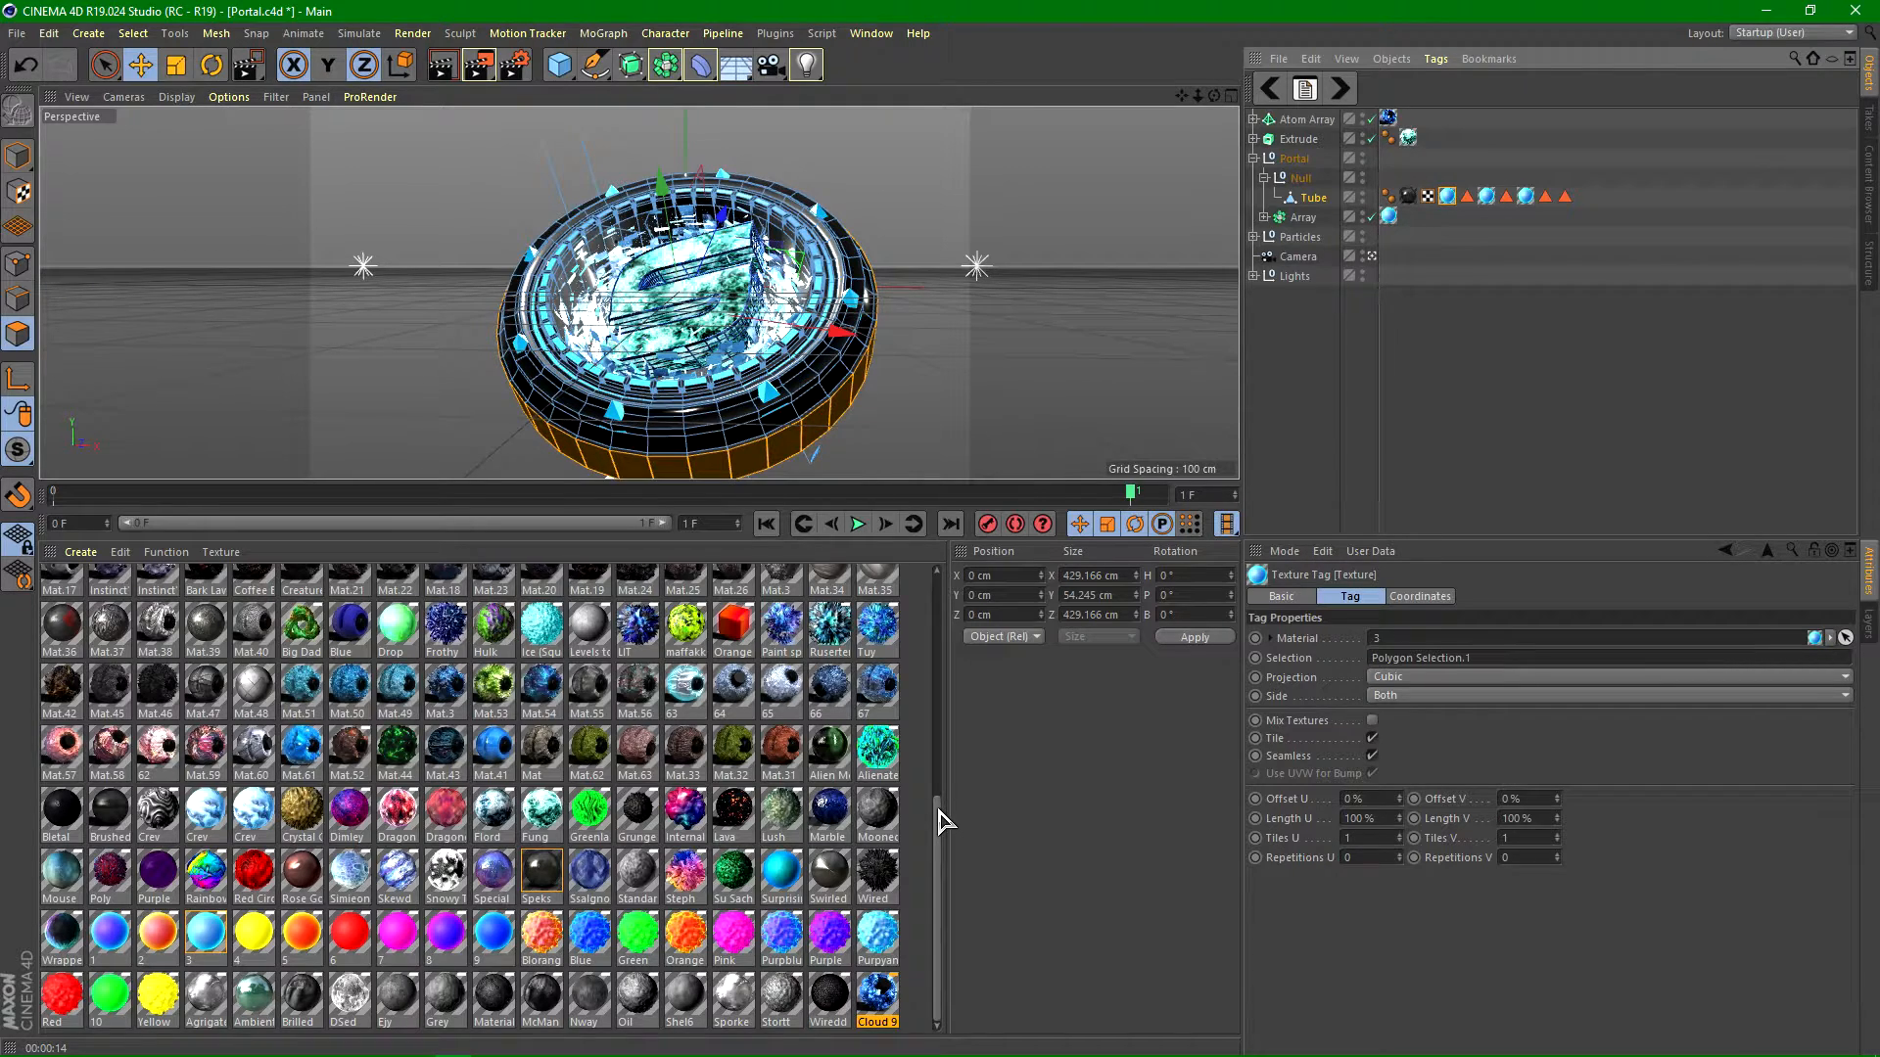
scroll(940, 821, up, 1)
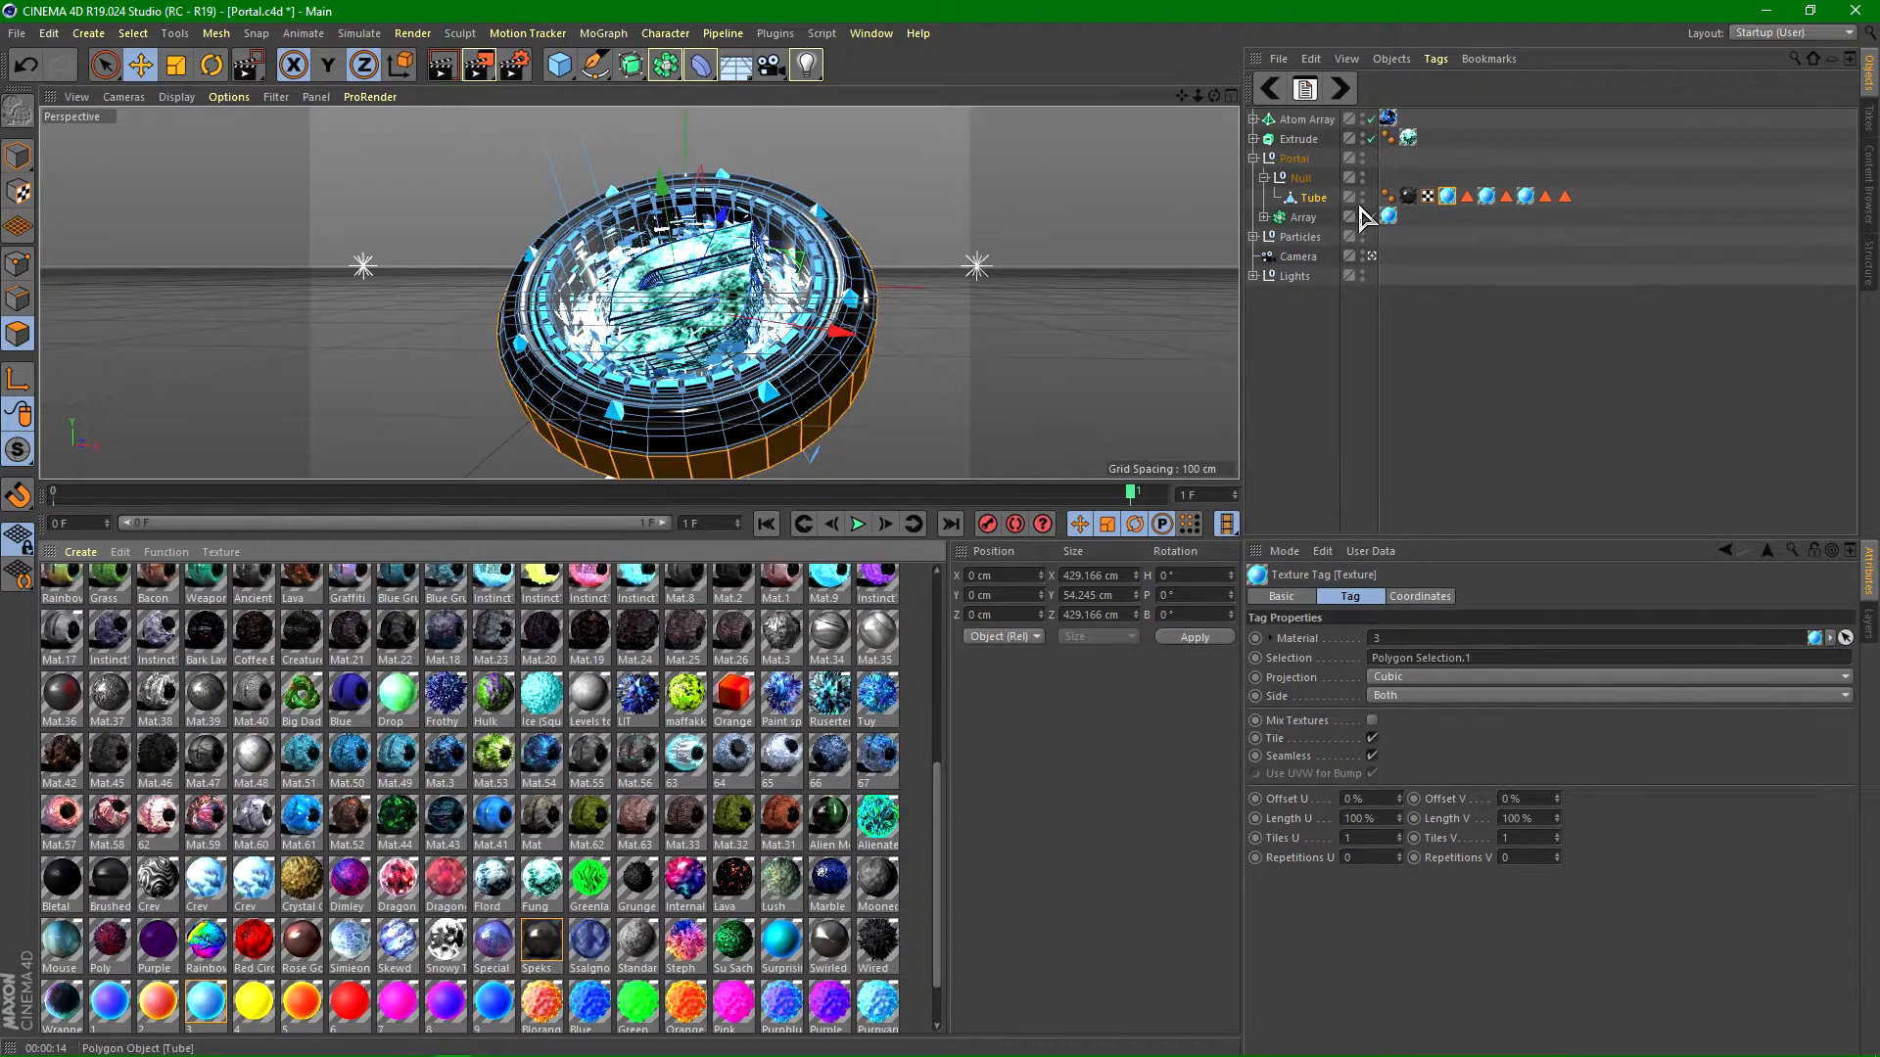
click(1388, 118)
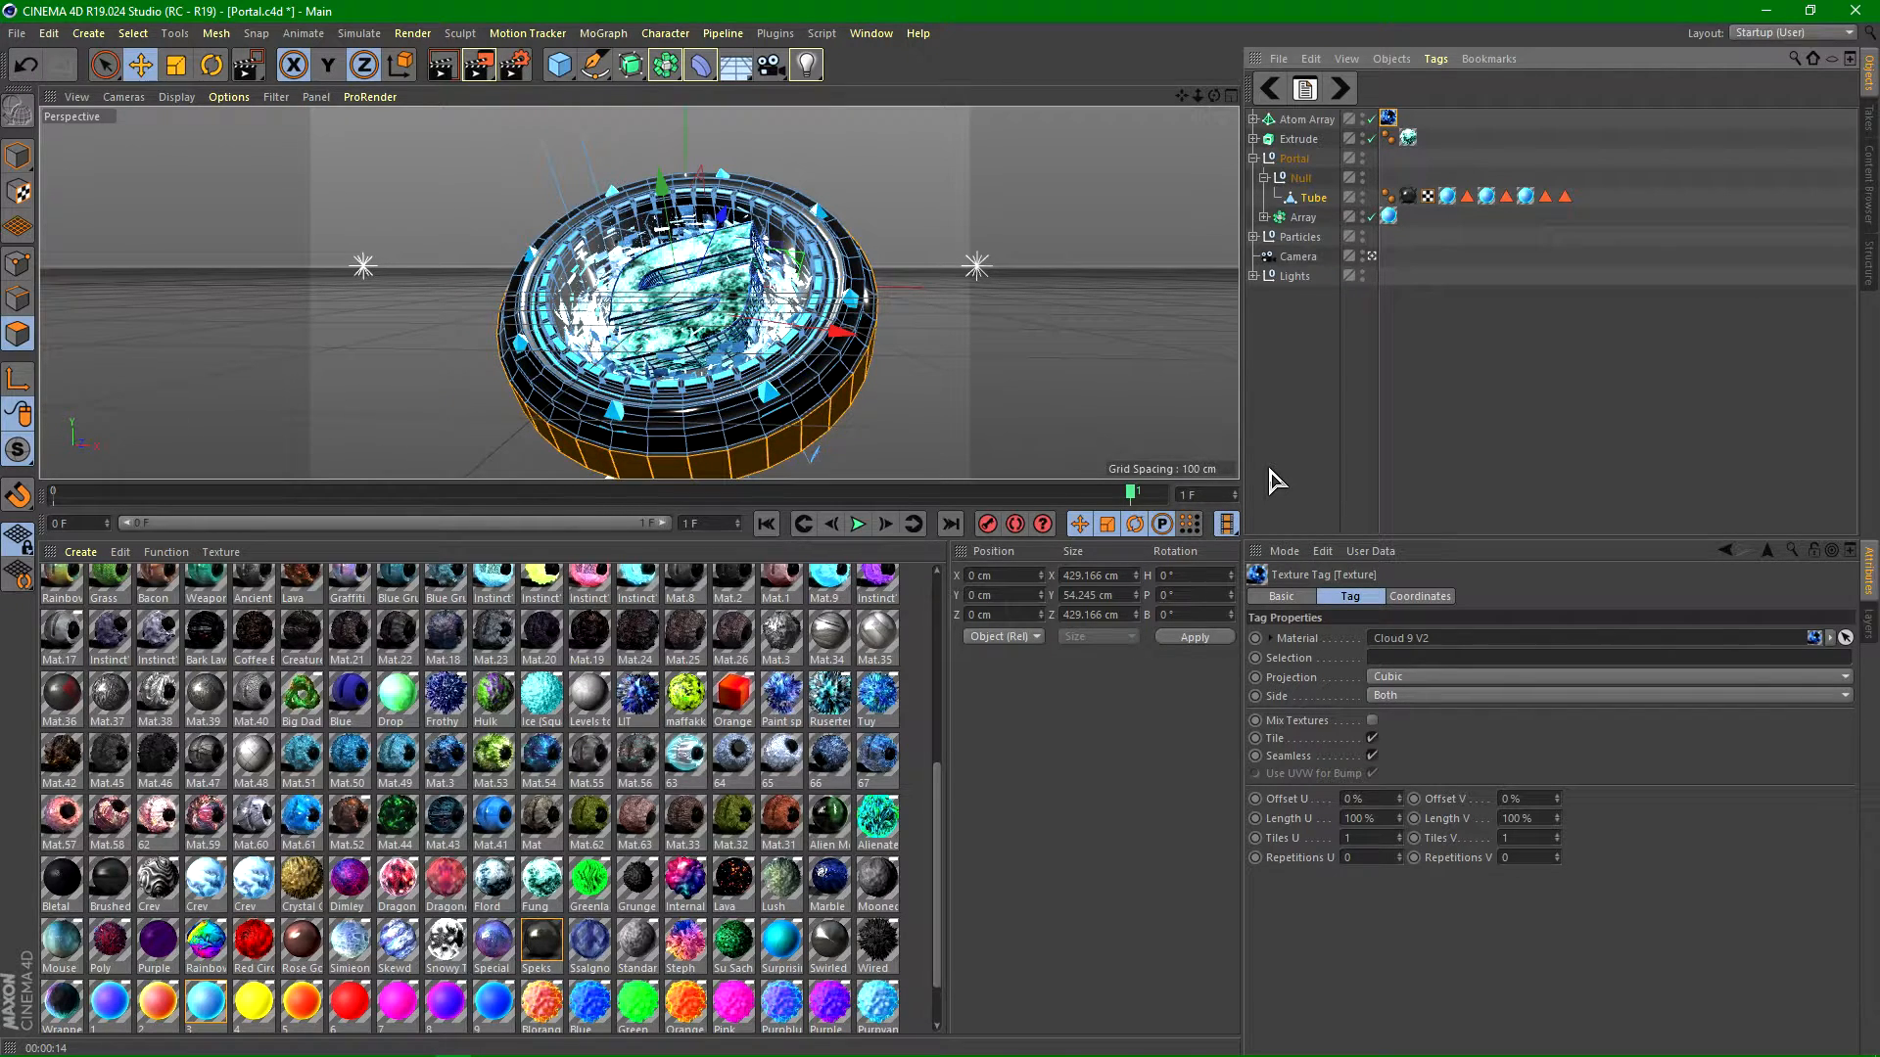
scroll(938, 851, down, 1)
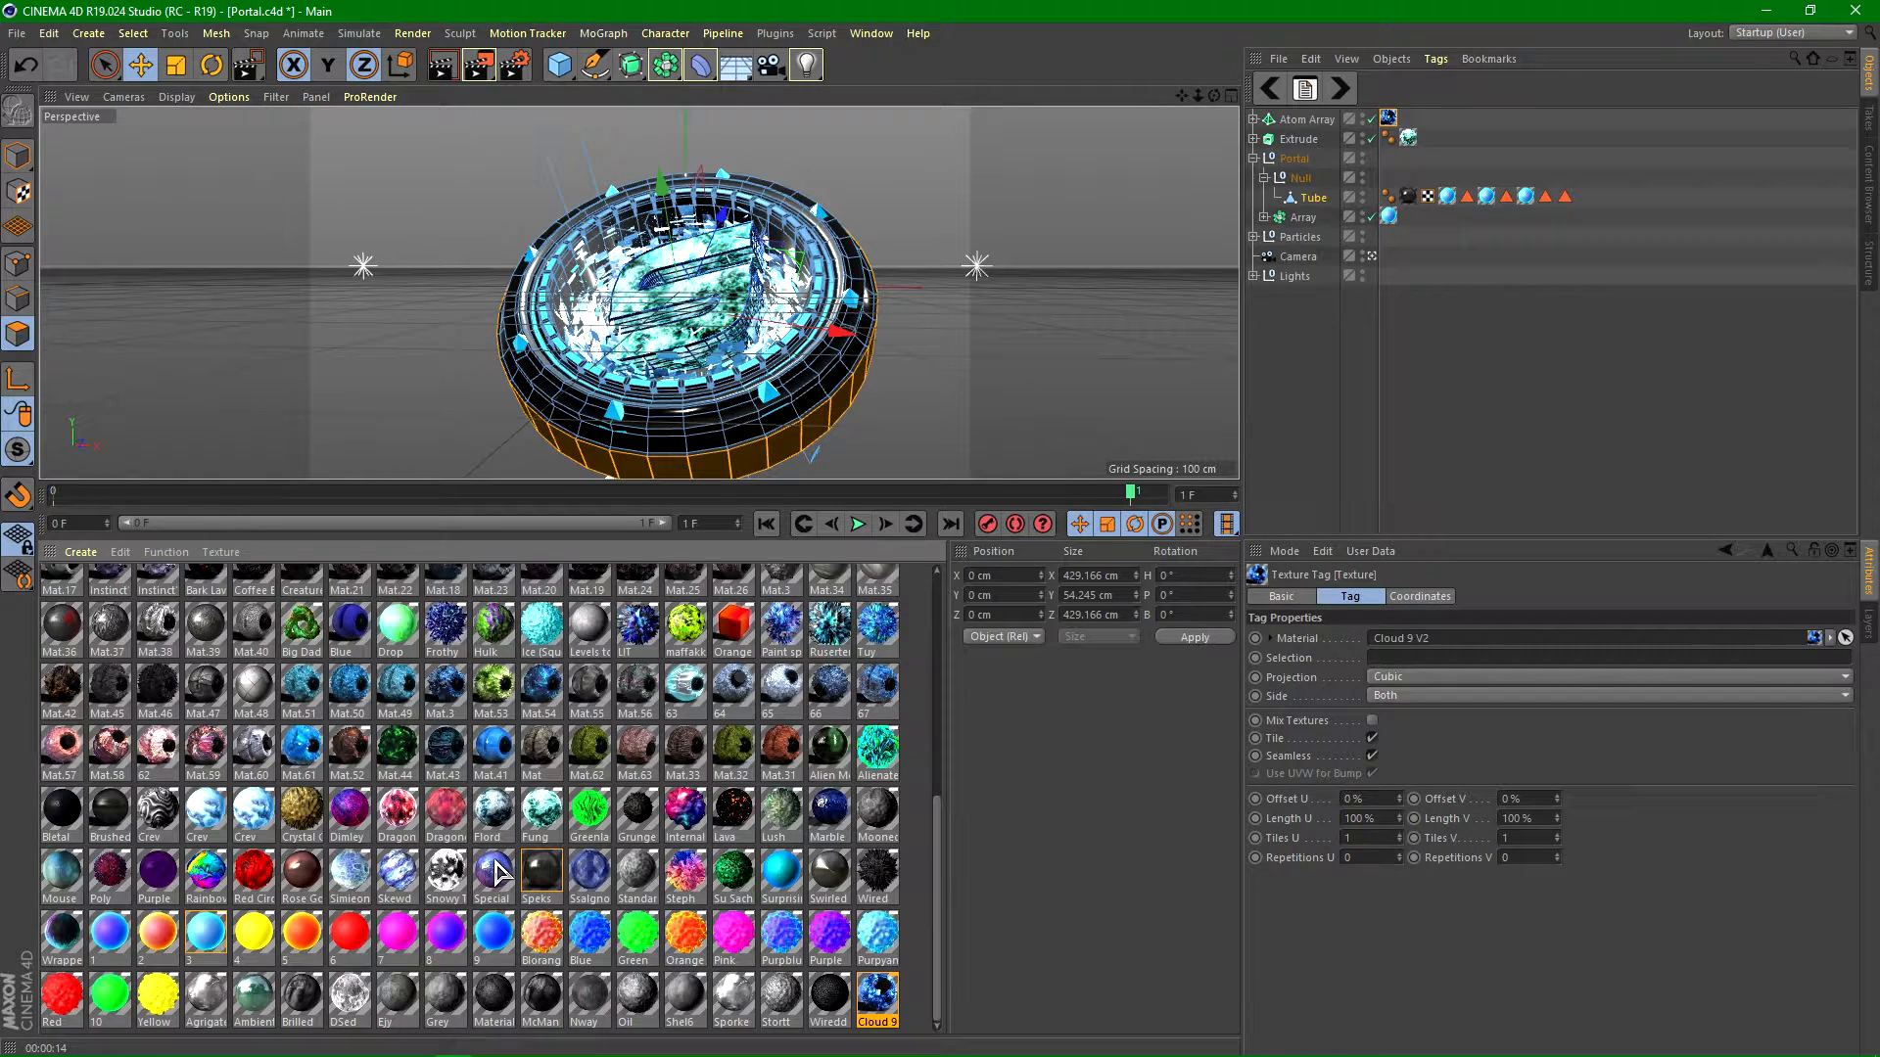
click(534, 874)
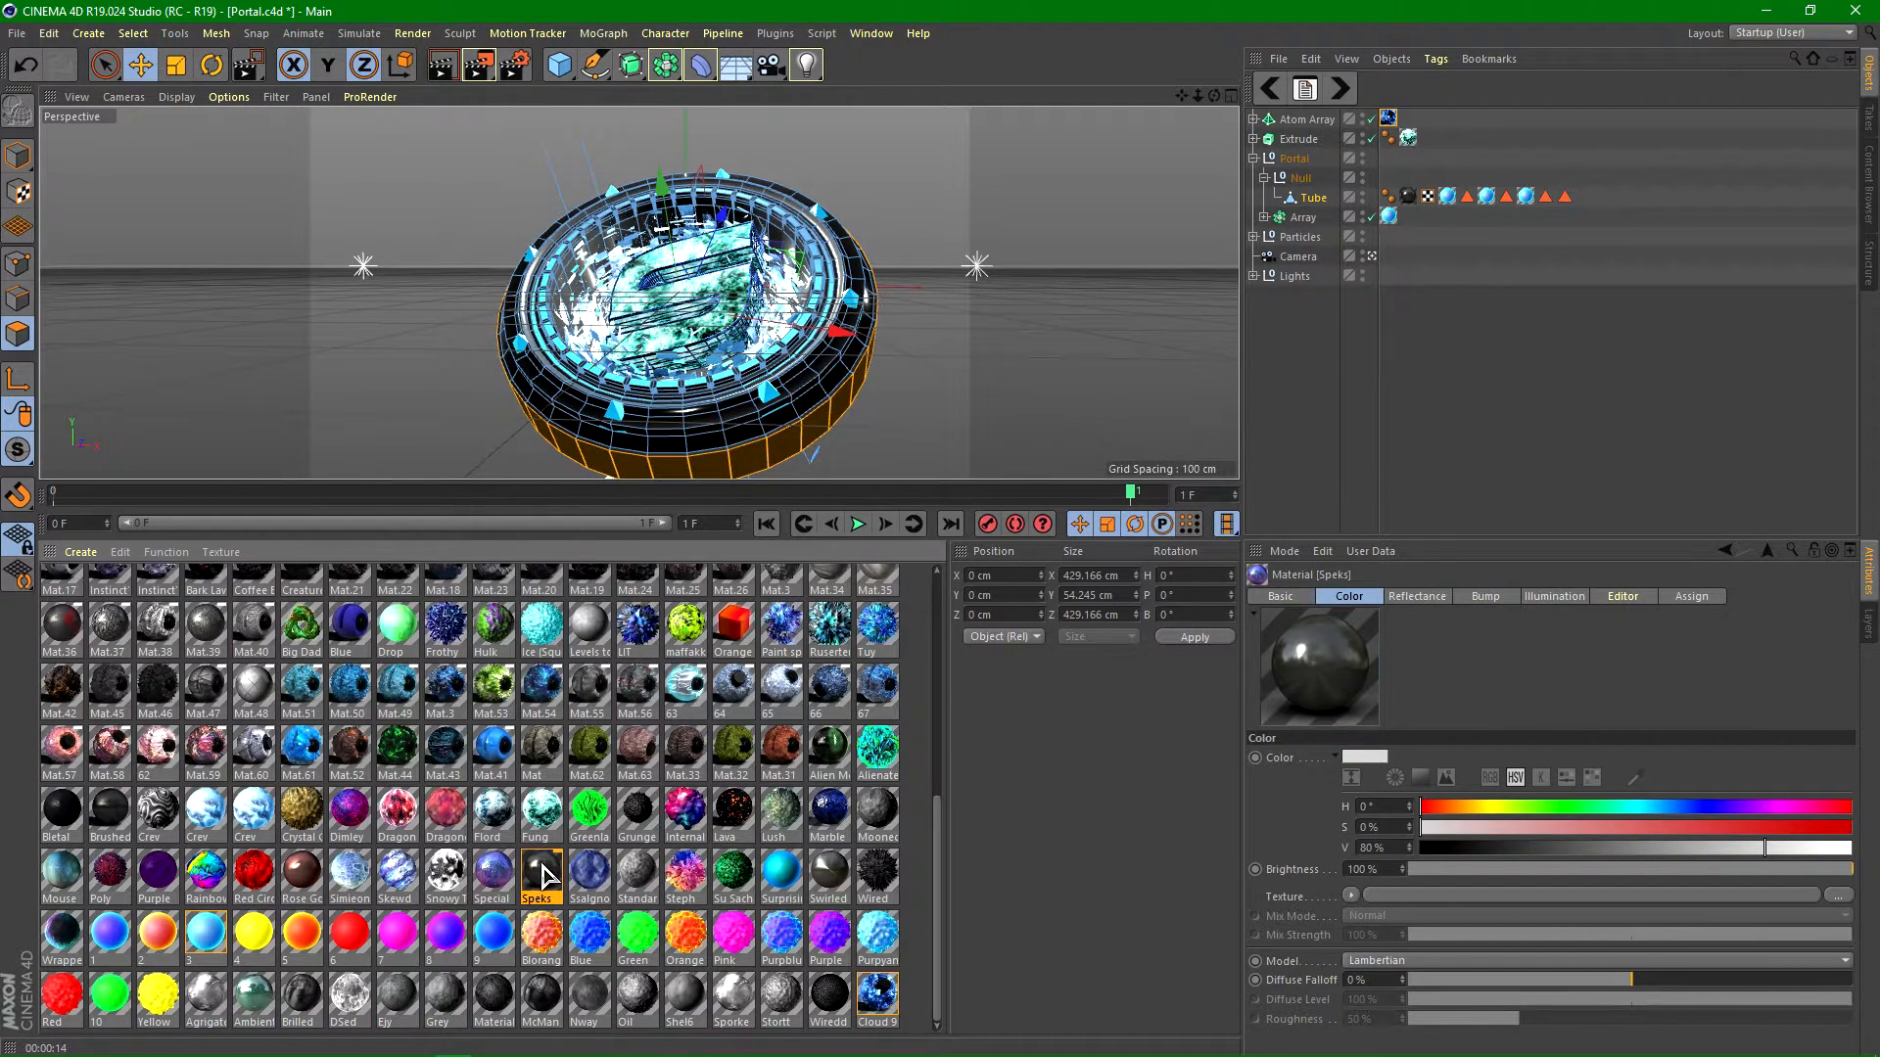
Step: Examine the Speks material's displacement, bump and reflectance channels, toggling displacement and bump to check their effect
double_click(542, 874)
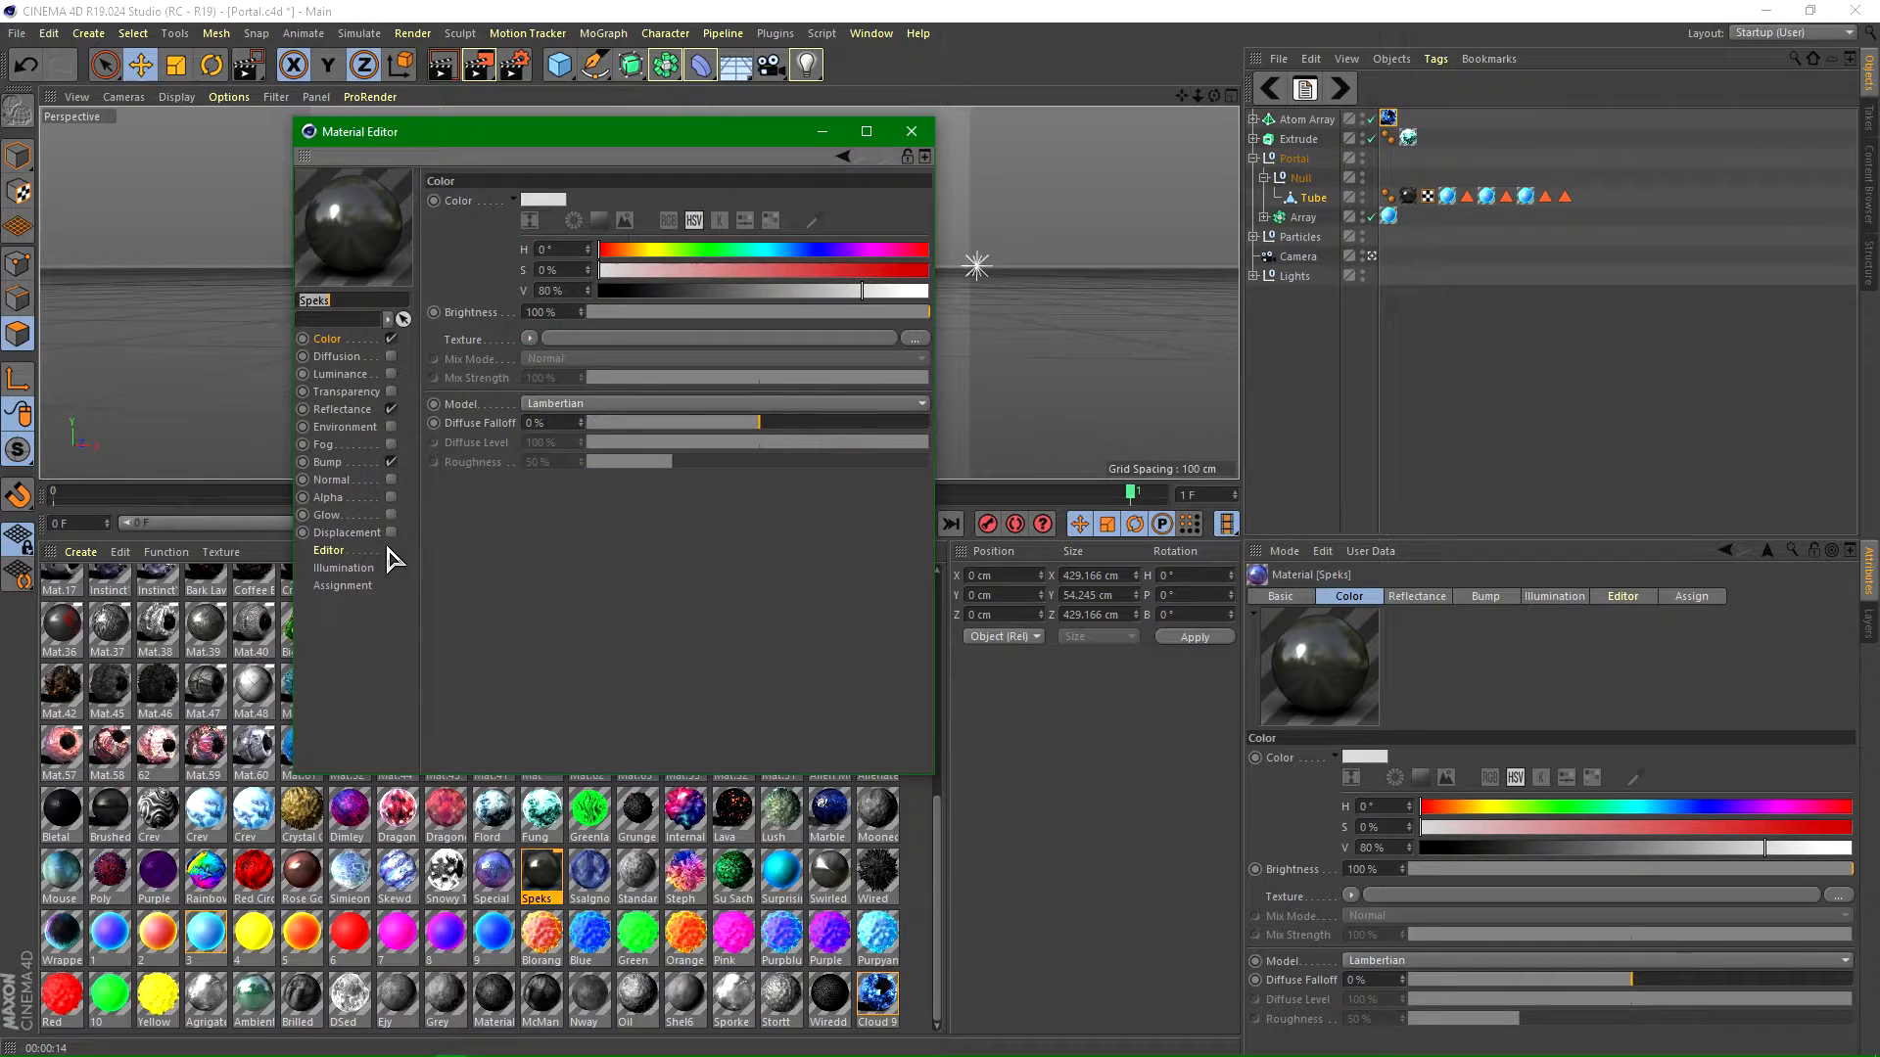
click(391, 533)
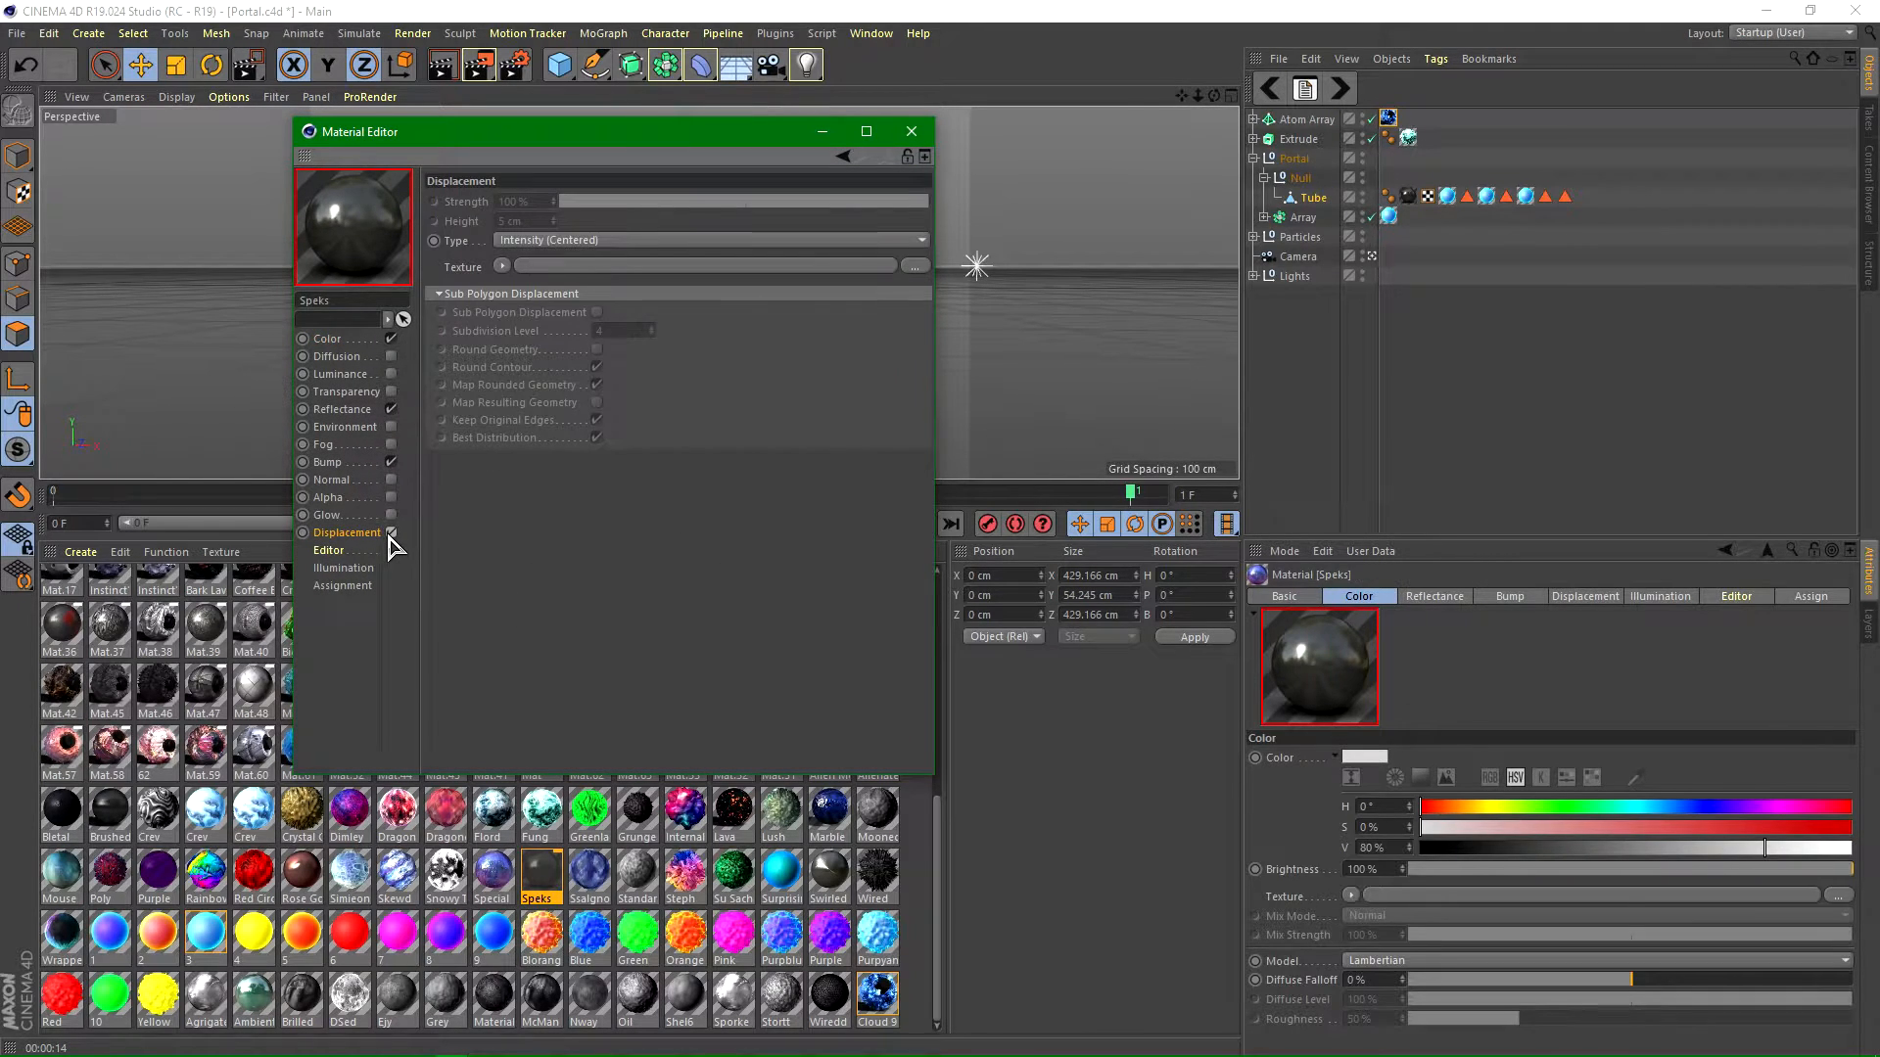
click(391, 534)
click(332, 462)
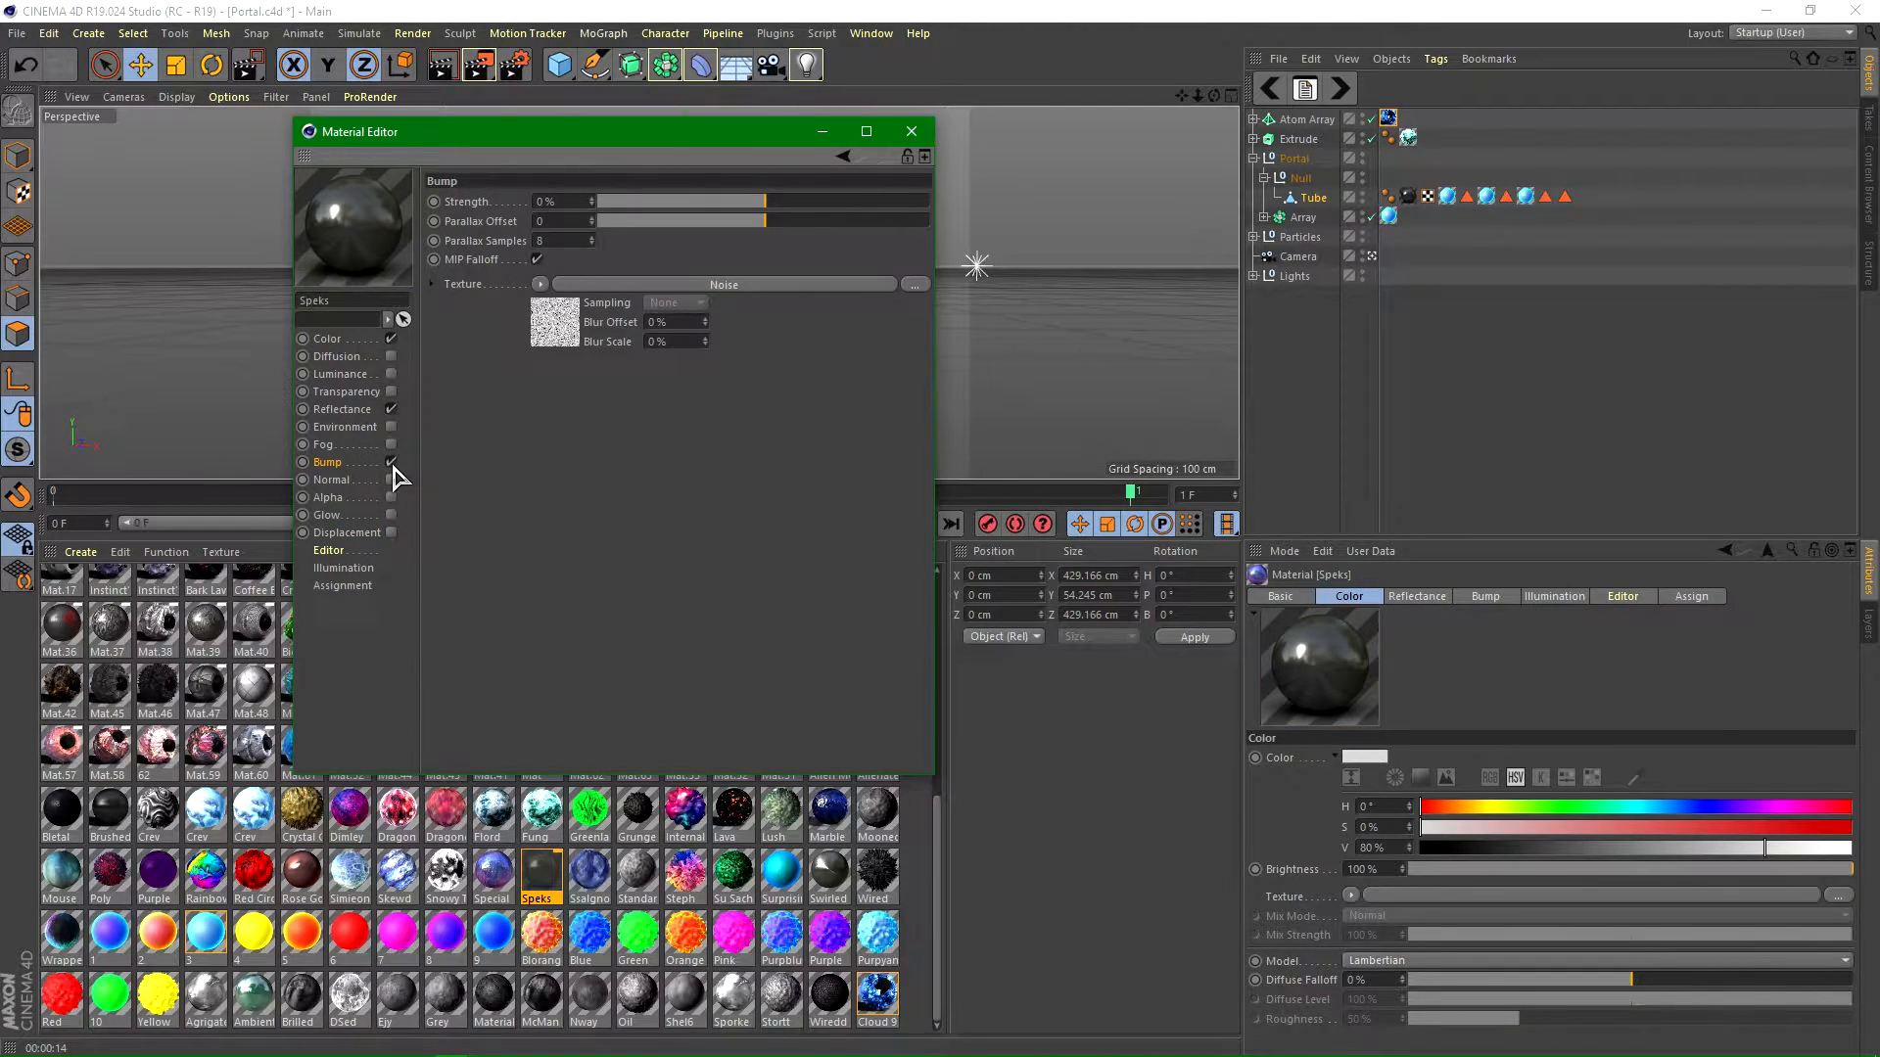
click(392, 464)
click(392, 464)
click(331, 411)
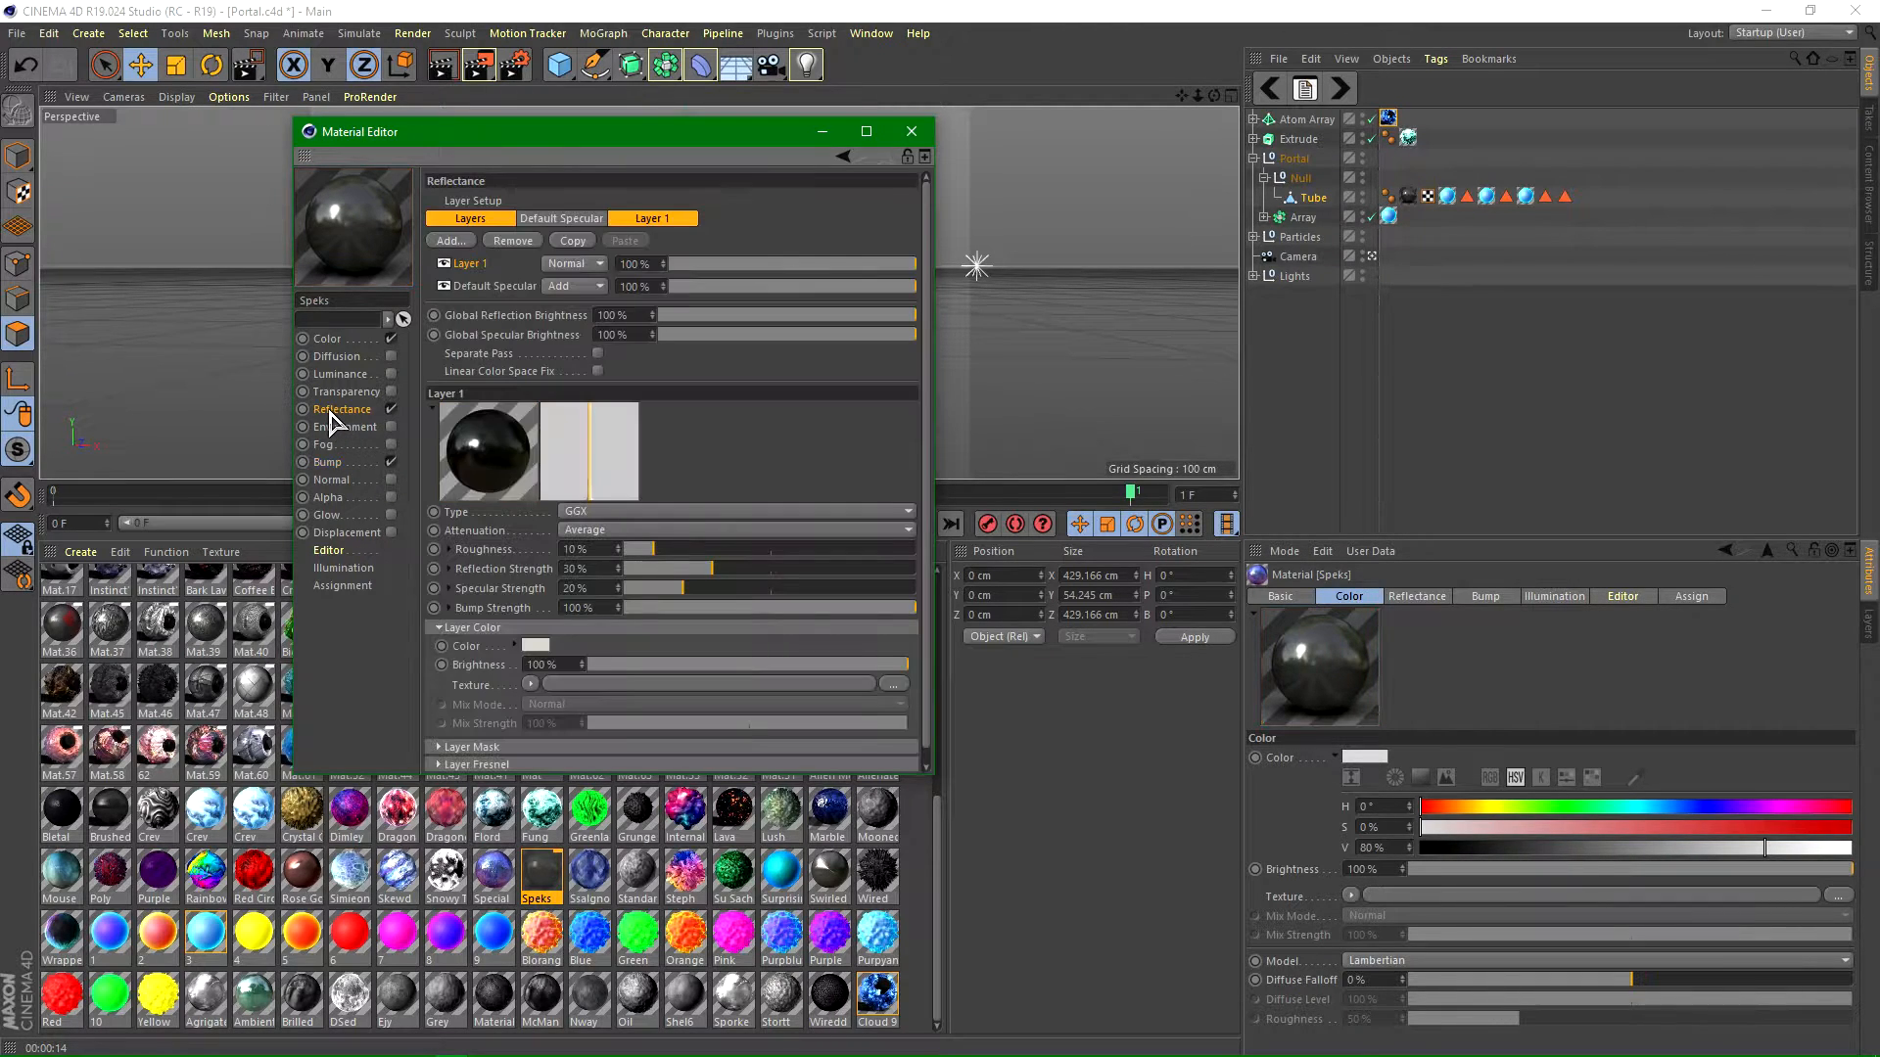
click(912, 131)
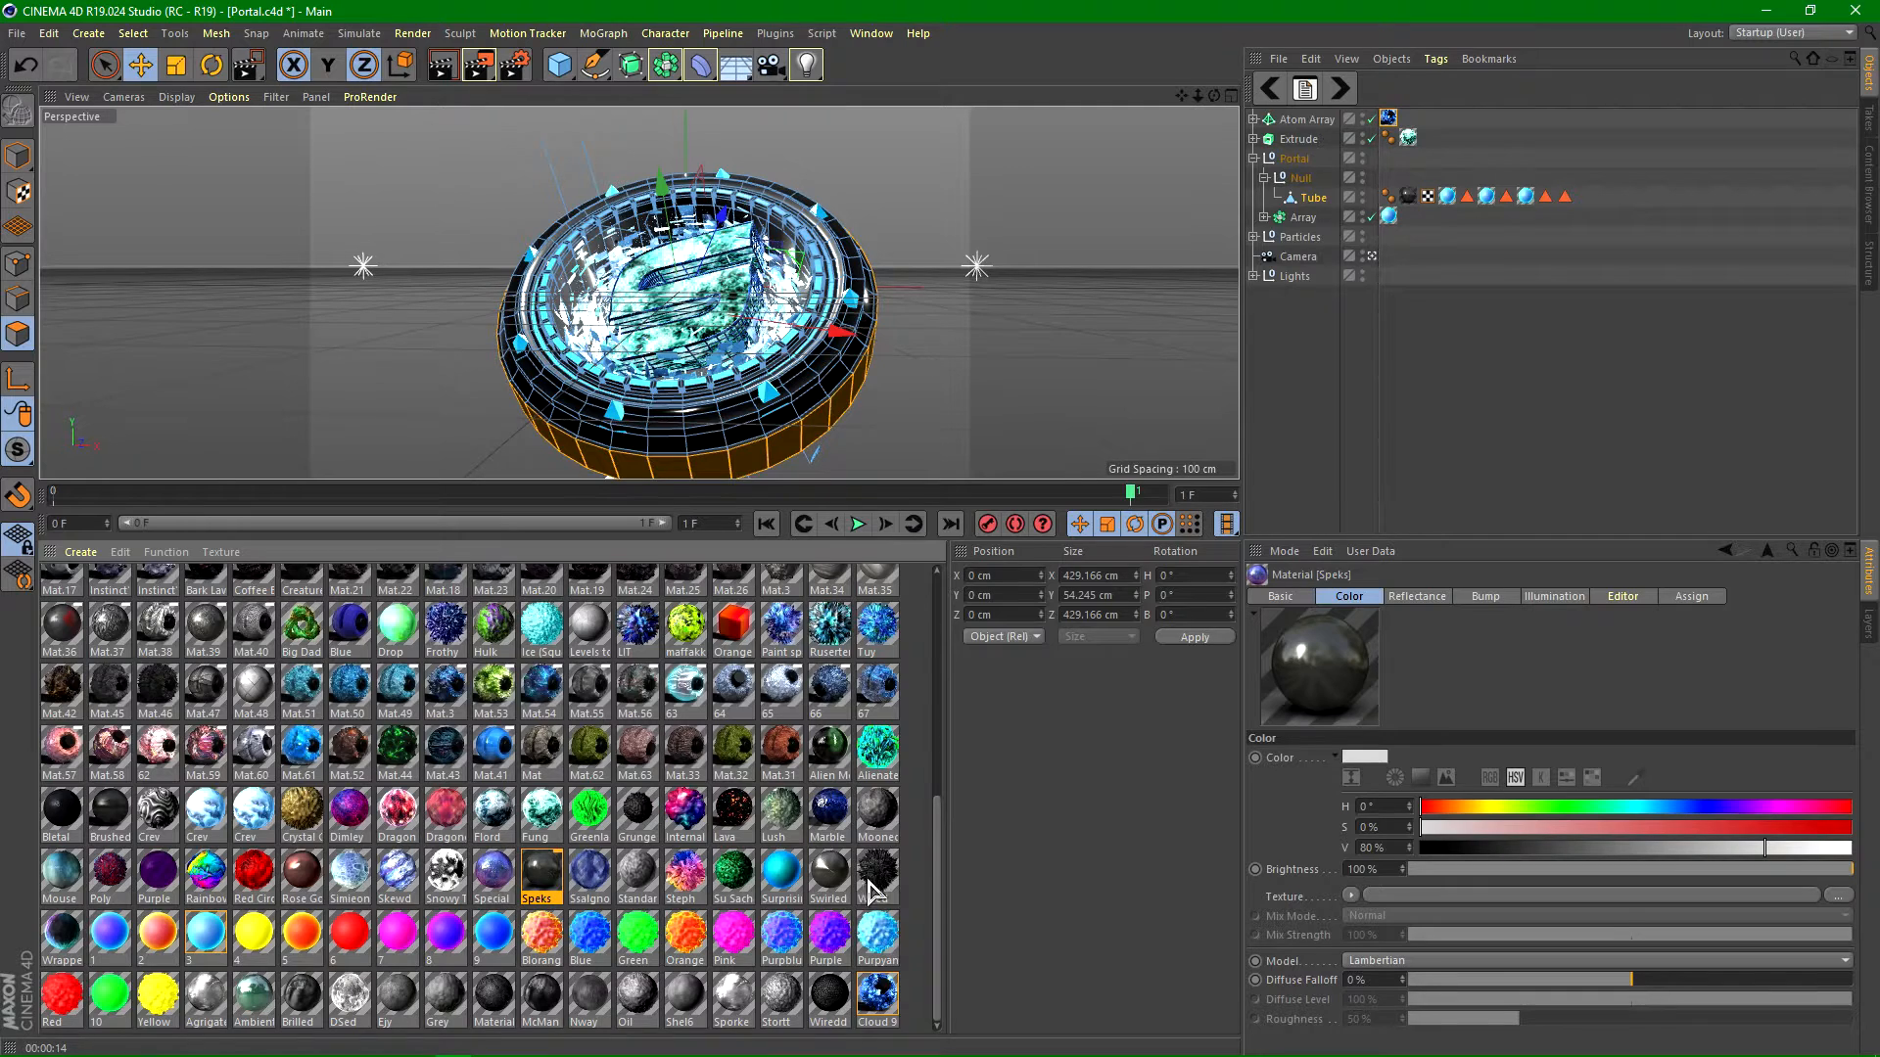
Step: Recheck the Speks material's bump channel by switching it off and back on
double_click(545, 874)
click(352, 463)
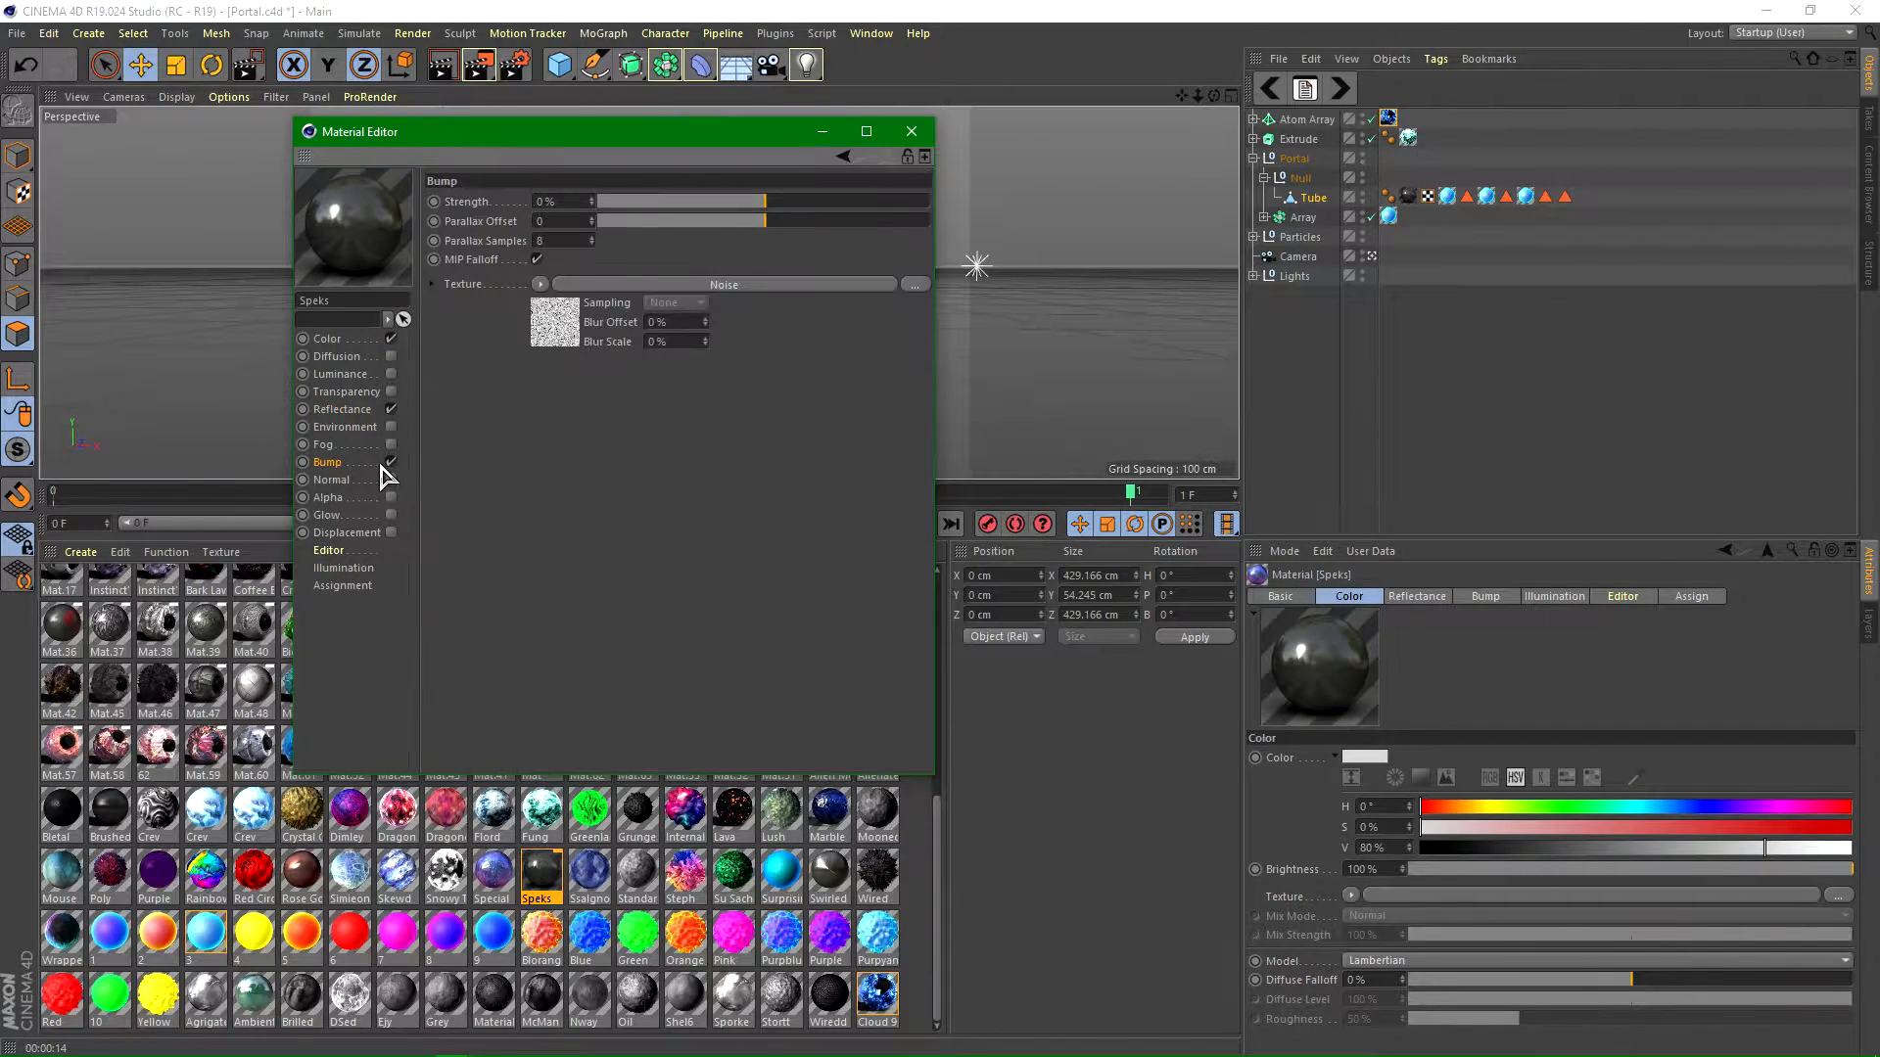
click(391, 462)
click(392, 462)
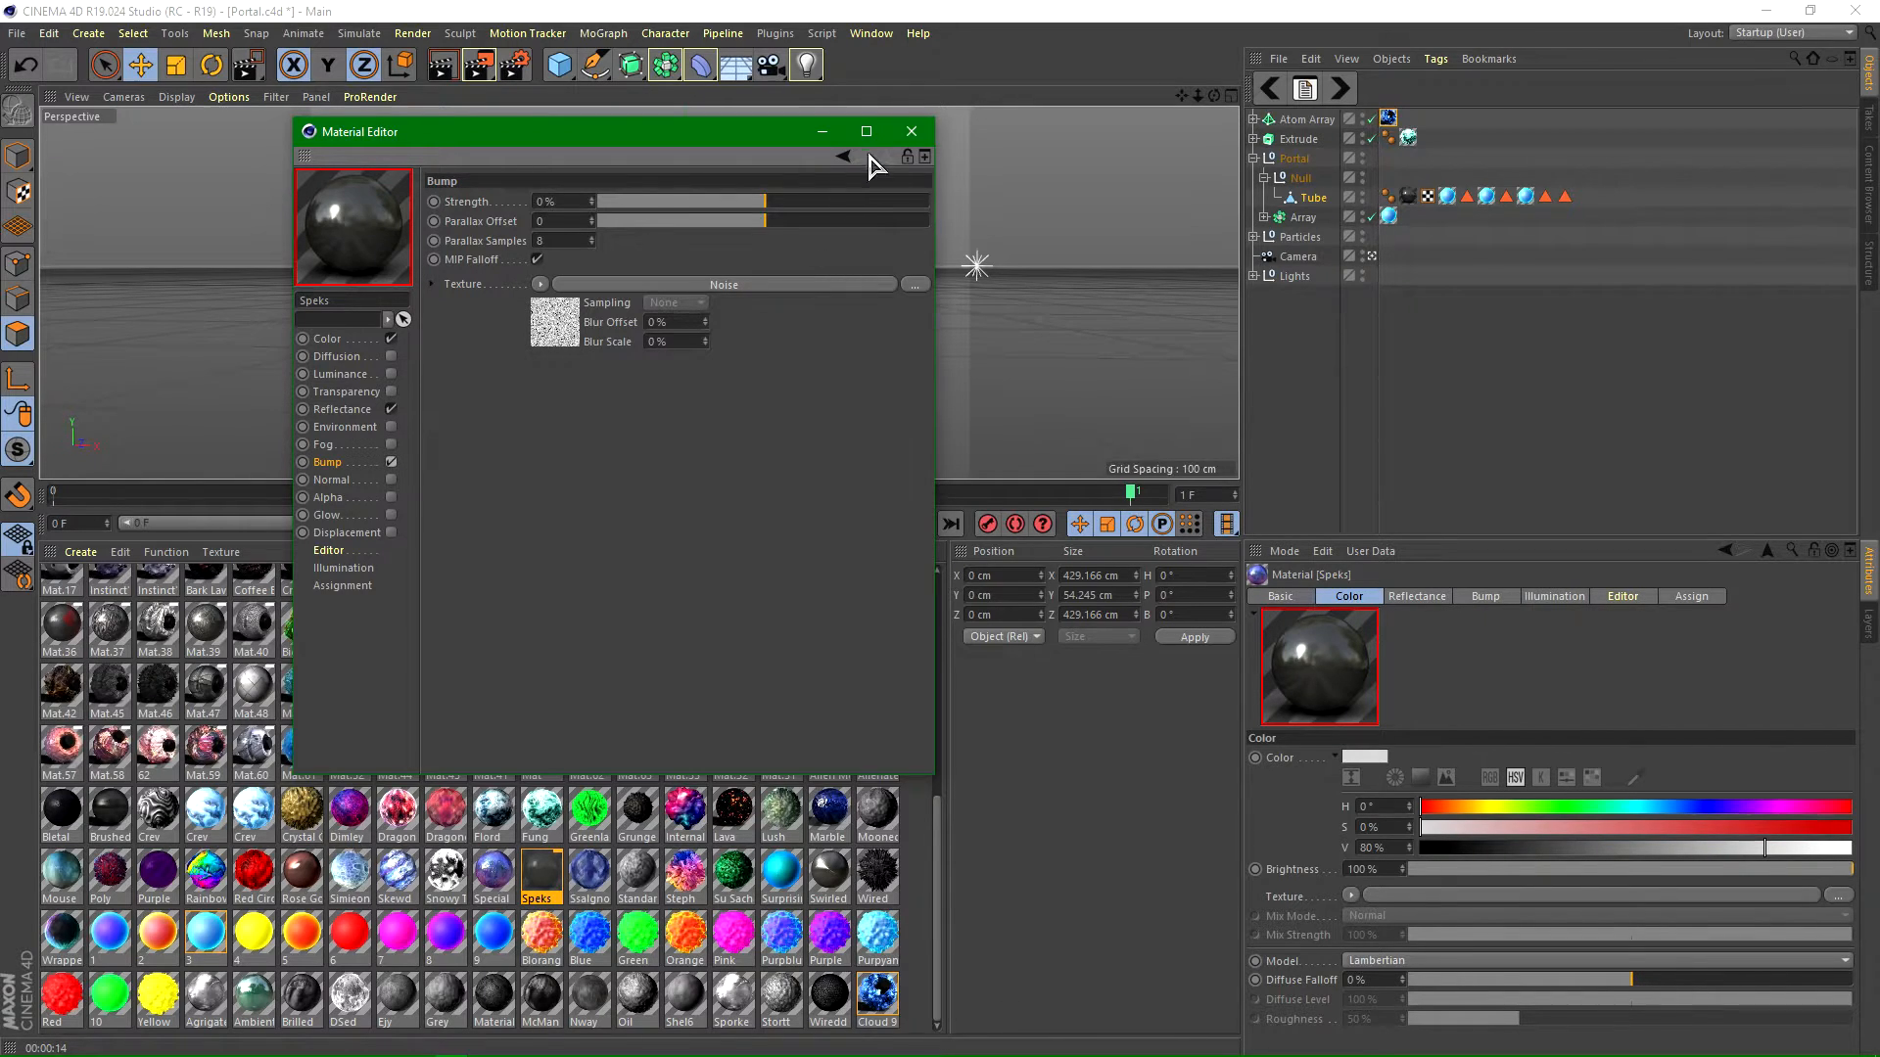
click(911, 131)
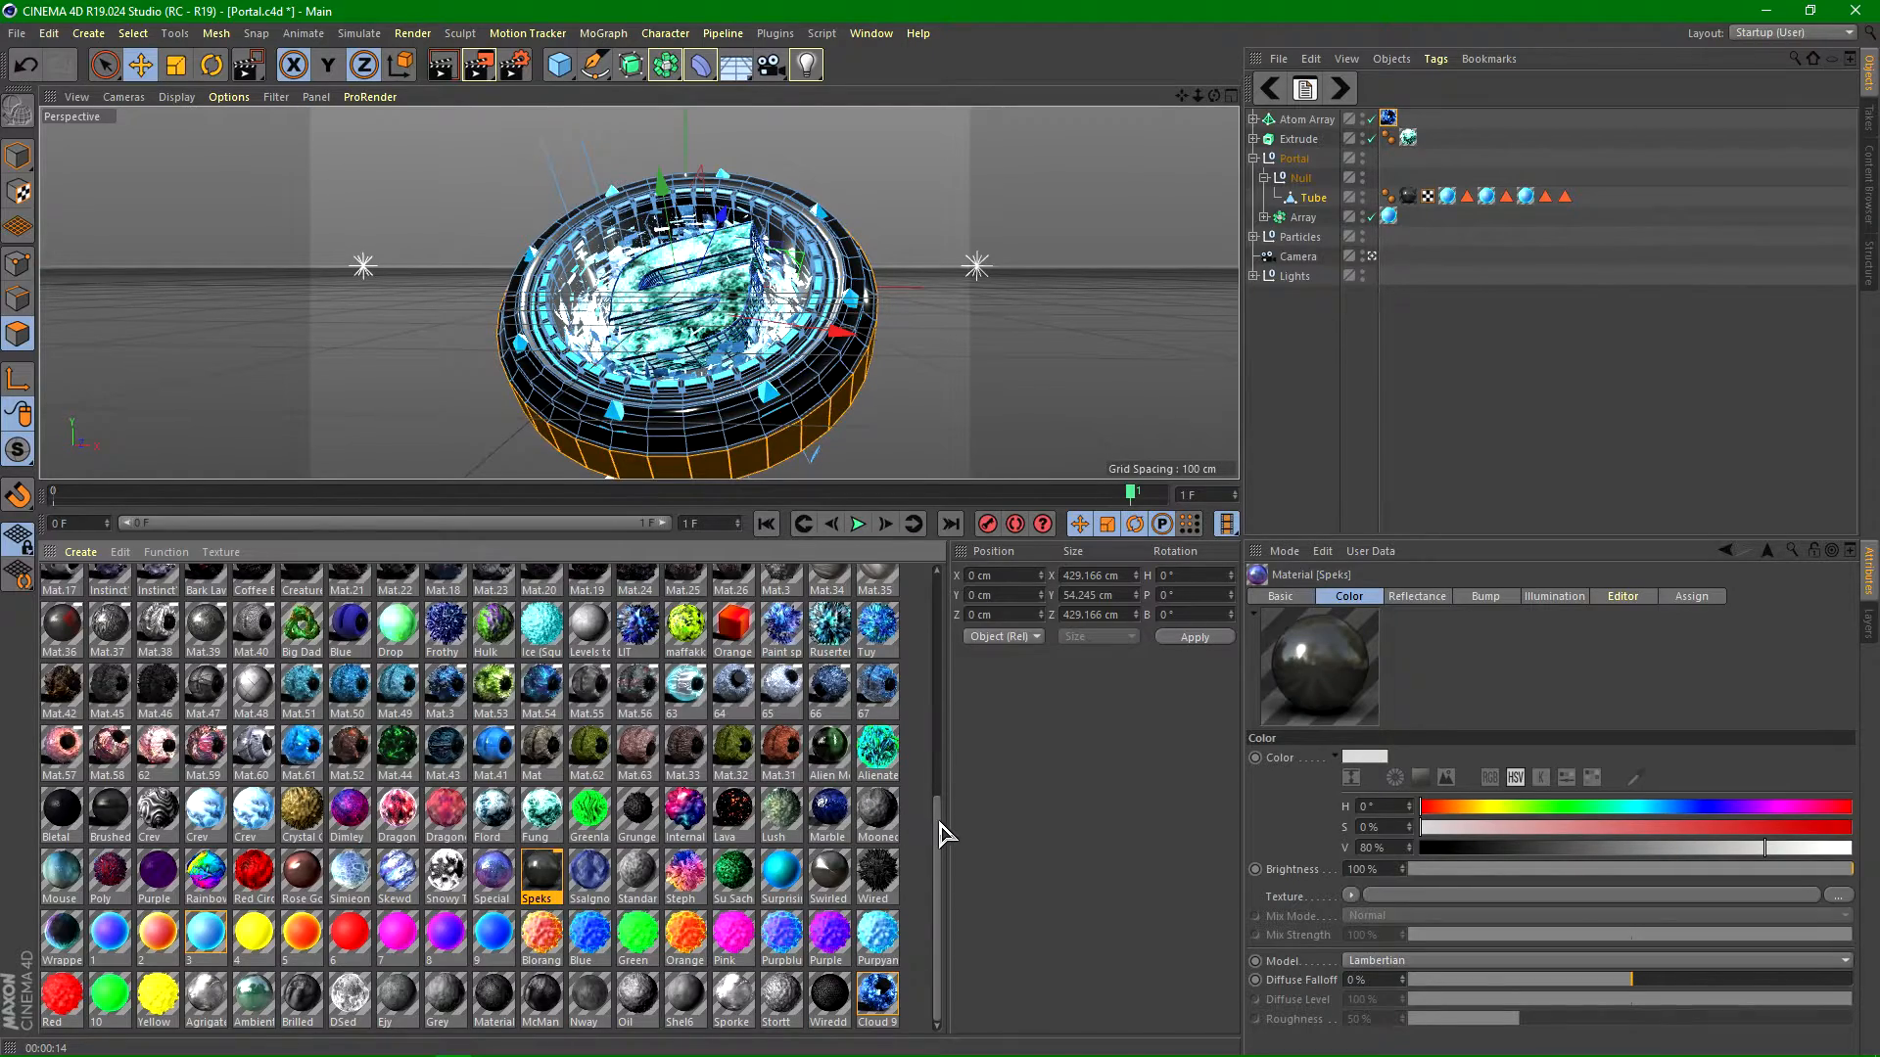
Step: Load the Best Metal material from the Best Metal preset library into the scene's materials
scroll(940, 834, up, 5)
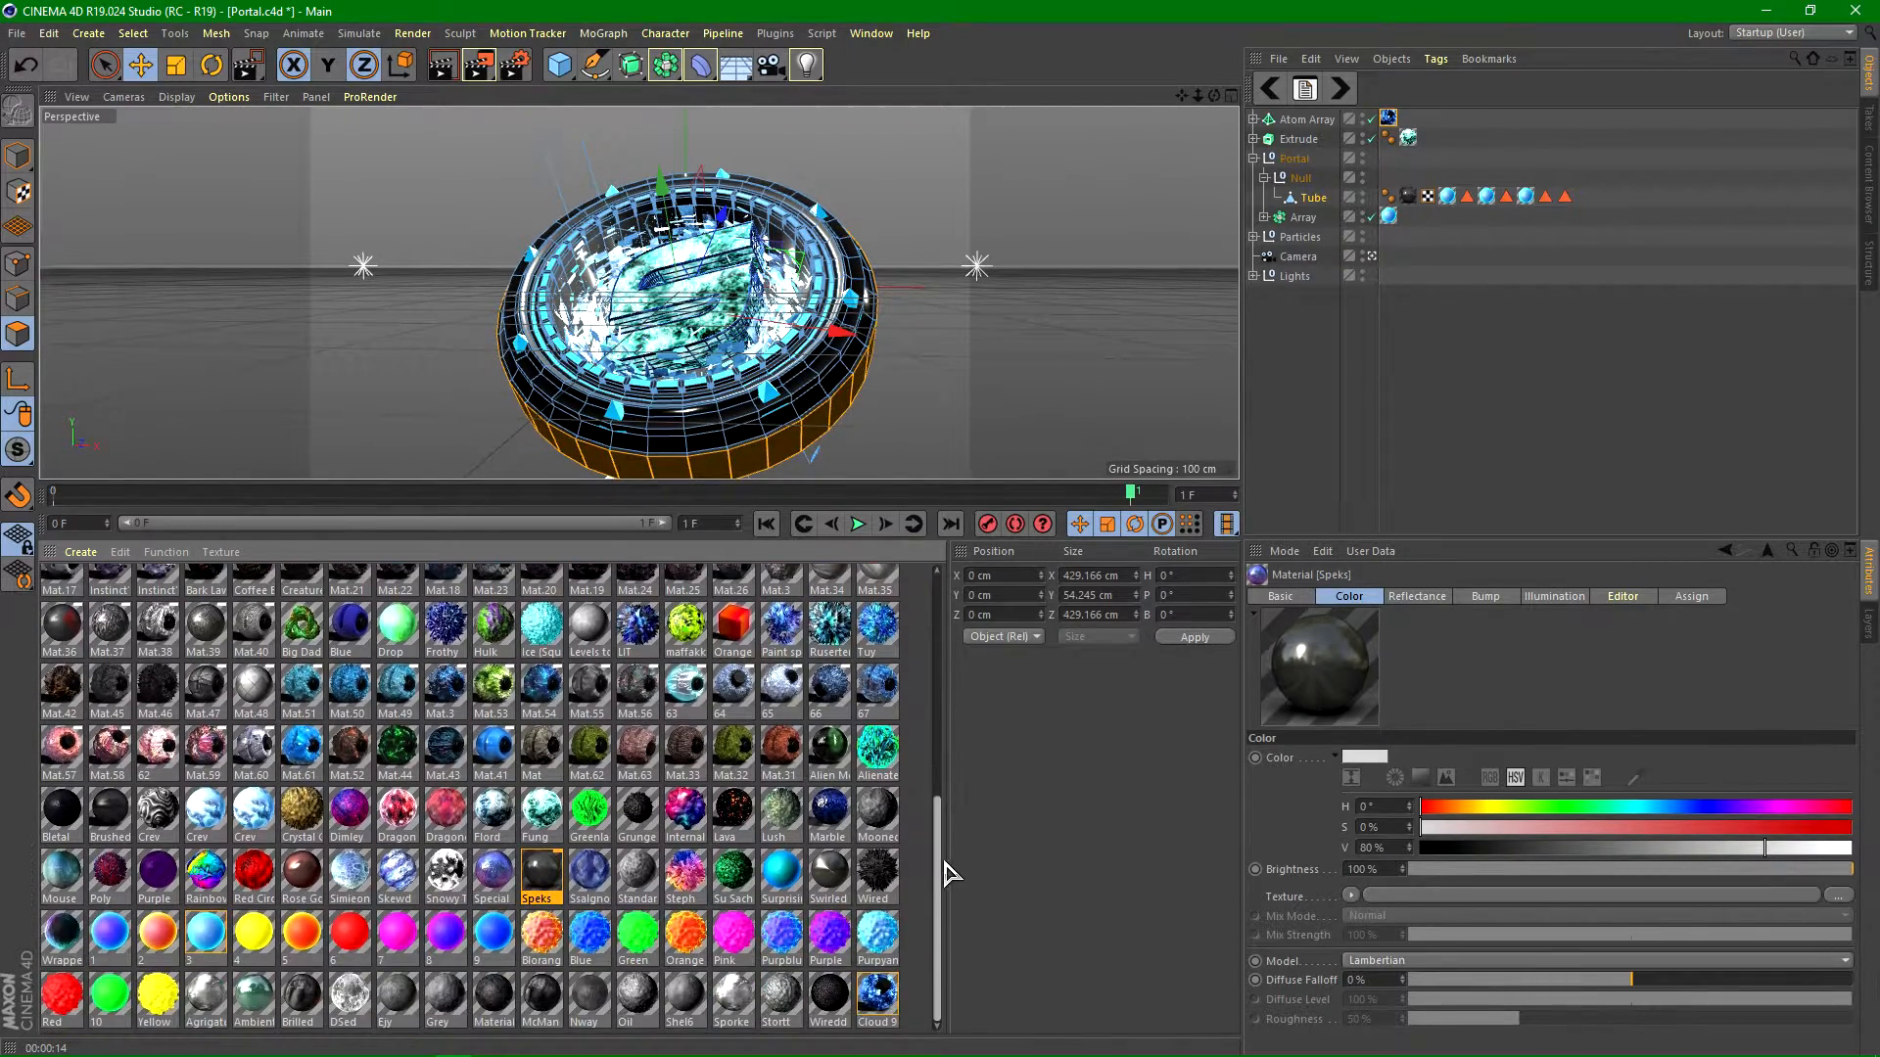
scroll(940, 737, down, 5)
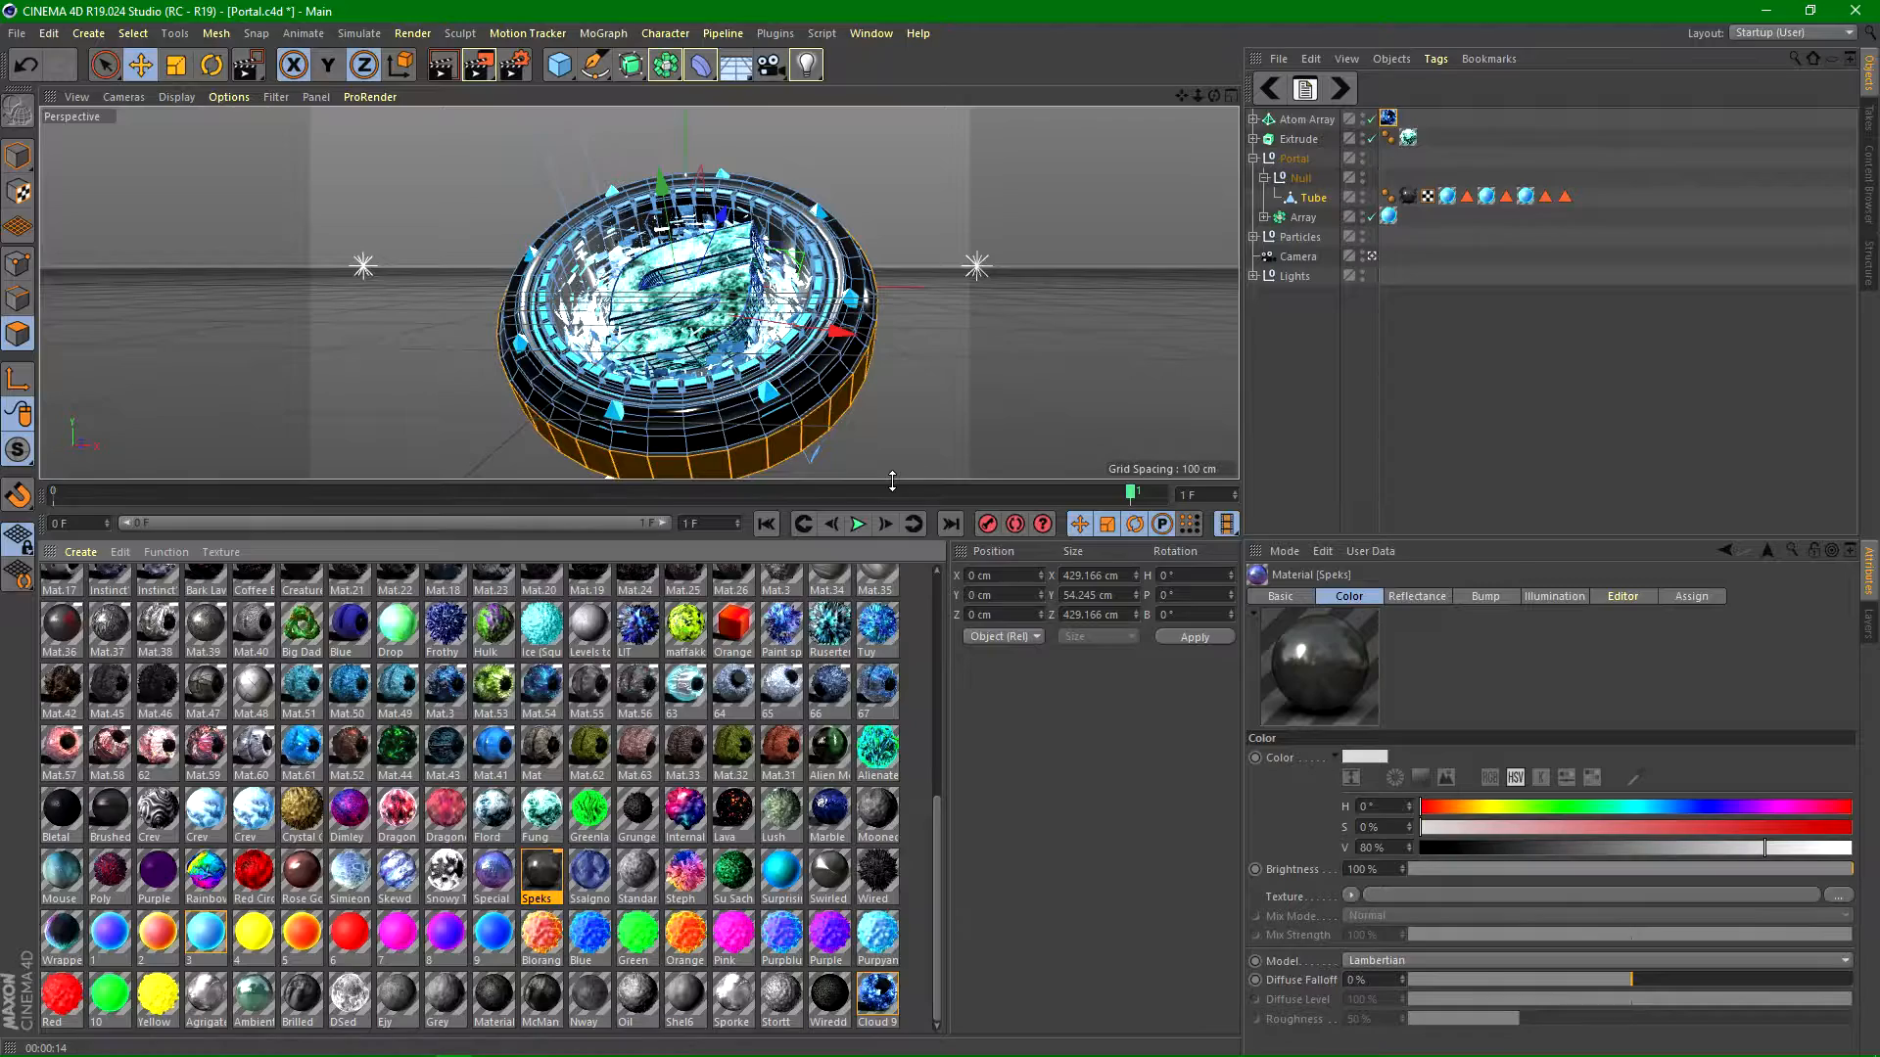
scroll(940, 881, up, 10)
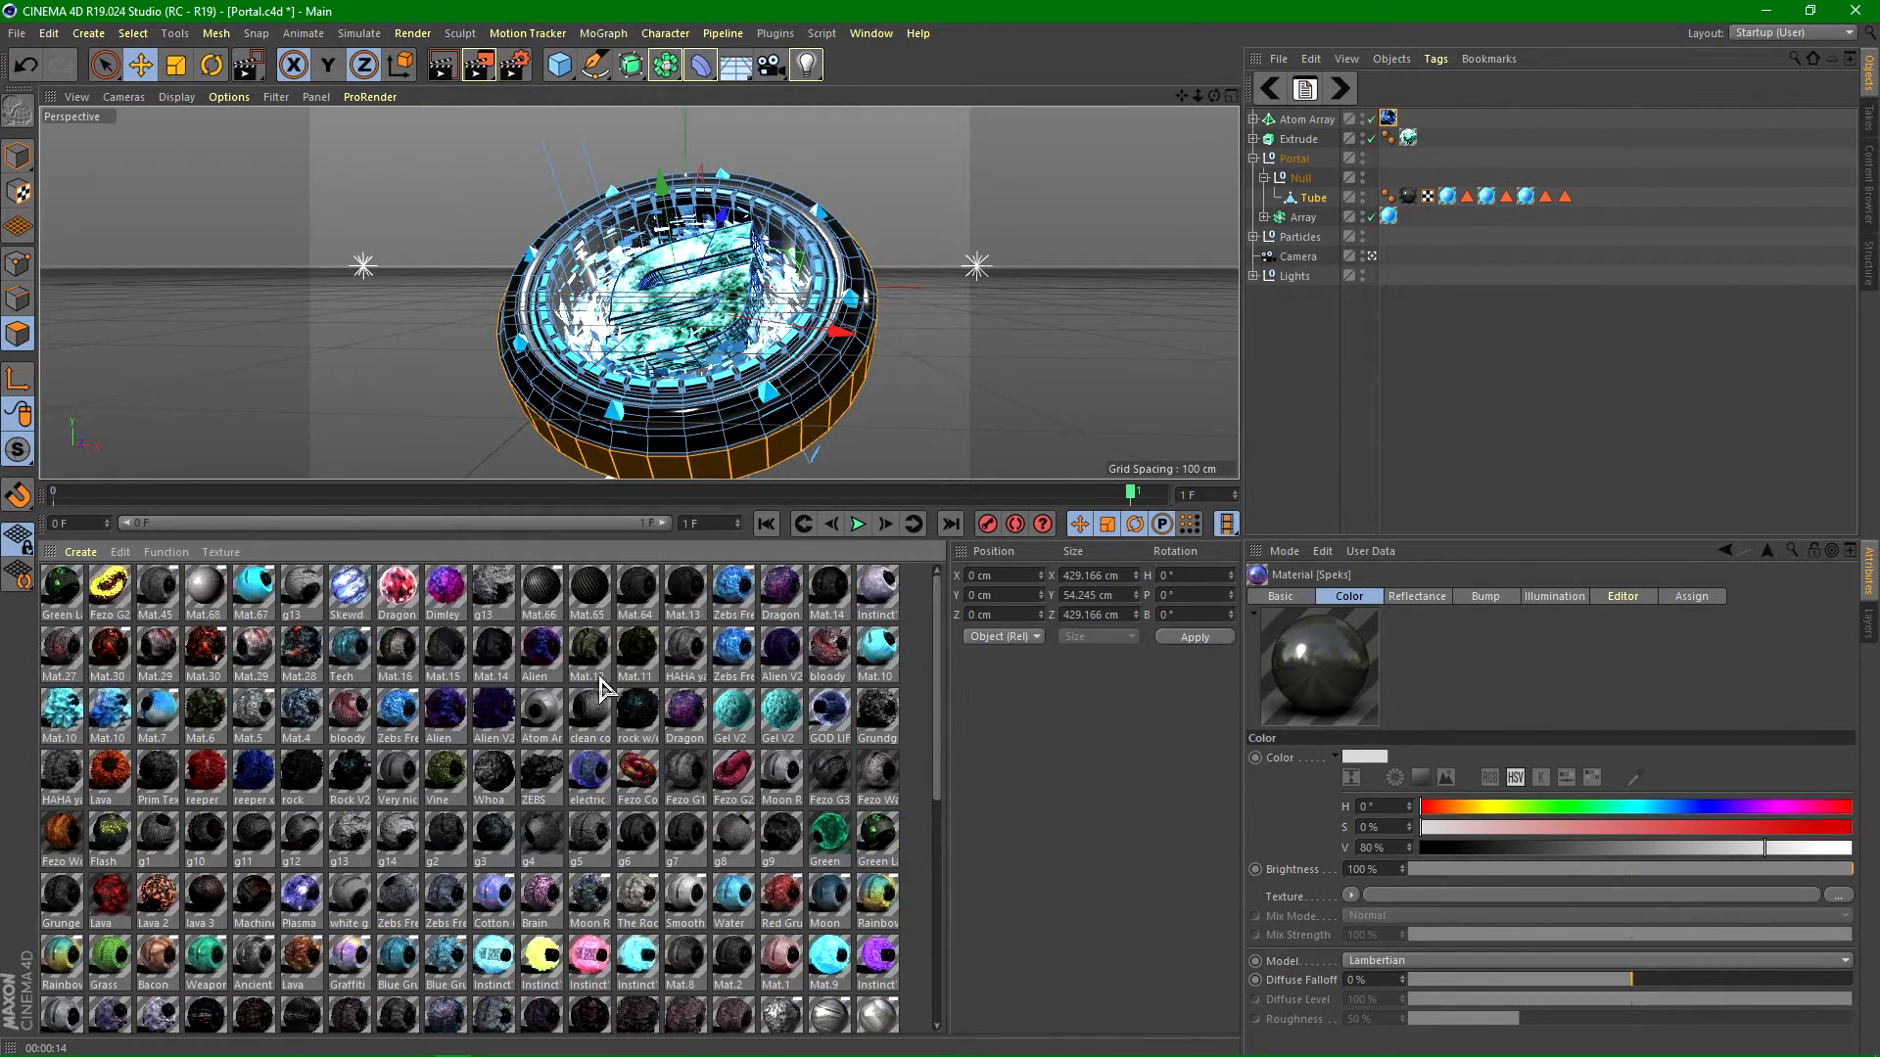
click(1866, 225)
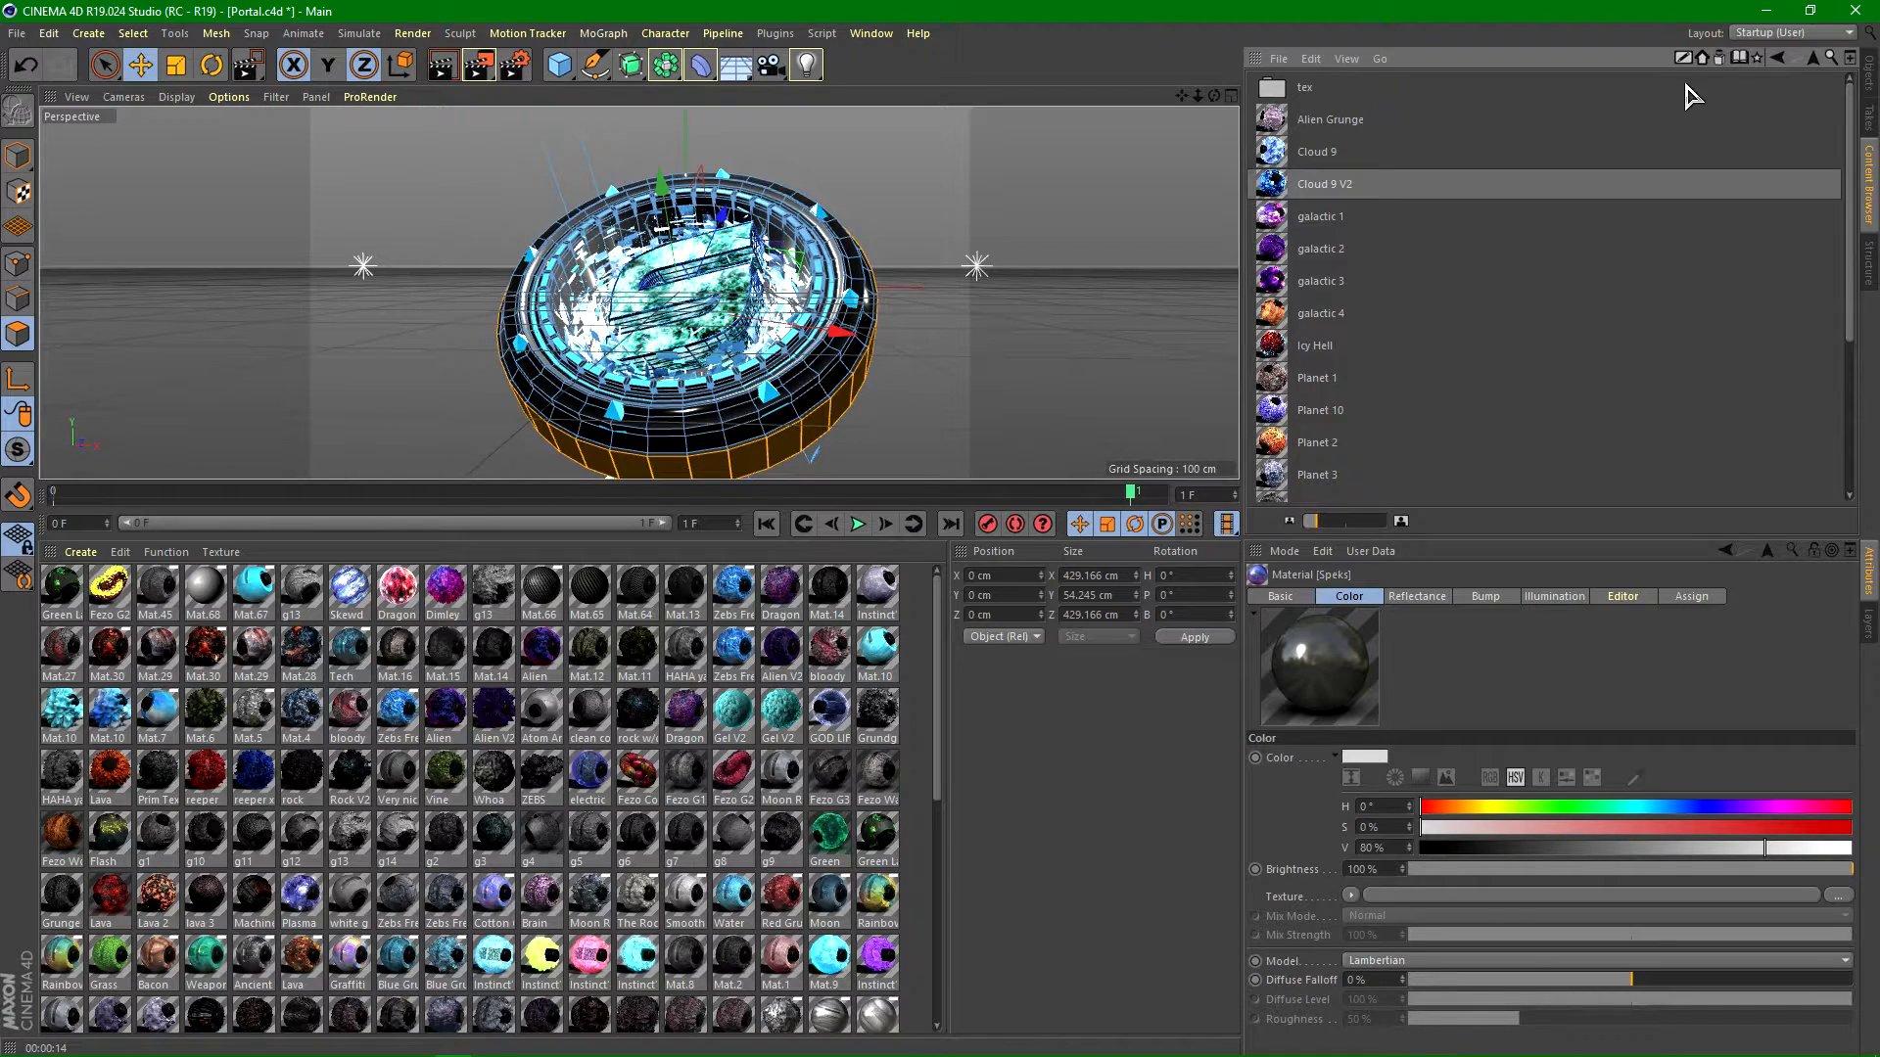
click(1776, 58)
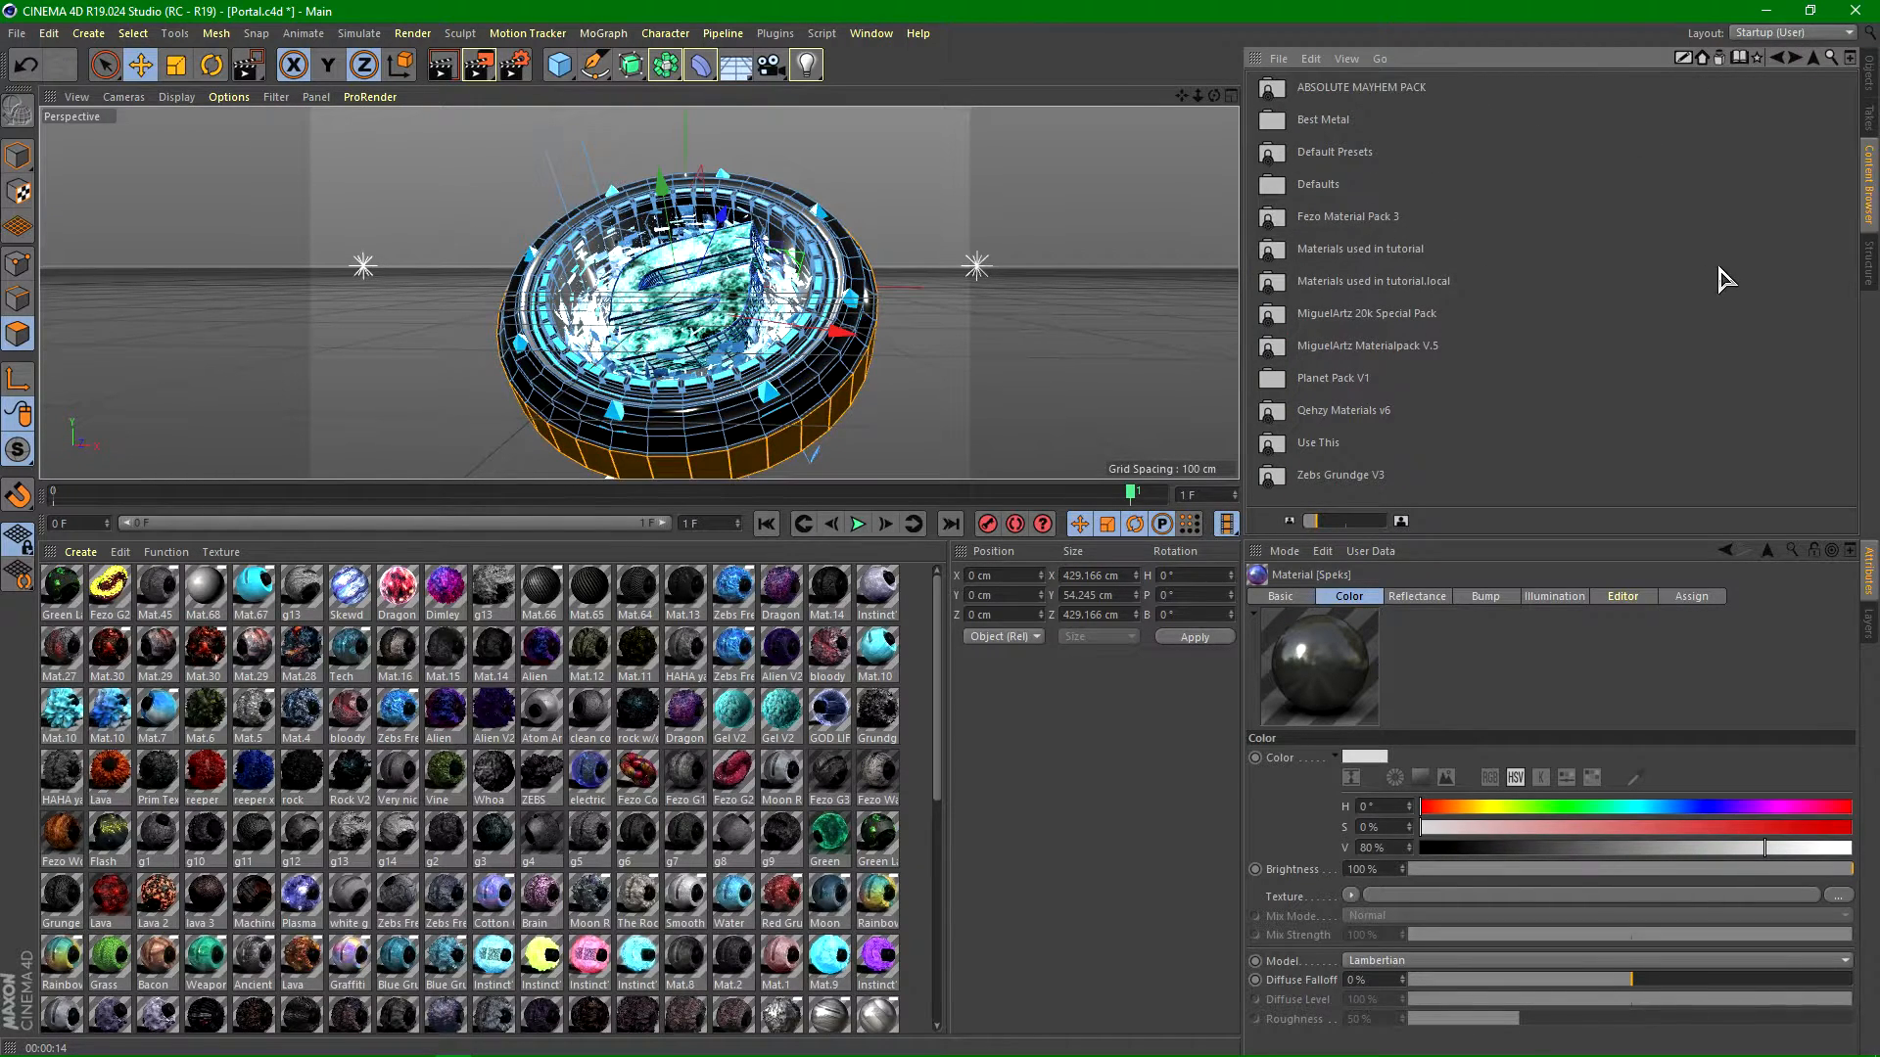
double_click(1321, 120)
drag(1312, 119, 938, 681)
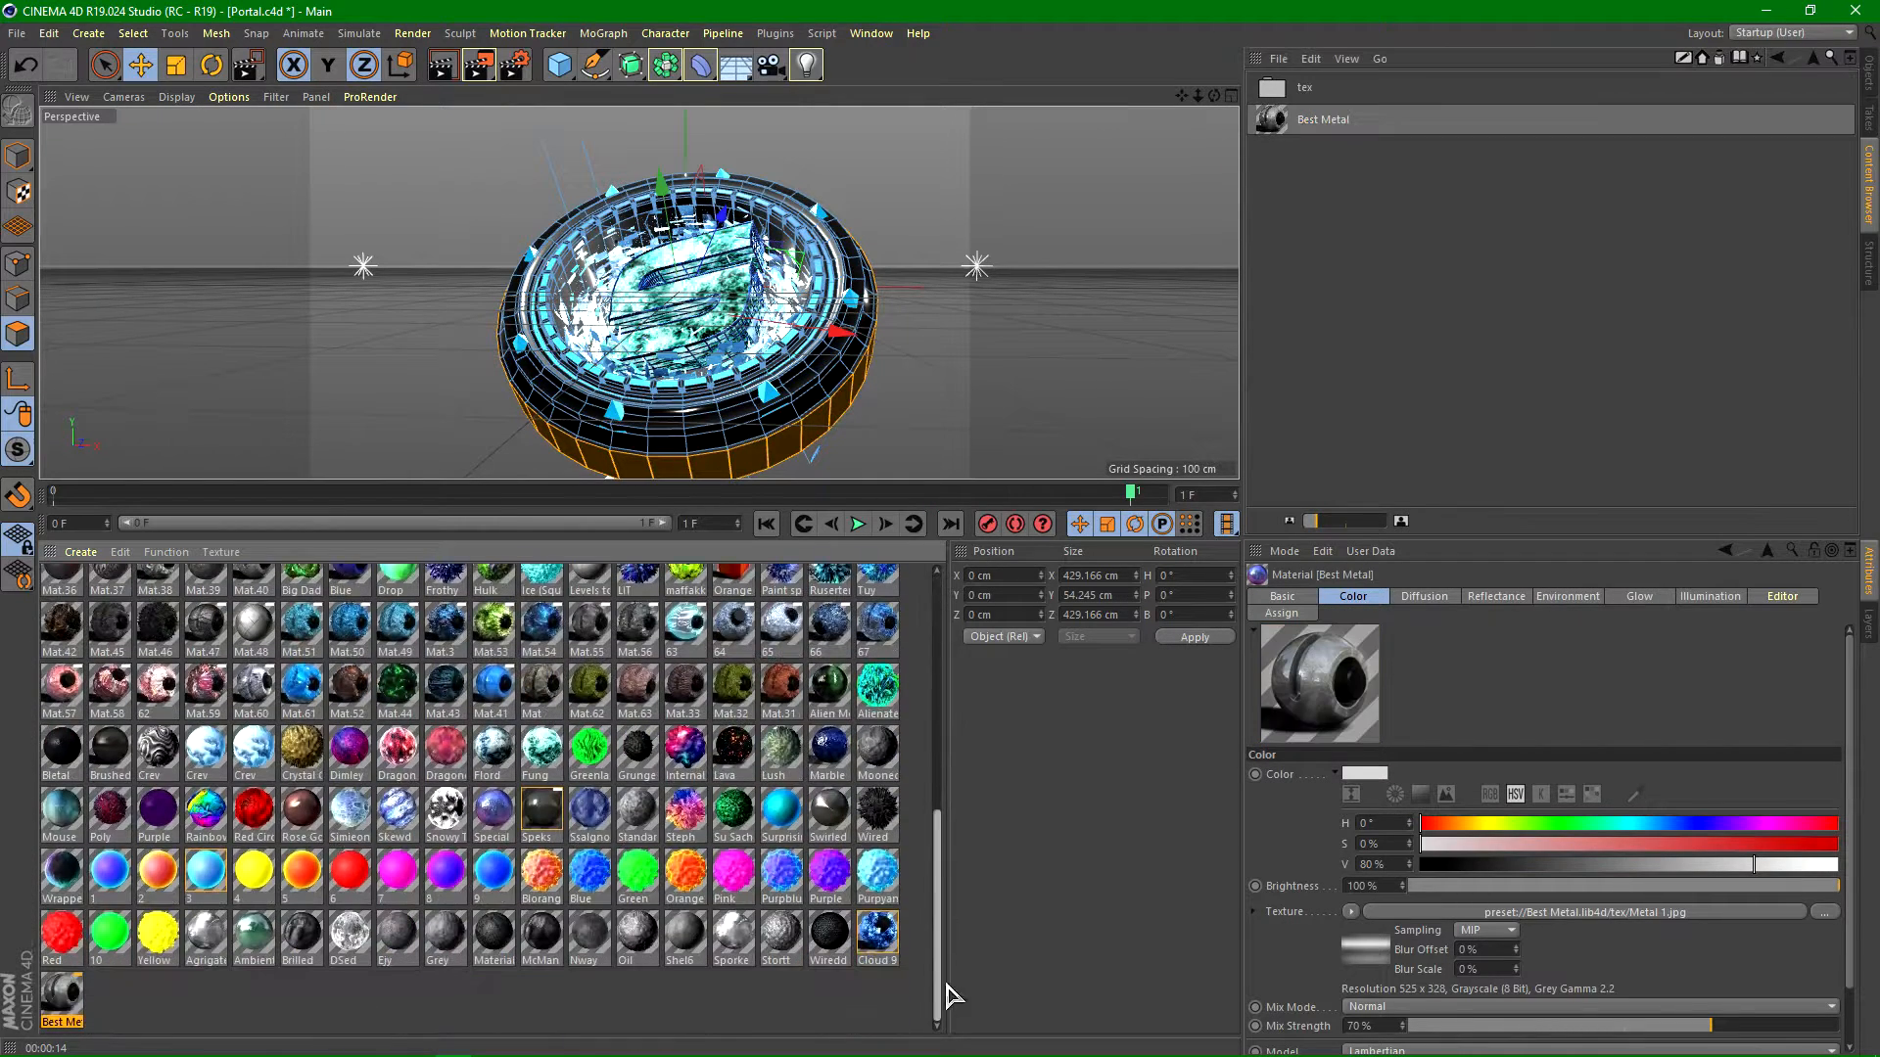
Step: Replace the base material on the Portal group's Tube with Best Metal and enlarge the viewport to view it
click(1867, 76)
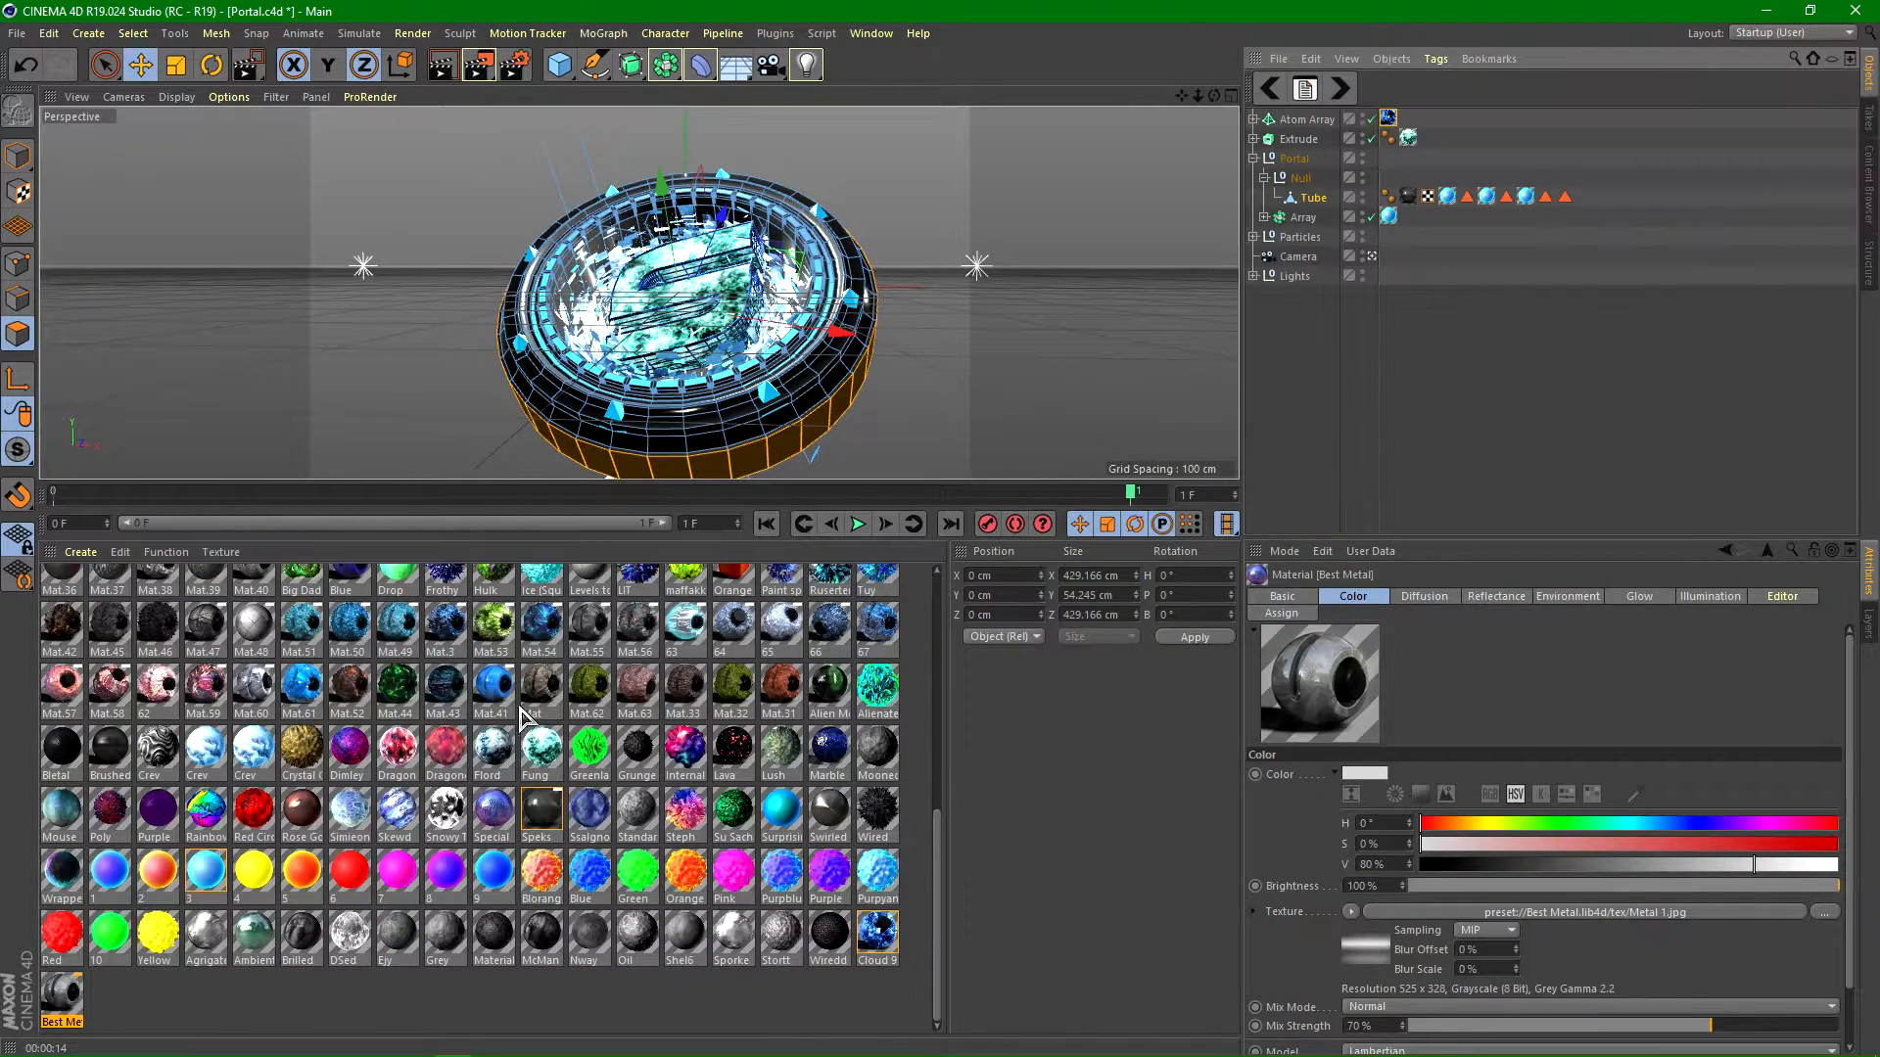
drag(44, 1018, 1347, 528)
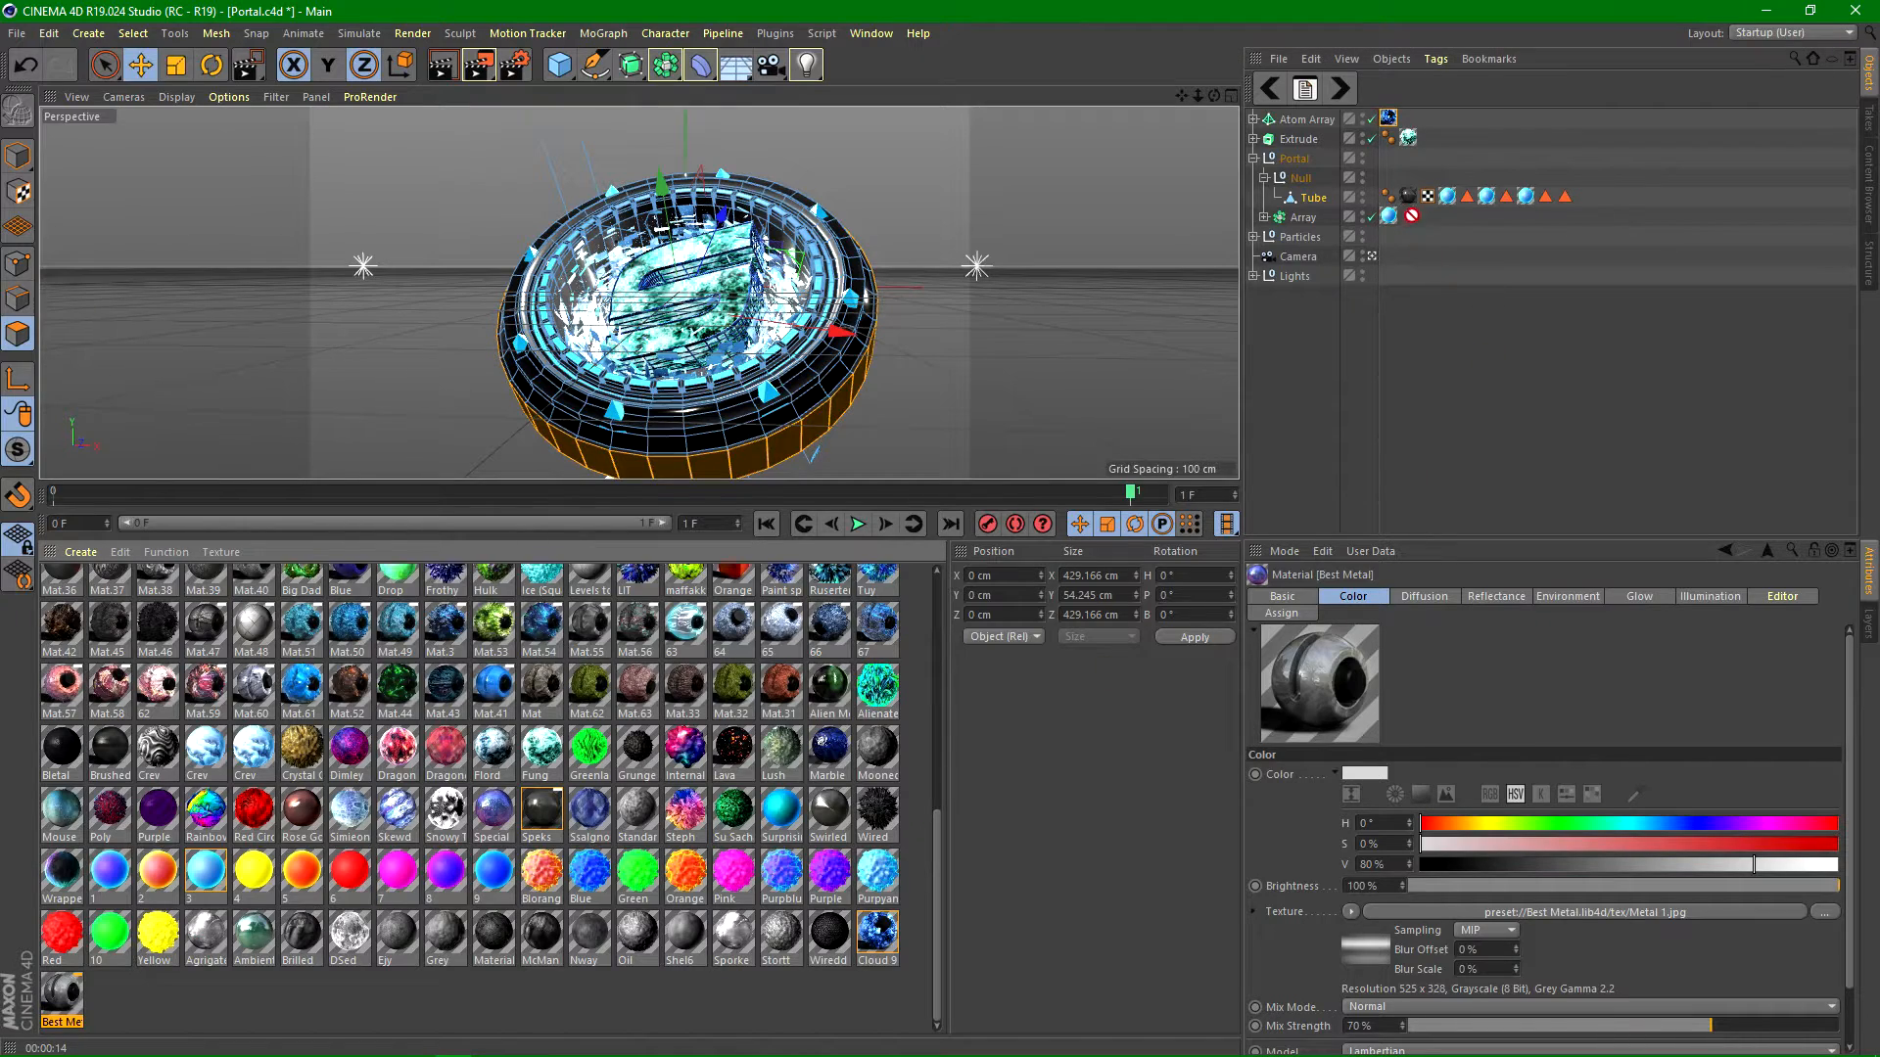
drag(1416, 199, 1413, 205)
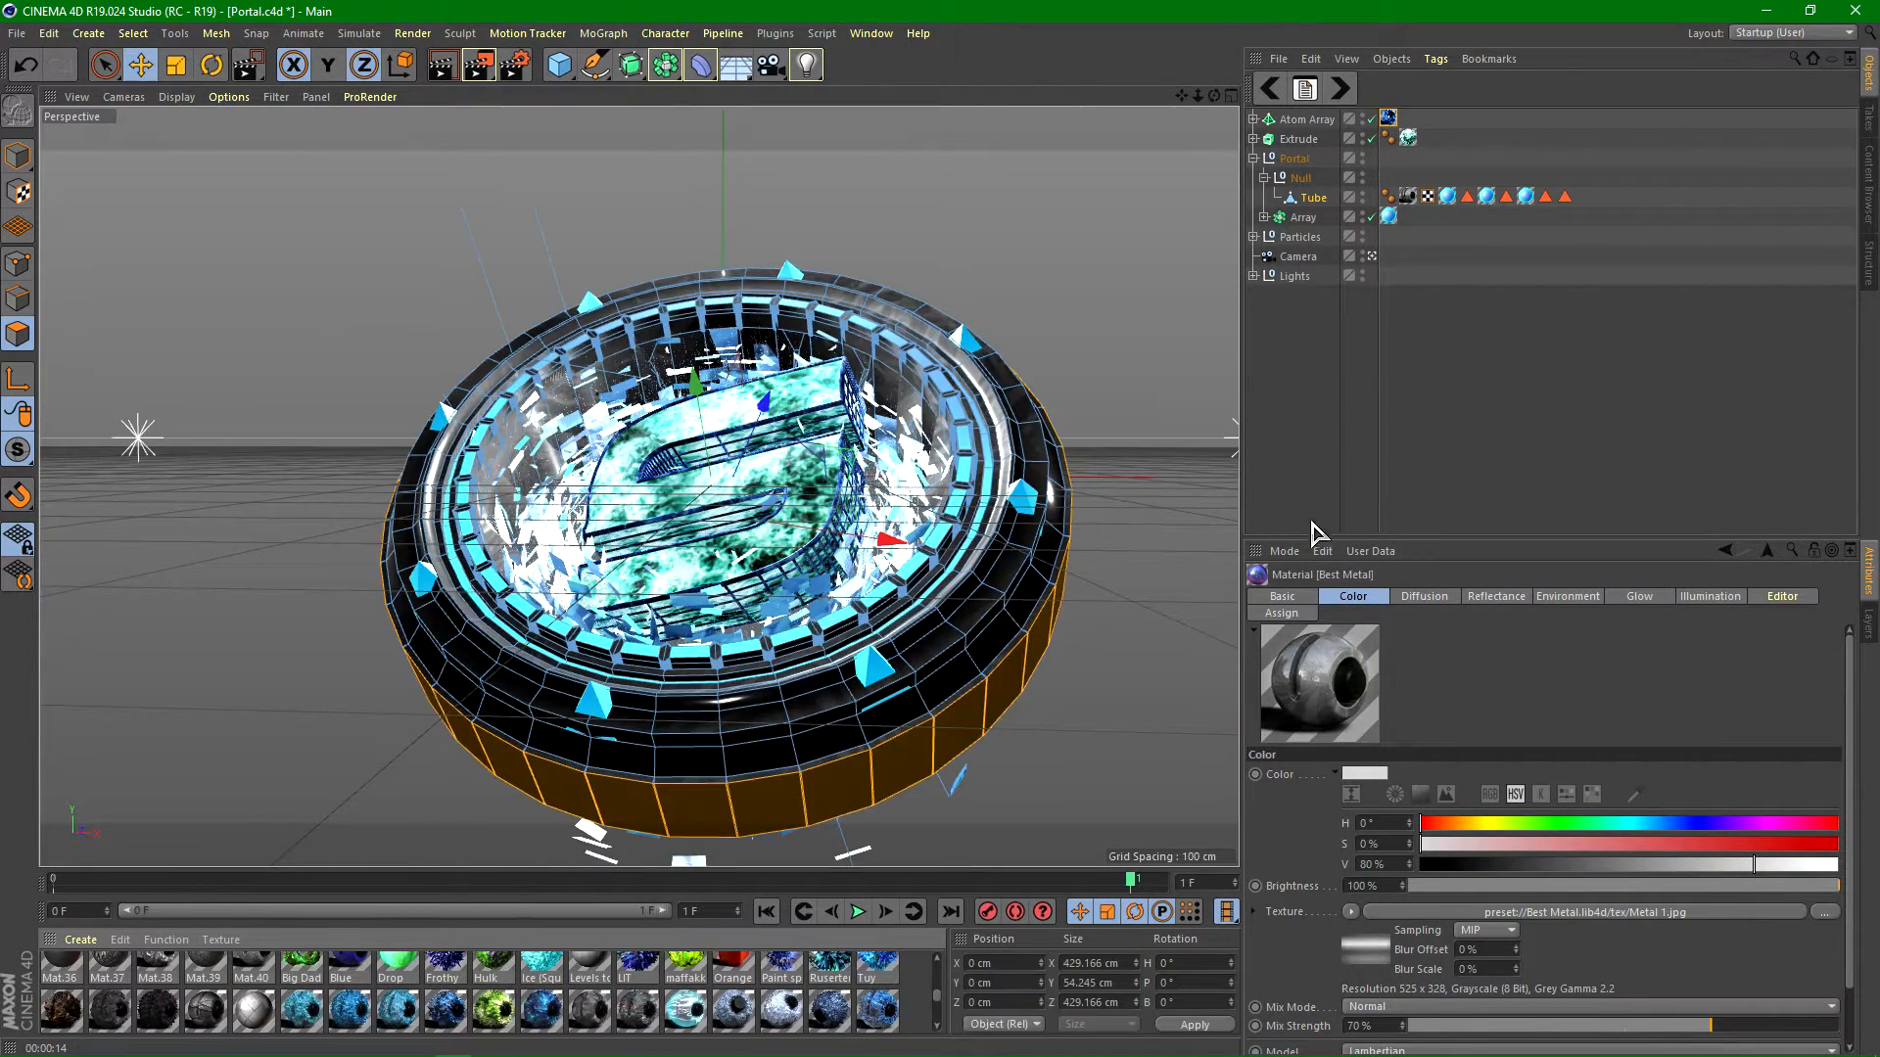
click(1297, 442)
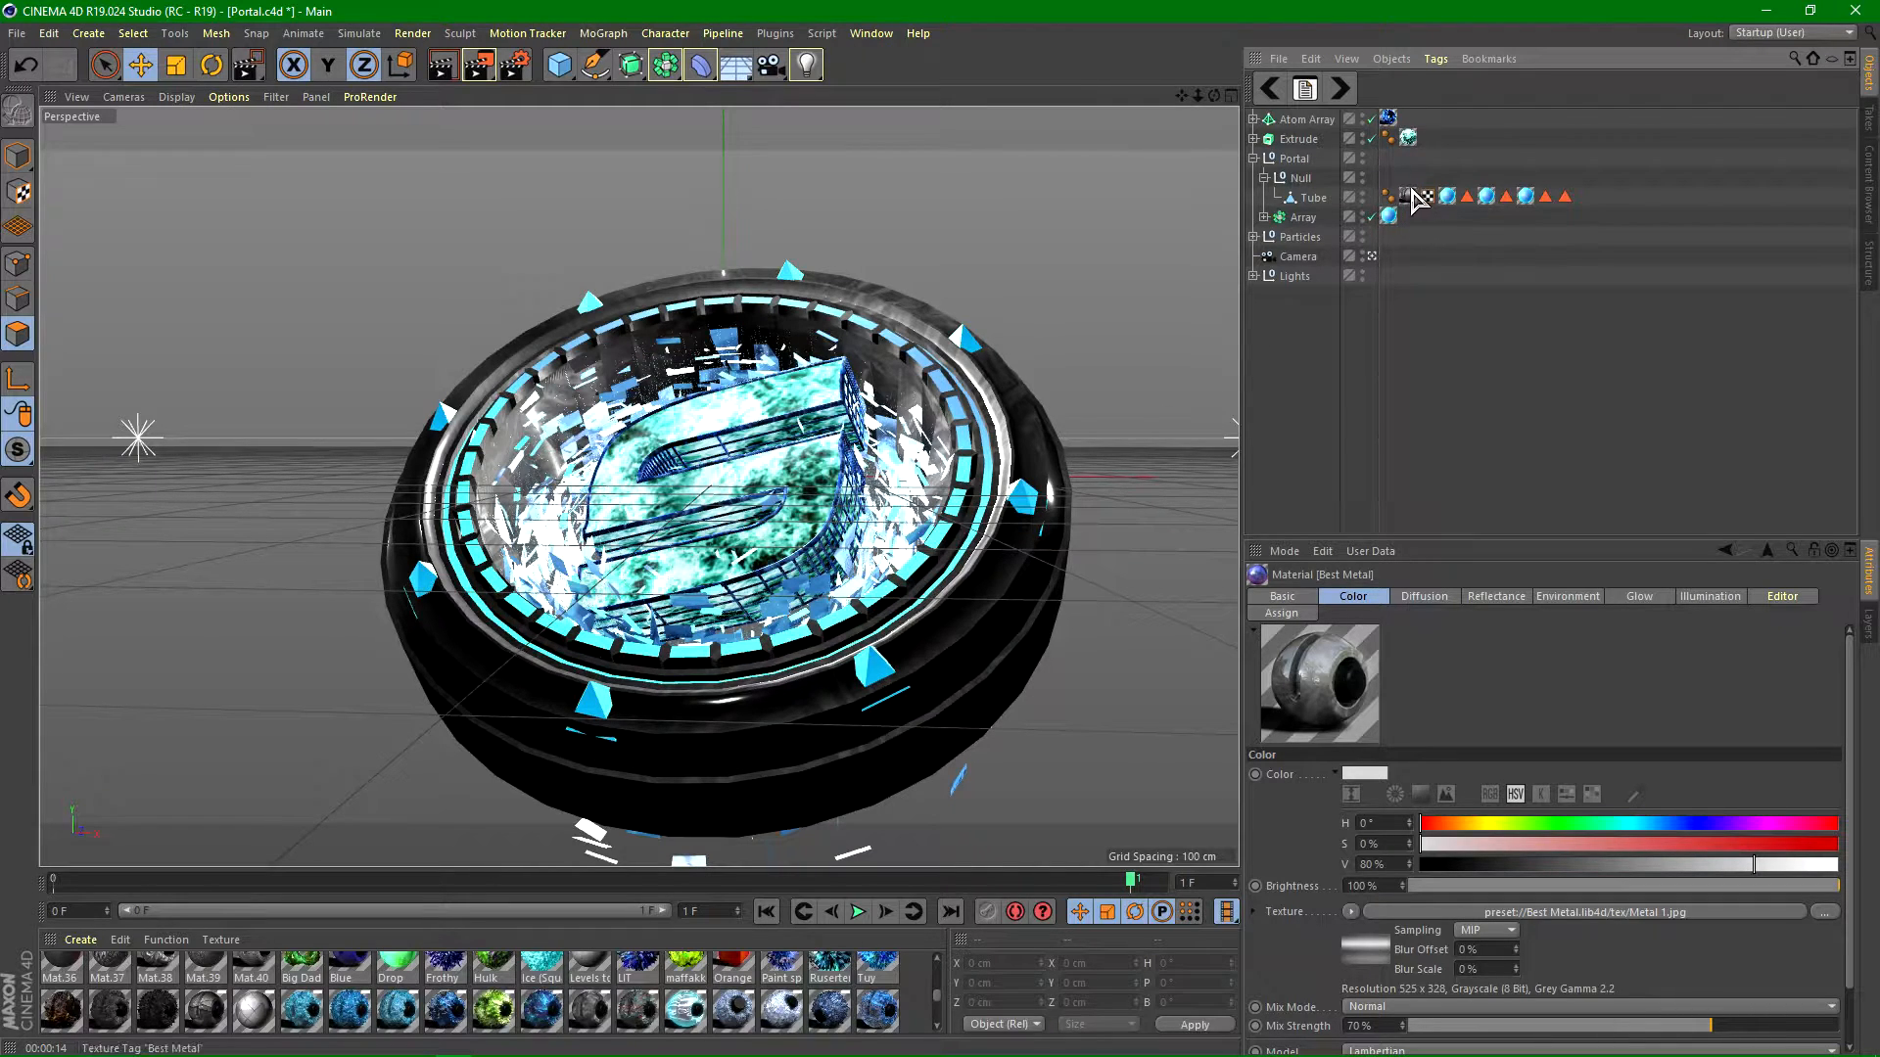
Step: Examine the contents of the Portal, Particles and Extrude objects in the scene hierarchy
click(1253, 158)
click(1288, 178)
click(1255, 178)
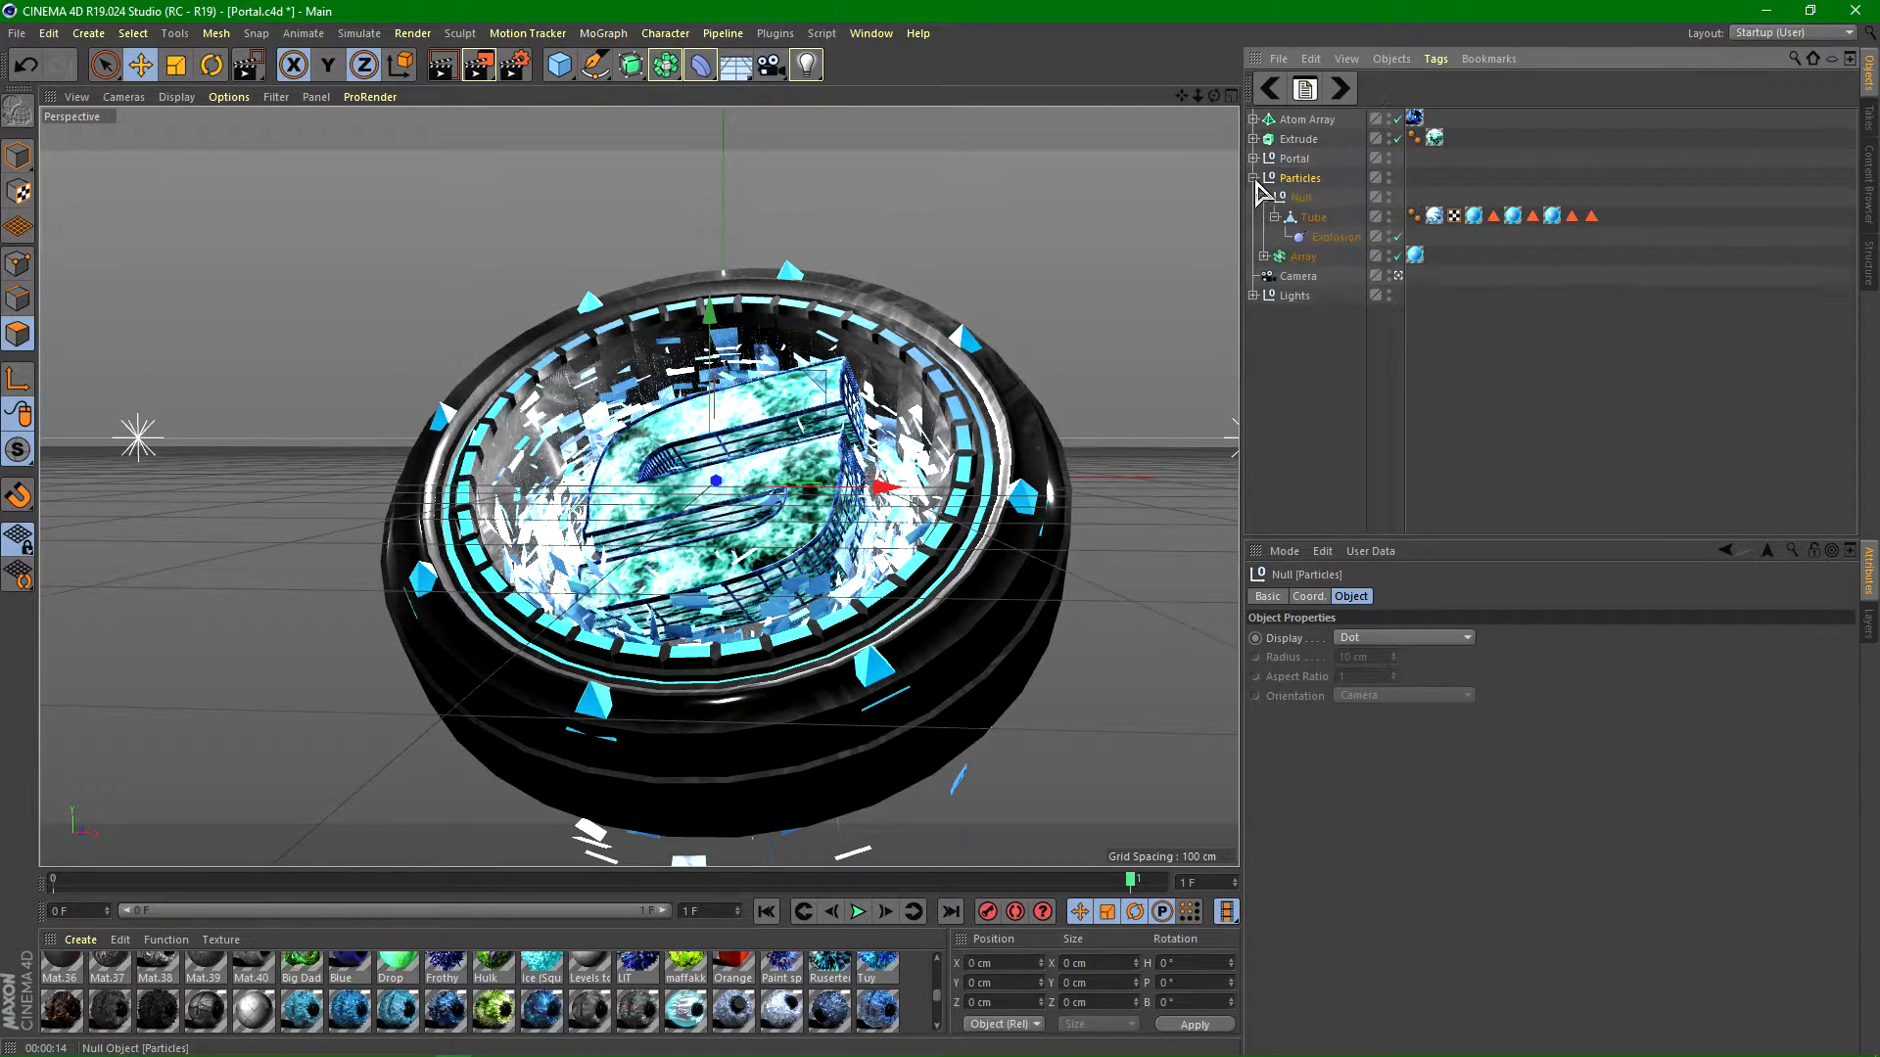
click(1253, 178)
click(1254, 158)
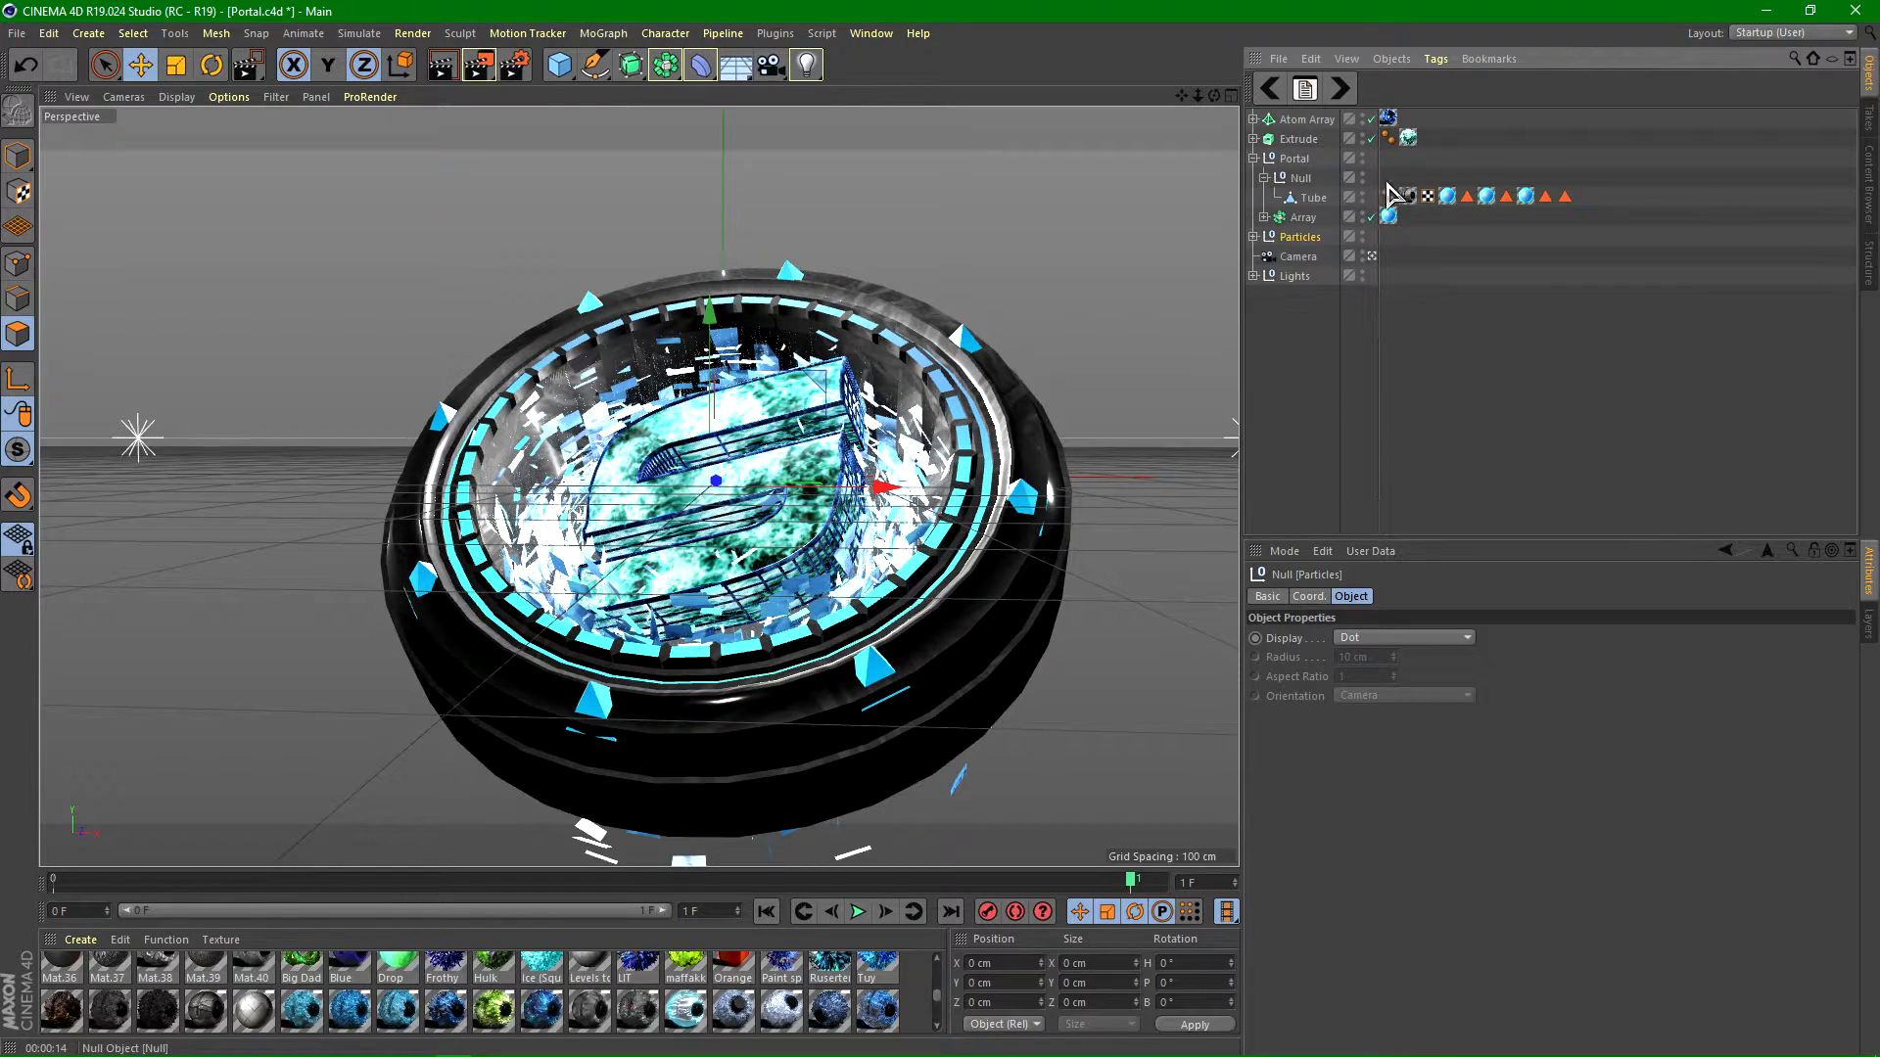
click(1254, 158)
click(1253, 139)
click(1253, 139)
click(1253, 158)
click(1322, 415)
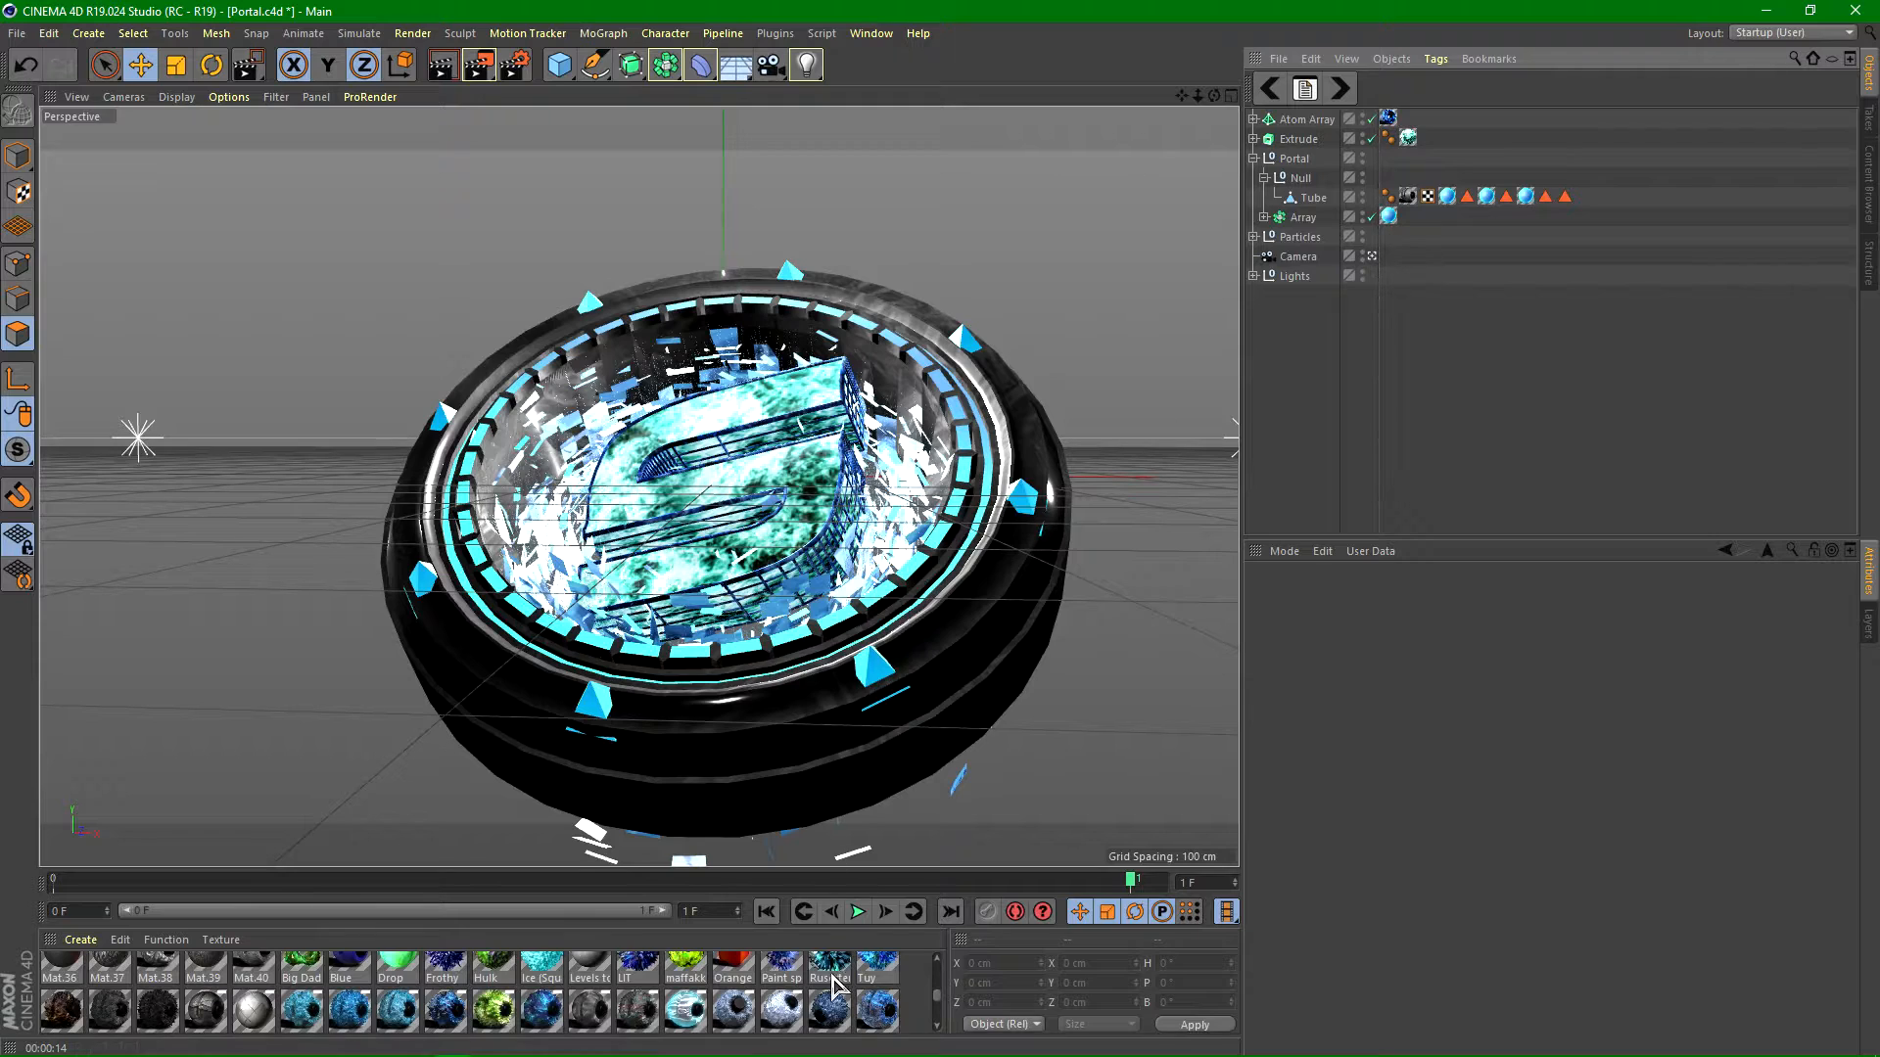
Step: Try material 66 on the Tube's Polygon Selection.1 texture tag and undo the replacement
drag(820, 998, 1180, 753)
drag(1452, 201, 1452, 201)
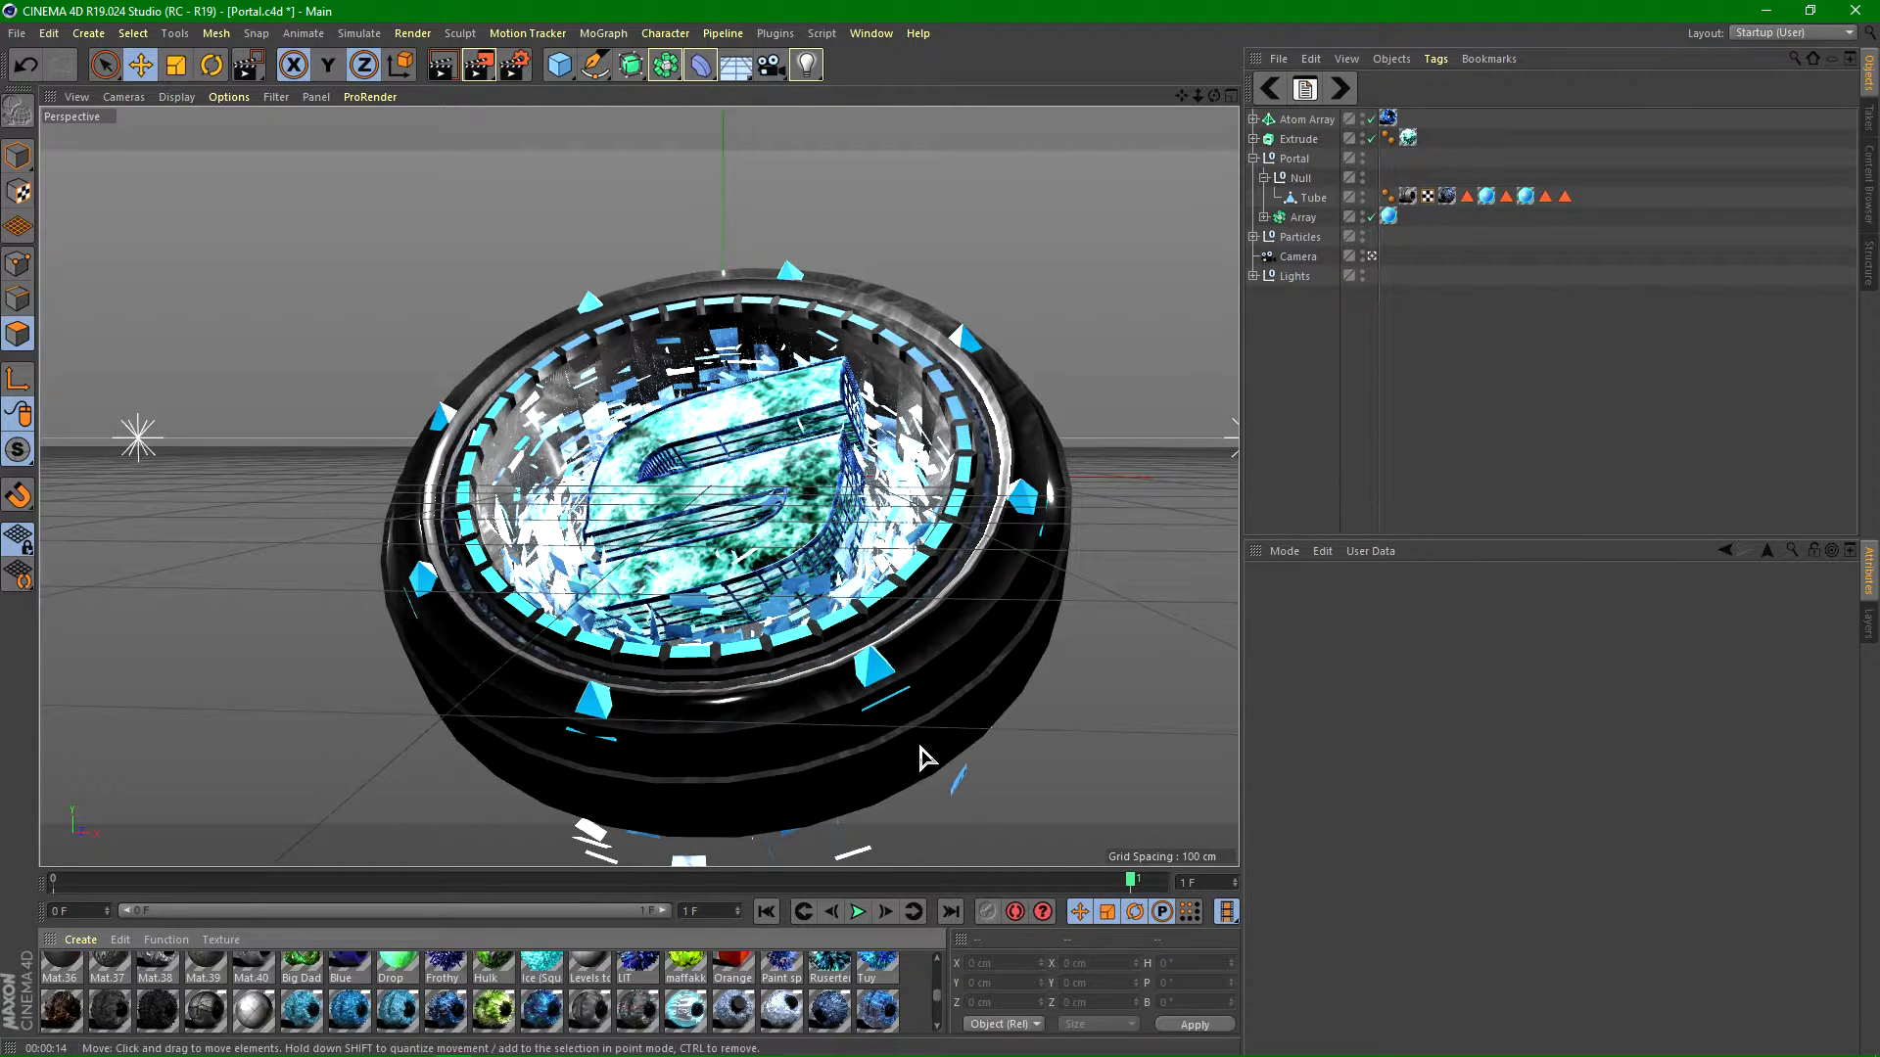
click(1447, 196)
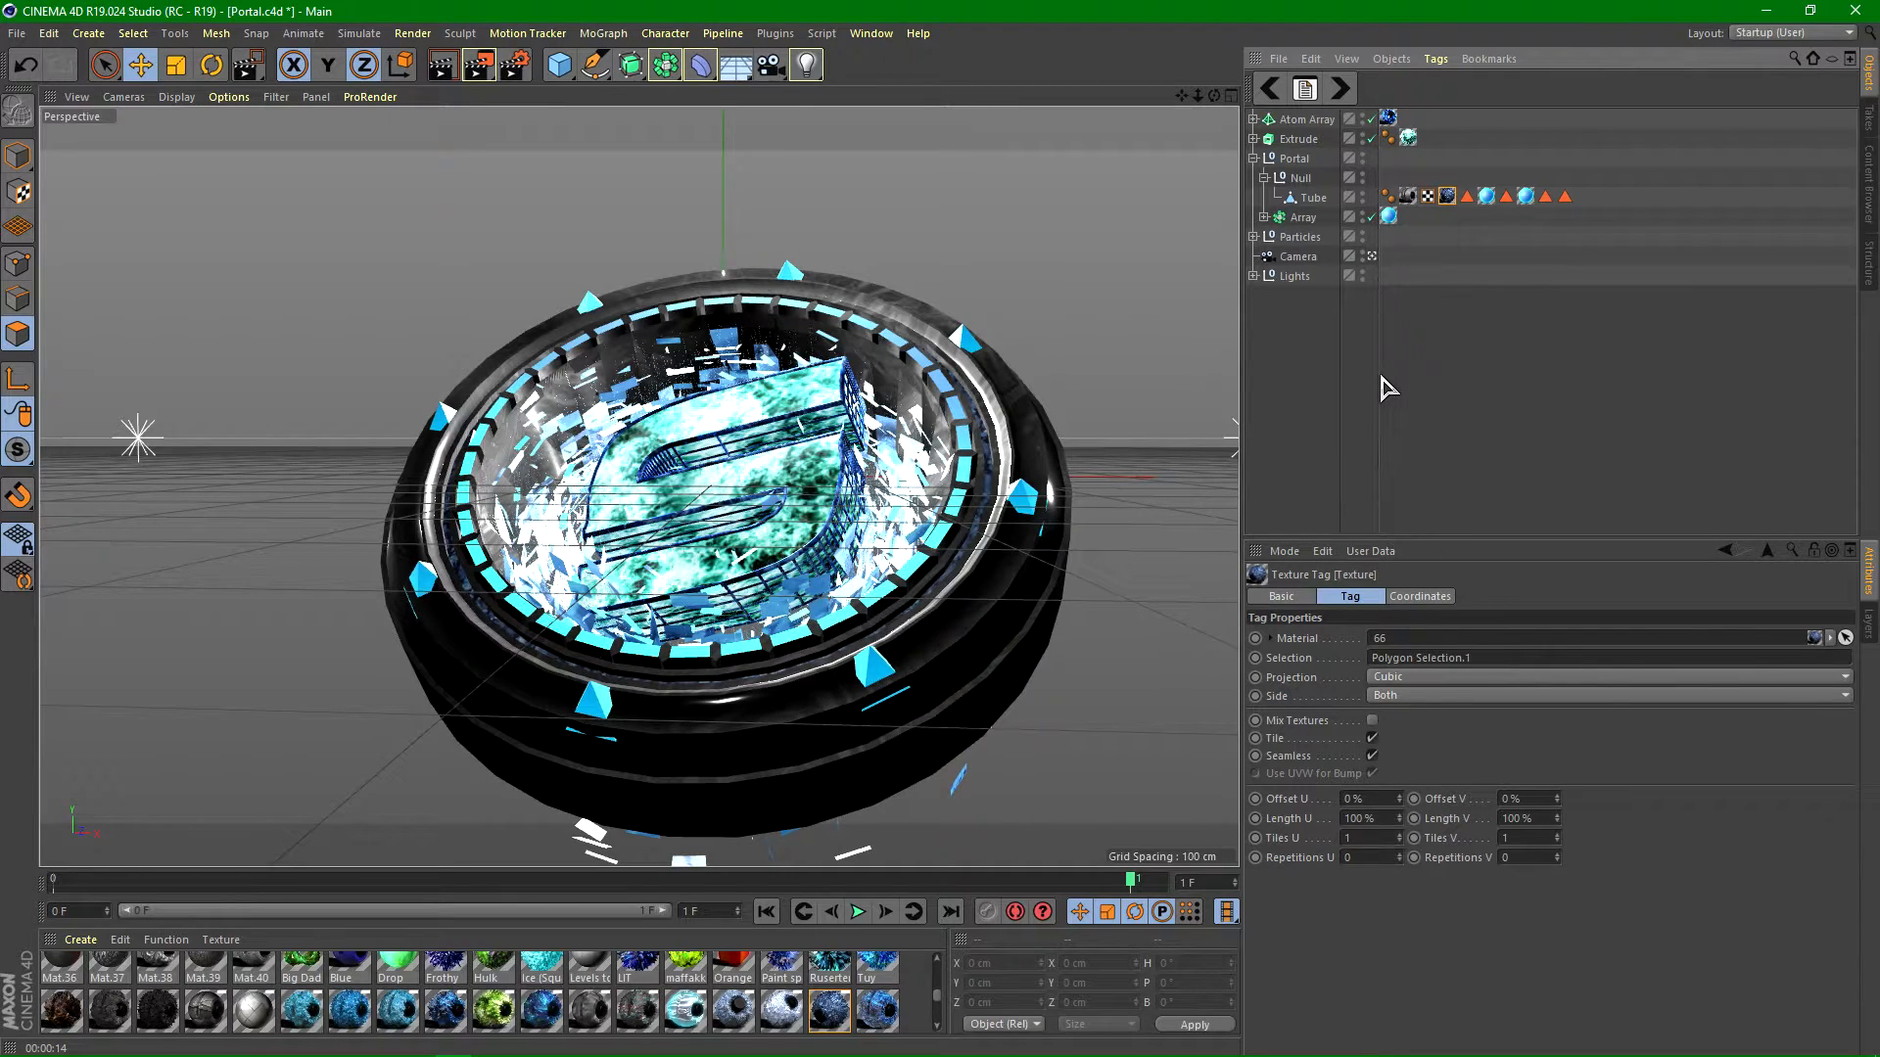
key(ctrl+z)
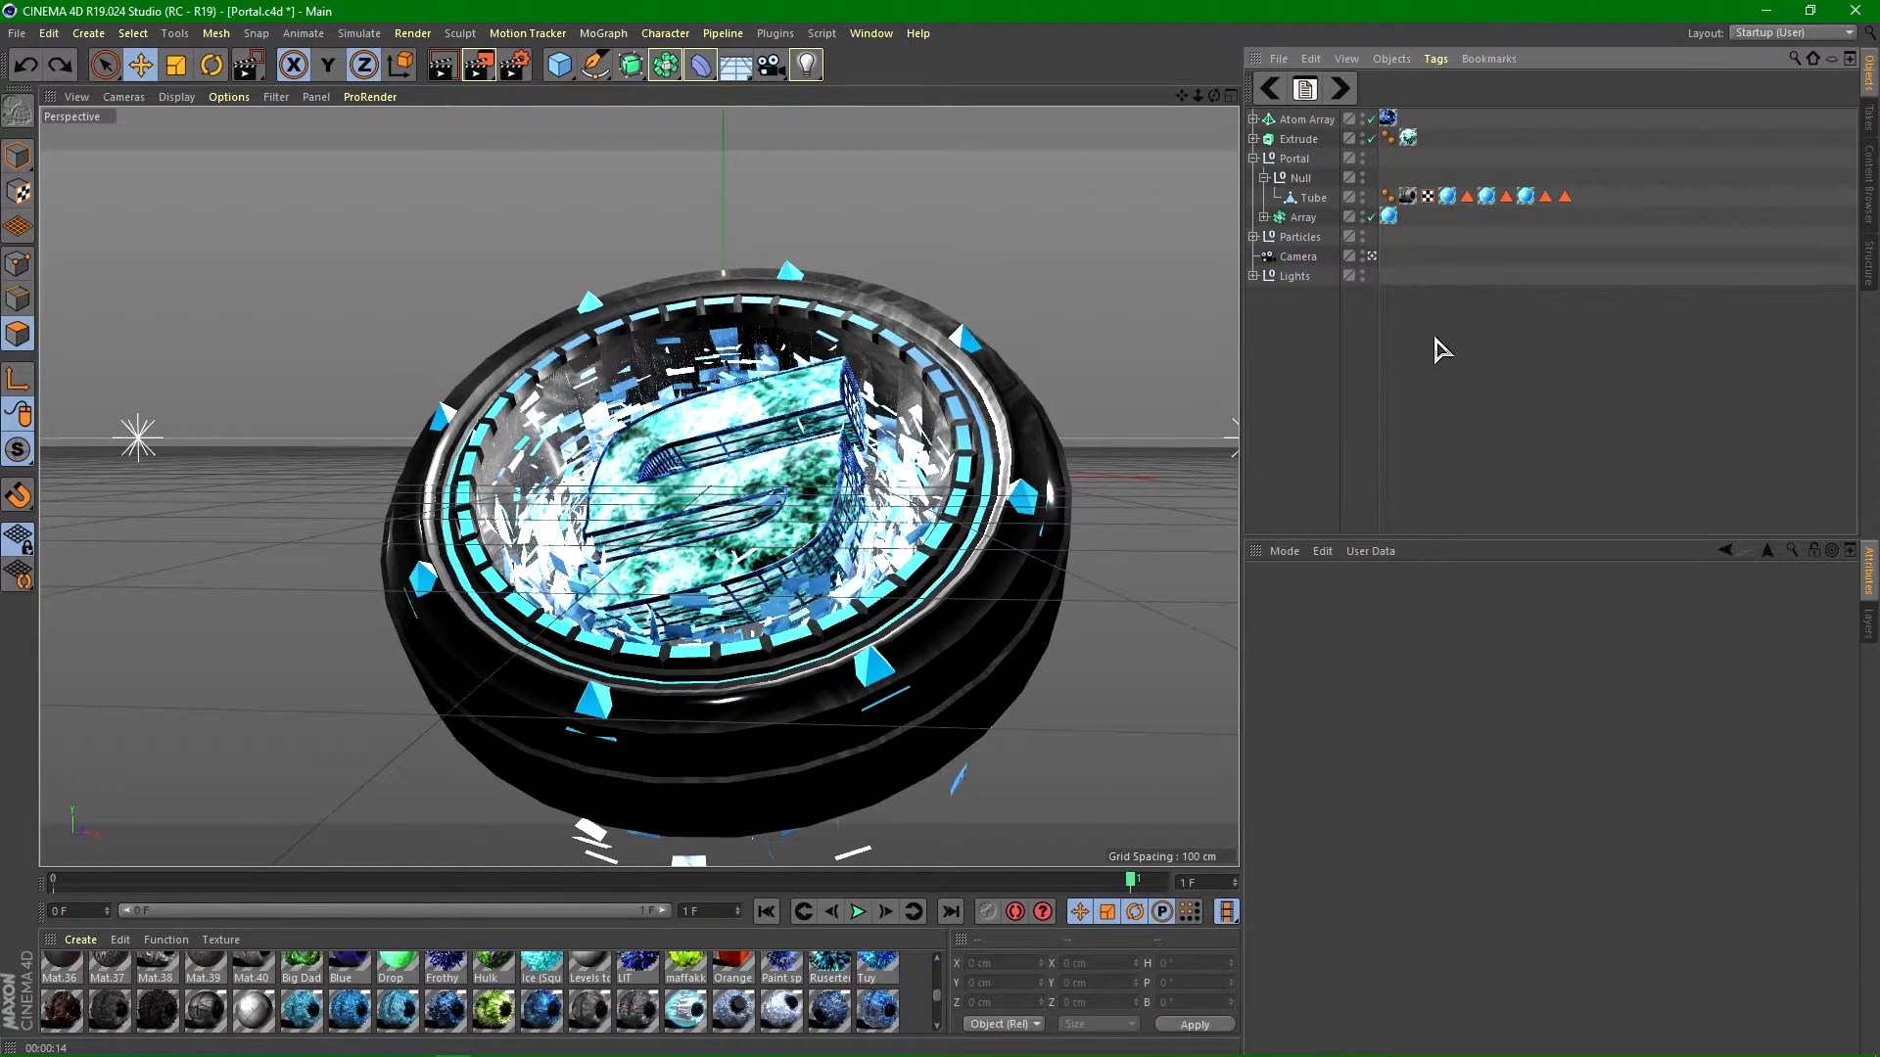
Step: Review the texture tags on the Portal group's Tube and Array, and the contents of the Particles group
click(1451, 197)
click(1486, 197)
click(1525, 199)
click(1390, 216)
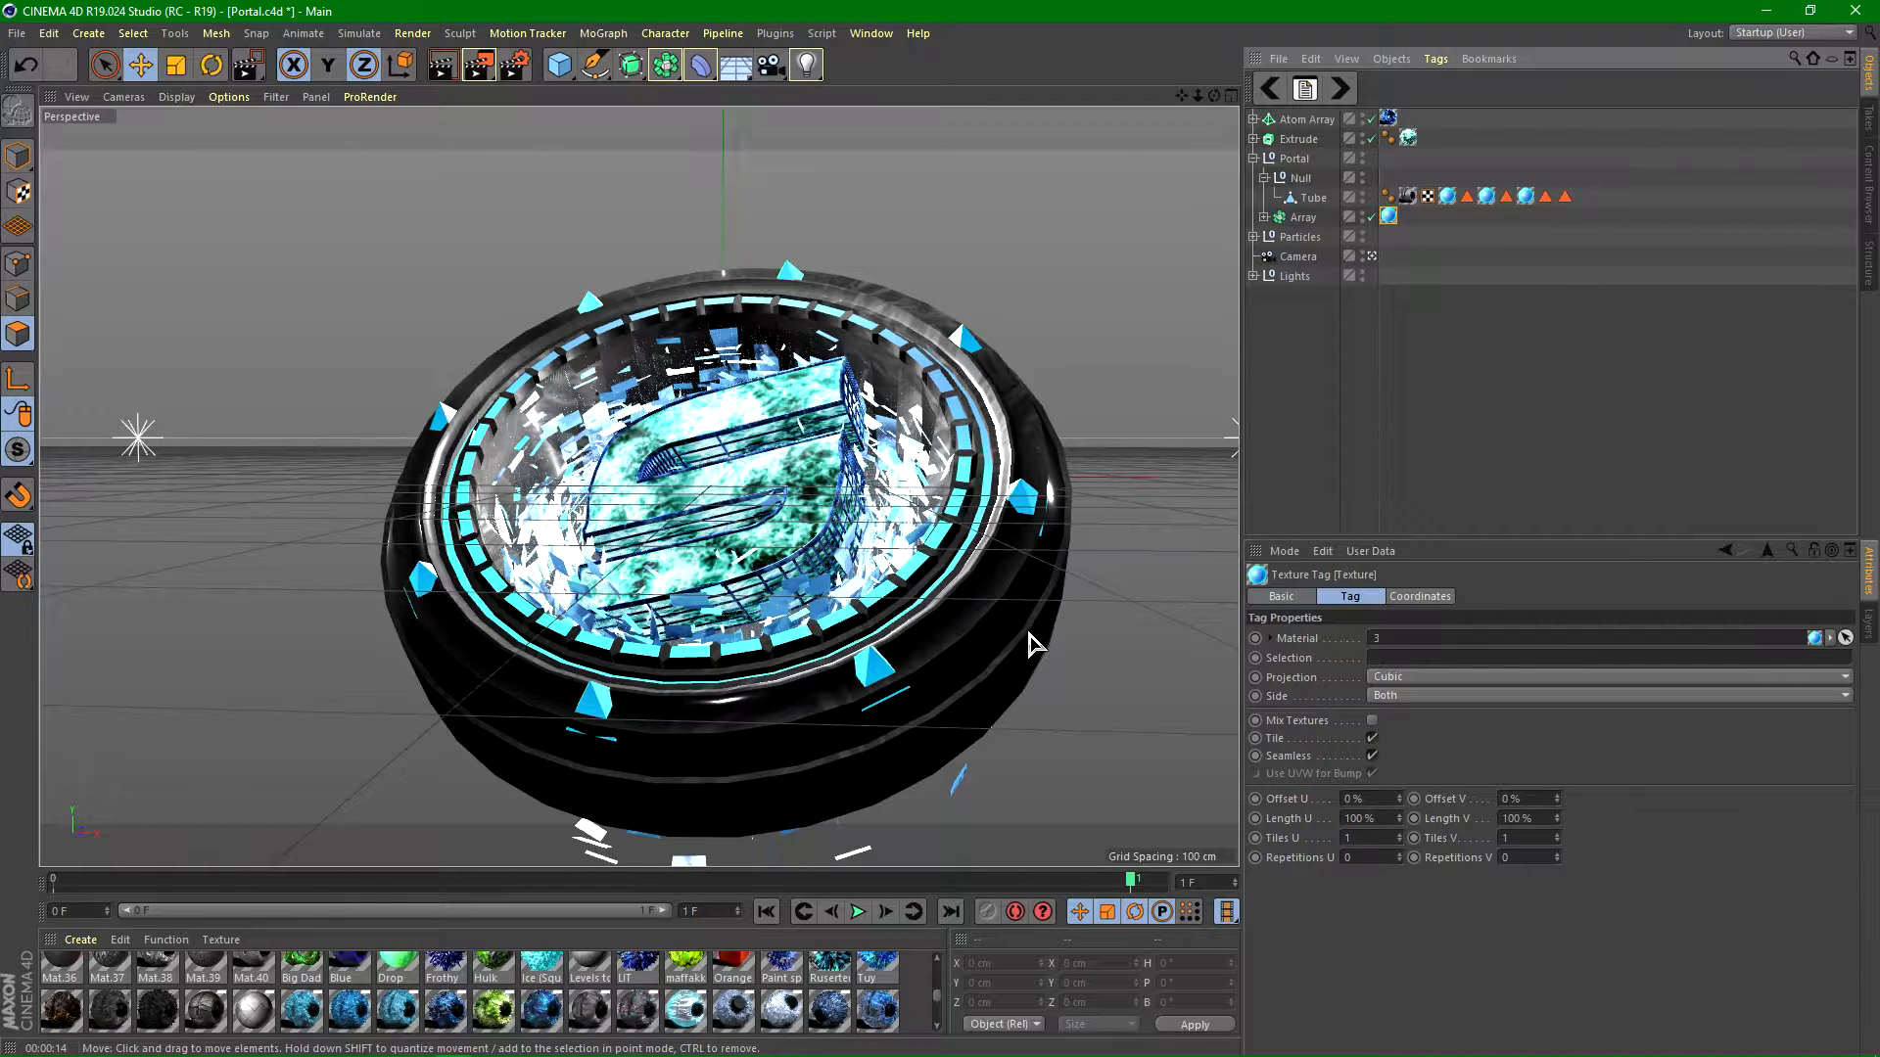
click(1410, 197)
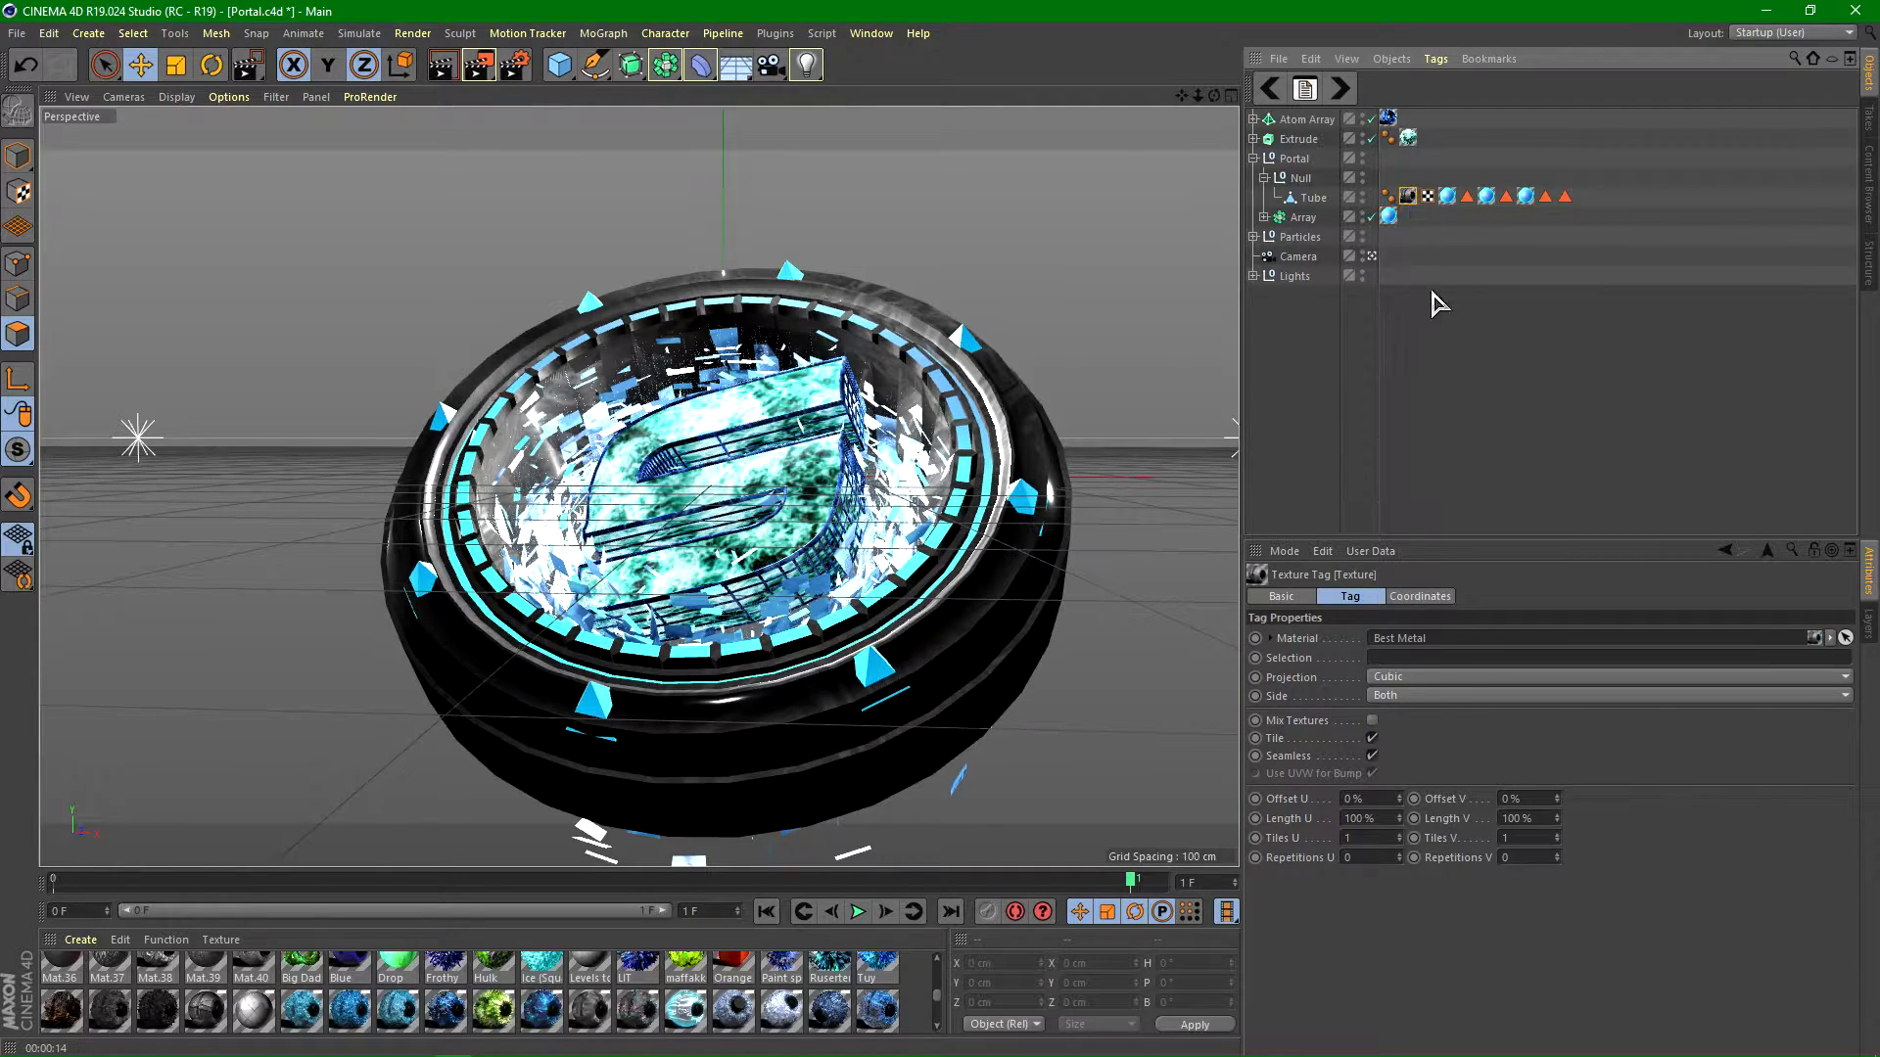
click(1253, 158)
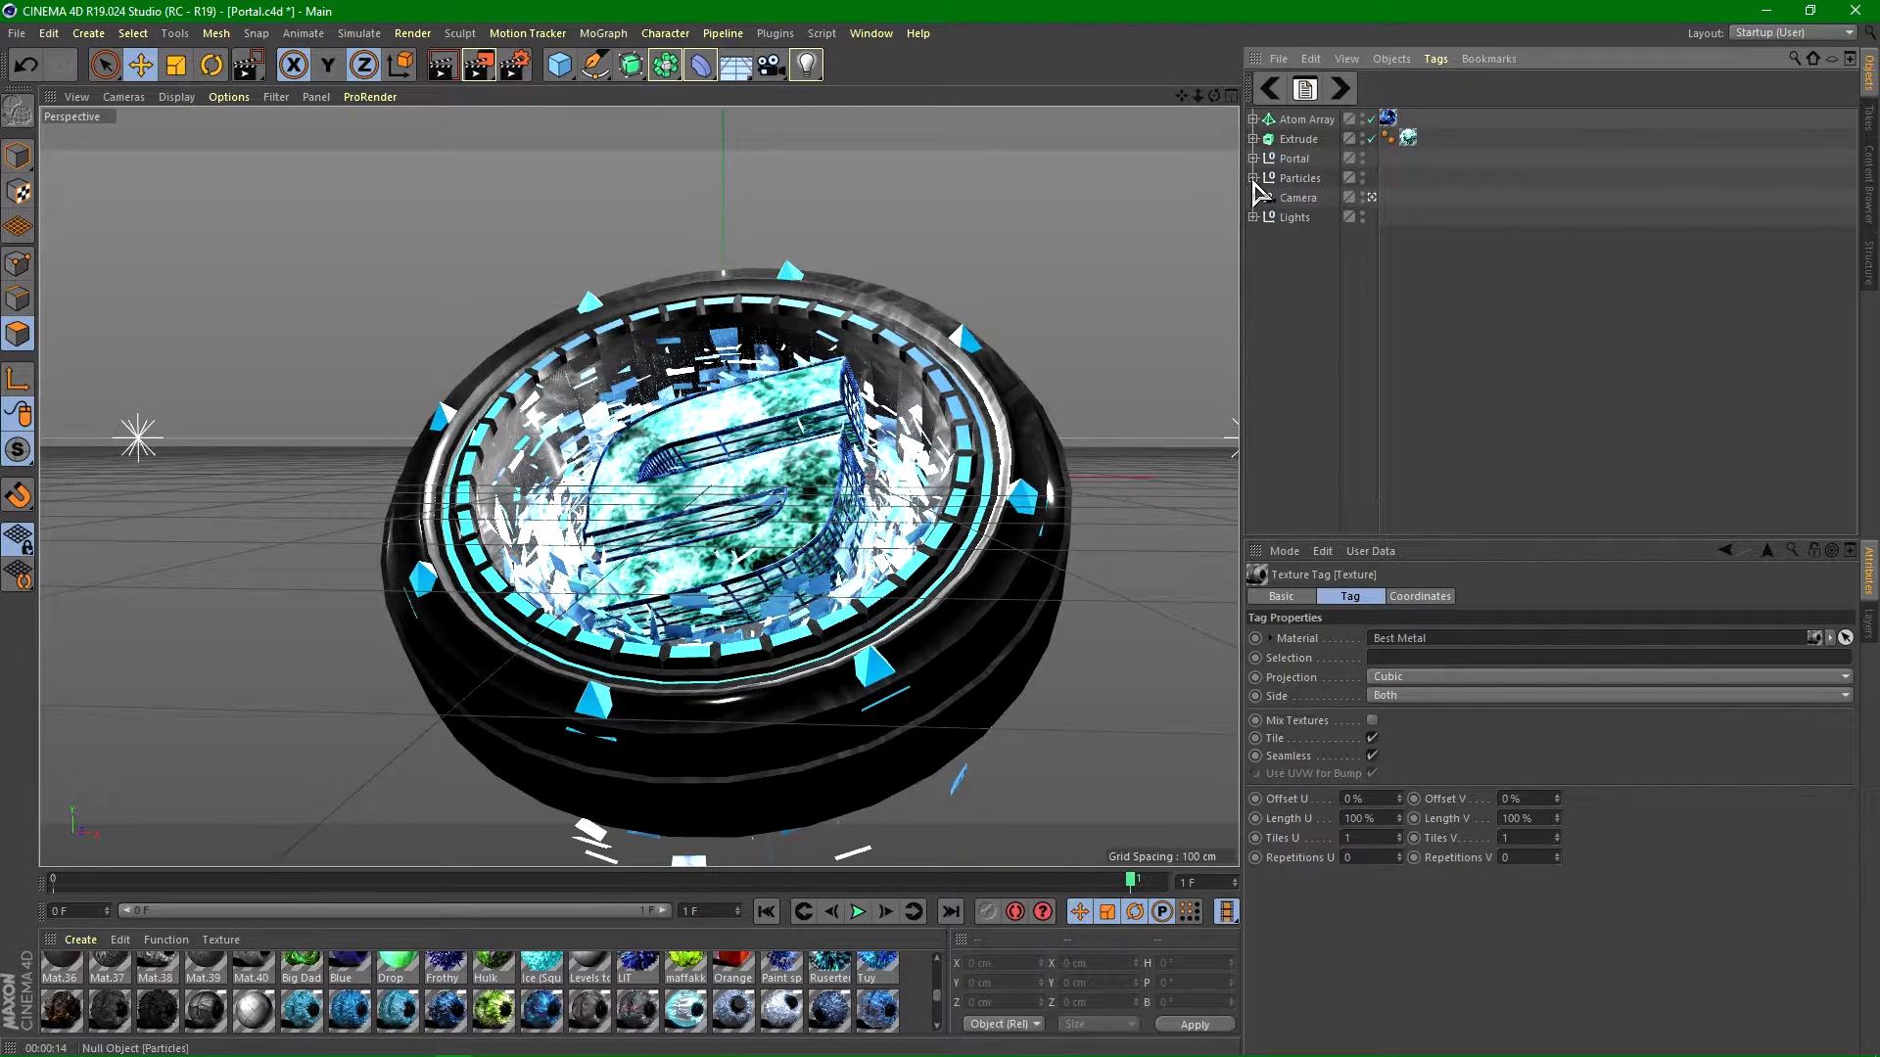
click(1253, 177)
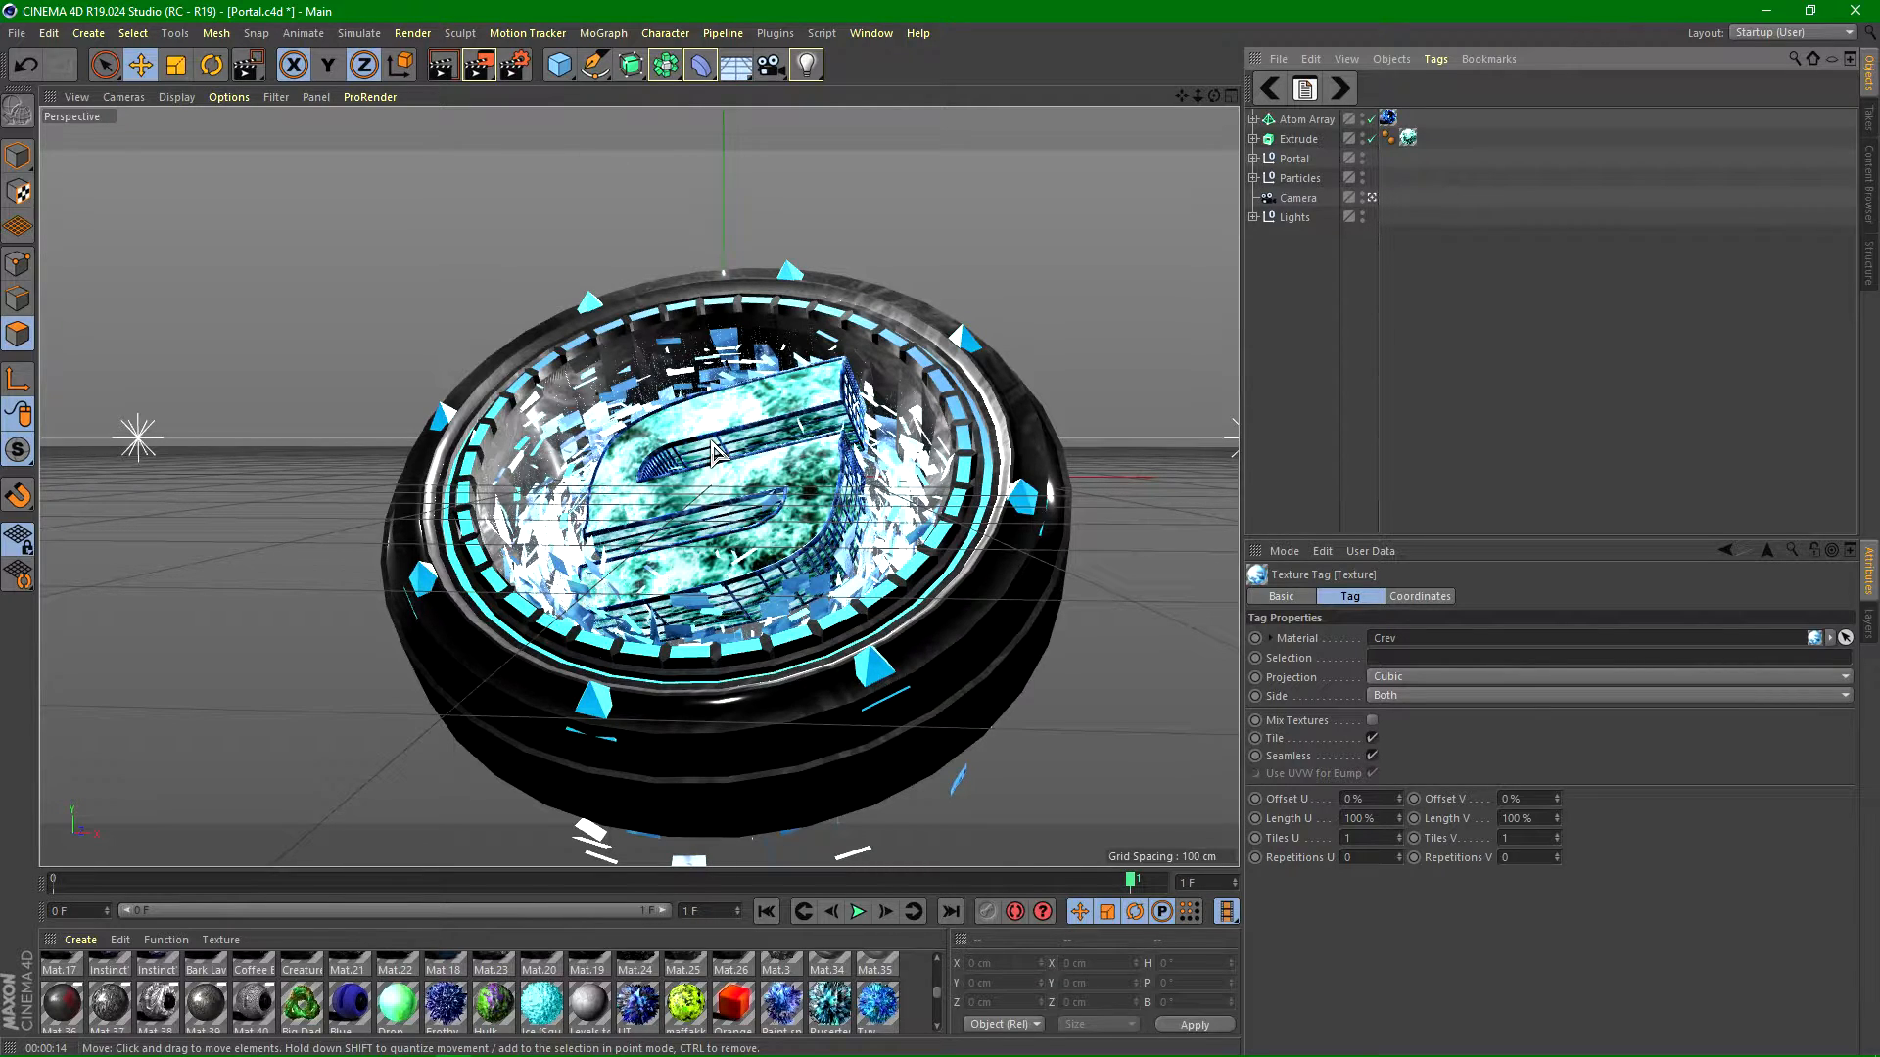
Step: Save the project and group the Atom Array and Extrude under a null named Logo
key(ctrl+s)
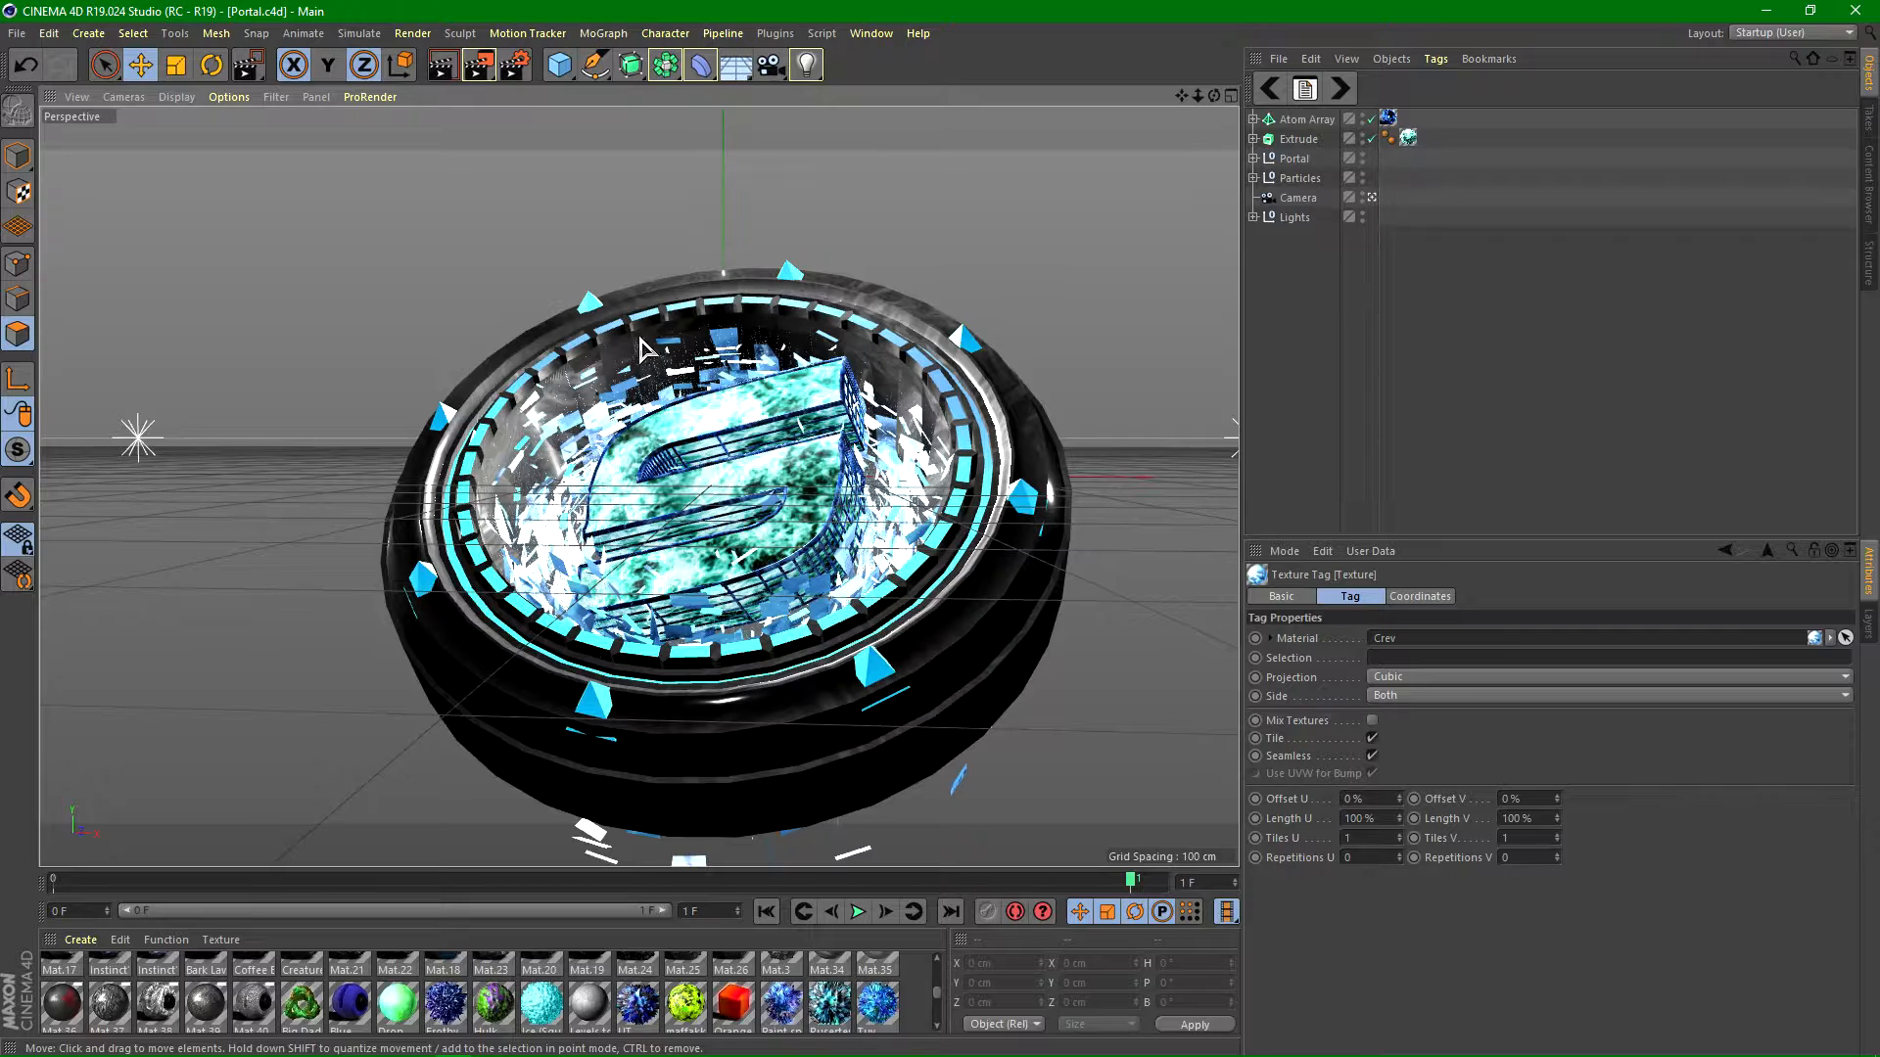
click(1297, 139)
shift+click(1312, 122)
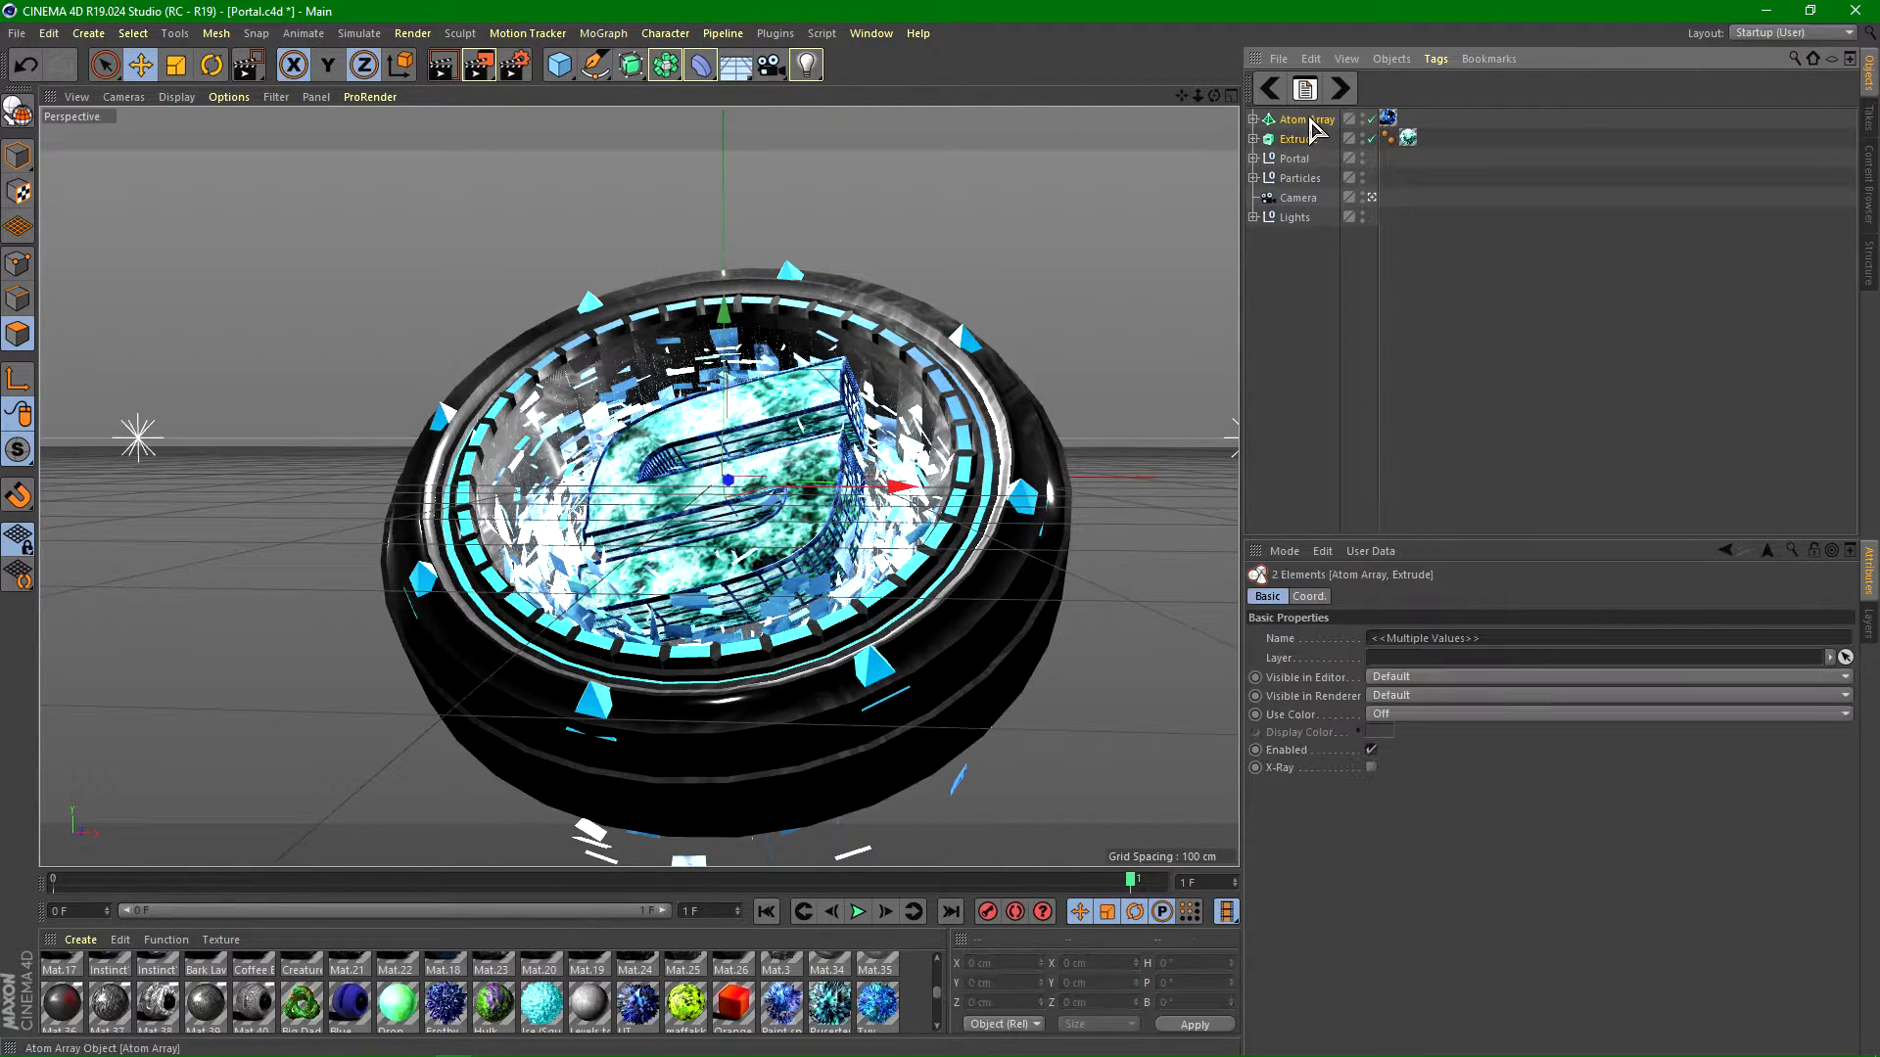
key(alt+g)
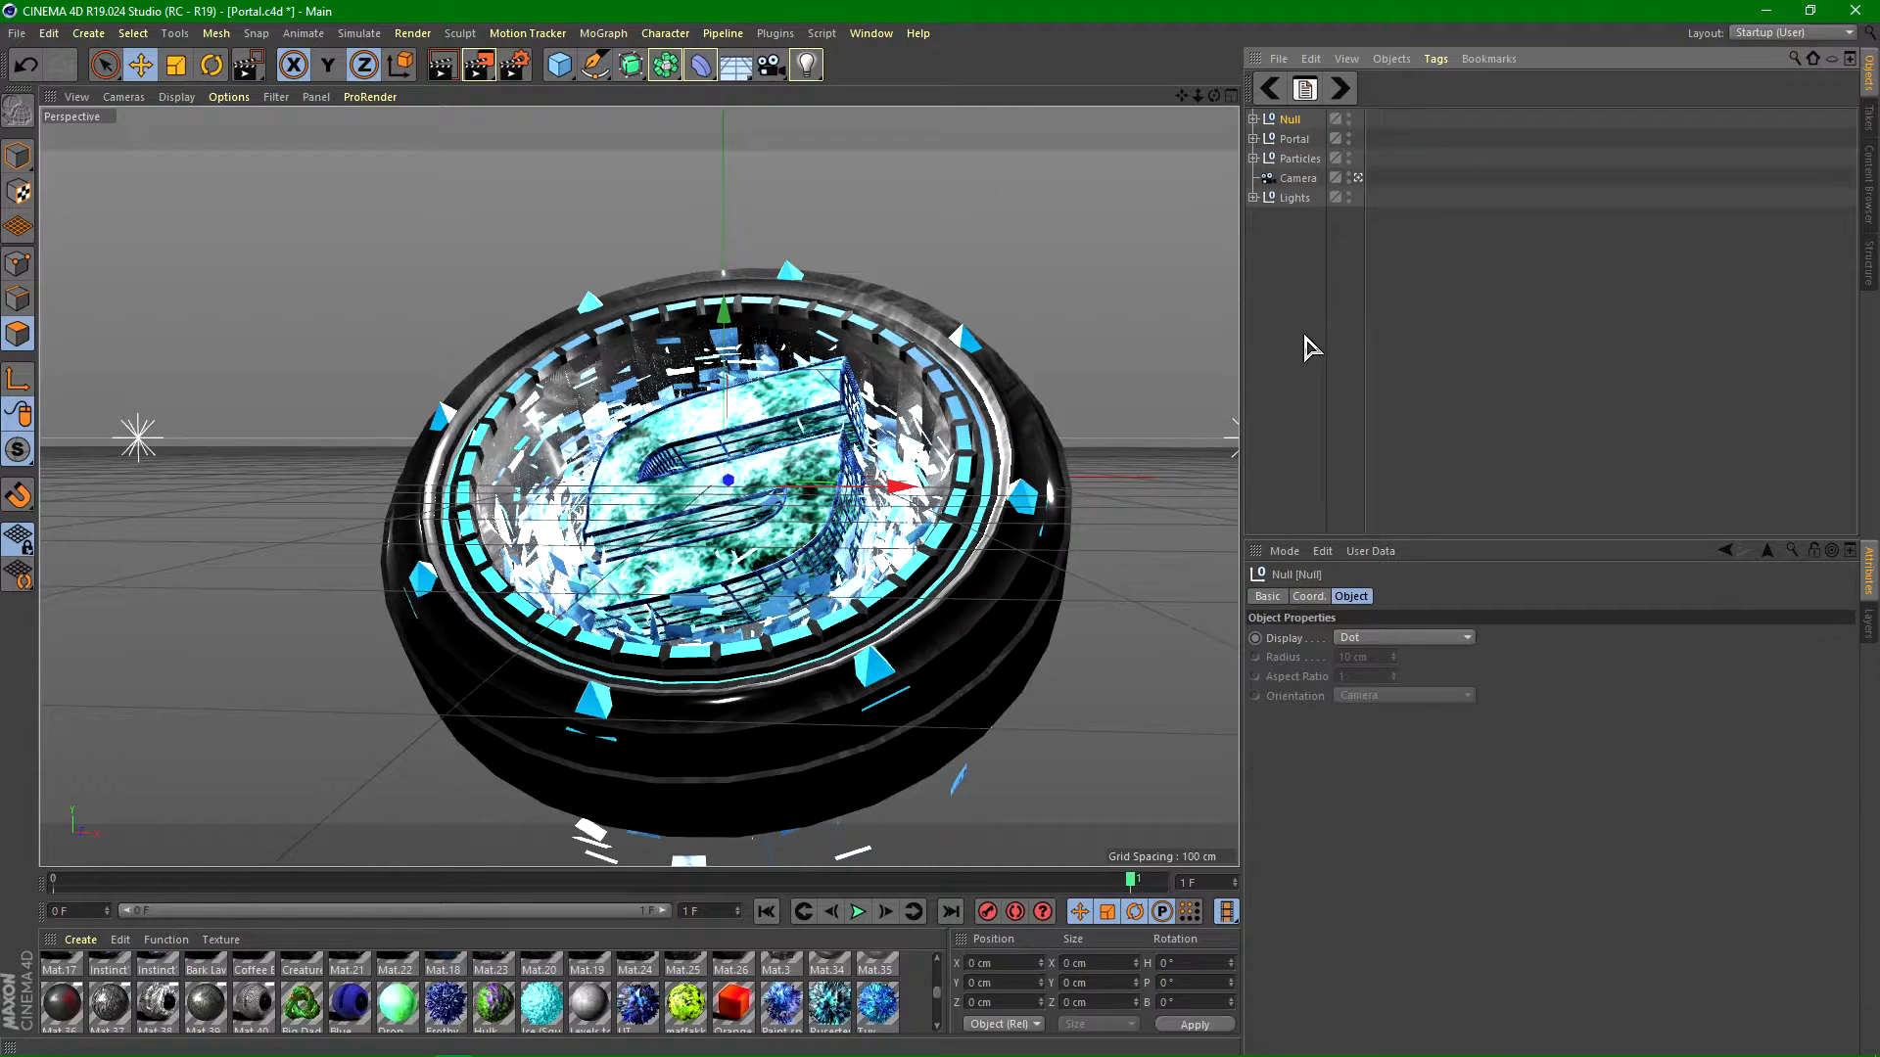
double_click(1290, 120)
text(Logo)
key(Return)
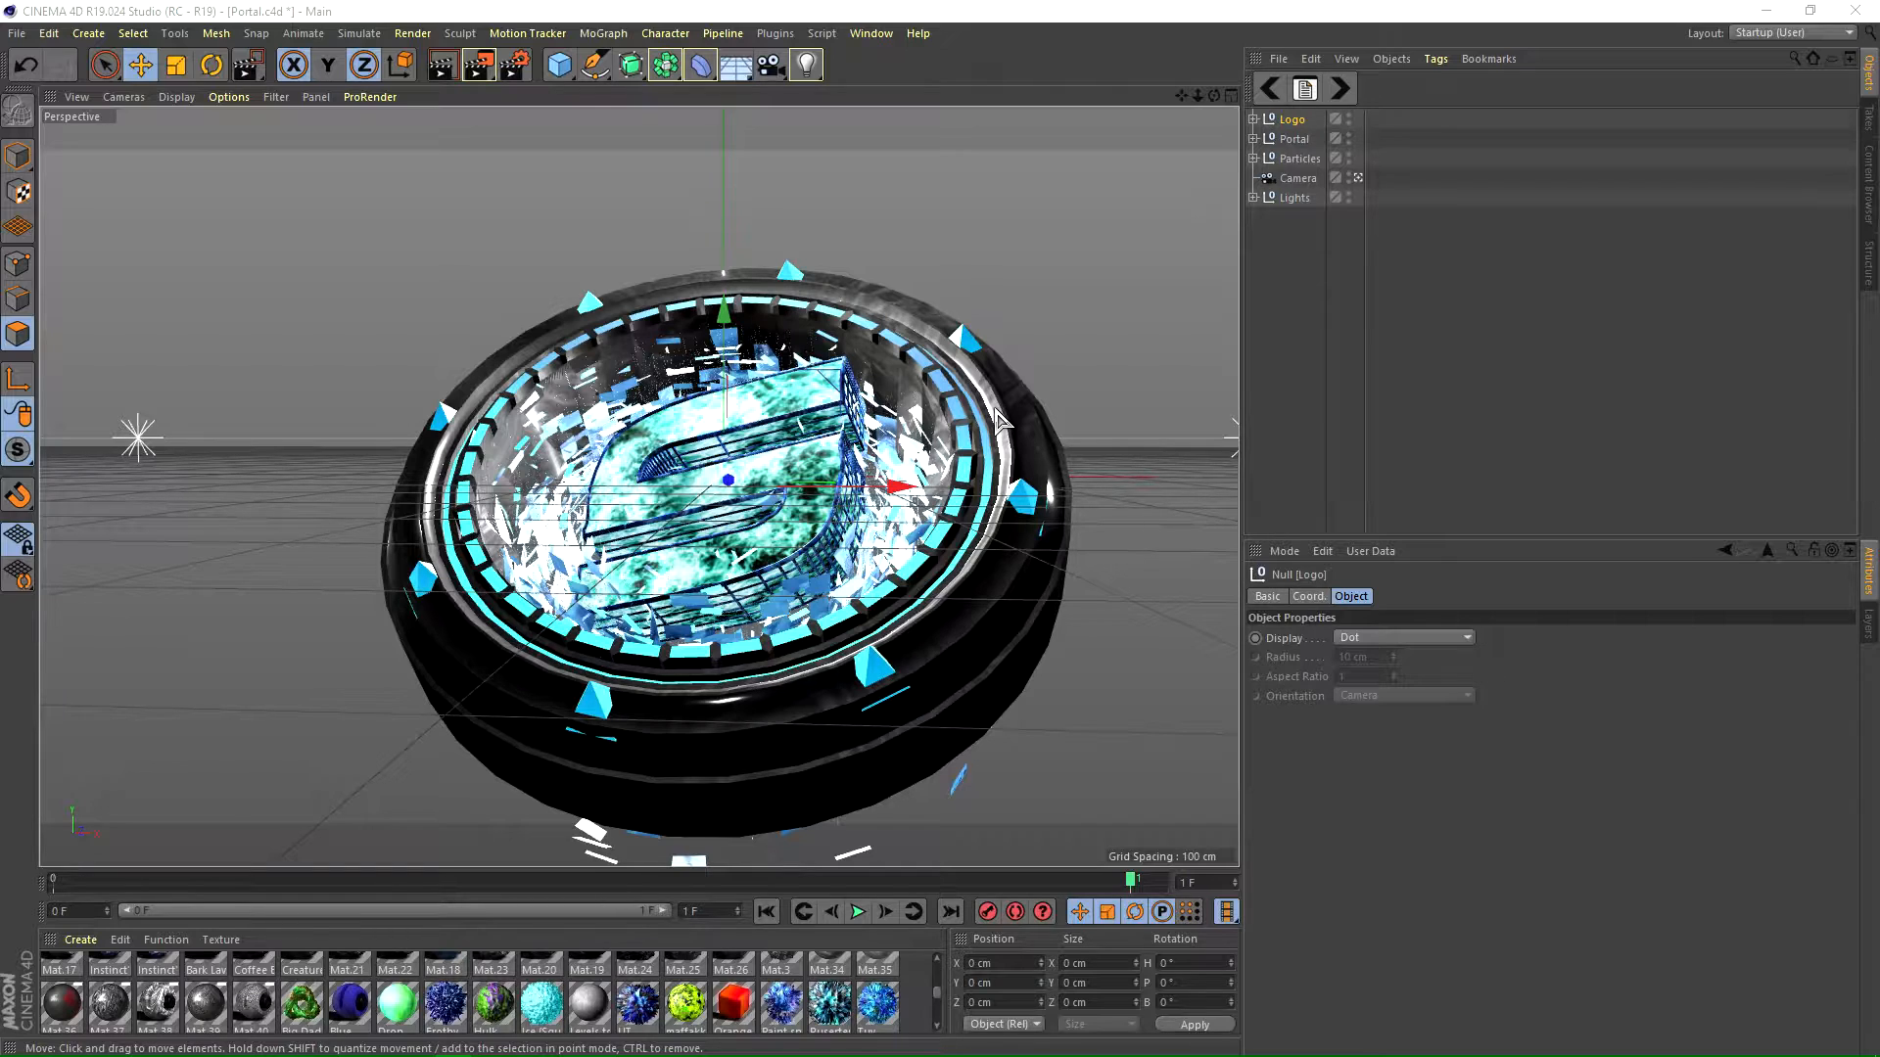
Step: Set the render's save file to Synergy Portal in the GFX Renders folder and close the render settings
click(512, 70)
drag(495, 102, 751, 98)
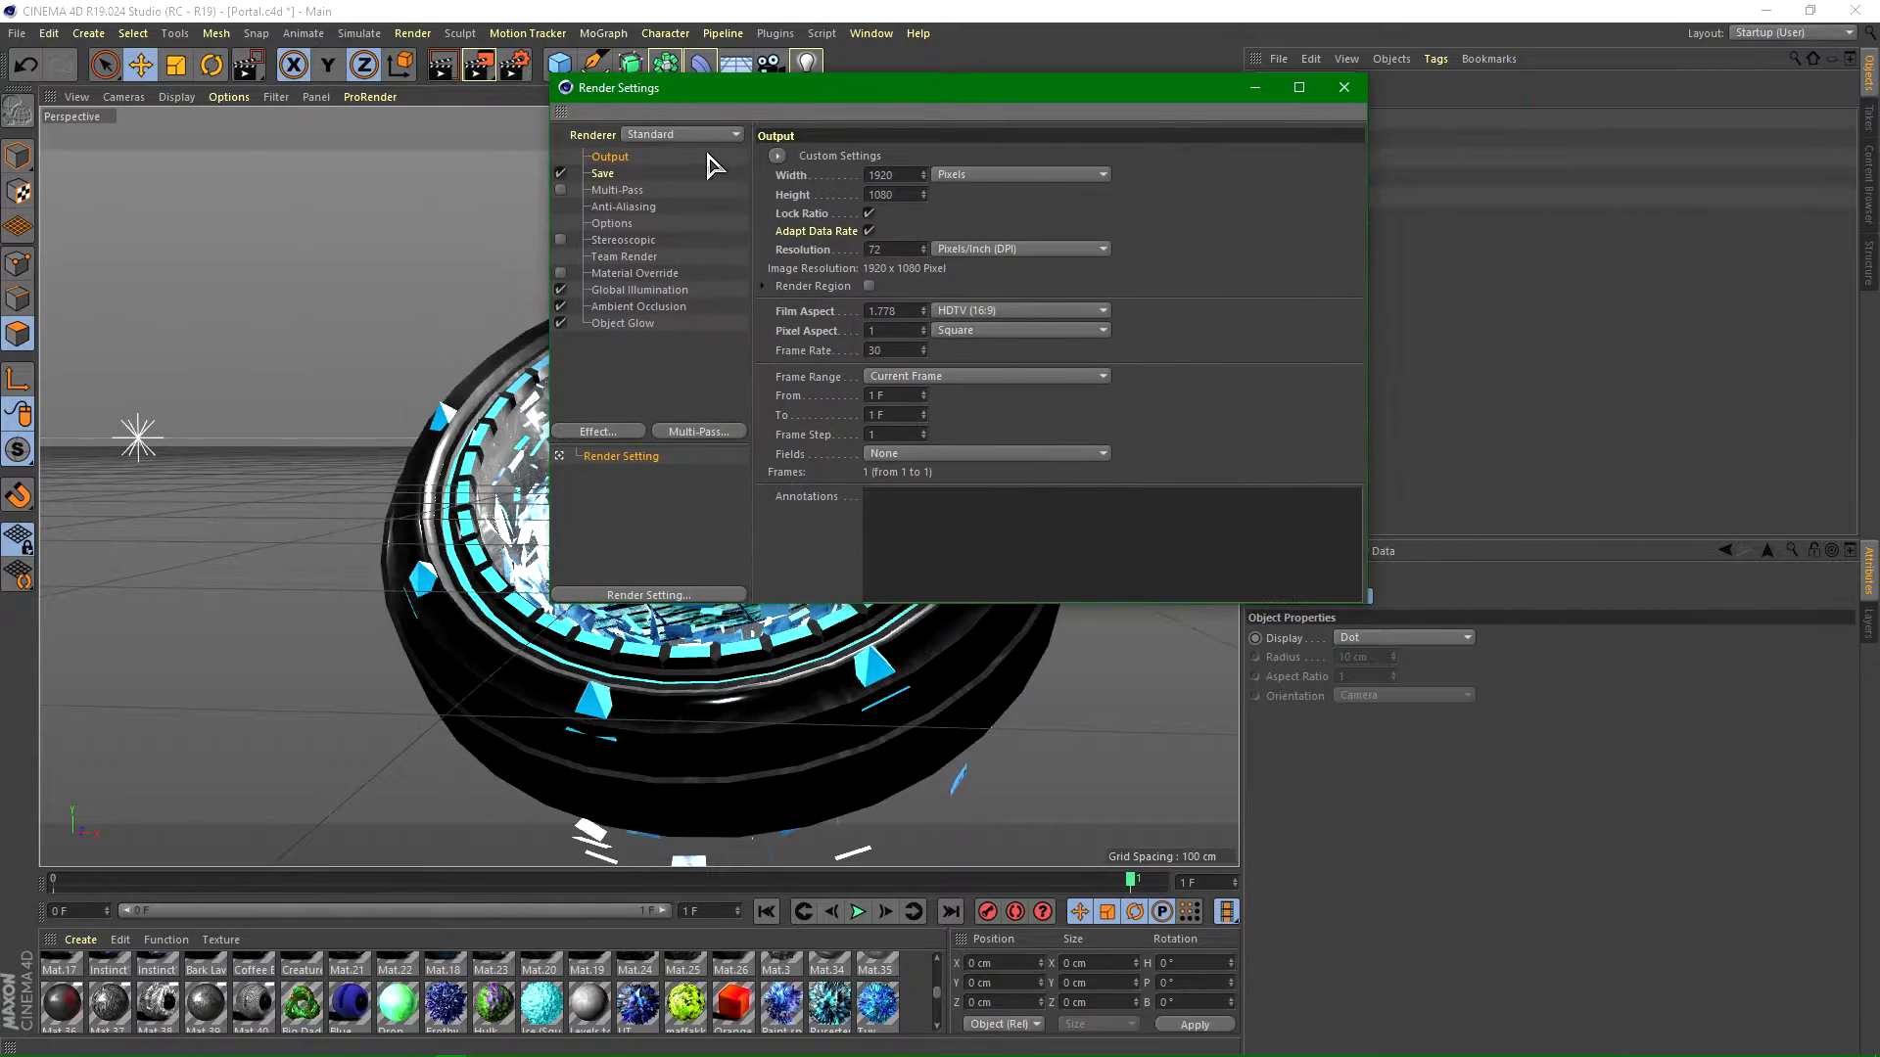
click(601, 175)
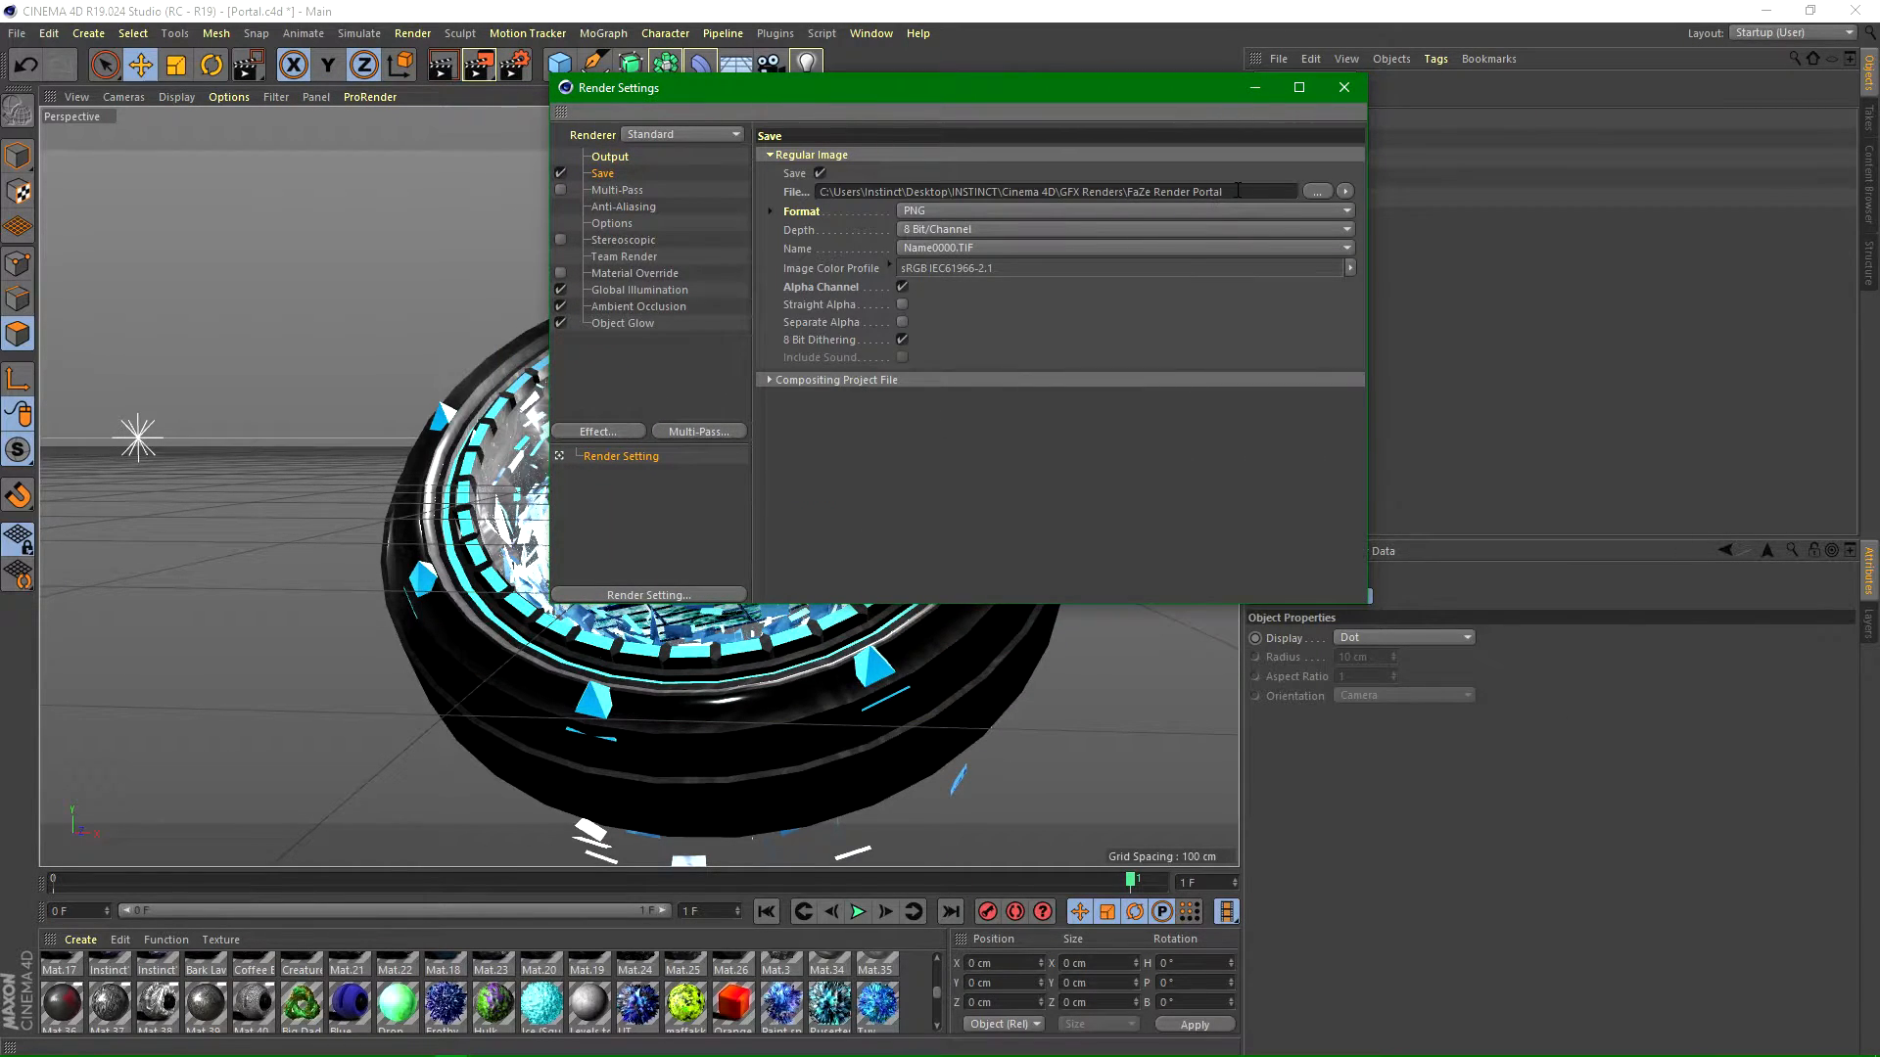
click(1319, 192)
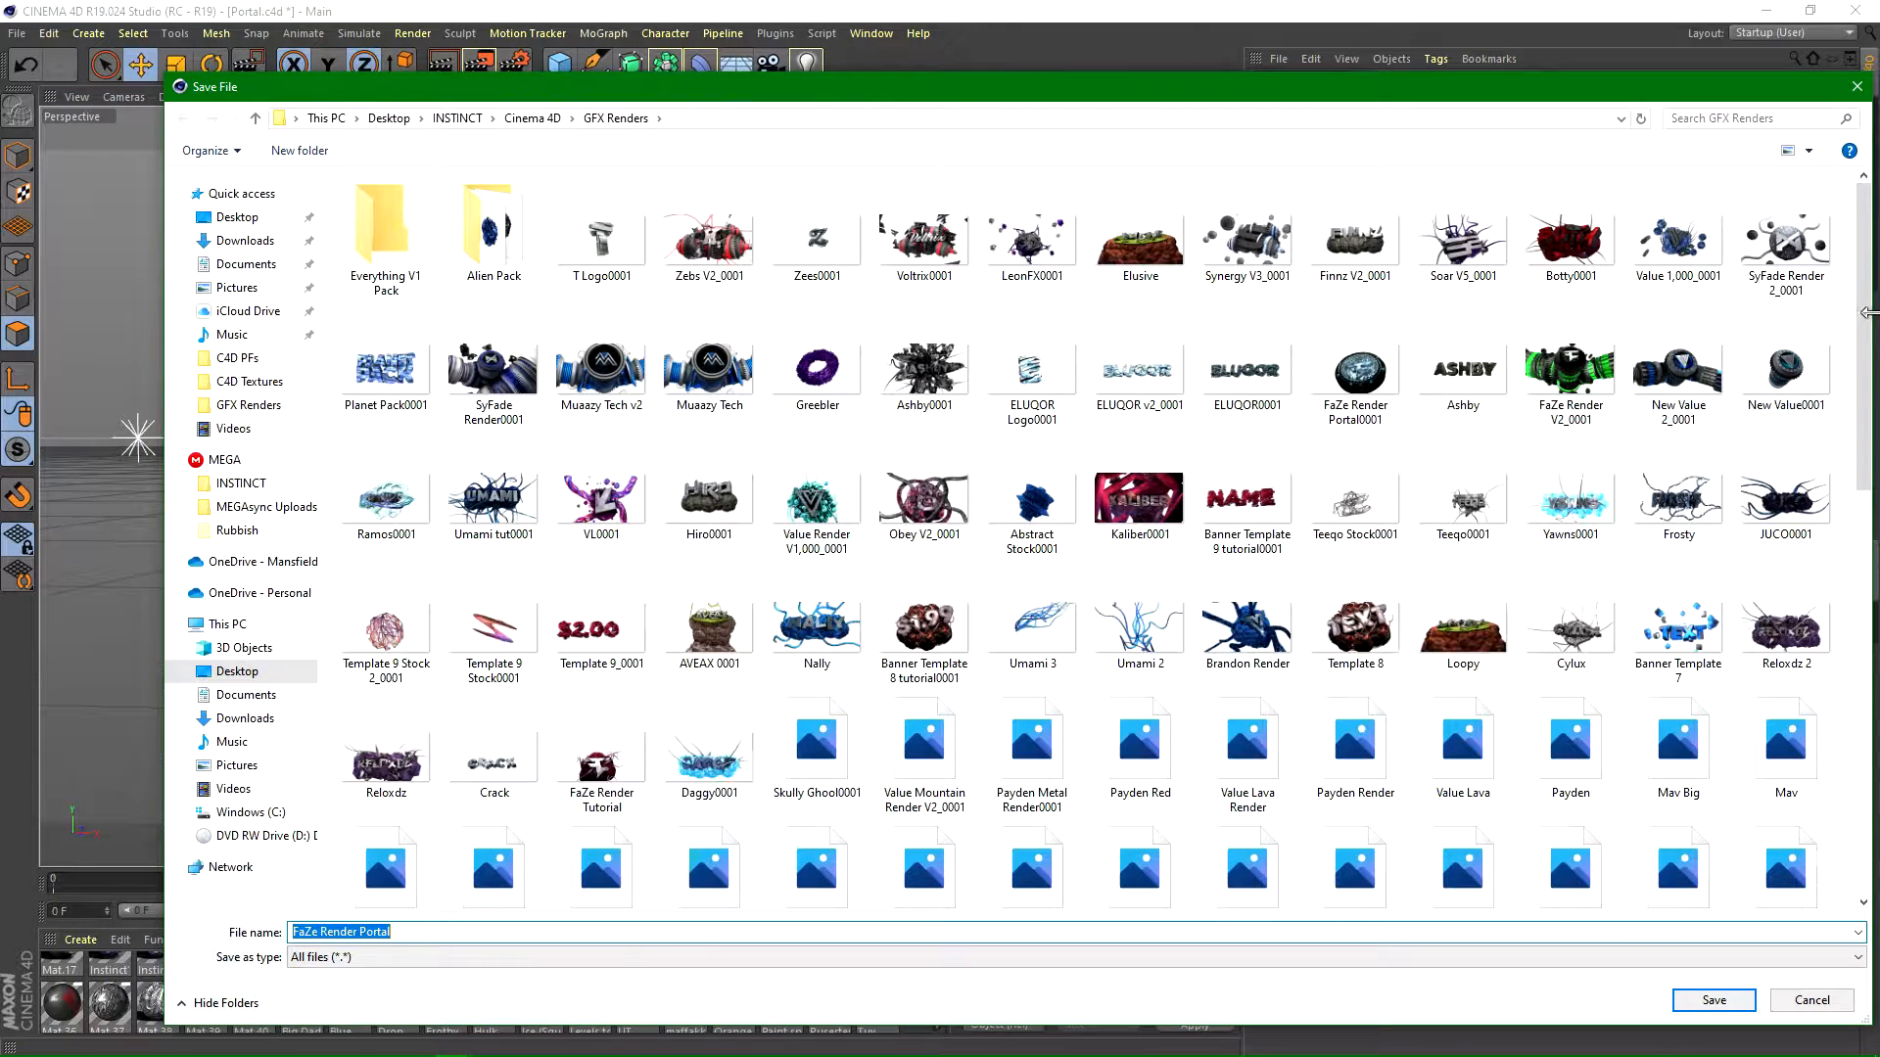
drag(1871, 347, 1871, 866)
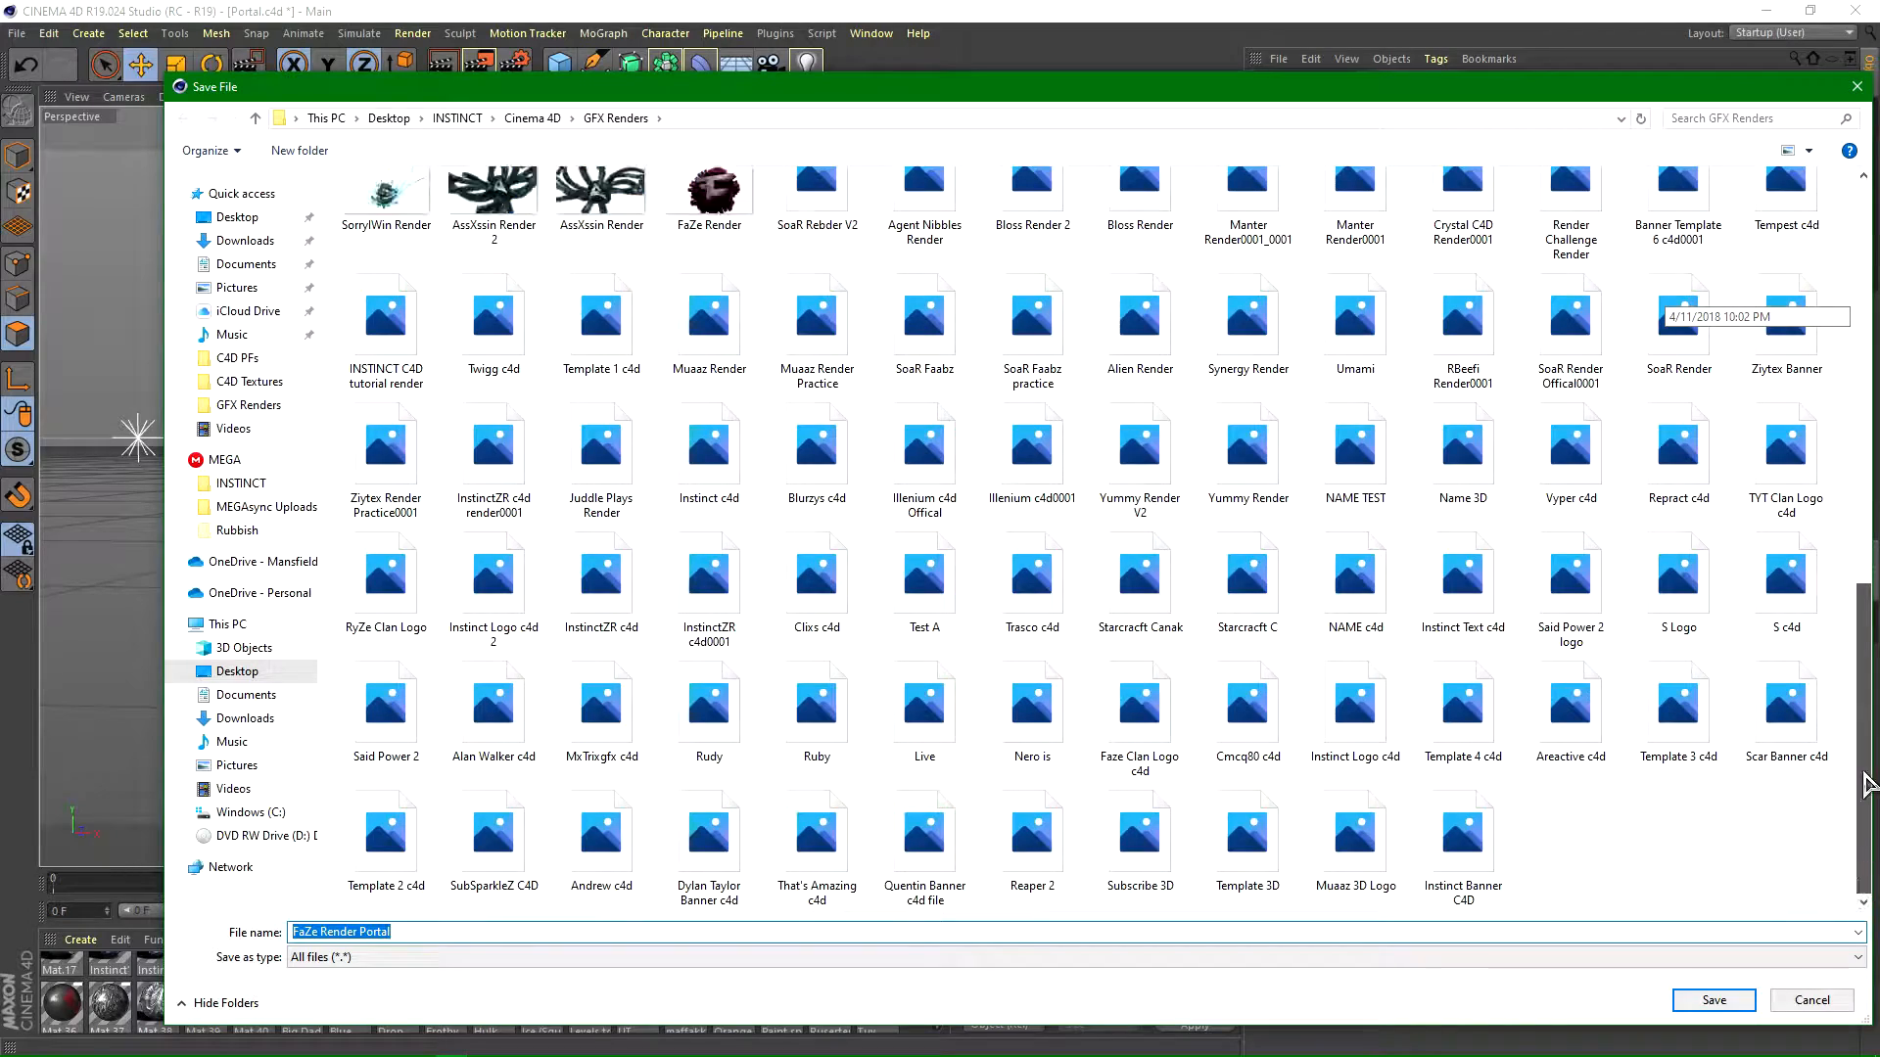
scroll(1024, 421, up, 10)
key(End)
key(BackSpace)
key(BackSpace)
key(BackSpace)
key(BackSpace)
key(BackSpace)
key(BackSpace)
key(BackSpace)
key(BackSpace)
key(BackSpace)
key(BackSpace)
key(BackSpace)
key(BackSpace)
key(BackSpace)
key(BackSpace)
key(BackSpace)
key(BackSpace)
key(BackSpace)
key(BackSpace)
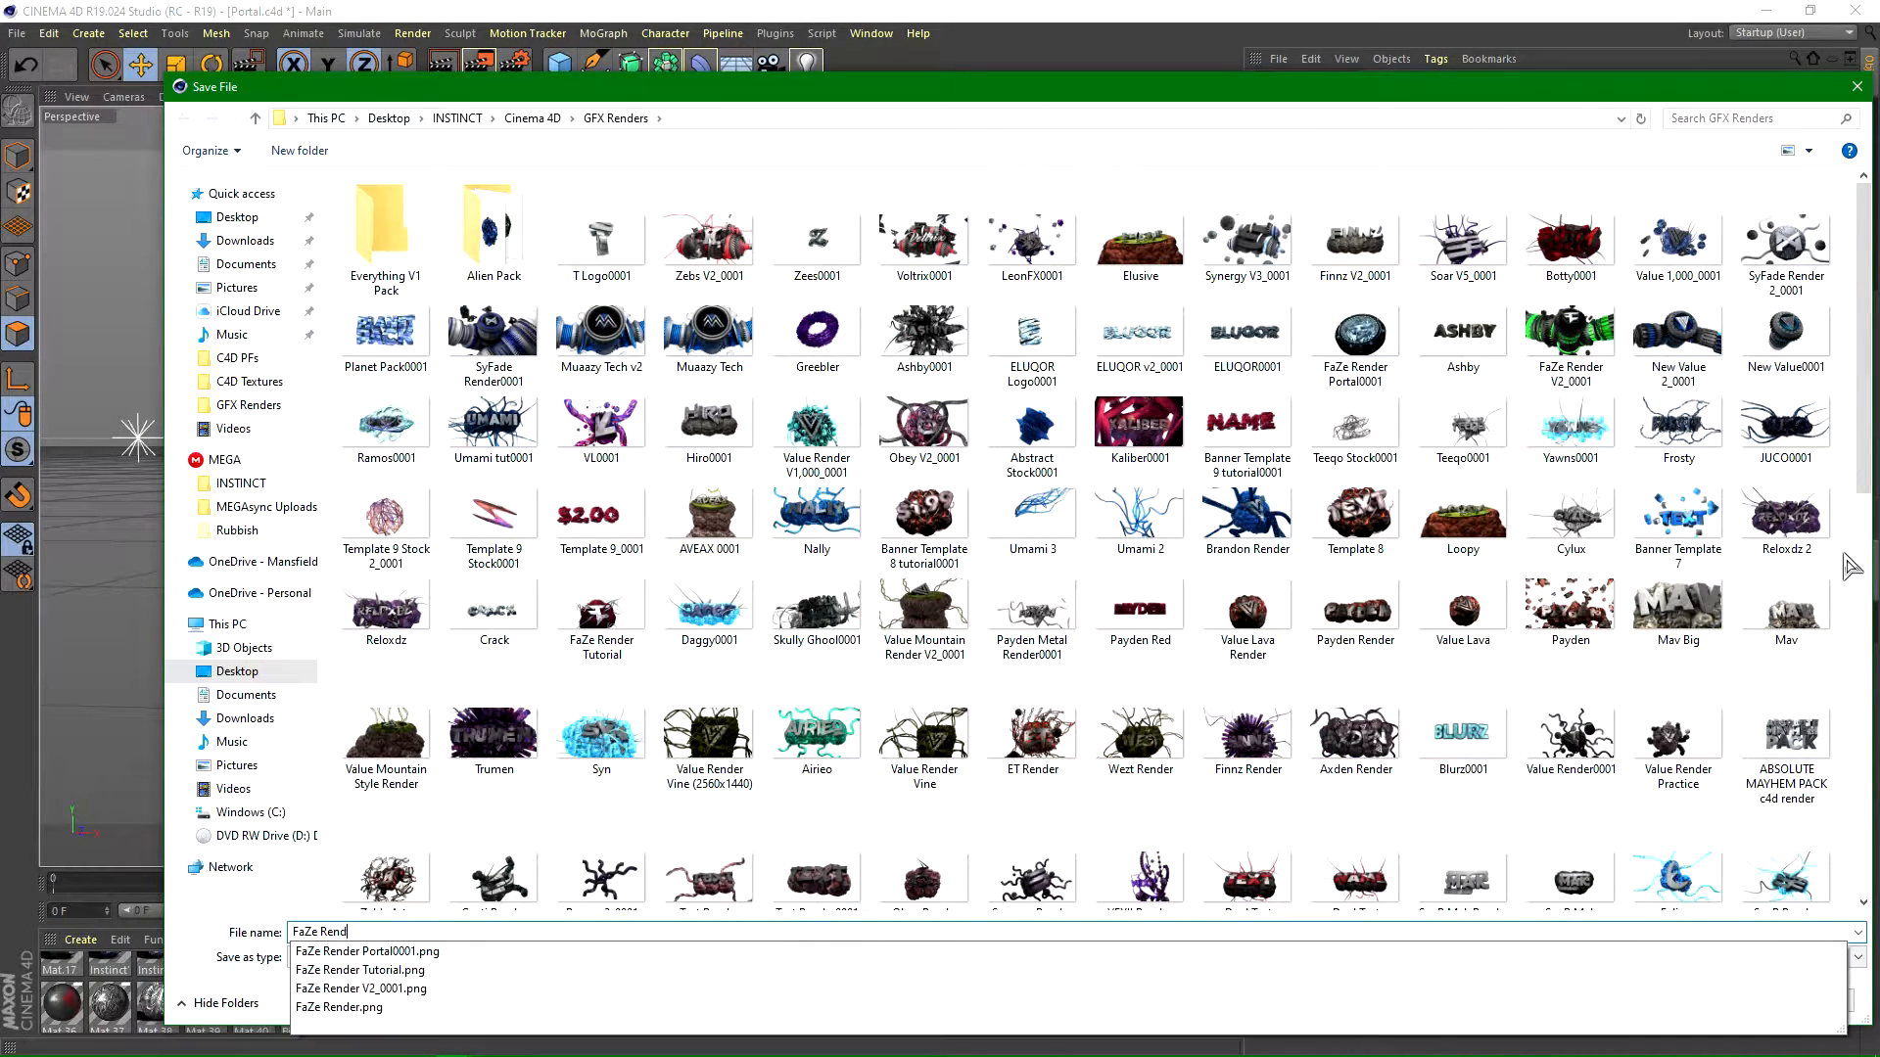
text(Sy)
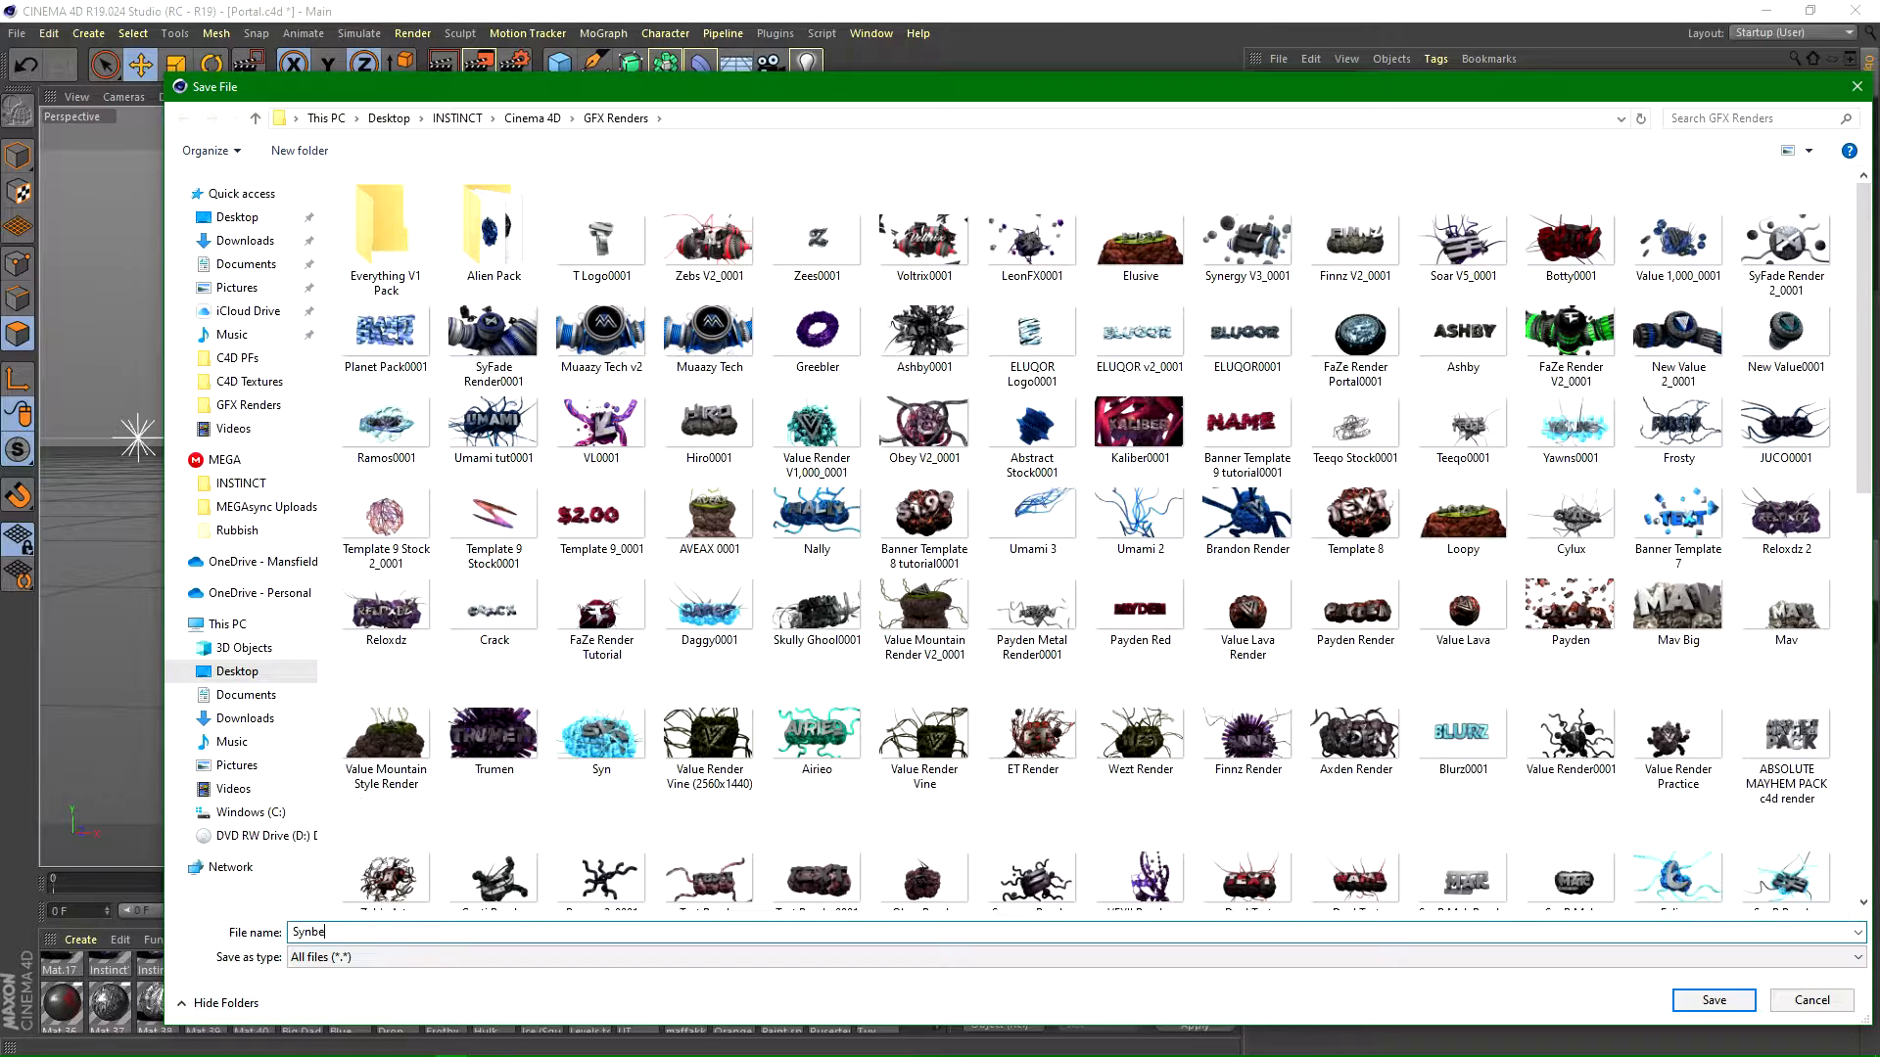
text(nergy Portal)
click(1711, 1000)
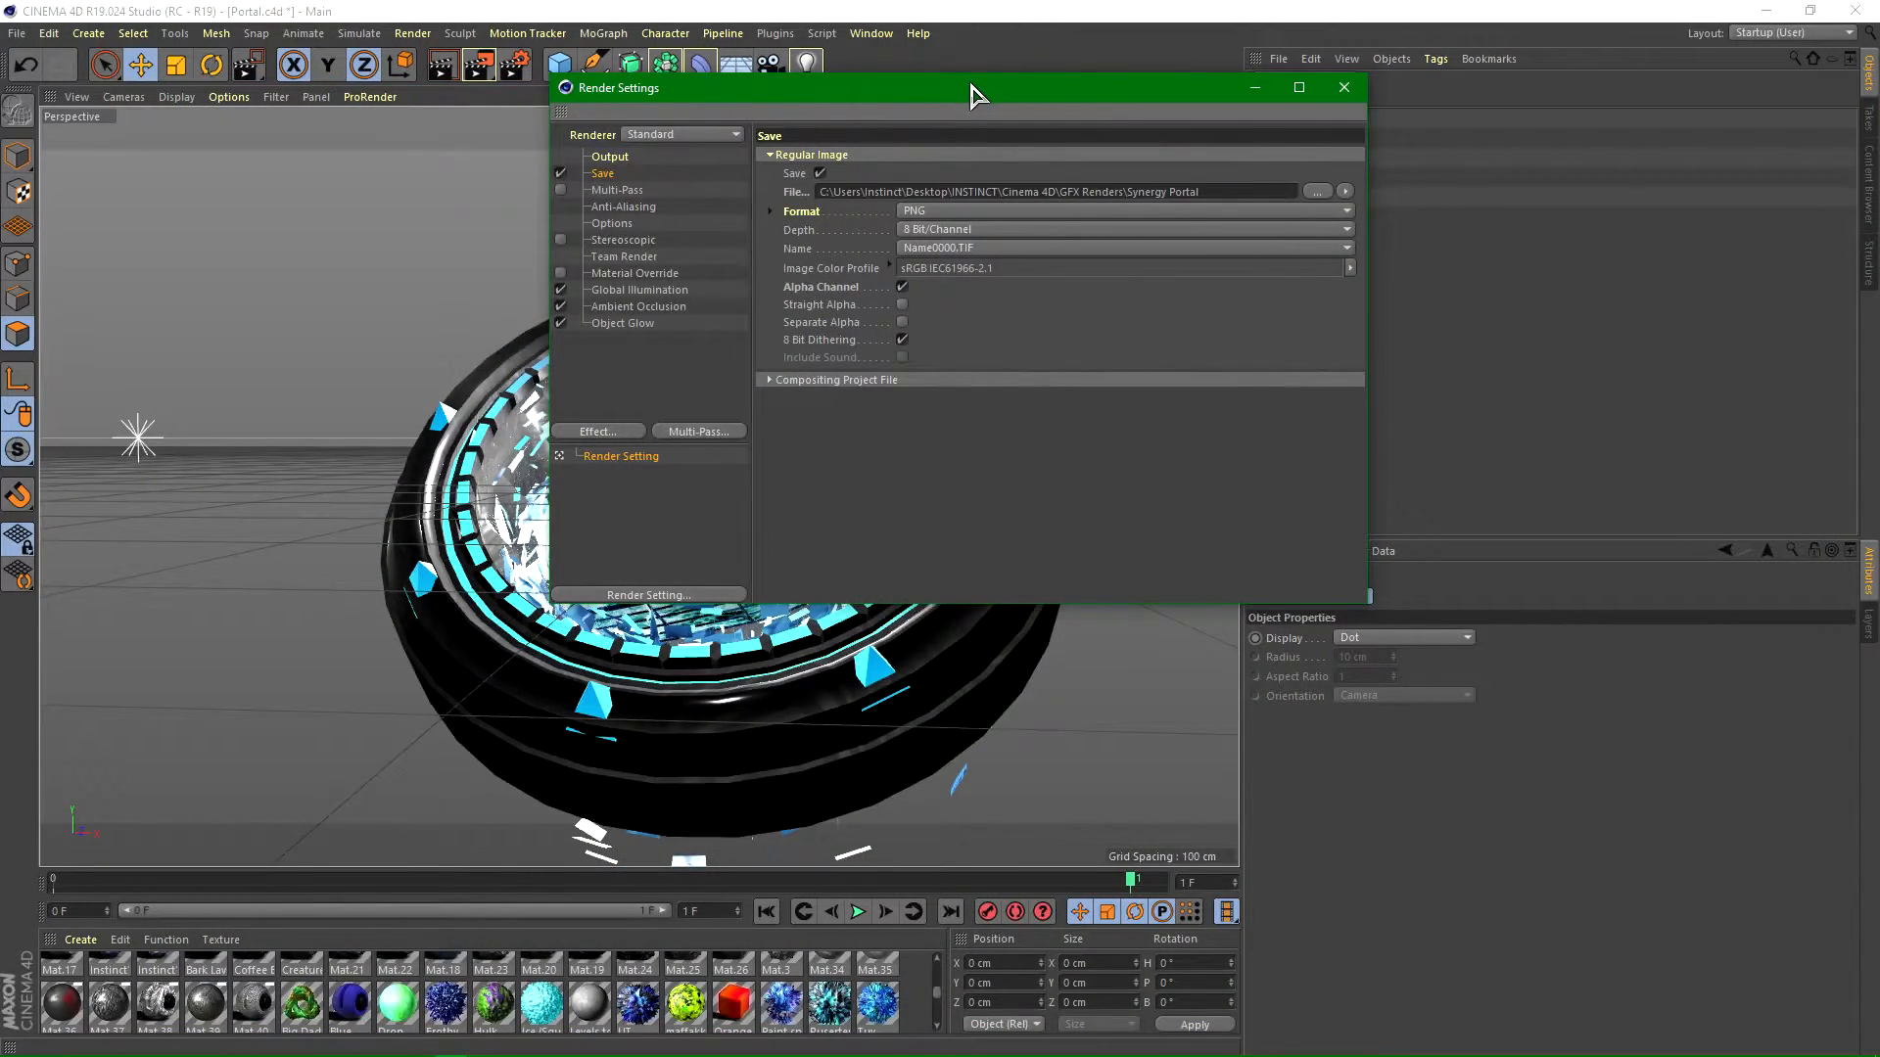
drag(972, 93, 591, 210)
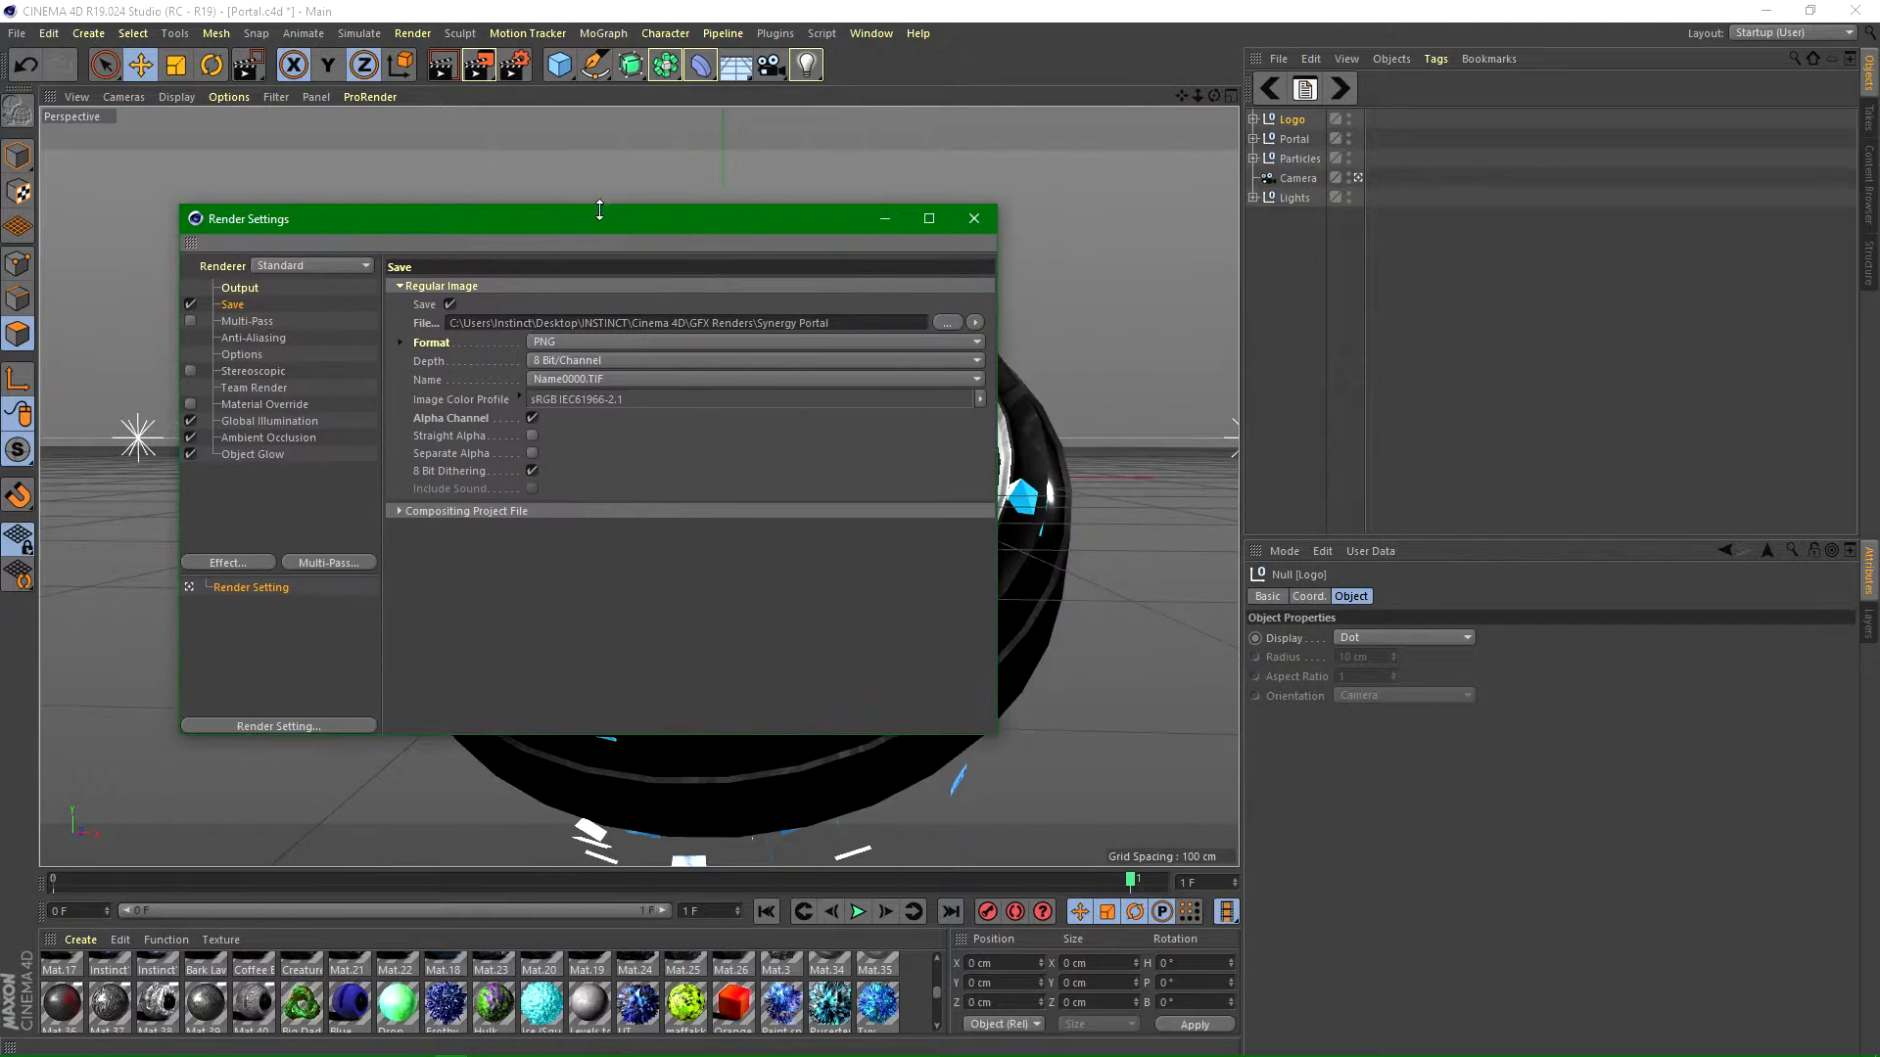
click(974, 218)
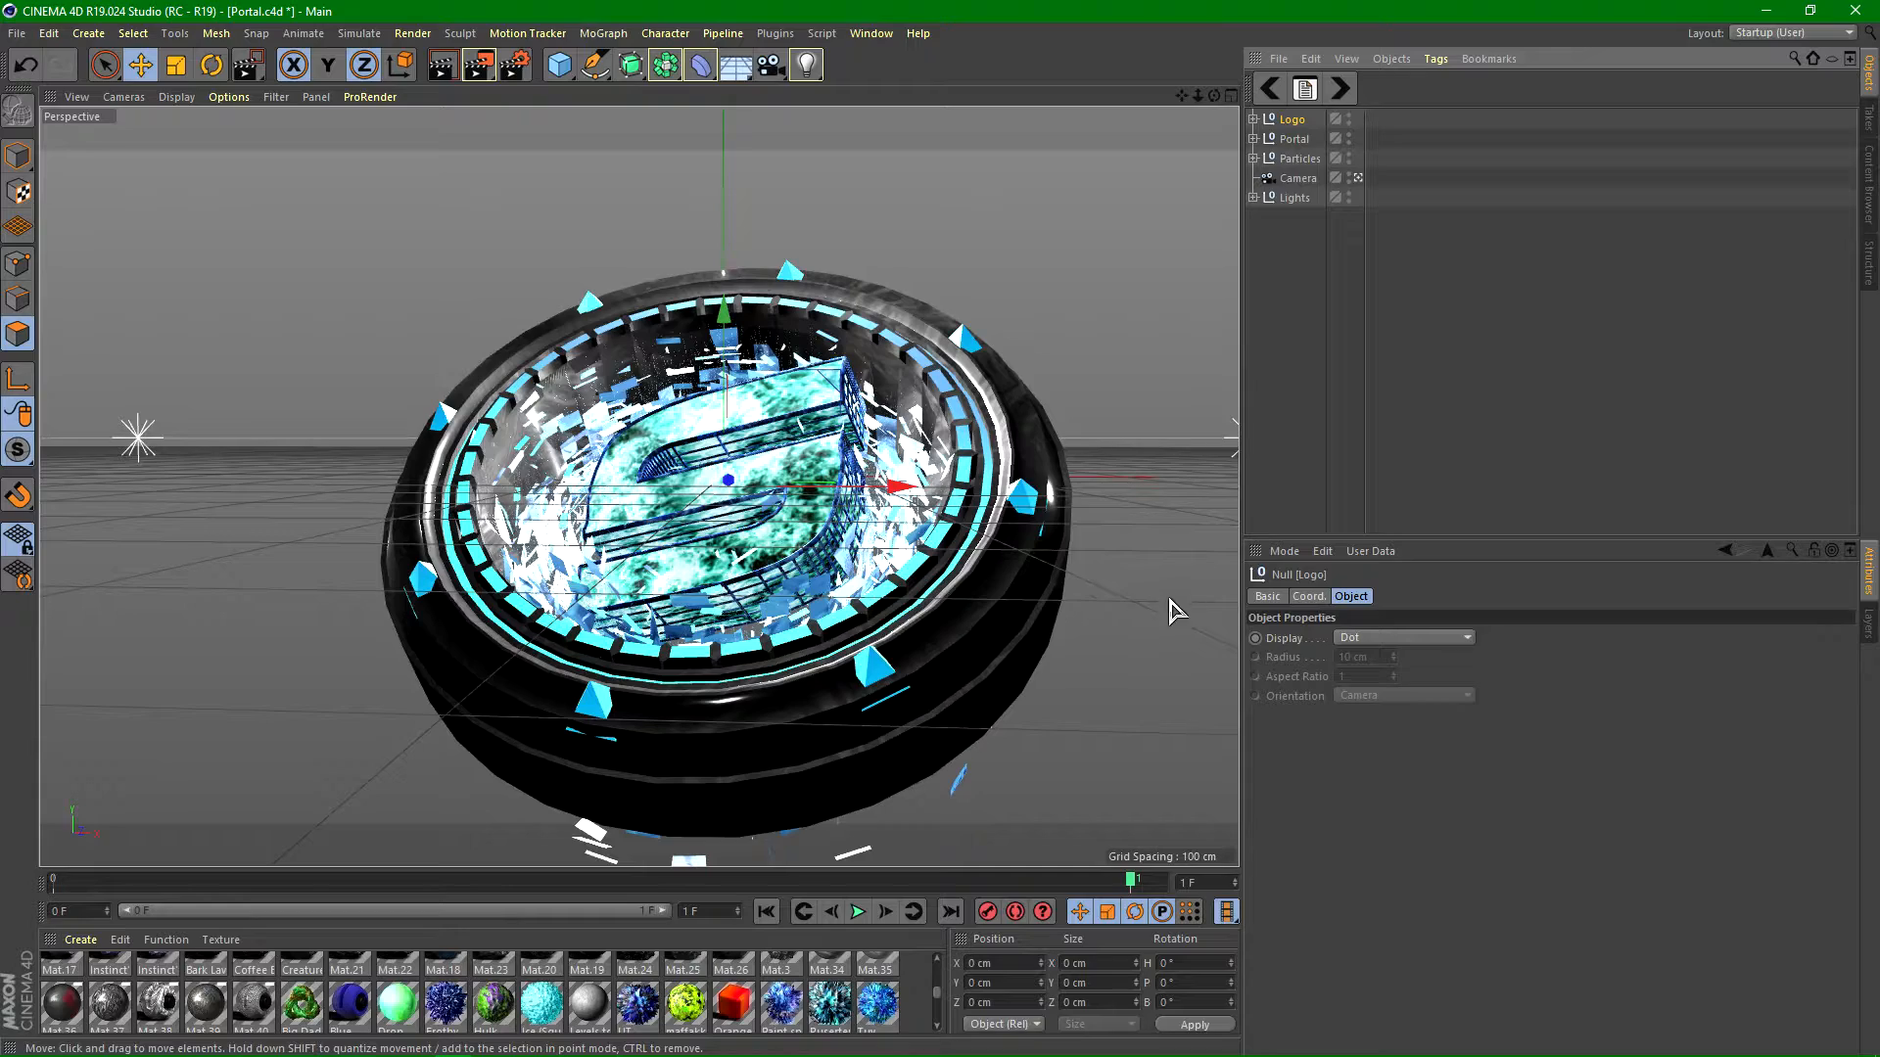
Step: Render the portal scene to the Picture Viewer, overwriting the existing output file
alt+drag(942, 699, 952, 701)
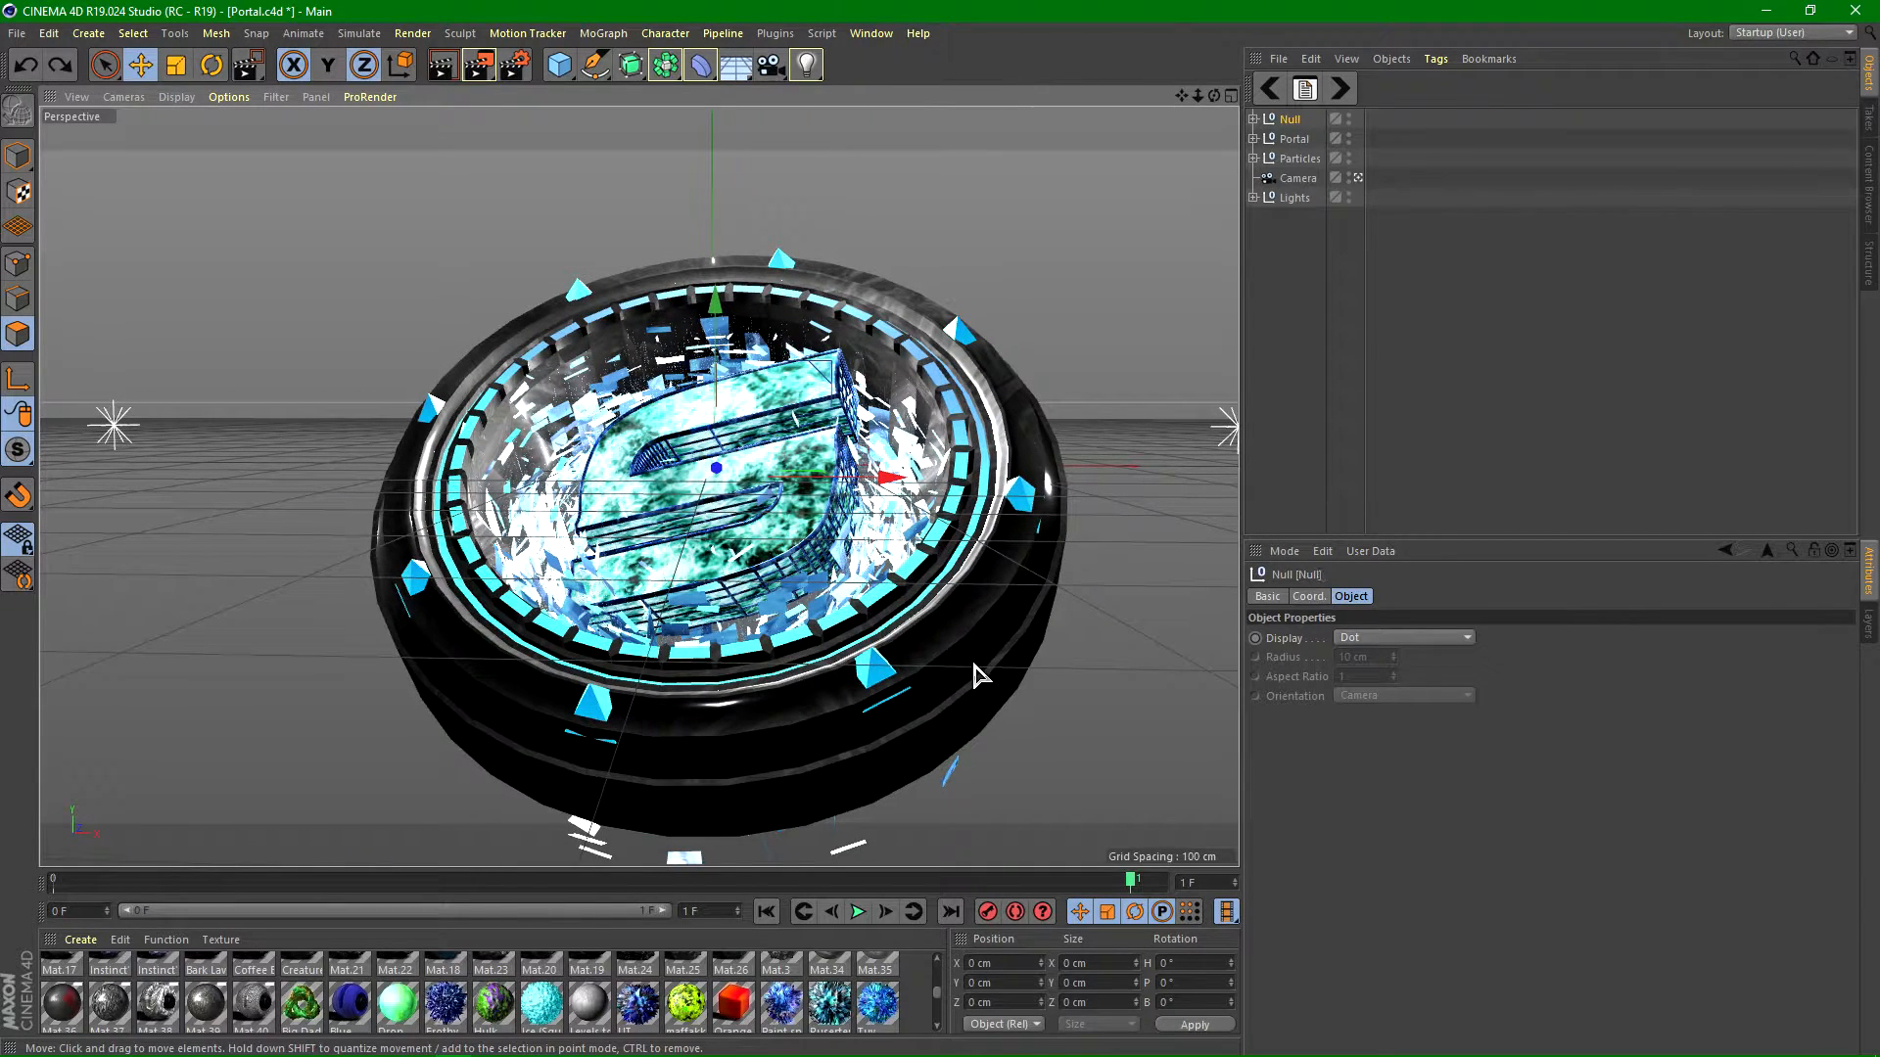
click(1287, 344)
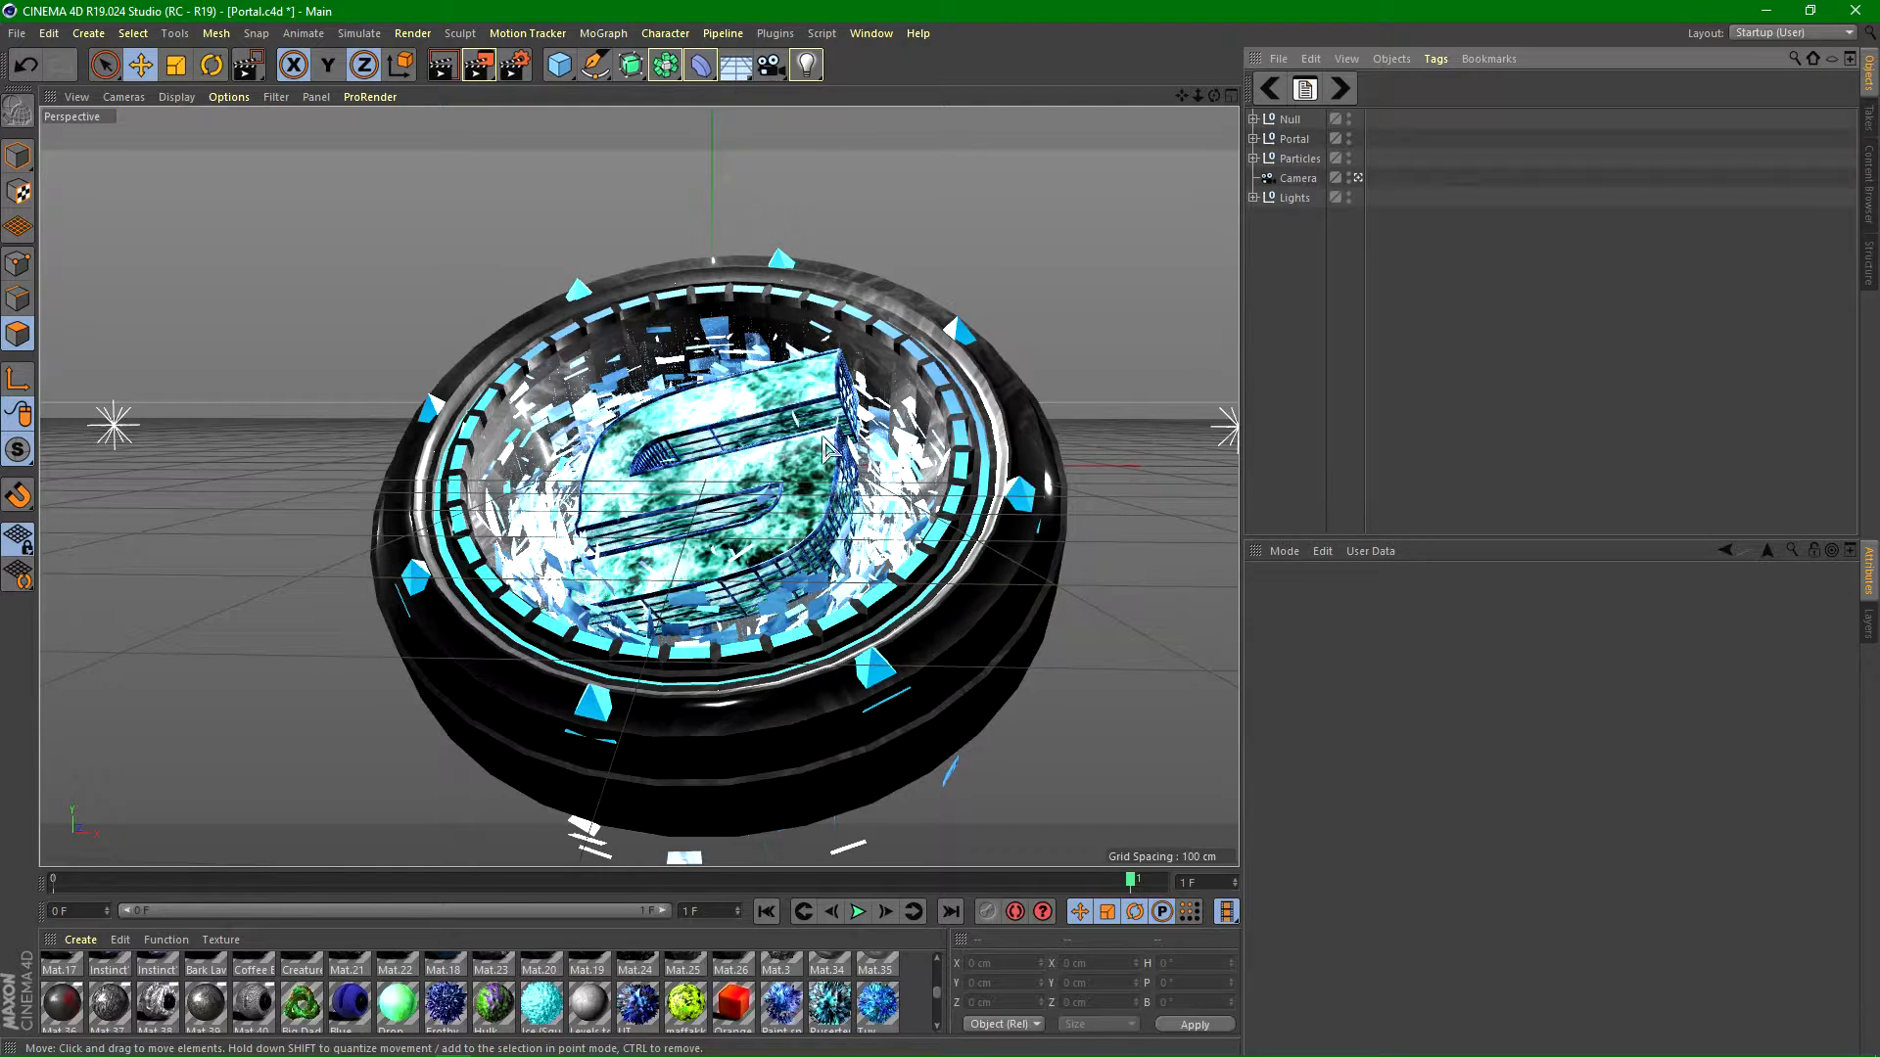
click(480, 70)
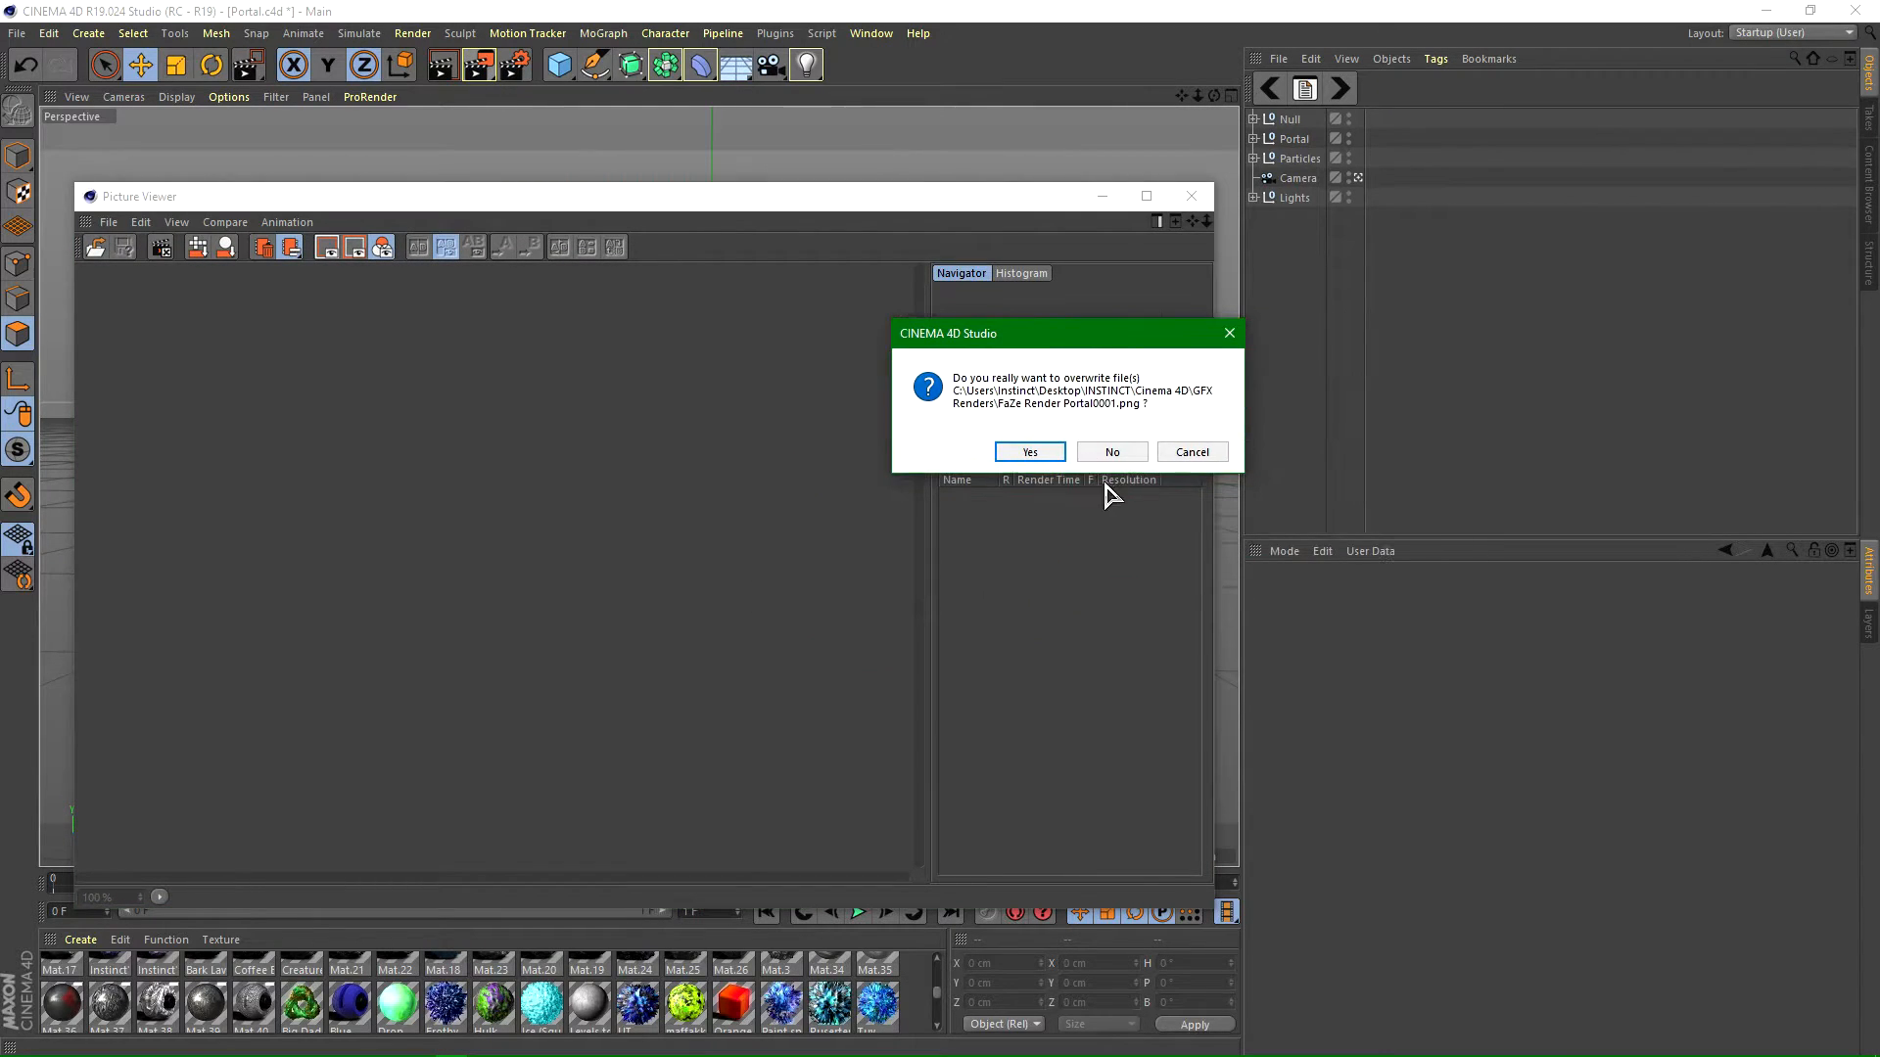
click(1028, 453)
drag(646, 195, 899, 144)
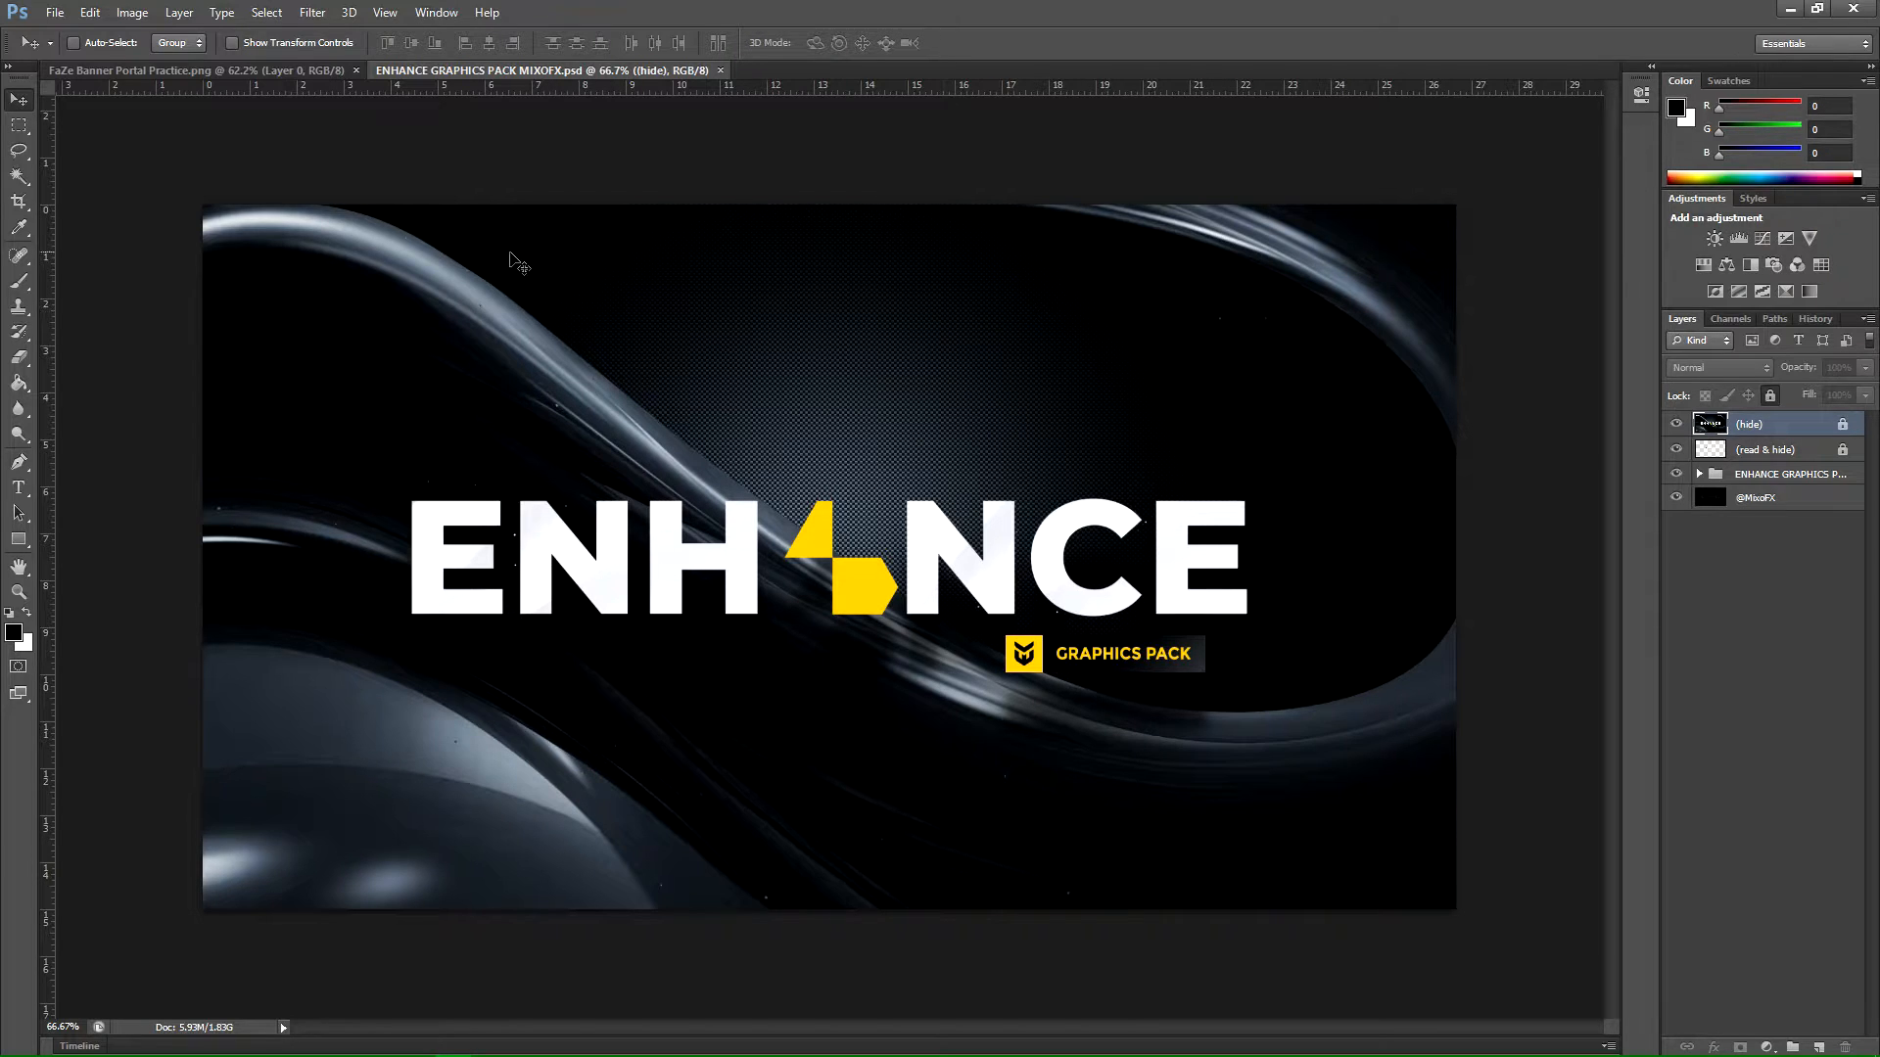
Step: In Photoshop, create a 2120 x 1192 pixel document named Portal Banner Tutorial
click(53, 12)
click(89, 35)
key(Tab)
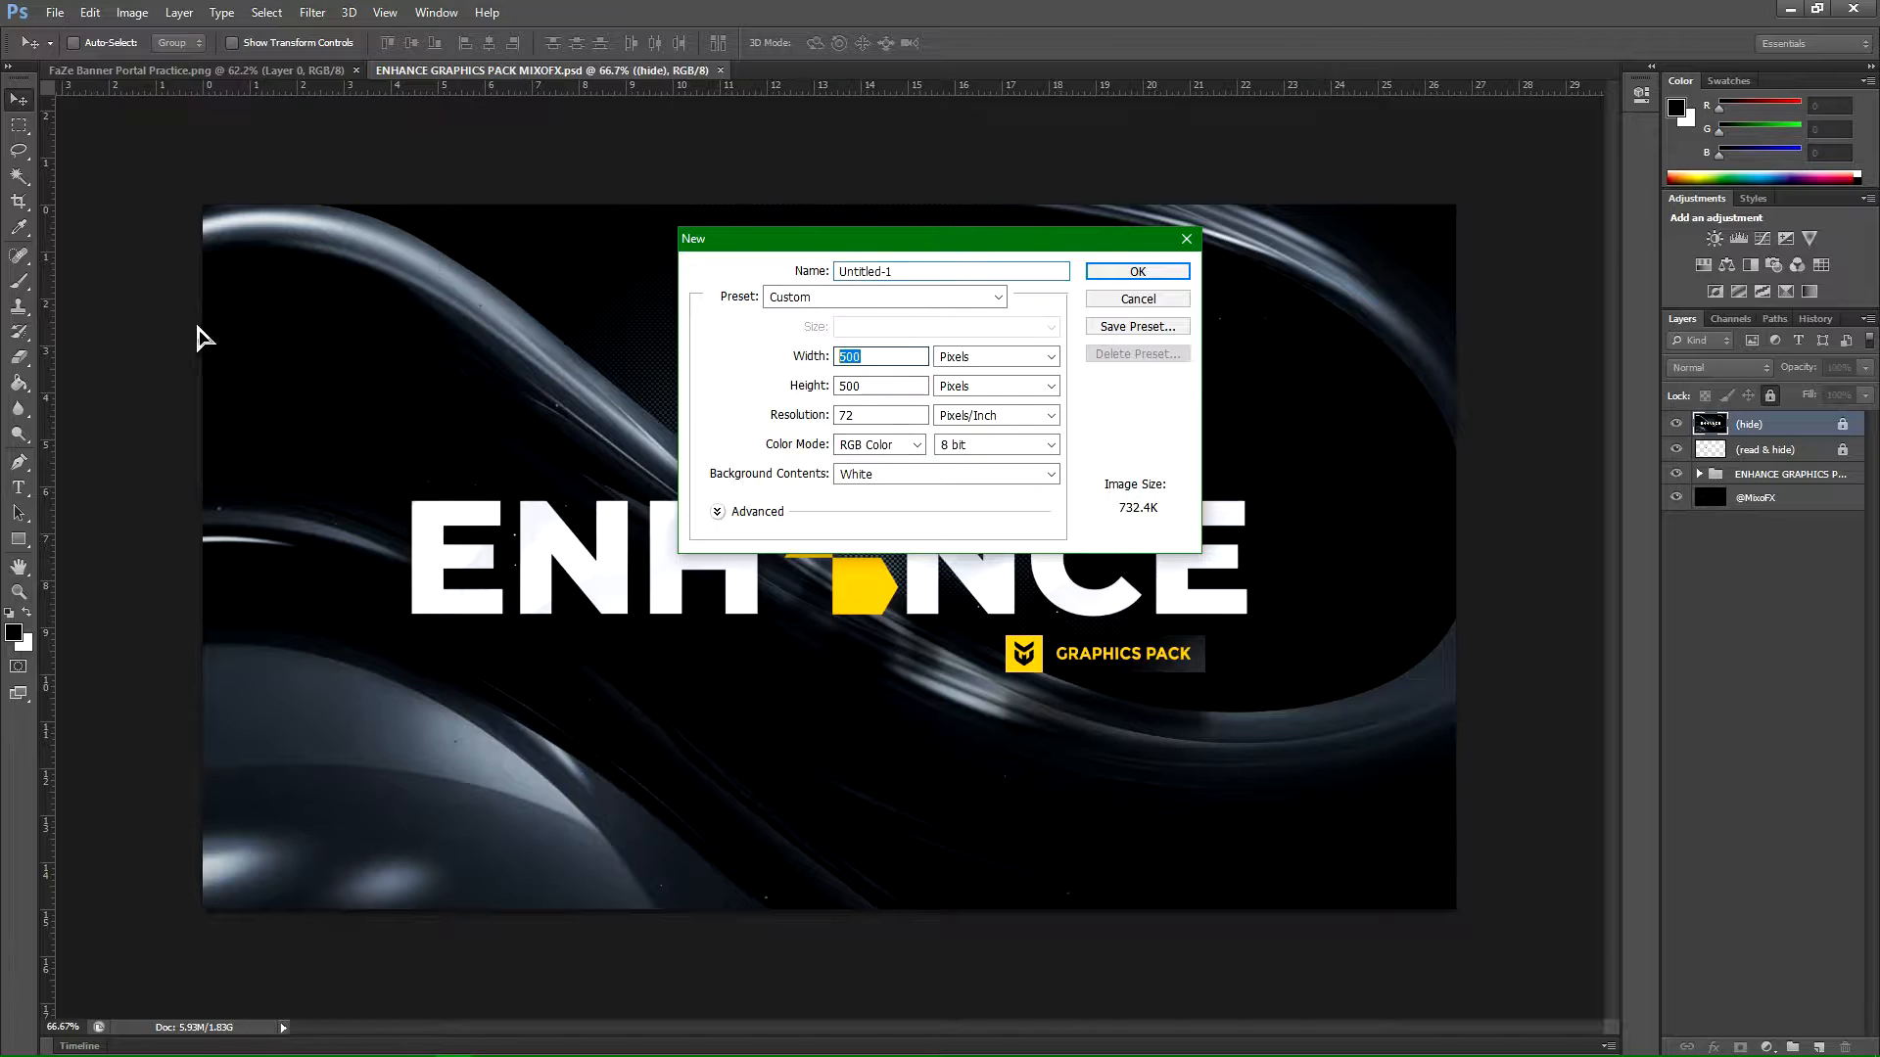
text(21)
key(Tab)
text(1192)
click(937, 266)
key(BackSpace)
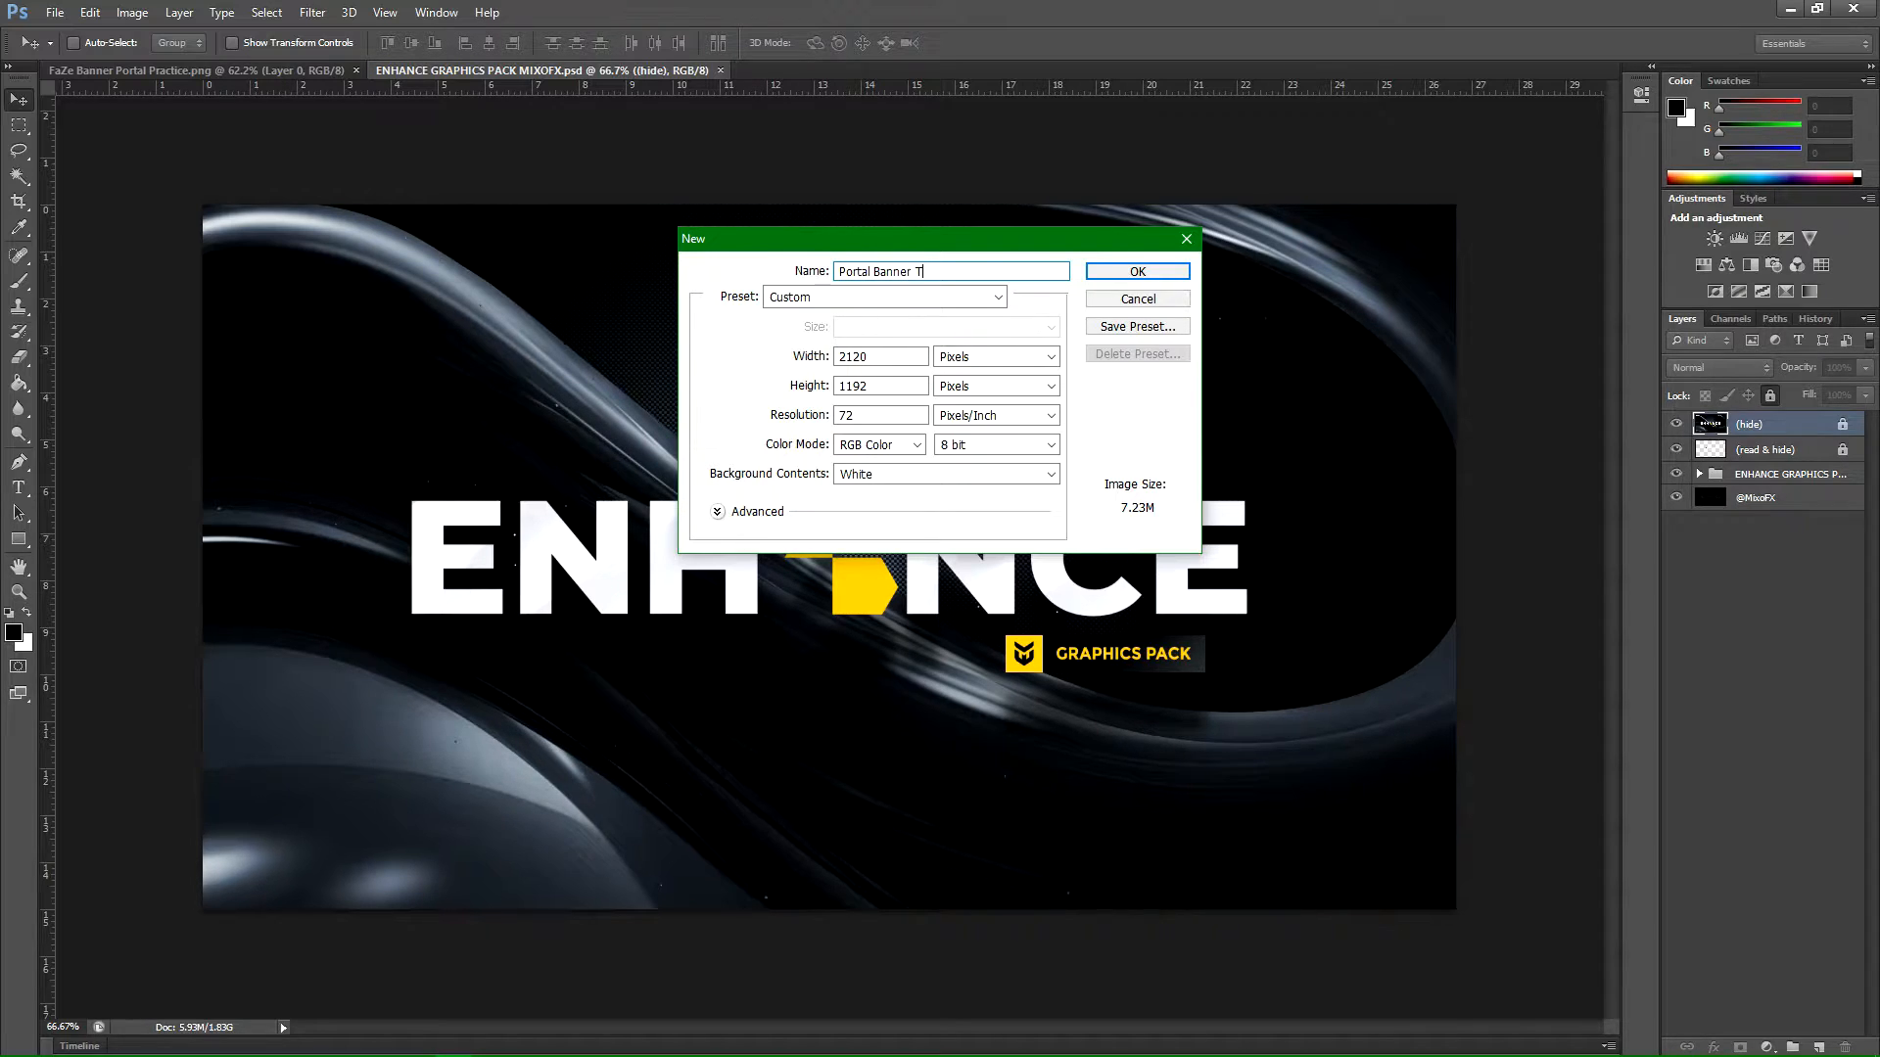
click(1137, 271)
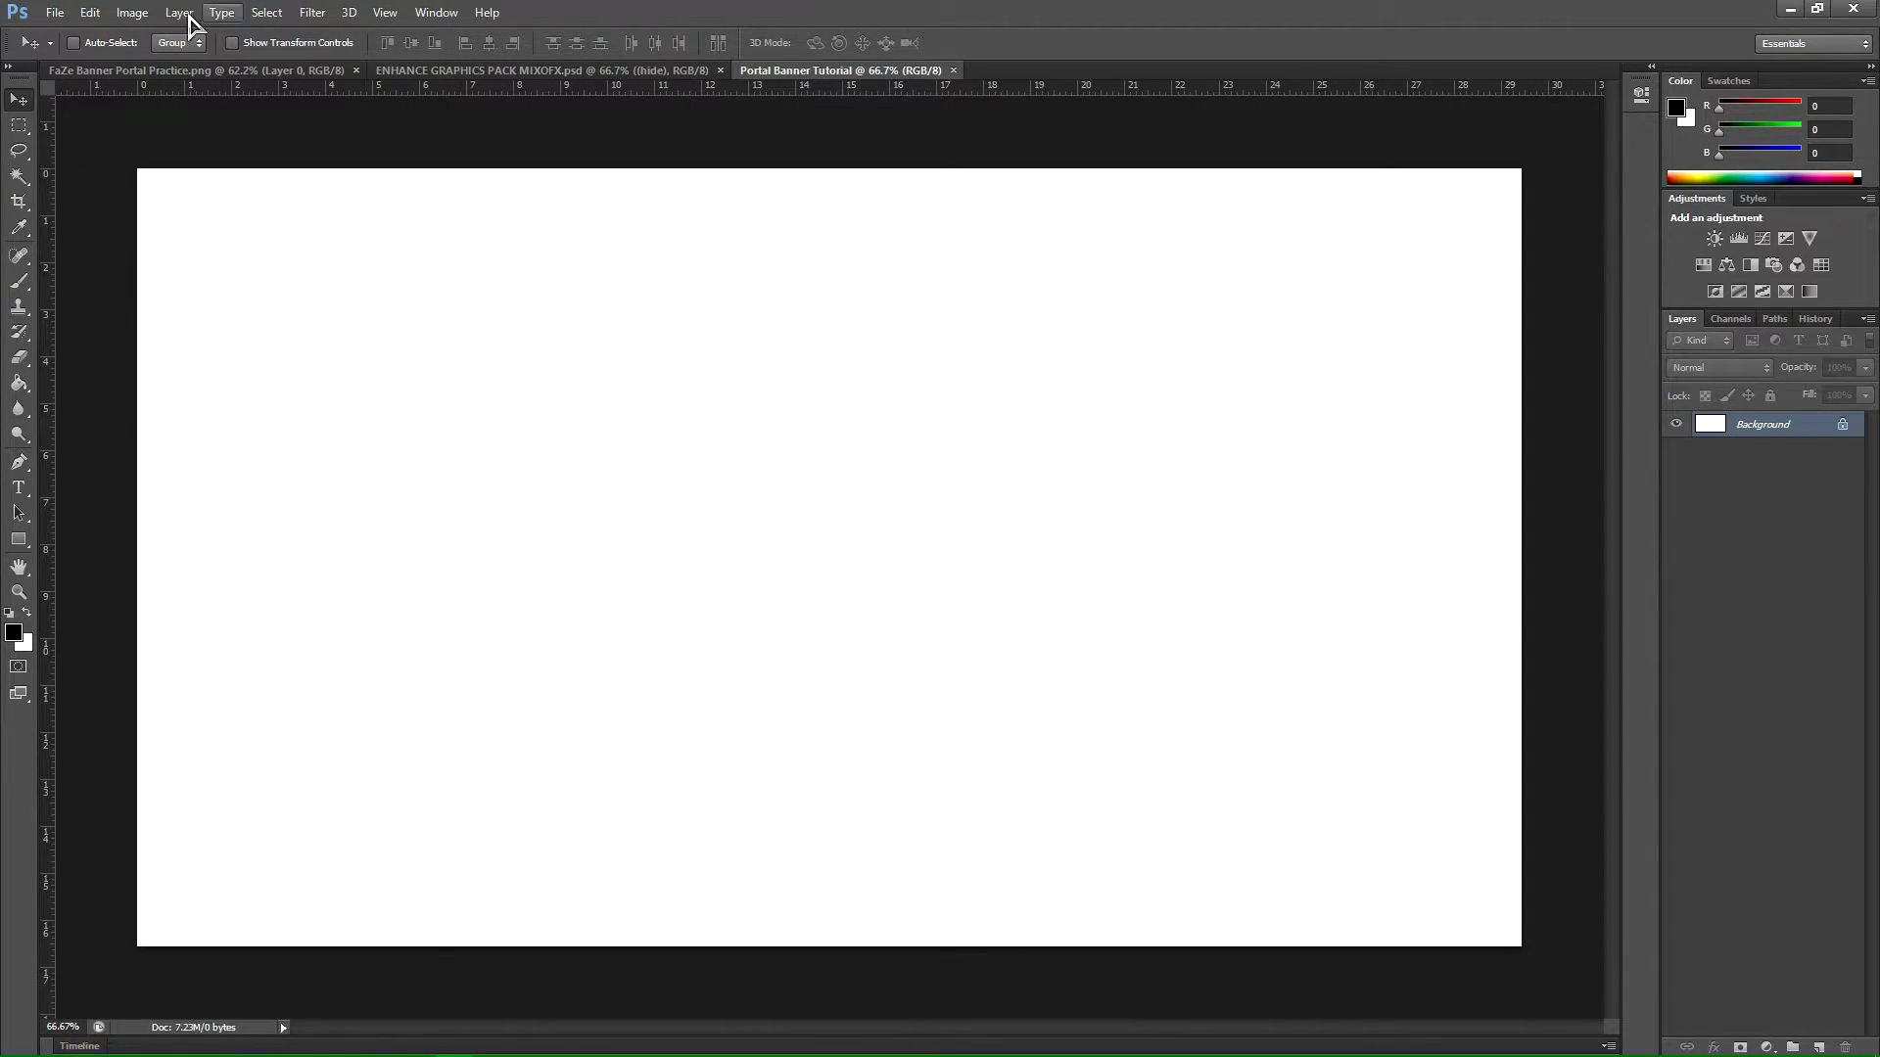
Step: Open Instinct Branding thingy.png from the Pictures folder
click(55, 12)
click(109, 62)
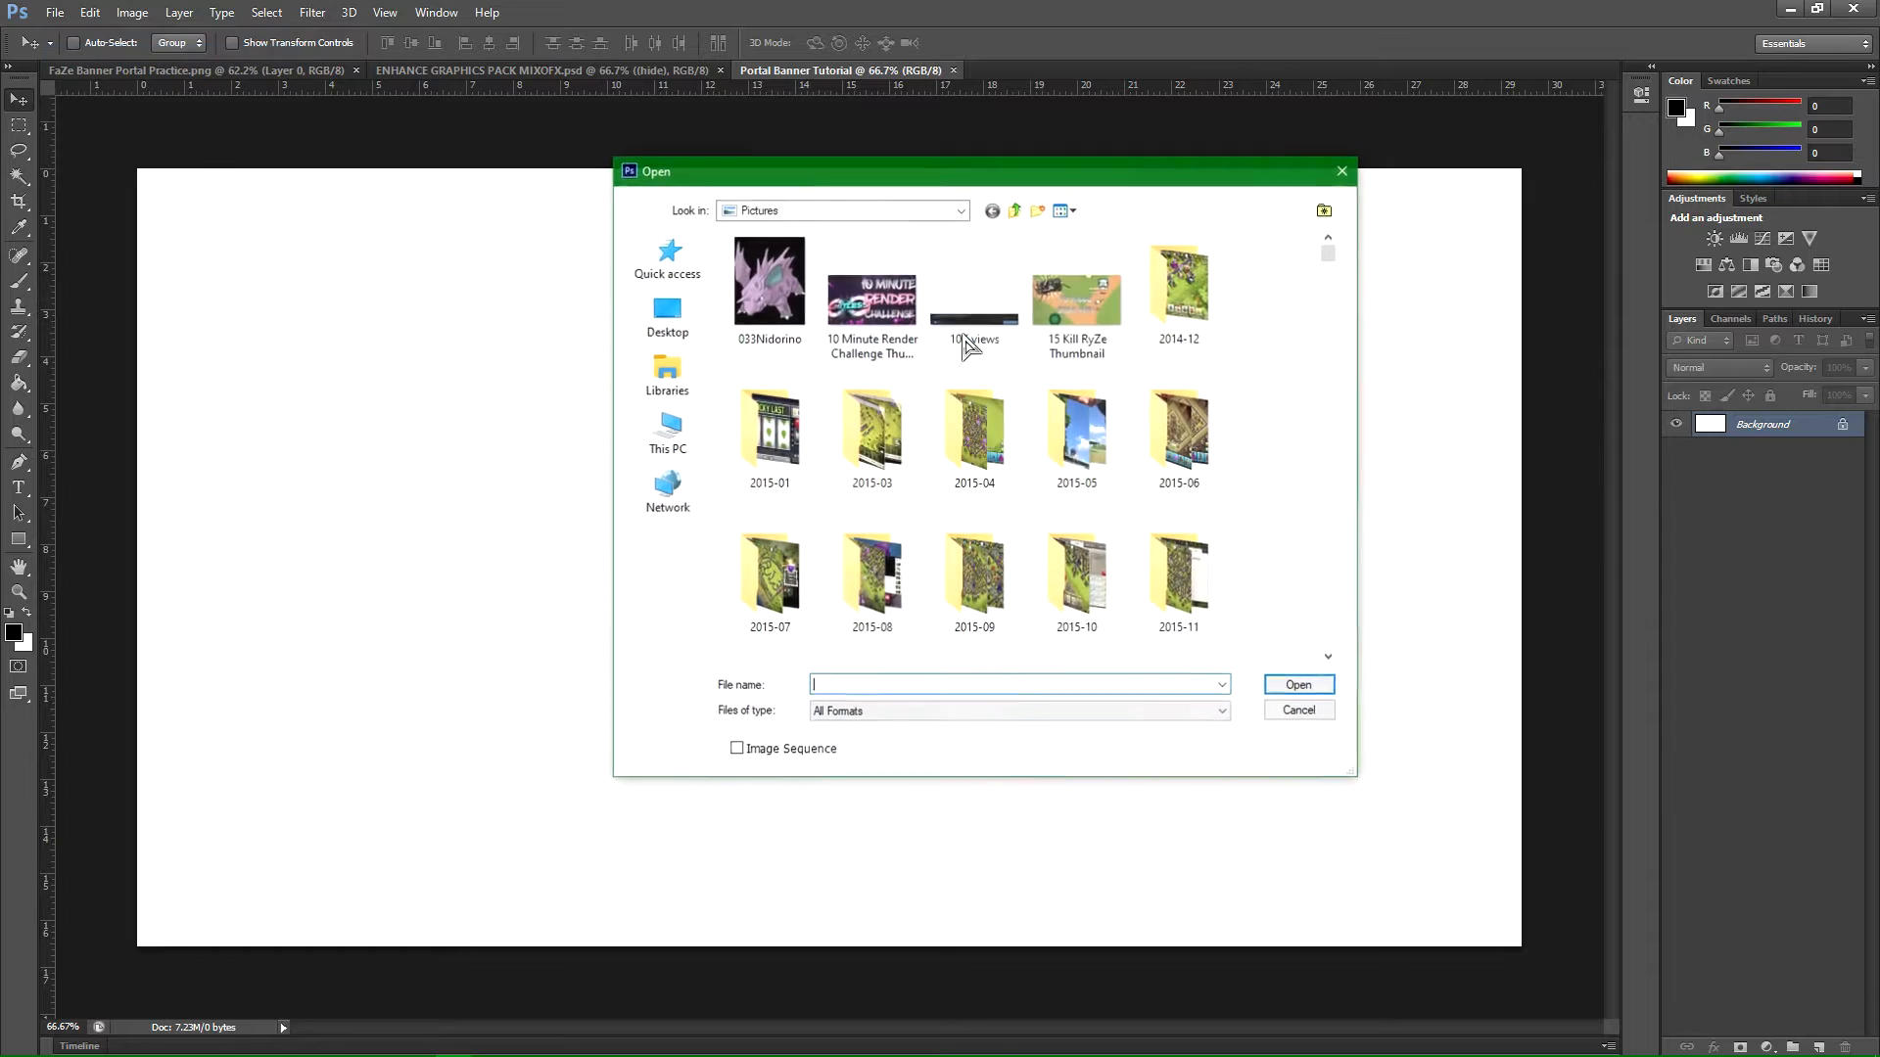
drag(1332, 253, 1343, 294)
double_click(992, 368)
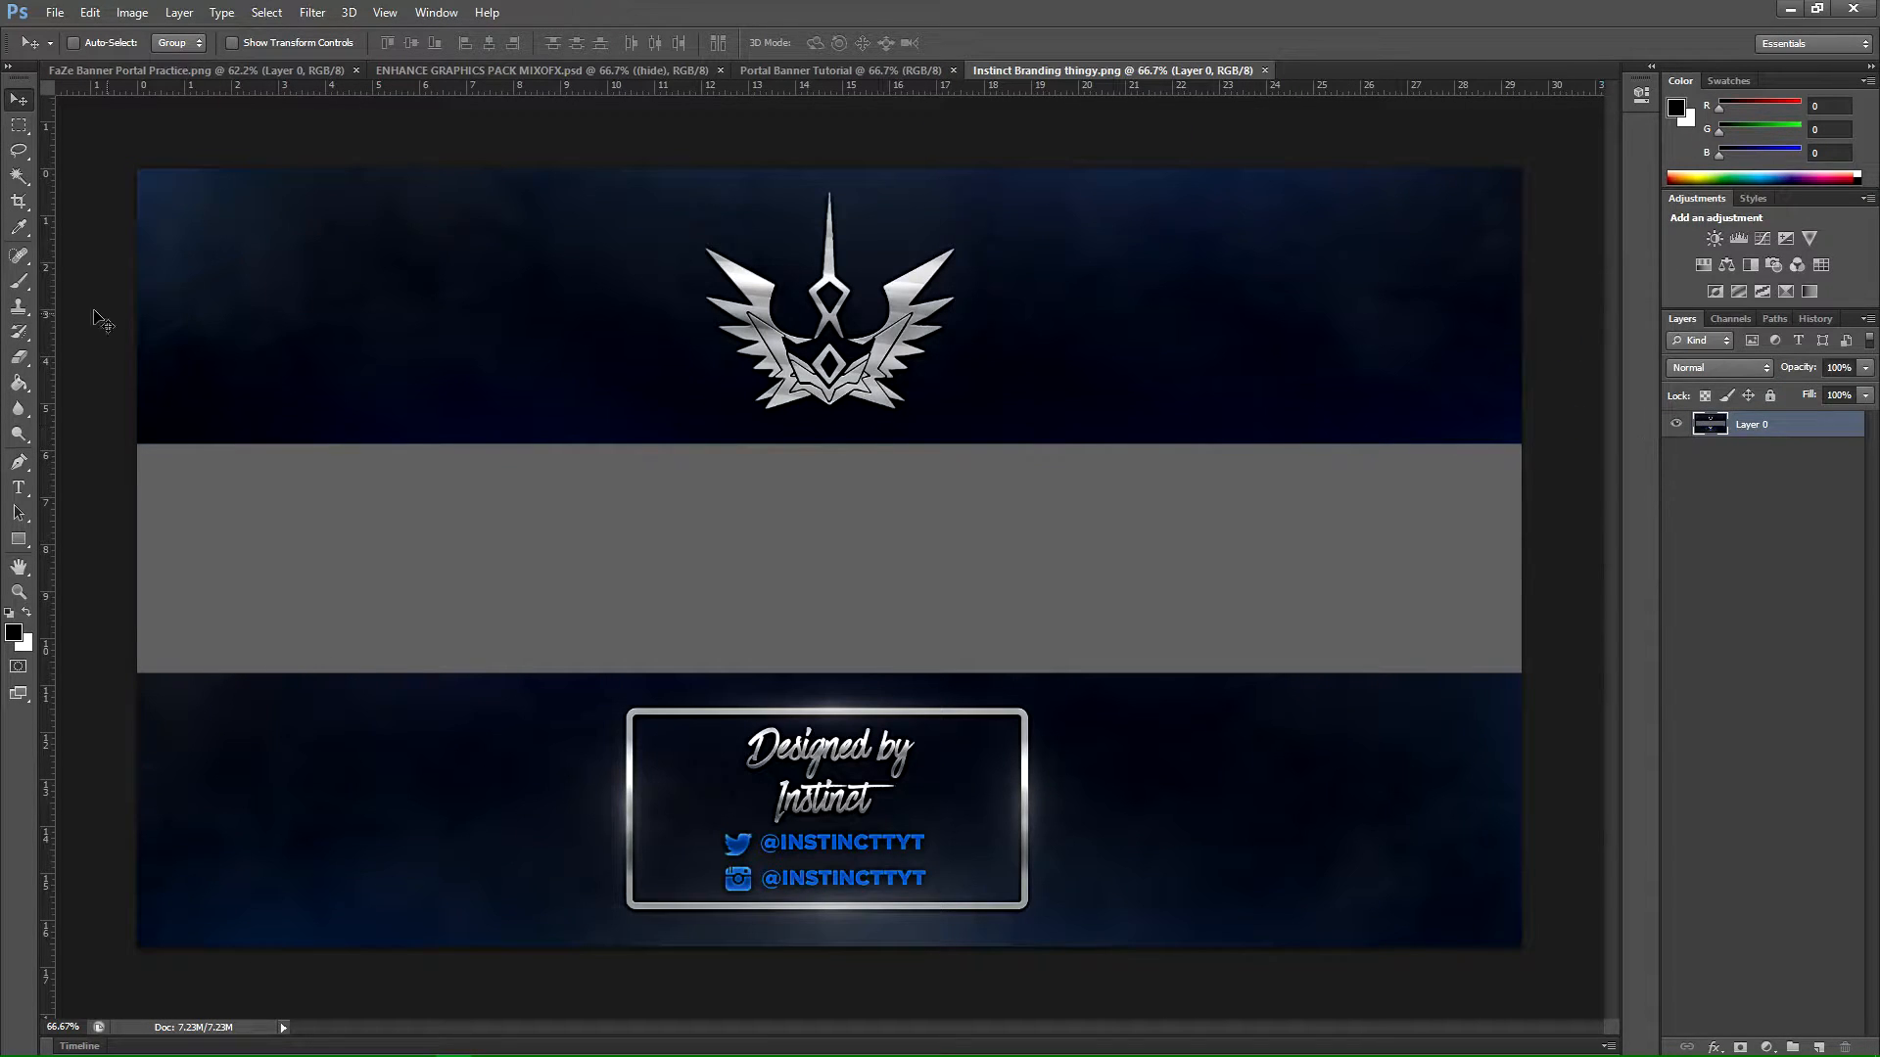
Step: Delete the grey middle band from the branding image and move the image into the Portal Banner Tutorial document
click(18, 176)
click(441, 573)
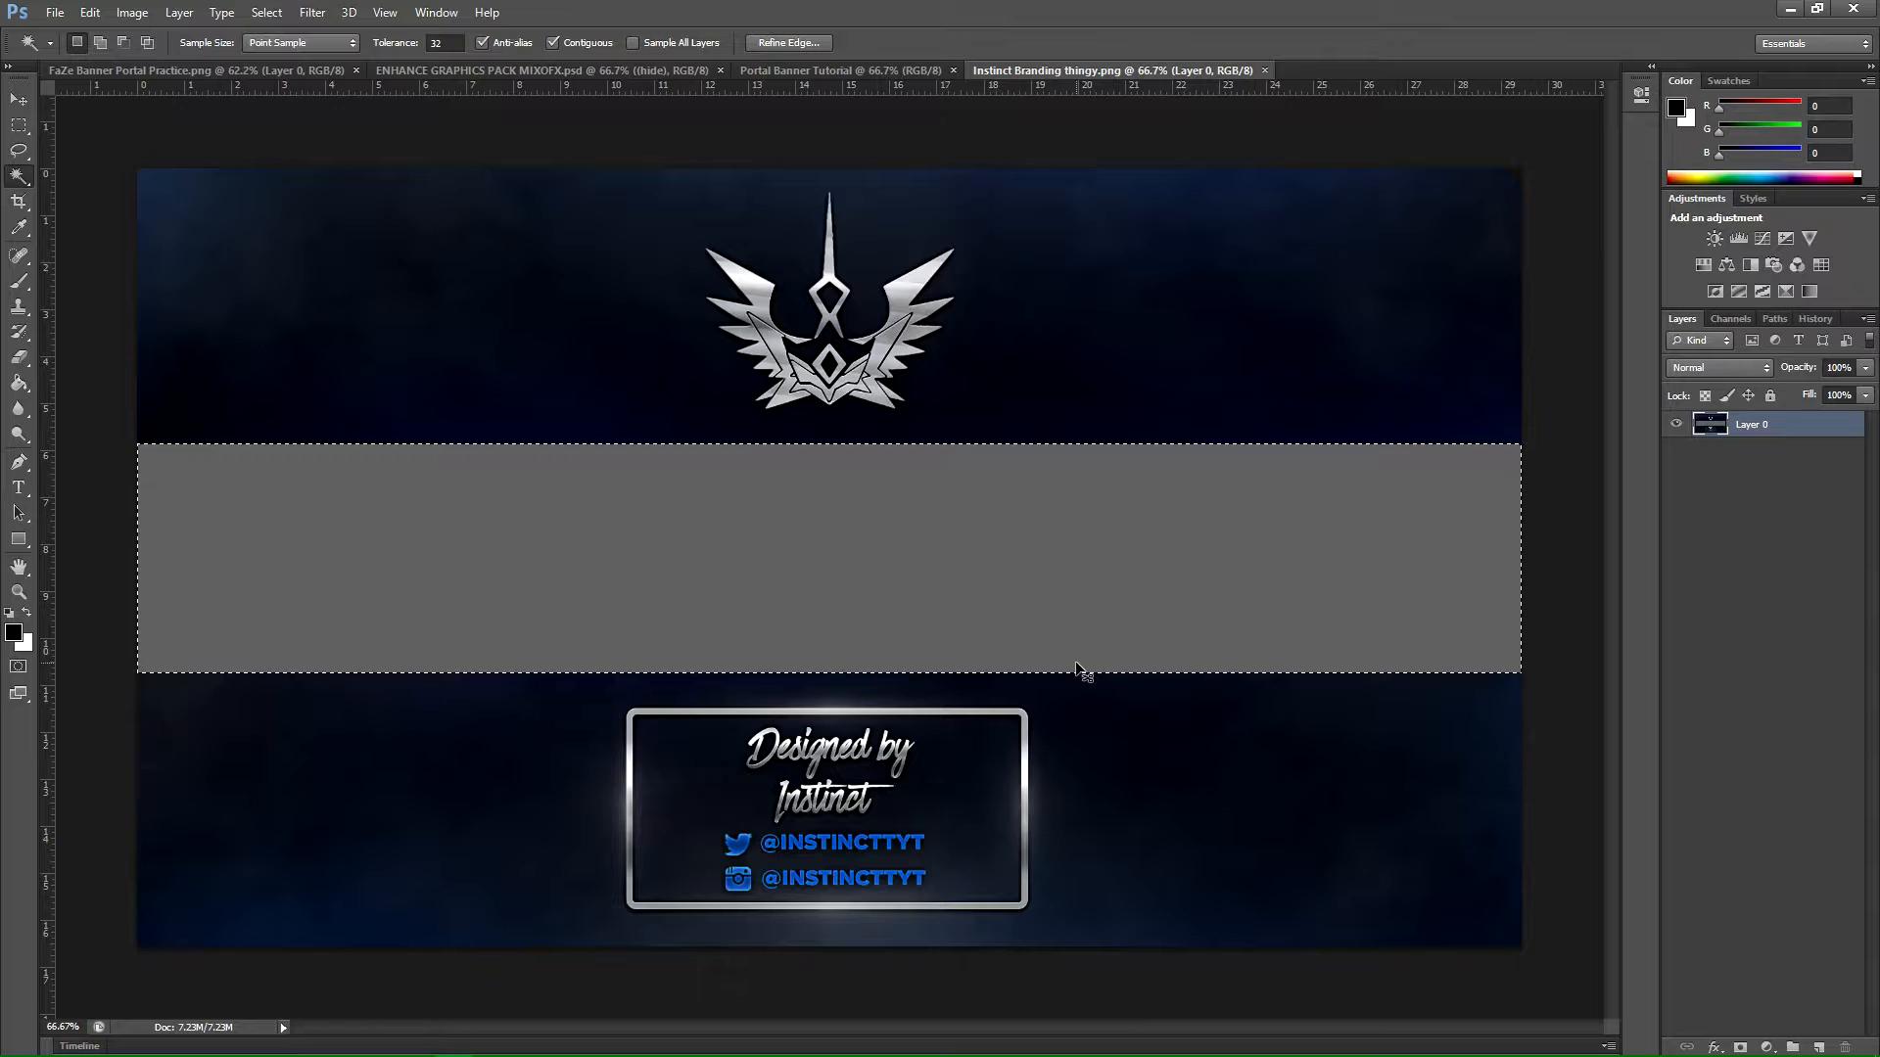
key(Delete)
key(ctrl+d)
click(19, 99)
drag(568, 323, 479, 397)
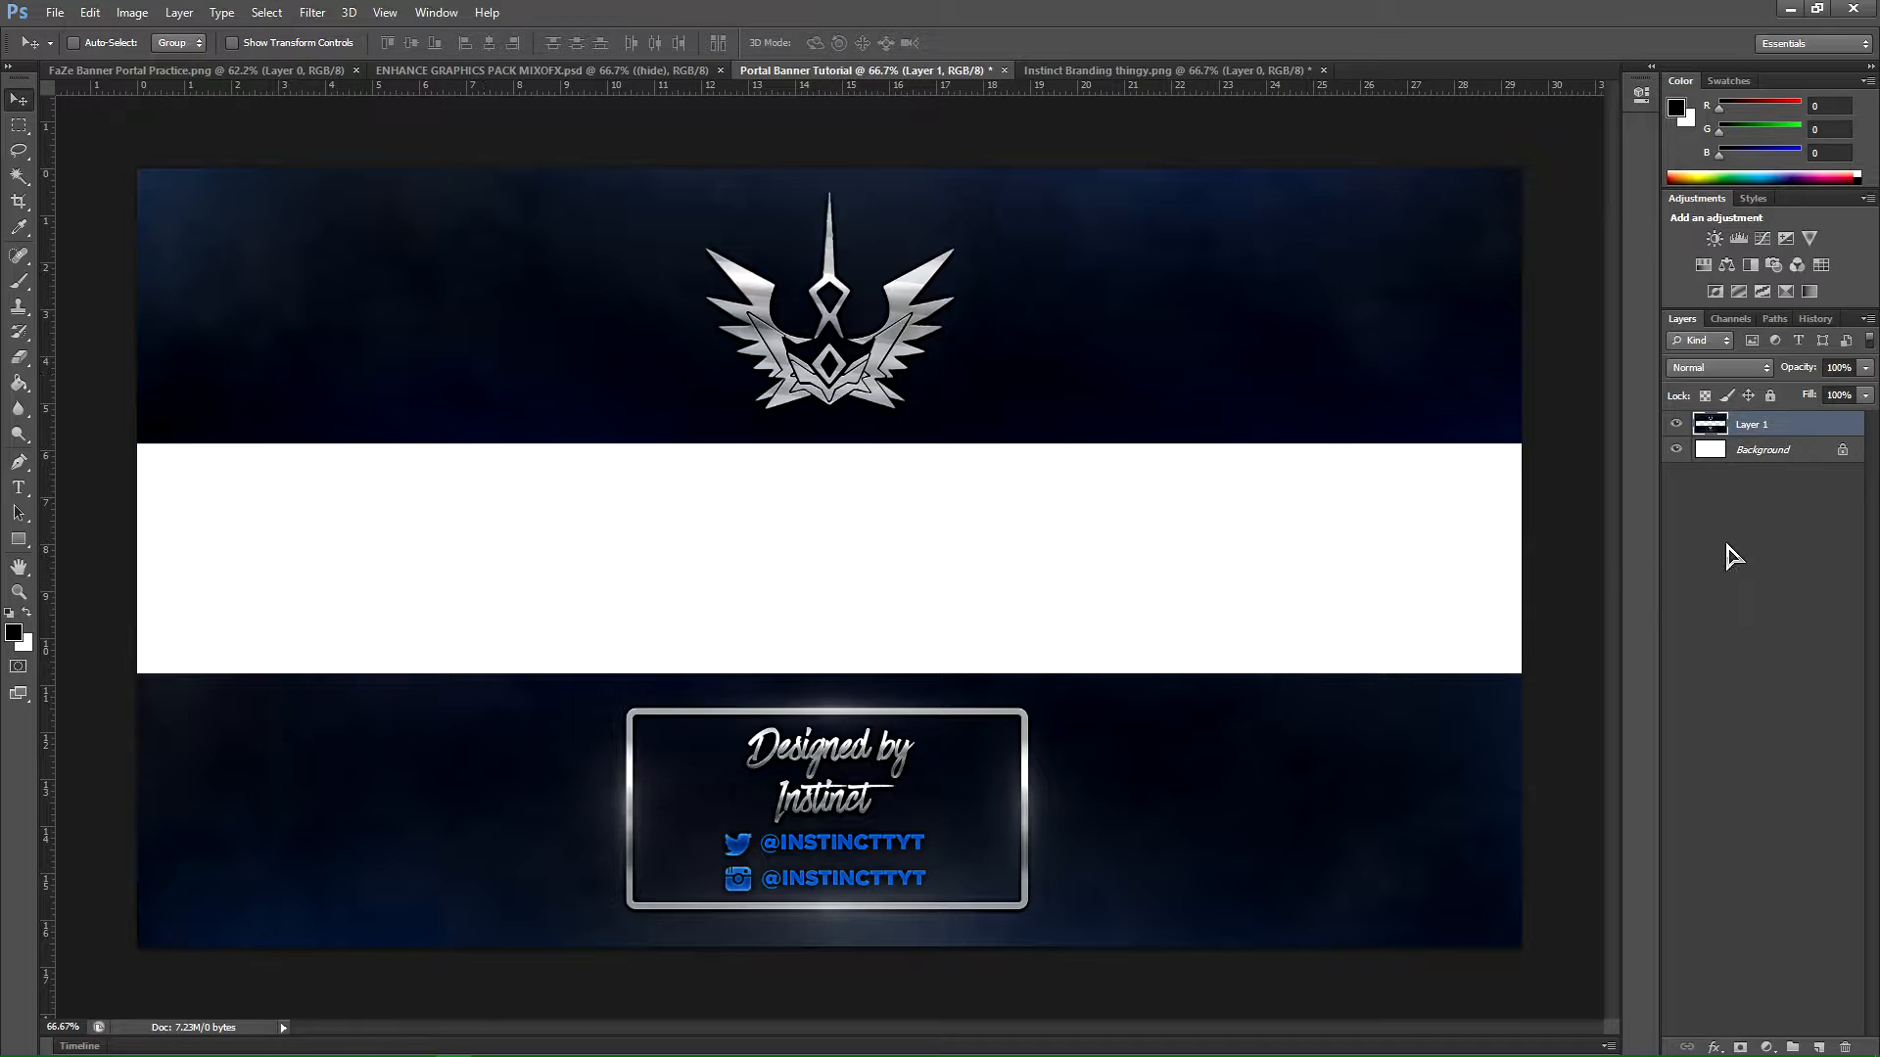
Step: Convert the Background into a regular layer named Layer 0 and fill it with black
click(1807, 453)
double_click(1821, 452)
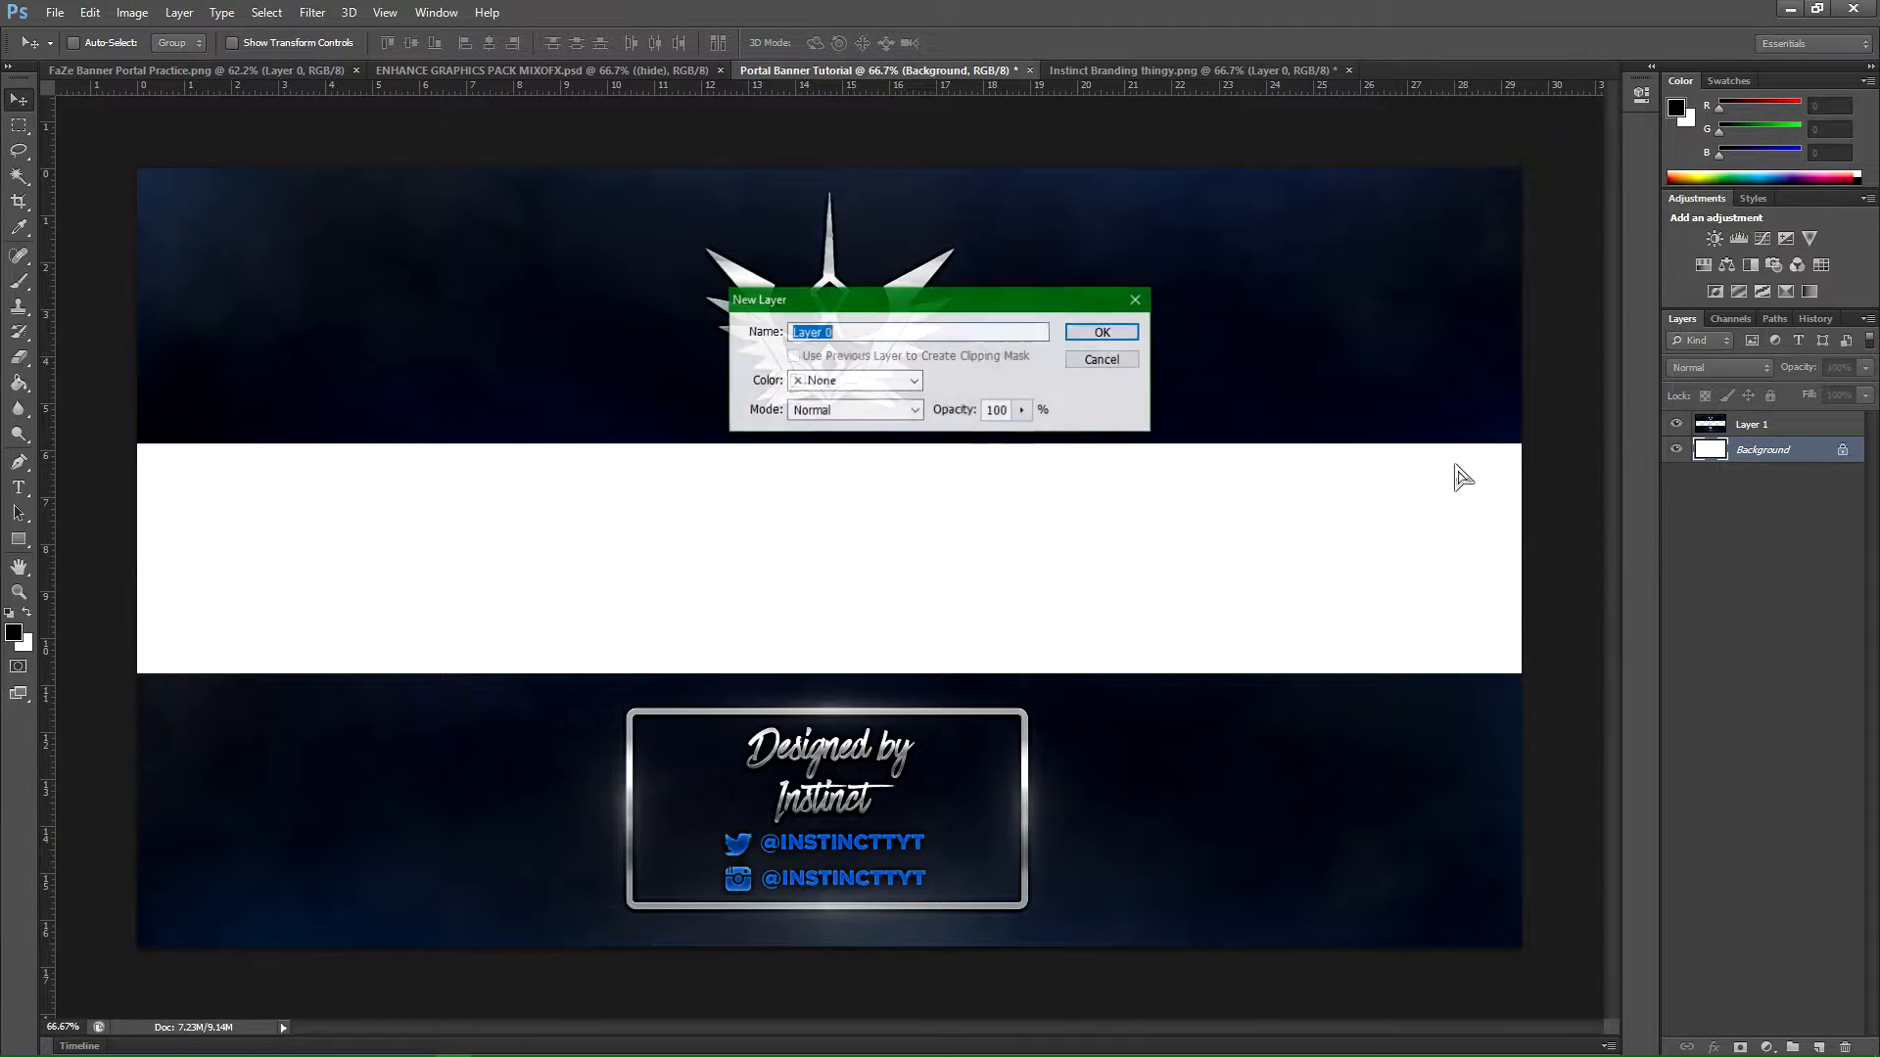
click(1100, 333)
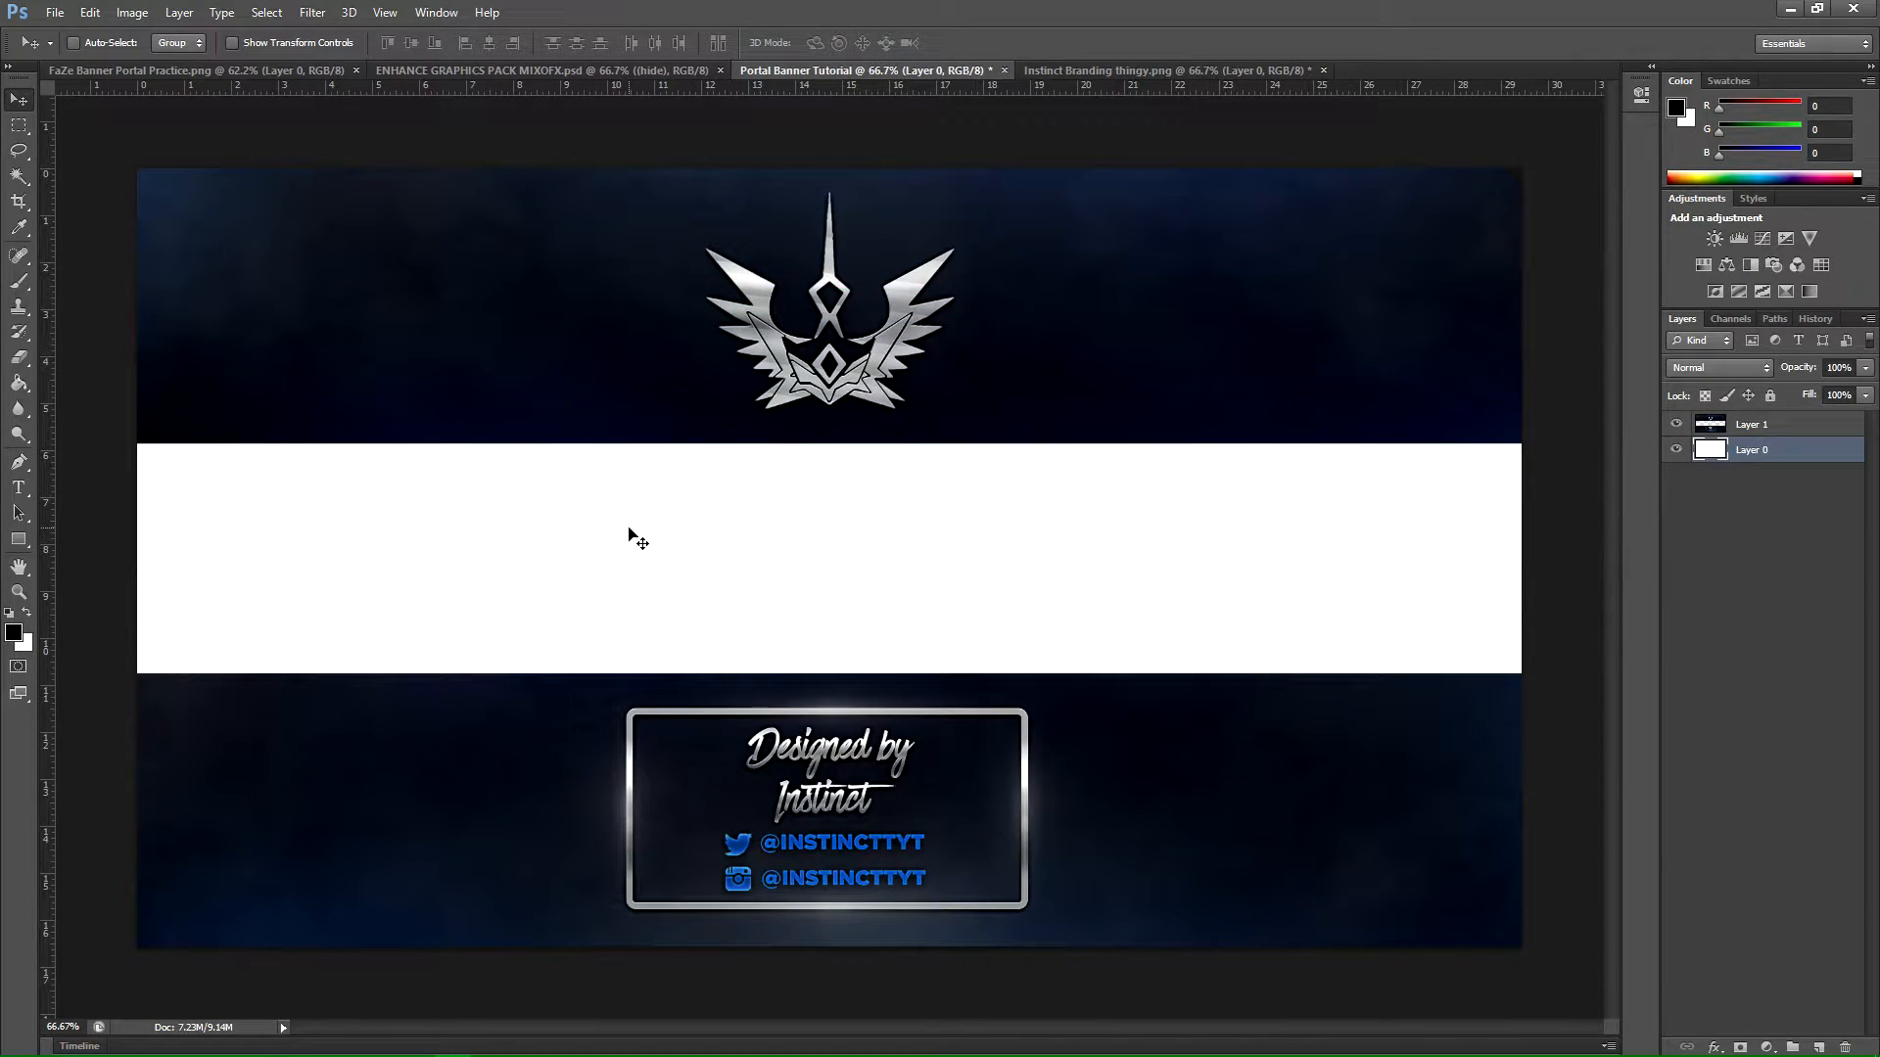
key(alt+BackSpace)
click(1676, 449)
click(1676, 449)
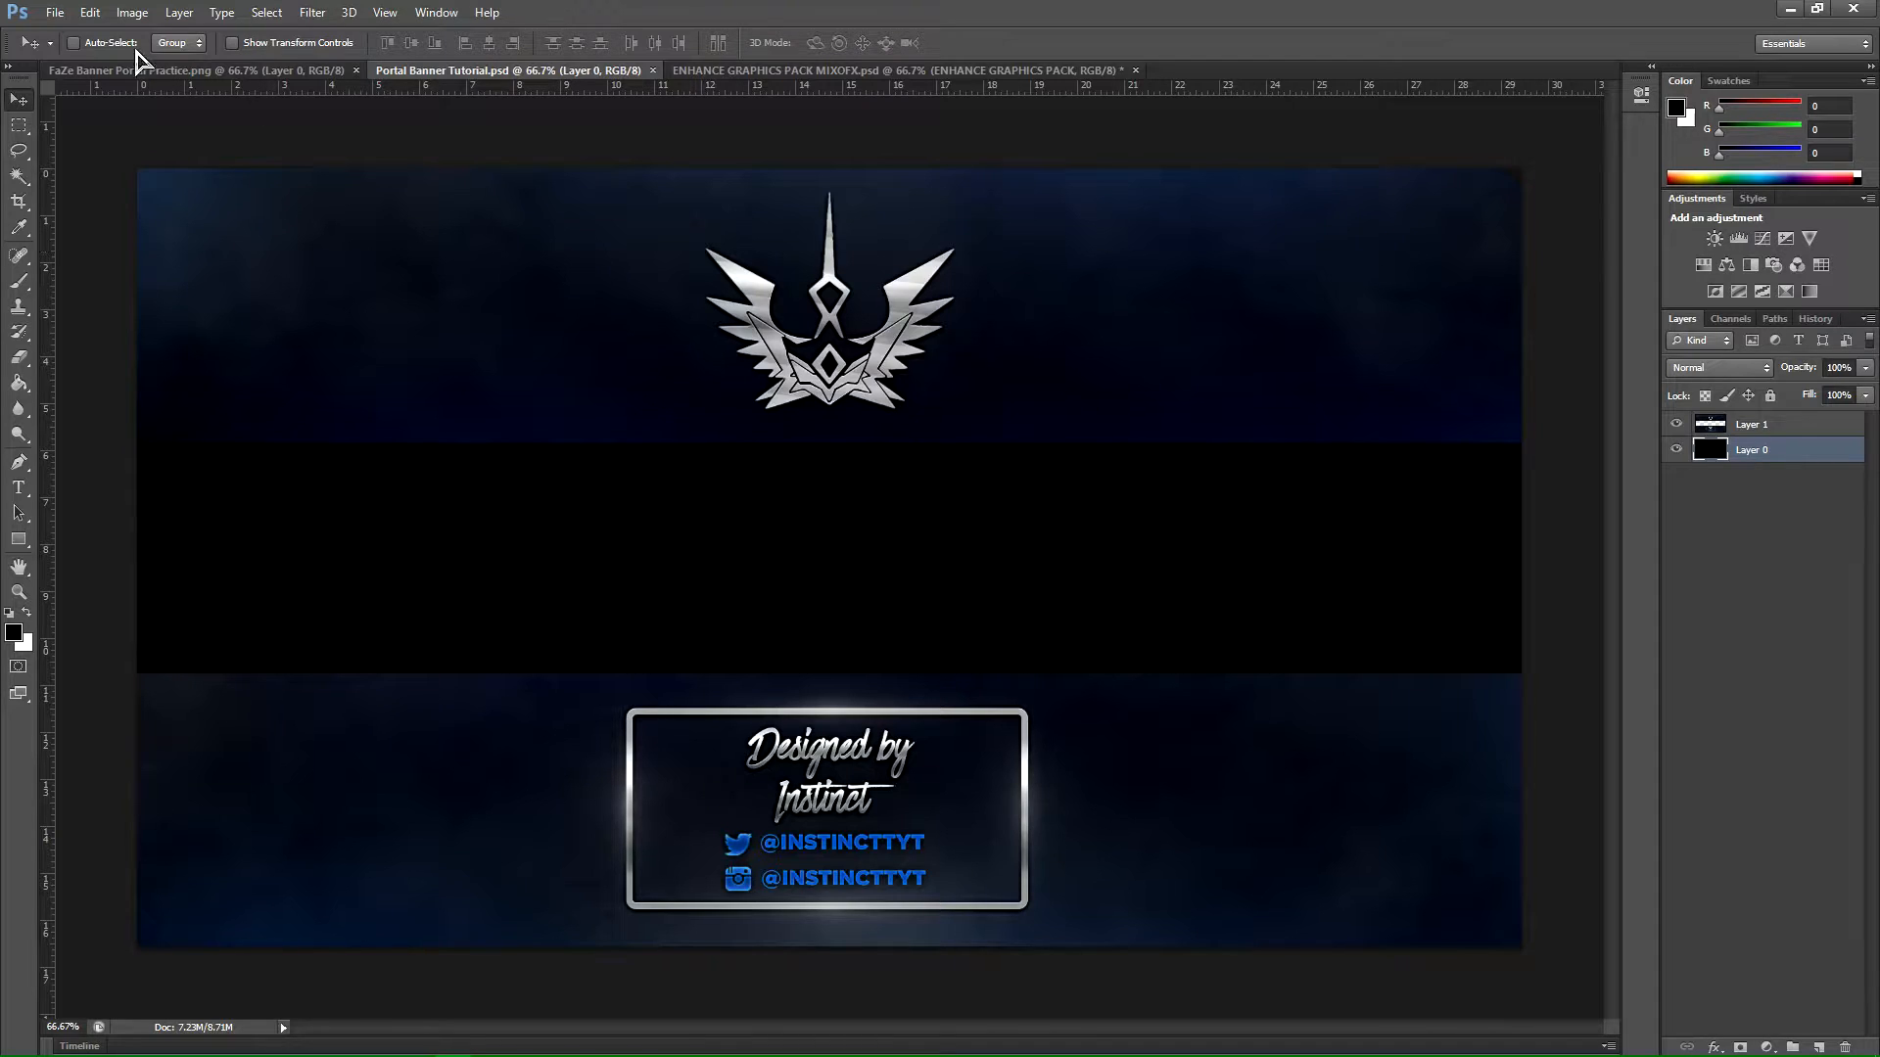
Step: Open the Synergy Portal render from the GFX Renders folder inside INSTINCT's Cinema 4D folder
click(59, 13)
click(83, 54)
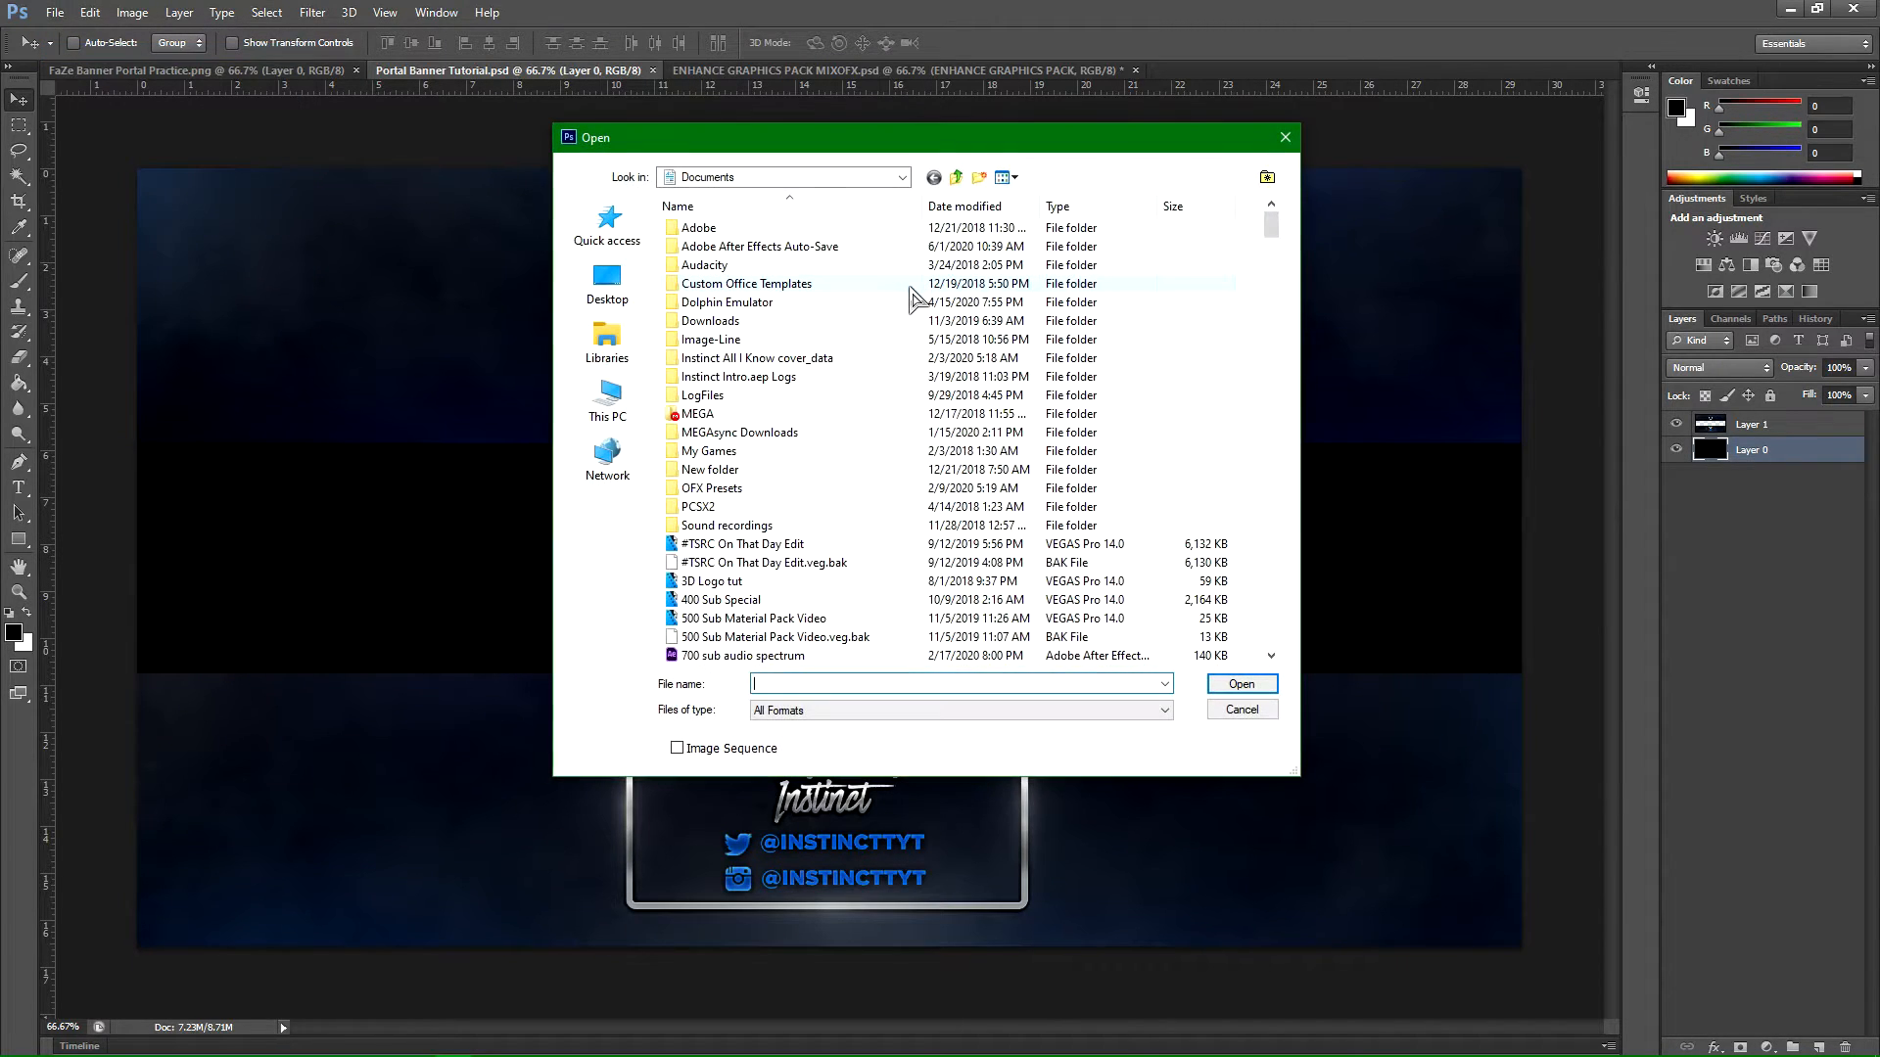
click(791, 179)
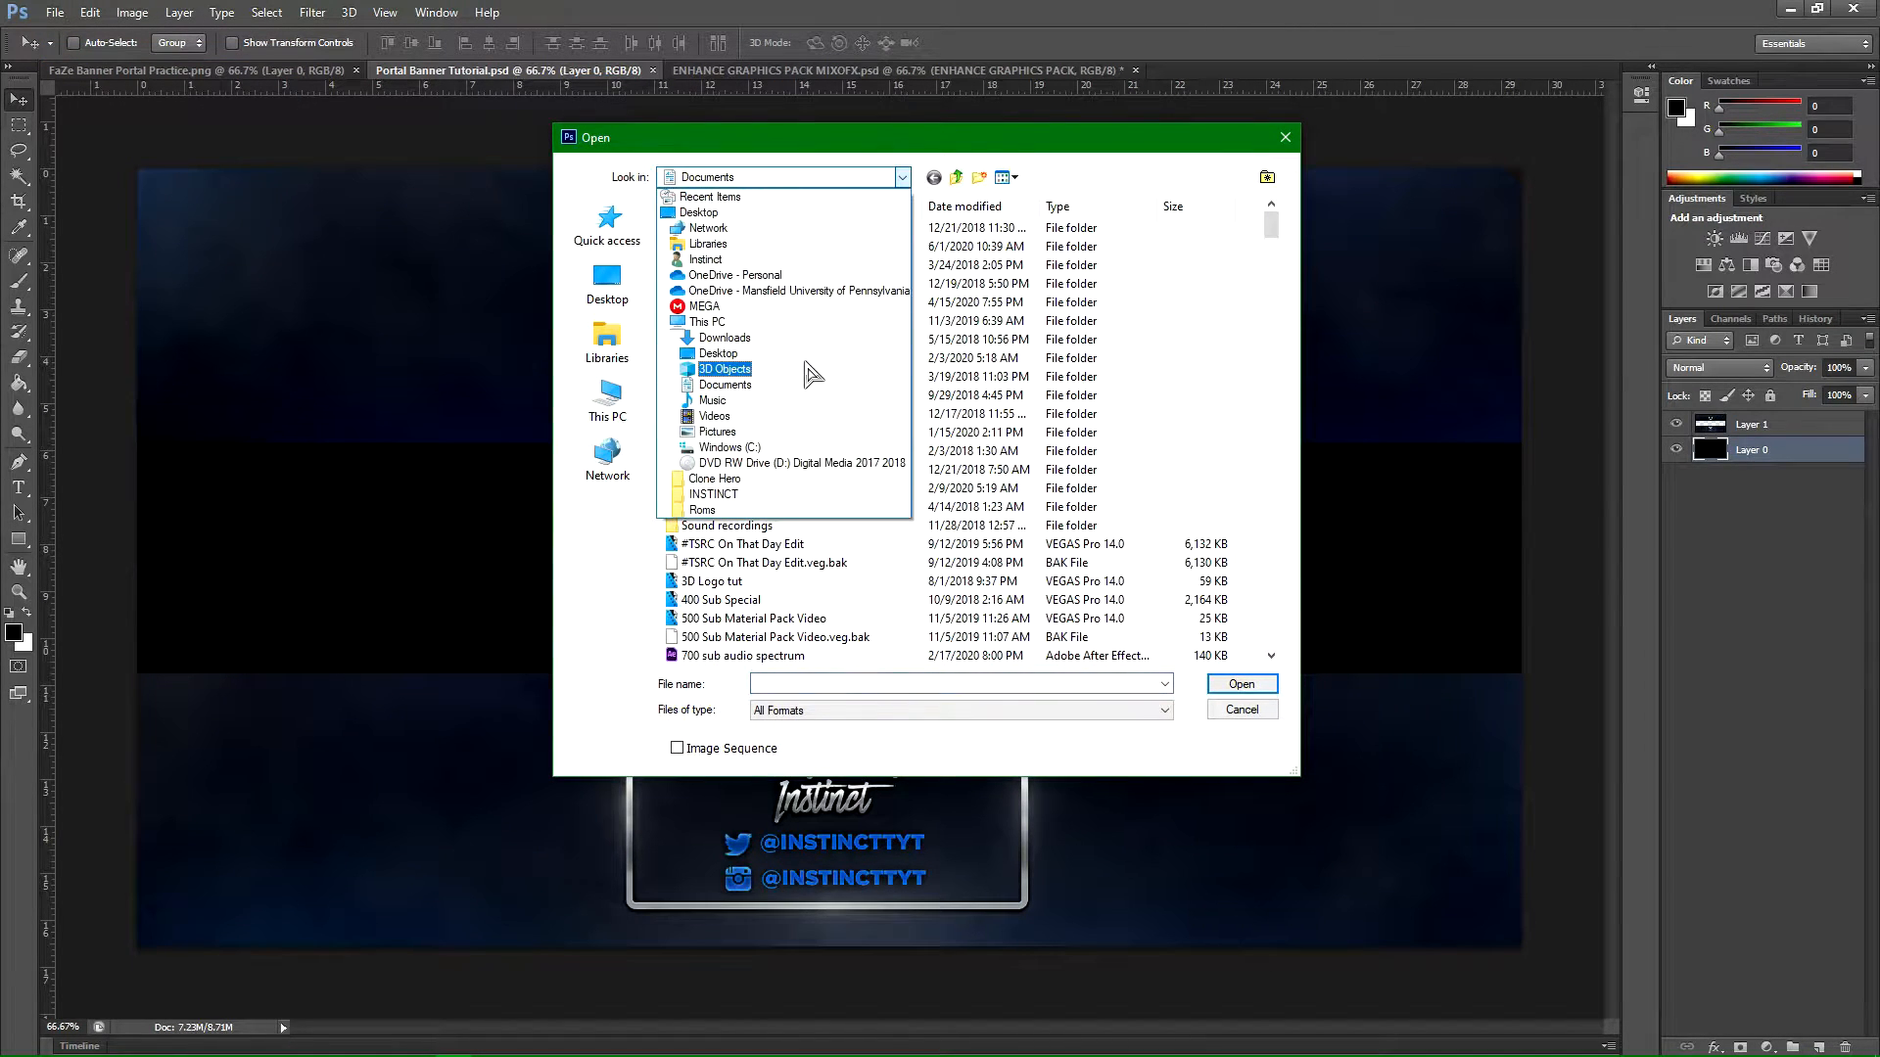
click(713, 494)
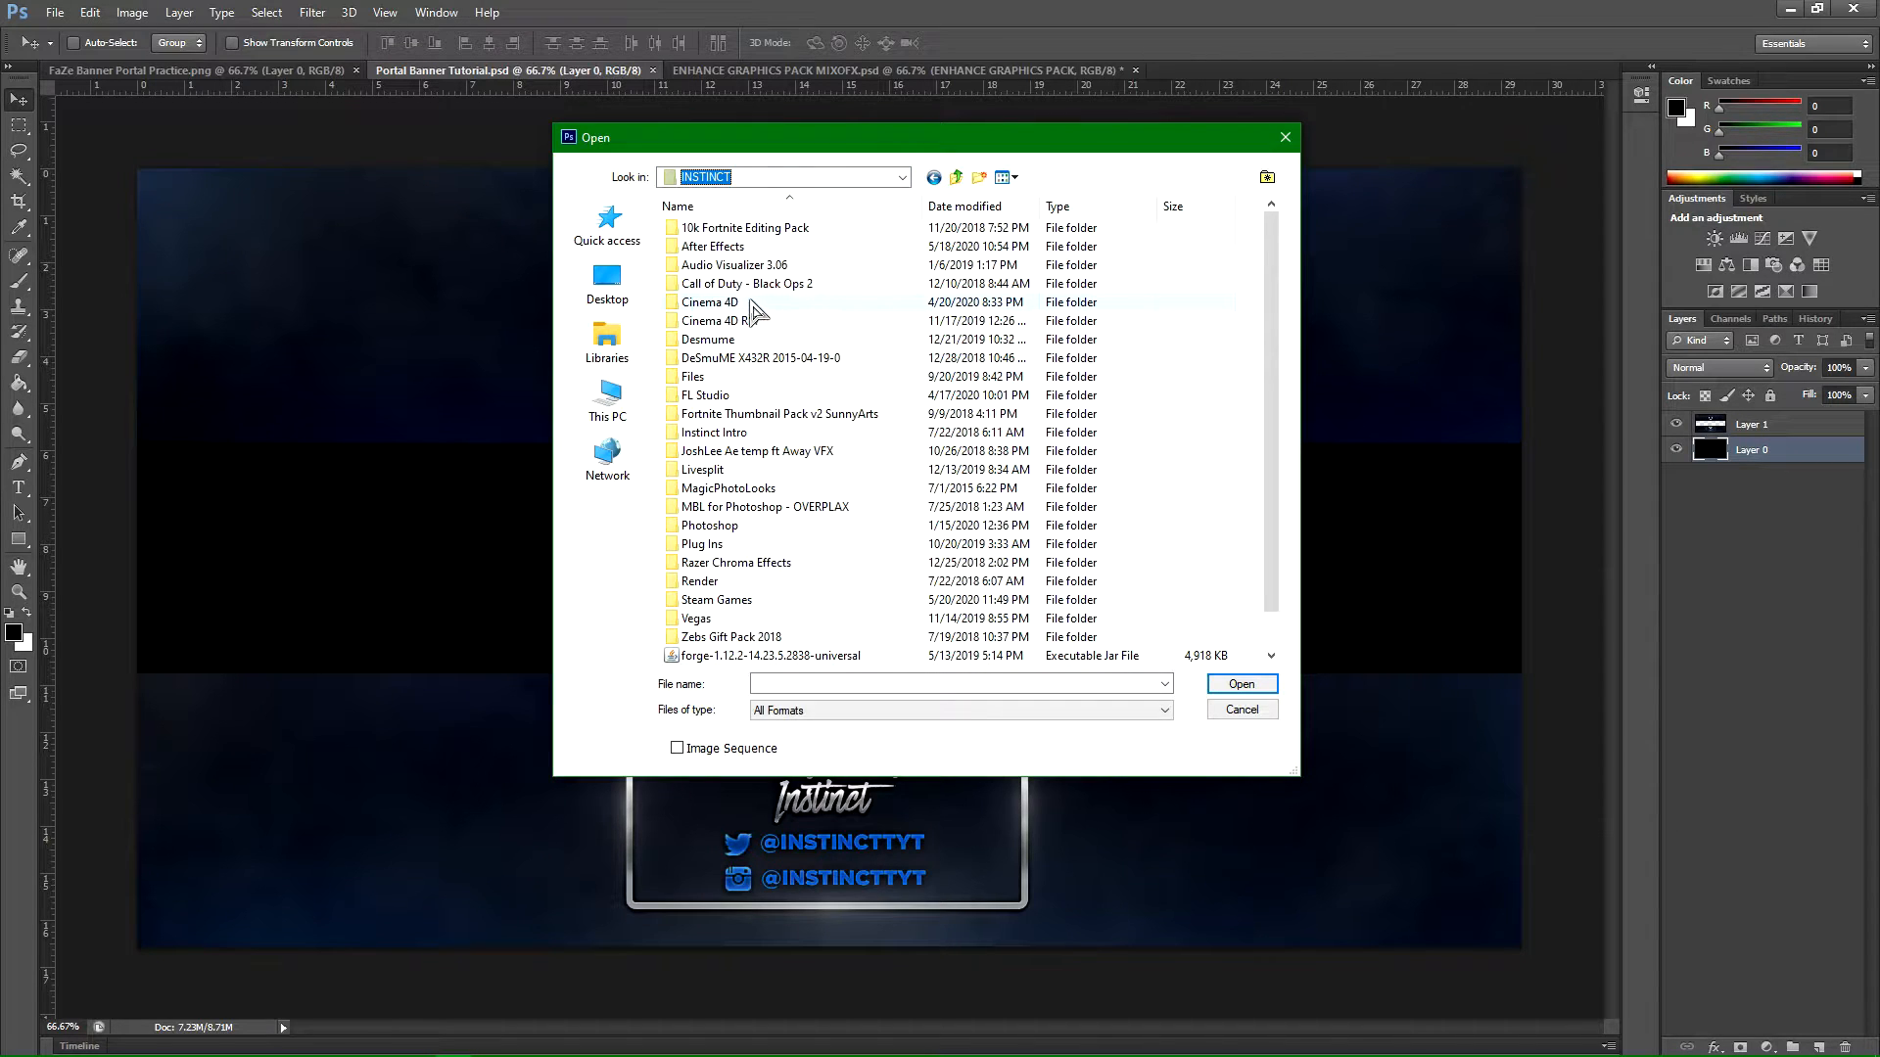
double_click(711, 303)
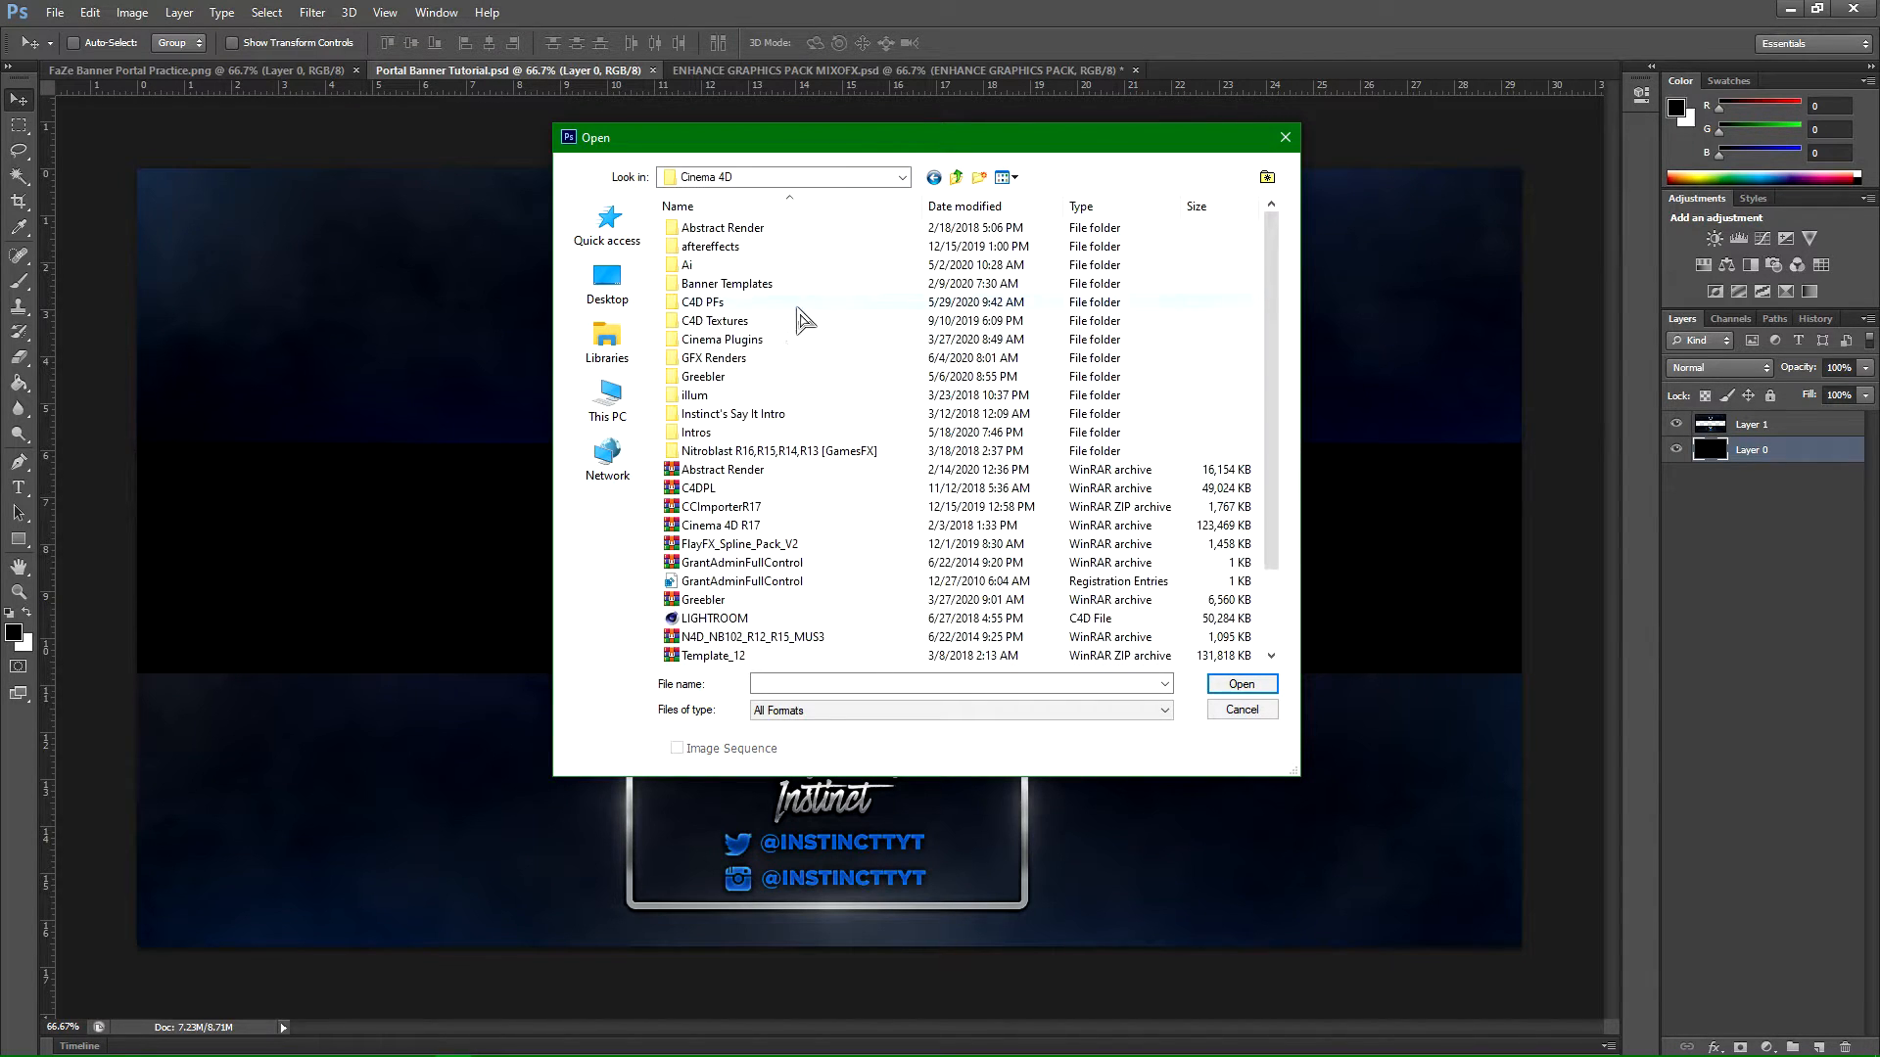
double_click(697, 360)
drag(1271, 231, 1271, 262)
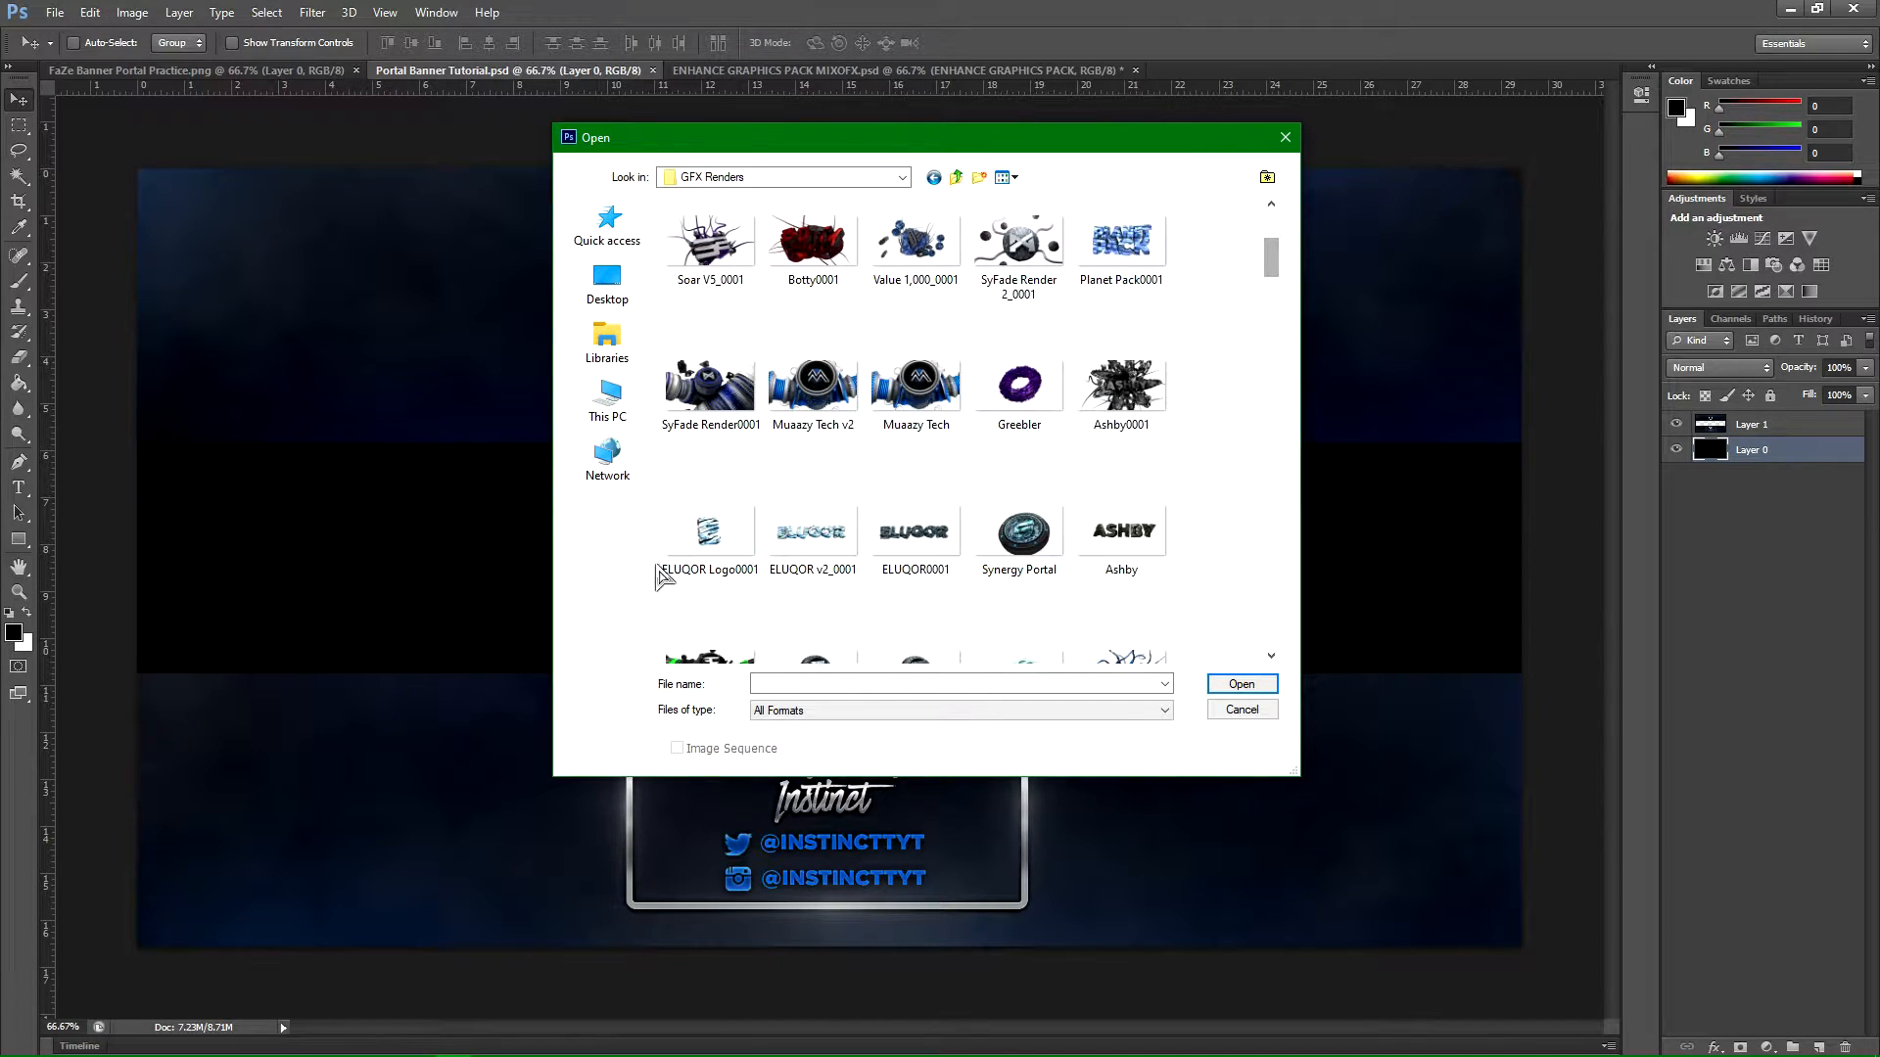
double_click(1021, 537)
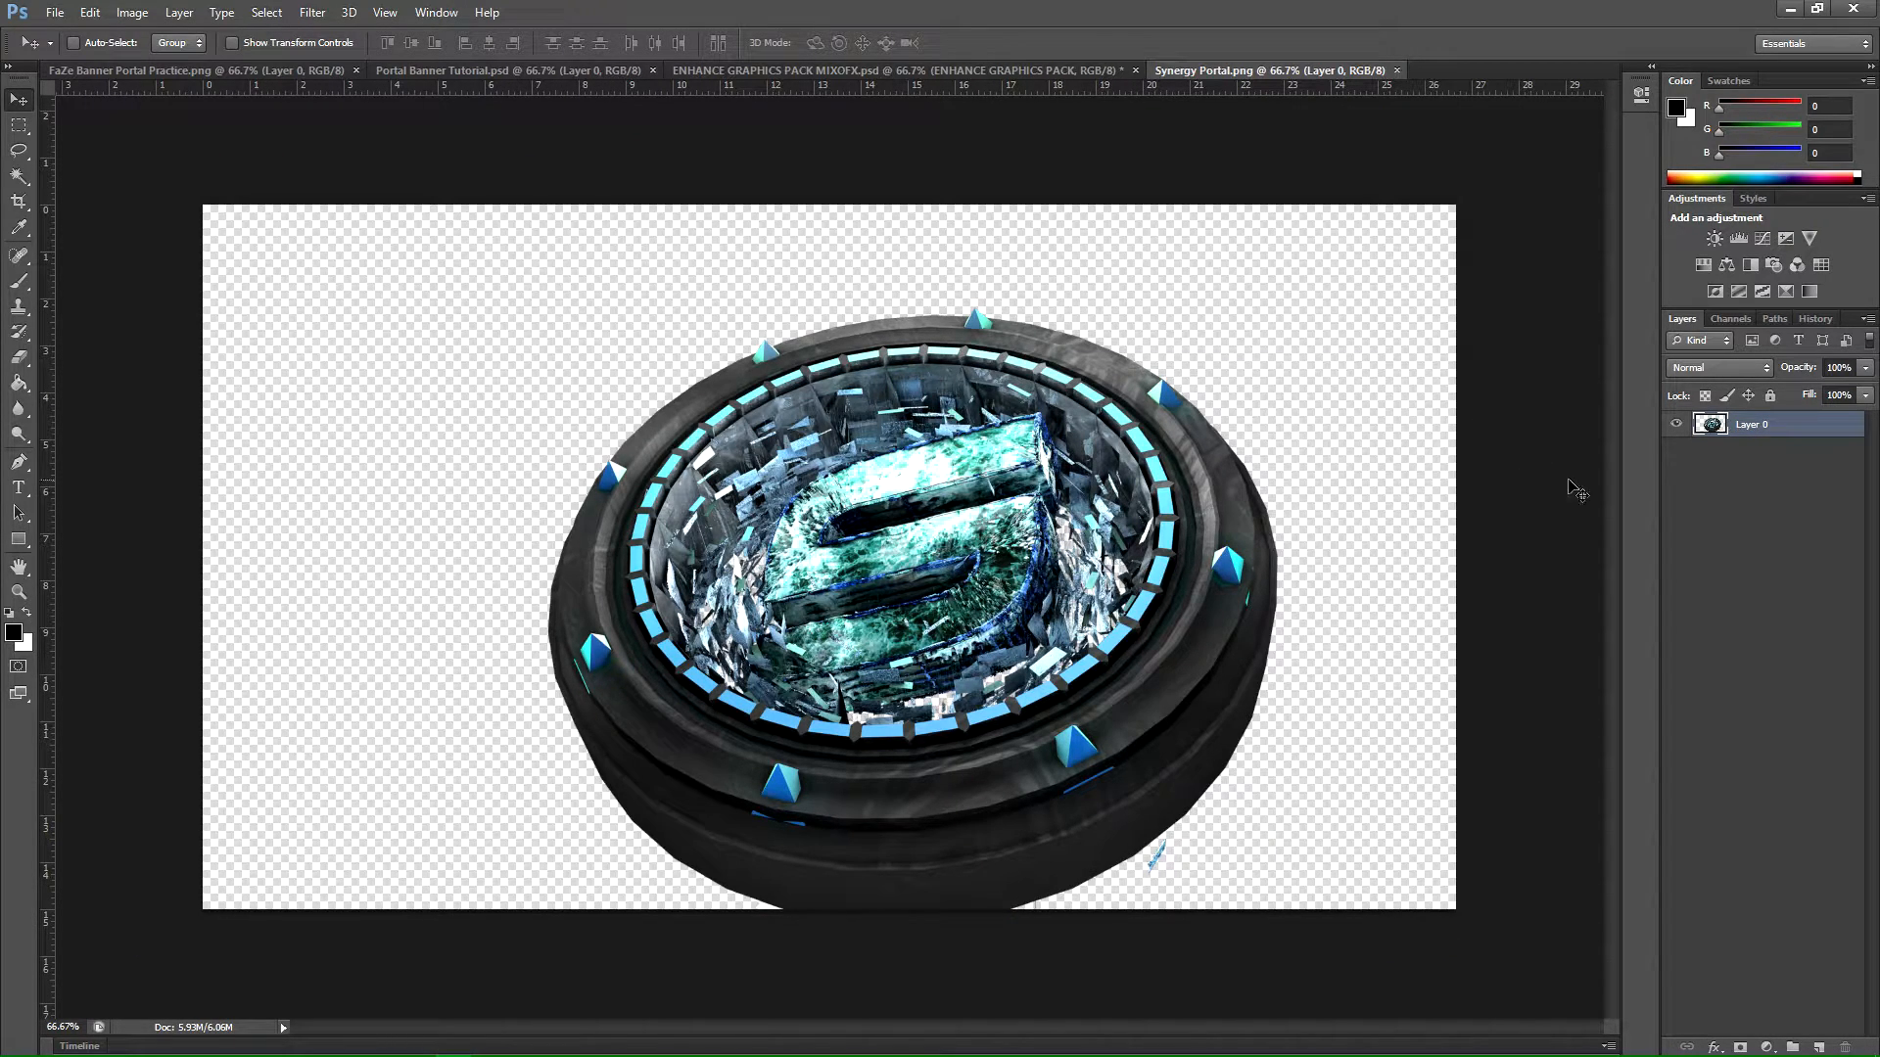
Step: Duplicate the portal render layer and apply a High Pass filter with a 1.5 pixel radius to the copy
key(ctrl+j)
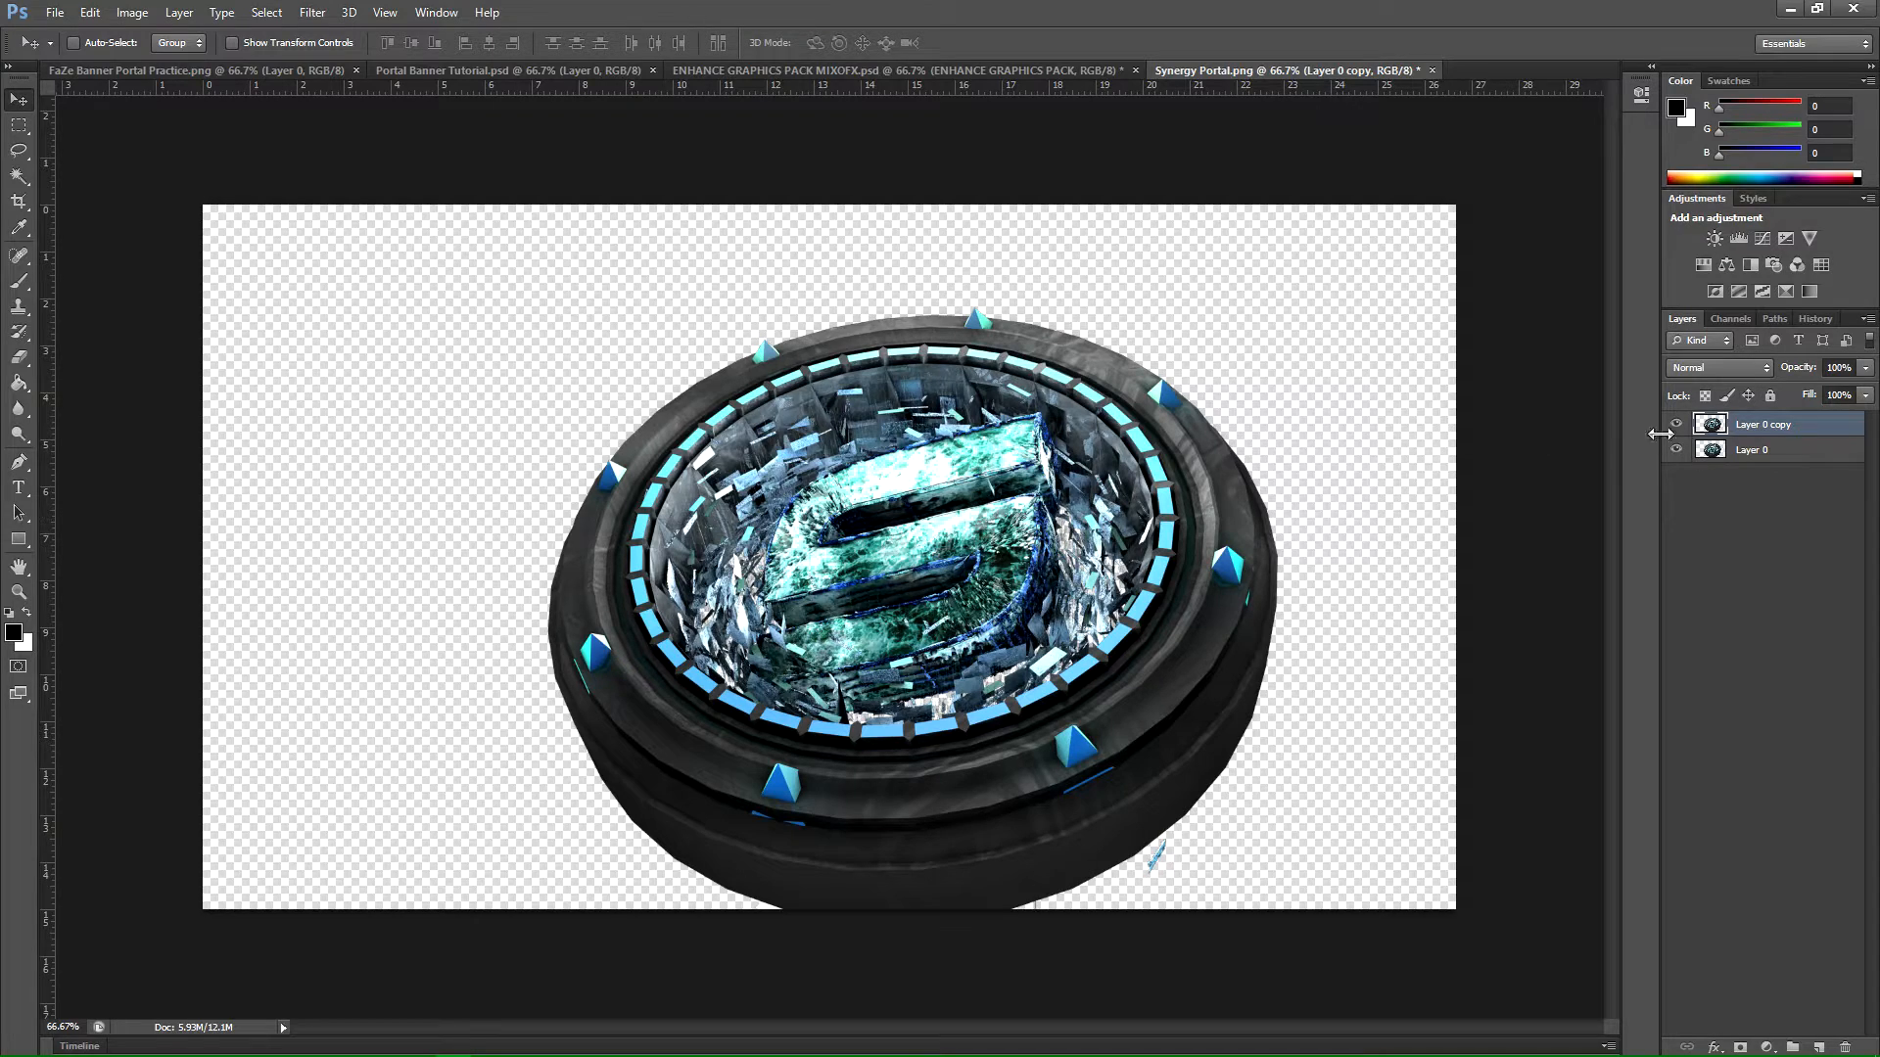
click(313, 13)
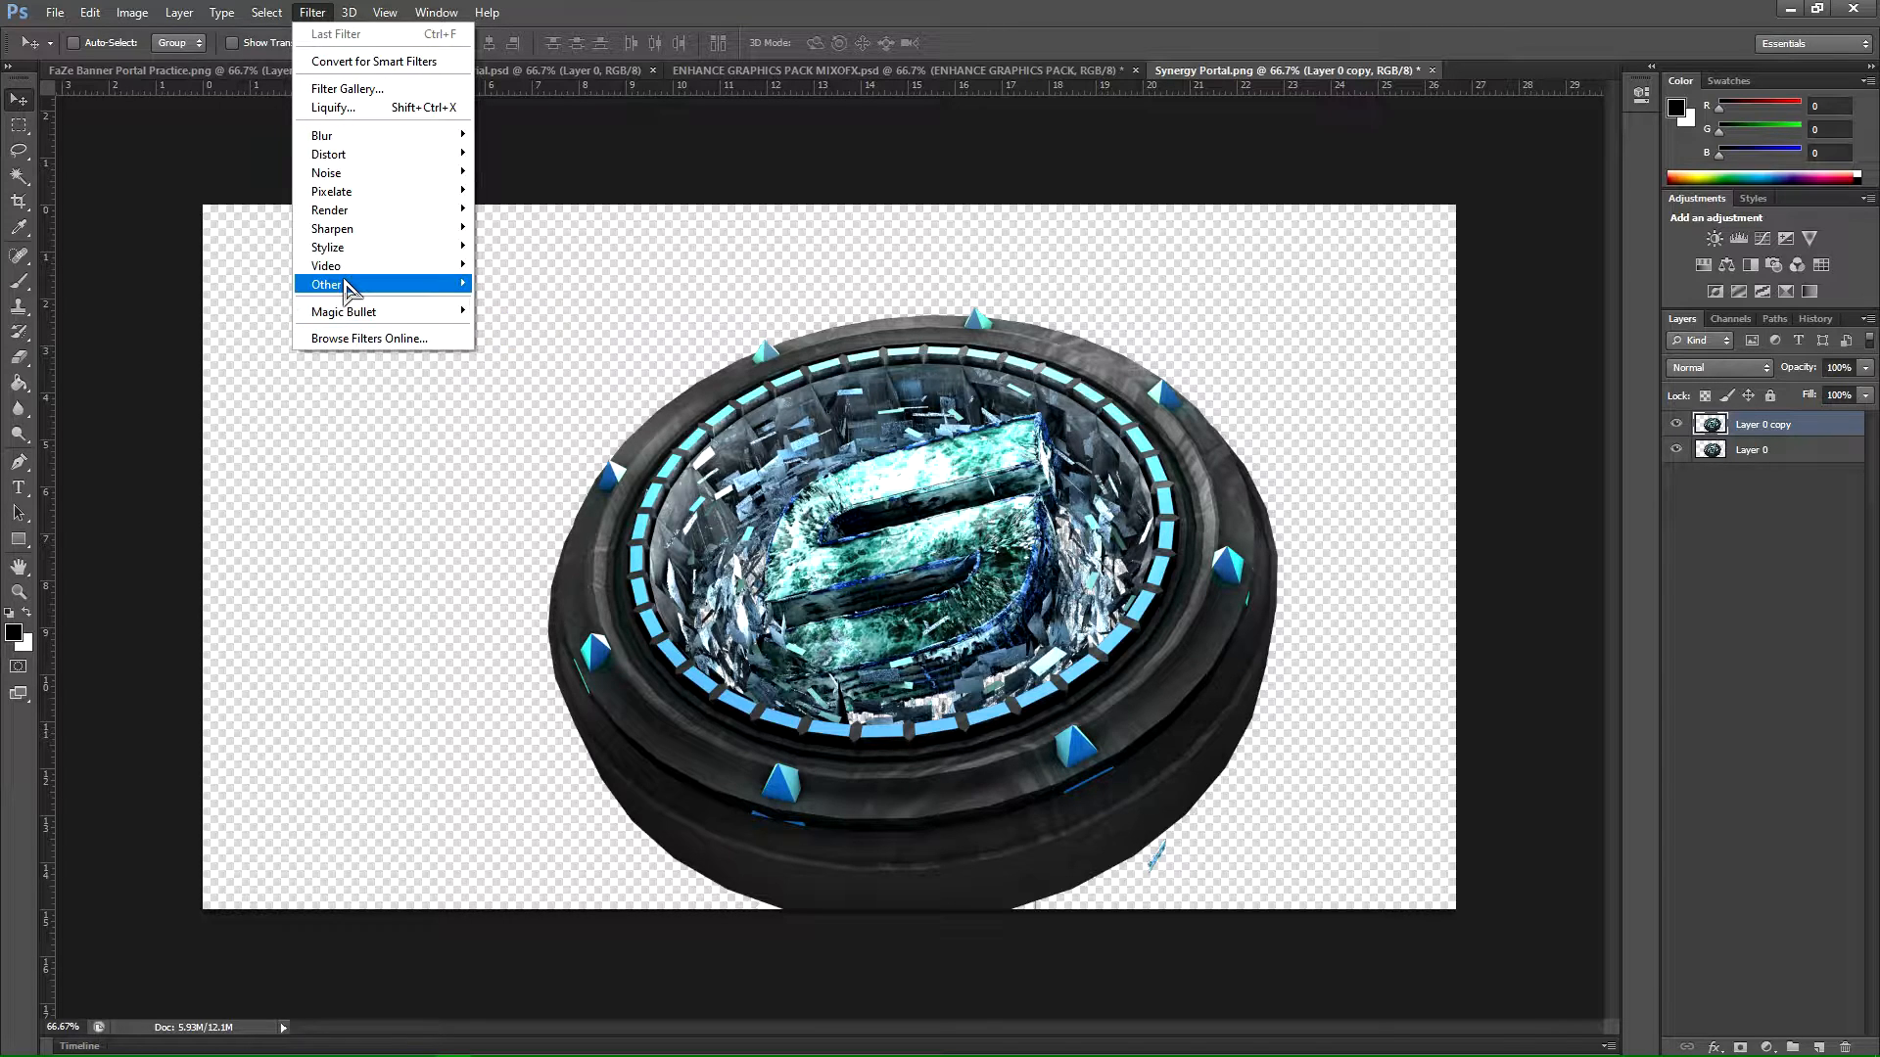
mouse_move(355, 285)
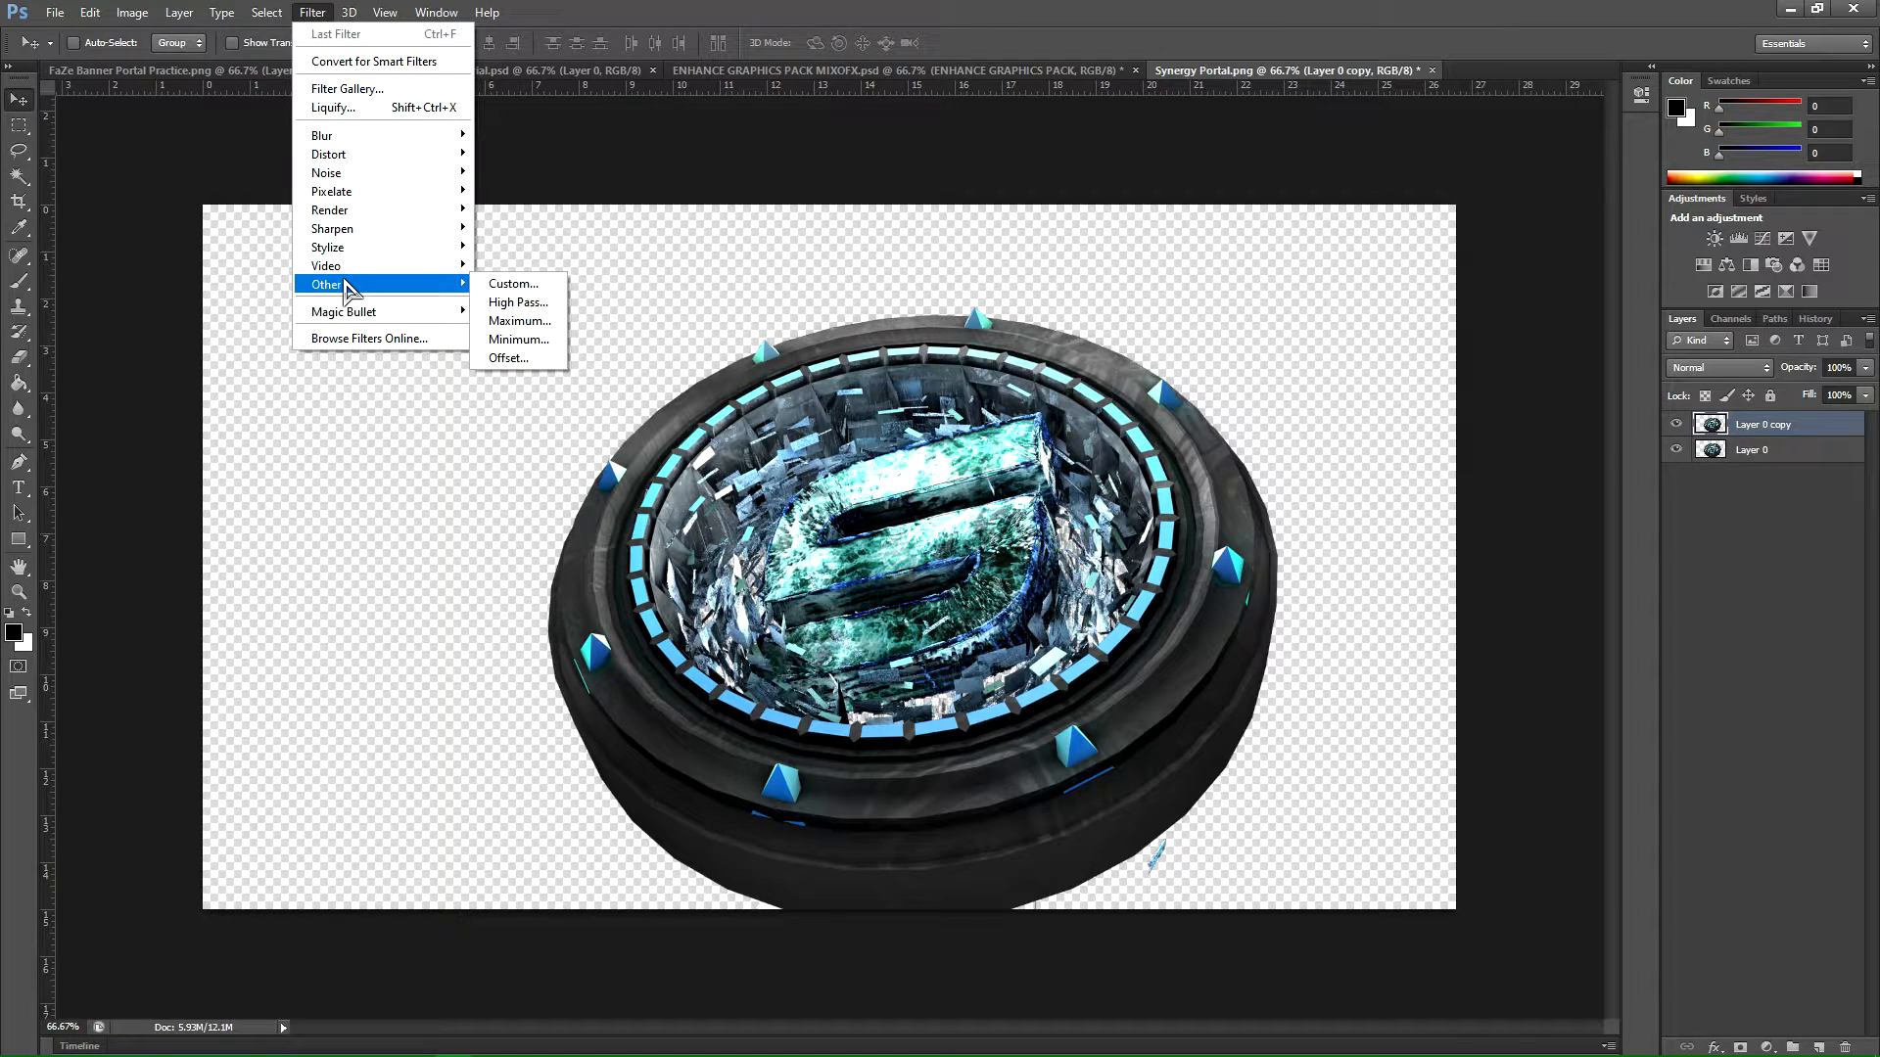
click(512, 302)
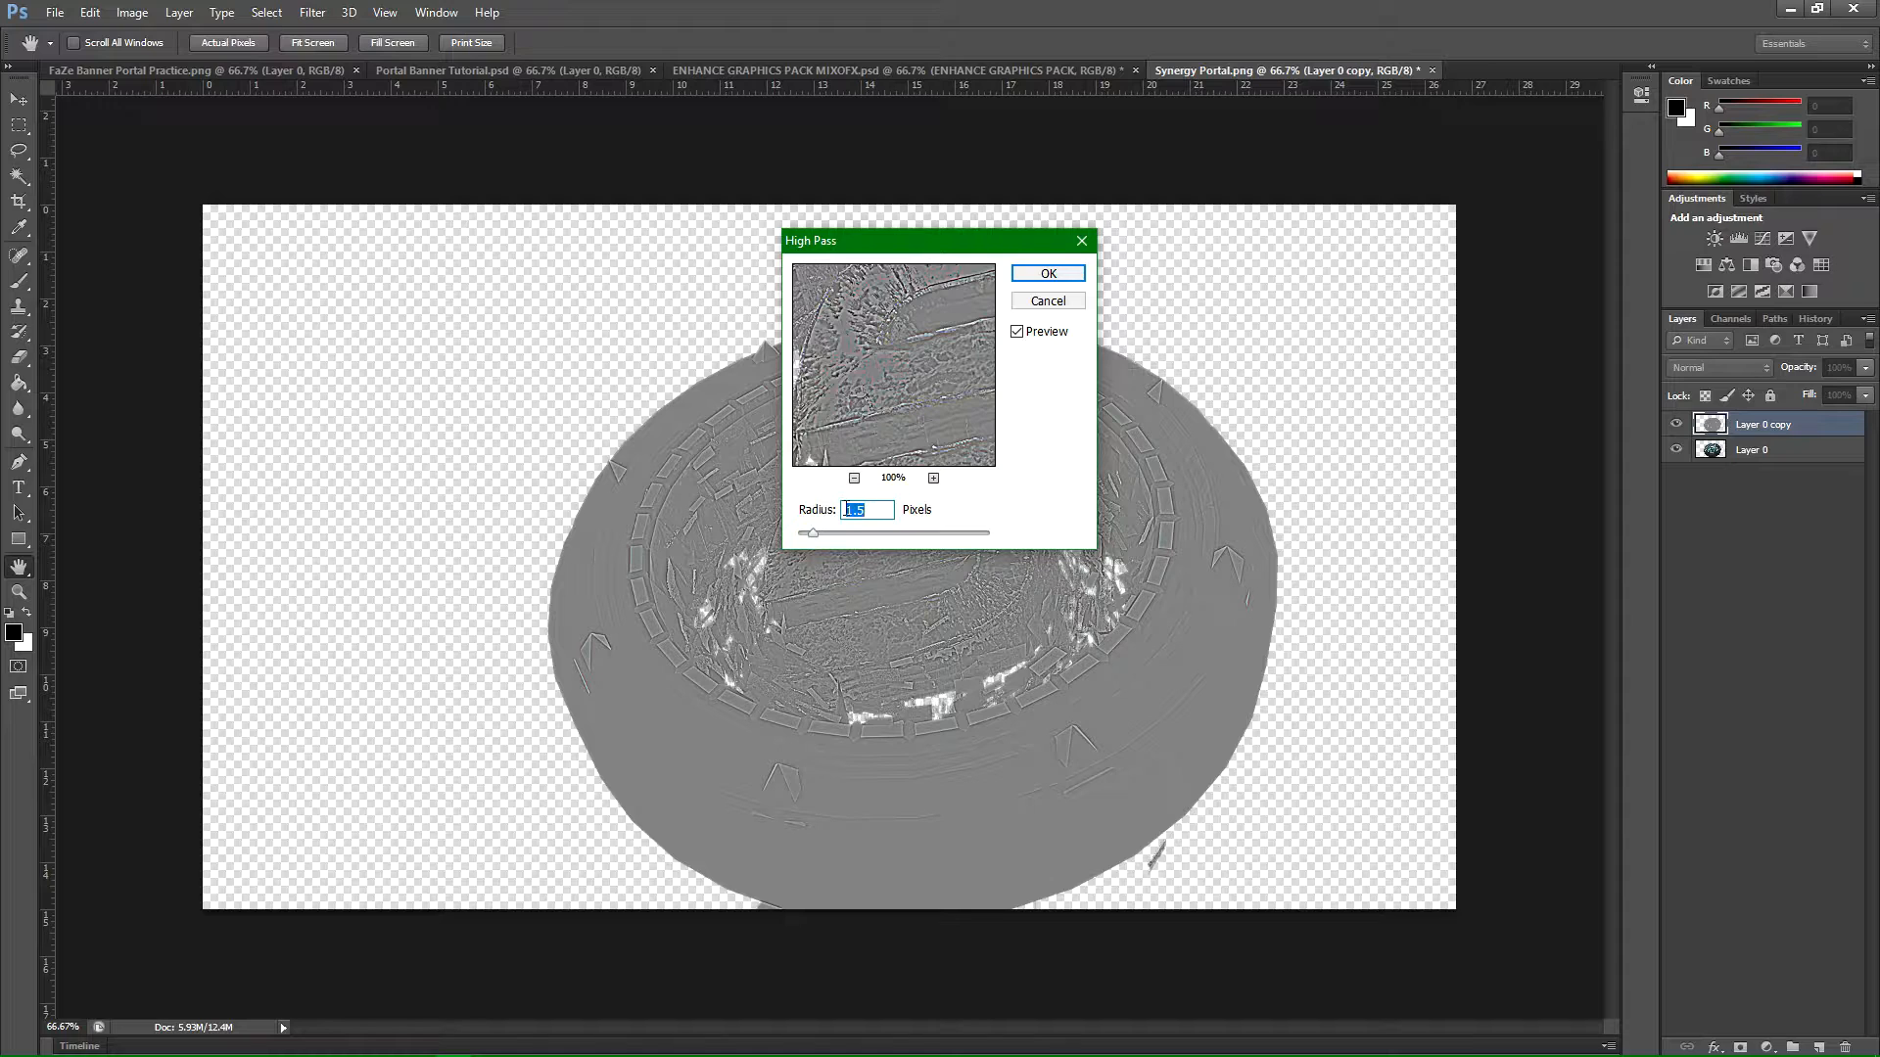
click(1049, 275)
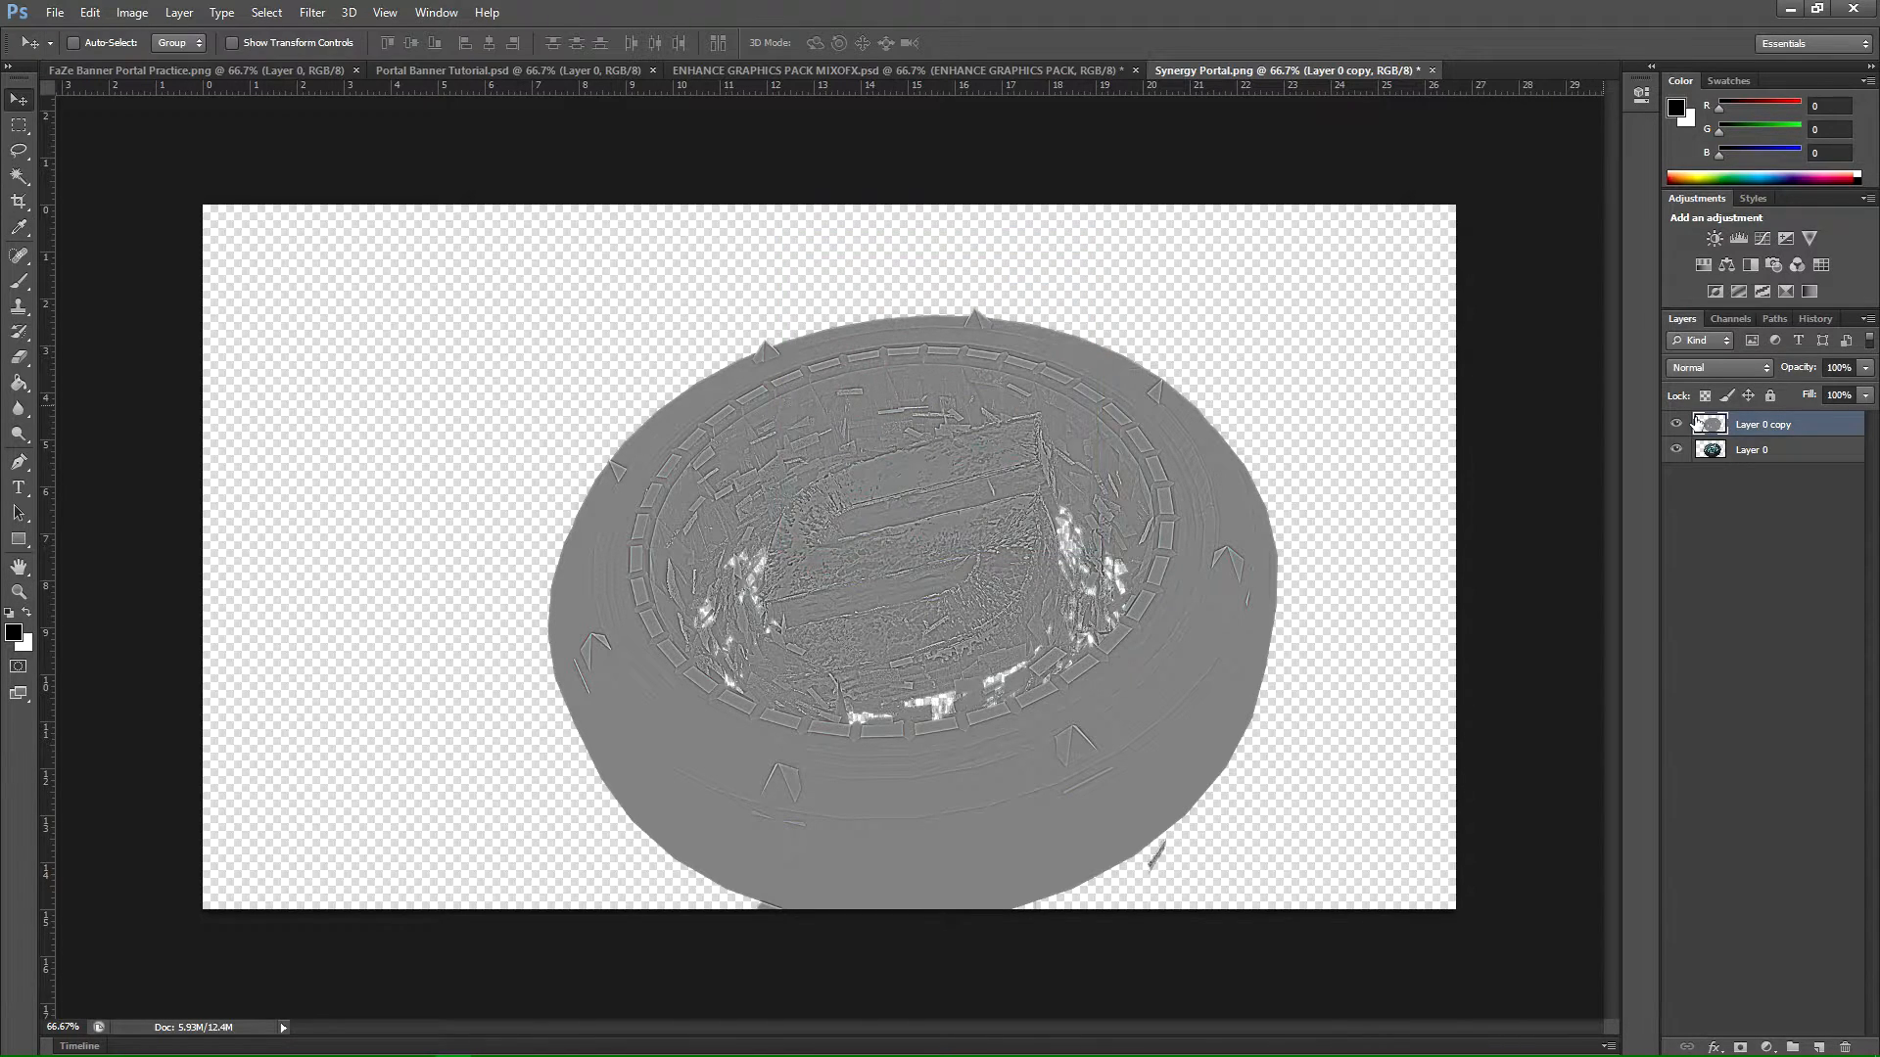
Step: Set the High Pass copy's blend mode to Overlay and its opacity to 50%
click(1678, 424)
click(1677, 424)
click(1719, 367)
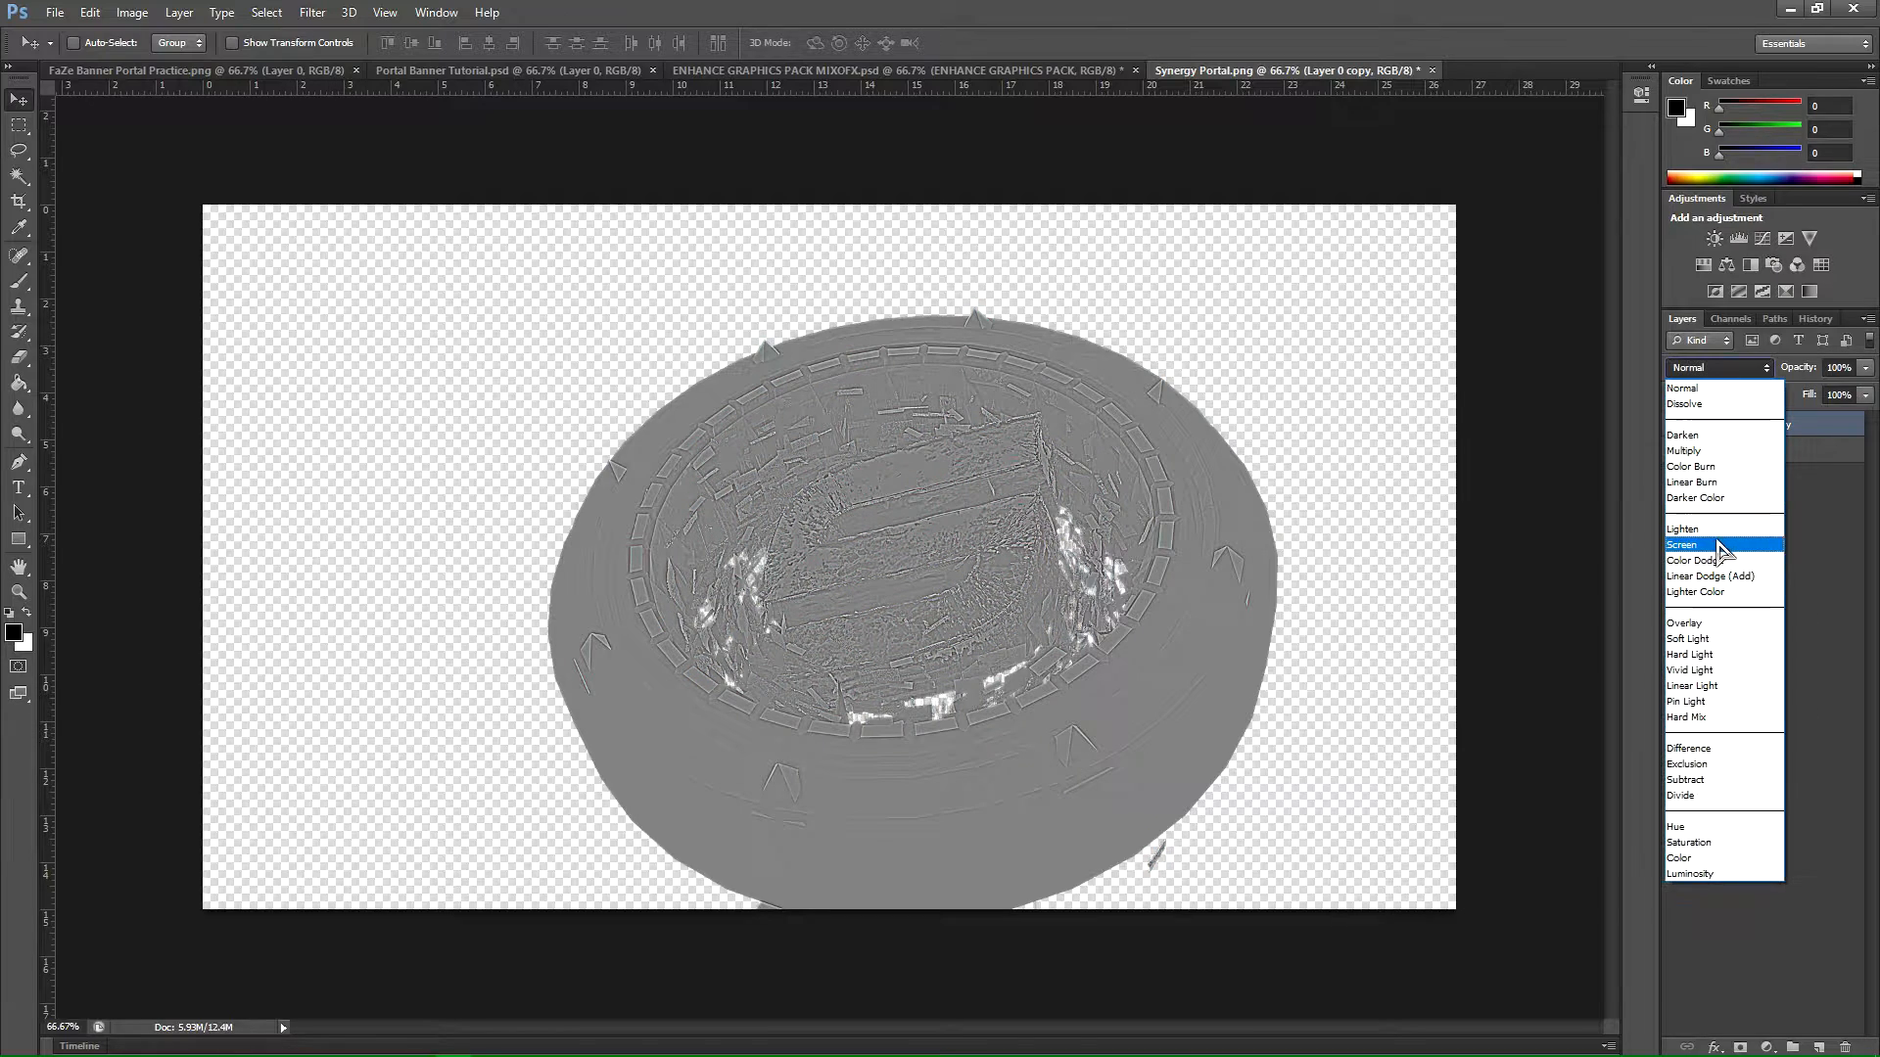
click(1692, 625)
click(1841, 367)
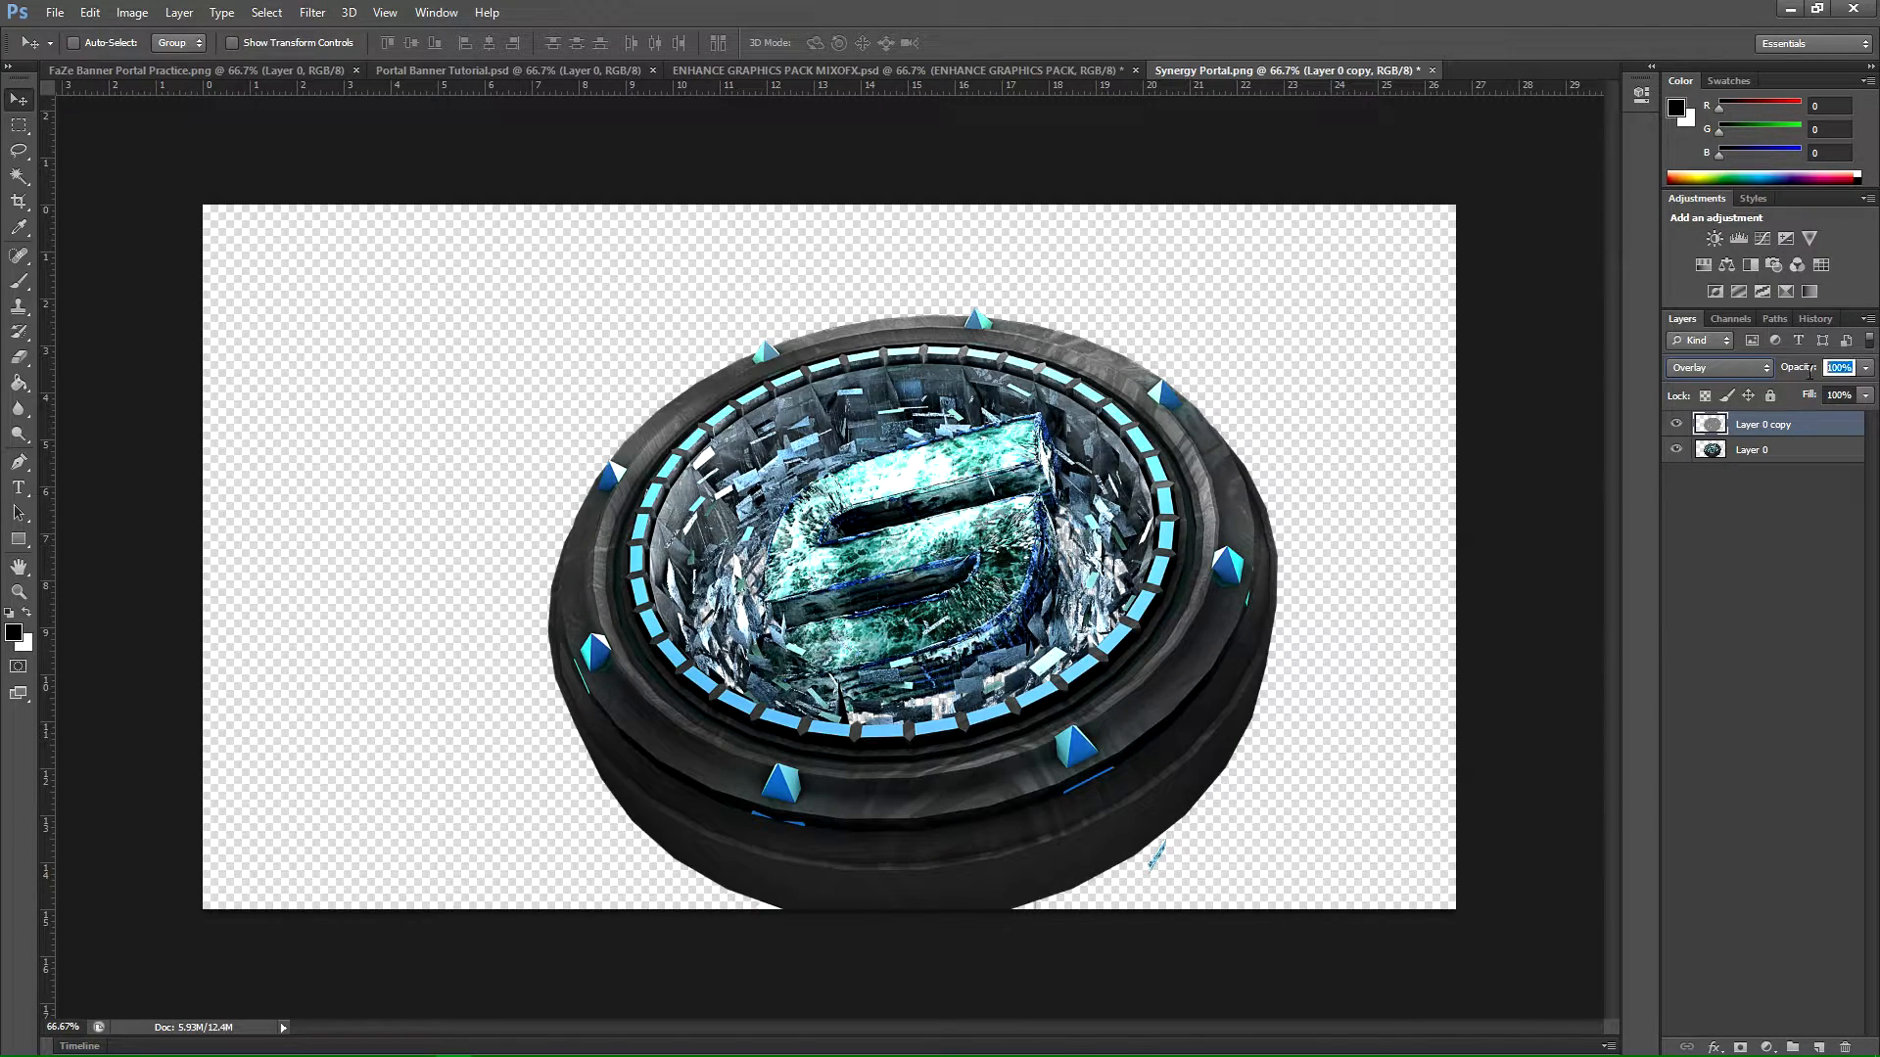
text(60)
key(Return)
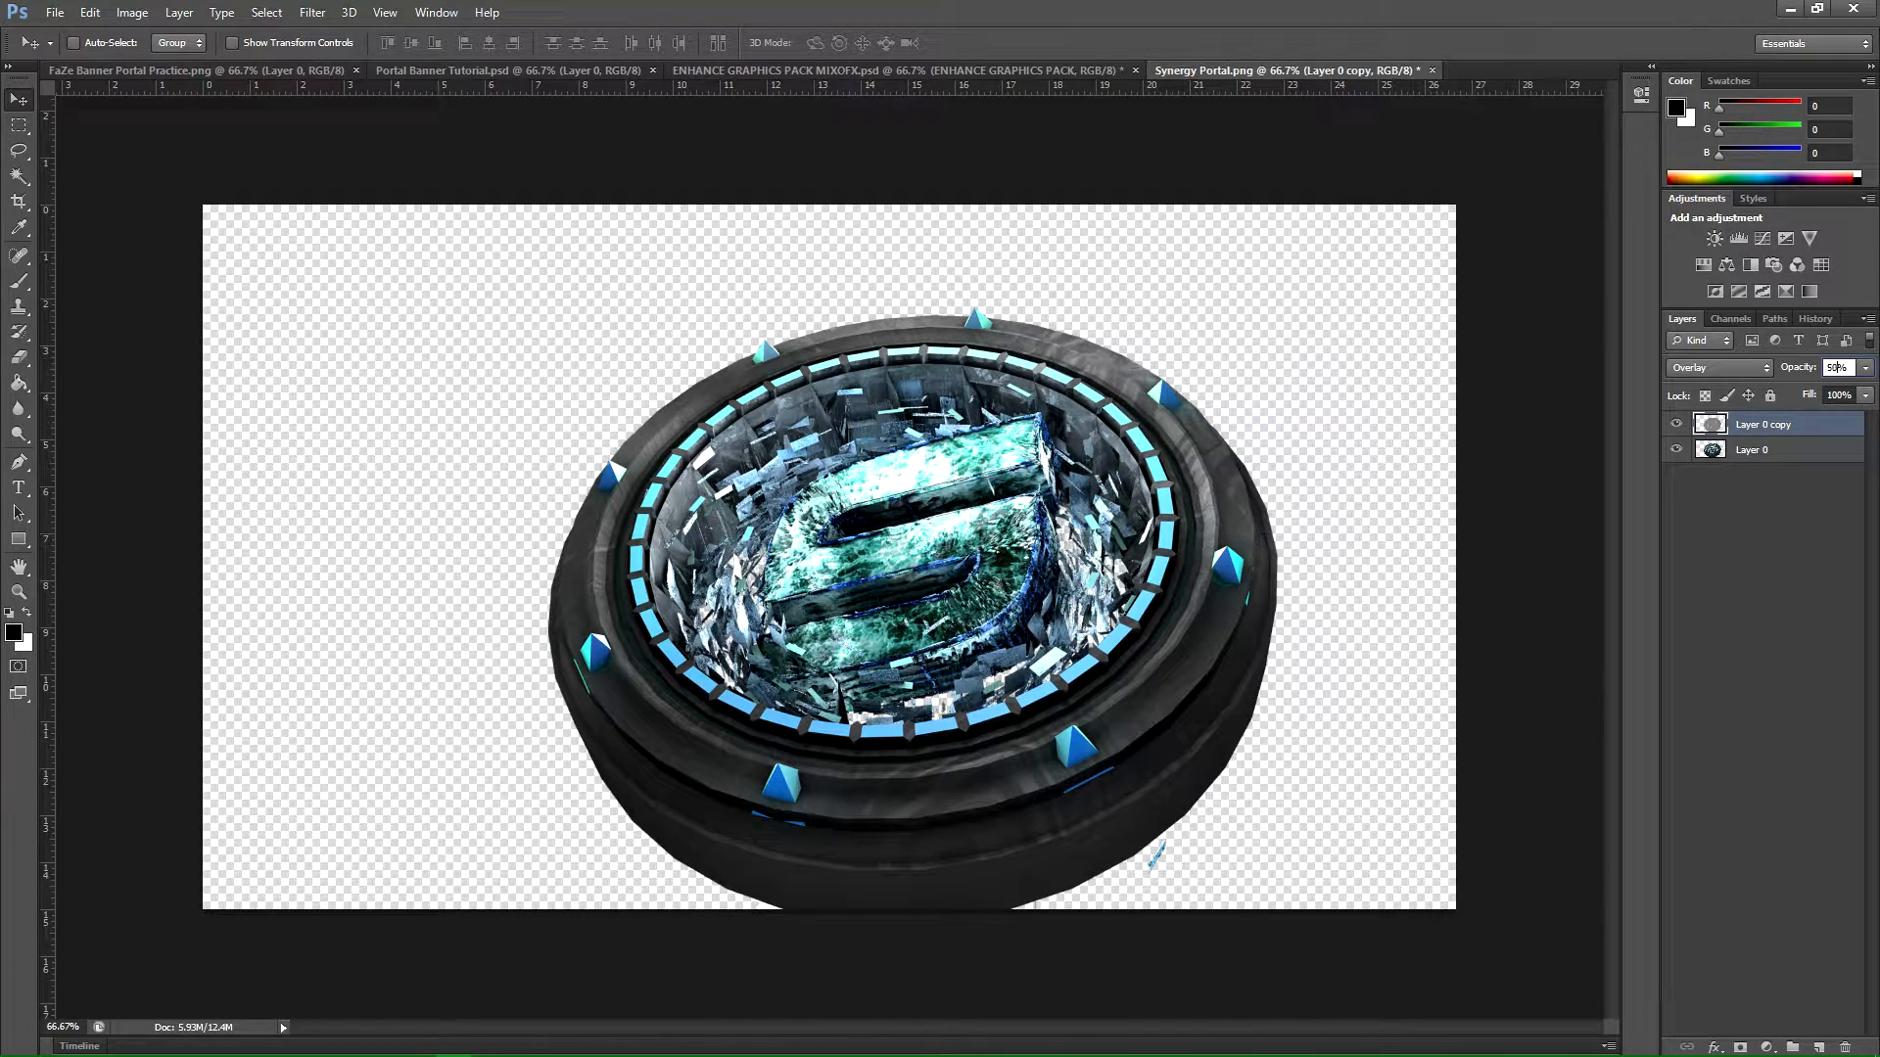
key(Return)
Step: Merge the High Pass copy with the portal render layer, and duplicate the merged layer
shift+click(1801, 455)
right_click(1802, 455)
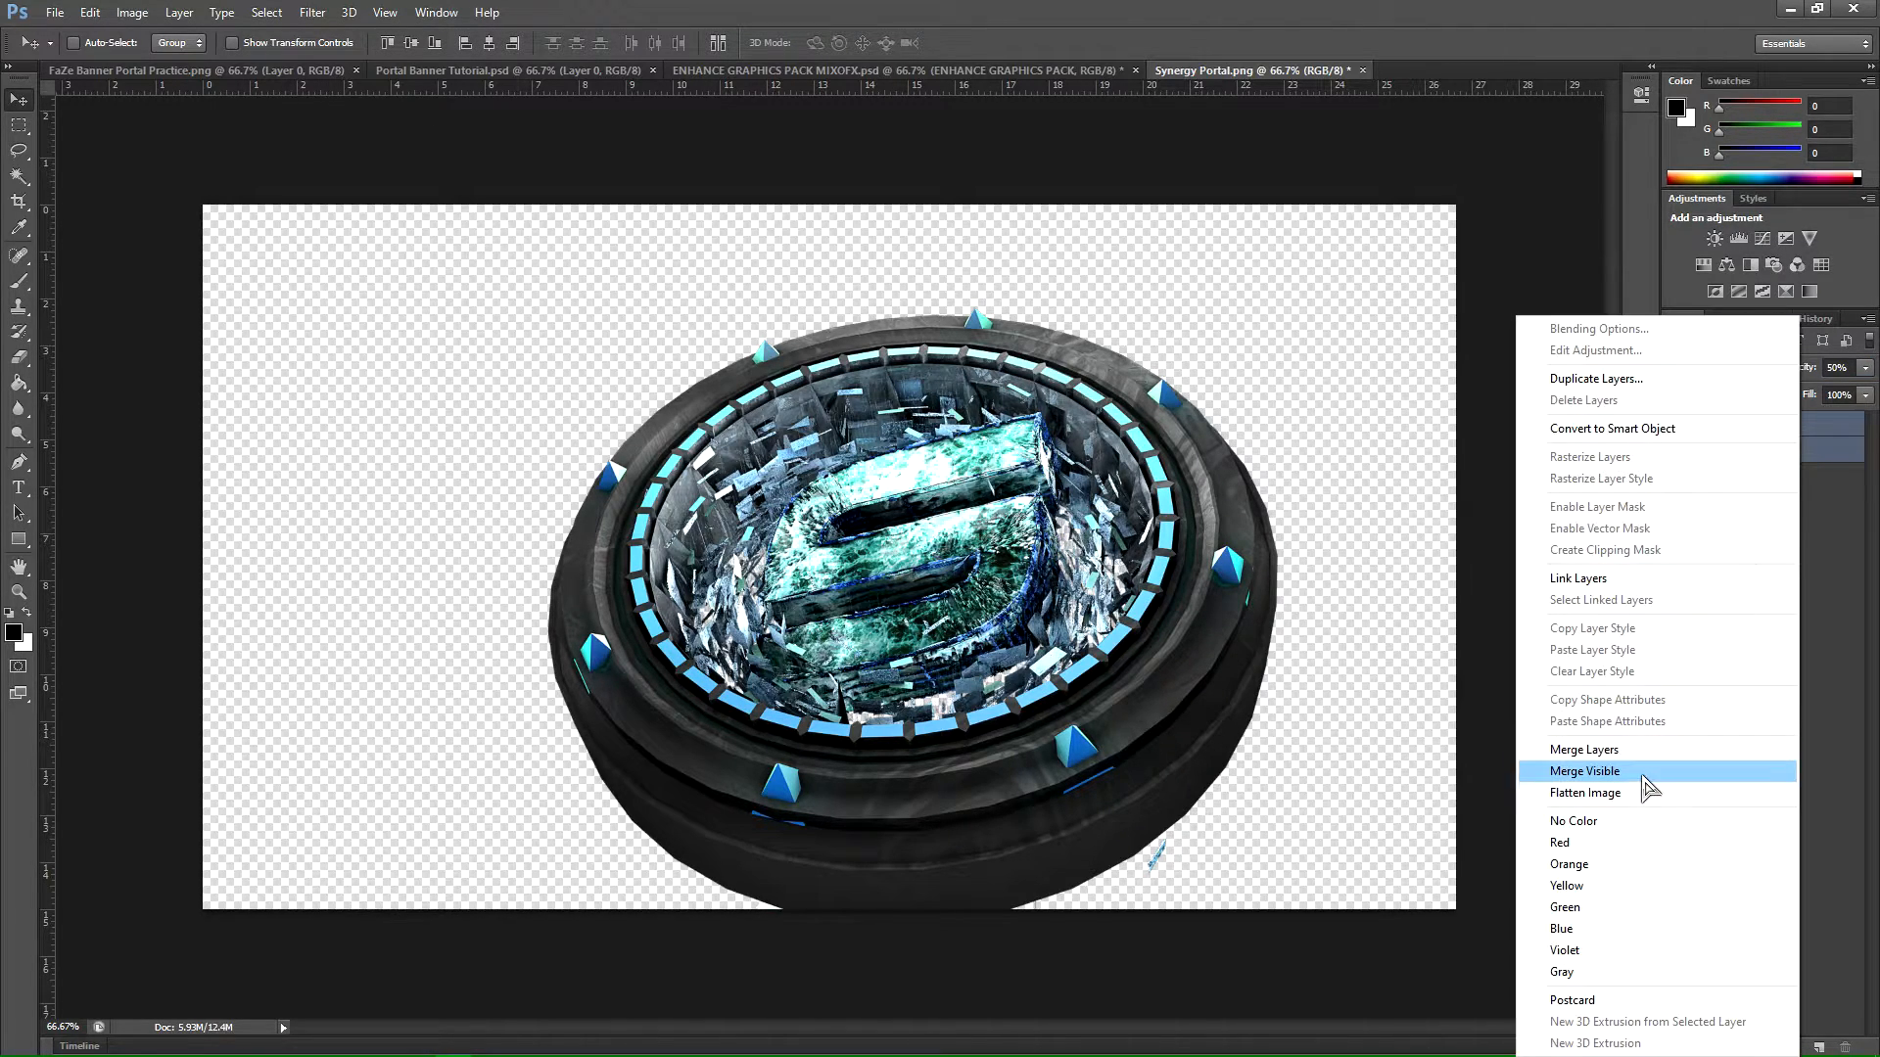
click(1620, 754)
key(ctrl+j)
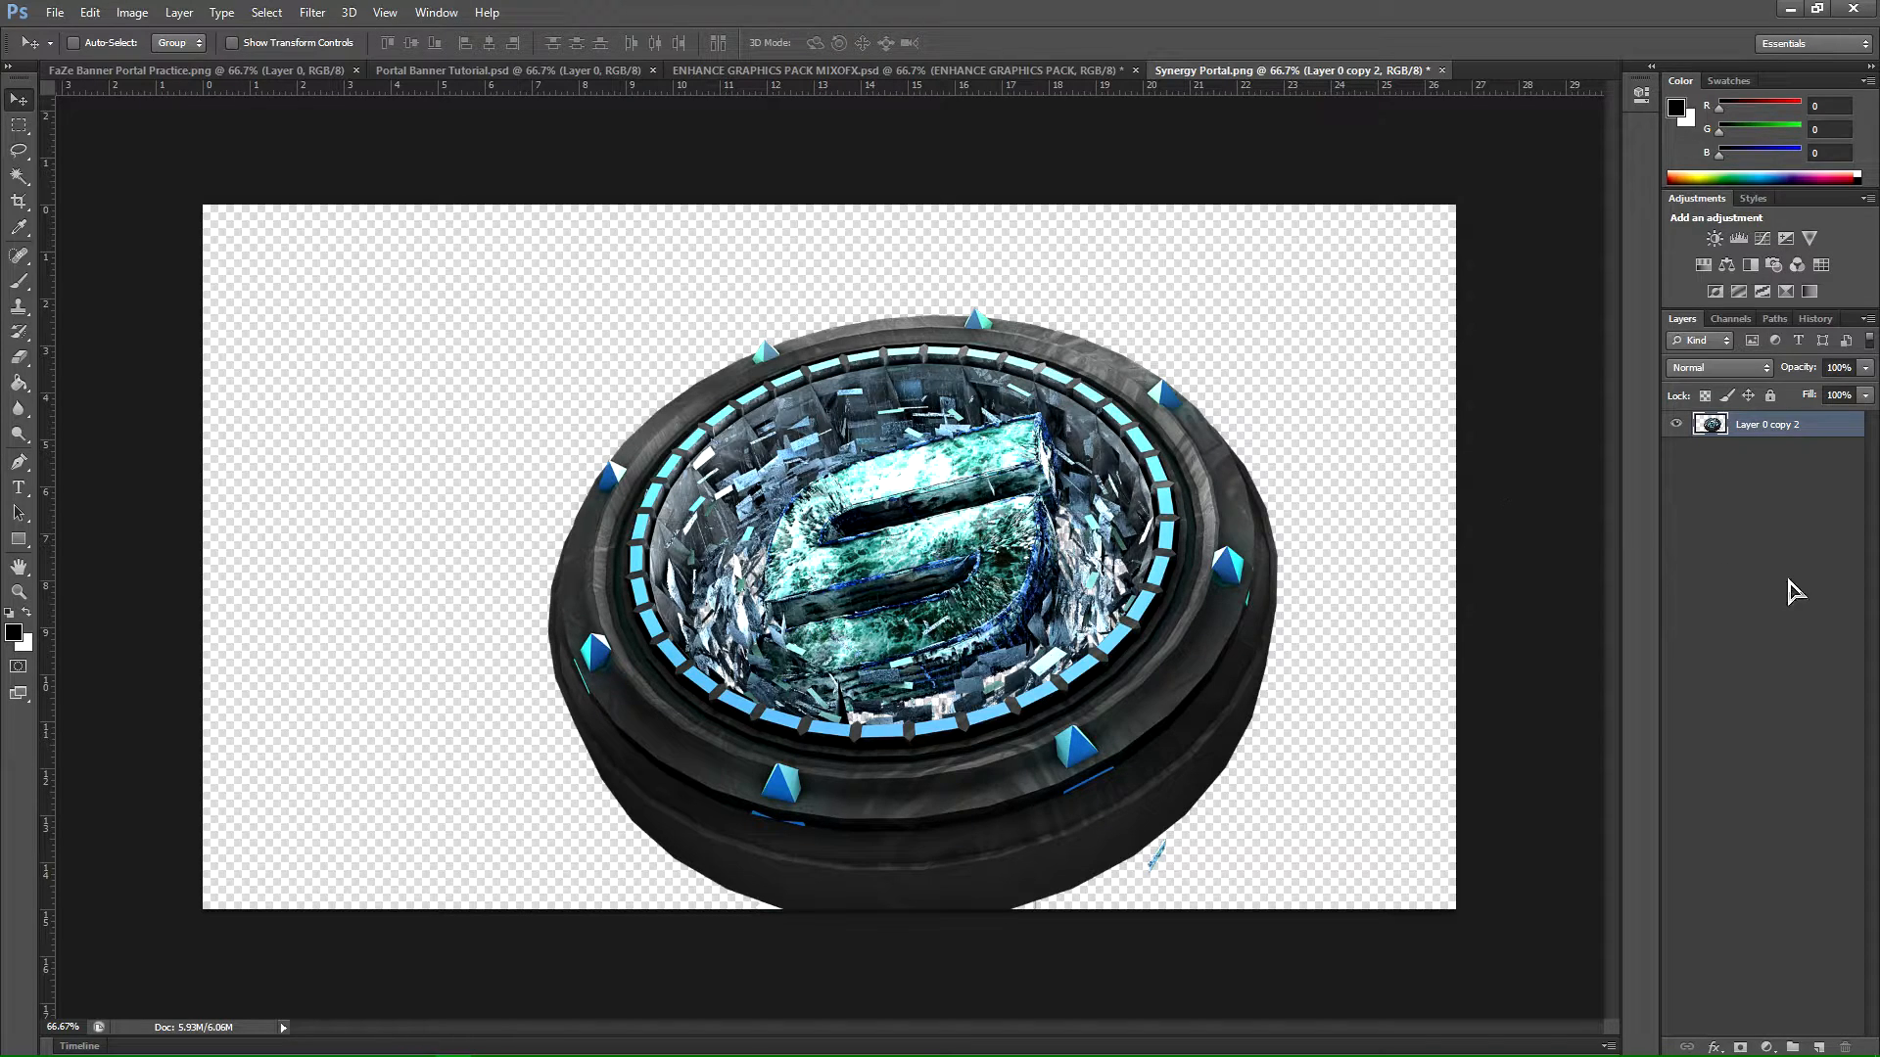
key(ctrl+j)
Step: Apply a Ripple filter to the lower portal layer with amount 392% and size Medium, comparing it with the upper layer hidden and shown
click(1704, 456)
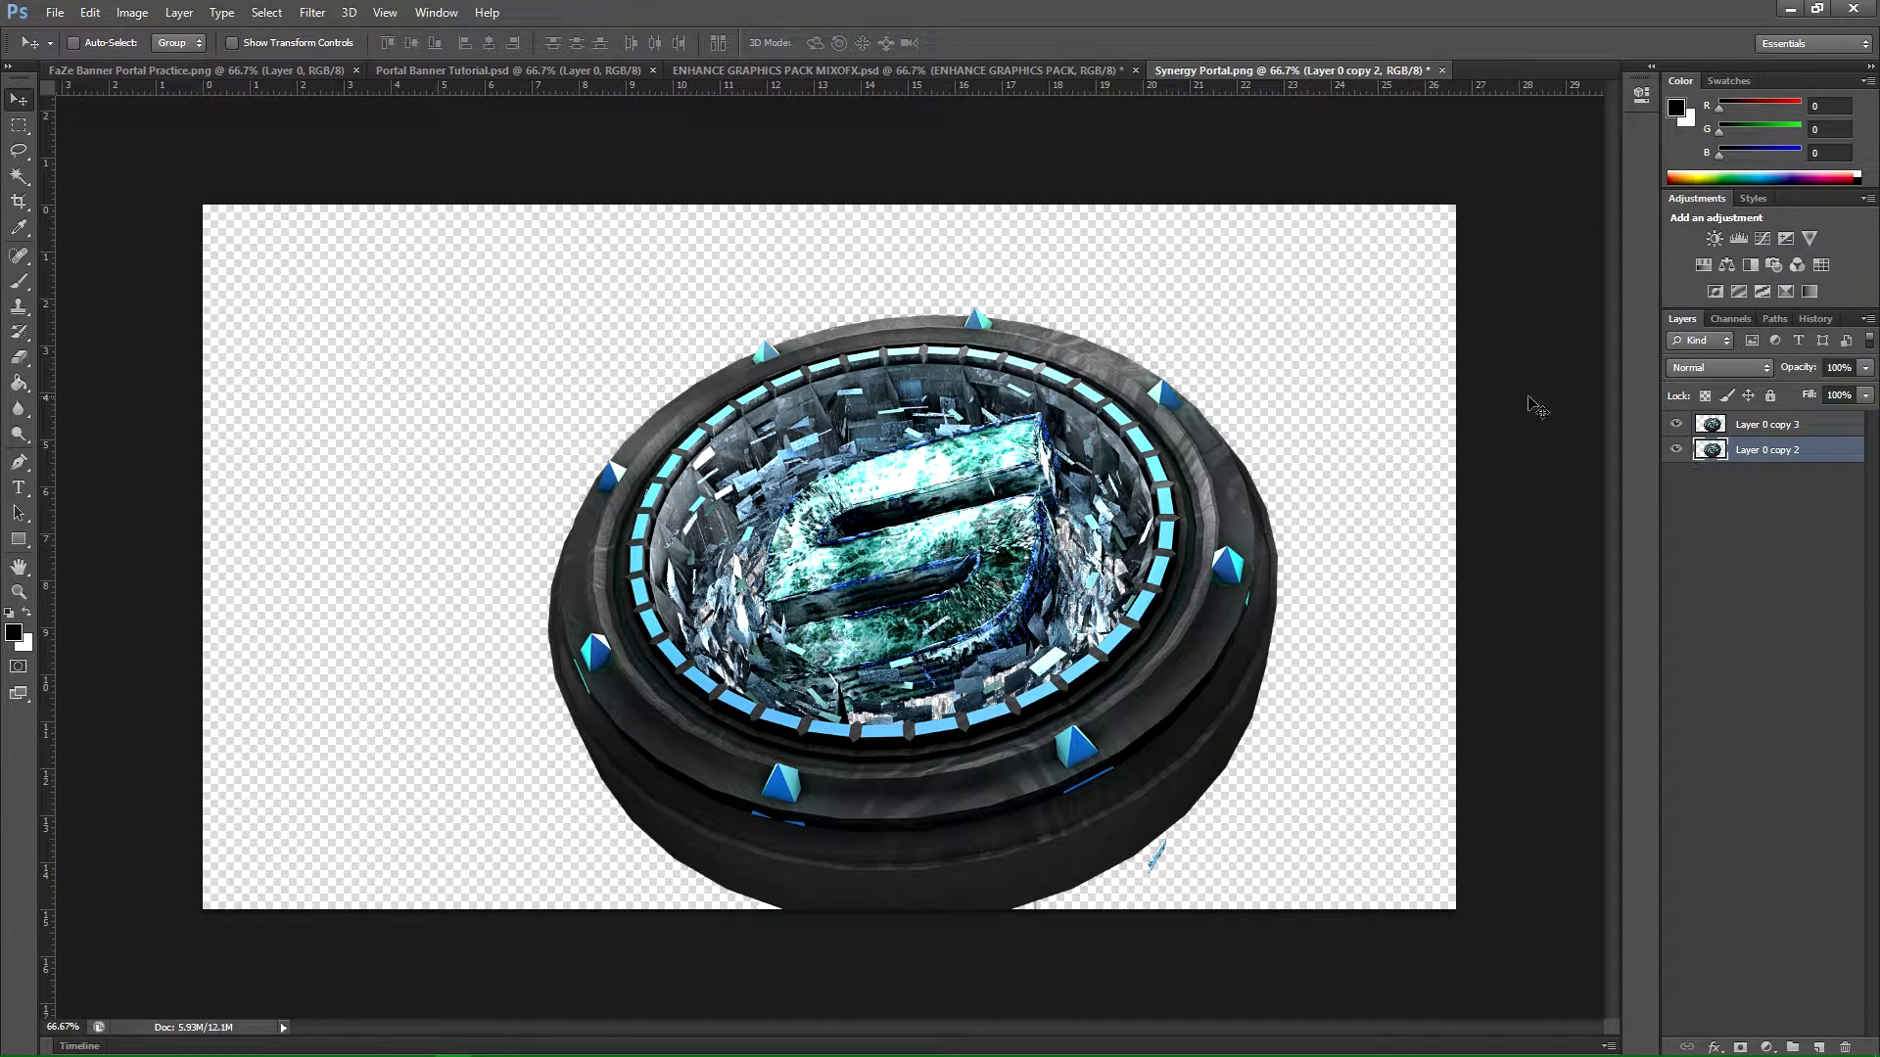
click(312, 11)
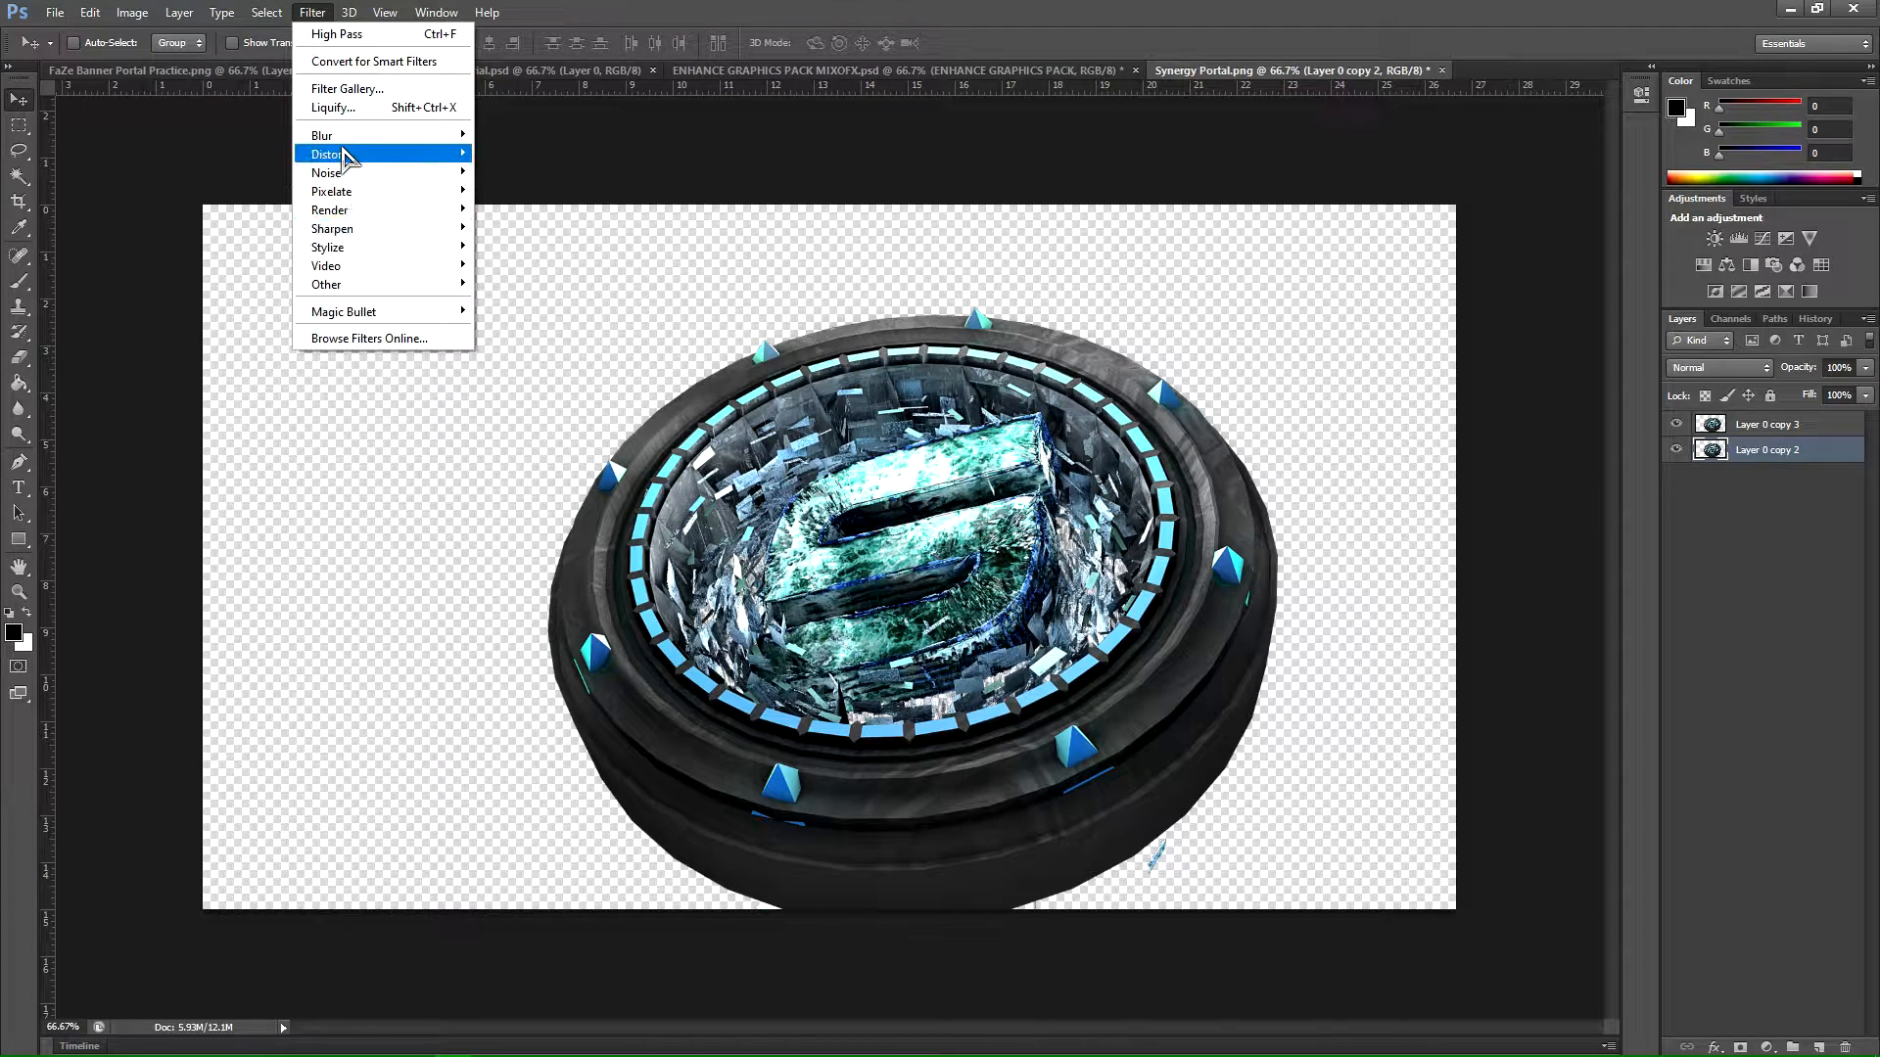
mouse_move(358, 155)
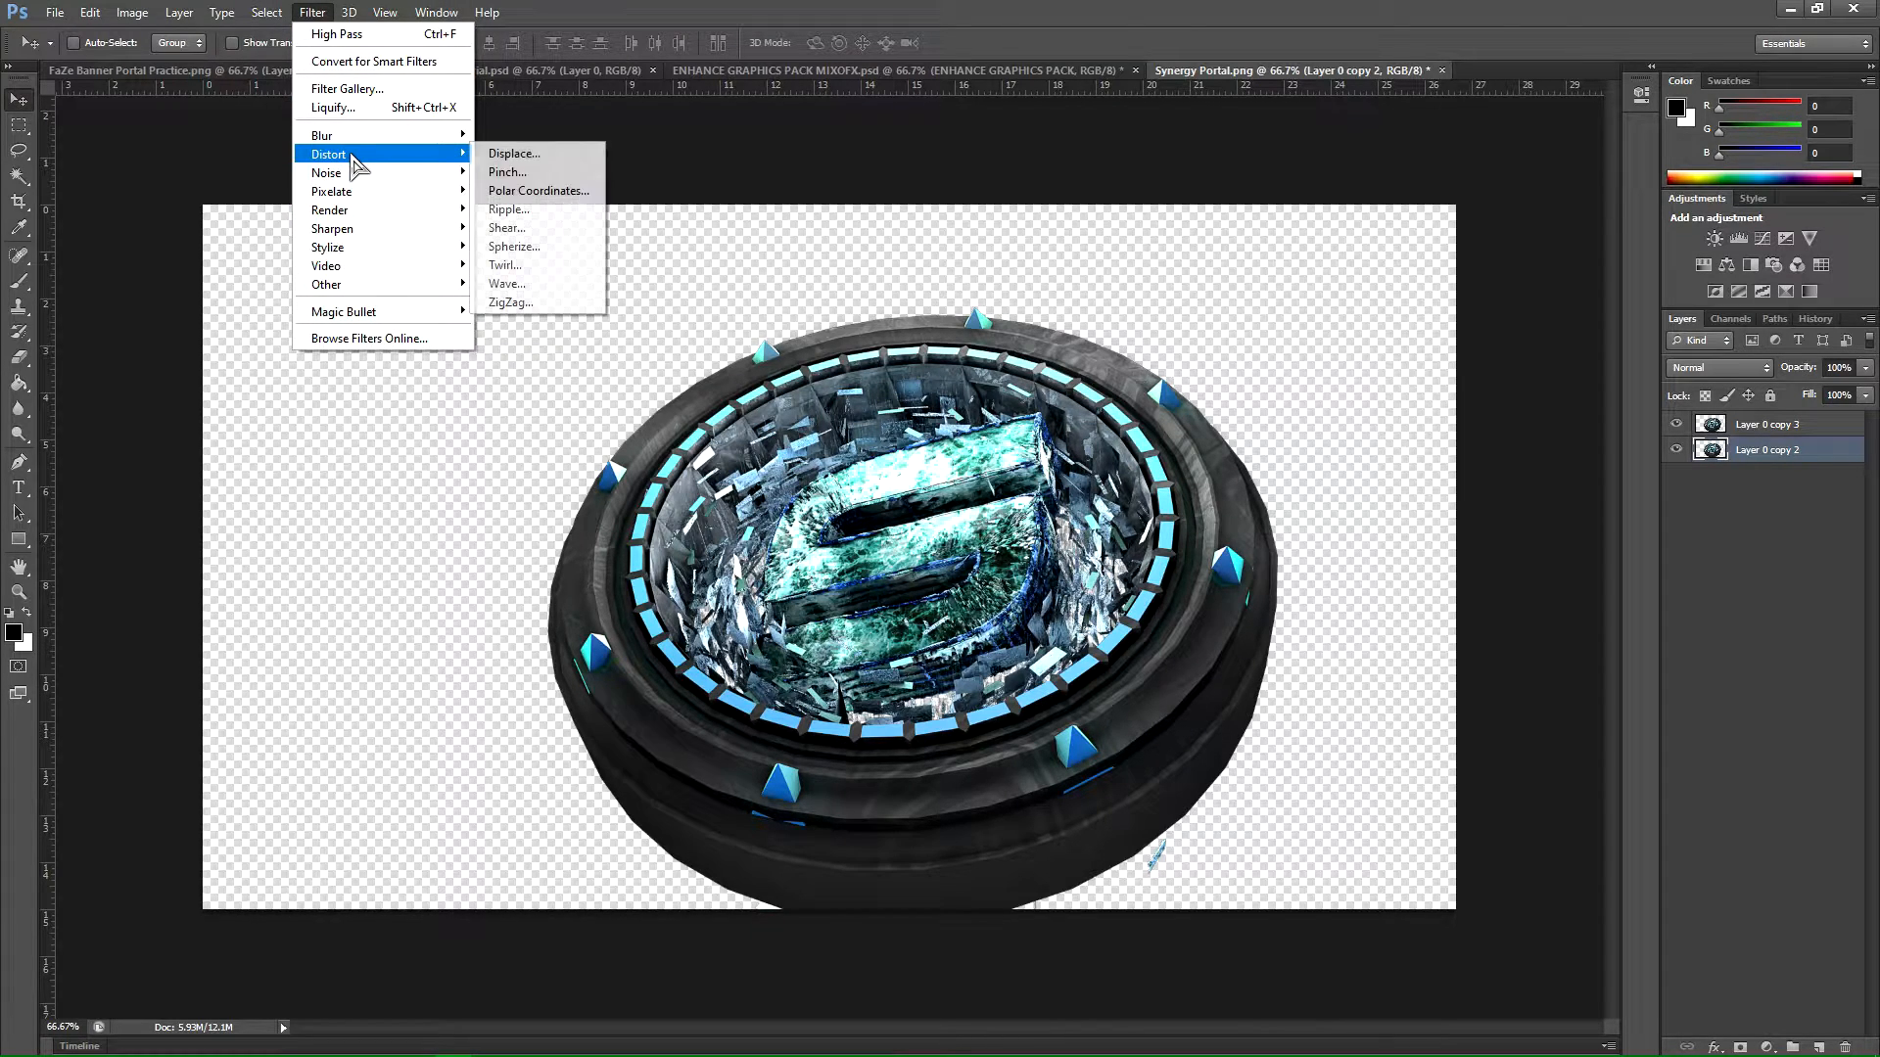
click(571, 209)
drag(1351, 579, 1375, 581)
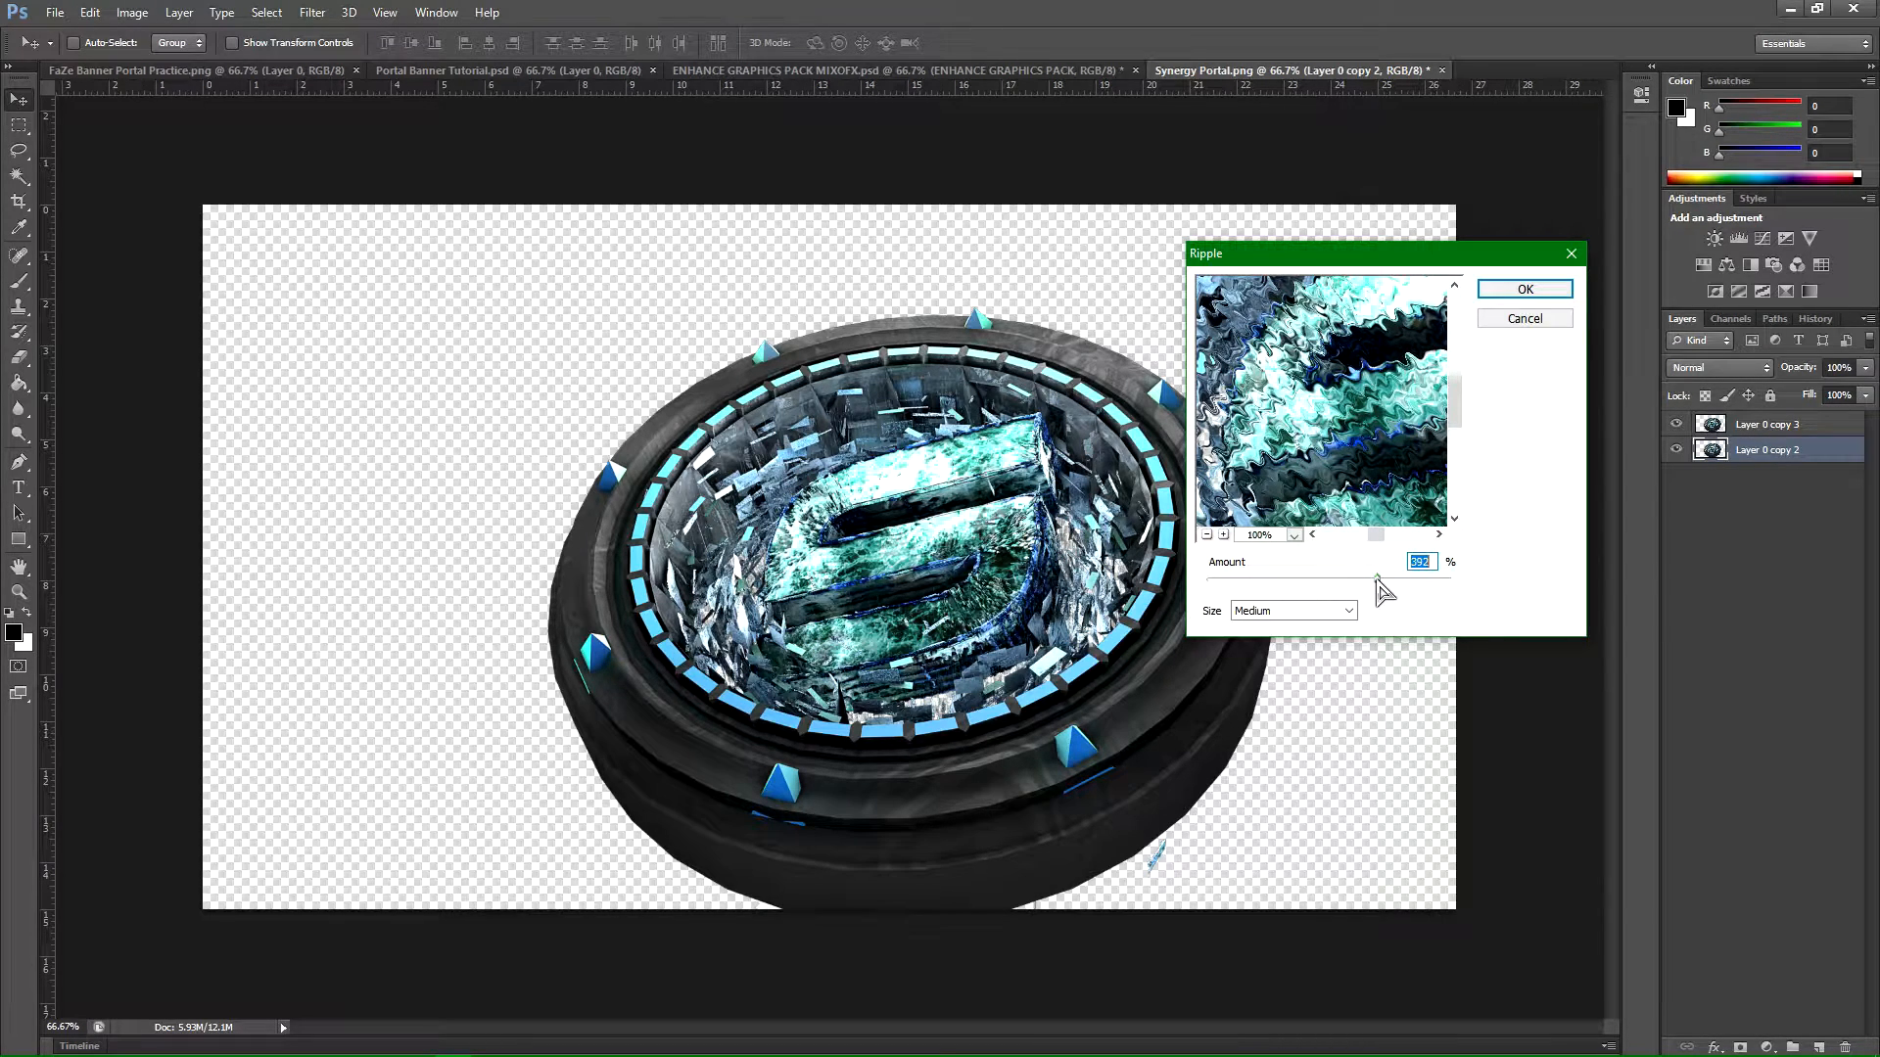
click(1524, 289)
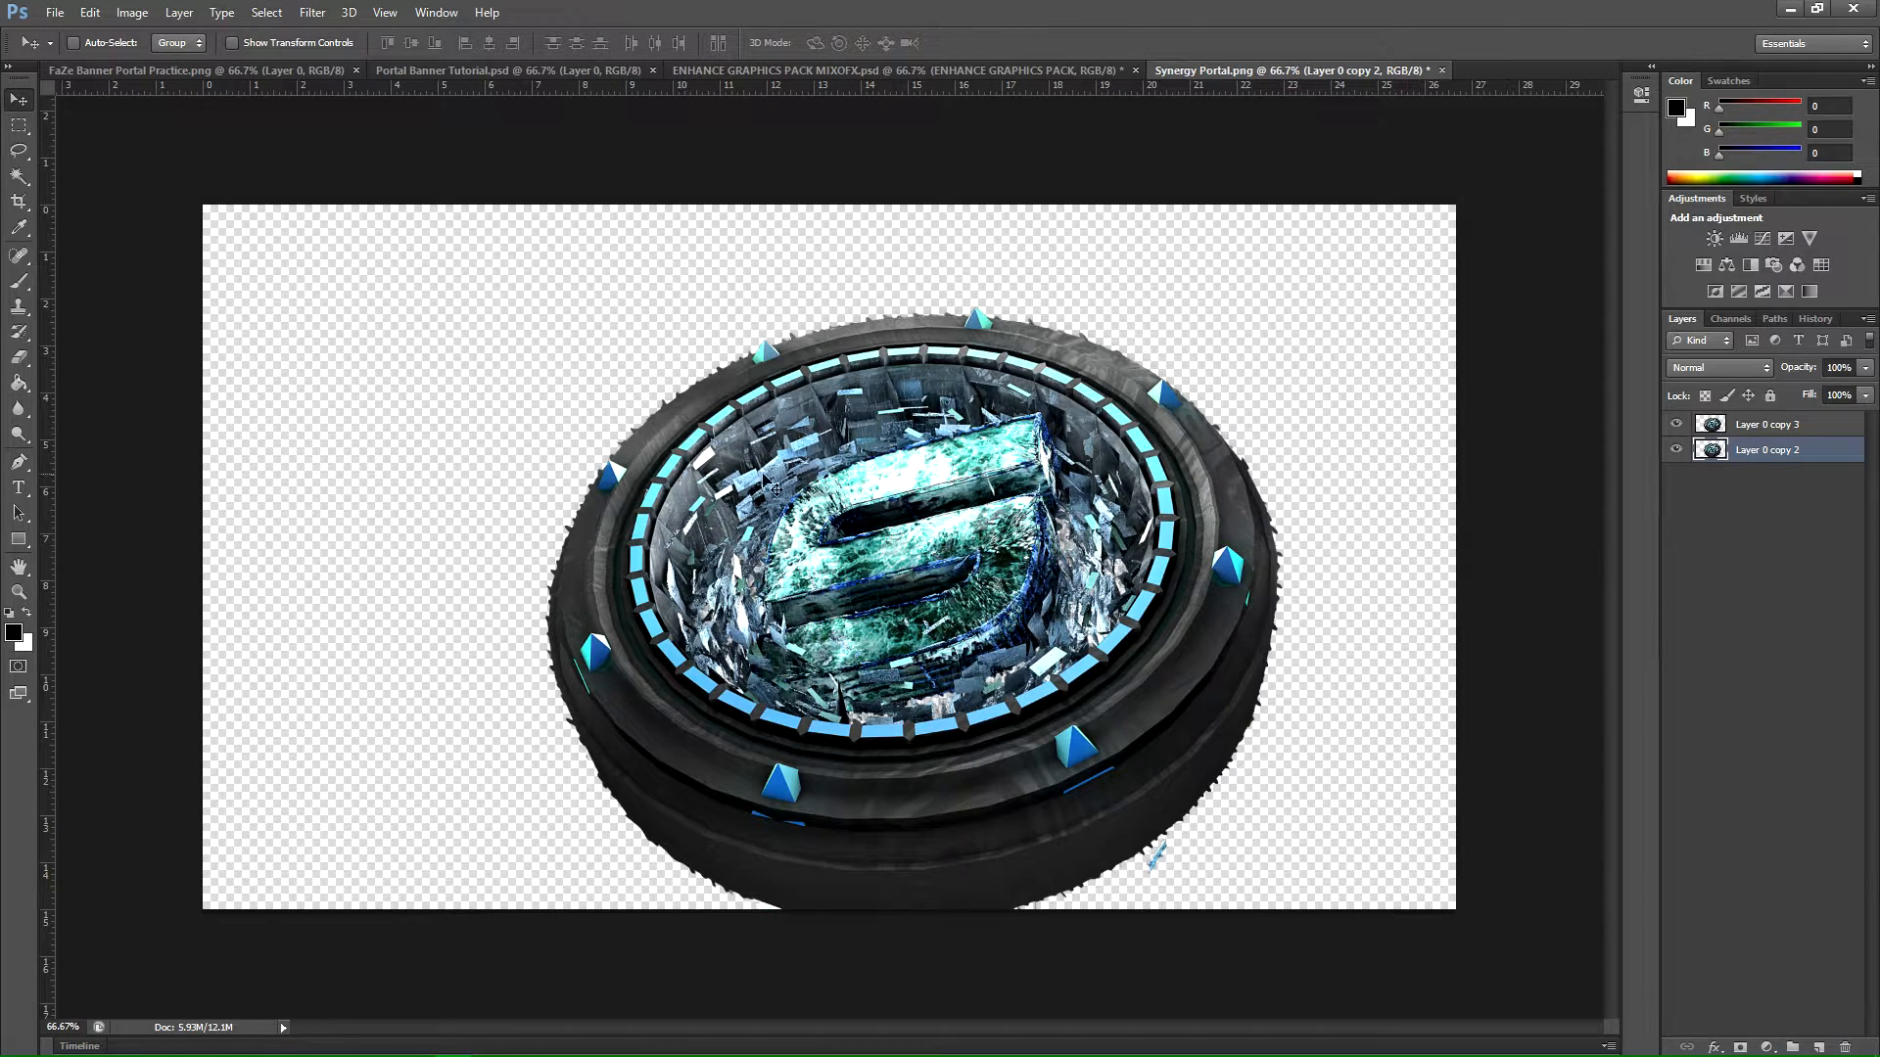
click(1675, 425)
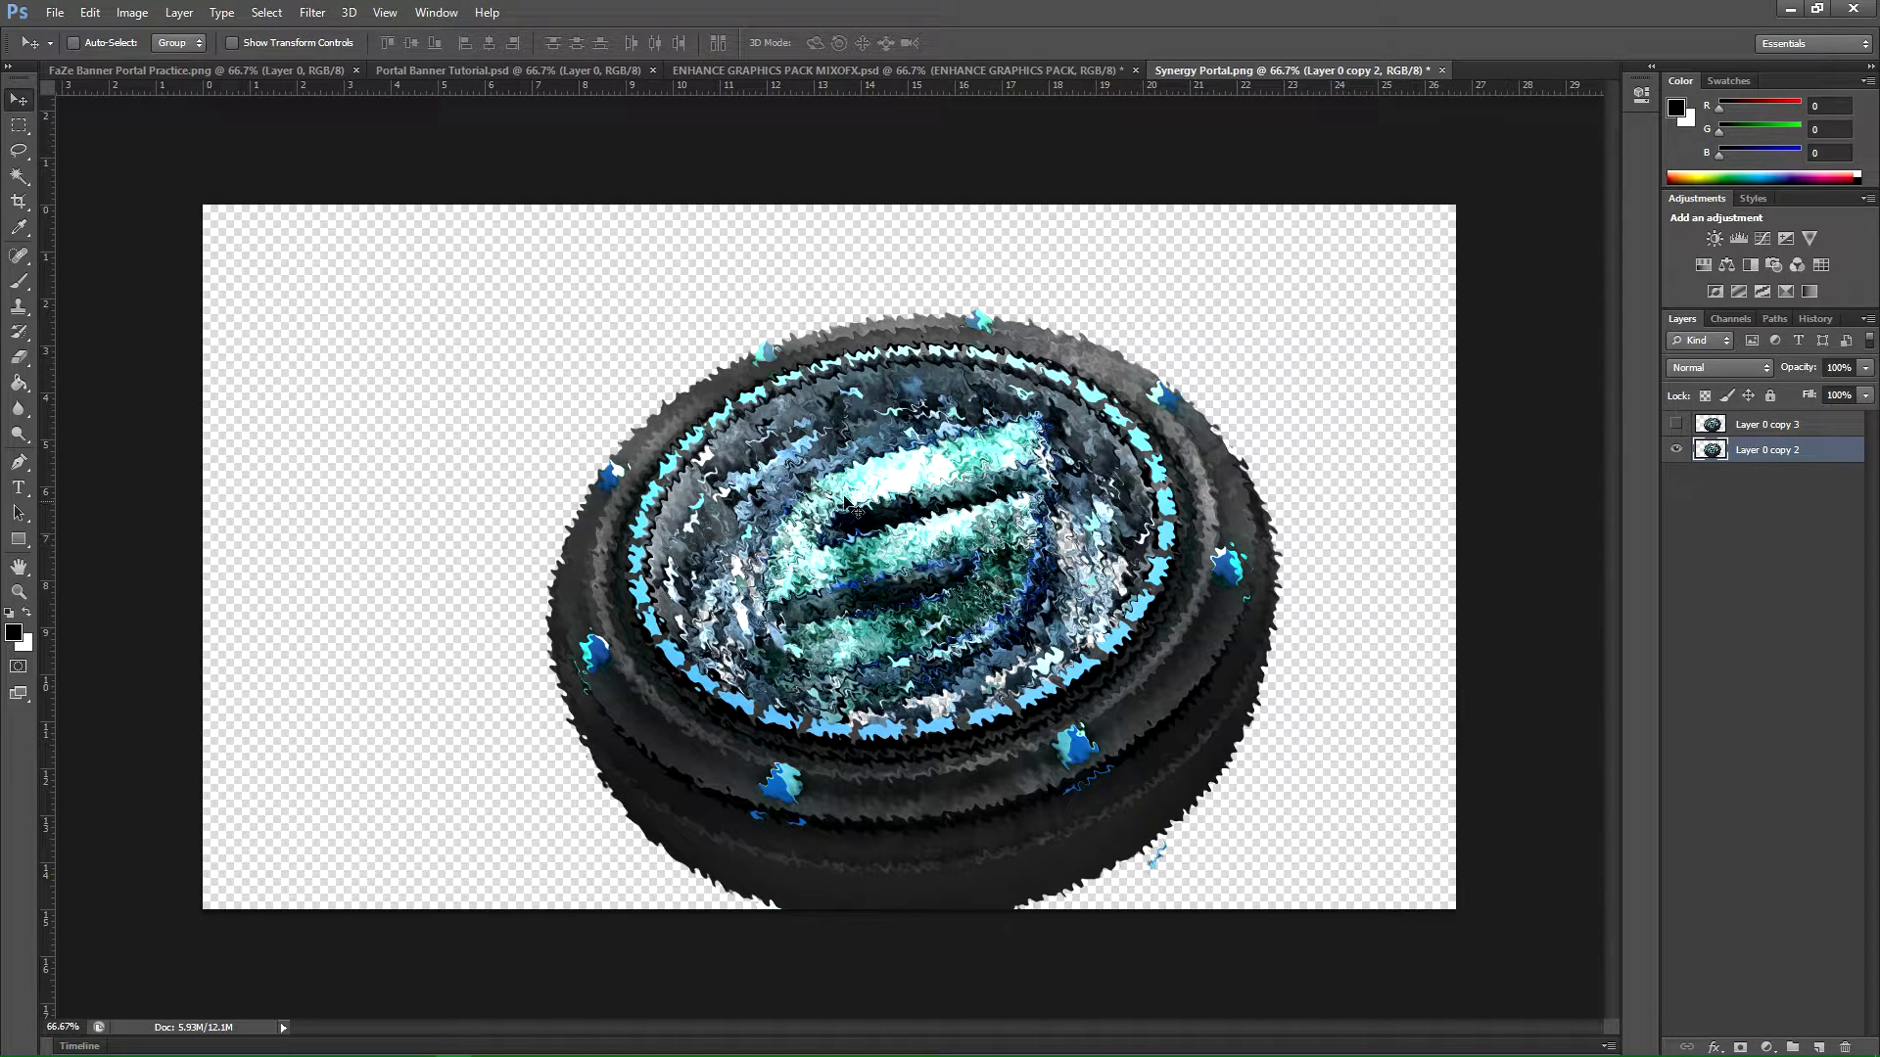
click(1675, 425)
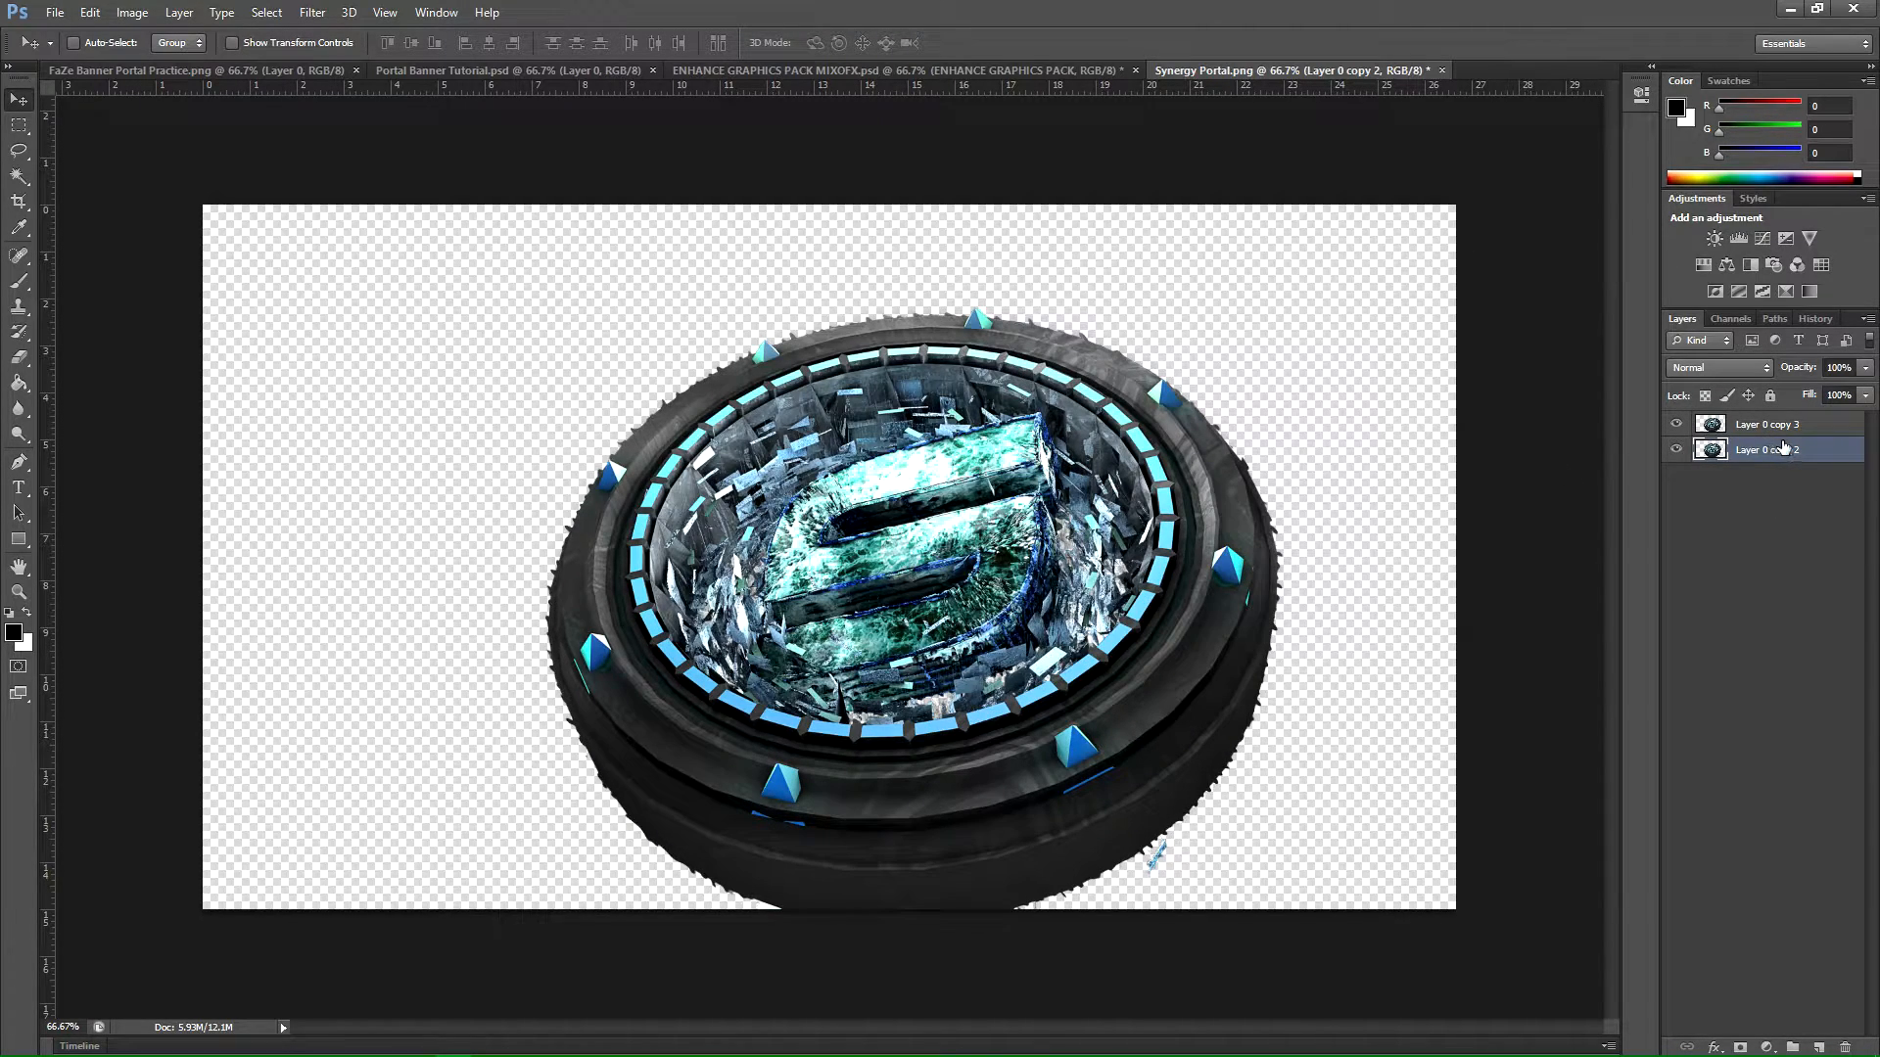
Step: Merge the rippled layer with the clean portal layer above it, and duplicate the result
shift+click(1802, 428)
right_click(1801, 431)
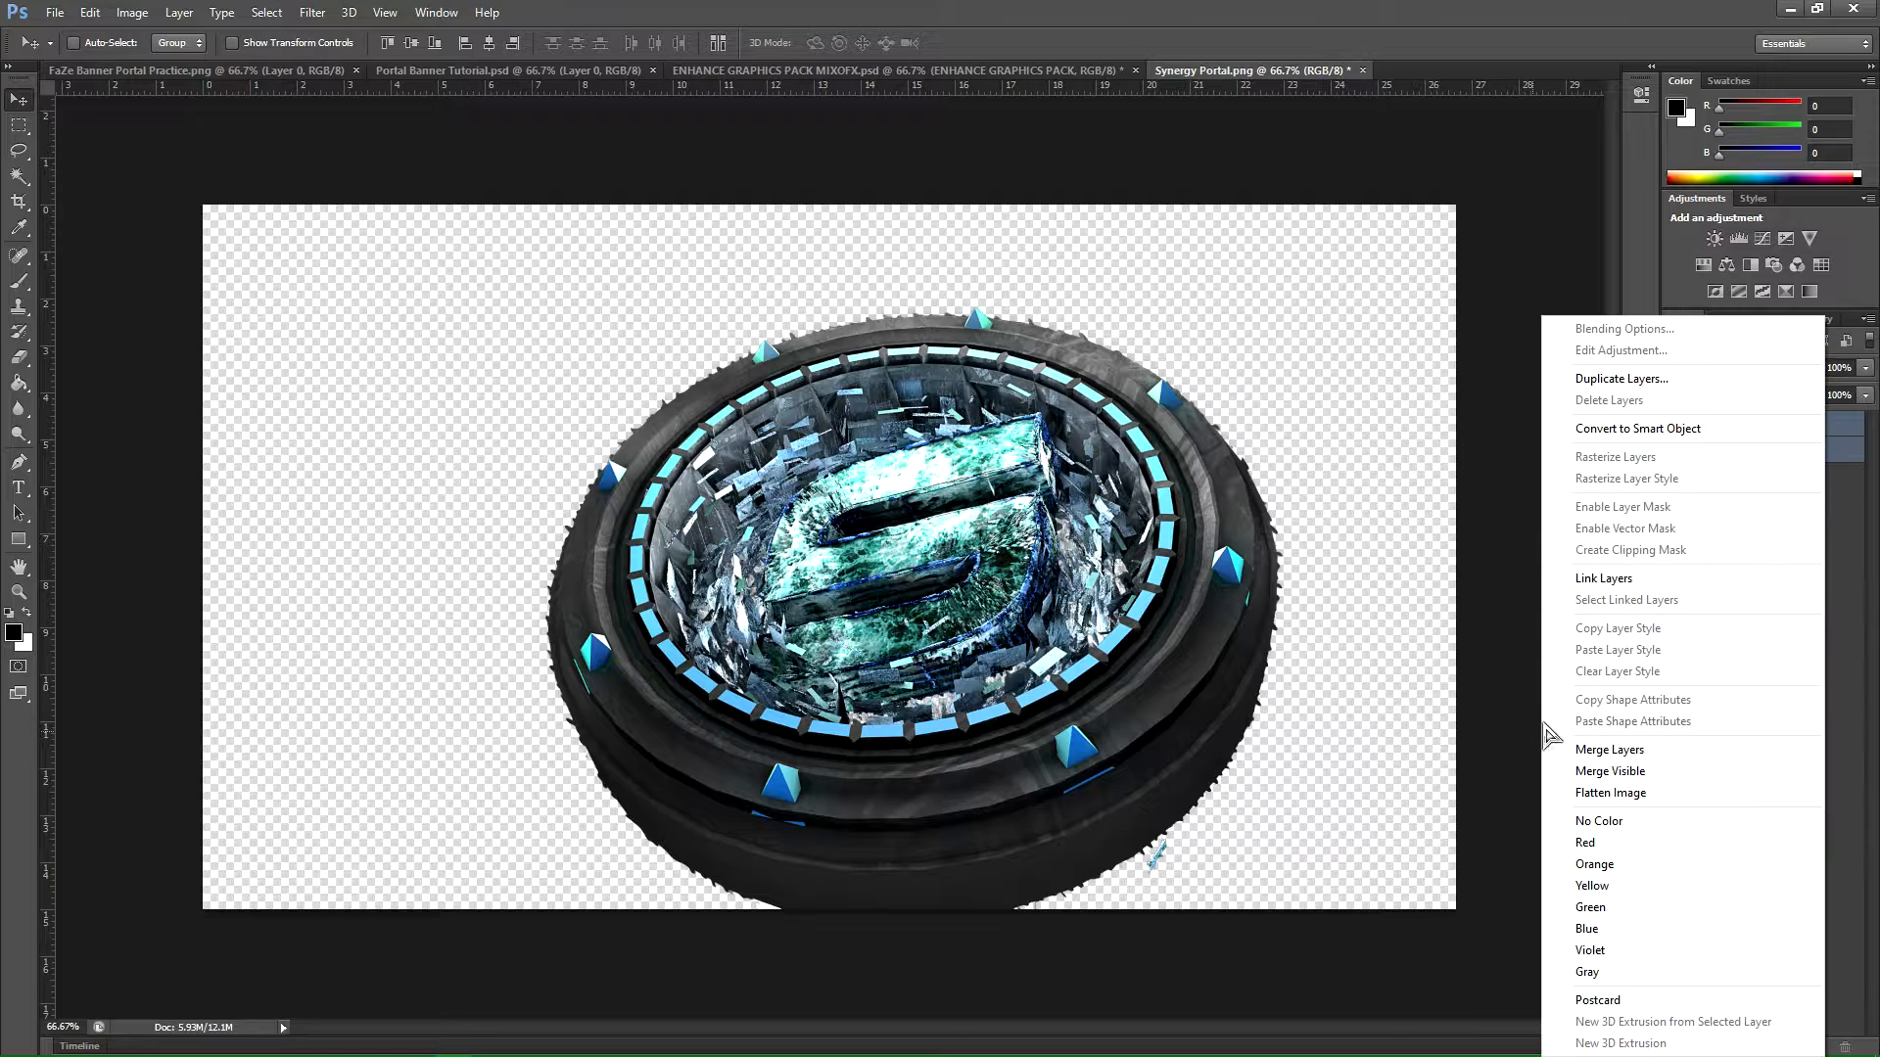
click(1625, 755)
key(ctrl+j)
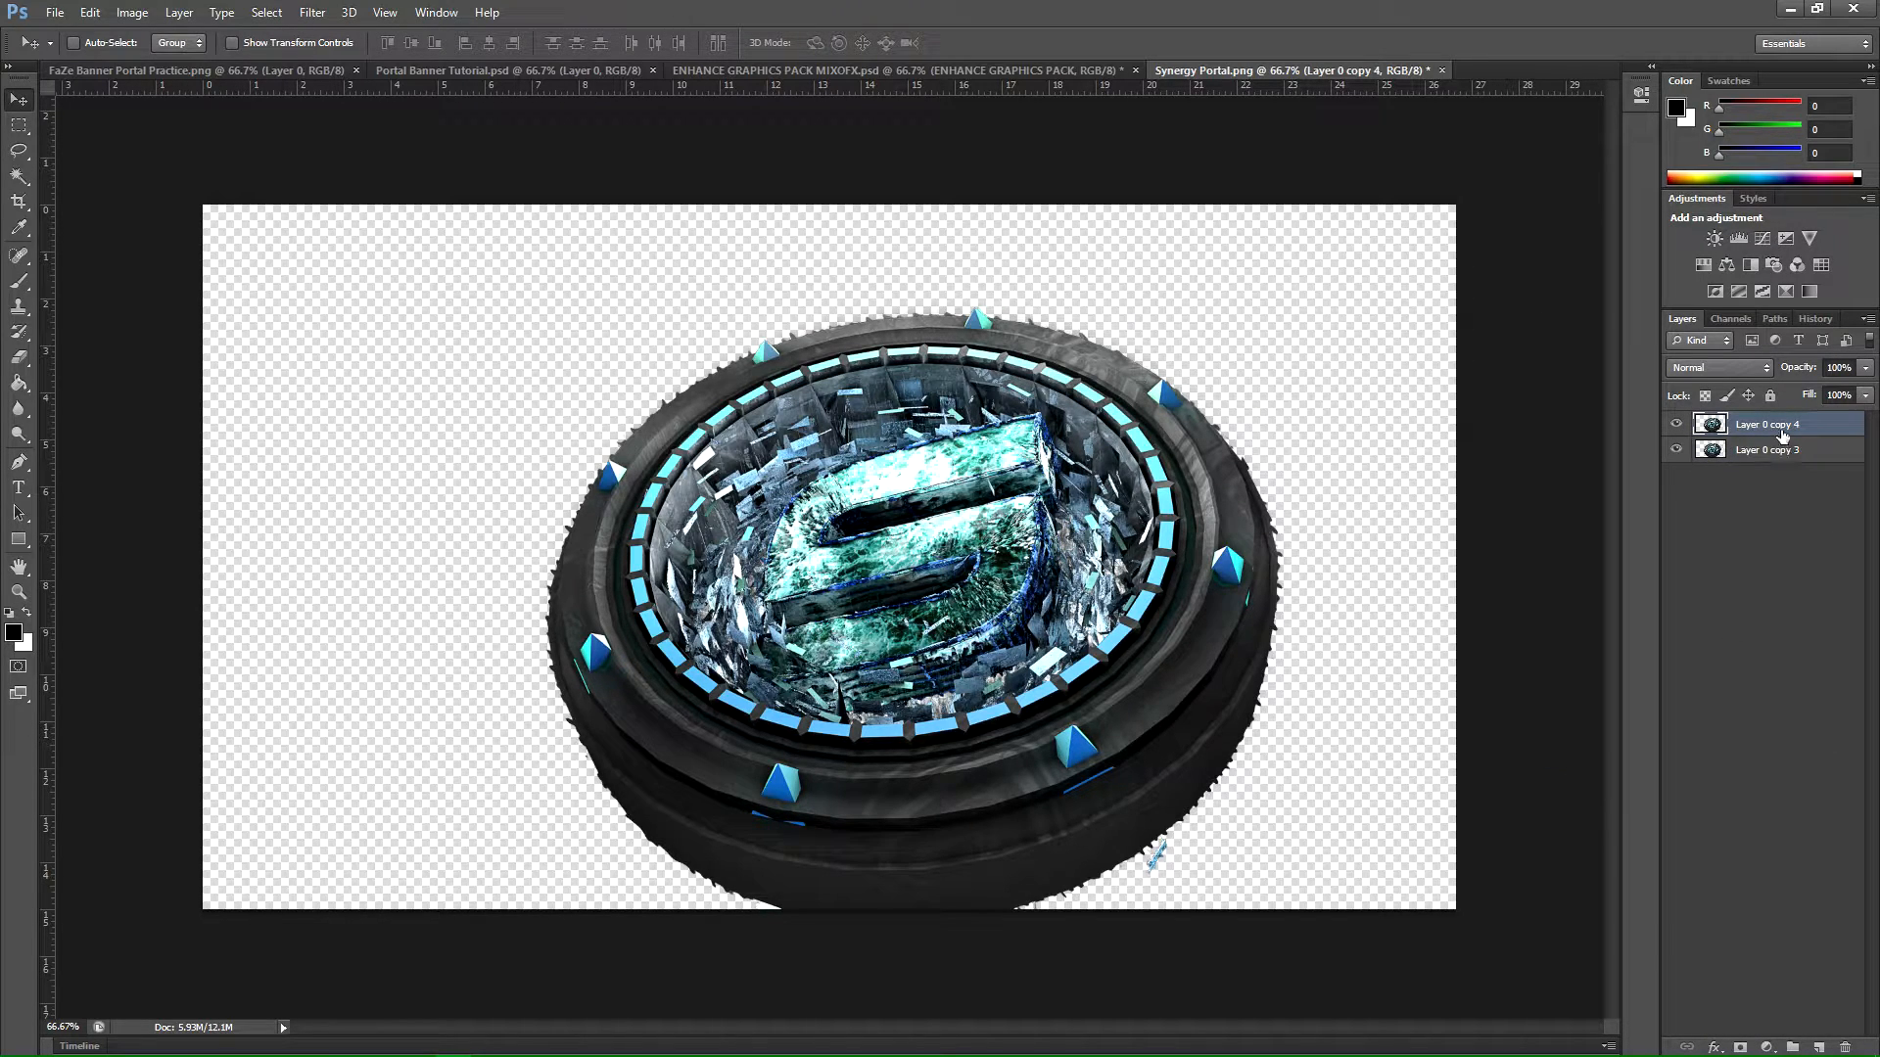
Step: Apply a Gaussian Blur with a 30 pixel radius to the lower portal layer and set its opacity to 70%
click(1795, 451)
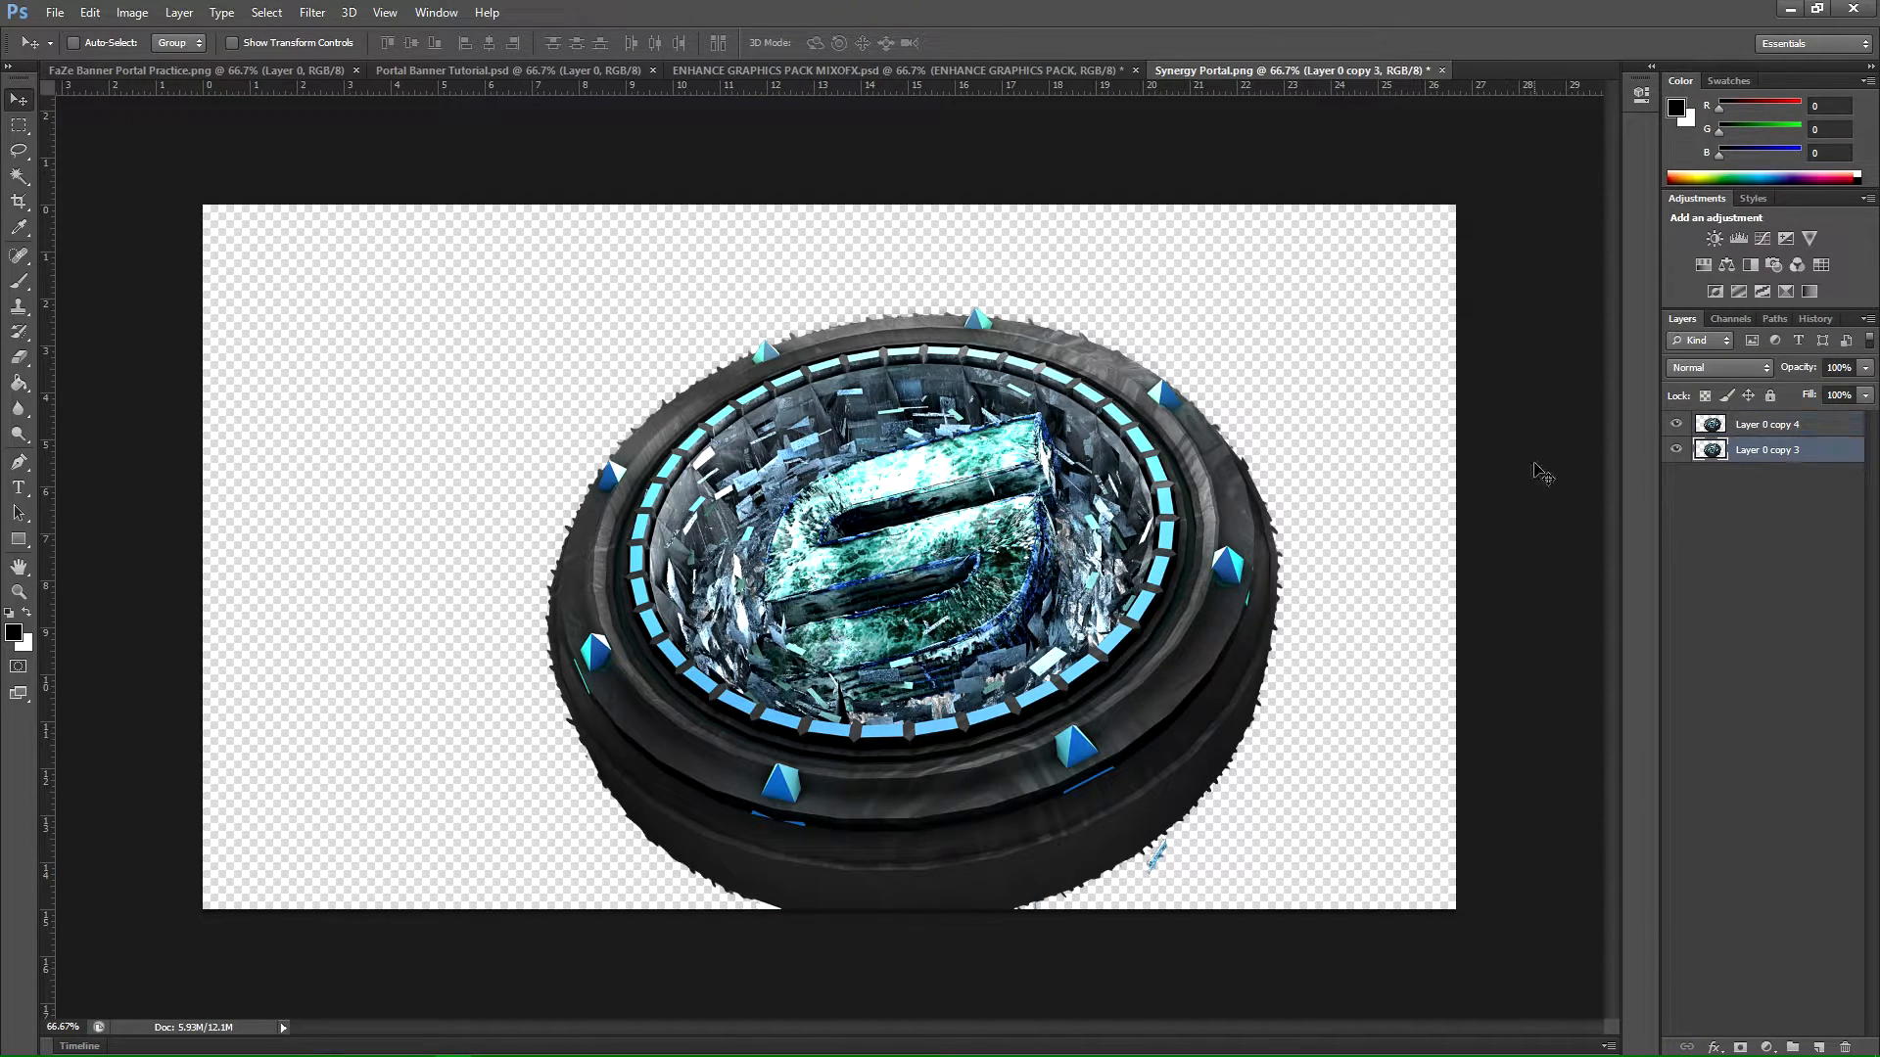
click(312, 11)
mouse_move(391, 135)
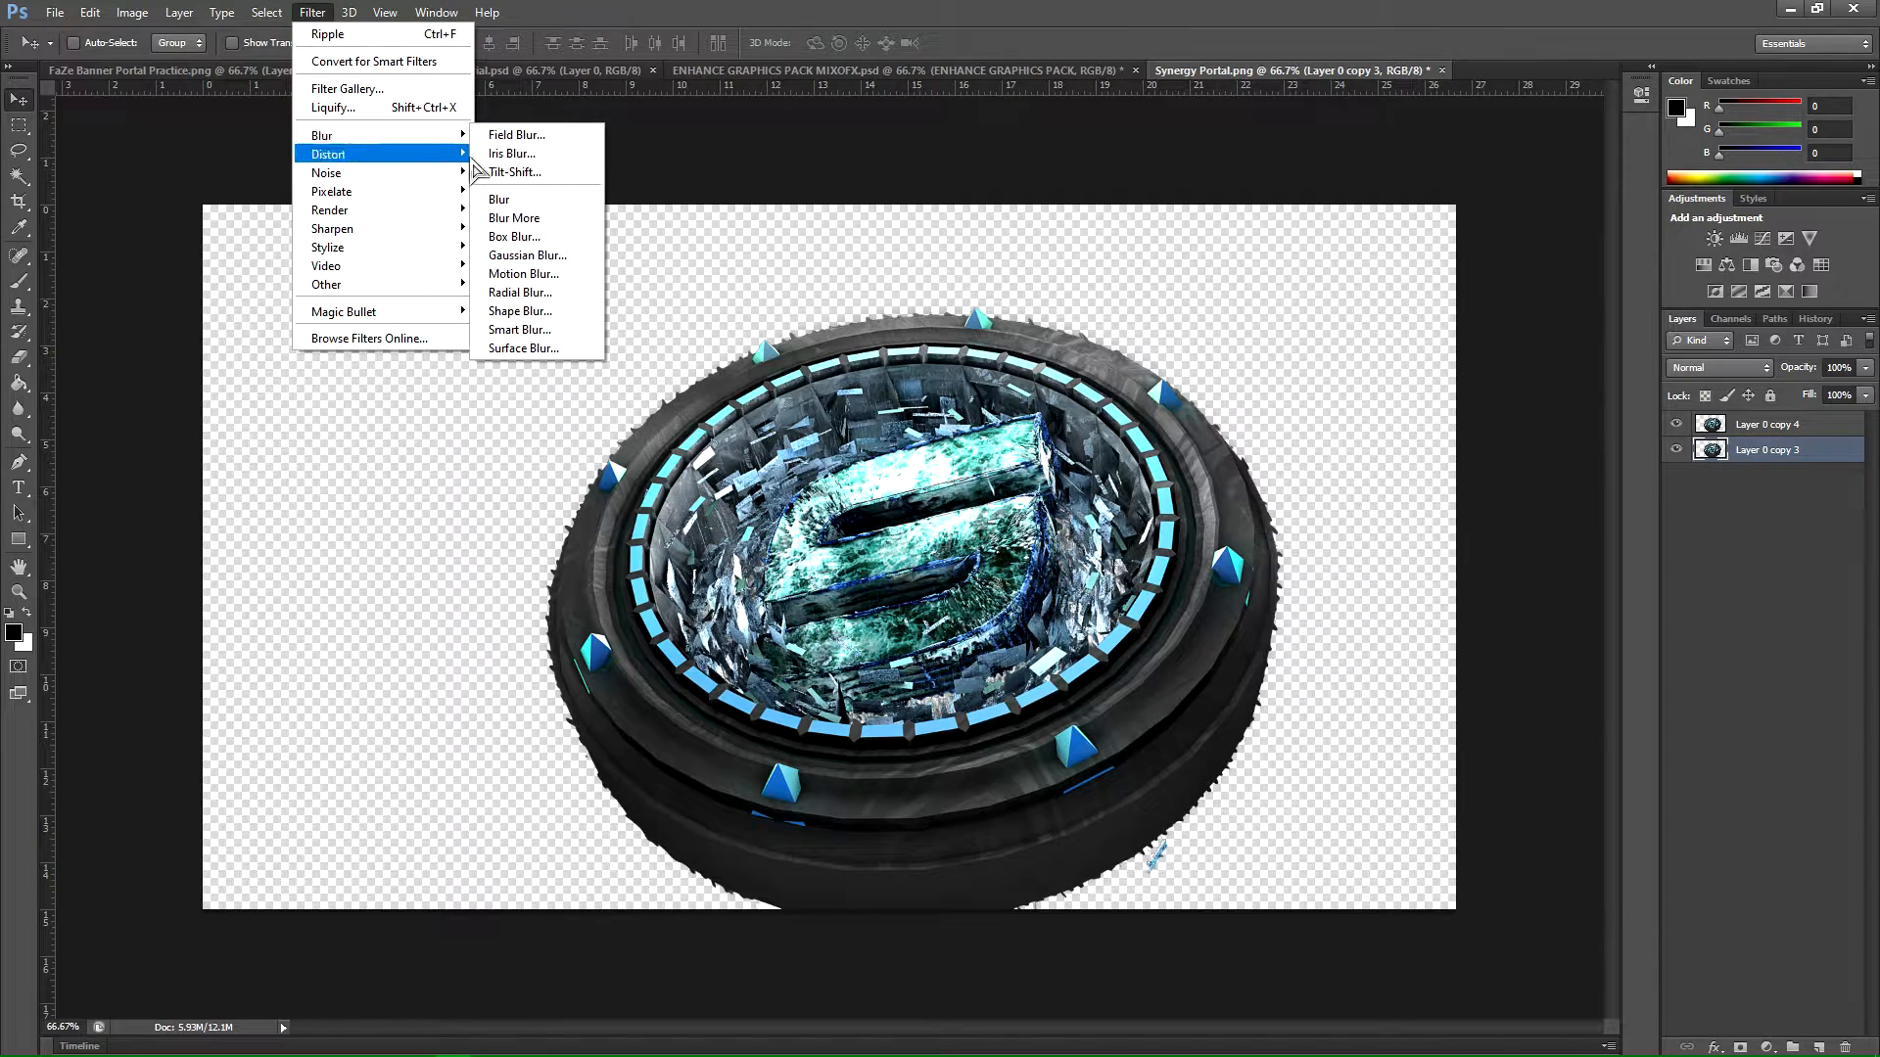
click(534, 250)
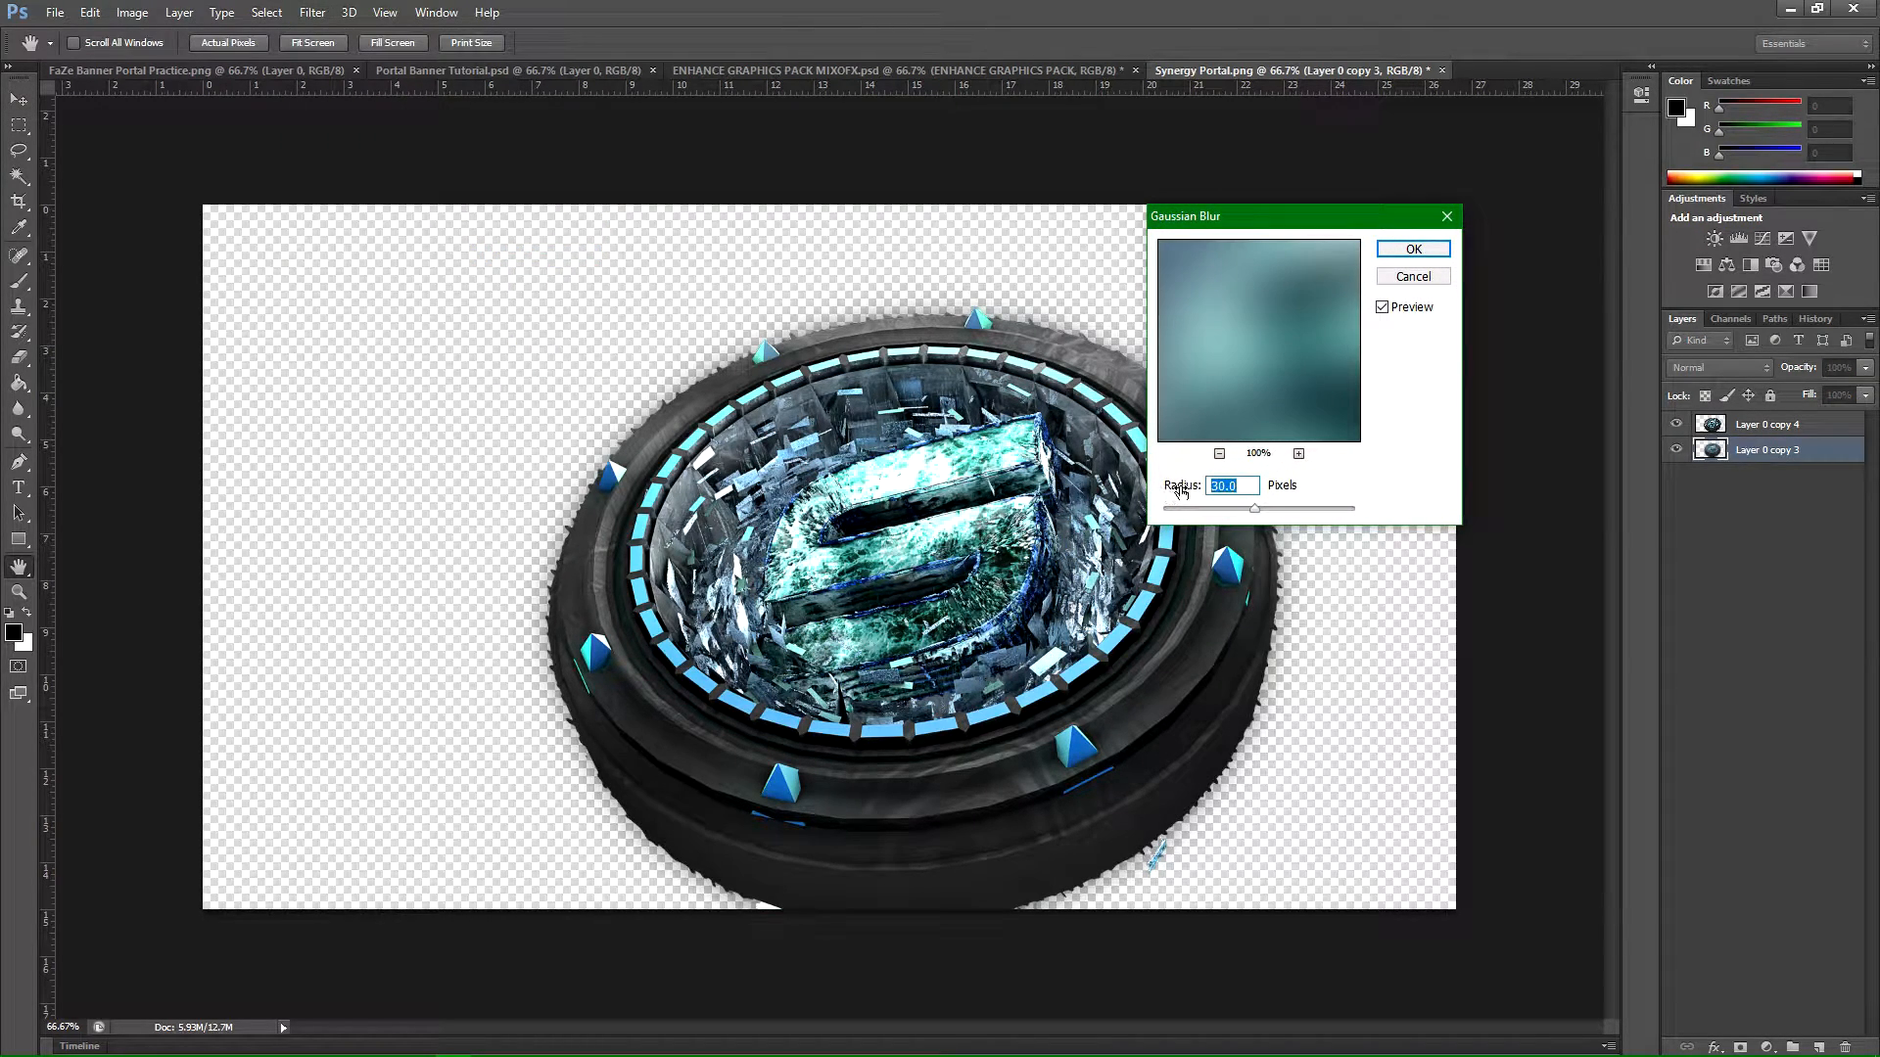
click(1413, 249)
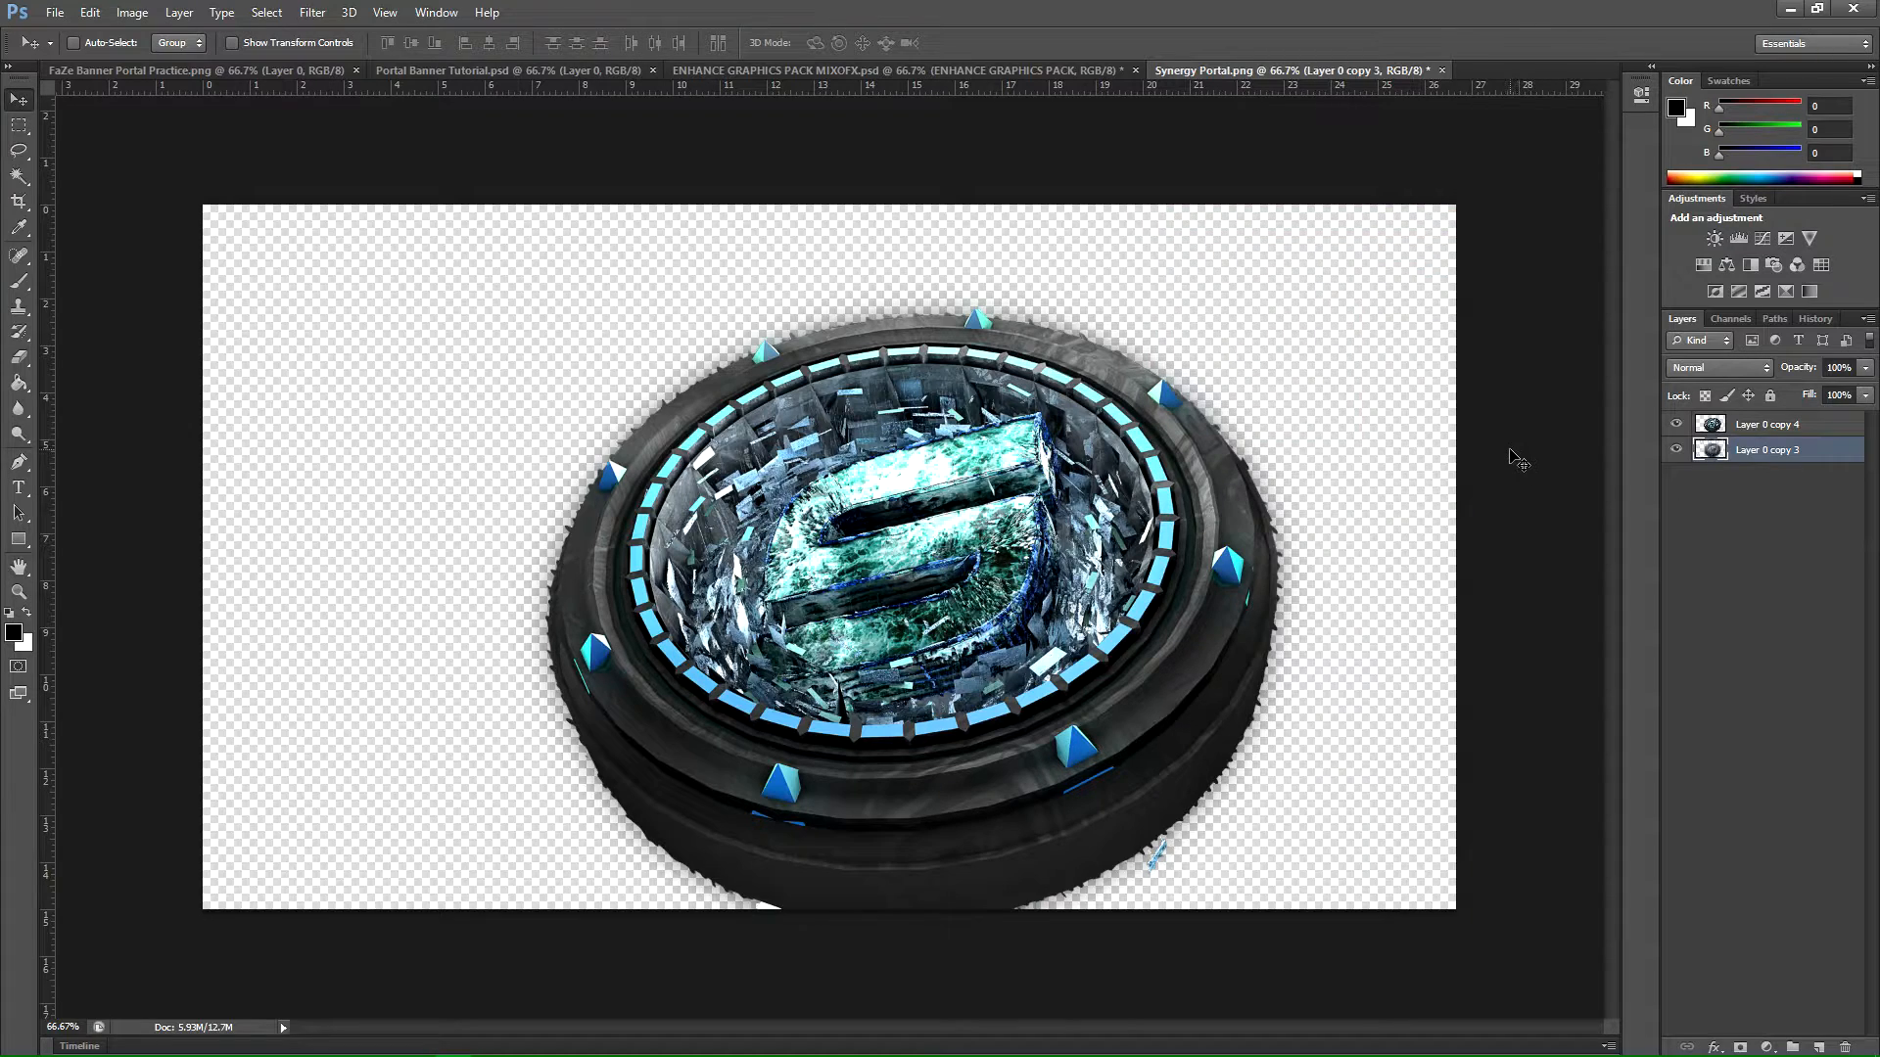
click(1841, 367)
text(70)
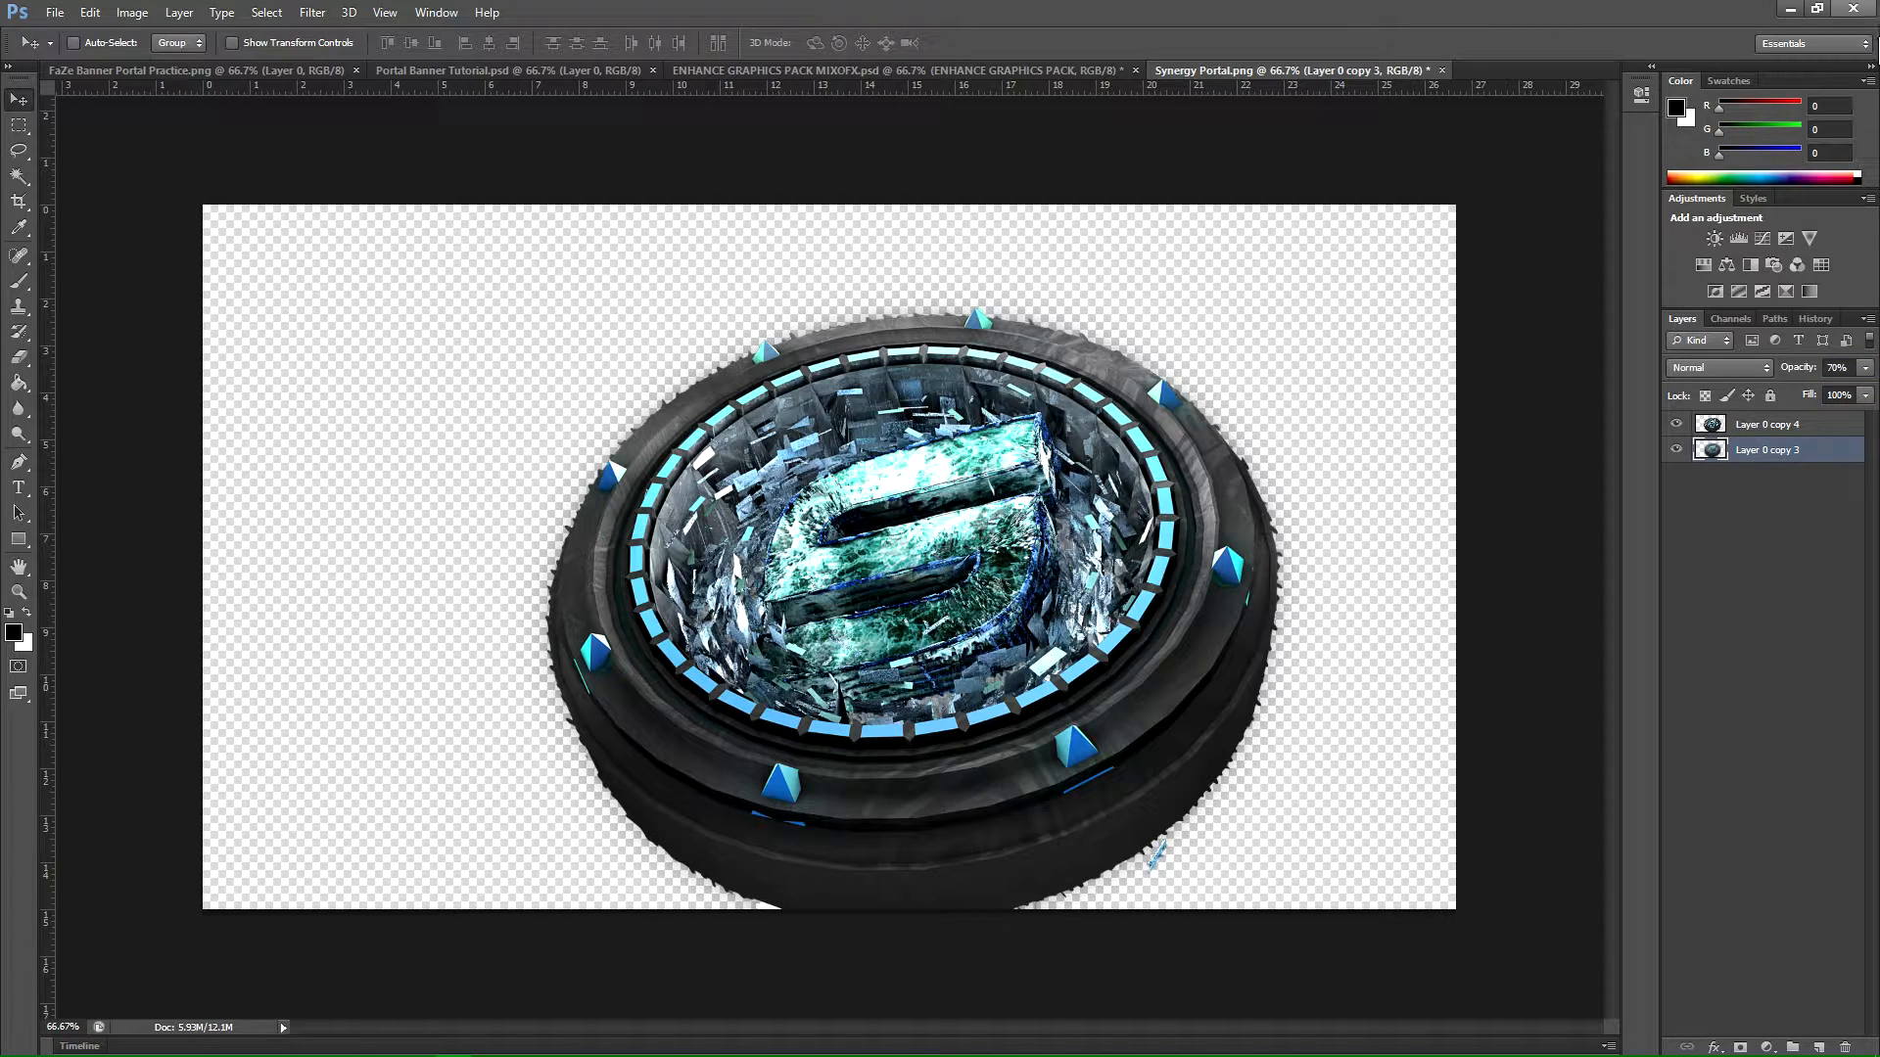
Step: Merge the blurred layer with the portal layer above it, and rename the merged layer Render
shift+click(1823, 428)
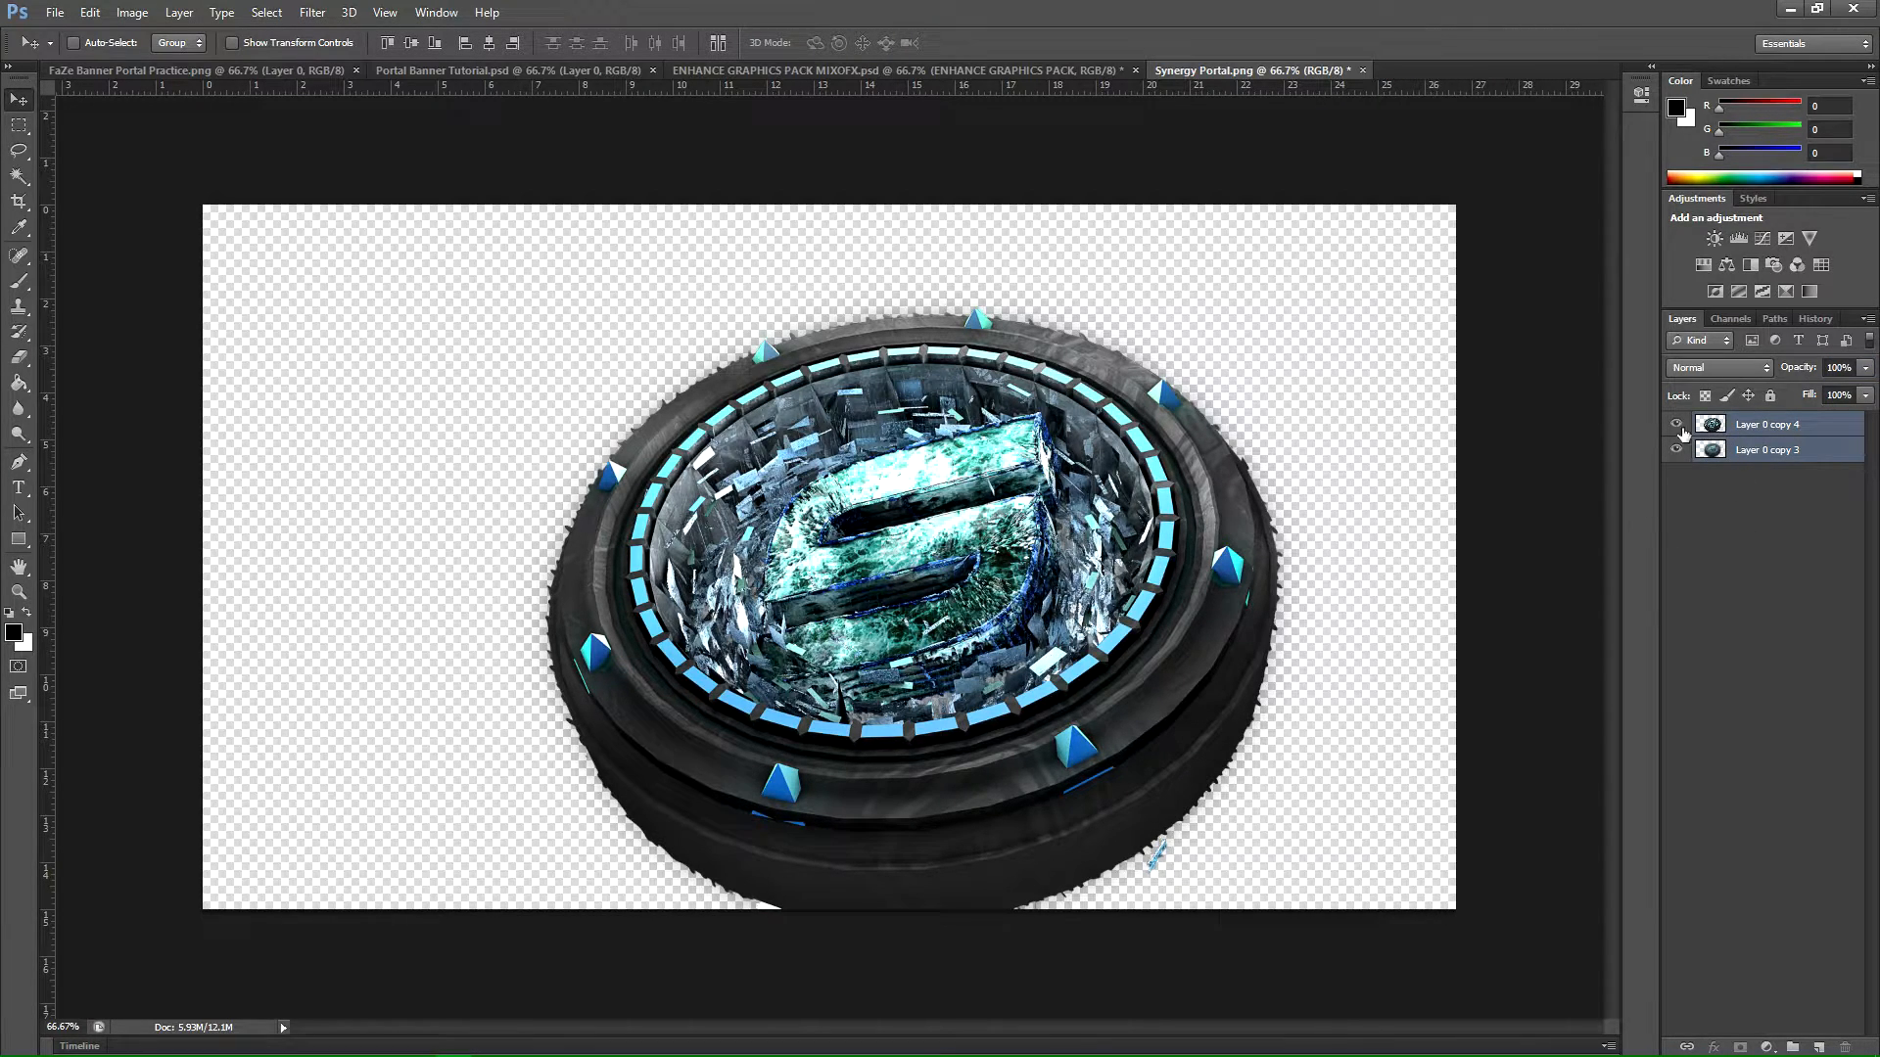
right_click(1817, 445)
click(1868, 443)
click(1819, 452)
shift+click(1825, 427)
right_click(1823, 449)
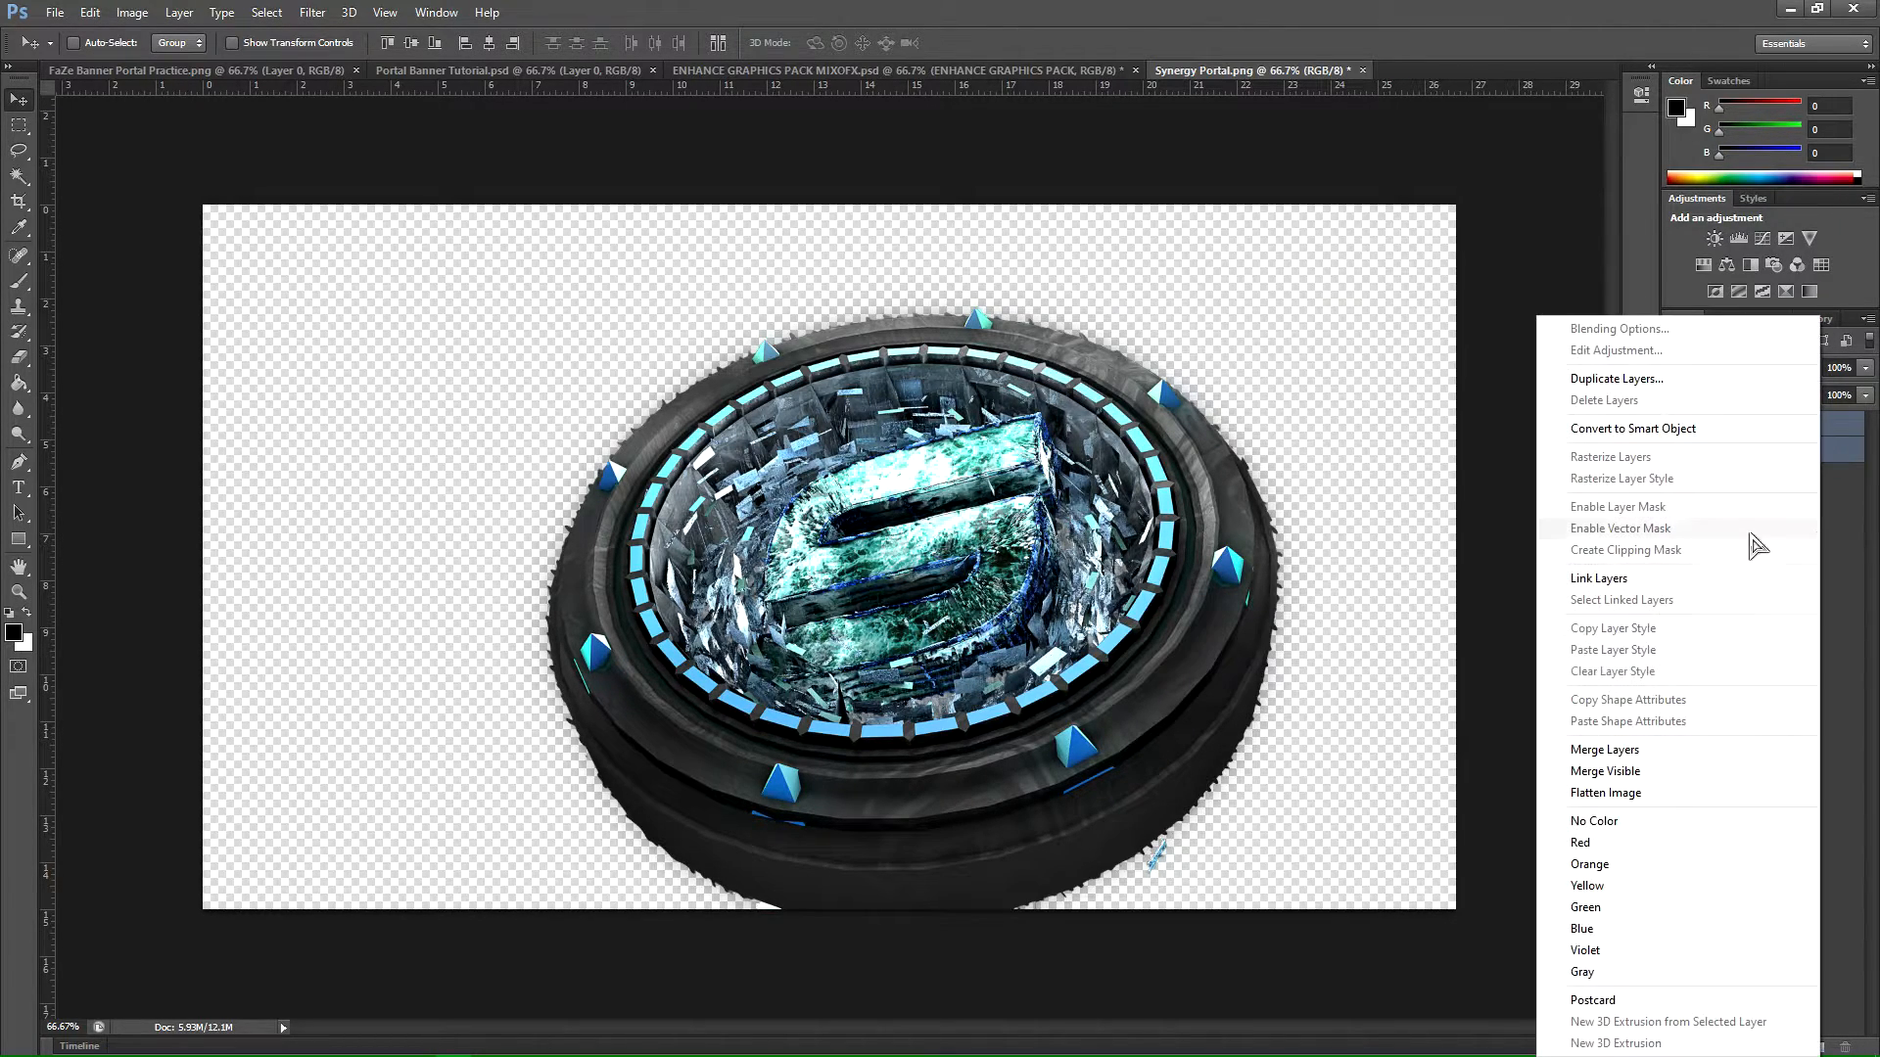
click(1605, 750)
double_click(1777, 431)
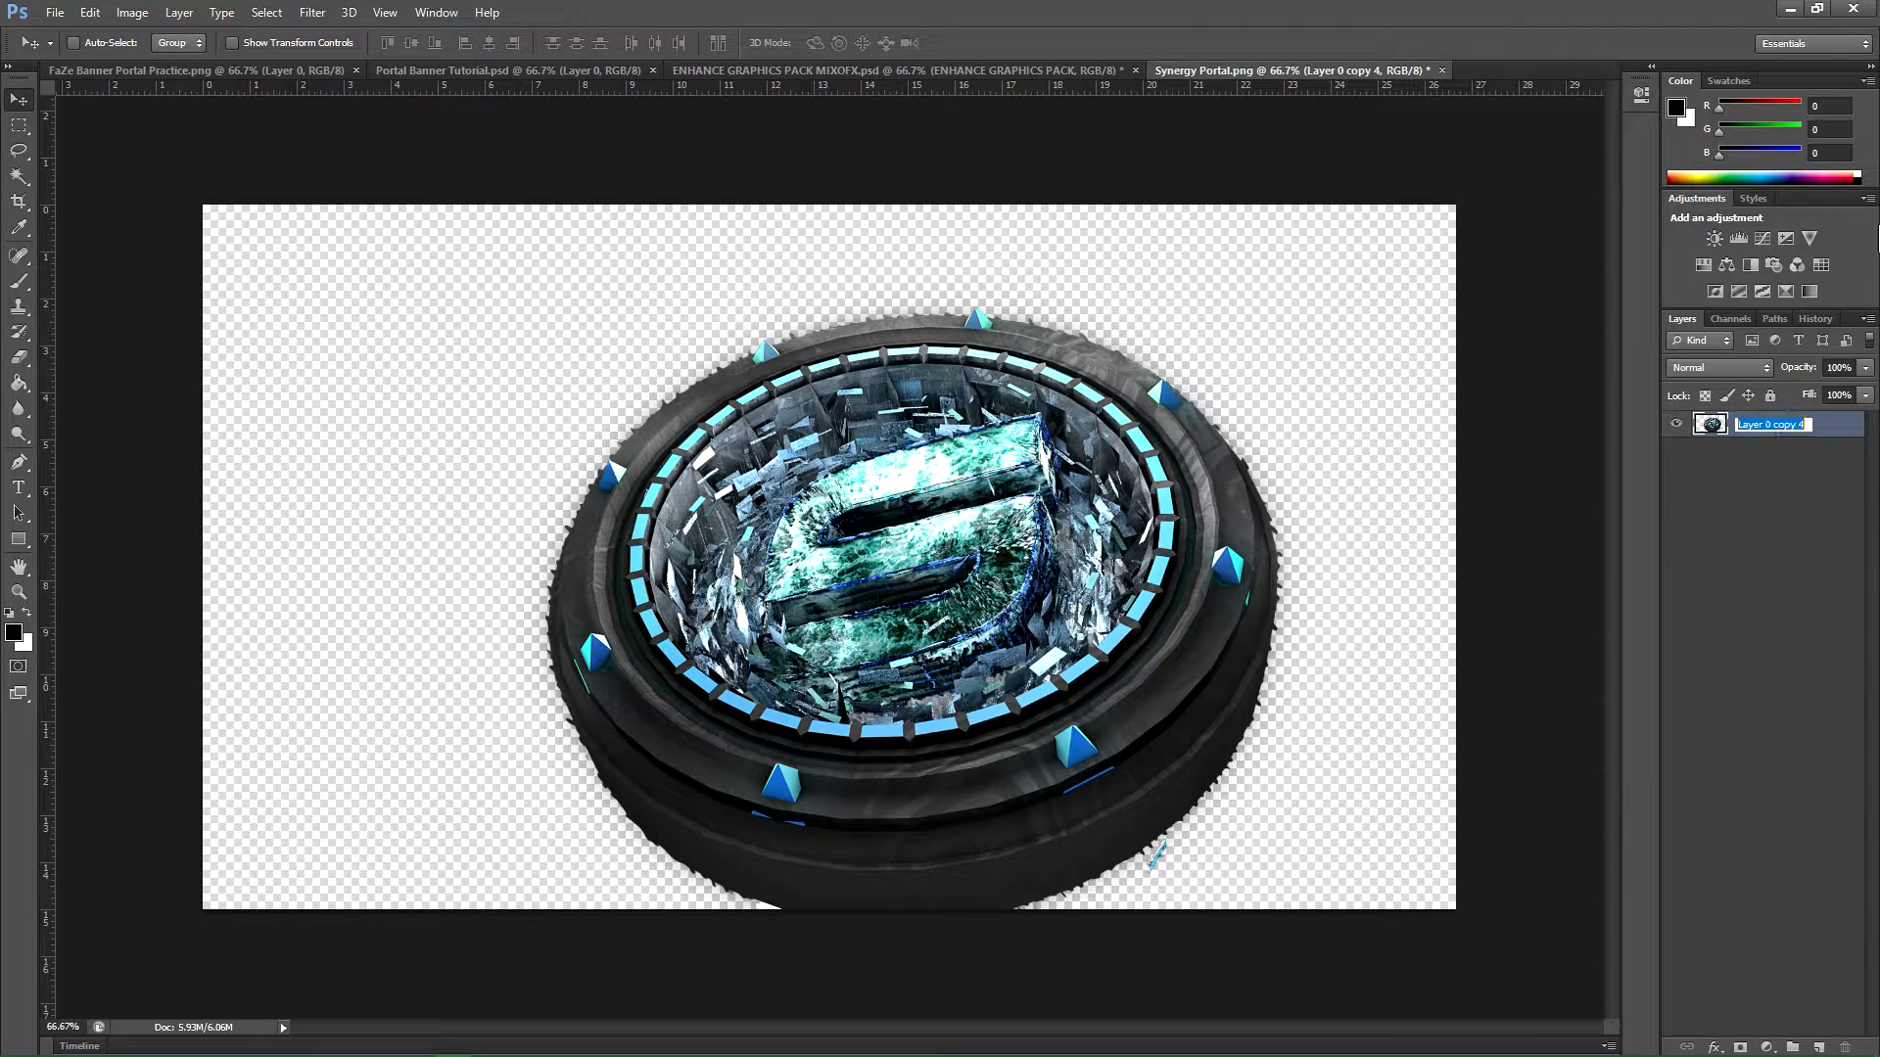
text(R)
click(1784, 578)
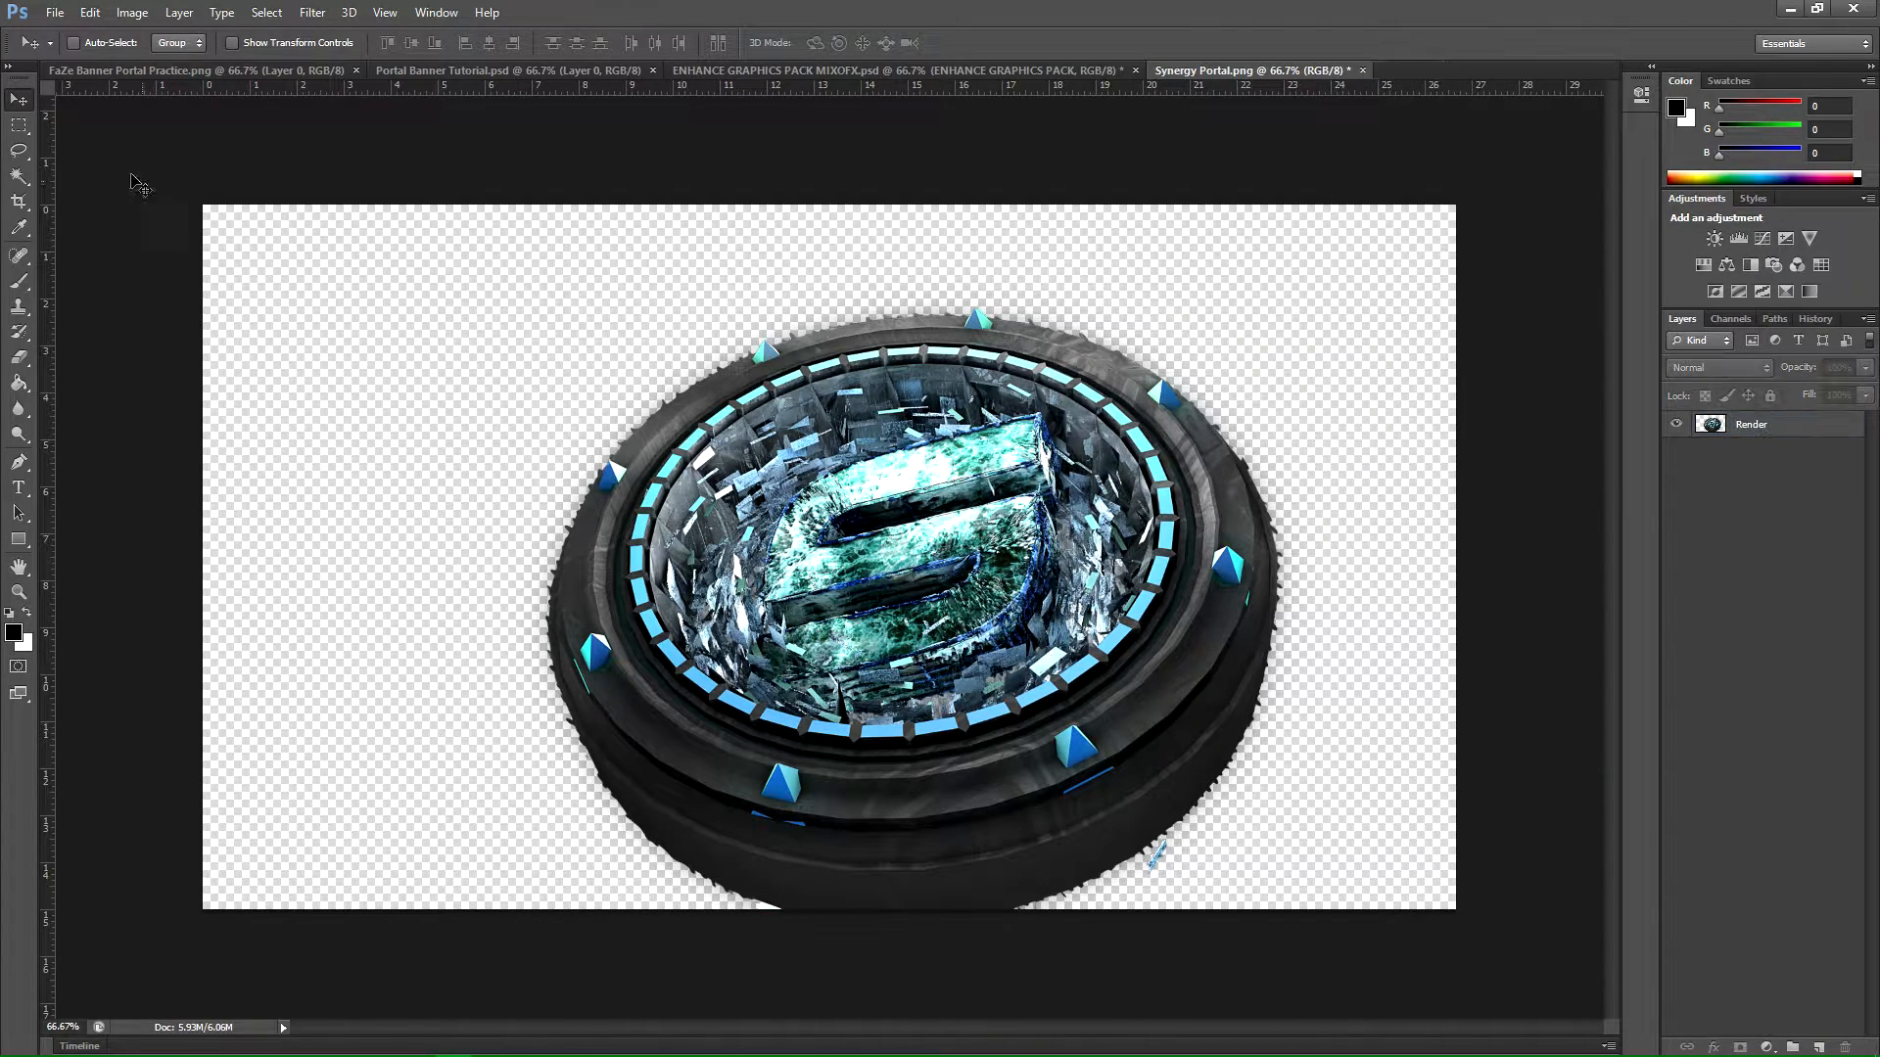
Step: Move the Render layer into the Portal Banner Tutorial document and position it behind the black middle band
click(1028, 536)
click(818, 402)
click(1759, 428)
drag(961, 536, 982, 75)
drag(829, 71, 768, 66)
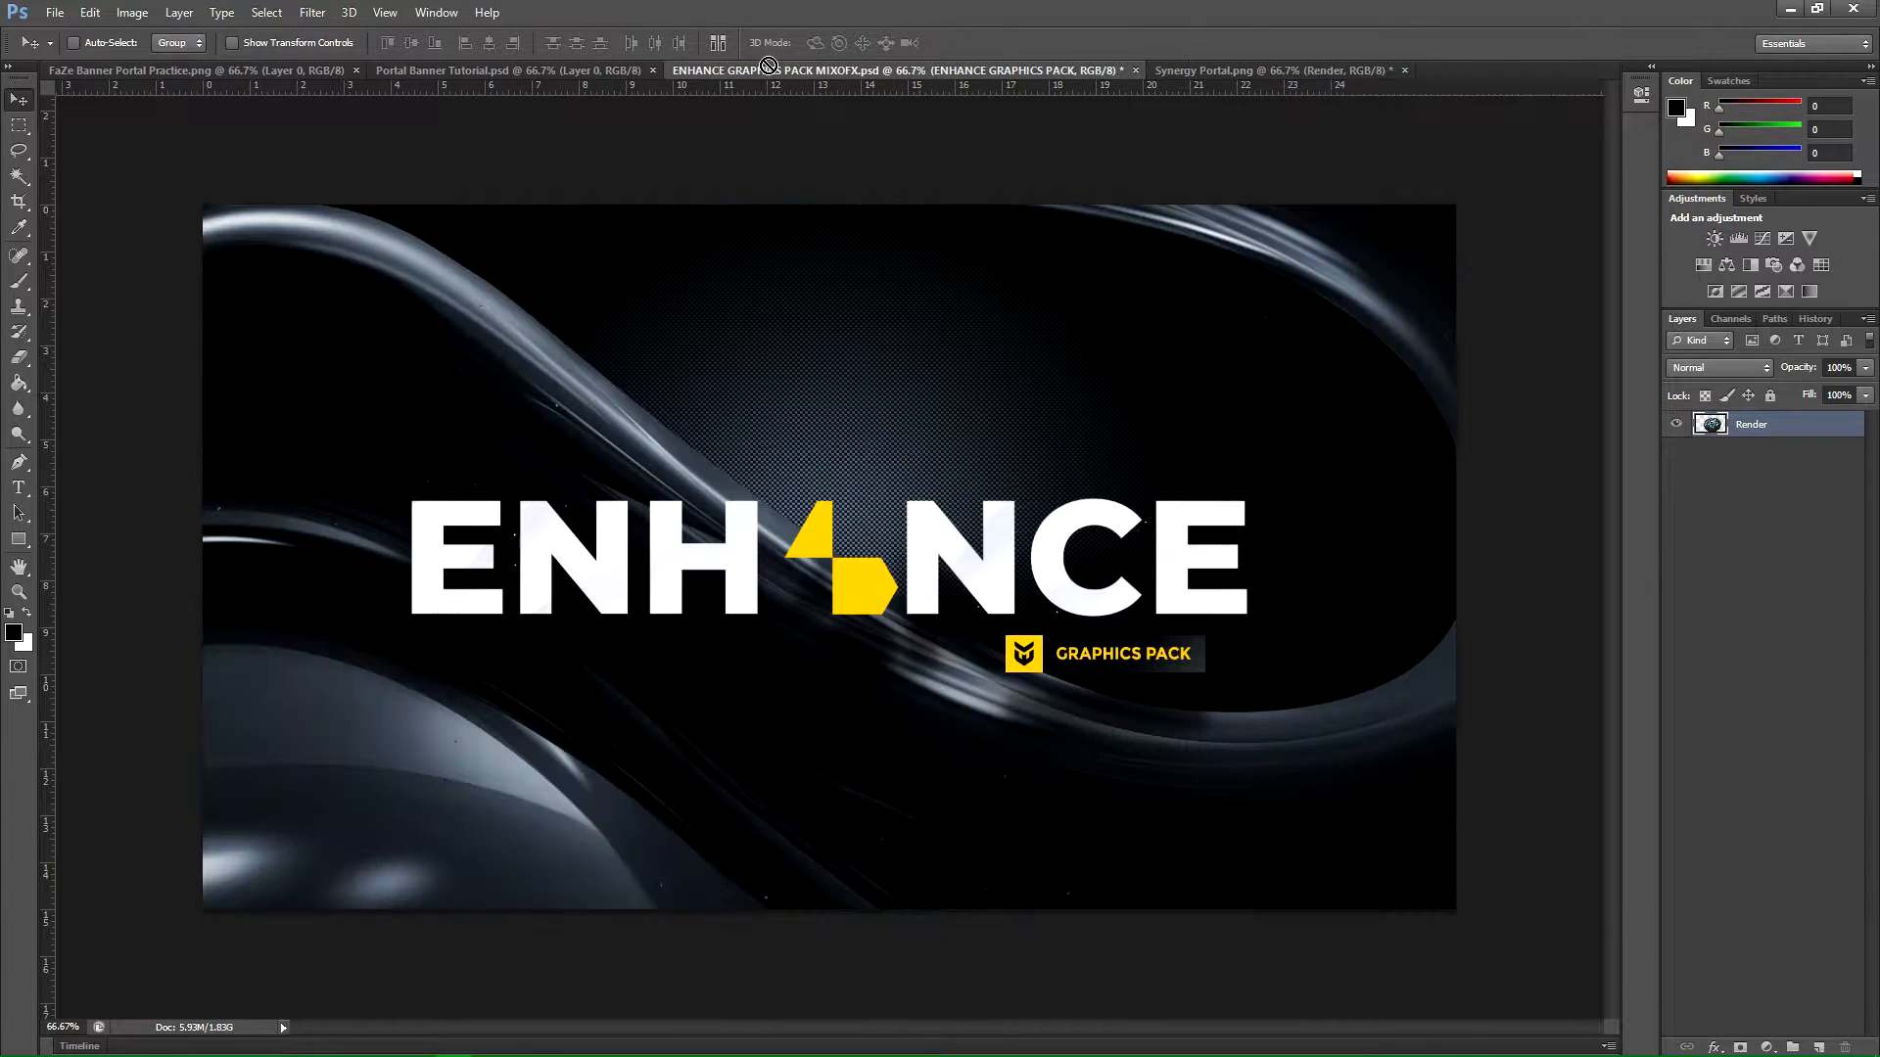
drag(488, 67, 1016, 420)
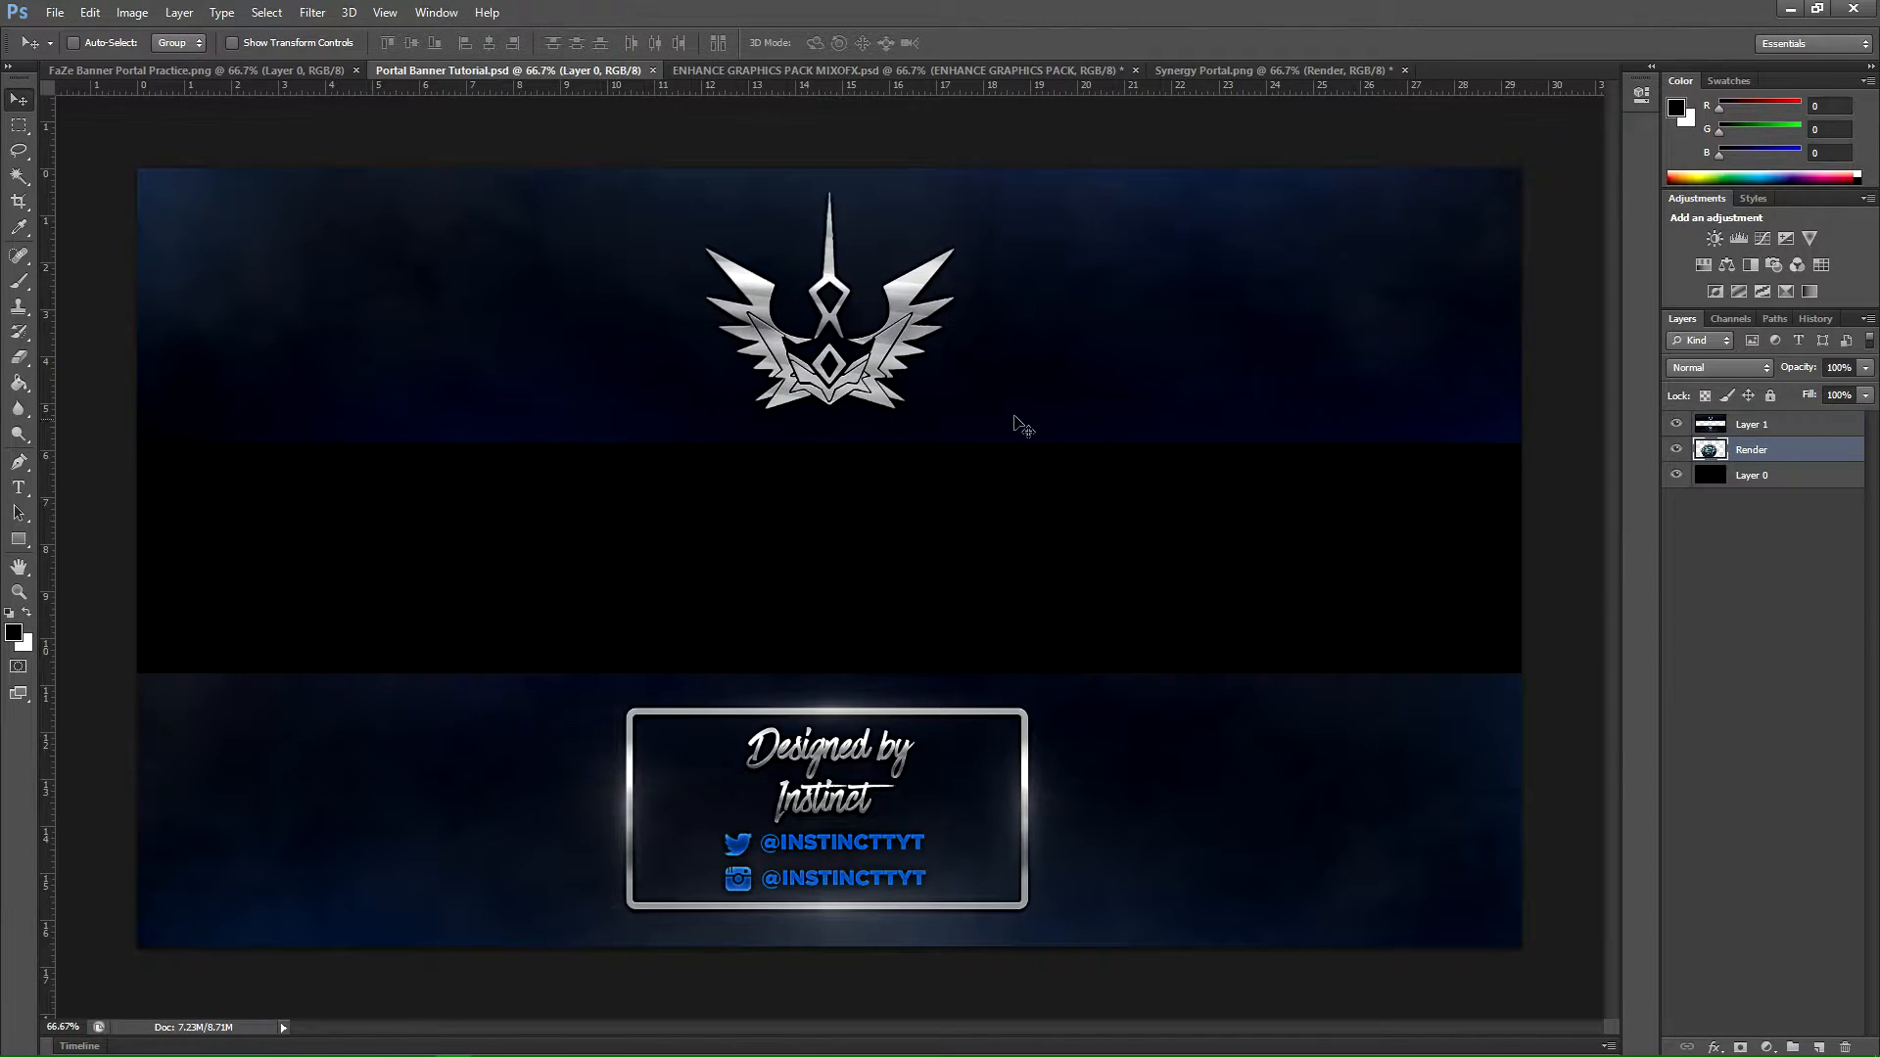
drag(792, 484, 881, 612)
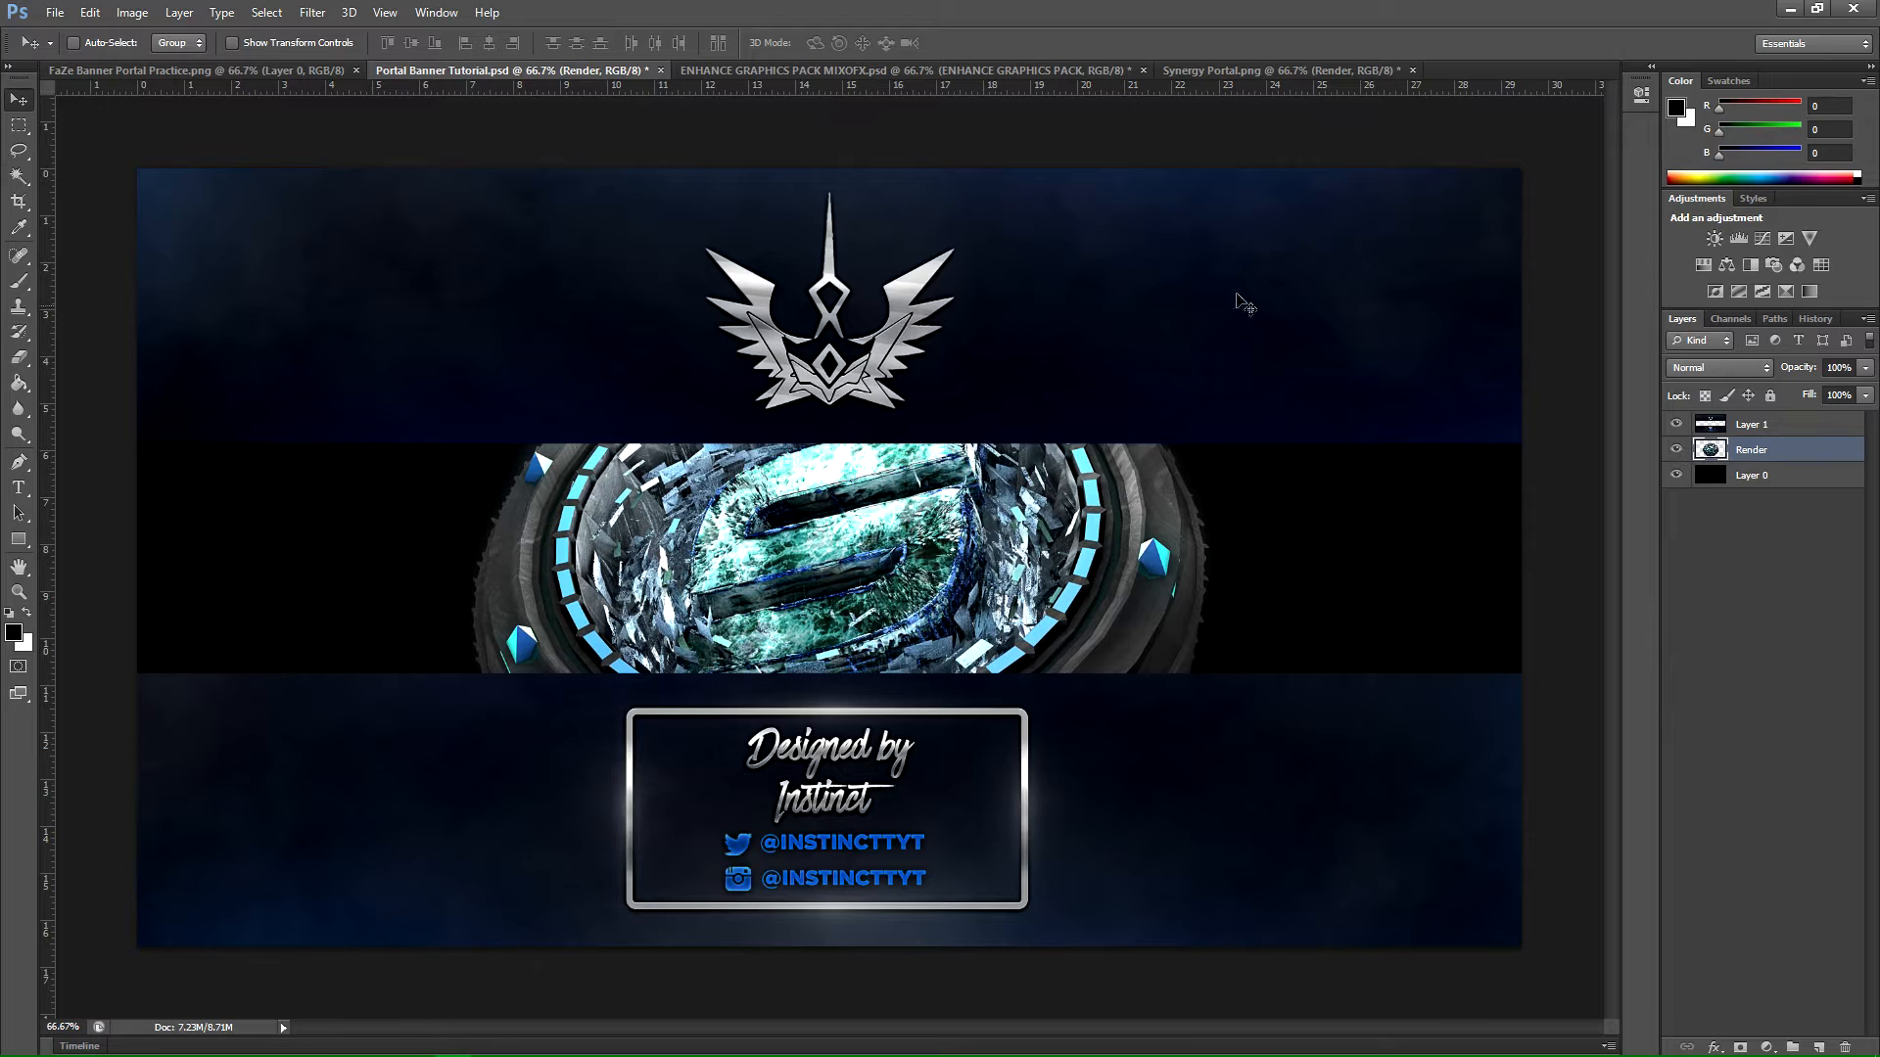
Step: Close the Synergy Portal document
click(1265, 71)
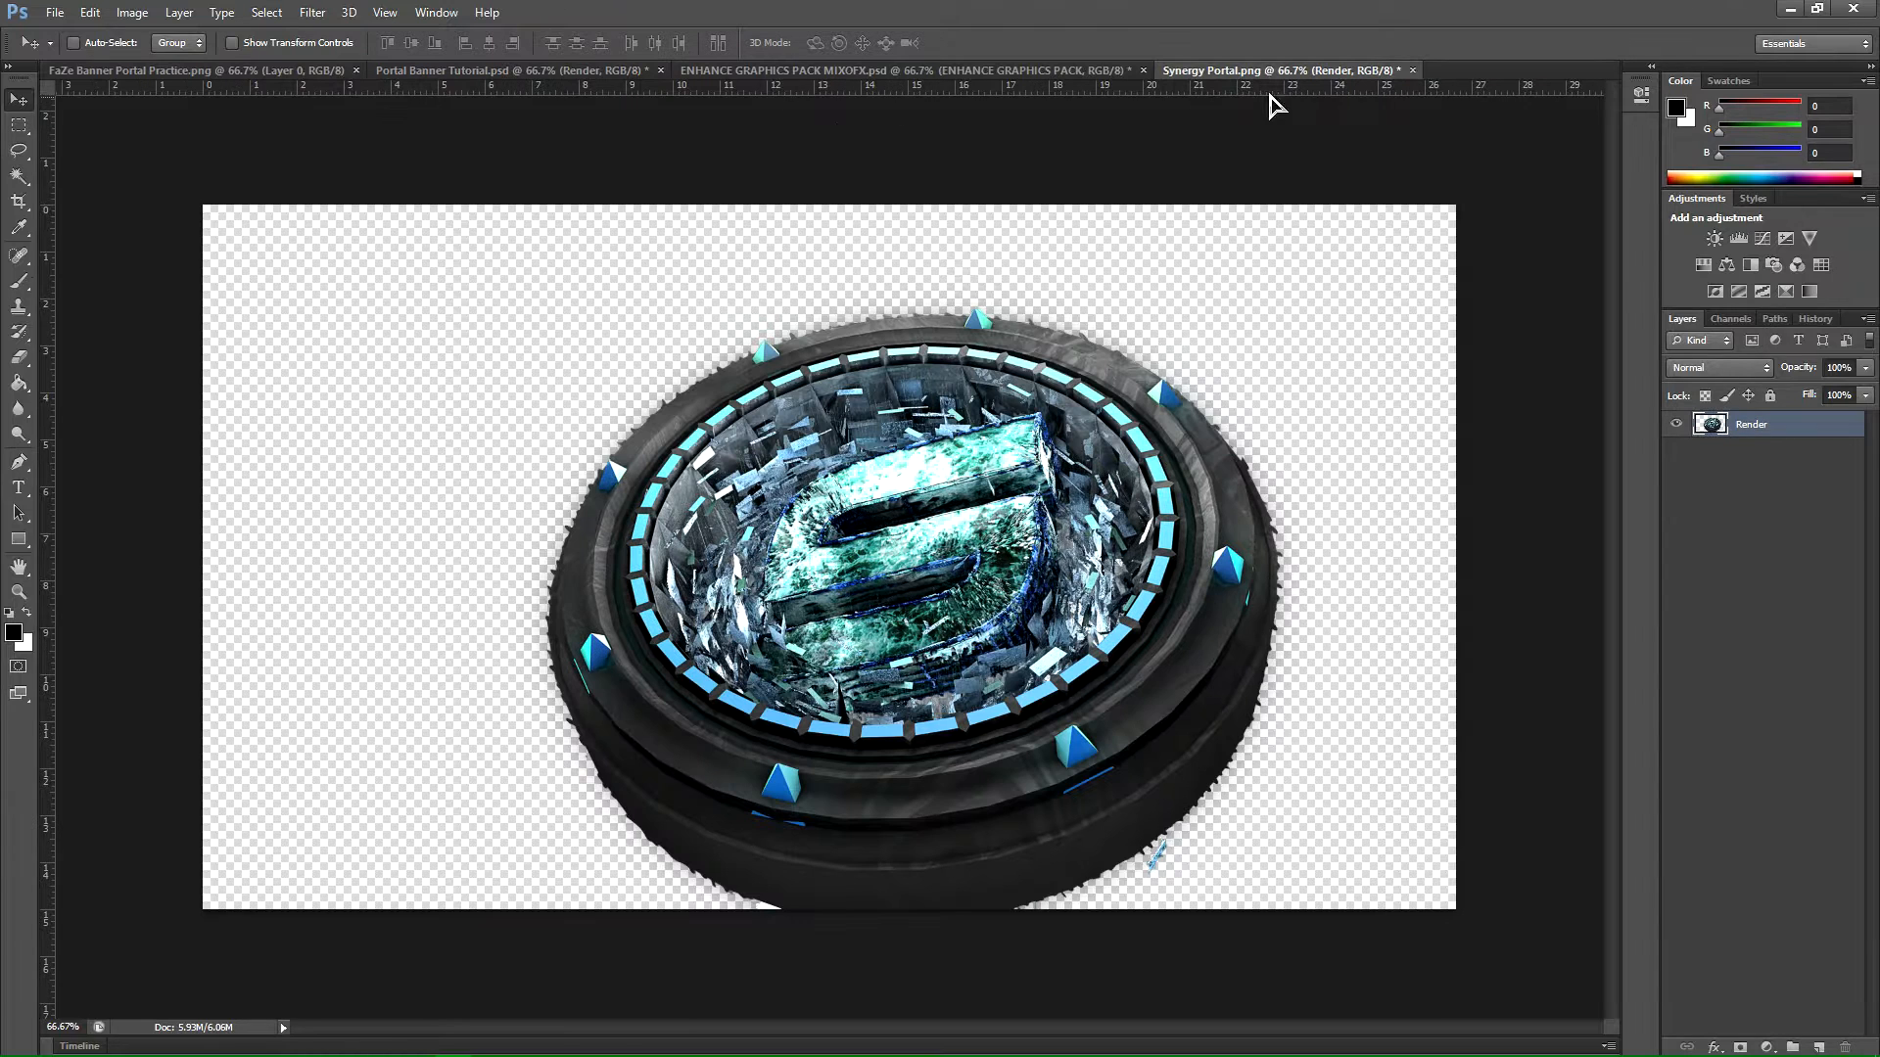
click(1410, 70)
click(952, 399)
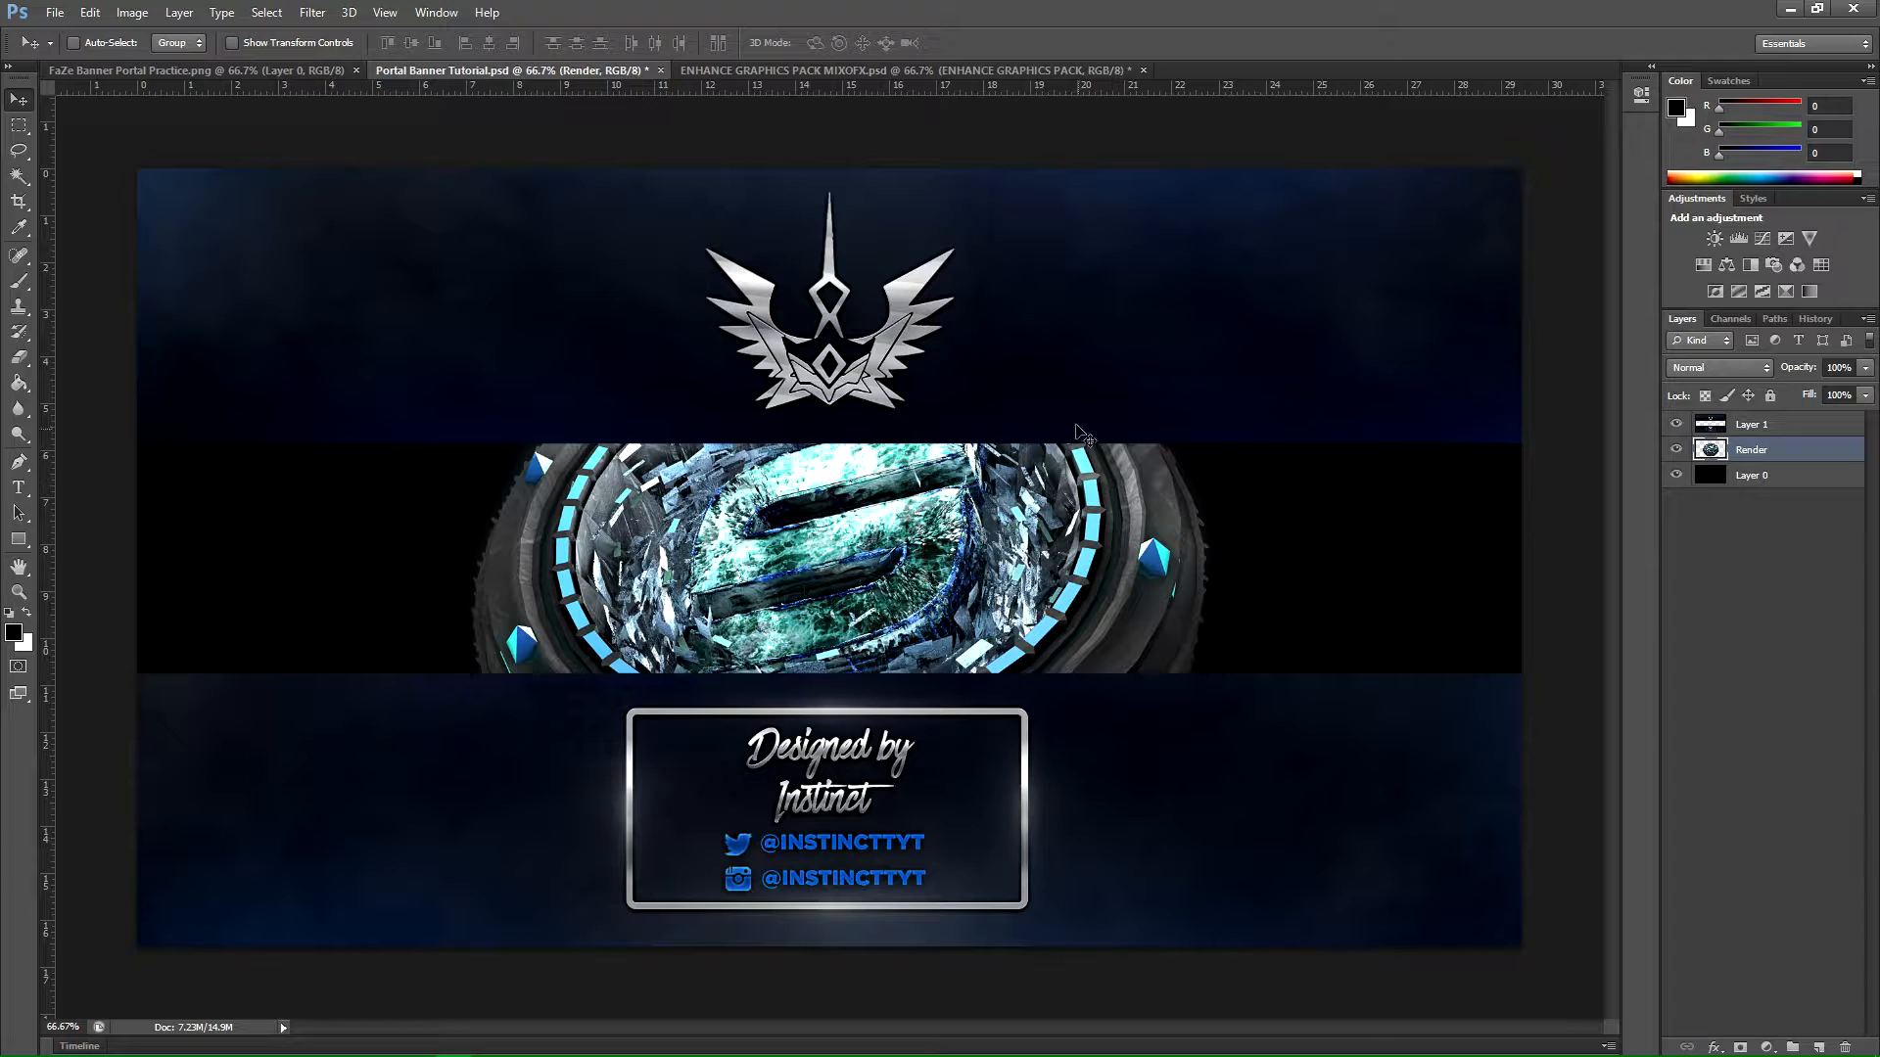
Step: Scale the portal render down proportionally with Free Transform and reposition it within the banner's middle band
key(ctrl+t)
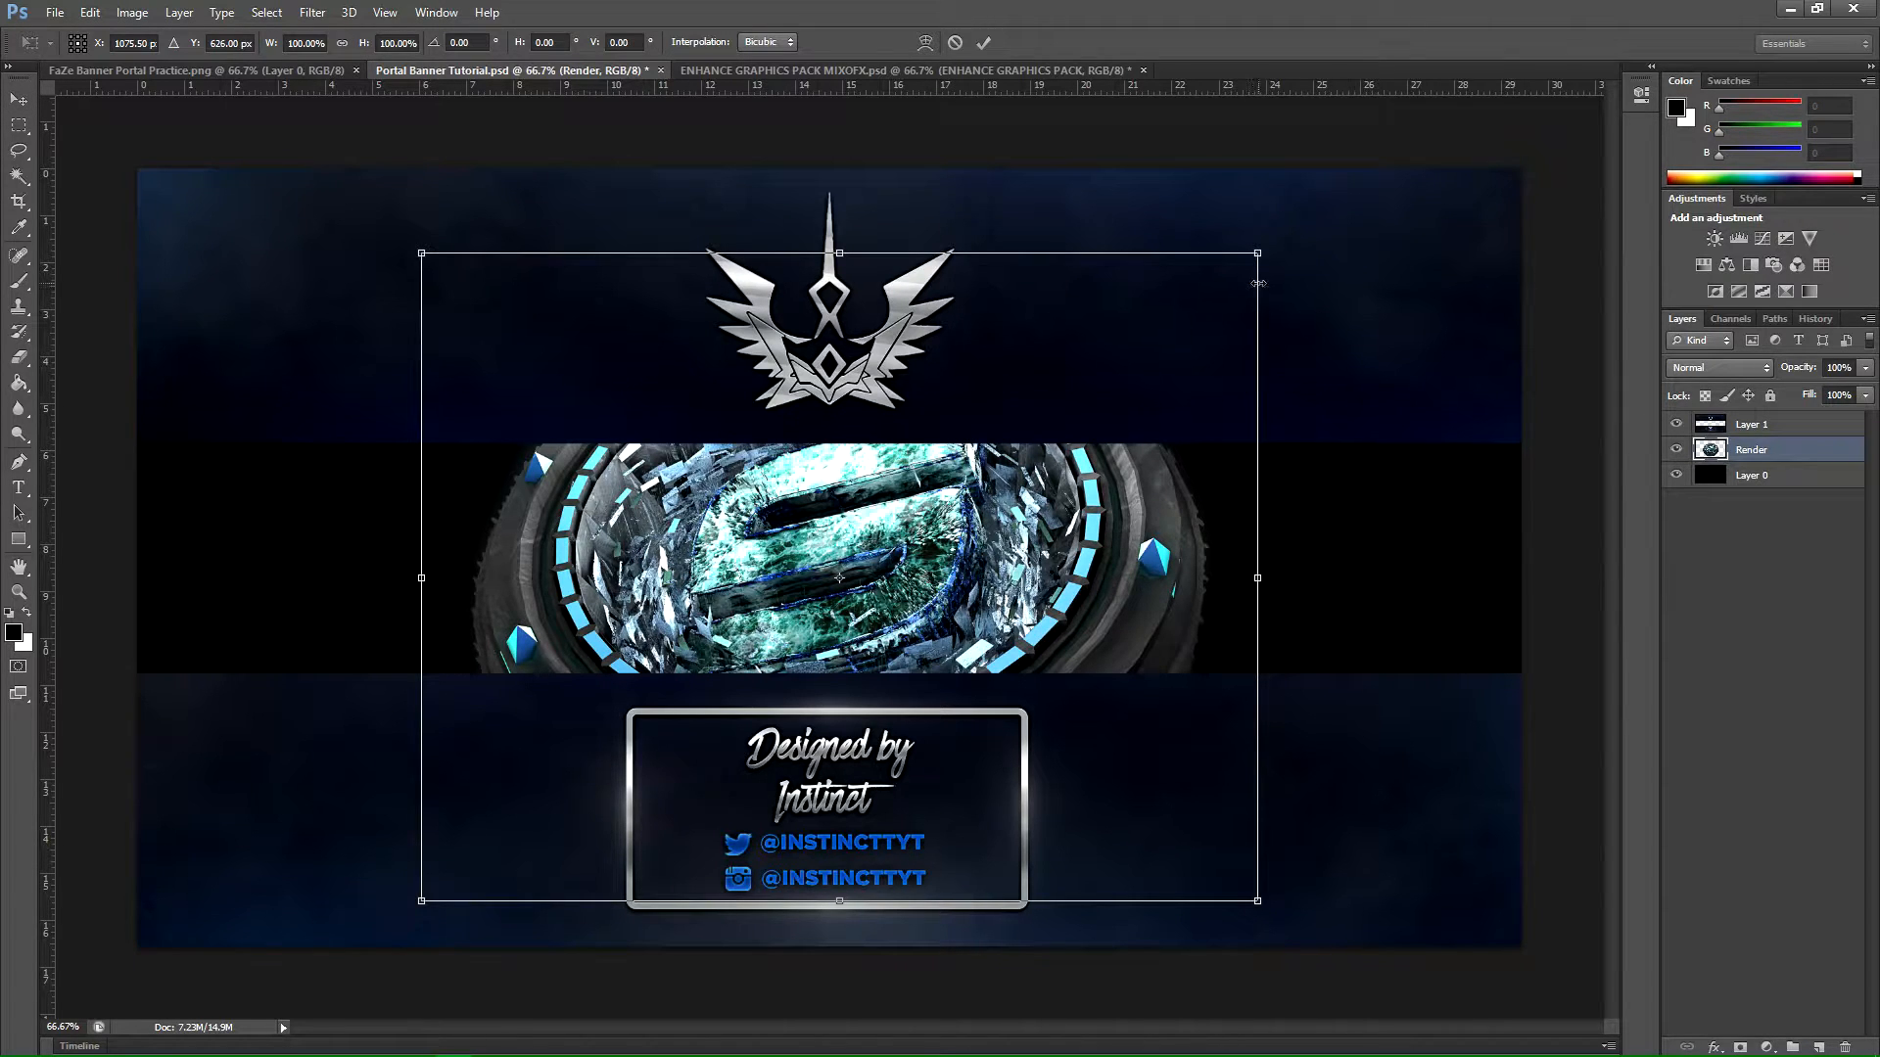
drag(1257, 253, 1049, 414)
drag(900, 495, 1019, 414)
drag(1174, 324, 1144, 350)
mouse_move(940, 591)
mouse_down()
mouse_move(970, 494)
mouse_move(964, 626)
mouse_move(909, 584)
mouse_up()
key(Return)
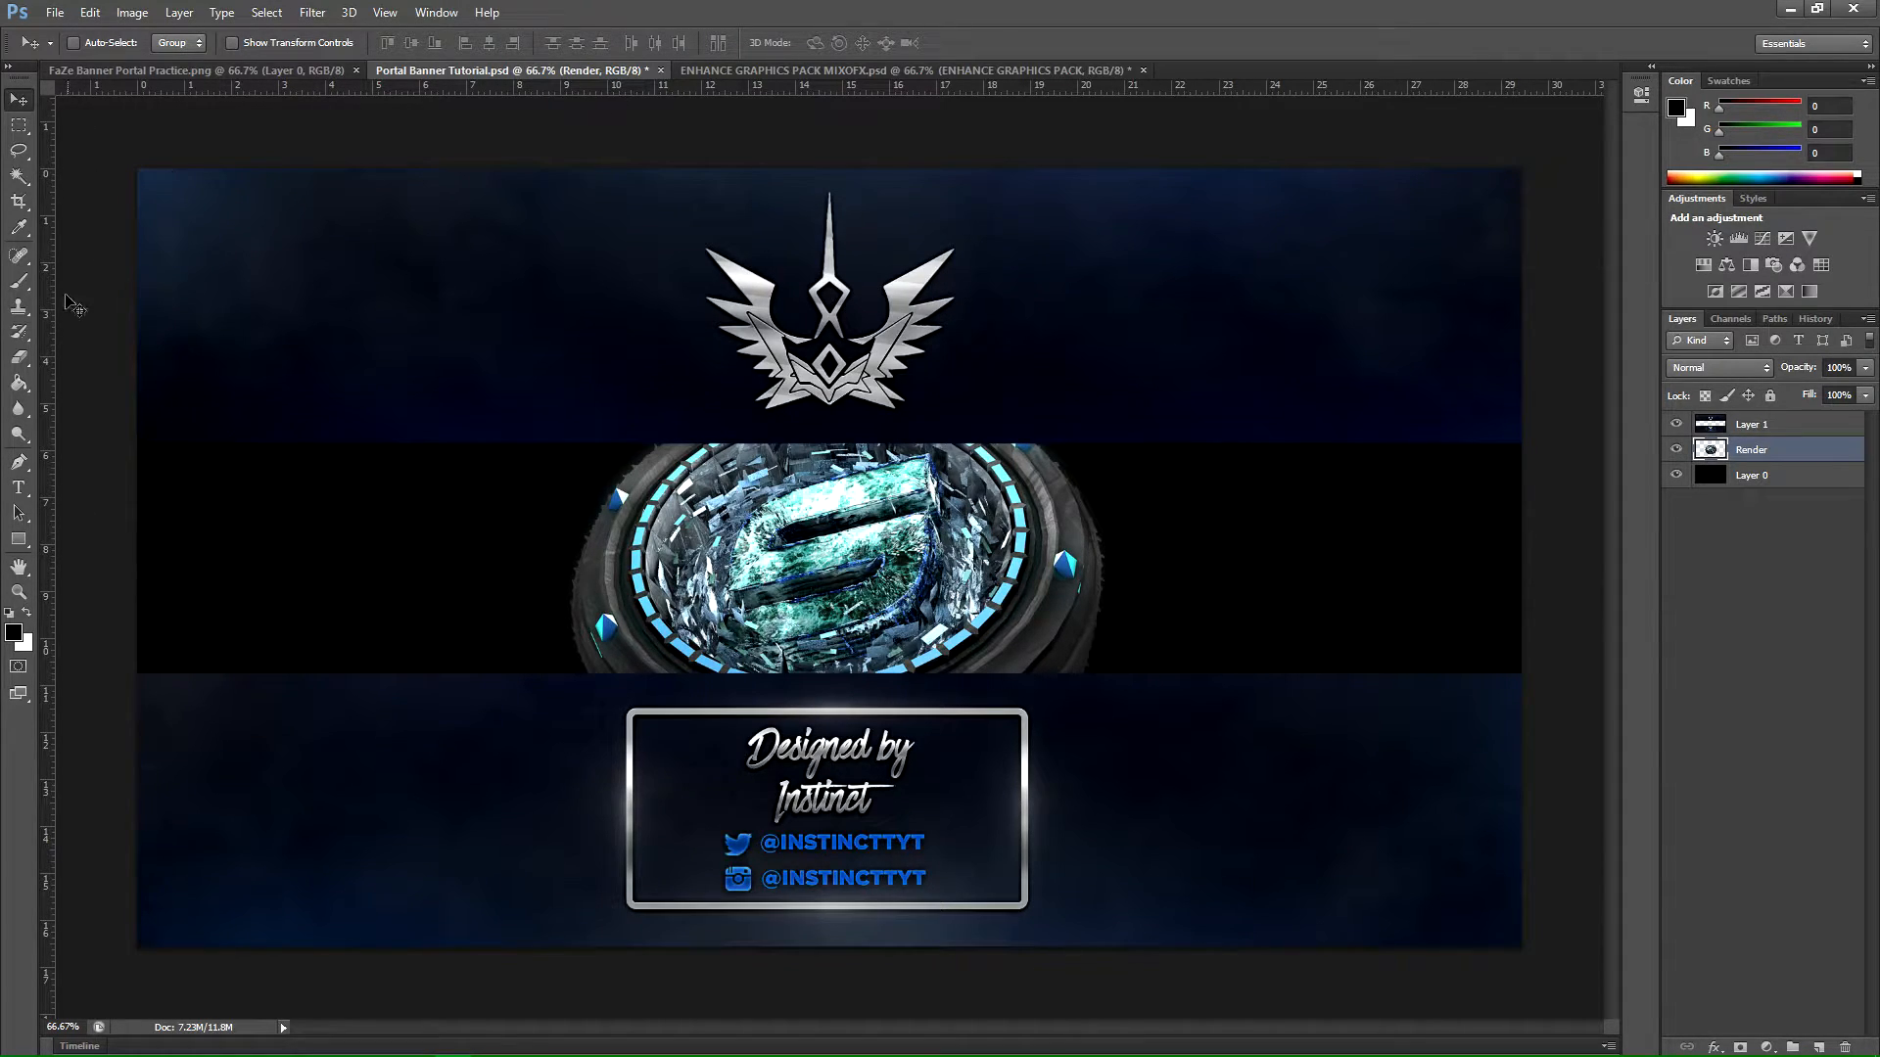
Step: Center the portal render horizontally in the banner using a temporary vertical guide through the canvas middle
drag(47, 309, 829, 470)
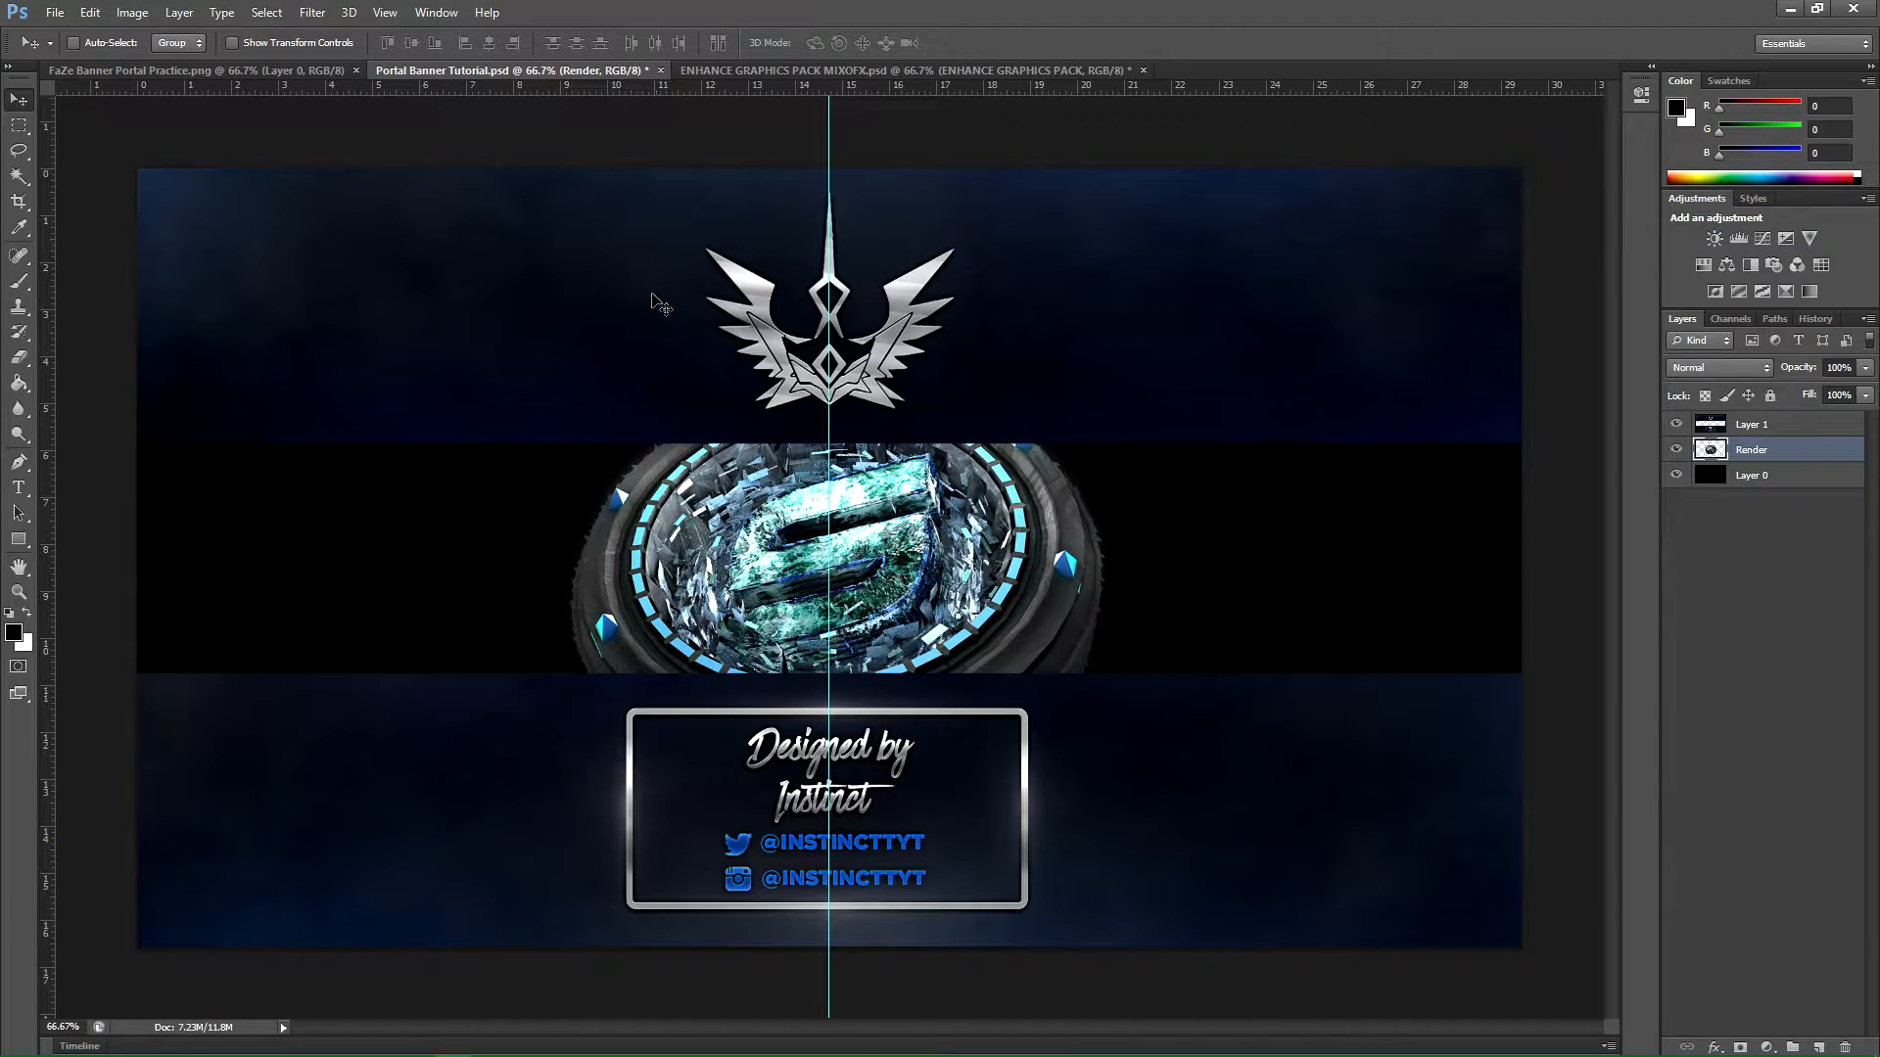
key(ctrl+r)
key(ctrl+r)
key(ctrl+r)
key(ctrl+r)
drag(956, 596, 946, 596)
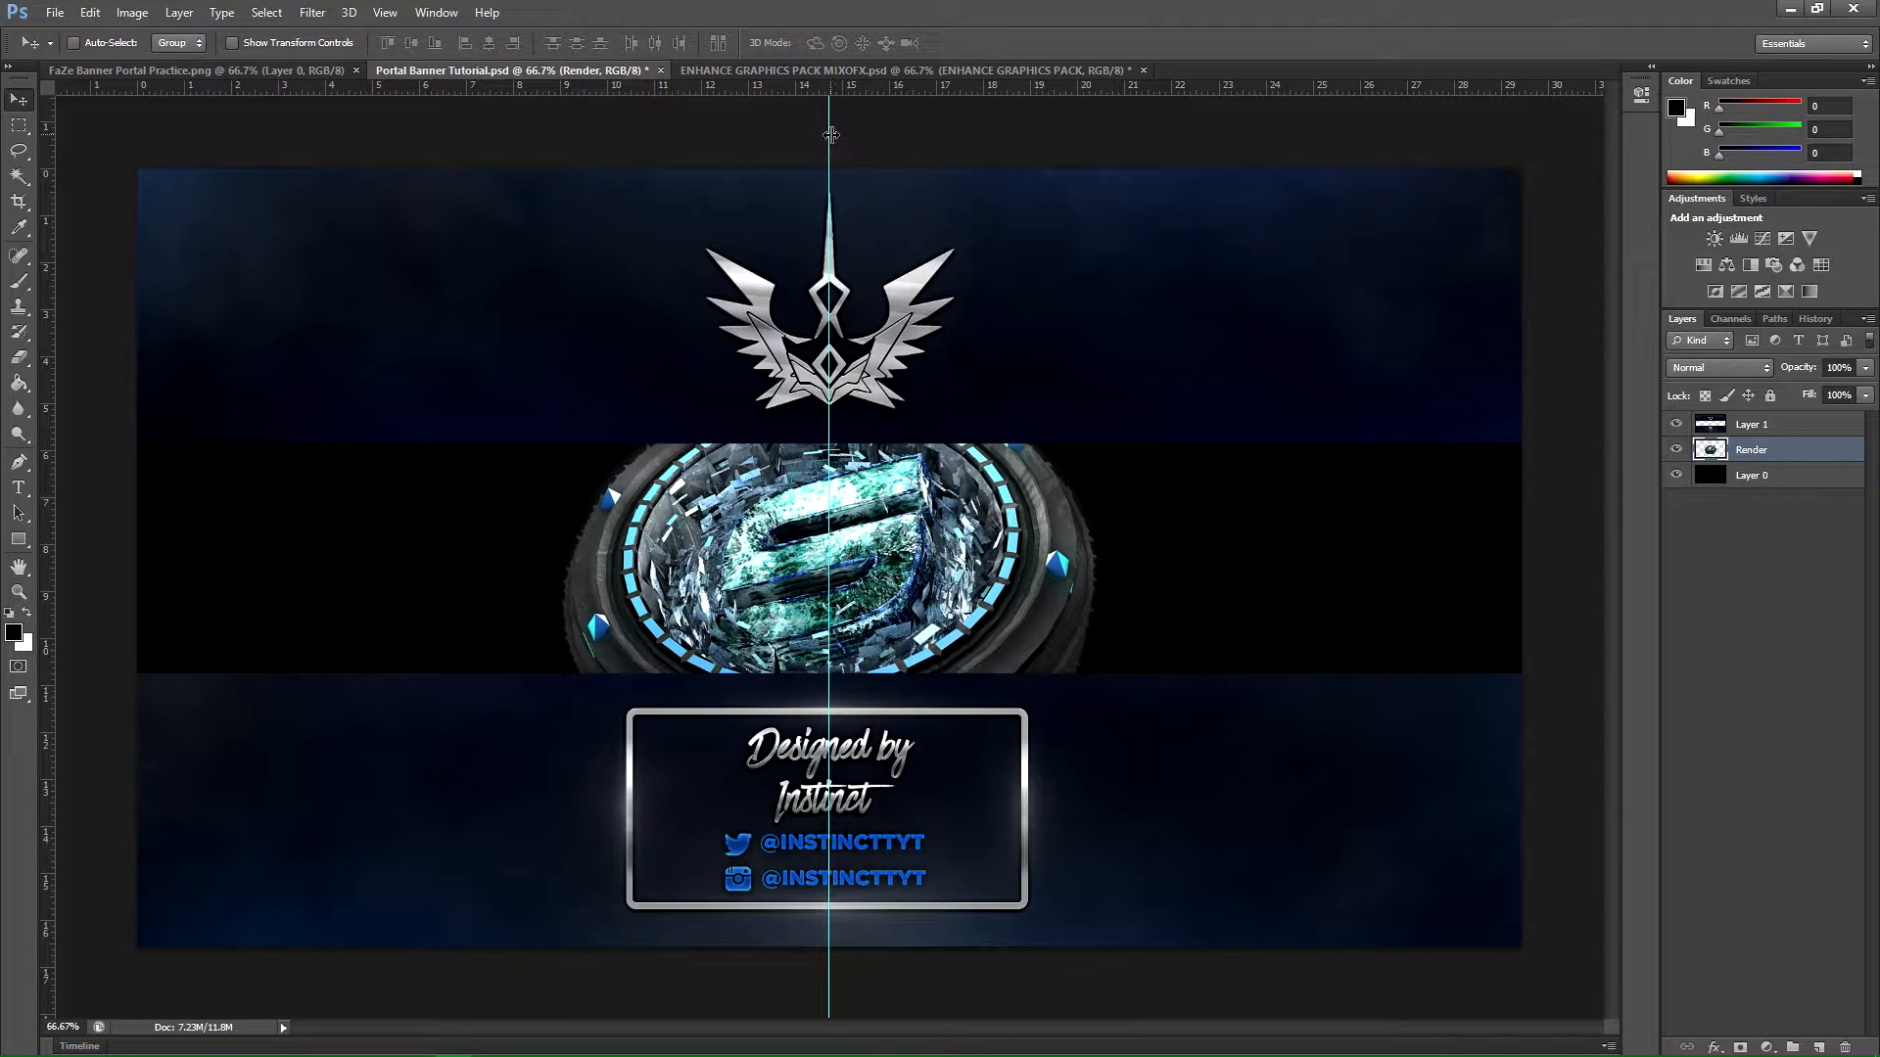
drag(831, 134, 783, 86)
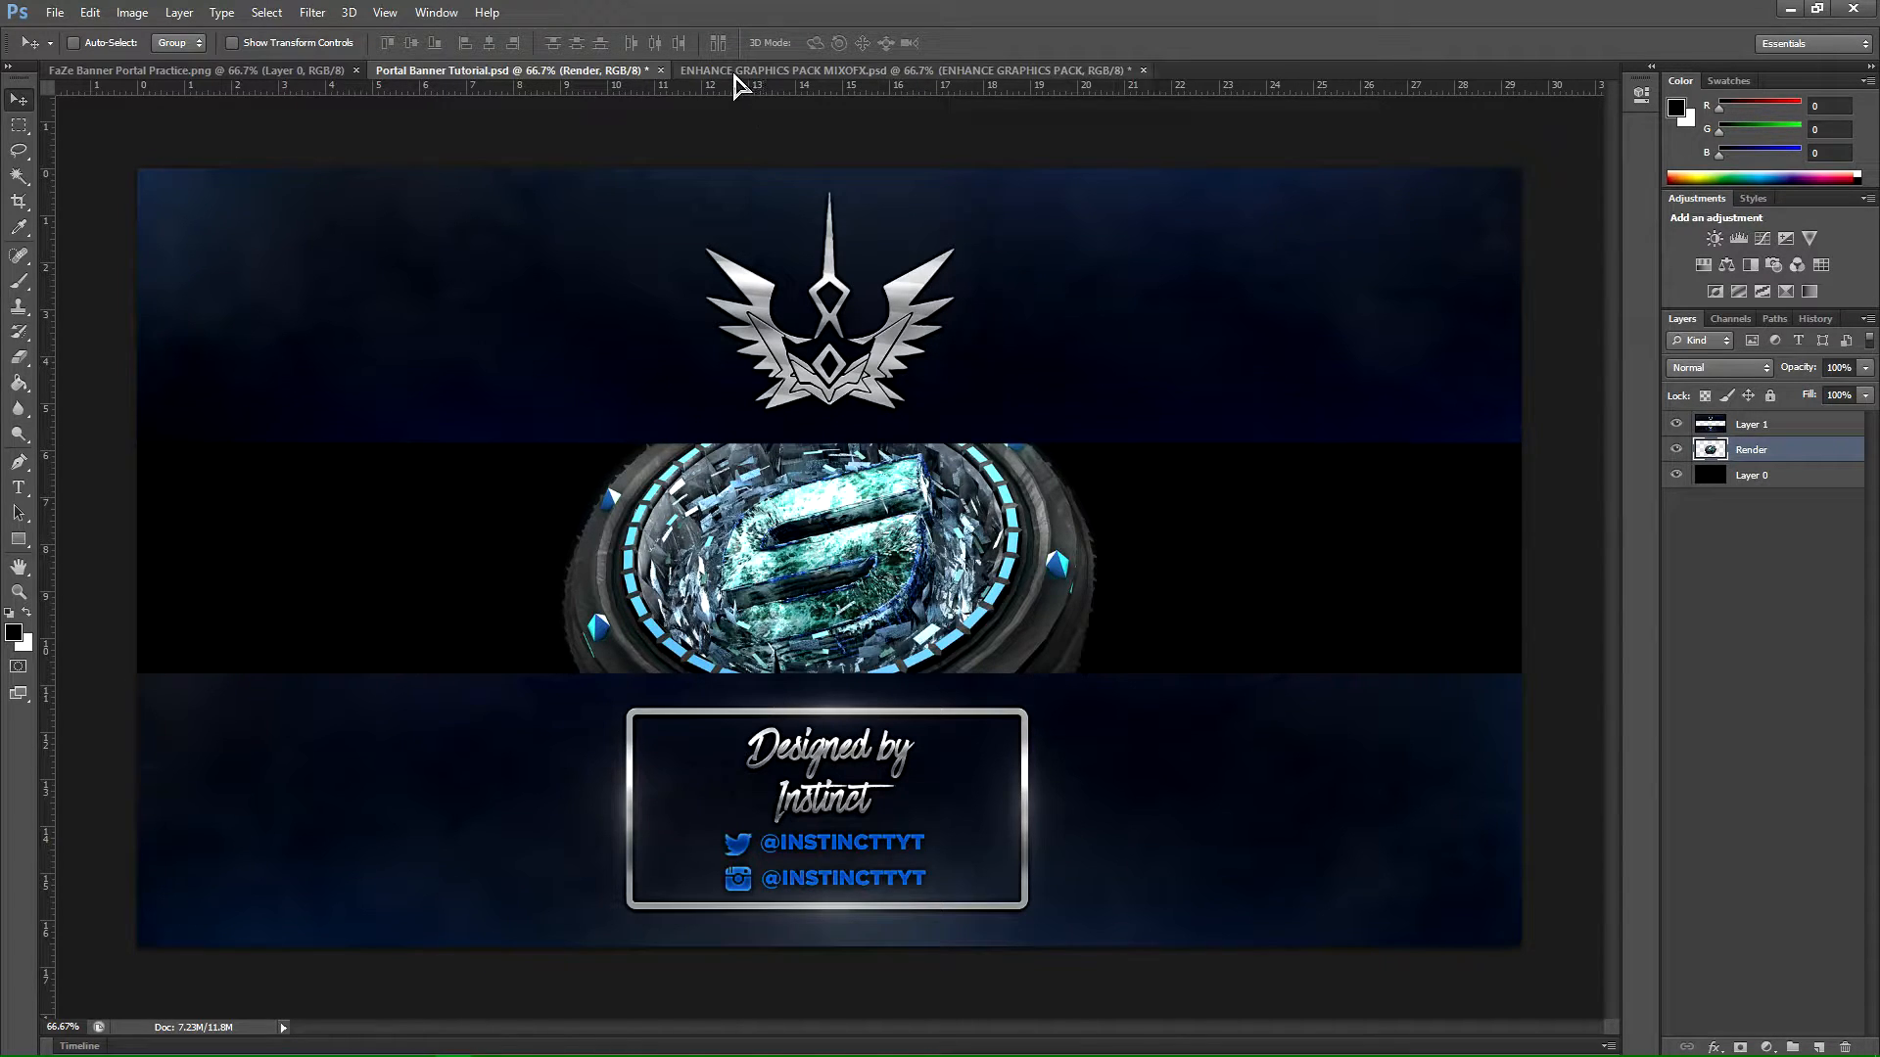
Step: Hide the "(hide)" and "(read & hide)" layers in the ENHANCE GRAPHICS PACK MIXOFX document
click(1061, 71)
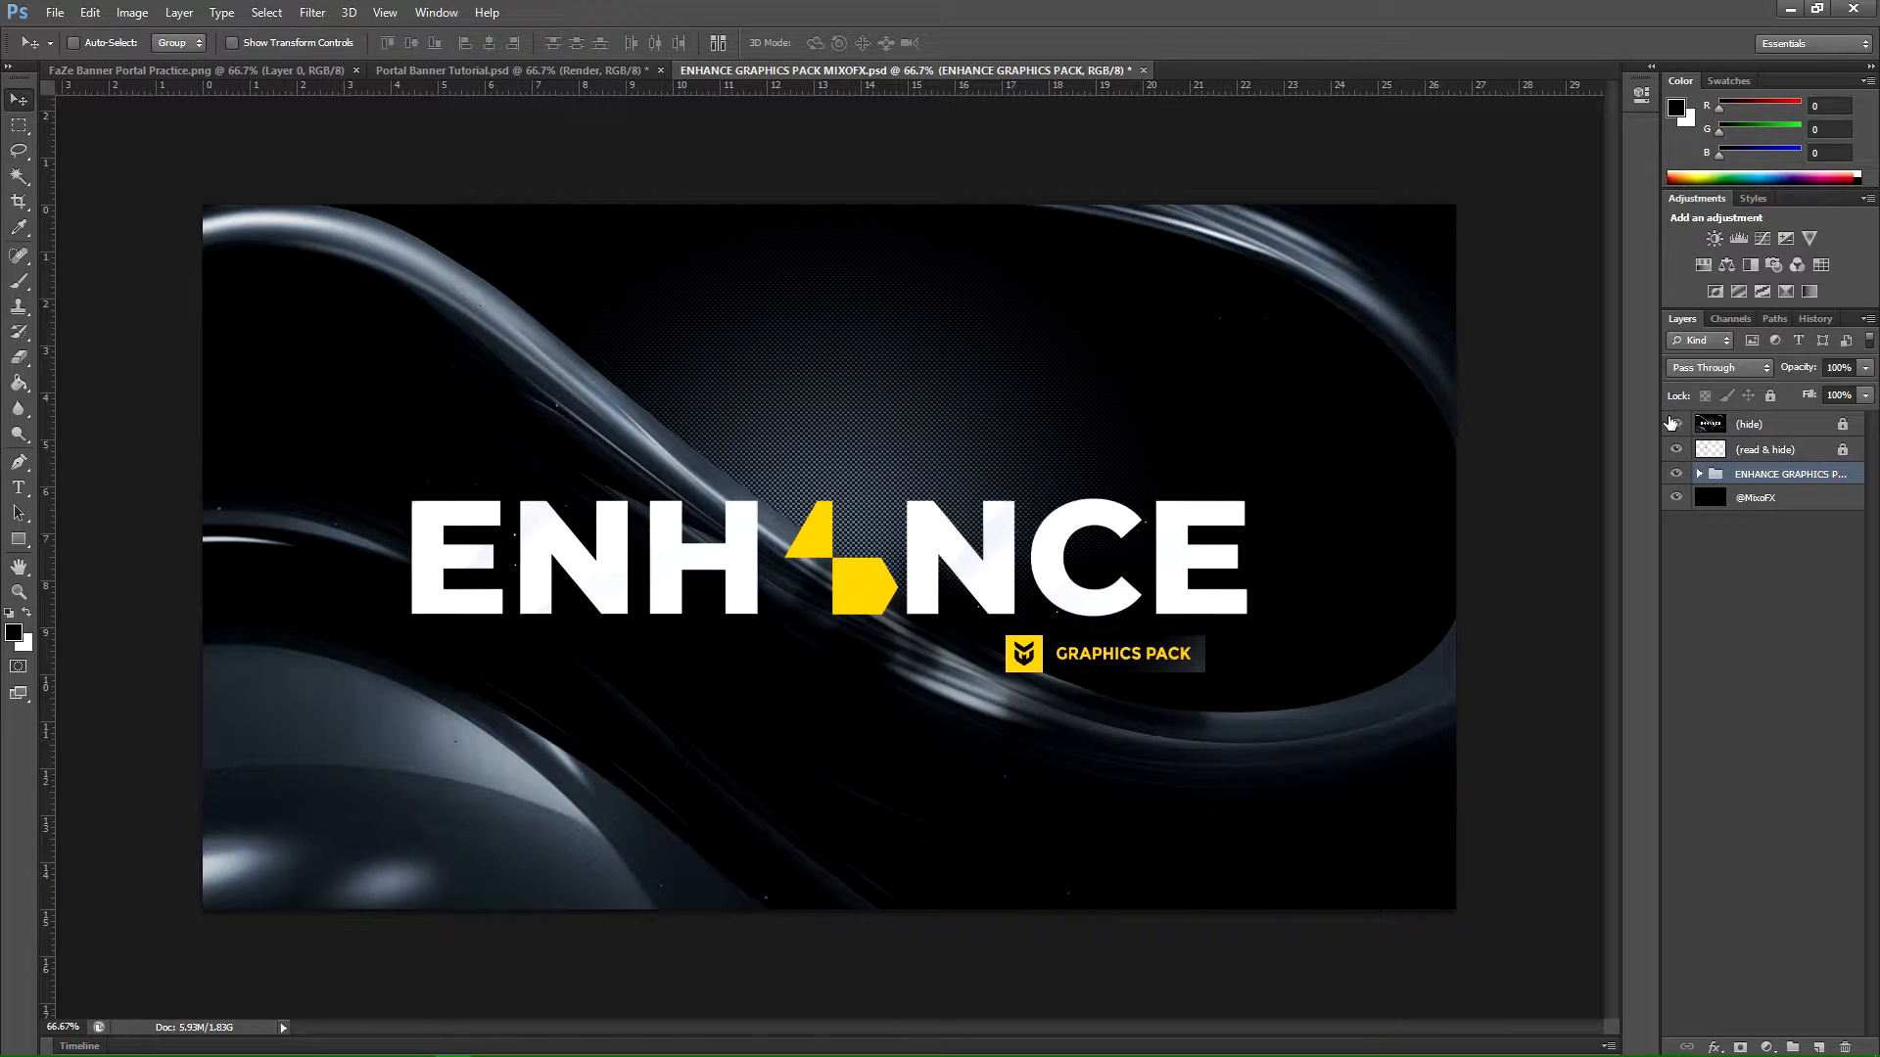
click(1676, 424)
click(1676, 449)
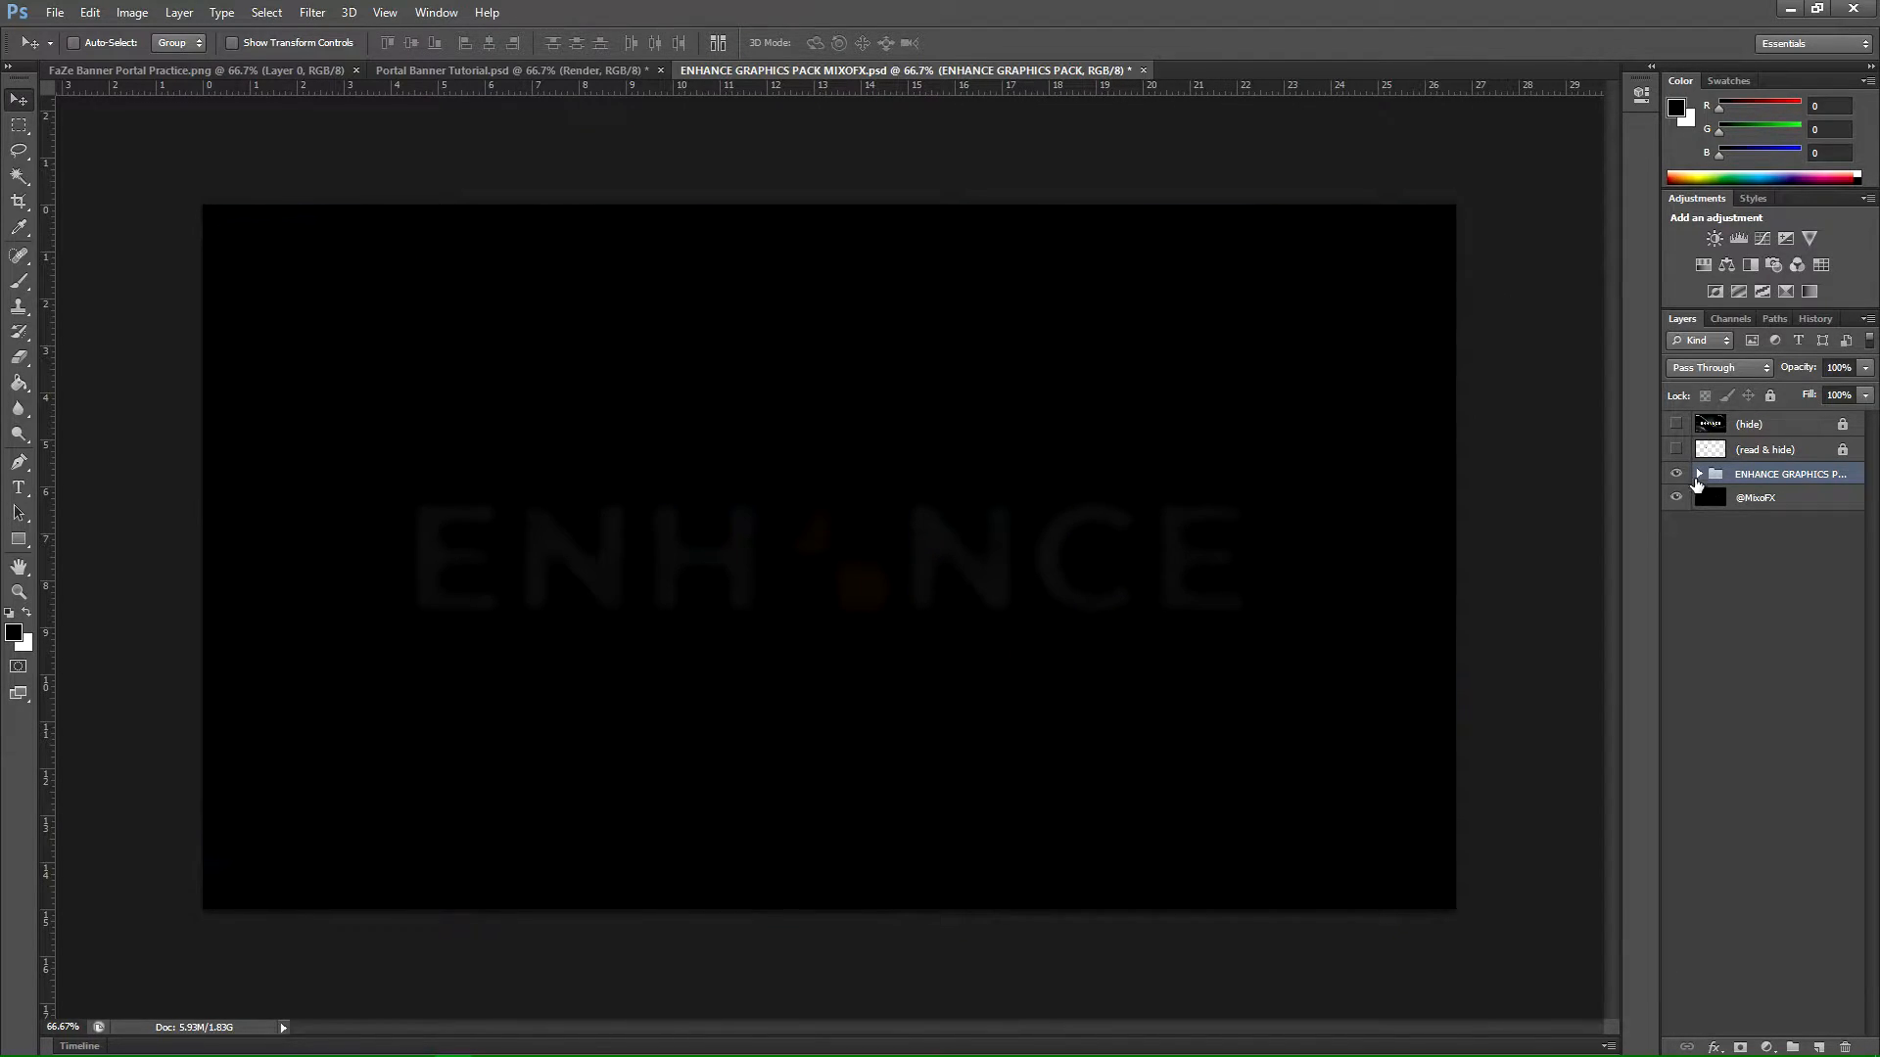
Step: Expand the pack's Smoke group and preview its textures, leaving only the second smoke layer visible
click(1699, 475)
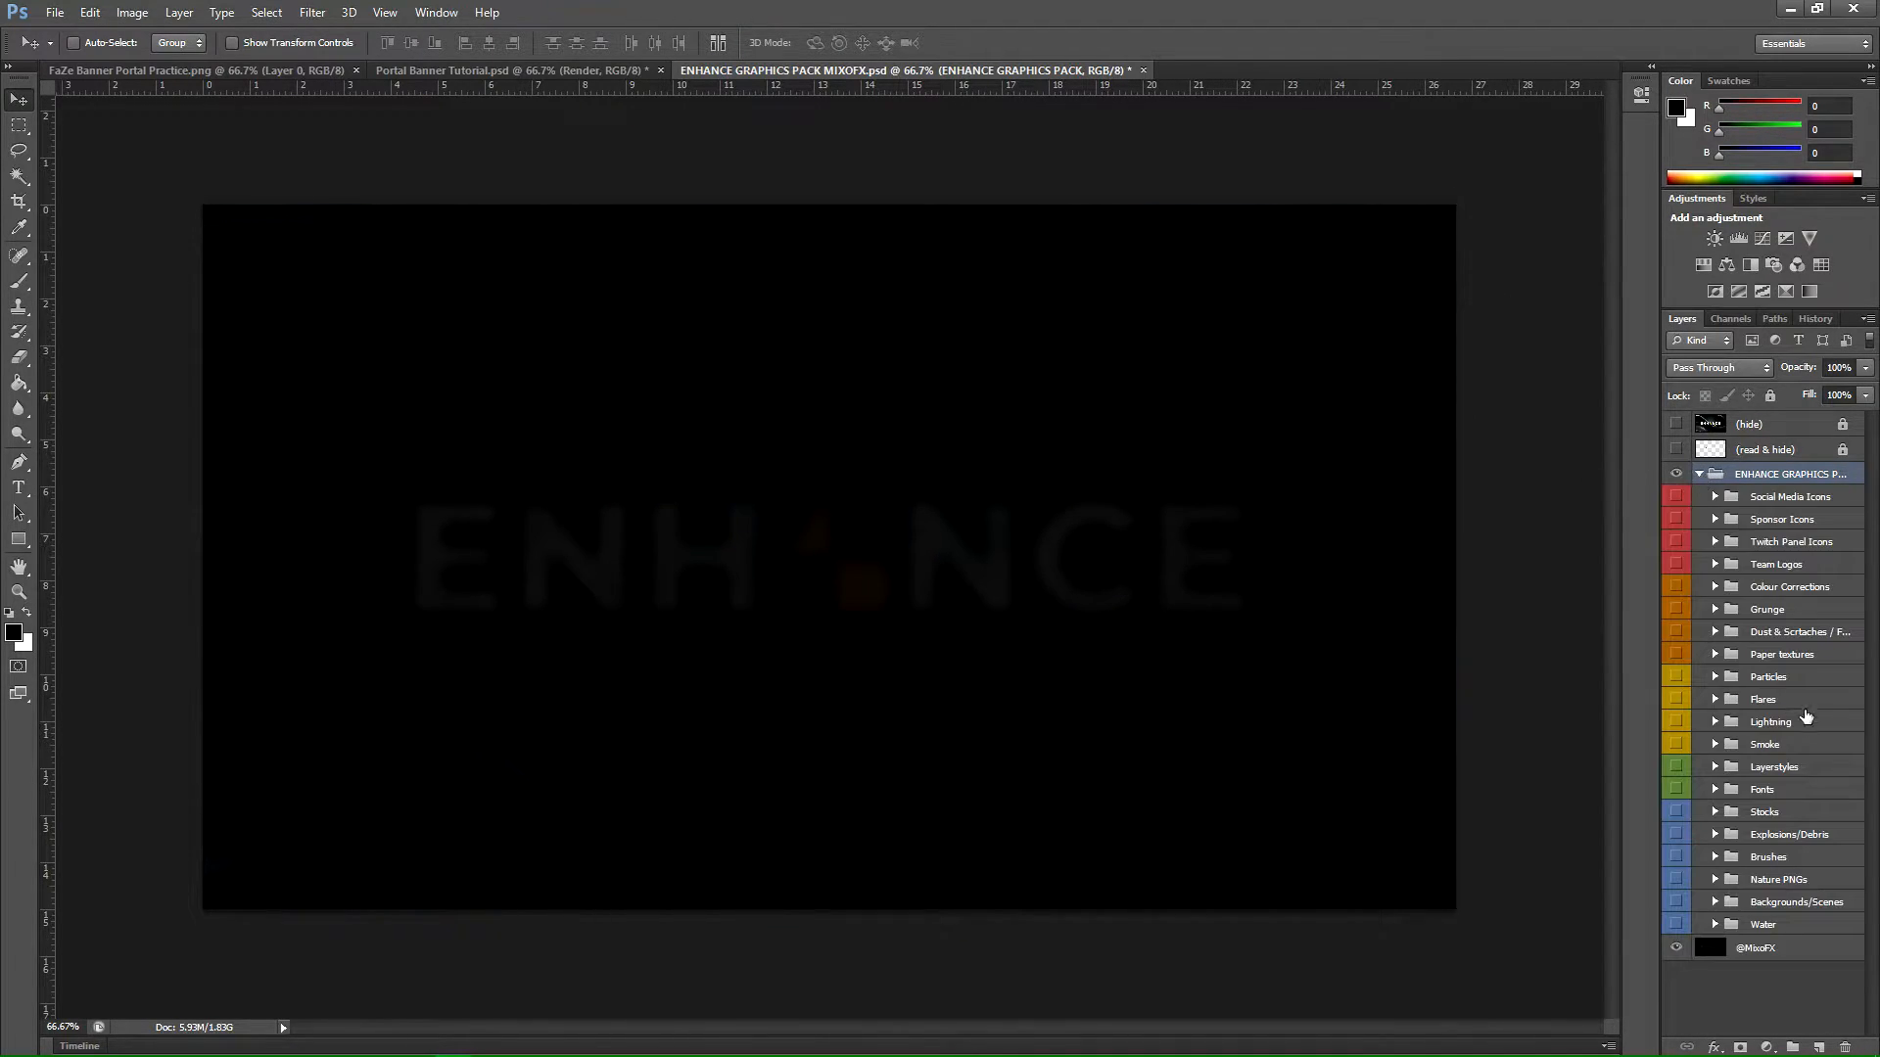
click(1702, 752)
click(1714, 744)
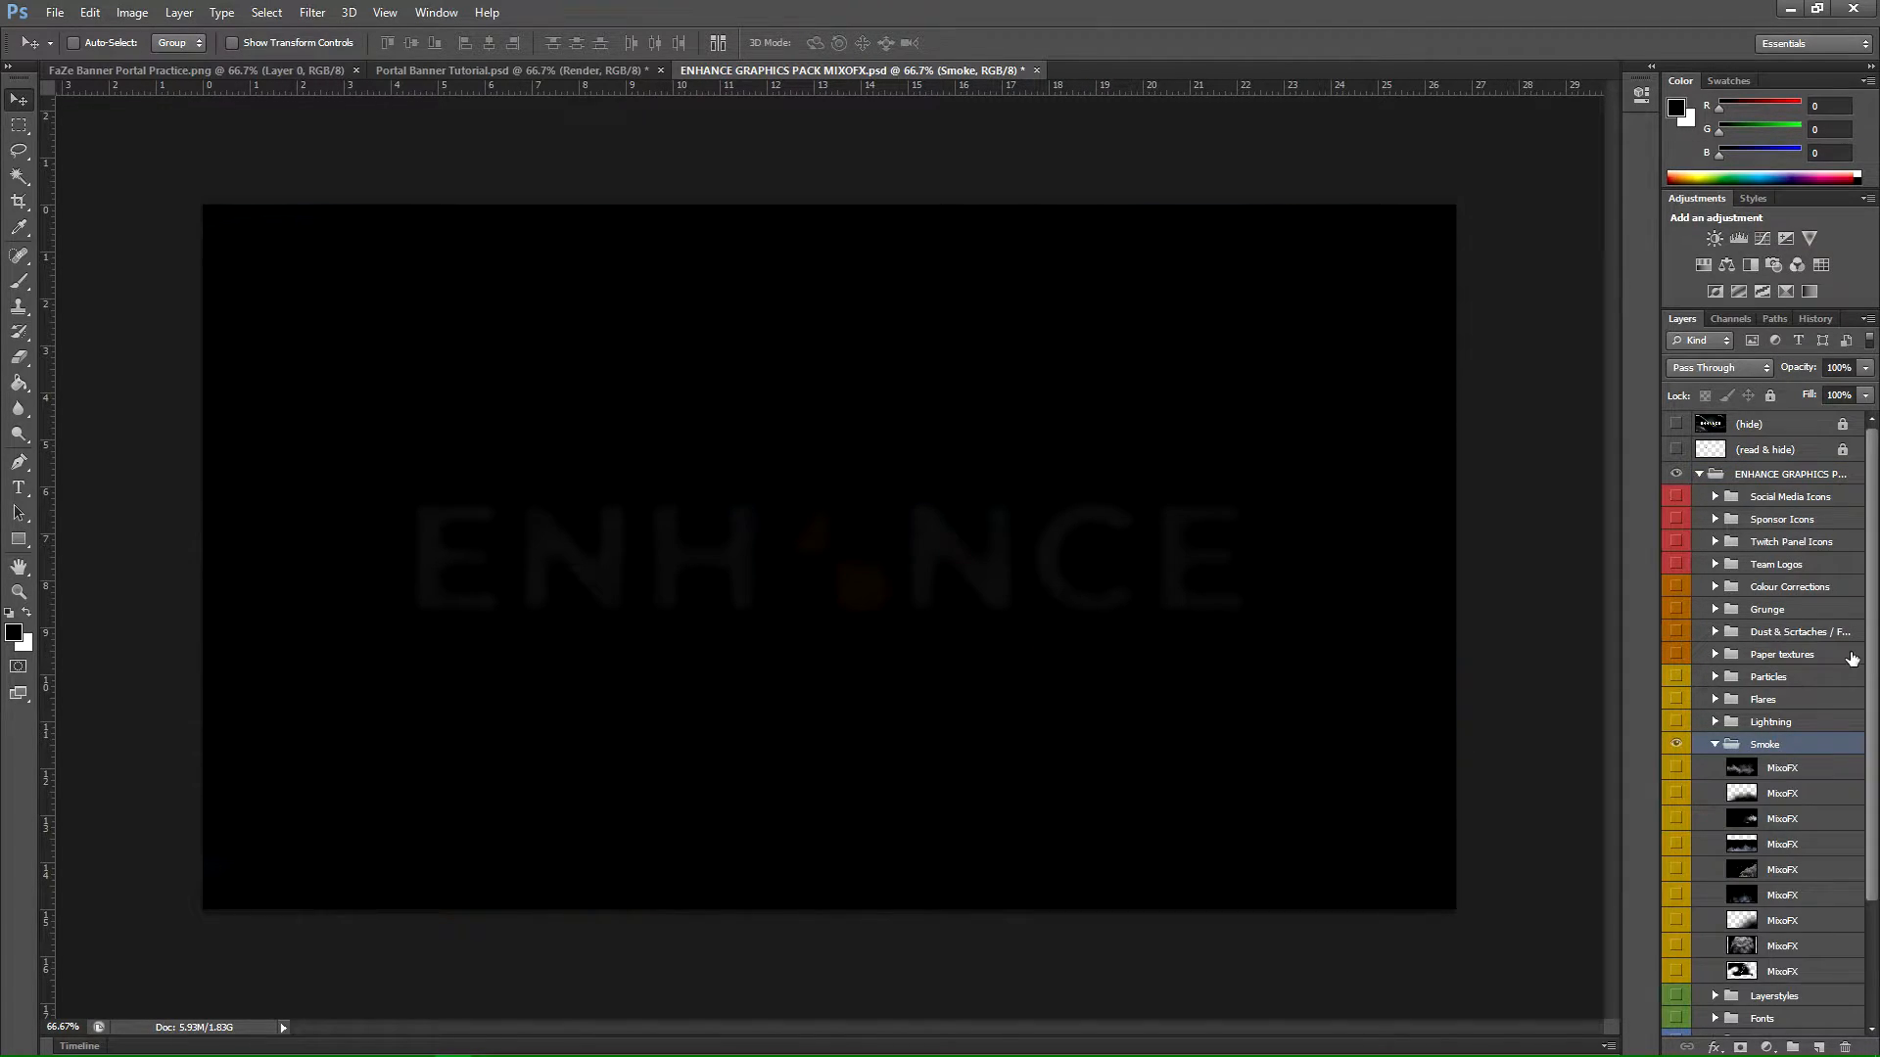
scroll(1712, 1012, down, 3)
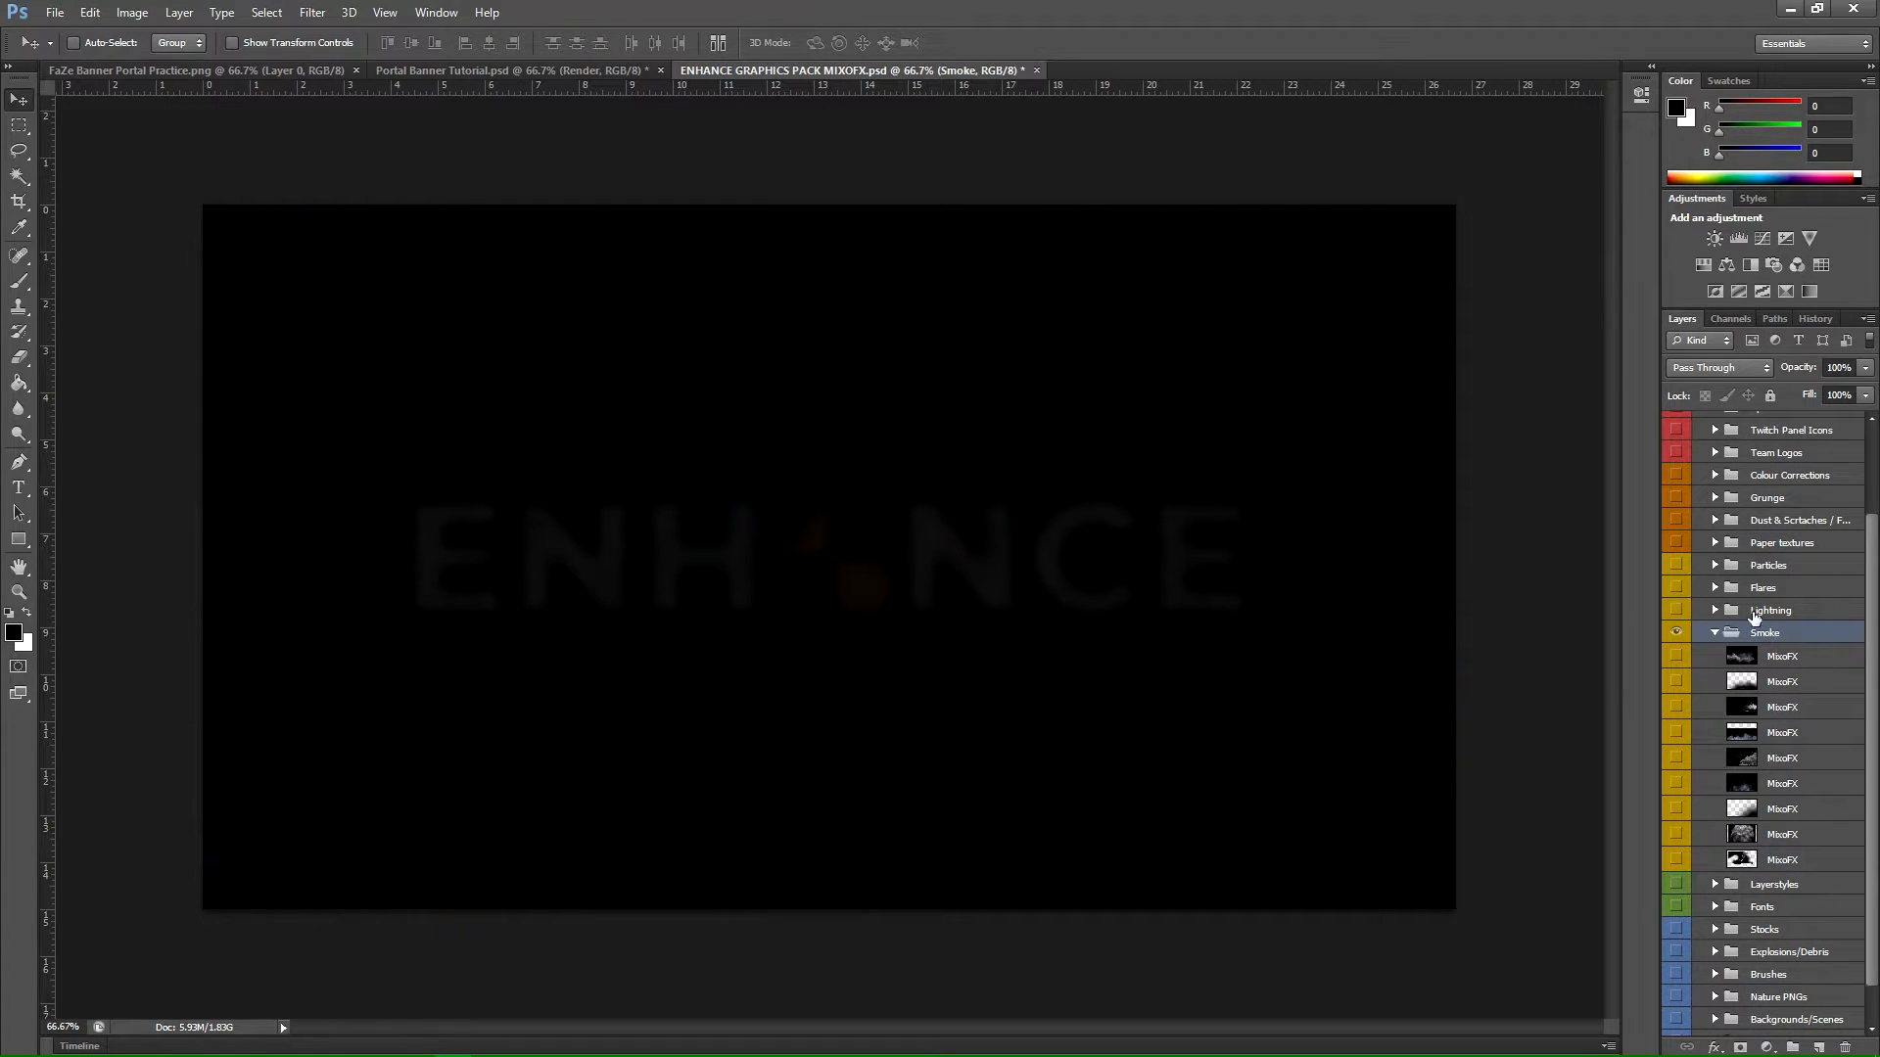
click(1675, 658)
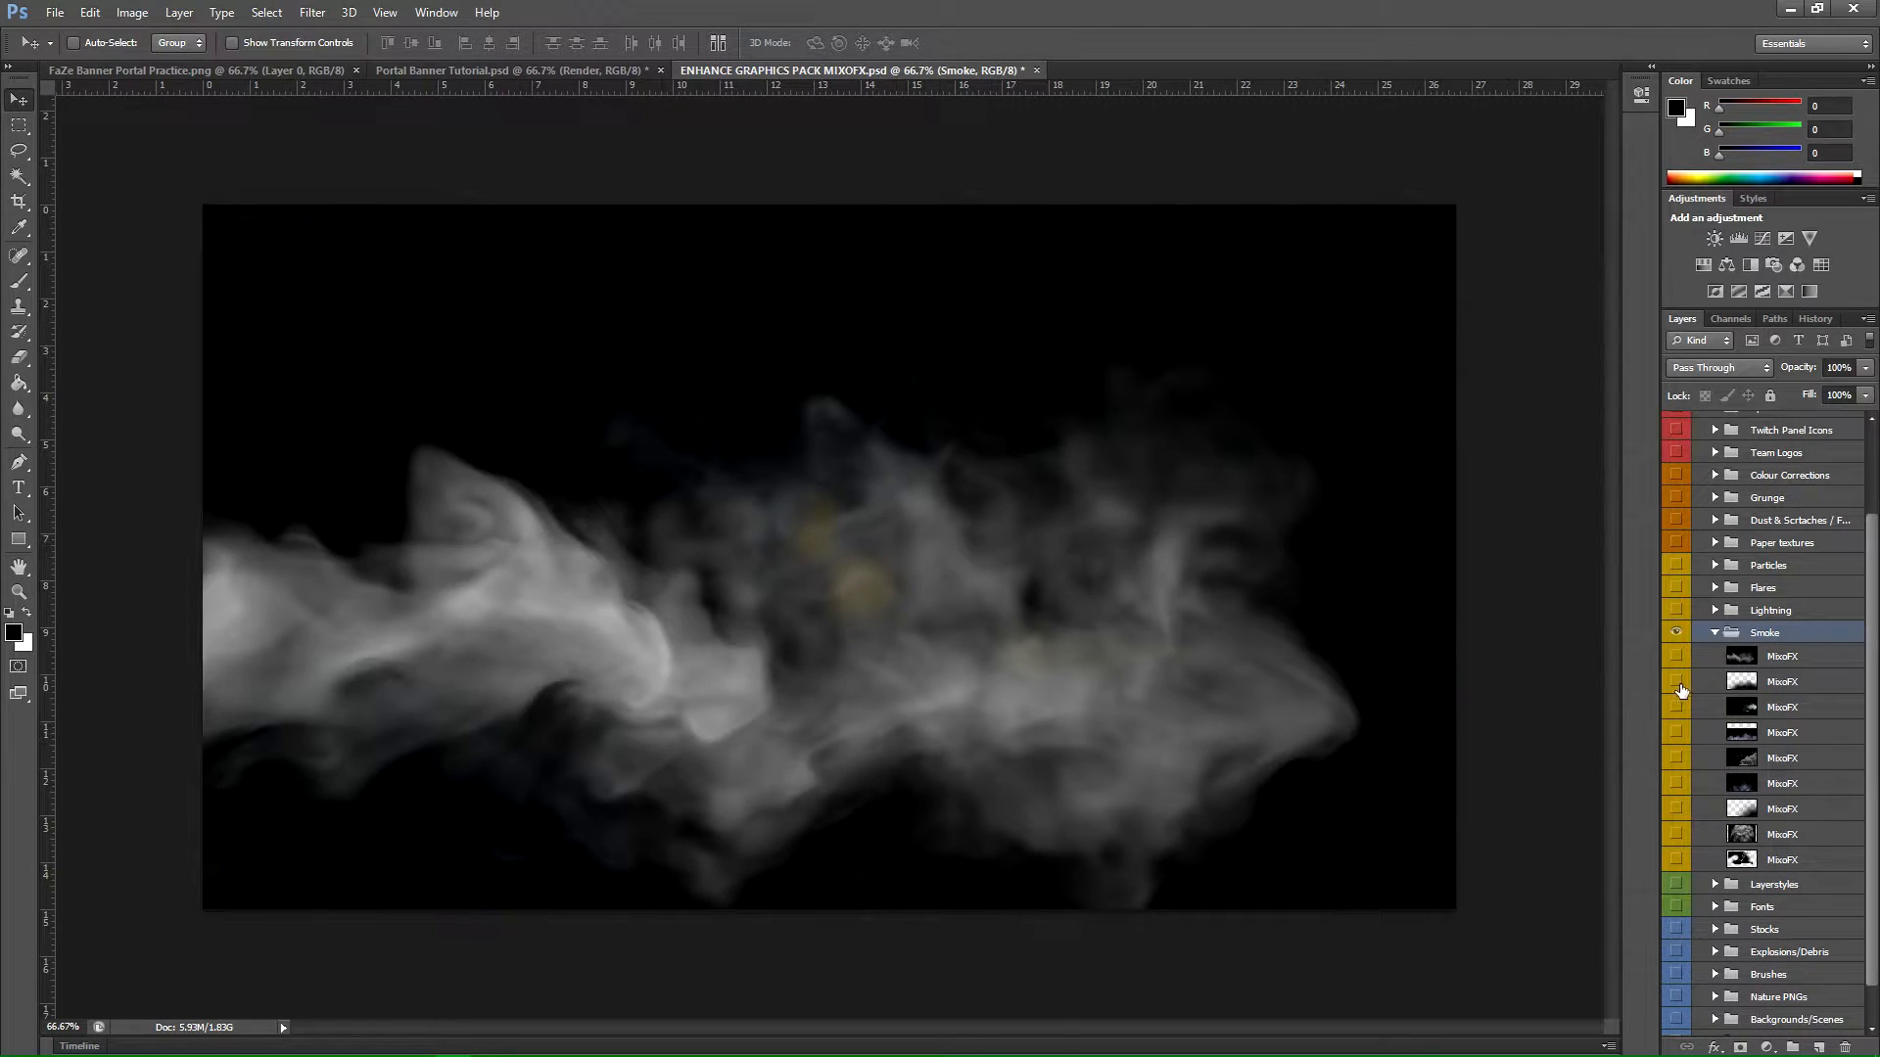
click(1676, 705)
click(1676, 705)
click(1675, 681)
click(1676, 682)
click(1675, 684)
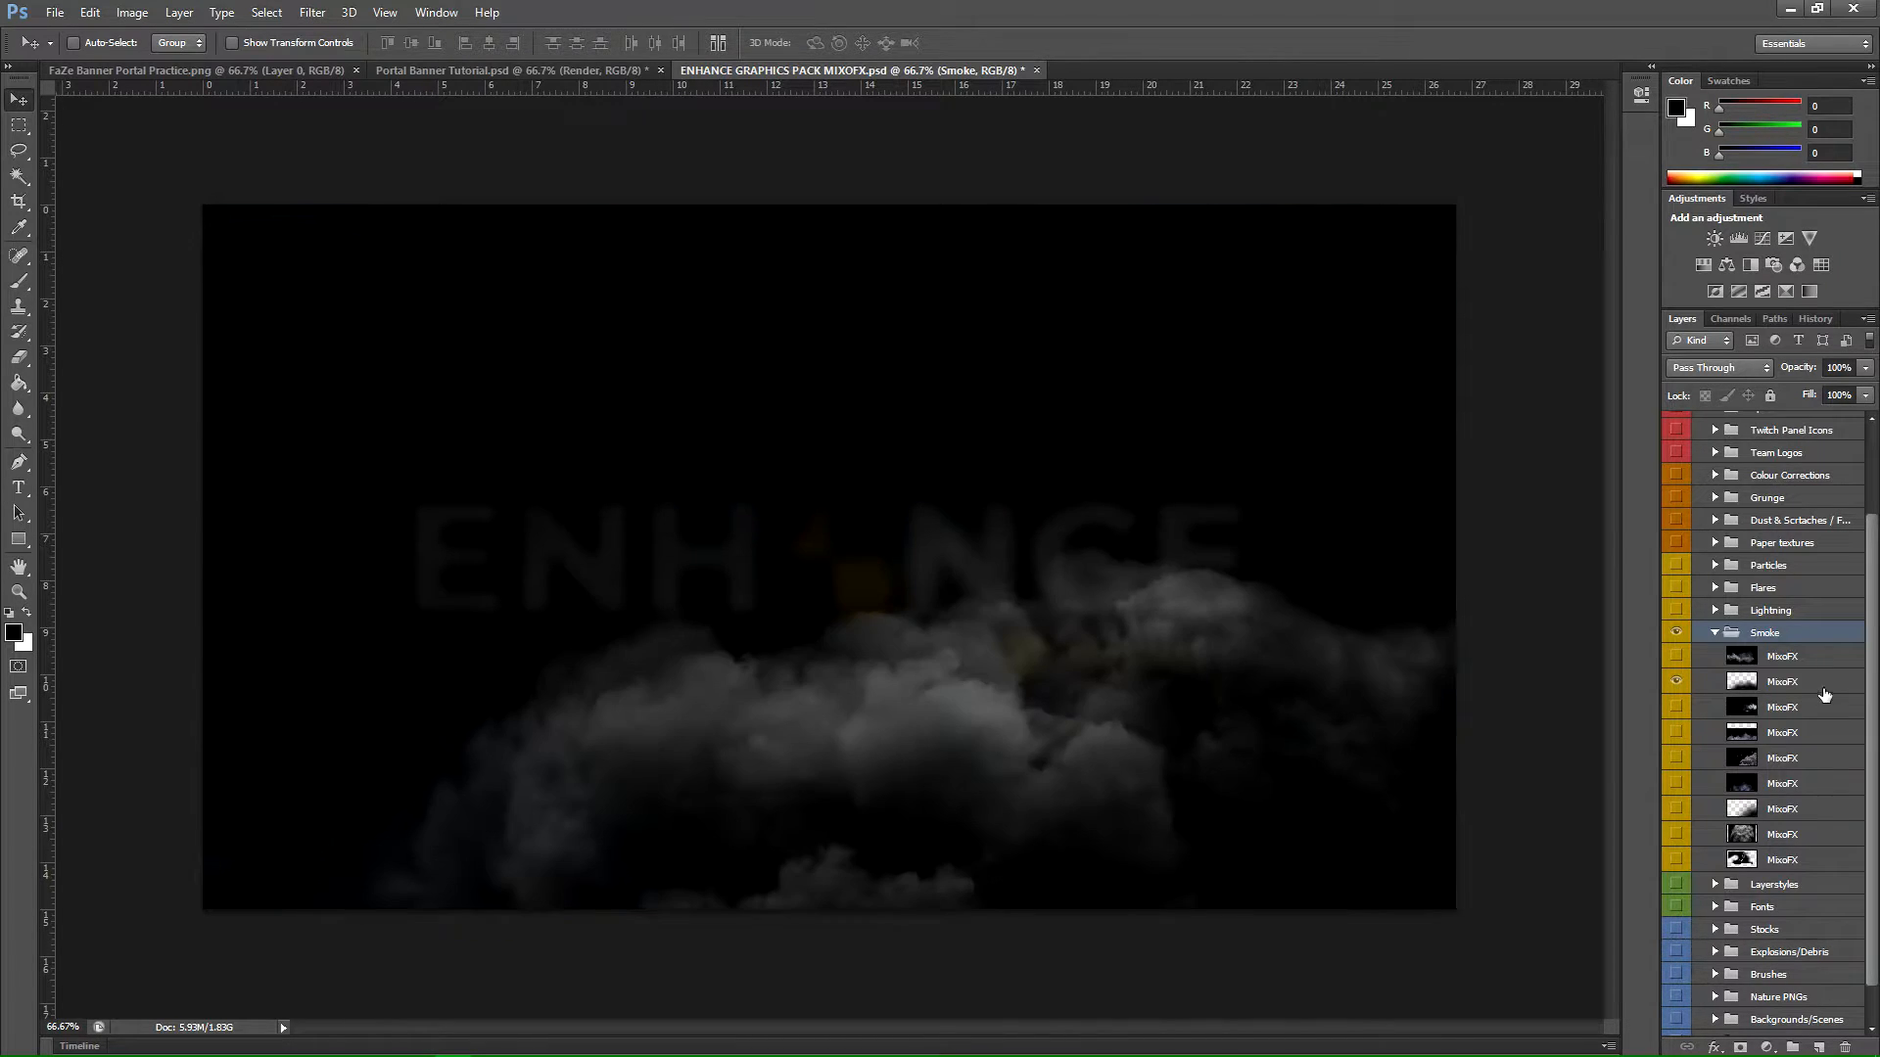
Step: Copy the second smoke texture into Portal Banner Tutorial.psd and place it along the middle band's lower edge, right of the portal
click(1790, 682)
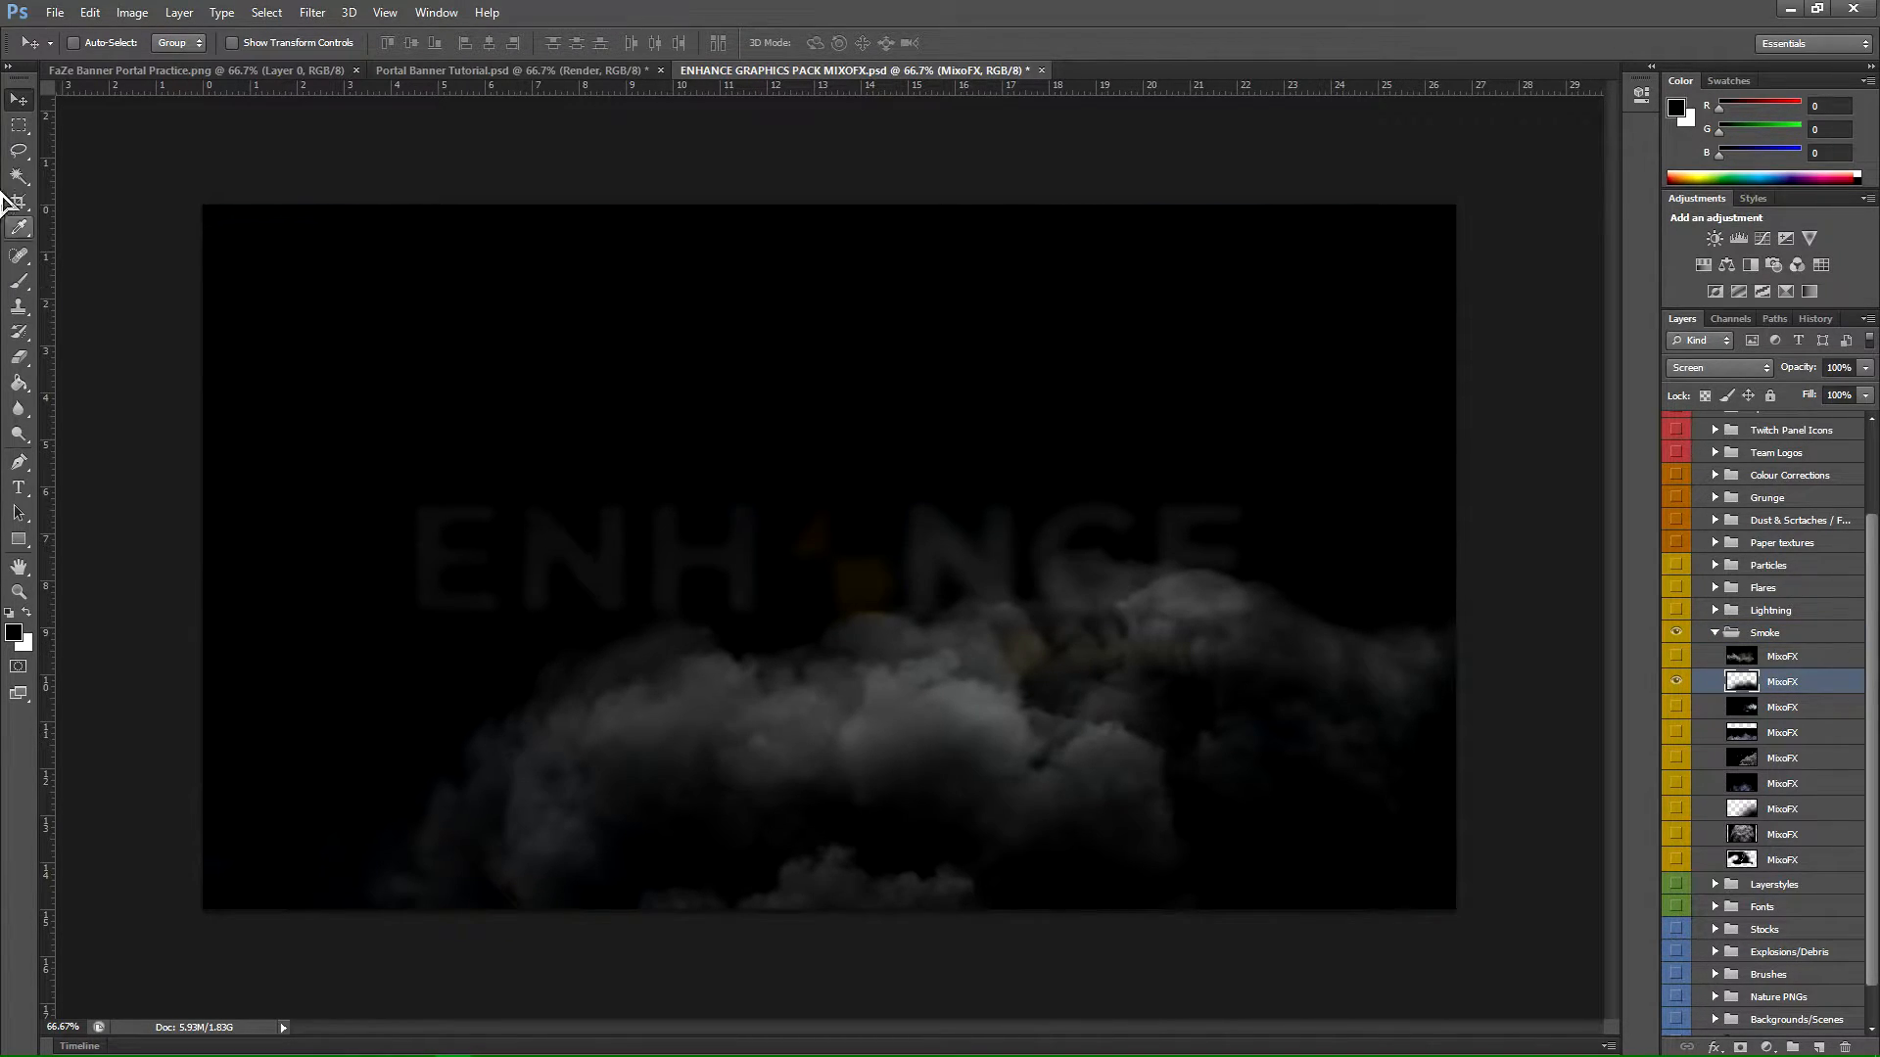
drag(987, 701, 1280, 500)
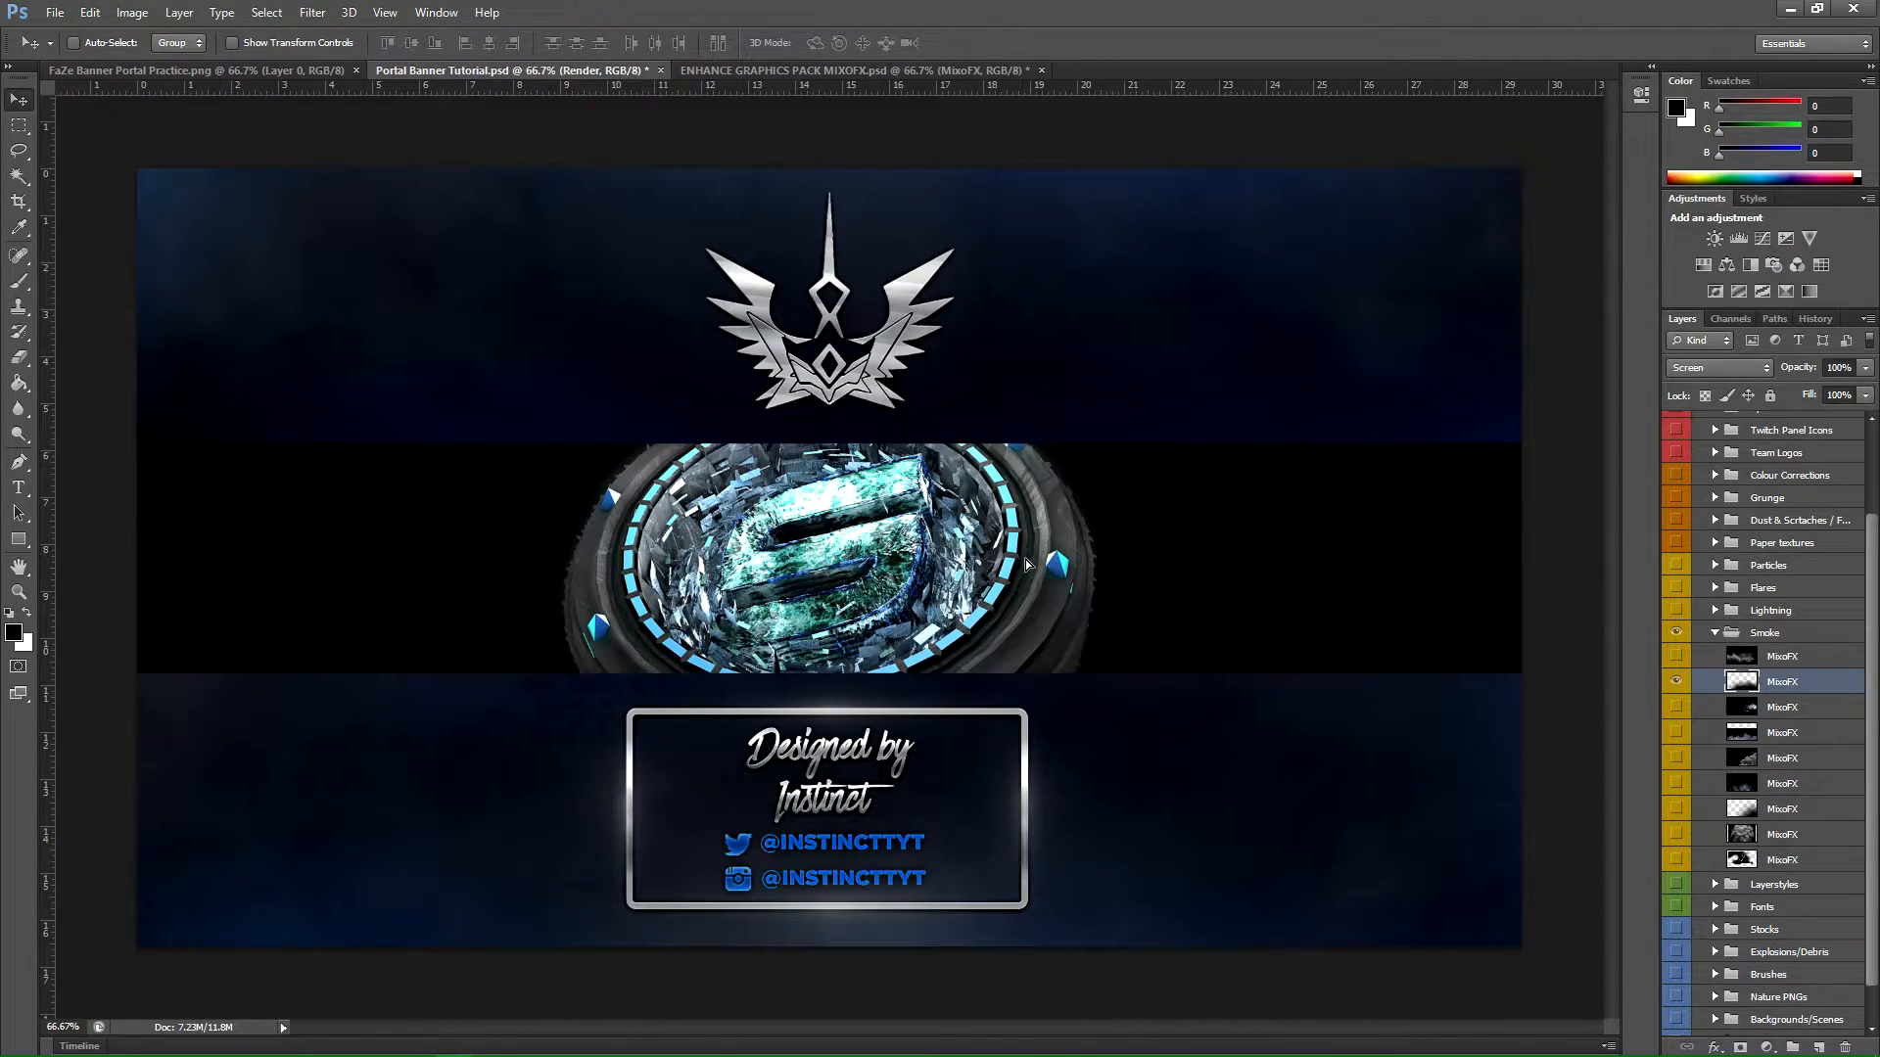
drag(1014, 572, 1096, 701)
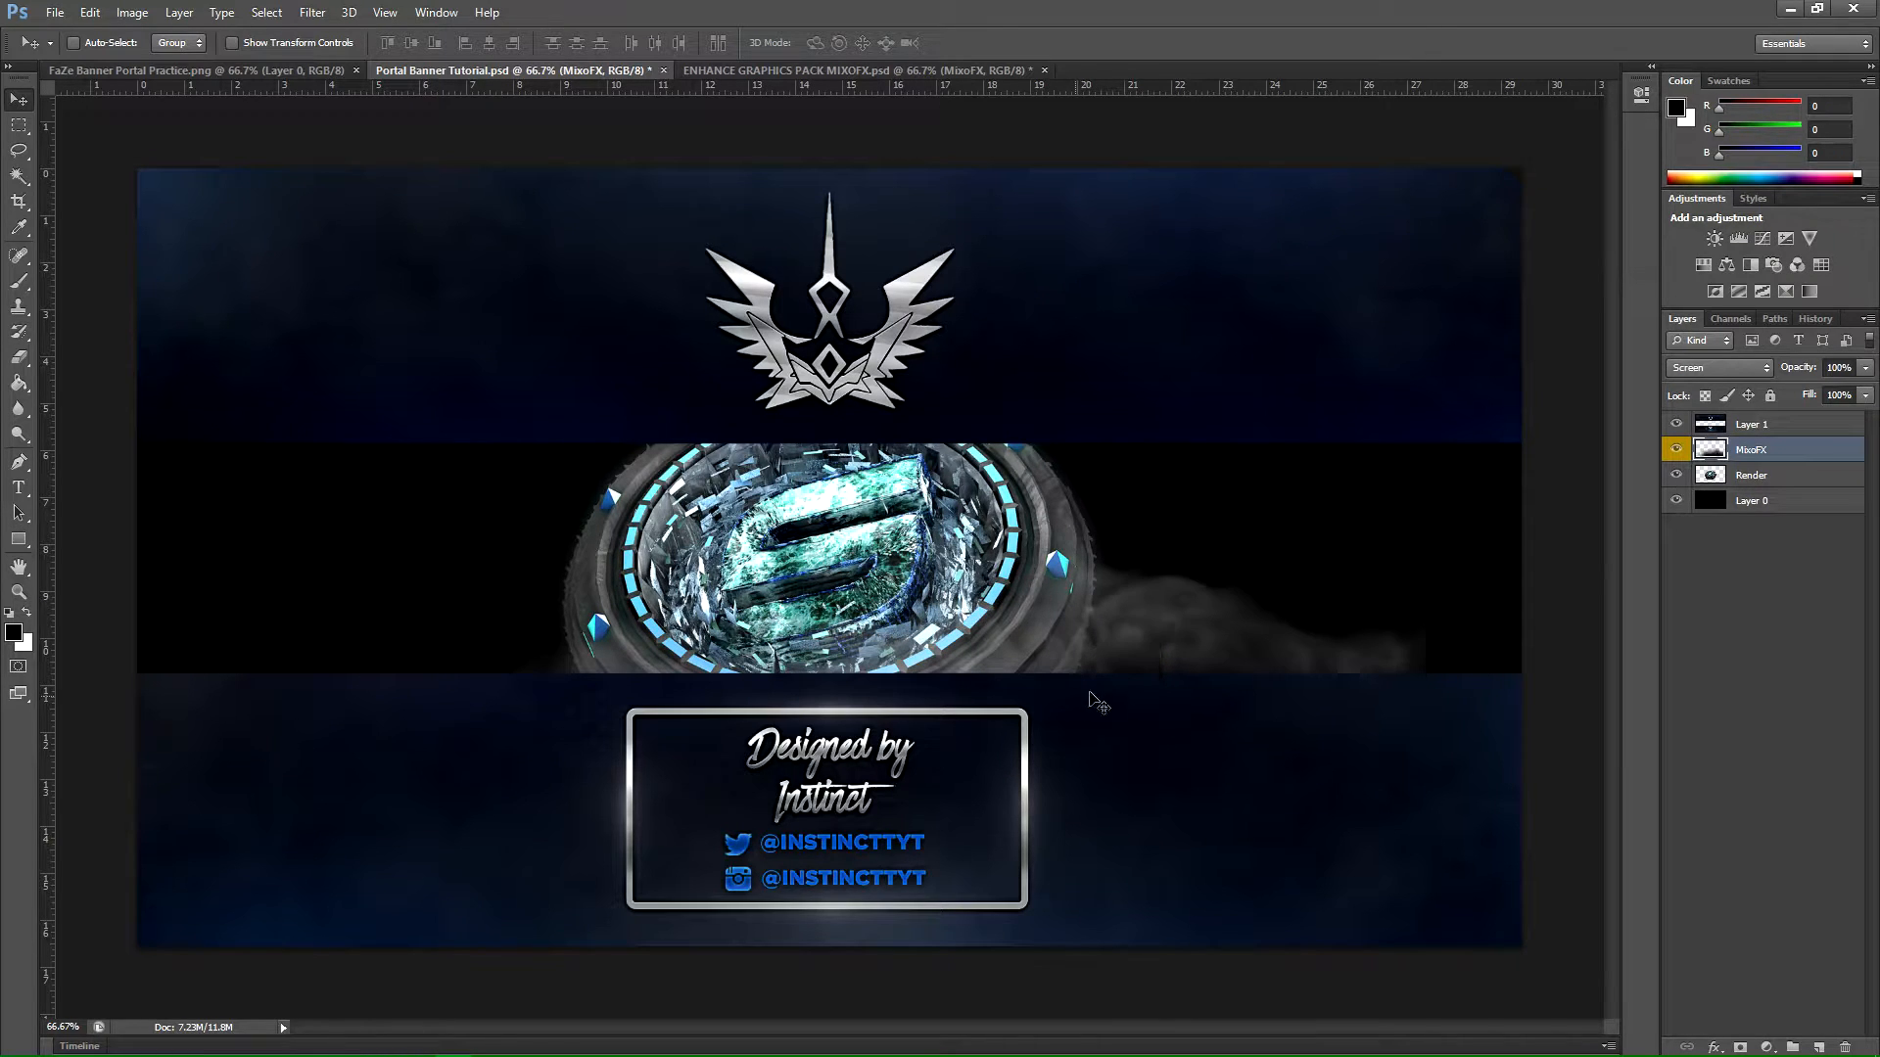
Step: Fade the smoke's hard right edge with a soft 600 px Eraser at 0% hardness and shift the smoke slightly lower
click(18, 357)
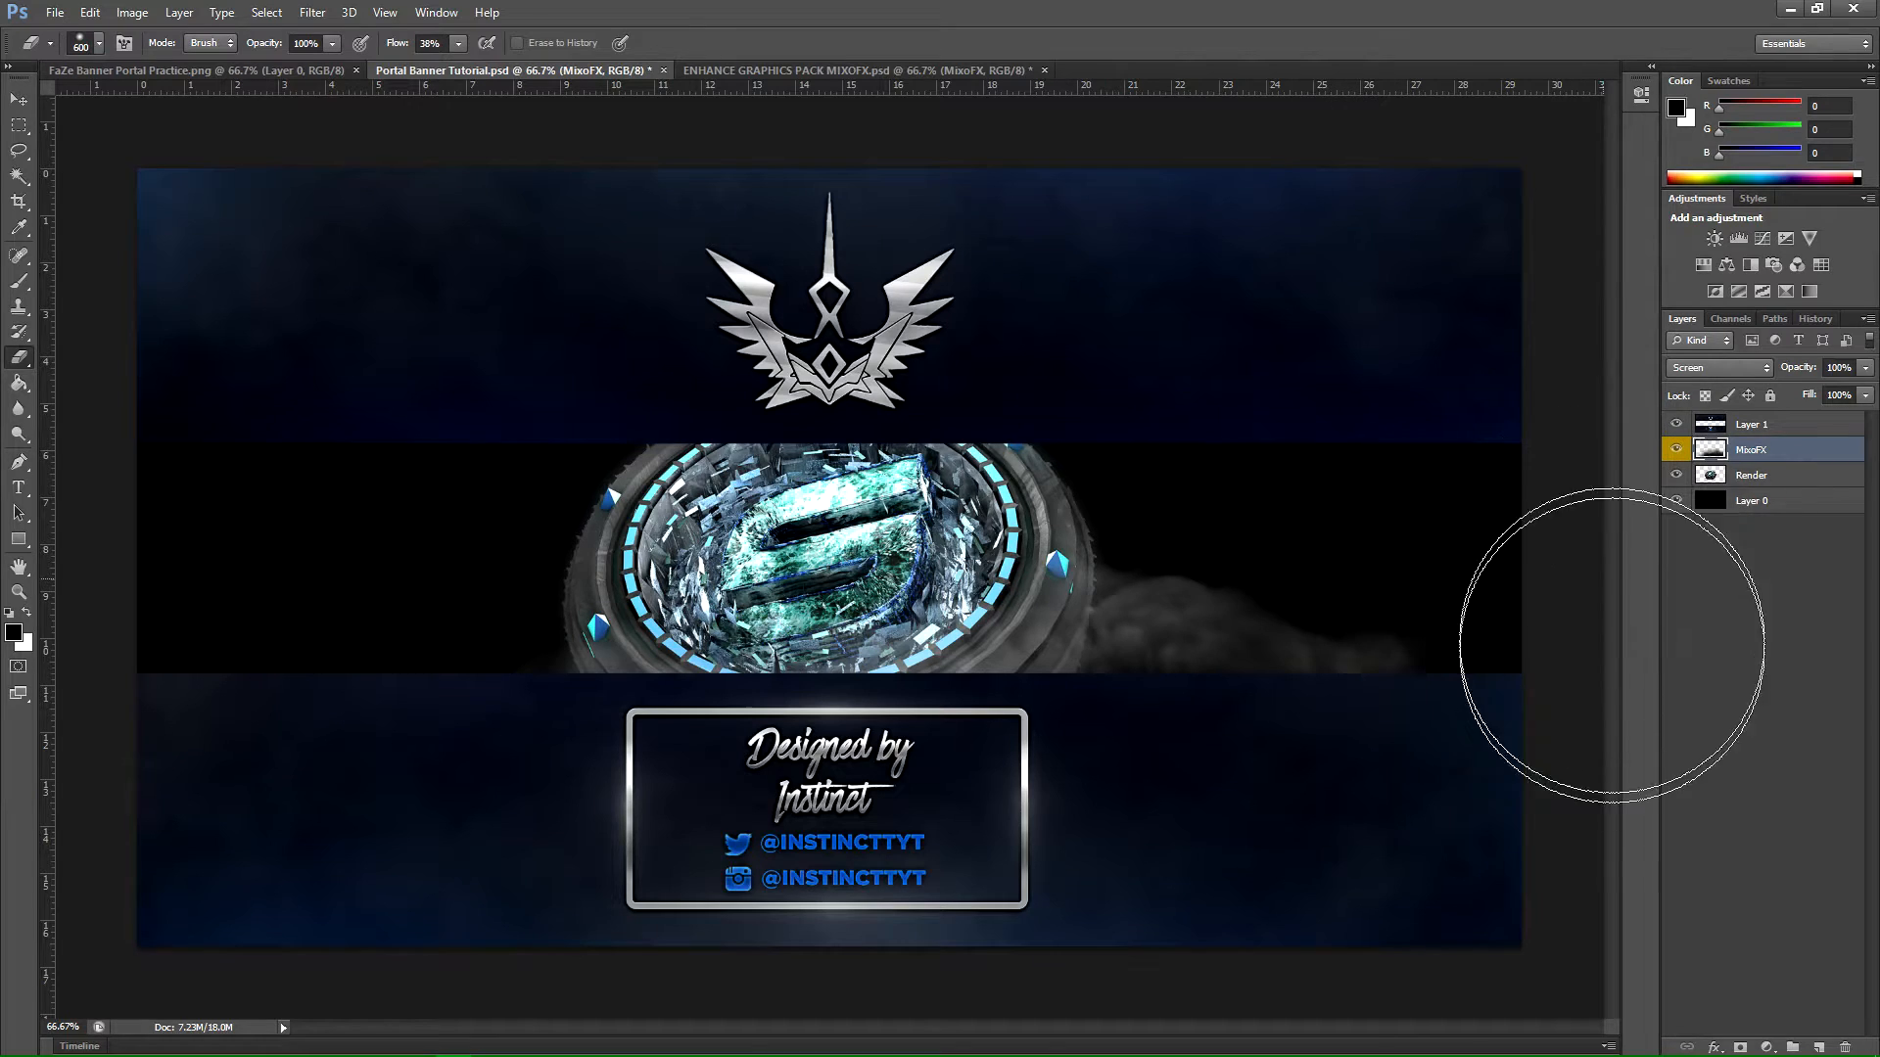
right_click(1409, 460)
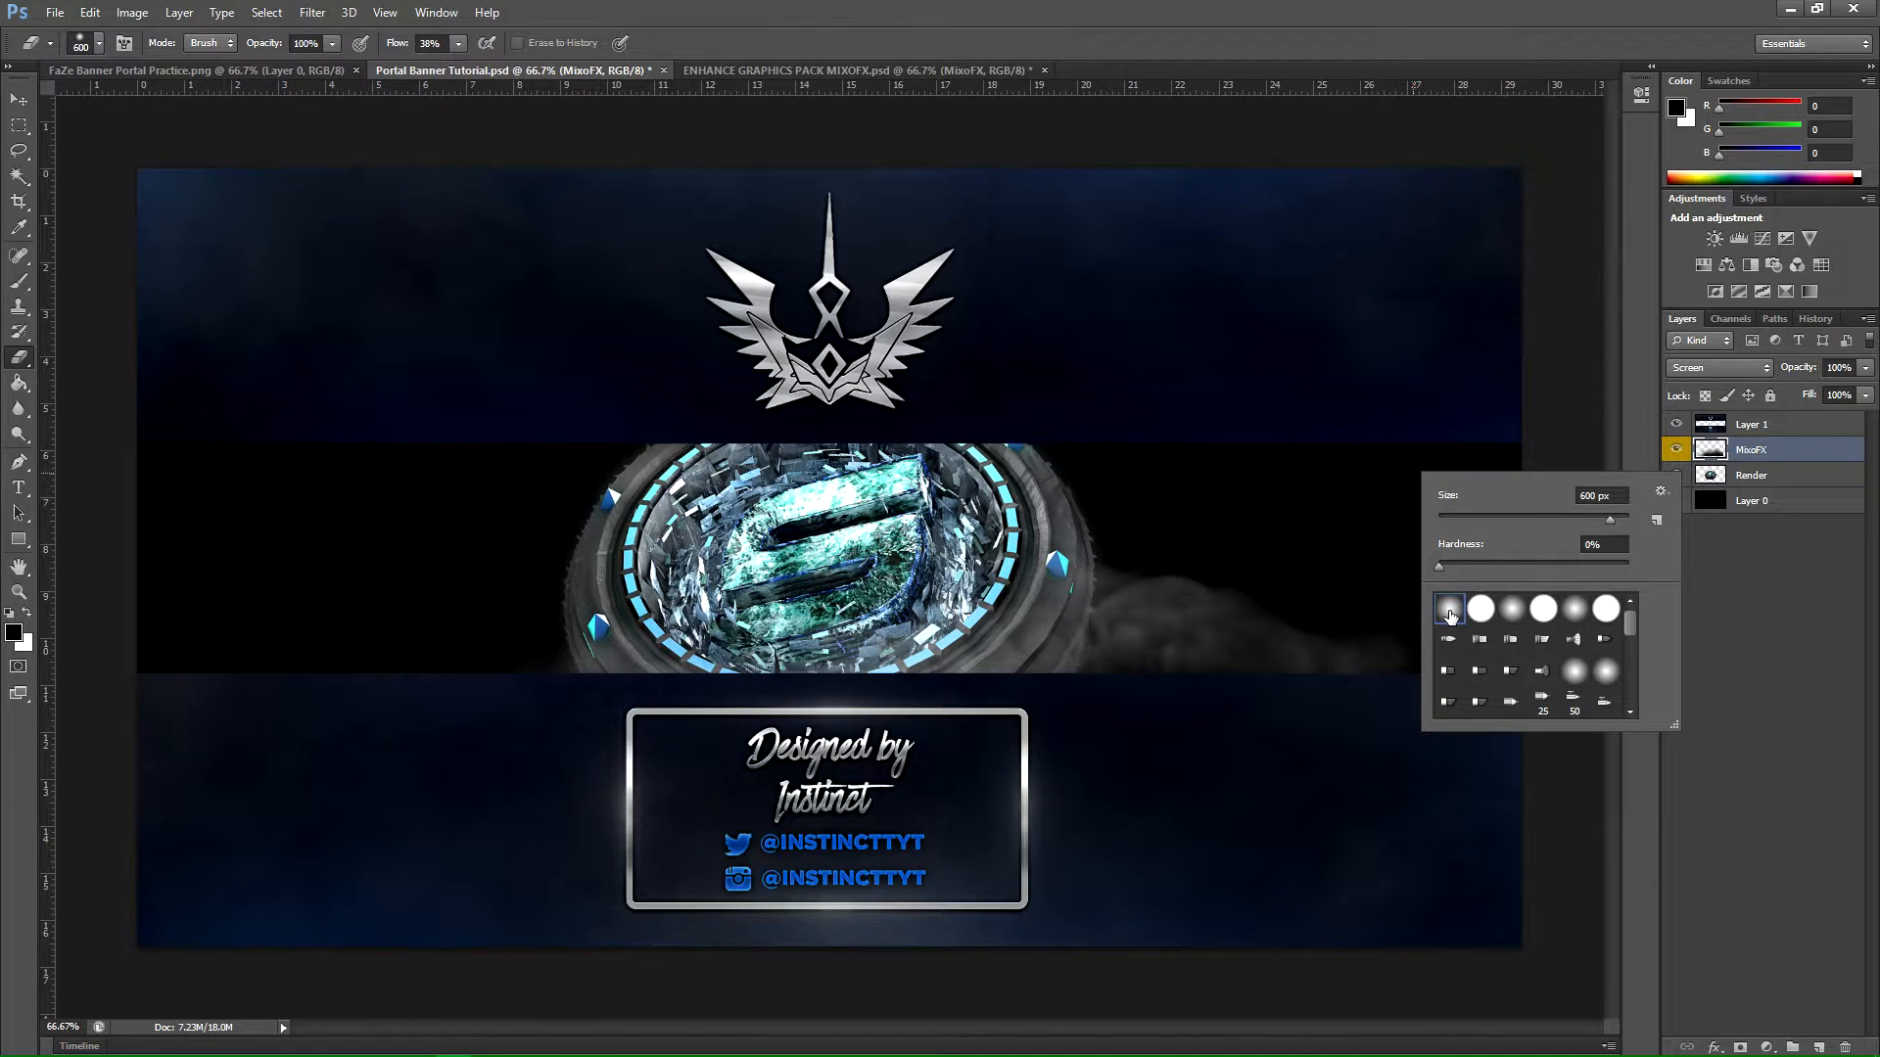
click(1343, 231)
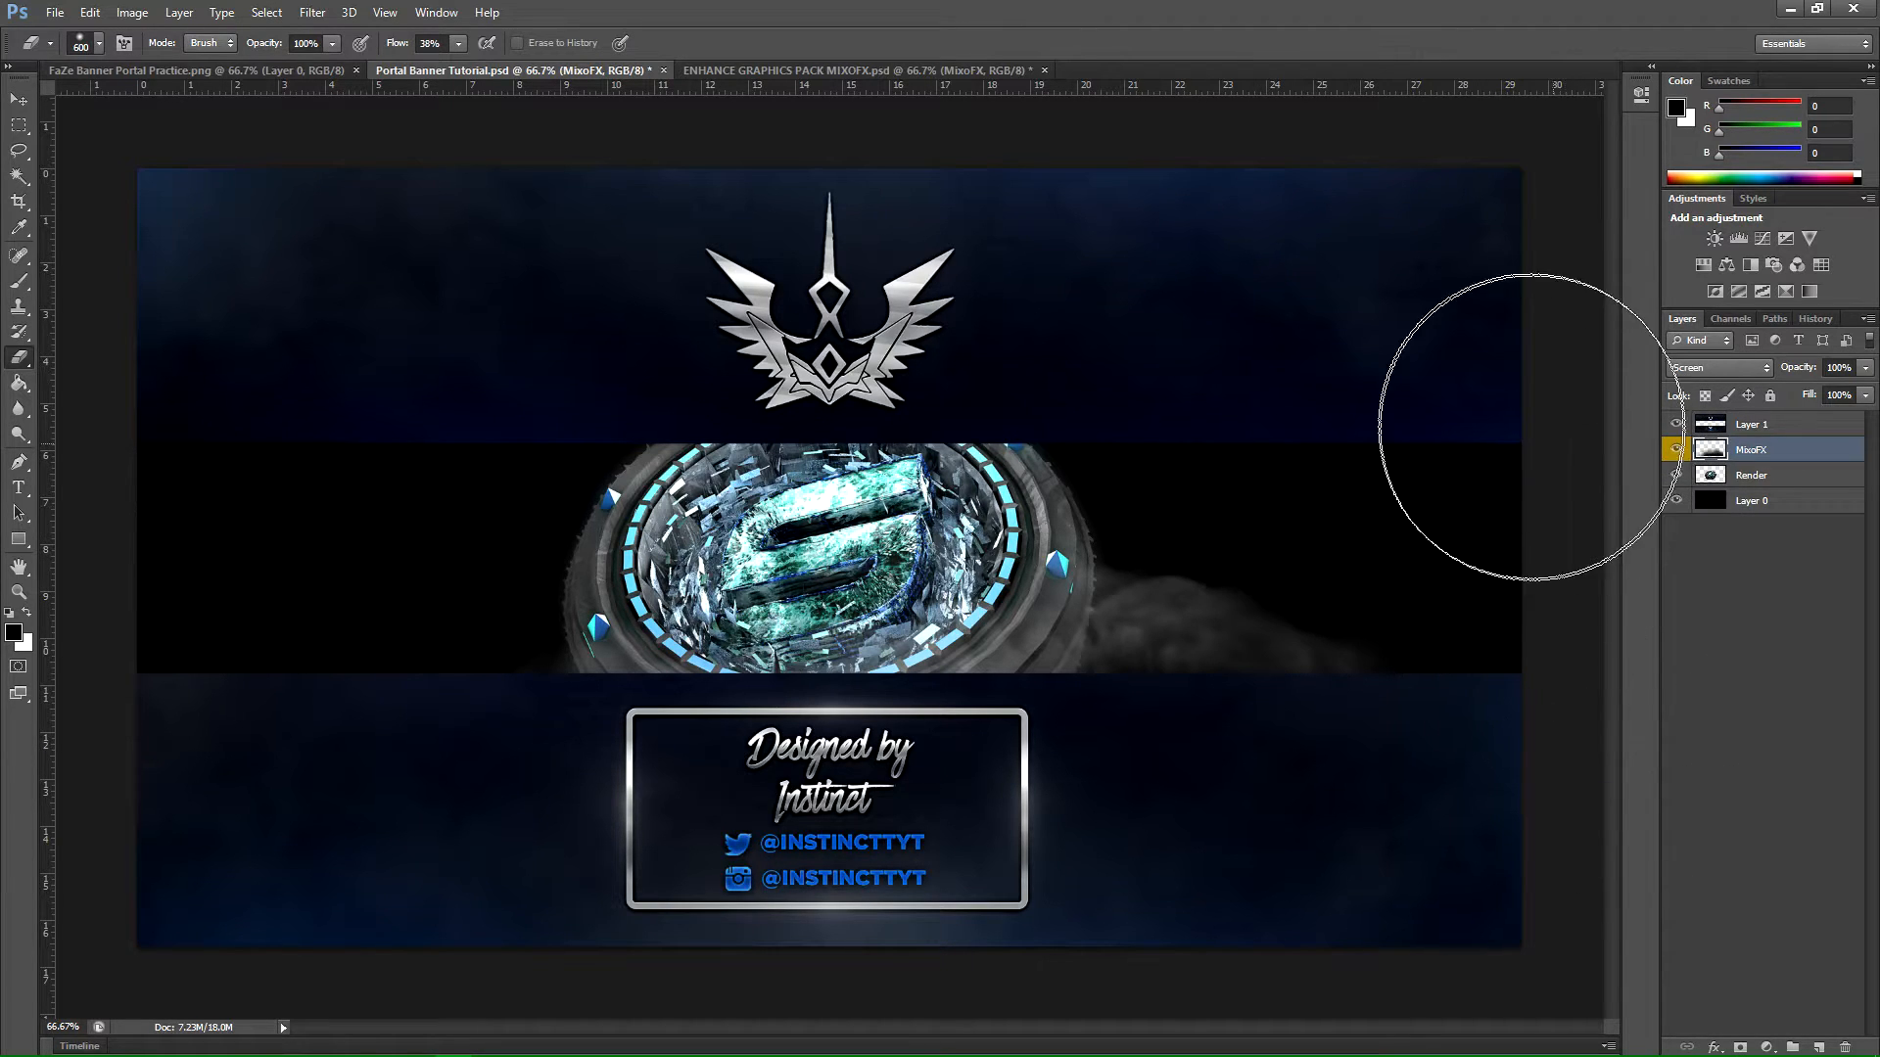
click(19, 98)
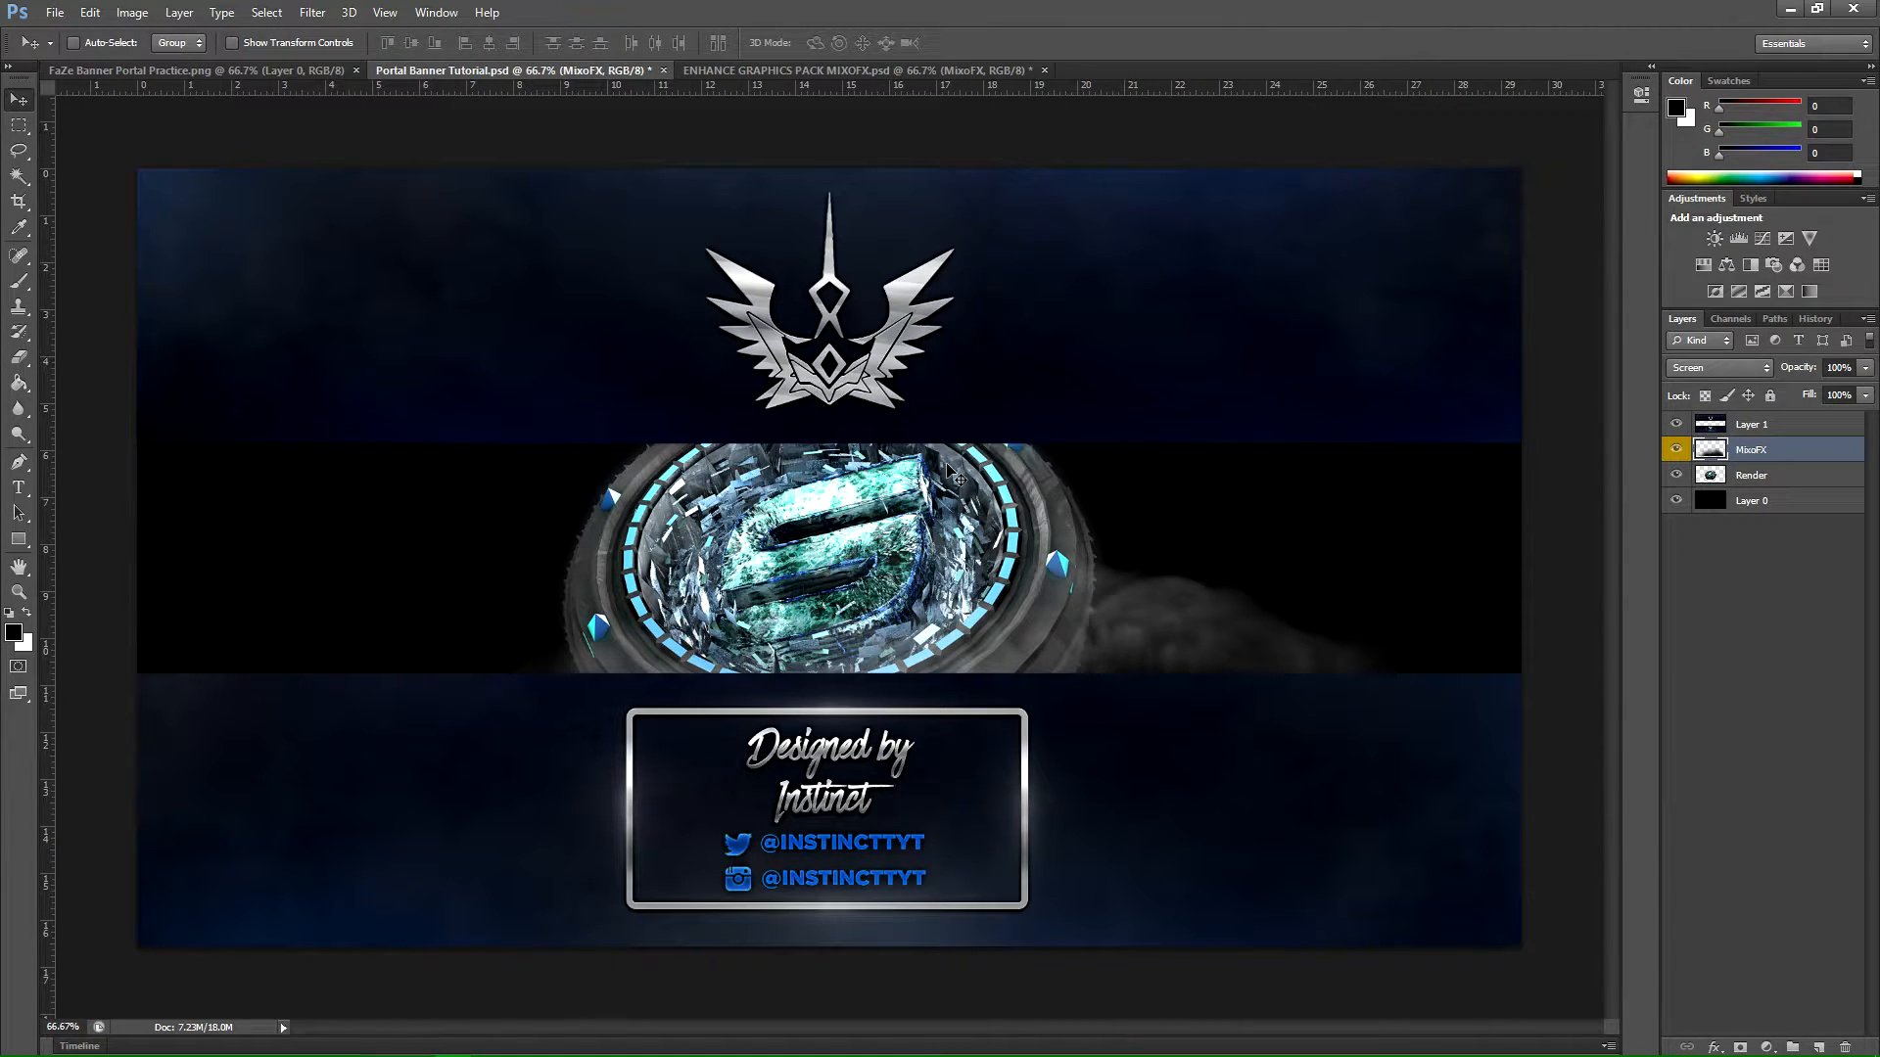
mouse_move(1149, 659)
mouse_down()
mouse_move(1160, 690)
mouse_move(1092, 686)
mouse_move(1159, 677)
mouse_up()
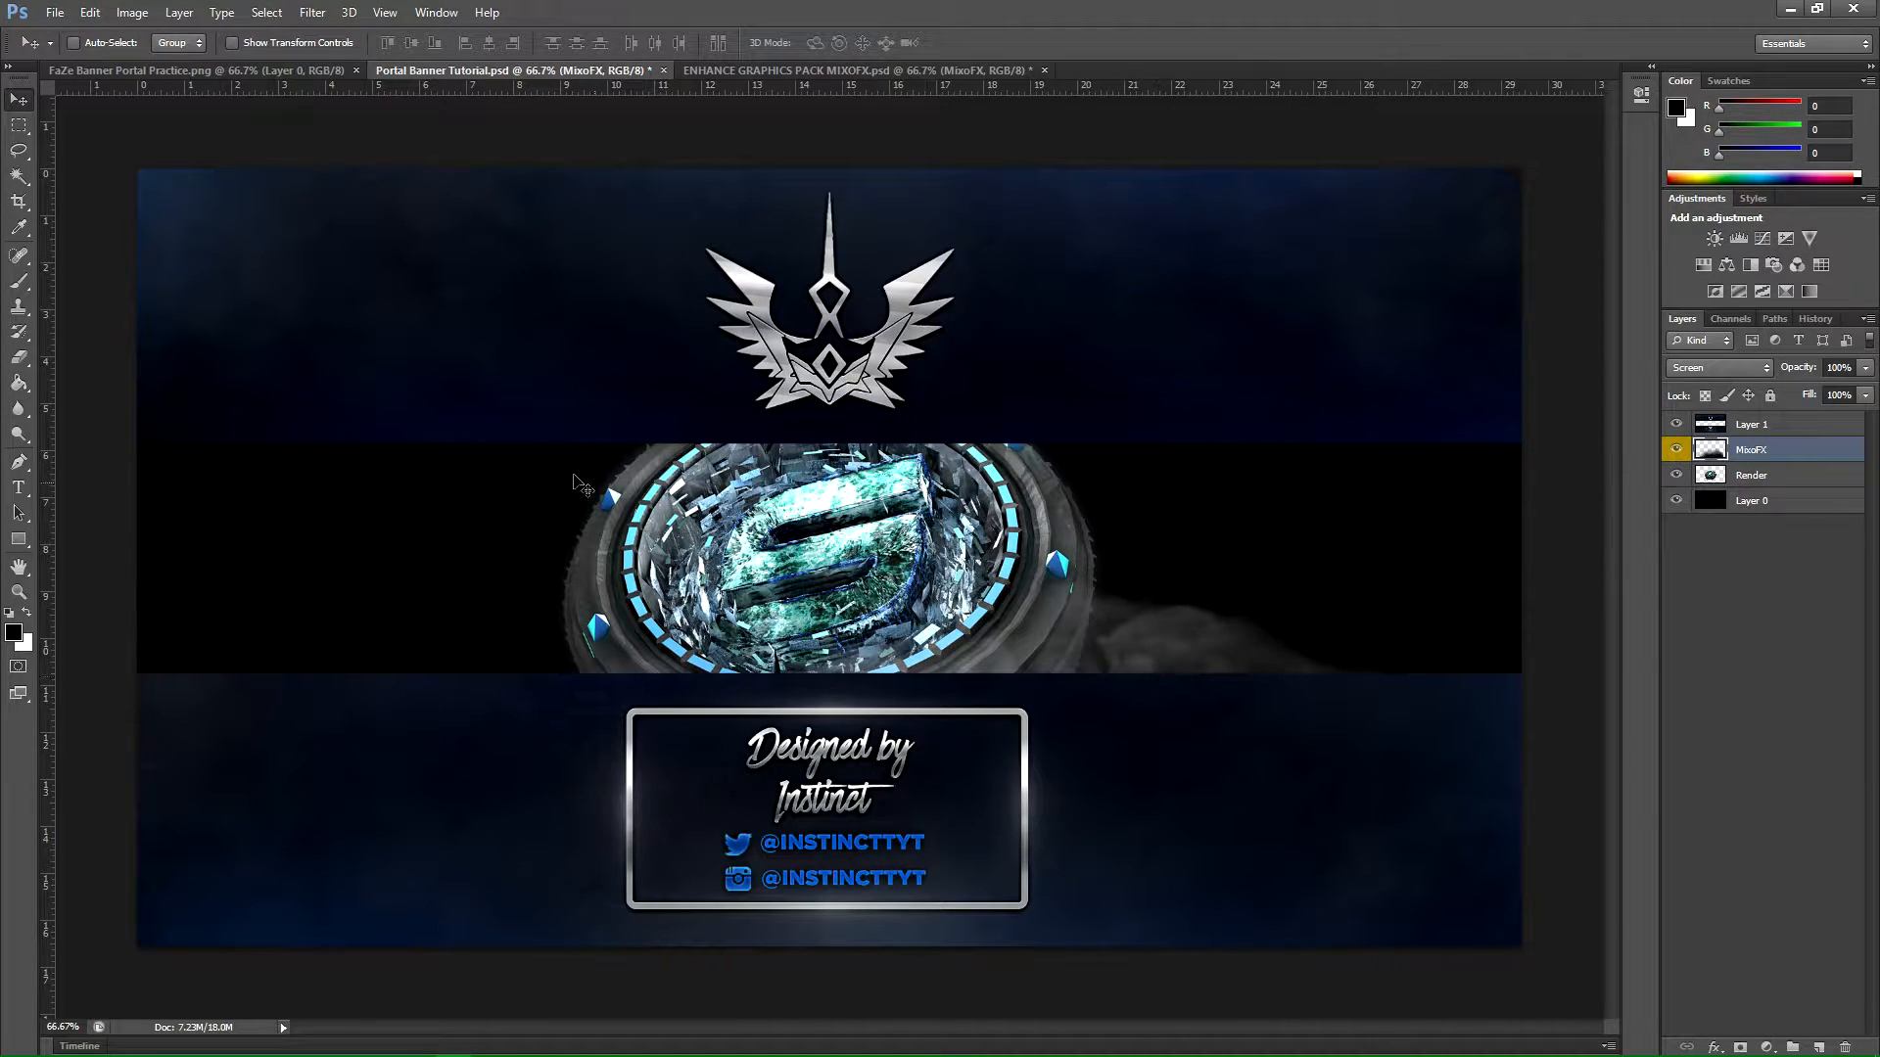
Step: Compare against the FaZe Banner Portal Practice reference and lower the smoke layer's opacity to 30%
click(253, 70)
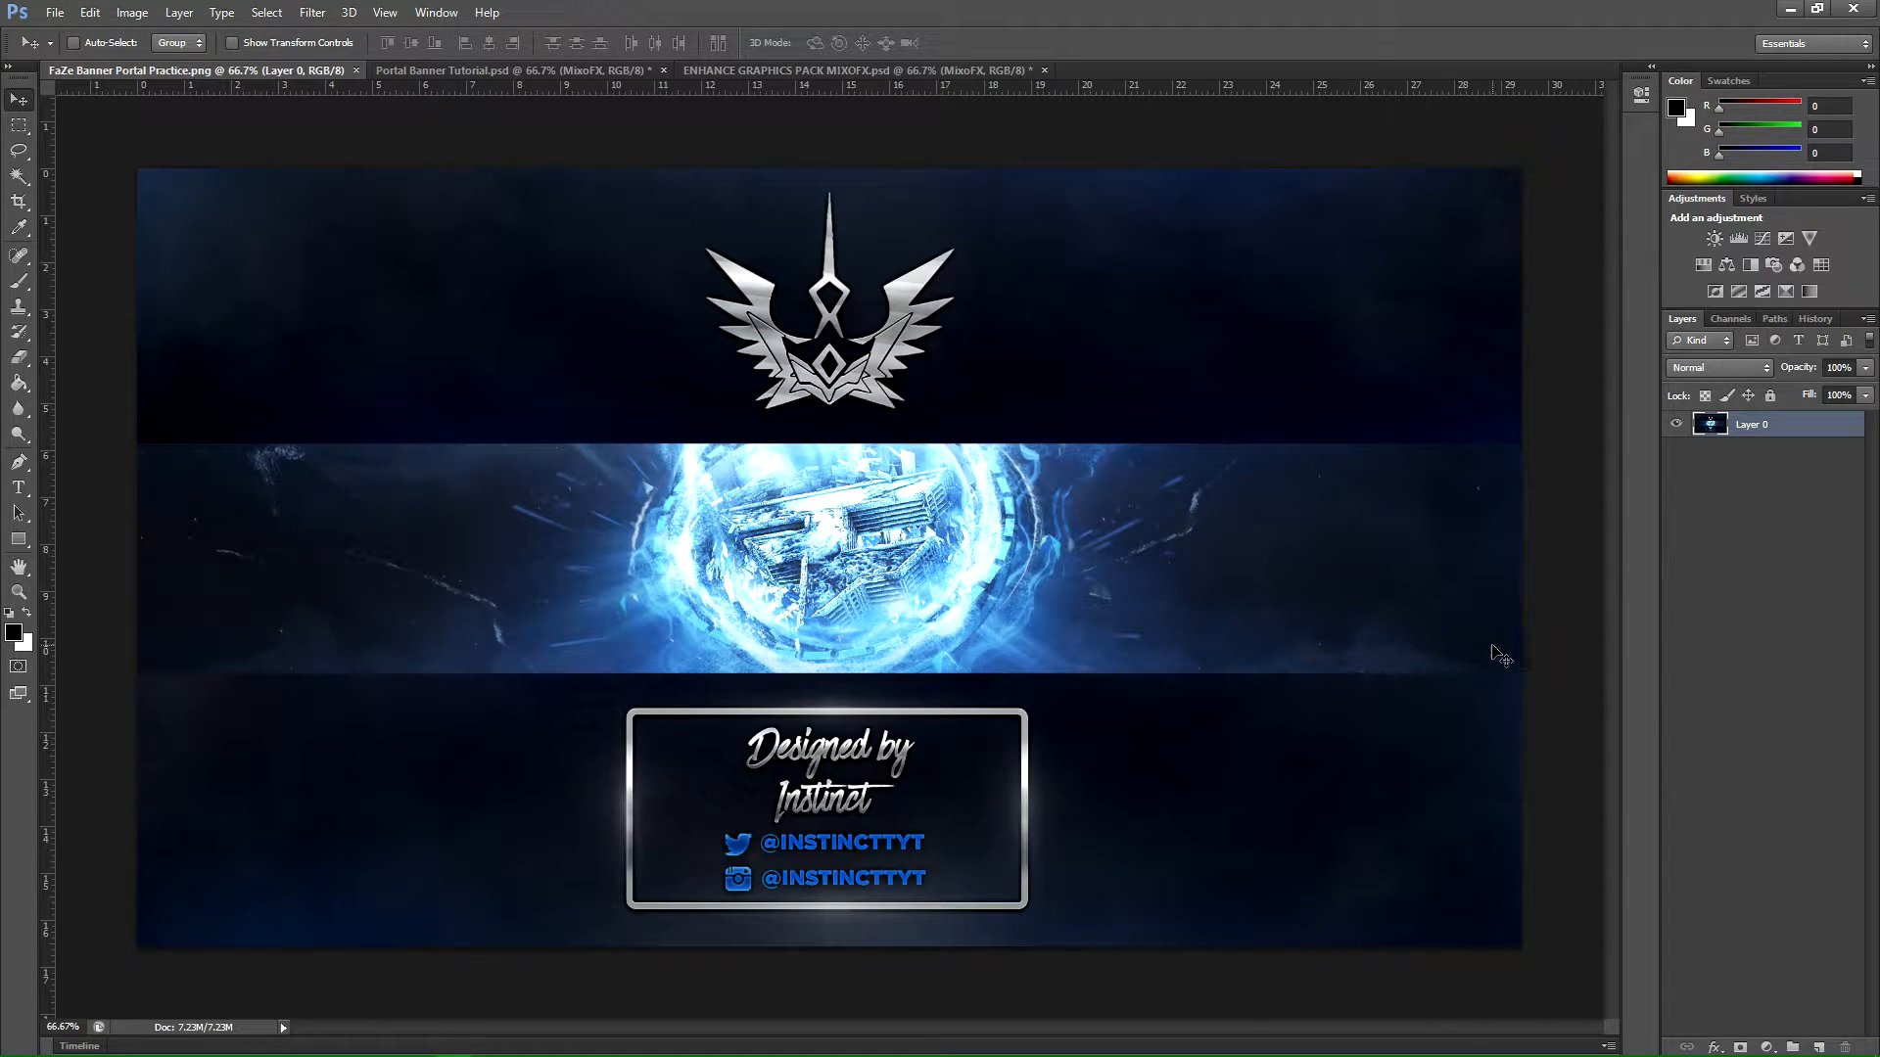
click(519, 71)
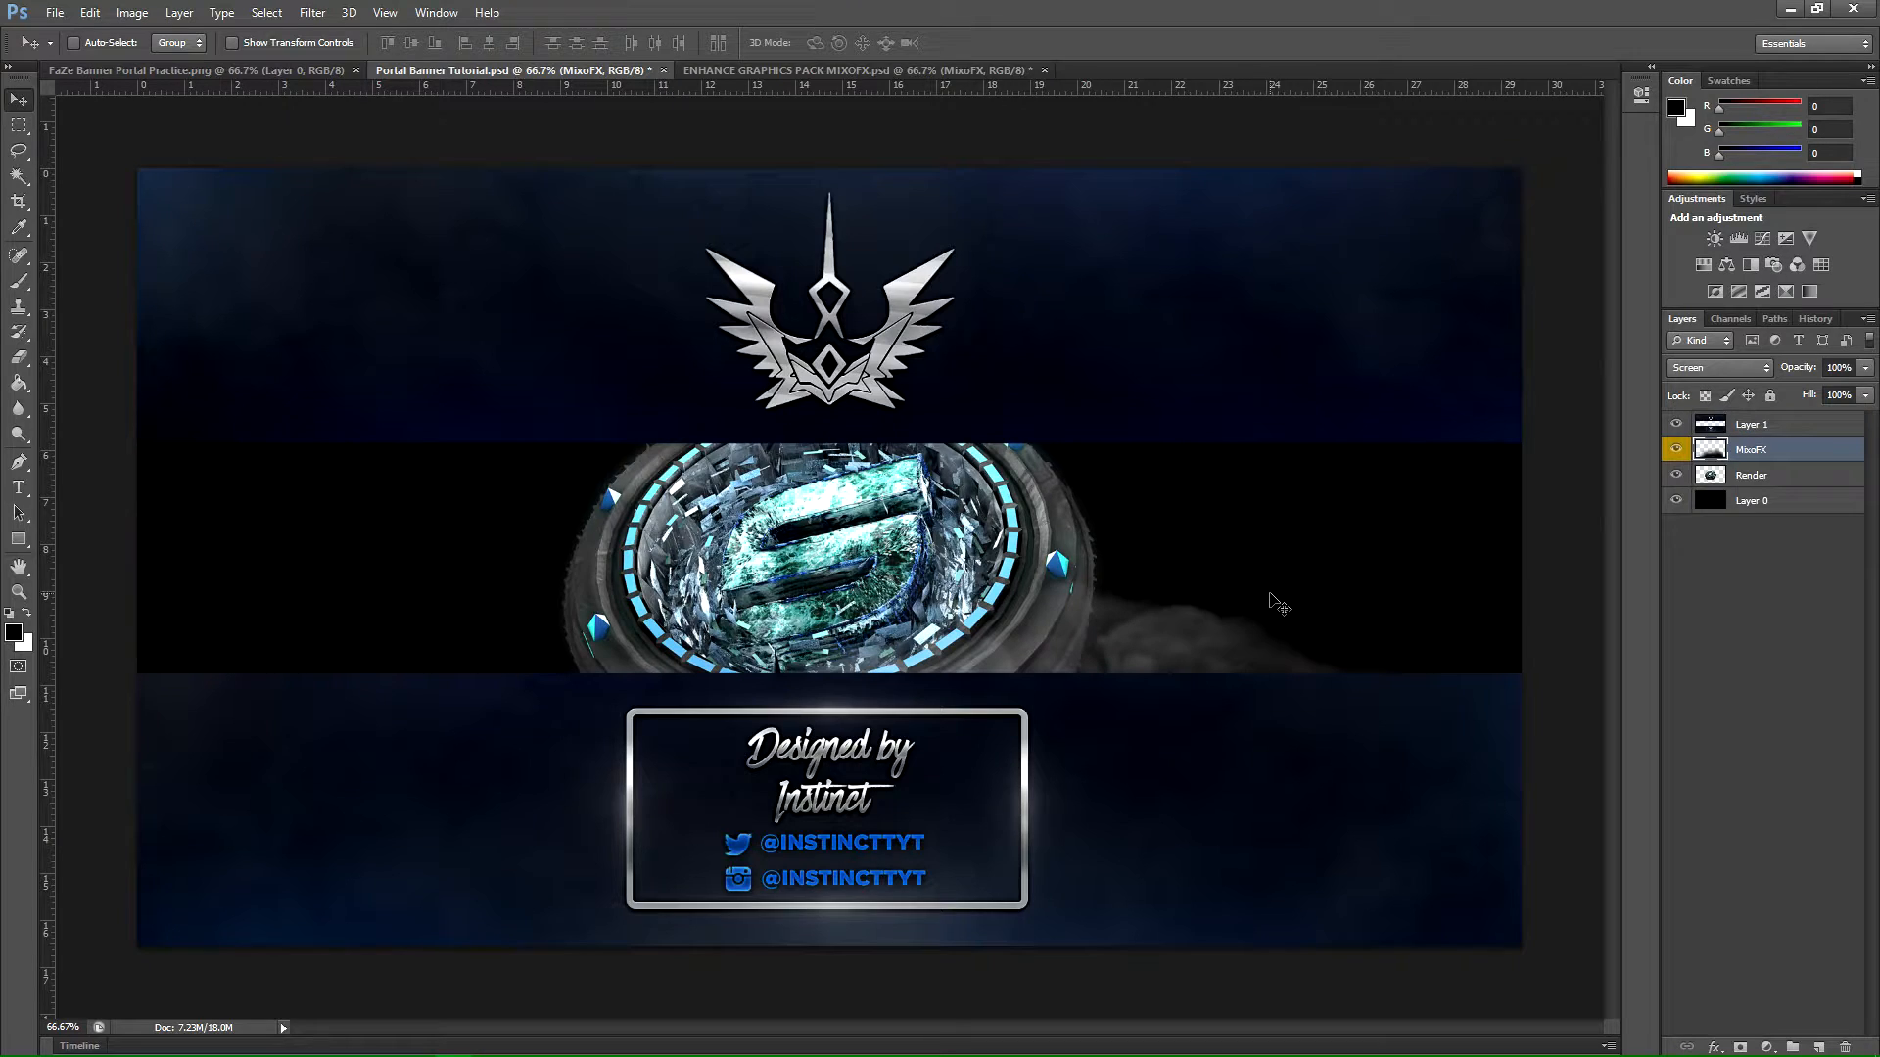
click(1865, 367)
drag(1860, 390, 1798, 396)
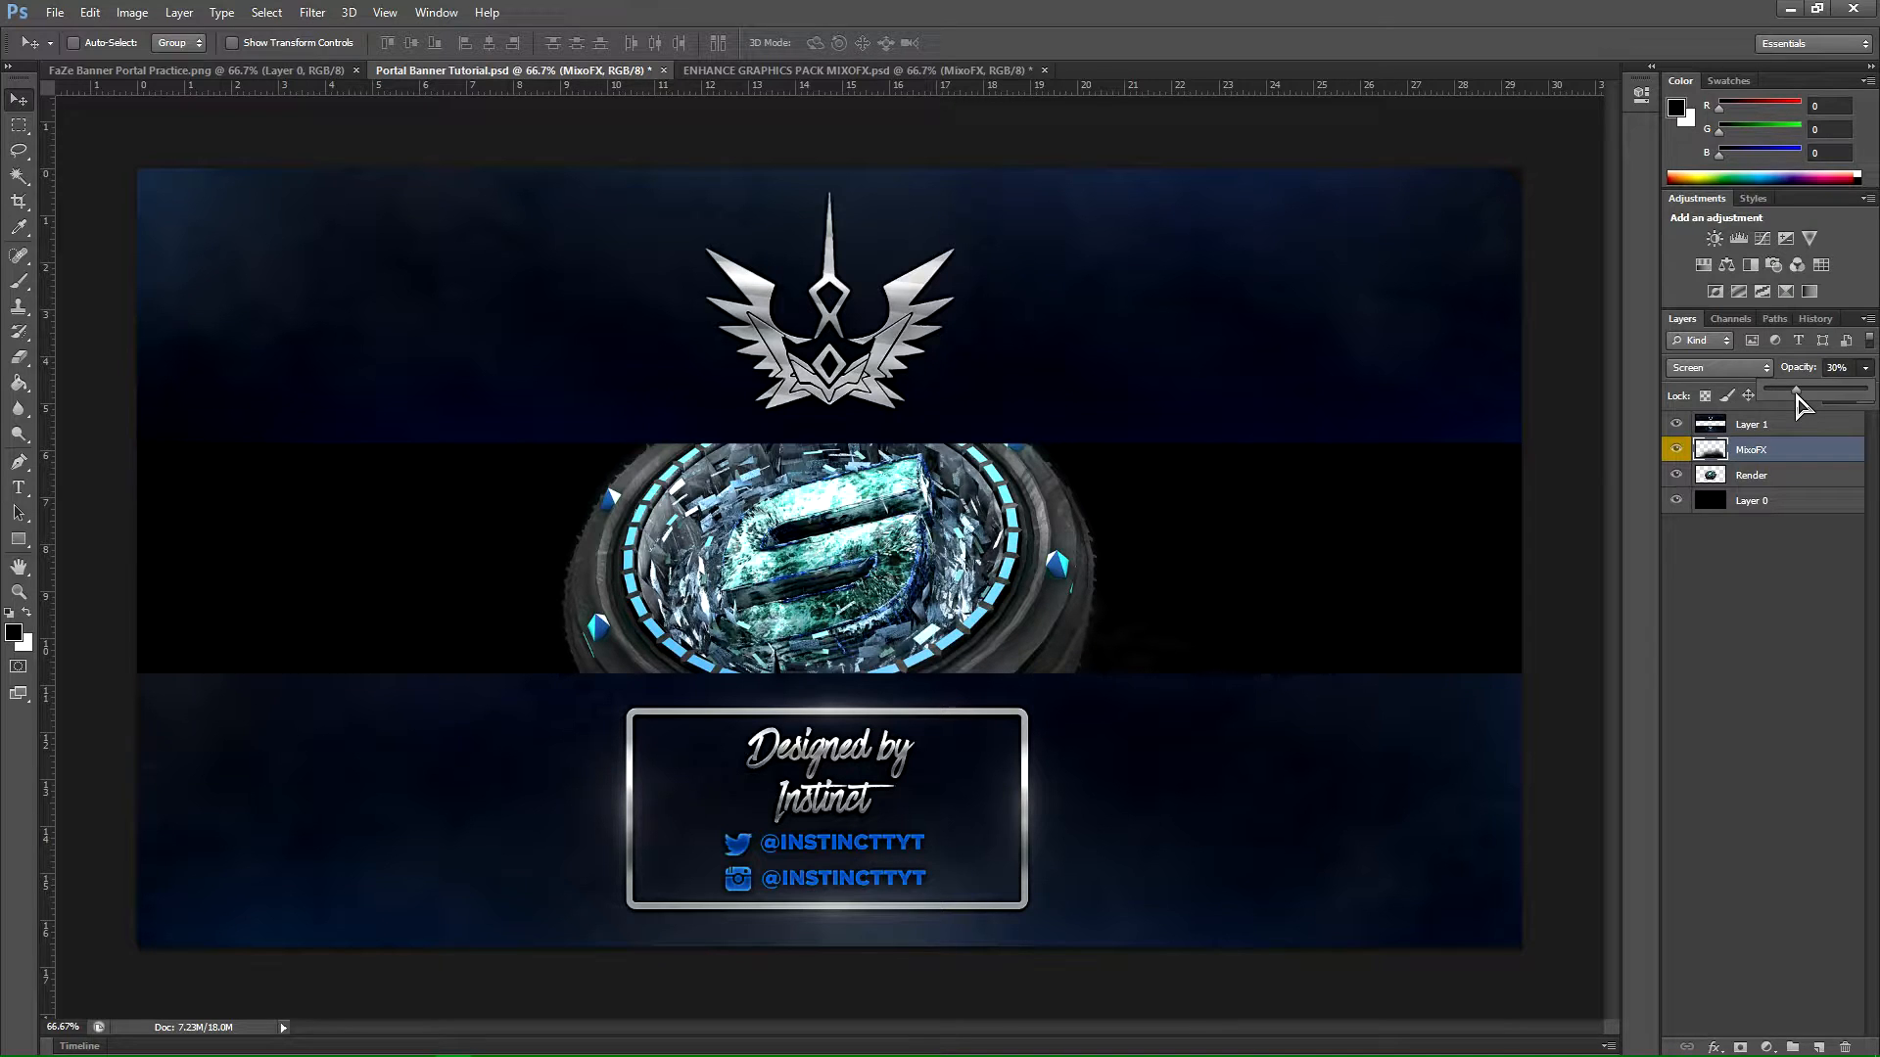
click(1676, 707)
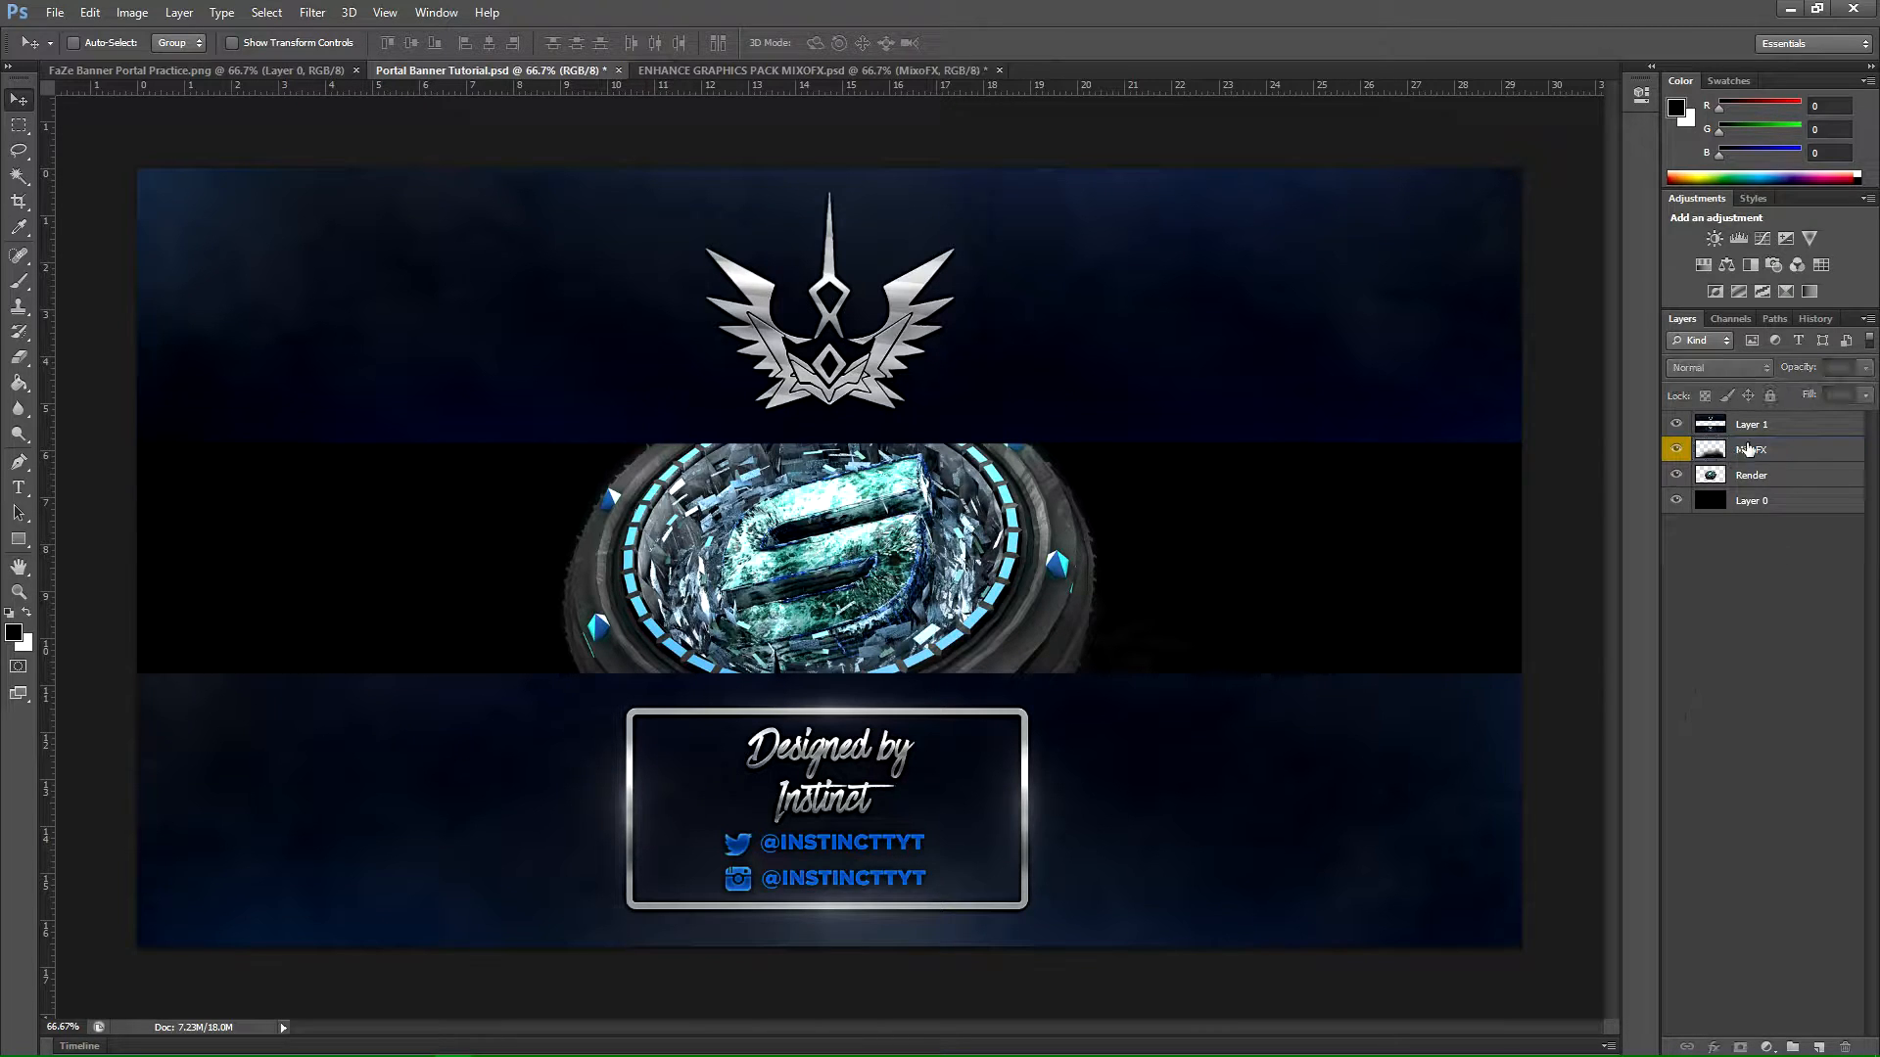
Step: Duplicate the smoke to the portal's left side, flip the copy horizontally and align it along the band's lower edge
click(1818, 454)
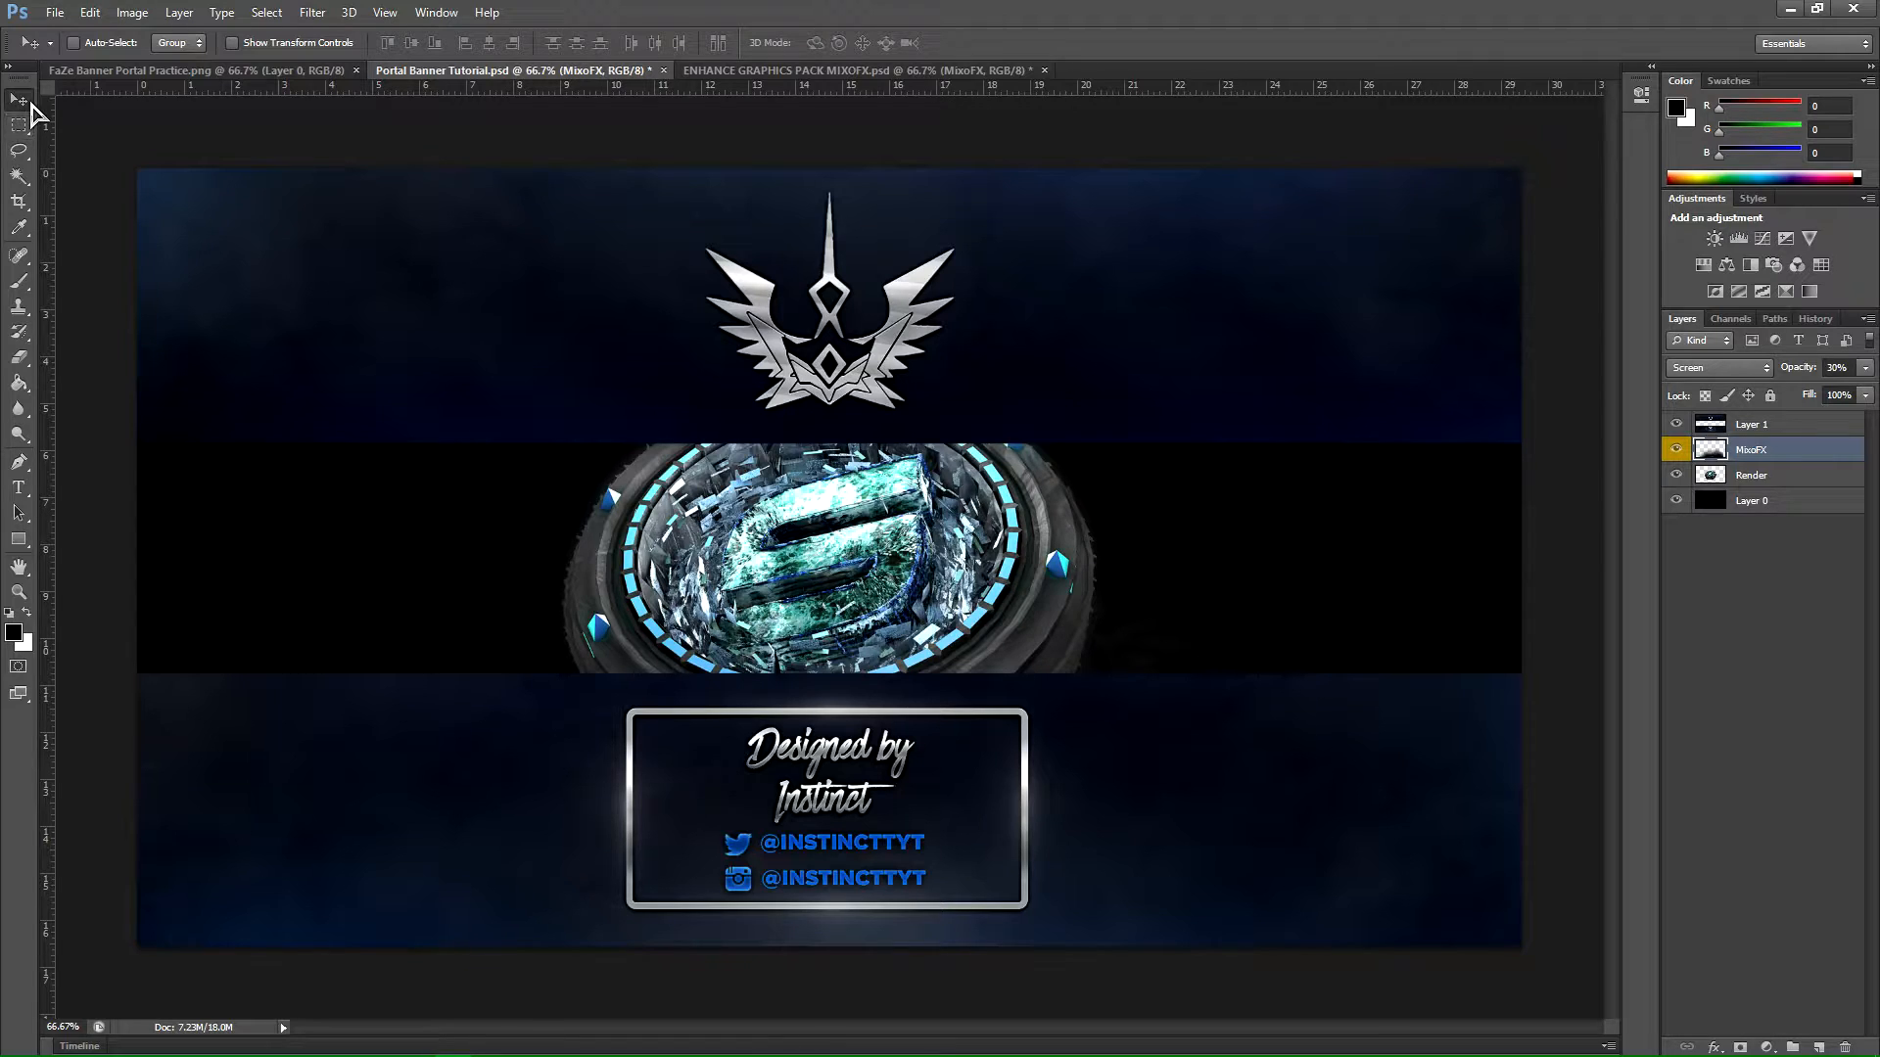
drag(1133, 671, 627, 752)
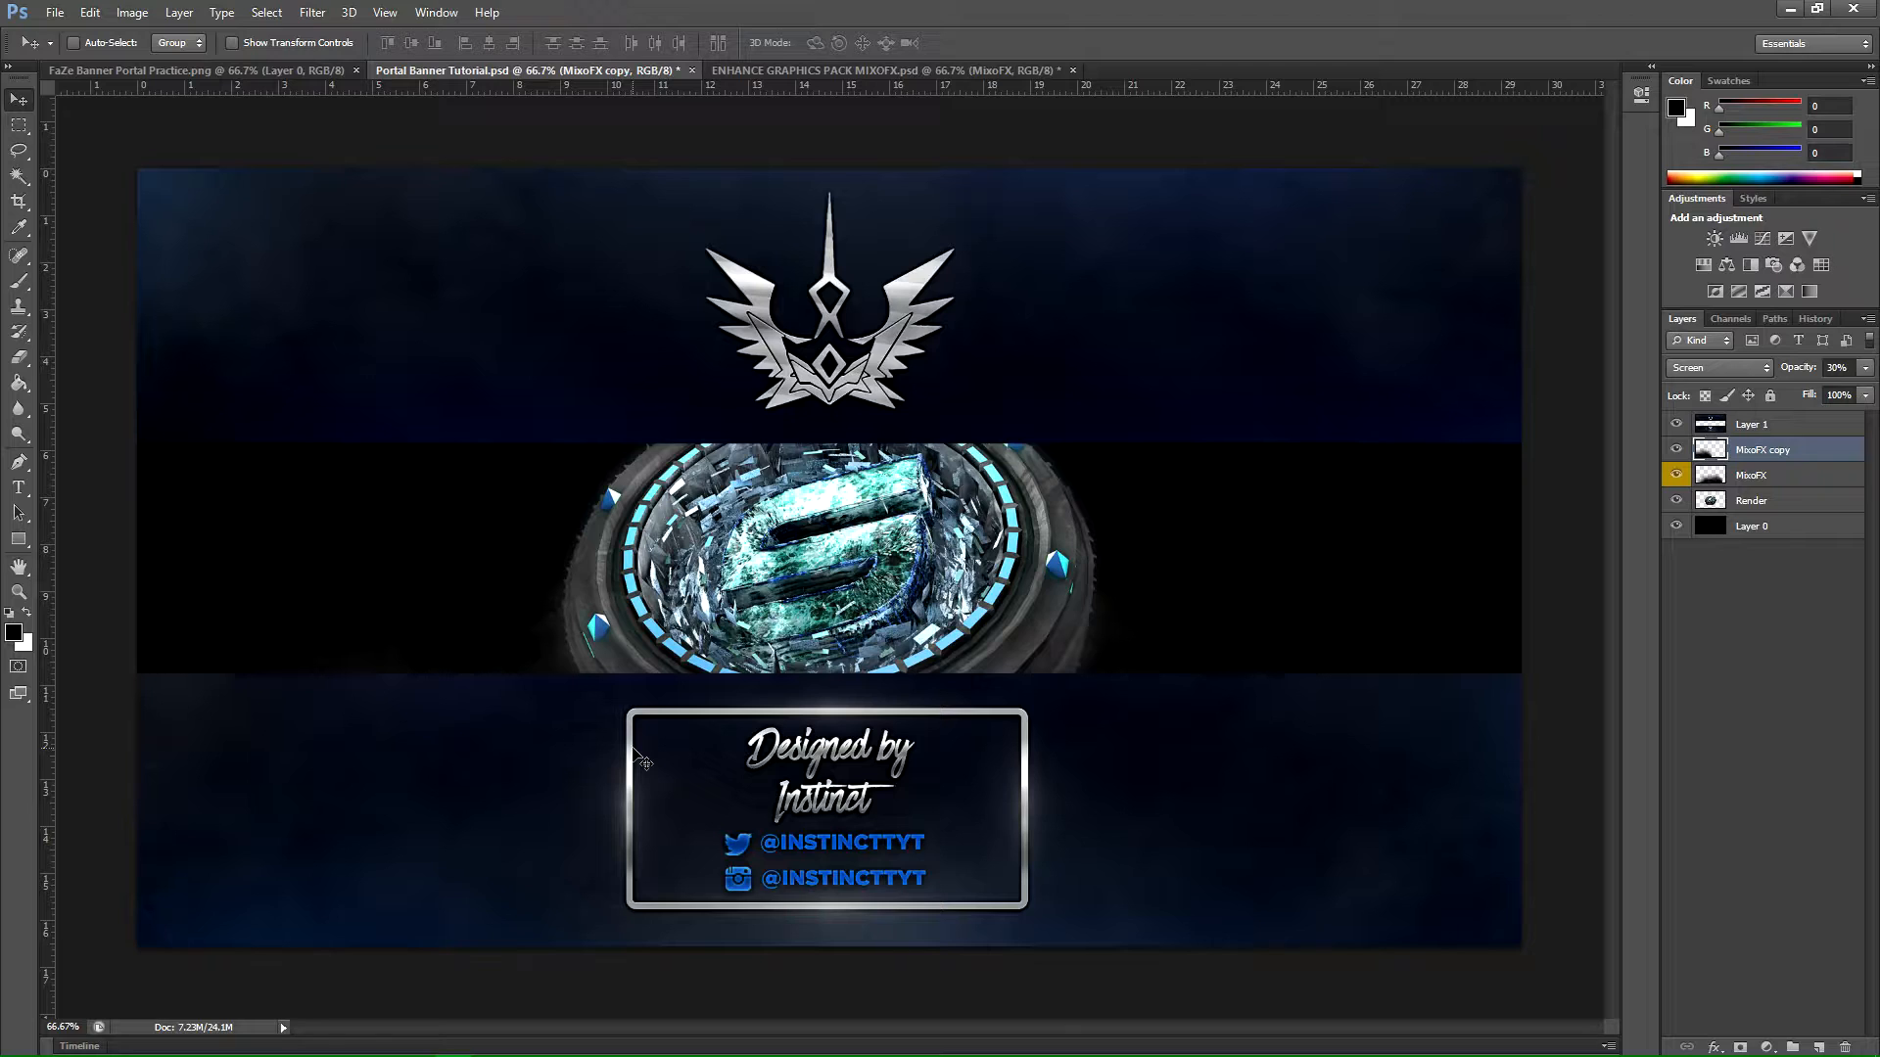
key(ctrl+t)
right_click(626, 672)
click(732, 958)
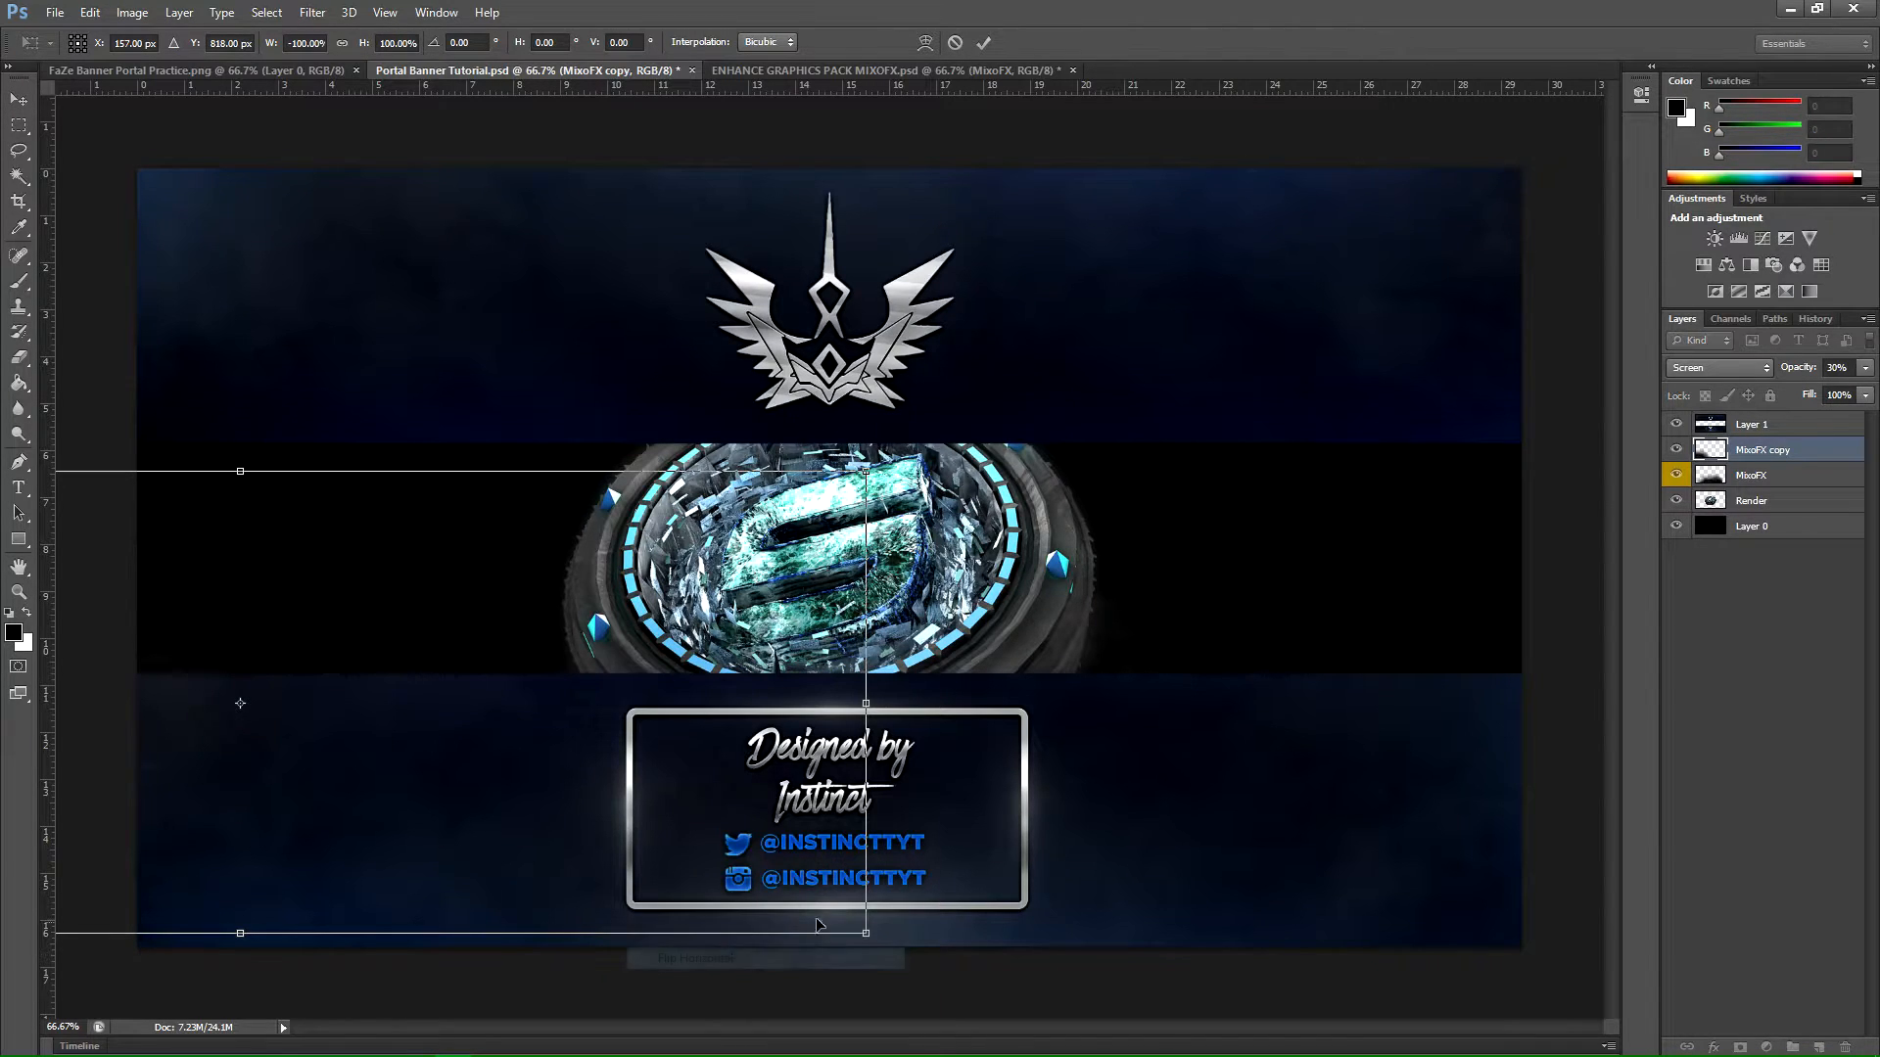
key(Return)
drag(263, 713, 604, 760)
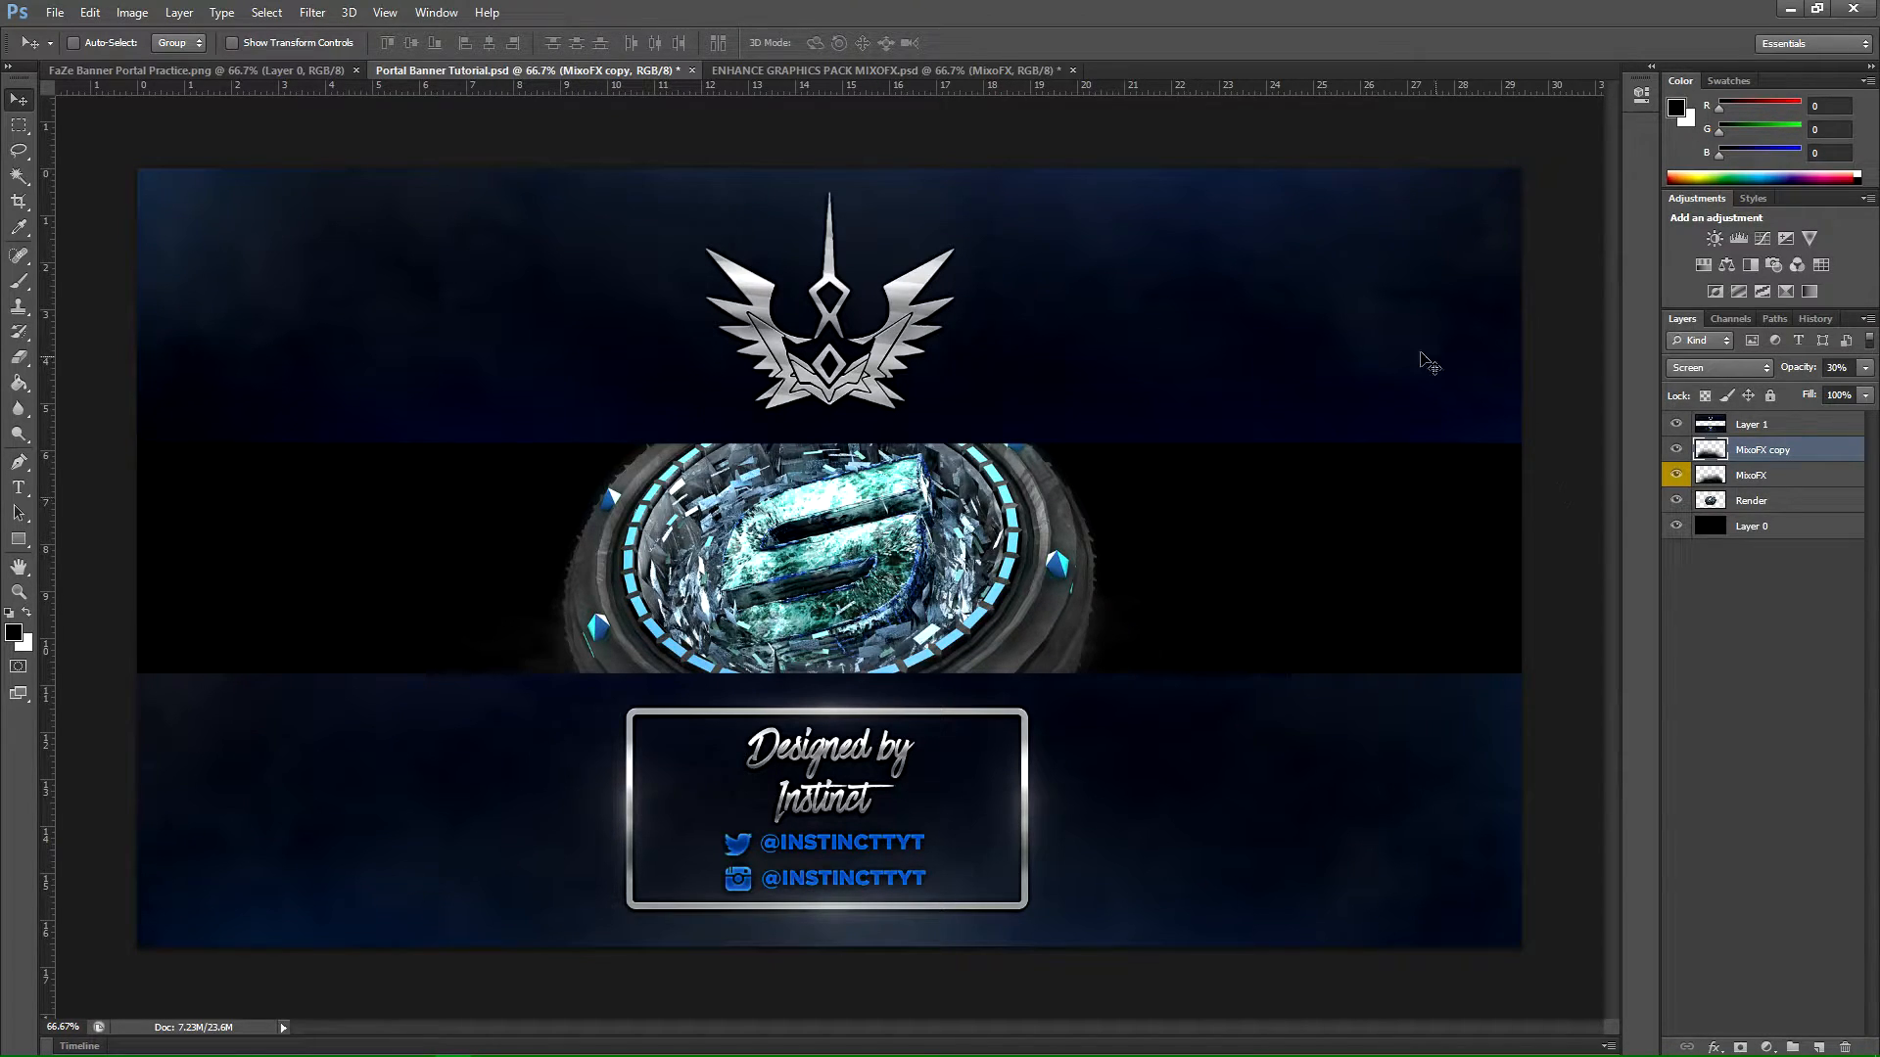
Step: Check the reference banner and preview more smoke textures in the ENHANCE pack, leaving only the fourth one visible
click(235, 71)
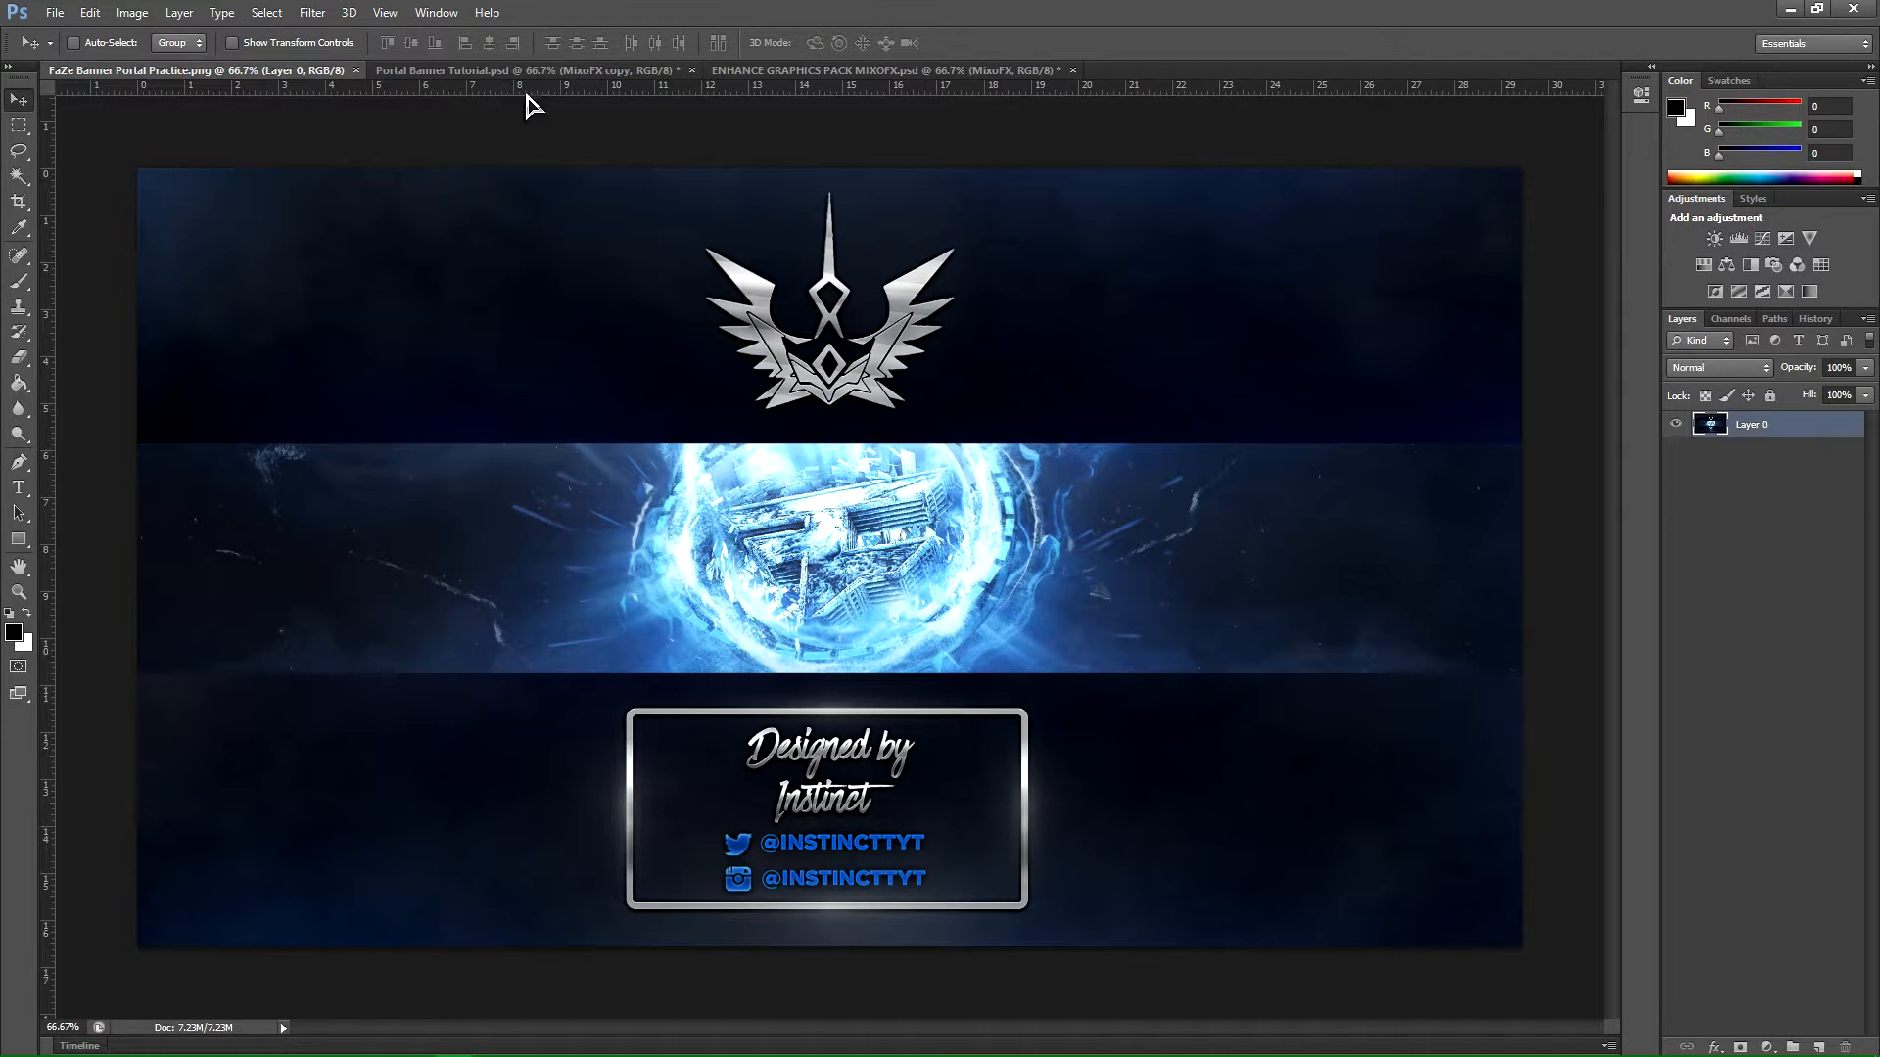
click(848, 70)
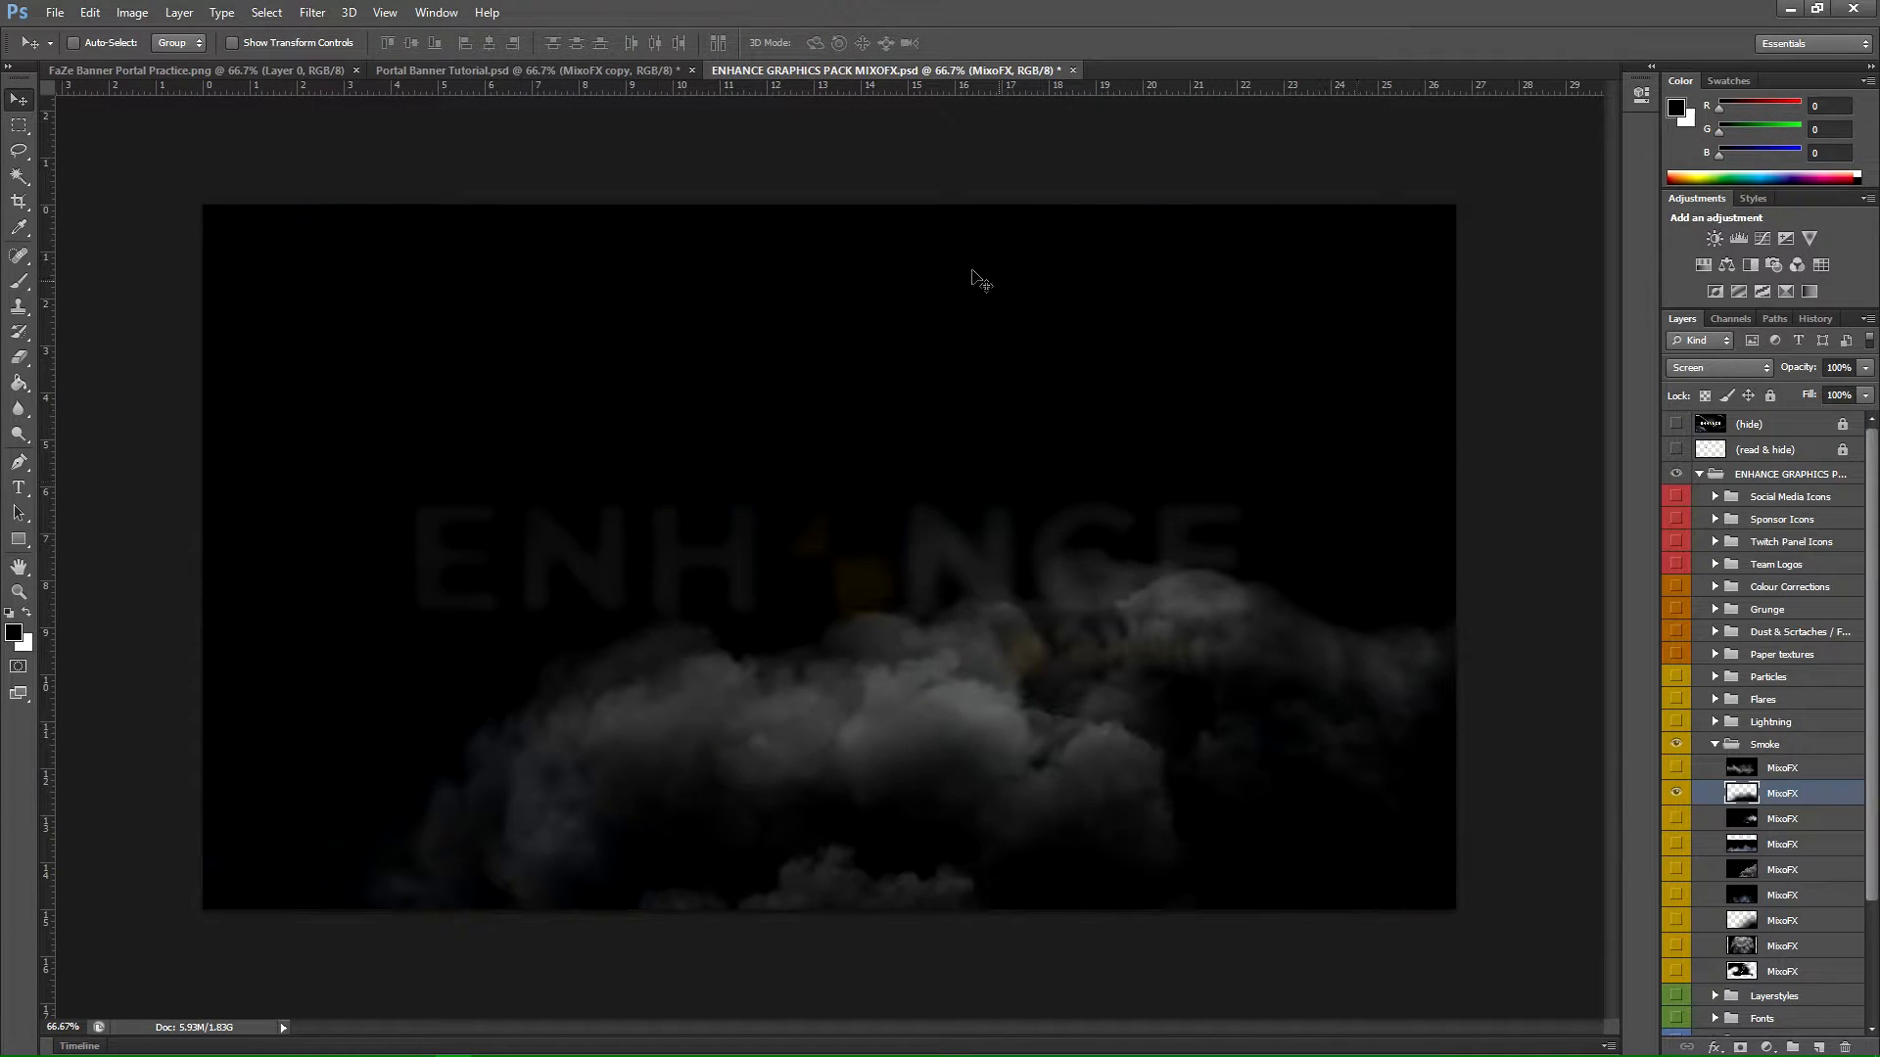
click(1678, 794)
click(1676, 818)
click(1676, 819)
click(1677, 844)
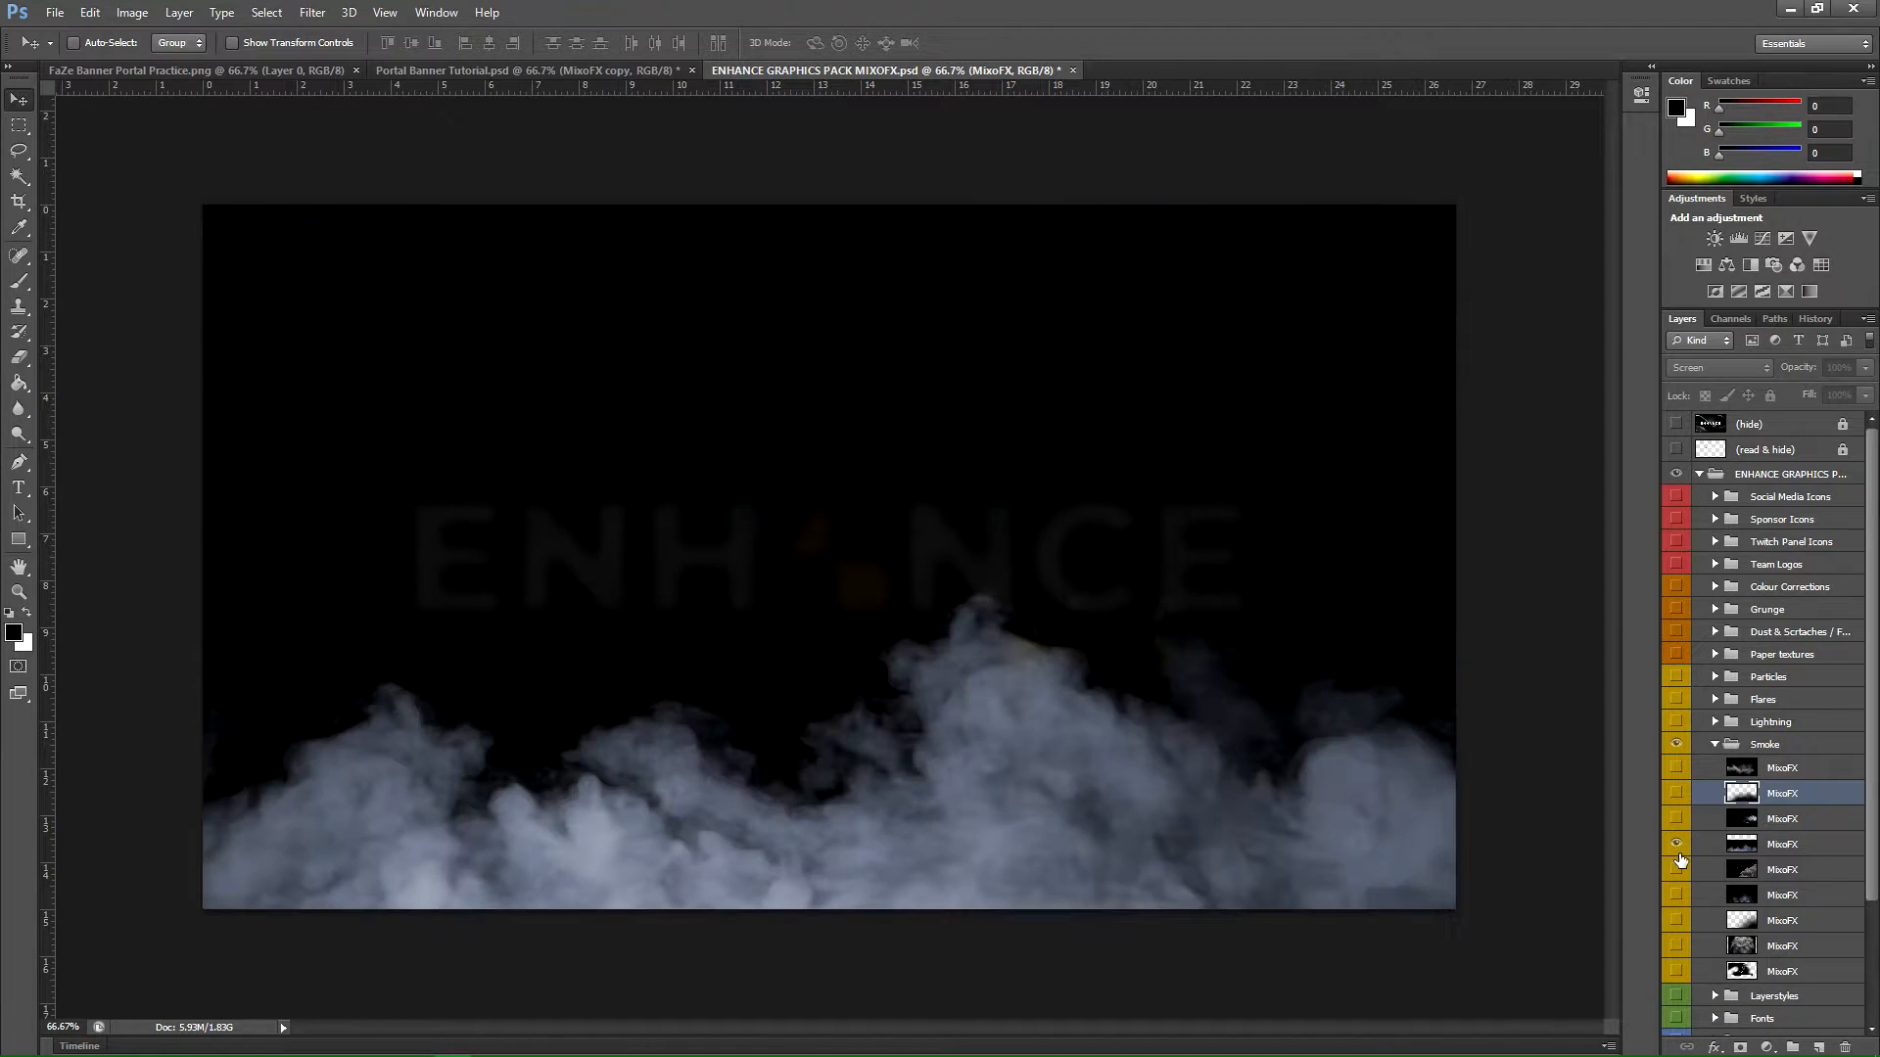
Step: Copy the fourth smoke texture into Portal Banner Tutorial.psd and position it across the middle band
click(1805, 848)
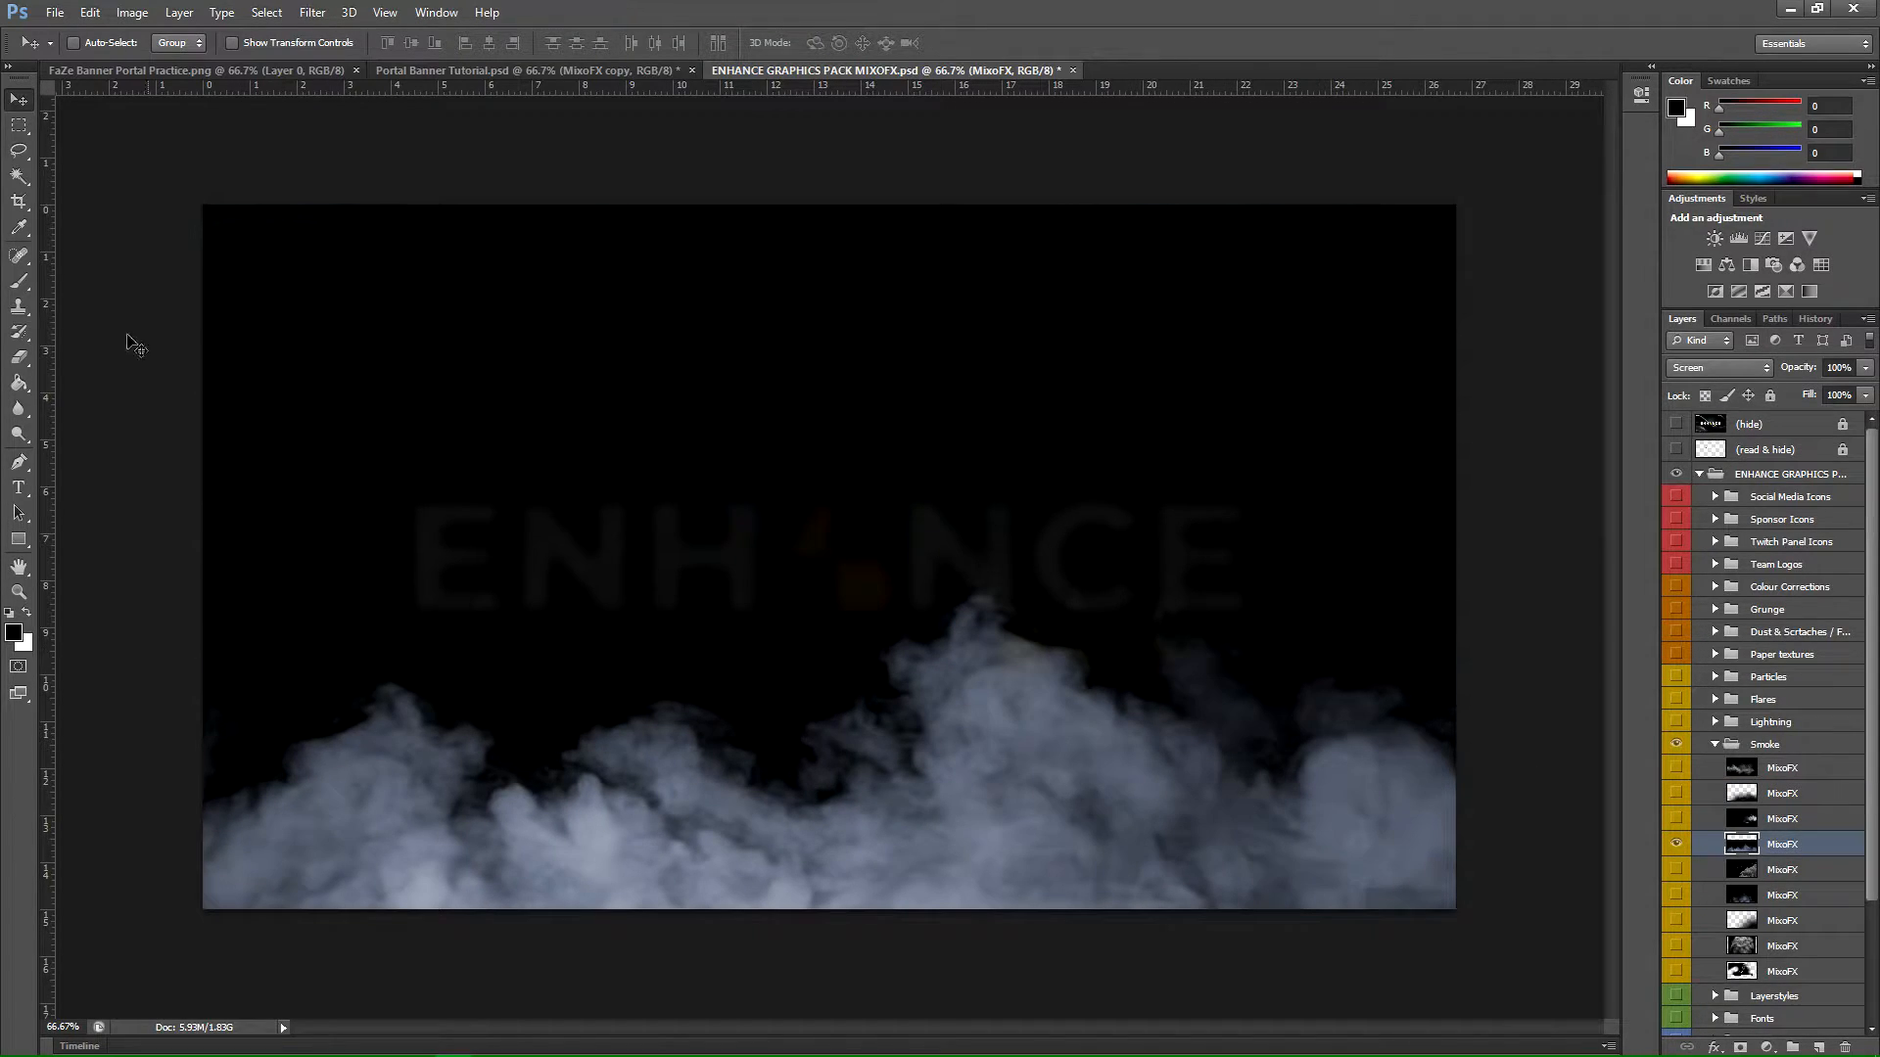
drag(958, 672, 1172, 580)
drag(1067, 624, 976, 638)
Step: Desaturate the new smoke layer using Hue/Saturation with Saturation at -100
key(ctrl+u)
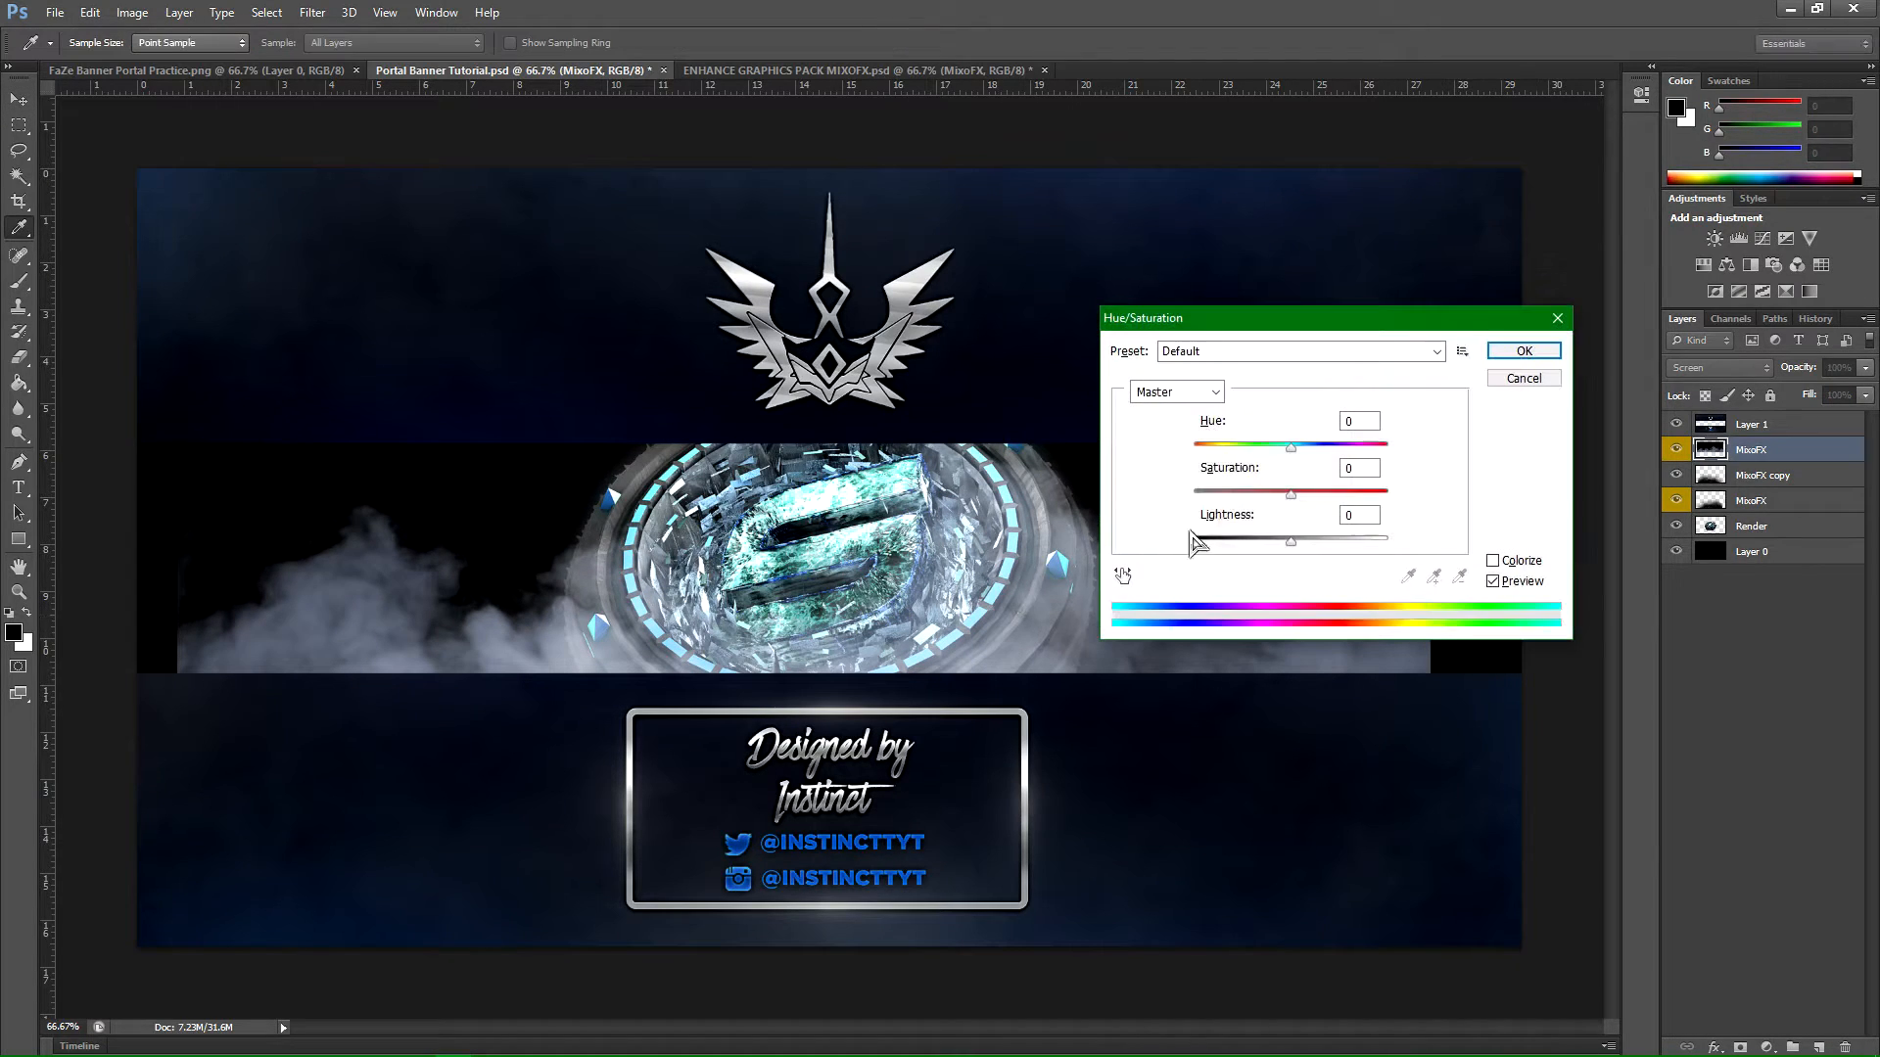
drag(1290, 492, 301, 505)
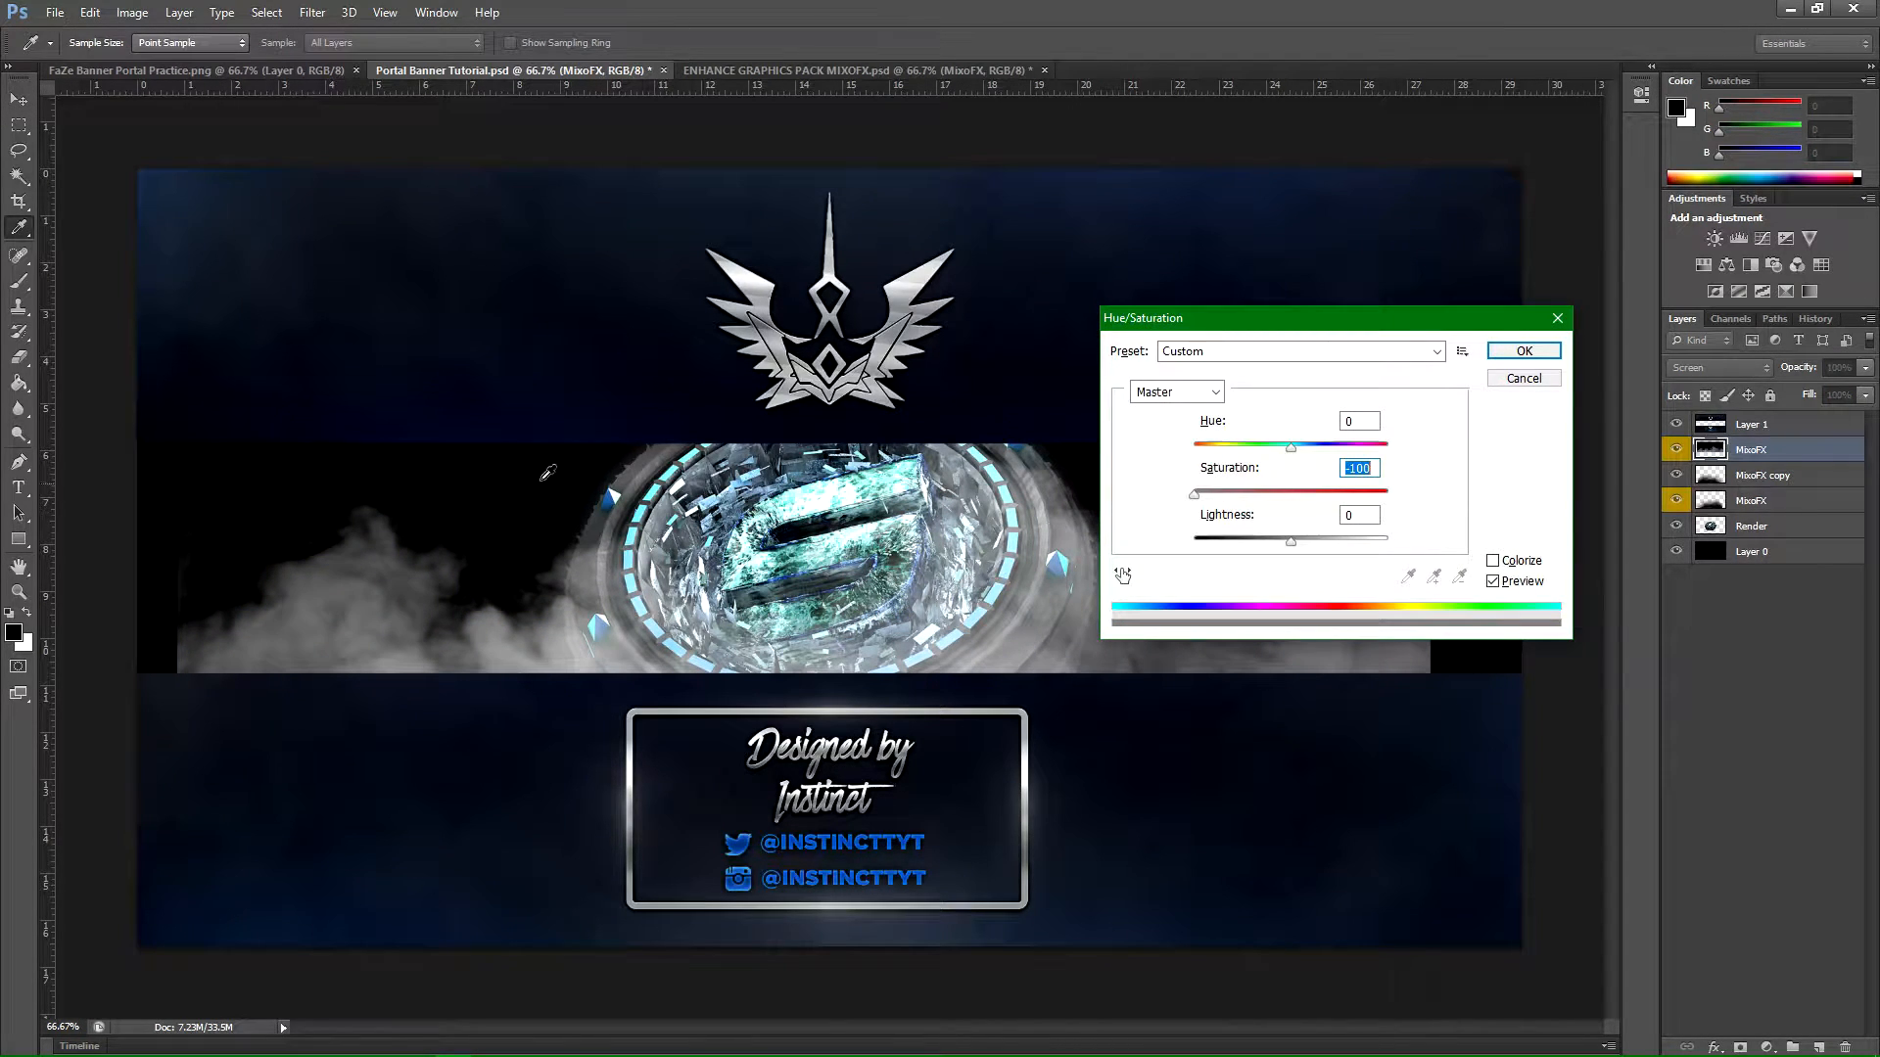
click(1524, 351)
Step: Move the desaturated smoke to the right of the portal and fade its hard left edge with the Eraser
key(v)
drag(1107, 611, 1393, 690)
drag(1387, 720, 1398, 712)
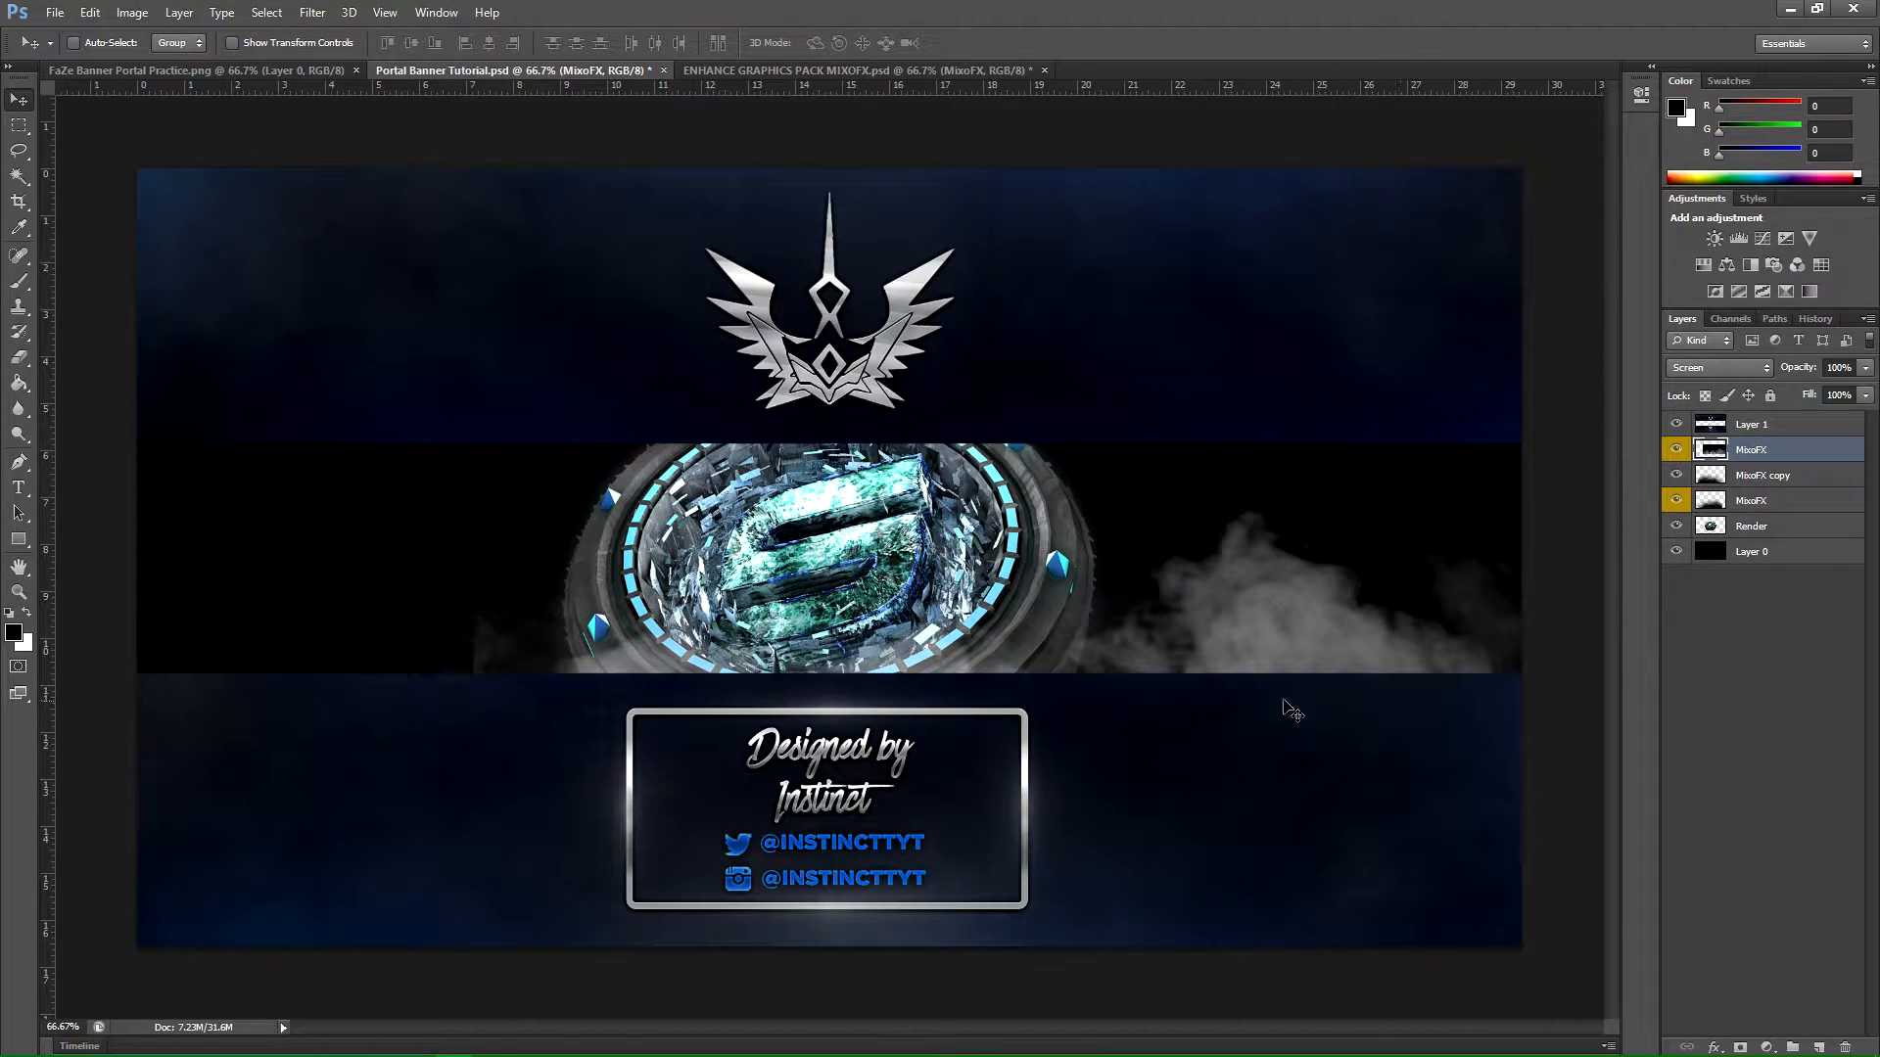
click(18, 357)
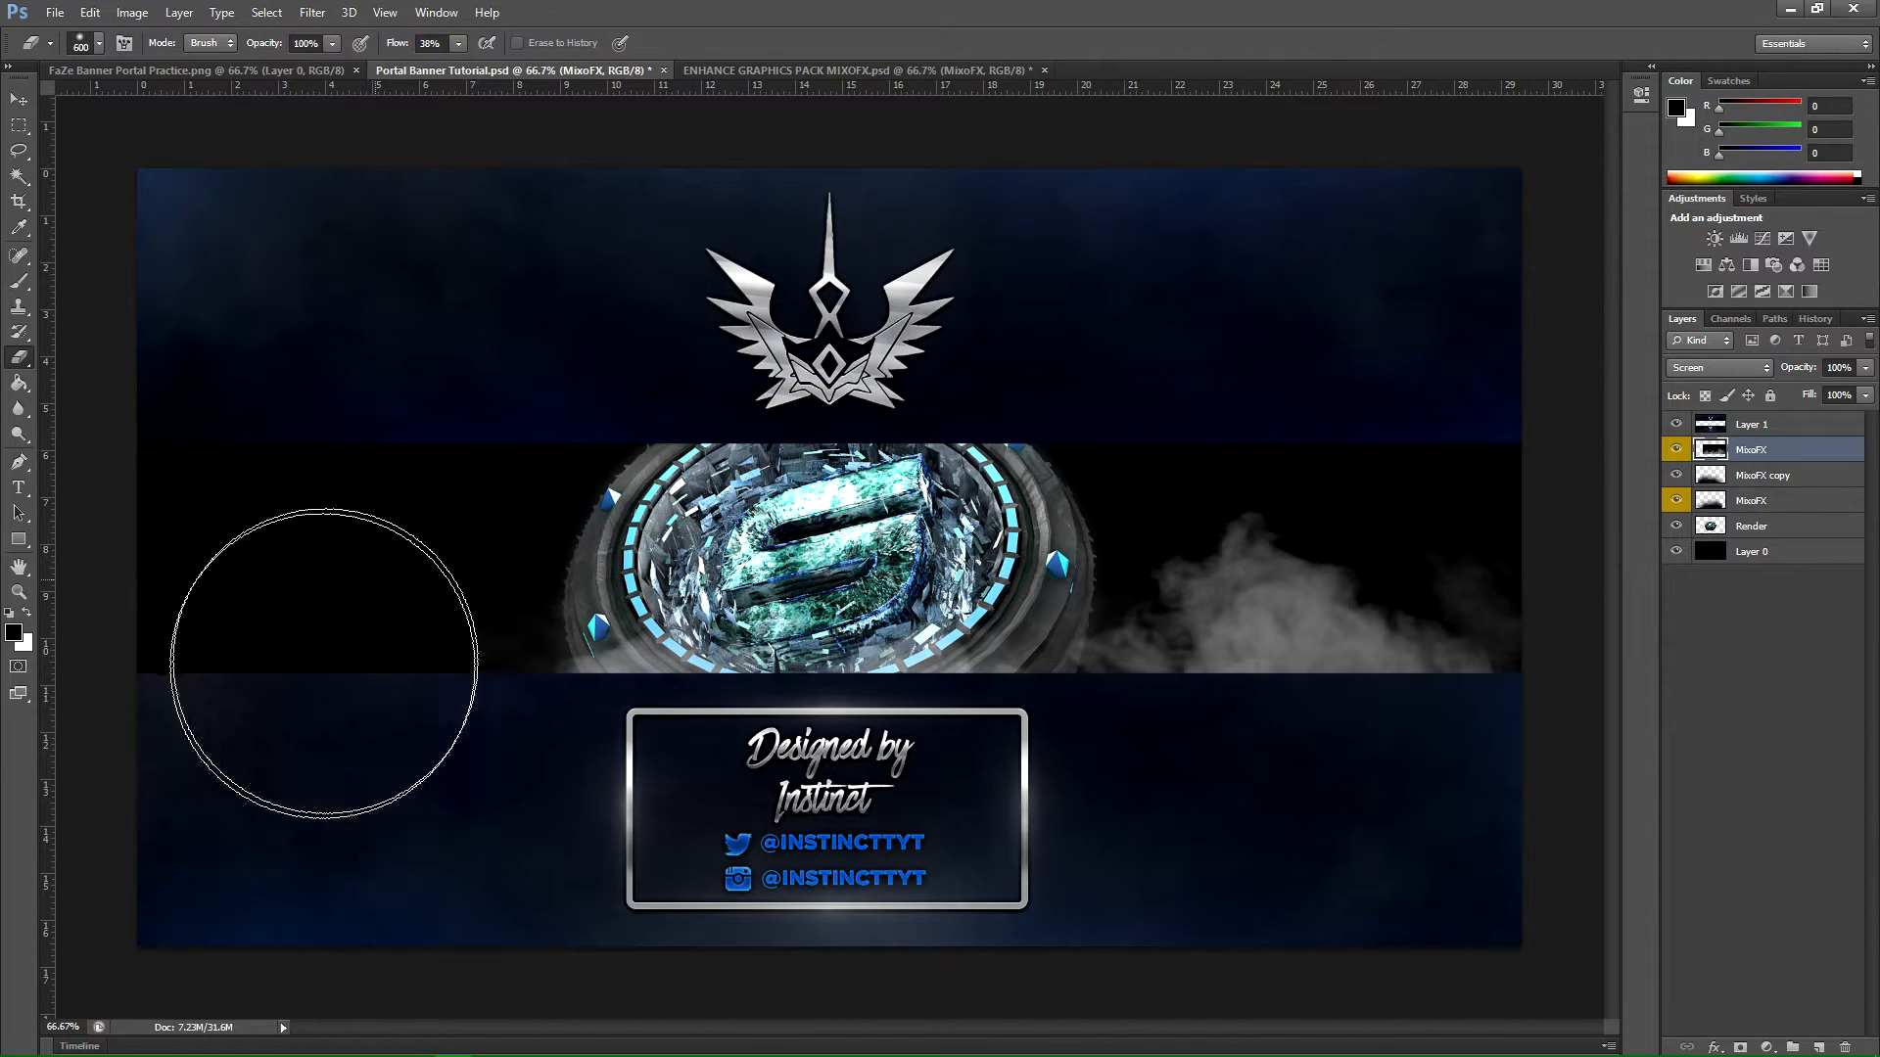
click(19, 99)
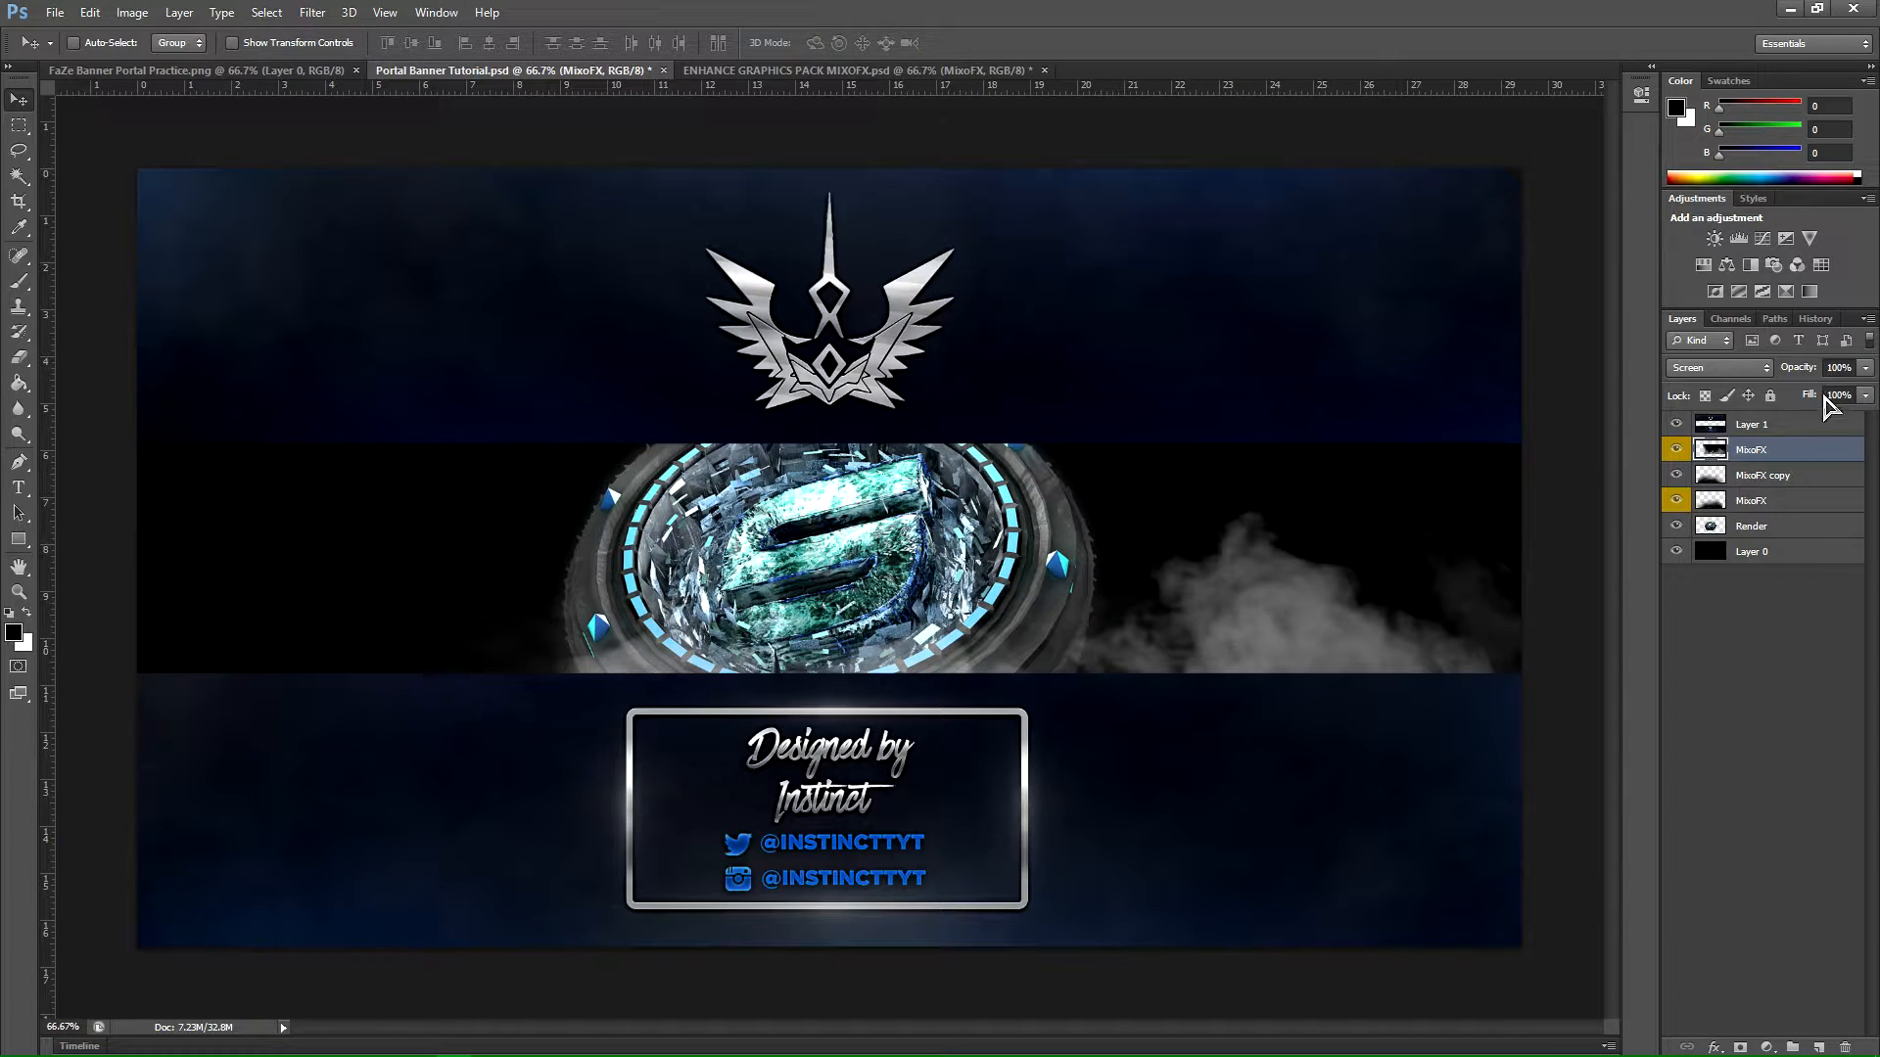
Step: Lower the desaturated smoke's opacity to 21% and reposition it beside the portal's right side
click(1865, 367)
drag(1826, 395, 1789, 396)
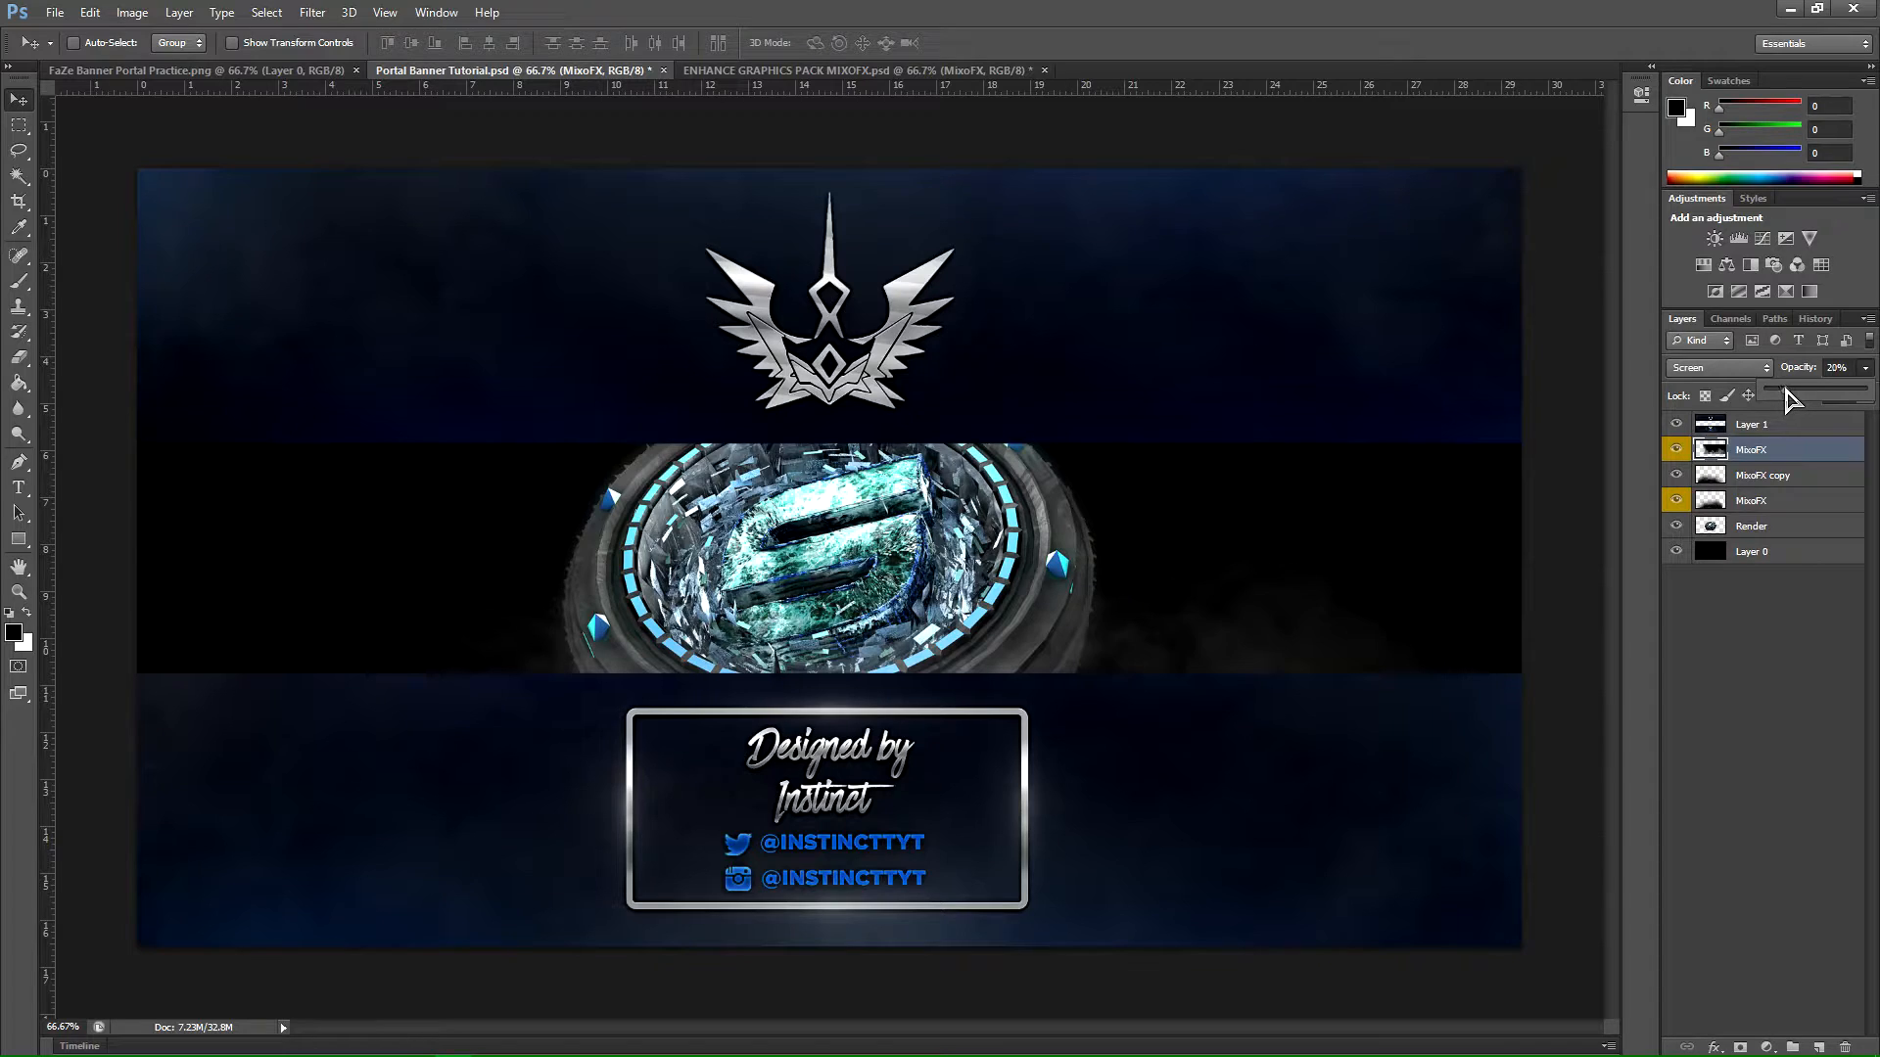
drag(1377, 543, 1418, 596)
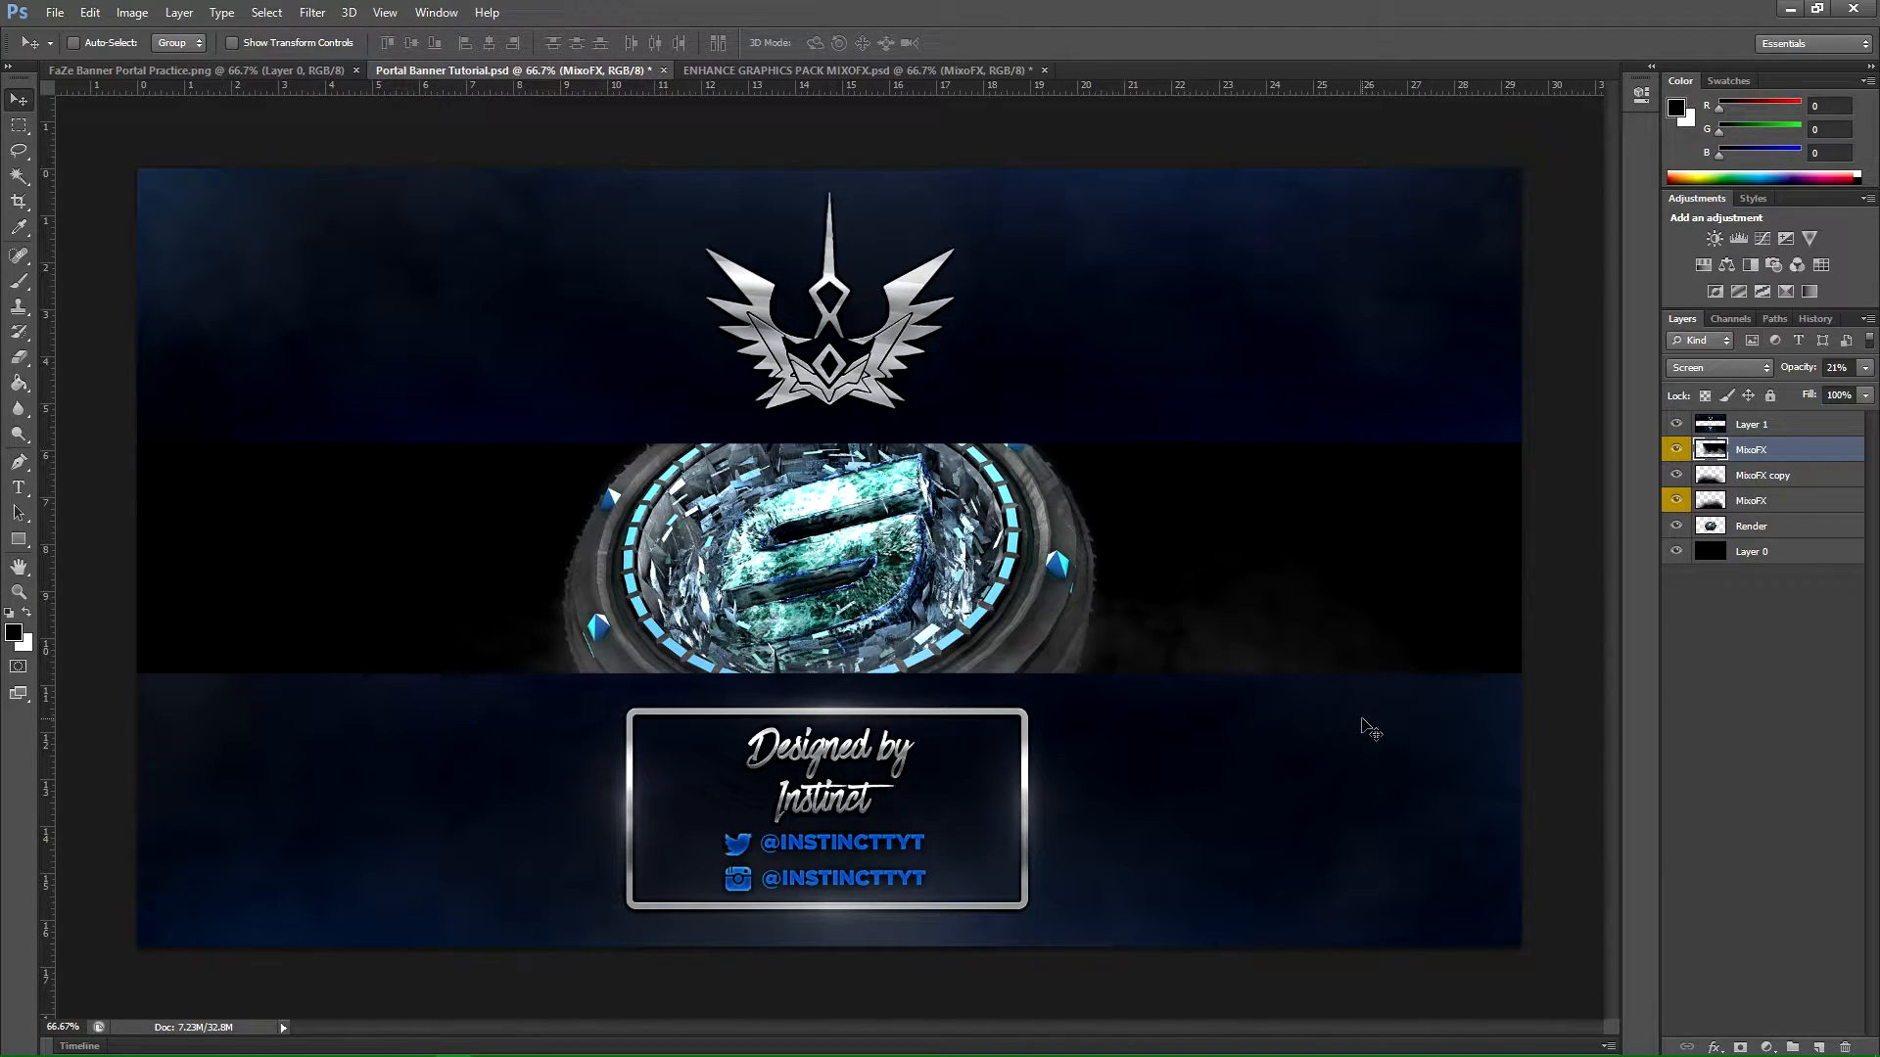
drag(1364, 722, 1324, 663)
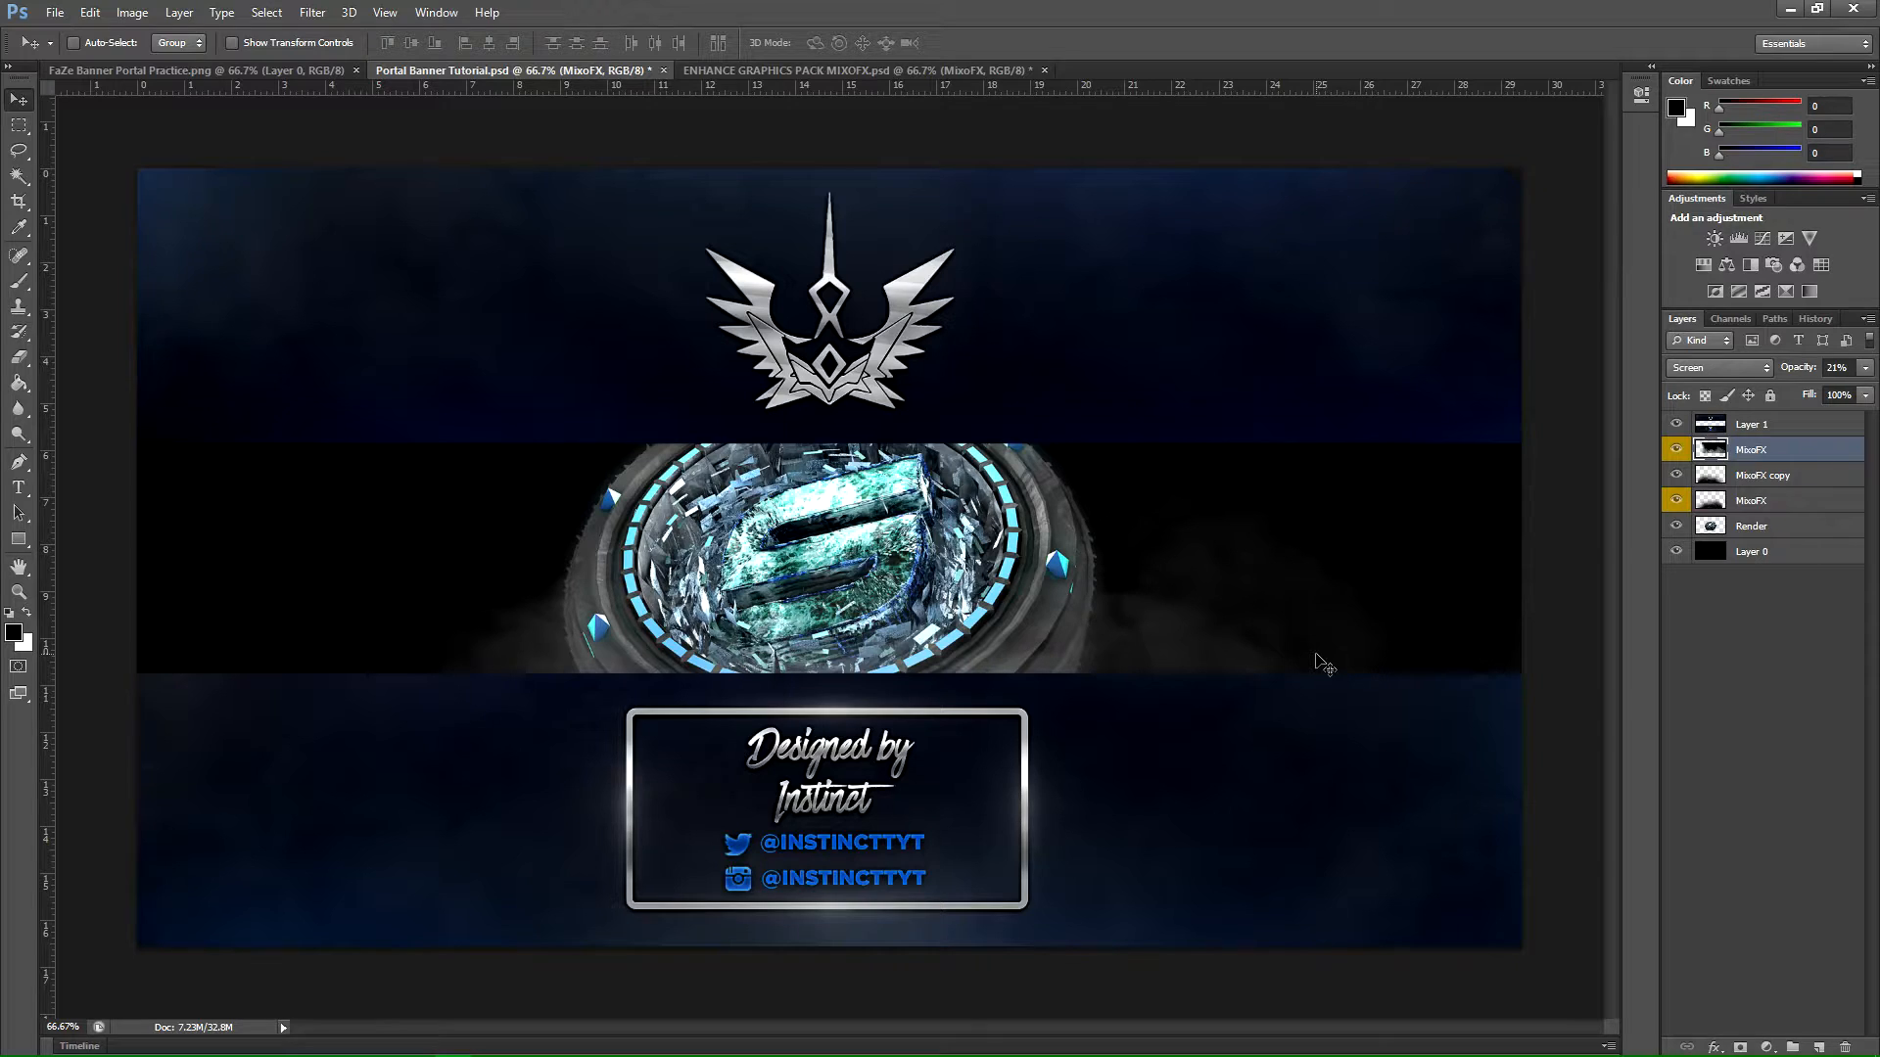
Step: Duplicate the faint smoke to the portal's left side, flip the copy horizontally, and nudge both smoke layers into place
alt+drag(1447, 625, 446, 638)
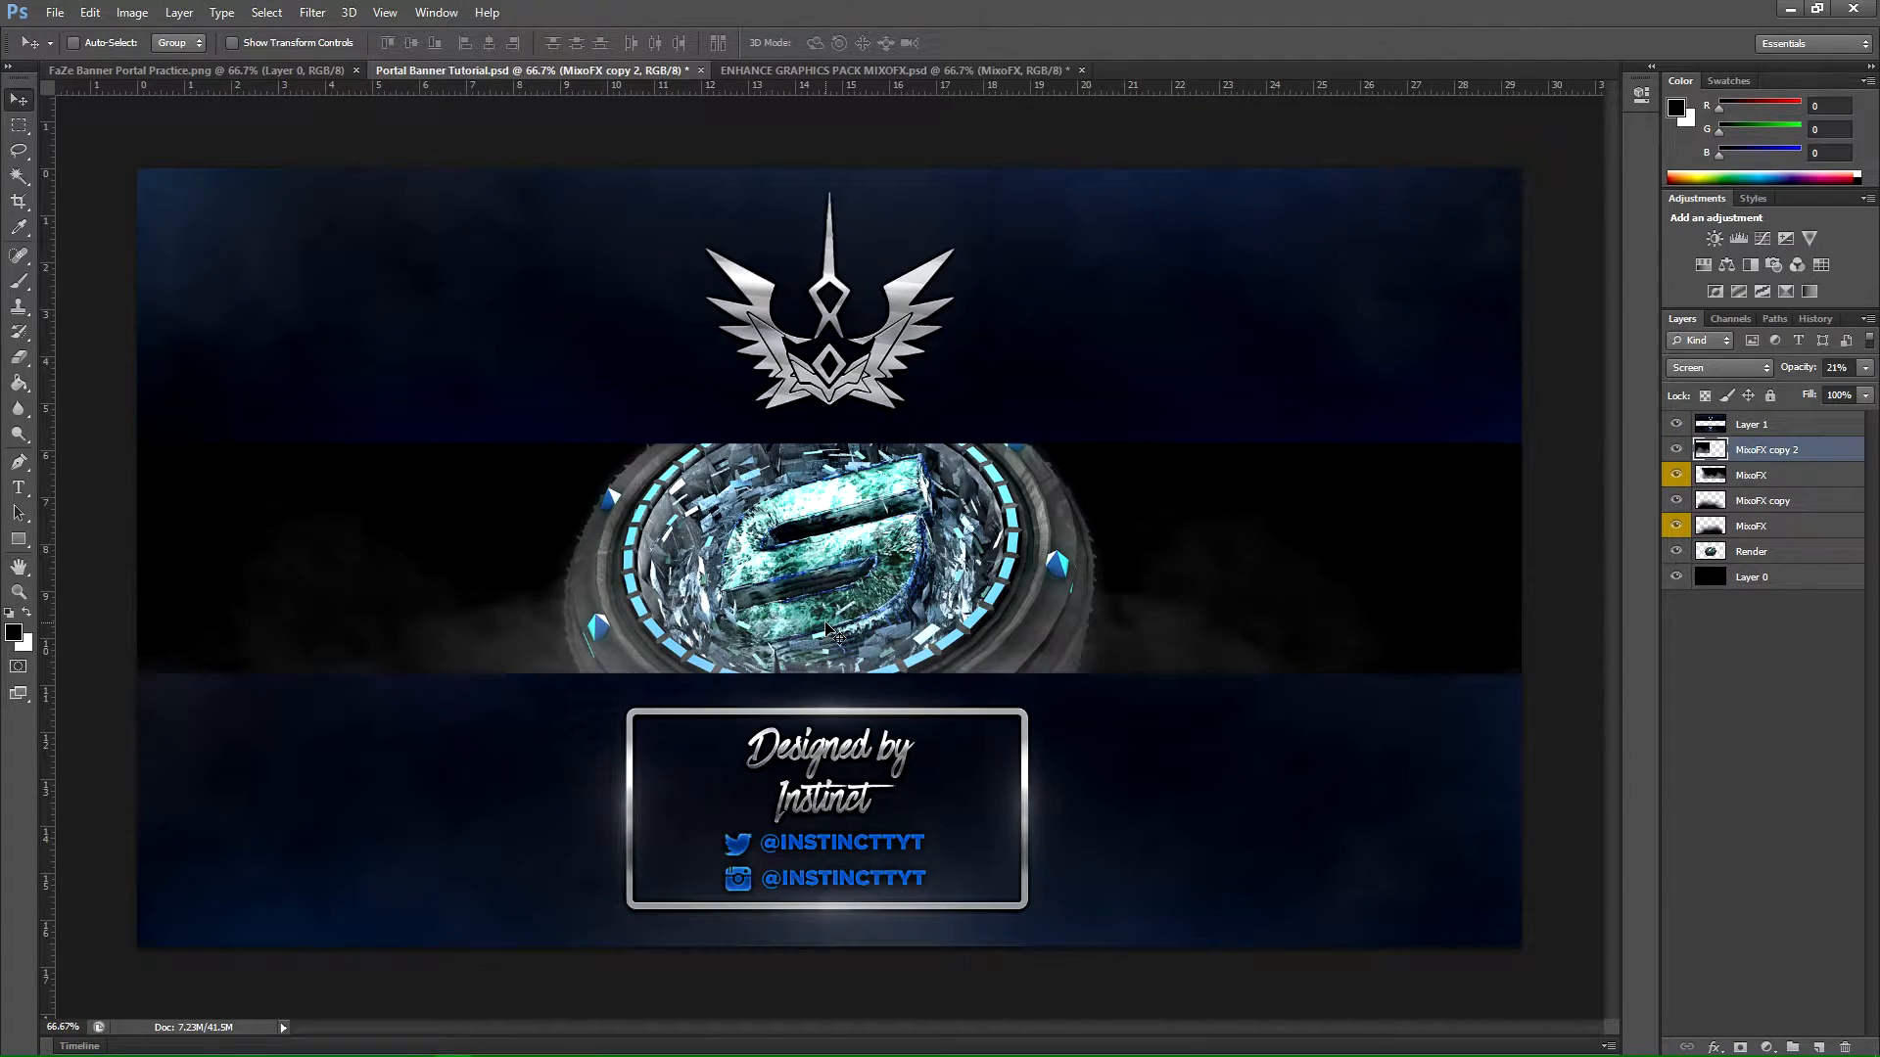
key(ctrl+t)
right_click(507, 606)
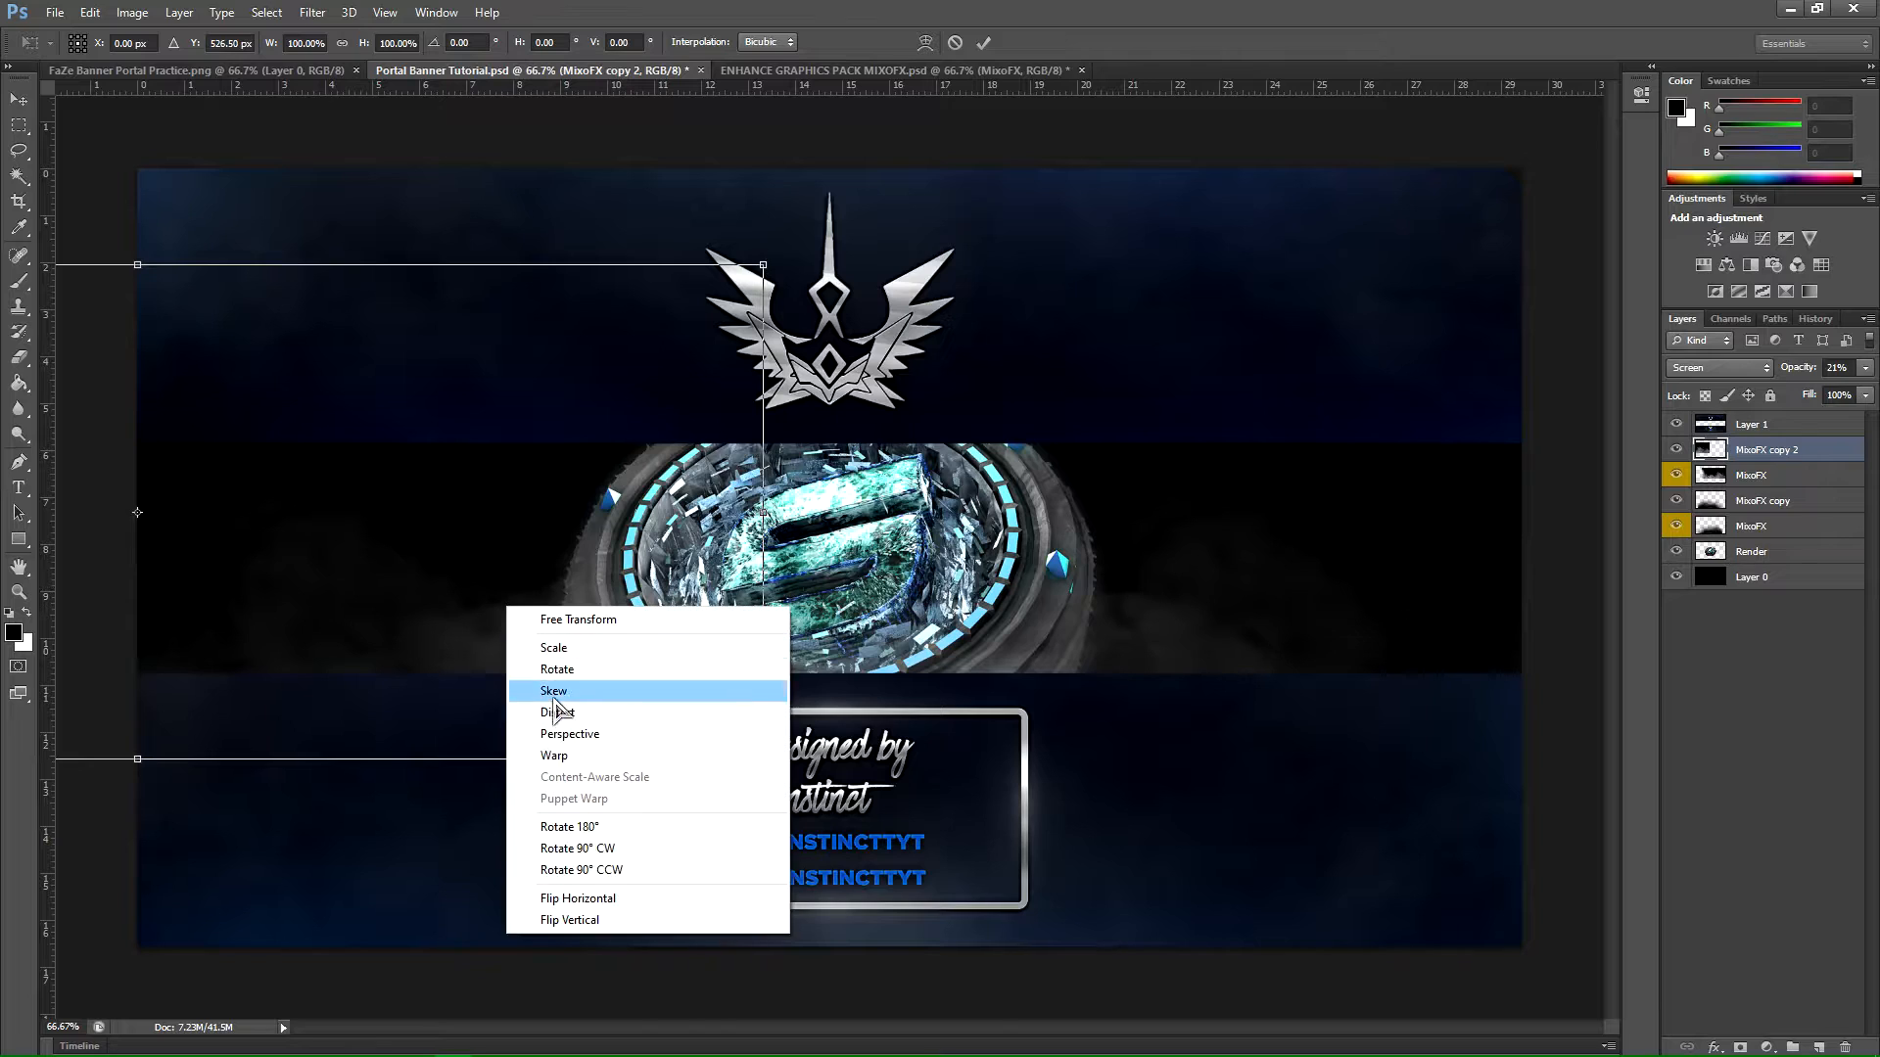
click(590, 901)
key(Return)
drag(418, 705, 444, 746)
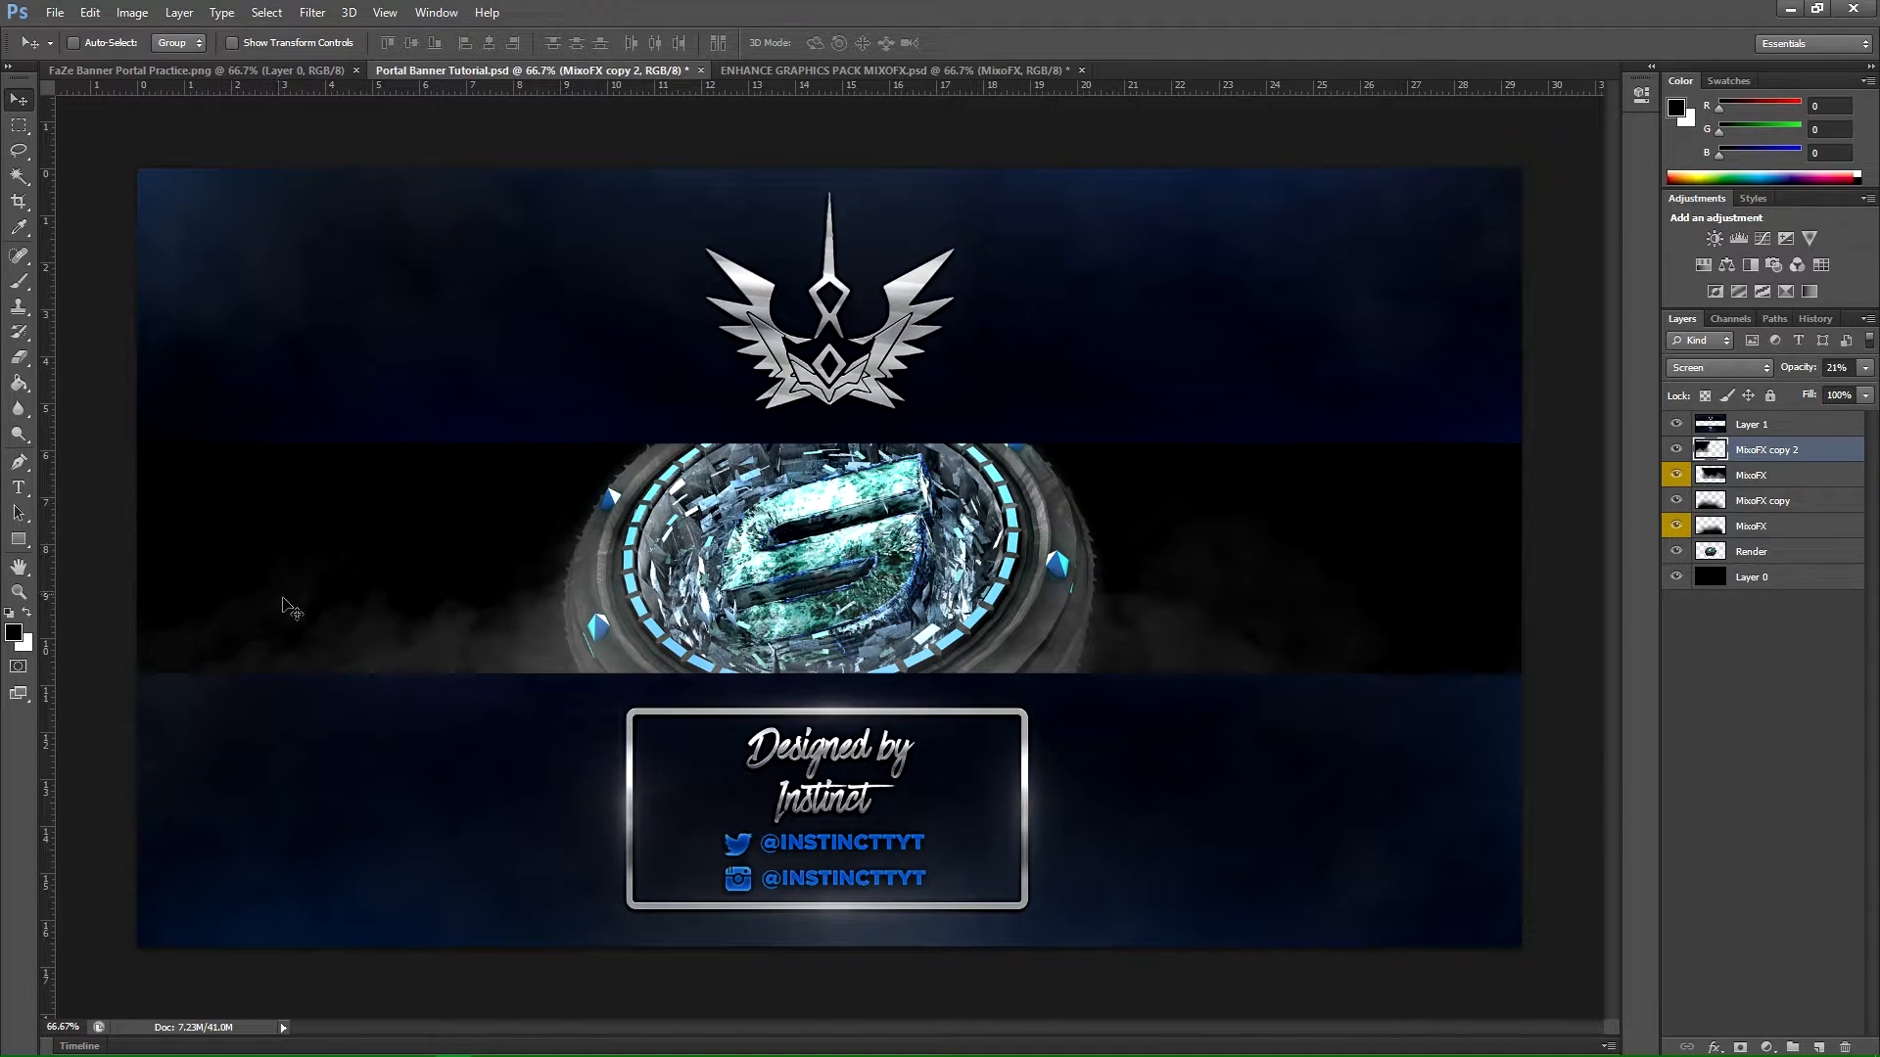
click(1816, 481)
drag(1179, 605, 1240, 644)
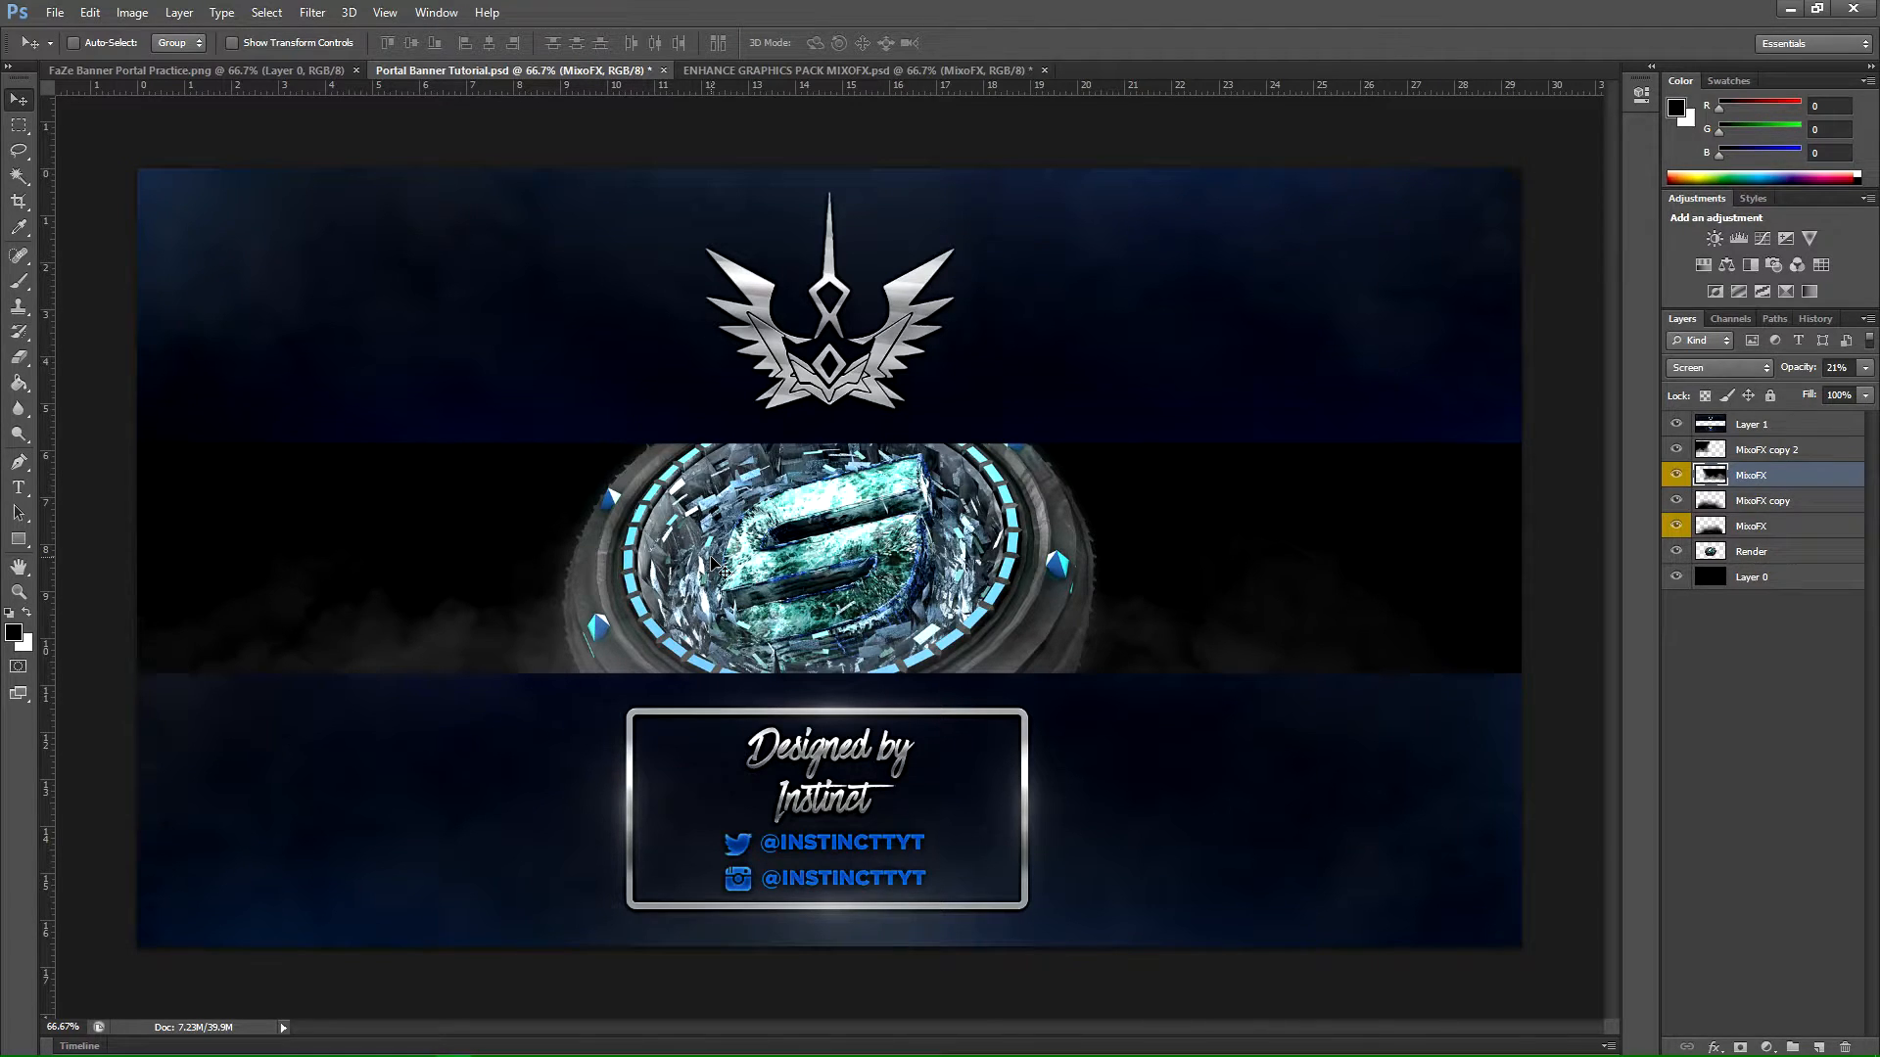
Step: Preview the fifth to eighth smoke textures in ENHANCE GRAPHICS PACK MIXOFX.psd one at a time, with the fourth hidden
click(858, 71)
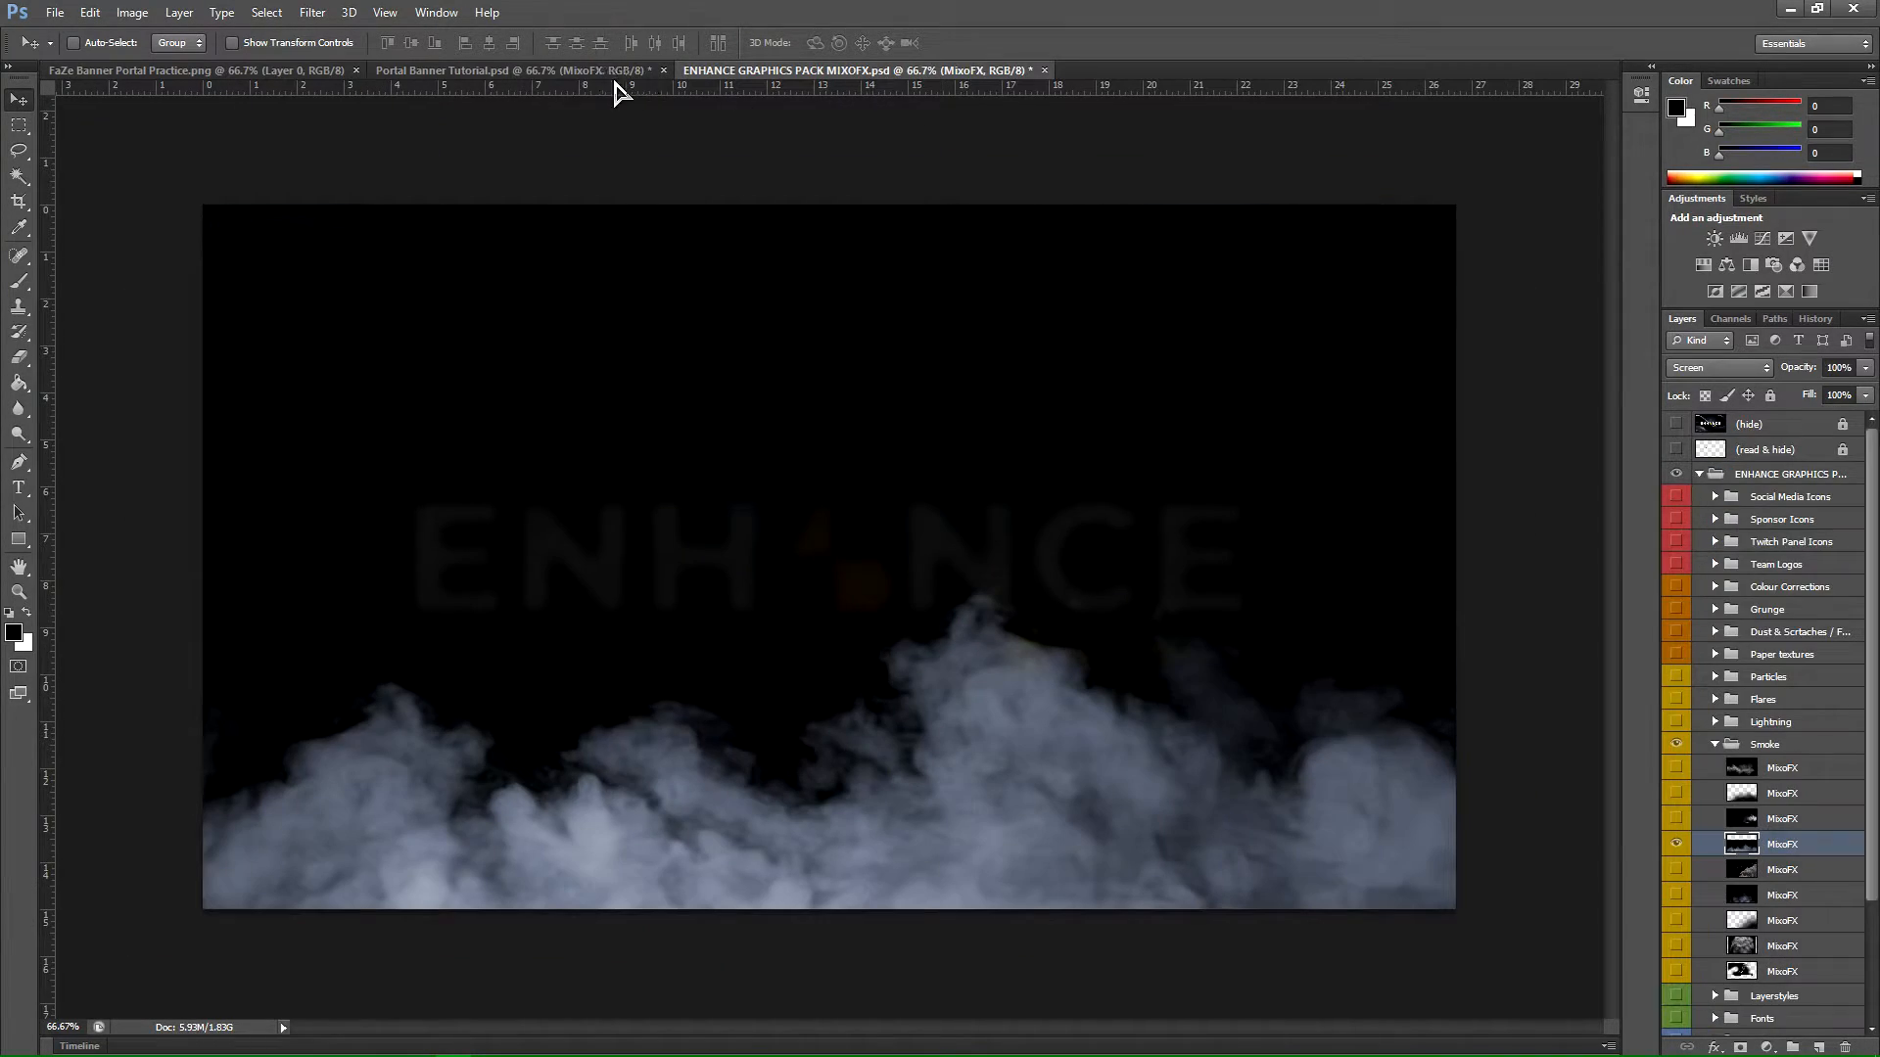
click(573, 72)
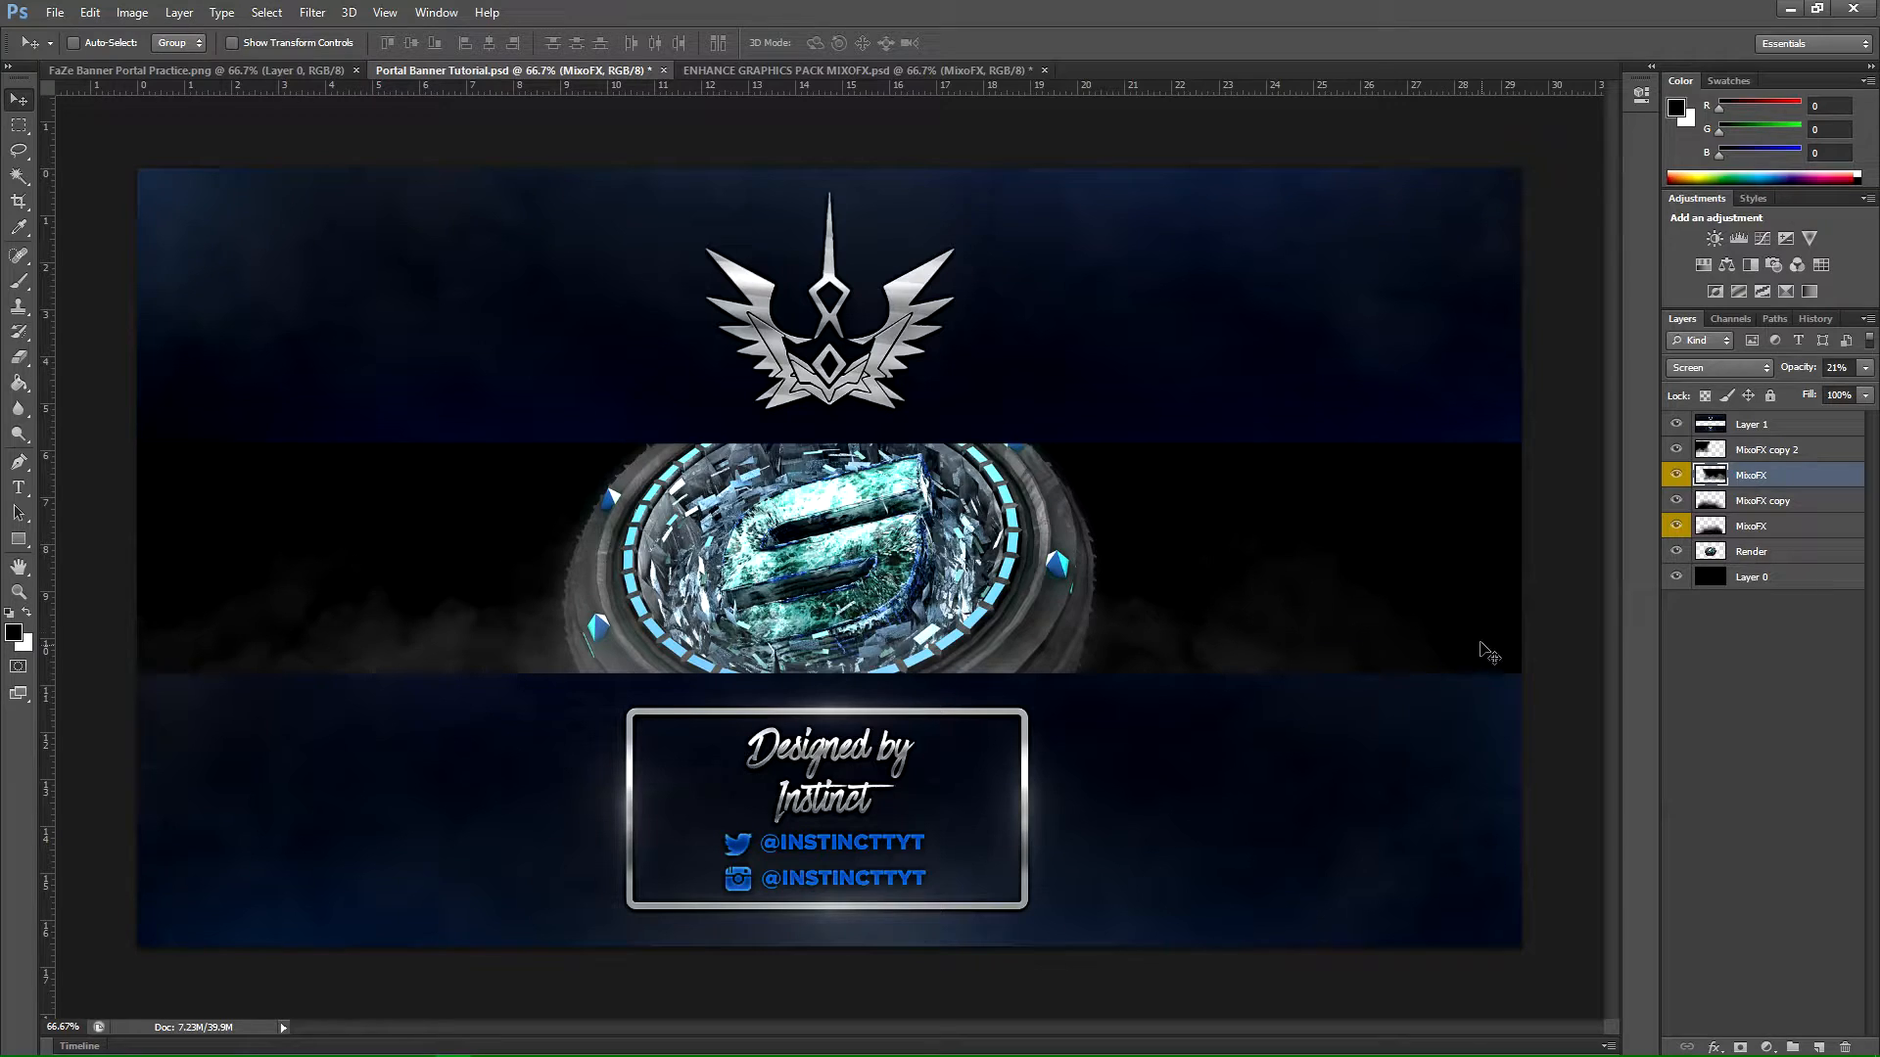
click(756, 74)
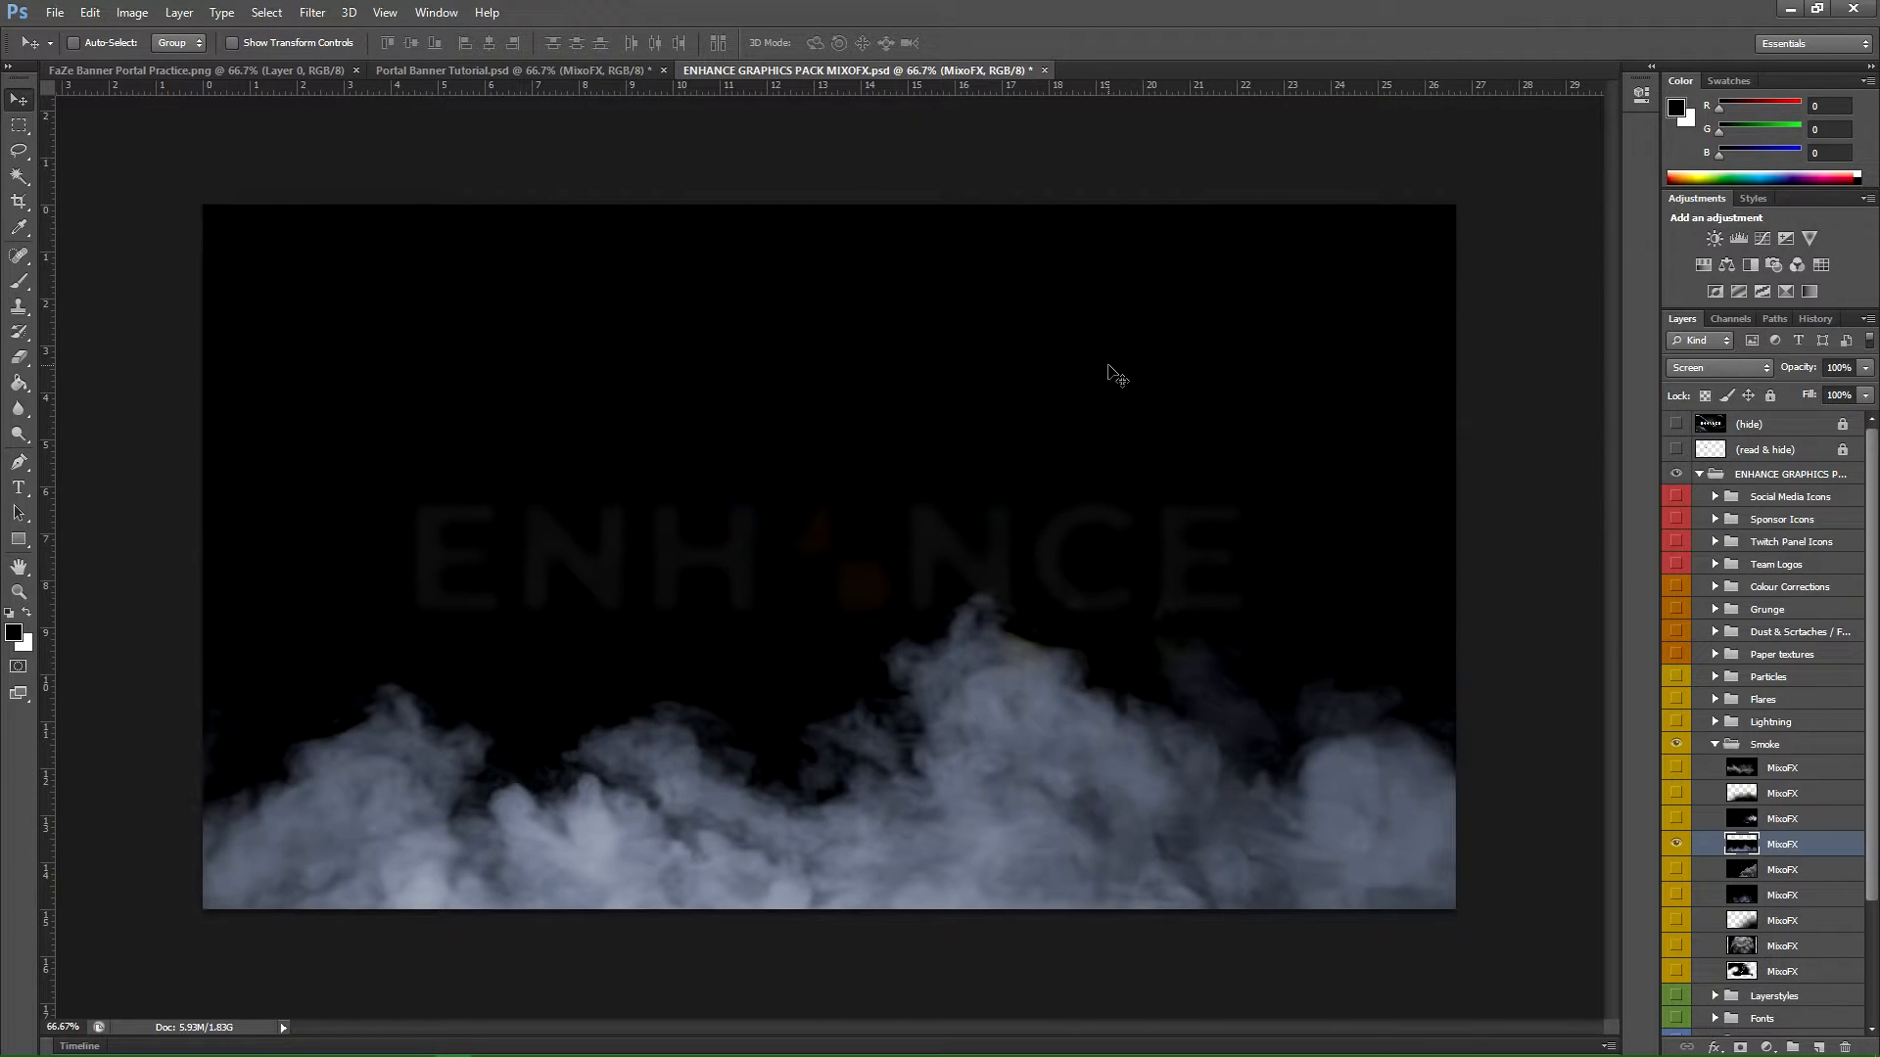
click(1676, 844)
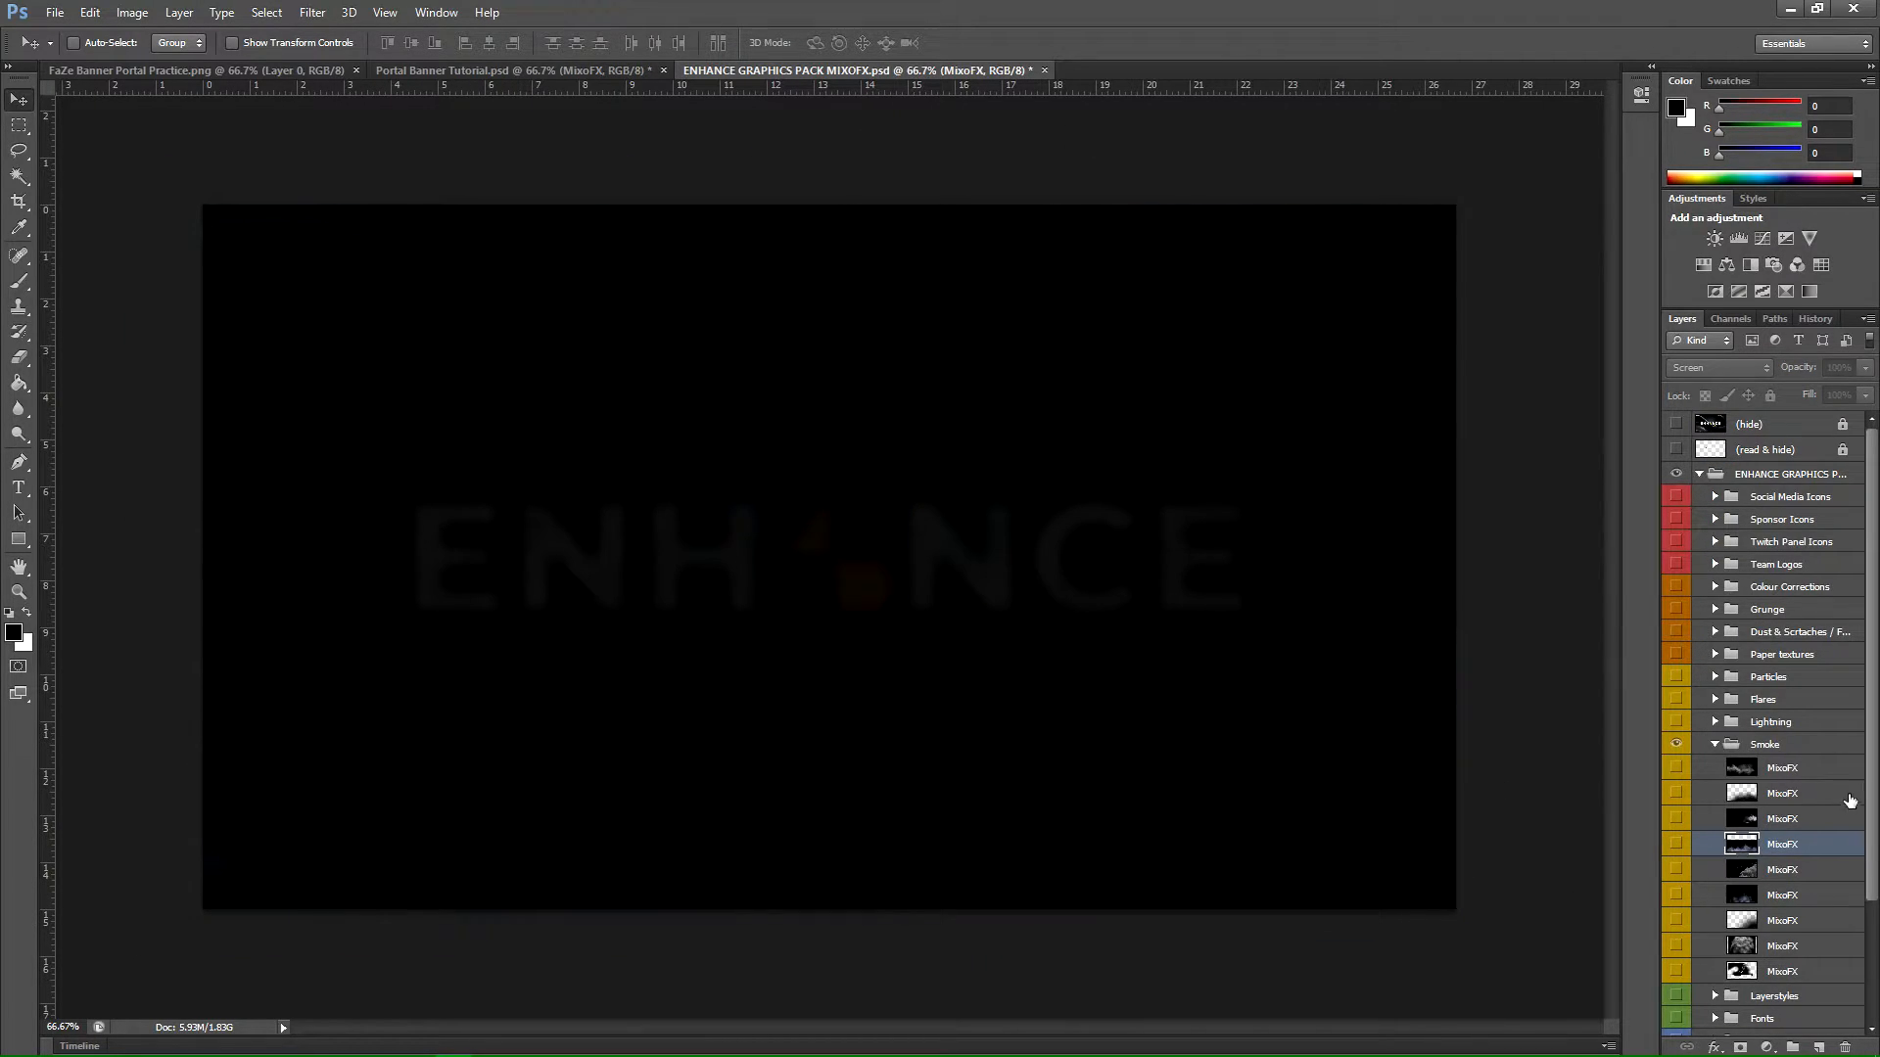
click(1676, 870)
click(1676, 869)
click(1676, 894)
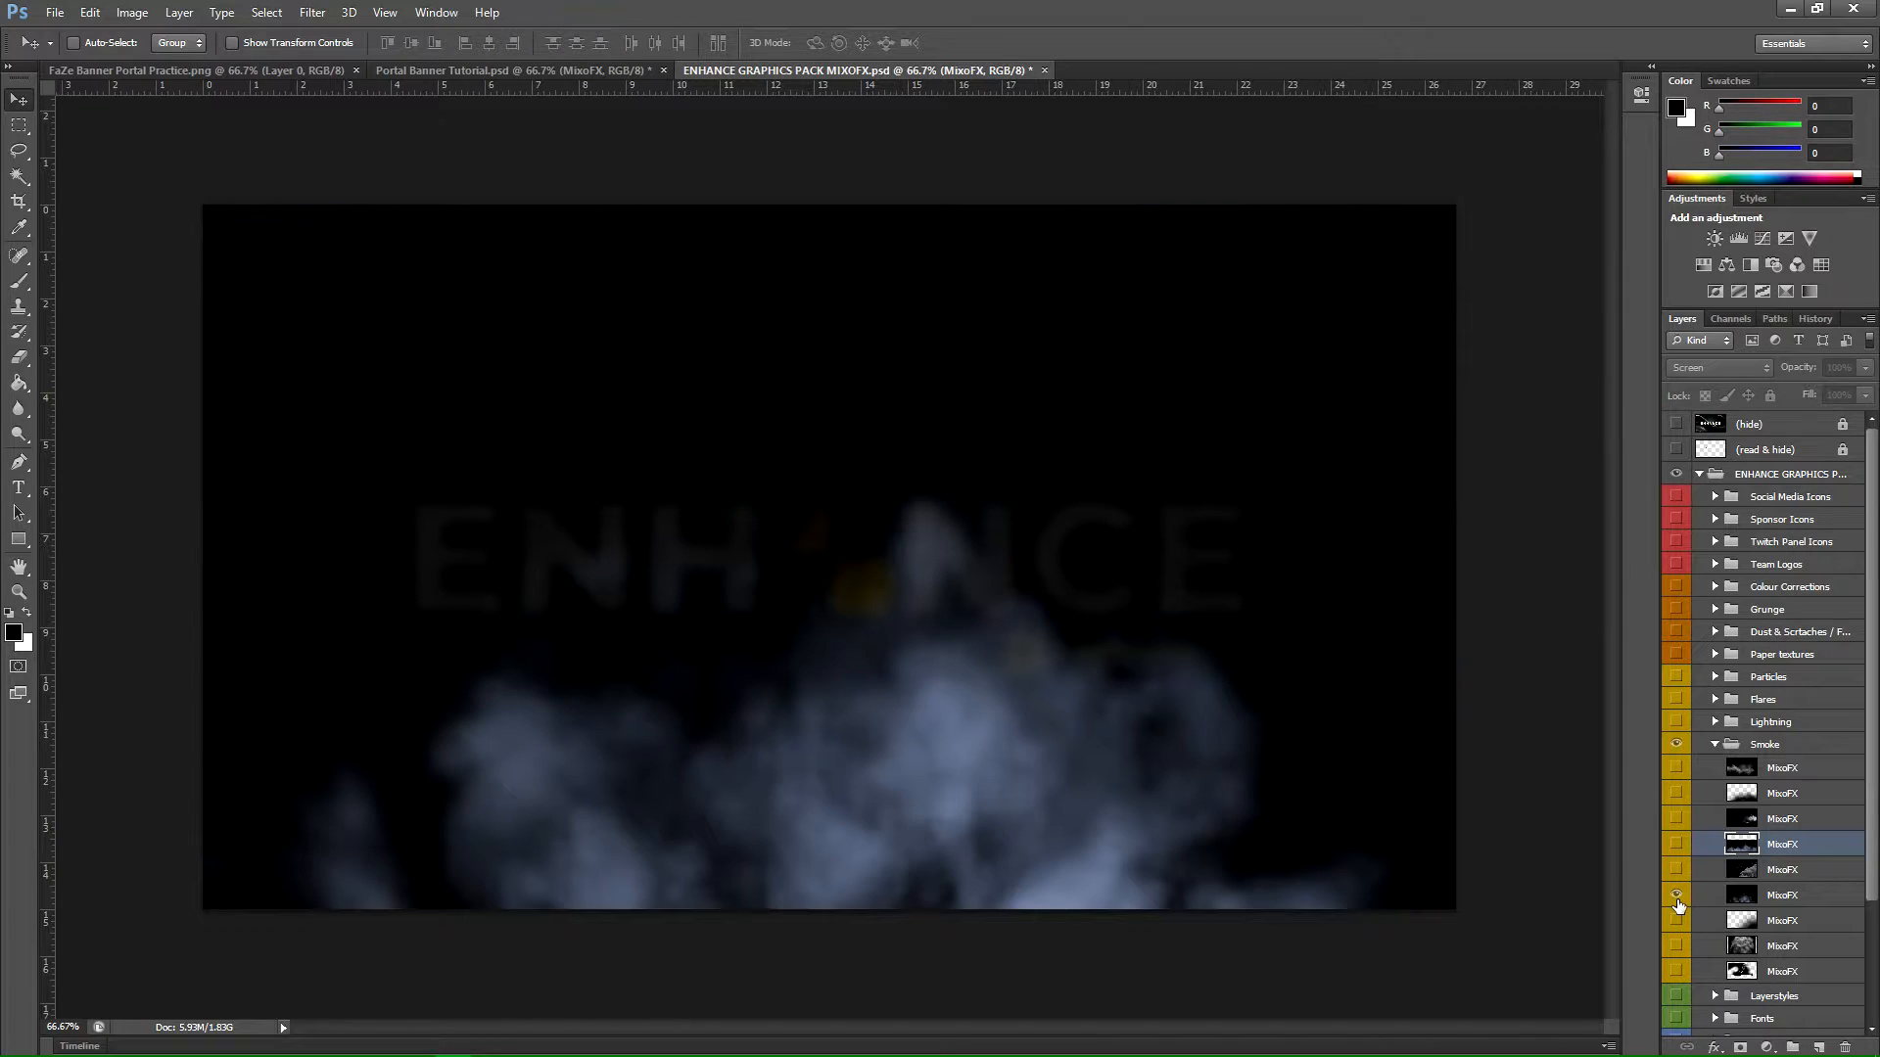
click(1676, 920)
click(1676, 920)
click(1676, 945)
click(1676, 948)
click(1676, 949)
click(1676, 948)
click(1676, 920)
click(1676, 921)
click(1676, 895)
click(1676, 895)
click(1676, 920)
click(1676, 920)
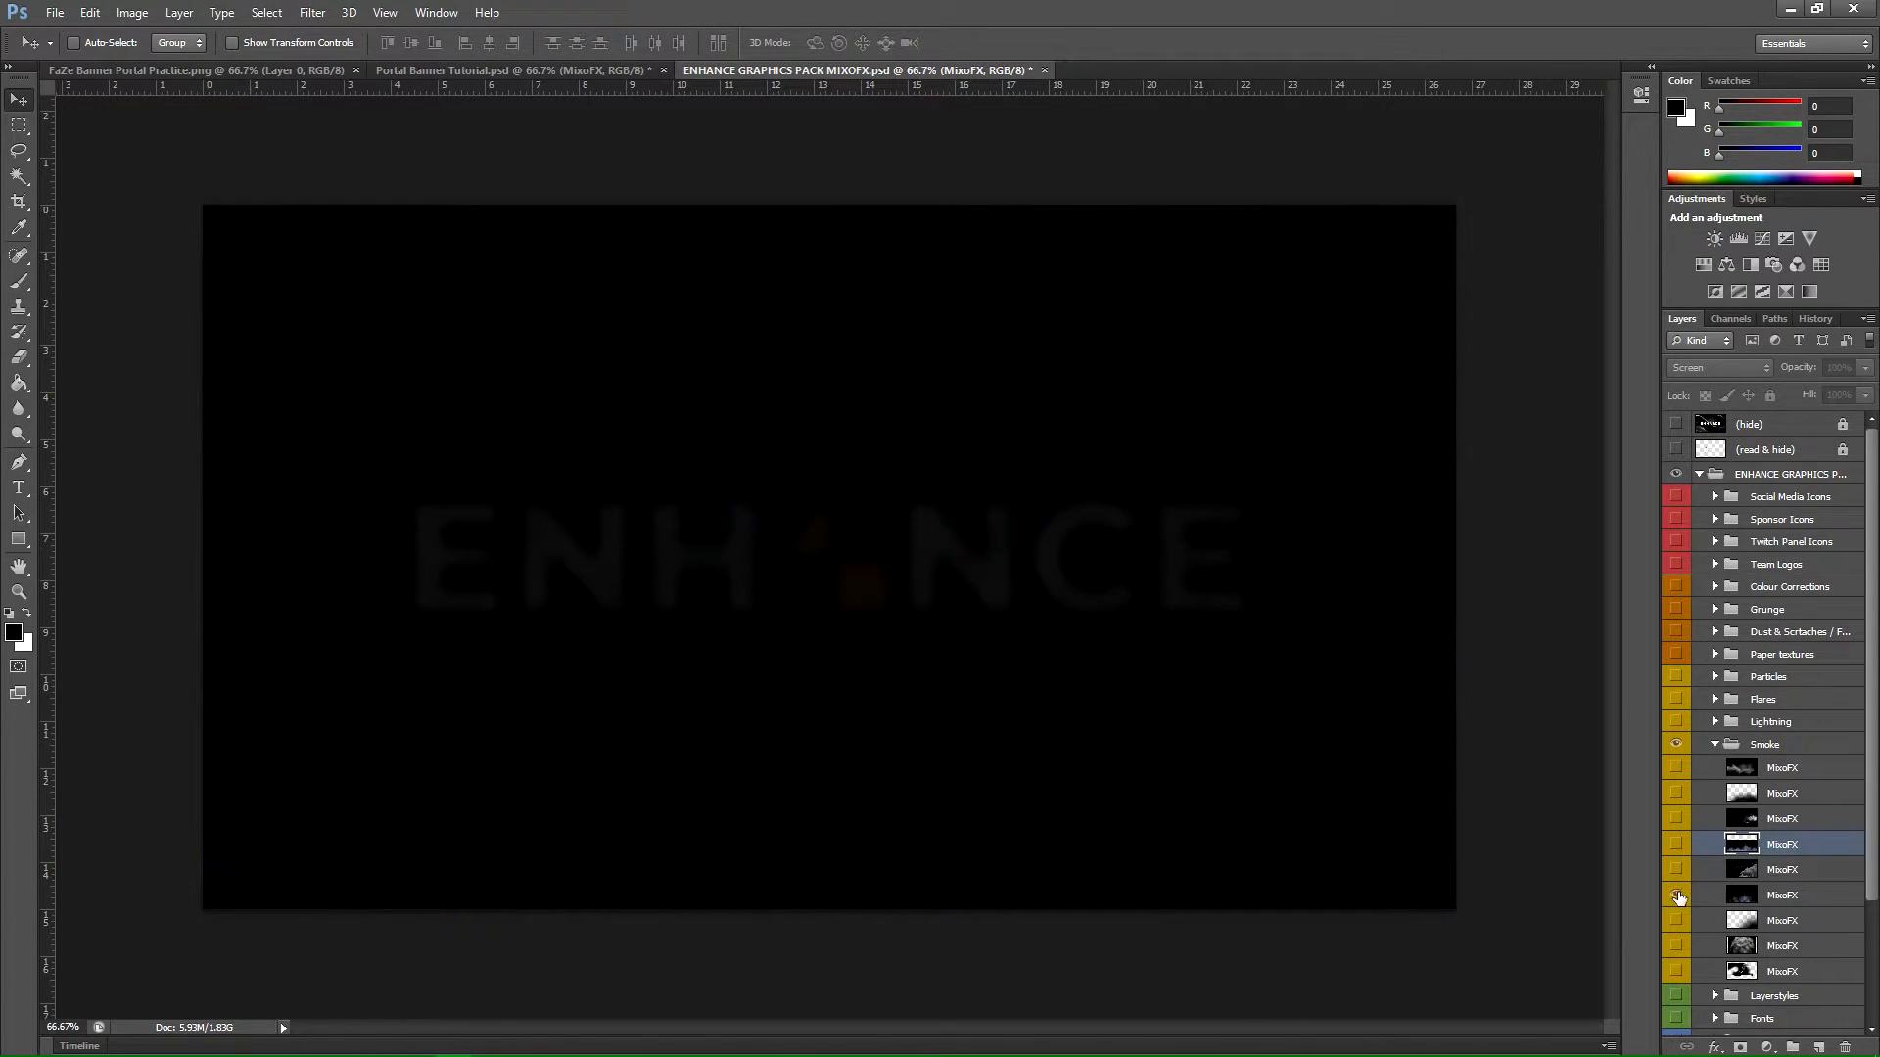
Step: Copy the sixth smoke texture into Portal Banner Tutorial.psd beside the portal's right side and desaturate it with Saturation at -100
click(1676, 894)
click(1753, 894)
drag(972, 766, 1270, 582)
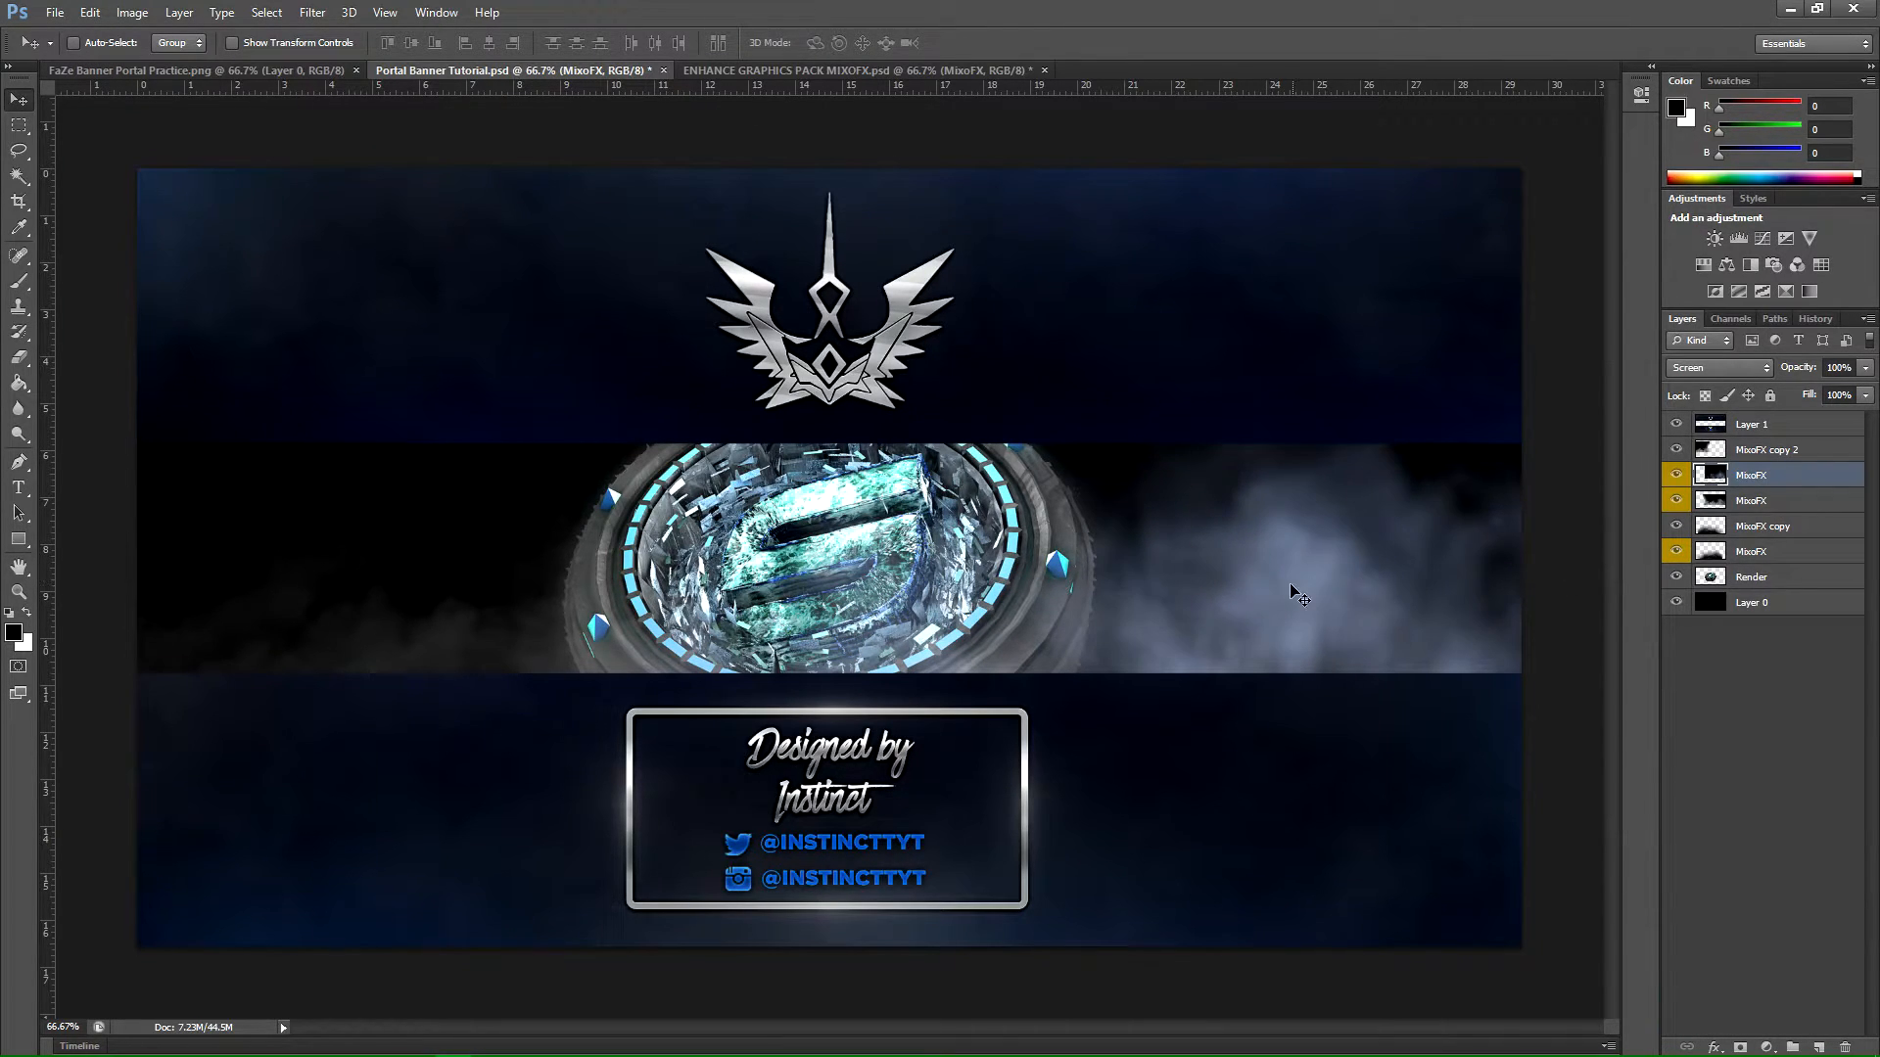
key(ctrl+u)
drag(1297, 492, 765, 490)
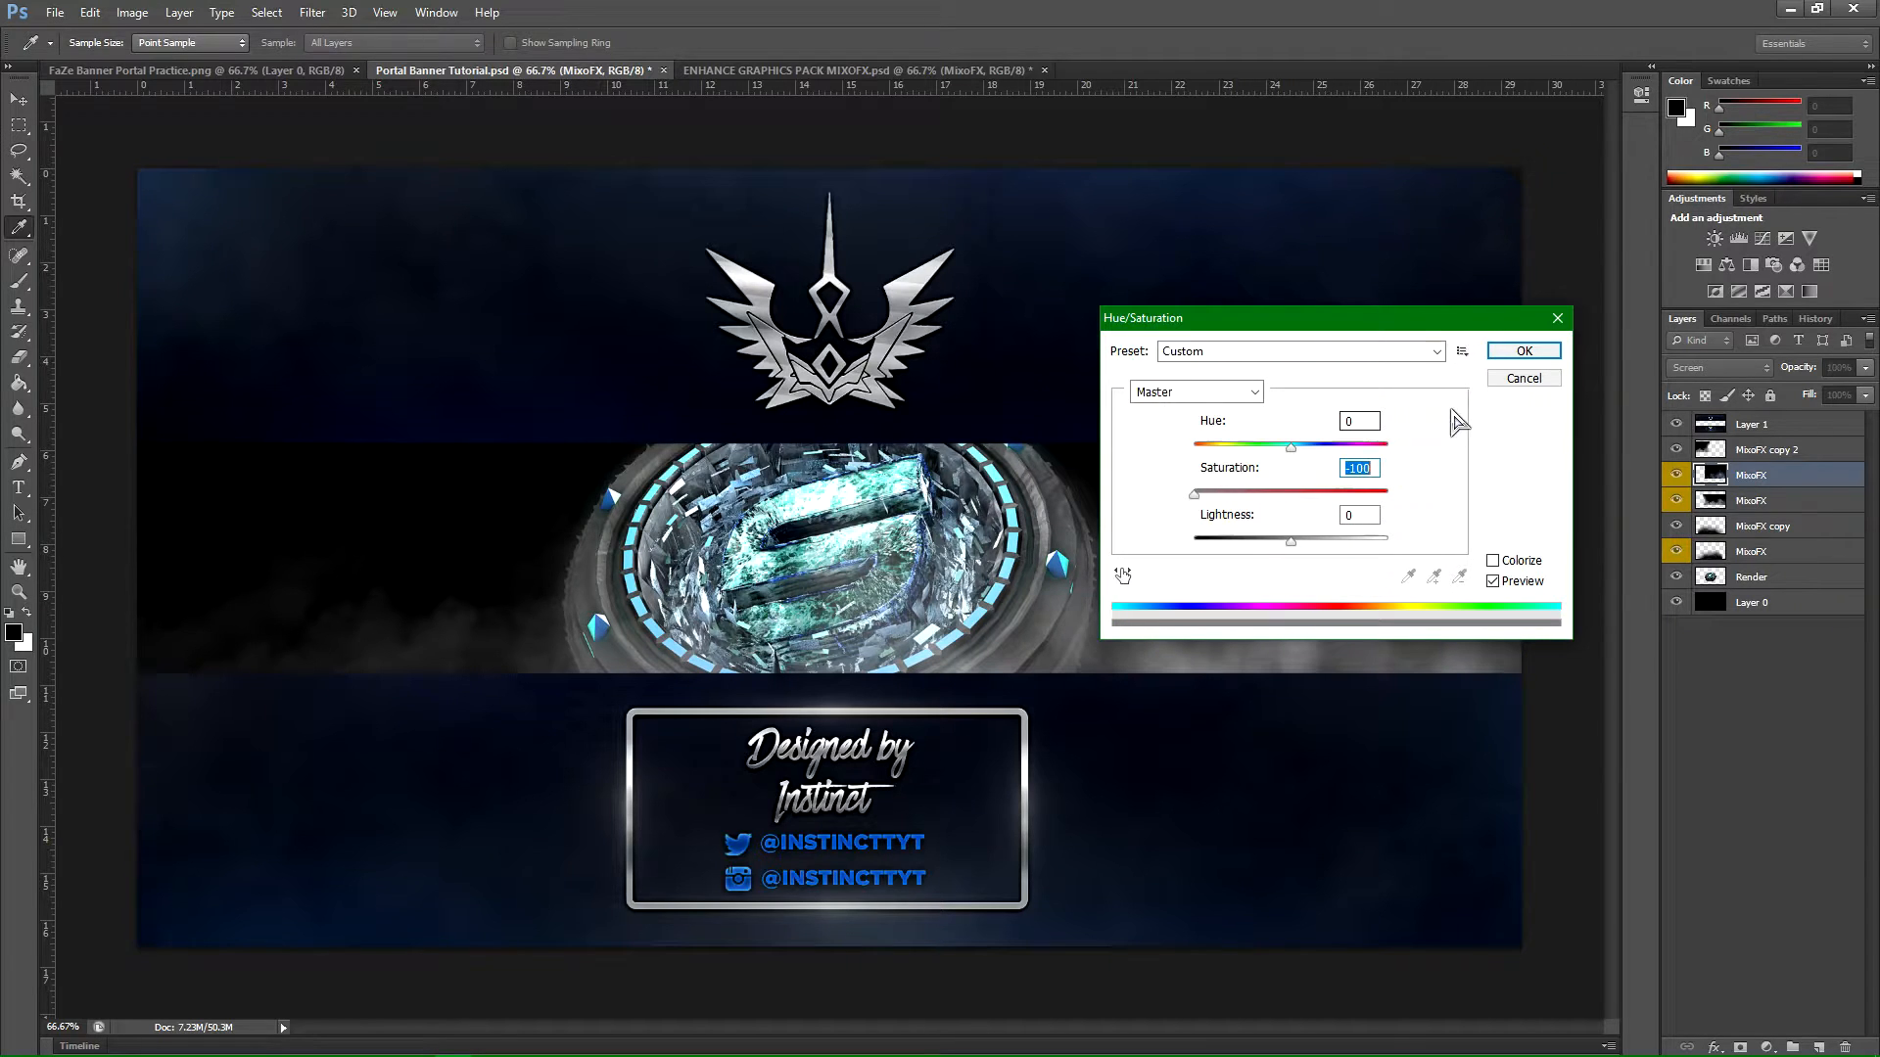
click(1523, 350)
Step: Reposition the desaturated smoke right of the portal and duplicate it as a mirrored copy on the left
key(v)
drag(1347, 637, 1296, 604)
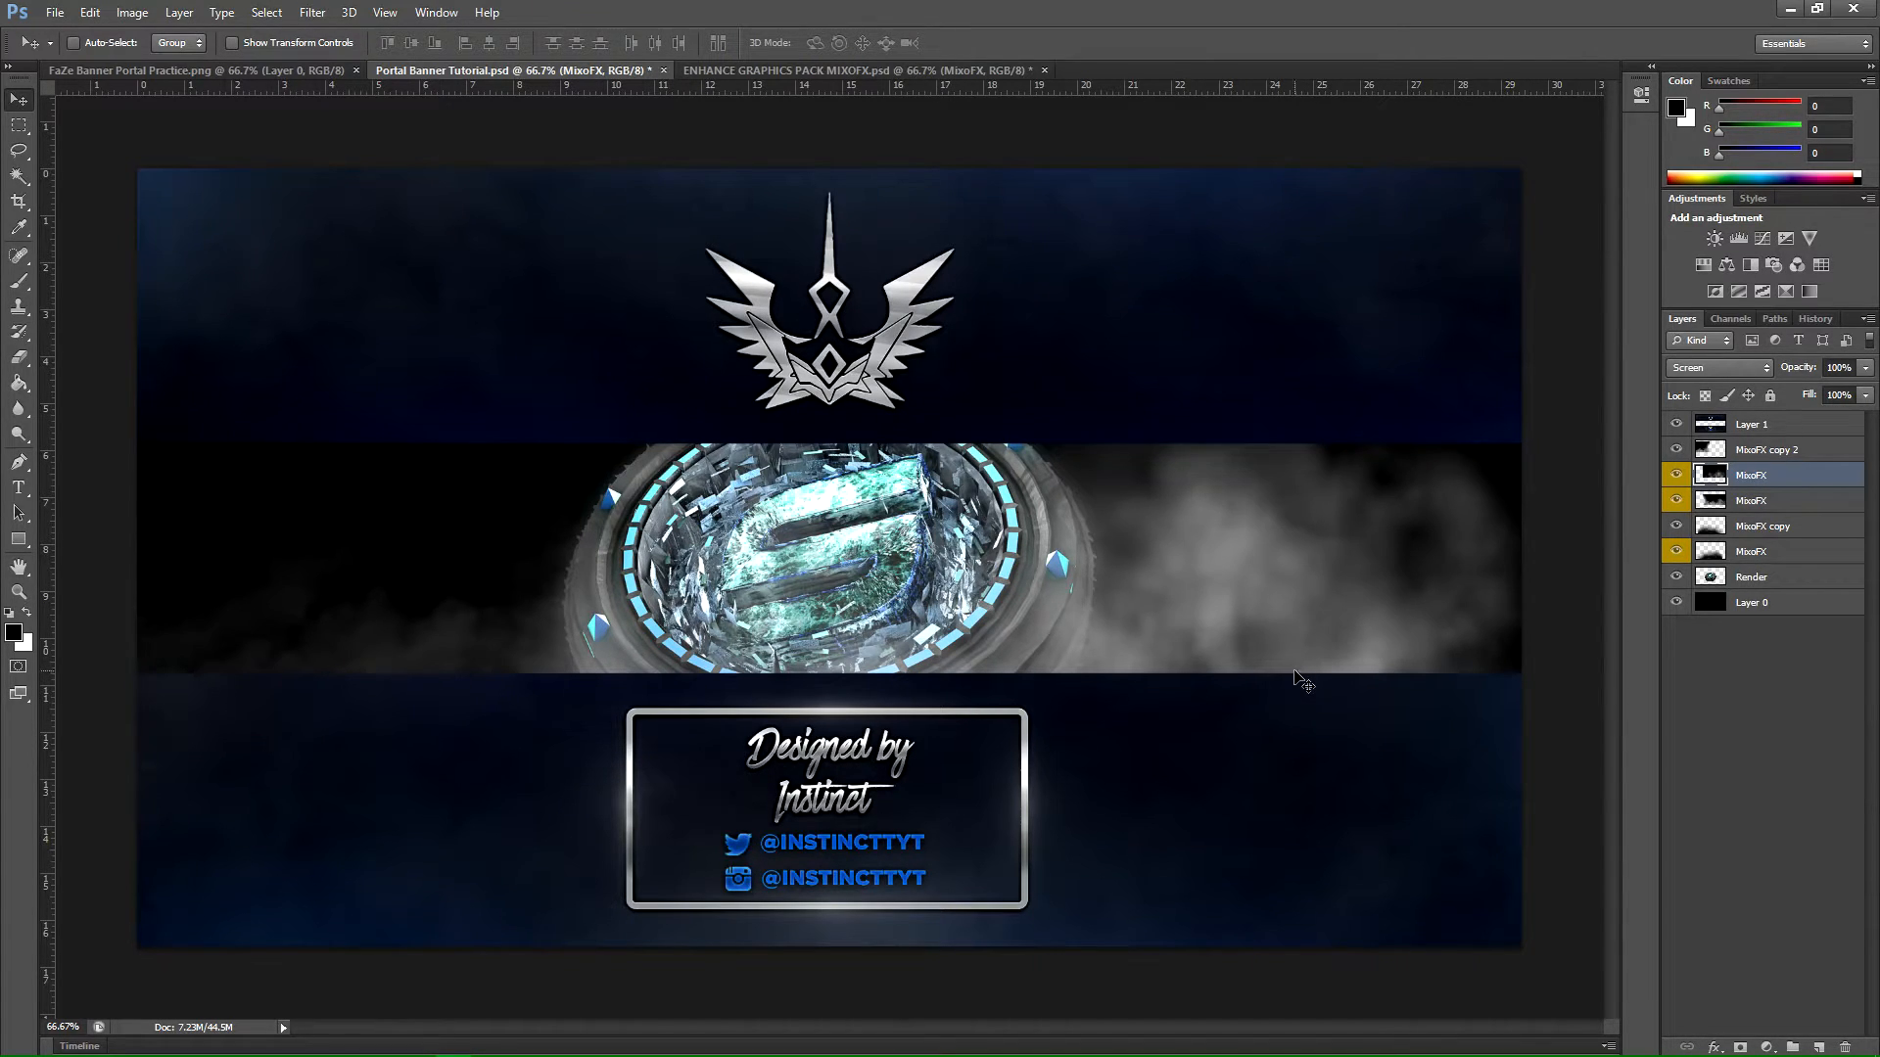
alt+shift+drag(1302, 681, 512, 606)
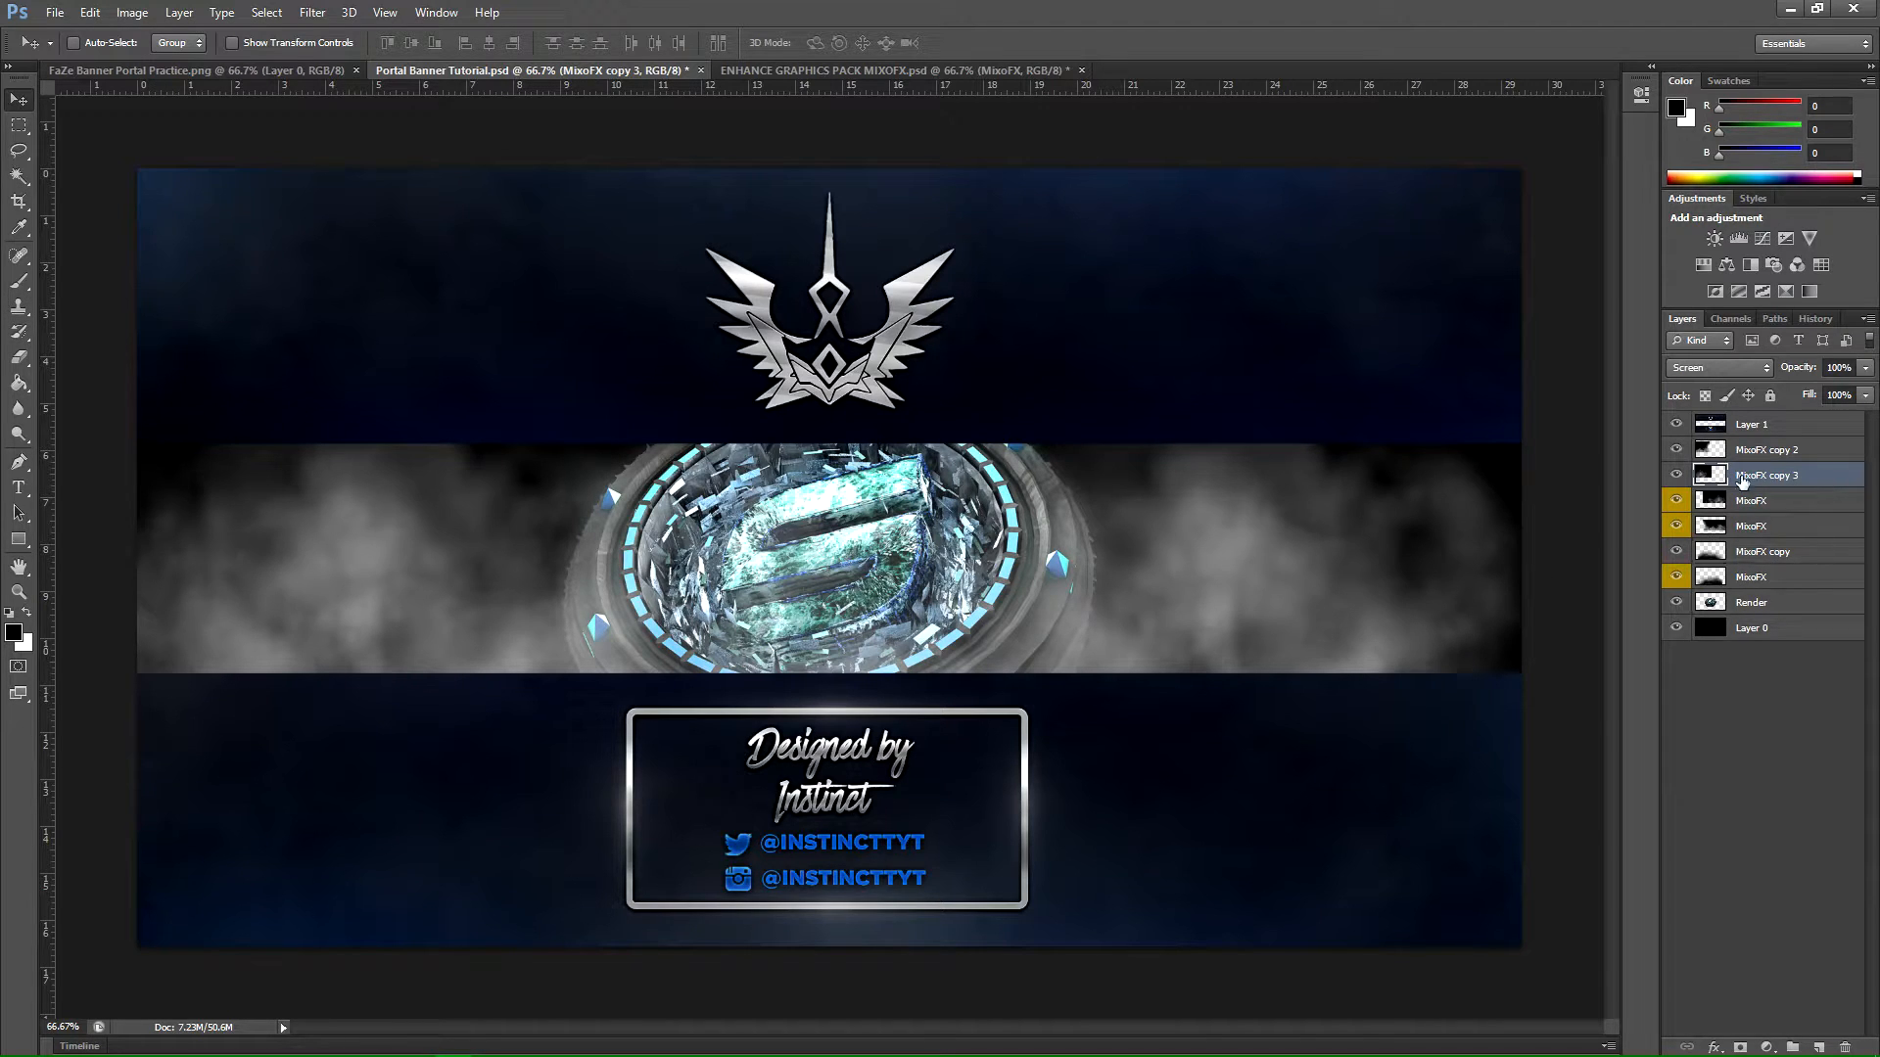
Step: Toggle the smoke layers' visibility individually to examine which part of the middle band each one covers
click(19, 357)
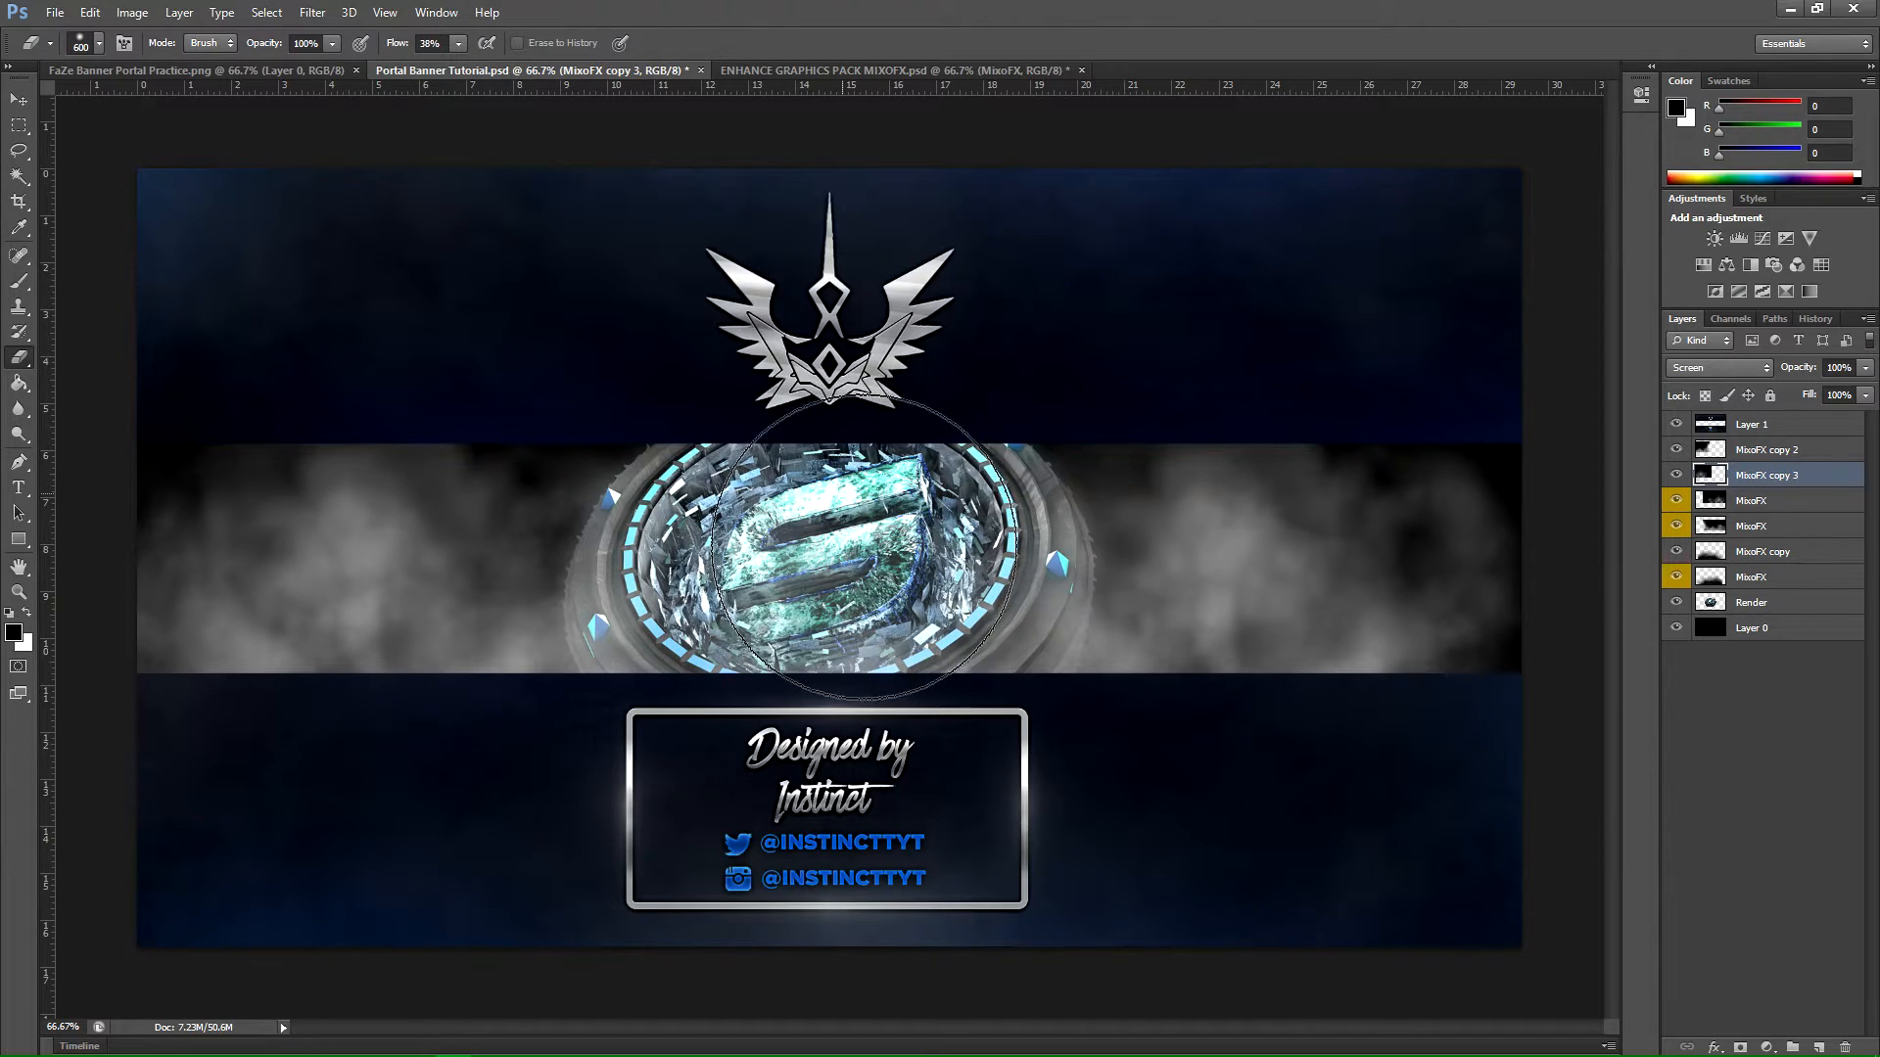
click(1678, 477)
click(1680, 478)
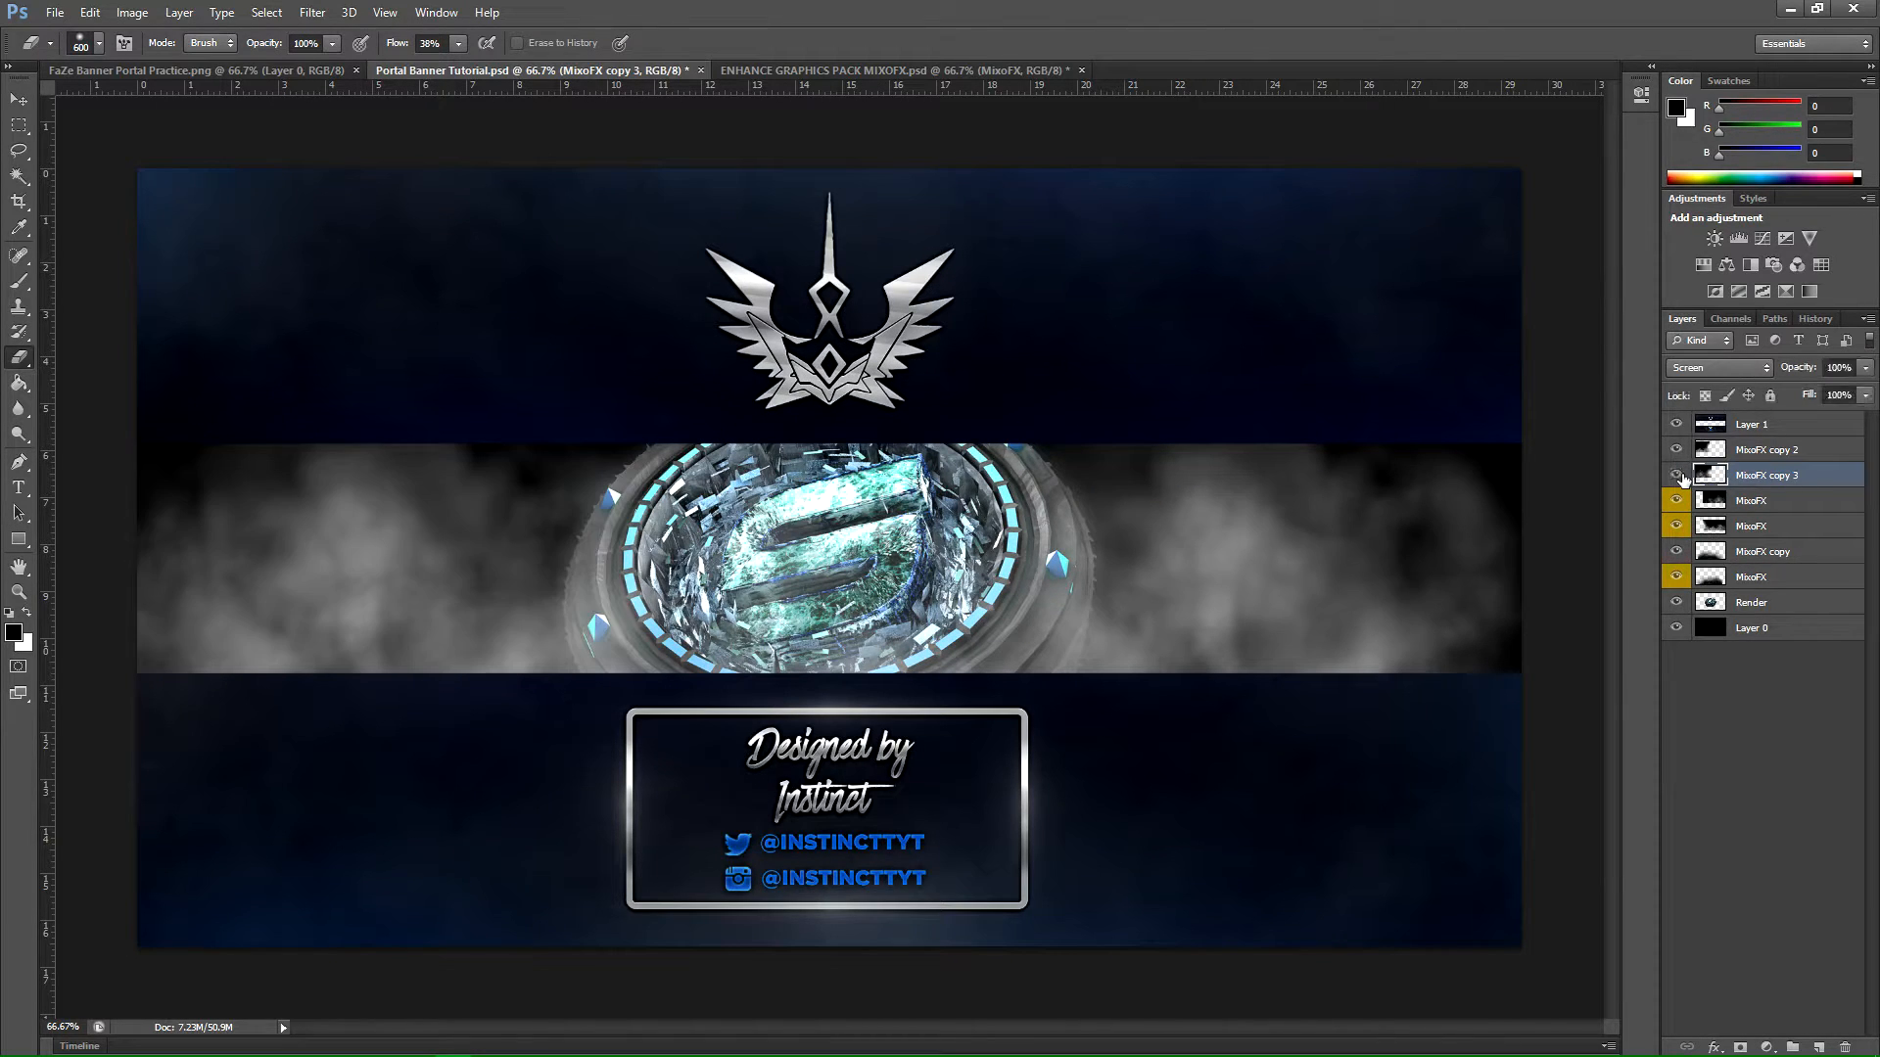
click(1678, 477)
click(1678, 477)
click(1677, 450)
click(1677, 450)
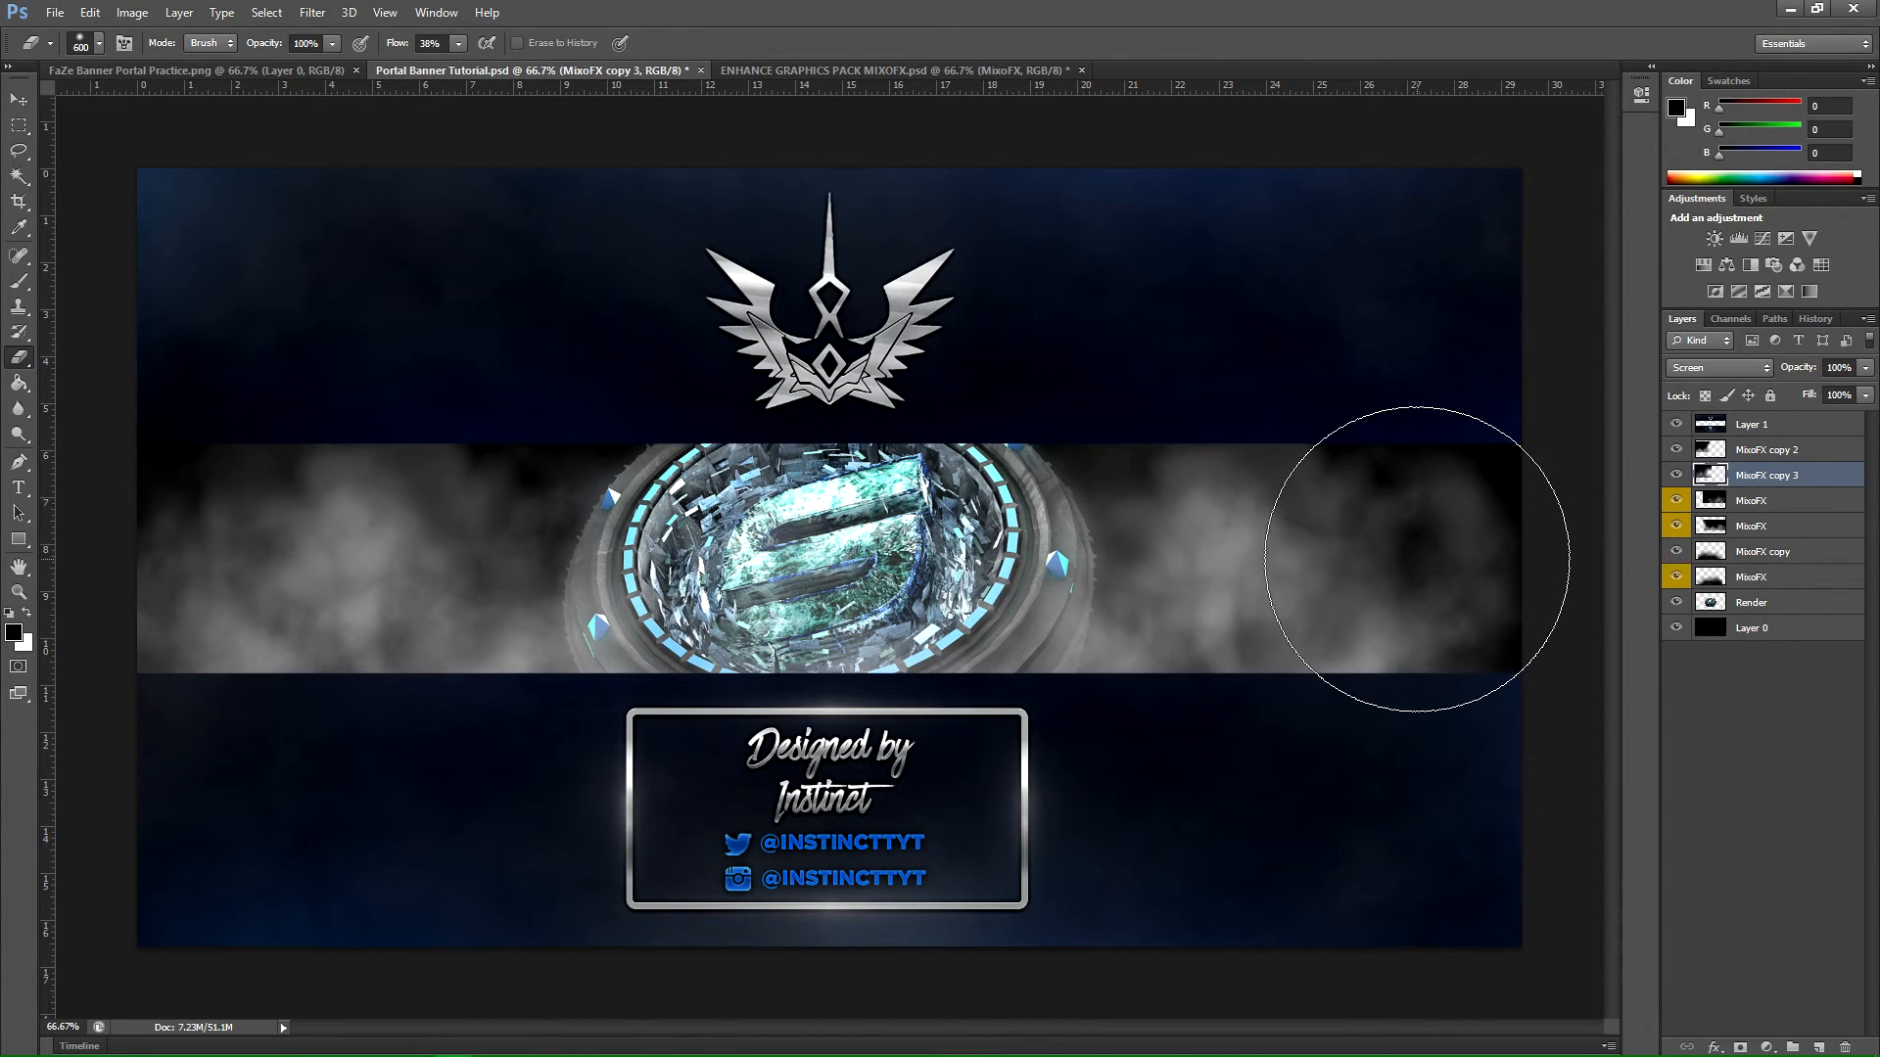
click(1806, 523)
click(1675, 526)
click(1675, 527)
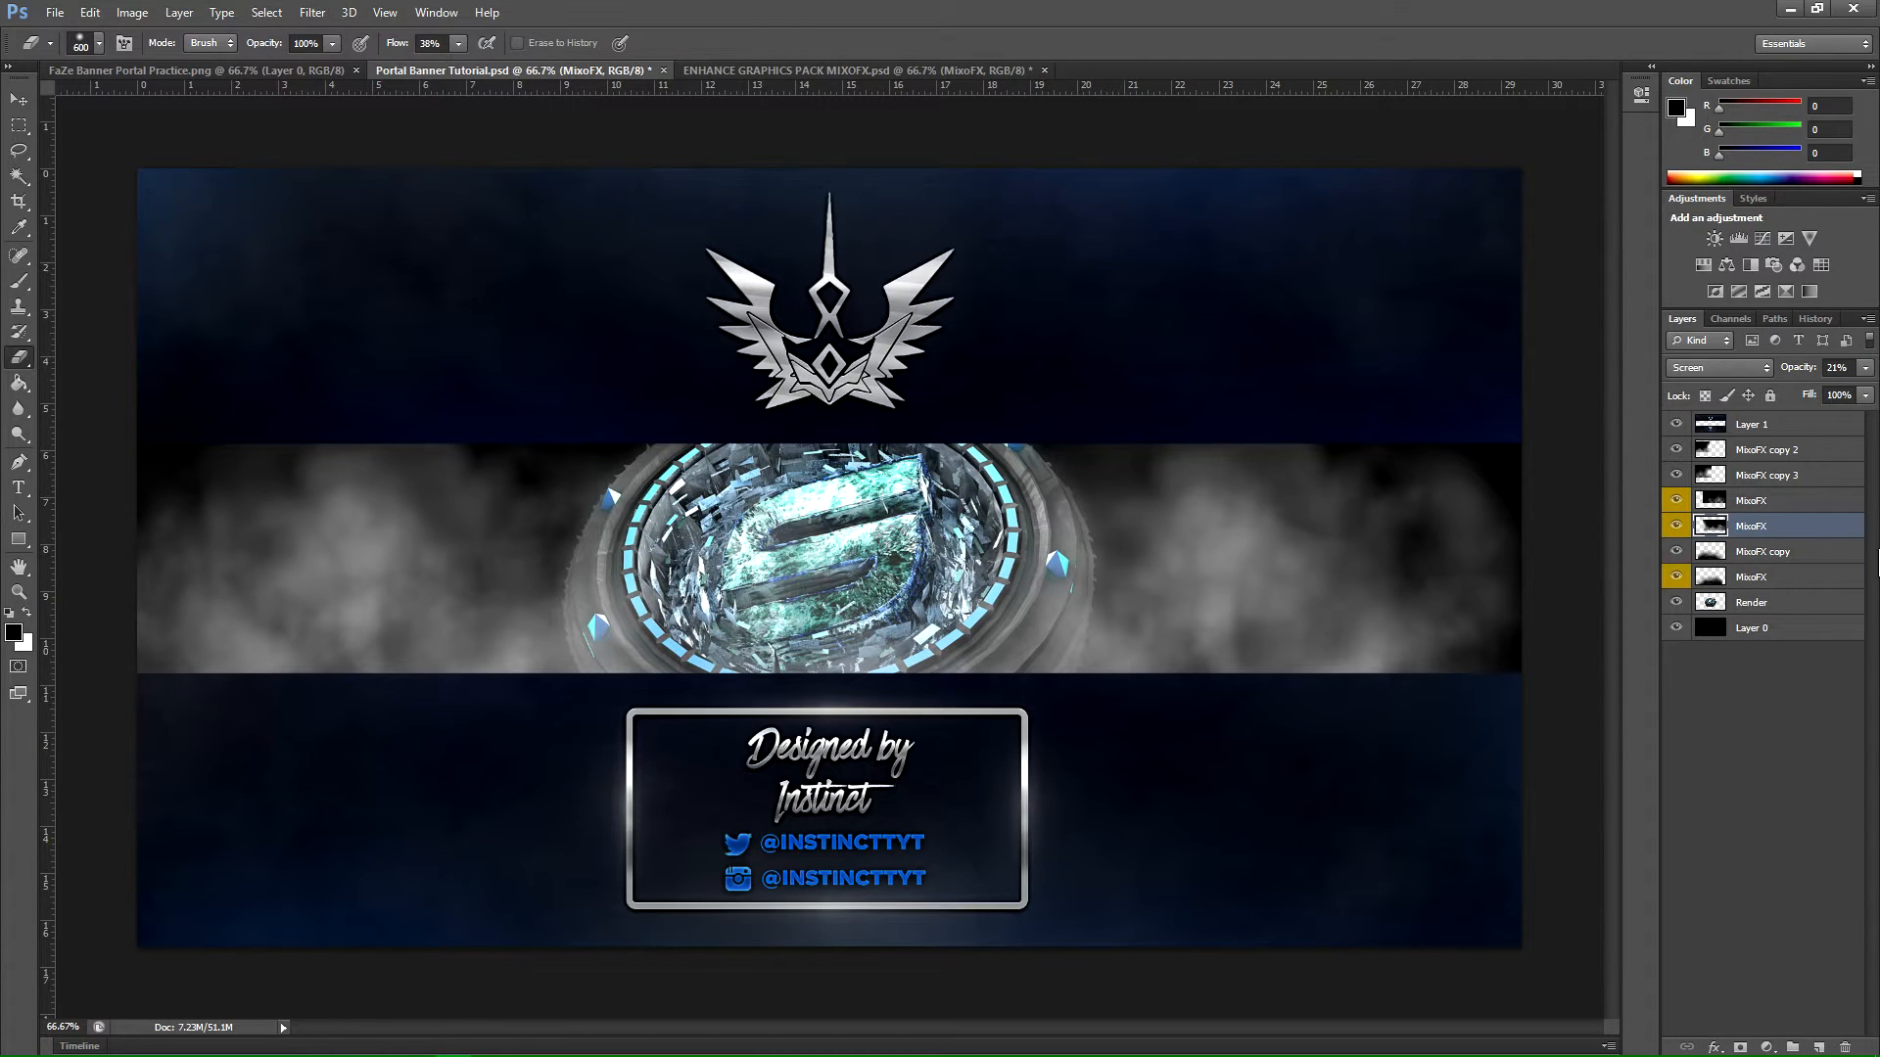
Step: Try placing the MixoFX copy 2 and MixoFX copy 3 layers beneath the Render layer
click(1799, 480)
shift+click(1818, 453)
drag(1840, 481, 1817, 617)
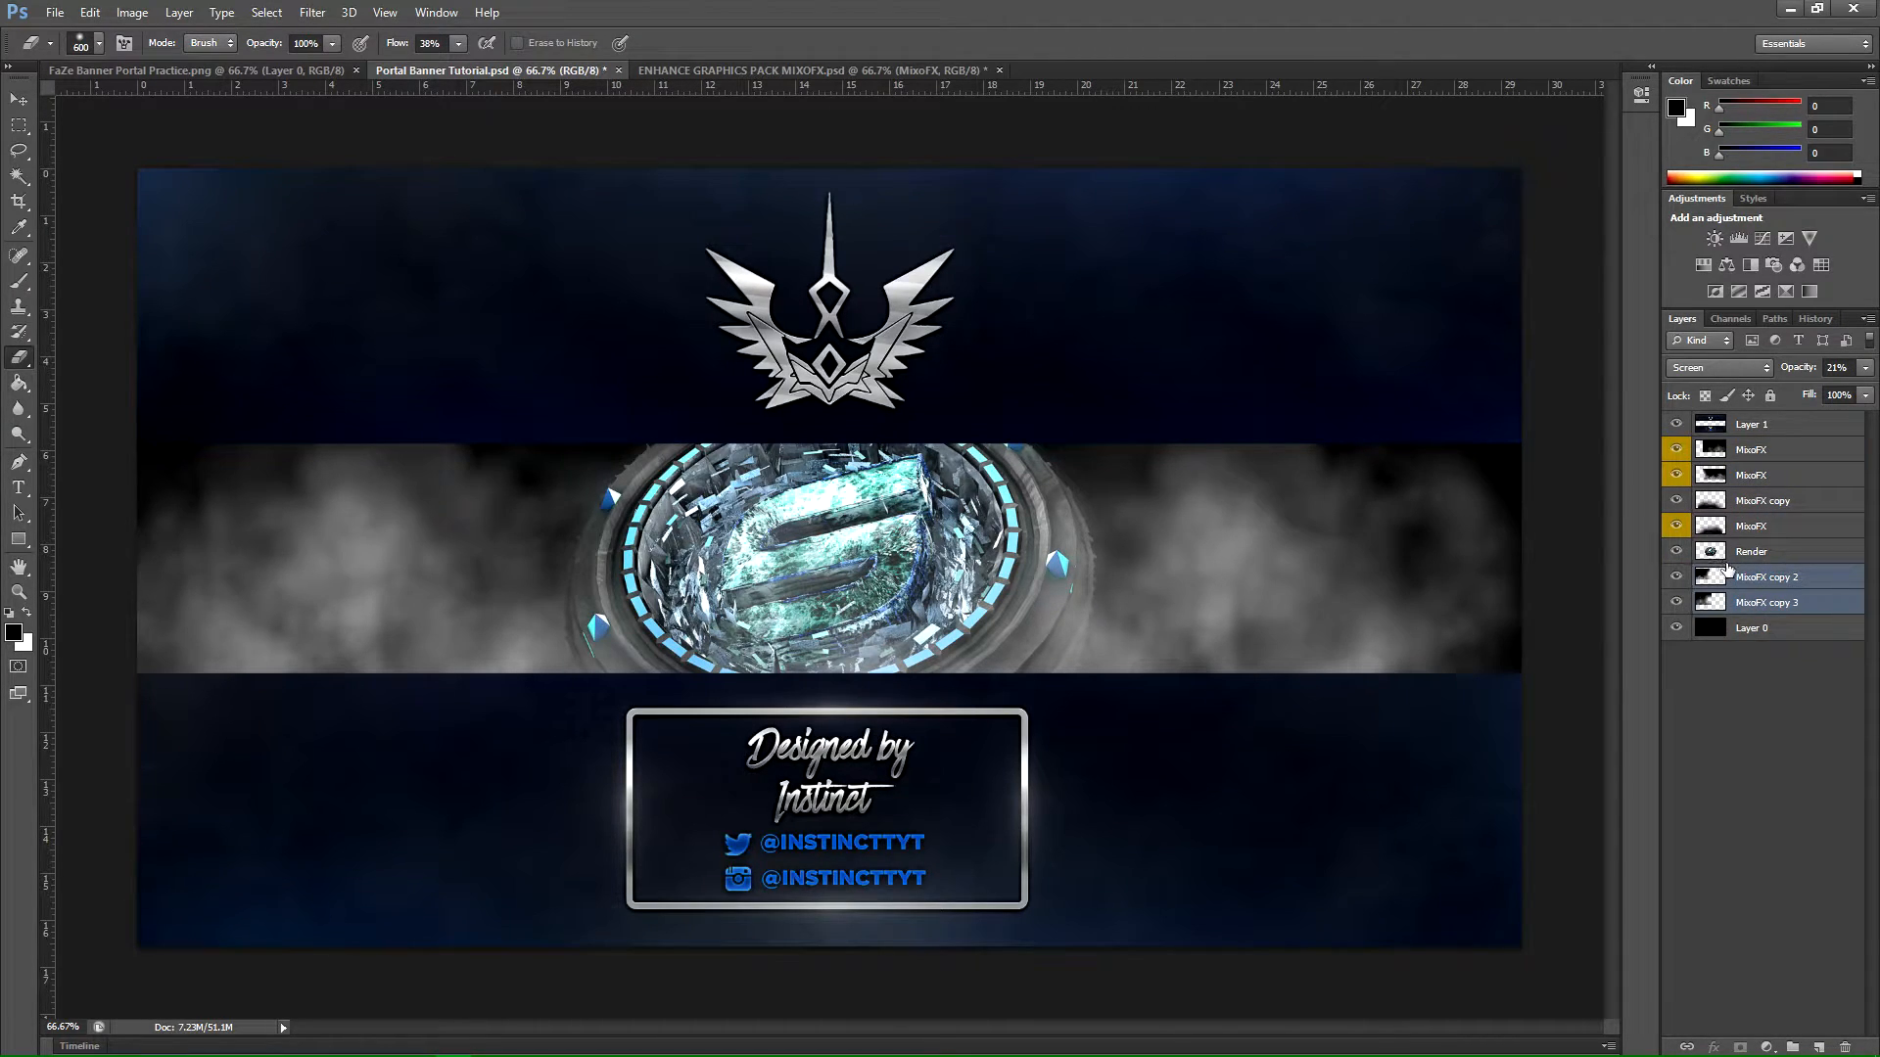
click(1680, 600)
click(1680, 600)
drag(1845, 583, 1845, 438)
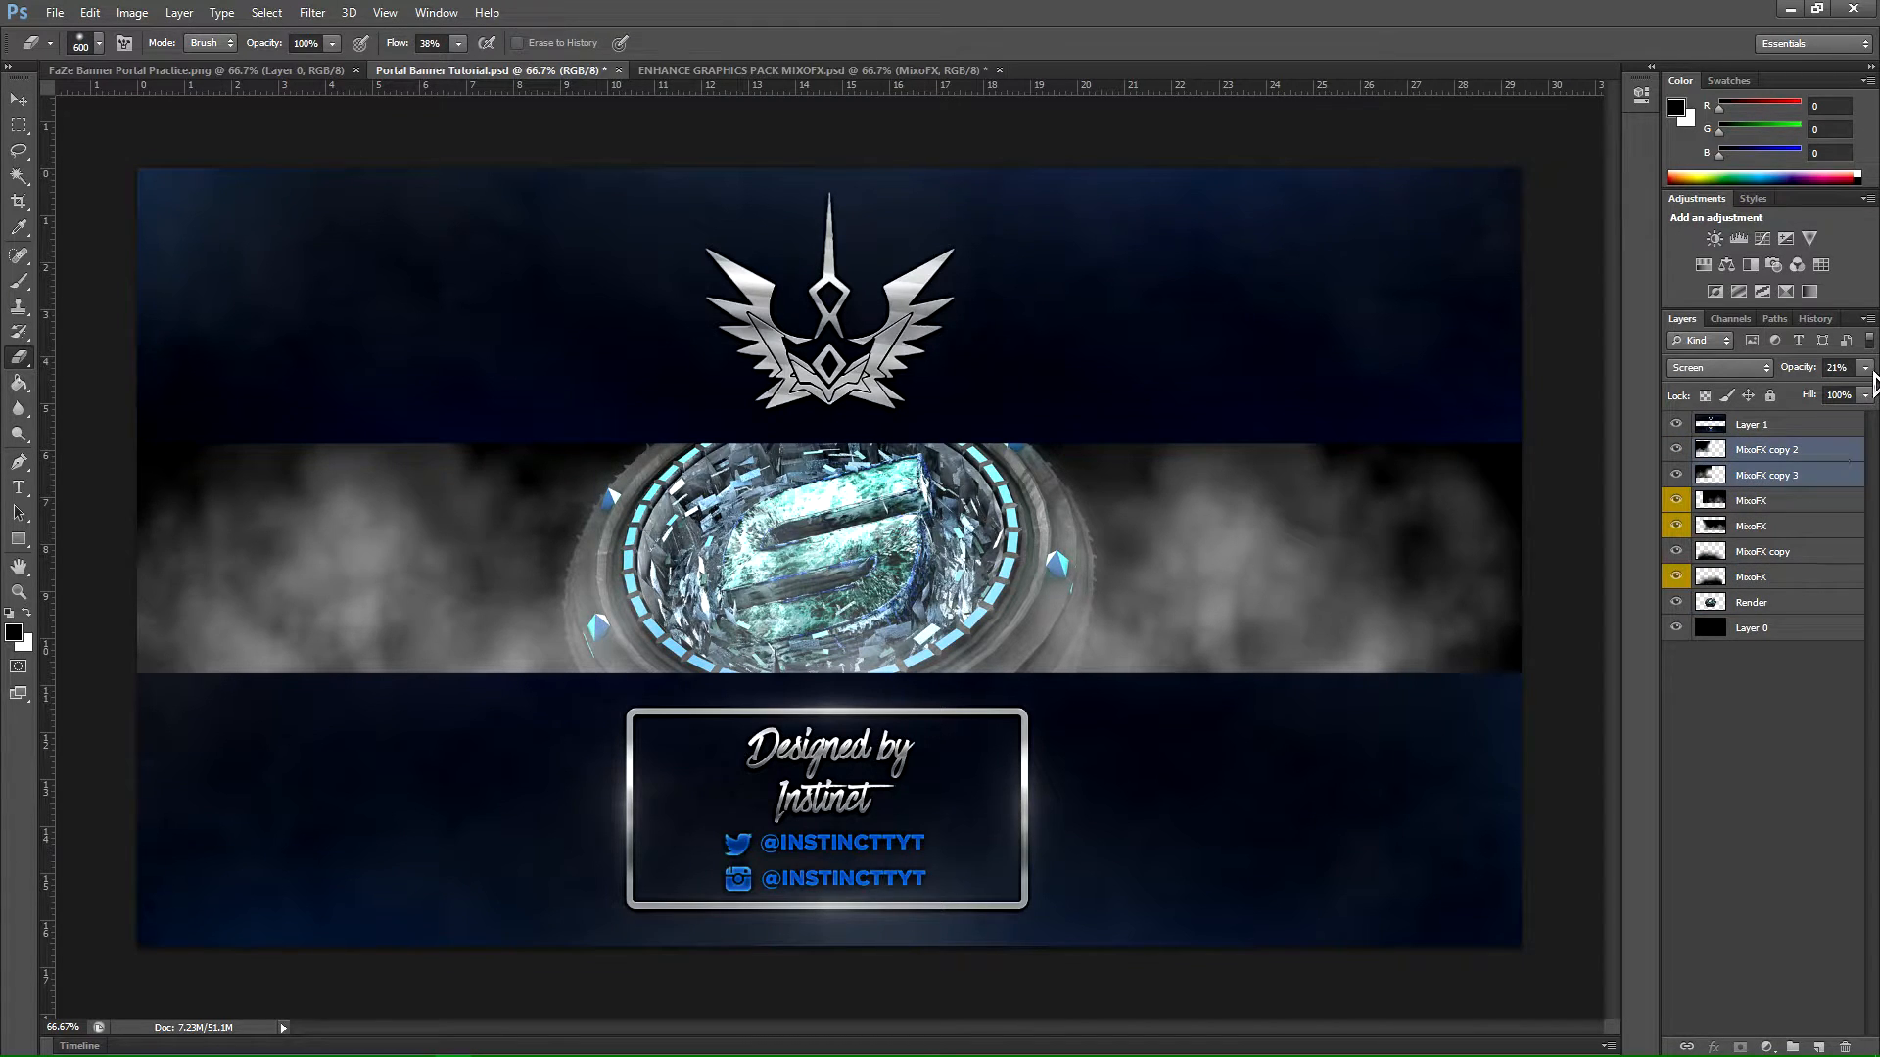
Step: Switch MixoFX copy 2, MixoFX copy 3 and the MixoFX layer below them off and on to identify the brighter smoke pair
ctrl+click(1768, 471)
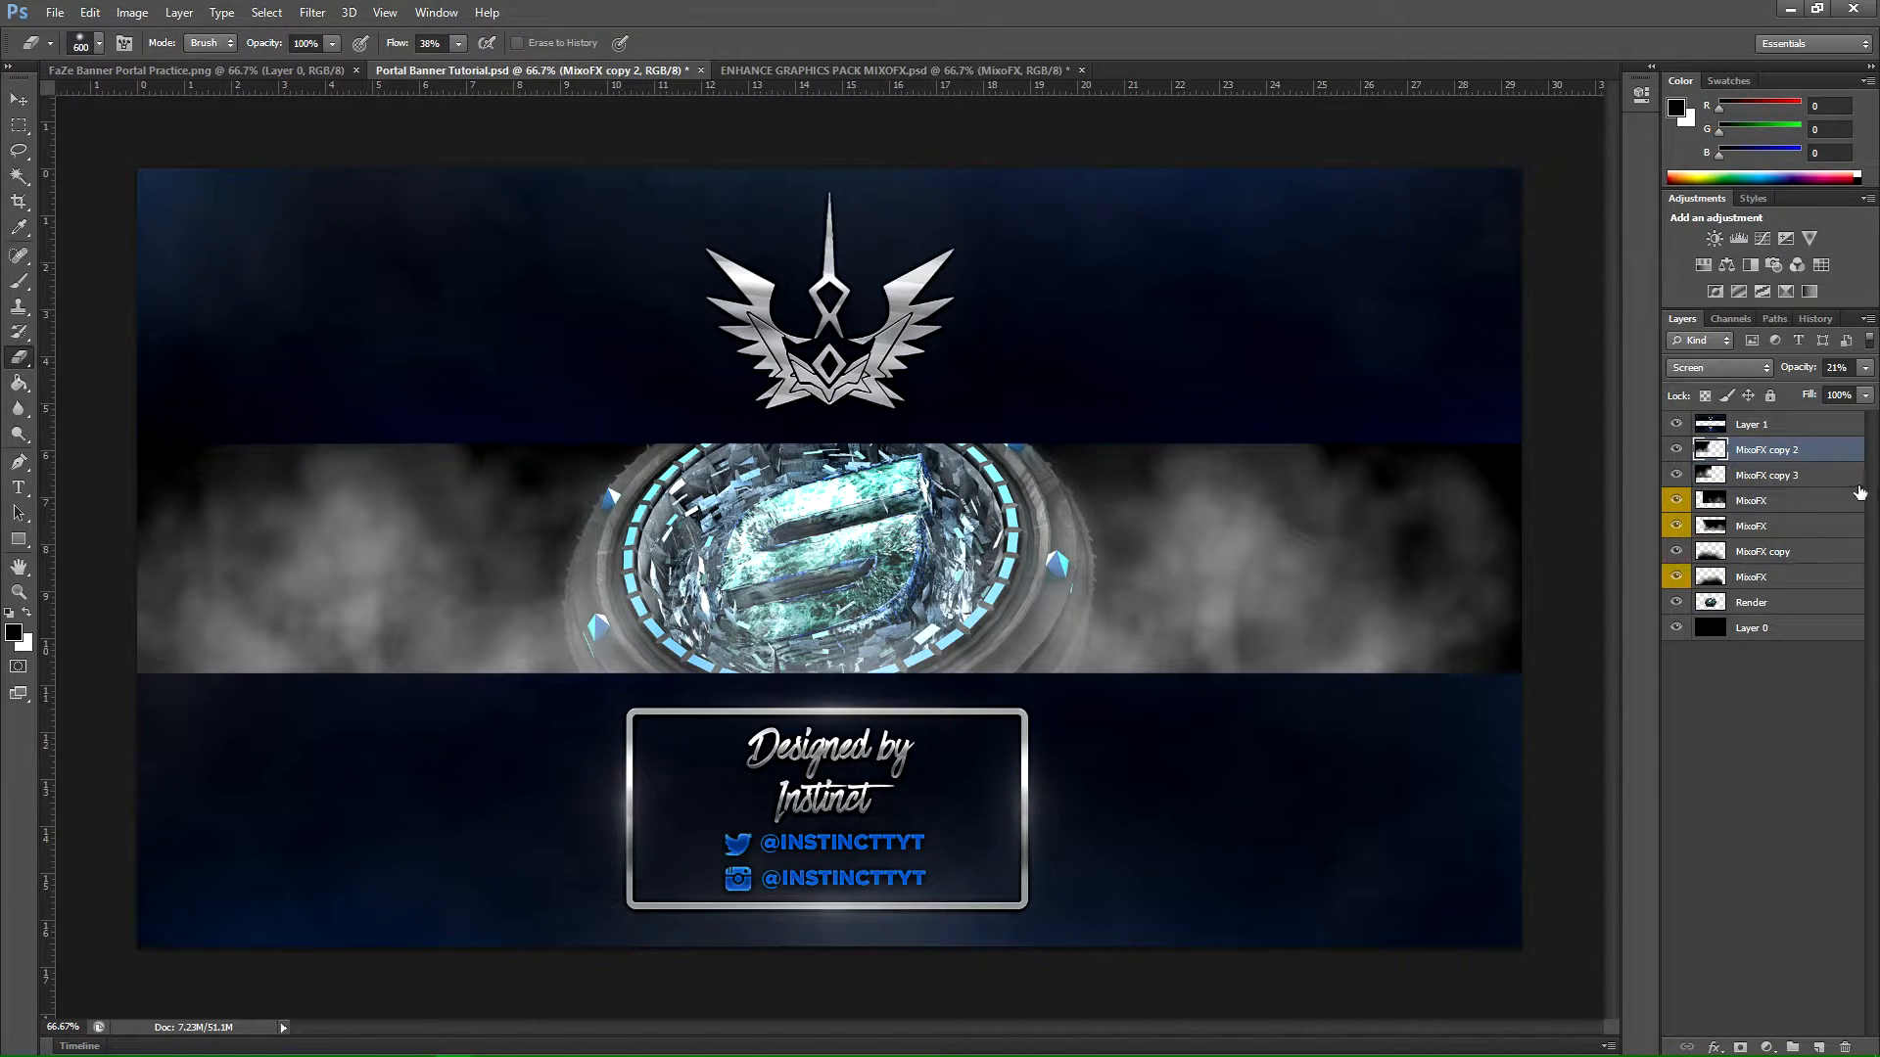
click(1827, 479)
click(1675, 475)
click(1675, 475)
click(1676, 449)
click(1675, 449)
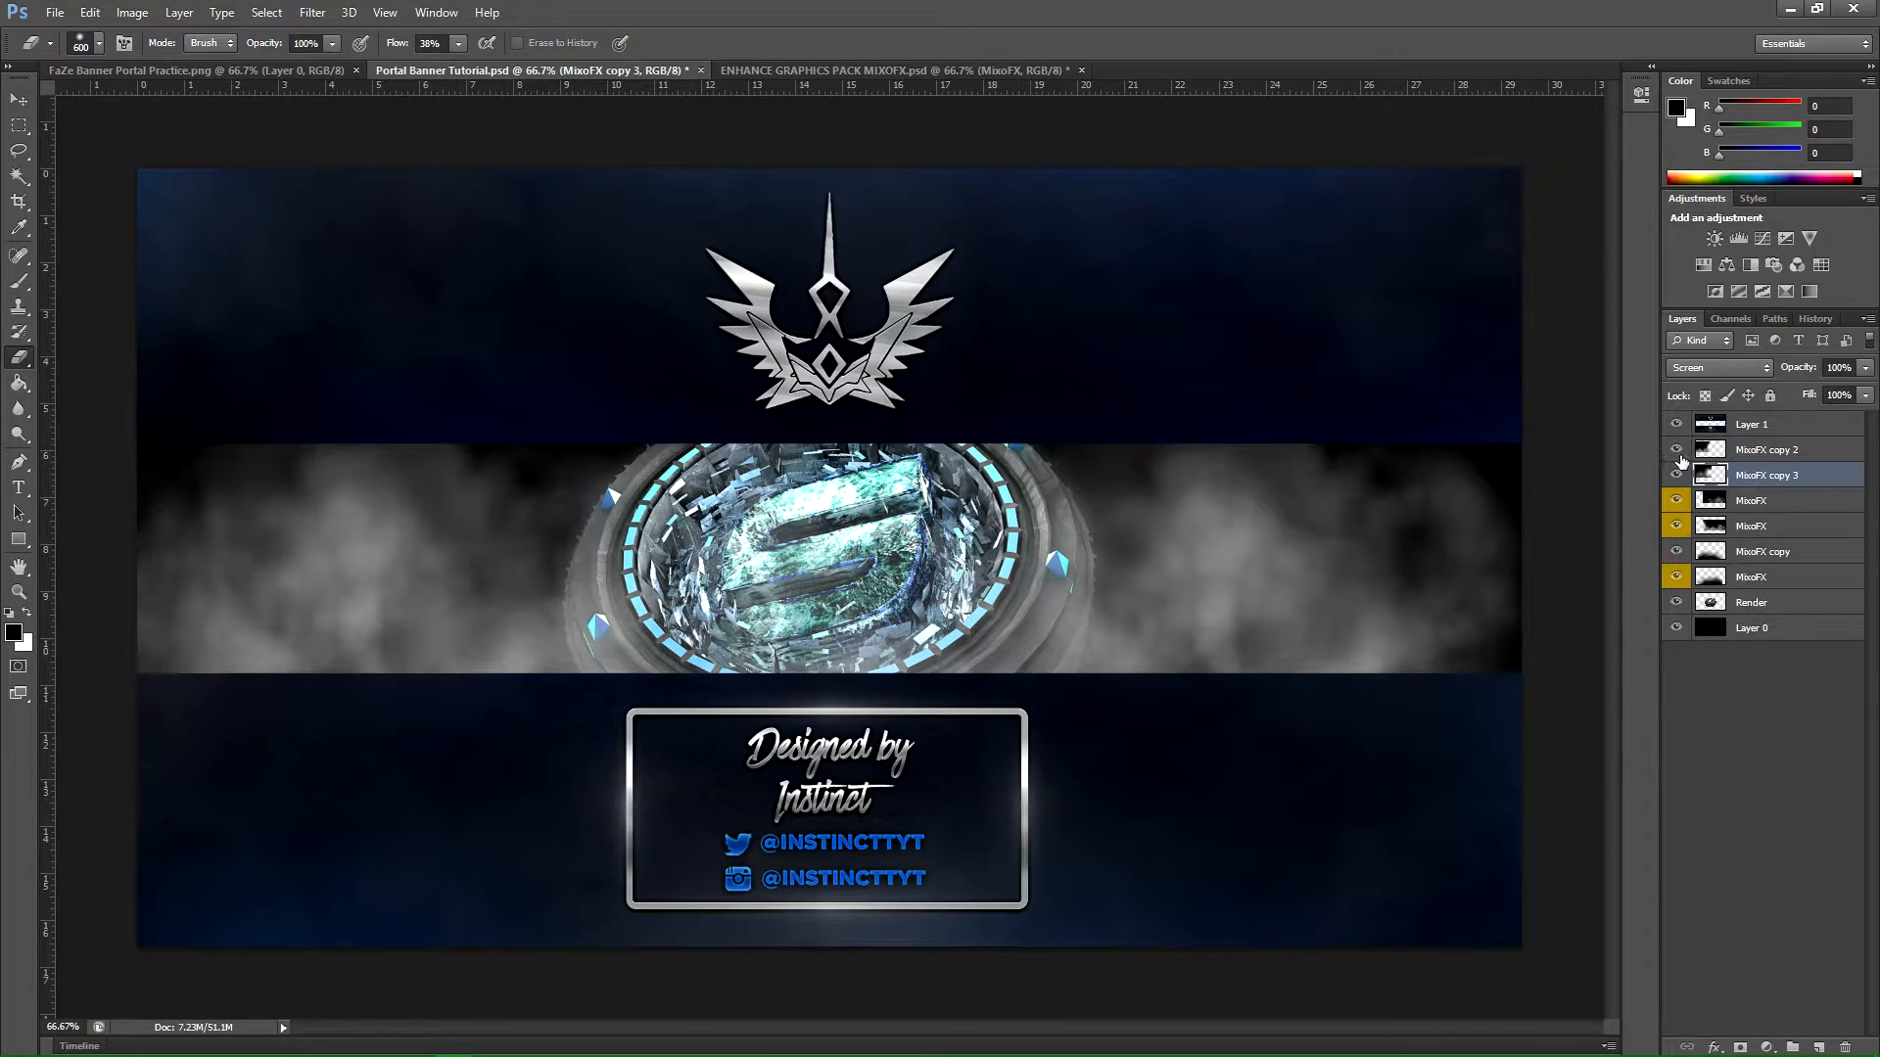
click(1676, 500)
click(1676, 500)
click(1675, 475)
click(1675, 475)
Step: Set MixoFX copy 3 and the MixoFX layer below it to 30% opacity and compare the banner with FaZe Banner Portal Practice.png
shift+click(1794, 502)
ctrl+click(1786, 479)
ctrl+click(1809, 474)
drag(1864, 368, 1787, 390)
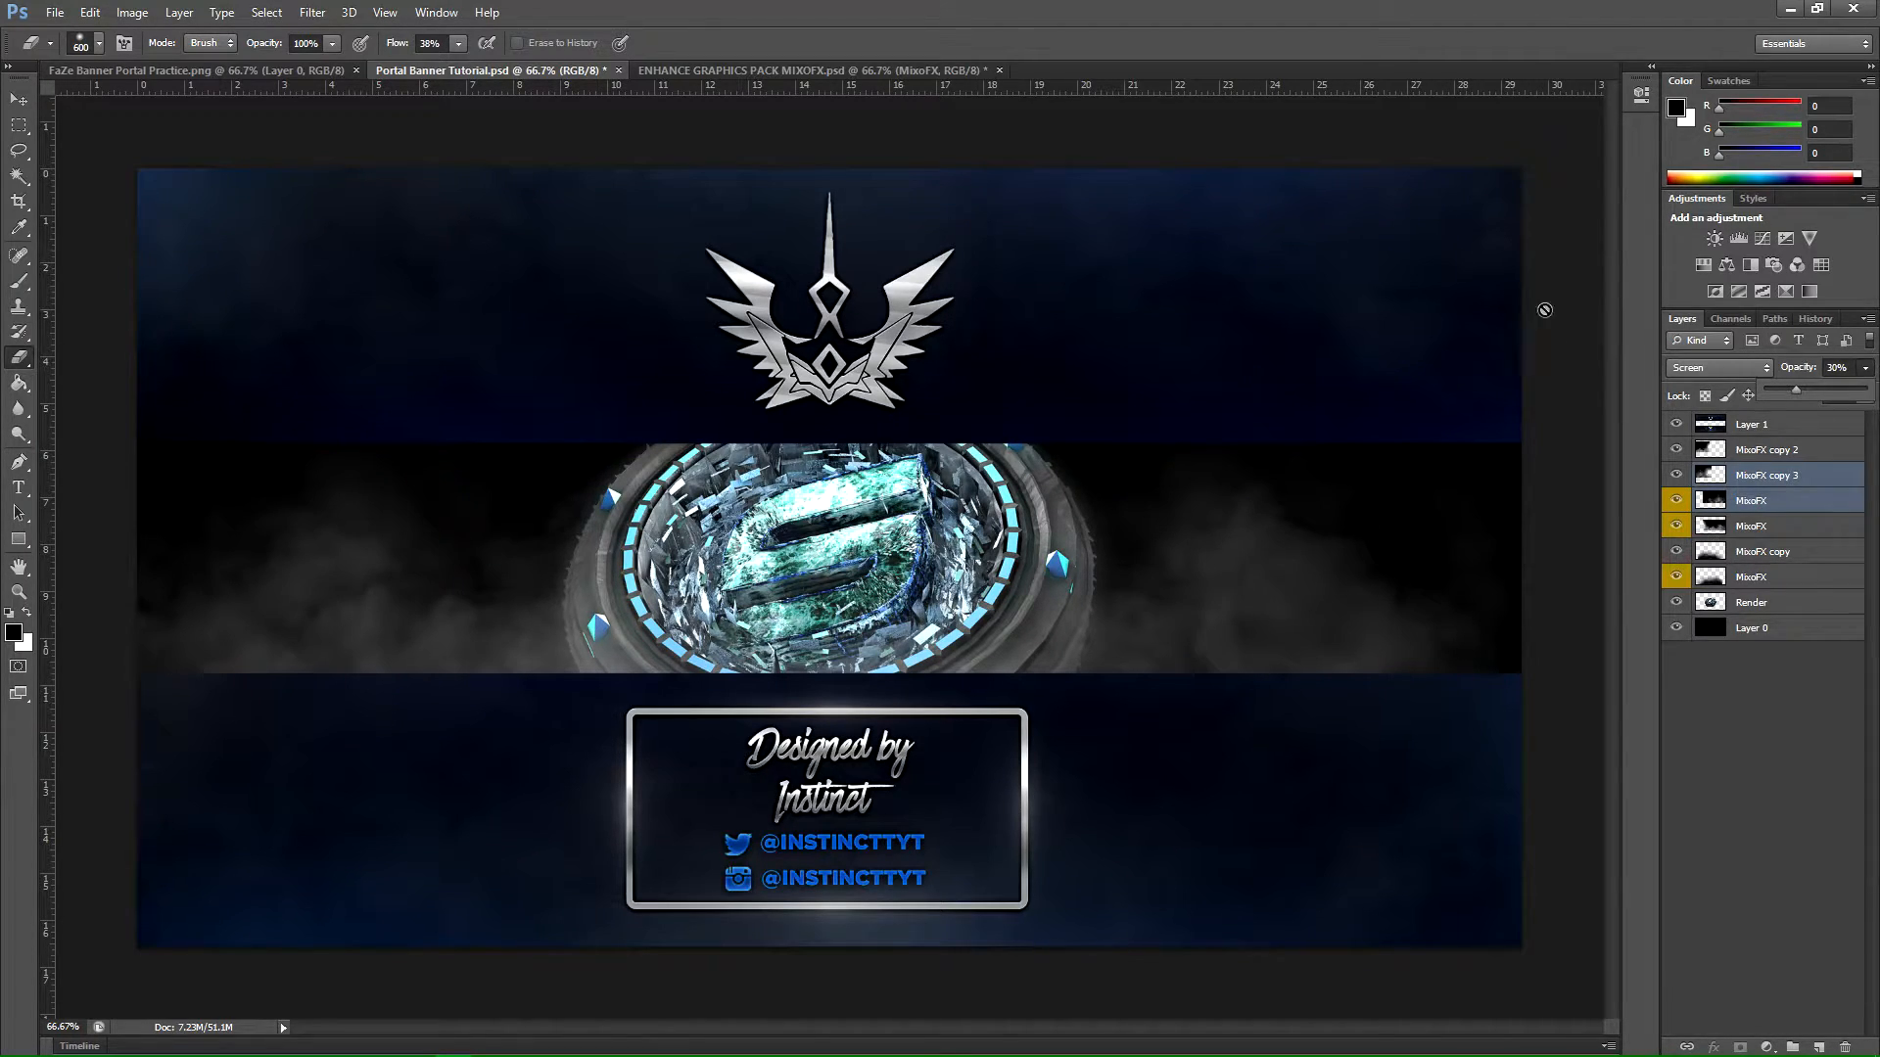
click(323, 72)
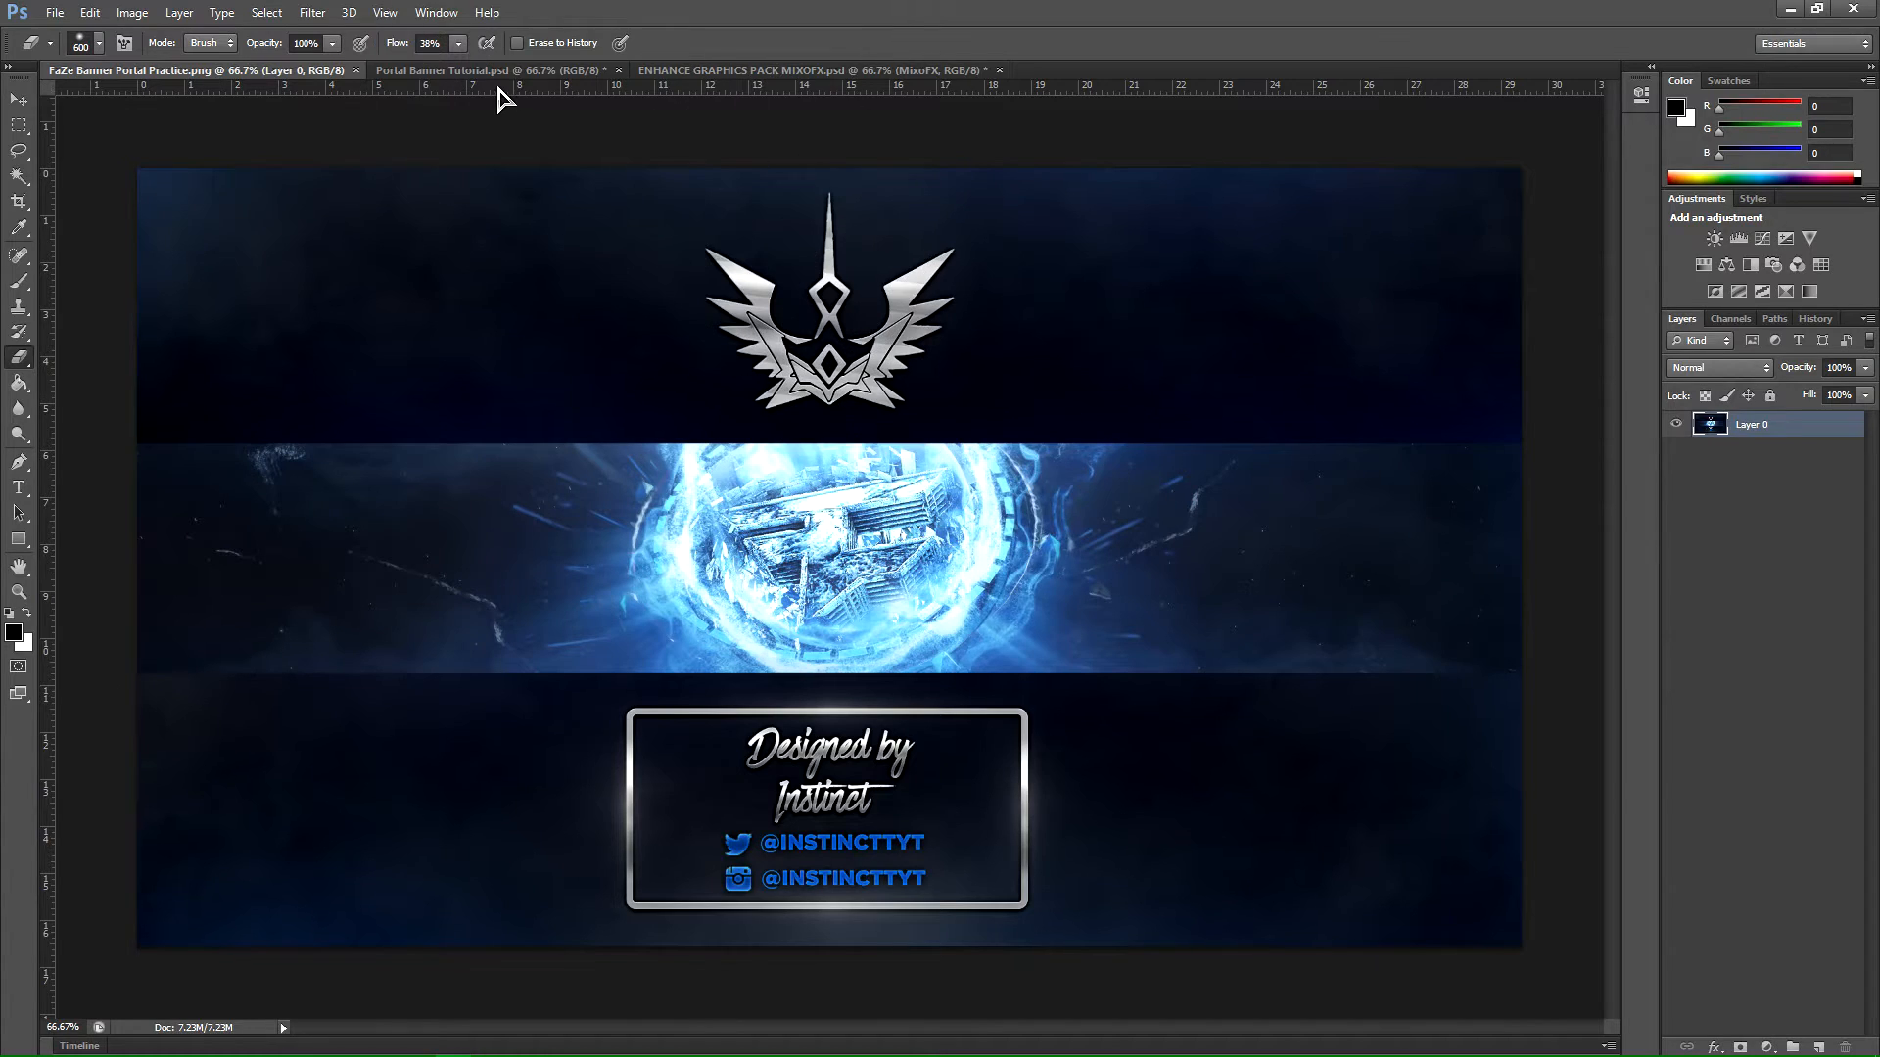
click(470, 71)
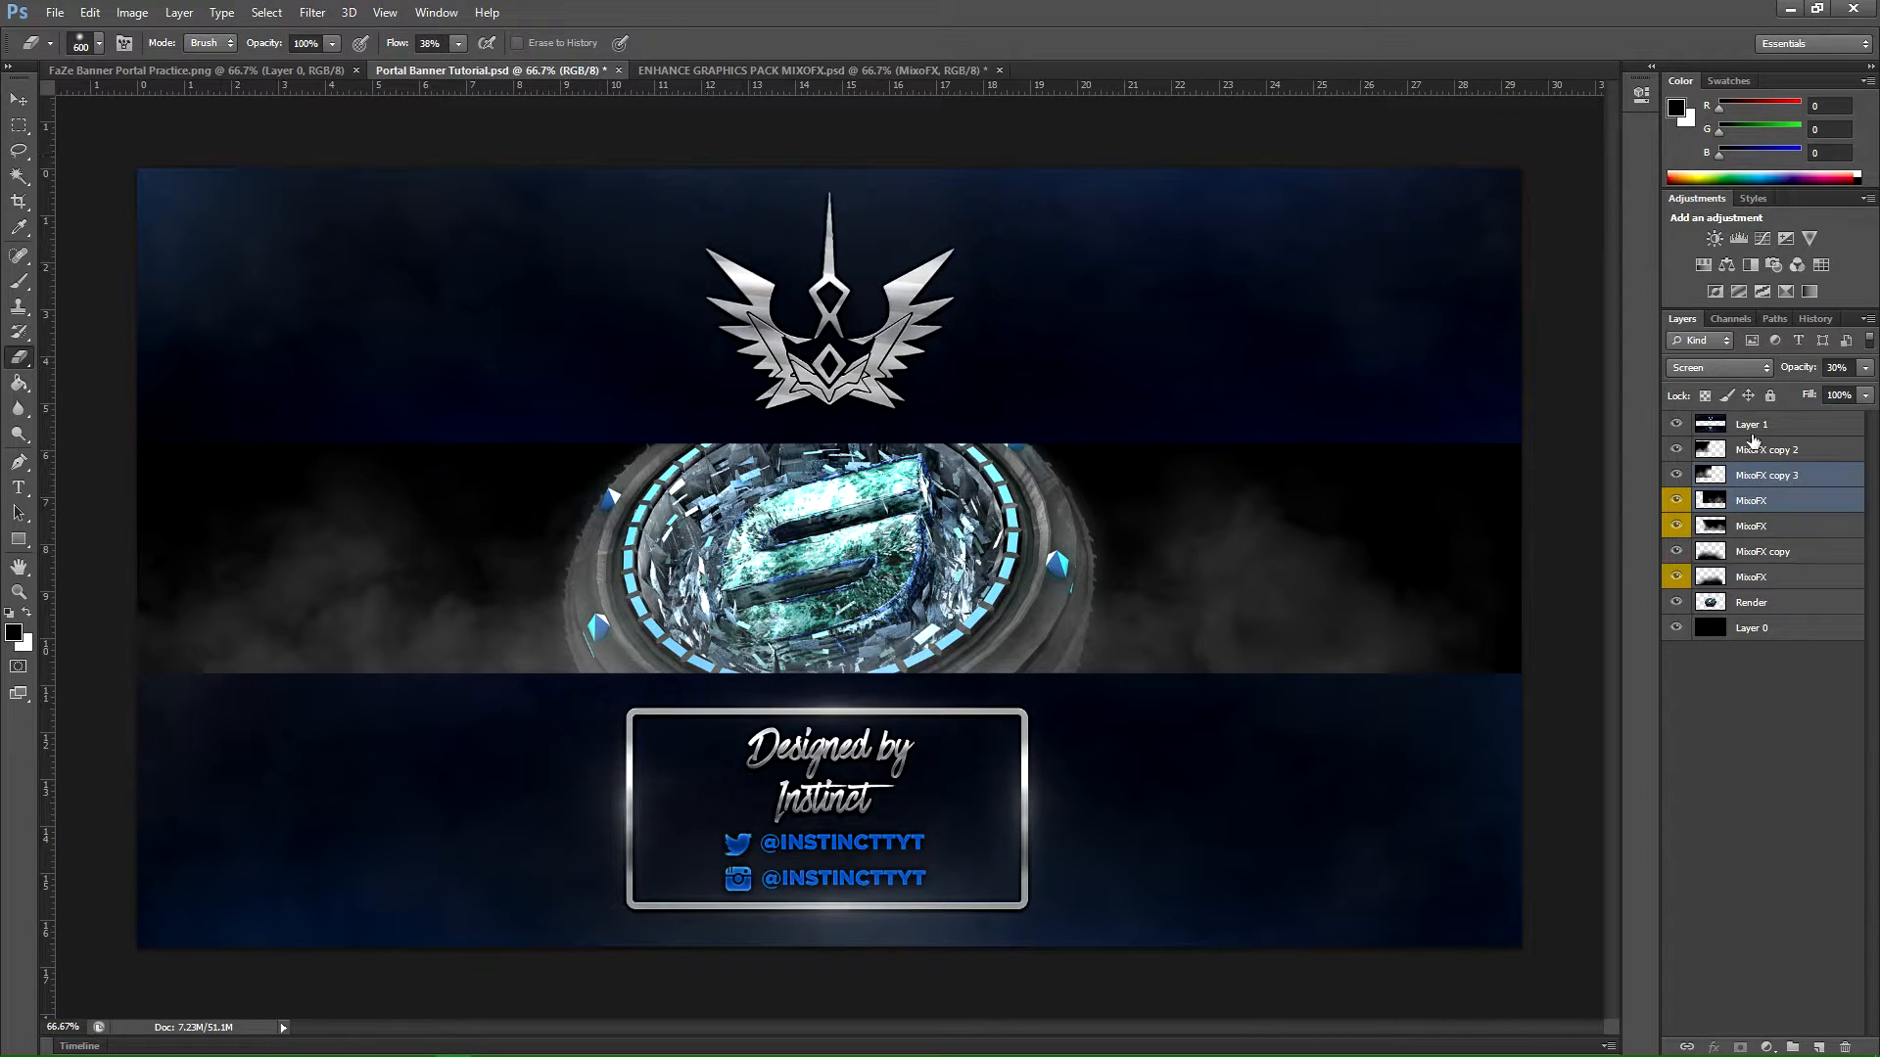
Step: Select the uppermost MixoFX smoke layer without "copy" in its name and open Portal from the Pictures folder, sorted by name
click(1823, 495)
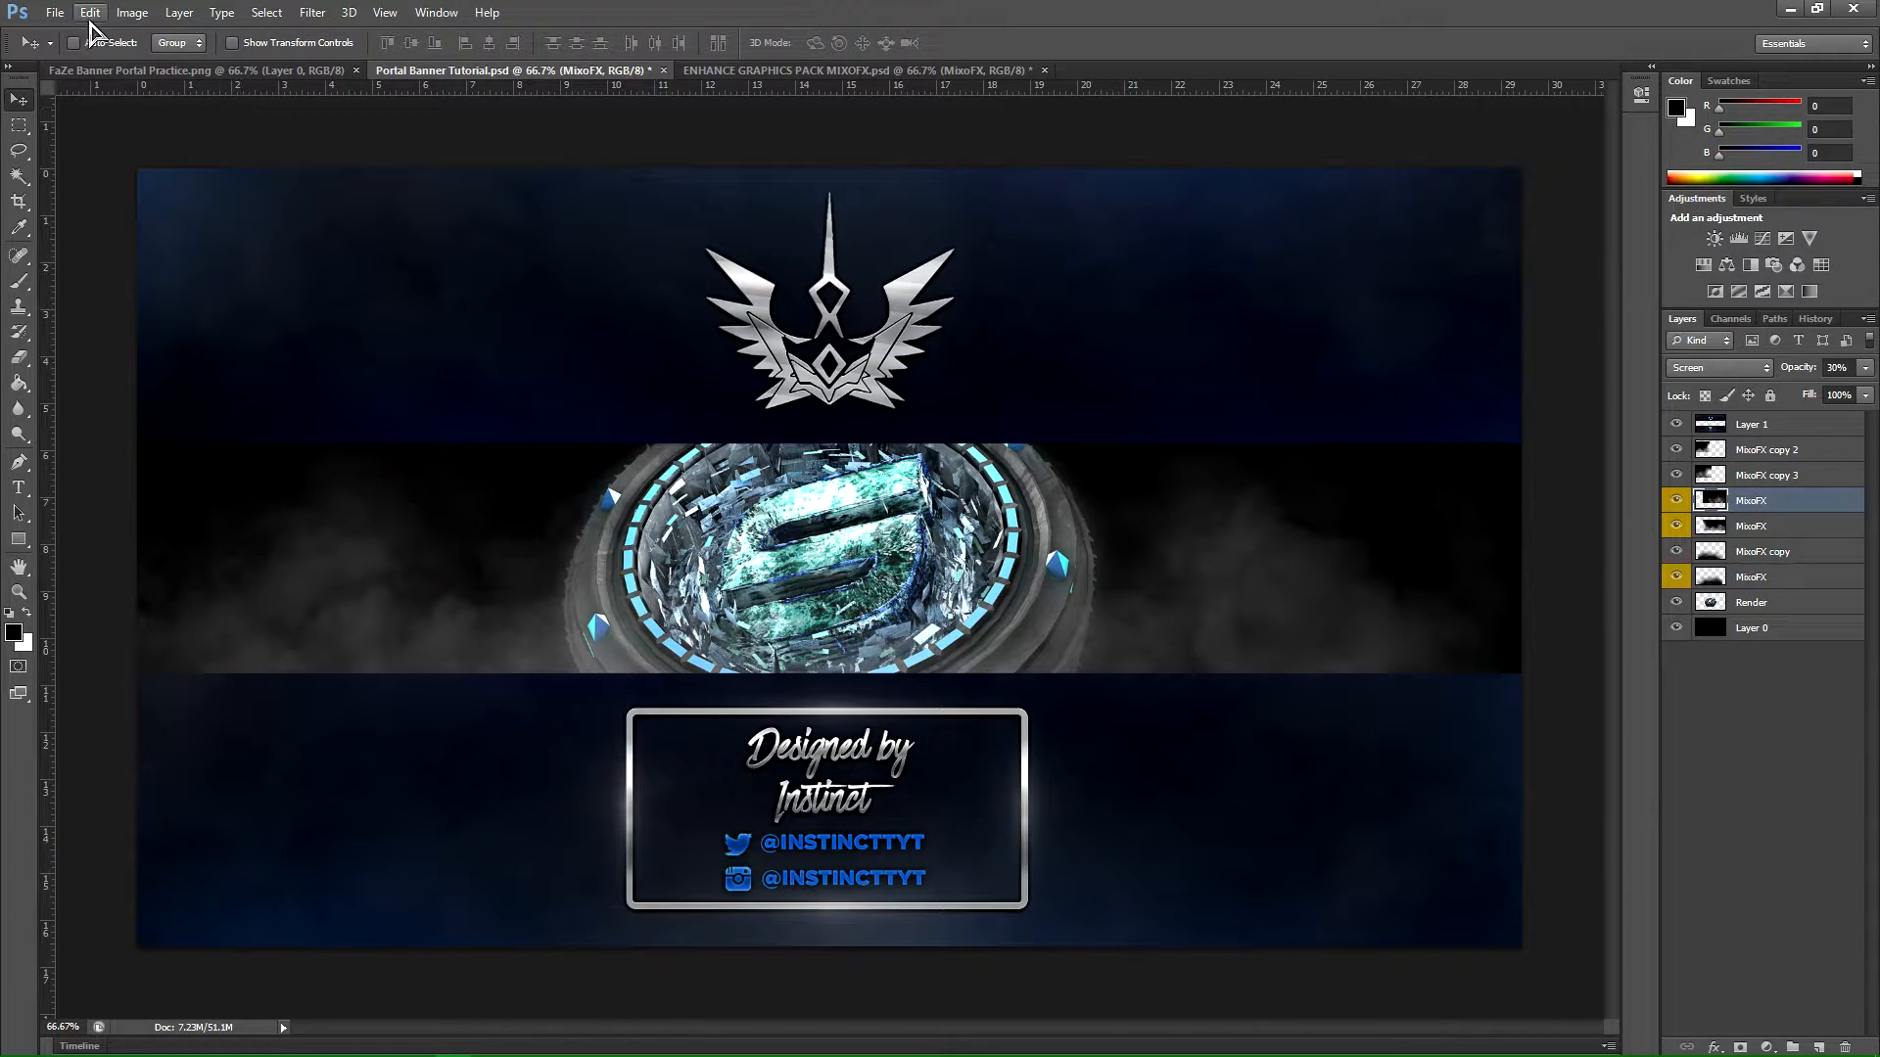
click(57, 12)
click(74, 56)
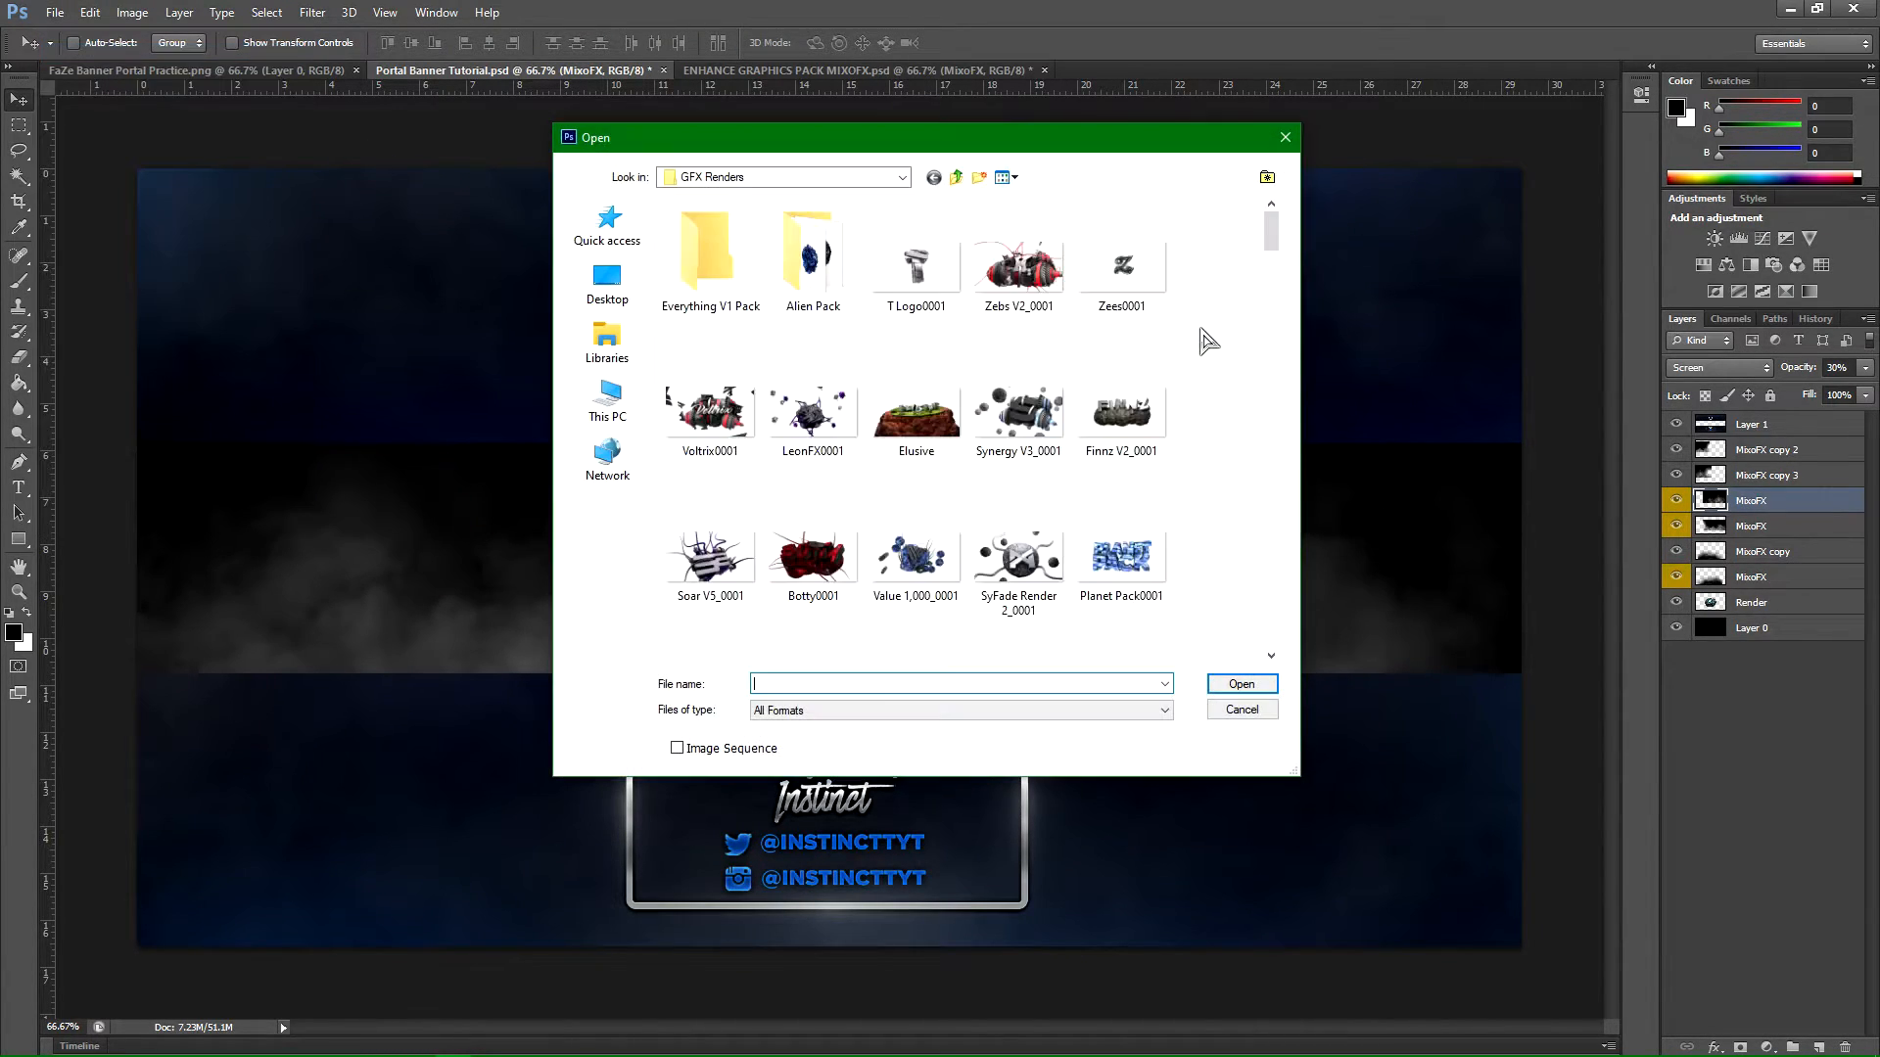
click(730, 180)
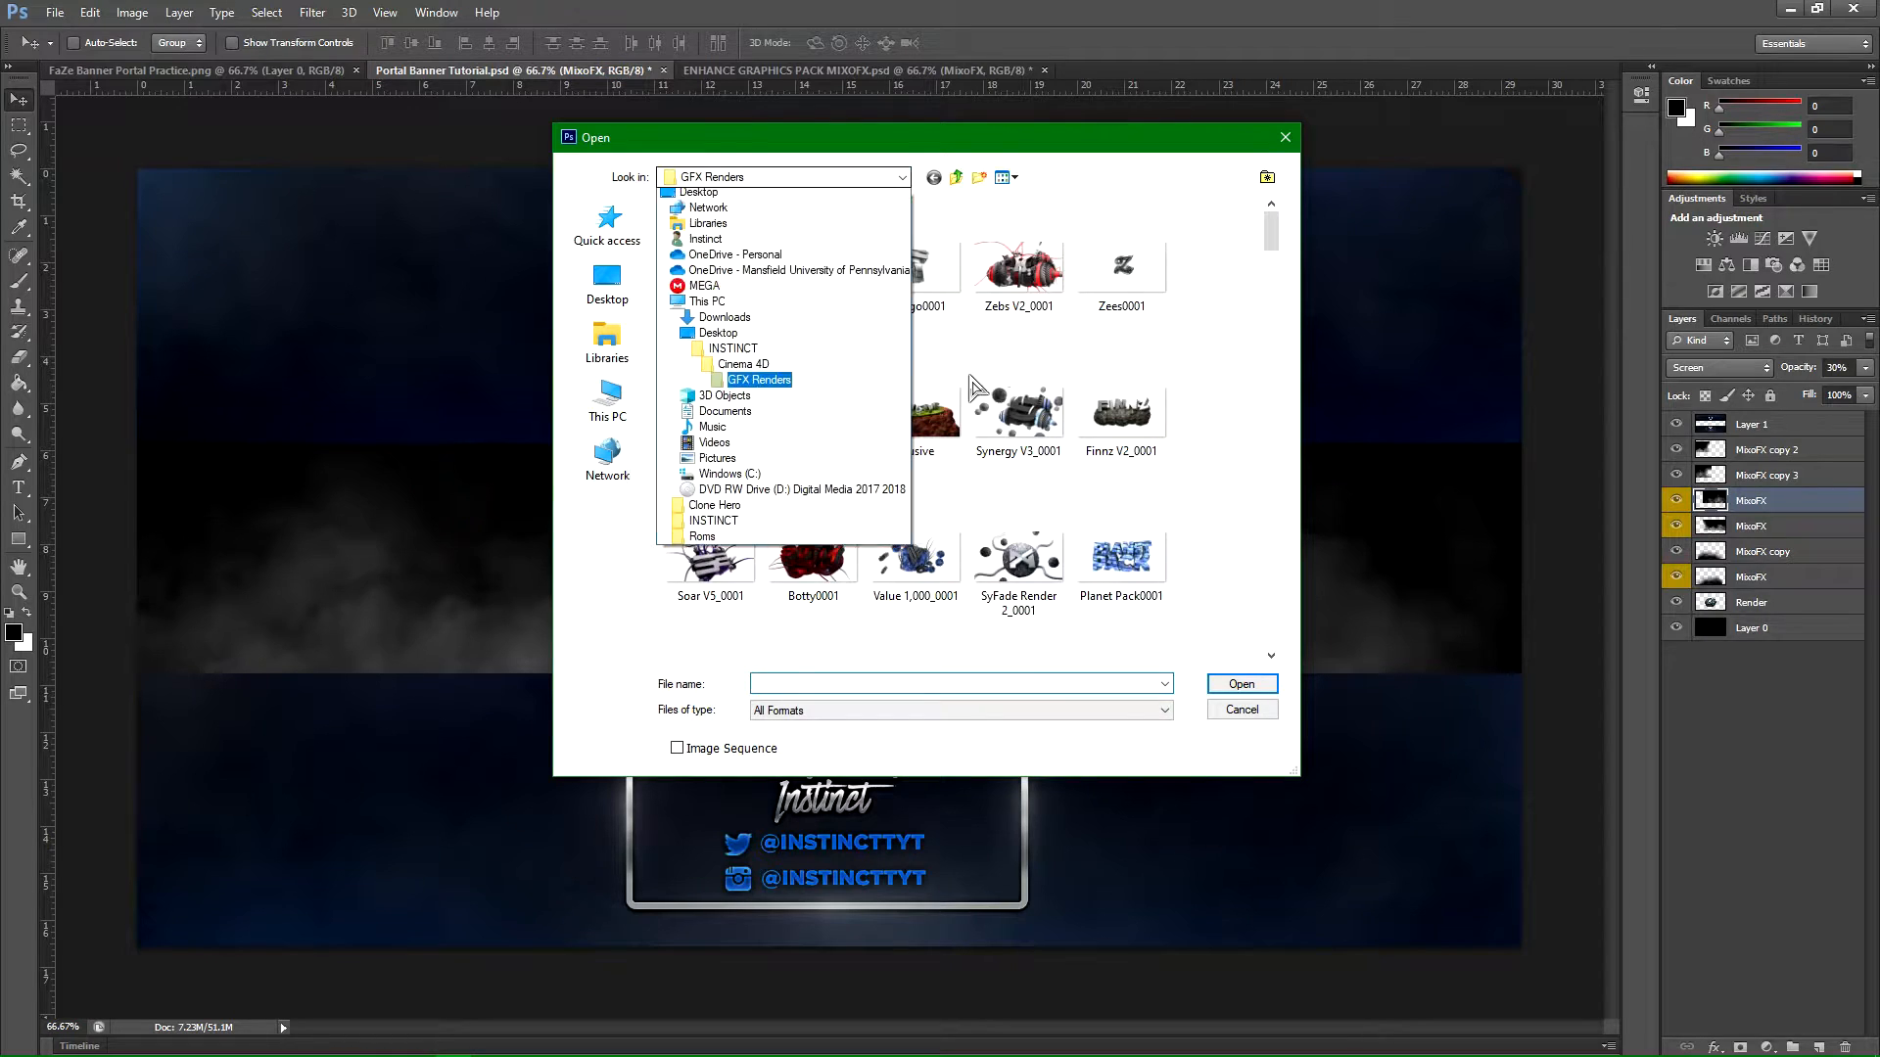
click(718, 479)
drag(1269, 225, 1283, 299)
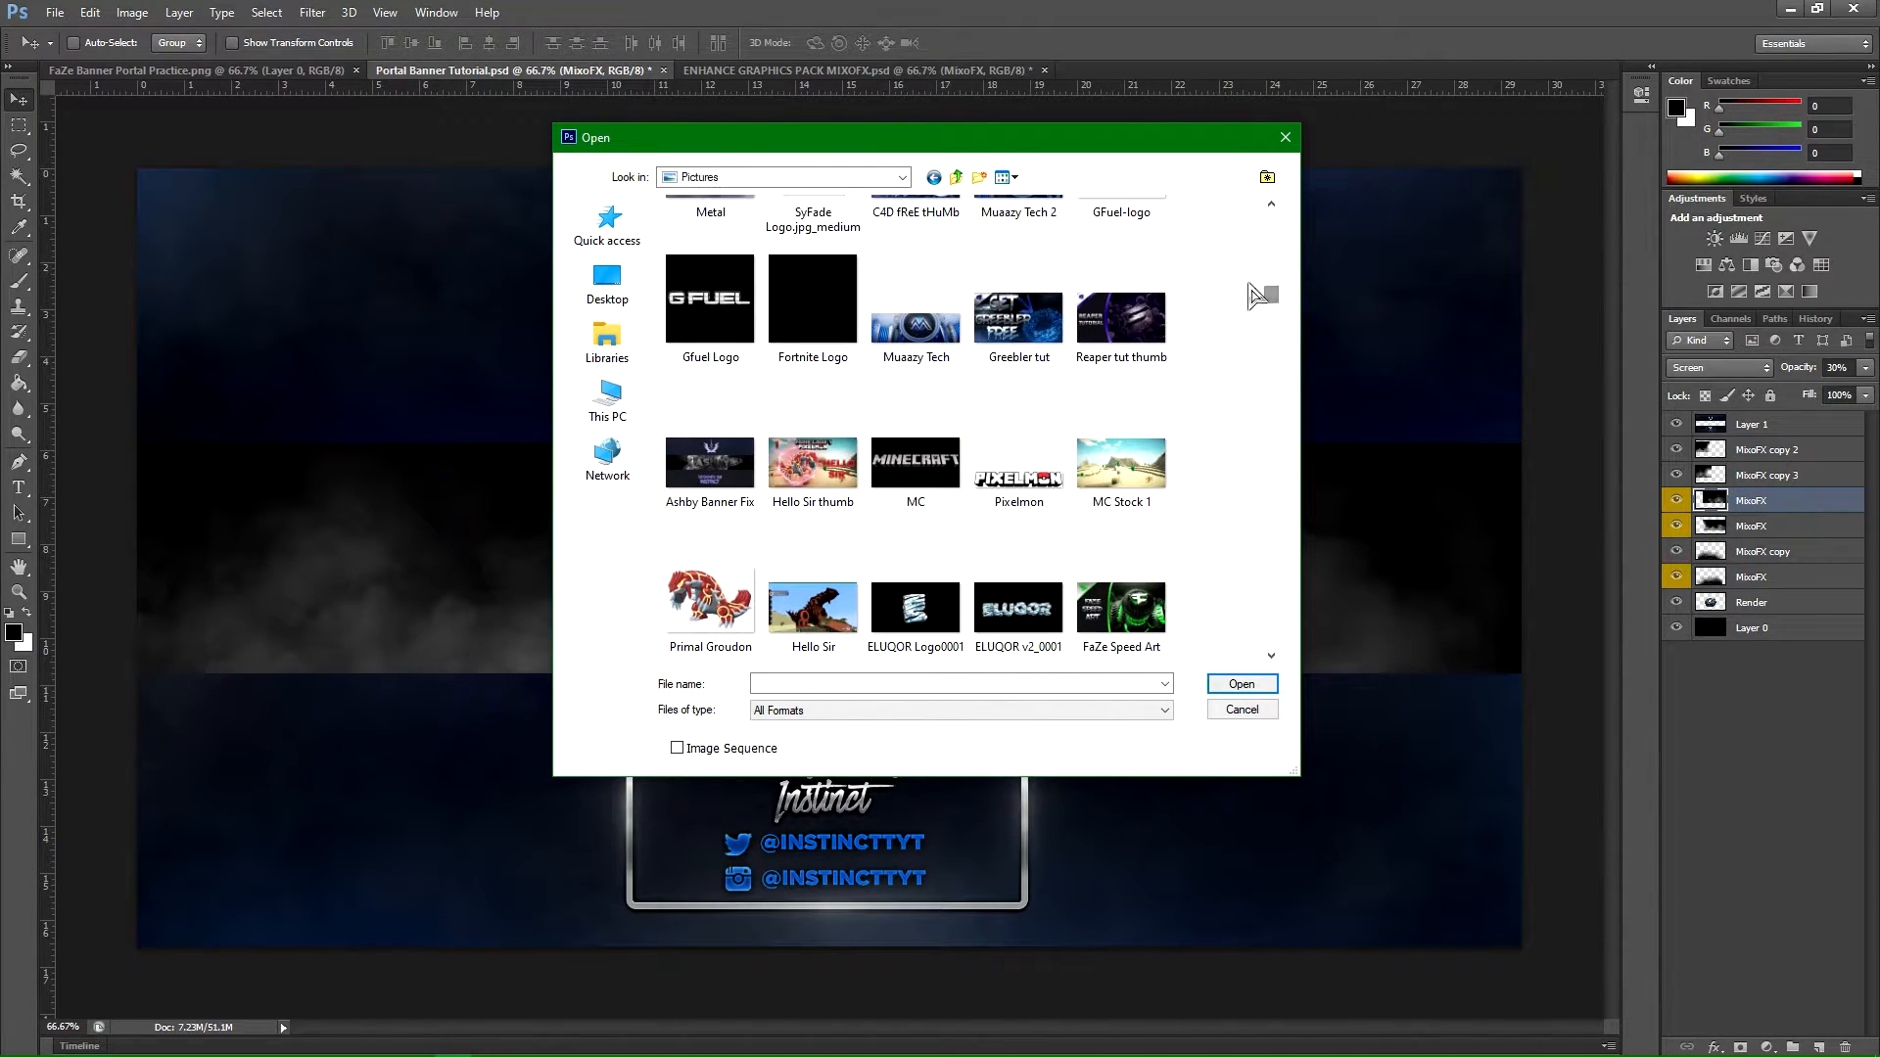
right_click(1248, 284)
mouse_move(1332, 324)
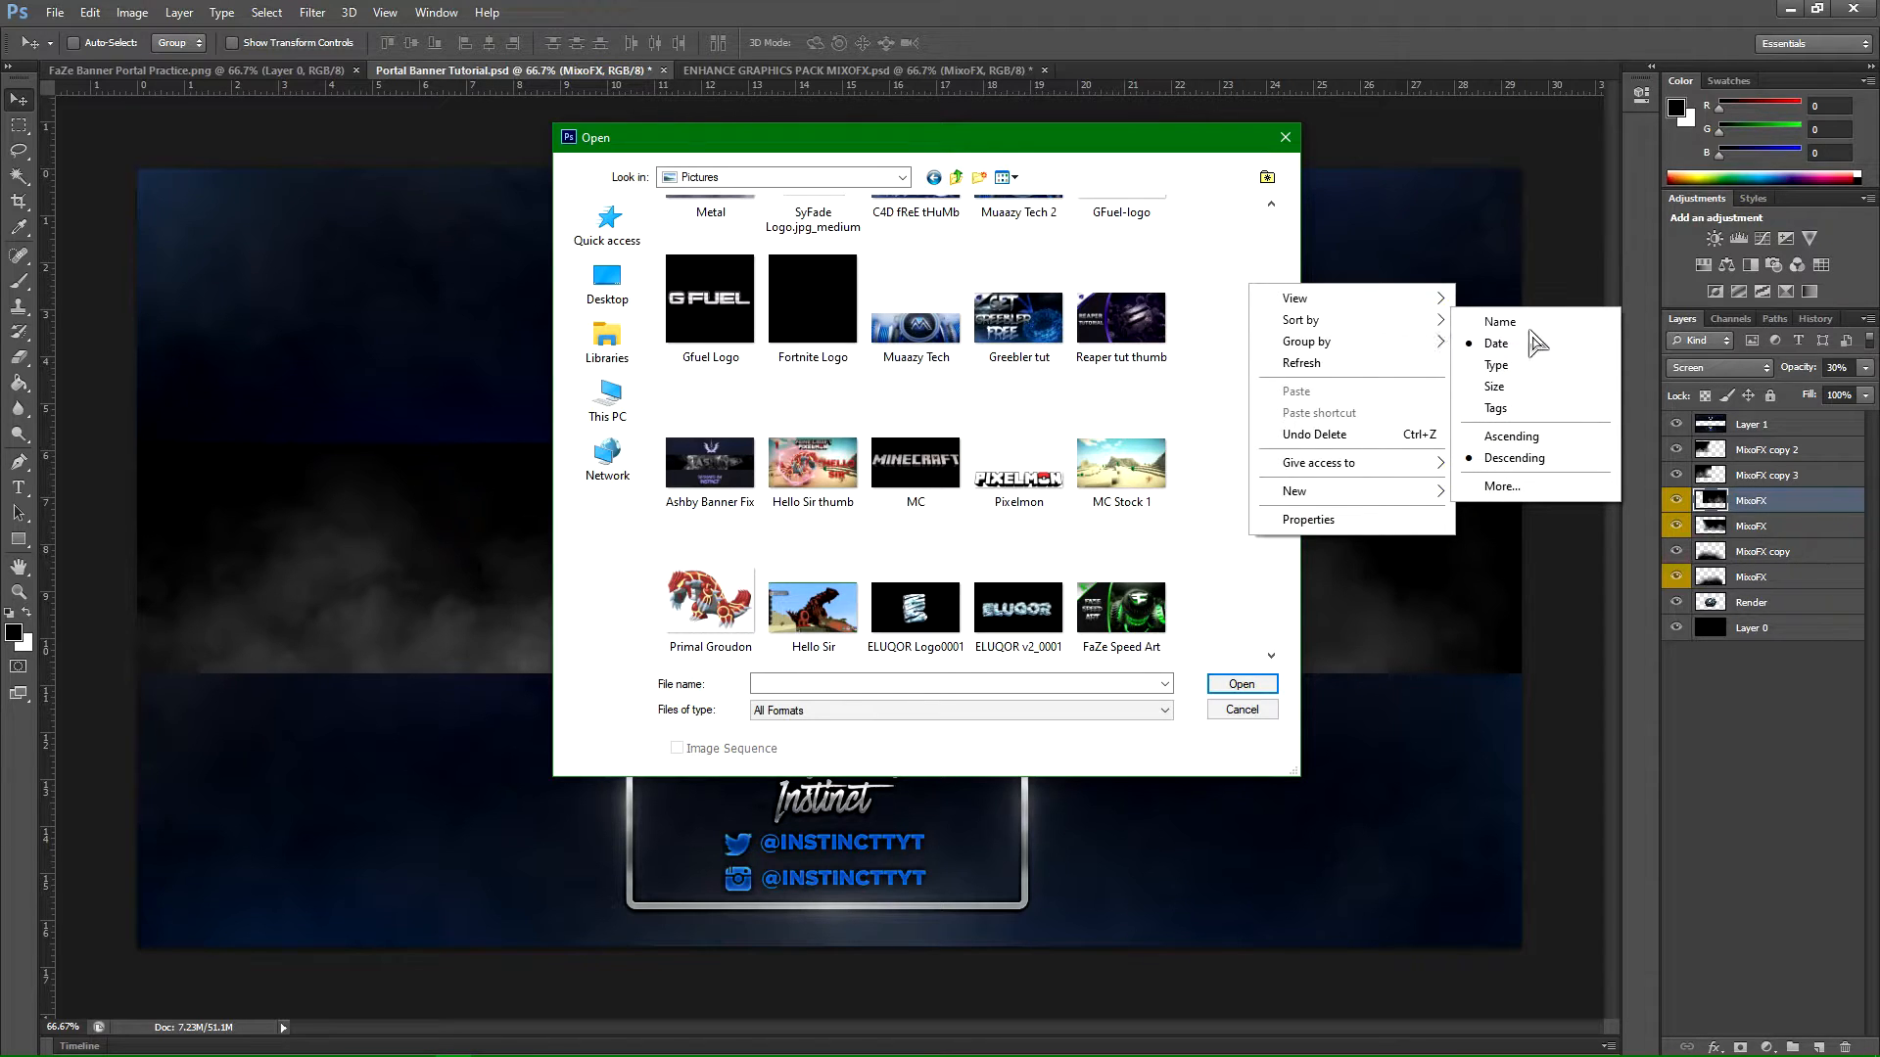
click(1530, 327)
drag(1270, 294, 1316, 511)
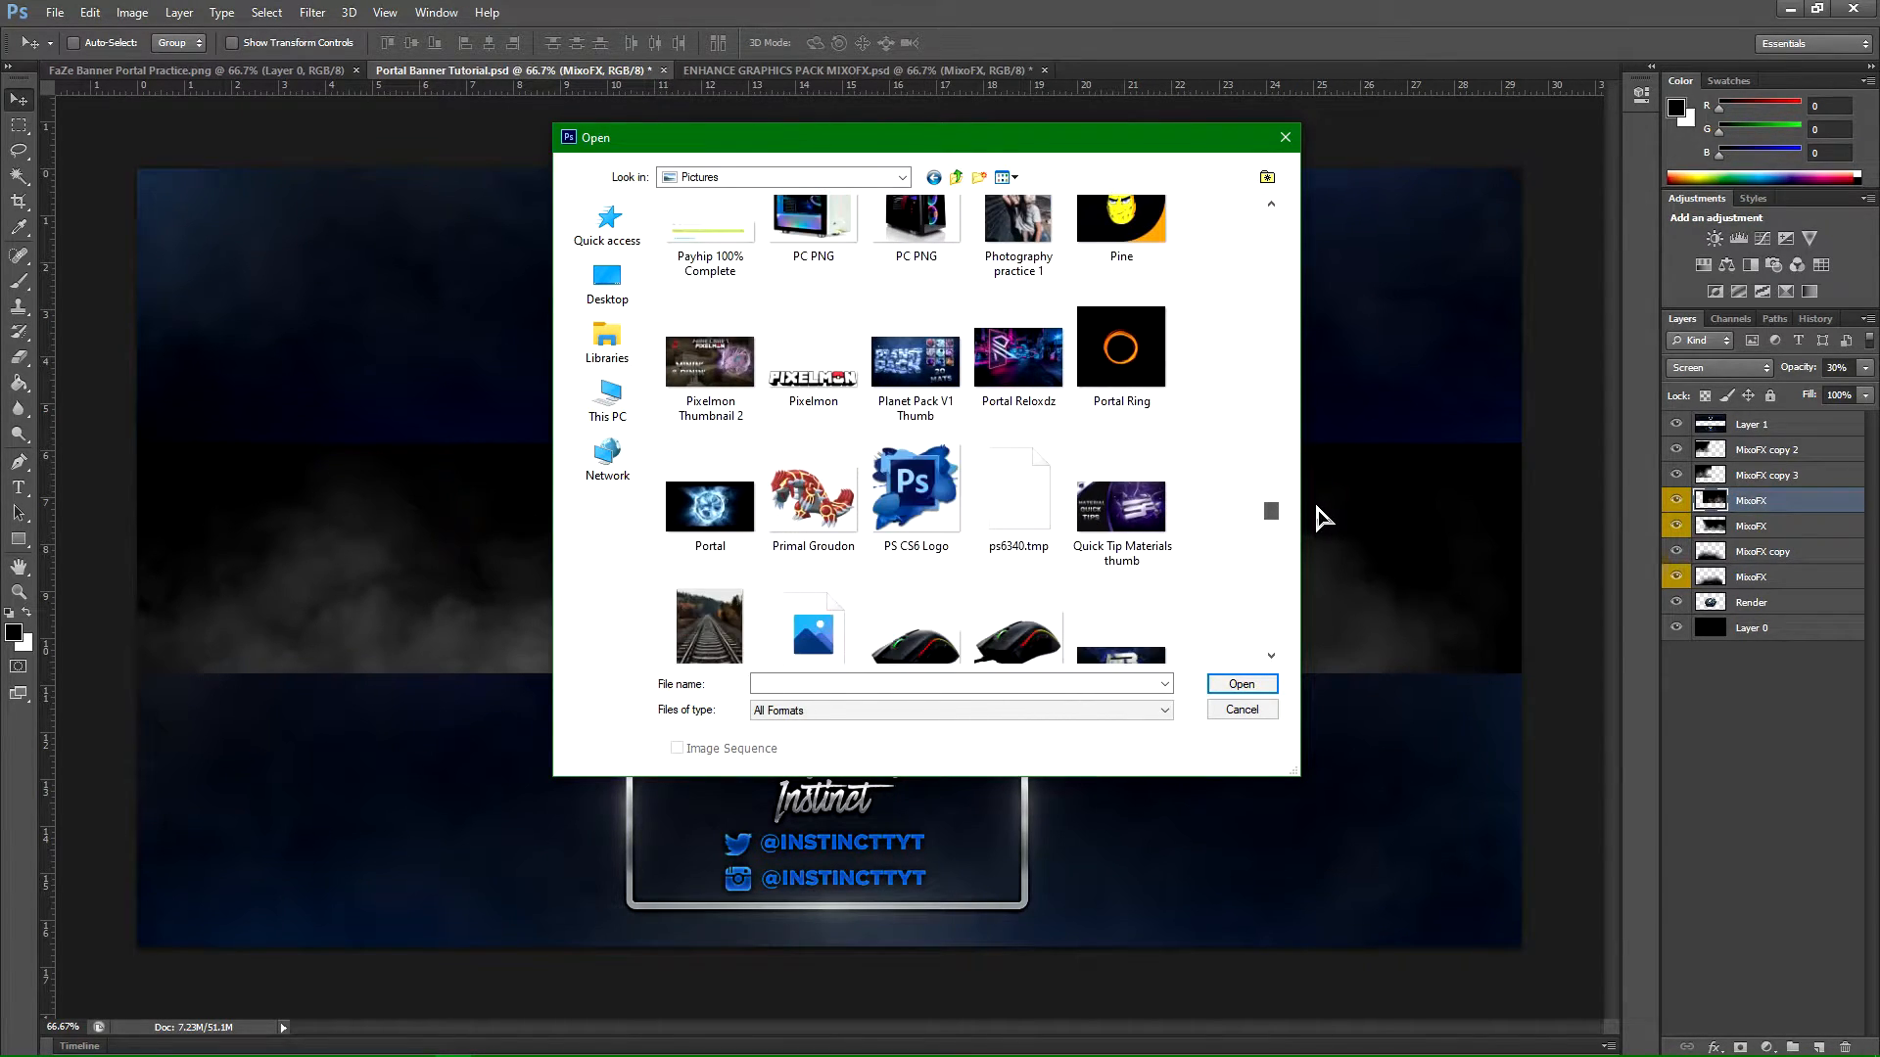
double_click(741, 525)
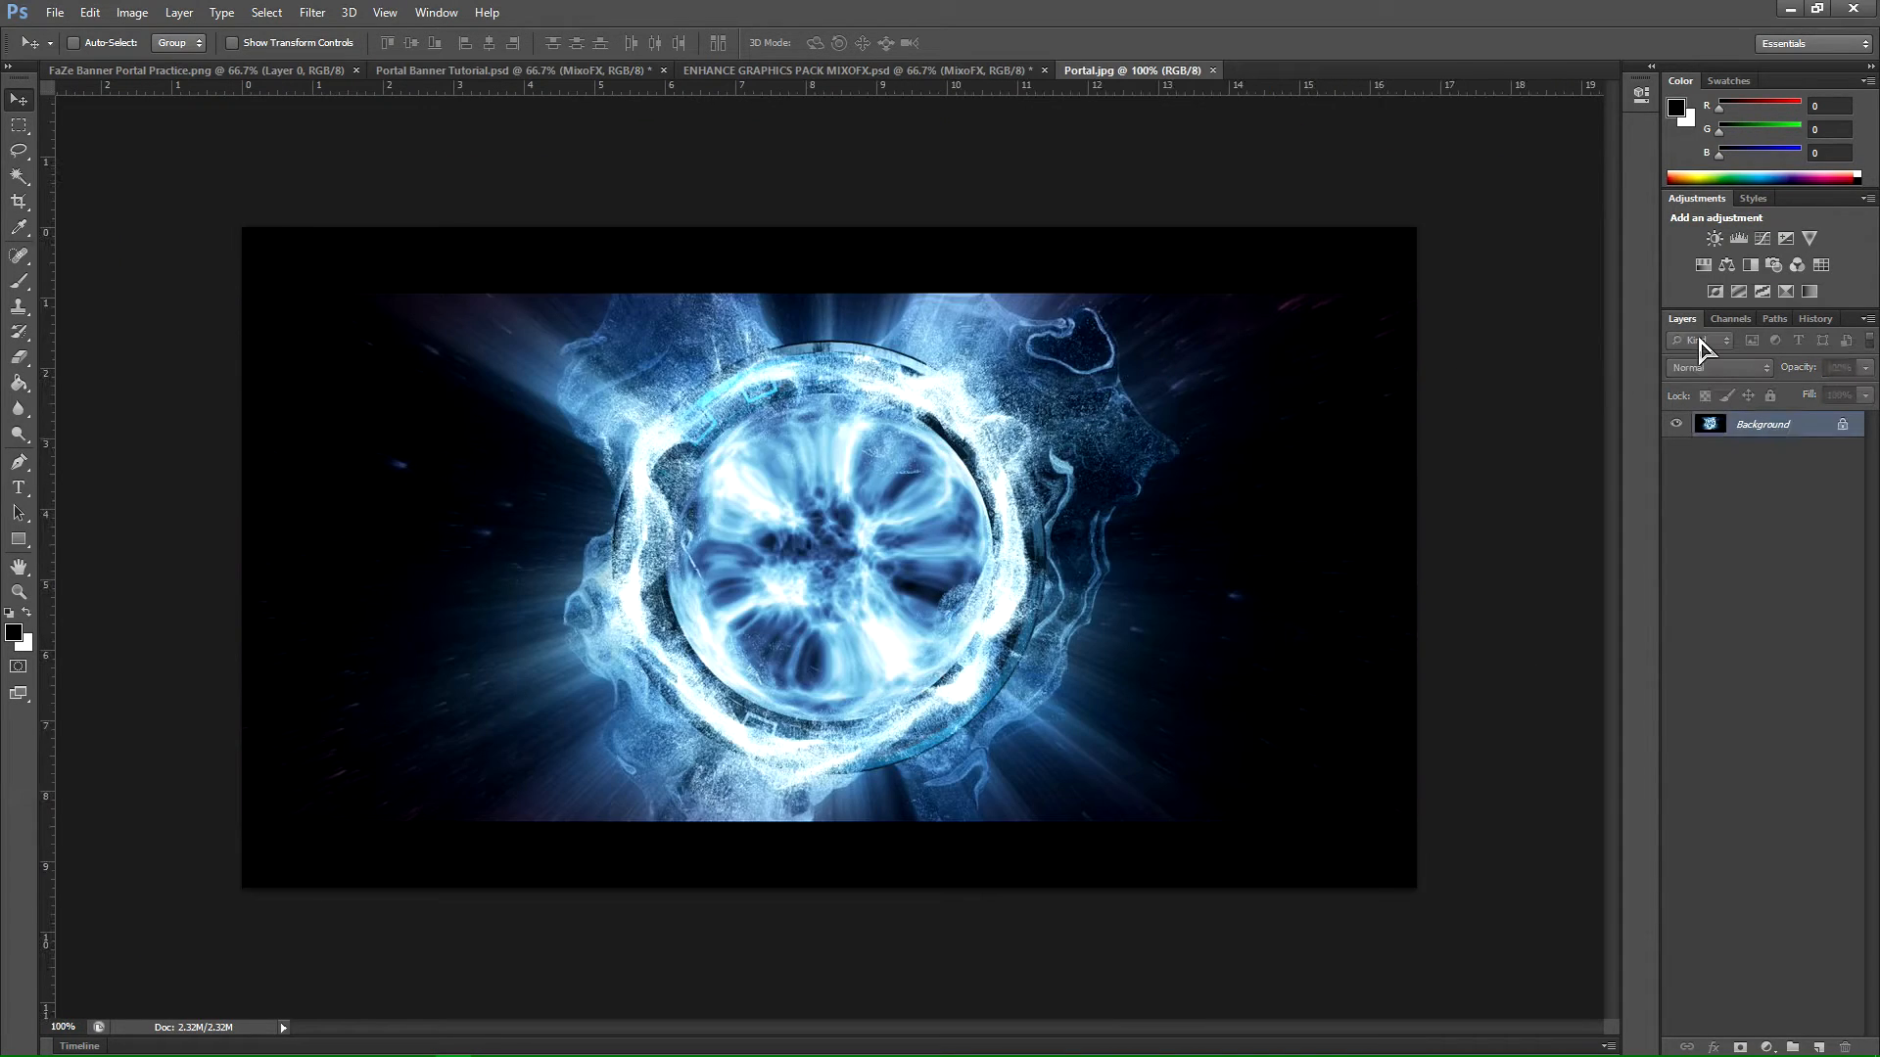
Step: Convert Portal.jpg's background to a normal layer and copy it into Portal Banner Tutorial.psd over the middle band's right side
double_click(1820, 431)
click(1100, 327)
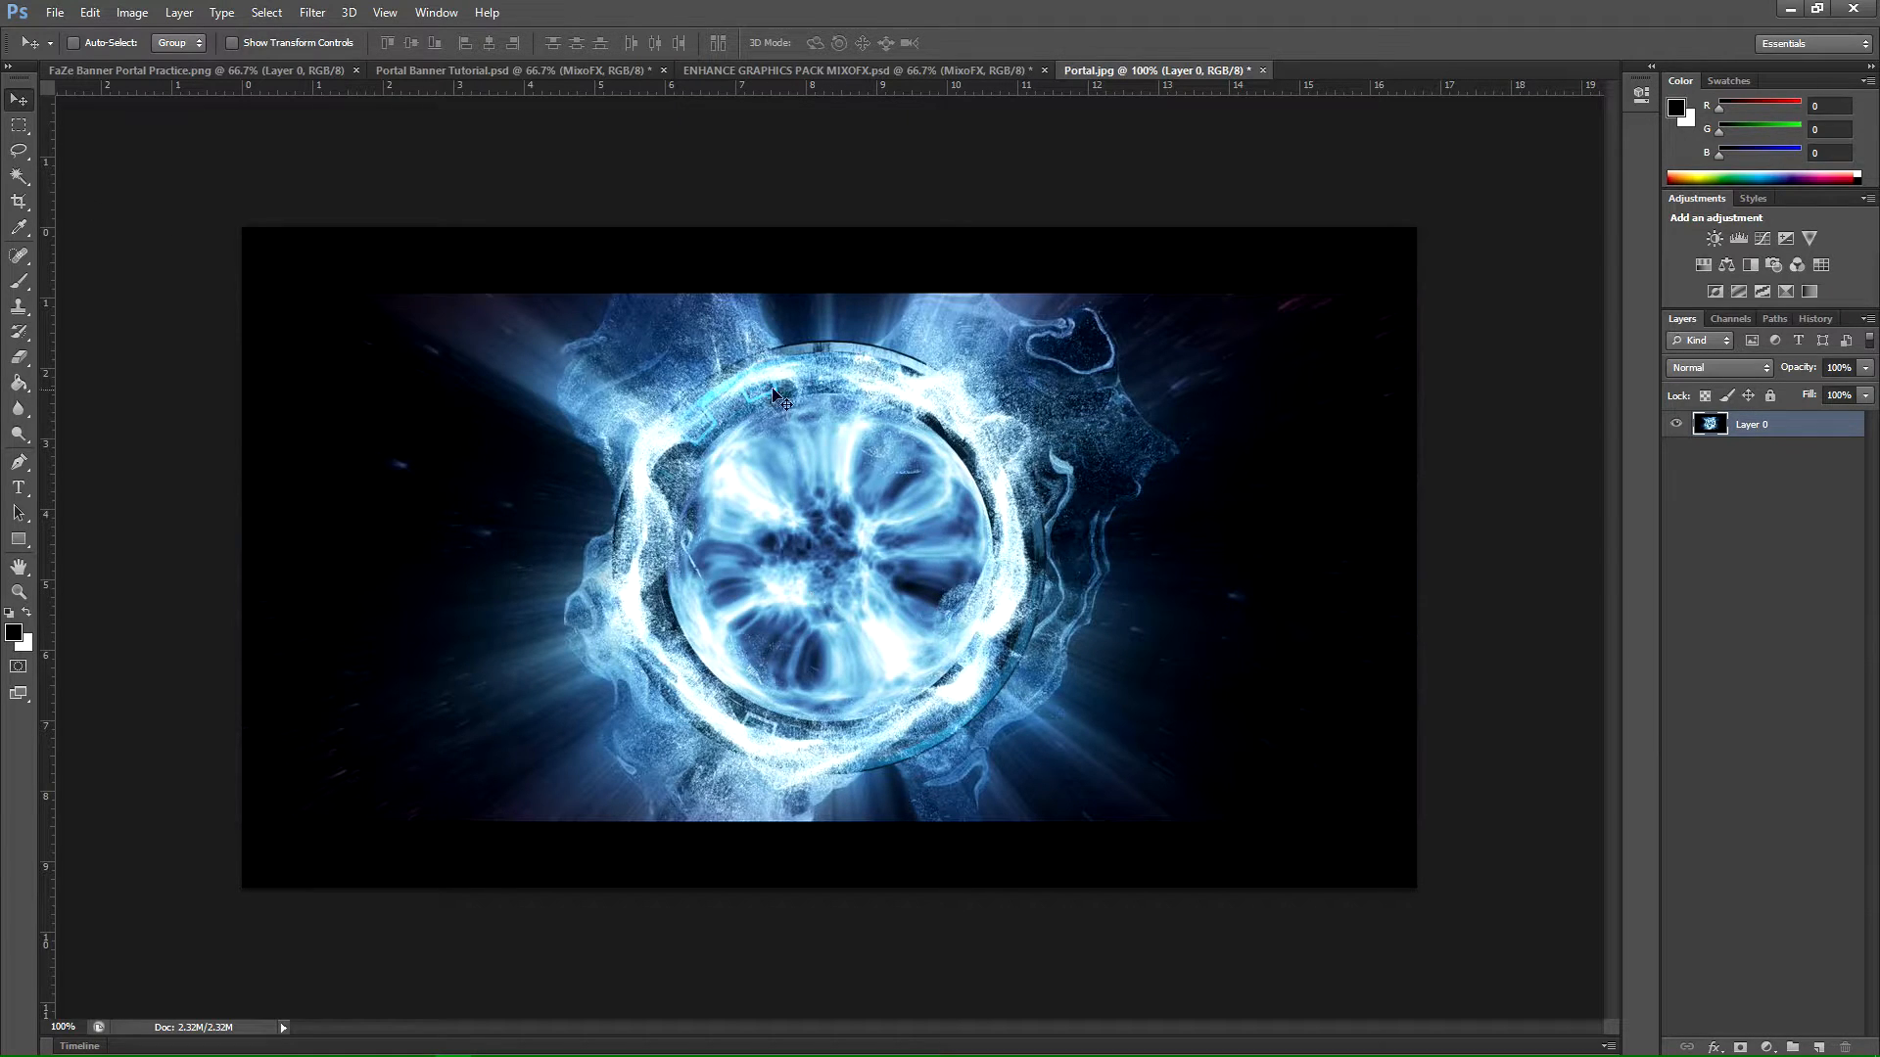
drag(734, 553, 730, 68)
drag(568, 69, 832, 504)
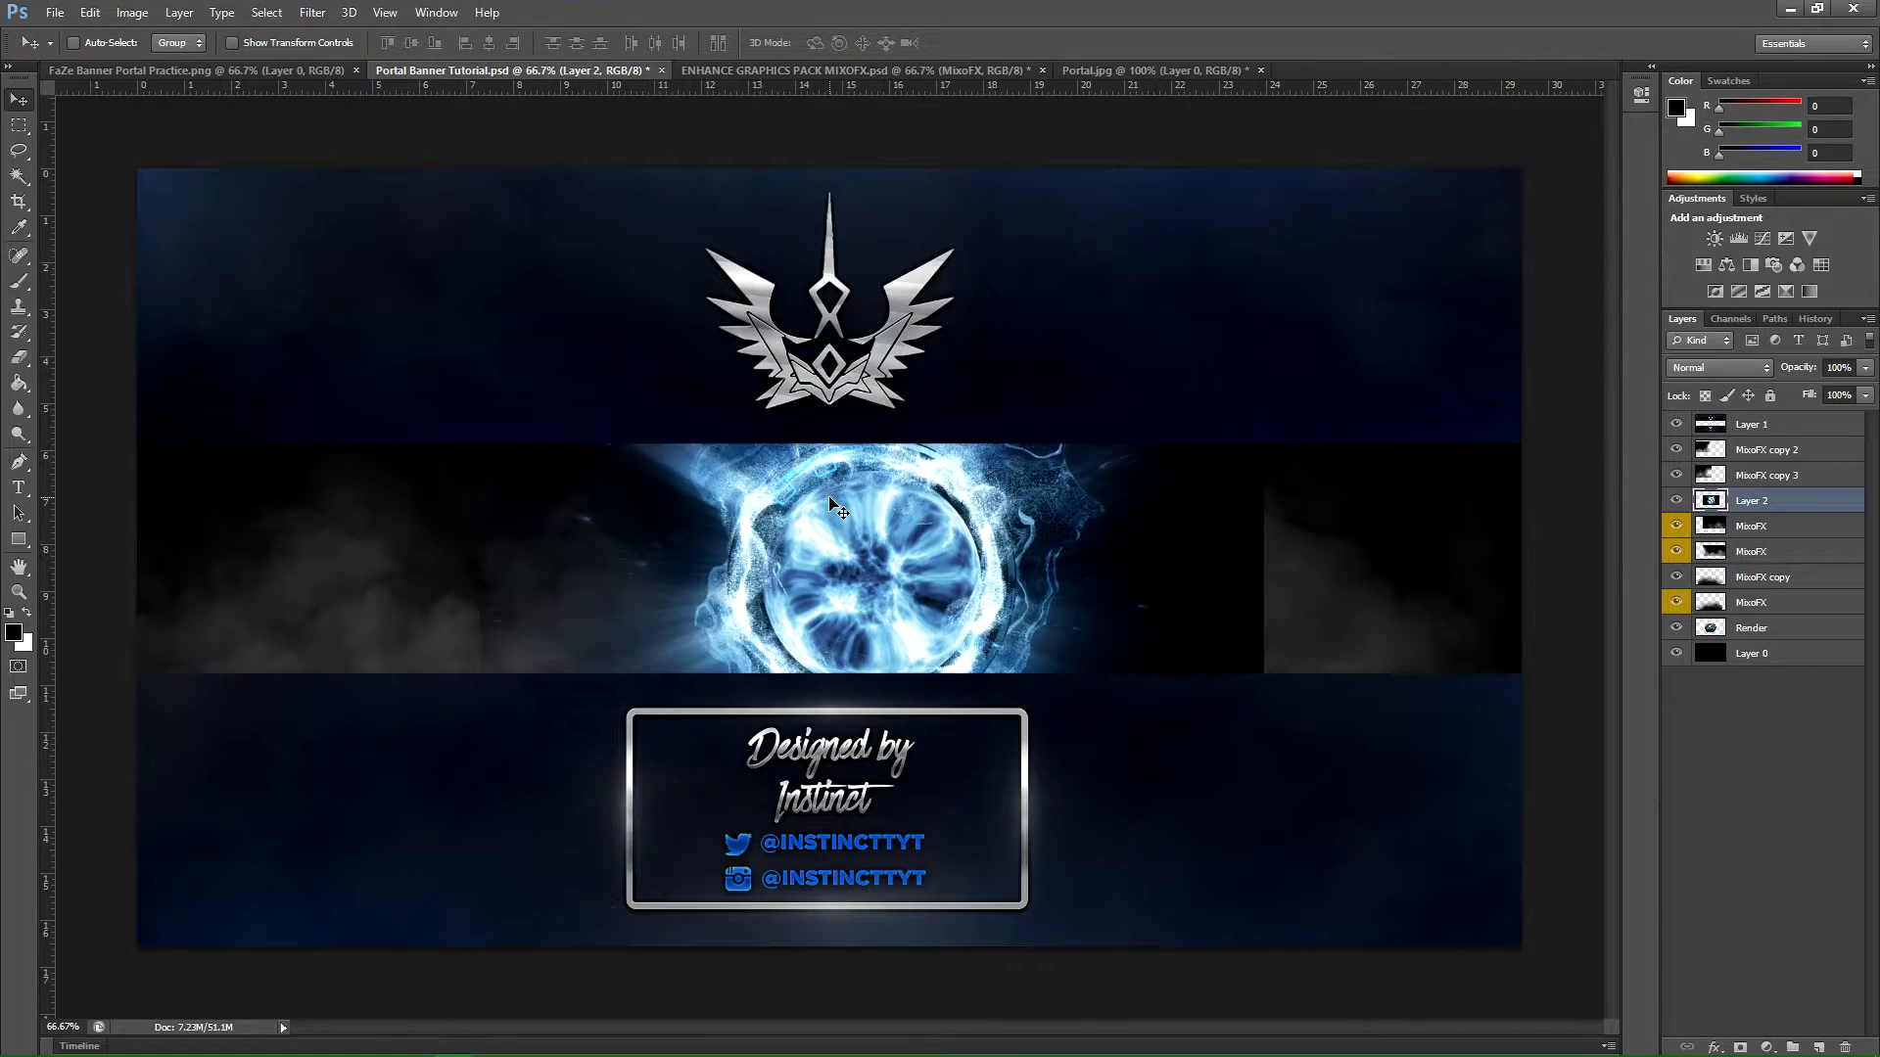
drag(878, 602, 986, 604)
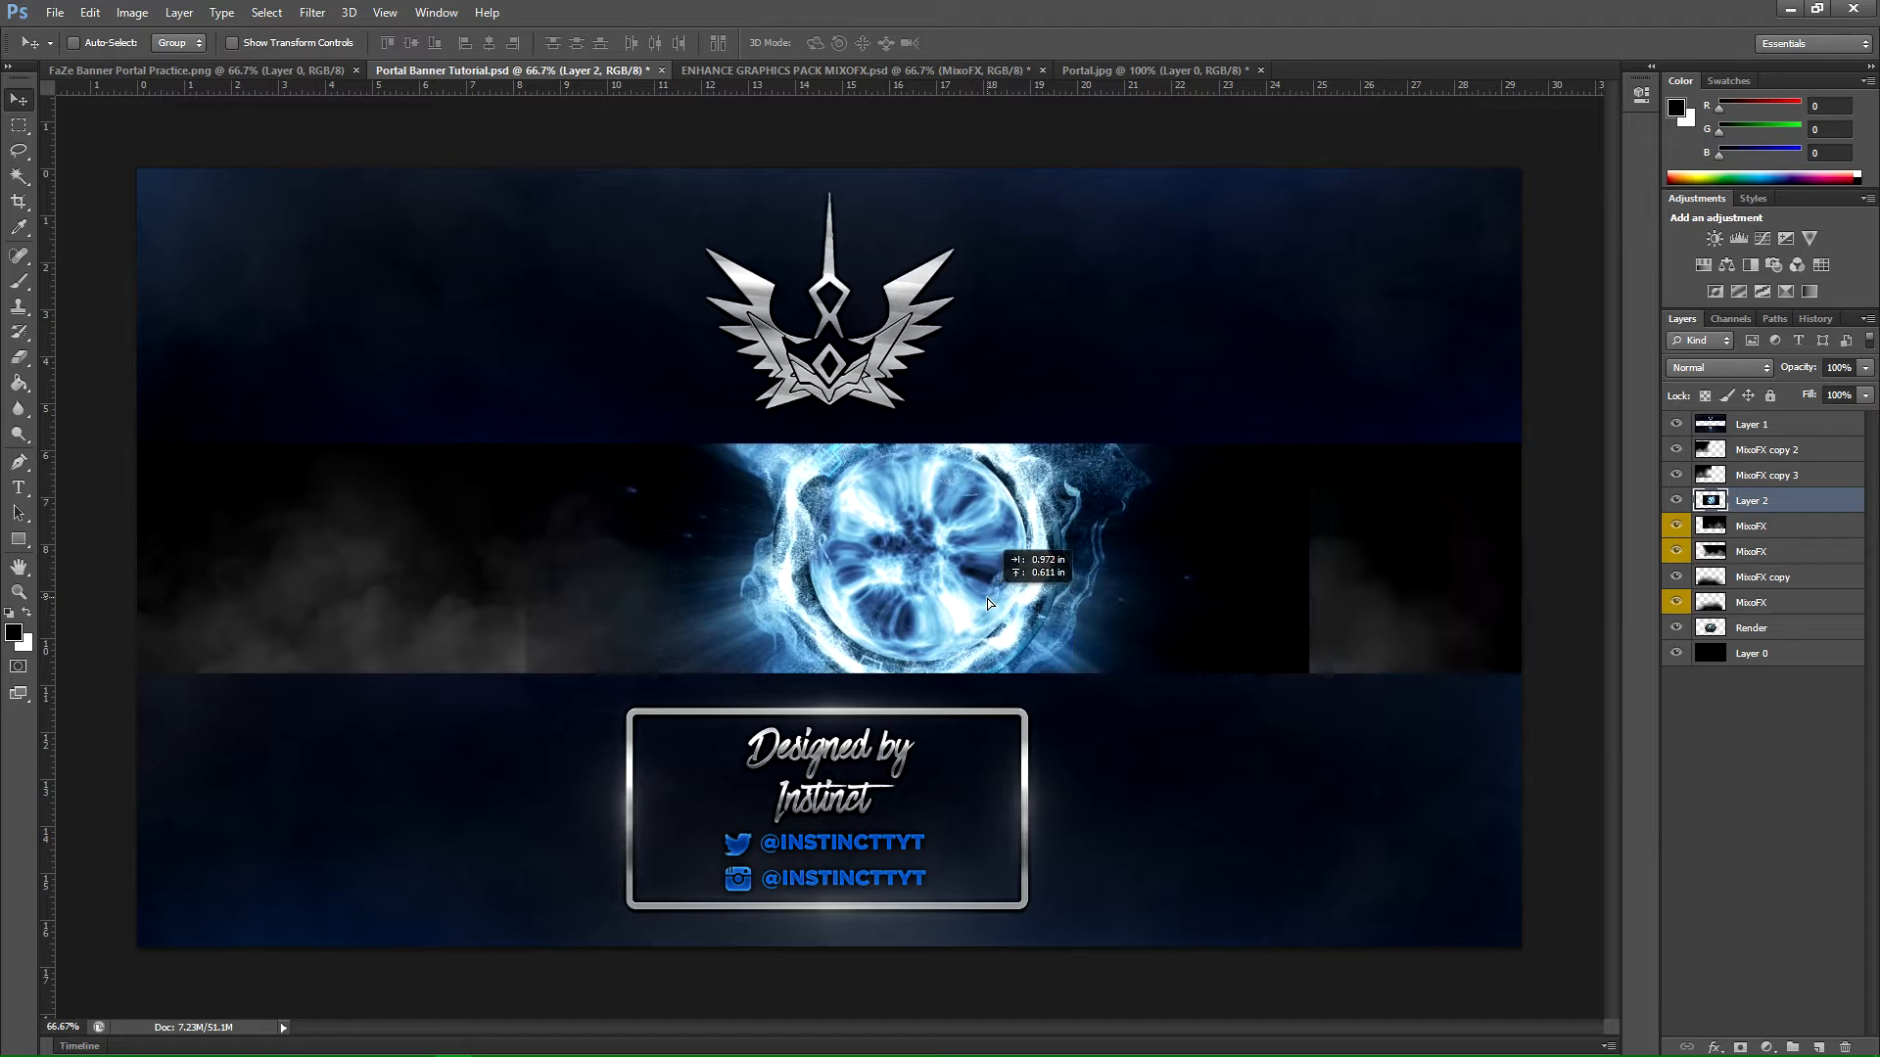
drag(859, 581, 1206, 611)
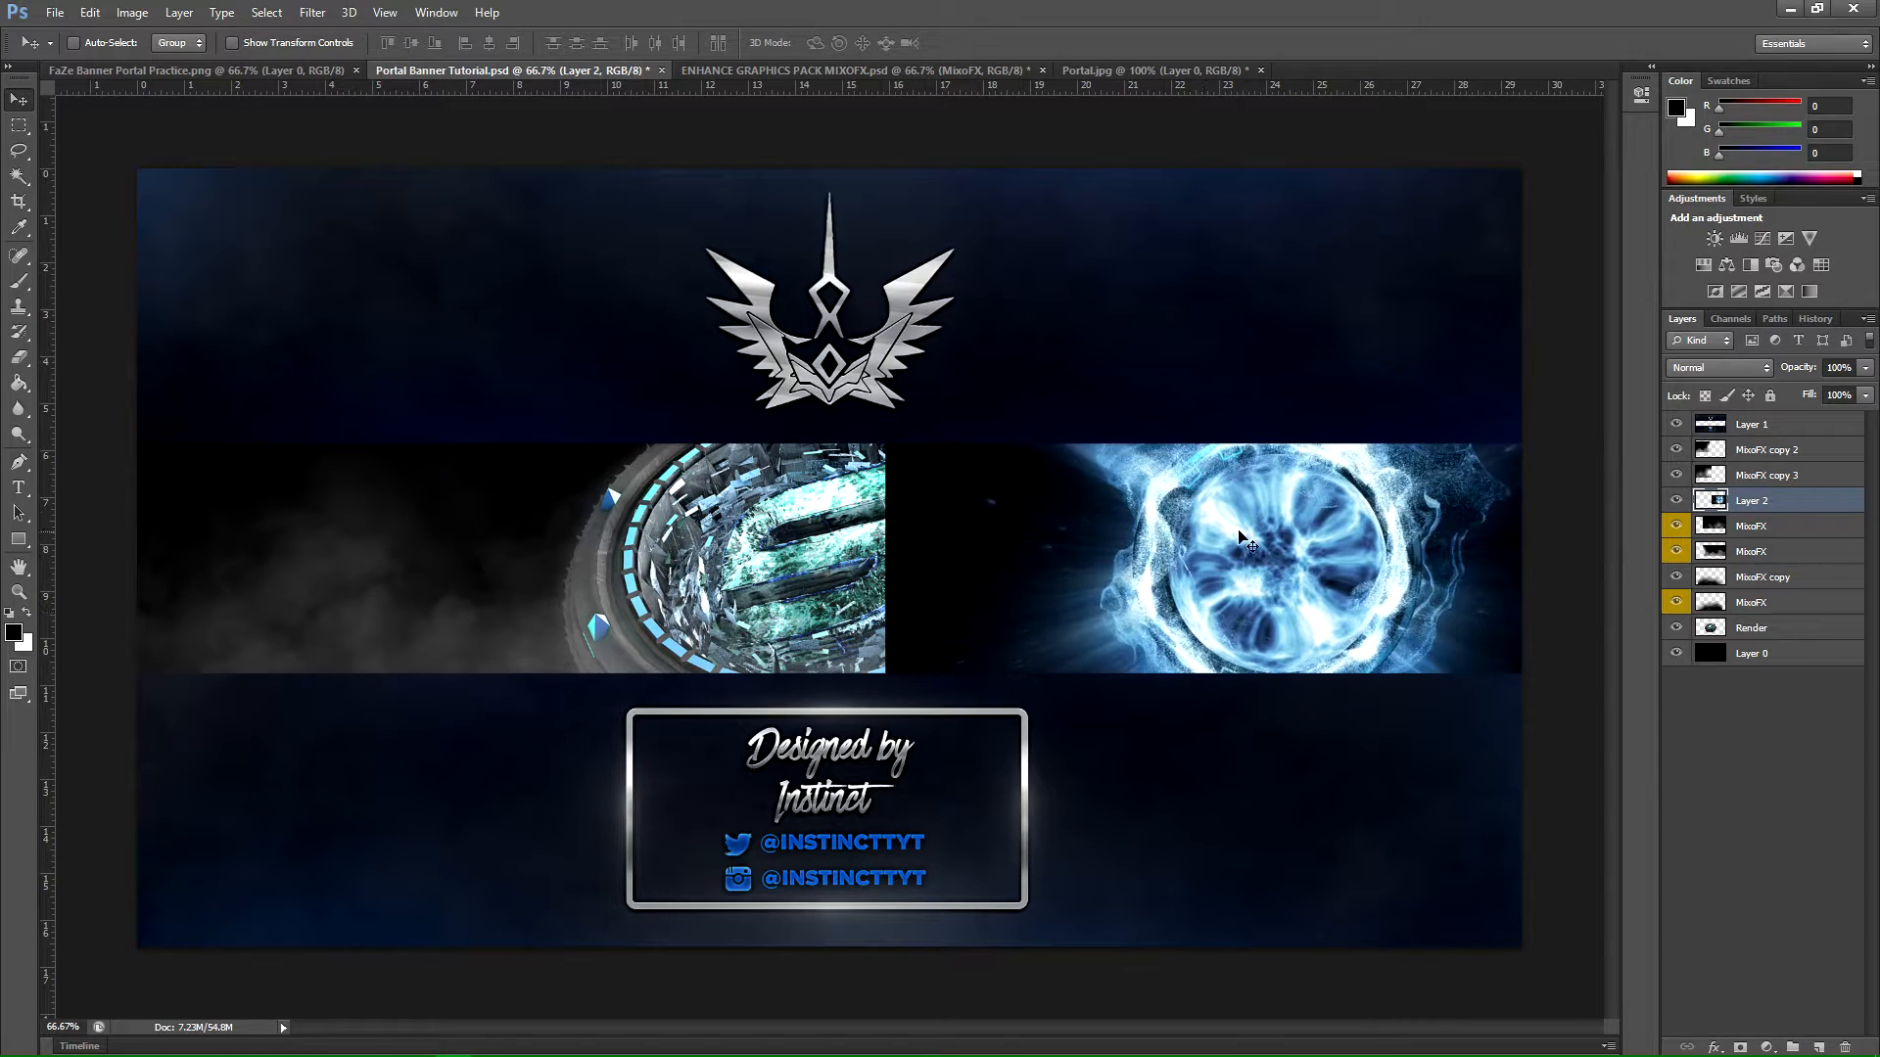
Step: Centre the portal energy image on Layer 2 over the round render and set its blend mode to Lighten
drag(1361, 654, 752, 462)
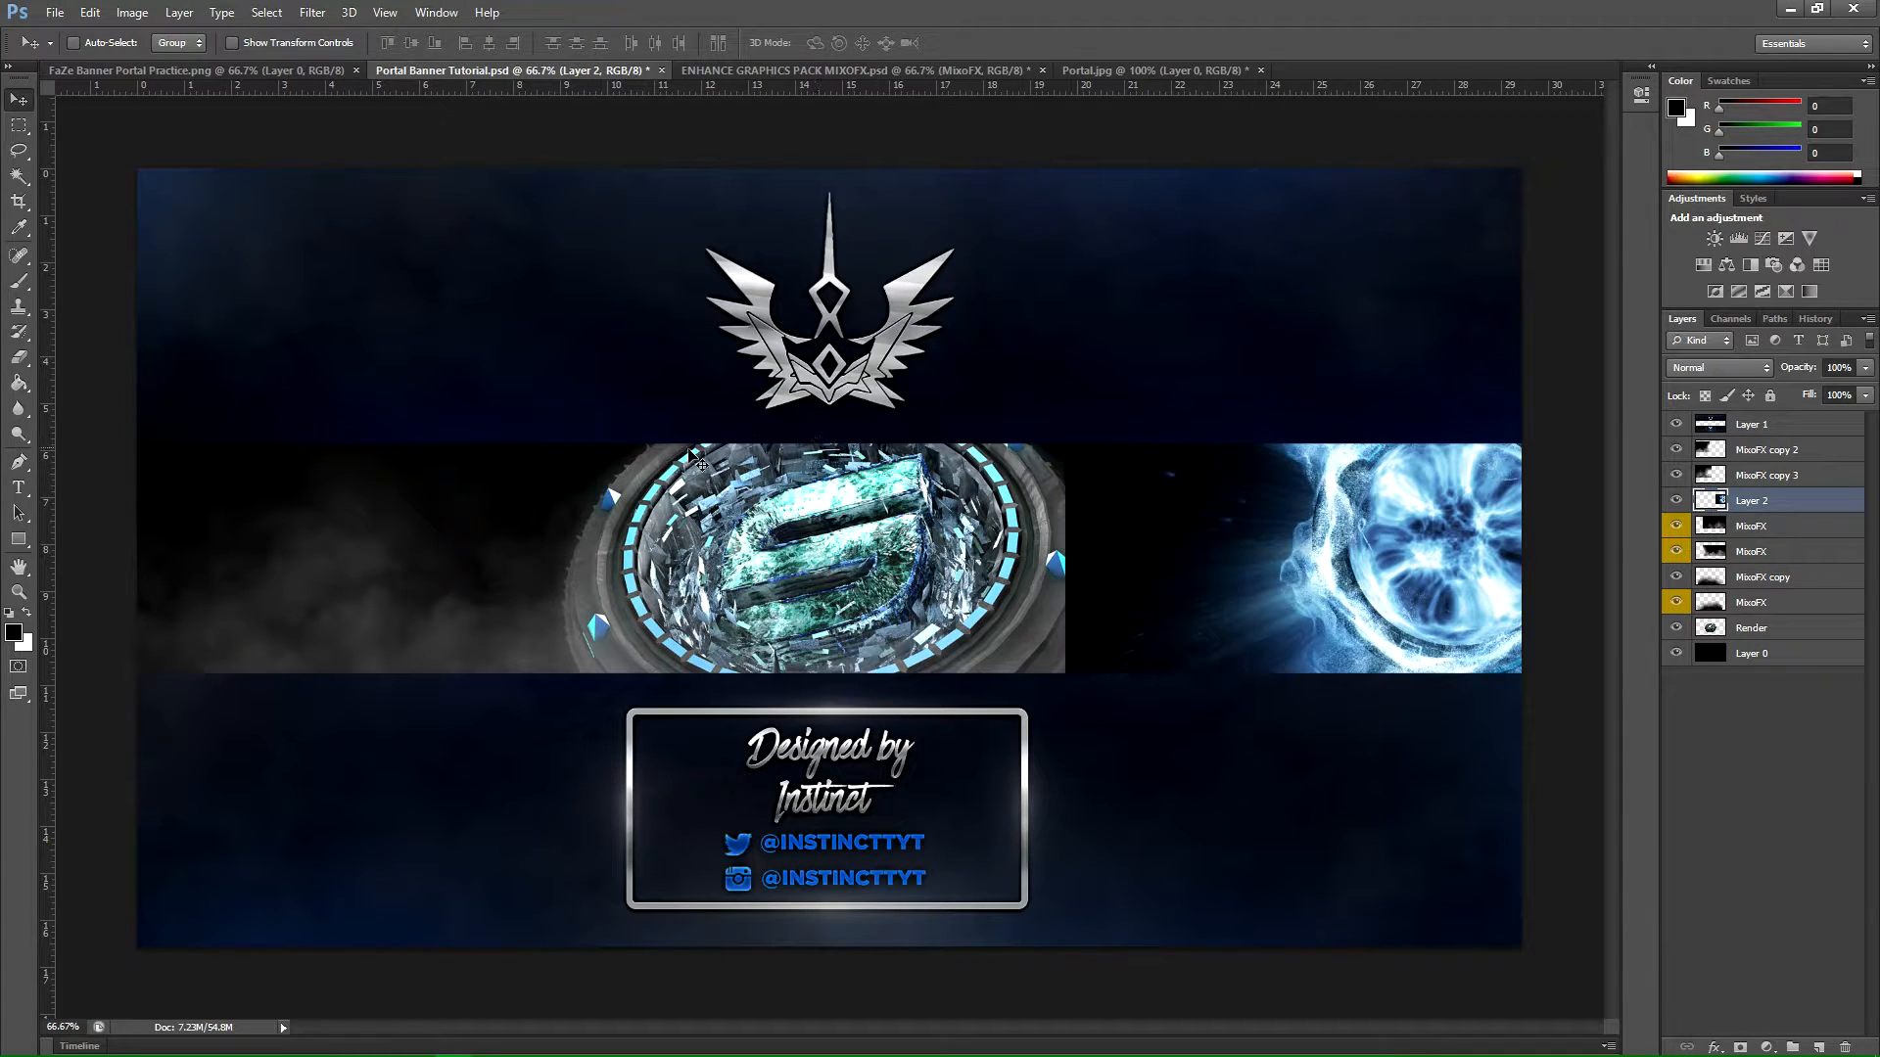
drag(1295, 608, 737, 599)
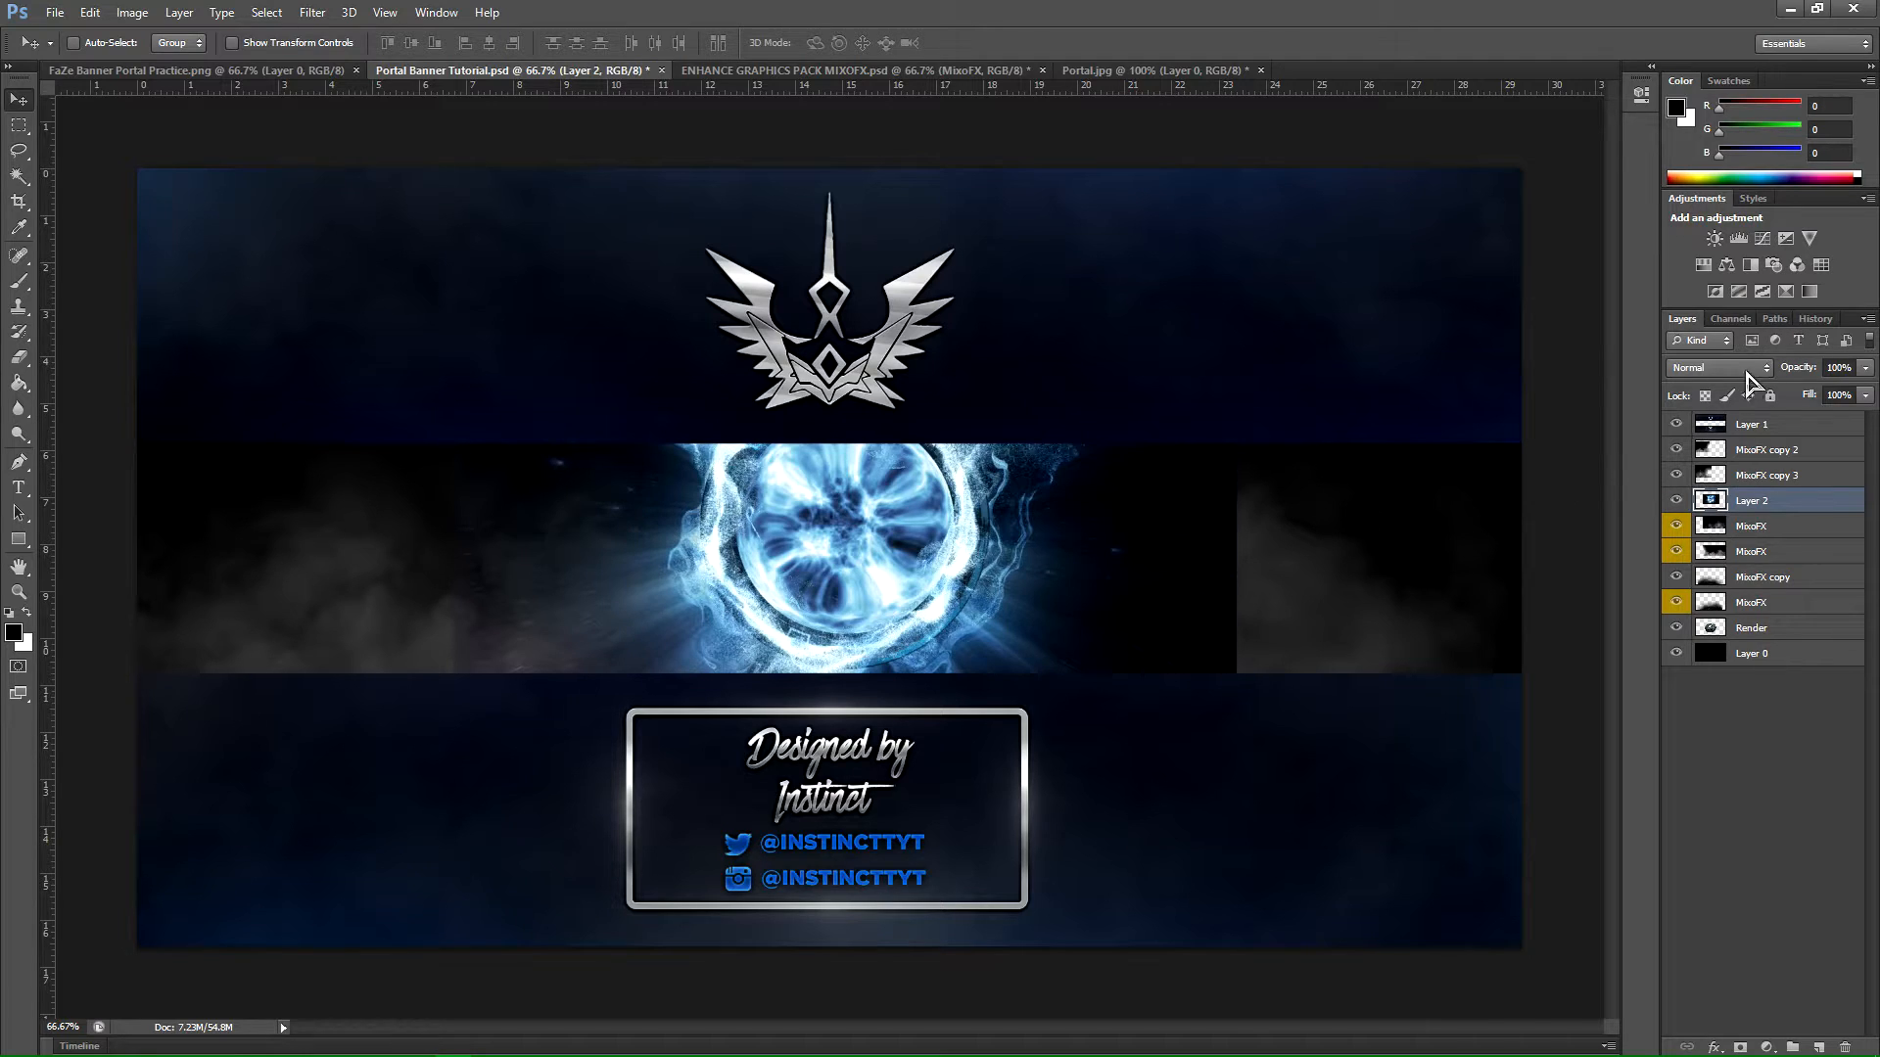
click(1686, 370)
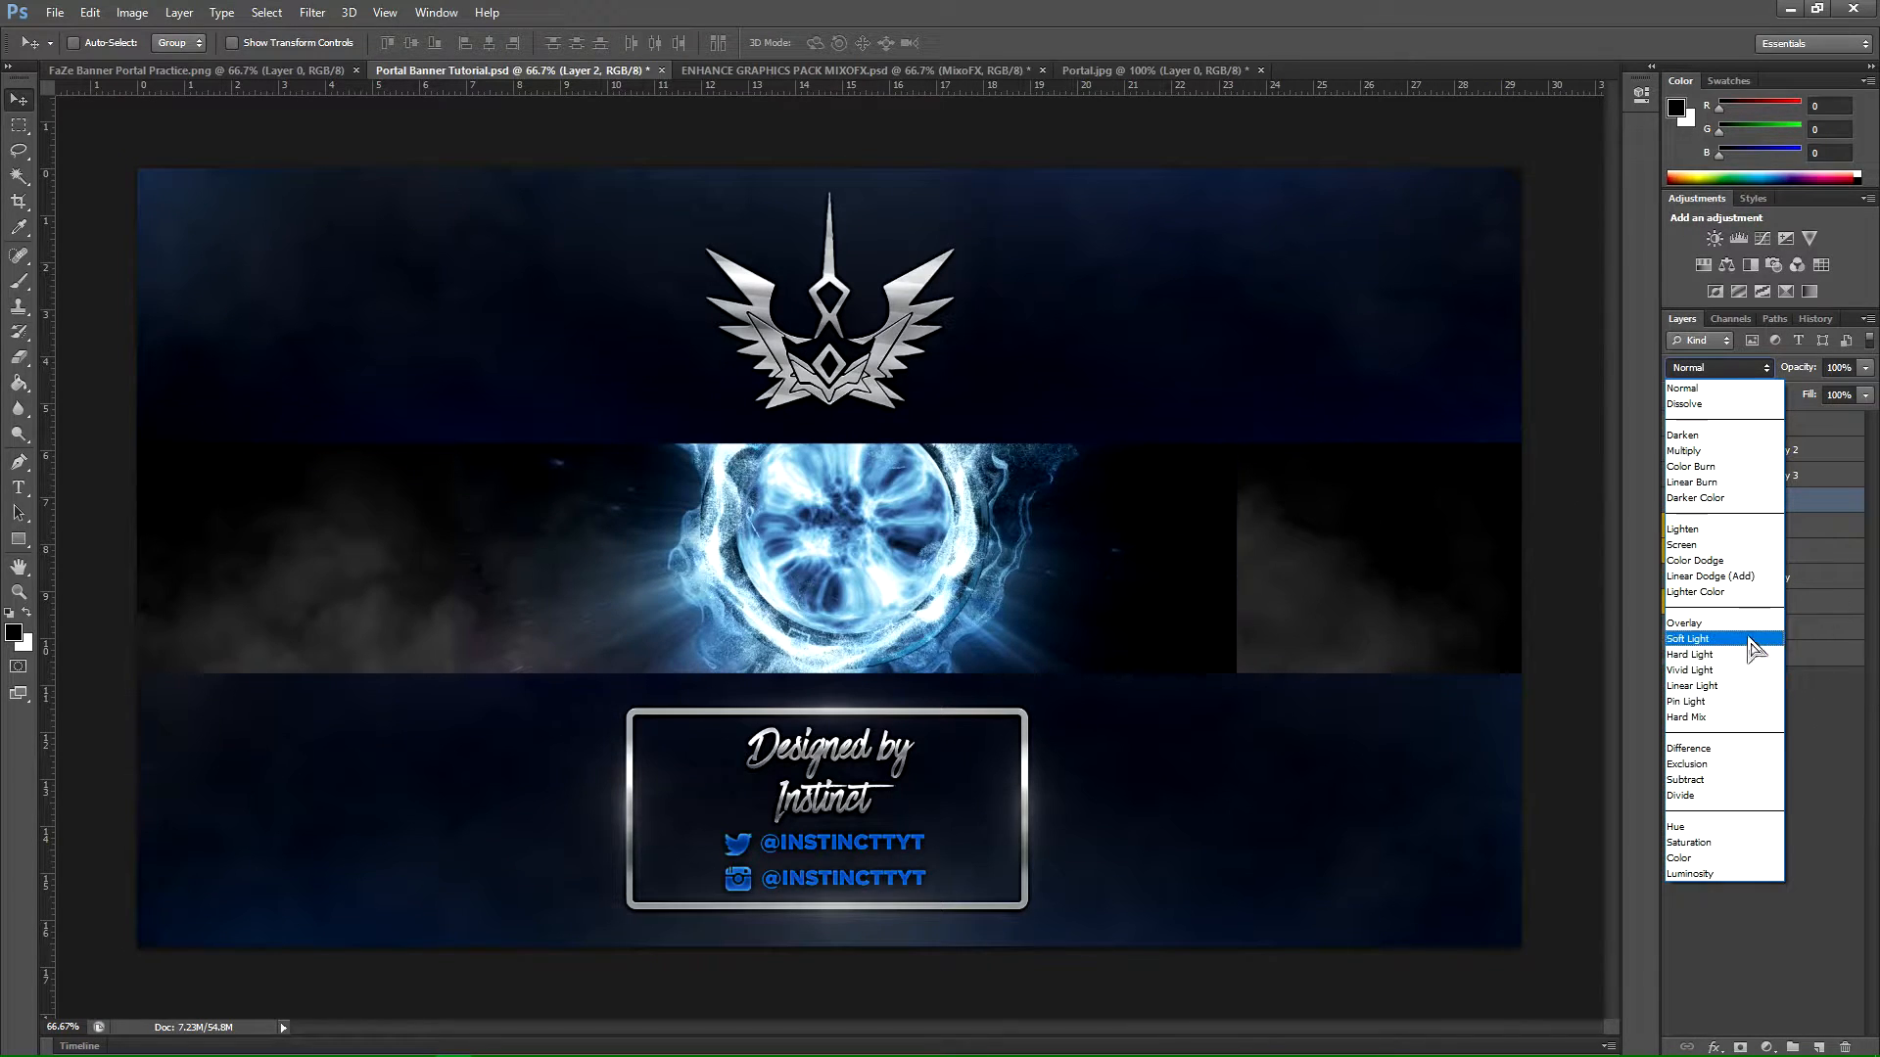
click(1684, 528)
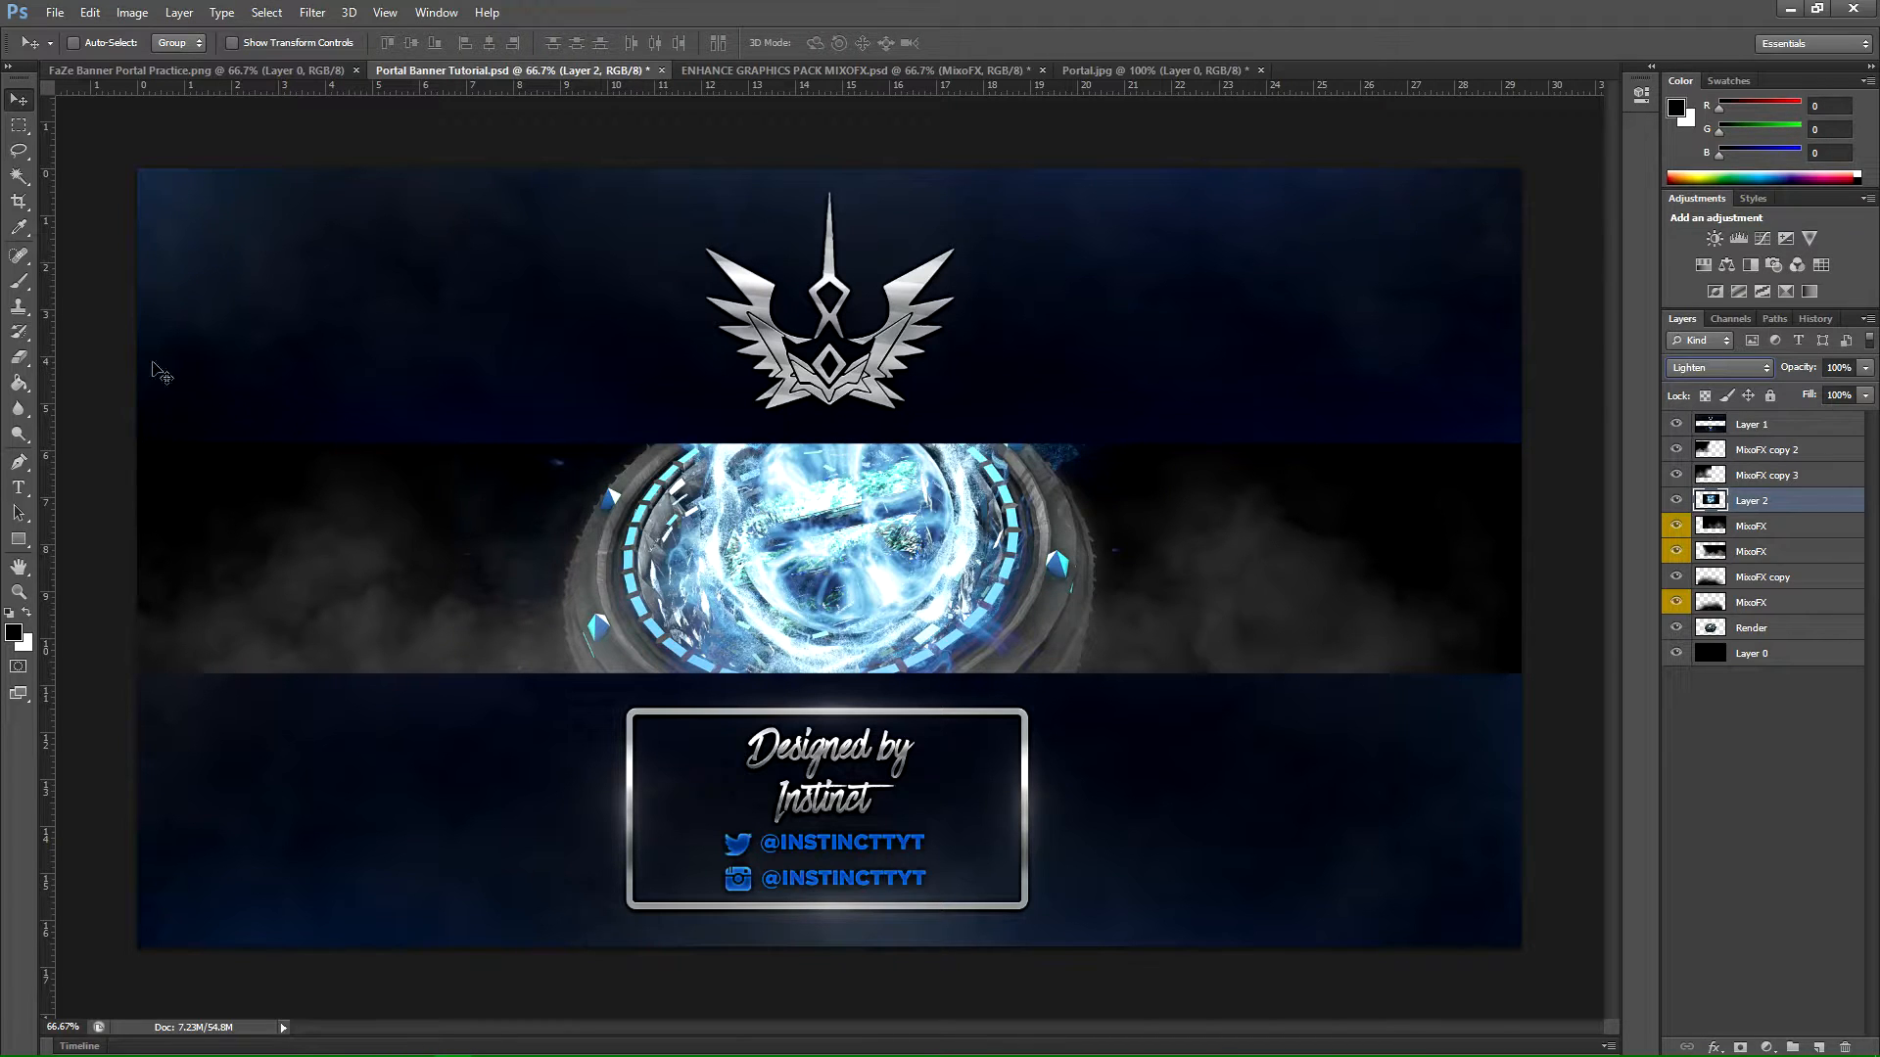
Step: Examine how the portal energy overlaps the render and smoke up close, comparing with Layer 2 hidden and shown
click(19, 593)
drag(516, 524, 412, 586)
drag(644, 635, 564, 613)
click(17, 356)
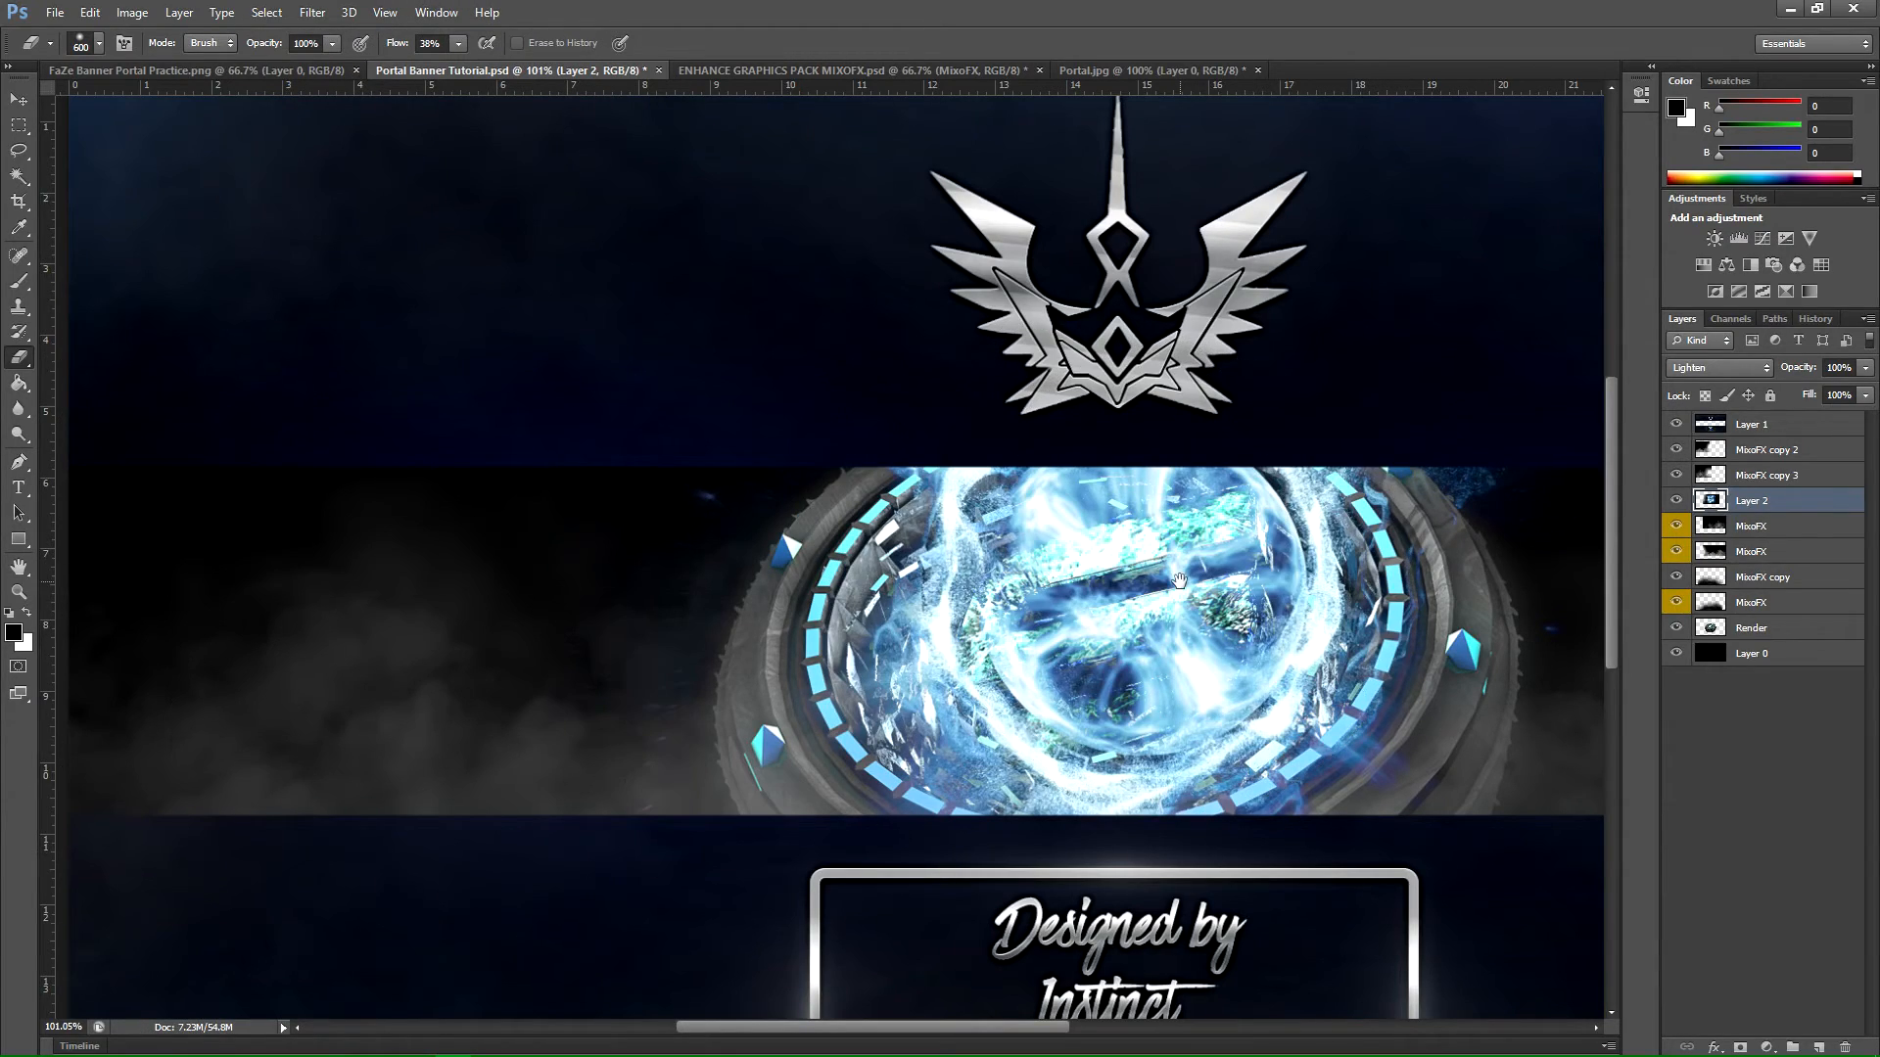
drag(1015, 592, 471, 590)
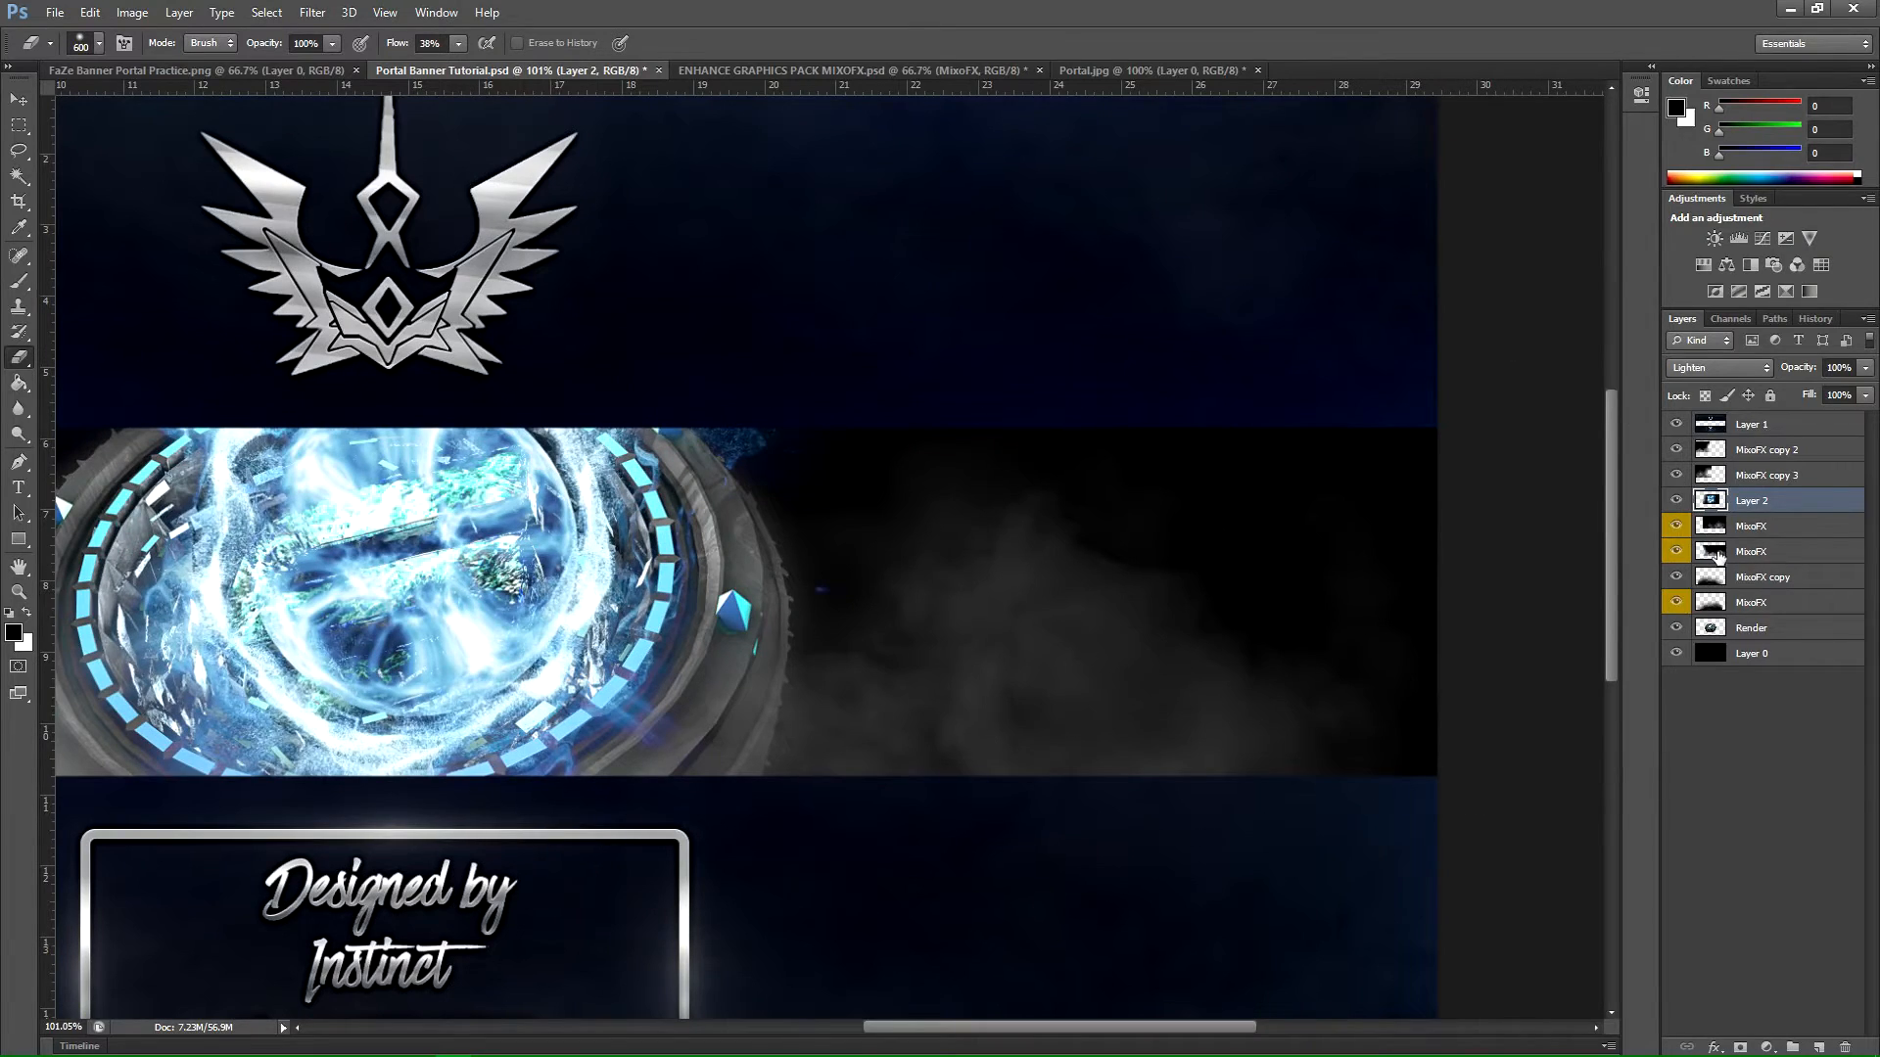
click(1675, 500)
click(1675, 500)
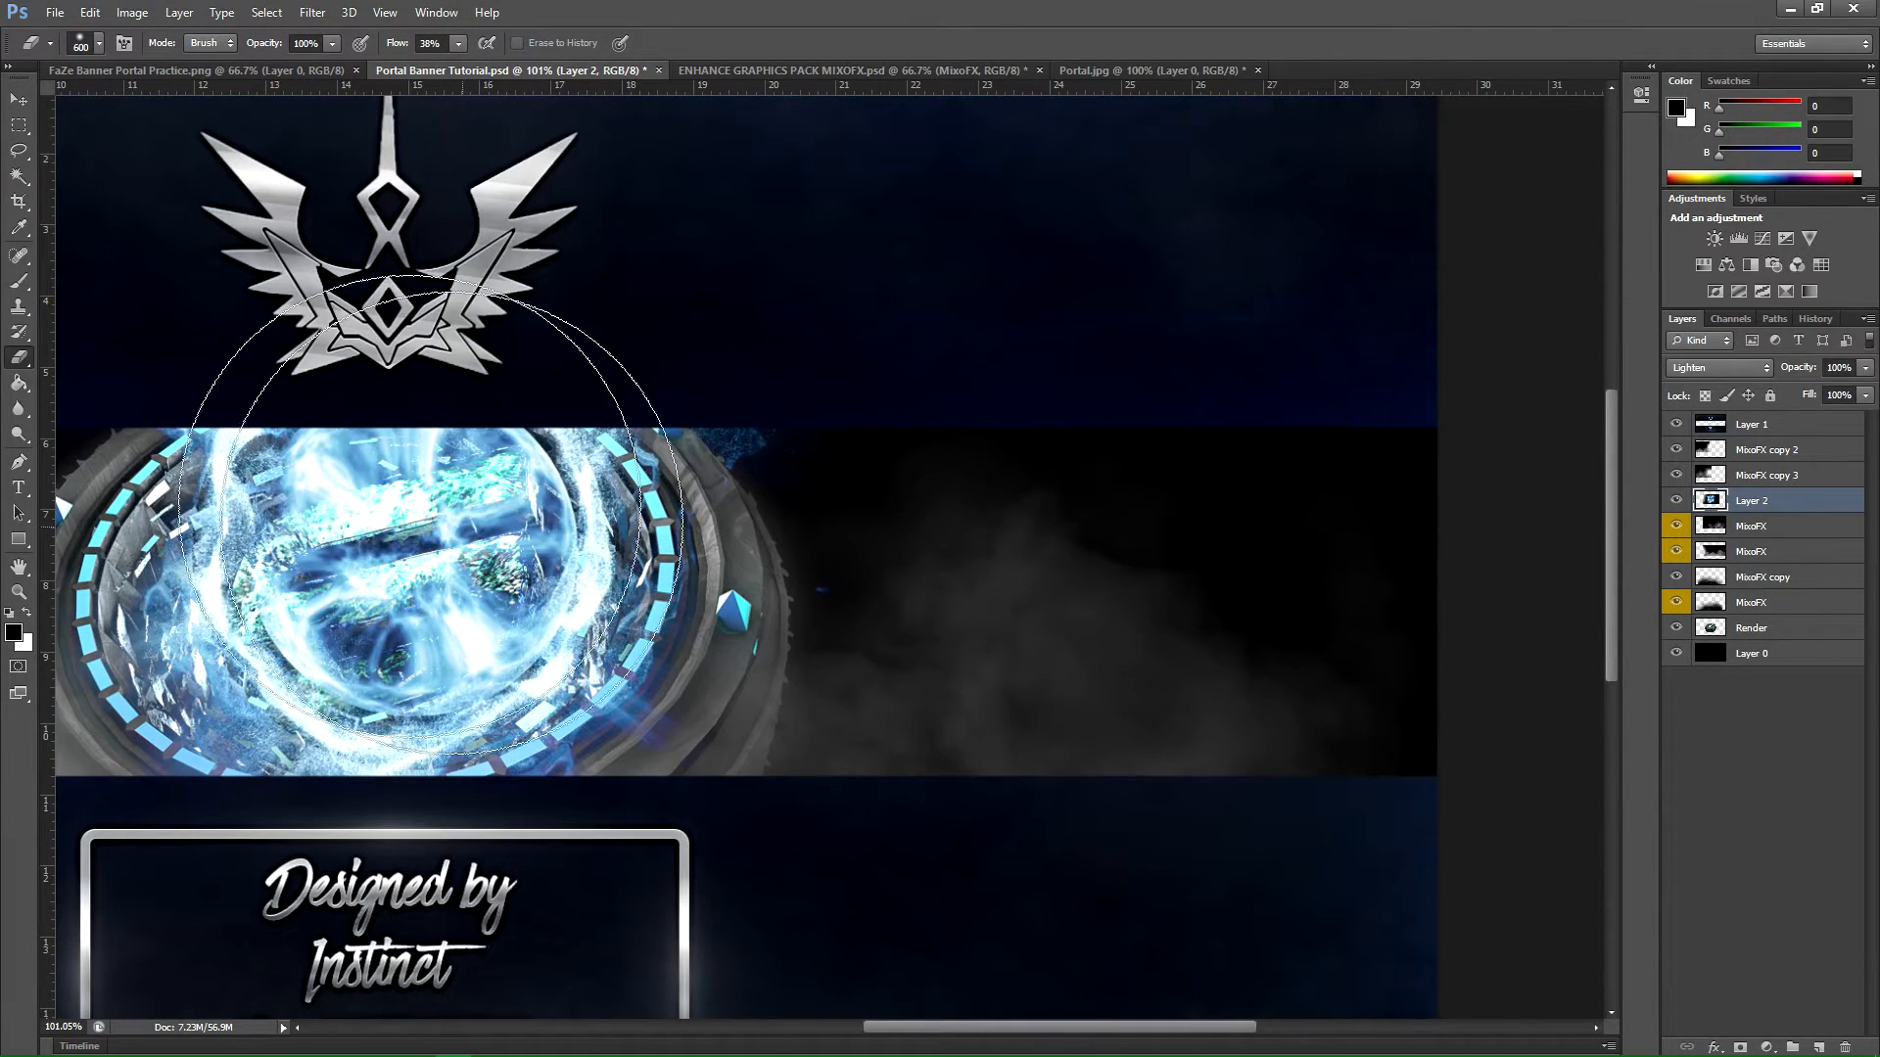
click(19, 591)
drag(974, 614, 922, 609)
drag(773, 616, 806, 611)
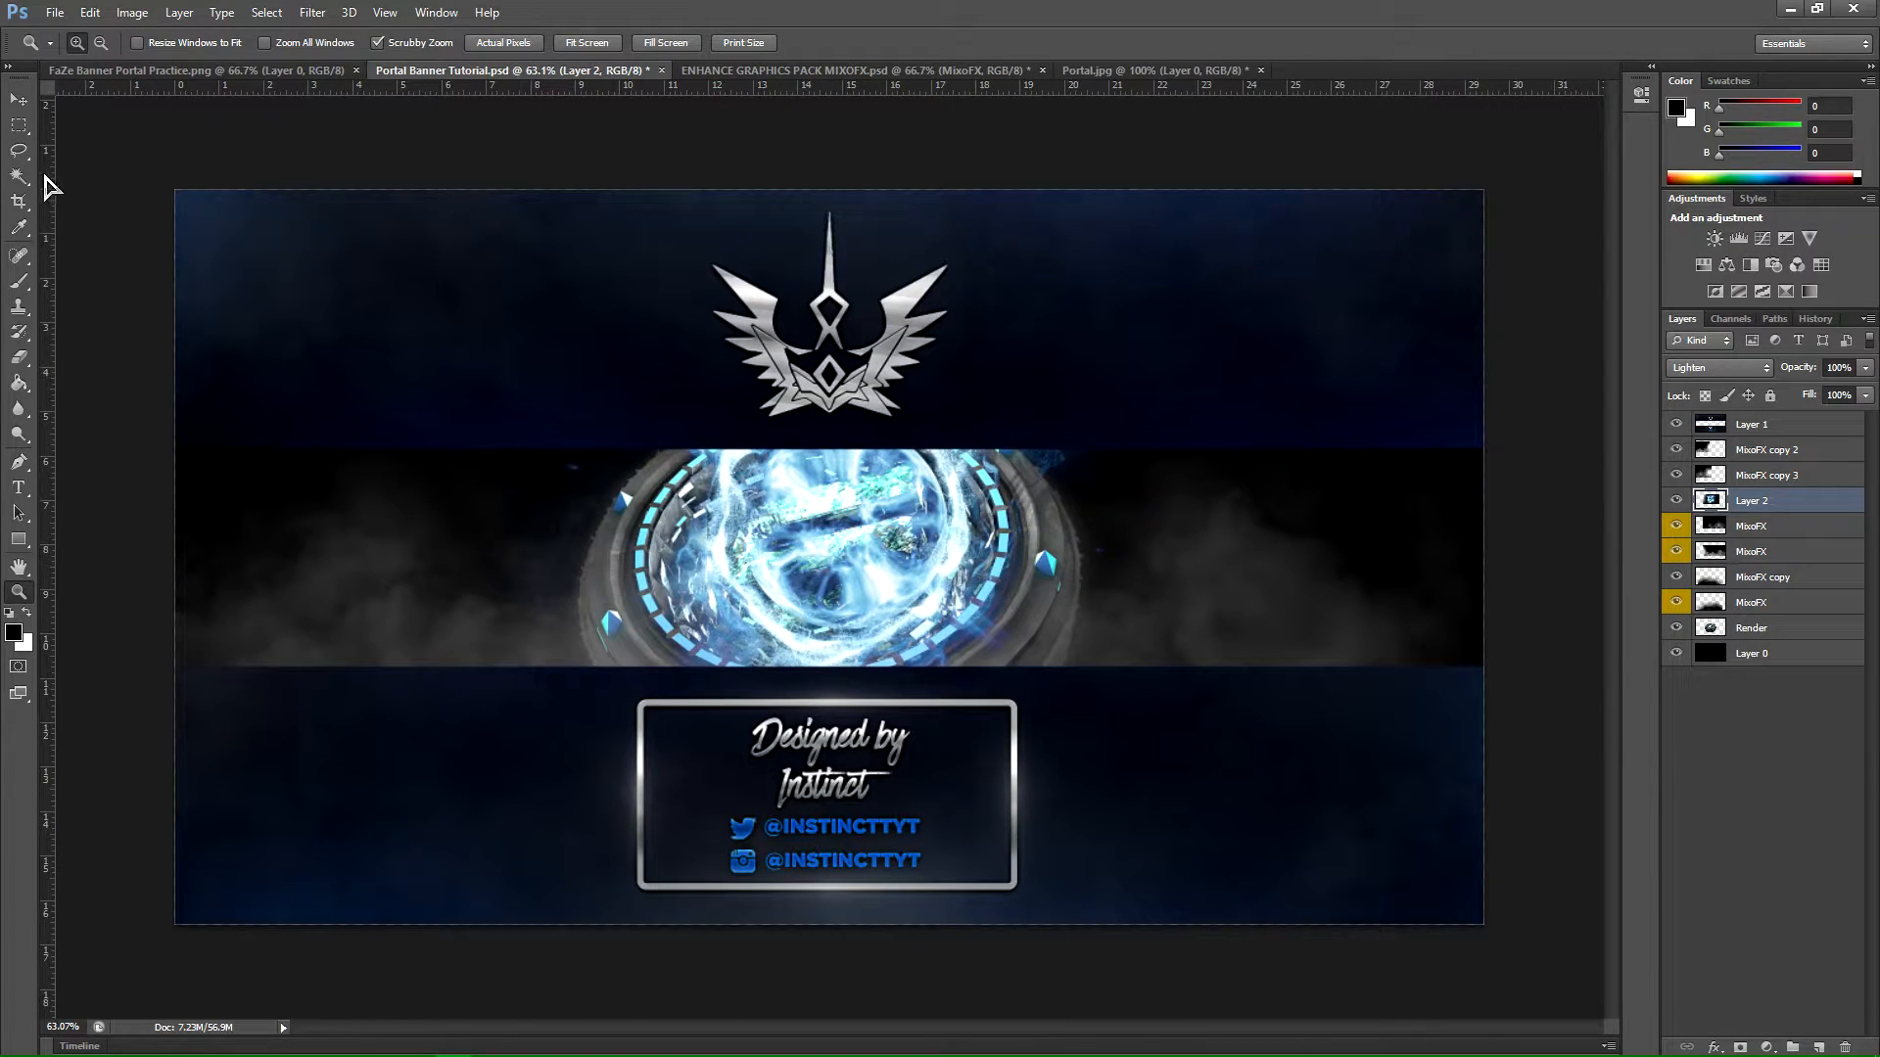
Step: Enlarge the portal energy on Layer 2 to about 130% and recentre it over the render's ring
click(19, 100)
drag(861, 546, 855, 579)
key(ctrl+t)
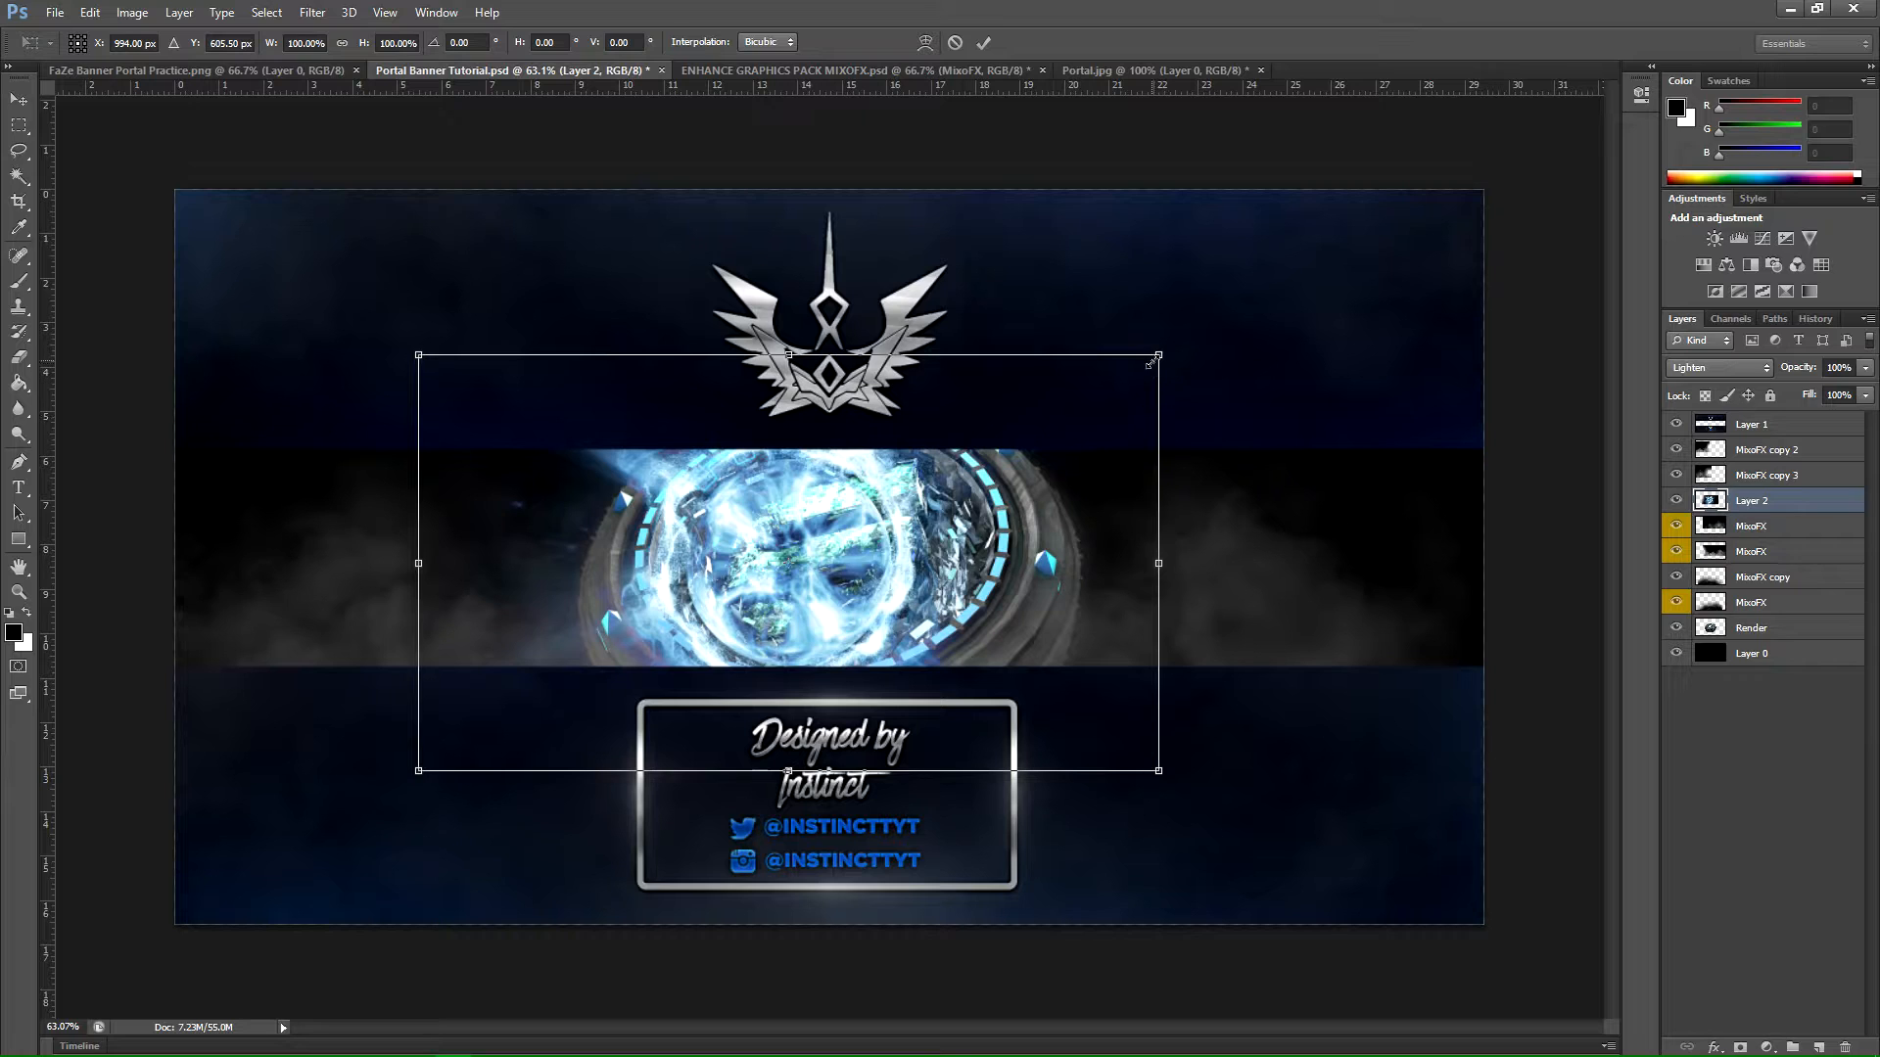
shift+drag(1160, 355, 1268, 291)
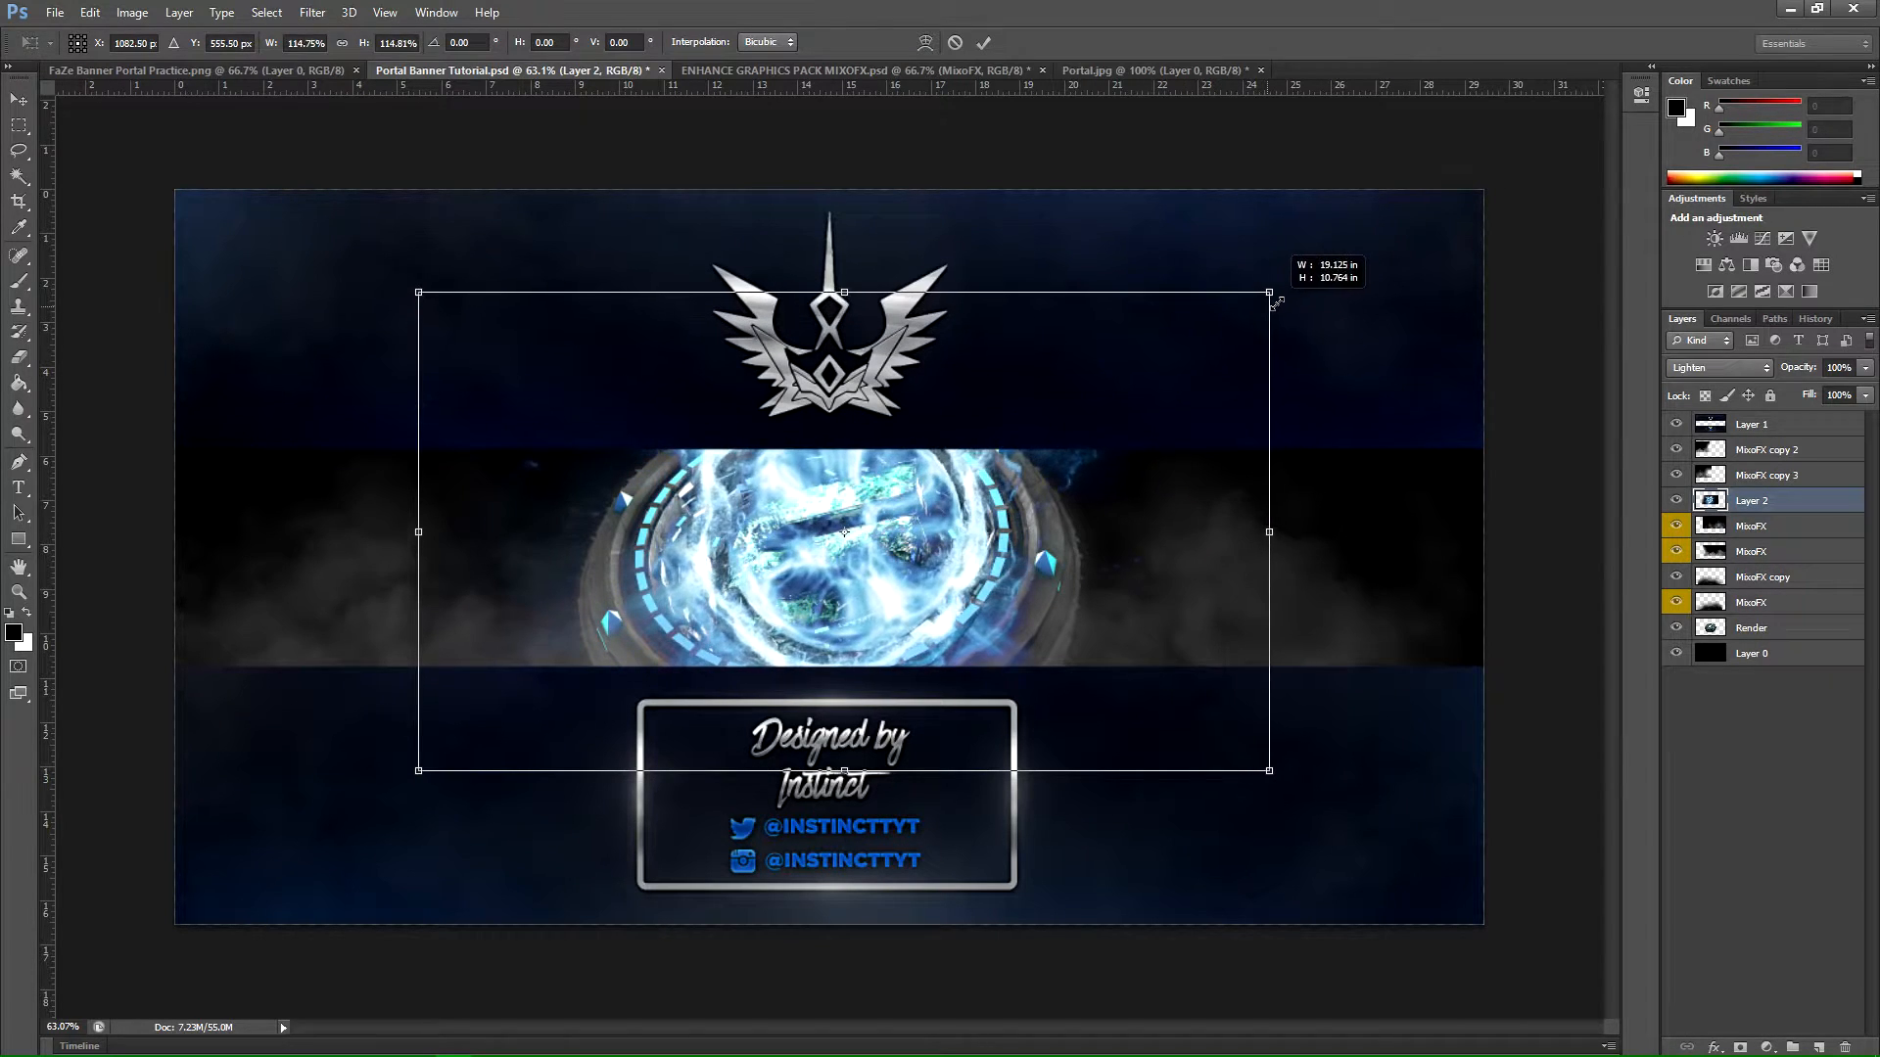
drag(853, 595, 801, 592)
shift+drag(1220, 290, 1275, 259)
mouse_move(971, 588)
mouse_down()
mouse_move(1002, 595)
mouse_move(965, 600)
mouse_up()
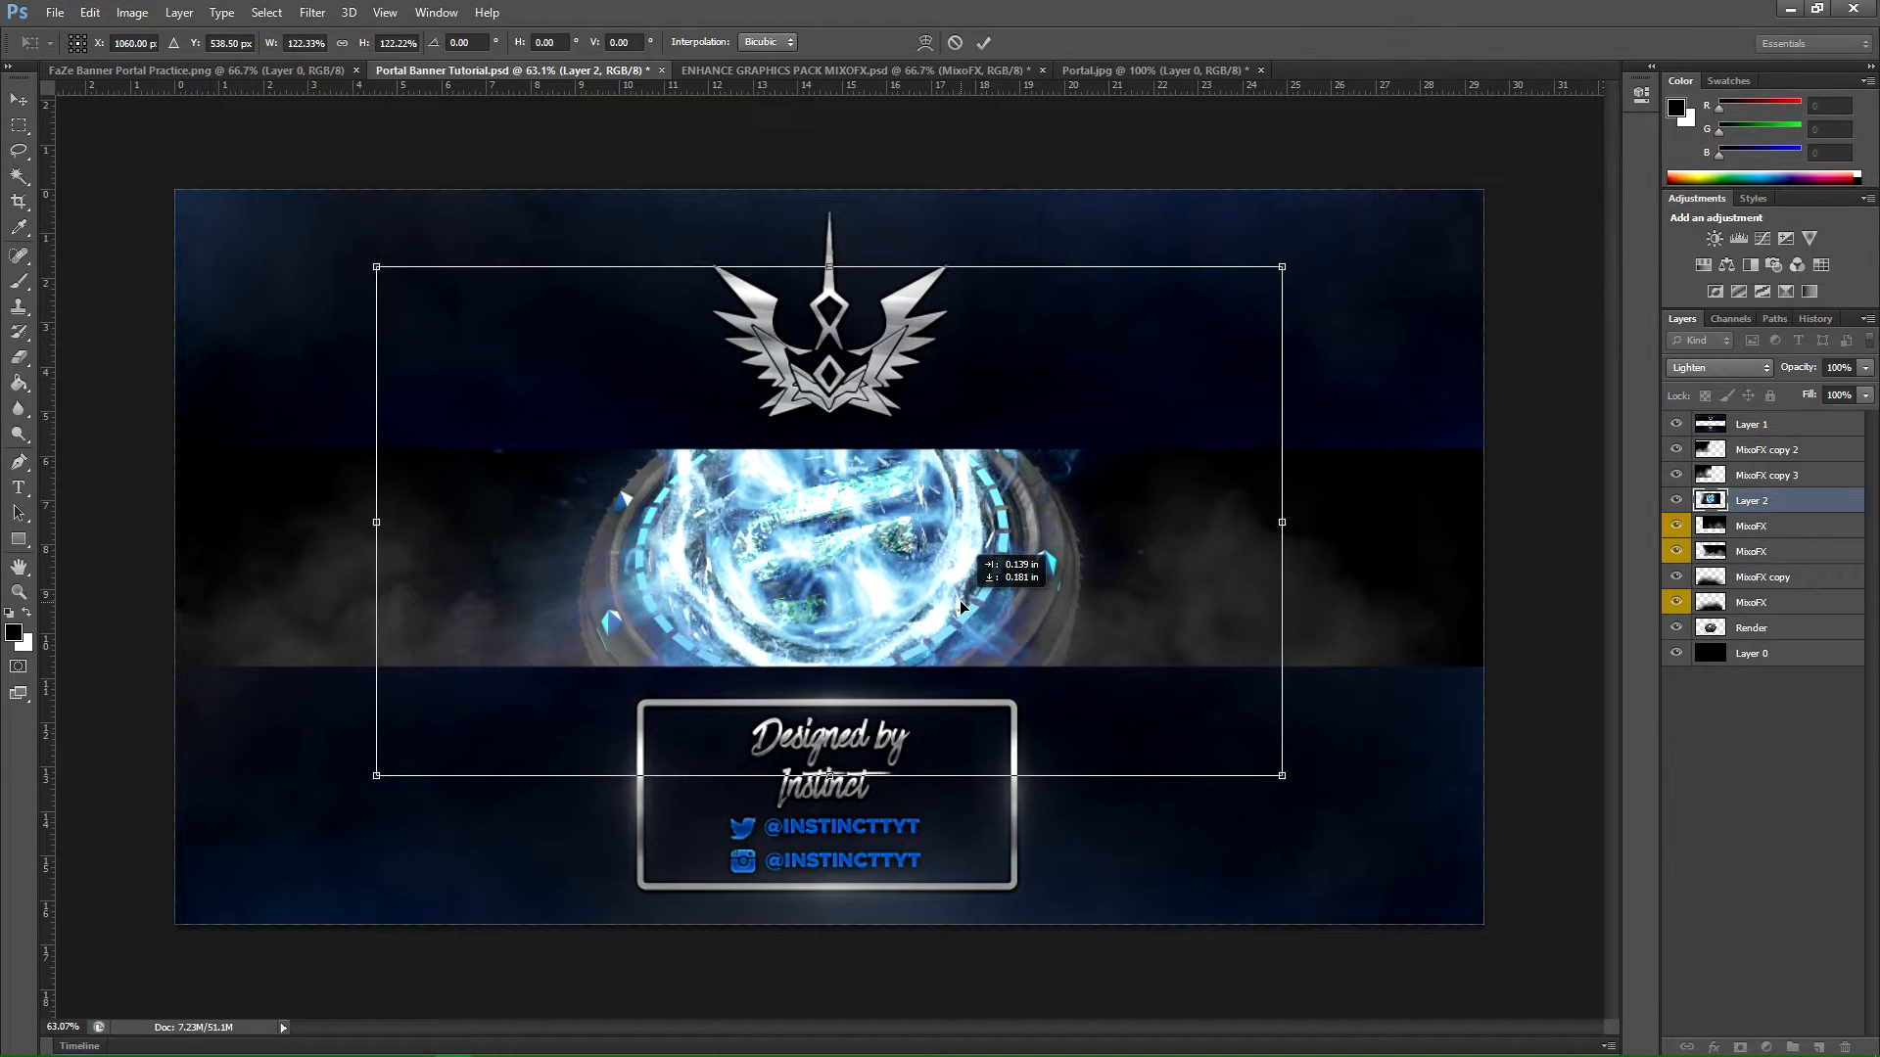
shift+drag(1278, 269, 1338, 235)
mouse_move(1015, 547)
mouse_down()
mouse_move(969, 550)
mouse_move(994, 565)
mouse_up()
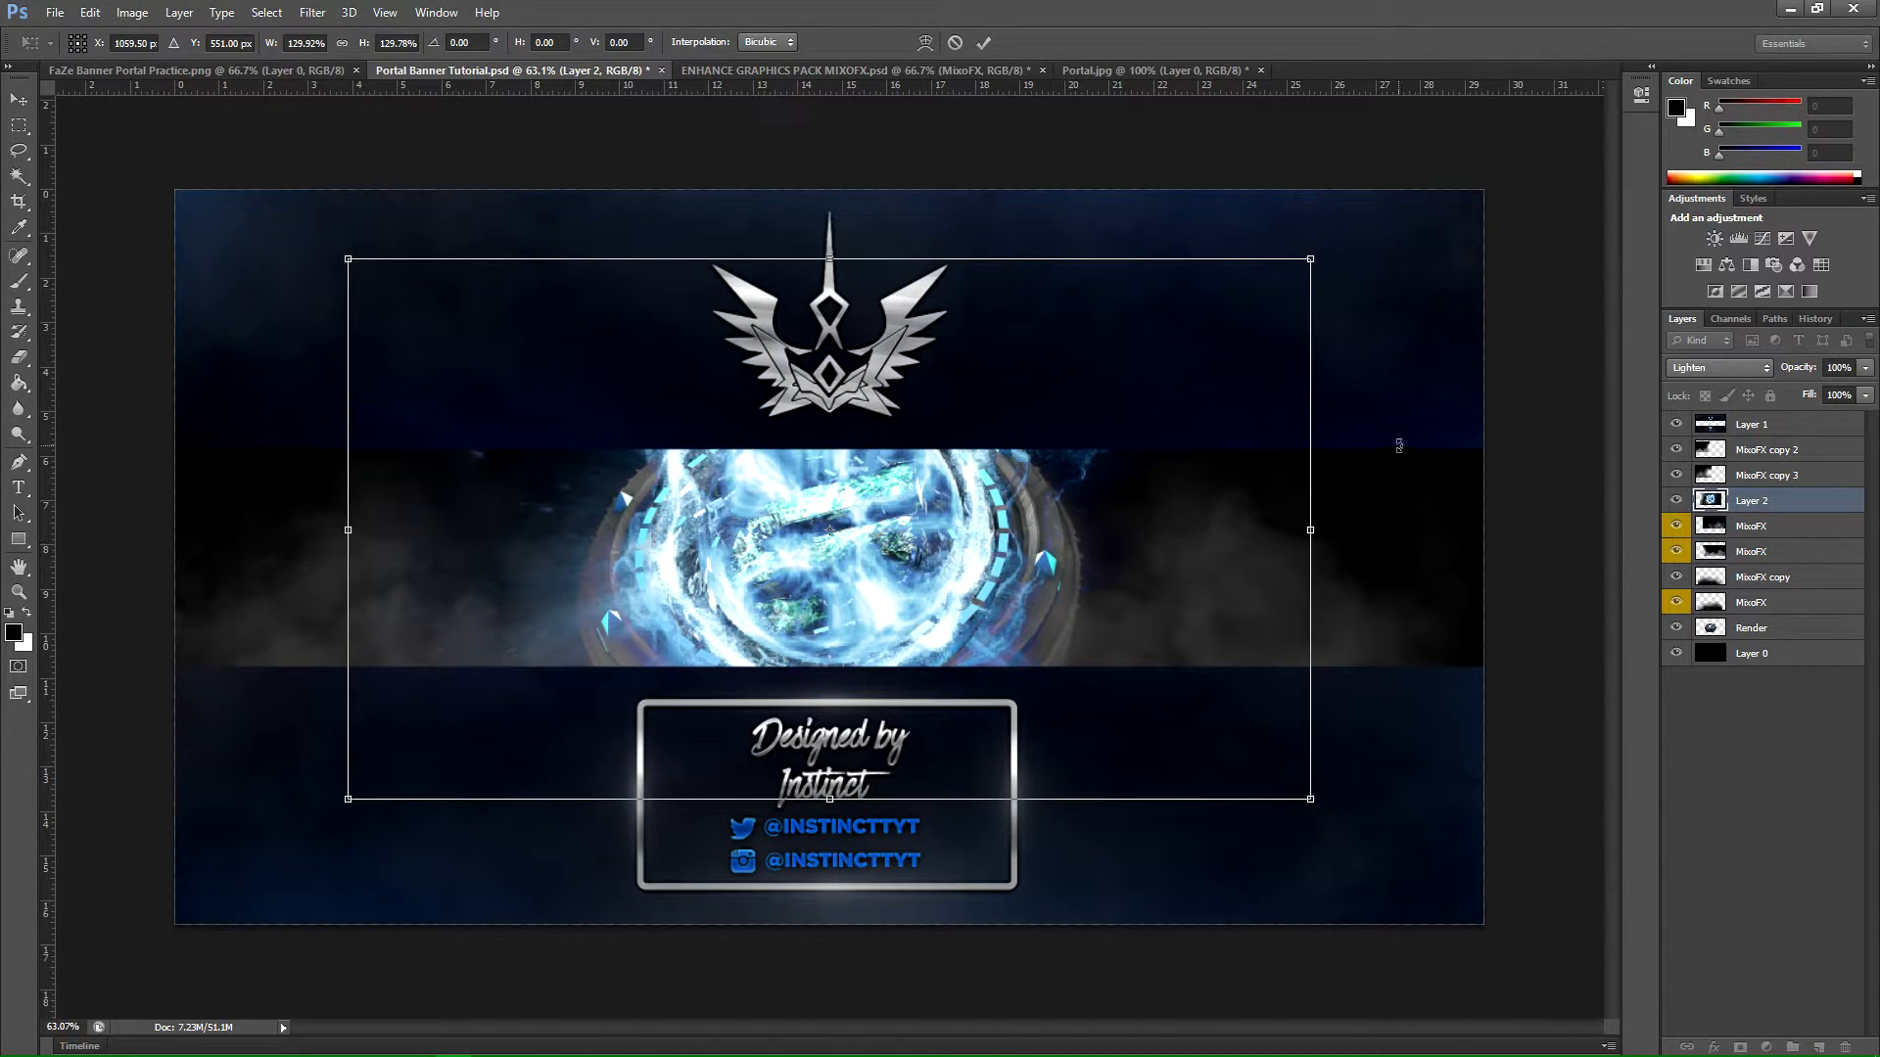
key(Return)
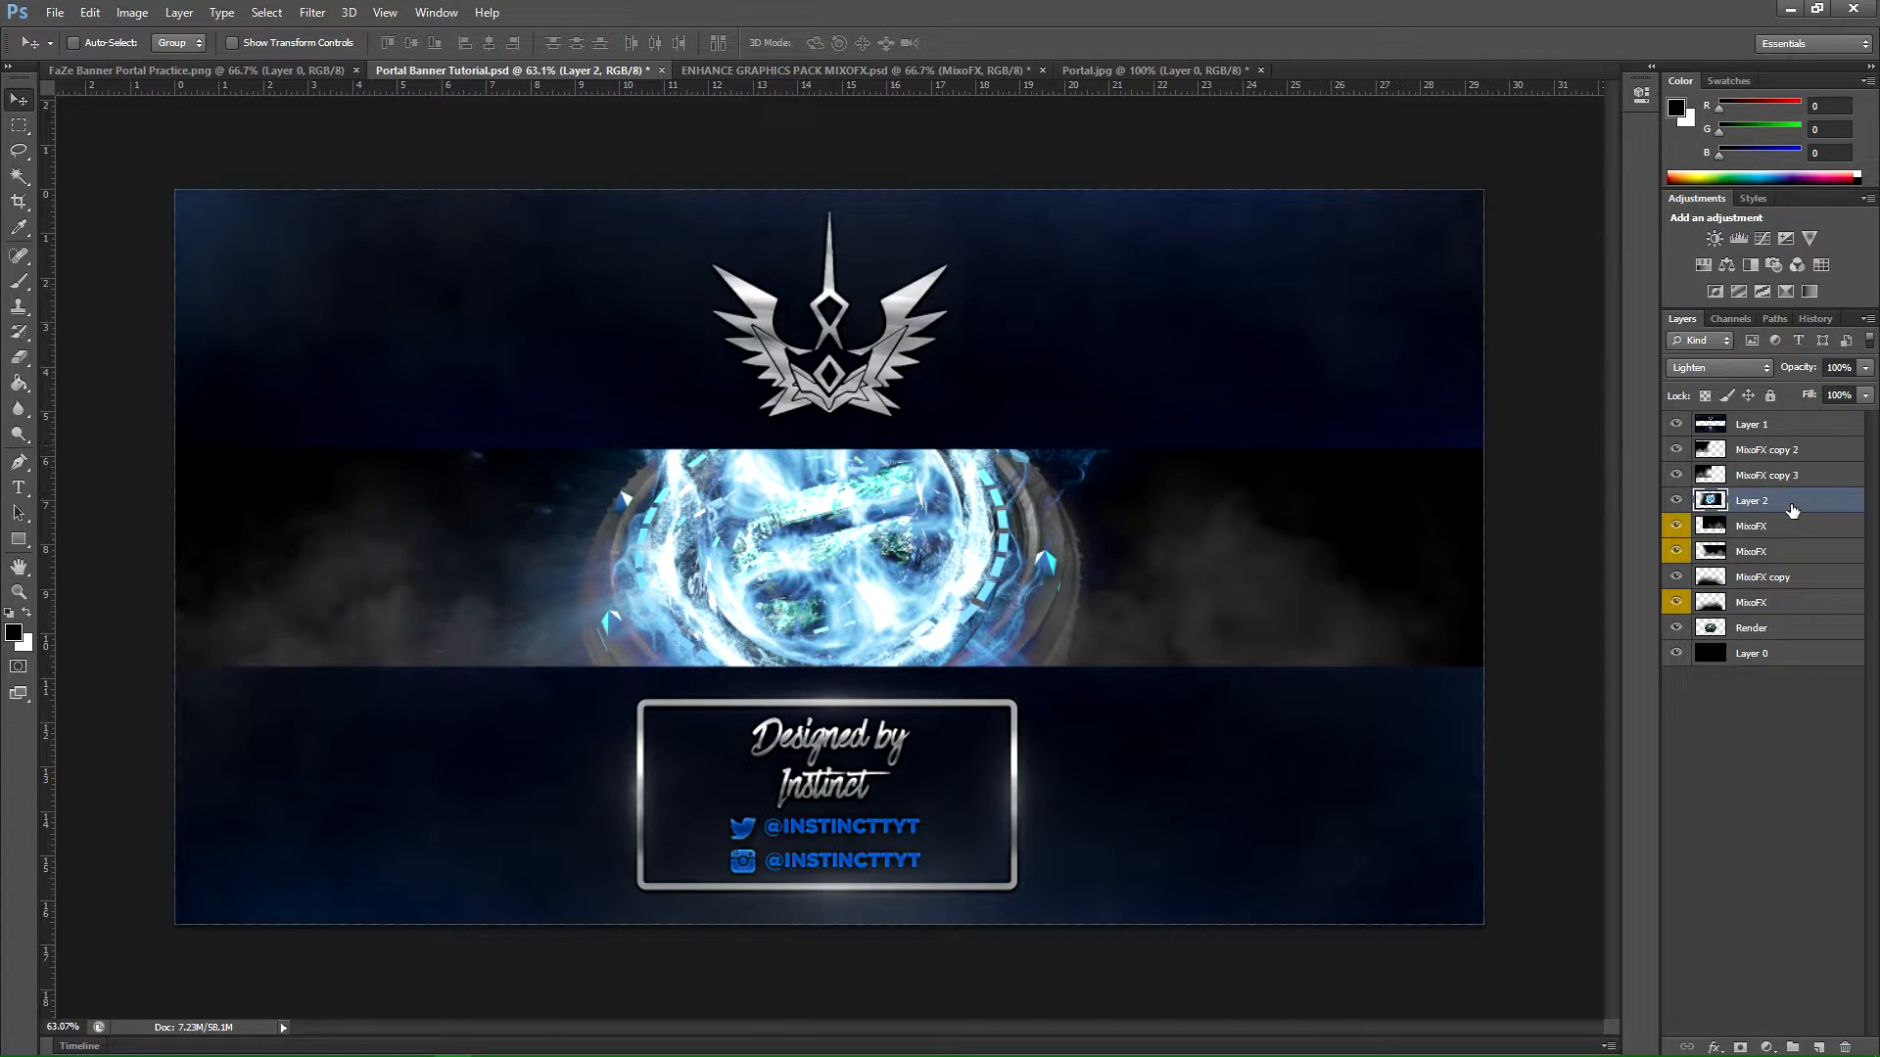
Step: Move Layer 2 directly above the Render layer and lower its fill to 90%
drag(1804, 503, 1750, 628)
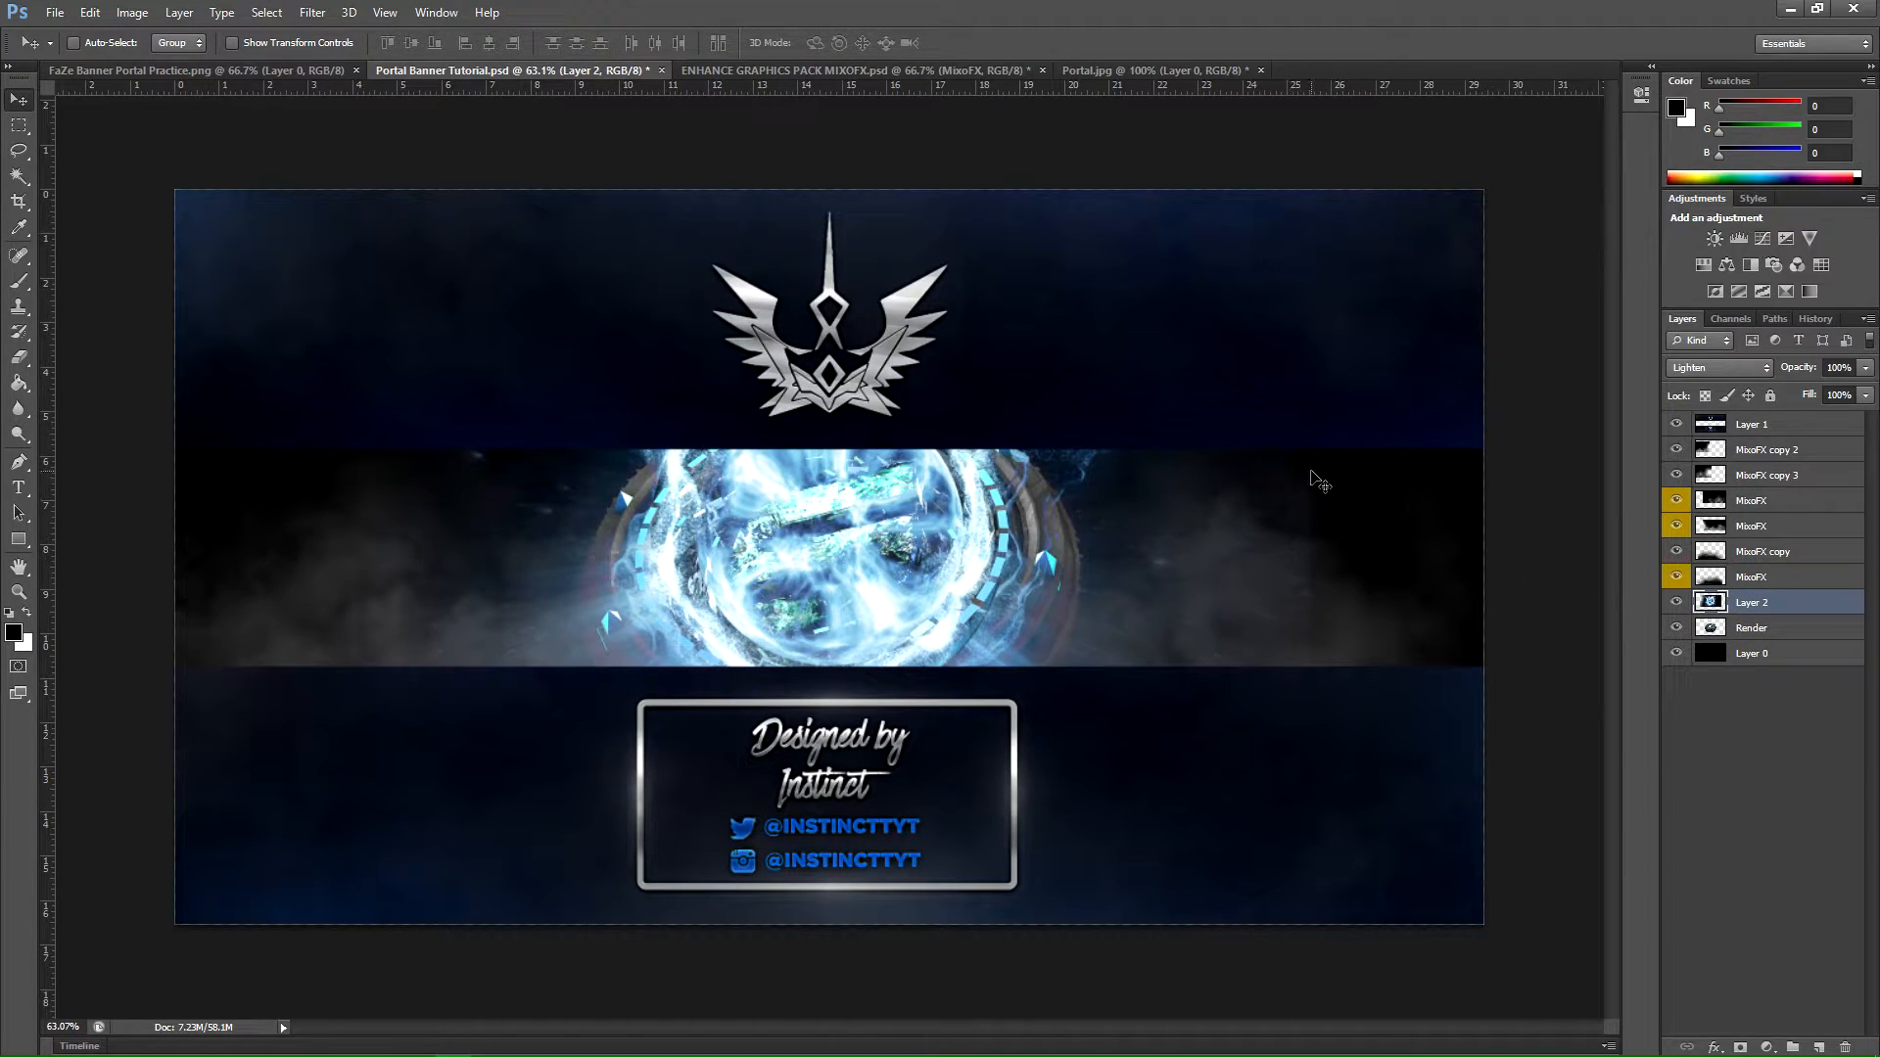
click(17, 360)
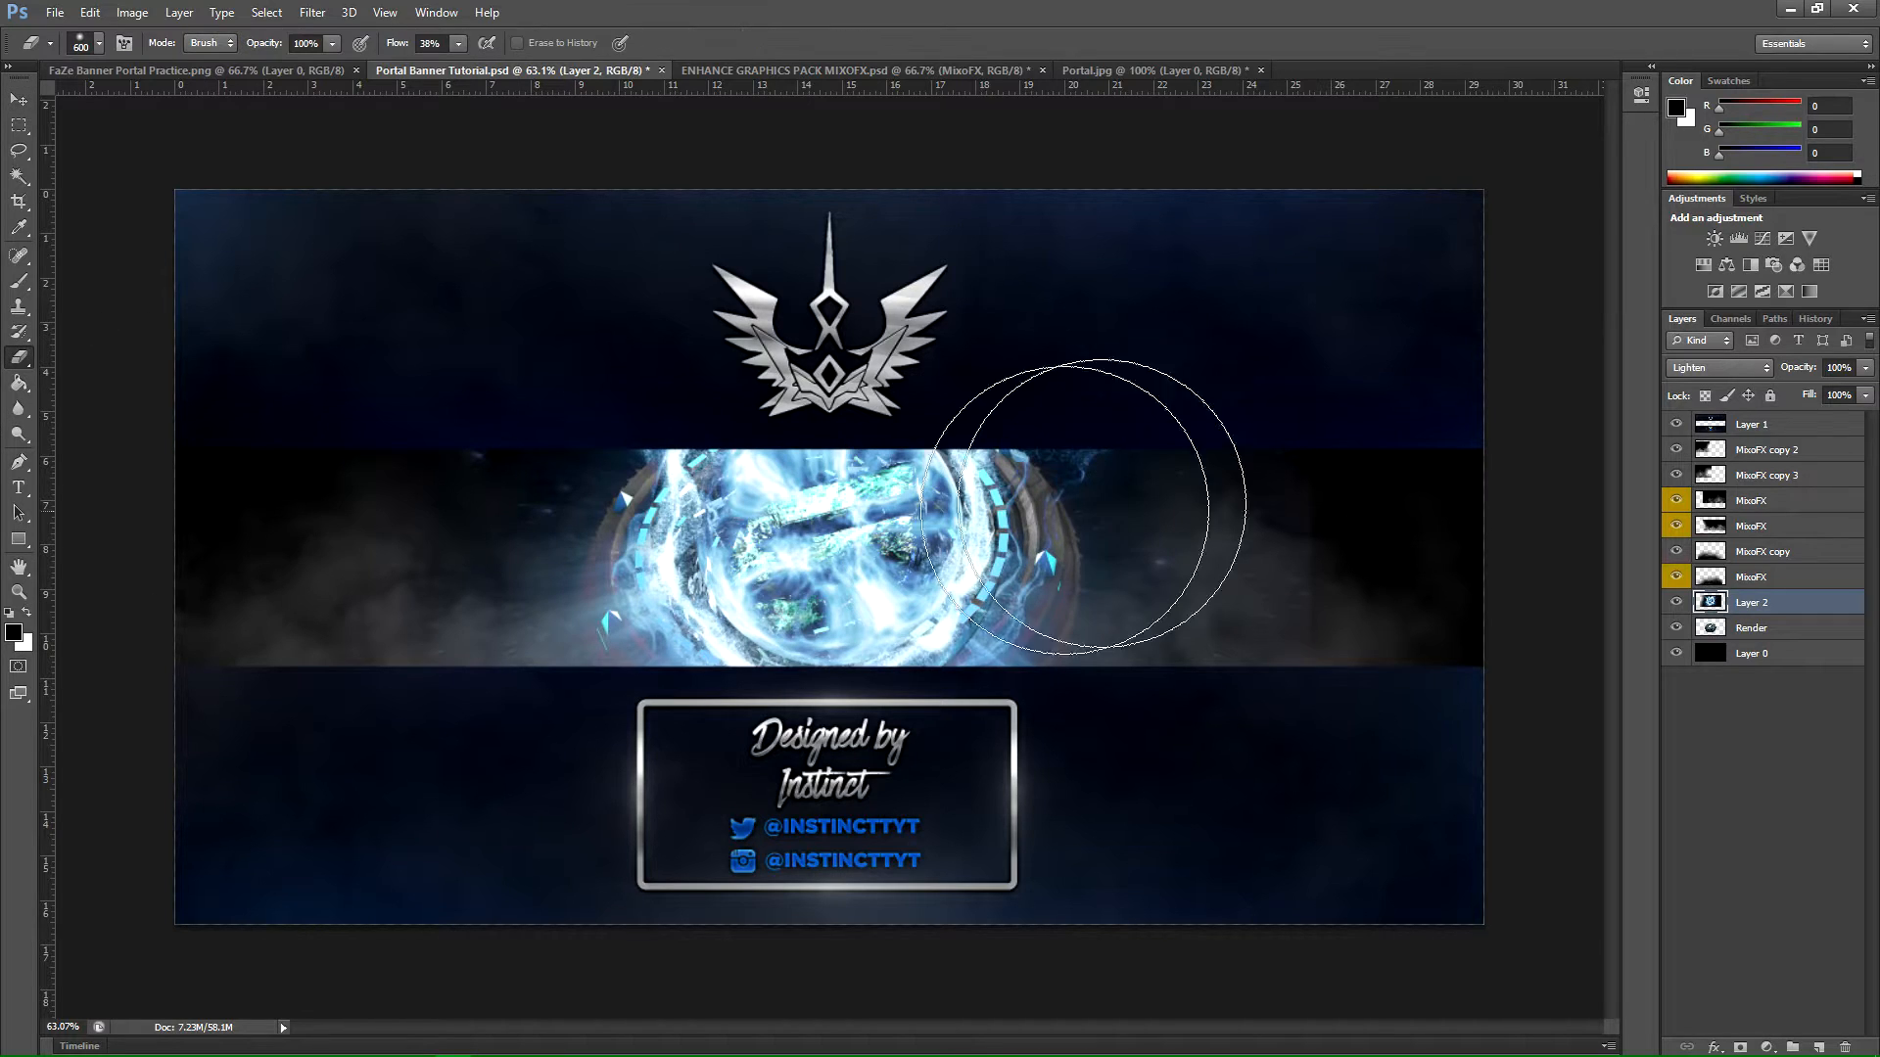
key(ctrl+z)
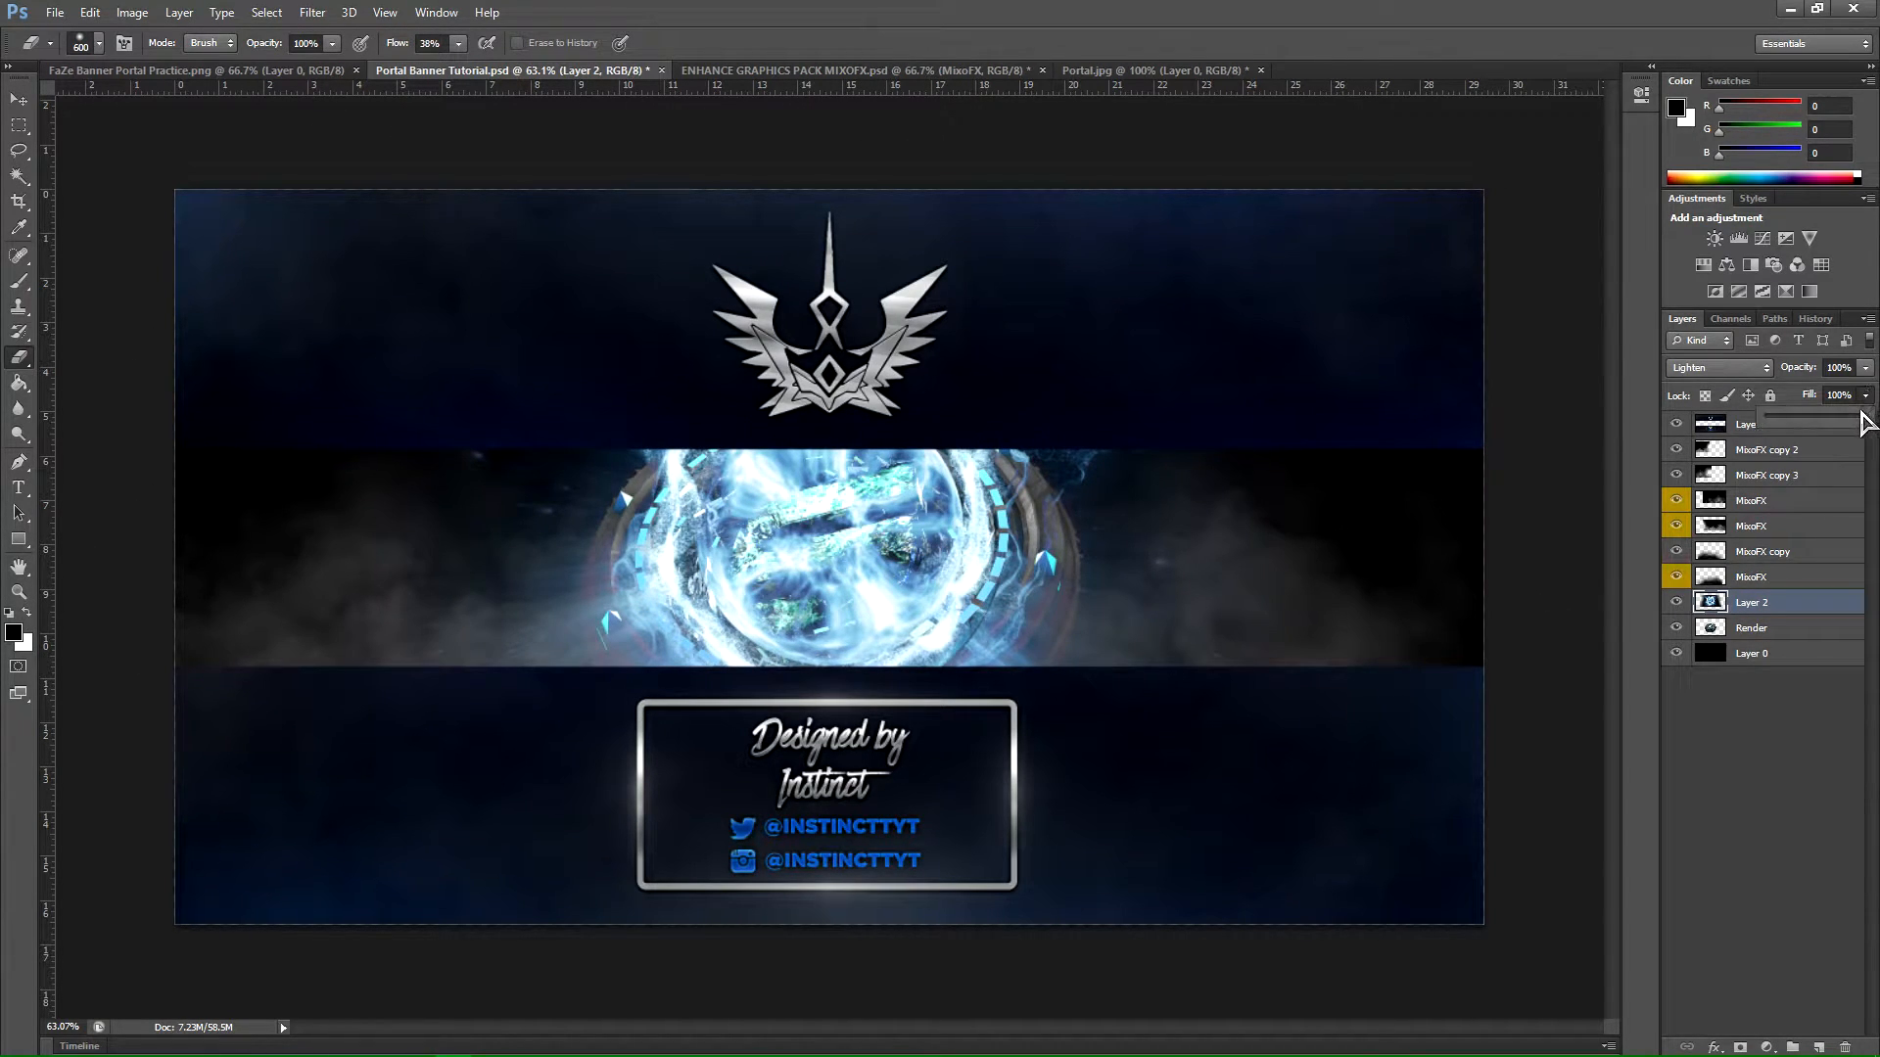
drag(1863, 421, 1853, 421)
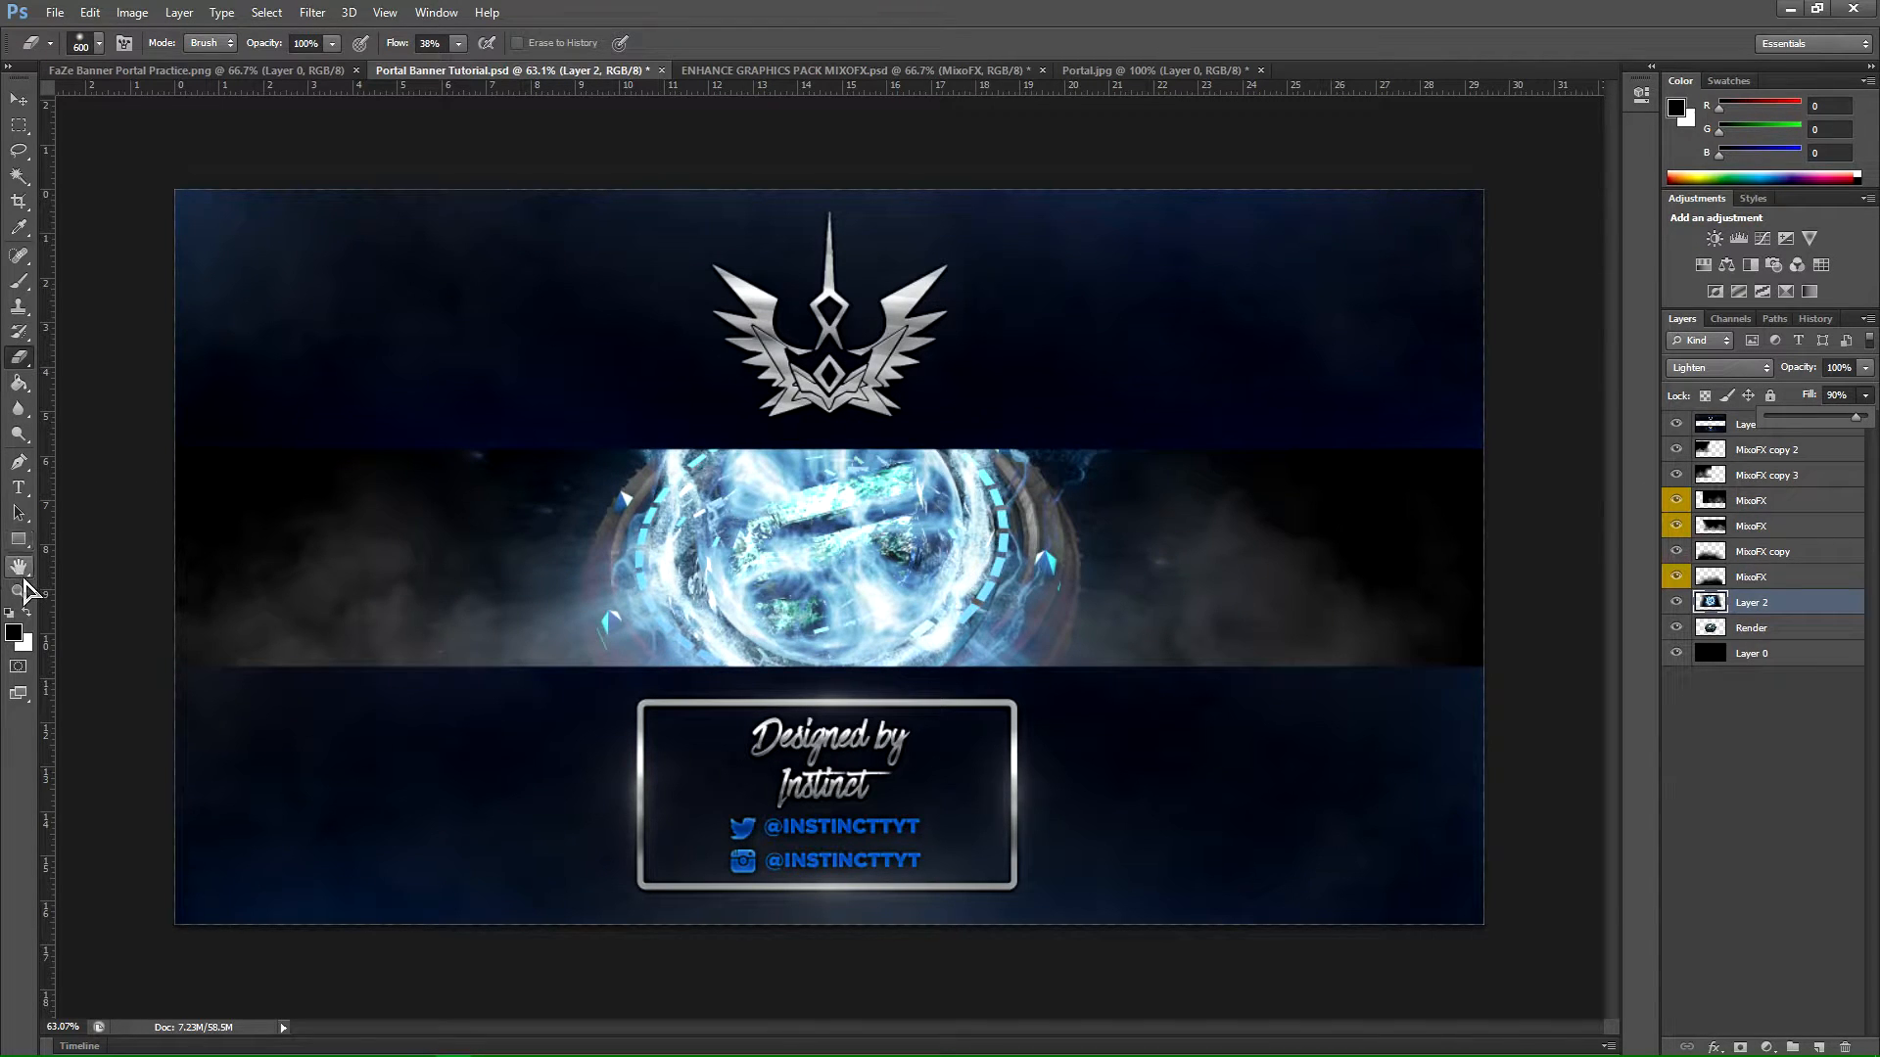
Step: Compare the render with Layer 2 hidden and shown, and reduce the soft Eraser brush to 300 px
click(19, 591)
drag(998, 604, 1062, 600)
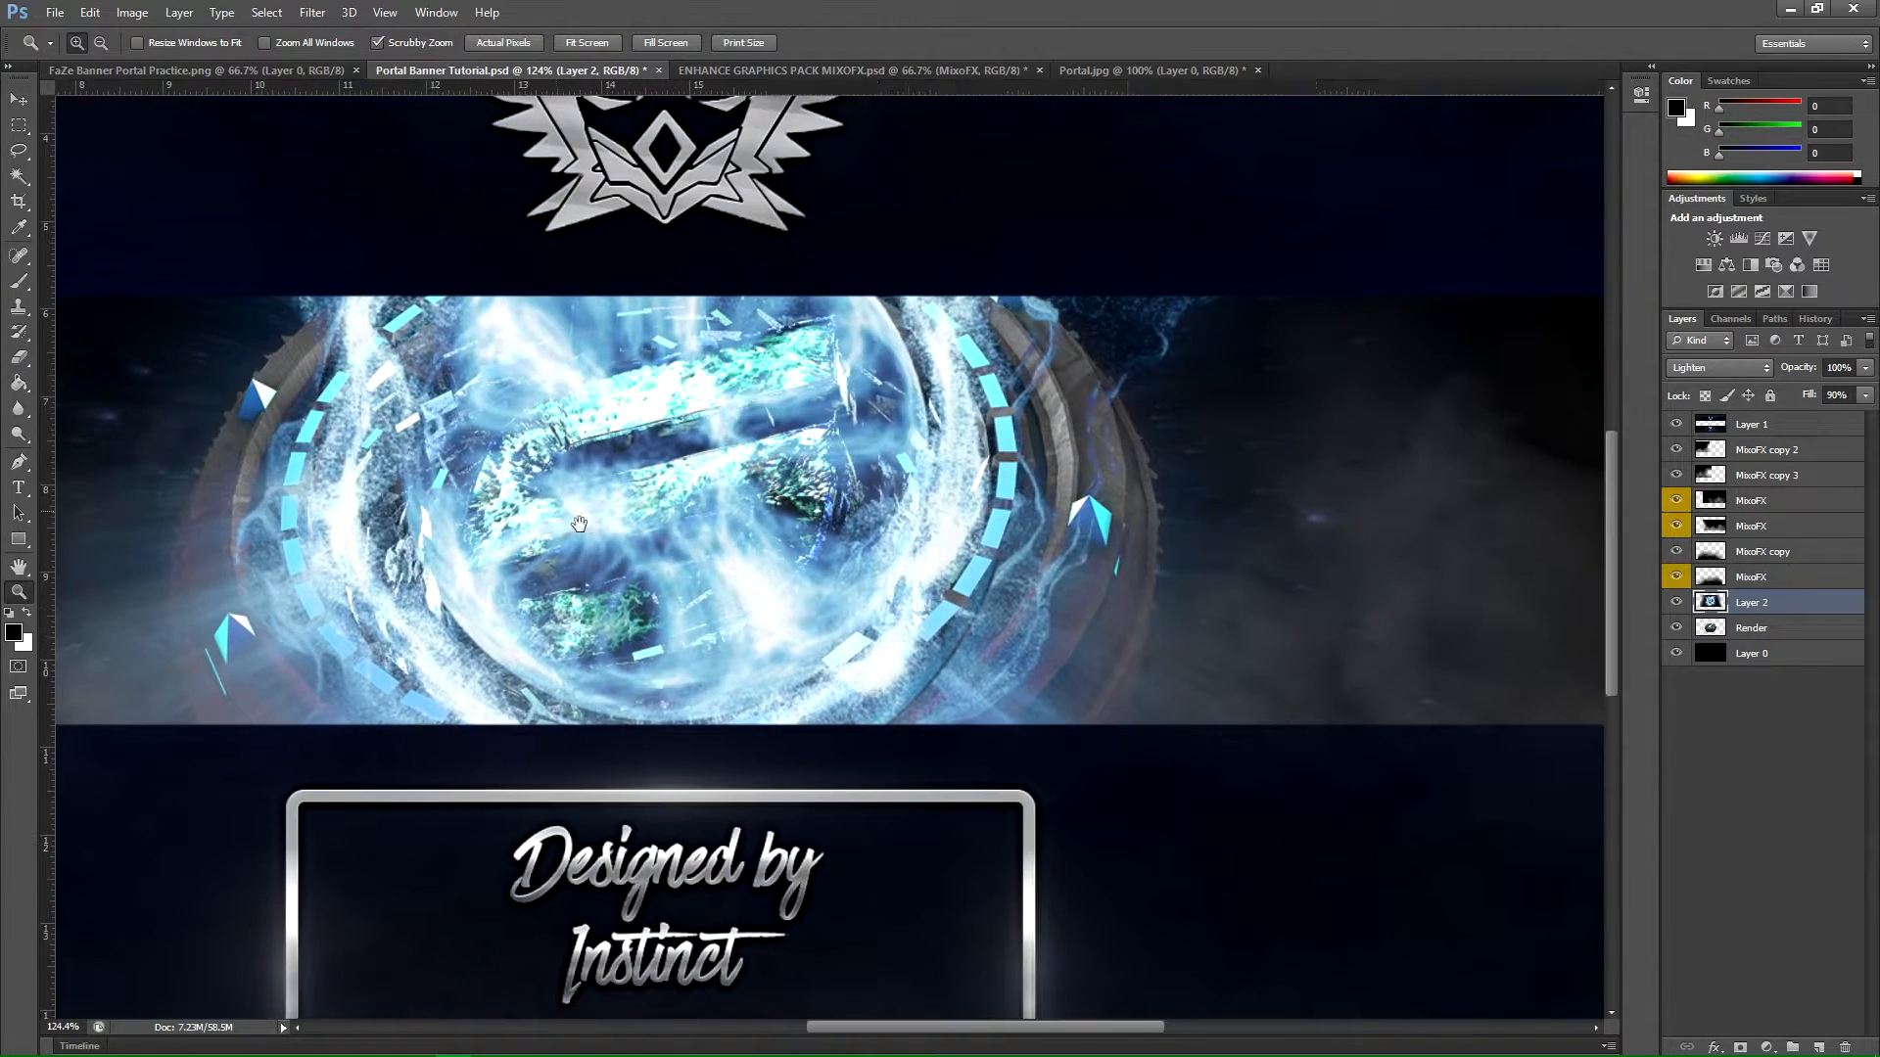
drag(579, 524, 680, 613)
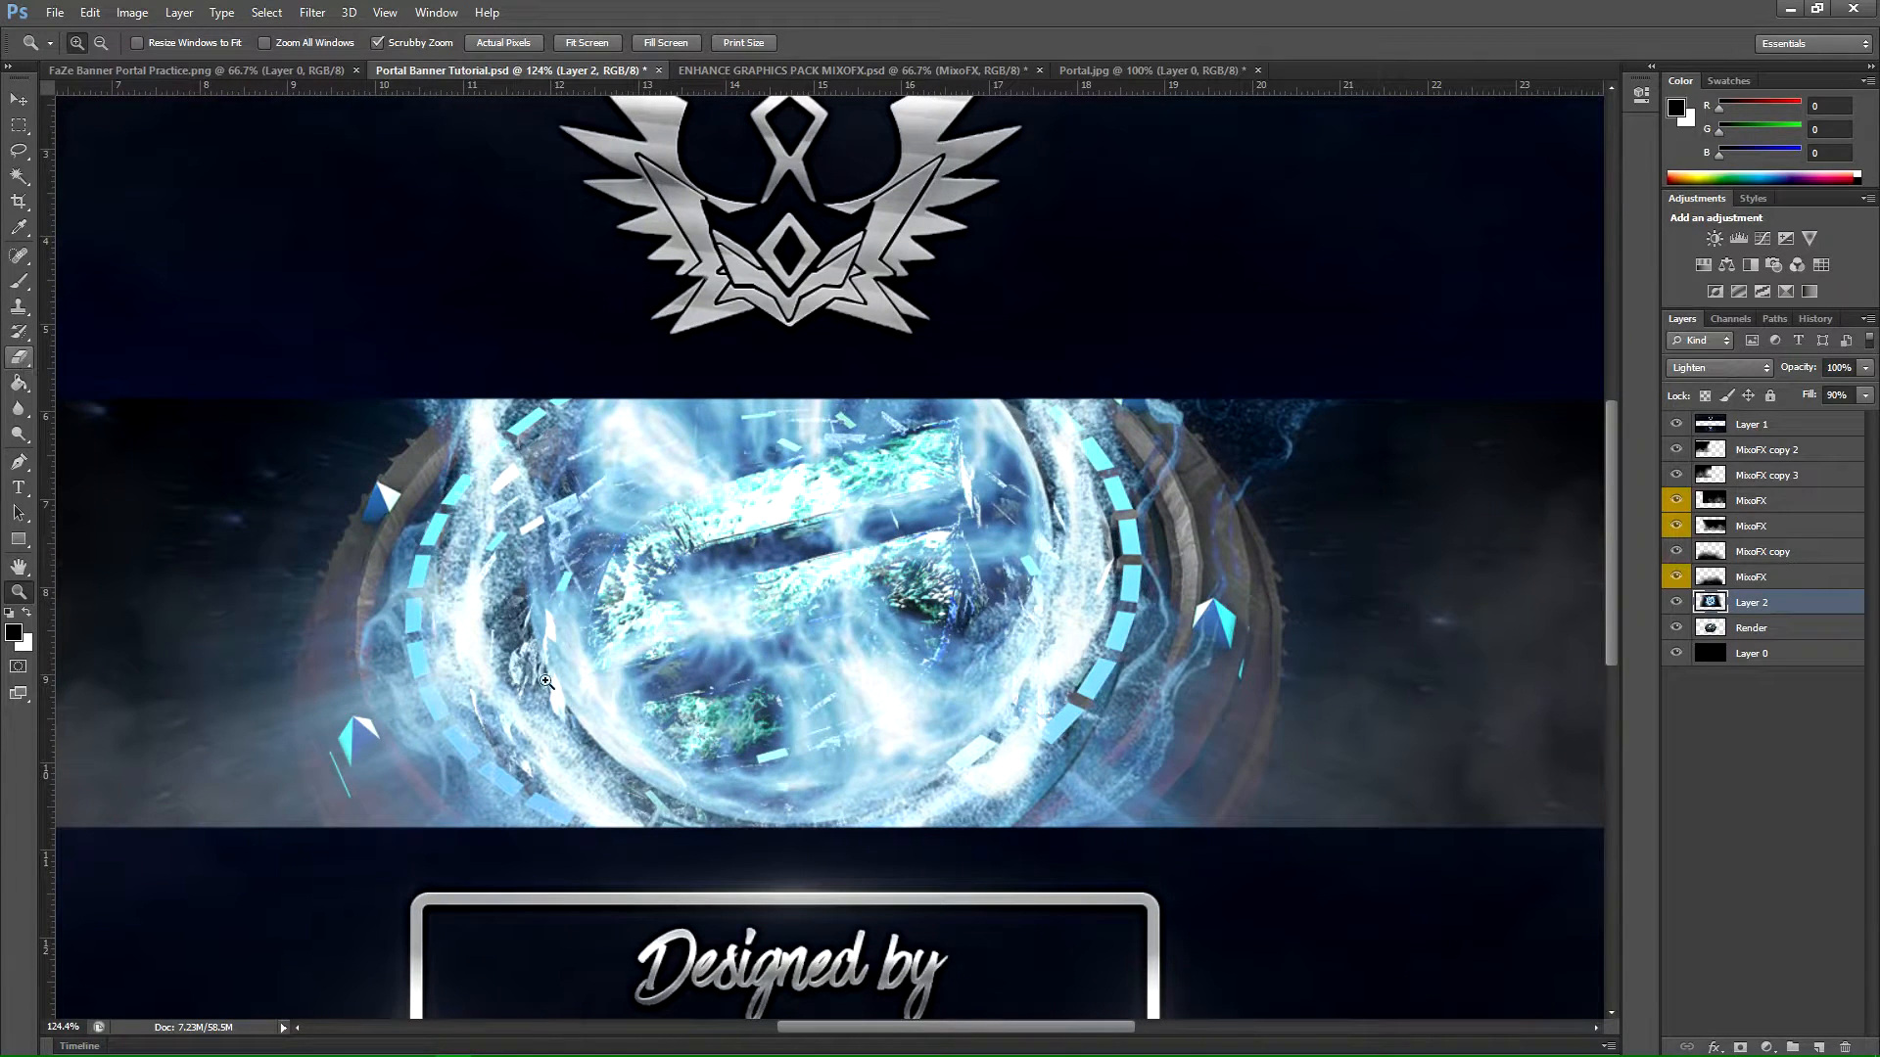
drag(813, 617, 644, 607)
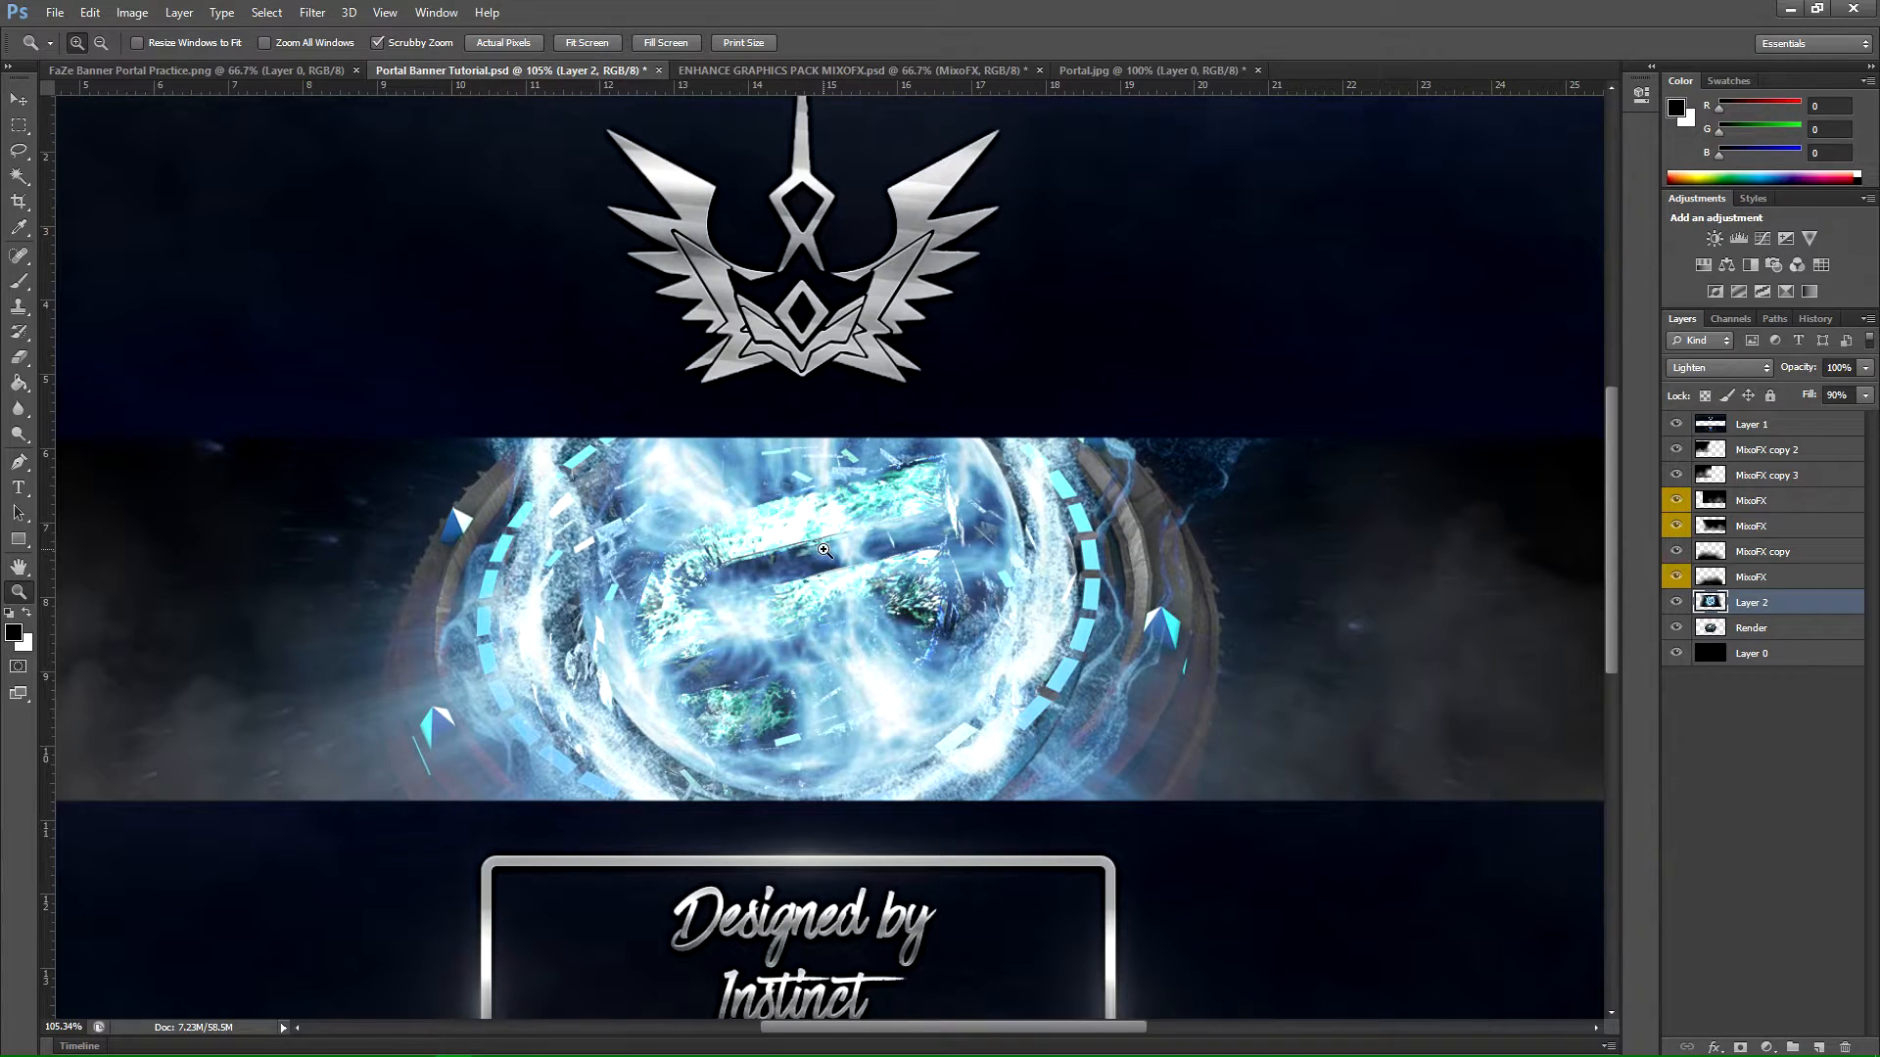
click(1676, 602)
click(1676, 602)
click(19, 358)
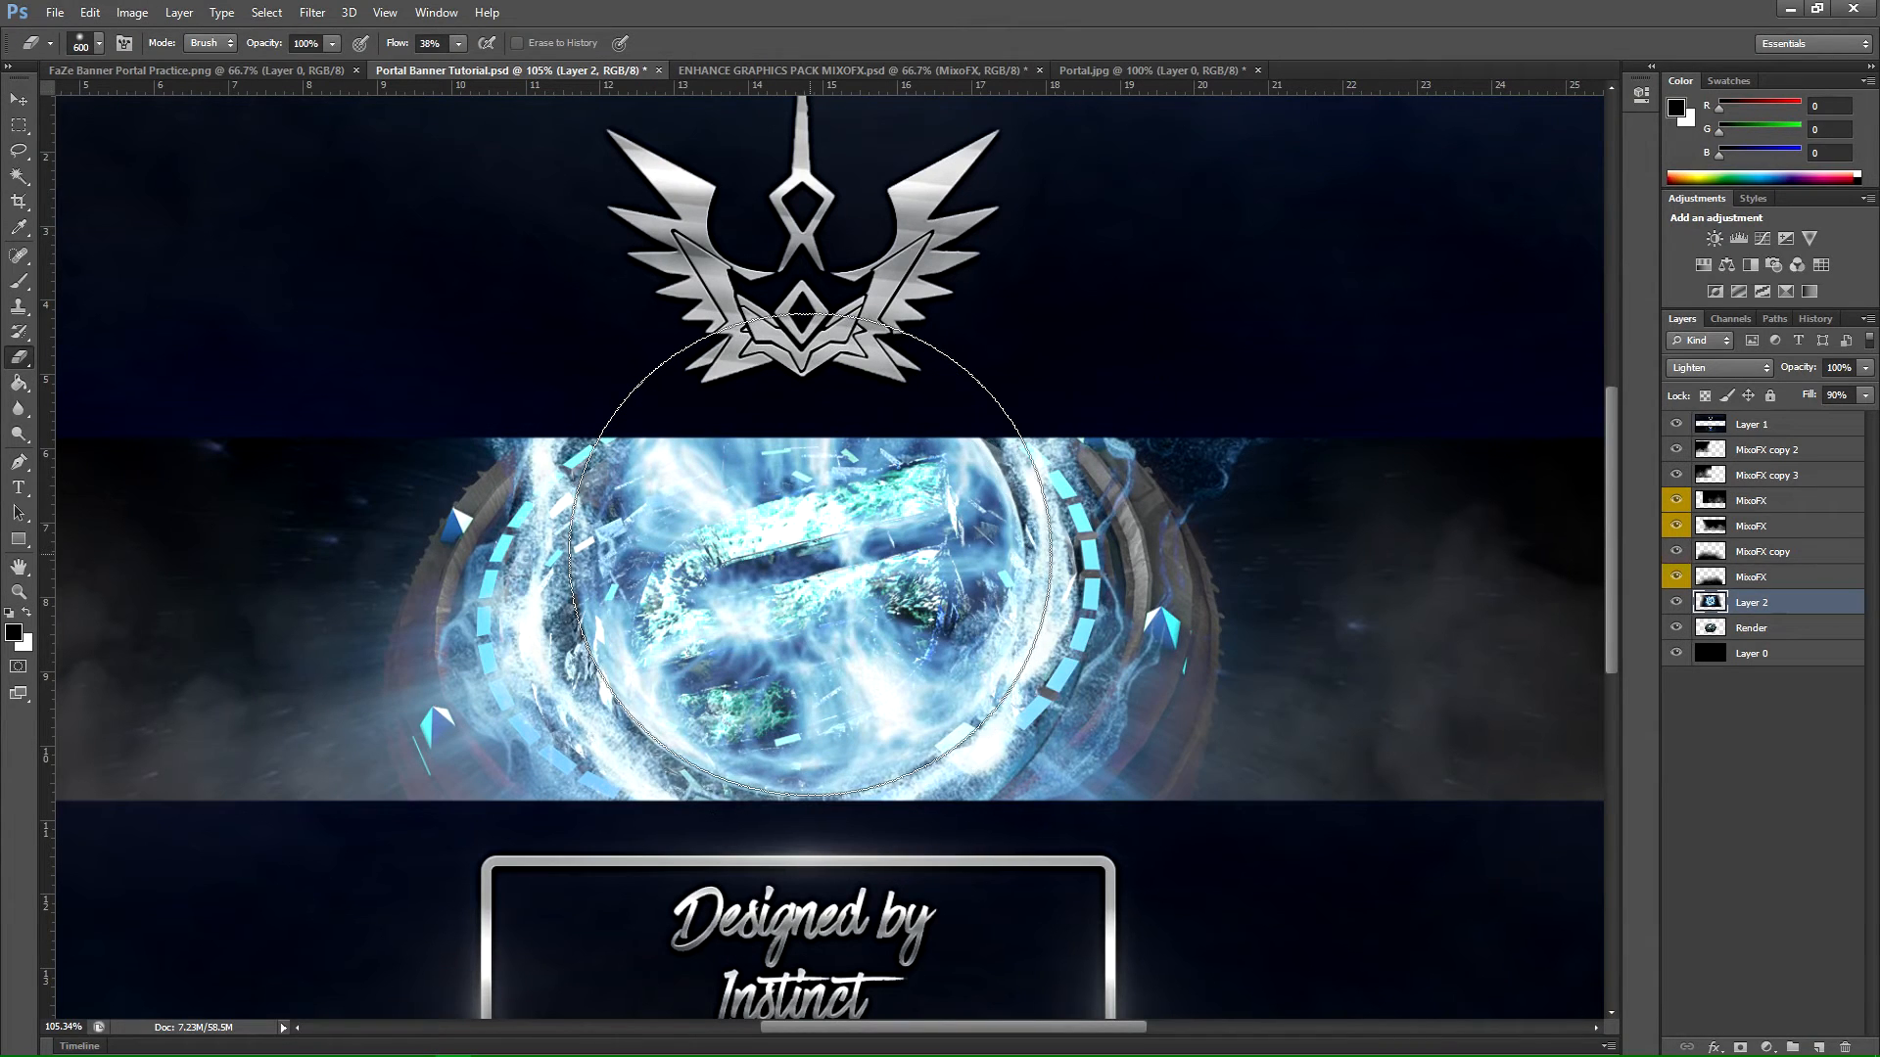
key(bracketleft)
key(bracketleft)
key(bracketleft)
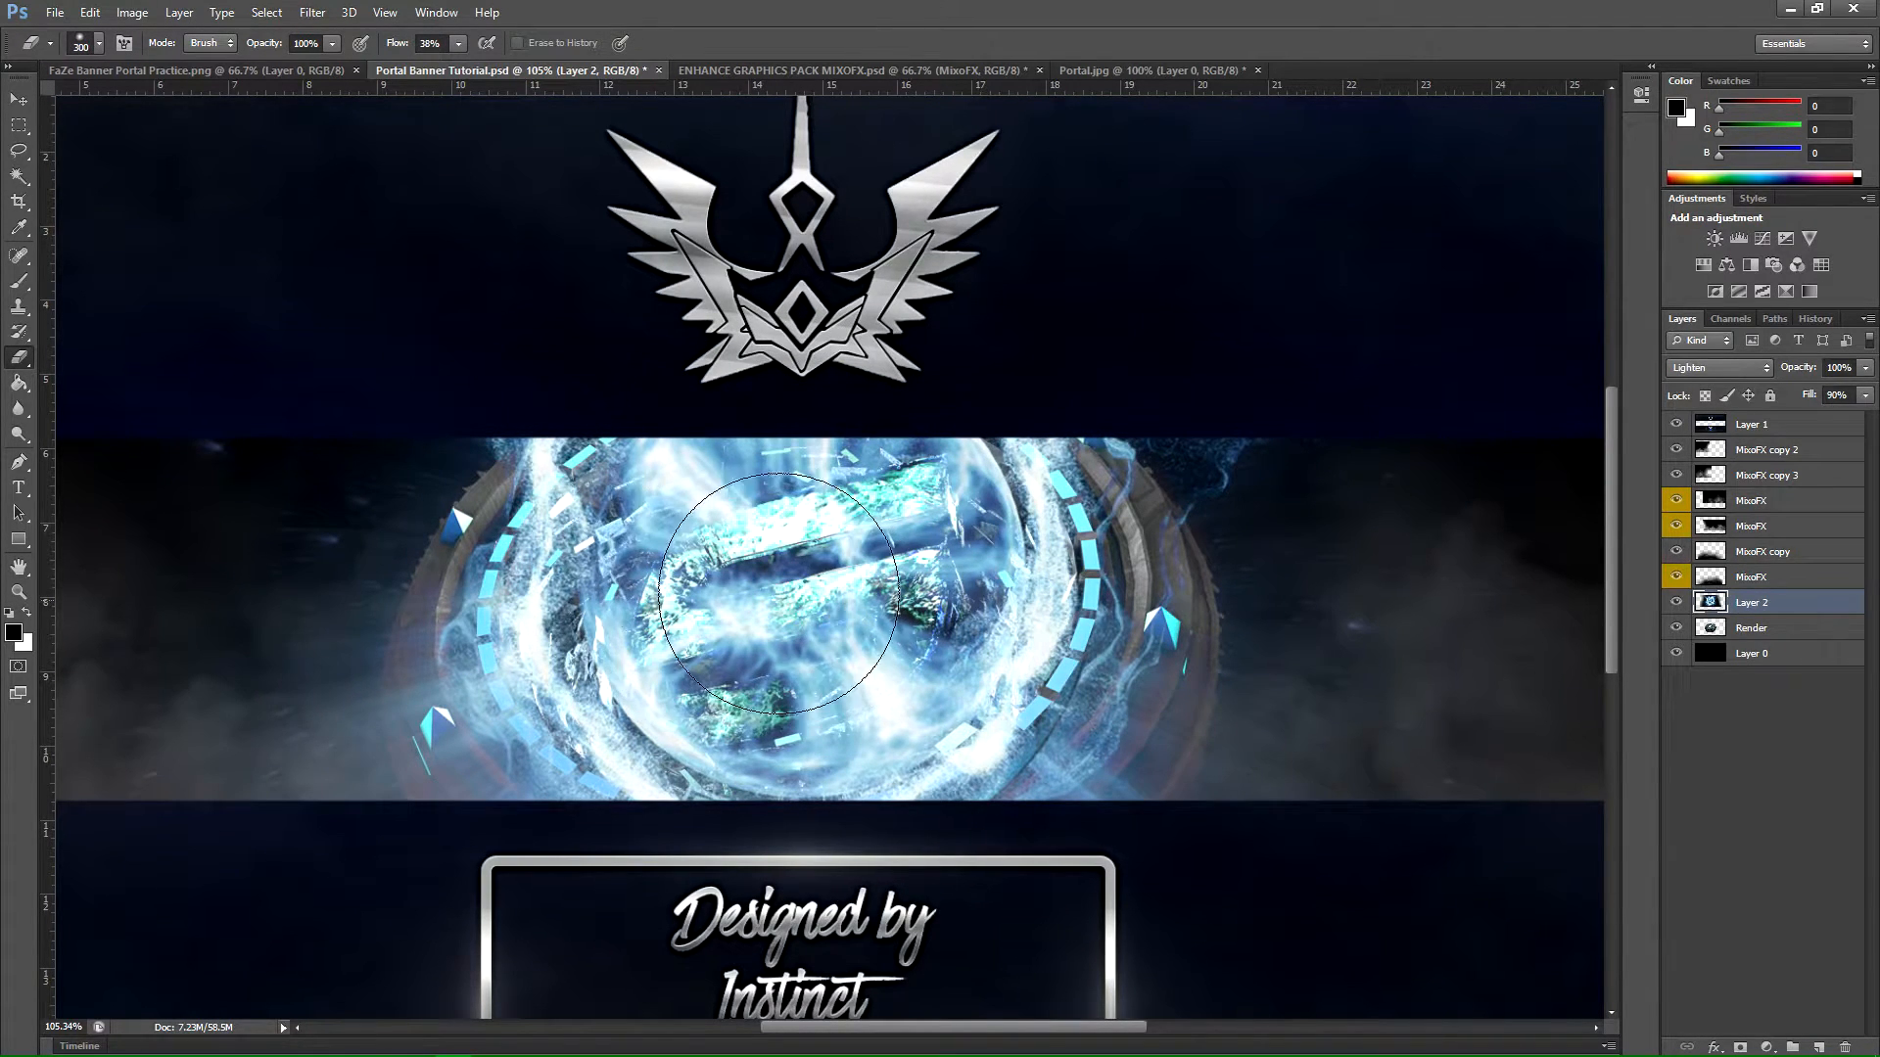
right_click(783, 594)
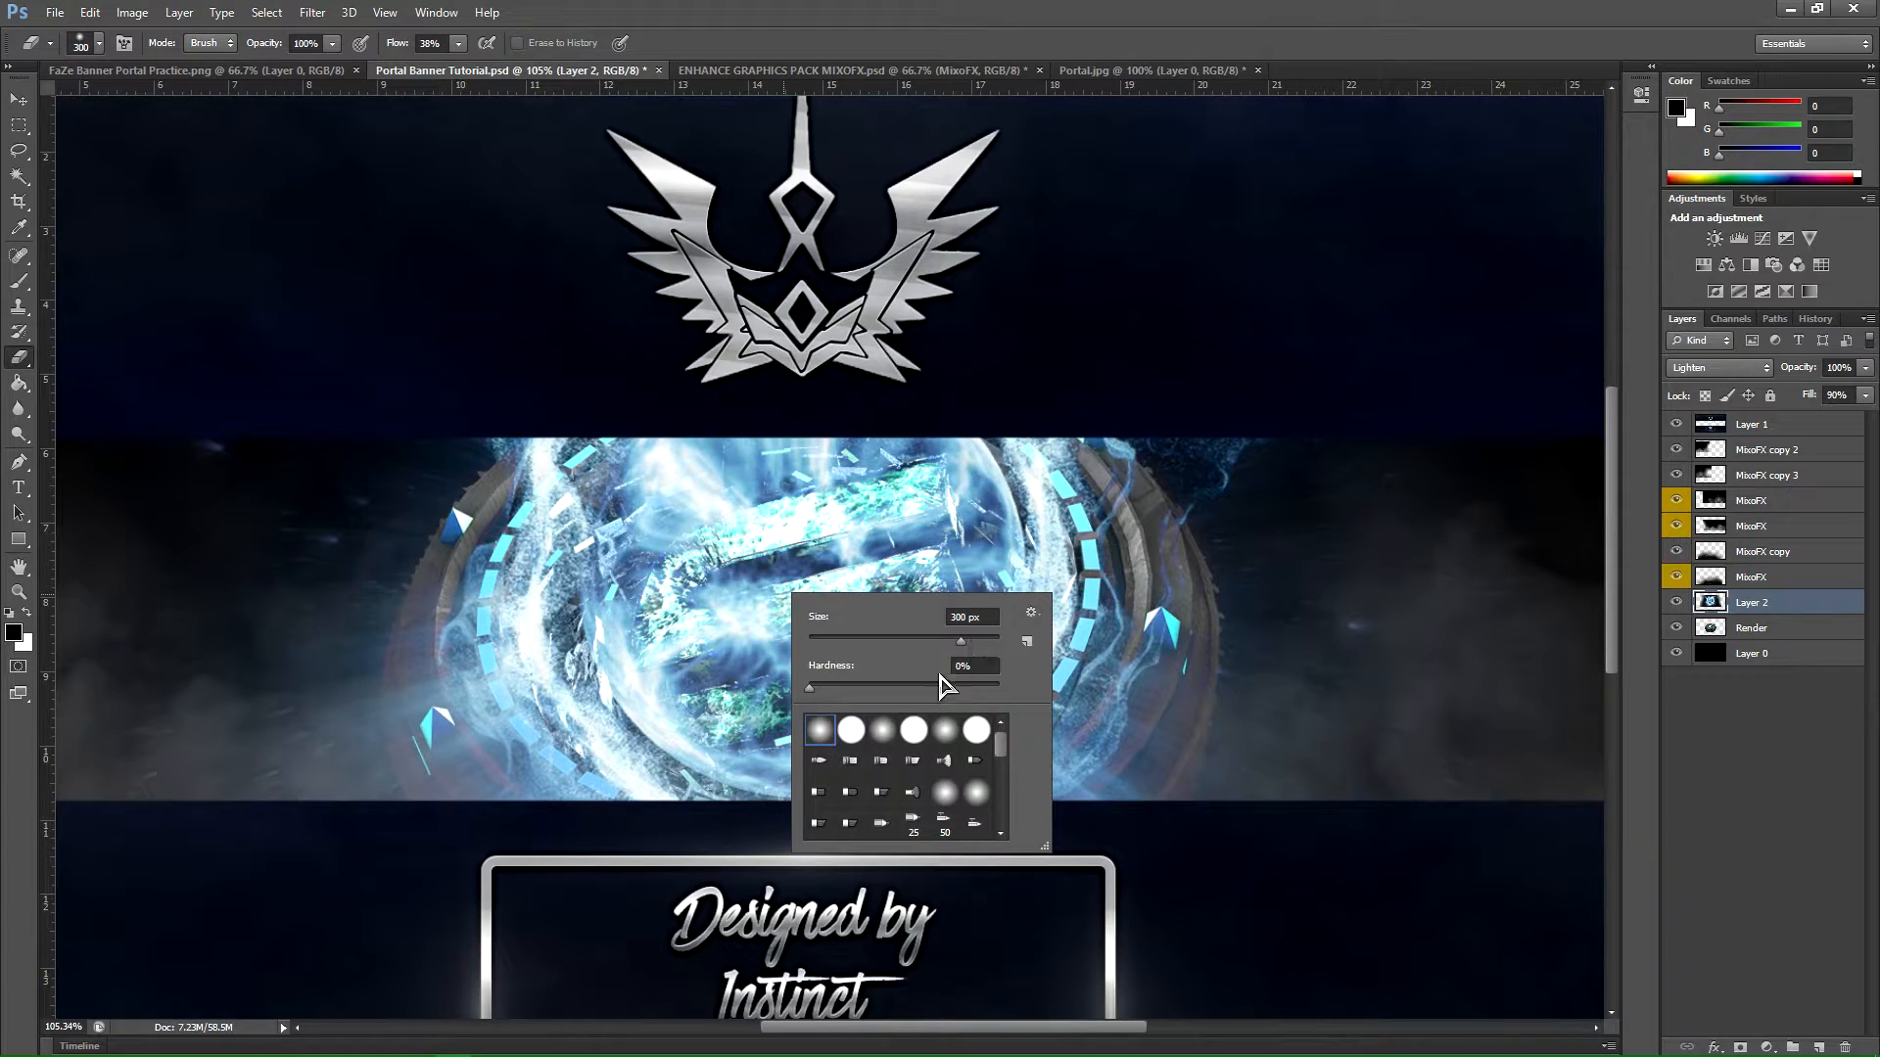
click(1344, 270)
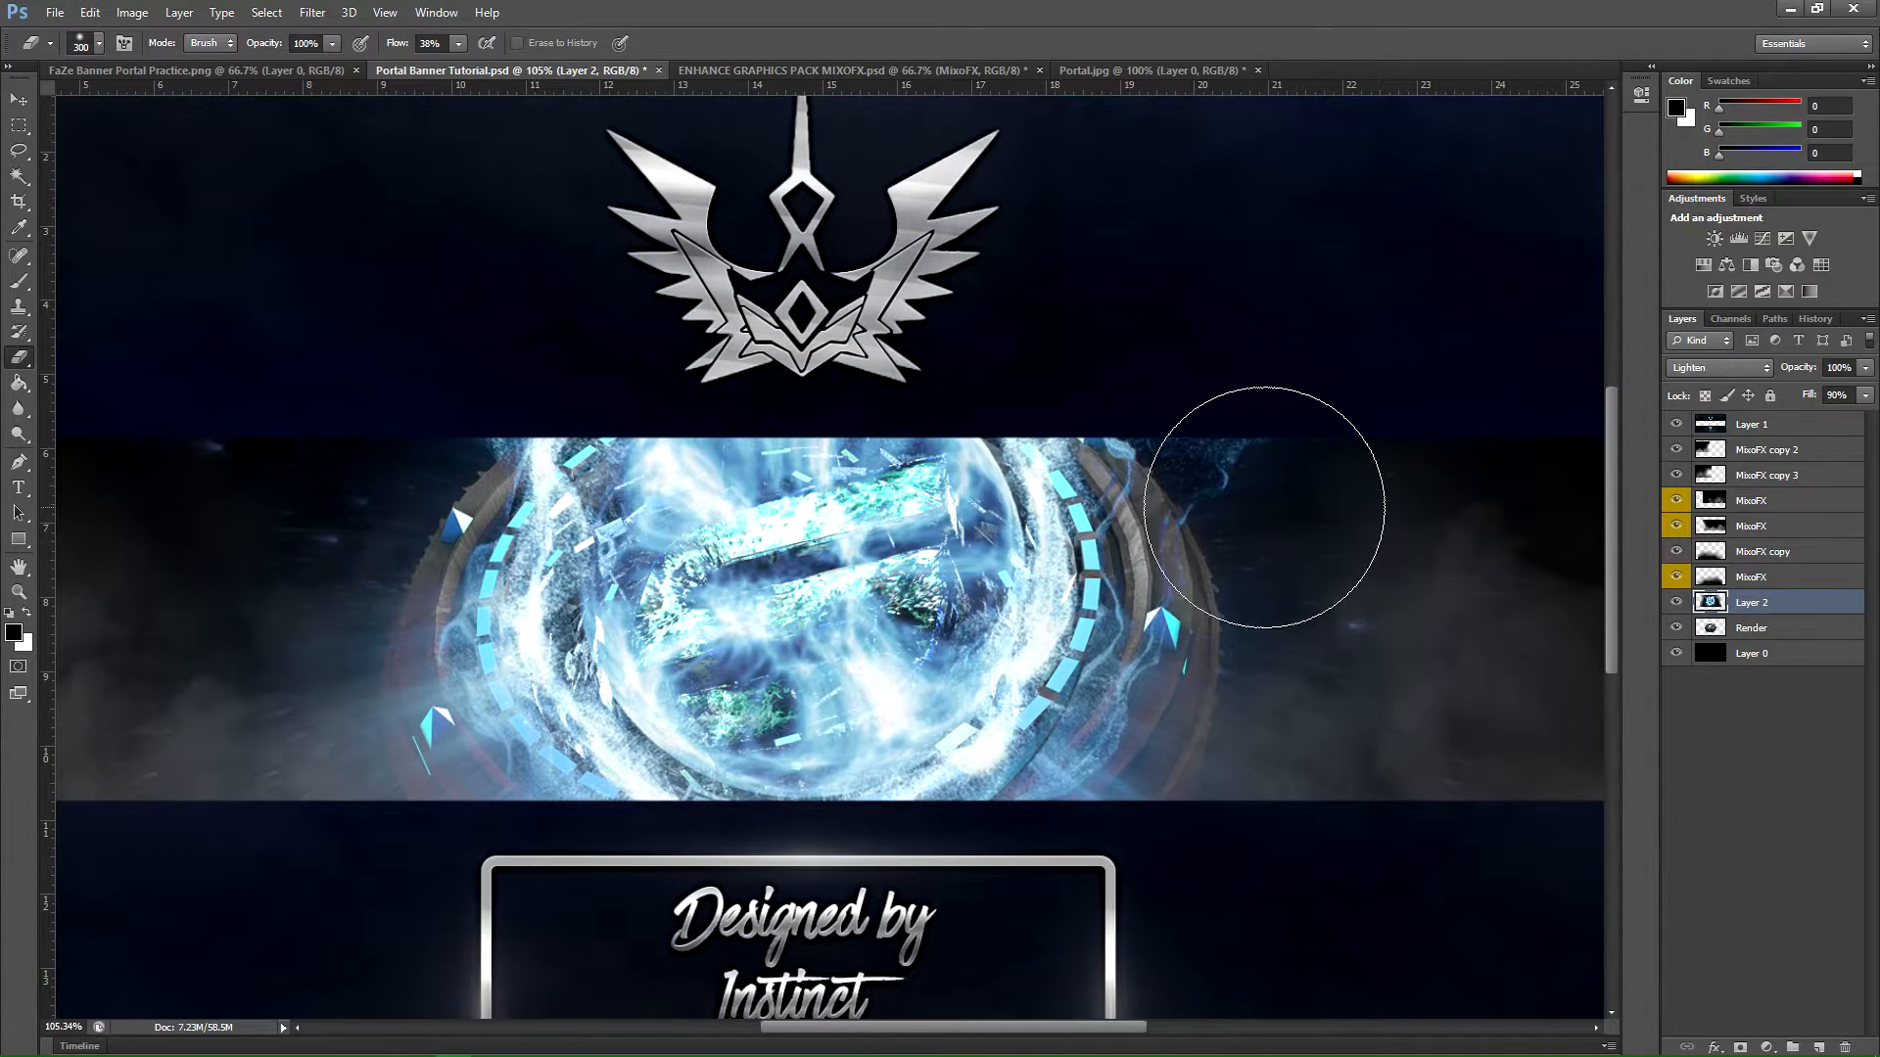
Step: Try erasing Layer 2's portal energy over the central emblem at 38% flow, and undo the strokes
click(826, 590)
mouse_move(825, 590)
mouse_down()
mouse_move(803, 558)
mouse_move(832, 627)
mouse_move(788, 572)
mouse_move(798, 588)
mouse_up()
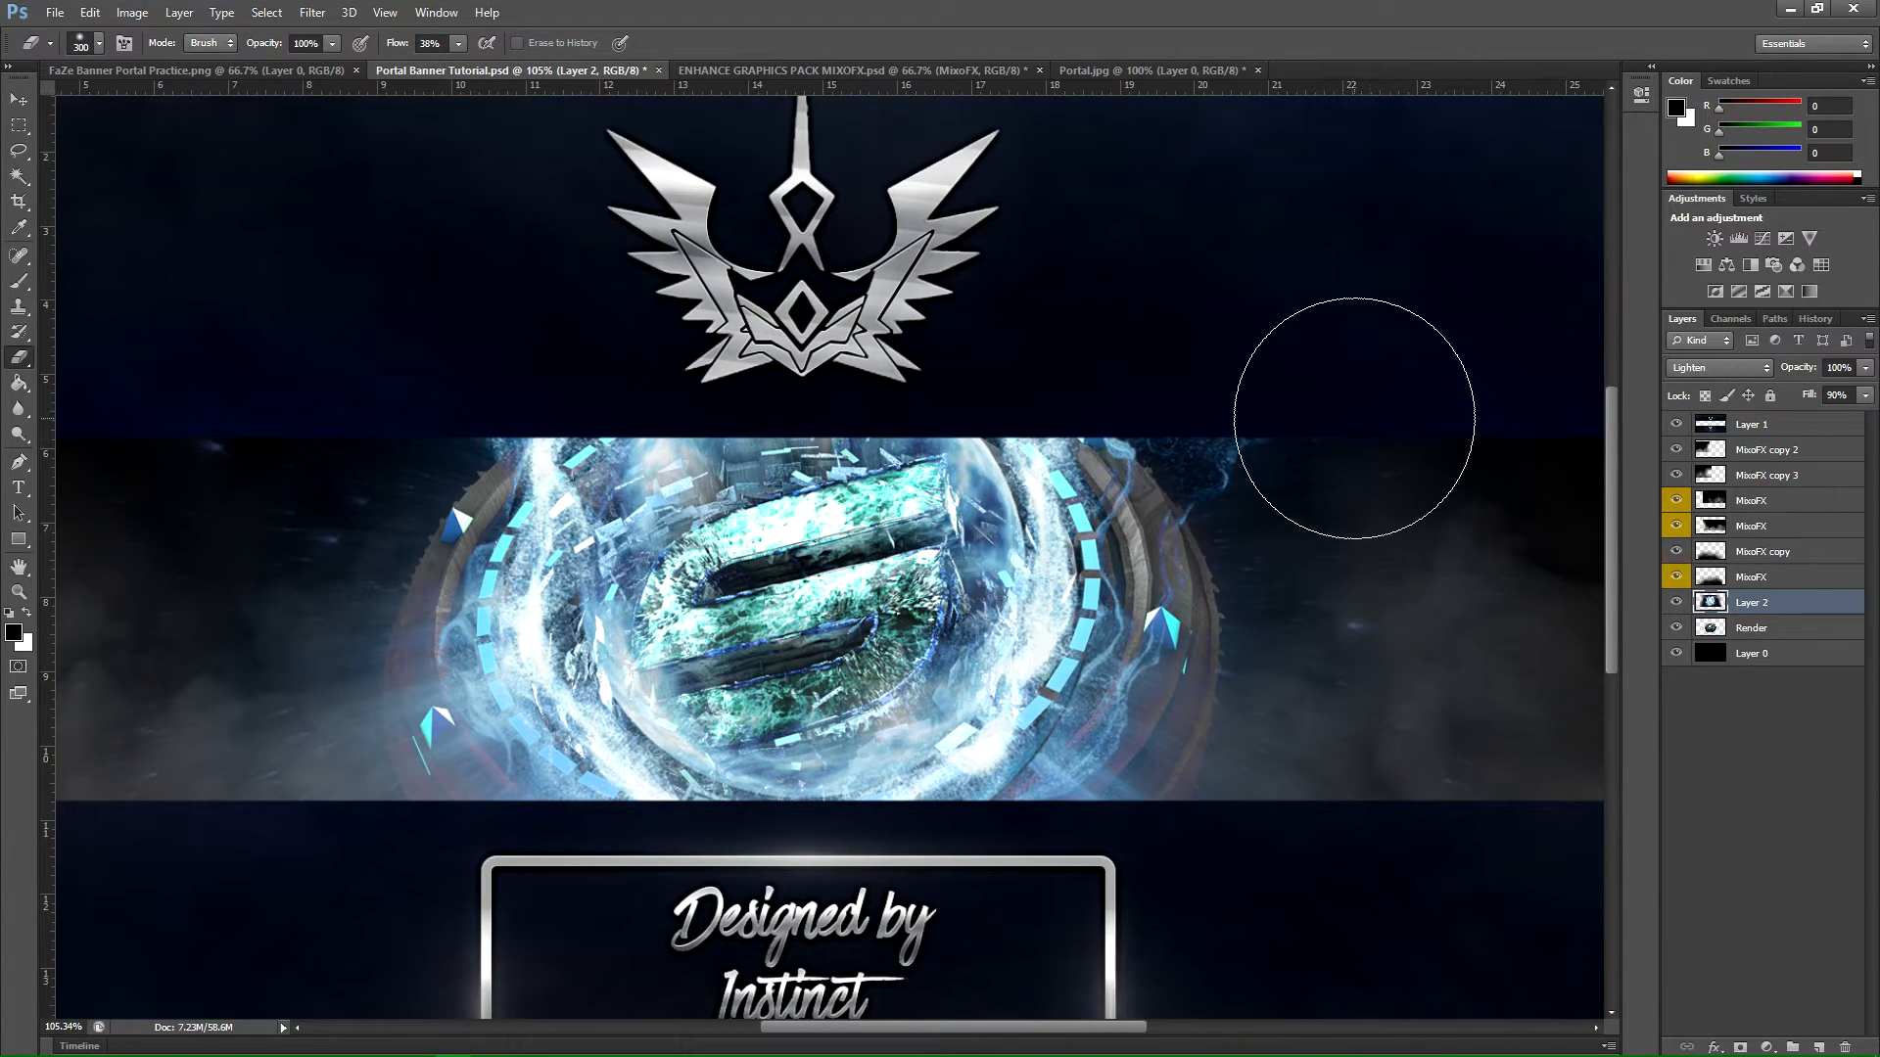
key(ctrl+alt+z)
key(ctrl+alt+z)
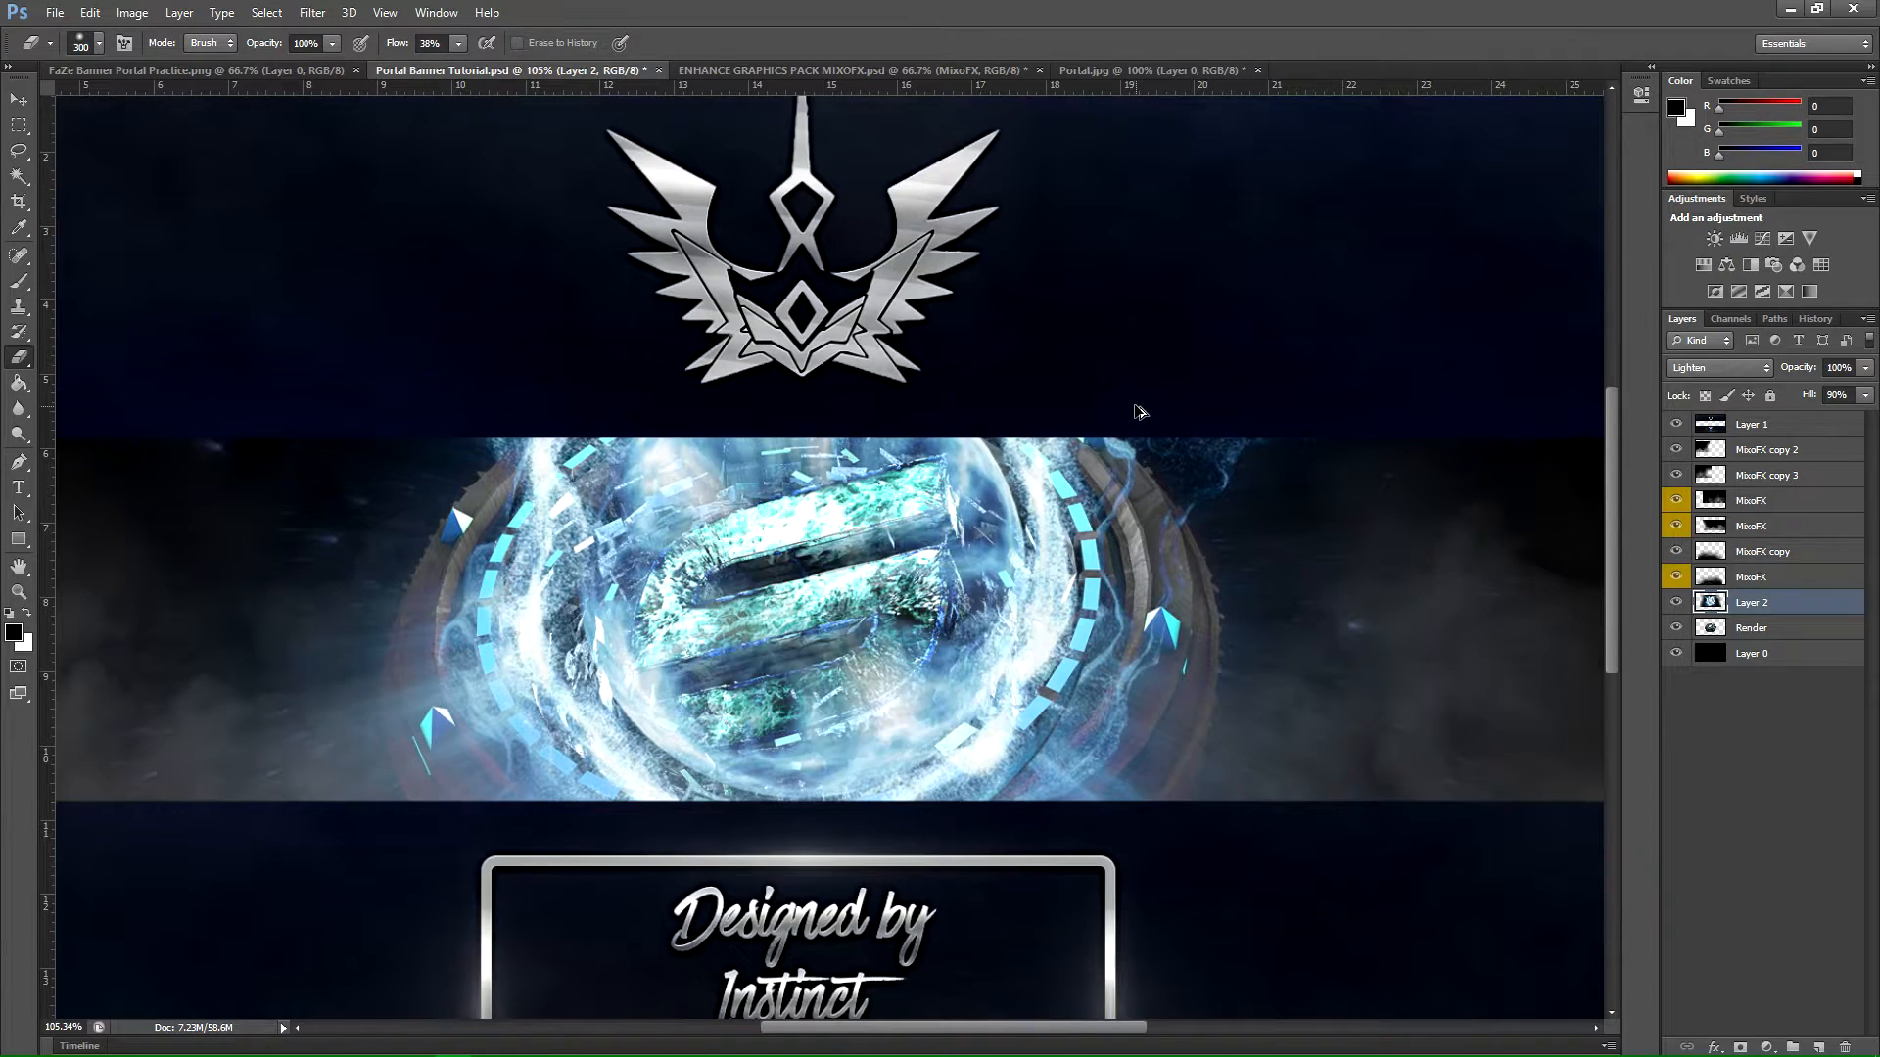
key(alt+z)
click(1846, 32)
key(alt+z)
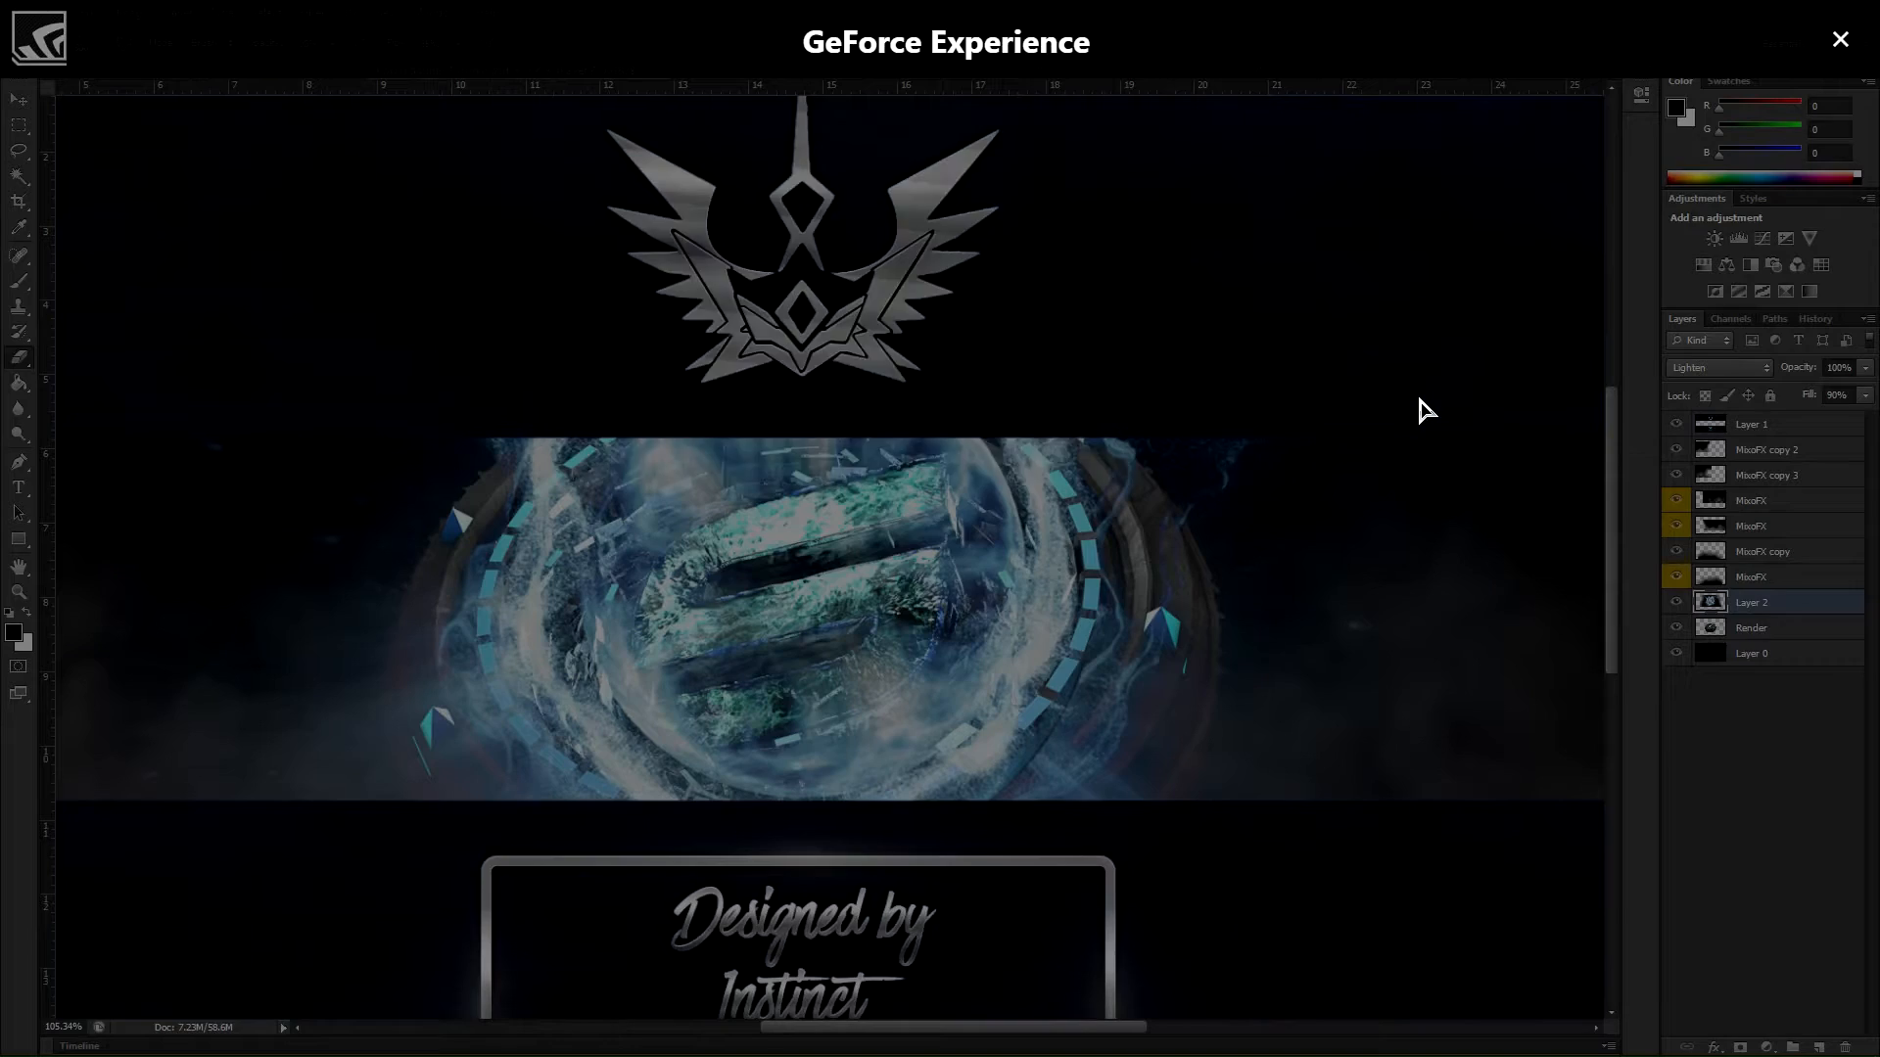
click(1841, 40)
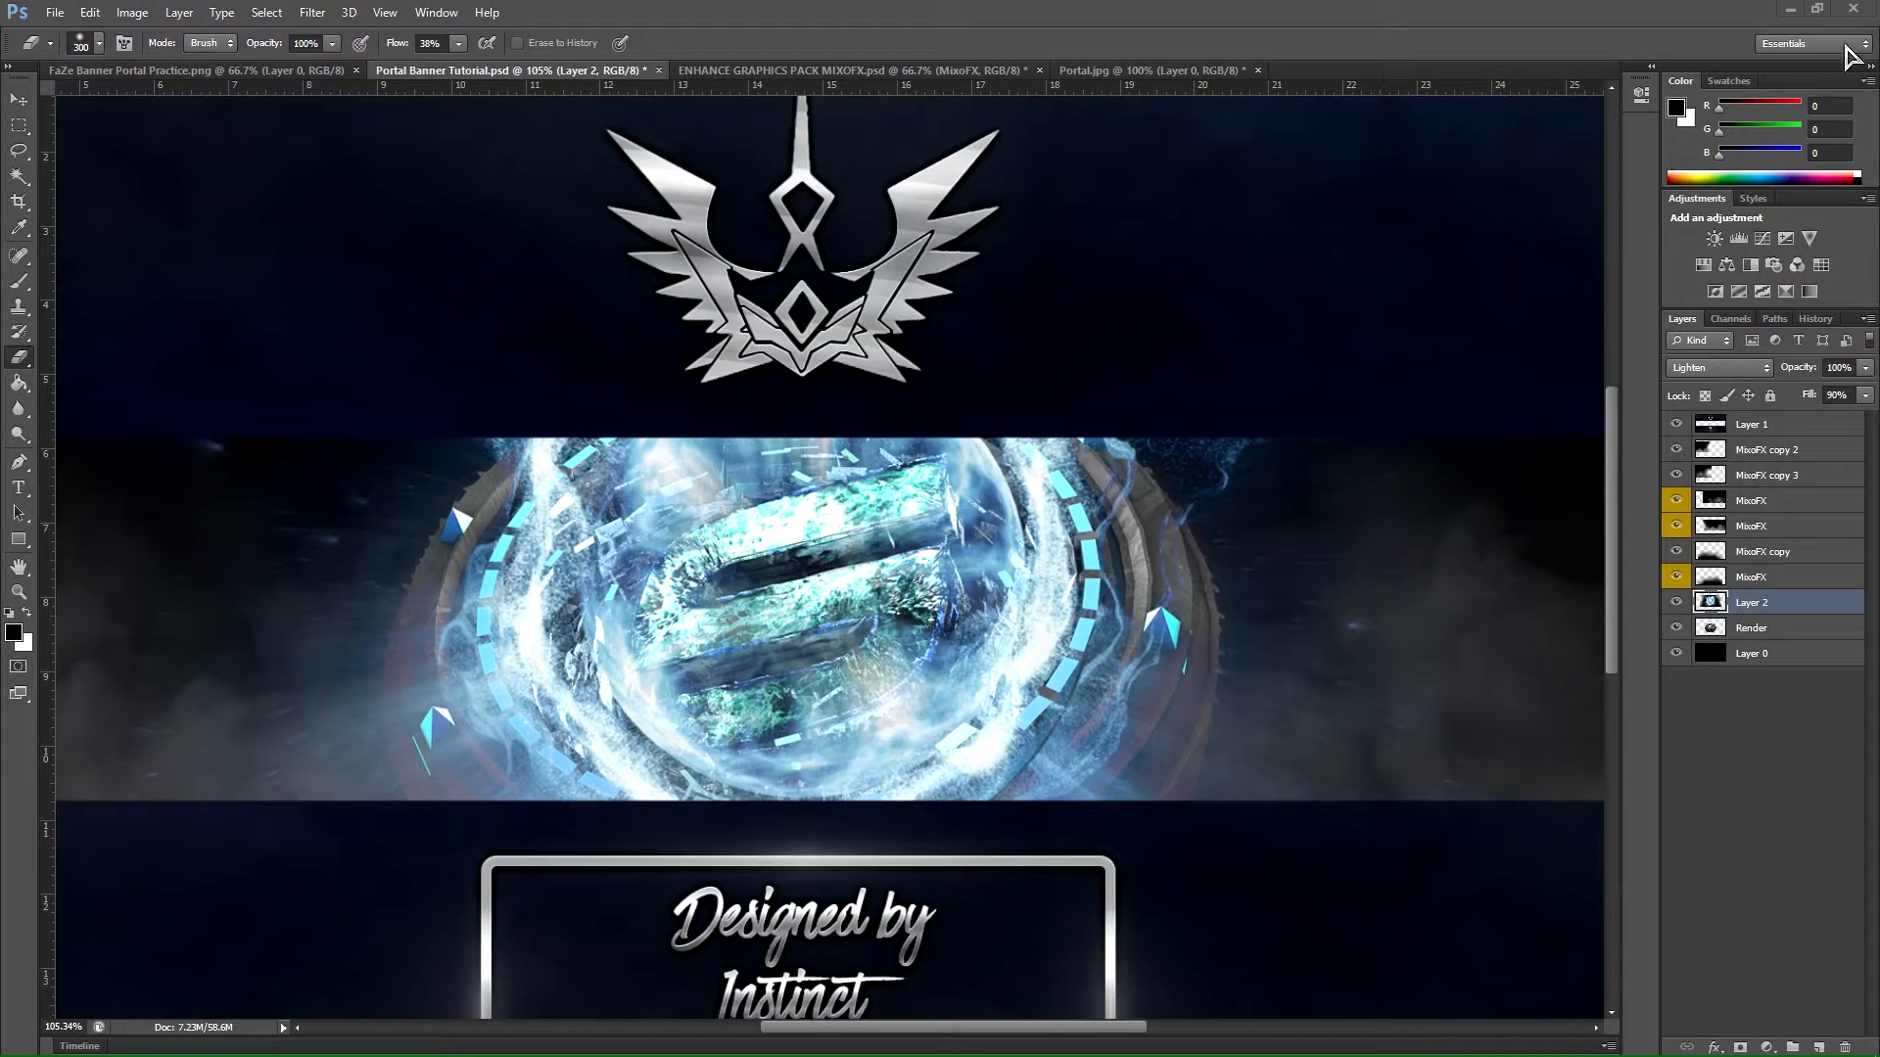
click(1676, 603)
click(1676, 603)
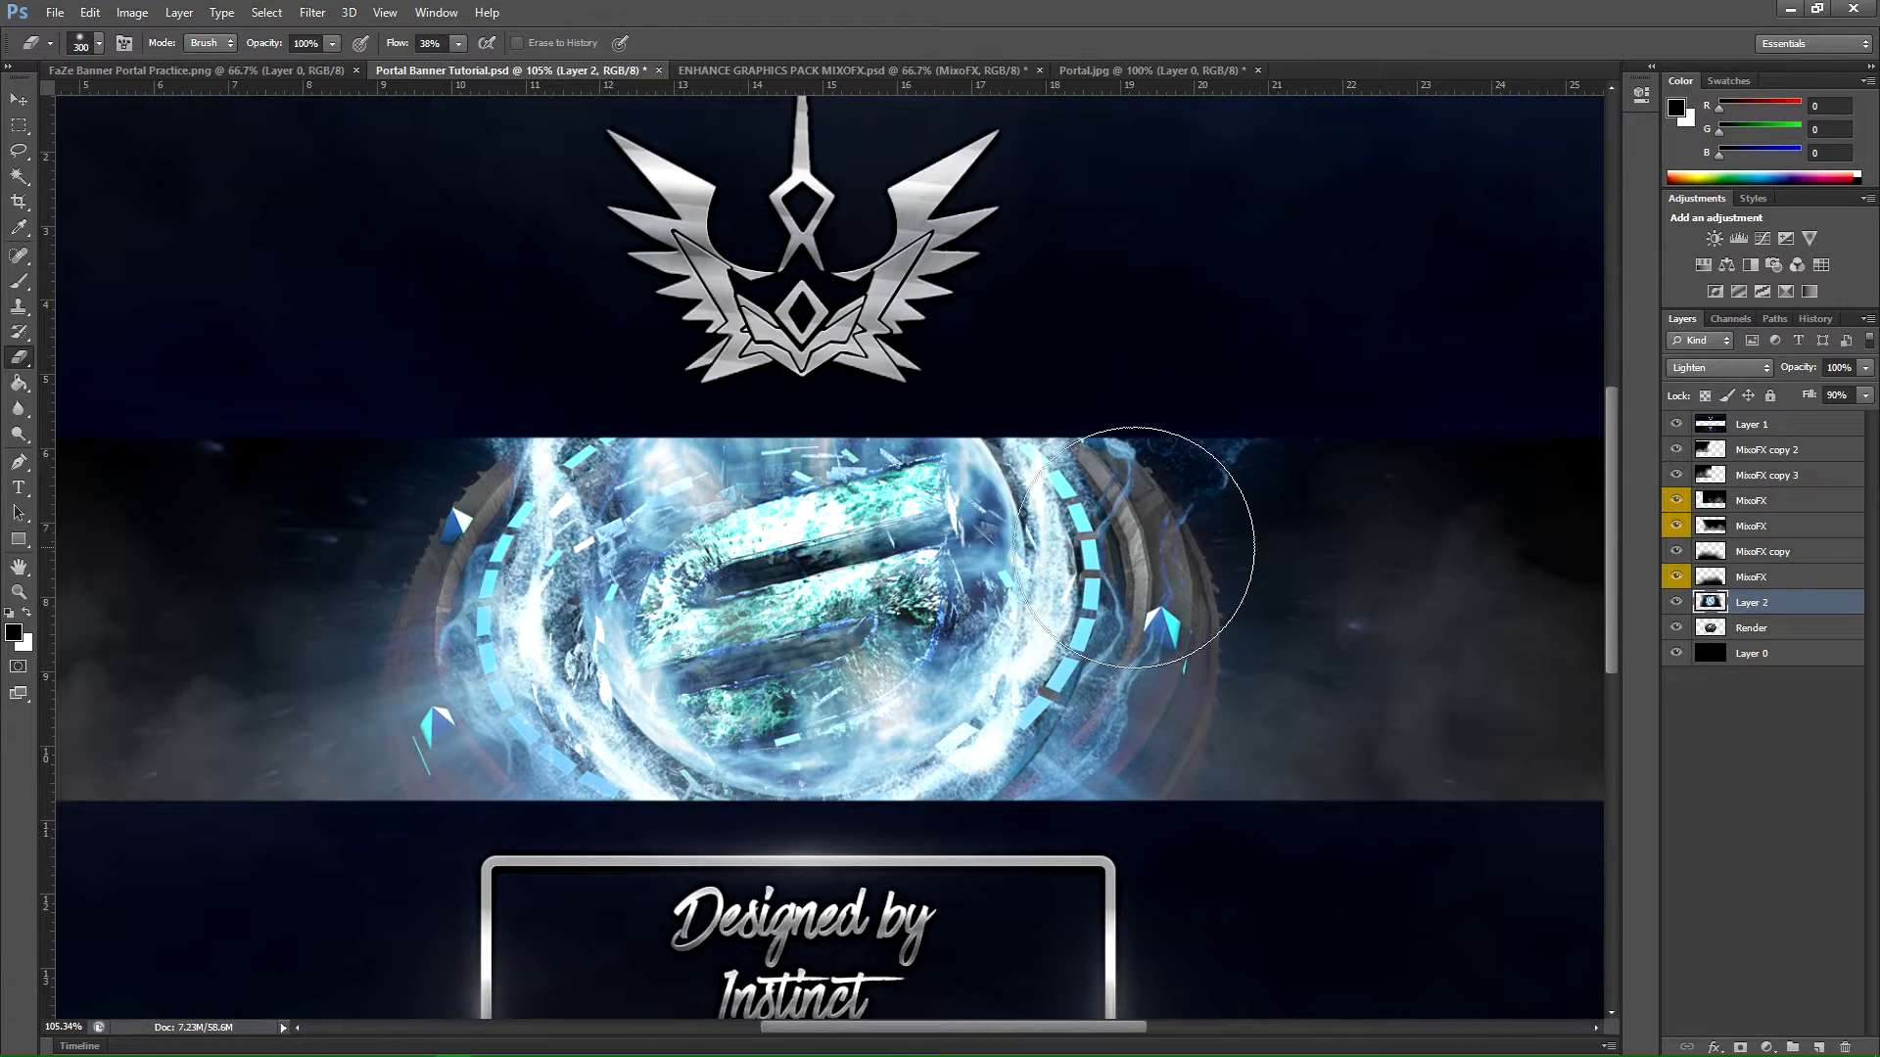
key(alt+z)
key(alt+z)
key(alt+z)
click(1841, 39)
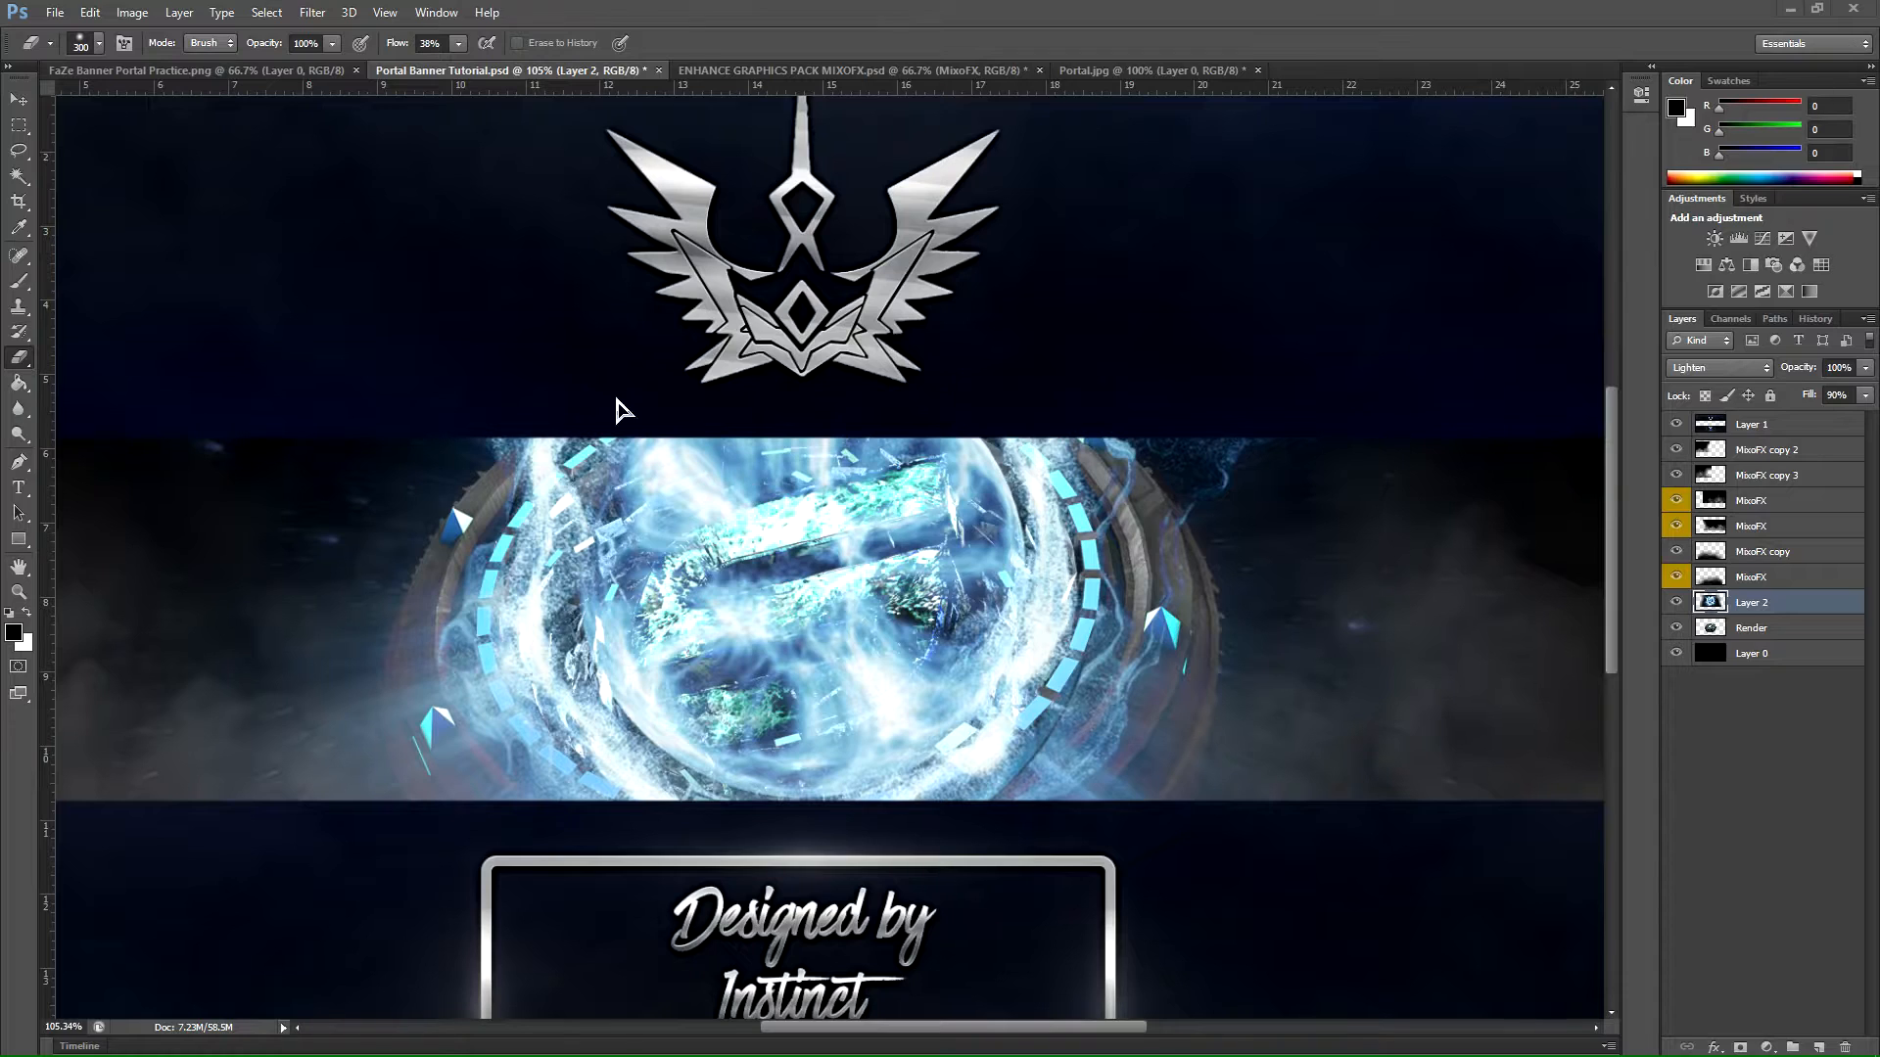
Step: Set the Eraser flow to 100% and erase Layer 2's portal energy over the middle of the central emblem
click(457, 43)
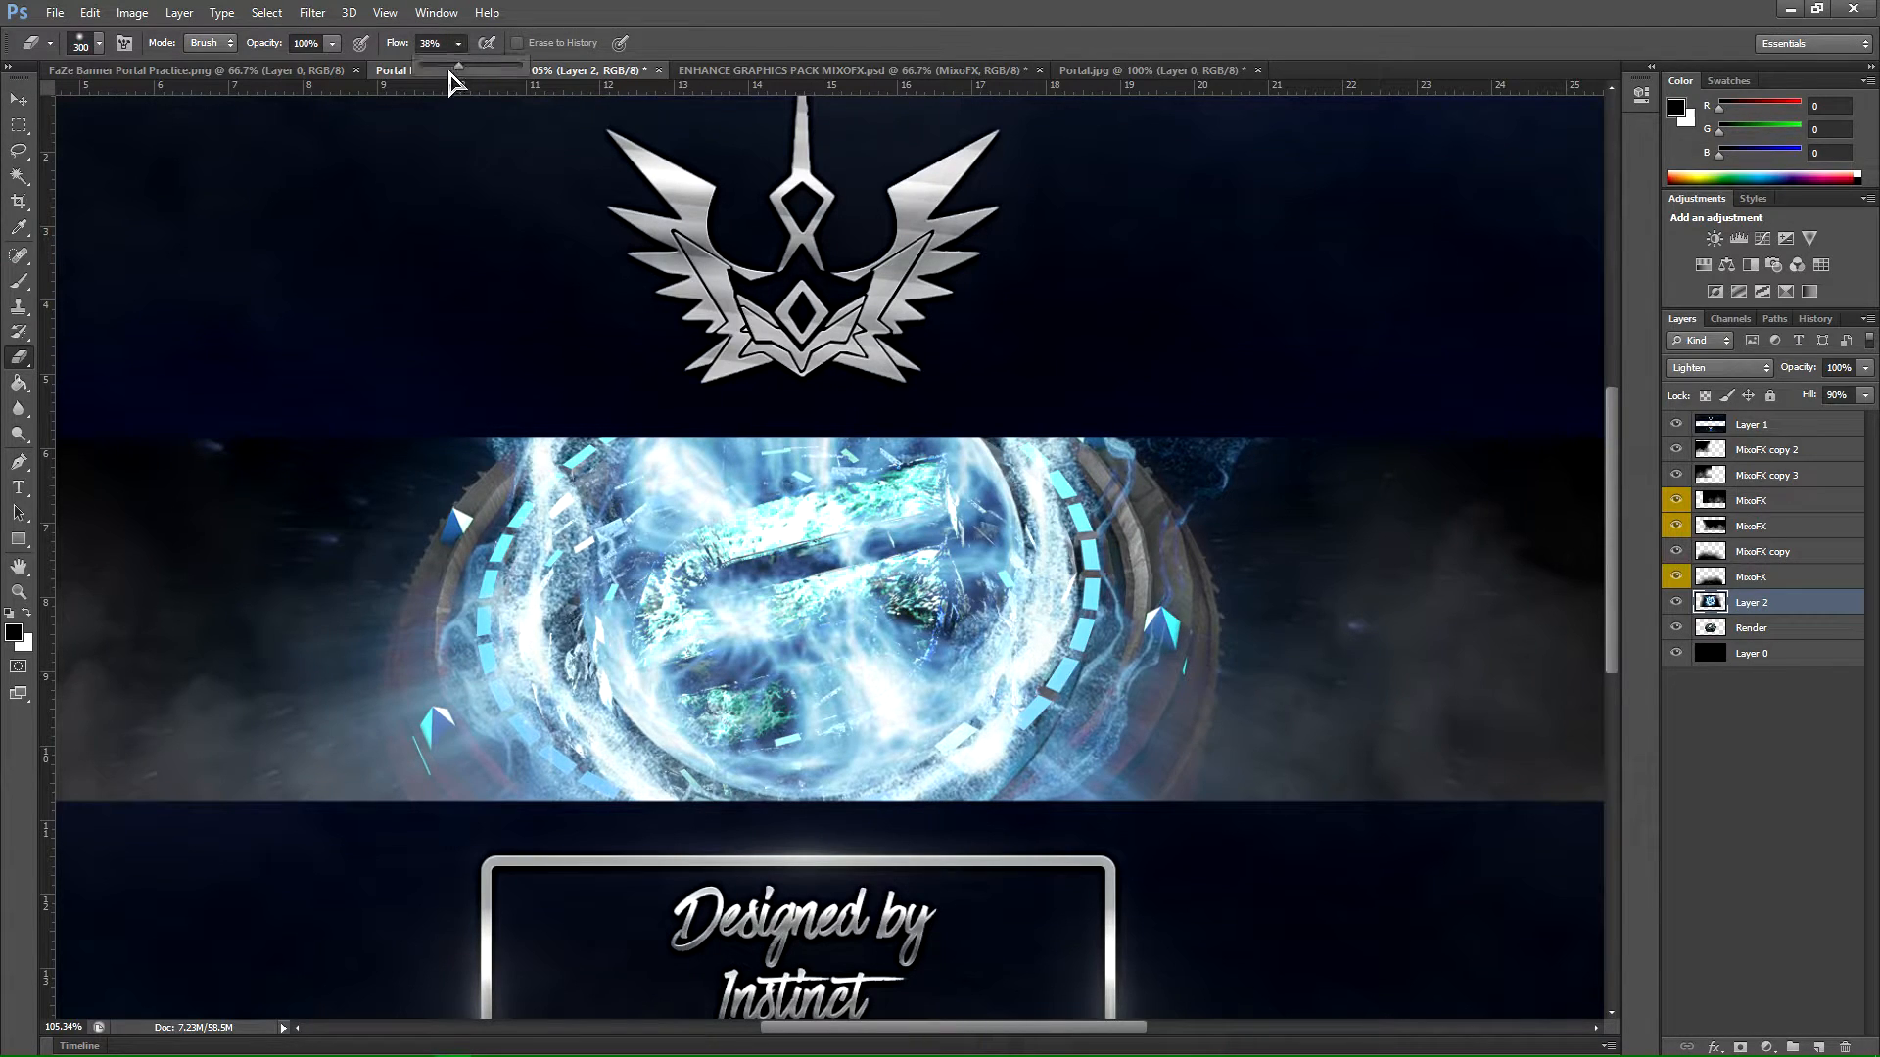
click(889, 47)
click(1332, 531)
mouse_move(767, 610)
mouse_down()
mouse_move(827, 578)
mouse_move(843, 608)
mouse_up()
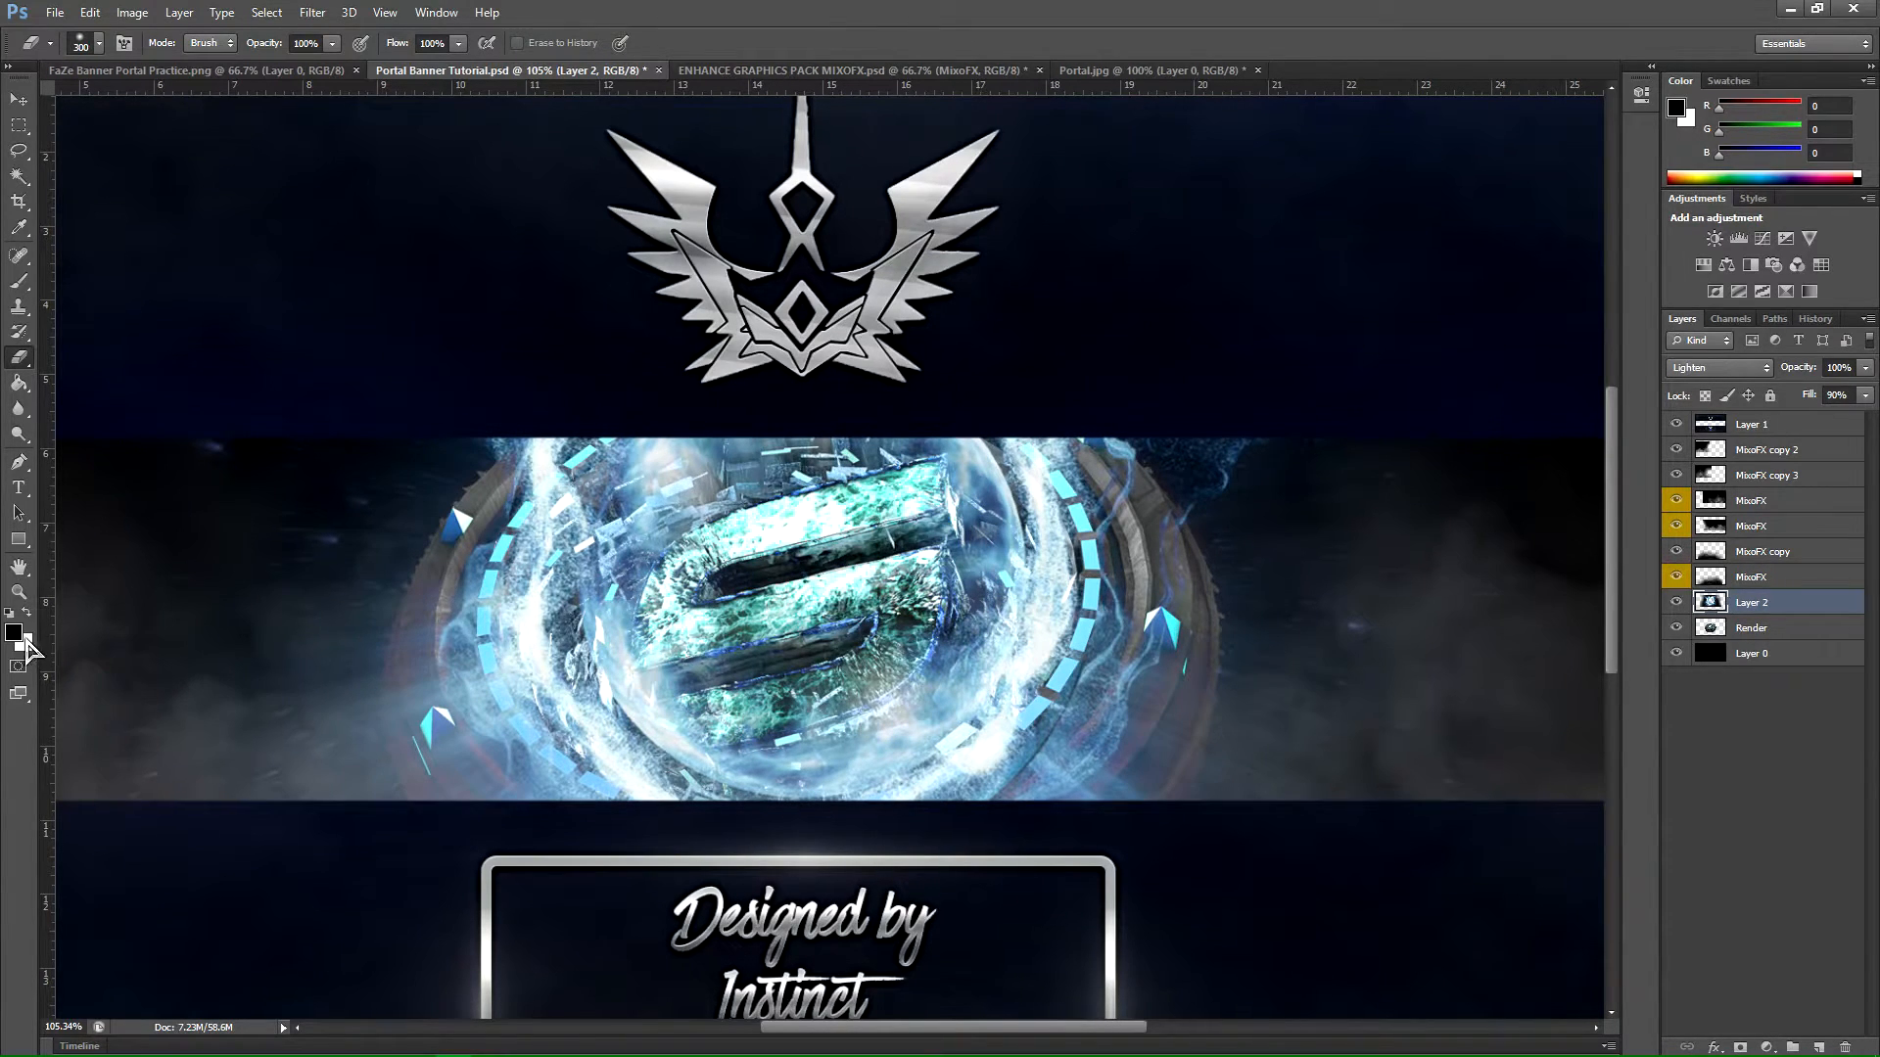
Step: Erase the remaining portal energy from the outer parts of the central emblem on Layer 2
click(19, 592)
drag(1018, 631, 936, 612)
drag(766, 587, 799, 588)
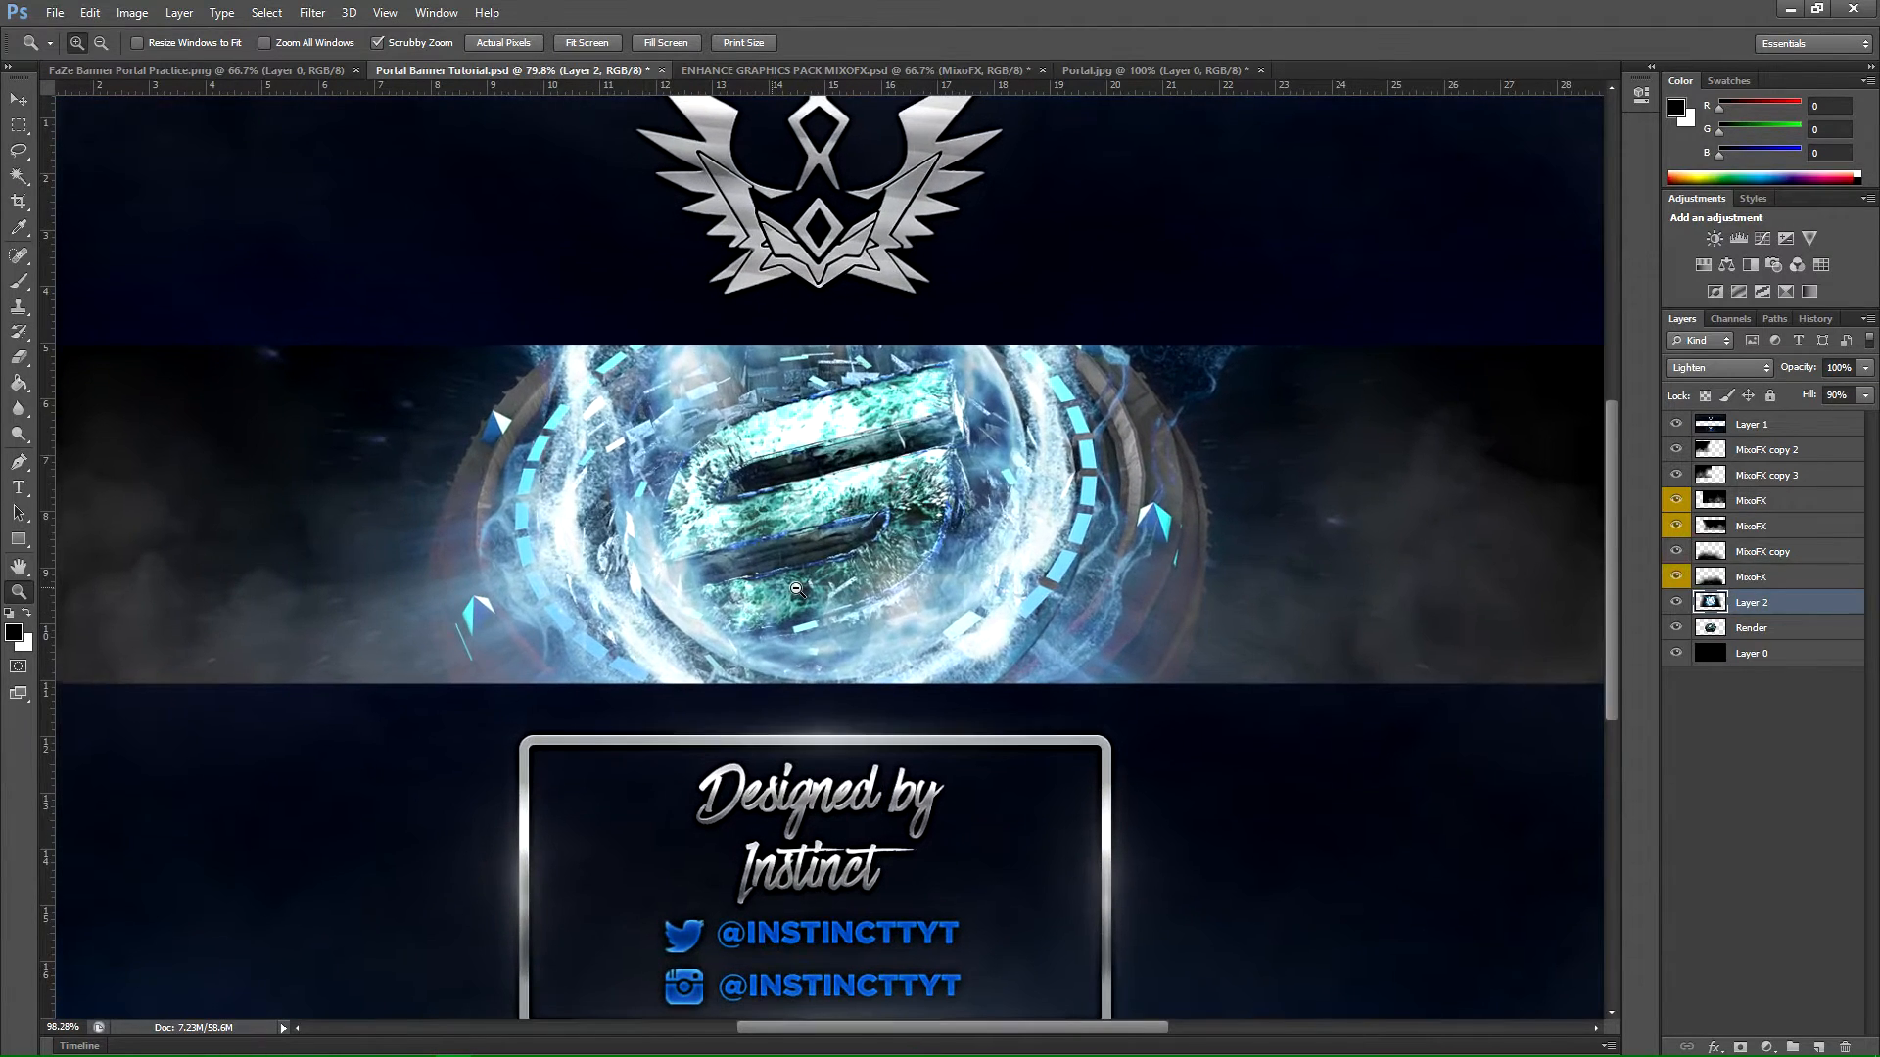
click(19, 357)
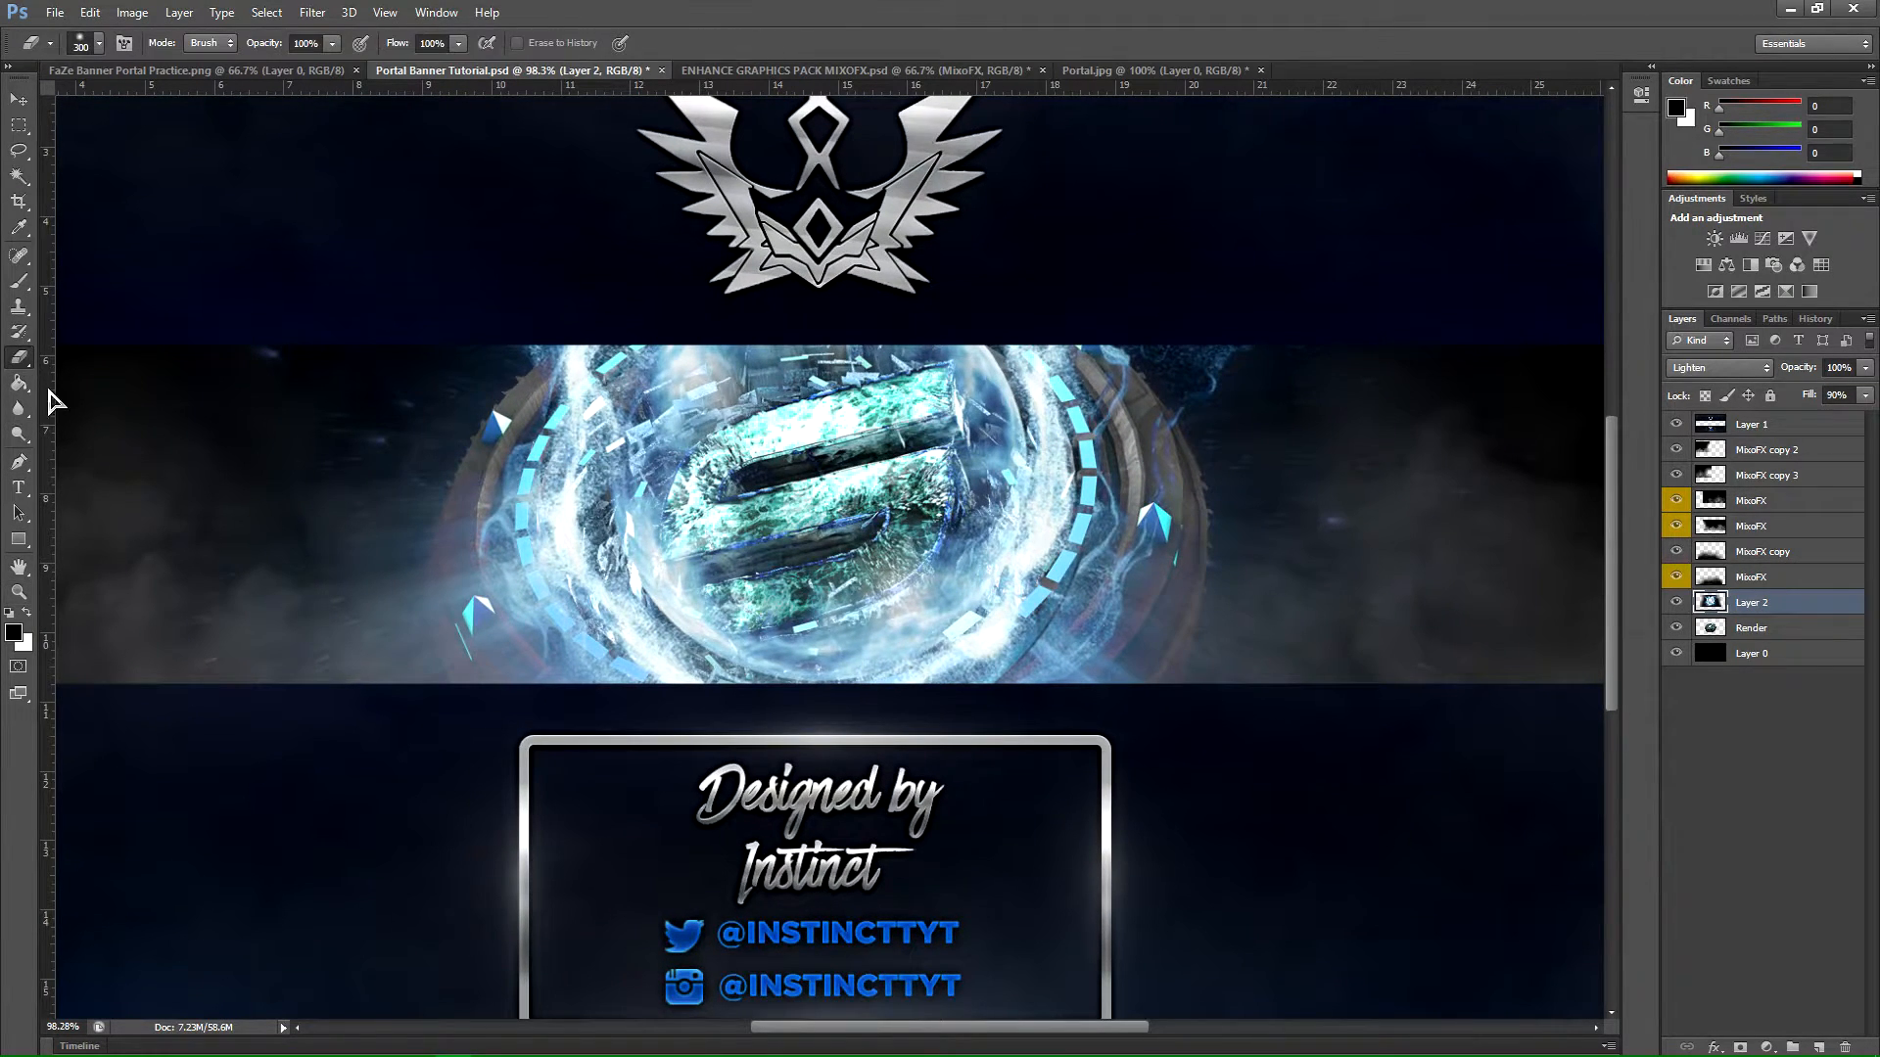
mouse_move(793, 529)
mouse_down()
mouse_move(827, 470)
mouse_move(807, 487)
mouse_move(842, 549)
mouse_move(812, 441)
mouse_move(881, 509)
mouse_move(801, 509)
mouse_move(754, 538)
mouse_move(891, 441)
mouse_up()
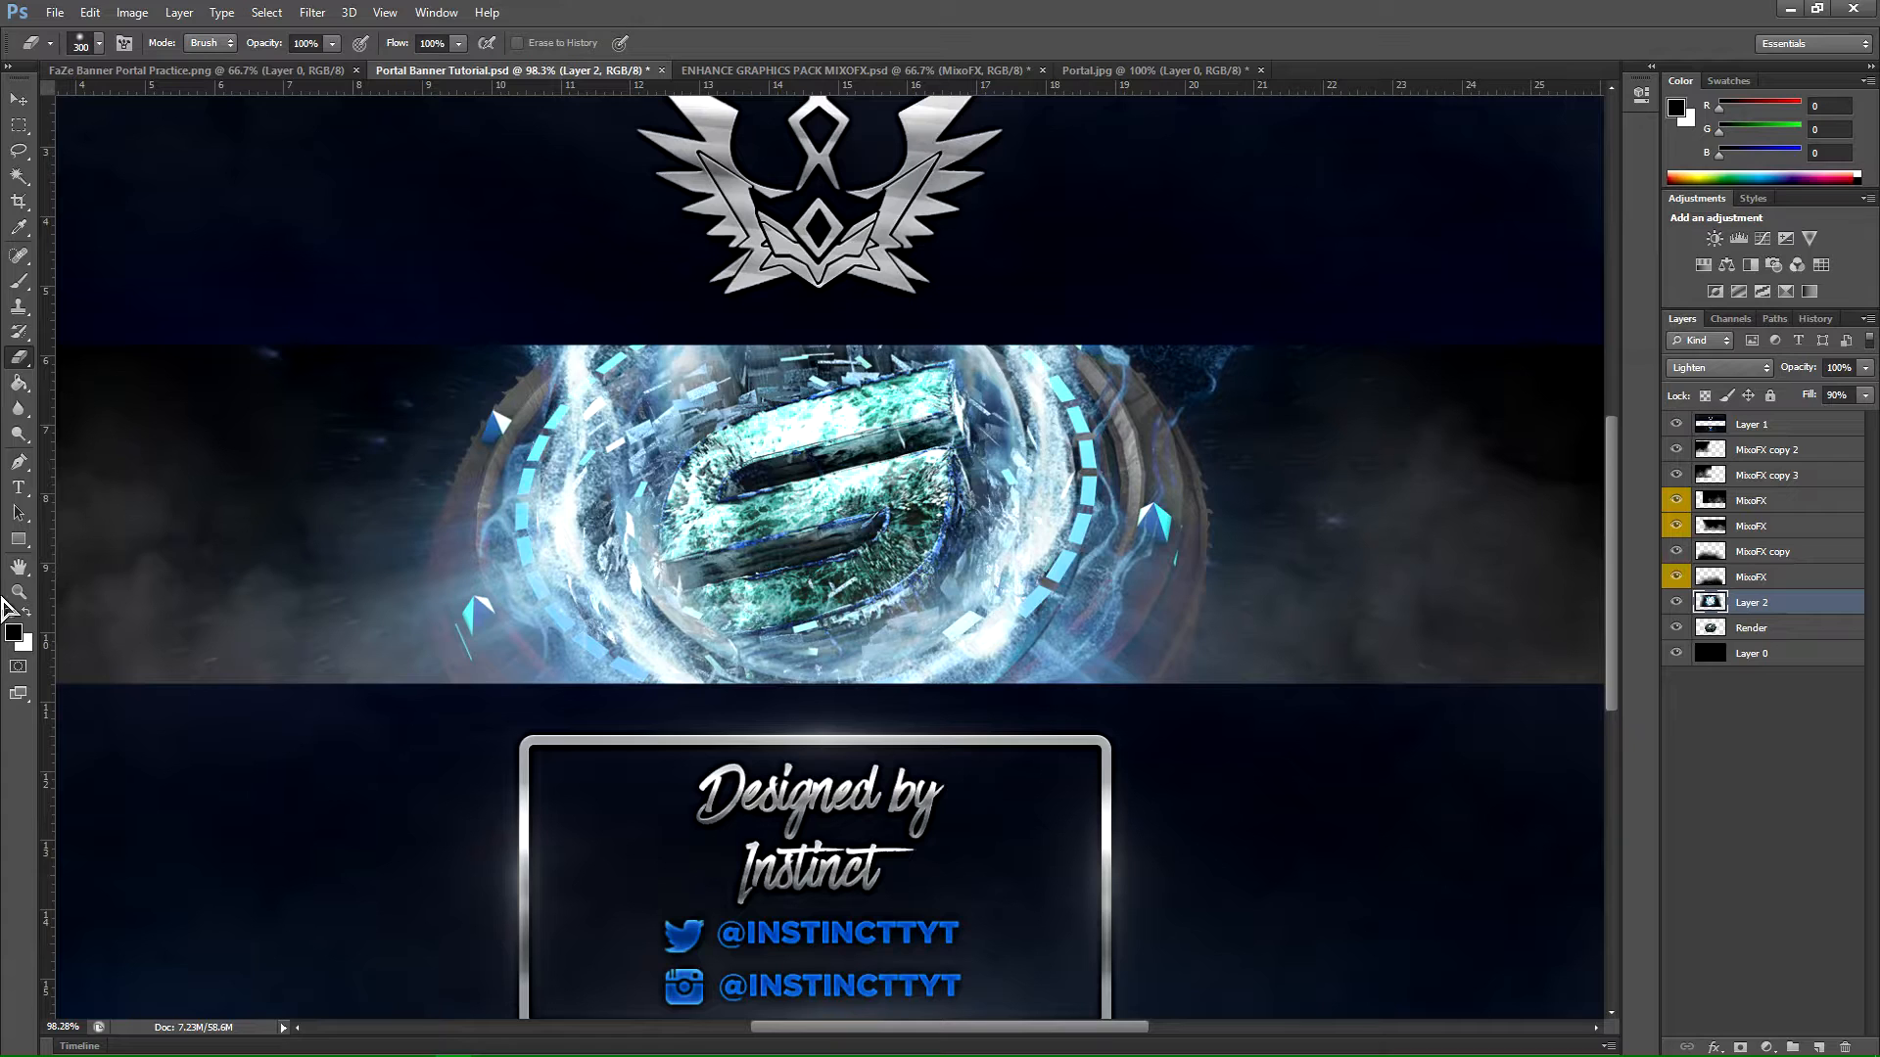
Step: Compare the whole banner with the reference in FaZe Banner Portal Practice.png, examining the portal glow around the emblem
click(19, 592)
mouse_move(843, 621)
mouse_down()
mouse_move(772, 636)
mouse_move(788, 636)
mouse_up()
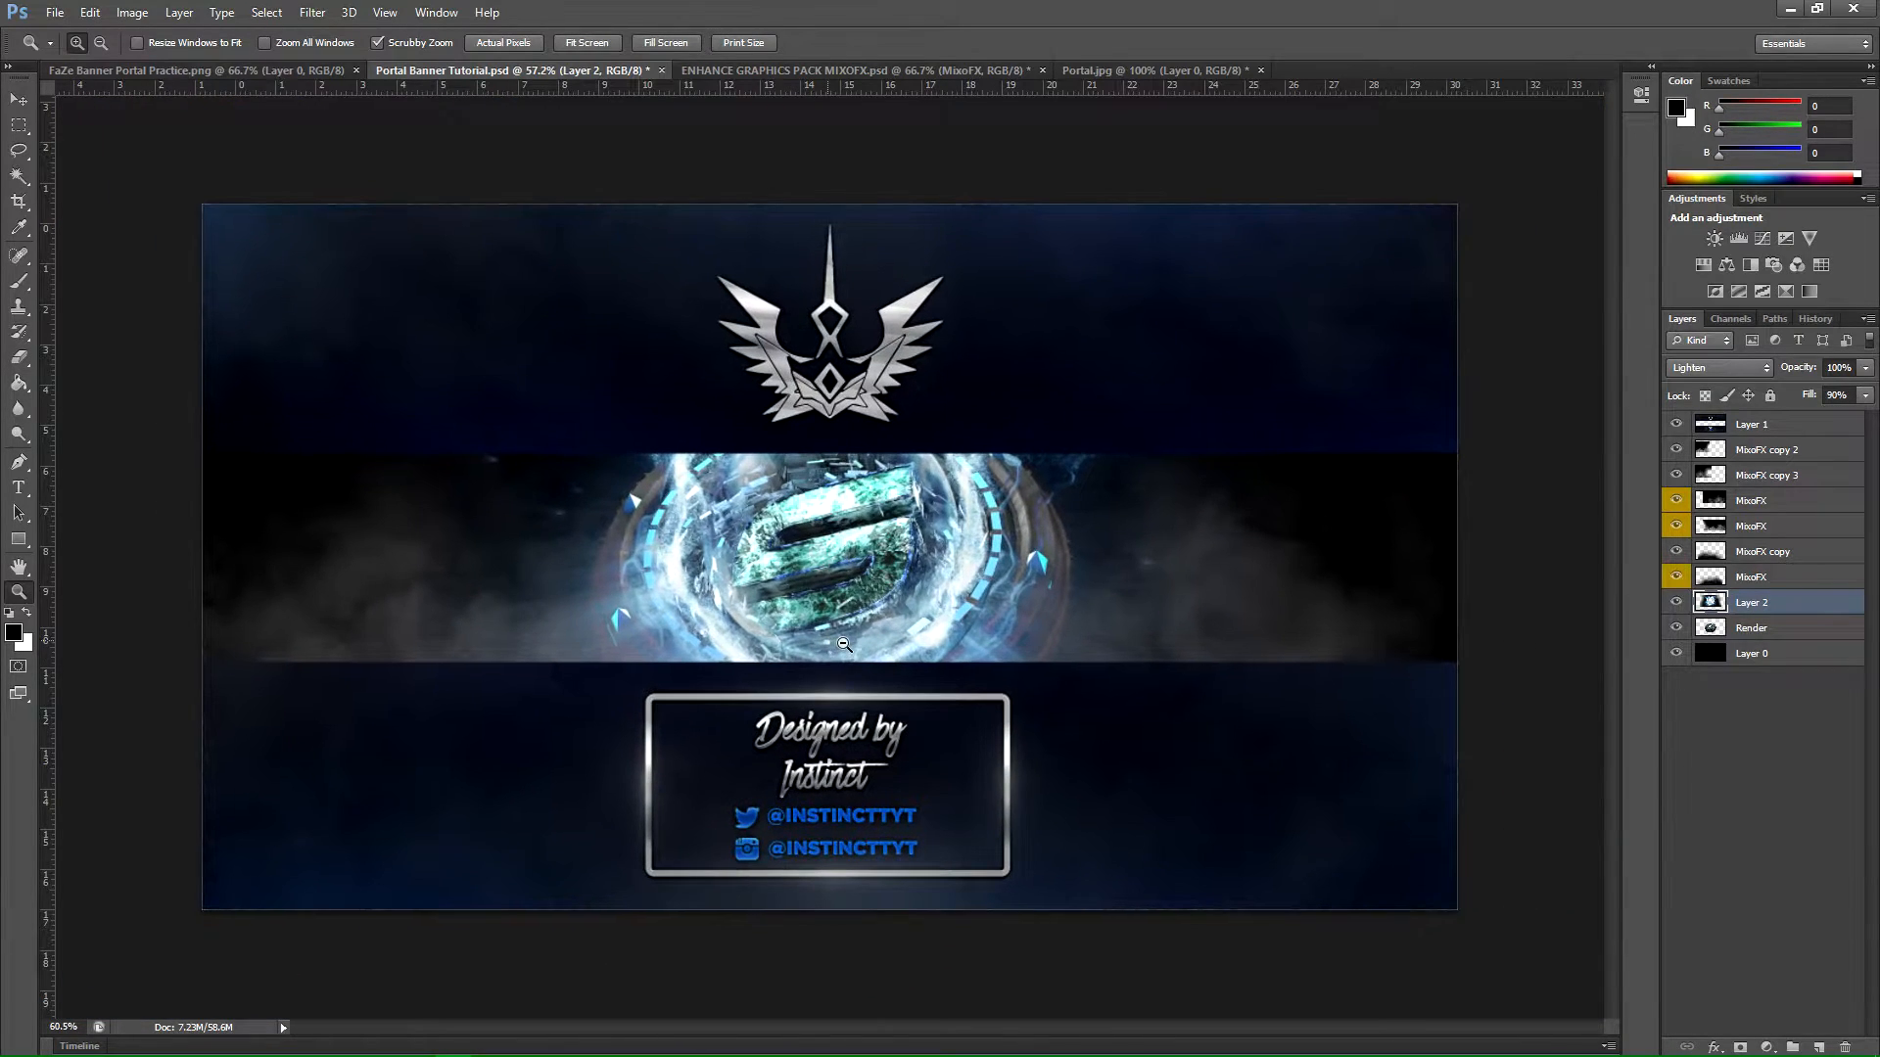
drag(921, 700, 890, 822)
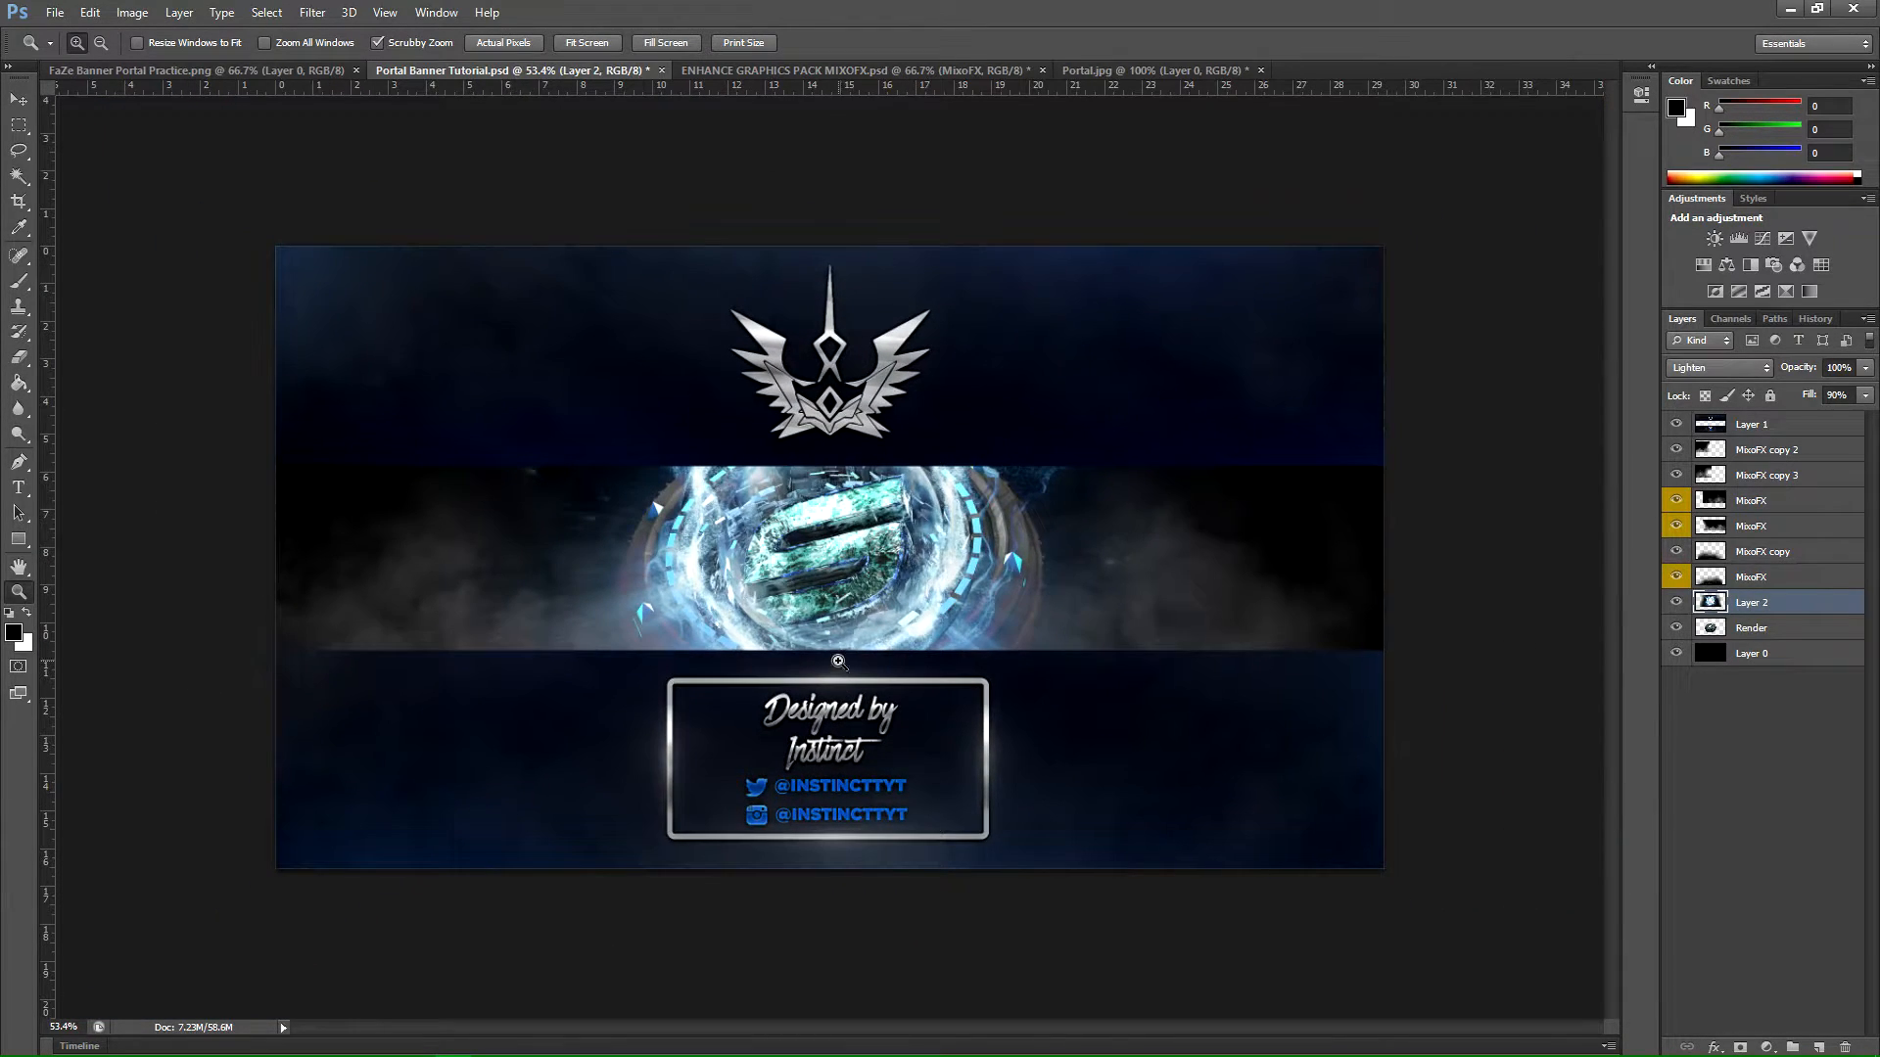
mouse_move(827, 619)
mouse_down()
mouse_move(879, 616)
mouse_move(848, 616)
mouse_up()
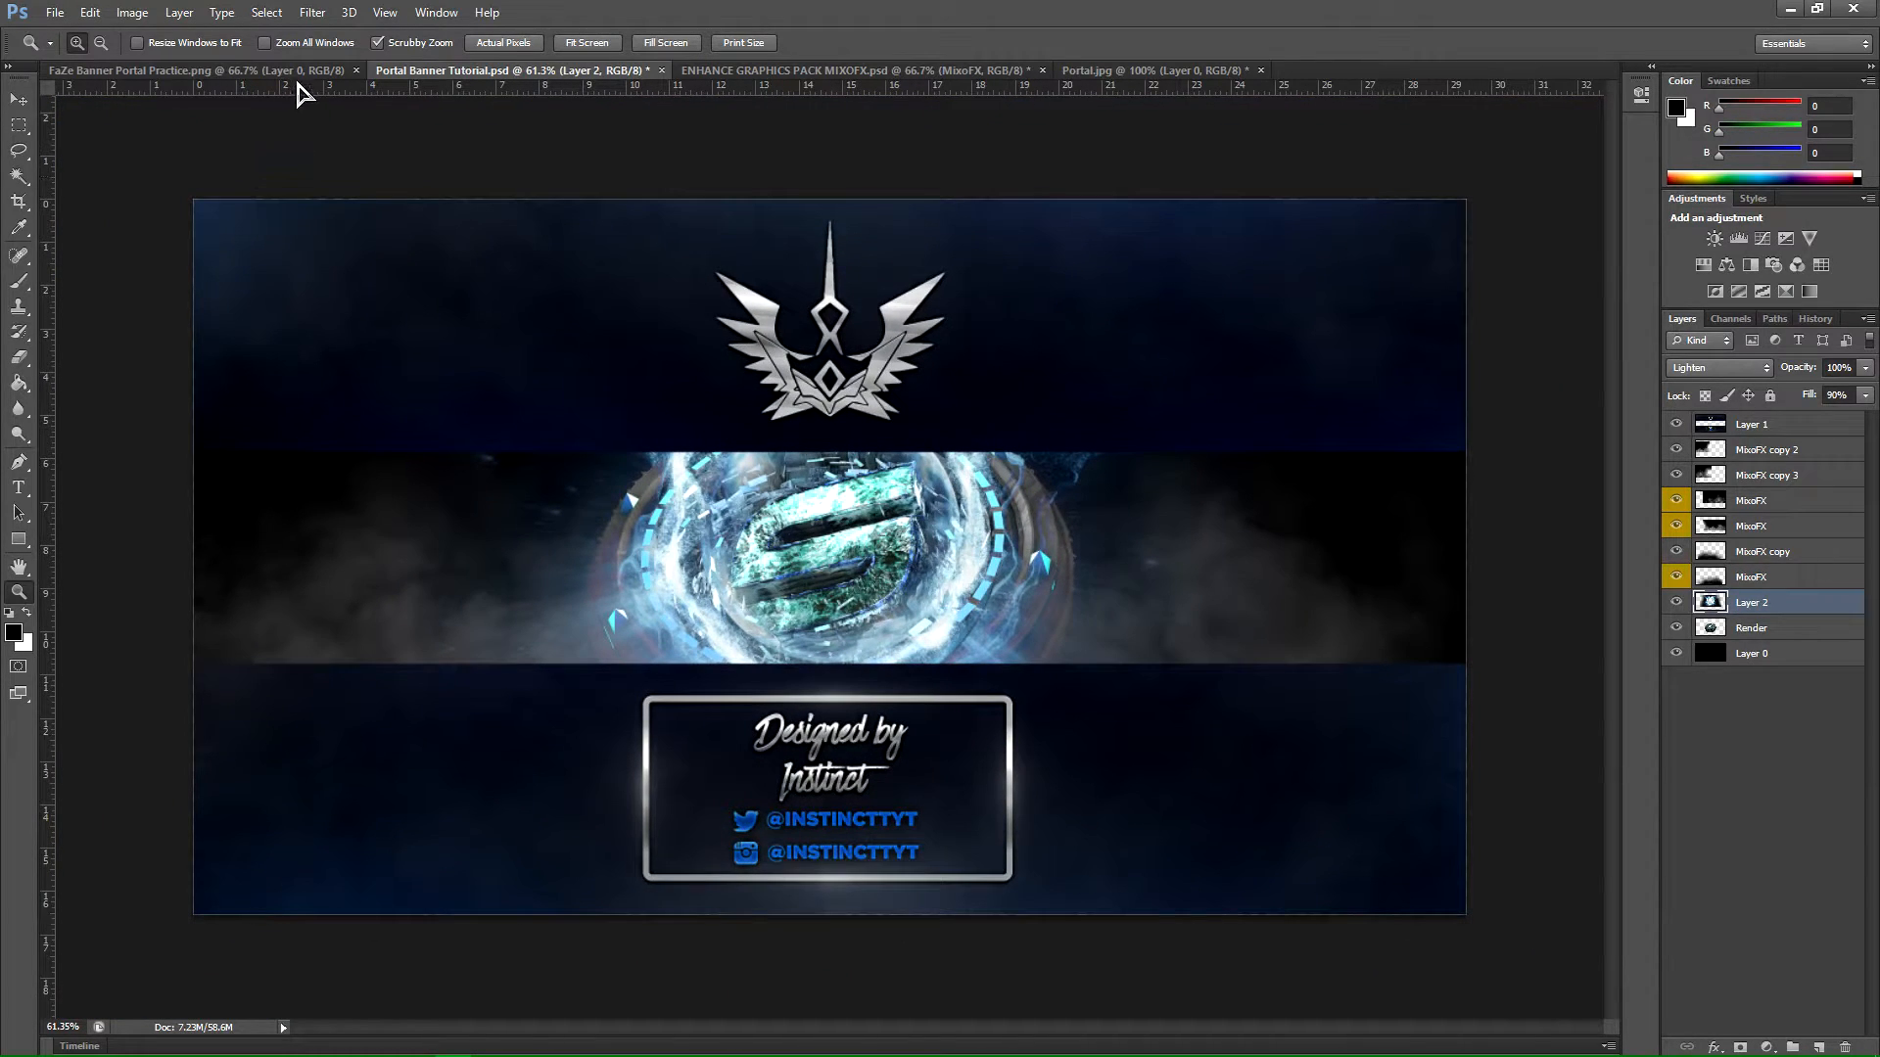
click(289, 71)
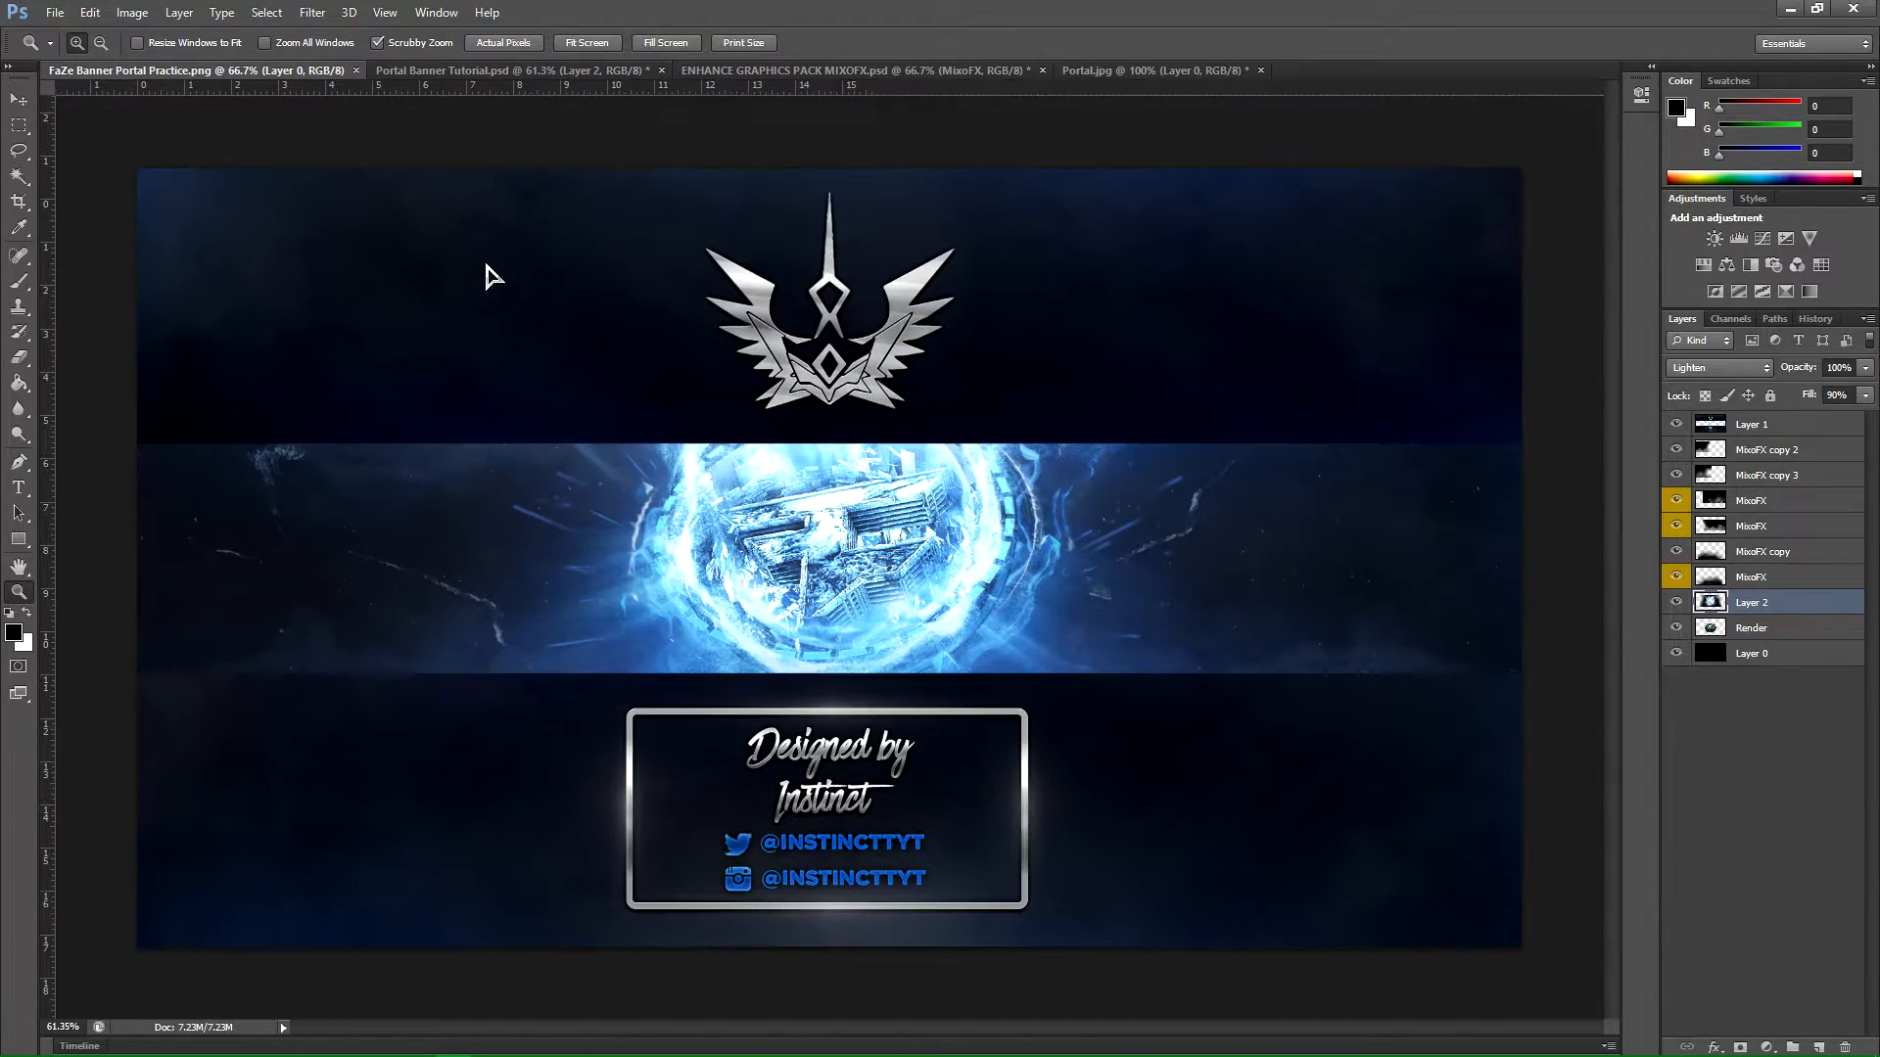
click(494, 69)
drag(883, 614, 447, 418)
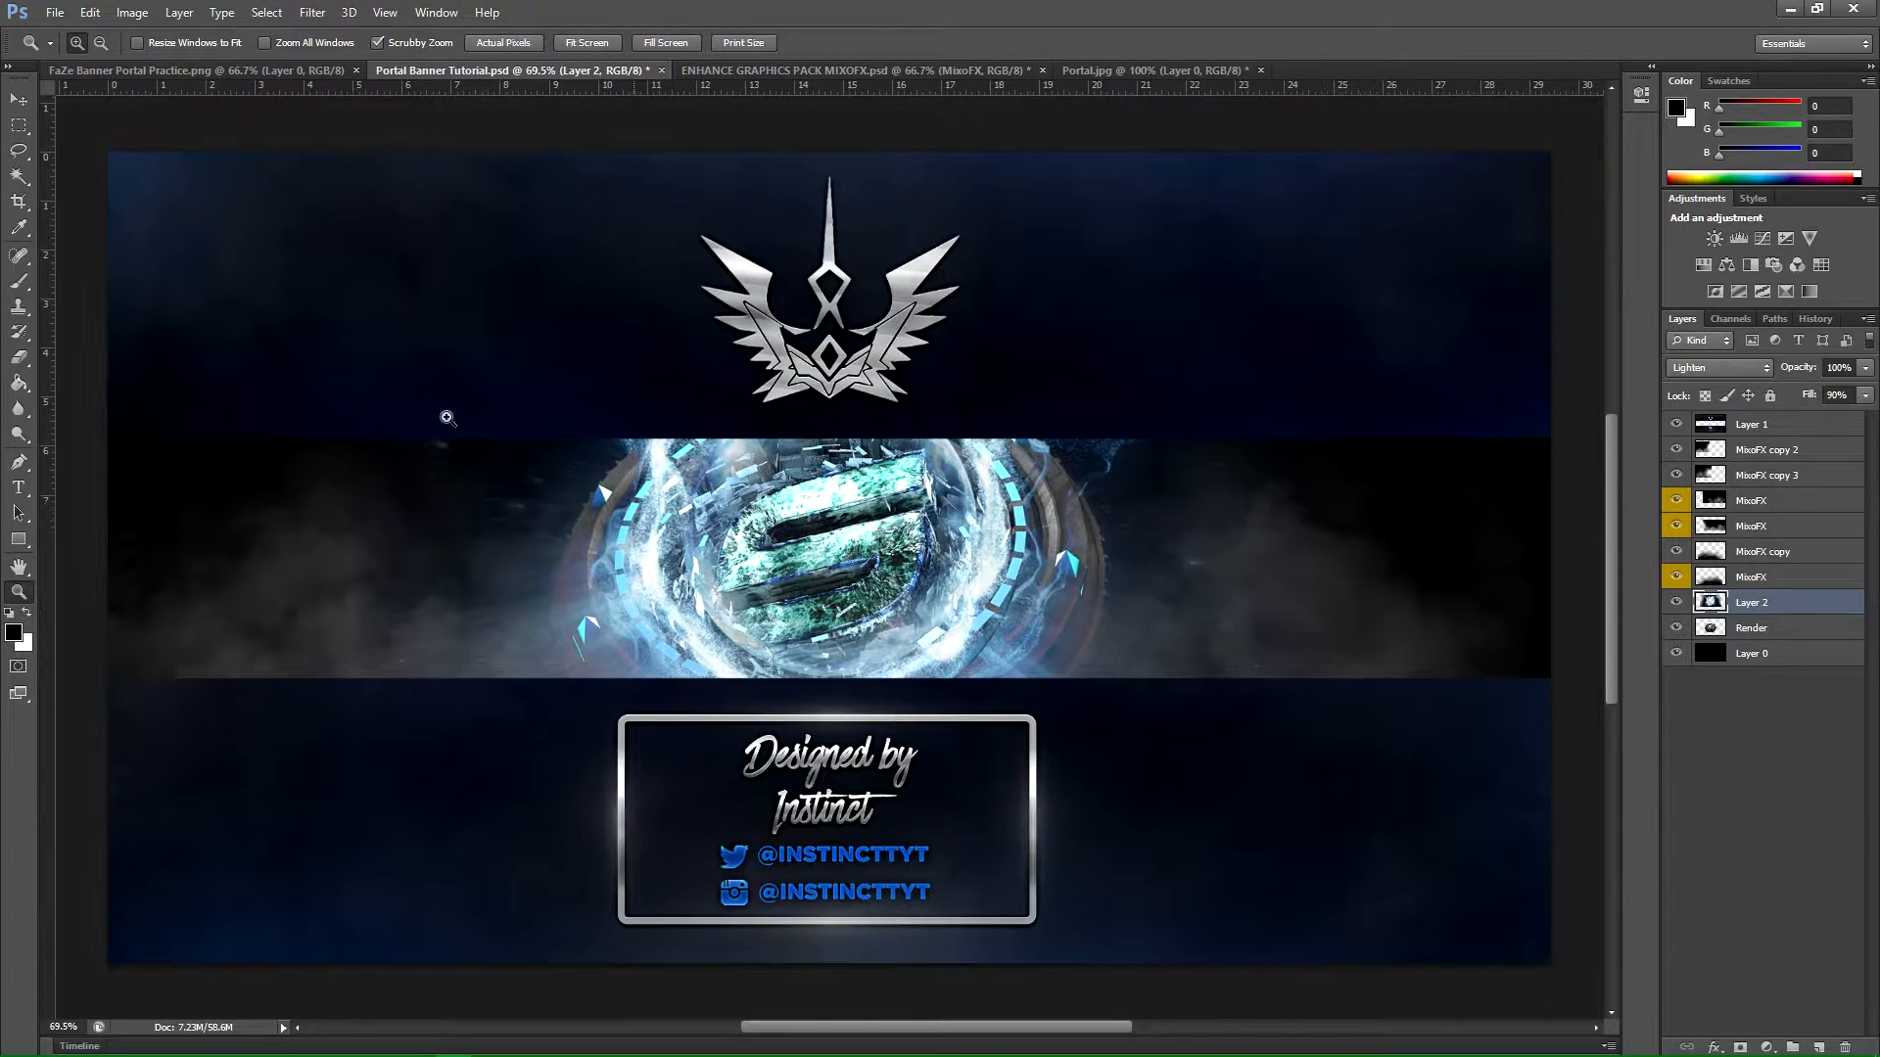
click(235, 72)
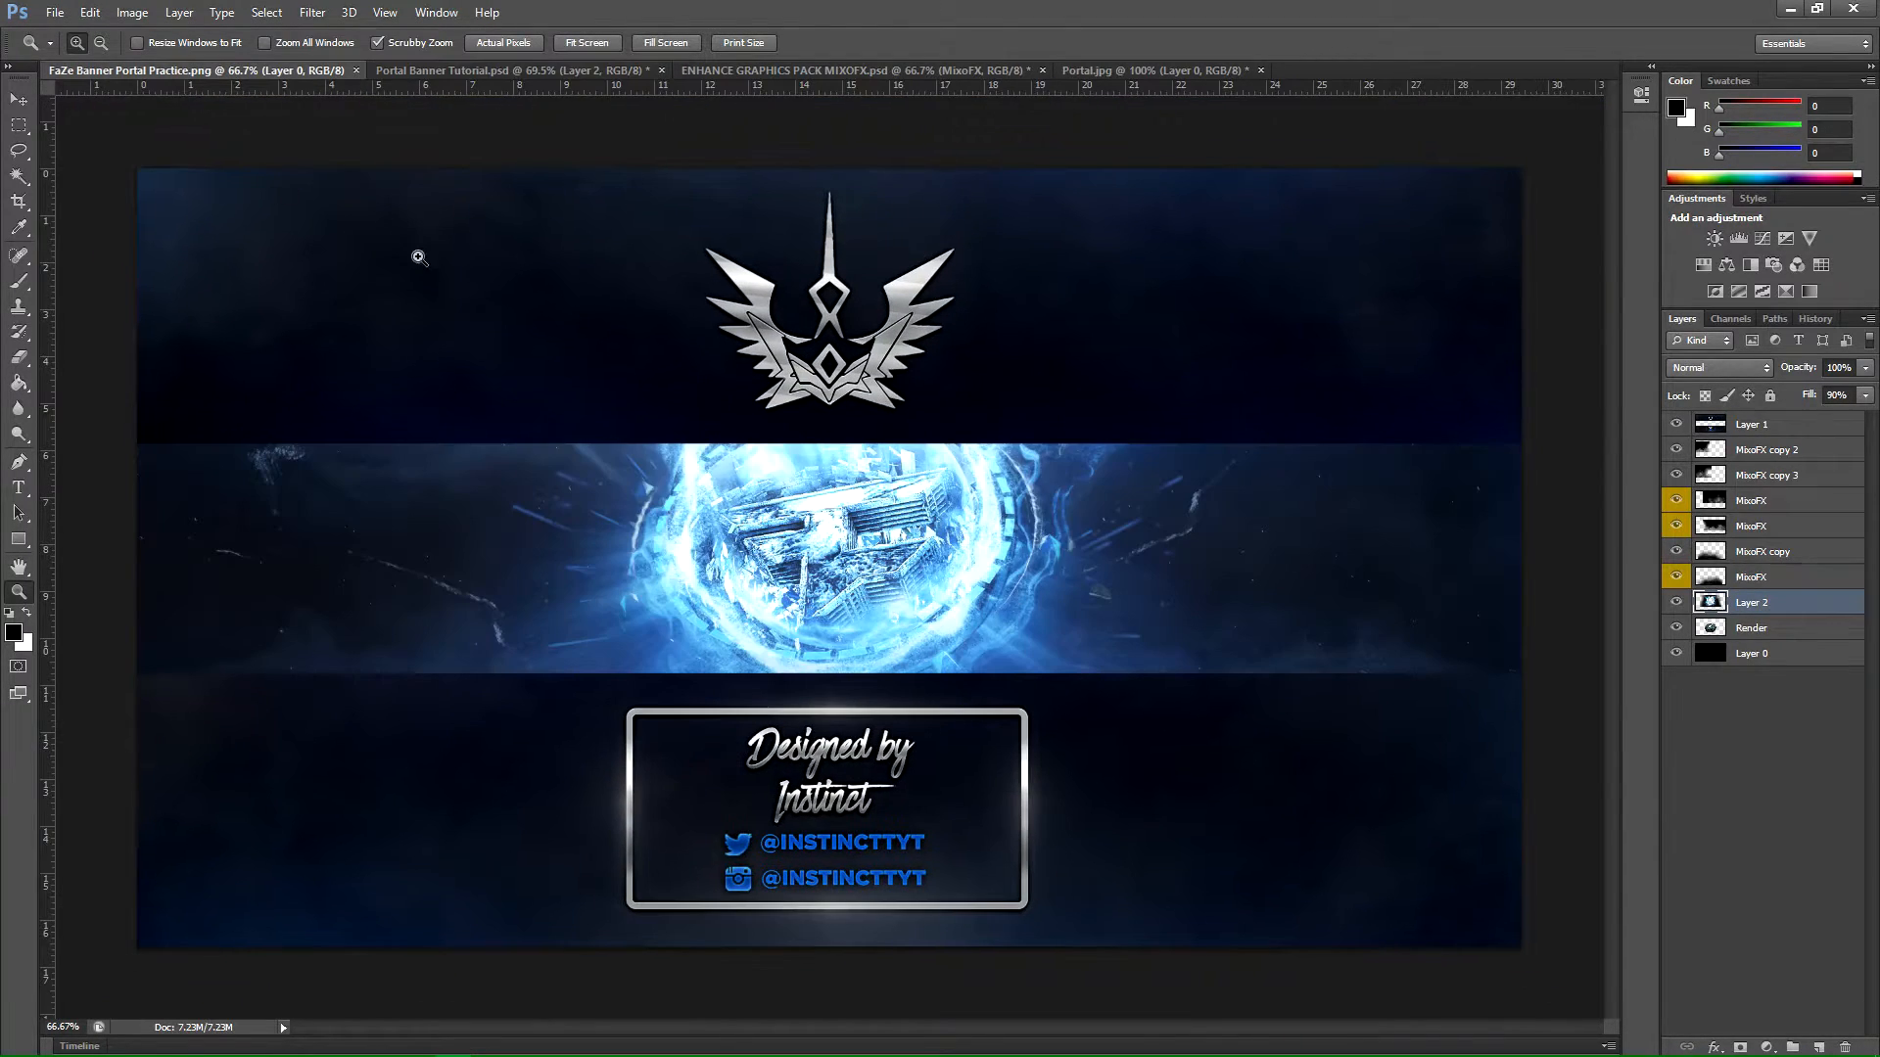
click(835, 588)
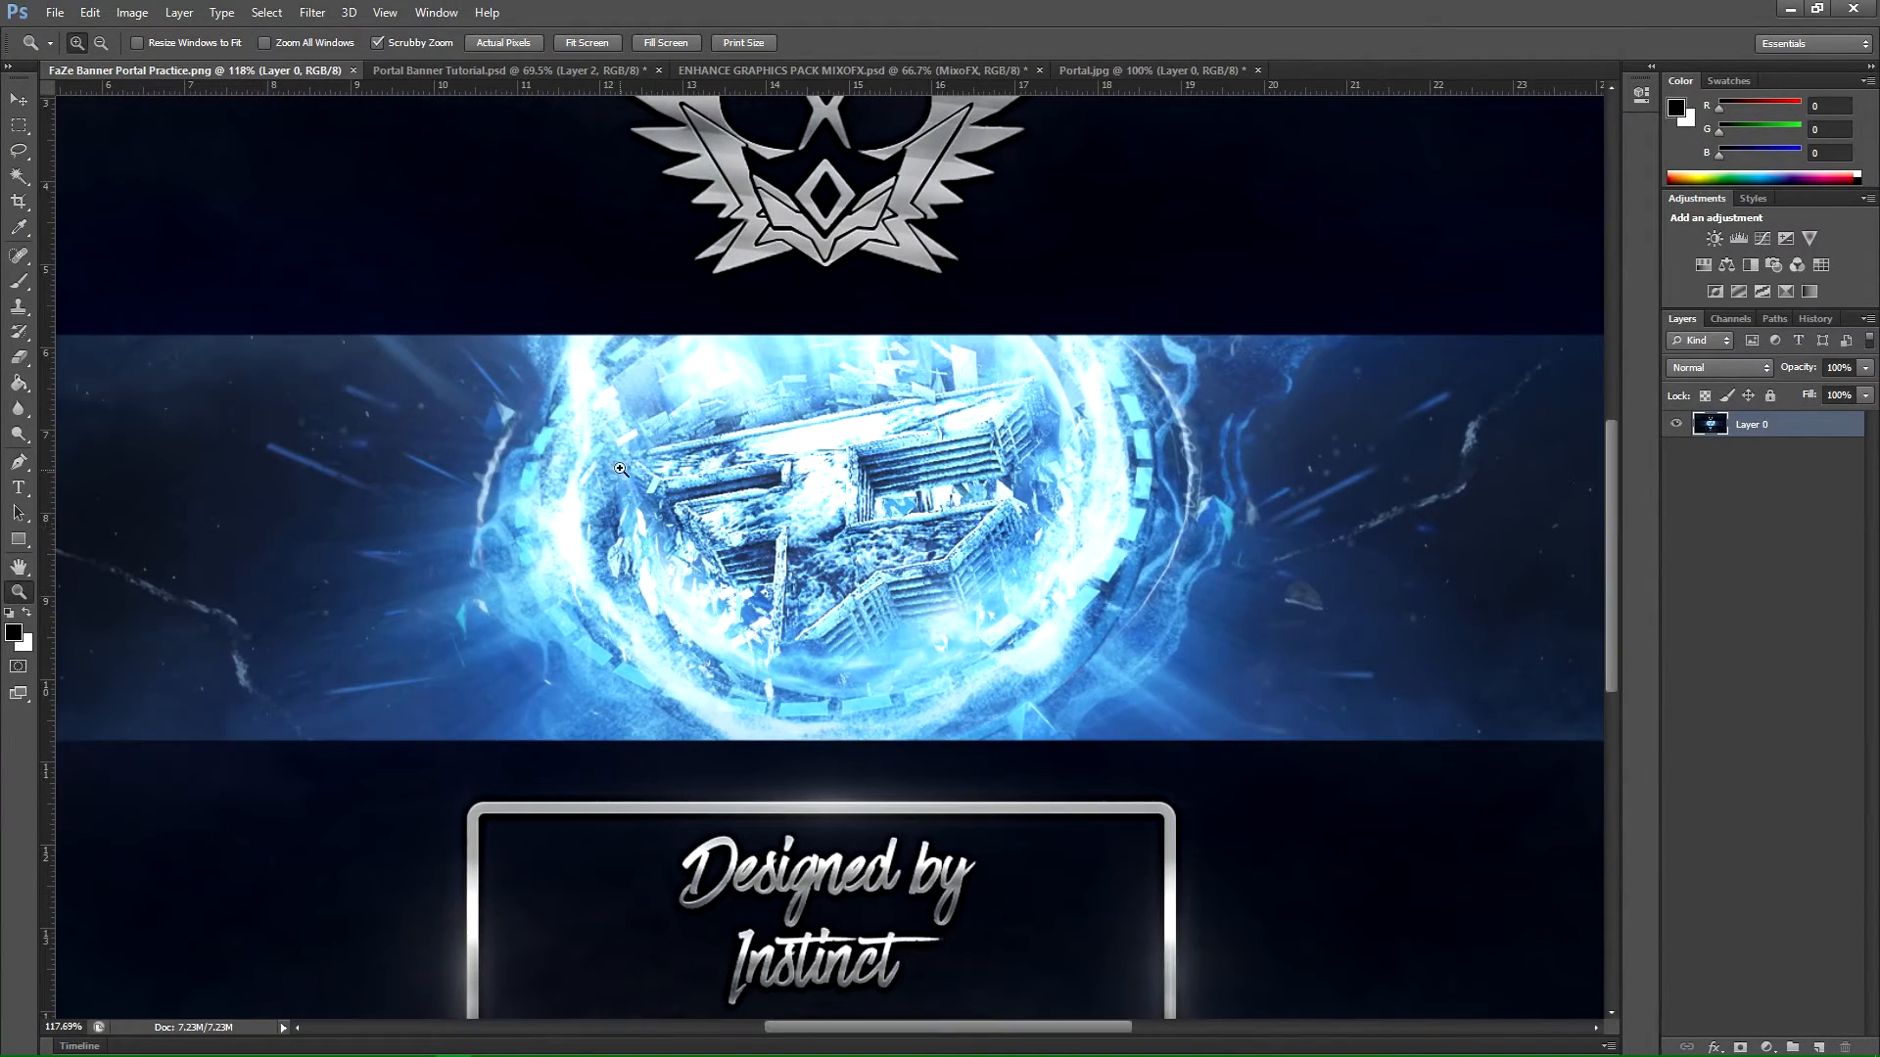
click(504, 72)
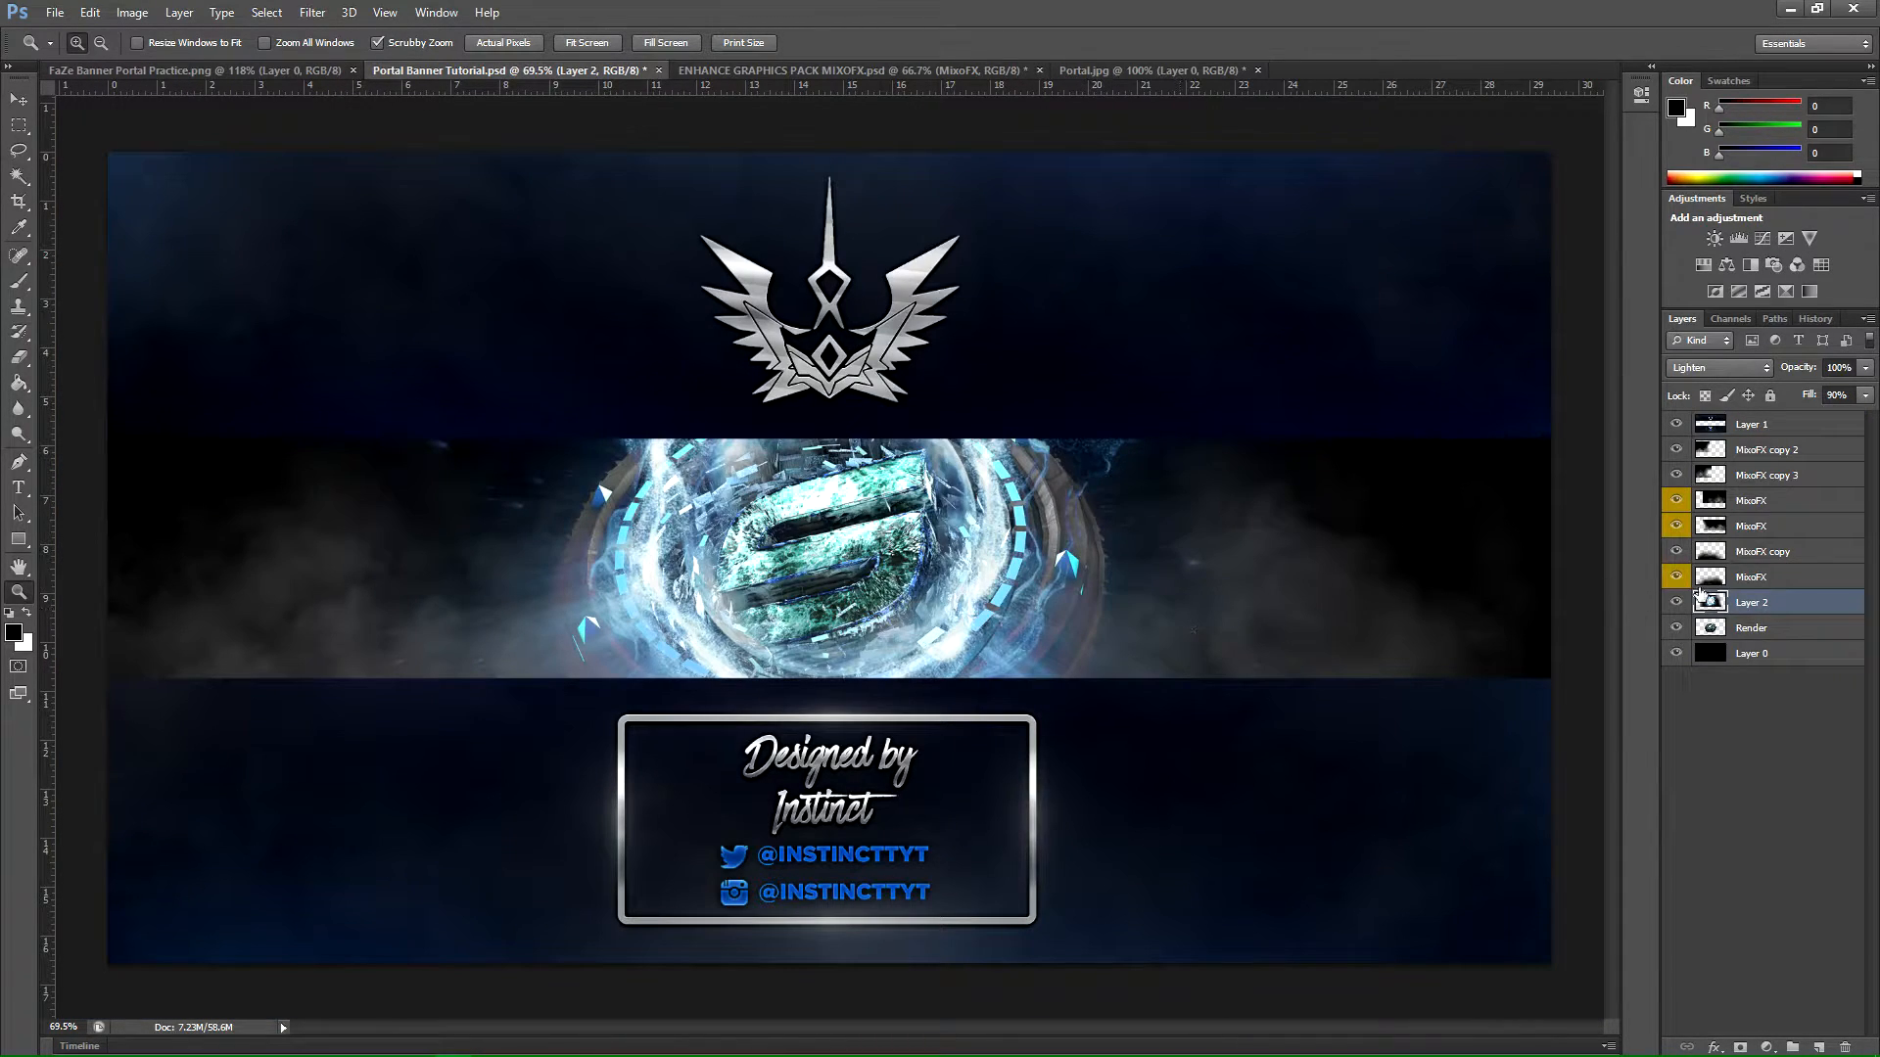
Step: Stretch Layer 2's portal energy slightly wider on both sides with Free Transform and check it across the banner
key(ctrl+t)
drag(1361, 532, 1380, 532)
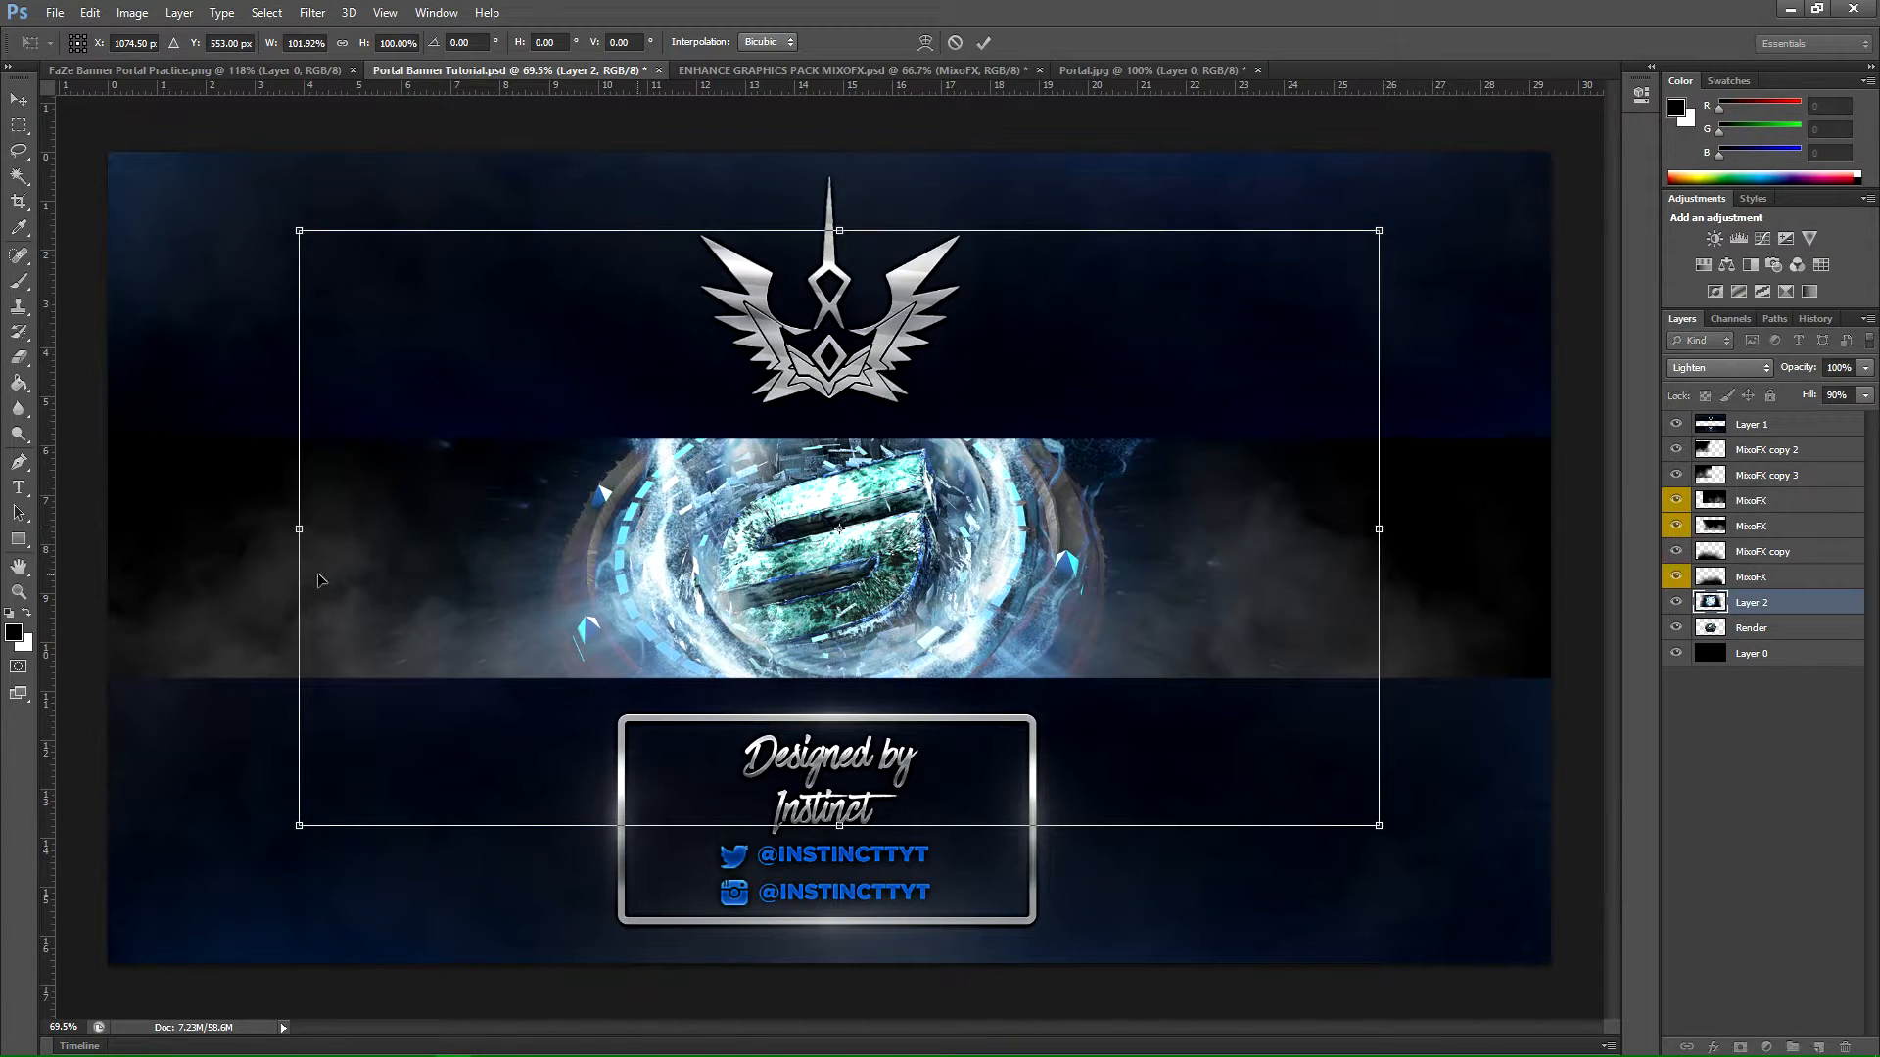
drag(283, 532, 264, 530)
drag(1381, 529, 1384, 529)
key(Return)
key(z)
drag(874, 567, 887, 627)
mouse_move(863, 705)
mouse_down()
mouse_move(839, 734)
mouse_move(856, 709)
mouse_move(833, 717)
mouse_move(881, 731)
mouse_up()
drag(853, 665, 863, 666)
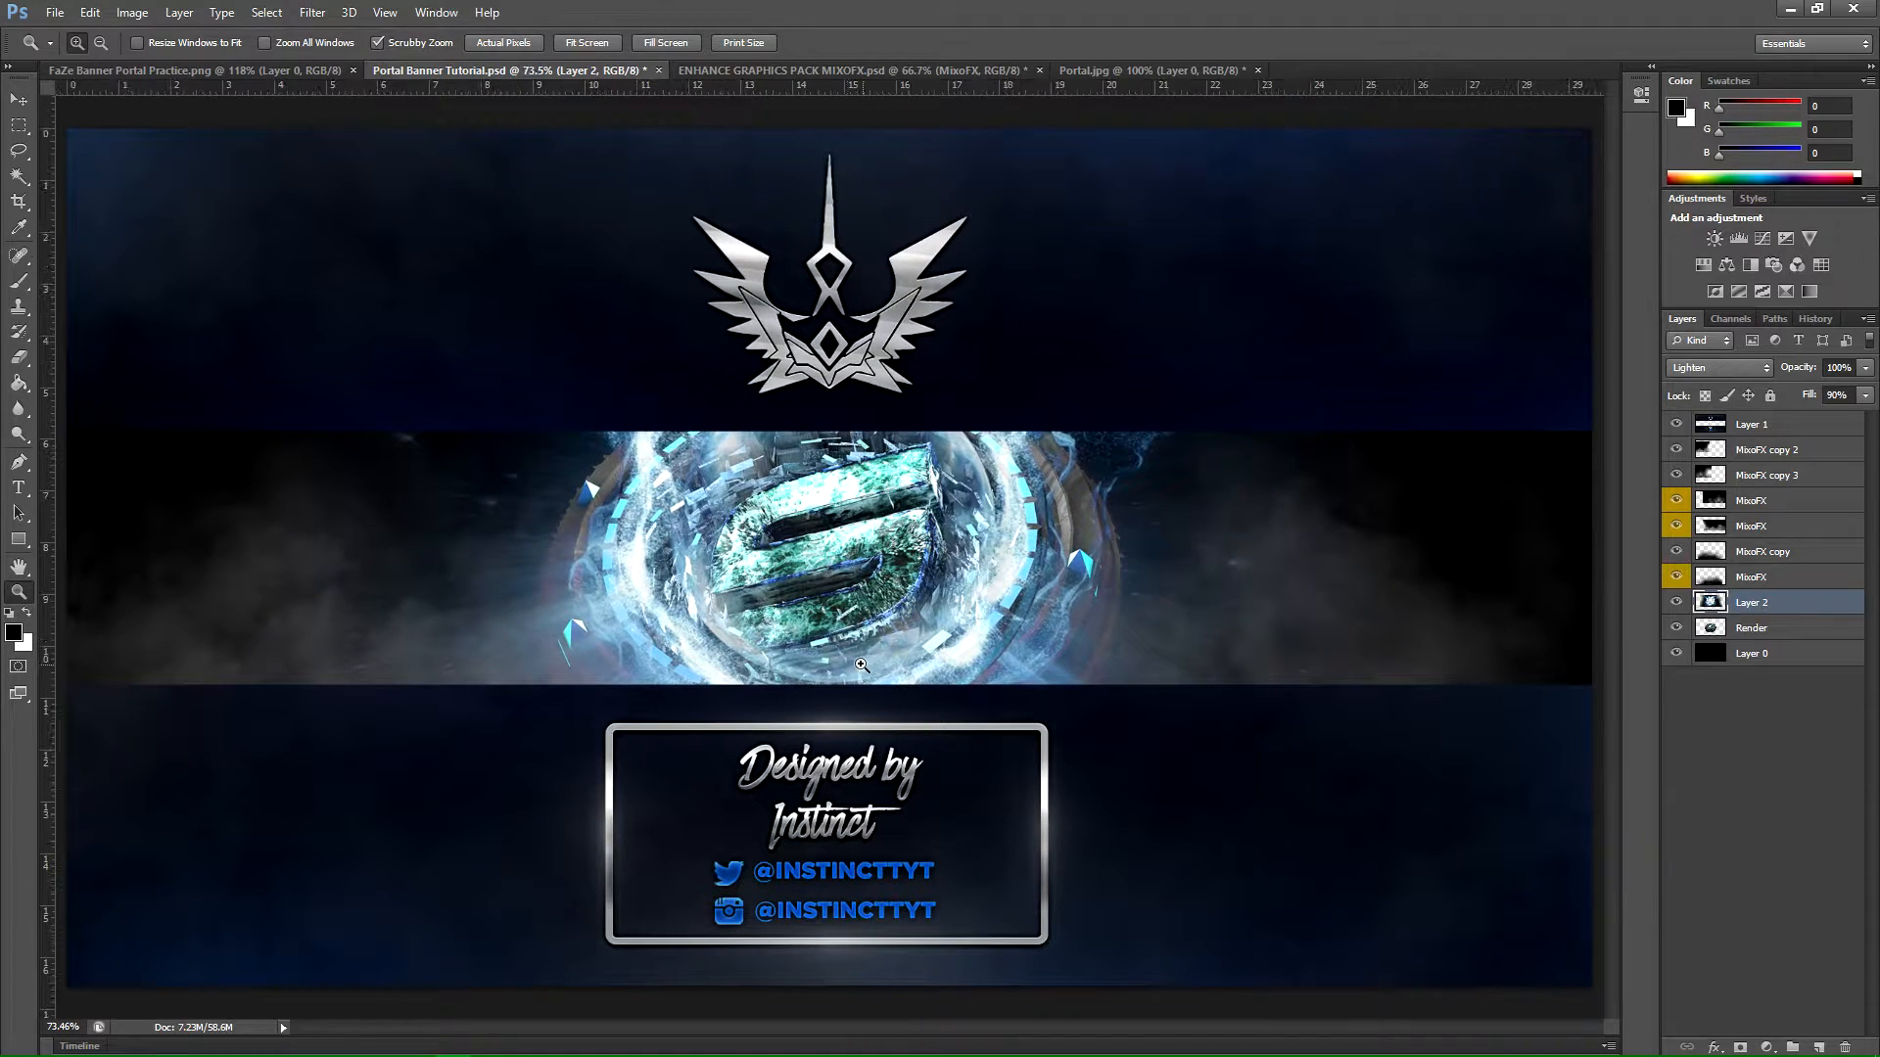
Step: Add a new layer directly above Layer 2 and set the foreground colour to blue #1978d8
click(17, 101)
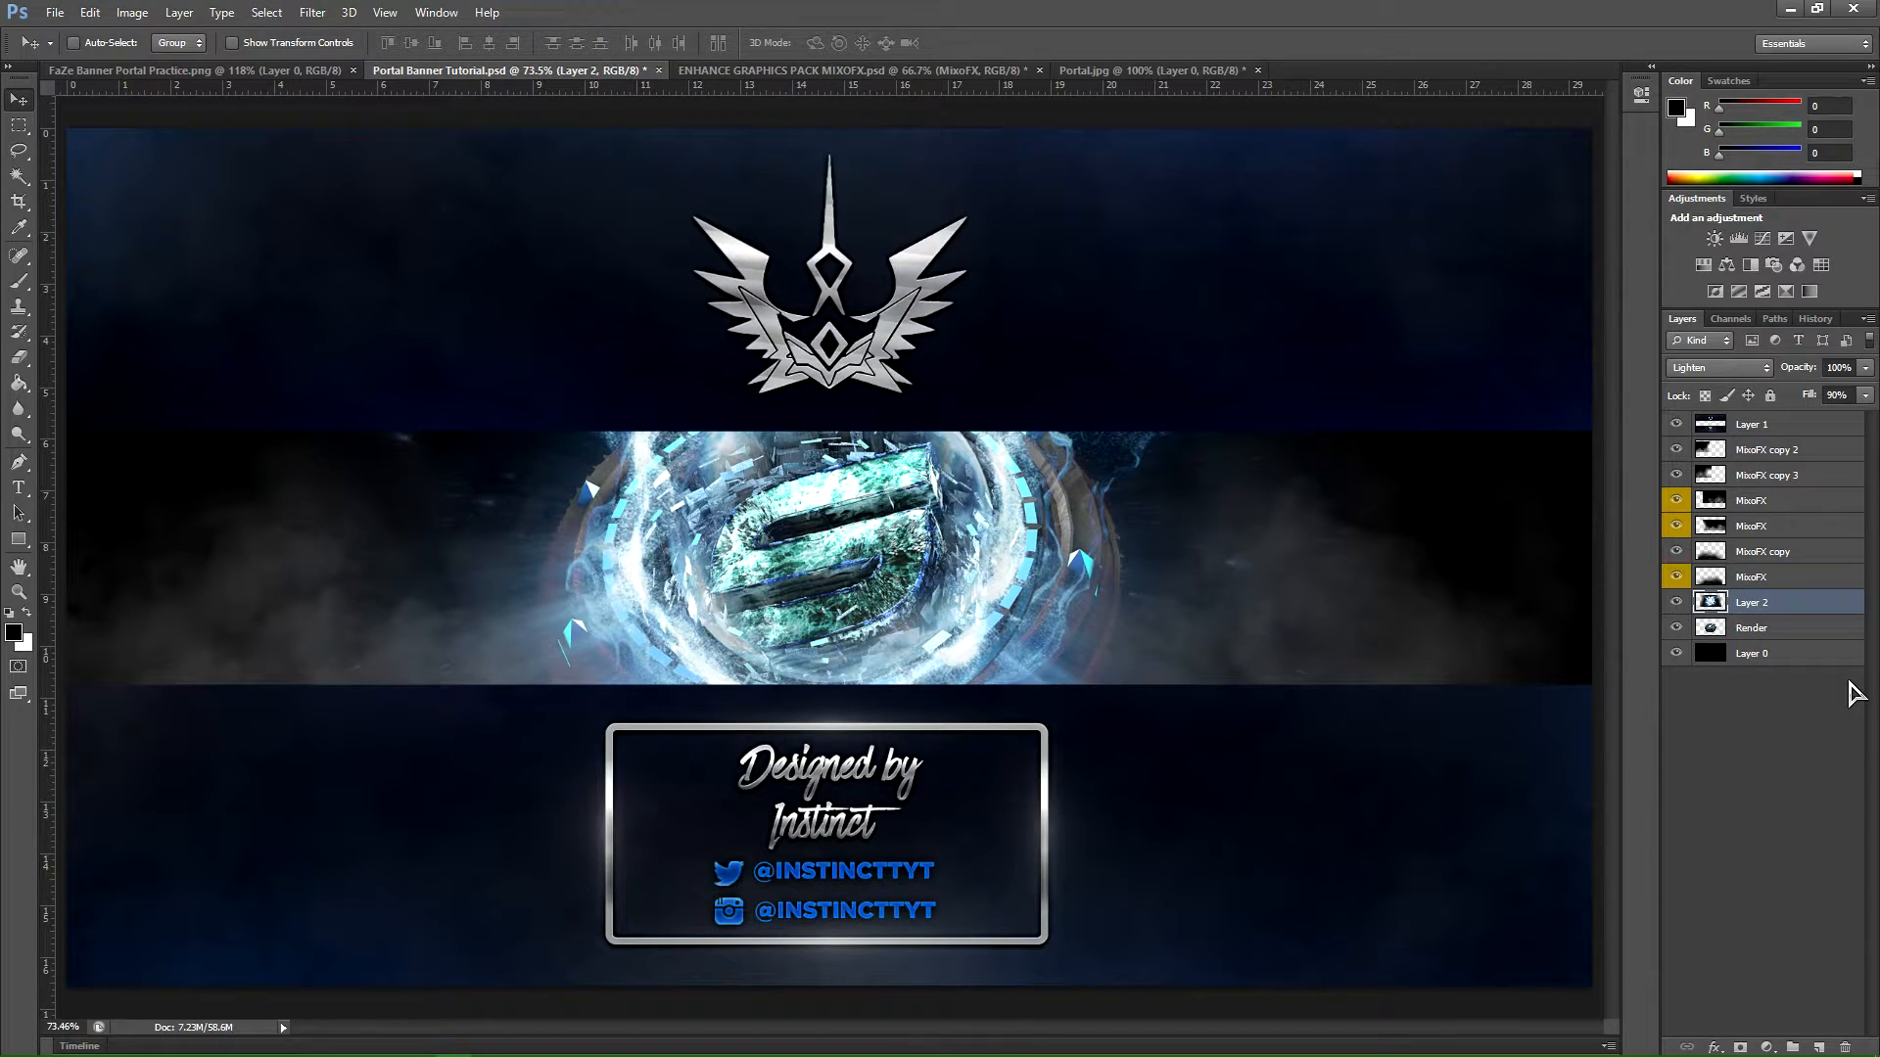
click(1819, 1048)
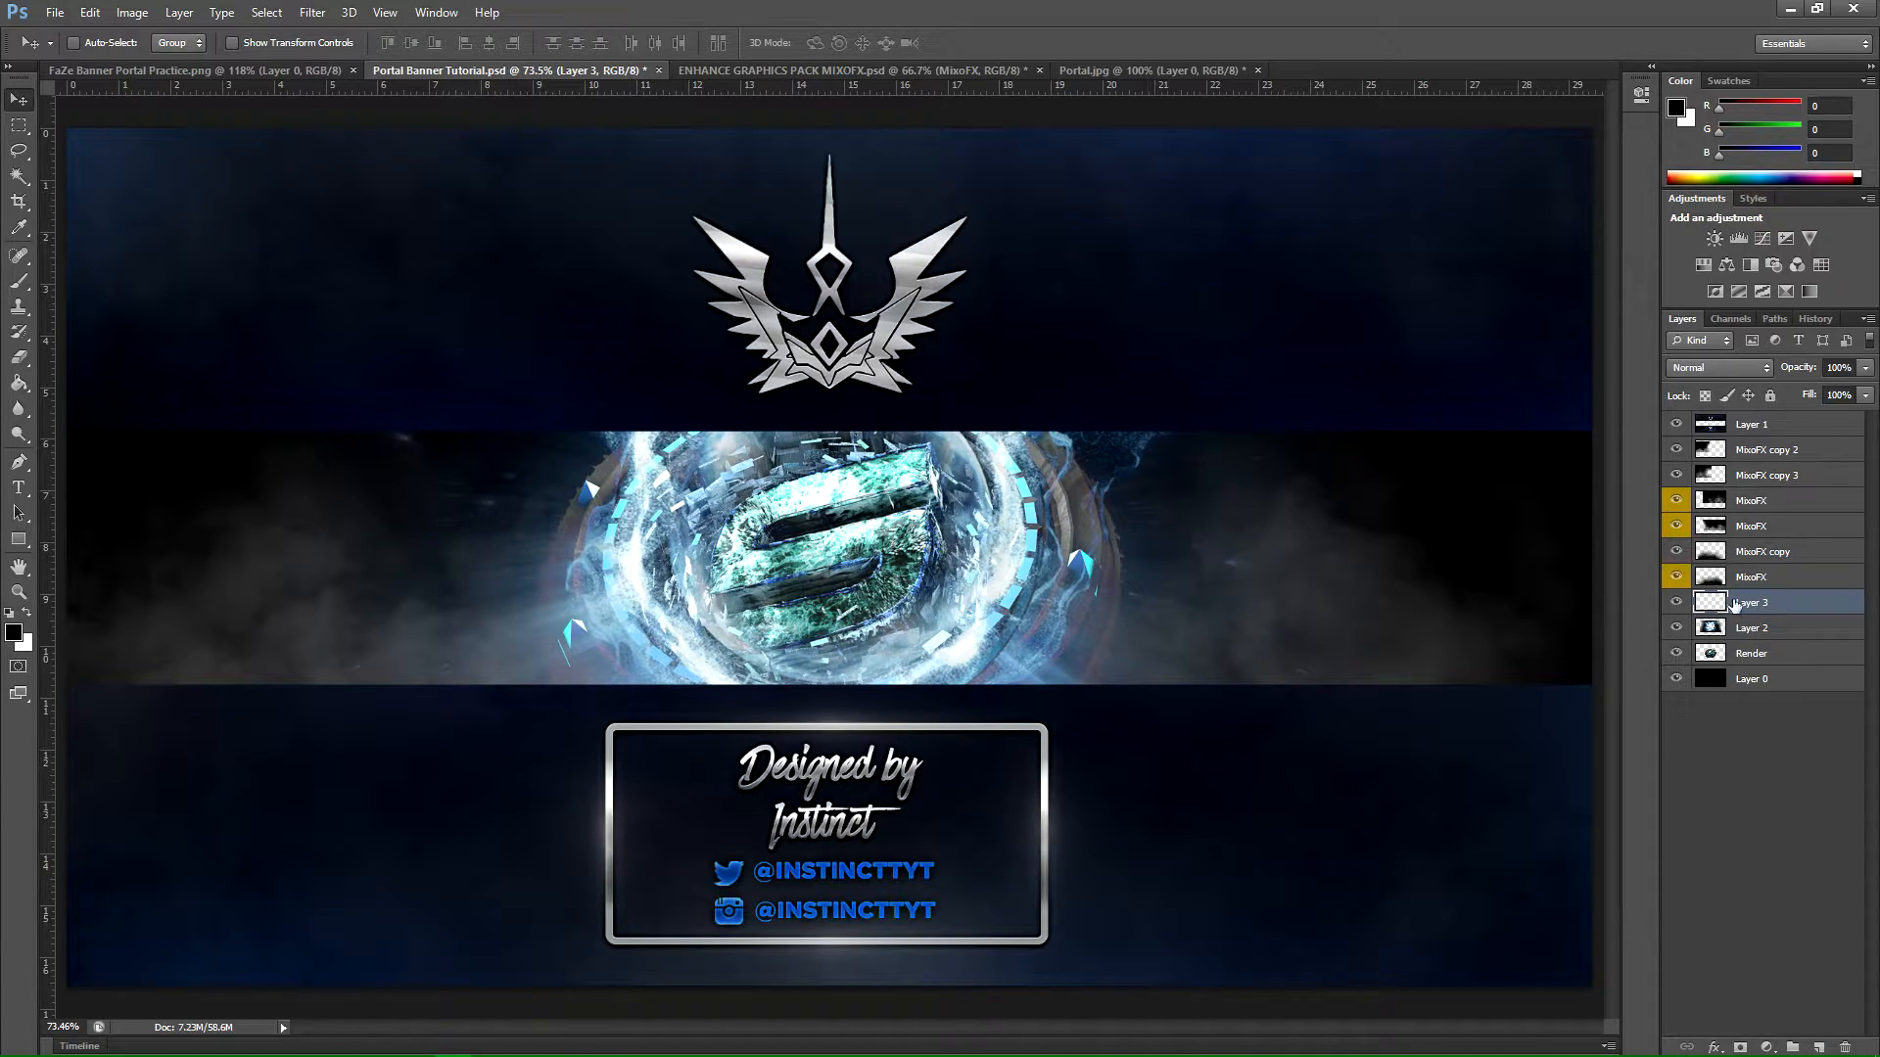
click(1678, 628)
click(14, 635)
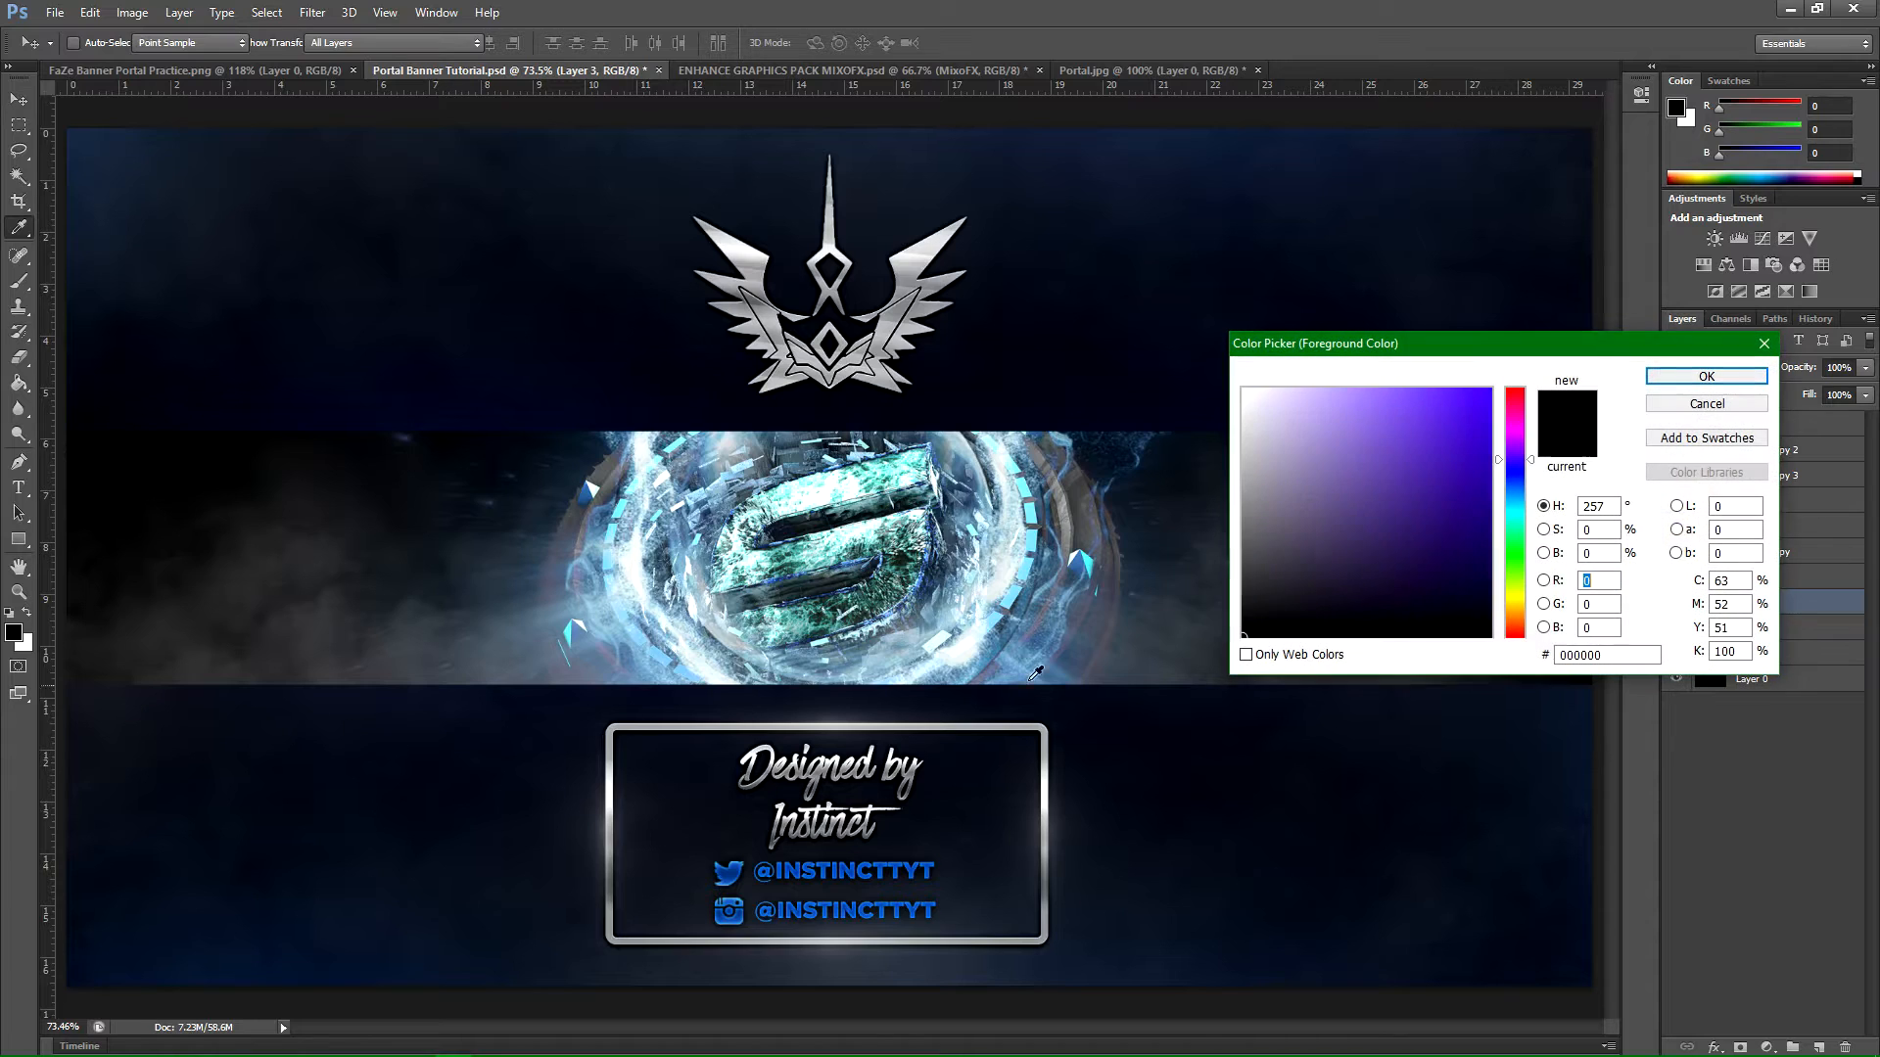
drag(1518, 509, 1524, 488)
drag(1473, 423, 1459, 440)
click(1519, 494)
drag(1520, 495, 1520, 492)
drag(1432, 437, 1462, 425)
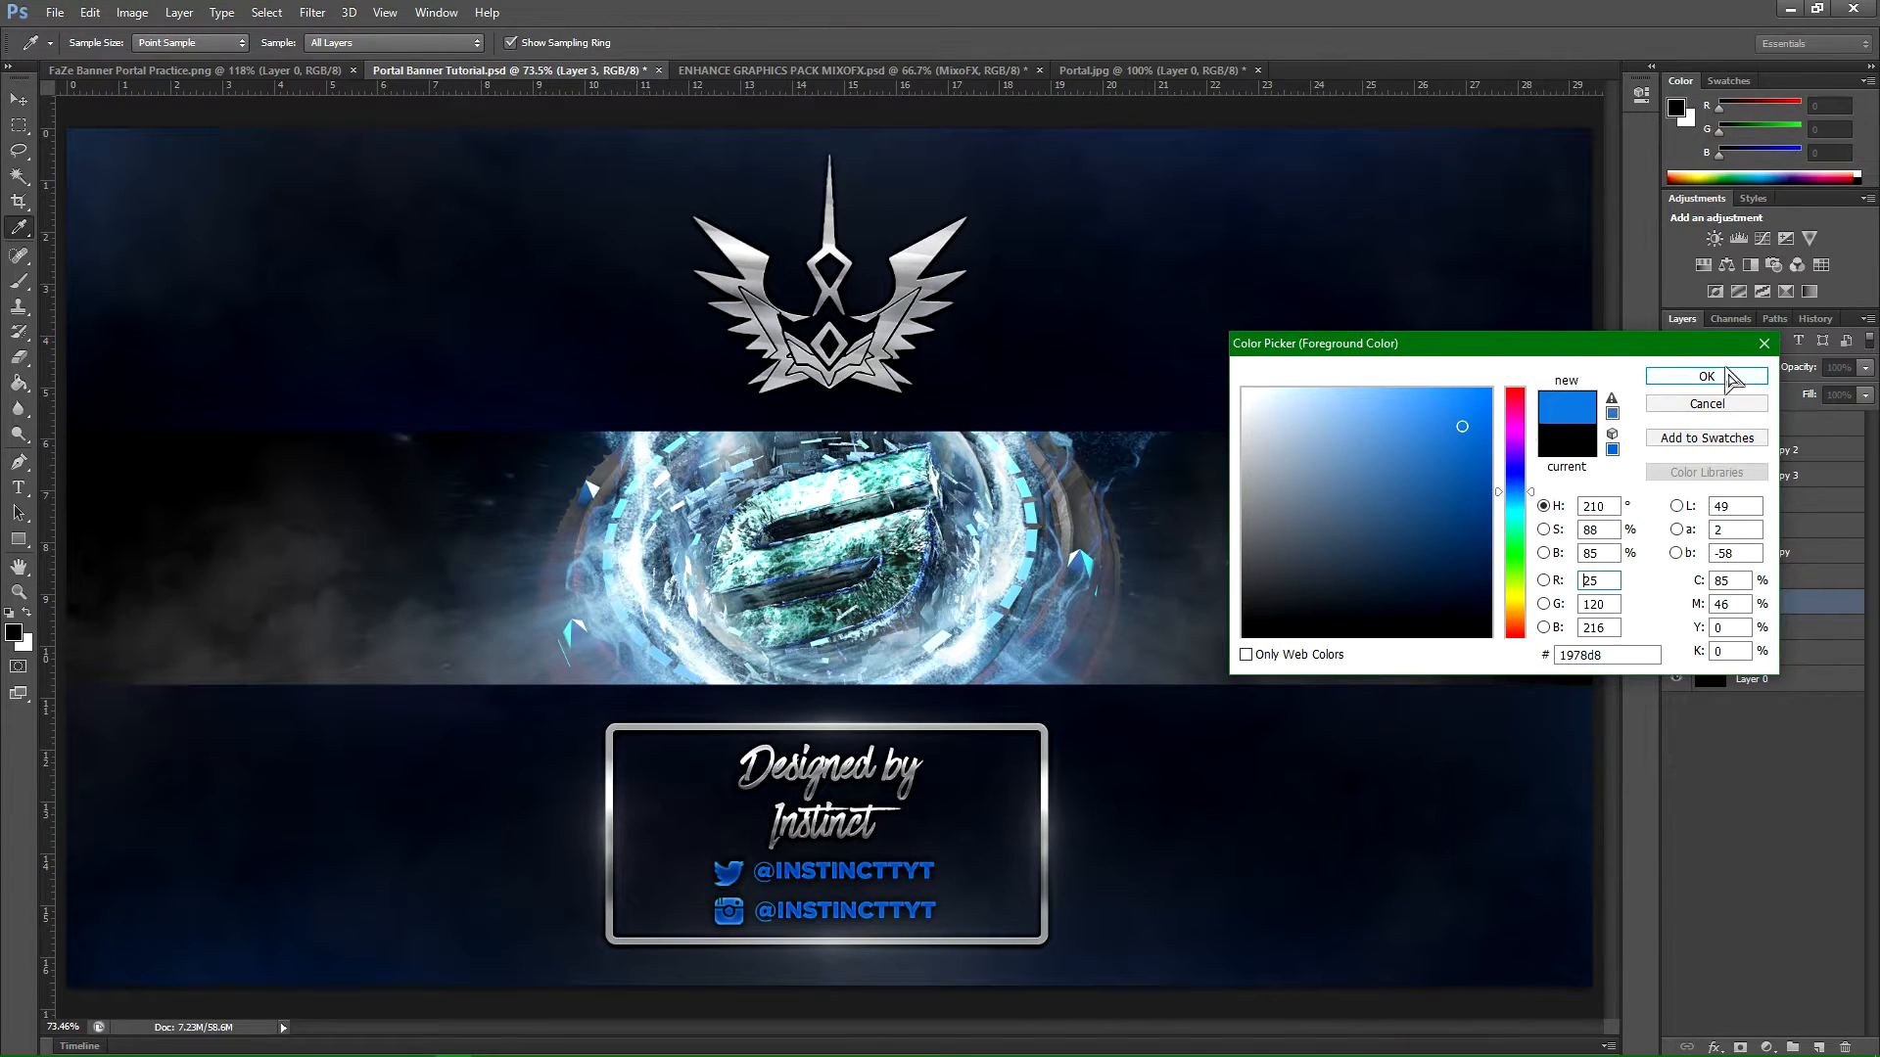
click(1706, 375)
key(v)
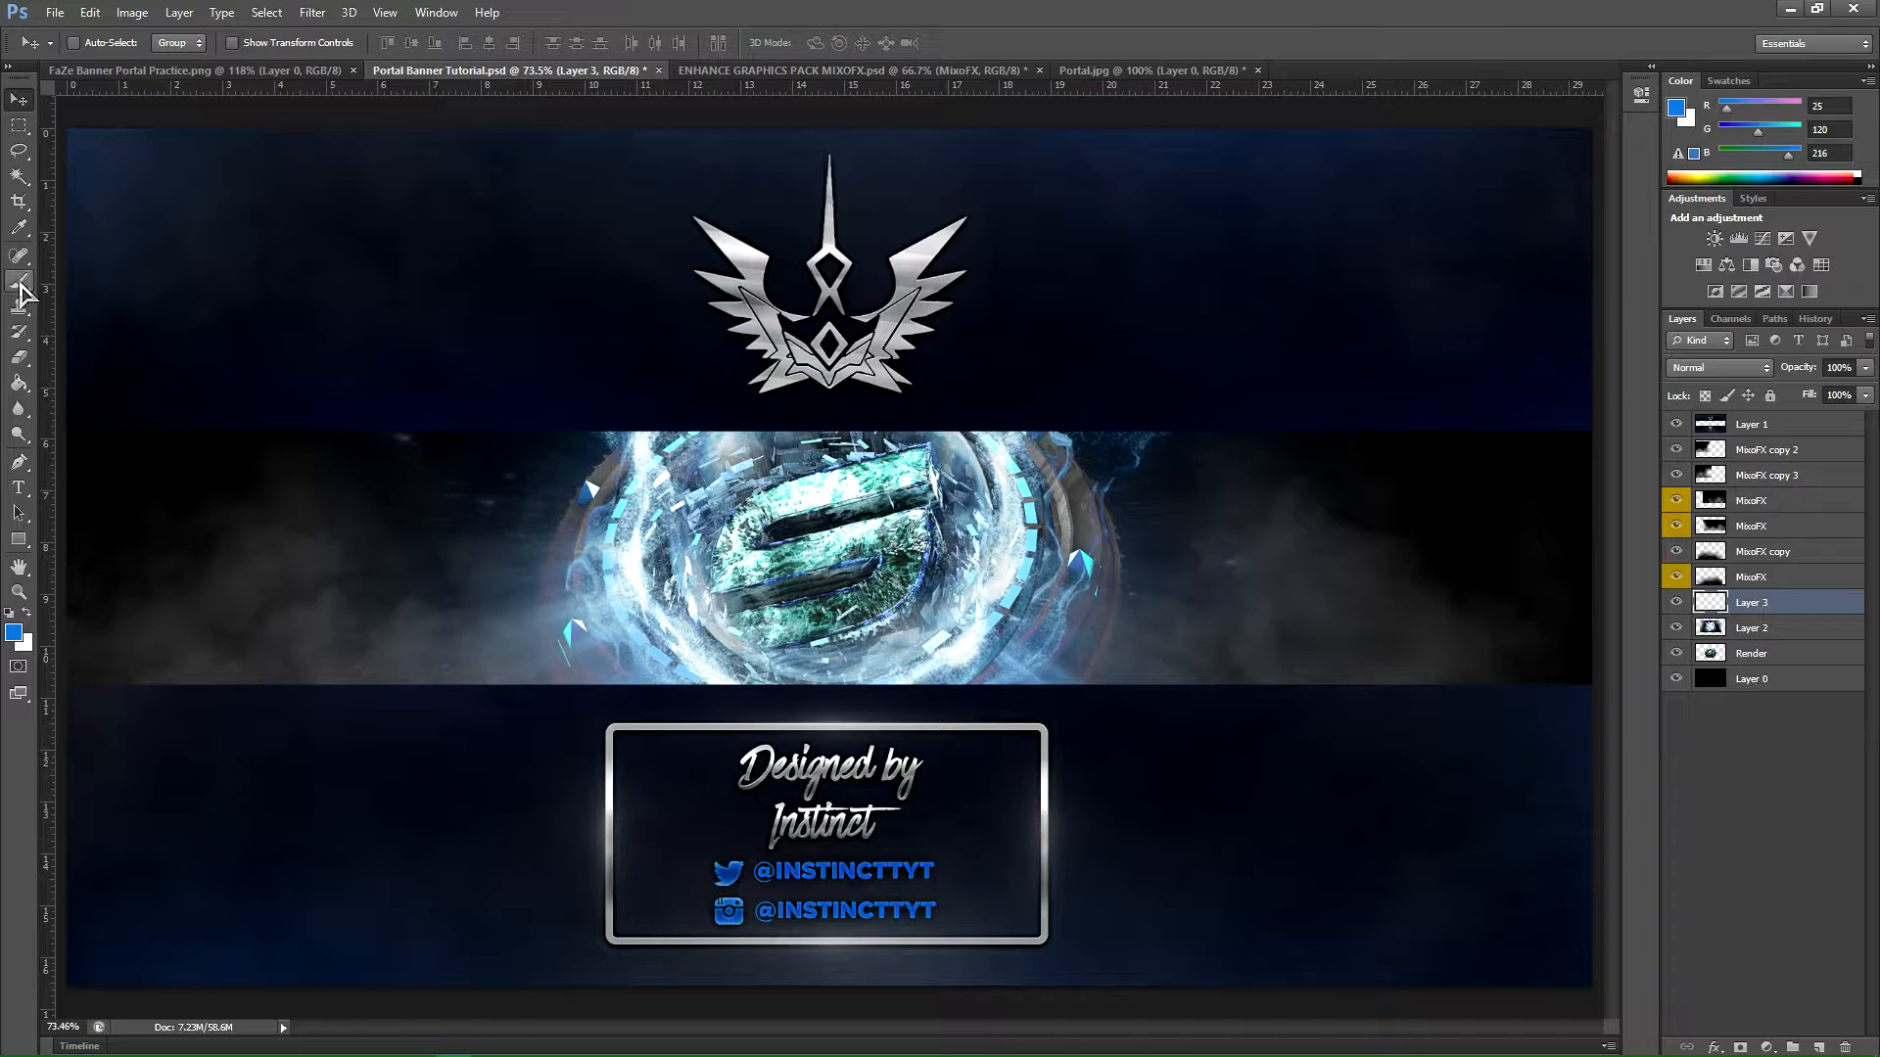
Step: Paint two blue dabs over the central emblem on Layer 3 with a 700 px Brush, and set the layer's blend mode to Overlay
click(19, 281)
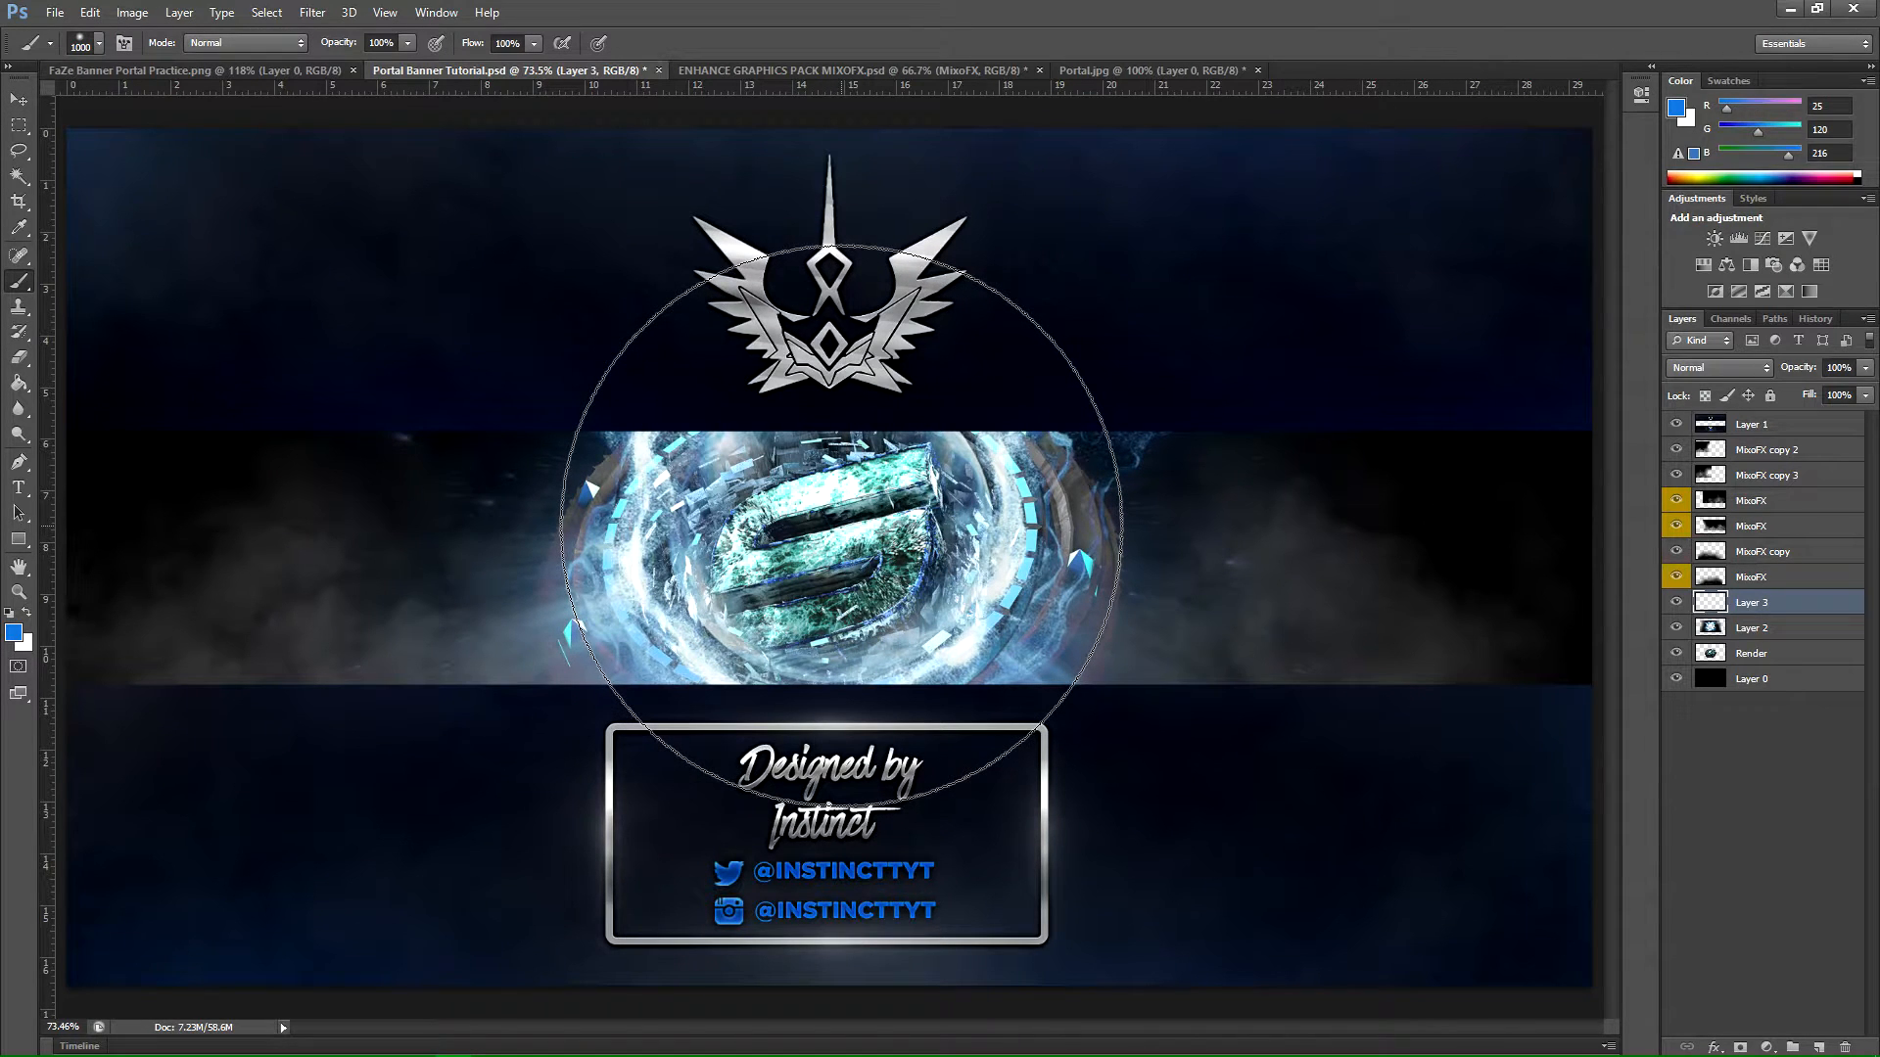
key(bracketleft)
key(bracketleft)
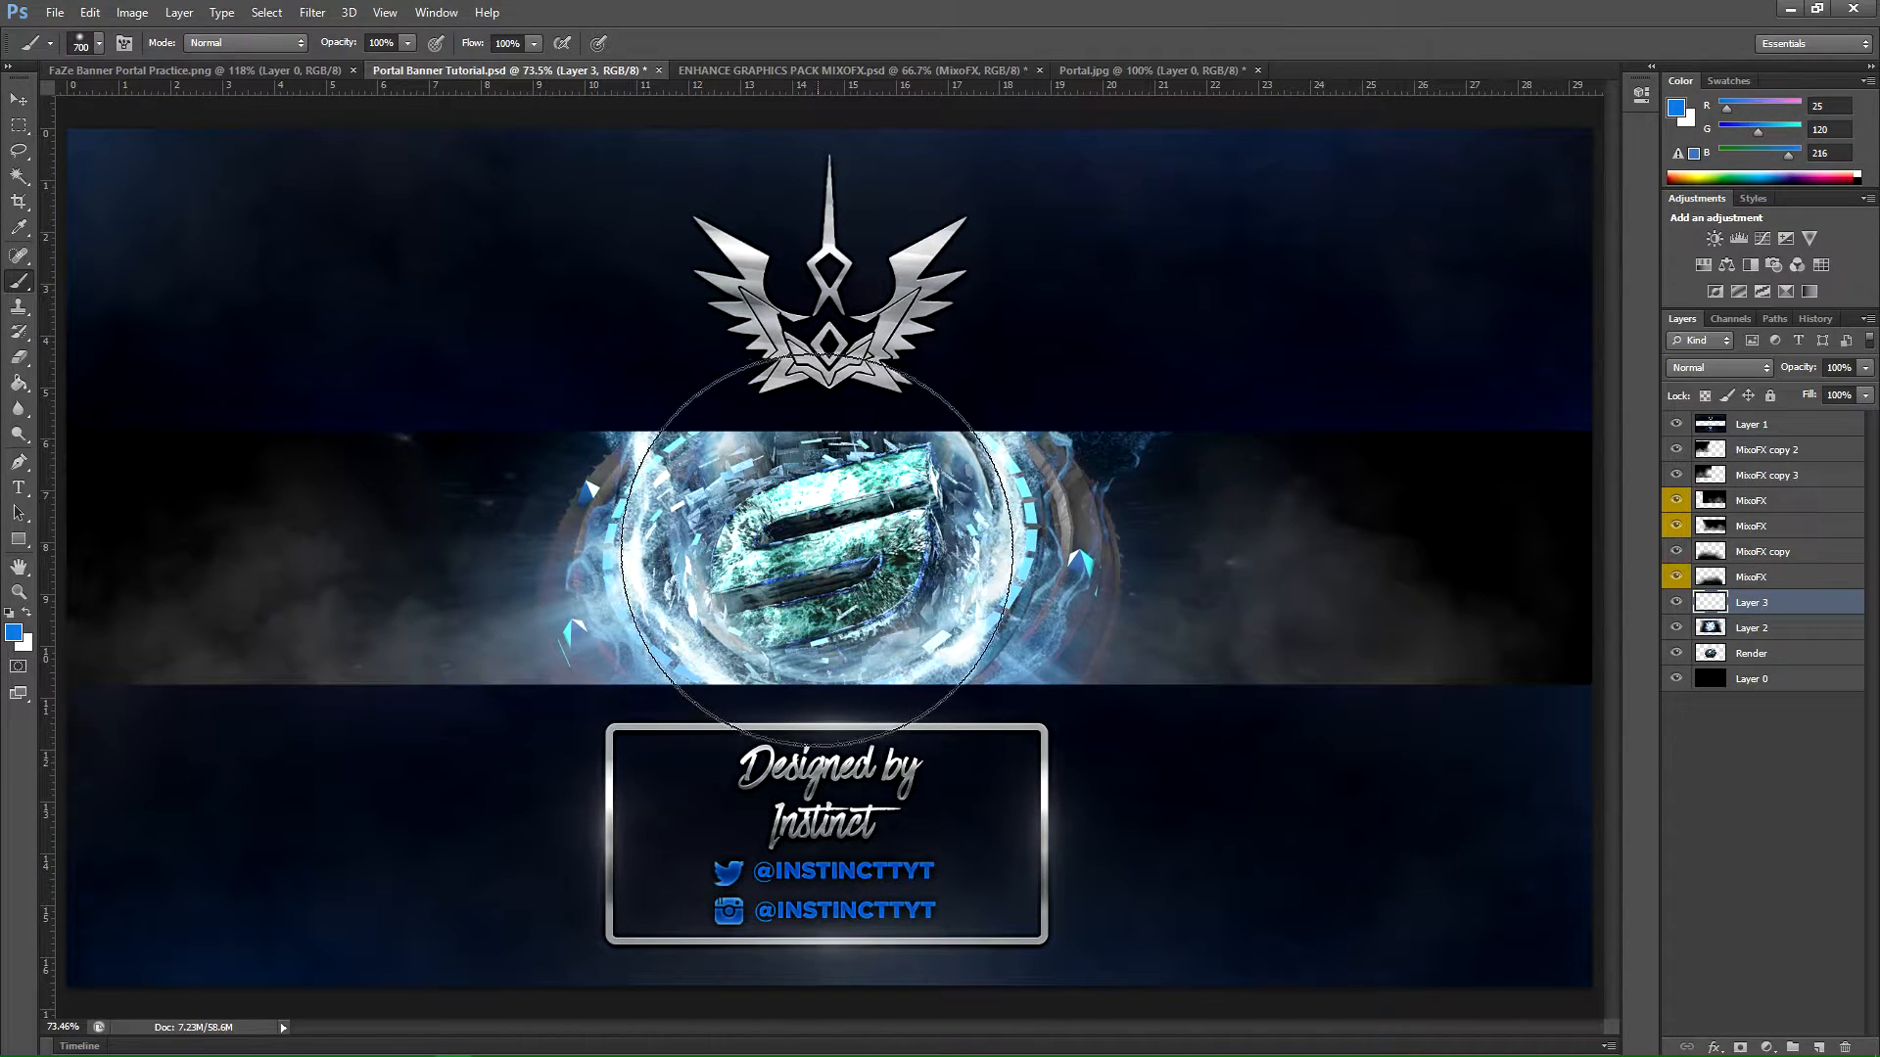
key(bracketleft)
click(823, 541)
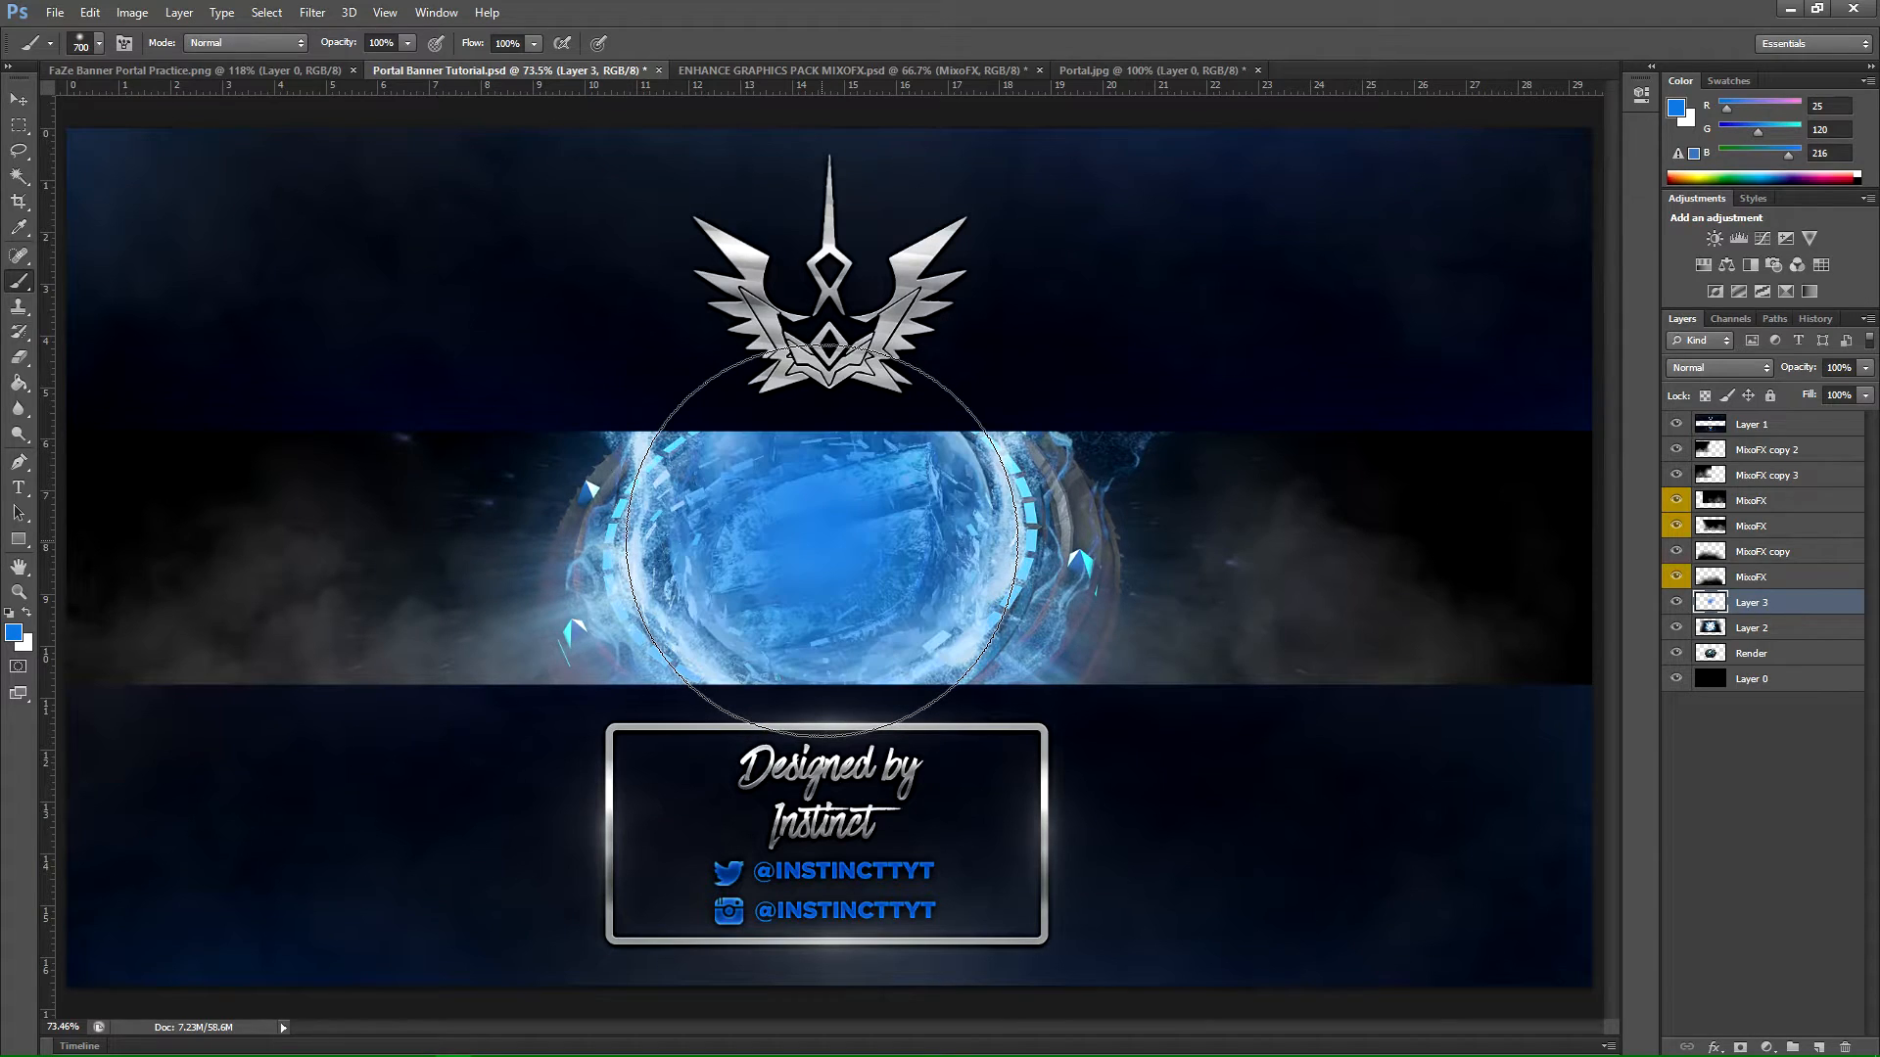
click(822, 541)
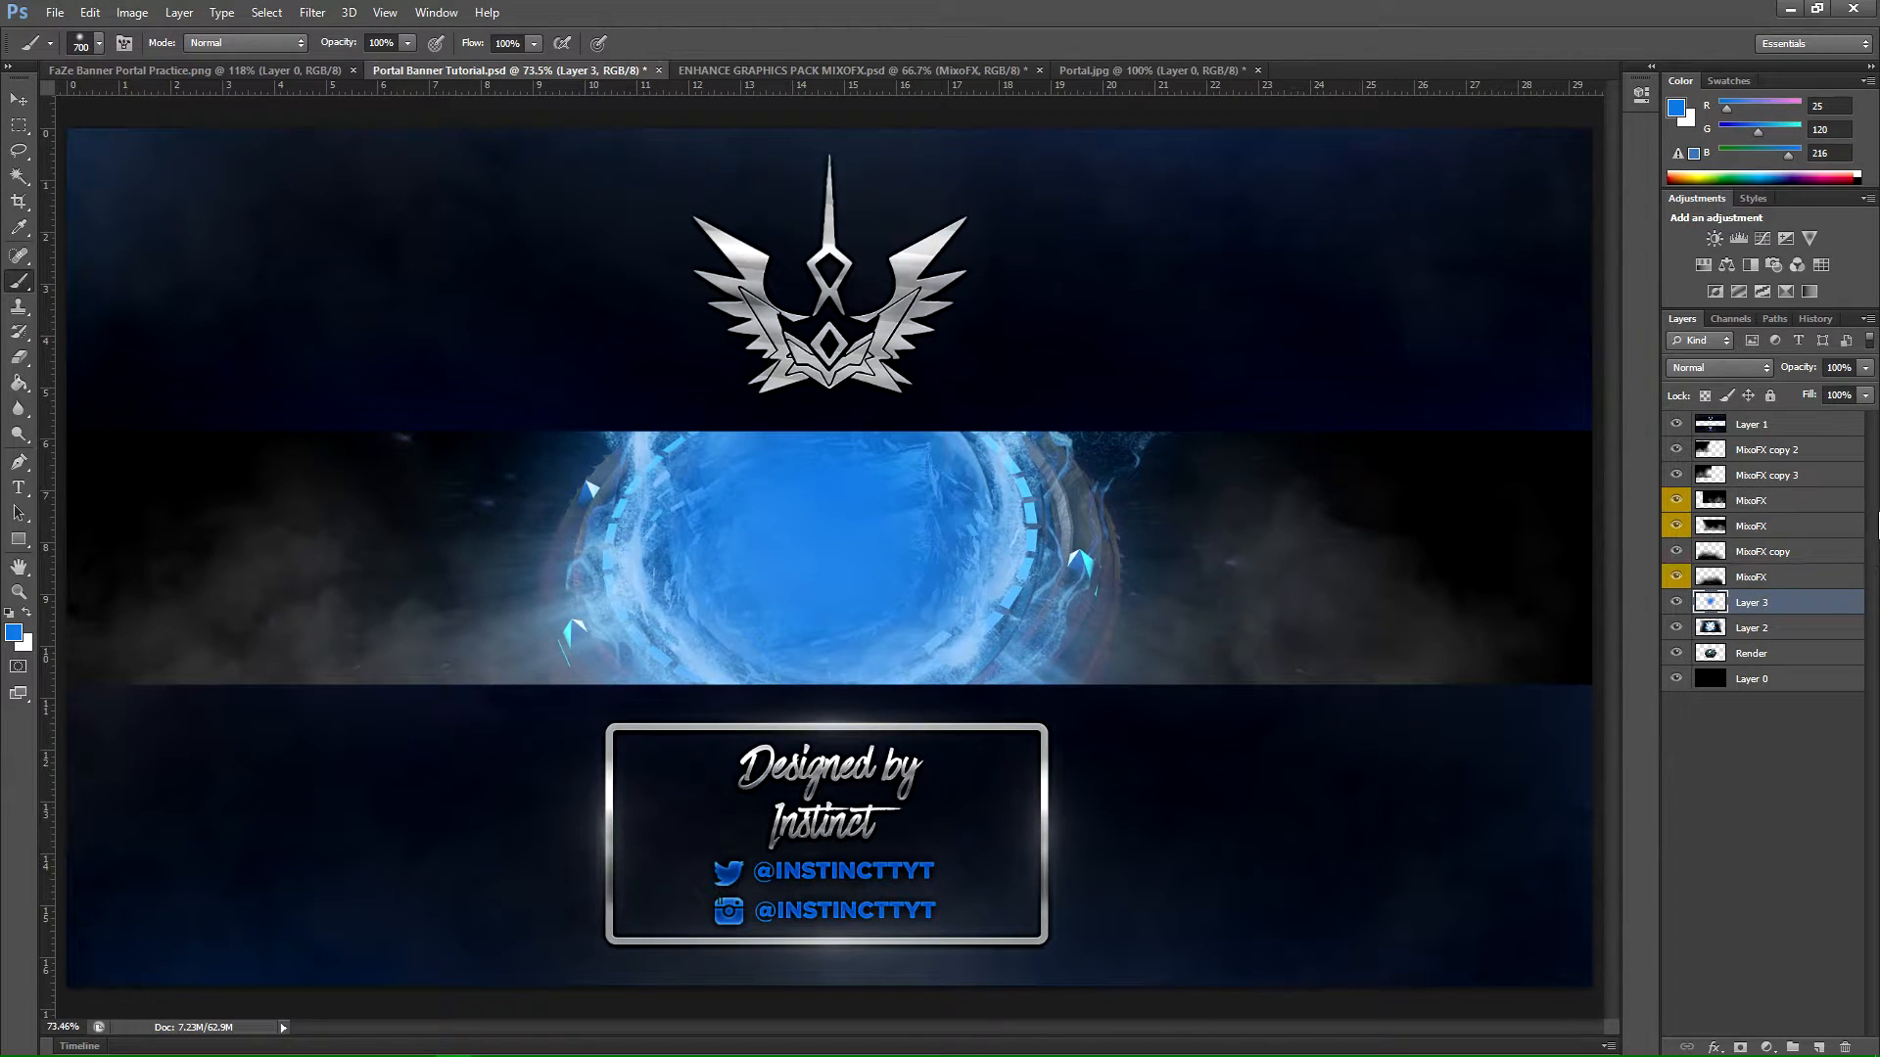
click(1708, 369)
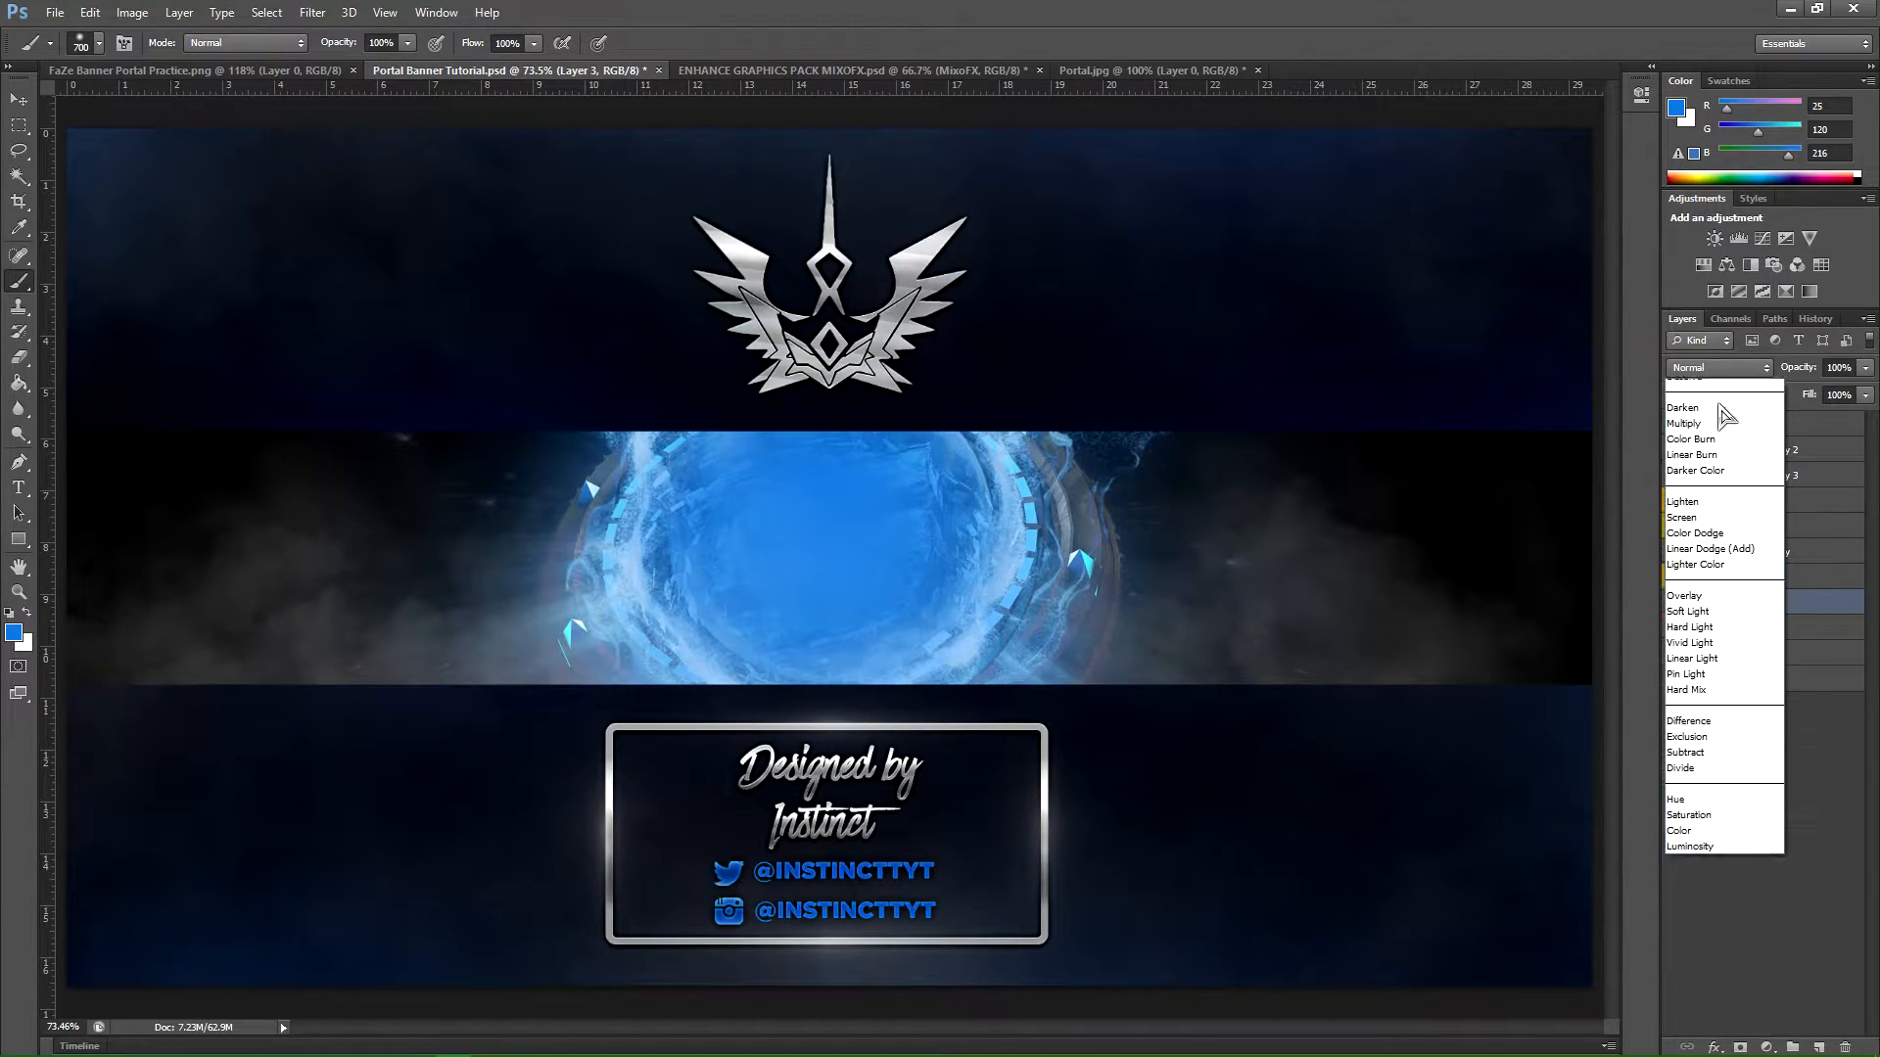
click(1703, 625)
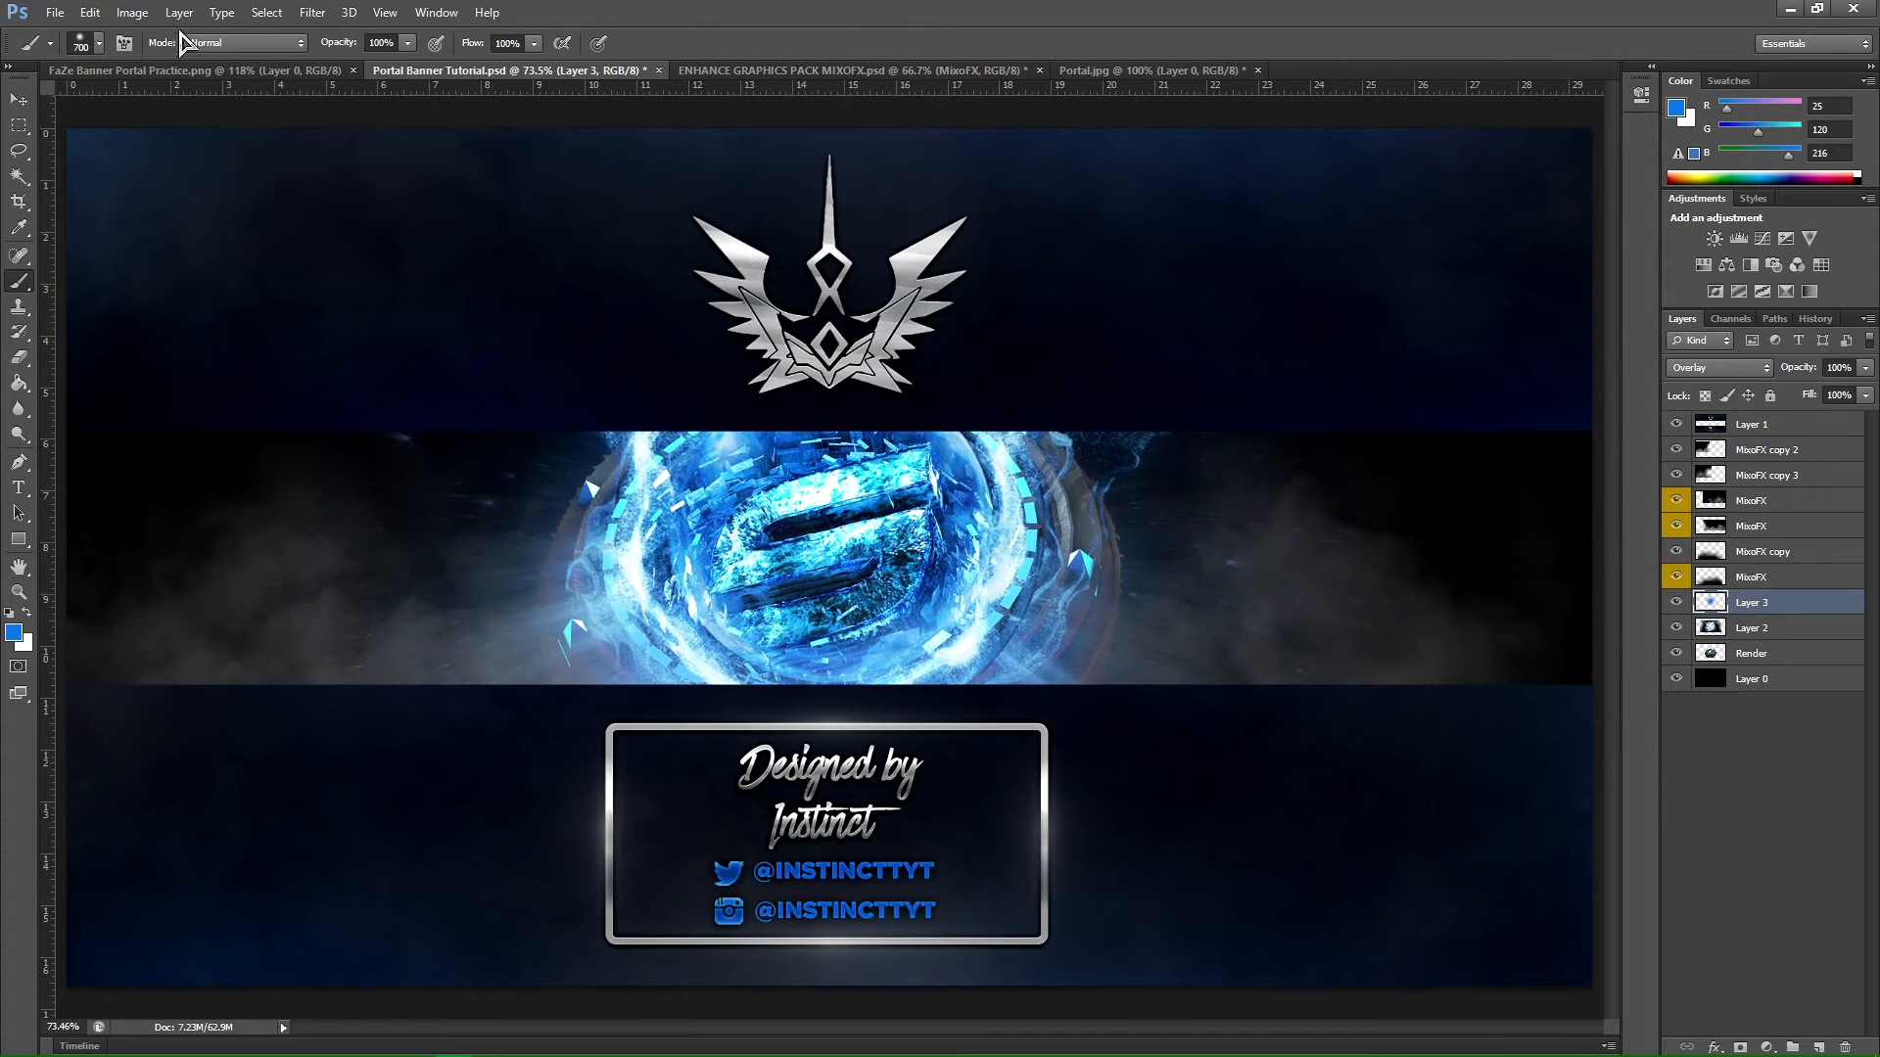
Step: Check the blue tint against FaZe Banner Portal Practice.png and lower Layer 3's opacity to 40%
click(231, 70)
click(18, 593)
drag(928, 662, 862, 662)
drag(835, 587, 858, 586)
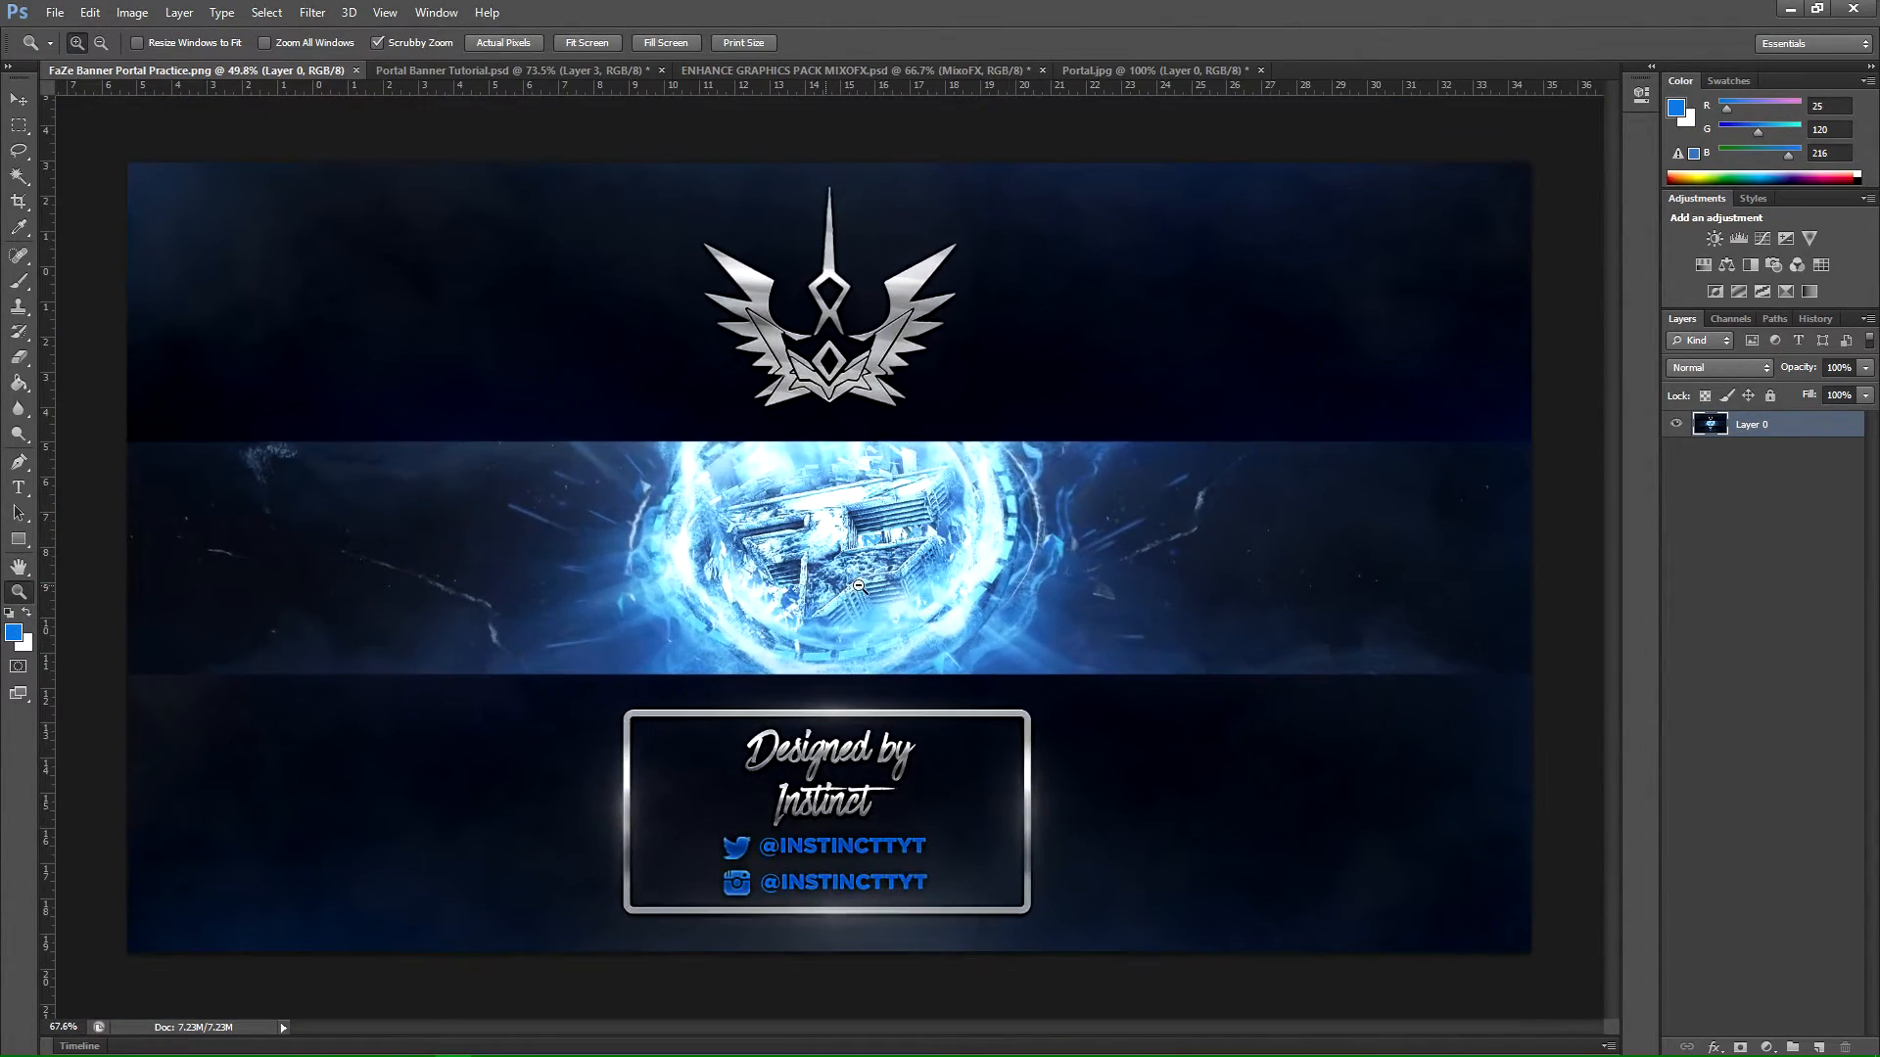
click(382, 72)
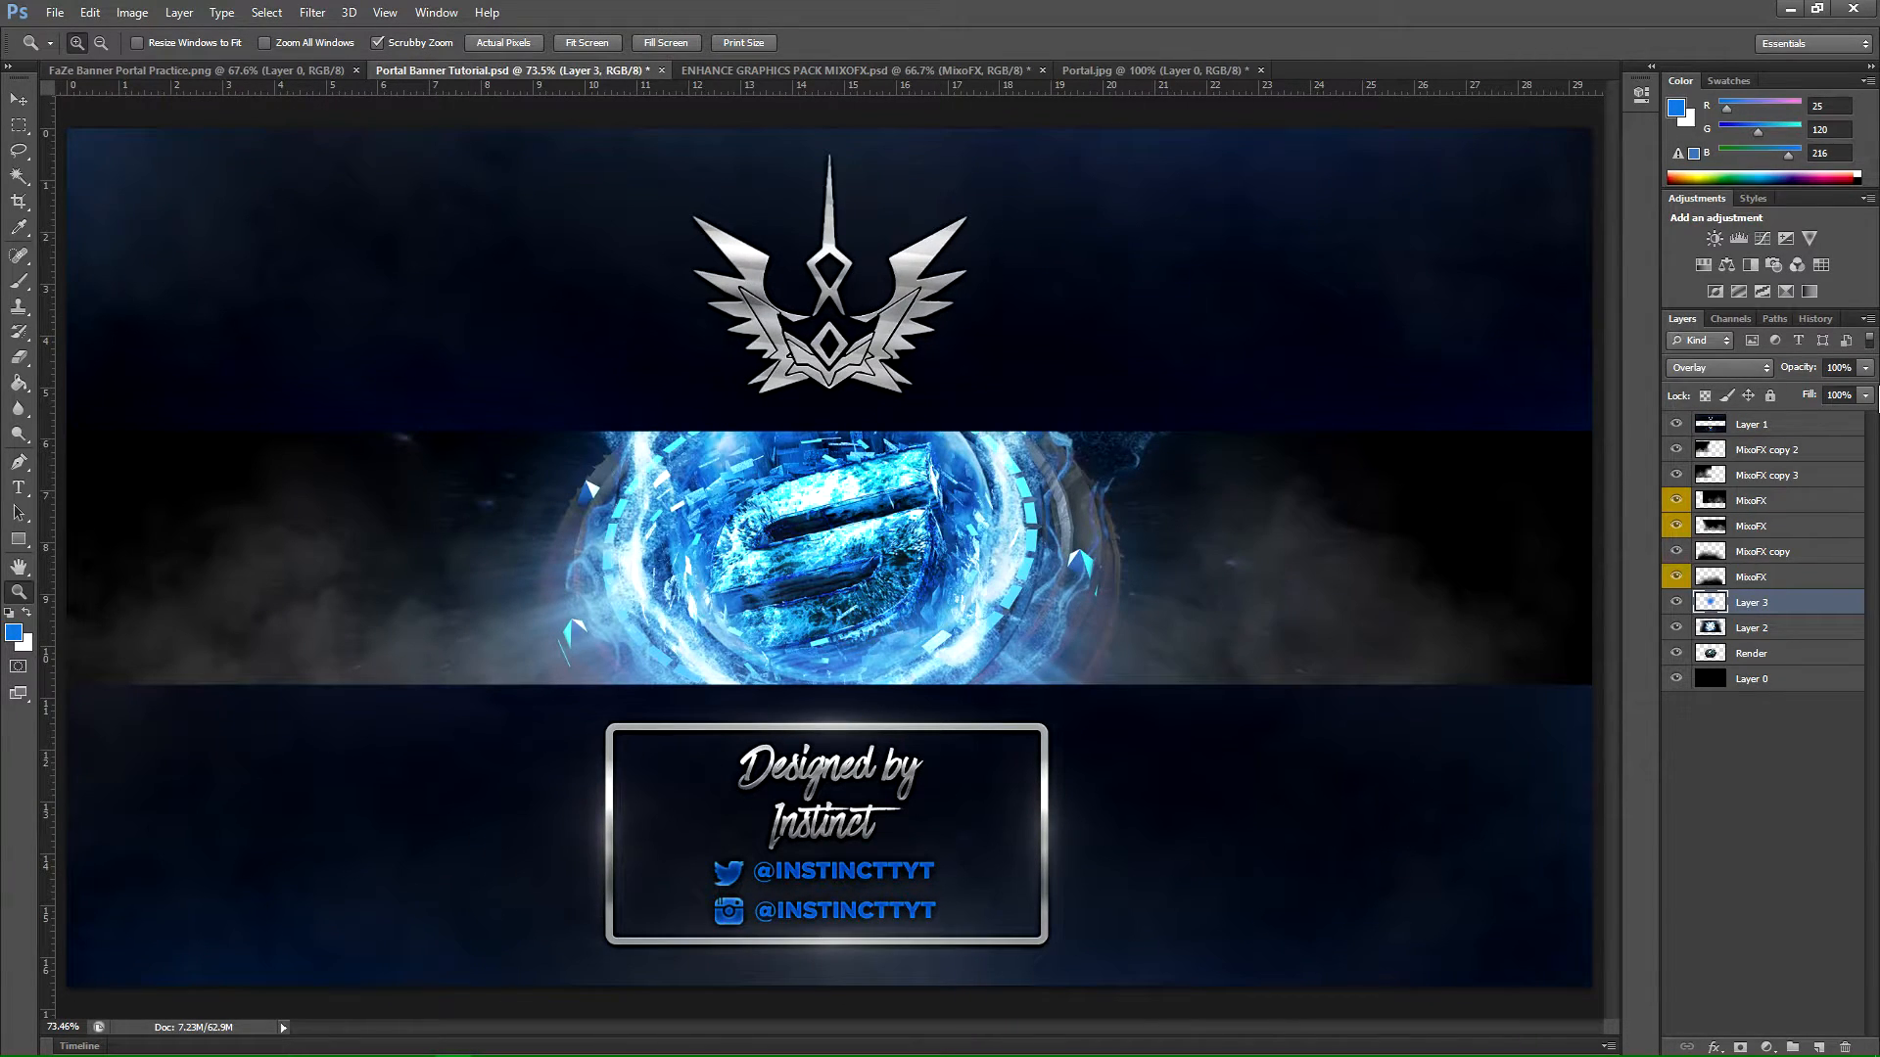
click(1864, 369)
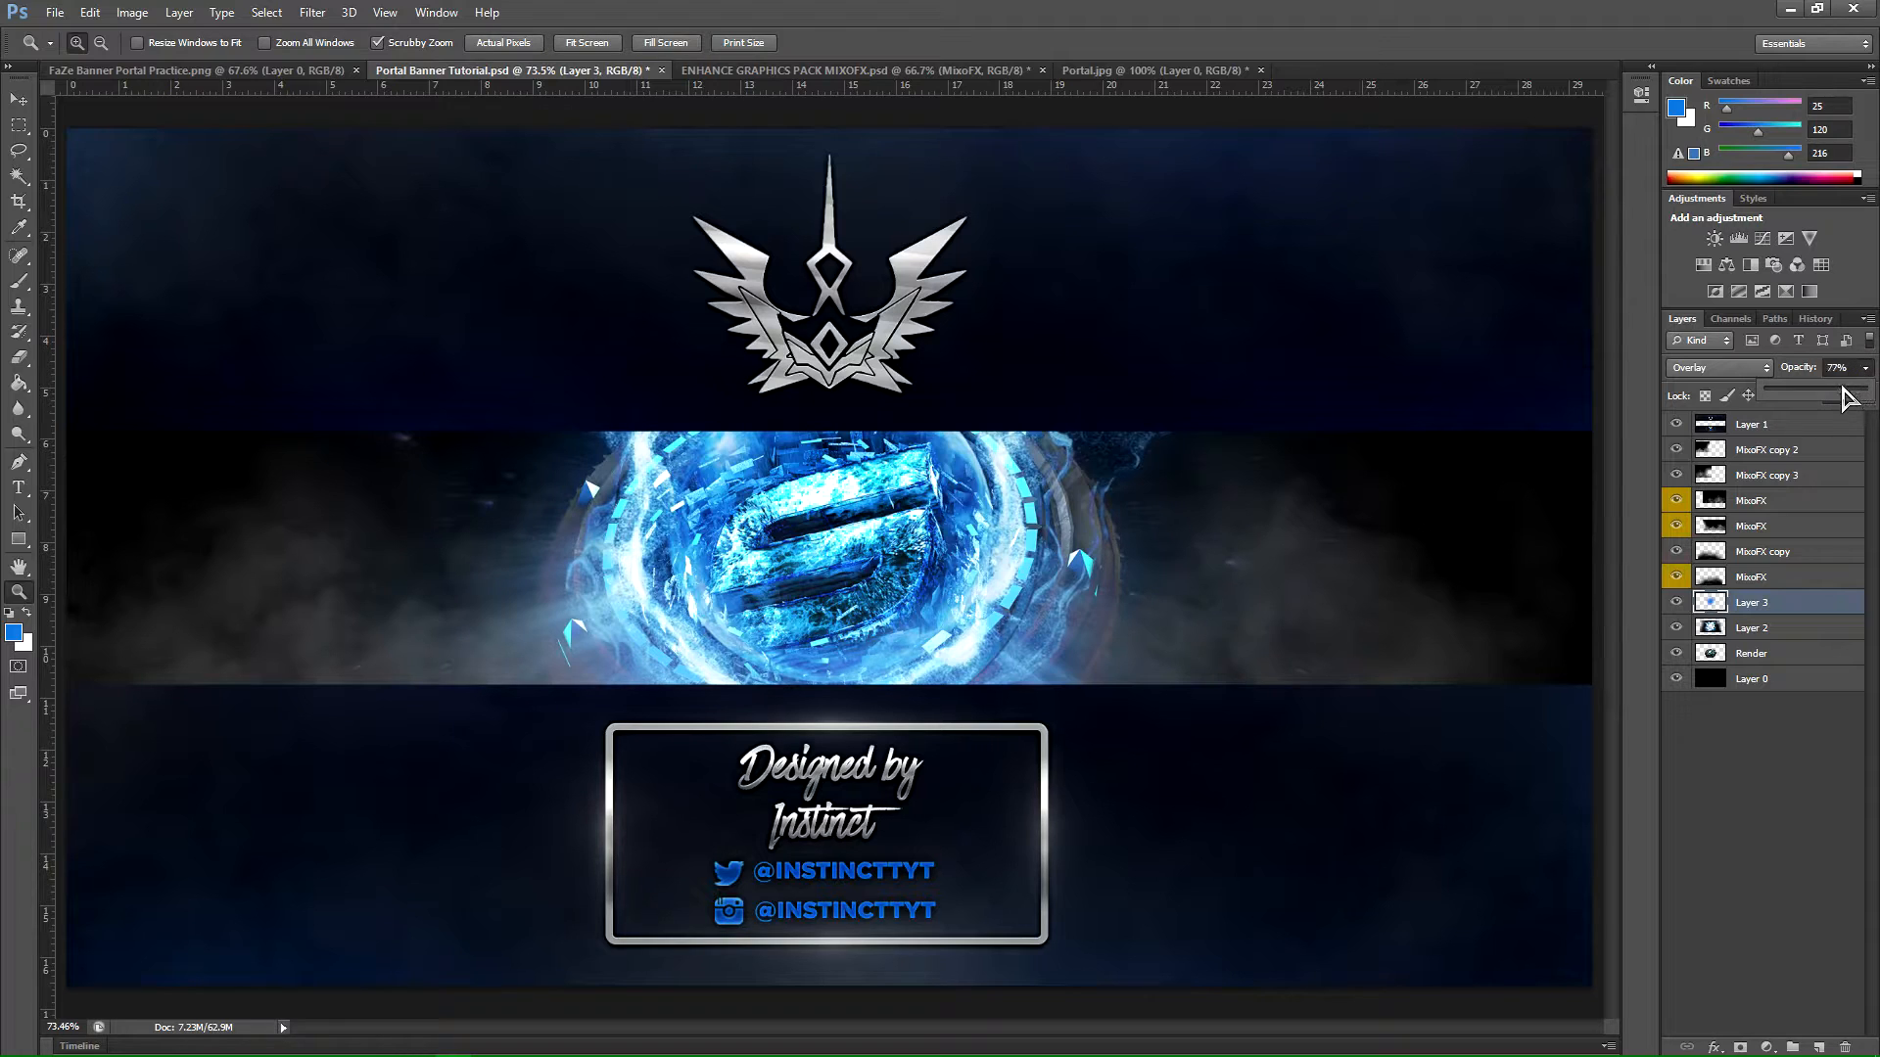
drag(1857, 390, 1809, 398)
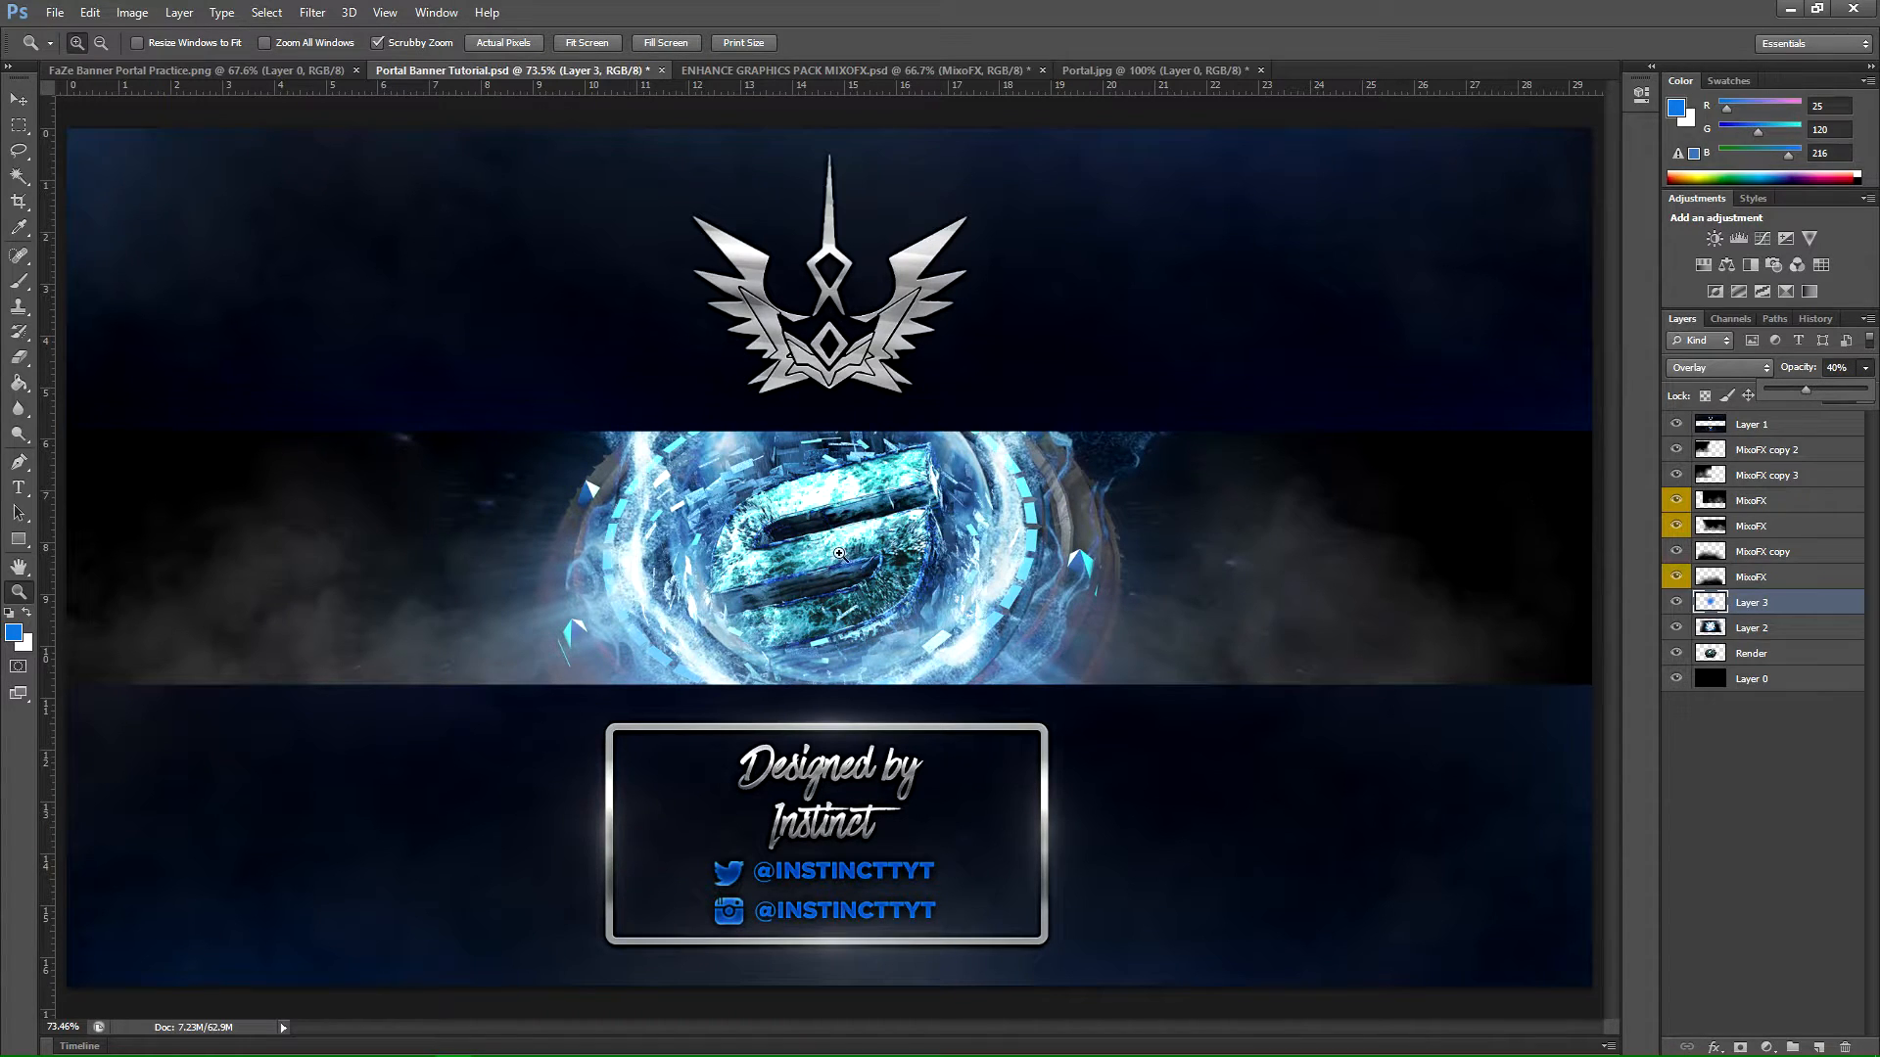
Step: Compare the central emblem with Layer 3's blue tint hidden and shown
click(26, 590)
drag(834, 576, 802, 605)
click(827, 571)
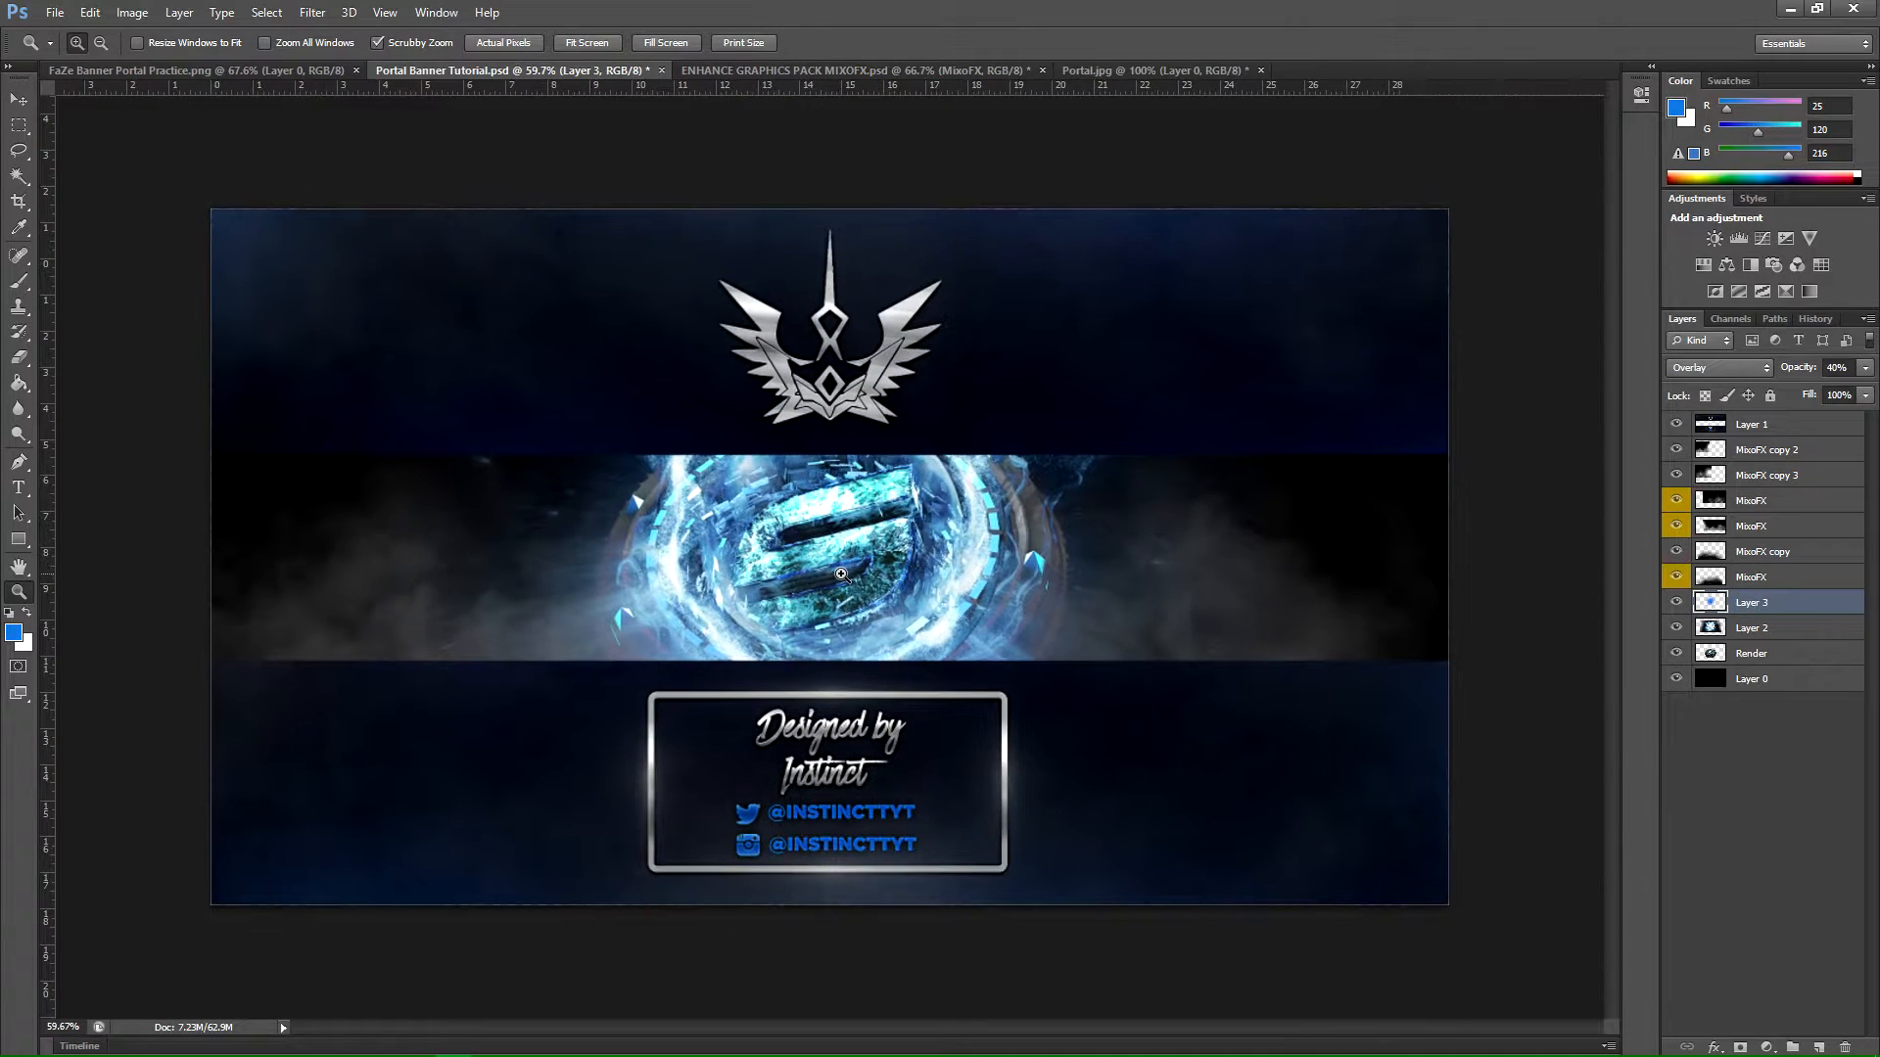
drag(848, 573, 1054, 574)
click(1676, 602)
click(1676, 602)
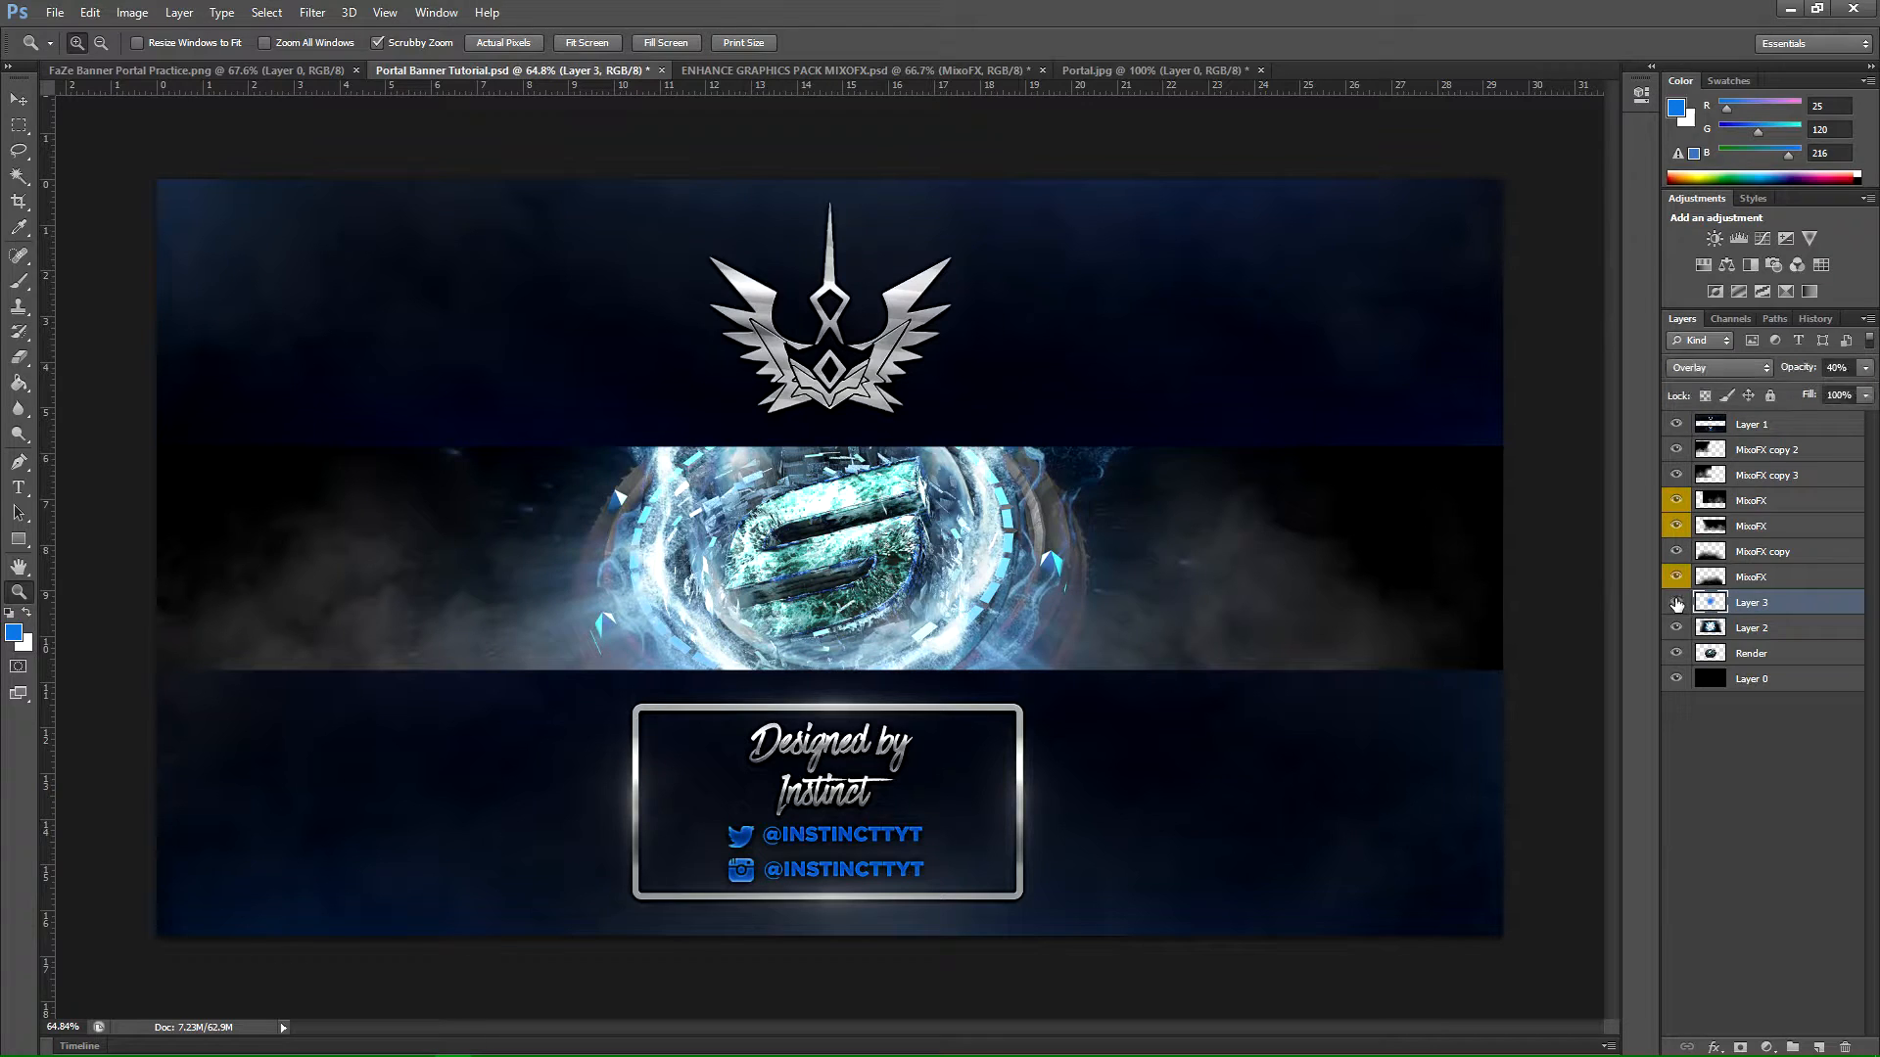
drag(895, 590, 919, 595)
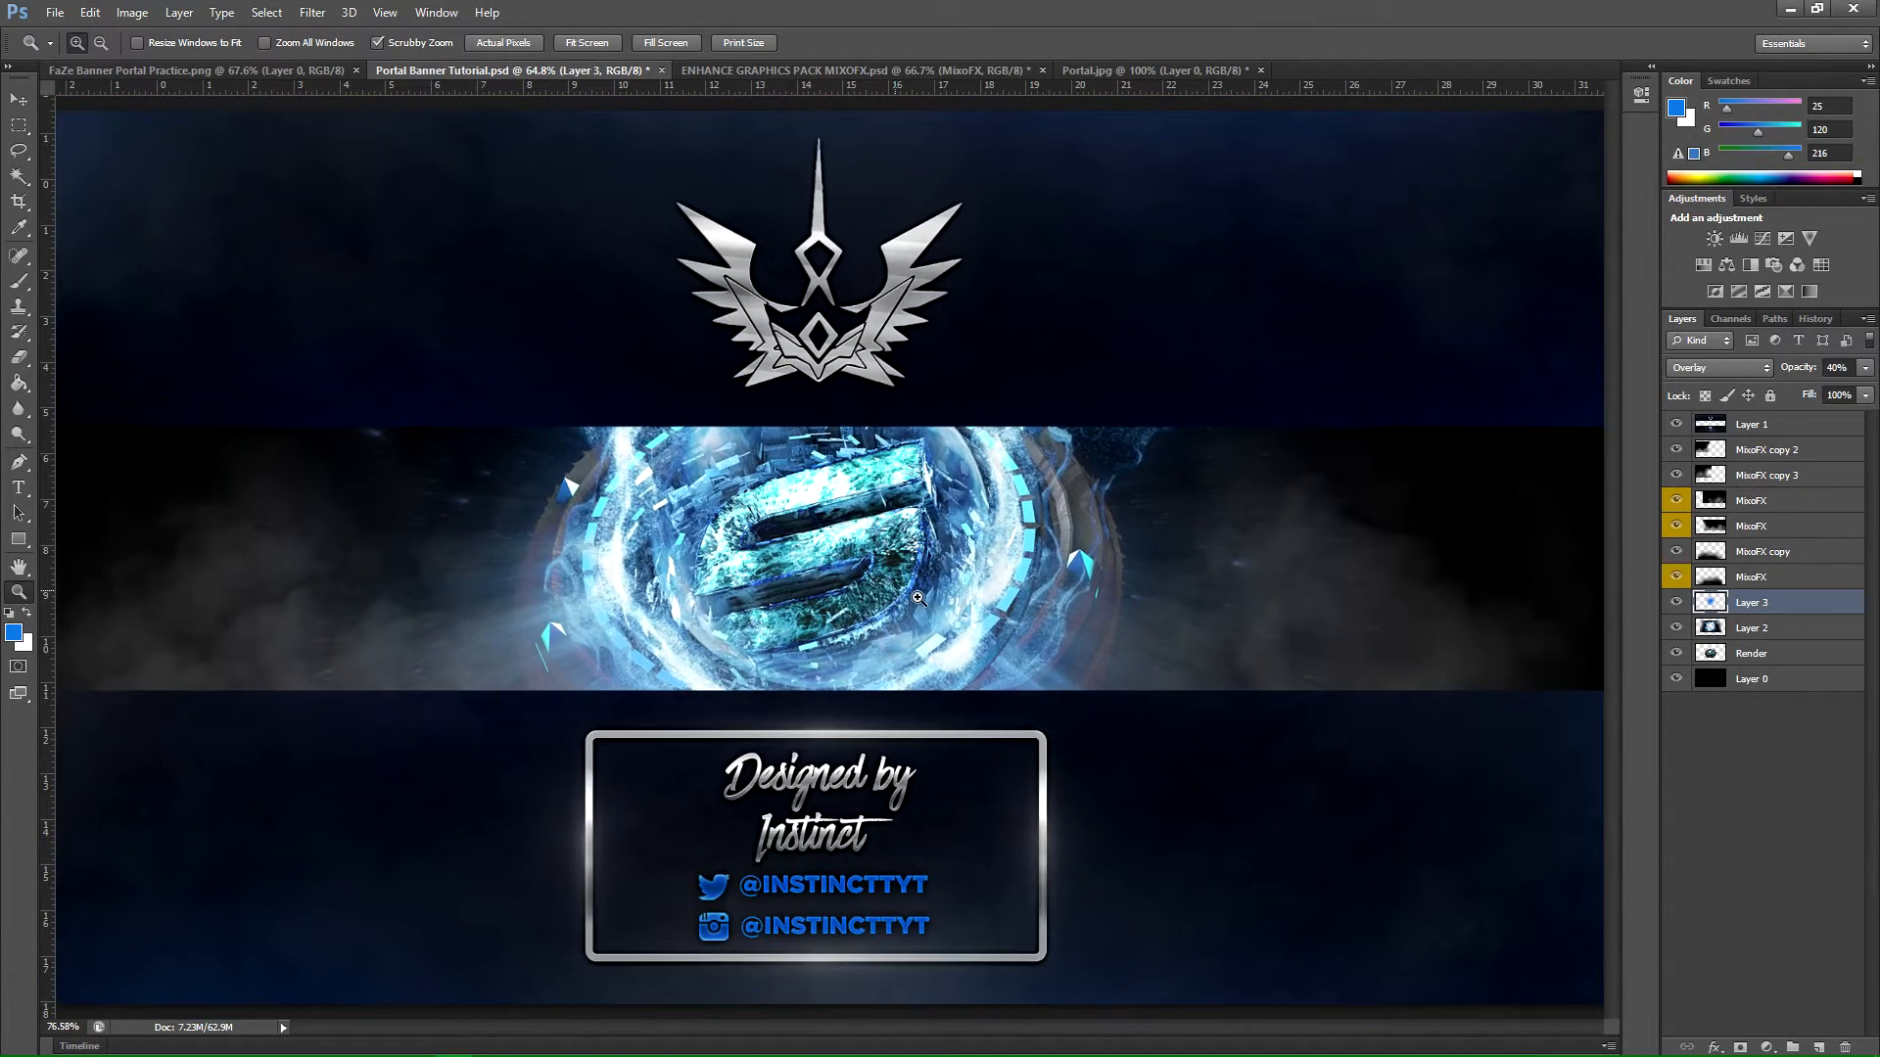
click(1677, 602)
click(1677, 602)
drag(1140, 654, 1116, 659)
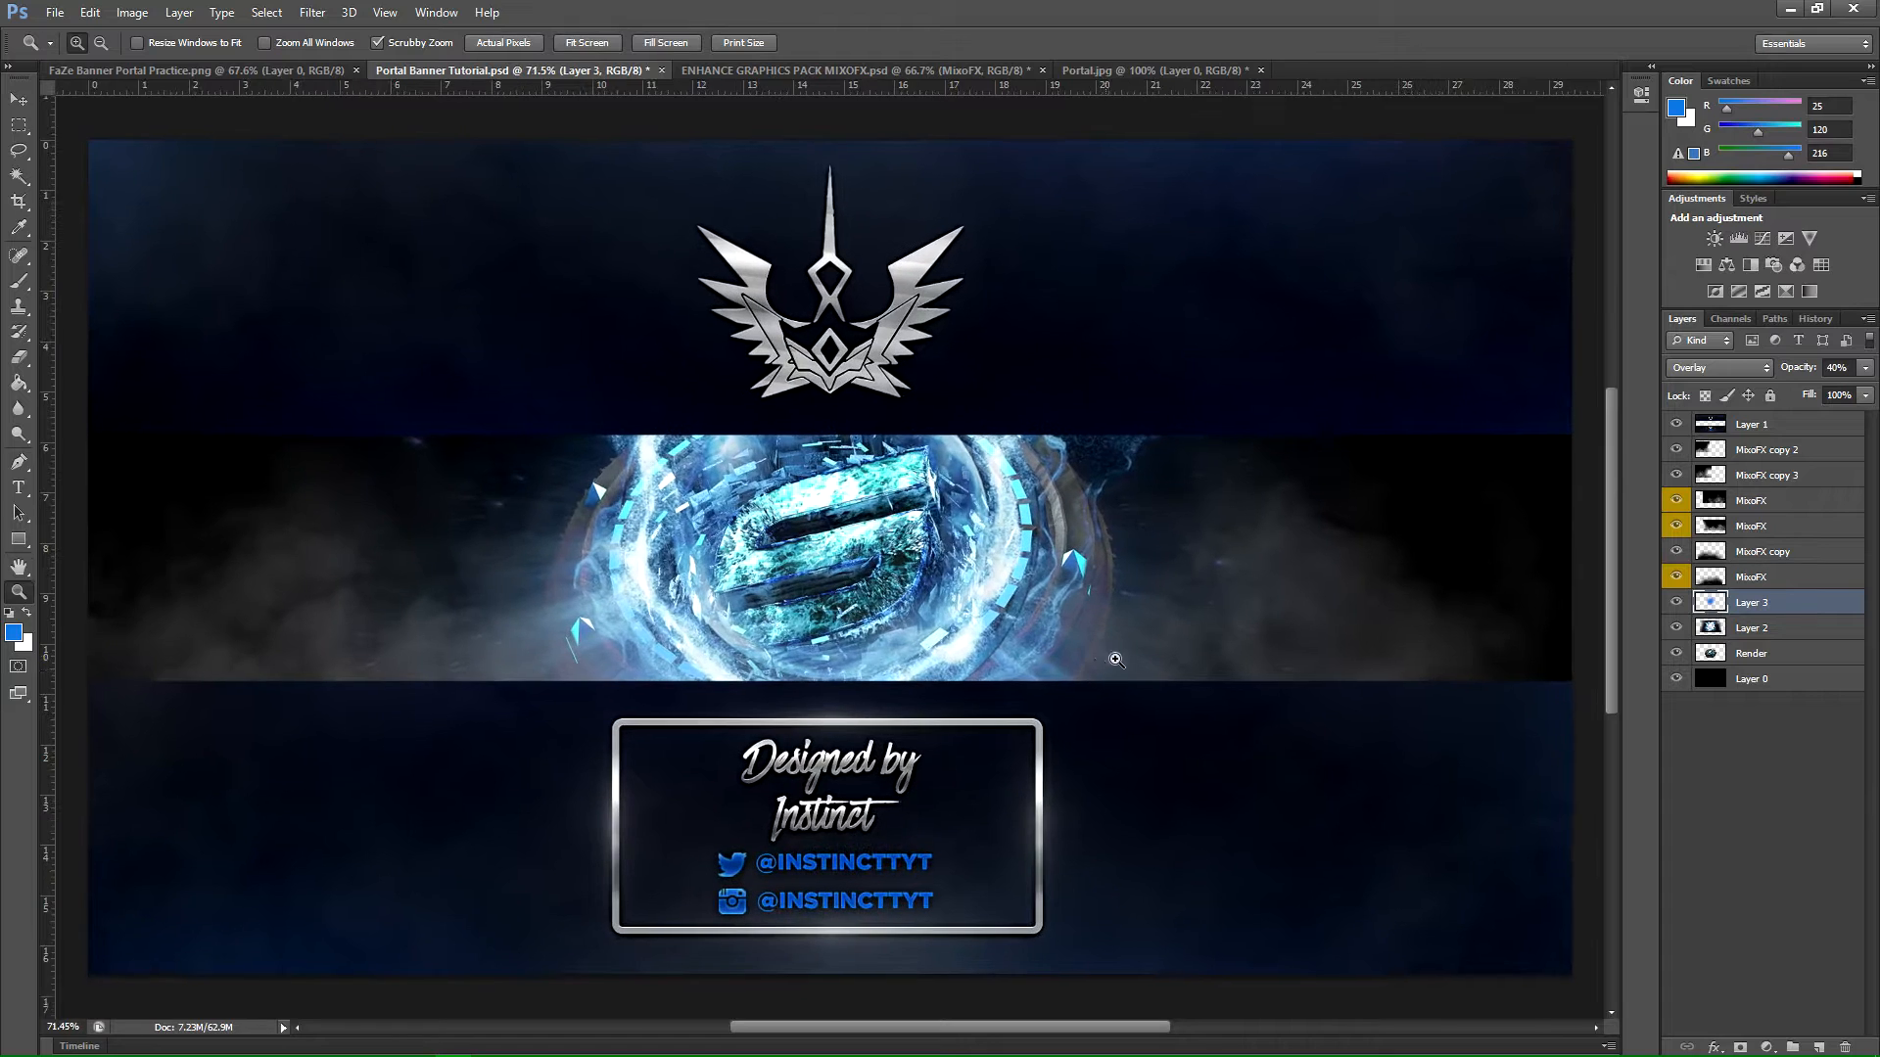
Step: Select the Render layer and examine how the portal's outer edges and debris blend in FaZe Banner Portal Practice.png
click(1762, 653)
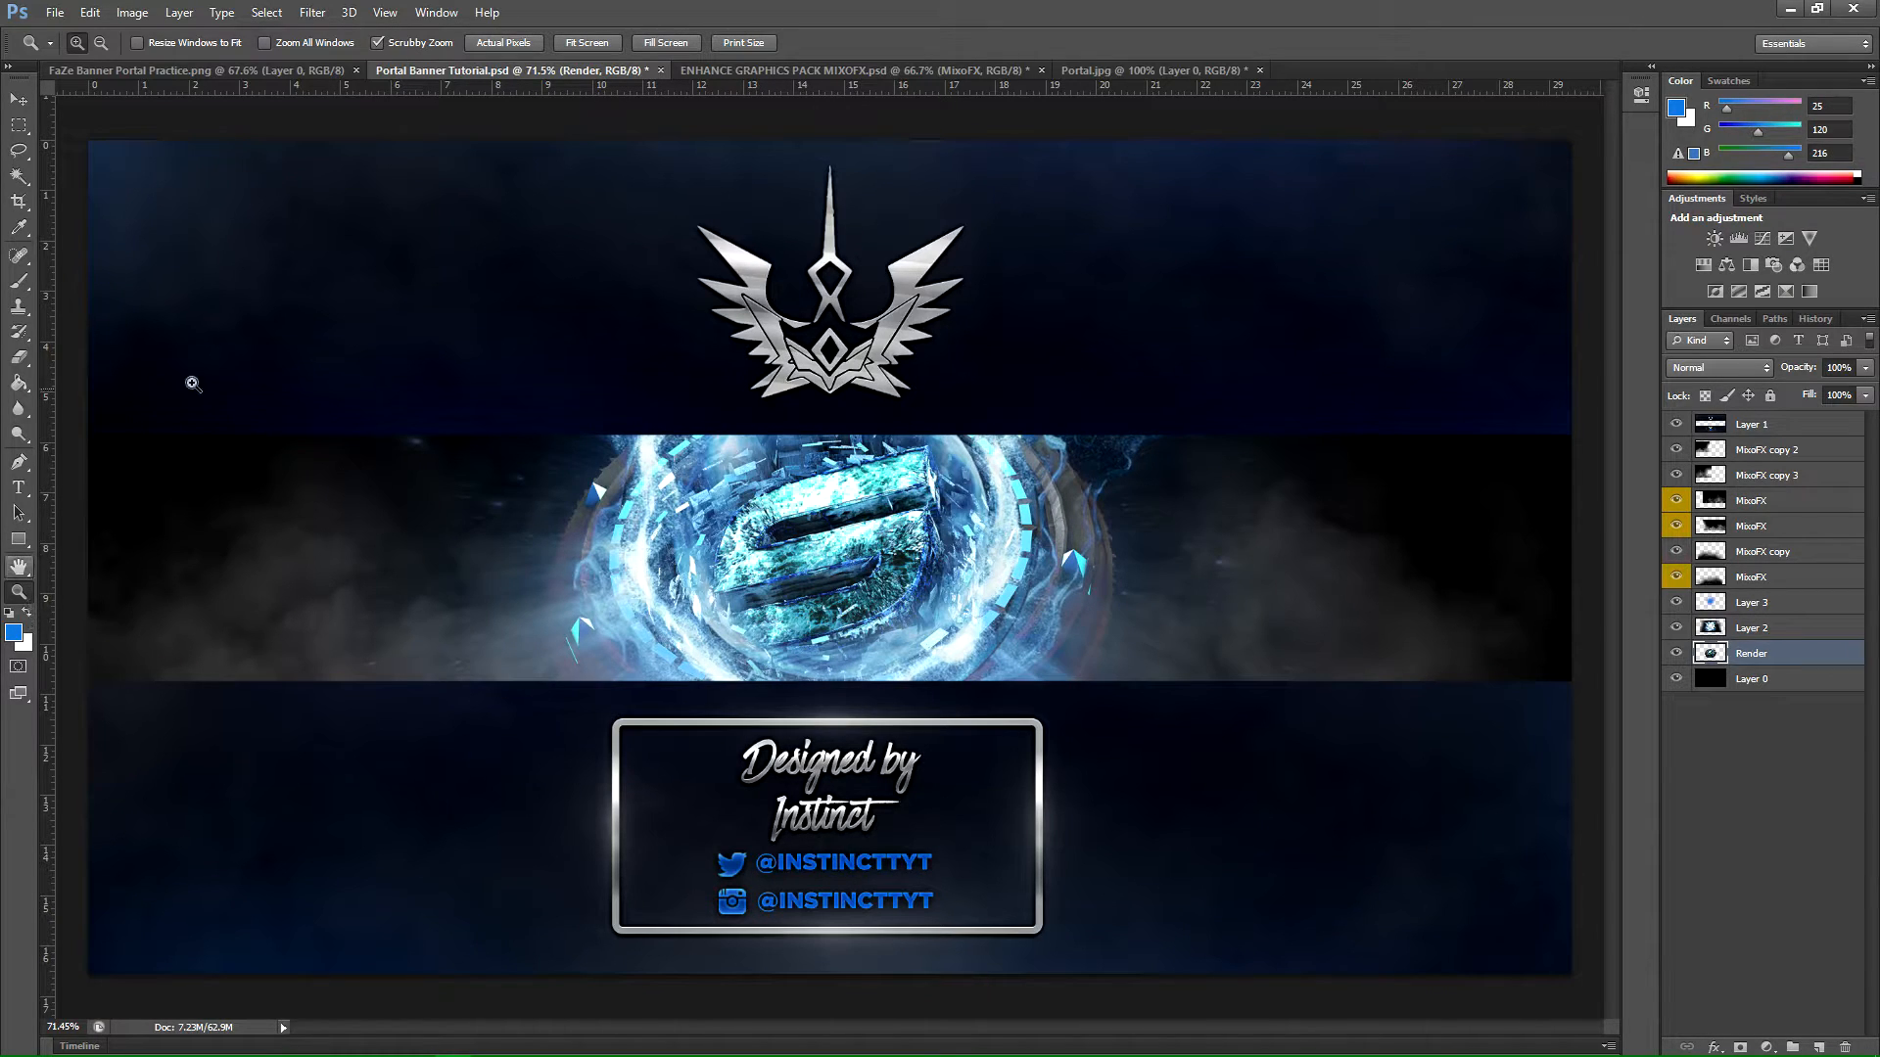
click(314, 71)
drag(668, 615, 620, 655)
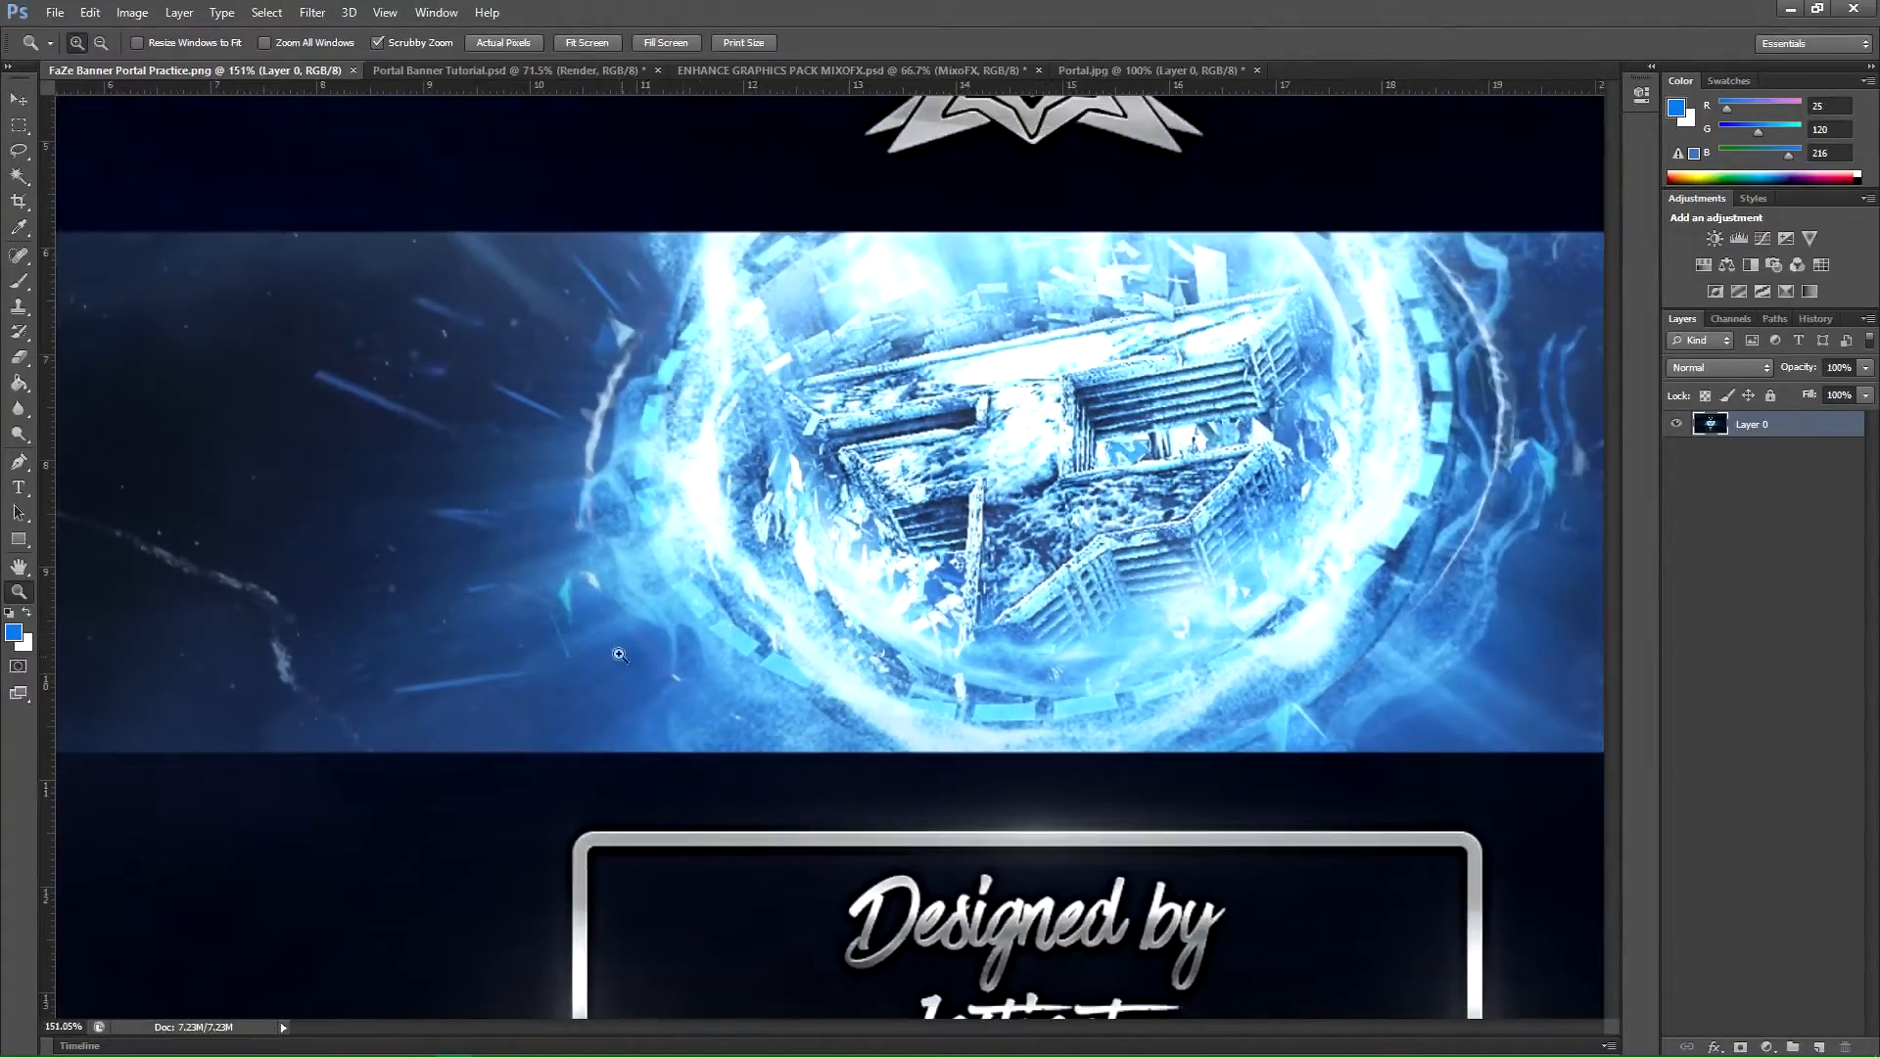
drag(630, 556, 714, 573)
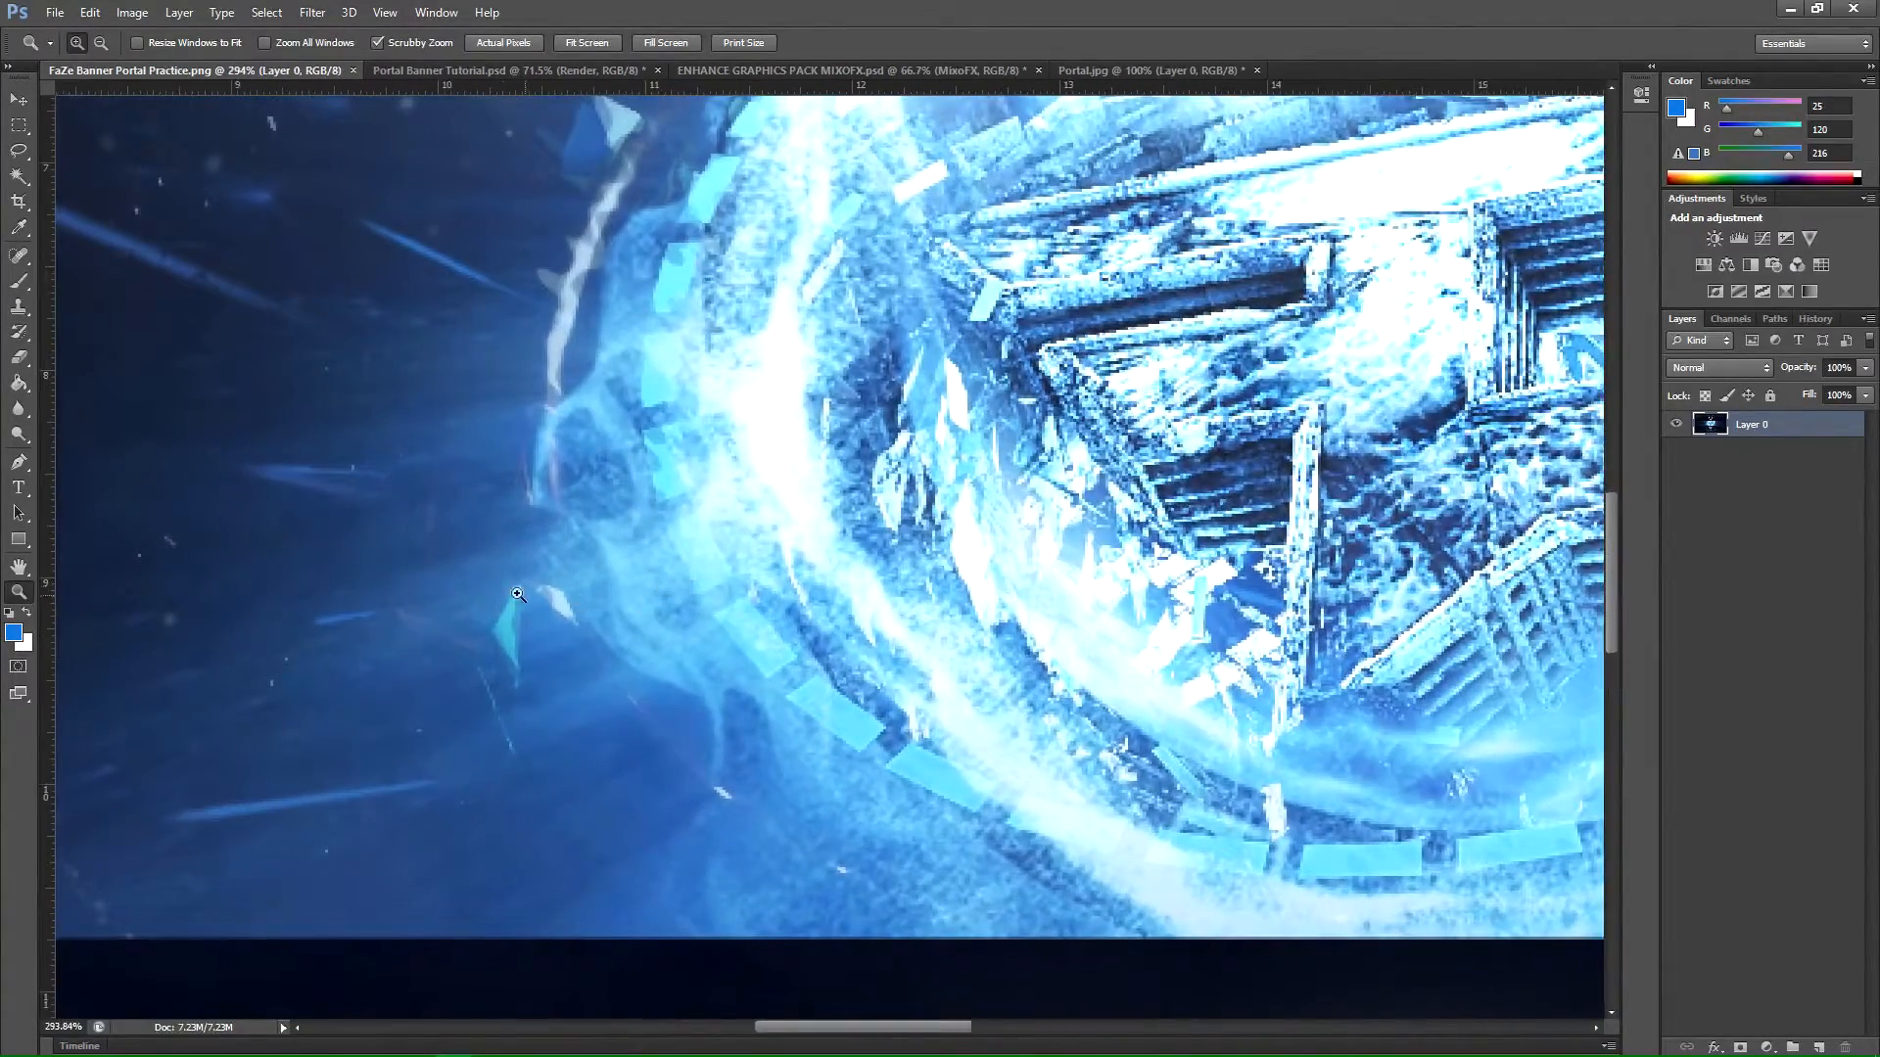
drag(637, 365, 516, 164)
drag(953, 512, 898, 512)
drag(1283, 587, 1191, 609)
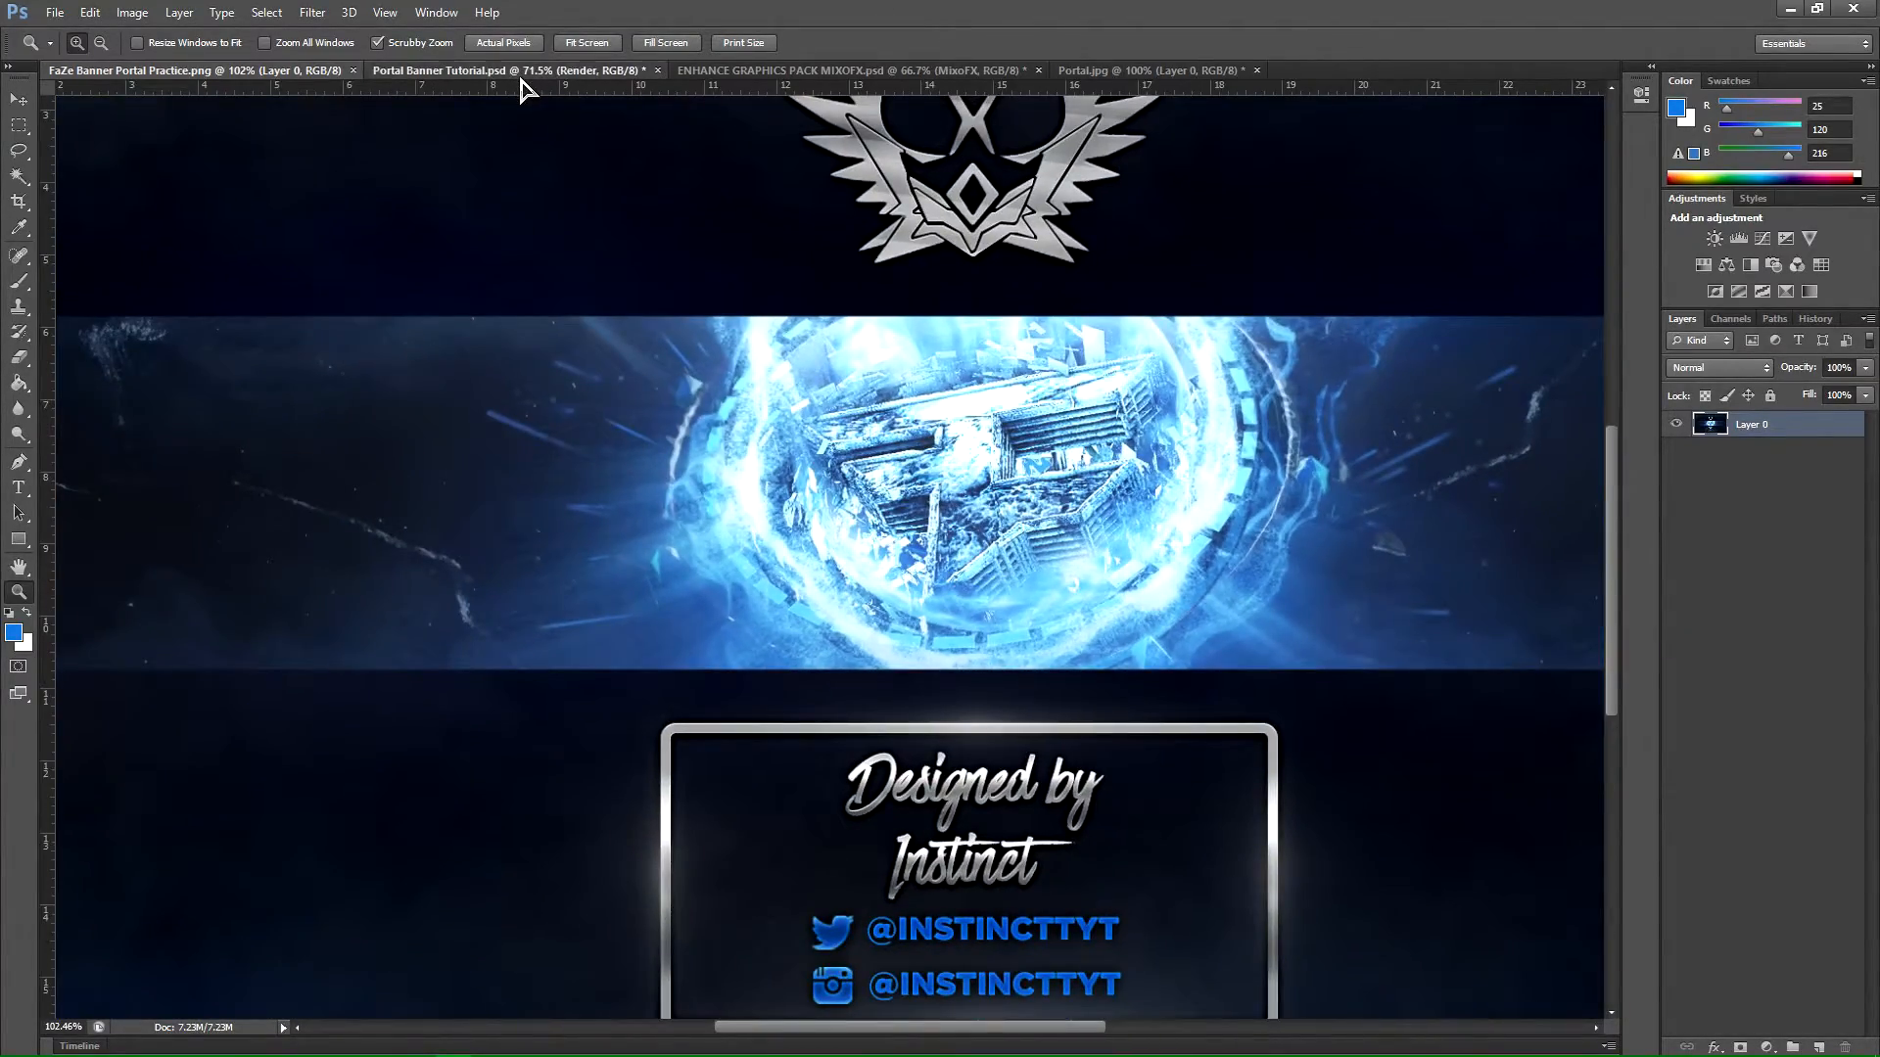
click(519, 70)
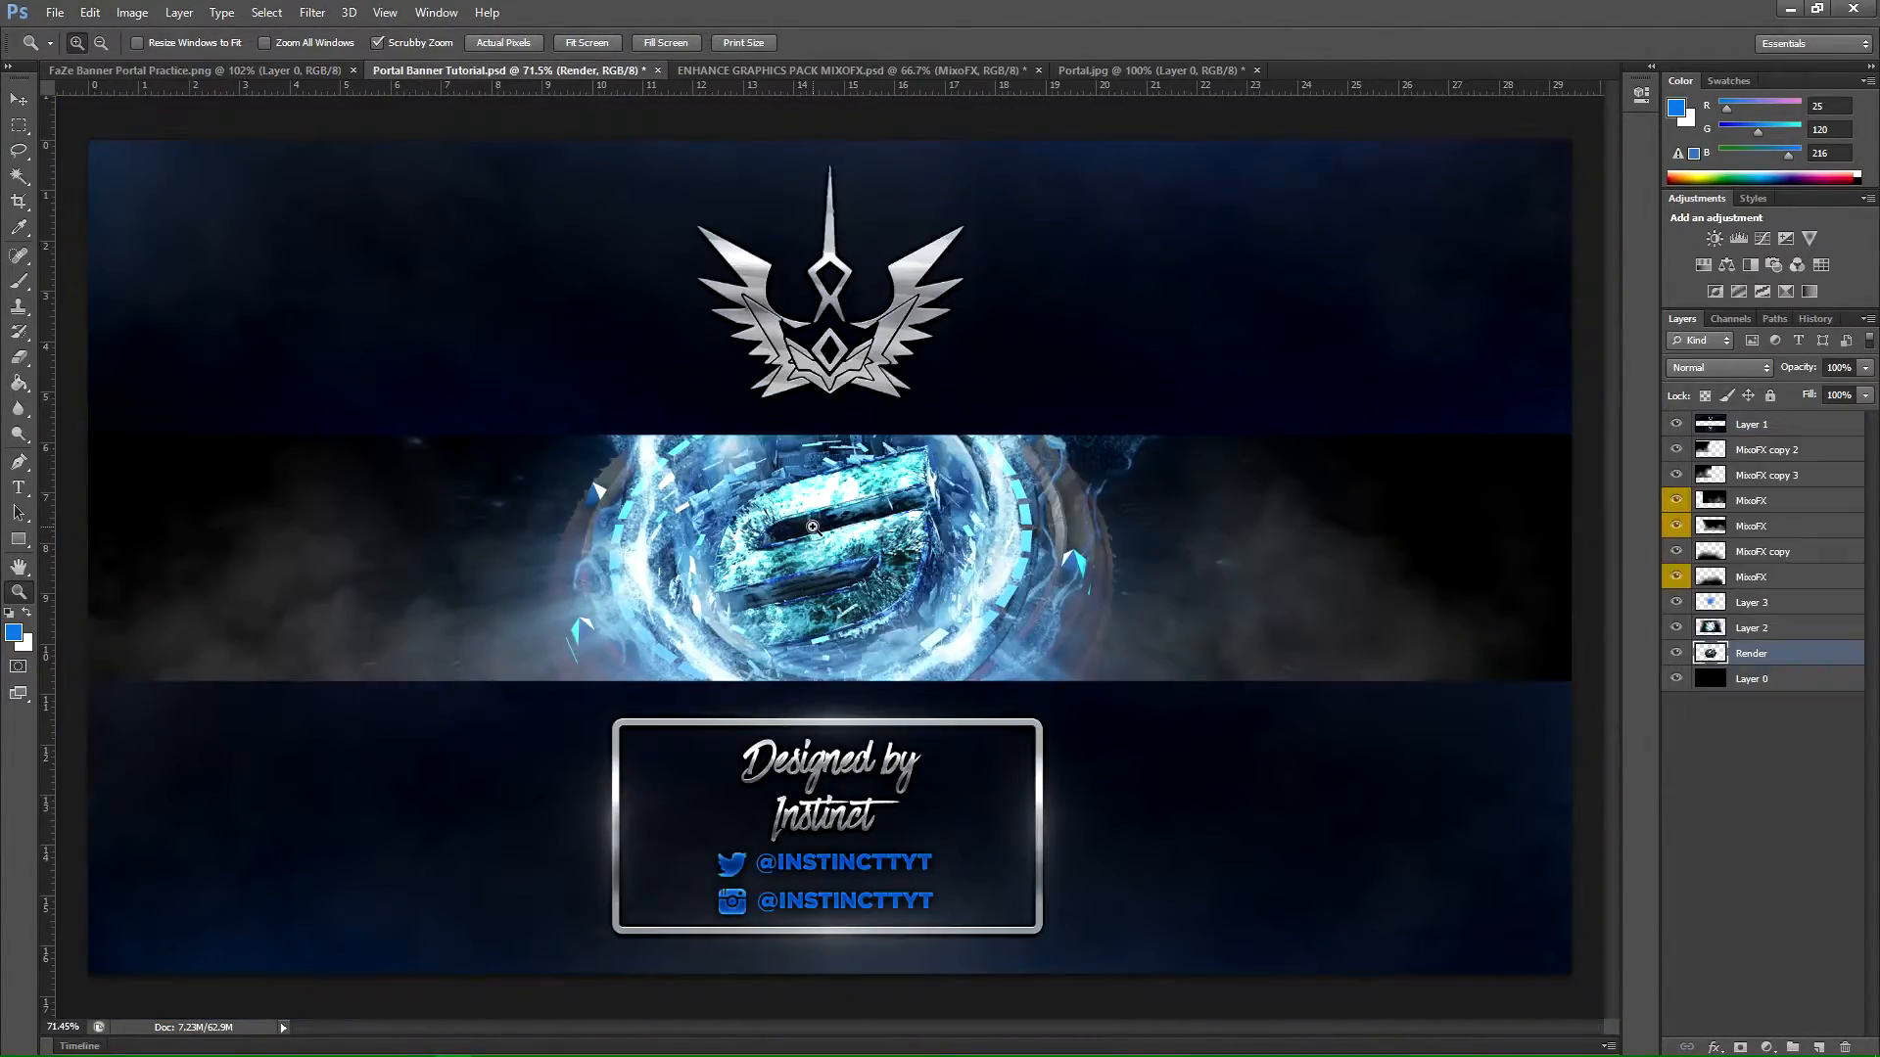
Step: Erase the outer edges of the central emblem on the Render layer with a 700 px Eraser so they blend into the portal
click(18, 358)
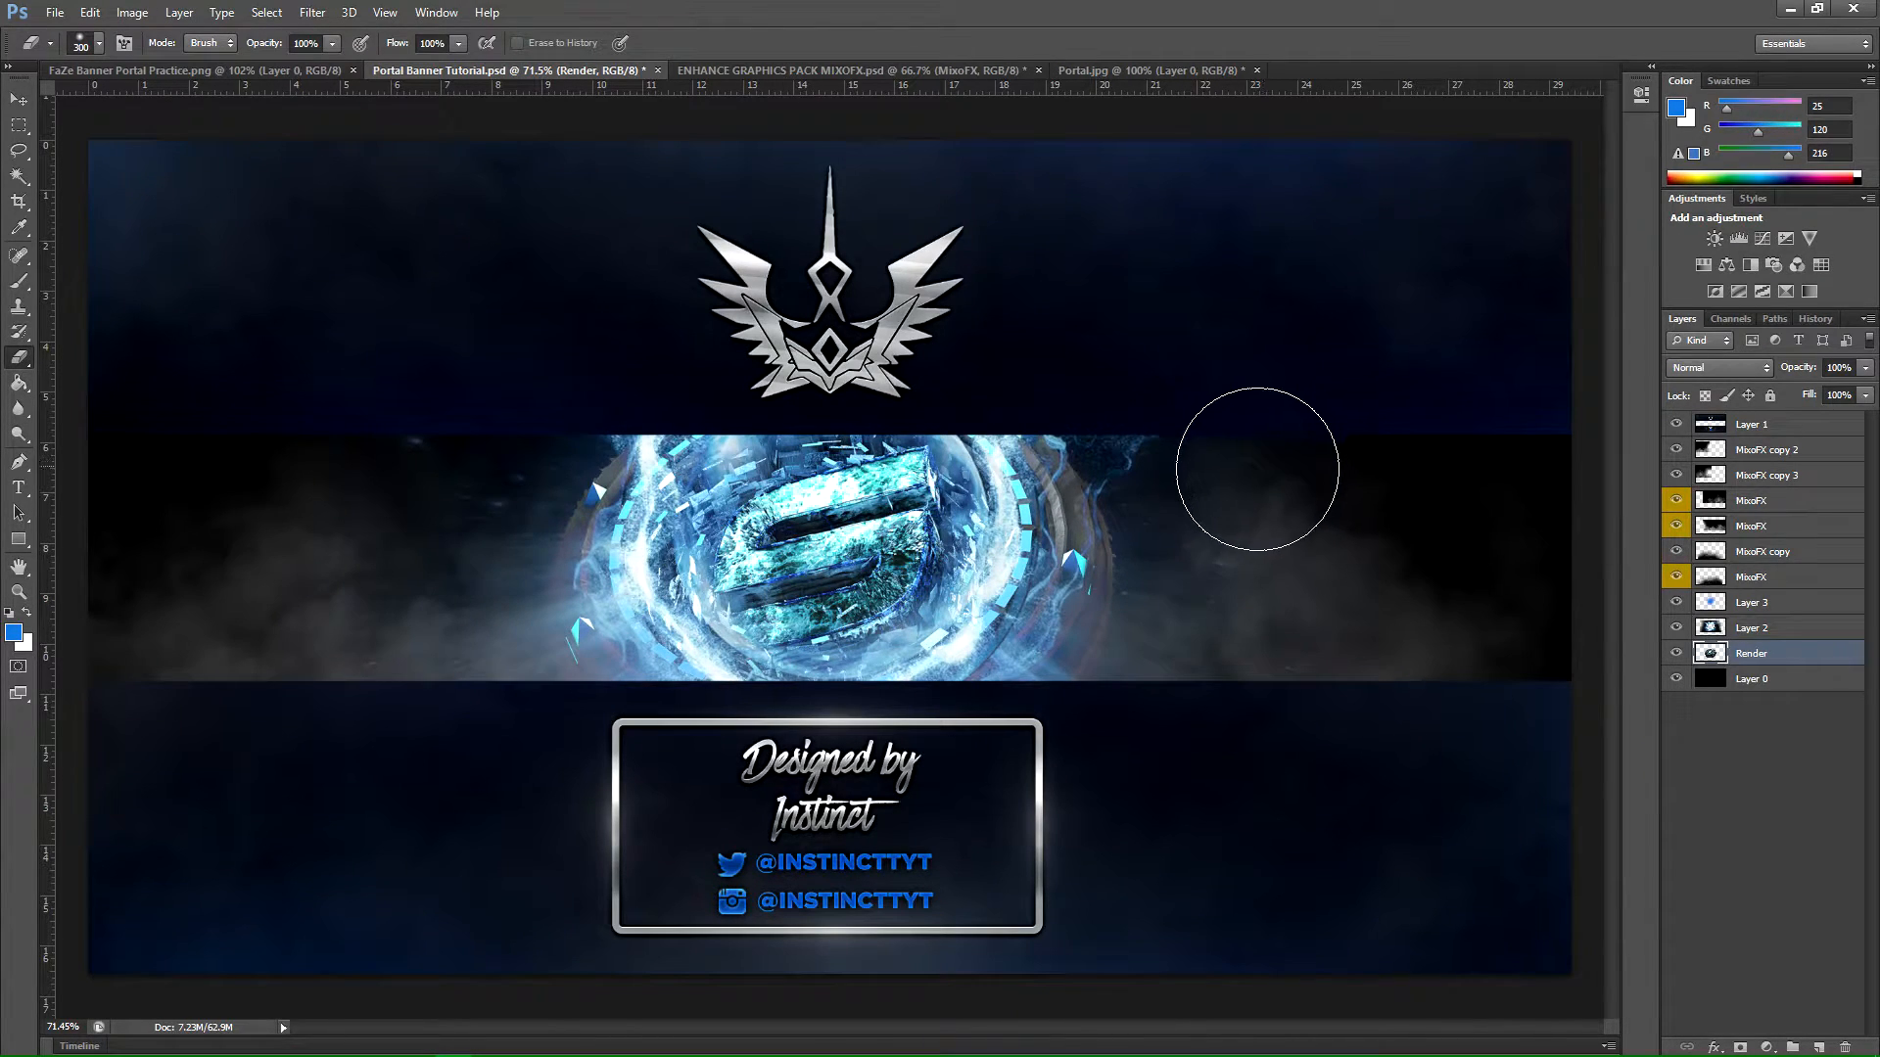
key(bracketright)
key(bracketright)
key(bracketright)
key(bracketright)
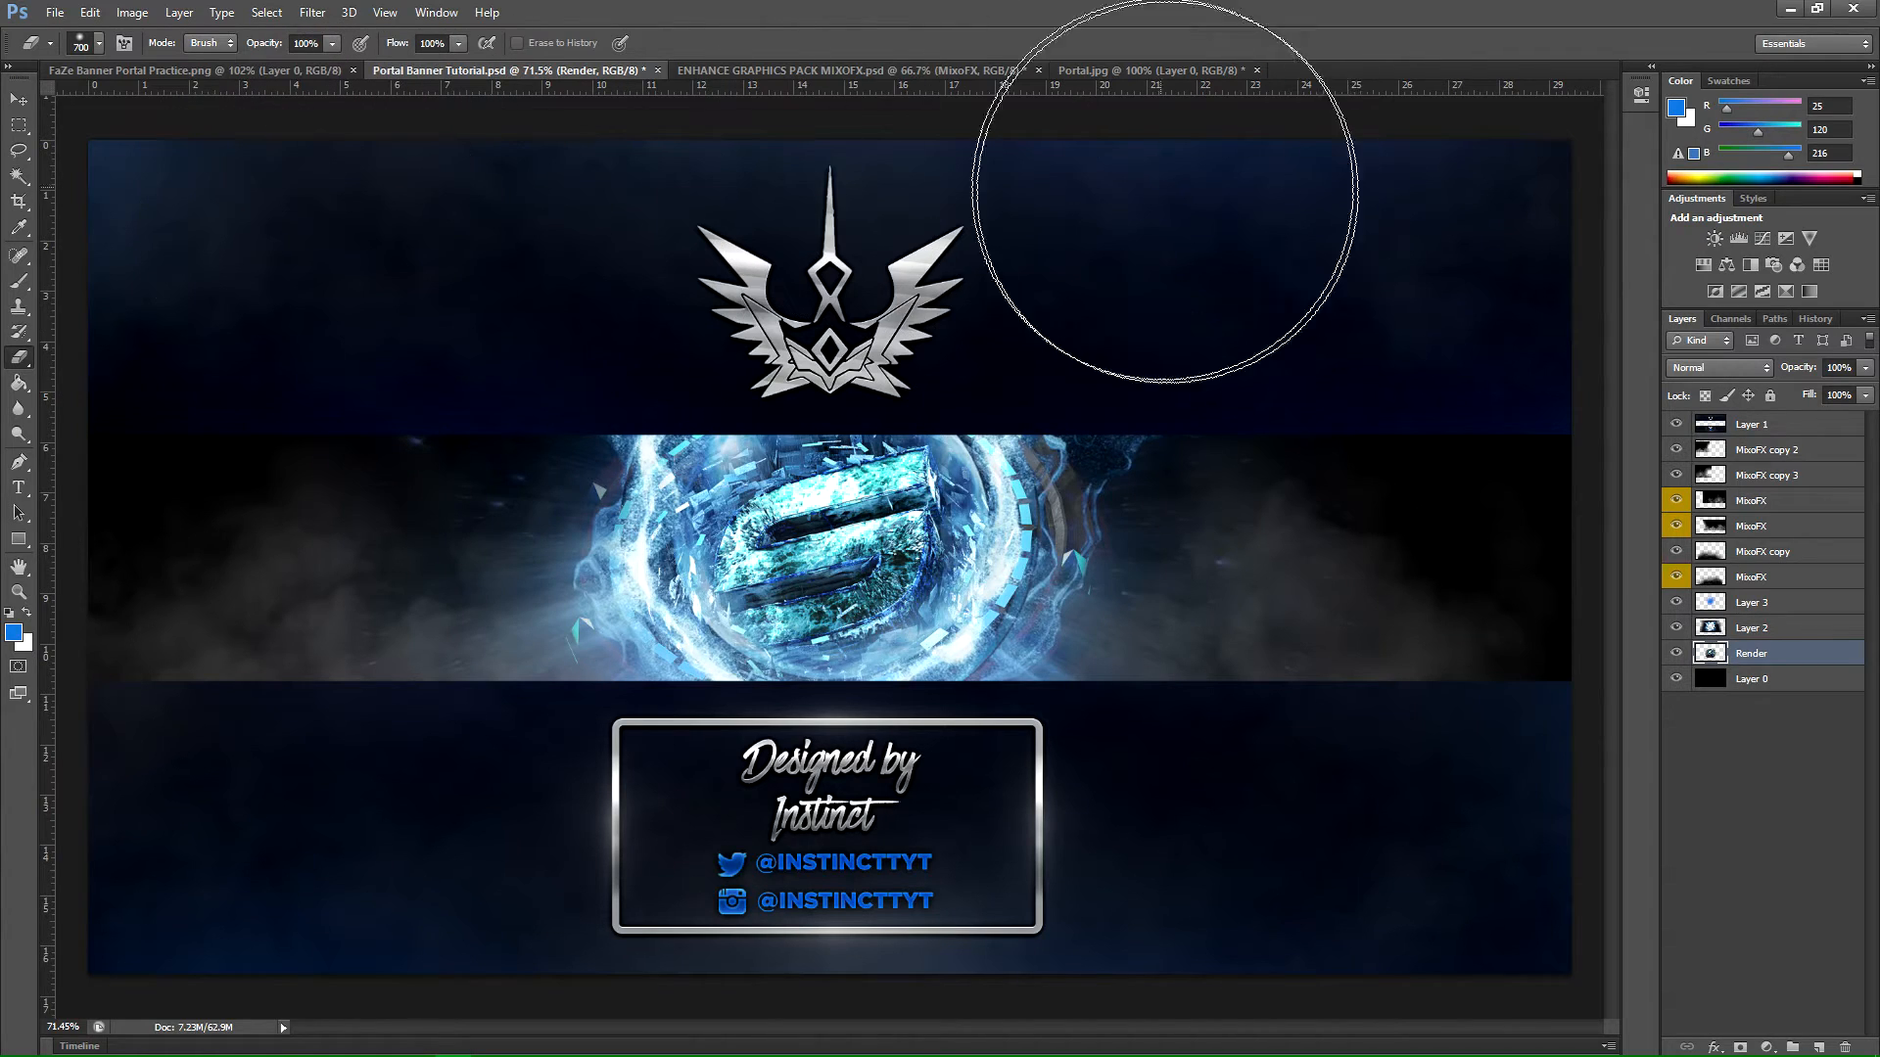
click(17, 592)
drag(819, 626, 826, 614)
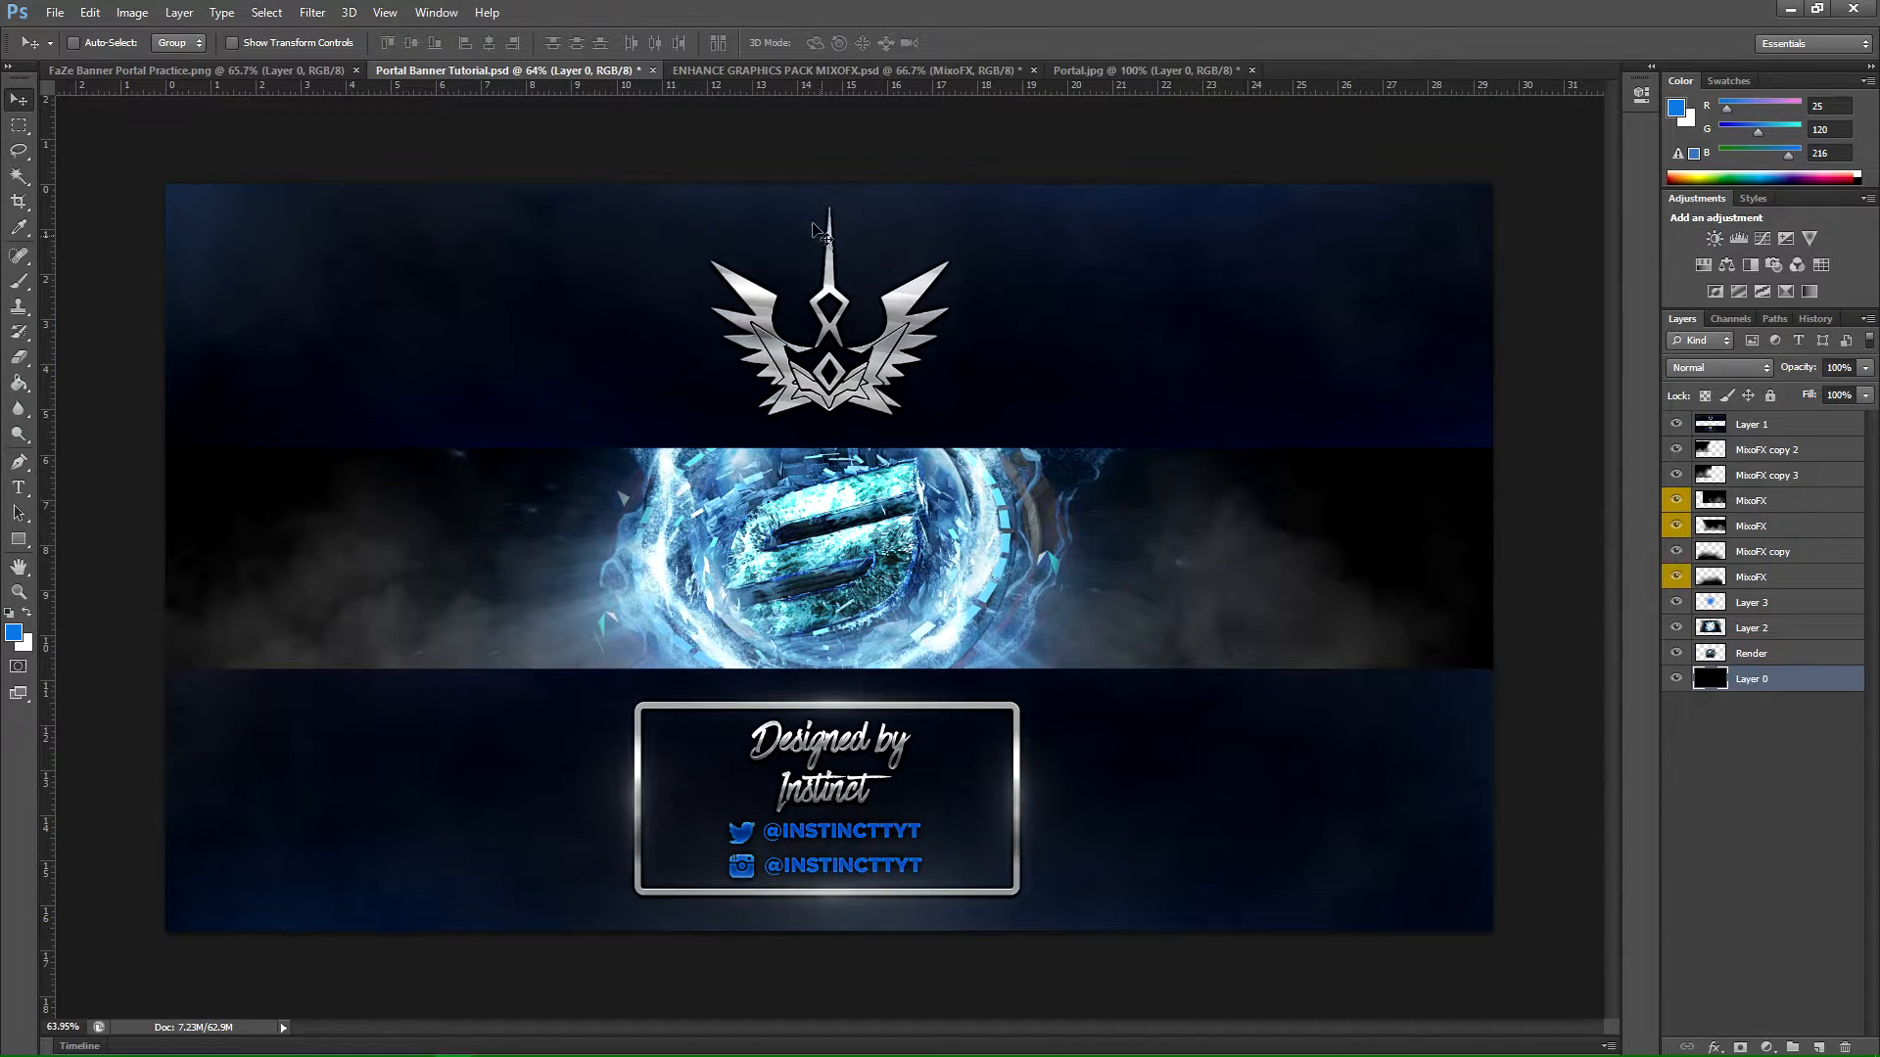
Step: Copy the CC 4 colour correction group from ENHANCE GRAPHICS PACK MIXOFX.psd into Portal Banner Tutorial.psd and place it directly below Layer 1
click(808, 70)
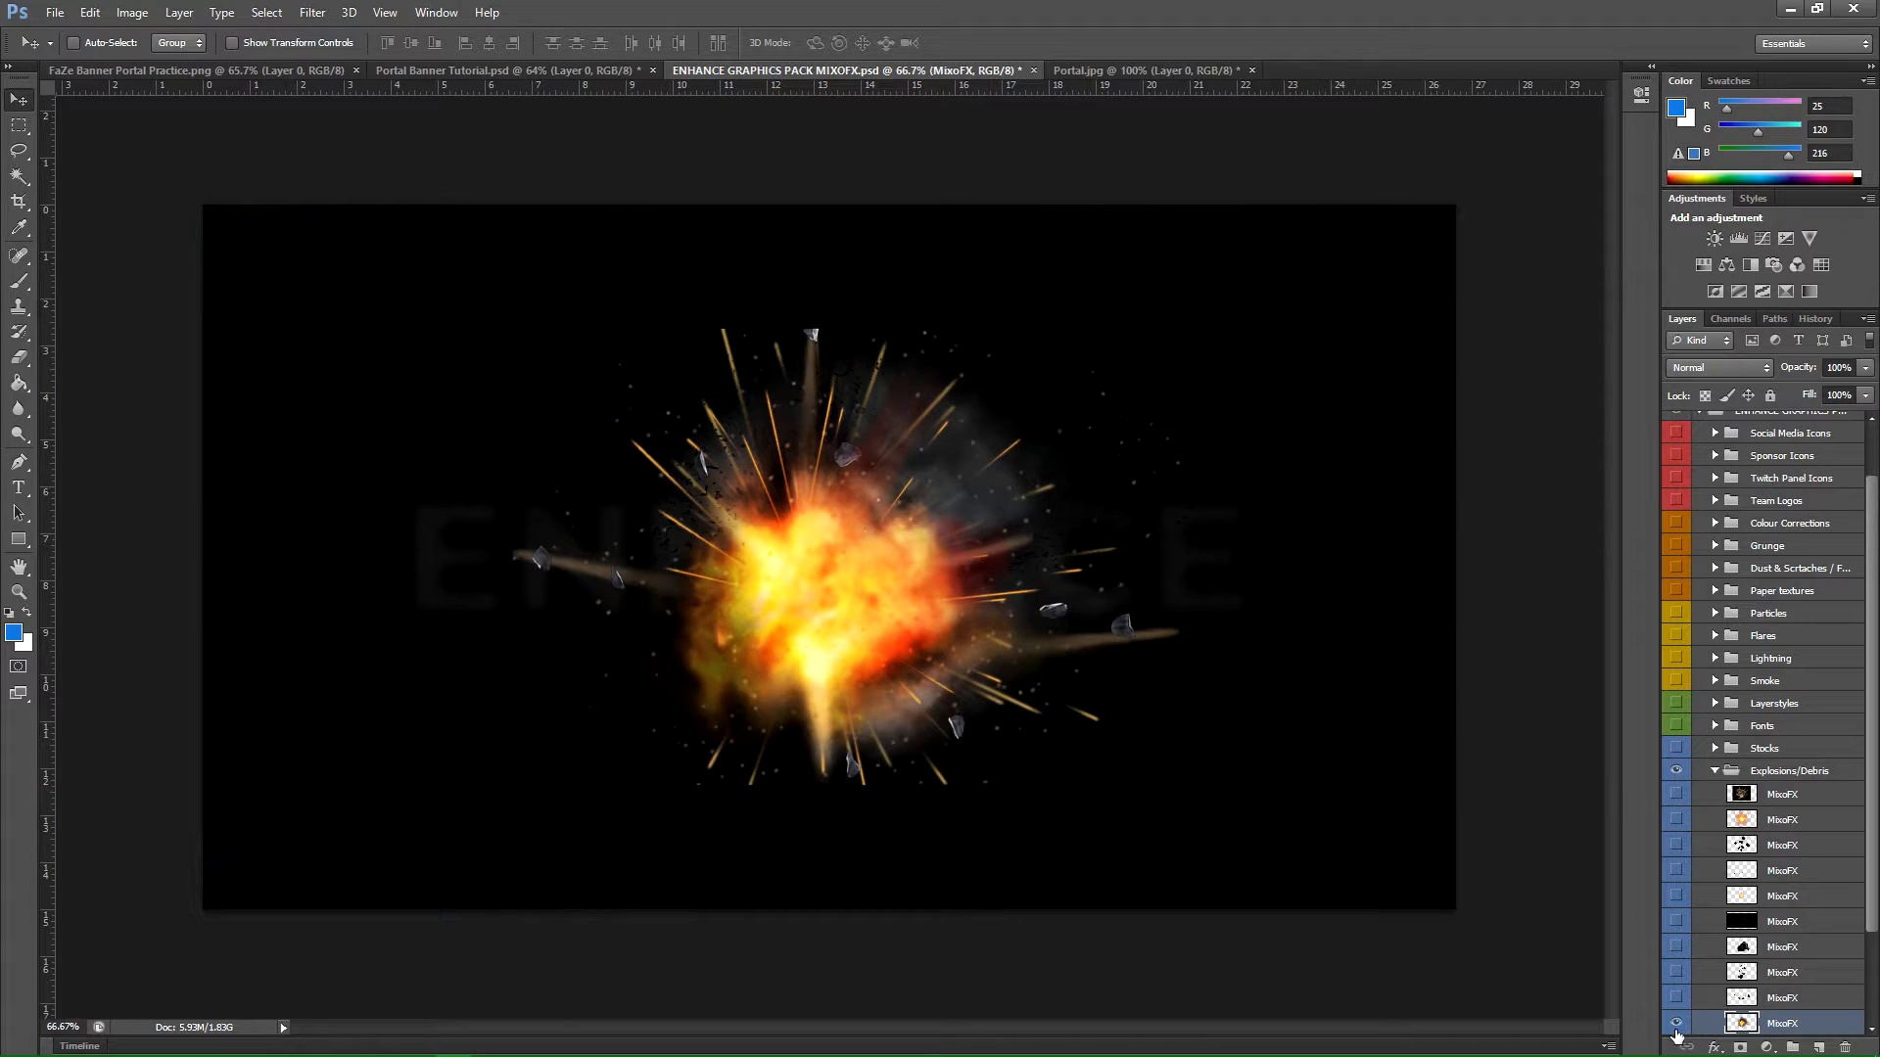
click(1676, 1023)
click(1714, 770)
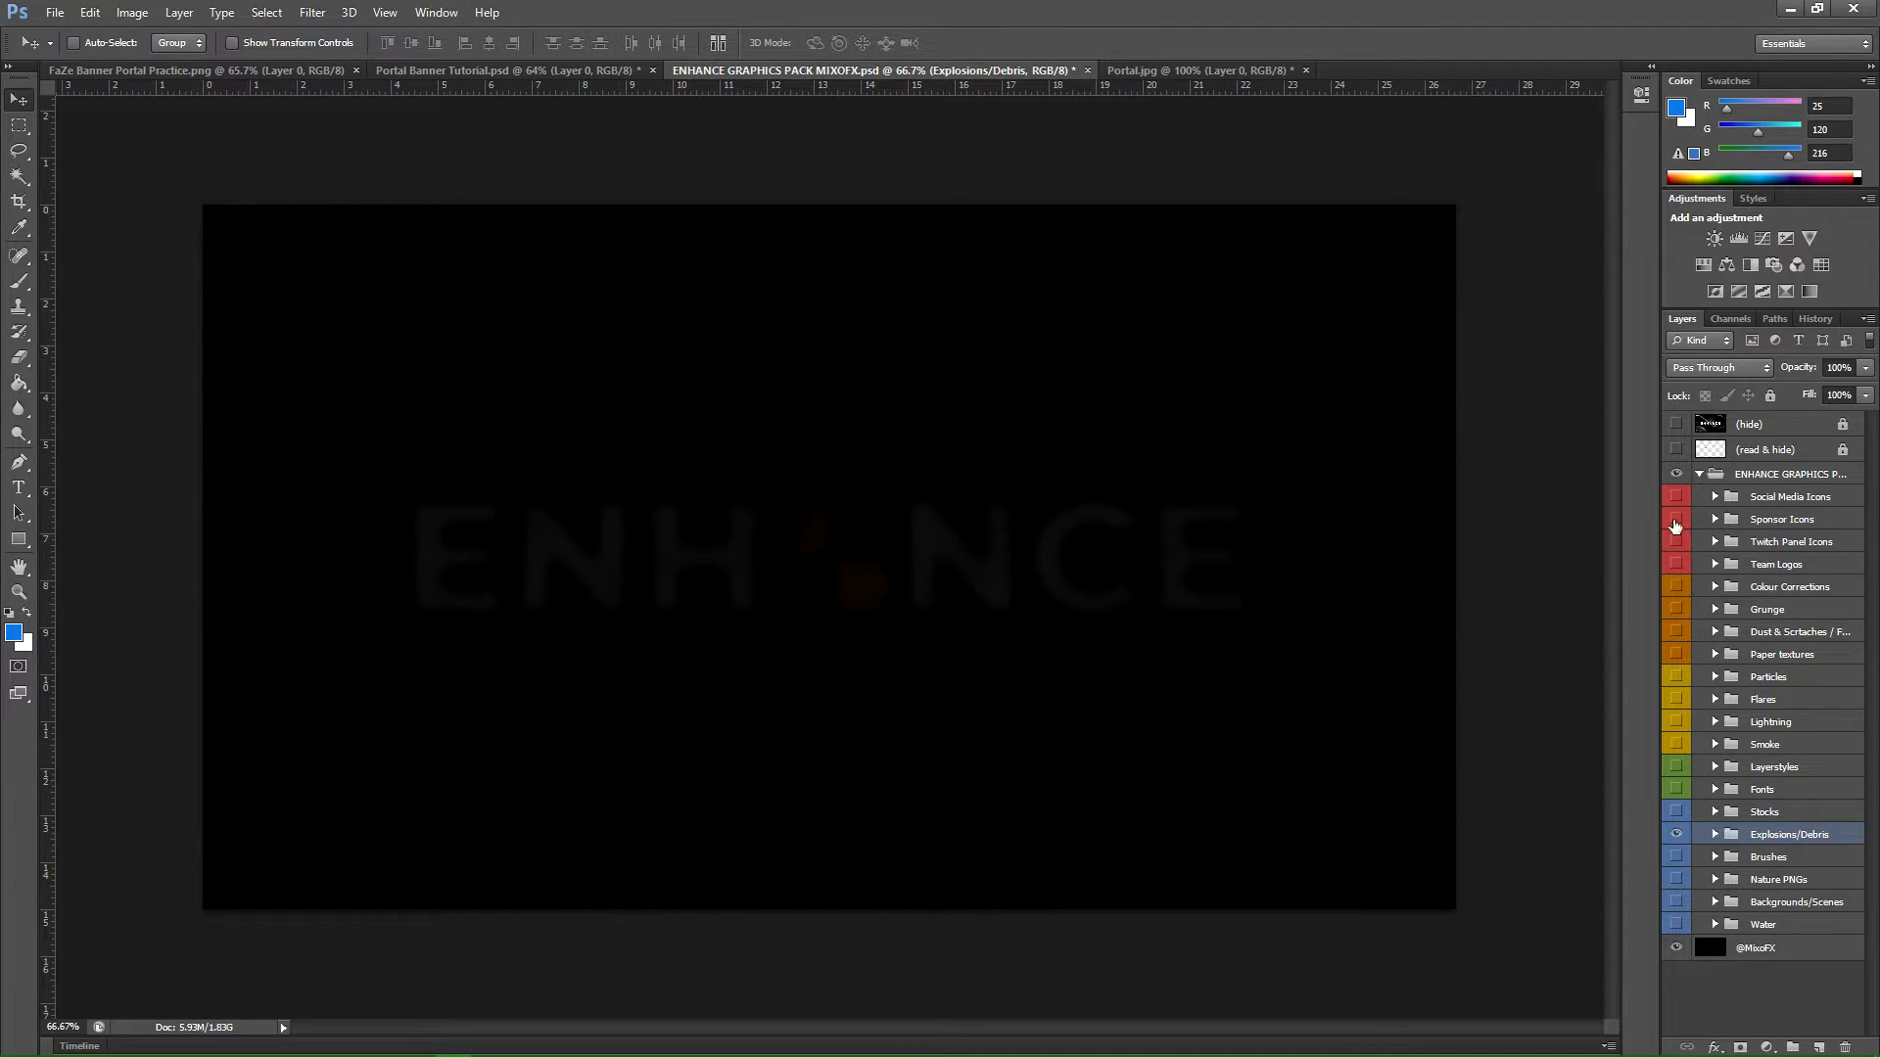
click(1676, 587)
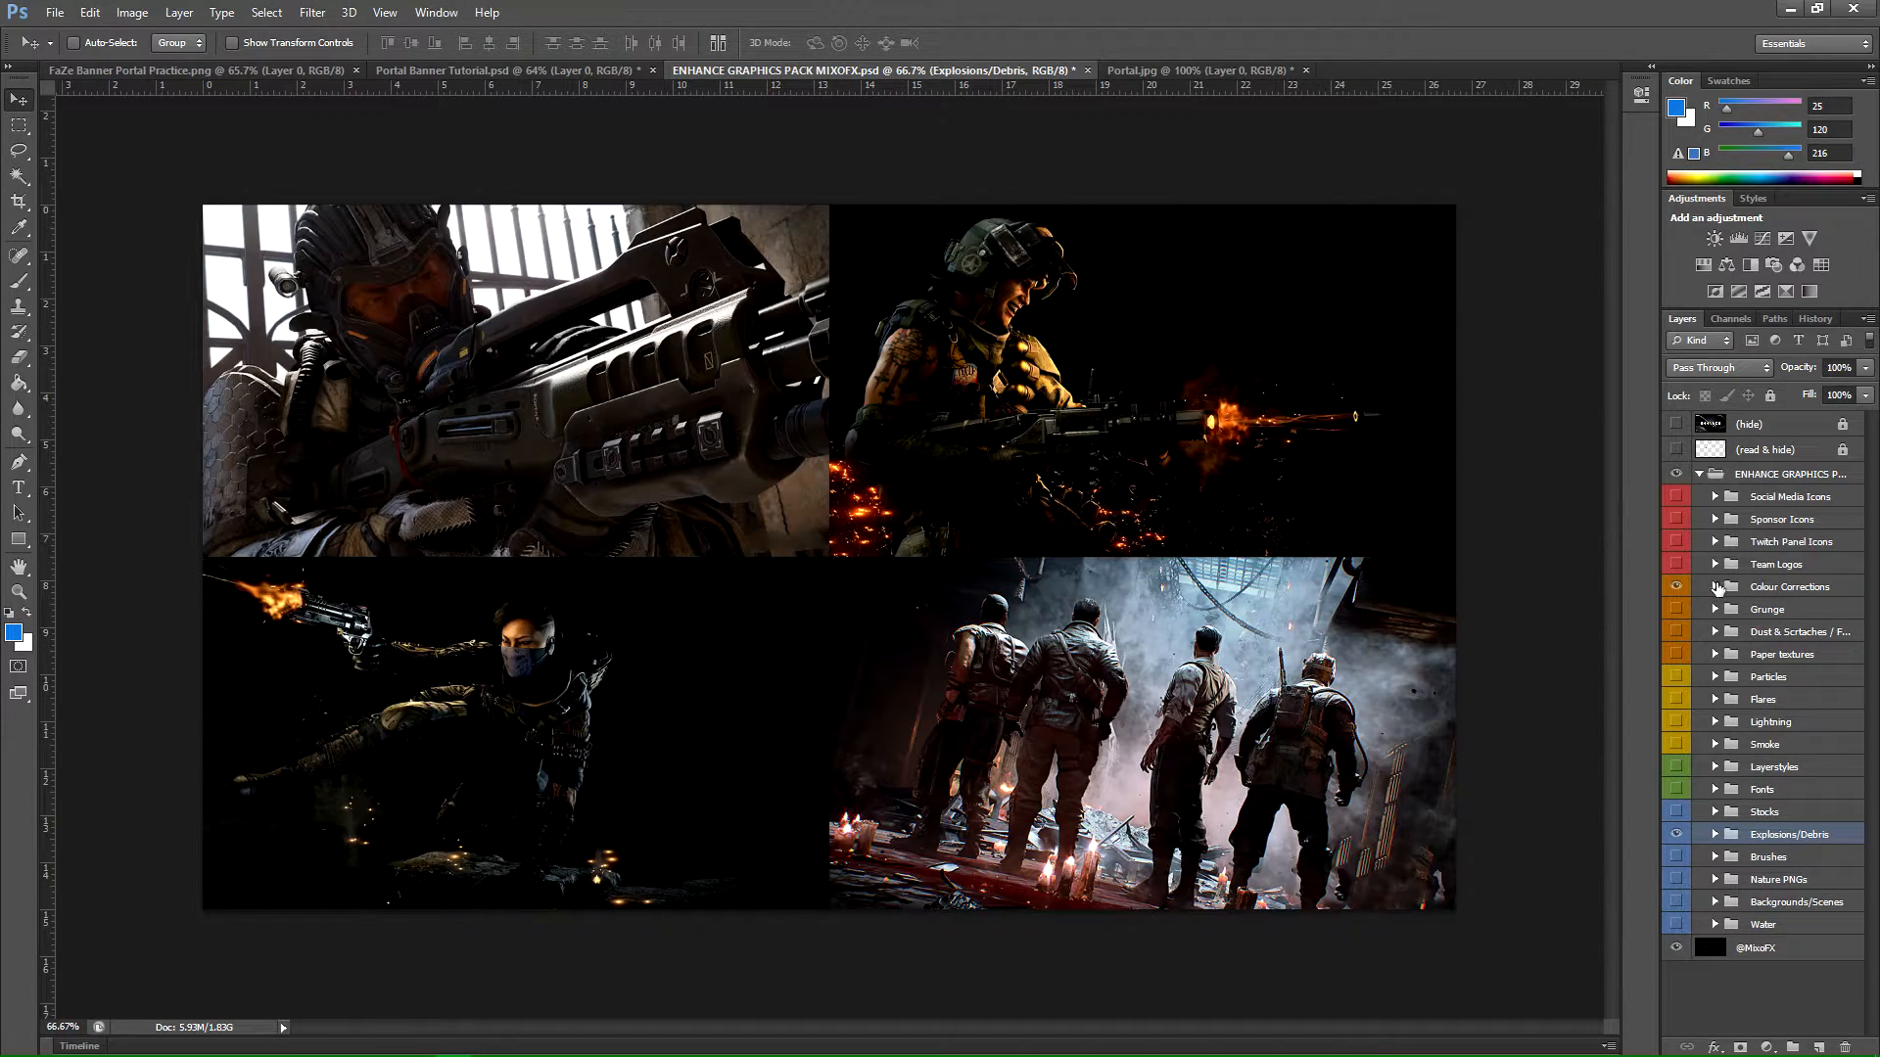
click(1715, 586)
click(1676, 677)
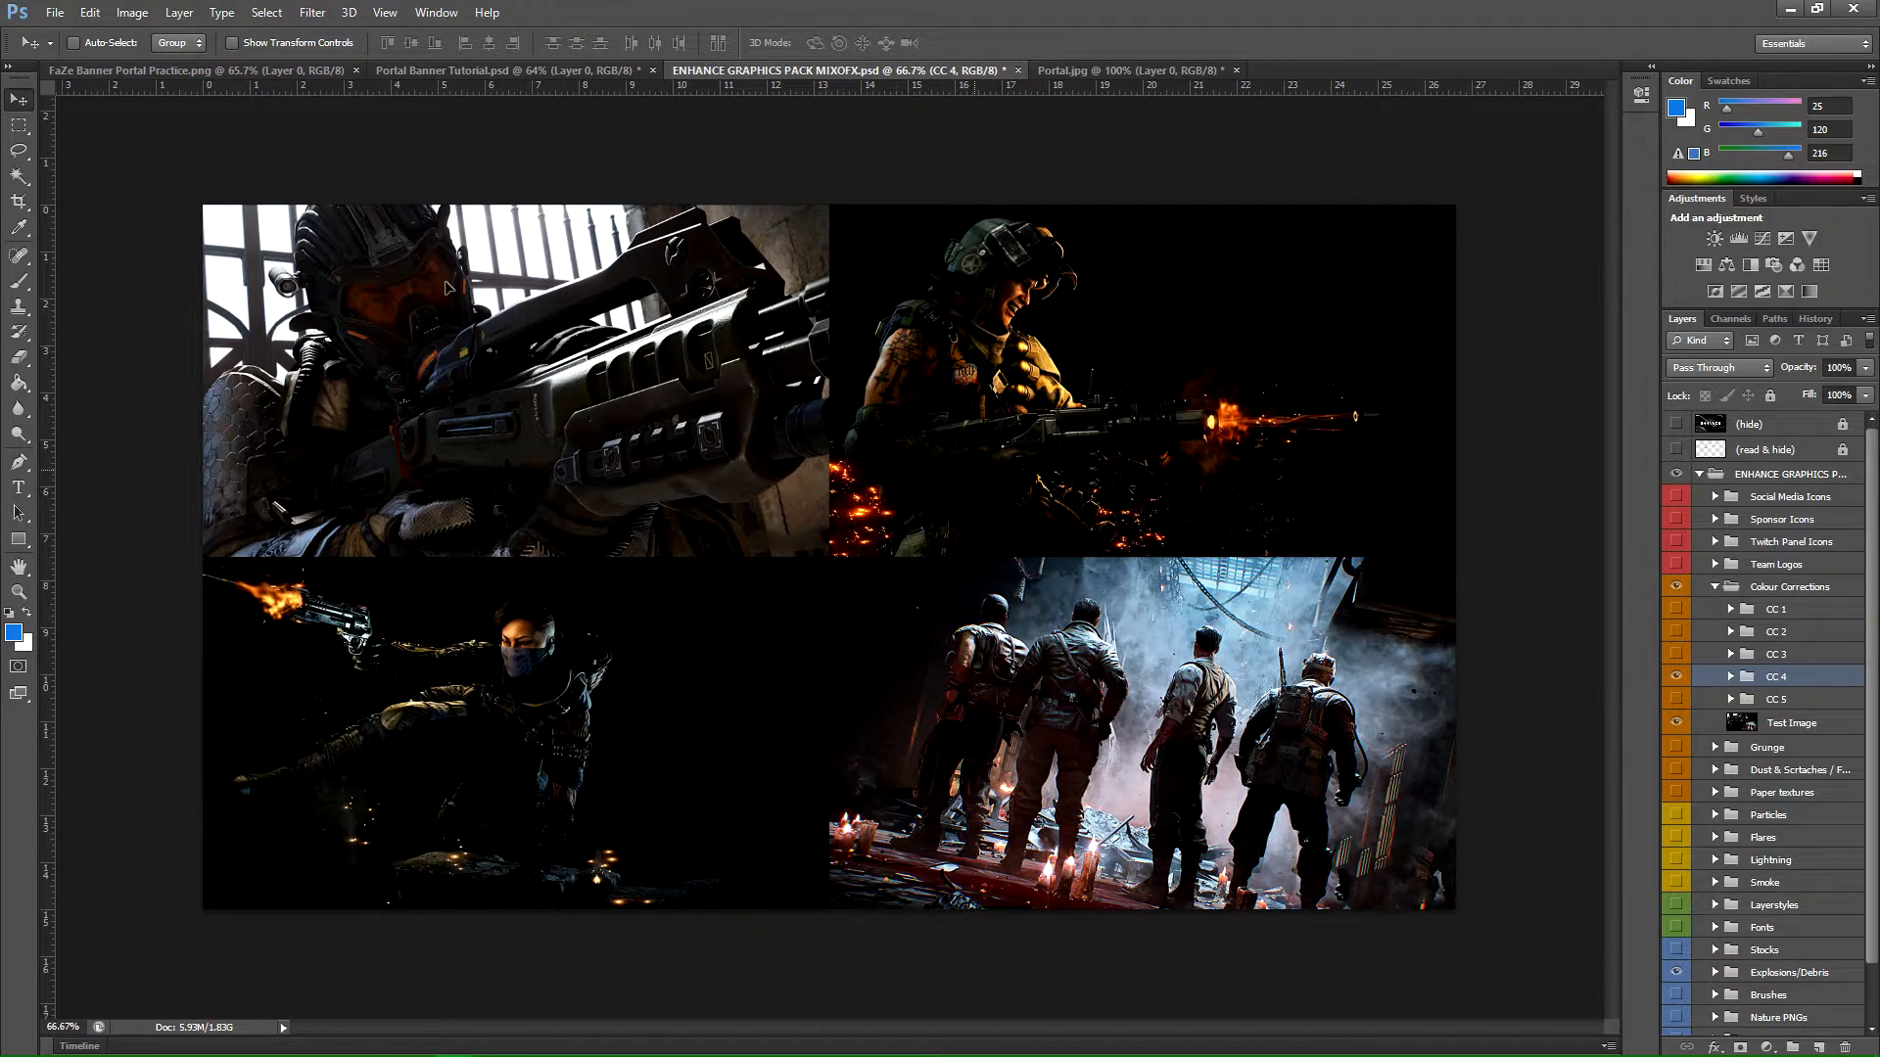
click(285, 72)
click(445, 71)
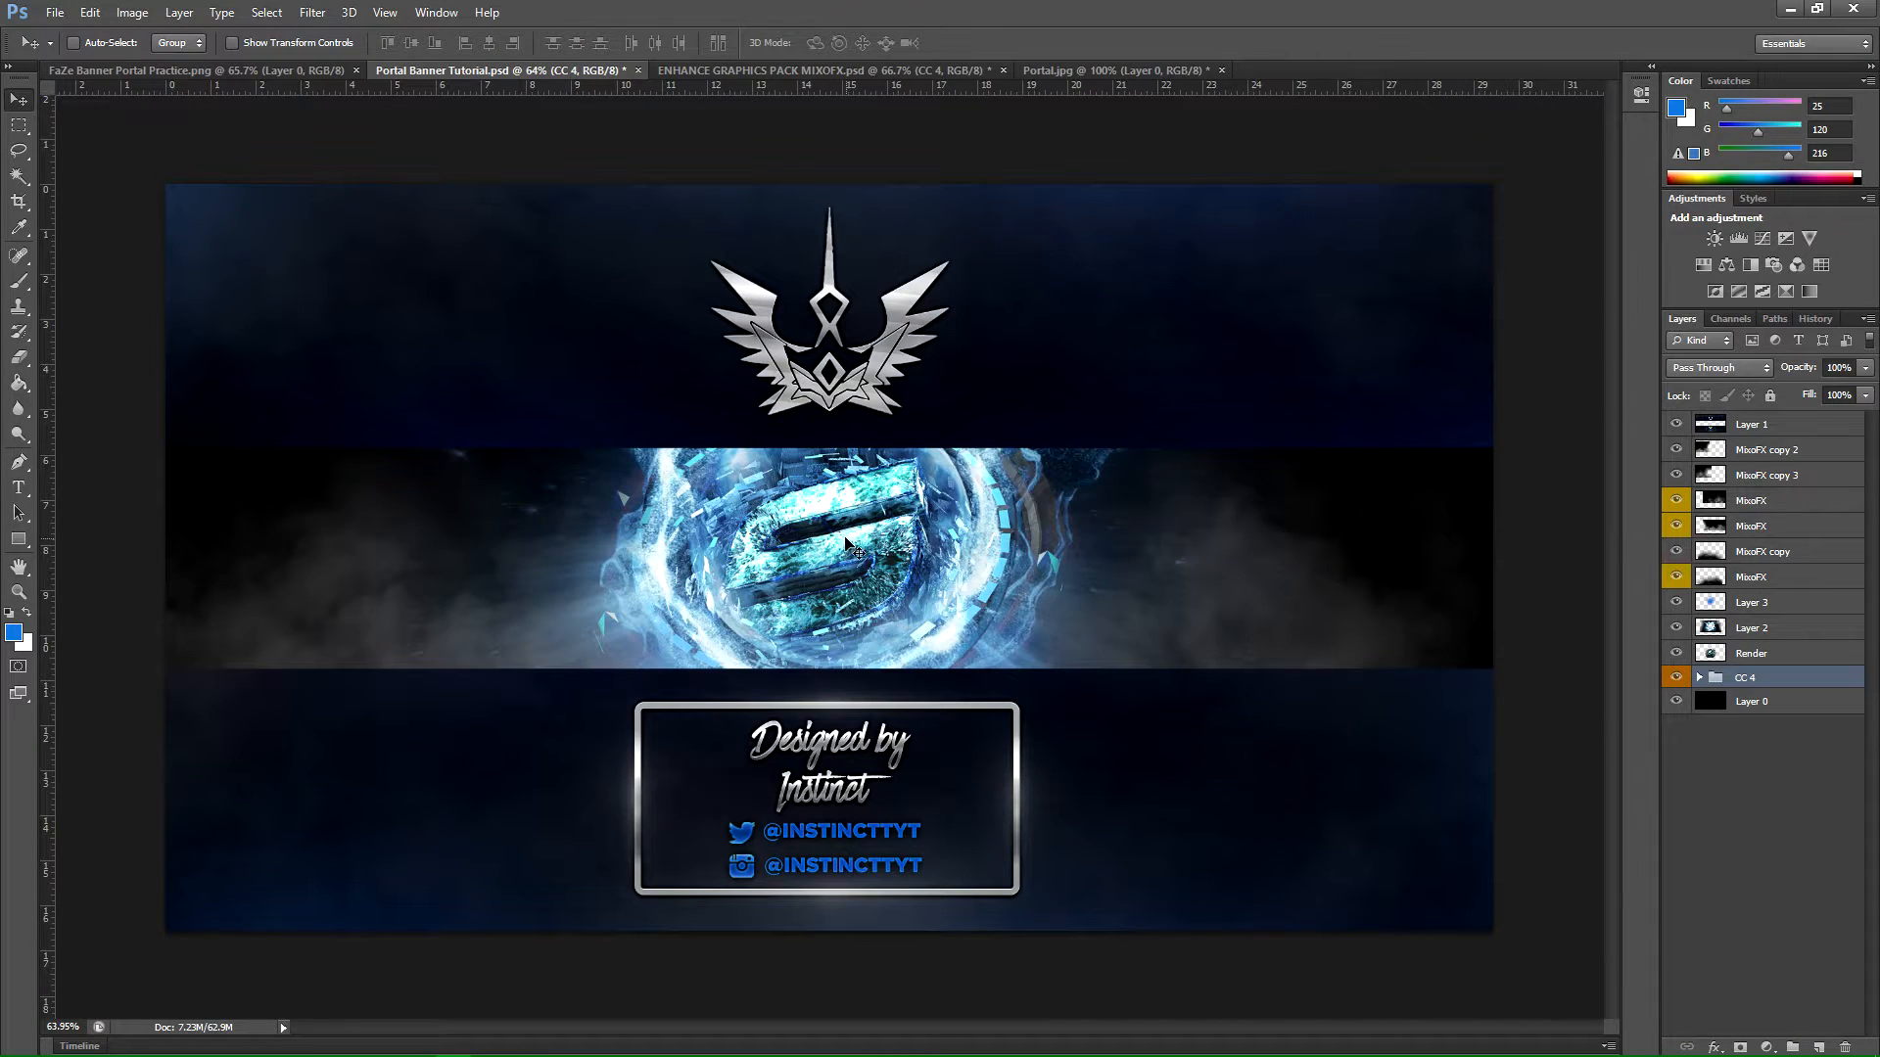
drag(1779, 674, 1794, 439)
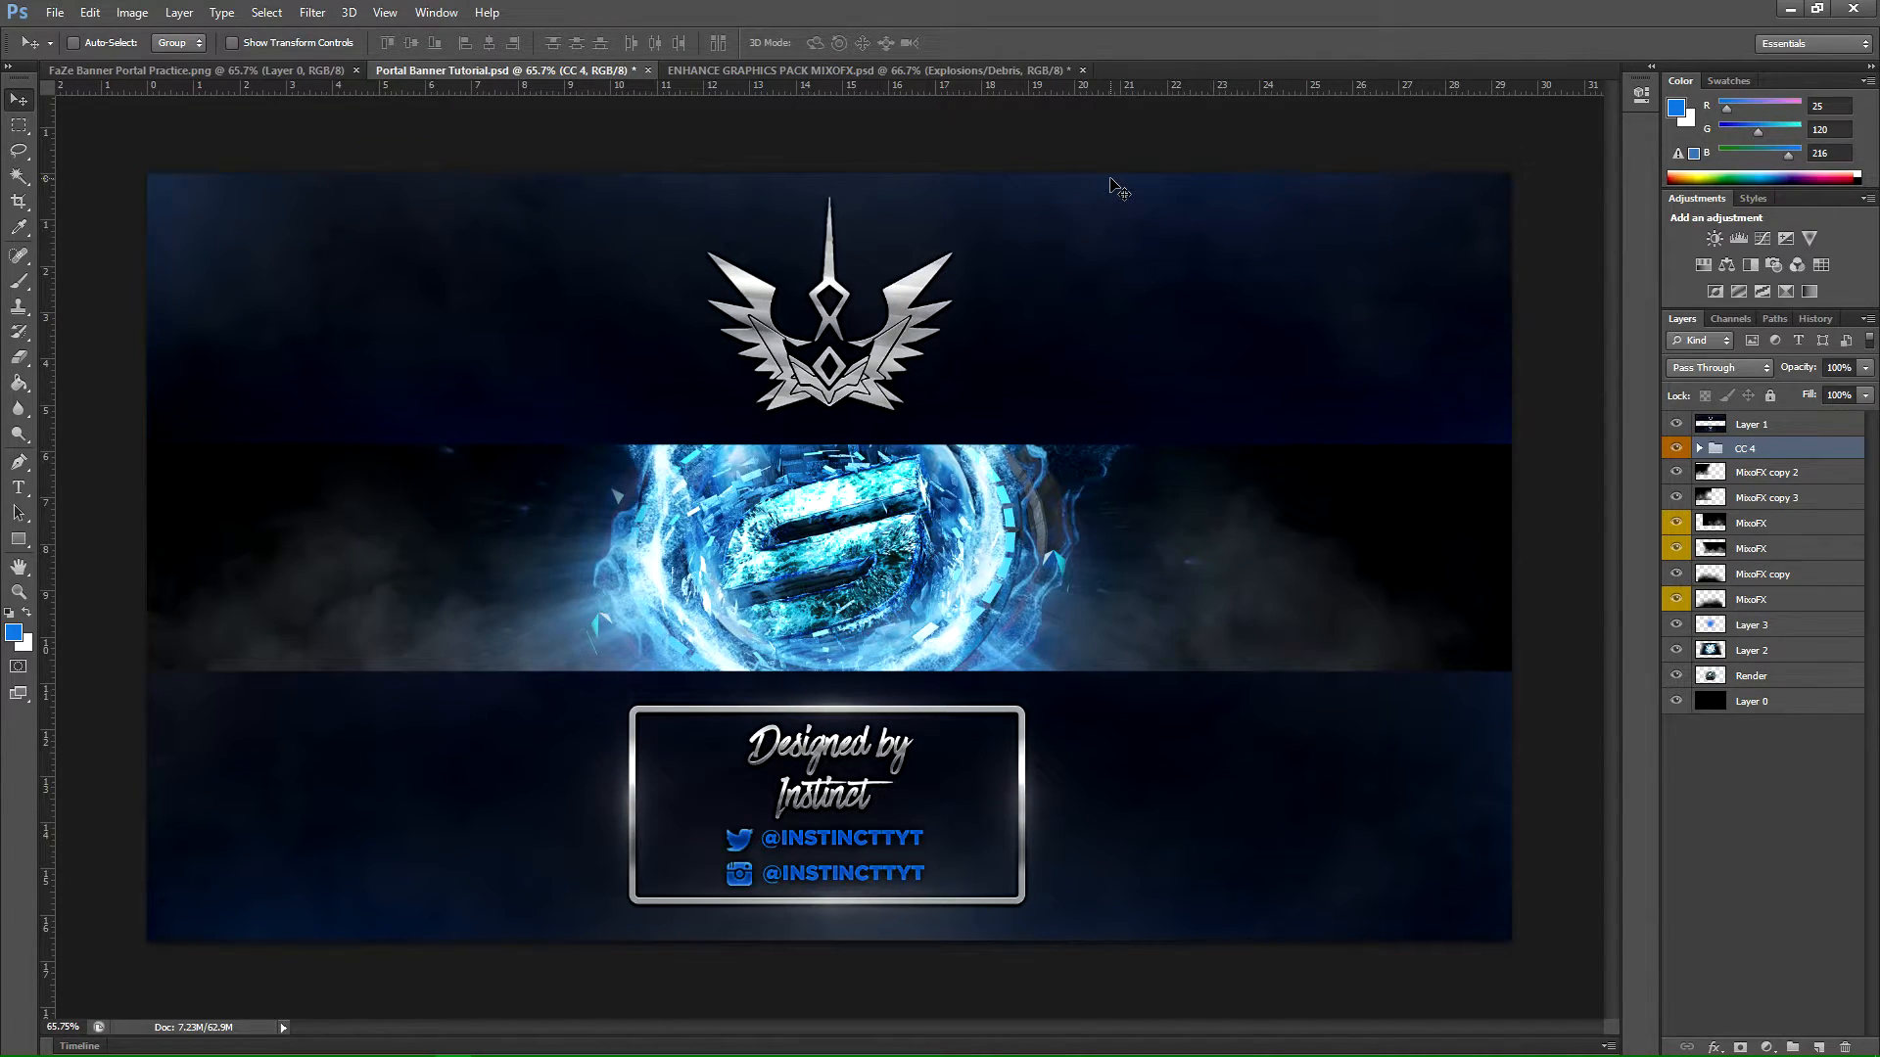
Step: Copy the fiery MixoFX explosion from the pack's Explosions/Debris group into the banner, order it below Render, and position it behind the emblem
click(844, 72)
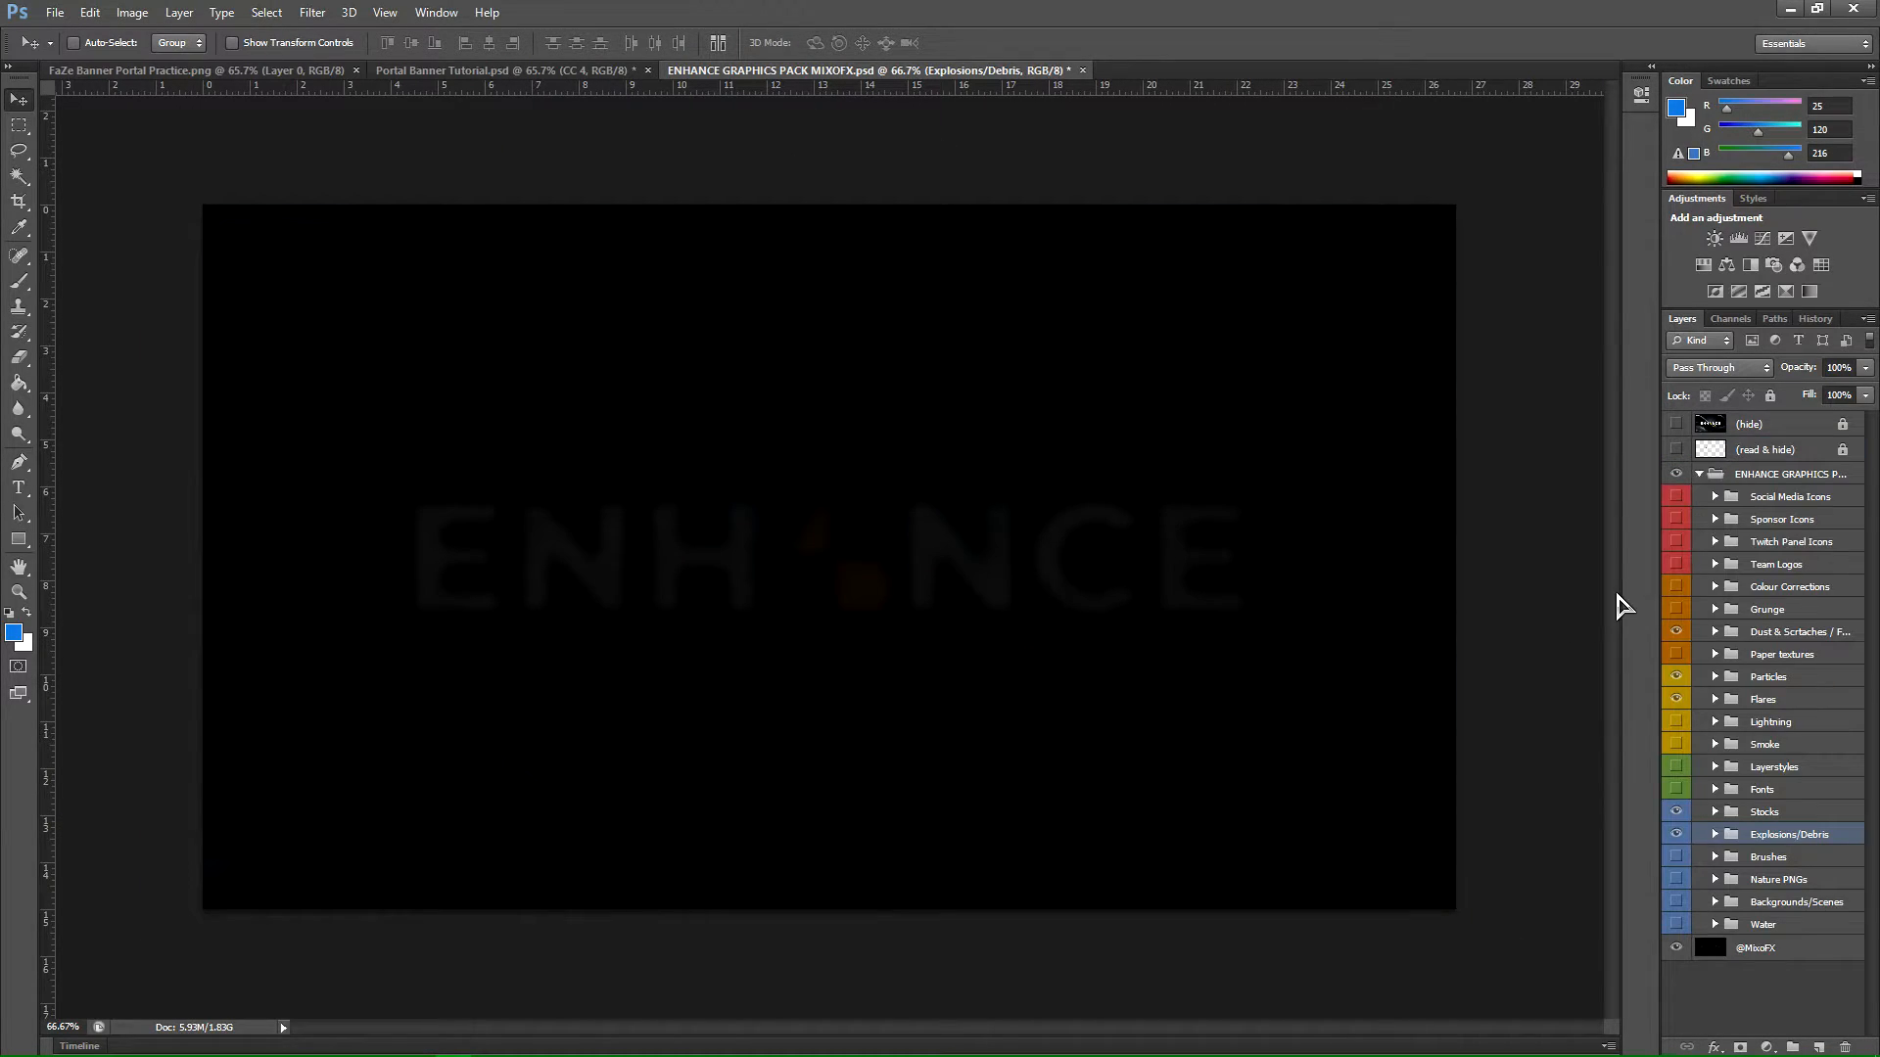
click(1714, 835)
scroll(1708, 882, down, 4)
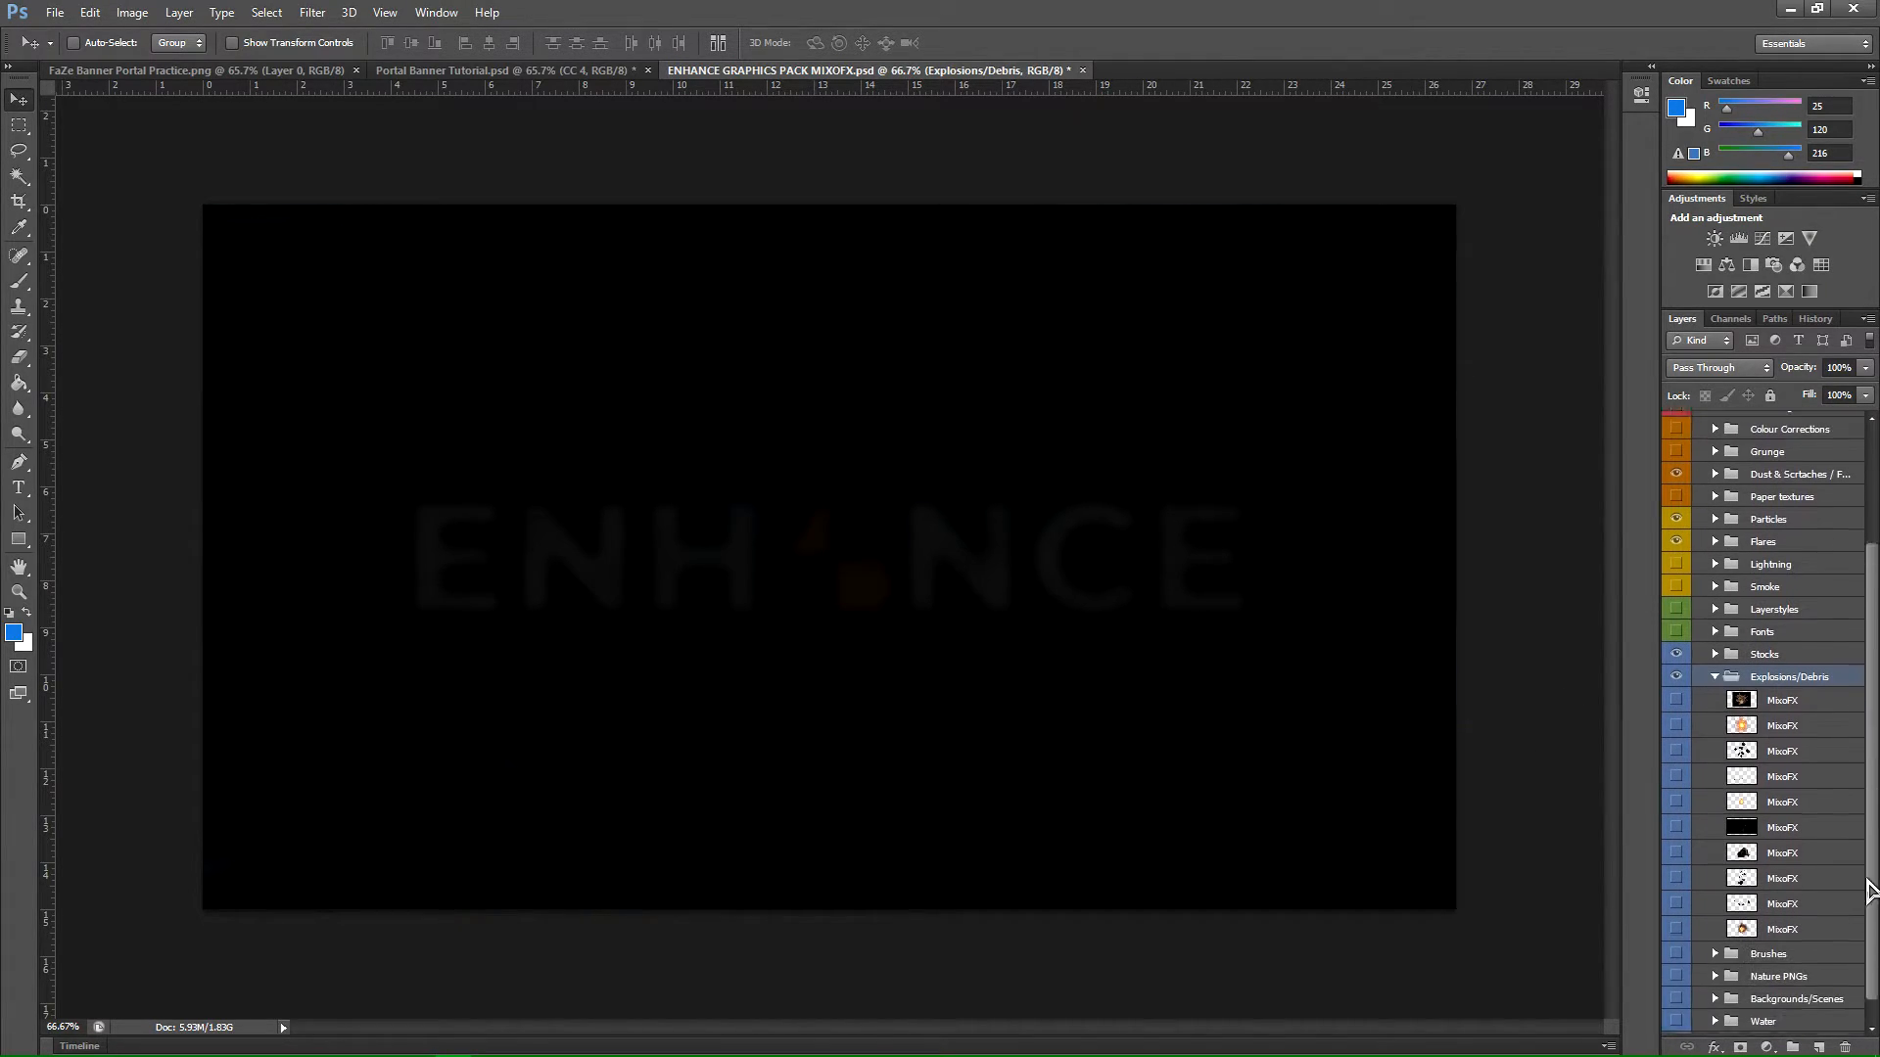
click(1677, 908)
click(1787, 912)
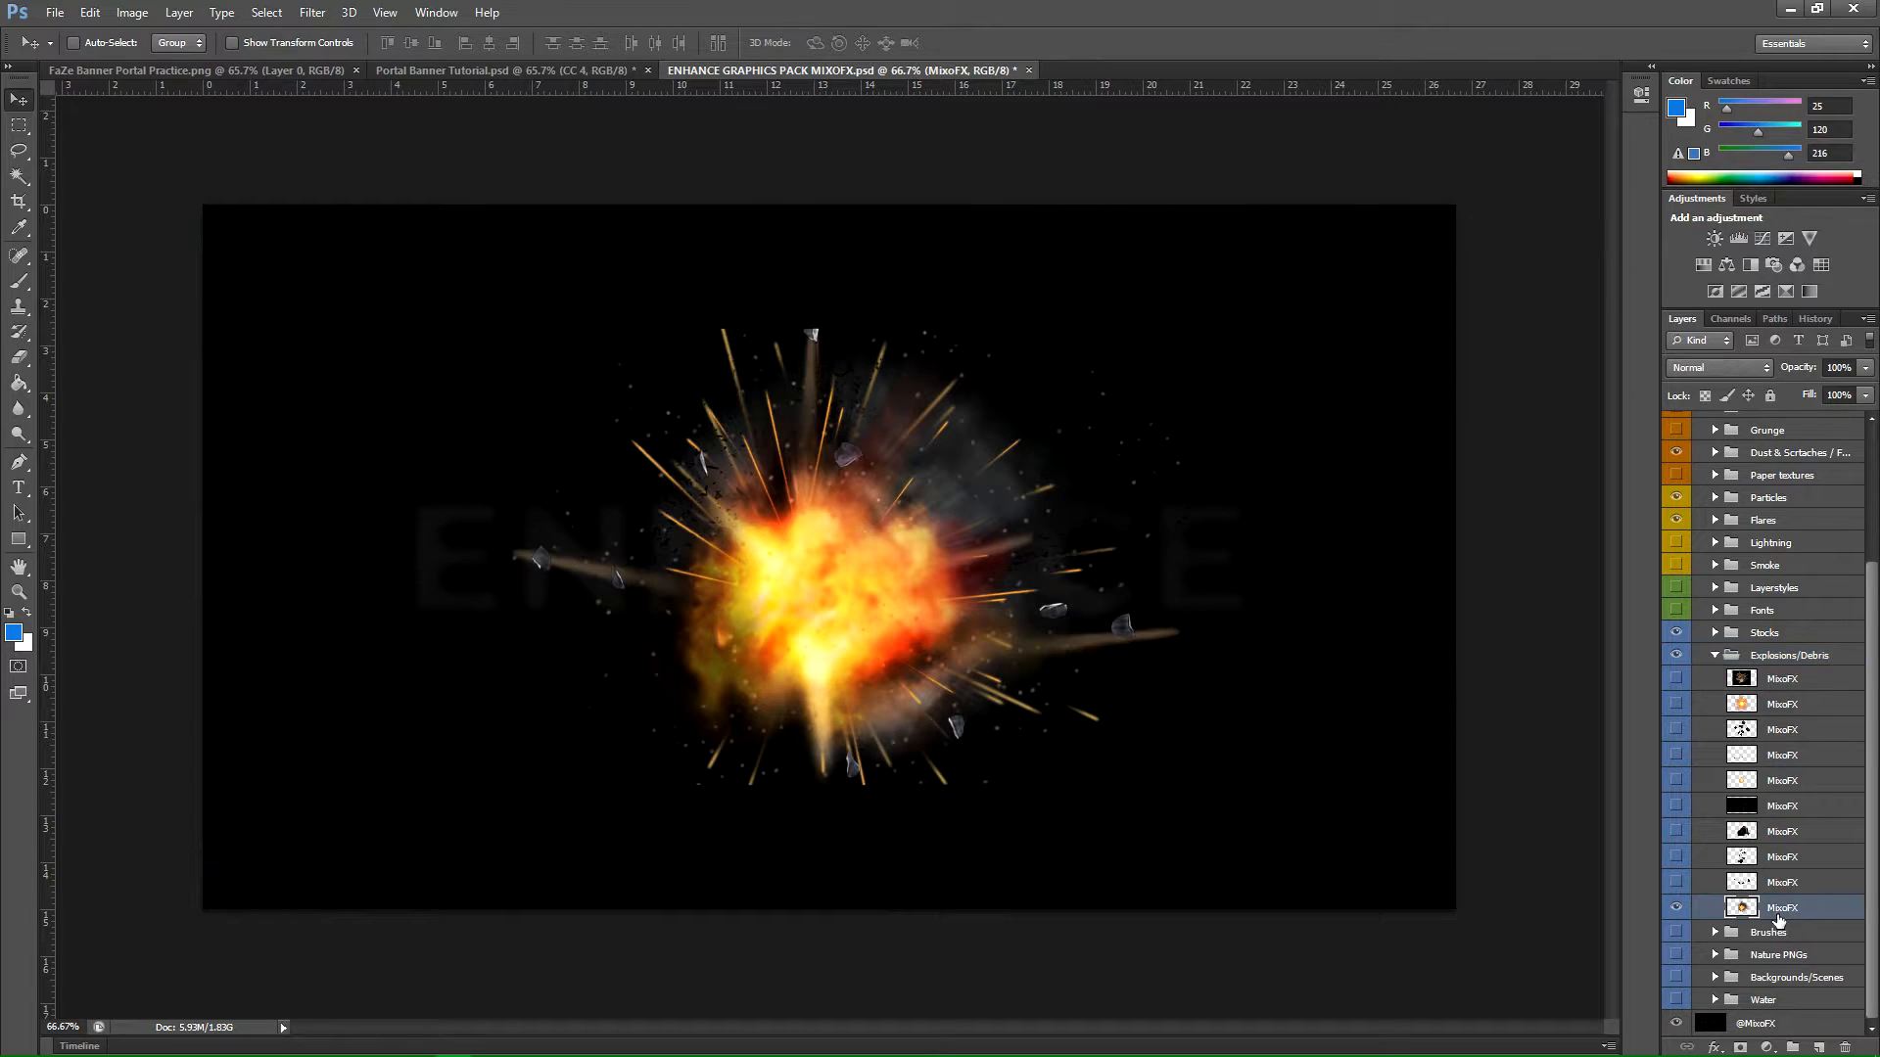
mouse_move(848, 555)
mouse_down()
mouse_move(357, 146)
mouse_move(279, 44)
mouse_move(432, 71)
mouse_move(858, 563)
mouse_move(860, 546)
mouse_up()
drag(1788, 473, 1752, 713)
drag(832, 597, 1229, 555)
drag(1111, 612, 1103, 583)
Step: Recolour the explosion layer blue with Hue/Saturation, using Hue +180 and Saturation +34
key(ctrl+u)
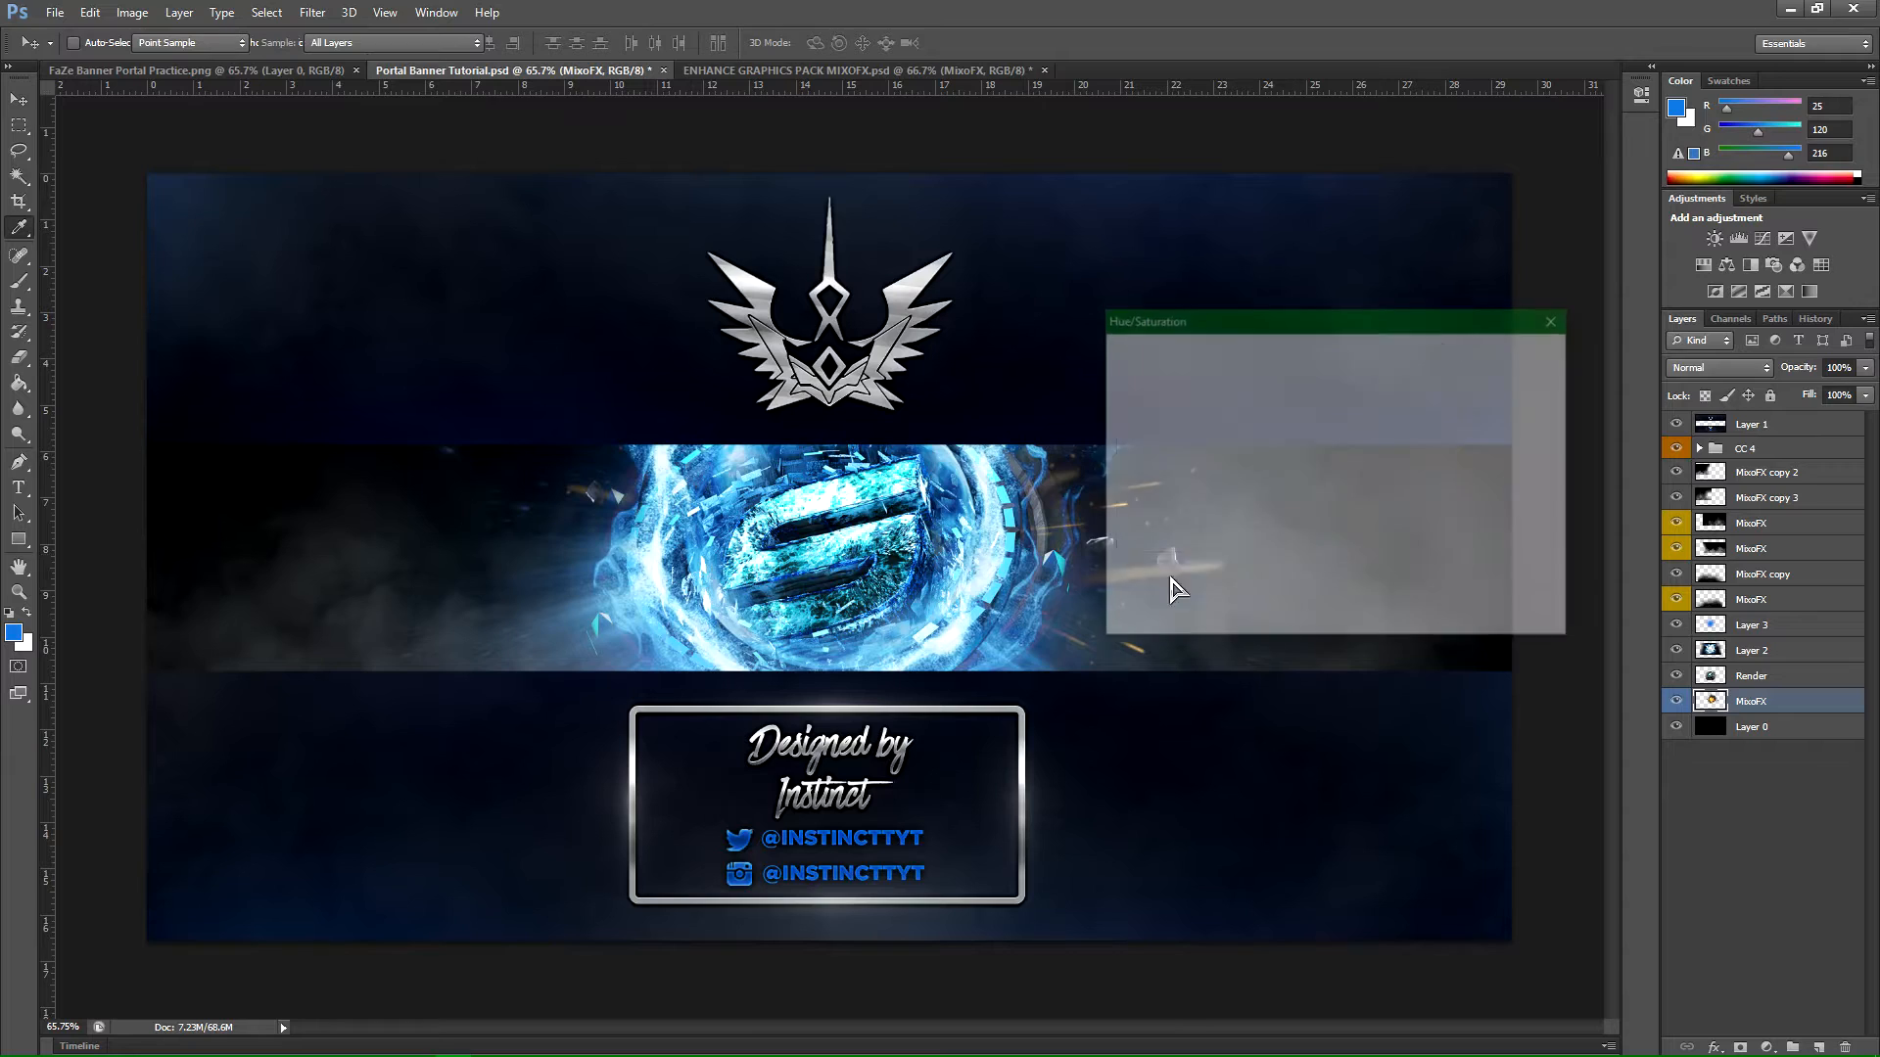
drag(1282, 336, 1571, 324)
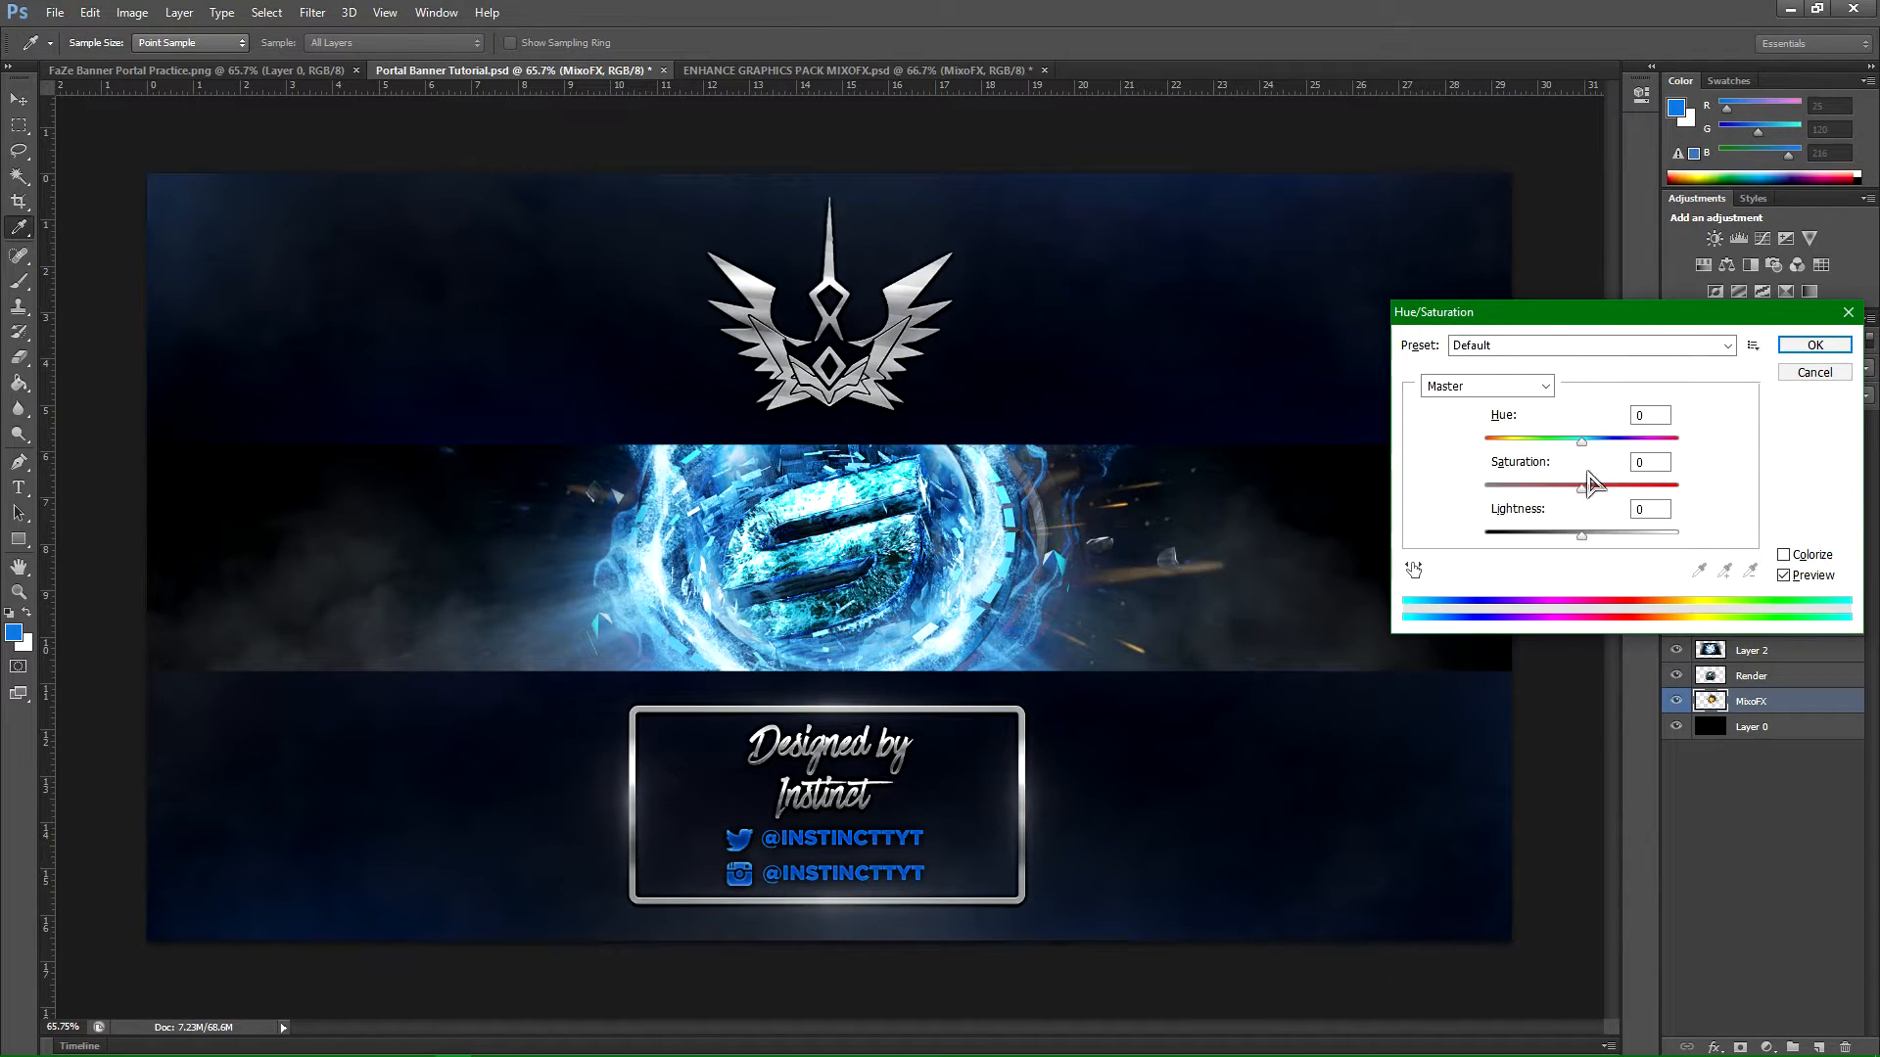
drag(1581, 439, 1682, 445)
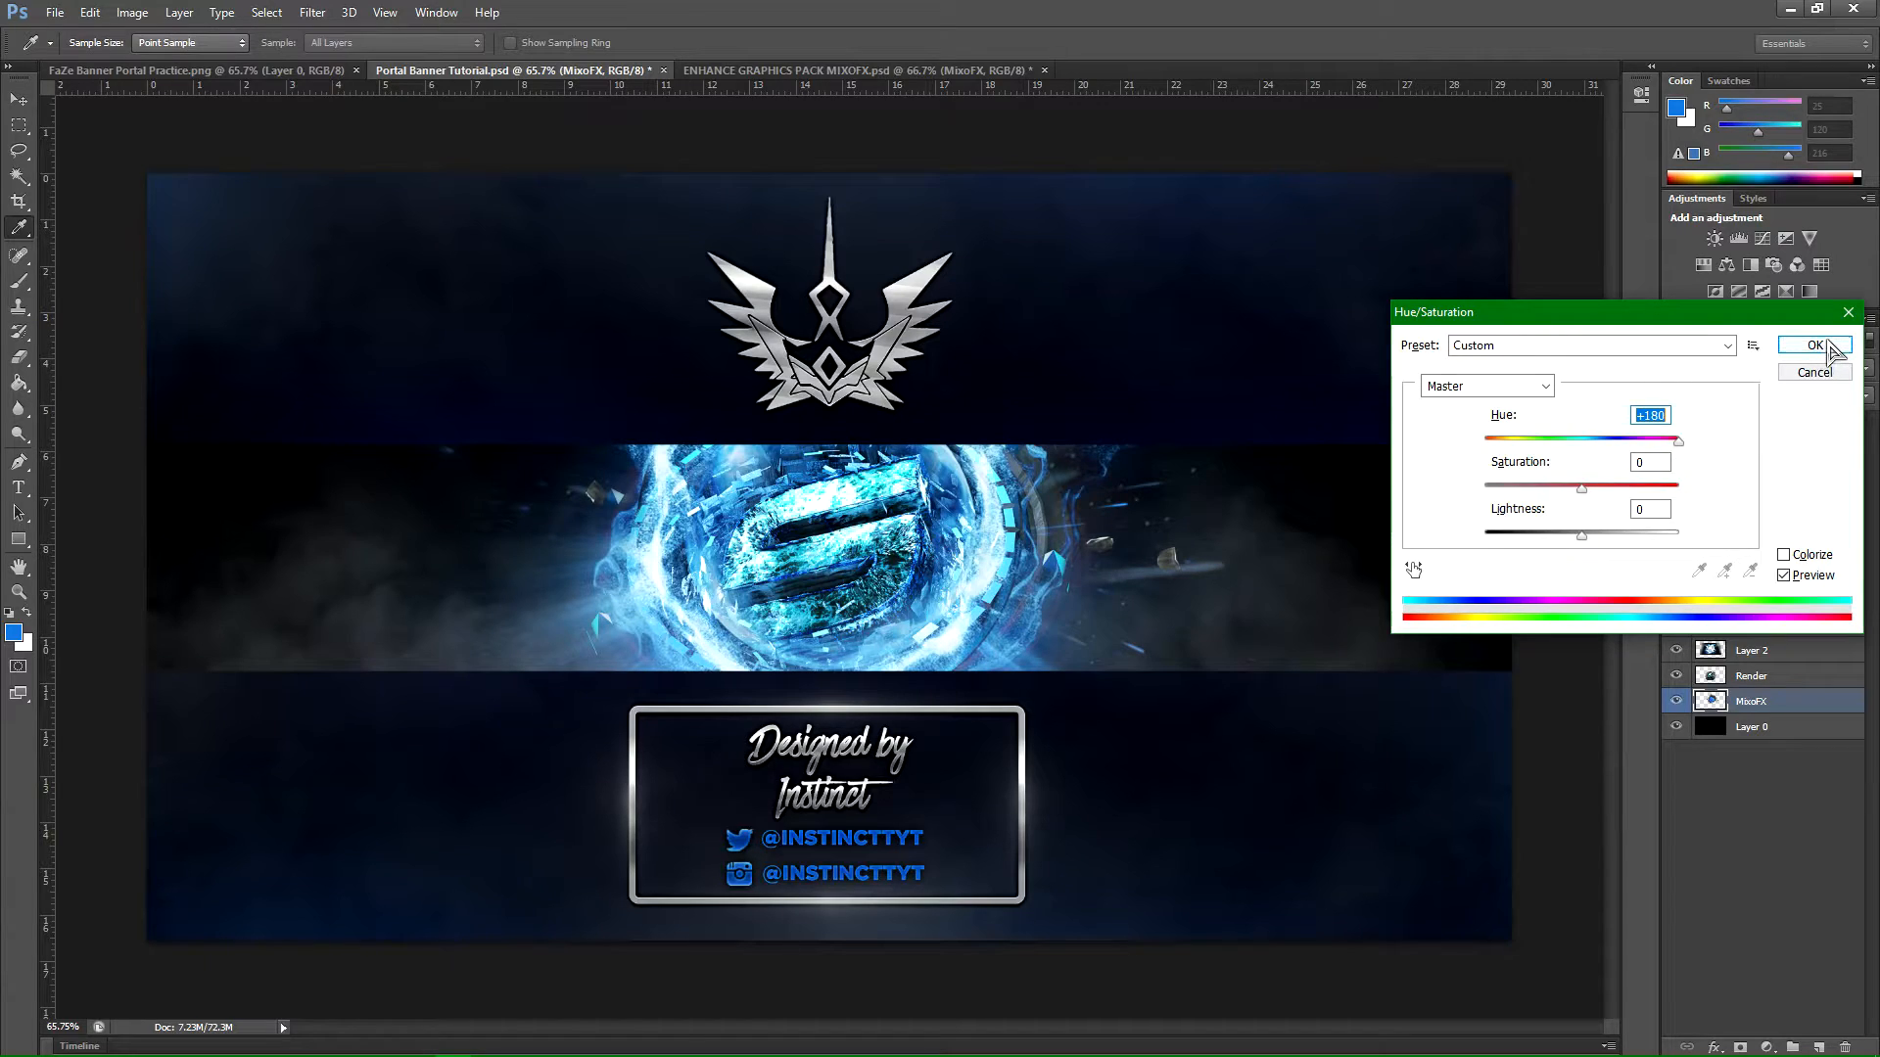
drag(1581, 488, 1621, 506)
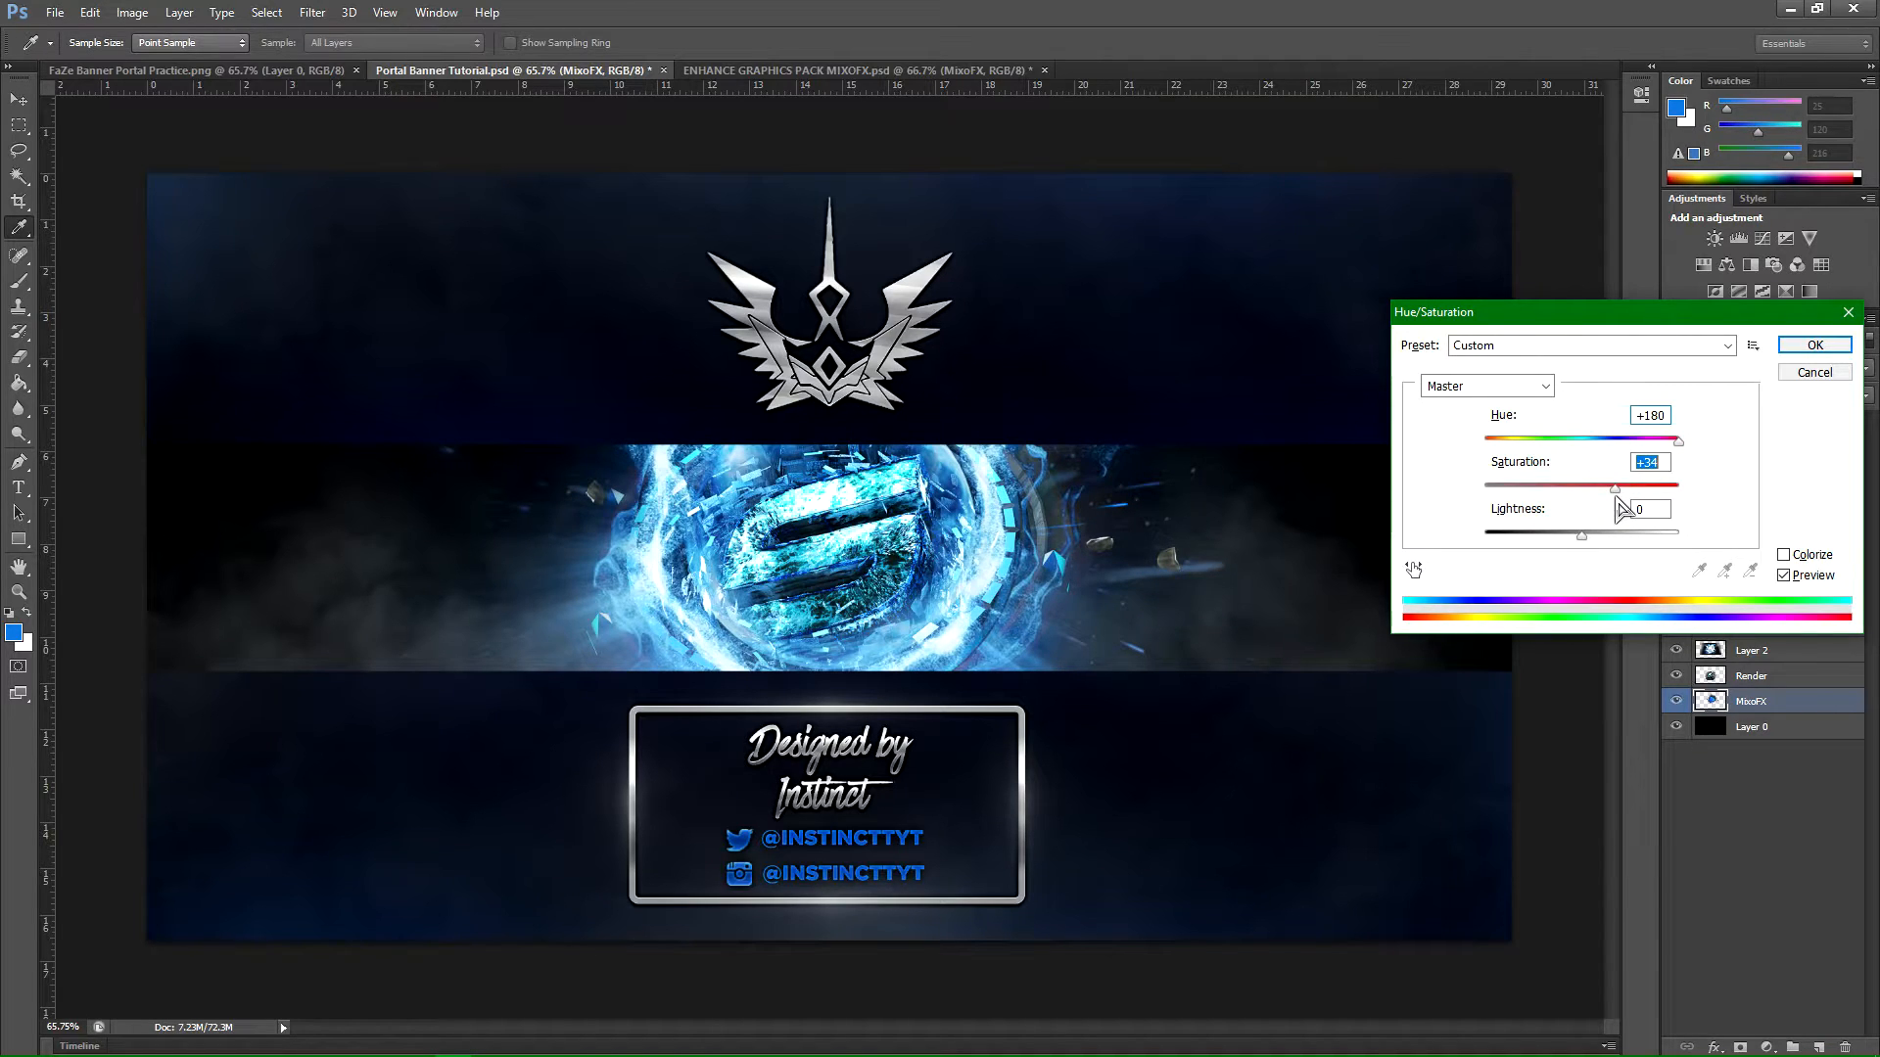
click(1814, 344)
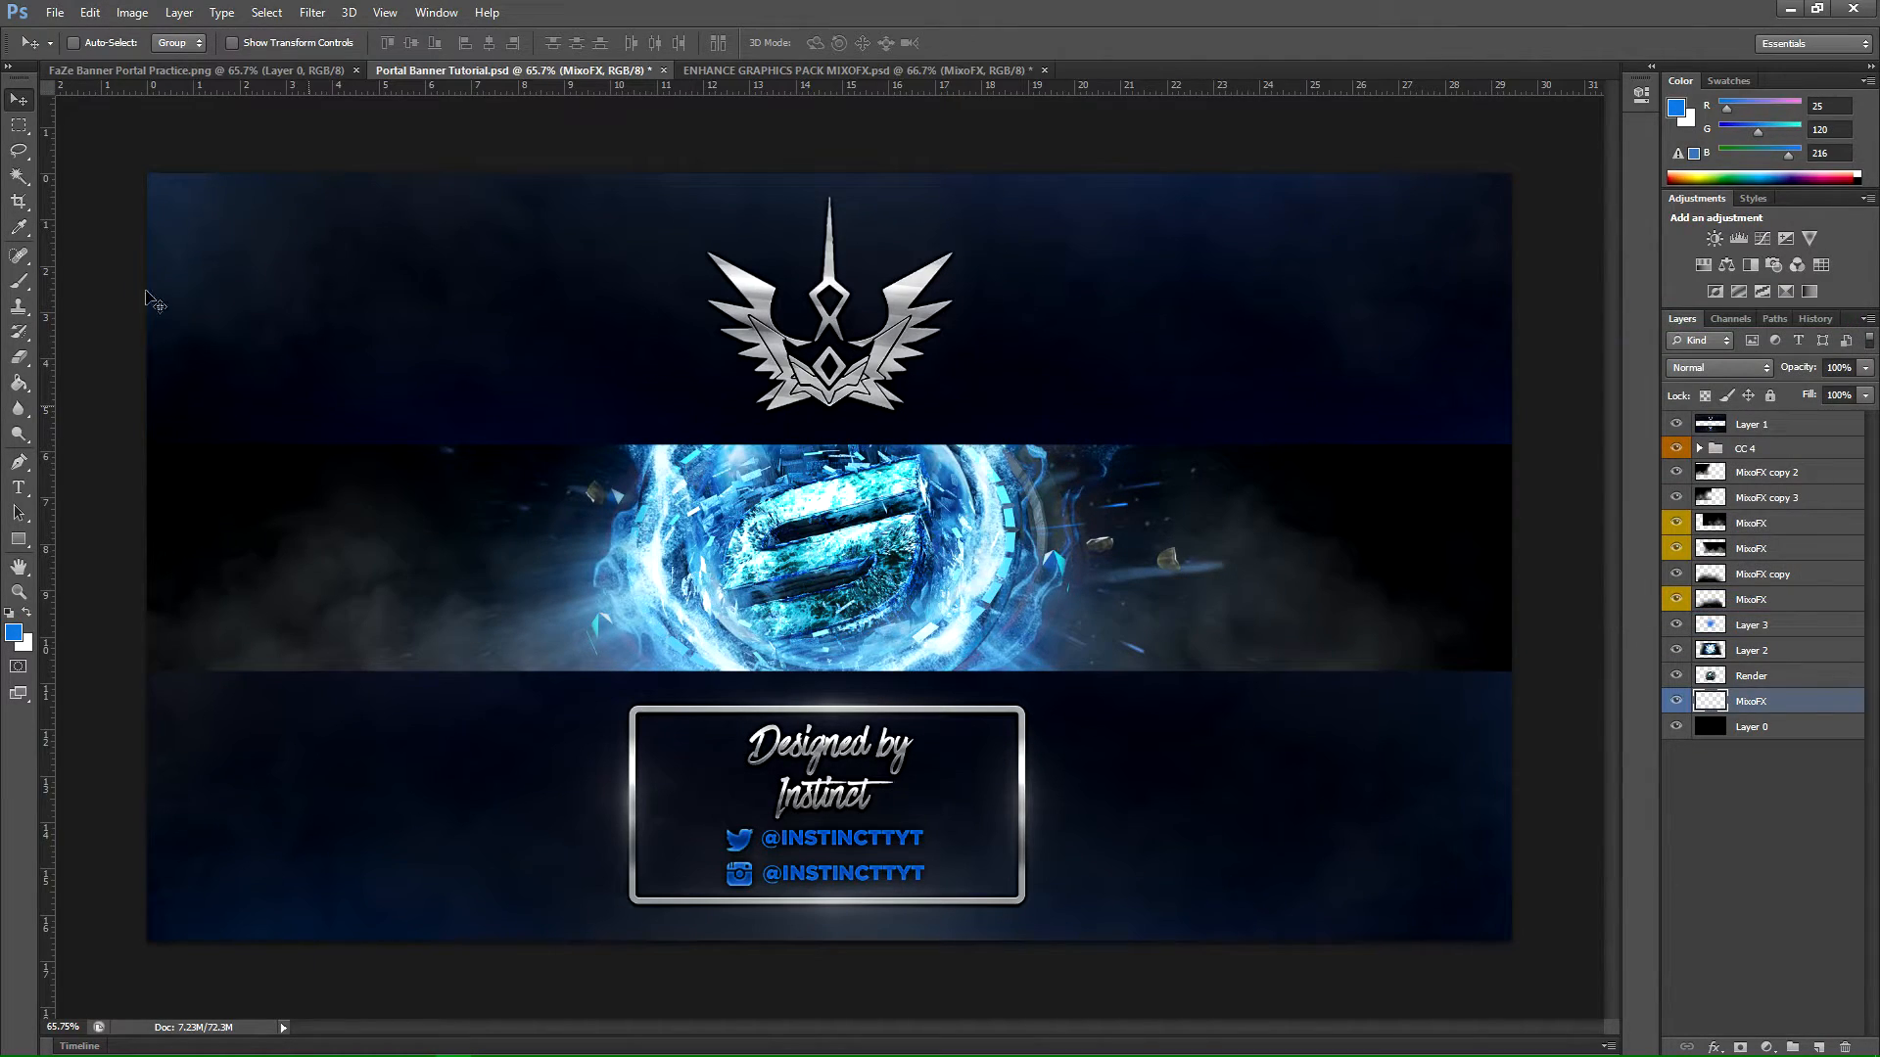
Step: Duplicate the blue explosion layer, rotate the copy to about -46°, and position it so its sparks extend past the emblem's left side
drag(1076, 612, 843, 705)
key(ctrl+t)
drag(990, 285, 685, 274)
drag(724, 599, 715, 573)
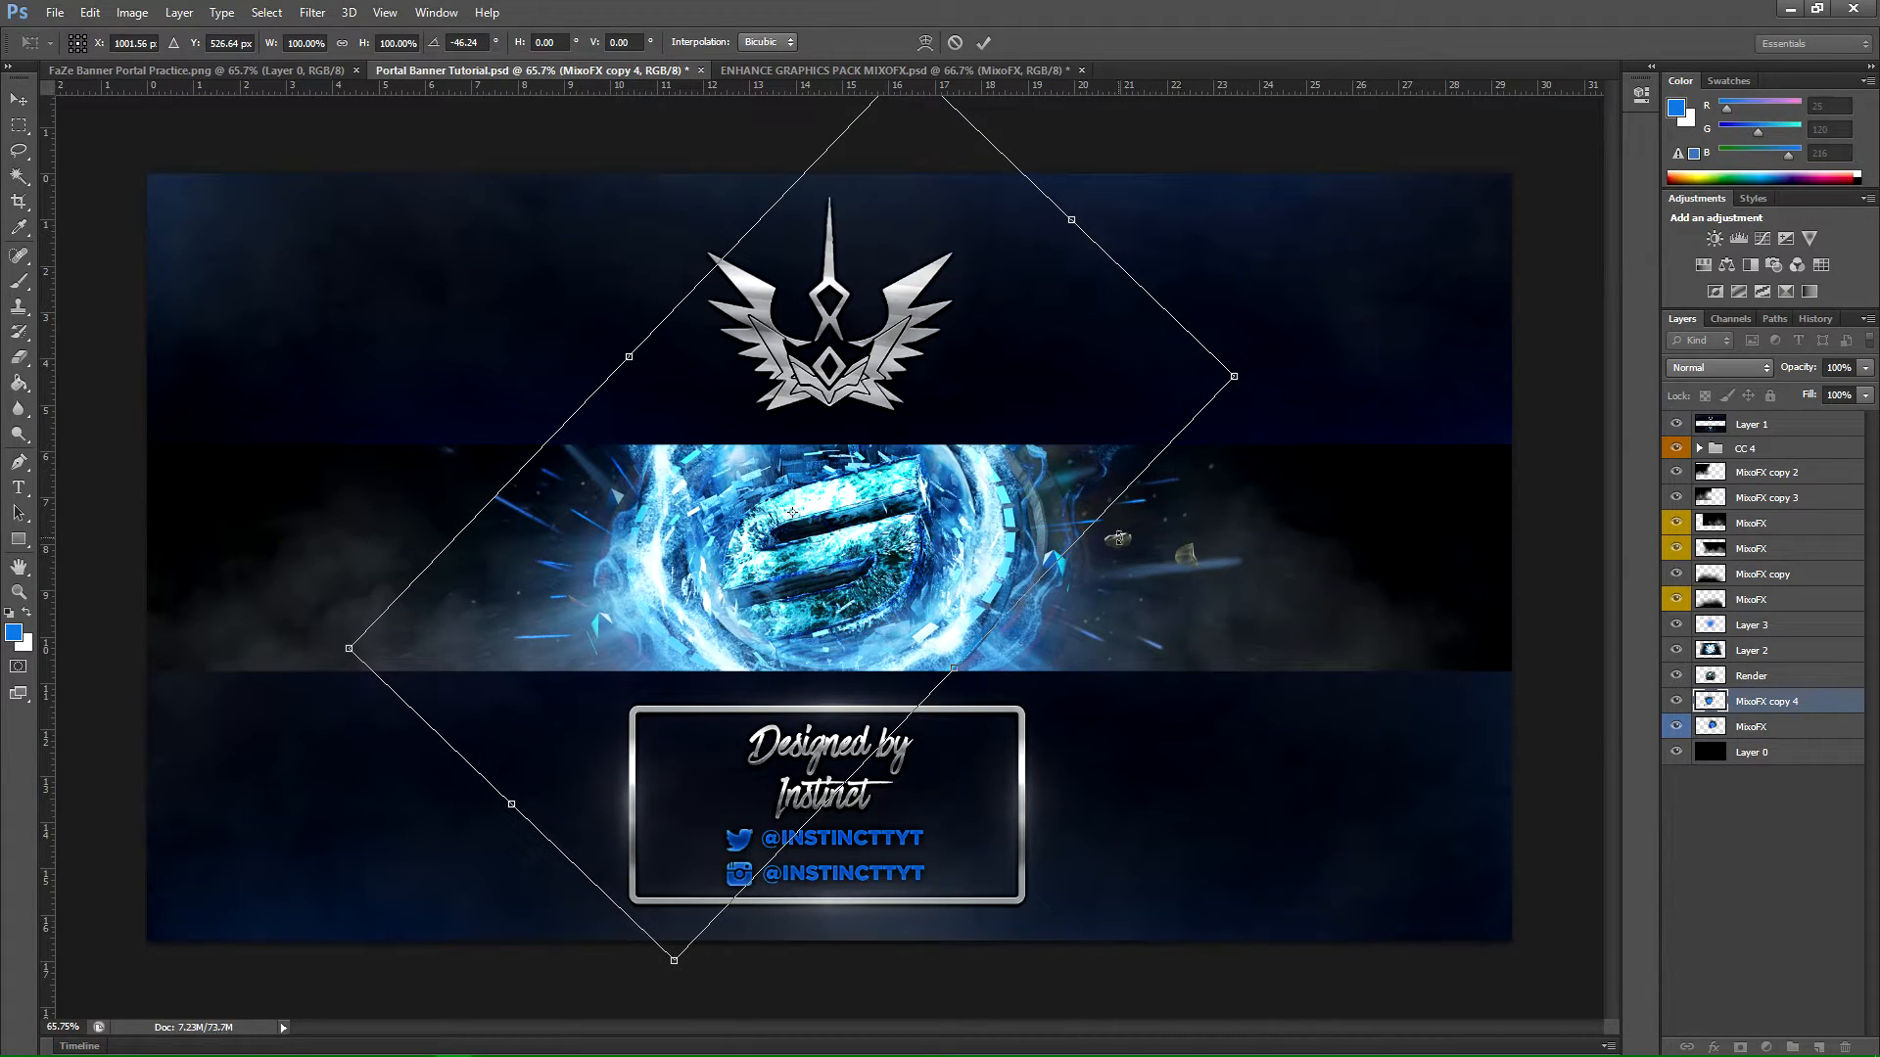
key(Return)
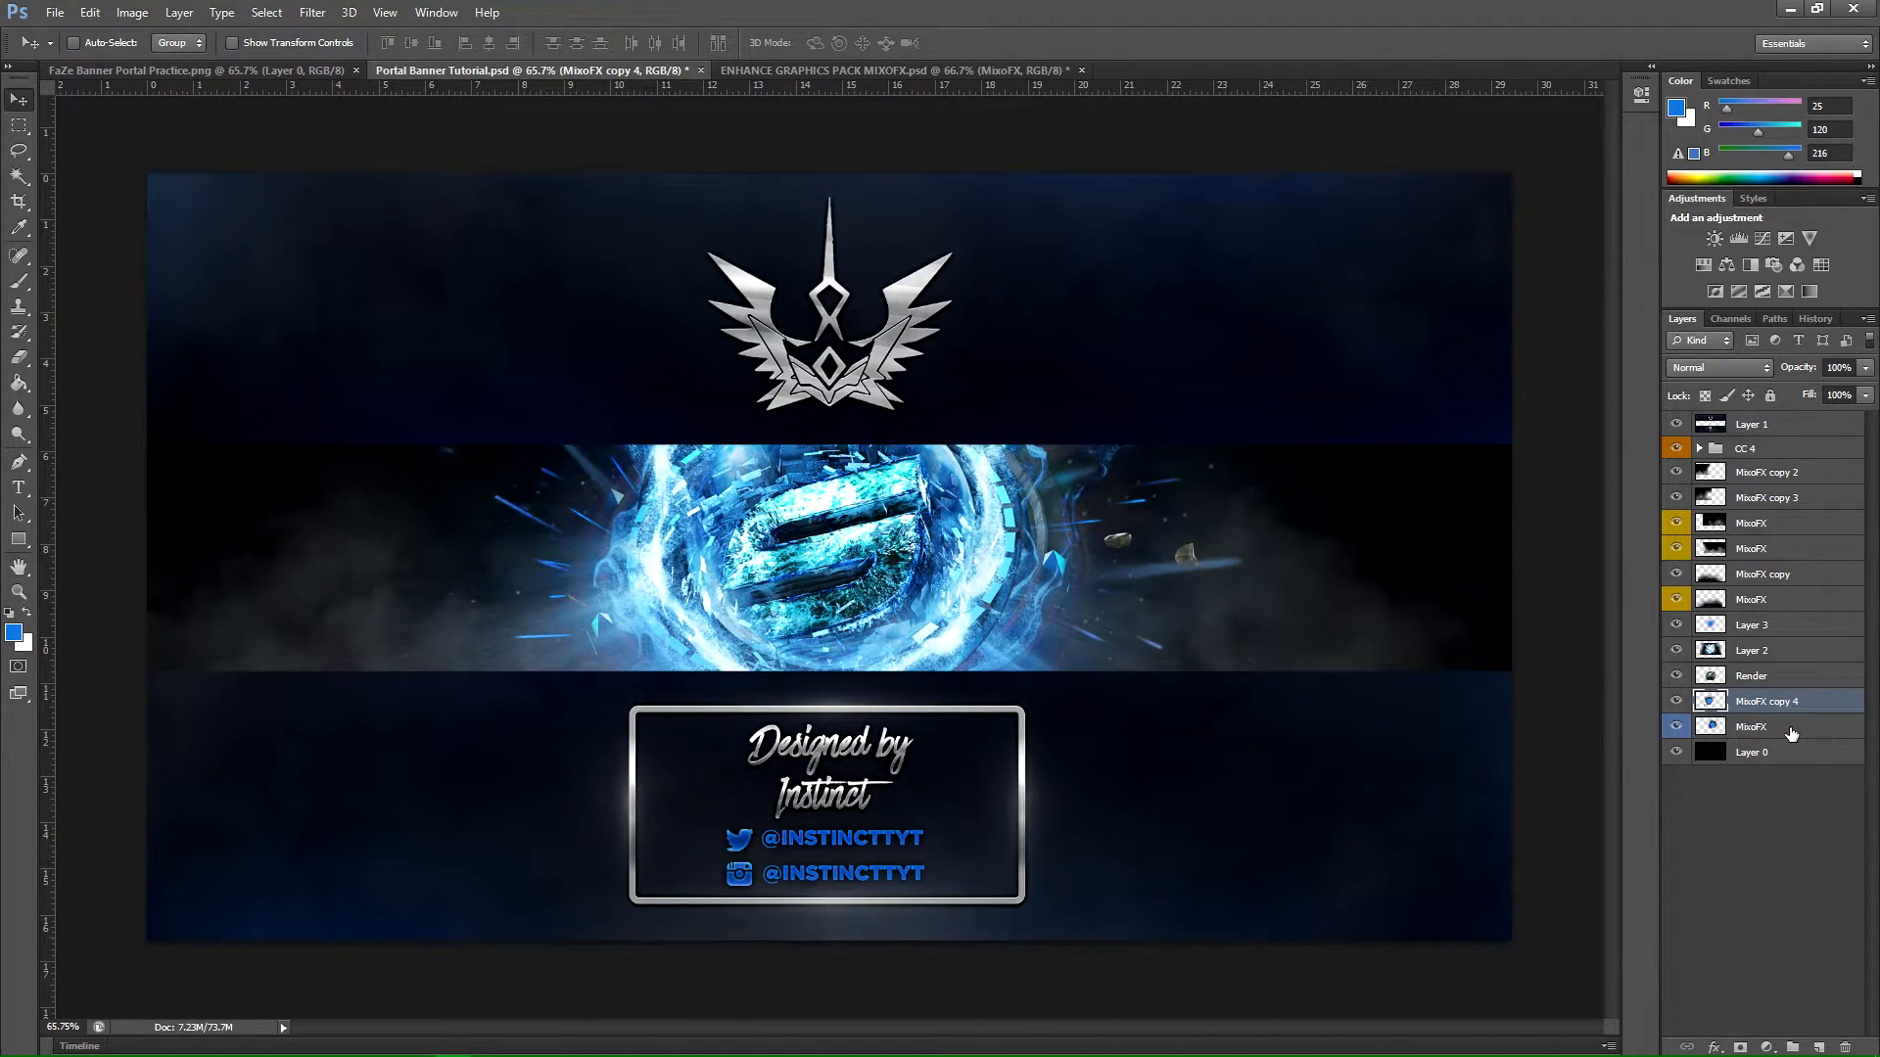
Step: Set the opacity of both blue explosion layers to 60%
shift+click(1790, 729)
drag(1866, 369, 1829, 400)
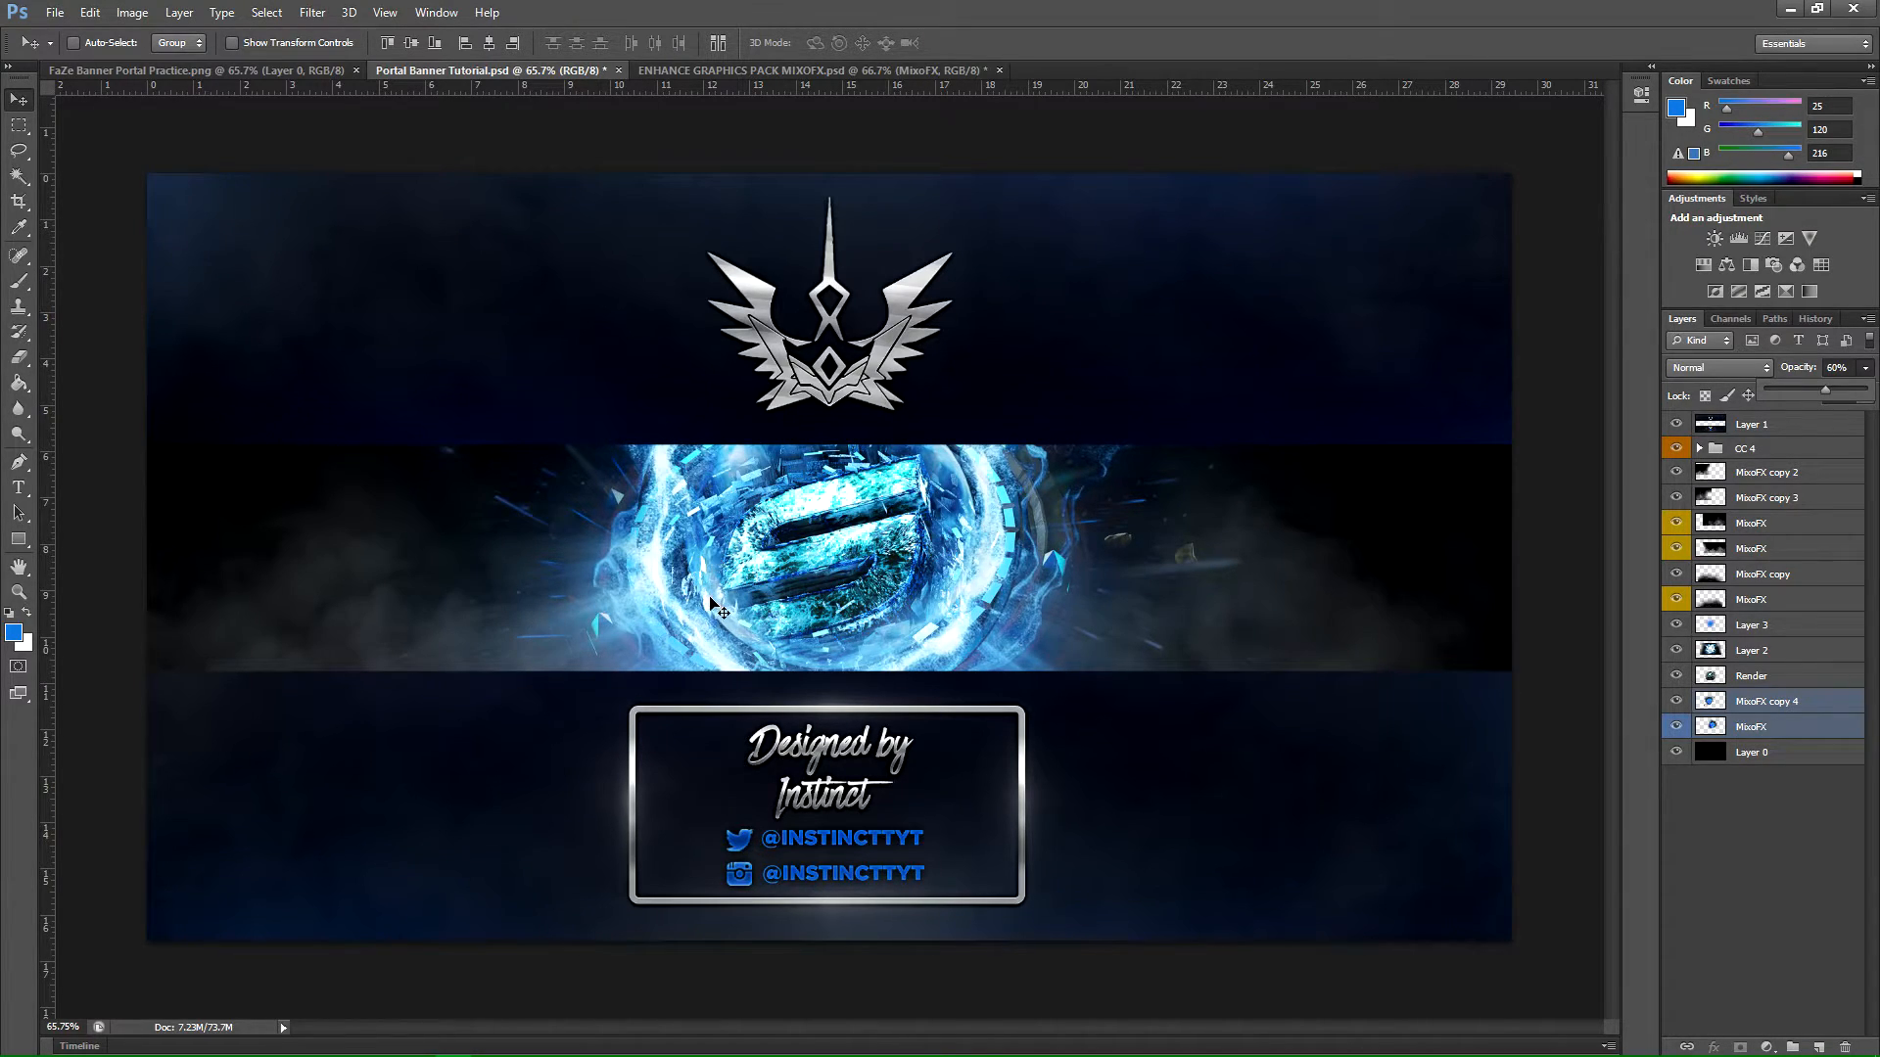
click(1814, 725)
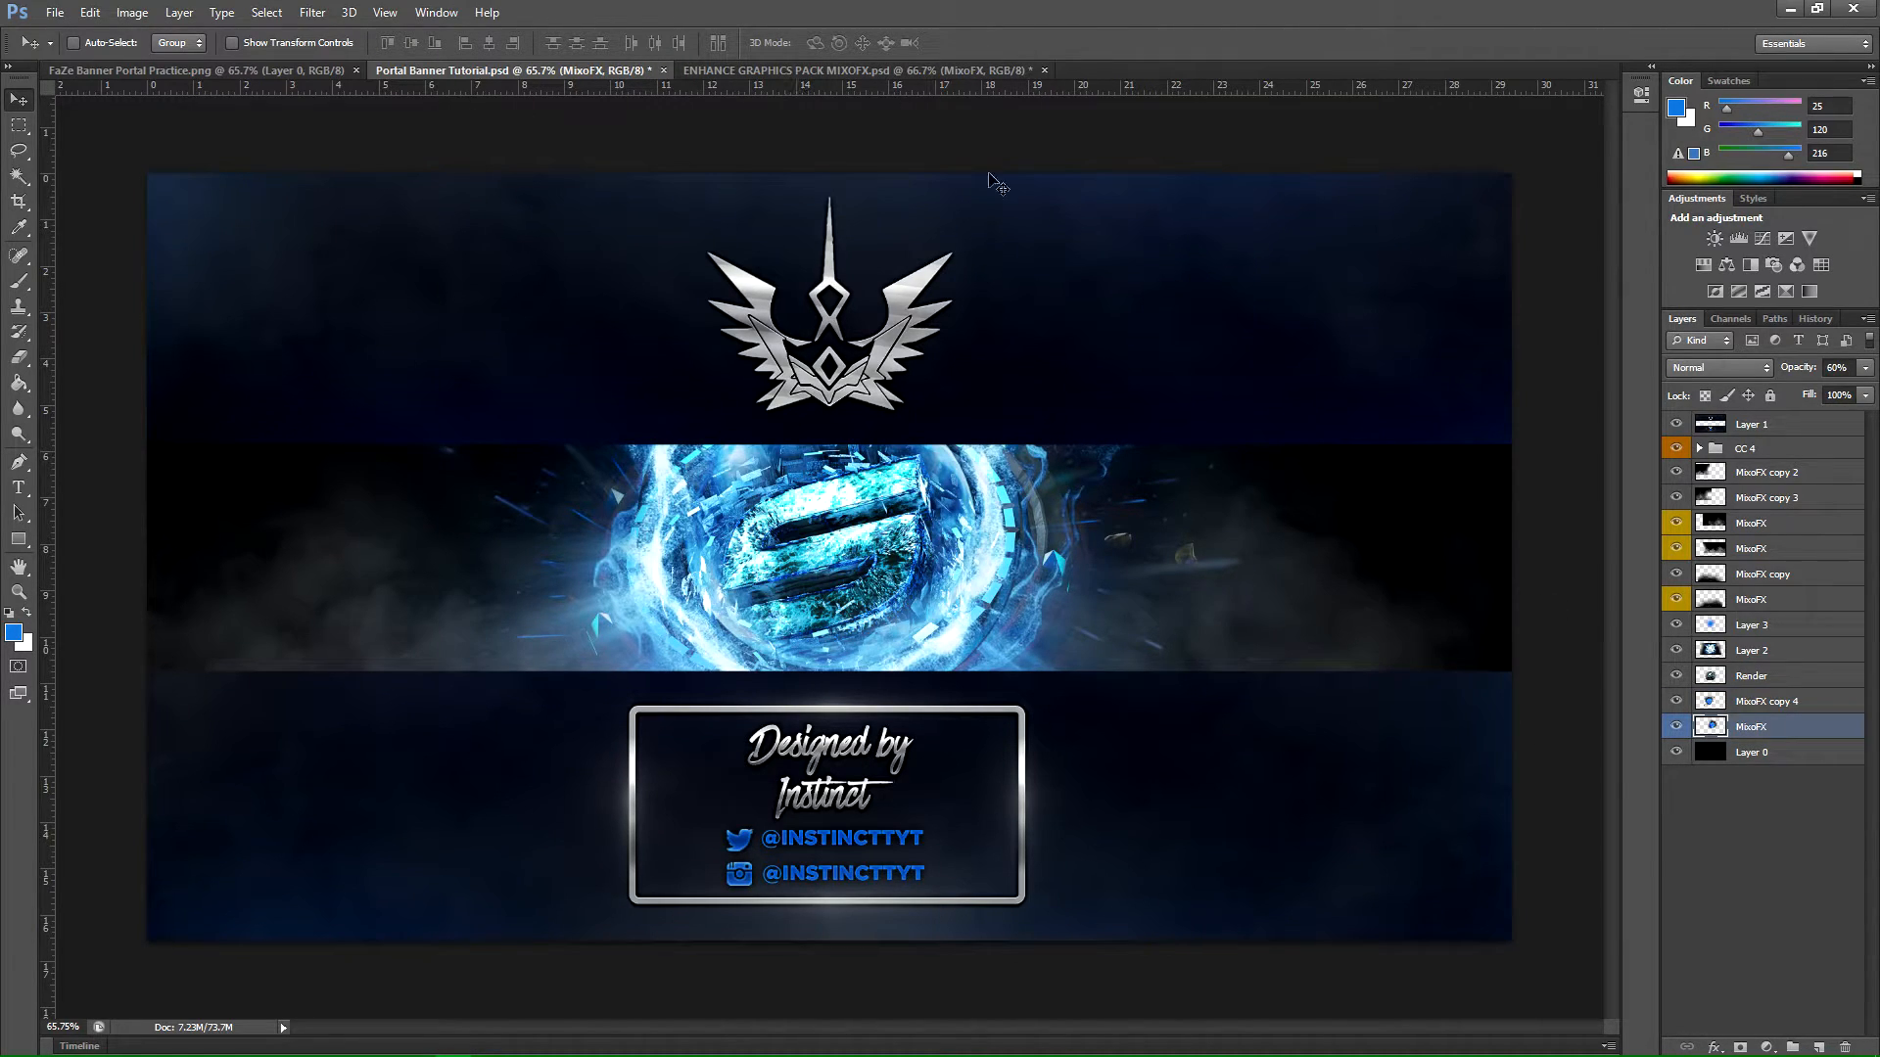
Step: Add a new empty layer directly above MixoFX copy 2
click(1804, 454)
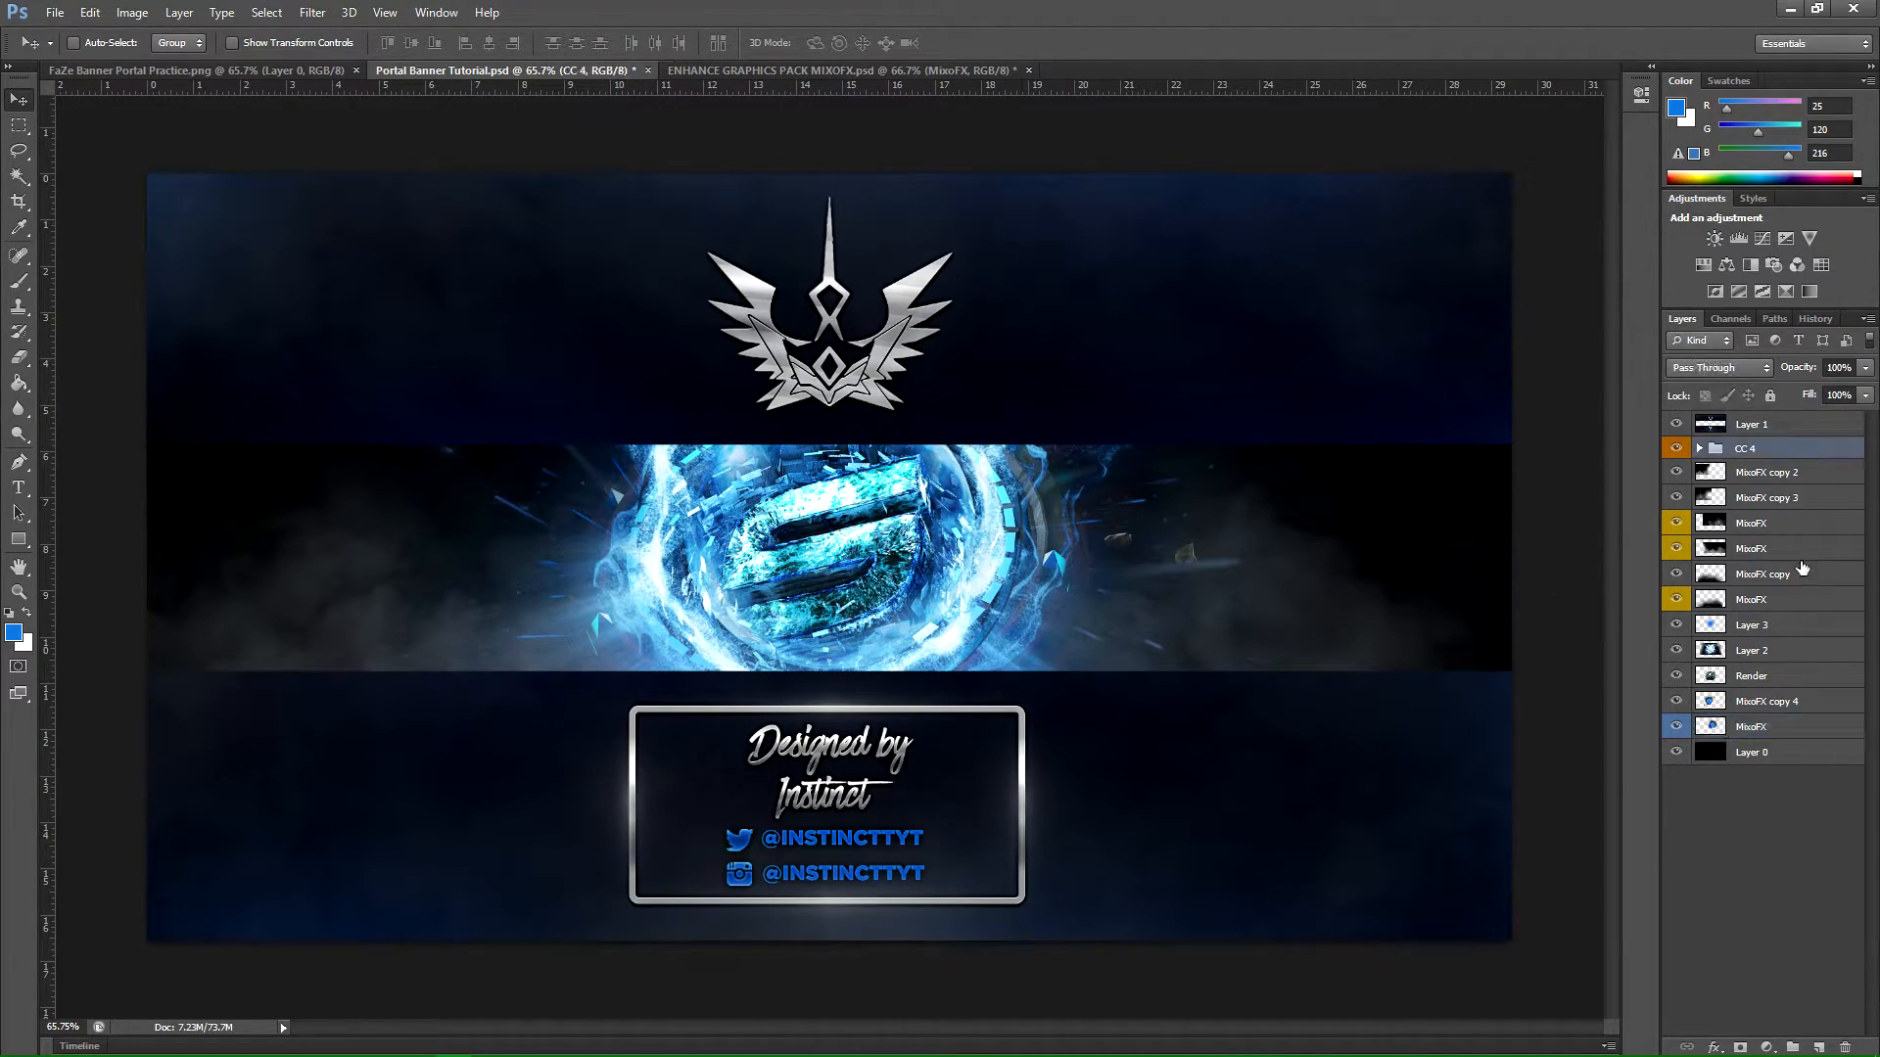
click(1806, 472)
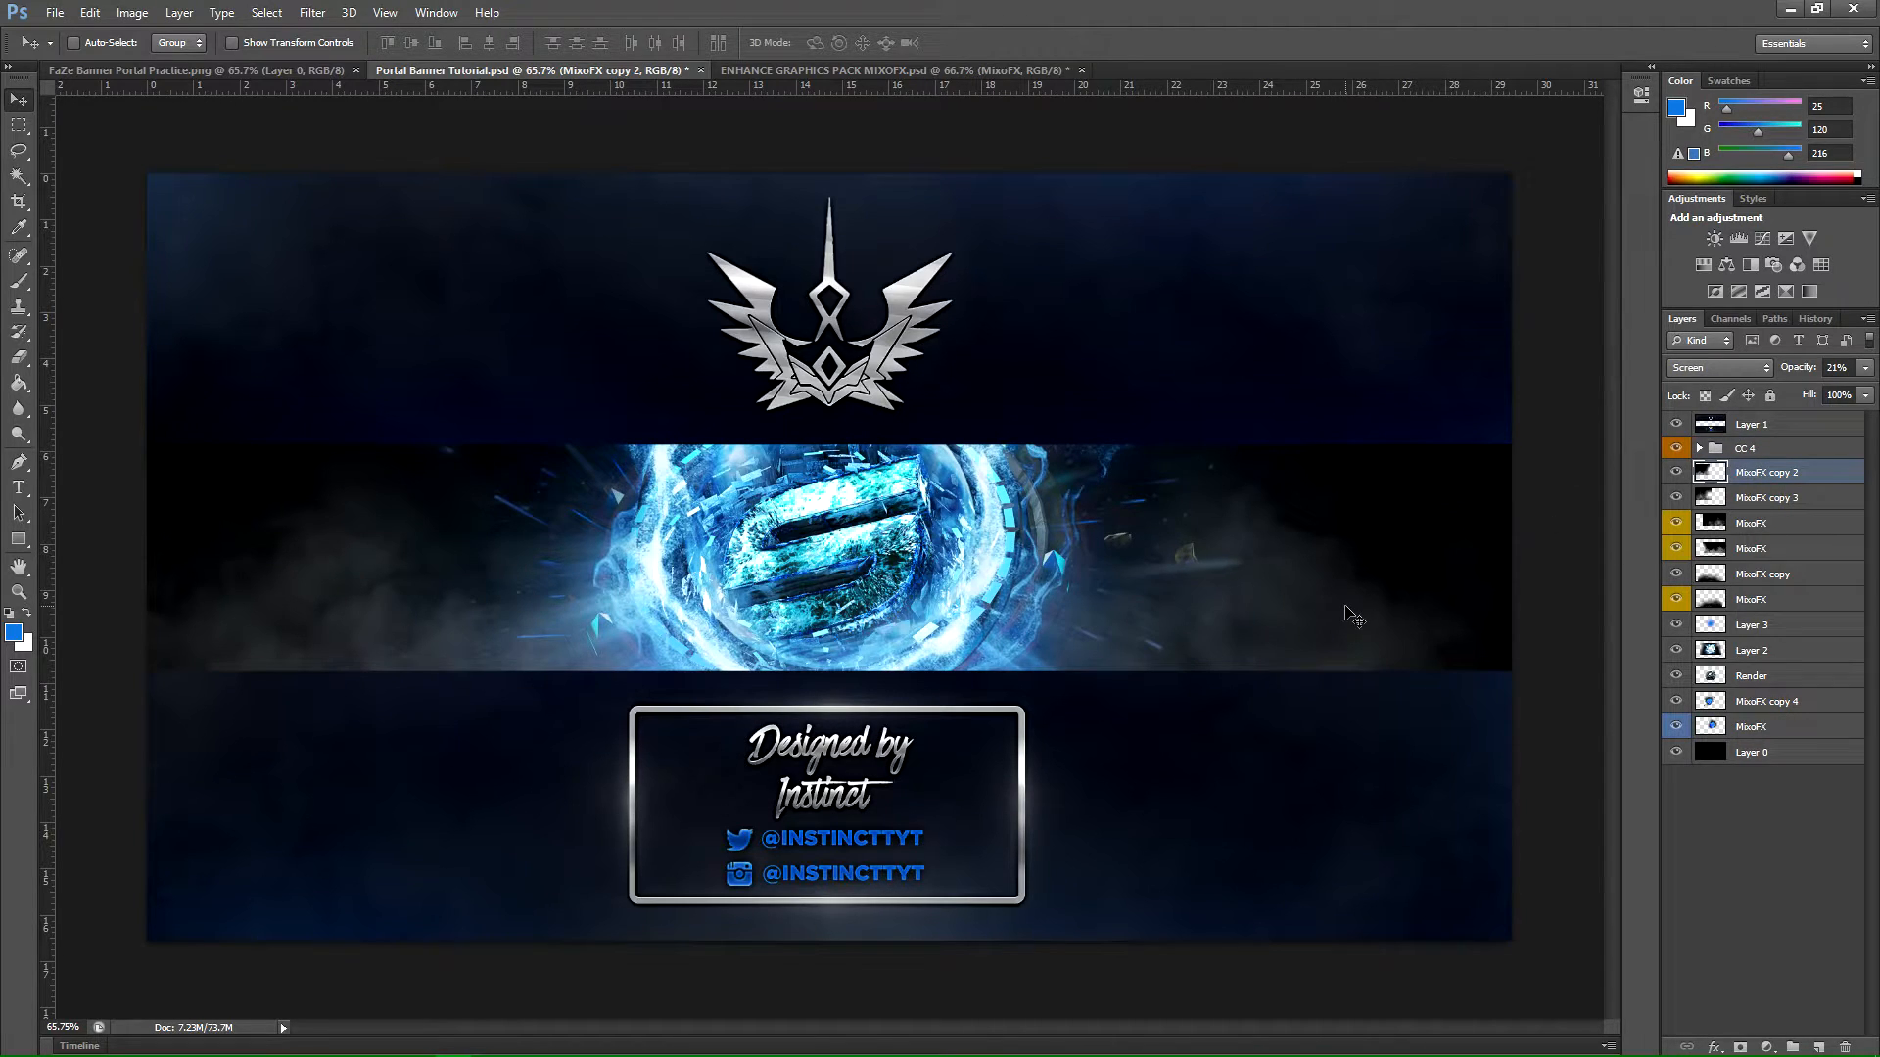
click(1816, 1046)
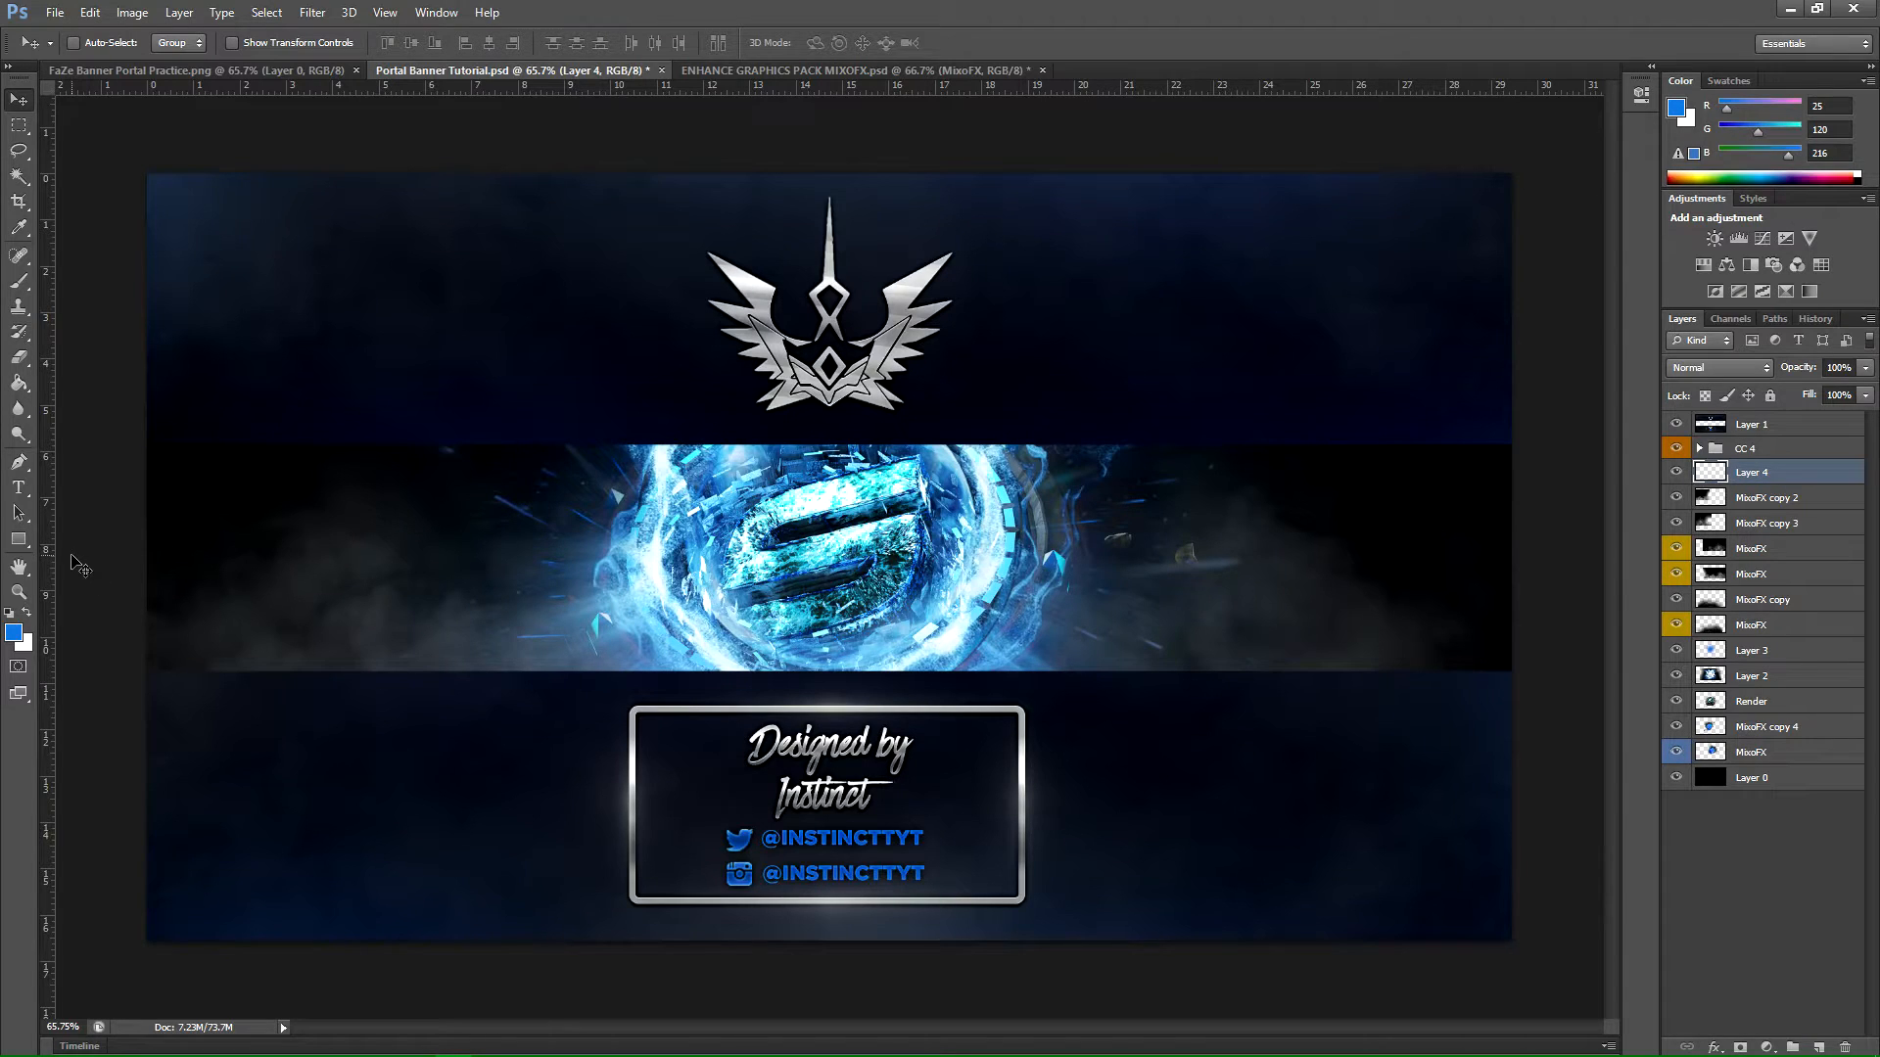
click(19, 591)
drag(921, 559, 848, 534)
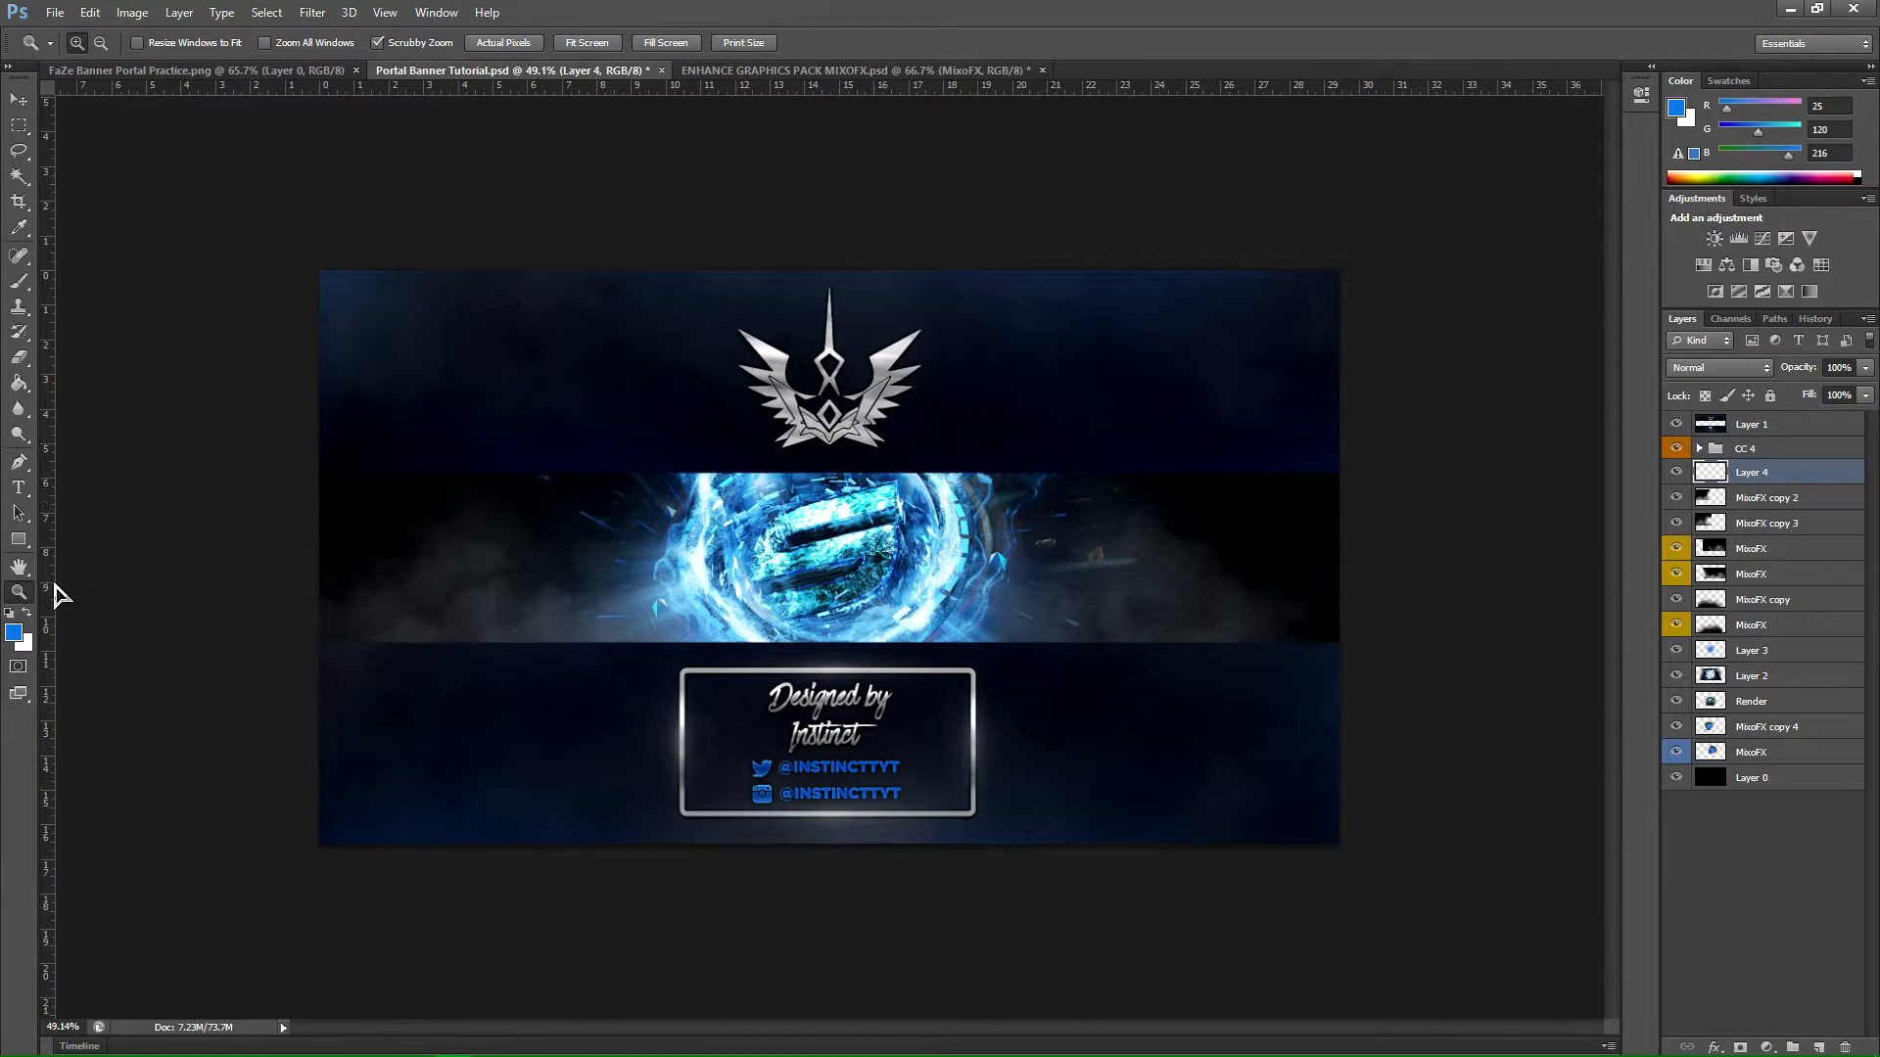
click(13, 632)
click(1454, 502)
mouse_move(1454, 502)
mouse_down()
mouse_move(1439, 432)
mouse_move(1456, 550)
mouse_move(1449, 437)
mouse_move(1465, 440)
mouse_up()
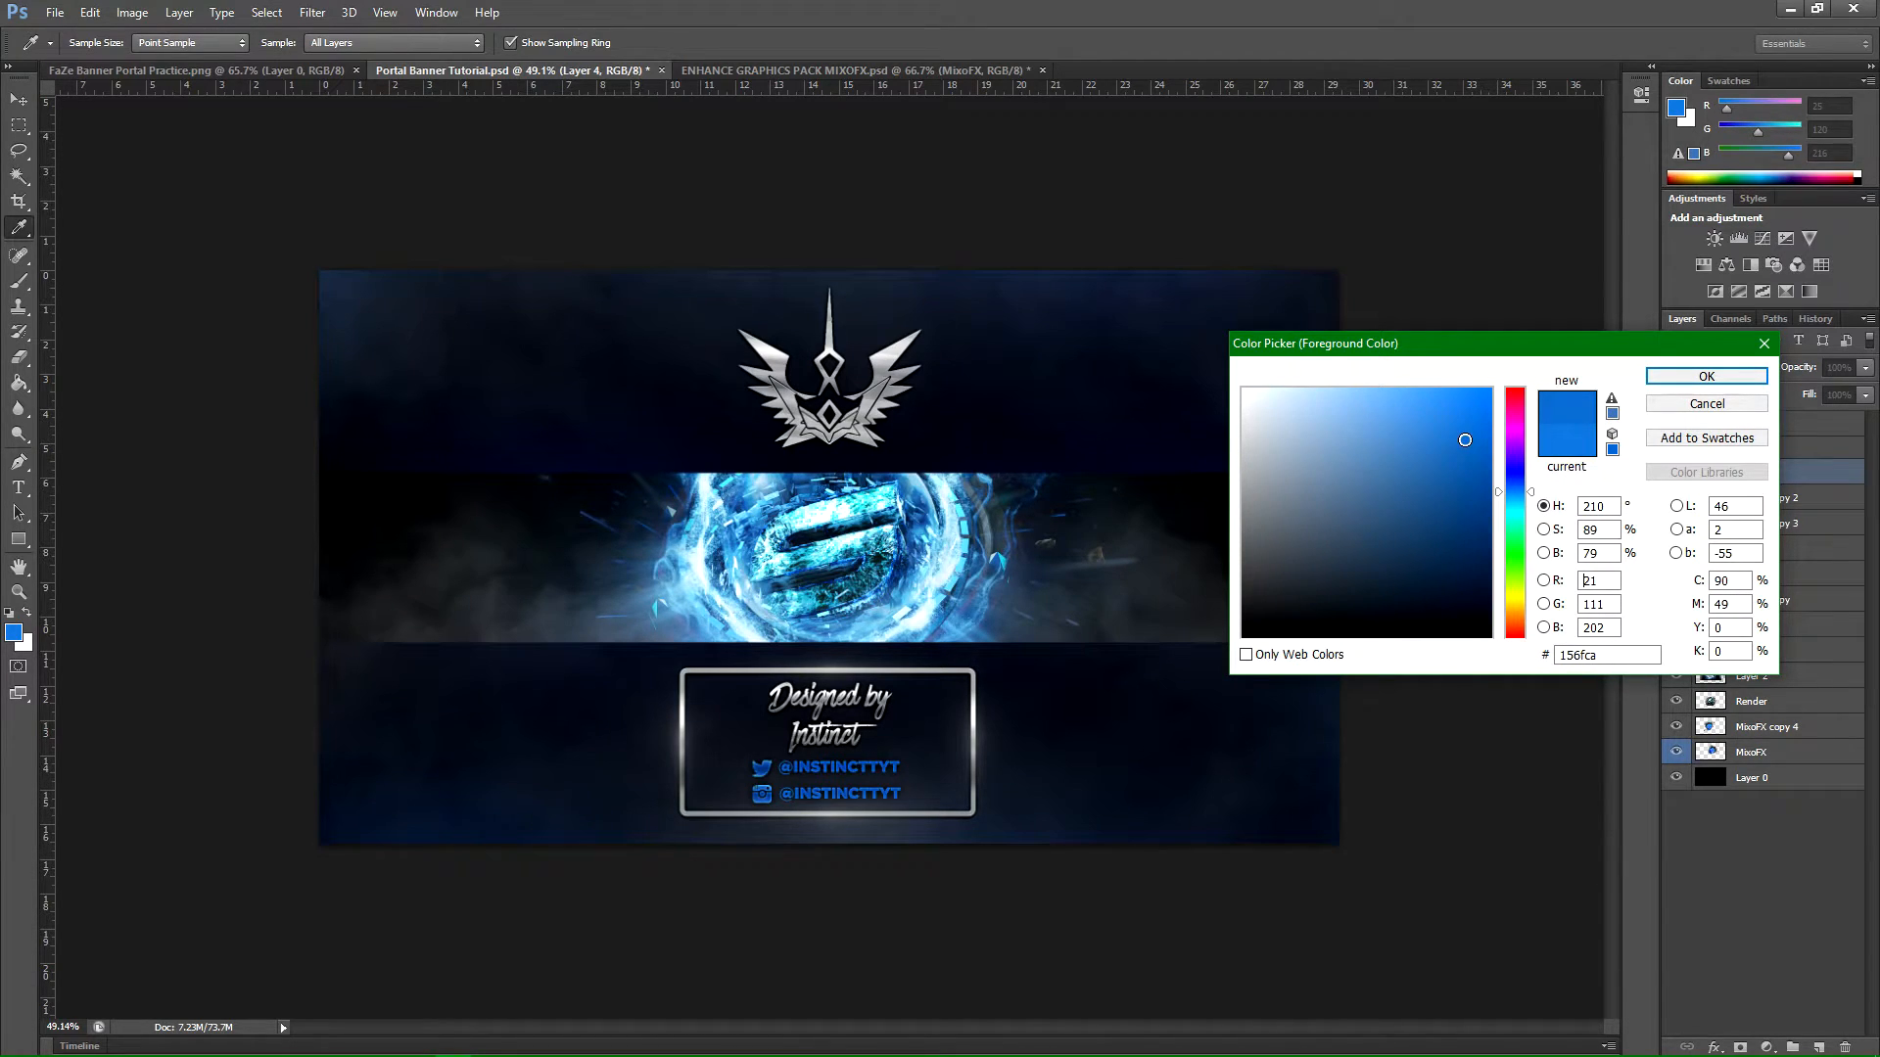
click(1706, 376)
key(z)
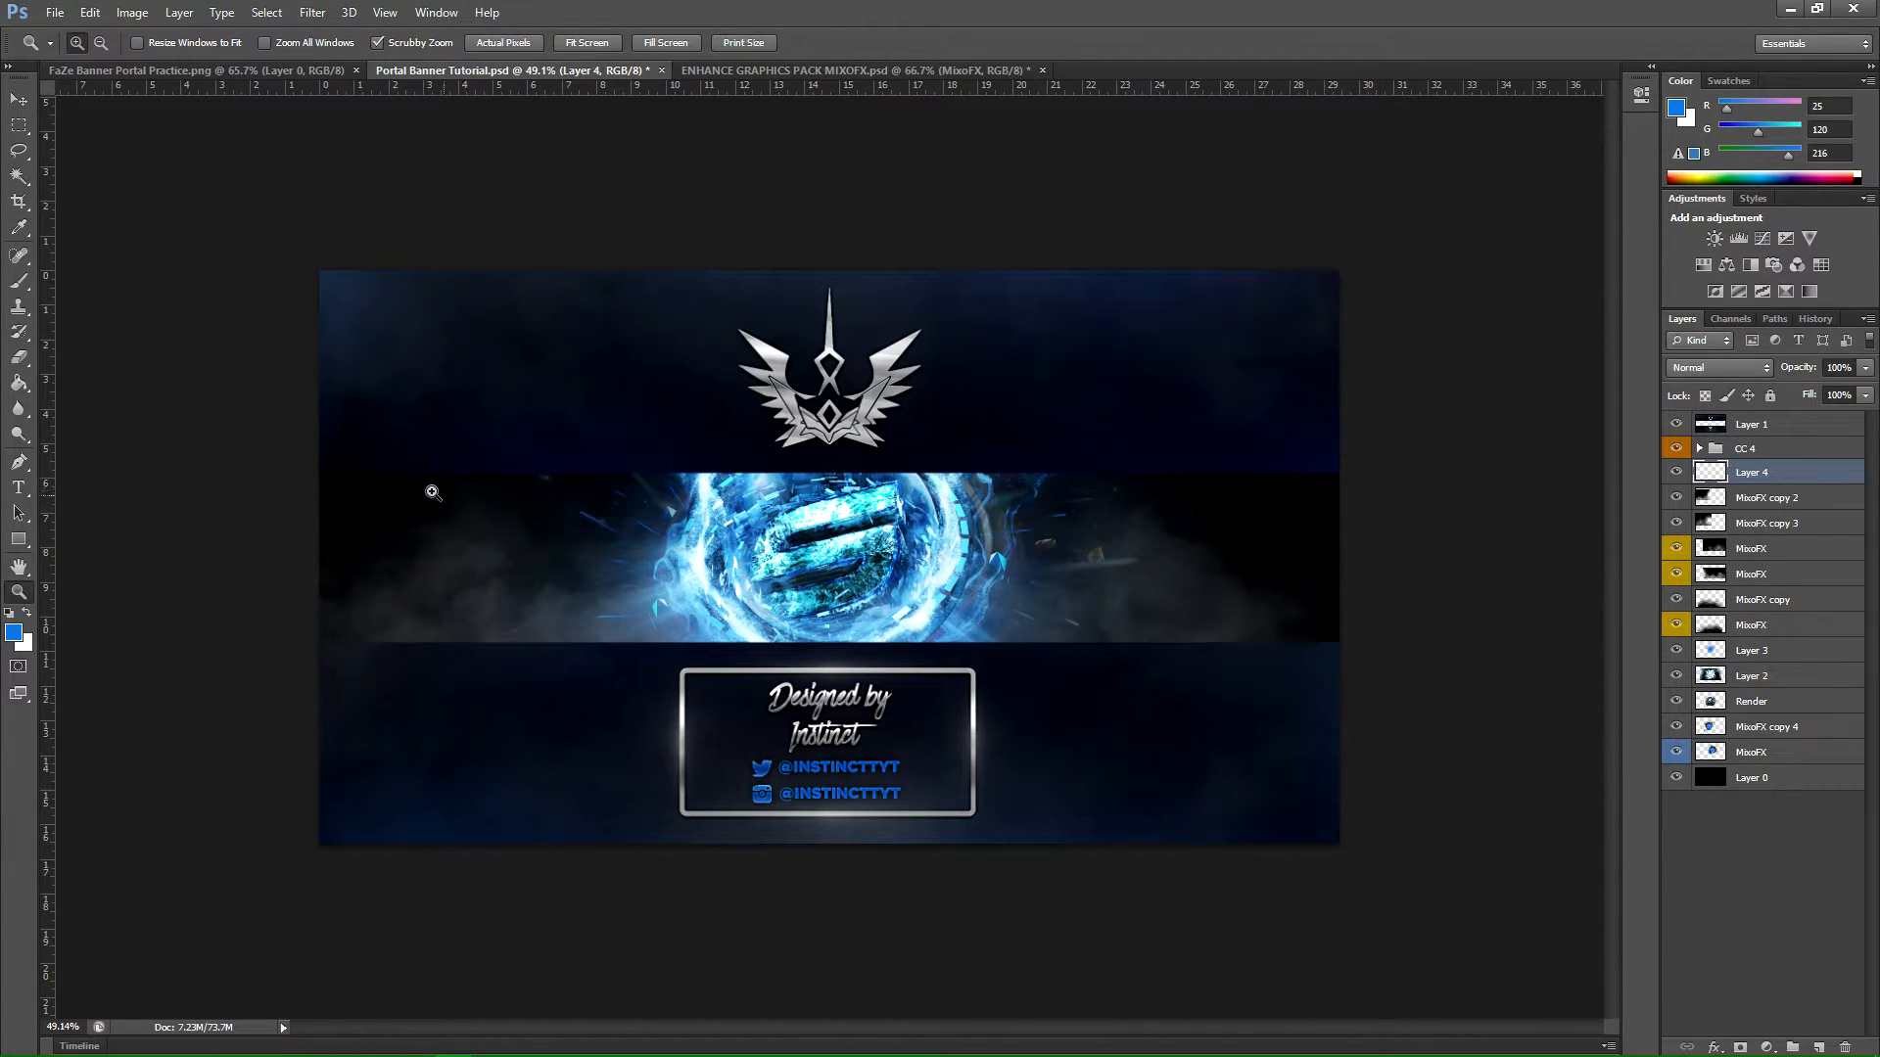
Step: Paint a soft blue glow at the side edges of the middle band on Layer 4 with a 1300 px Brush
click(19, 281)
key(bracketright)
key(bracketright)
key(bracketright)
key(bracketright)
key(bracketright)
key(bracketright)
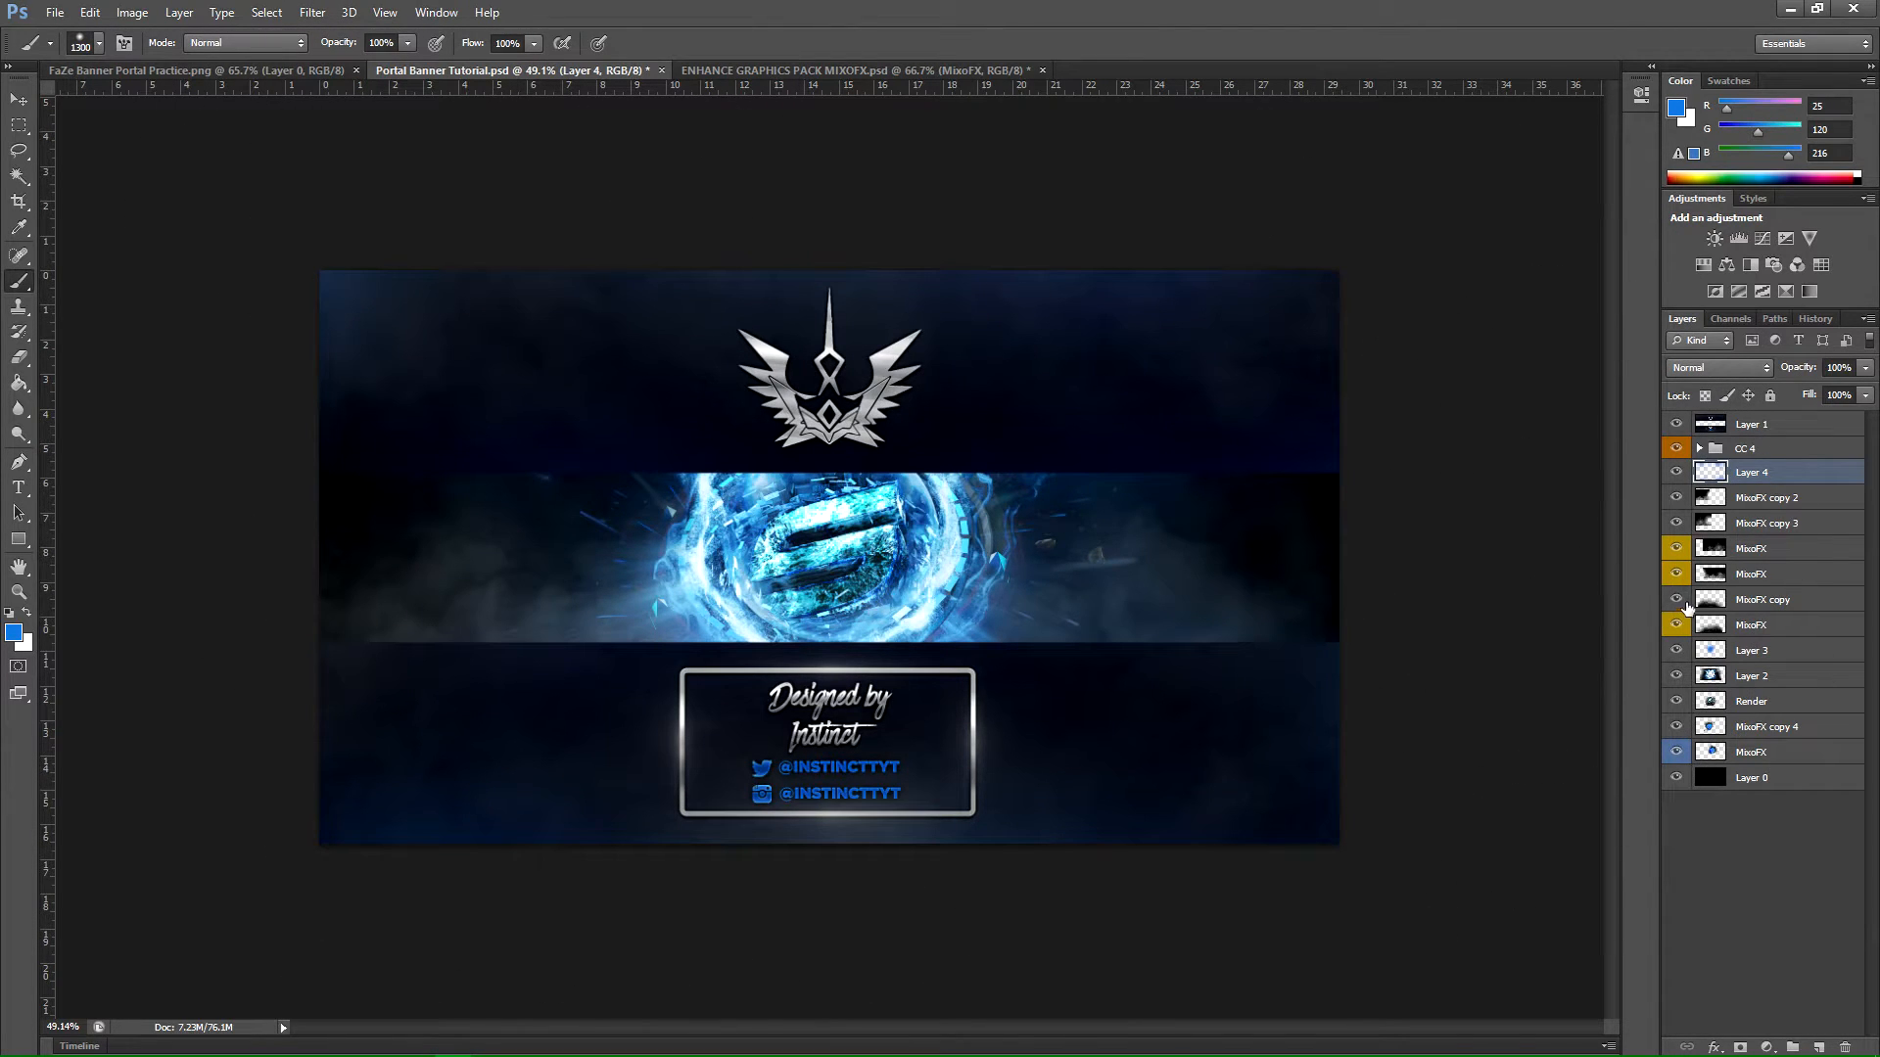
click(26, 612)
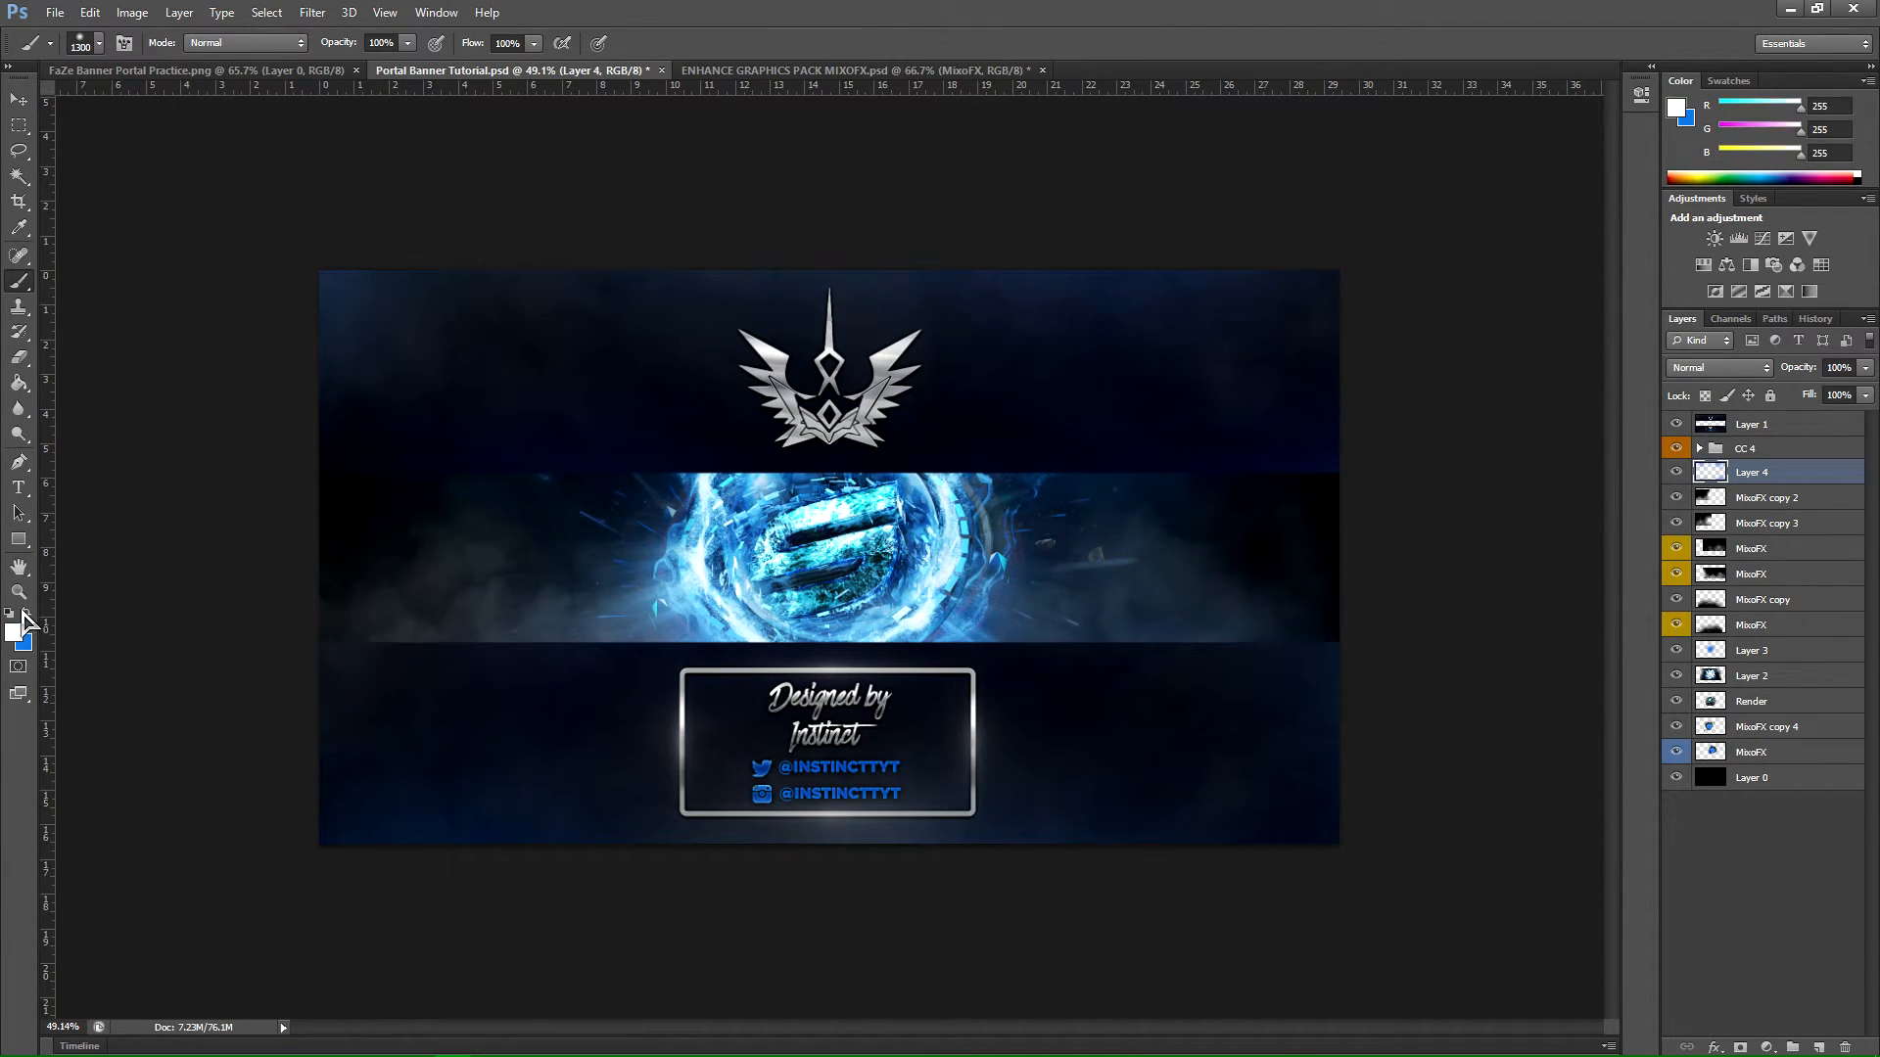
click(18, 591)
click(26, 613)
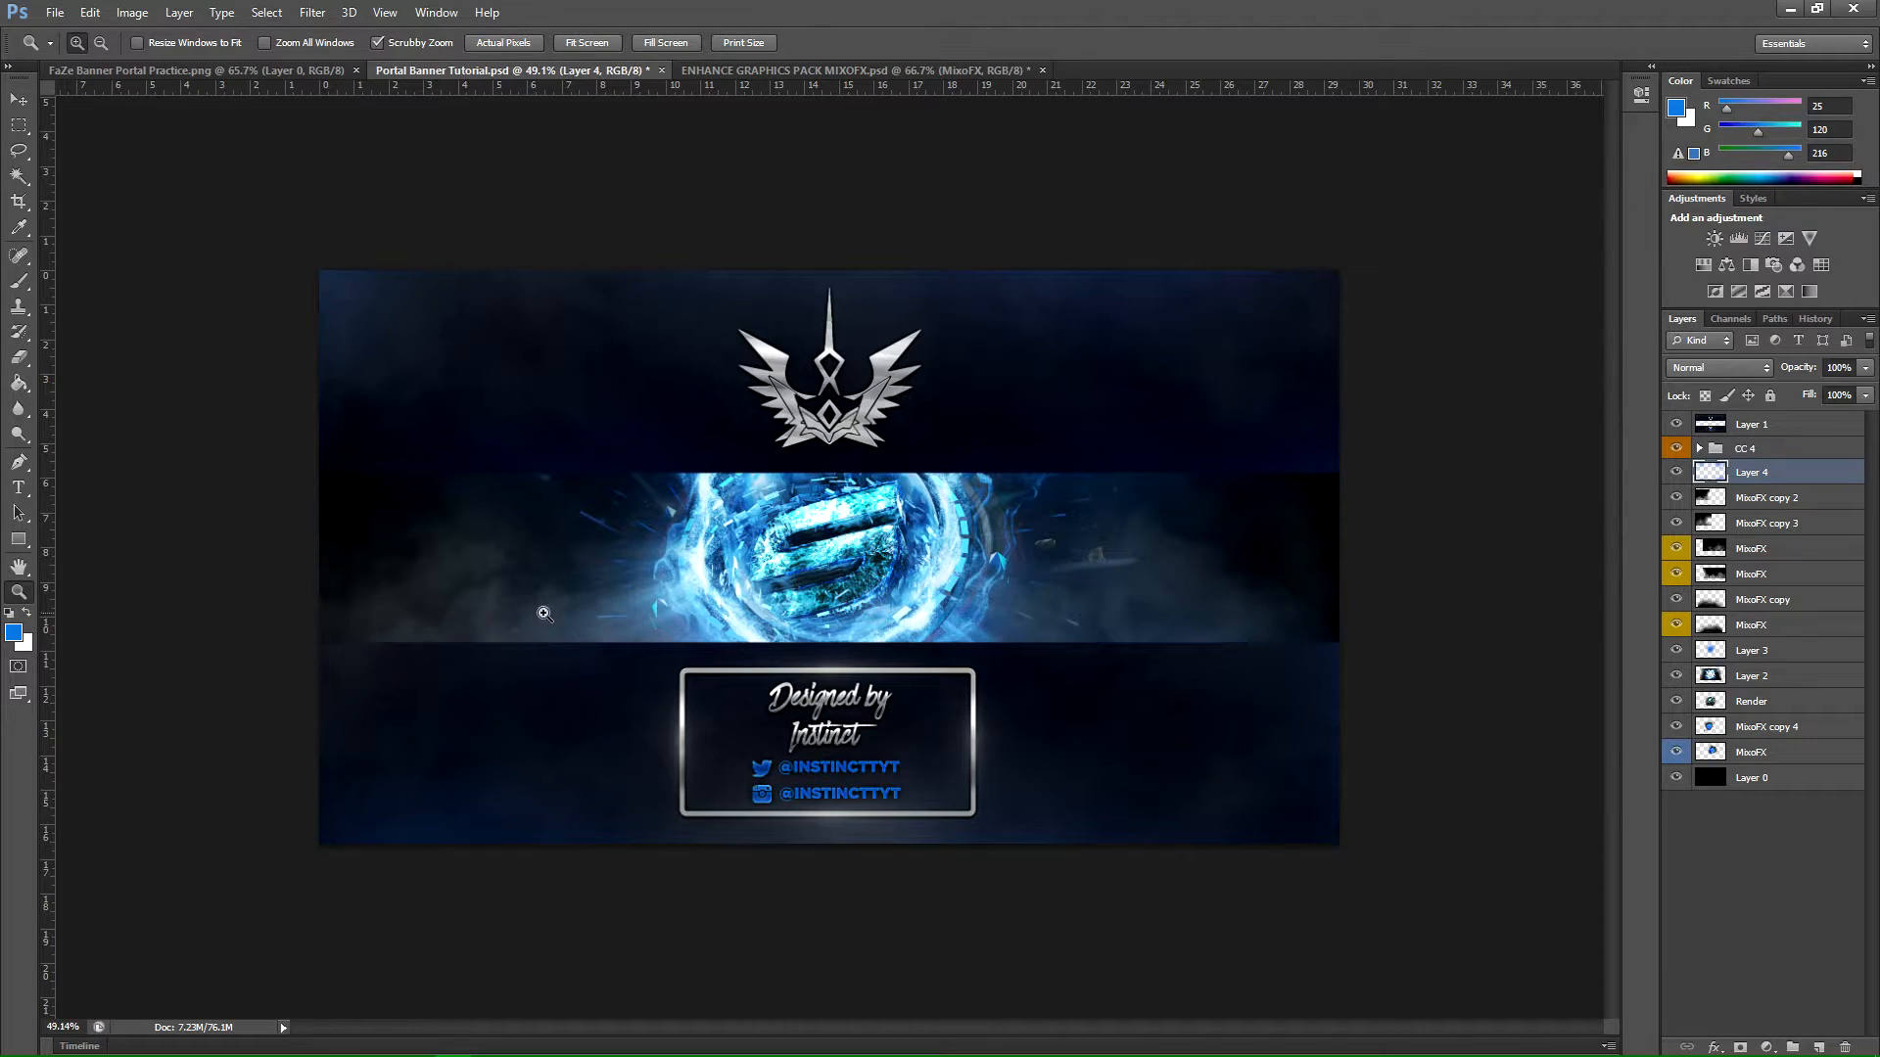
Step: Strengthen the blue glow at the banner's sides on Layer 4 with a 1500 px Brush, and set the layer's opacity to 60%
drag(766, 578, 675, 573)
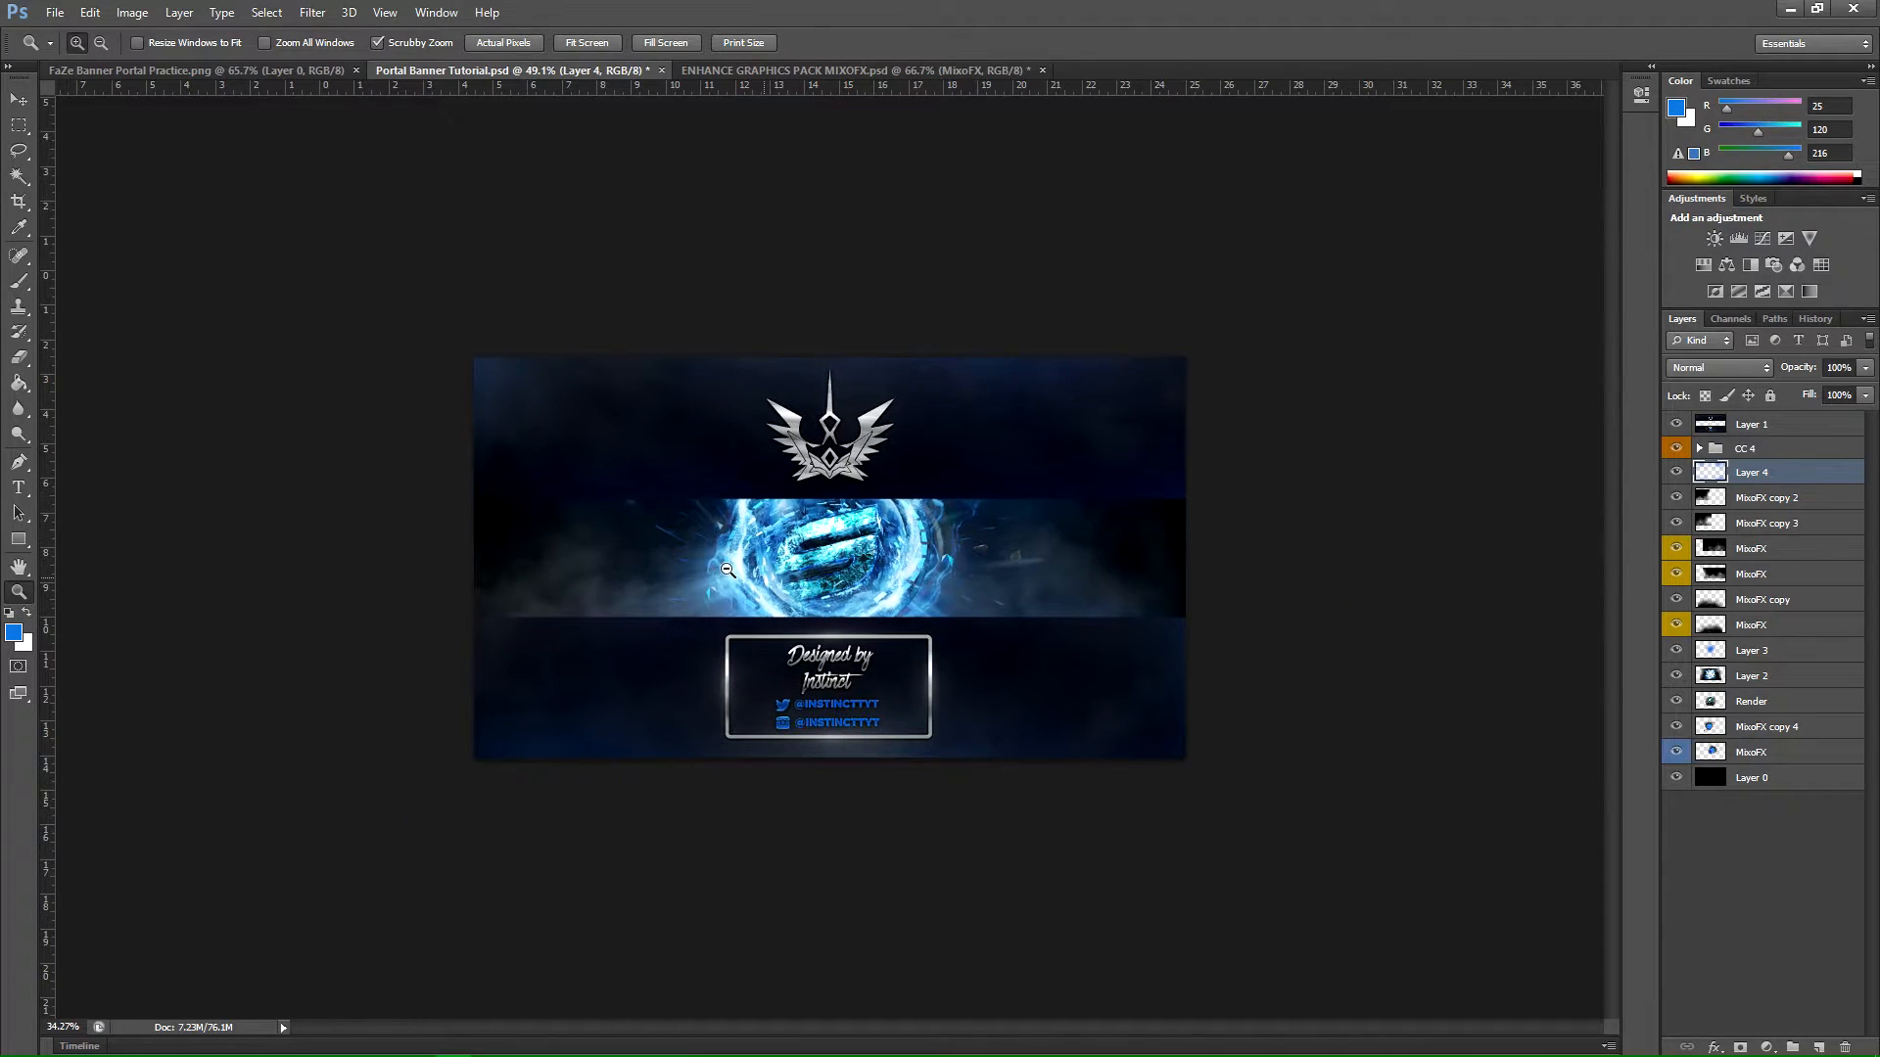
click(19, 281)
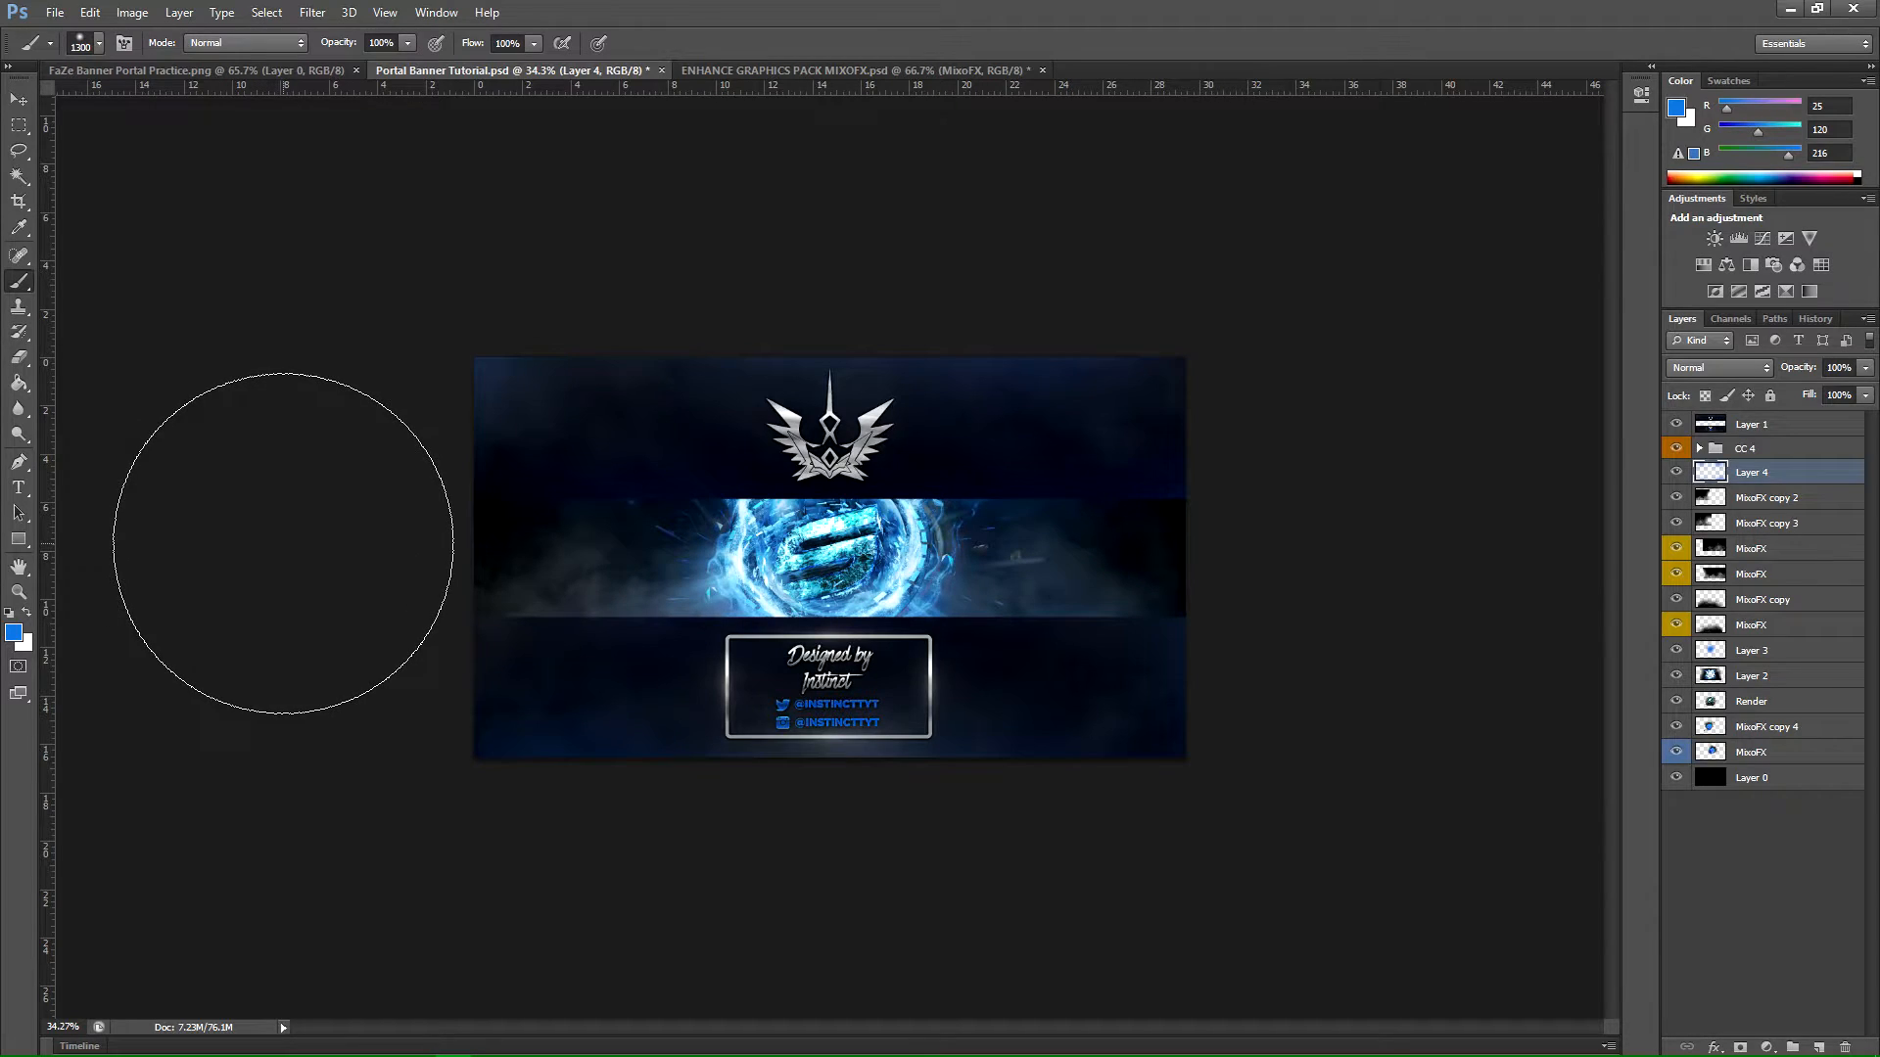
key(bracketright)
key(bracketright)
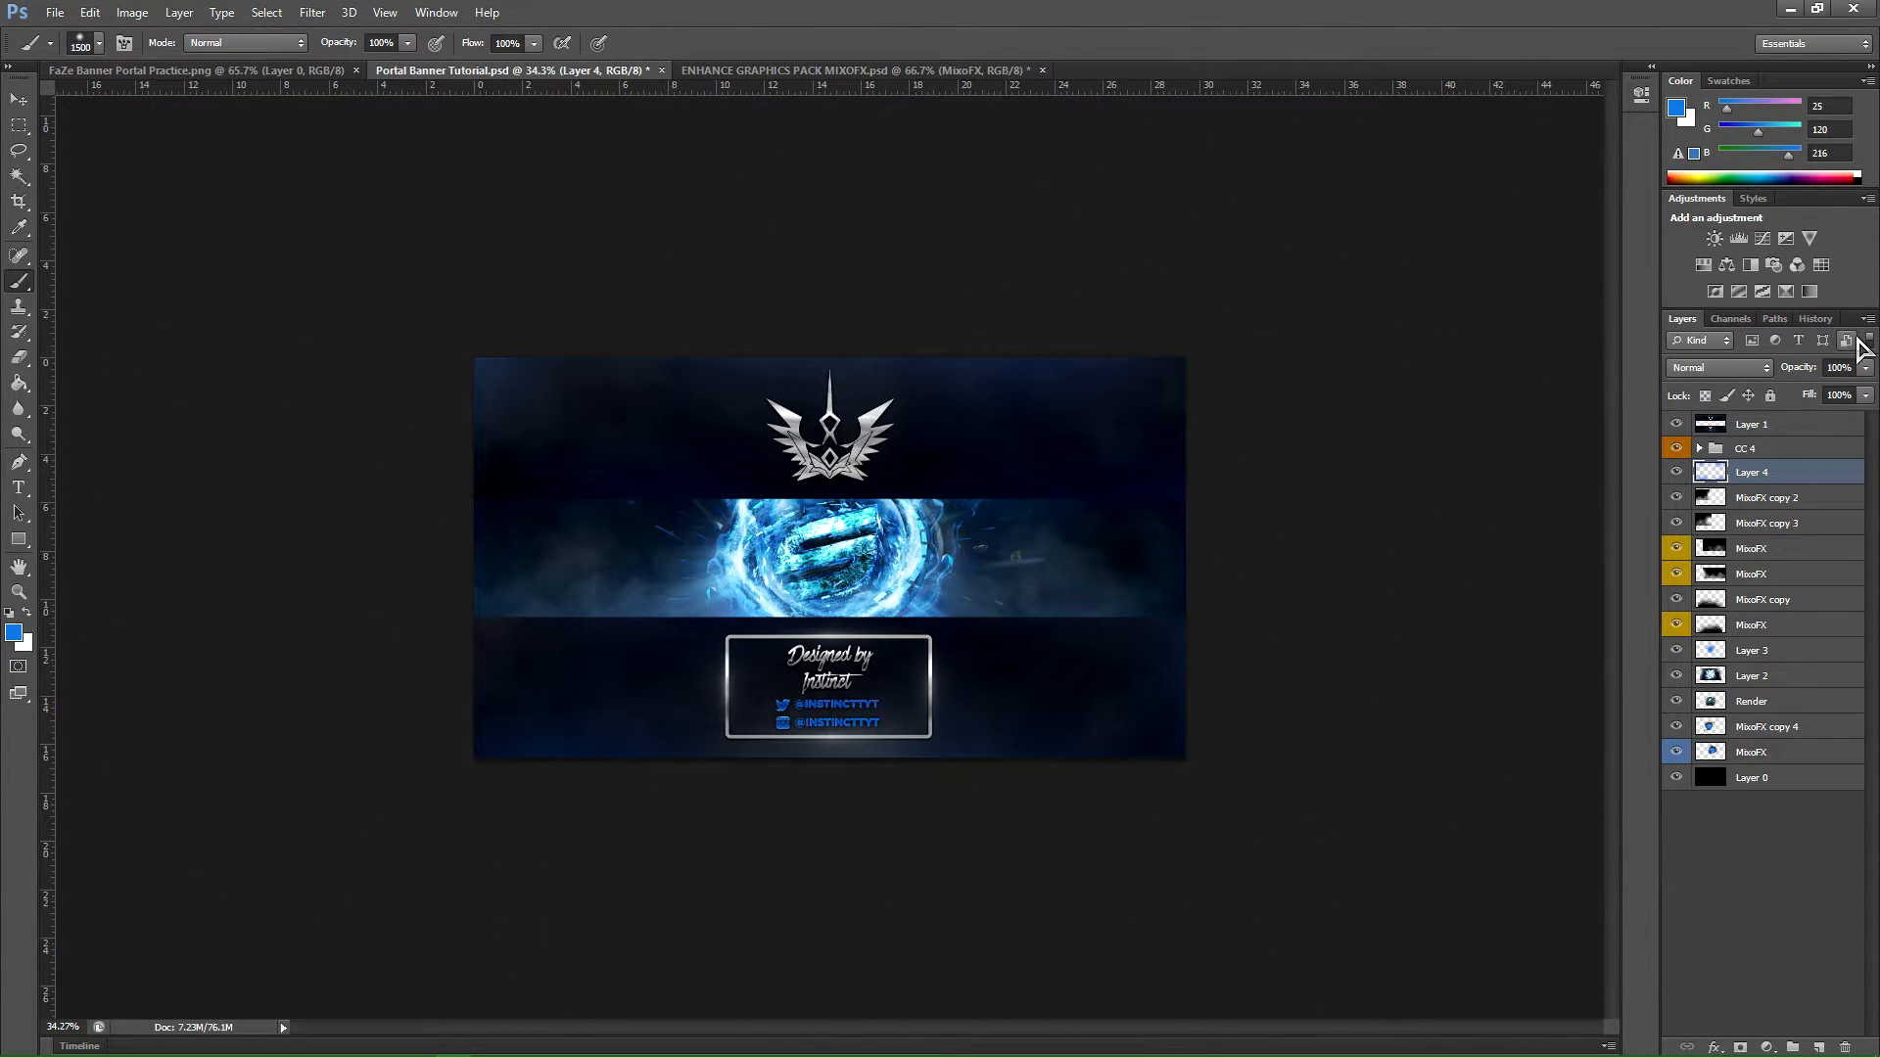
drag(1866, 369, 1836, 395)
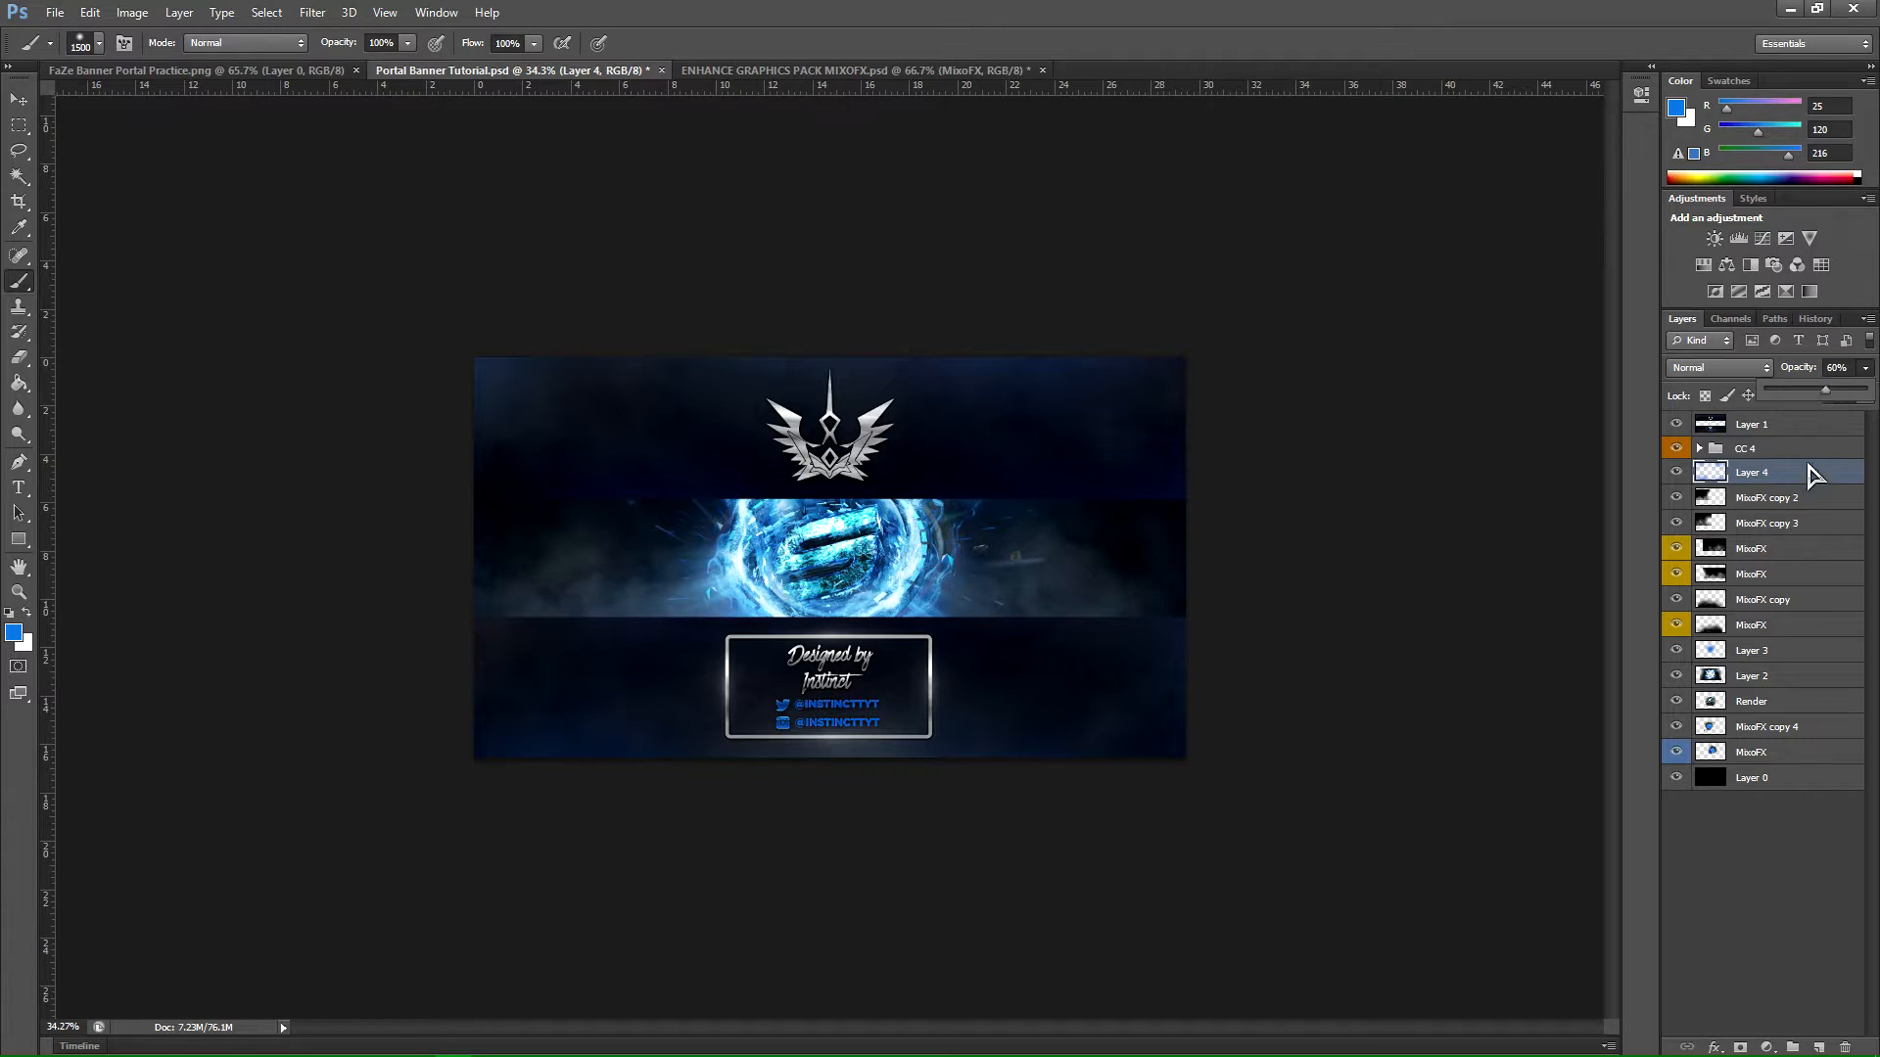
Step: Add a new layer above Layer 4 and paint a soft glow on it with a 1500 px Brush in RGB 44, 148, 255
click(1818, 1047)
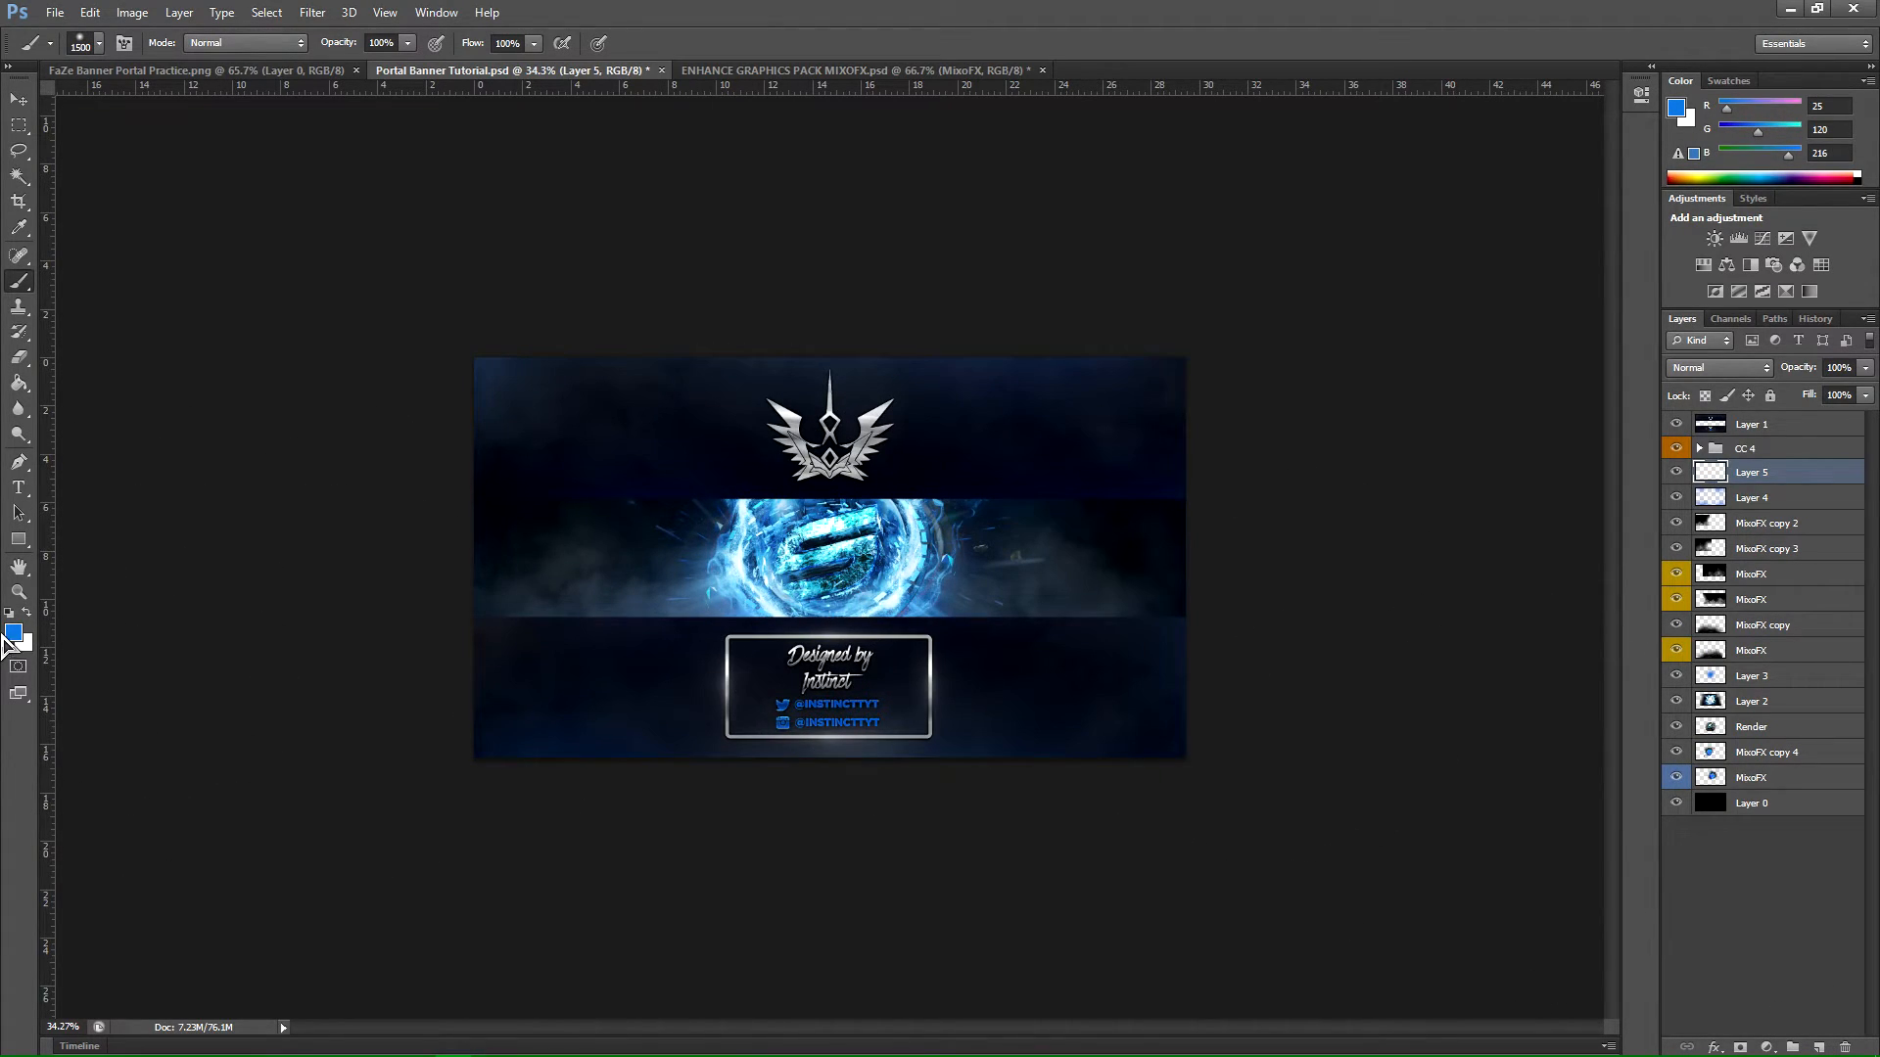
click(14, 632)
mouse_move(1399, 537)
mouse_down()
mouse_move(1441, 558)
mouse_move(1437, 398)
mouse_up()
drag(1521, 519, 1521, 492)
mouse_move(1437, 399)
mouse_down()
mouse_move(1431, 427)
mouse_move(1450, 387)
mouse_up()
click(1706, 376)
key(b)
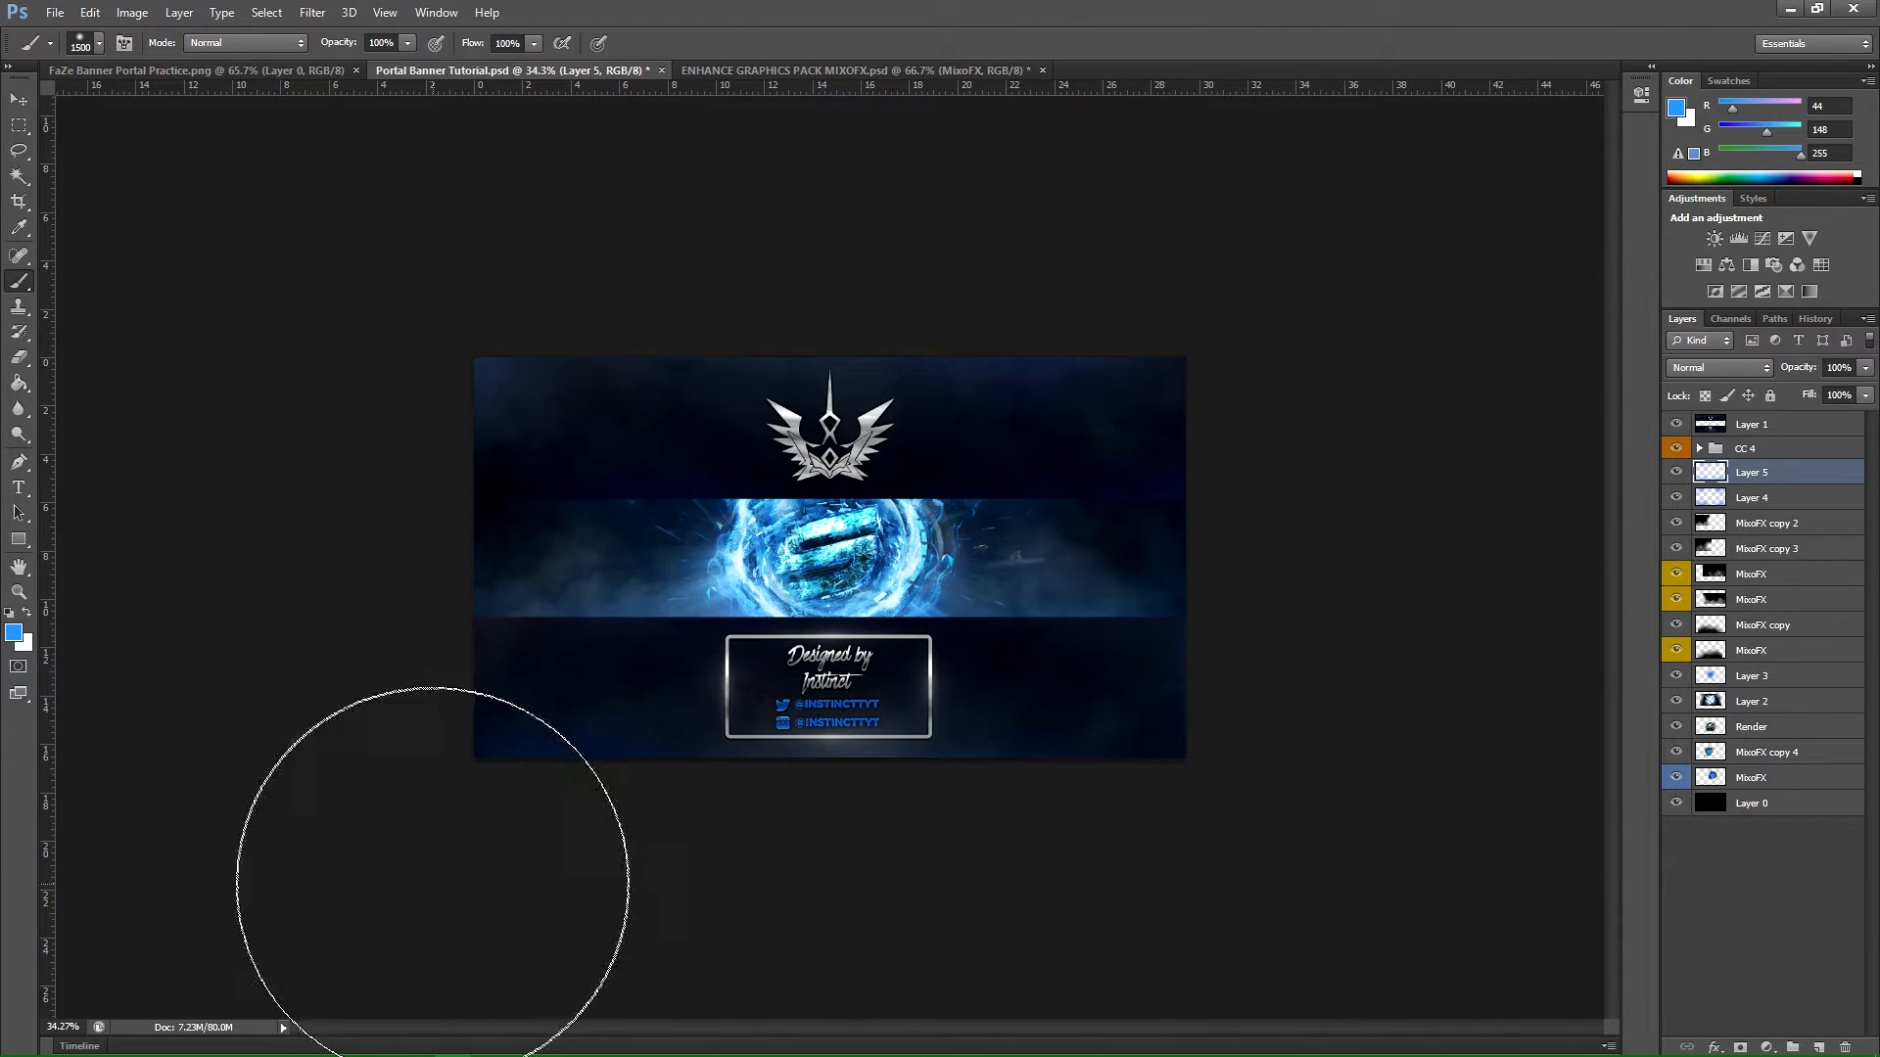
click(19, 591)
drag(546, 575, 707, 536)
key(ctrl+0)
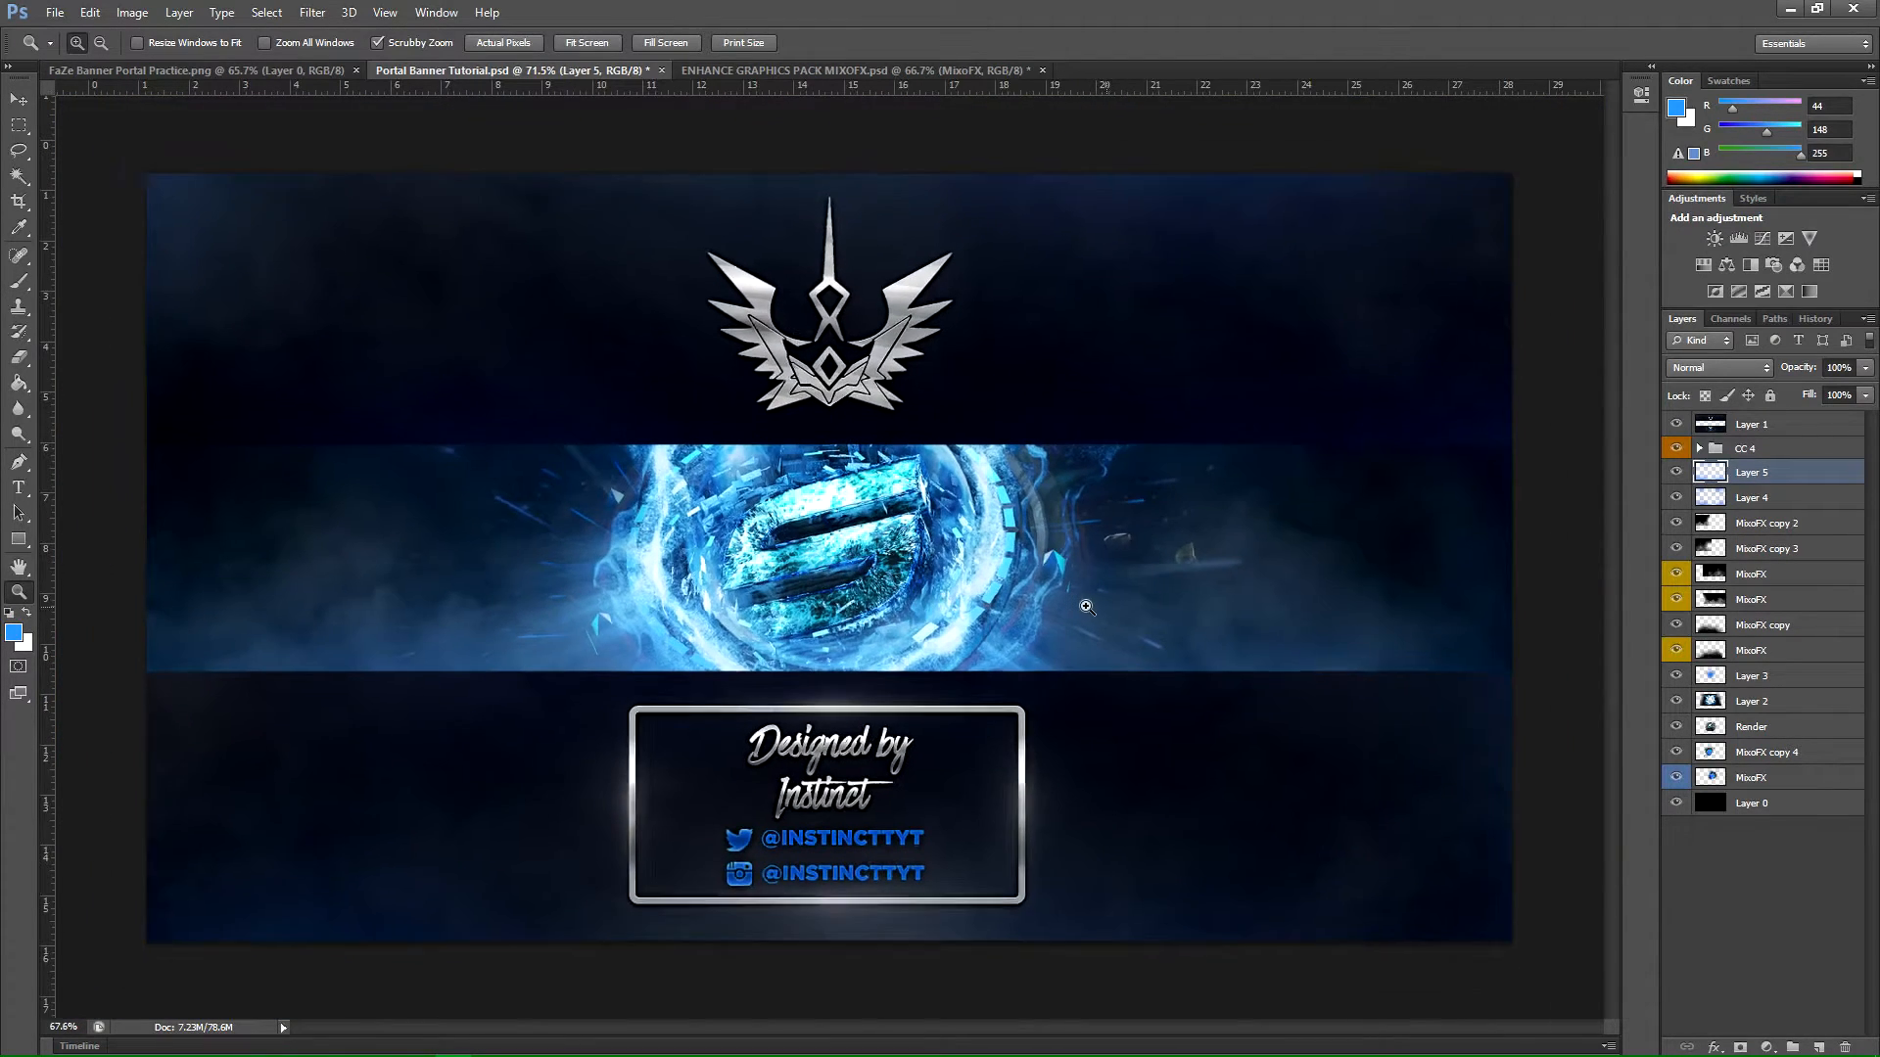
Step: Switch to the ENHANCE GRAPHICS PACK document, collapse the Explosions/Debris group, and hide it along with the Stocks group
click(770, 70)
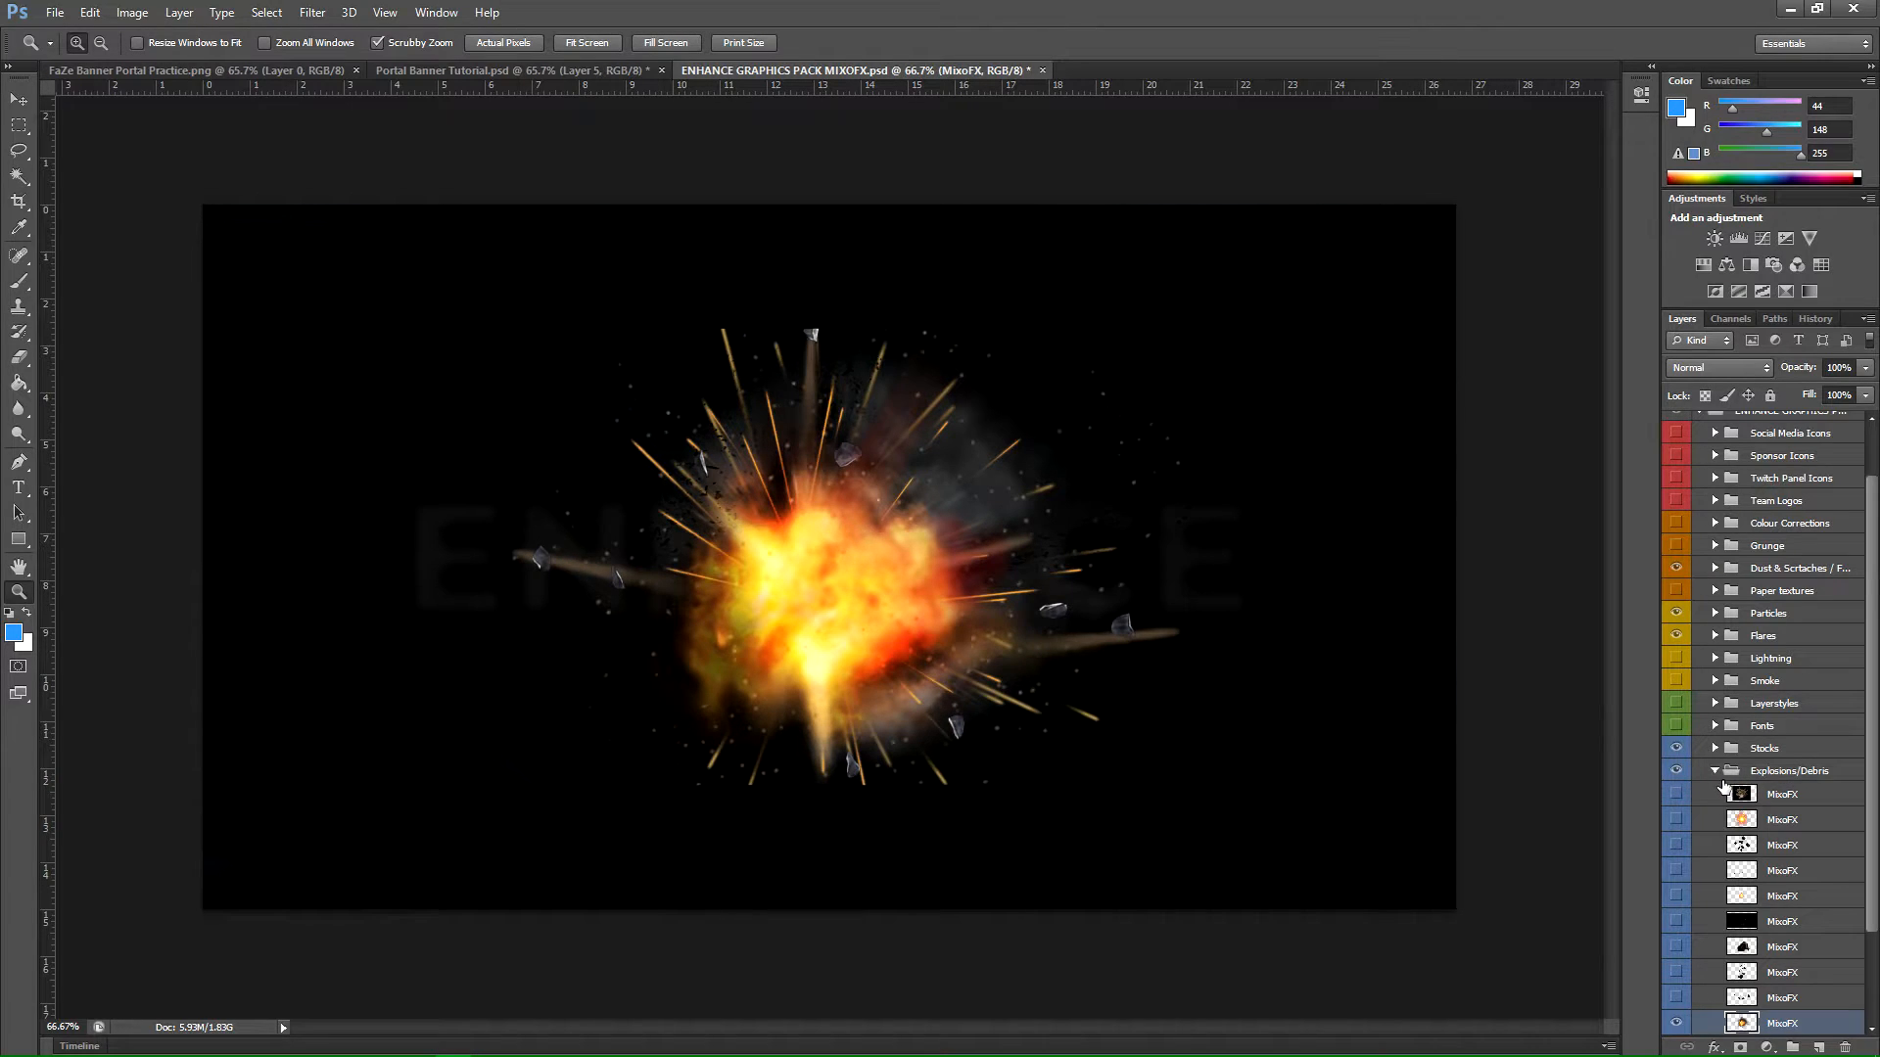
click(1714, 771)
click(1675, 833)
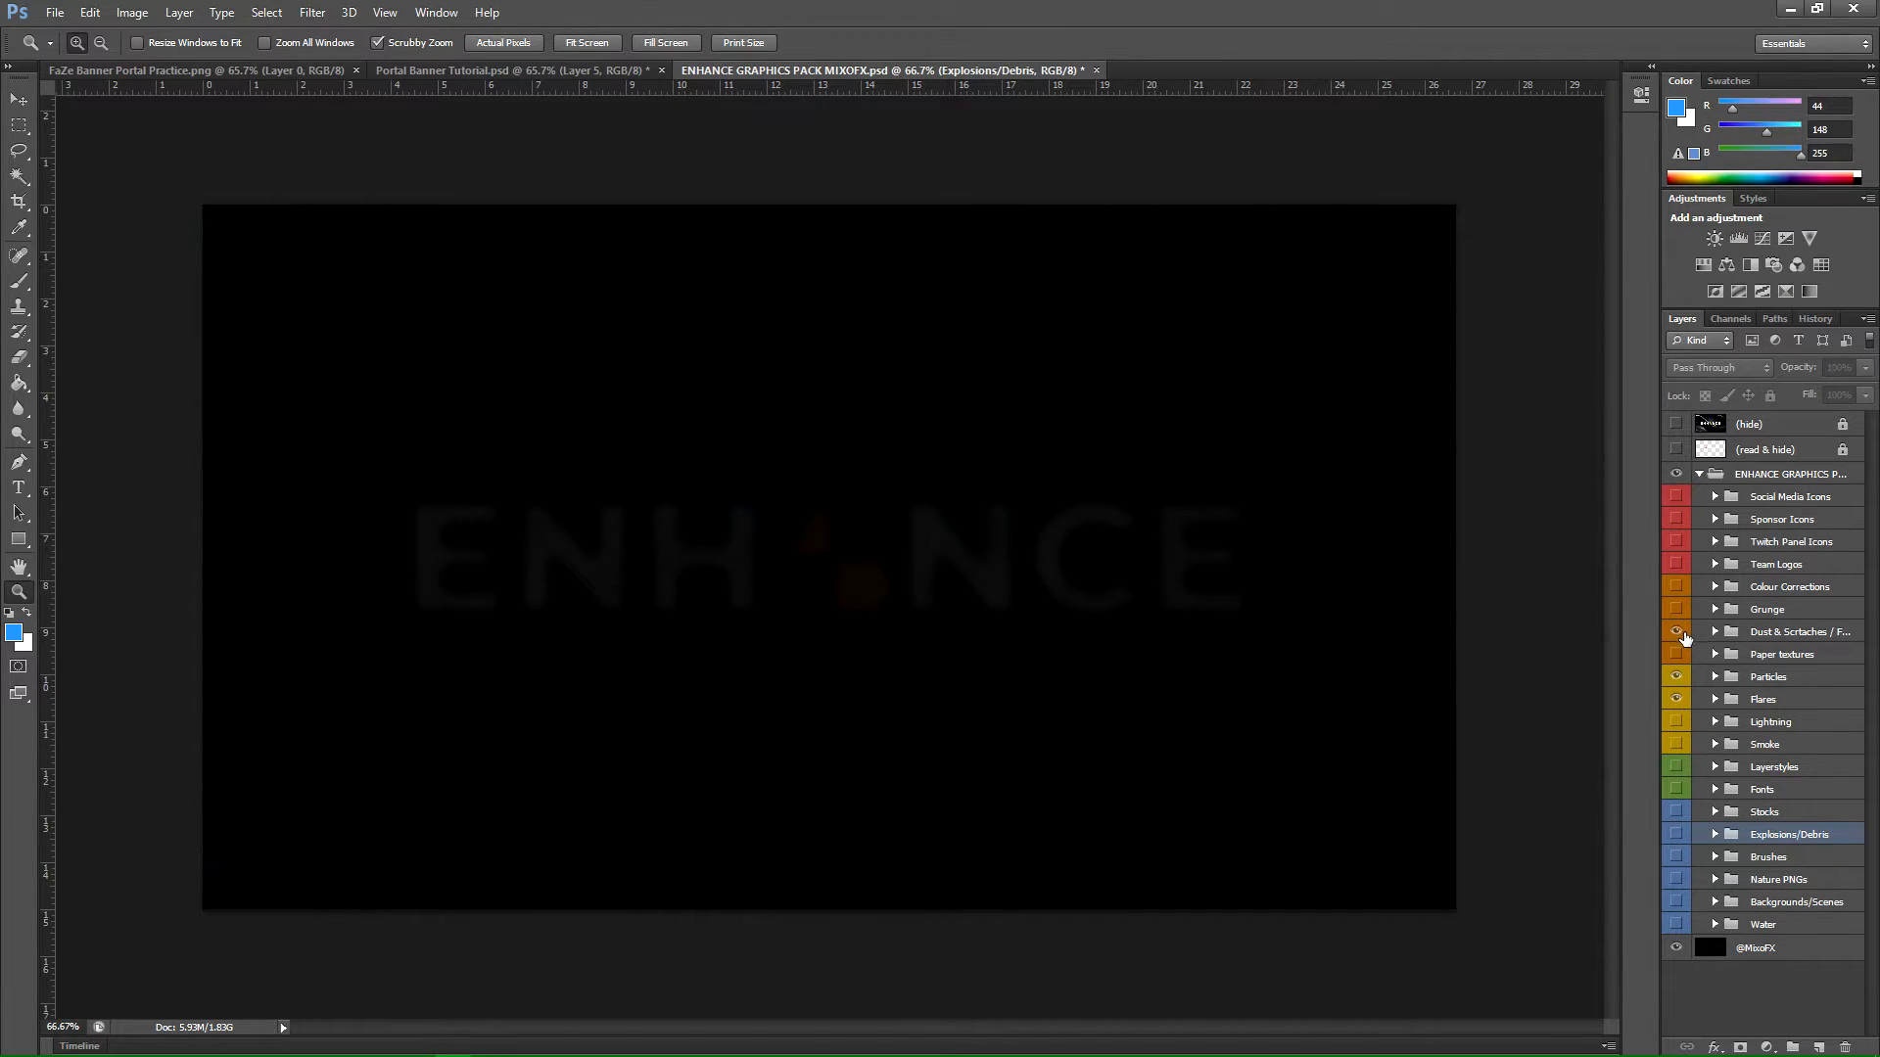
Step: Browse the pack's groups from Backgrounds/Scenes up to Flares, previewing several effects inside the Lightning group
click(1786, 902)
click(1791, 879)
click(1785, 857)
click(1781, 834)
click(1778, 811)
click(1776, 789)
click(1774, 767)
click(1772, 744)
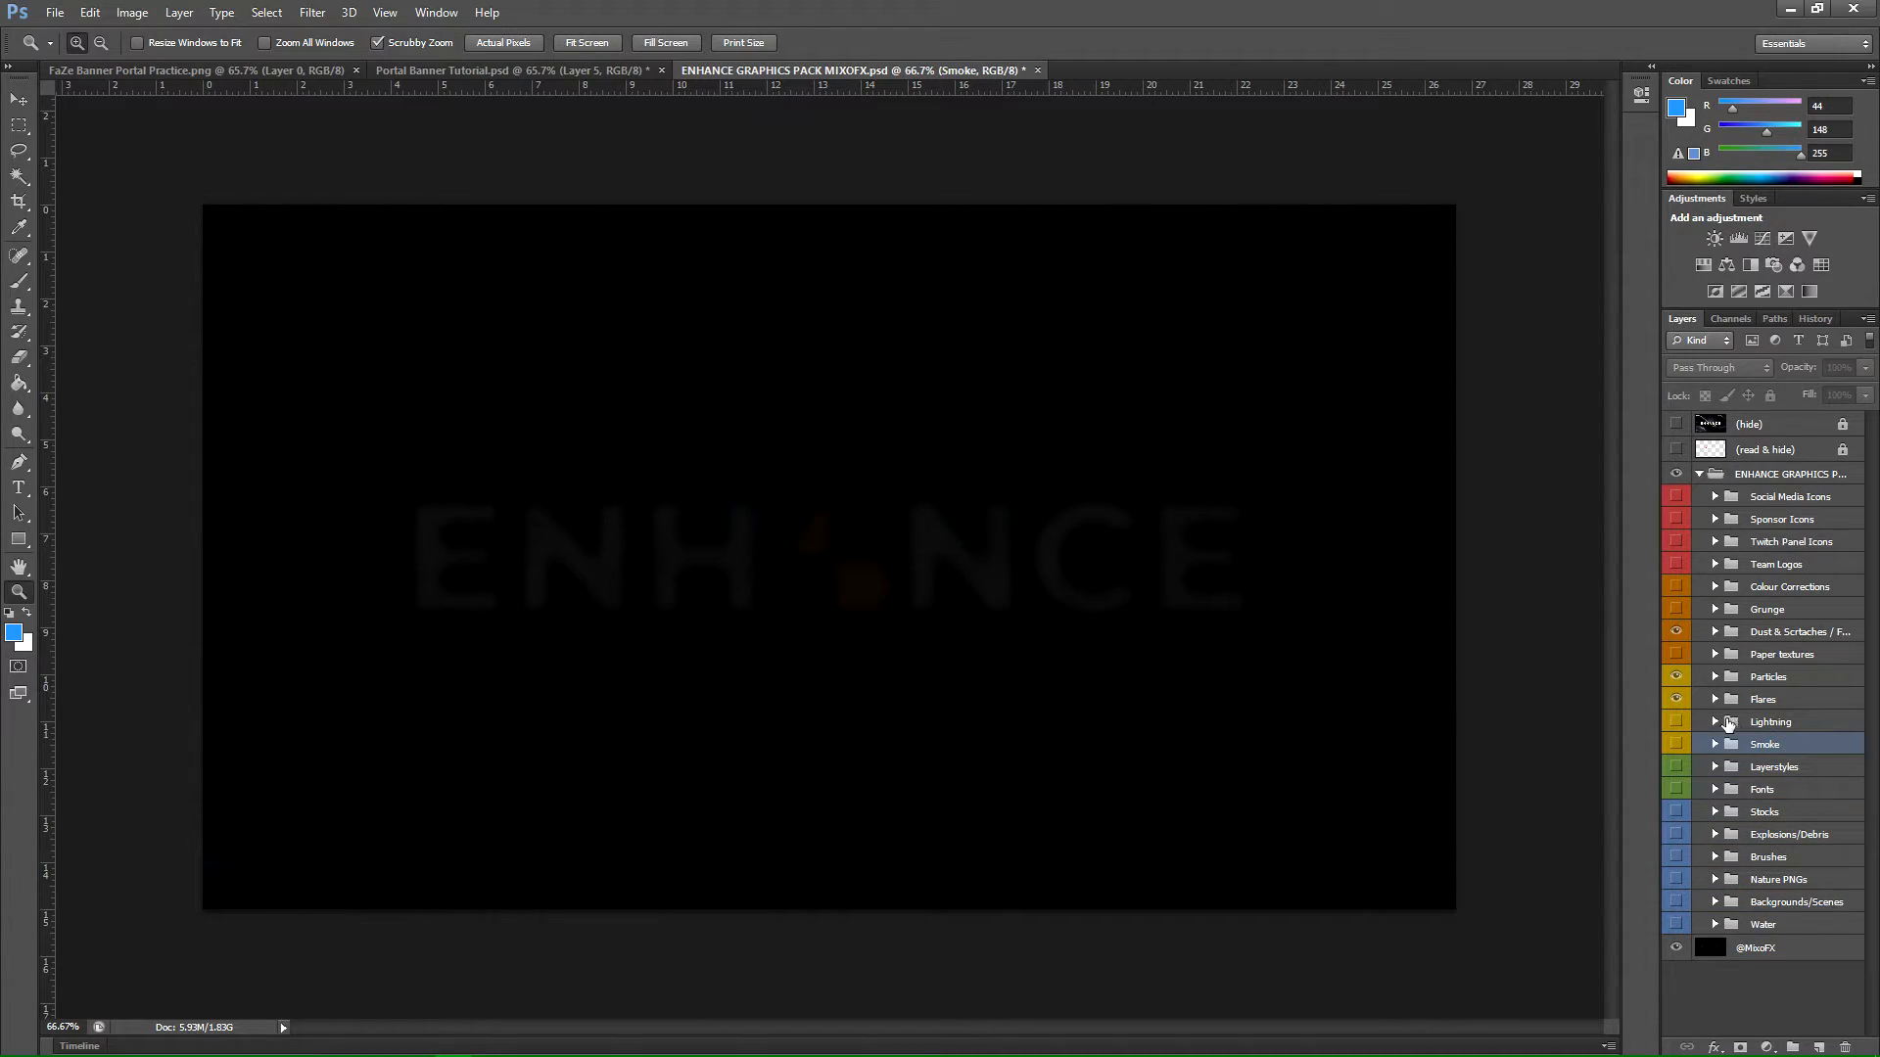
click(1711, 723)
click(1675, 745)
click(1675, 745)
click(1675, 848)
click(1675, 848)
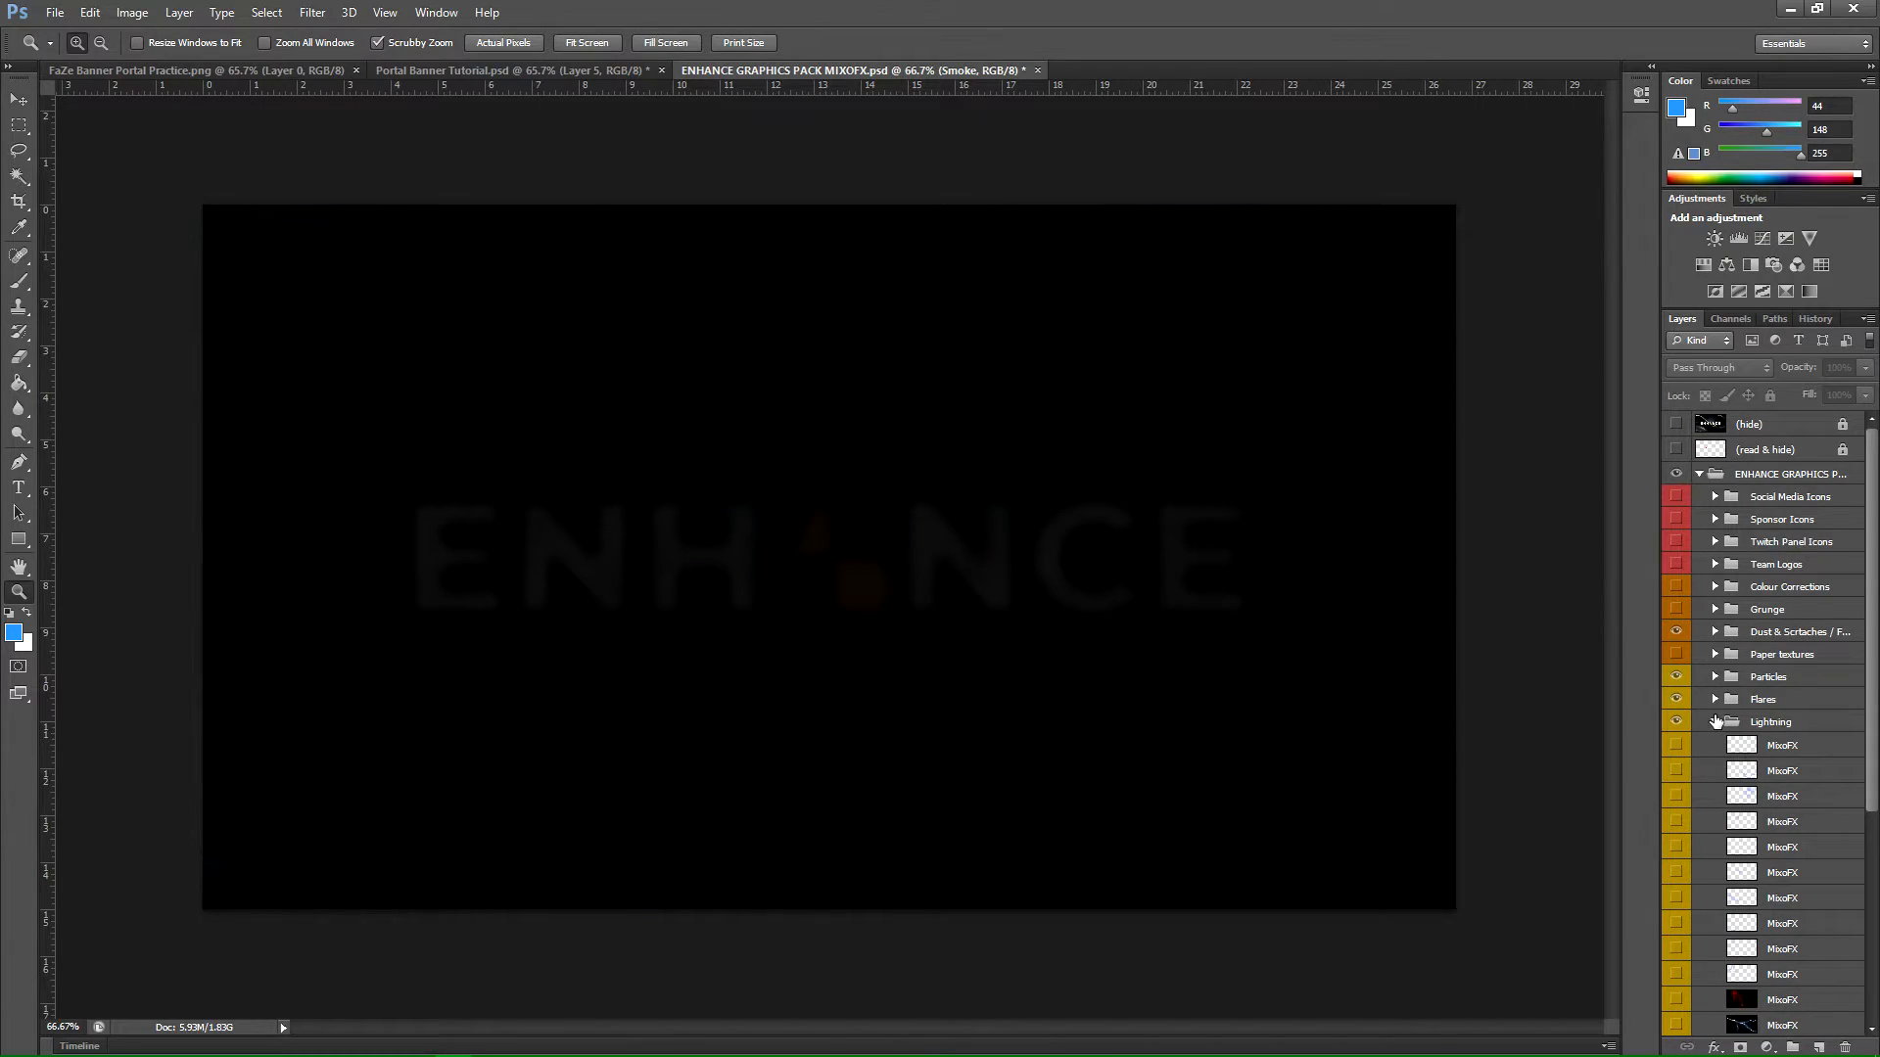
click(1698, 725)
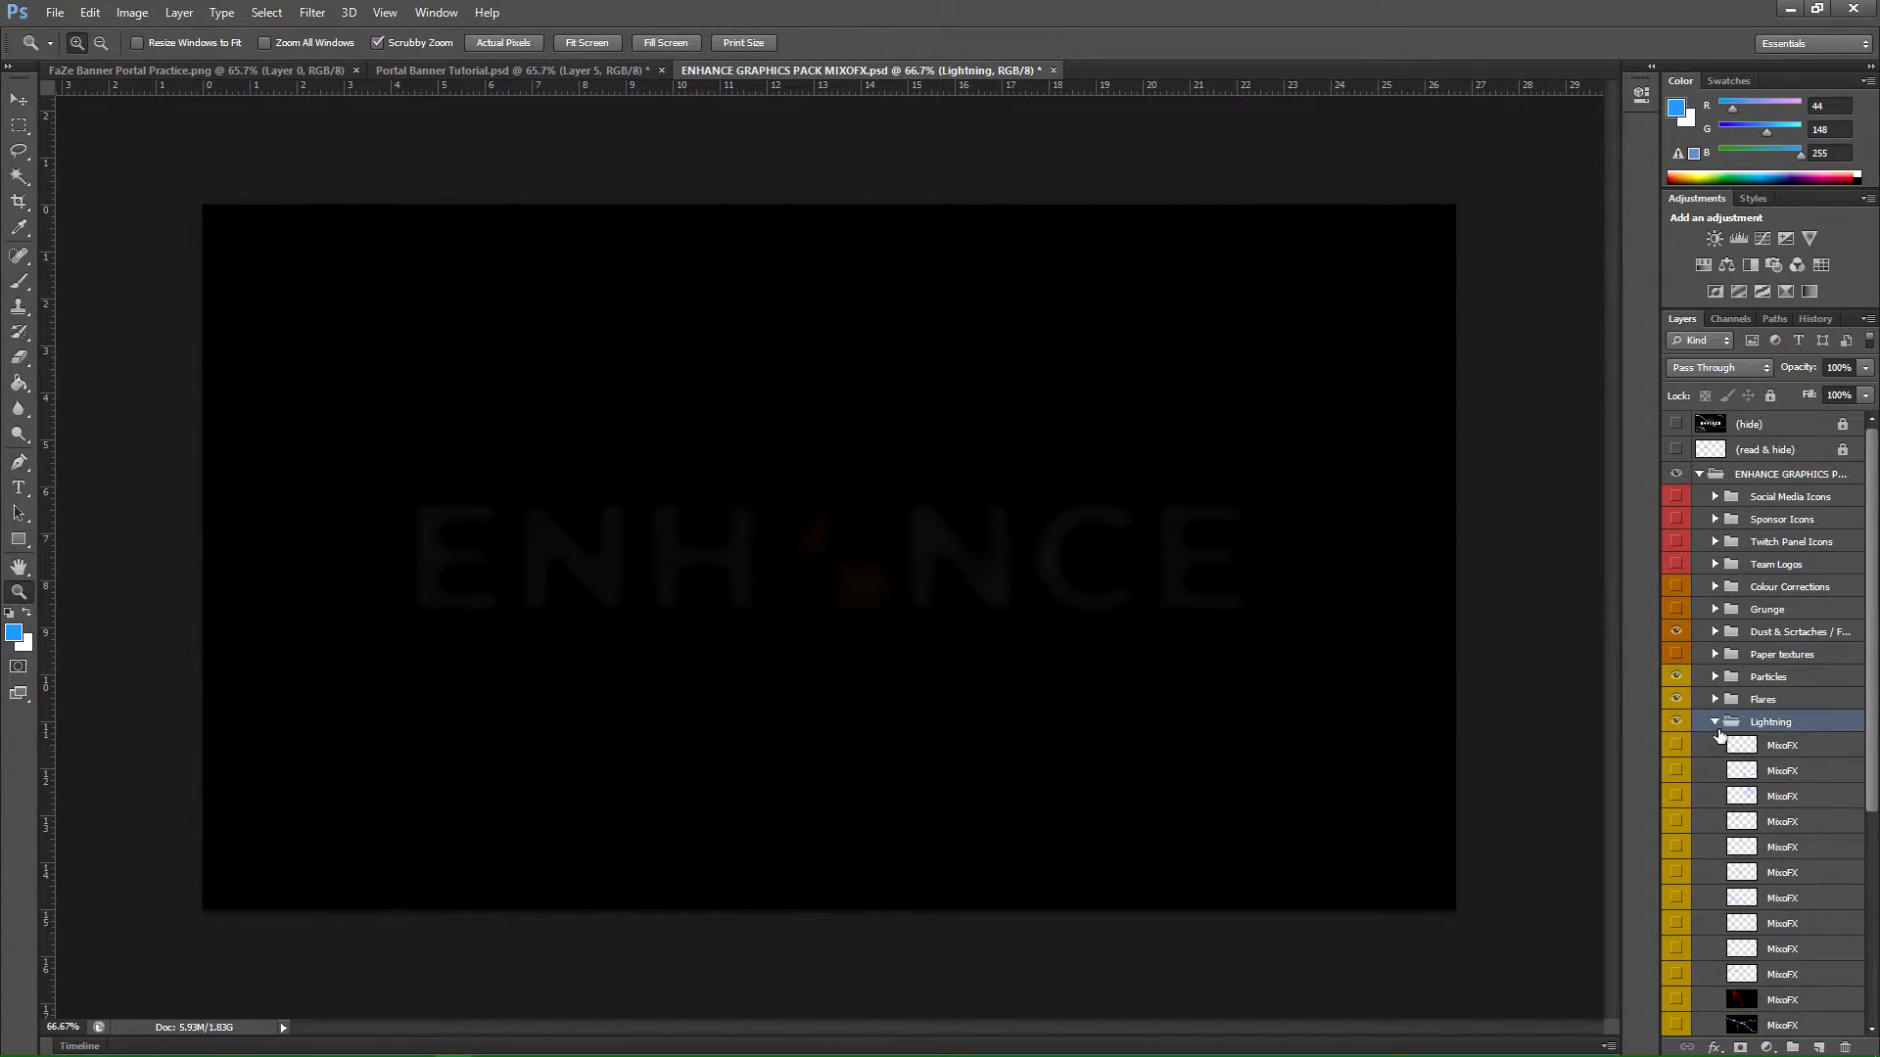
click(1715, 722)
click(1770, 701)
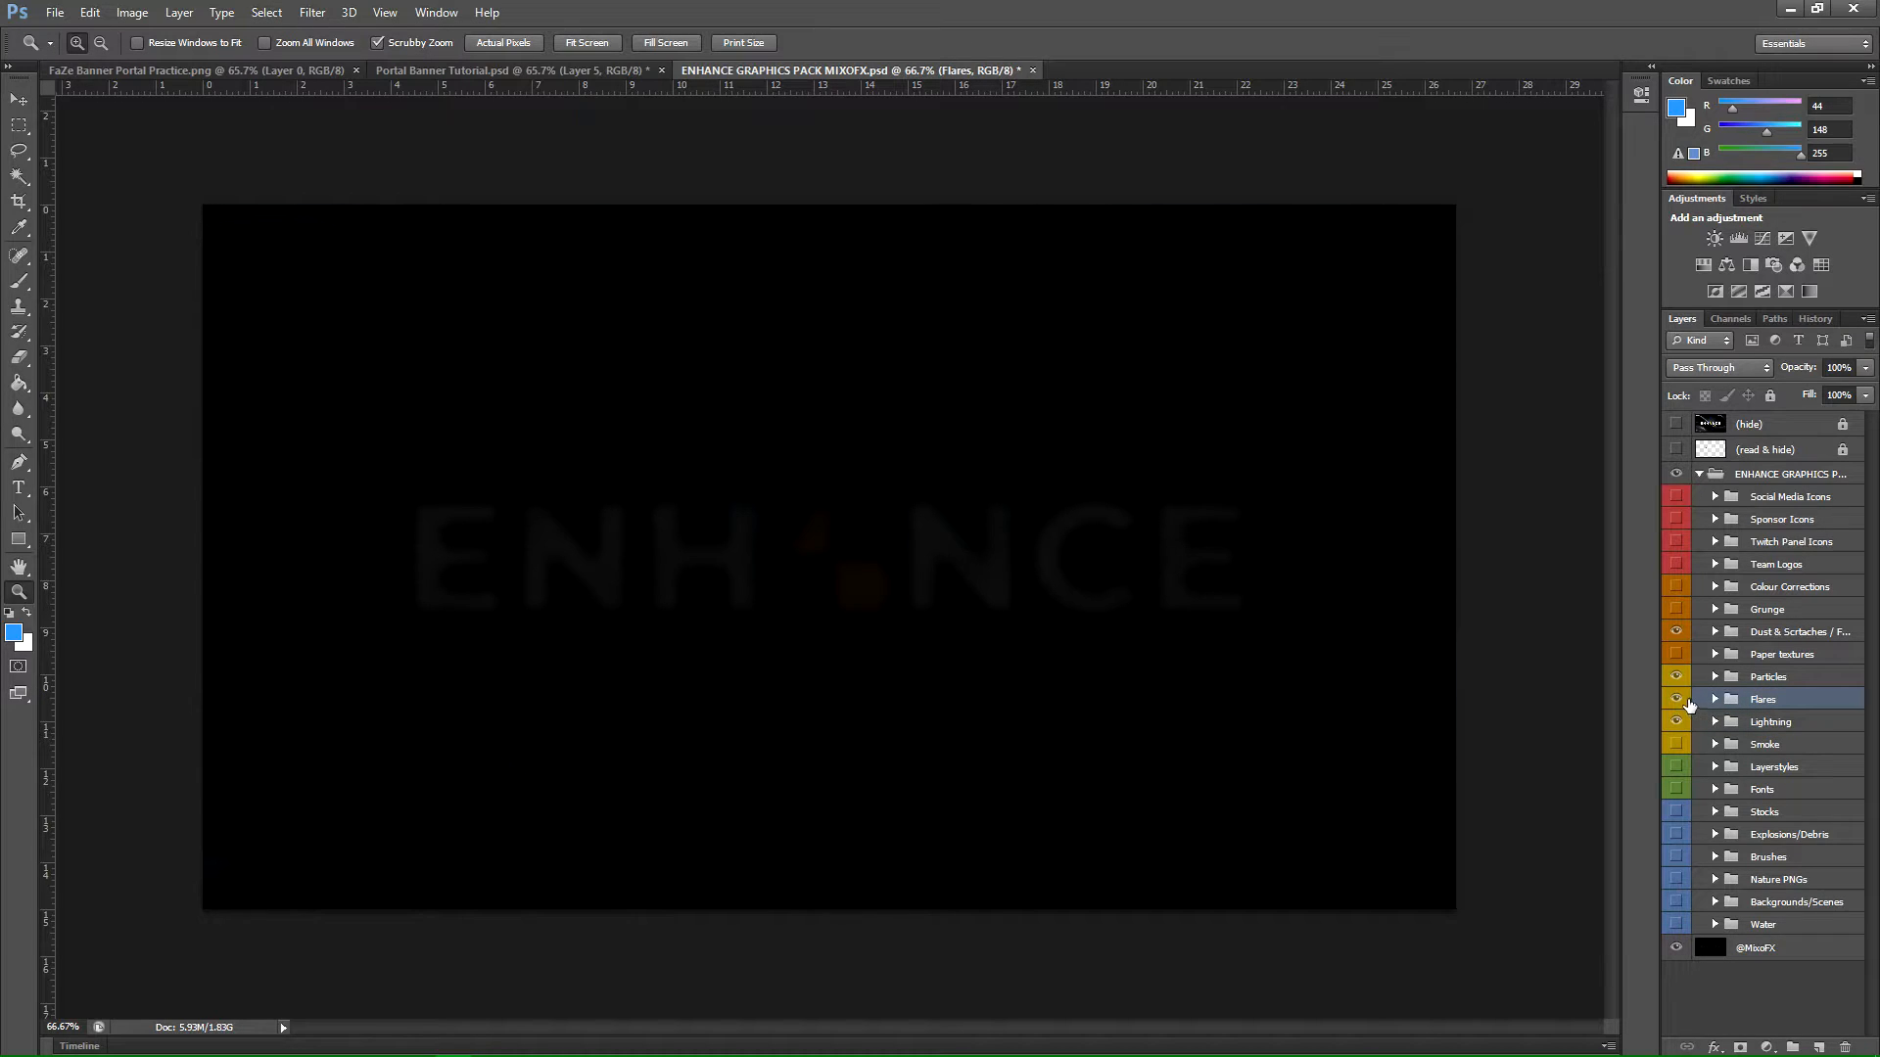
Step: Preview the lens flares in the Flares group one at a time, and check the Particles, Paper textures and Dust & Scratches groups
click(1715, 699)
click(1675, 747)
click(1675, 748)
click(1675, 773)
click(1675, 771)
click(1675, 823)
click(1675, 823)
click(1676, 849)
click(1675, 849)
click(1675, 901)
click(1675, 901)
click(1675, 926)
click(1675, 927)
click(1675, 952)
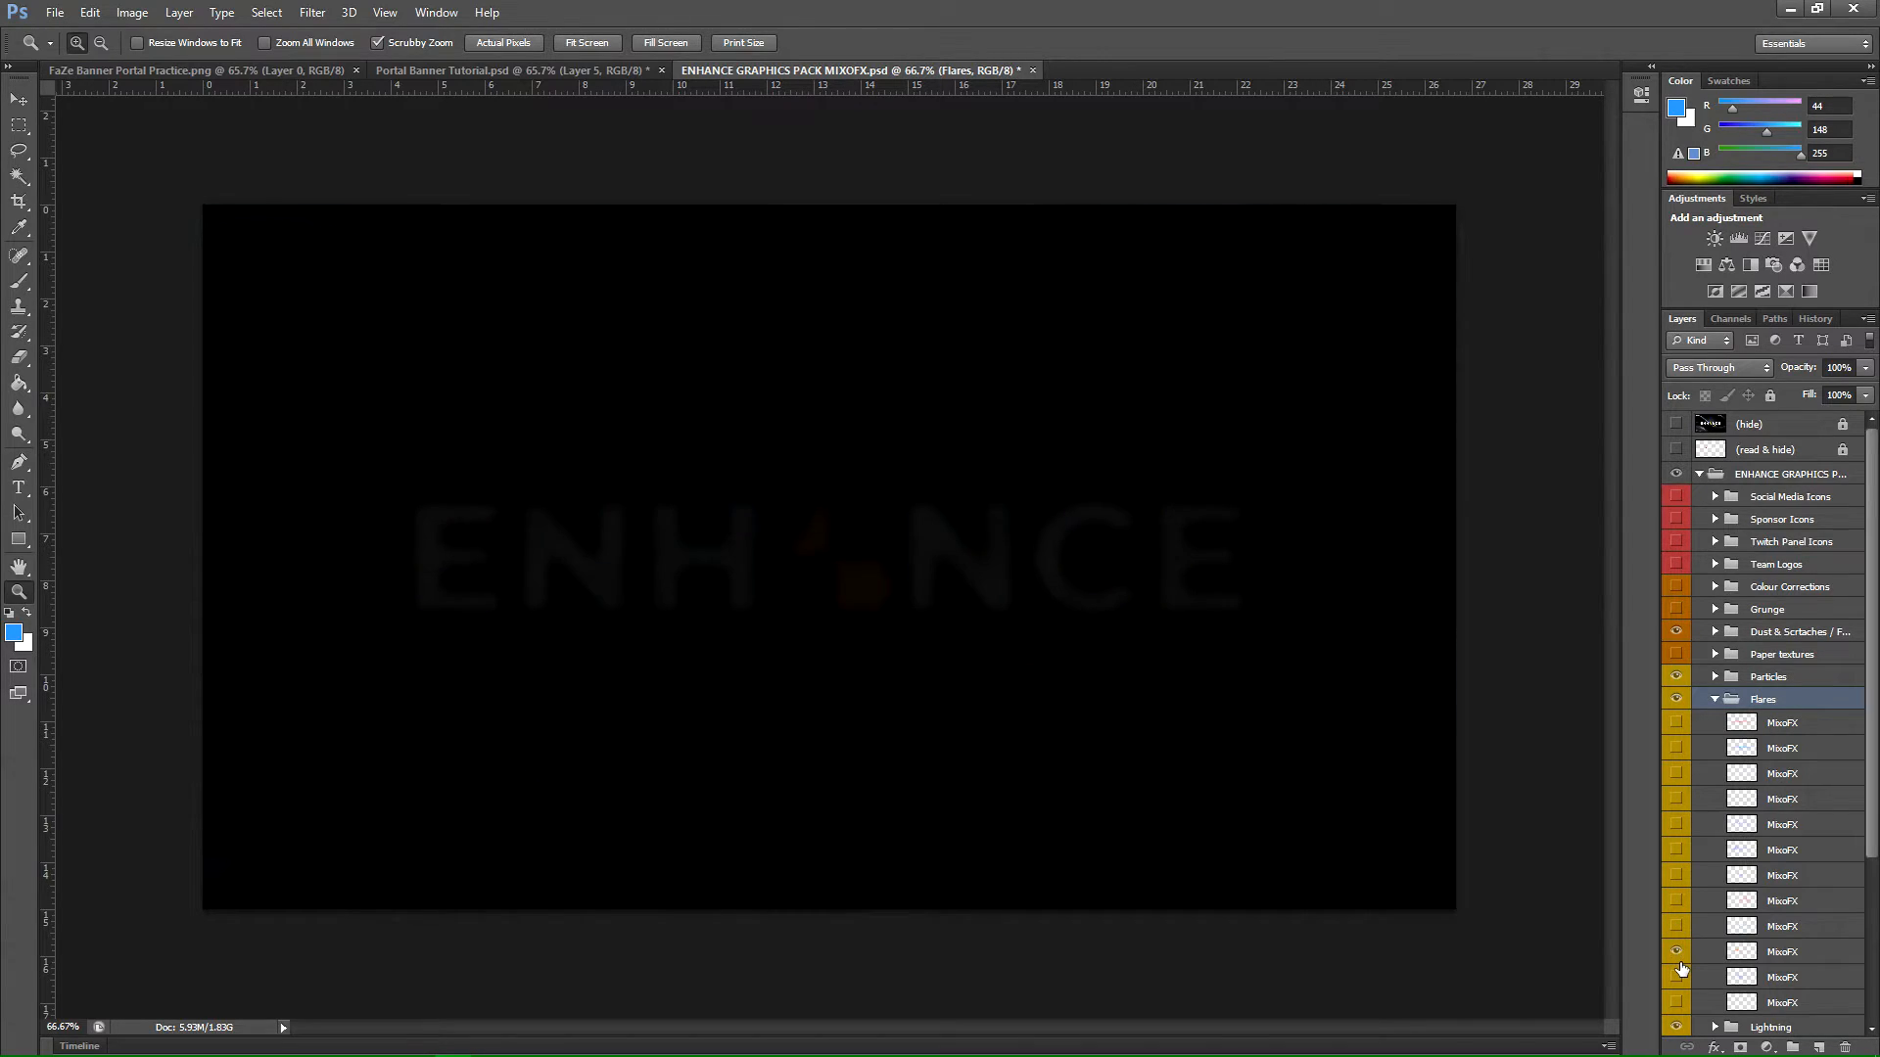
click(1675, 951)
click(1675, 977)
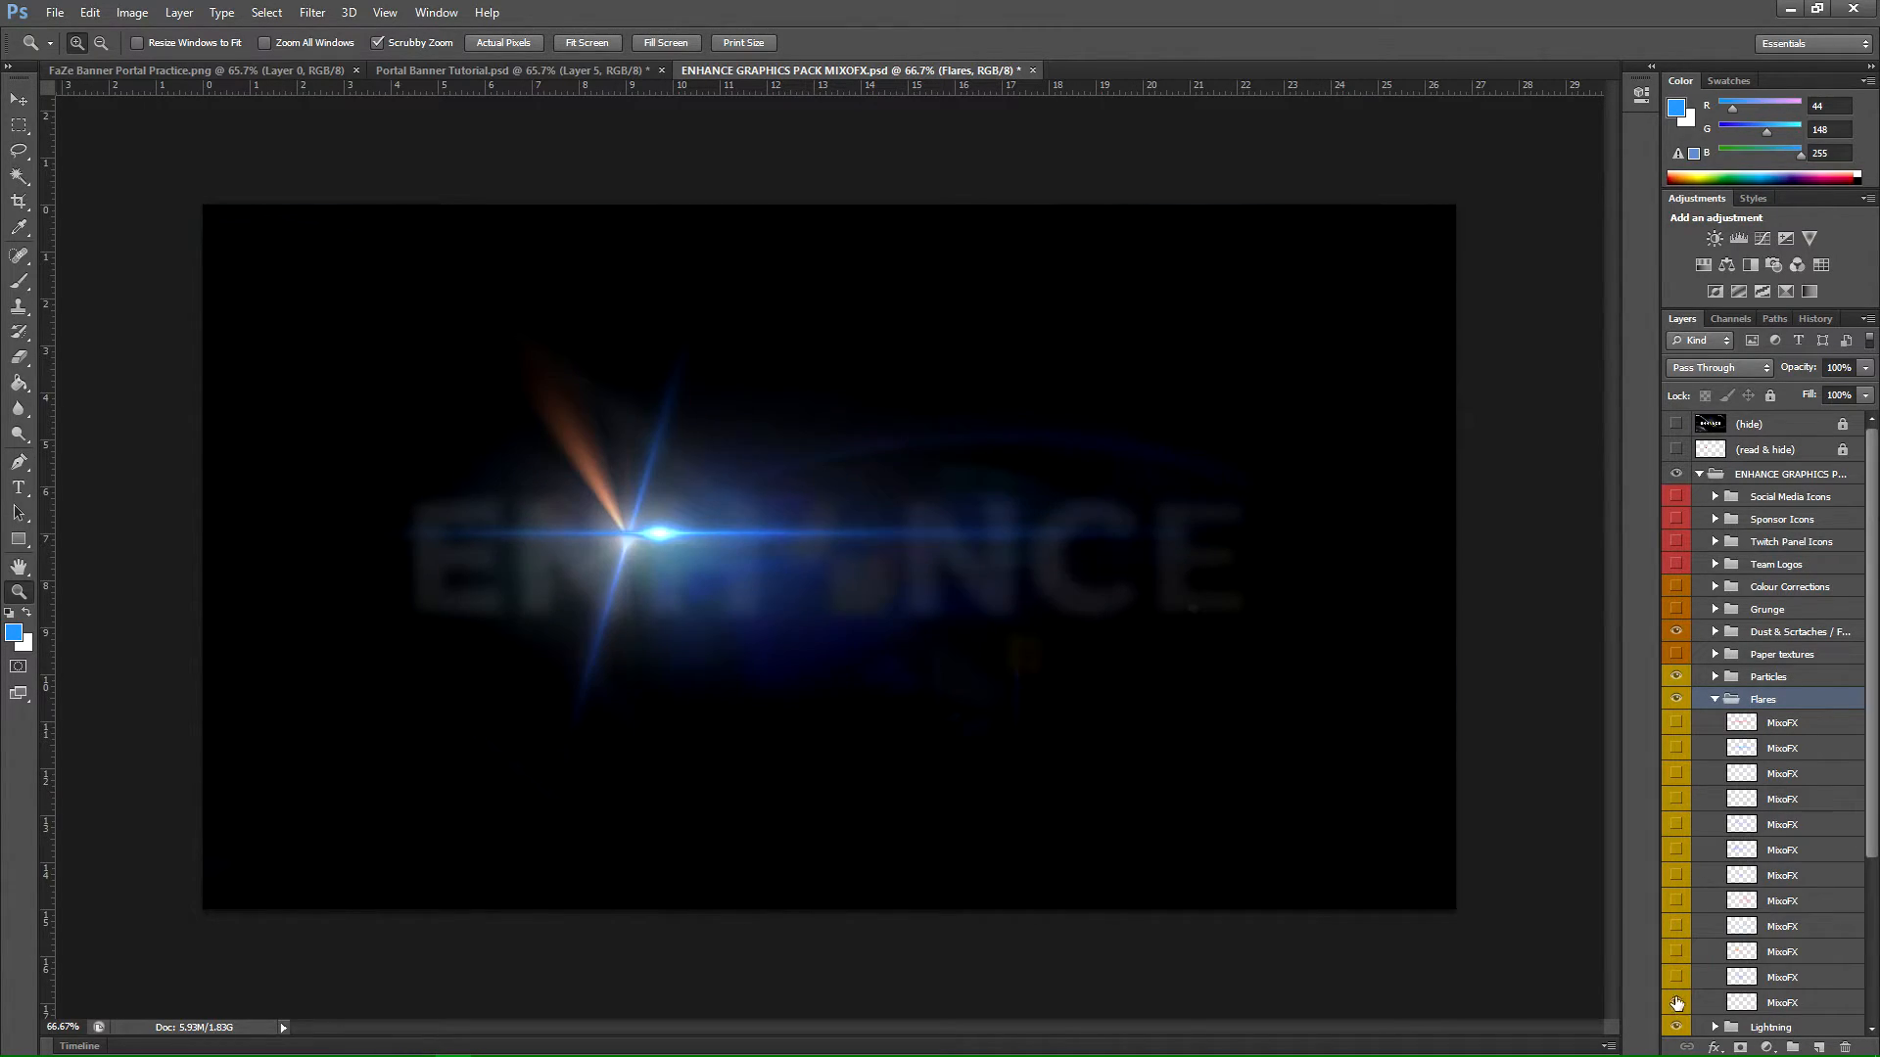
click(1675, 977)
click(1675, 1003)
mouse_move(1873, 852)
mouse_down()
mouse_move(1873, 913)
mouse_move(1873, 840)
mouse_up()
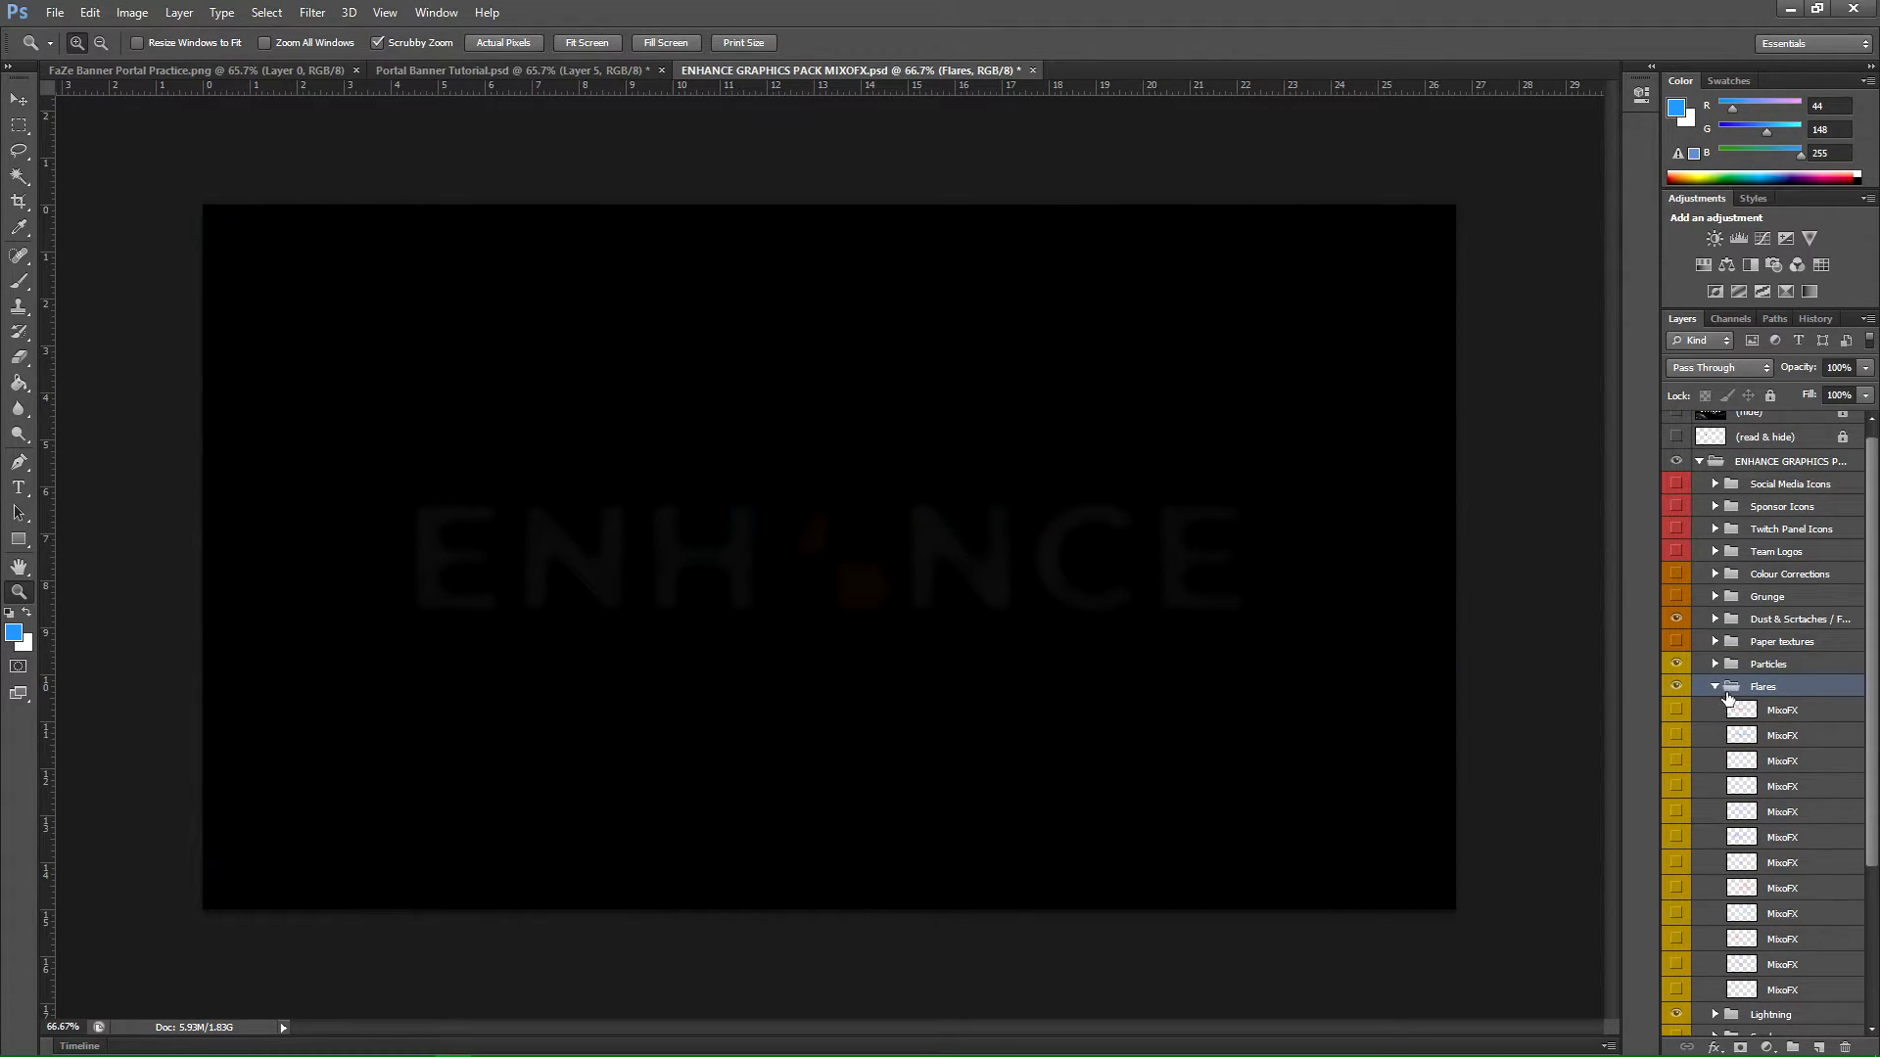
click(1726, 693)
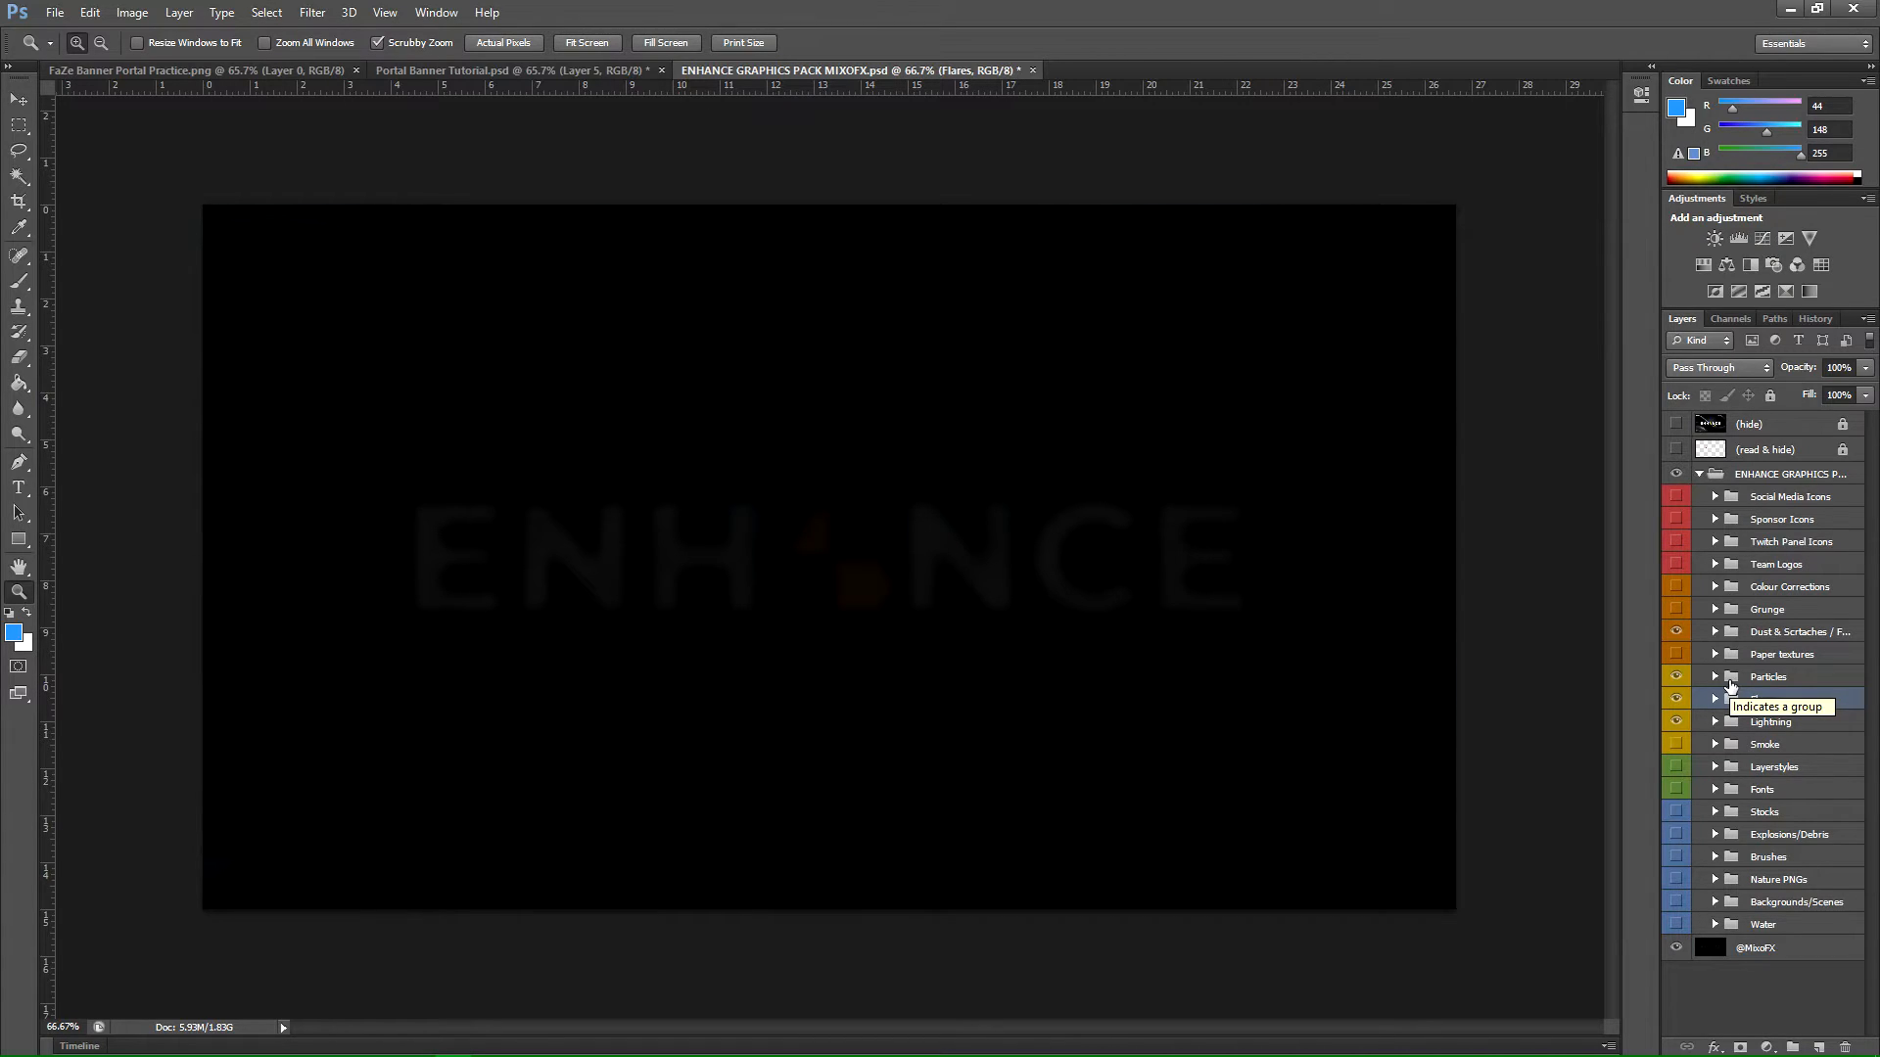
click(1800, 676)
click(1800, 656)
click(1792, 633)
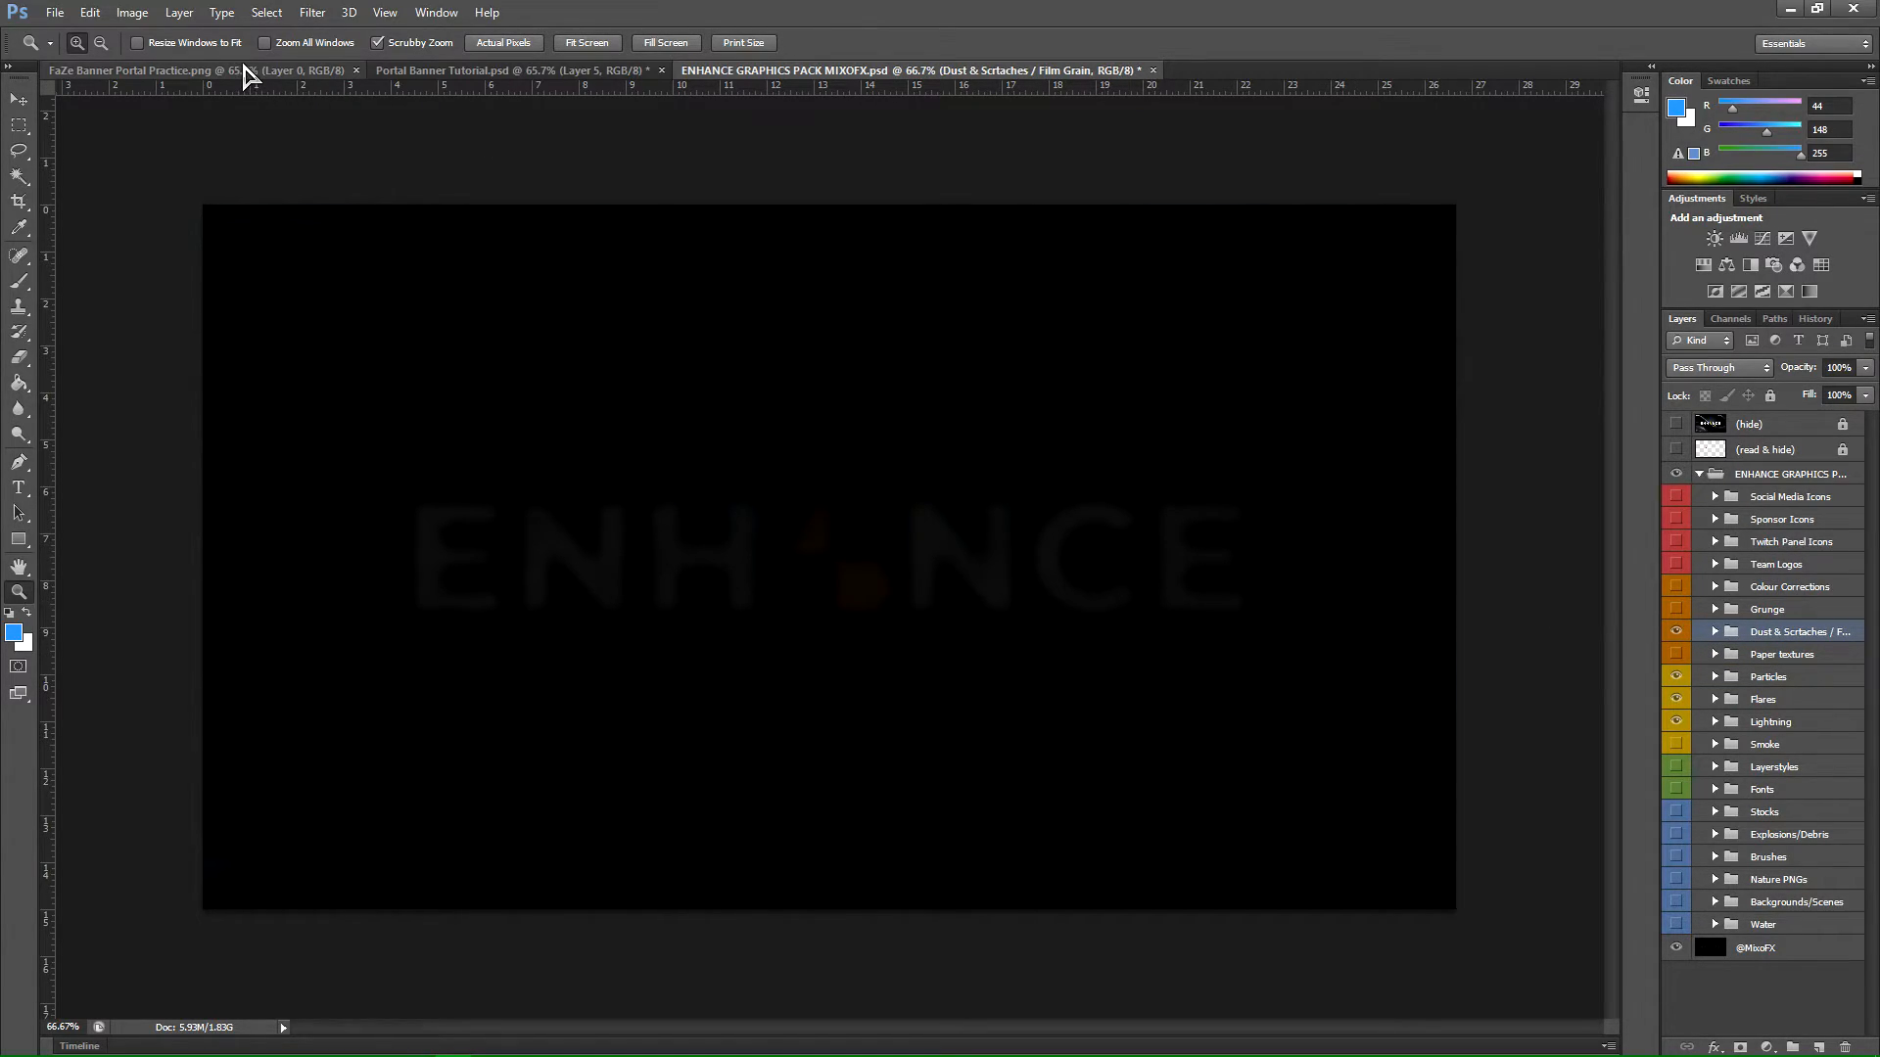
Step: Return to the Portal Banner Tutorial document and set Layer 5's opacity to 70%
click(450, 71)
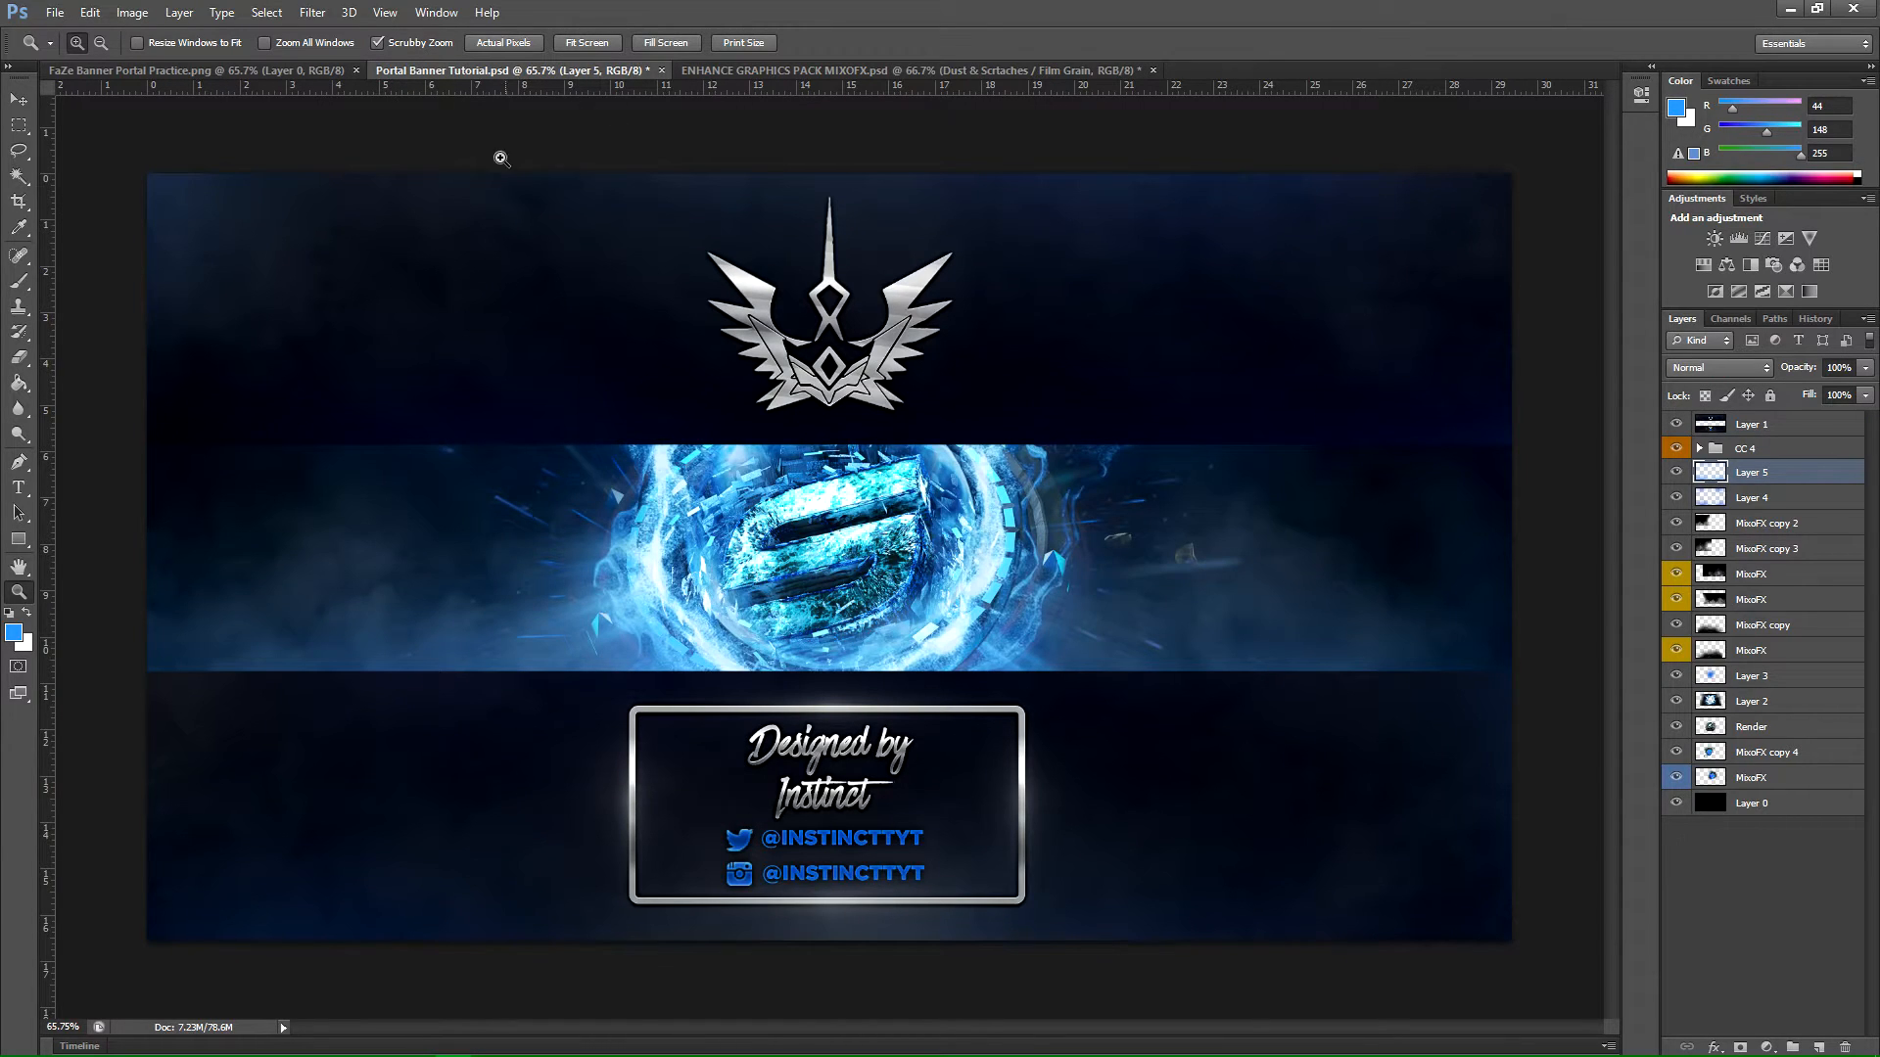
alt+click(897, 603)
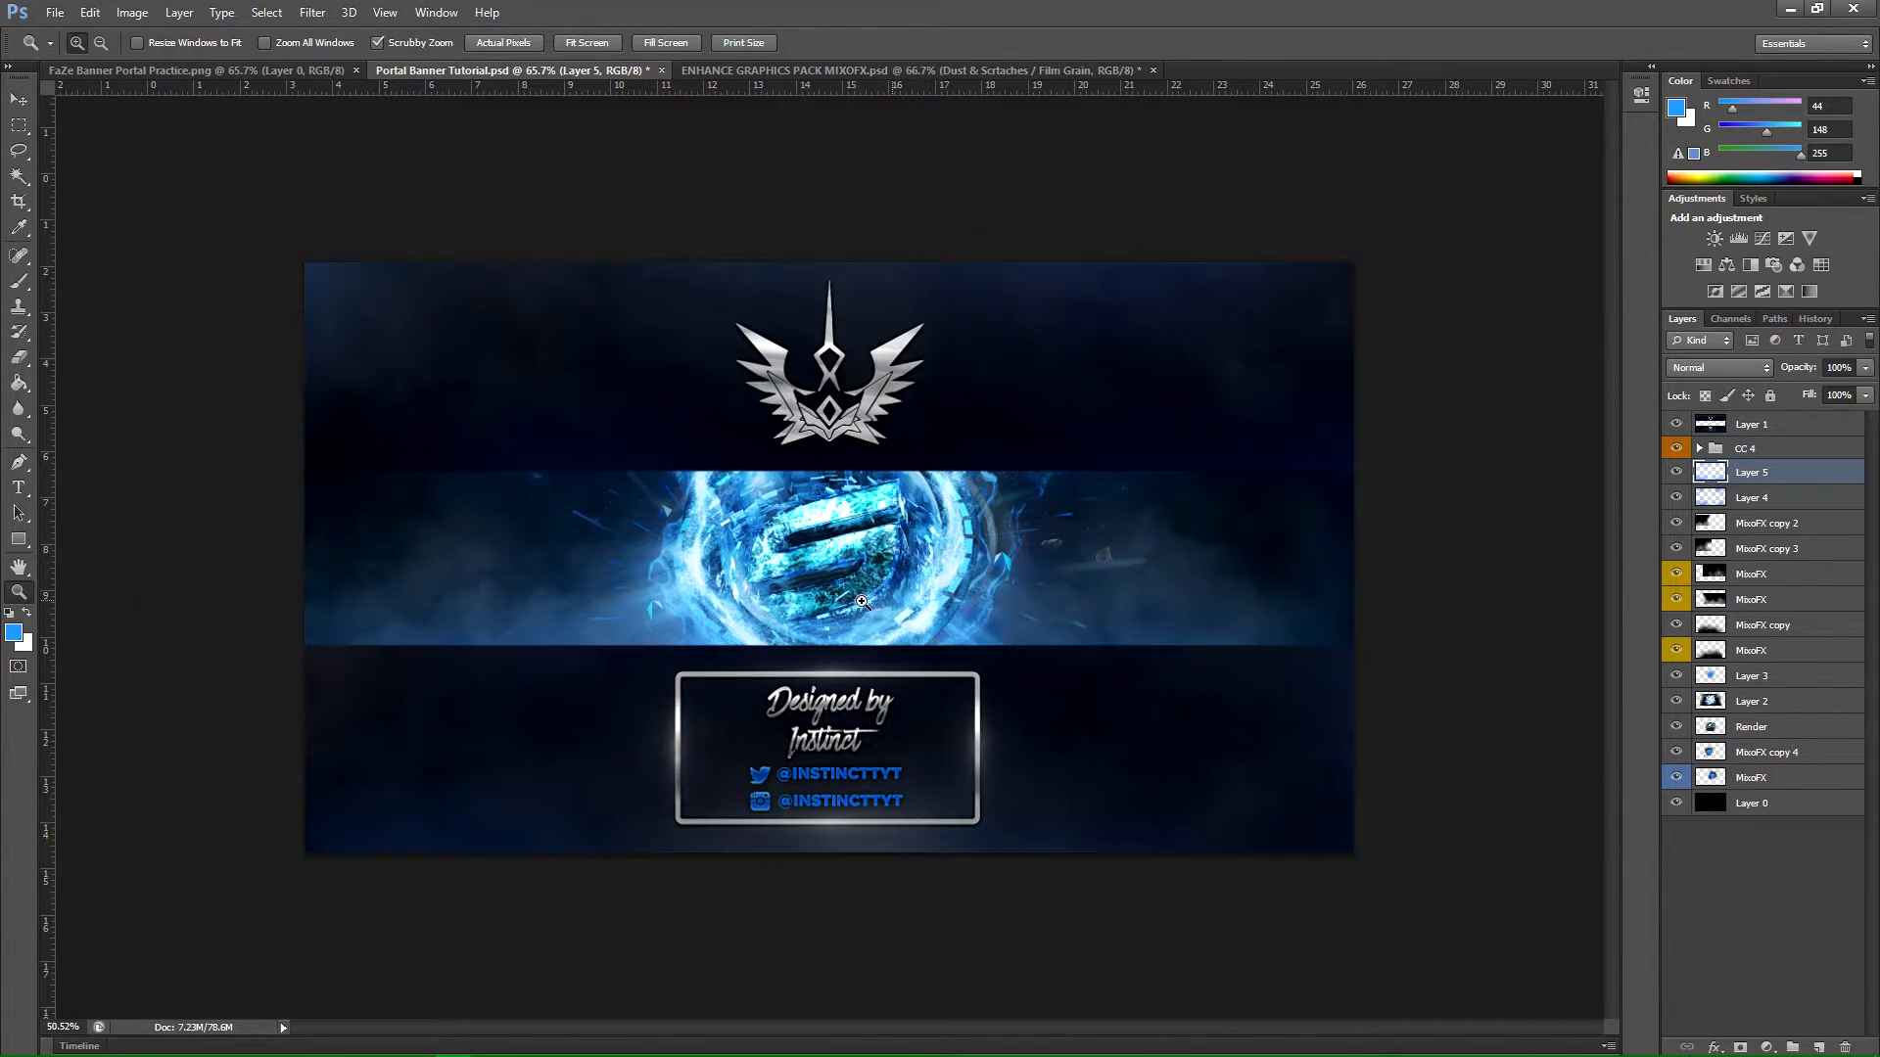
click(1865, 367)
drag(1865, 390, 1839, 397)
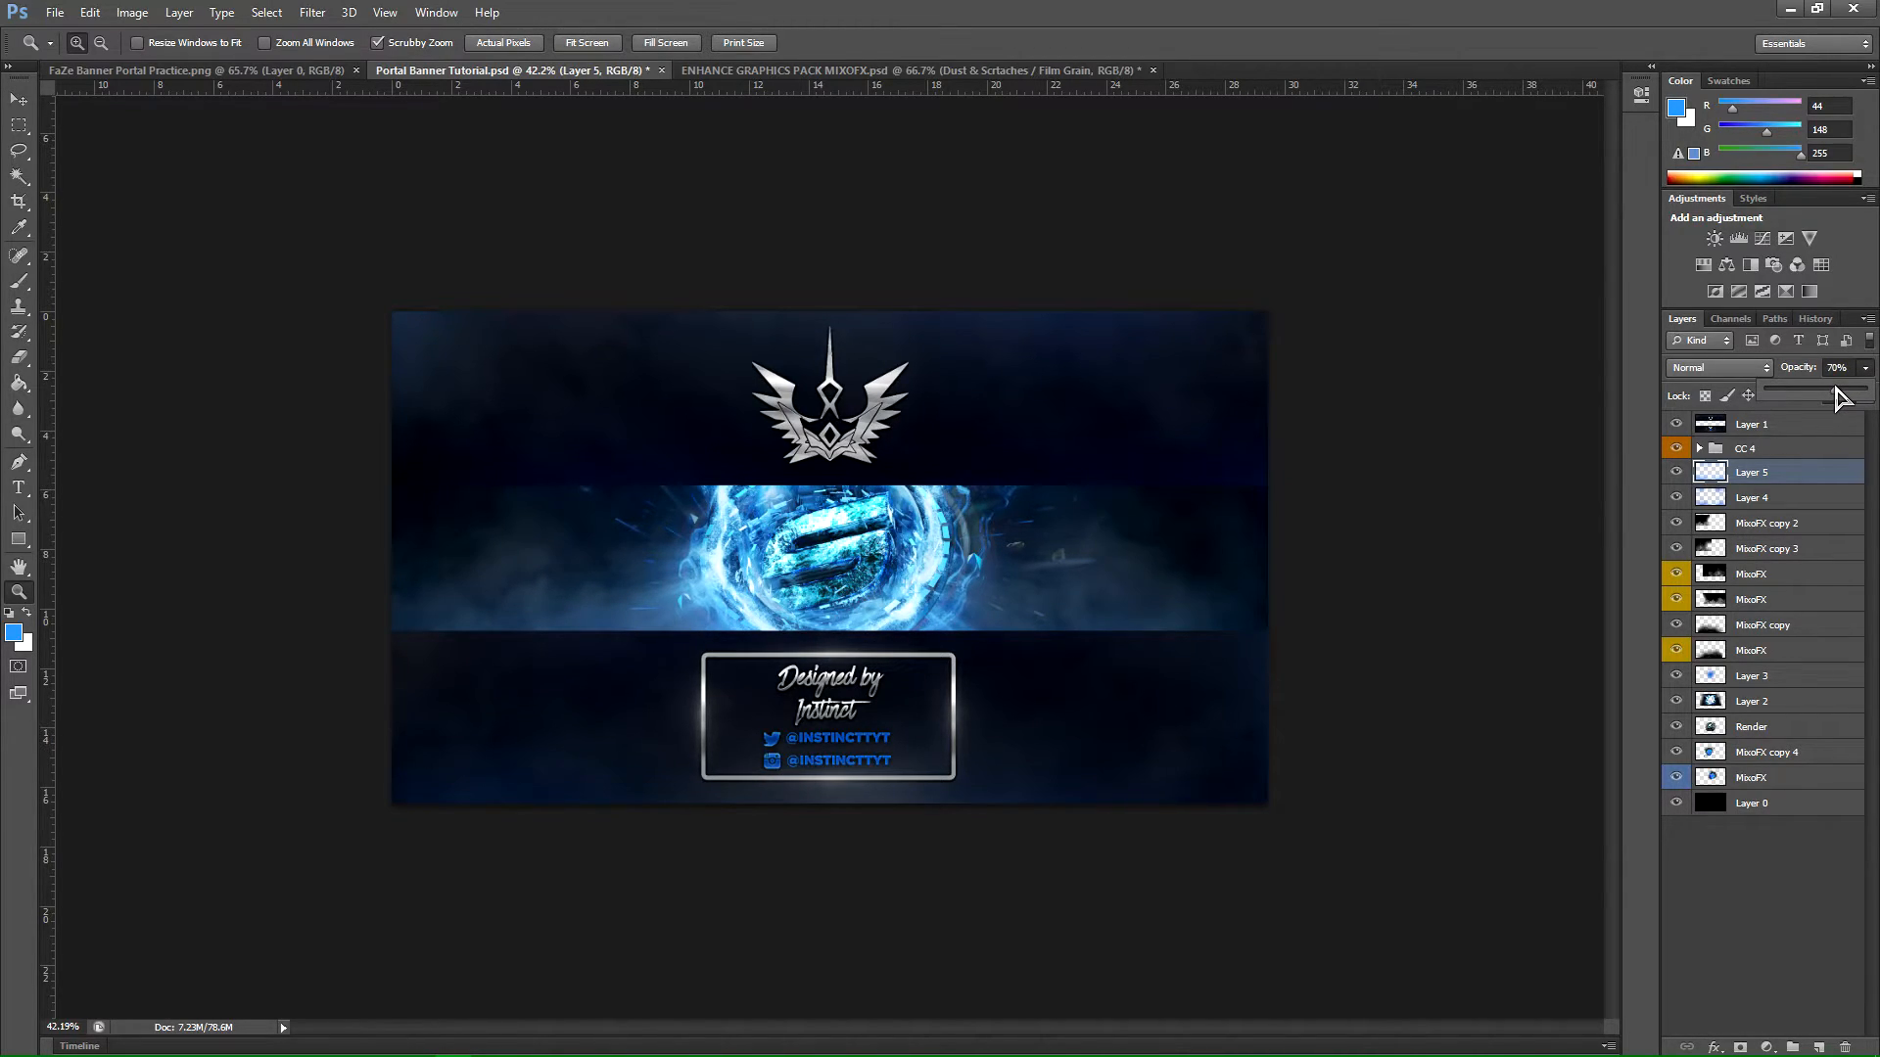
drag(832, 593, 867, 590)
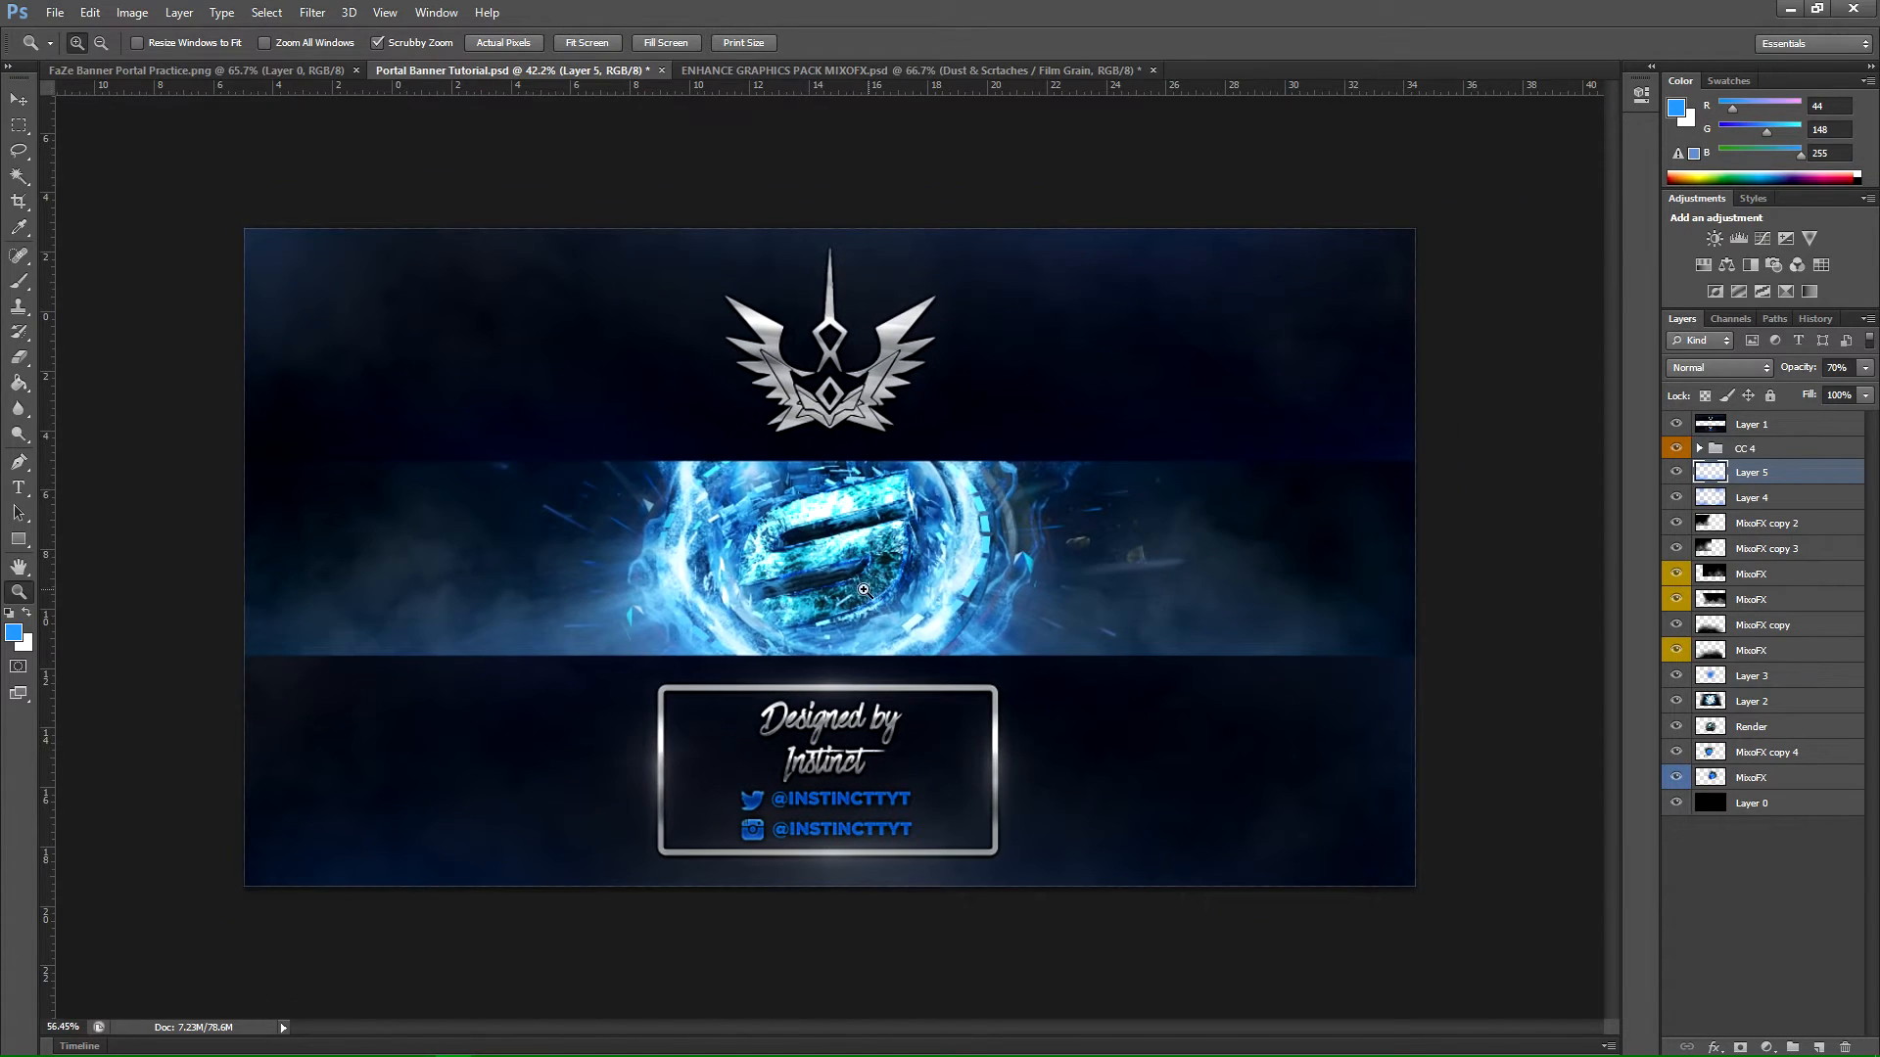
Step: Compare the banner in progress with the FaZe Banner Portal Practice document
click(195, 71)
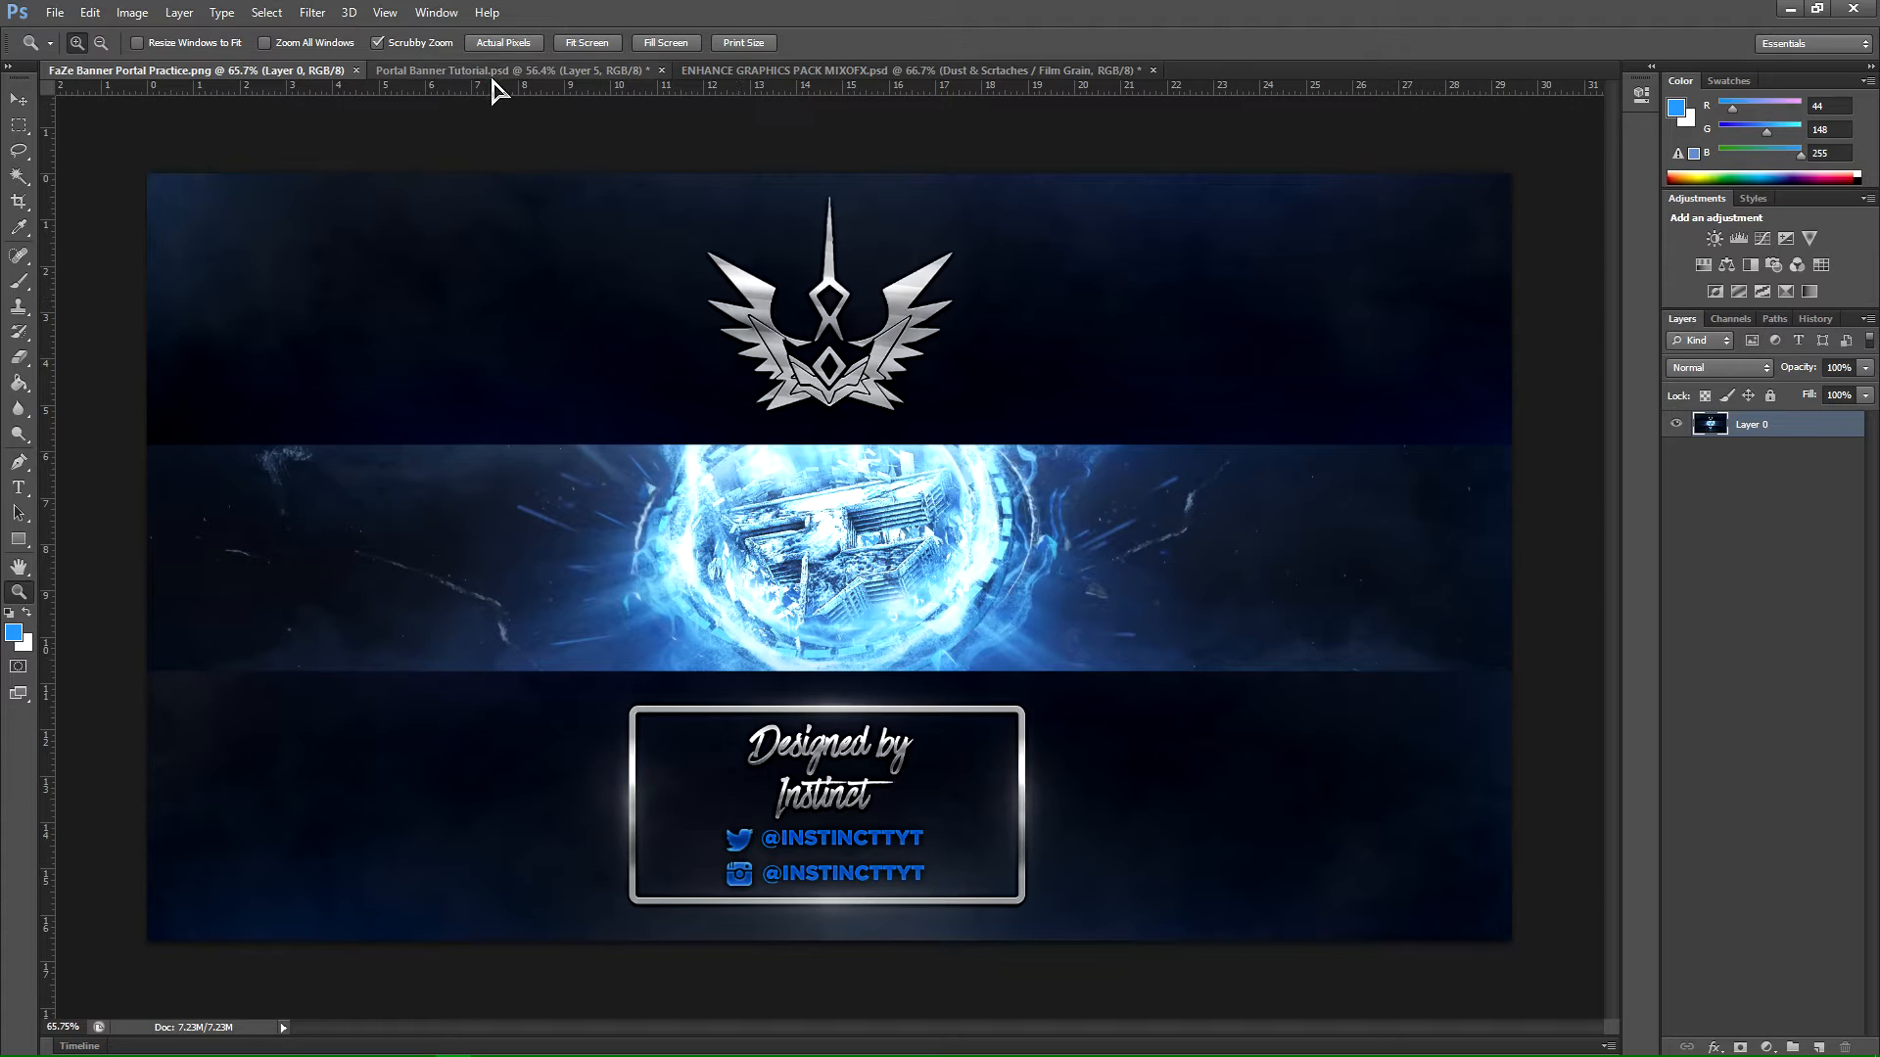
click(497, 71)
mouse_move(898, 566)
mouse_down()
mouse_move(838, 562)
mouse_move(883, 558)
mouse_up()
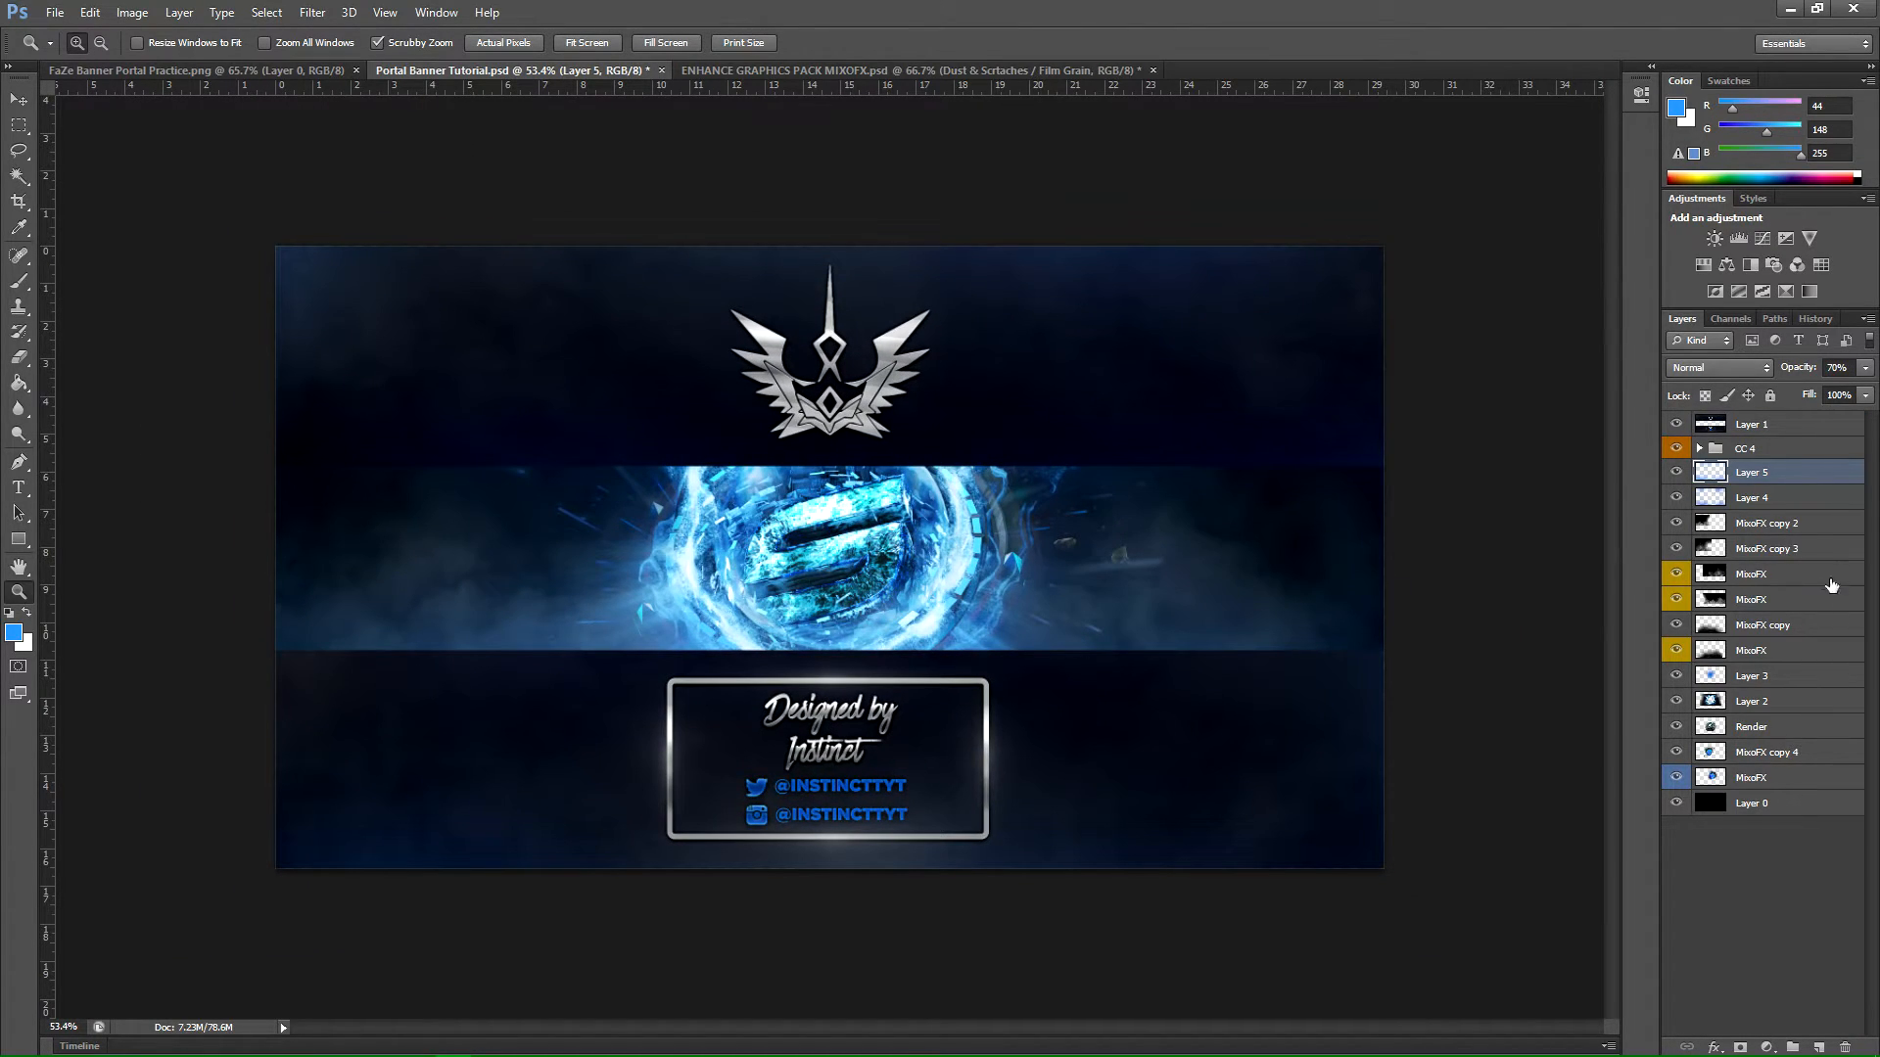
Step: Add a new layer above MixoFX copy 4, paint a blue glow behind the emblem with a 1200 px Brush, and set the layer's opacity to 50%
click(1787, 703)
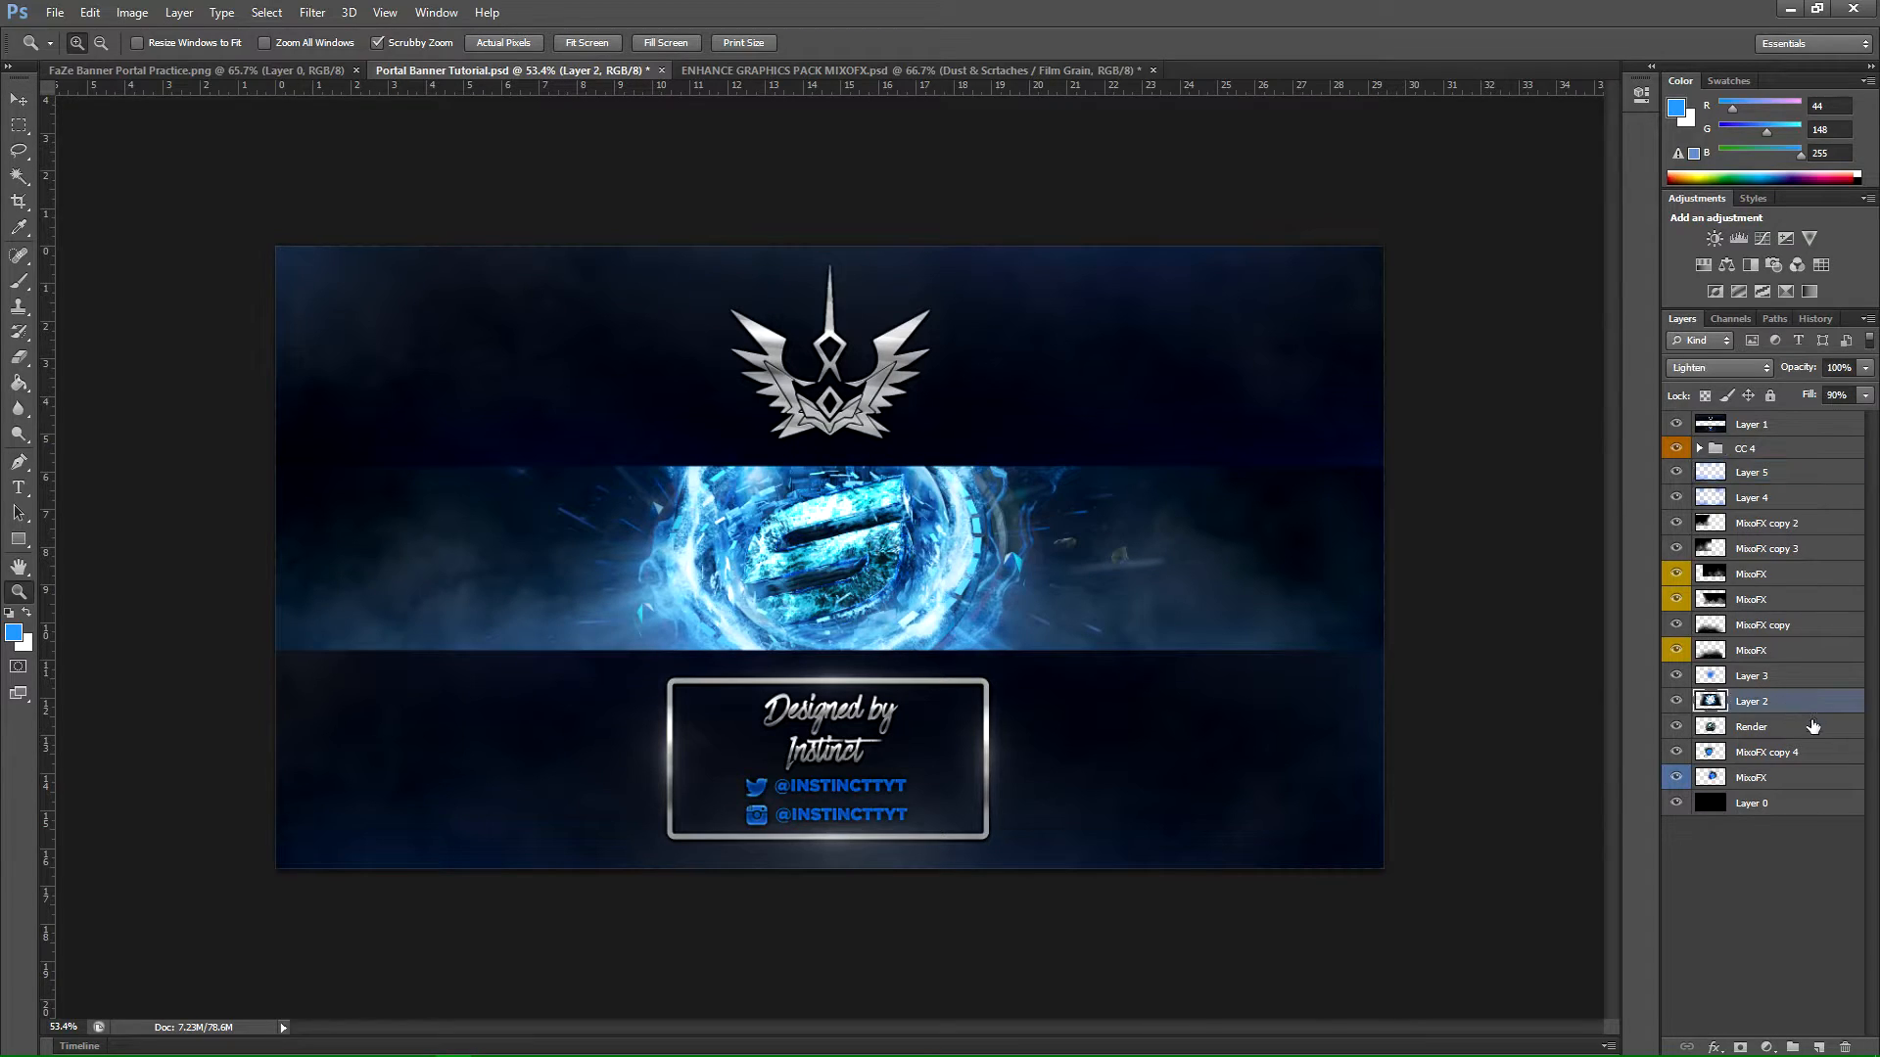
click(1727, 752)
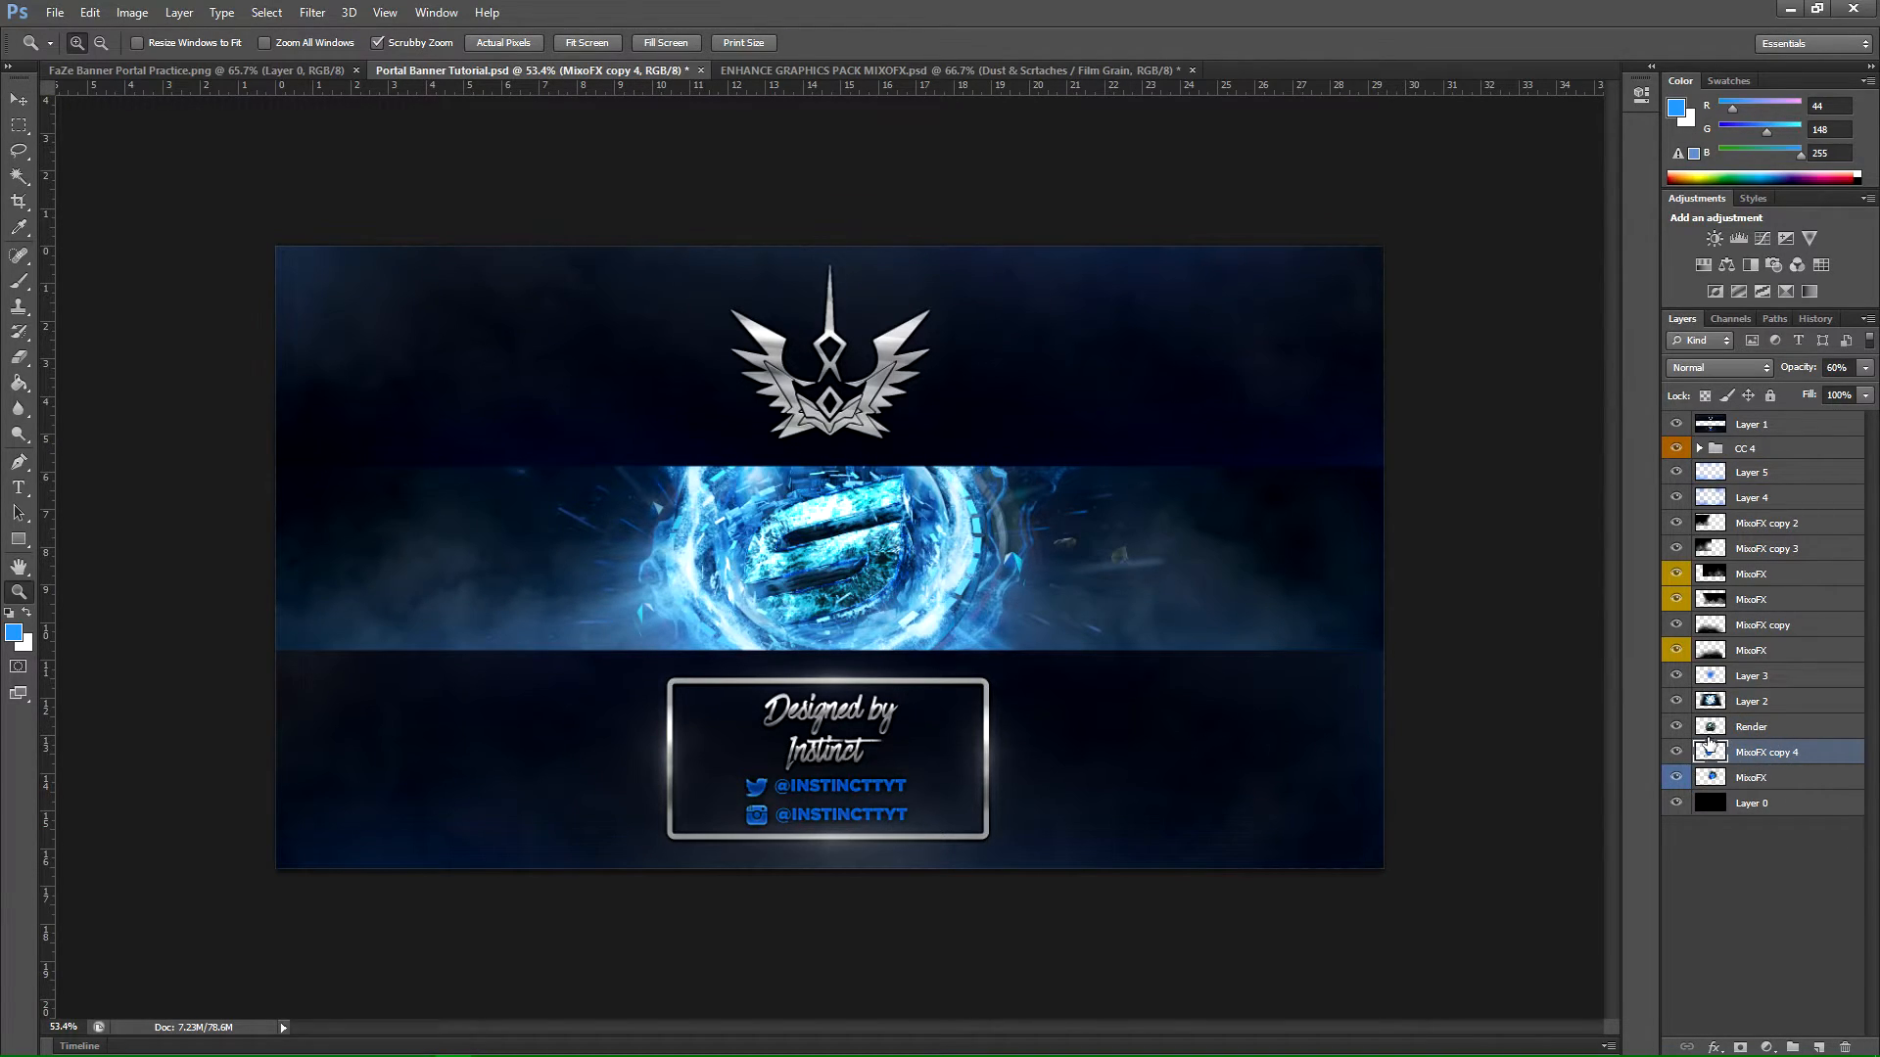
click(1672, 753)
click(1672, 753)
click(1818, 1047)
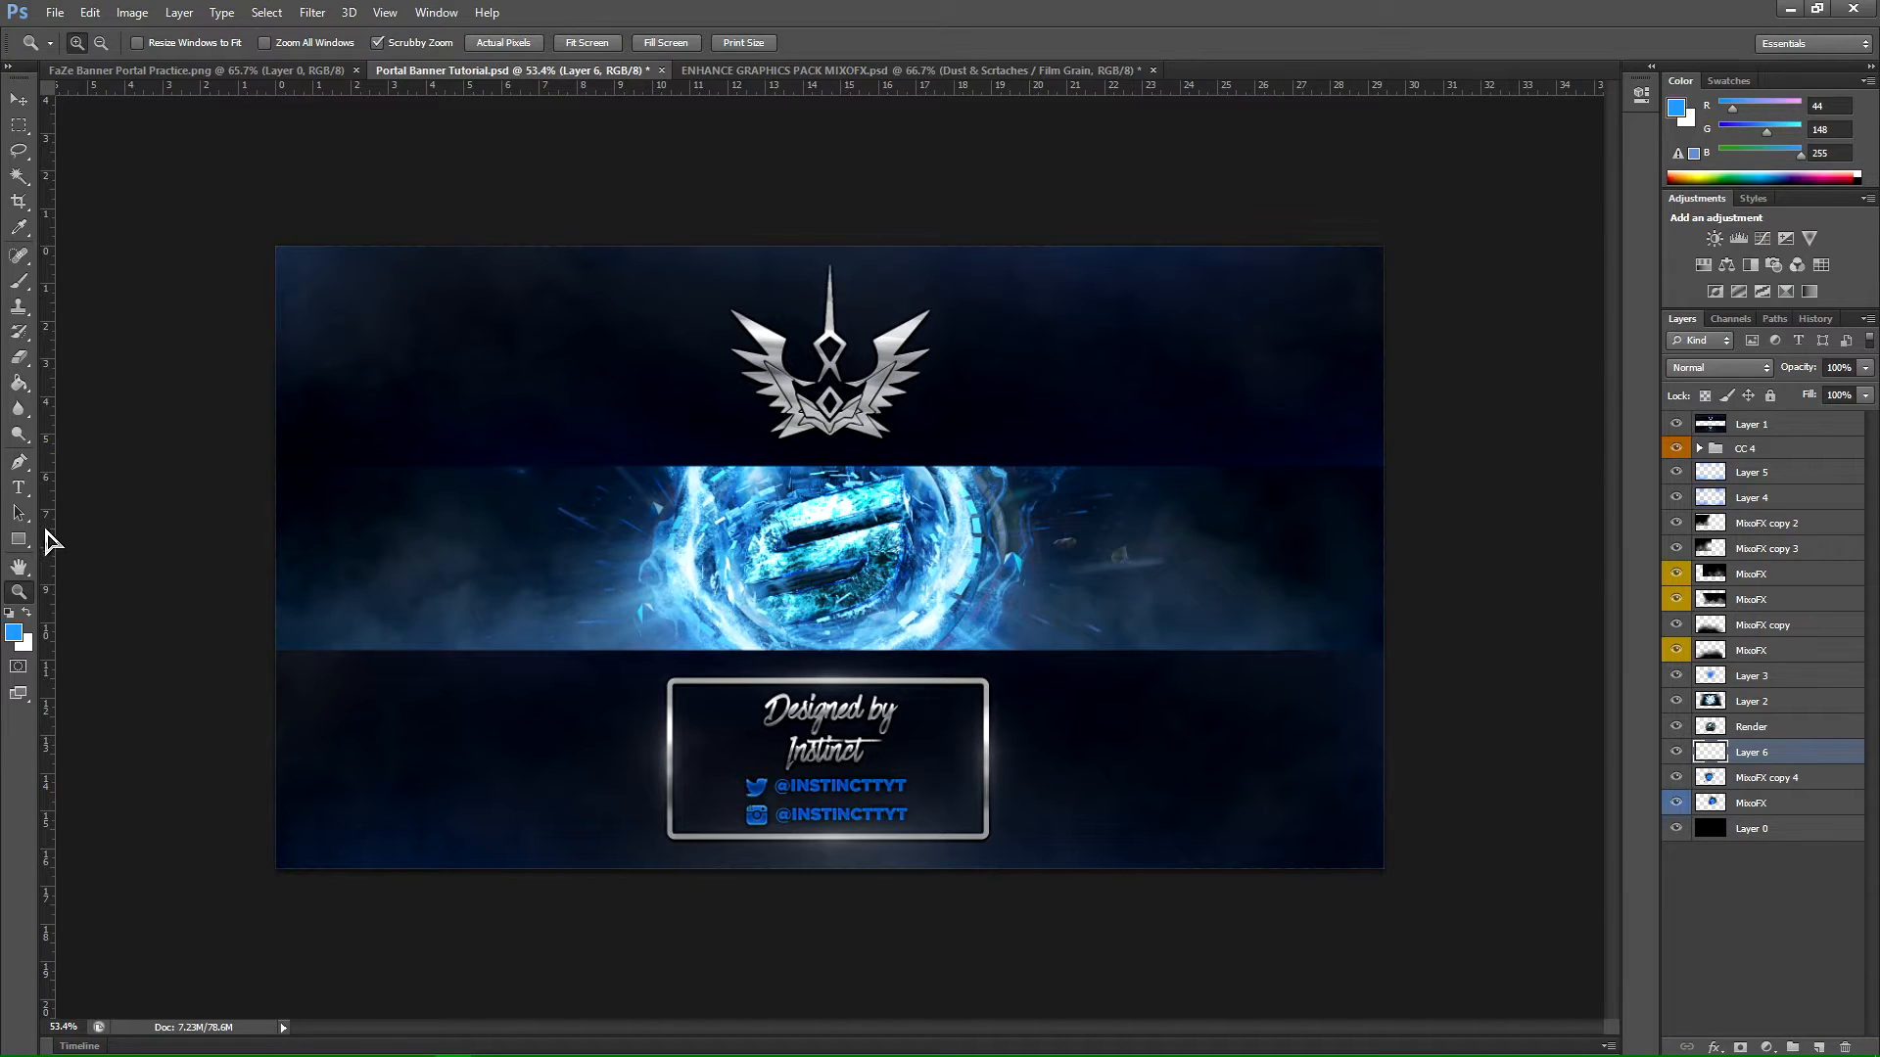
click(19, 280)
key(bracketleft)
key(bracketleft)
key(bracketleft)
key(bracketleft)
key(bracketleft)
key(bracketright)
key(bracketright)
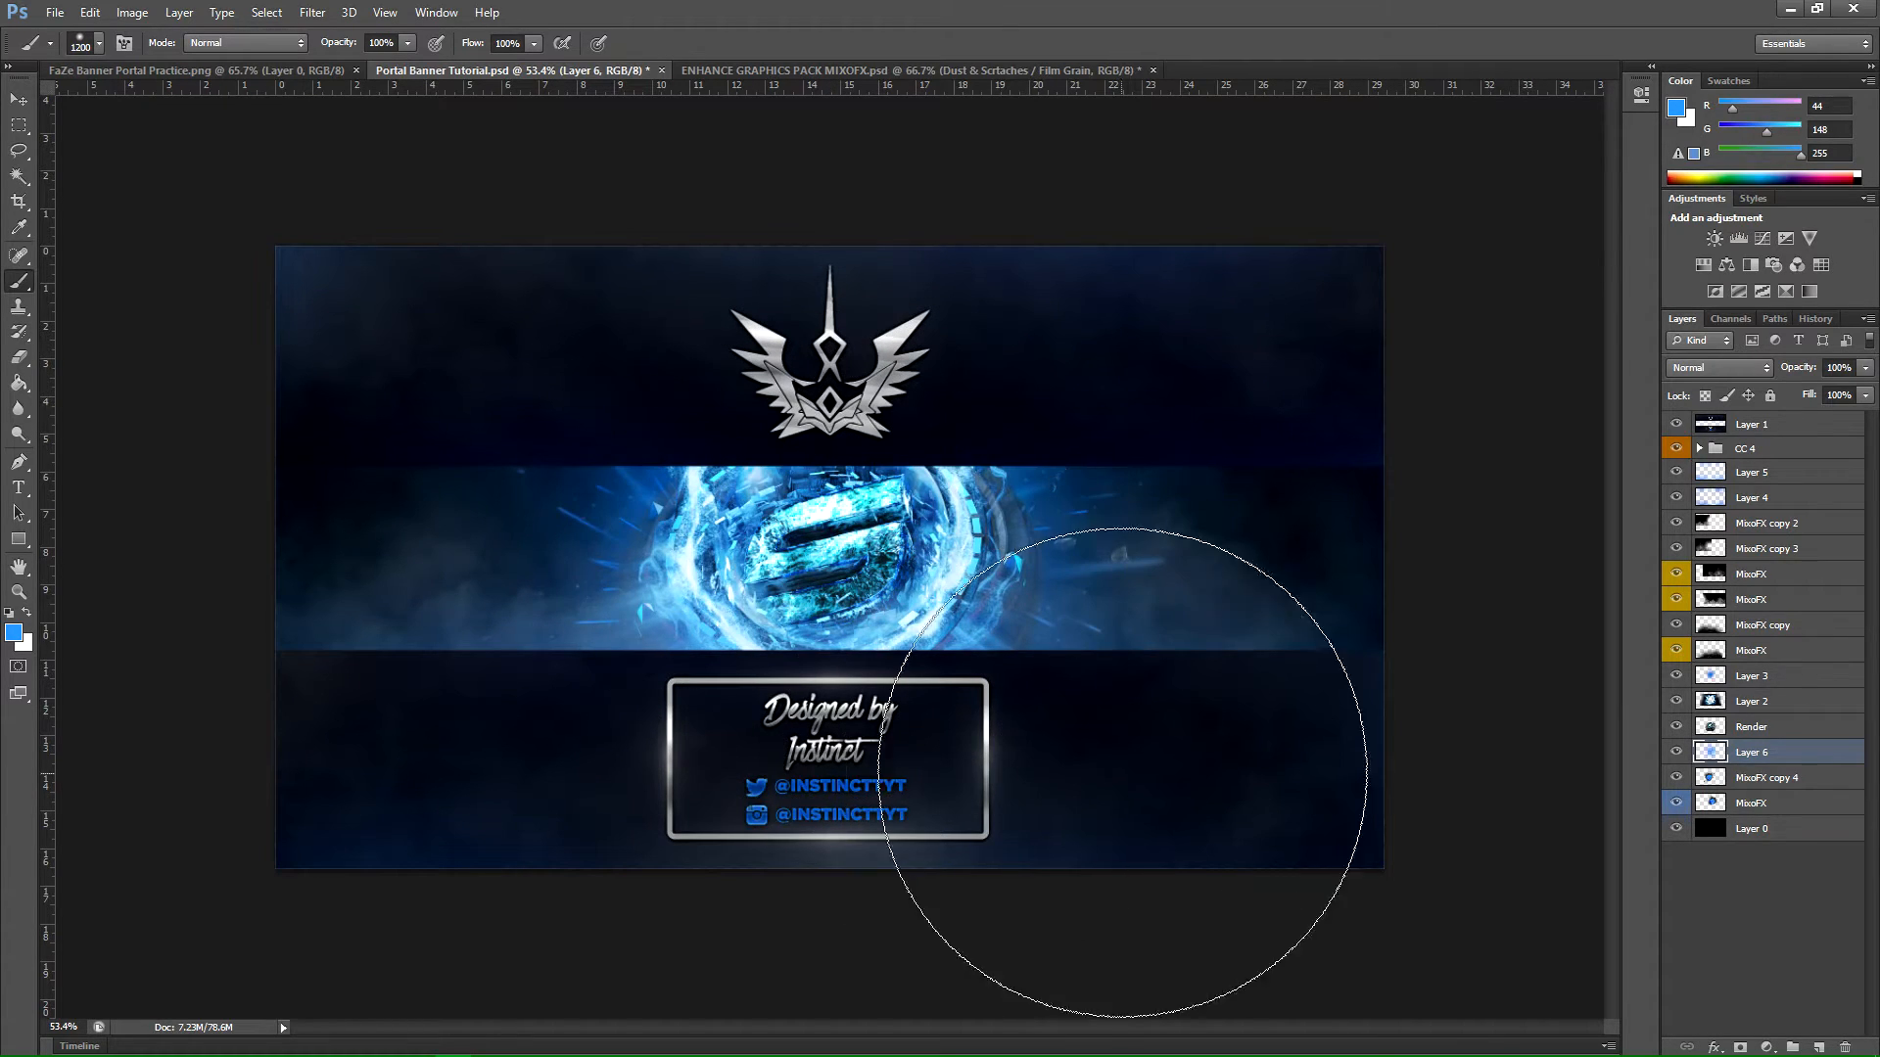
click(828, 587)
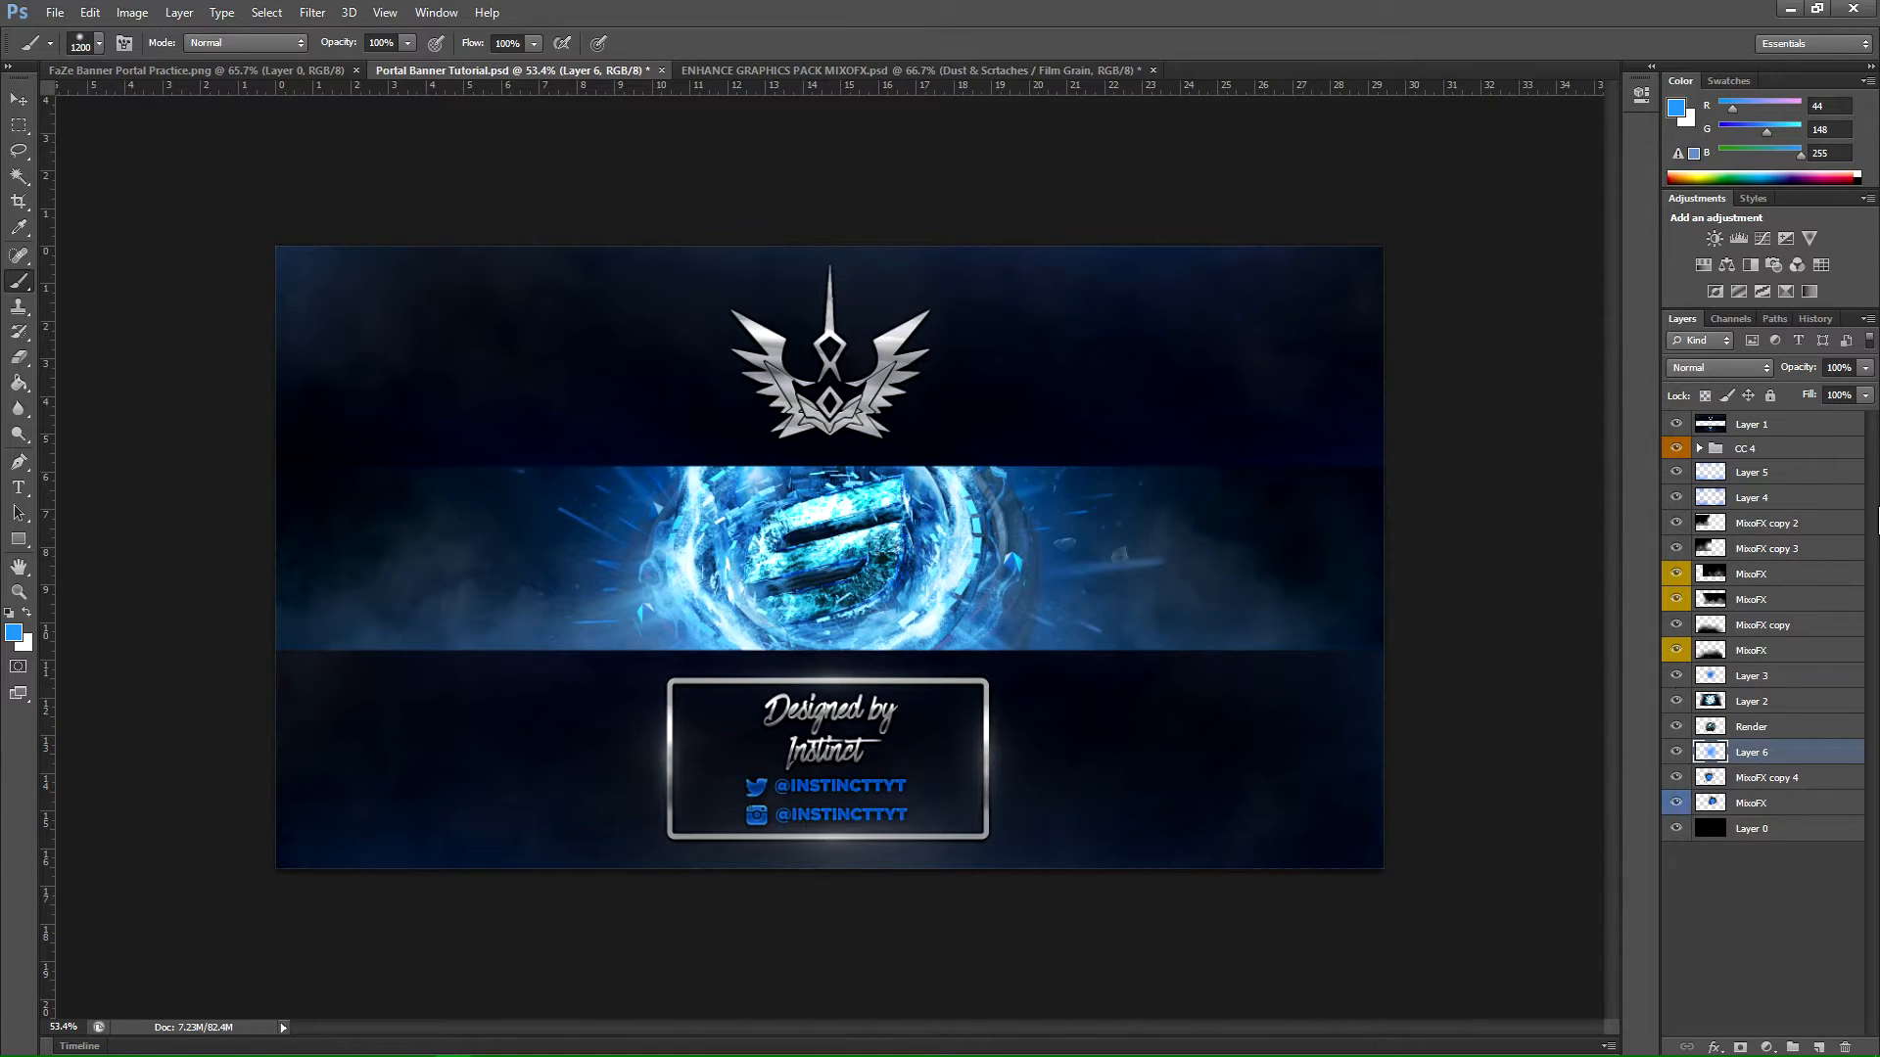
click(1865, 368)
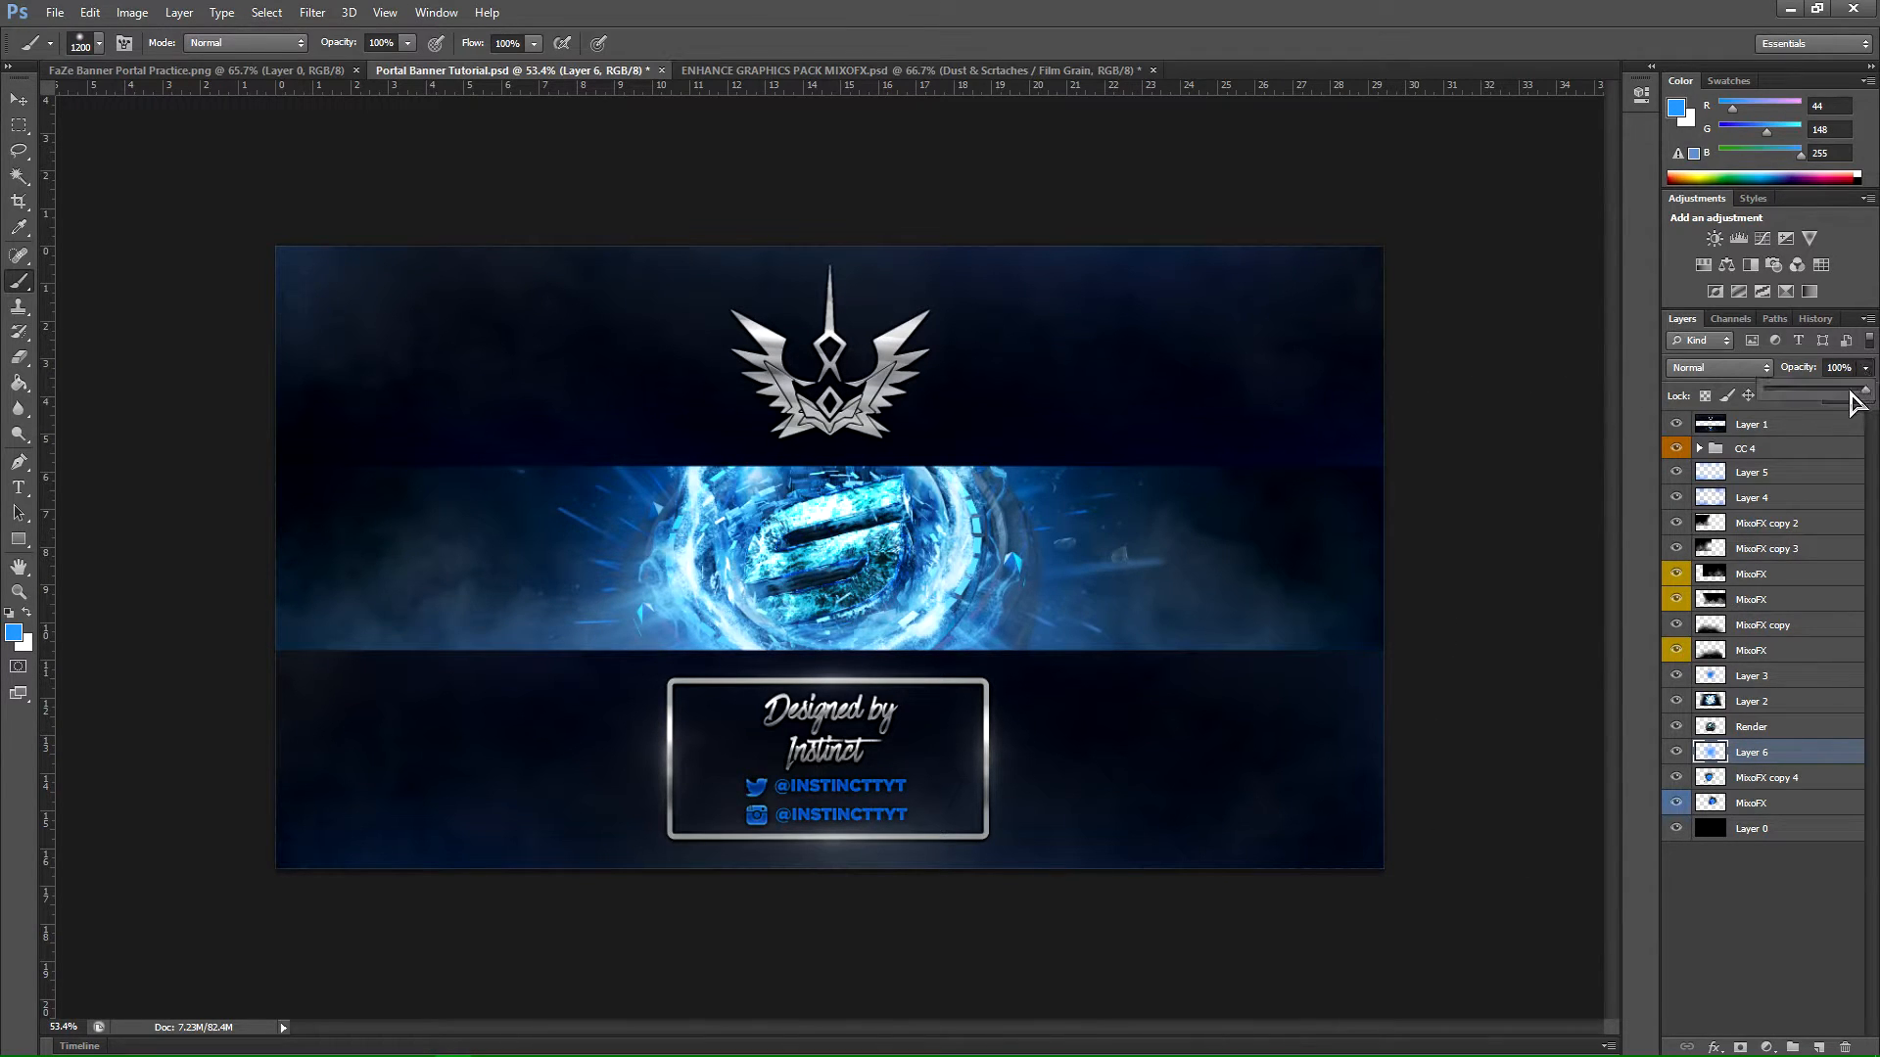
drag(1865, 389, 1817, 391)
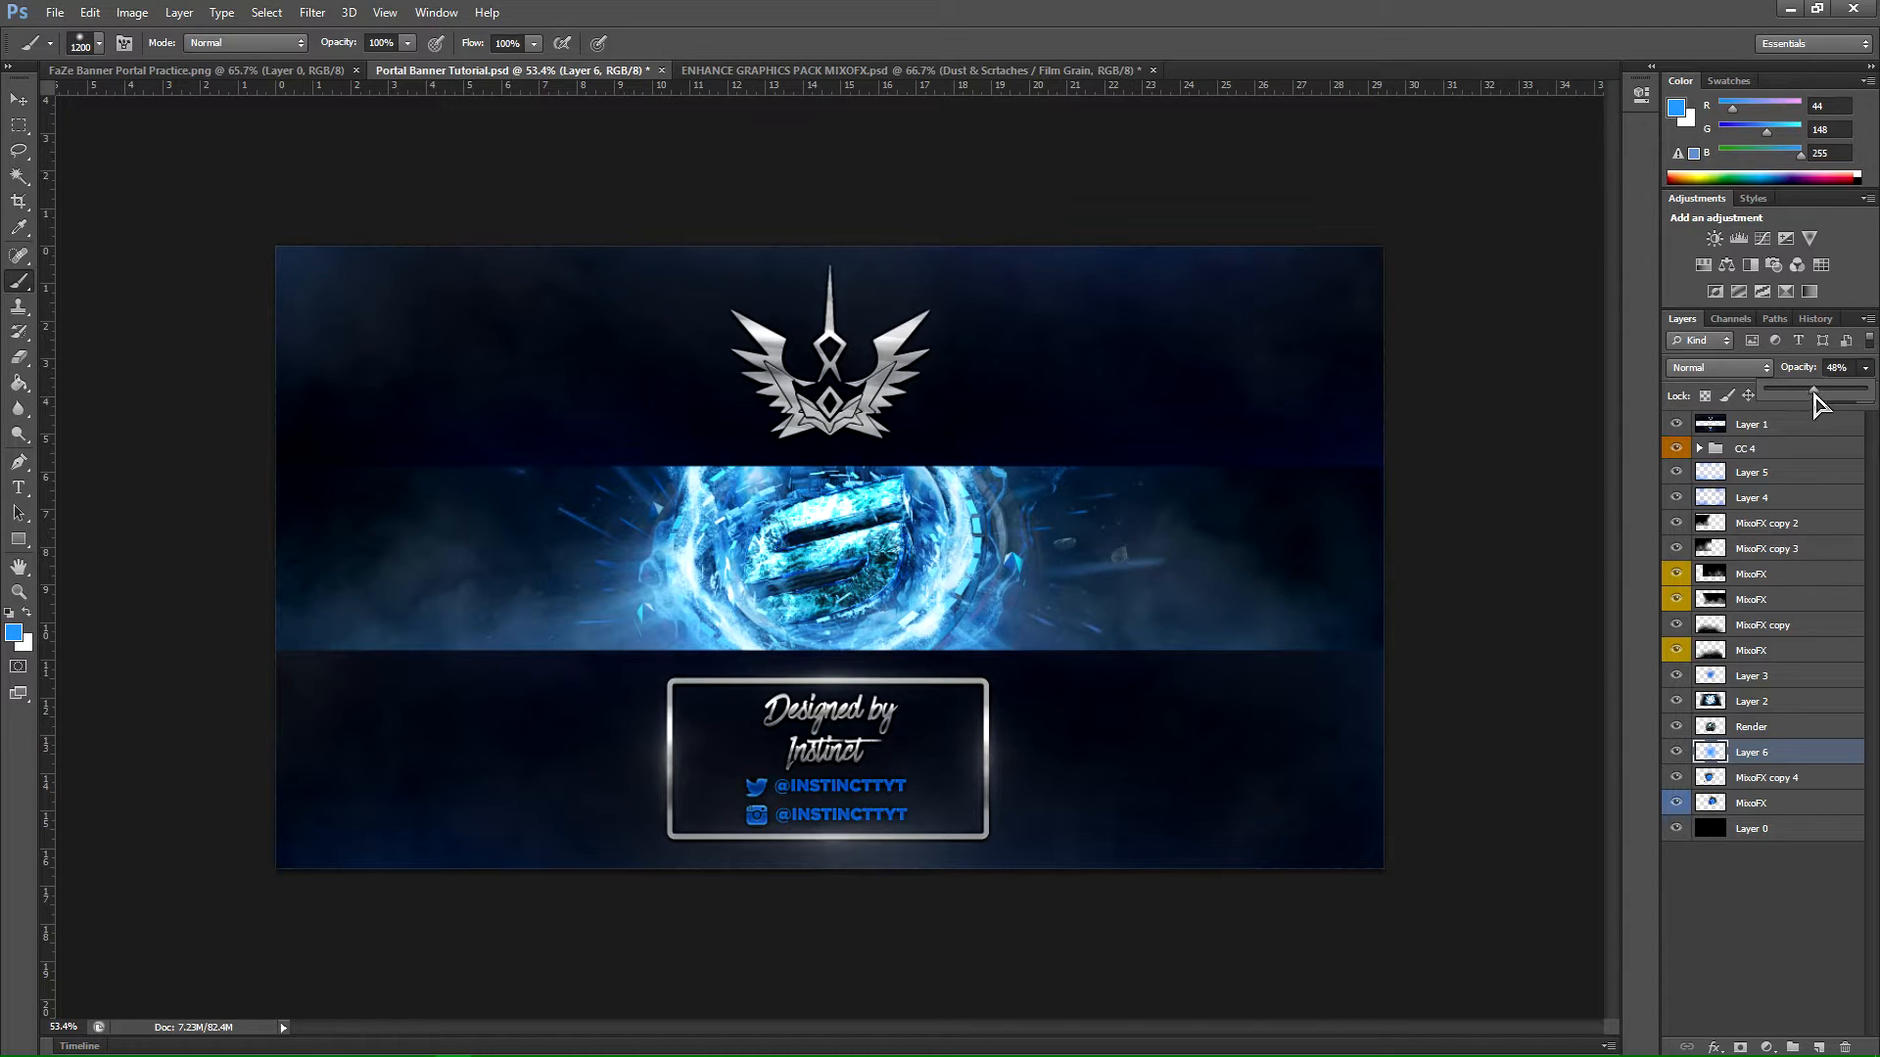
click(17, 591)
drag(1055, 517, 979, 632)
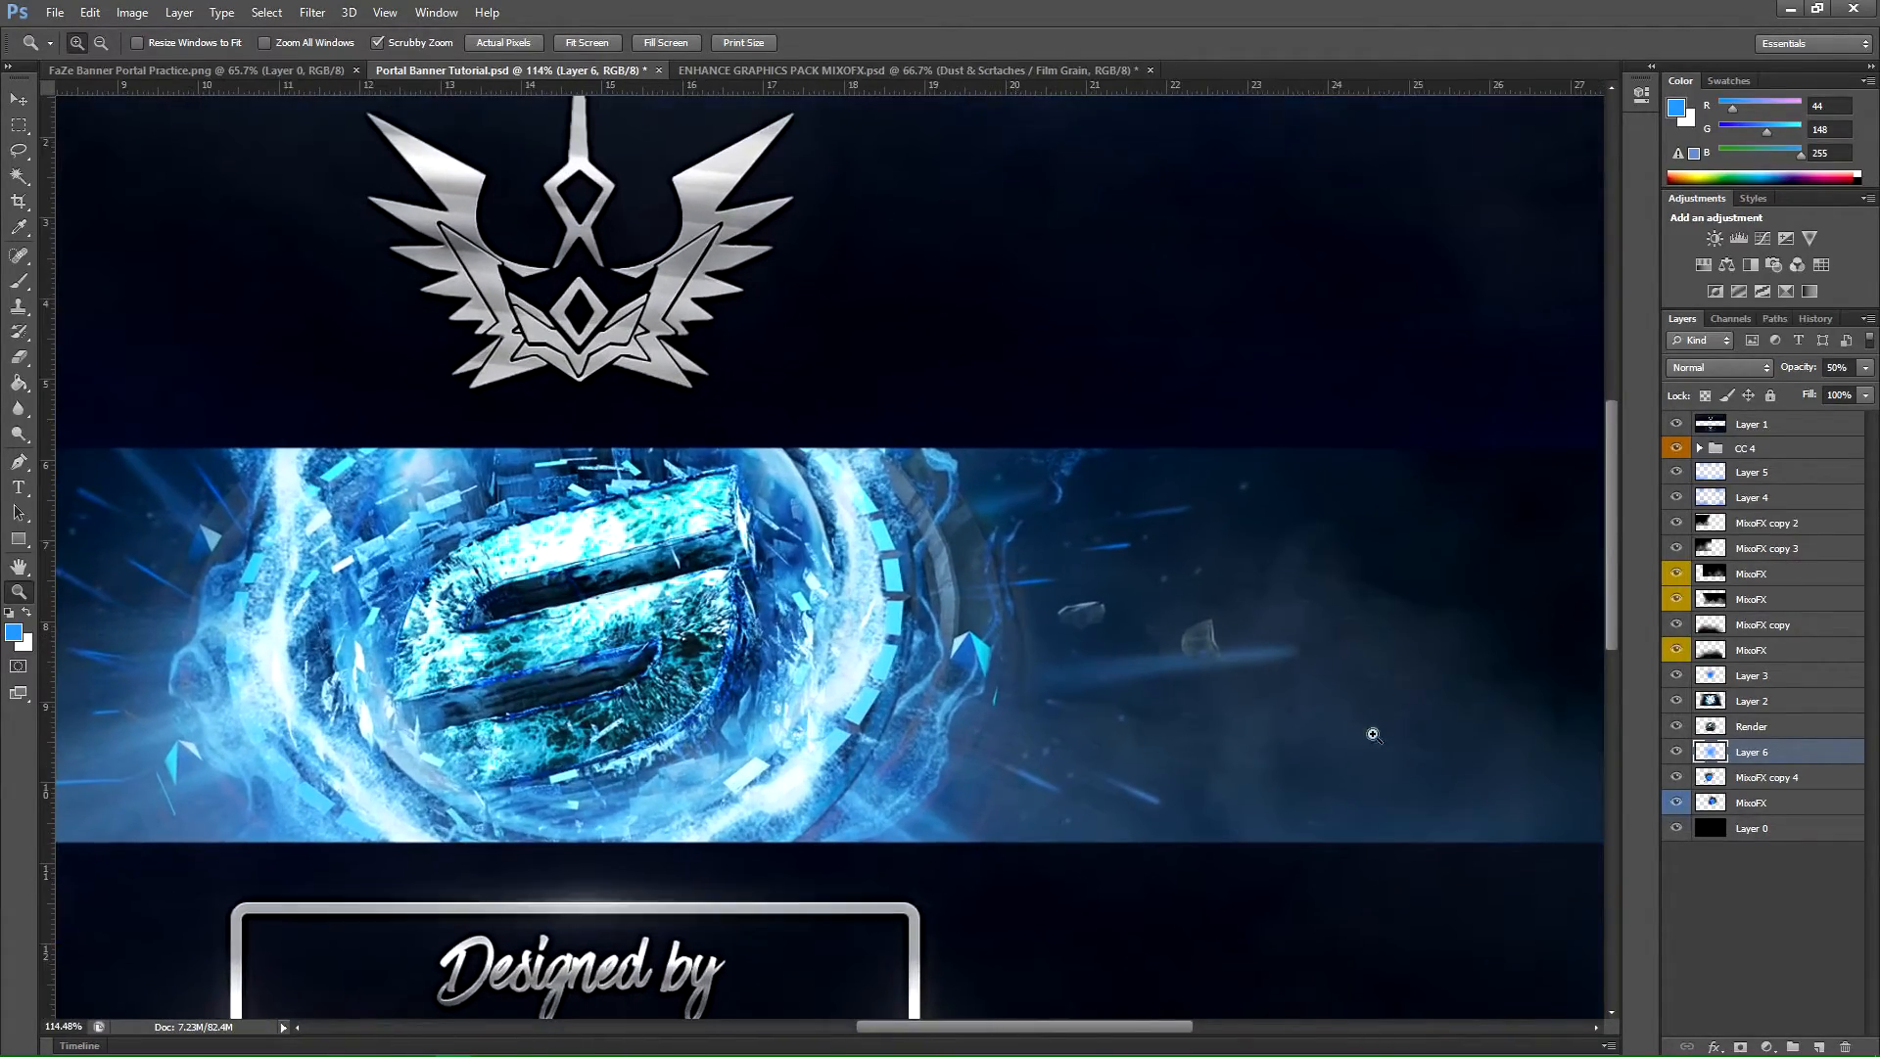
click(1792, 729)
click(18, 357)
key(bracketleft)
key(bracketleft)
key(bracketleft)
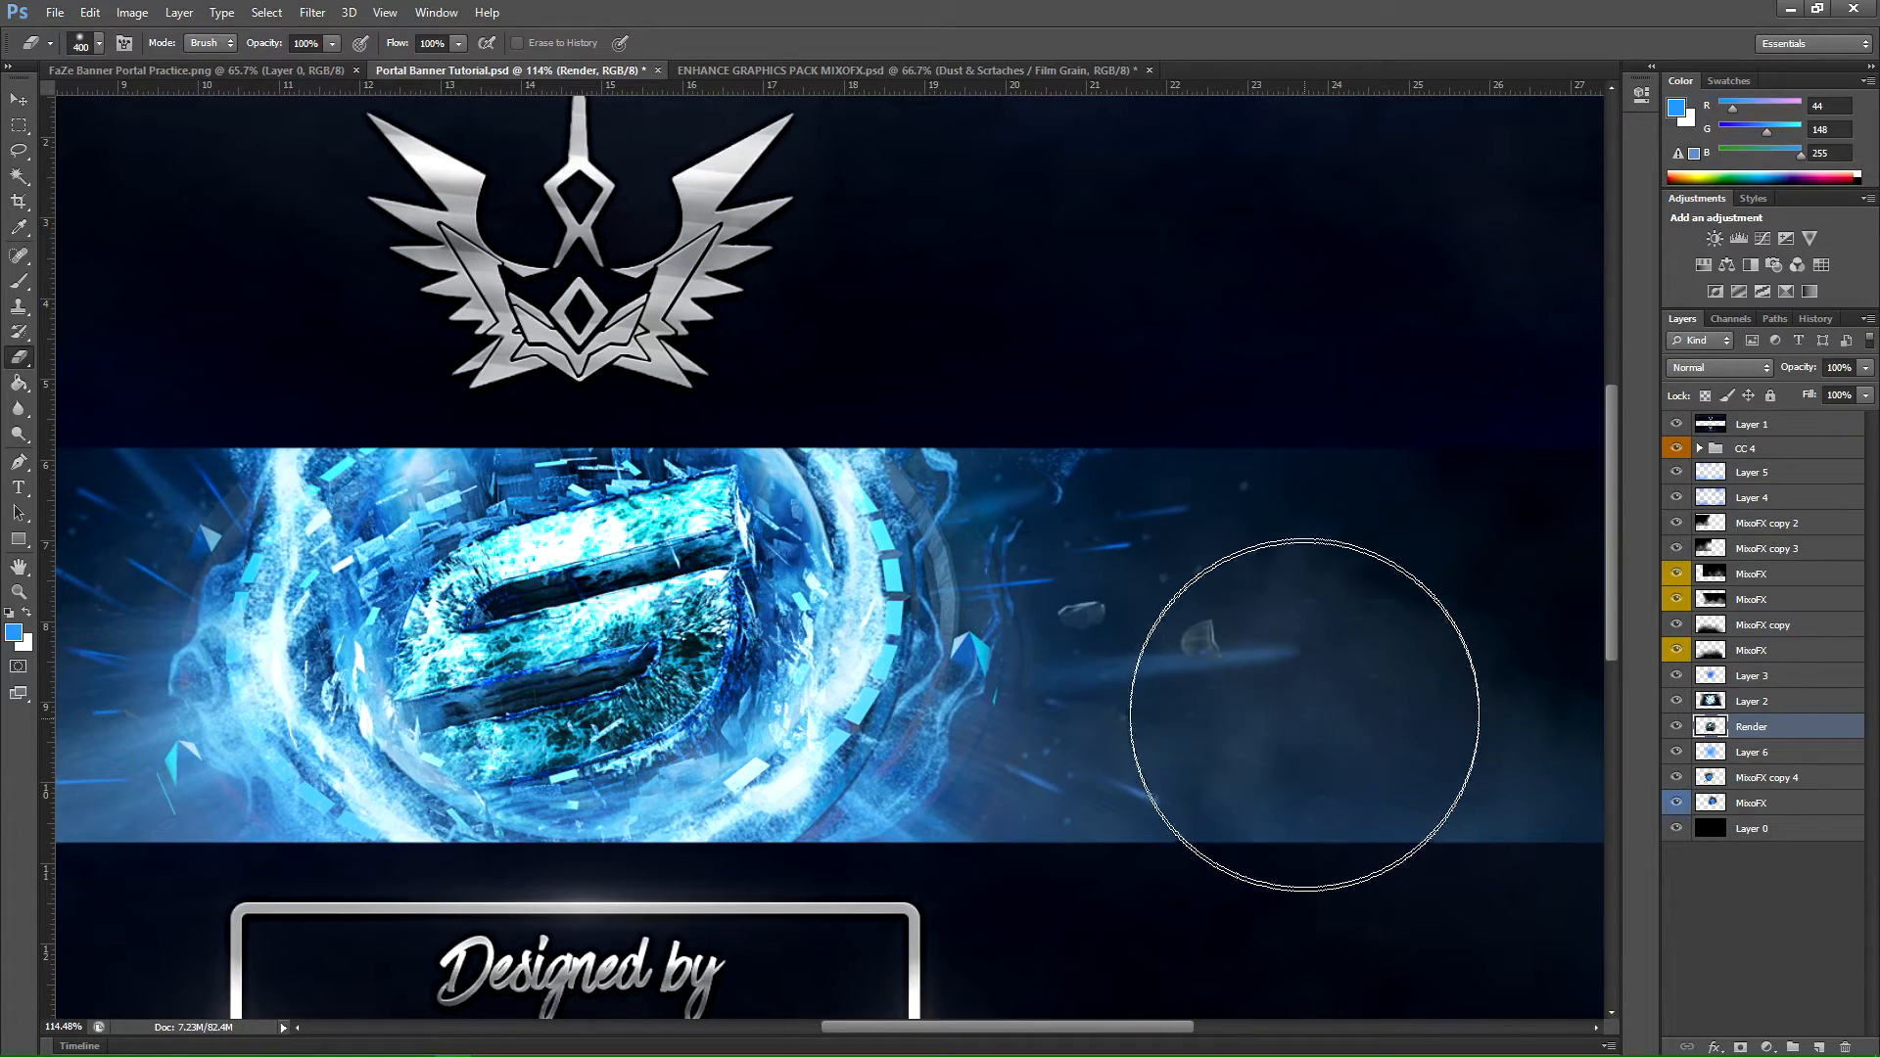
click(17, 598)
drag(1125, 627, 889, 664)
drag(874, 589, 818, 594)
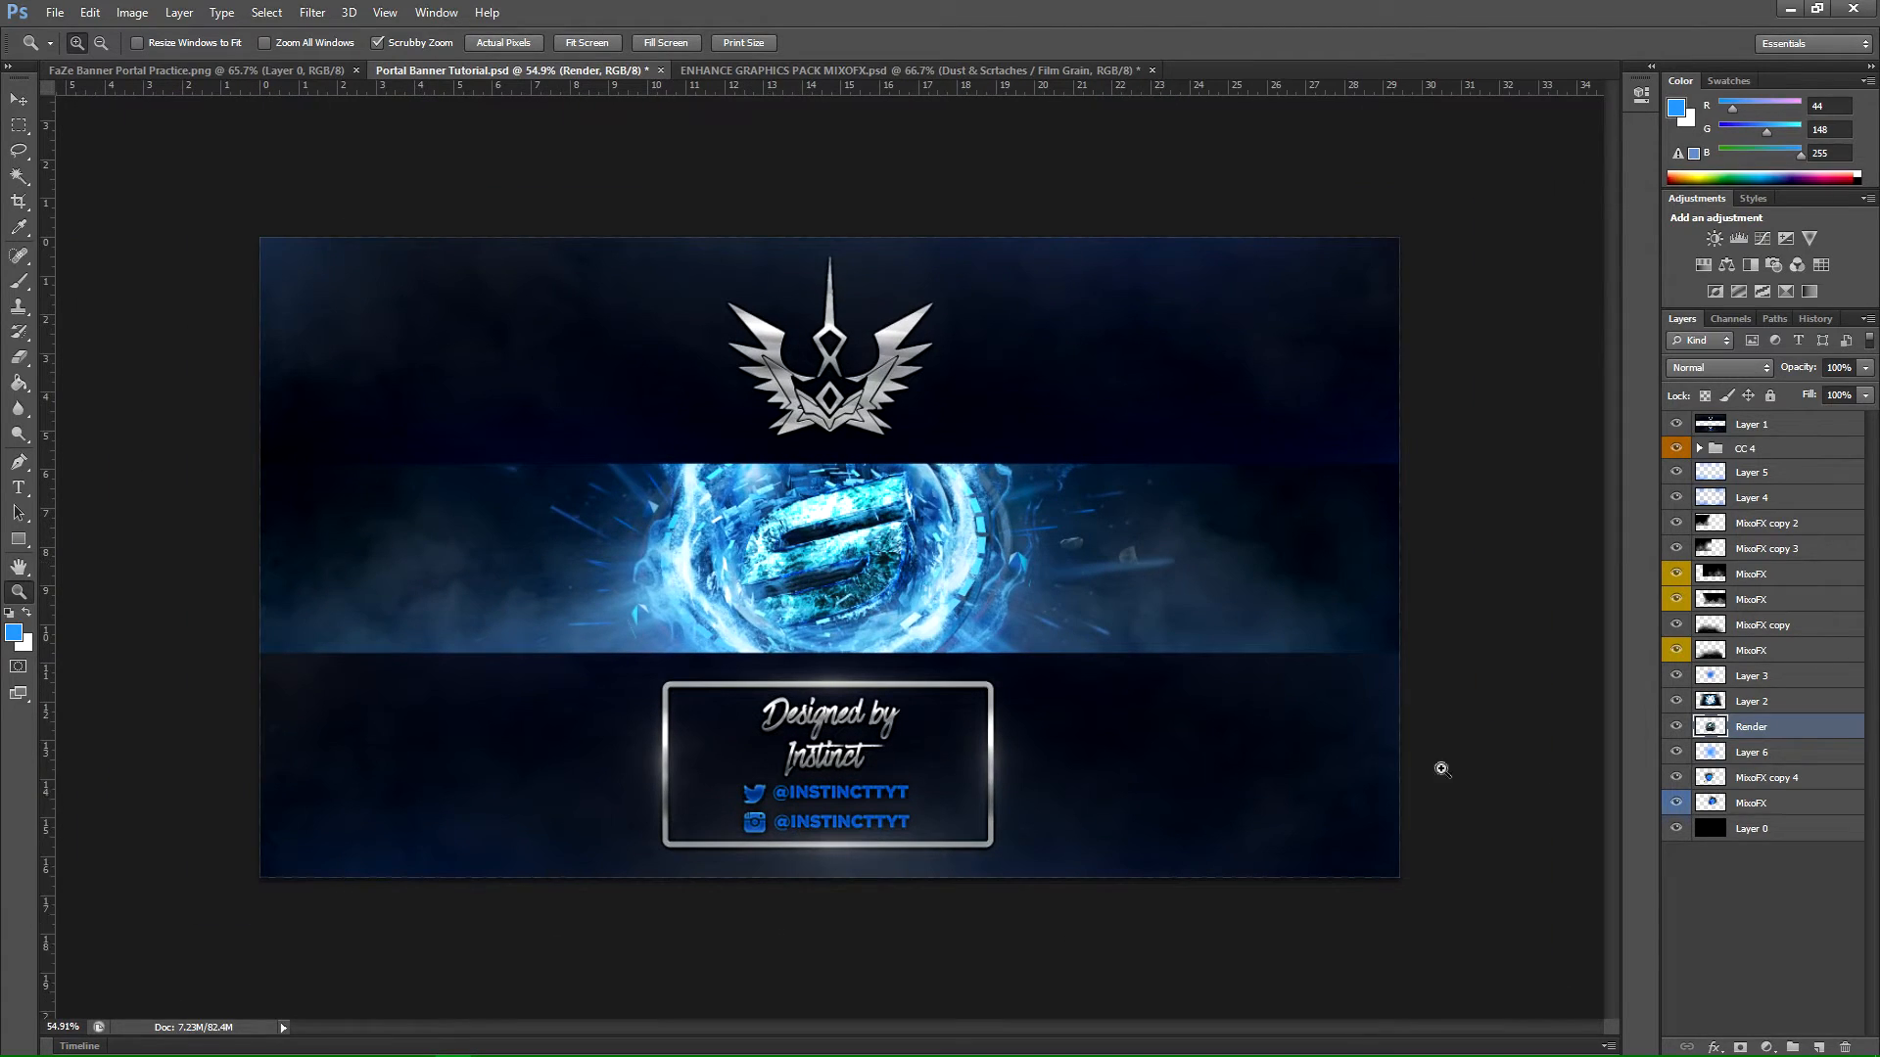
Step: Check the central glow by toggling Layer 6's visibility, and delete that layer
click(1676, 752)
click(1676, 752)
drag(1806, 757, 1845, 1047)
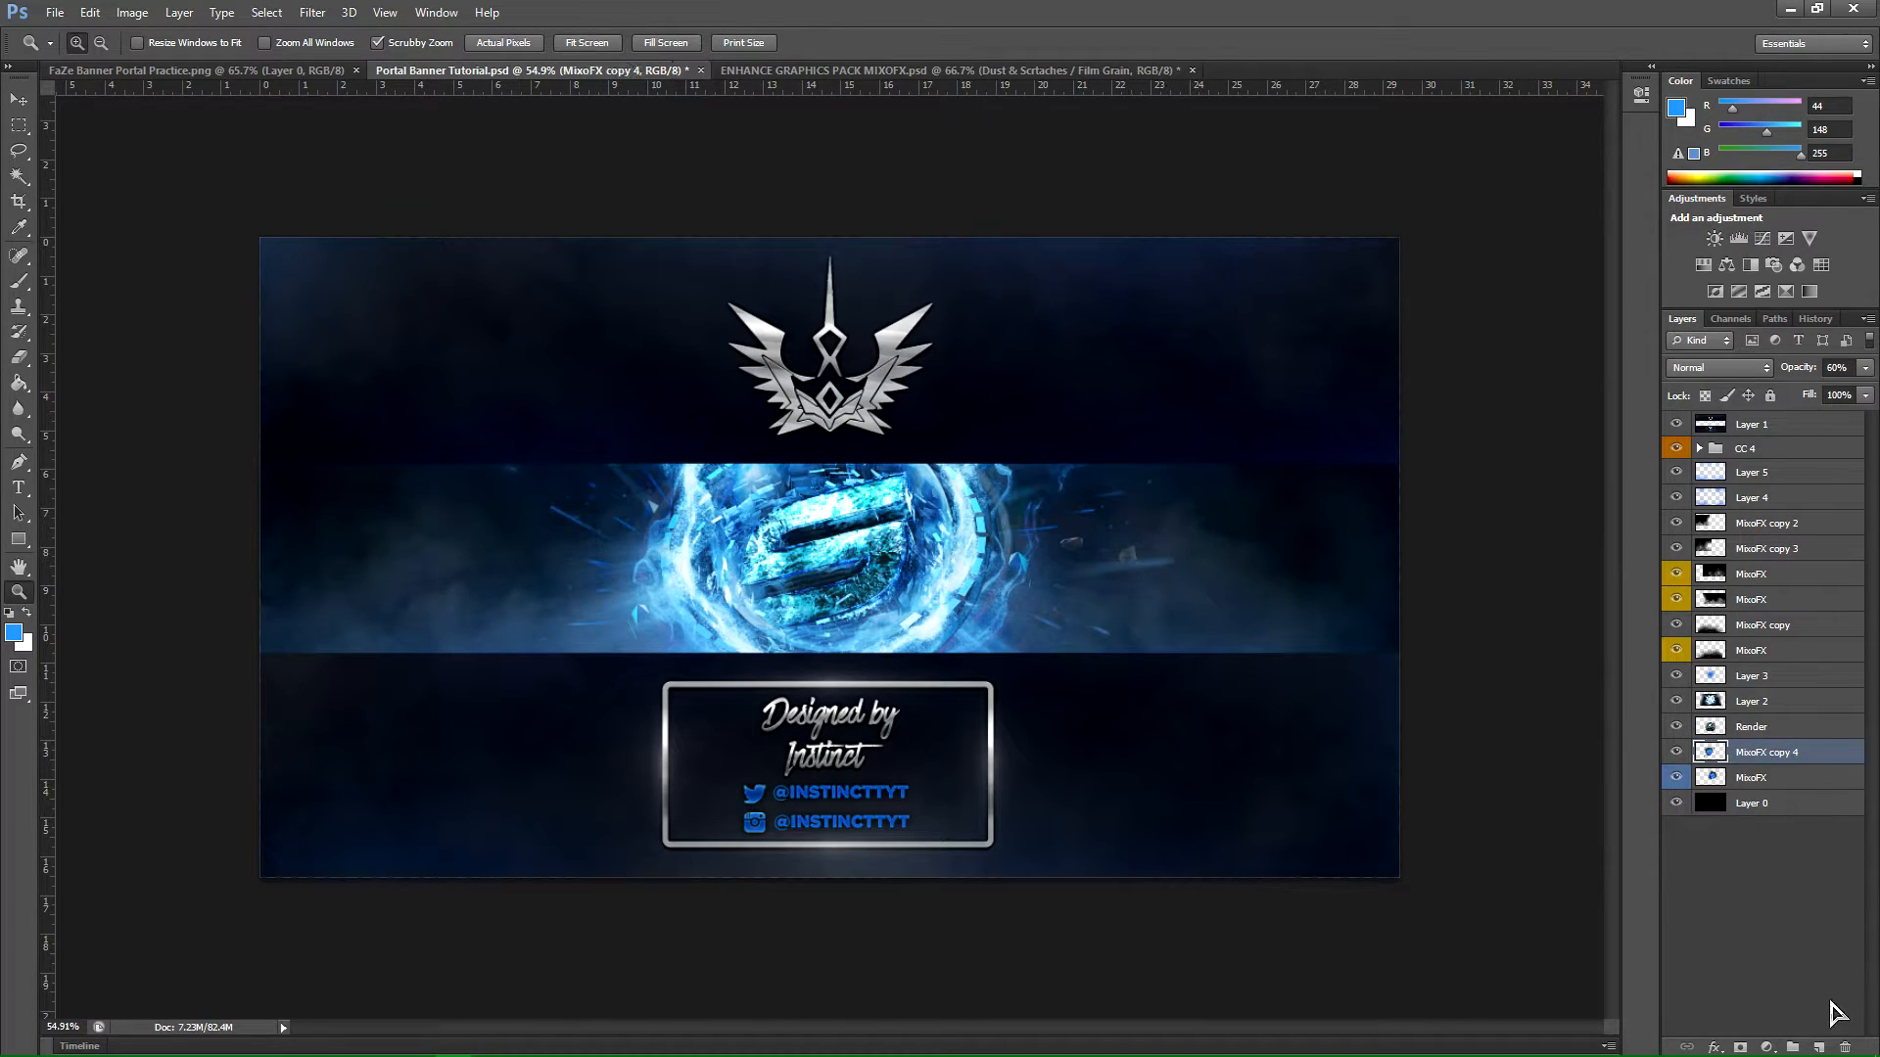
Step: Add a new layer above MixoFX copy 4 and set the foreground colour to a darker blue, RGB 26, 99, 173
click(1819, 1047)
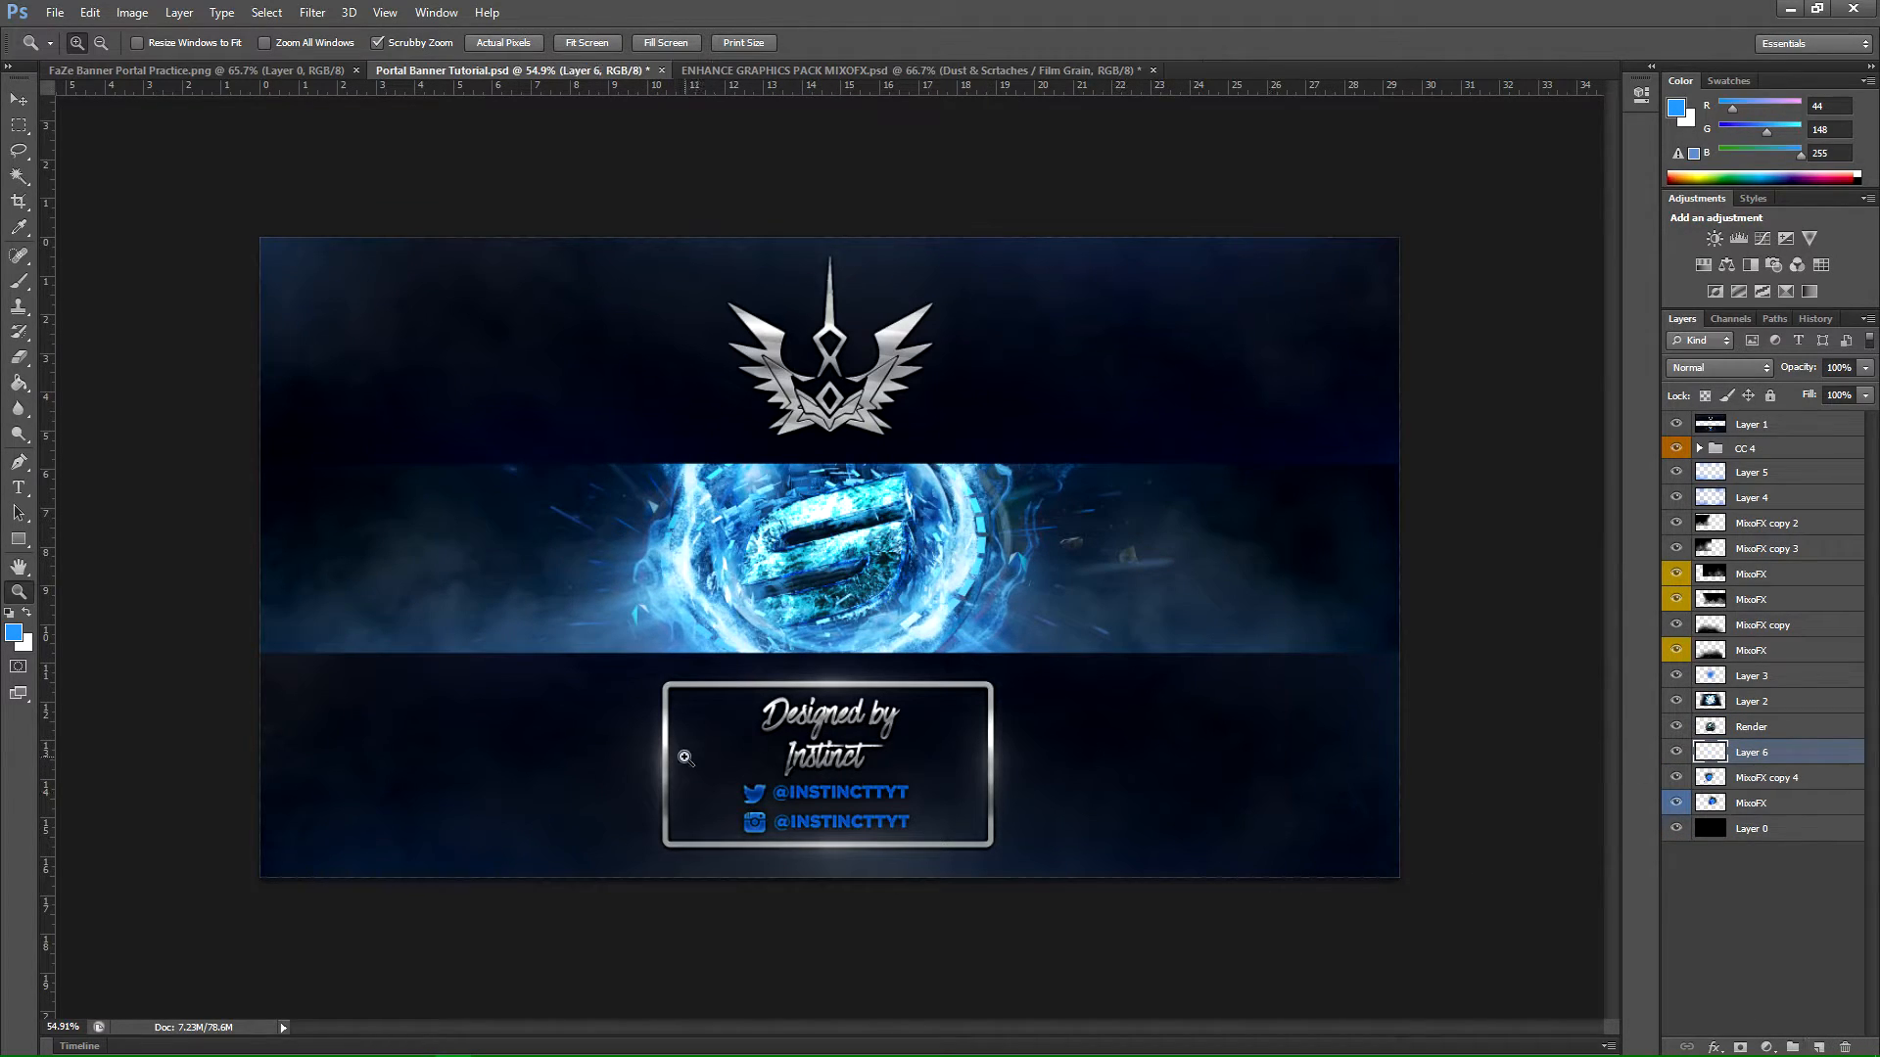
click(15, 634)
drag(1474, 474, 1452, 468)
click(1706, 376)
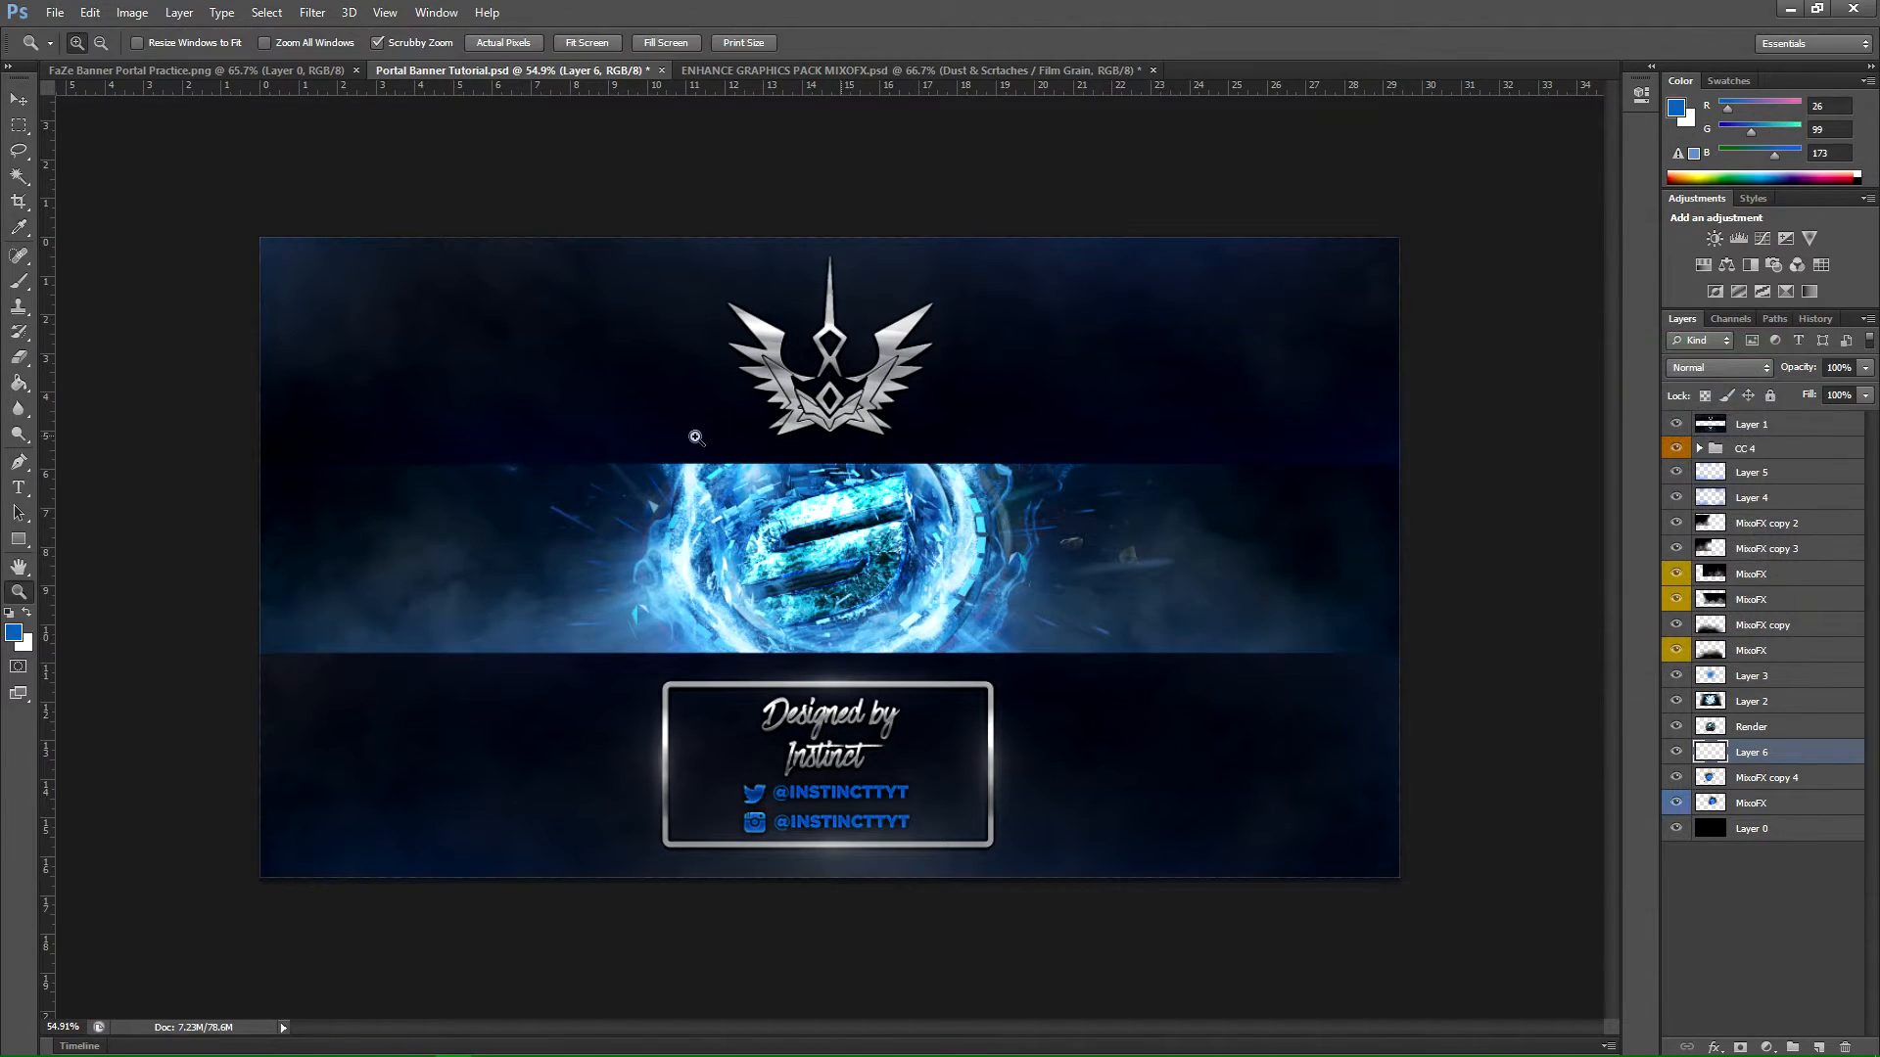
Step: Paint a soft blue glow behind the central emblem on Layer 6 with a 1300 px Brush
click(18, 281)
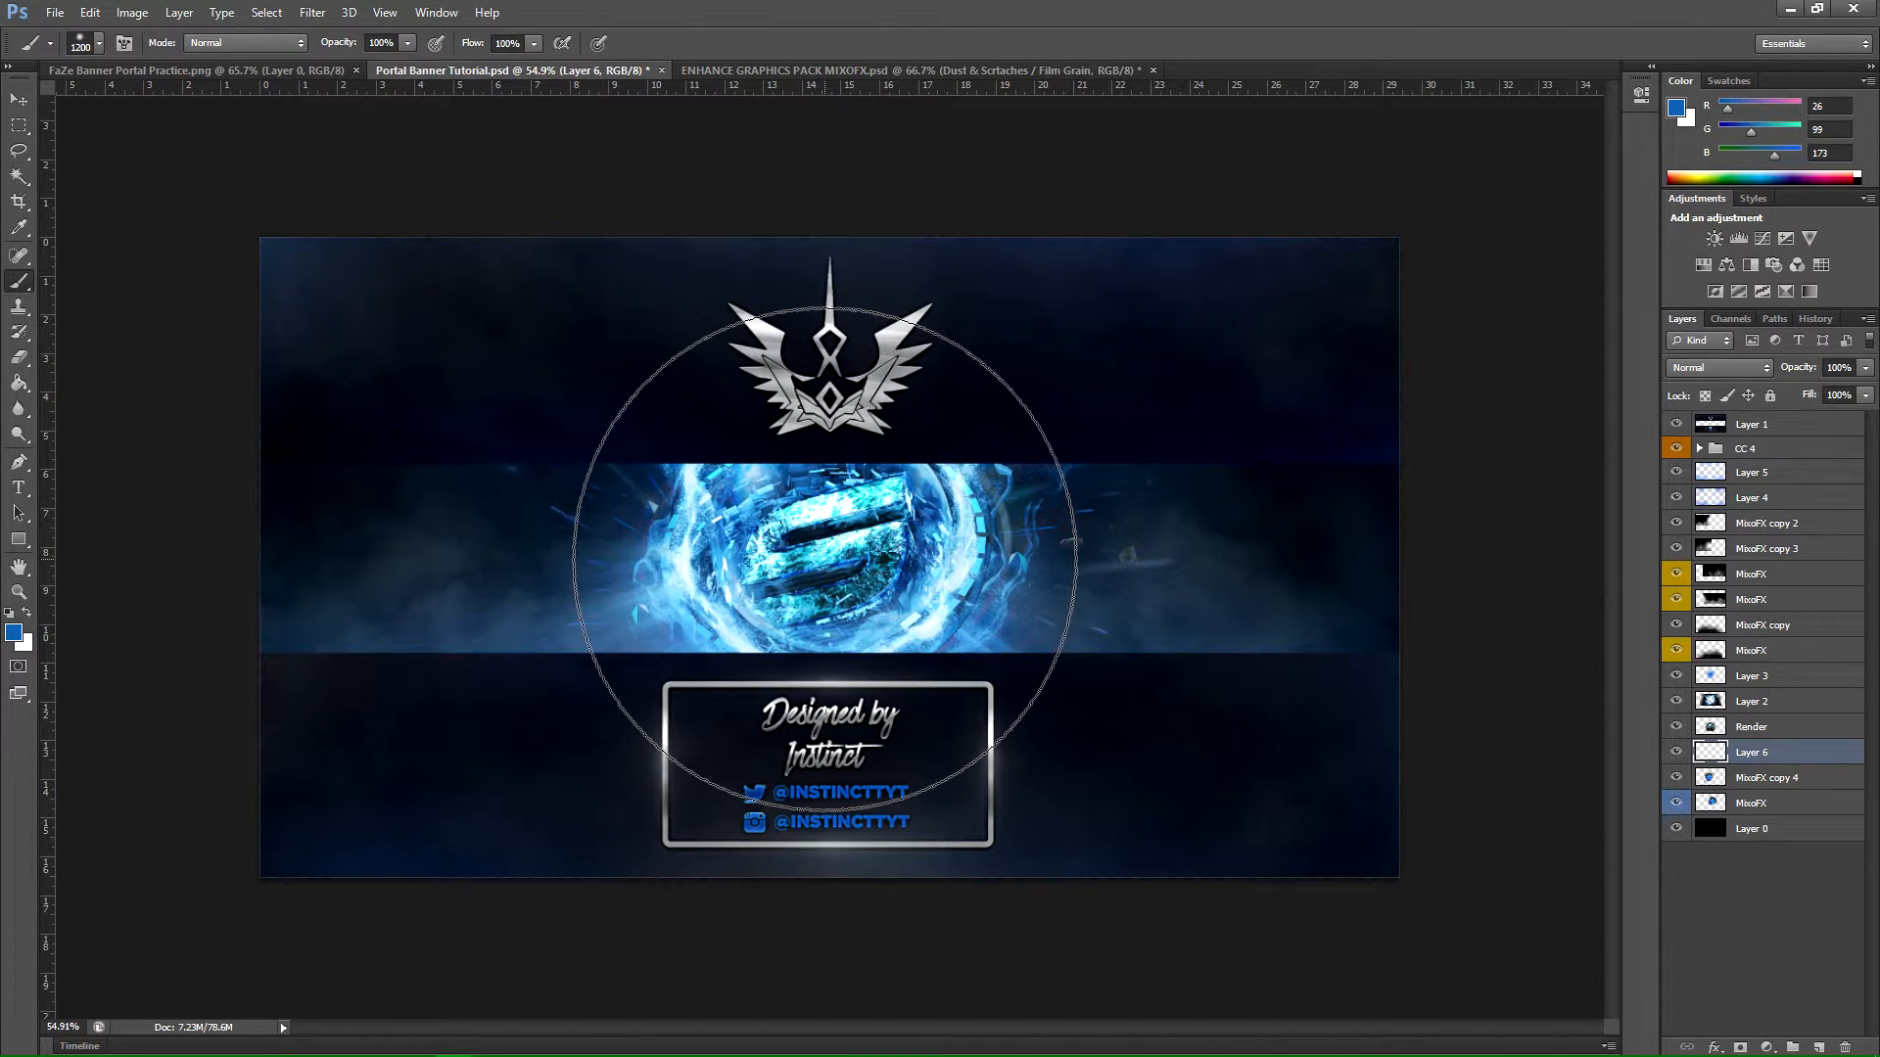
key(bracketright)
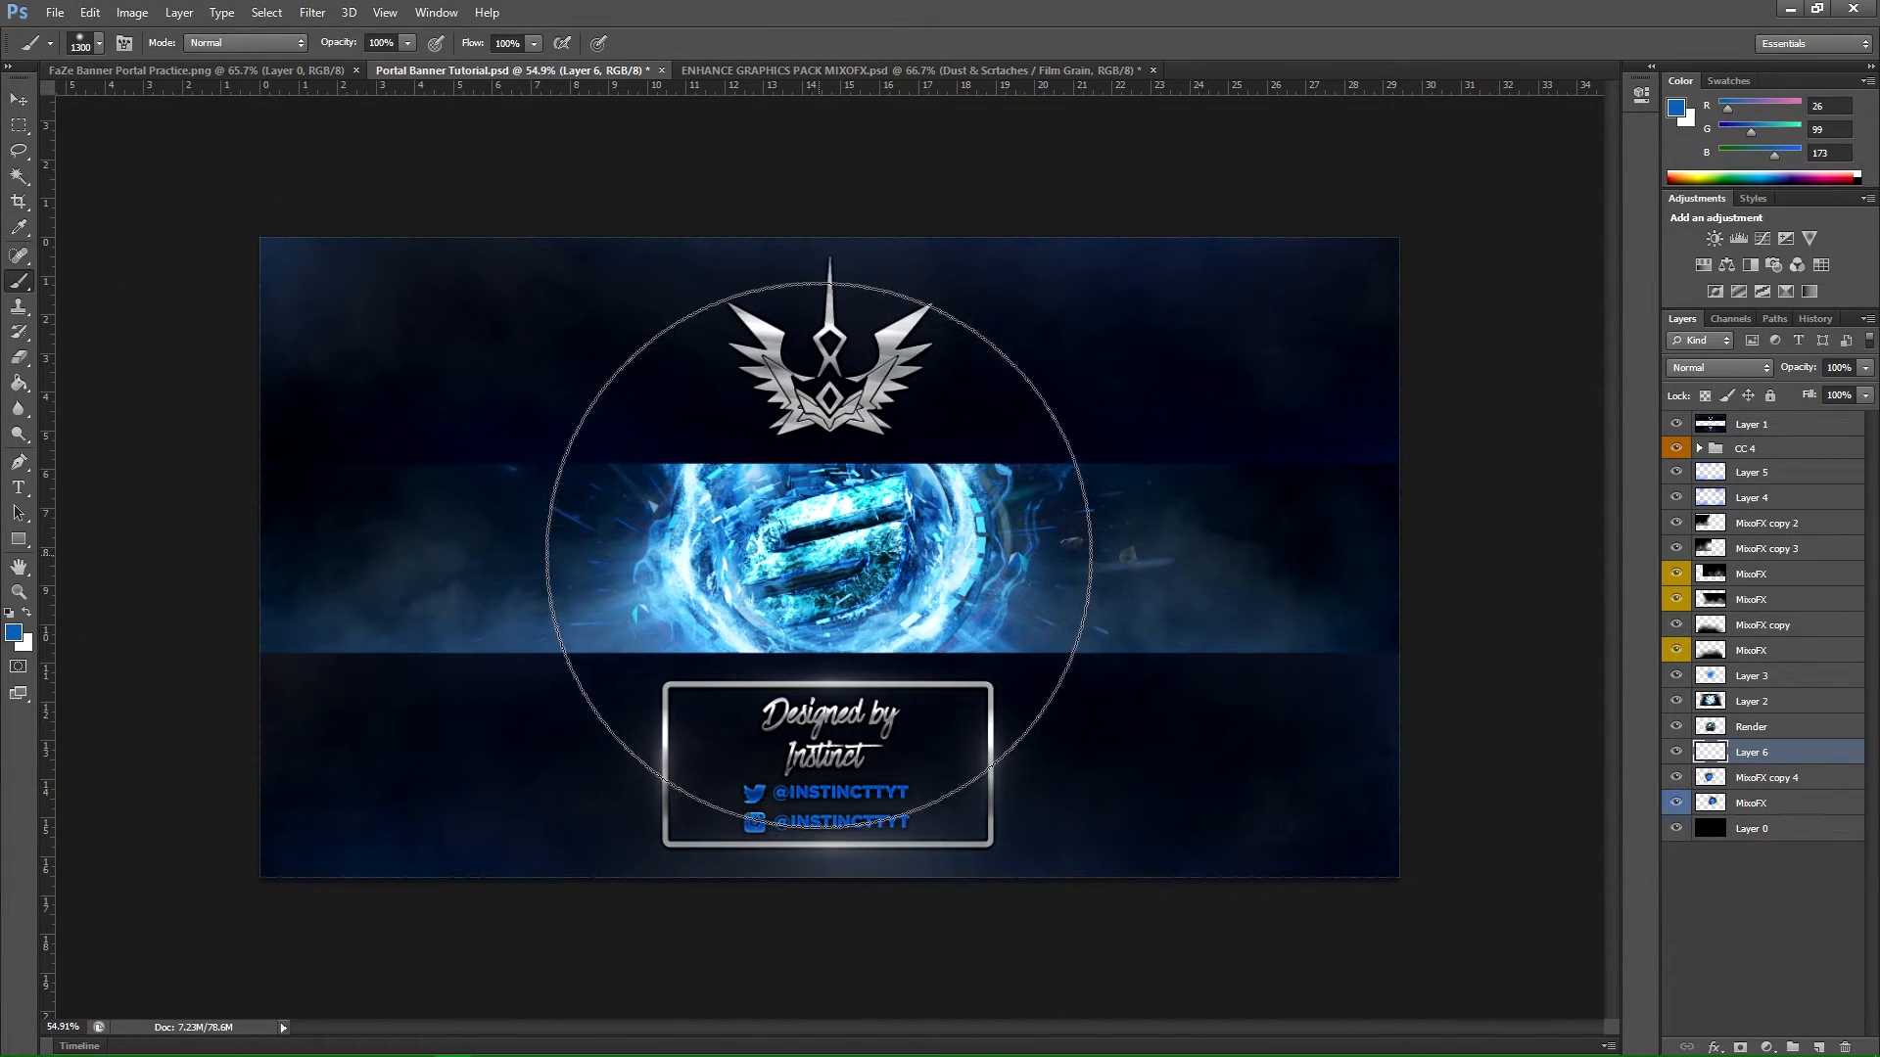
click(810, 557)
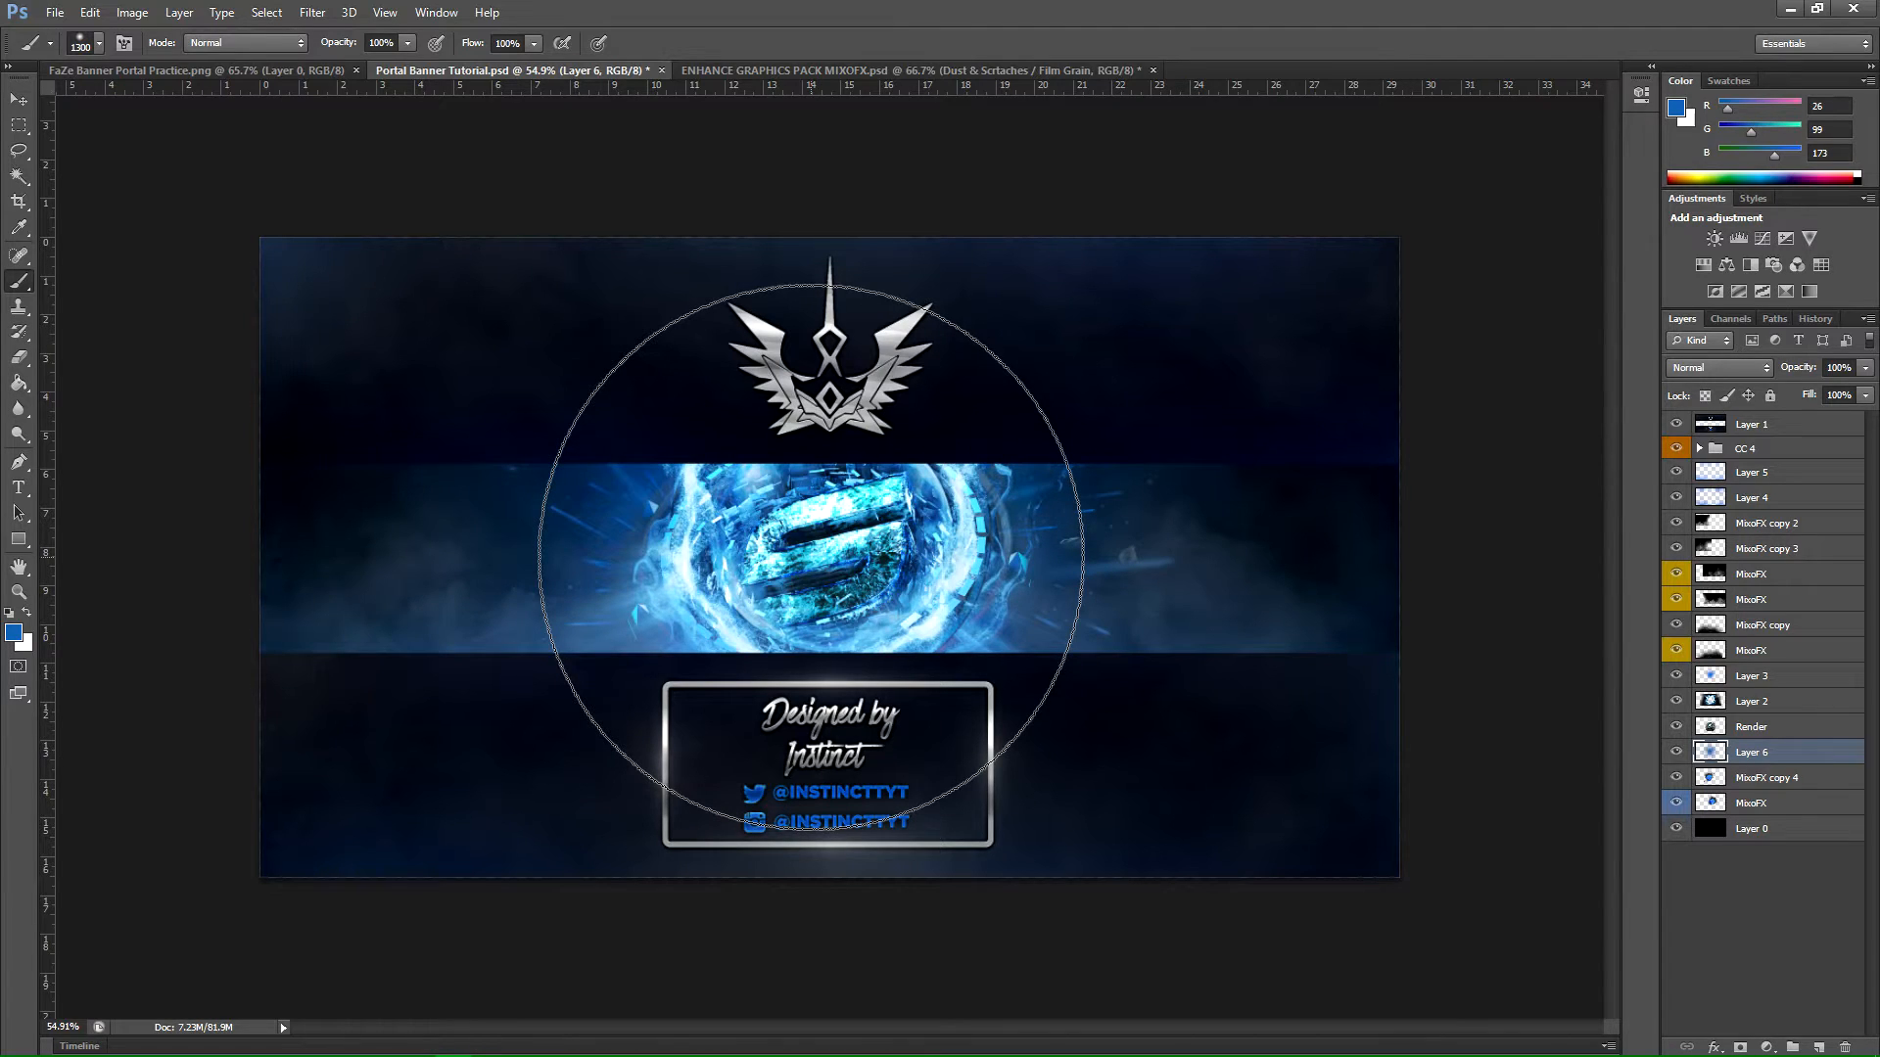
key(ctrl+z)
click(813, 579)
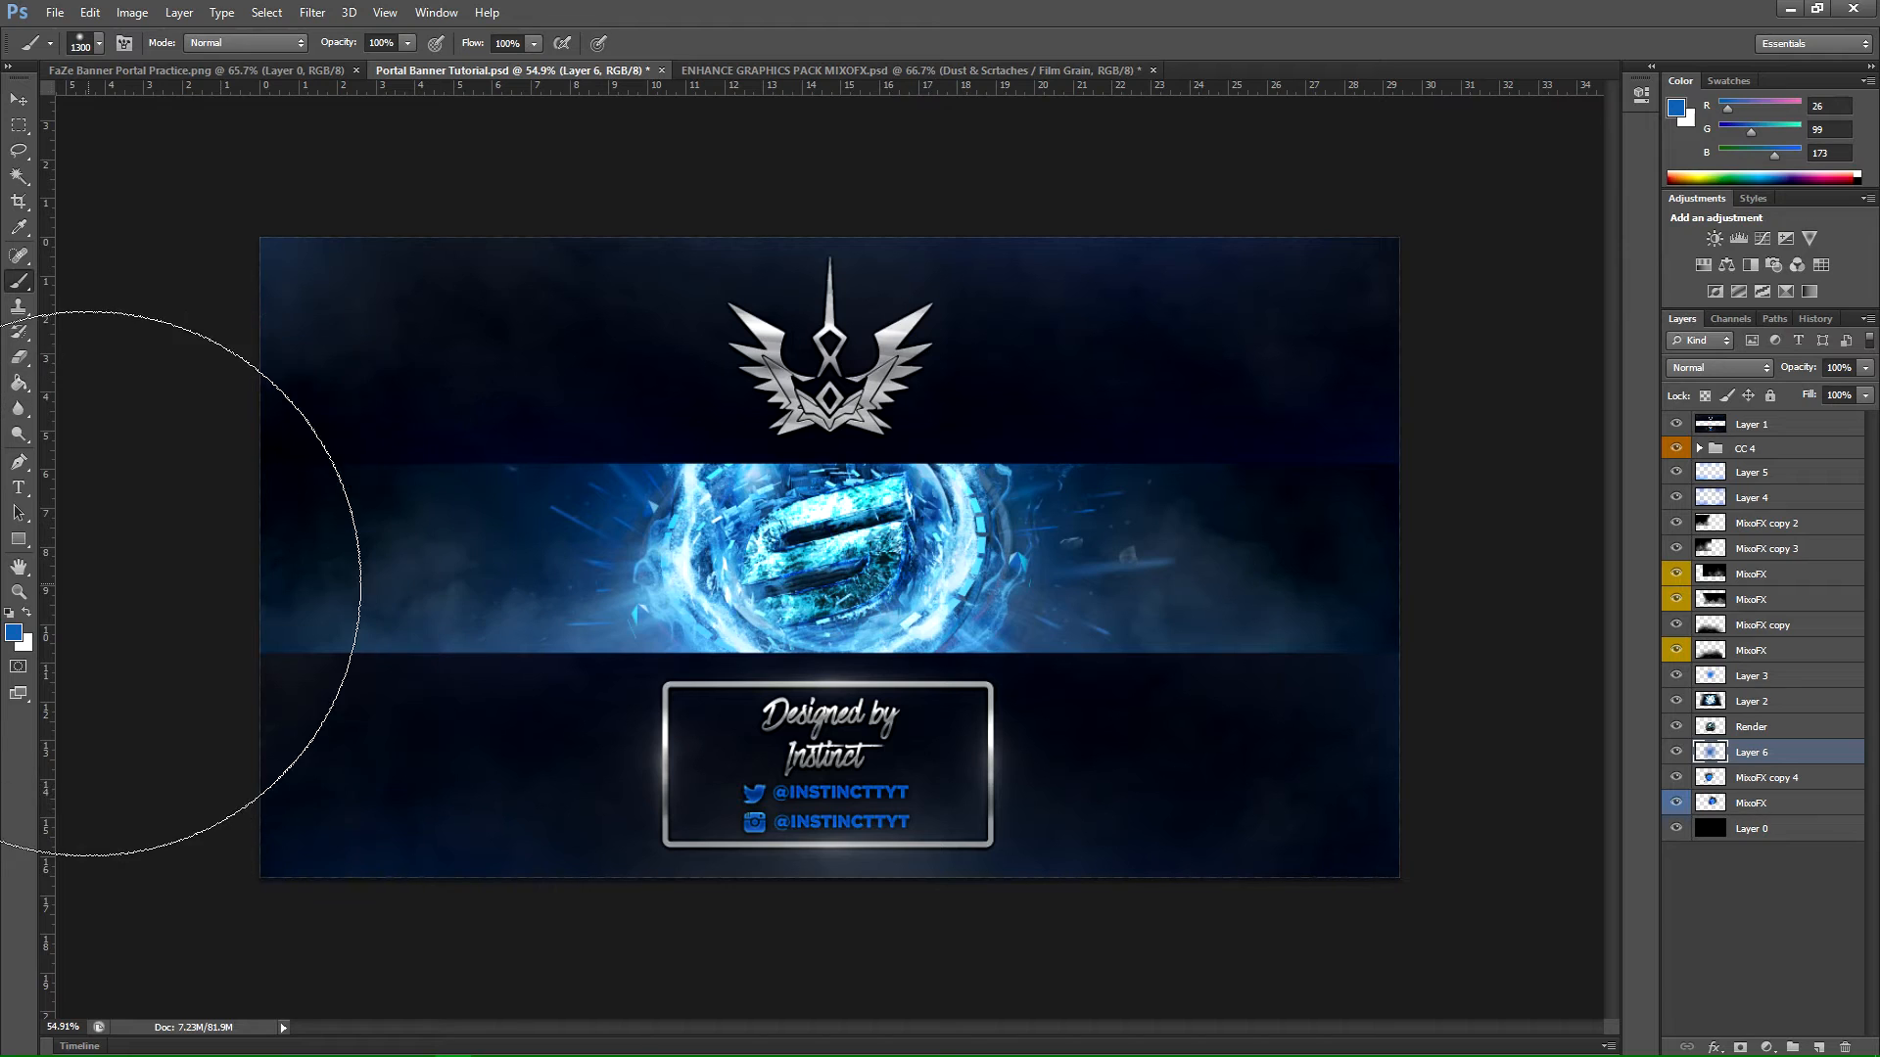
Step: Compare the banner with and without Layer 6's glow, and set that layer's opacity to 70%
click(19, 591)
drag(844, 560, 887, 556)
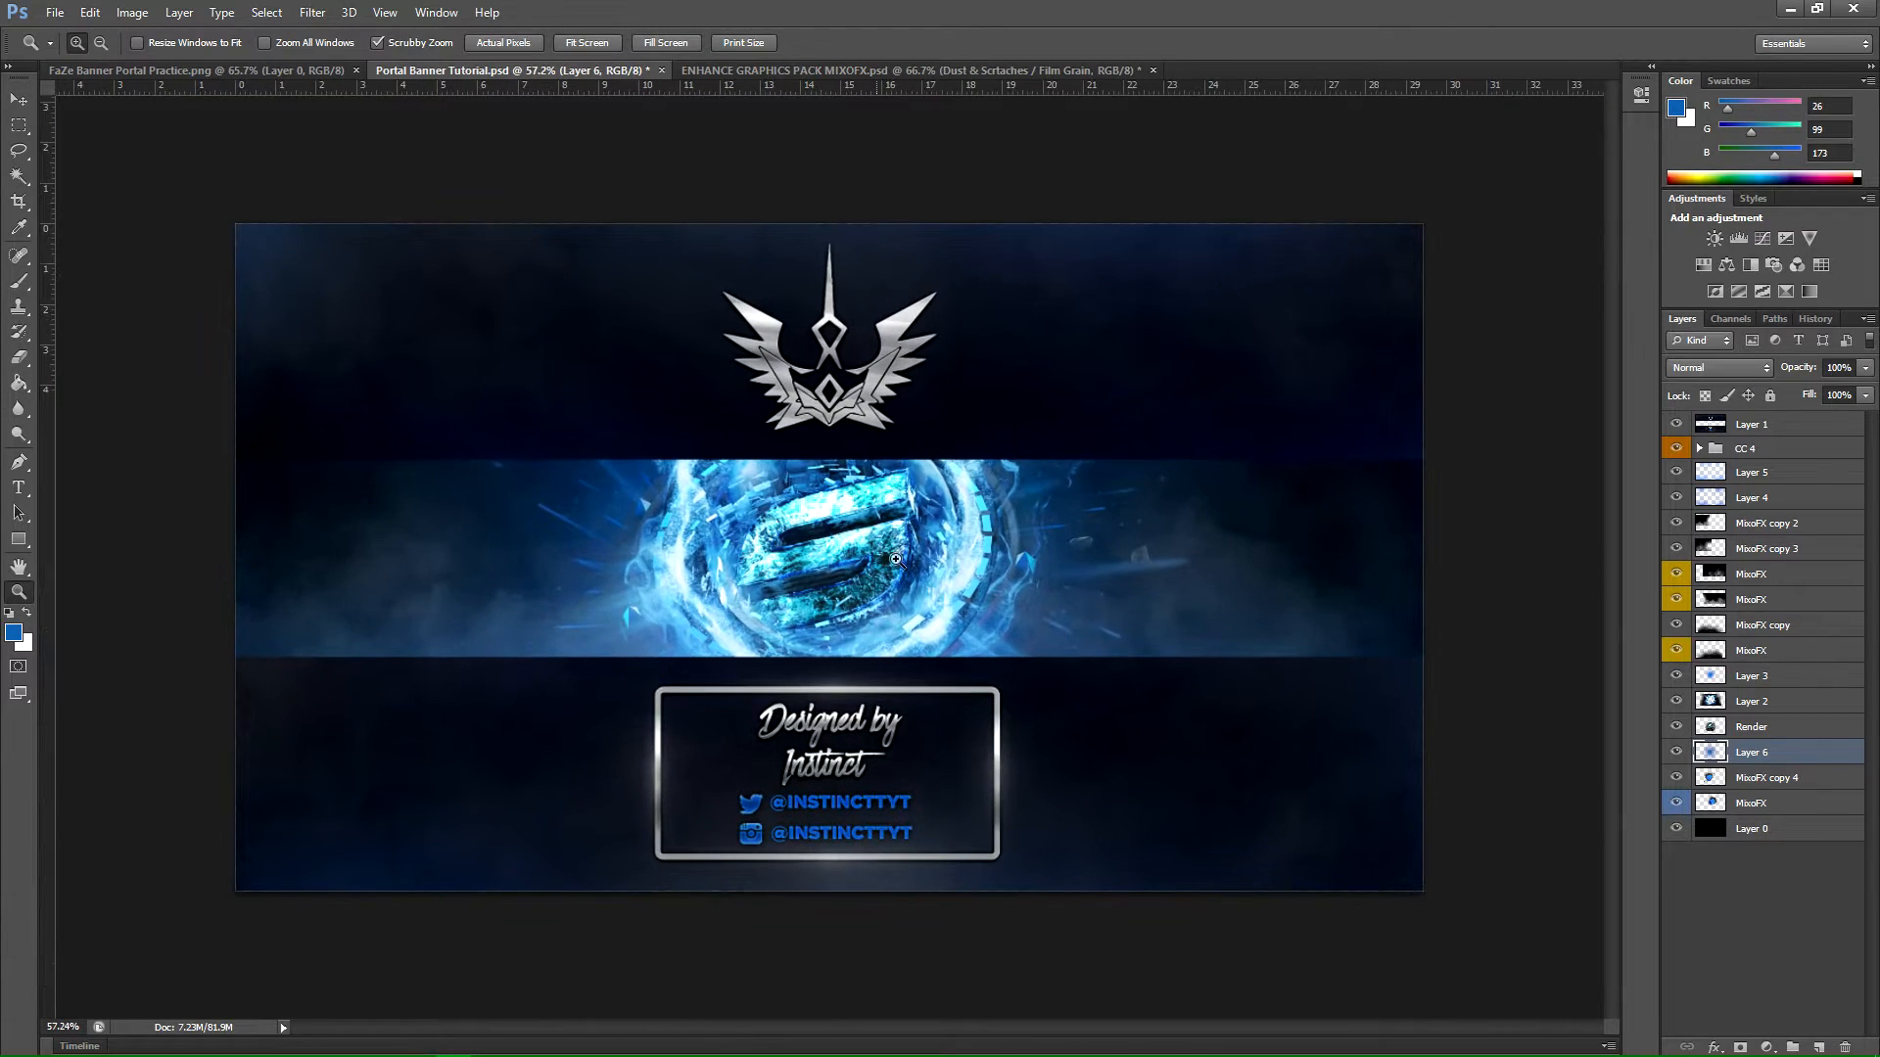
click(1678, 754)
click(1678, 754)
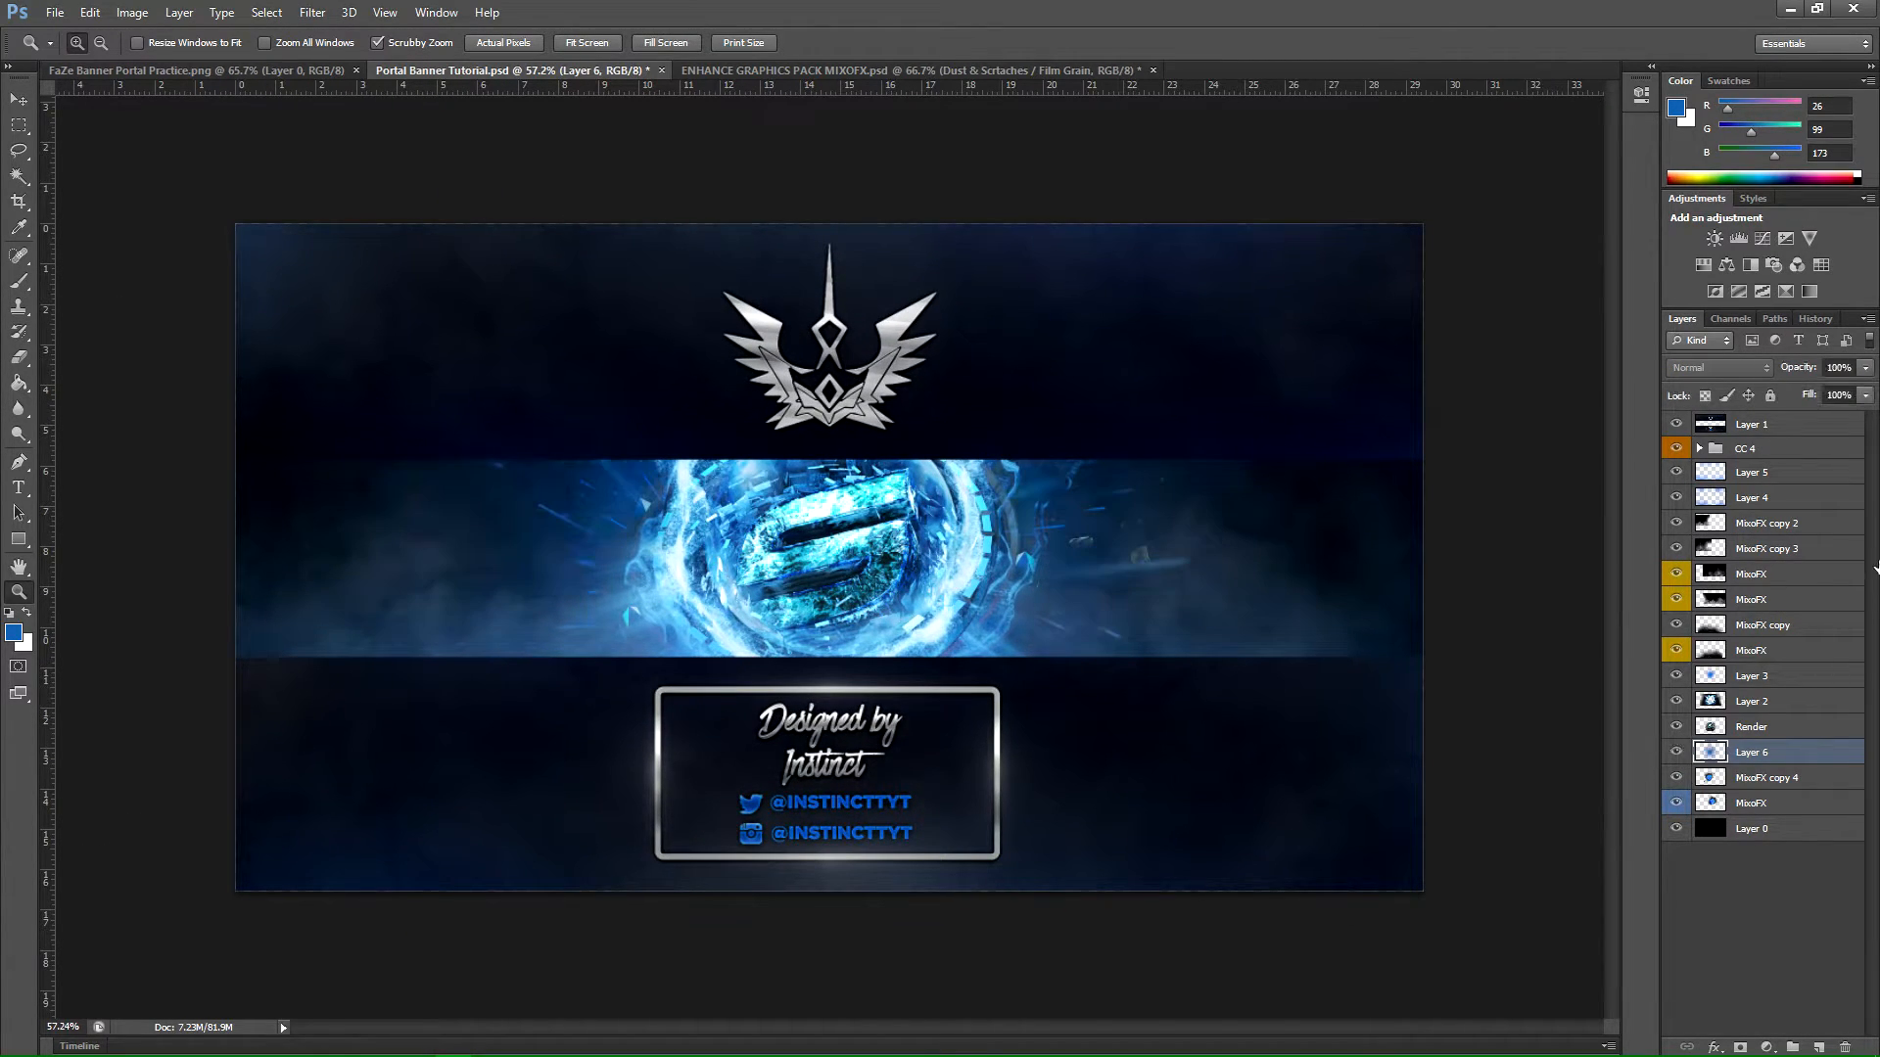
click(1866, 369)
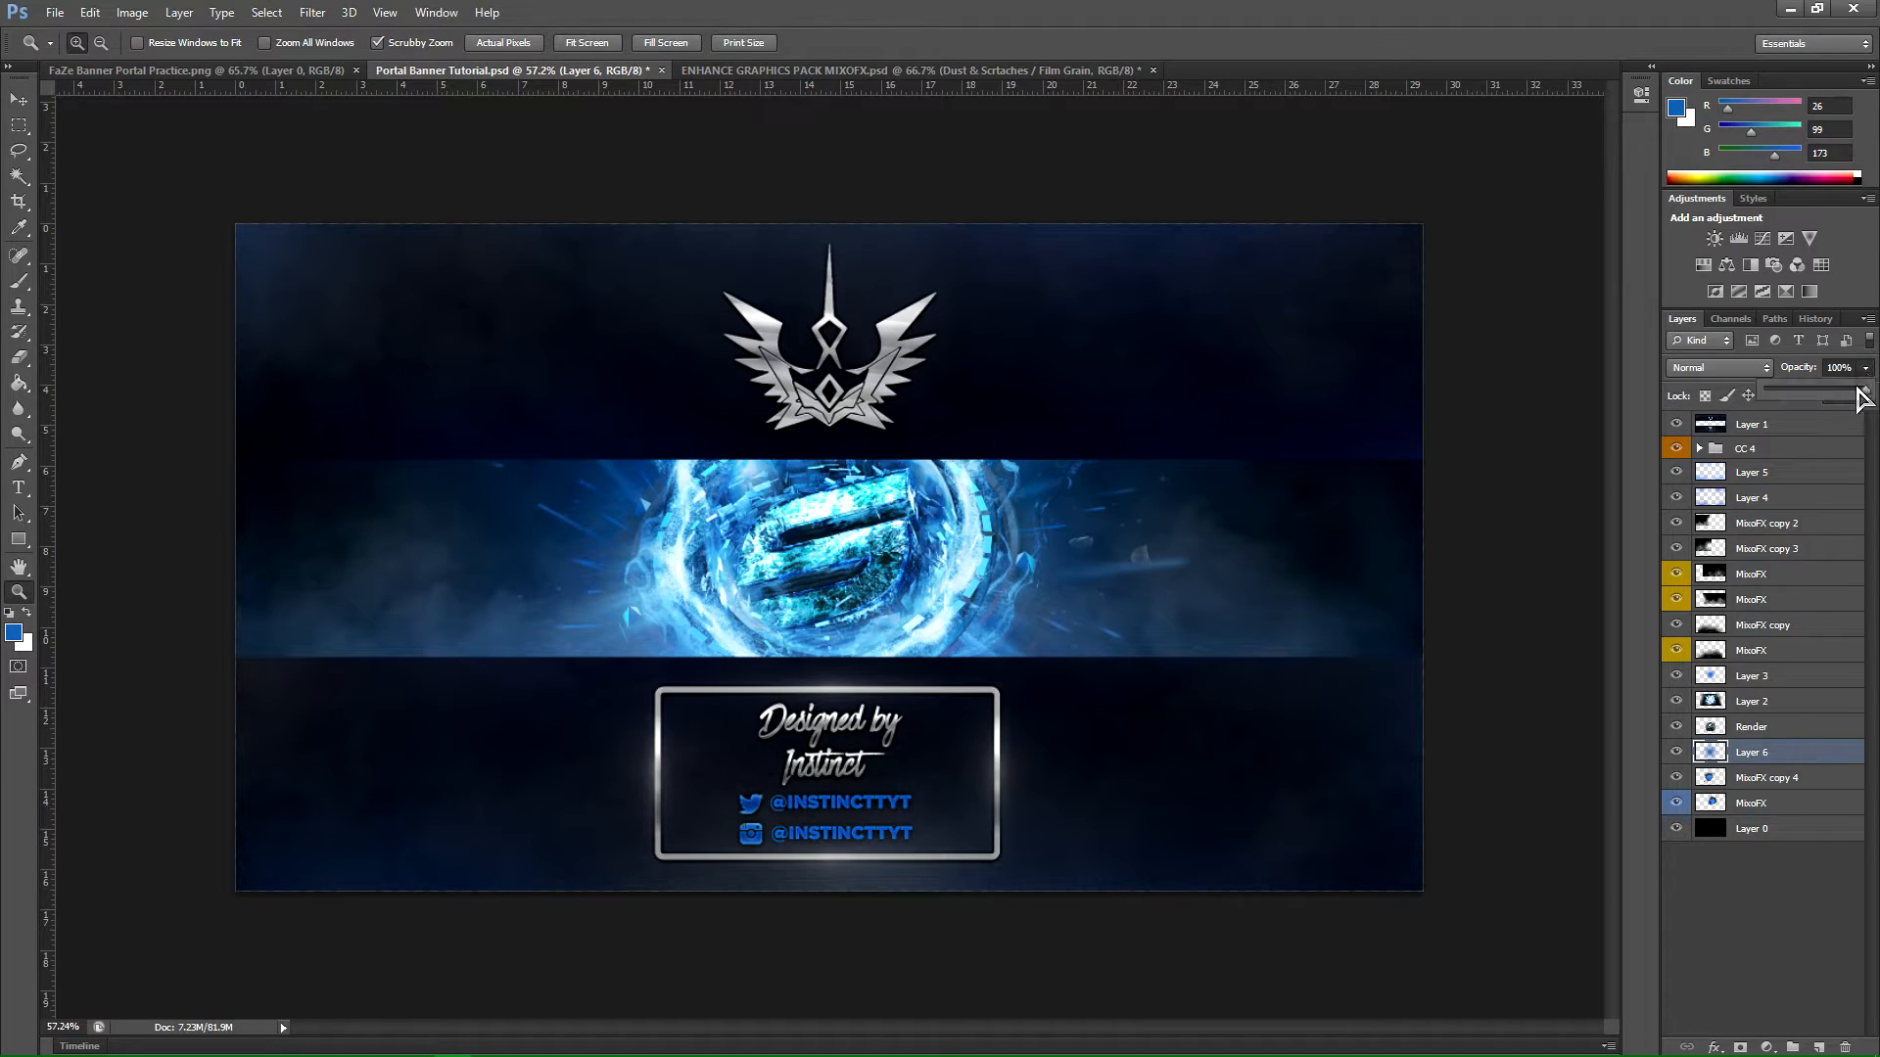
drag(1837, 391, 1834, 392)
click(1677, 754)
click(1678, 754)
click(1677, 754)
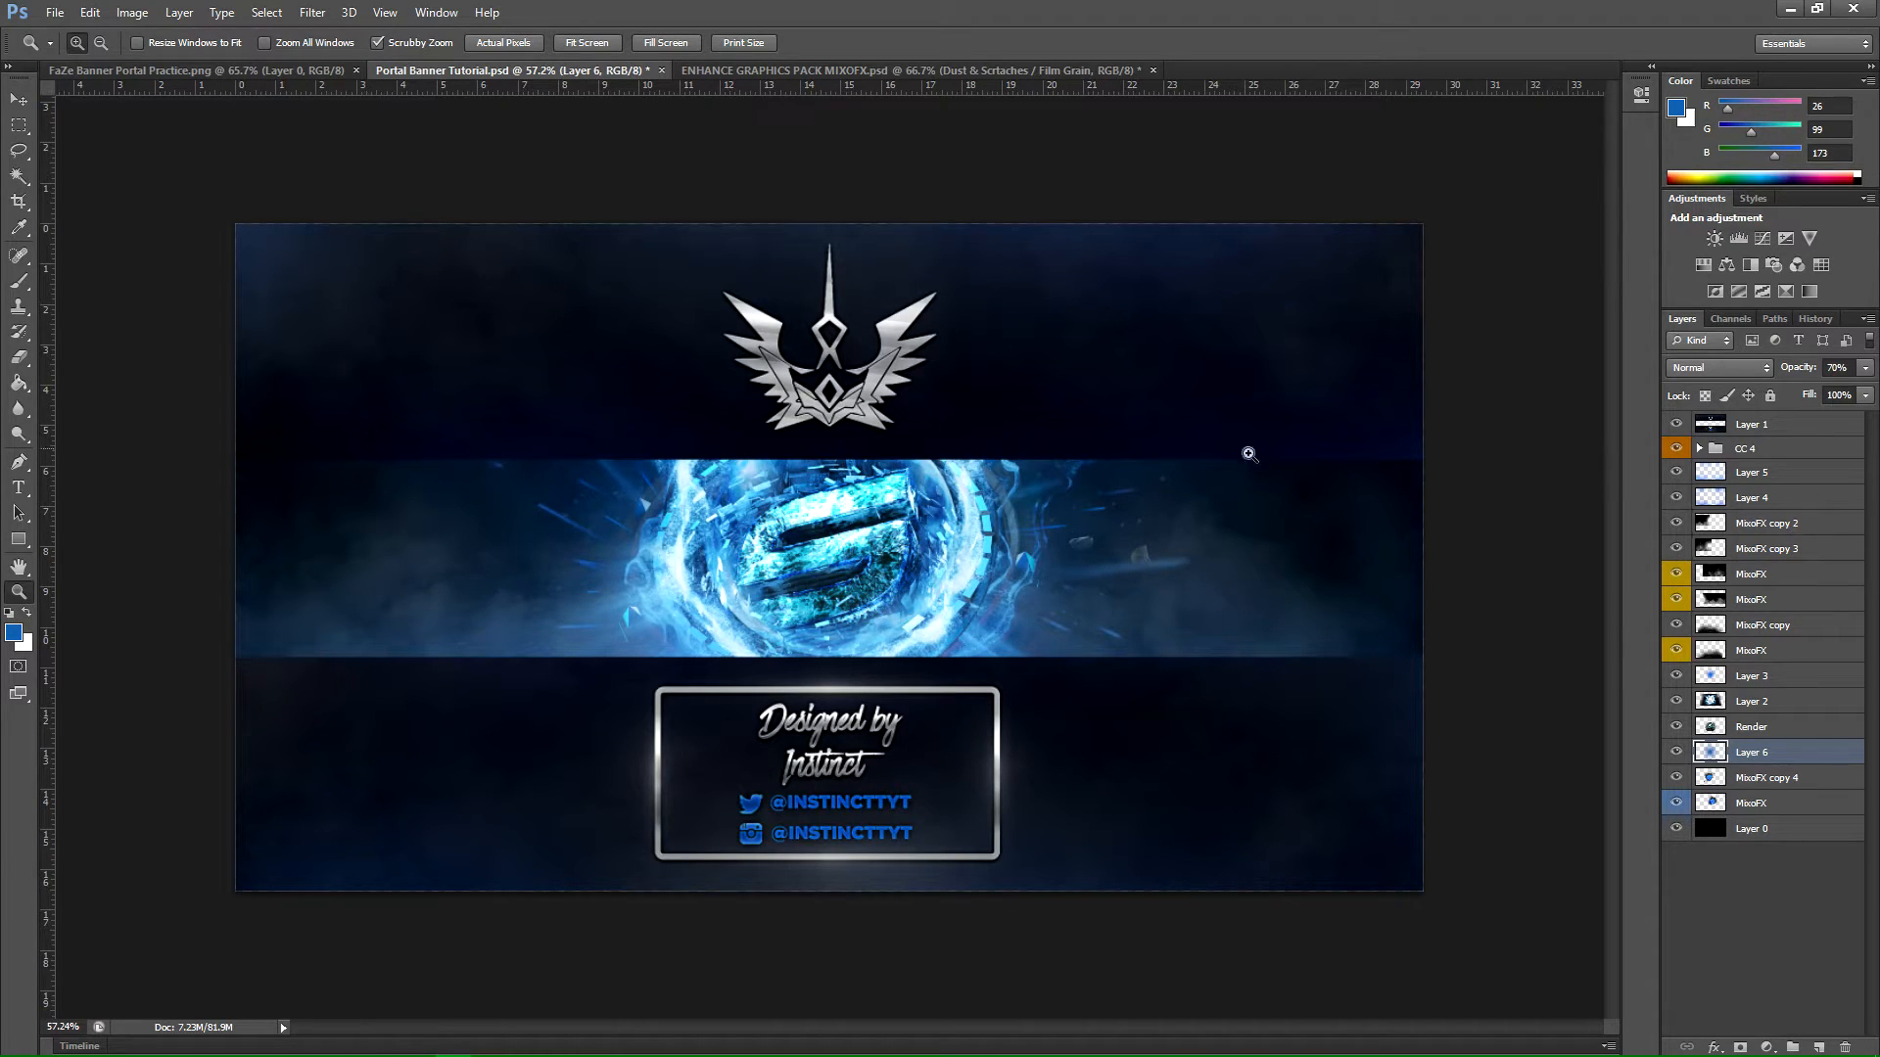
Step: Add a new layer above Layer 5 and set the foreground colour to white and the background colour to black
click(1801, 474)
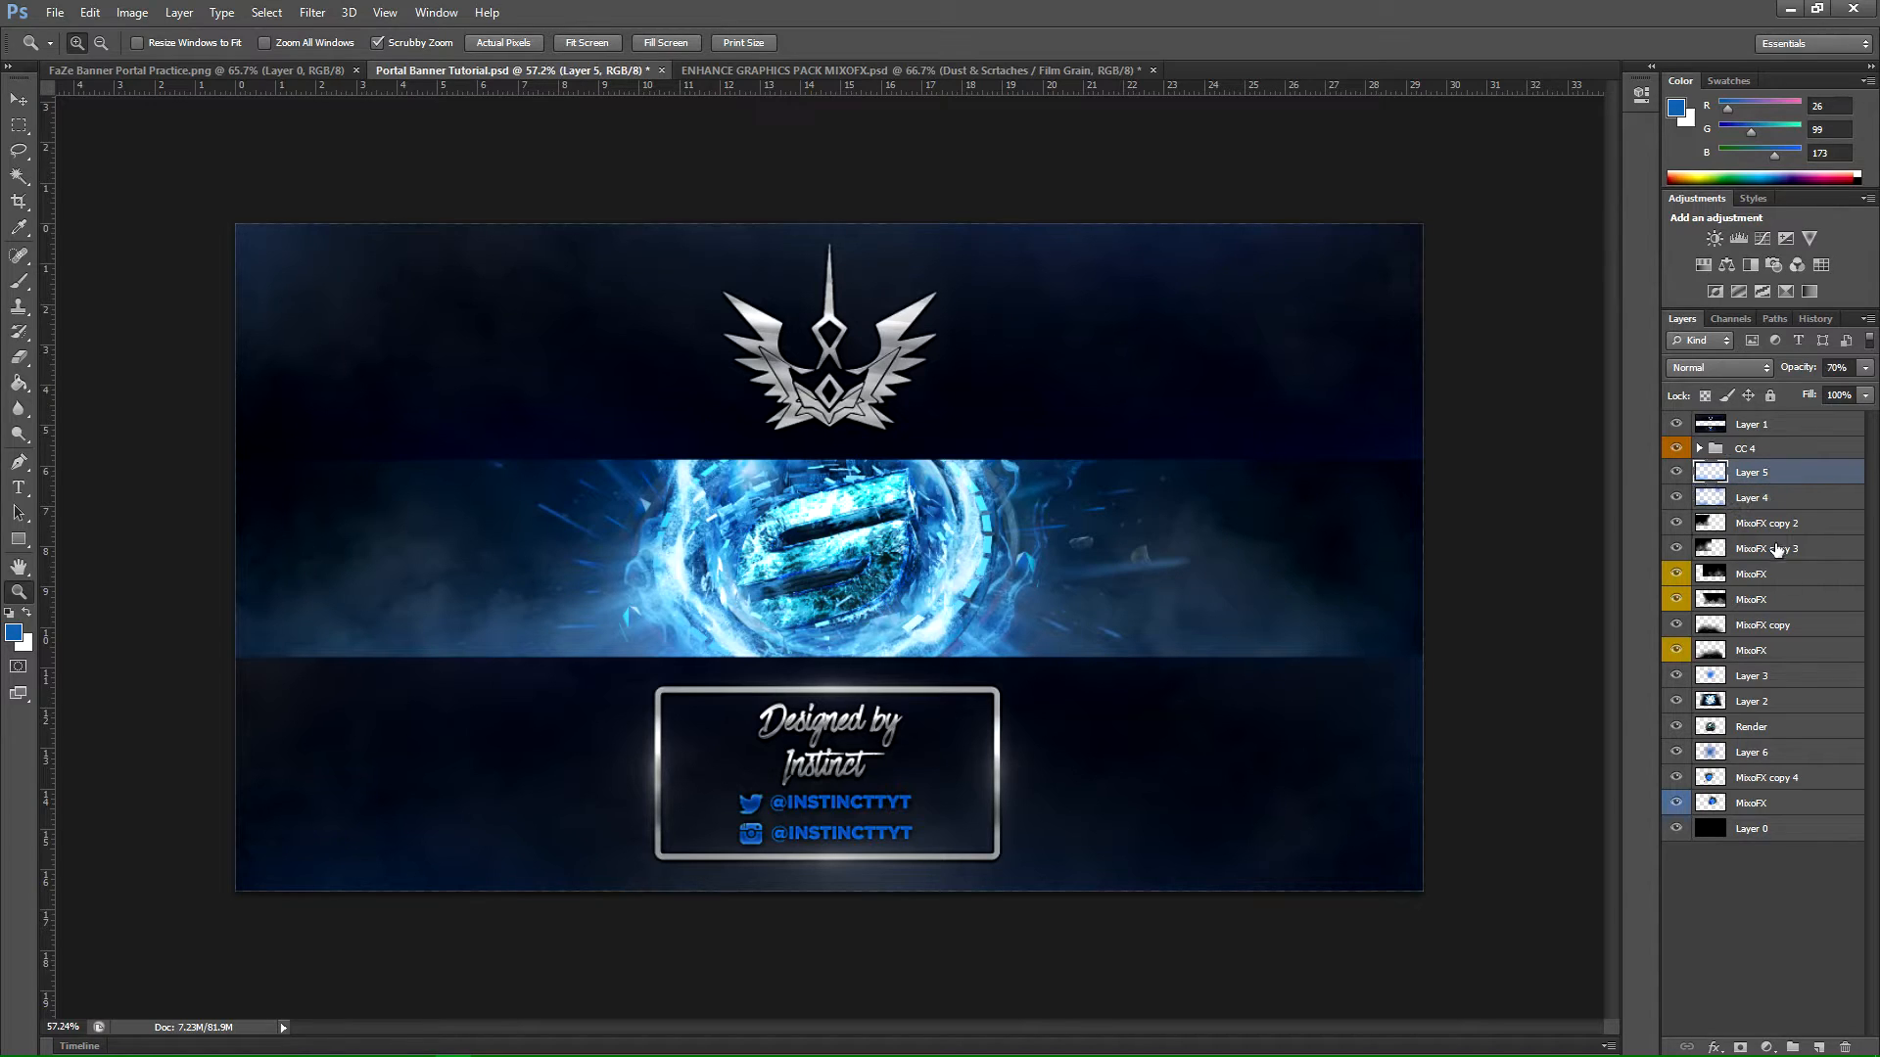
click(1816, 1046)
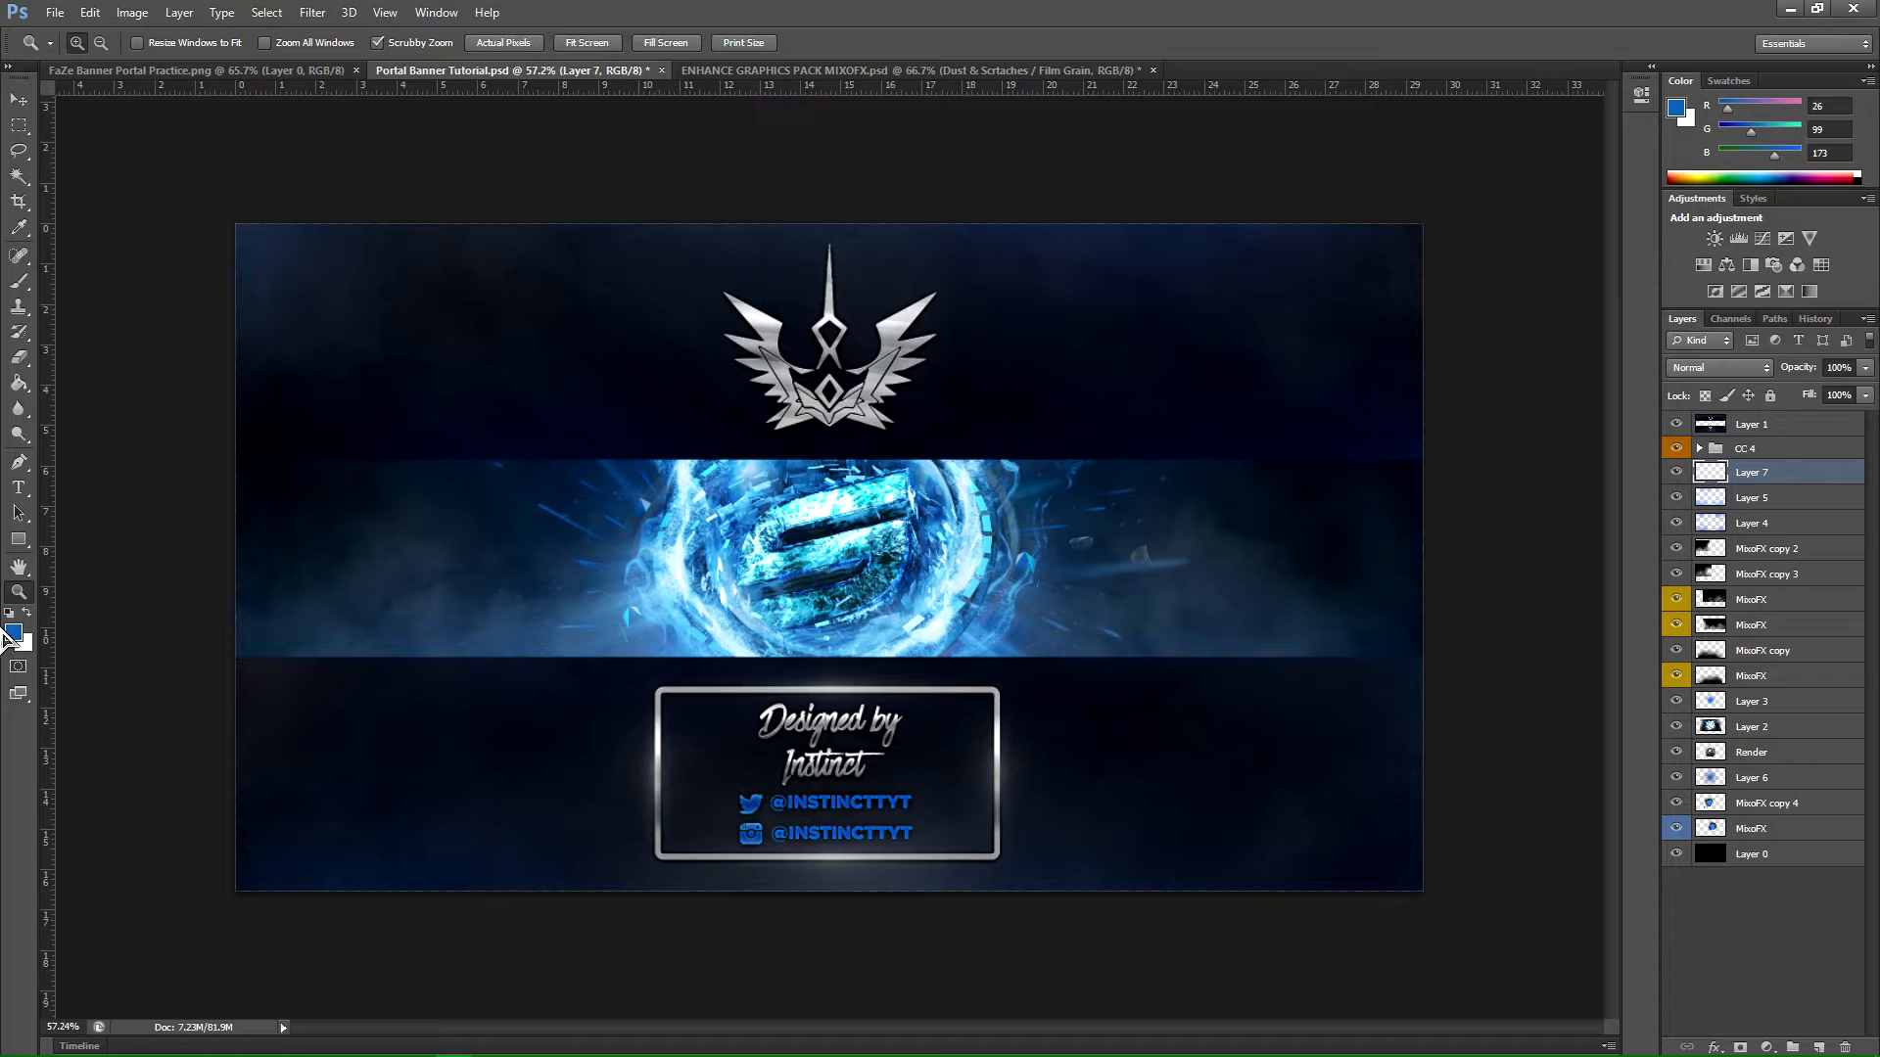
click(27, 613)
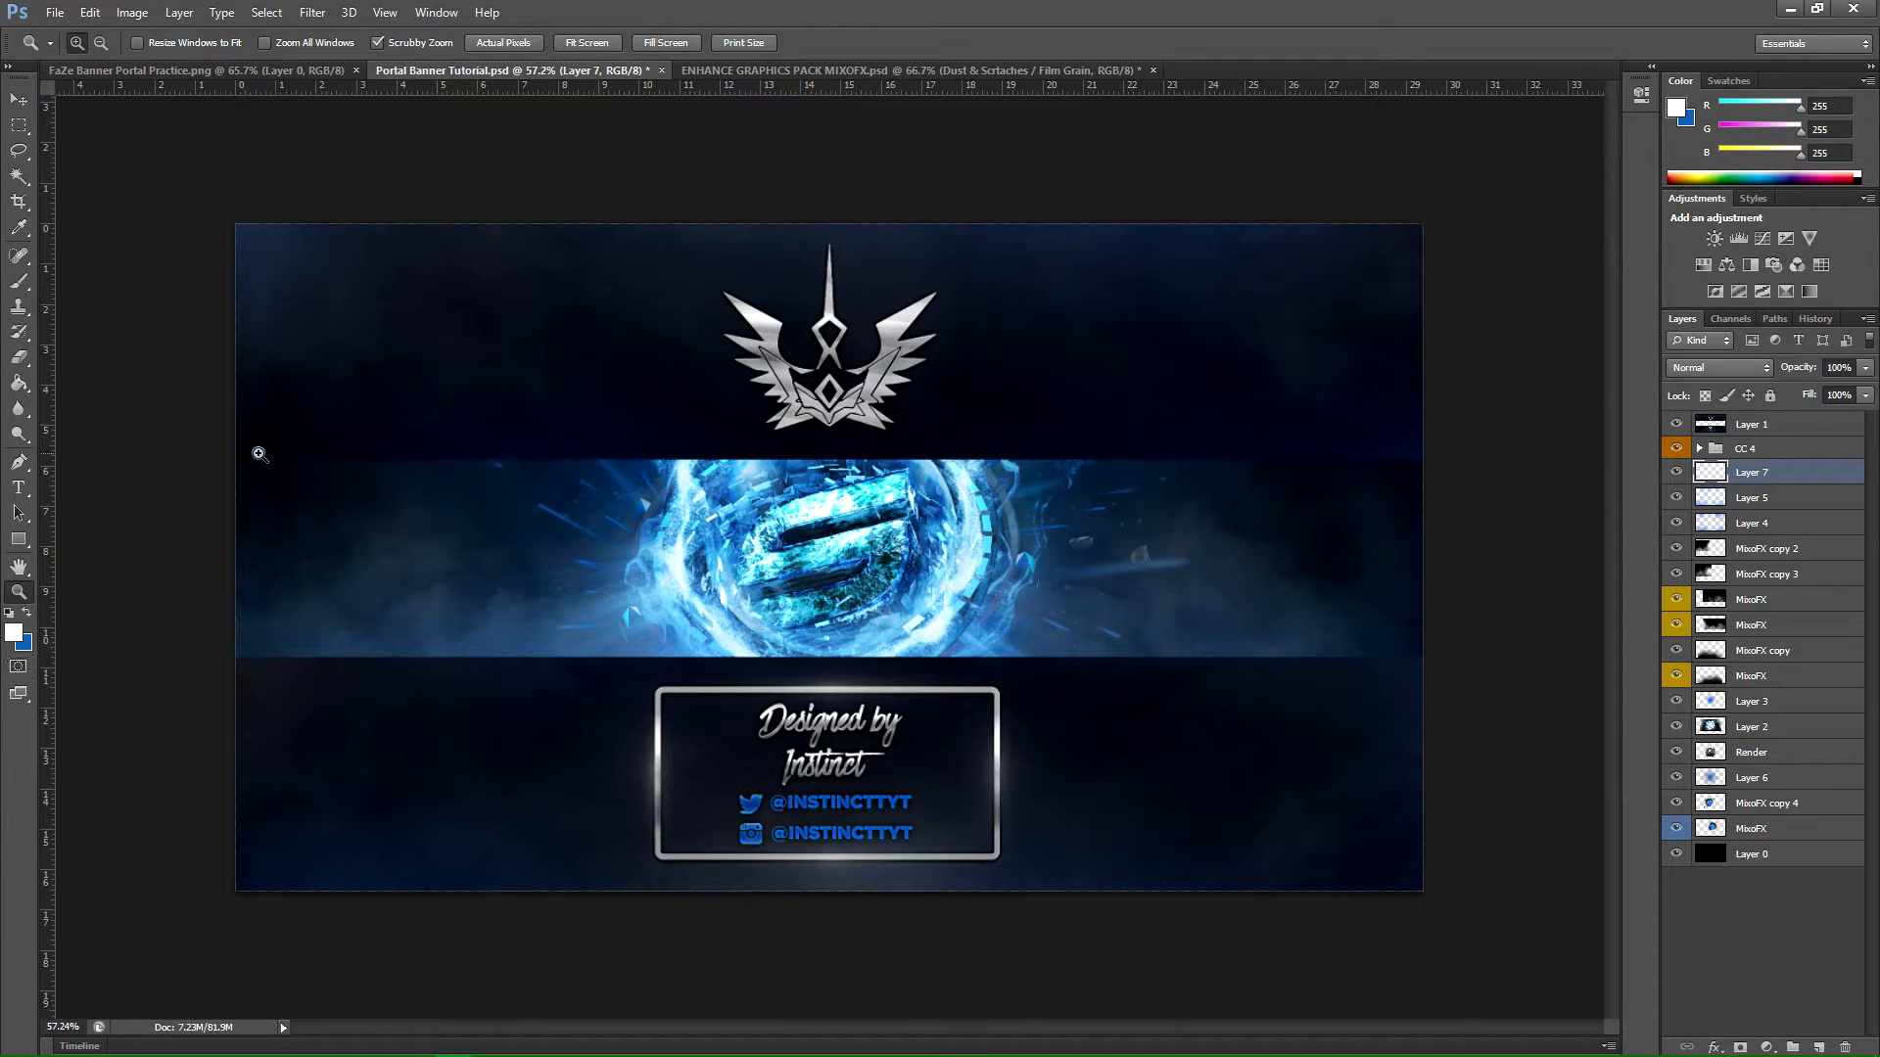
click(26, 611)
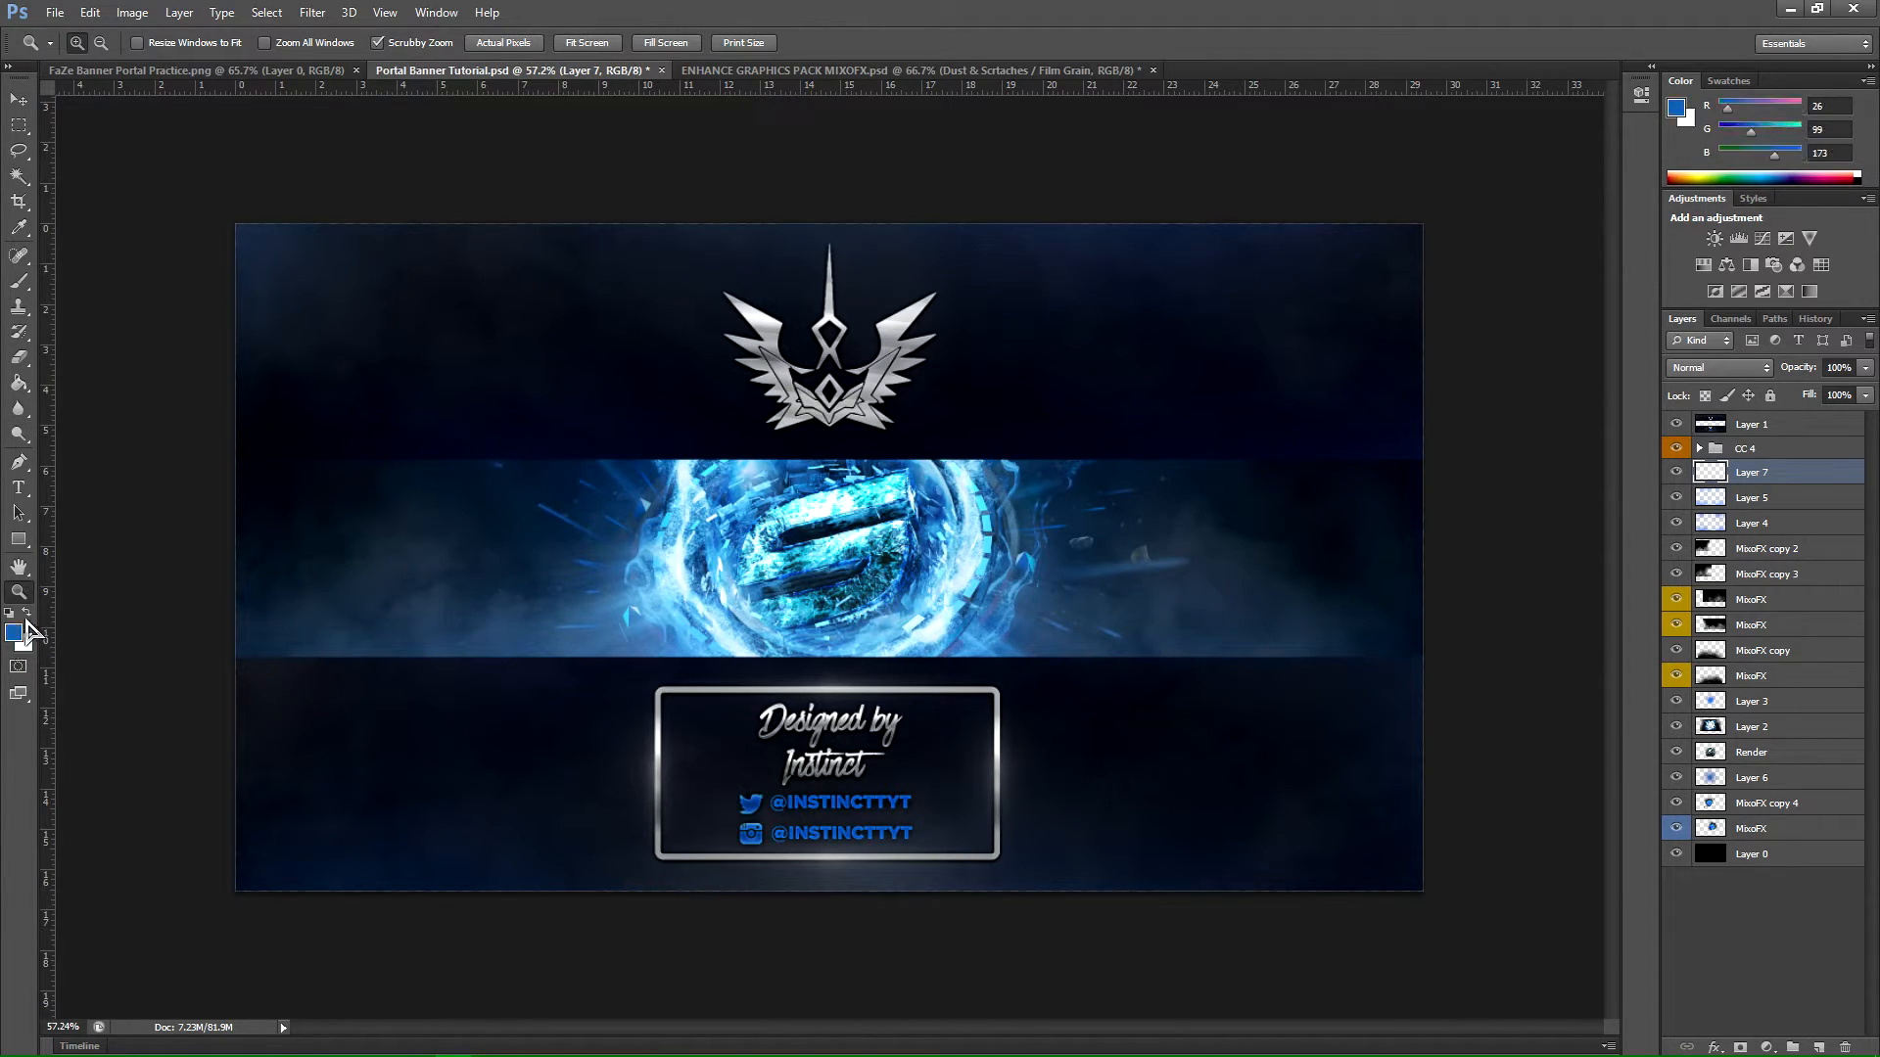
click(15, 633)
drag(1329, 447, 894, 238)
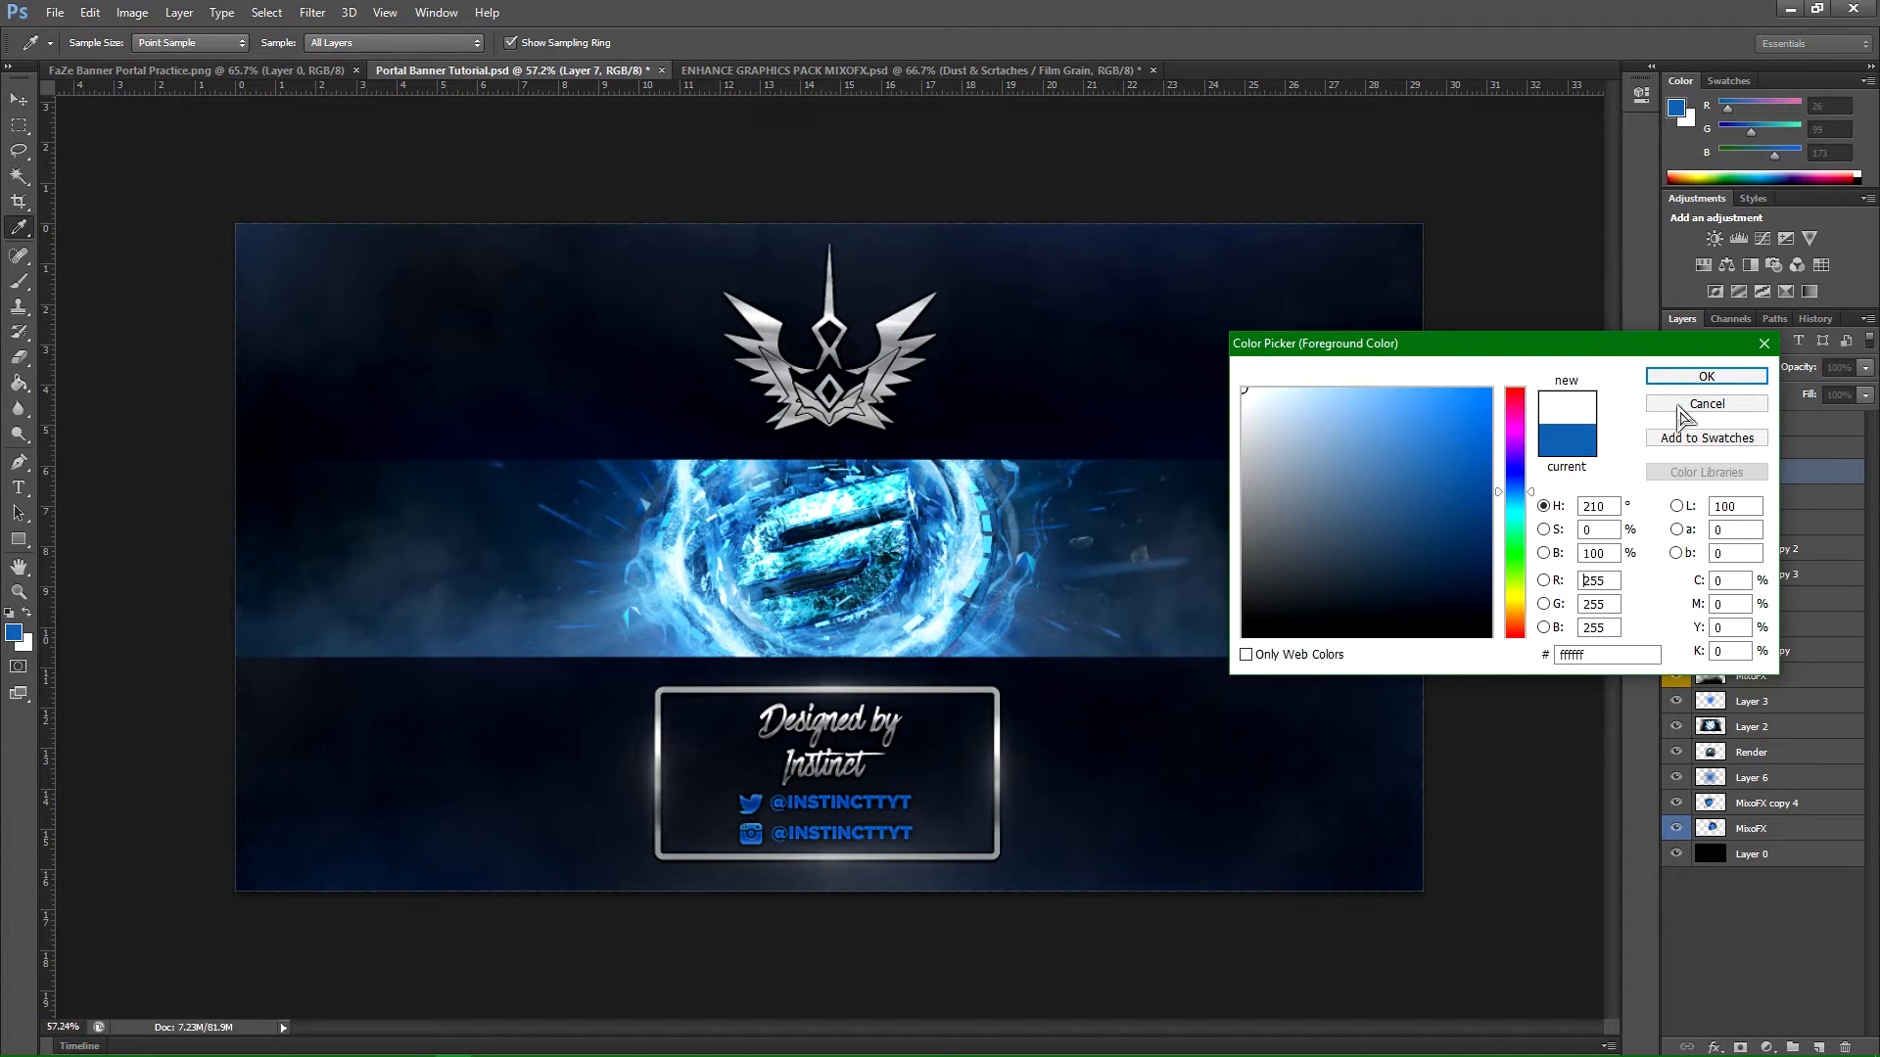
click(1706, 376)
click(19, 591)
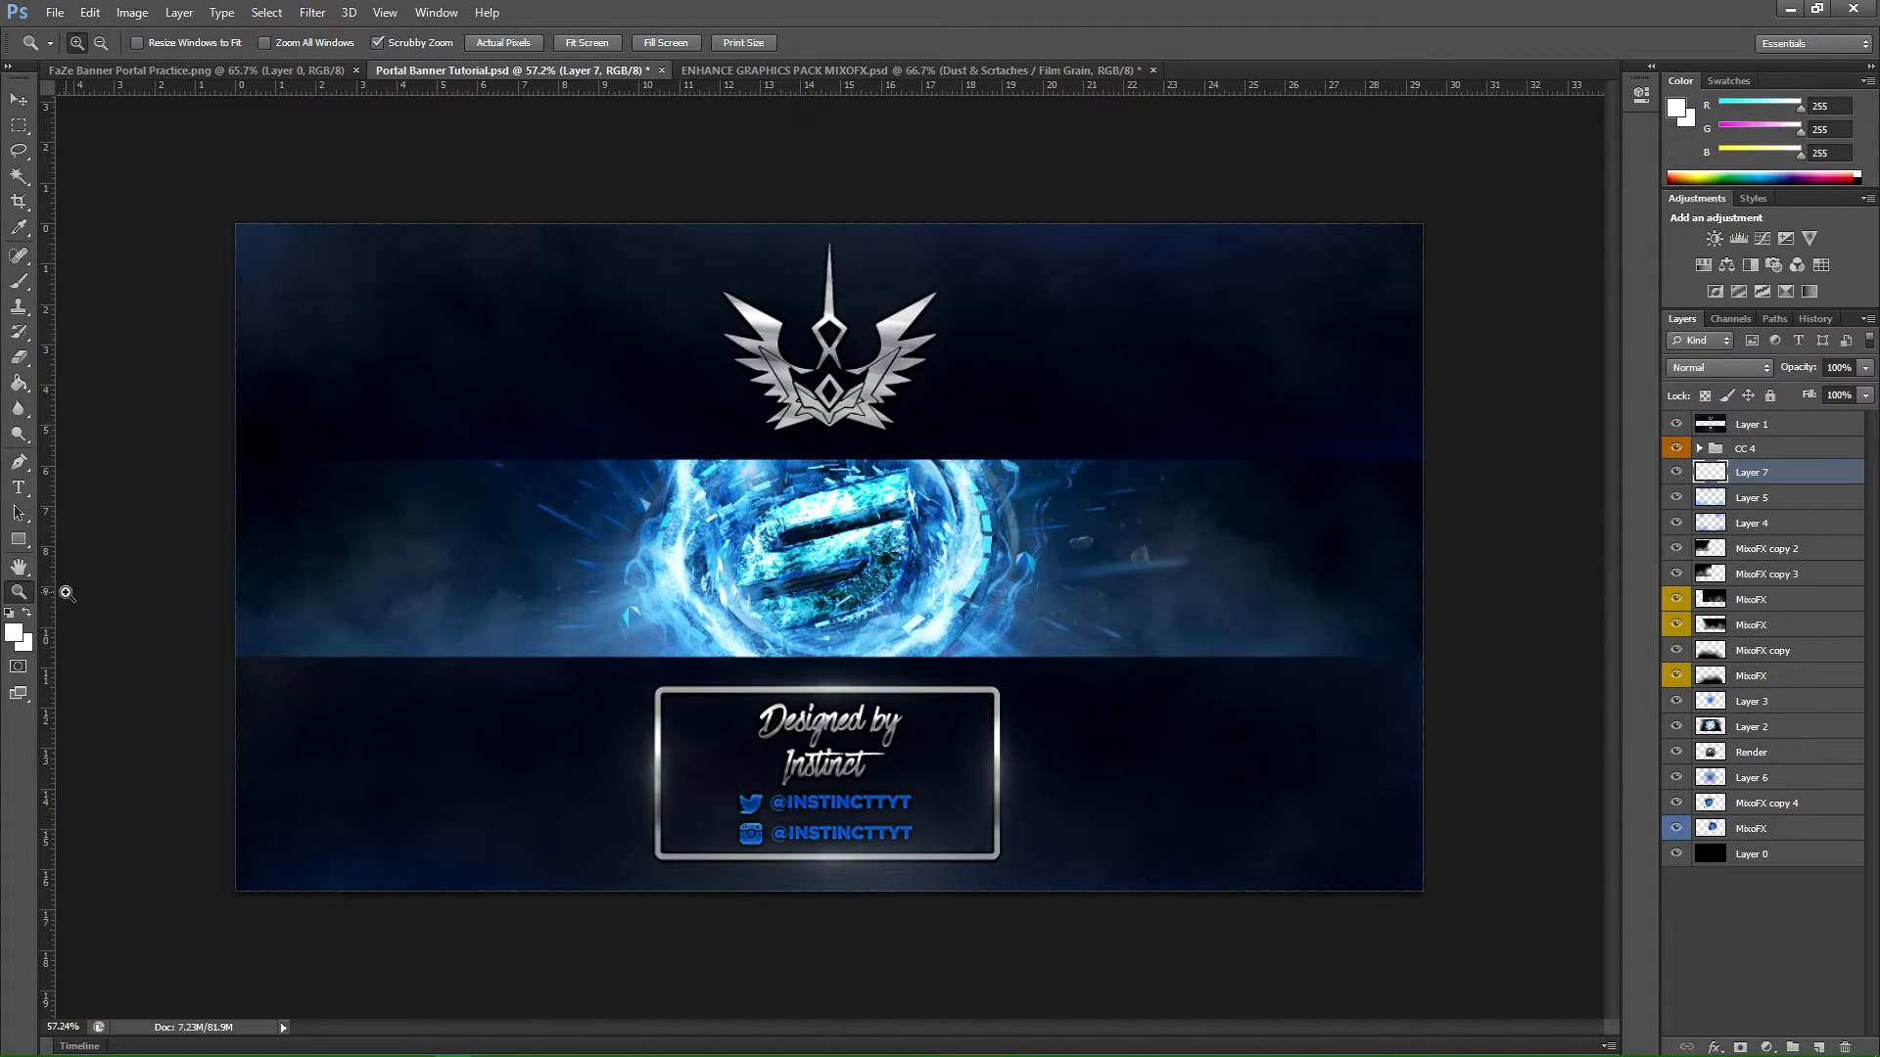
click(14, 632)
drag(1322, 555, 1224, 658)
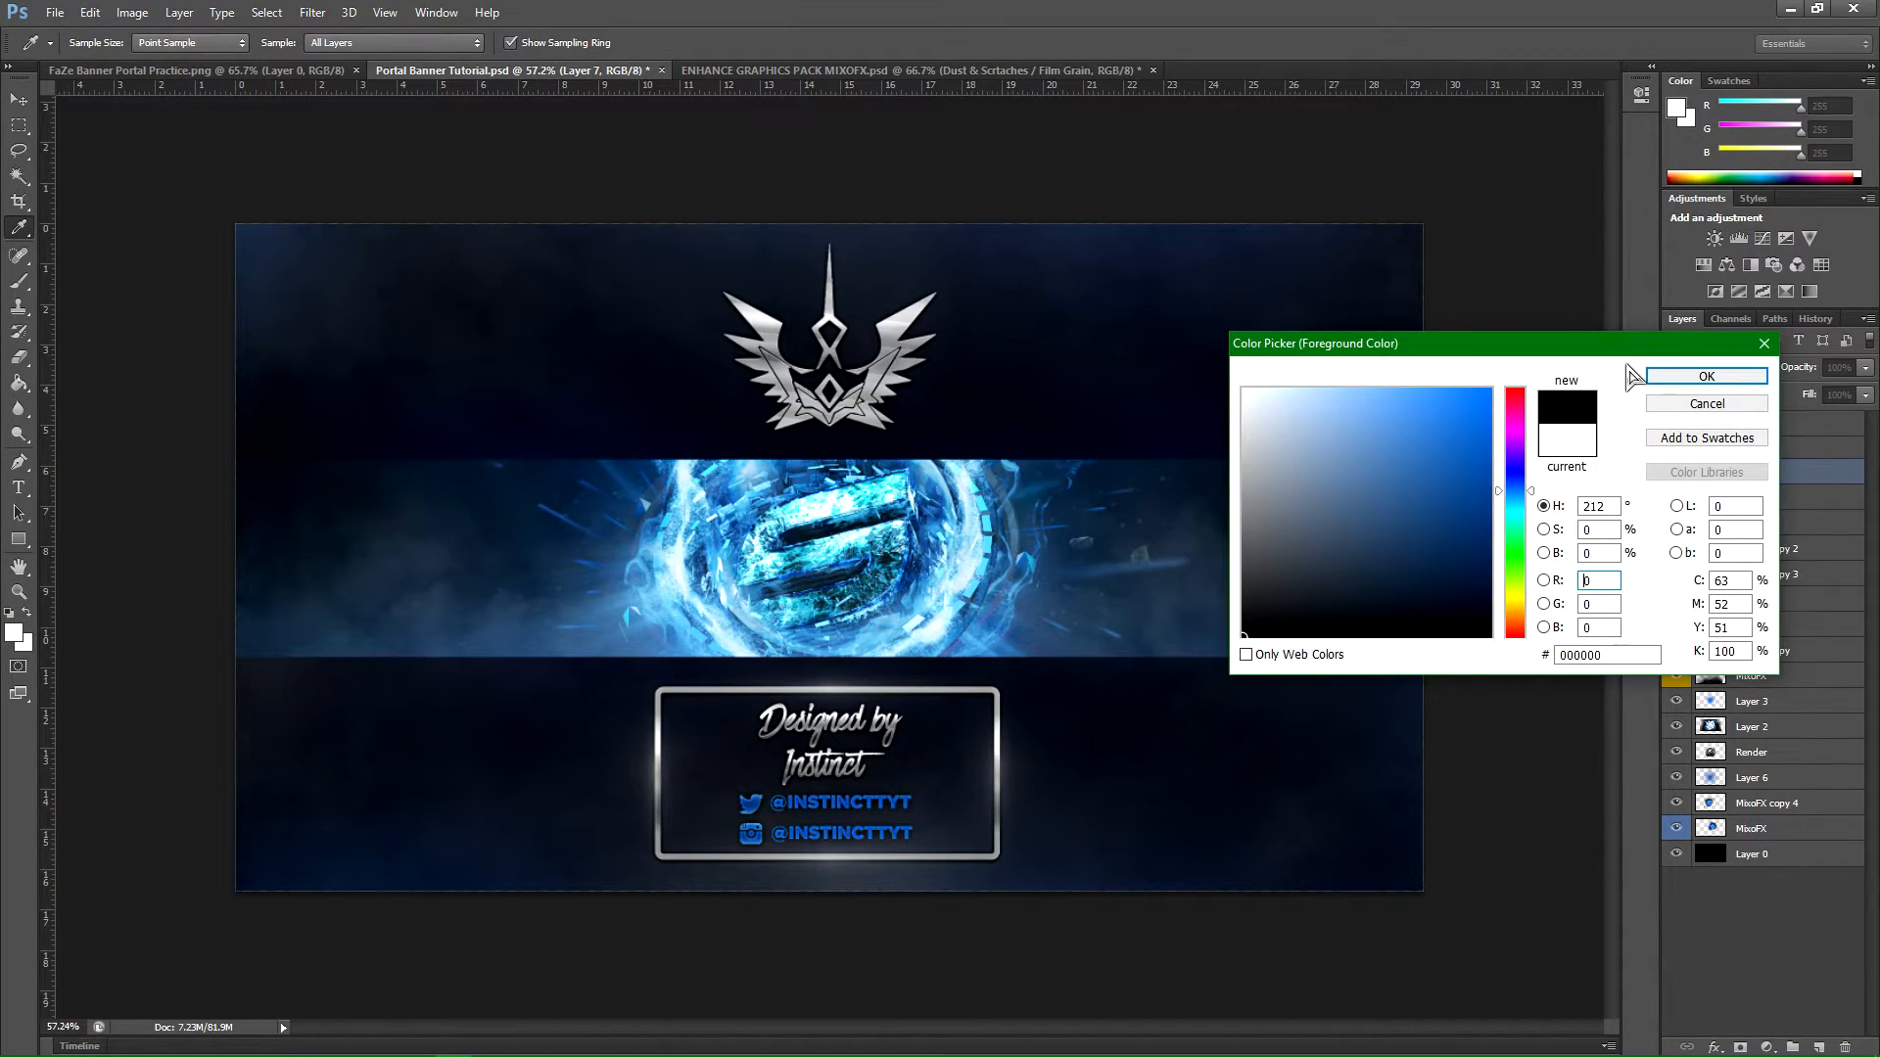
click(1705, 378)
click(26, 613)
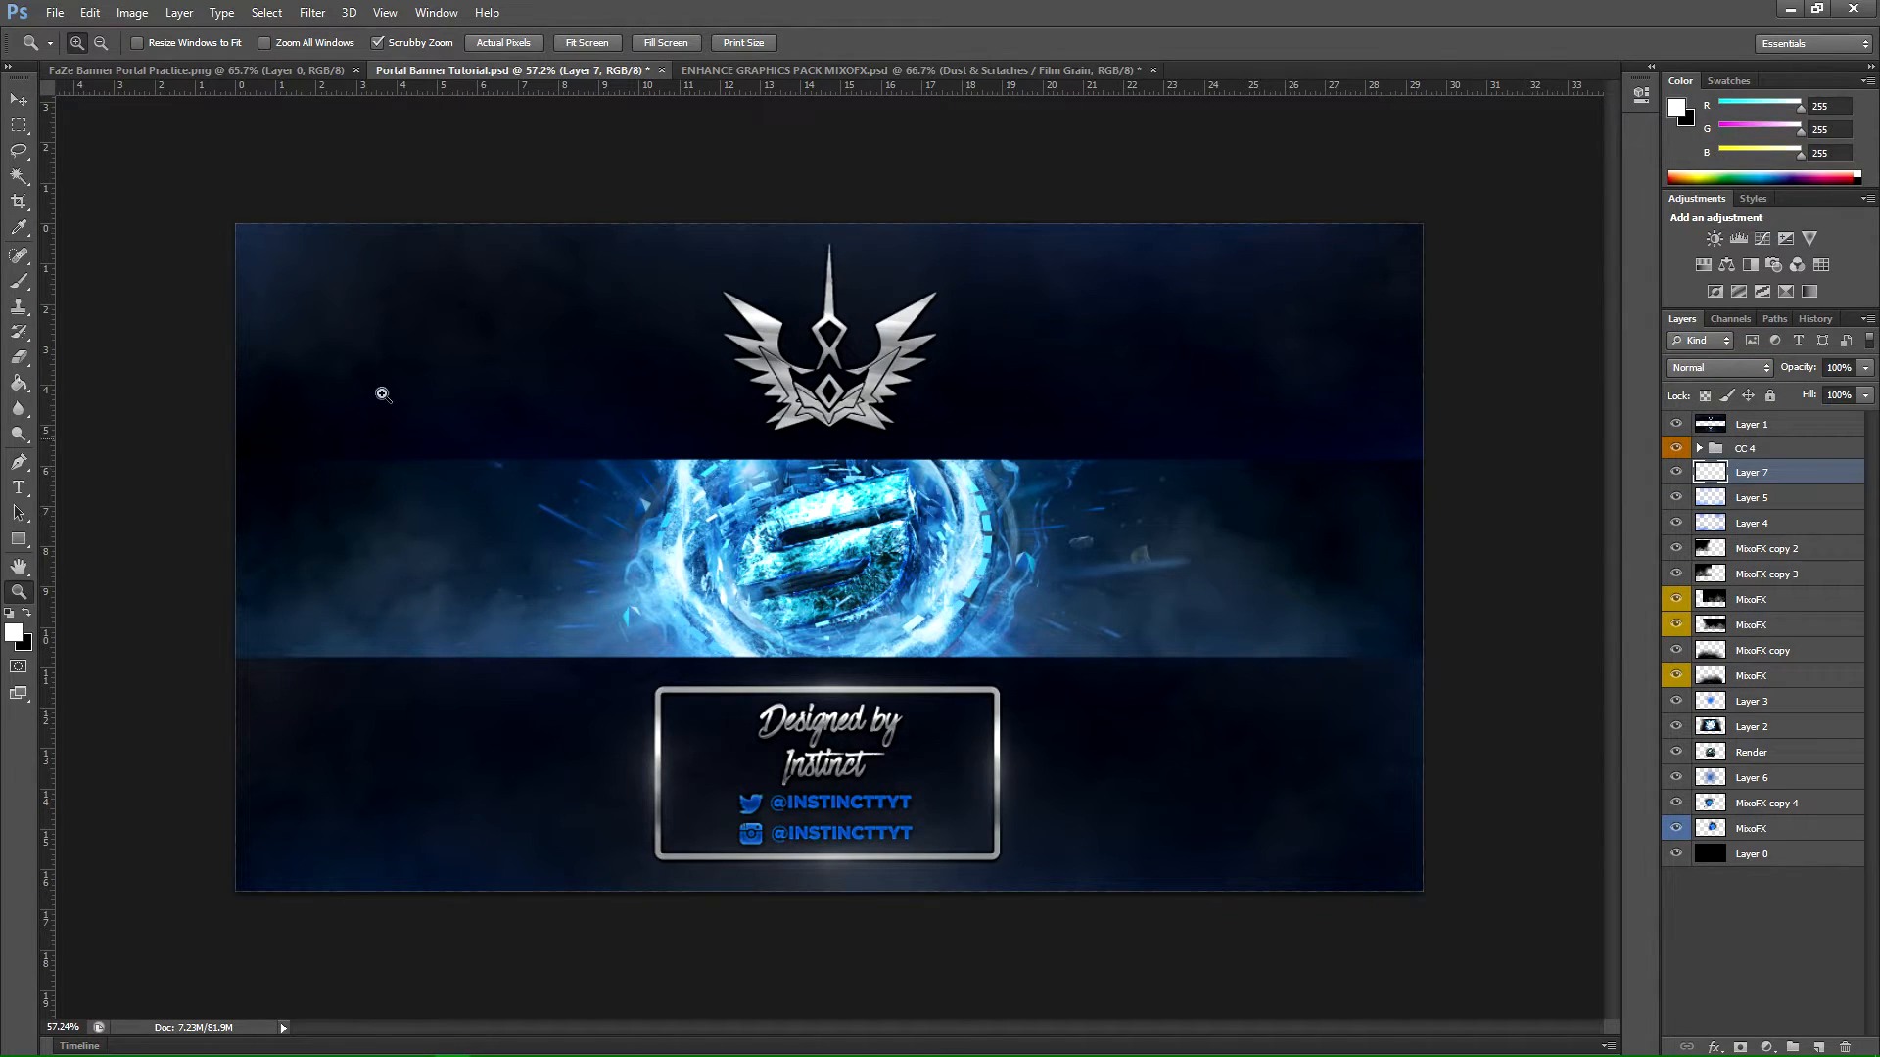
Step: Paint a soft white highlight over the upper centre of the banner on Layer 7 with a 1500 px Brush
click(18, 281)
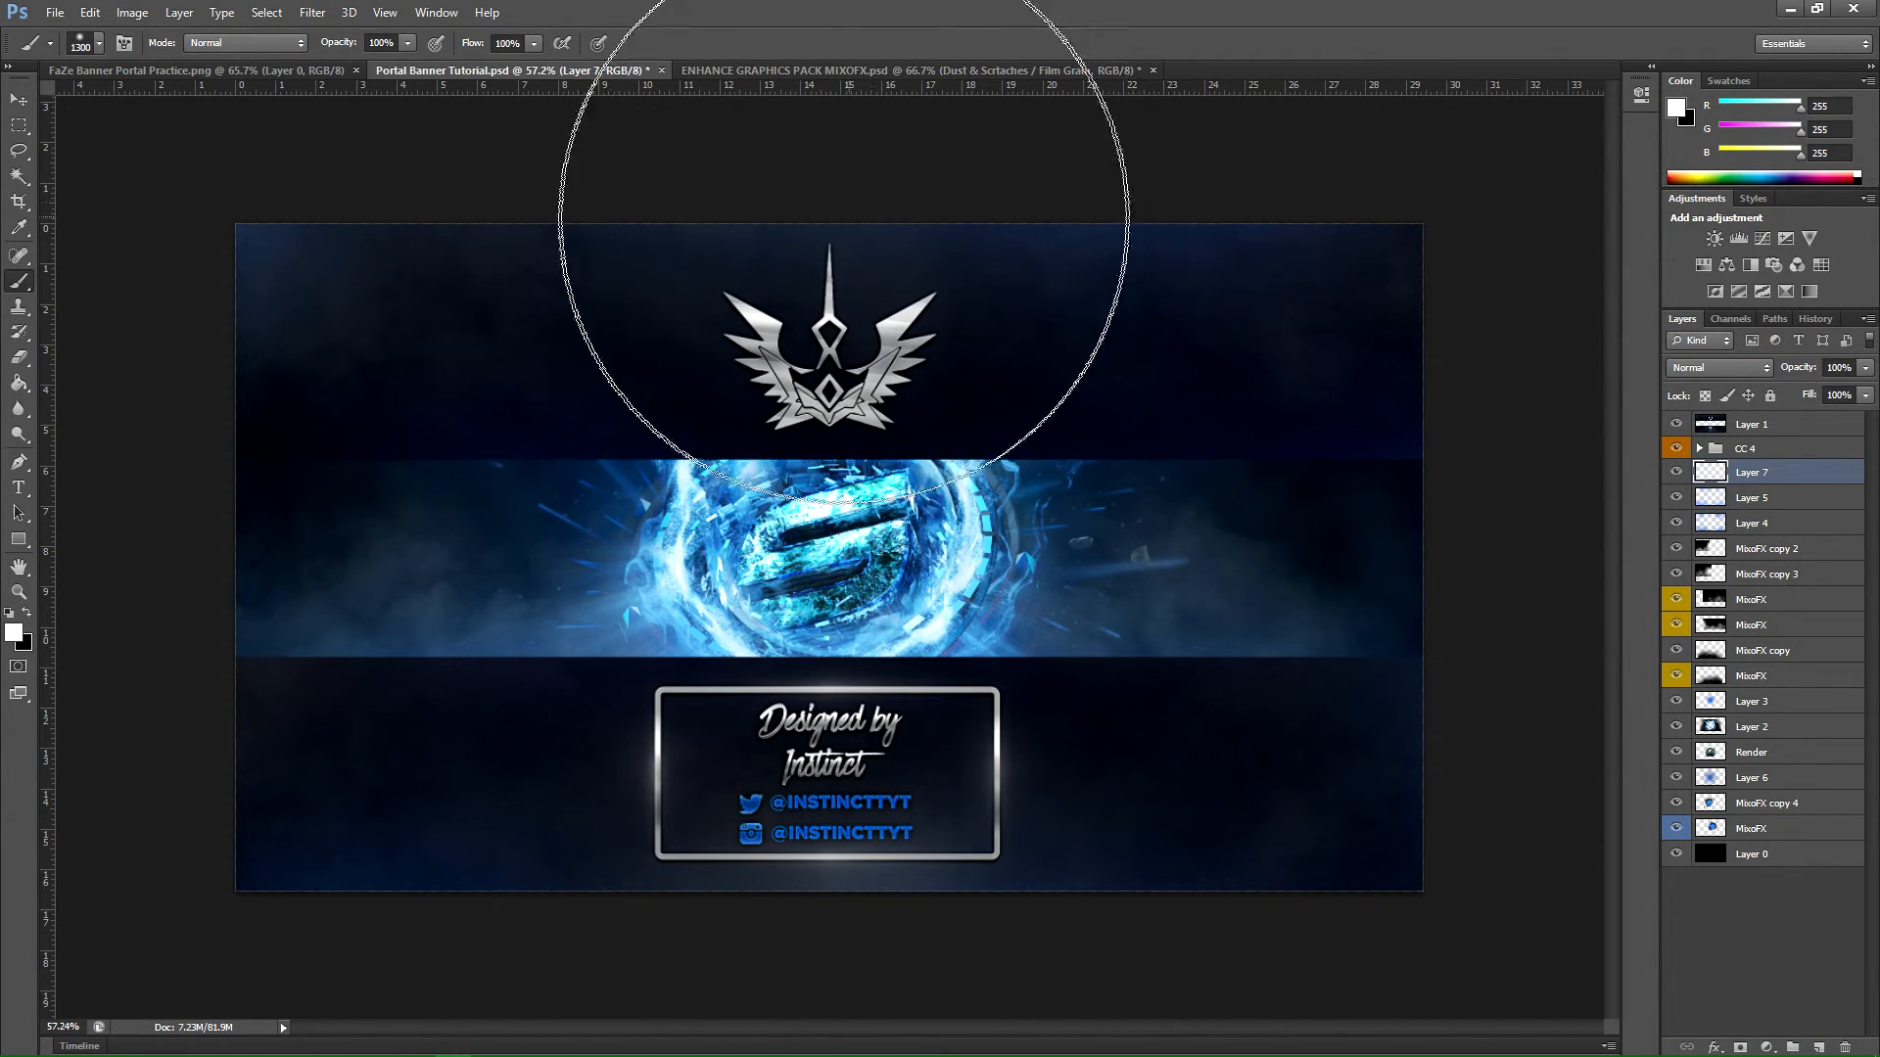
click(16, 595)
drag(800, 624, 745, 632)
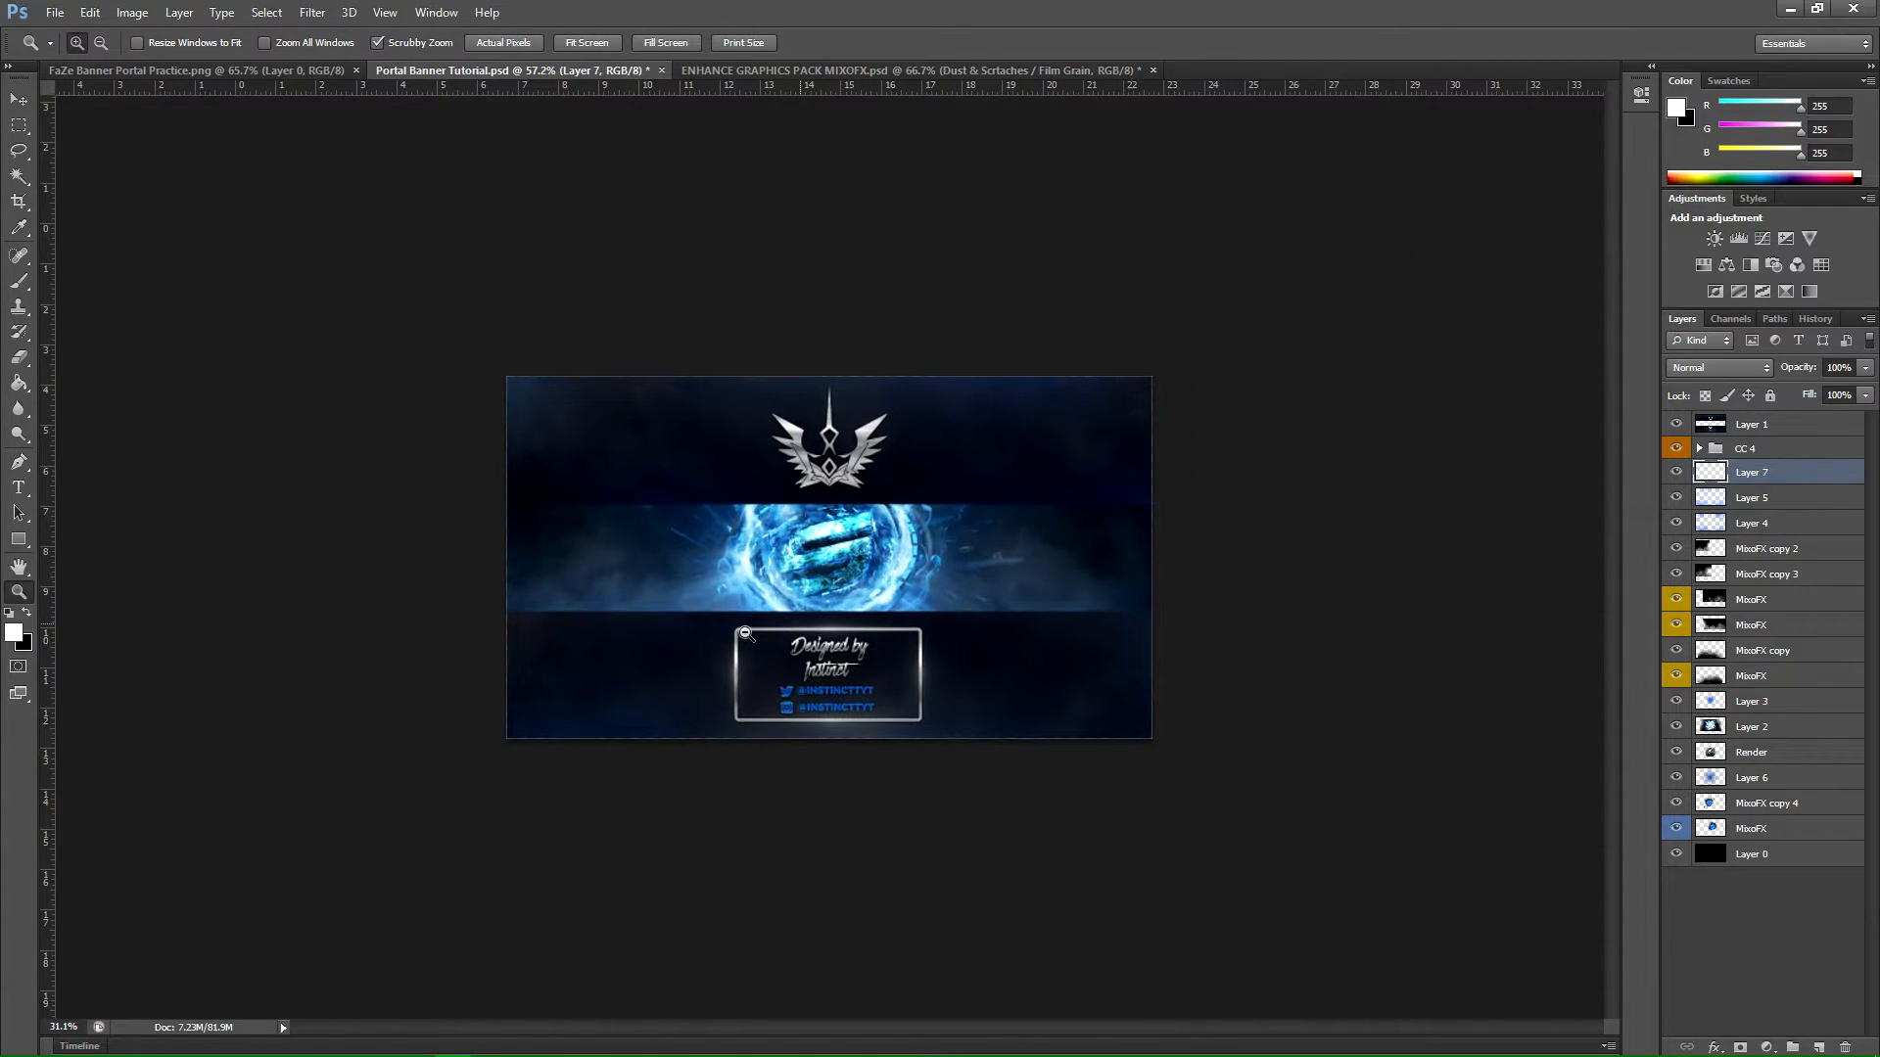
click(18, 281)
key(bracketright)
key(bracketright)
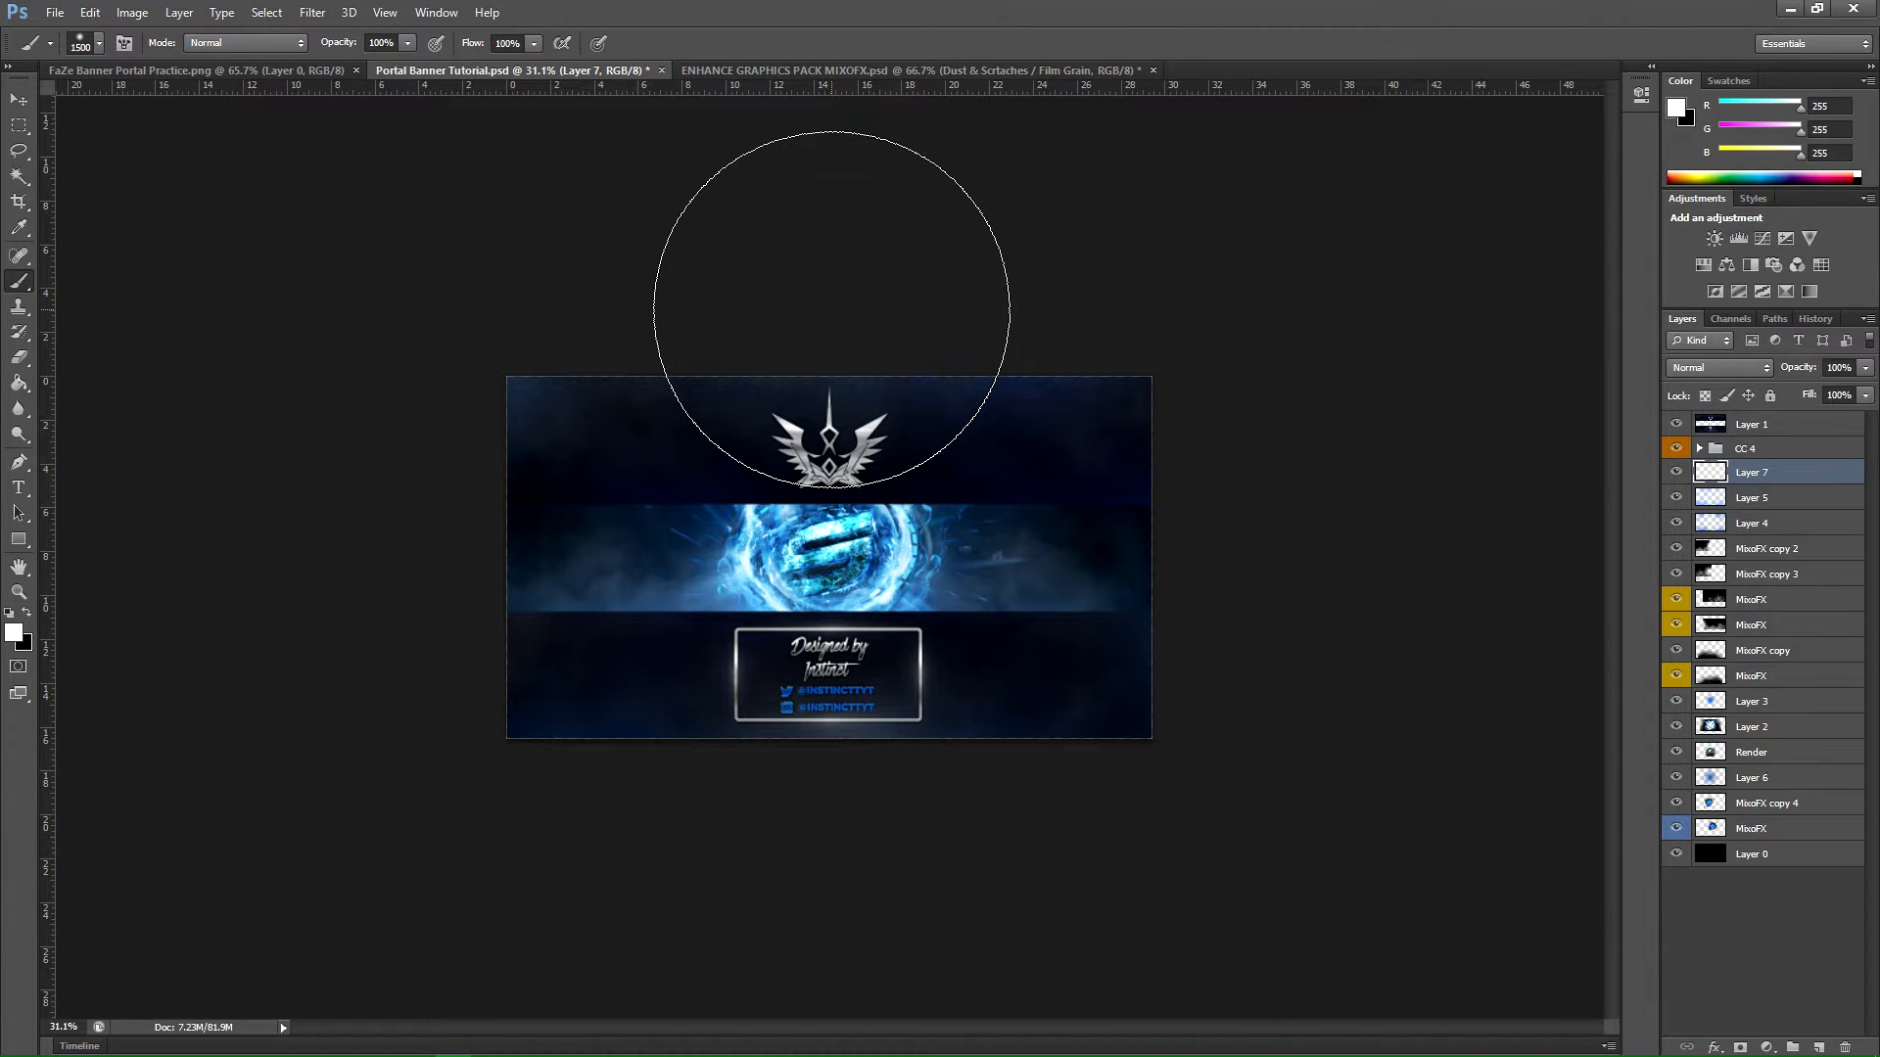
click(18, 593)
drag(850, 570, 910, 567)
key(ctrl+0)
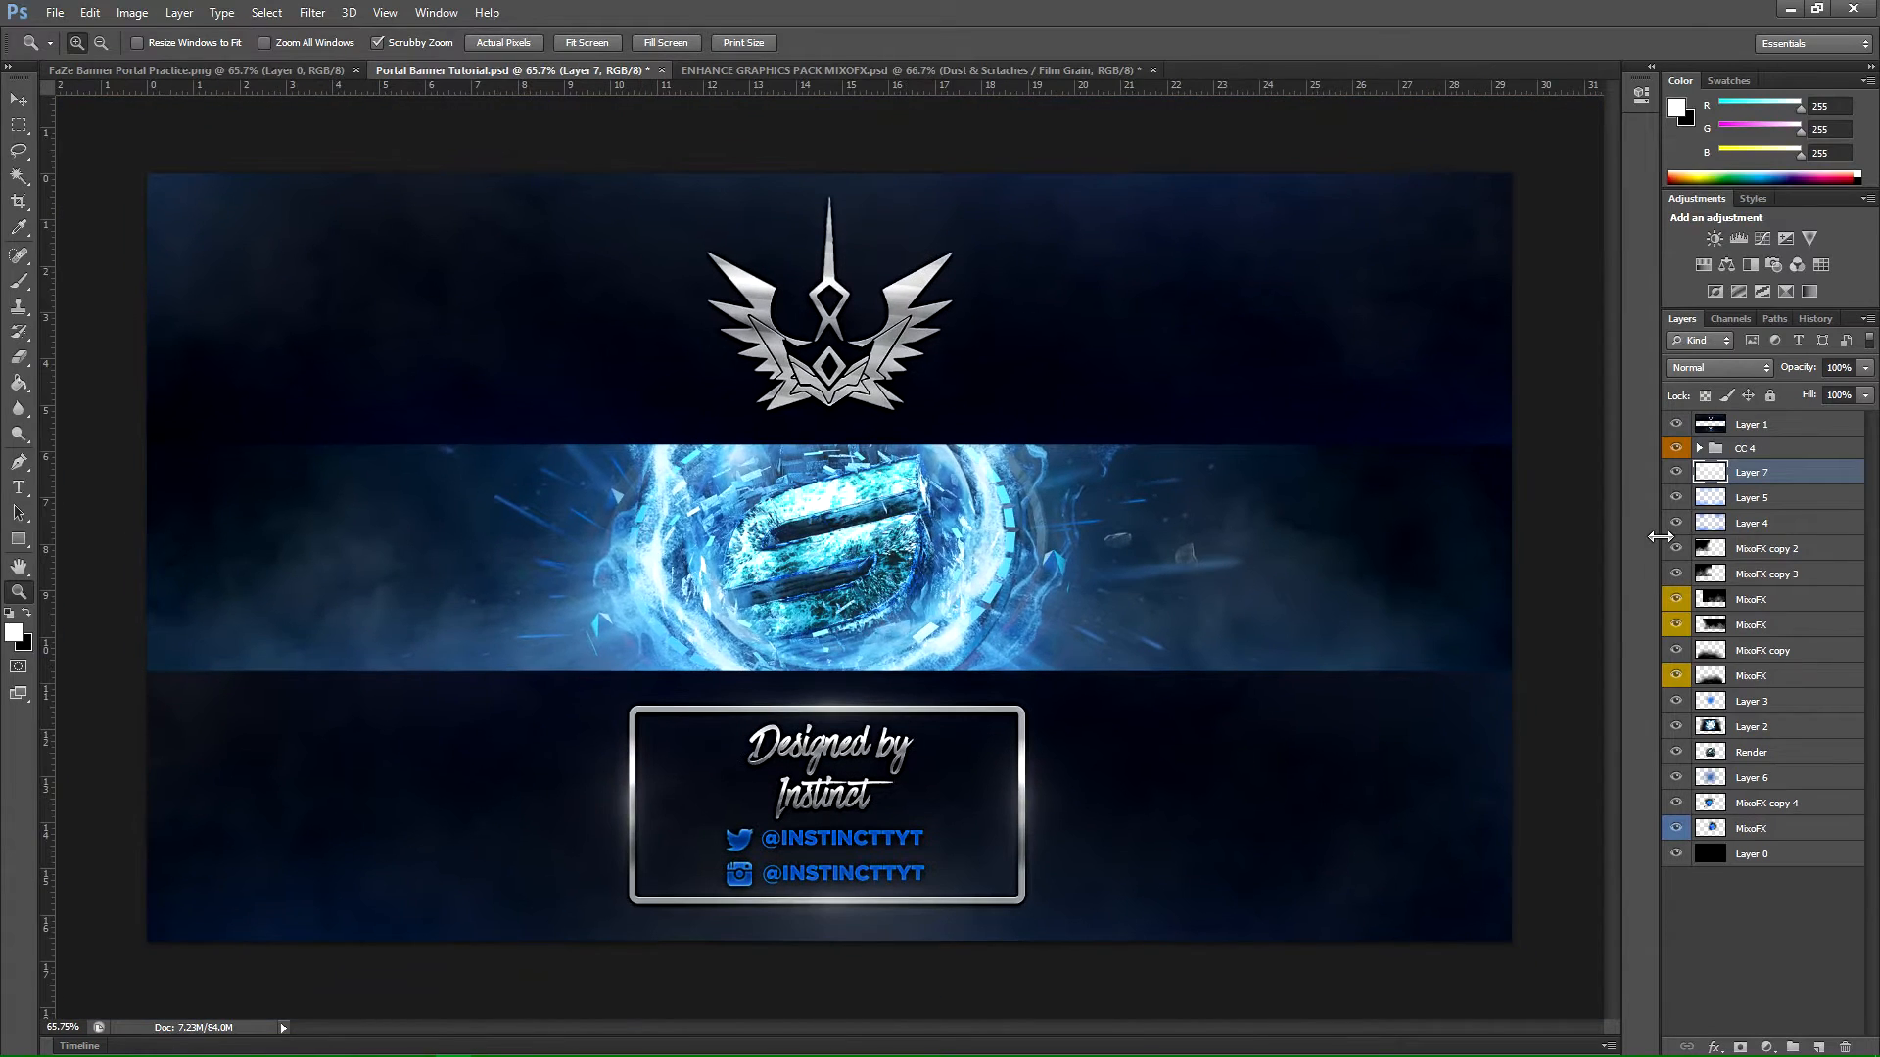
Step: Check the white highlight by toggling Layer 7's visibility, and set the layer's opacity to 80%
click(1677, 473)
click(1676, 473)
click(1866, 369)
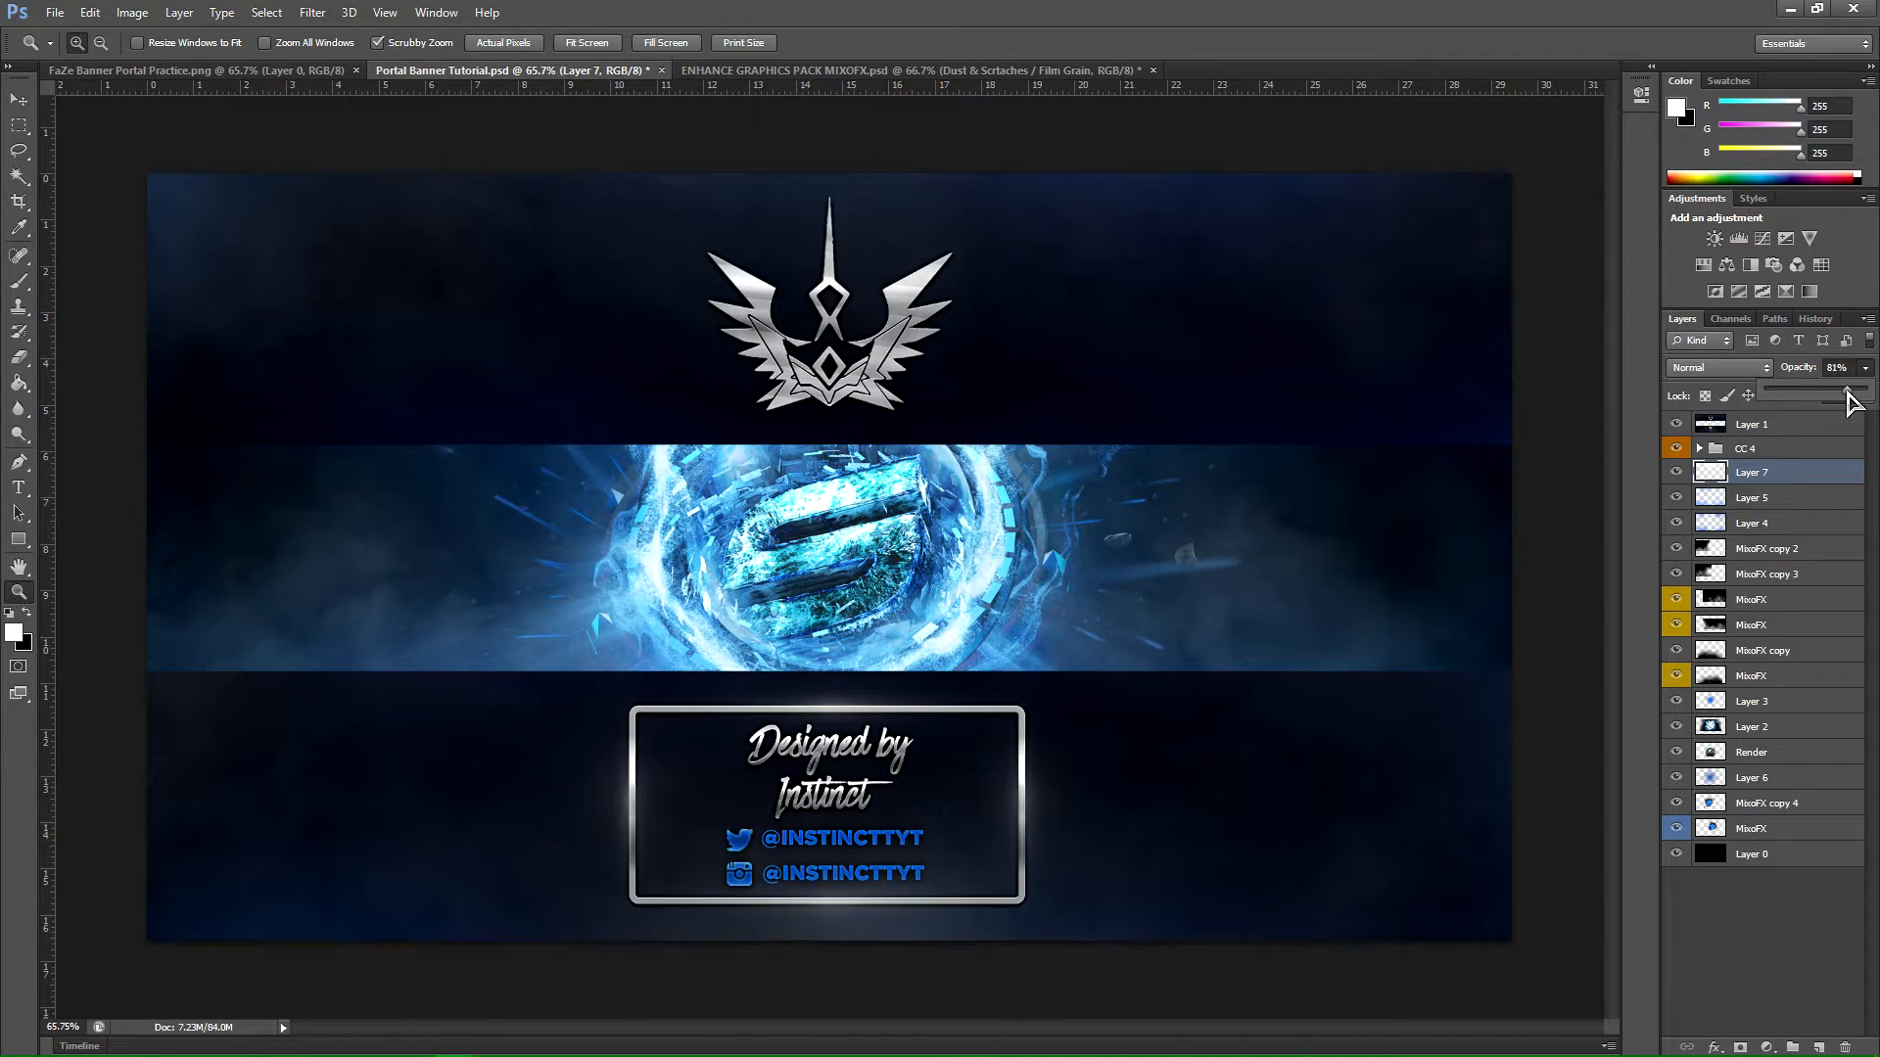
click(1676, 473)
click(1675, 472)
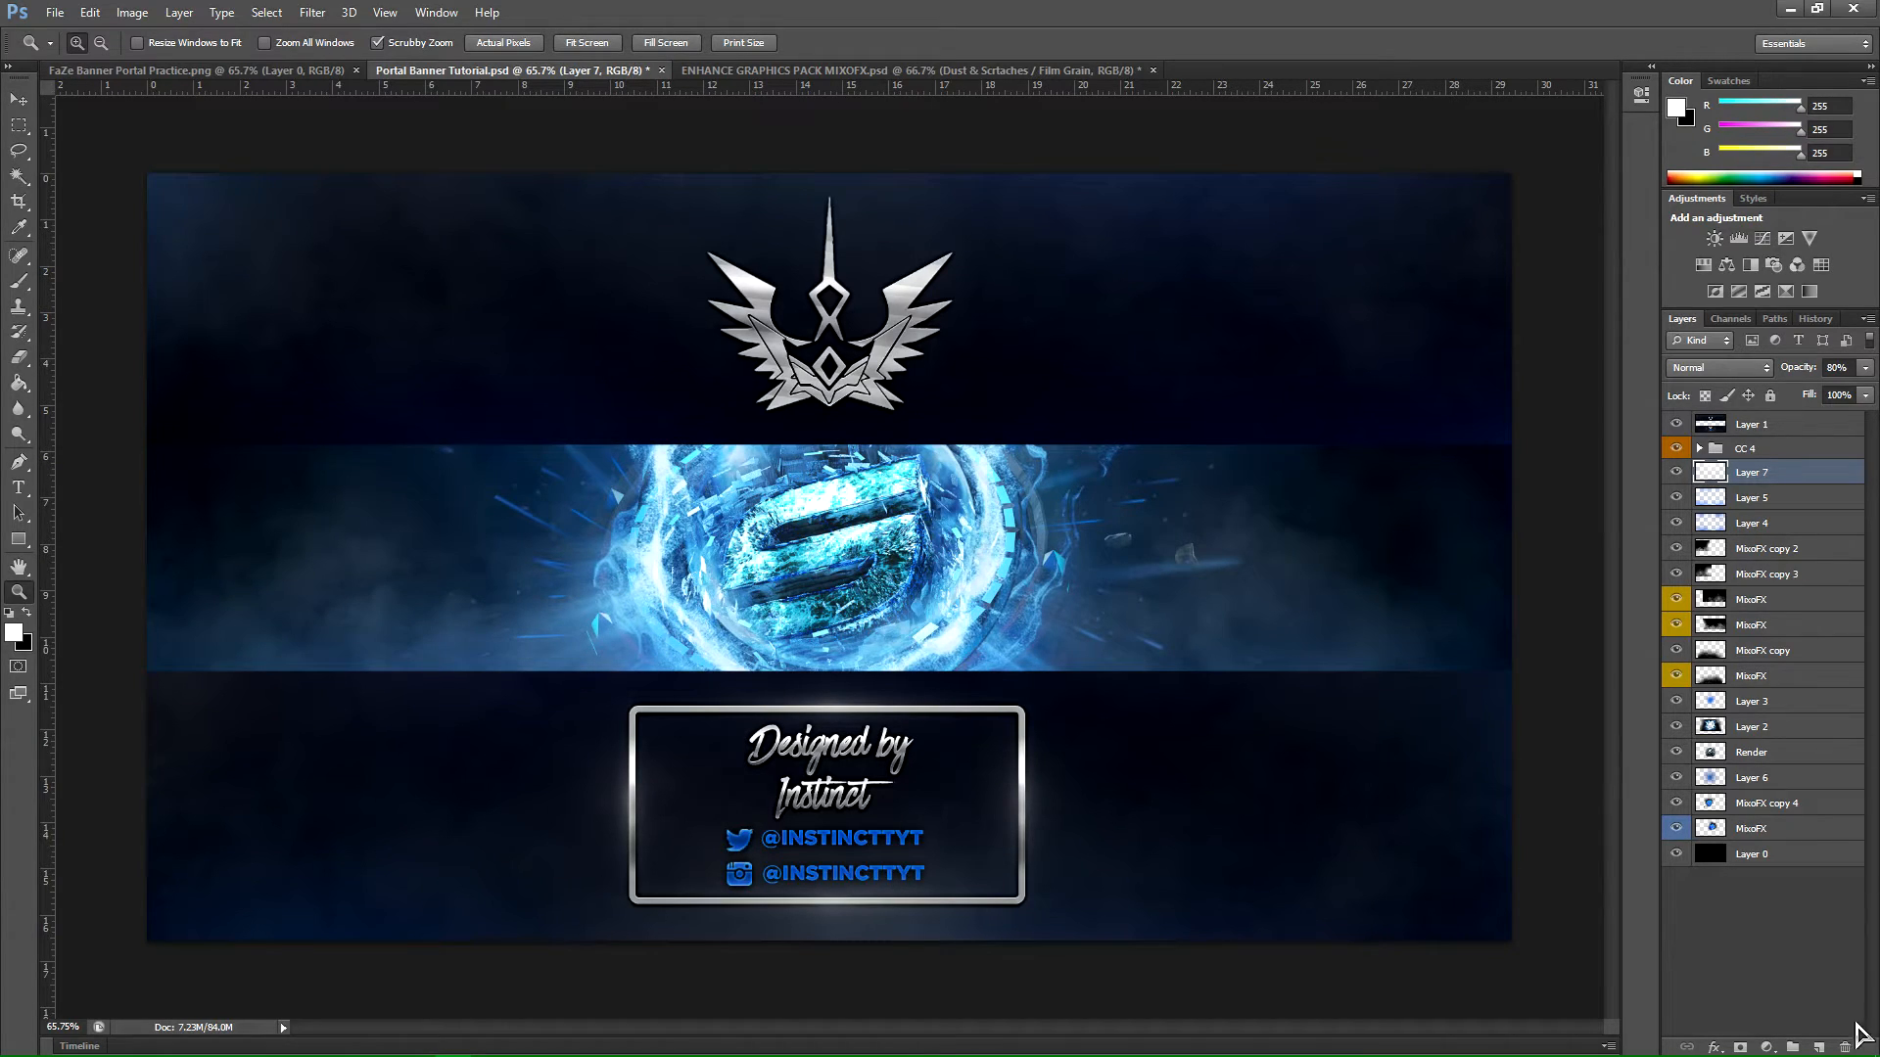
Step: Add a new layer directly below Layer 7, check Layer 7's highlight once more, and select the new layer
click(1818, 1048)
mouse_move(1792, 477)
mouse_down()
mouse_move(1837, 495)
mouse_move(1762, 485)
mouse_up()
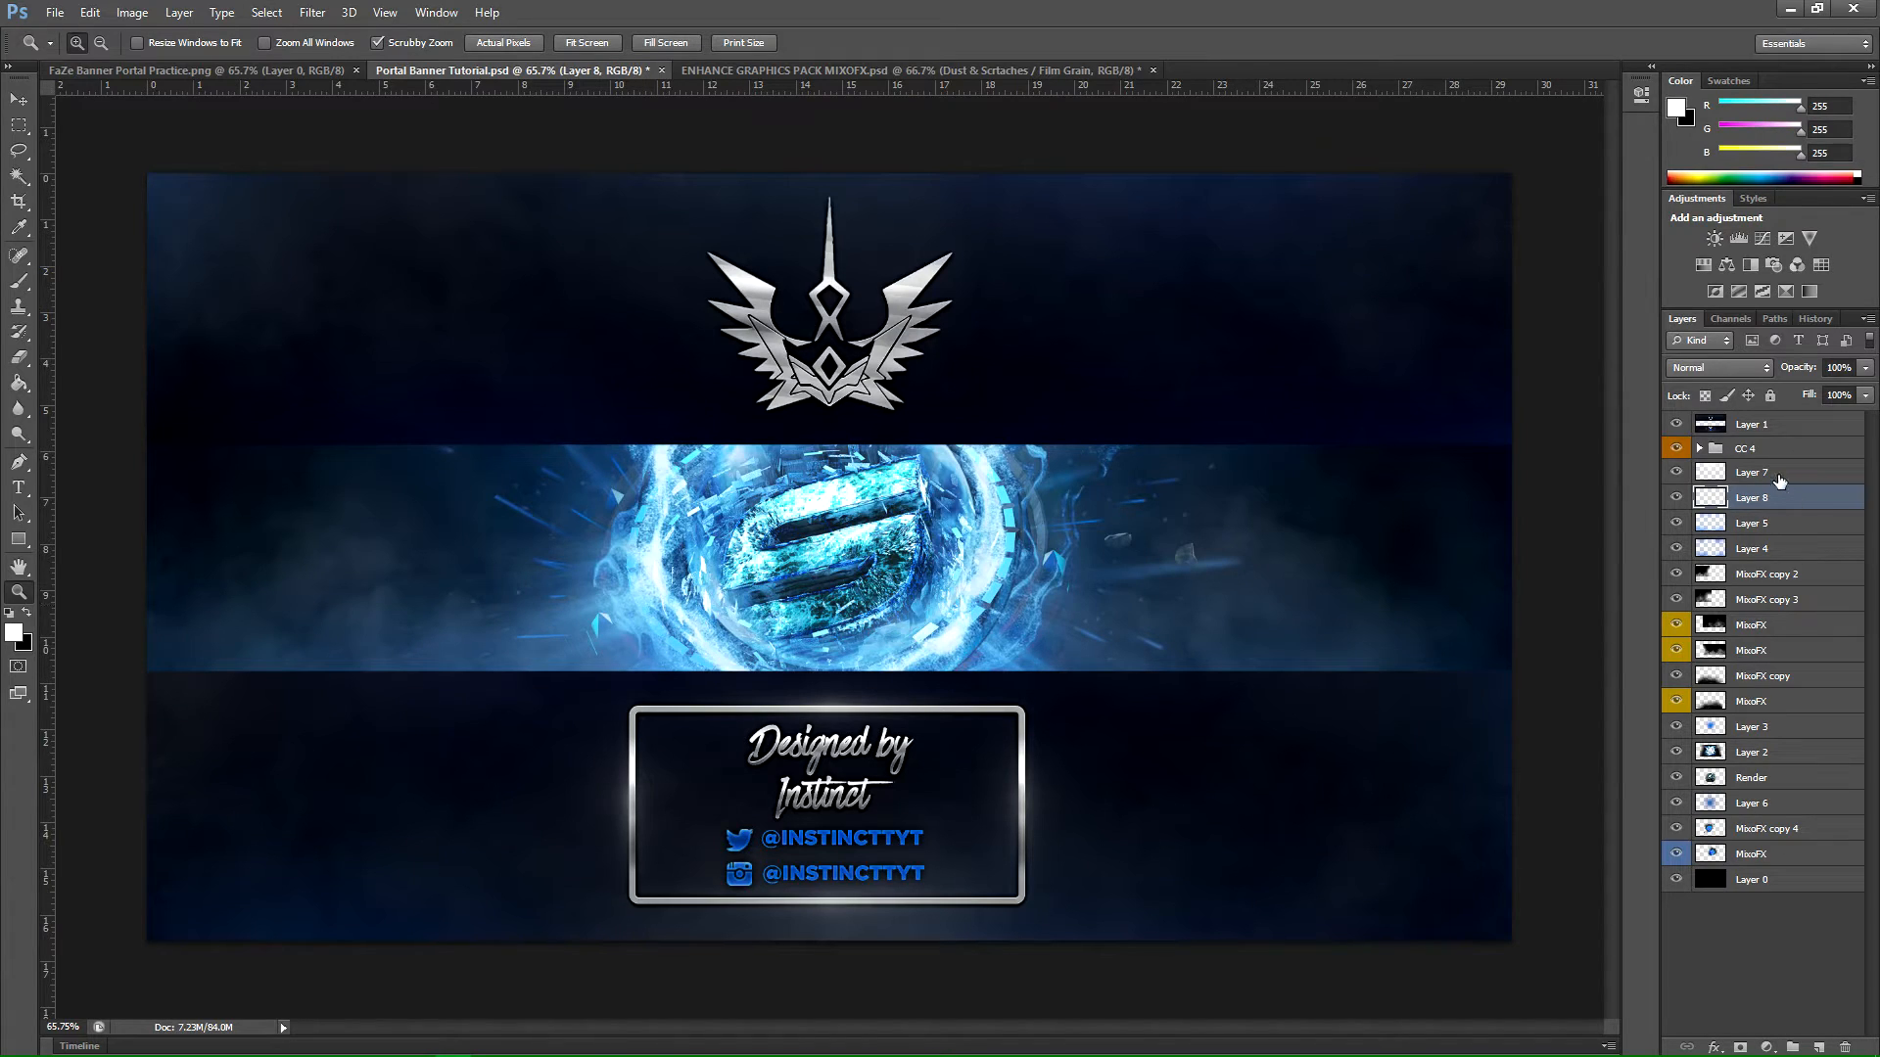
click(1756, 727)
click(1793, 473)
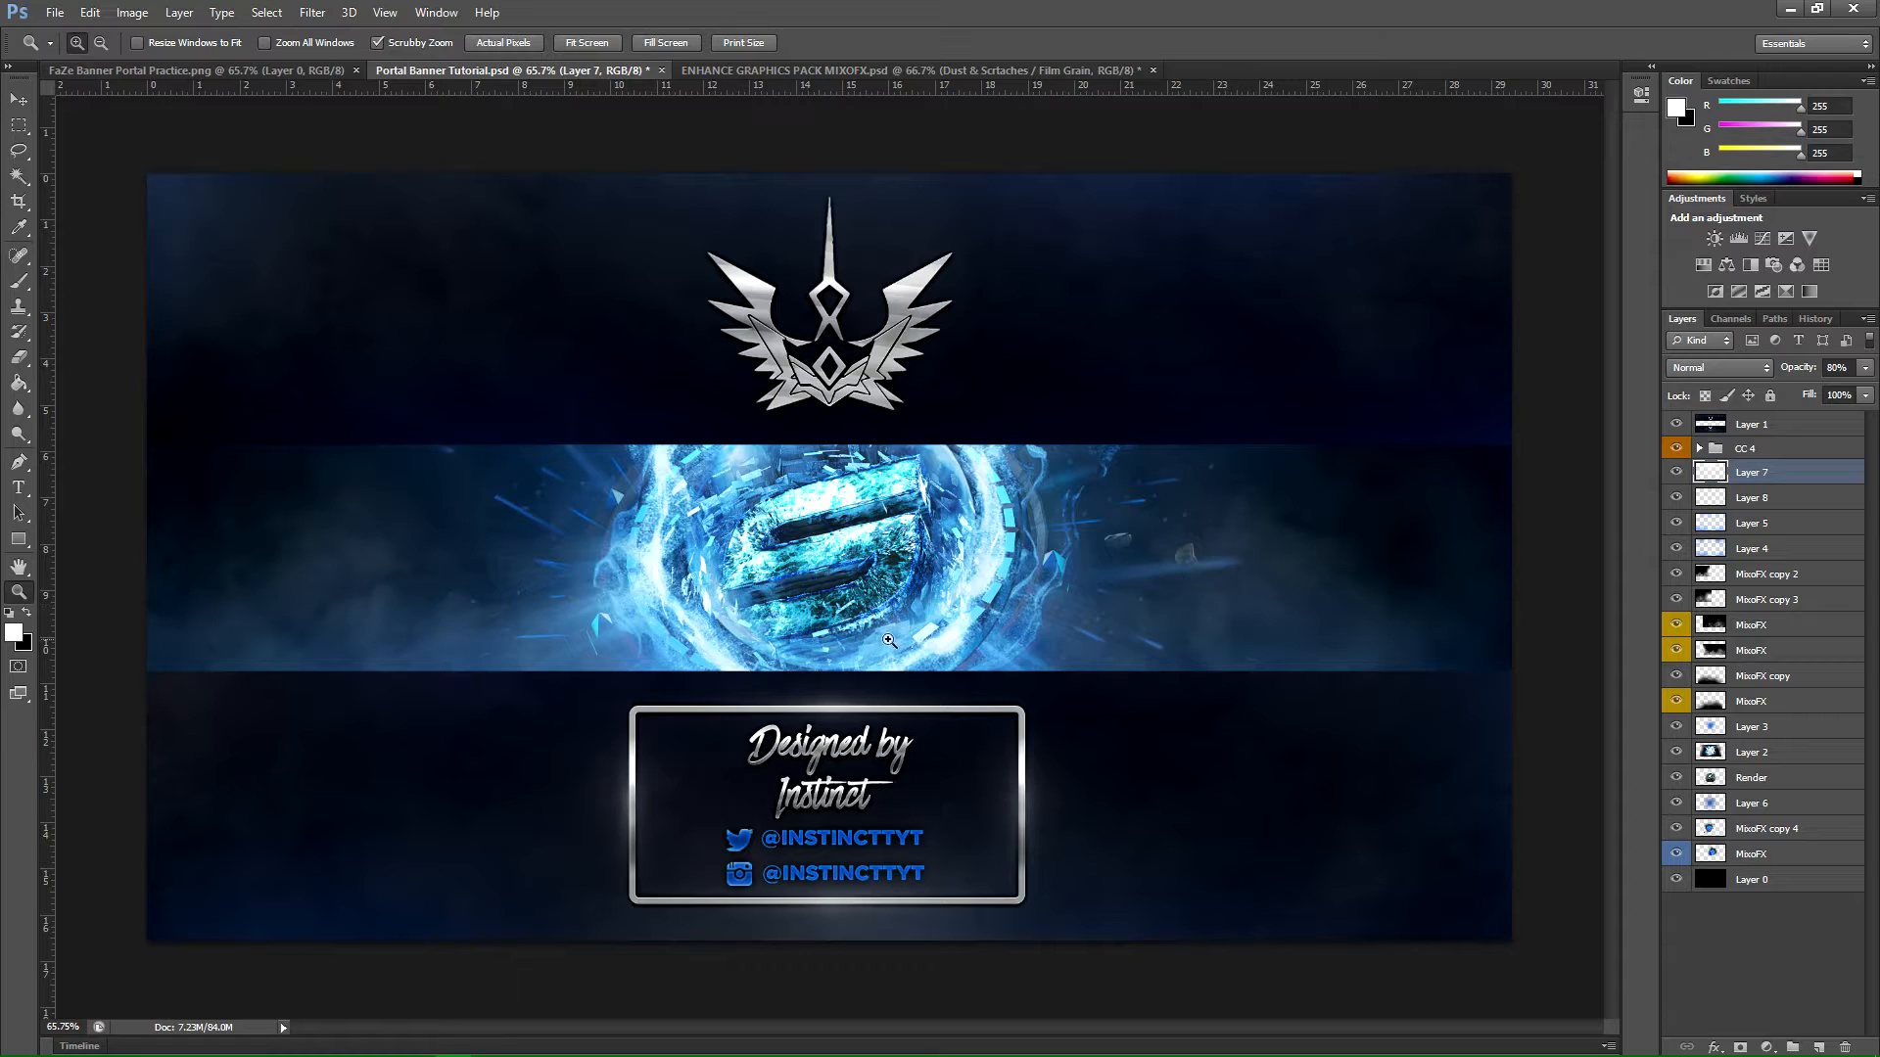
alt+scroll(897, 626, down, 3)
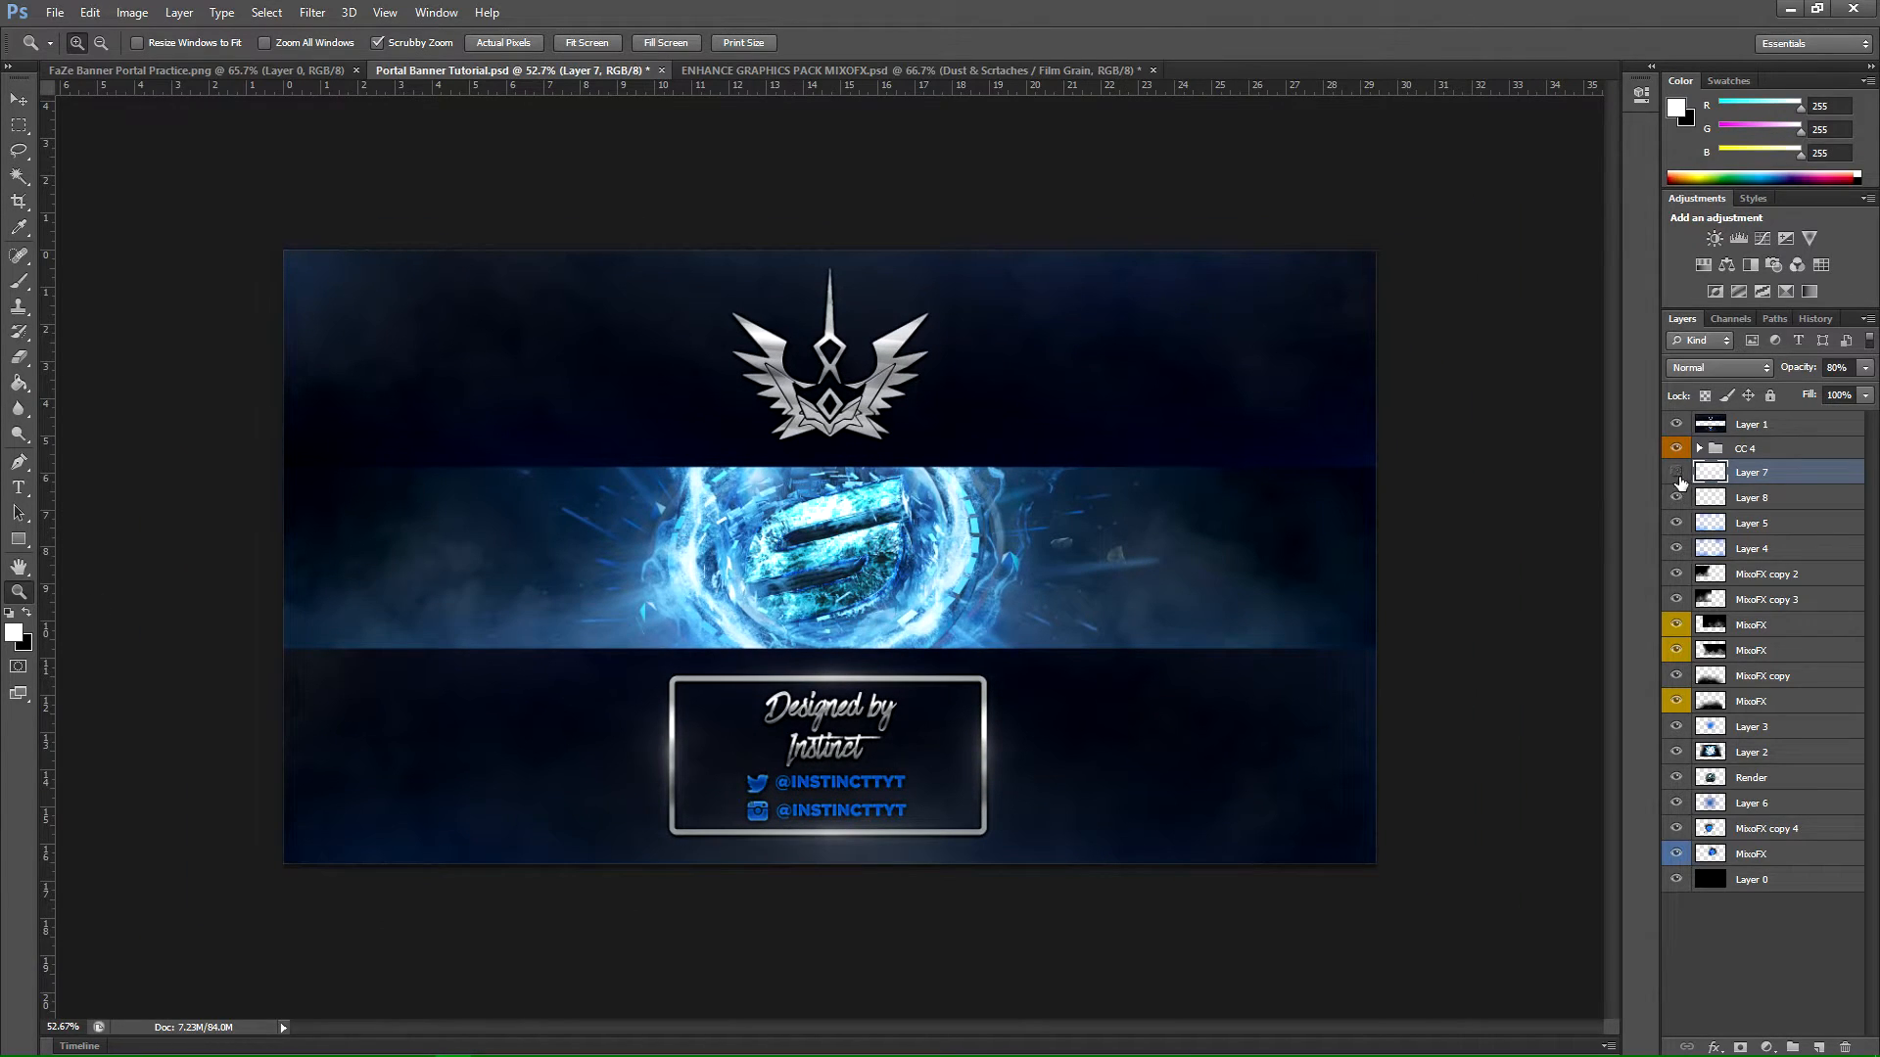
click(1676, 475)
click(1808, 499)
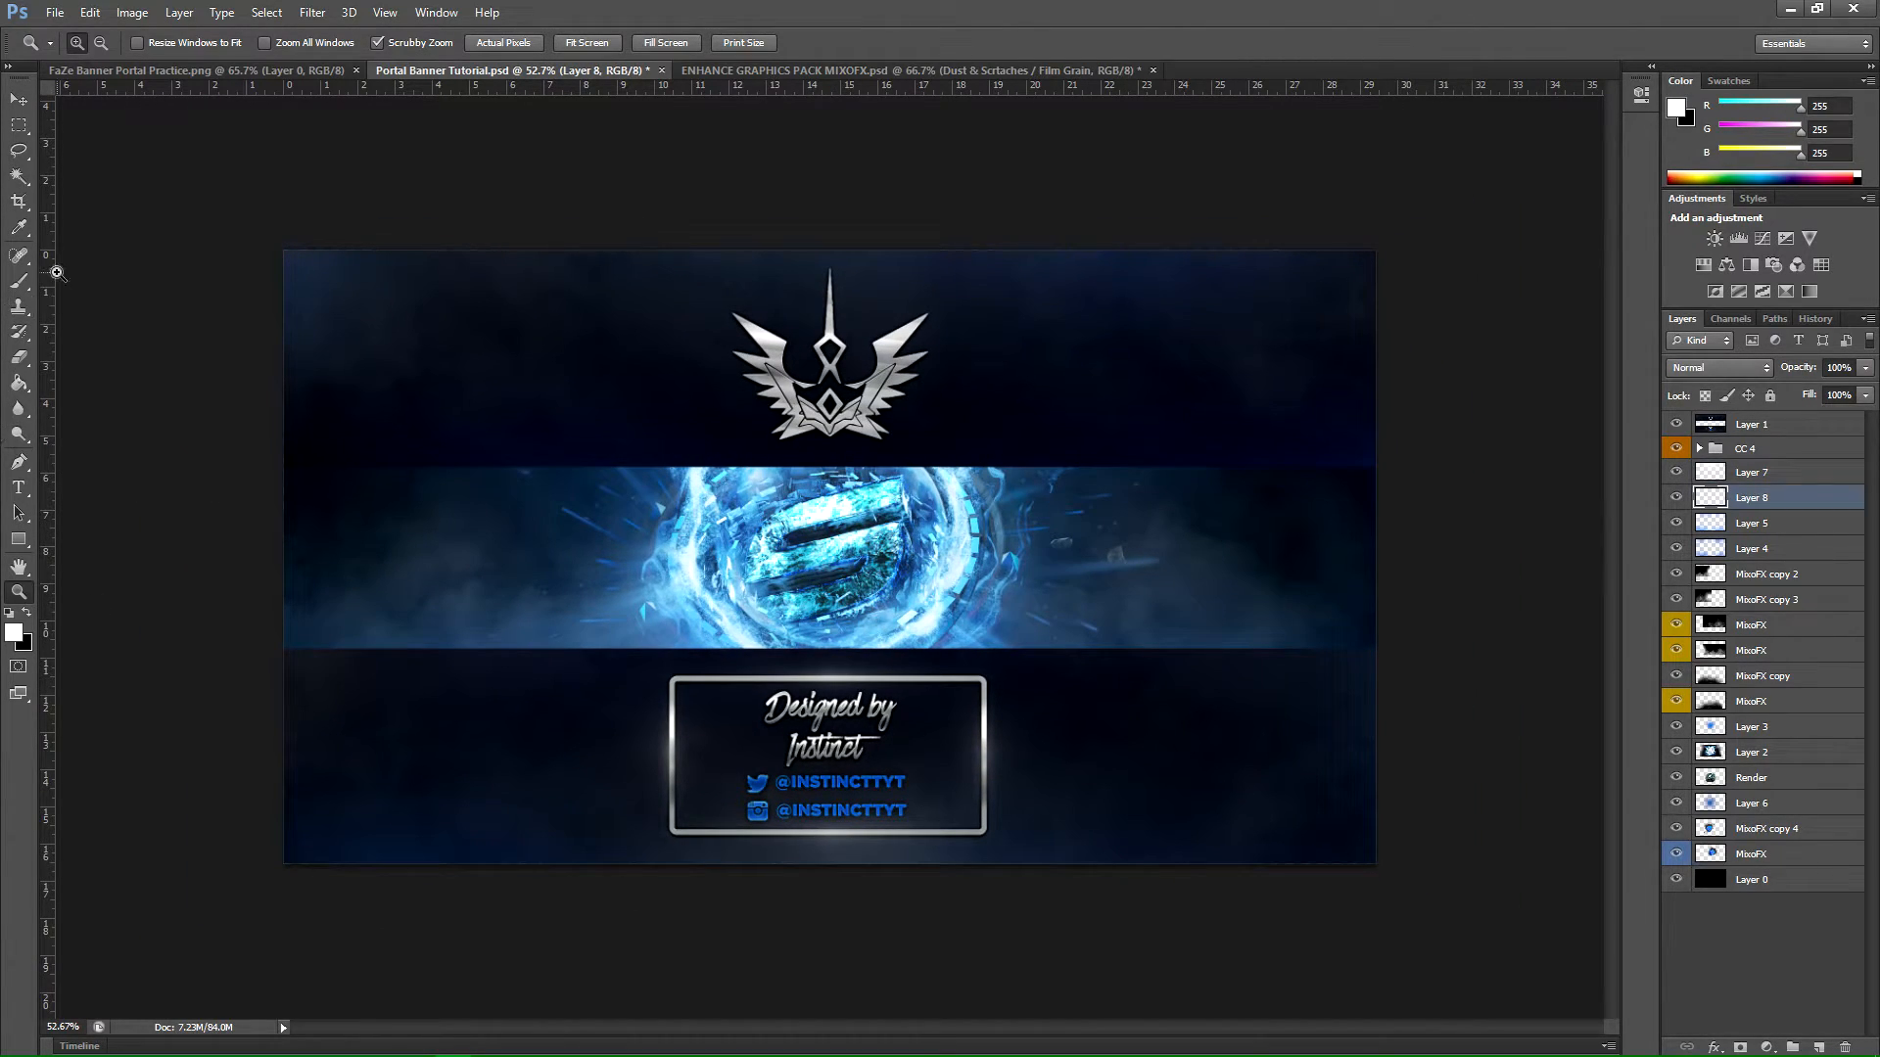
Step: Paint soft black shading along the lower centre of the banner on Layer 8 with a 1500 px Brush
click(27, 612)
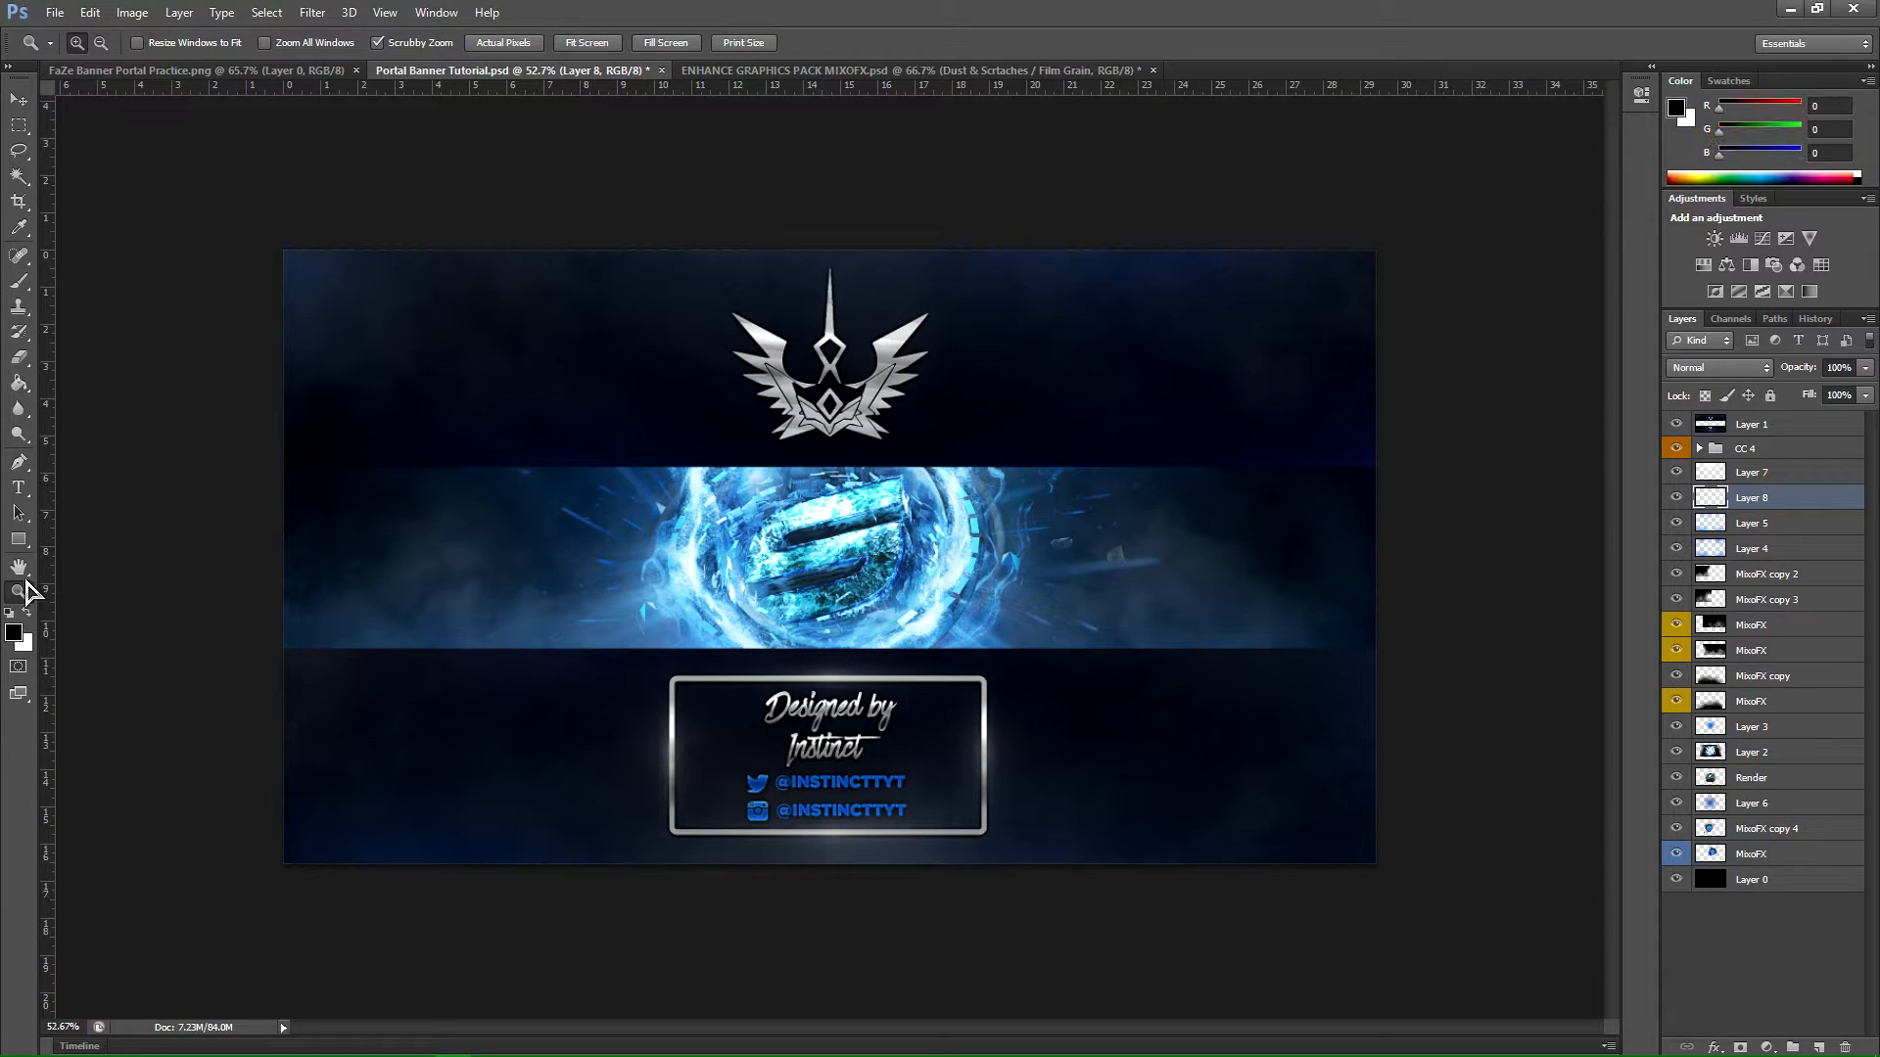
click(18, 281)
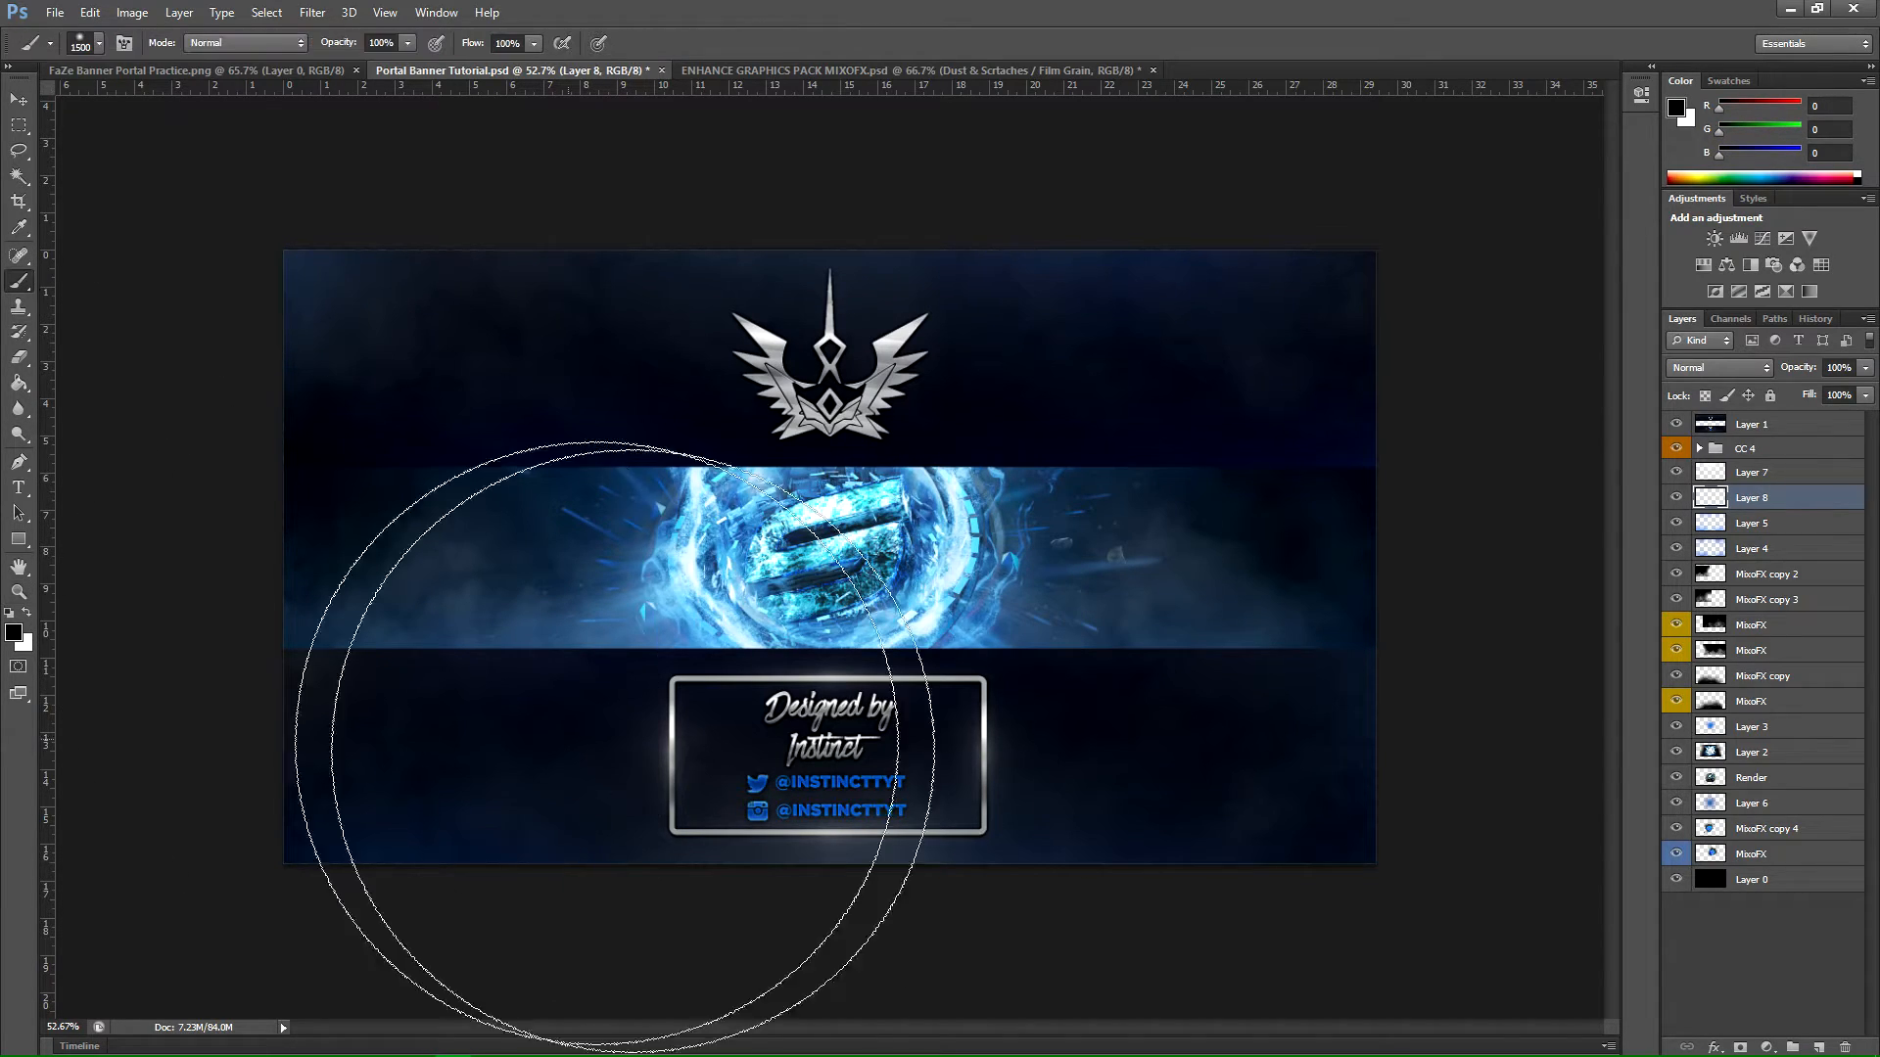
click(19, 591)
drag(812, 641, 666, 638)
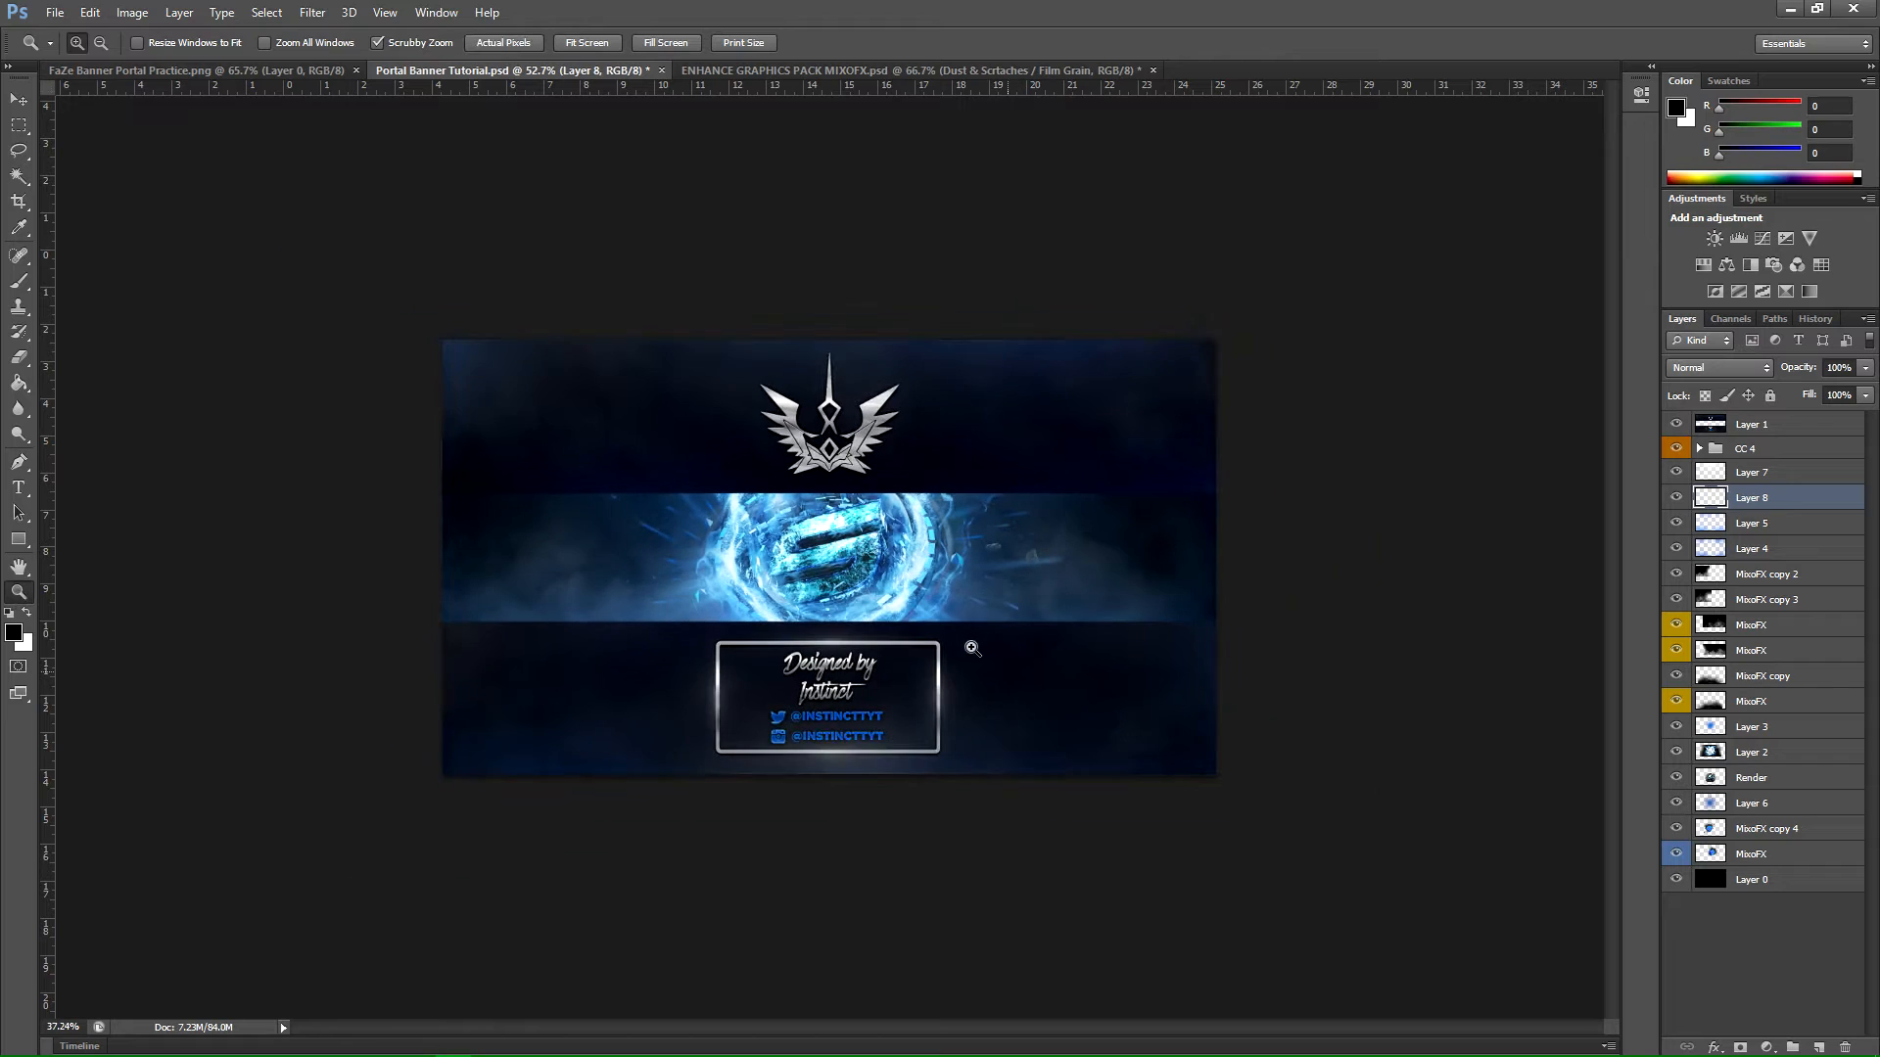
click(19, 281)
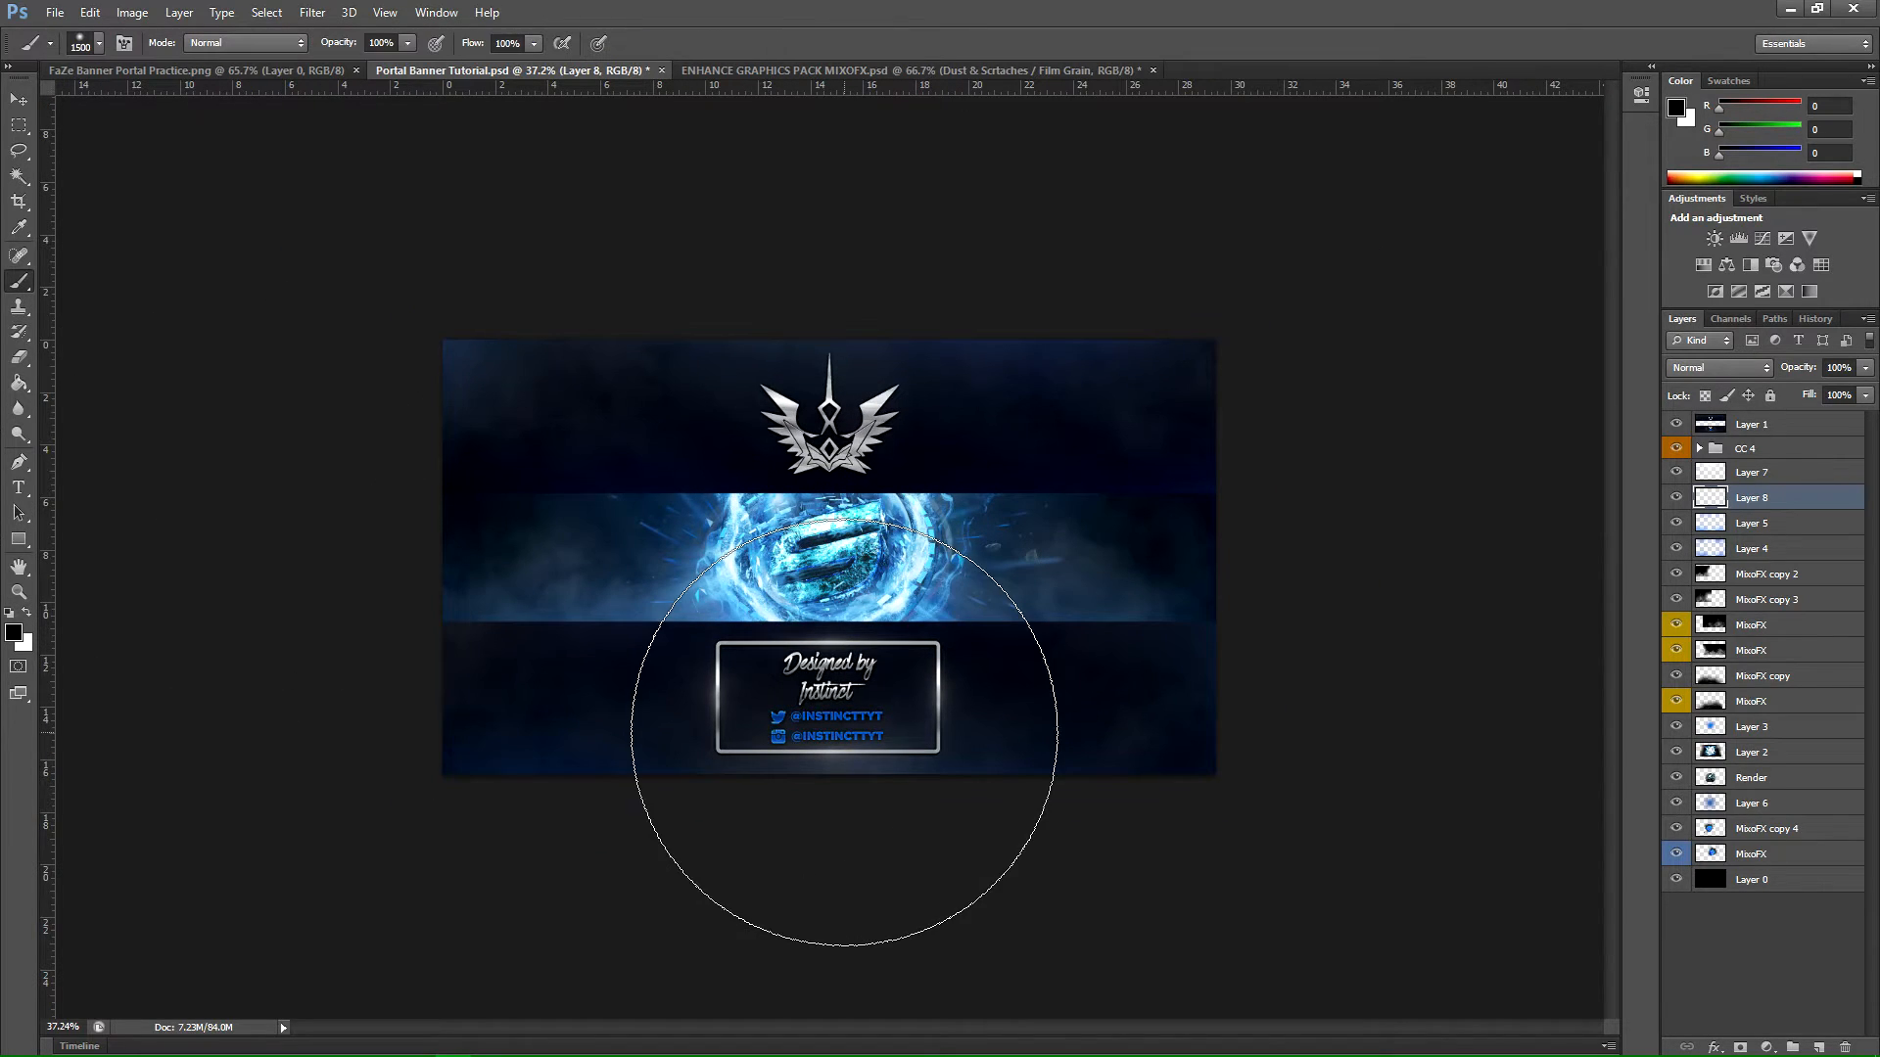
click(829, 842)
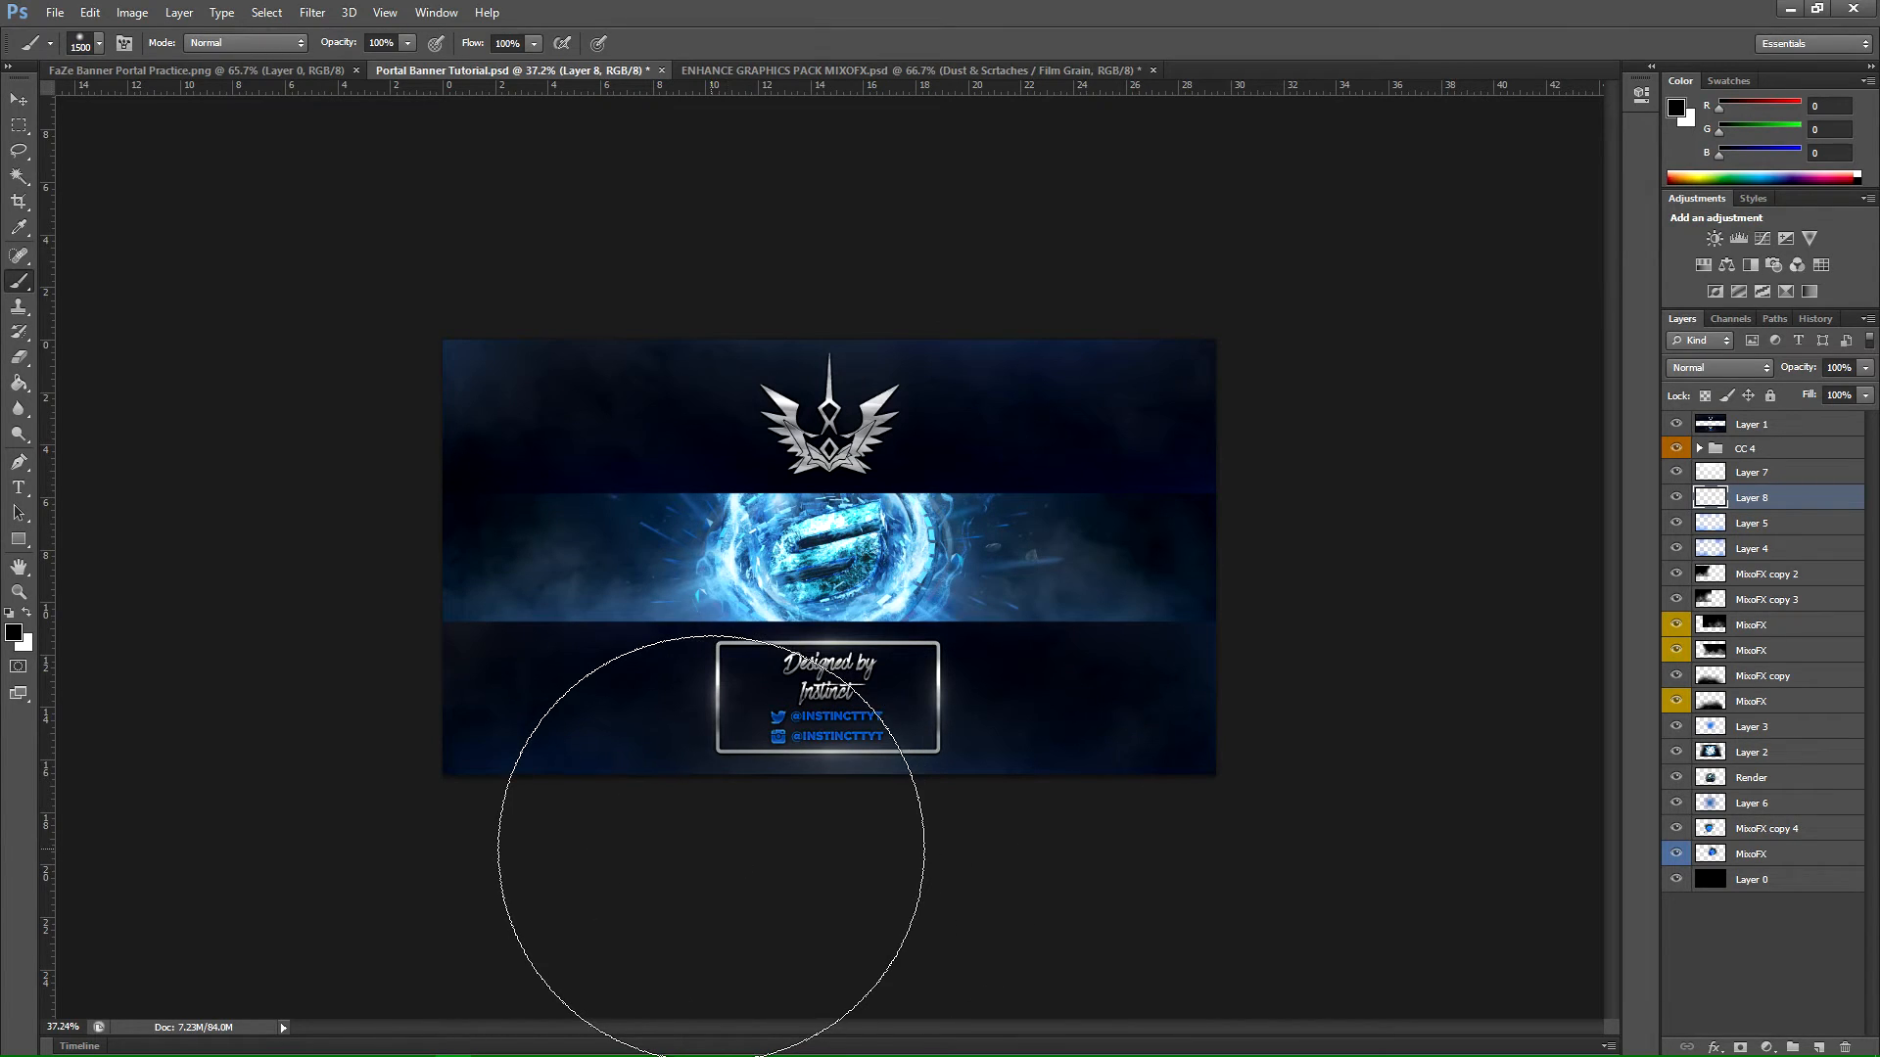
click(712, 849)
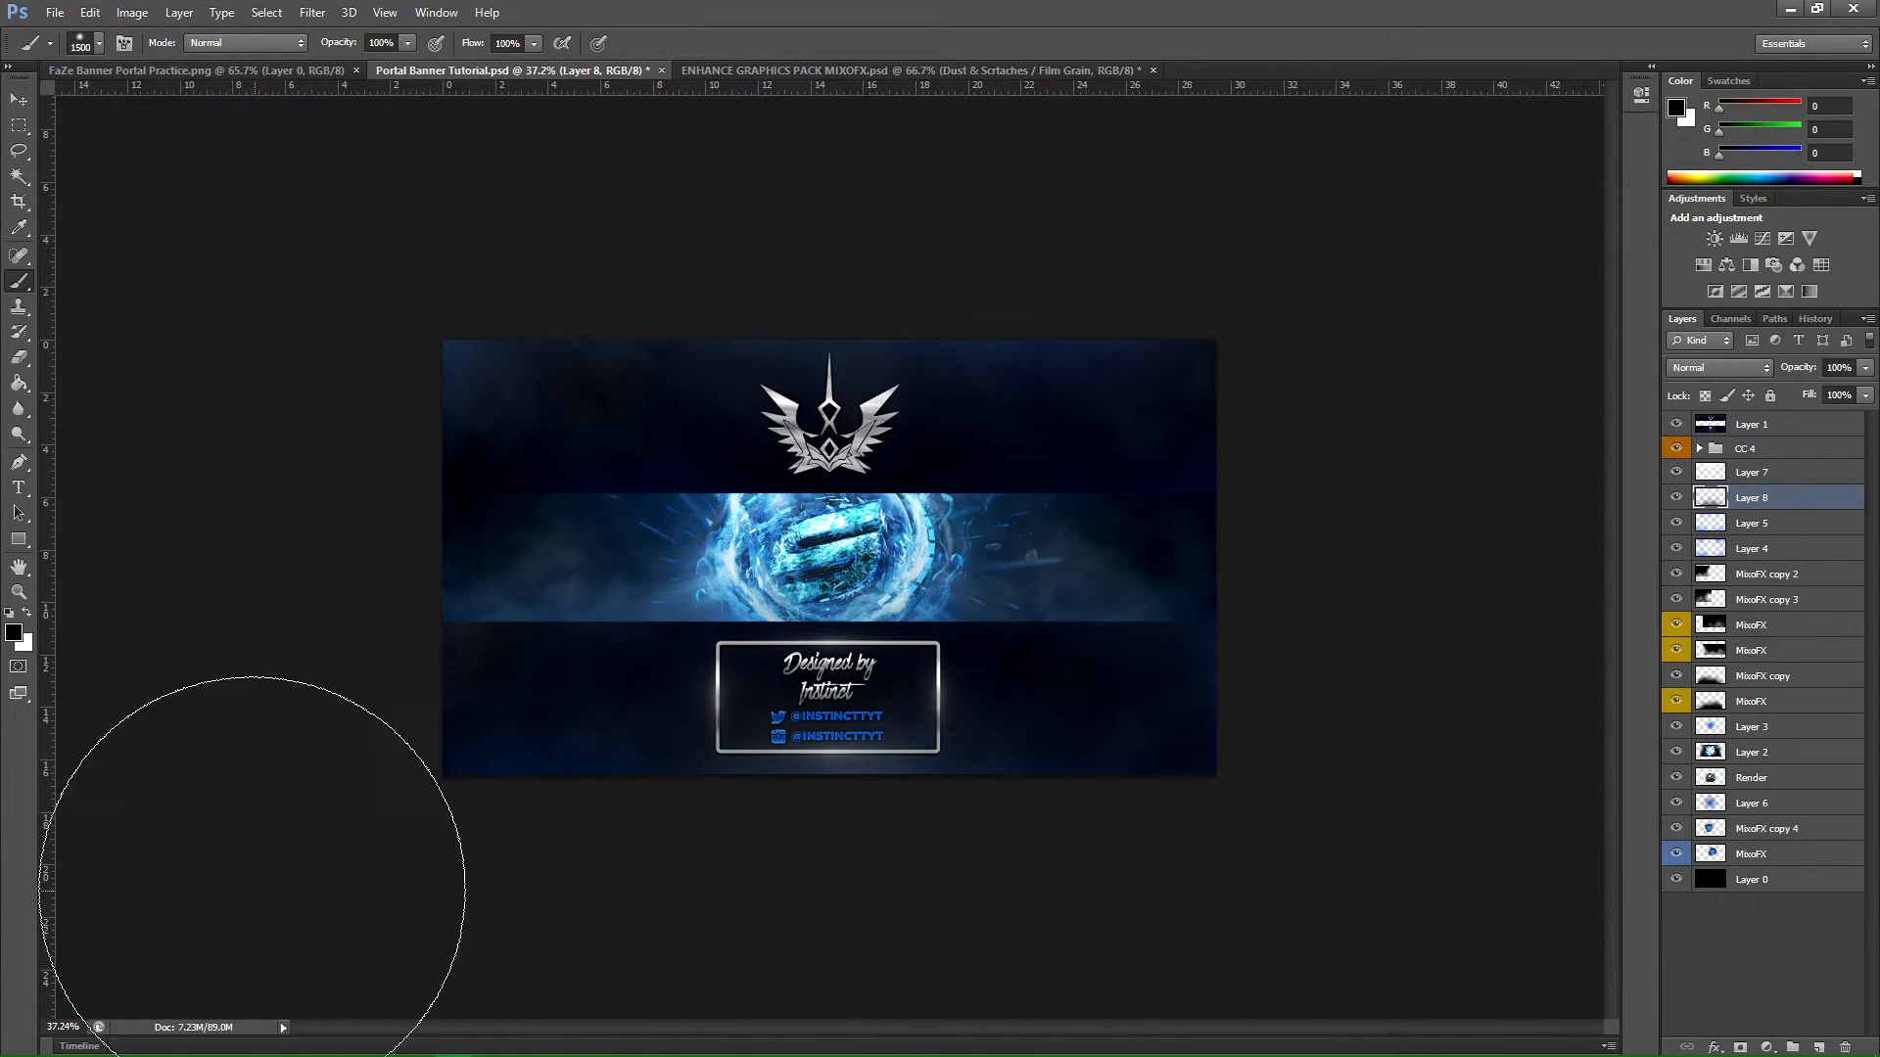
Step: Check the black shading by toggling Layer 8's visibility, and set the layer's opacity to 50%
click(19, 591)
drag(778, 551, 842, 551)
click(1676, 498)
click(1676, 498)
click(1865, 368)
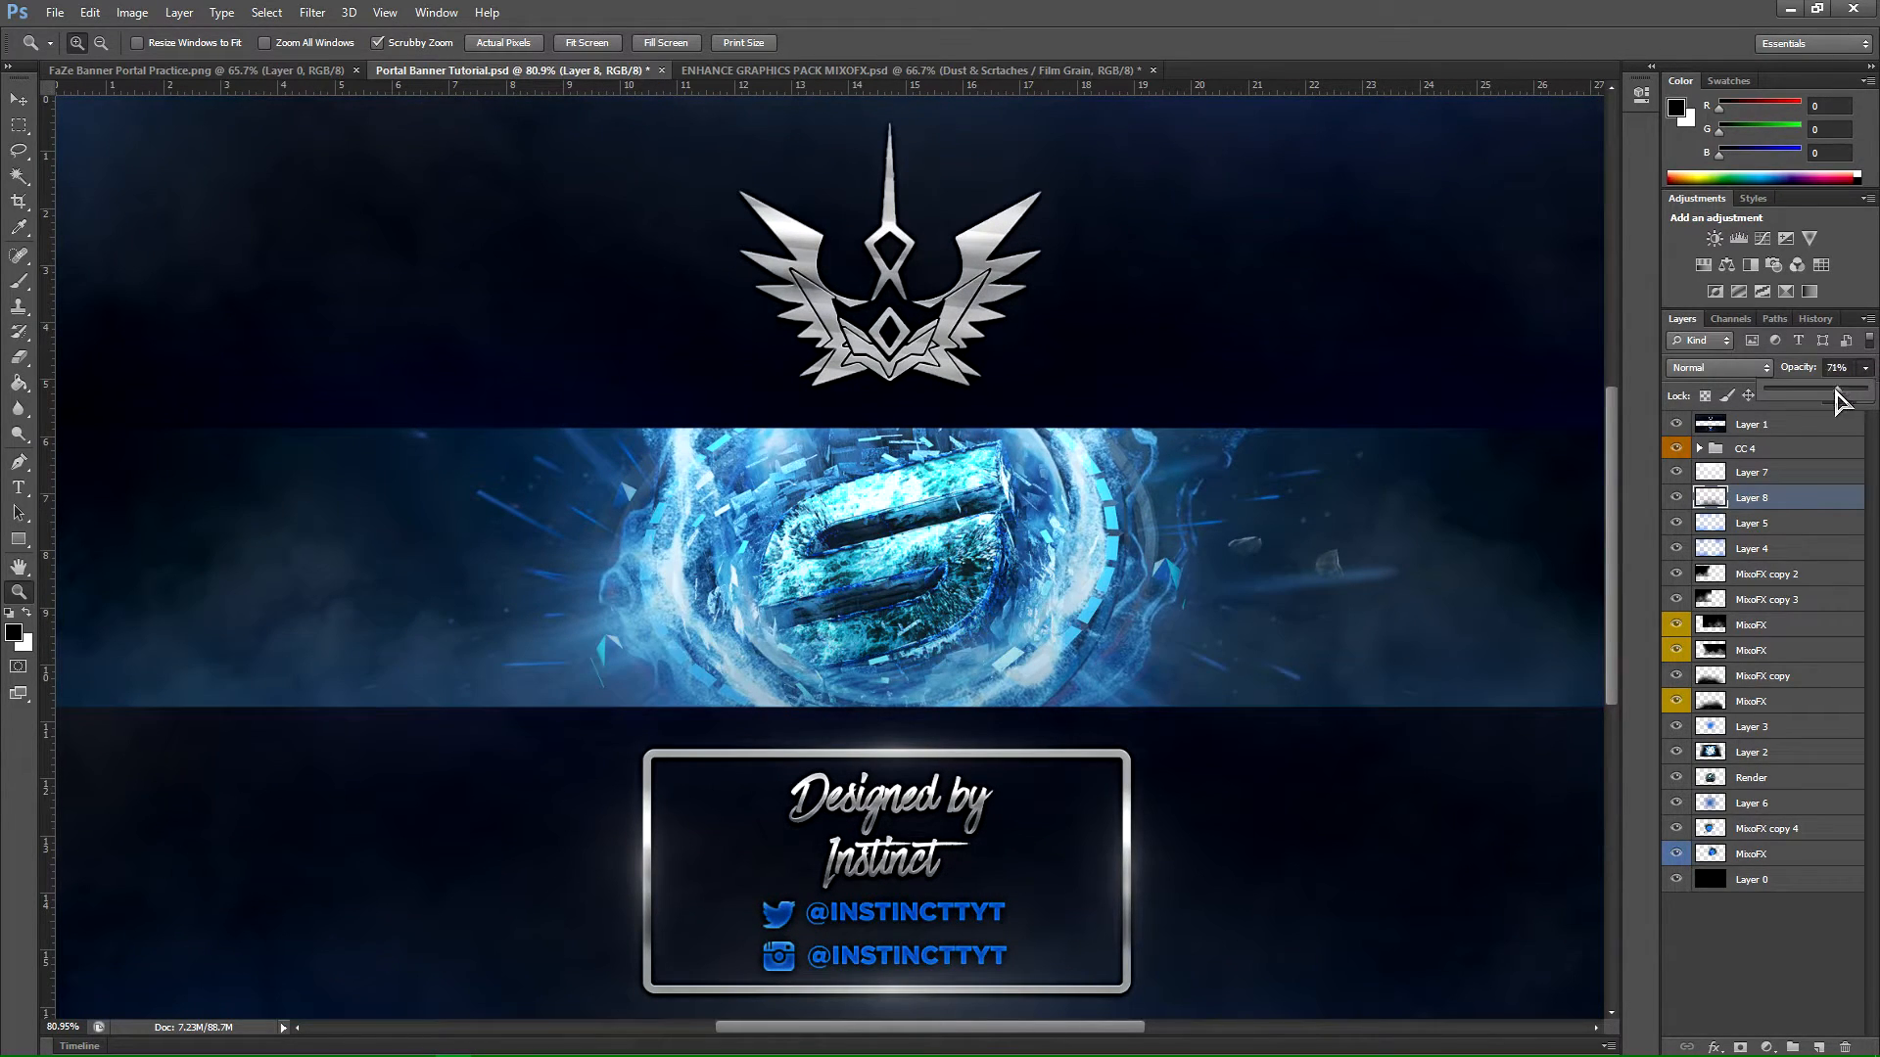
drag(1833, 391, 1823, 392)
click(1676, 498)
click(1676, 498)
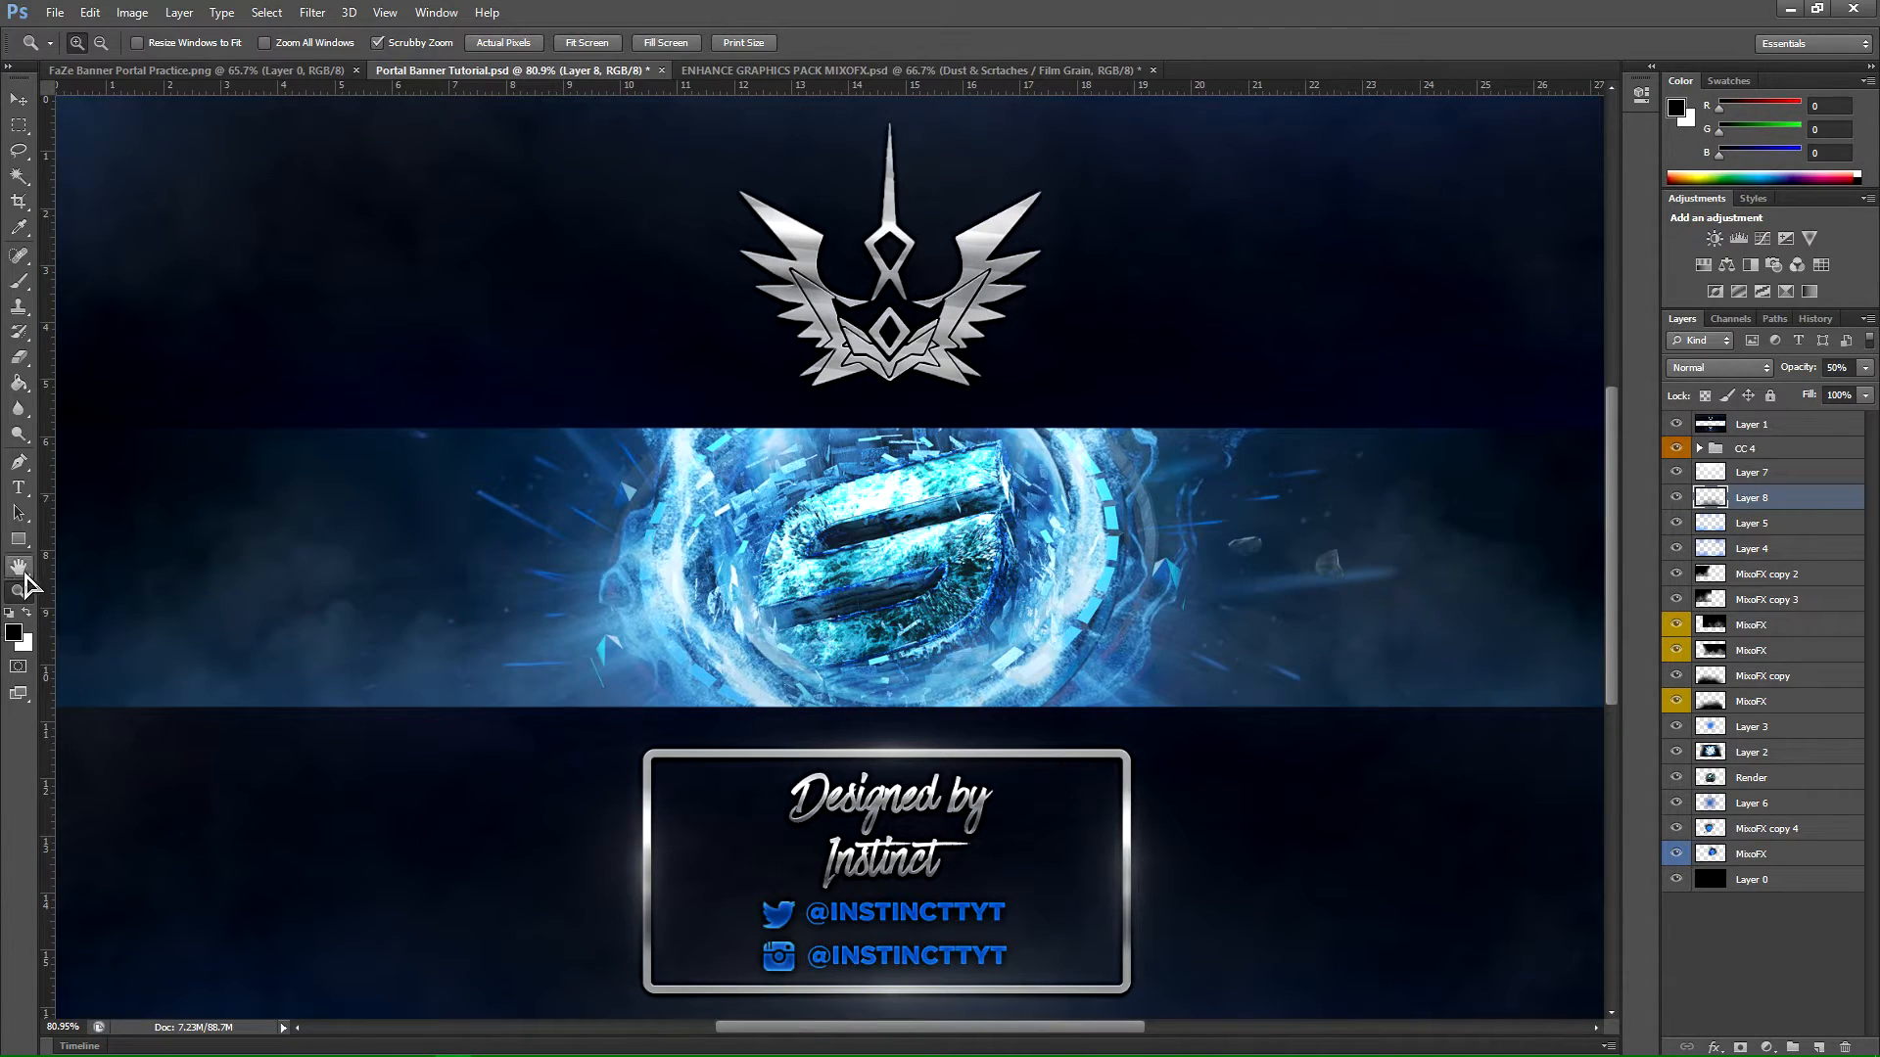
drag(997, 610, 921, 610)
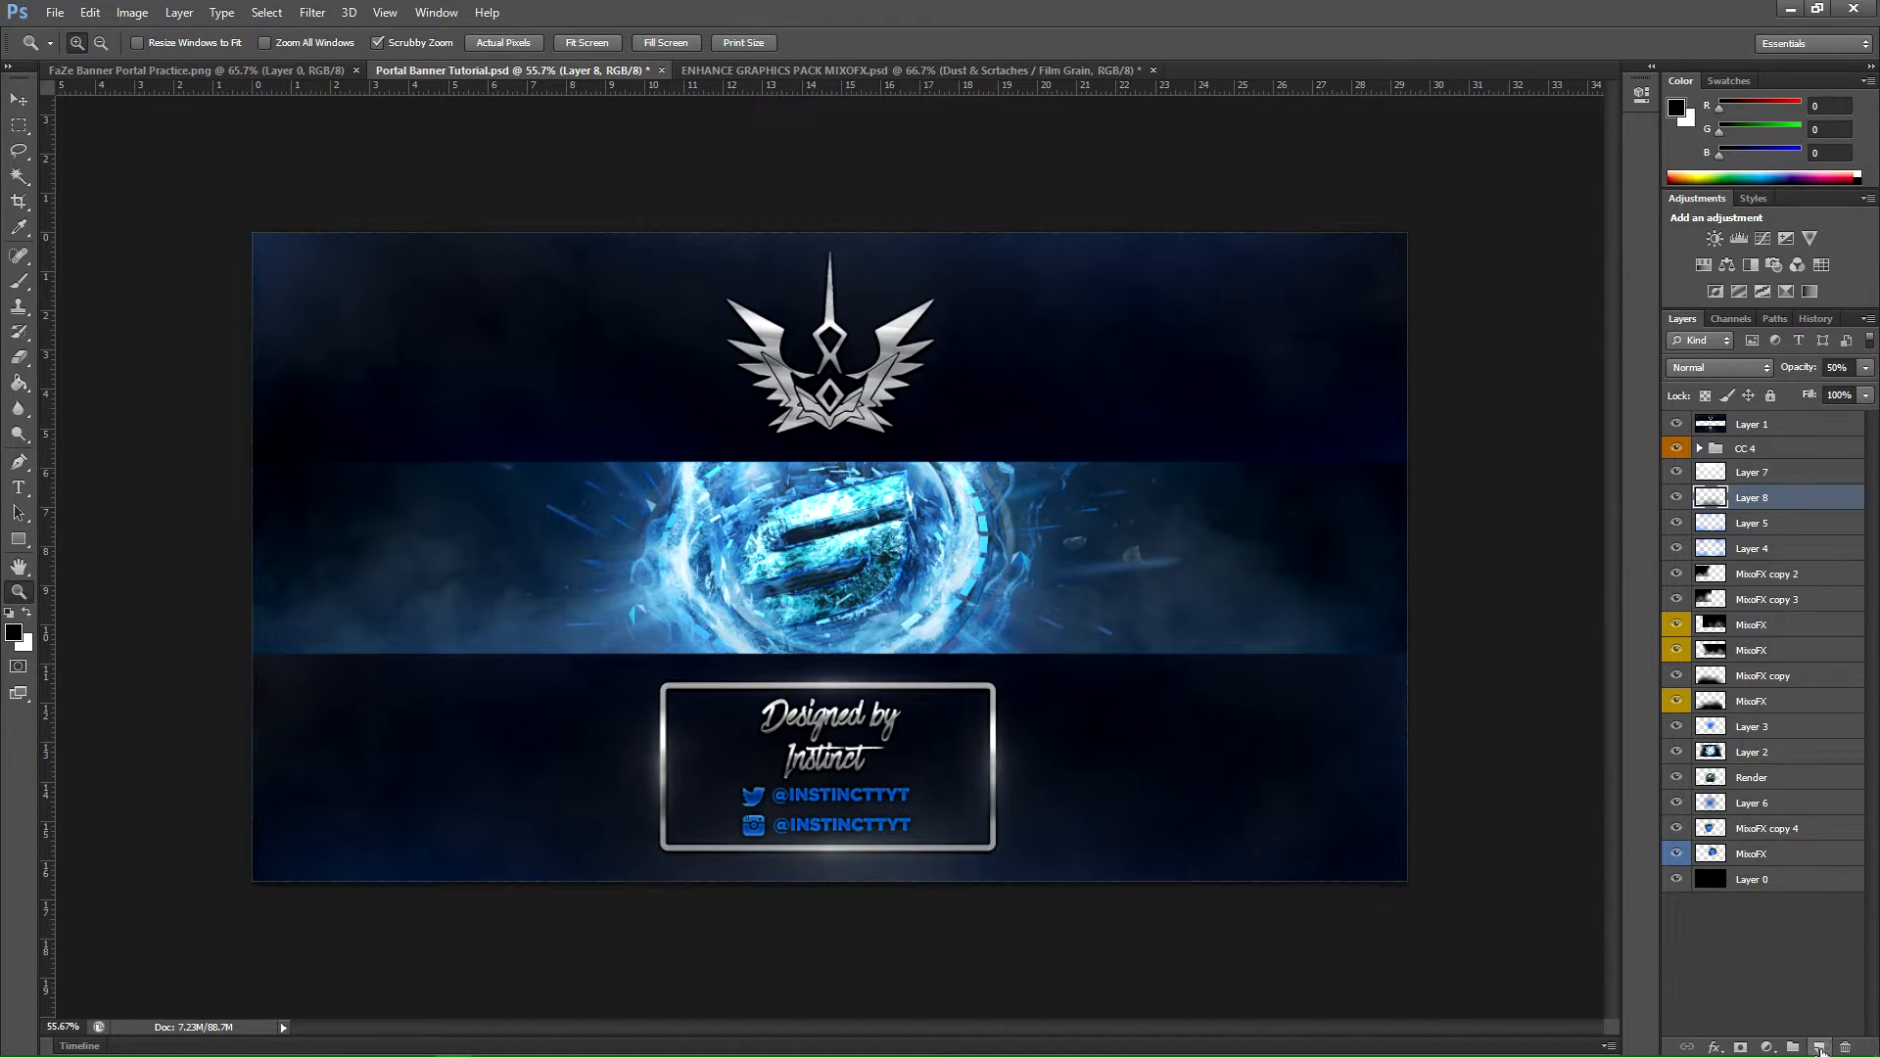
Step: Add a new layer directly above Layer 8 and paint more soft black shading on it with a 1700 px Brush
click(1818, 1047)
drag(279, 603, 5, 421)
drag(1116, 454, 1038, 453)
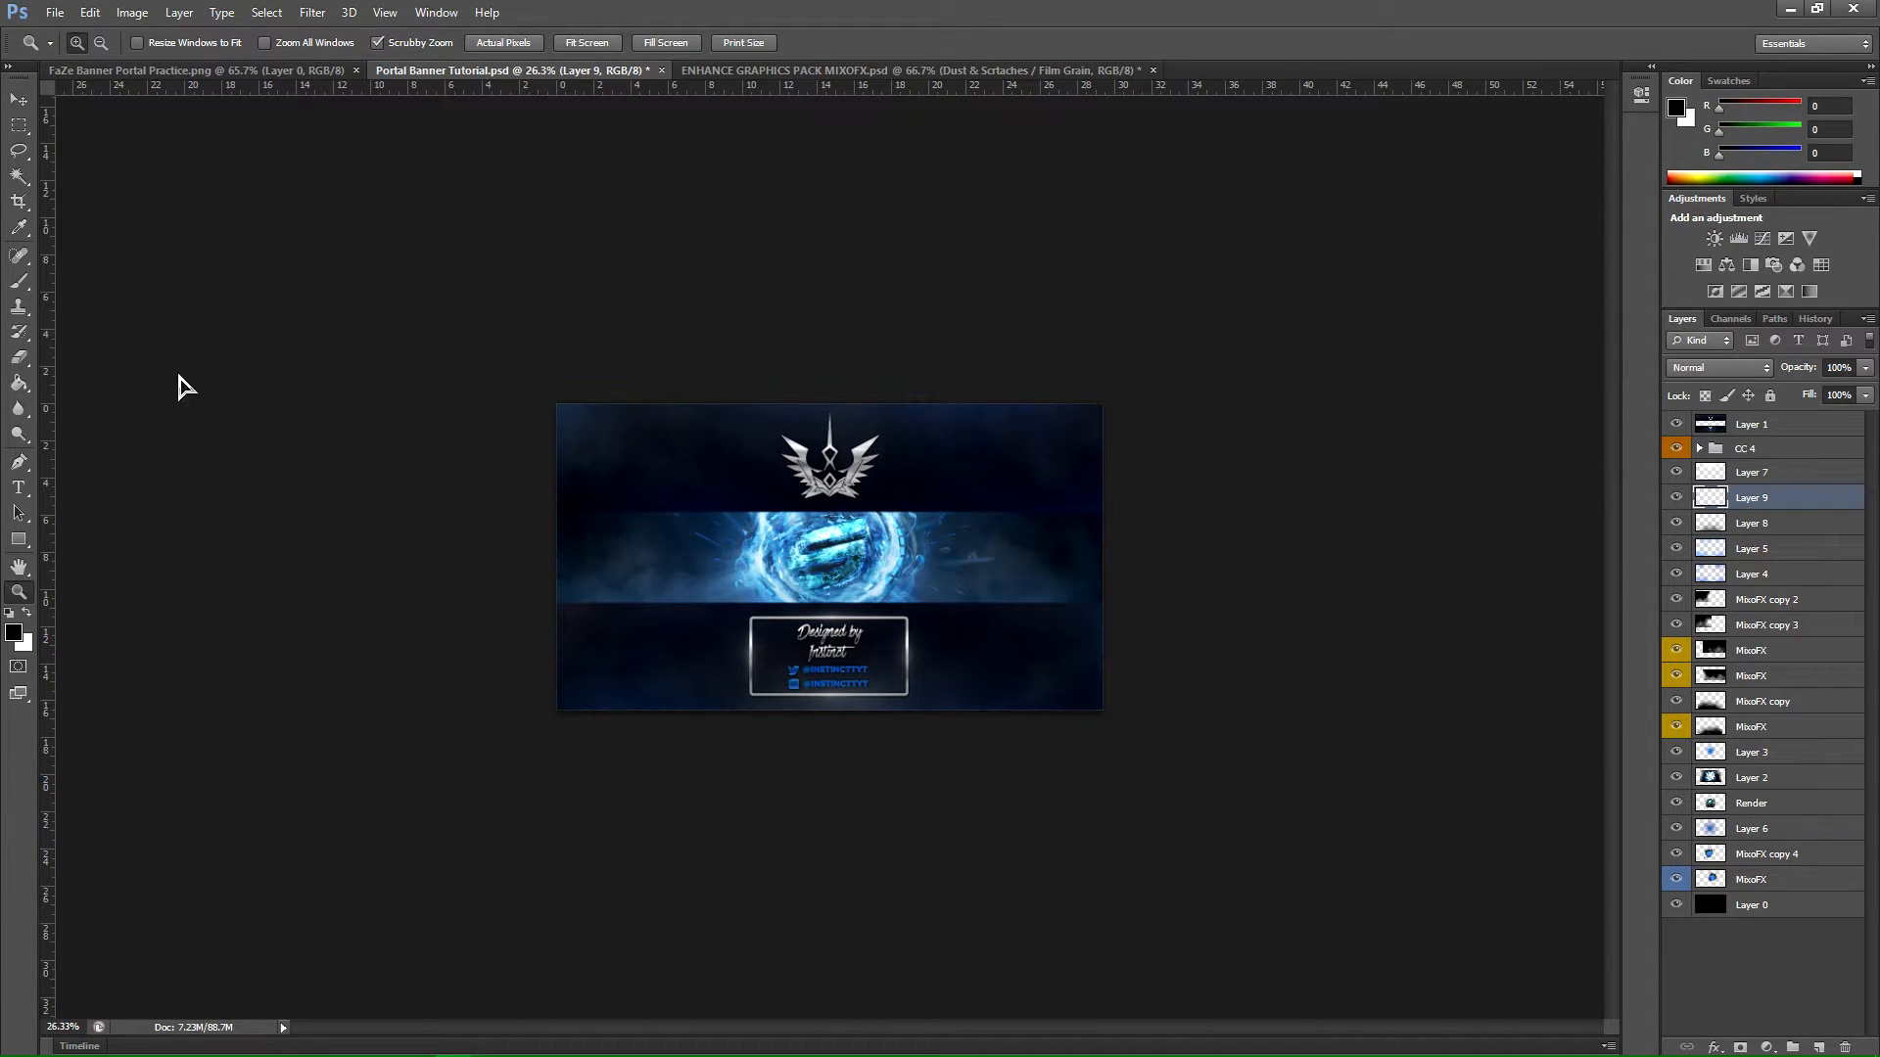
click(18, 281)
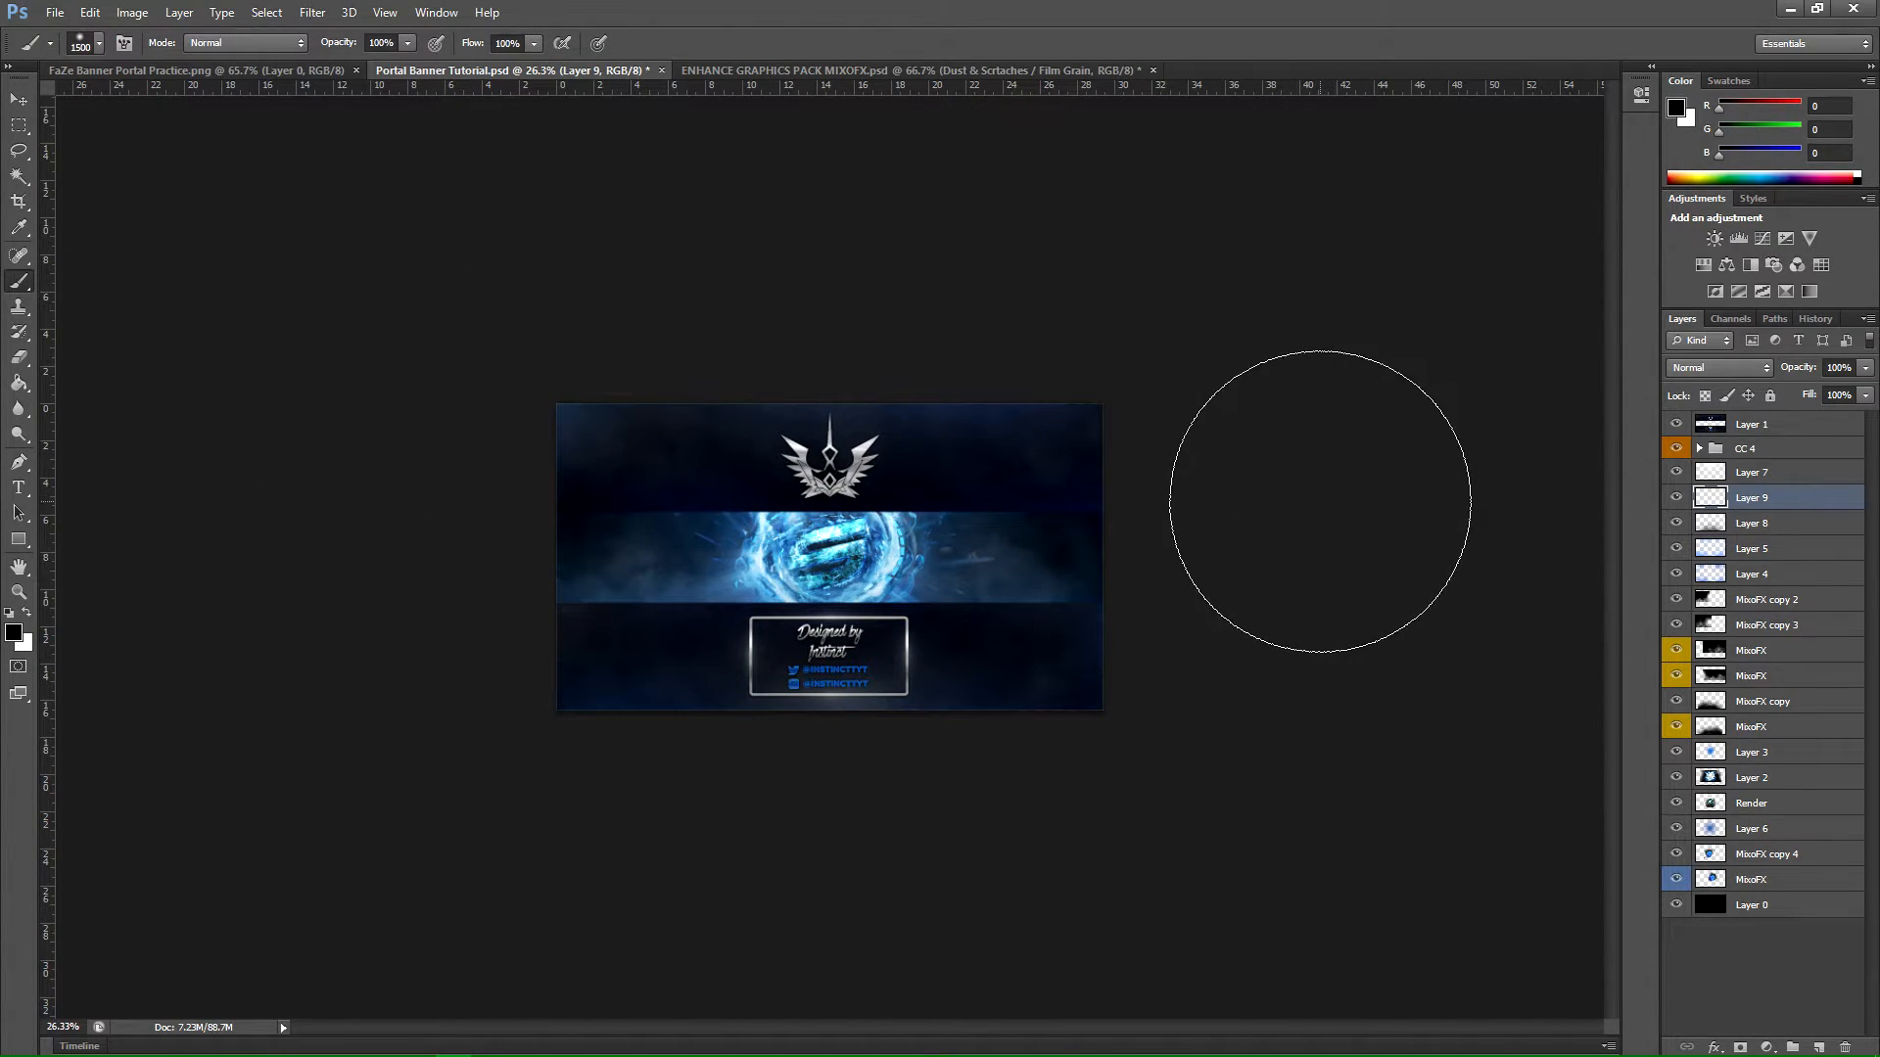
key(bracketright)
key(bracketright)
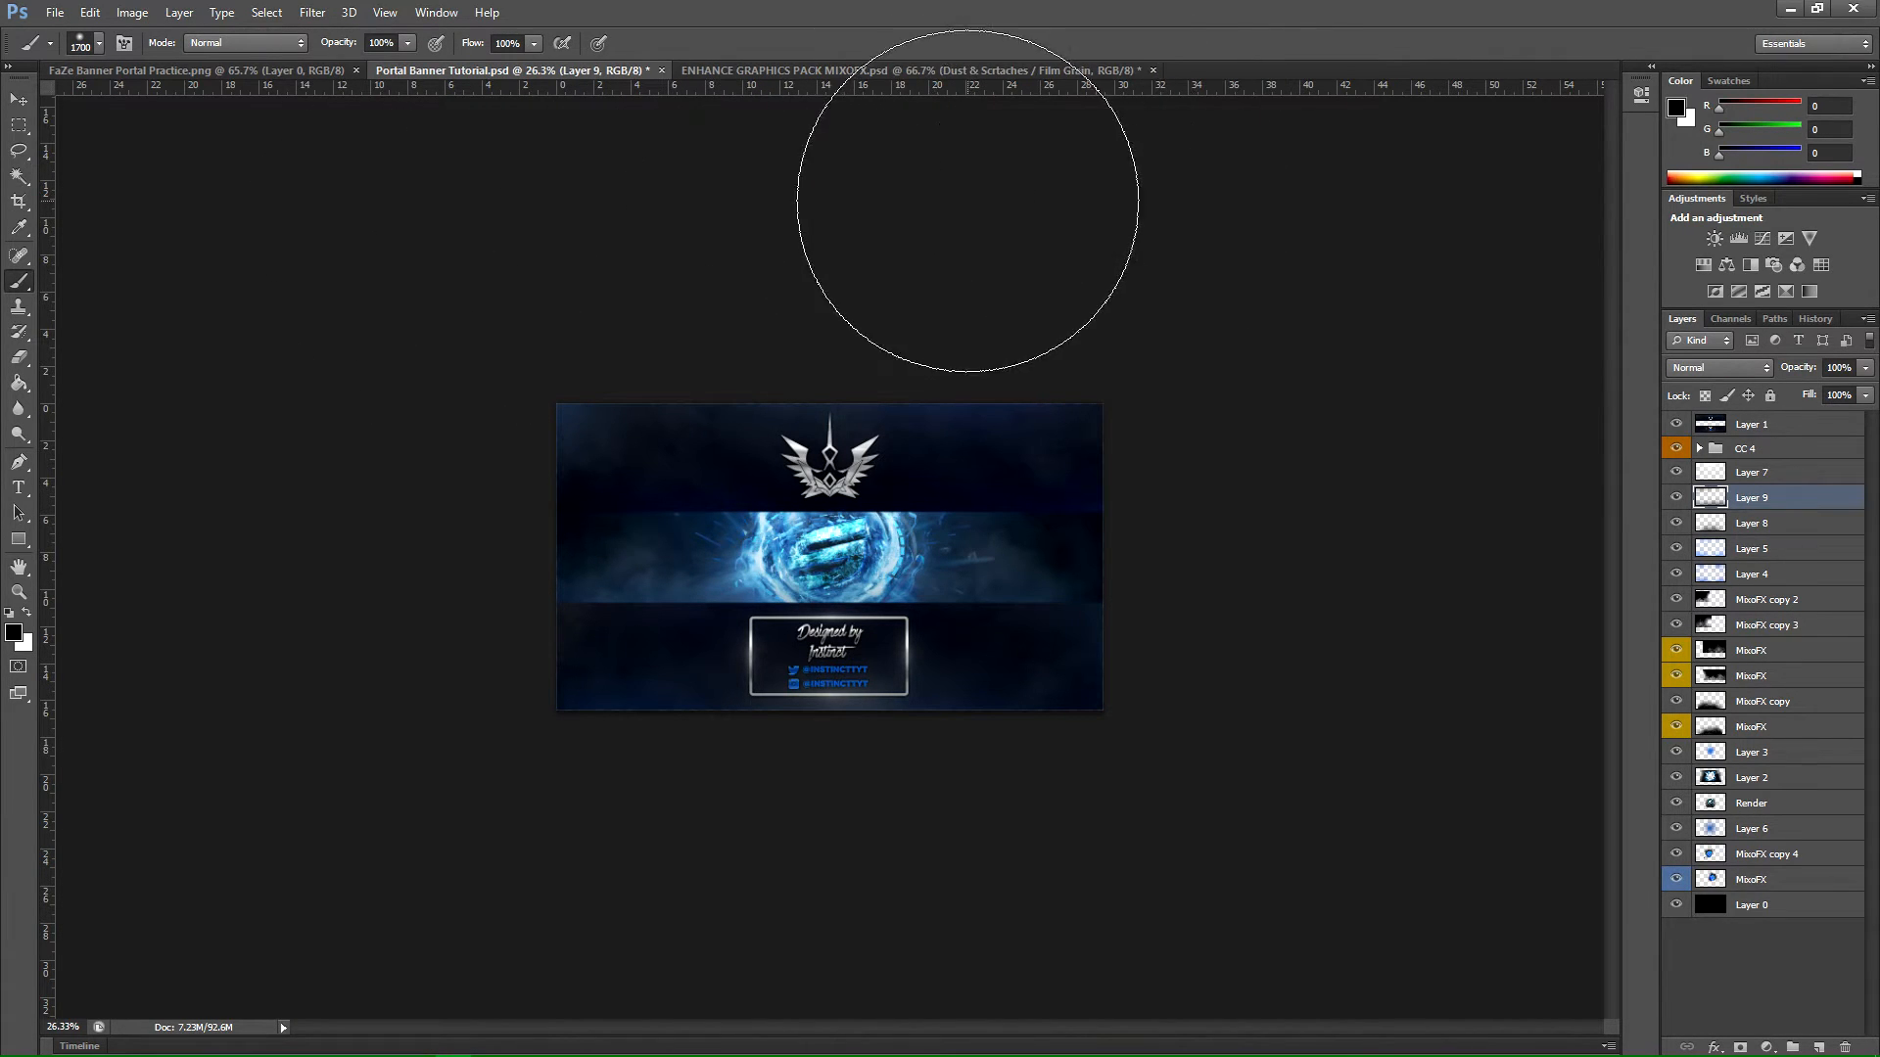
Step: Toggle Layer 9's visibility to judge its shading, and set the layer's opacity to 70%
click(20, 593)
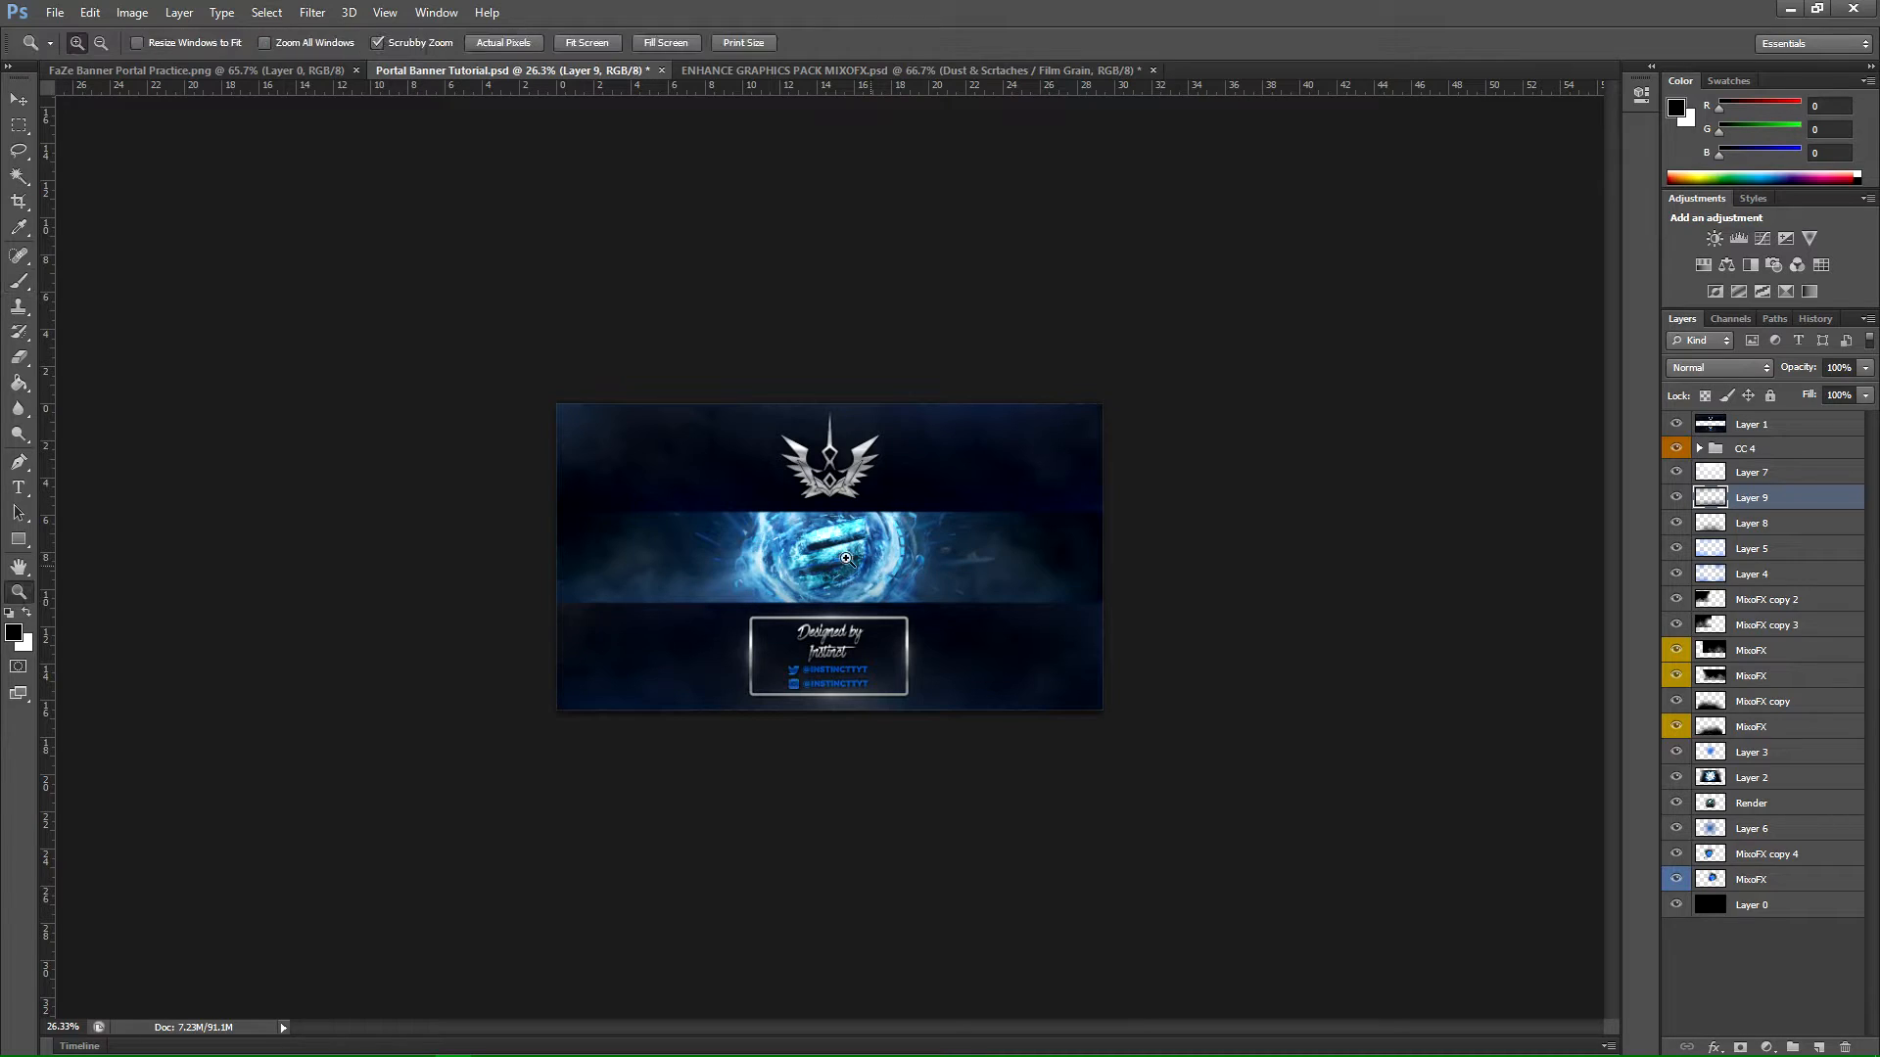
drag(809, 585, 894, 568)
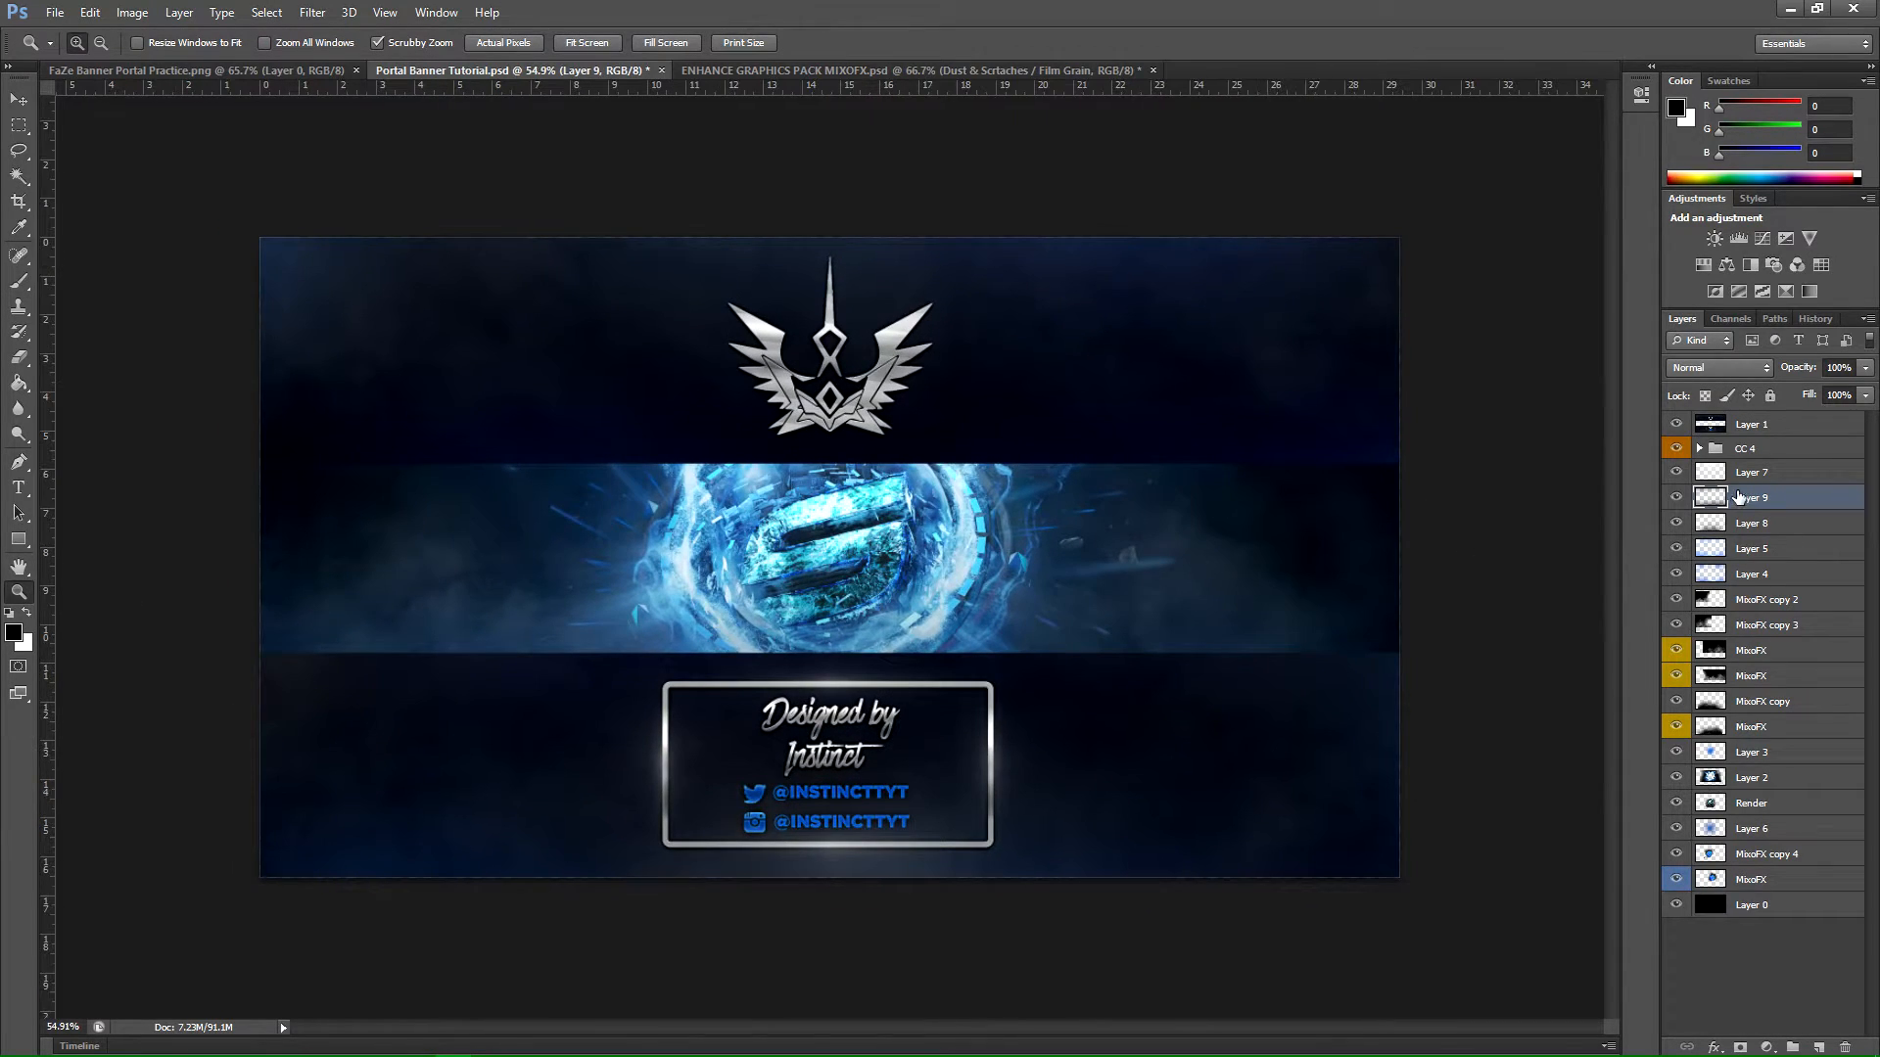
click(1676, 499)
click(1676, 499)
click(1676, 499)
click(1677, 501)
drag(1865, 368, 1857, 400)
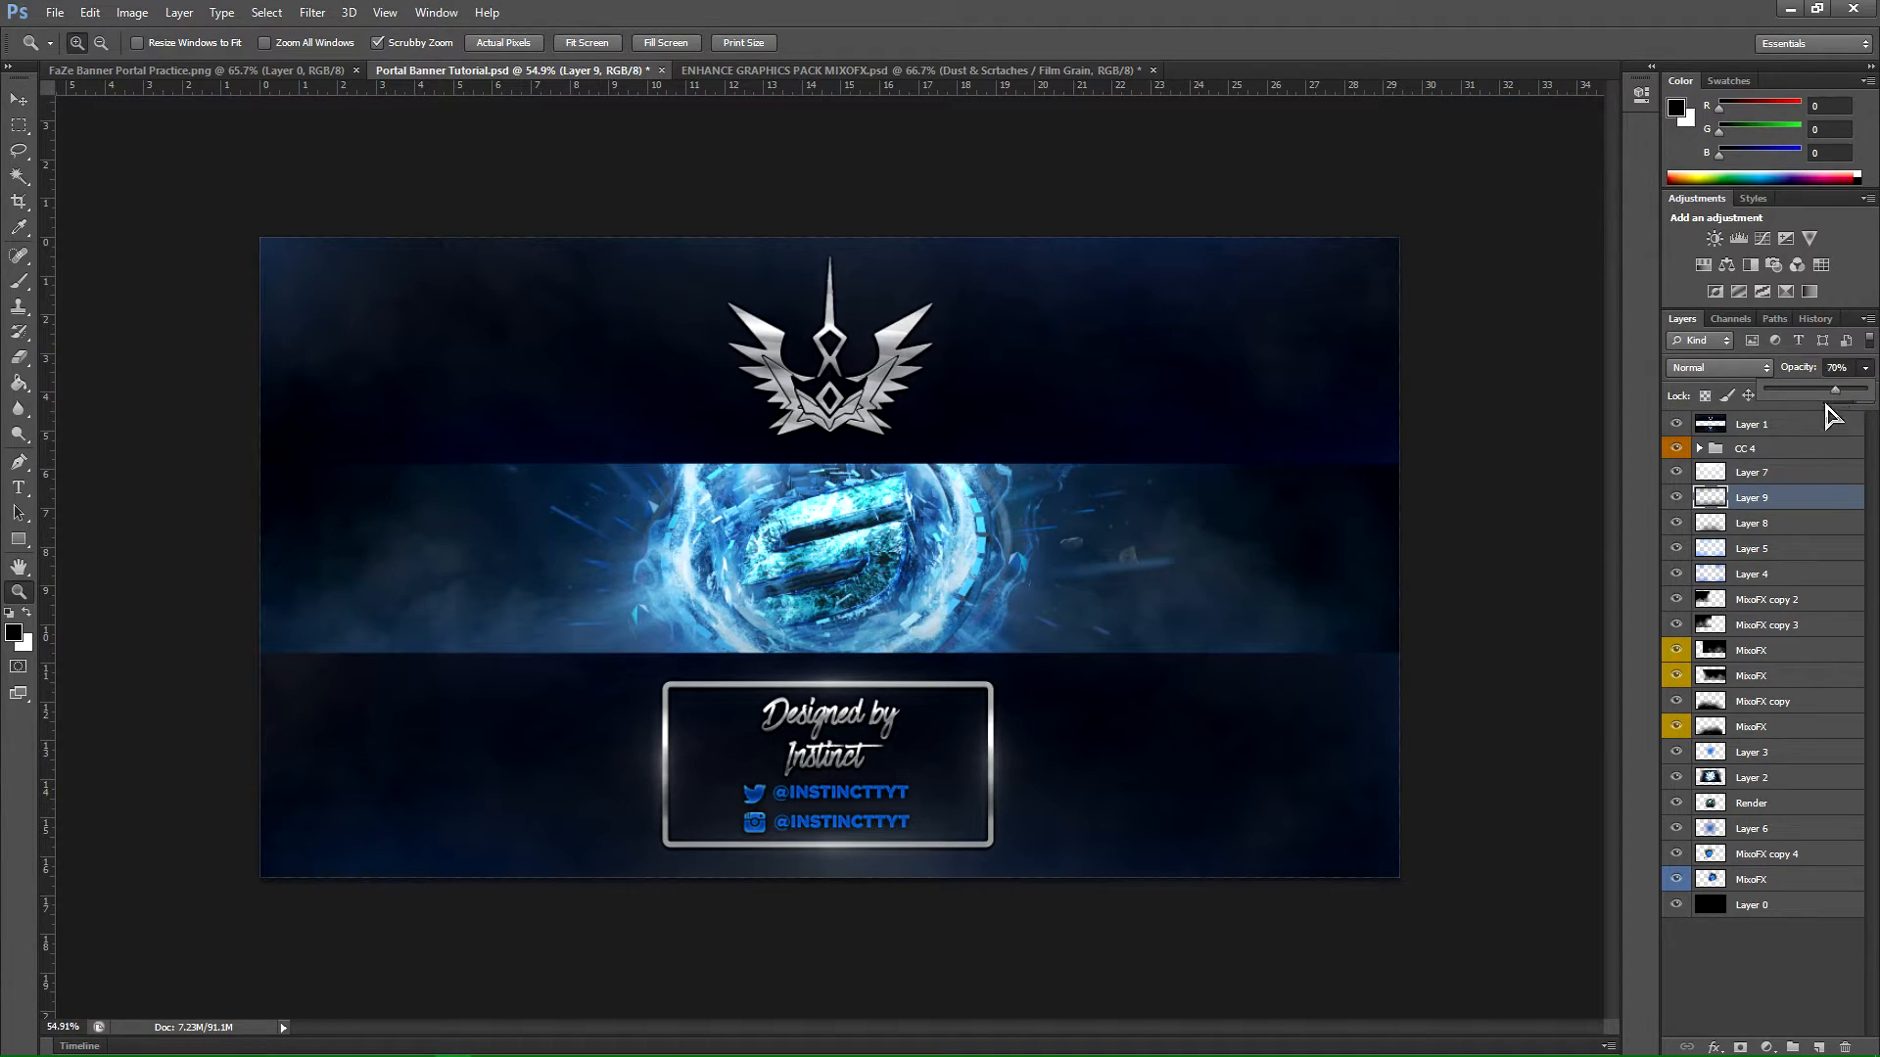
click(1672, 498)
click(1672, 497)
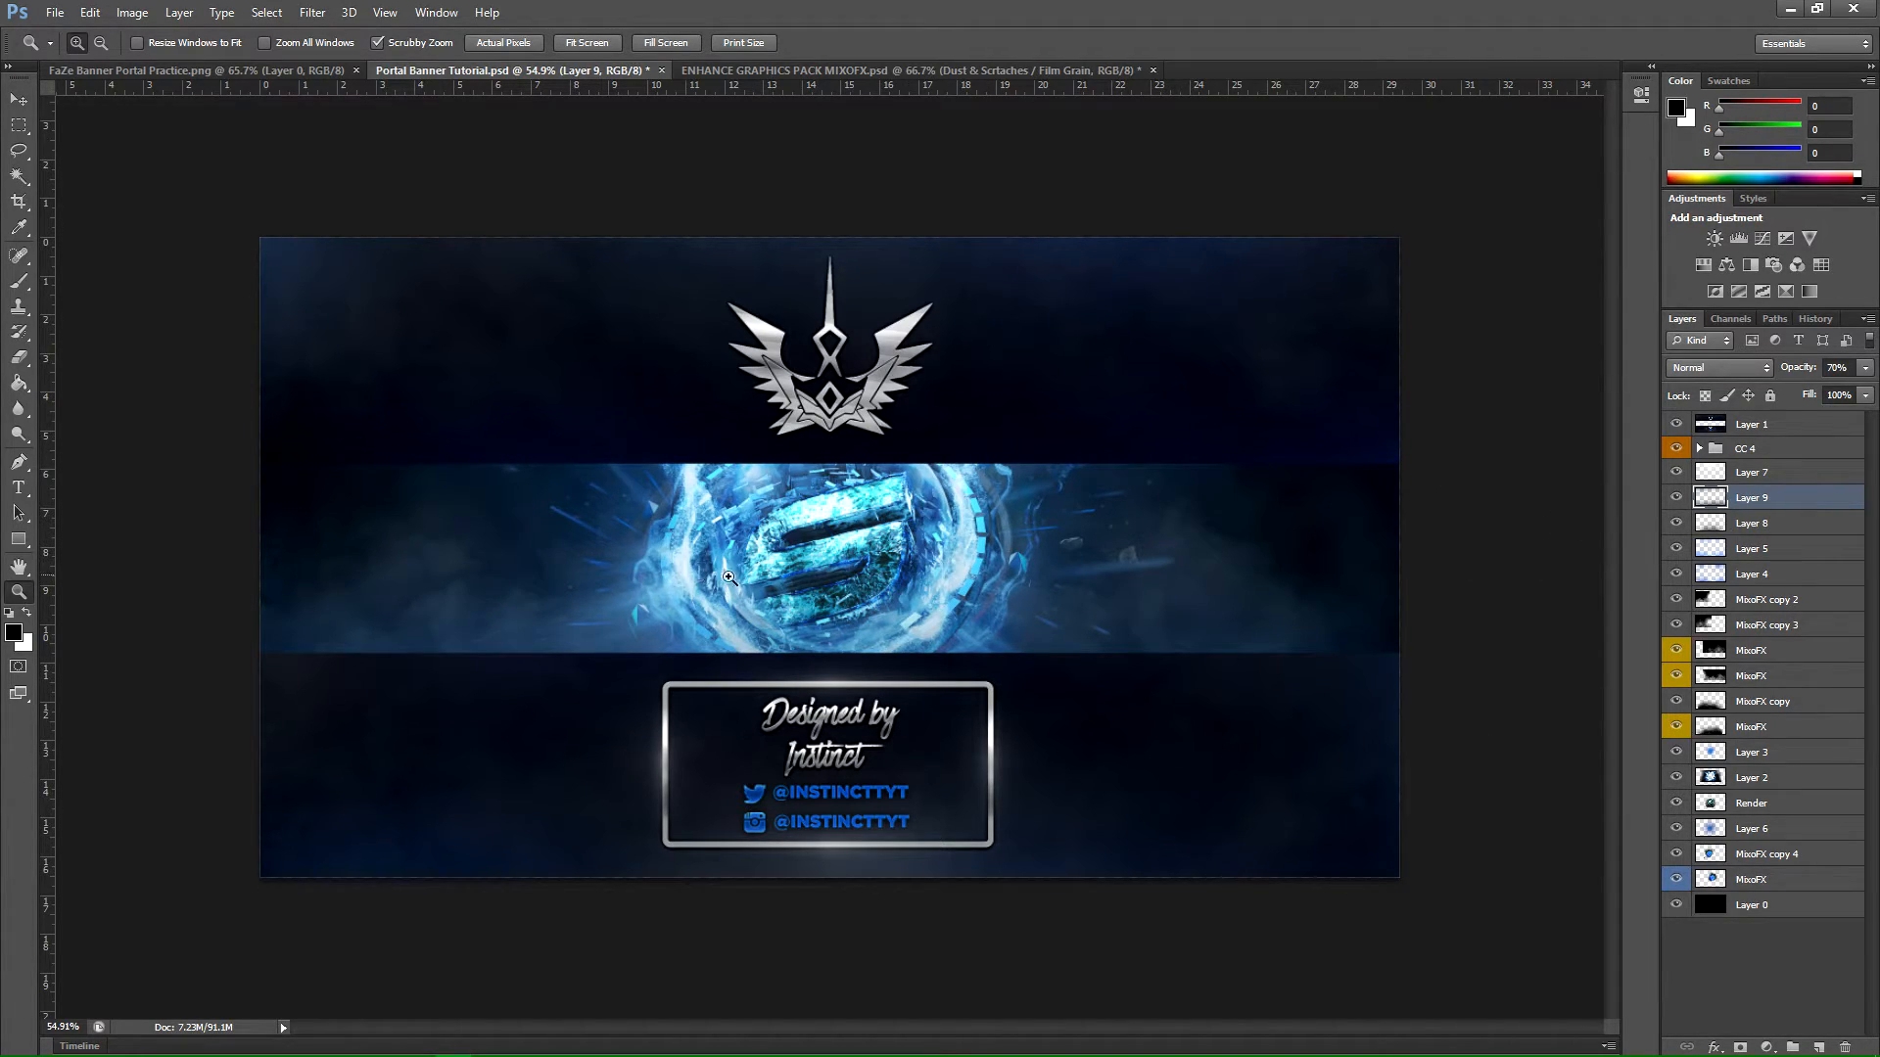
Step: Review the whole banner and compare it with the FaZe Banner Portal Practice document
alt+scroll(899, 593, down, 2)
alt+scroll(895, 591, up, 1)
alt+scroll(794, 573, up, 2)
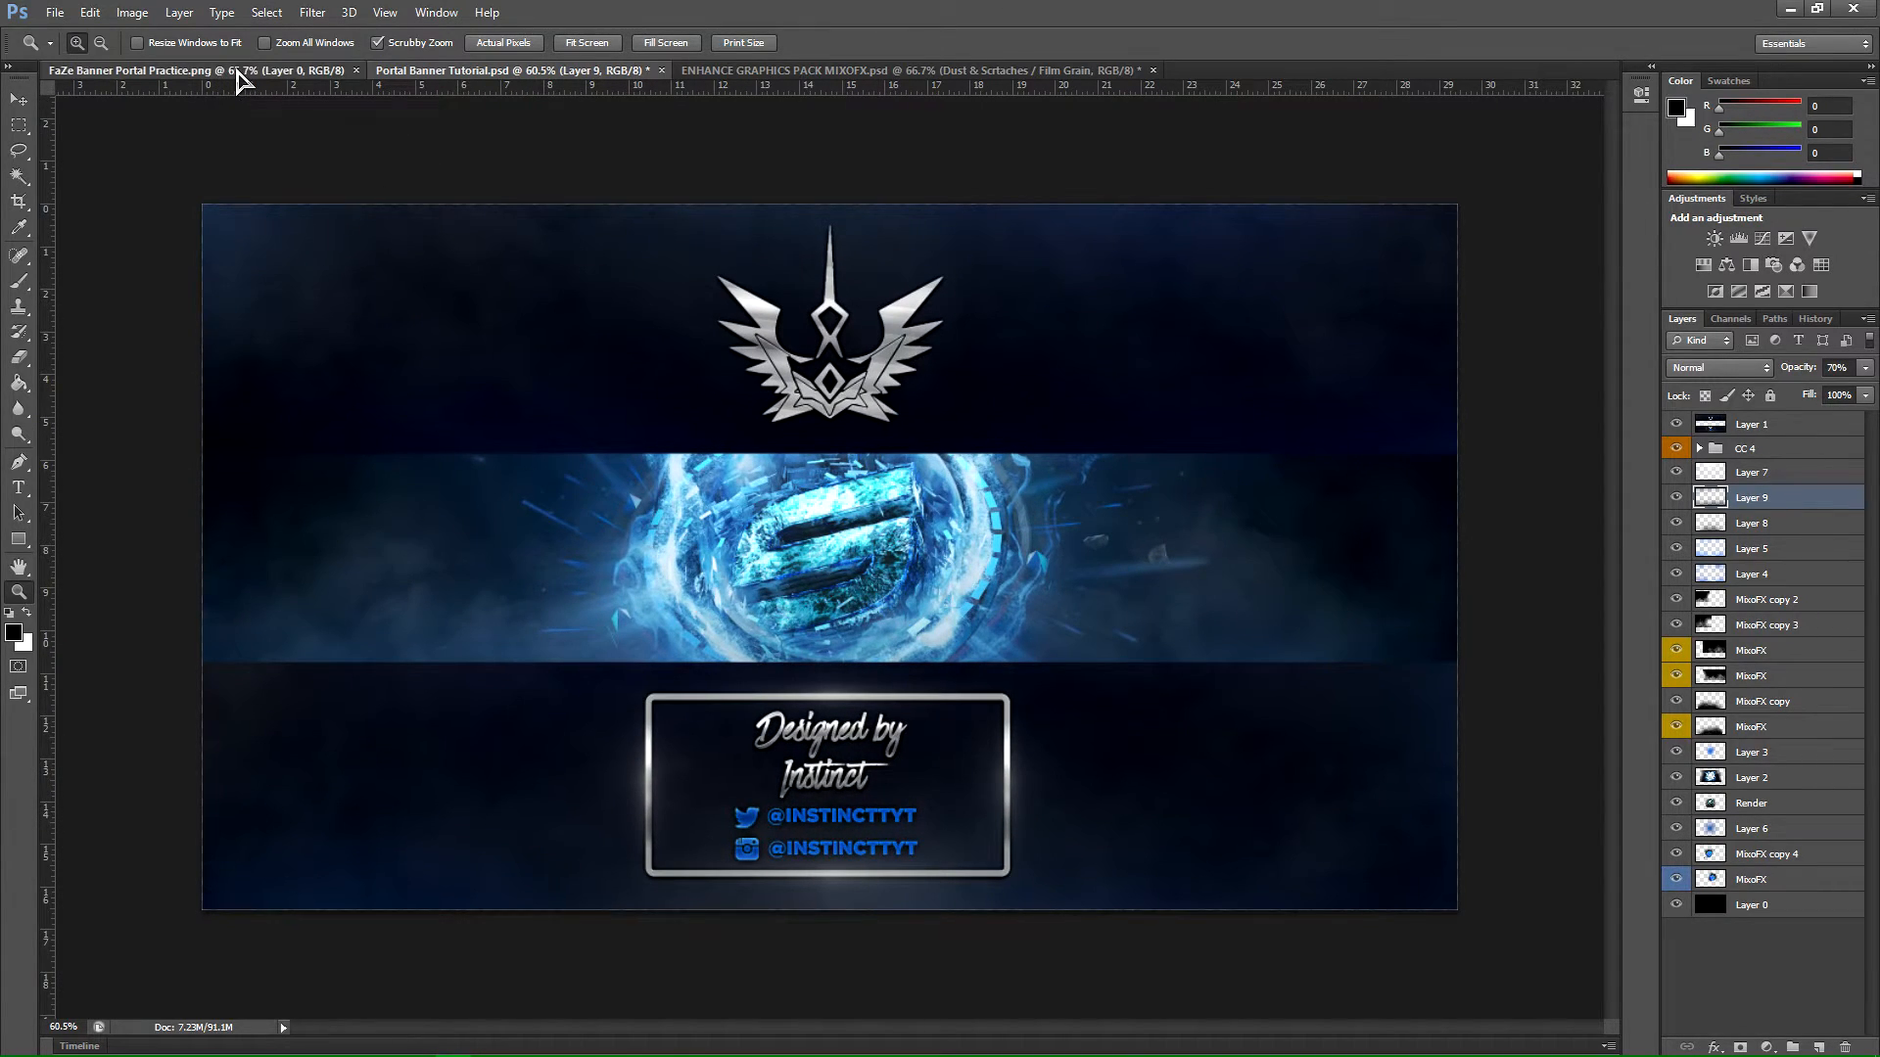
click(239, 70)
click(524, 71)
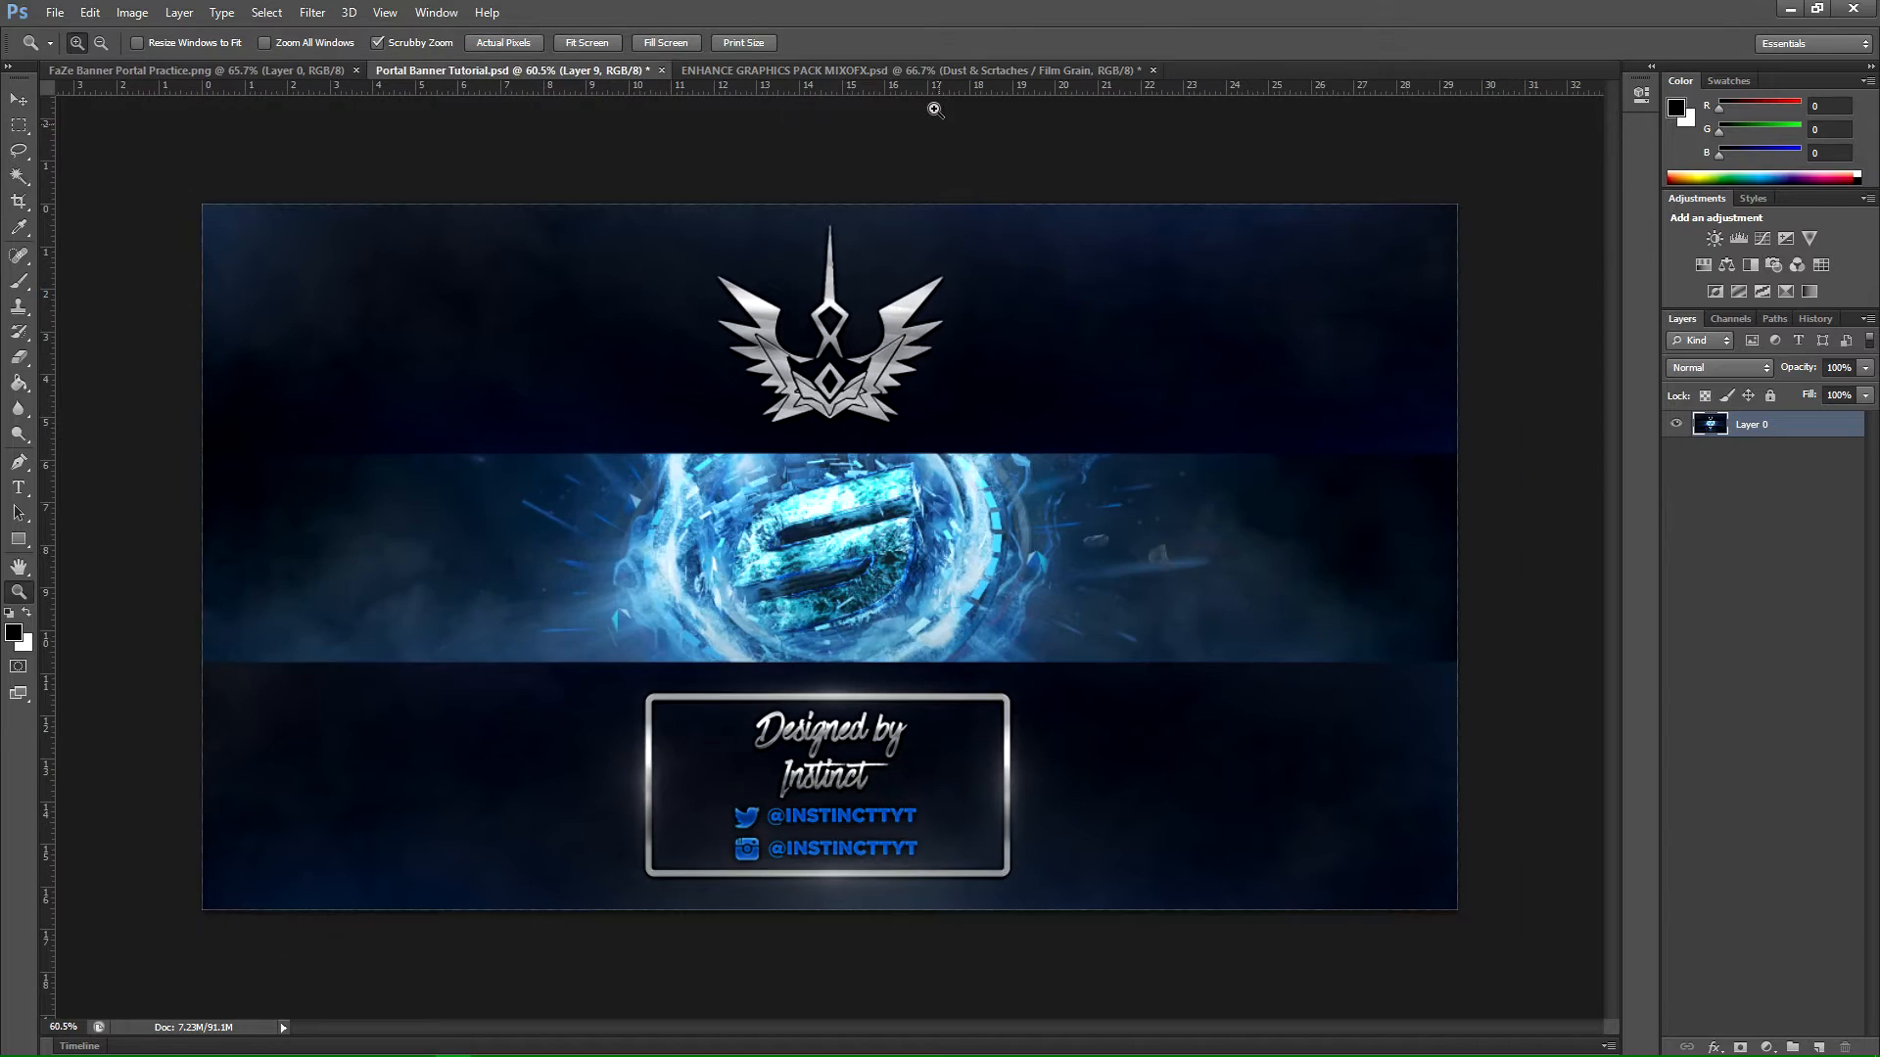
Step: Show the first Dust & Scratches texture in the ENHANCE GRAPHICS PACK document and bring it into the Portal Banner Tutorial document
click(901, 70)
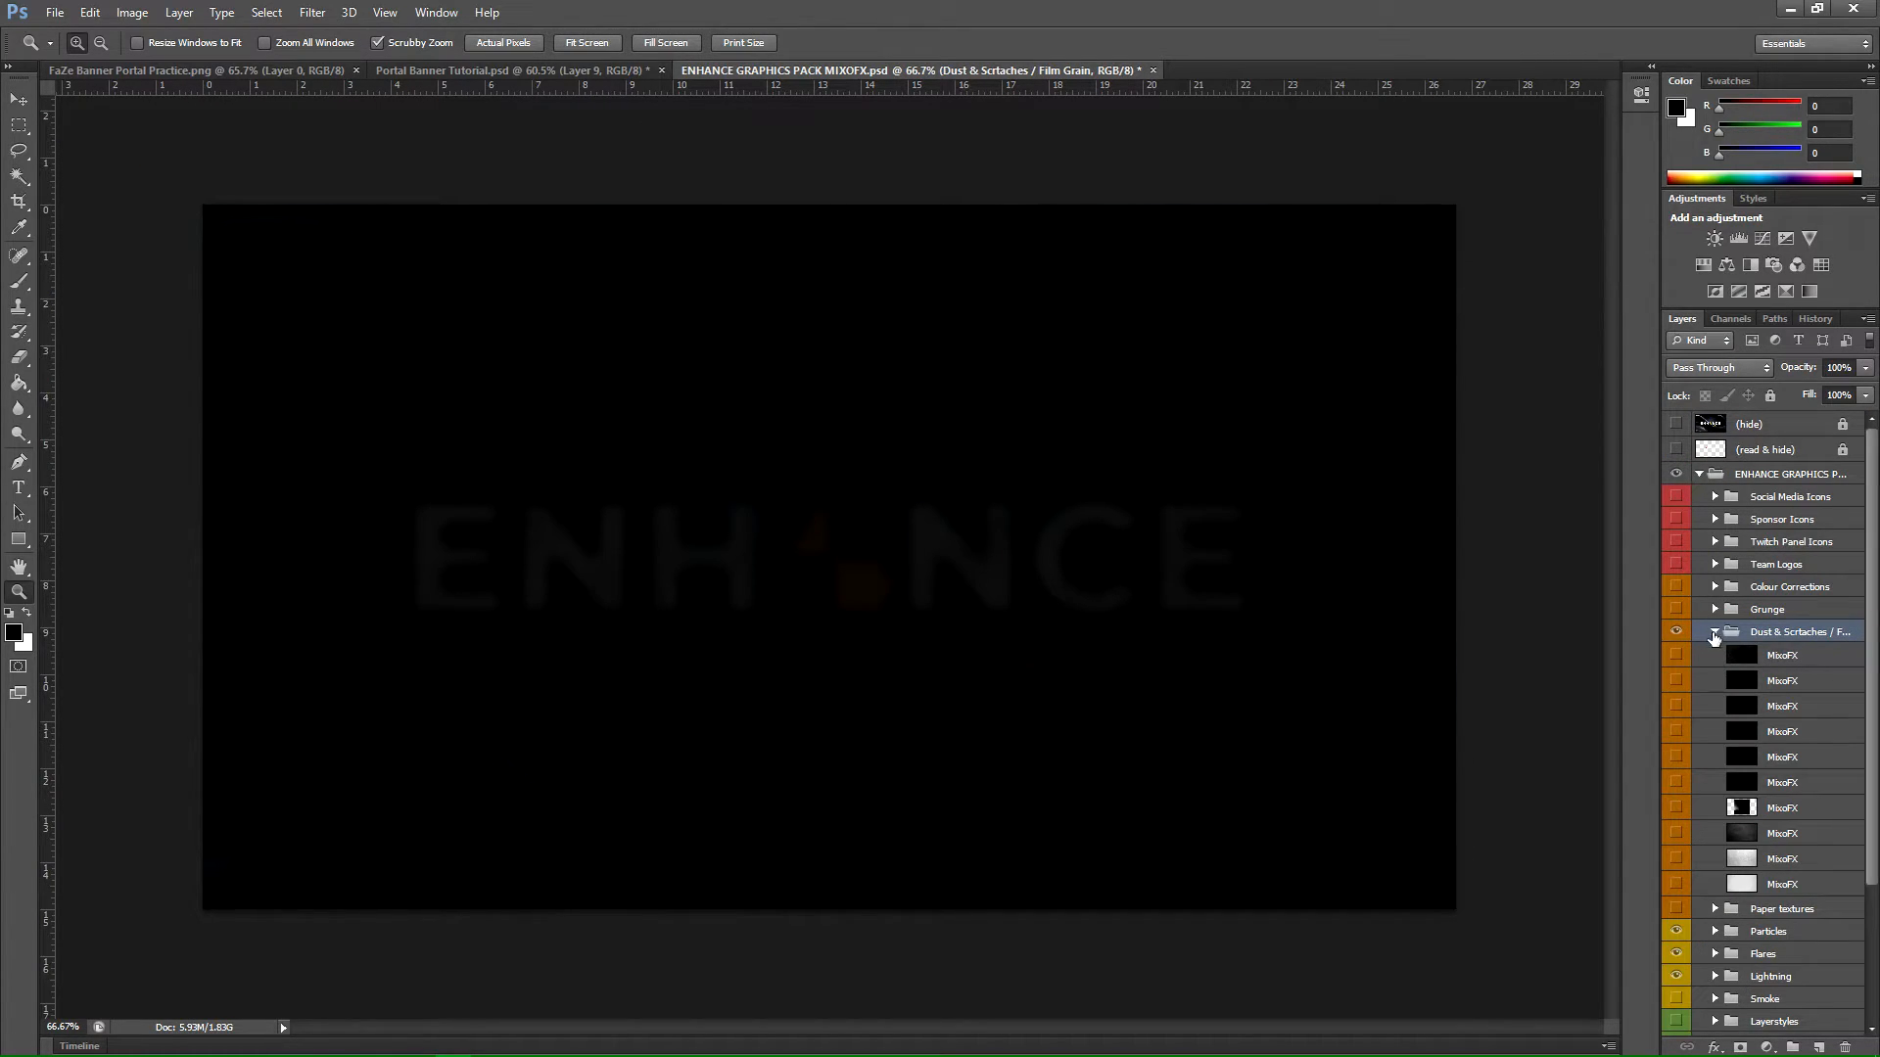
click(1674, 656)
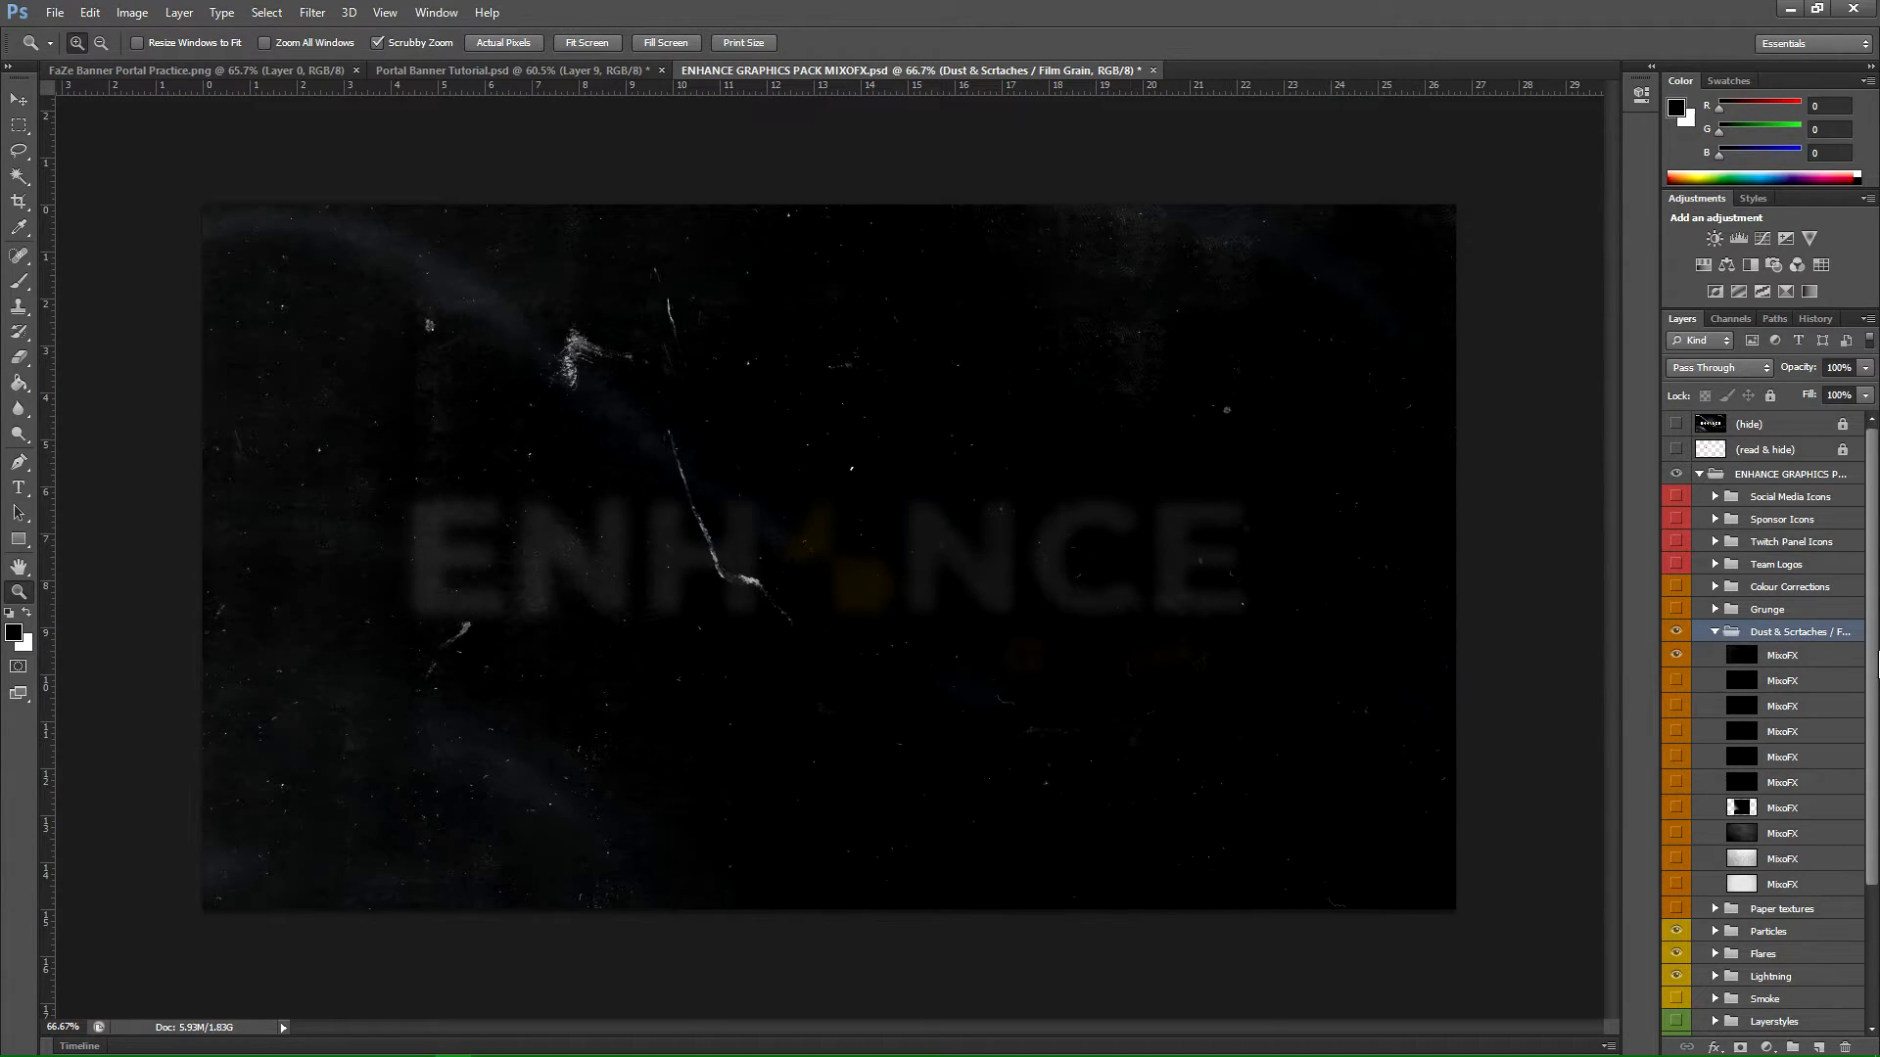
click(1827, 657)
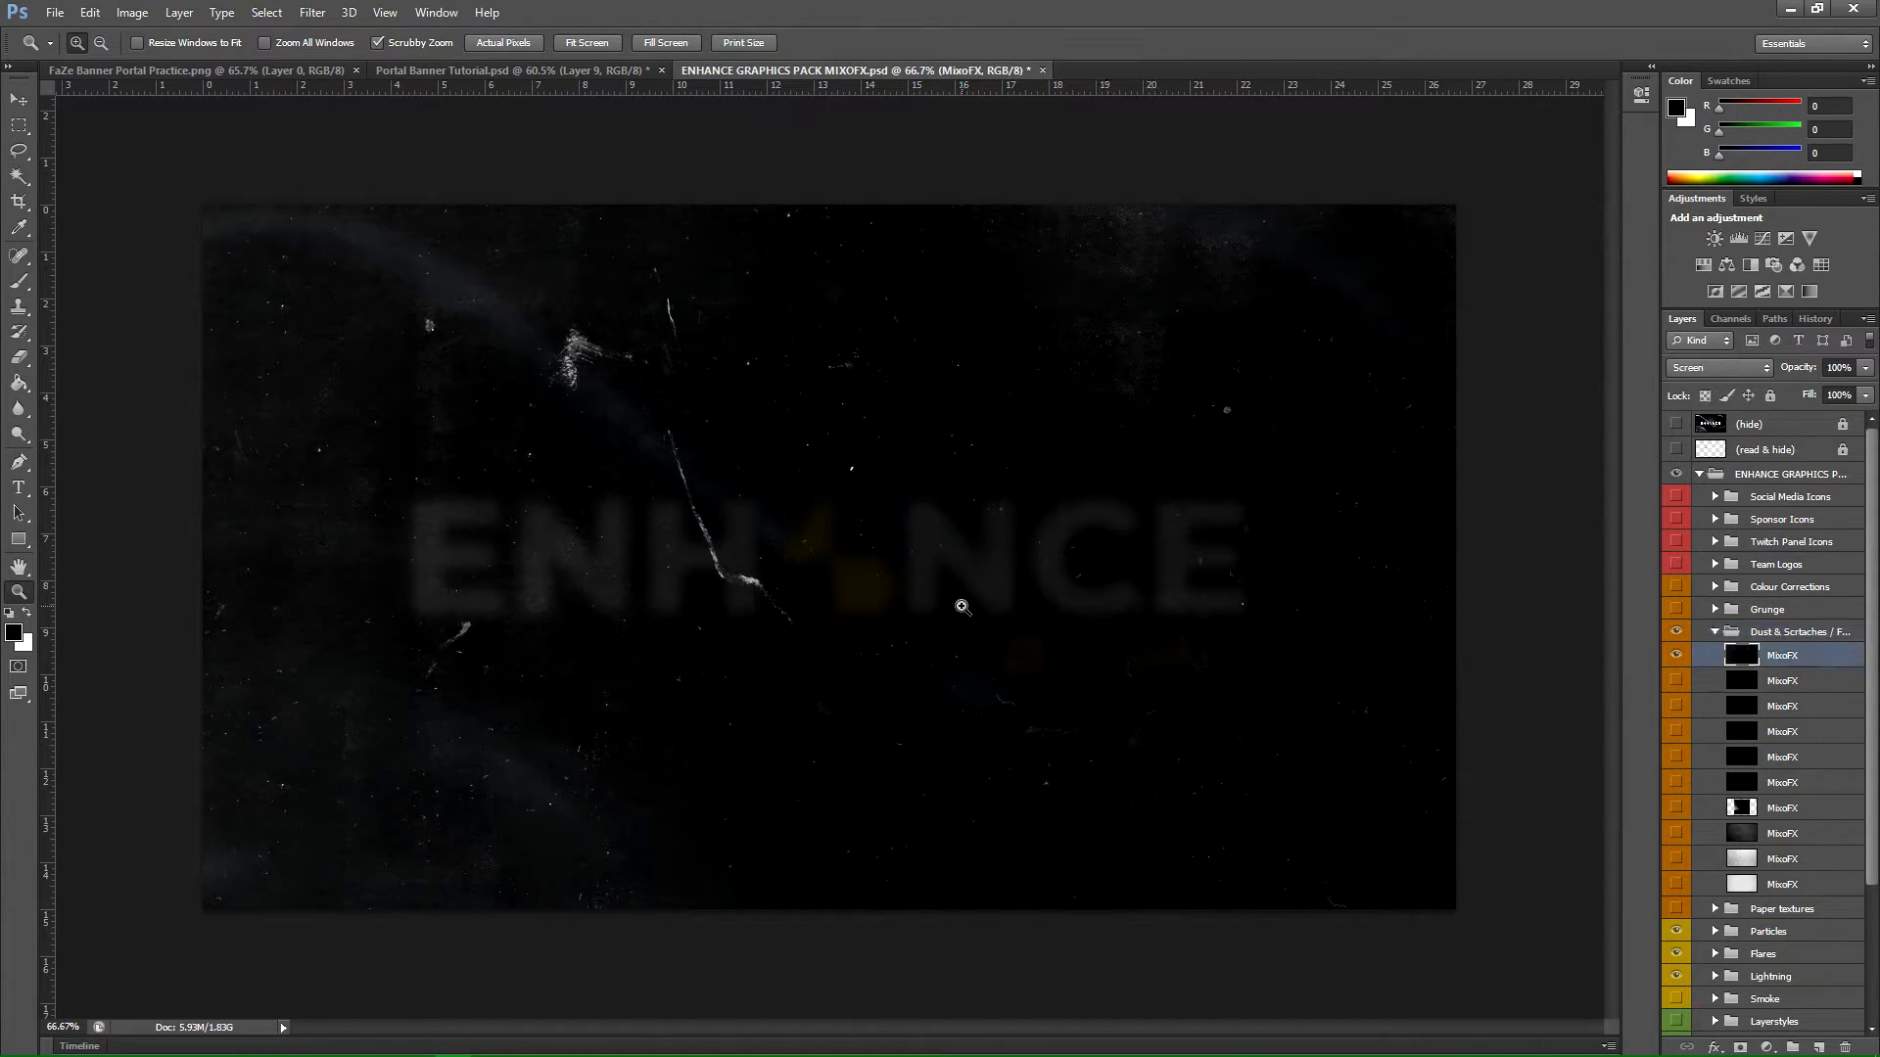
click(17, 101)
drag(397, 439, 1230, 521)
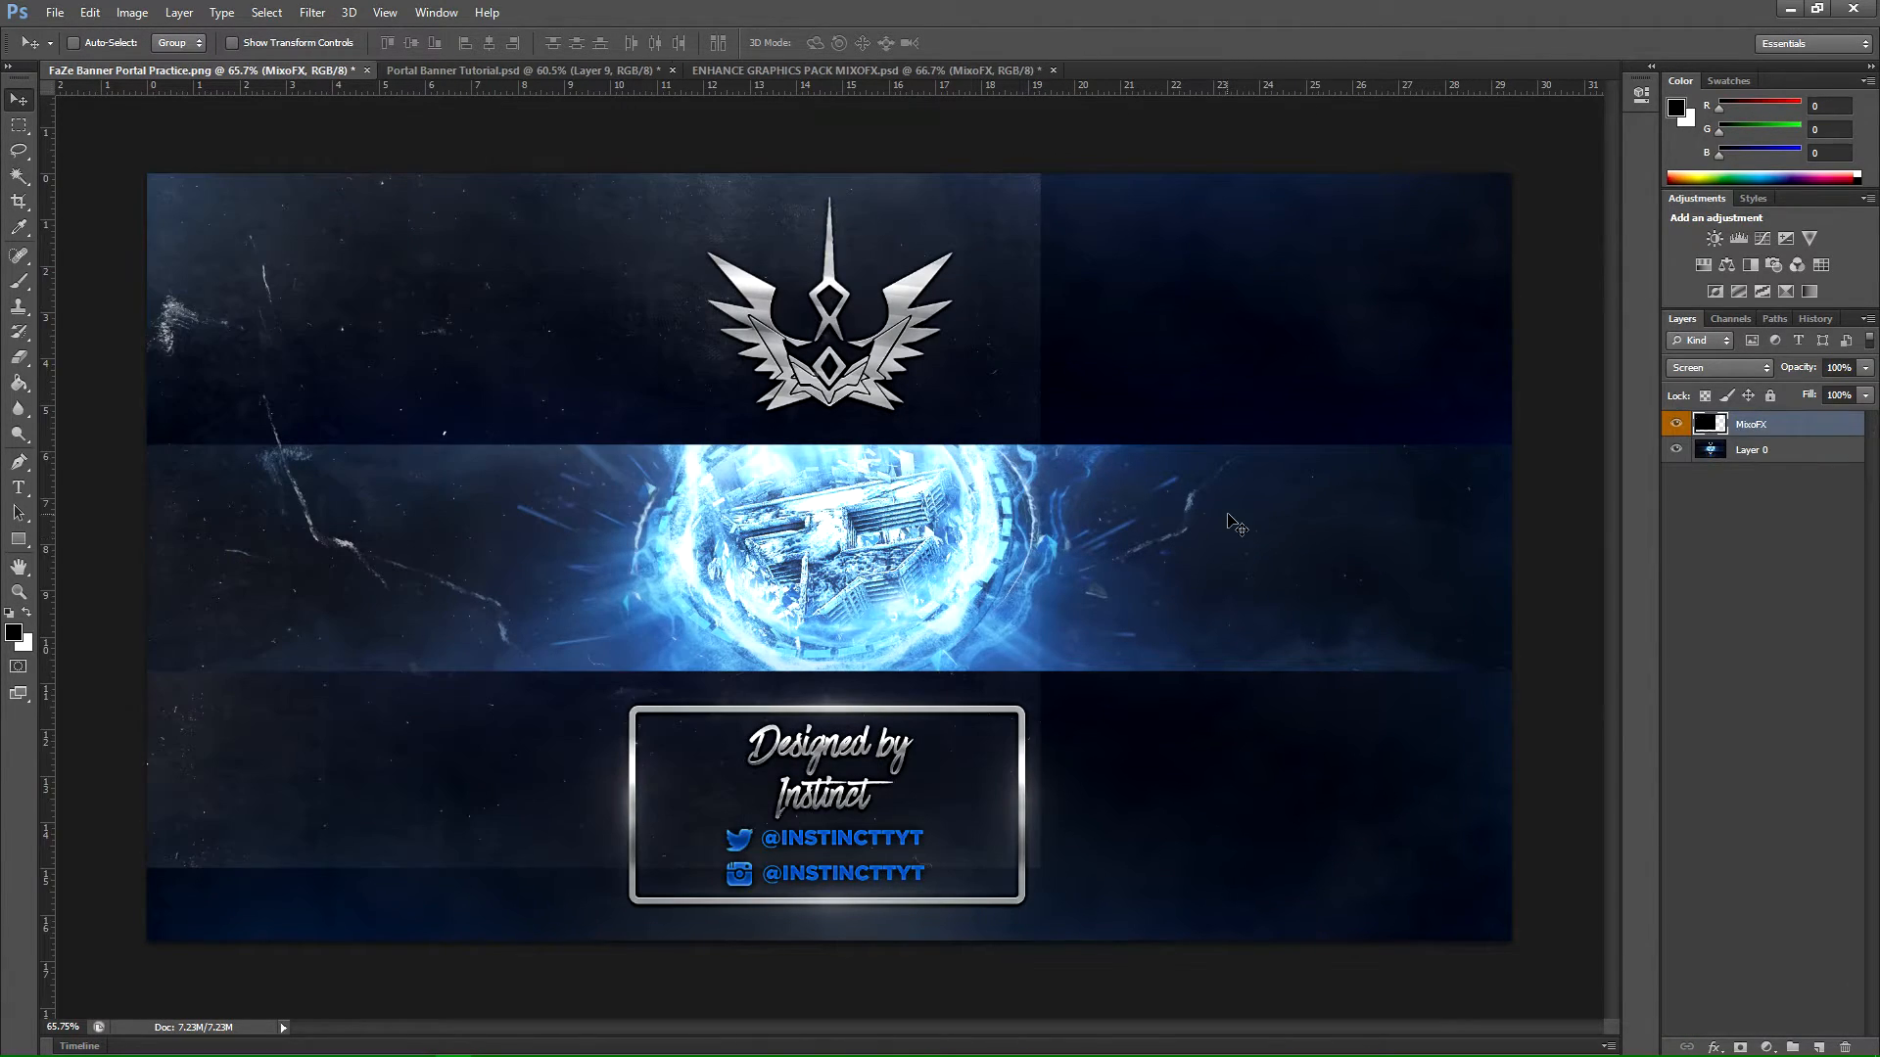
drag(428, 504, 660, 595)
Step: Move the scratch texture layer below all portal layers, directly above Layer 0, checking MixoFX copy 4's visibility on the way
drag(1834, 495, 1833, 869)
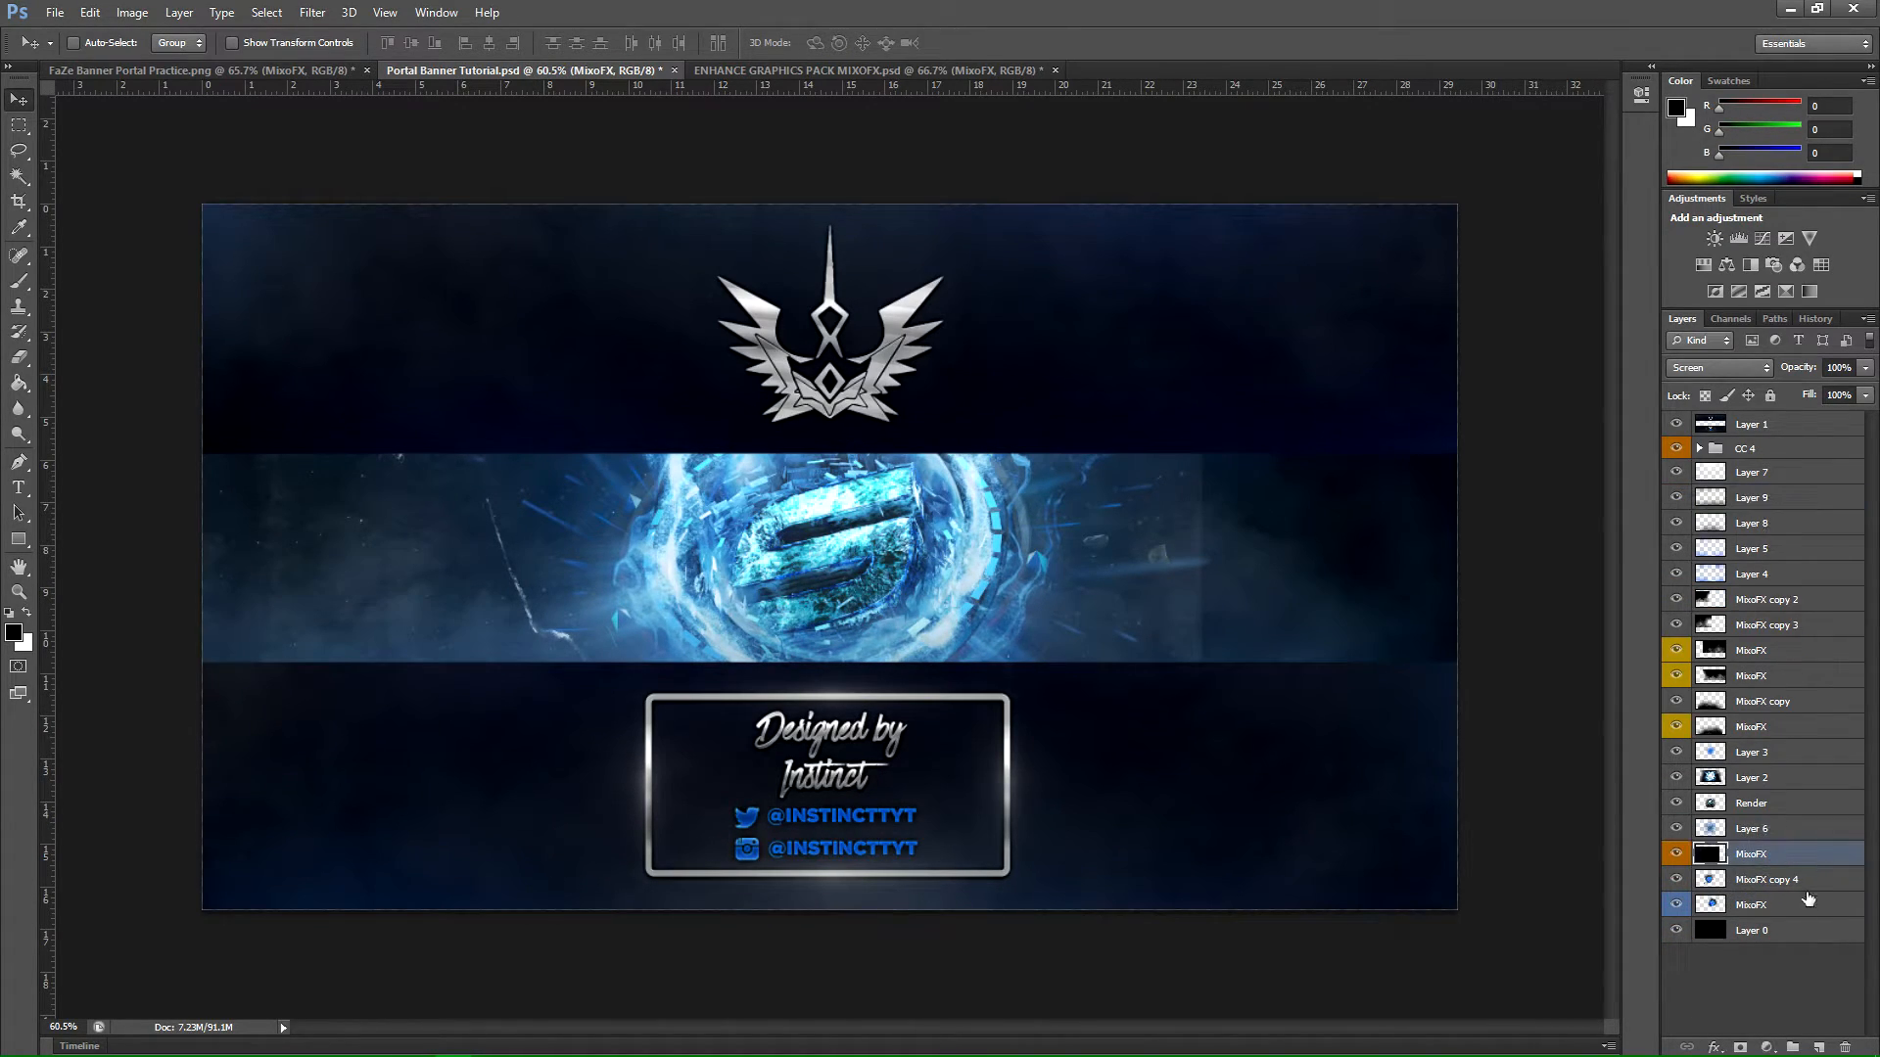
click(1677, 879)
click(1677, 880)
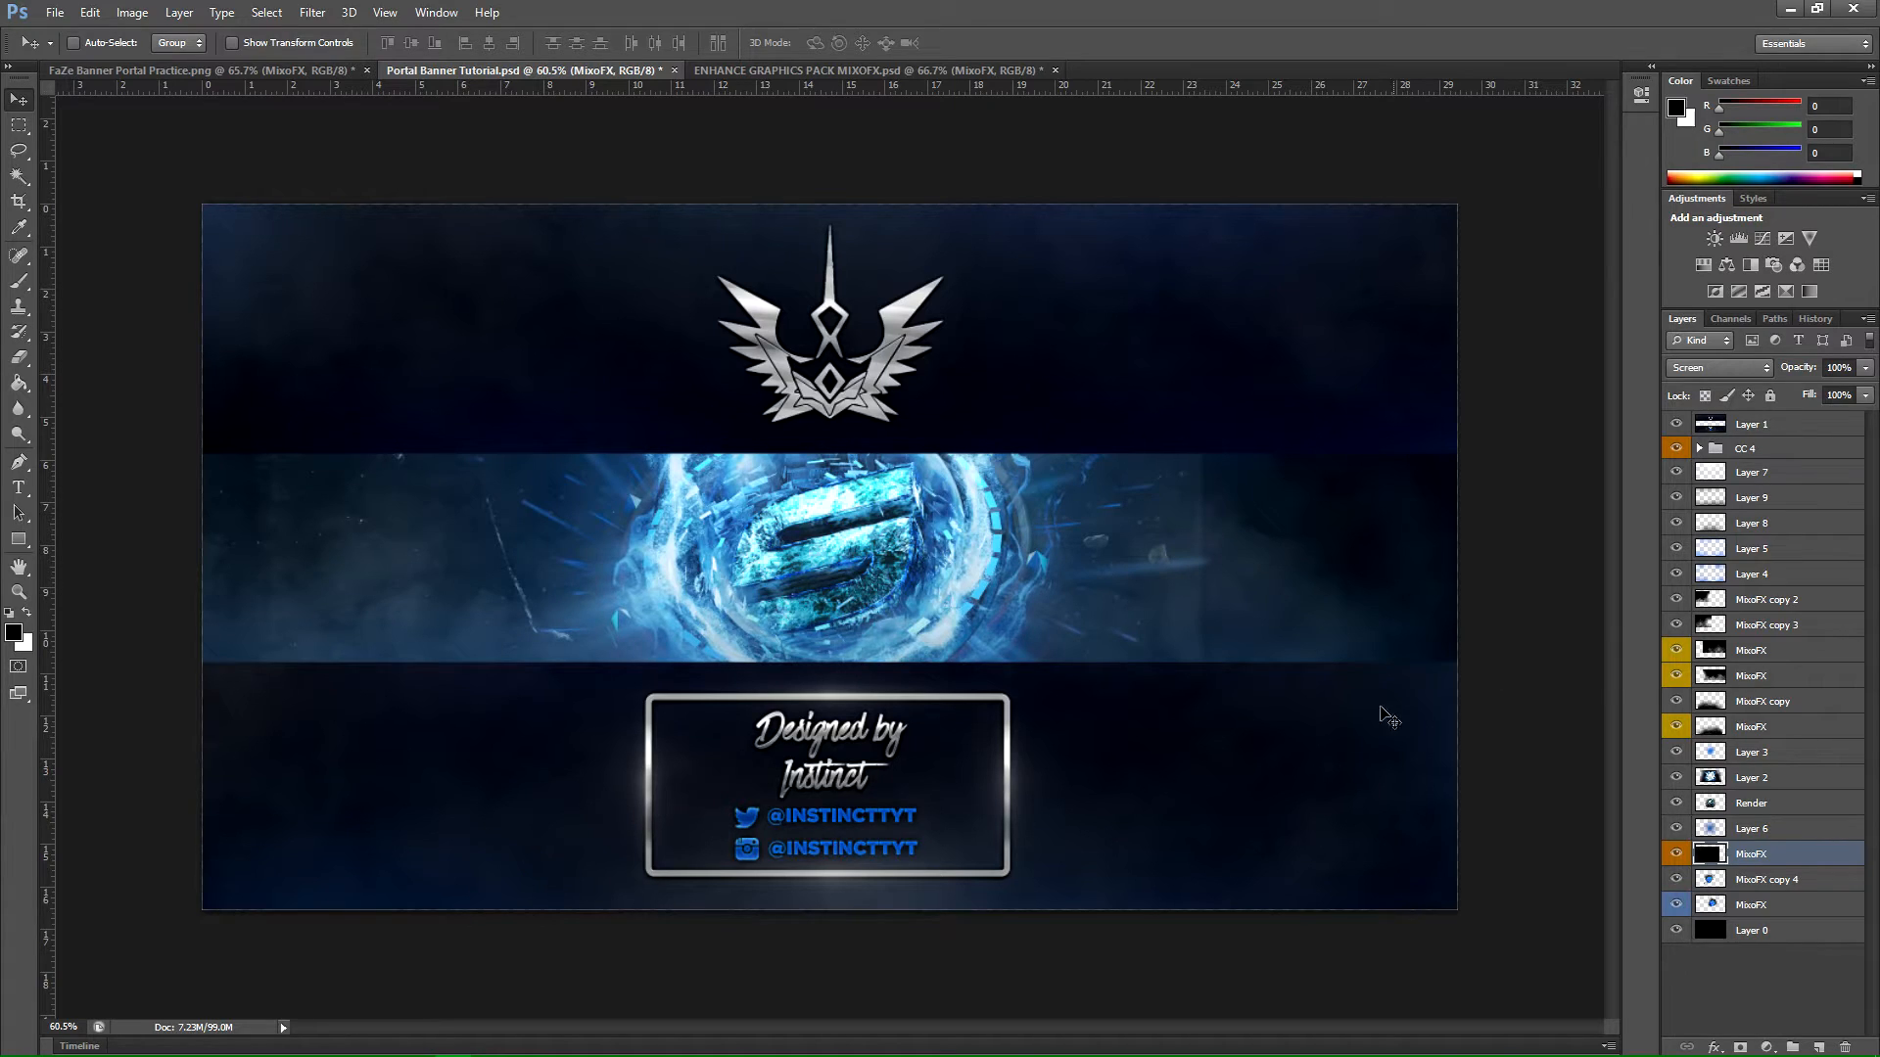
drag(1813, 869, 1756, 895)
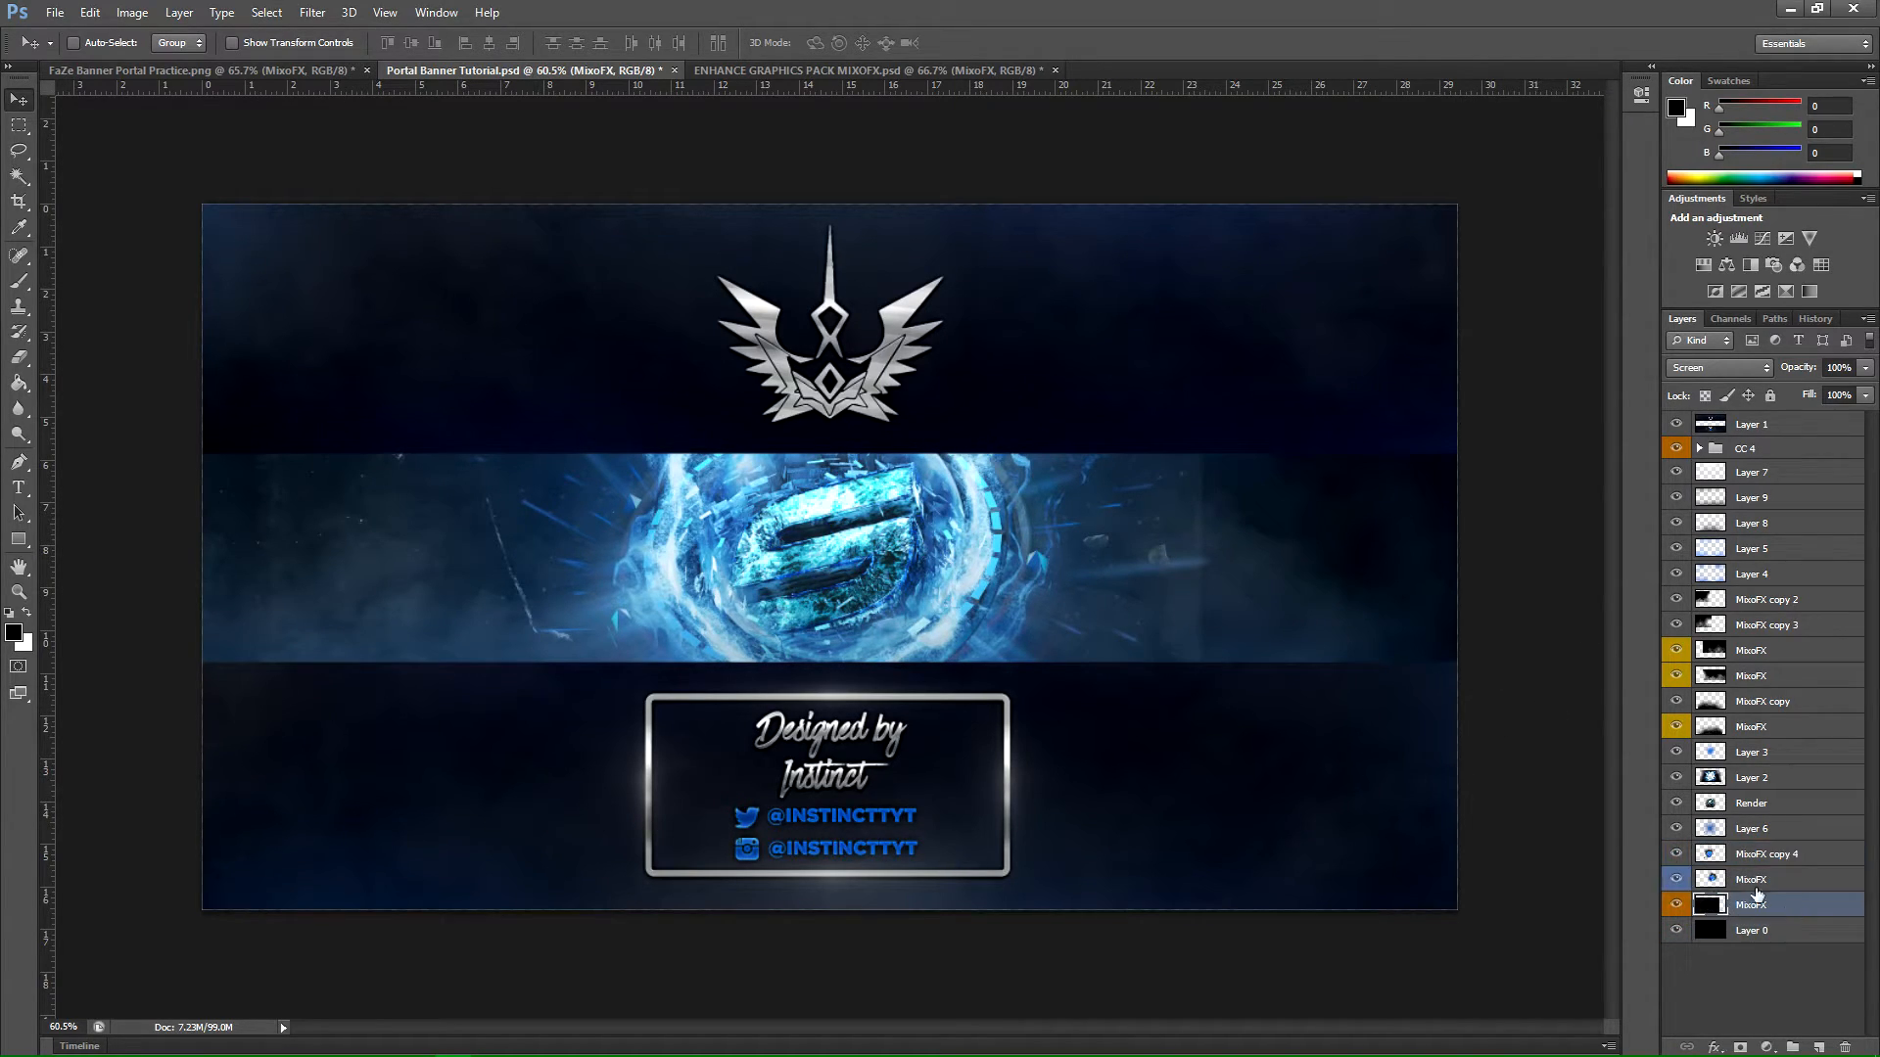
Step: Erase the hard right edge of the scratch texture with a 400 px Eraser, and reposition the texture
click(19, 357)
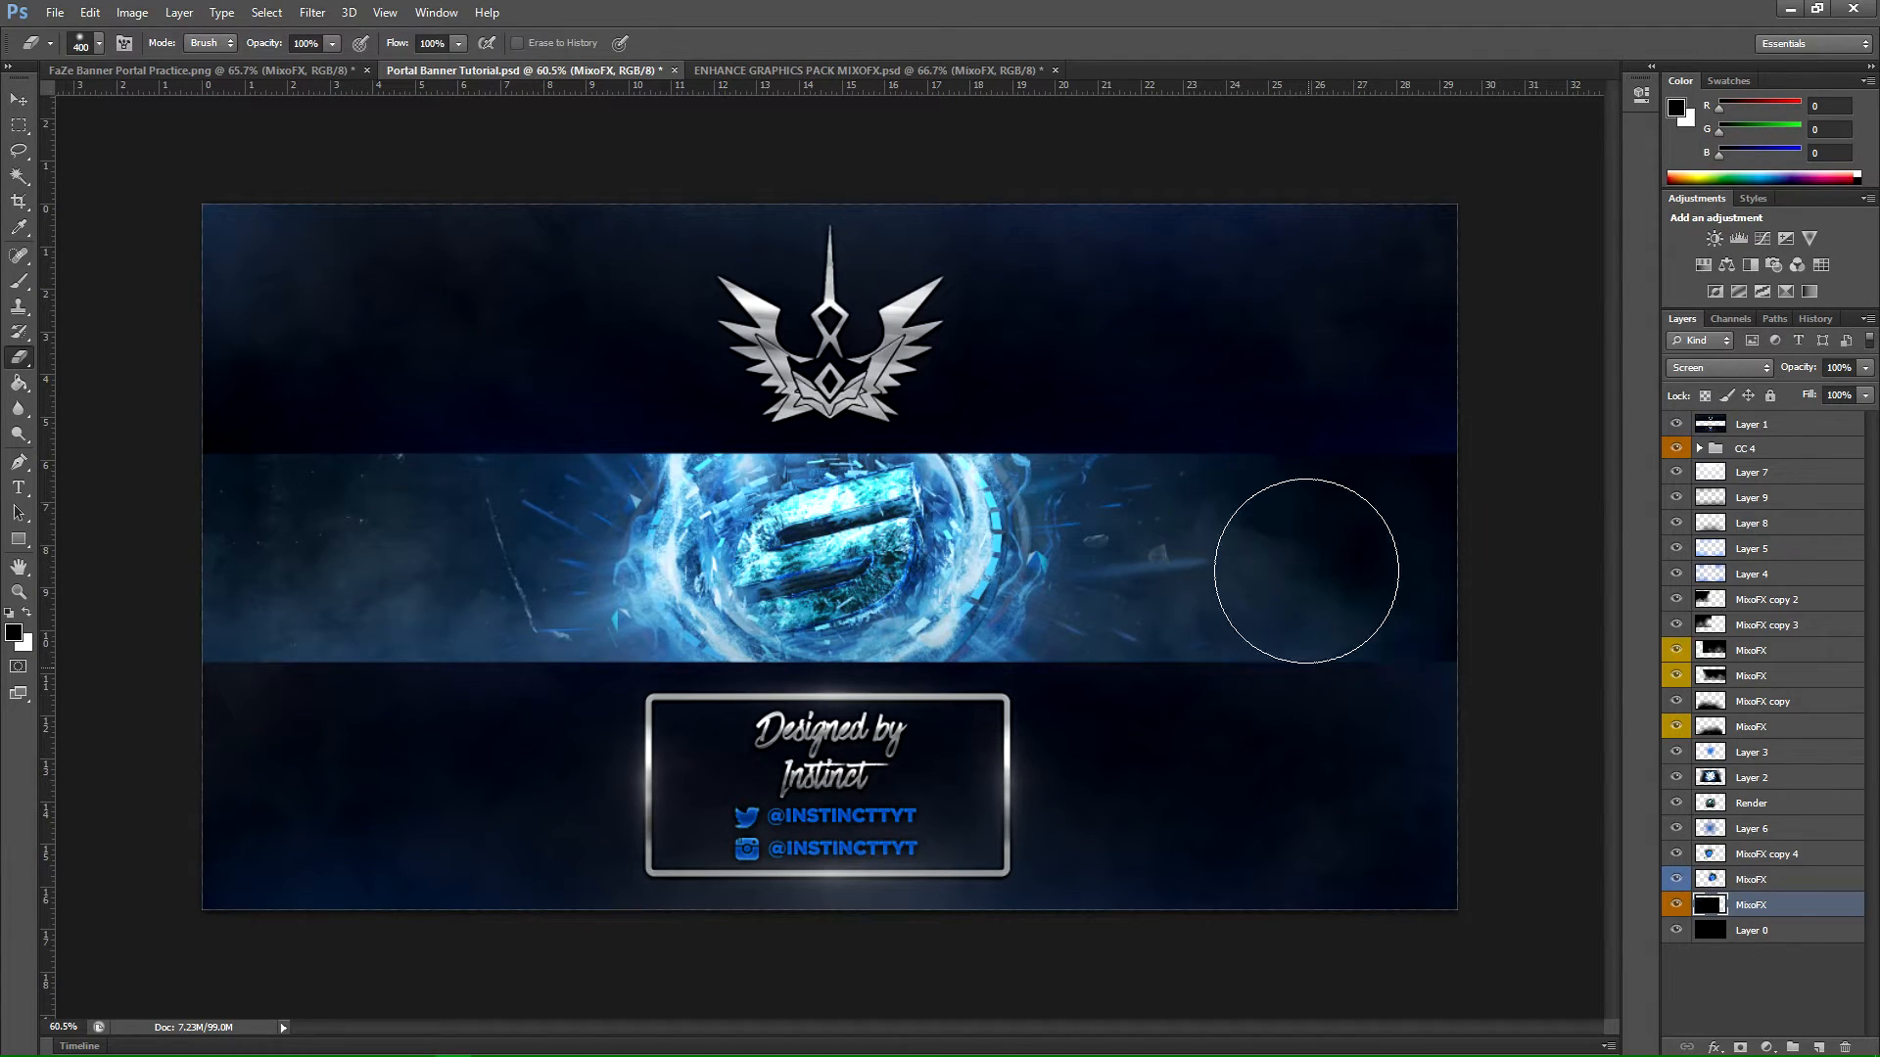
click(18, 98)
mouse_move(526, 585)
mouse_down()
mouse_move(582, 597)
mouse_move(460, 568)
mouse_up()
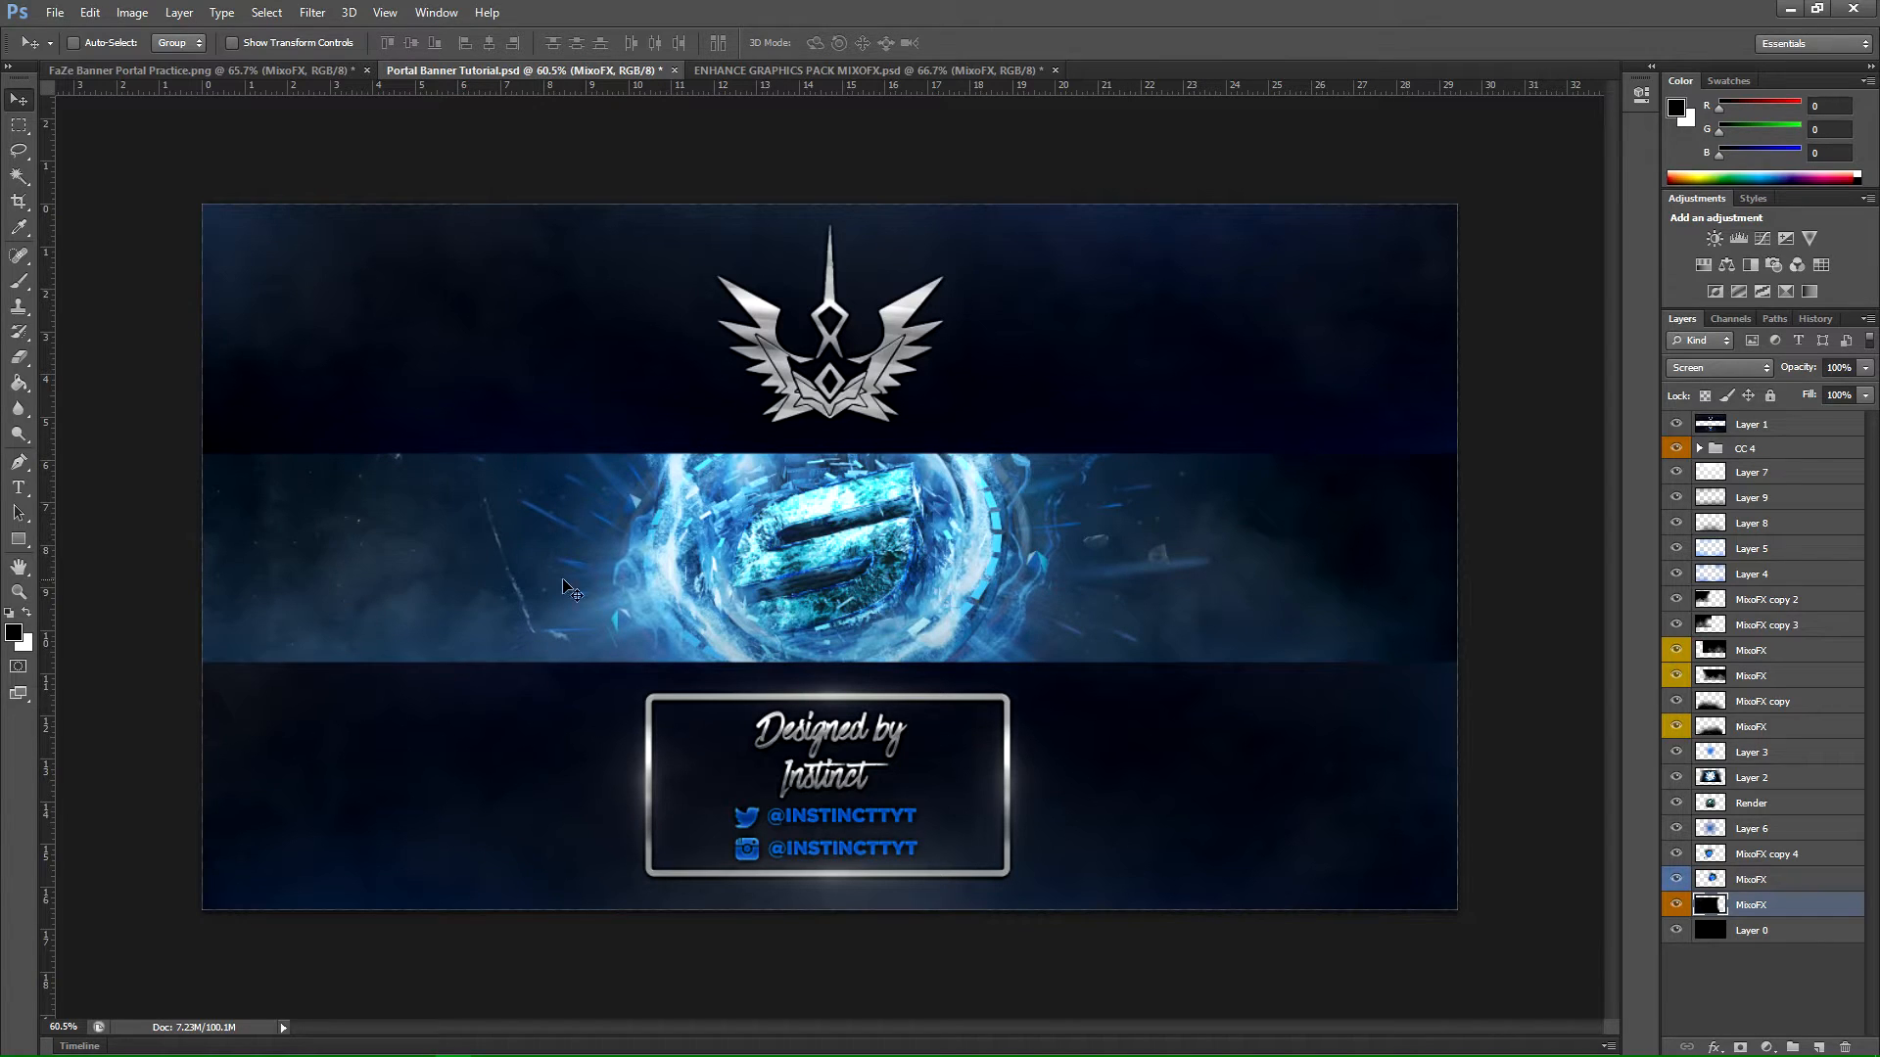
Step: Delete the stray MixoFX texture layer from the FaZe Banner Portal Practice document and return to the Portal Banner Tutorial document
click(333, 71)
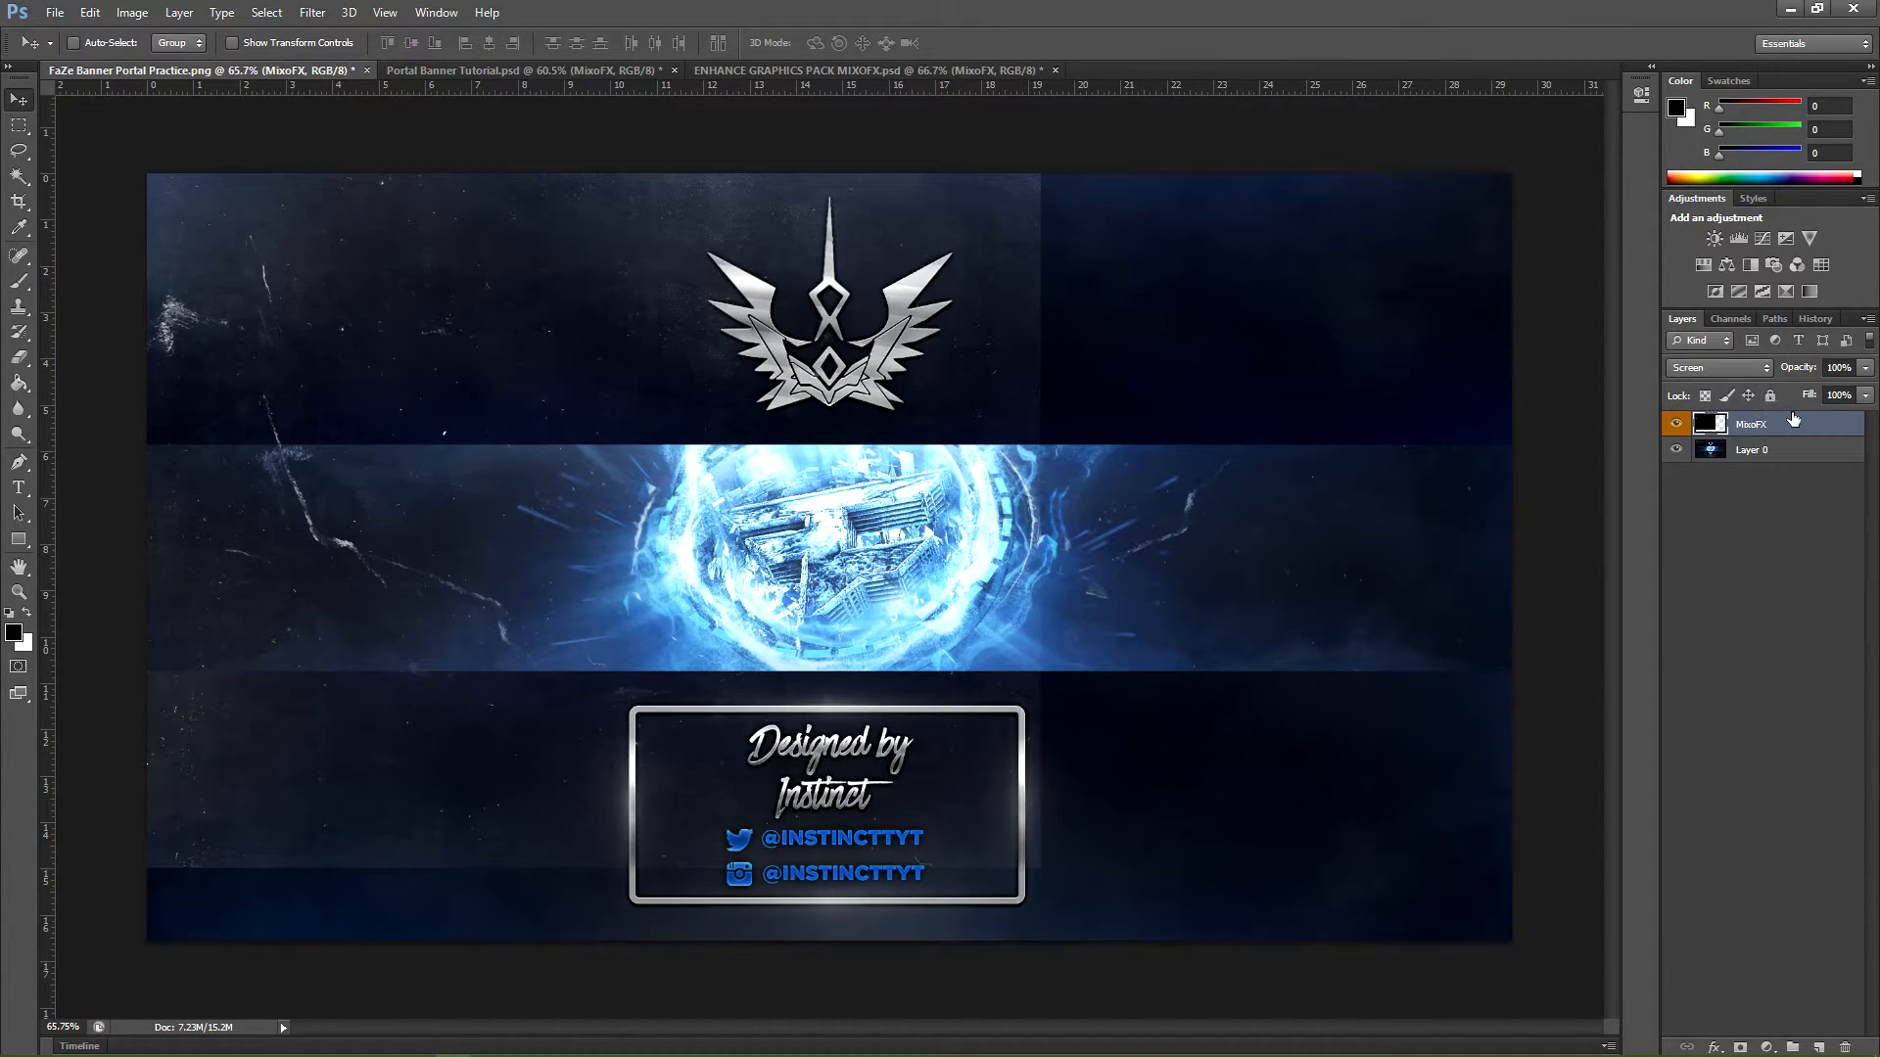
key(Delete)
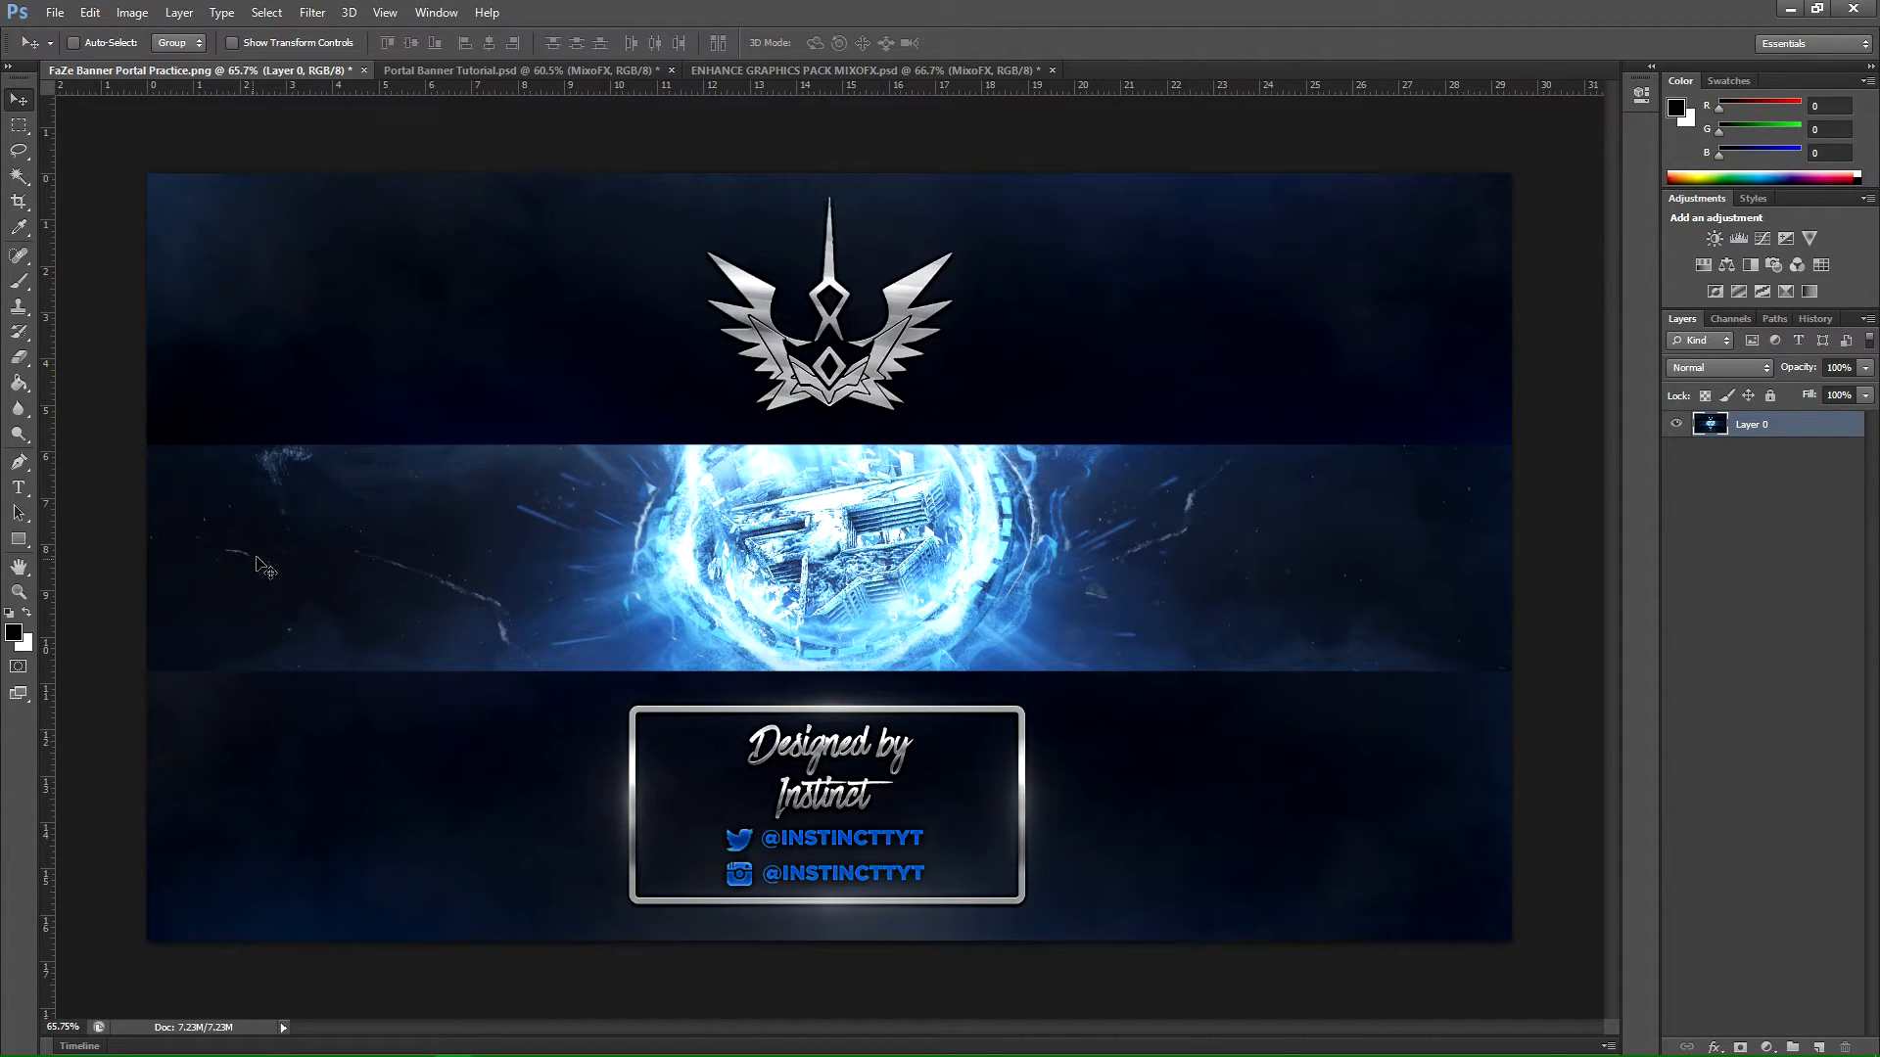
click(450, 70)
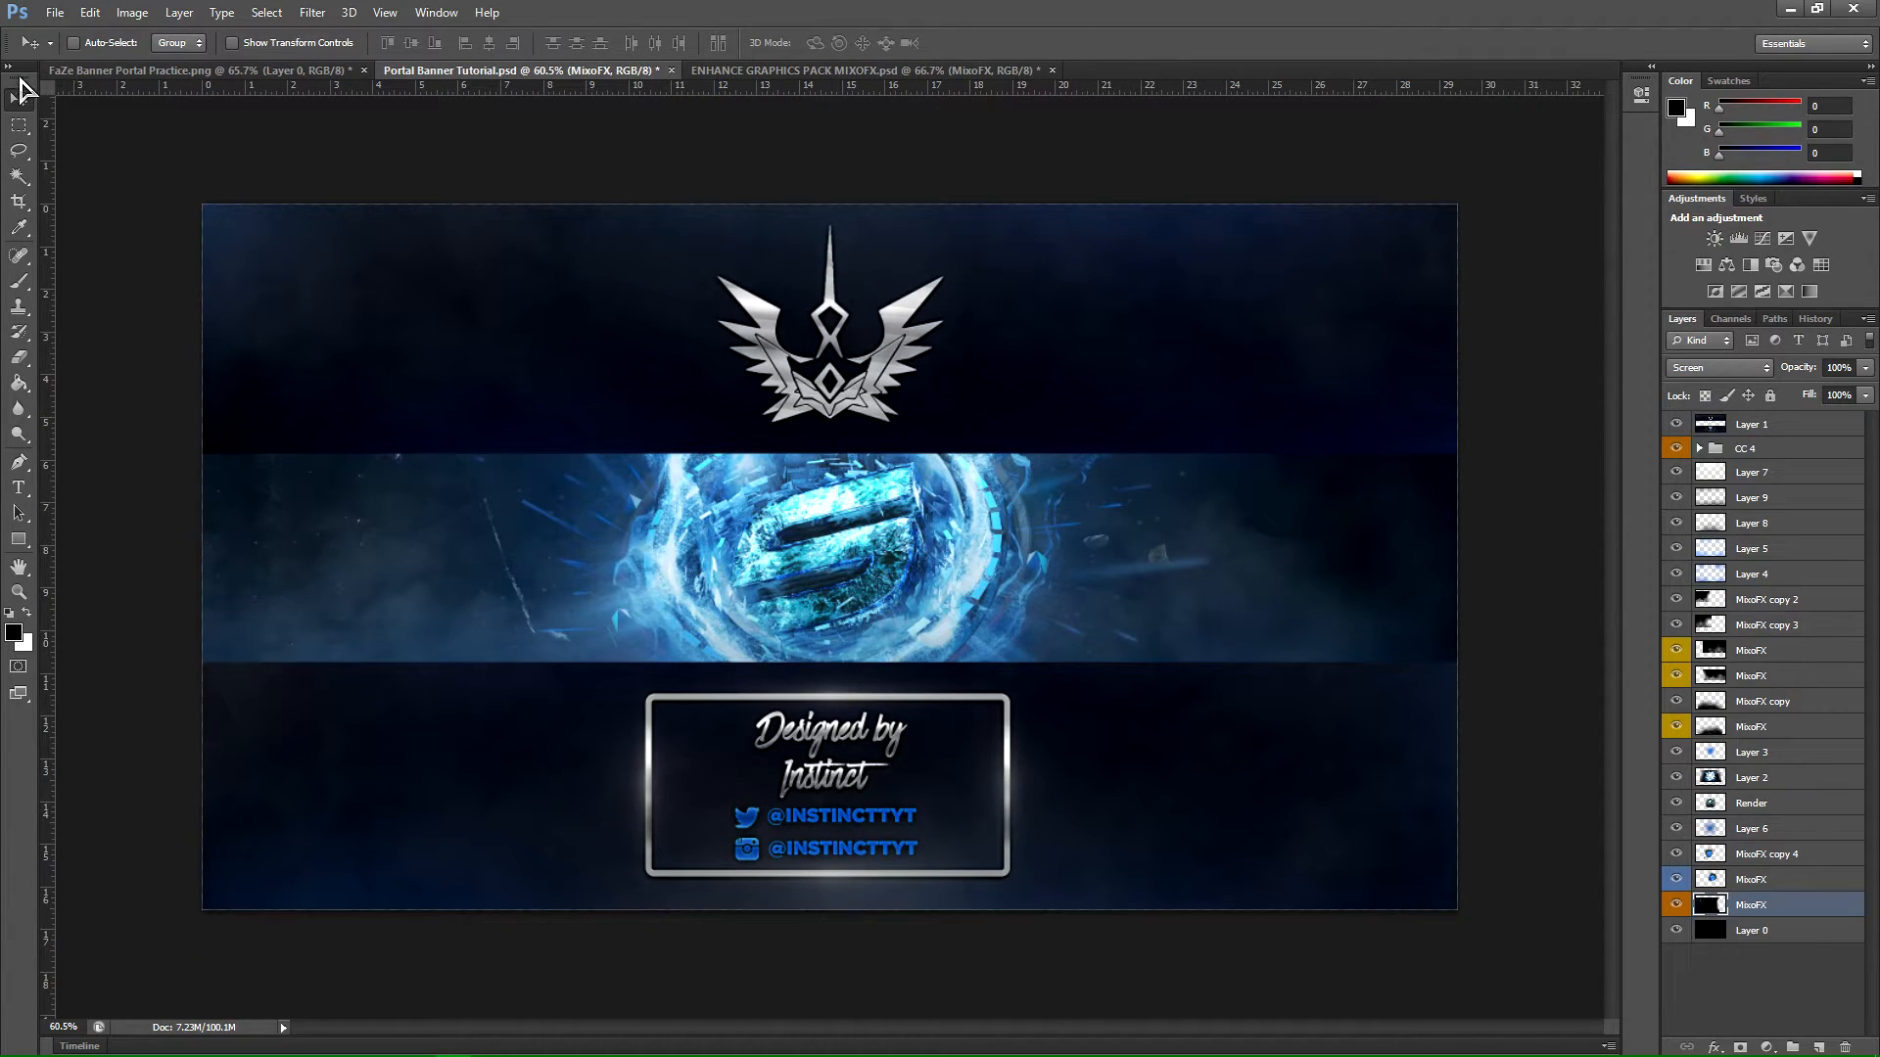
Step: Rotate the scratch texture to -41.63 degrees and place its scratch across the left side of the middle band
key(ctrl+t)
drag(799, 208, 528, 201)
drag(533, 636, 438, 513)
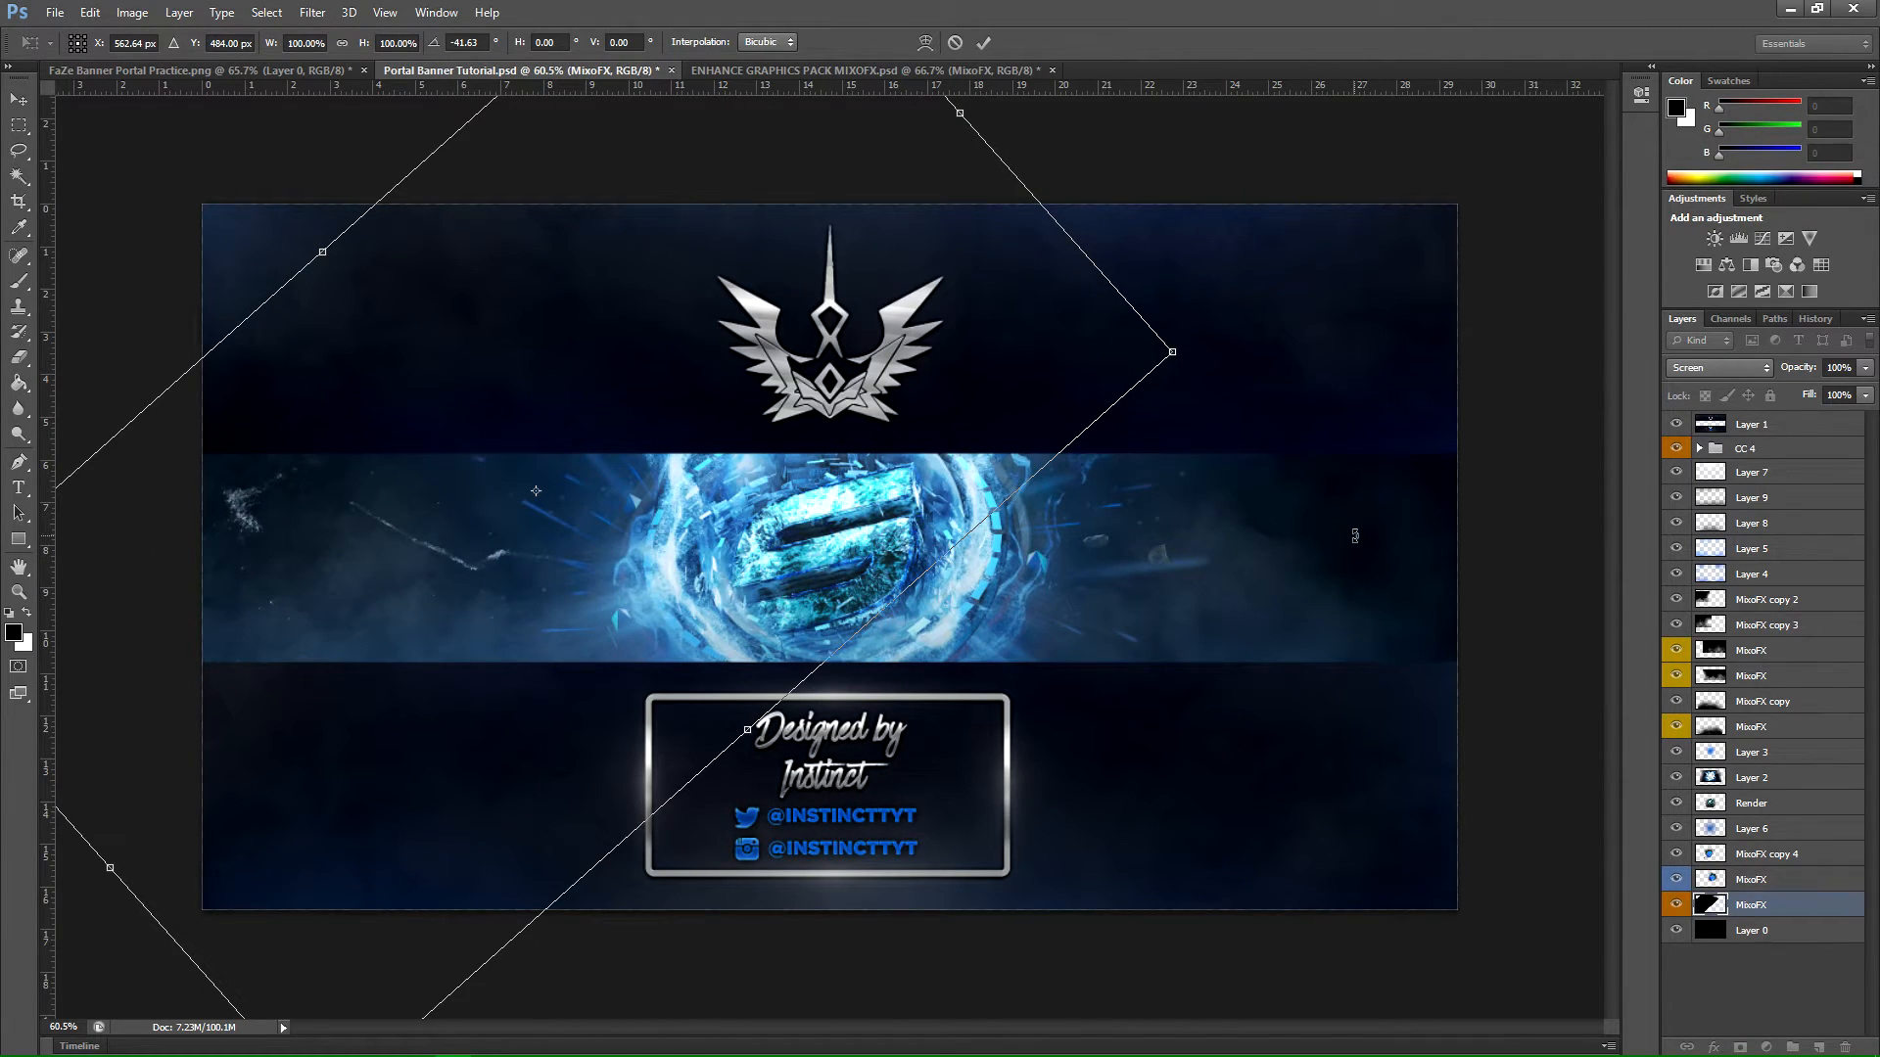
key(Return)
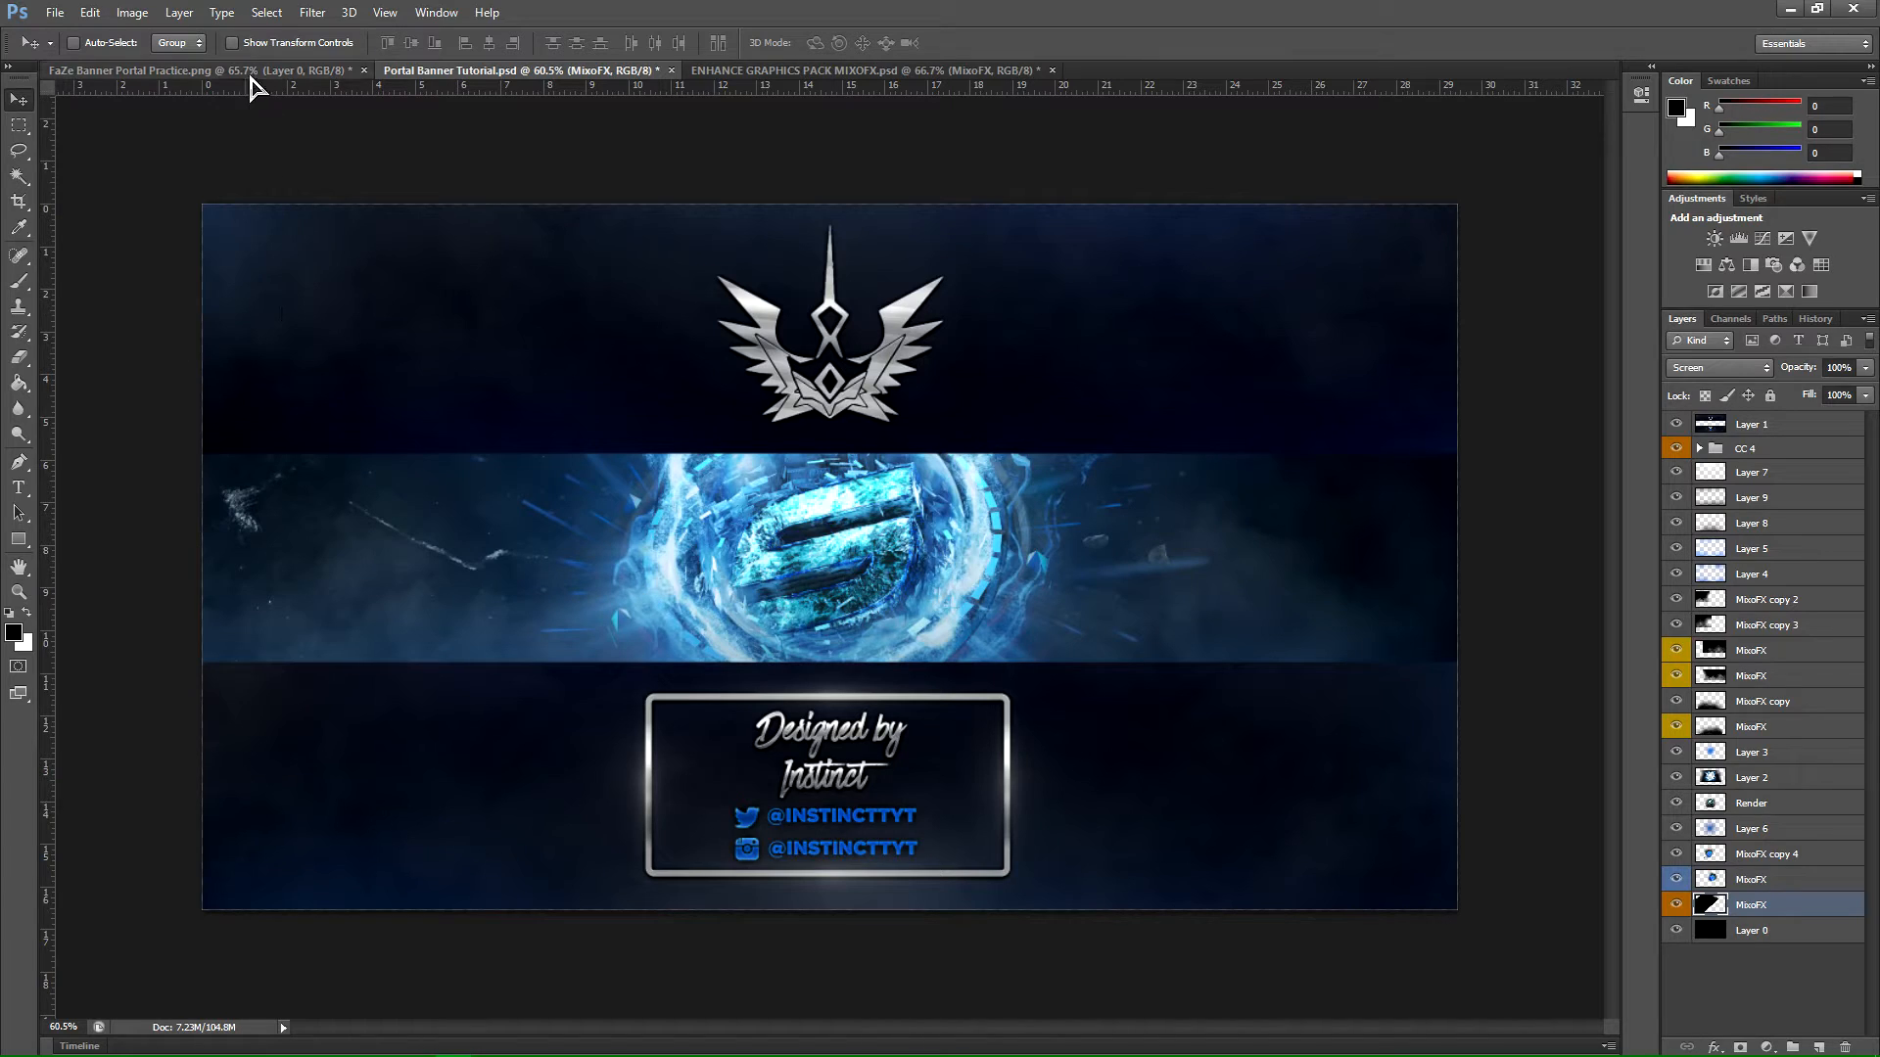
Step: Compare with the practice banner once more, and duplicate the scratch texture onto the right side of the middle band
click(247, 71)
click(470, 70)
mouse_move(457, 575)
alt+mouse_down()
mouse_move(1194, 577)
mouse_move(1219, 607)
alt+mouse_up()
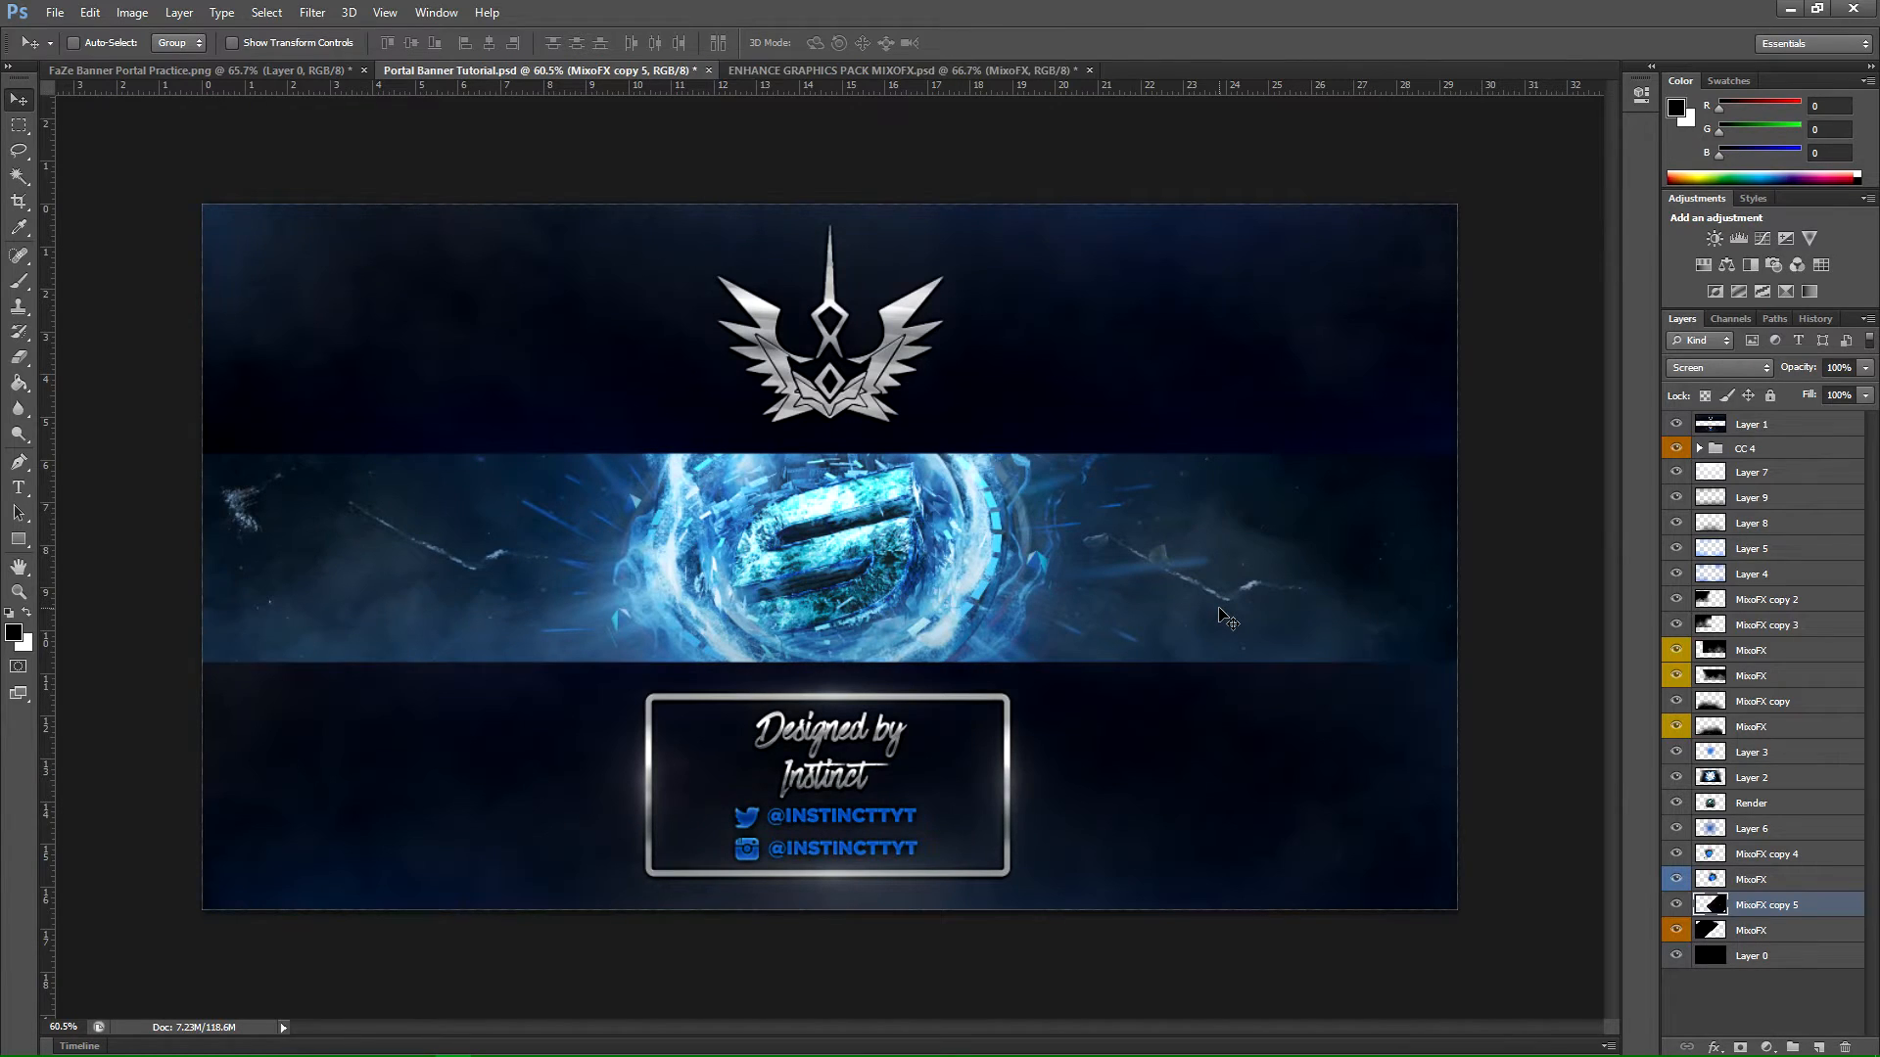
Step: Rotate and reposition the duplicated scratch texture so its scratch slants down toward the portal on the right side of the band
key(ctrl+t)
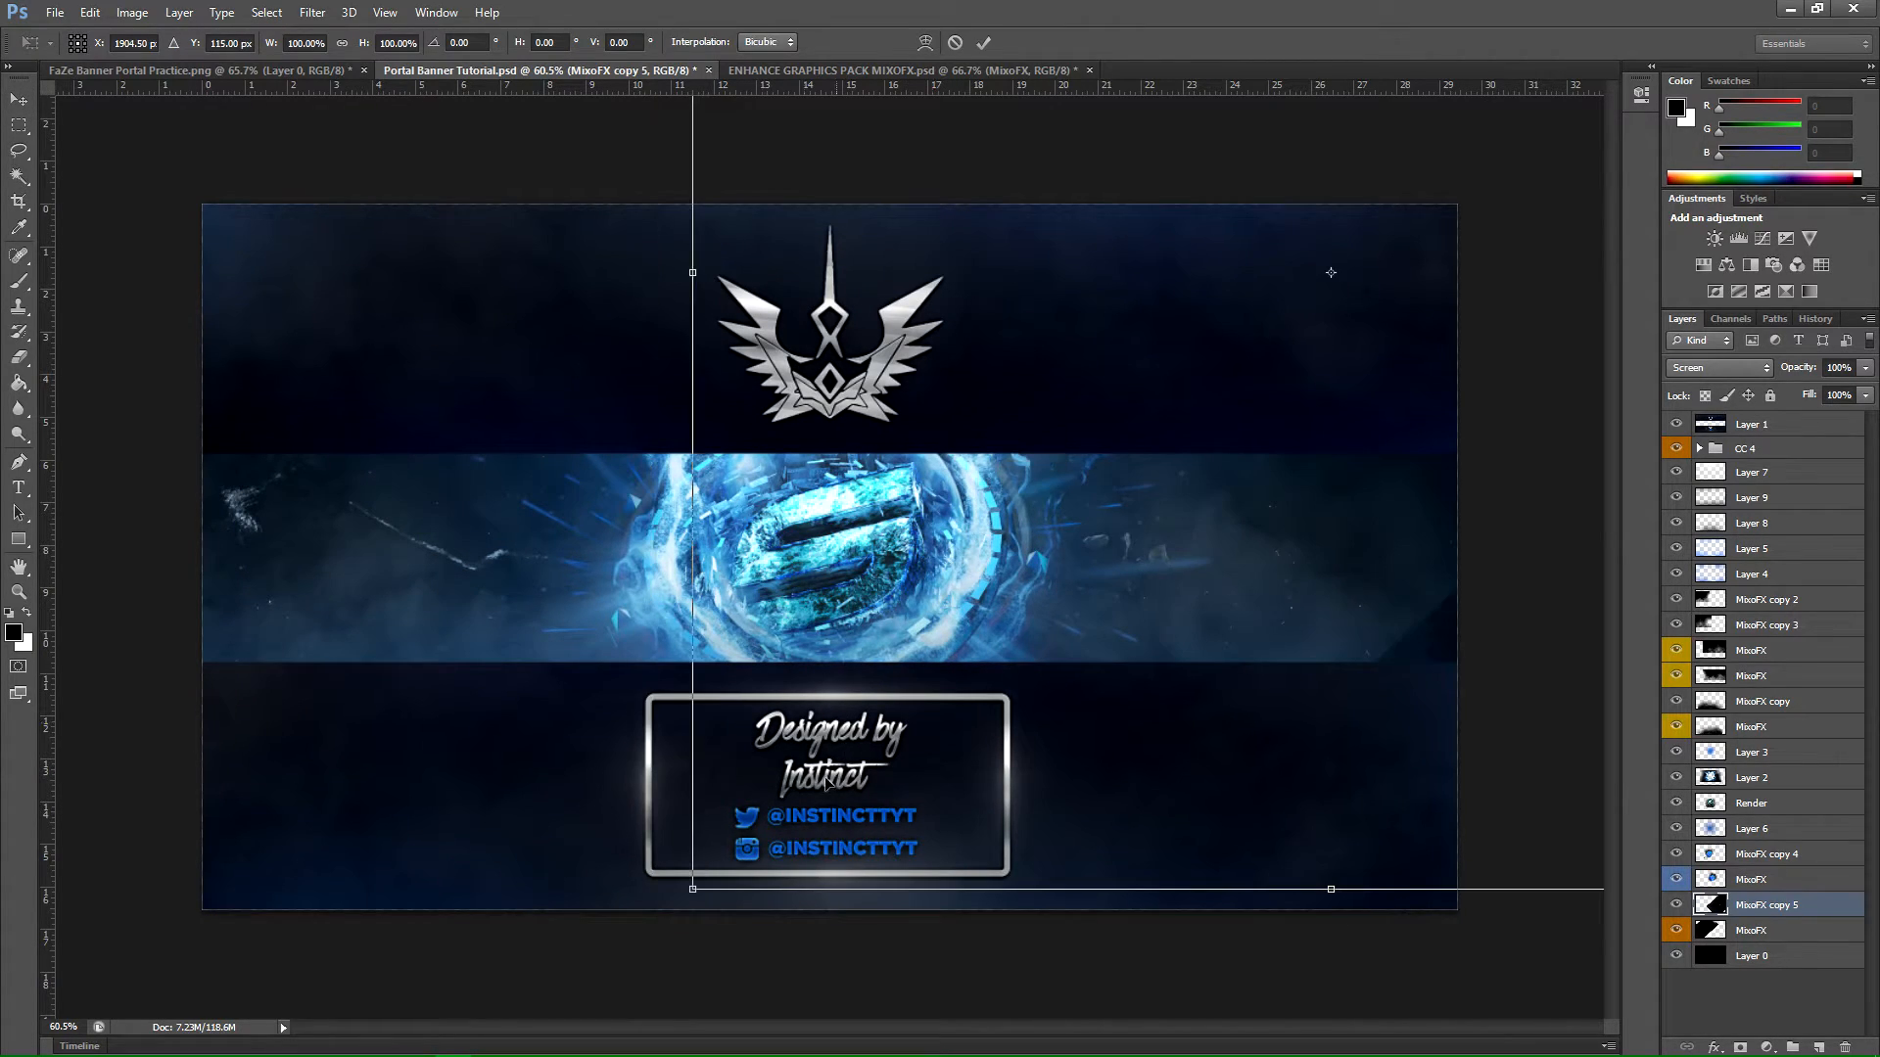
drag(676, 890, 1801, 744)
drag(1203, 584, 1240, 605)
drag(679, 865, 912, 279)
drag(1270, 713, 1152, 844)
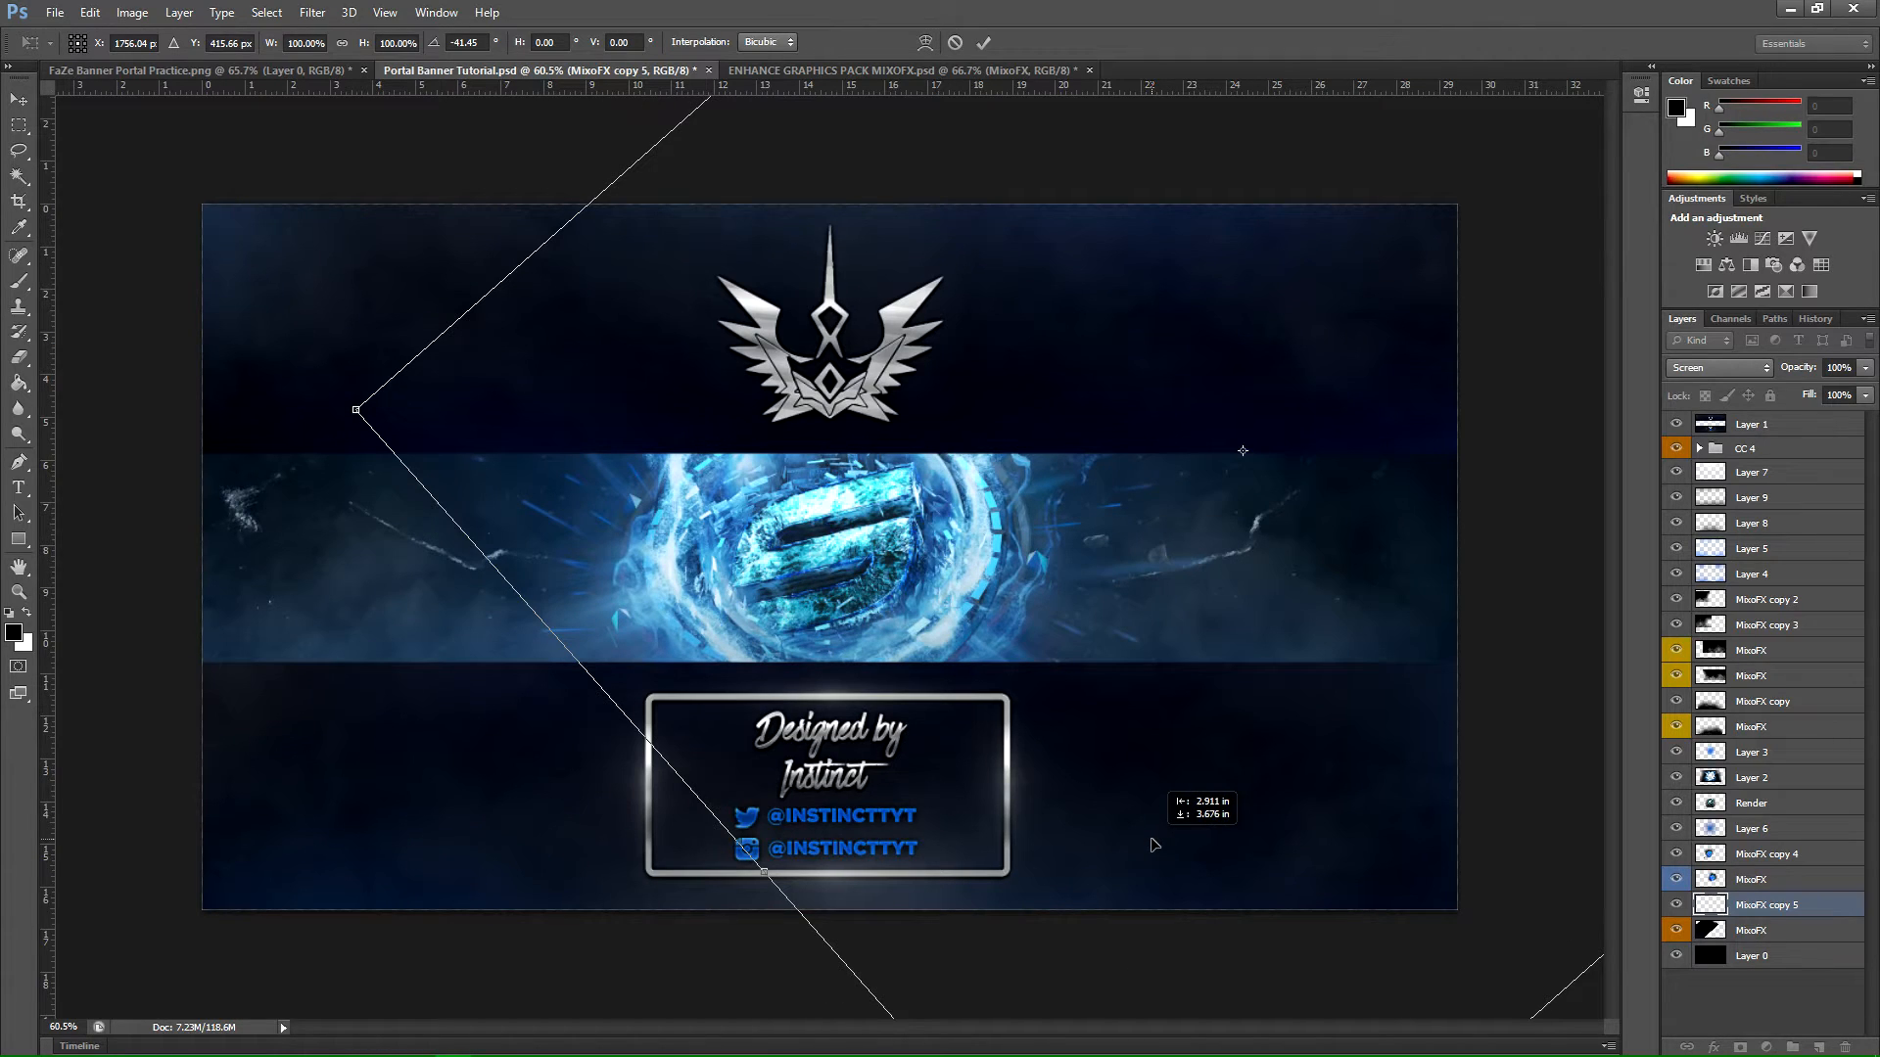
drag(320, 448, 360, 715)
drag(1295, 705, 1267, 676)
drag(334, 692, 317, 631)
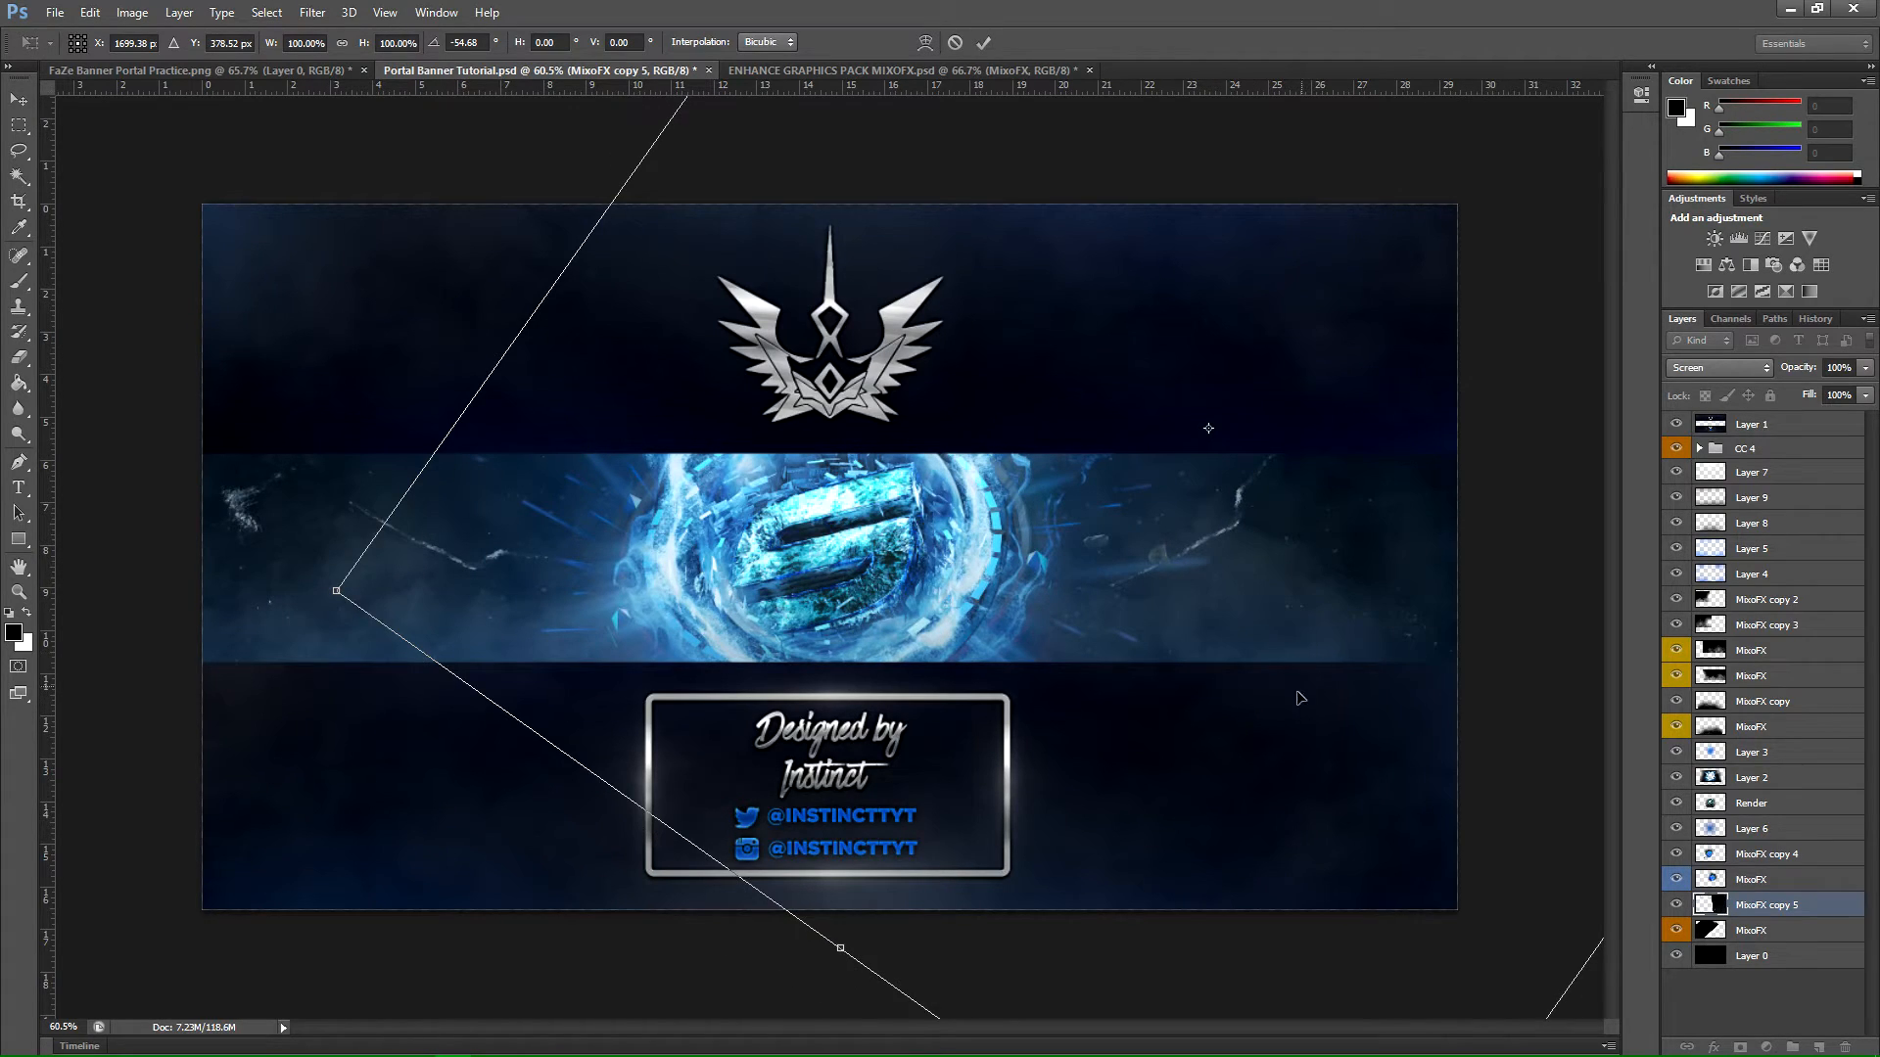
key(Return)
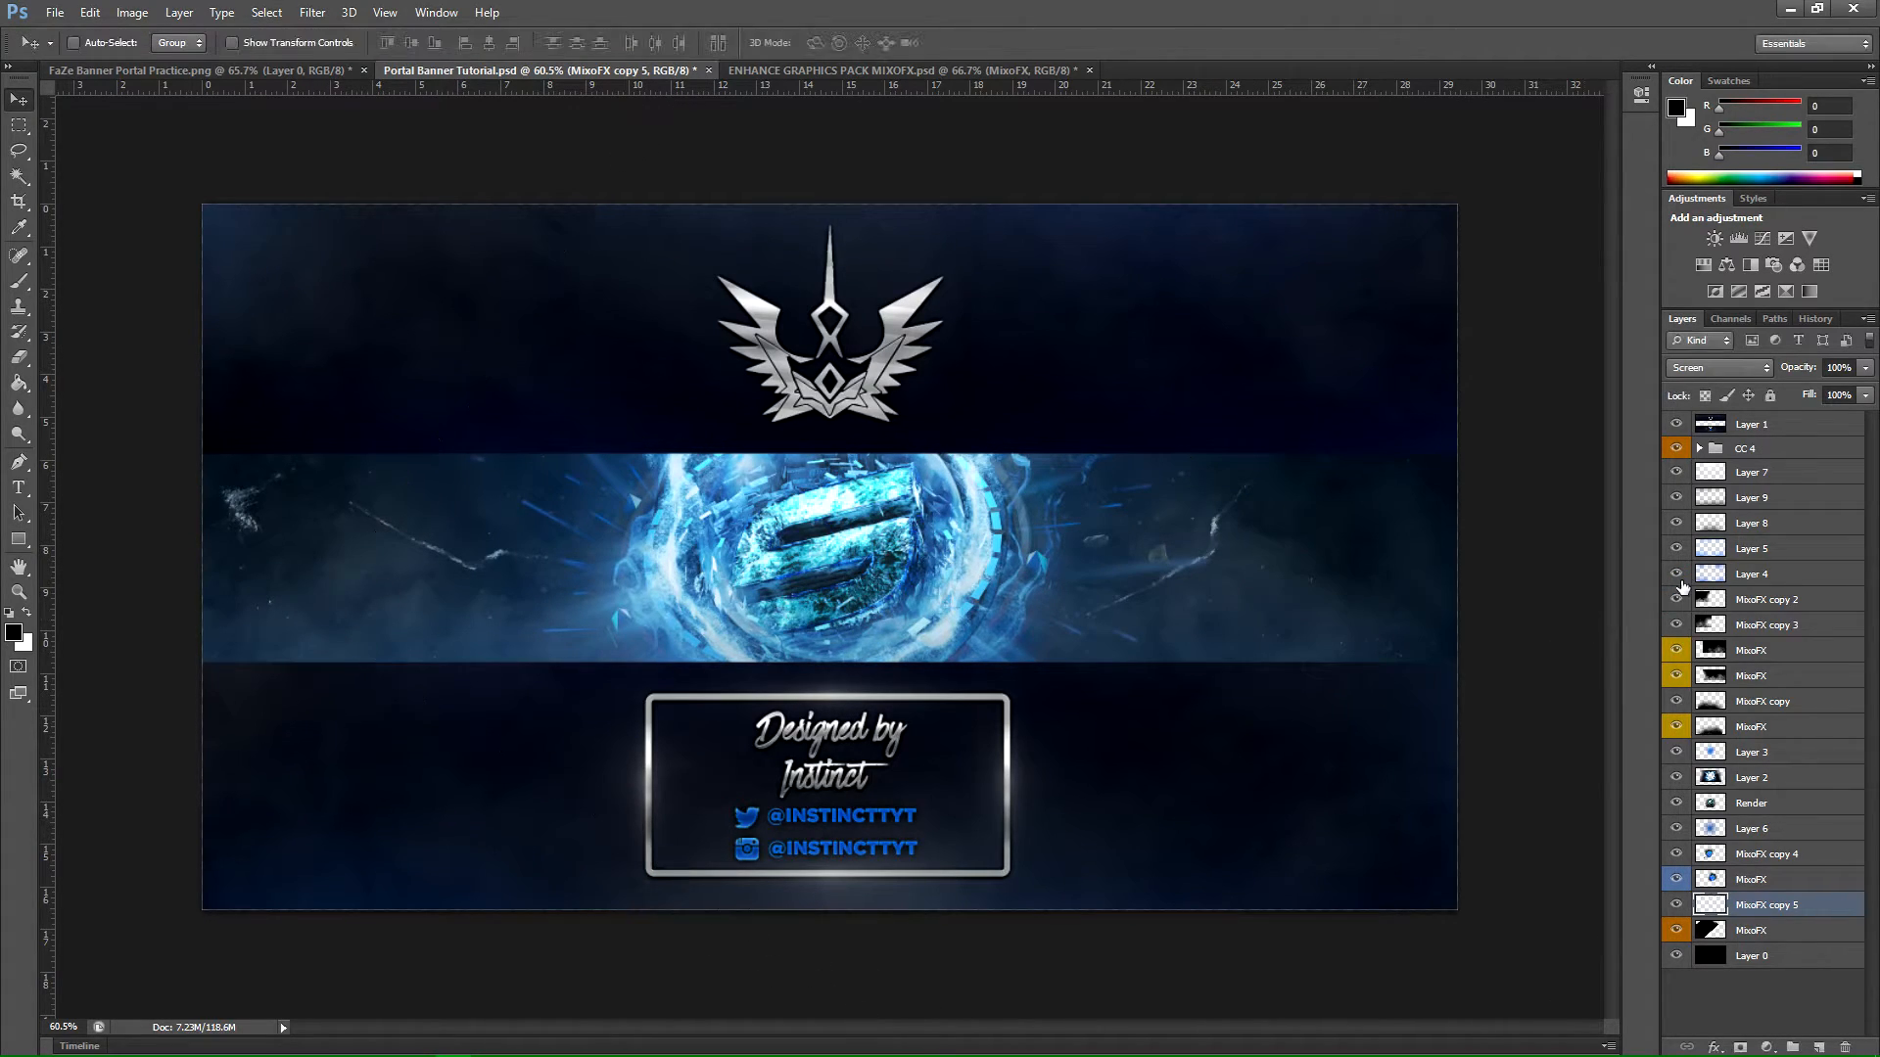
Step: Select both scratch texture layers, set their opacity to 50%, and inspect the banner at 66.67% zoom
shift+click(1799, 931)
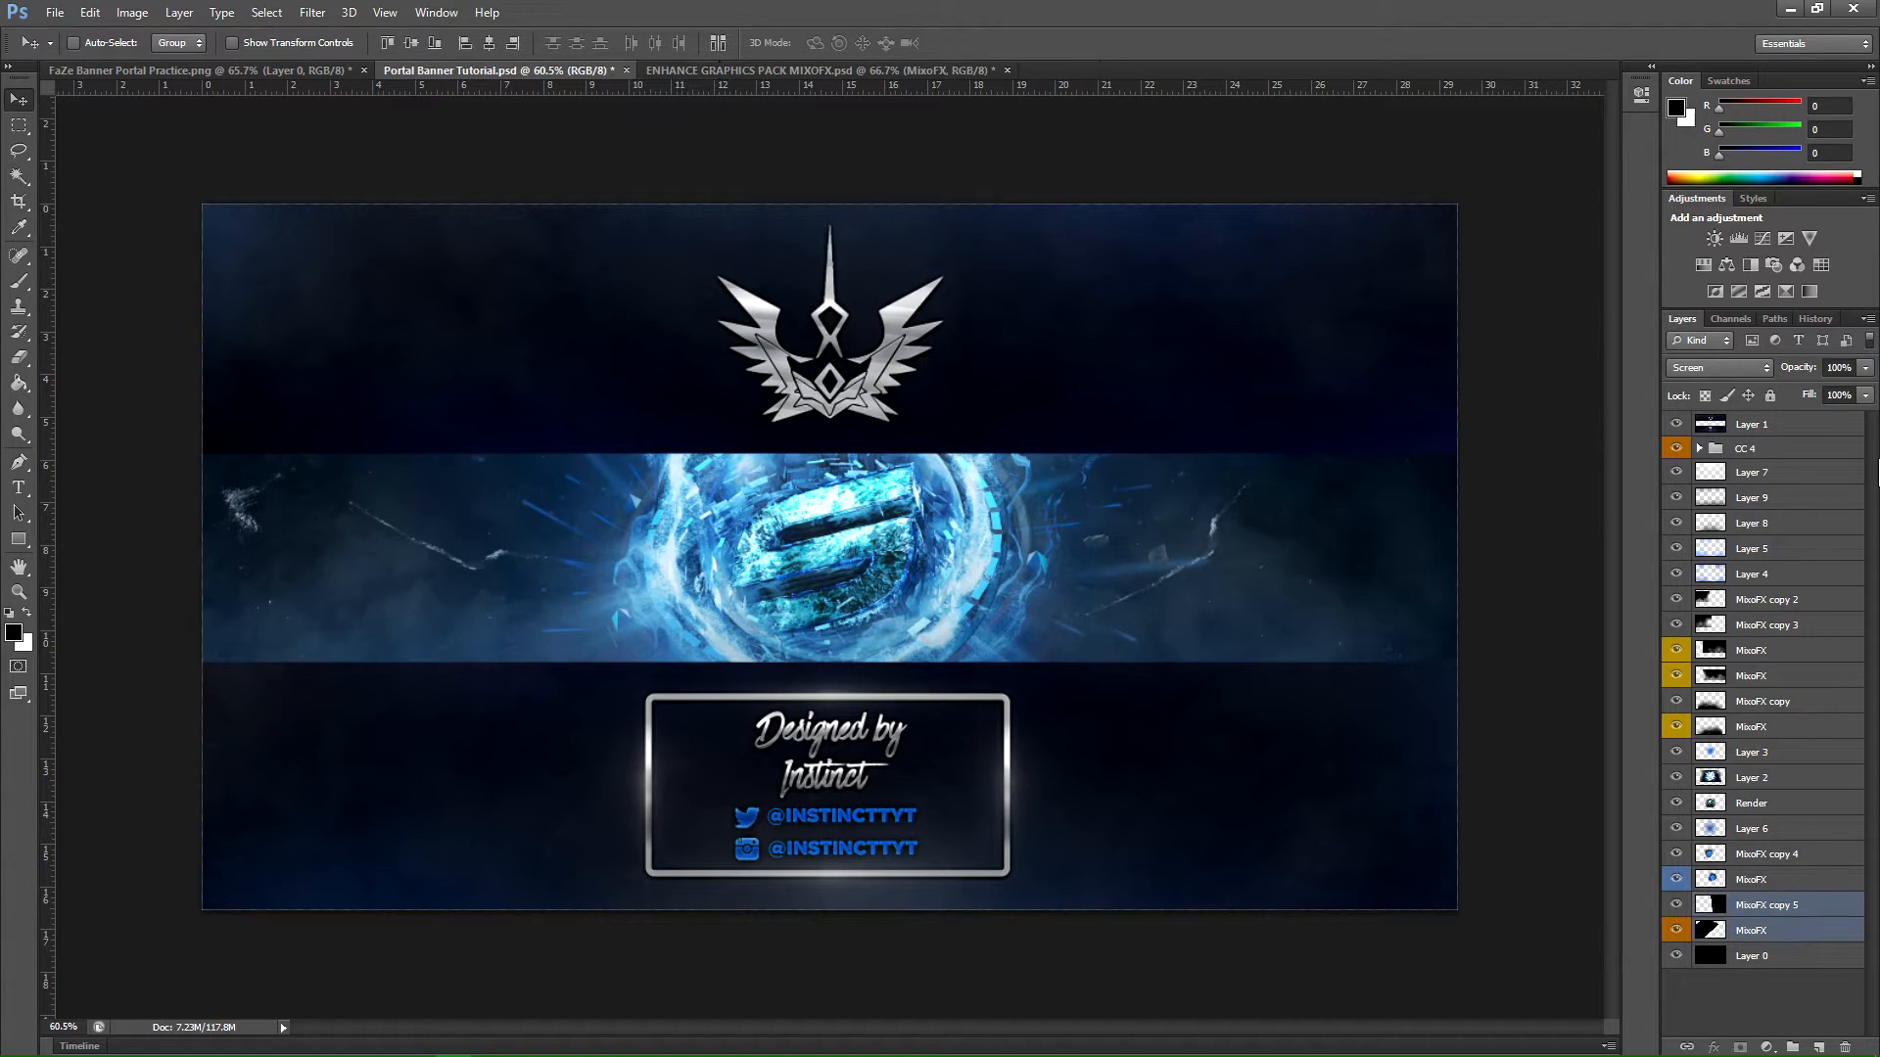
click(1866, 394)
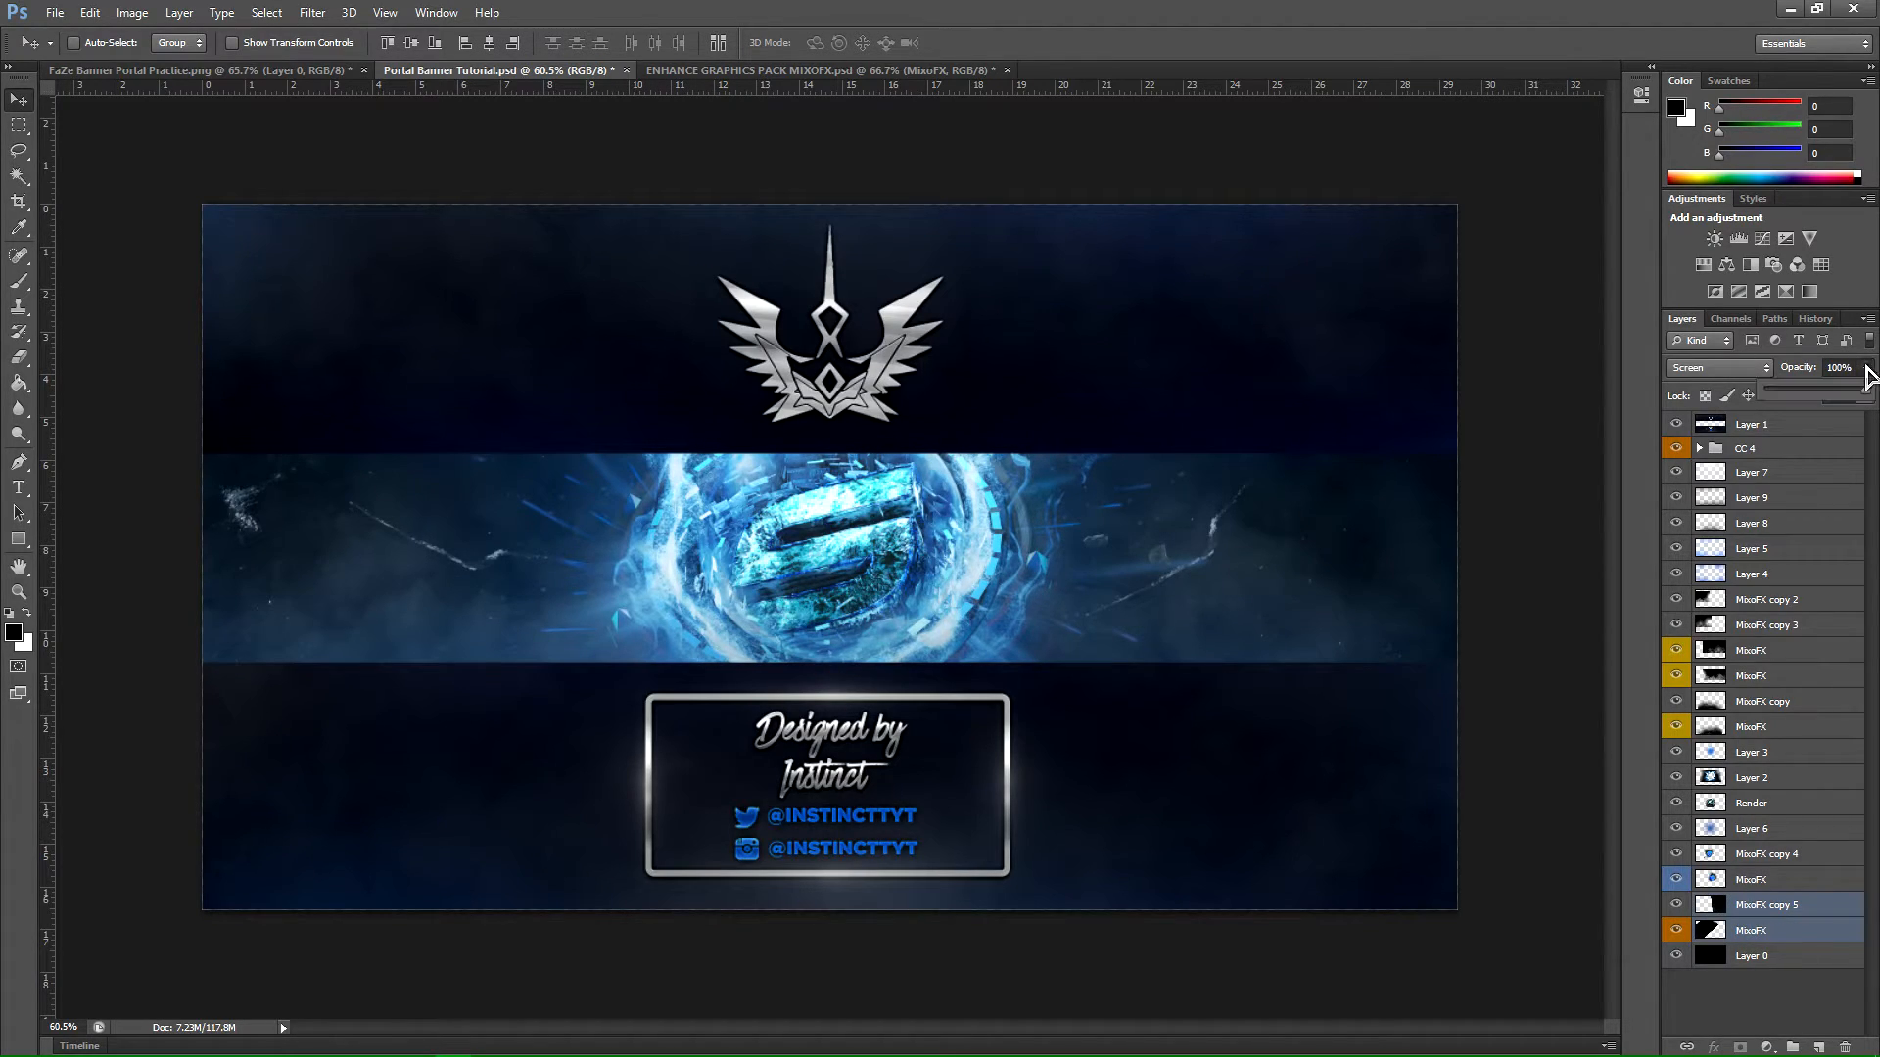
drag(1832, 389, 1816, 389)
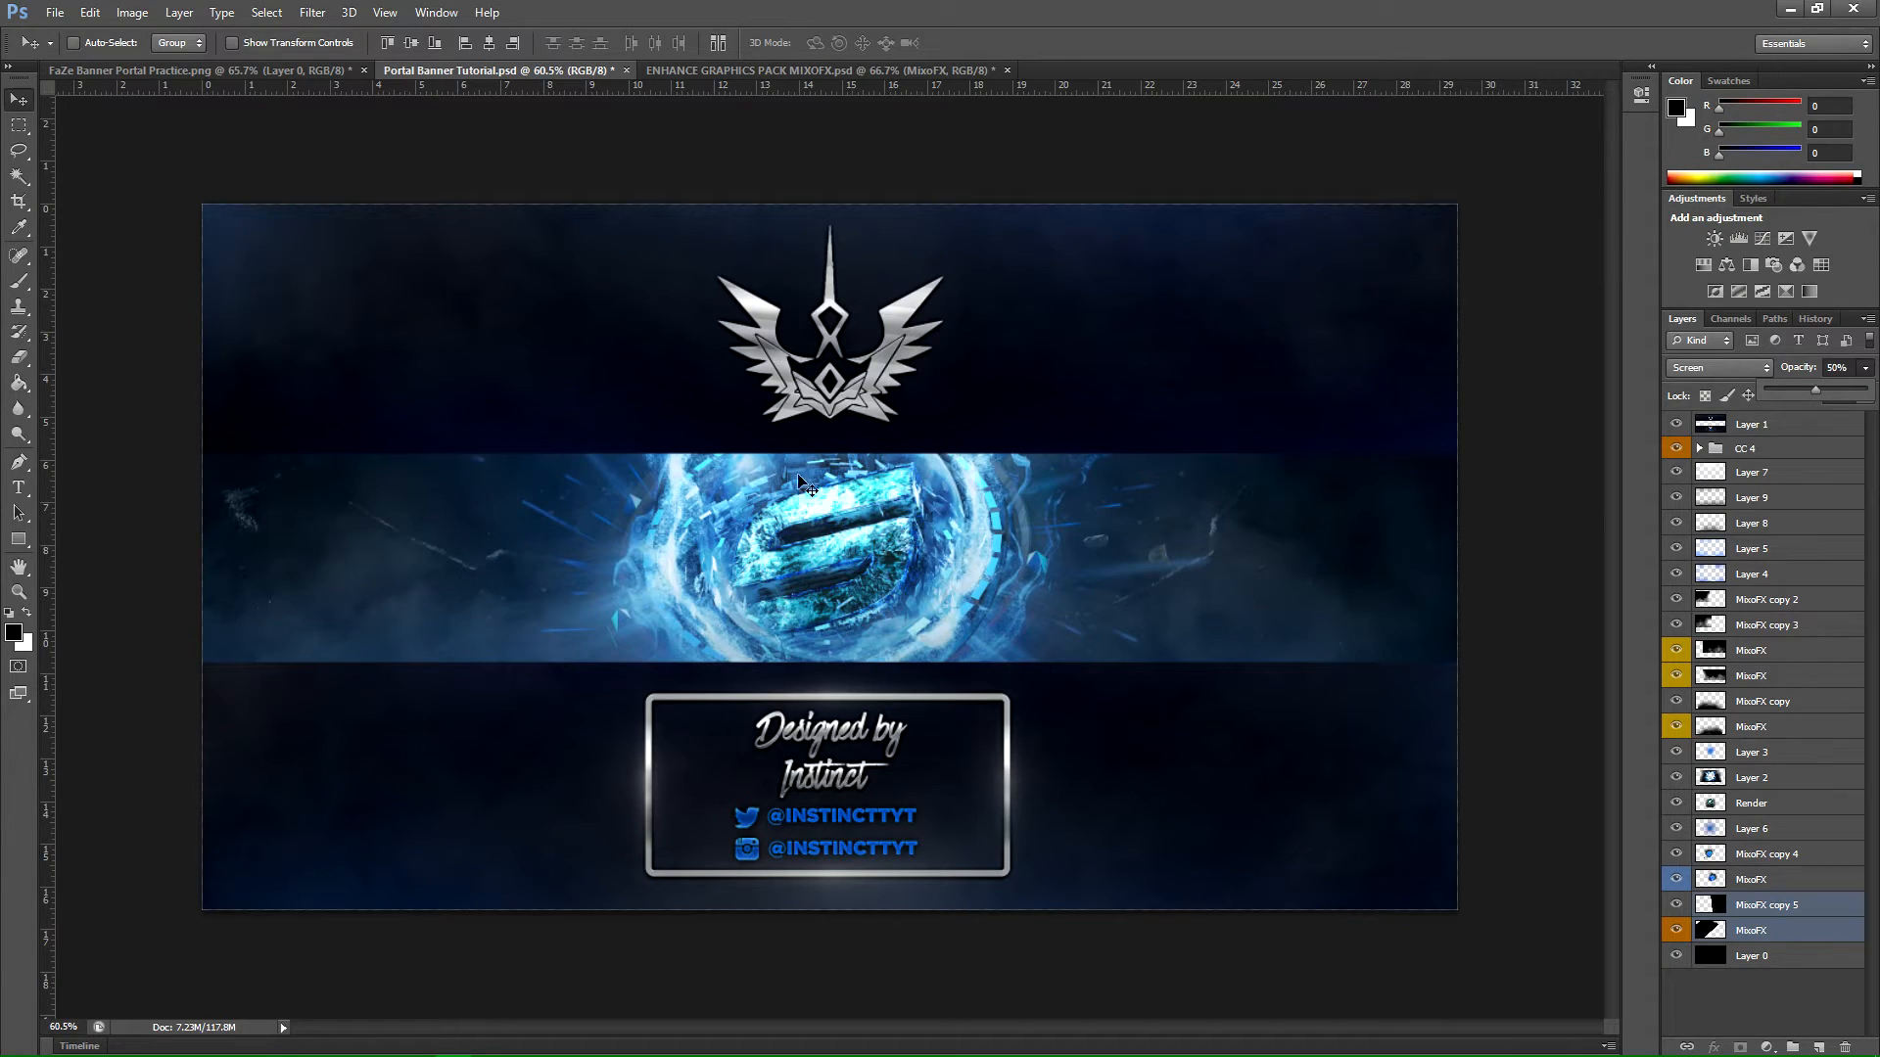
click(18, 591)
click(794, 548)
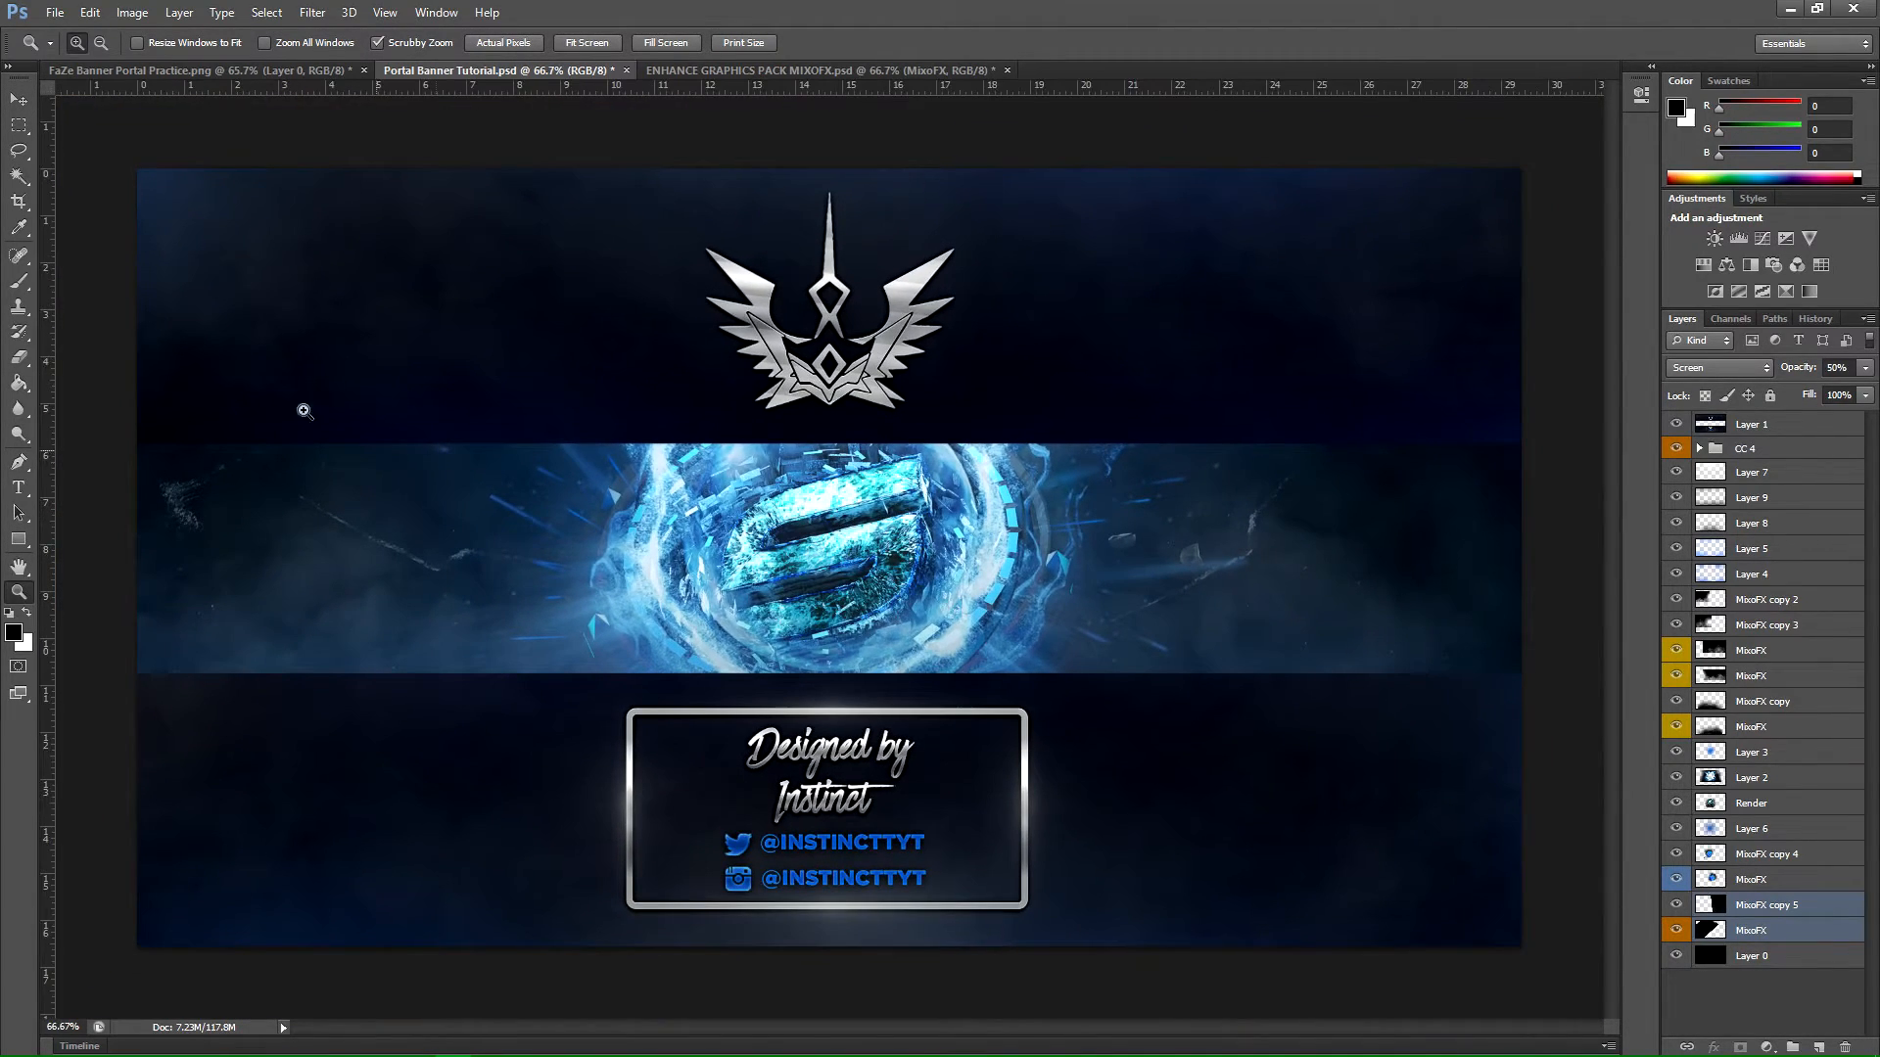
Step: Compare the tutorial banner with the practice banner, viewing both at 65.75% zoom
click(195, 70)
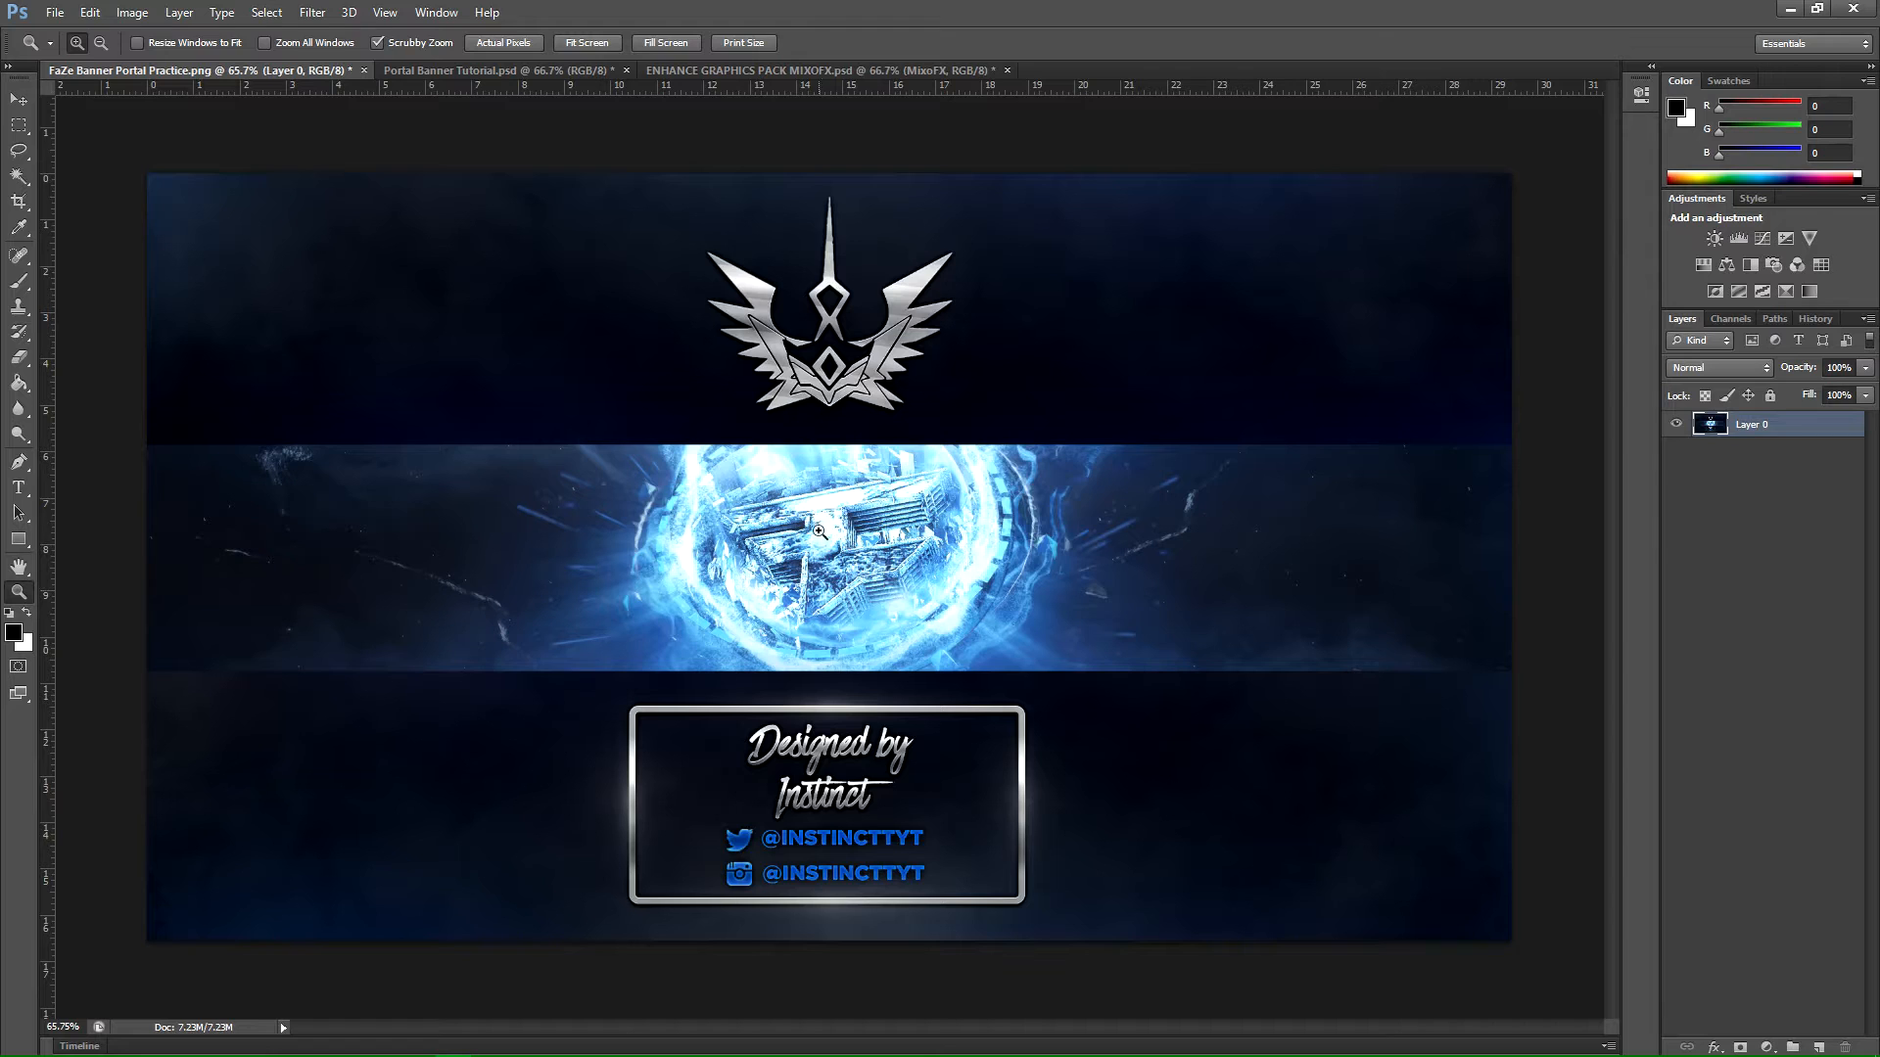
click(519, 70)
drag(852, 586, 572, 539)
drag(896, 552, 940, 554)
click(196, 70)
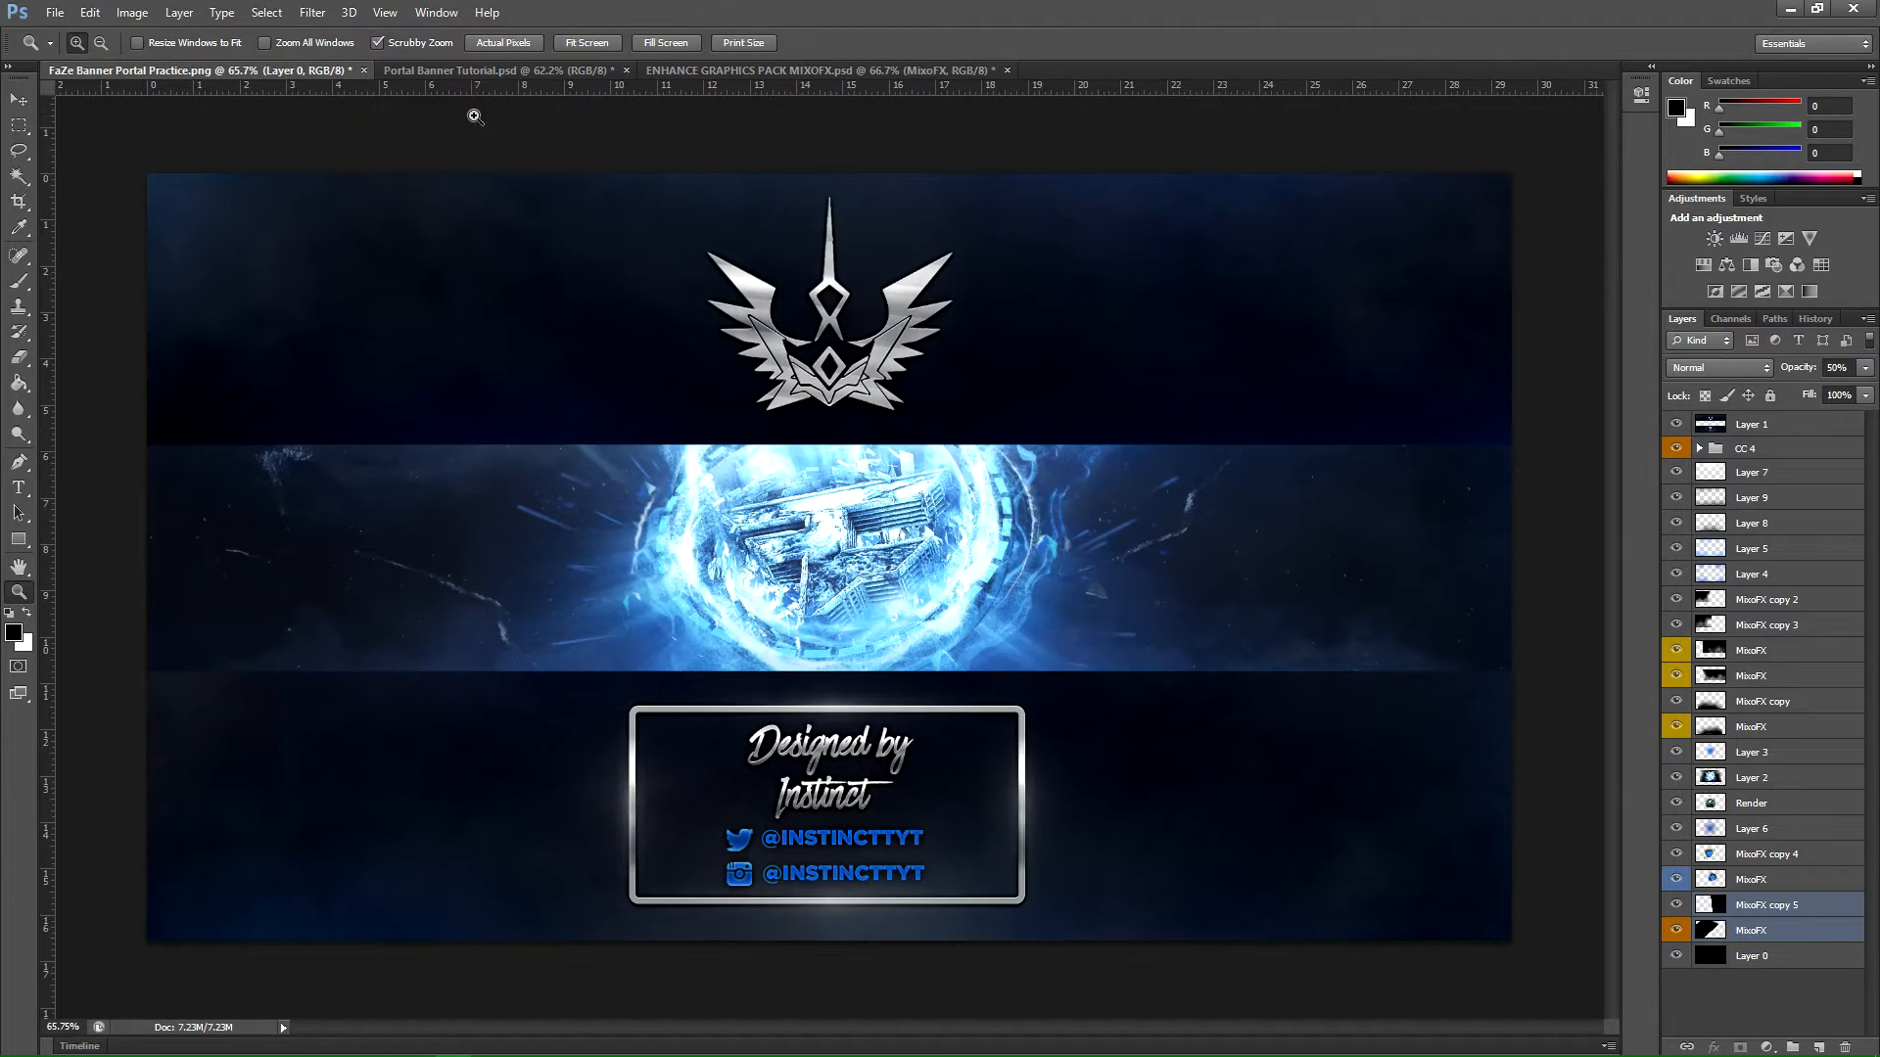
click(491, 71)
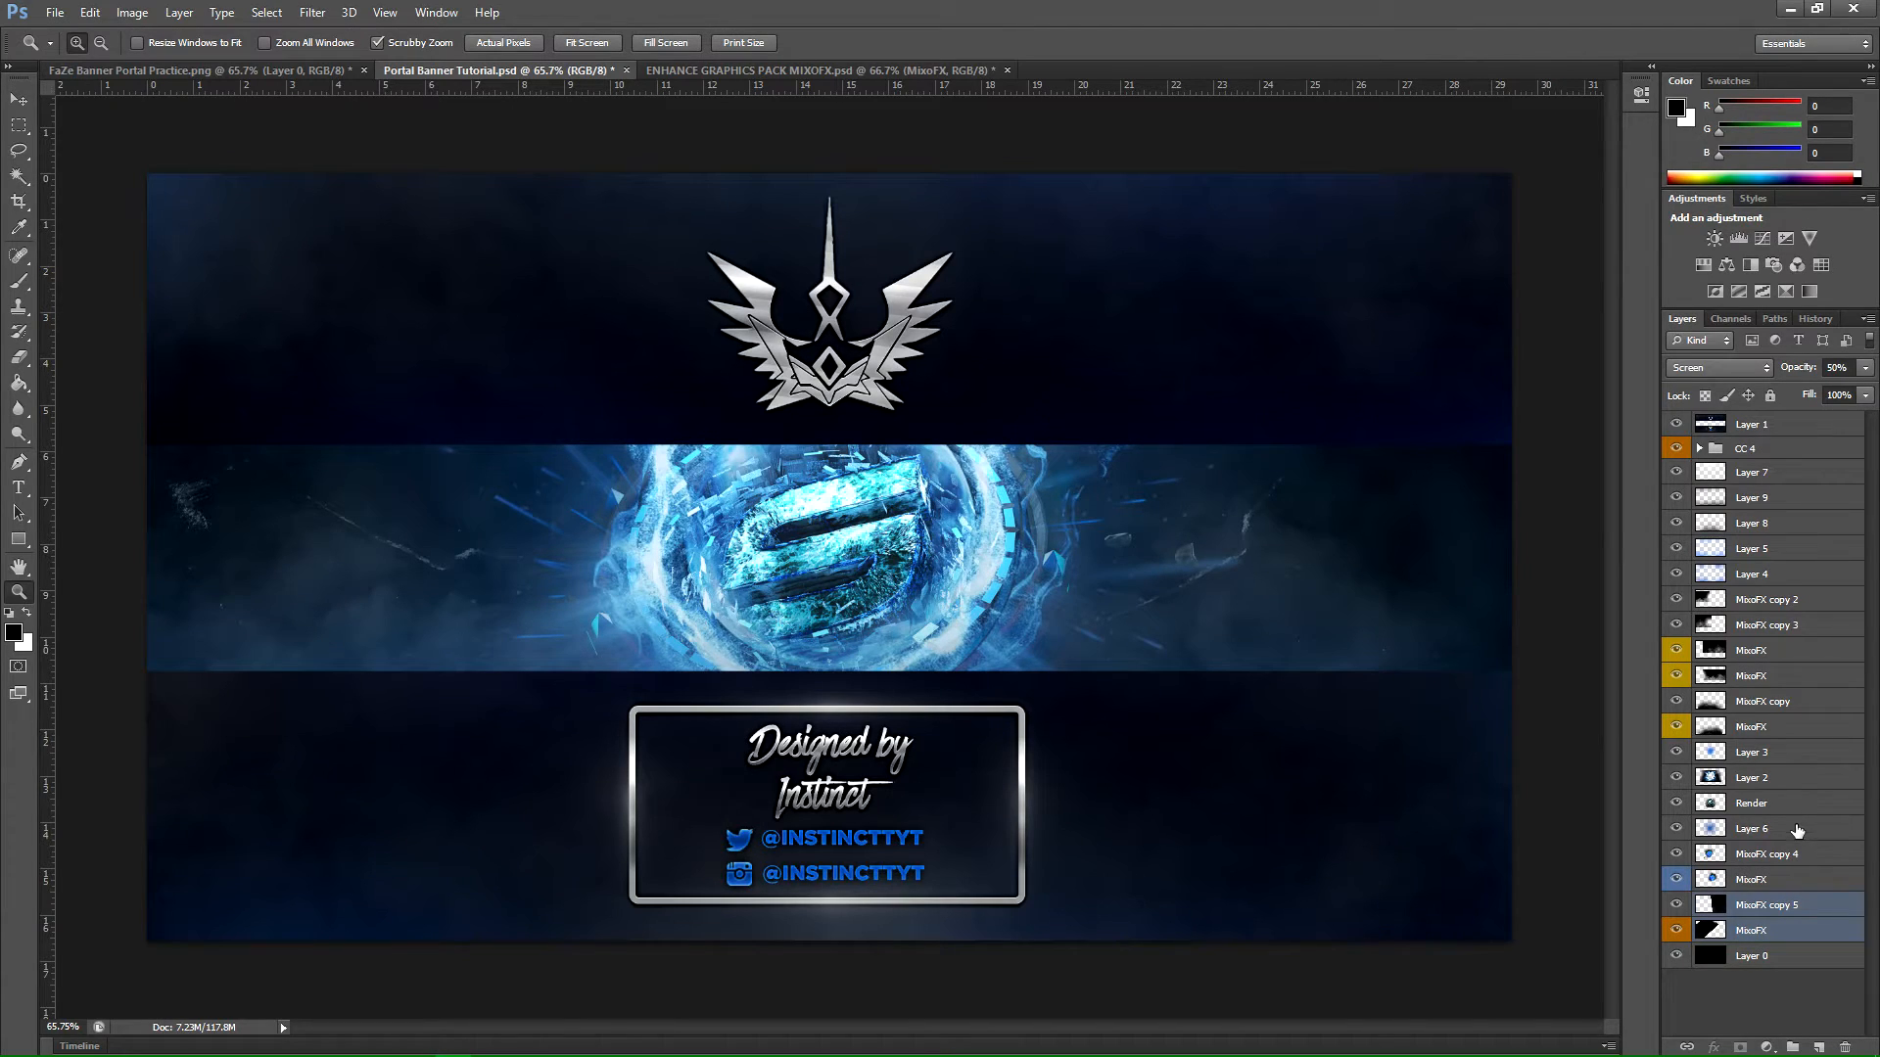
Step: Duplicate Layer 2 and move the portal copy to the lower right of the middle band
click(1700, 774)
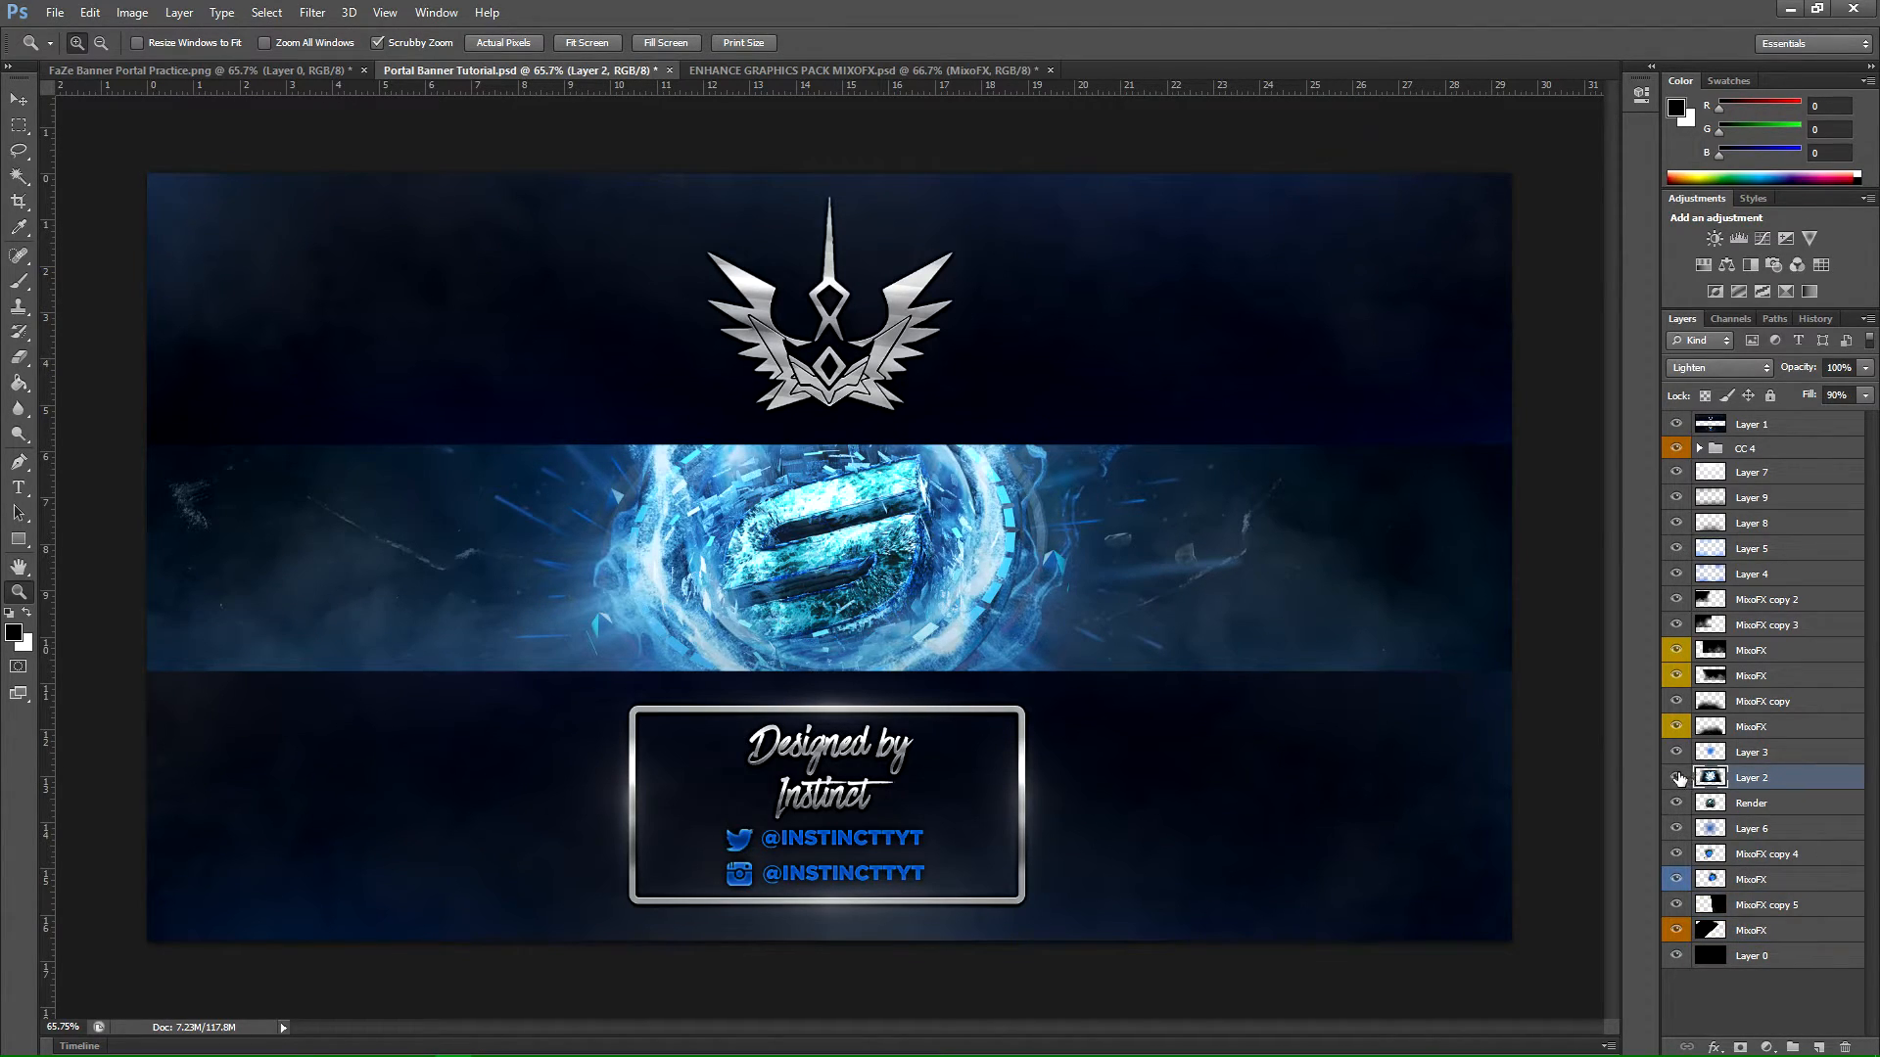
click(1676, 778)
click(1676, 778)
key(ctrl+j)
key(v)
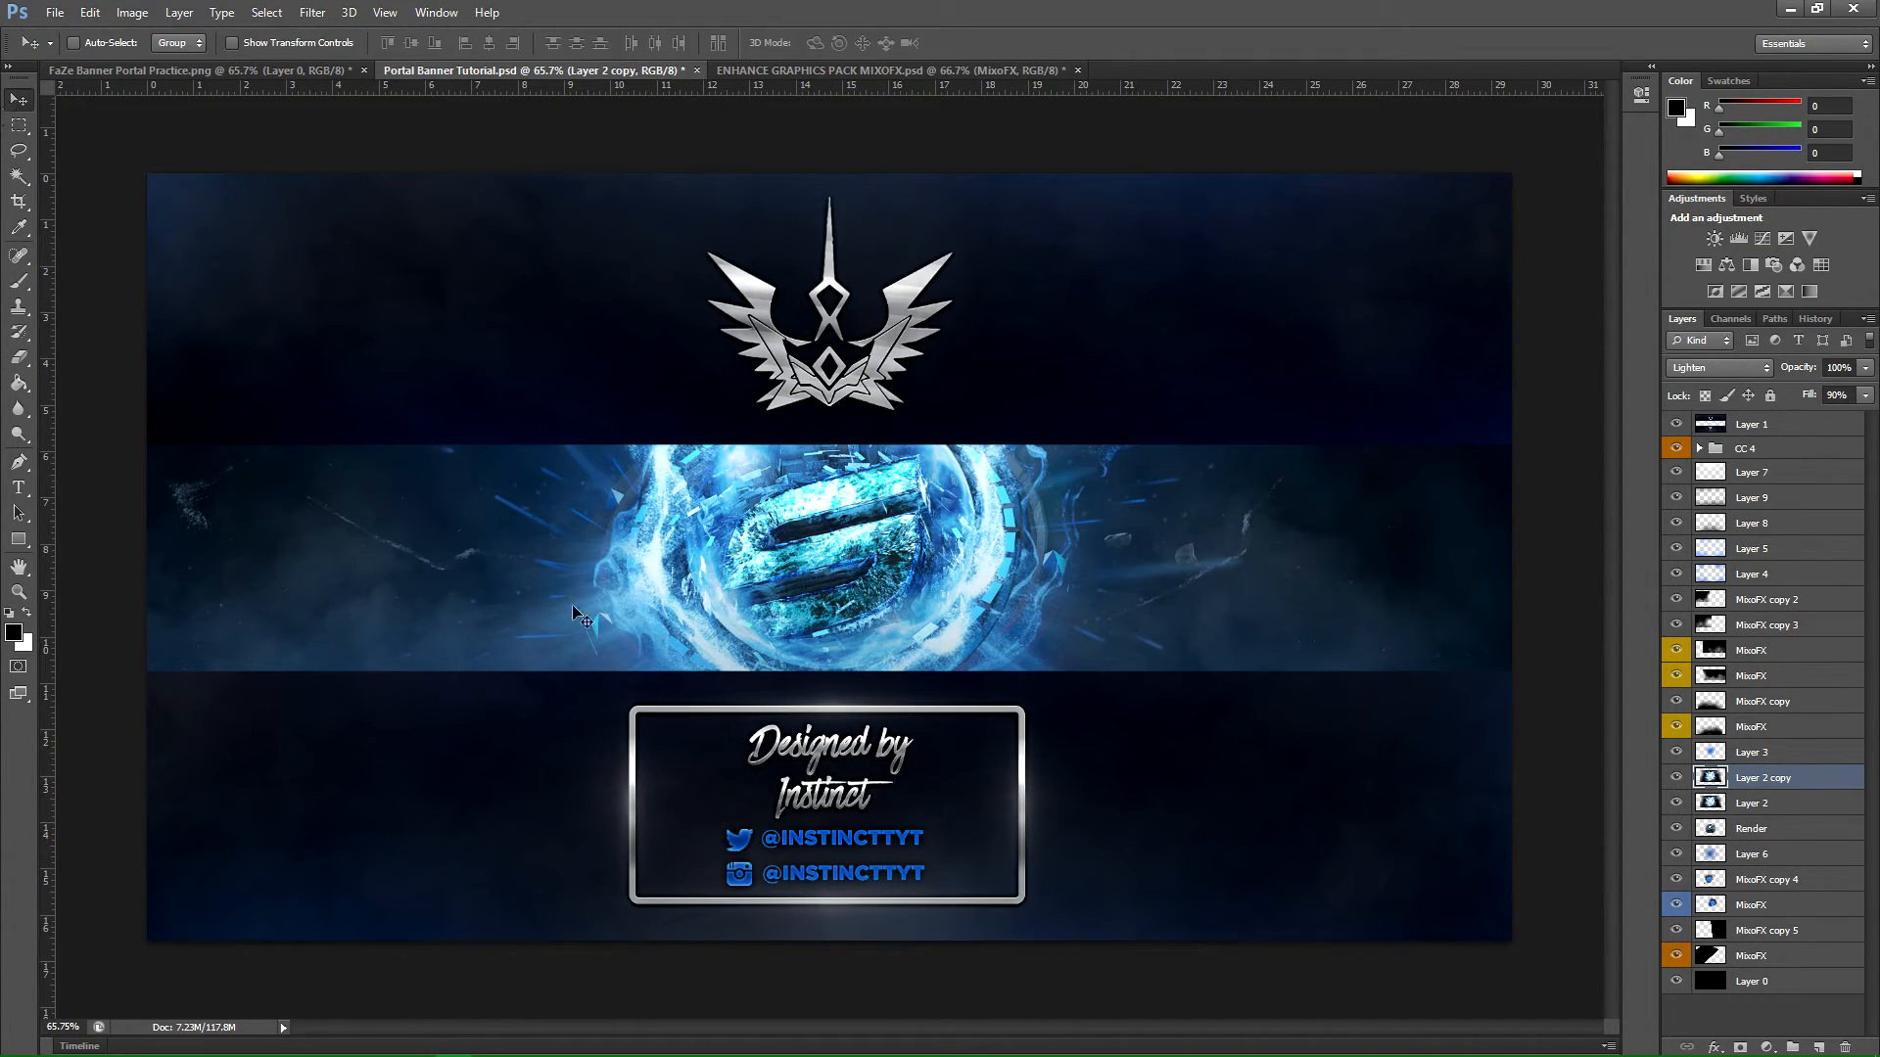
drag(1089, 637, 1361, 801)
mouse_move(1376, 682)
mouse_down()
mouse_move(1365, 607)
mouse_move(1372, 695)
mouse_up()
Step: Erase the hard upper edge of the portal copy and reposition it slightly lower on the right of the band
click(18, 358)
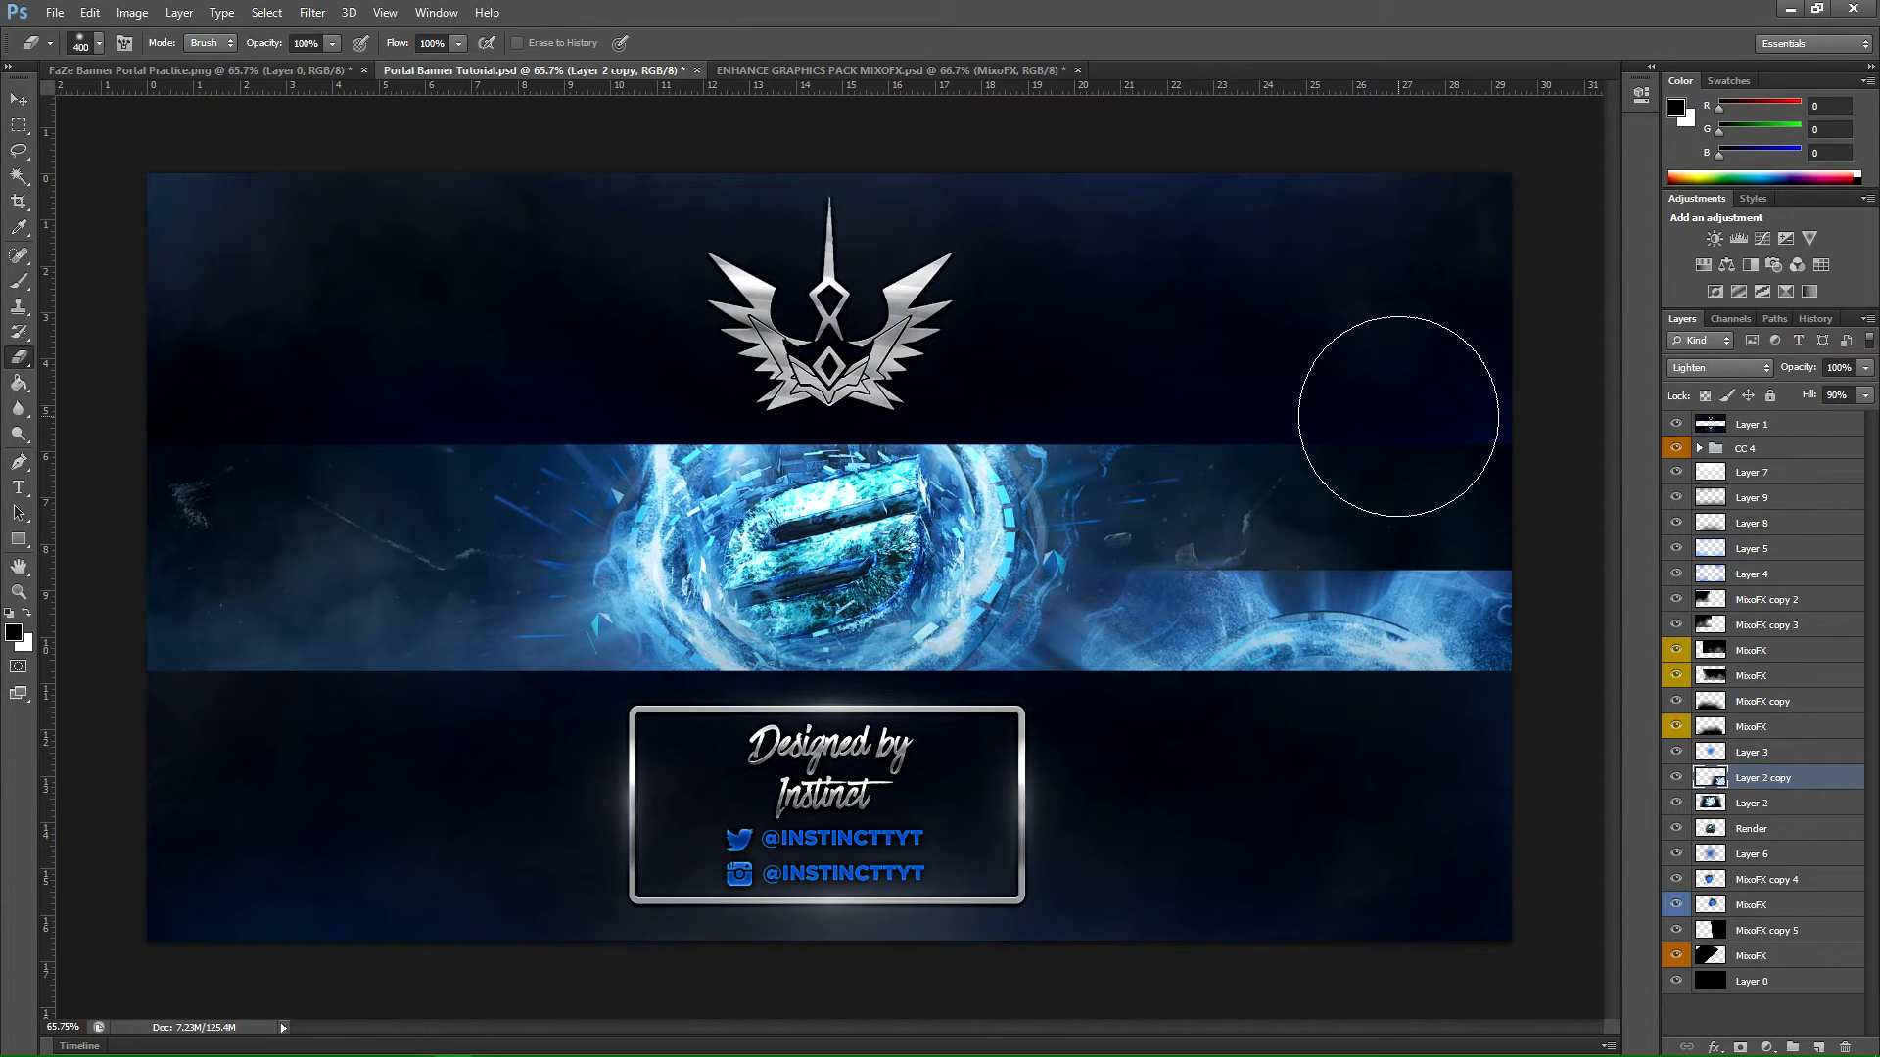
mouse_move(1353, 442)
mouse_down()
mouse_move(1753, 423)
mouse_move(1519, 421)
mouse_move(974, 514)
mouse_move(1179, 441)
mouse_move(1540, 461)
mouse_move(1561, 431)
mouse_move(1057, 441)
mouse_up()
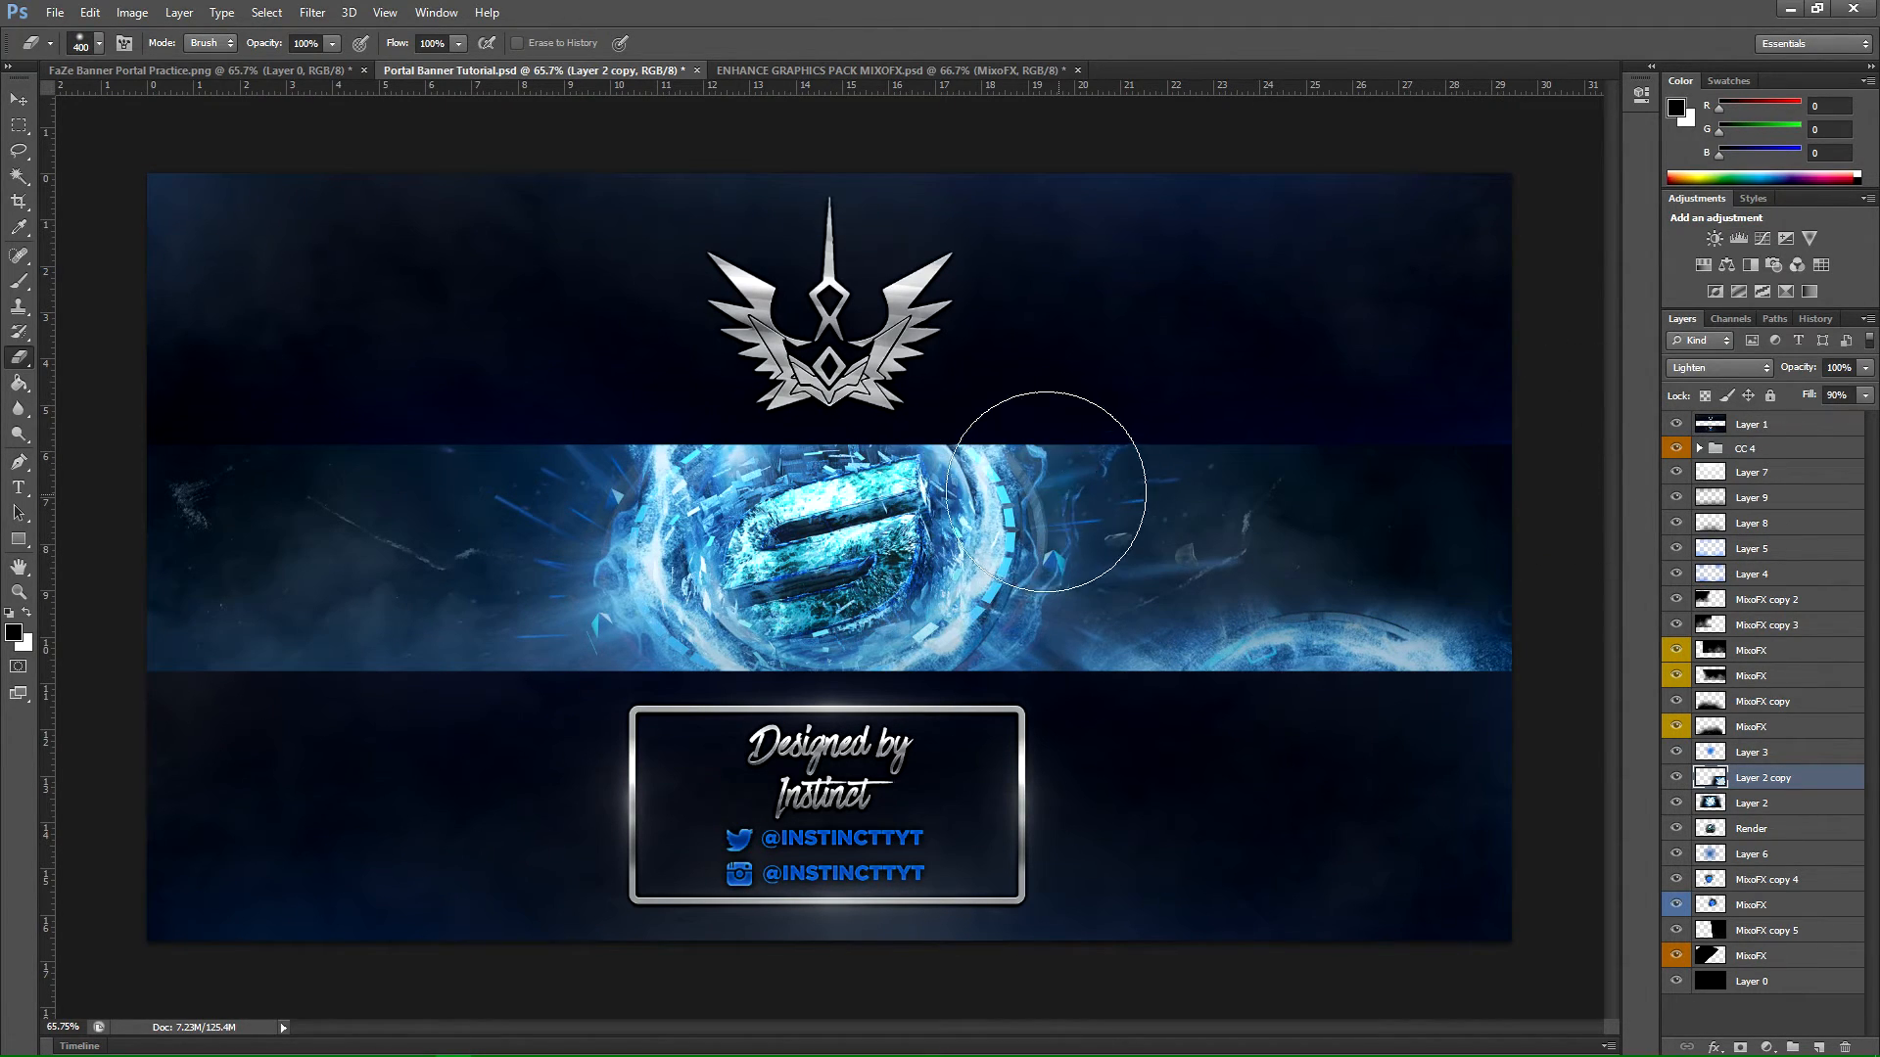
click(17, 102)
drag(1335, 658, 1345, 694)
Step: Set the portal copy's opacity to 20% and adjust its position in the band's lower-right corner
click(1865, 394)
drag(1865, 394, 1796, 409)
mouse_move(1369, 652)
mouse_down()
mouse_move(1376, 673)
mouse_move(1359, 660)
mouse_up()
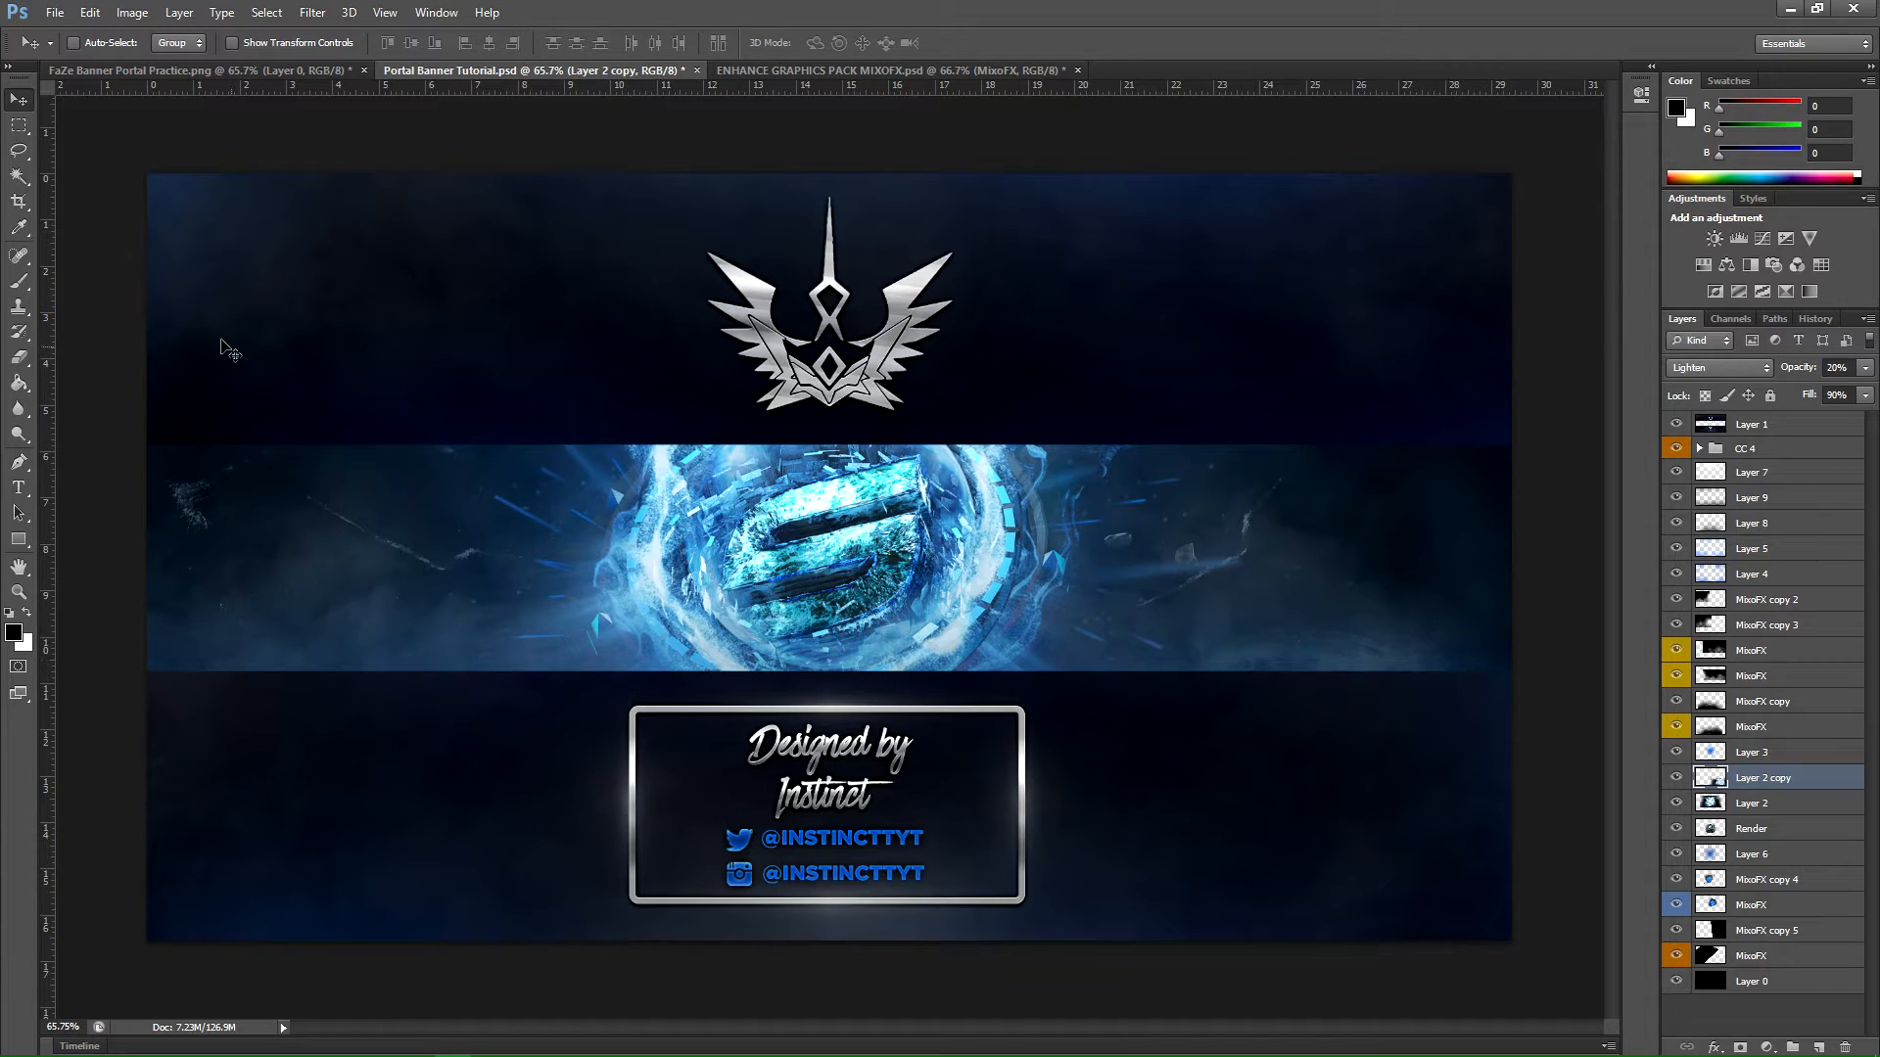
Step: Check the practice banner again, and duplicate the faded portal copy onto the upper left of the middle band
click(247, 72)
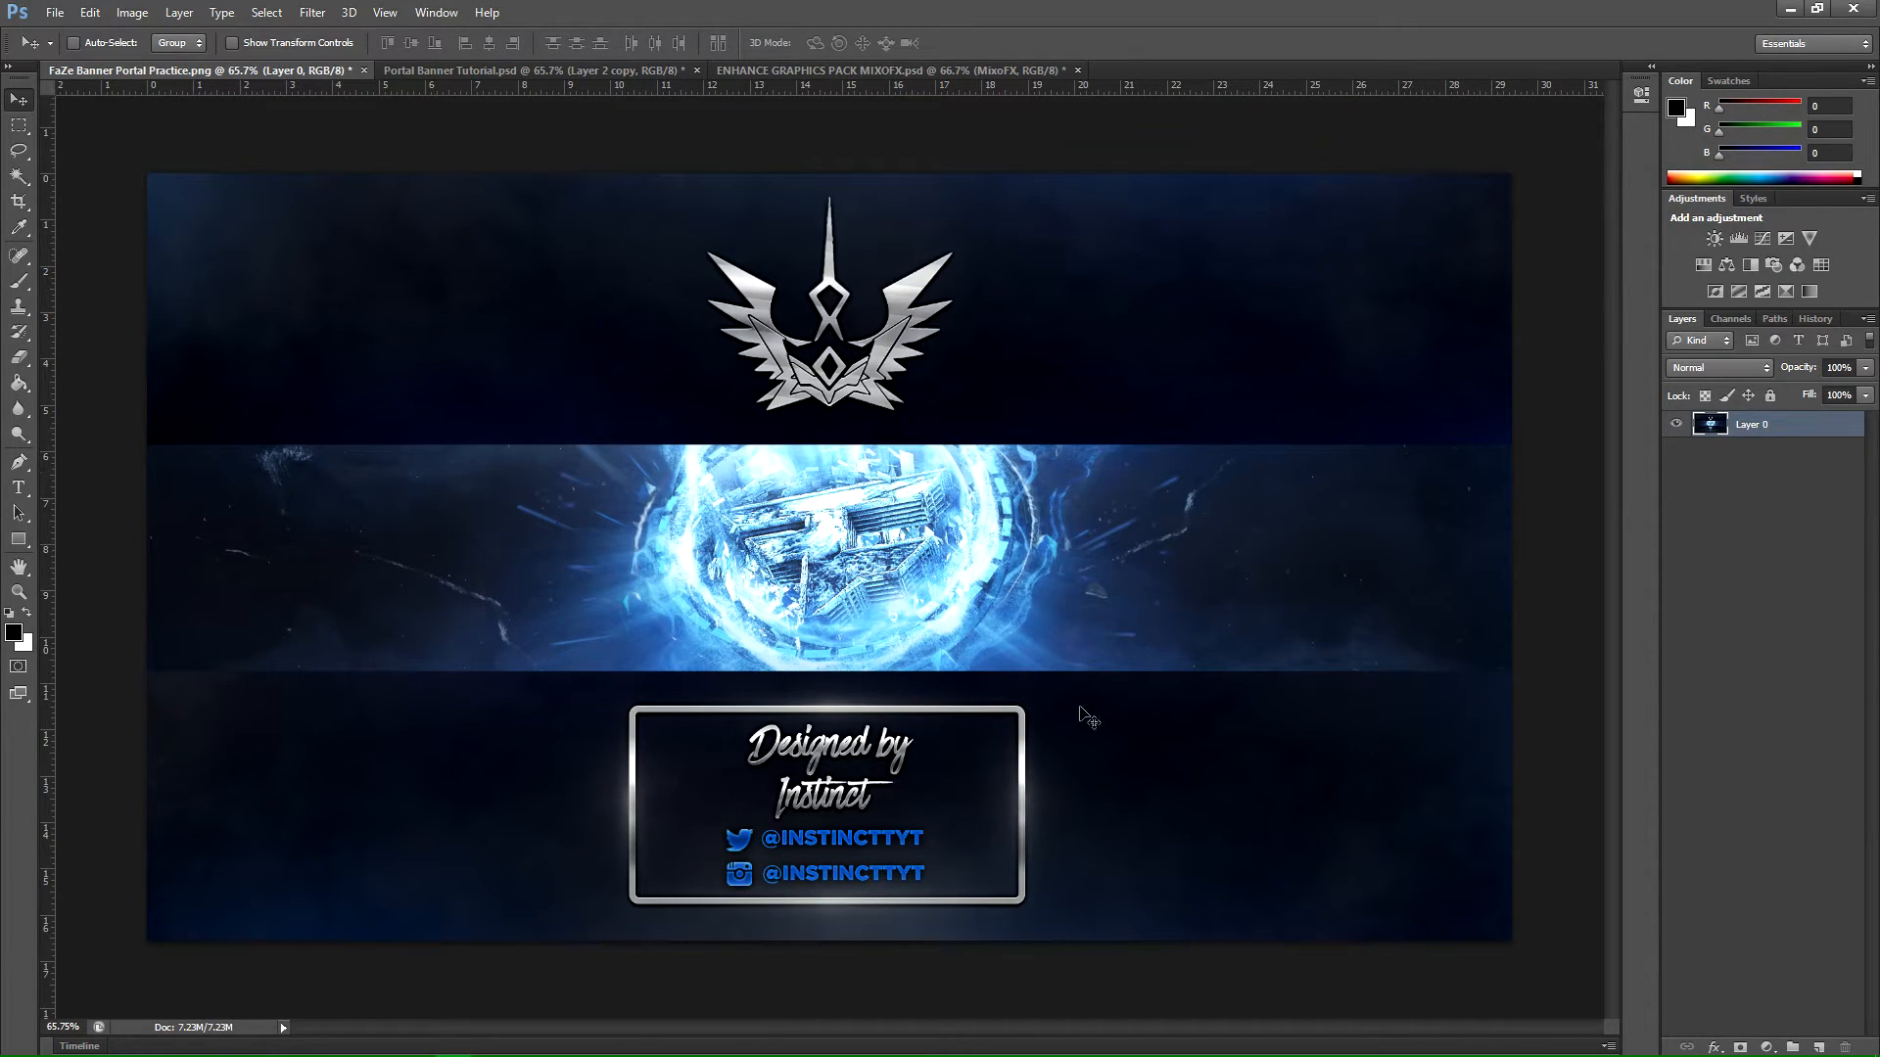
click(525, 72)
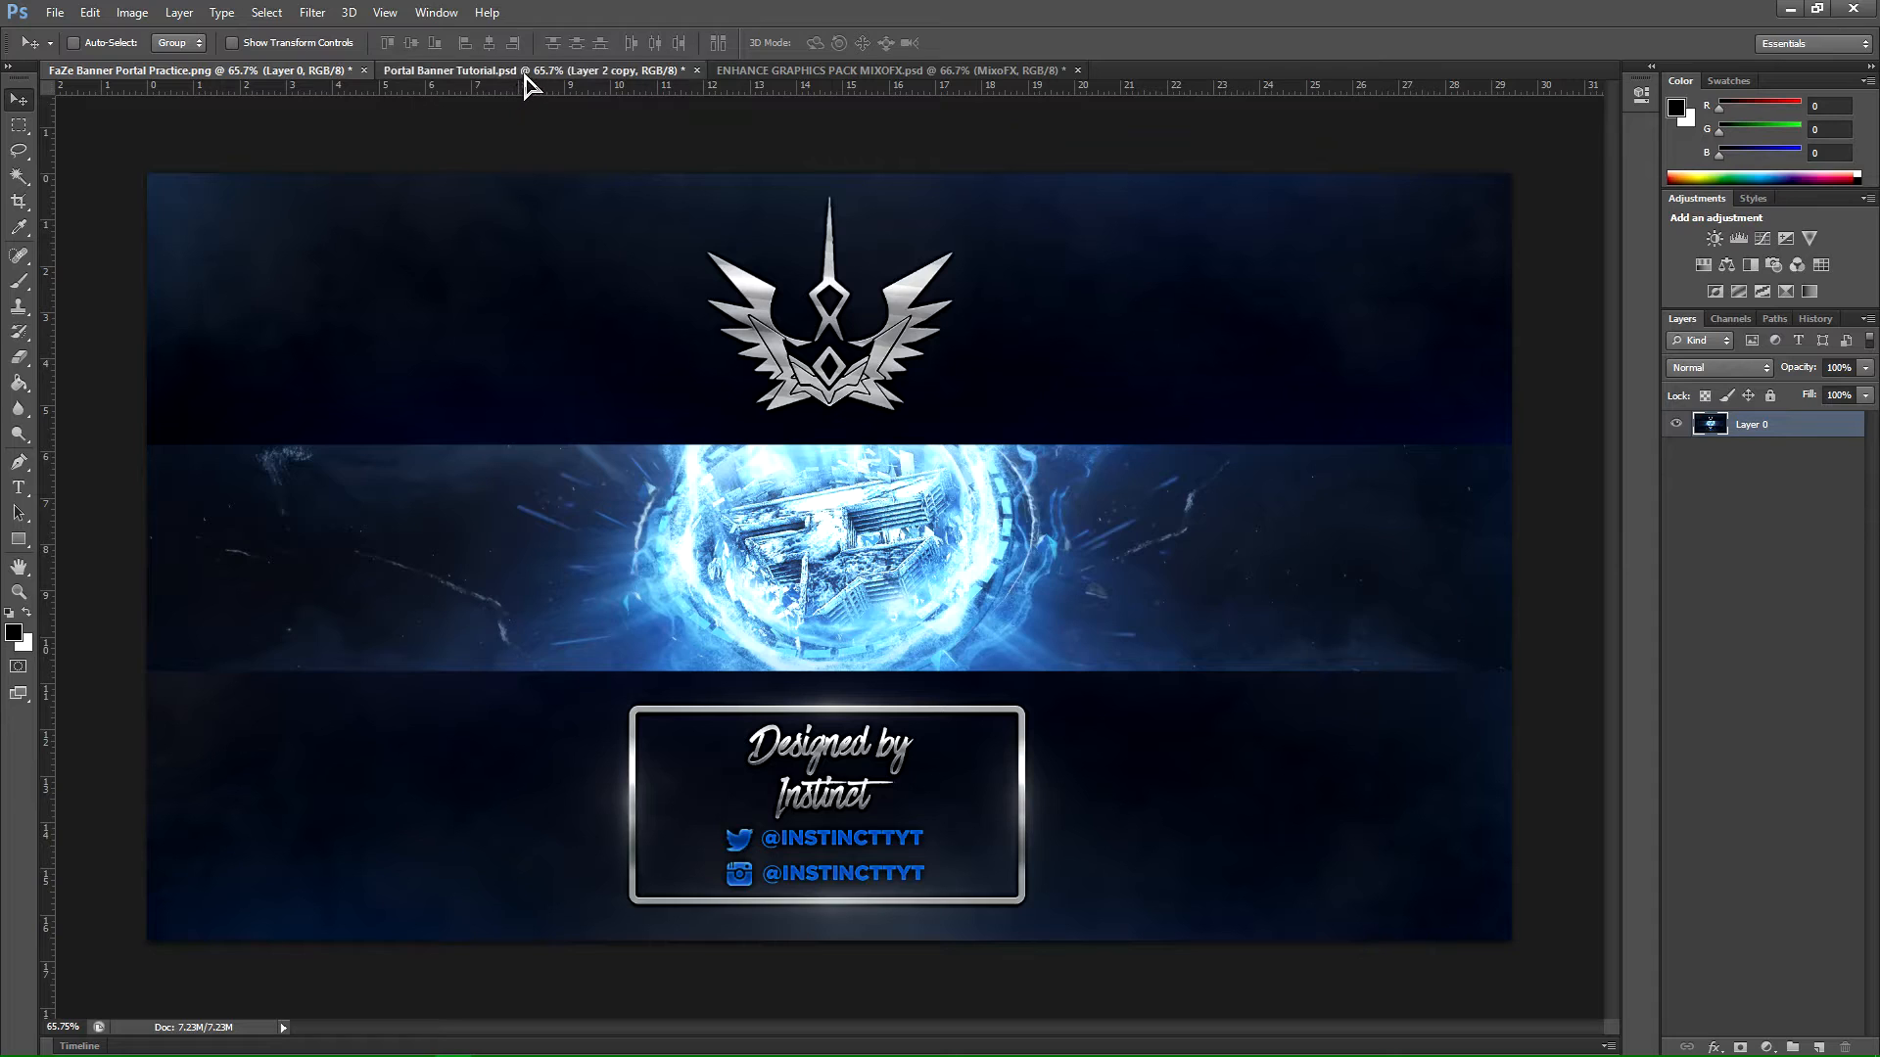
drag(1338, 636, 563, 546)
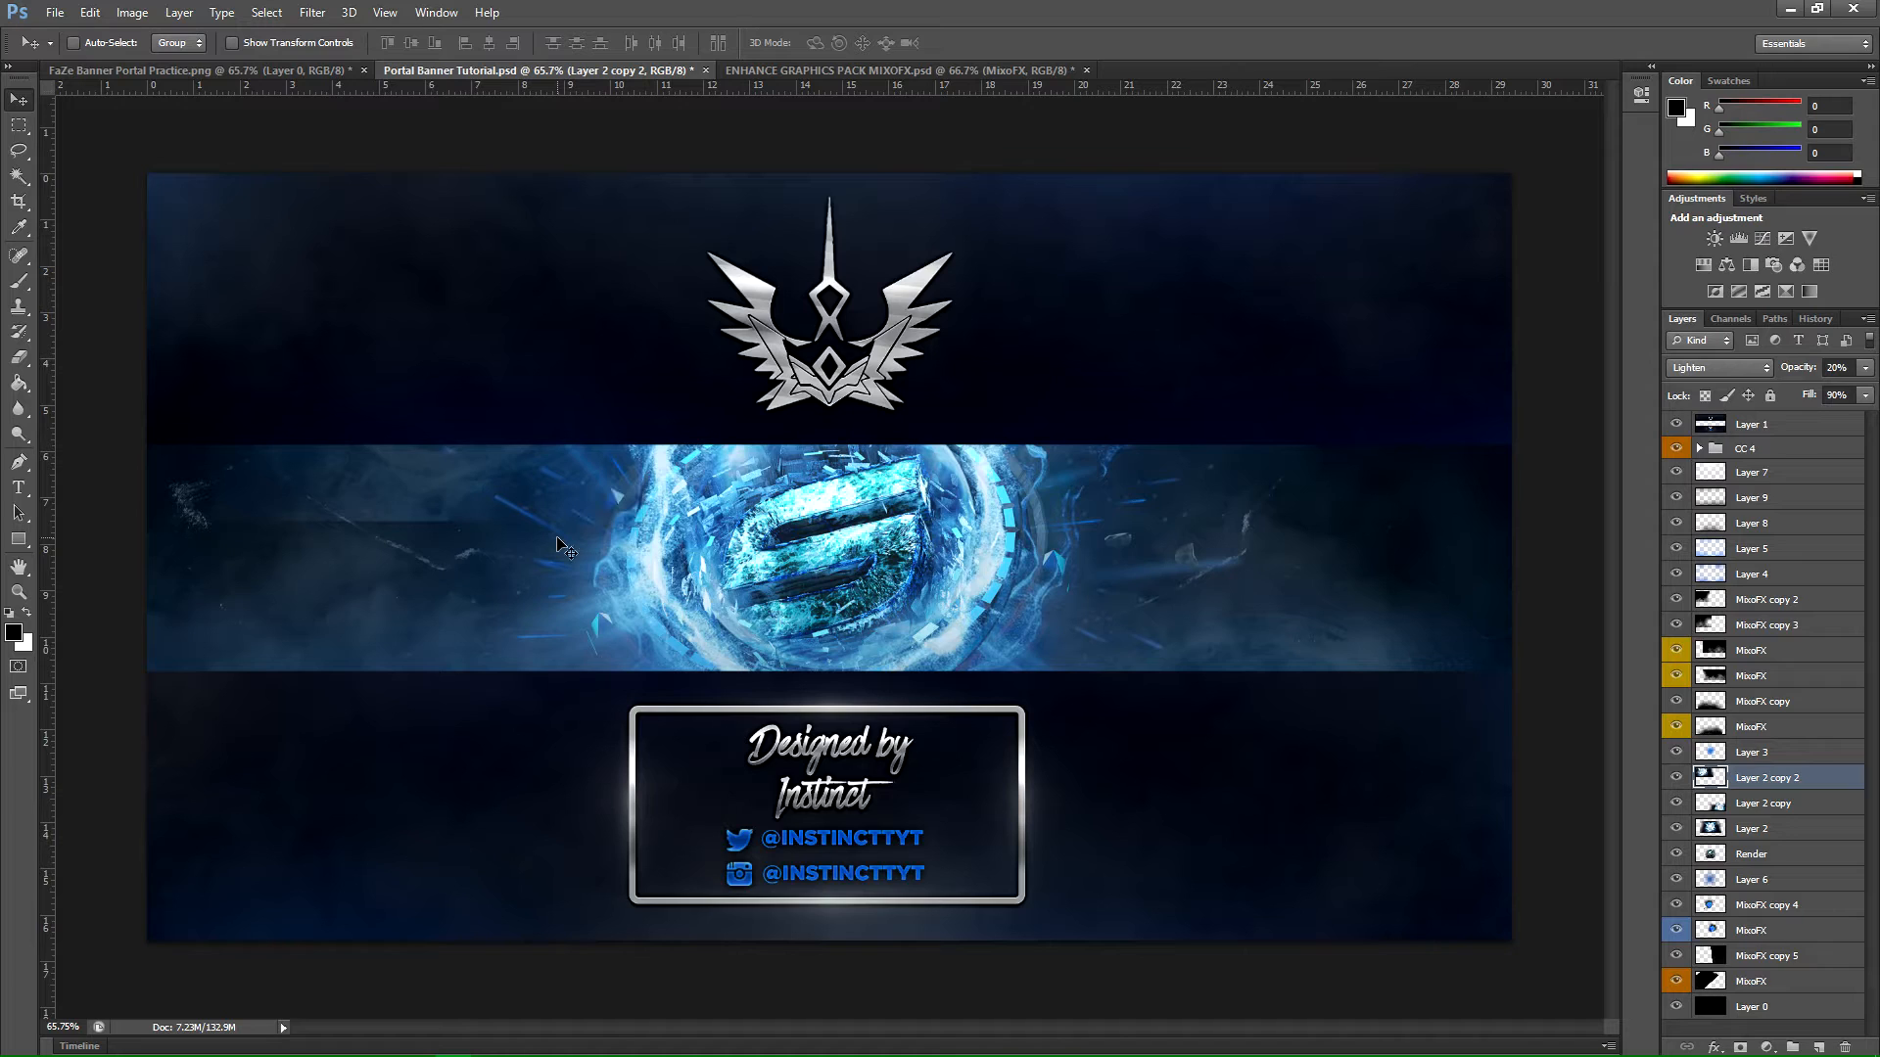
Step: Flip the second portal copy vertically with Free Transform and apply the transformation
key(ctrl+t)
right_click(550, 439)
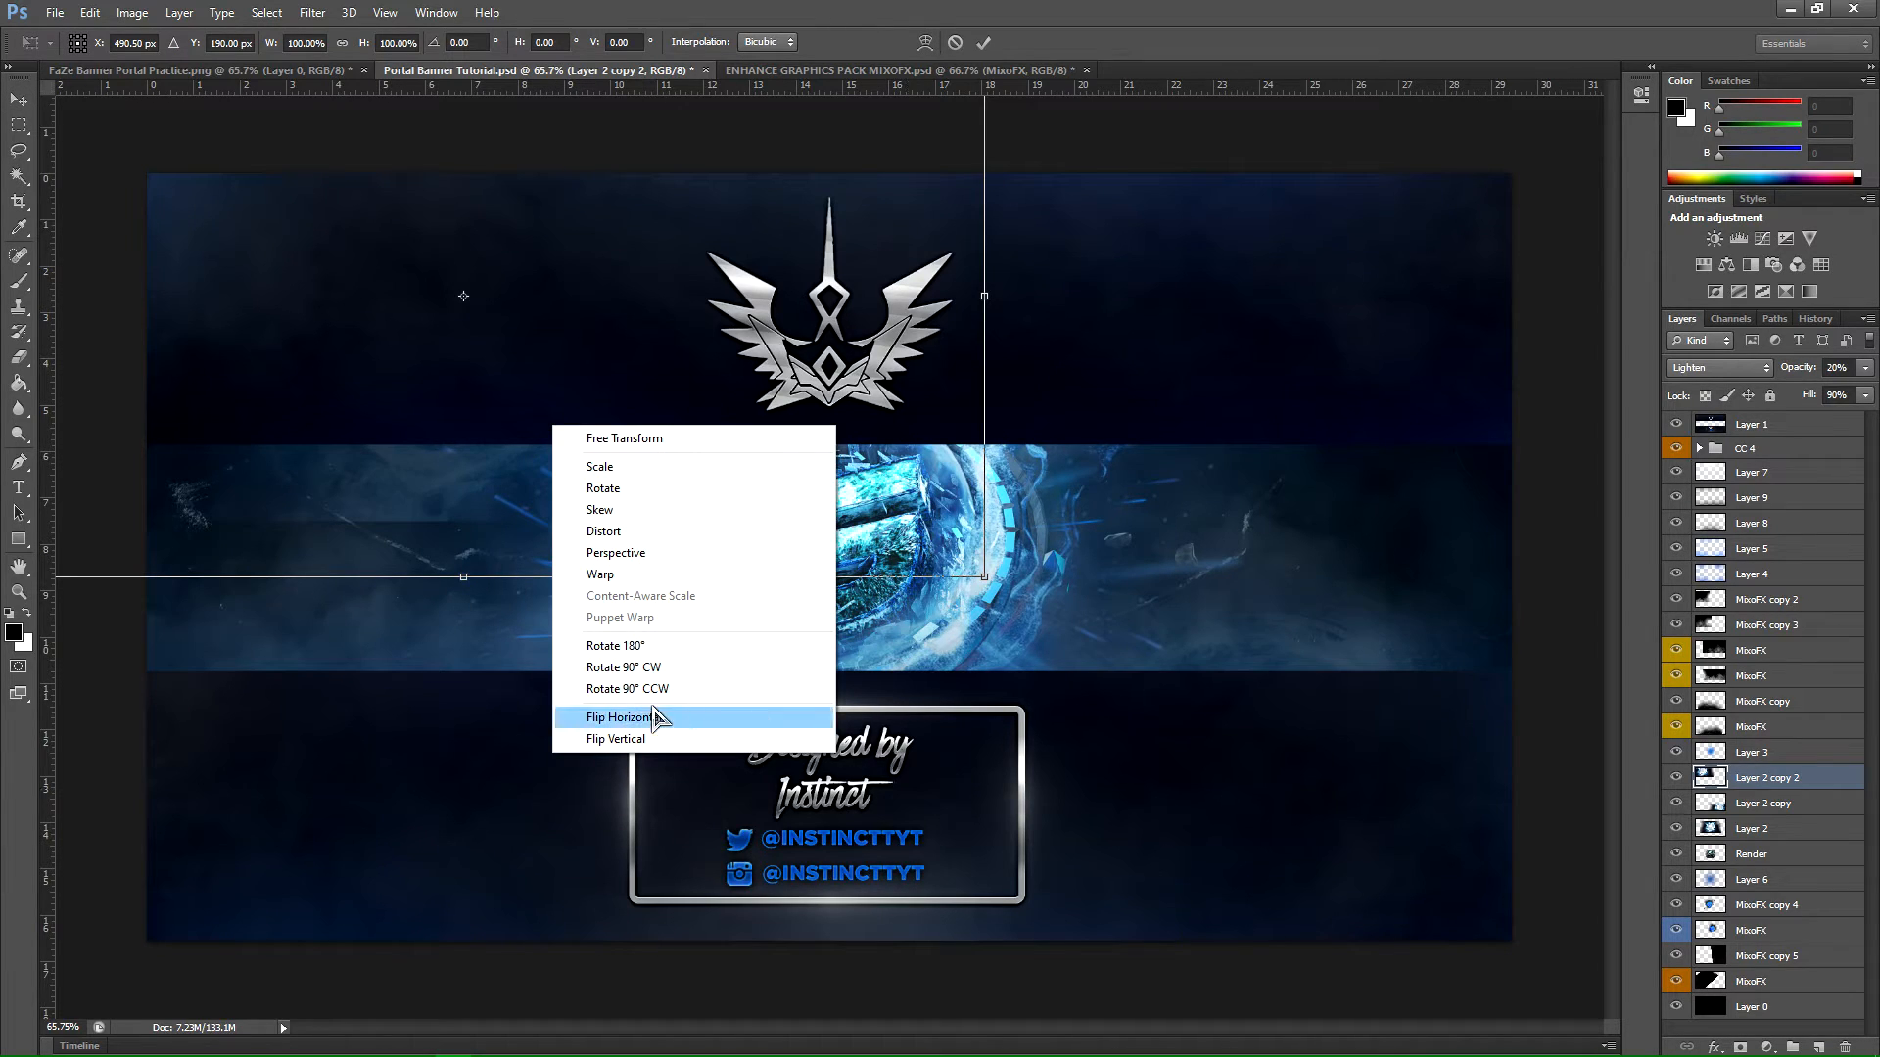
click(651, 739)
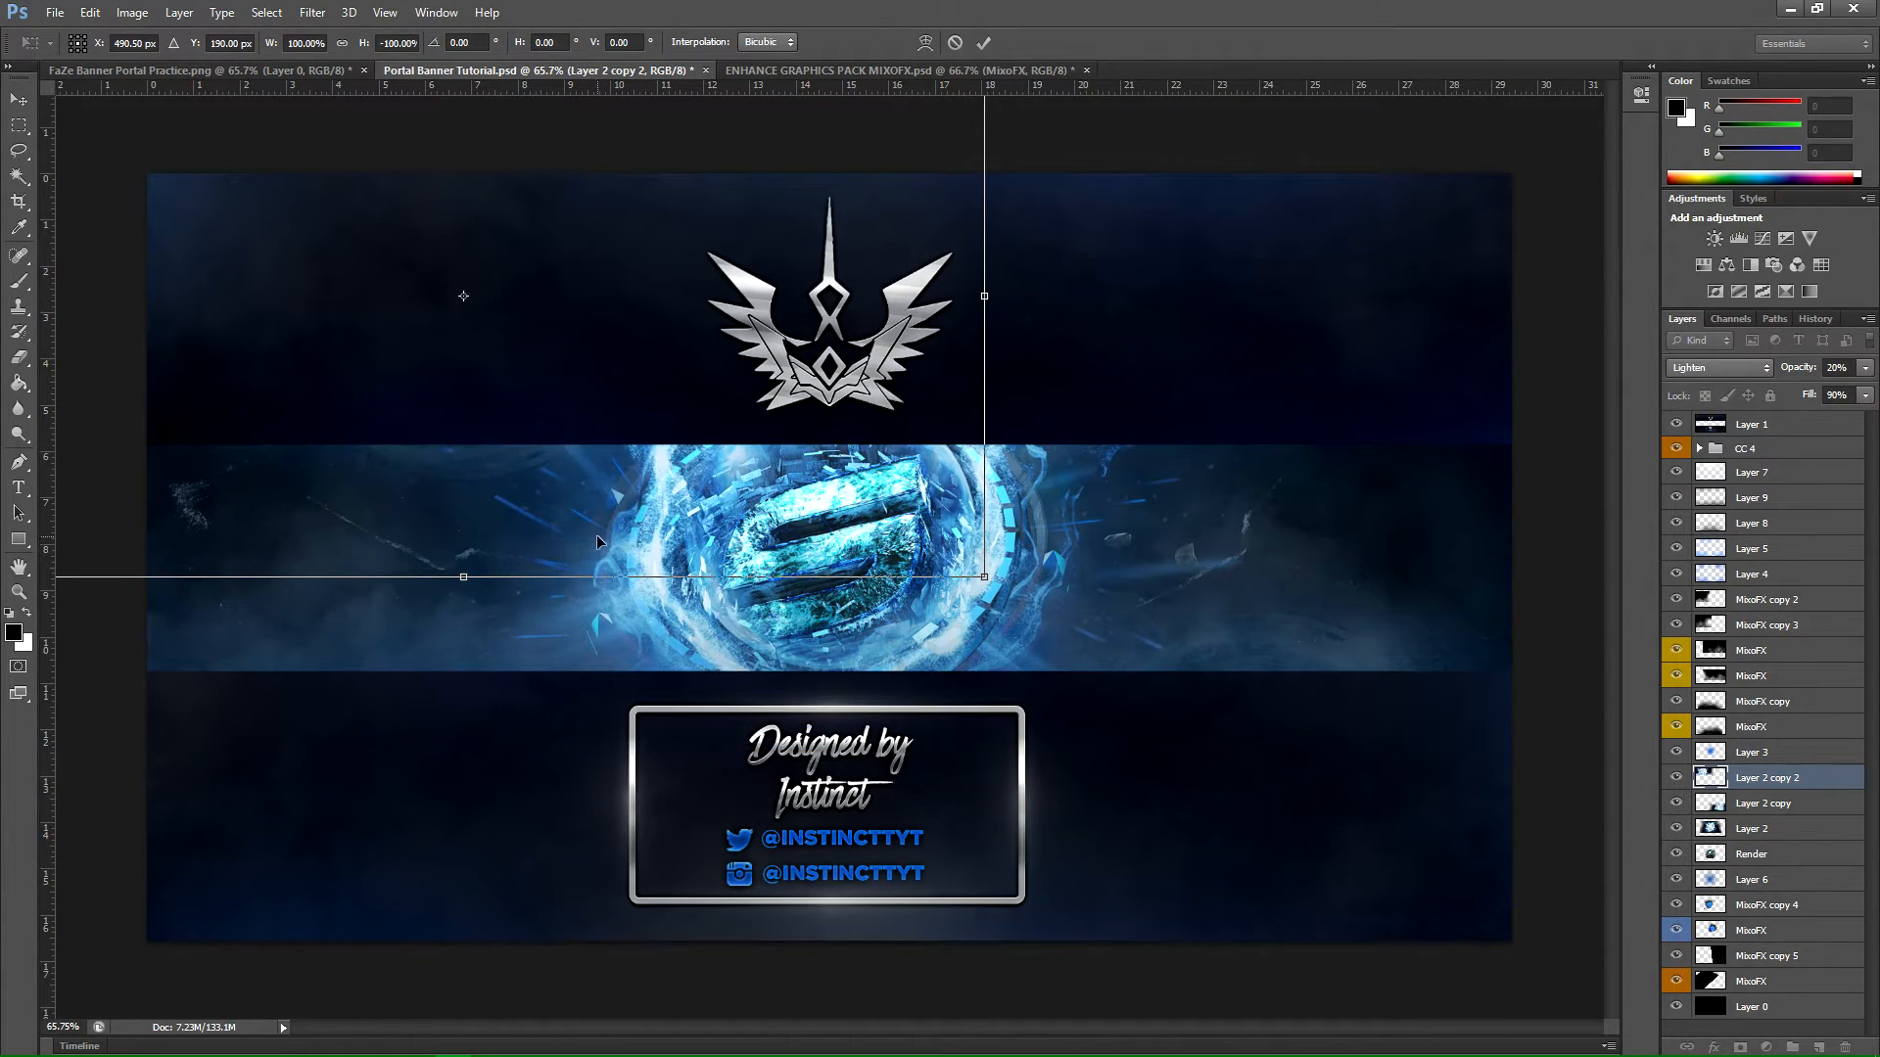
key(Return)
Step: Reposition the flipped portal copy at the band's upper left and nudge Layer 2 copy at its lower right
mouse_move(483, 493)
mouse_down()
mouse_move(513, 562)
mouse_move(479, 478)
mouse_move(482, 502)
mouse_move(408, 513)
mouse_move(396, 479)
mouse_up()
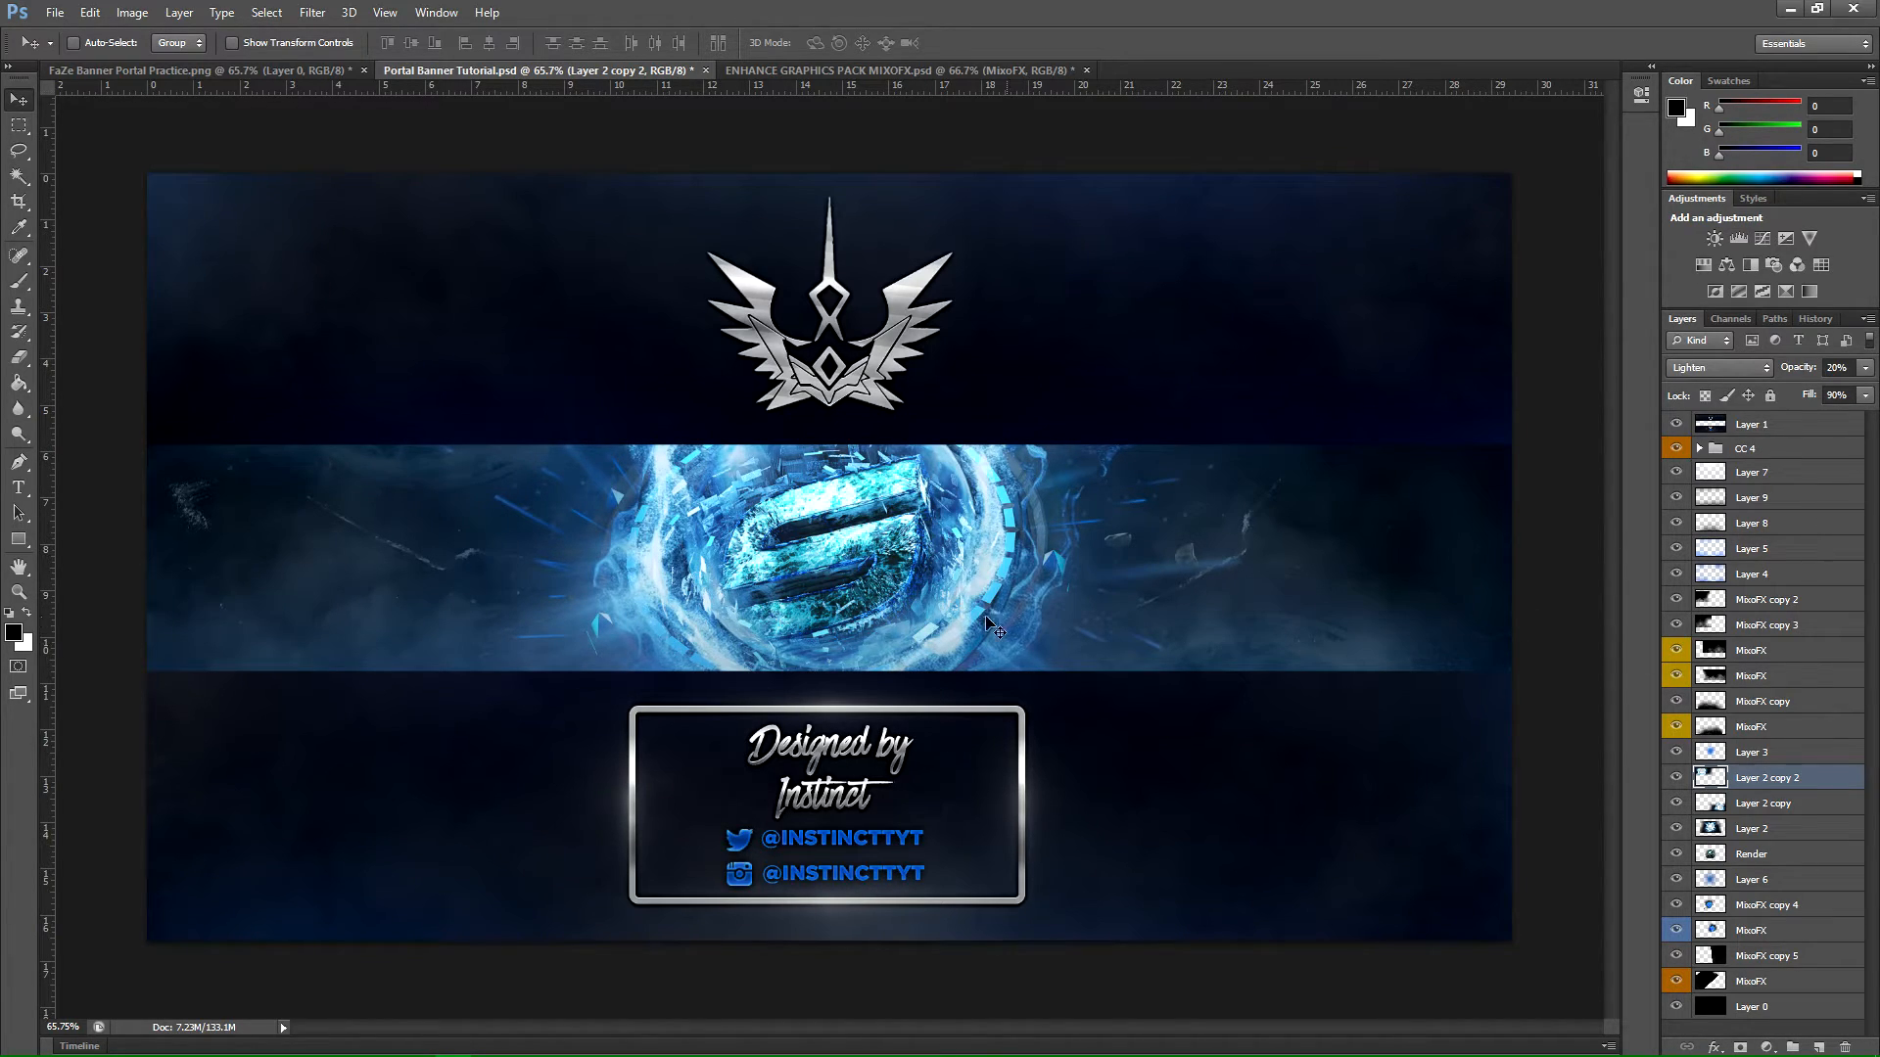
drag(462, 499, 441, 493)
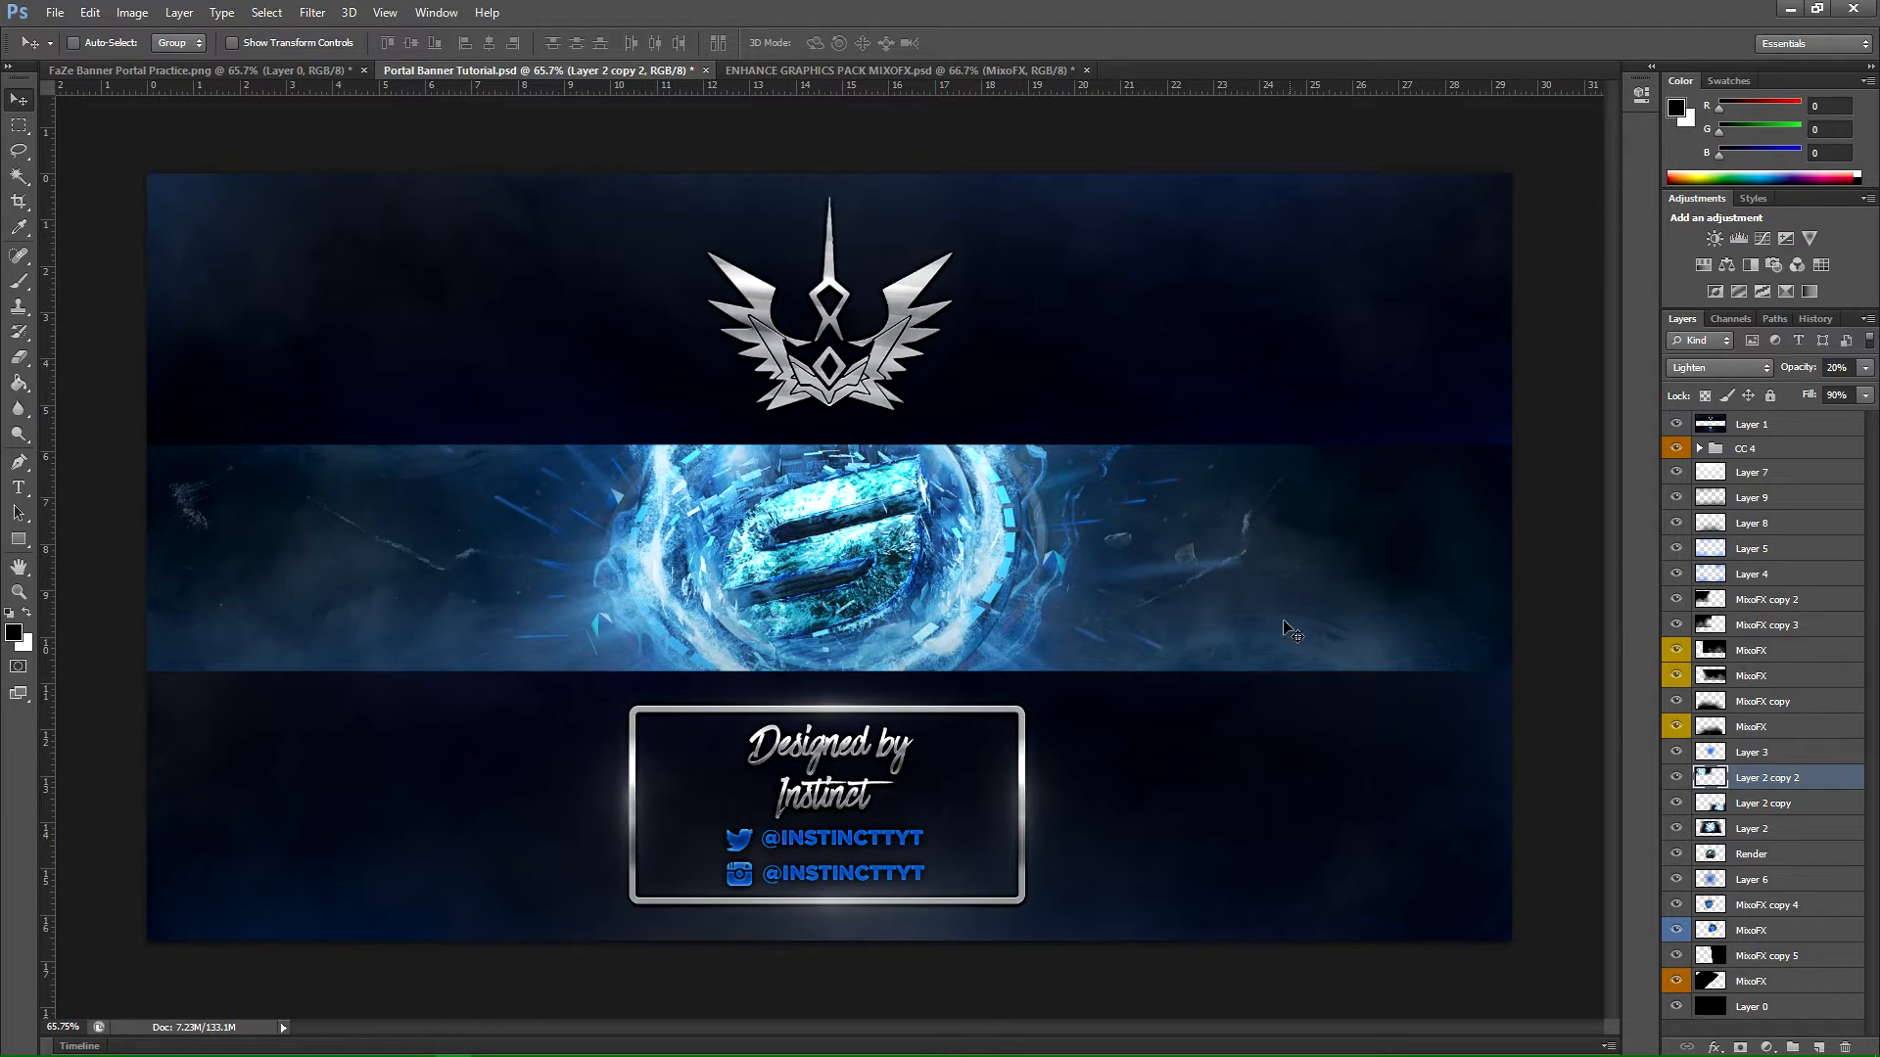
click(1762, 803)
drag(1312, 687, 1318, 689)
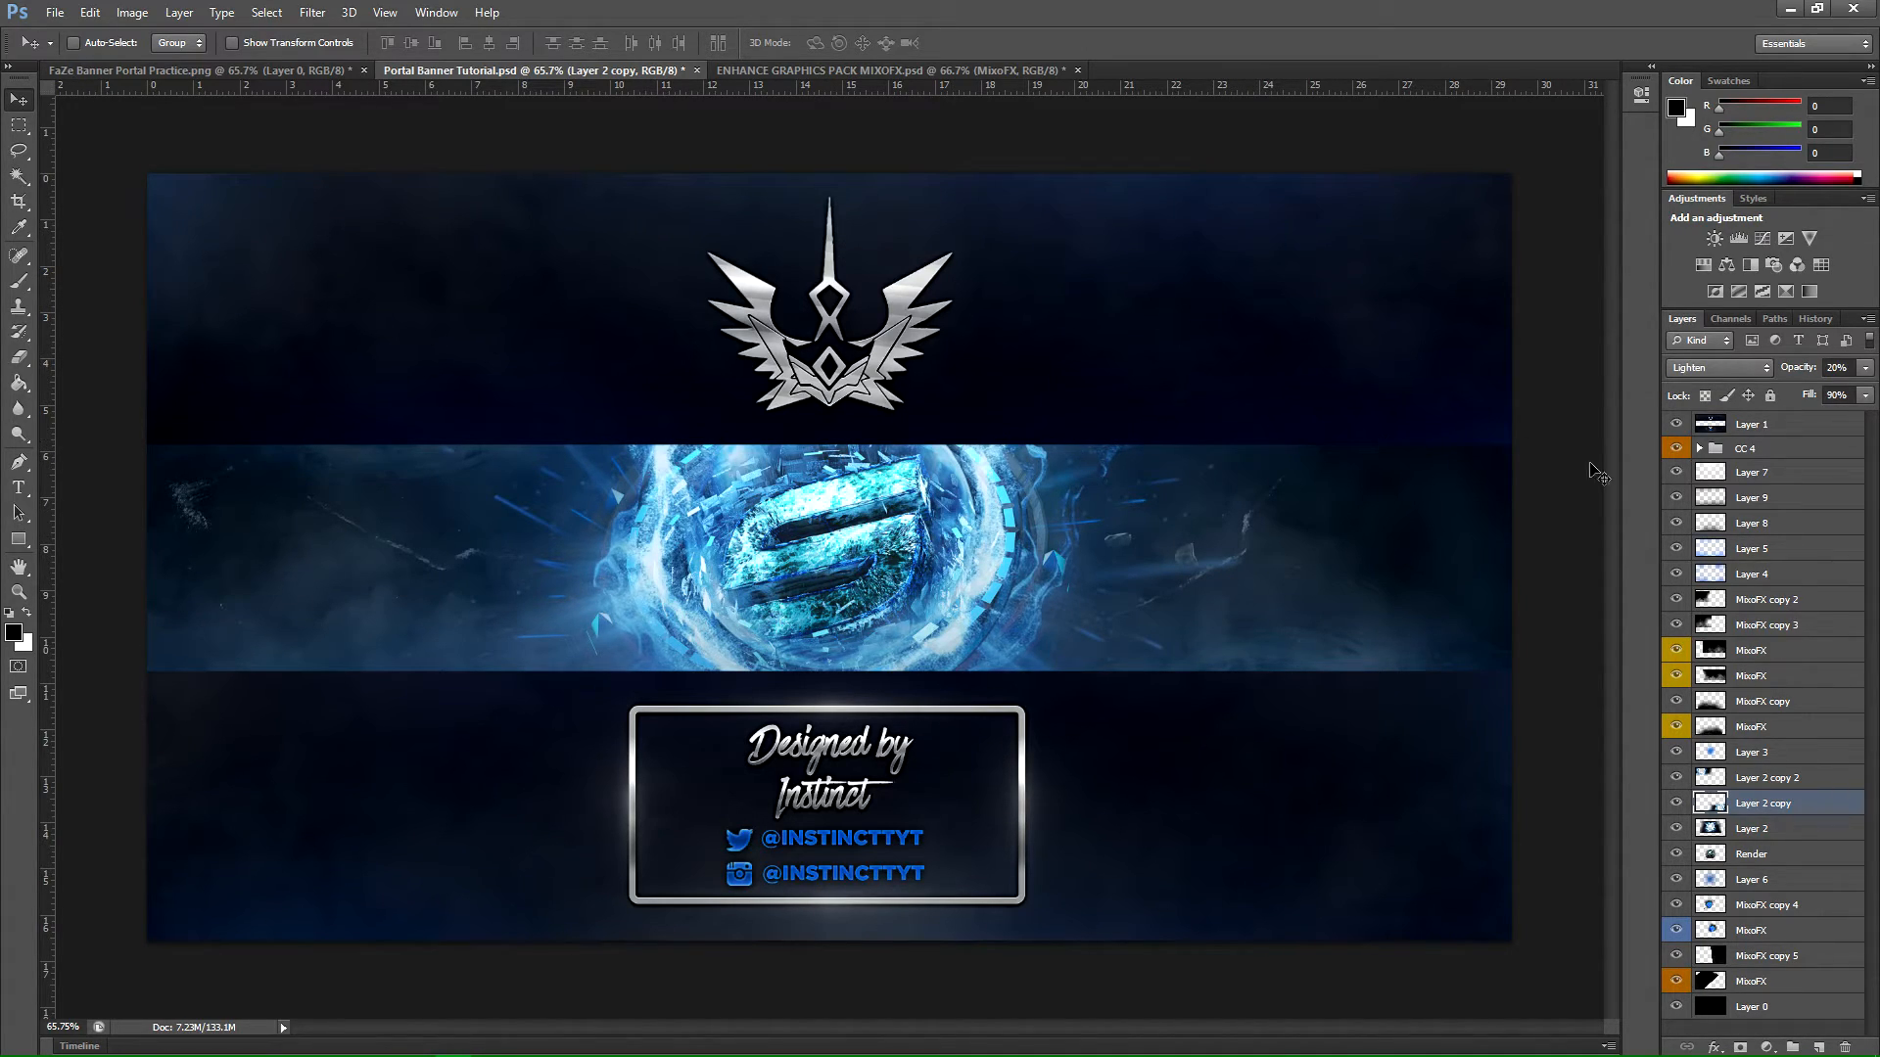
Step: Add a Curves adjustment above Layer 7 and shape a contrast S-curve that brightens highlights and darkens shadows
click(1798, 476)
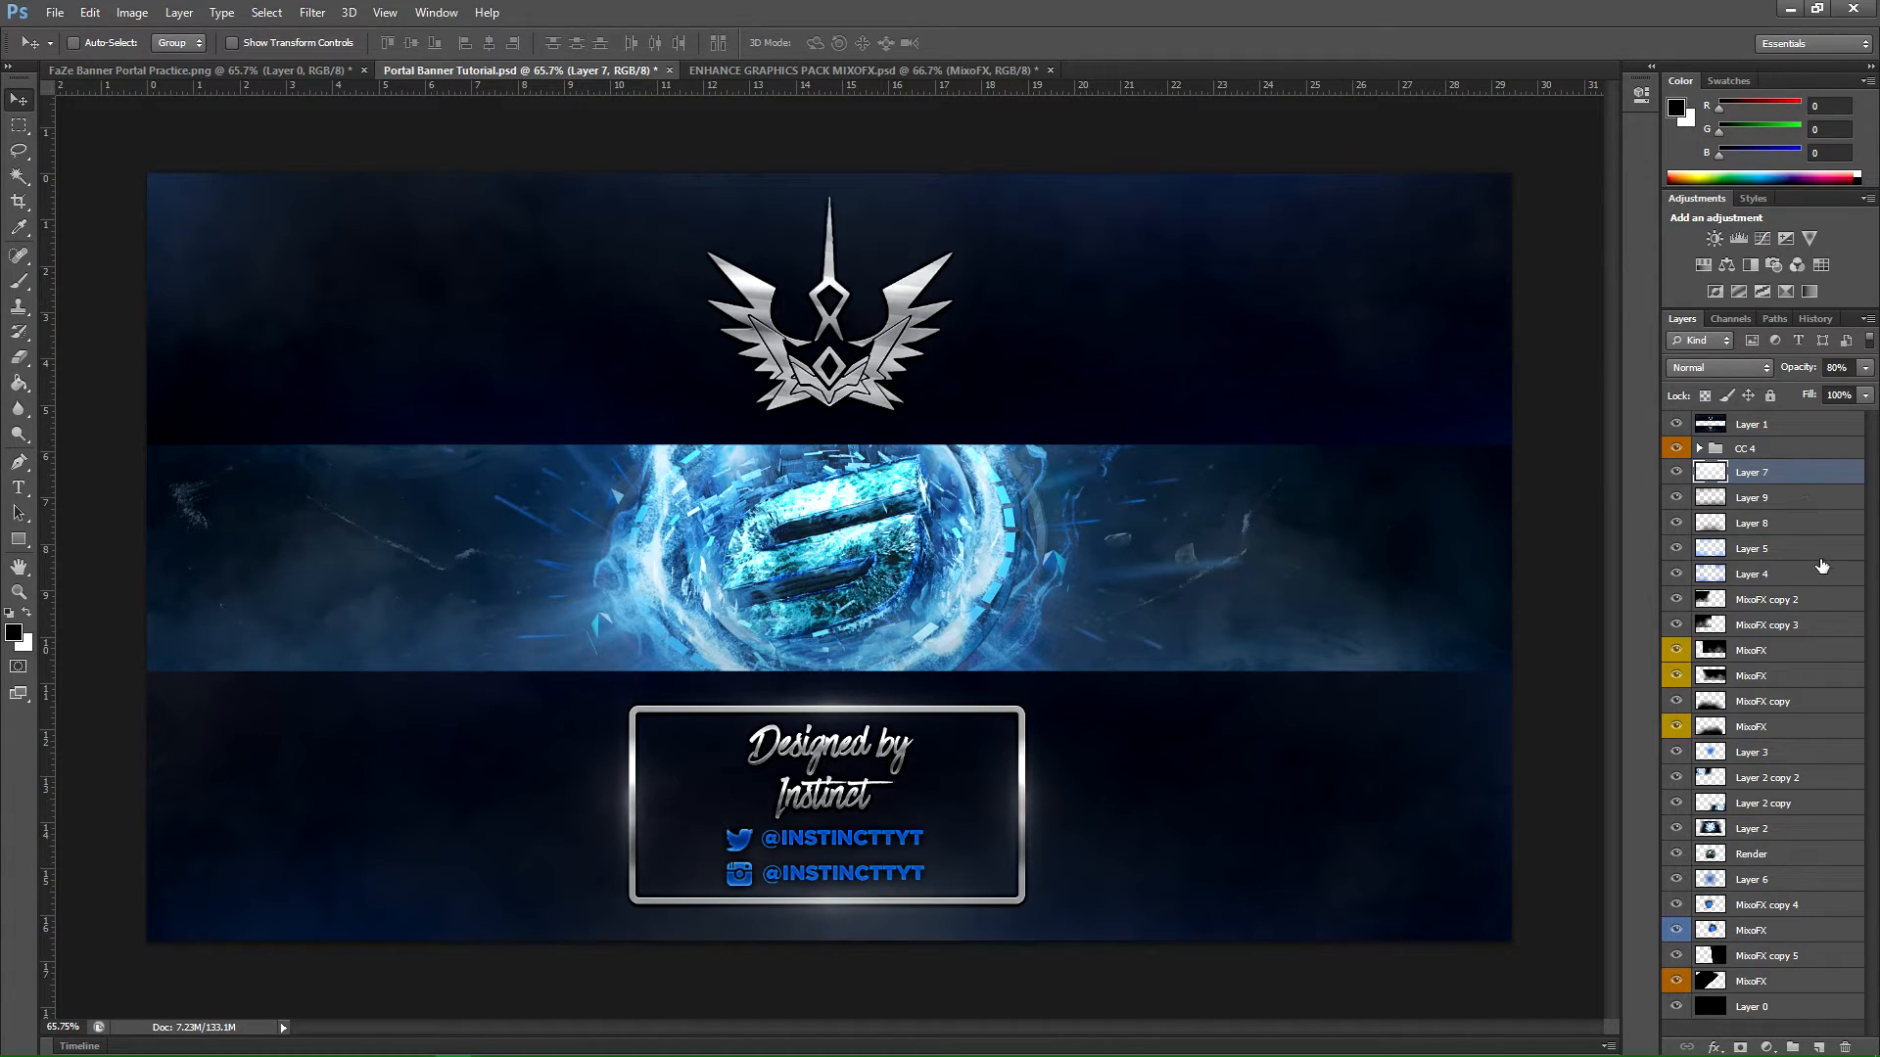
click(1763, 239)
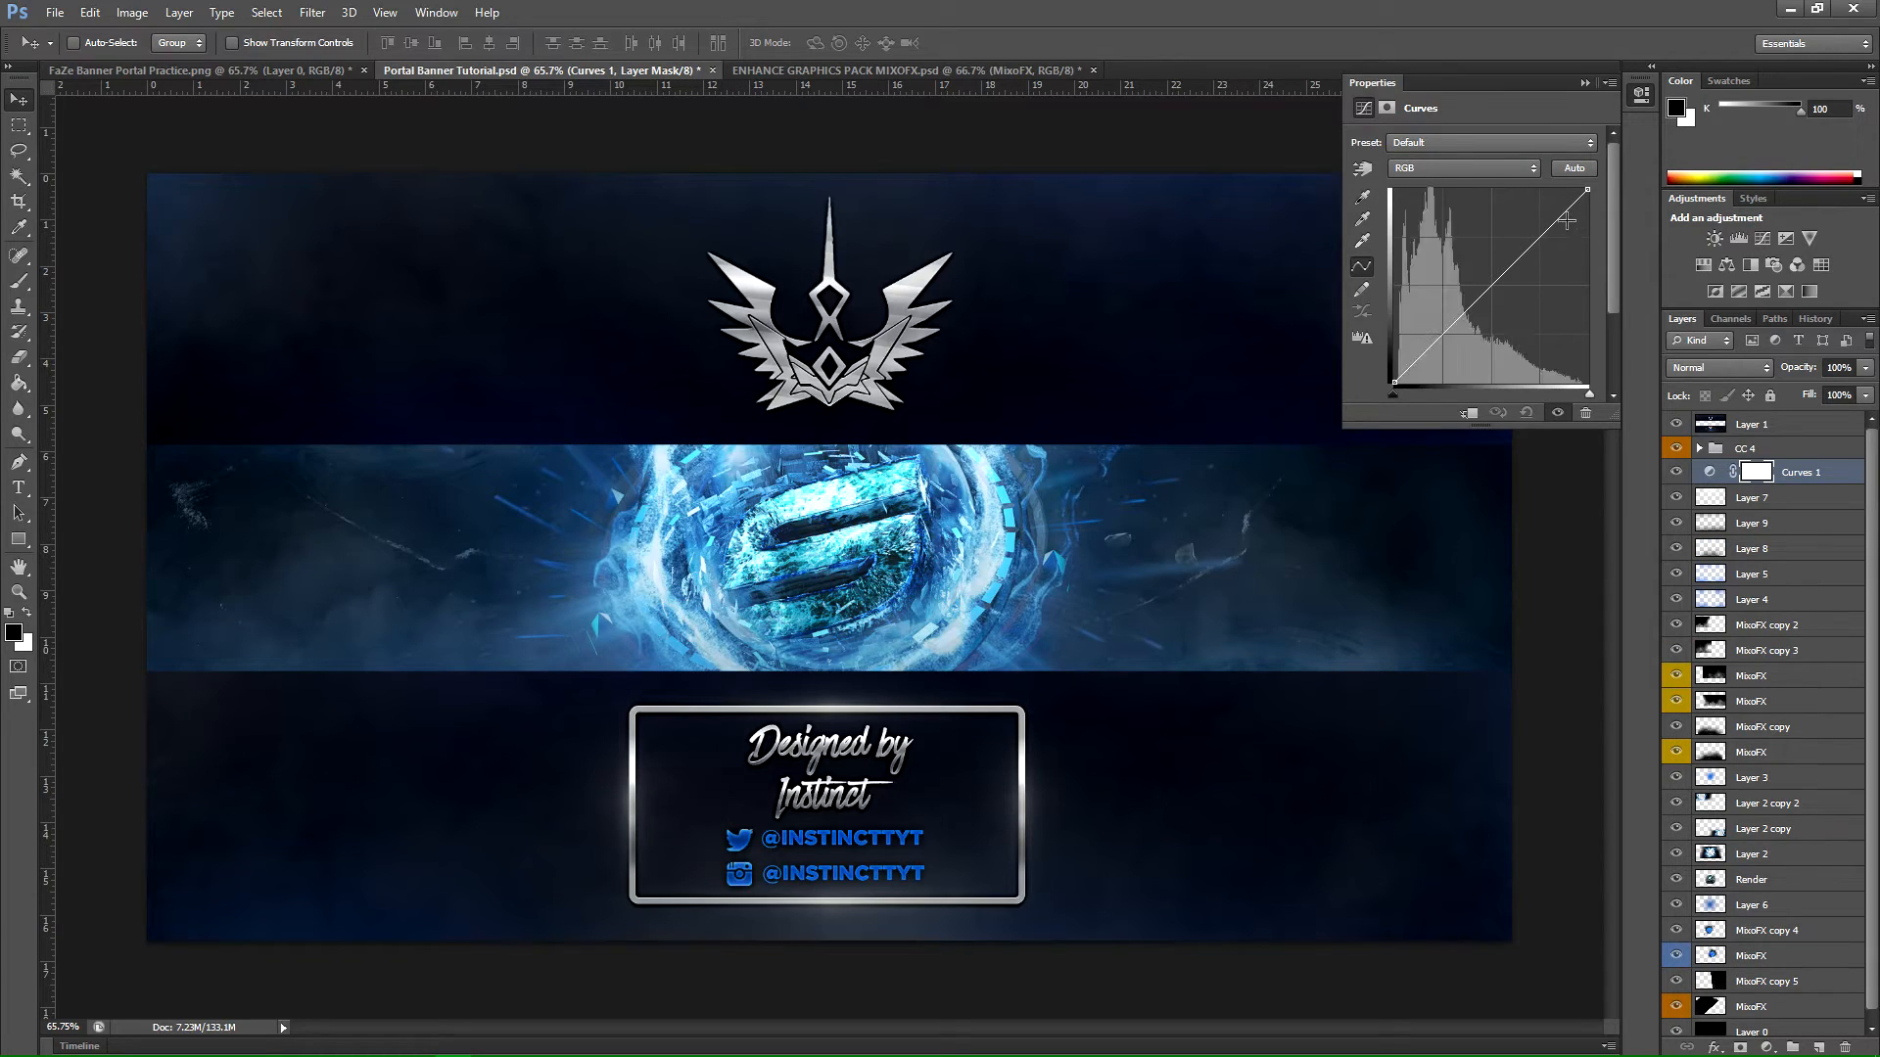
drag(1549, 221, 1540, 225)
drag(1408, 358, 1427, 360)
drag(1425, 359, 1450, 336)
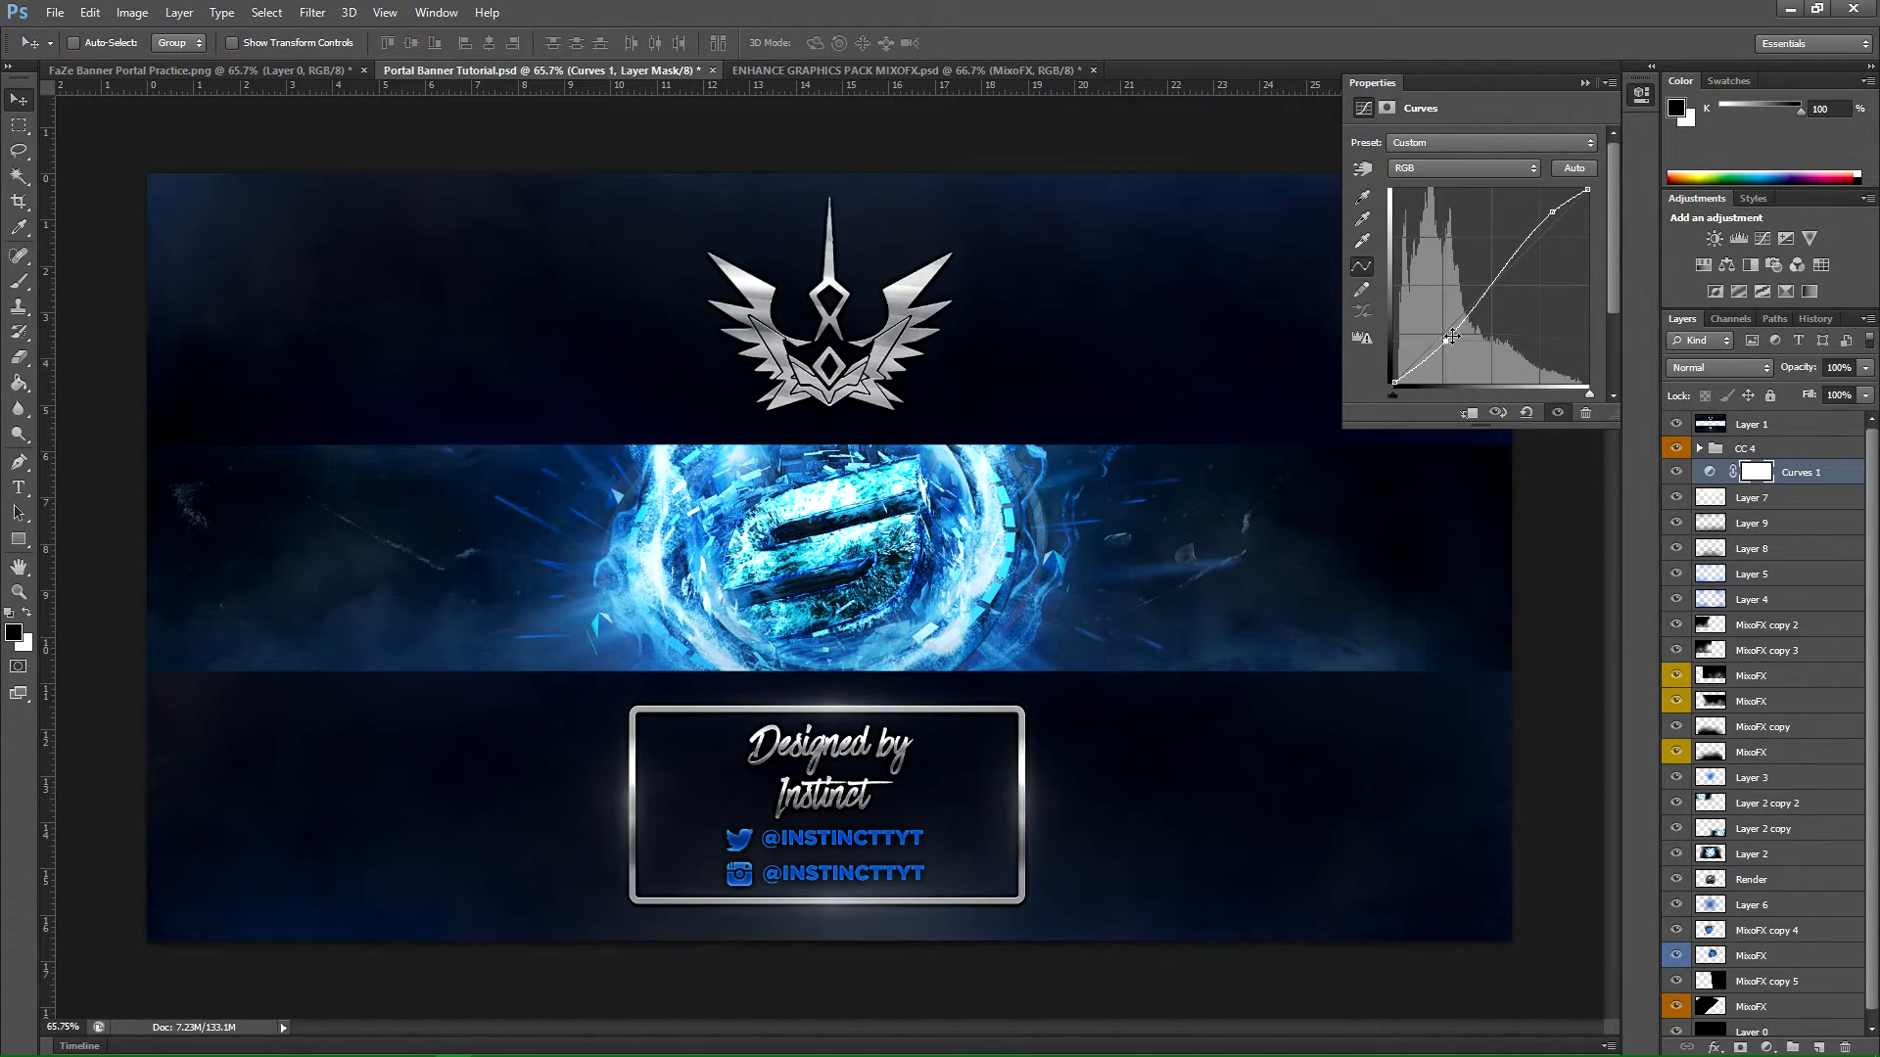
click(1554, 211)
click(1585, 82)
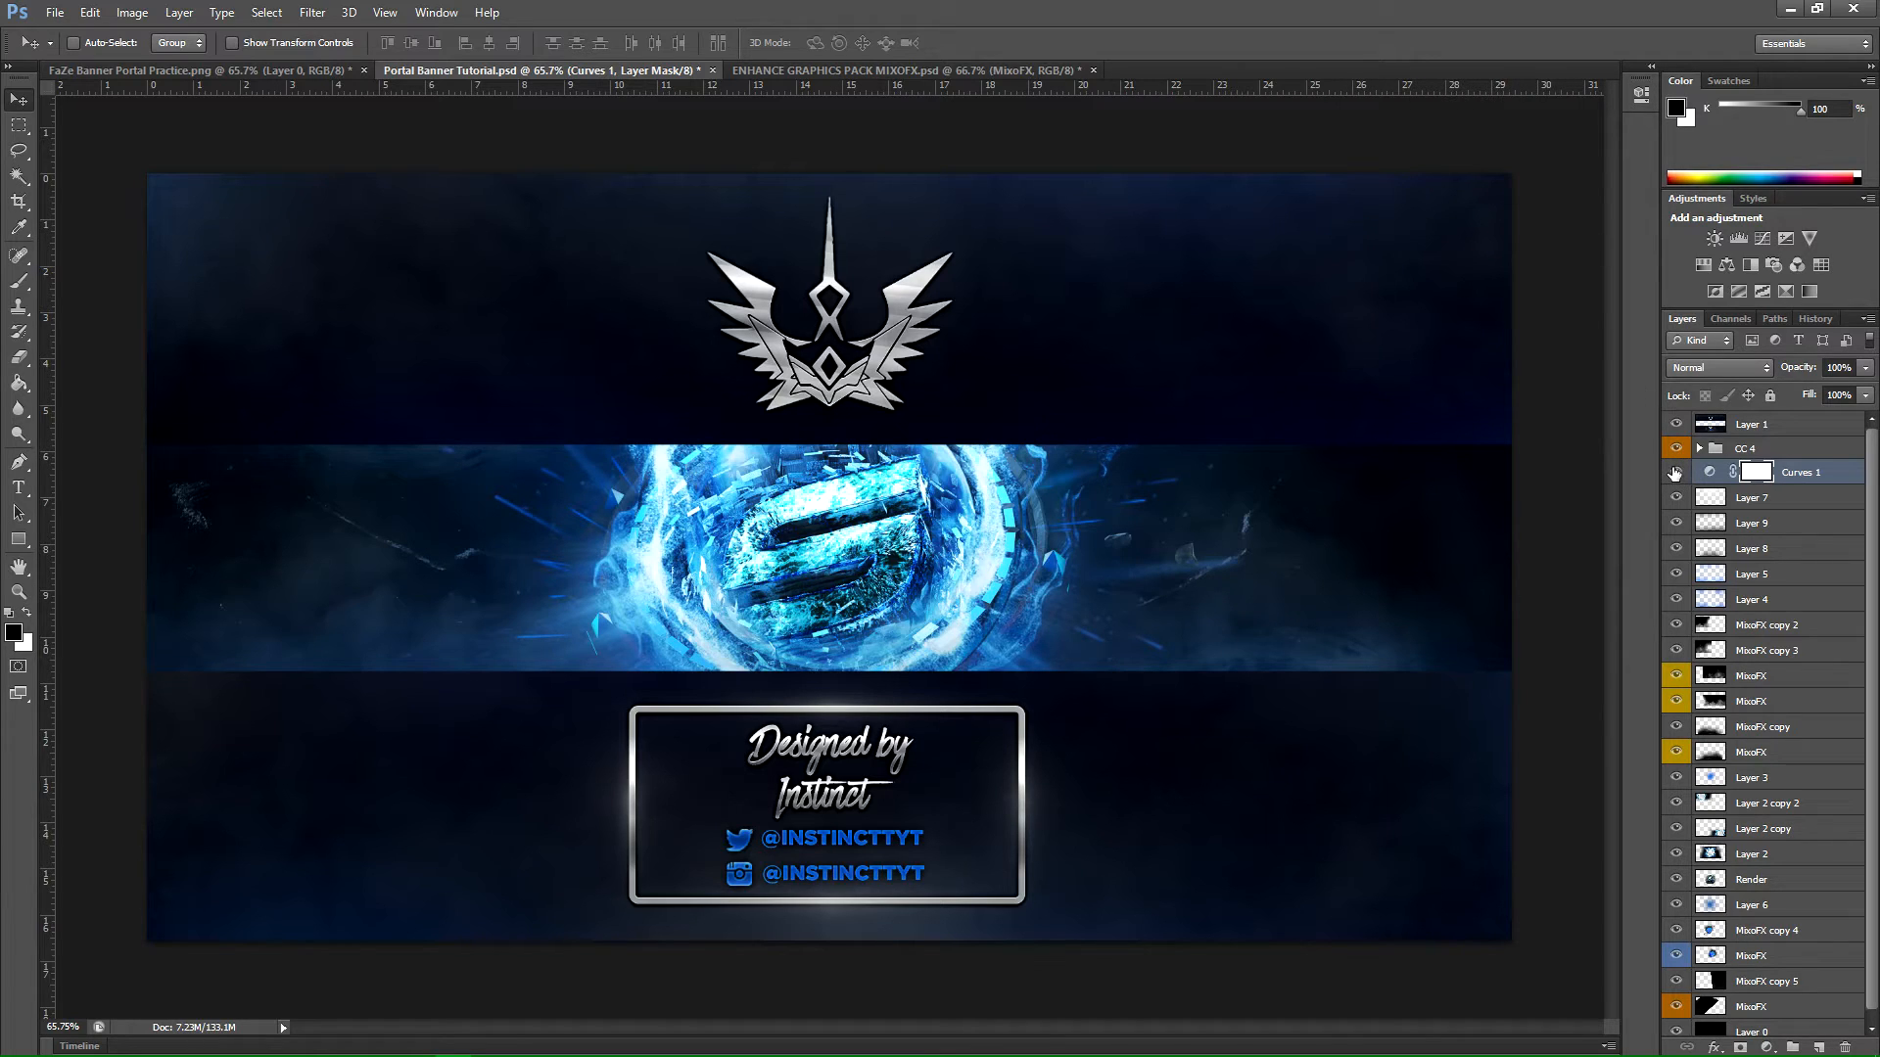
Step: Set the Curves adjustment's opacity to 50%, previewing the banner with and without it
click(1675, 473)
click(1675, 472)
click(1865, 368)
drag(1865, 391, 1822, 402)
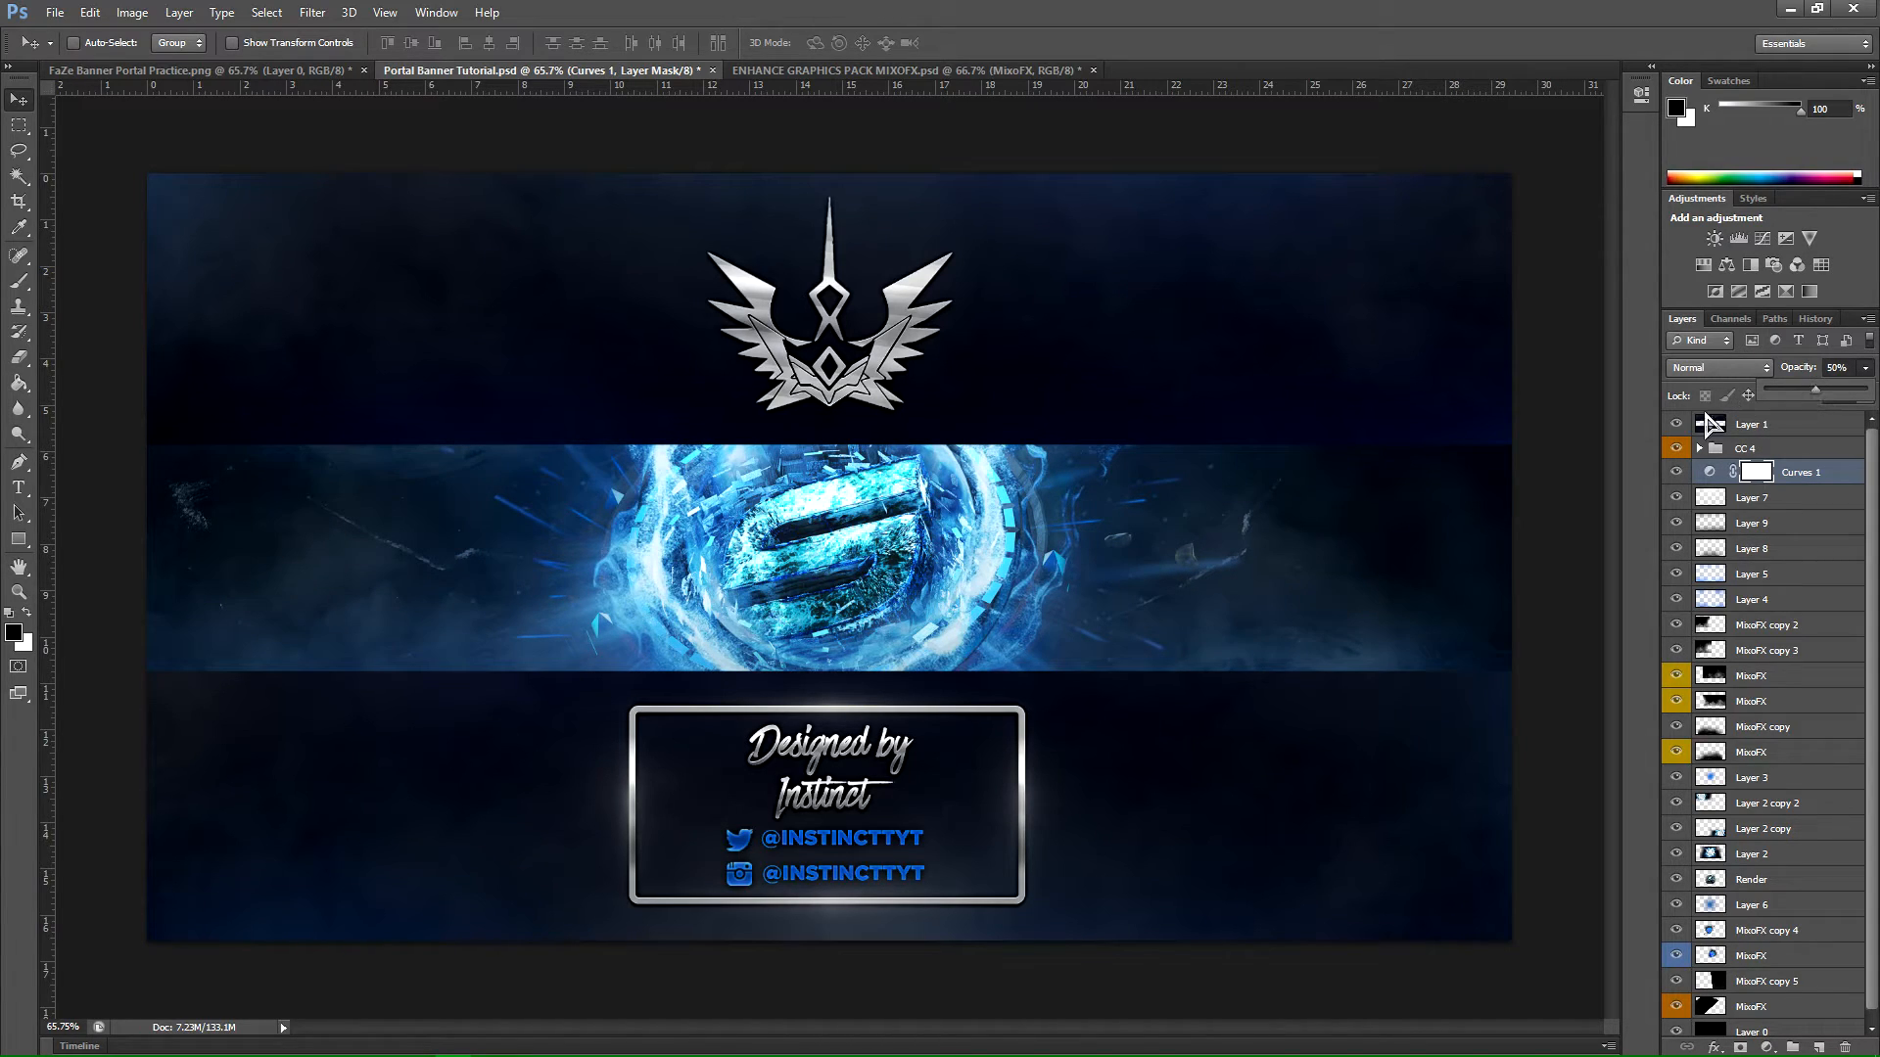
click(1676, 473)
click(1676, 473)
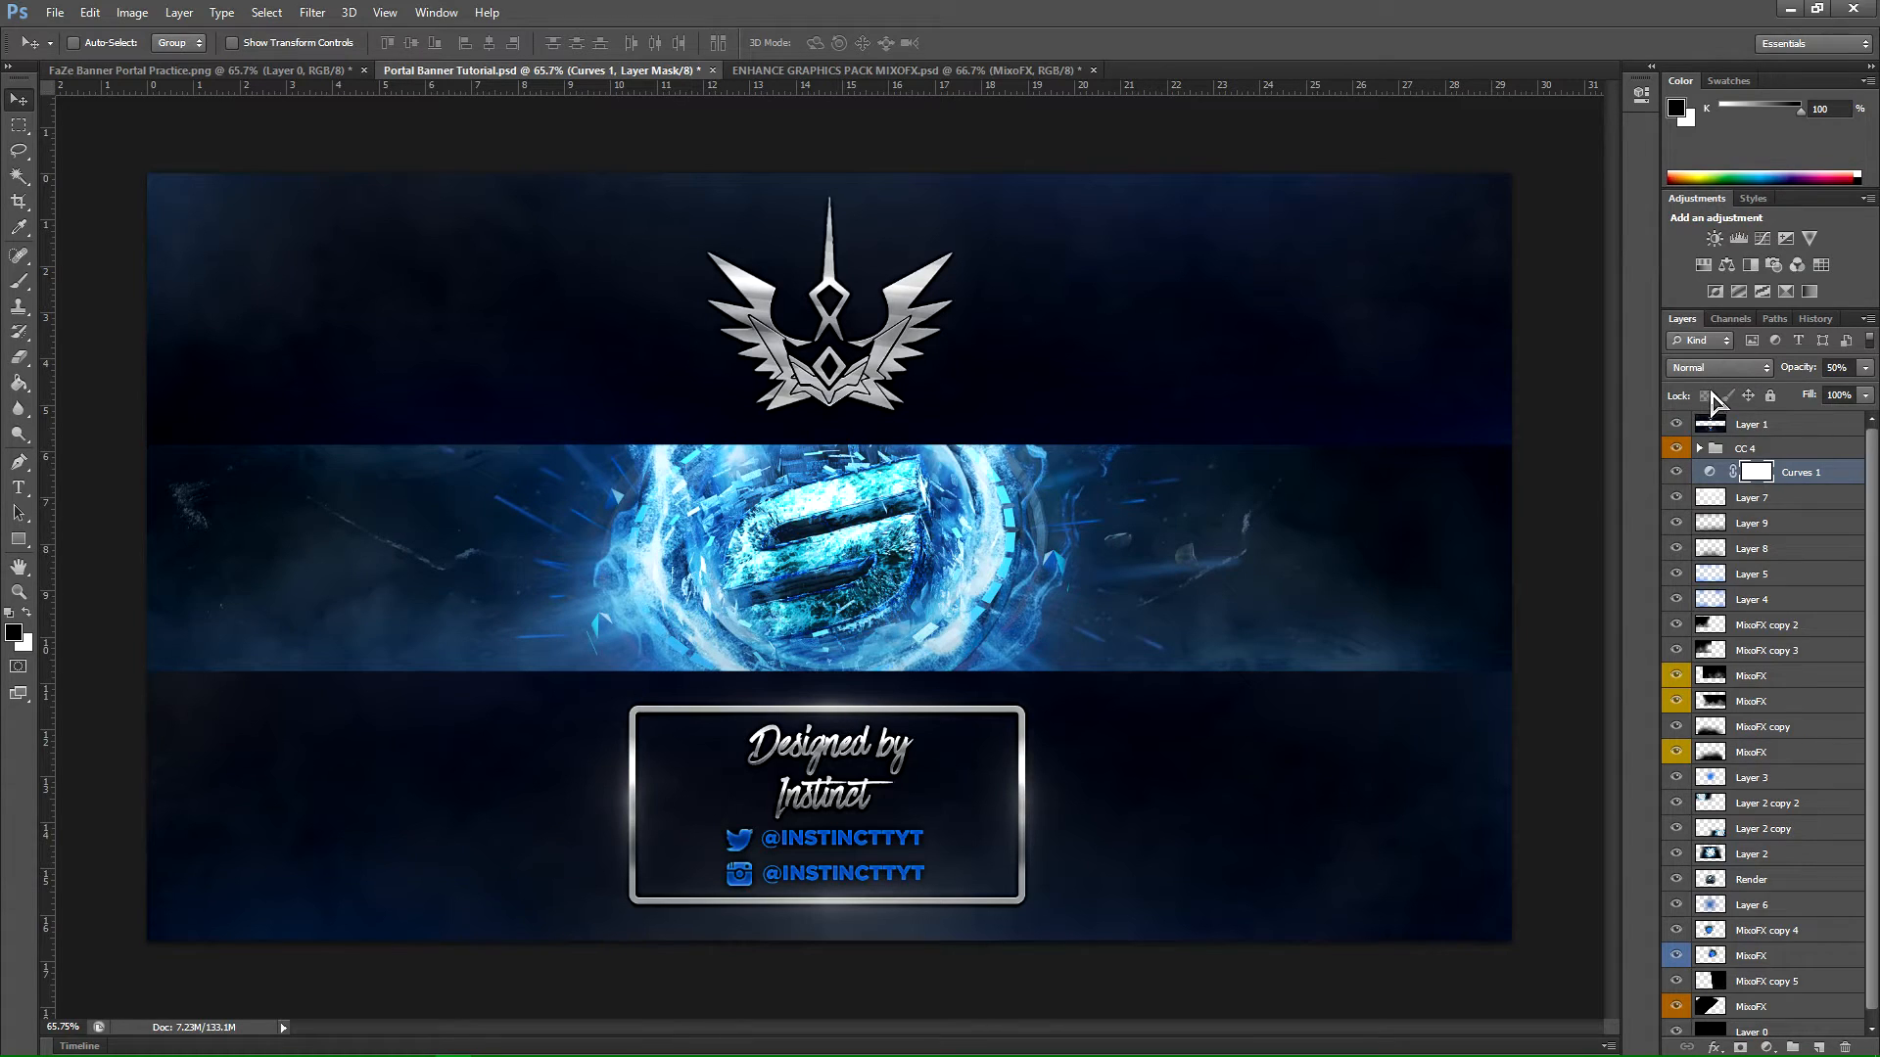
Step: Add a Levels adjustment above the Curves with input black 3 and white 236, and preview its effect
click(1738, 239)
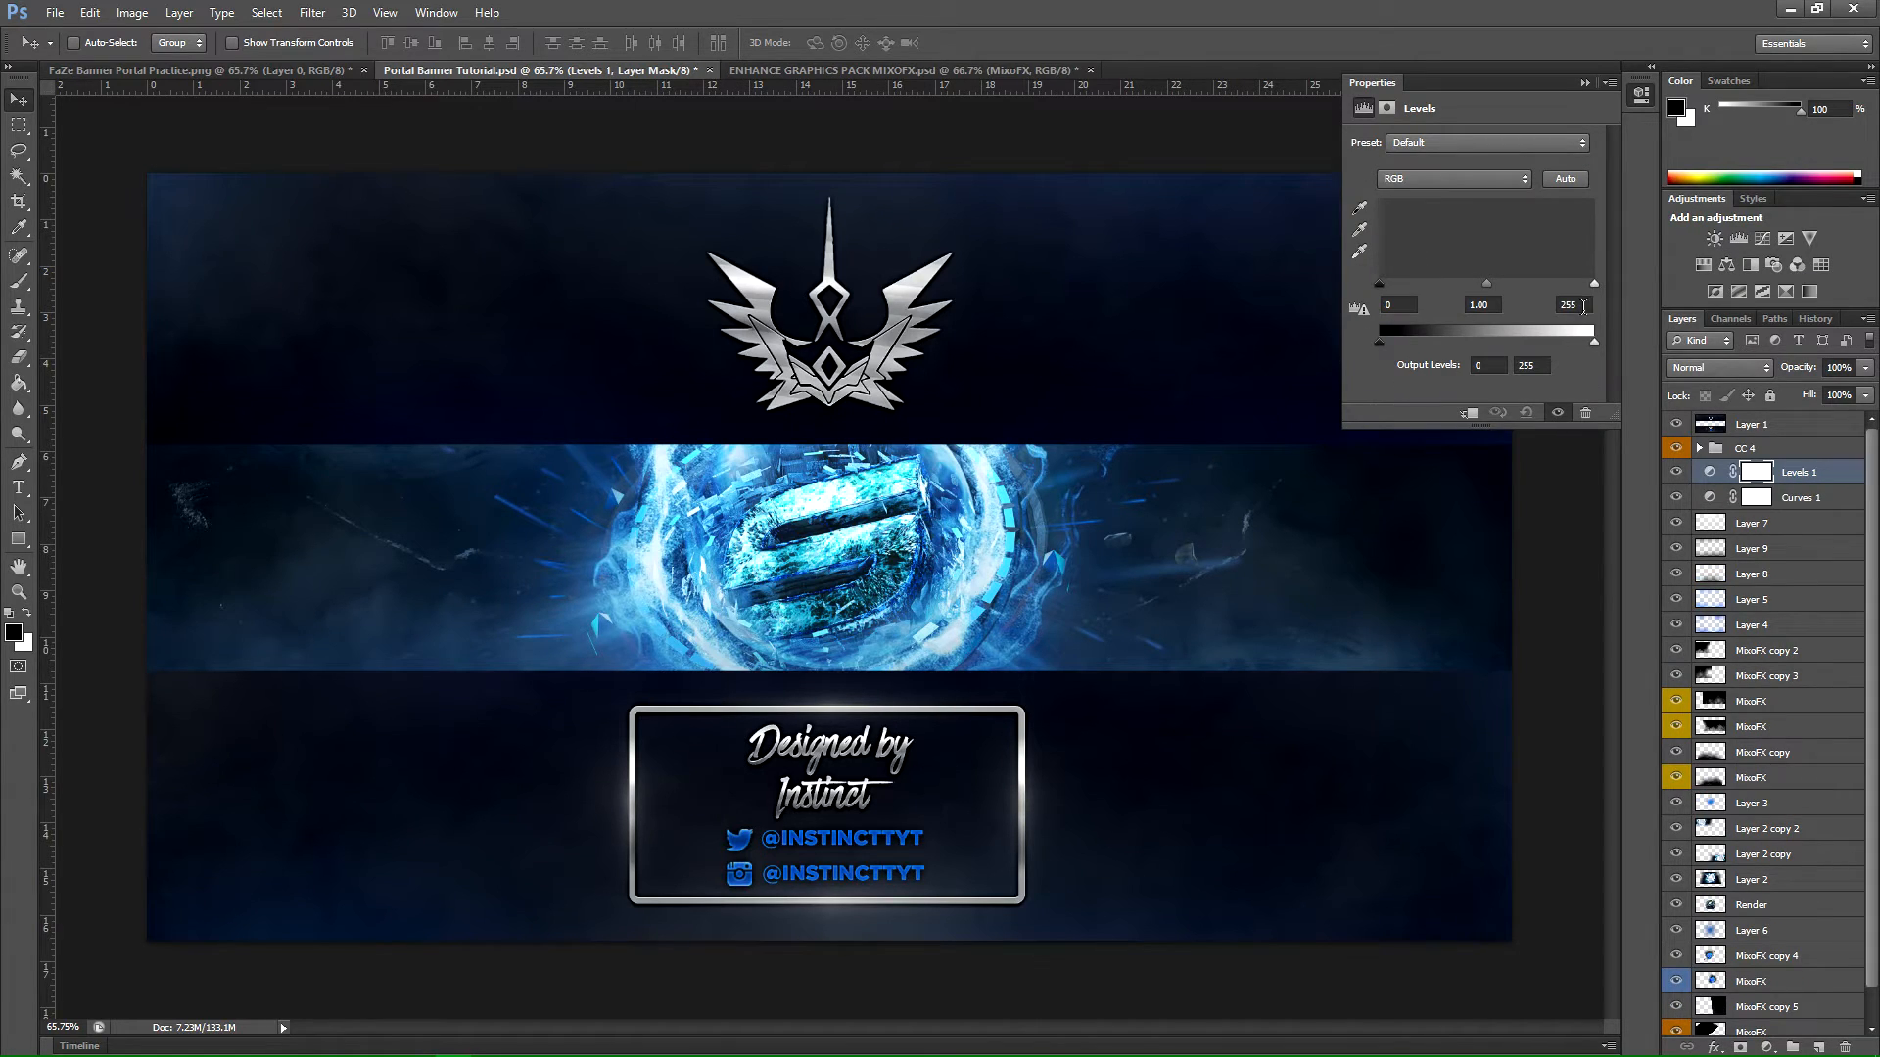
drag(1591, 293, 1580, 293)
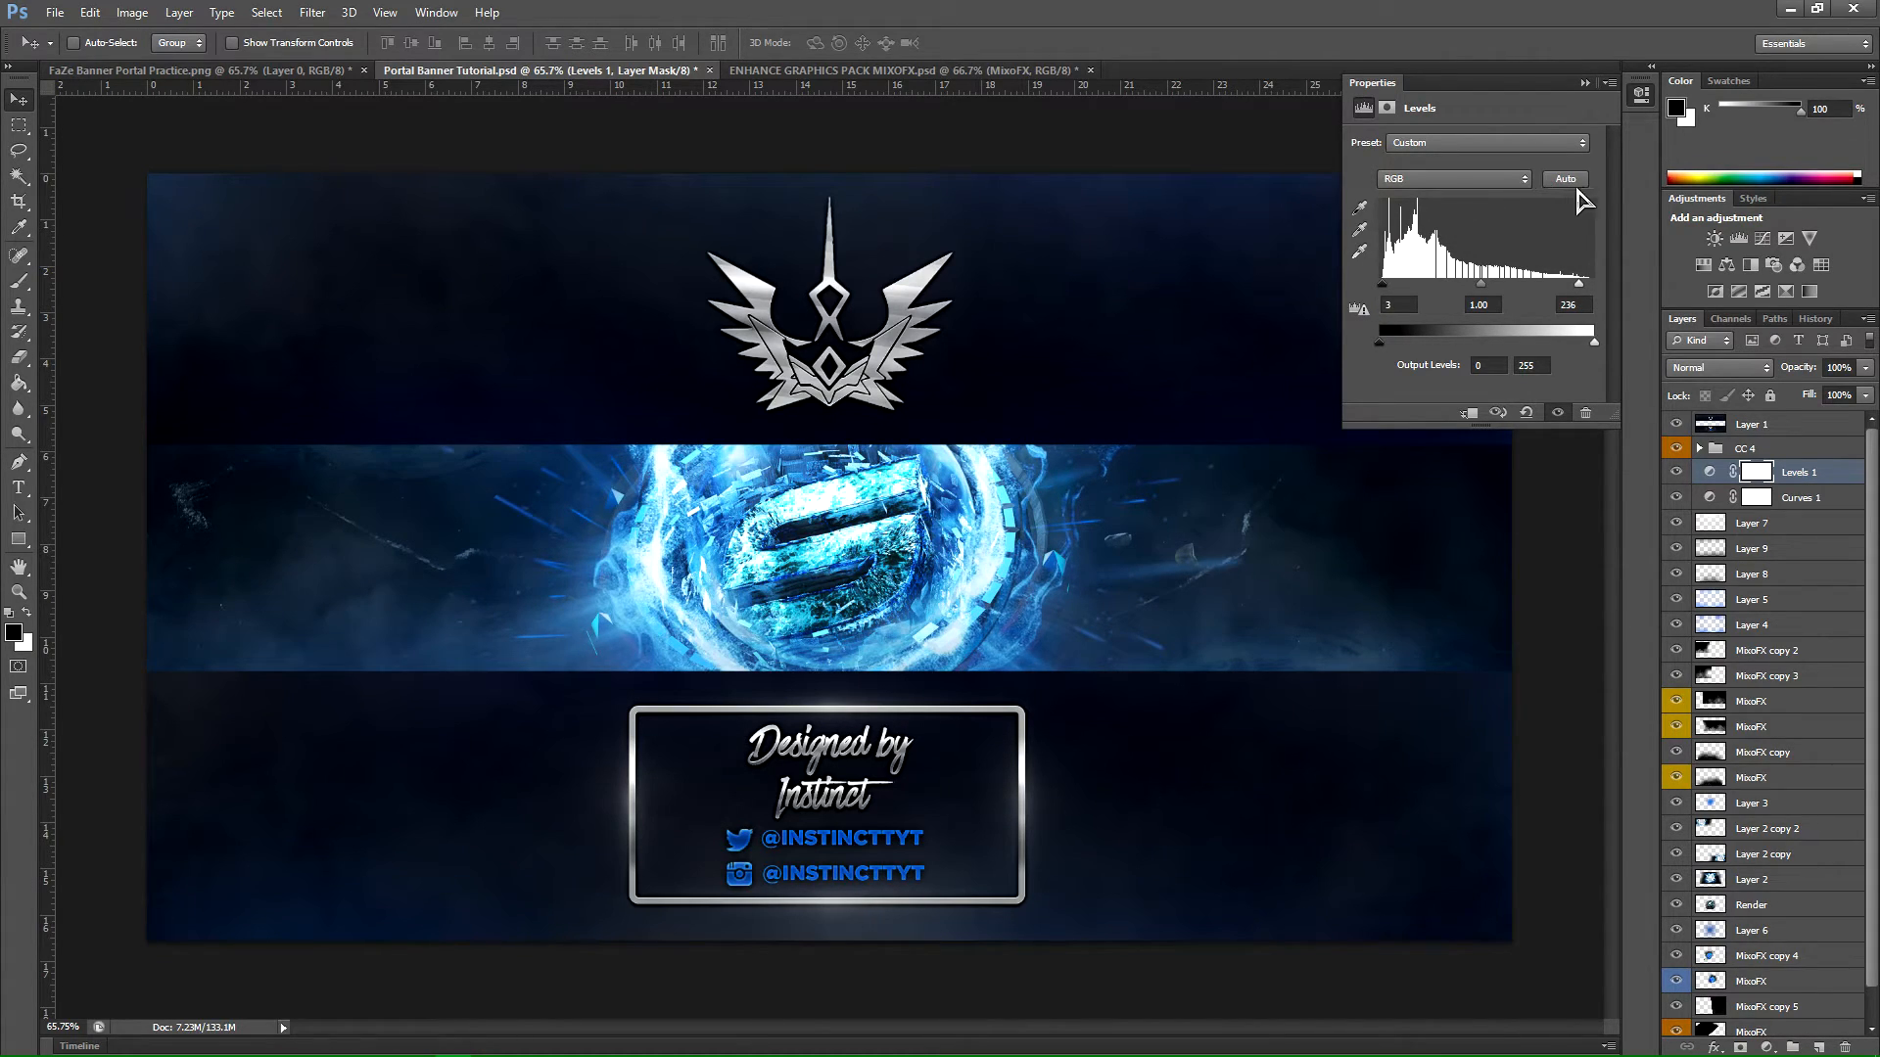
click(1584, 84)
click(1675, 473)
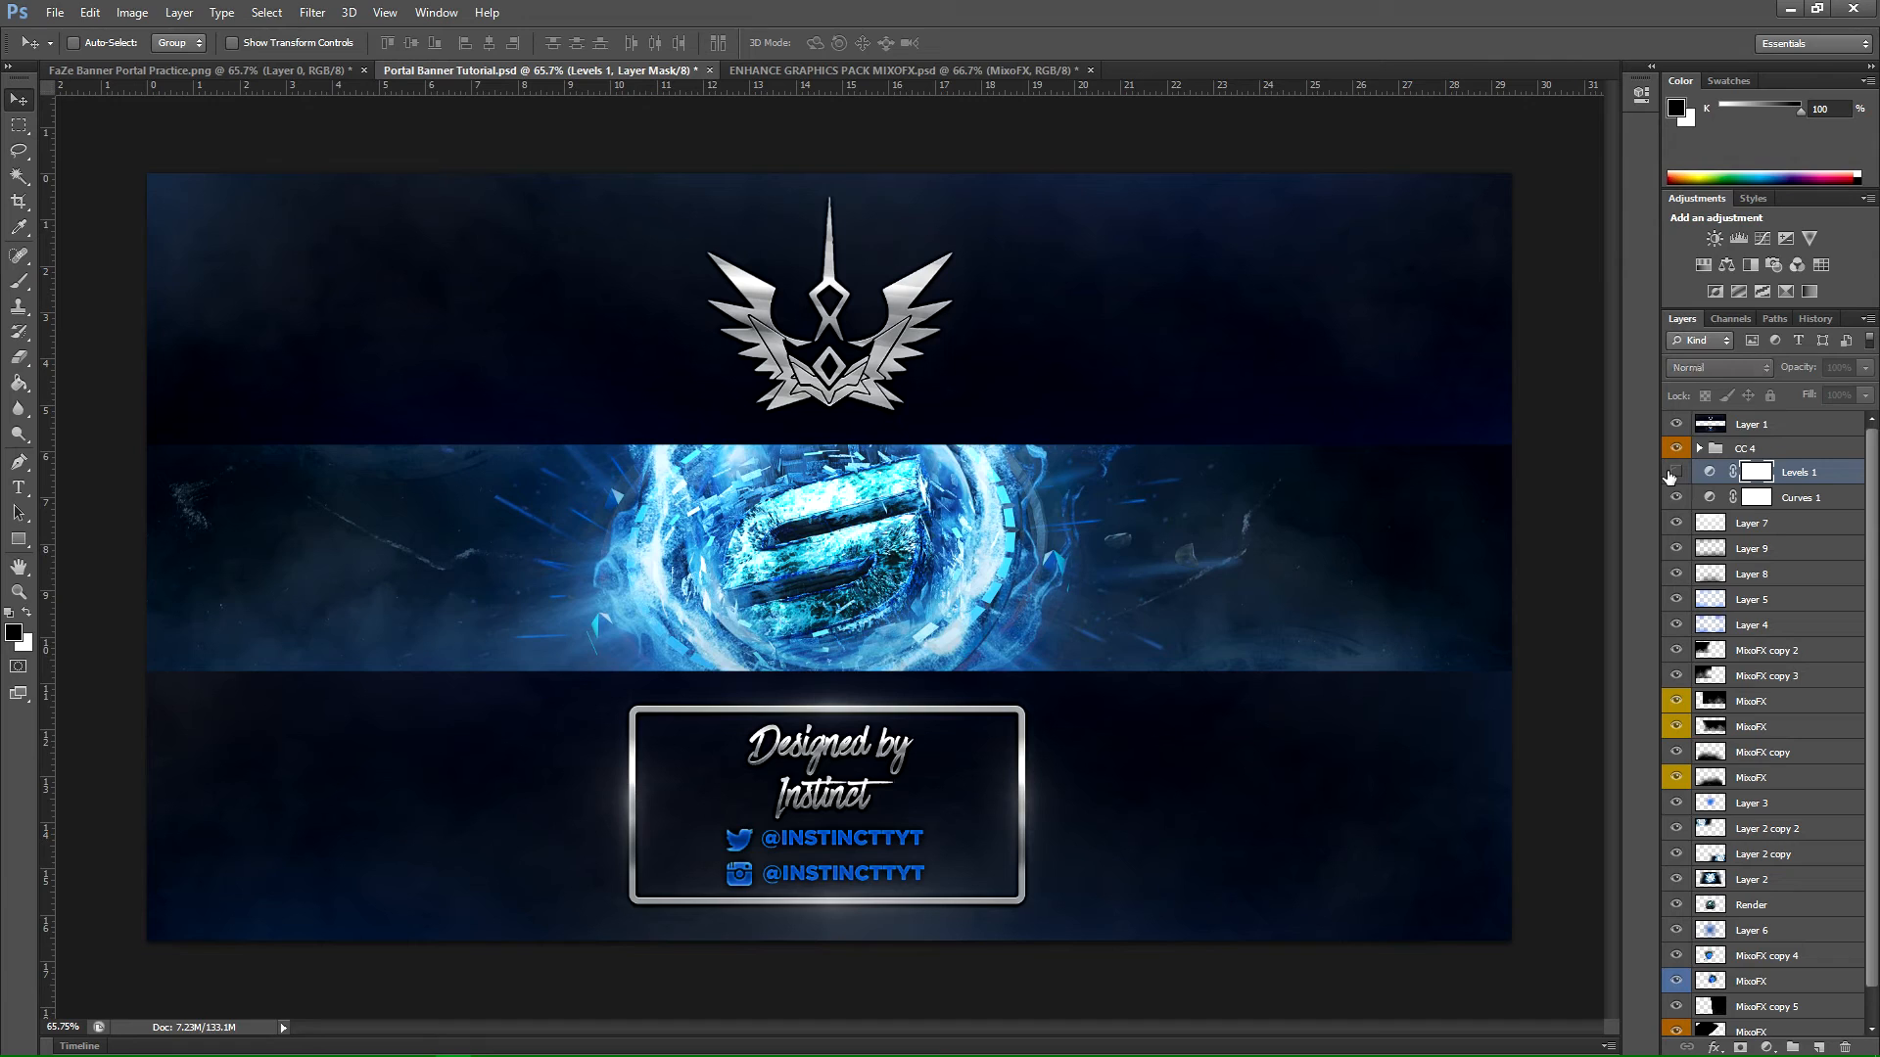
click(1675, 473)
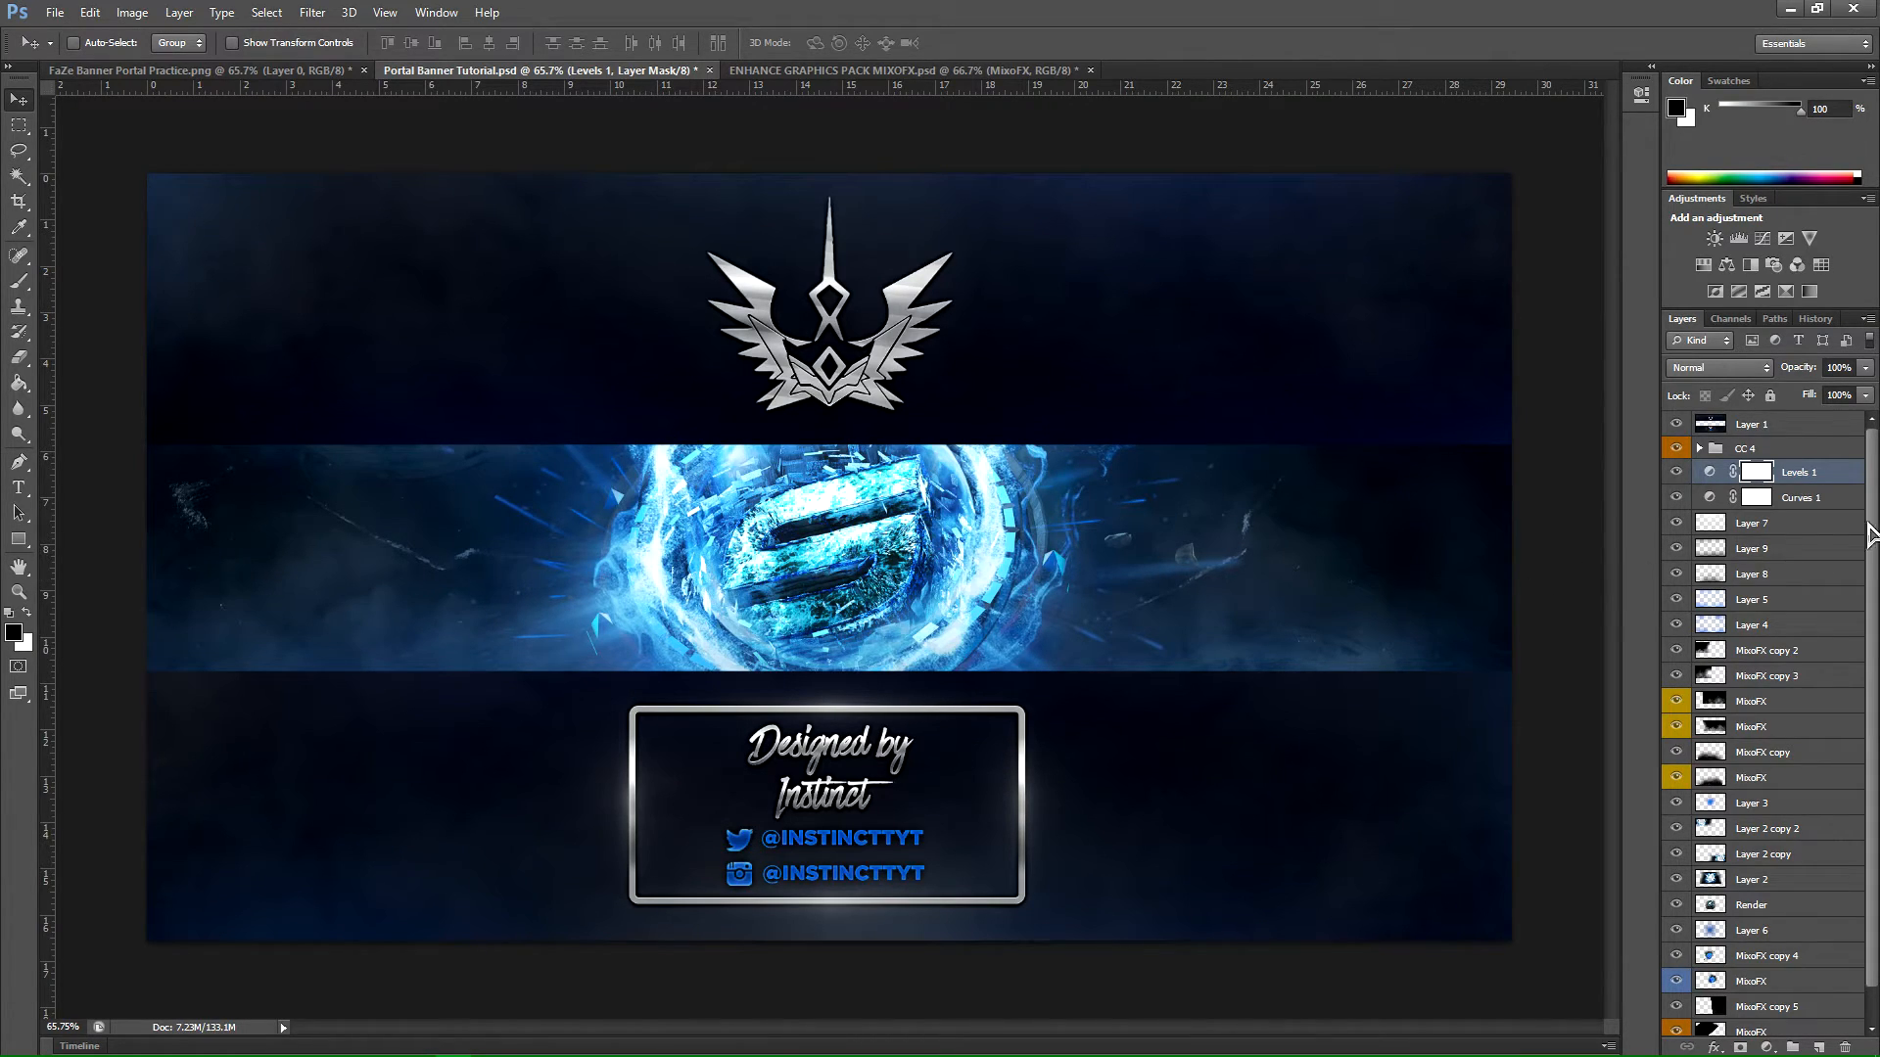
click(1836, 498)
click(1827, 474)
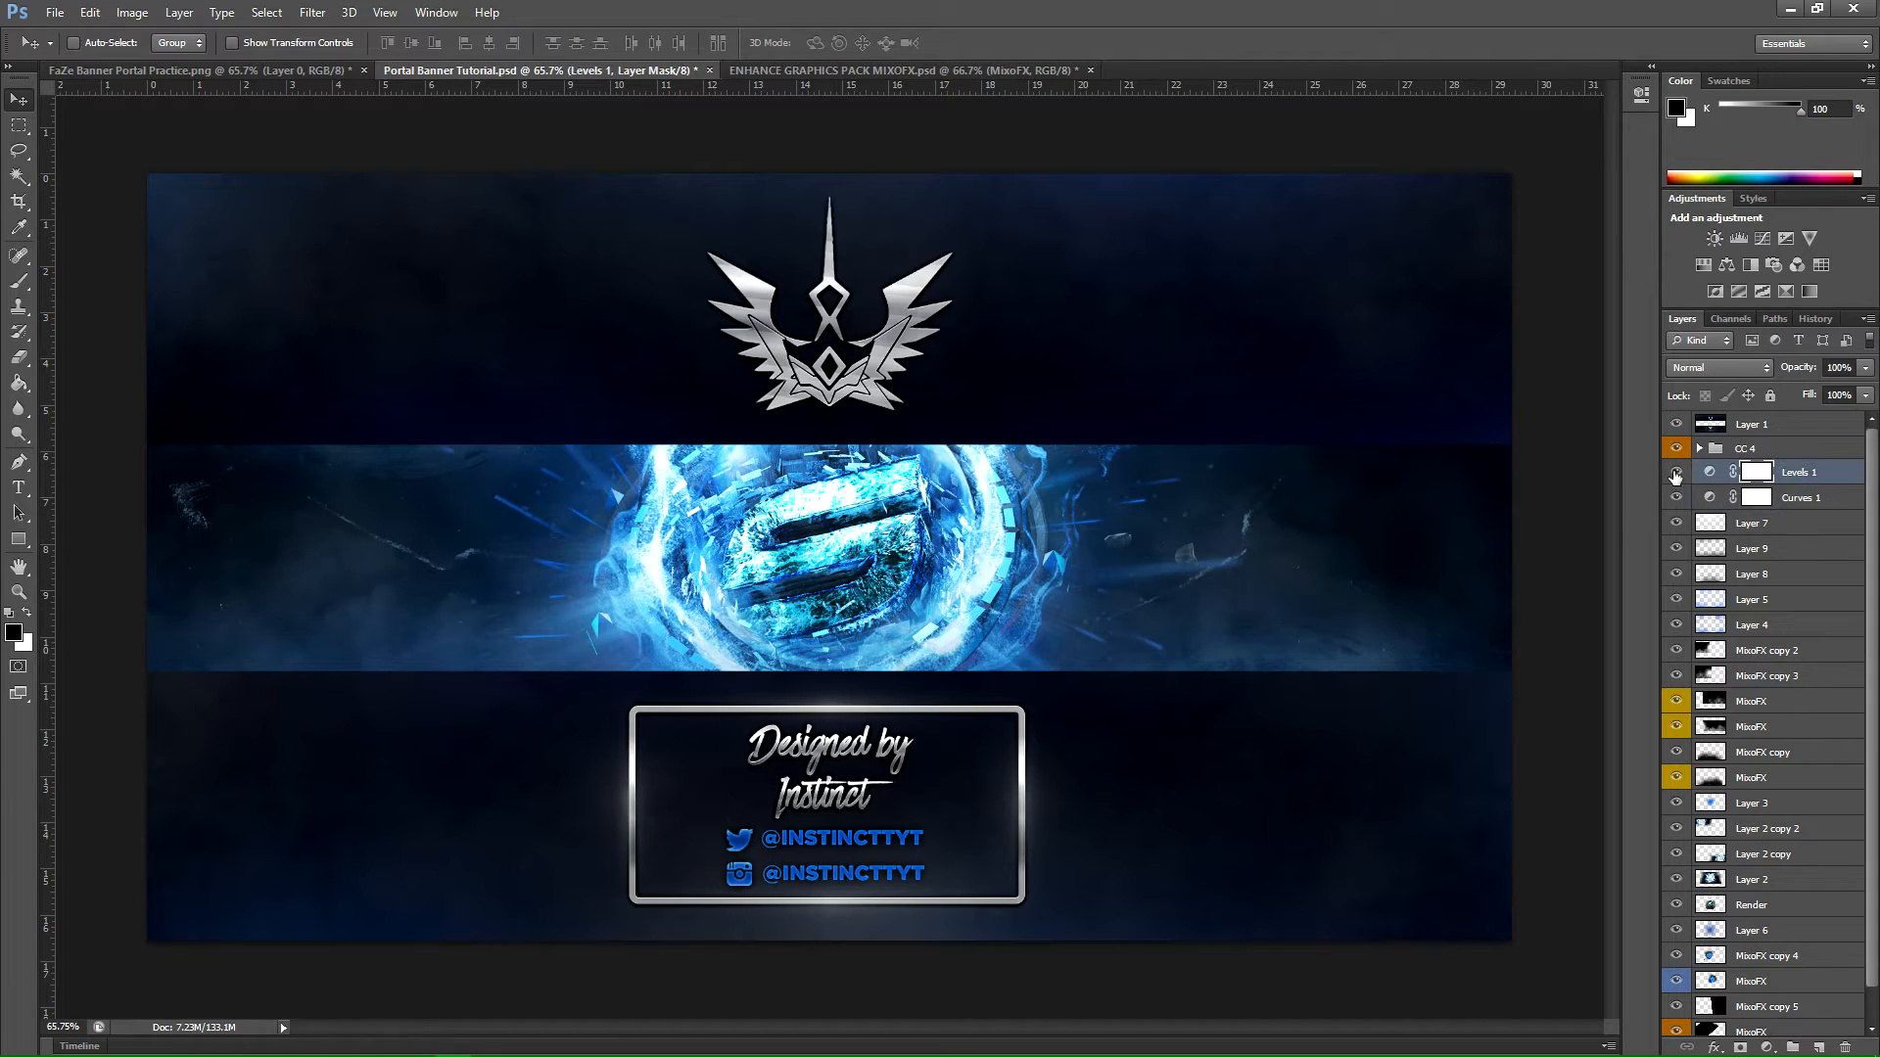
Step: Add a Color Balance adjustment, shift its midtones slightly toward cyan and blue, and fine-tune the magenta–green balance
click(1727, 267)
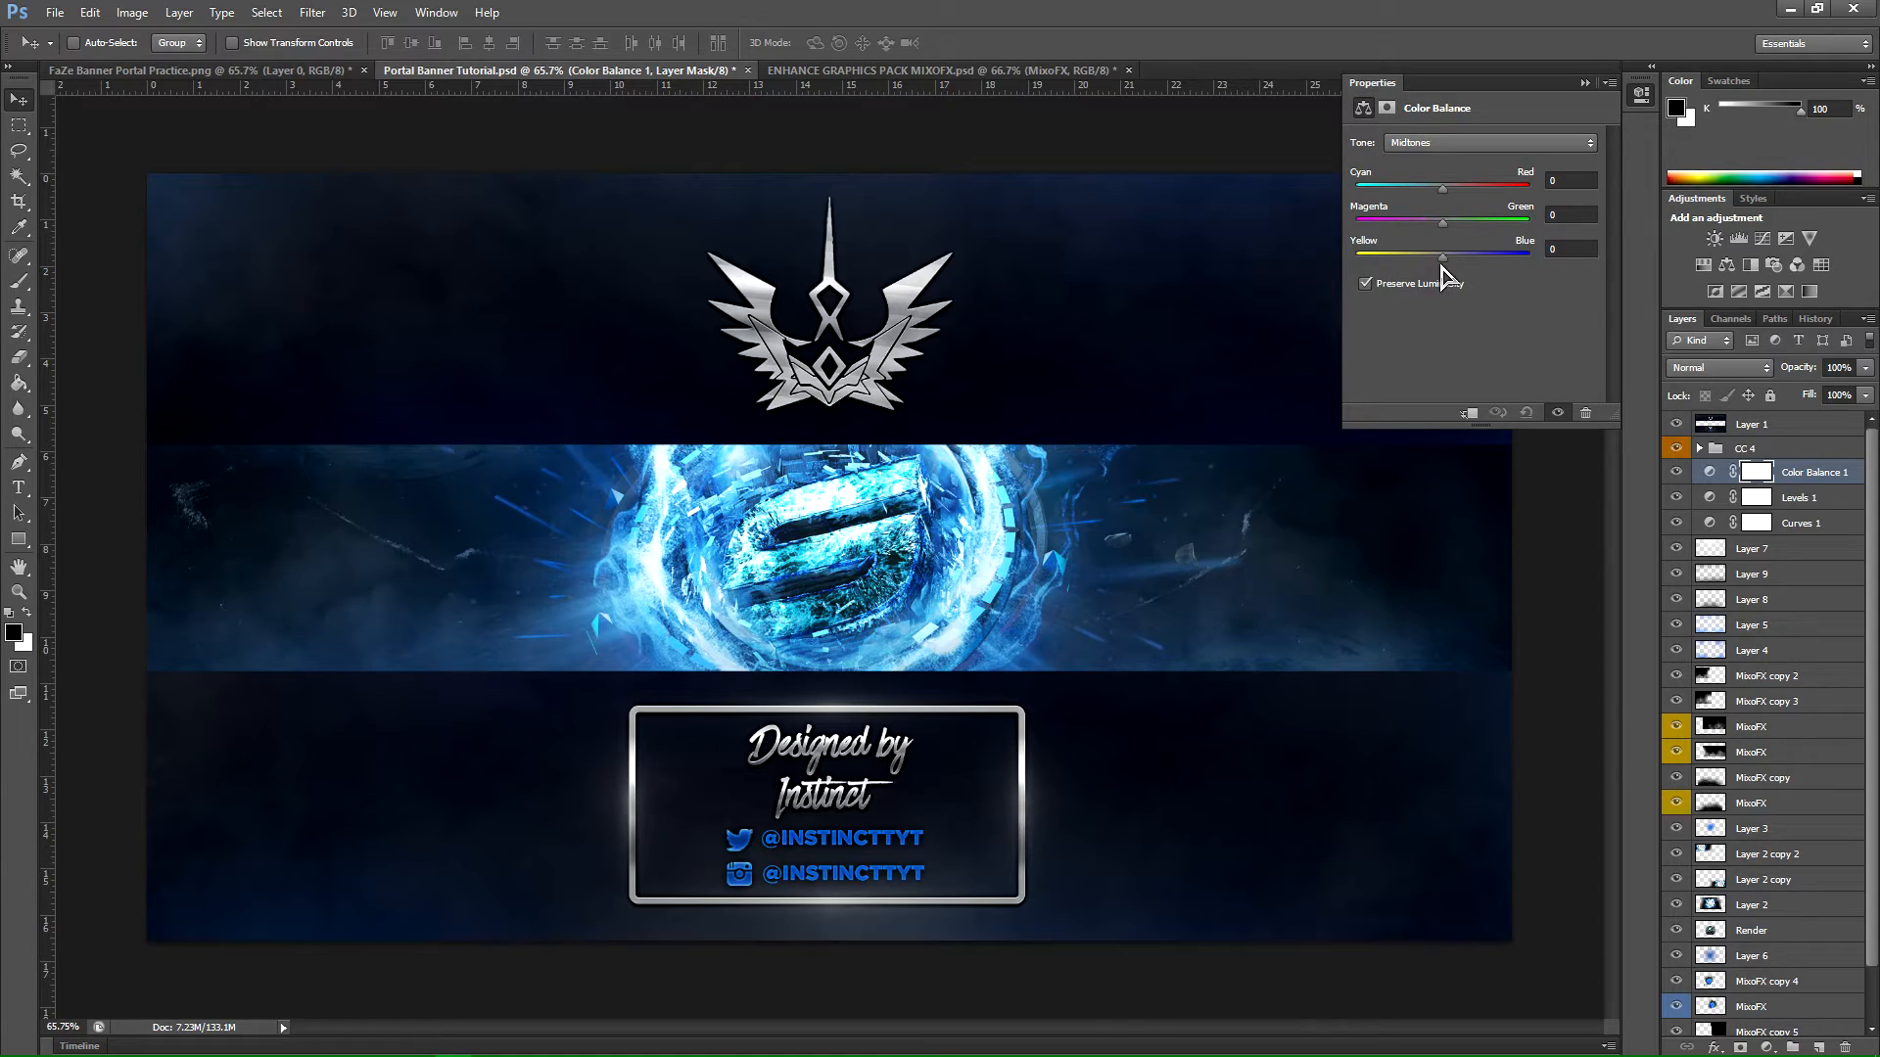
drag(1442, 256, 1451, 254)
mouse_move(1442, 188)
mouse_down()
mouse_move(1423, 190)
mouse_move(1450, 191)
mouse_up()
drag(1451, 200, 1428, 202)
drag(1442, 223, 1440, 234)
click(1585, 82)
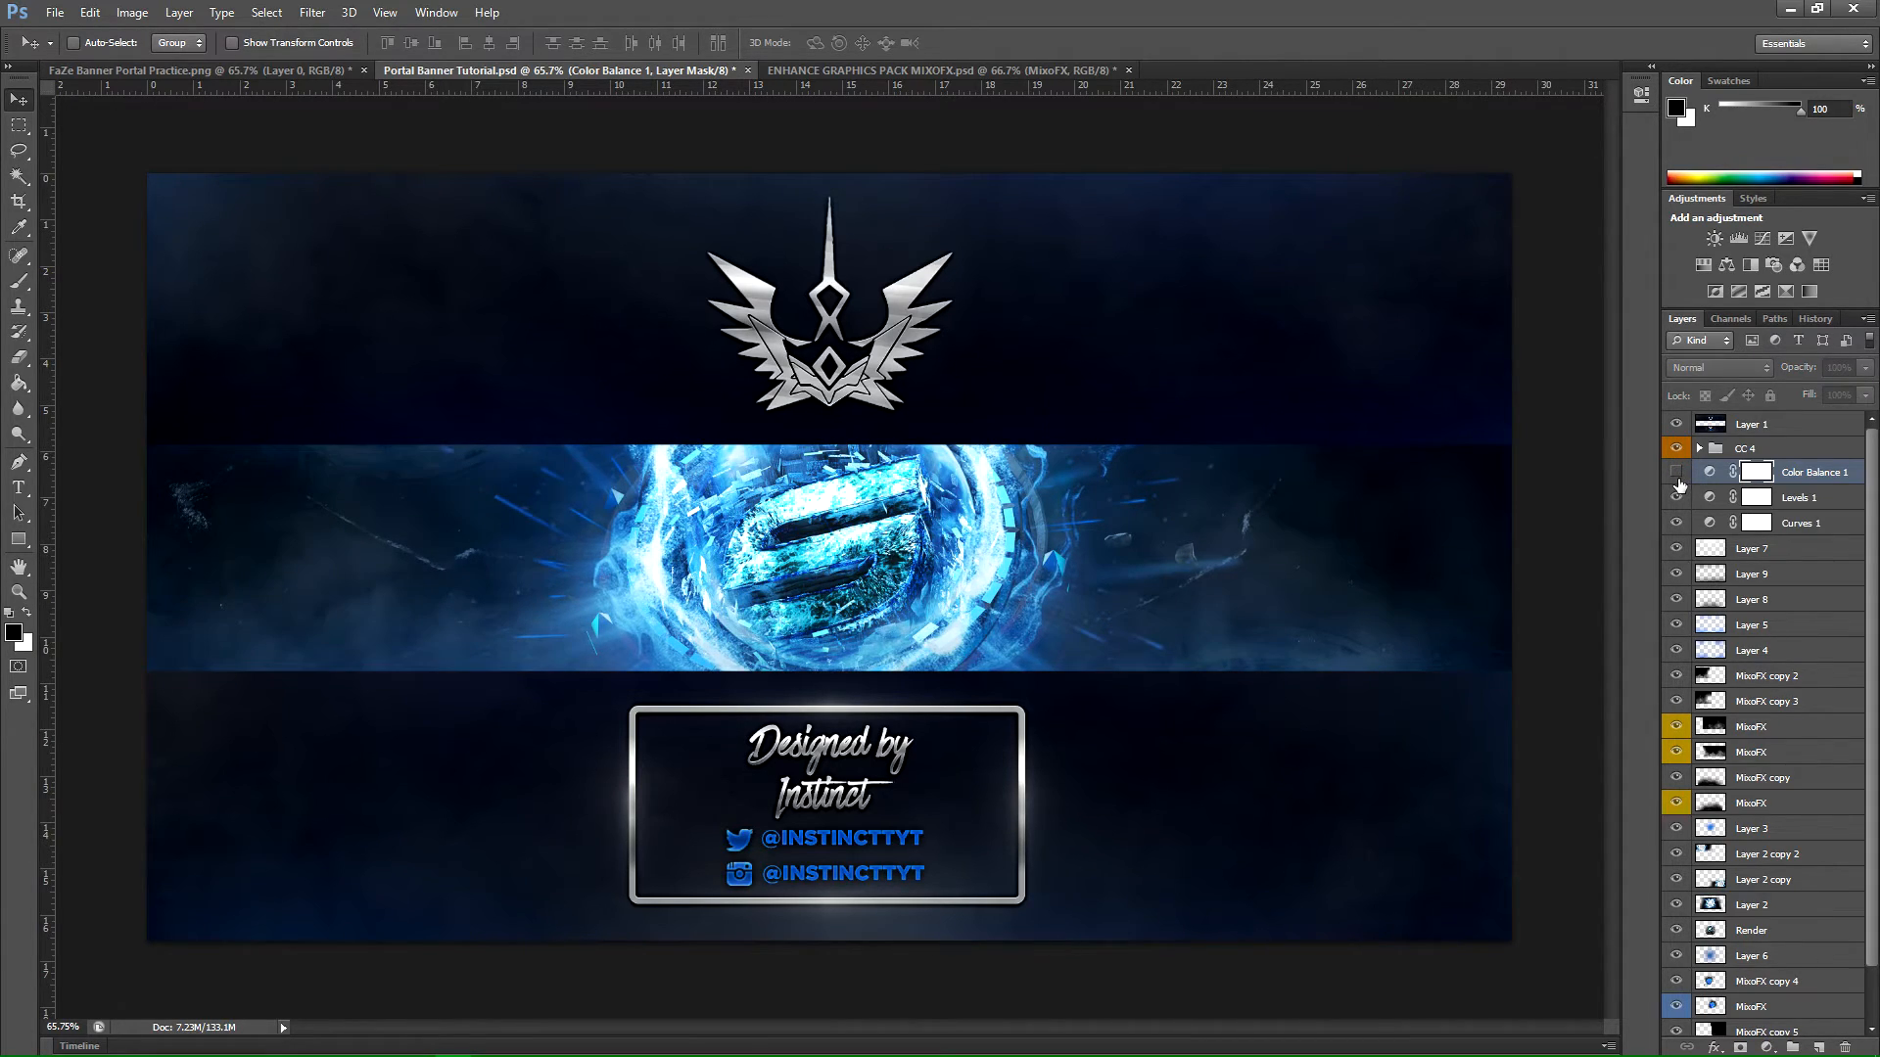
Step: Compare the banner with and without the Color Balance adjustment, leaving the adjustment visible
click(1676, 474)
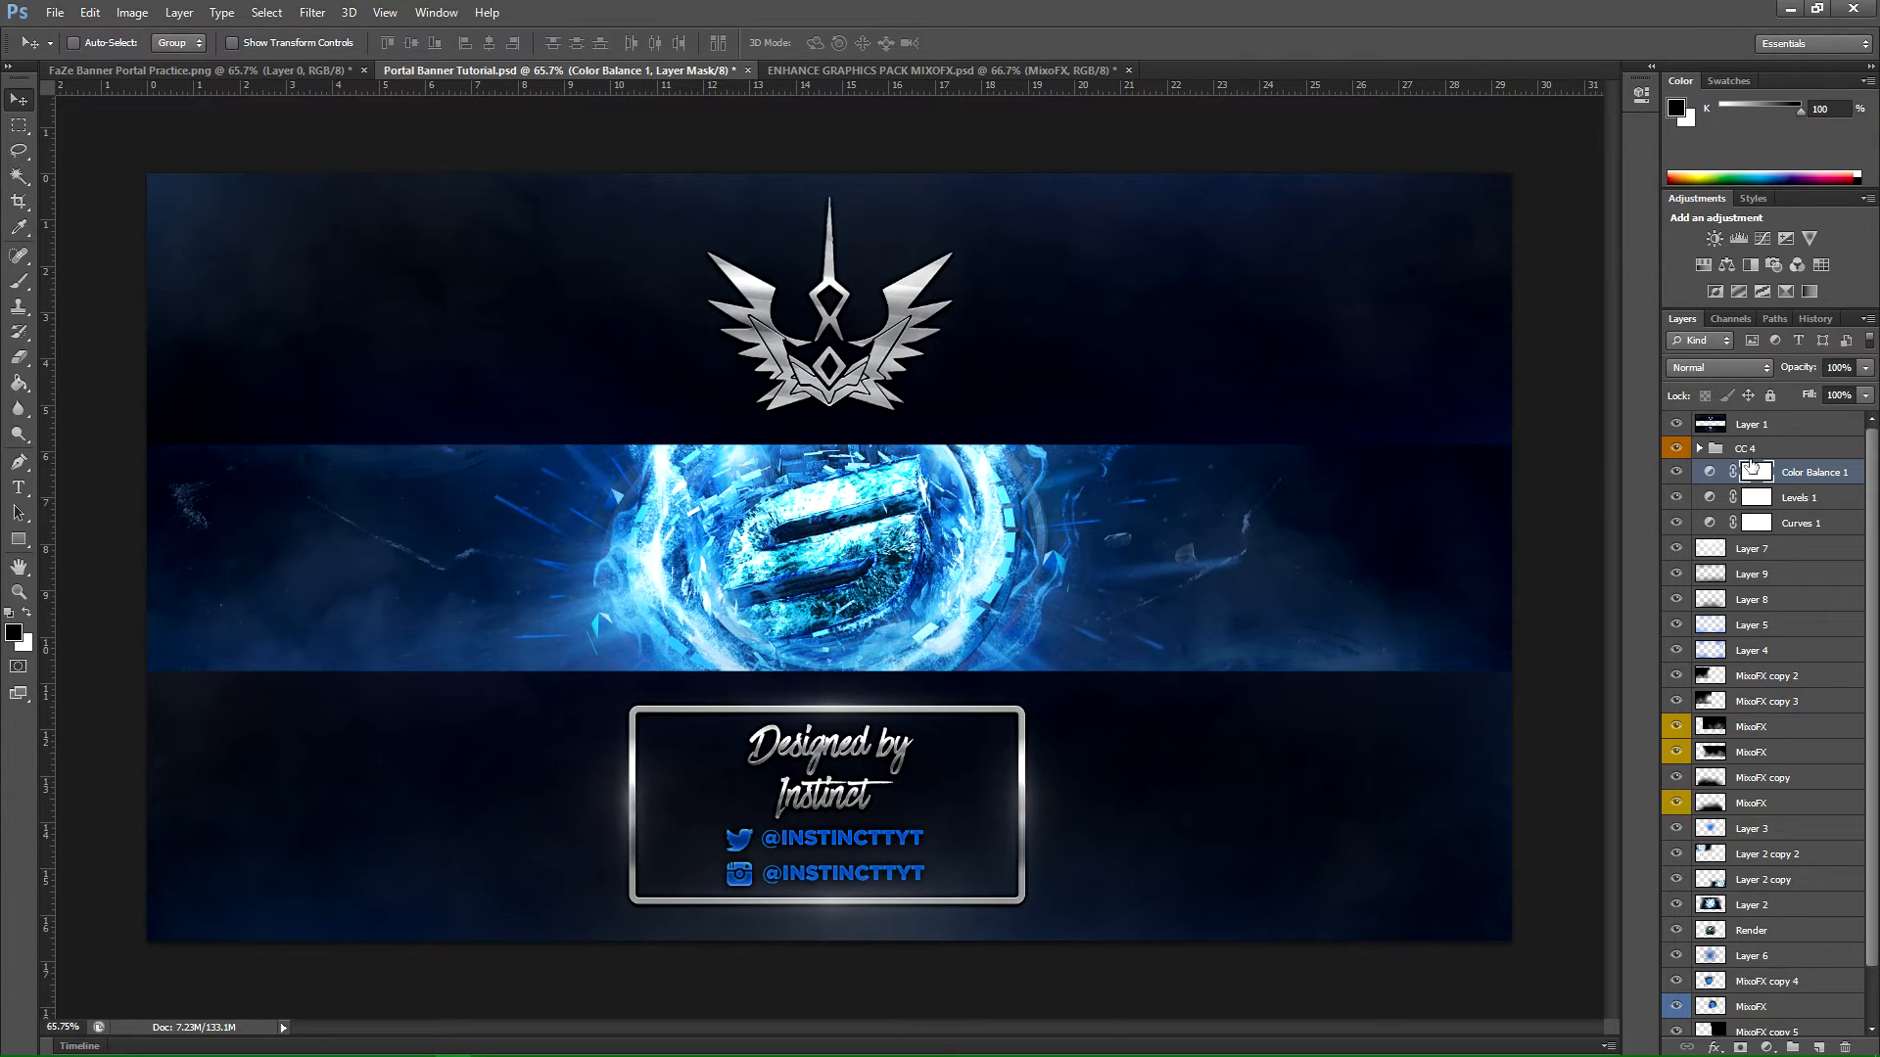
click(1672, 473)
click(1672, 473)
click(1675, 473)
click(1674, 473)
Step: Select everything from the CC 4 group down to the lowest MixoFX layer and duplicate the selection
click(1808, 446)
scroll(1831, 685, down, 3)
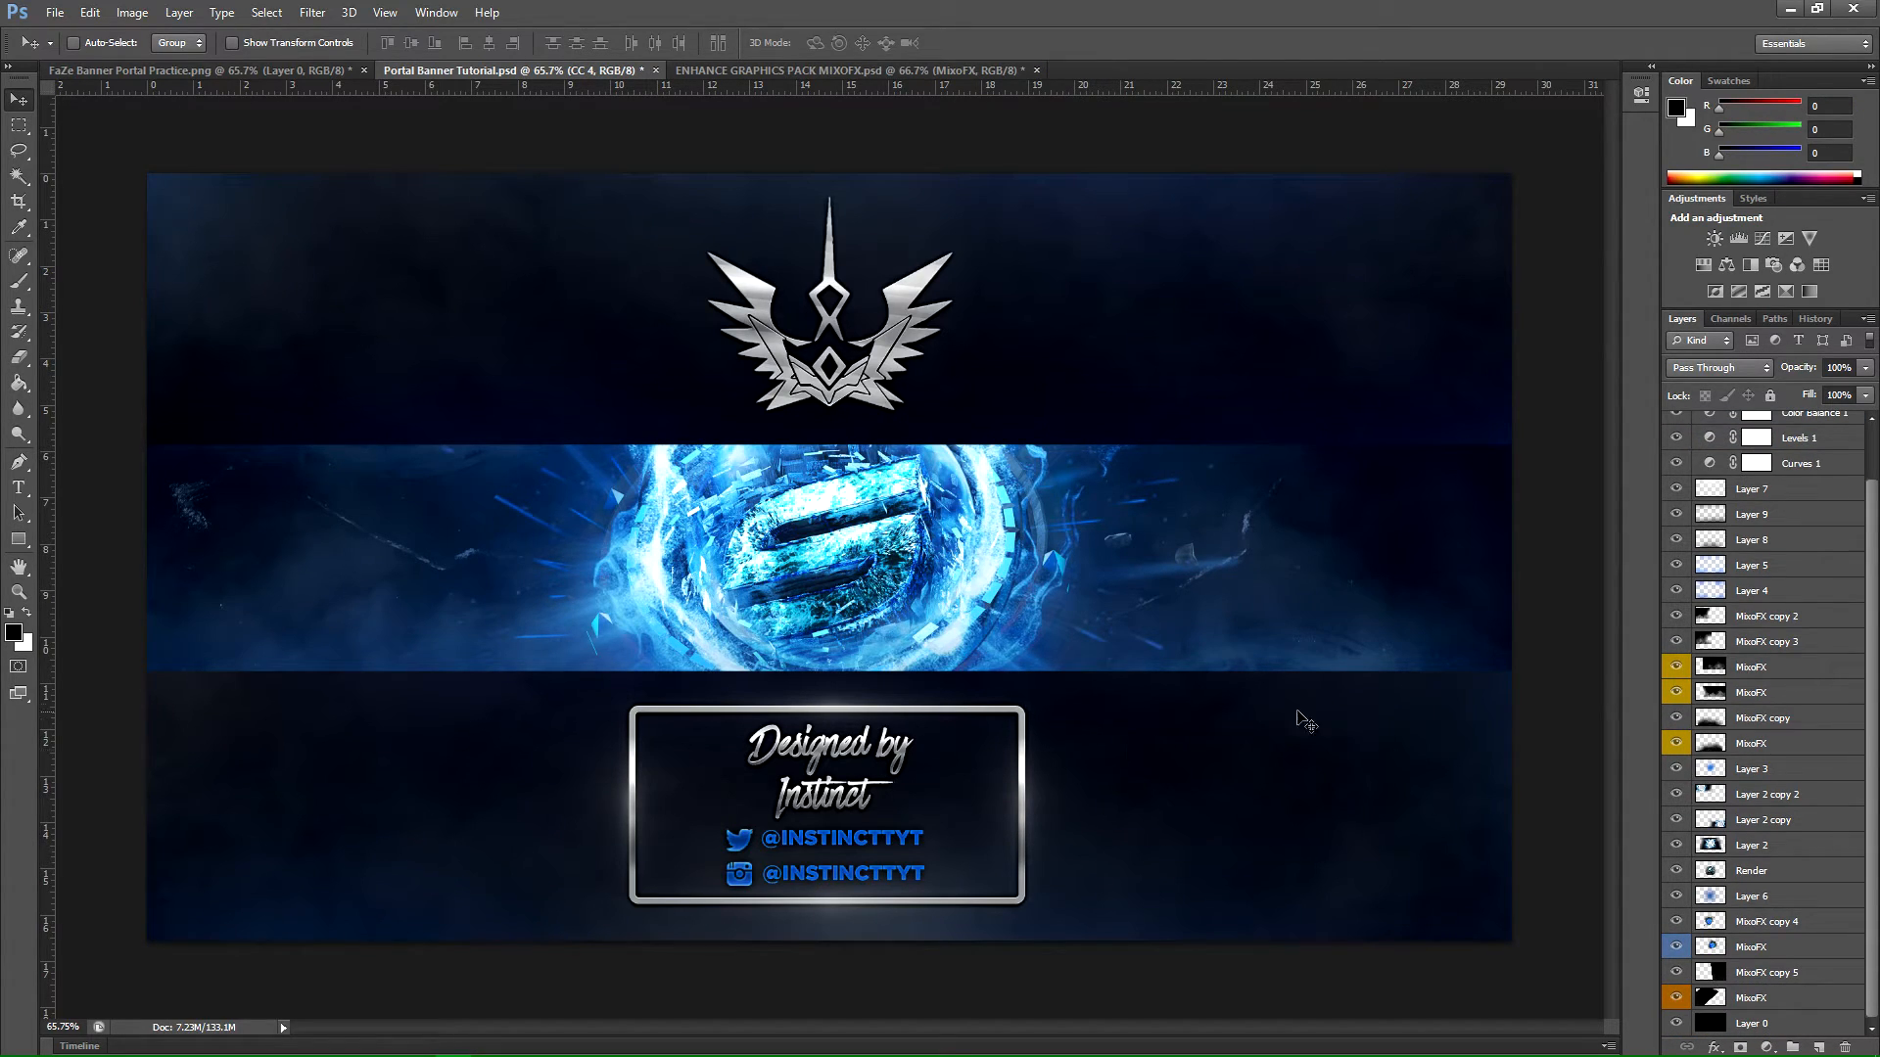
scroll(1875, 619, up, 3)
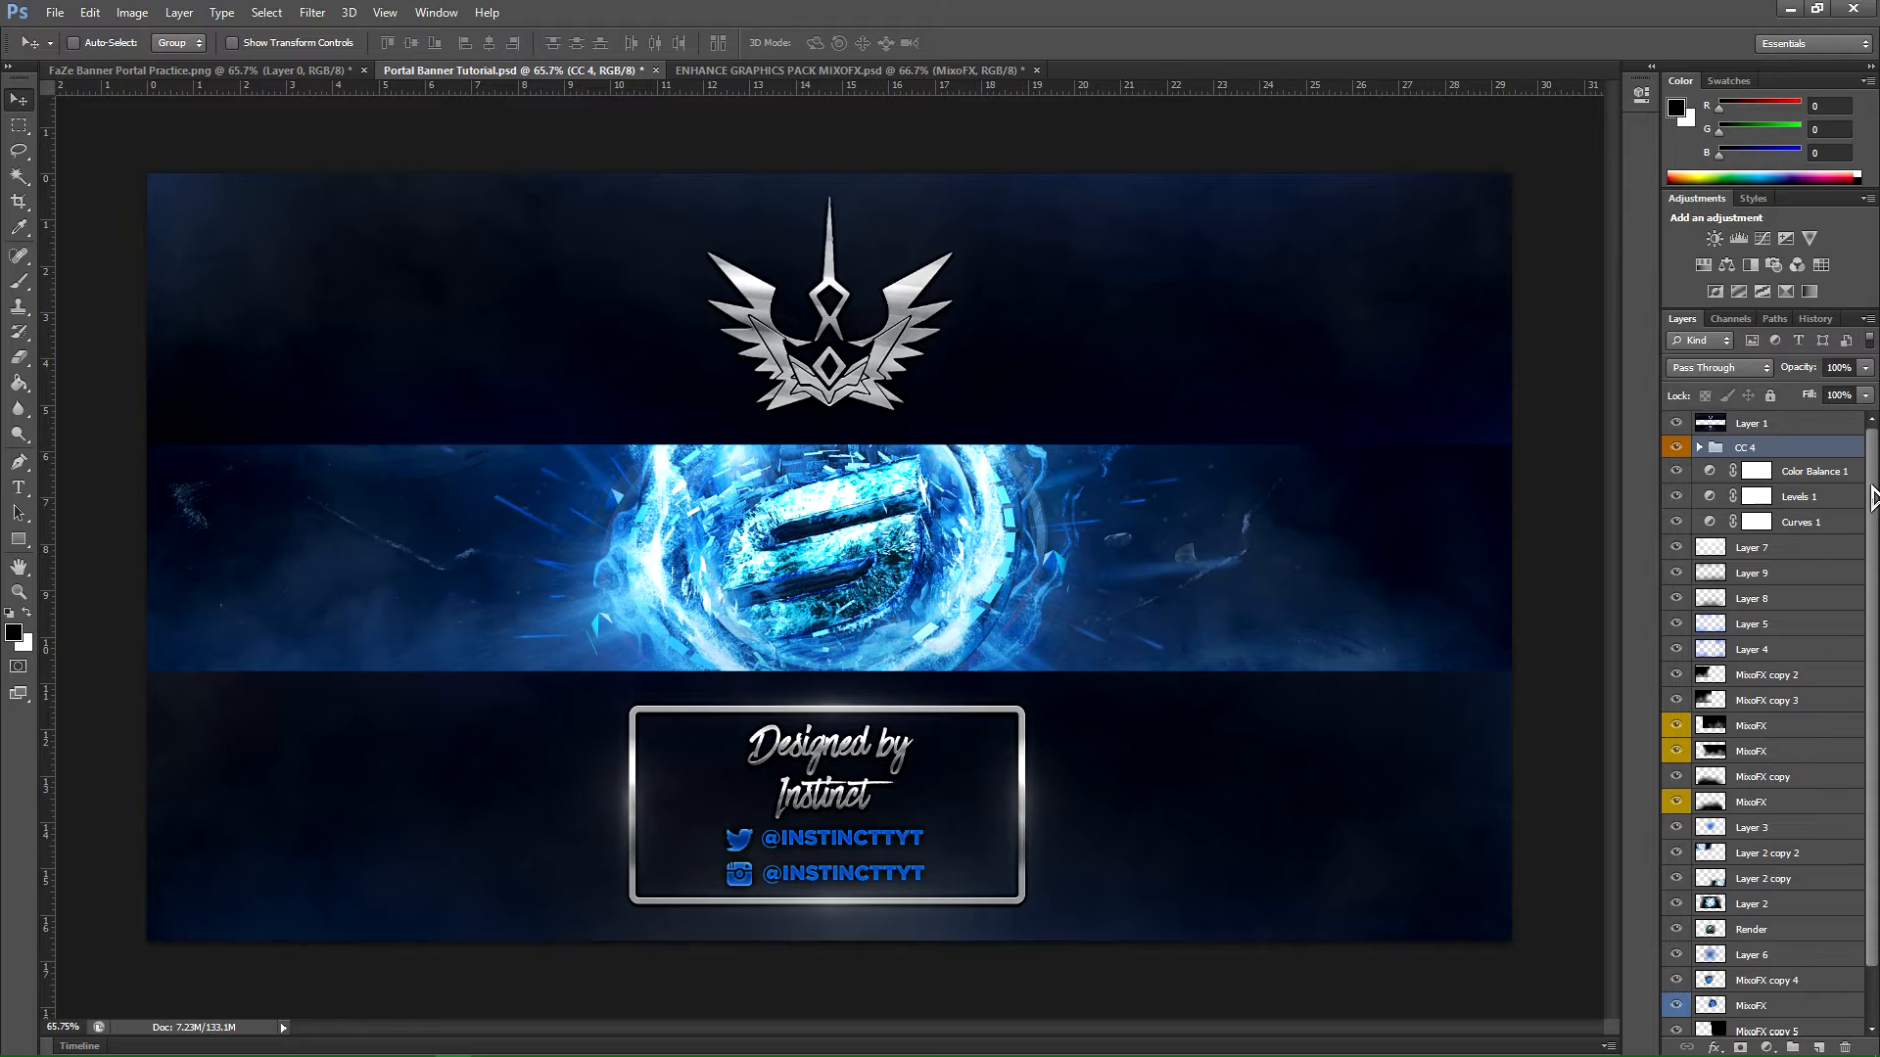
scroll(1790, 1018, down, 3)
shift+click(1802, 999)
drag(1872, 762, 1874, 817)
scroll(1870, 821, up, 2)
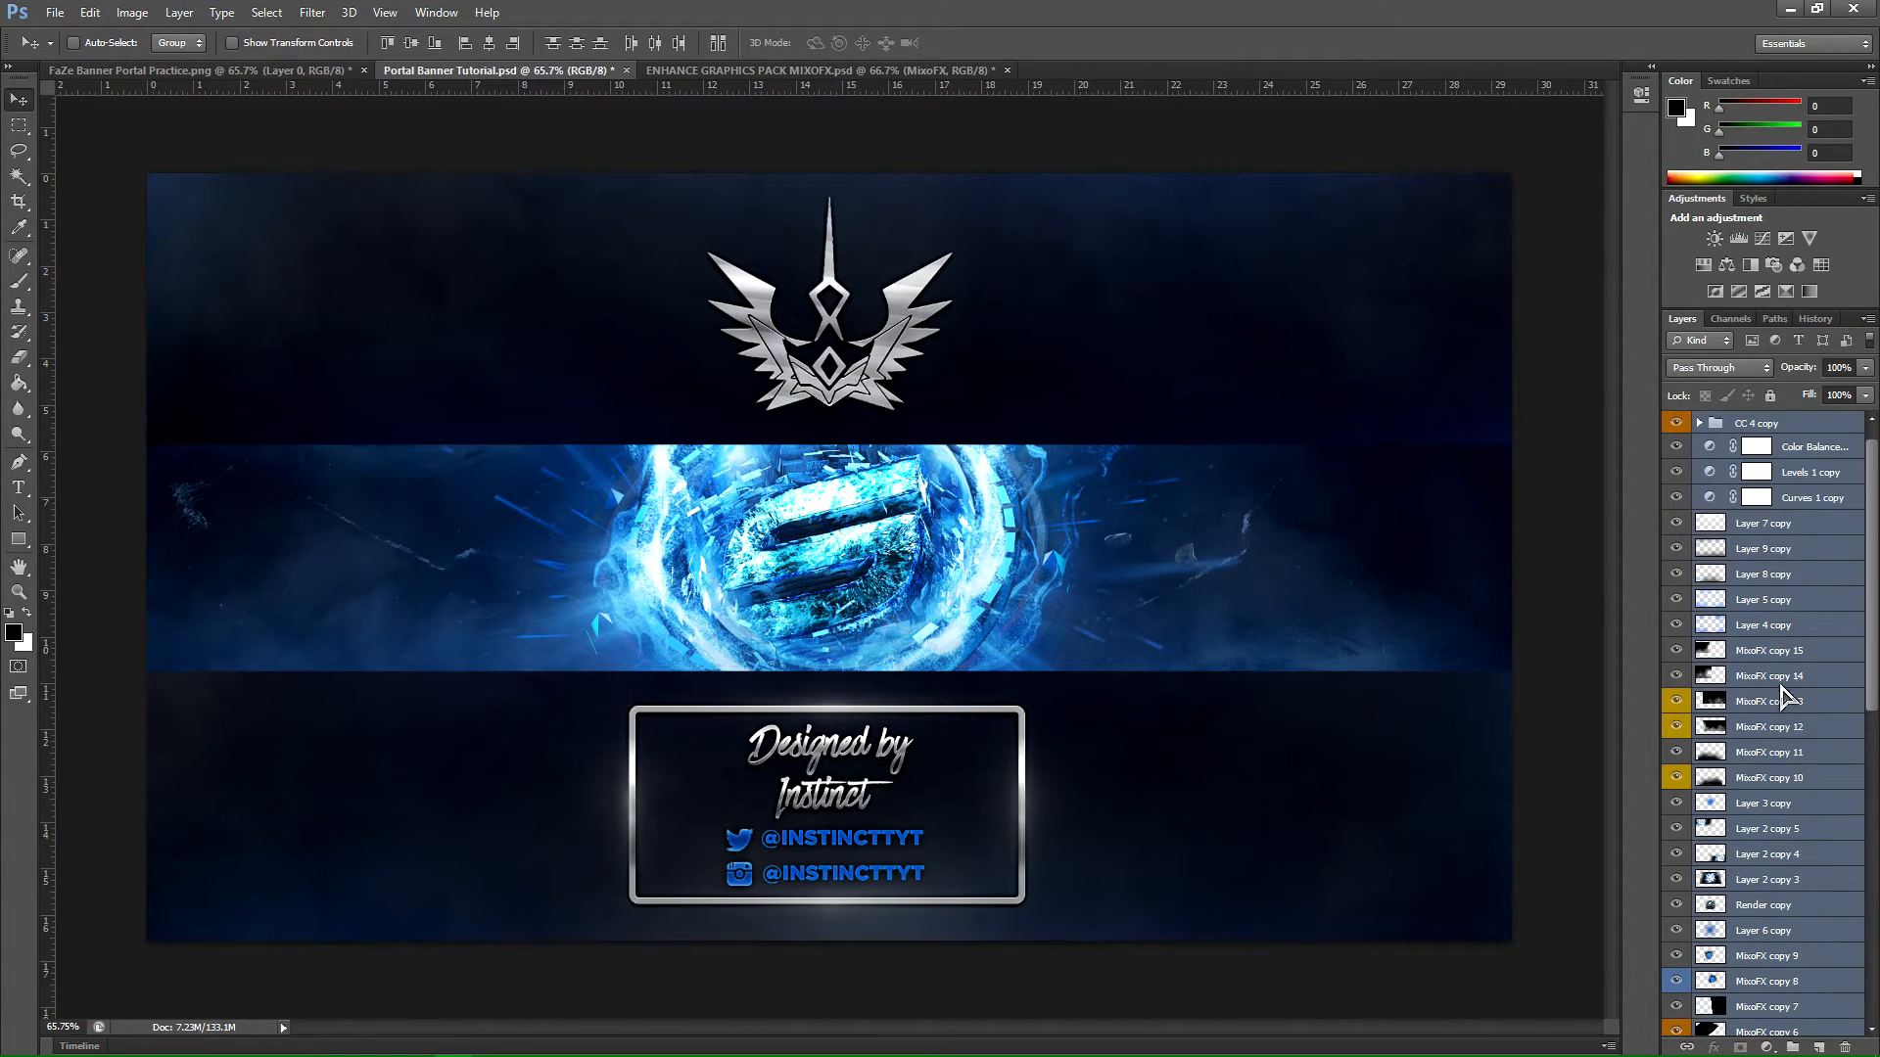
Step: Merge the duplicated layers into a single layer and hide the original layers beneath it
right_click(1803, 665)
click(1612, 750)
drag(1876, 519, 1876, 436)
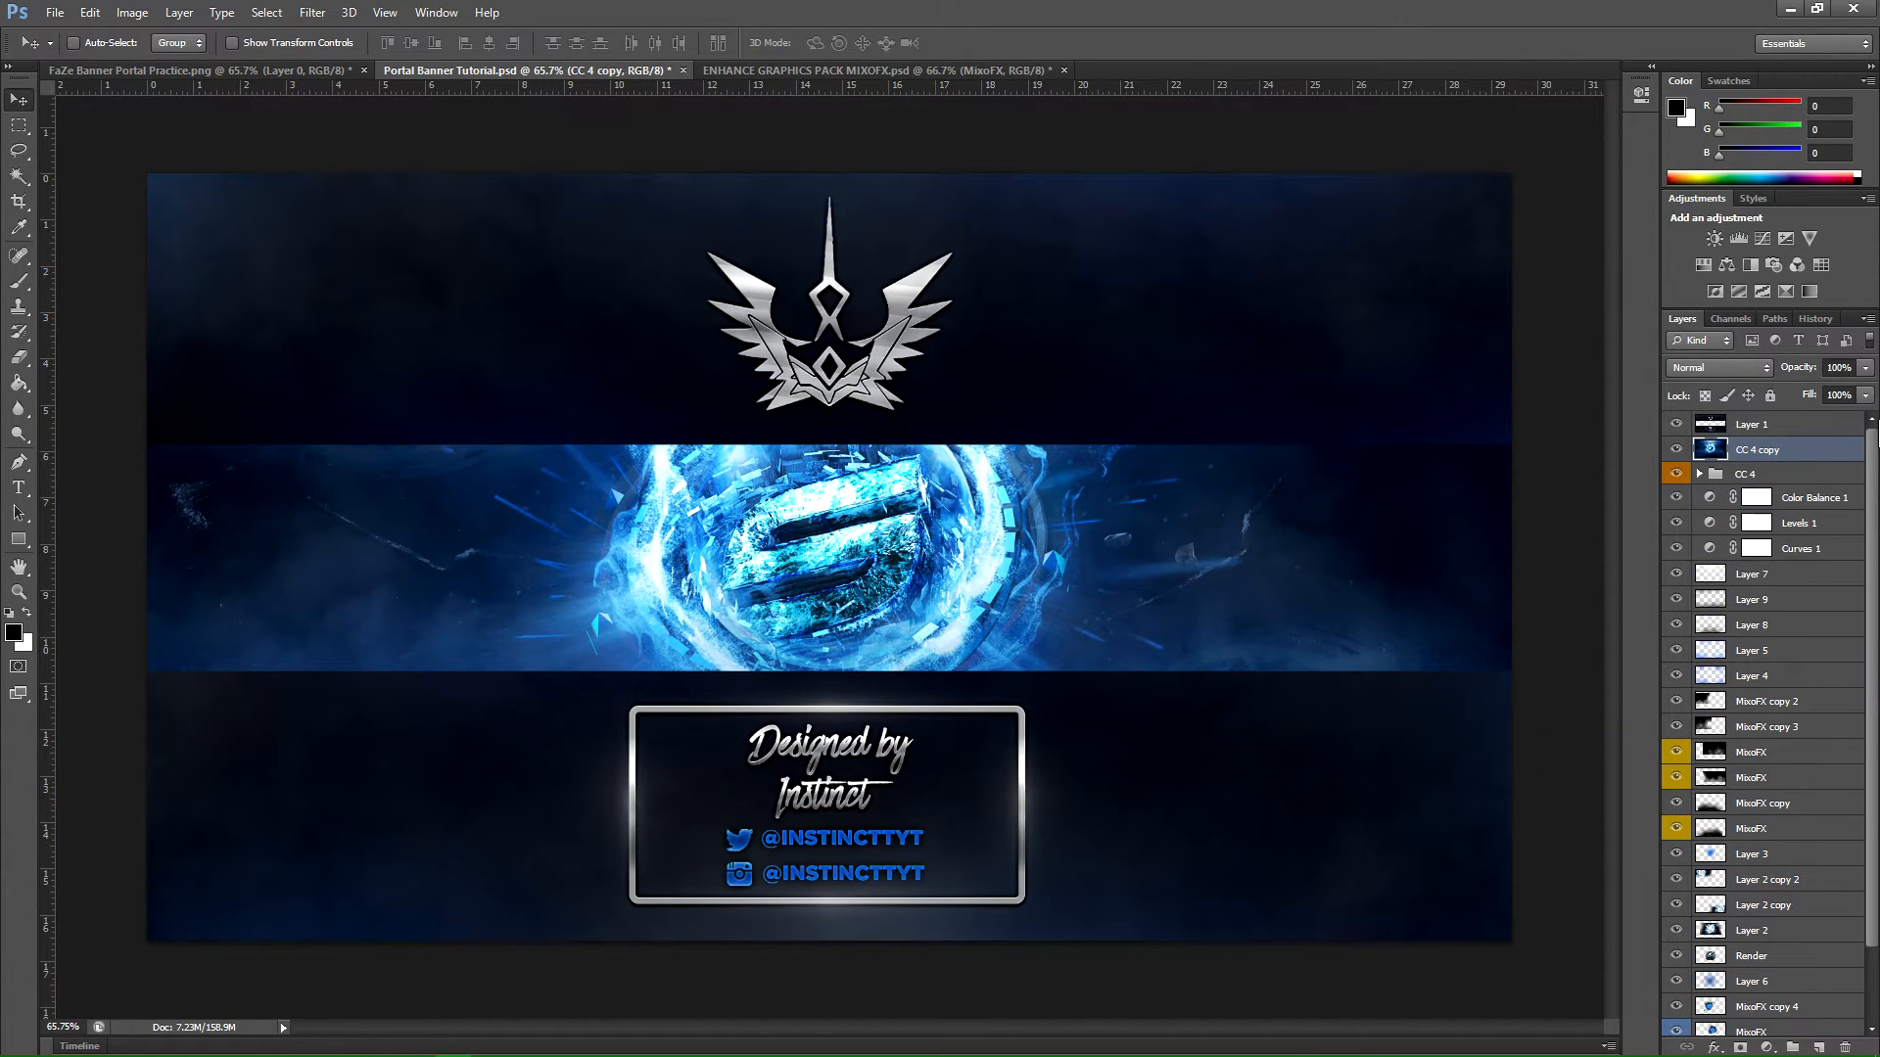
drag(1677, 482, 1676, 1054)
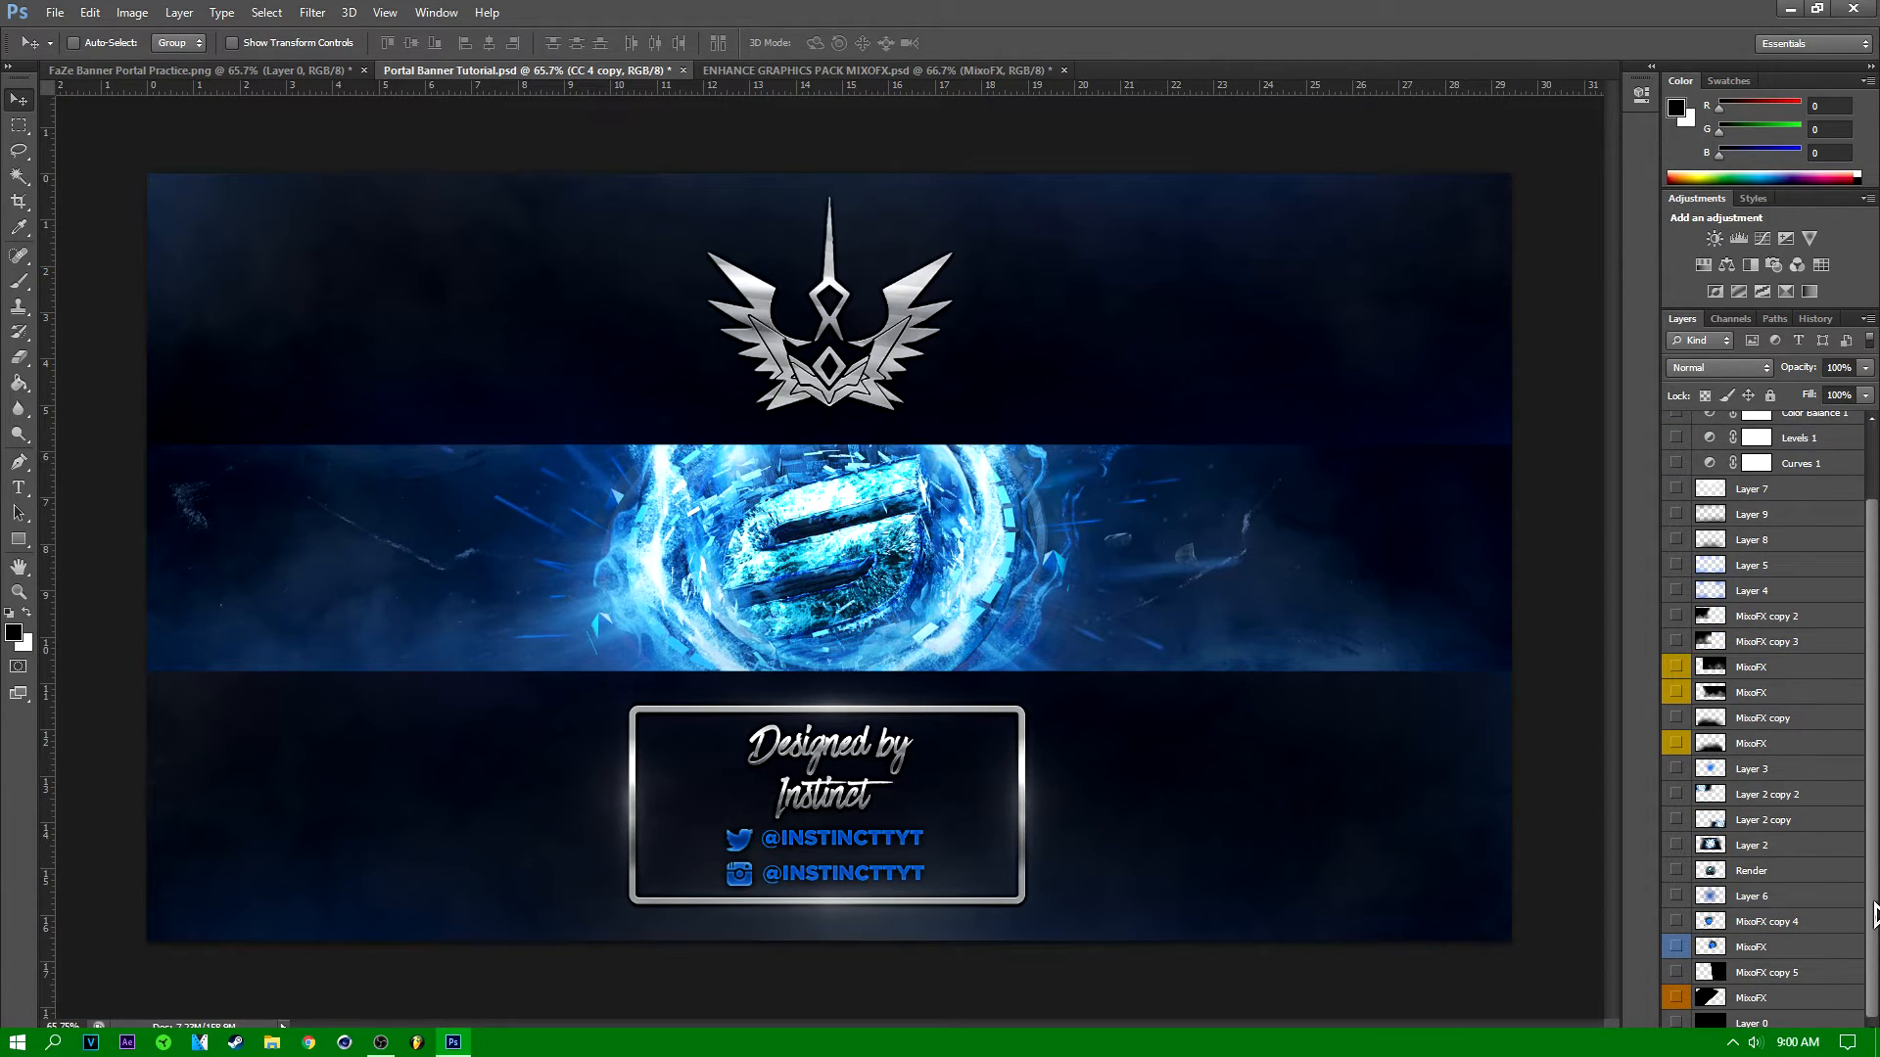
Step: Rename the merged CC 4 copy layer as Final and duplicate it
drag(1870, 899, 1878, 464)
double_click(1758, 450)
key(BackSpace)
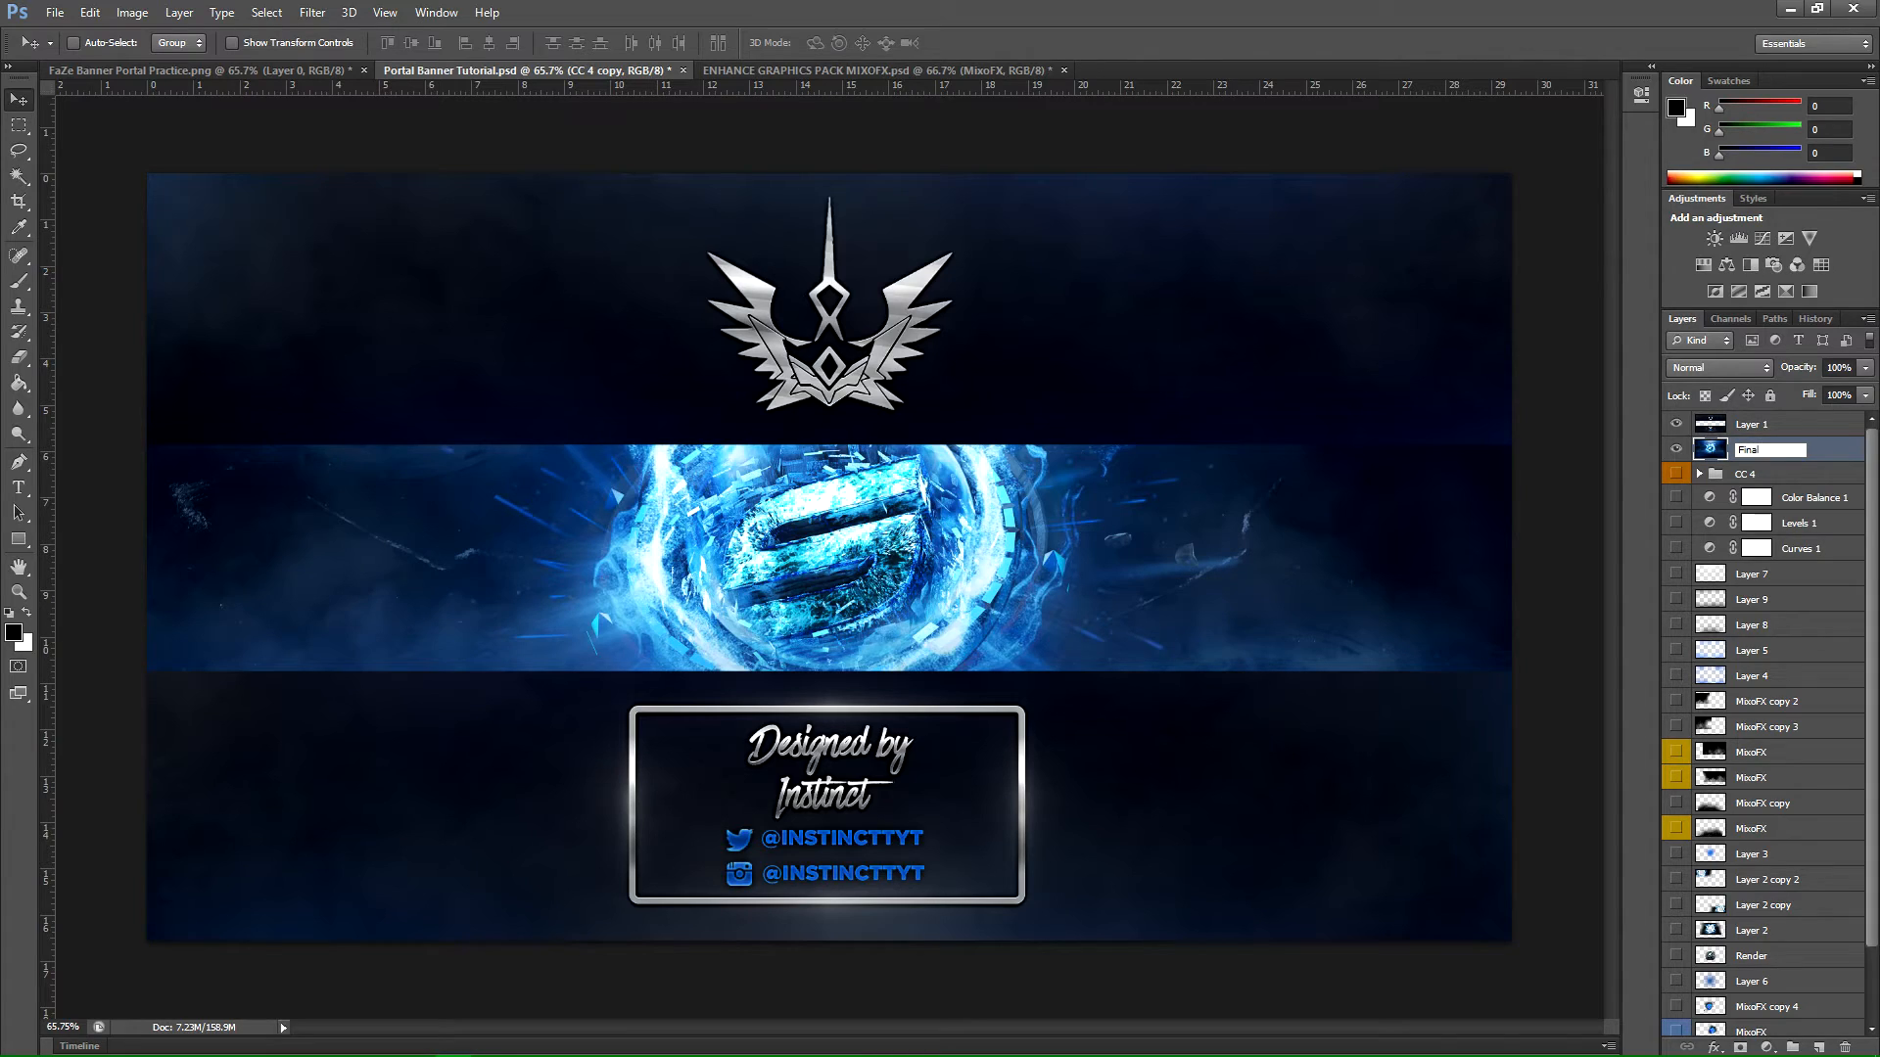
text(Final)
key(Return)
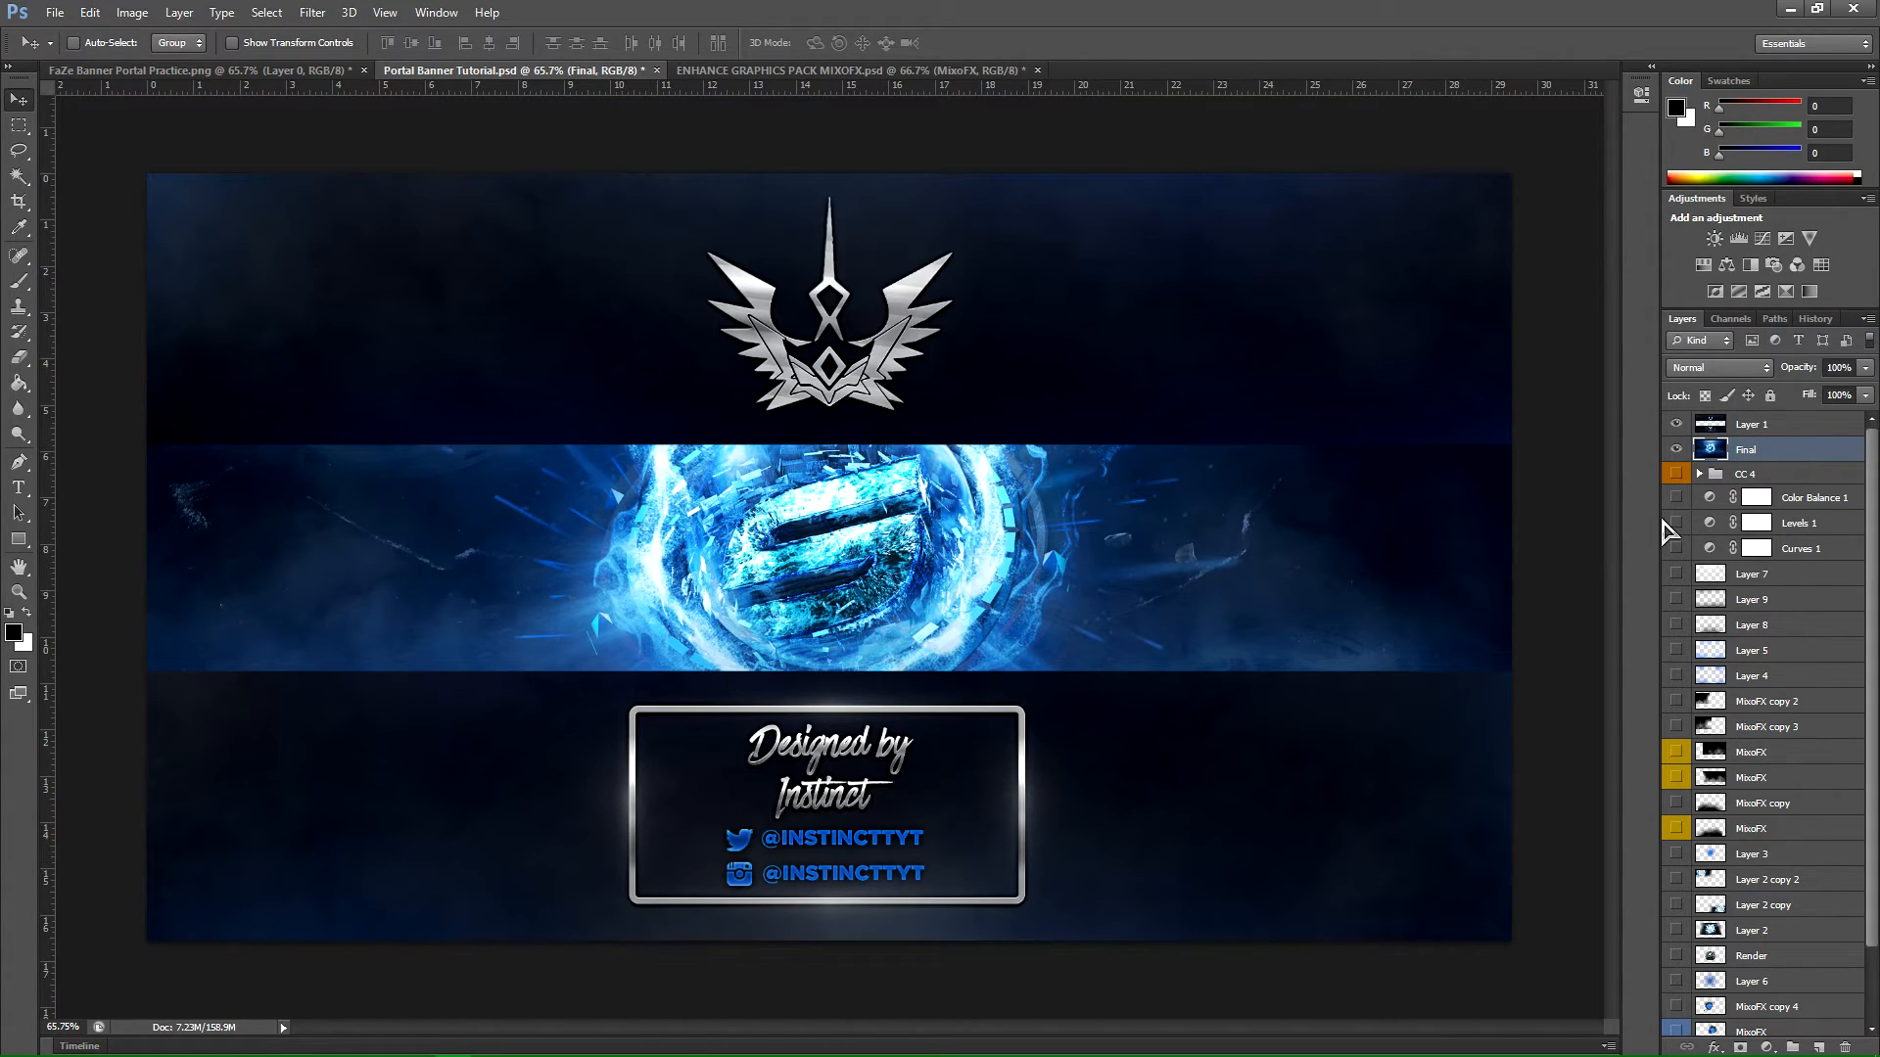
key(ctrl+j)
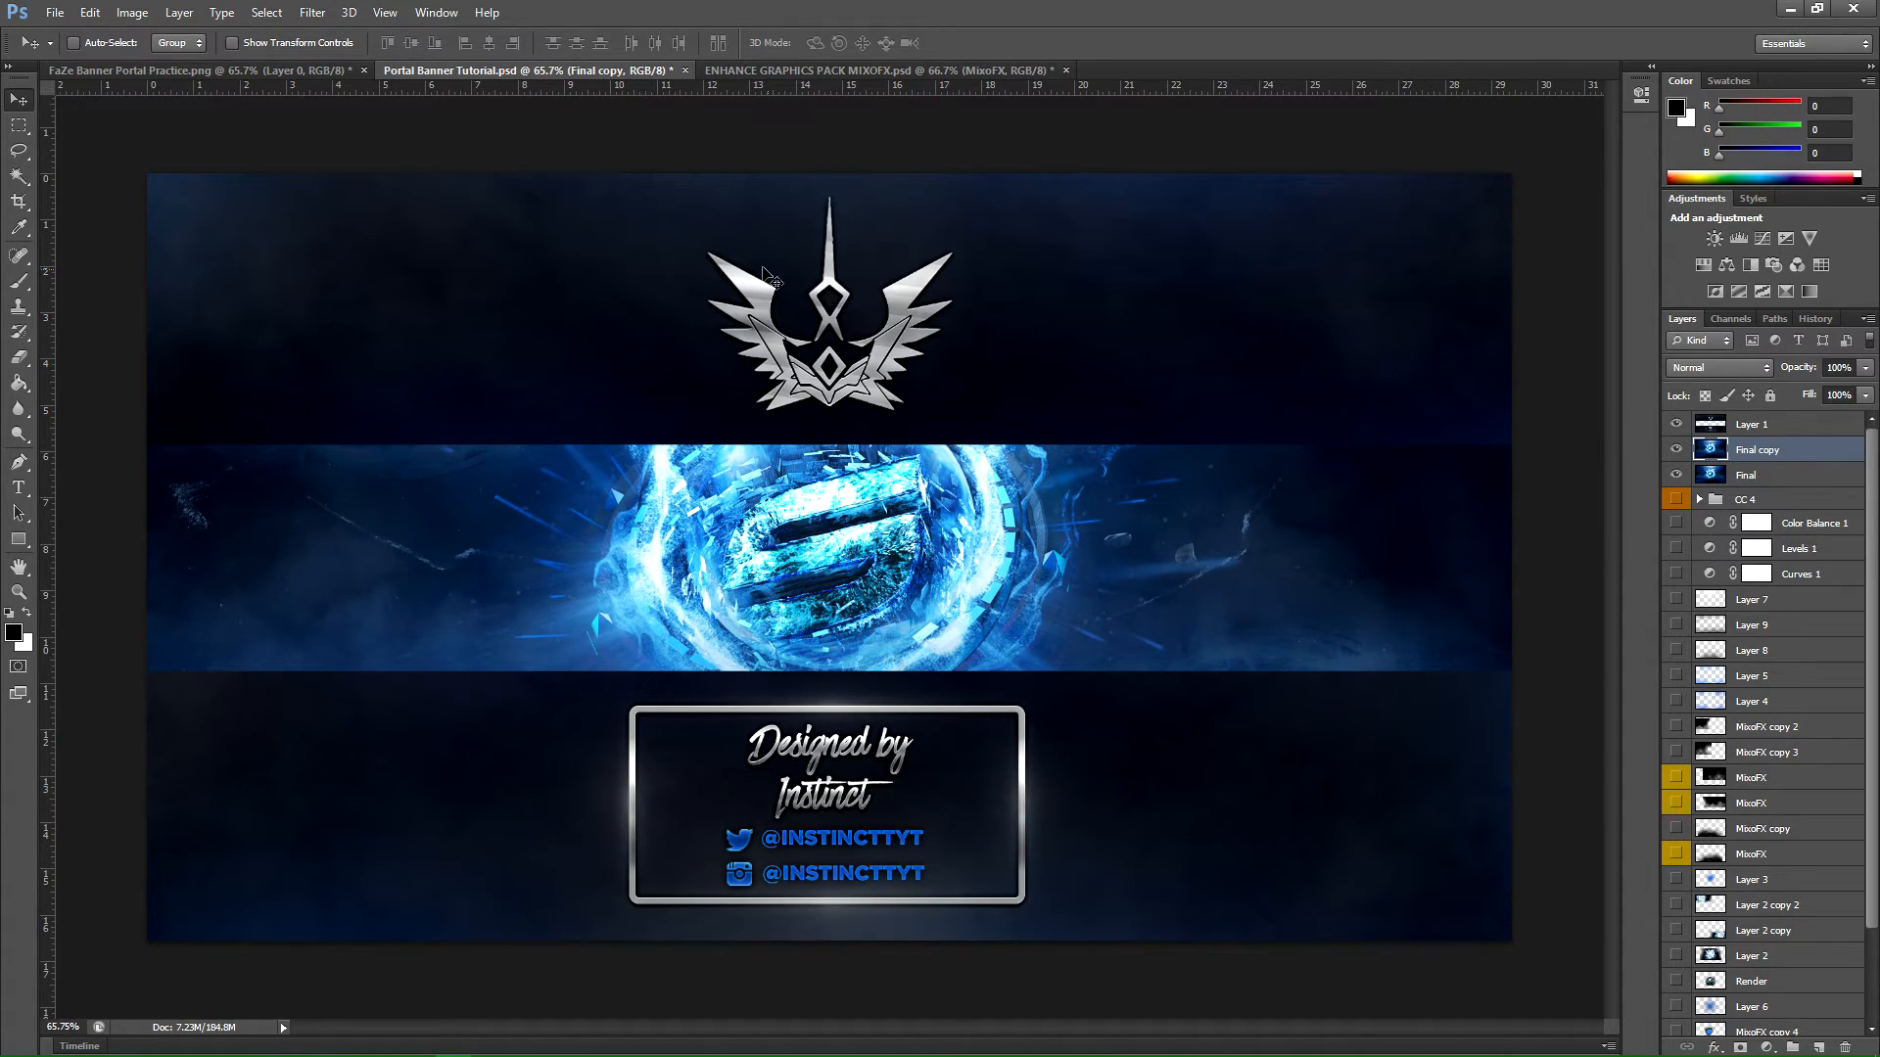
Step: Crop the document to the existing canvas bounds with cropped pixels deleted, and save the file
click(18, 203)
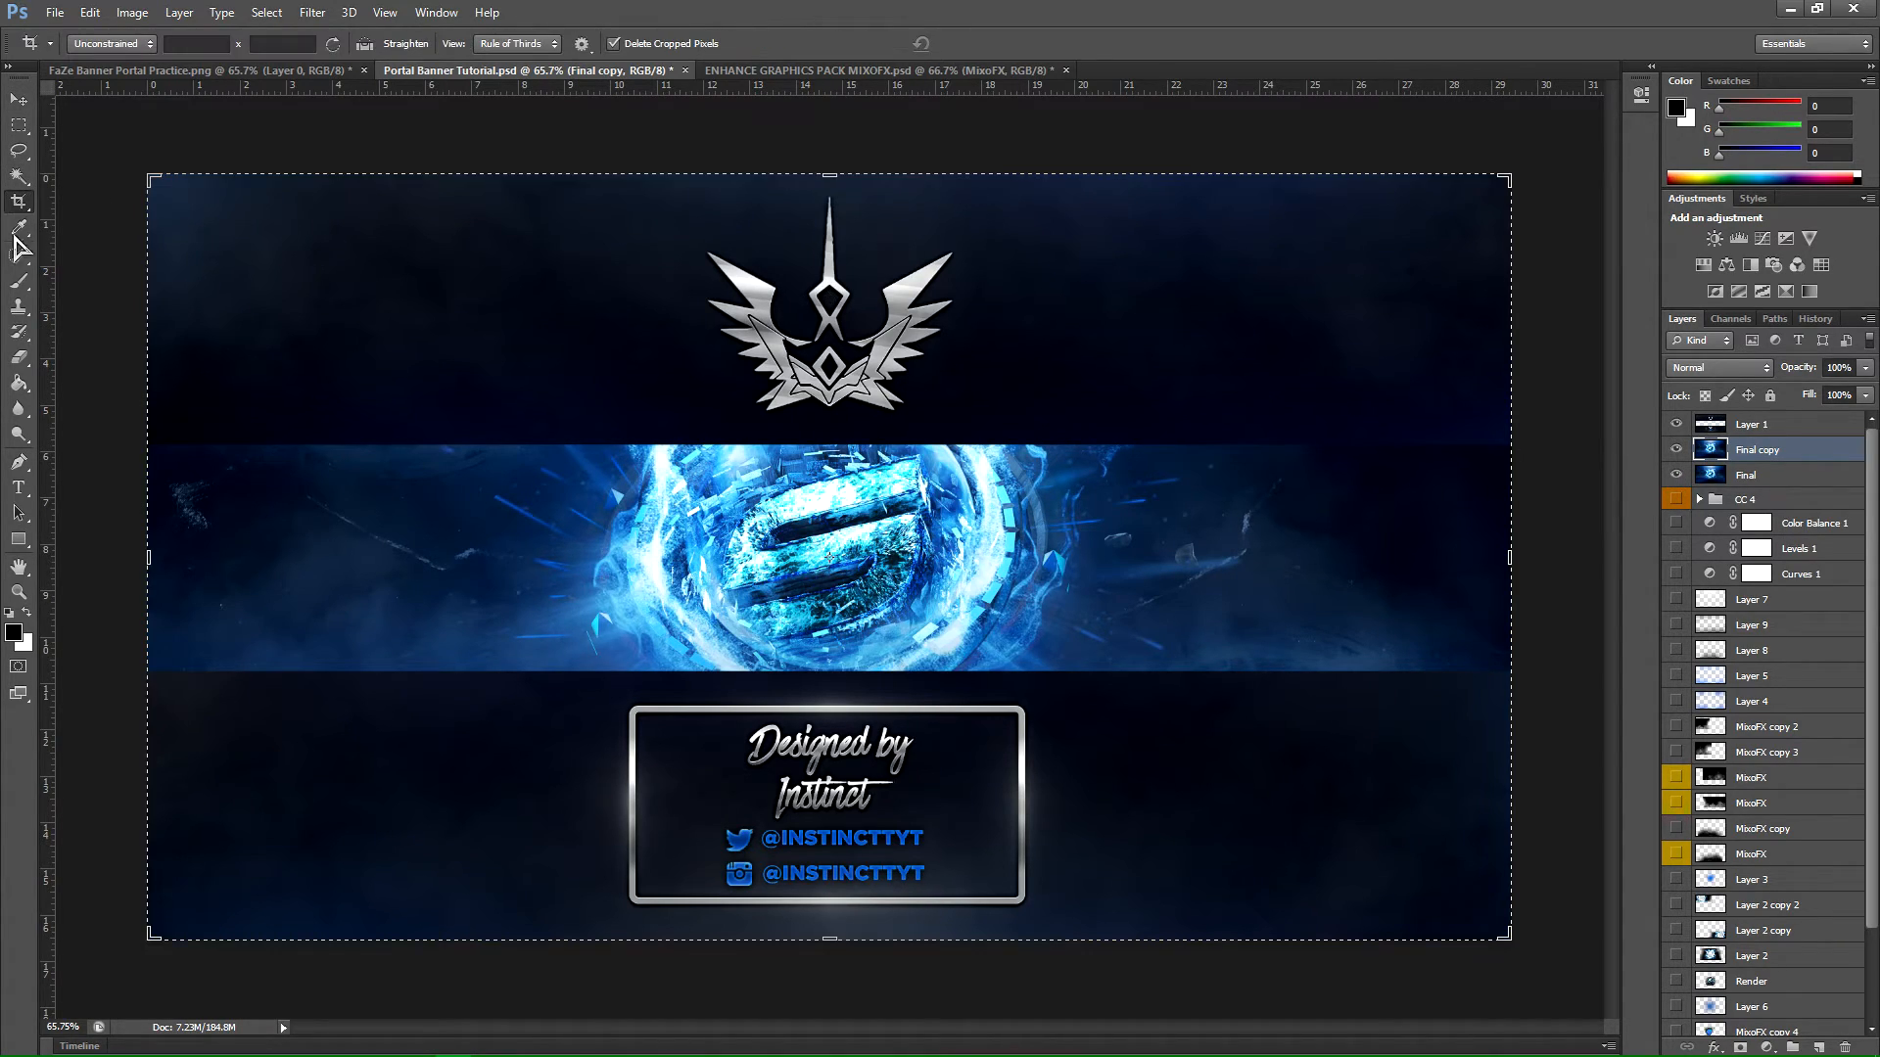
click(1028, 415)
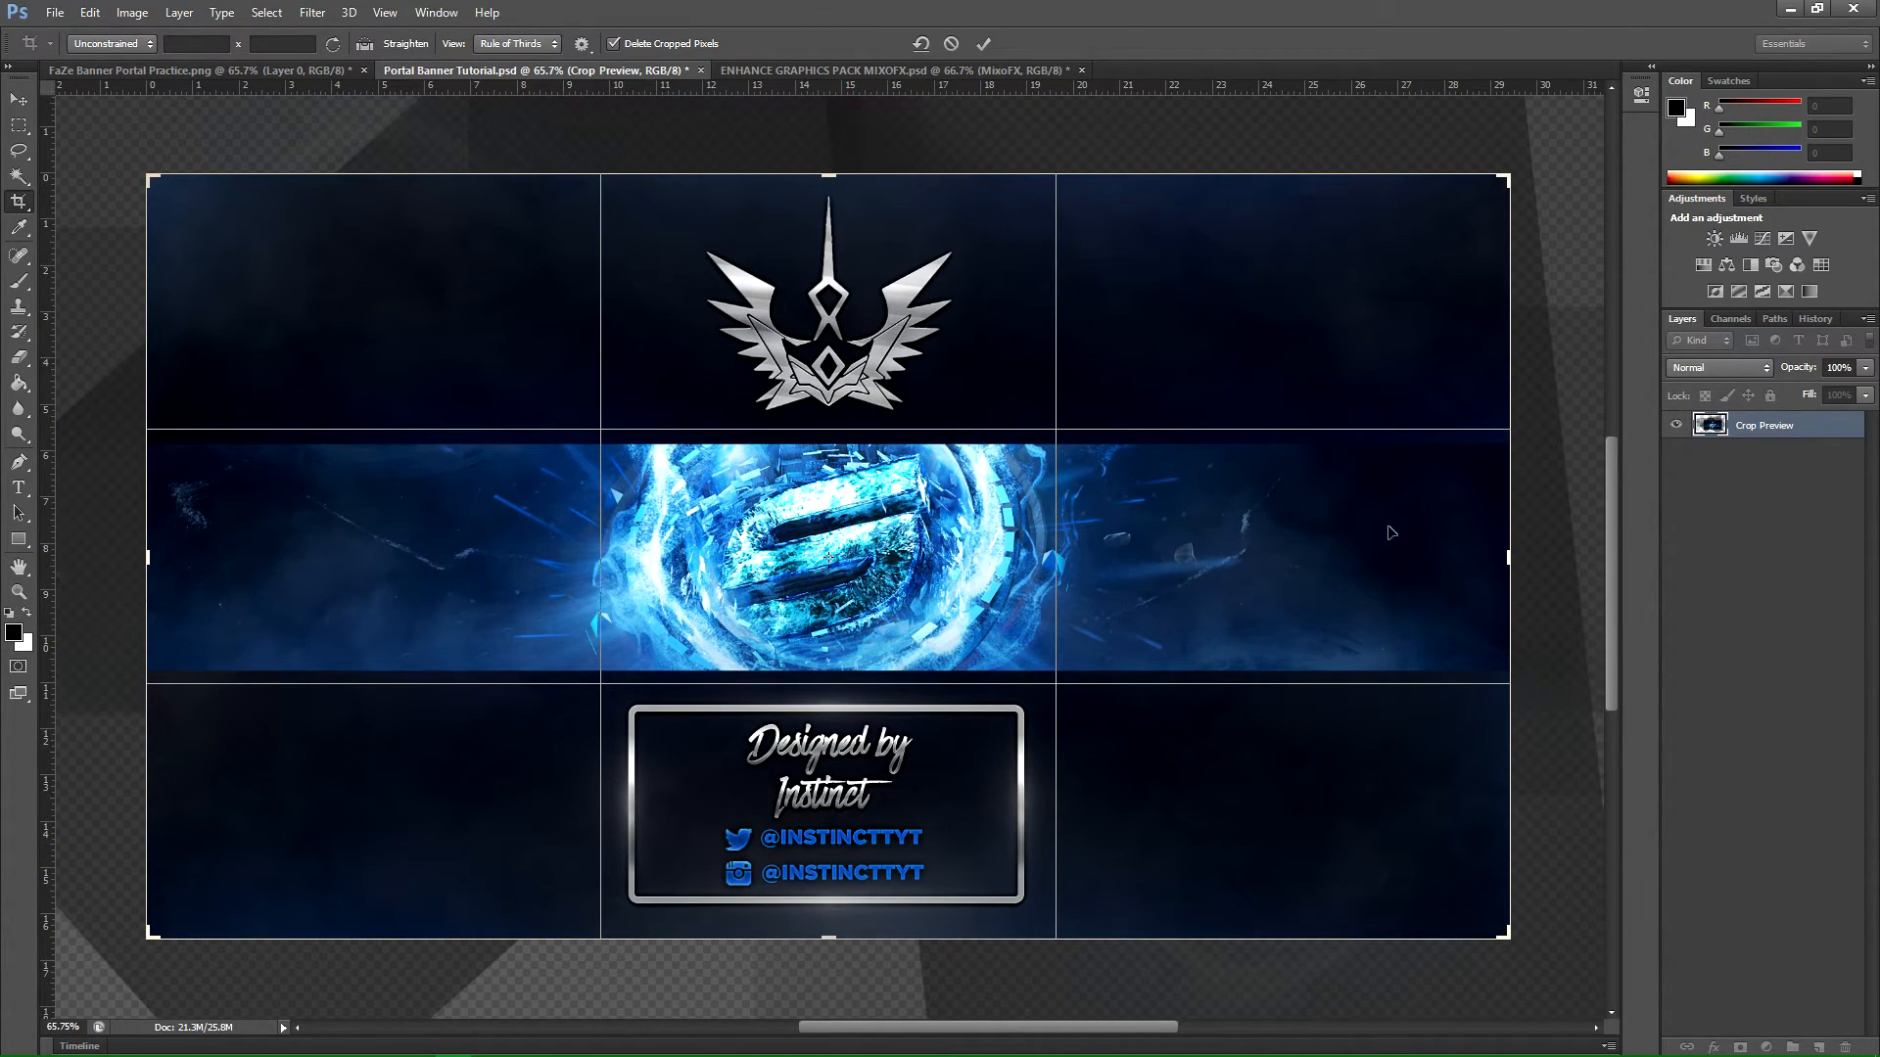
key(Return)
key(v)
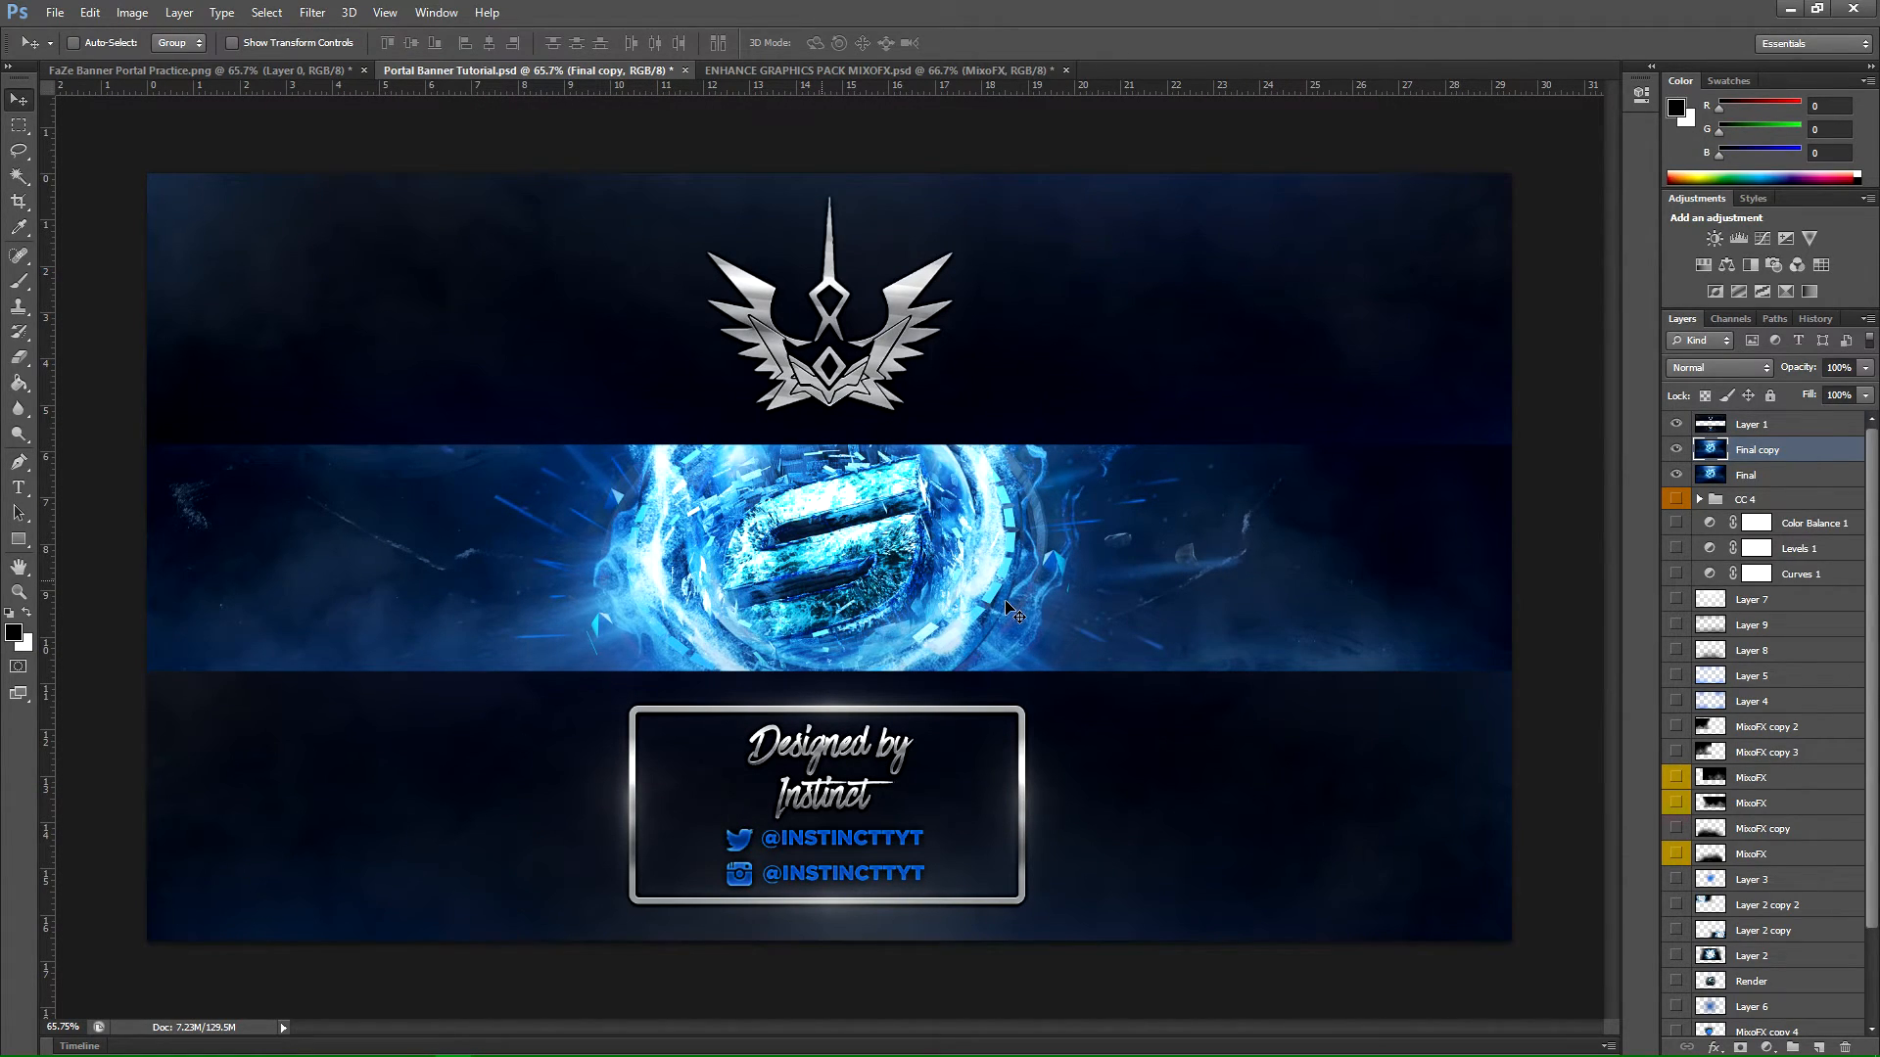
key(ctrl+s)
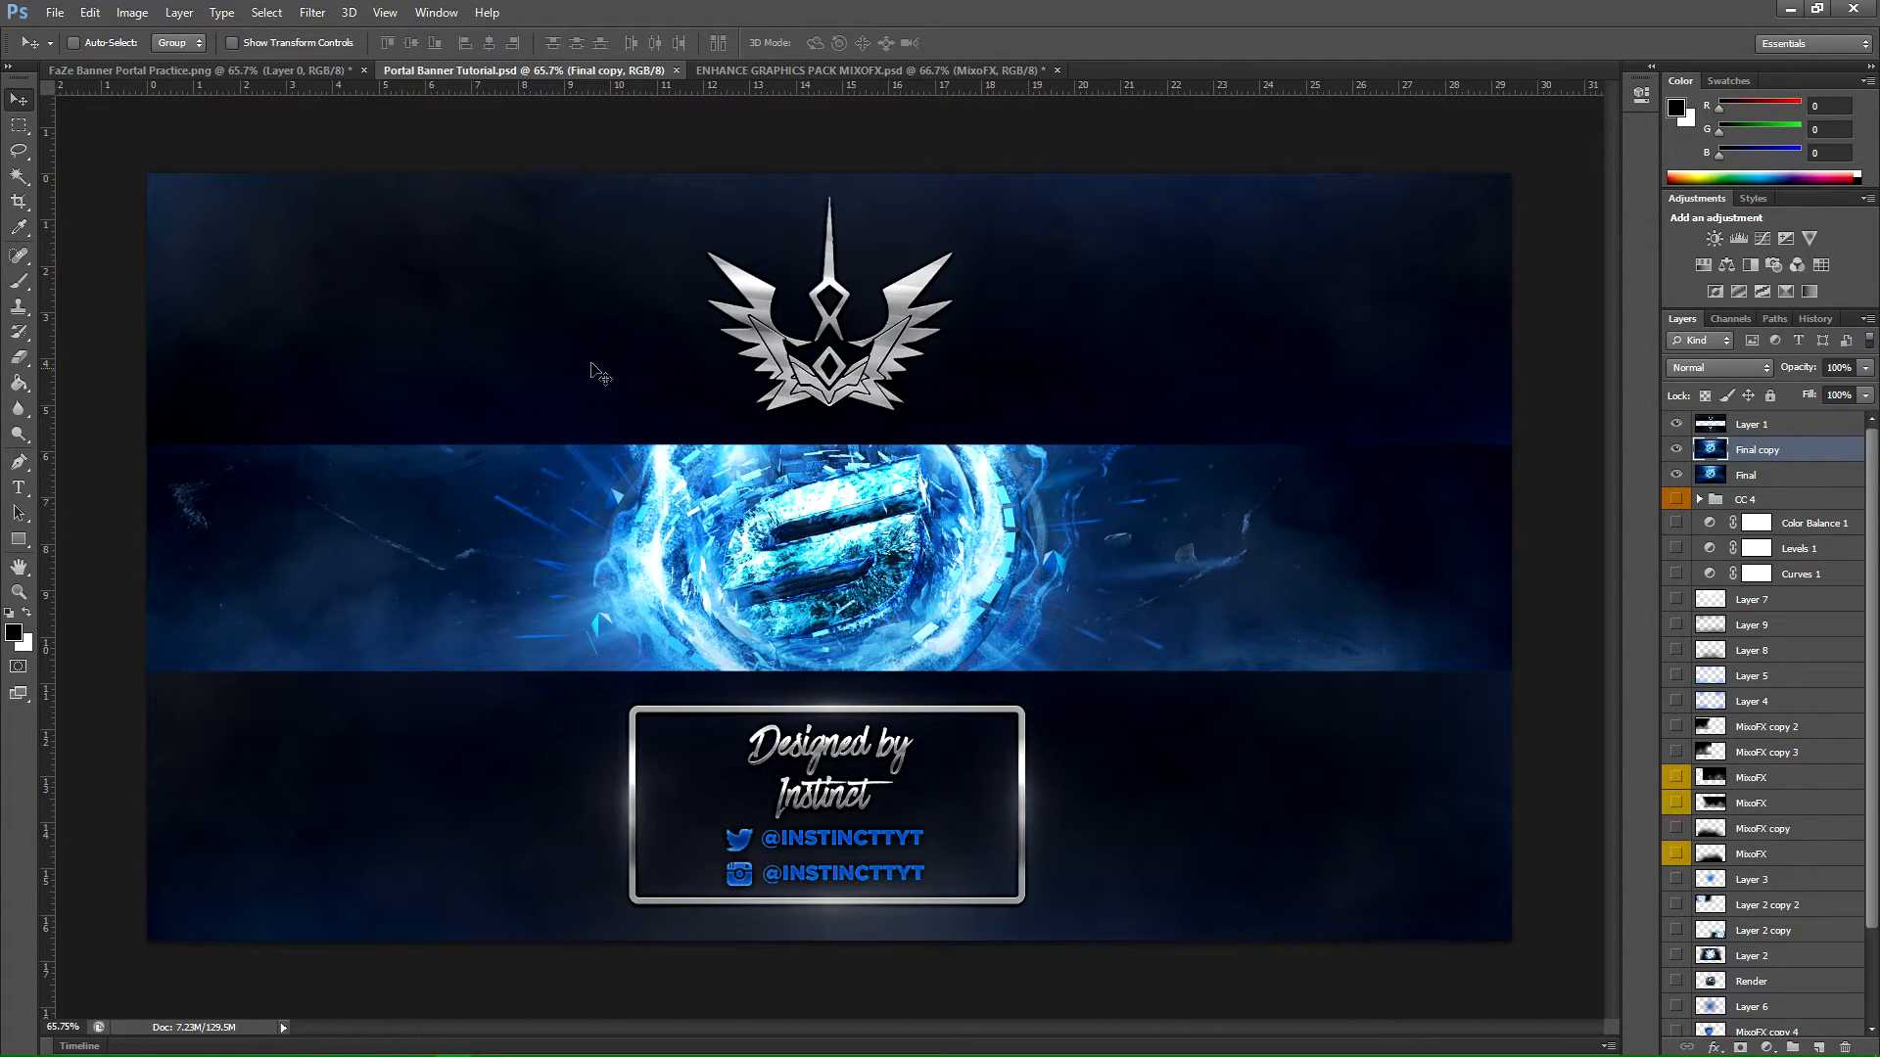
Step: Apply the Magic Bullet PhotoLooks filter with the CC (187) look to the Final copy layer
click(313, 12)
mouse_move(386, 312)
click(519, 310)
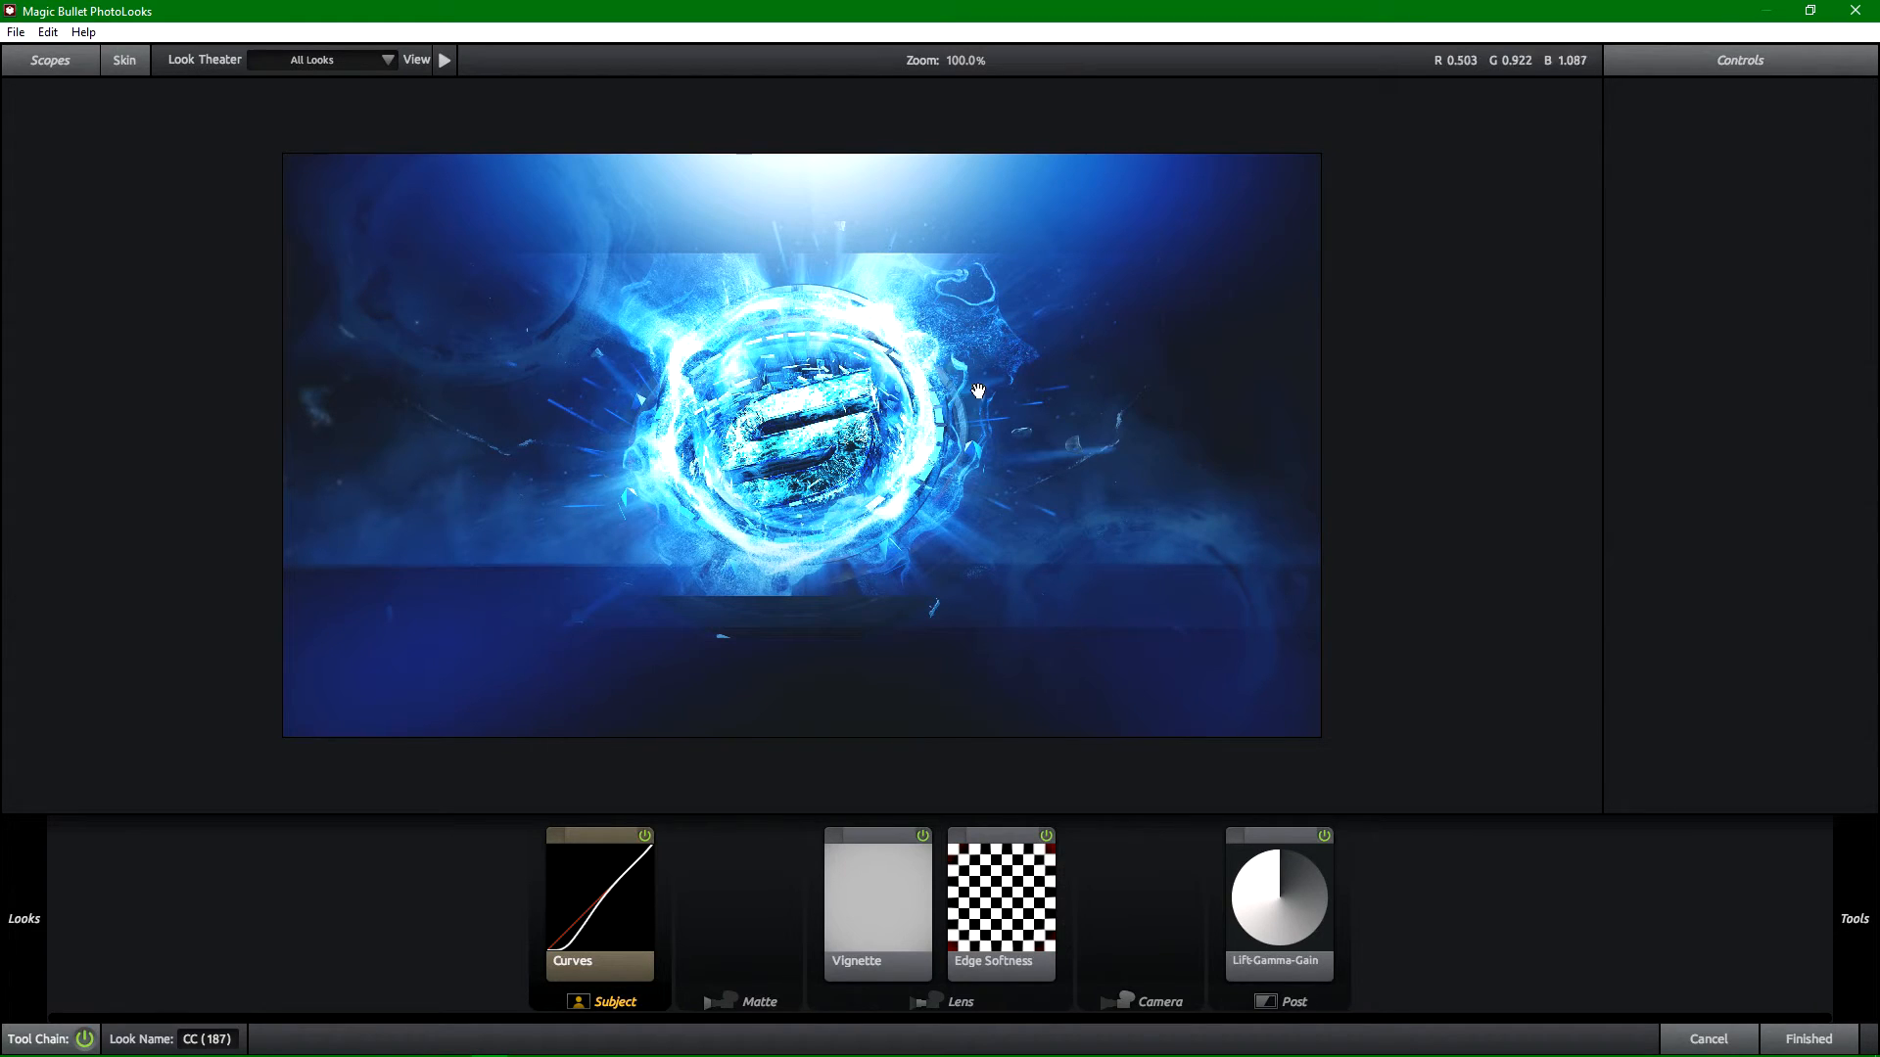
mouse_move(10, 443)
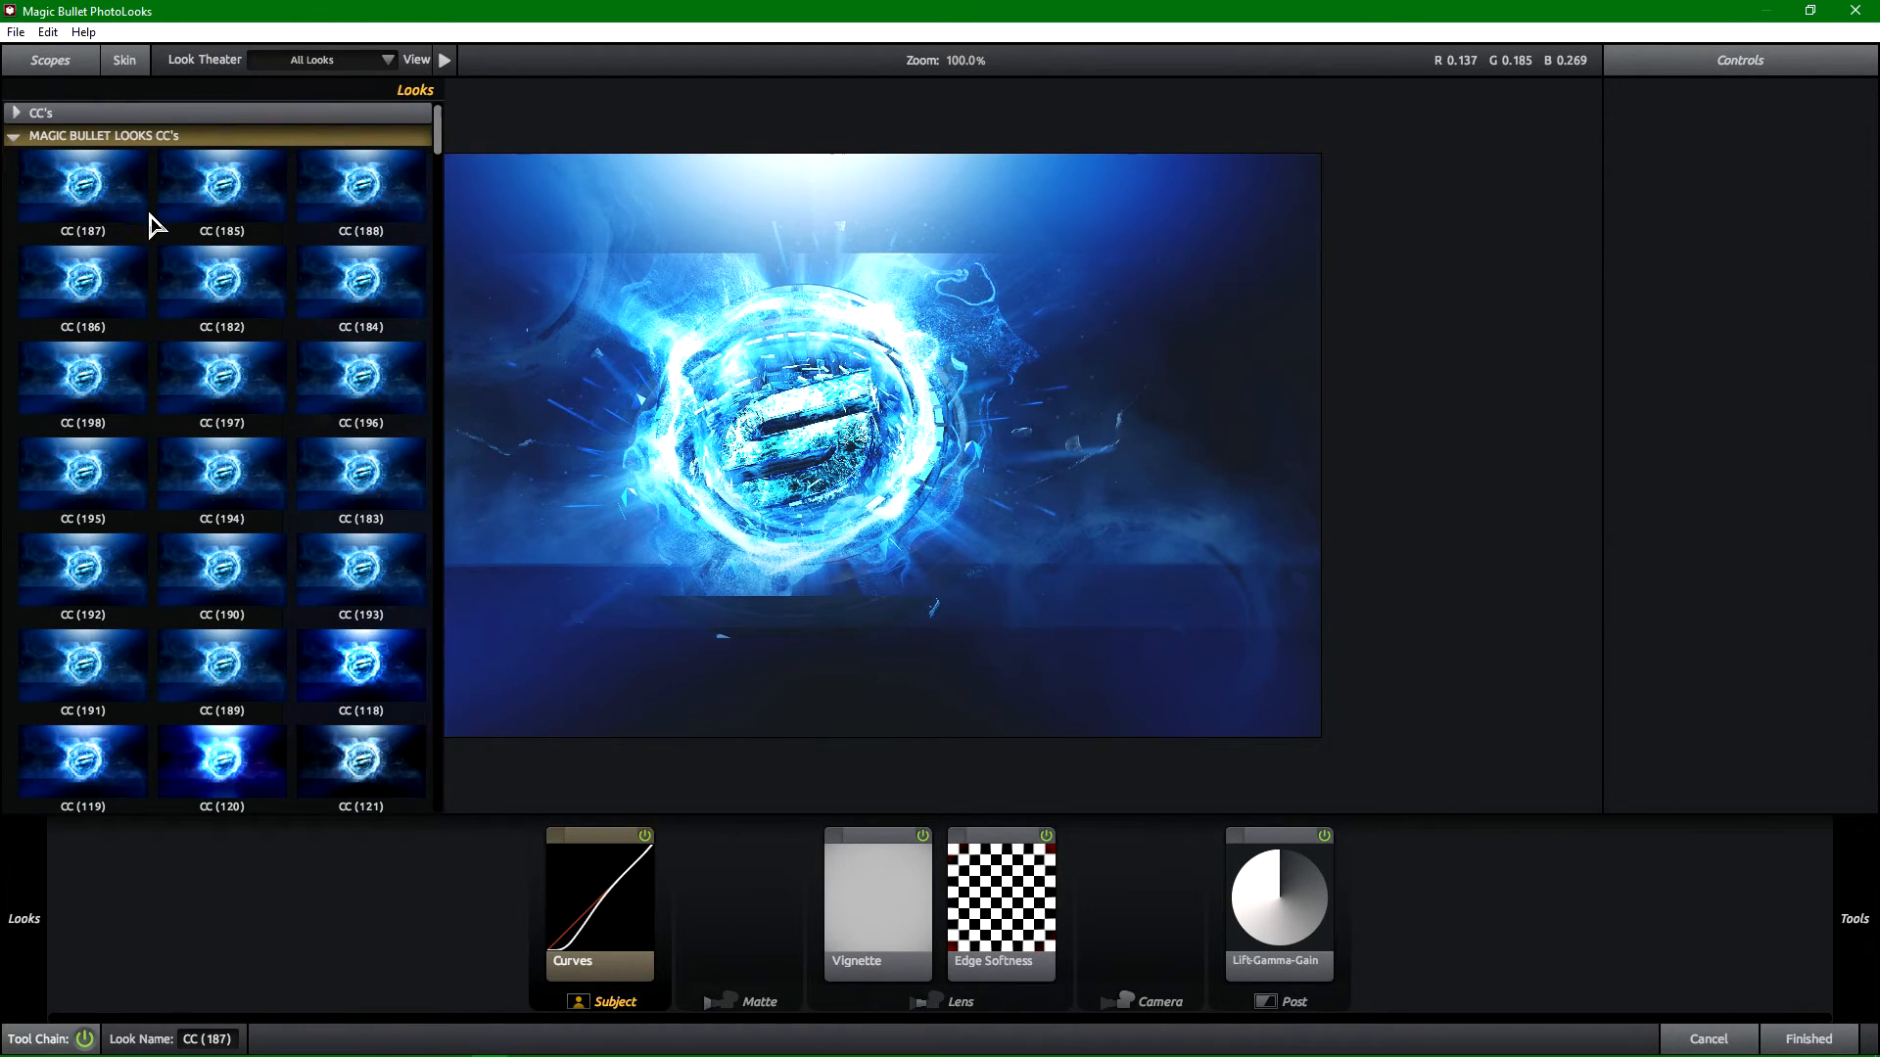
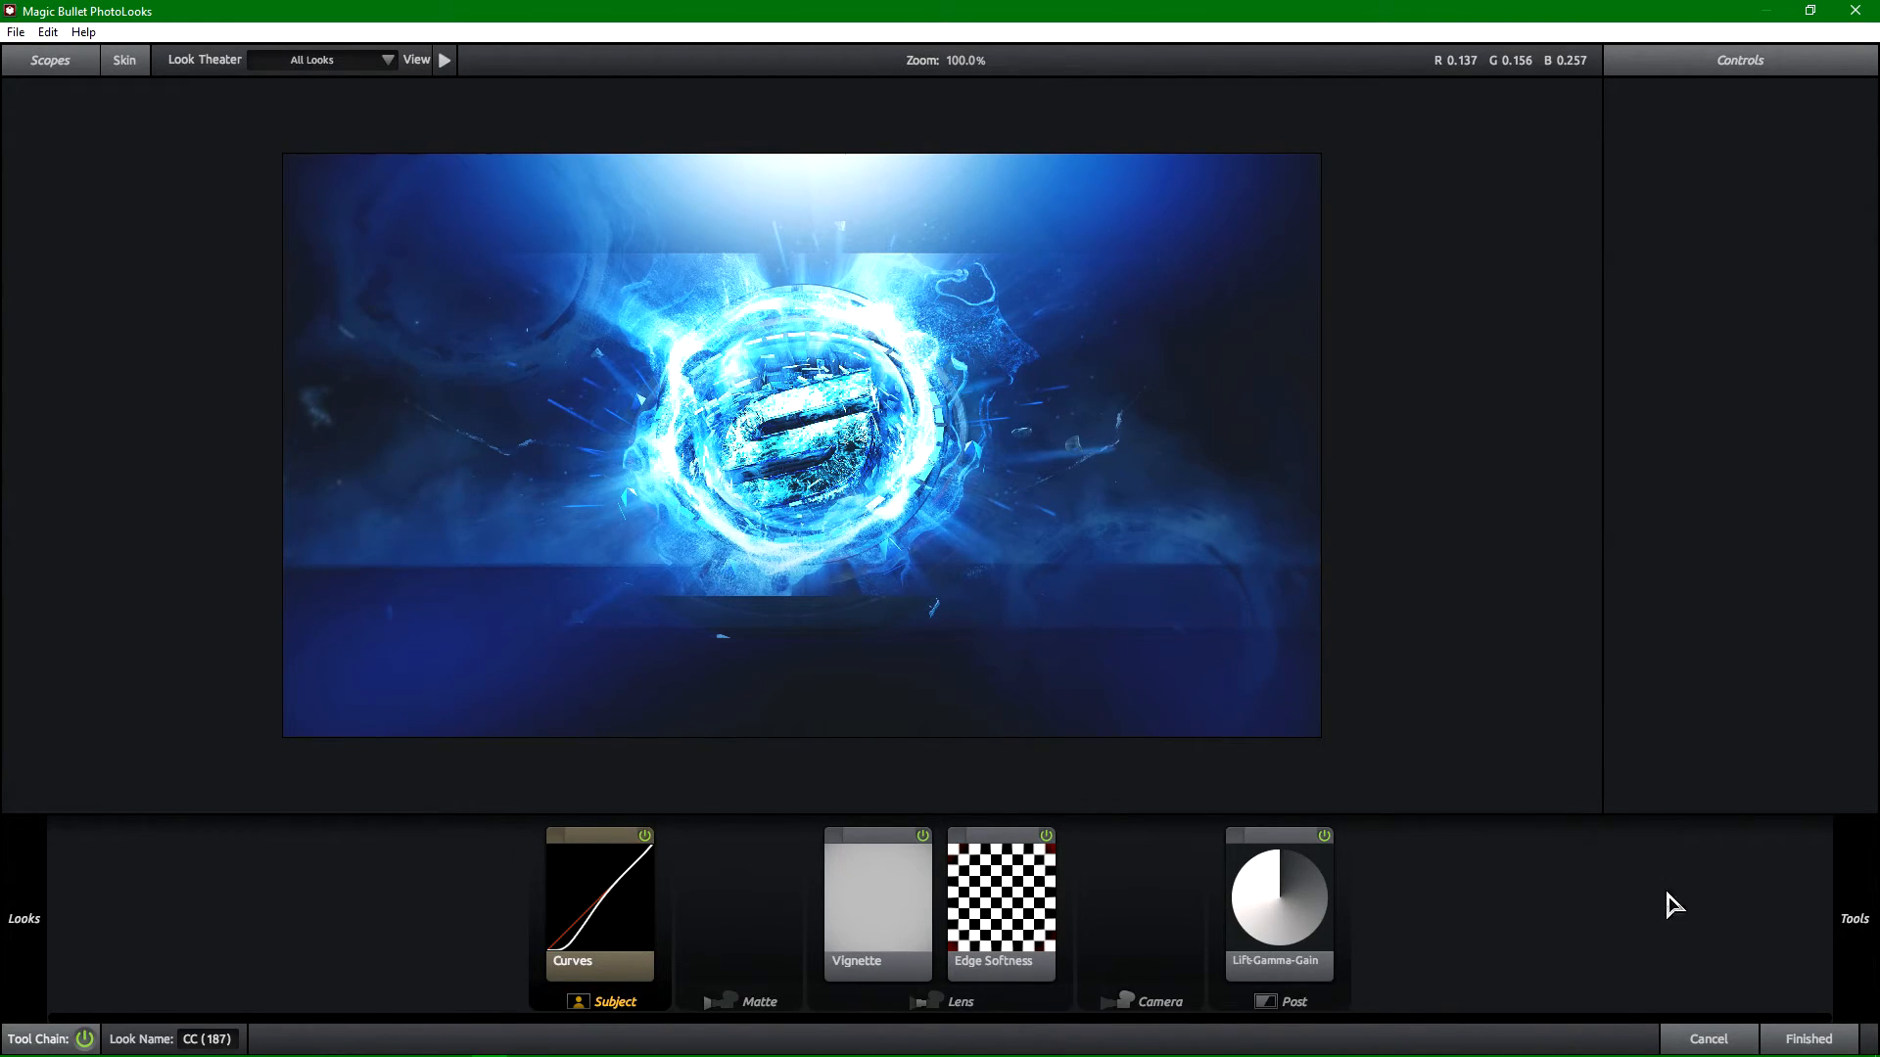
click(1825, 1044)
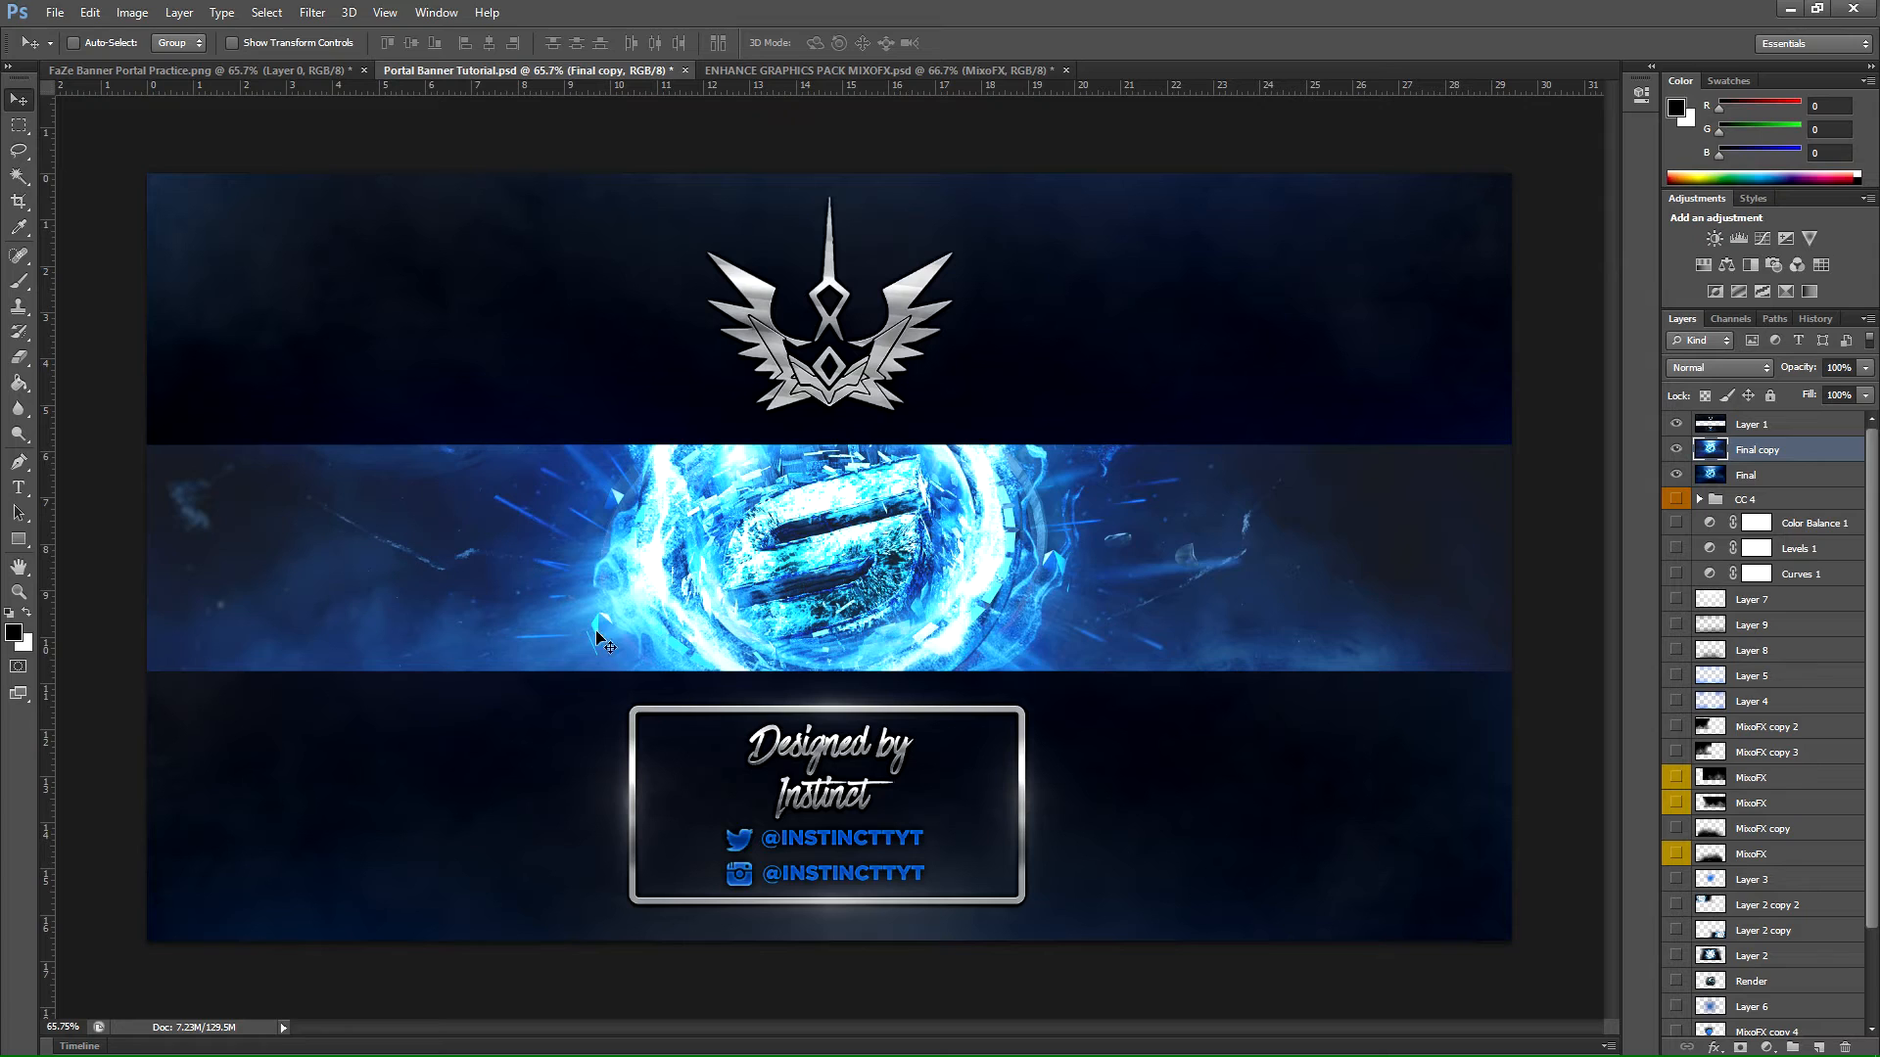
Step: Compare the graded banner with the FaZe Banner Portal Practice image, and delete the Final copy layer
click(240, 75)
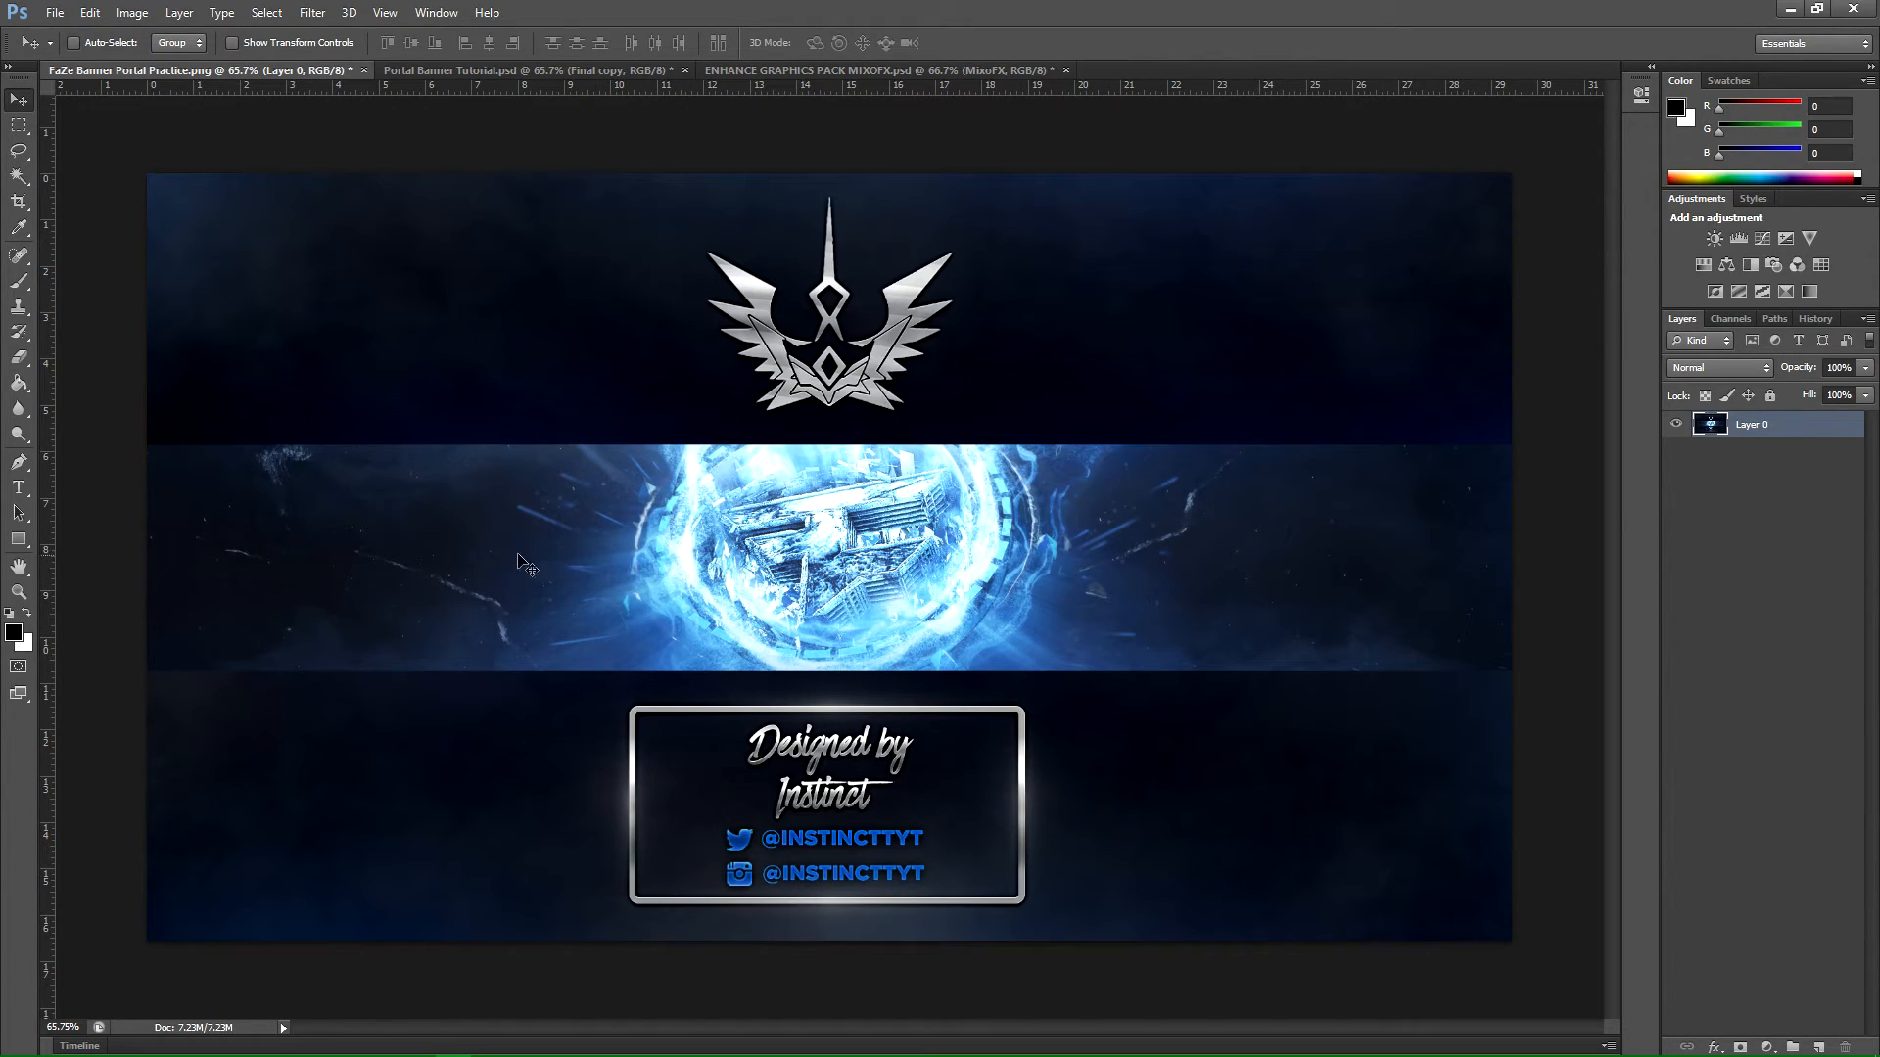
click(479, 71)
click(323, 71)
click(19, 592)
drag(279, 587, 362, 553)
click(461, 71)
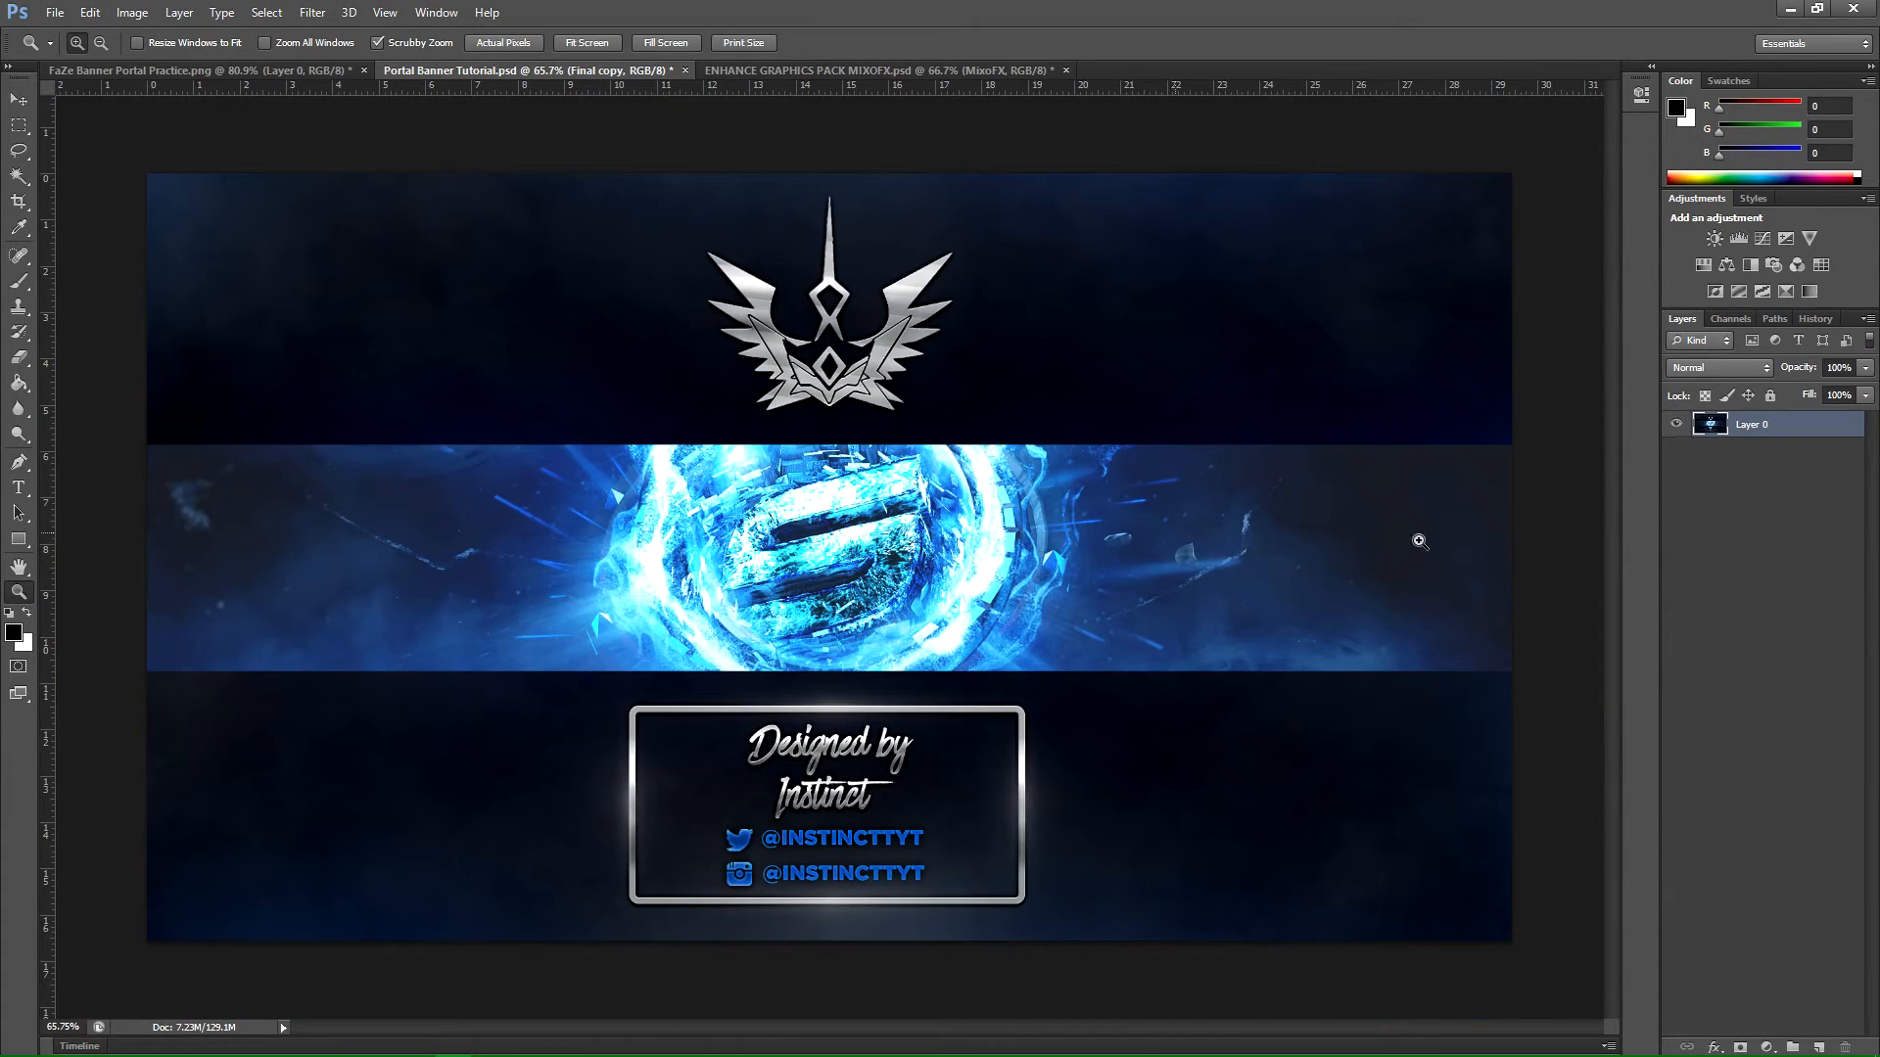
key(Delete)
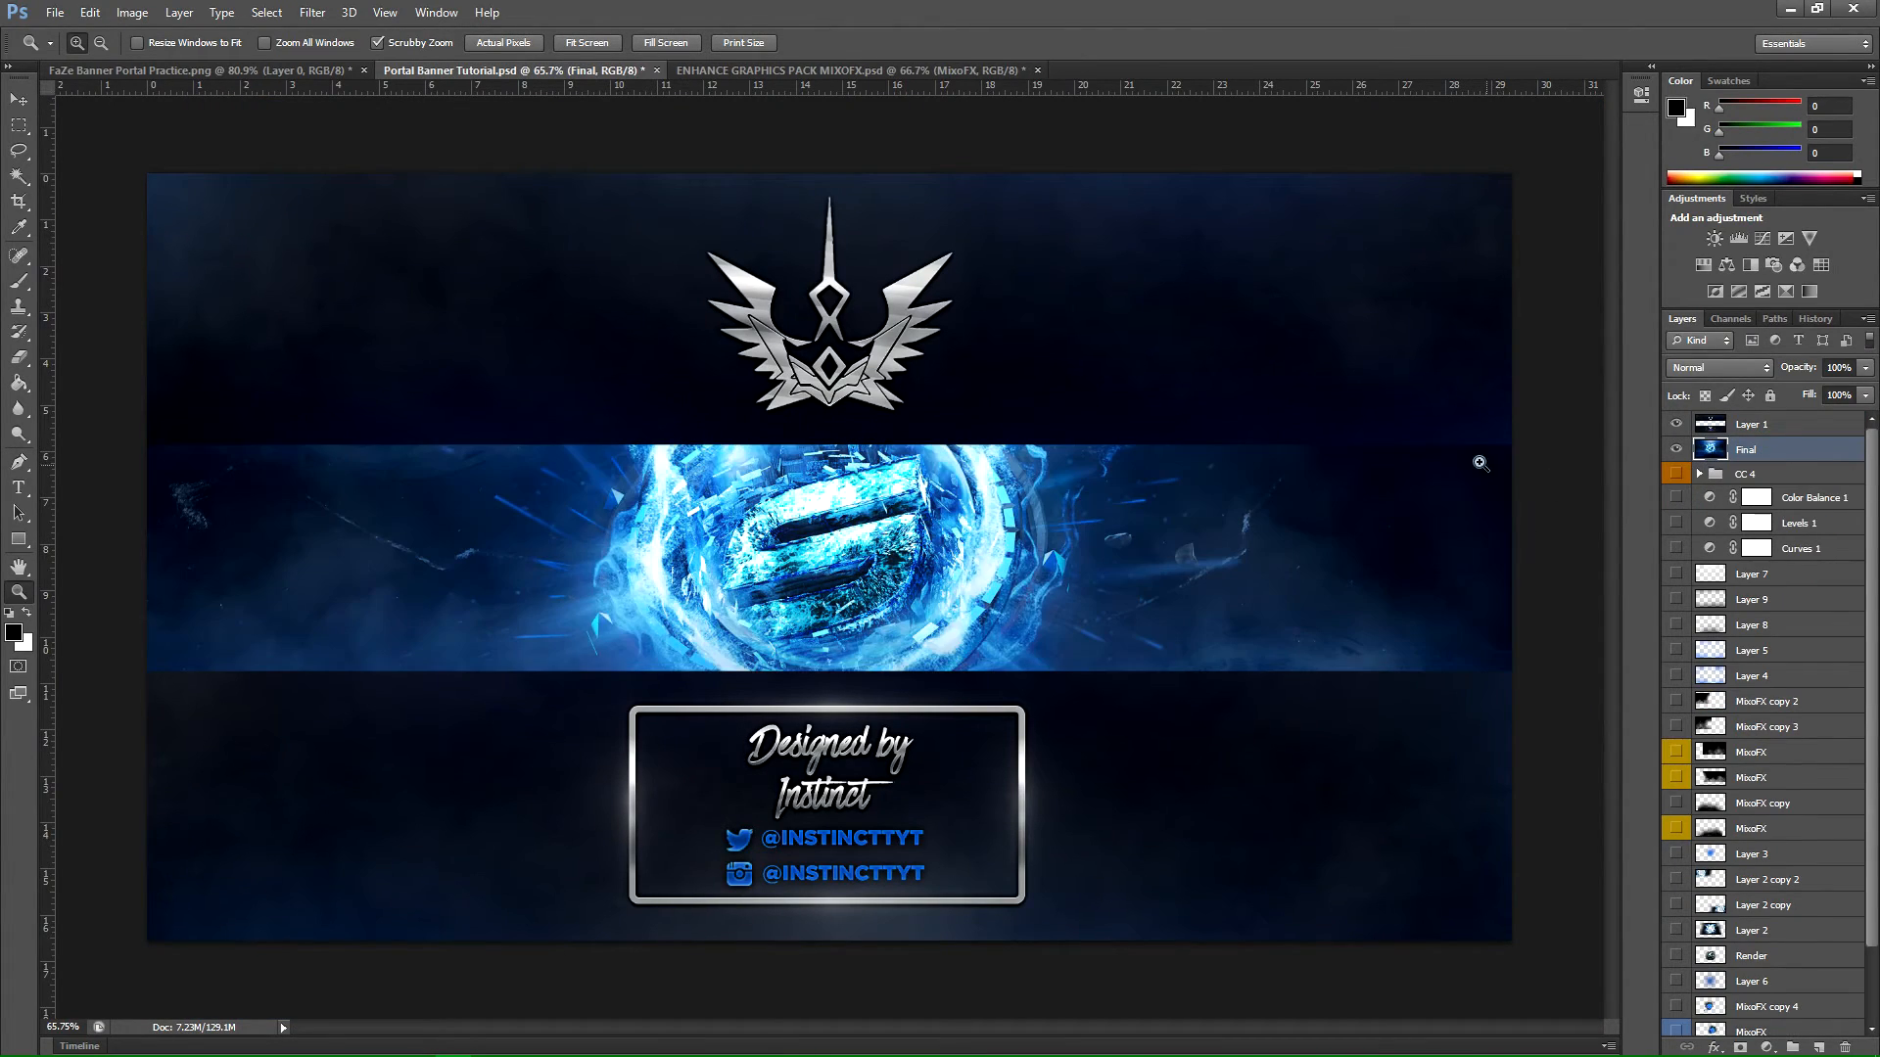
Step: In the ENHANCE graphics pack, hide the dust and scratches texture with its group, and select the second texture in the Particles group
click(795, 72)
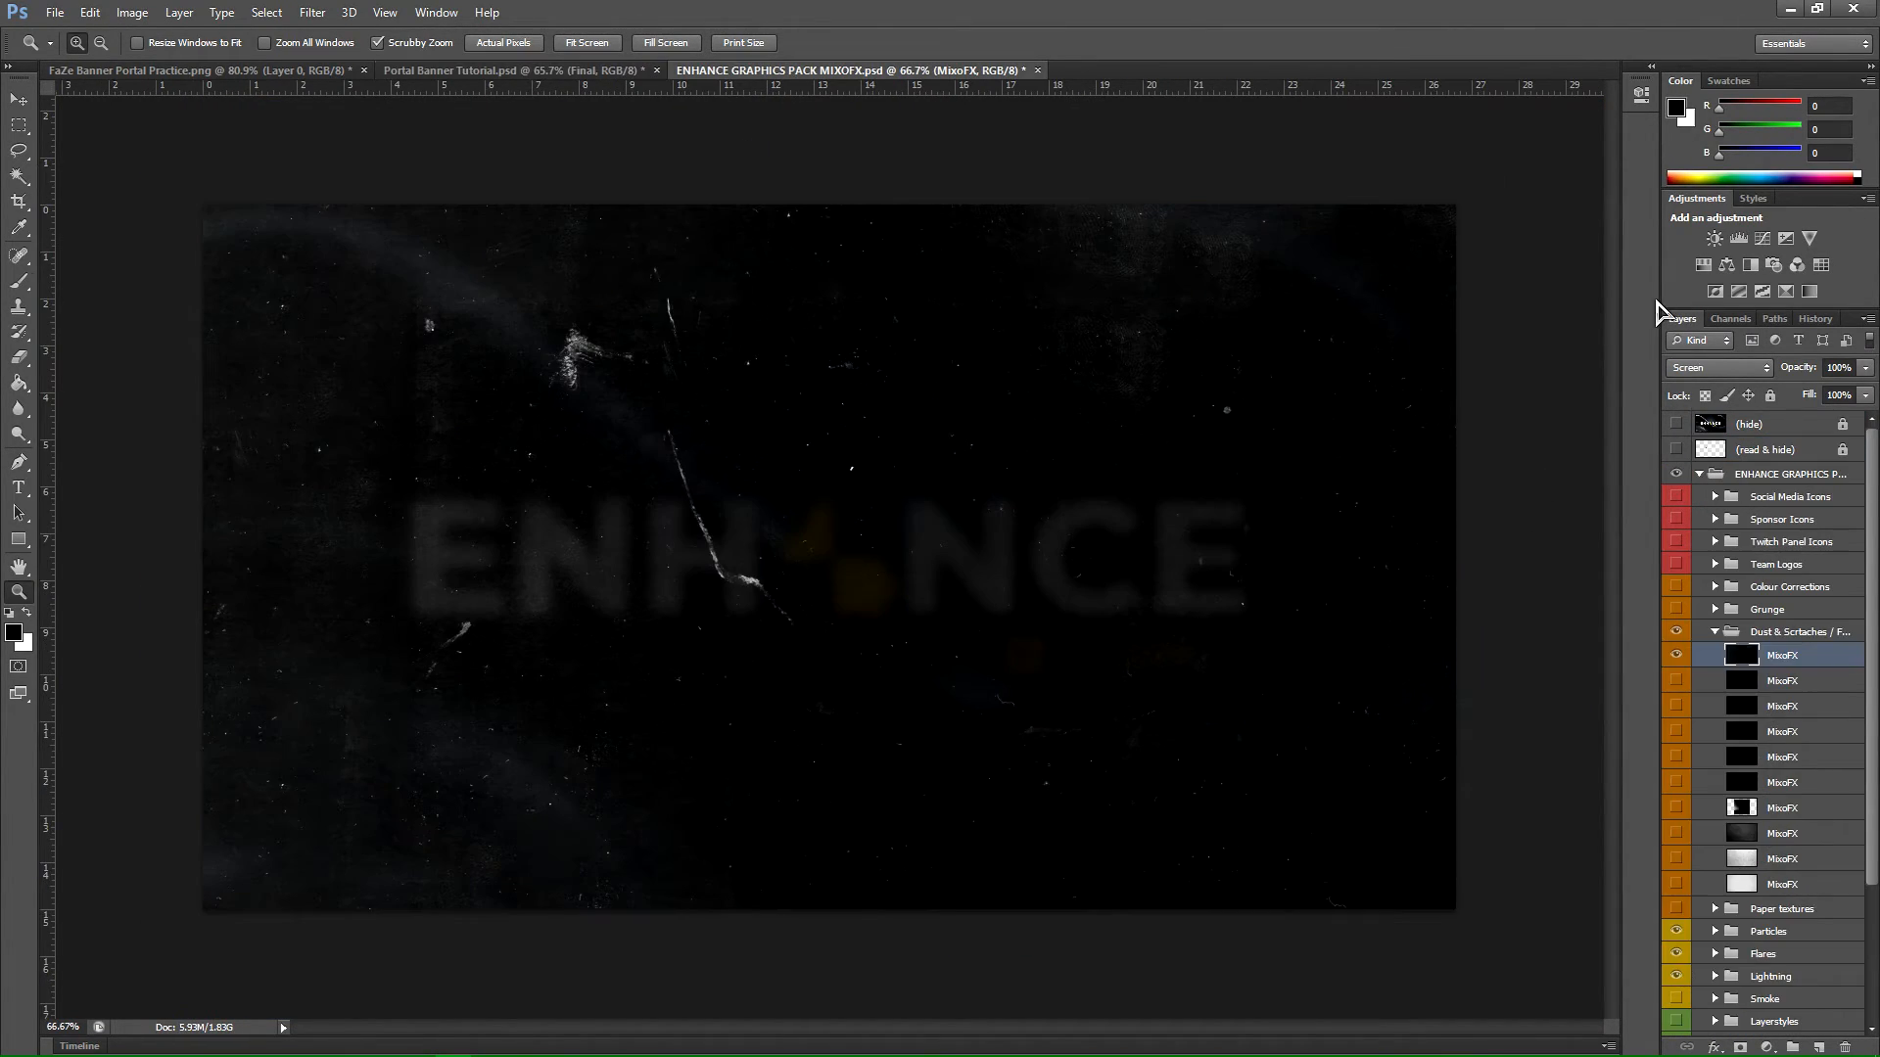
click(1676, 656)
click(1715, 631)
click(1676, 633)
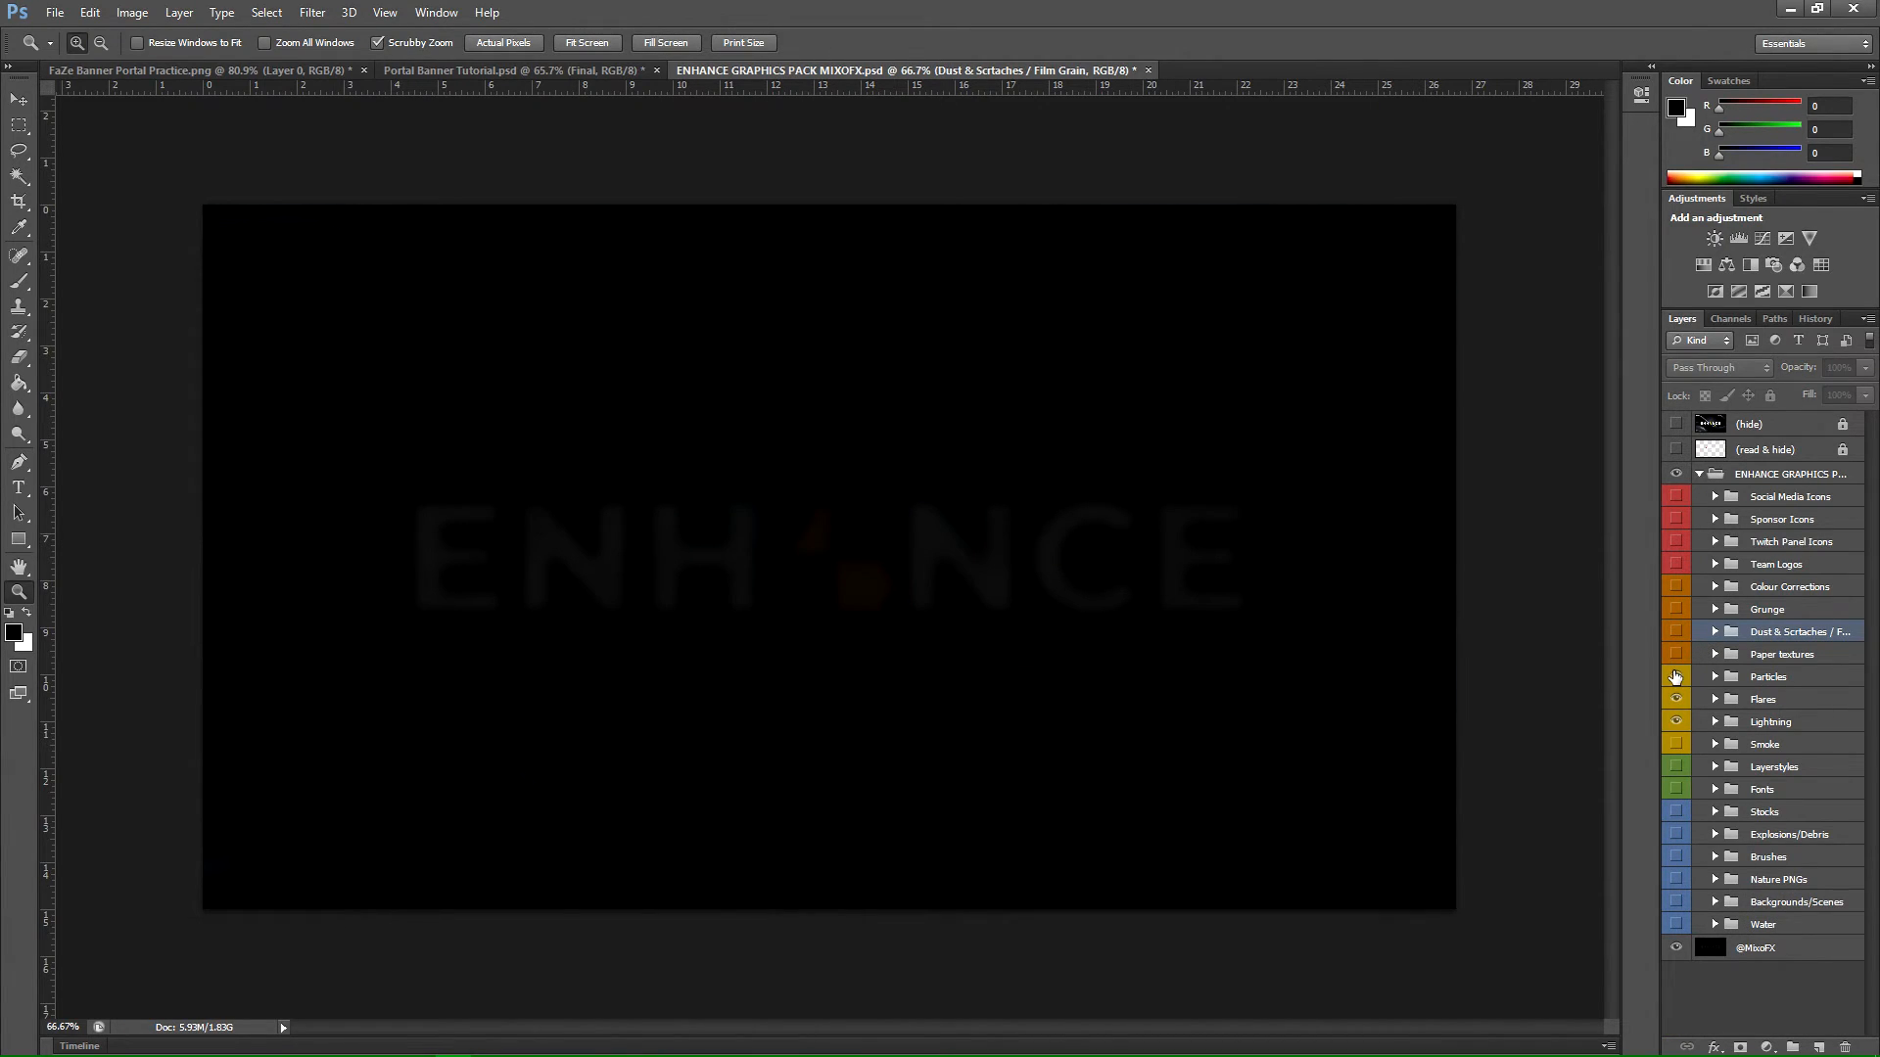
drag(1875, 715, 1876, 762)
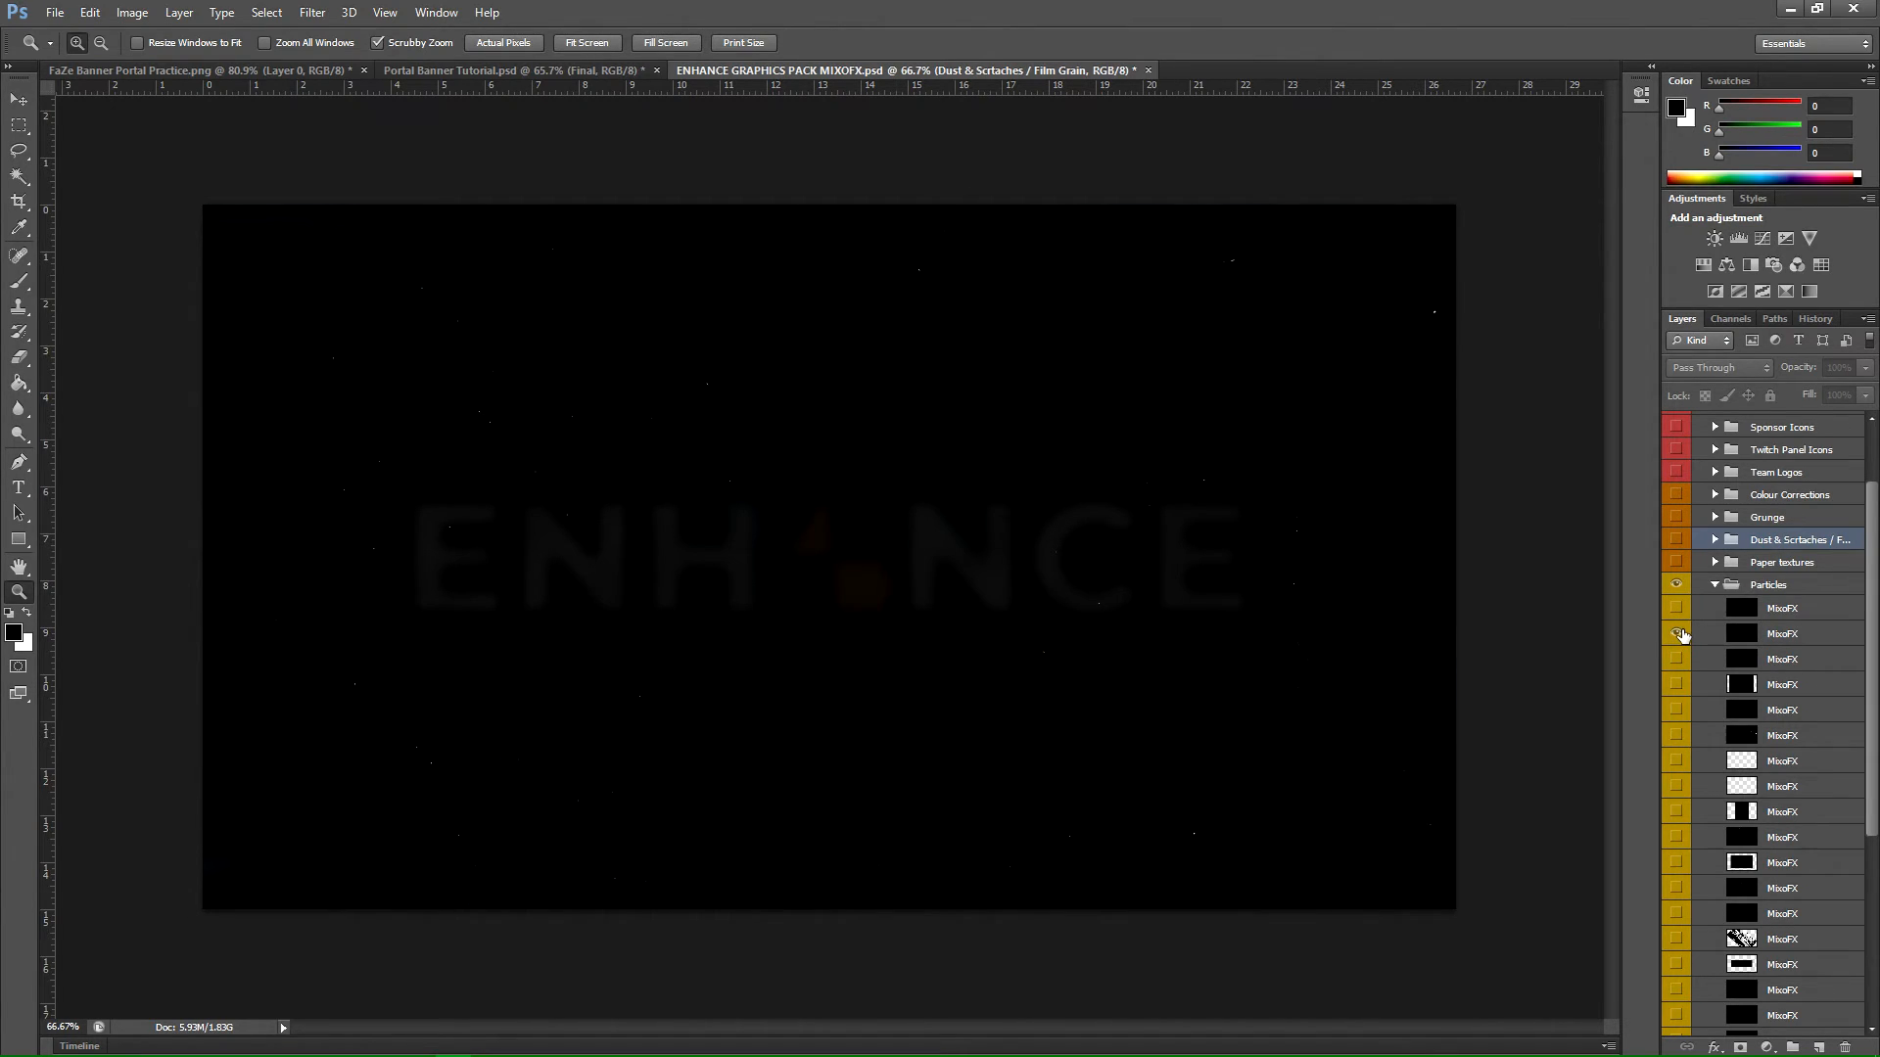
click(1806, 637)
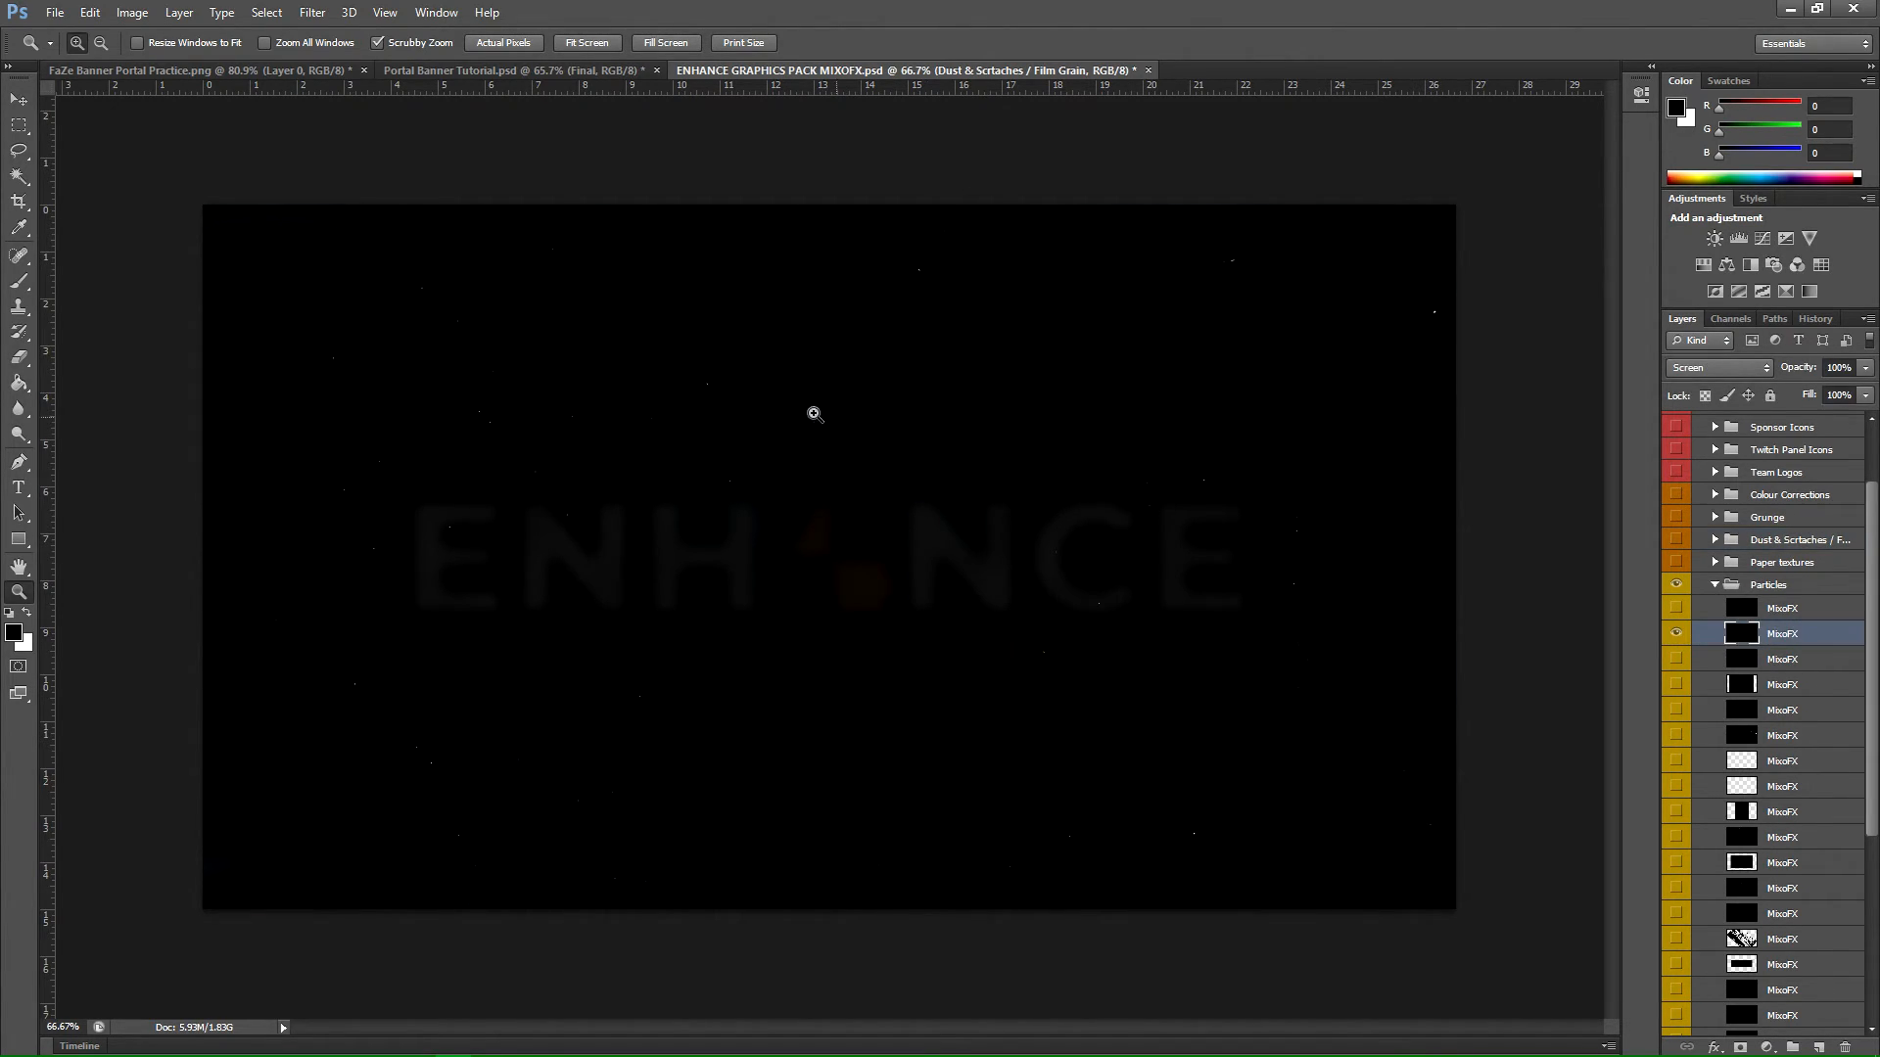
Step: Copy the selected particle texture into the Portal Banner Tutorial document and position it over the banner
key(v)
drag(677, 487, 673, 486)
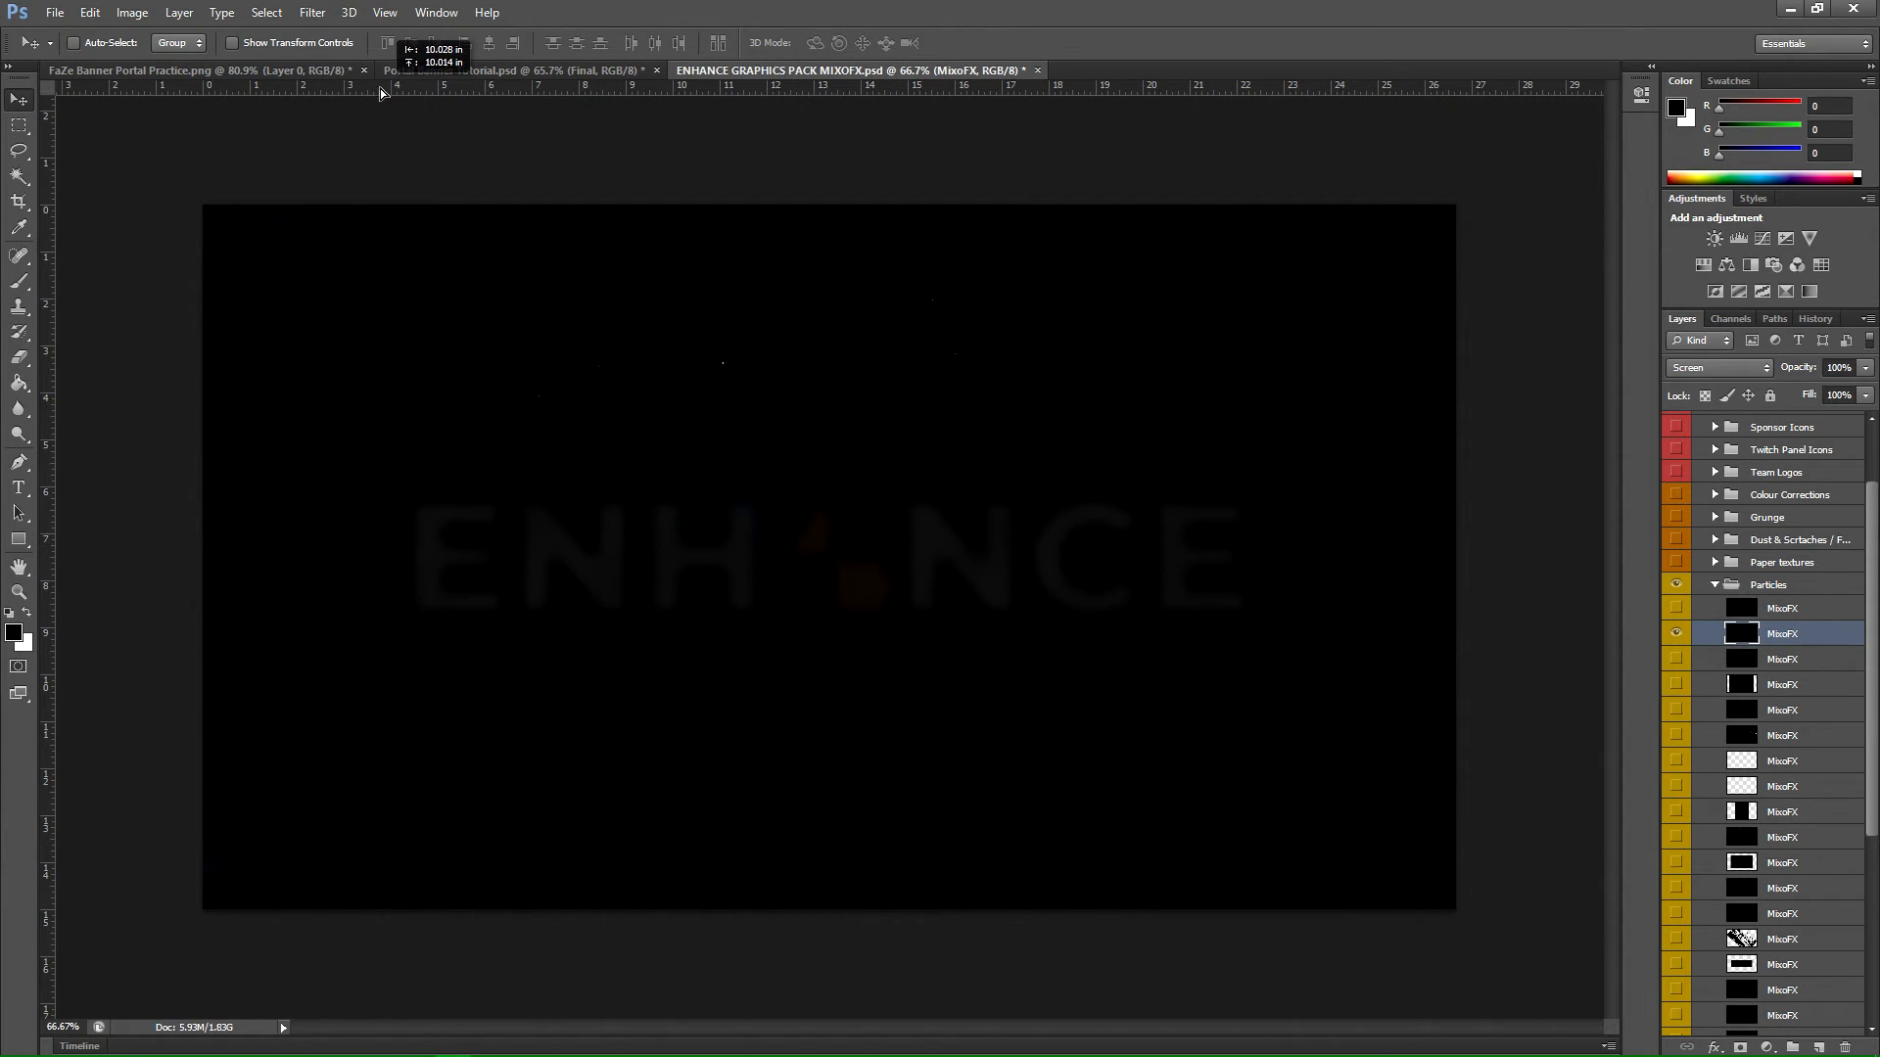
click(449, 72)
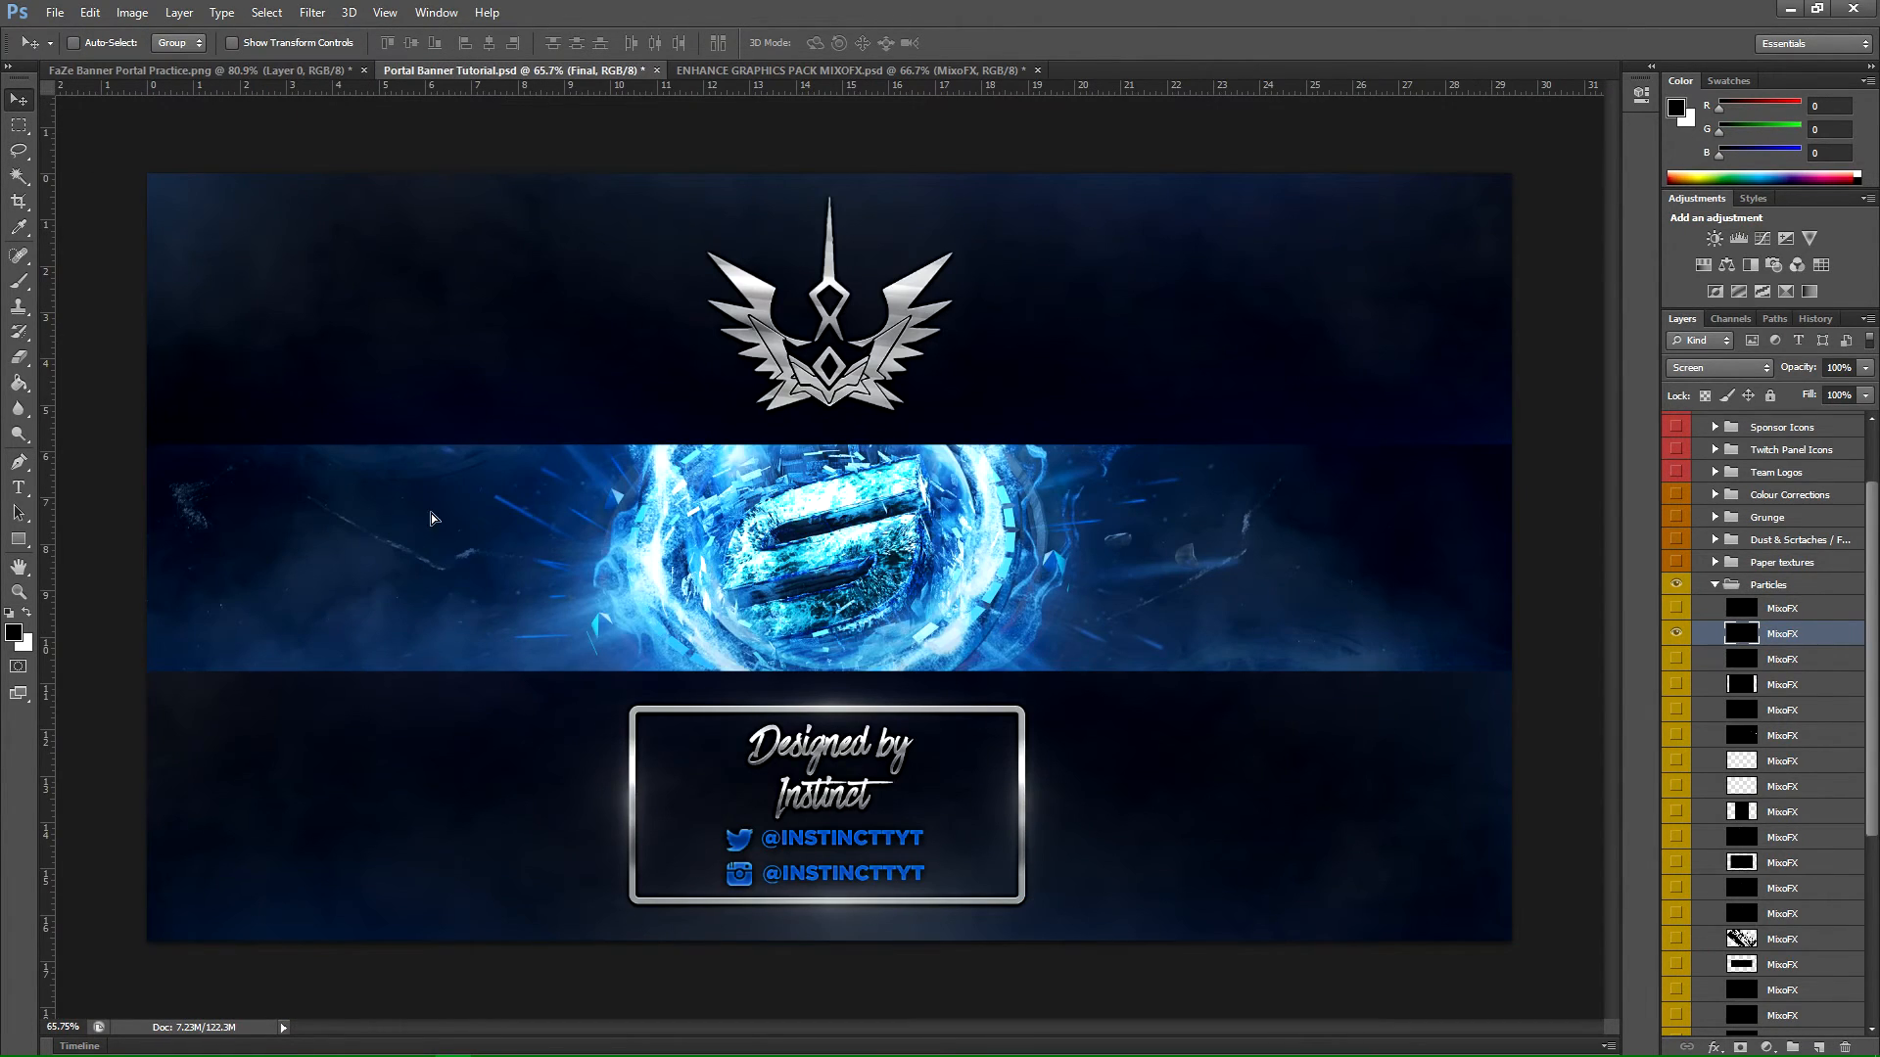
drag(509, 574, 832, 677)
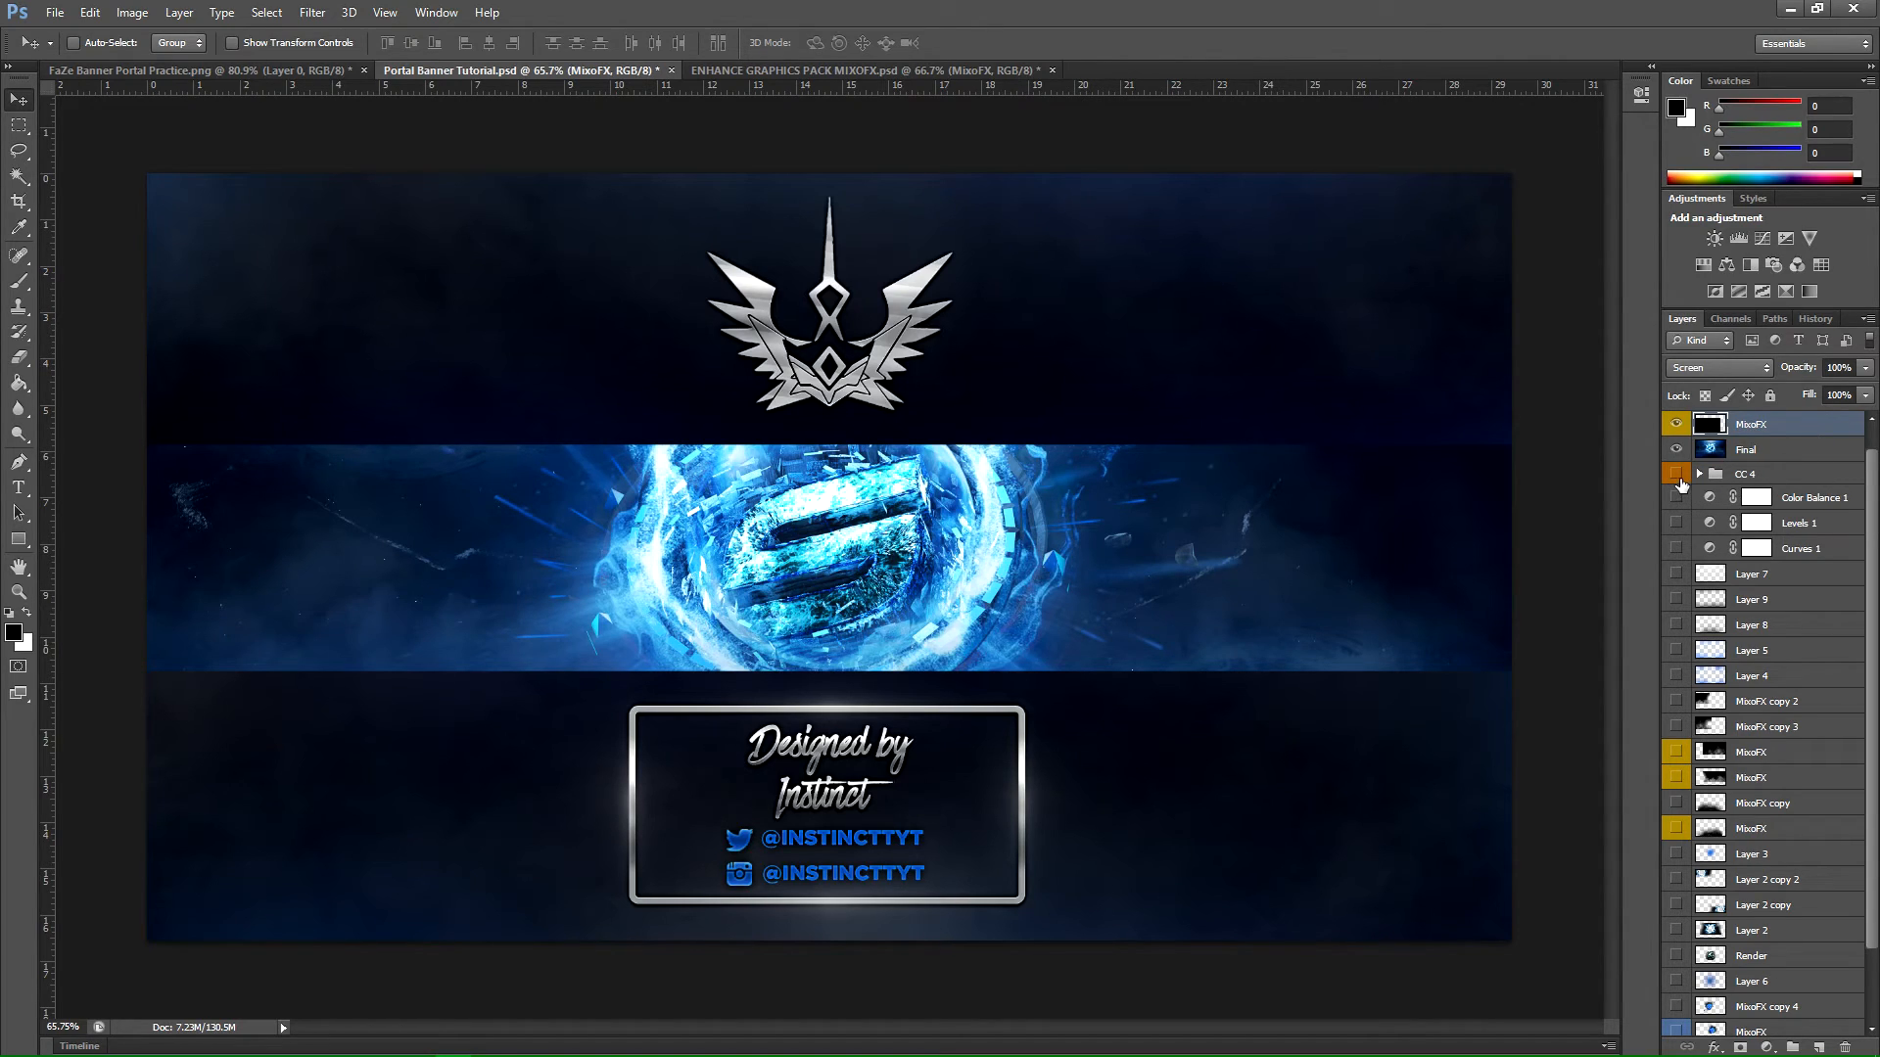
Step: Make all the original layers from the CC 4 group downward visible and delete the merged Final layer
drag(1680, 484, 1680, 924)
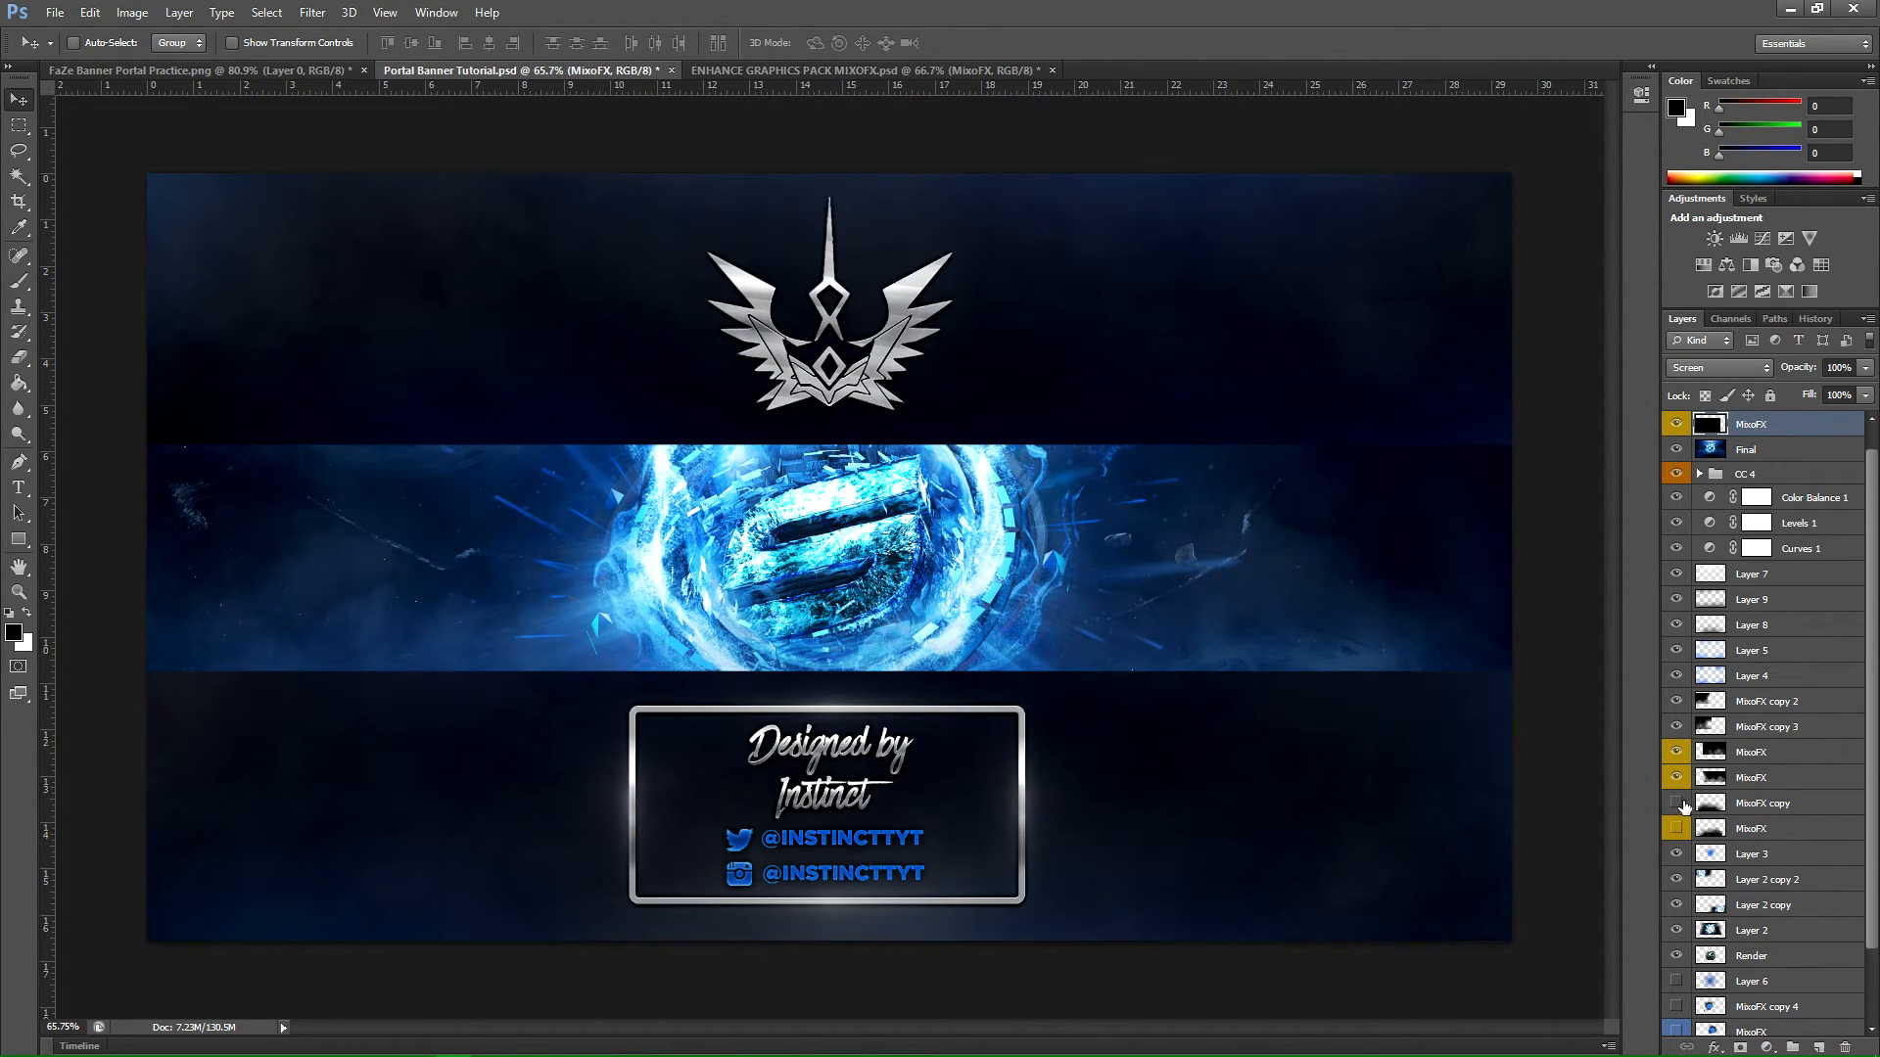
drag(1873, 791, 1873, 891)
drag(1672, 897, 1678, 1041)
scroll(1860, 606, up, 3)
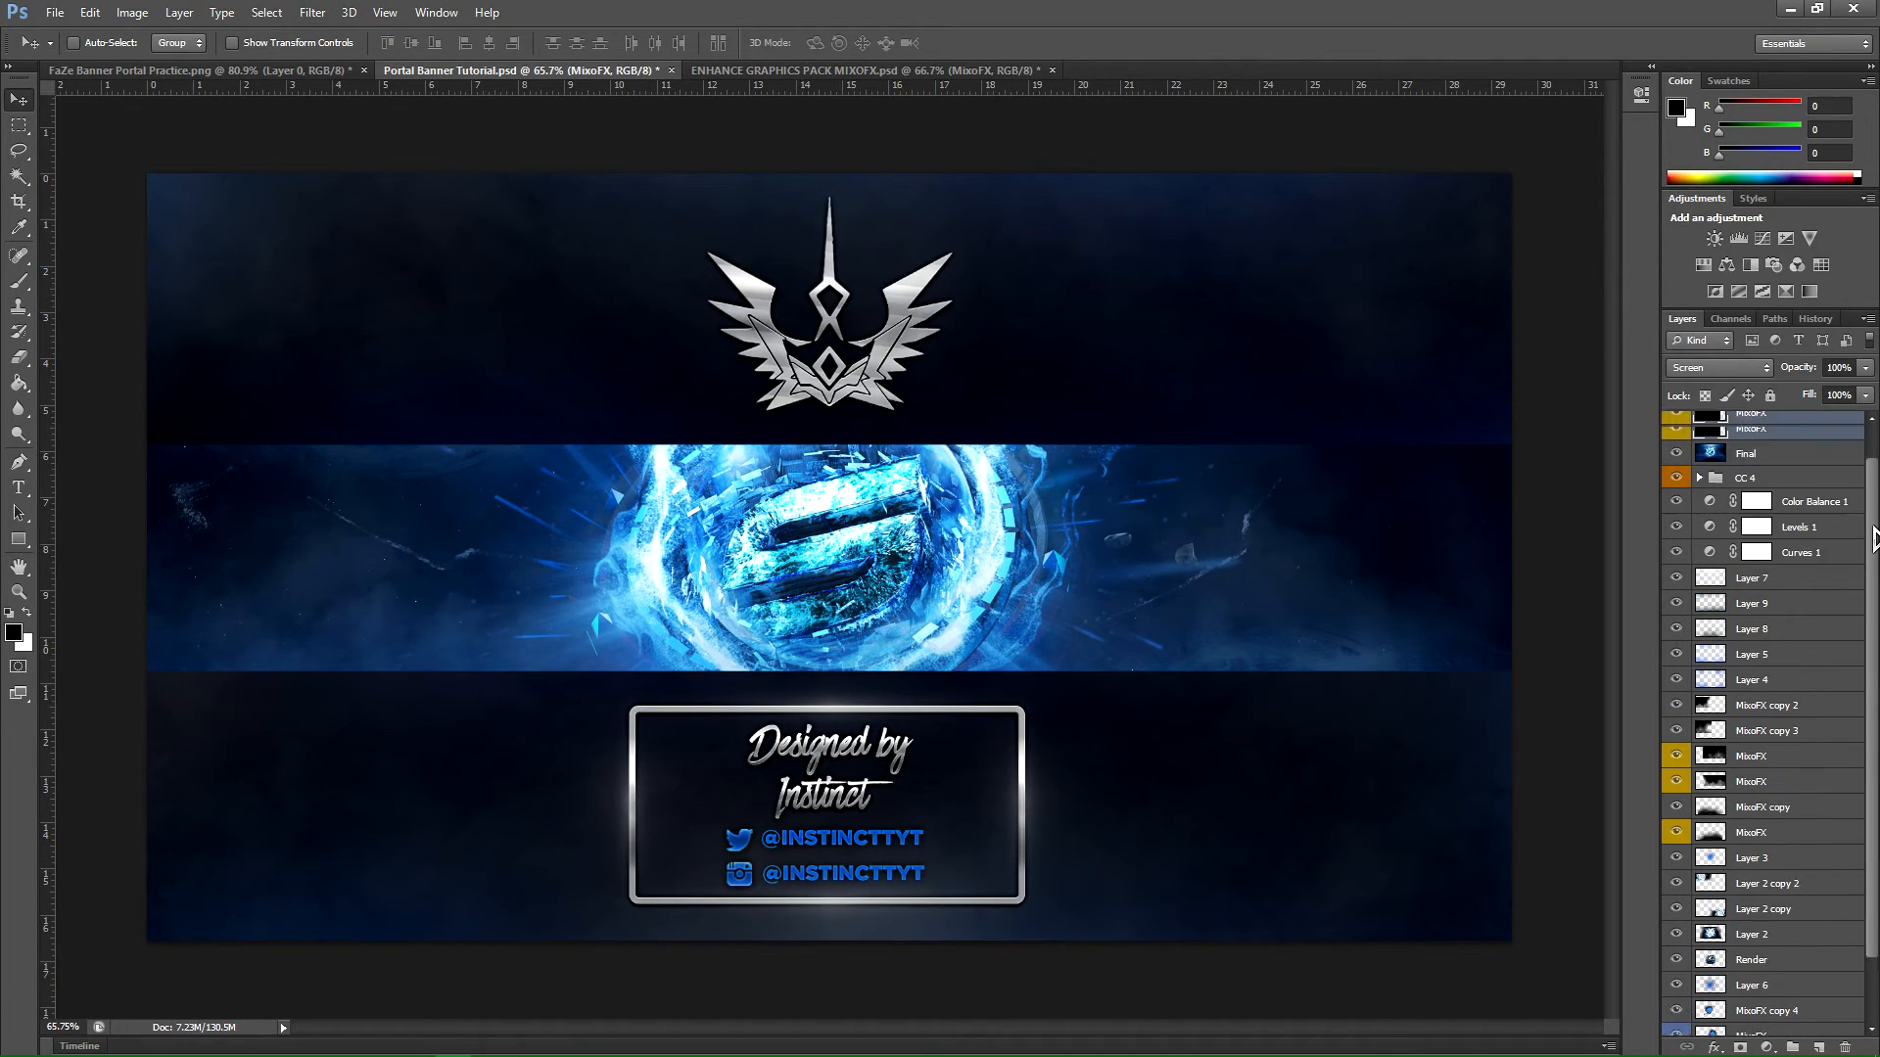
click(1800, 477)
key(Delete)
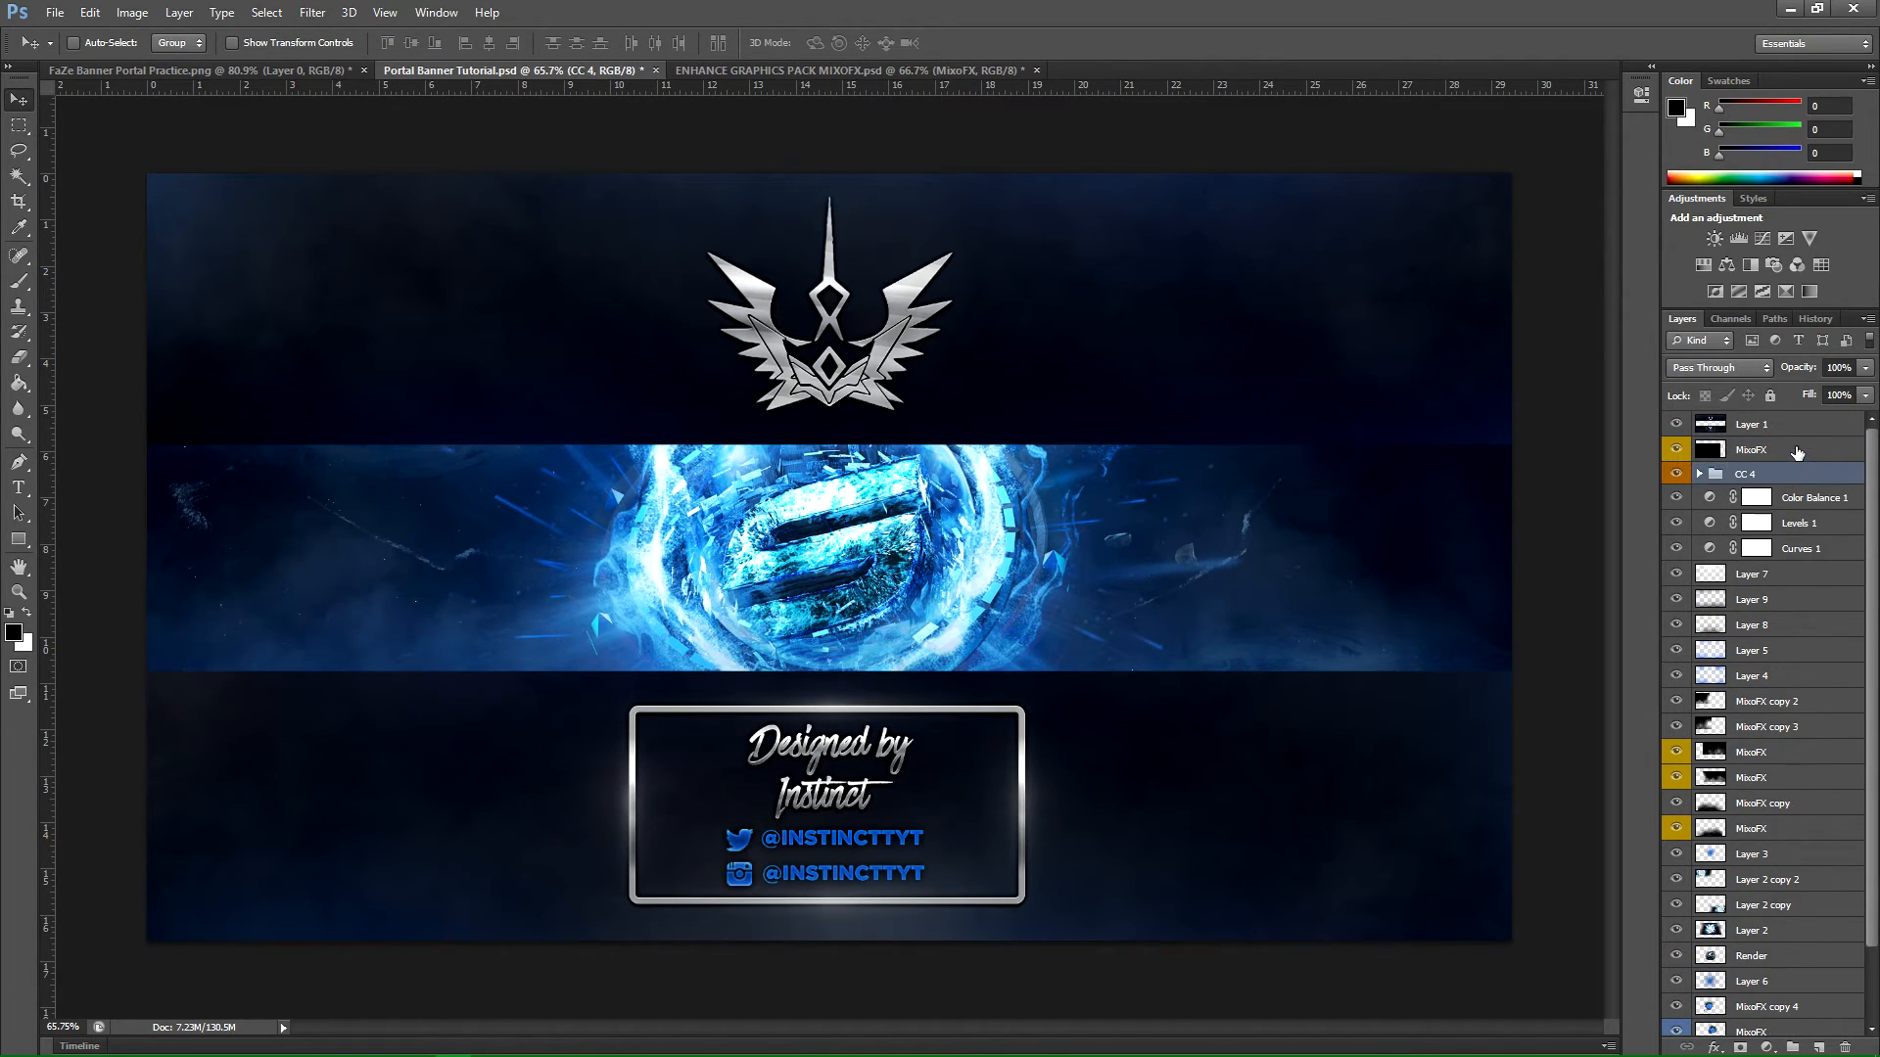
Step: Move the particle texture layer directly above Layer 0 and place a duplicate of it over the banner's right side
click(1797, 453)
drag(1834, 455, 1790, 1030)
scroll(1872, 844, down, 3)
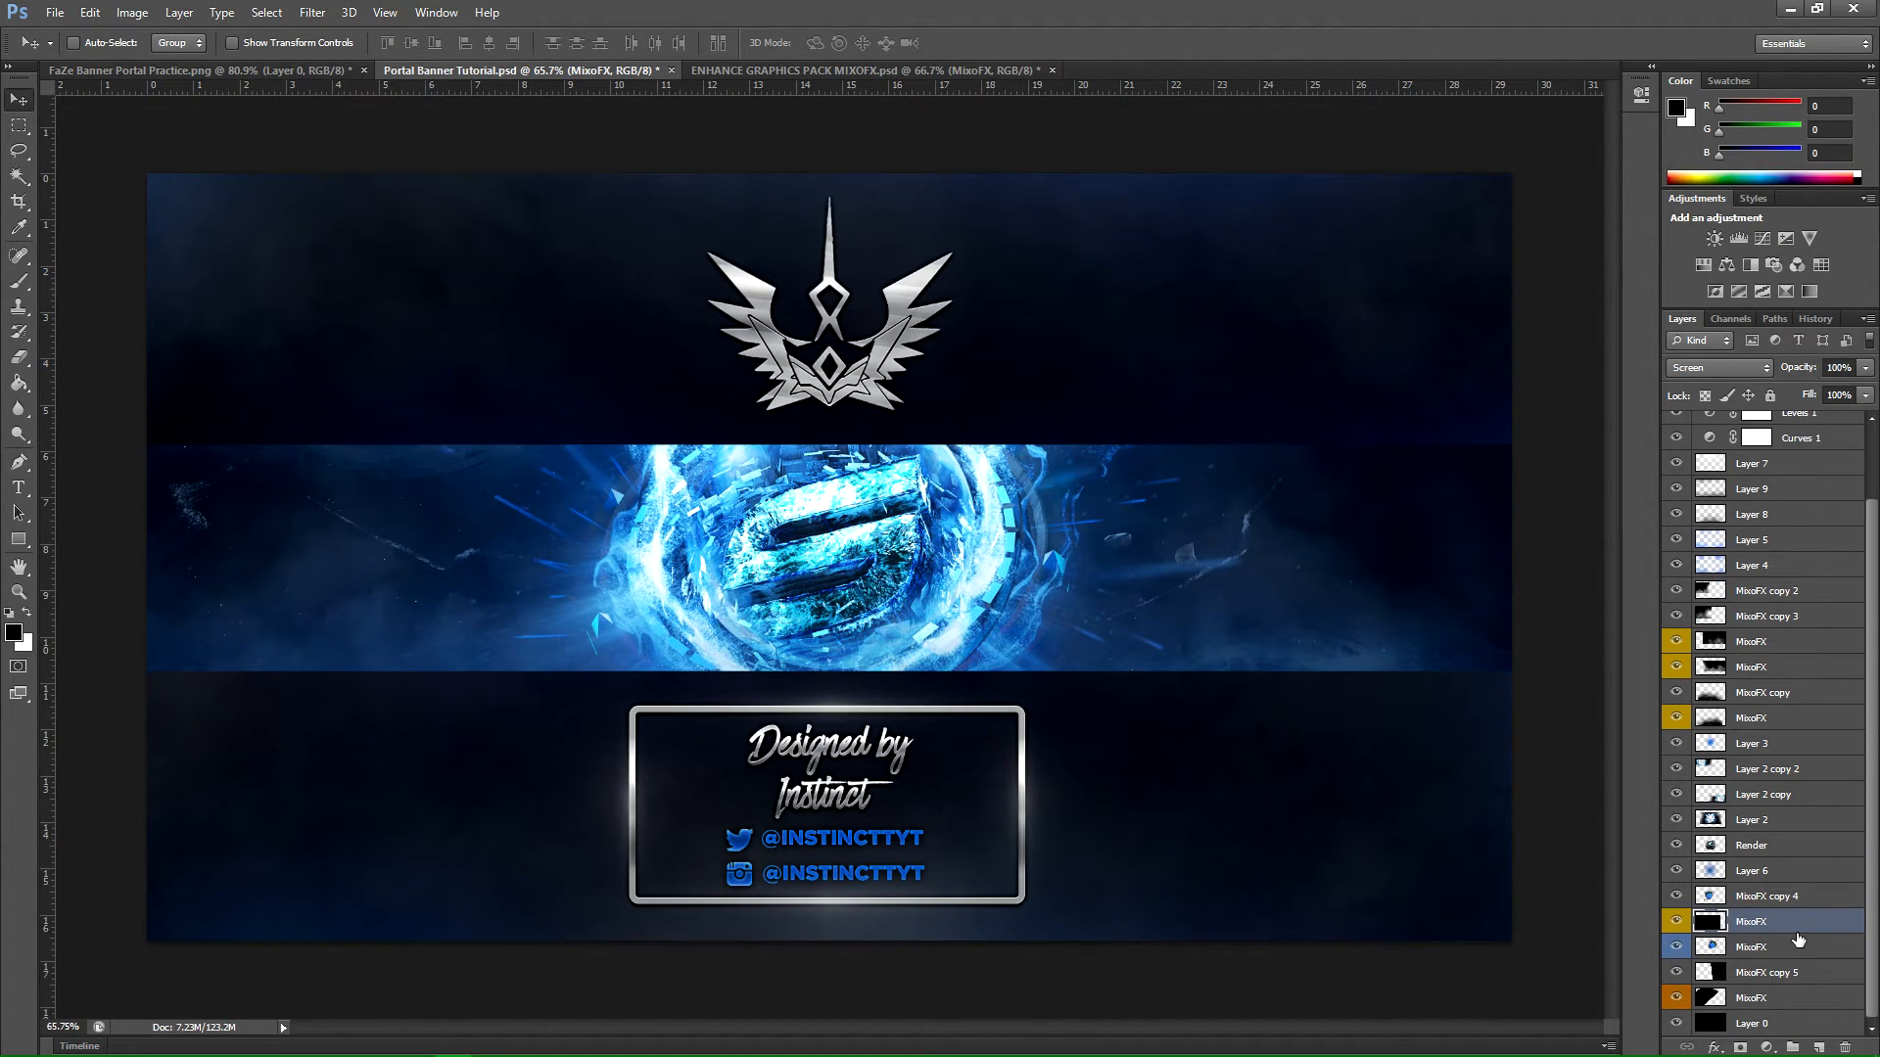
drag(1799, 938, 1801, 1024)
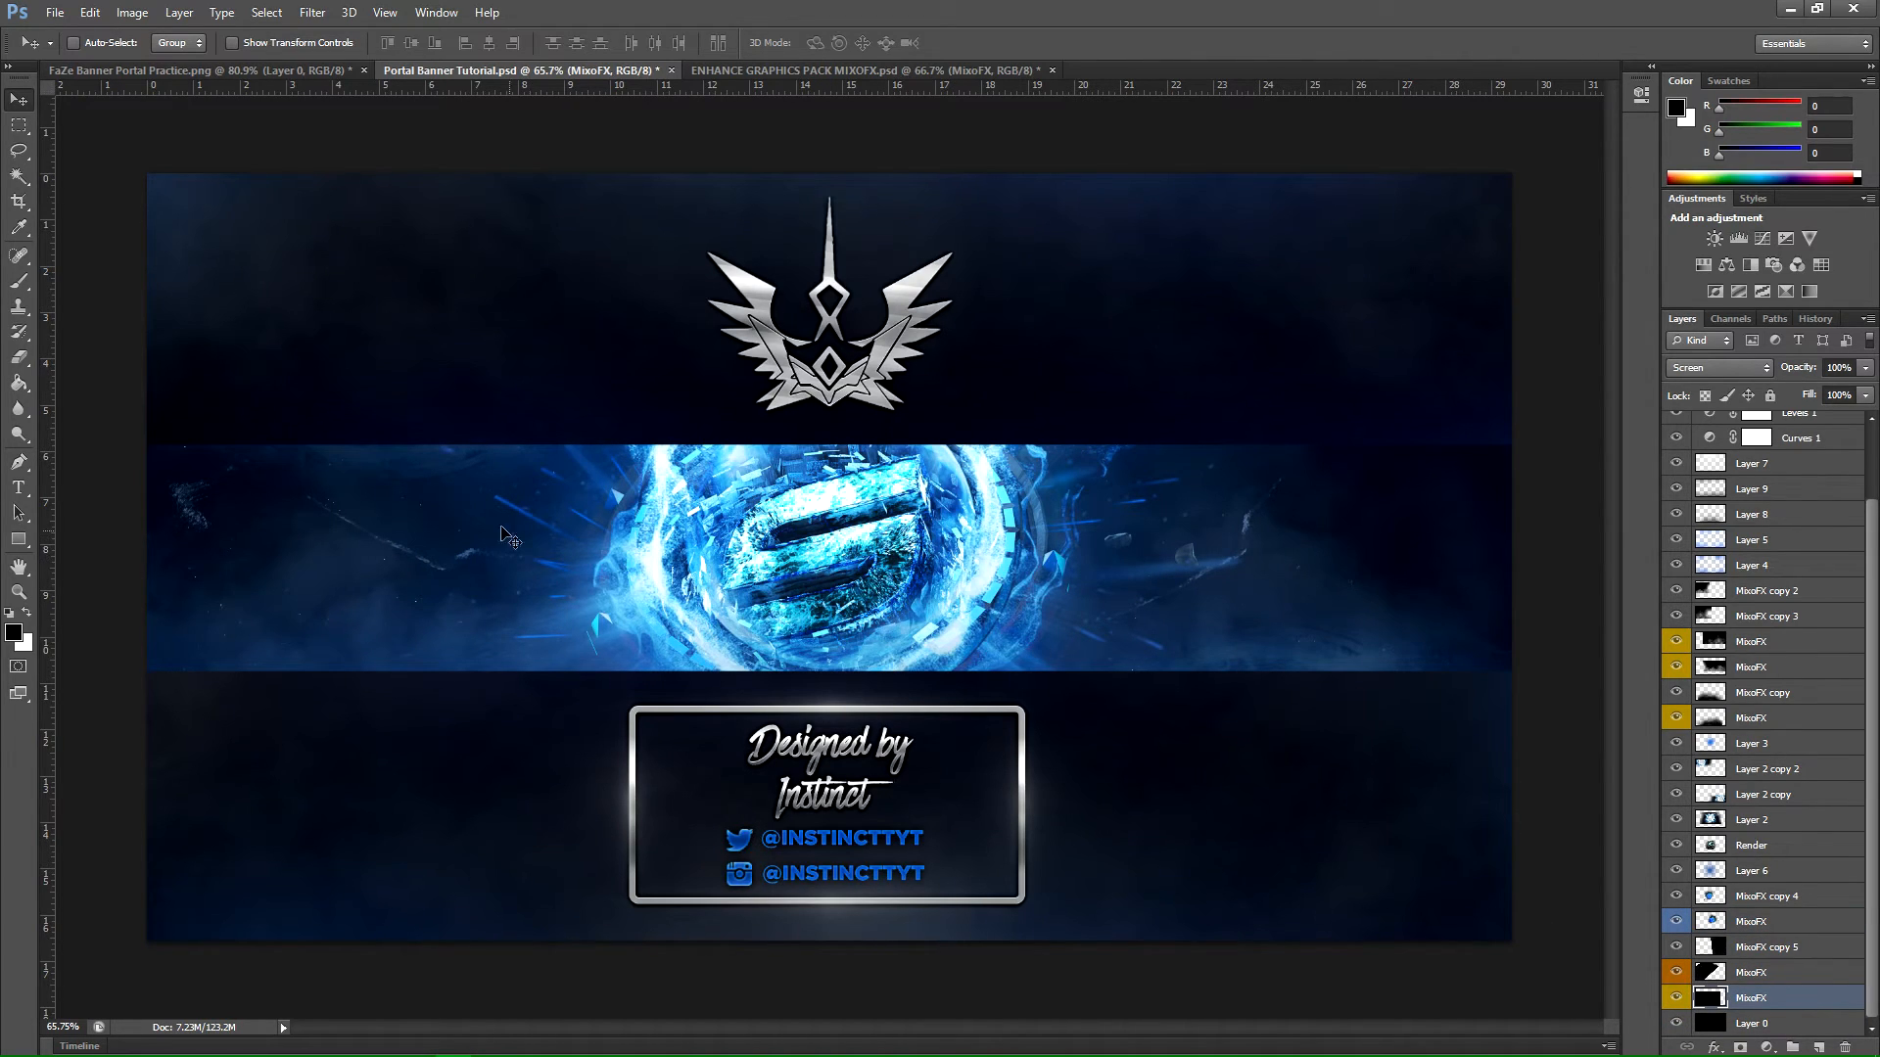
drag(1152, 618, 1384, 615)
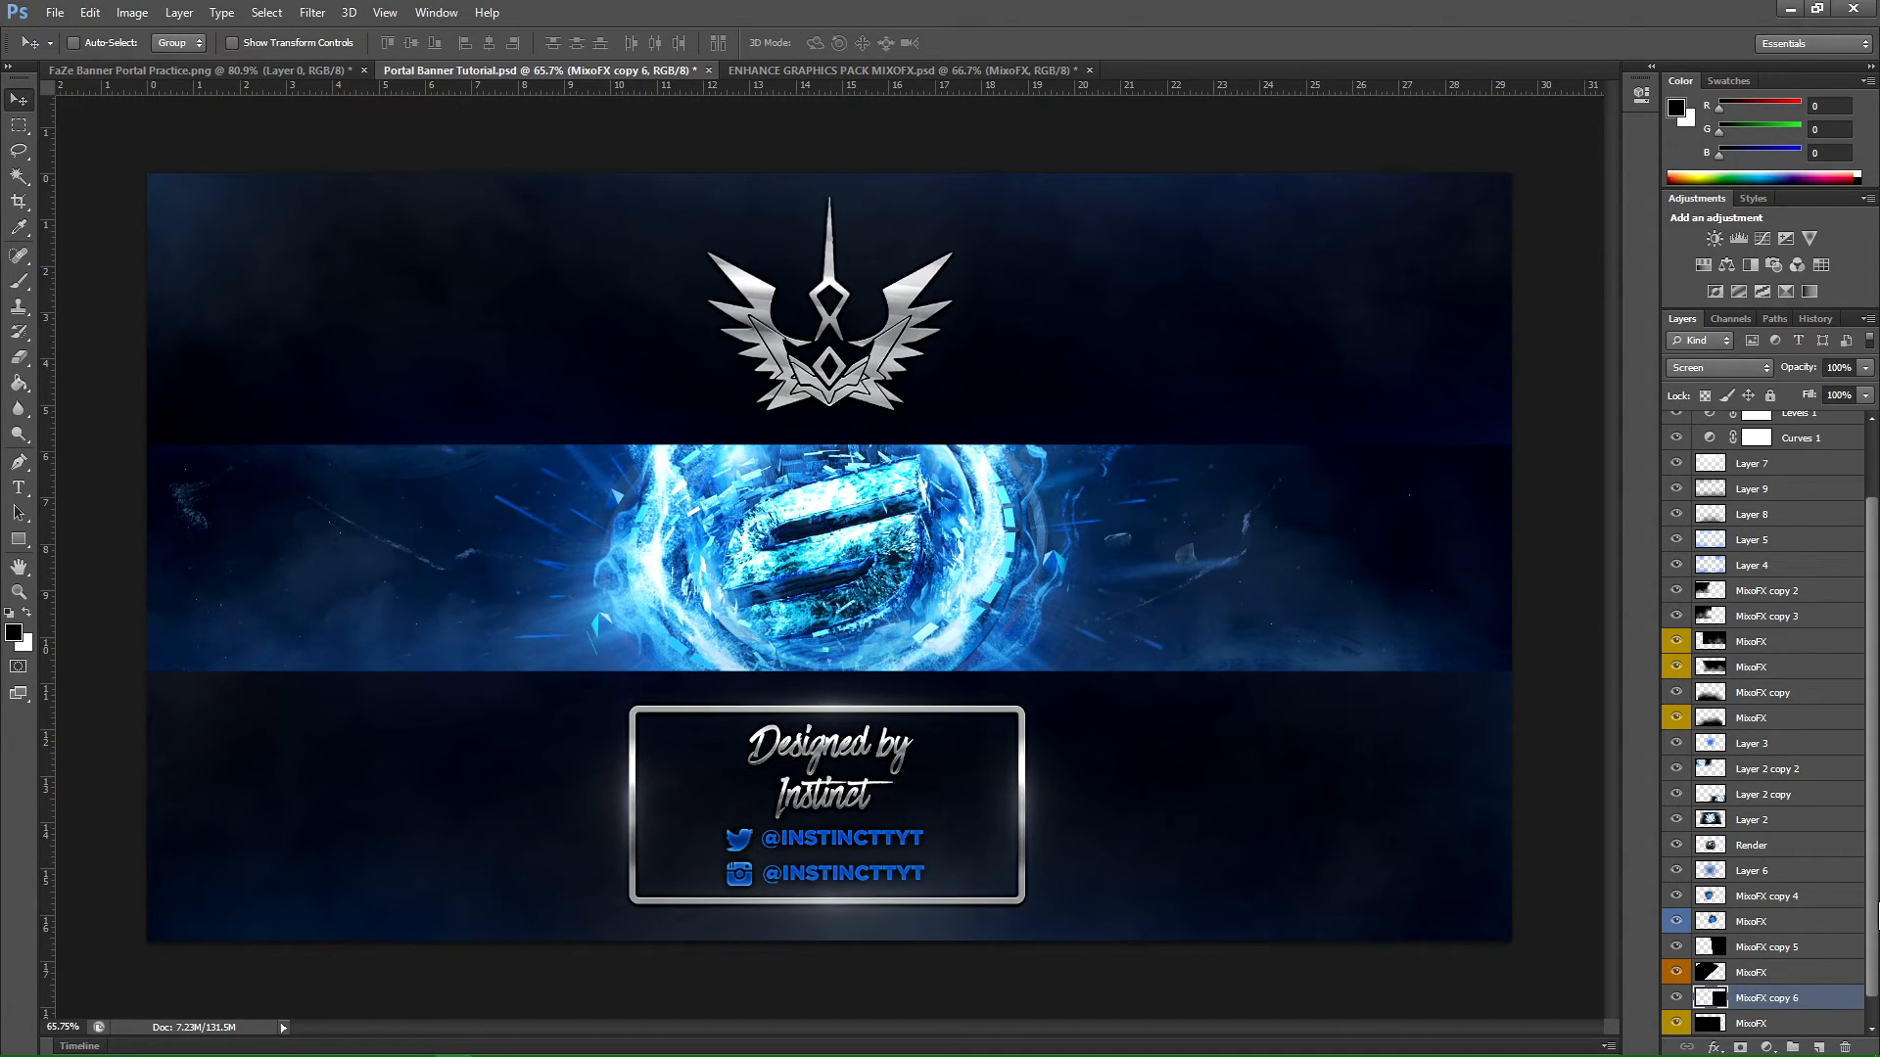
Step: Duplicate everything from Layer 0 up to the CC 4 group and merge the duplicates into a single layer
drag(1874, 945, 1877, 969)
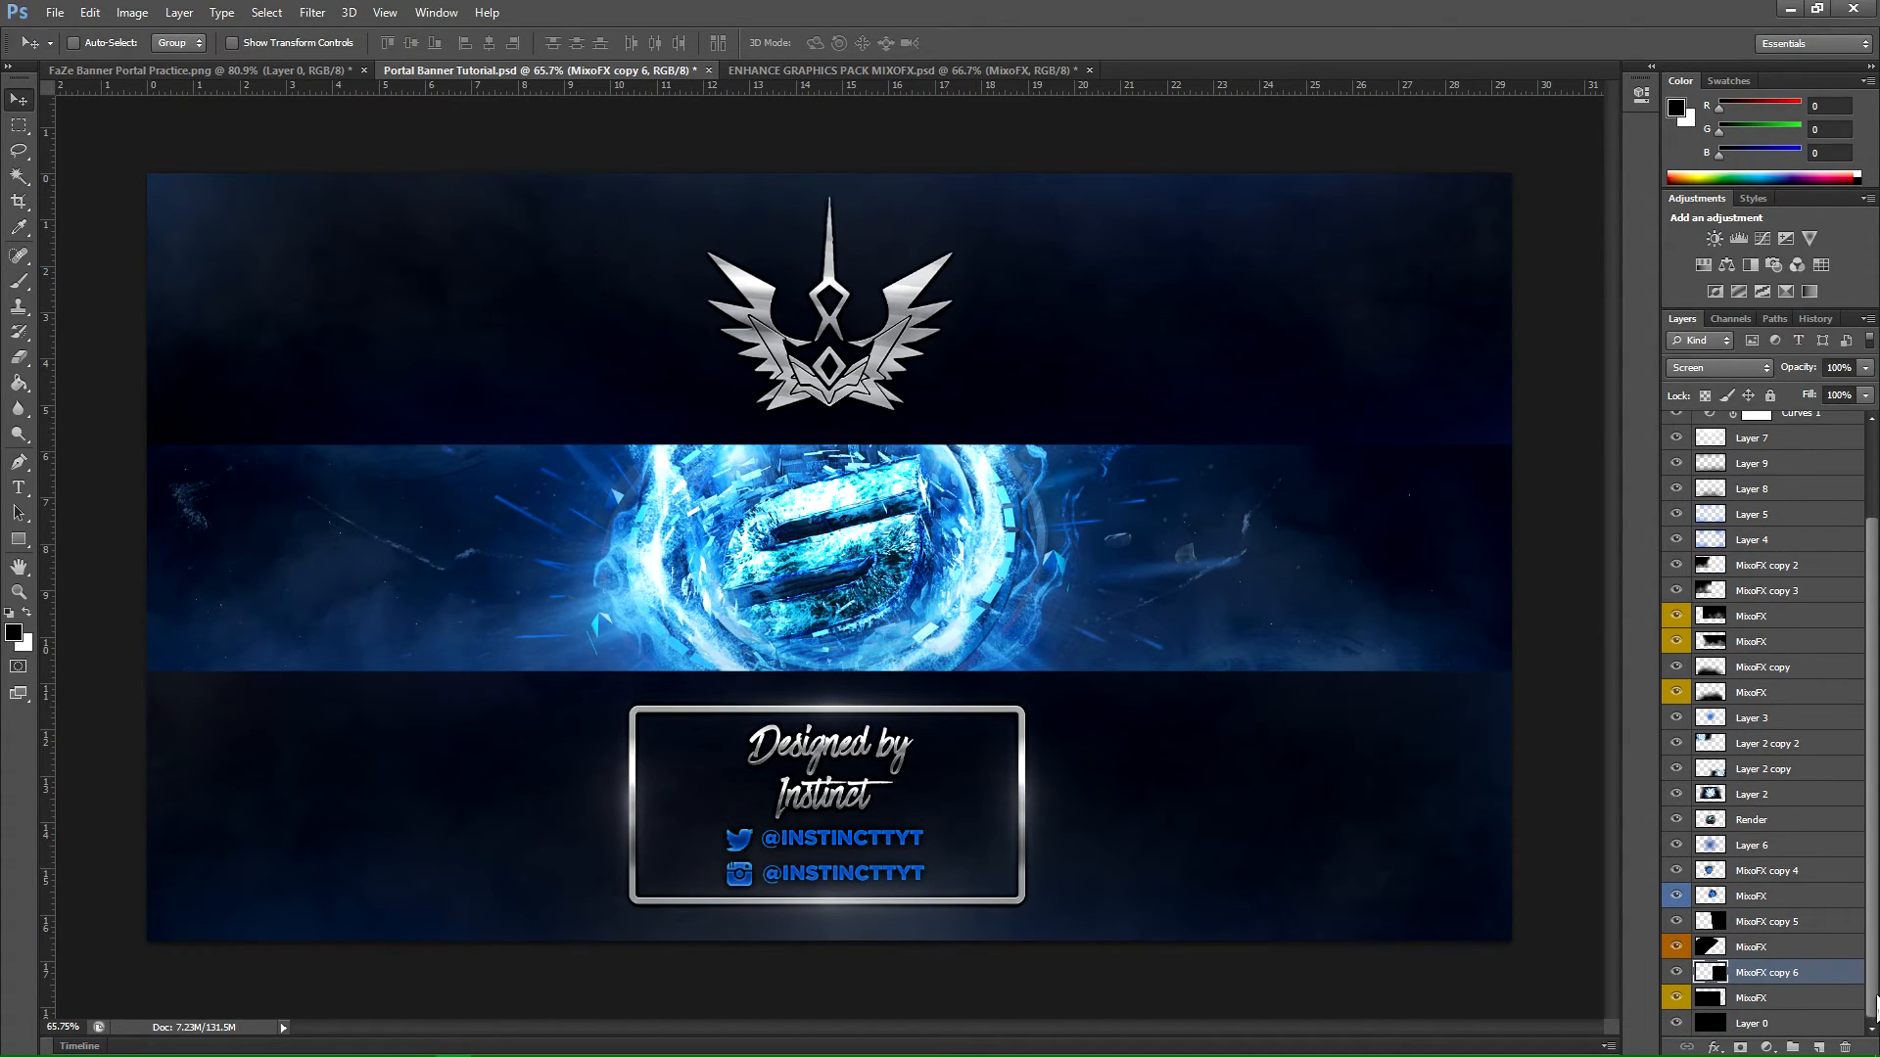
click(1803, 1024)
drag(1875, 976, 1876, 578)
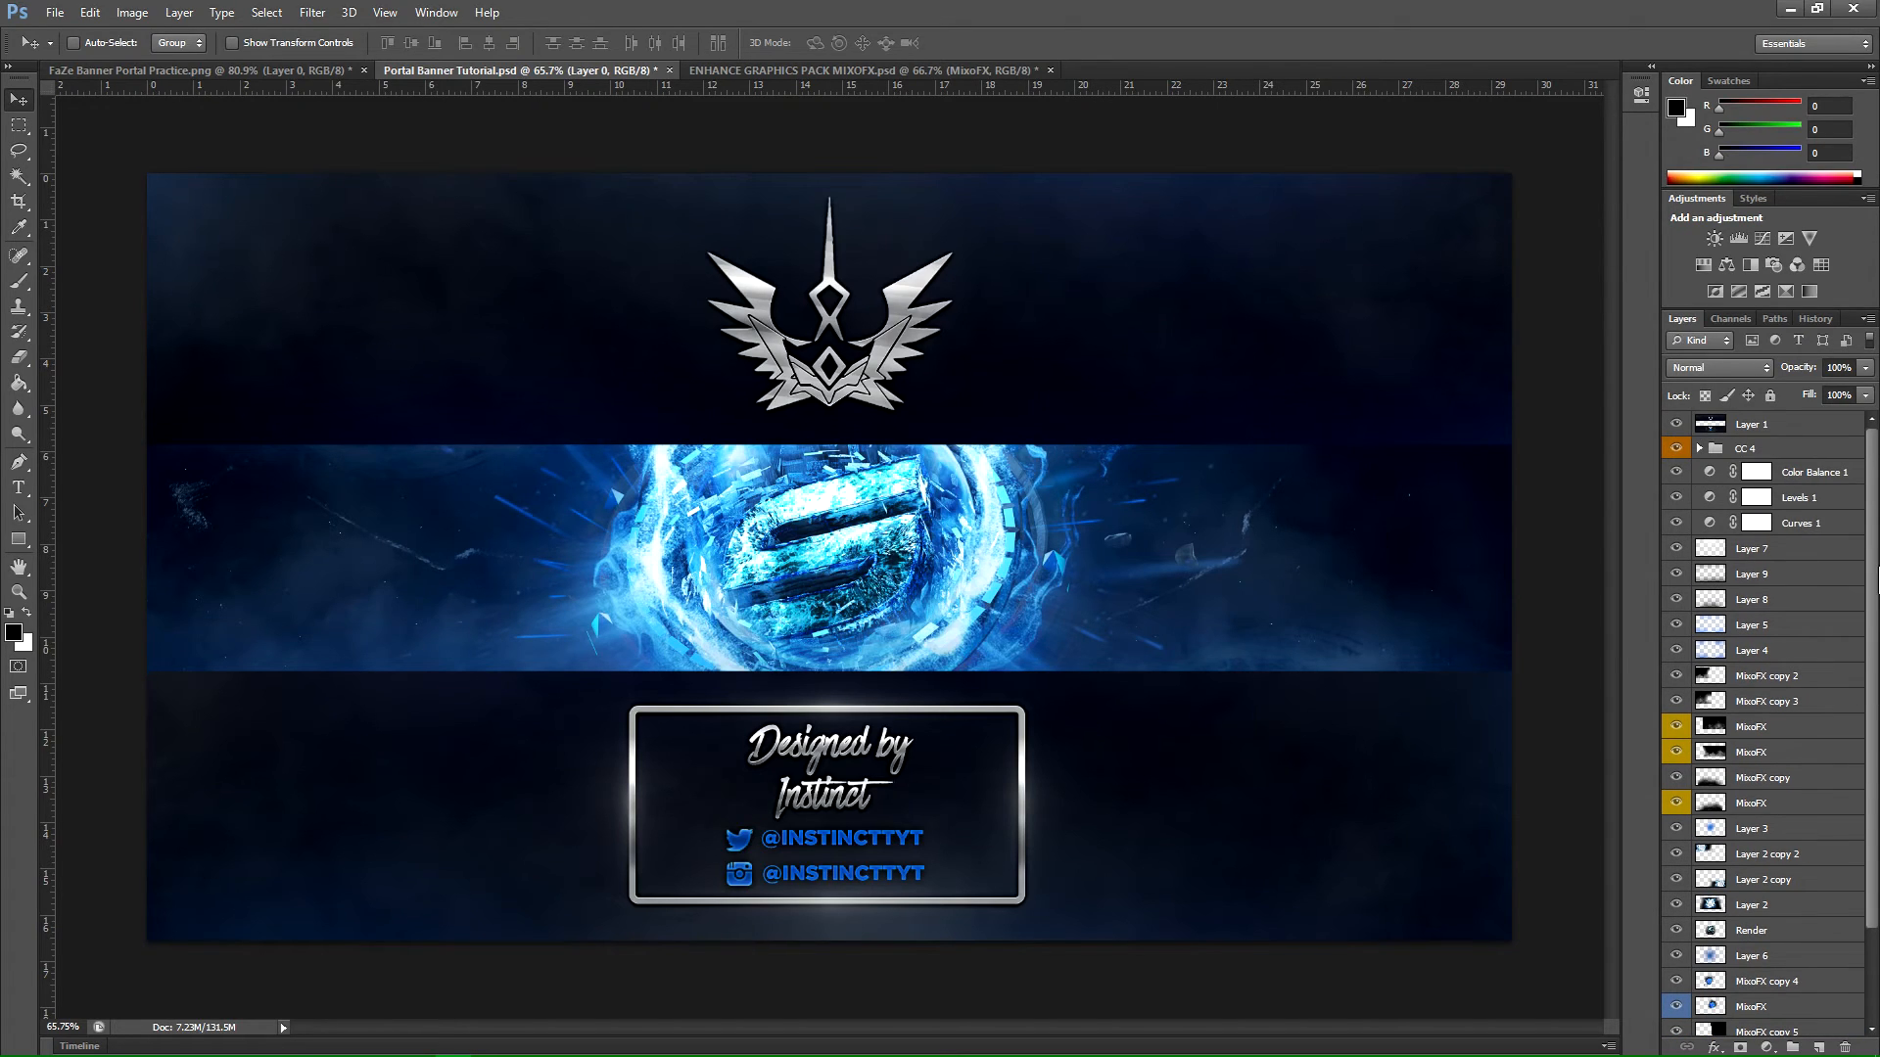
shift+click(1791, 447)
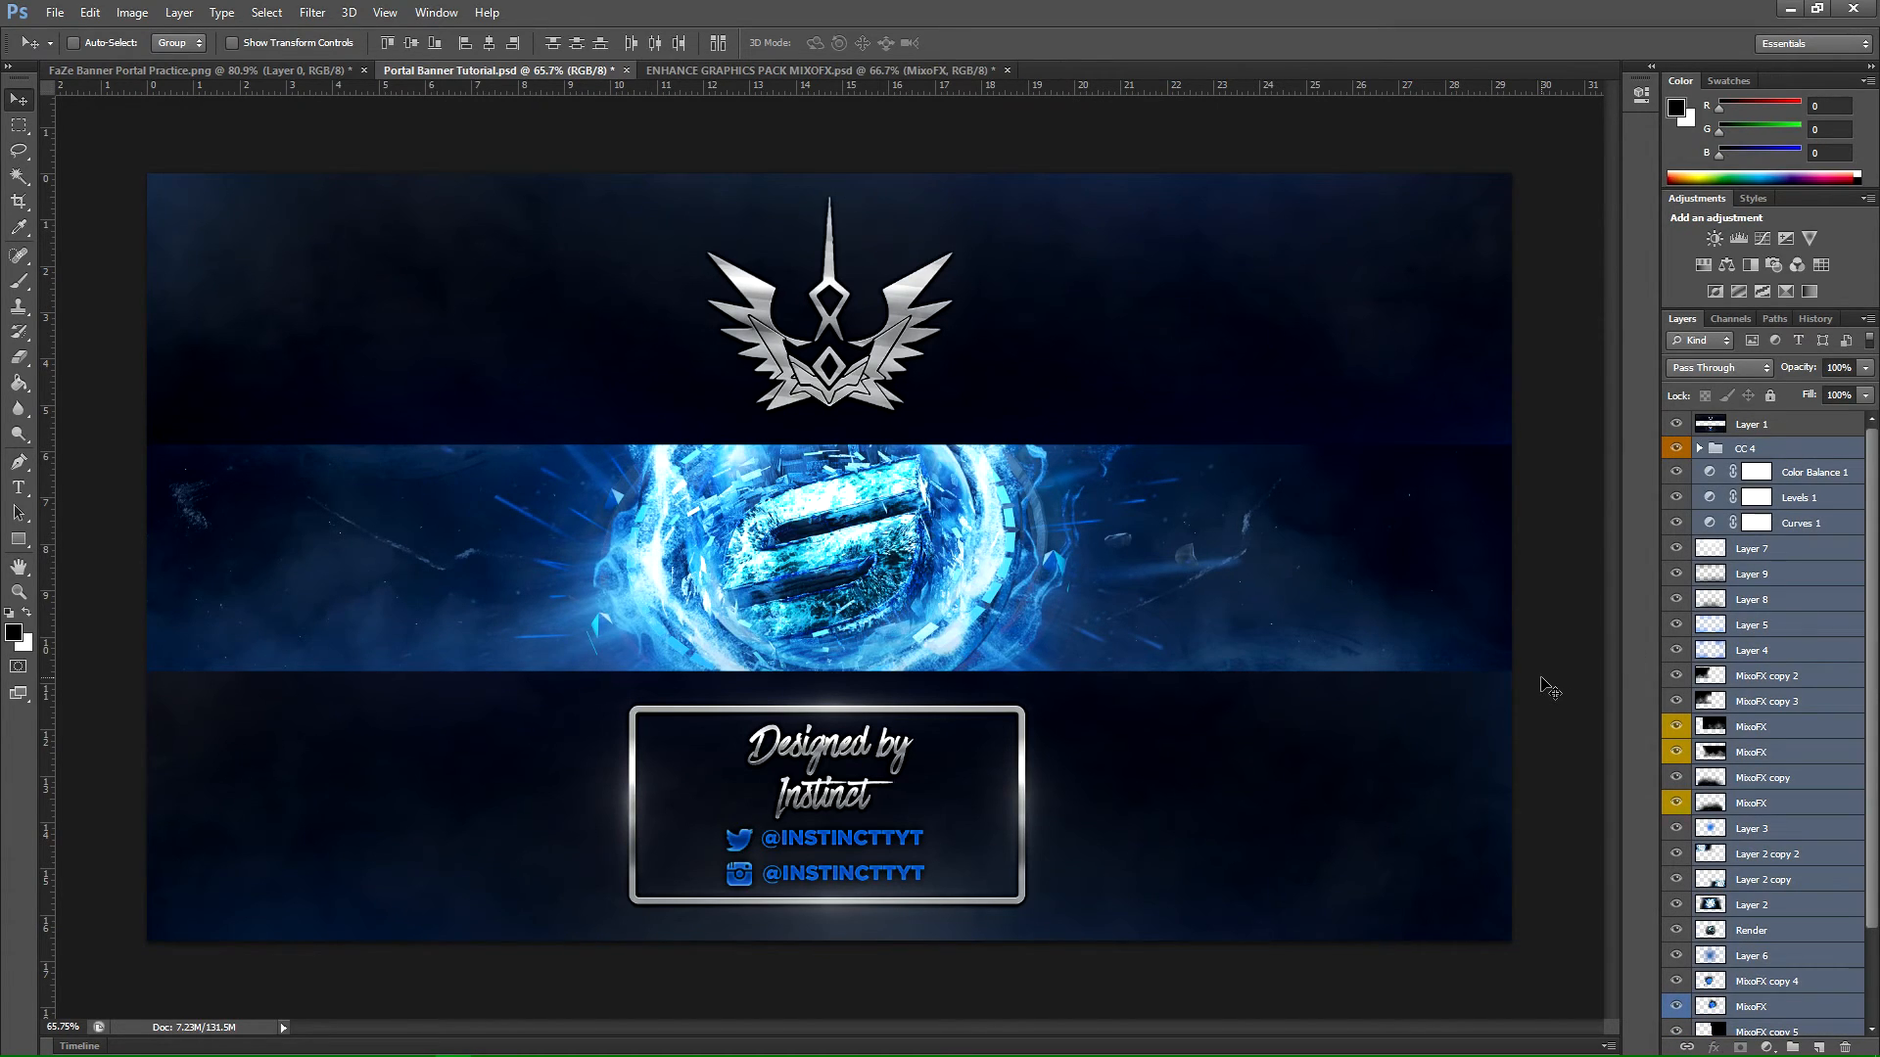
key(ctrl+j)
right_click(1780, 646)
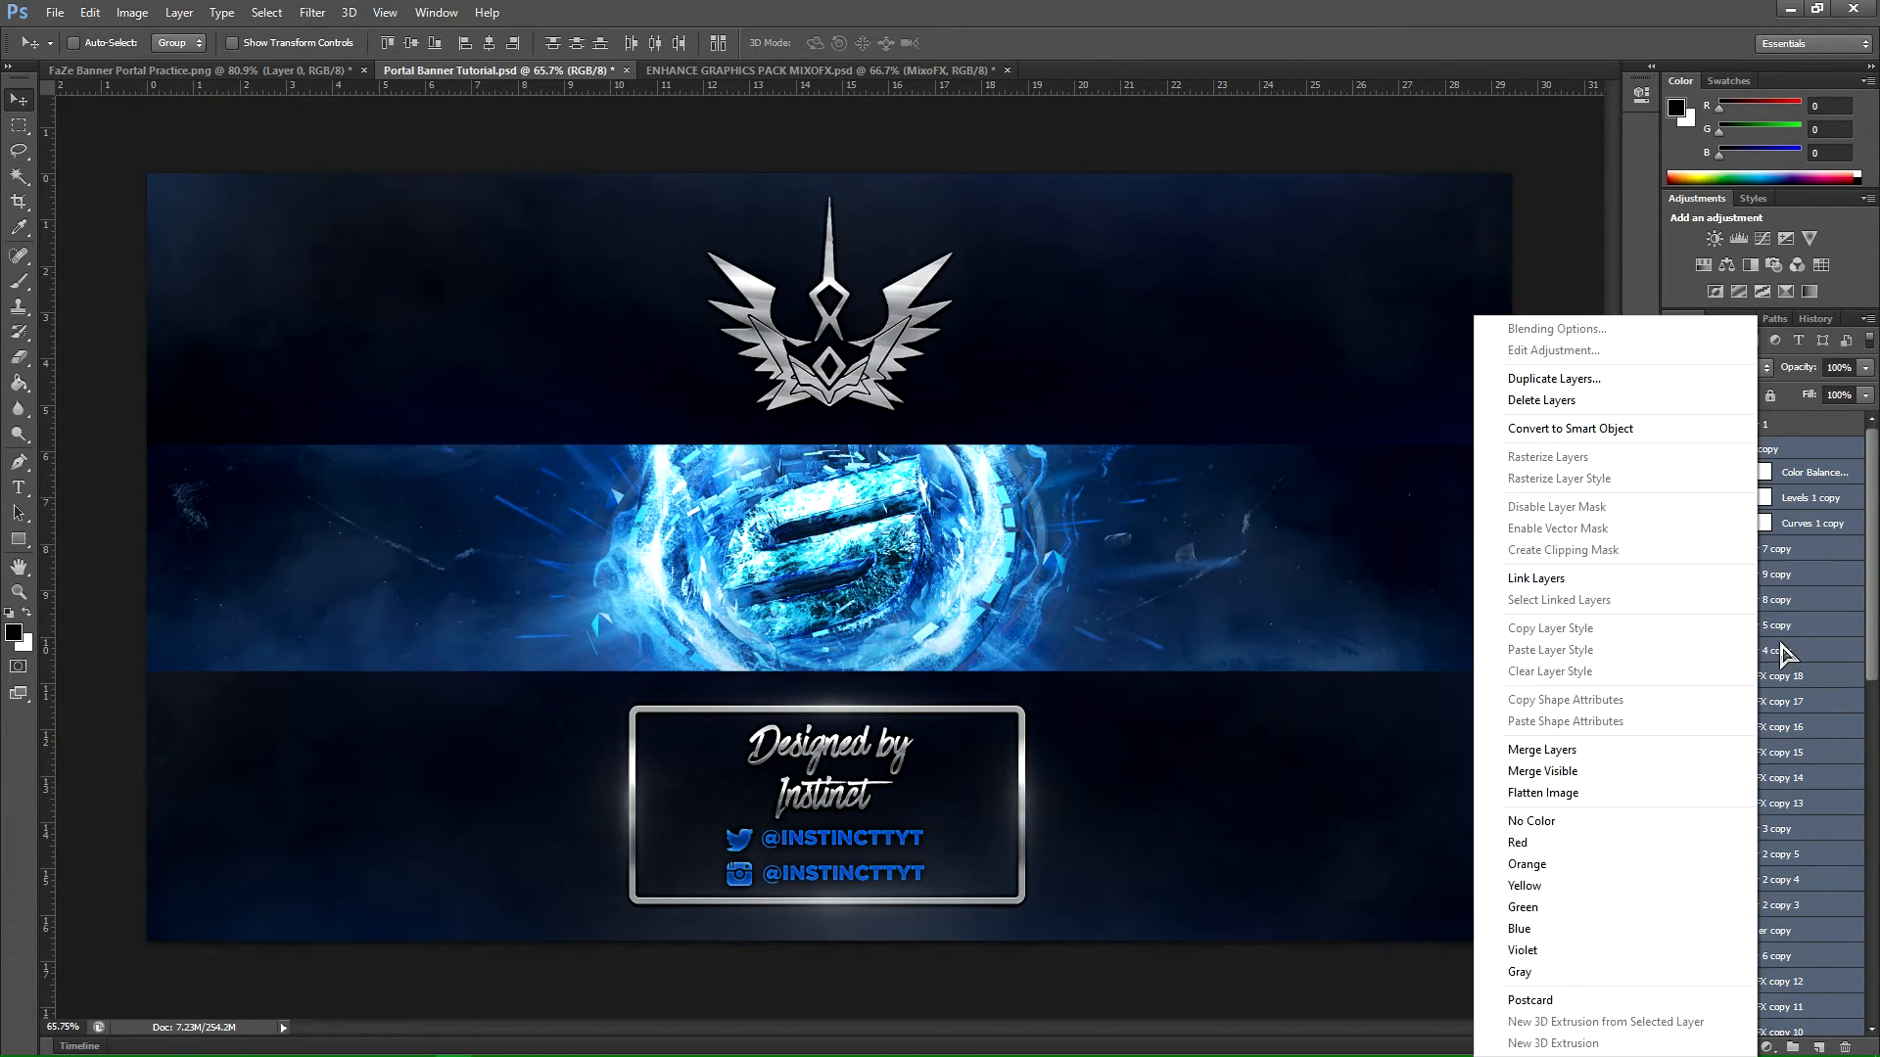
click(1575, 750)
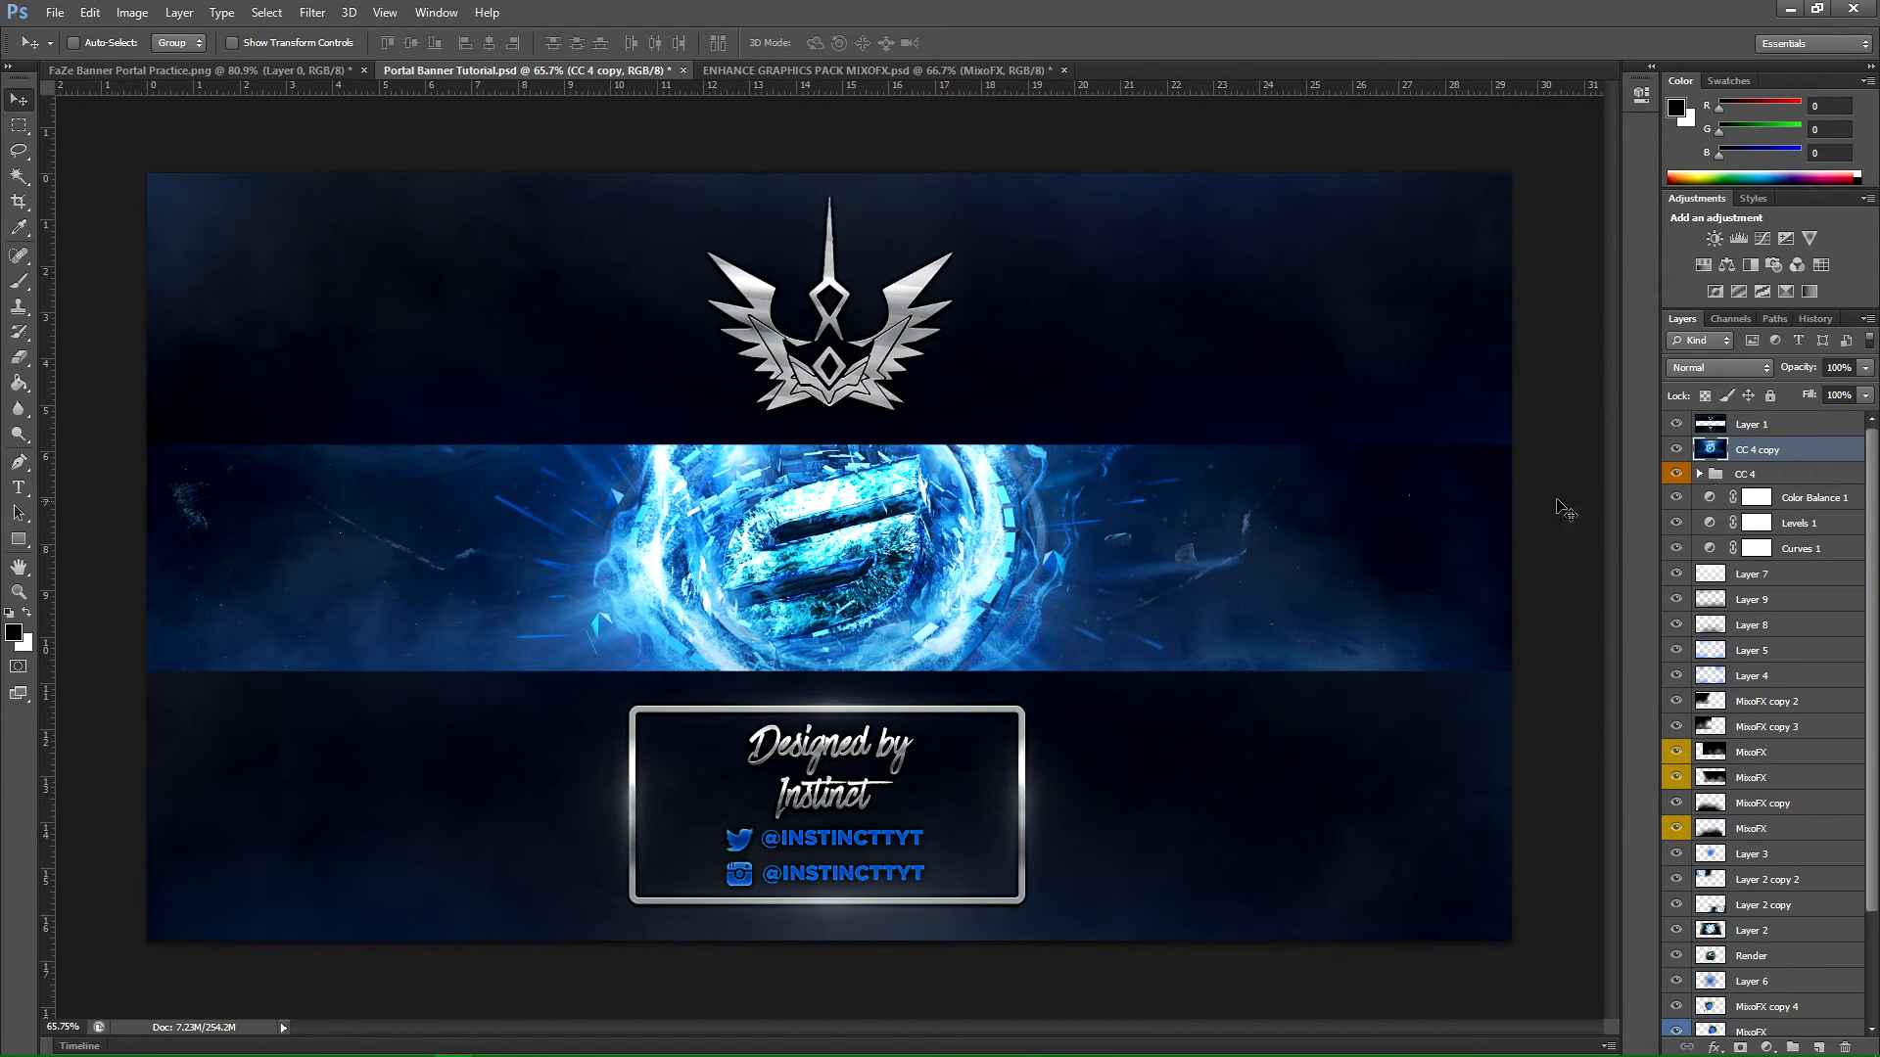
Step: Rename the newly merged layer as Everything
double_click(1767, 457)
key(BackSpace)
text(Everything)
key(Return)
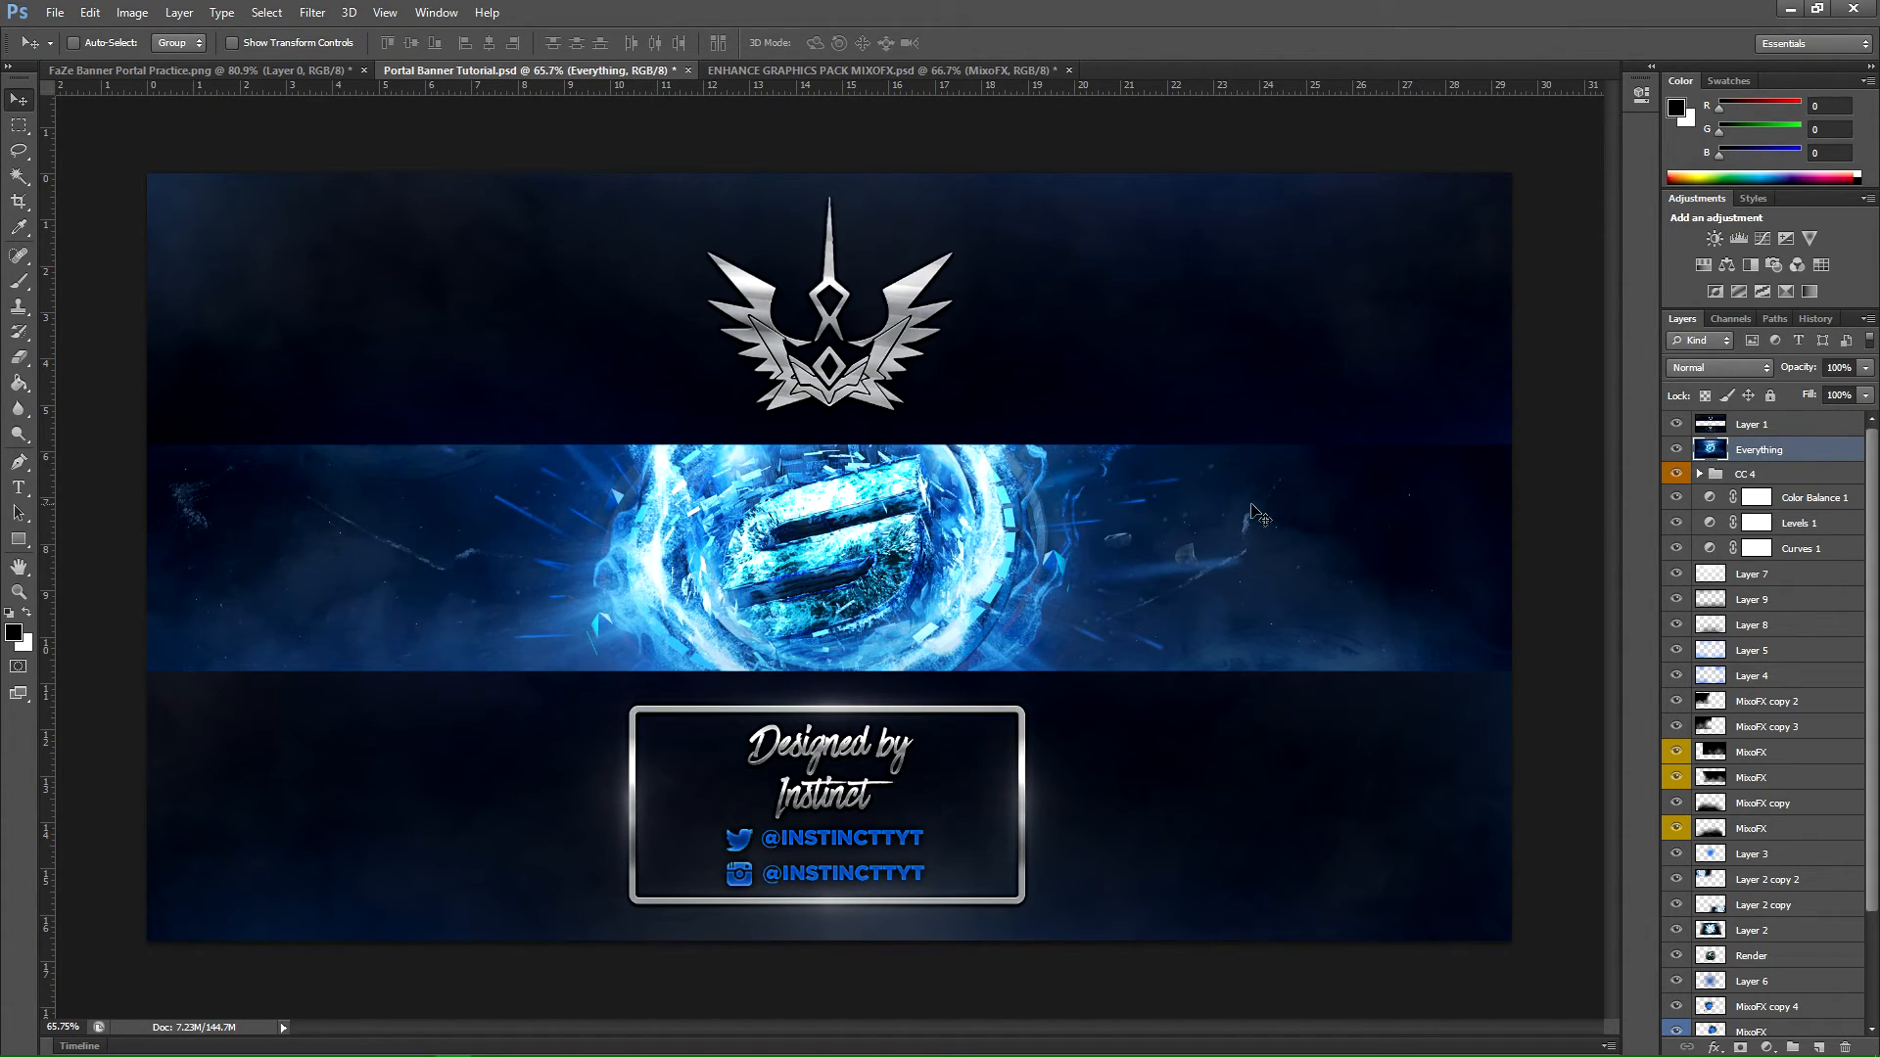
Step: Crop the document to the full canvas bounds with Delete Cropped Pixels enabled to discard everything outside
click(18, 201)
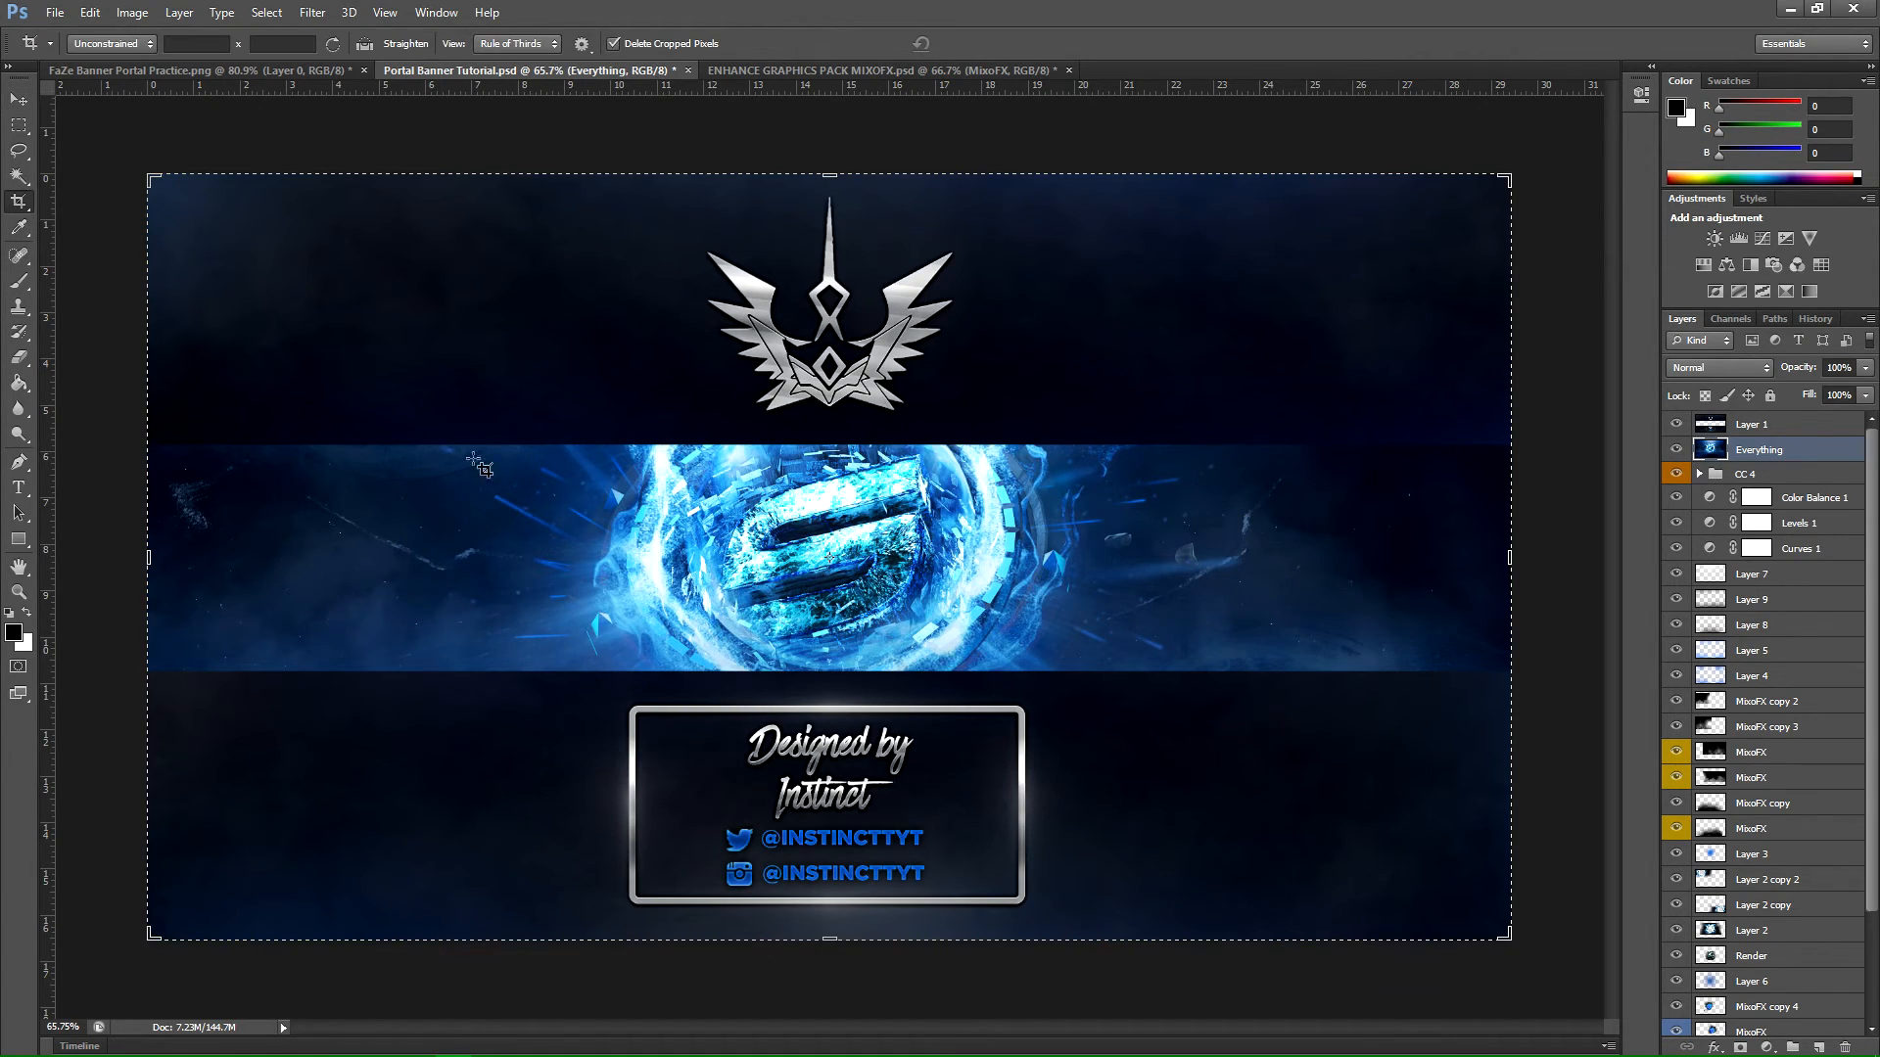
click(987, 489)
key(Escape)
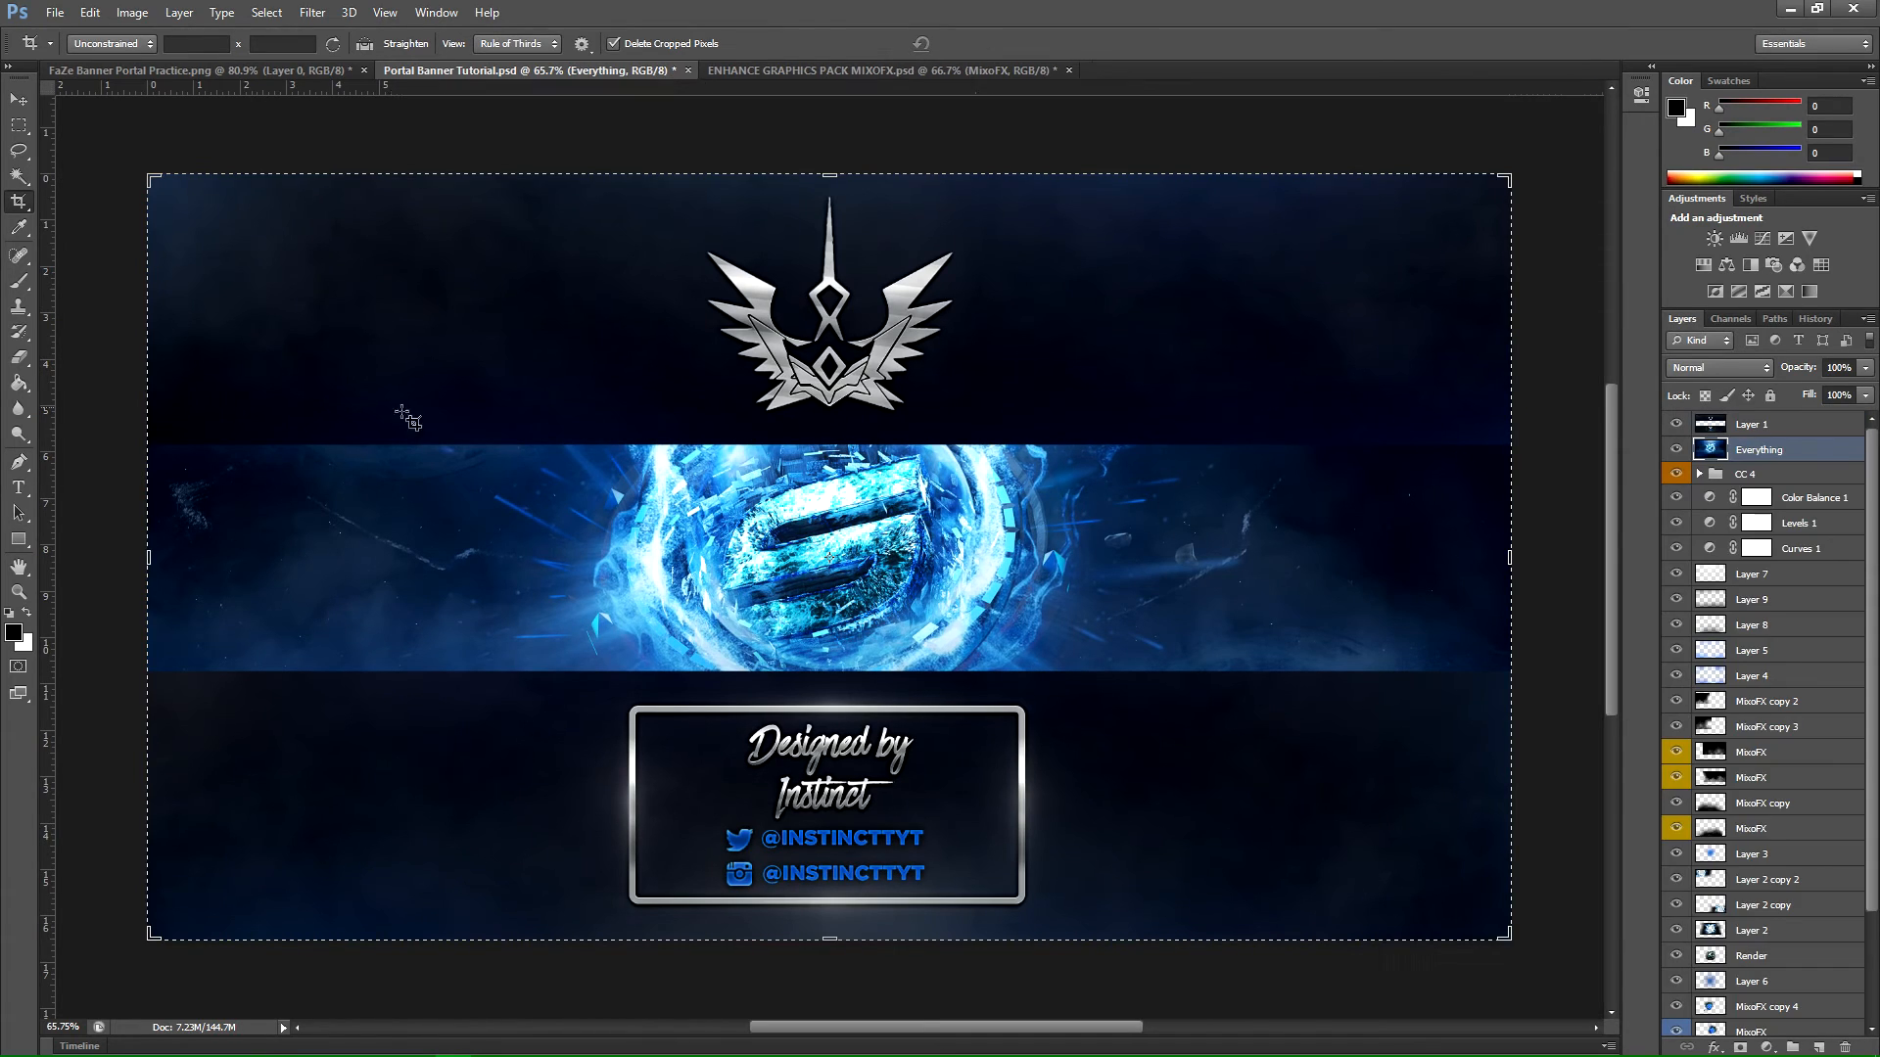
click(18, 100)
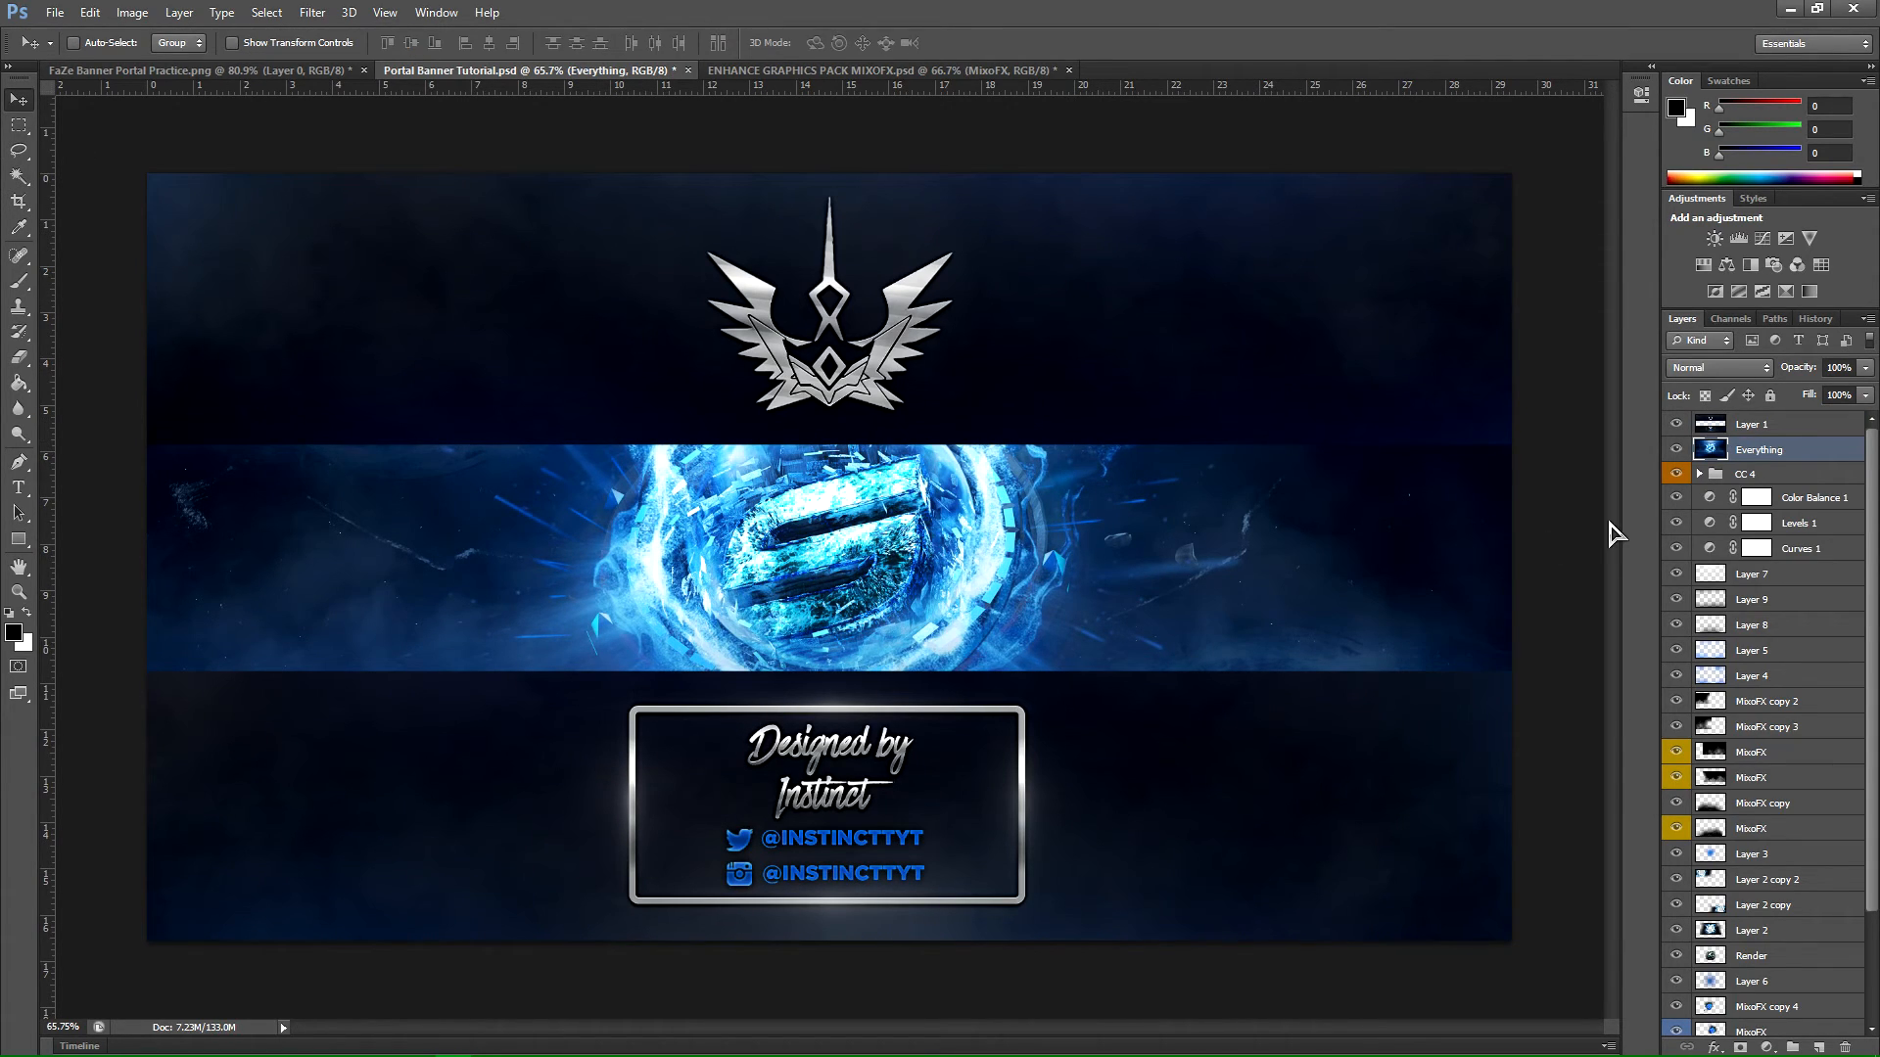
Step: Duplicate the Everything layer and save the document
key(ctrl+j)
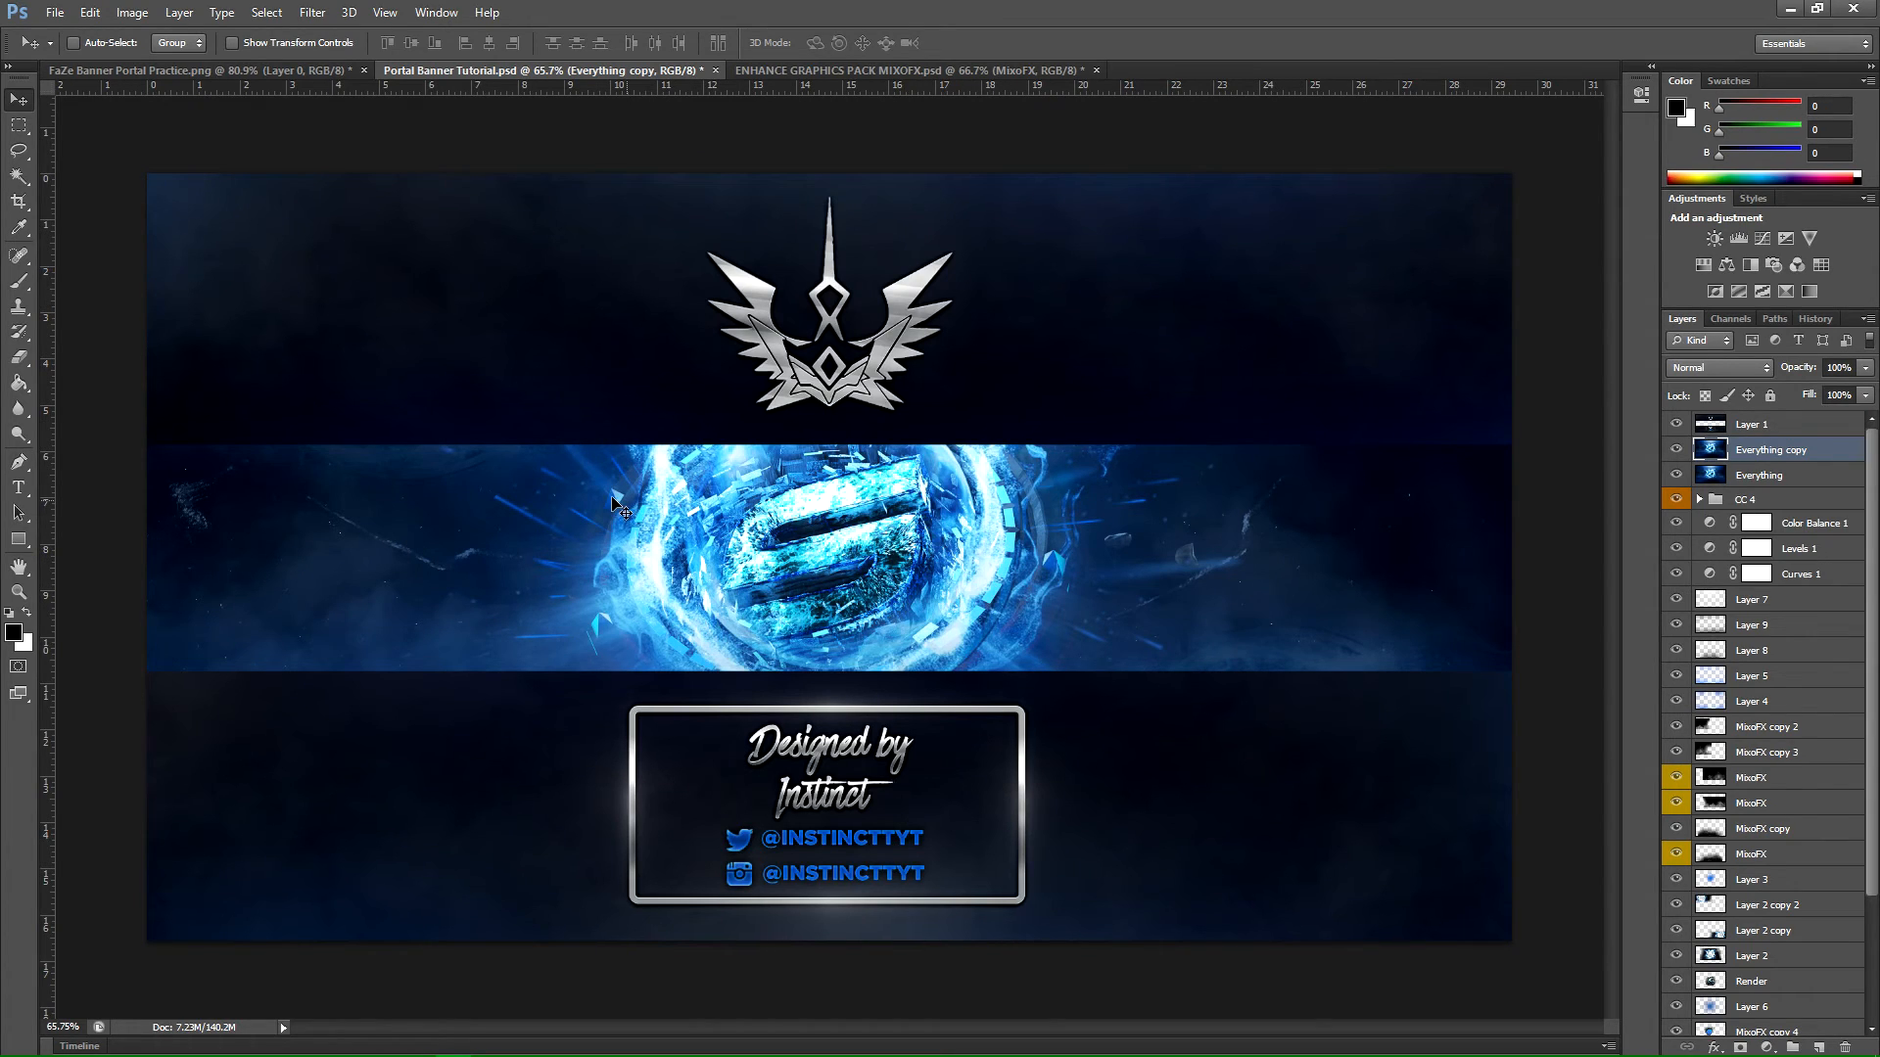
key(ctrl+s)
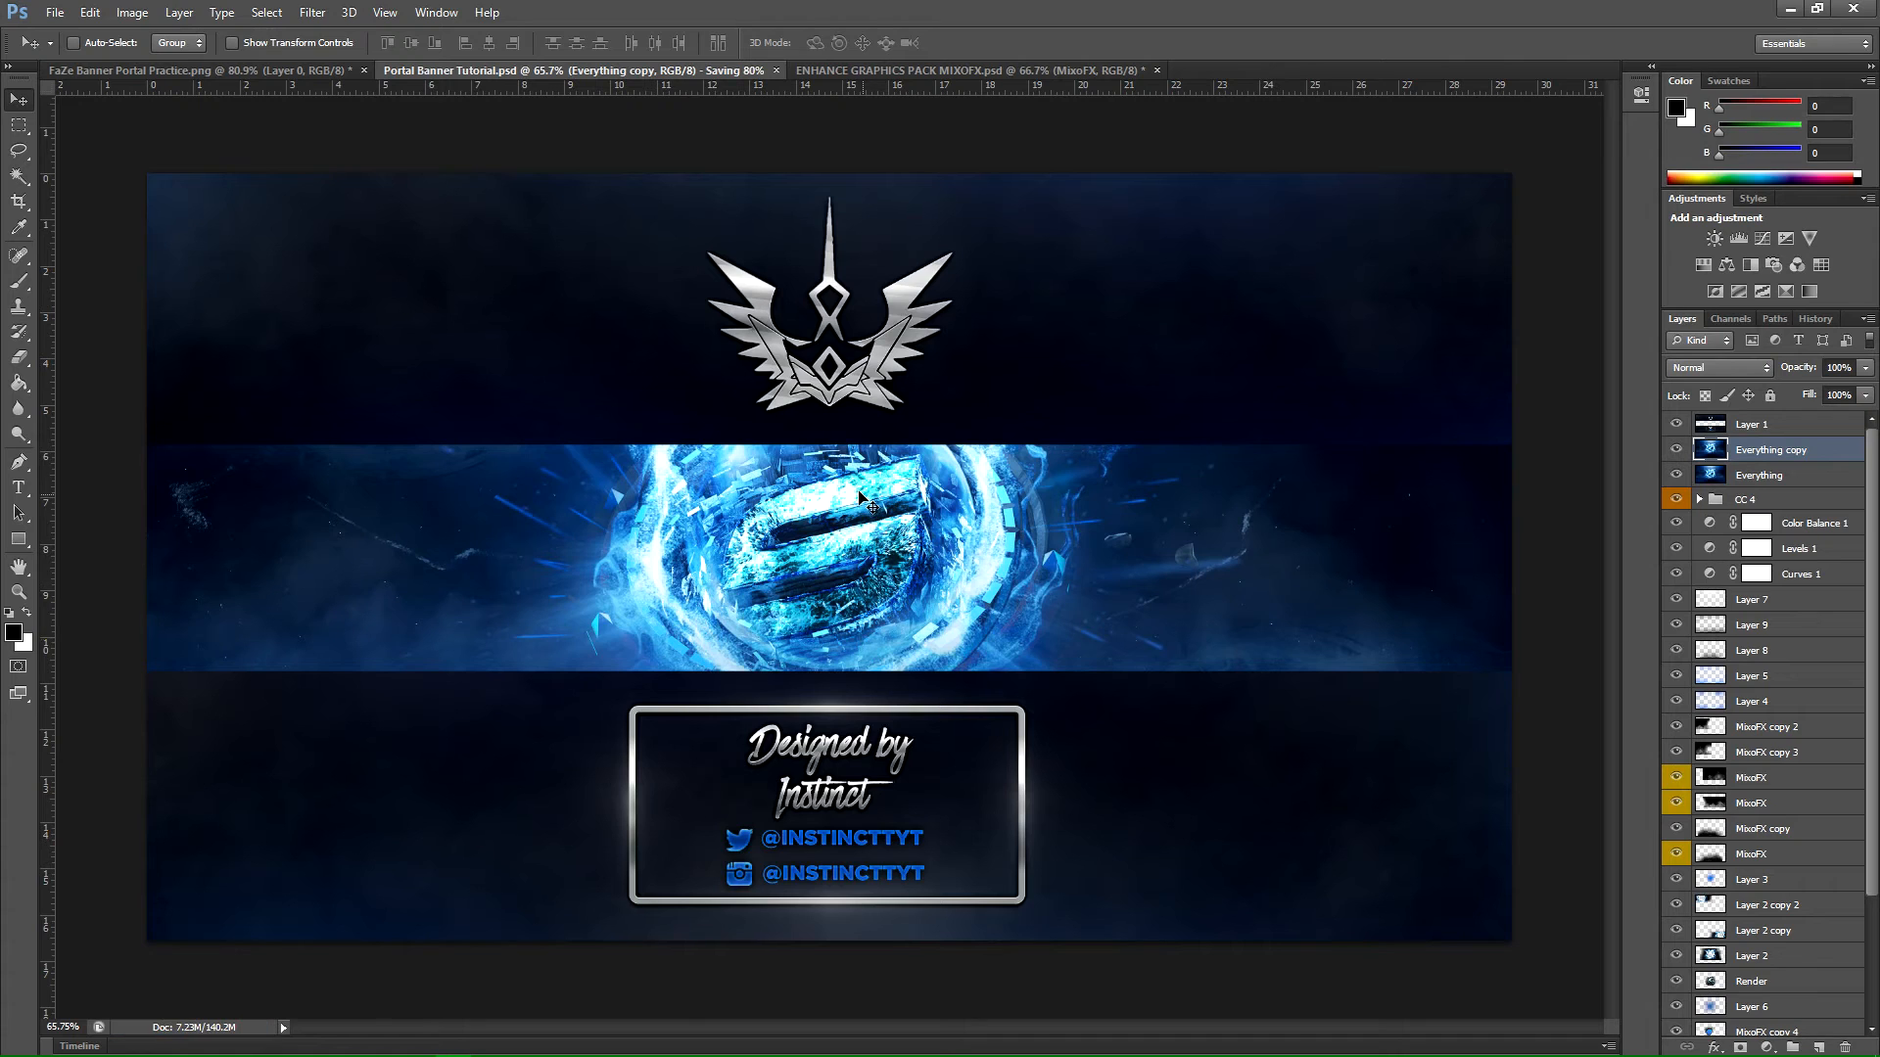
Step: Apply the Magic Bullet PhotoLooks filter with the CC (187) look to the Everything copy layer
click(312, 13)
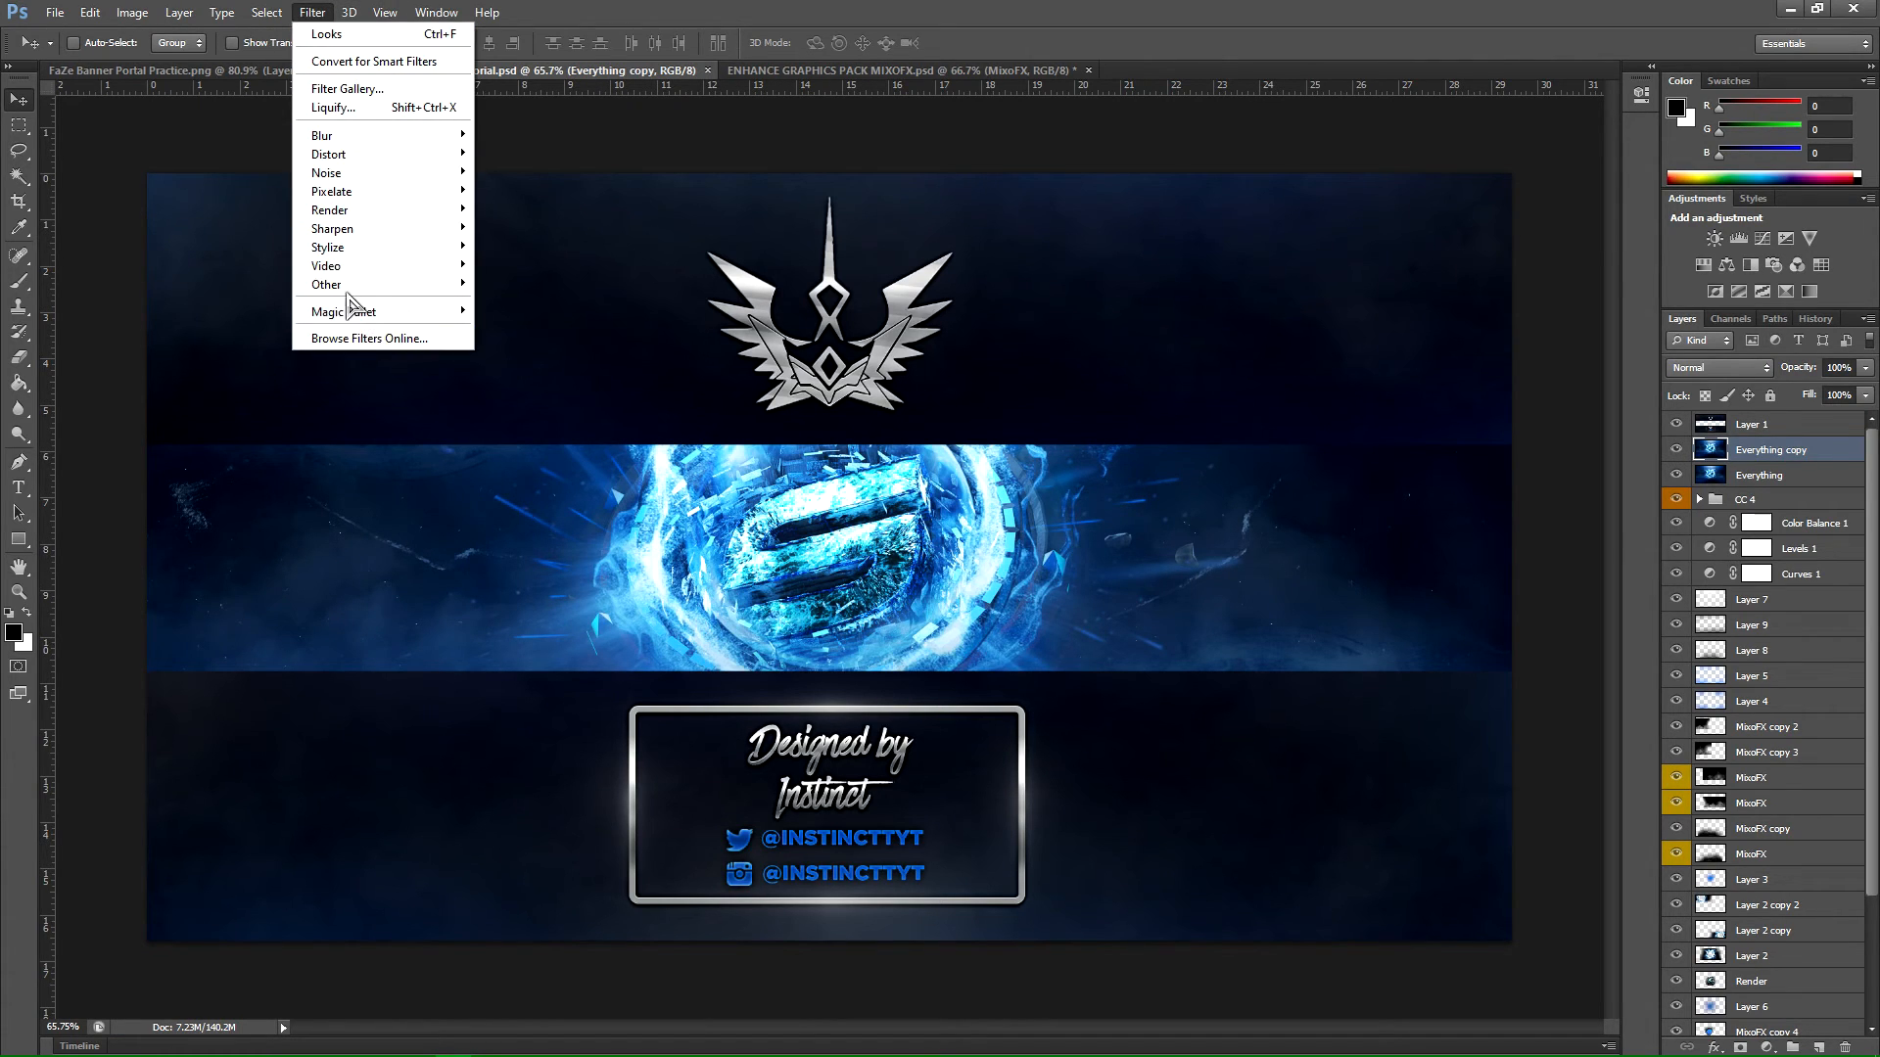
mouse_move(372, 311)
click(504, 311)
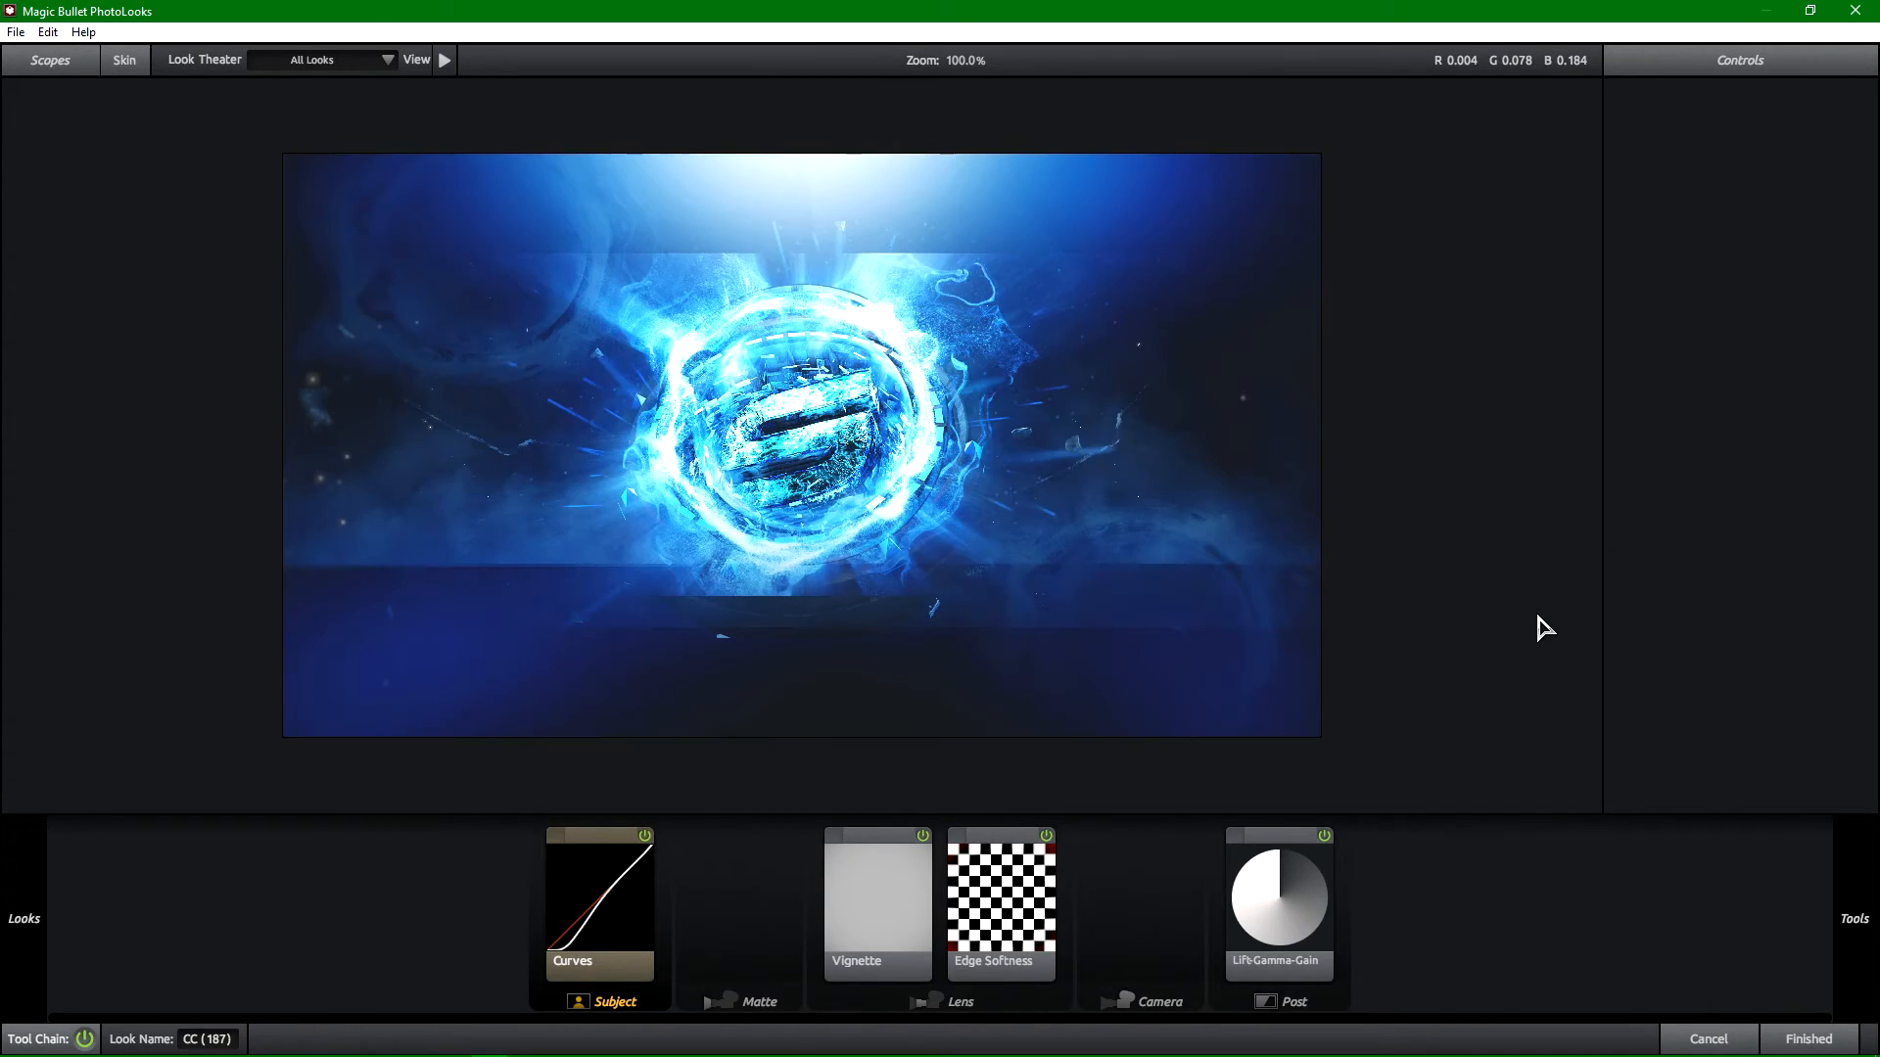
click(1809, 1039)
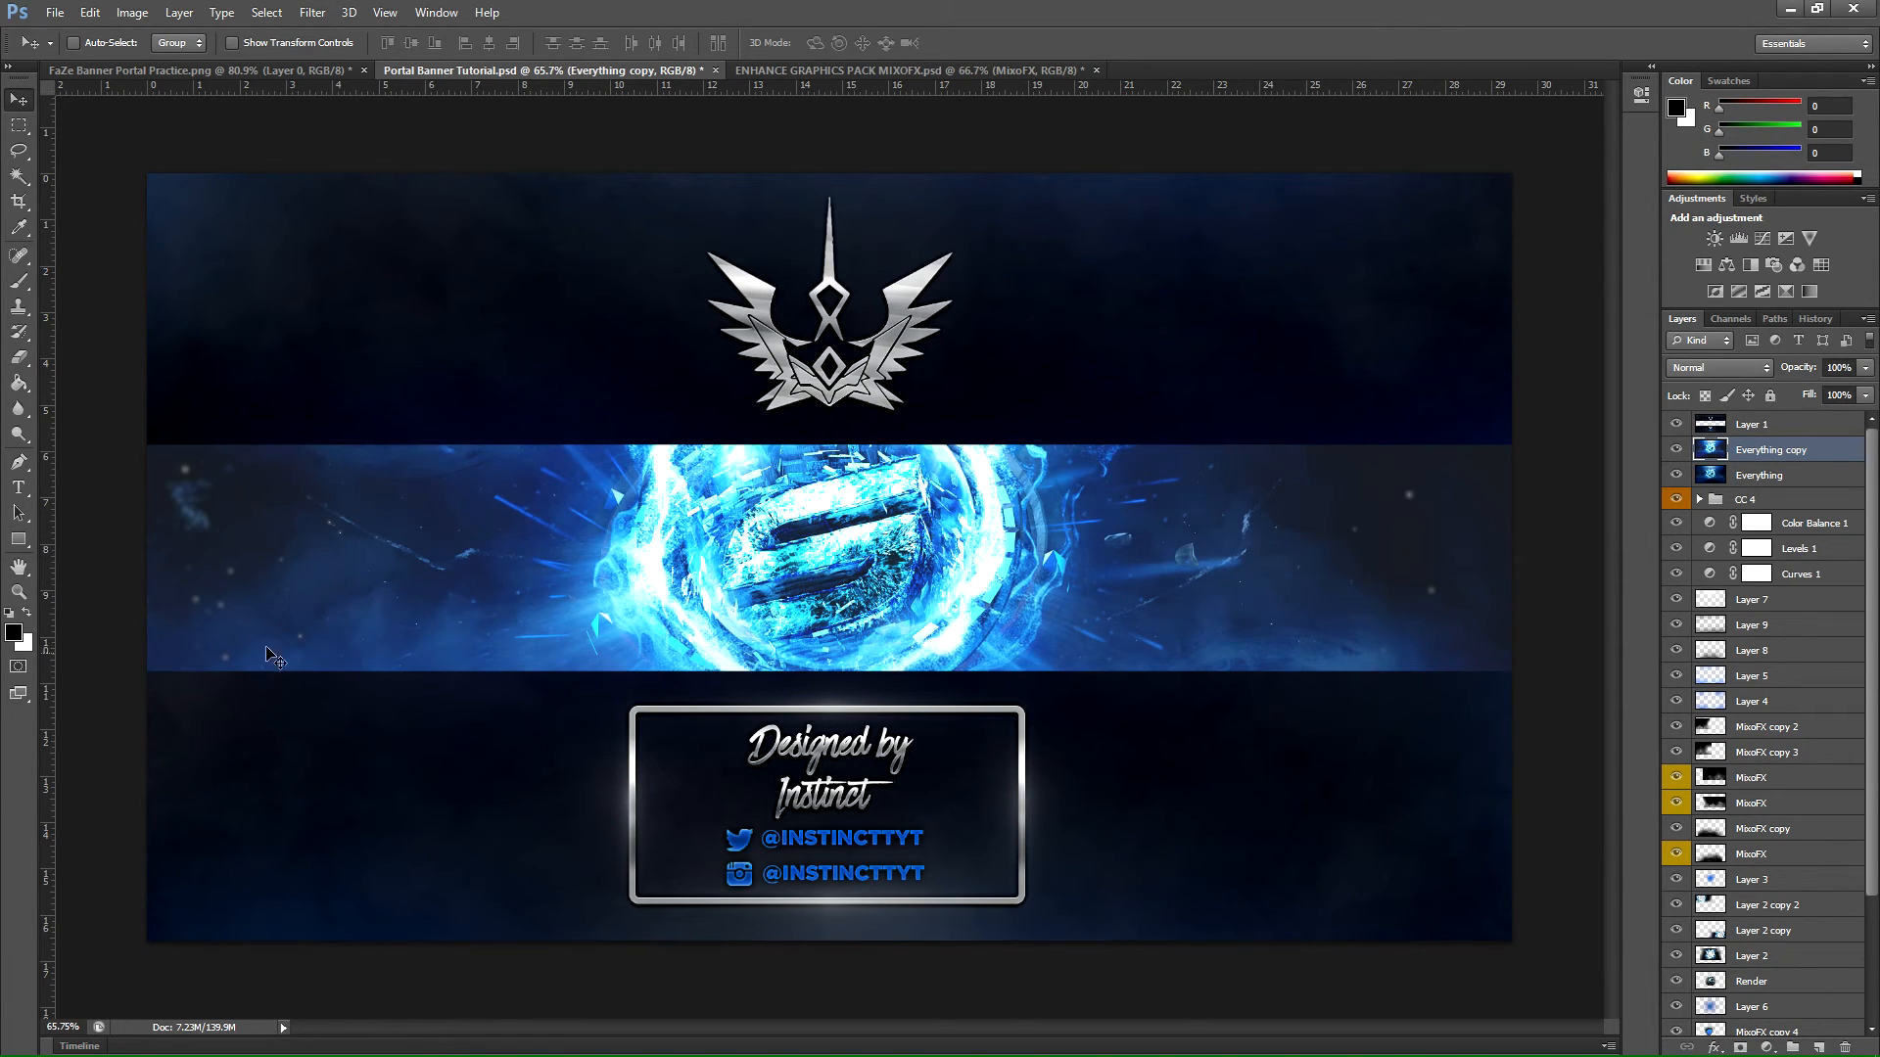
Step: Lower the opacity of the Everything copy layer to 50%
click(18, 592)
mouse_move(799, 588)
mouse_down()
mouse_move(831, 592)
mouse_move(811, 593)
mouse_up()
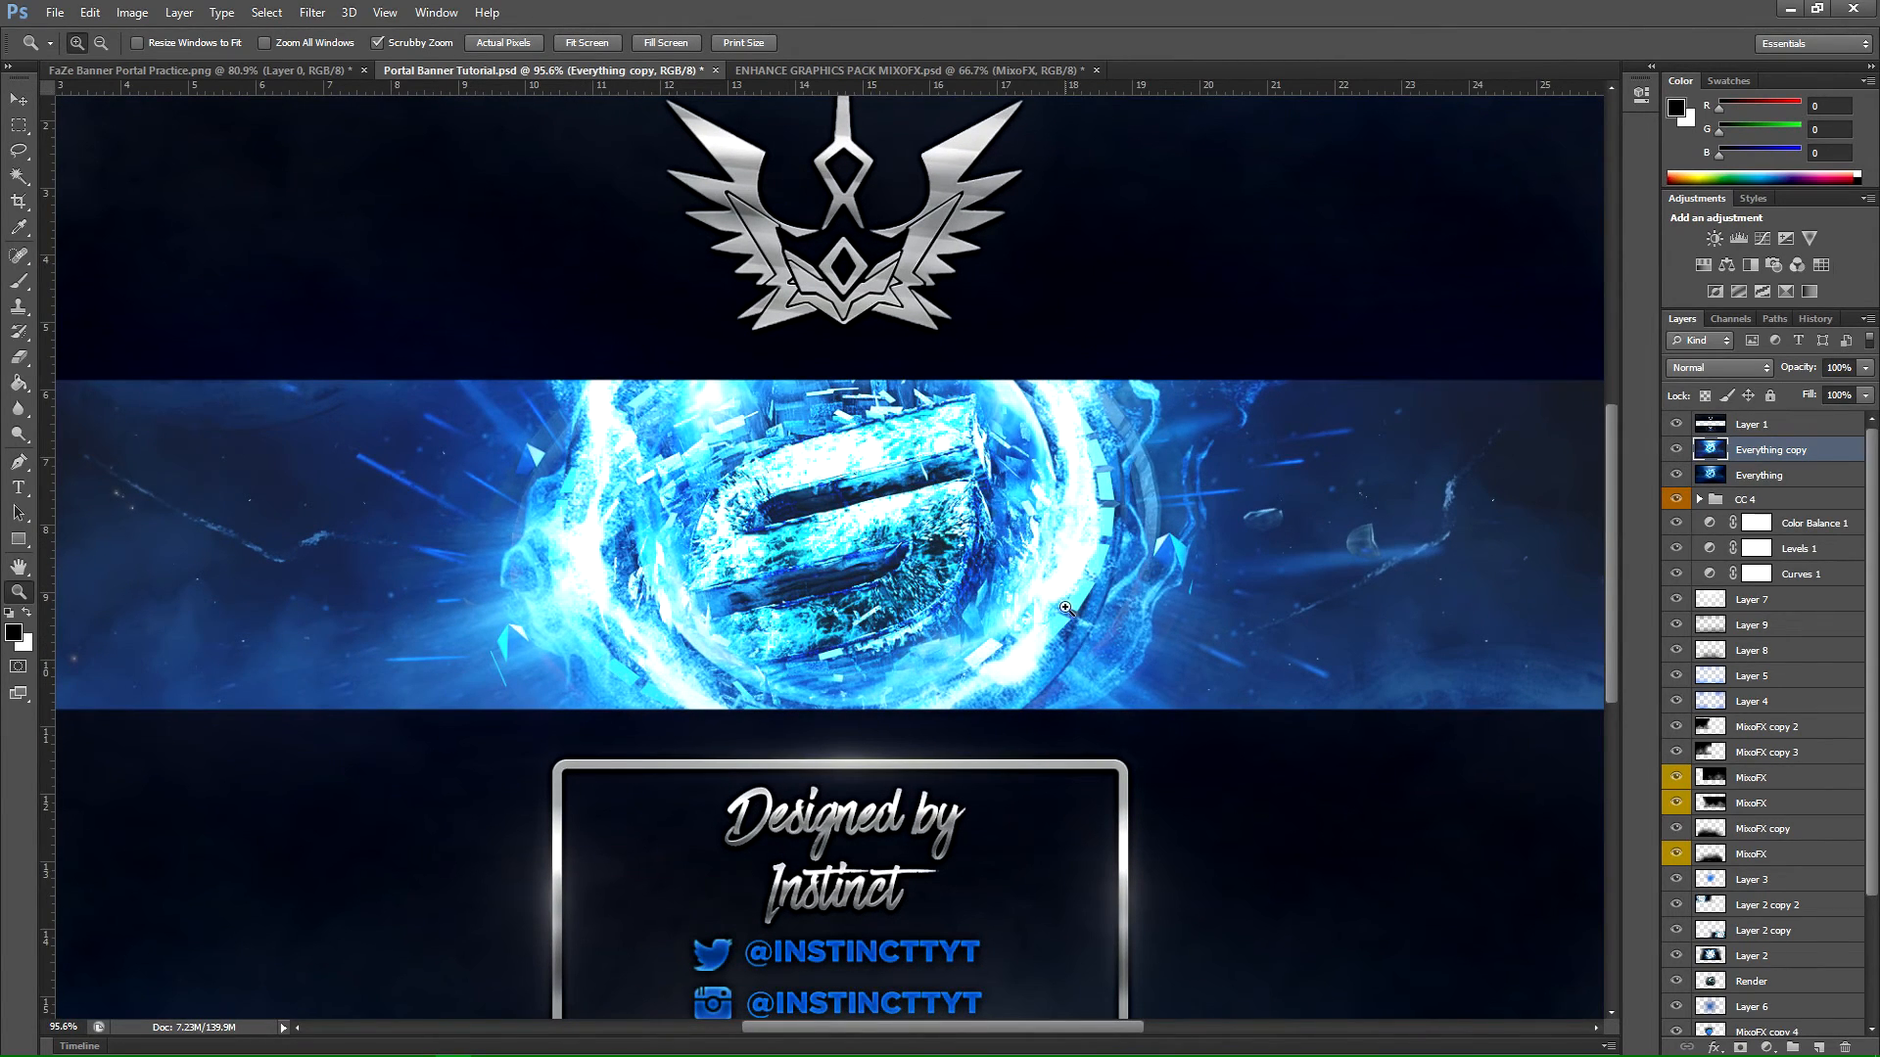
drag(1065, 607, 988, 609)
click(1865, 367)
drag(1865, 390, 1811, 394)
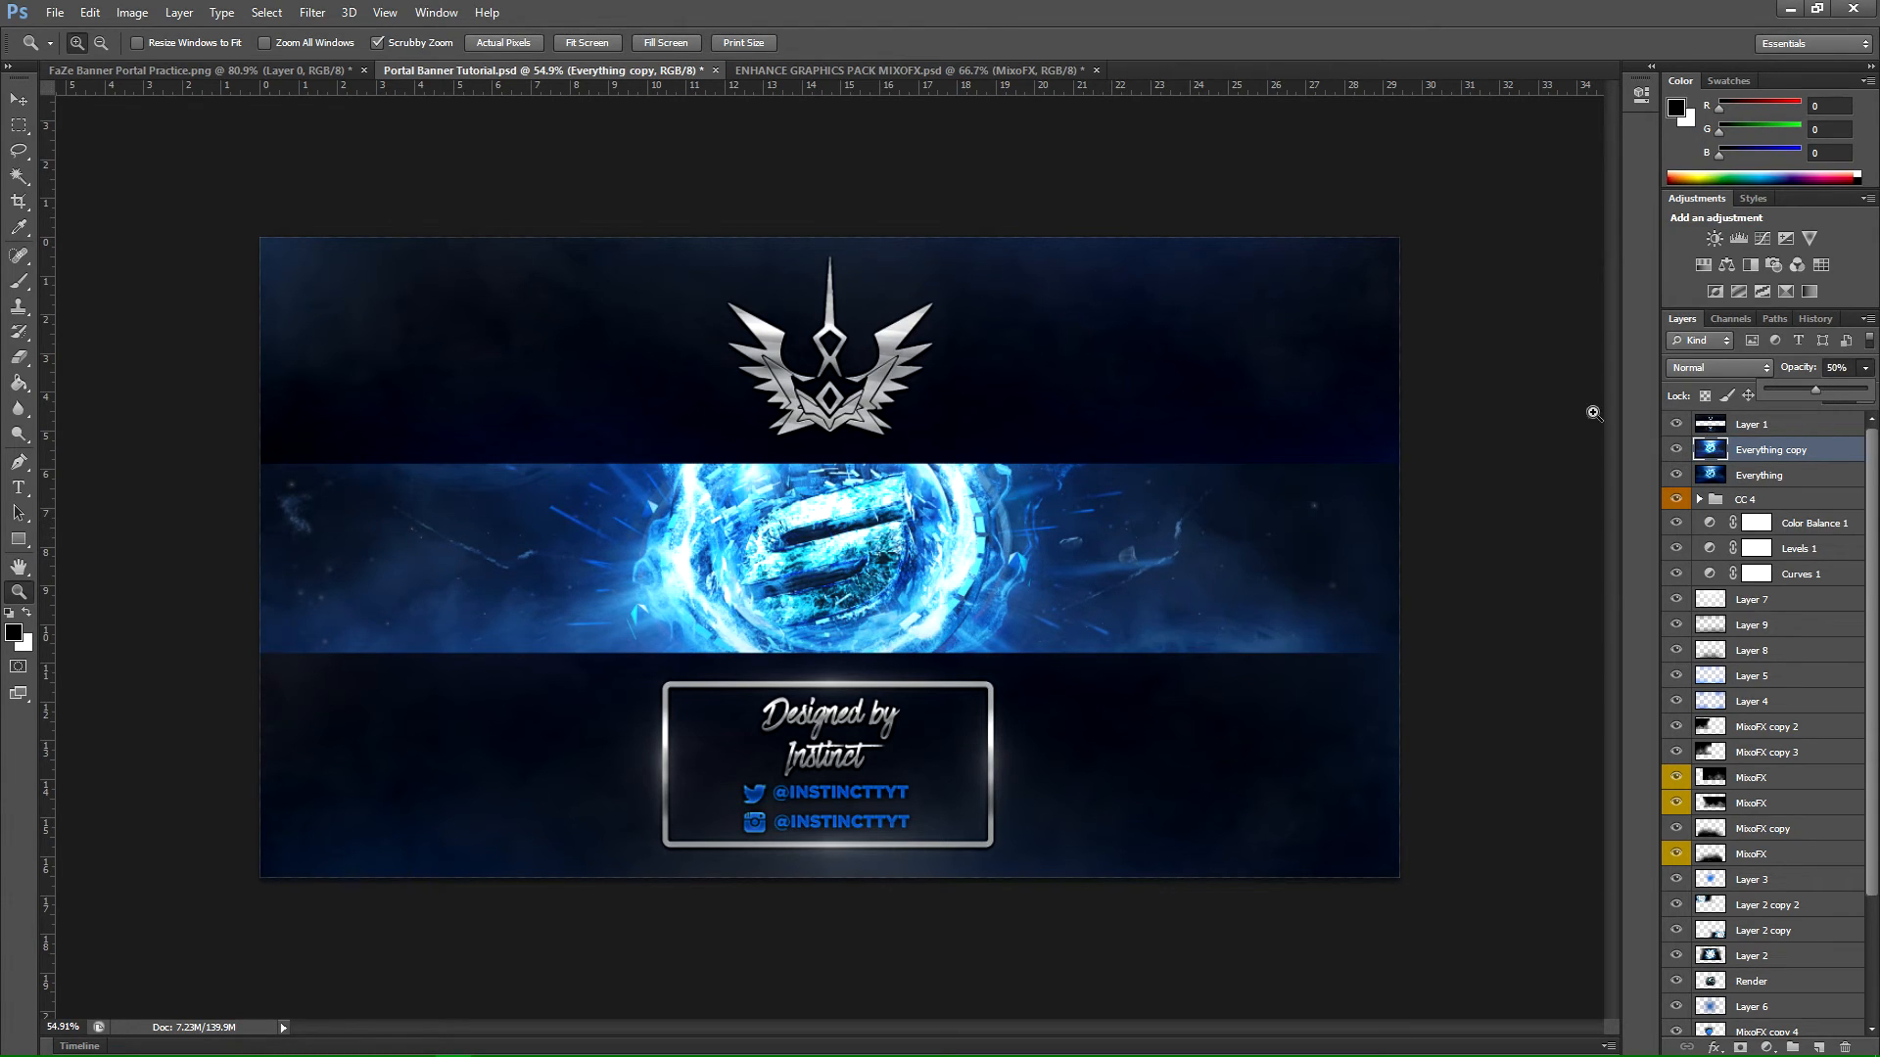
Step: Compare the graded banner with the FaZe Banner Portal Practice image, examining the portal and overall colours at several magnifications
click(235, 70)
mouse_move(820, 572)
mouse_down()
mouse_move(793, 558)
mouse_move(800, 581)
mouse_move(754, 577)
mouse_move(788, 577)
mouse_up()
drag(1070, 677, 186, 435)
click(516, 73)
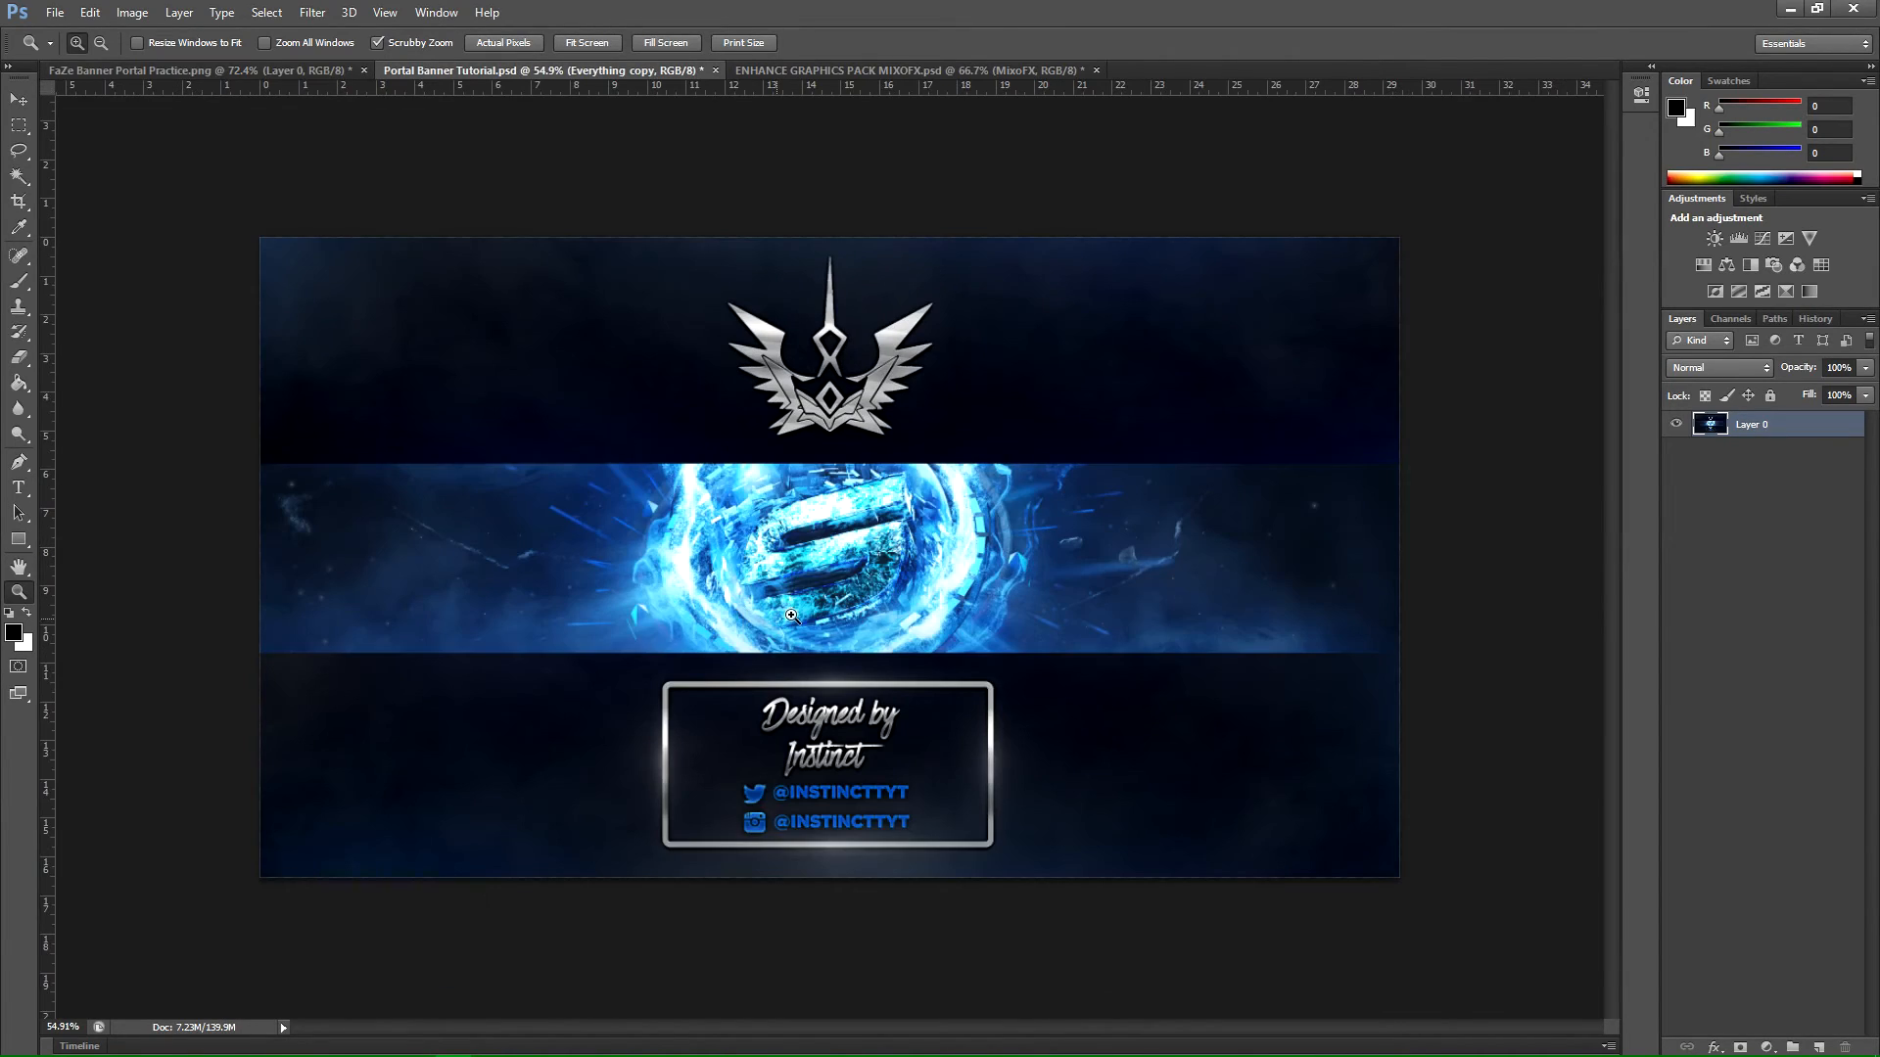
drag(791, 615, 852, 617)
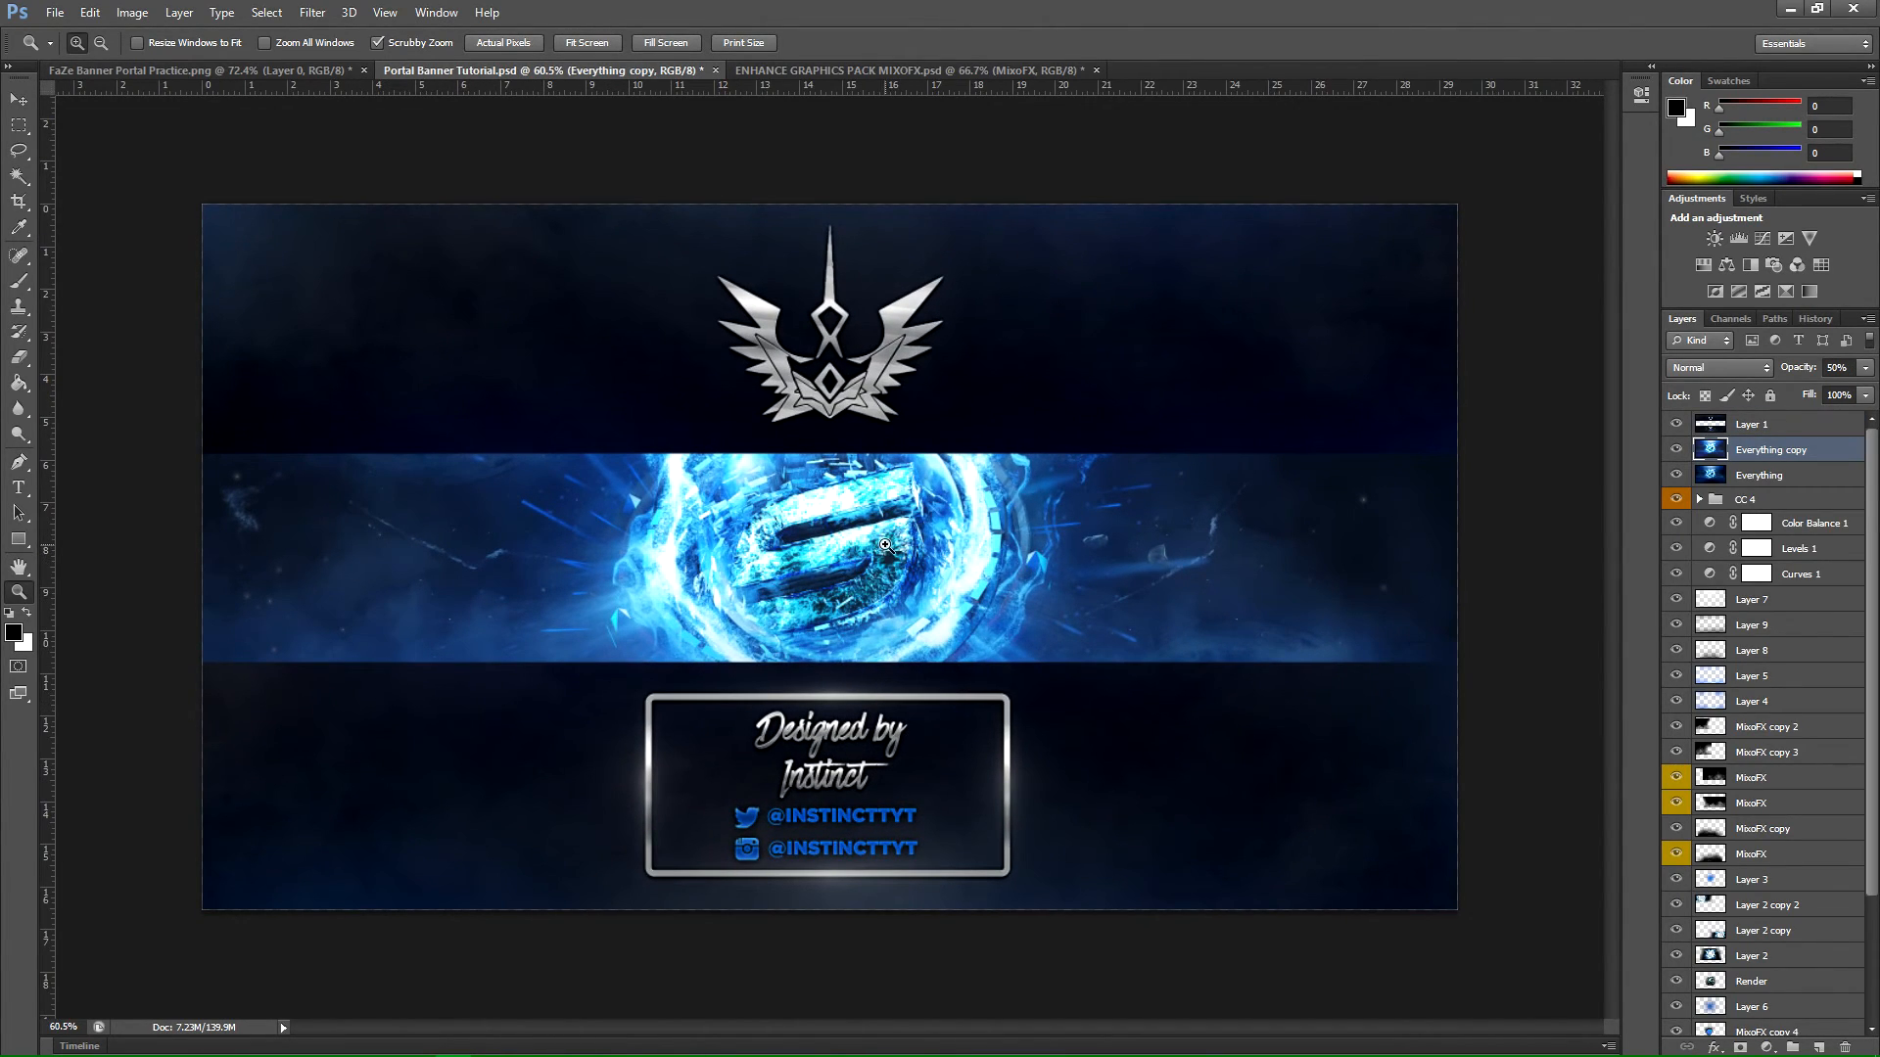
mouse_move(827, 553)
mouse_down()
mouse_move(861, 563)
mouse_move(844, 586)
mouse_up()
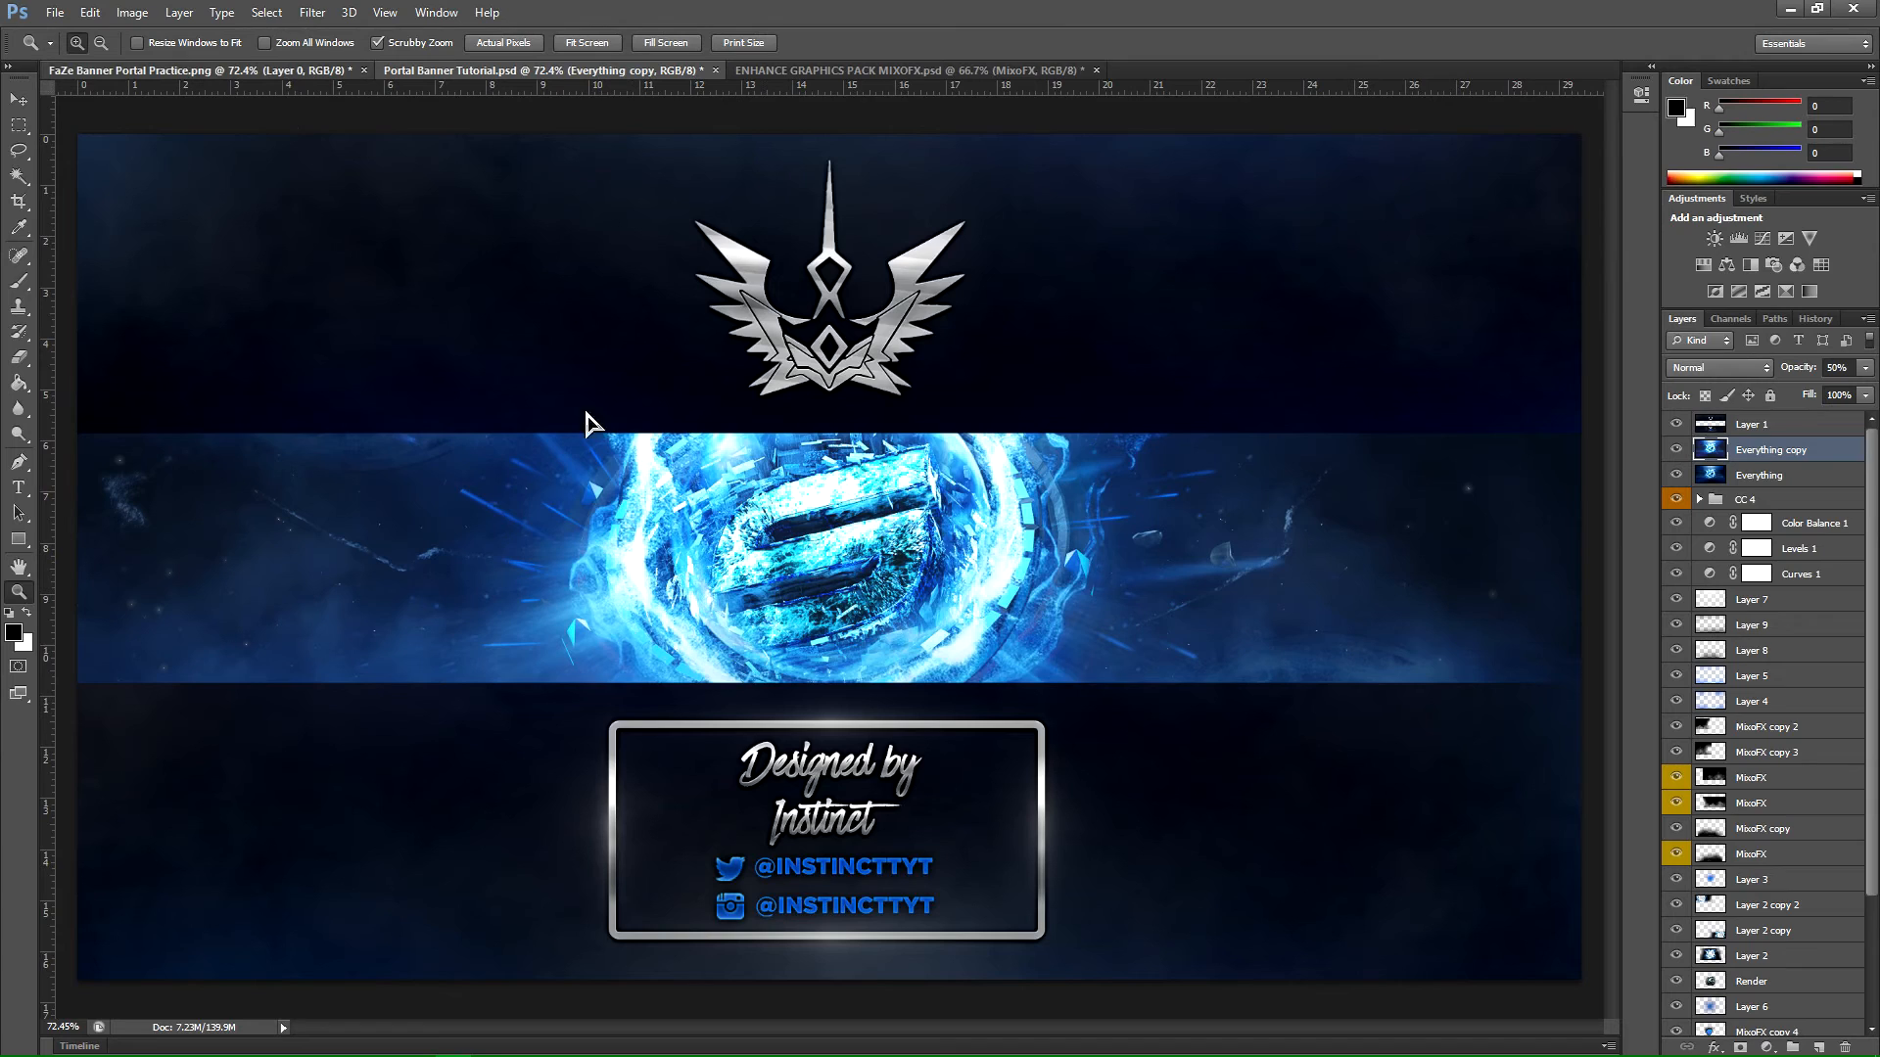
click(293, 71)
drag(942, 595, 933, 594)
mouse_move(812, 532)
mouse_down()
mouse_move(846, 555)
mouse_move(820, 561)
mouse_up()
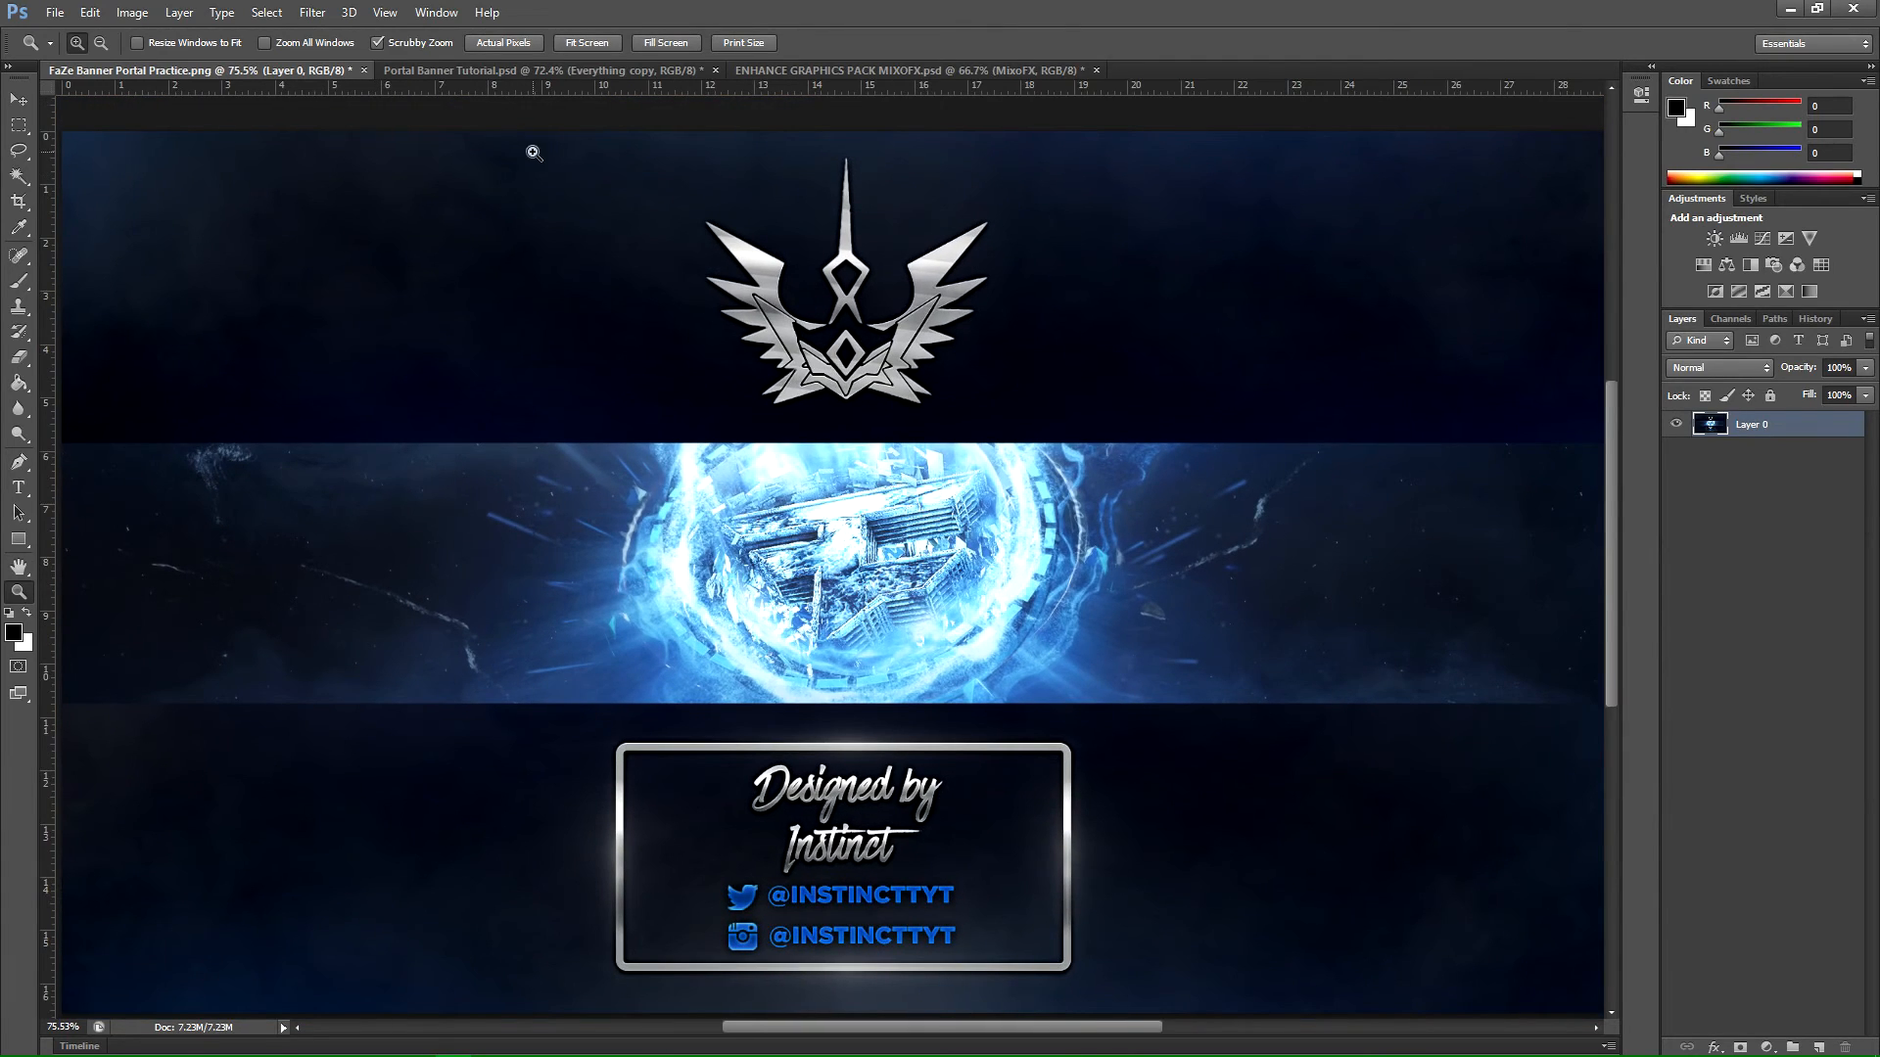
click(553, 71)
drag(639, 505, 699, 569)
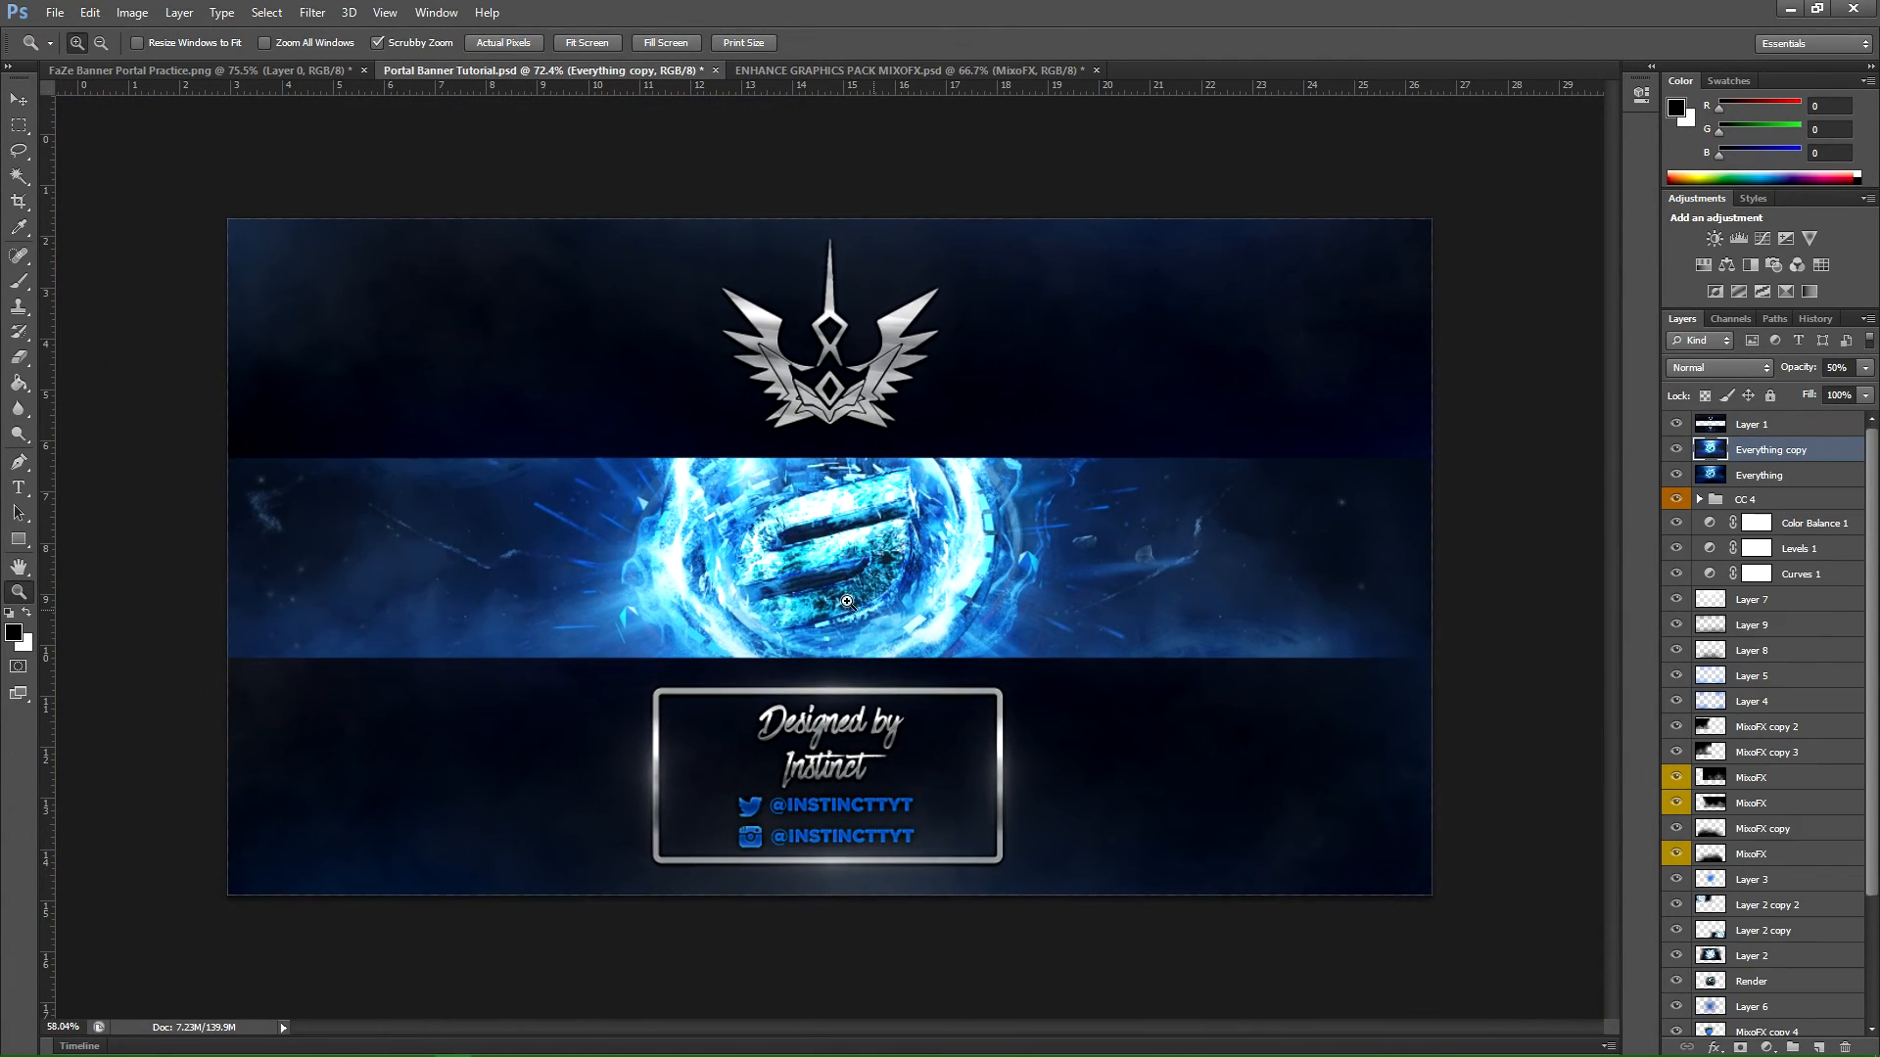
drag(820, 555, 924, 599)
drag(808, 556, 754, 555)
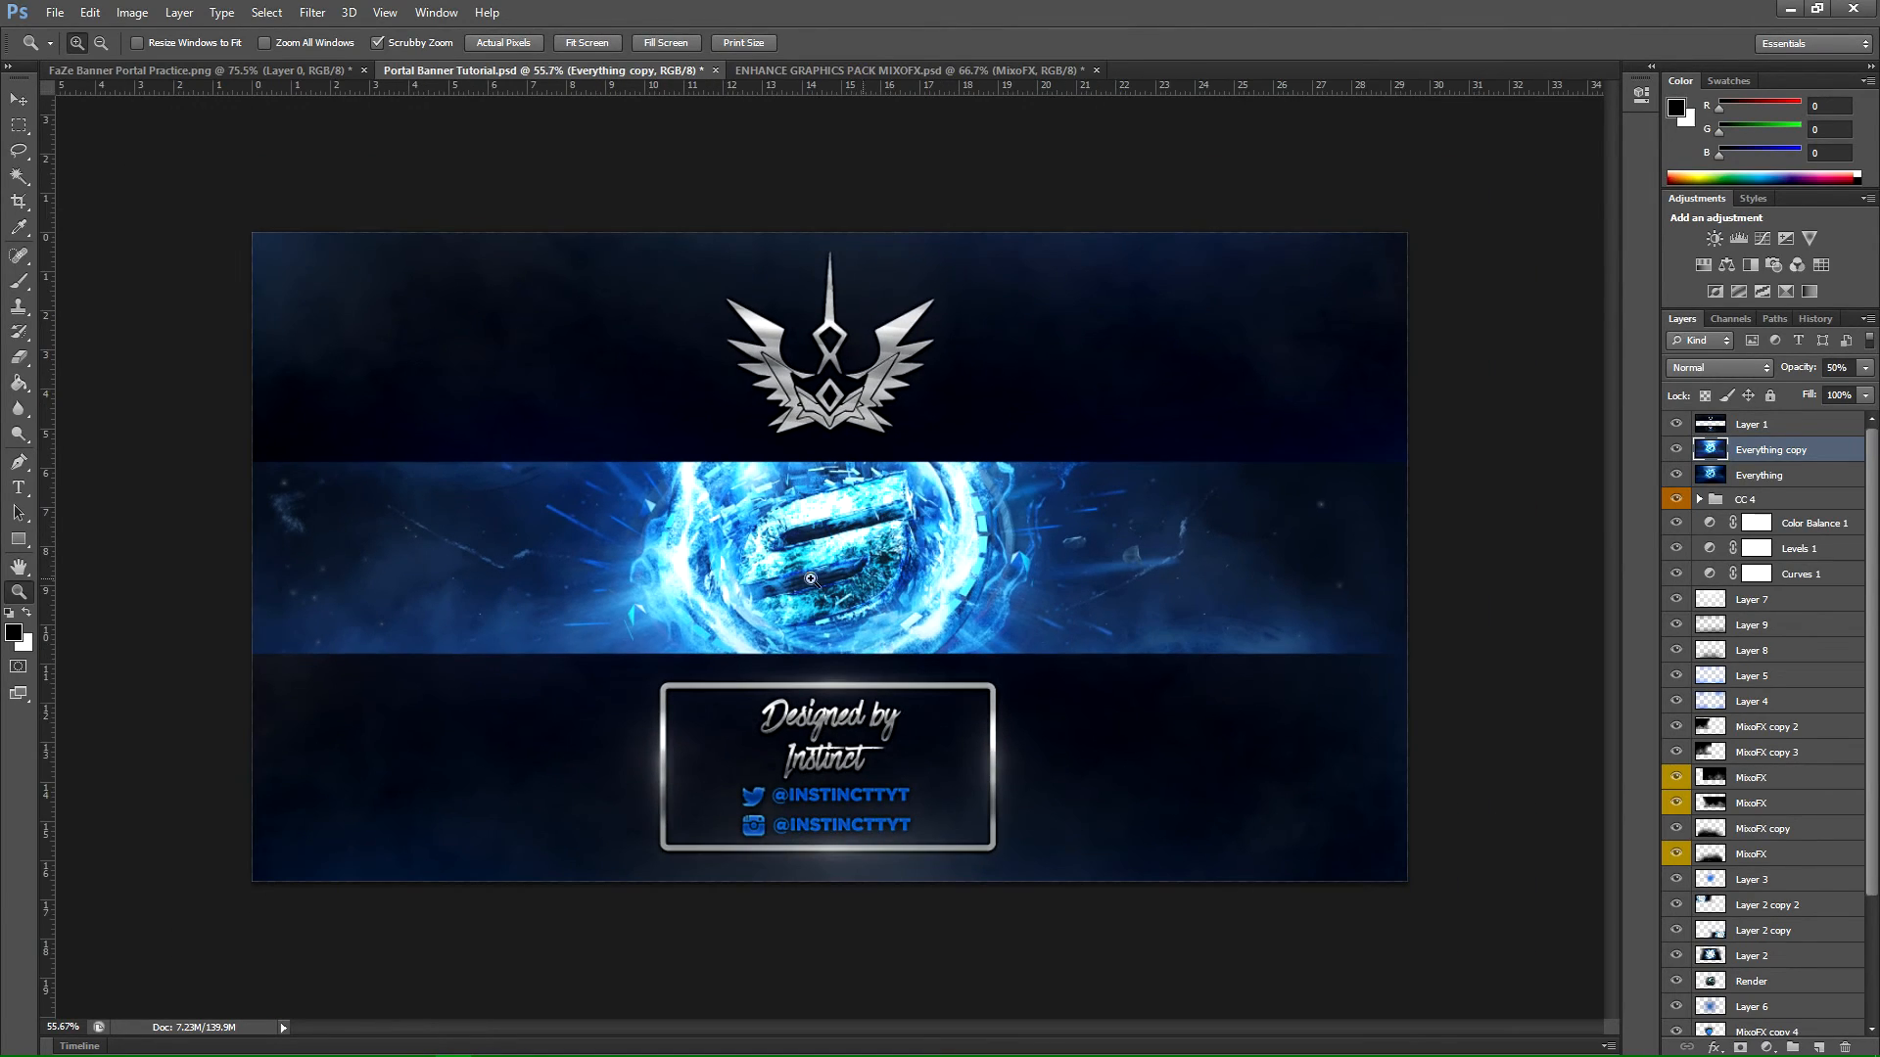
click(283, 71)
click(516, 71)
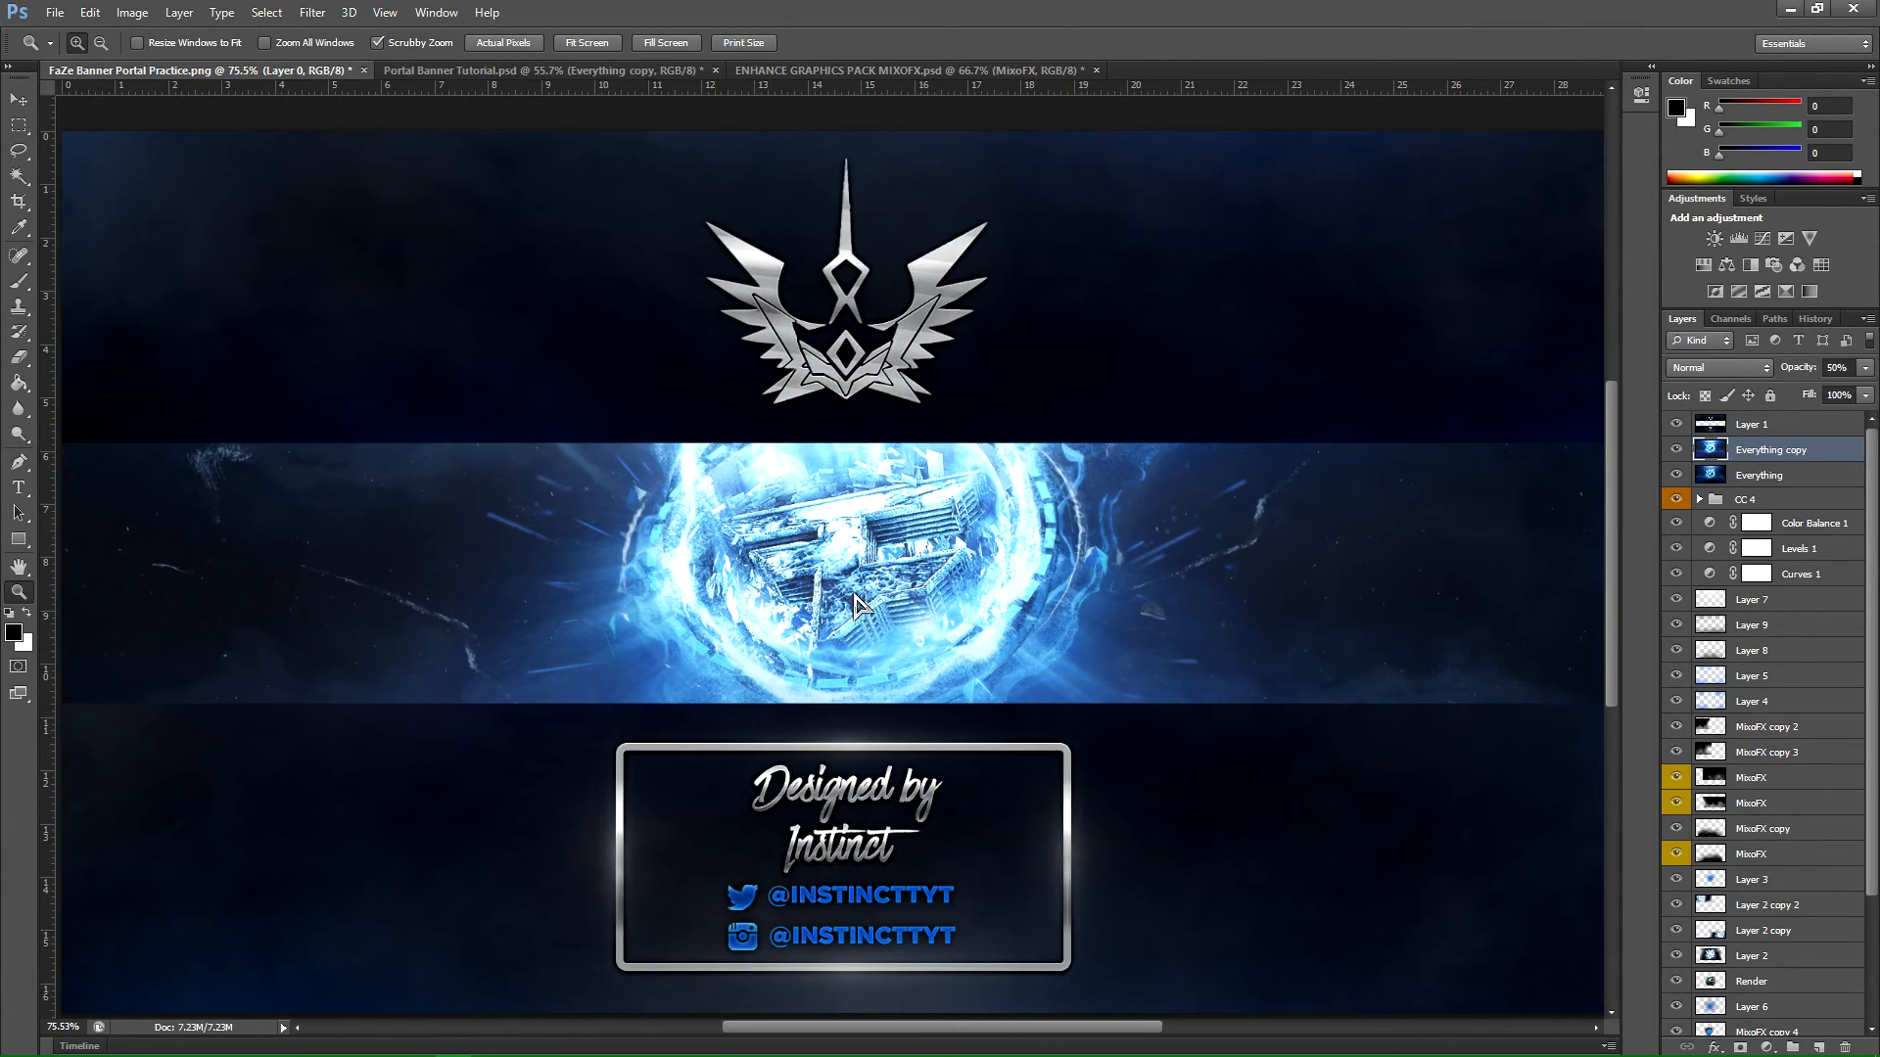
drag(808, 585, 669, 537)
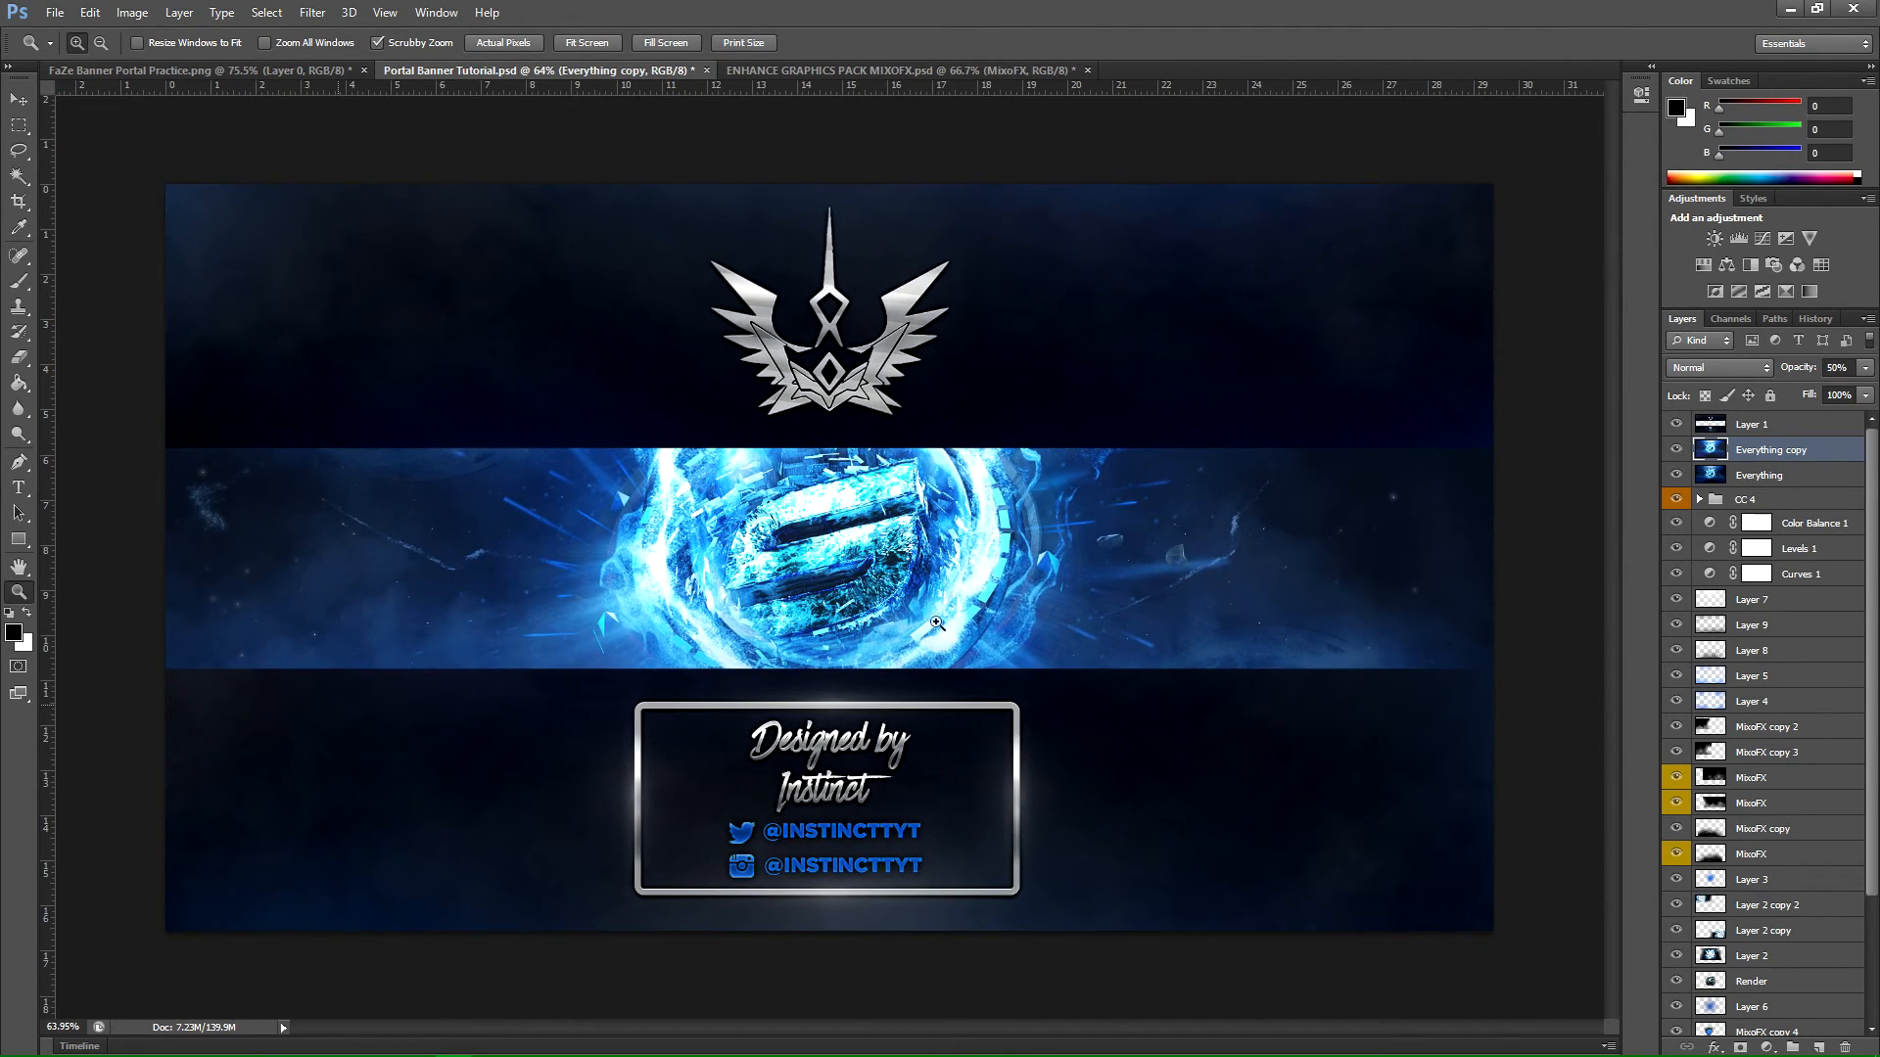
drag(866, 578, 848, 570)
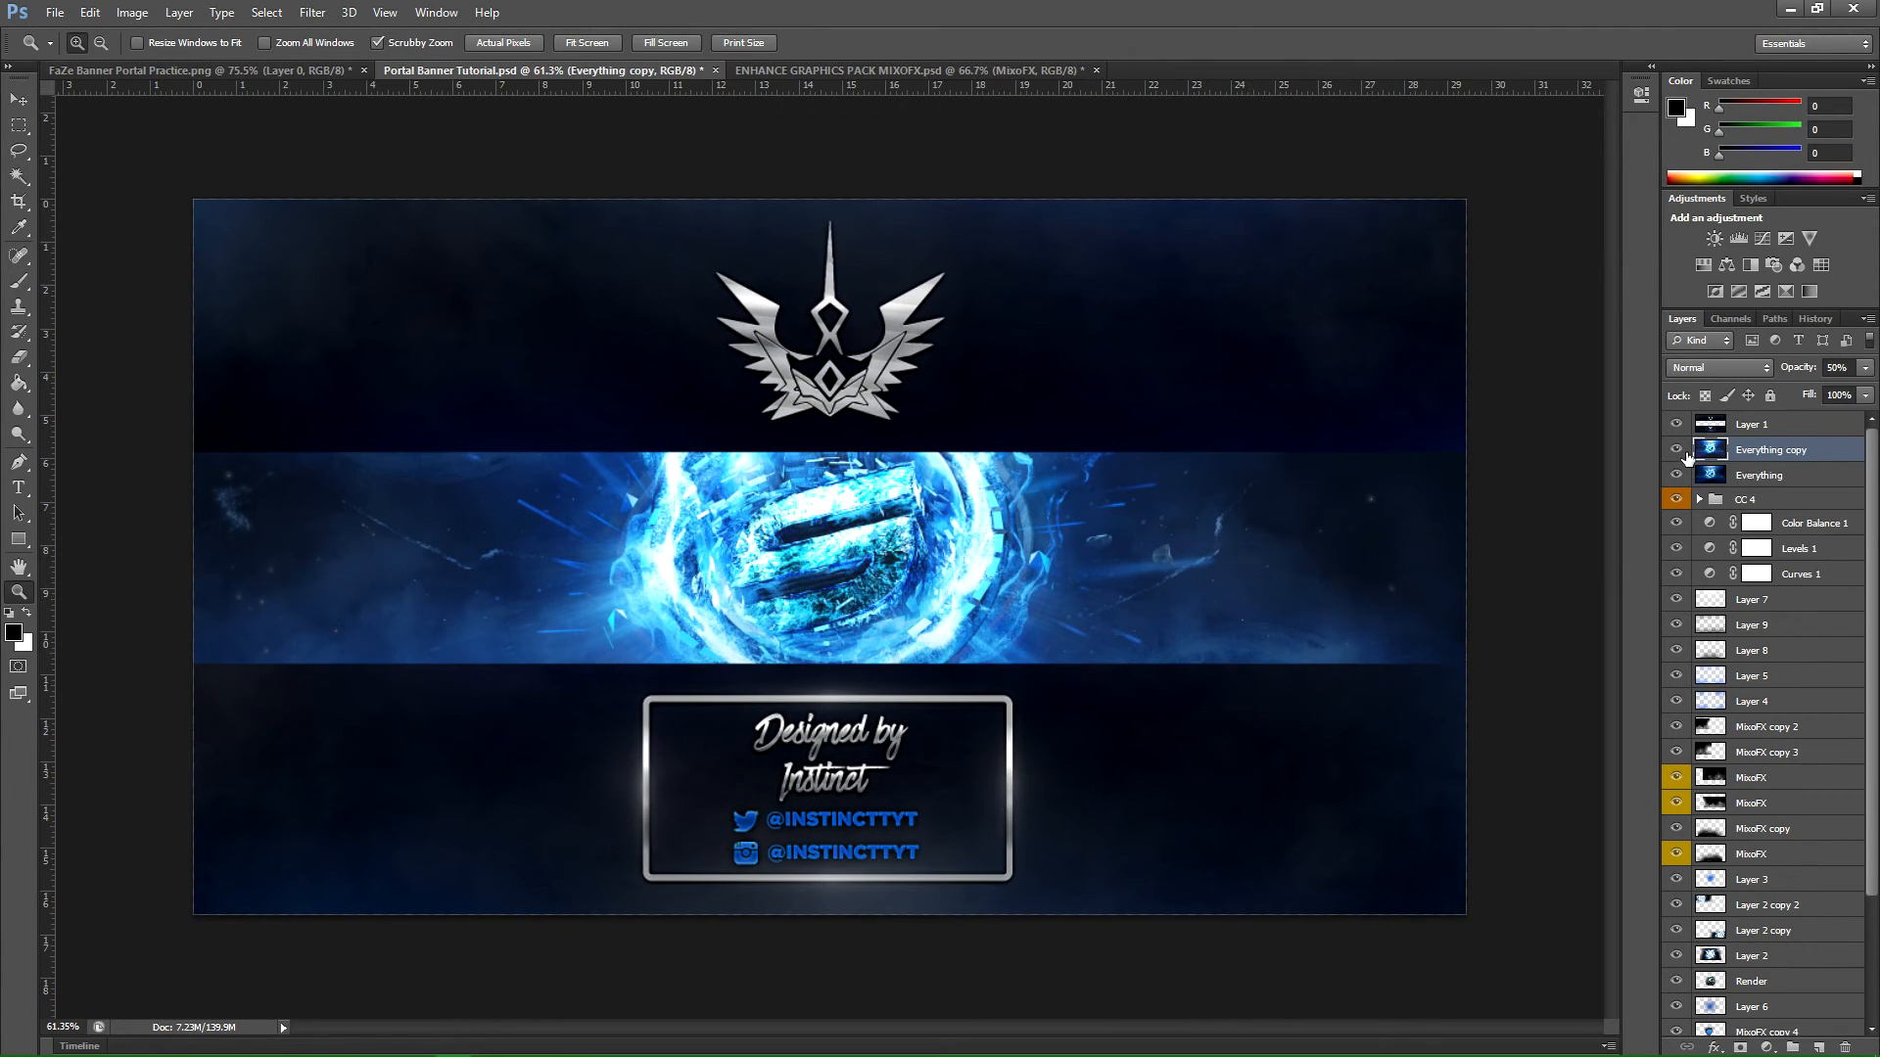
Step: Fine-tune the Everything copy layer's opacity, checking it against the ungraded version and the FaZe Banner Portal Practice image
click(1865, 368)
drag(1819, 390, 1809, 392)
click(1676, 451)
click(1676, 451)
click(327, 71)
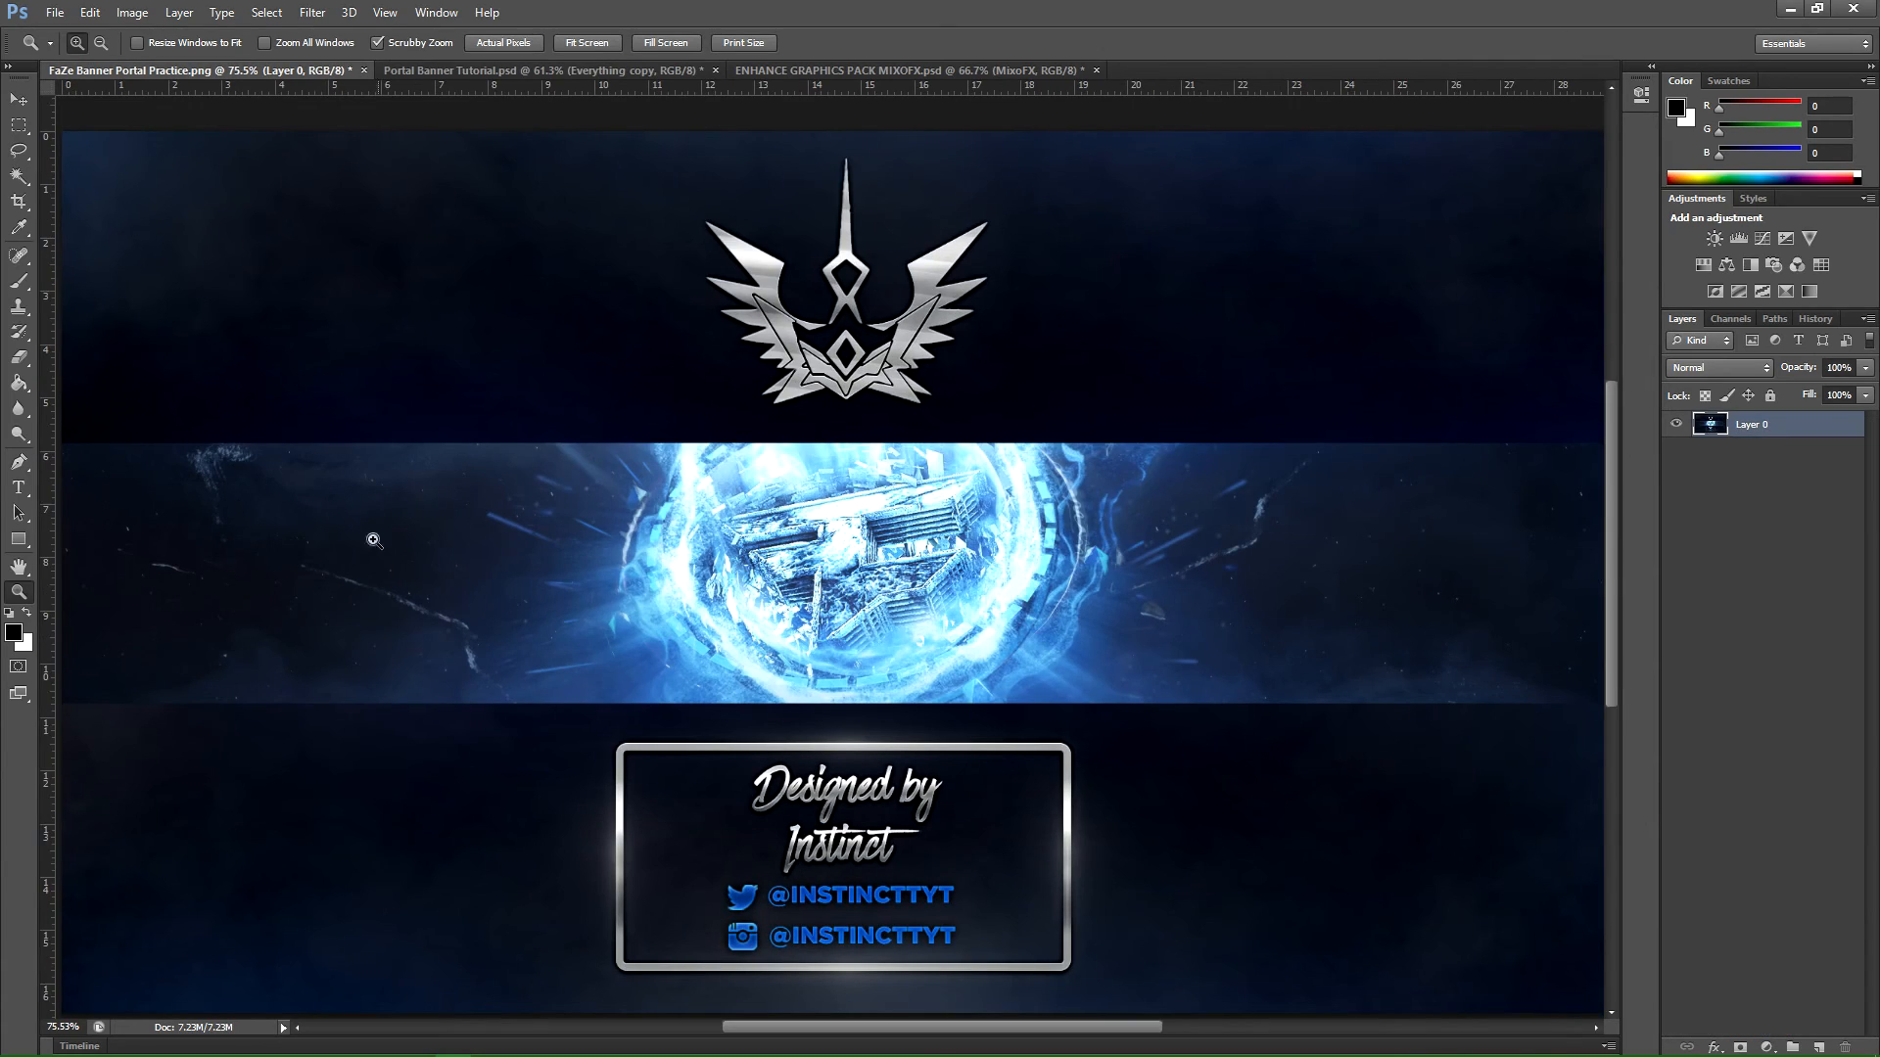
click(529, 71)
click(1865, 368)
click(1839, 392)
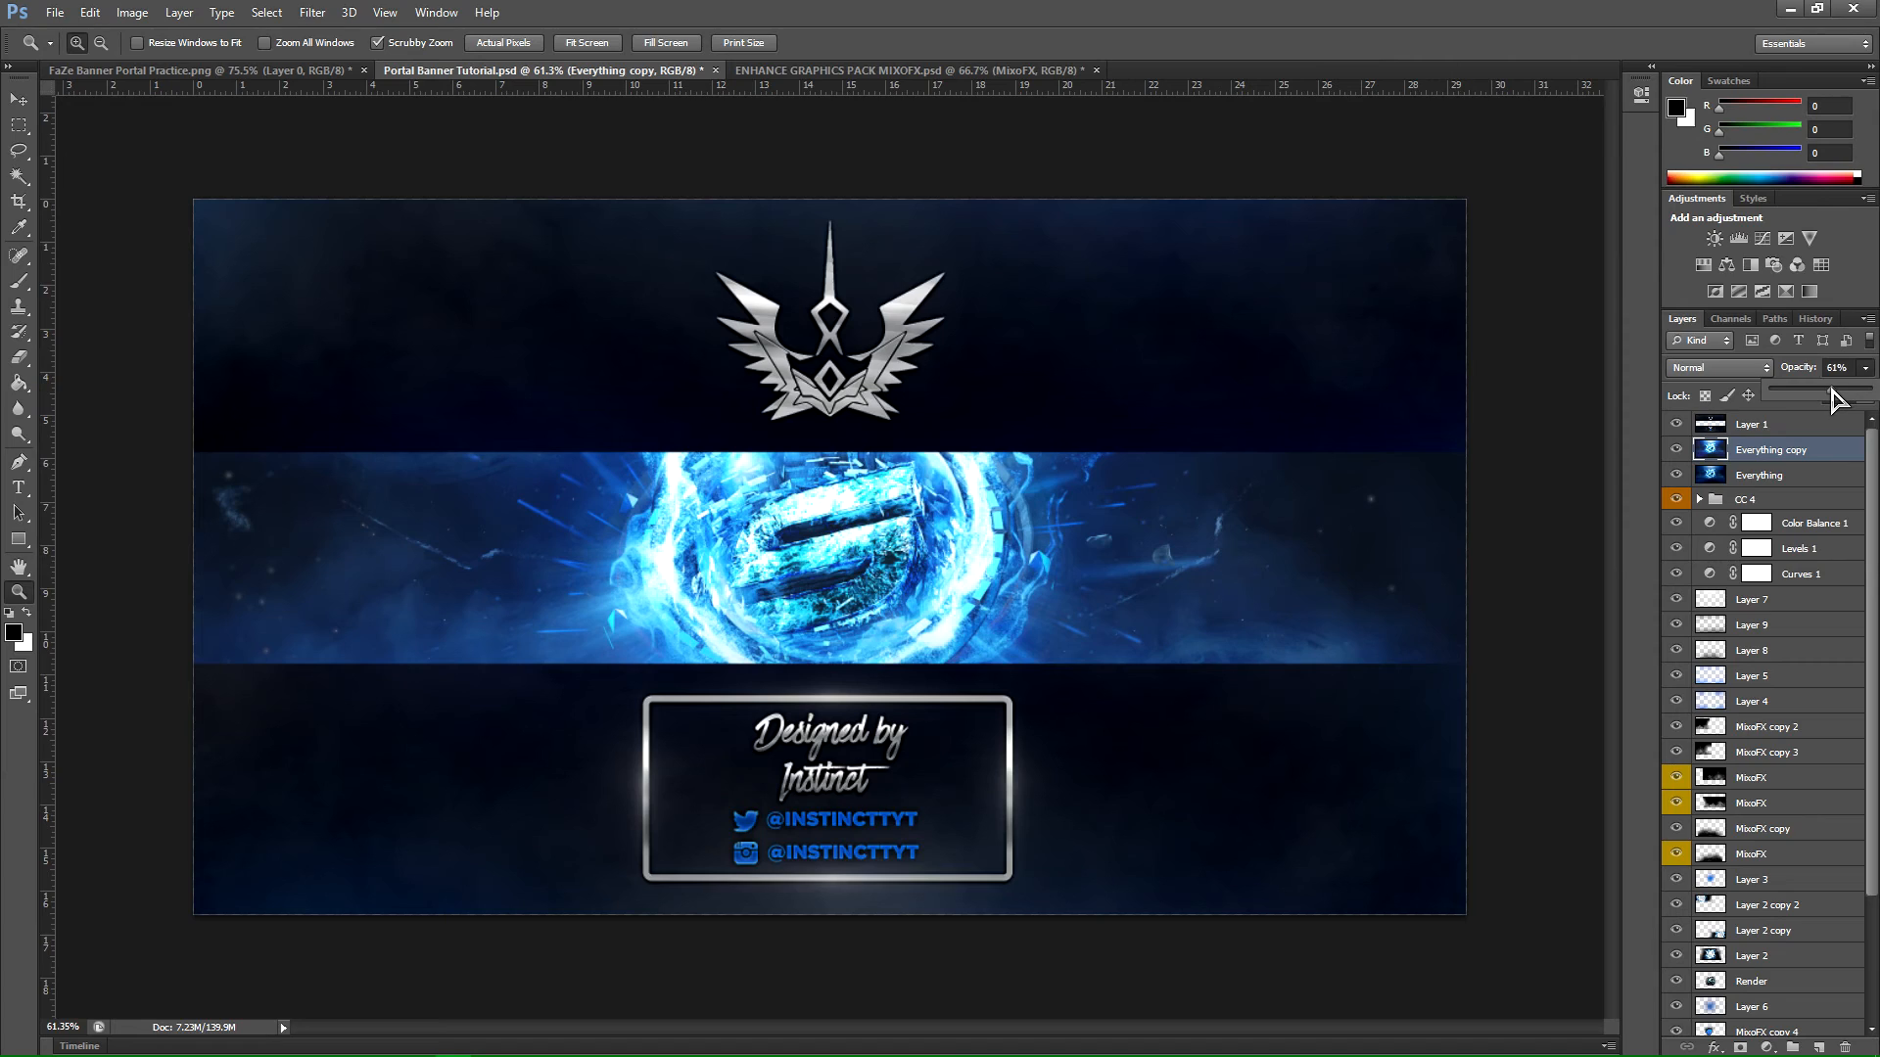
drag(1830, 388, 1818, 389)
click(1720, 532)
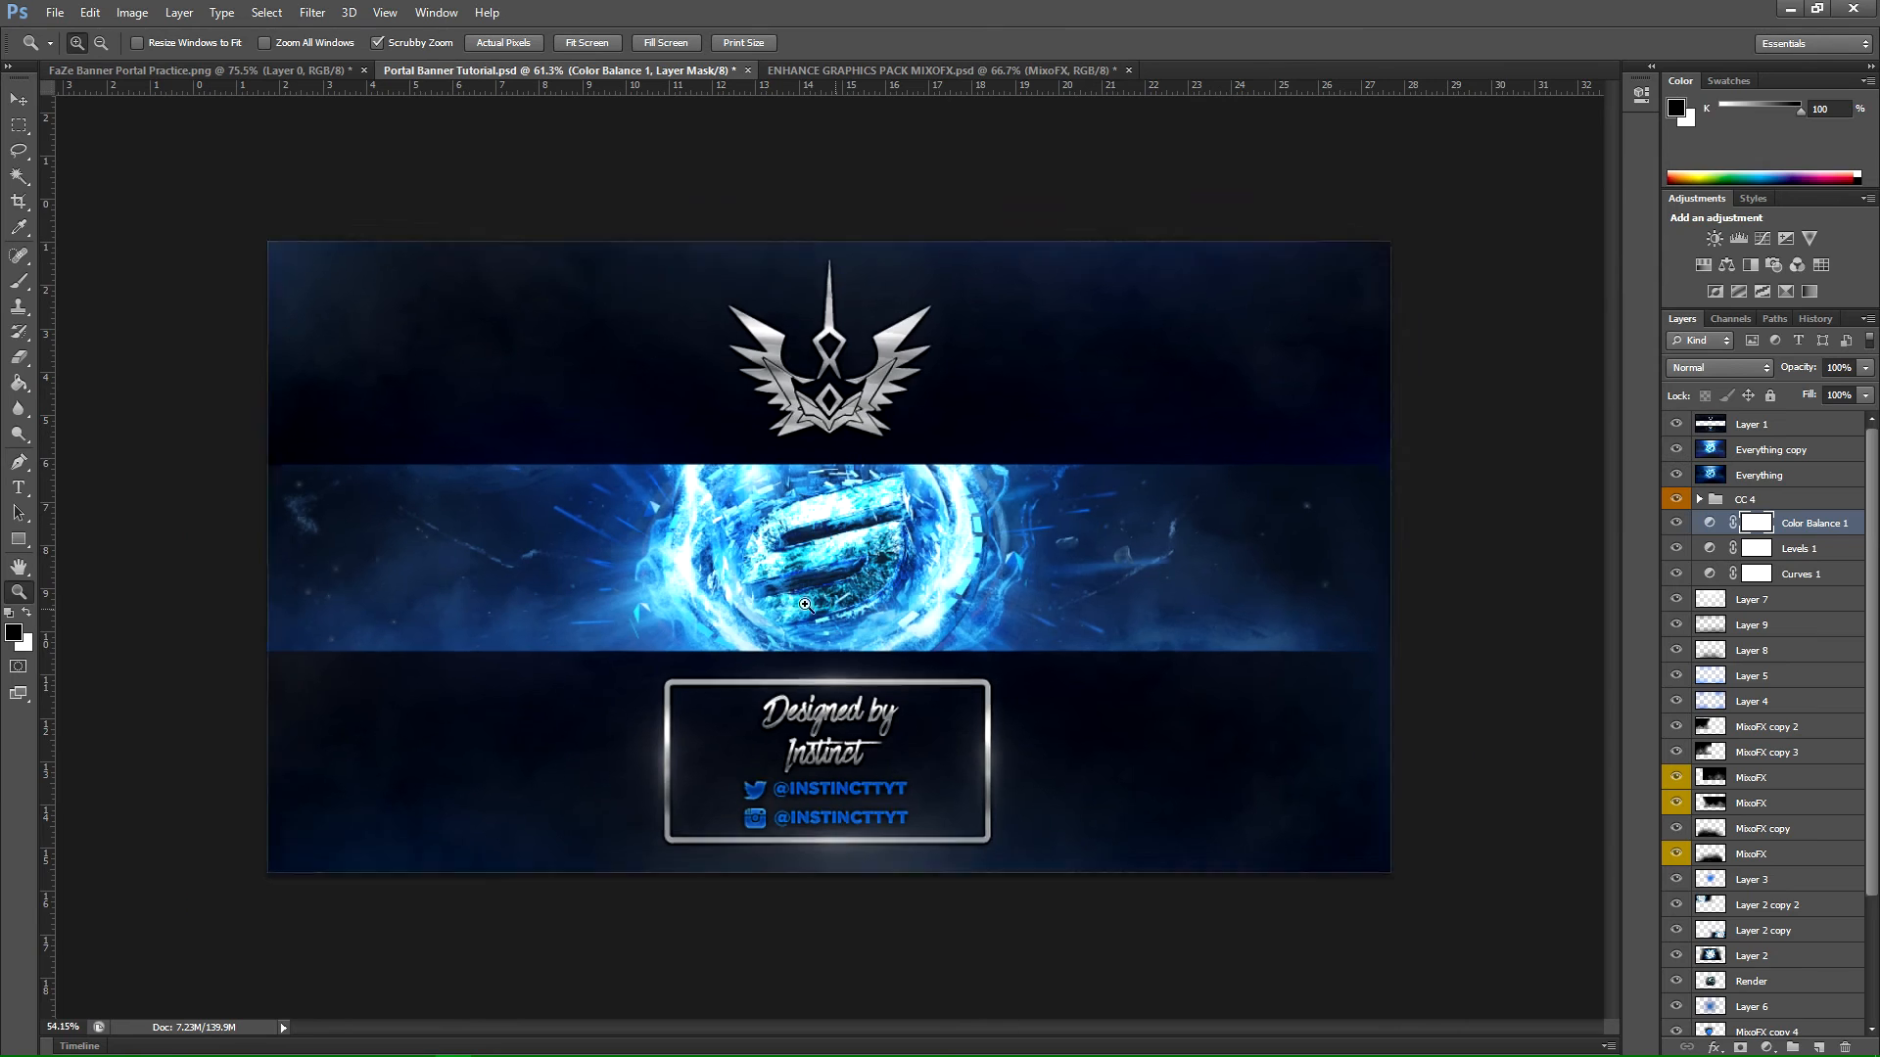
Step: Try to save Portal Banner Tutorial.psd and dismiss the message
alt+scroll(486, 641, up, 2)
drag(1023, 604, 623, 690)
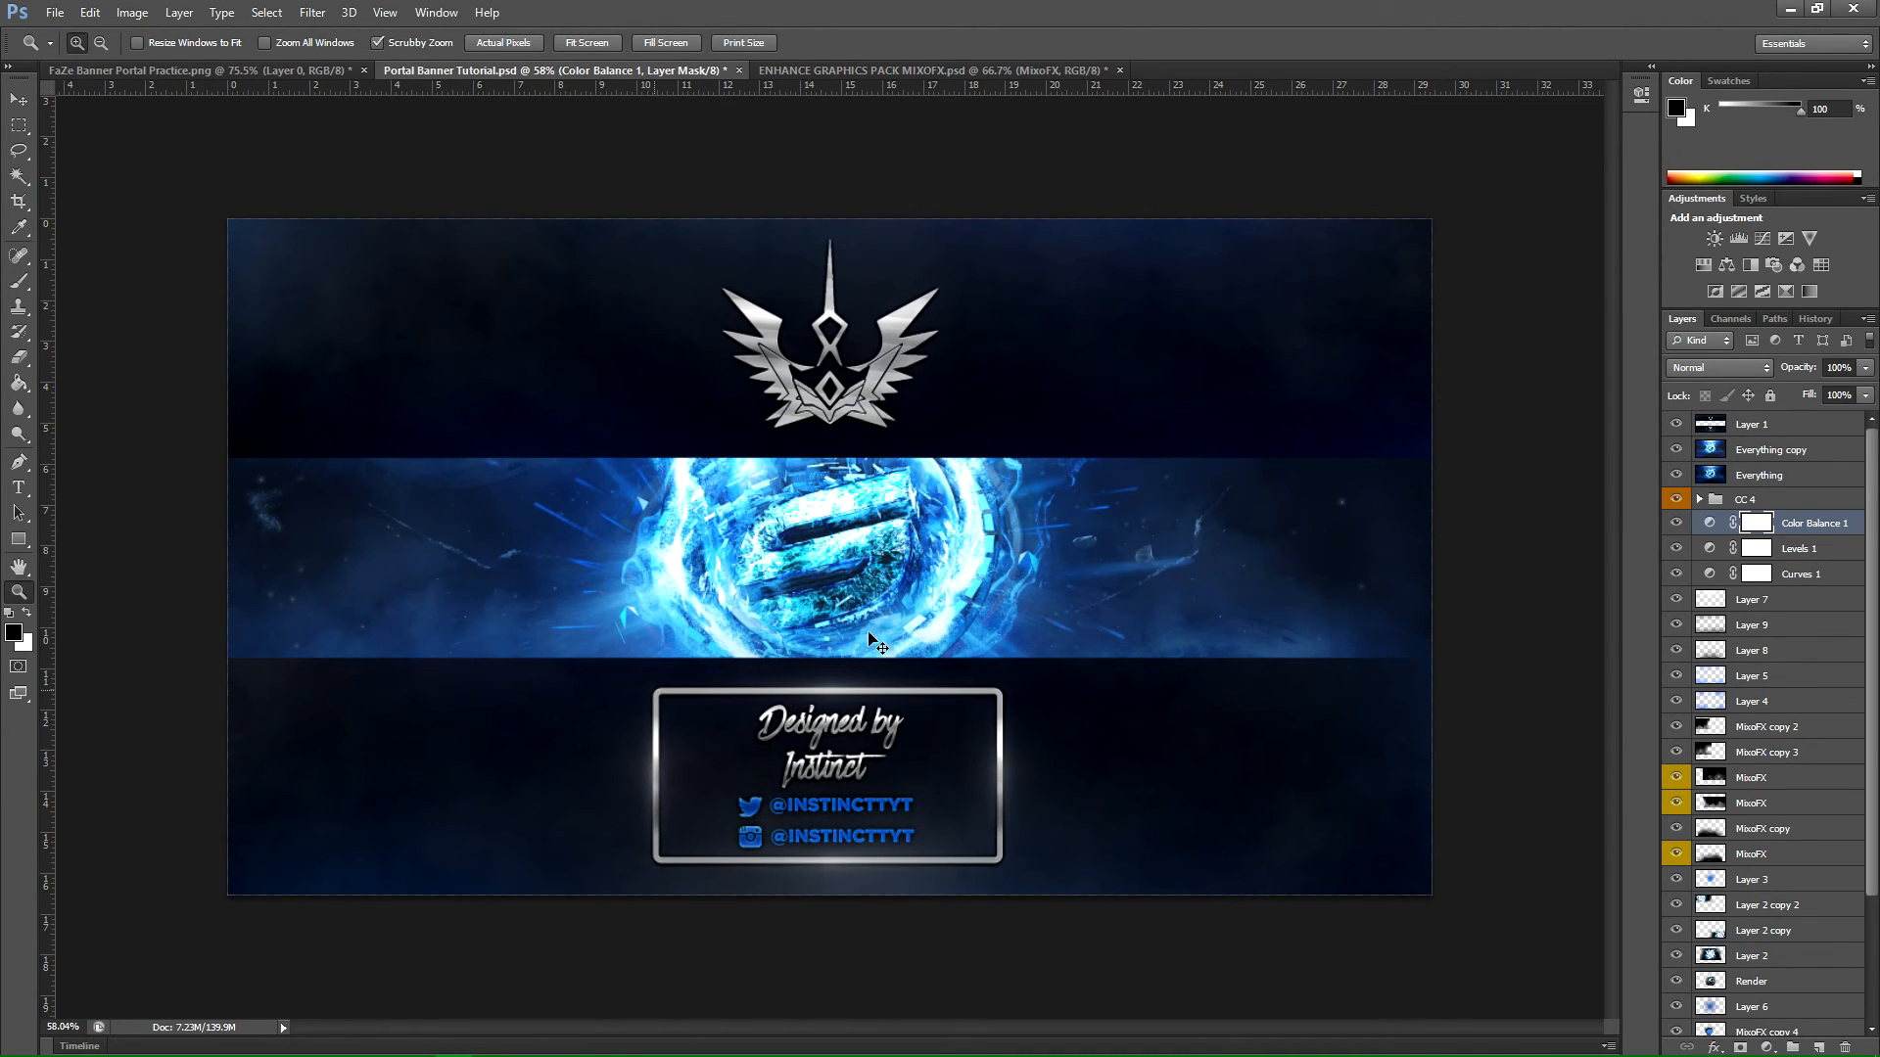
key(ctrl+s)
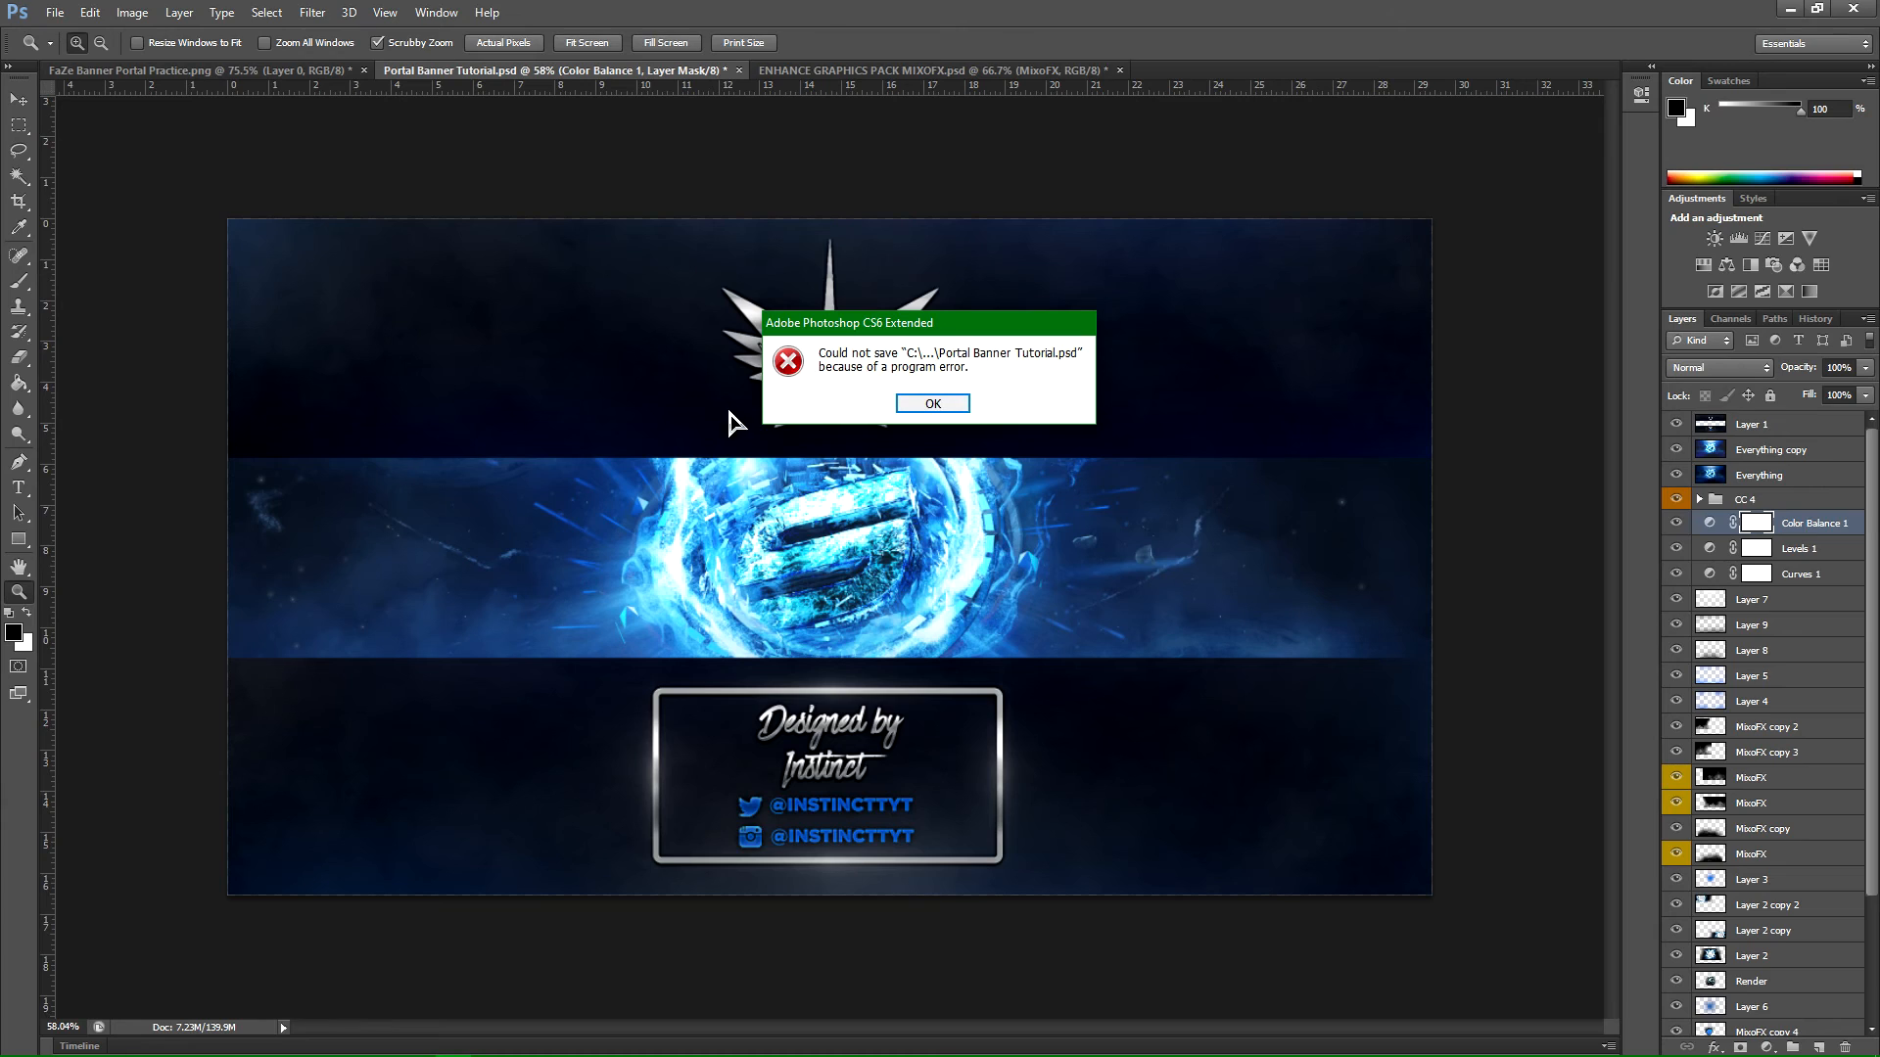
mouse_move(878, 331)
mouse_down()
mouse_move(1030, 374)
mouse_move(881, 304)
mouse_up()
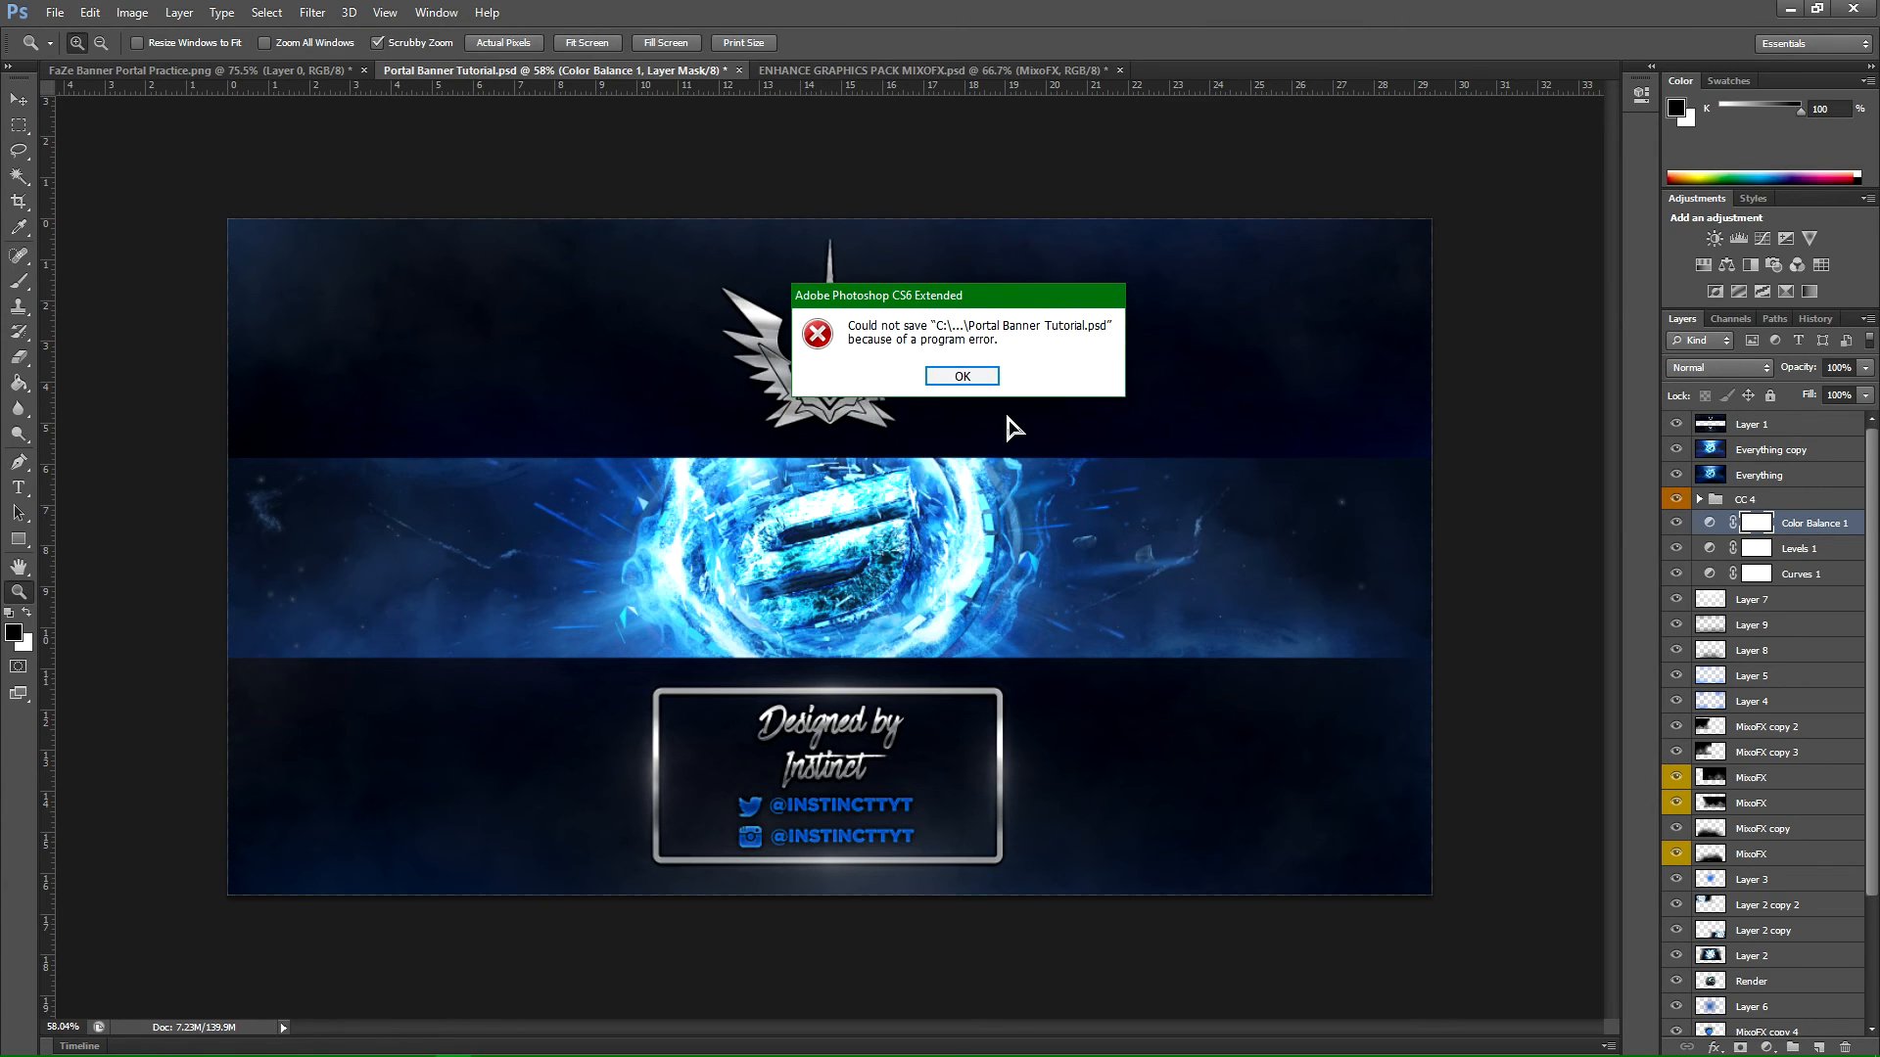
key(Return)
Step: Create a 2120 × 1192 pixel RGB document named Portal Tutorial Fix and convert its Background into a regular layer
click(54, 12)
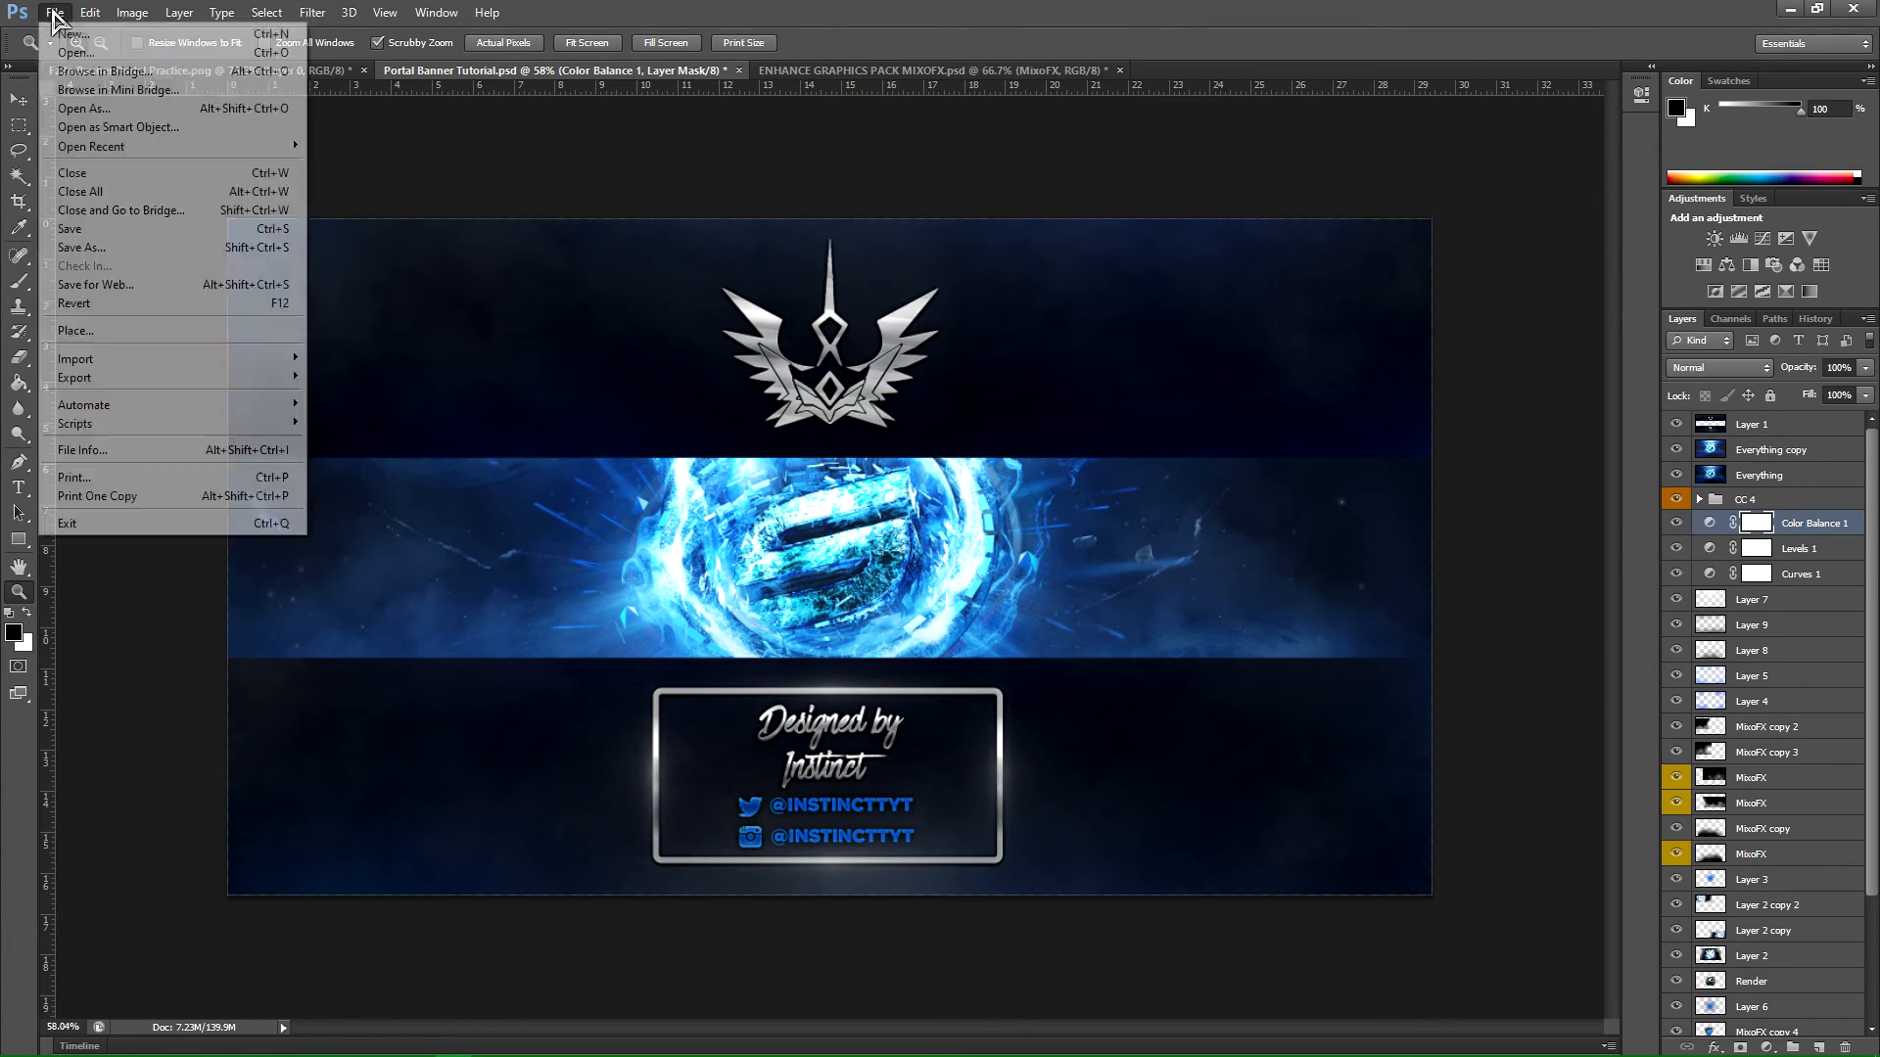
click(68, 25)
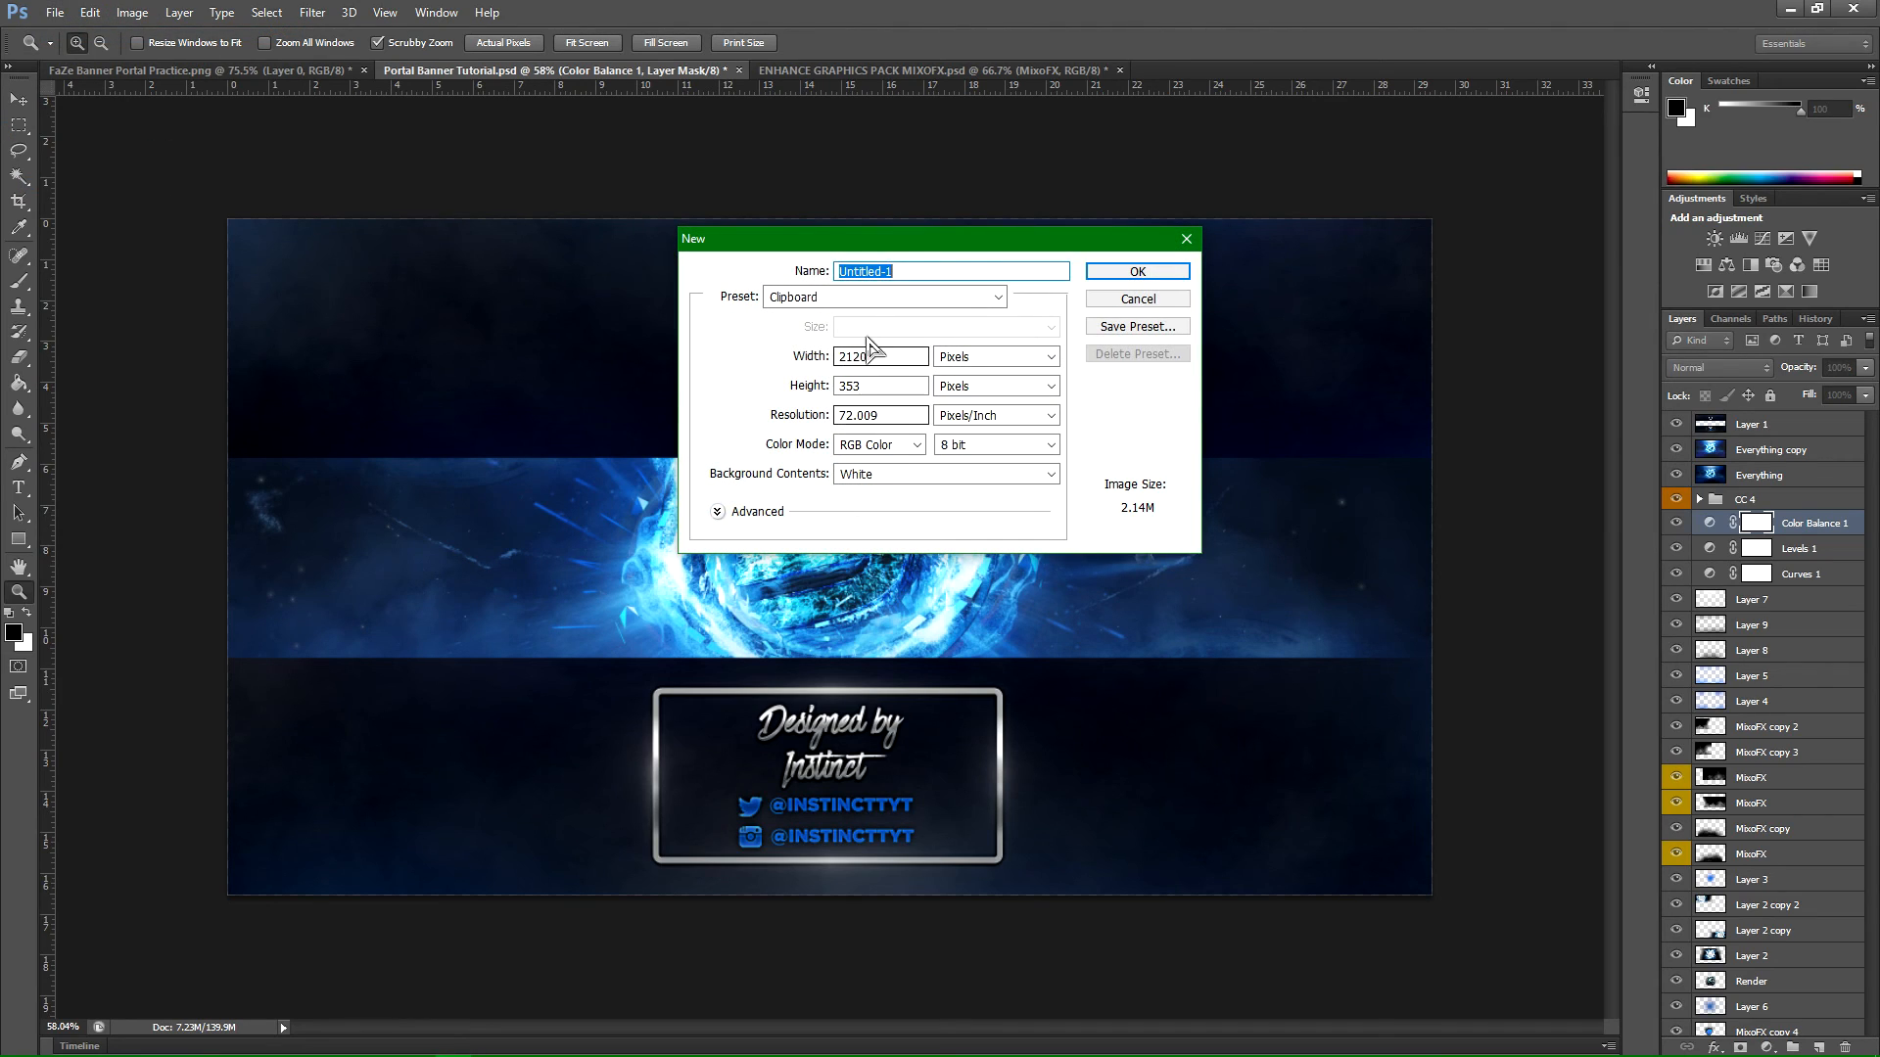
double_click(860, 386)
text(1192)
double_click(907, 272)
key(BackSpace)
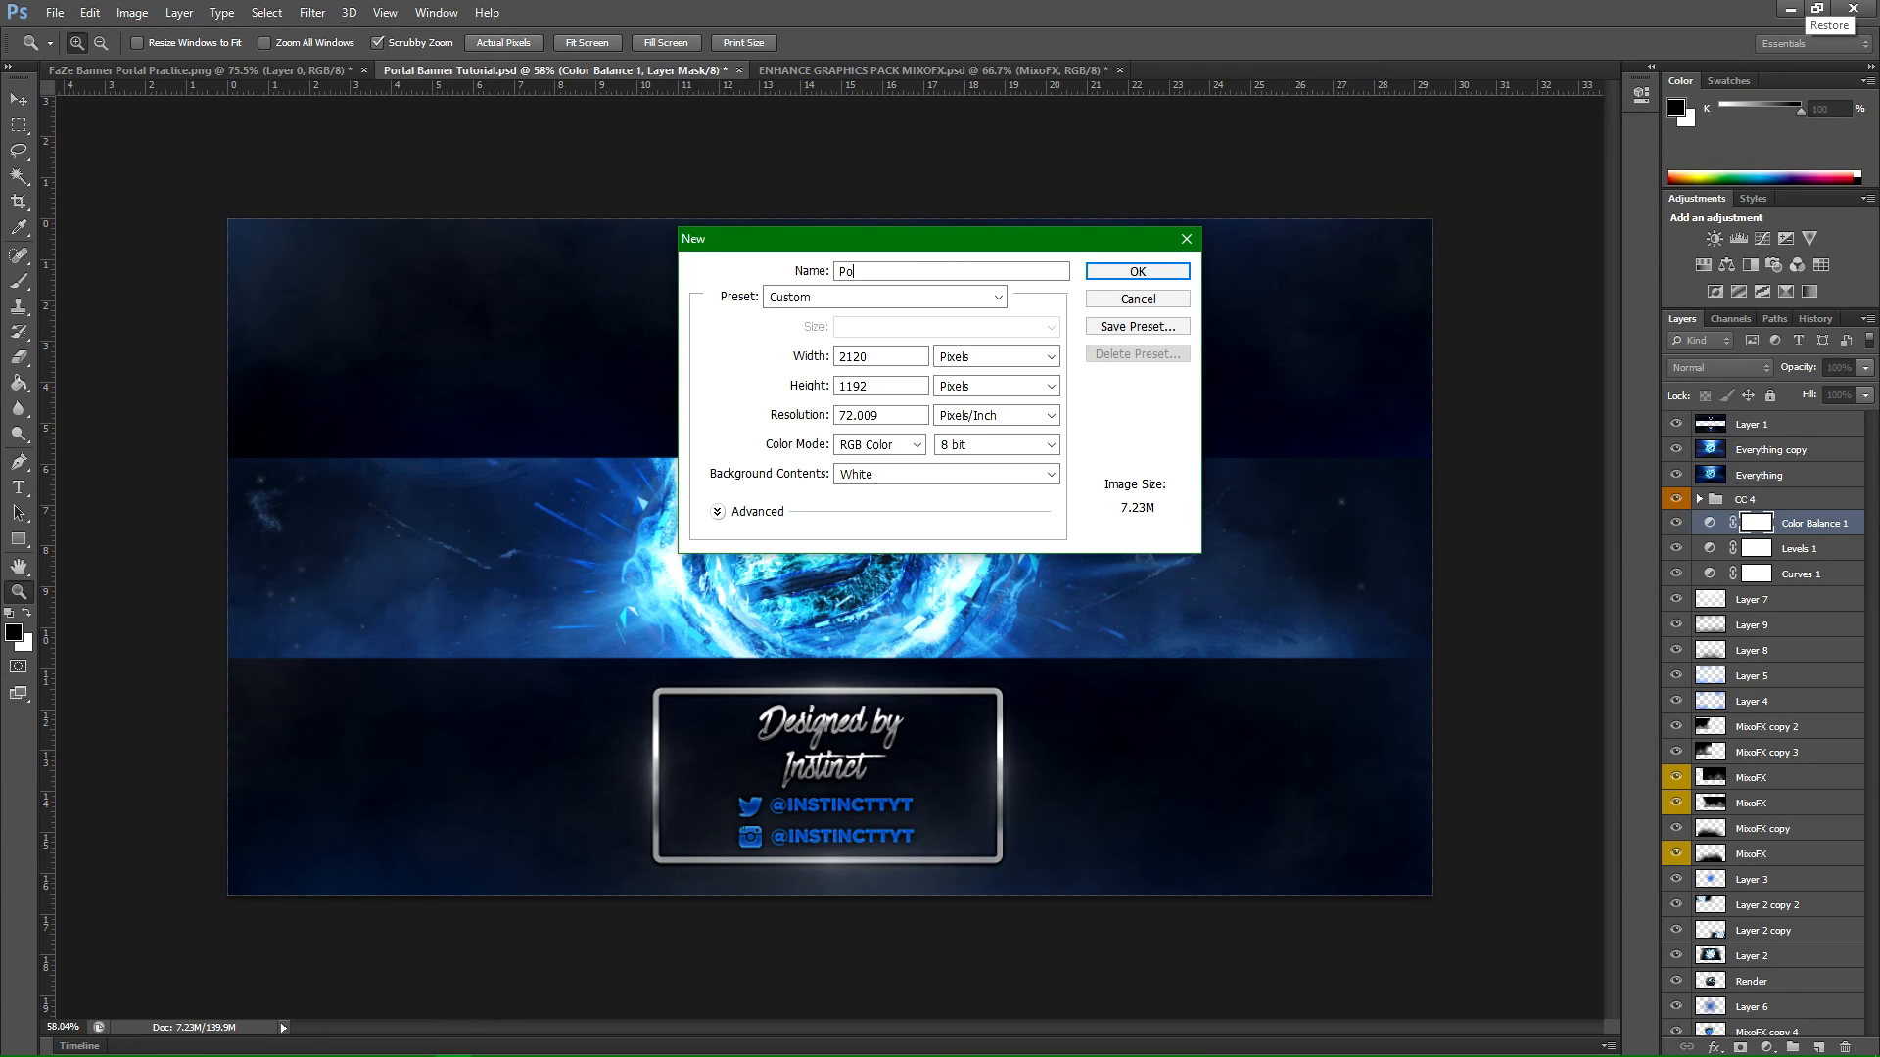
text(Portal Tutorial Fix)
click(1121, 273)
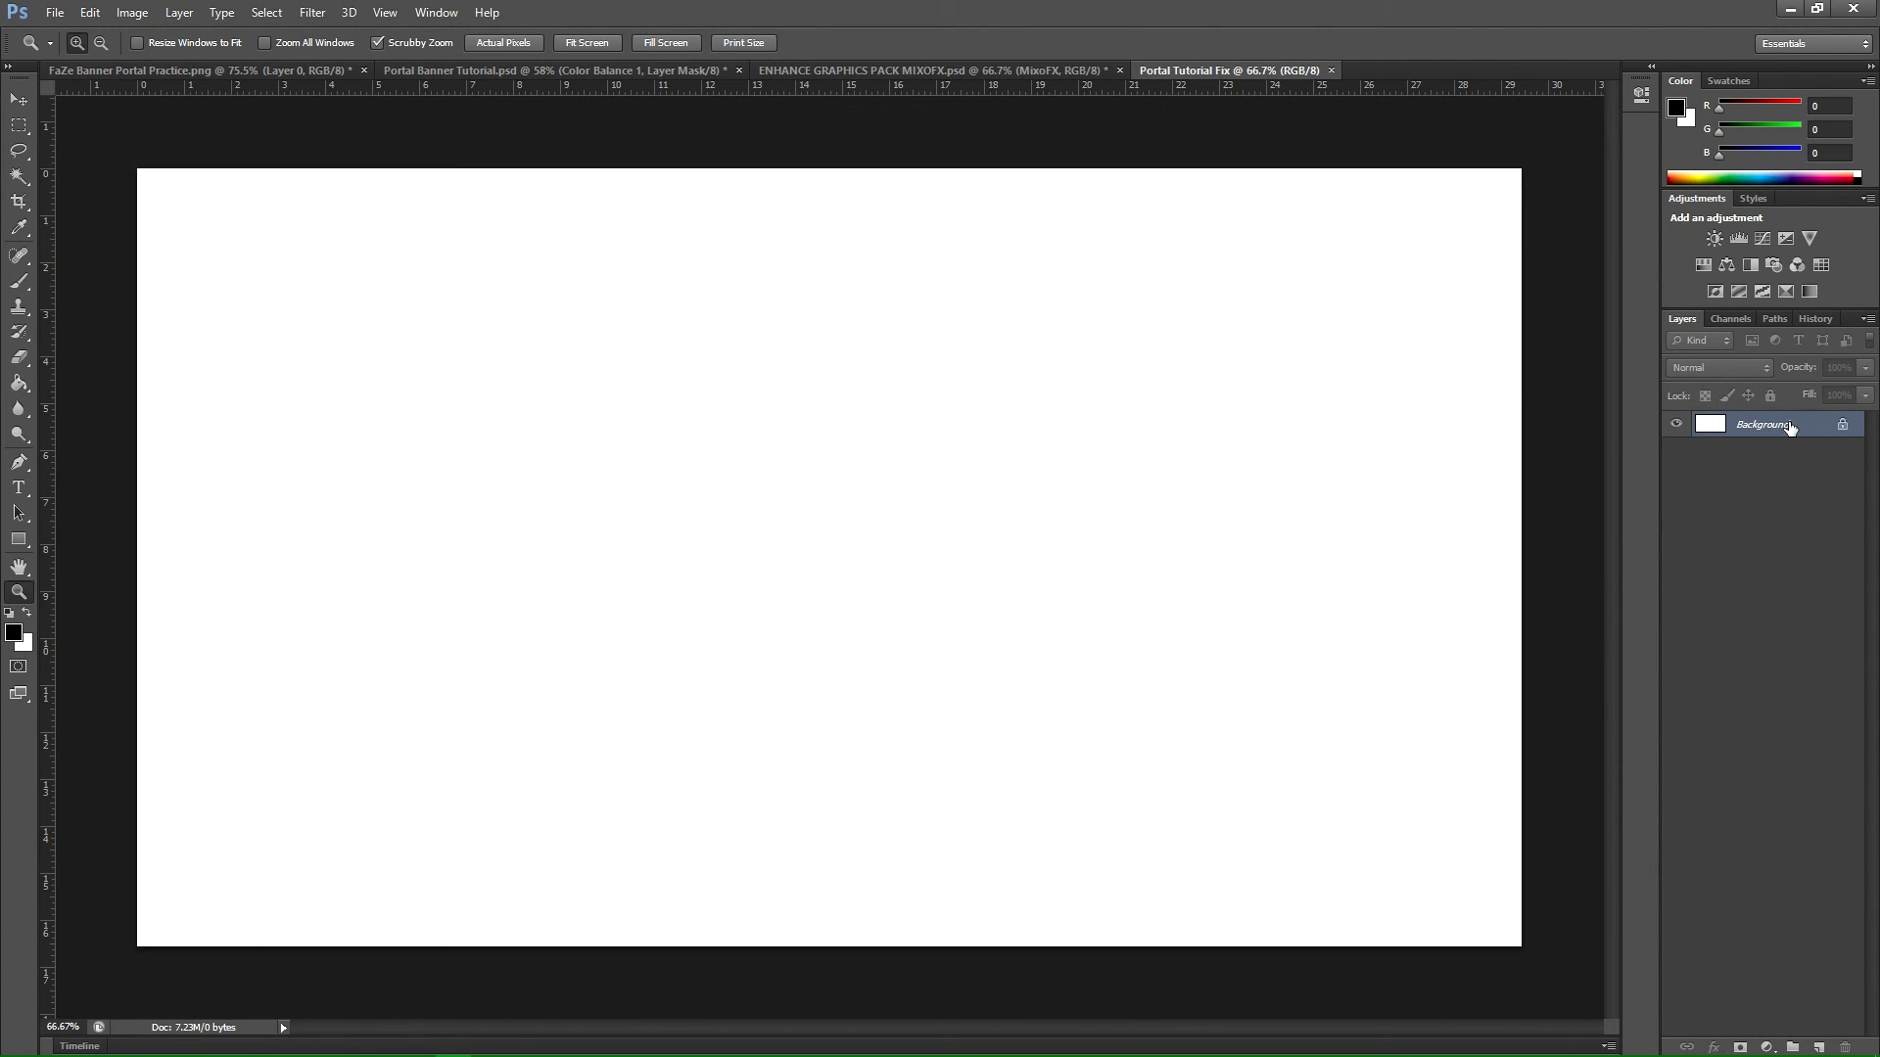
double_click(1762, 425)
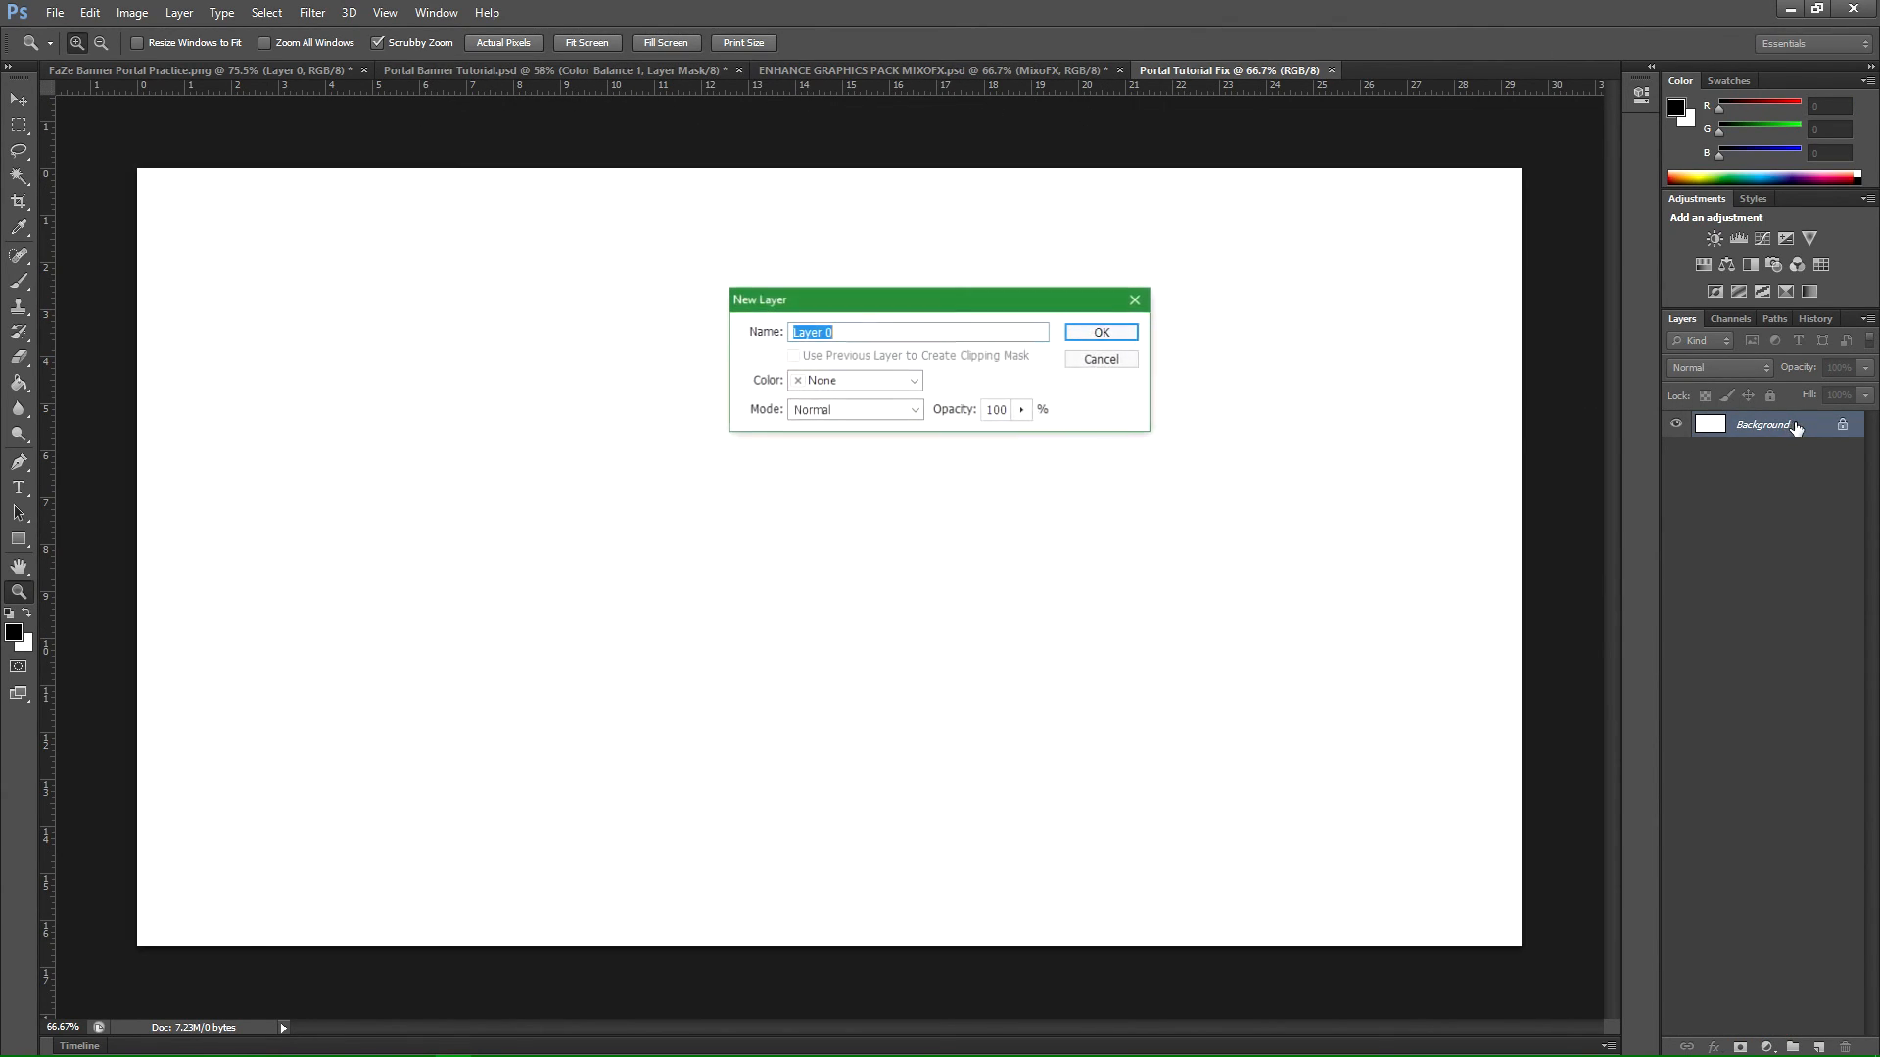
click(1116, 325)
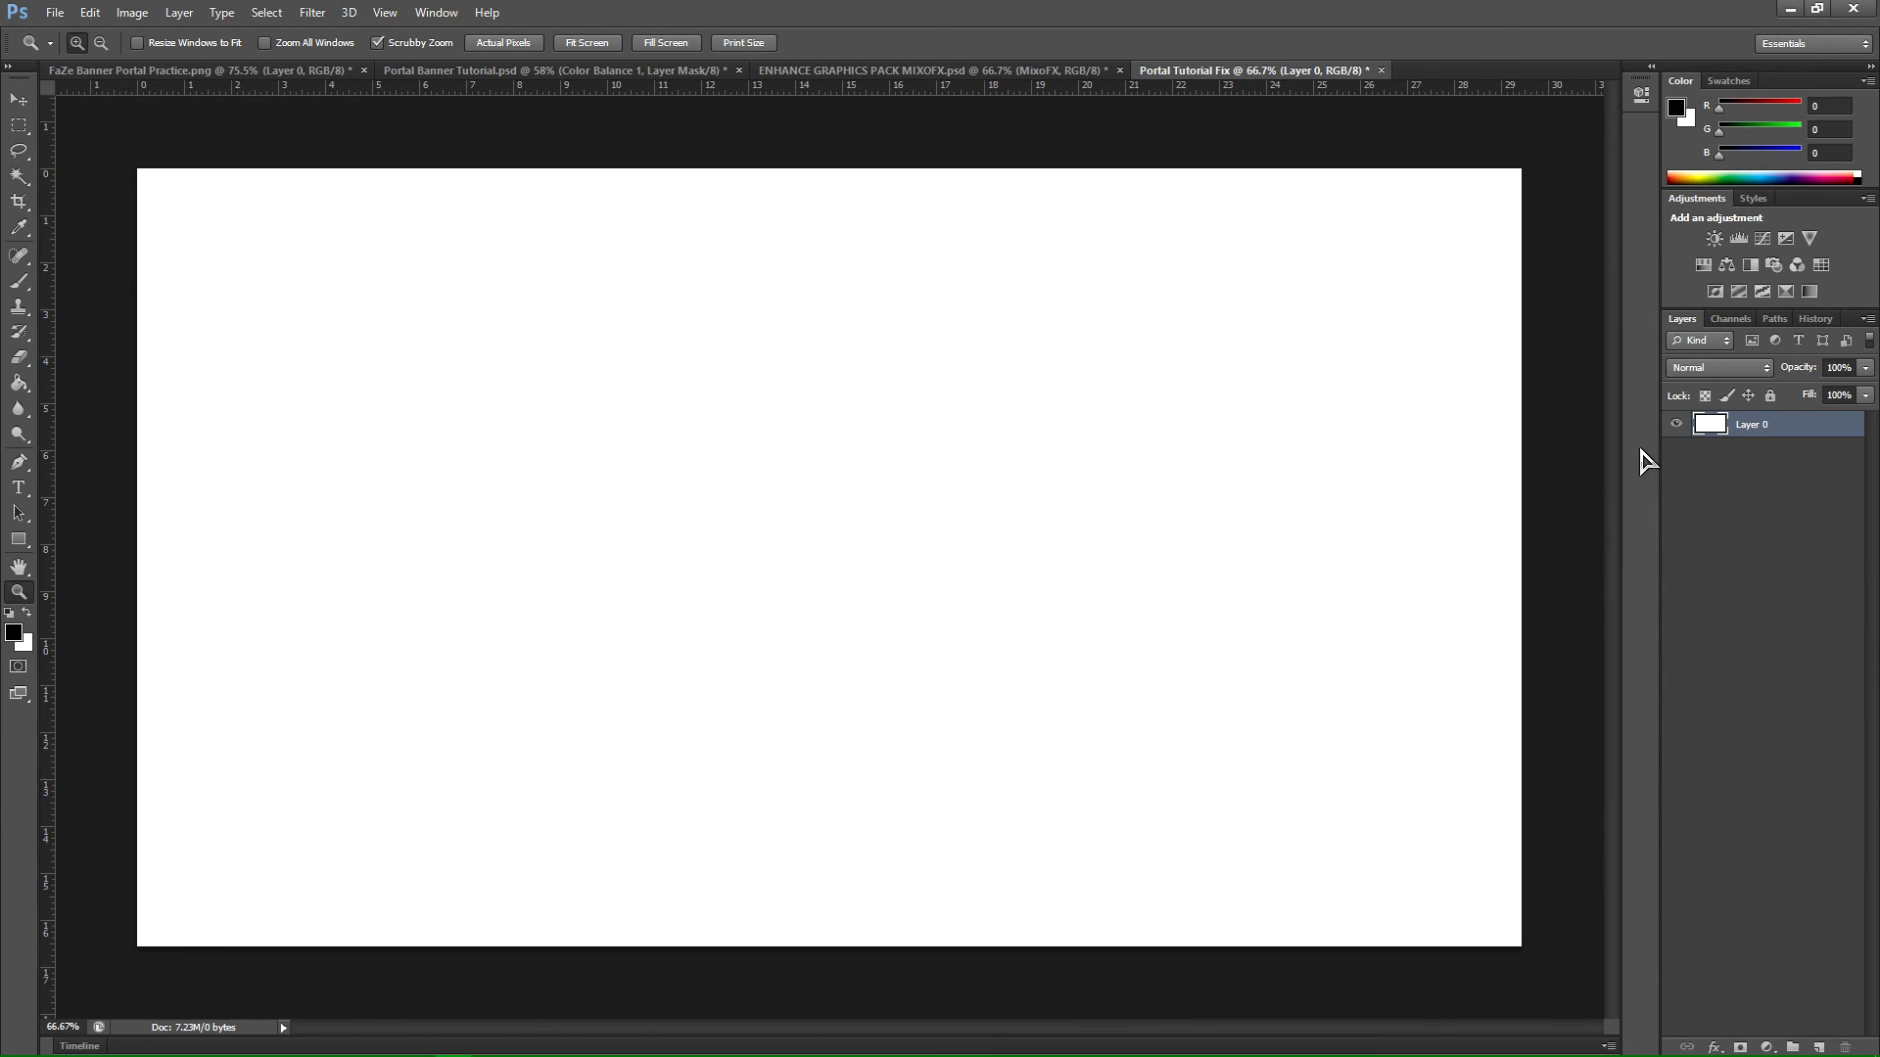
Step: Copy all layers of Portal Banner Tutorial.psd into the Portal Tutorial Fix document, aligned with its canvas
click(829, 72)
click(626, 73)
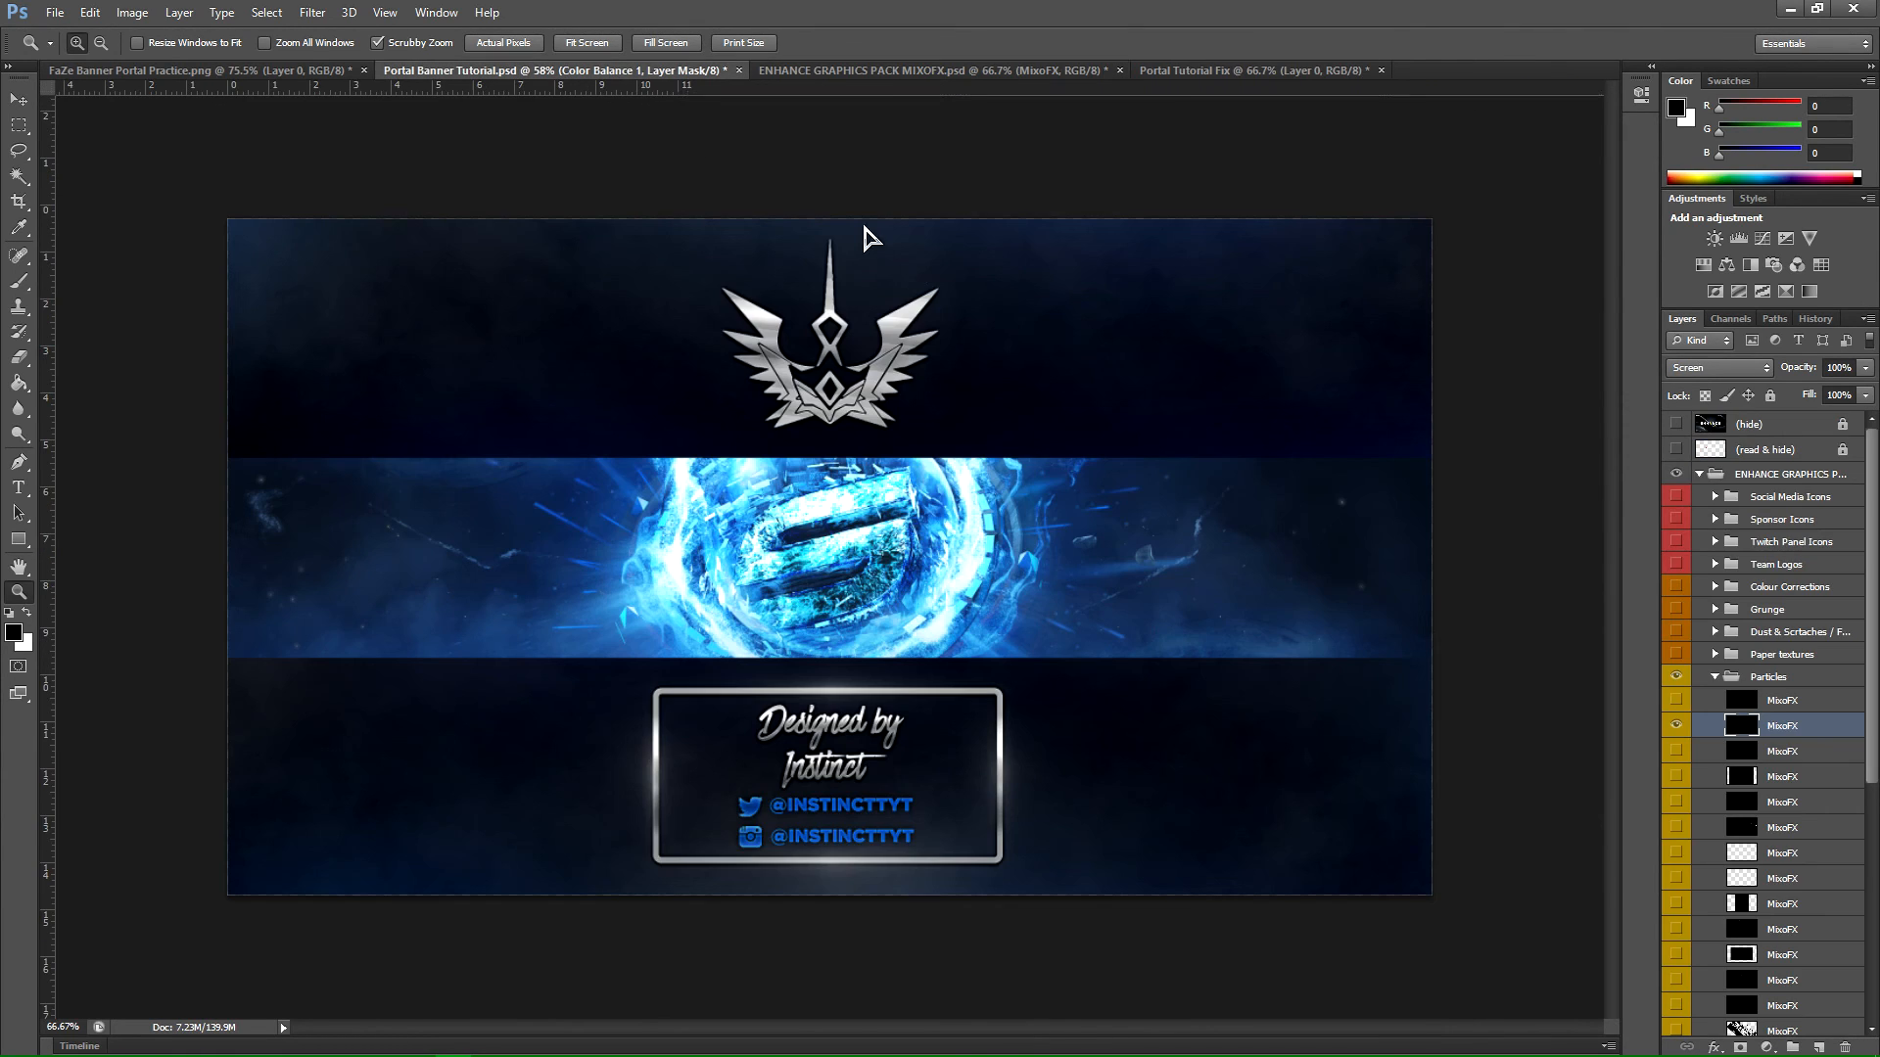
click(1801, 425)
scroll(1875, 490, down, 3)
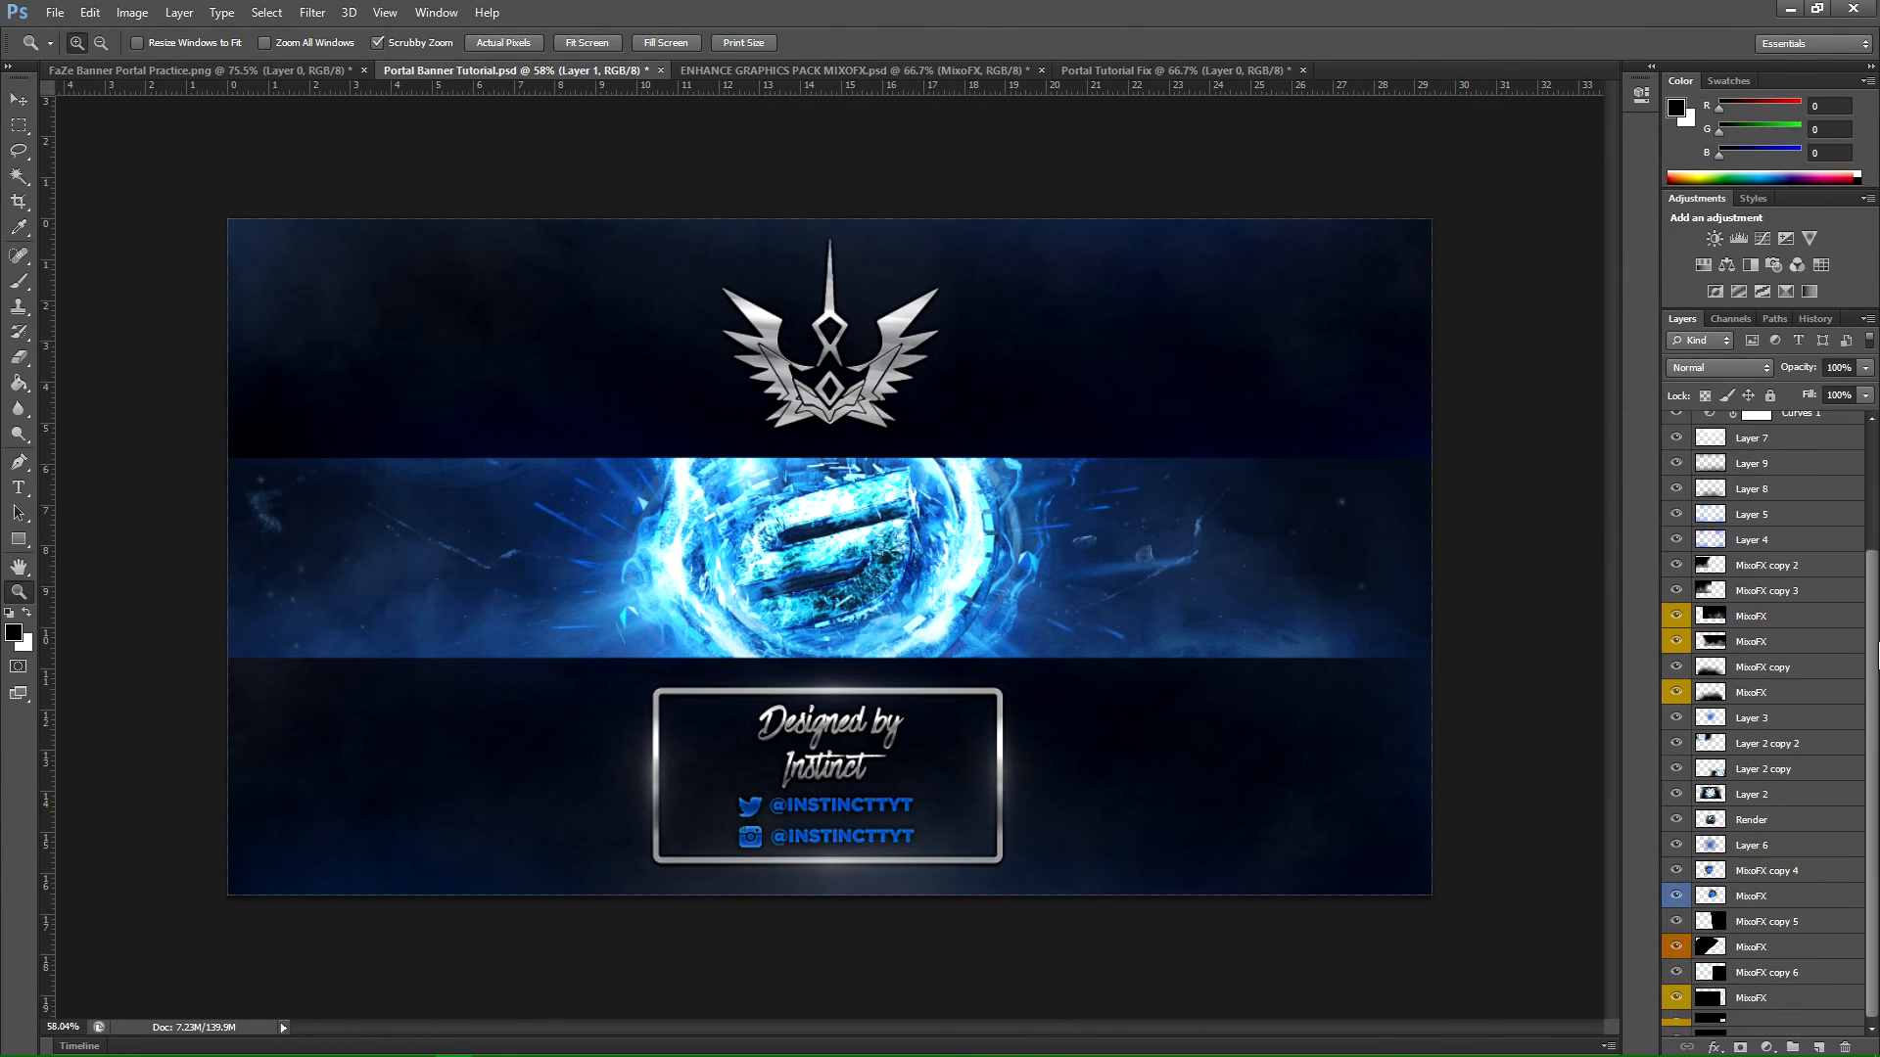
shift+click(1762, 1023)
click(19, 99)
drag(529, 311, 492, 364)
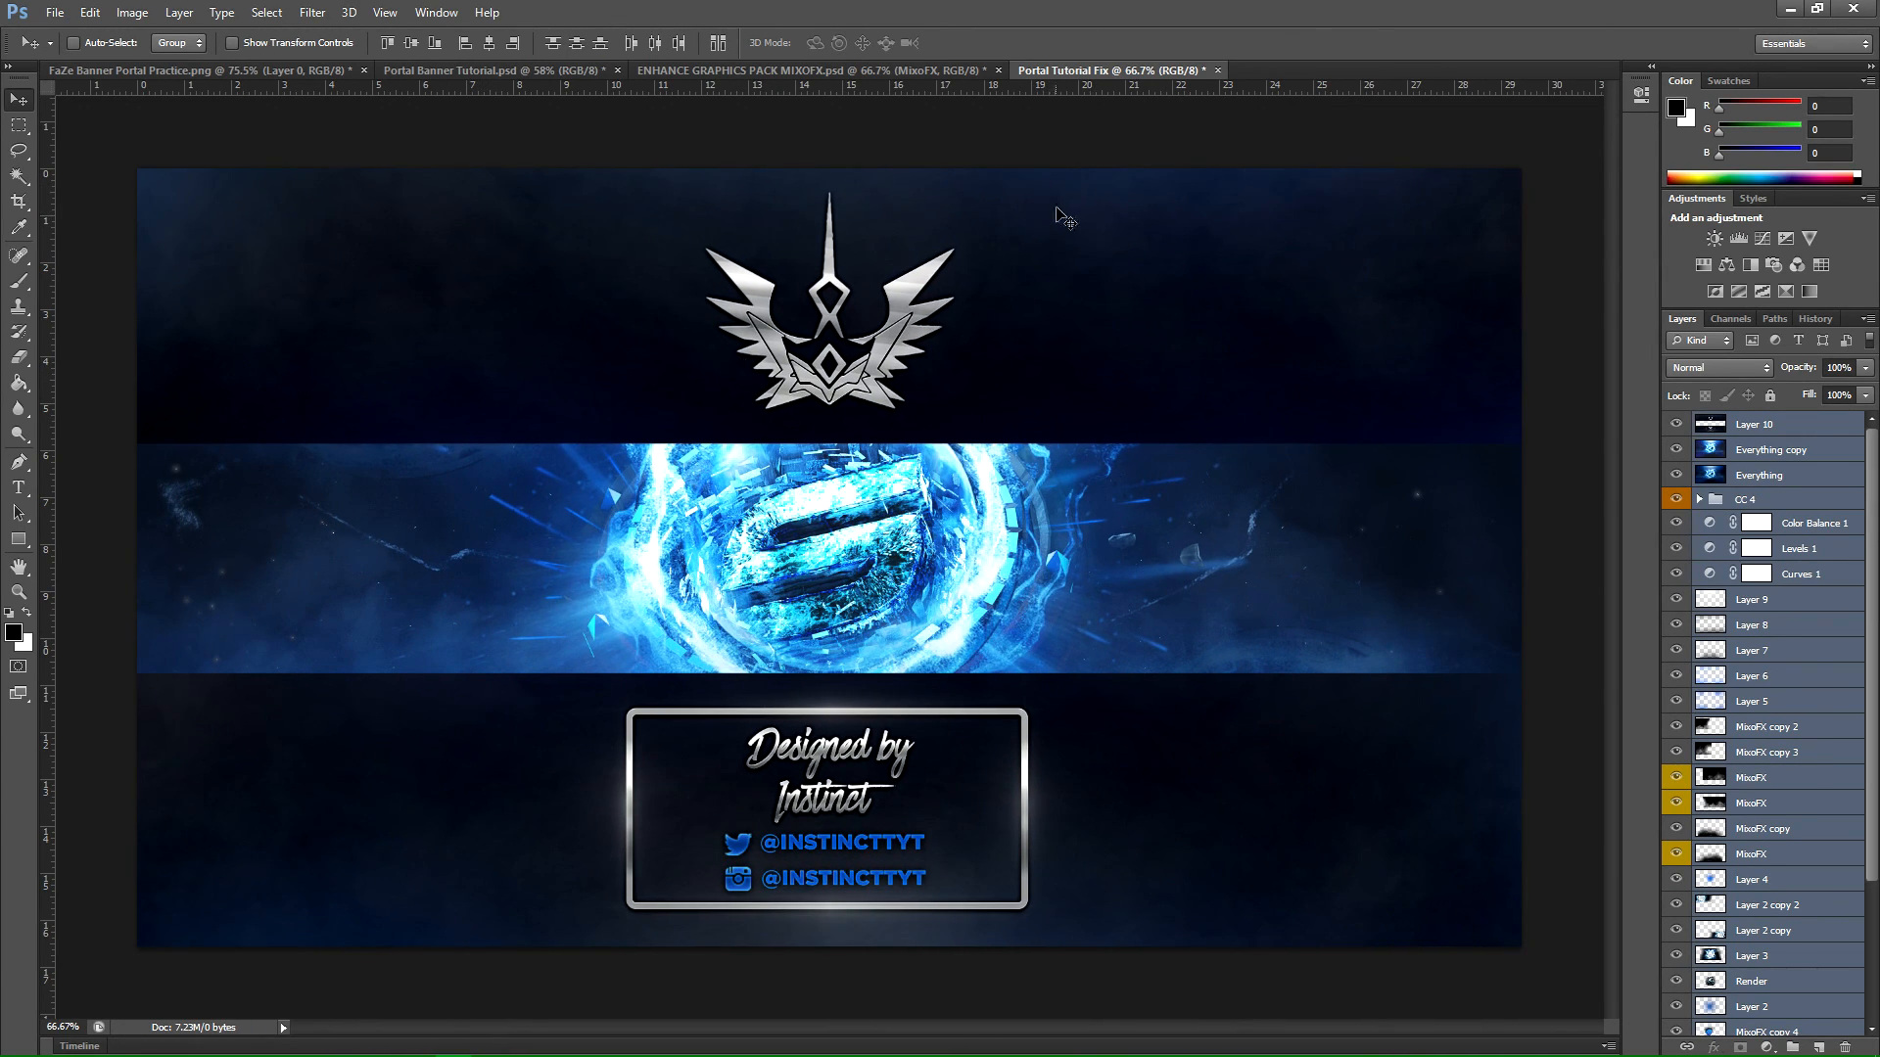
Step: Save the new document in Documents as a Photoshop file named Portal Tutorial Fix, accepting the format options
key(ctrl+s)
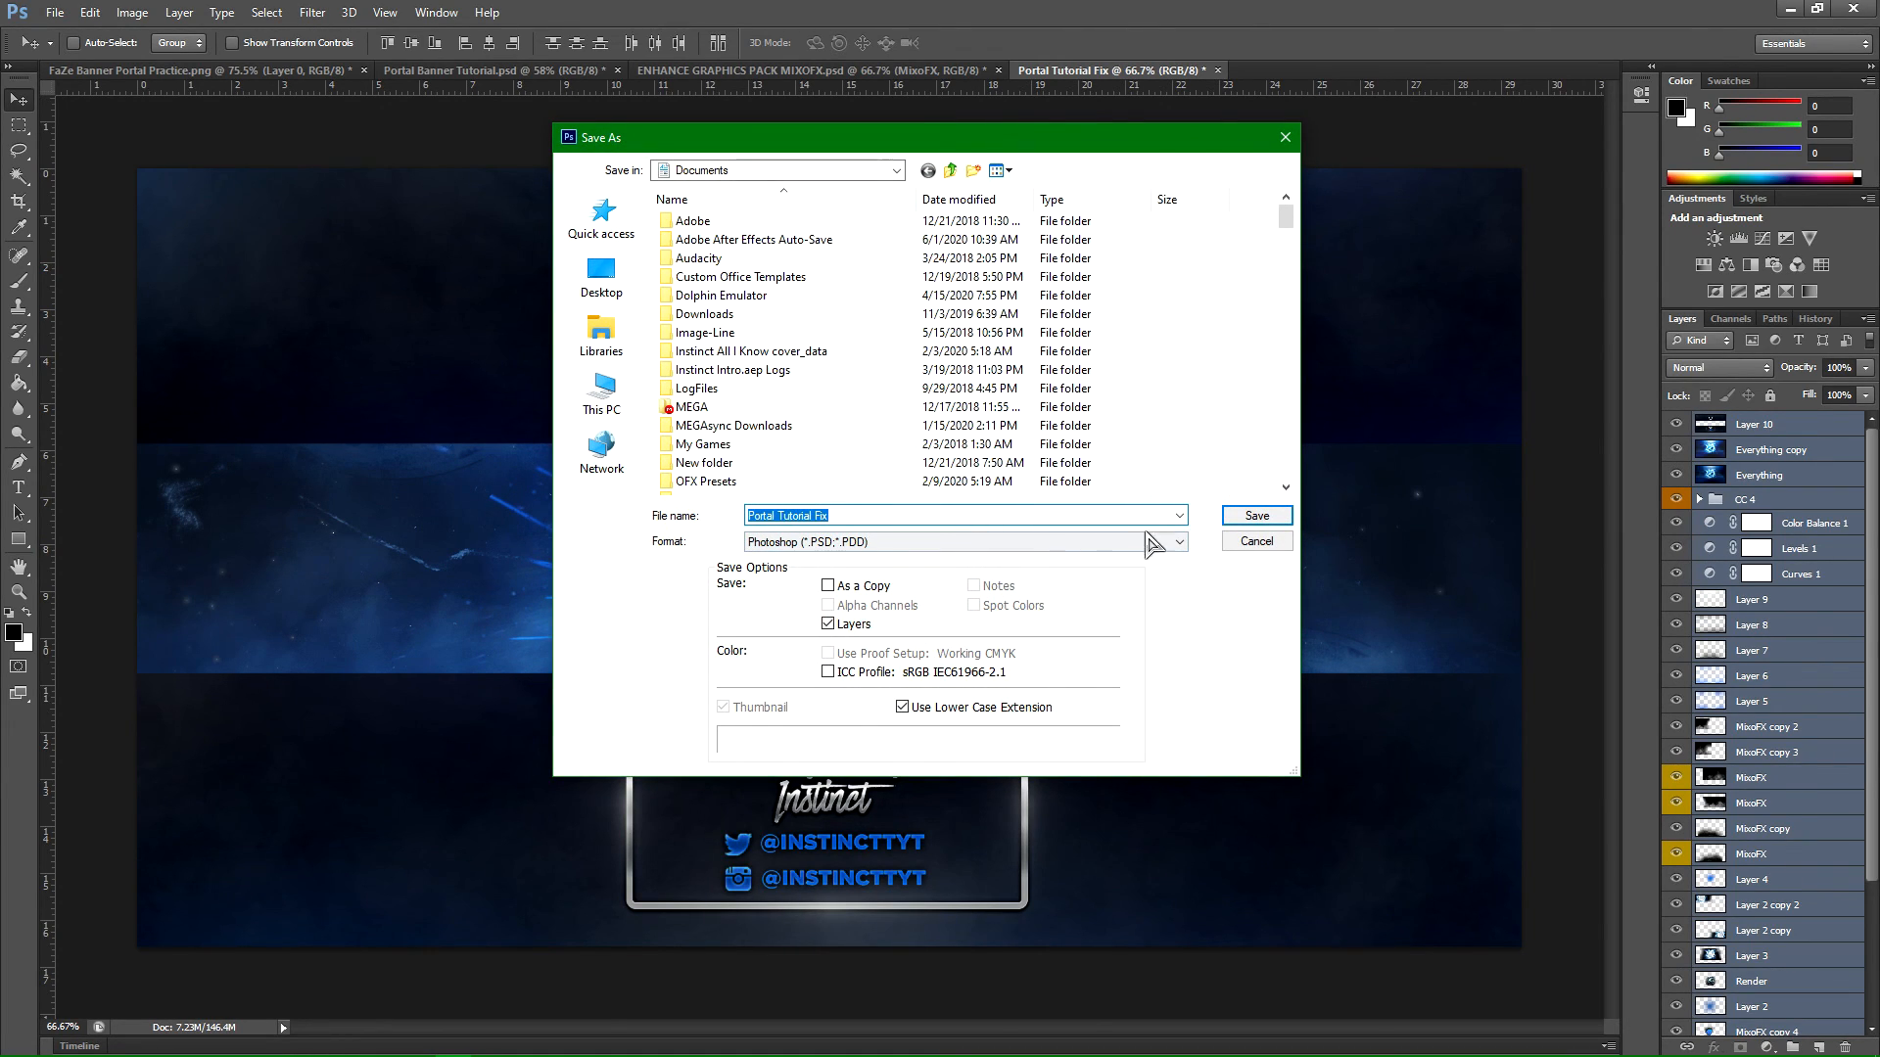
click(1241, 517)
click(1141, 319)
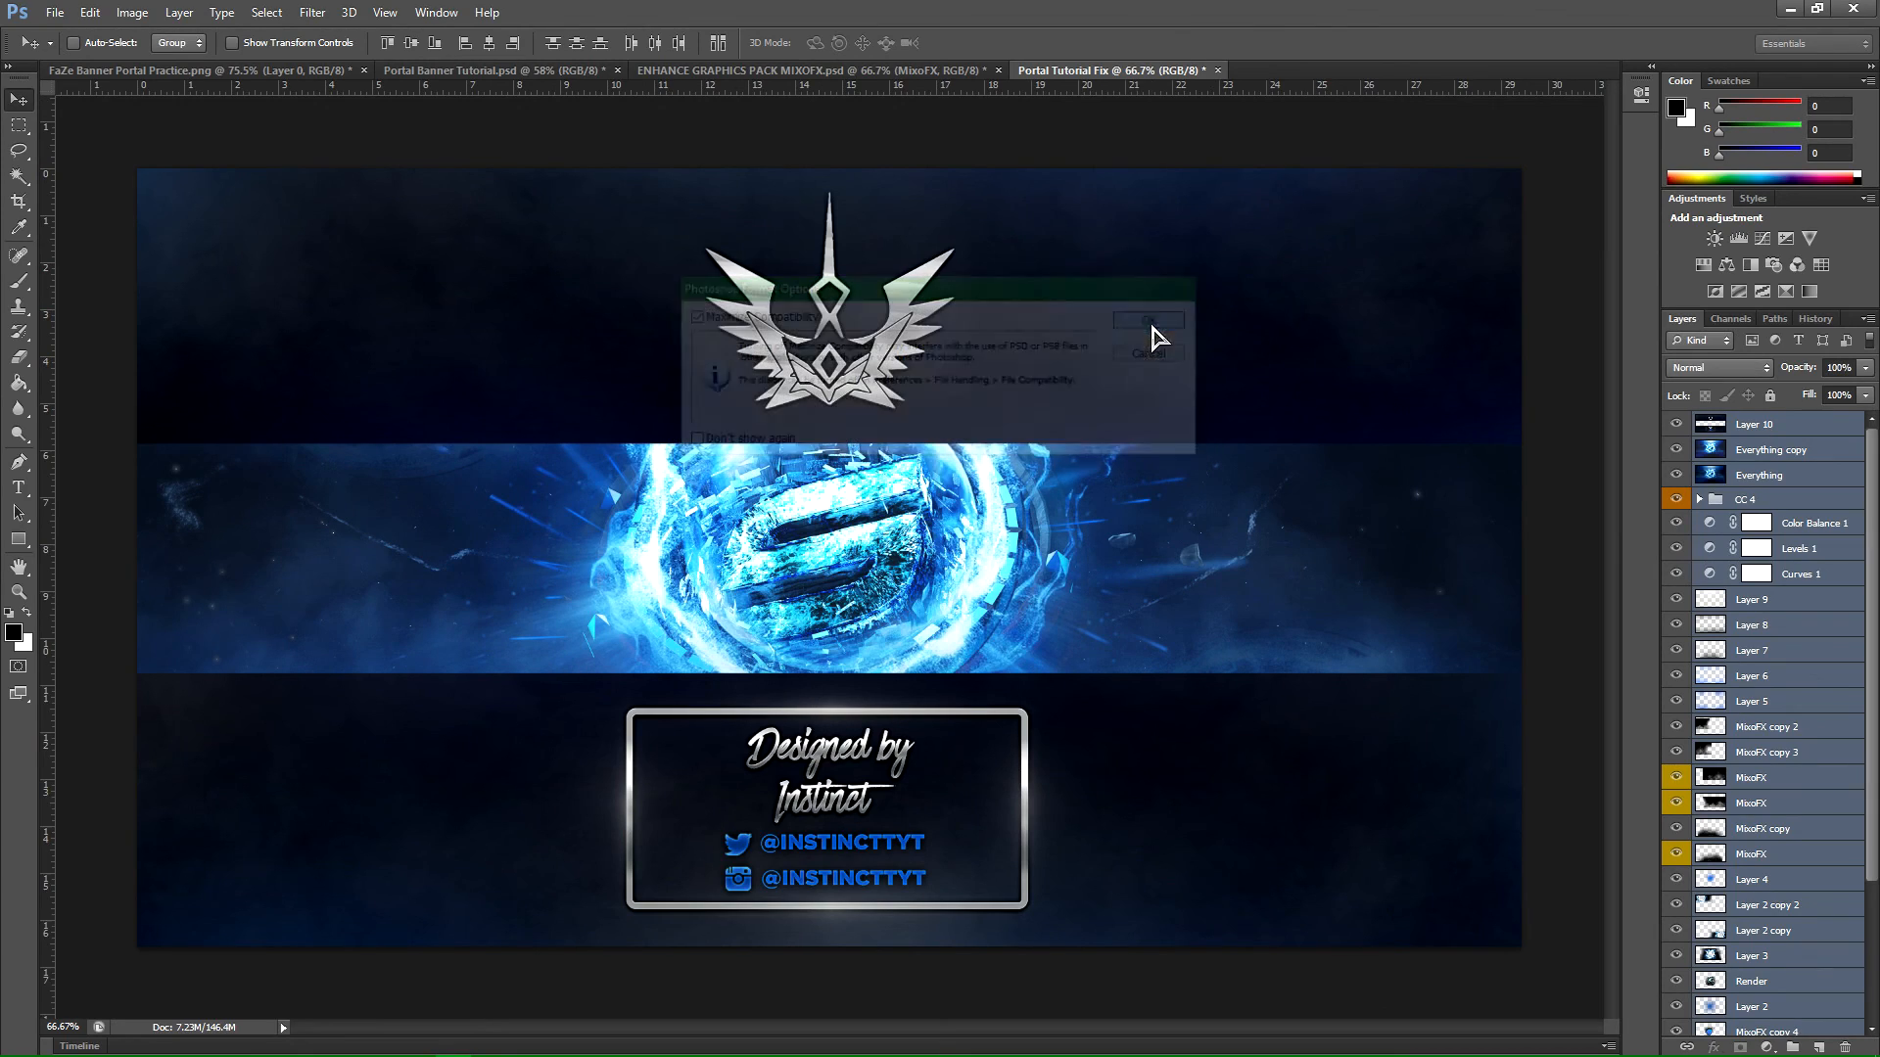